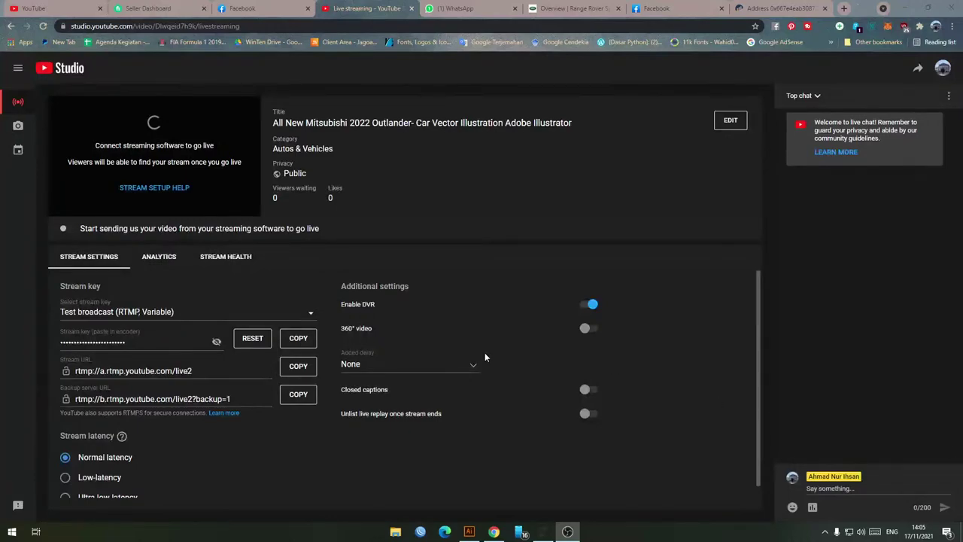
Step: Detach the live streaming page from the browser window, then minimise the browser showing the YouTube home page
{"action": "mouse_move", "coordinate": [34, 9]}
{"action": "left_mouse_down"}
{"action": "mouse_move", "coordinate": [112, 82]}
{"action": "mouse_move", "coordinate": [193, 93]}
{"action": "mouse_move", "coordinate": [151, 116]}
{"action": "mouse_move", "coordinate": [68, 16]}
{"action": "mouse_move", "coordinate": [27, 6]}
{"action": "left_mouse_up"}
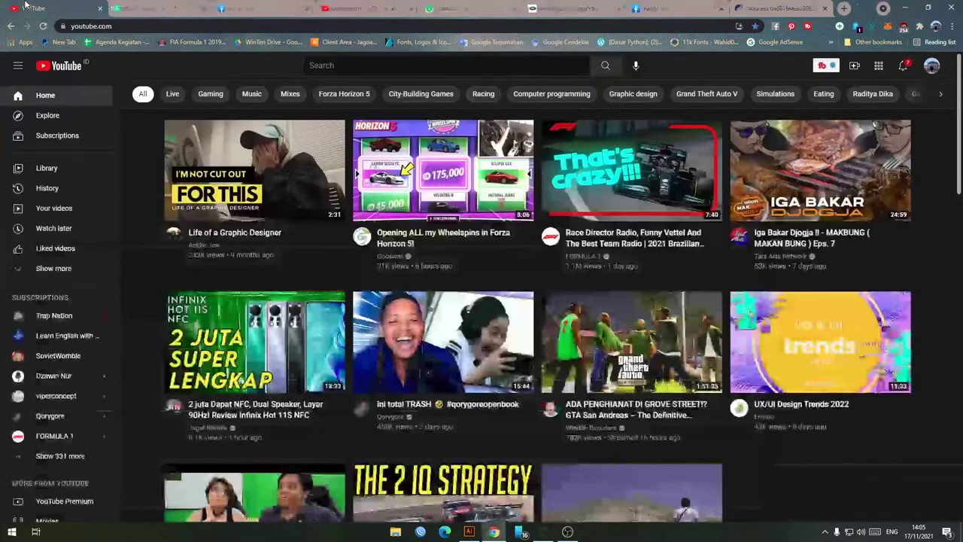
{"action": "left_click_drag", "start_coordinate": [344, 9], "coordinate": [962, 407]}
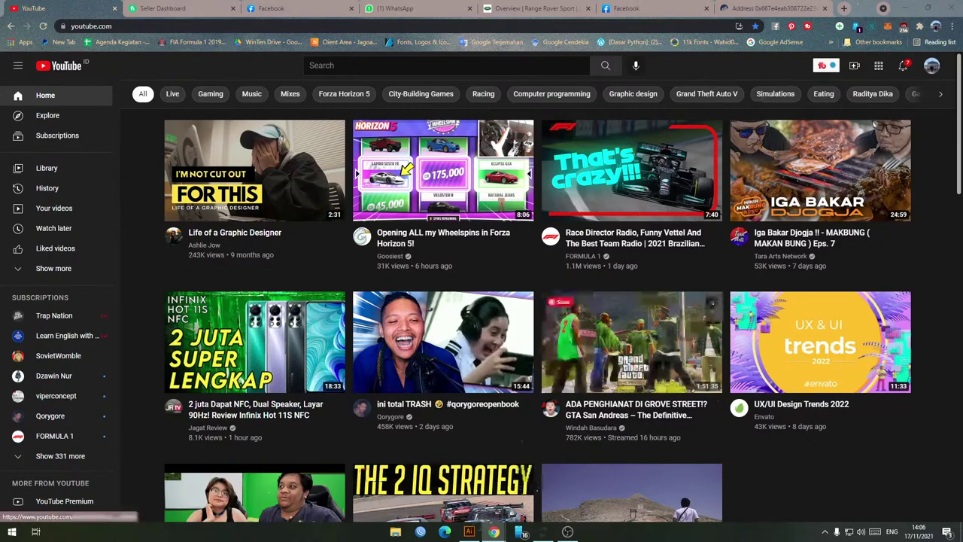
{"action": "left_click", "coordinate": [904, 7]}
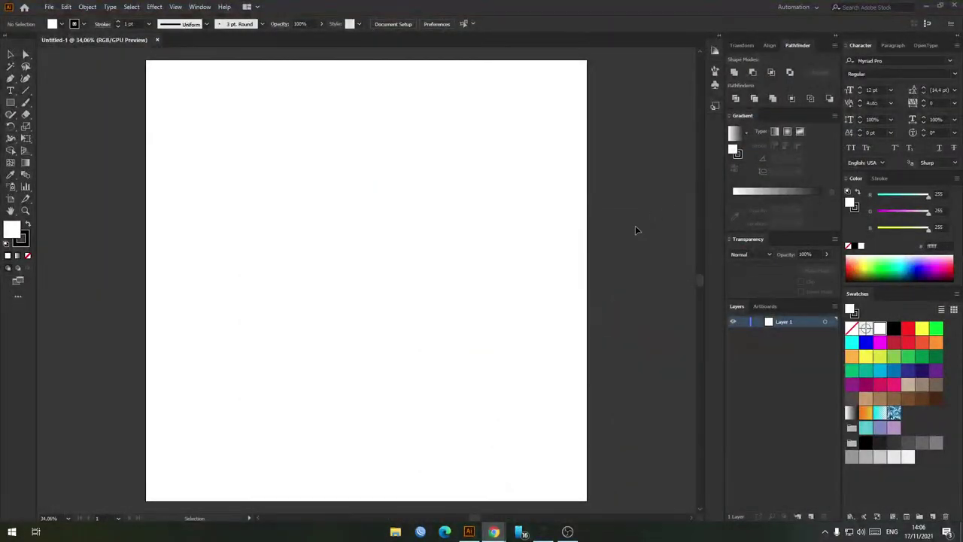
Step: Switch to the Range Rover Sport overview page in Chrome and rotate the interactive exterior view so the car's front faces the opposite side
{"action": "left_click", "coordinate": [491, 535]}
{"action": "left_click", "coordinate": [453, 502]}
{"action": "left_click", "coordinate": [429, 7]}
{"action": "left_click", "coordinate": [504, 6]}
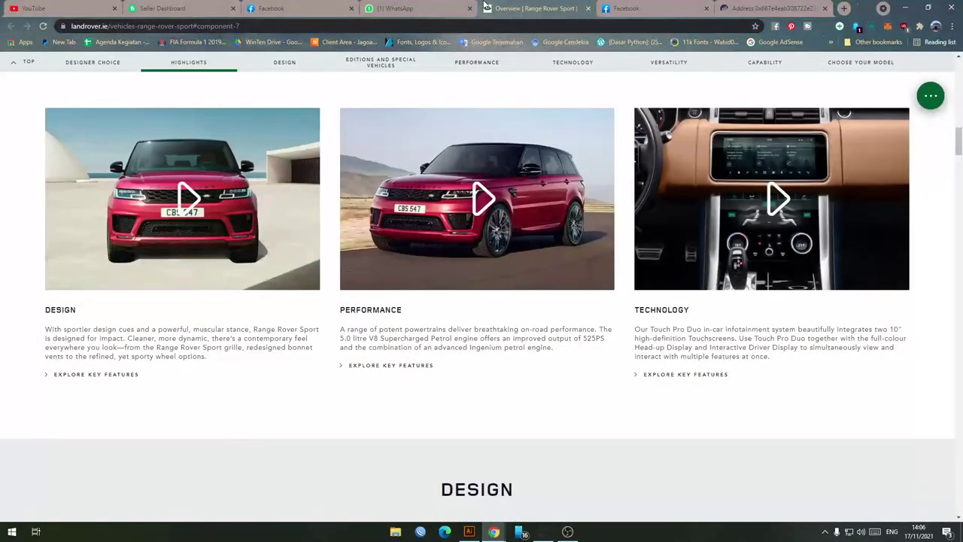
{"action": "scroll", "coordinate": [479, 304], "scroll_direction": "down", "scroll_amount": 2}
{"action": "scroll", "coordinate": [479, 304], "scroll_direction": "up", "scroll_amount": 2}
{"action": "scroll", "coordinate": [454, 338], "scroll_direction": "down", "scroll_amount": 6}
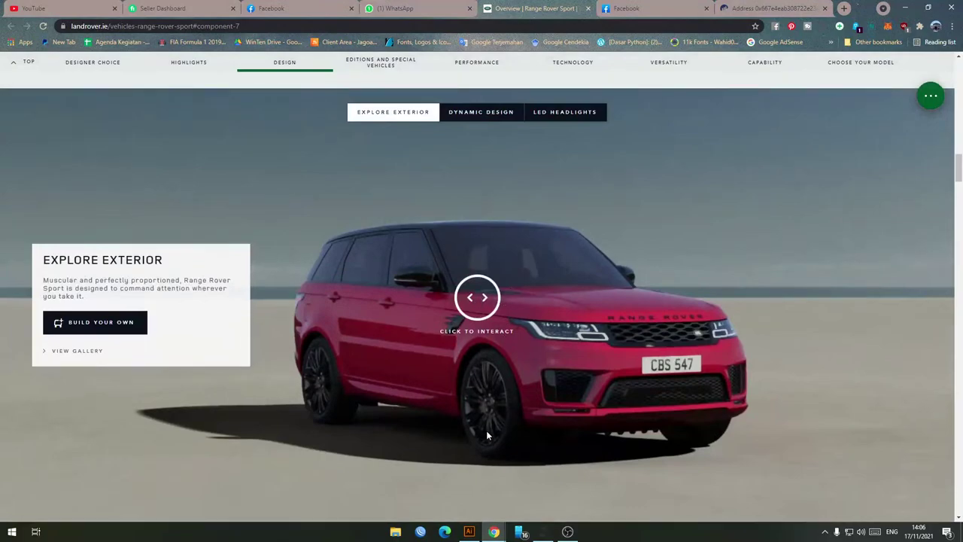
{"action": "left_click", "coordinate": [485, 322]}
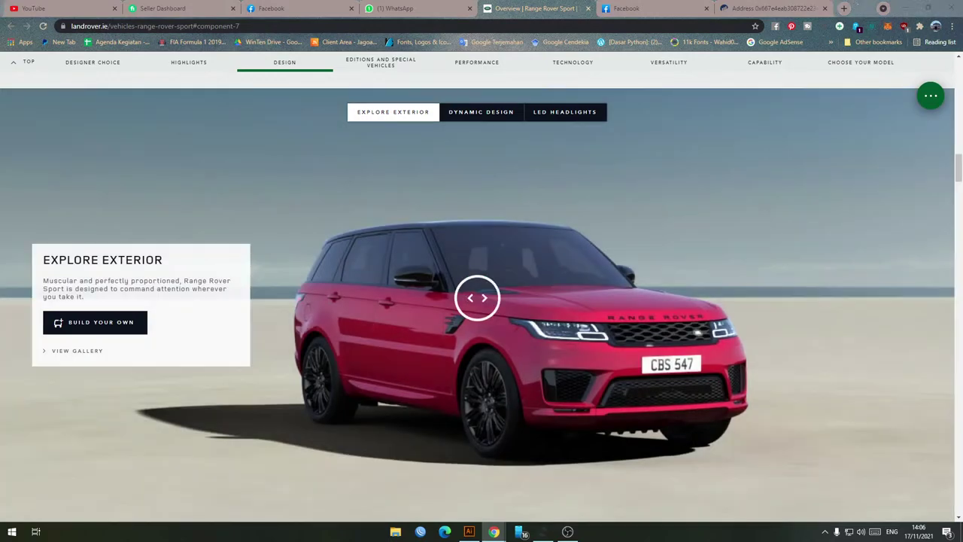
{"action": "left_click_drag", "start_coordinate": [514, 304], "coordinate": [700, 323]}
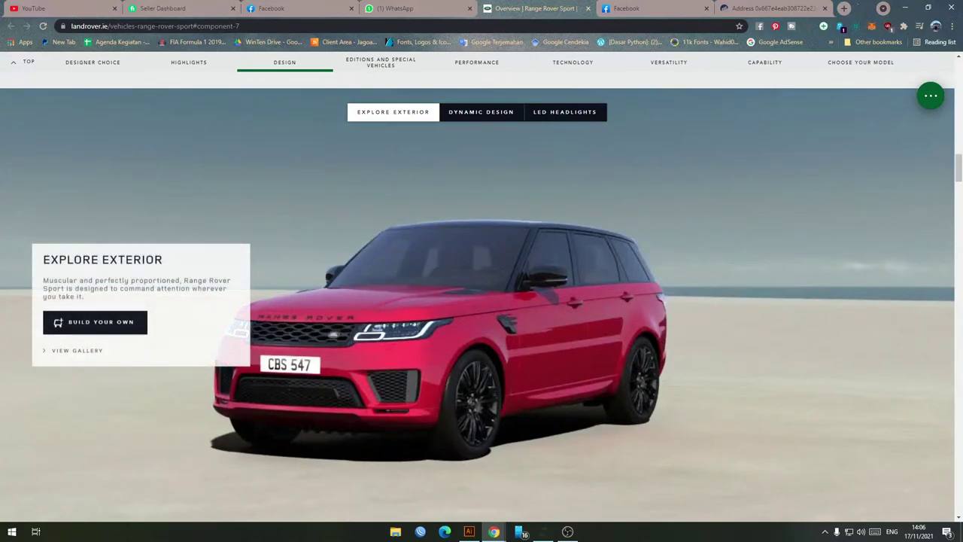
{"action": "key", "text": "alt+Tab"}
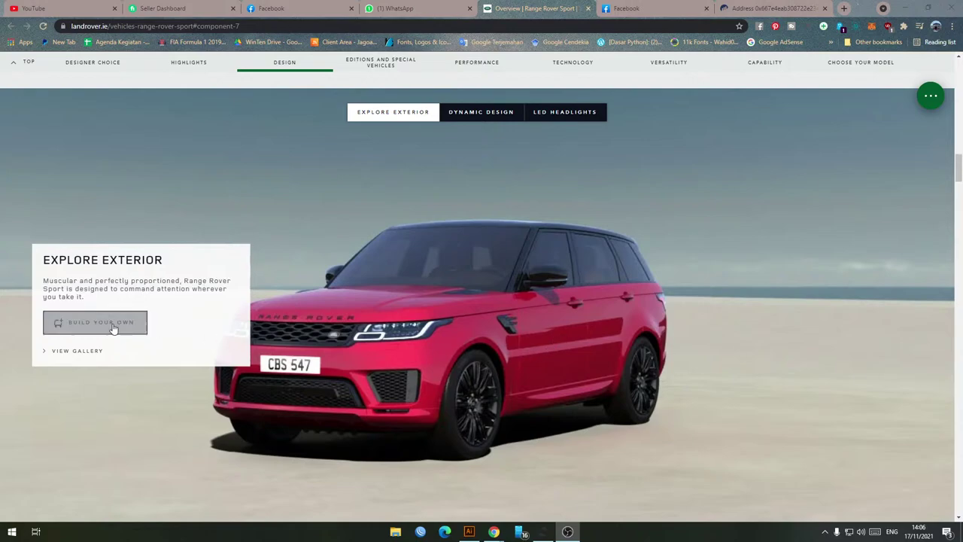
Step: Save the rotated exterior image as download (15).png in the Downloads folder
{"action": "left_click", "coordinate": [384, 267]}
{"action": "scroll", "coordinate": [408, 300], "scroll_direction": "down", "scroll_amount": 1}
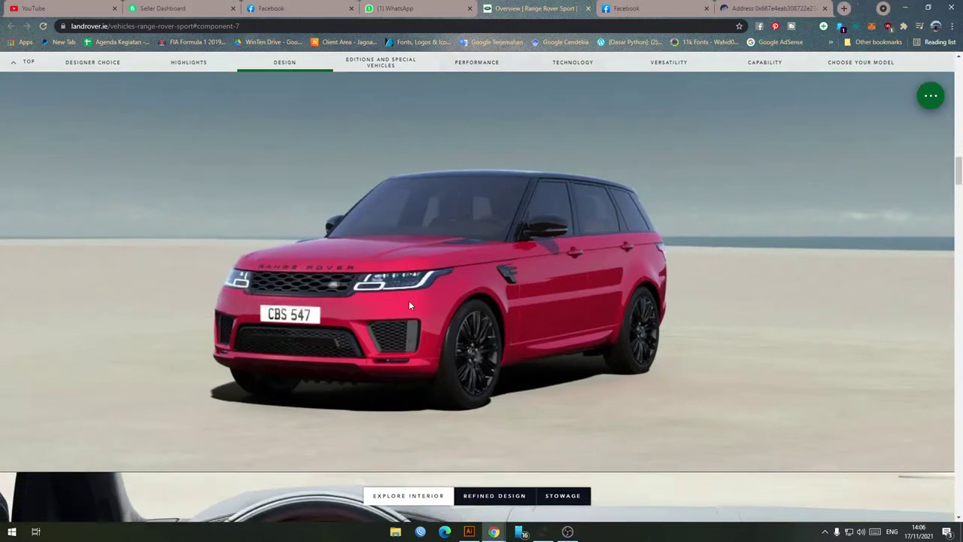
{"action": "scroll", "coordinate": [431, 305], "scroll_direction": "up", "scroll_amount": 1}
{"action": "scroll", "coordinate": [431, 305], "scroll_direction": "down", "scroll_amount": 1}
{"action": "right_click", "coordinate": [452, 272]}
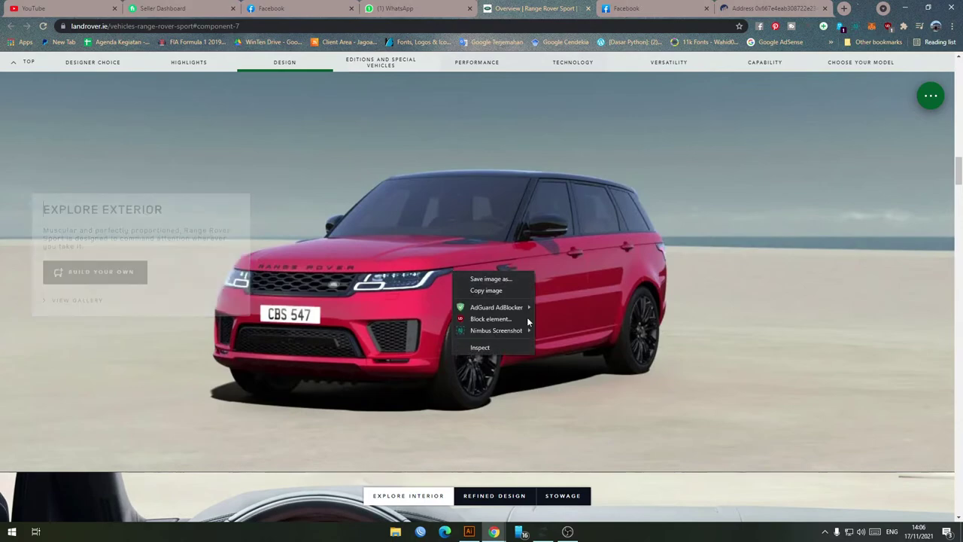
{"action": "left_click", "coordinate": [486, 279]}
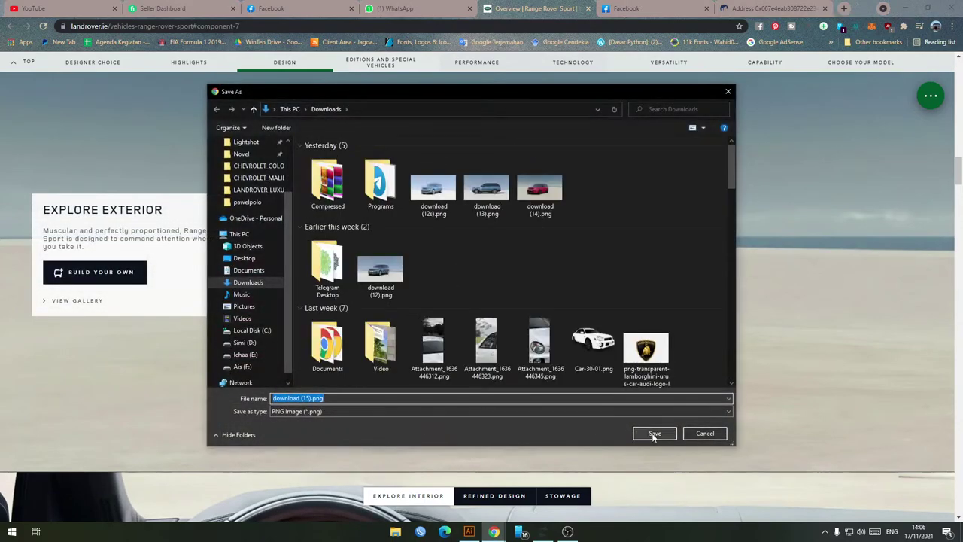
{"action": "left_click", "coordinate": [650, 428]}
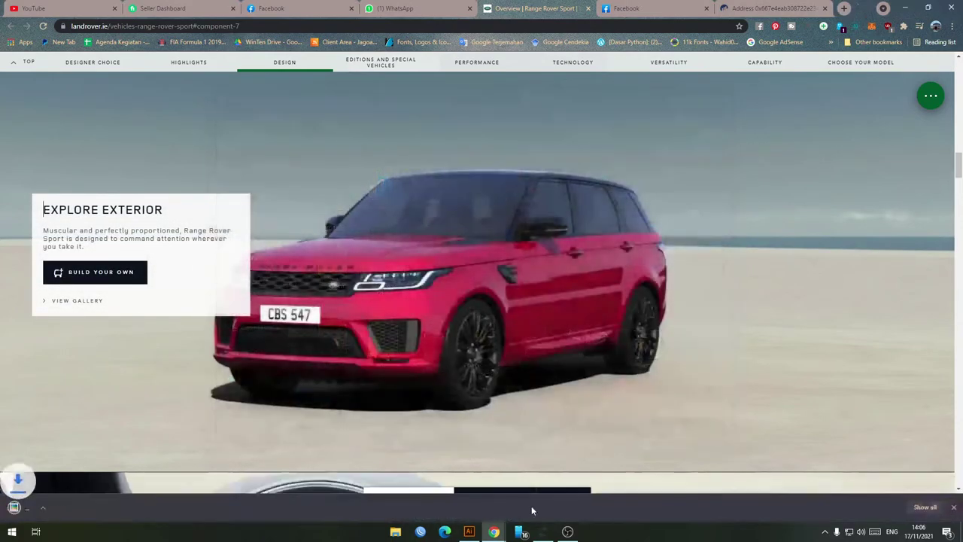
Step: Place the downloaded car image in the Illustrator document, embed it and centre it horizontally on the artboard
{"action": "left_click", "coordinate": [468, 532]}
{"action": "mouse_move", "coordinate": [493, 531]}
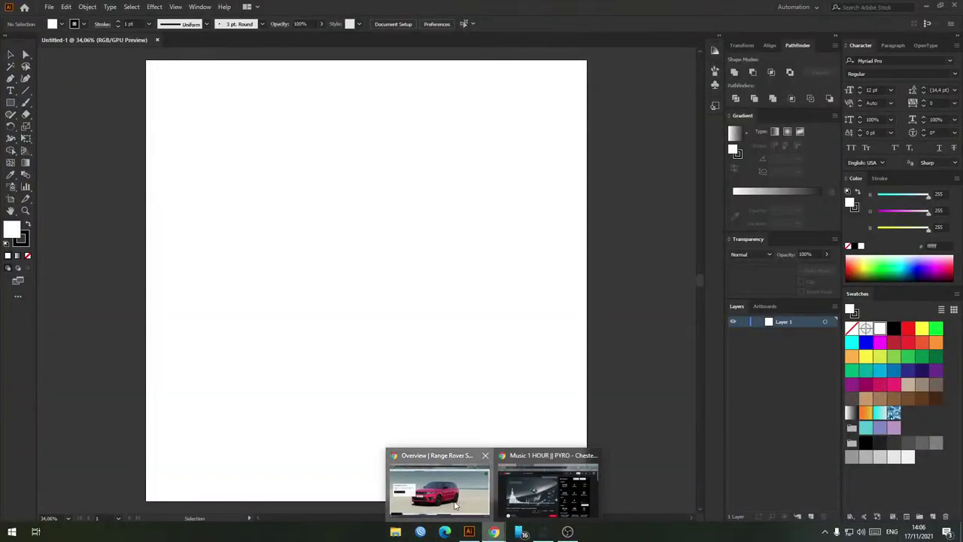
{"action": "left_click", "coordinate": [439, 486]}
{"action": "left_click_drag", "start_coordinate": [44, 512], "coordinate": [383, 259]}
{"action": "left_click", "coordinate": [178, 24]}
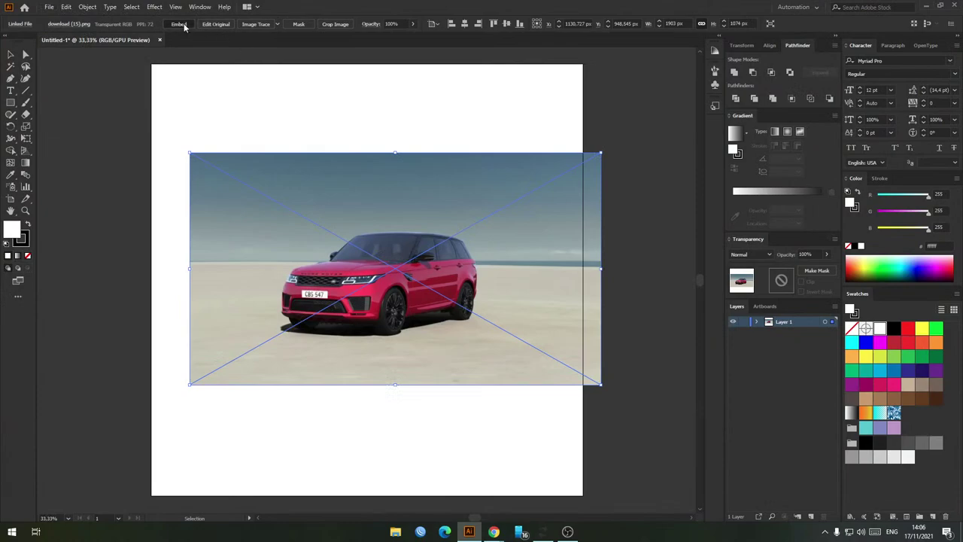
{"action": "left_click", "coordinate": [465, 24]}
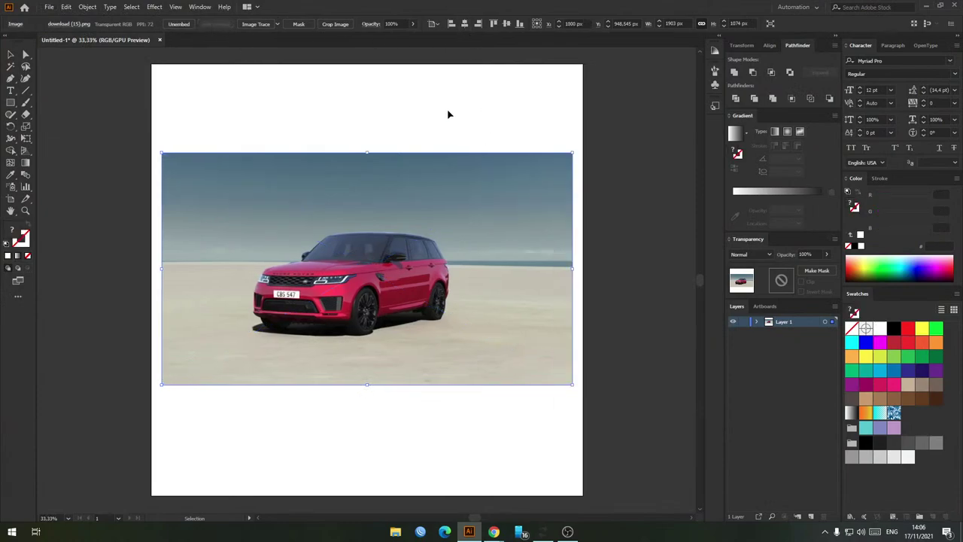
{"action": "left_click", "coordinate": [496, 477]}
Step: Open download (15).png from the Downloads folder in Photos
{"action": "left_click", "coordinate": [395, 531]}
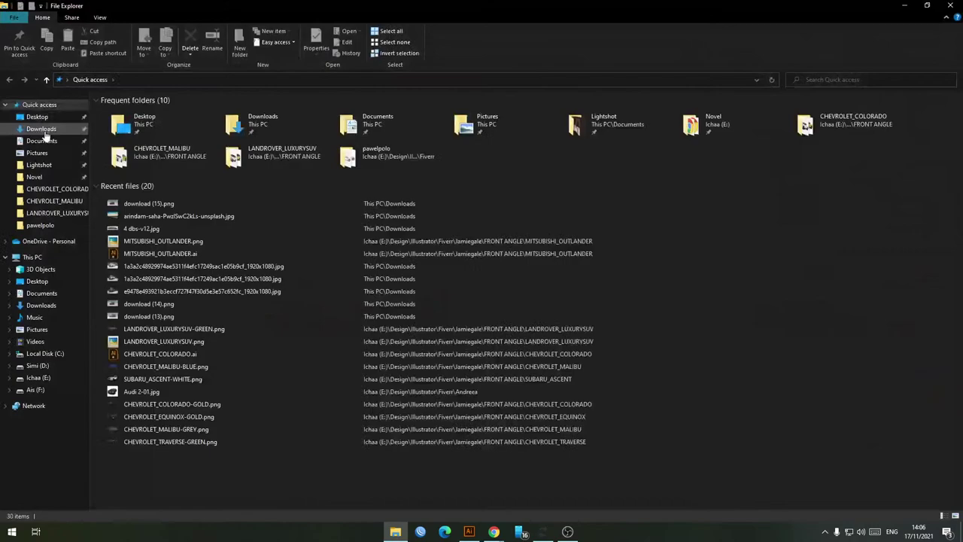
{"action": "left_click", "coordinate": [41, 129]}
{"action": "right_click", "coordinate": [143, 126]}
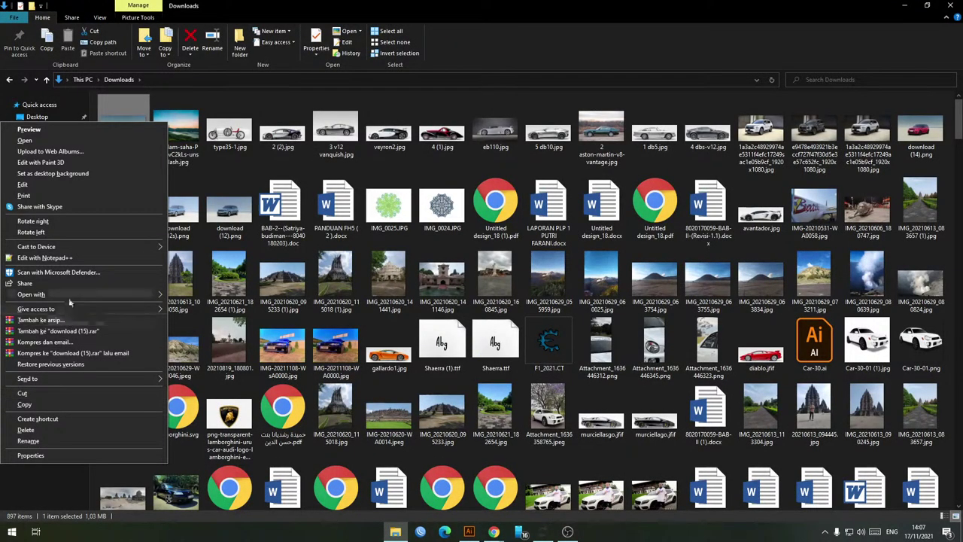
{"action": "mouse_move", "coordinate": [98, 294]}
{"action": "left_click", "coordinate": [192, 340]}
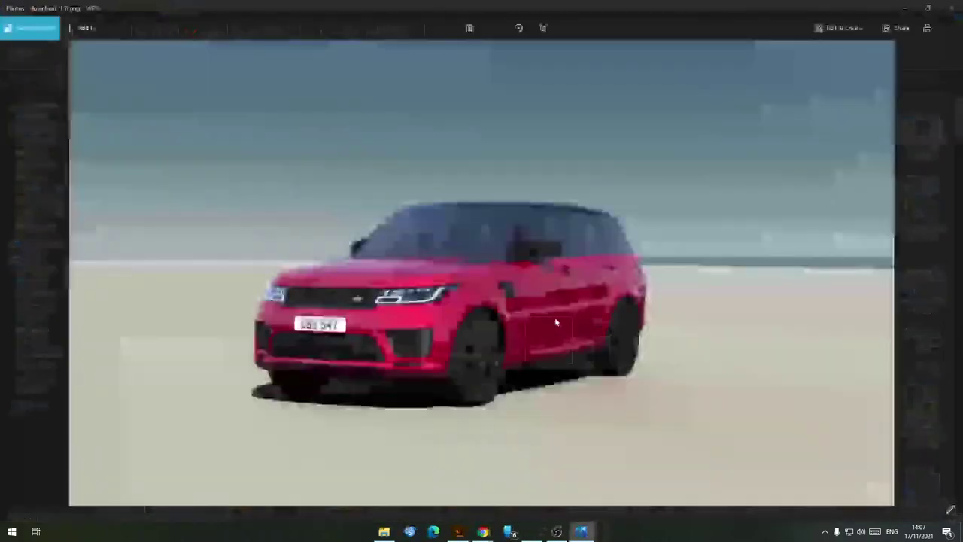
Step: Set the photo's Light adjustment to 100 and save a copy as download (1s5).png in Downloads
{"action": "left_click", "coordinate": [844, 30]}
{"action": "left_click", "coordinate": [616, 132]}
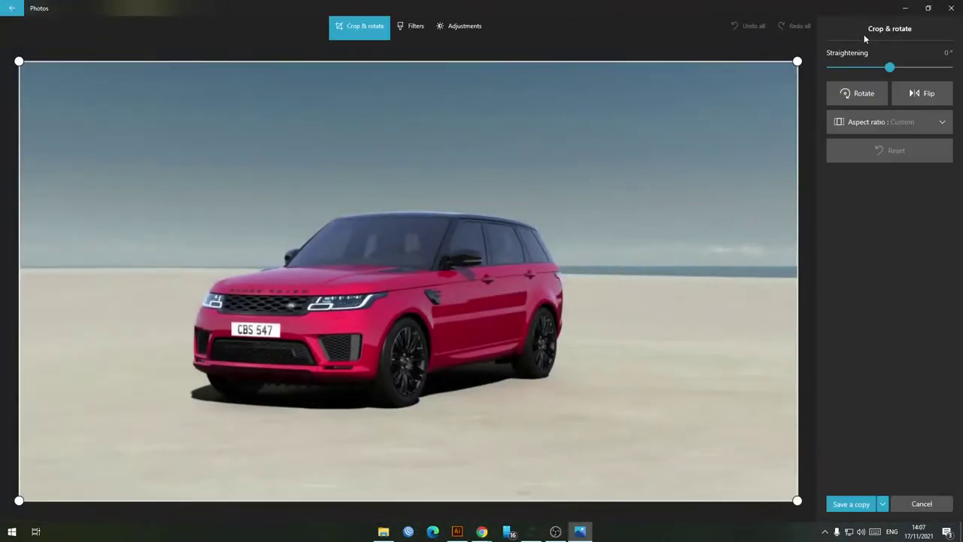
{"action": "left_click", "coordinate": [482, 24]}
{"action": "left_click_drag", "start_coordinate": [884, 80], "coordinate": [957, 80]}
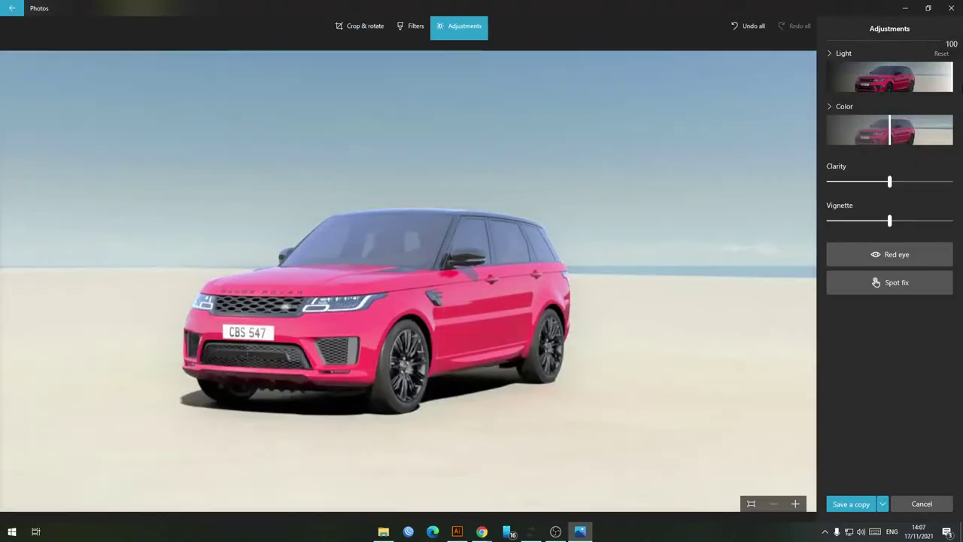
{"action": "left_click", "coordinate": [843, 504]}
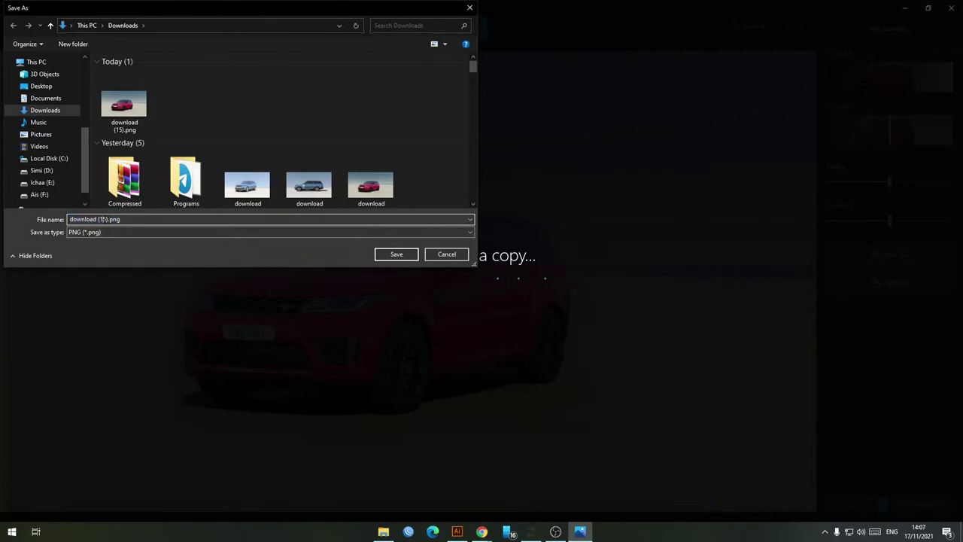
{"action": "left_click", "coordinate": [392, 254]}
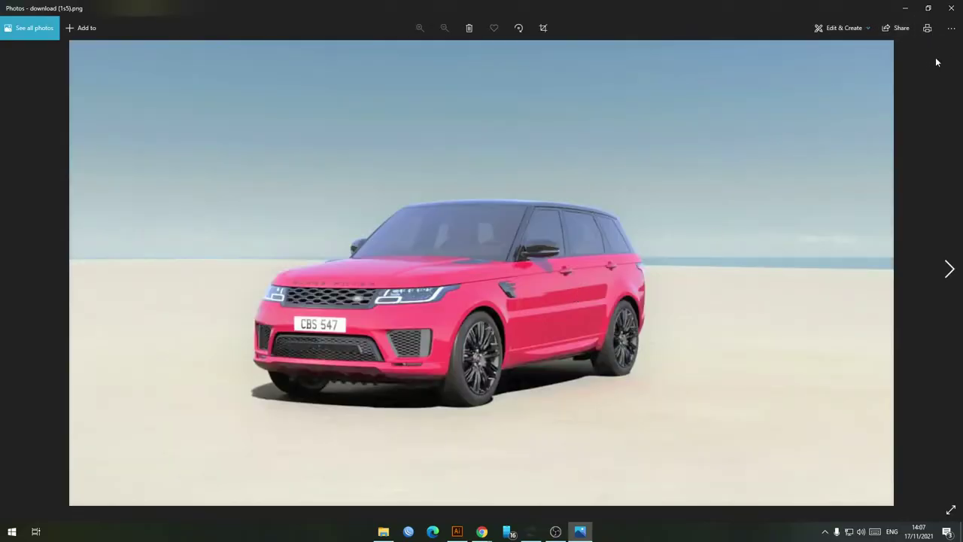
{"action": "left_click", "coordinate": [951, 8]}
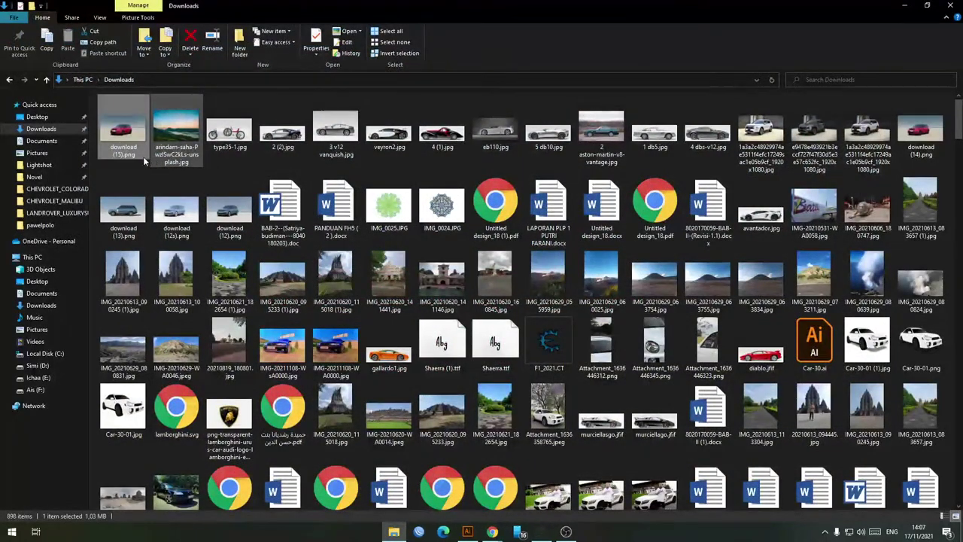
Step: Place and embed download (1s5).png in Illustrator, aligned over the first image and enlarged to the same 1903 × 1074 px size
{"action": "left_click_drag", "start_coordinate": [121, 126], "coordinate": [418, 344]}
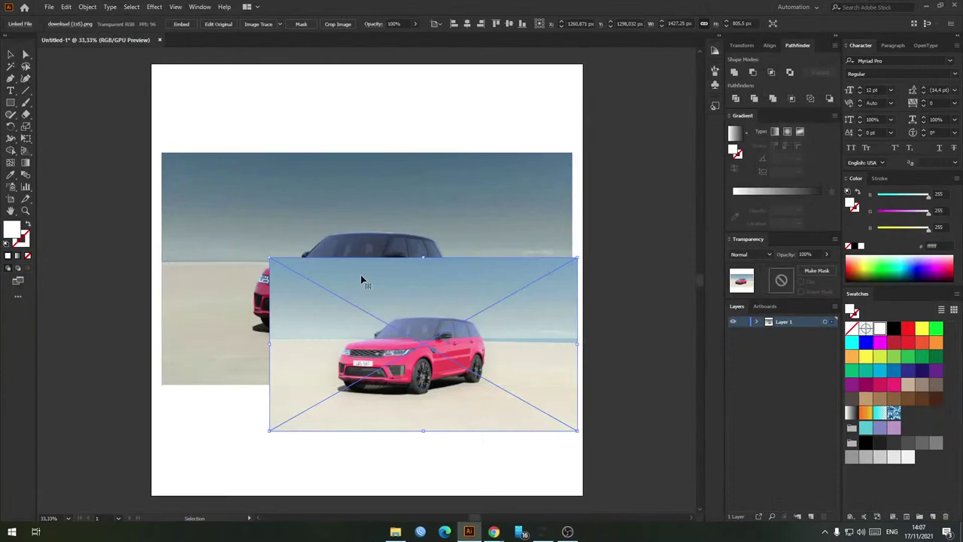
{"action": "left_click", "coordinate": [181, 24]}
{"action": "left_click_drag", "start_coordinate": [414, 356], "coordinate": [306, 253]}
{"action": "left_click_drag", "start_coordinate": [471, 327], "coordinate": [574, 389]}
{"action": "scroll", "coordinate": [364, 287], "scroll_direction": "up", "scroll_amount": 5}
{"action": "scroll", "coordinate": [340, 300], "scroll_direction": "down", "scroll_amount": 4}
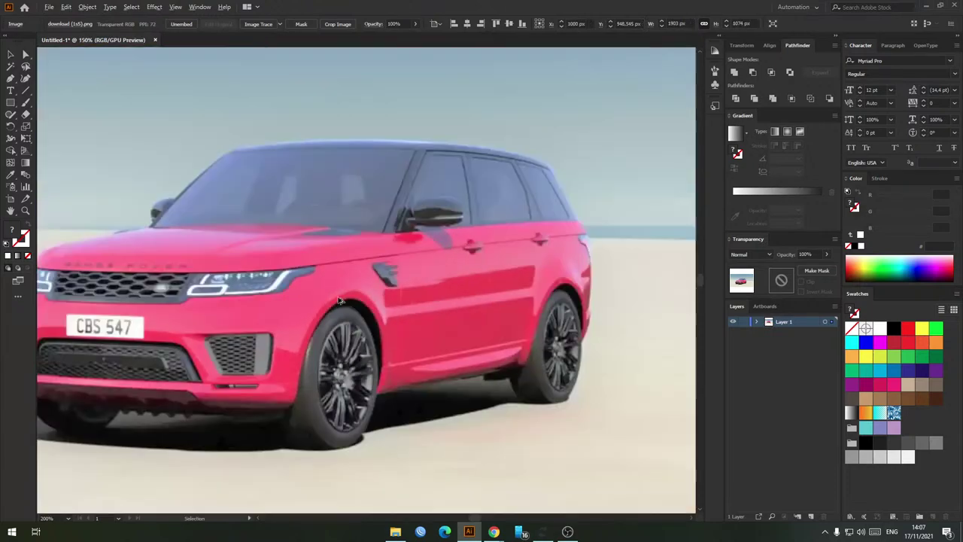
{"action": "left_click_drag", "start_coordinate": [526, 300], "coordinate": [501, 284]}
Step: Create a second layer and move the brightened car image from Layer 1 onto it
{"action": "left_click", "coordinate": [810, 516]}
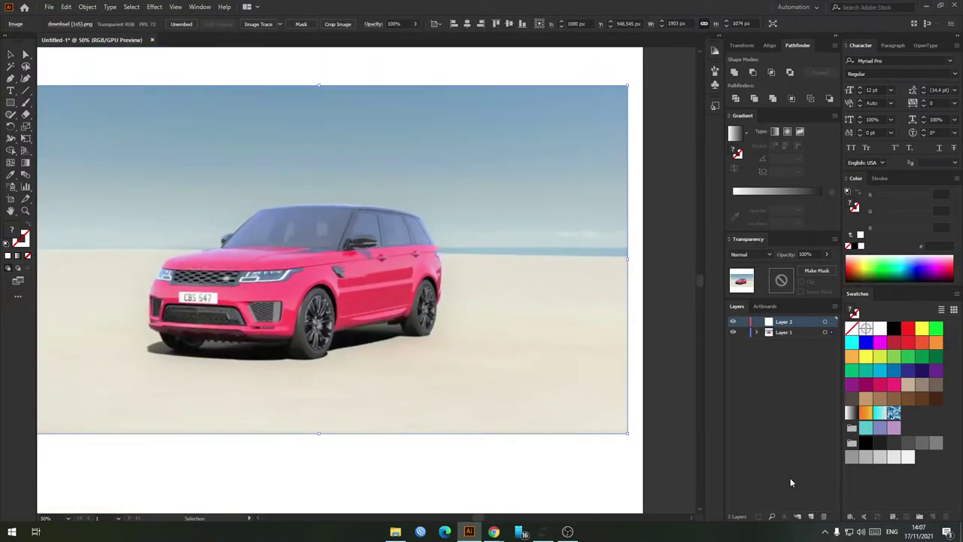
{"action": "left_click", "coordinate": [757, 332]}
{"action": "left_click_drag", "start_coordinate": [787, 333], "coordinate": [787, 322]}
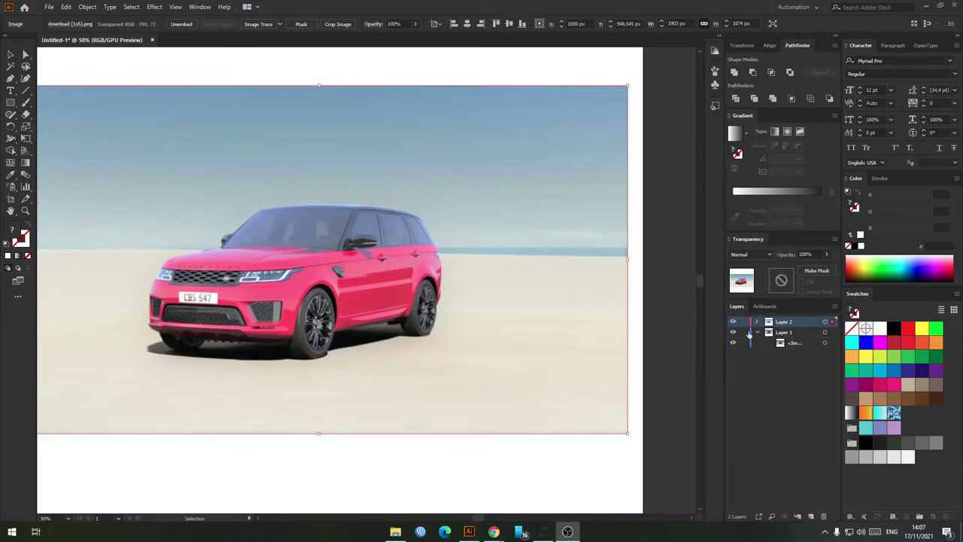
{"action": "left_click", "coordinate": [766, 357]}
{"action": "left_click", "coordinate": [757, 332]}
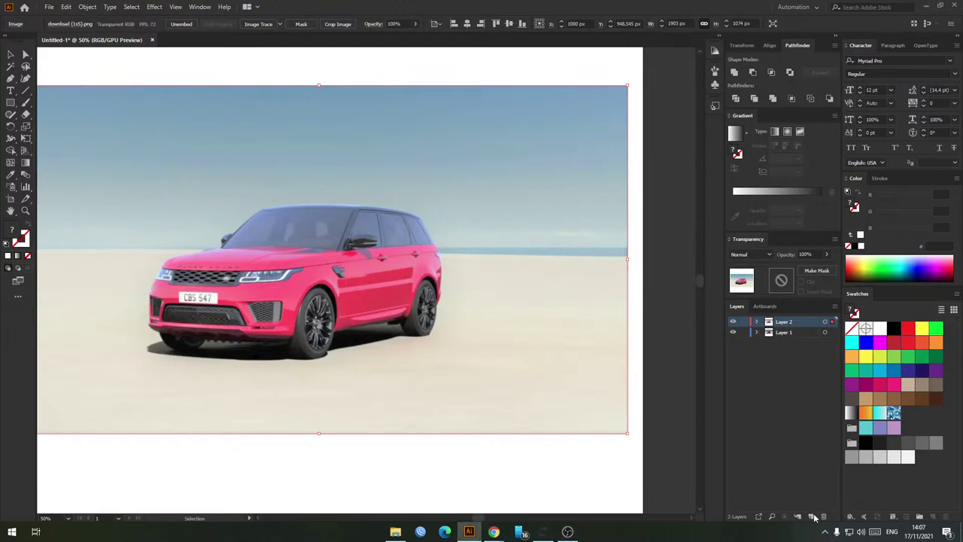
Step: Add an empty third layer above the two image layers
{"action": "left_click", "coordinate": [812, 517]}
{"action": "left_click", "coordinate": [751, 332]}
{"action": "mouse_move", "coordinate": [744, 333]}
{"action": "left_mouse_down"}
{"action": "mouse_move", "coordinate": [747, 357]}
{"action": "mouse_move", "coordinate": [743, 343]}
{"action": "left_mouse_up"}
Step: Enlarge both car images together to about 3586 × 2024 px and centre them horizontally and vertically on the artboard
{"action": "scroll", "coordinate": [546, 298], "scroll_direction": "down", "scroll_amount": 1}
{"action": "scroll", "coordinate": [434, 283], "scroll_direction": "down", "scroll_amount": 1}
{"action": "left_click_drag", "start_coordinate": [244, 181], "coordinate": [566, 421]}
{"action": "left_click_drag", "start_coordinate": [516, 277], "coordinate": [579, 292]}
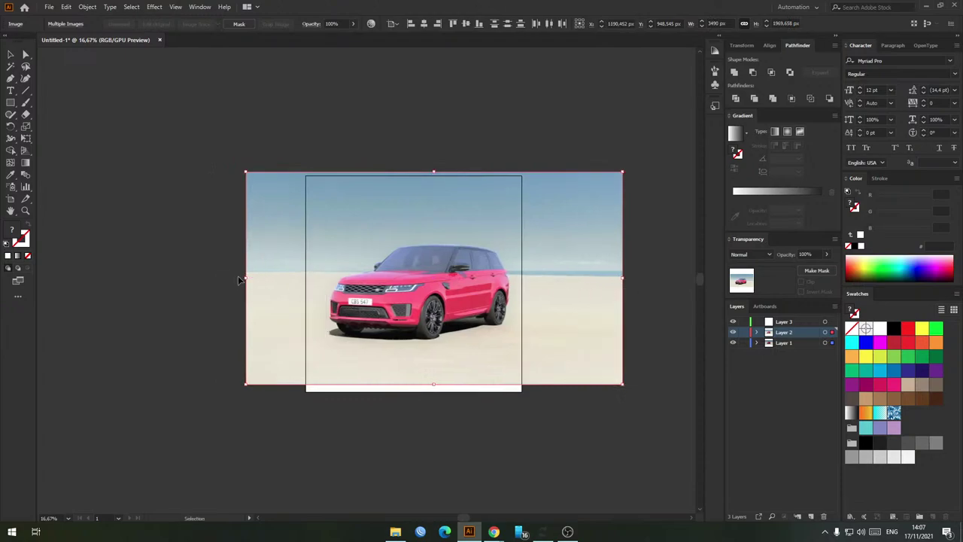
{"action": "left_click_drag", "start_coordinate": [240, 276], "coordinate": [235, 278]}
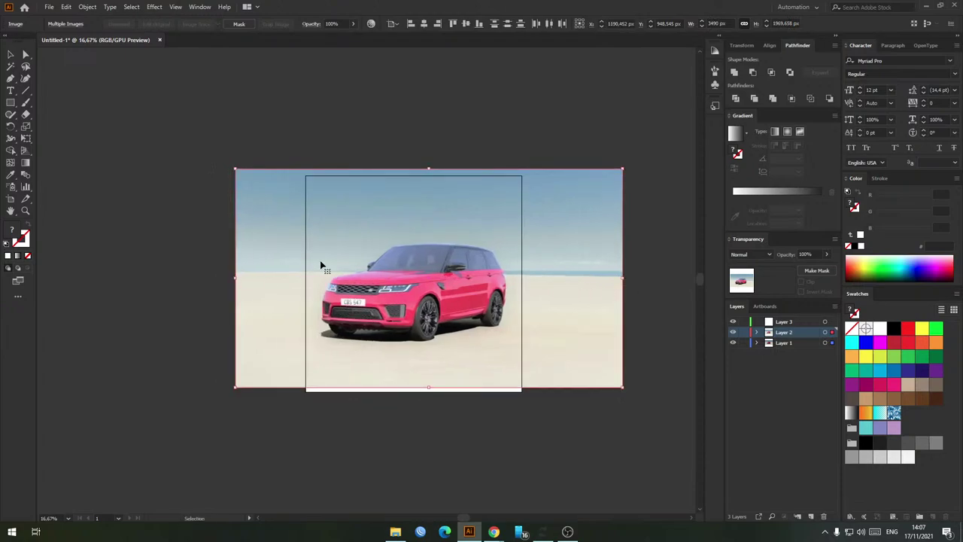
{"action": "left_click", "coordinate": [422, 25]}
{"action": "left_click", "coordinate": [466, 24]}
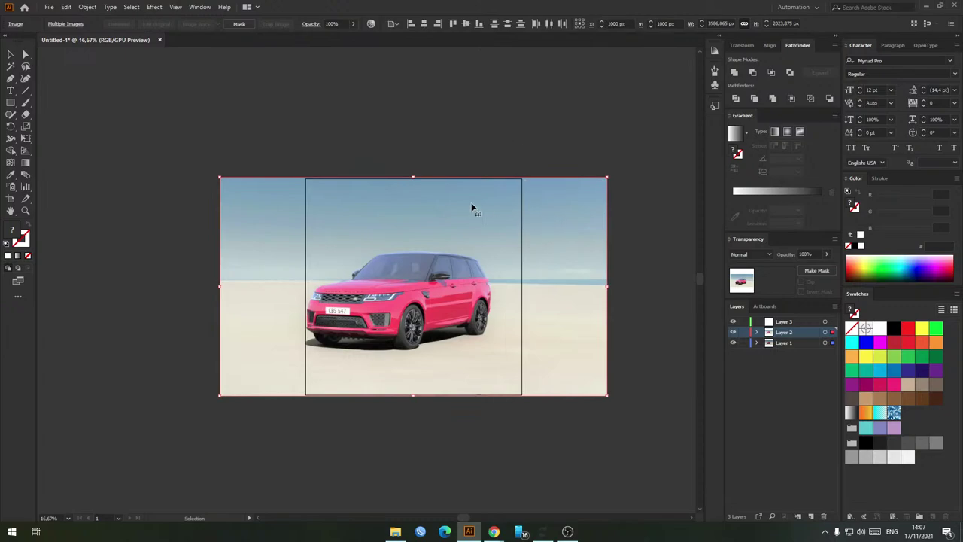
Step: Reduce both images to the artboard's 2000 px height and shift them sideways so the car sits centred on it
{"action": "left_click_drag", "start_coordinate": [412, 178], "coordinate": [423, 180]}
{"action": "left_click", "coordinate": [496, 158]}
{"action": "left_click_drag", "start_coordinate": [185, 126], "coordinate": [410, 461]}
{"action": "left_click_drag", "start_coordinate": [449, 300], "coordinate": [463, 295]}
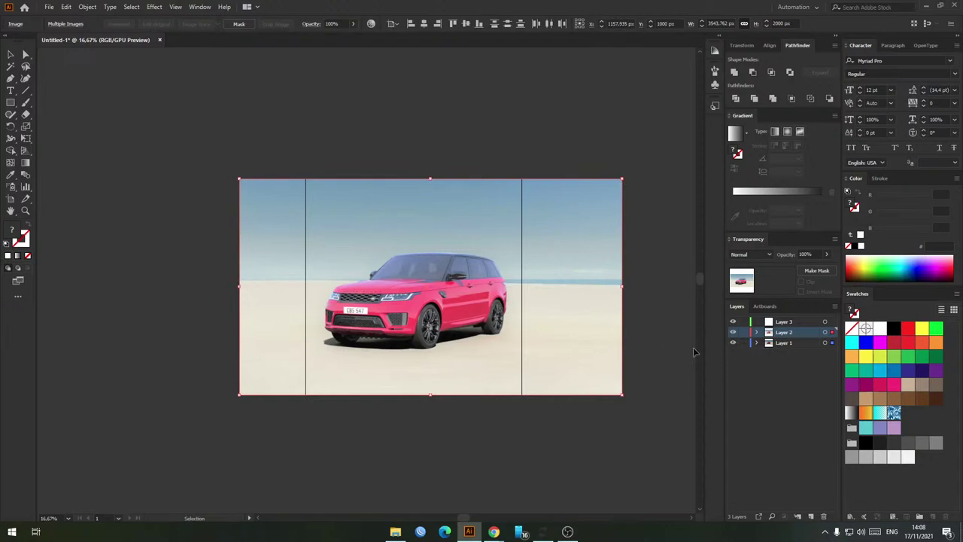
Step: Lock both image layers, make Layer 3 the drawing layer and hide the brightened image on Layer 2
{"action": "left_click_drag", "start_coordinate": [743, 333], "coordinate": [744, 342]}
{"action": "left_click", "coordinate": [783, 322]}
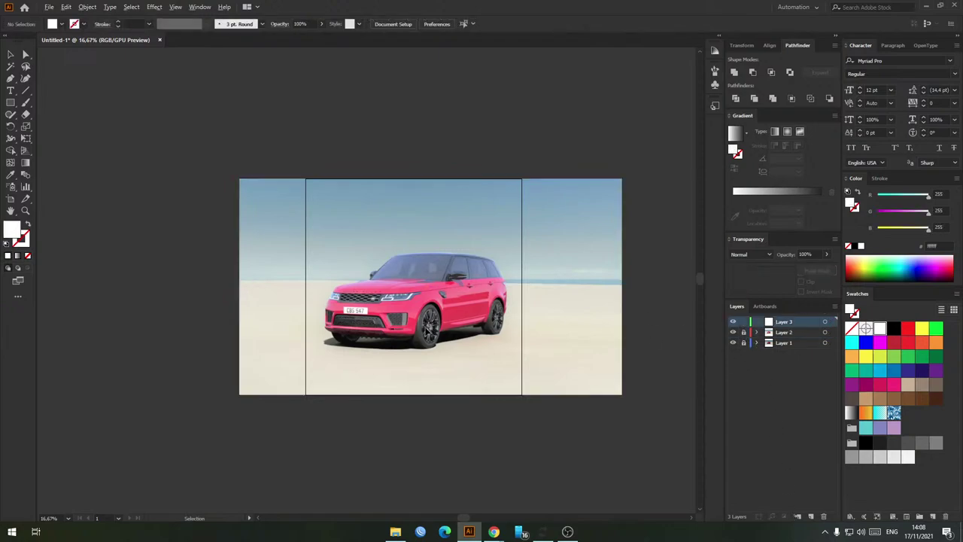
{"action": "scroll", "coordinate": [418, 339], "scroll_direction": "up", "scroll_amount": 5}
{"action": "left_click_drag", "start_coordinate": [417, 339], "coordinate": [313, 407]}
{"action": "scroll", "coordinate": [466, 304], "scroll_direction": "up", "scroll_amount": 2}
{"action": "key", "text": "p"}
{"action": "left_click", "coordinate": [732, 331]}
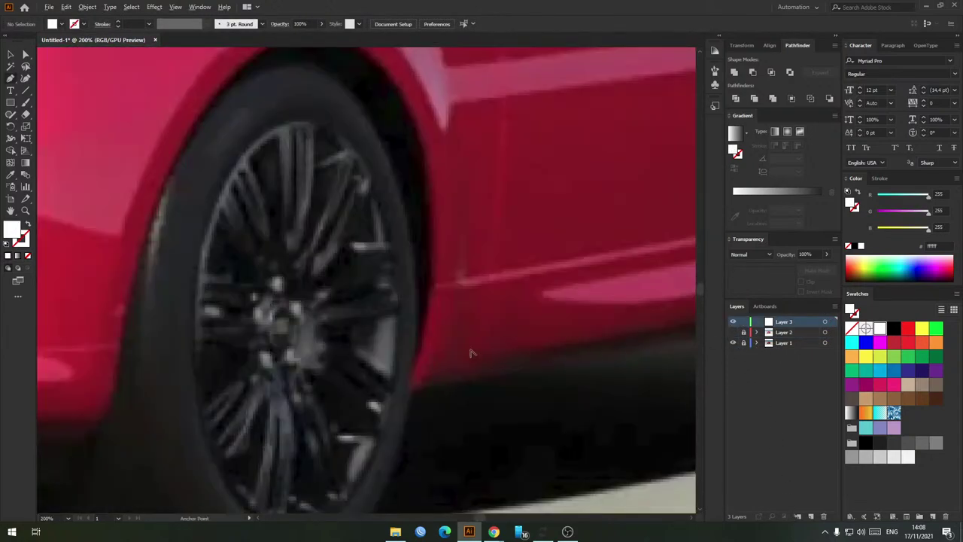
Step: Start the car body outline with the Pen tool on Layer 3 at the lower body corner just behind the front wheel
{"action": "scroll", "coordinate": [369, 366], "scroll_direction": "down", "scroll_amount": 2}
{"action": "scroll", "coordinate": [301, 389], "scroll_direction": "up", "scroll_amount": 4}
{"action": "left_click", "coordinate": [268, 390]}
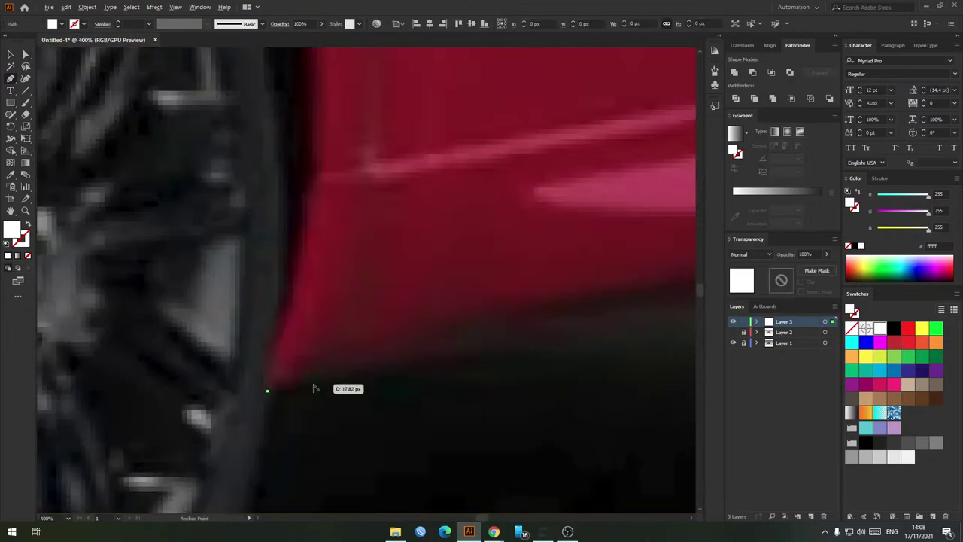
{"action": "left_click_drag", "start_coordinate": [313, 382], "coordinate": [392, 361]}
{"action": "left_click", "coordinate": [329, 370]}
{"action": "scroll", "coordinate": [394, 361], "scroll_direction": "down", "scroll_amount": 2}
{"action": "left_click_drag", "start_coordinate": [503, 341], "coordinate": [332, 361]}
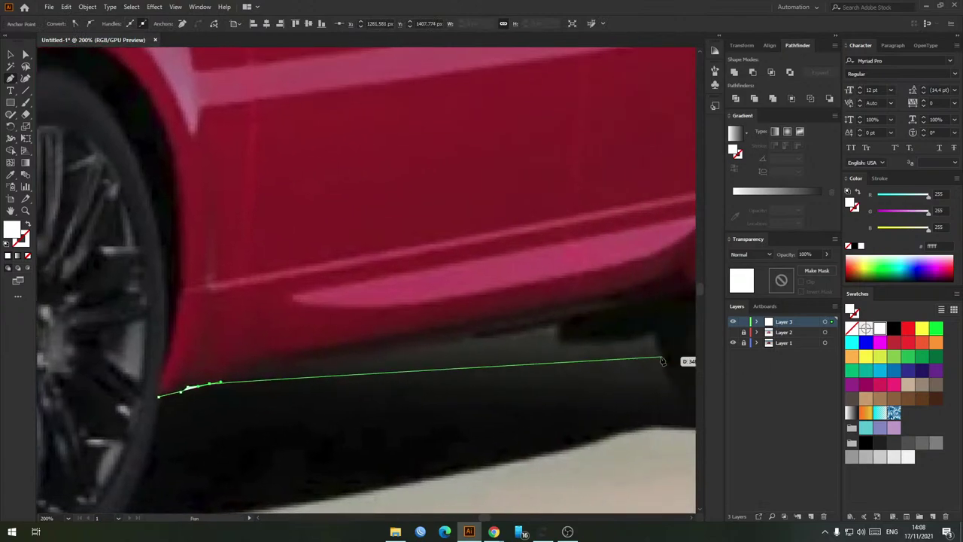
{"action": "left_click", "coordinate": [494, 535]}
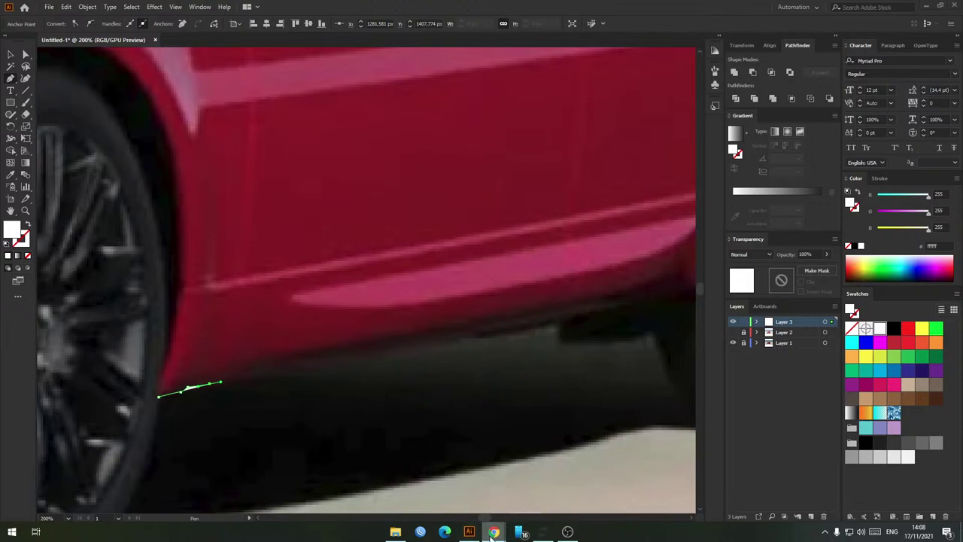
{"action": "mouse_move", "coordinate": [493, 532]}
{"action": "mouse_move", "coordinate": [421, 491]}
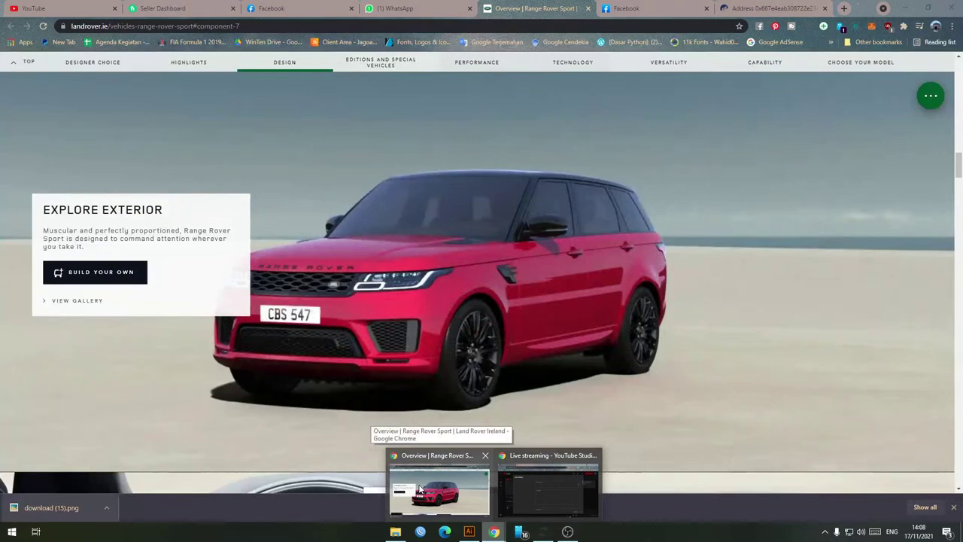
{"action": "left_click", "coordinate": [421, 491]}
{"action": "left_click", "coordinate": [470, 531]}
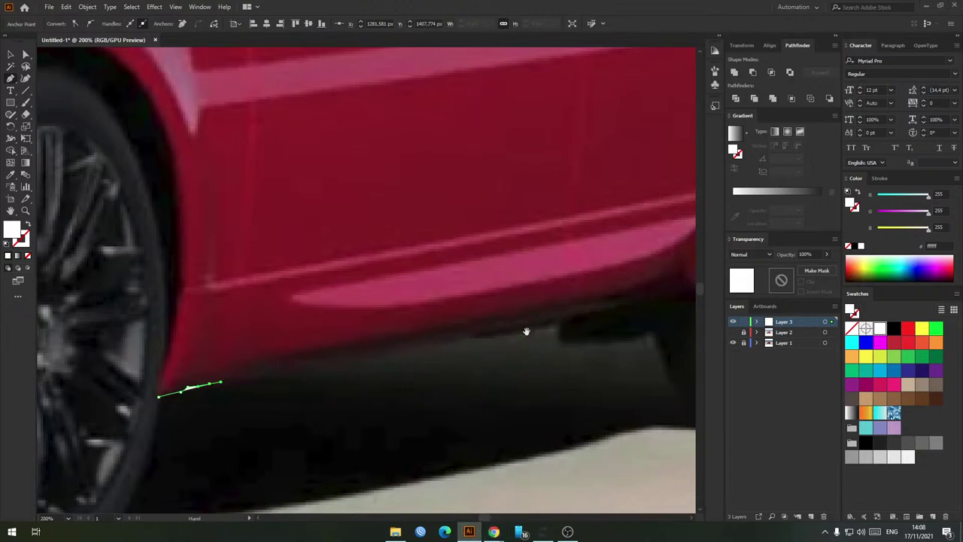
Step: Continue the body outline along the lower edge of the side sill to the rear wheel
{"action": "left_click_drag", "start_coordinate": [526, 331], "coordinate": [414, 349]}
{"action": "left_click", "coordinate": [449, 339]}
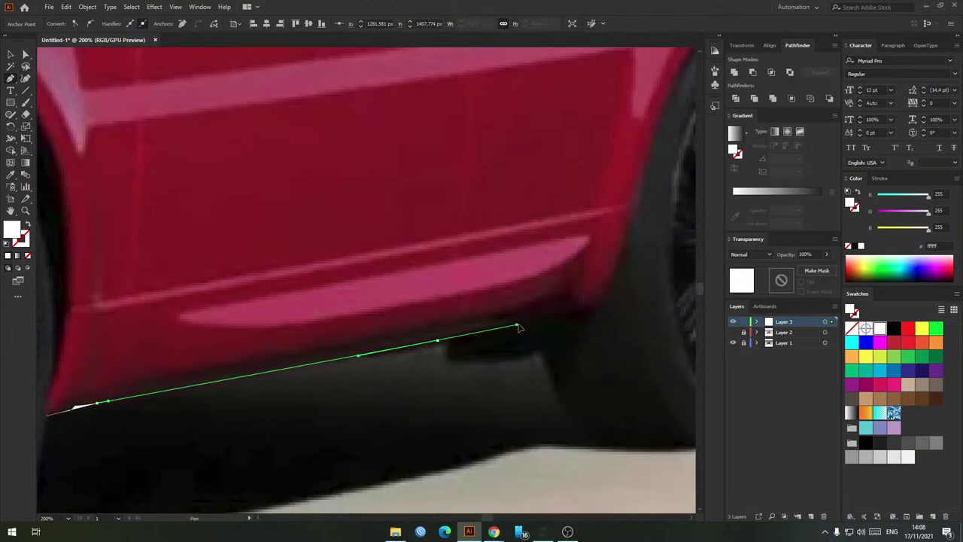
{"action": "scroll", "coordinate": [517, 327], "scroll_direction": "up", "scroll_amount": 2}
{"action": "left_click", "coordinate": [580, 304]}
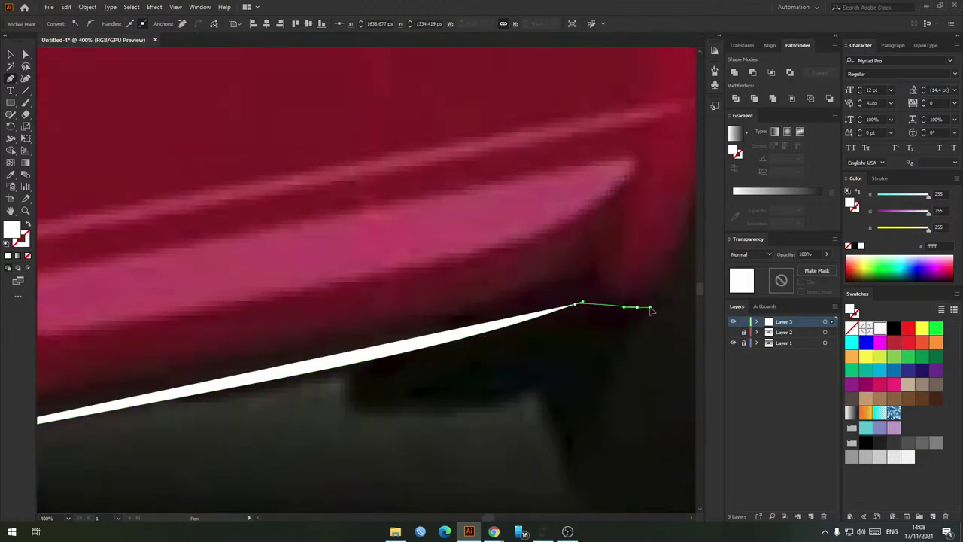
{"action": "left_click_drag", "start_coordinate": [665, 299], "coordinate": [665, 298]}
Step: Trace the rear wheel arch as a smooth curve up over the tyre and down its far side
{"action": "scroll", "coordinate": [658, 255], "scroll_direction": "down", "scroll_amount": 2}
{"action": "left_click_drag", "start_coordinate": [656, 230], "coordinate": [487, 317]}
{"action": "left_click_drag", "start_coordinate": [519, 280], "coordinate": [338, 331]}
{"action": "scroll", "coordinate": [374, 222], "scroll_direction": "up", "scroll_amount": 2}
{"action": "left_click_drag", "start_coordinate": [413, 201], "coordinate": [476, 120]}
{"action": "left_click_drag", "start_coordinate": [595, 218], "coordinate": [638, 296]}
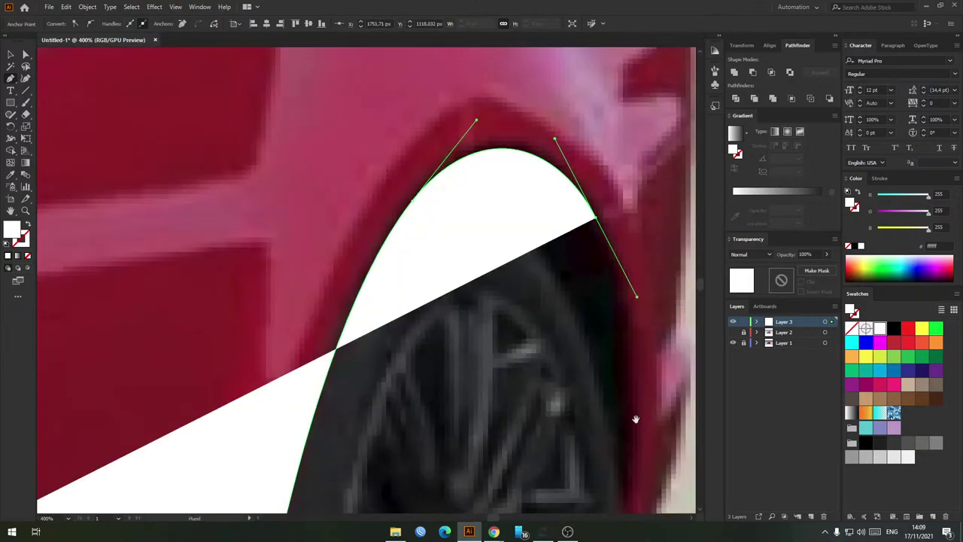
{"action": "left_click_drag", "start_coordinate": [637, 419], "coordinate": [532, 242]}
{"action": "left_click_drag", "start_coordinate": [524, 286], "coordinate": [528, 326]}
{"action": "left_click_drag", "start_coordinate": [515, 339], "coordinate": [524, 397]}
Step: Continue the outline up the outer edge of the rear bumper towards the tail light
{"action": "left_click_drag", "start_coordinate": [579, 260], "coordinate": [587, 158]}
{"action": "left_click", "coordinate": [578, 155]}
{"action": "left_click_drag", "start_coordinate": [587, 99], "coordinate": [514, 410]}
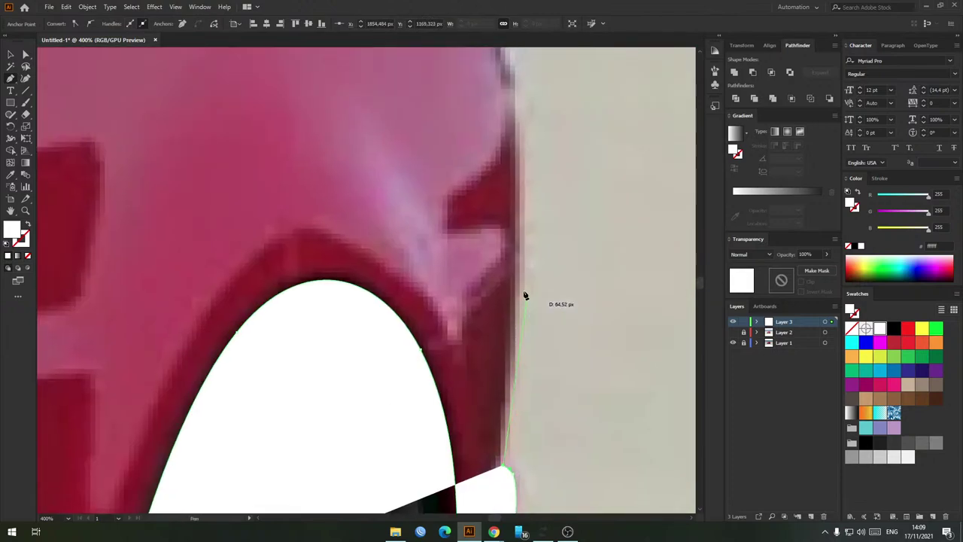
{"action": "left_click_drag", "start_coordinate": [519, 250], "coordinate": [546, 280]}
Step: Trace the rear edge past the tail light up to where the red bodywork meets the rear window
{"action": "scroll", "coordinate": [525, 135], "scroll_direction": "down", "scroll_amount": 3}
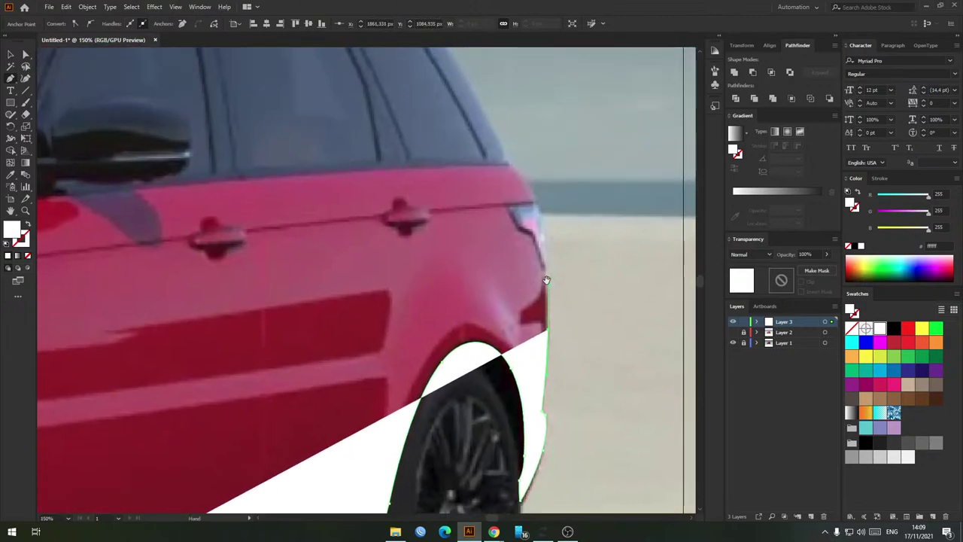
{"action": "scroll", "coordinate": [540, 232], "scroll_direction": "up", "scroll_amount": 3}
{"action": "left_click_drag", "start_coordinate": [530, 135], "coordinate": [524, 129]}
{"action": "left_click_drag", "start_coordinate": [513, 94], "coordinate": [594, 267]}
{"action": "left_click", "coordinate": [536, 220]}
{"action": "left_click_drag", "start_coordinate": [501, 142], "coordinate": [518, 188]}
{"action": "key", "text": "ctrl+z"}
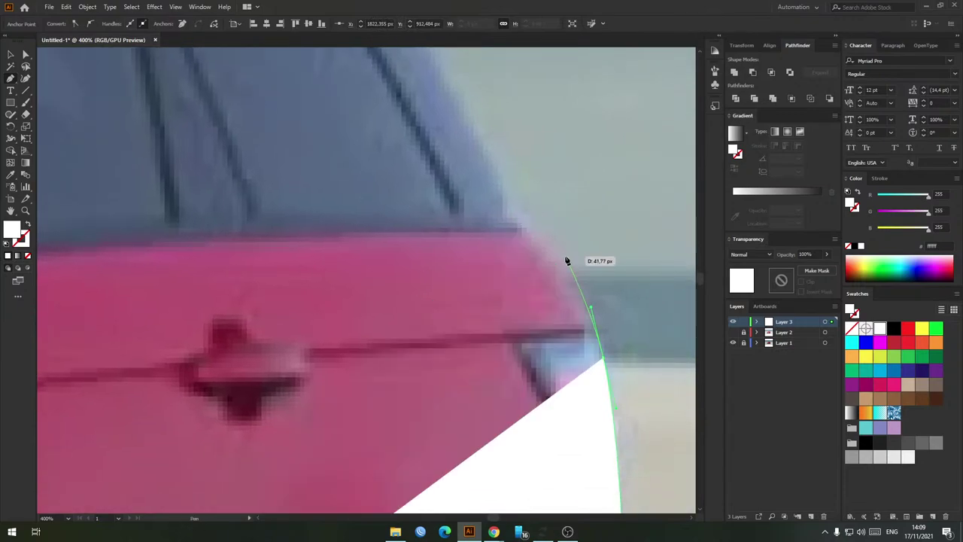
{"action": "left_click_drag", "start_coordinate": [534, 233], "coordinate": [524, 228]}
Step: Continue the outline up the rear pillar and around the rear corner of the roof
{"action": "scroll", "coordinate": [508, 211], "scroll_direction": "up", "scroll_amount": 3}
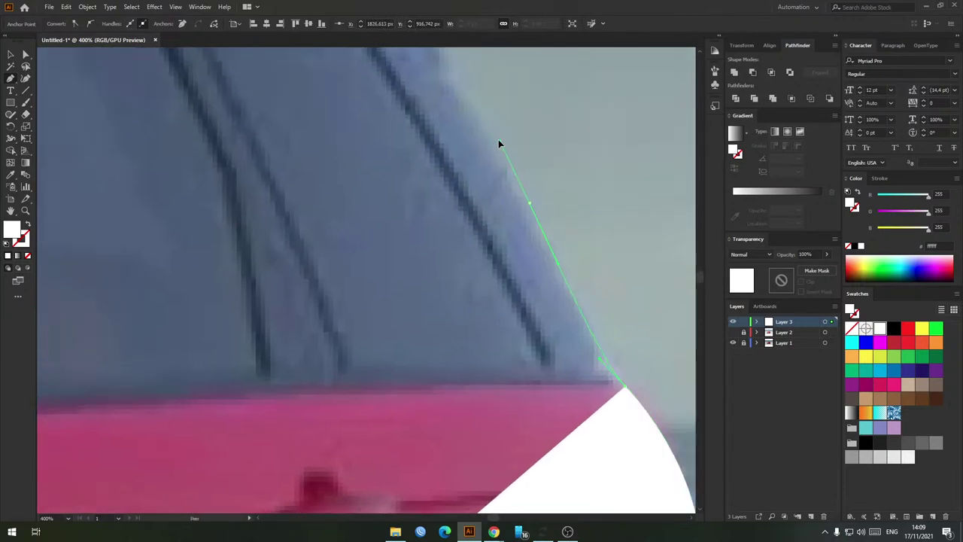
{"action": "scroll", "coordinate": [454, 94], "scroll_direction": "down", "scroll_amount": 3}
{"action": "left_click_drag", "start_coordinate": [468, 104], "coordinate": [531, 234]}
{"action": "scroll", "coordinate": [445, 77], "scroll_direction": "up", "scroll_amount": 2}
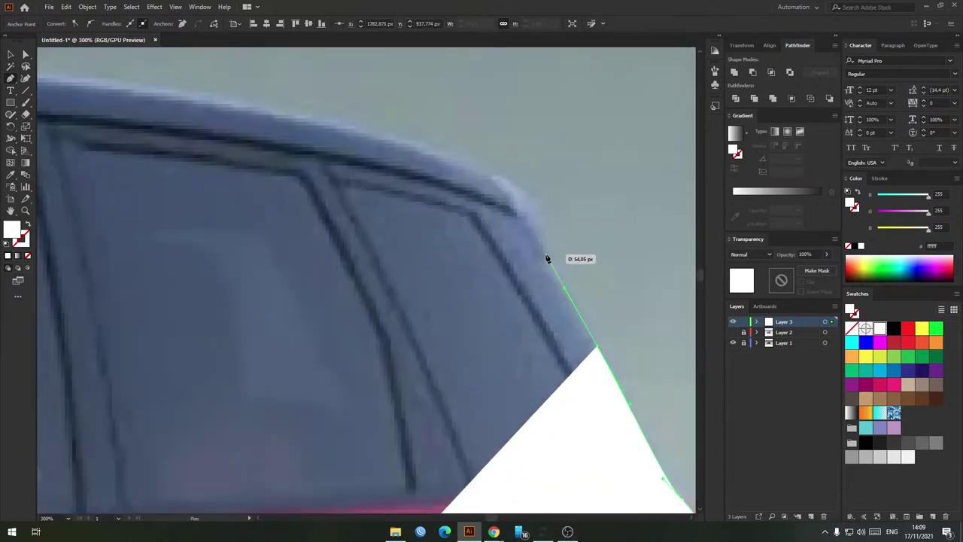
{"action": "left_click", "coordinate": [546, 258]}
{"action": "left_click", "coordinate": [521, 192]}
Step: Trace the roofline with long curves from the rear corner forward to the top of the windscreen pillar
{"action": "scroll", "coordinate": [493, 179], "scroll_direction": "down", "scroll_amount": 2}
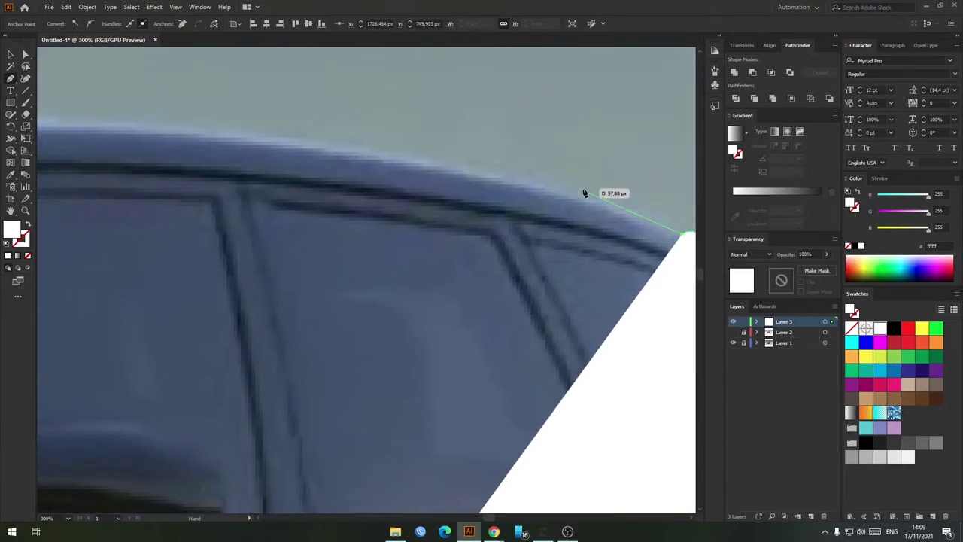
{"action": "left_click_drag", "start_coordinate": [470, 185], "coordinate": [314, 173]}
{"action": "left_click_drag", "start_coordinate": [192, 170], "coordinate": [469, 178]}
{"action": "left_click_drag", "start_coordinate": [297, 184], "coordinate": [451, 172]}
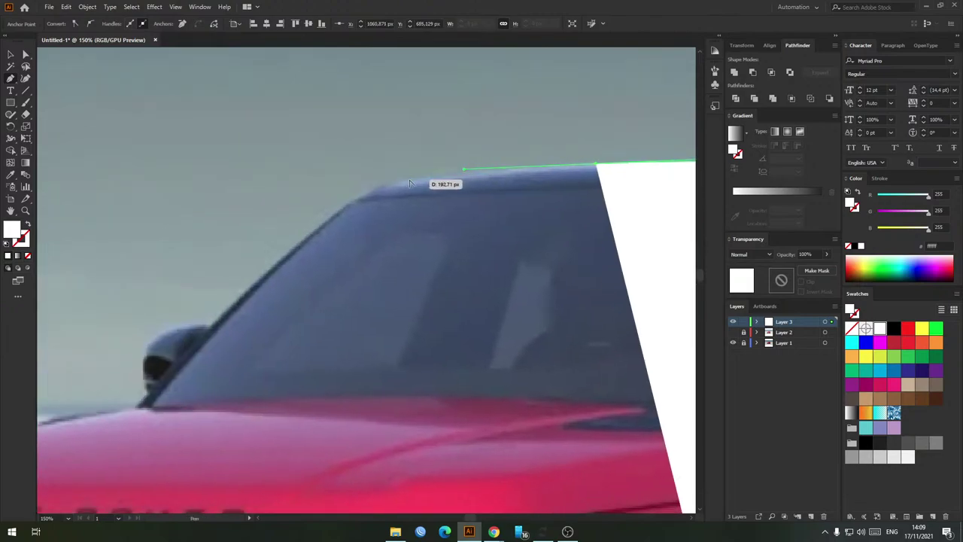
{"action": "scroll", "coordinate": [407, 180], "scroll_direction": "up", "scroll_amount": 2}
{"action": "left_click_drag", "start_coordinate": [307, 211], "coordinate": [230, 251]}
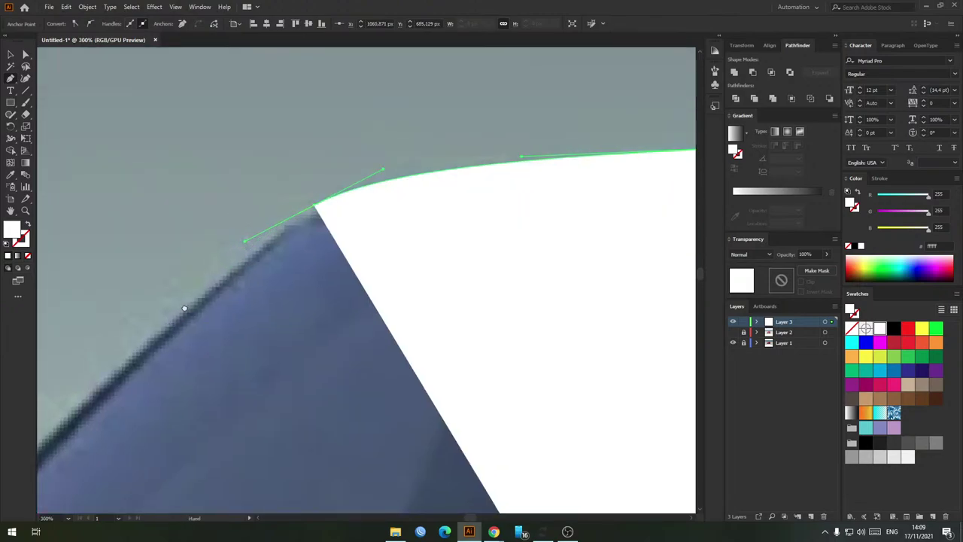
Step: Continue the outline down the windscreen pillar, cutting across the far mirror, to the base of the bonnet
{"action": "left_click_drag", "start_coordinate": [95, 410], "coordinate": [499, 146]}
{"action": "left_click_drag", "start_coordinate": [347, 292], "coordinate": [292, 349]}
{"action": "left_click_drag", "start_coordinate": [258, 397], "coordinate": [274, 382]}
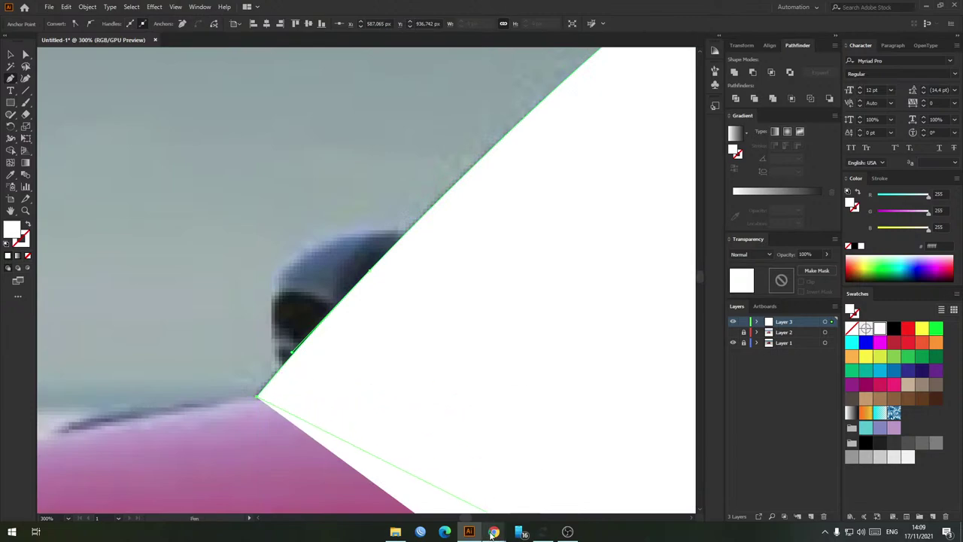
{"action": "mouse_move", "coordinate": [494, 531]}
{"action": "left_click", "coordinate": [468, 496]}
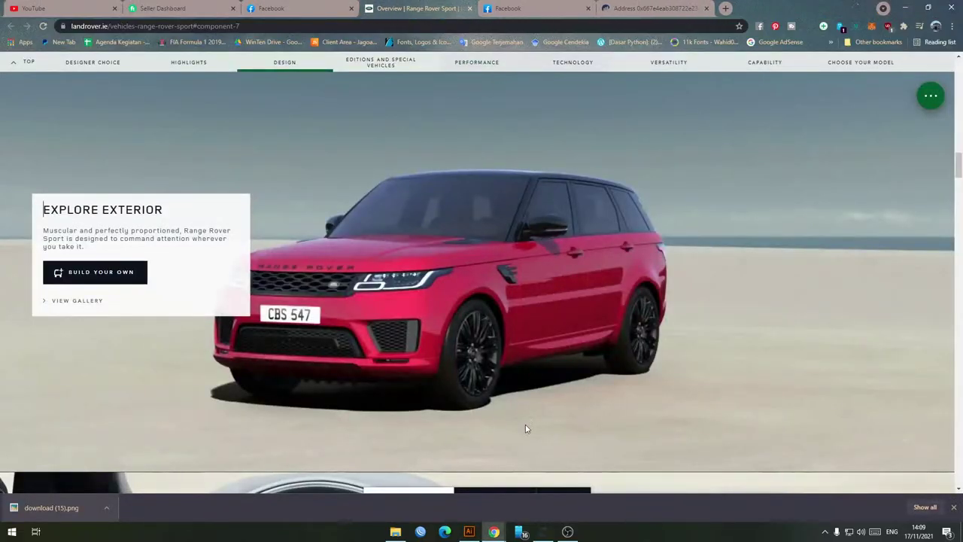
{"action": "left_click", "coordinate": [469, 531]}
Step: Trace the far edge of the bonnet forward and curve it down towards the far headlight
{"action": "scroll", "coordinate": [335, 304], "scroll_direction": "down", "scroll_amount": 1}
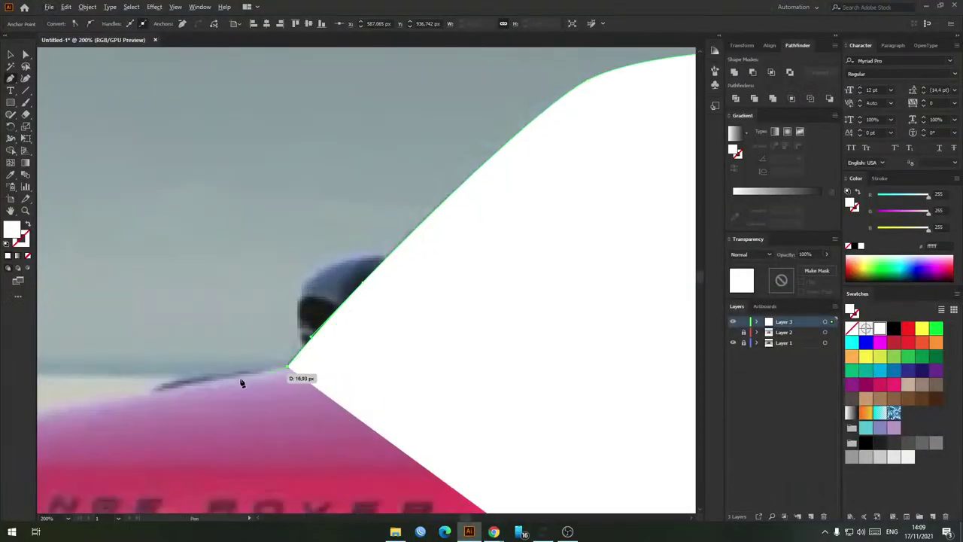
{"action": "left_click_drag", "start_coordinate": [224, 385], "coordinate": [504, 233]}
{"action": "left_click_drag", "start_coordinate": [303, 264], "coordinate": [254, 278]}
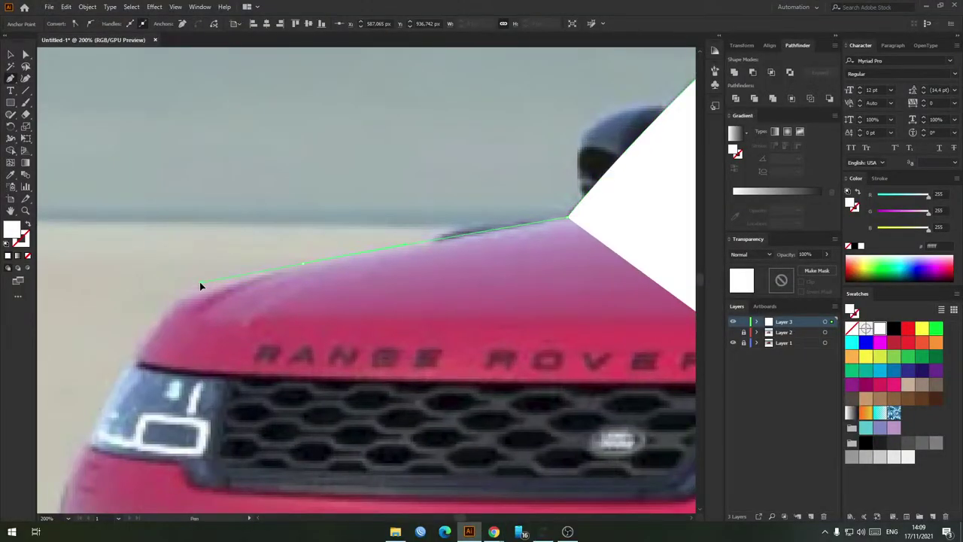
{"action": "left_click_drag", "start_coordinate": [194, 286], "coordinate": [167, 327]}
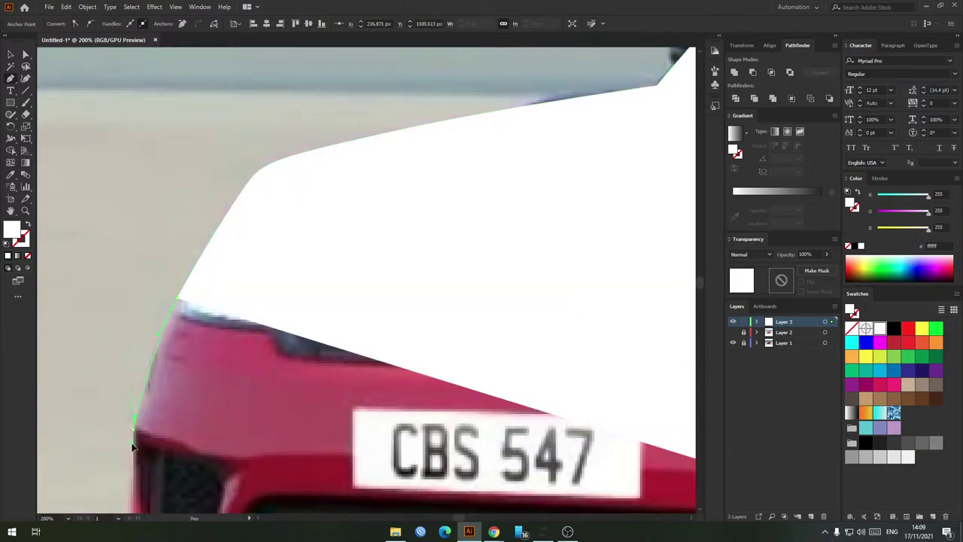
Step: Continue the outline down the far side of the front bumper and around its lower corner
{"action": "left_click_drag", "start_coordinate": [134, 429], "coordinate": [132, 445]}
{"action": "left_click_drag", "start_coordinate": [132, 445], "coordinate": [154, 227]}
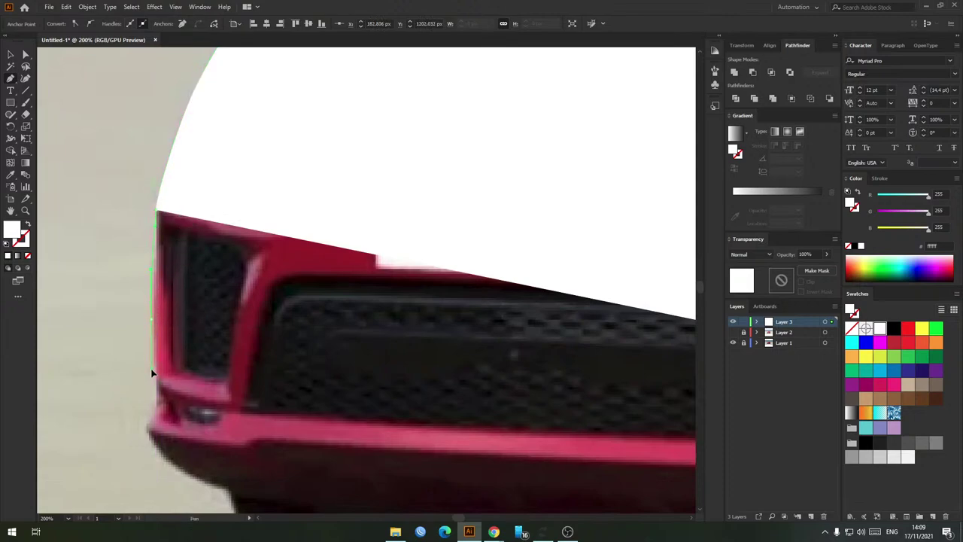
{"action": "left_click_drag", "start_coordinate": [150, 361], "coordinate": [150, 363]}
{"action": "left_click", "coordinate": [158, 400]}
{"action": "left_click_drag", "start_coordinate": [155, 415], "coordinate": [141, 330]}
{"action": "left_click", "coordinate": [140, 330]}
{"action": "left_click", "coordinate": [247, 374]}
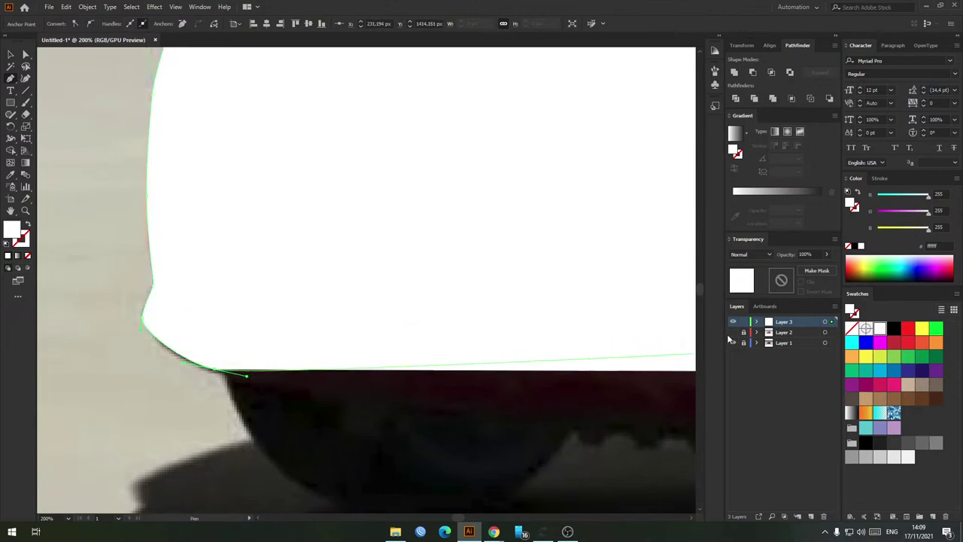
Step: Show the brightened image on Layer 2 and swap the outline's white fill to the stroke, leaving no fill
{"action": "scroll", "coordinate": [344, 365], "scroll_direction": "down", "scroll_amount": 5}
{"action": "key", "text": "shift+x"}
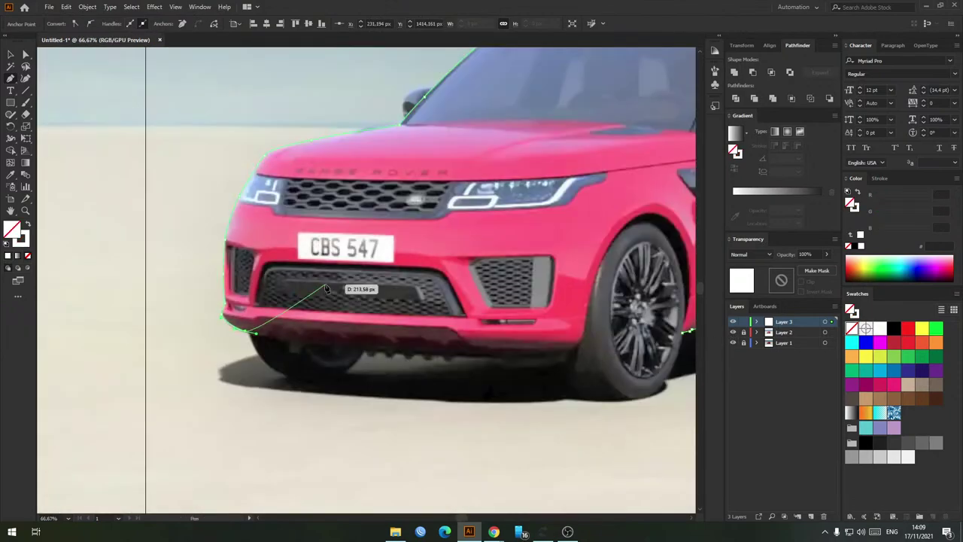
{"action": "scroll", "coordinate": [261, 328], "scroll_direction": "up", "scroll_amount": 1}
Step: Continue the outline along the lower edge of the front bumper to the front wheel
{"action": "left_click_drag", "start_coordinate": [315, 346], "coordinate": [461, 361]}
{"action": "left_click_drag", "start_coordinate": [565, 366], "coordinate": [294, 326]}
{"action": "left_click_drag", "start_coordinate": [450, 330], "coordinate": [580, 328]}
{"action": "left_click_drag", "start_coordinate": [631, 310], "coordinate": [640, 297]}
Step: Trace the front wheel arch, close the body outline at its starting point behind the wheel and deselect it
{"action": "left_click_drag", "start_coordinate": [645, 227], "coordinate": [374, 336]}
{"action": "left_click_drag", "start_coordinate": [395, 261], "coordinate": [422, 195]}
{"action": "left_click_drag", "start_coordinate": [507, 127], "coordinate": [560, 120]}
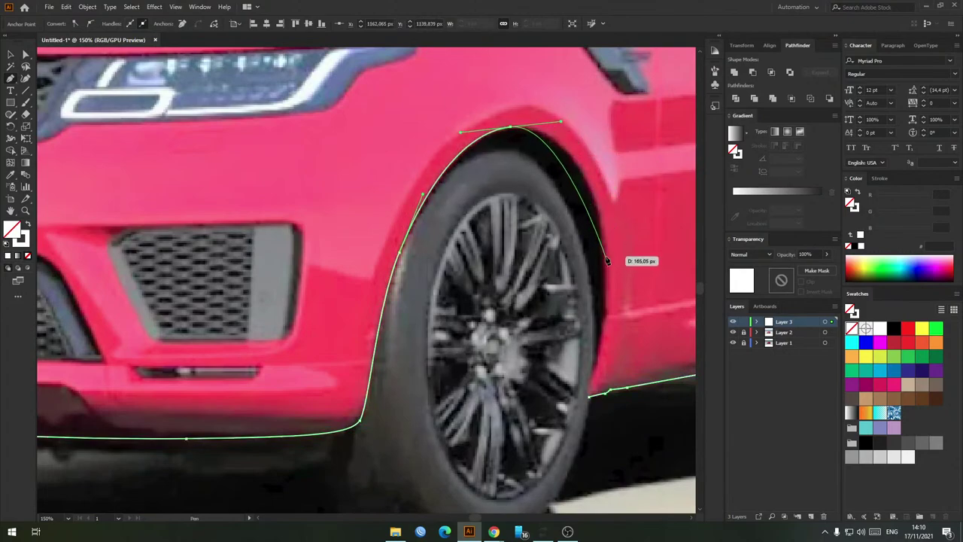
{"action": "left_click_drag", "start_coordinate": [606, 256], "coordinate": [608, 322]}
{"action": "left_click_drag", "start_coordinate": [587, 396], "coordinate": [589, 389]}
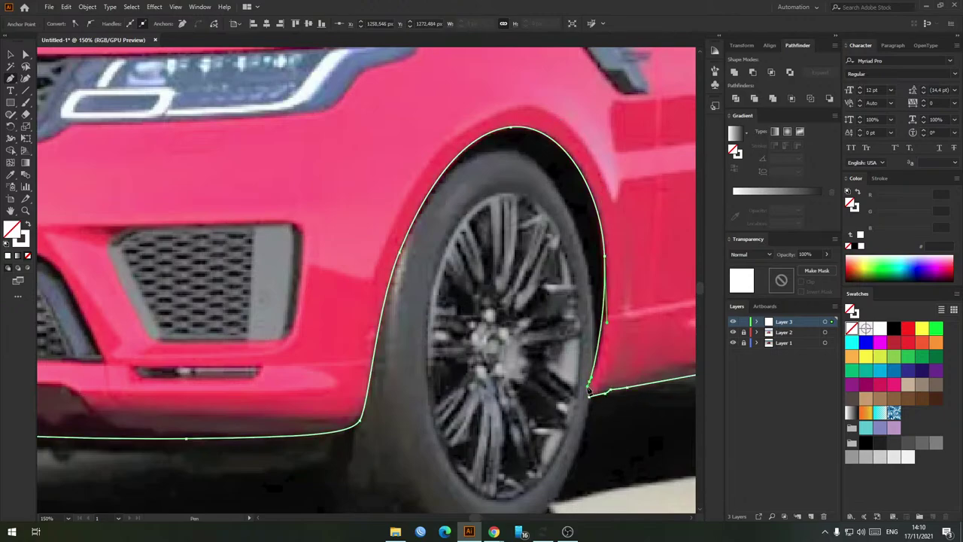
{"action": "key", "text": "v"}
{"action": "left_click", "coordinate": [627, 336]}
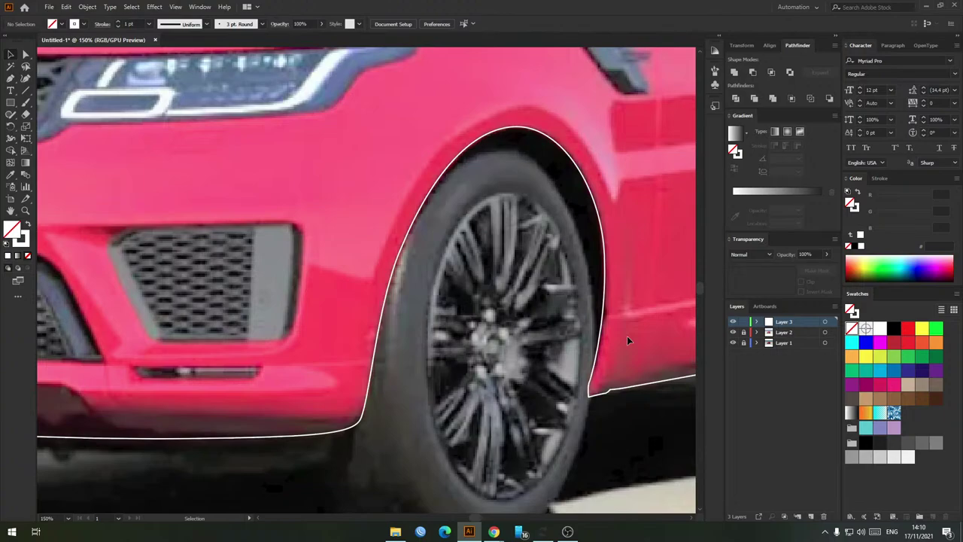
Step: Trace a new path along the upper edge of the bumper's dark lower trim, from its far corner past the front wheel arch edge
{"action": "scroll", "coordinate": [474, 285], "scroll_direction": "down", "scroll_amount": 3}
{"action": "left_click_drag", "start_coordinate": [428, 305], "coordinate": [406, 316]}
{"action": "left_click_drag", "start_coordinate": [329, 296], "coordinate": [282, 310]}
{"action": "left_click_drag", "start_coordinate": [494, 324], "coordinate": [555, 292]}
{"action": "scroll", "coordinate": [213, 331], "scroll_direction": "up", "scroll_amount": 4}
{"action": "left_click_drag", "start_coordinate": [213, 331], "coordinate": [161, 333]}
{"action": "key", "text": "p"}
{"action": "left_click", "coordinate": [195, 260]}
{"action": "left_click_drag", "start_coordinate": [267, 282], "coordinate": [316, 274]}
{"action": "left_click_drag", "start_coordinate": [460, 286], "coordinate": [102, 263]}
{"action": "left_click_drag", "start_coordinate": [356, 268], "coordinate": [513, 310]}
{"action": "left_click_drag", "start_coordinate": [627, 325], "coordinate": [322, 285]}
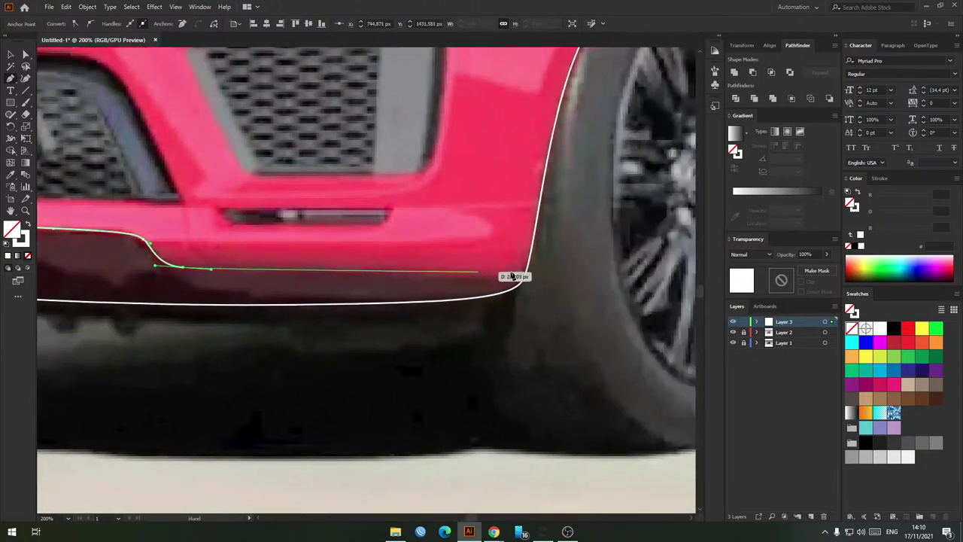
{"action": "left_click_drag", "start_coordinate": [563, 271], "coordinate": [644, 267]}
Step: Close the lower bumper trim path with a loose curve running below the car and back to its starting point
{"action": "left_click_drag", "start_coordinate": [596, 352], "coordinate": [583, 363]}
{"action": "scroll", "coordinate": [432, 361], "scroll_direction": "down", "scroll_amount": 3}
{"action": "left_click_drag", "start_coordinate": [265, 384], "coordinate": [220, 383]}
{"action": "left_click_drag", "start_coordinate": [199, 384], "coordinate": [369, 377]}
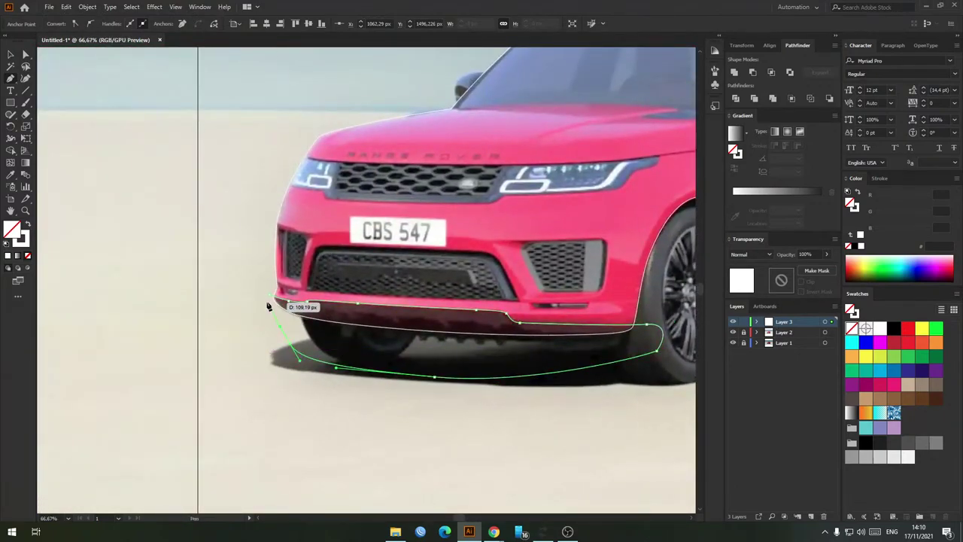
{"action": "left_click", "coordinate": [271, 300]}
Step: Select the trim shape together with the body outline and remove the part of it outside the body
{"action": "key", "text": "v"}
{"action": "left_click", "coordinate": [350, 363]}
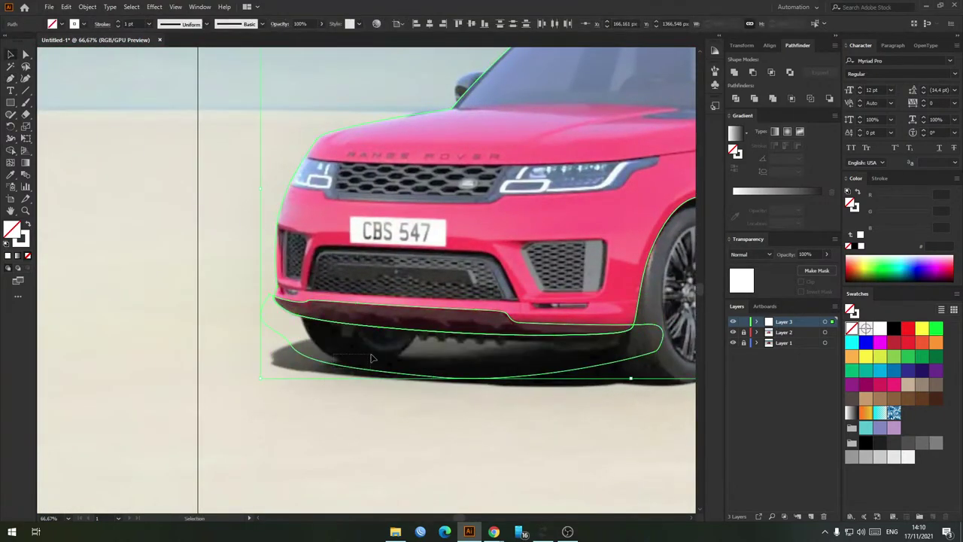
{"action": "key", "text": "Delete"}
Step: Start a new path at the outer edge of the far headlight and trace around its lower corner
{"action": "scroll", "coordinate": [328, 267], "scroll_direction": "up", "scroll_amount": 1}
{"action": "left_click_drag", "start_coordinate": [325, 260], "coordinate": [300, 276]}
{"action": "scroll", "coordinate": [334, 238], "scroll_direction": "up", "scroll_amount": 1}
{"action": "left_click_drag", "start_coordinate": [334, 239], "coordinate": [316, 337]}
{"action": "key", "text": "p"}
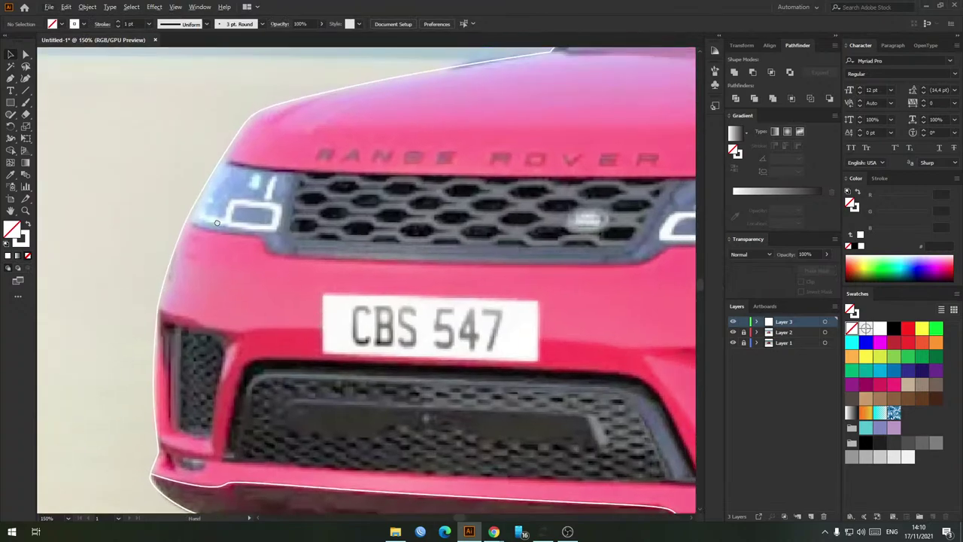
{"action": "left_click_drag", "start_coordinate": [187, 206], "coordinate": [194, 246]}
{"action": "scroll", "coordinate": [193, 245], "scroll_direction": "up", "scroll_amount": 2}
{"action": "left_click", "coordinate": [213, 257]}
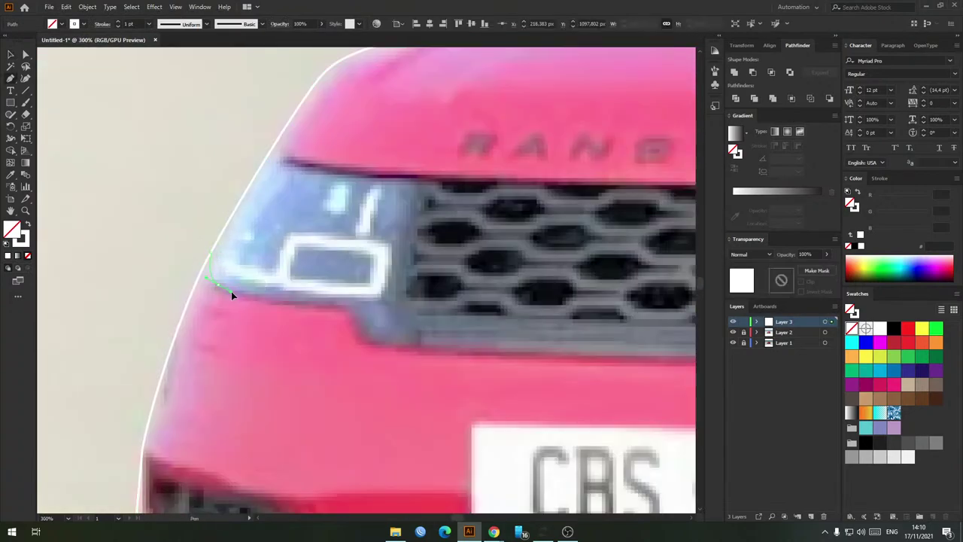
{"action": "left_click", "coordinate": [231, 297]}
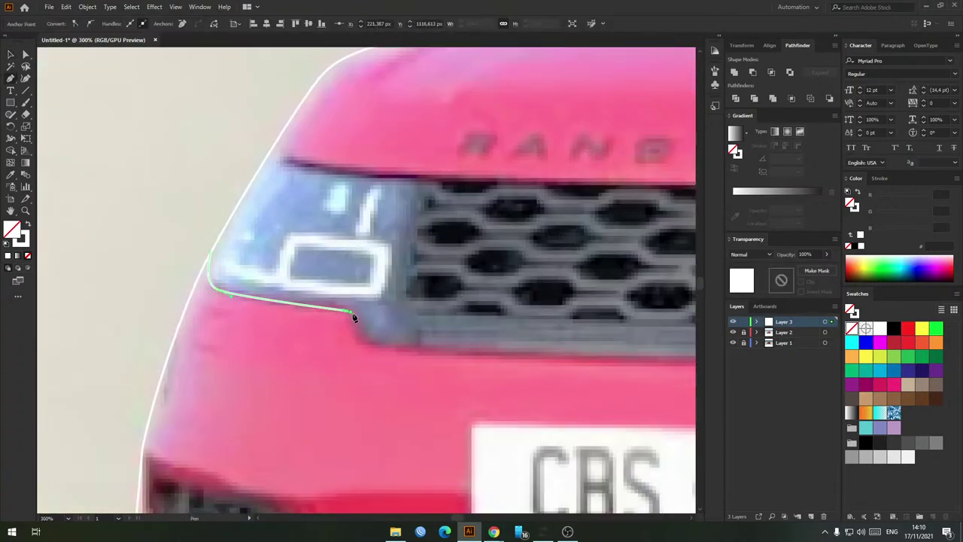
Step: Continue the path along the lower edge of the front grille and the underside of the near headlight
{"action": "left_click_drag", "start_coordinate": [424, 347], "coordinate": [433, 353]}
{"action": "scroll", "coordinate": [485, 356], "scroll_direction": "down", "scroll_amount": 2}
{"action": "left_click_drag", "start_coordinate": [669, 361], "coordinate": [422, 342]}
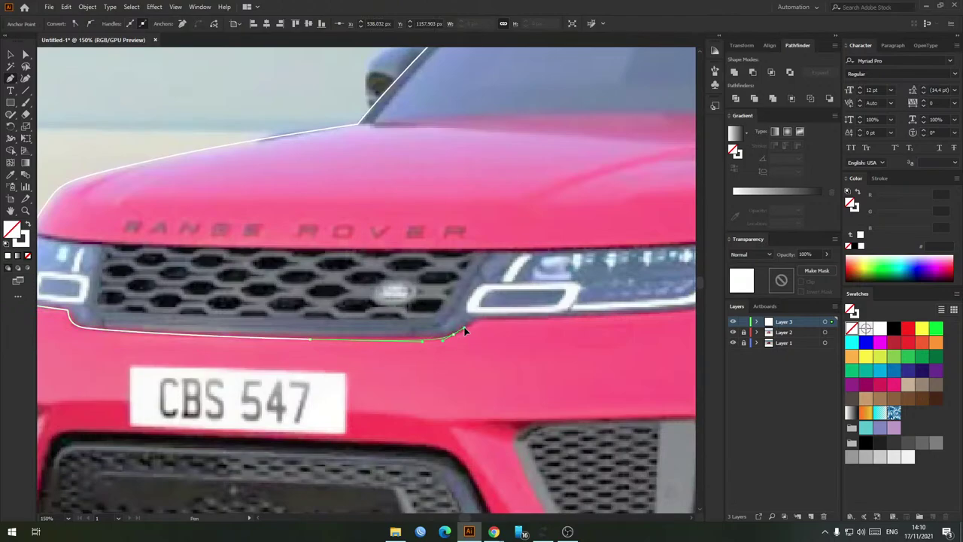
{"action": "left_click", "coordinate": [478, 321]}
{"action": "left_click_drag", "start_coordinate": [651, 316], "coordinate": [475, 316]}
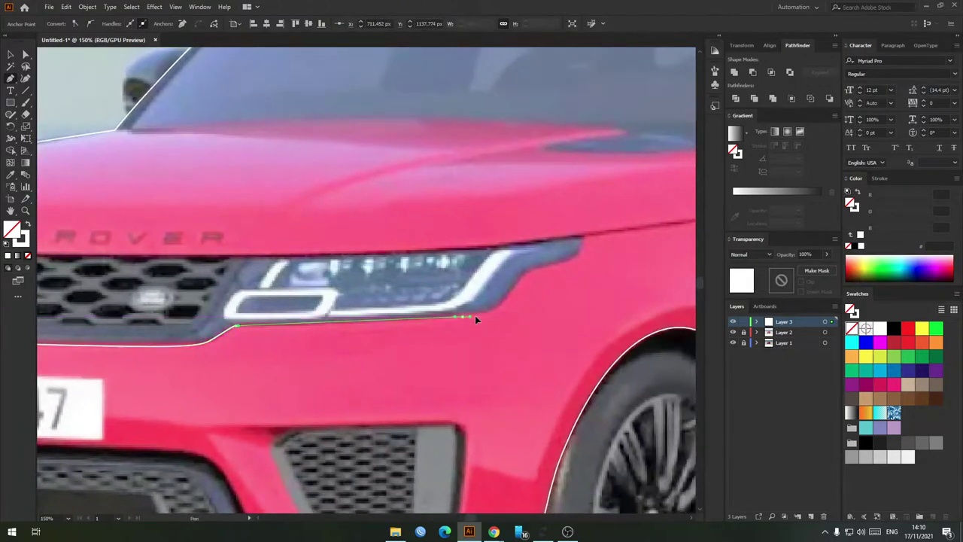
Step: Trace the path around the near headlight's curved rear lower corner up to its pointed rear tip
{"action": "scroll", "coordinate": [507, 301], "scroll_direction": "up", "scroll_amount": 2}
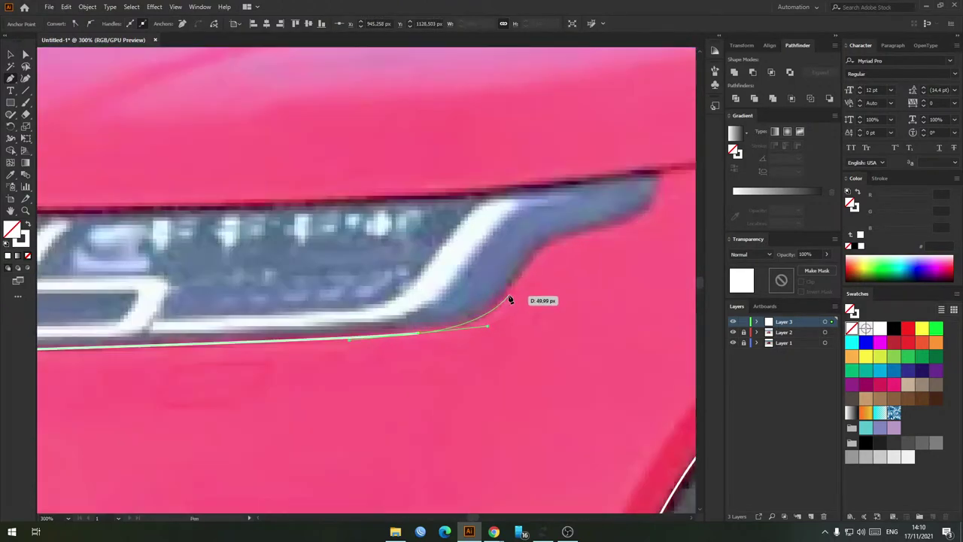
{"action": "left_click_drag", "start_coordinate": [531, 256], "coordinate": [572, 238]}
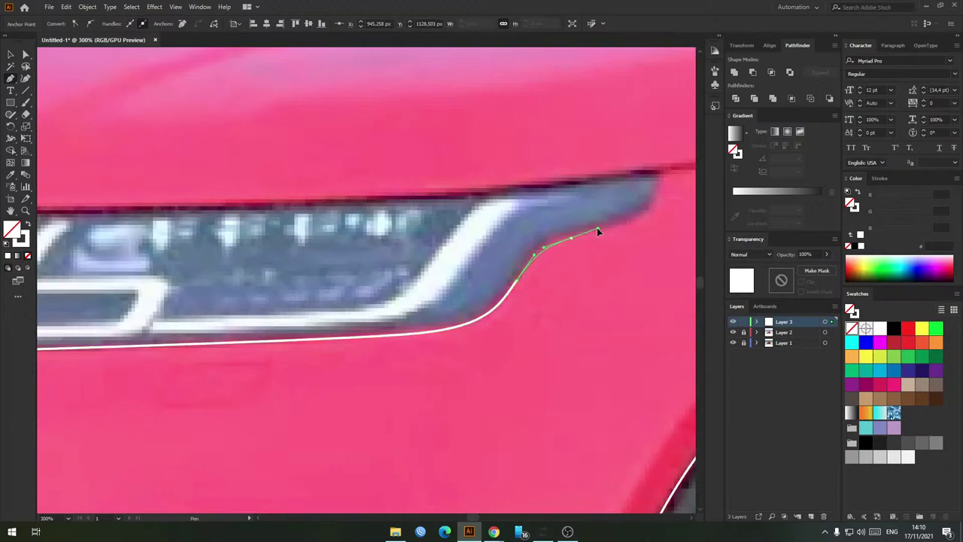
{"action": "left_click_drag", "start_coordinate": [639, 208], "coordinate": [565, 250]}
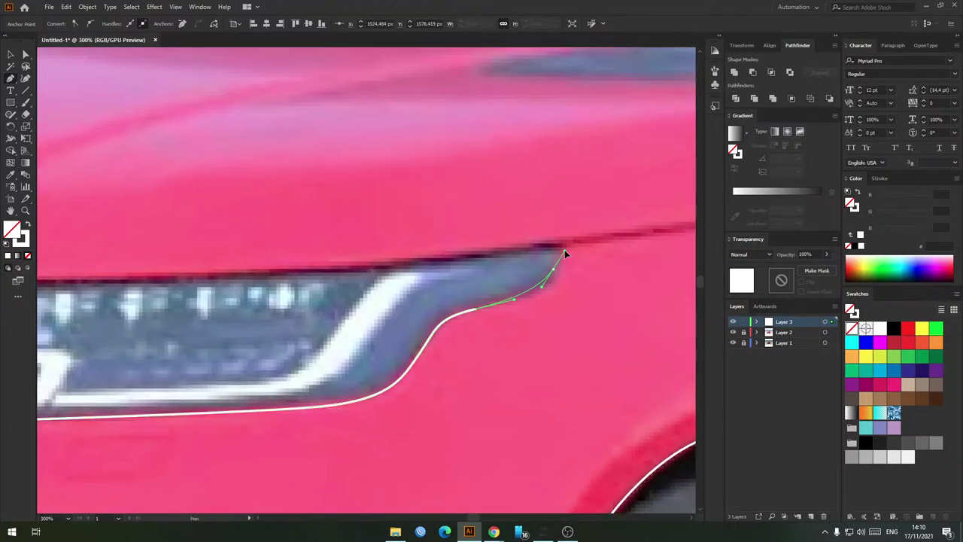
{"action": "left_click", "coordinate": [564, 246]}
Step: Trace back along the hood edge above the headlights and grille, close the path at the far headlight, and deselect it
{"action": "scroll", "coordinate": [496, 252], "scroll_direction": "down", "scroll_amount": 2}
{"action": "left_click_drag", "start_coordinate": [404, 254], "coordinate": [284, 265]}
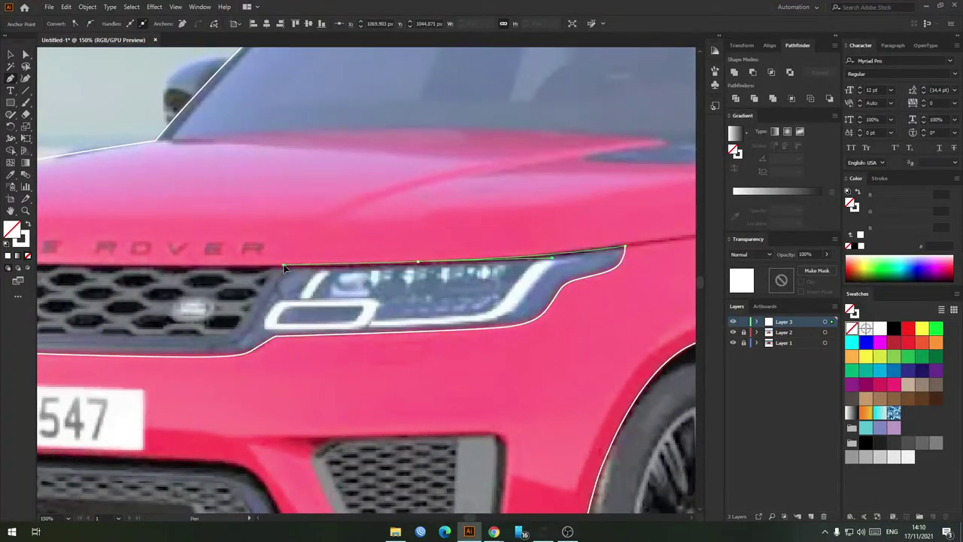
{"action": "left_click", "coordinate": [284, 264]}
{"action": "scroll", "coordinate": [284, 265], "scroll_direction": "left", "scroll_amount": 3}
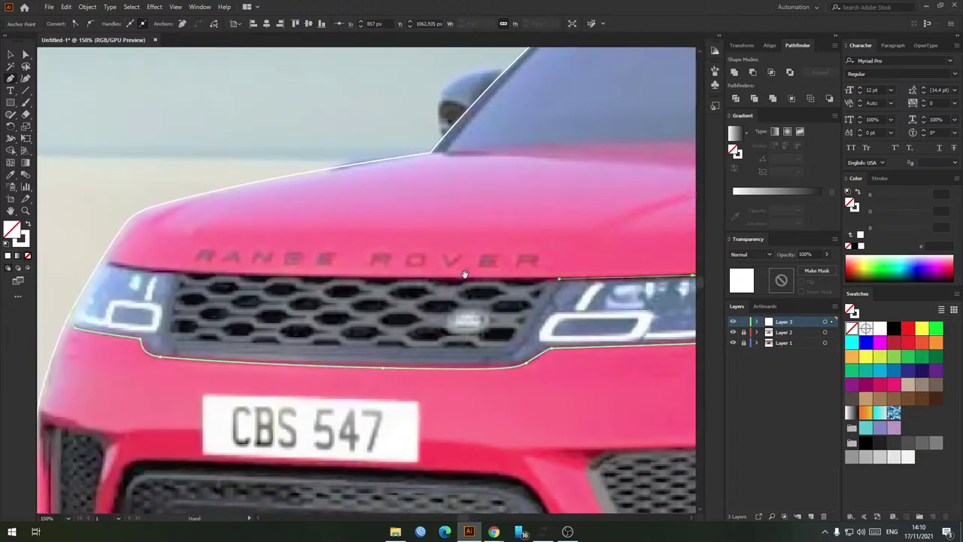
{"action": "left_click_drag", "start_coordinate": [240, 274], "coordinate": [185, 272]}
{"action": "left_click_drag", "start_coordinate": [106, 258], "coordinate": [92, 242]}
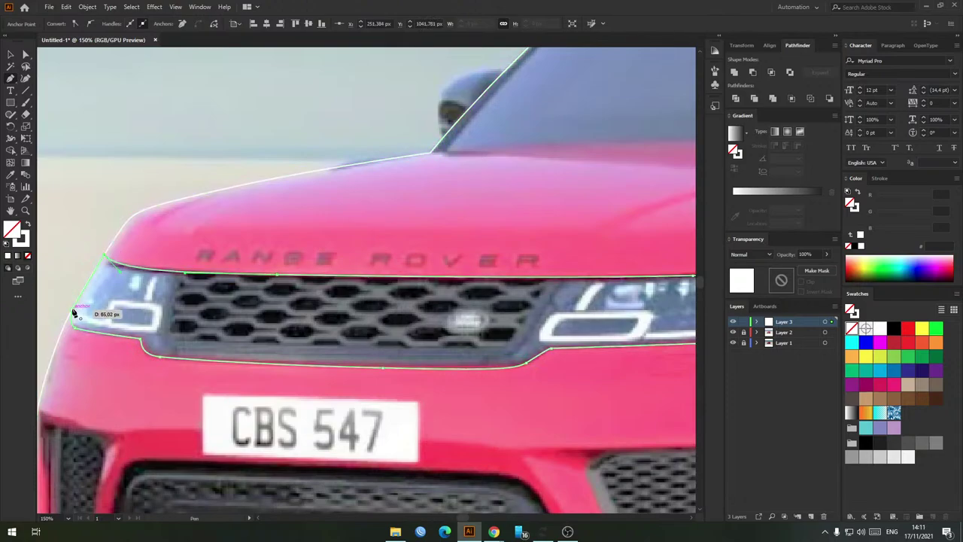
{"action": "key", "text": "v"}
{"action": "left_click", "coordinate": [182, 296]}
Step: Examine the front bumper openings, hiding the Layer 2 reference image briefly to compare and showing it again
{"action": "scroll", "coordinate": [198, 303], "scroll_direction": "down", "scroll_amount": 4}
{"action": "scroll", "coordinate": [438, 313], "scroll_direction": "up", "scroll_amount": 4}
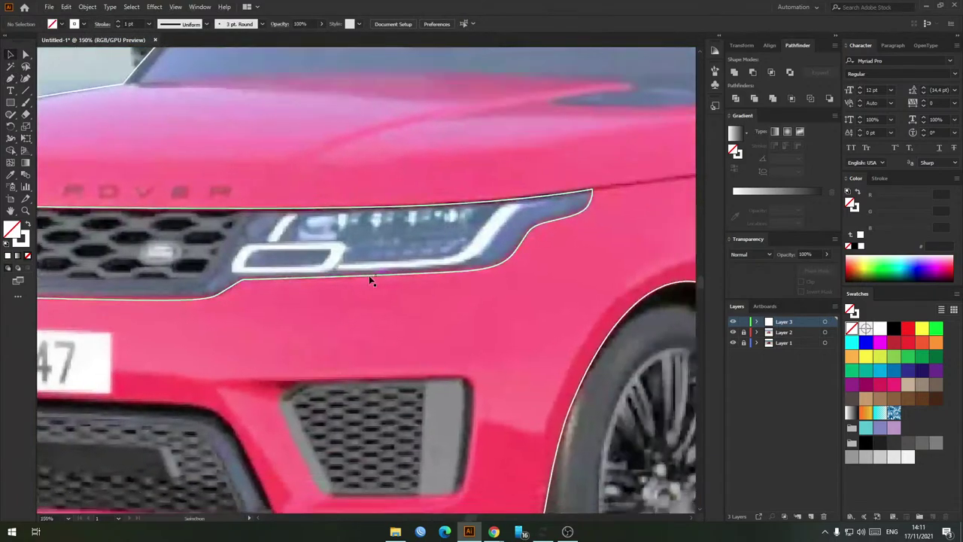
{"action": "scroll", "coordinate": [370, 279], "scroll_direction": "down", "scroll_amount": 4}
{"action": "left_click_drag", "start_coordinate": [361, 361], "coordinate": [339, 402]}
{"action": "scroll", "coordinate": [316, 342], "scroll_direction": "up", "scroll_amount": 3}
{"action": "left_click_drag", "start_coordinate": [68, 360], "coordinate": [264, 343]}
{"action": "key", "text": "p"}
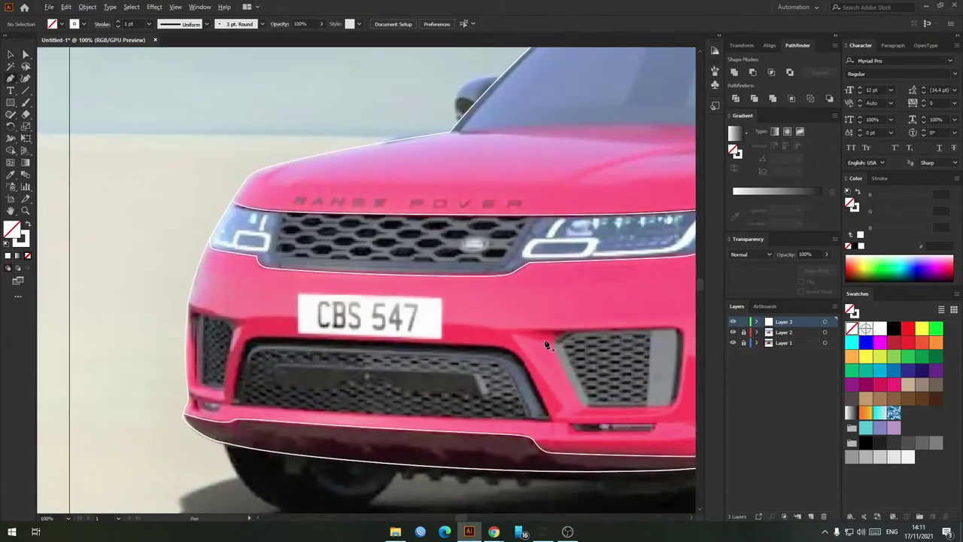
{"action": "left_click_drag", "start_coordinate": [599, 354], "coordinate": [517, 336]}
{"action": "left_click", "coordinate": [733, 332]}
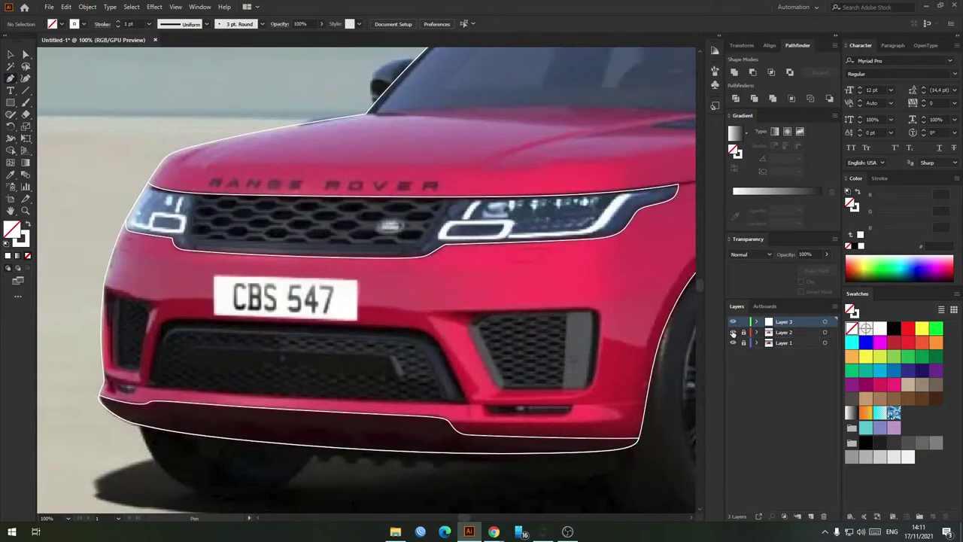
{"action": "left_click", "coordinate": [733, 332]}
Step: Trace a closed path around the near side air intake of the bumper and deselect it
{"action": "scroll", "coordinate": [526, 306], "scroll_direction": "up", "scroll_amount": 4}
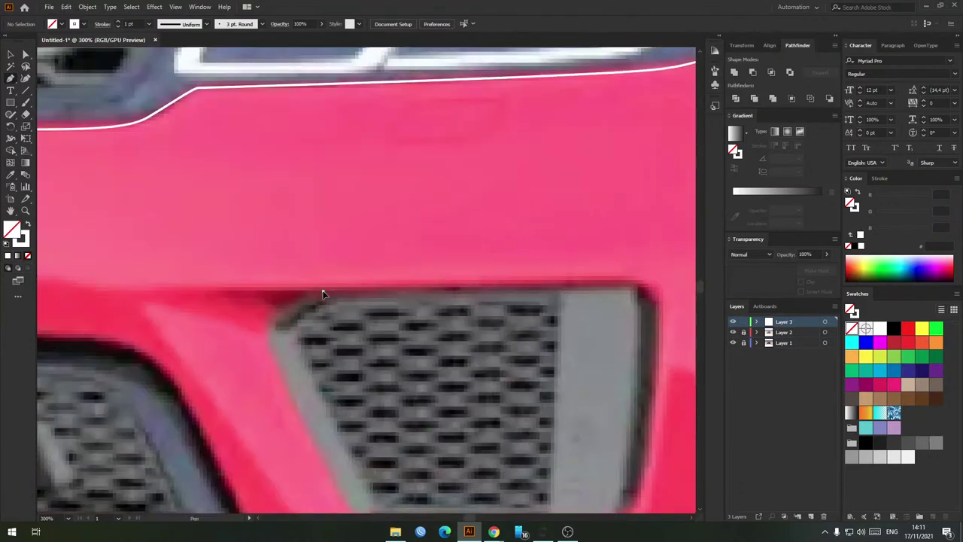
{"action": "left_click", "coordinate": [323, 292]}
{"action": "mouse_move", "coordinate": [604, 289]}
{"action": "left_mouse_down"}
{"action": "mouse_move", "coordinate": [557, 283]}
{"action": "mouse_move", "coordinate": [603, 284]}
{"action": "left_mouse_up"}
{"action": "left_click_drag", "start_coordinate": [605, 344], "coordinate": [604, 270]}
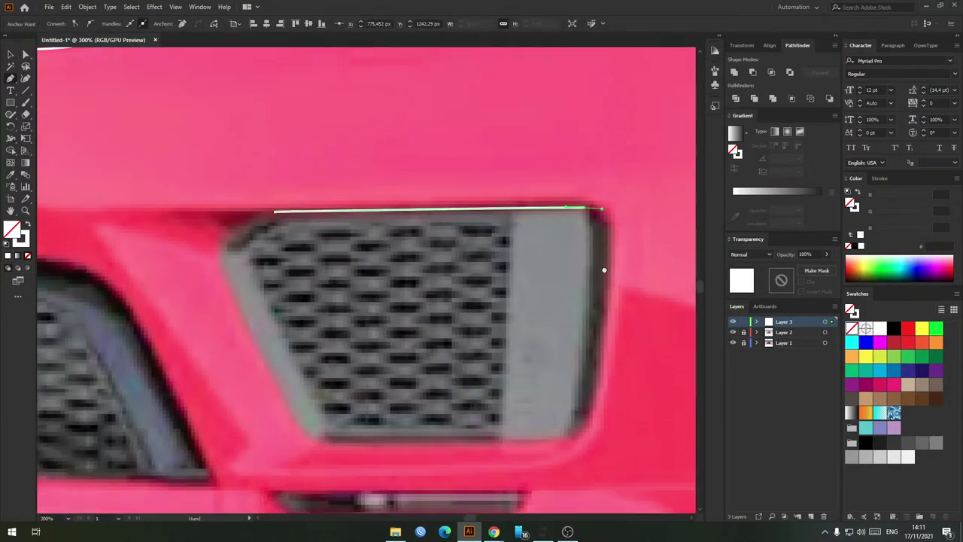
{"action": "scroll", "coordinate": [603, 269], "scroll_direction": "down", "scroll_amount": 1}
{"action": "left_click_drag", "start_coordinate": [564, 402], "coordinate": [503, 413]}
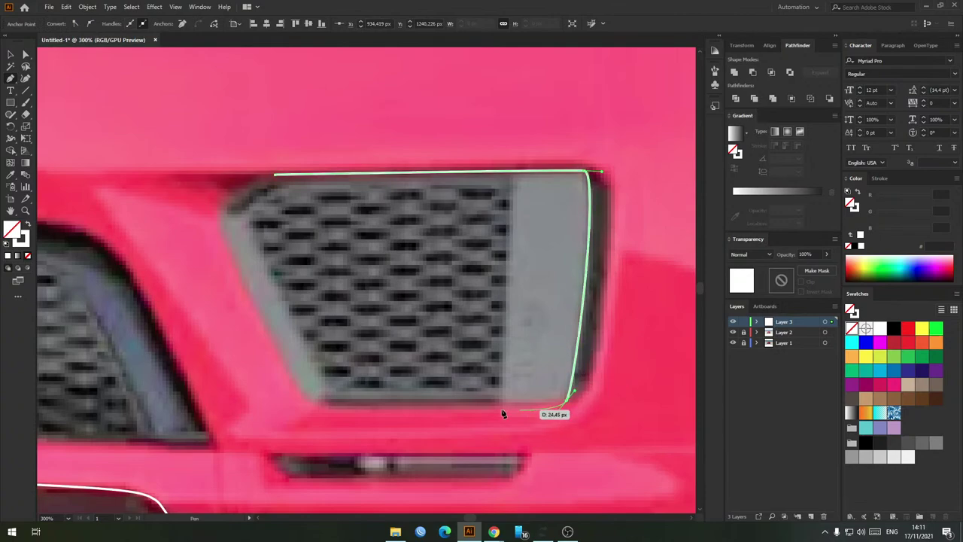
{"action": "left_click_drag", "start_coordinate": [291, 397], "coordinate": [248, 184]}
{"action": "left_click", "coordinate": [276, 174]}
{"action": "key", "text": "v"}
{"action": "left_click", "coordinate": [376, 252]}
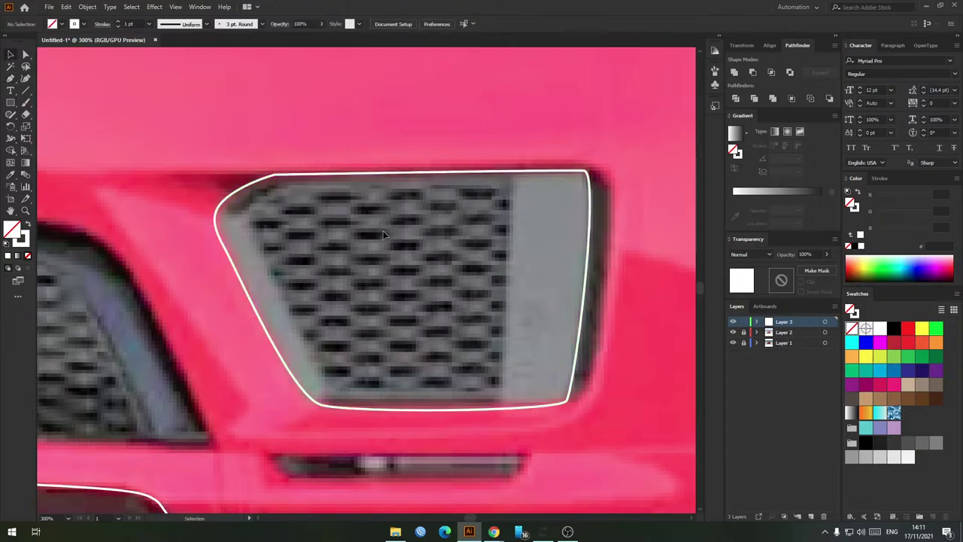
Step: Start a new path at the outer upper corner of the far side air intake and trace its upper edge
{"action": "scroll", "coordinate": [380, 253], "scroll_direction": "down", "scroll_amount": 3}
{"action": "left_click_drag", "start_coordinate": [378, 256], "coordinate": [446, 280]}
{"action": "scroll", "coordinate": [432, 269], "scroll_direction": "up", "scroll_amount": 1}
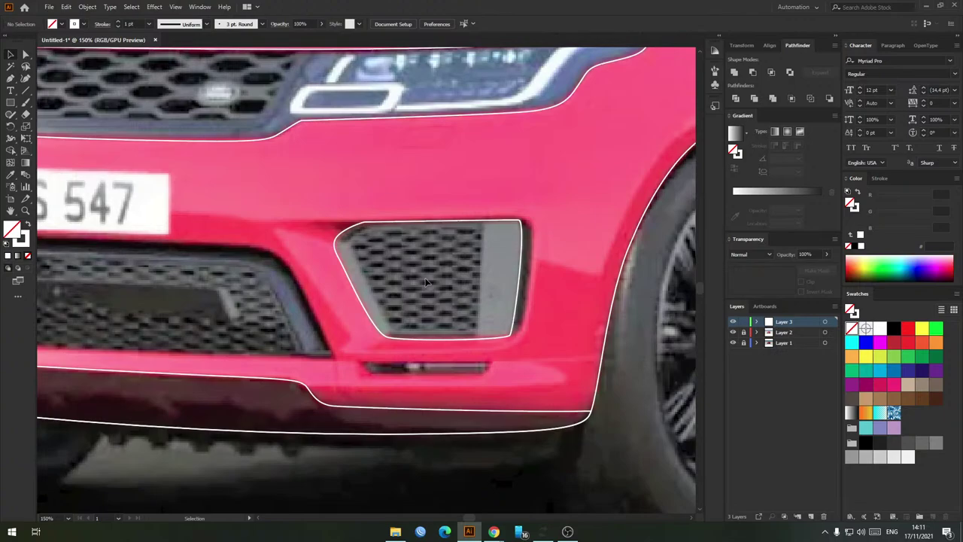
{"action": "scroll", "coordinate": [425, 279], "scroll_direction": "down", "scroll_amount": 3}
{"action": "scroll", "coordinate": [181, 299], "scroll_direction": "up", "scroll_amount": 3}
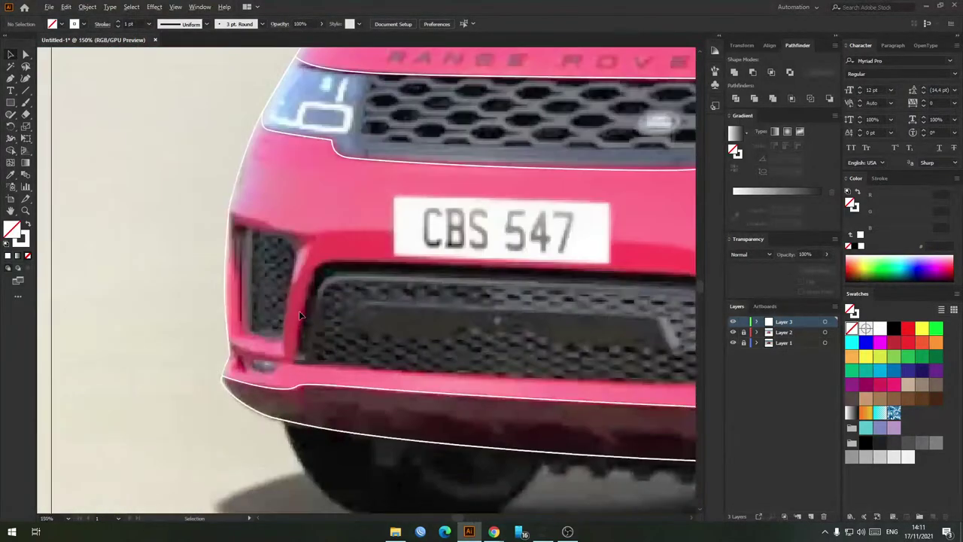
{"action": "left_click_drag", "start_coordinate": [335, 292], "coordinate": [334, 263]}
{"action": "scroll", "coordinate": [332, 262], "scroll_direction": "up", "scroll_amount": 3}
{"action": "key", "text": "p"}
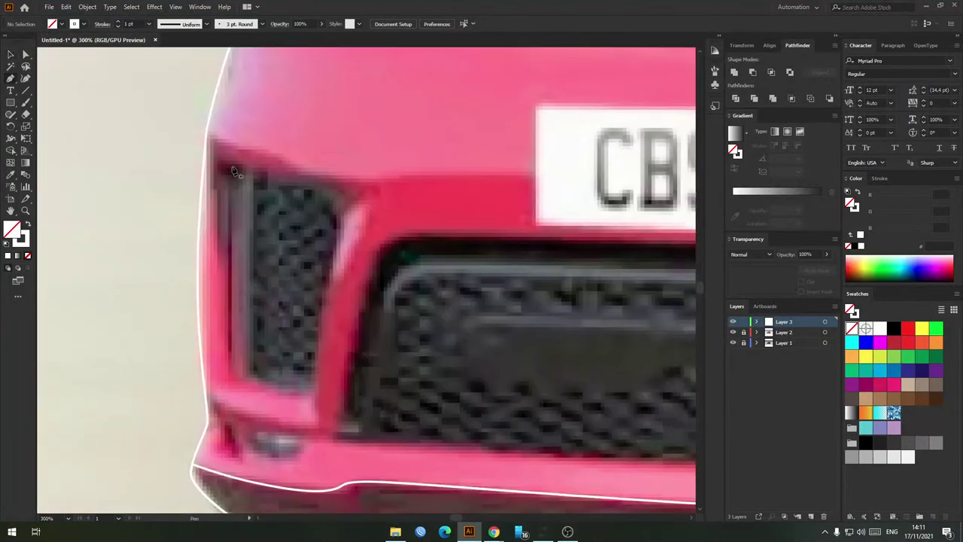
{"action": "left_click", "coordinate": [232, 167]}
{"action": "left_click_drag", "start_coordinate": [342, 204], "coordinate": [343, 205]}
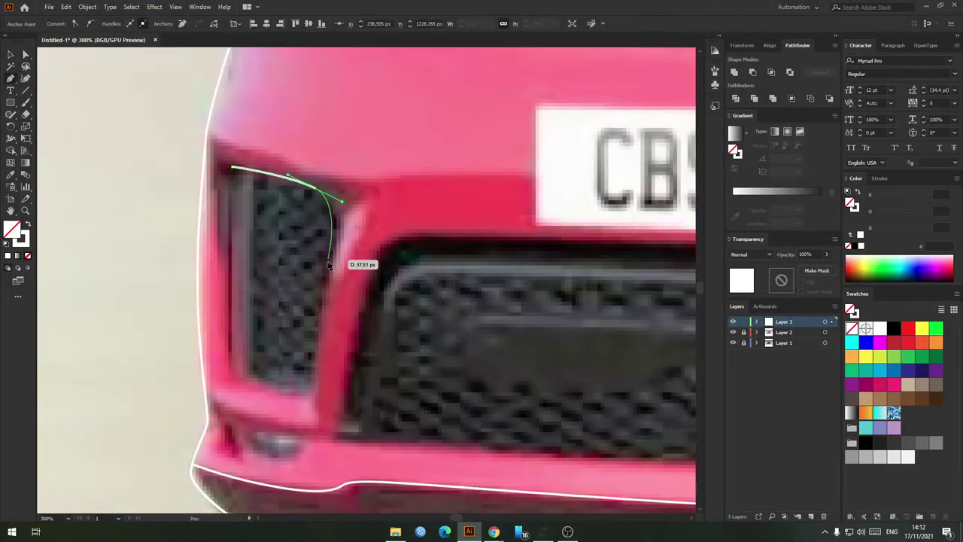
Step: Trace the far air intake's inner side, lower edge and outer side, close the path and deselect it
{"action": "scroll", "coordinate": [321, 307], "scroll_direction": "up", "scroll_amount": 4}
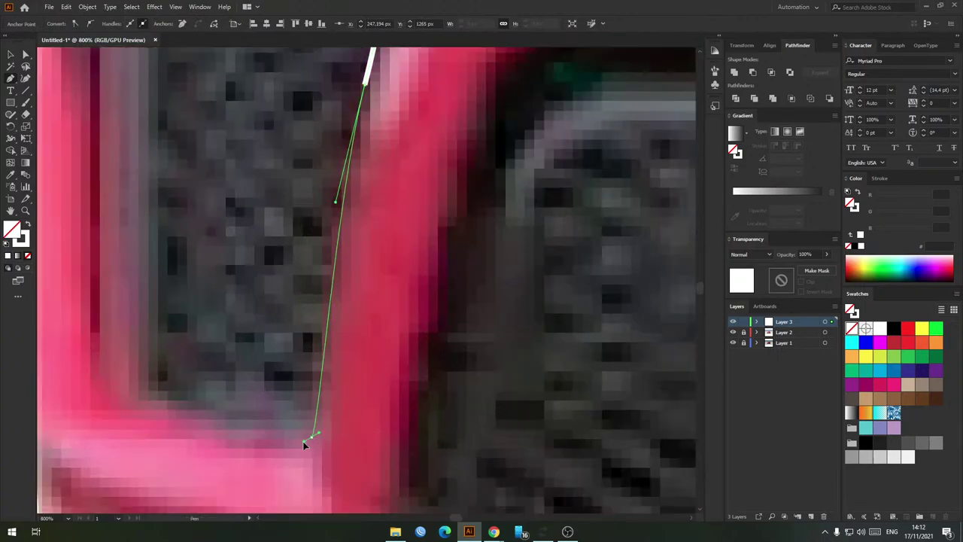
{"action": "left_click_drag", "start_coordinate": [311, 437], "coordinate": [304, 442]}
{"action": "scroll", "coordinate": [239, 421], "scroll_direction": "down", "scroll_amount": 2}
{"action": "scroll", "coordinate": [217, 404], "scroll_direction": "left", "scroll_amount": 1}
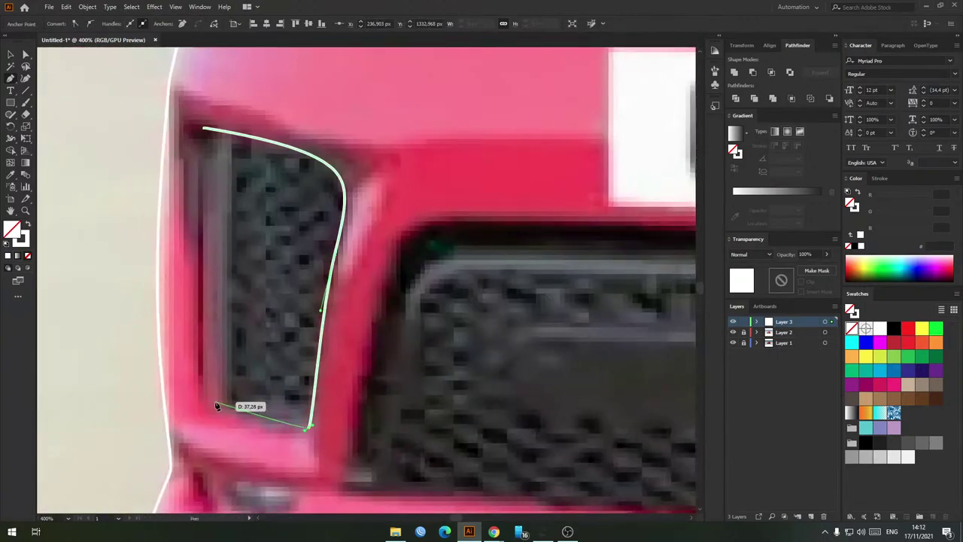
{"action": "left_click_drag", "start_coordinate": [209, 396], "coordinate": [190, 382]}
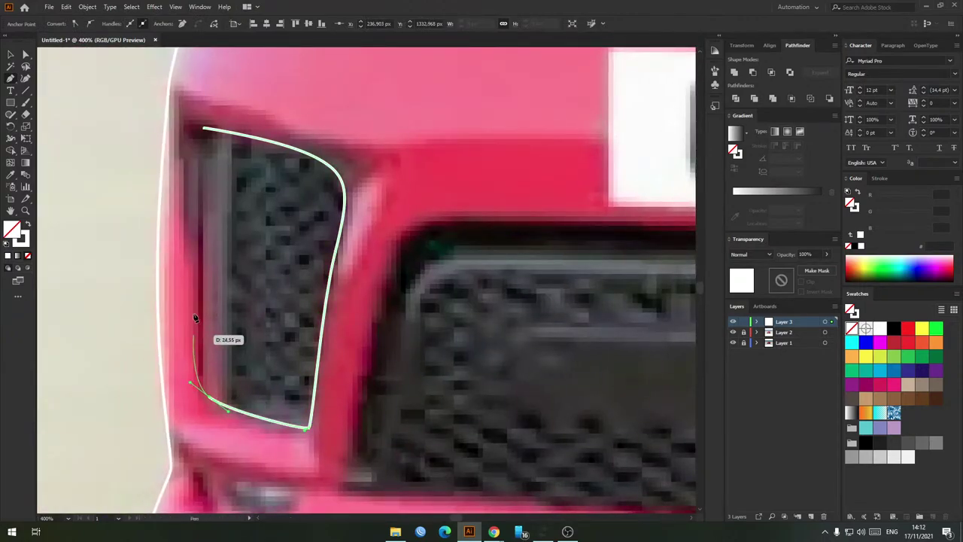
{"action": "left_click_drag", "start_coordinate": [204, 128], "coordinate": [209, 129]}
{"action": "left_click", "coordinate": [208, 130]}
{"action": "left_click", "coordinate": [275, 220], "text": "ctrl"}
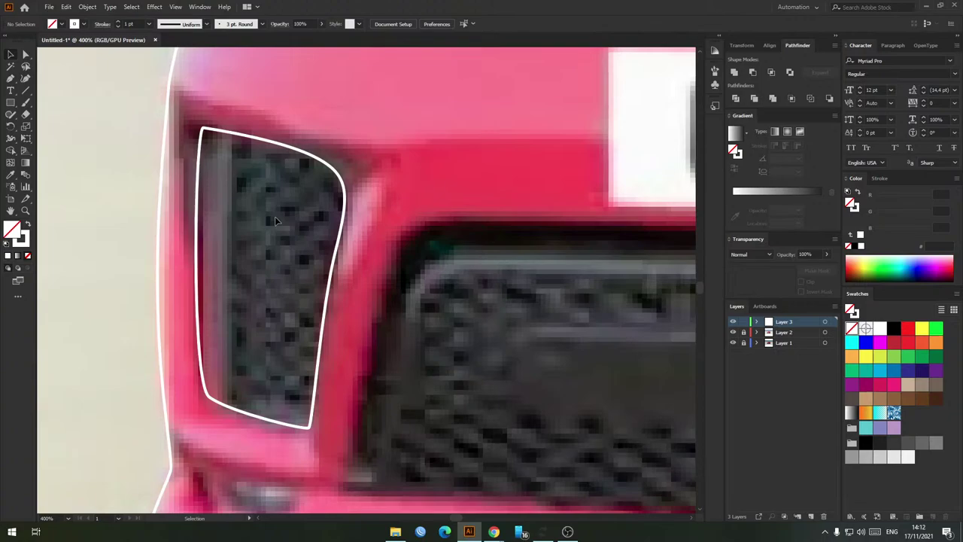
Step: Start a new path at the central lower grille's far lower corner and trace its bottom edge to the near corner
{"action": "scroll", "coordinate": [274, 216], "scroll_direction": "down", "scroll_amount": 2}
{"action": "left_click_drag", "start_coordinate": [387, 283], "coordinate": [282, 285]}
{"action": "key", "text": "p"}
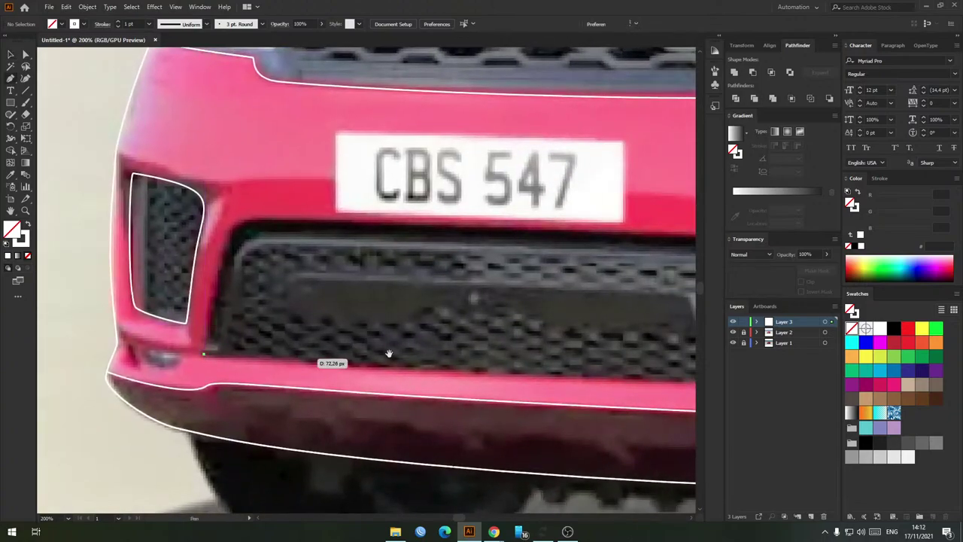
{"action": "left_click_drag", "start_coordinate": [541, 358], "coordinate": [169, 344]}
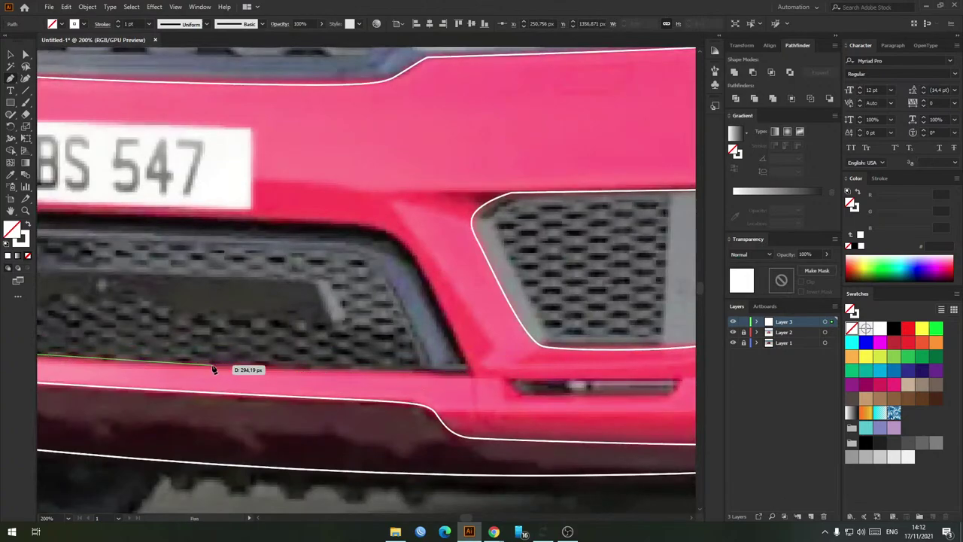
{"action": "left_click_drag", "start_coordinate": [220, 365], "coordinate": [324, 370]}
{"action": "scroll", "coordinate": [403, 373], "scroll_direction": "up", "scroll_amount": 2}
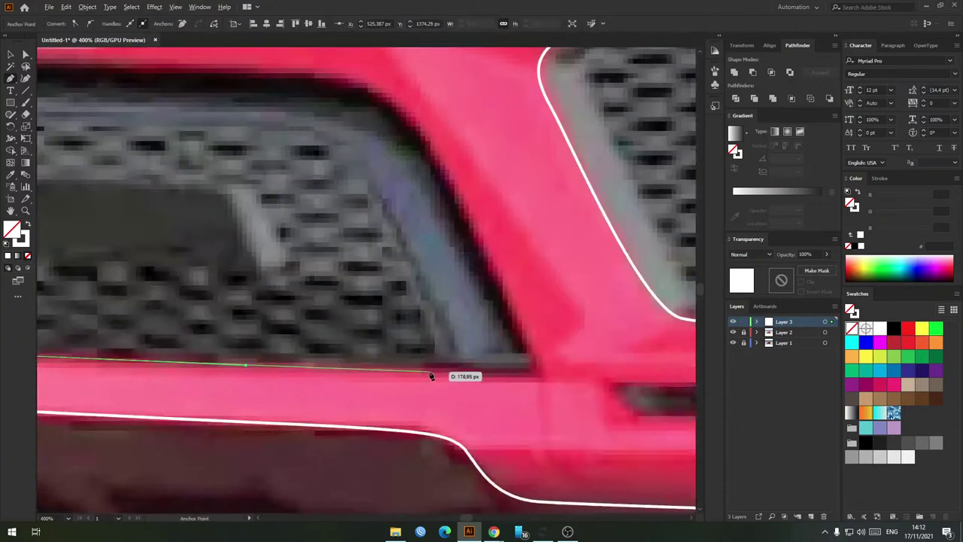
{"action": "left_click", "coordinate": [532, 371]}
Step: Continue the lower grille path up its slanted near side, along its upper edge and around the far upper corner
{"action": "scroll", "coordinate": [532, 371], "scroll_direction": "down", "scroll_amount": 2}
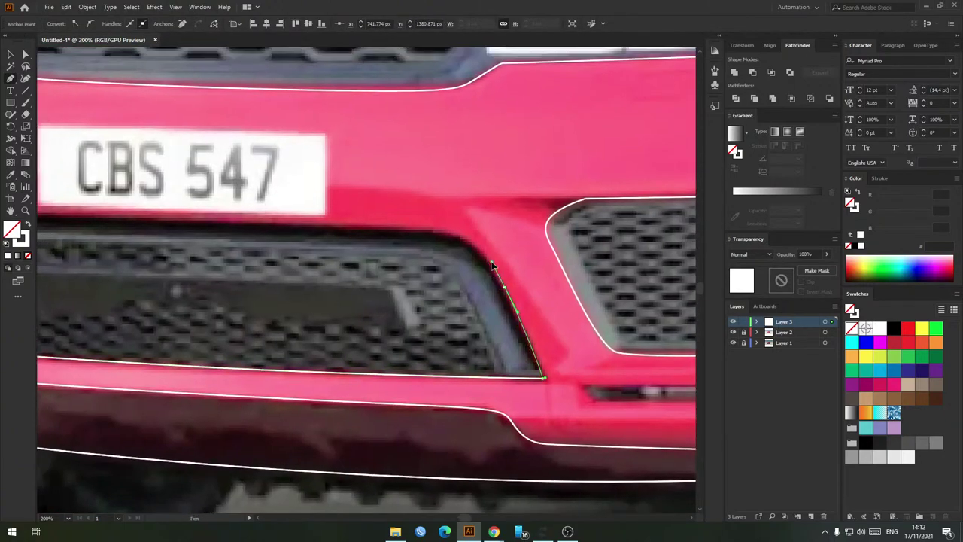
{"action": "left_click_drag", "start_coordinate": [410, 231], "coordinate": [341, 233]}
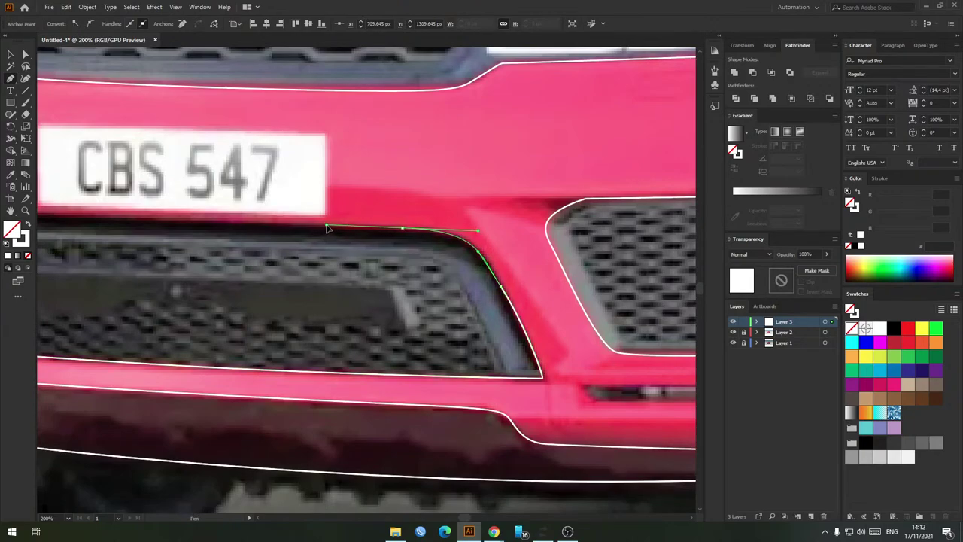
{"action": "left_click_drag", "start_coordinate": [319, 228], "coordinate": [665, 283]}
{"action": "left_click_drag", "start_coordinate": [367, 269], "coordinate": [285, 268]}
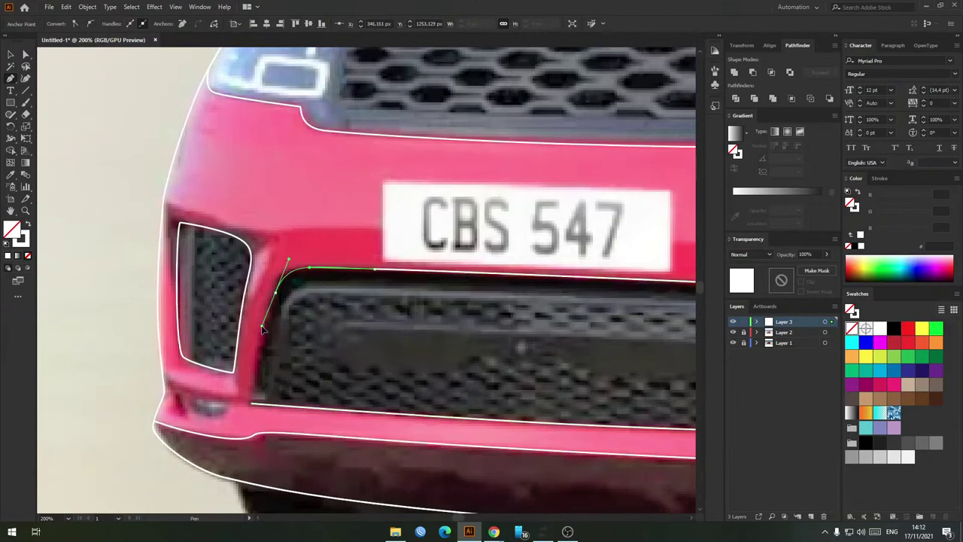
{"action": "left_click_drag", "start_coordinate": [265, 326], "coordinate": [264, 325]}
Step: Trace the lower grille's far side down to the starting point, close the path and deselect it
{"action": "scroll", "coordinate": [256, 376], "scroll_direction": "up", "scroll_amount": 3}
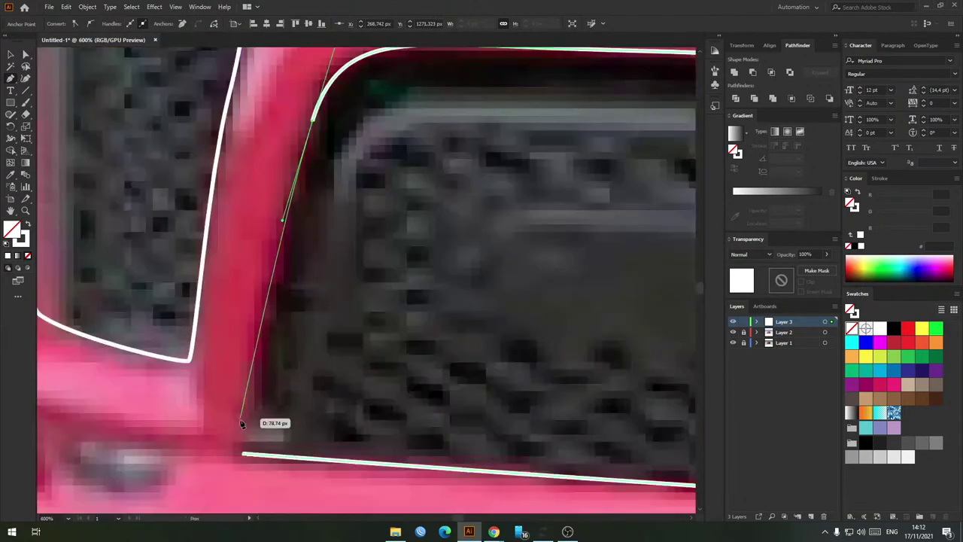
{"action": "left_click_drag", "start_coordinate": [239, 423], "coordinate": [232, 448]}
{"action": "left_click", "coordinate": [243, 455]}
{"action": "key", "text": "v"}
{"action": "left_click", "coordinate": [332, 406]}
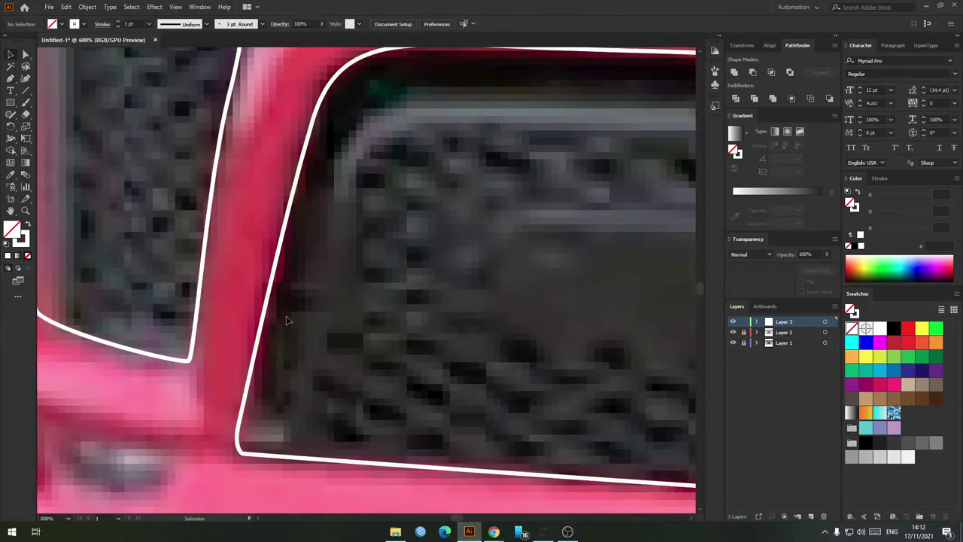
Step: Start an inner outline near the lower grille's far lower corner and trace the dark surround's inner edge around the far upper corner
{"action": "scroll", "coordinate": [286, 321], "scroll_direction": "down", "scroll_amount": 5}
{"action": "scroll", "coordinate": [253, 351], "scroll_direction": "up", "scroll_amount": 4}
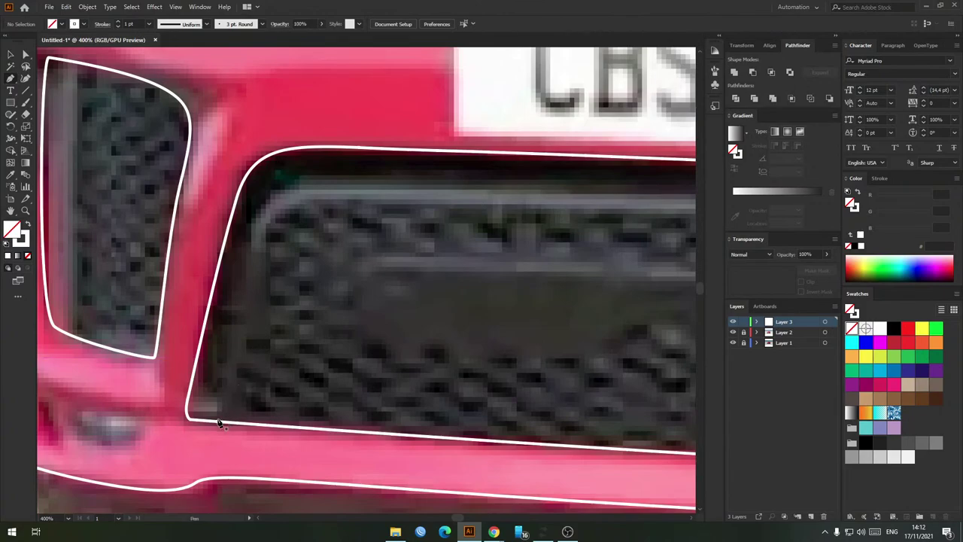
{"action": "scroll", "coordinate": [219, 424], "scroll_direction": "down", "scroll_amount": 5}
{"action": "scroll", "coordinate": [144, 319], "scroll_direction": "up", "scroll_amount": 5}
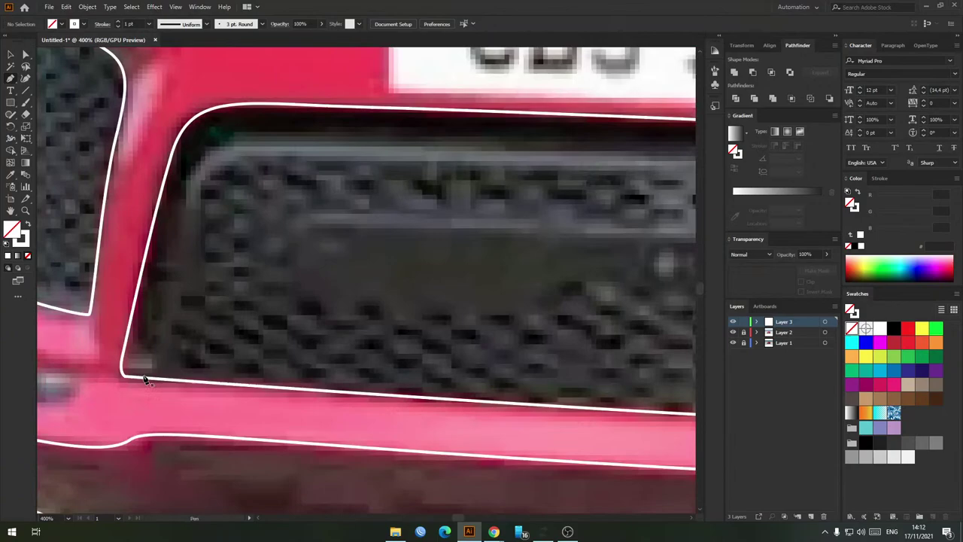
{"action": "left_click", "coordinate": [145, 375]}
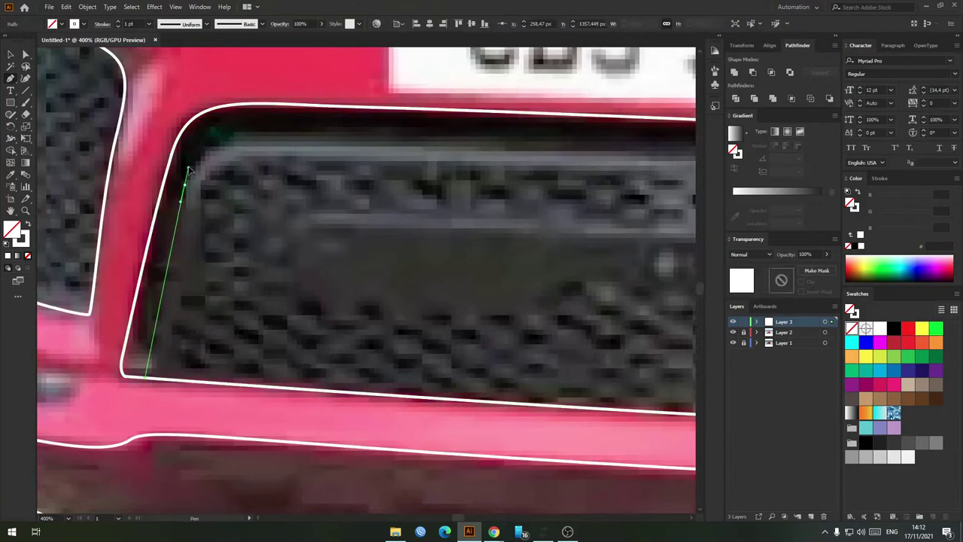
{"action": "left_click_drag", "start_coordinate": [246, 137], "coordinate": [272, 135]}
Step: Continue the inner outline along the grille's upper edge, around the near upper corner and down the near side past the bottom edge
{"action": "scroll", "coordinate": [488, 135], "scroll_direction": "down", "scroll_amount": 2}
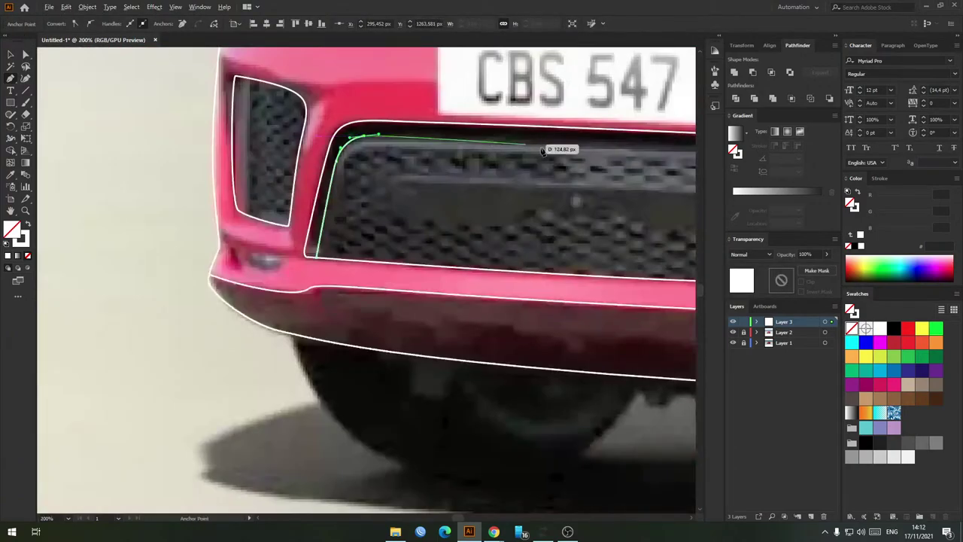
{"action": "left_click_drag", "start_coordinate": [687, 137], "coordinate": [368, 186]}
{"action": "scroll", "coordinate": [369, 187], "scroll_direction": "up", "scroll_amount": 1}
{"action": "left_click_drag", "start_coordinate": [474, 193], "coordinate": [581, 200]}
{"action": "left_click_drag", "start_coordinate": [654, 227], "coordinate": [502, 282]}
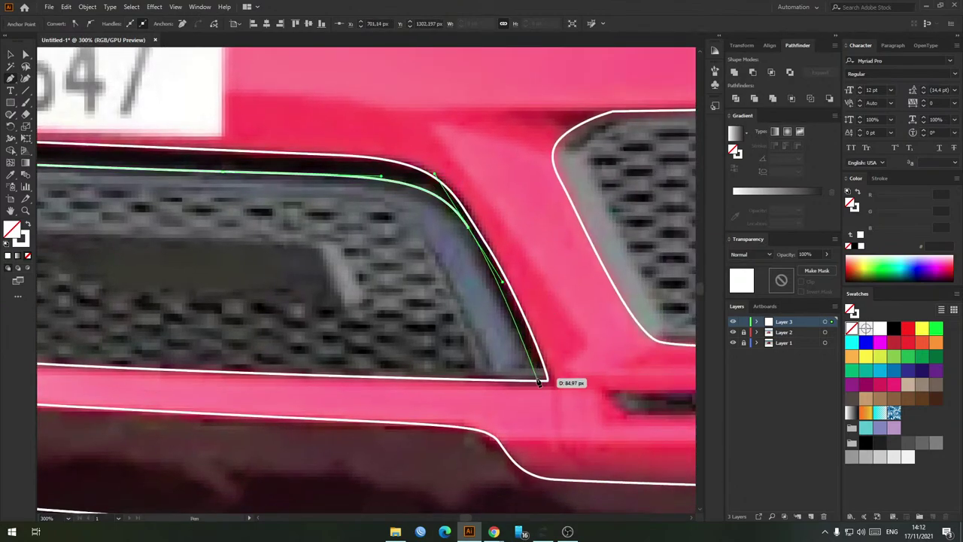
{"action": "left_click_drag", "start_coordinate": [539, 391], "coordinate": [497, 399]}
{"action": "scroll", "coordinate": [498, 399], "scroll_direction": "down", "scroll_amount": 1}
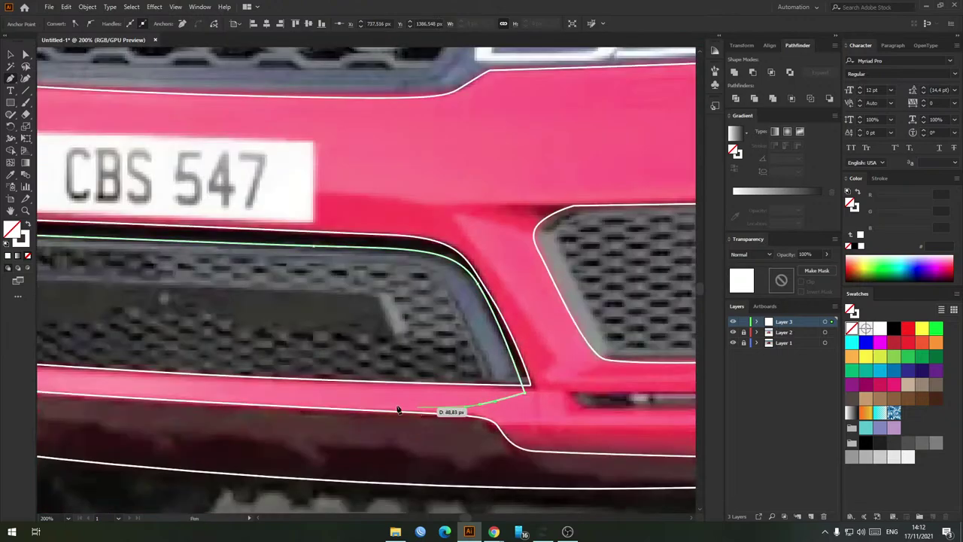
Step: Close the inner outline below the grille's bottom edge, trim it to the grille opening and deselect it
{"action": "left_click_drag", "start_coordinate": [256, 395], "coordinate": [463, 384]}
{"action": "left_click_drag", "start_coordinate": [367, 376], "coordinate": [325, 372]}
{"action": "left_click", "coordinate": [113, 335]}
{"action": "key", "text": "v"}
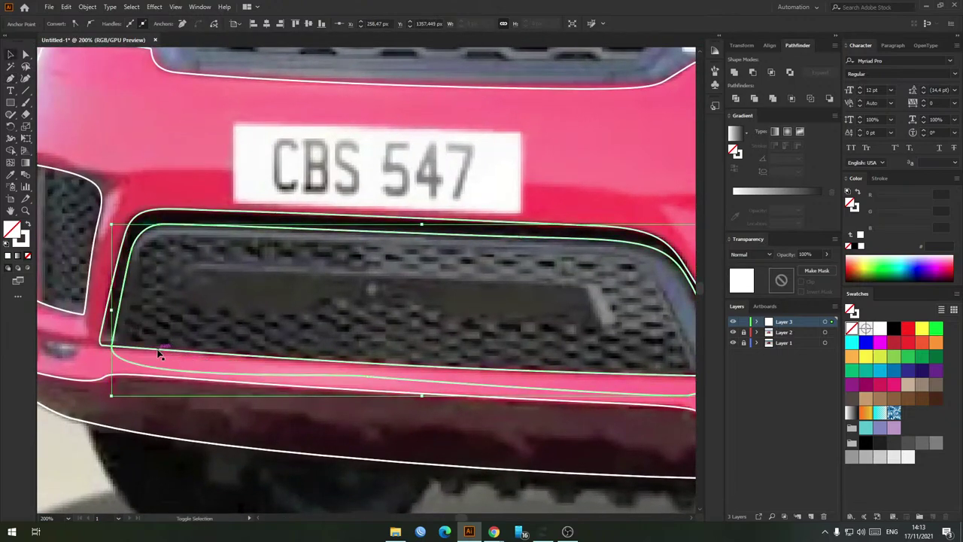
{"action": "left_click", "coordinate": [193, 321]}
{"action": "scroll", "coordinate": [192, 324], "scroll_direction": "down", "scroll_amount": 1}
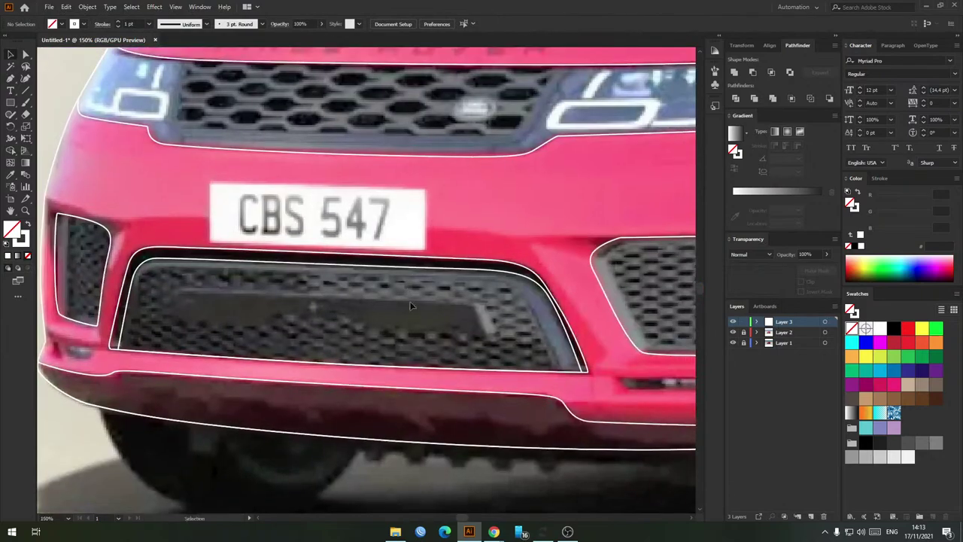
Step: Duplicate the inner grille outline and place the copy slightly lower and inward along the inner edge of the grille's rim
{"action": "scroll", "coordinate": [419, 316], "scroll_direction": "up", "scroll_amount": 1}
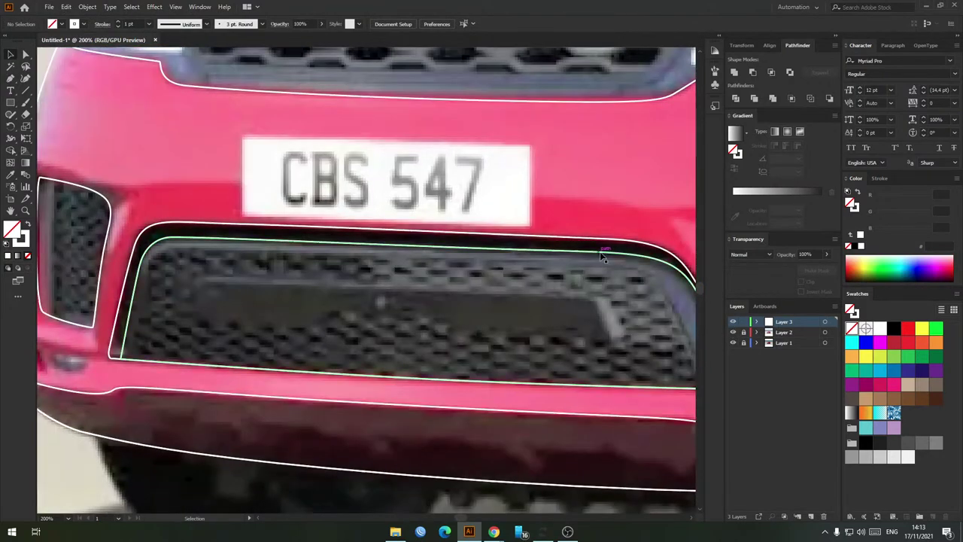
{"action": "left_click_drag", "start_coordinate": [607, 254], "coordinate": [574, 267]}
{"action": "key", "text": "alt+shift"}
{"action": "key", "text": "alt+shift"}
{"action": "left_click_drag", "start_coordinate": [128, 283], "coordinate": [175, 277]}
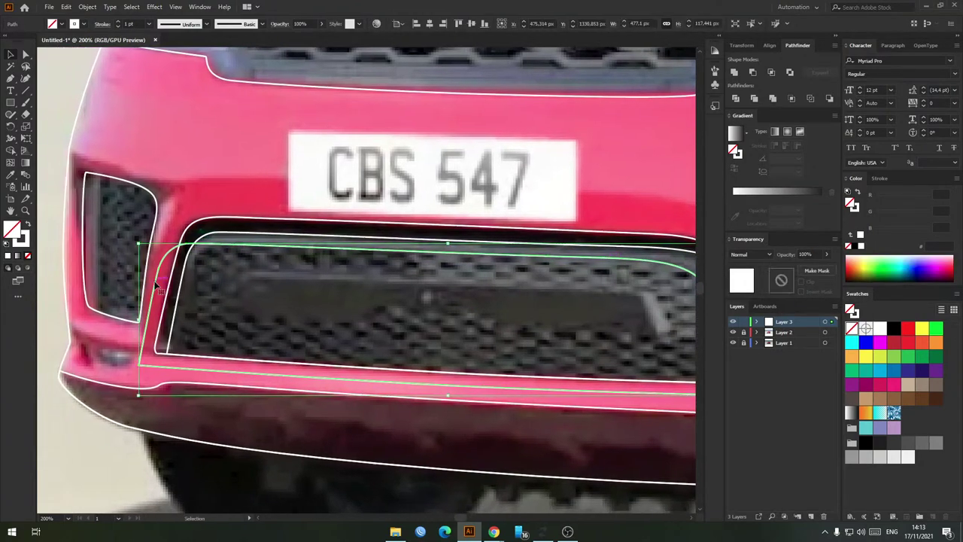
{"action": "left_click_drag", "start_coordinate": [138, 321], "coordinate": [172, 322]}
Step: Subtract the offset copy from the inner grille outline with Minus Front to leave the rim shape, and deselect it
{"action": "left_click", "coordinate": [187, 357], "text": "ctrl"}
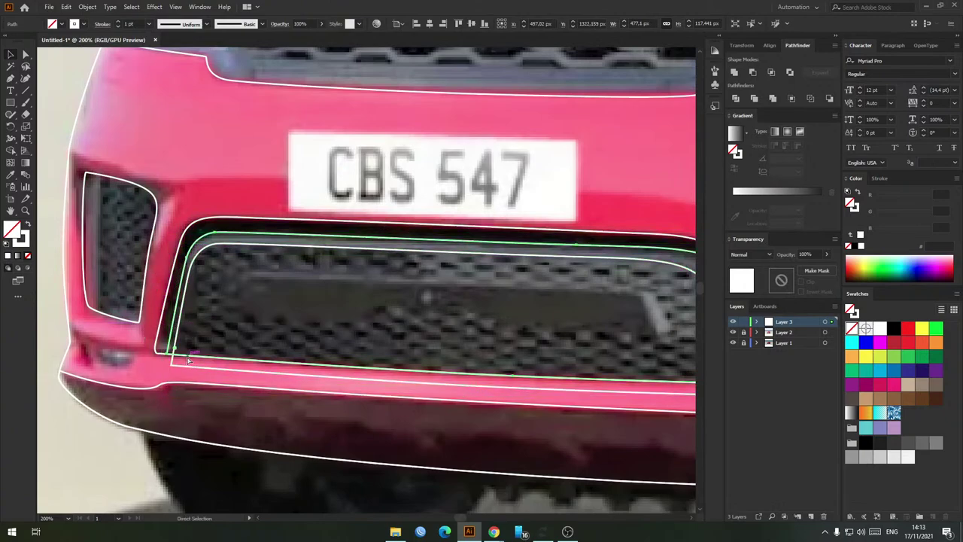
{"action": "key", "text": "v"}
{"action": "left_click", "coordinate": [752, 74]}
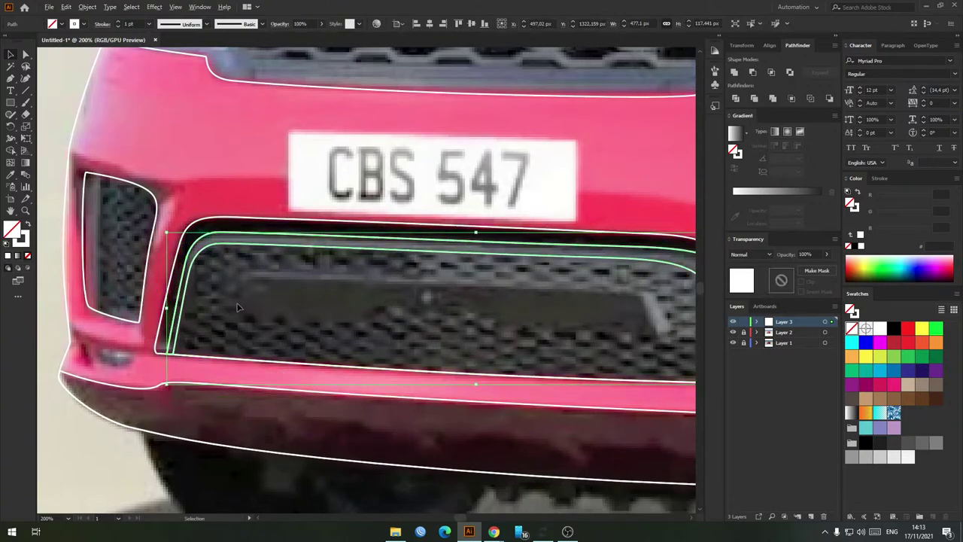
{"action": "scroll", "coordinate": [230, 307], "scroll_direction": "down", "scroll_amount": 2}
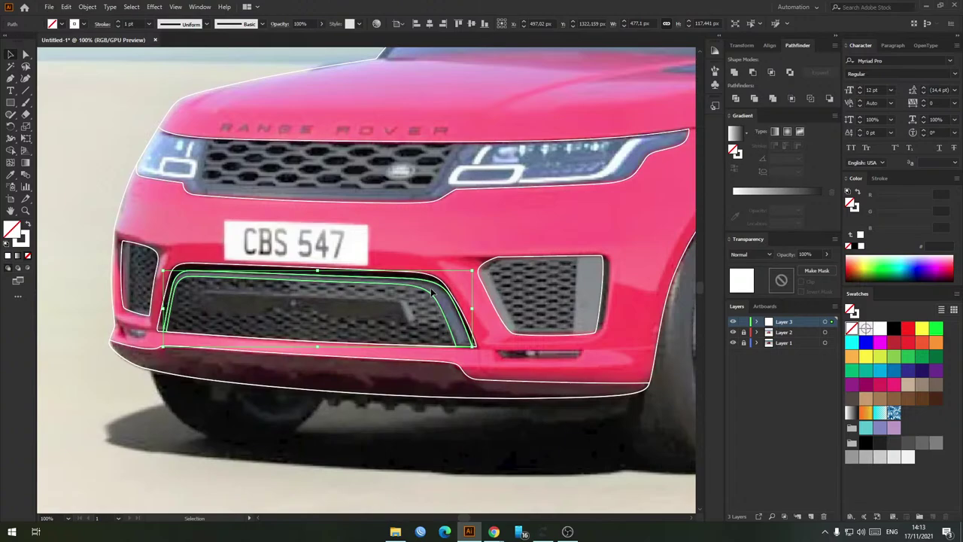
{"action": "left_click", "coordinate": [410, 222]}
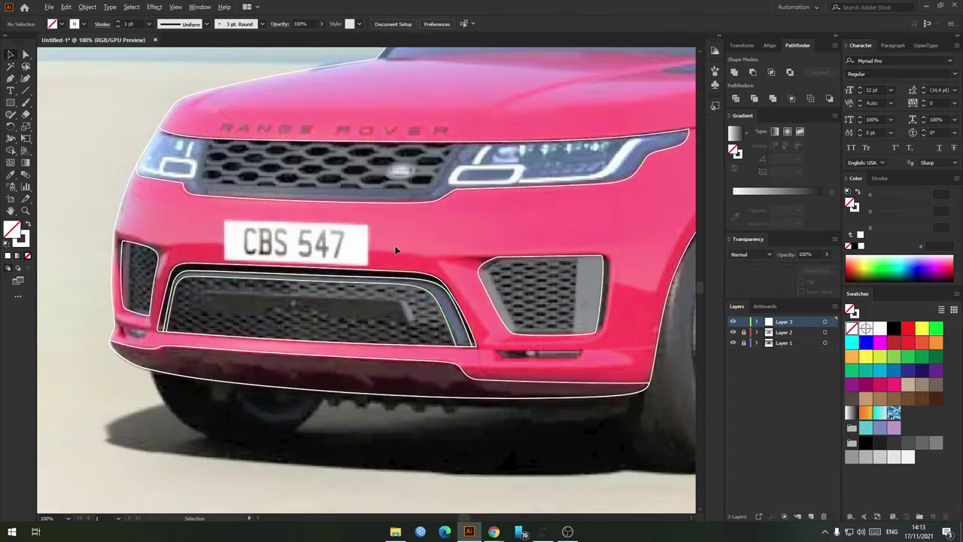
Step: Start a path at the far lower corner of the dark panel inside the lower grille and trace its lower edge over the raised middle section
{"action": "scroll", "coordinate": [331, 302], "scroll_direction": "up", "scroll_amount": 2}
{"action": "left_click_drag", "start_coordinate": [331, 302], "coordinate": [384, 303]}
{"action": "scroll", "coordinate": [256, 282], "scroll_direction": "down", "scroll_amount": 3}
{"action": "scroll", "coordinate": [262, 291], "scroll_direction": "up", "scroll_amount": 3}
{"action": "left_click_drag", "start_coordinate": [261, 291], "coordinate": [348, 309]}
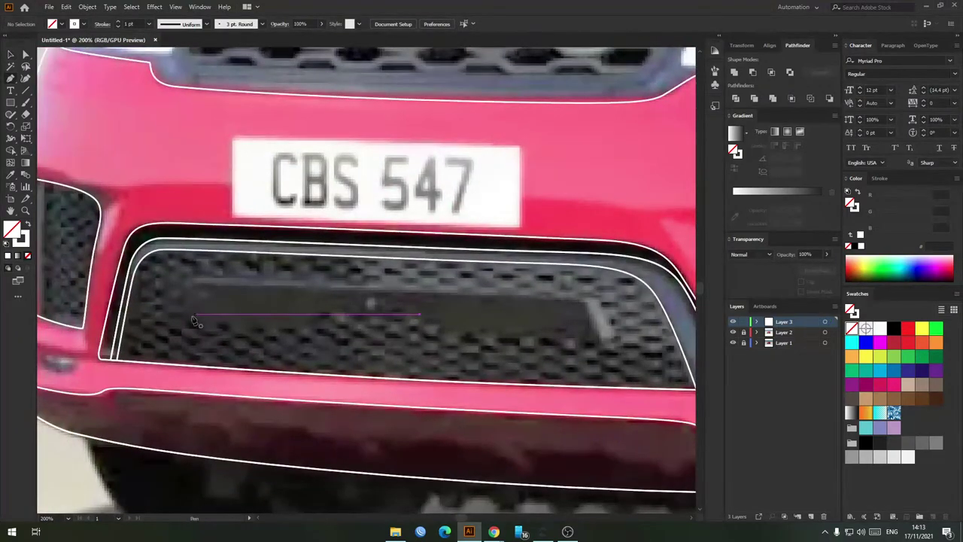
{"action": "left_click", "coordinate": [733, 331]}
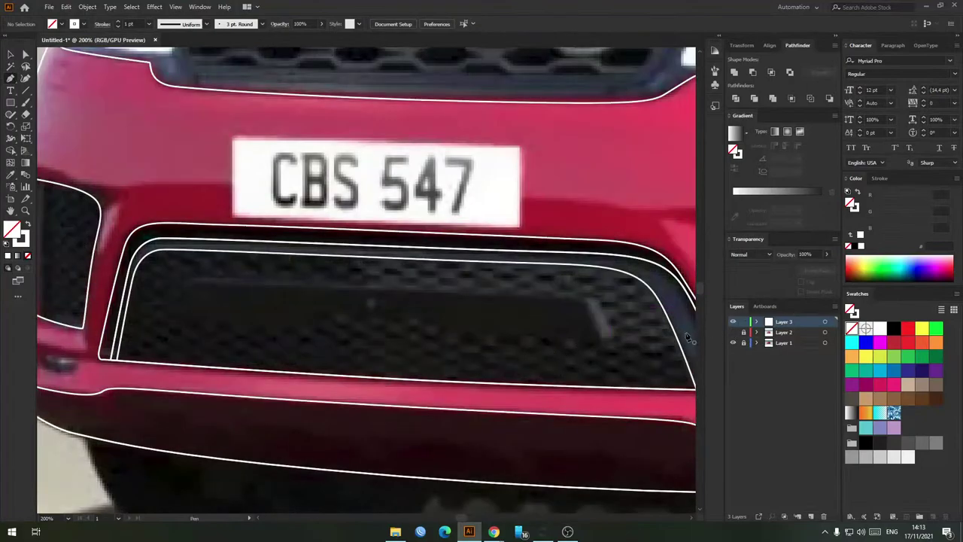
{"action": "left_click", "coordinate": [733, 332]}
{"action": "scroll", "coordinate": [175, 328], "scroll_direction": "up", "scroll_amount": 2}
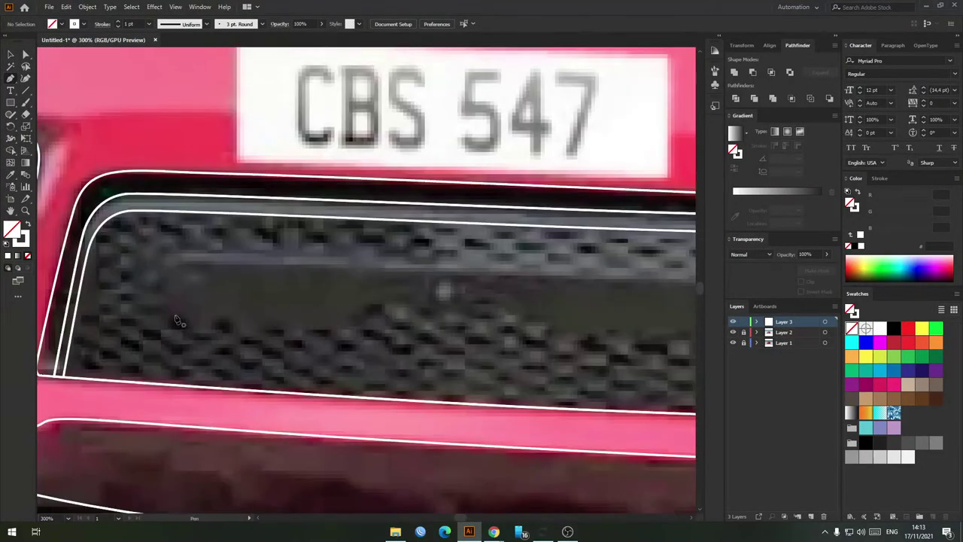
{"action": "left_click", "coordinate": [174, 314]}
{"action": "left_click_drag", "start_coordinate": [340, 315], "coordinate": [407, 302]}
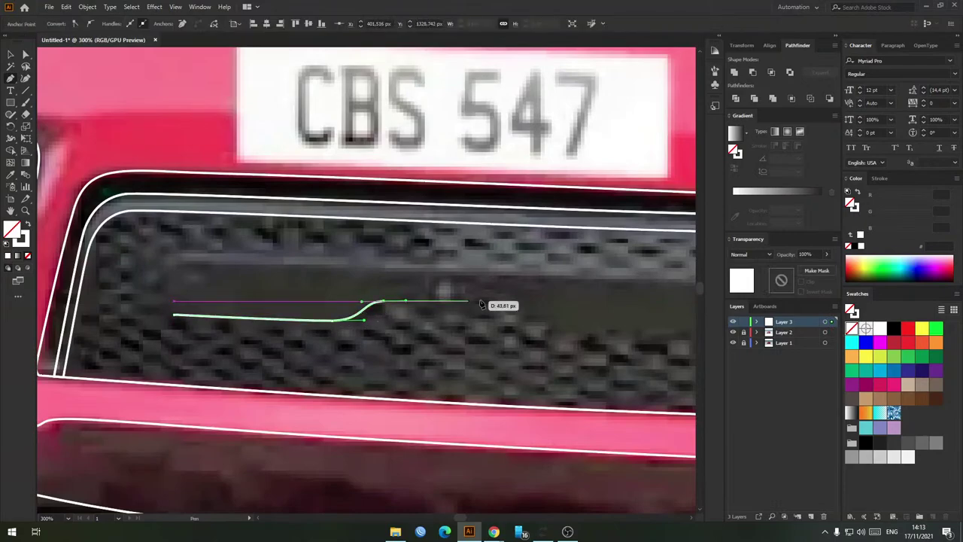
{"action": "left_click_drag", "start_coordinate": [546, 307], "coordinate": [449, 293]}
{"action": "left_click_drag", "start_coordinate": [486, 323], "coordinate": [511, 322]}
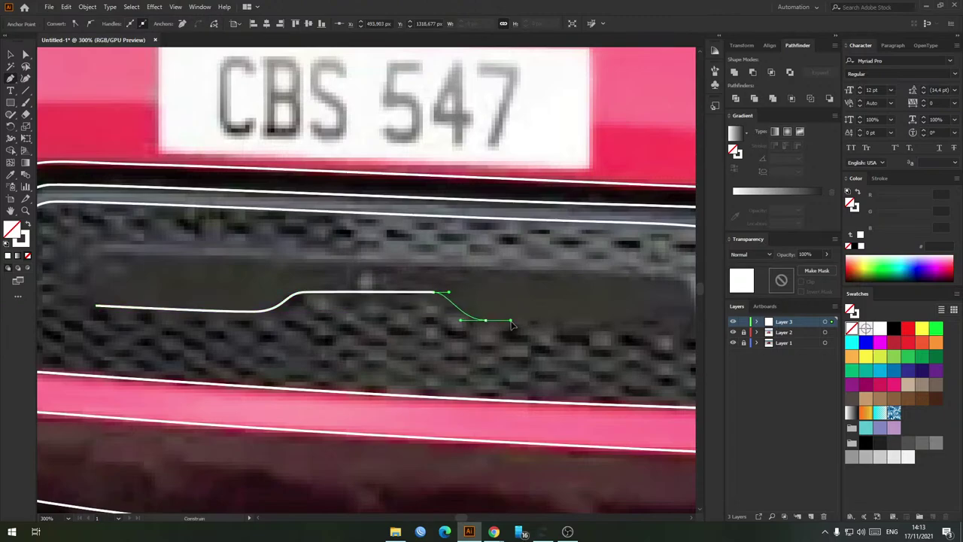
{"action": "scroll", "coordinate": [530, 323], "scroll_direction": "right", "scroll_amount": 5}
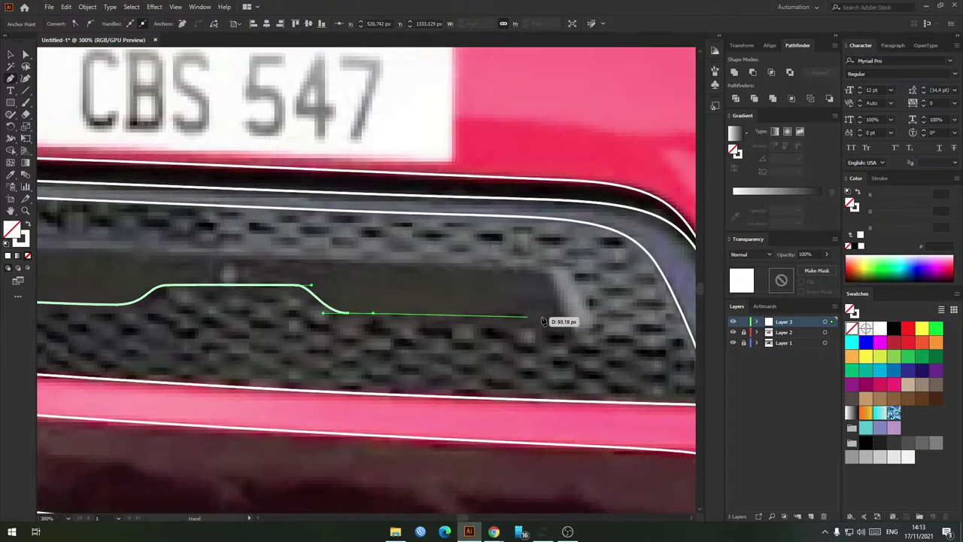
Step: Trace the rest of the dark panel's lower edge, its slanted near end, upper edge and rounded far corner, and close the path
{"action": "left_click", "coordinate": [585, 325]}
{"action": "left_click", "coordinate": [570, 275]}
{"action": "scroll", "coordinate": [526, 278], "scroll_direction": "left", "scroll_amount": 7}
{"action": "left_click", "coordinate": [354, 272]}
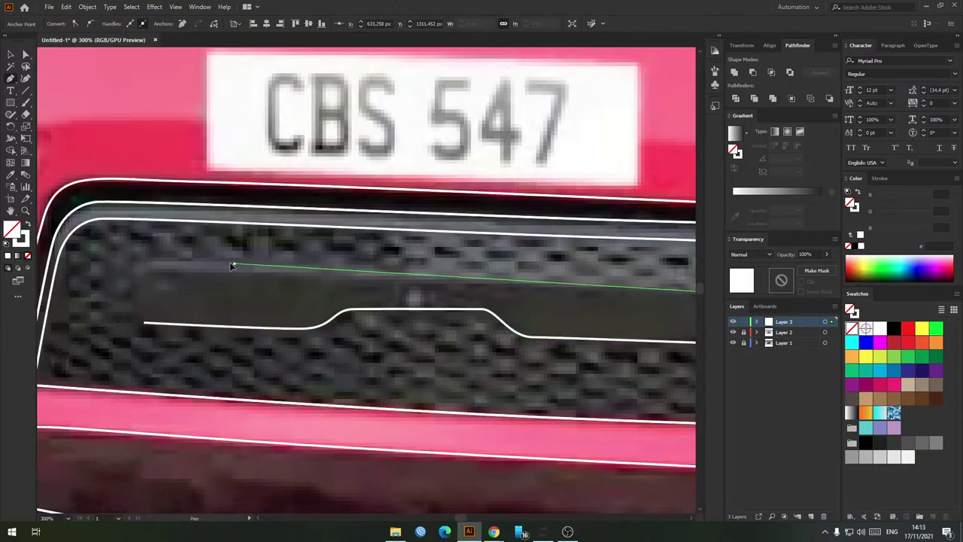
{"action": "left_click", "coordinate": [236, 274]}
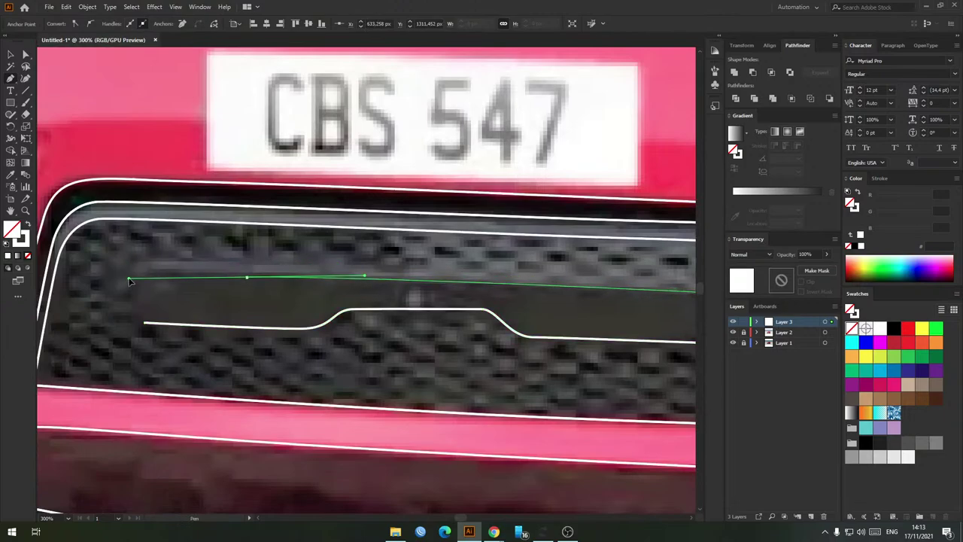
{"action": "left_click_drag", "start_coordinate": [160, 273], "coordinate": [137, 292]}
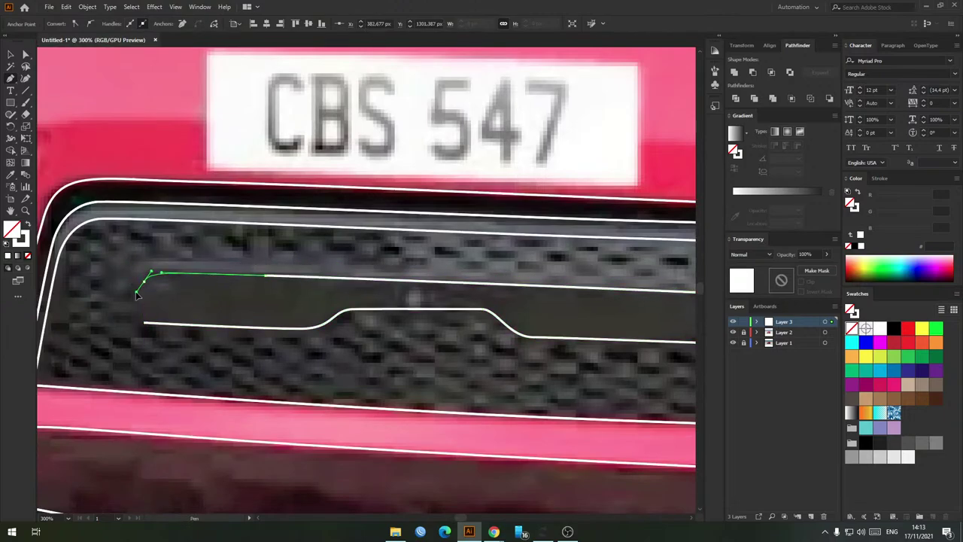
{"action": "left_click_drag", "start_coordinate": [156, 325], "coordinate": [156, 325]}
Step: Nudge the anchor point at the dark panel's near upper corner to fit the reference, and deselect the panel outline
{"action": "scroll", "coordinate": [301, 322], "scroll_direction": "down", "scroll_amount": 2}
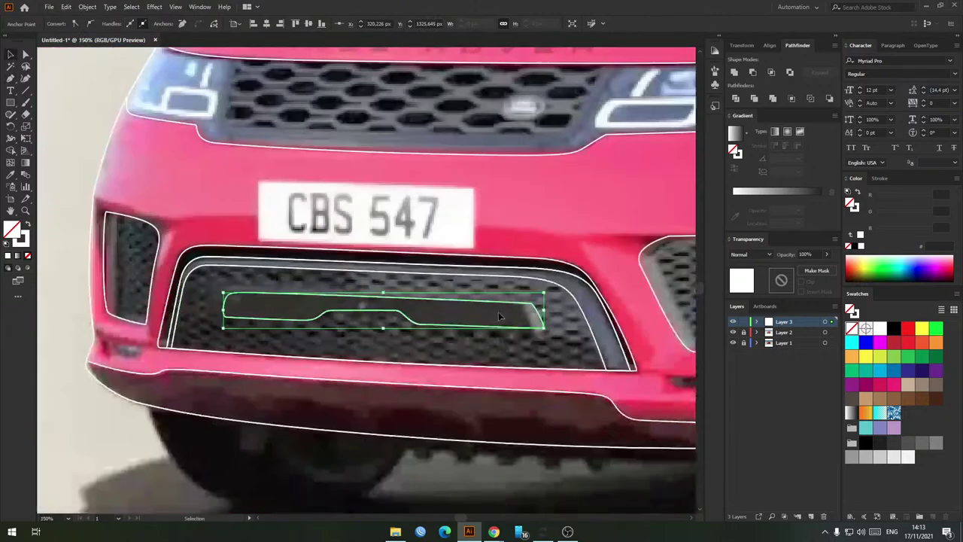
{"action": "scroll", "coordinate": [502, 312], "scroll_direction": "up", "scroll_amount": 2}
{"action": "key", "text": "v"}
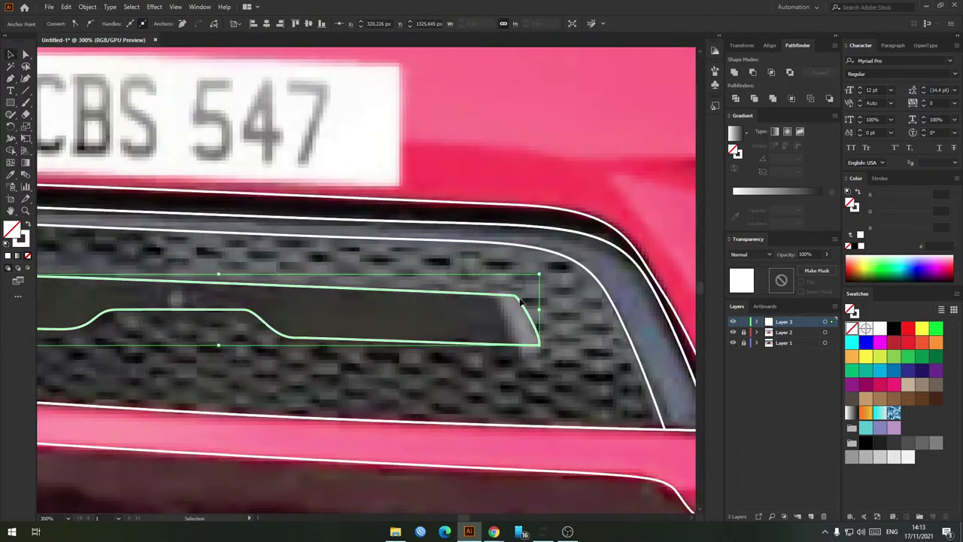
{"action": "key", "text": "a"}
{"action": "left_click", "coordinate": [514, 299]}
{"action": "left_click", "coordinate": [515, 297]}
{"action": "left_click_drag", "start_coordinate": [515, 298], "coordinate": [513, 294]}
{"action": "left_click_drag", "start_coordinate": [249, 289], "coordinate": [449, 305]}
{"action": "key", "text": "v"}
{"action": "left_click_drag", "start_coordinate": [547, 295], "coordinate": [350, 285]}
{"action": "left_click", "coordinate": [485, 310]}
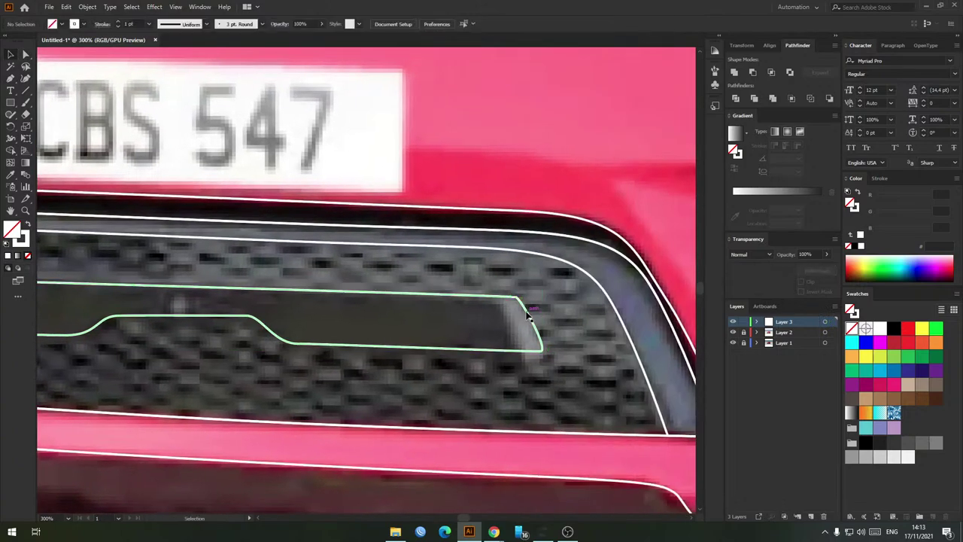
Step: Duplicate the panel outline toward the far side, subtract it with Minus Front to form the light strip at the near end, and deselect
{"action": "left_click_drag", "start_coordinate": [528, 317], "coordinate": [507, 321]}
{"action": "key", "text": "alt+shift"}
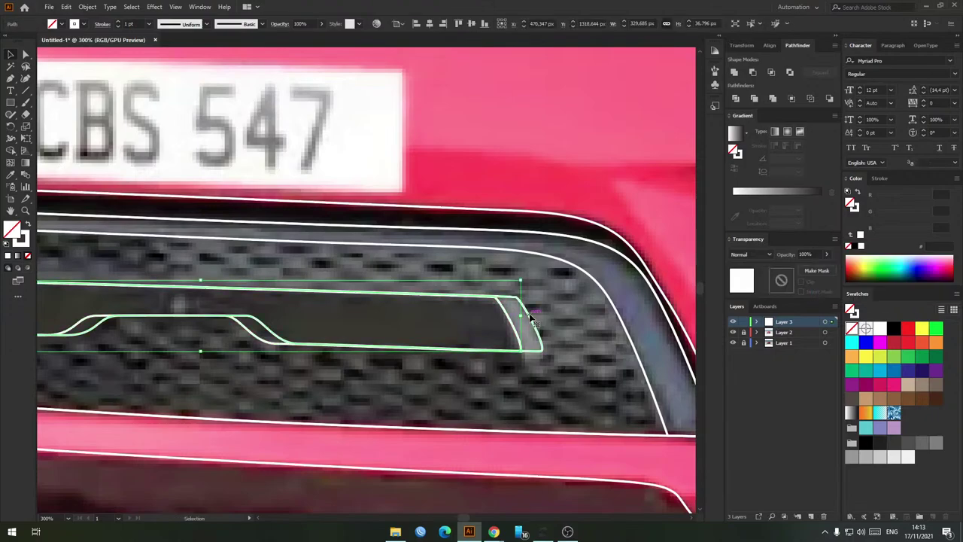
{"action": "left_click", "coordinate": [507, 321], "text": "shift"}
{"action": "left_click", "coordinate": [753, 73]}
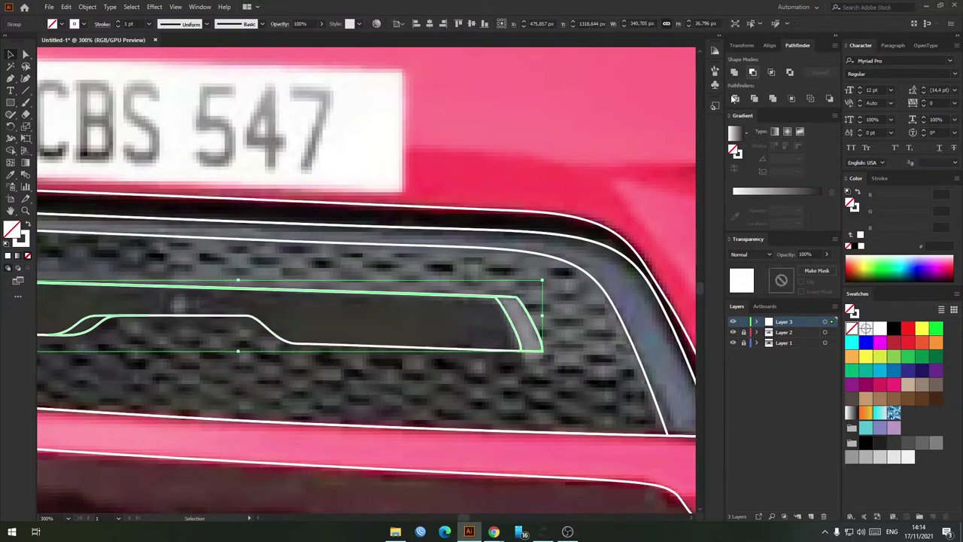
{"action": "scroll", "coordinate": [369, 306], "scroll_direction": "down", "scroll_amount": 2}
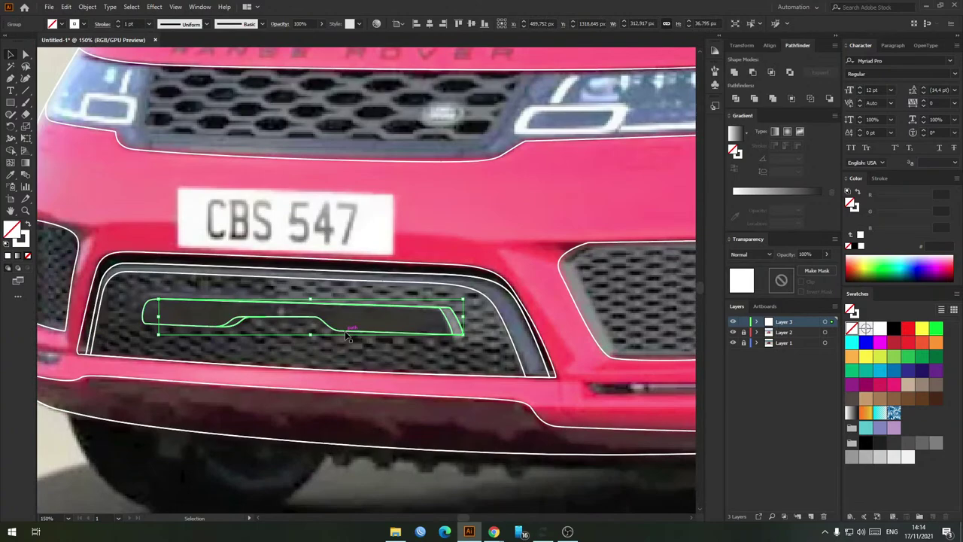
{"action": "left_click", "coordinate": [323, 346]}
Step: Examine the side intake on the near bumper corner, comparing it with the Layer 2 reference hidden and shown
{"action": "scroll", "coordinate": [322, 344], "scroll_direction": "down", "scroll_amount": 2}
{"action": "scroll", "coordinate": [354, 340], "scroll_direction": "up", "scroll_amount": 4}
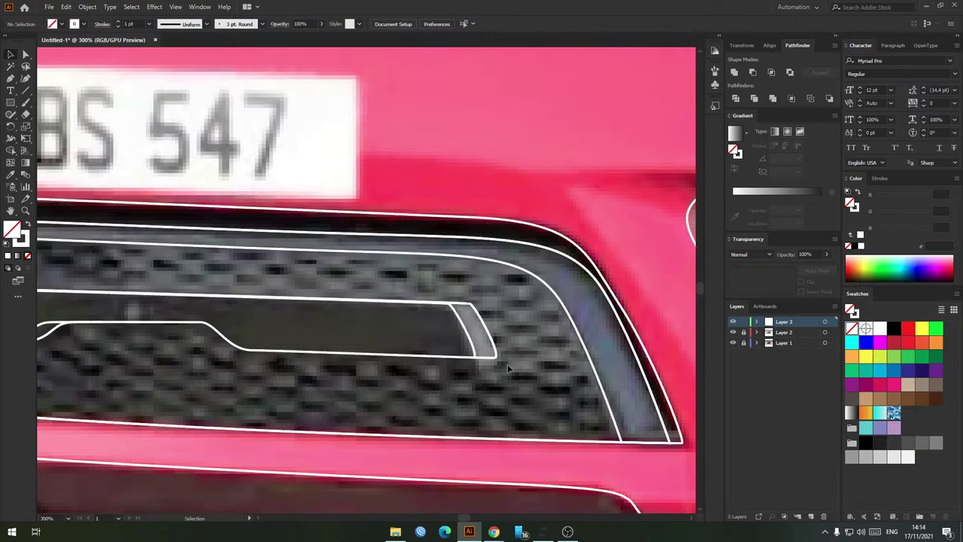
{"action": "scroll", "coordinate": [505, 367], "scroll_direction": "down", "scroll_amount": 3}
{"action": "left_click_drag", "start_coordinate": [505, 366], "coordinate": [472, 346]}
{"action": "scroll", "coordinate": [614, 316], "scroll_direction": "up", "scroll_amount": 3}
{"action": "left_click_drag", "start_coordinate": [614, 316], "coordinate": [586, 302]}
{"action": "key", "text": "p"}
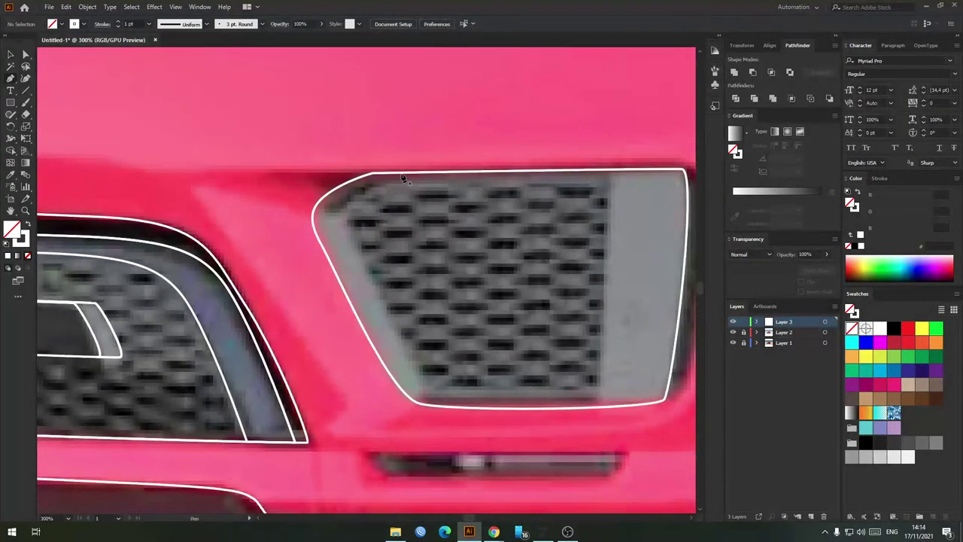
{"action": "left_click_drag", "start_coordinate": [591, 196], "coordinate": [518, 212]}
{"action": "scroll", "coordinate": [489, 268], "scroll_direction": "down", "scroll_amount": 5}
{"action": "scroll", "coordinate": [493, 268], "scroll_direction": "up", "scroll_amount": 5}
{"action": "left_click", "coordinate": [733, 333]}
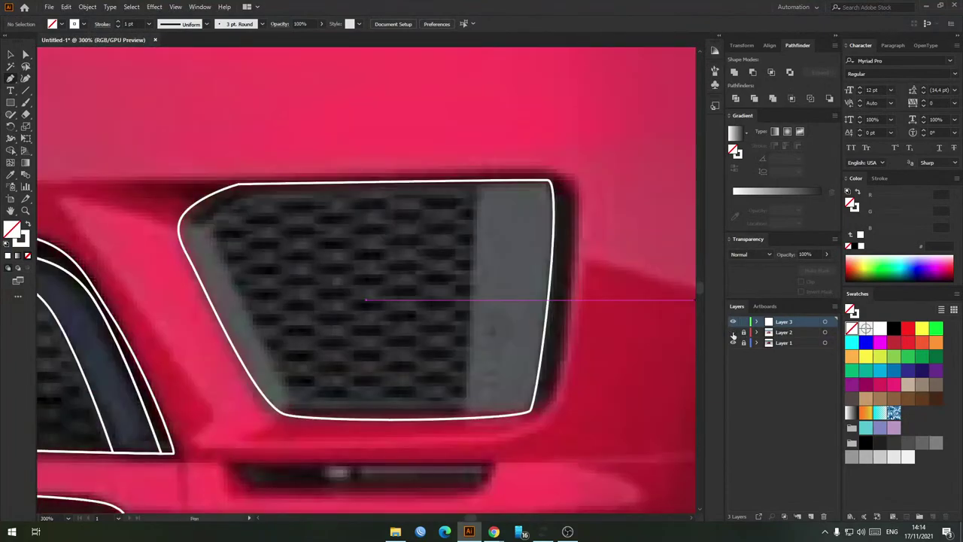
{"action": "left_click", "coordinate": [733, 334]}
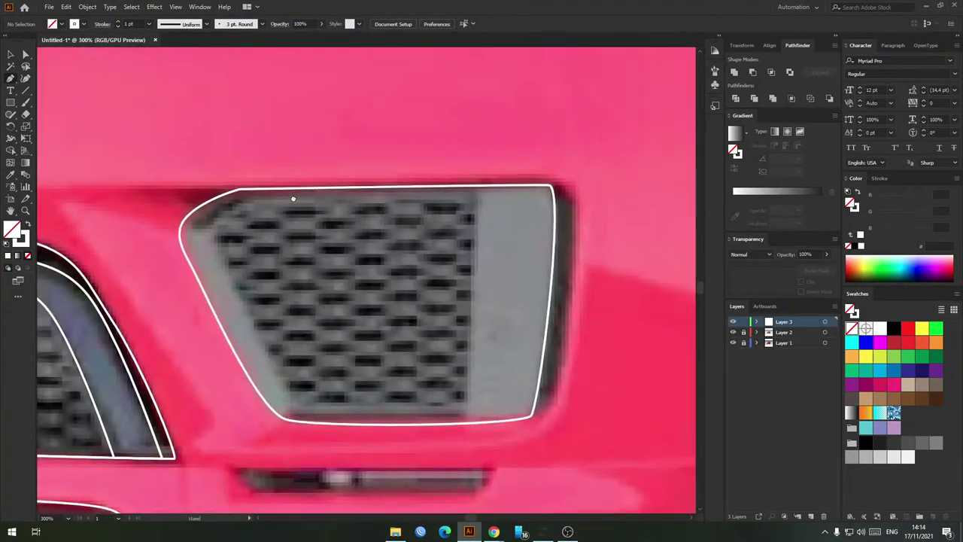
{"action": "scroll", "coordinate": [486, 219], "scroll_direction": "up", "scroll_amount": 1}
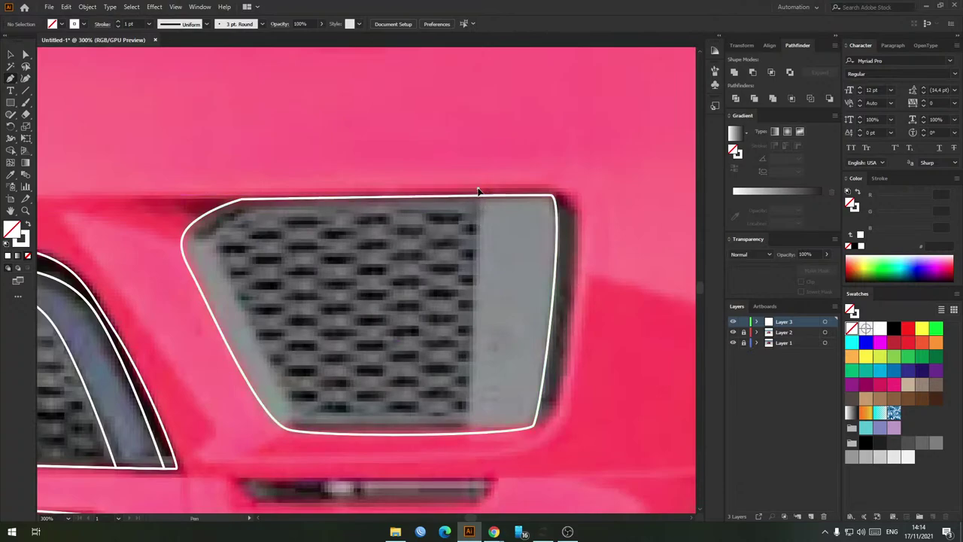
Step: Trace the mesh area inside the near side intake with the Pen tool: vertical outer edge, lower edge, slanted inner edge, angled corner and upper edge
{"action": "left_click", "coordinate": [477, 191]}
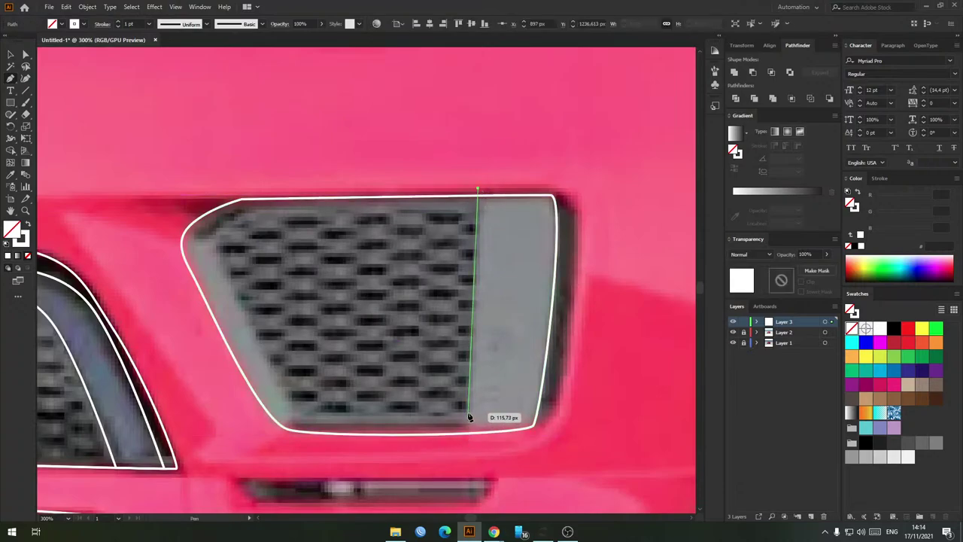
{"action": "left_click", "coordinate": [468, 414]}
{"action": "left_click", "coordinate": [295, 414]}
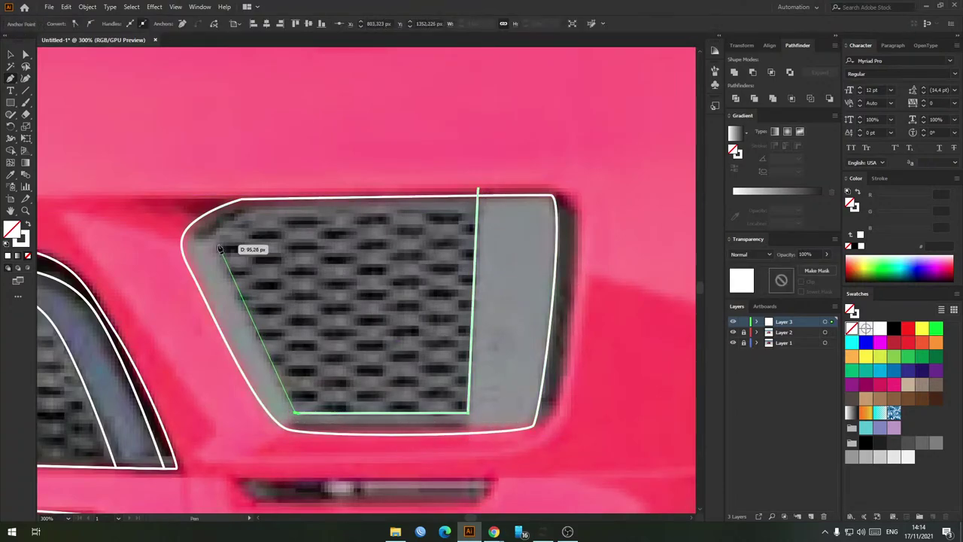
{"action": "left_click", "coordinate": [215, 238]}
{"action": "left_click", "coordinate": [257, 213]}
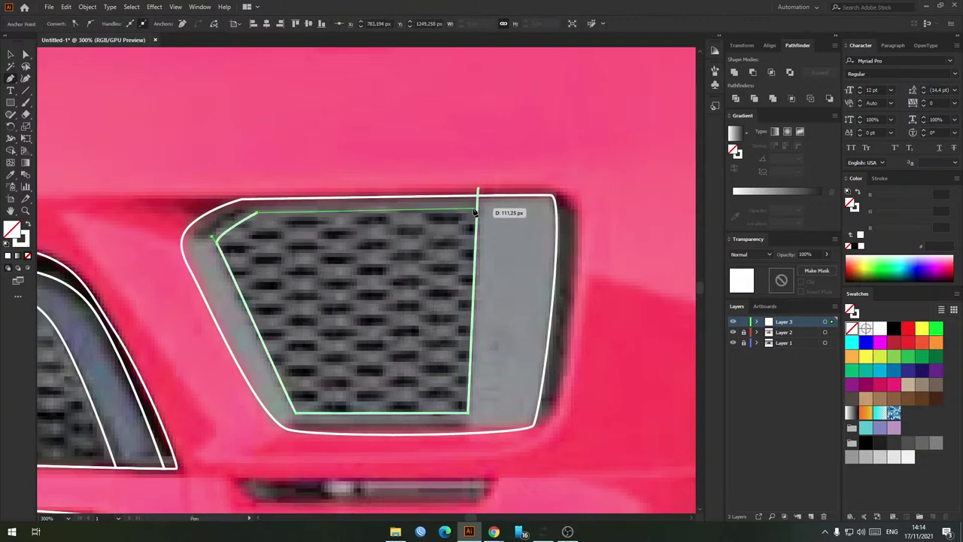
{"action": "left_click", "coordinate": [477, 191]}
Step: Continue the mesh path in a loose curved loop around the outside of the side intake and close it at its starting point
{"action": "left_click", "coordinate": [475, 173]}
{"action": "left_click_drag", "start_coordinate": [197, 154], "coordinate": [120, 189]}
{"action": "left_click_drag", "start_coordinate": [123, 296], "coordinate": [159, 368]}
{"action": "left_click_drag", "start_coordinate": [296, 440], "coordinate": [370, 453]}
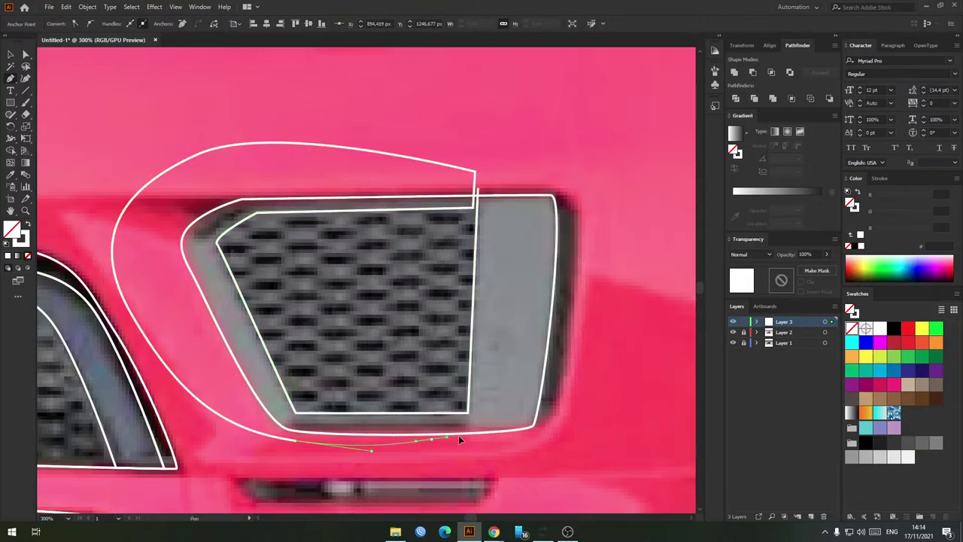
{"action": "left_click_drag", "start_coordinate": [617, 349], "coordinate": [649, 311]}
{"action": "key", "text": "ctrl+z"}
{"action": "left_click_drag", "start_coordinate": [591, 449], "coordinate": [610, 426]}
{"action": "left_click_drag", "start_coordinate": [631, 245], "coordinate": [618, 167]}
{"action": "left_click_drag", "start_coordinate": [556, 128], "coordinate": [519, 128]}
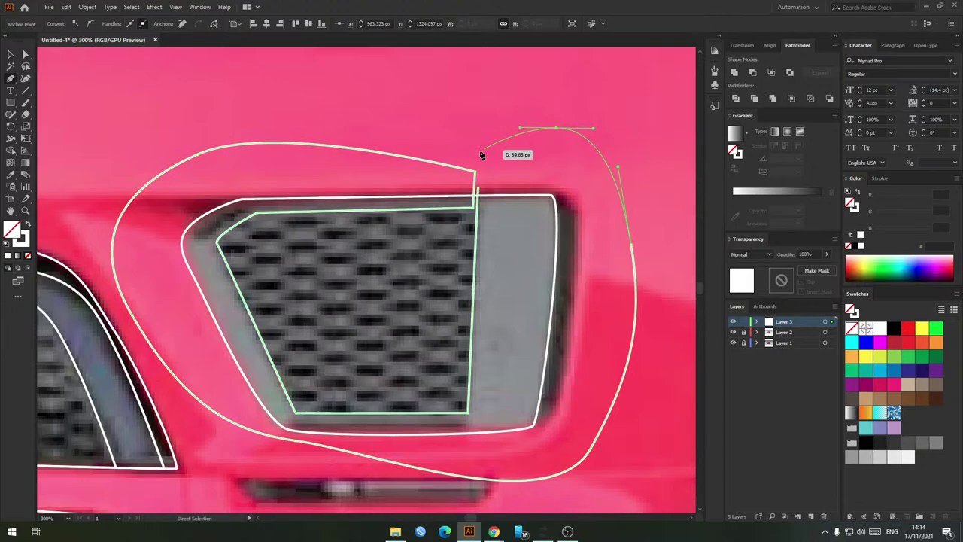
{"action": "left_click", "coordinate": [477, 189]}
Step: Select the loop together with the intake outline and remove the excess outside the intake with Shape Builder
{"action": "key", "text": "v"}
{"action": "left_click", "coordinate": [496, 196], "text": "shift"}
{"action": "key", "text": "shift+m"}
{"action": "left_click", "coordinate": [509, 153], "text": "alt"}
{"action": "key", "text": "v"}
{"action": "left_click", "coordinate": [510, 158]}
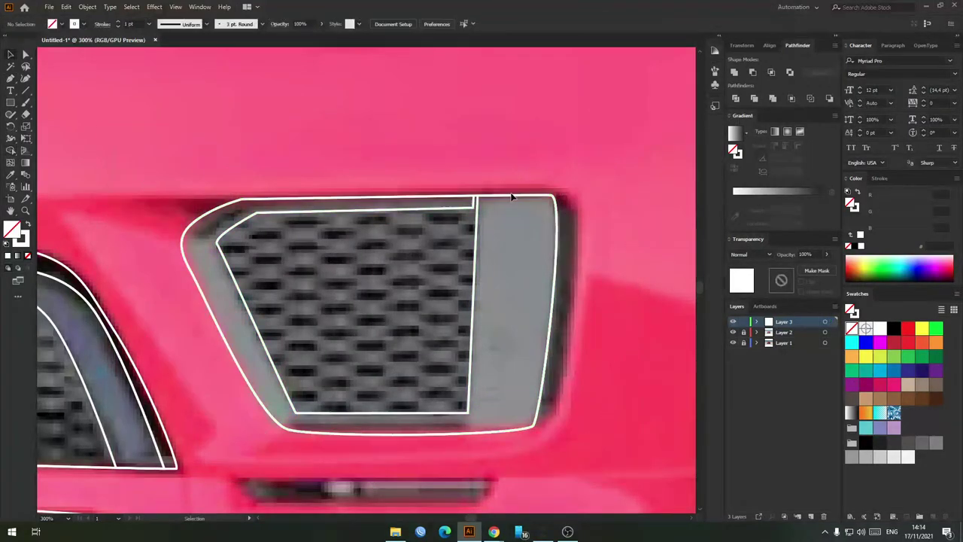
Step: Draw a closed helper path around the mesh area, passing through the small notch at its upper outer corner
{"action": "scroll", "coordinate": [473, 212], "scroll_direction": "up", "scroll_amount": 3}
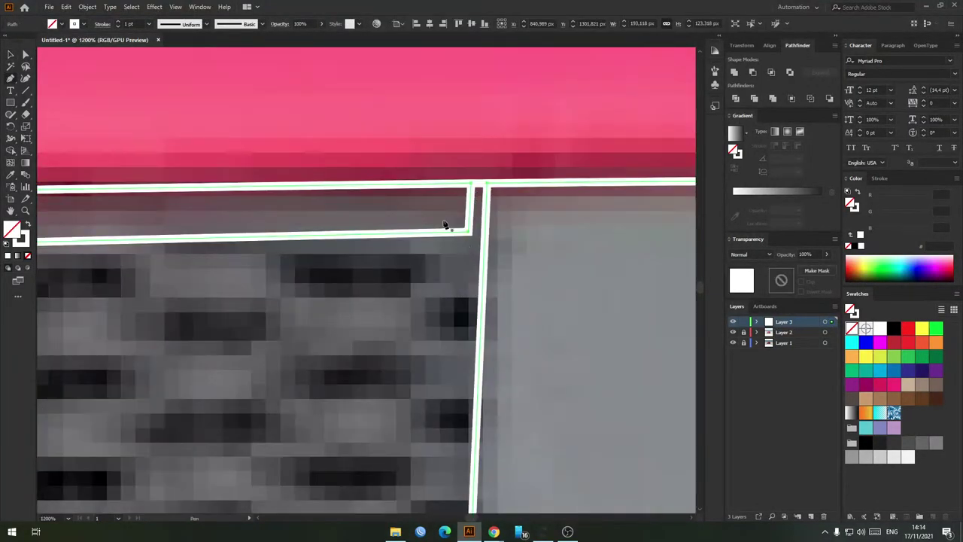
{"action": "scroll", "coordinate": [451, 221], "scroll_direction": "down", "scroll_amount": 3}
{"action": "left_click_drag", "start_coordinate": [428, 241], "coordinate": [473, 234]}
{"action": "key", "text": "p"}
{"action": "left_click", "coordinate": [478, 219]}
{"action": "left_click", "coordinate": [494, 225]}
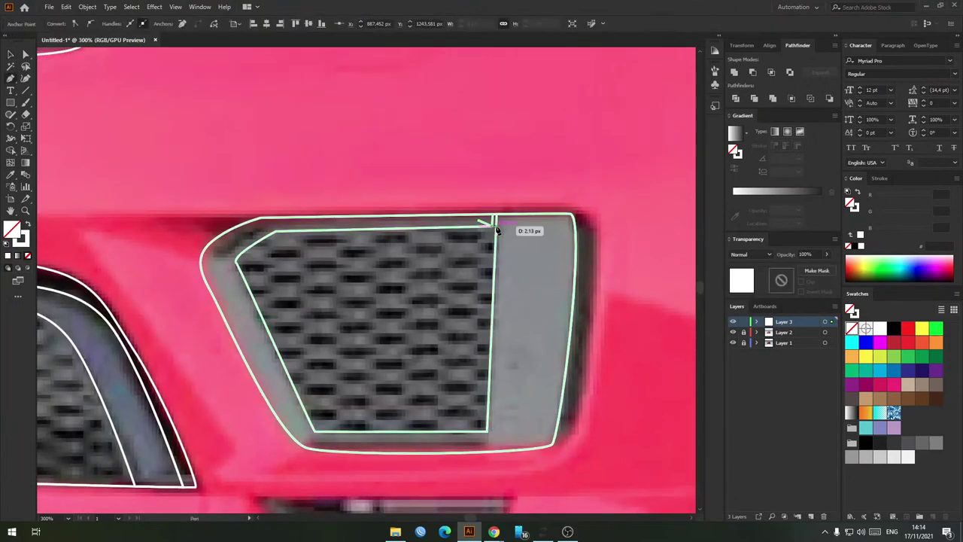
{"action": "left_click", "coordinate": [526, 286]}
{"action": "left_click", "coordinate": [490, 440]}
{"action": "left_click", "coordinate": [305, 435]}
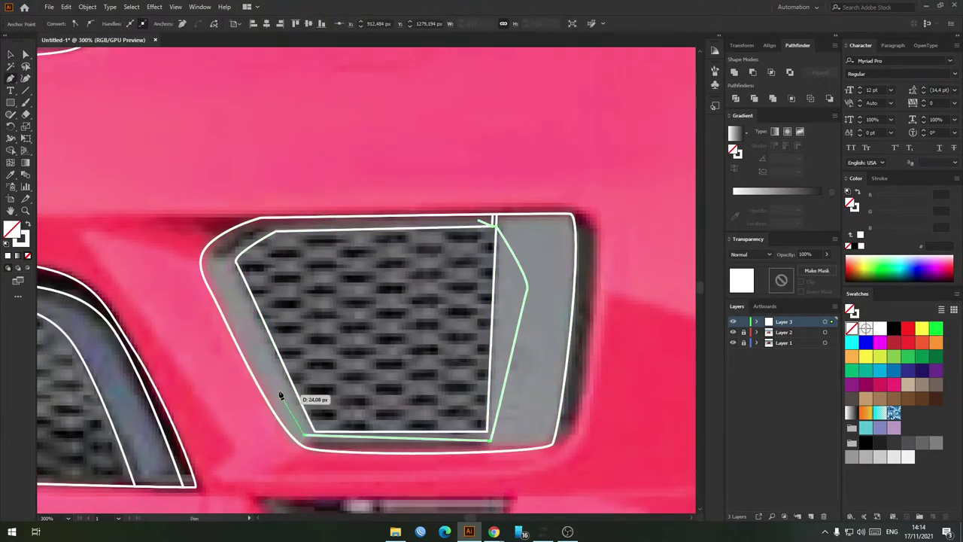
{"action": "left_click", "coordinate": [223, 264]}
{"action": "left_click", "coordinate": [256, 225]}
{"action": "left_click", "coordinate": [347, 219]}
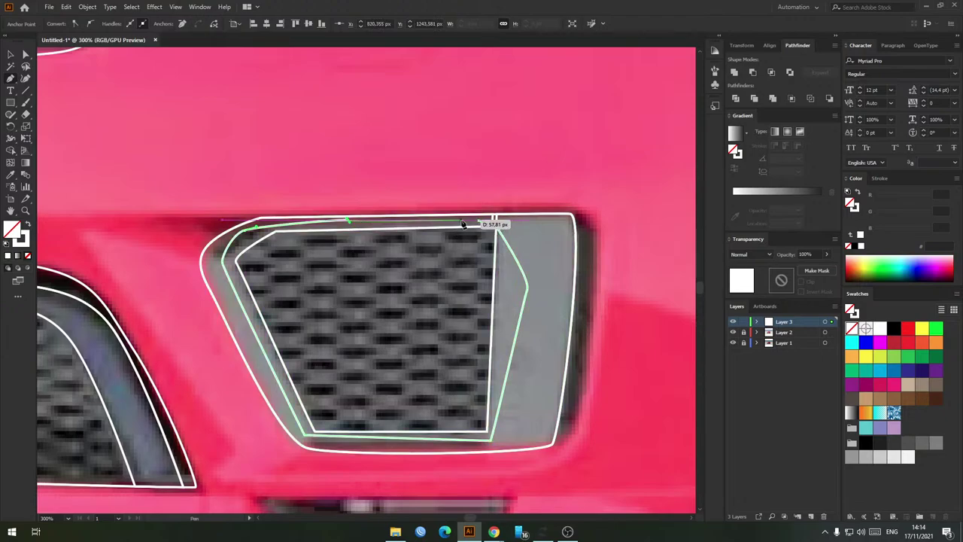
{"action": "left_click", "coordinate": [478, 222]}
Step: Create a separate mesh shape from the enclosed region with Shape Builder, and delete the helper path
{"action": "key", "text": "v"}
{"action": "key", "text": "ctrl+a"}
{"action": "key", "text": "shift+m"}
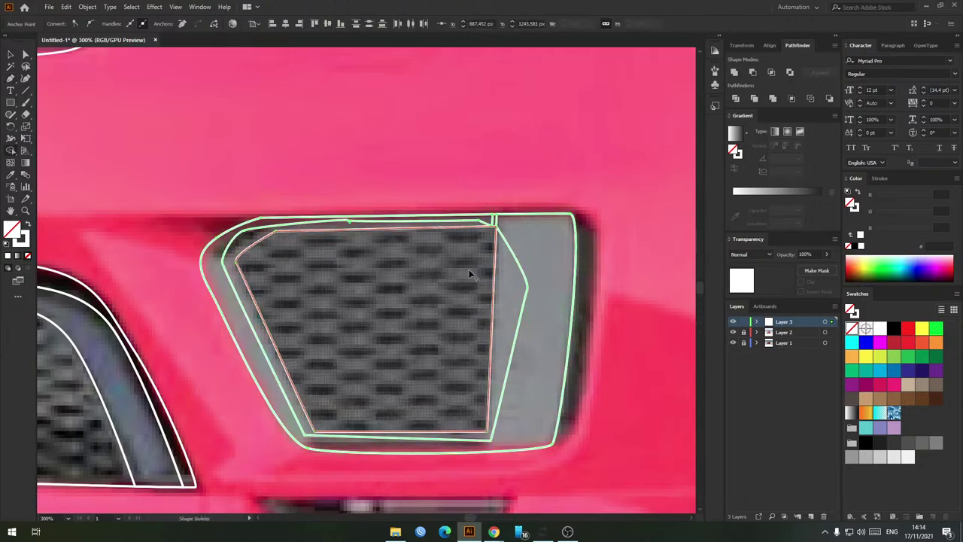
{"action": "left_click", "coordinate": [470, 273]}
{"action": "key", "text": "v"}
{"action": "left_click", "coordinate": [525, 291]}
{"action": "key", "text": "Delete"}
{"action": "scroll", "coordinate": [508, 291], "scroll_direction": "down", "scroll_amount": 2}
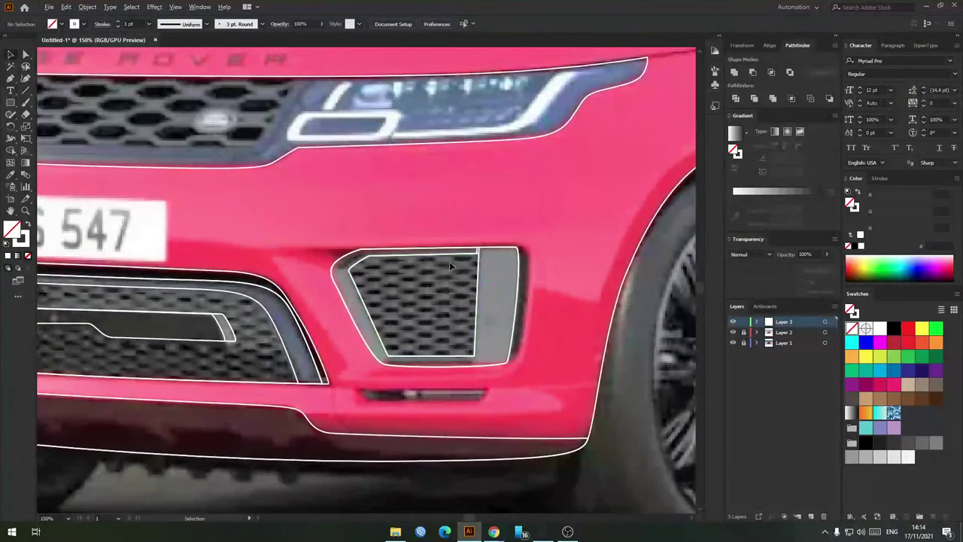
Step: Trace the vertical mesh edge inside the far side intake and loop the path around the intake's outer side to close it
{"action": "scroll", "coordinate": [451, 259], "scroll_direction": "up", "scroll_amount": 2}
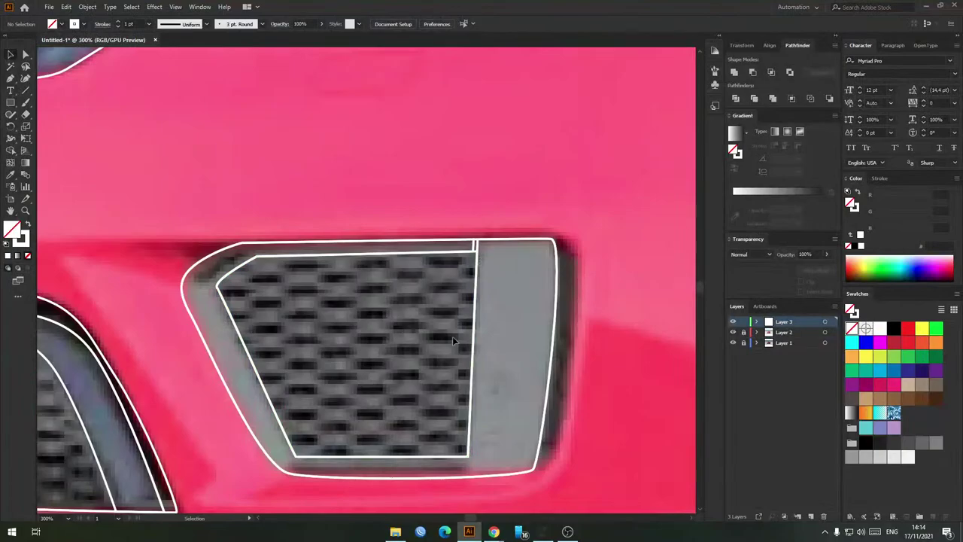
{"action": "left_click_drag", "start_coordinate": [386, 411], "coordinate": [411, 383]}
{"action": "scroll", "coordinate": [423, 381], "scroll_direction": "down", "scroll_amount": 4}
{"action": "scroll", "coordinate": [430, 362], "scroll_direction": "up", "scroll_amount": 2}
{"action": "scroll", "coordinate": [461, 370], "scroll_direction": "down", "scroll_amount": 3}
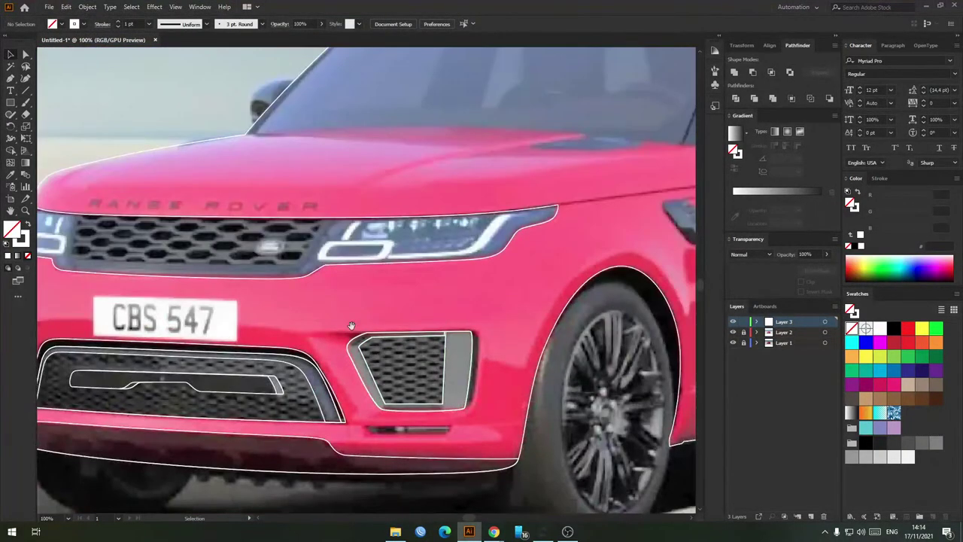
{"action": "scroll", "coordinate": [355, 298], "scroll_direction": "up", "scroll_amount": 2}
{"action": "scroll", "coordinate": [226, 316], "scroll_direction": "up", "scroll_amount": 4}
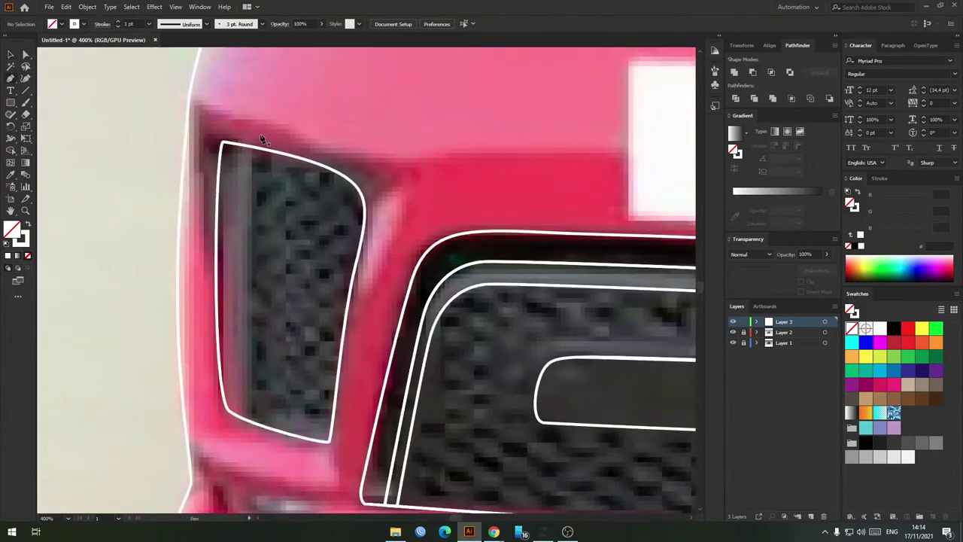
{"action": "left_click", "coordinate": [258, 136]}
{"action": "scroll", "coordinate": [236, 301], "scroll_direction": "down", "scroll_amount": 1}
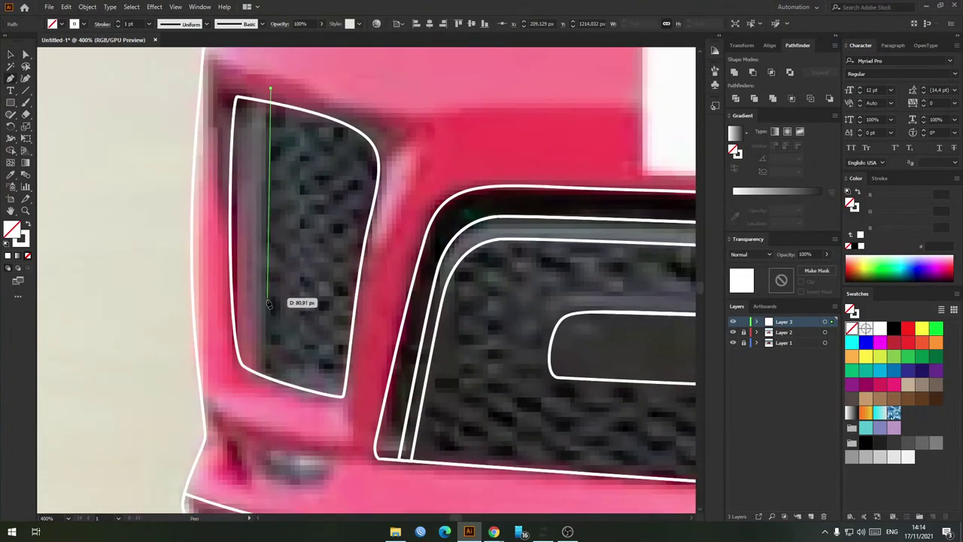
{"action": "left_click_drag", "start_coordinate": [259, 303], "coordinate": [264, 413]}
{"action": "left_click", "coordinate": [261, 433]}
{"action": "mouse_move", "coordinate": [193, 357]}
{"action": "left_mouse_down"}
{"action": "mouse_move", "coordinate": [195, 195]}
{"action": "mouse_move", "coordinate": [181, 351]}
{"action": "left_mouse_up"}
{"action": "left_click_drag", "start_coordinate": [180, 244], "coordinate": [196, 225]}
{"action": "left_click_drag", "start_coordinate": [245, 212], "coordinate": [265, 234]}
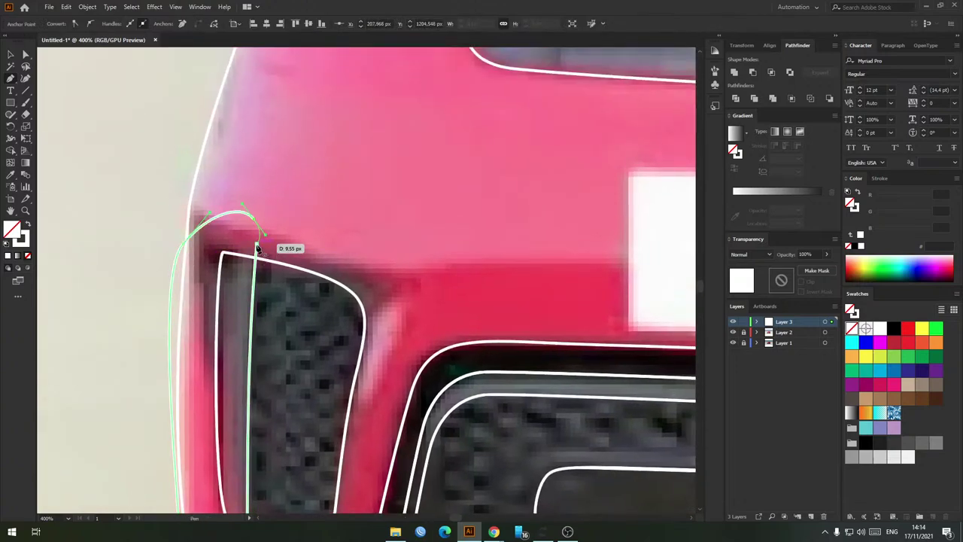
{"action": "left_click", "coordinate": [257, 244]}
Step: Split the far intake along the mesh edge with Shape Builder, and delete the leftover loop outside it
{"action": "left_click", "coordinate": [273, 263], "text": "ctrl+shift"}
{"action": "key", "text": "shift+m"}
{"action": "left_click", "coordinate": [239, 239]}
{"action": "key", "text": "v"}
{"action": "left_click", "coordinate": [239, 214]}
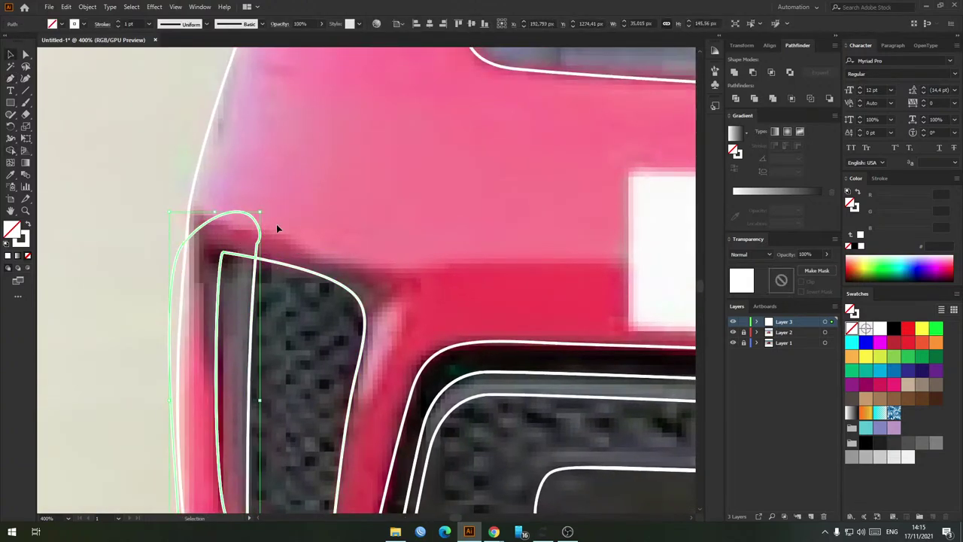
{"action": "key", "text": "Delete"}
Step: Start a path at the inner end of the slim lamp slot below the near side intake and trace its straight upper edge
{"action": "scroll", "coordinate": [310, 226], "scroll_direction": "down", "scroll_amount": 3}
{"action": "scroll", "coordinate": [349, 263], "scroll_direction": "down", "scroll_amount": 2}
{"action": "scroll", "coordinate": [563, 335], "scroll_direction": "up", "scroll_amount": 2}
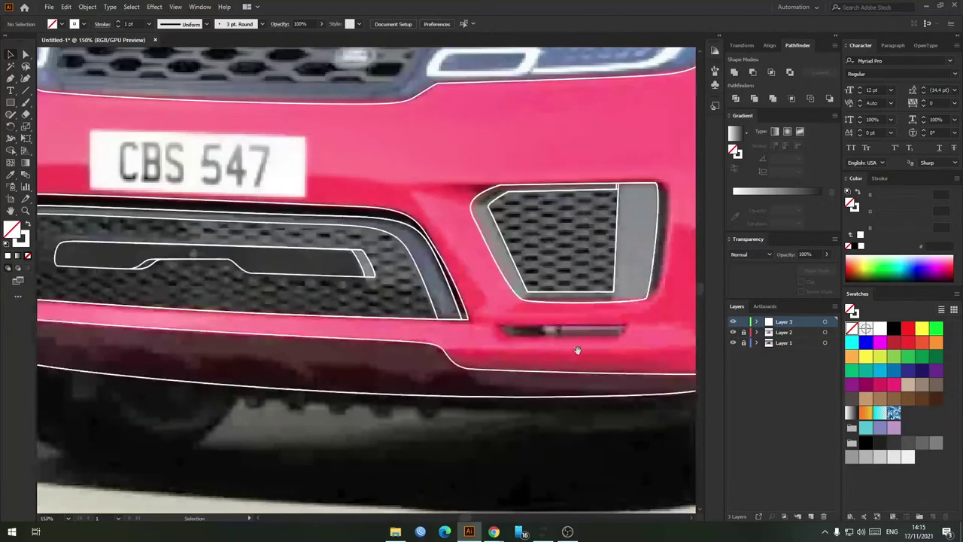
{"action": "left_click_drag", "start_coordinate": [315, 307], "coordinate": [194, 301]}
{"action": "scroll", "coordinate": [454, 322], "scroll_direction": "down", "scroll_amount": 3}
{"action": "scroll", "coordinate": [452, 321], "scroll_direction": "up", "scroll_amount": 5}
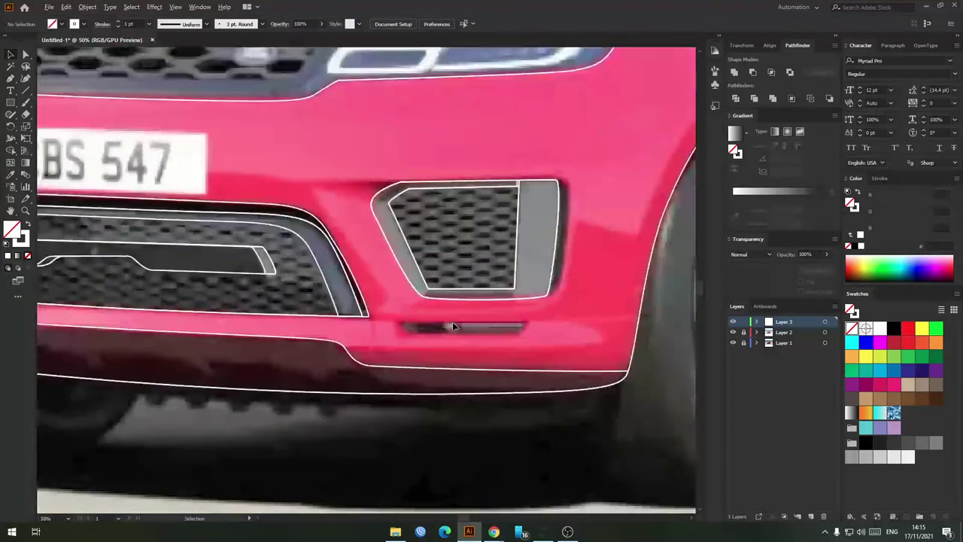
{"action": "left_click_drag", "start_coordinate": [454, 323], "coordinate": [314, 316]}
{"action": "scroll", "coordinate": [317, 331], "scroll_direction": "up", "scroll_amount": 3}
{"action": "key", "text": "p"}
{"action": "scroll", "coordinate": [315, 316], "scroll_direction": "down", "scroll_amount": 2}
{"action": "left_click_drag", "start_coordinate": [575, 314], "coordinate": [493, 323]}
{"action": "scroll", "coordinate": [493, 323], "scroll_direction": "up", "scroll_amount": 3}
{"action": "left_click", "coordinate": [494, 323]}
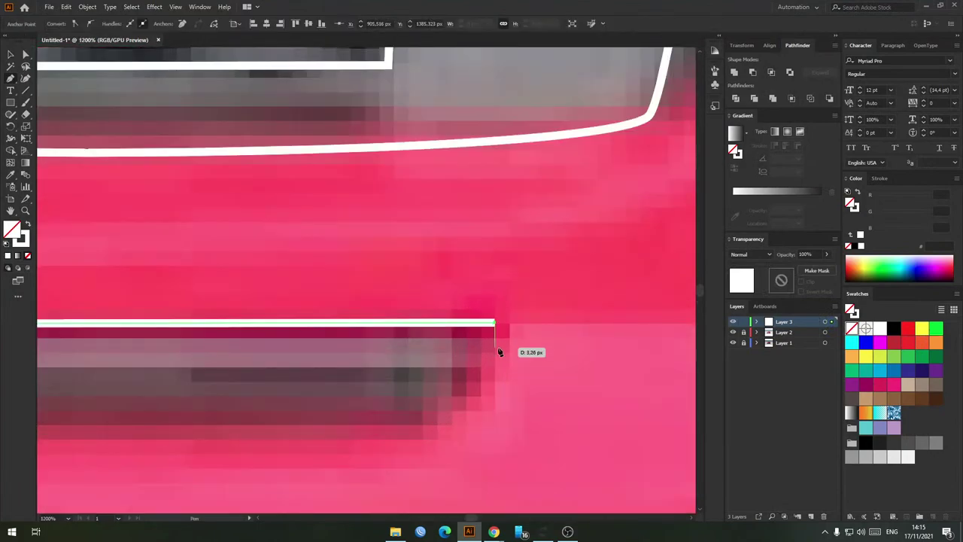
Step: Trace the lamp slot's curved outer end, lower edge and slanted inner end, close the path and deselect it
{"action": "scroll", "coordinate": [504, 372], "scroll_direction": "down", "scroll_amount": 2}
{"action": "left_click_drag", "start_coordinate": [495, 368], "coordinate": [464, 367]}
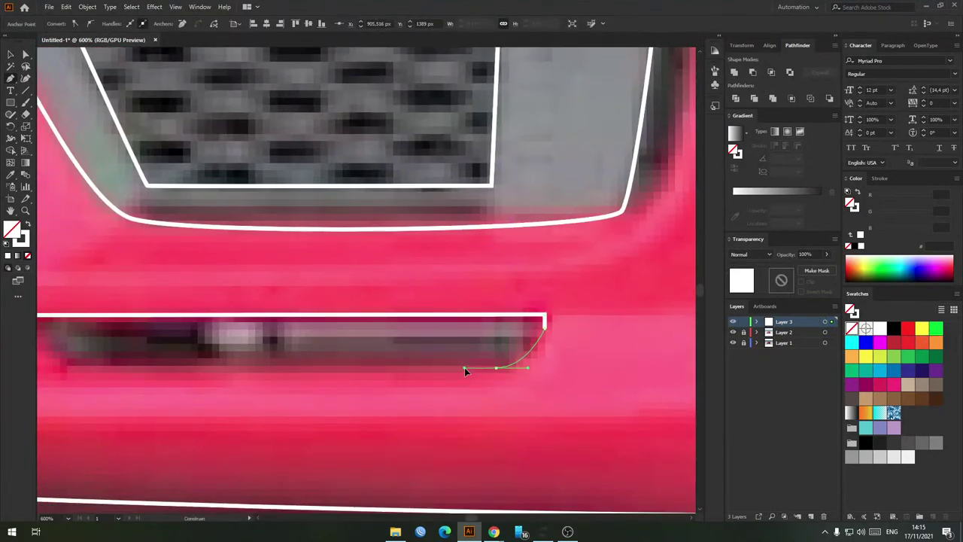
{"action": "scroll", "coordinate": [167, 365], "scroll_direction": "left", "scroll_amount": 5}
{"action": "left_click", "coordinate": [405, 366]}
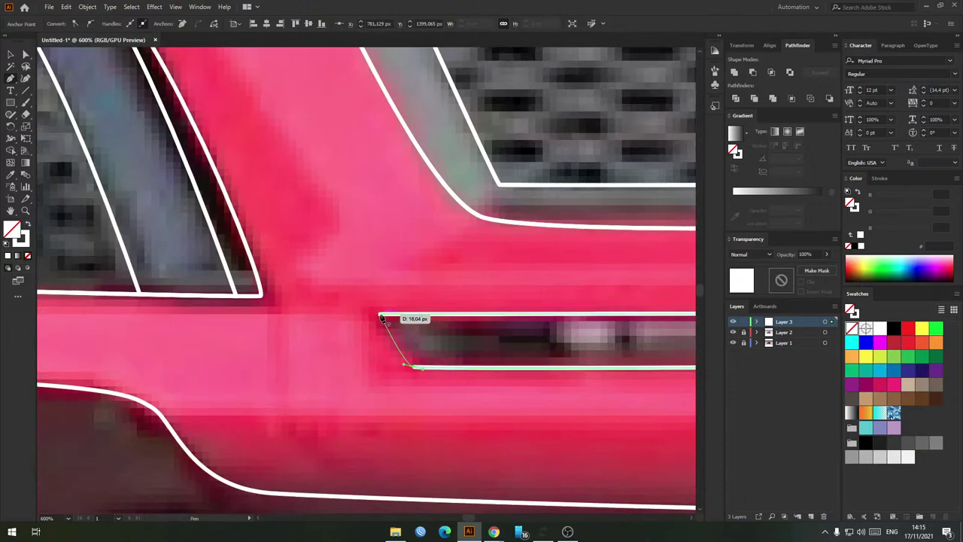
{"action": "left_click_drag", "start_coordinate": [391, 314], "coordinate": [392, 315]}
{"action": "key", "text": "v"}
{"action": "left_click", "coordinate": [426, 324]}
Step: Draw a round-ended light outline inside the lamp slot and trim the part beyond the slot's outer end with Shape Builder
{"action": "scroll", "coordinate": [426, 324], "scroll_direction": "down", "scroll_amount": 4}
{"action": "left_click_drag", "start_coordinate": [532, 338], "coordinate": [509, 353]}
{"action": "scroll", "coordinate": [510, 354], "scroll_direction": "down", "scroll_amount": 2}
{"action": "scroll", "coordinate": [511, 354], "scroll_direction": "up", "scroll_amount": 2}
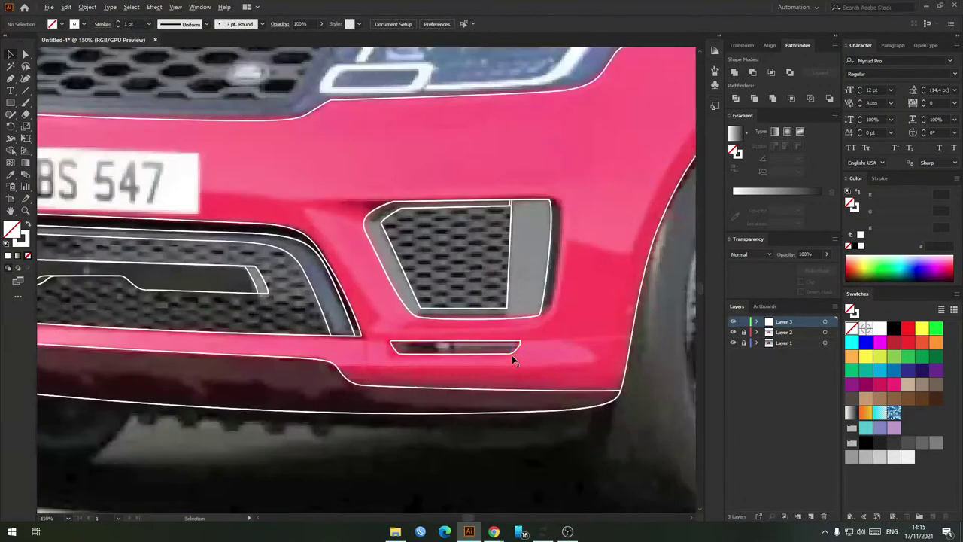
{"action": "scroll", "coordinate": [462, 348], "scroll_direction": "up", "scroll_amount": 4}
{"action": "scroll", "coordinate": [460, 351], "scroll_direction": "right", "scroll_amount": 3}
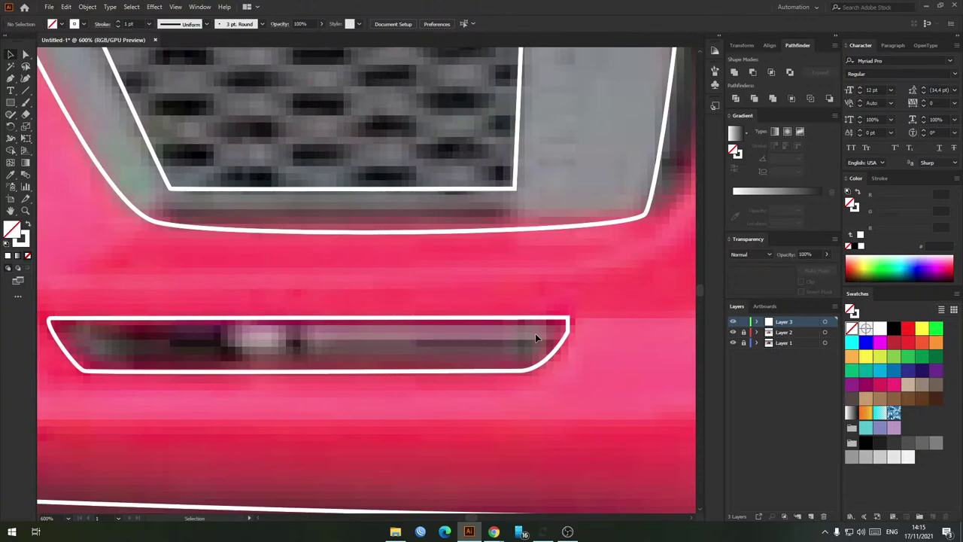
{"action": "key", "text": "p"}
{"action": "left_click_drag", "start_coordinate": [227, 324], "coordinate": [262, 357]}
{"action": "left_click", "coordinate": [626, 358]}
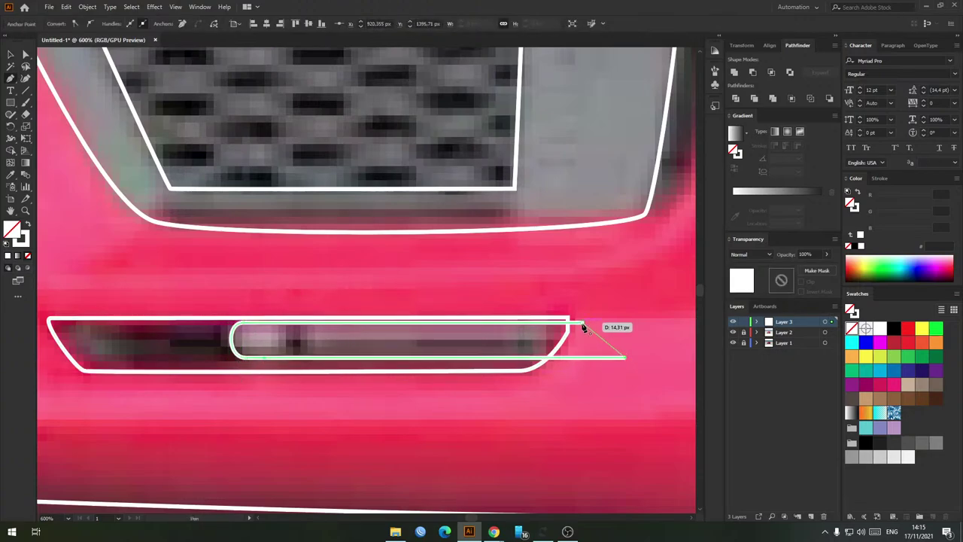
{"action": "left_click", "coordinate": [583, 323]}
{"action": "key", "text": "v"}
{"action": "key", "text": "shift+m"}
Step: Draw a closed helper shape over the light's rounded end, with a straight vertical edge crossing the light just beyond the bright spot
{"action": "key", "text": "p"}
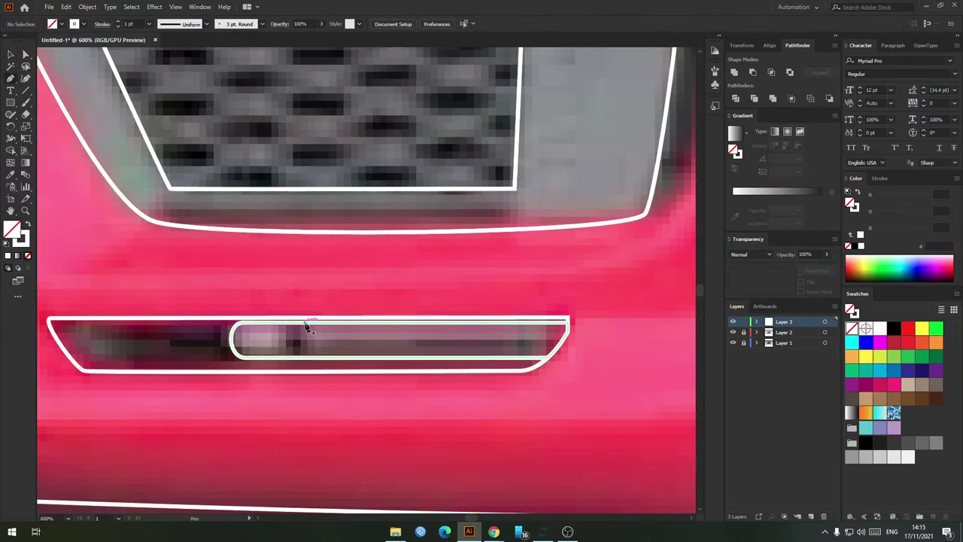
{"action": "left_click", "coordinate": [290, 301]}
{"action": "left_click", "coordinate": [291, 388]}
{"action": "left_click_drag", "start_coordinate": [227, 387], "coordinate": [205, 364]}
{"action": "left_click_drag", "start_coordinate": [198, 323], "coordinate": [233, 296]}
{"action": "left_click", "coordinate": [291, 292]}
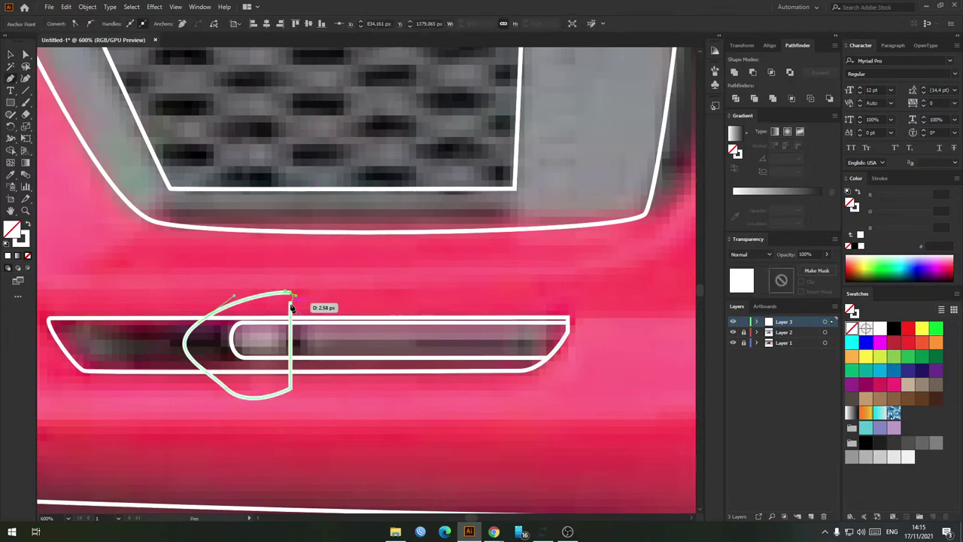
{"action": "left_click", "coordinate": [291, 302]}
Step: Split the light's rounded end off along the vertical edge with Shape Builder, and delete the leftover helper shape
{"action": "key", "text": "v"}
{"action": "left_click", "coordinate": [267, 323], "text": "shift"}
{"action": "key", "text": "shift+m"}
{"action": "left_click", "coordinate": [279, 308]}
{"action": "key", "text": "v"}
{"action": "left_click", "coordinate": [291, 302]}
{"action": "key", "text": "Delete"}
{"action": "scroll", "coordinate": [305, 305], "scroll_direction": "down", "scroll_amount": 5}
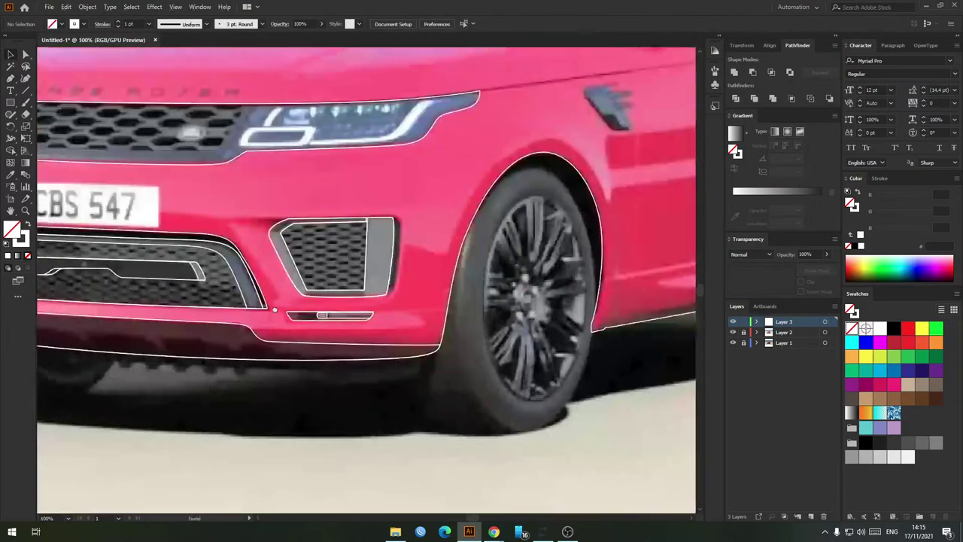
{"action": "left_click_drag", "start_coordinate": [320, 305], "coordinate": [587, 321]}
{"action": "scroll", "coordinate": [189, 309], "scroll_direction": "up", "scroll_amount": 3}
{"action": "left_click_drag", "start_coordinate": [189, 309], "coordinate": [296, 344]}
{"action": "scroll", "coordinate": [297, 344], "scroll_direction": "up", "scroll_amount": 3}
{"action": "scroll", "coordinate": [290, 341], "scroll_direction": "down", "scroll_amount": 6}
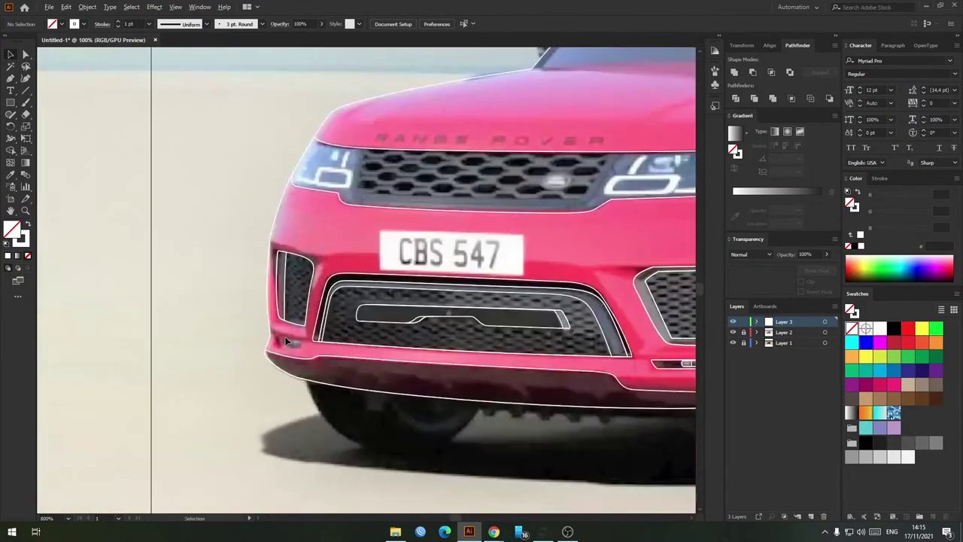
Step: Hide the reference image on Layer 2 so that the car is traced over the image on Layer 1
{"action": "left_click_drag", "start_coordinate": [350, 272], "coordinate": [314, 276]}
{"action": "scroll", "coordinate": [427, 262], "scroll_direction": "down", "scroll_amount": 2}
{"action": "scroll", "coordinate": [402, 278], "scroll_direction": "up", "scroll_amount": 3}
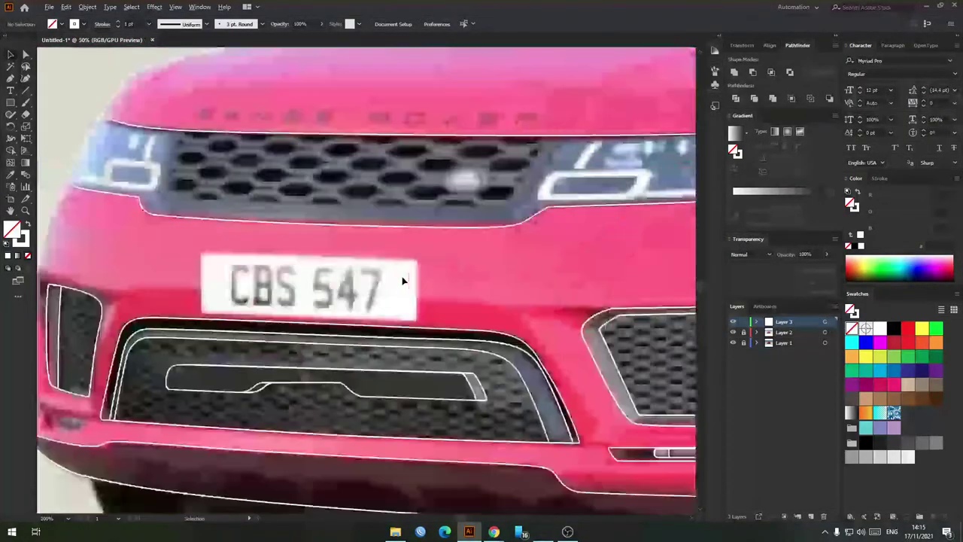
{"action": "scroll", "coordinate": [527, 284], "scroll_direction": "down", "scroll_amount": 3}
{"action": "scroll", "coordinate": [526, 278], "scroll_direction": "right", "scroll_amount": 5}
{"action": "scroll", "coordinate": [535, 282], "scroll_direction": "up", "scroll_amount": 2}
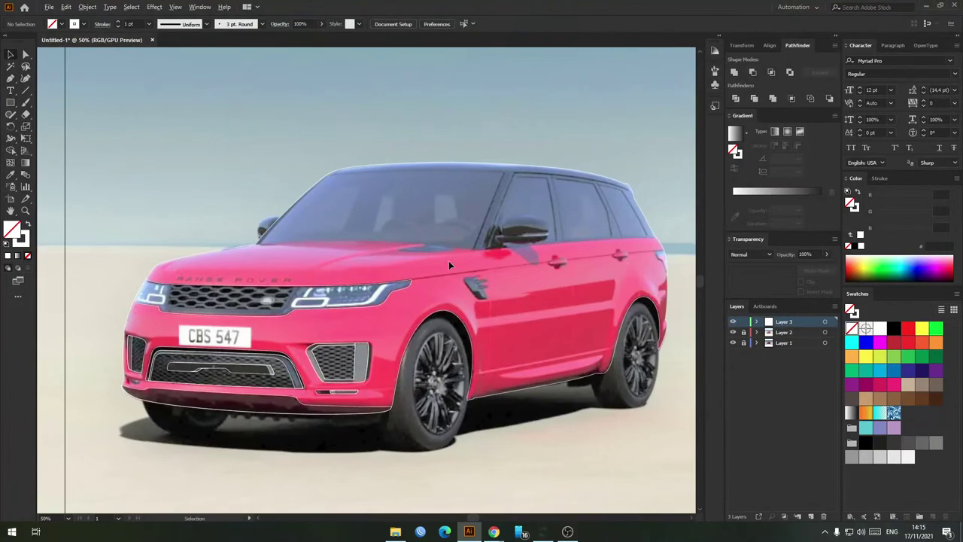
{"action": "scroll", "coordinate": [448, 263], "scroll_direction": "up", "scroll_amount": 1}
{"action": "left_click", "coordinate": [733, 332]}
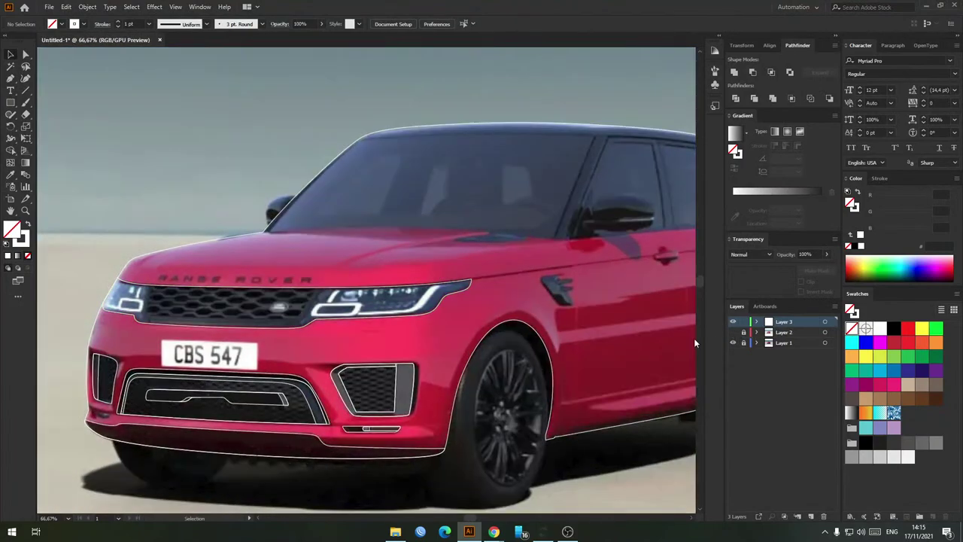
{"action": "scroll", "coordinate": [312, 384], "scroll_direction": "left", "scroll_amount": 2}
{"action": "scroll", "coordinate": [312, 384], "scroll_direction": "down", "scroll_amount": 1}
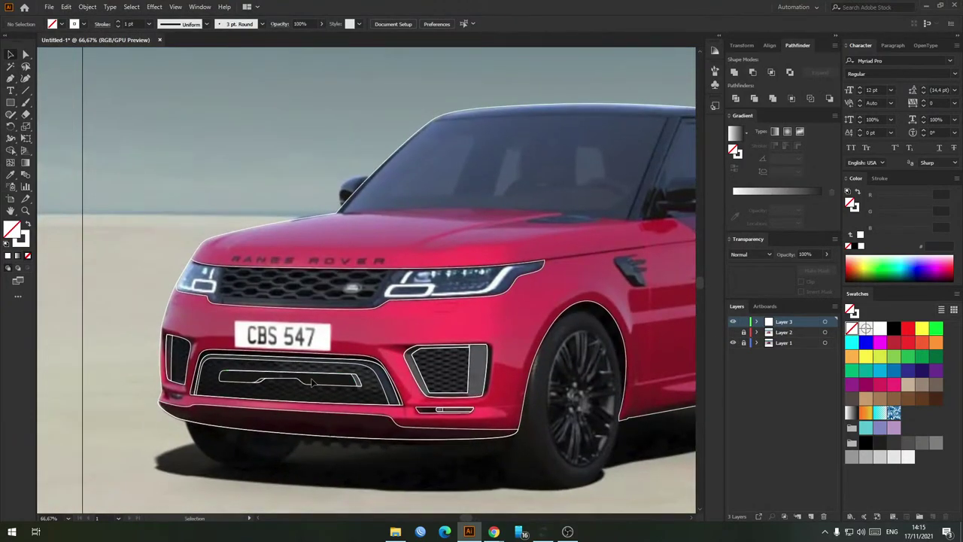
Step: Trace the upper grille mesh with the Pen tool down its outer slanted side, around the lower corner and along the bottom edge
{"action": "scroll", "coordinate": [194, 271], "scroll_direction": "up", "scroll_amount": 2}
{"action": "scroll", "coordinate": [370, 292], "scroll_direction": "up", "scroll_amount": 2}
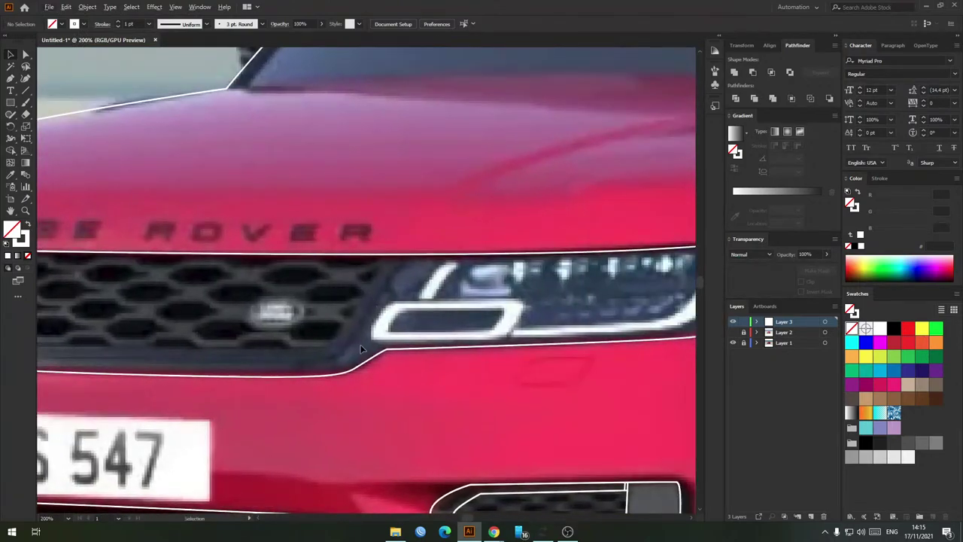
{"action": "scroll", "coordinate": [360, 348], "scroll_direction": "down", "scroll_amount": 3}
{"action": "scroll", "coordinate": [291, 304], "scroll_direction": "up", "scroll_amount": 2}
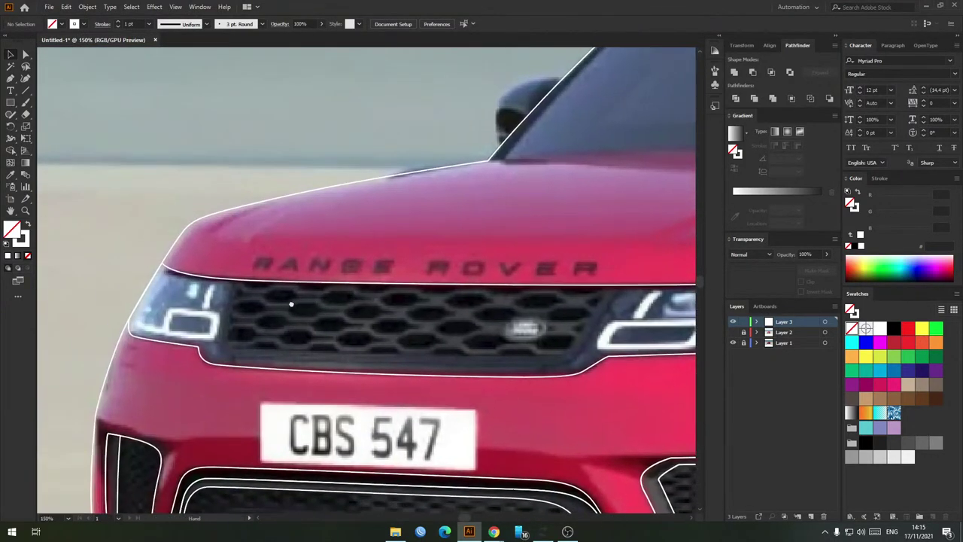
{"action": "left_click_drag", "start_coordinate": [291, 304], "coordinate": [319, 302]}
{"action": "scroll", "coordinate": [265, 293], "scroll_direction": "up", "scroll_amount": 1}
{"action": "key", "text": "p"}
{"action": "left_click", "coordinate": [273, 266]}
{"action": "scroll", "coordinate": [266, 300], "scroll_direction": "up", "scroll_amount": 2}
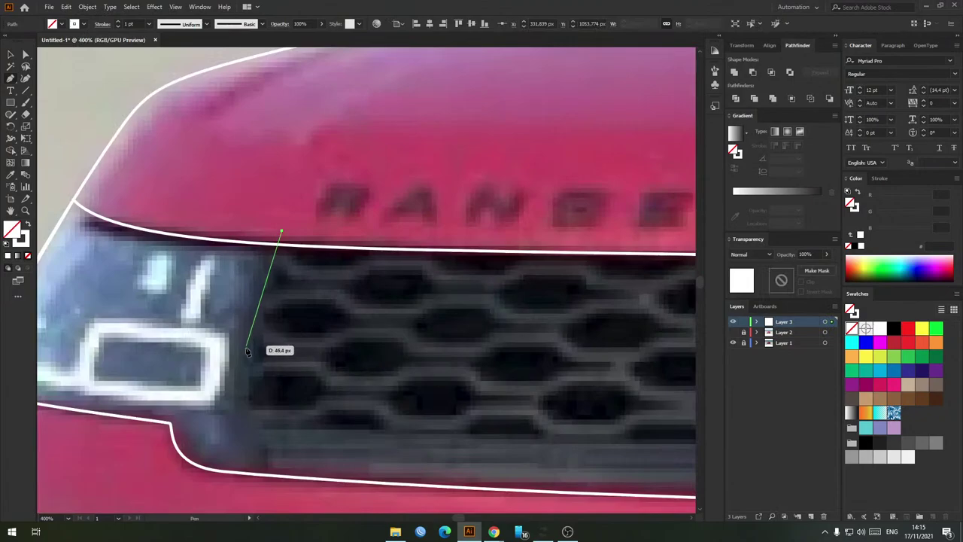
{"action": "left_click_drag", "start_coordinate": [267, 427], "coordinate": [287, 433]}
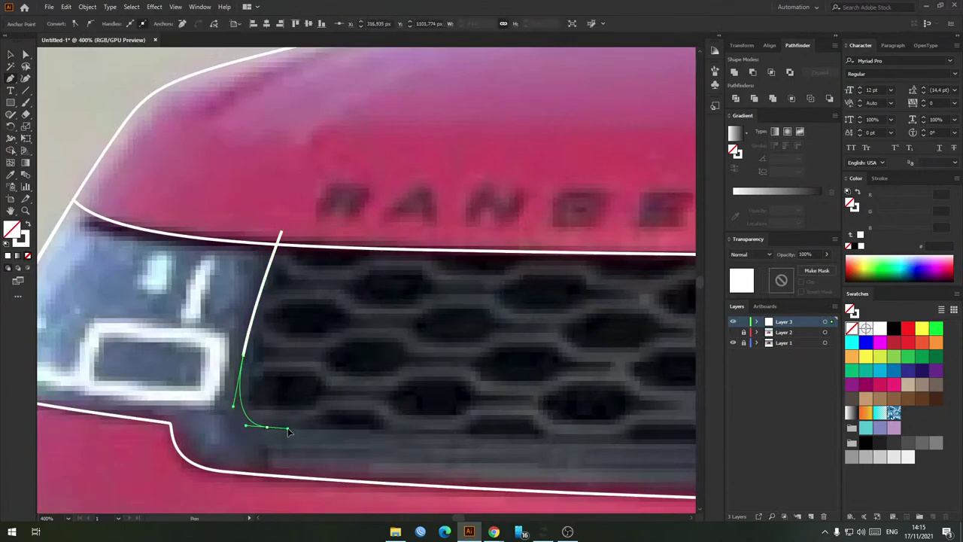
{"action": "scroll", "coordinate": [419, 431], "scroll_direction": "down", "scroll_amount": 2}
{"action": "left_click_drag", "start_coordinate": [537, 436], "coordinate": [240, 394]}
{"action": "left_click_drag", "start_coordinate": [340, 399], "coordinate": [508, 388]}
{"action": "scroll", "coordinate": [478, 397], "scroll_direction": "up", "scroll_amount": 2}
Step: Continue the grille path up the slanted edge beside the right headlight, loop it loosely around both headlights and close it at its start
{"action": "scroll", "coordinate": [600, 253], "scroll_direction": "down", "scroll_amount": 1}
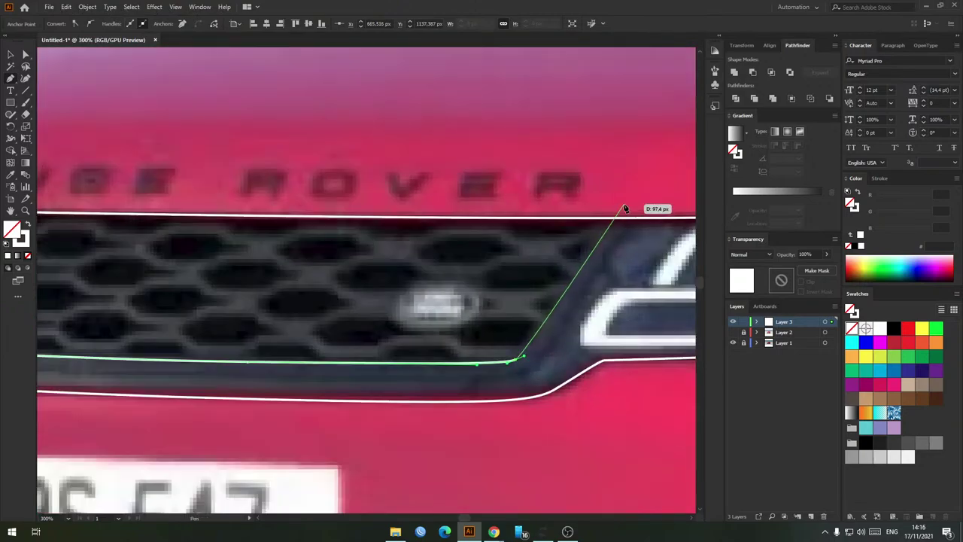
{"action": "scroll", "coordinate": [605, 215], "scroll_direction": "down", "scroll_amount": 2}
{"action": "left_click_drag", "start_coordinate": [606, 214], "coordinate": [371, 282]}
{"action": "left_click", "coordinate": [370, 281]}
{"action": "left_click_drag", "start_coordinate": [503, 254], "coordinate": [382, 273]}
{"action": "scroll", "coordinate": [453, 266], "scroll_direction": "down", "scroll_amount": 1}
{"action": "left_click_drag", "start_coordinate": [507, 329], "coordinate": [462, 369]}
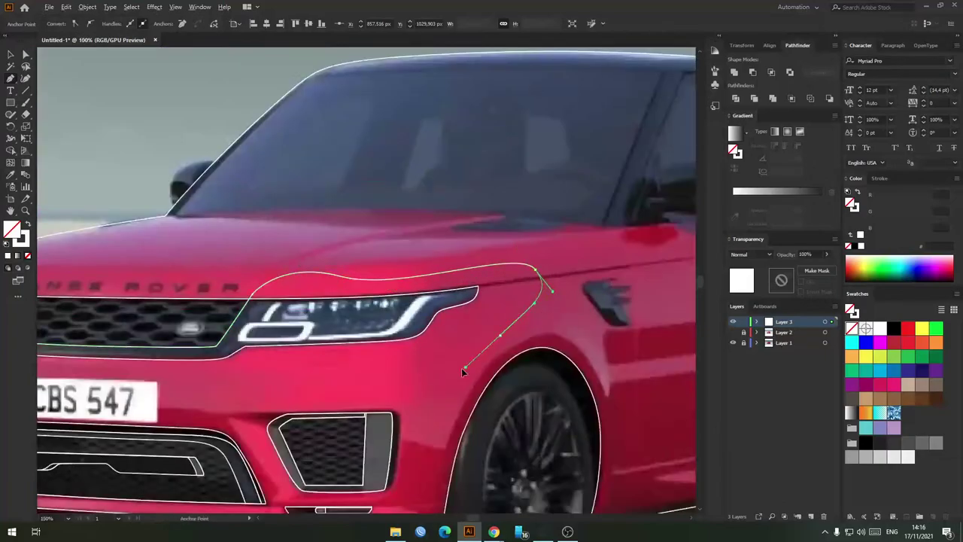
{"action": "left_click_drag", "start_coordinate": [226, 377], "coordinate": [519, 379]}
{"action": "left_click_drag", "start_coordinate": [519, 400], "coordinate": [310, 411]}
{"action": "left_click_drag", "start_coordinate": [233, 386], "coordinate": [209, 356]}
{"action": "left_click_drag", "start_coordinate": [189, 286], "coordinate": [201, 256]}
{"action": "left_click_drag", "start_coordinate": [258, 237], "coordinate": [290, 241]}
{"action": "left_click", "coordinate": [293, 294]}
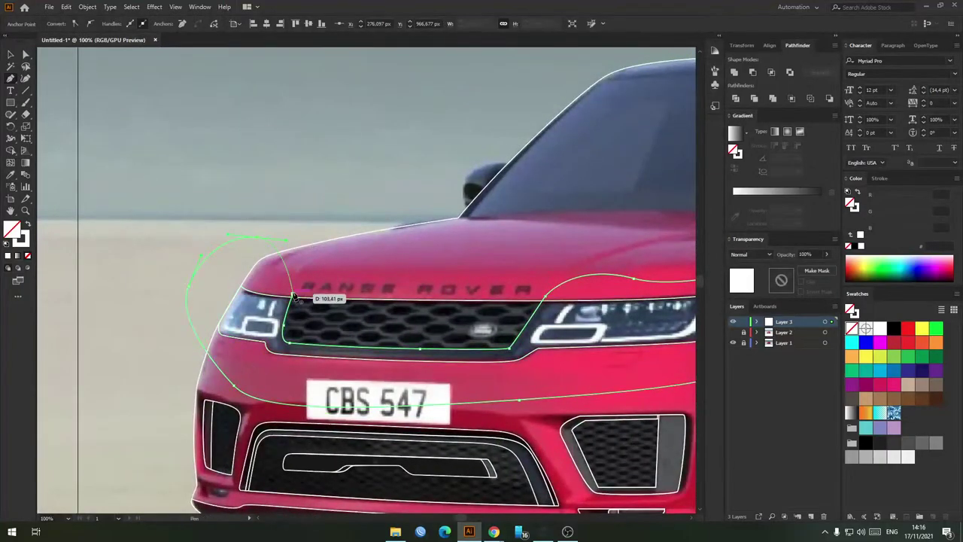
Step: Trim everything outside the grille mesh from the looped path with Shape Builder, using the front panel outline as the boundary
{"action": "key", "text": "v"}
{"action": "left_click", "coordinate": [301, 298], "text": "shift"}
{"action": "key", "text": "shift+m"}
{"action": "left_click", "coordinate": [273, 272], "text": "alt"}
{"action": "key", "text": "v"}
{"action": "left_click", "coordinate": [345, 287]}
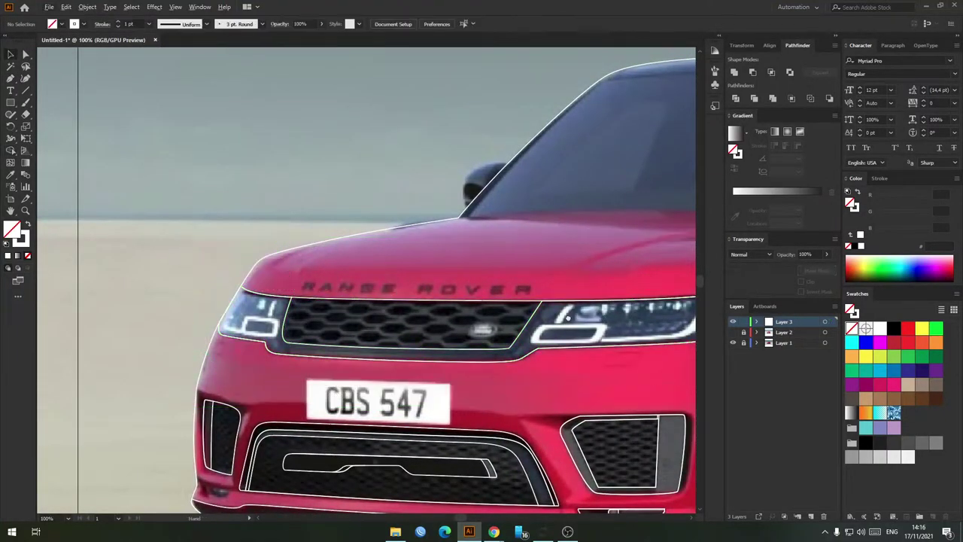
Step: Open the recent file LANDROVER_LUXURYSUV.ai as a source for ready-made car details
{"action": "scroll", "coordinate": [548, 308], "scroll_direction": "up", "scroll_amount": 3}
{"action": "left_click_drag", "start_coordinate": [668, 321], "coordinate": [448, 327]}
{"action": "scroll", "coordinate": [548, 308], "scroll_direction": "down", "scroll_amount": 2}
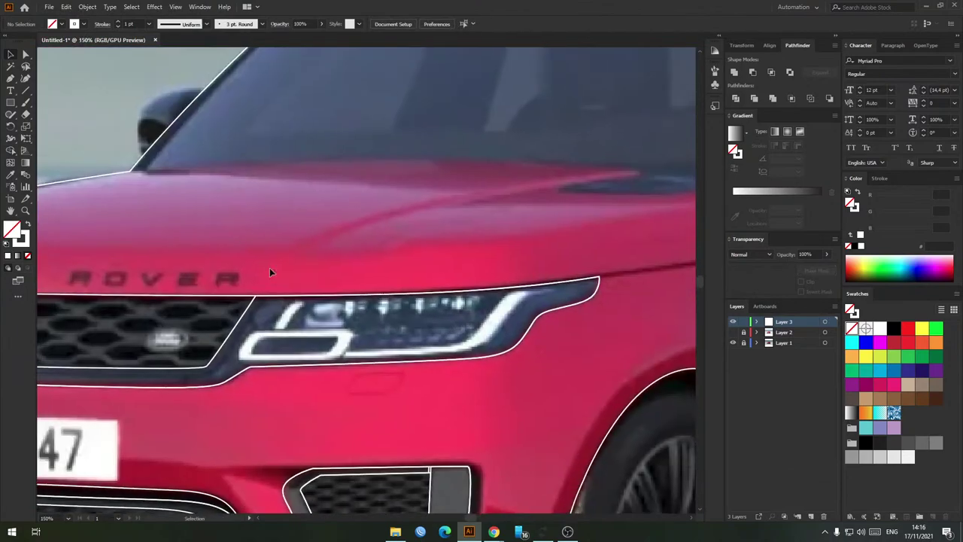
{"action": "left_click", "coordinate": [50, 8]}
{"action": "mouse_move", "coordinate": [128, 53]}
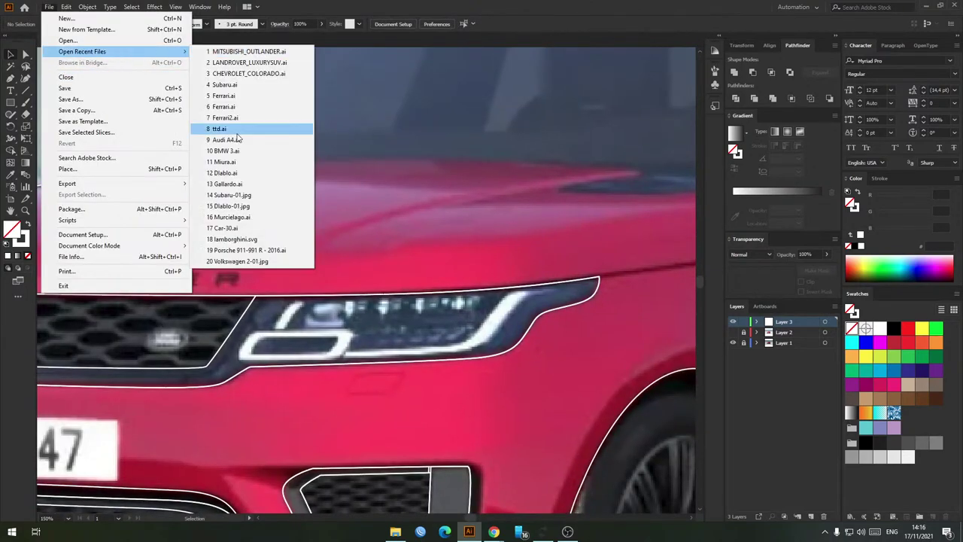
{"action": "left_click", "coordinate": [247, 63]}
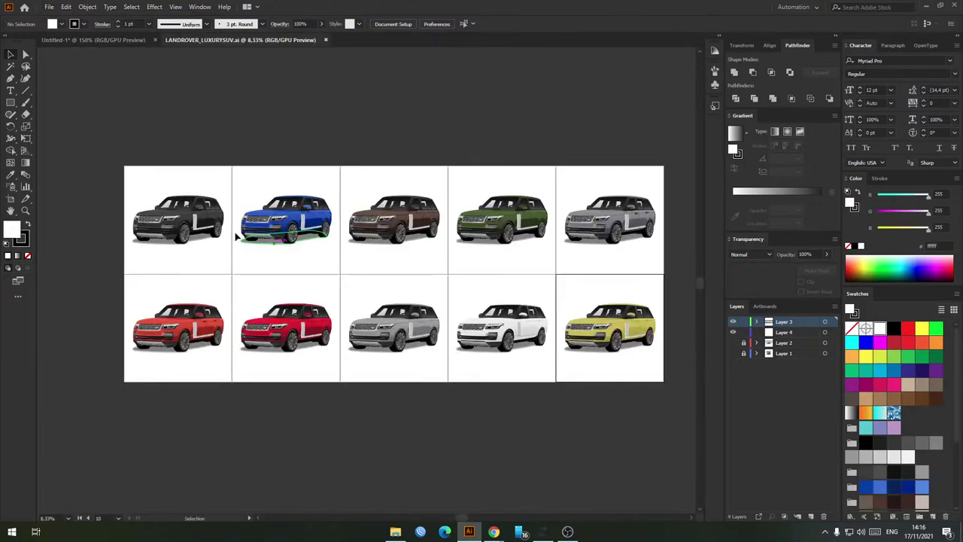
Step: Ungroup the black car on the first artboard and deselect it
{"action": "scroll", "coordinate": [167, 214], "scroll_direction": "up", "scroll_amount": 8}
{"action": "left_click", "coordinate": [164, 216]}
{"action": "scroll", "coordinate": [230, 300], "scroll_direction": "down", "scroll_amount": 3}
{"action": "left_click_drag", "start_coordinate": [226, 310], "coordinate": [440, 280]}
{"action": "right_click", "coordinate": [440, 280]}
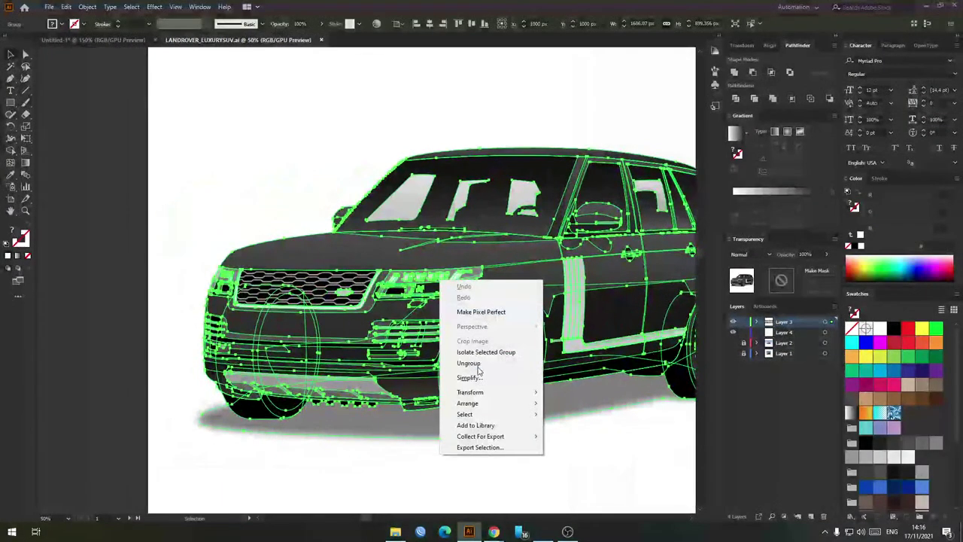
{"action": "left_click", "coordinate": [477, 365]}
{"action": "left_click", "coordinate": [459, 460]}
Step: Copy the black car's group of lights, grille, windows and trim, and paste it into the Untitled-1 document
{"action": "left_click", "coordinate": [429, 289]}
{"action": "right_click", "coordinate": [428, 289]}
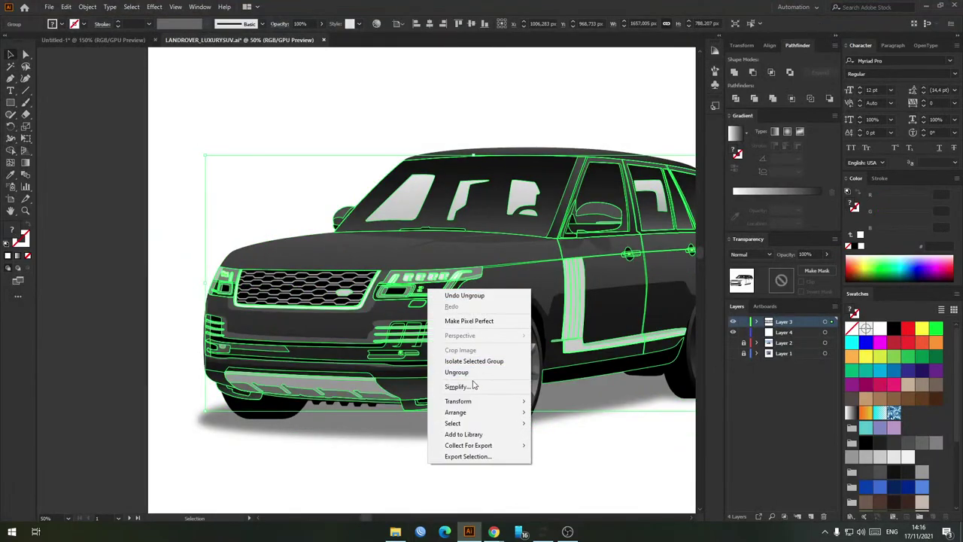
{"action": "left_click", "coordinate": [332, 175]}
{"action": "left_click", "coordinate": [427, 299]}
{"action": "left_click", "coordinate": [427, 304]}
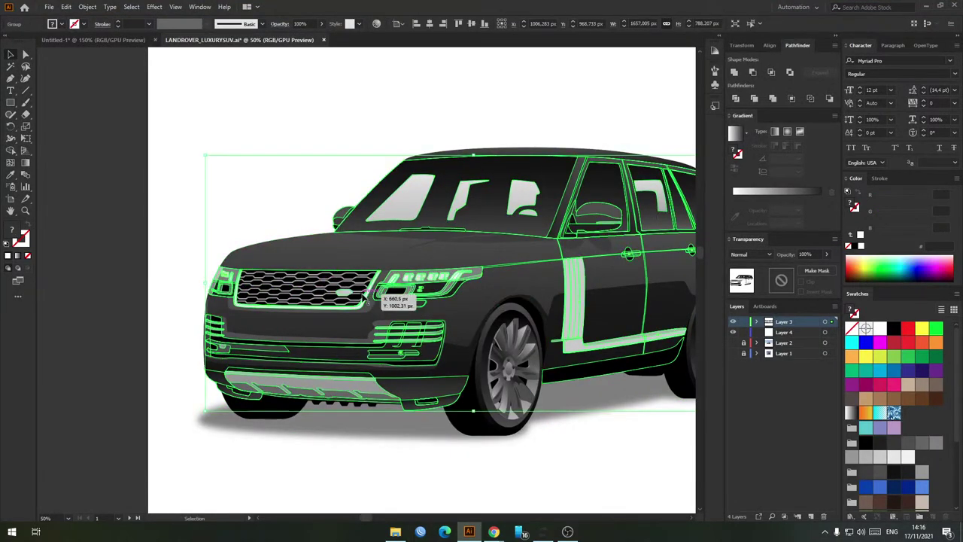
{"action": "left_click", "coordinate": [307, 289], "text": "ctrl"}
{"action": "left_click", "coordinate": [316, 281]}
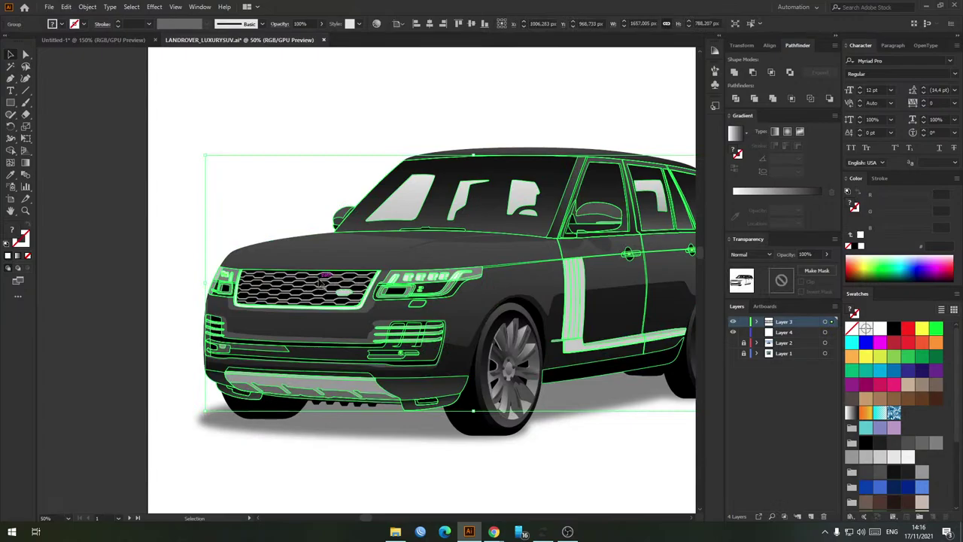
{"action": "left_click_drag", "start_coordinate": [419, 278], "coordinate": [383, 134]}
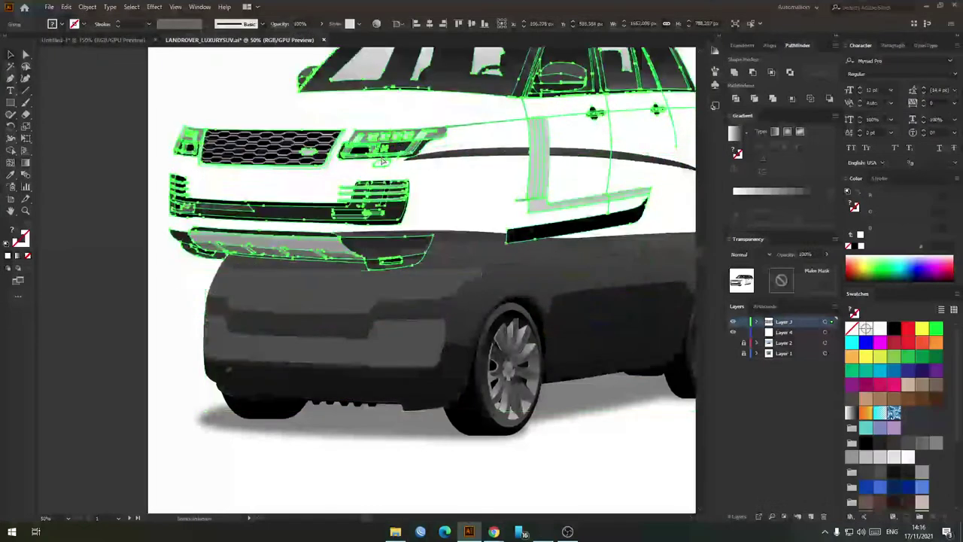
{"action": "key", "text": "ctrl+z"}
{"action": "left_click", "coordinate": [107, 41]}
{"action": "key", "text": "ctrl+v"}
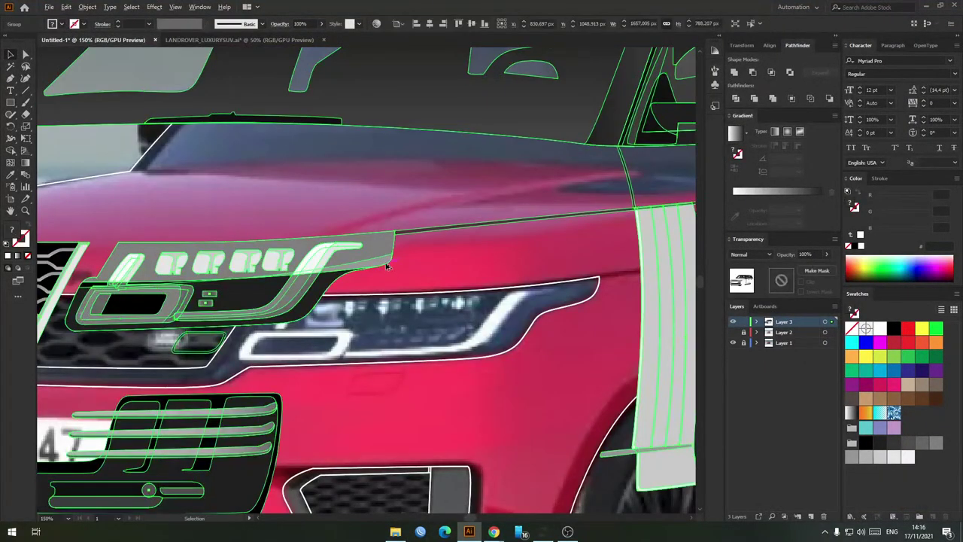
Step: Move the pasted car details to the empty area beside the reference photo and deselect them
{"action": "scroll", "coordinate": [385, 263], "scroll_direction": "down", "scroll_amount": 6}
{"action": "left_click_drag", "start_coordinate": [366, 267], "coordinate": [369, 220]}
{"action": "left_click", "coordinate": [356, 199]}
{"action": "scroll", "coordinate": [359, 209], "scroll_direction": "up", "scroll_amount": 2}
{"action": "scroll", "coordinate": [233, 298], "scroll_direction": "up", "scroll_amount": 1}
{"action": "scroll", "coordinate": [233, 298], "scroll_direction": "down", "scroll_amount": 2}
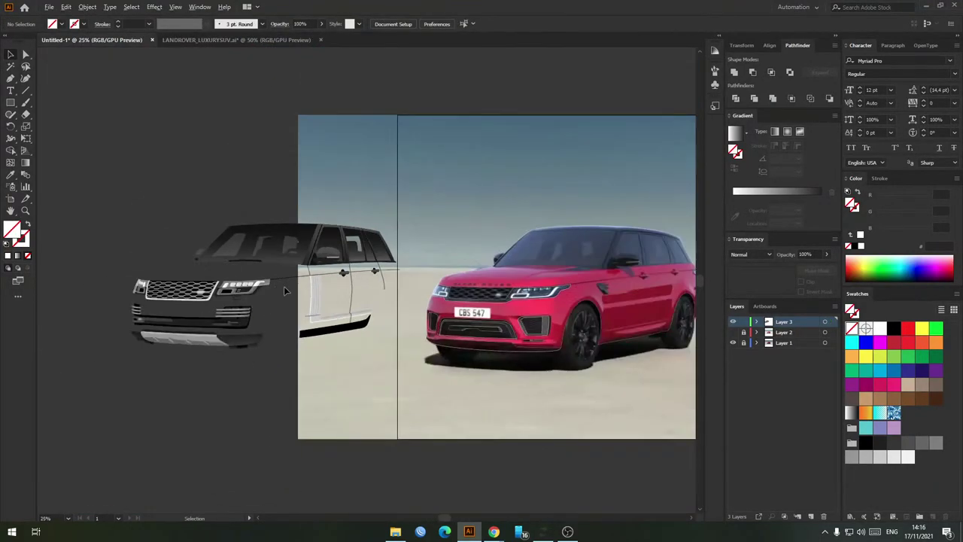
{"action": "left_click_drag", "start_coordinate": [283, 286], "coordinate": [265, 303]}
Step: Ungroup the pasted car details
{"action": "left_click", "coordinate": [270, 262]}
{"action": "right_click", "coordinate": [269, 261]}
{"action": "left_click", "coordinate": [315, 347]}
{"action": "left_click", "coordinate": [251, 216]}
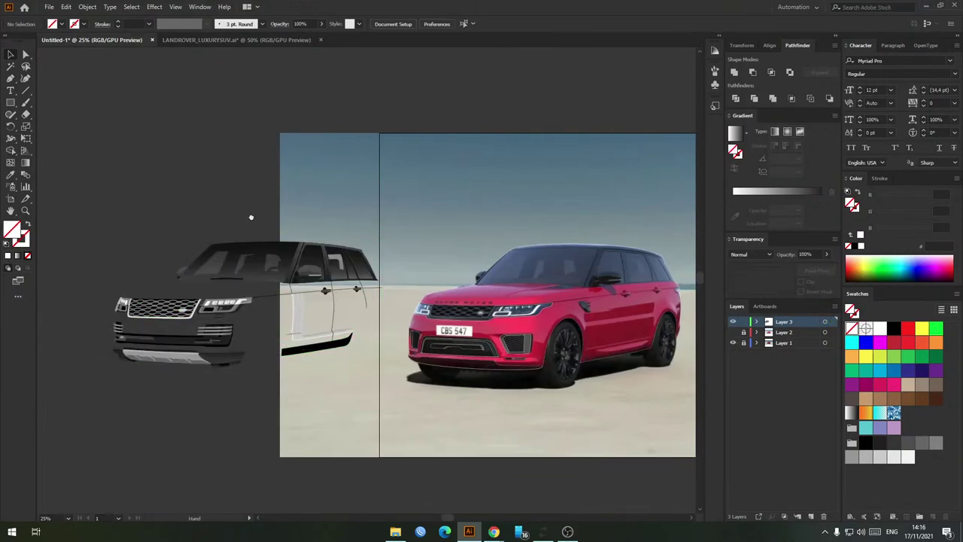
{"action": "left_click_drag", "start_coordinate": [354, 282], "coordinate": [346, 276]}
{"action": "scroll", "coordinate": [245, 304], "scroll_direction": "up", "scroll_amount": 1}
{"action": "scroll", "coordinate": [243, 320], "scroll_direction": "down", "scroll_amount": 1}
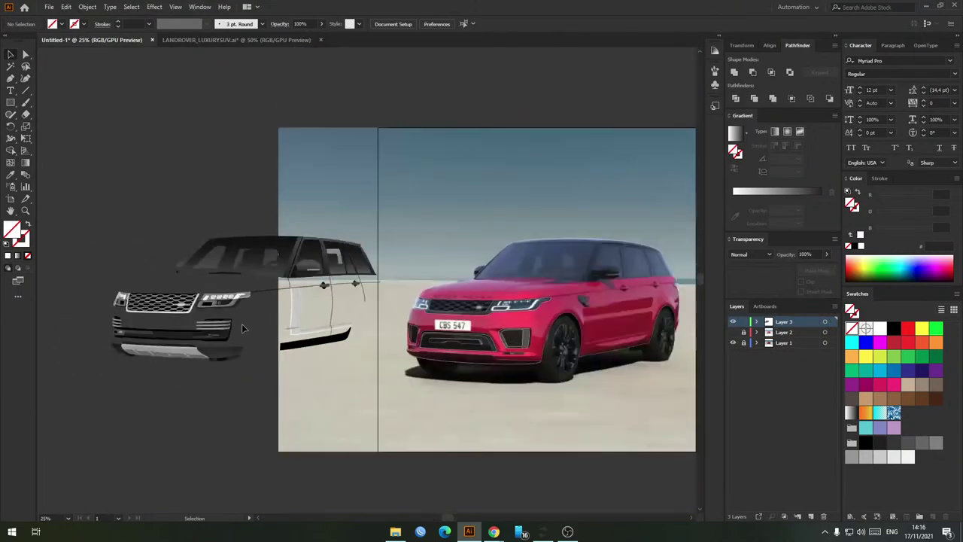
Step: Try to select the right headlight's parts and move them away from the other pasted details
{"action": "left_click_drag", "start_coordinate": [242, 323], "coordinate": [285, 307]}
{"action": "scroll", "coordinate": [265, 294], "scroll_direction": "up", "scroll_amount": 2}
{"action": "left_click", "coordinate": [276, 287]}
{"action": "scroll", "coordinate": [319, 246], "scroll_direction": "up", "scroll_amount": 3}
{"action": "left_click", "coordinate": [425, 274]}
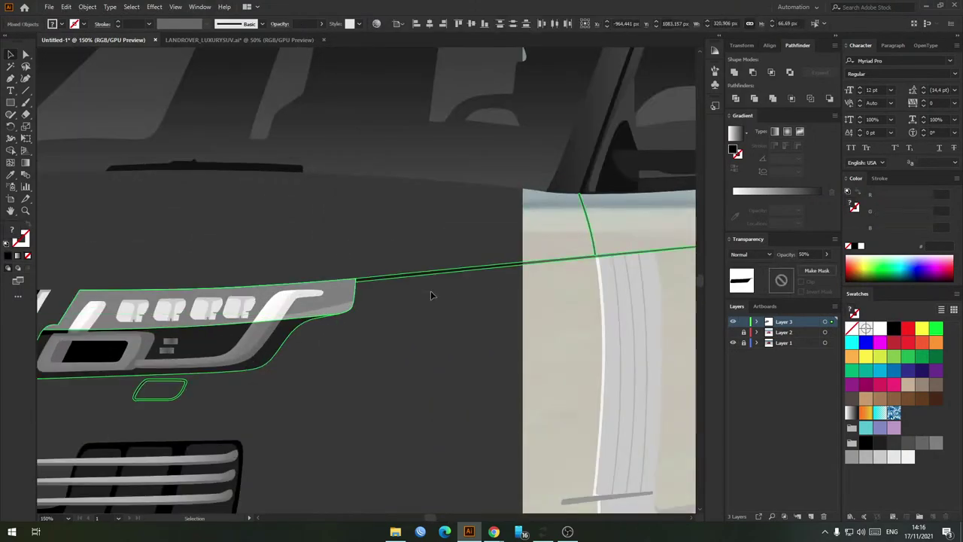
{"action": "left_click", "coordinate": [258, 248]}
{"action": "left_click_drag", "start_coordinate": [206, 249], "coordinate": [317, 231]}
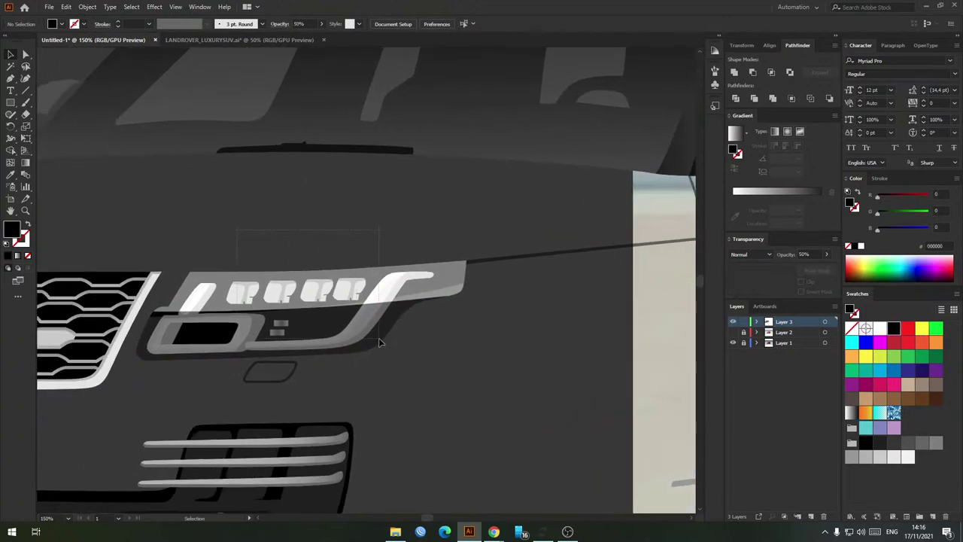
{"action": "left_click_drag", "start_coordinate": [379, 338], "coordinate": [379, 337]}
{"action": "scroll", "coordinate": [323, 320], "scroll_direction": "down", "scroll_amount": 1}
{"action": "left_click_drag", "start_coordinate": [324, 320], "coordinate": [219, 223]}
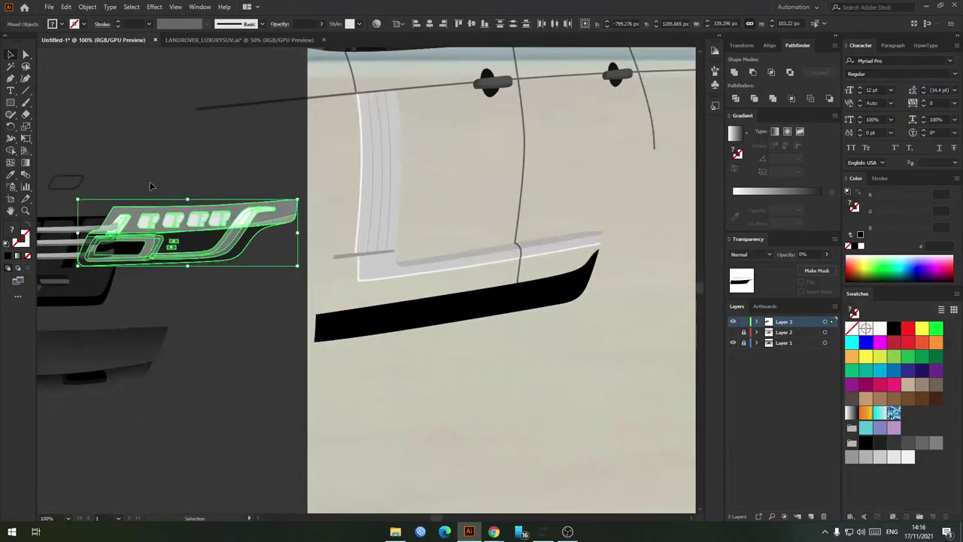
{"action": "left_click_drag", "start_coordinate": [150, 186], "coordinate": [377, 236]}
{"action": "key", "text": "ctrl+z"}
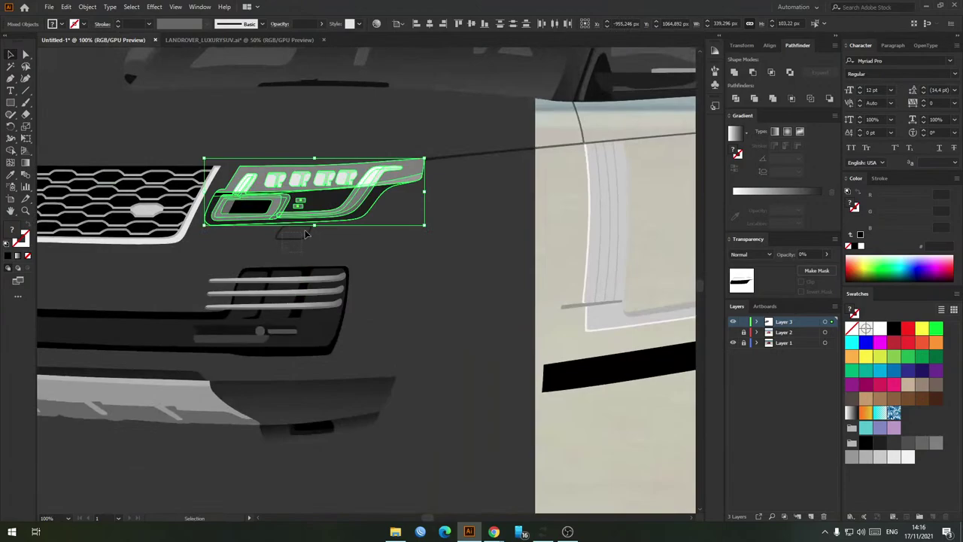
Step: Try to move the body panel-line group away from the pasted headlight
{"action": "left_click", "coordinate": [305, 233]}
{"action": "key", "text": "Delete"}
{"action": "scroll", "coordinate": [473, 212], "scroll_direction": "down", "scroll_amount": 1}
{"action": "left_click_drag", "start_coordinate": [474, 211], "coordinate": [397, 266]}
{"action": "key", "text": "ctrl+z"}
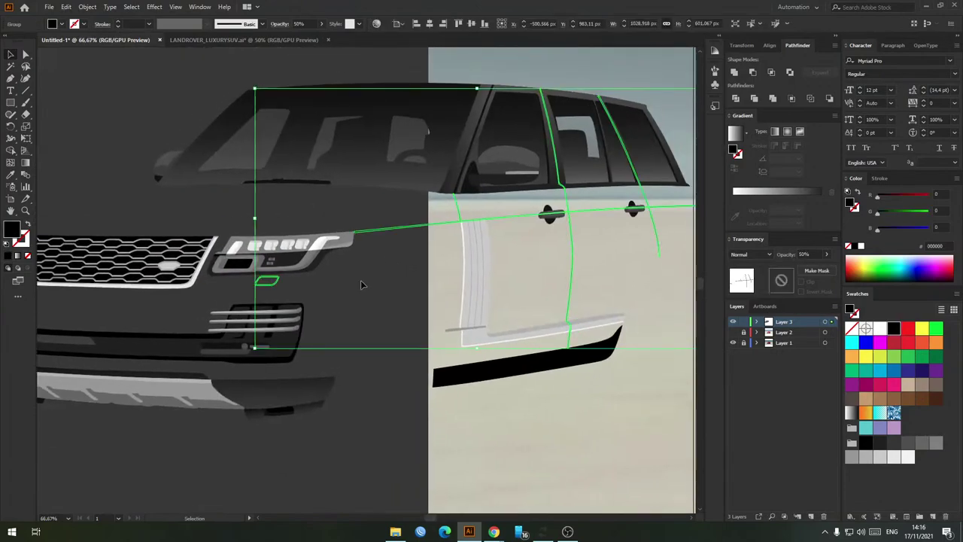
{"action": "left_click", "coordinate": [361, 285]}
Step: Group the pasted right headlight's parts without the panel lines, and move the group over the red car's right headlight
{"action": "scroll", "coordinate": [250, 226], "scroll_direction": "up", "scroll_amount": 2}
{"action": "left_click_drag", "start_coordinate": [506, 364], "coordinate": [508, 365]}
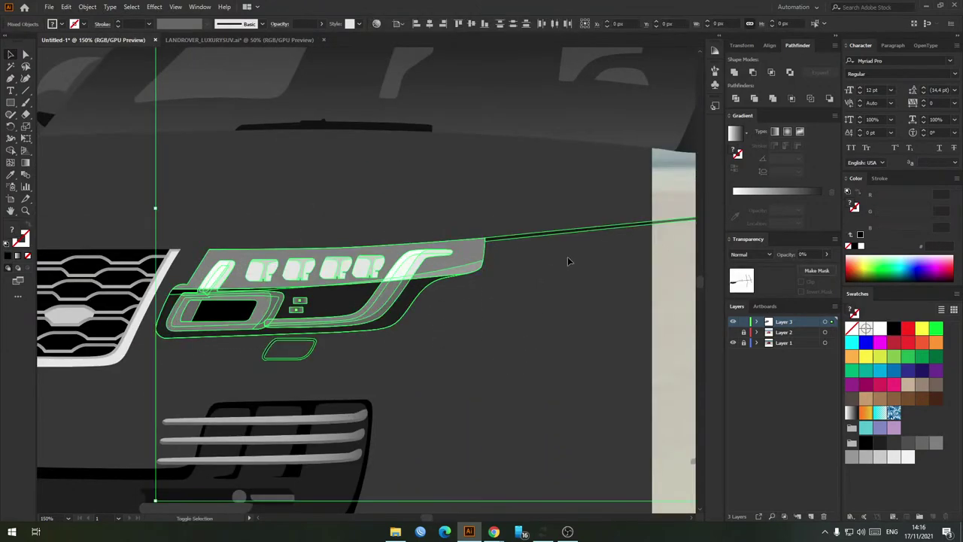
{"action": "left_click", "coordinate": [572, 231], "text": "shift"}
{"action": "scroll", "coordinate": [378, 304], "scroll_direction": "down", "scroll_amount": 2}
{"action": "left_click_drag", "start_coordinate": [379, 304], "coordinate": [491, 265]}
{"action": "scroll", "coordinate": [200, 286], "scroll_direction": "down", "scroll_amount": 1}
{"action": "scroll", "coordinate": [241, 293], "scroll_direction": "up", "scroll_amount": 1}
{"action": "scroll", "coordinate": [546, 254], "scroll_direction": "up", "scroll_amount": 3}
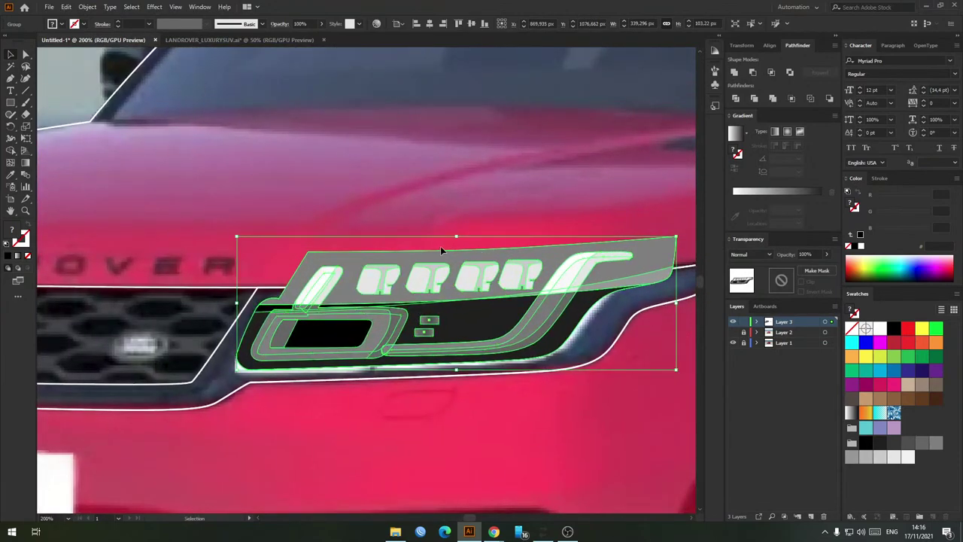
Step: Flatten, tilt and nudge the pasted headlight group so that it fits inside the red car's right headlight outline
{"action": "left_click_drag", "start_coordinate": [456, 236], "coordinate": [457, 285]}
{"action": "left_click_drag", "start_coordinate": [686, 285], "coordinate": [597, 269]}
{"action": "left_click_drag", "start_coordinate": [591, 312], "coordinate": [603, 311]}
{"action": "scroll", "coordinate": [526, 316], "scroll_direction": "down", "scroll_amount": 1}
{"action": "left_click", "coordinate": [456, 344]}
{"action": "scroll", "coordinate": [458, 344], "scroll_direction": "down", "scroll_amount": 3}
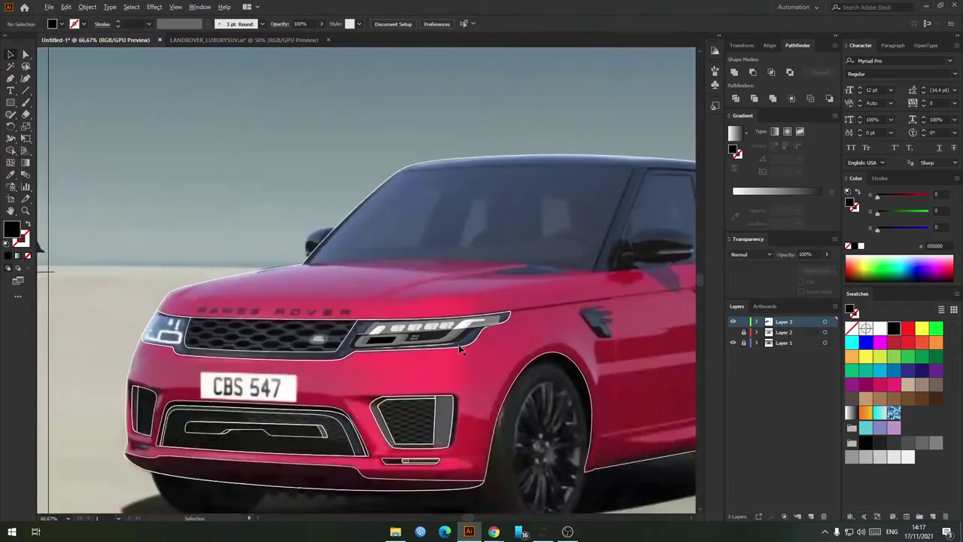
{"action": "left_click_drag", "start_coordinate": [488, 341], "coordinate": [438, 316]}
{"action": "scroll", "coordinate": [481, 334], "scroll_direction": "up", "scroll_amount": 3}
{"action": "scroll", "coordinate": [440, 320], "scroll_direction": "down", "scroll_amount": 3}
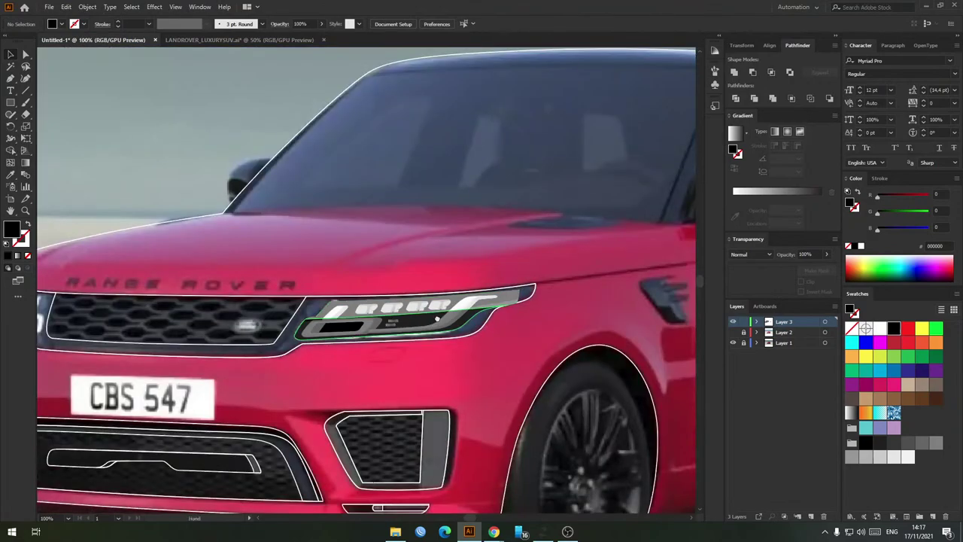
{"action": "scroll", "coordinate": [475, 321], "scroll_direction": "up", "scroll_amount": 1}
Step: Try moving the headlight group up onto the bonnet, and undo back to an earlier placement inside the headlight outline
{"action": "left_click", "coordinate": [459, 330]}
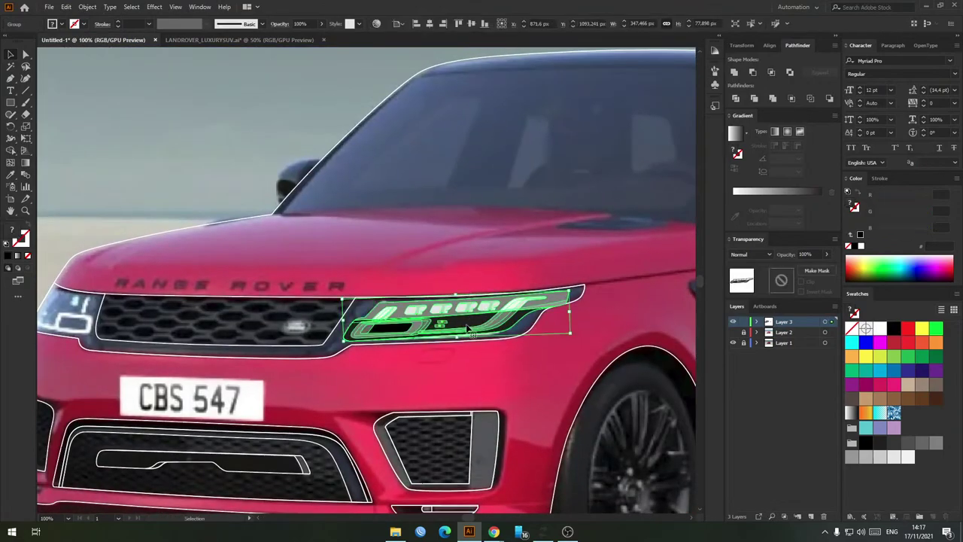
{"action": "left_click_drag", "start_coordinate": [459, 329], "coordinate": [446, 250]}
{"action": "left_click", "coordinate": [533, 258]}
{"action": "key", "text": "ctrl+z"}
{"action": "key", "text": "ctrl+z"}
{"action": "key", "text": "ctrl+z"}
{"action": "key", "text": "ctrl+z"}
{"action": "key", "text": "ctrl+z"}
{"action": "key", "text": "ctrl+z"}
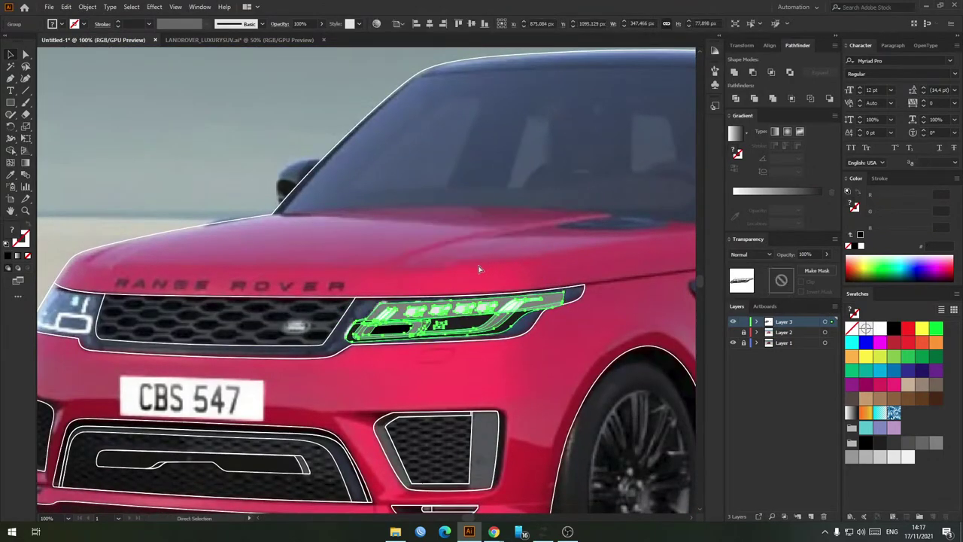
Step: Move the pasted headlight group off the red car into the open sky area above the bonnet
{"action": "key", "text": "ctrl+shift+z"}
{"action": "left_click", "coordinate": [470, 228]}
{"action": "left_click_drag", "start_coordinate": [455, 310], "coordinate": [539, 258]}
{"action": "left_click_drag", "start_coordinate": [539, 258], "coordinate": [305, 168]}
{"action": "scroll", "coordinate": [428, 342], "scroll_direction": "up", "scroll_amount": 4}
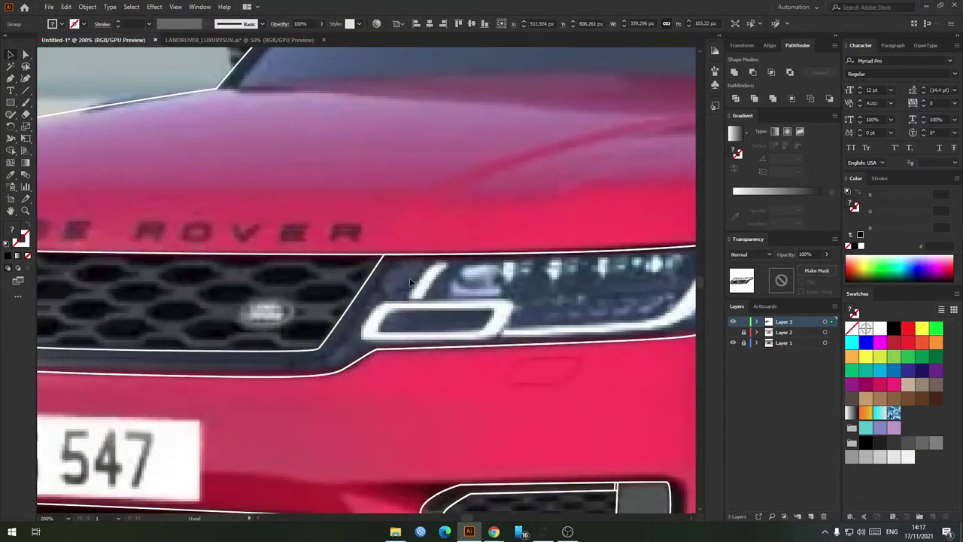
Step: Trace a closed shape around the red car's right headlight housing with the Pen tool
{"action": "key", "text": "p"}
{"action": "left_click", "coordinate": [418, 236]}
{"action": "left_click_drag", "start_coordinate": [348, 327], "coordinate": [408, 243]}
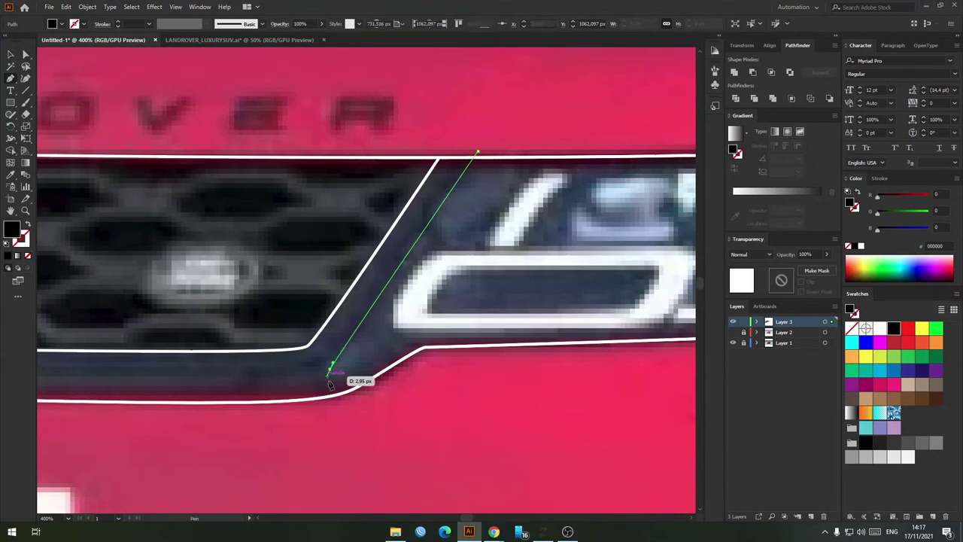
{"action": "left_click_drag", "start_coordinate": [330, 369], "coordinate": [440, 408]}
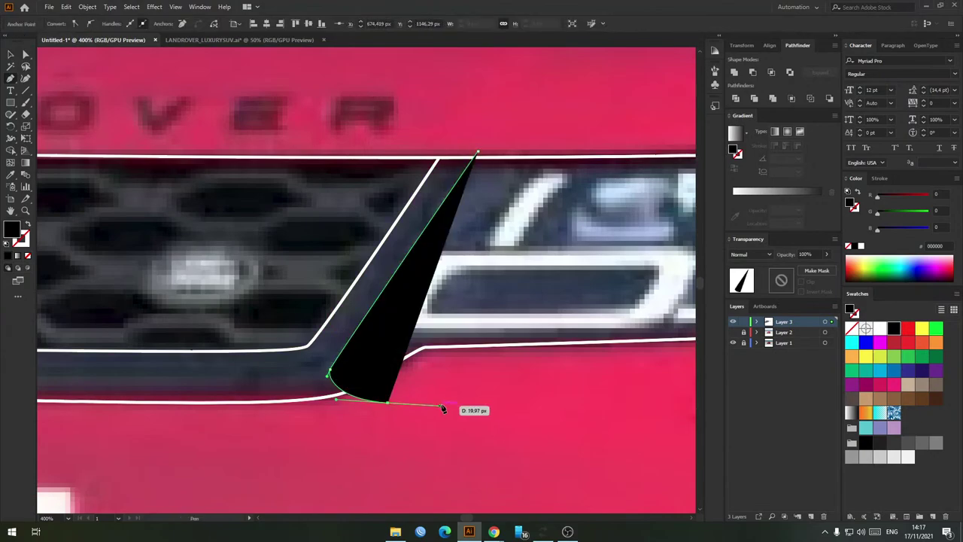
{"action": "scroll", "coordinate": [504, 400], "scroll_direction": "down", "scroll_amount": 2}
{"action": "left_click_drag", "start_coordinate": [552, 393], "coordinate": [200, 373]}
{"action": "left_click_drag", "start_coordinate": [432, 366], "coordinate": [536, 351]}
{"action": "left_click_drag", "start_coordinate": [581, 334], "coordinate": [625, 284]}
{"action": "left_click_drag", "start_coordinate": [648, 229], "coordinate": [635, 186]}
{"action": "left_click_drag", "start_coordinate": [576, 165], "coordinate": [462, 154]}
{"action": "left_click_drag", "start_coordinate": [400, 157], "coordinate": [275, 226]}
{"action": "left_click", "coordinate": [138, 256]}
Step: Delete the old white outline around the headlight and swap the traced housing's black fill to its stroke
{"action": "key", "text": "v"}
{"action": "left_click", "coordinate": [134, 259], "text": "shift"}
{"action": "key", "text": "Delete"}
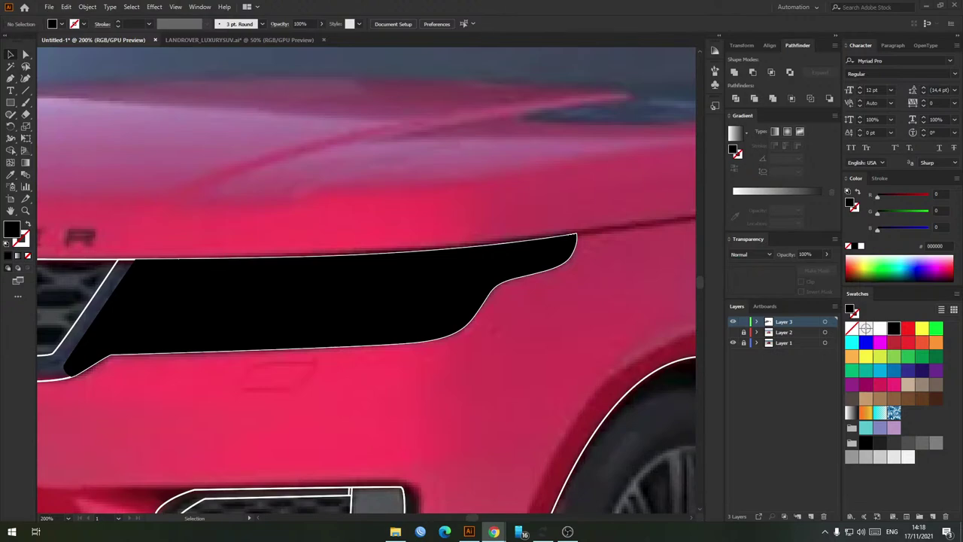
{"action": "left_click", "coordinate": [647, 243]}
{"action": "left_click", "coordinate": [313, 264]}
{"action": "key", "text": "shift+x"}
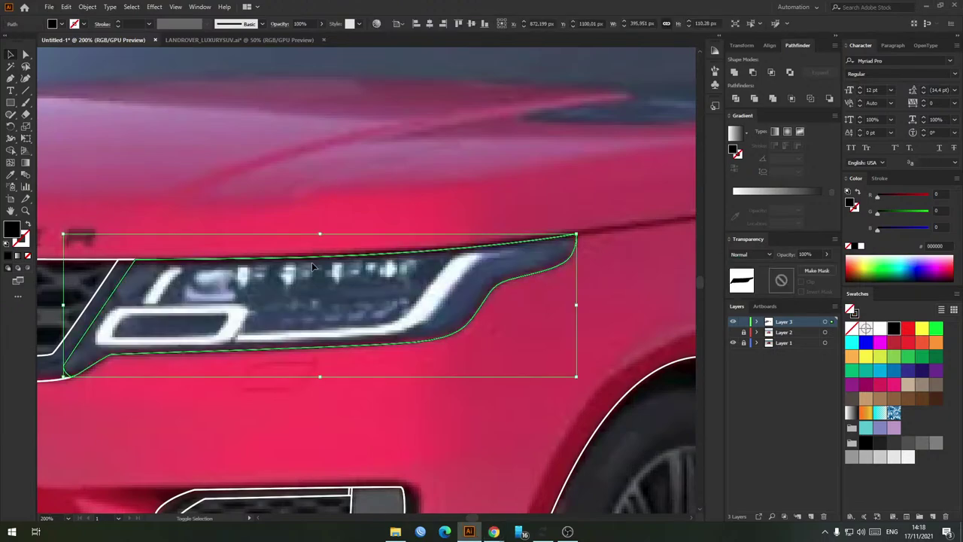
Step: Ungroup the pasted headlight group in the sky area
{"action": "mouse_move", "coordinate": [279, 293]}
{"action": "left_mouse_down"}
{"action": "mouse_move", "coordinate": [361, 279]}
{"action": "mouse_move", "coordinate": [413, 298]}
{"action": "left_mouse_up"}
{"action": "scroll", "coordinate": [363, 279], "scroll_direction": "down", "scroll_amount": 4}
{"action": "scroll", "coordinate": [314, 202], "scroll_direction": "up", "scroll_amount": 2}
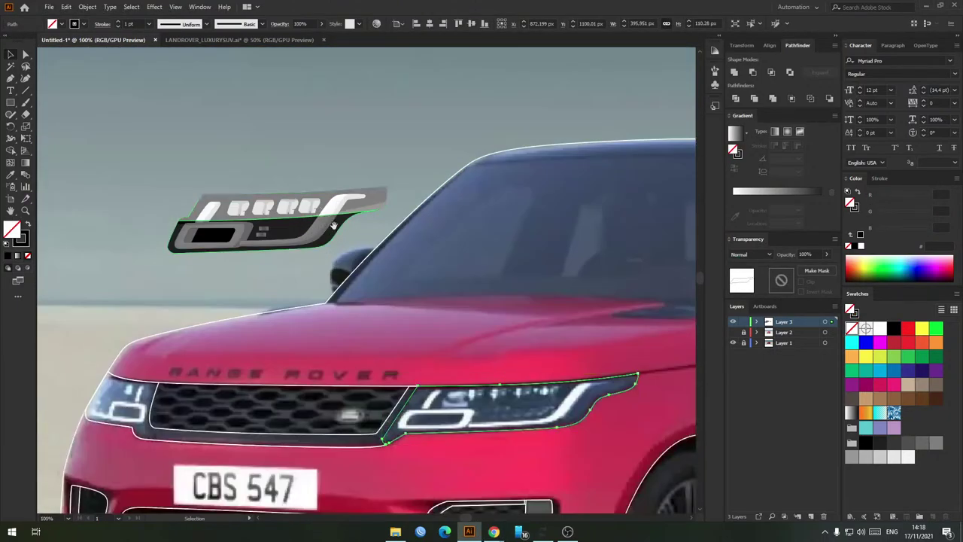
{"action": "left_click_drag", "start_coordinate": [264, 250], "coordinate": [307, 247]}
{"action": "left_click", "coordinate": [311, 212]}
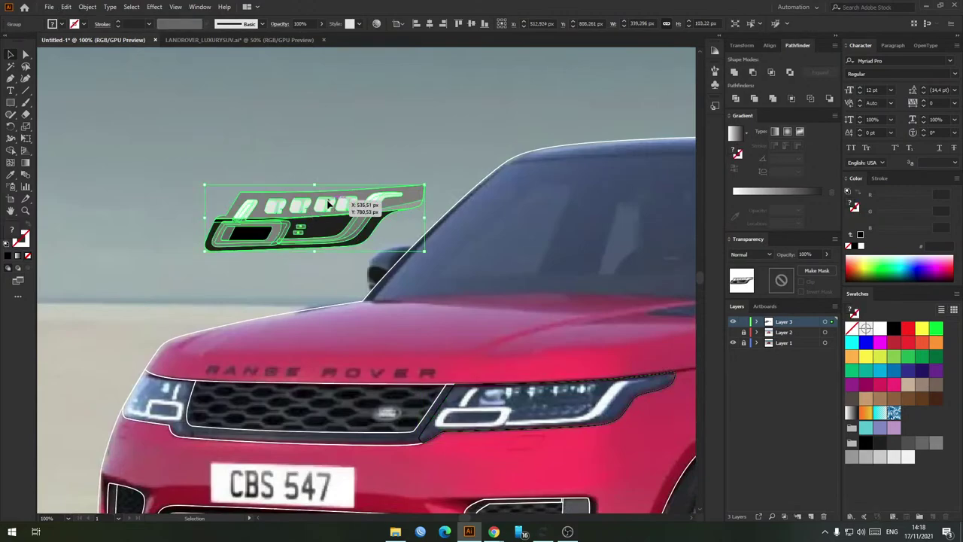
{"action": "right_click", "coordinate": [303, 207]}
{"action": "left_click", "coordinate": [322, 293]}
{"action": "left_click", "coordinate": [320, 290]}
Step: Pull the translucent and black background shapes out of the pasted headlight and delete them, keeping the light parts
{"action": "left_click_drag", "start_coordinate": [306, 209], "coordinate": [286, 112]}
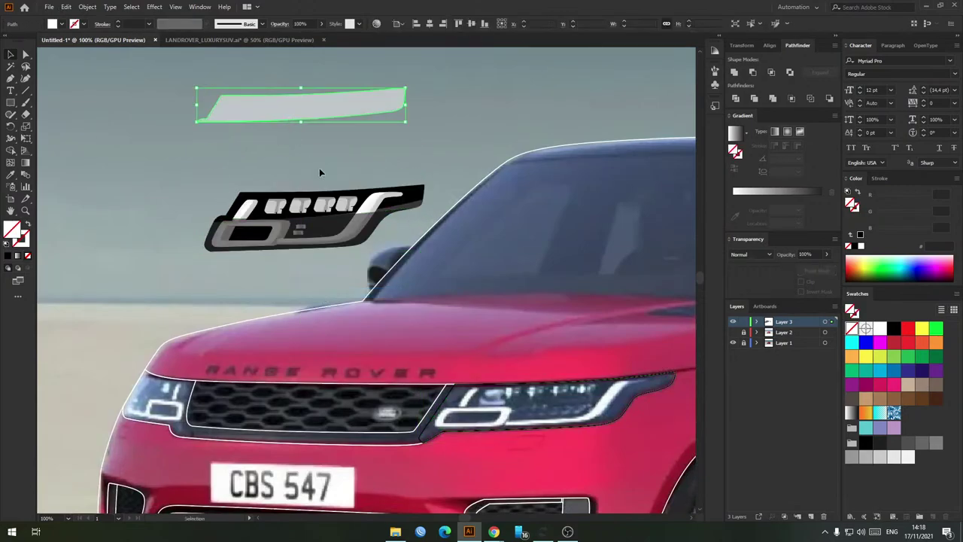
{"action": "key", "text": "Delete"}
{"action": "left_click_drag", "start_coordinate": [341, 225], "coordinate": [304, 97]}
{"action": "key", "text": "Delete"}
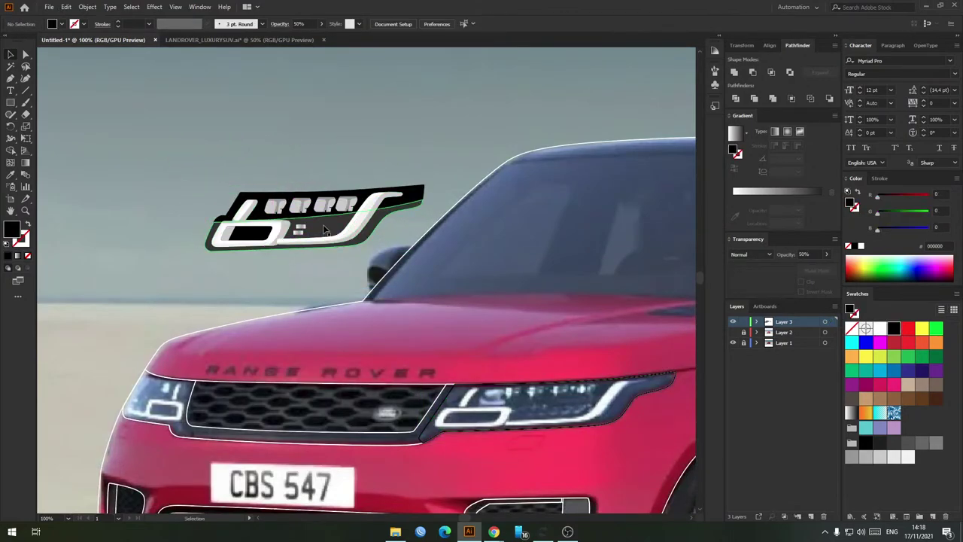
{"action": "left_click_drag", "start_coordinate": [324, 230], "coordinate": [314, 156]}
{"action": "key", "text": "Delete"}
{"action": "left_click_drag", "start_coordinate": [325, 226], "coordinate": [312, 101]}
{"action": "key", "text": "Delete"}
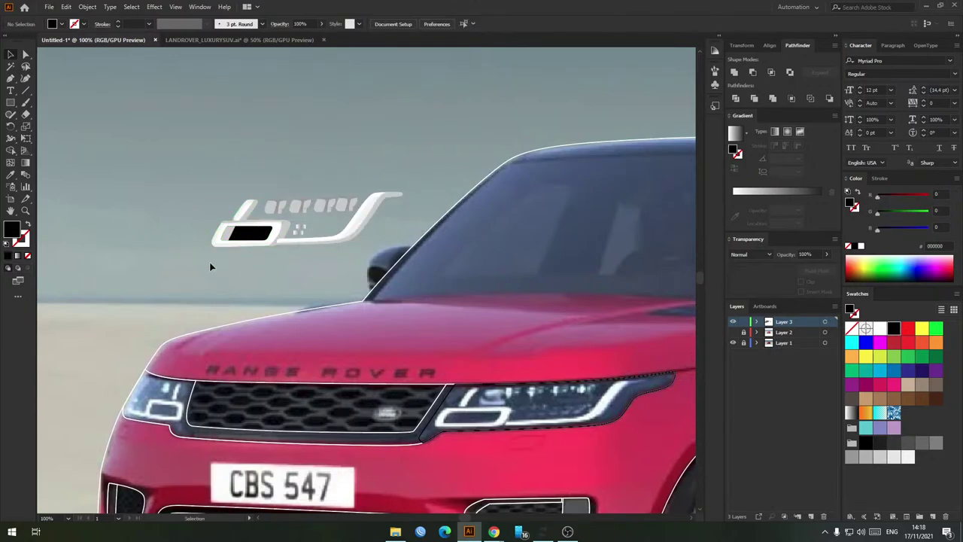
Step: Move the pasted light strips and rectangular light onto the red car's right headlight, leaving the four lamp units behind
{"action": "left_click_drag", "start_coordinate": [193, 269], "coordinate": [180, 267]}
{"action": "left_click", "coordinate": [339, 223]}
{"action": "scroll", "coordinate": [316, 218], "scroll_direction": "right", "scroll_amount": 3}
{"action": "scroll", "coordinate": [316, 218], "scroll_direction": "down", "scroll_amount": 2}
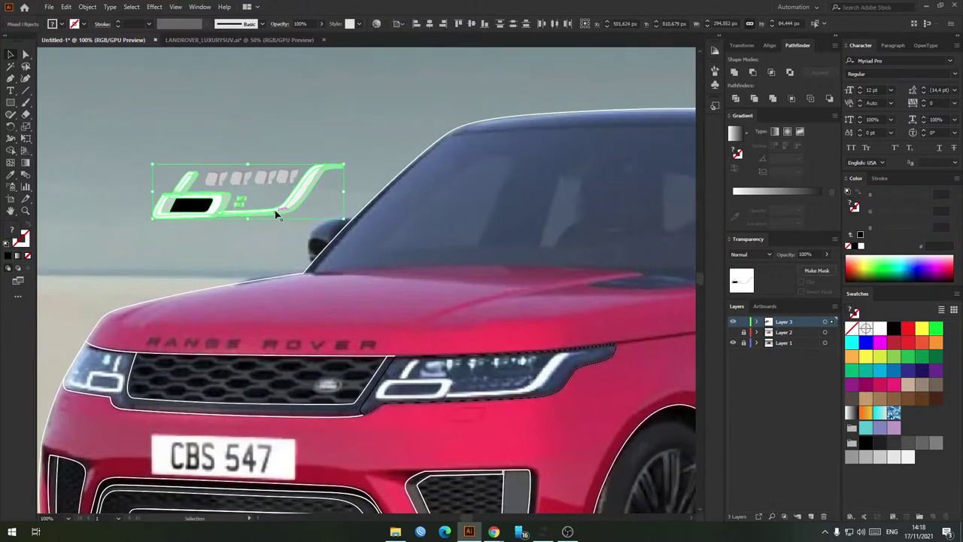
{"action": "left_click_drag", "start_coordinate": [272, 216], "coordinate": [497, 396]}
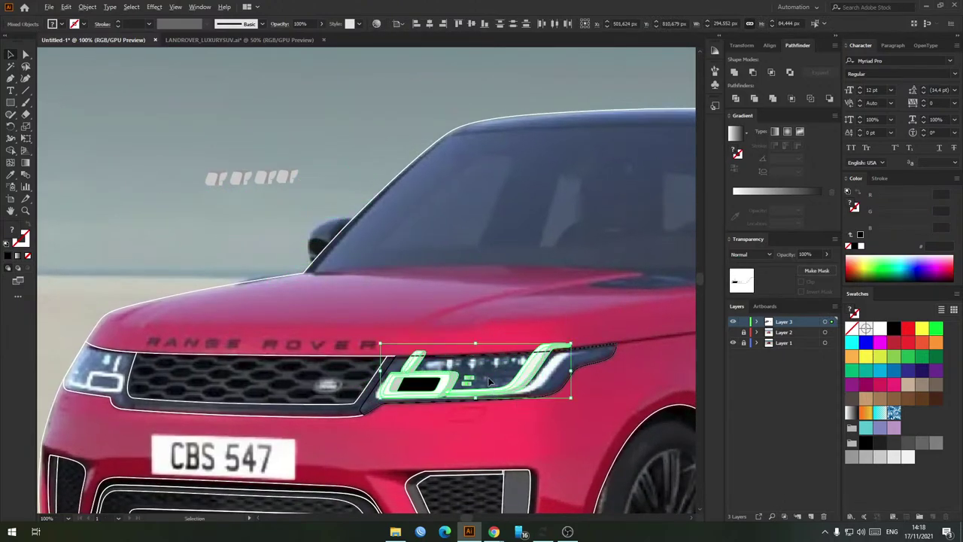
Step: Flatten the placed light parts, and resize and tilt the curved light strip to follow the reference headlight
{"action": "key", "text": "ctrl+plus"}
{"action": "left_click_drag", "start_coordinate": [397, 238], "coordinate": [392, 250]}
{"action": "left_click_drag", "start_coordinate": [543, 307], "coordinate": [451, 300]}
{"action": "left_click", "coordinate": [447, 312]}
{"action": "left_click_drag", "start_coordinate": [394, 249], "coordinate": [393, 270]}
{"action": "left_click_drag", "start_coordinate": [519, 302], "coordinate": [537, 261]}
{"action": "left_click_drag", "start_coordinate": [431, 313], "coordinate": [428, 322]}
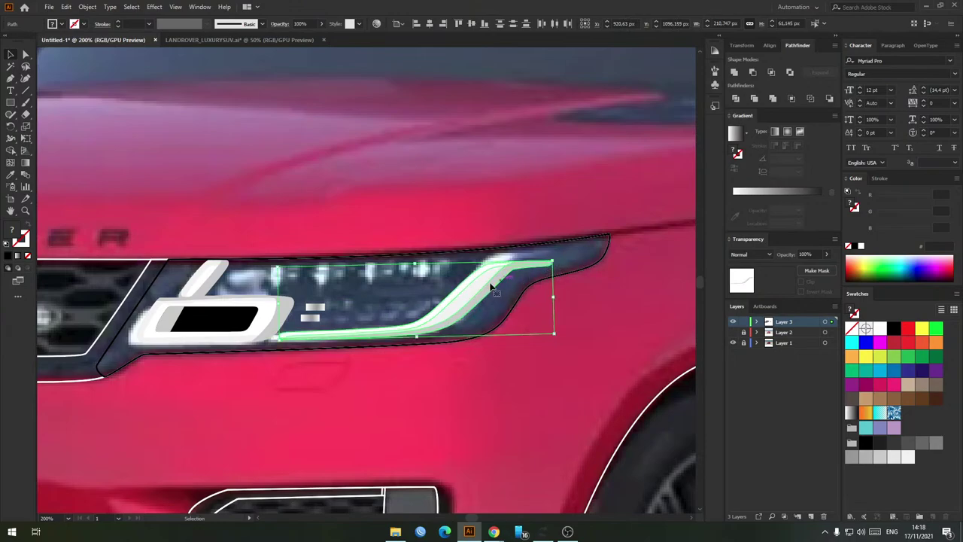
Step: Resize and align the rectangular light and its slanted bar over the matching lights in the reference
{"action": "key", "text": "space"}
{"action": "left_click_drag", "start_coordinate": [477, 275], "coordinate": [507, 273]}
{"action": "left_click_drag", "start_coordinate": [389, 297], "coordinate": [416, 294]}
{"action": "scroll", "coordinate": [284, 300], "scroll_direction": "up", "scroll_amount": 2}
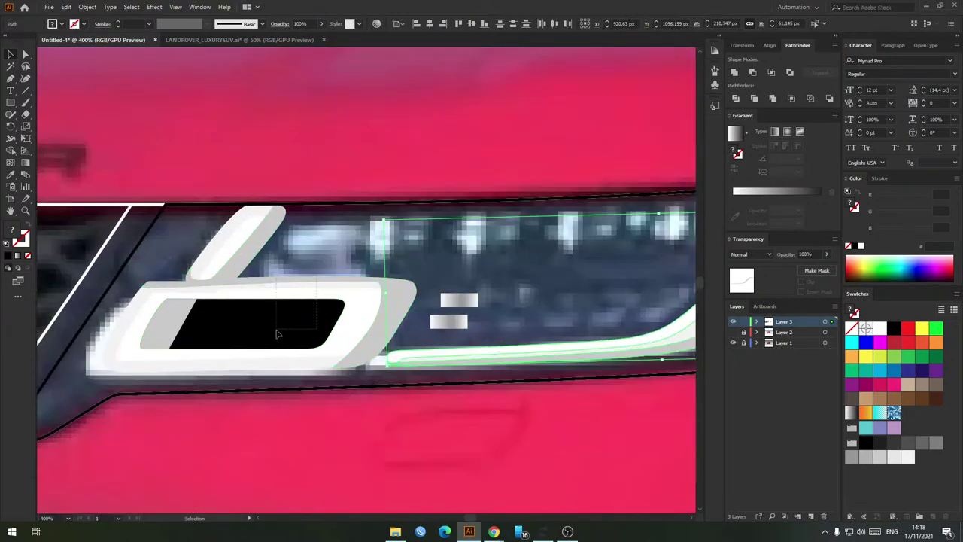
{"action": "left_click_drag", "start_coordinate": [276, 333], "coordinate": [276, 333]}
{"action": "key", "text": "space"}
{"action": "left_click_drag", "start_coordinate": [300, 290], "coordinate": [418, 221]}
{"action": "key", "text": "space"}
{"action": "left_click_drag", "start_coordinate": [369, 164], "coordinate": [365, 189], "text": "shift"}
{"action": "left_click_drag", "start_coordinate": [458, 273], "coordinate": [493, 264]}
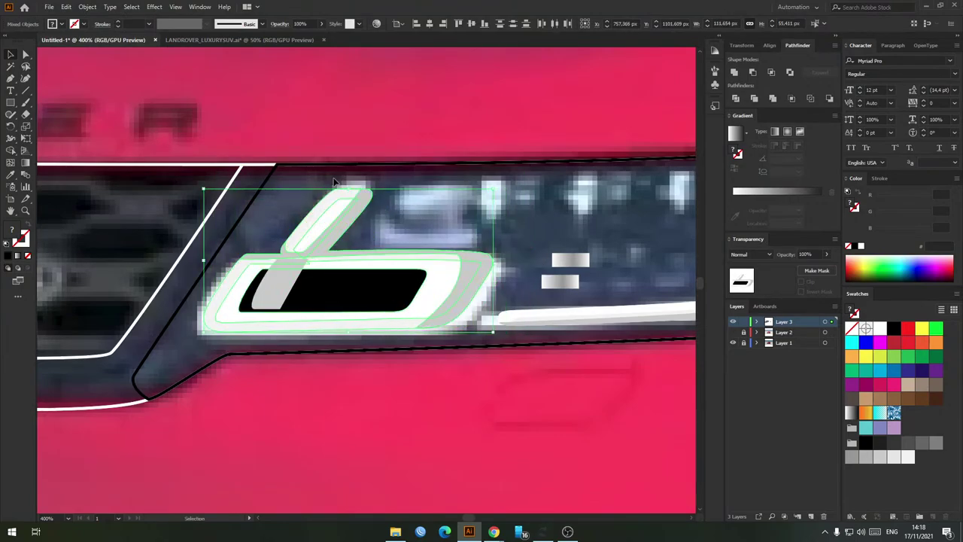
{"action": "left_click_drag", "start_coordinate": [350, 188], "coordinate": [355, 180]}
{"action": "left_click", "coordinate": [414, 226]}
{"action": "scroll", "coordinate": [427, 277], "scroll_direction": "down", "scroll_amount": 4}
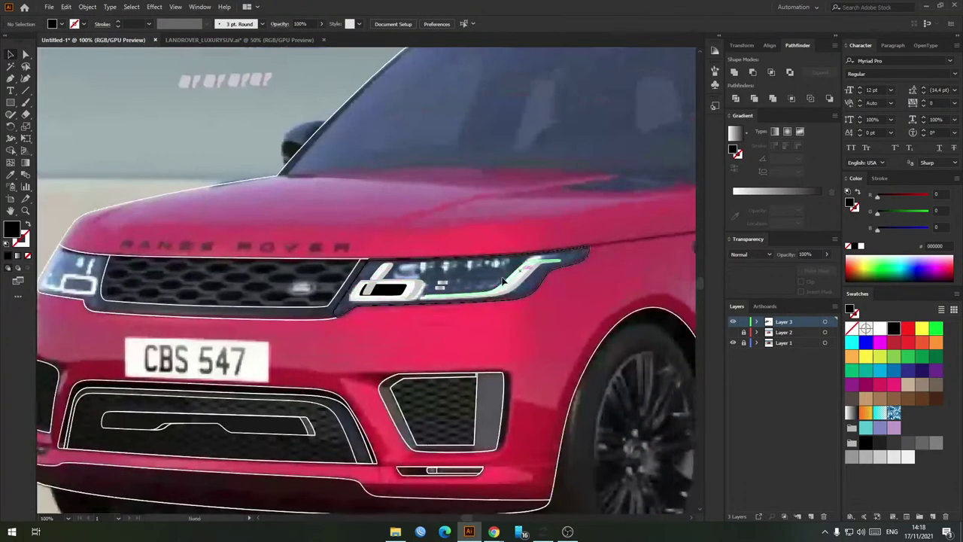
Step: Isolate the curved light strip's group and select the anchor points of its bend and outer end
{"action": "scroll", "coordinate": [547, 277], "scroll_direction": "up", "scroll_amount": 2}
{"action": "left_click_drag", "start_coordinate": [562, 284], "coordinate": [514, 292]}
{"action": "scroll", "coordinate": [520, 268], "scroll_direction": "up", "scroll_amount": 3}
{"action": "left_click", "coordinate": [423, 318]}
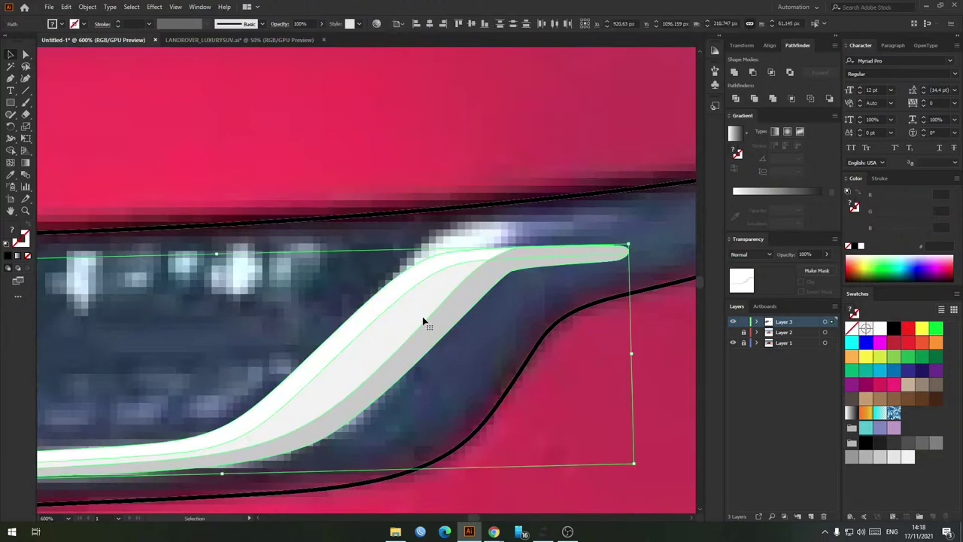
{"action": "double_click", "coordinate": [424, 315]}
{"action": "scroll", "coordinate": [402, 282], "scroll_direction": "down", "scroll_amount": 2}
{"action": "key", "text": "a"}
{"action": "left_click_drag", "start_coordinate": [319, 186], "coordinate": [560, 363]}
{"action": "scroll", "coordinate": [494, 270], "scroll_direction": "up", "scroll_amount": 2}
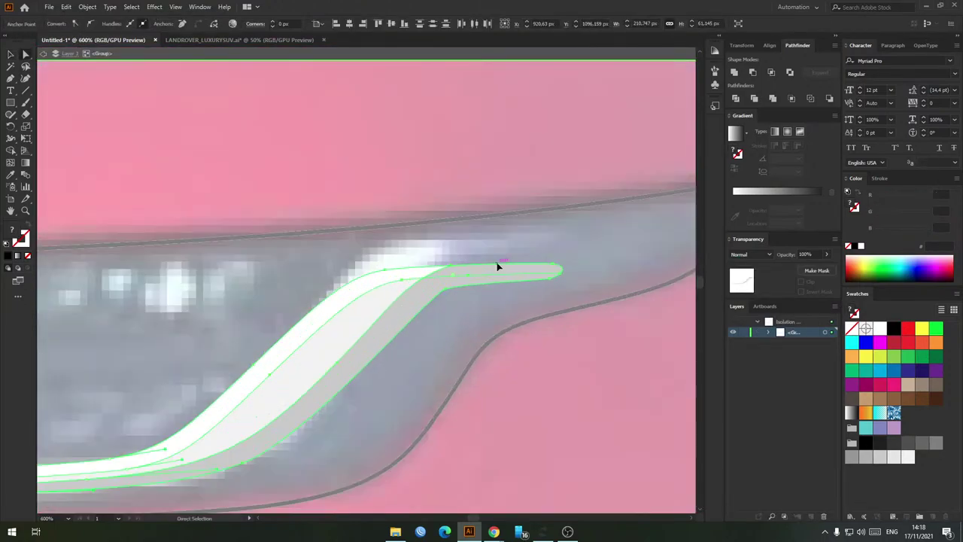
{"action": "left_click_drag", "start_coordinate": [496, 264], "coordinate": [497, 237]}
{"action": "key", "text": "space"}
{"action": "left_click_drag", "start_coordinate": [434, 299], "coordinate": [628, 201]}
{"action": "key", "text": "ctrl+z"}
{"action": "scroll", "coordinate": [369, 343], "scroll_direction": "down", "scroll_amount": 2}
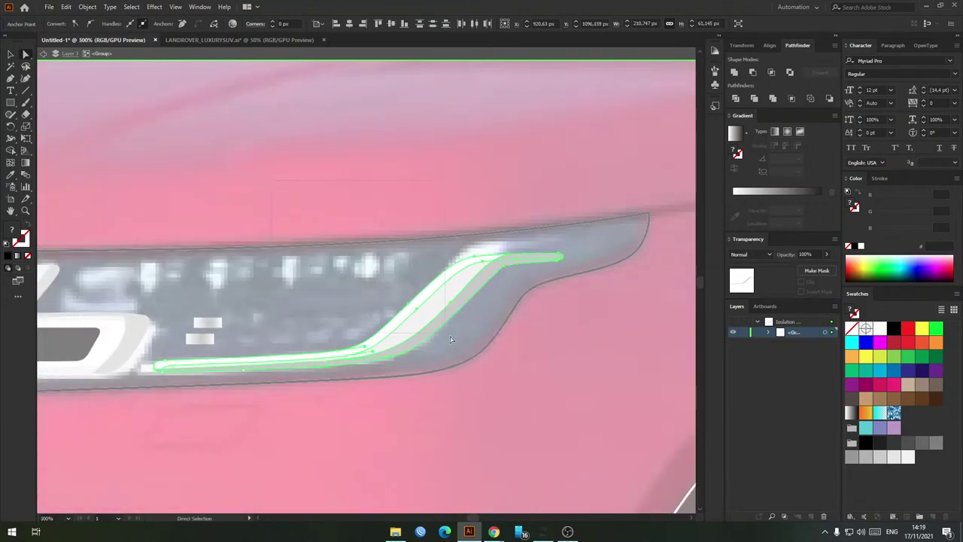
Step: Raise the curved light strip's bend and outer end to match the reference light, and leave isolation mode
{"action": "scroll", "coordinate": [524, 282], "scroll_direction": "up", "scroll_amount": 2}
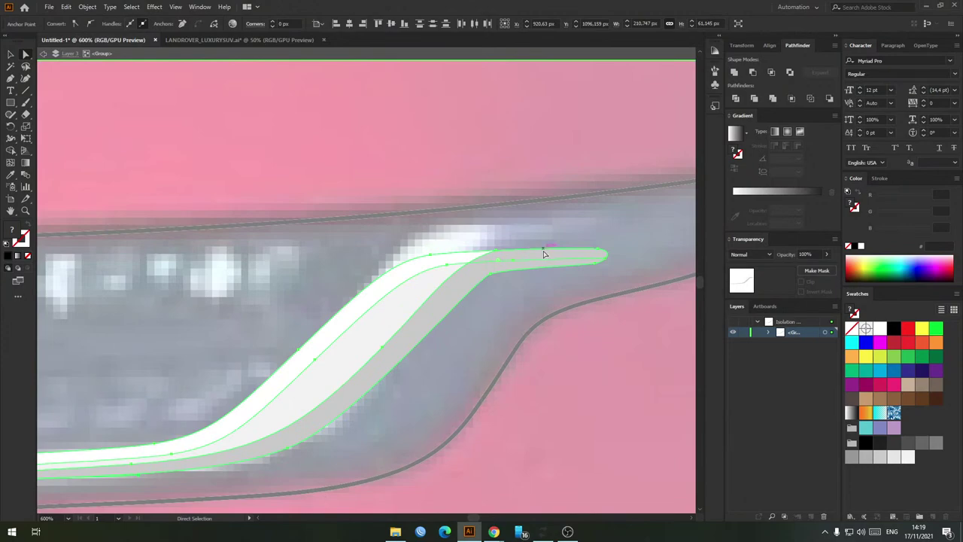
{"action": "left_click_drag", "start_coordinate": [544, 254], "coordinate": [543, 228]}
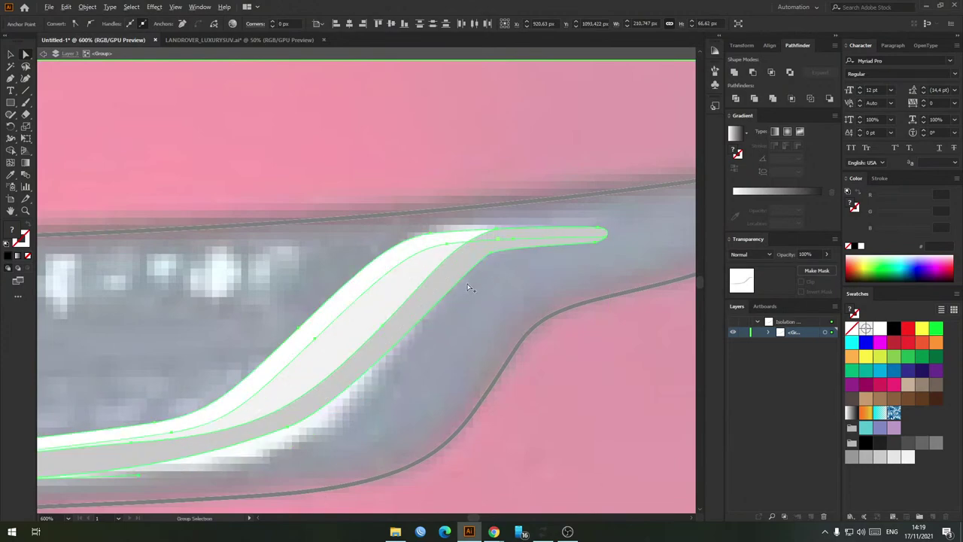
{"action": "scroll", "coordinate": [468, 287], "scroll_direction": "down", "scroll_amount": 1}
{"action": "scroll", "coordinate": [371, 366], "scroll_direction": "left", "scroll_amount": 1}
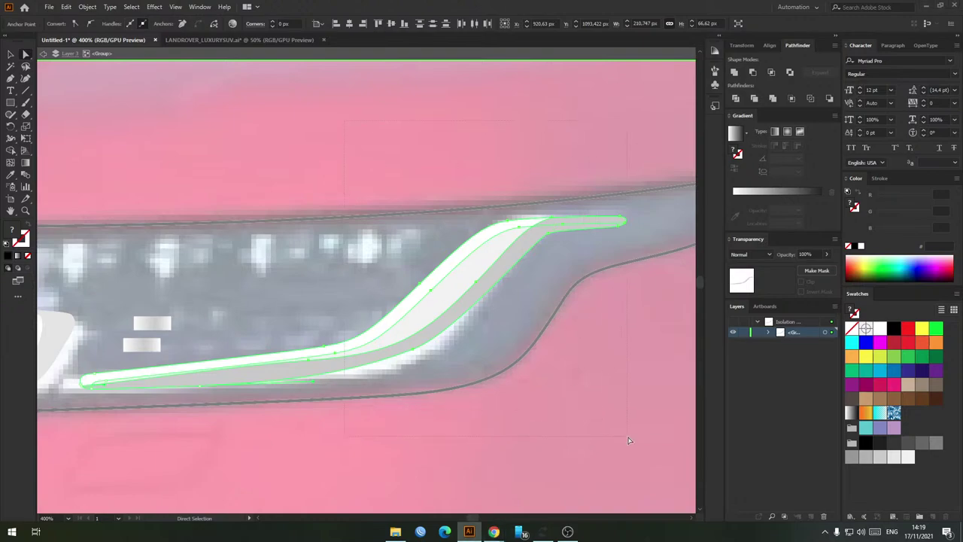
{"action": "left_click_drag", "start_coordinate": [459, 319], "coordinate": [464, 322]}
{"action": "key", "text": "v"}
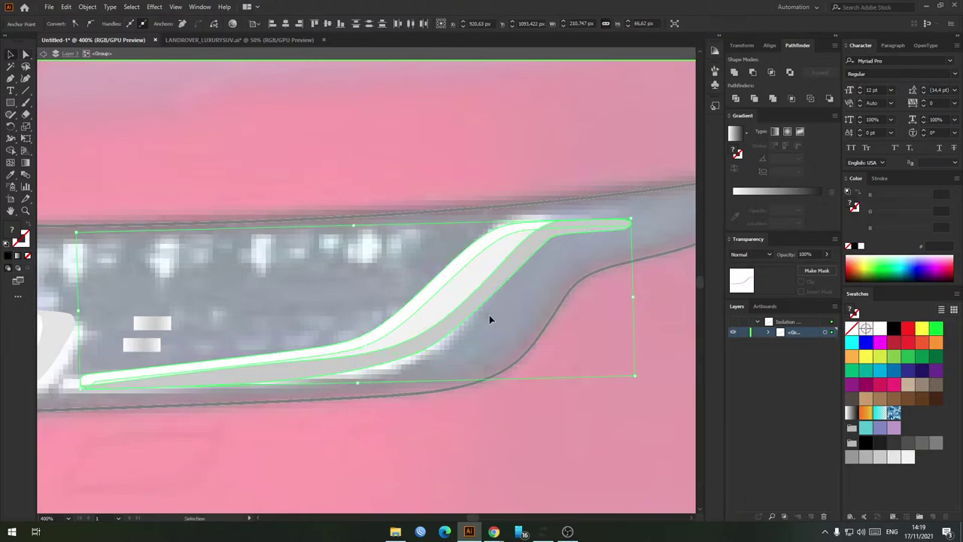
{"action": "double_click", "coordinate": [489, 316]}
Step: Move the four lamp units into the right headlight and flatten them to about 18 px high
{"action": "scroll", "coordinate": [394, 320], "scroll_direction": "down", "scroll_amount": 3}
{"action": "scroll", "coordinate": [393, 309], "scroll_direction": "down", "scroll_amount": 1}
{"action": "left_click_drag", "start_coordinate": [176, 143], "coordinate": [434, 377]}
{"action": "left_click", "coordinate": [228, 158]}
{"action": "scroll", "coordinate": [451, 316], "scroll_direction": "up", "scroll_amount": 2}
{"action": "scroll", "coordinate": [435, 377], "scroll_direction": "up", "scroll_amount": 3}
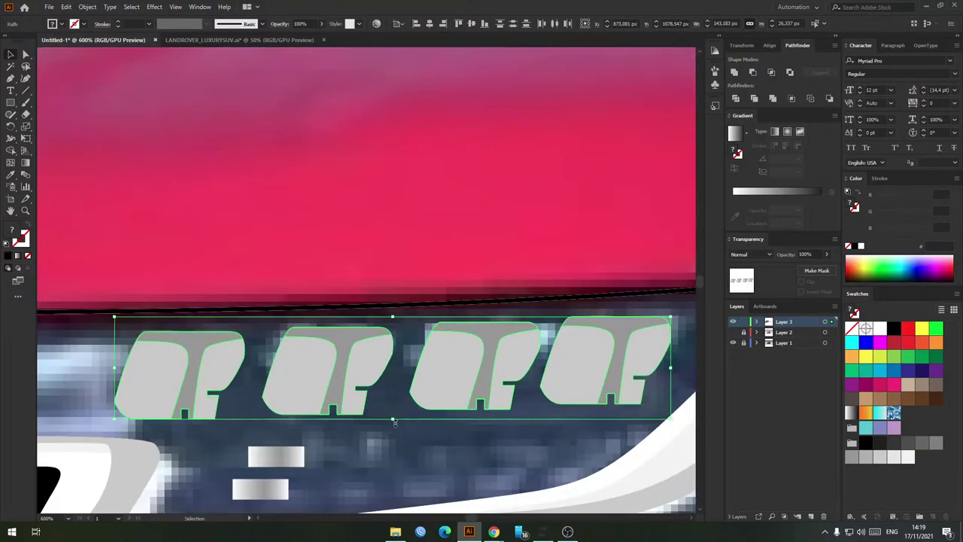
{"action": "left_click_drag", "start_coordinate": [393, 419], "coordinate": [406, 388]}
{"action": "scroll", "coordinate": [406, 388], "scroll_direction": "right", "scroll_amount": 1}
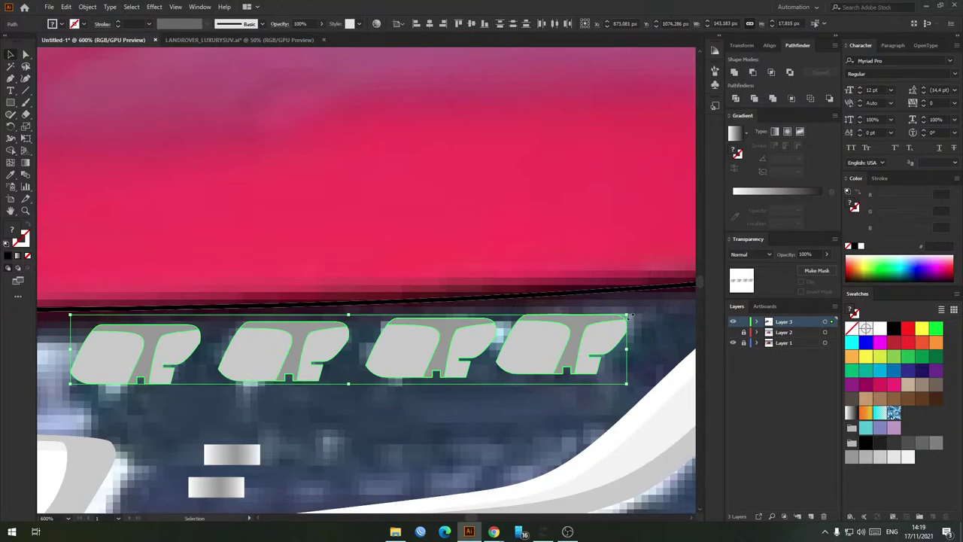
Step: Tilt the row of four lamp units slightly, scale it down and shift it along the headlight's upper edge
{"action": "left_click_drag", "start_coordinate": [631, 316], "coordinate": [631, 304]}
{"action": "left_click_drag", "start_coordinate": [626, 339], "coordinate": [572, 336], "text": "alt+shift"}
{"action": "left_click_drag", "start_coordinate": [286, 351], "coordinate": [313, 345]}
{"action": "left_click_drag", "start_coordinate": [494, 373], "coordinate": [423, 378]}
Step: Reposition the individual lamp units so that each sits over its matching lamp in the reference
{"action": "left_click", "coordinate": [454, 391]}
{"action": "left_click_drag", "start_coordinate": [465, 345], "coordinate": [516, 344]}
{"action": "left_click_drag", "start_coordinate": [393, 334], "coordinate": [416, 335]}
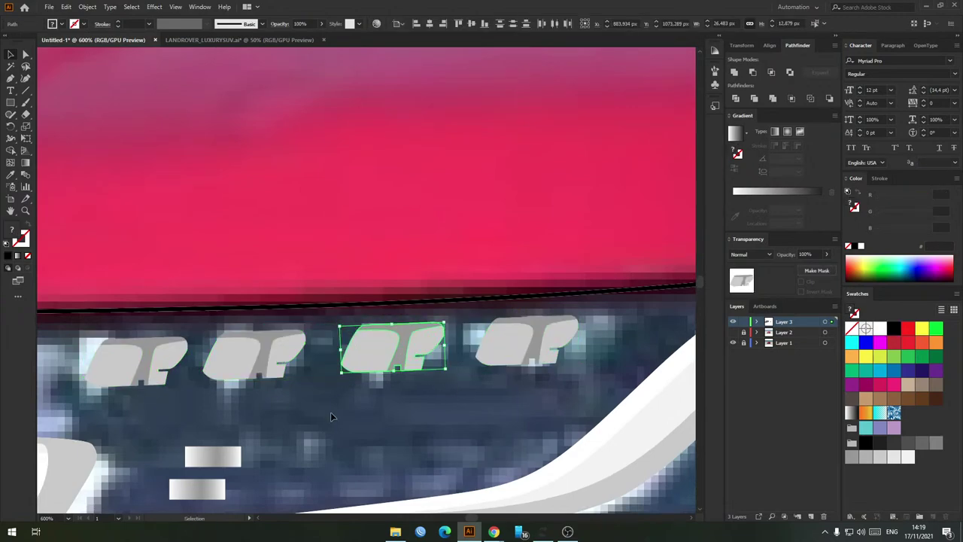
{"action": "left_click_drag", "start_coordinate": [284, 326], "coordinate": [286, 350]}
{"action": "left_click_drag", "start_coordinate": [321, 434], "coordinate": [486, 400]}
{"action": "left_click", "coordinate": [486, 400]}
Step: Trace the stepped inner reflector between the slanted light bar and the first lamp unit with the Pen tool
{"action": "left_click_drag", "start_coordinate": [240, 371], "coordinate": [450, 348]}
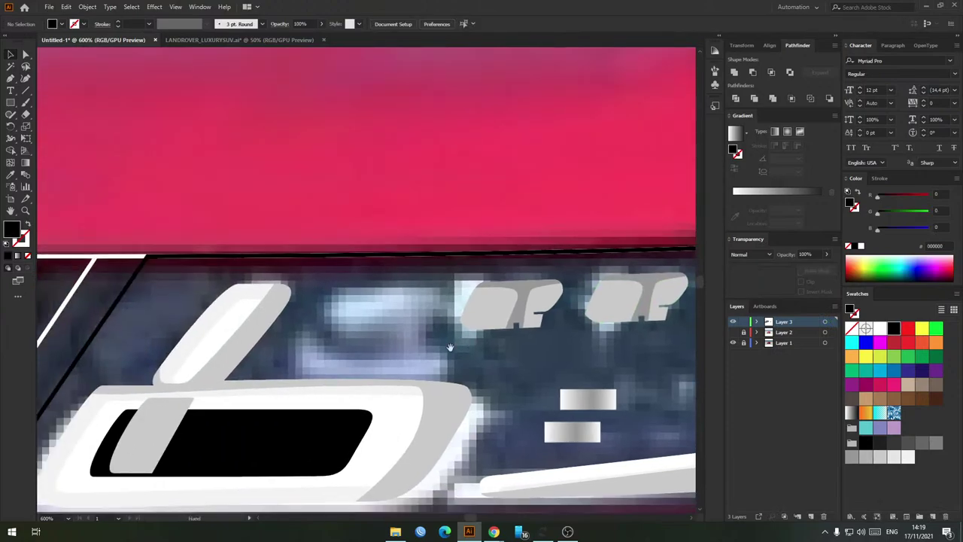
{"action": "scroll", "coordinate": [335, 326], "scroll_direction": "up", "scroll_amount": 2}
{"action": "left_click_drag", "start_coordinate": [321, 334], "coordinate": [322, 345]}
{"action": "left_click_drag", "start_coordinate": [322, 382], "coordinate": [322, 399]}
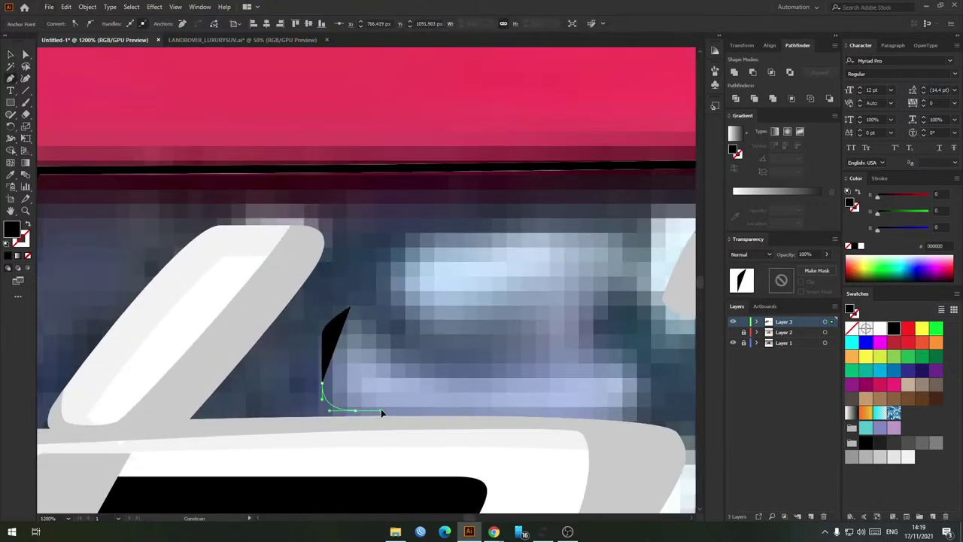
{"action": "left_click_drag", "start_coordinate": [381, 410], "coordinate": [382, 410]}
{"action": "left_click_drag", "start_coordinate": [600, 410], "coordinate": [405, 391]}
{"action": "left_click", "coordinate": [441, 332]}
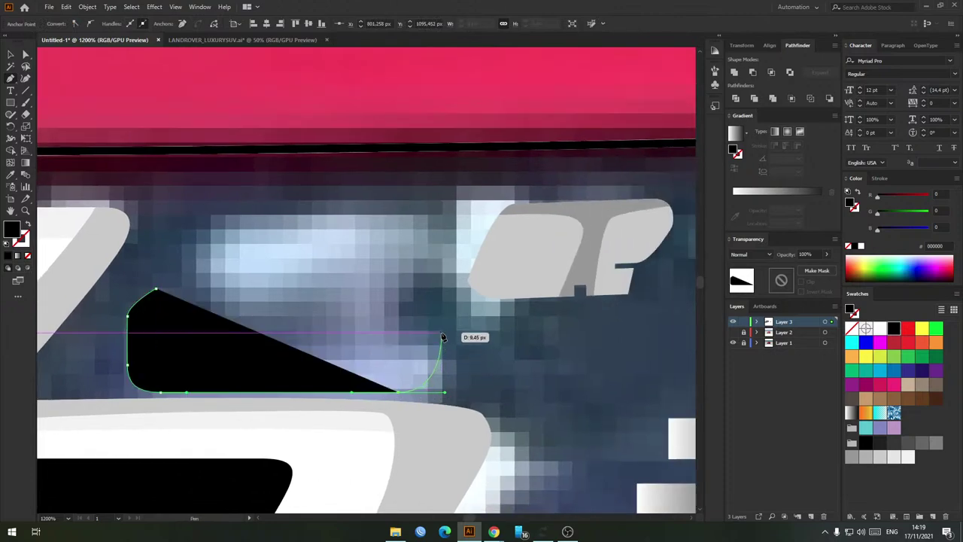
{"action": "left_click", "coordinate": [390, 332]}
{"action": "left_click", "coordinate": [391, 299]}
{"action": "left_click", "coordinate": [428, 259]}
{"action": "left_click", "coordinate": [430, 212]}
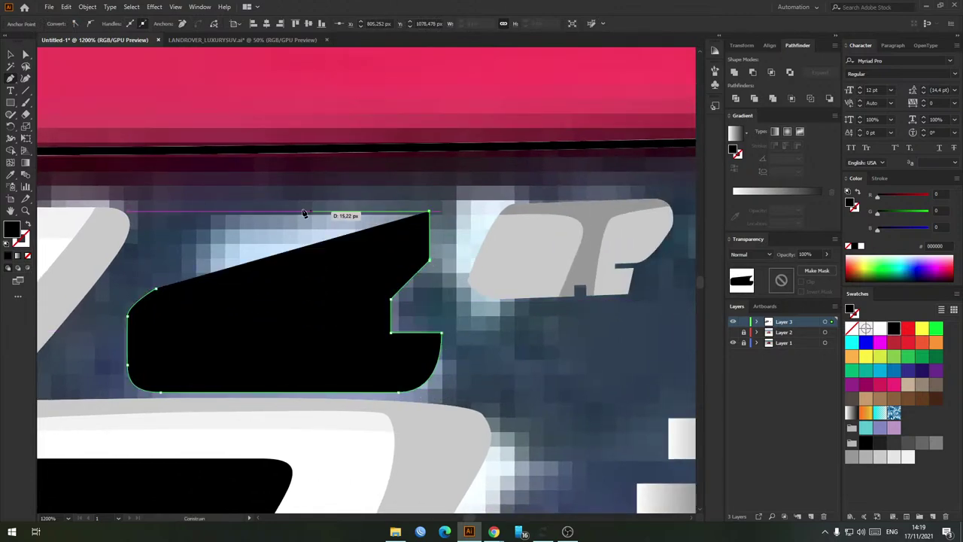
{"action": "left_click_drag", "start_coordinate": [260, 212], "coordinate": [195, 211]}
{"action": "left_click", "coordinate": [195, 287]}
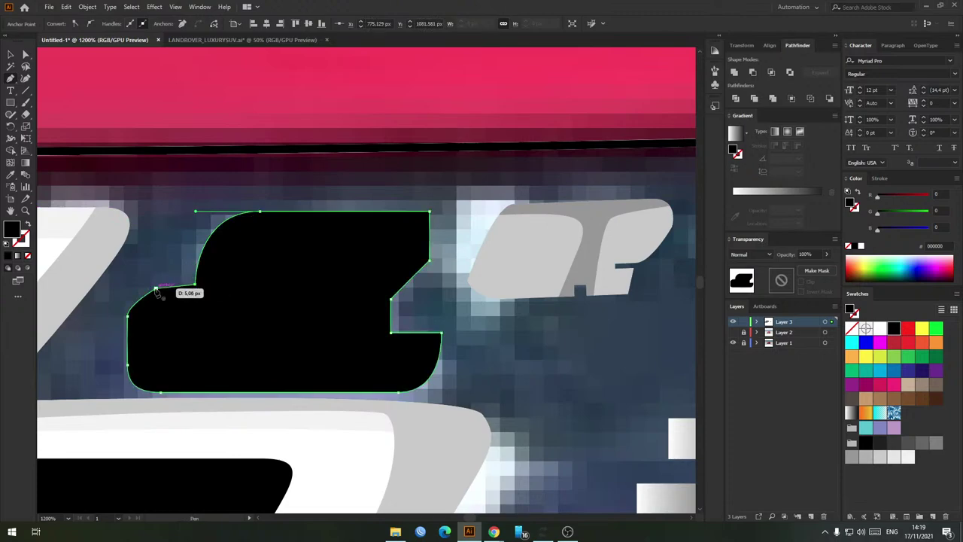
Step: Swap the traced reflector's fill and stroke to make it an unfilled black outline
{"action": "key", "text": "v"}
{"action": "key", "text": "shift+x"}
{"action": "scroll", "coordinate": [281, 318], "scroll_direction": "down", "scroll_amount": 2}
{"action": "scroll", "coordinate": [222, 291], "scroll_direction": "up", "scroll_amount": 2}
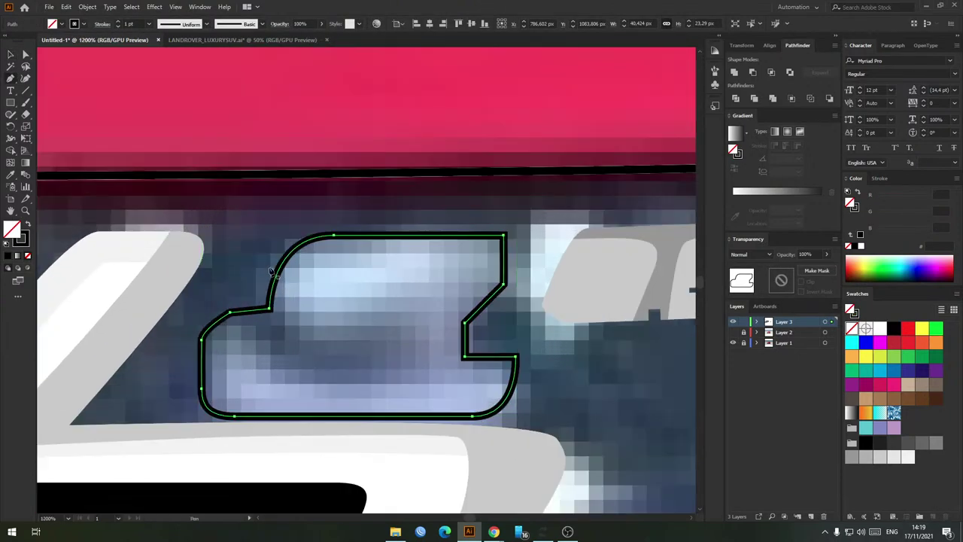
Step: Draw a closed hook-shaped path over the stepped inner reflector's inner recess with the Pen tool
{"action": "key", "text": "p"}
{"action": "left_click", "coordinate": [266, 263]}
{"action": "left_click_drag", "start_coordinate": [310, 325], "coordinate": [340, 342]}
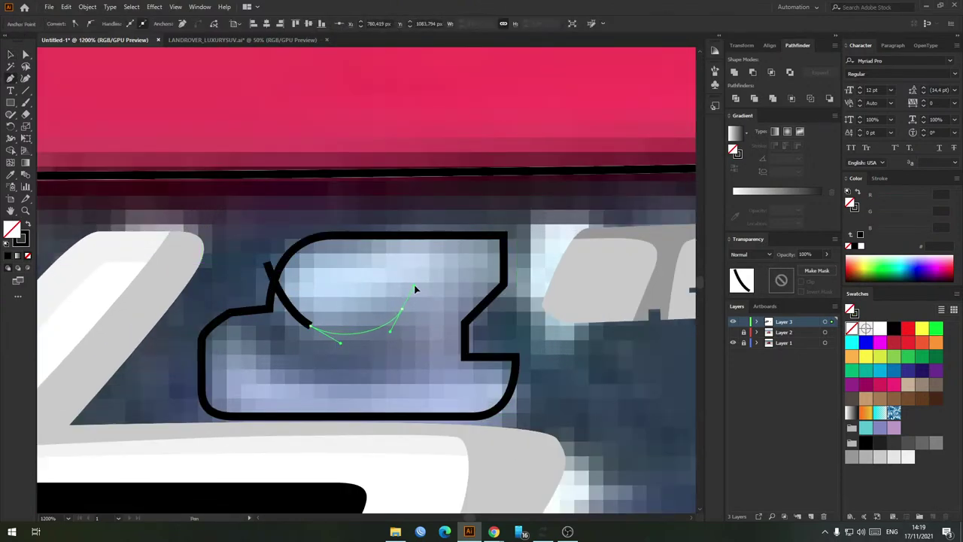
{"action": "left_click", "coordinate": [310, 326]}
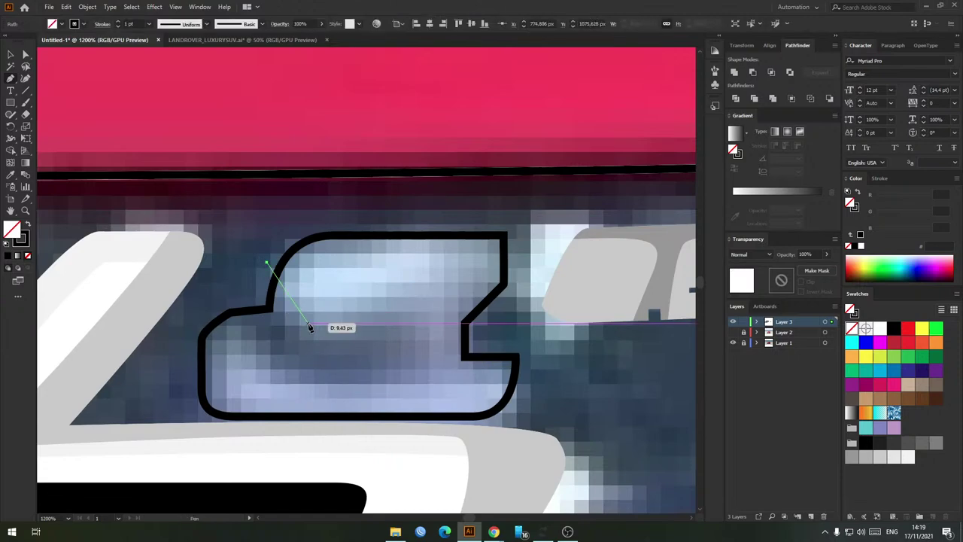
{"action": "left_click_drag", "start_coordinate": [406, 326], "coordinate": [403, 363]}
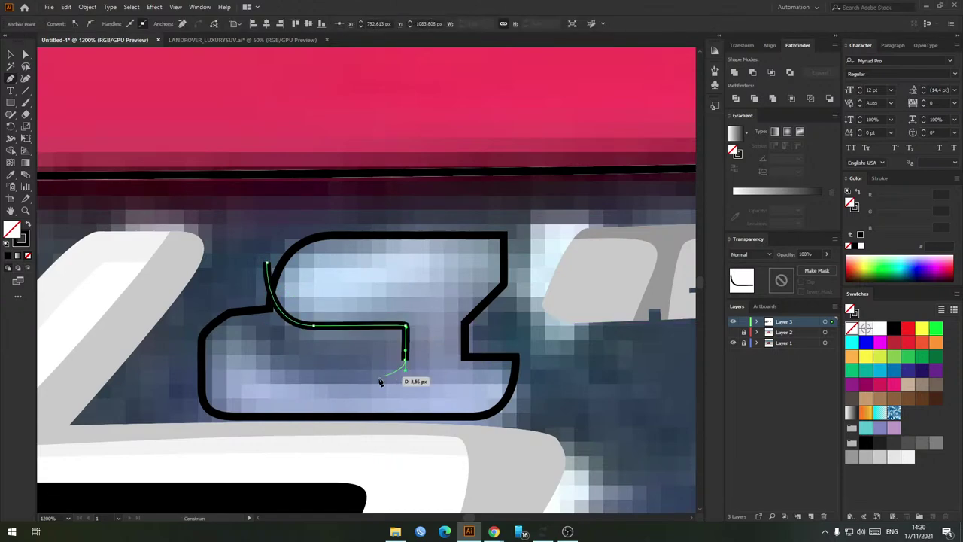
{"action": "left_click_drag", "start_coordinate": [328, 378], "coordinate": [281, 379]}
{"action": "left_click_drag", "start_coordinate": [223, 306], "coordinate": [203, 254]}
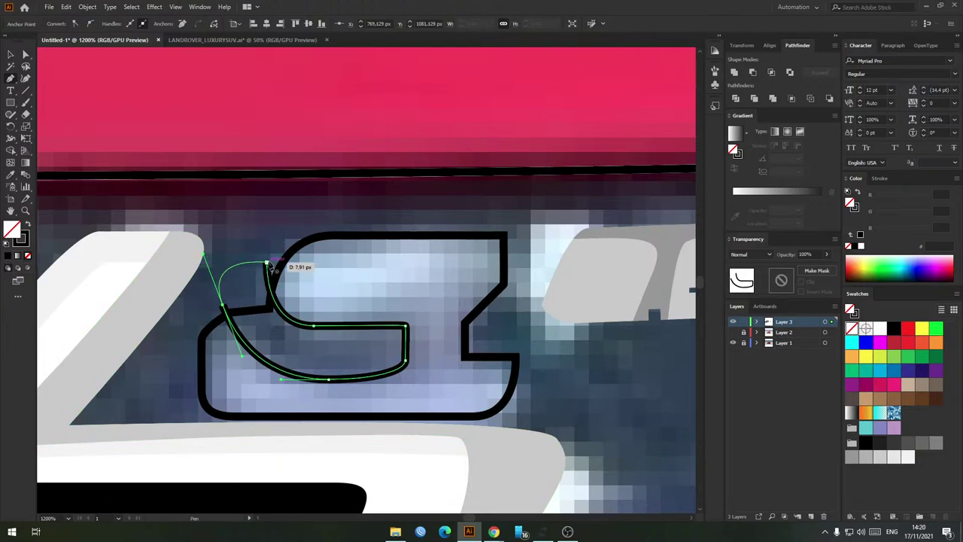
{"action": "left_click", "coordinate": [267, 263]}
Step: Cut the hook-shaped path out of the reflector with Shape Builder and delete the leftover pieces
{"action": "key", "text": "v"}
{"action": "left_click", "coordinate": [270, 307], "text": "shift"}
{"action": "key", "text": "shift+m"}
{"action": "left_click_drag", "start_coordinate": [267, 322], "coordinate": [252, 285]}
{"action": "key", "text": "v"}
{"action": "key", "text": "Delete"}
{"action": "scroll", "coordinate": [346, 309], "scroll_direction": "down", "scroll_amount": 1}
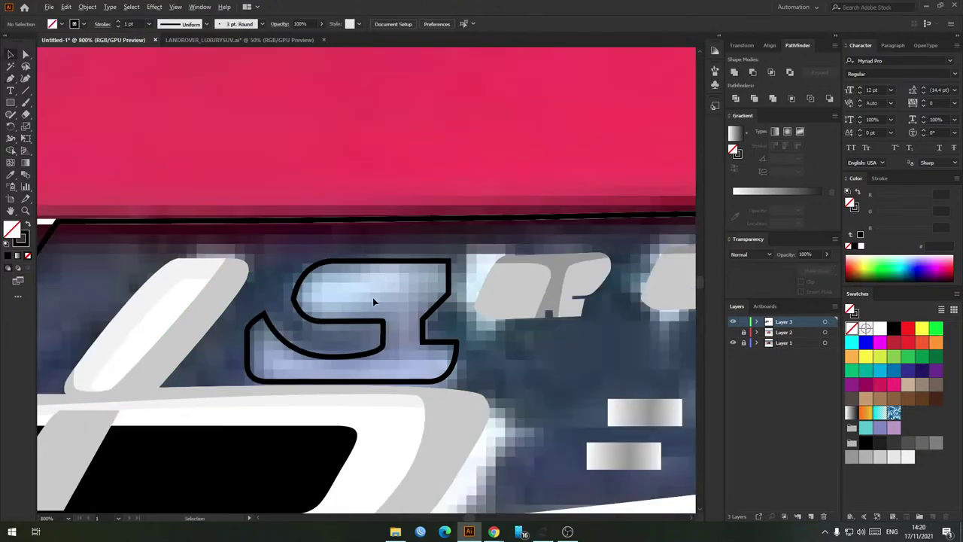
Step: Draw a closed highlight shape with a flat upper edge and curved underside across the reflector's upper lobe
{"action": "scroll", "coordinate": [372, 301], "scroll_direction": "up", "scroll_amount": 3}
{"action": "key", "text": "p"}
{"action": "left_click_drag", "start_coordinate": [621, 239], "coordinate": [613, 241]}
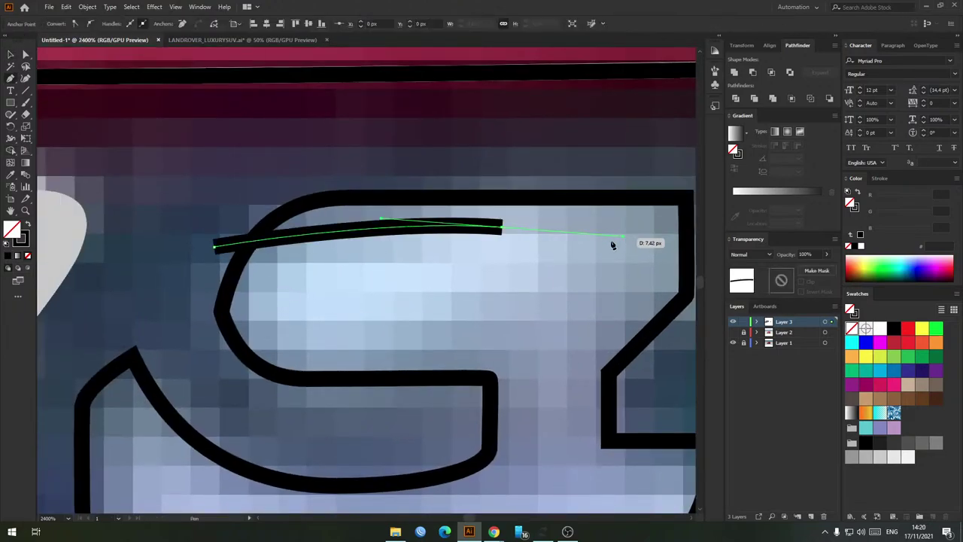
{"action": "key", "text": "ctrl+z"}
{"action": "left_click", "coordinate": [611, 246]}
{"action": "left_click", "coordinate": [611, 283]}
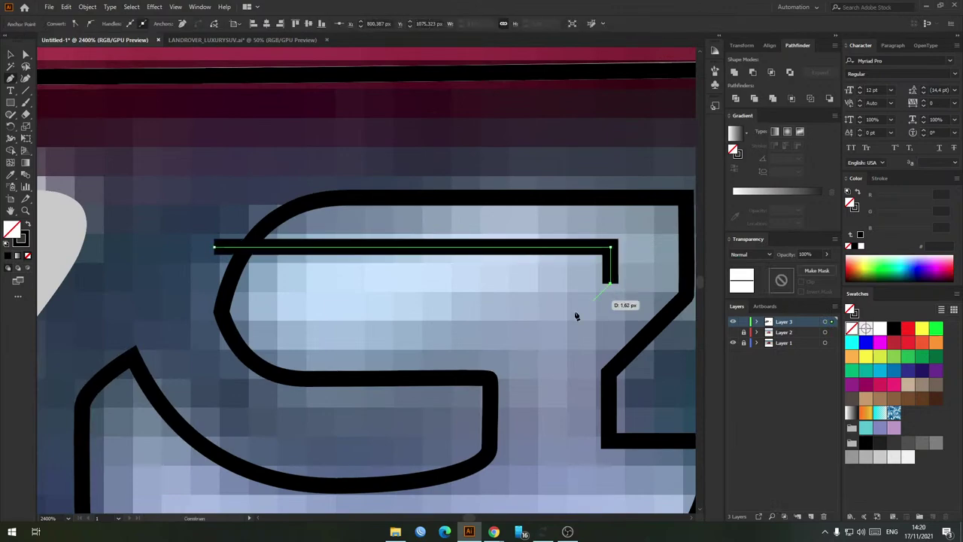
{"action": "left_click_drag", "start_coordinate": [352, 363], "coordinate": [221, 352]}
{"action": "left_click", "coordinate": [173, 370]}
{"action": "left_click", "coordinate": [163, 249]}
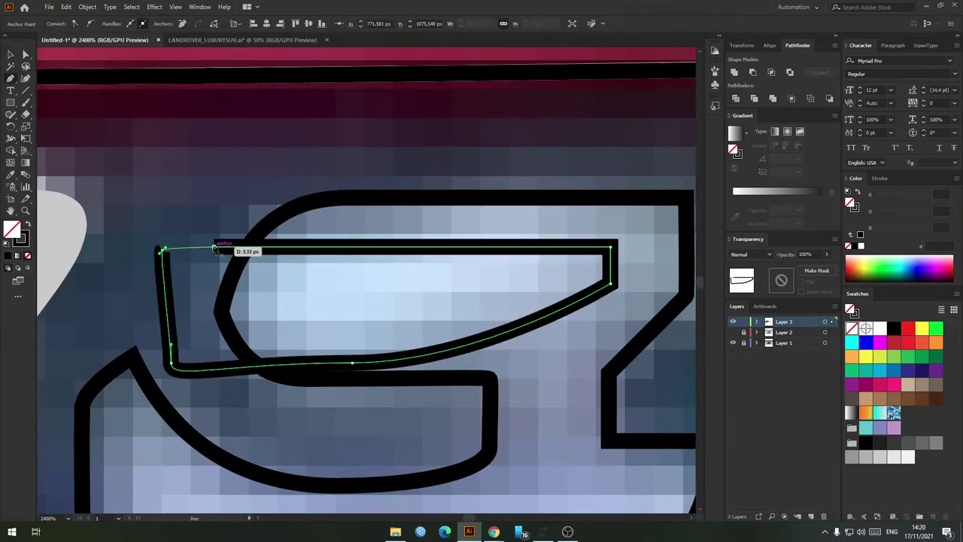
{"action": "left_click", "coordinate": [215, 246]}
Step: Trim the highlight shape to the reflector's outline with Shape Builder, removing the part outside it
{"action": "key", "text": "v"}
{"action": "left_click", "coordinate": [227, 288], "text": "shift"}
{"action": "key", "text": "shift+m"}
{"action": "left_click", "coordinate": [198, 273], "text": "alt"}
{"action": "key", "text": "v"}
{"action": "left_click", "coordinate": [198, 279]}
Step: Duplicate the pair of gradient rectangles along the lower headlight to make five pairs, scaling them smaller towards the outer end
{"action": "scroll", "coordinate": [310, 340], "scroll_direction": "down", "scroll_amount": 6}
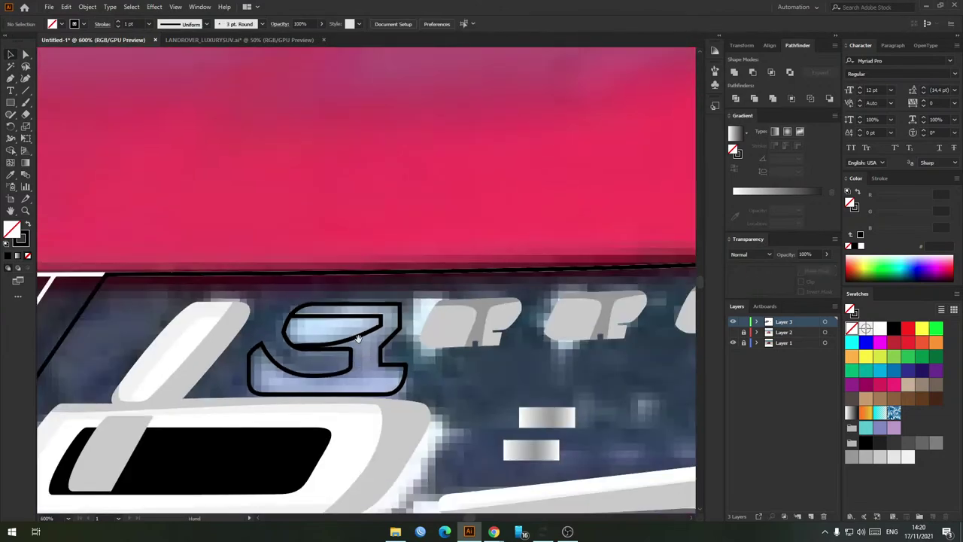
{"action": "scroll", "coordinate": [385, 362], "scroll_direction": "up", "scroll_amount": 1}
{"action": "left_click_drag", "start_coordinate": [499, 345], "coordinate": [605, 371]}
{"action": "scroll", "coordinate": [492, 314], "scroll_direction": "down", "scroll_amount": 3}
{"action": "scroll", "coordinate": [538, 331], "scroll_direction": "up", "scroll_amount": 5}
{"action": "left_click_drag", "start_coordinate": [537, 331], "coordinate": [411, 344]}
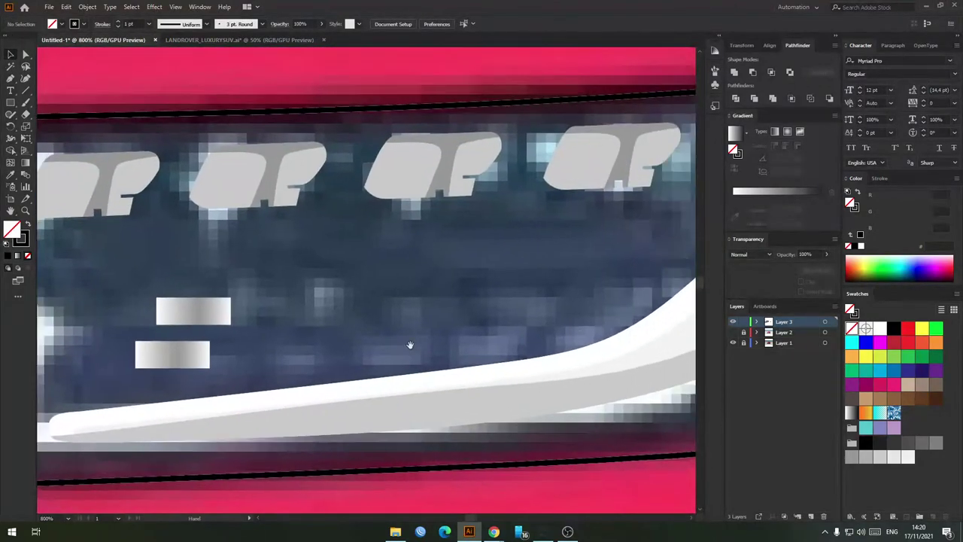
{"action": "scroll", "coordinate": [337, 328], "scroll_direction": "down", "scroll_amount": 4}
{"action": "scroll", "coordinate": [320, 326], "scroll_direction": "up", "scroll_amount": 4}
{"action": "left_click_drag", "start_coordinate": [258, 302], "coordinate": [377, 302]}
{"action": "key", "text": "ctrl+shift+a"}
{"action": "left_click", "coordinate": [367, 321]}
{"action": "left_click", "coordinate": [369, 351], "text": "shift"}
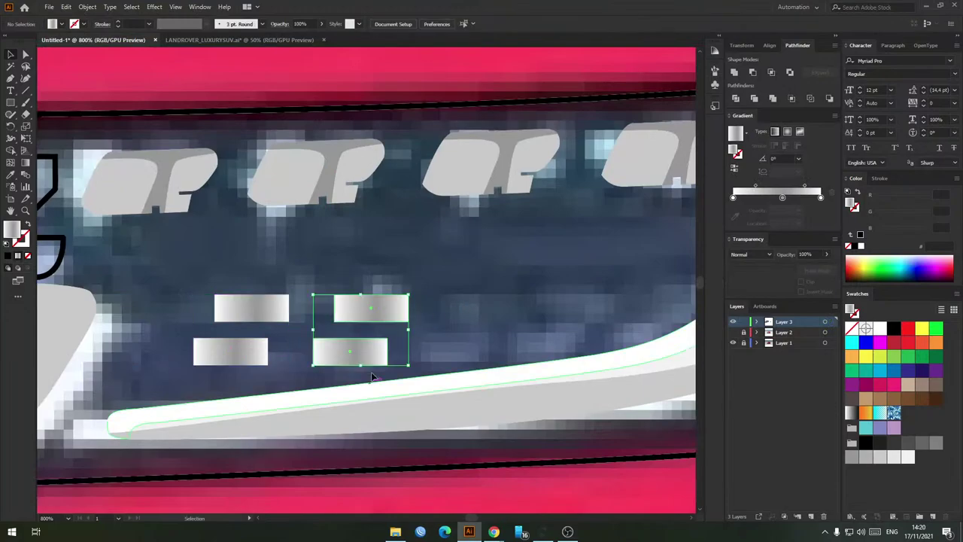
{"action": "left_click_drag", "start_coordinate": [409, 335], "coordinate": [488, 331]}
{"action": "left_click_drag", "start_coordinate": [458, 320], "coordinate": [655, 323]}
{"action": "left_click", "coordinate": [591, 296]}
{"action": "left_click", "coordinate": [639, 340]}
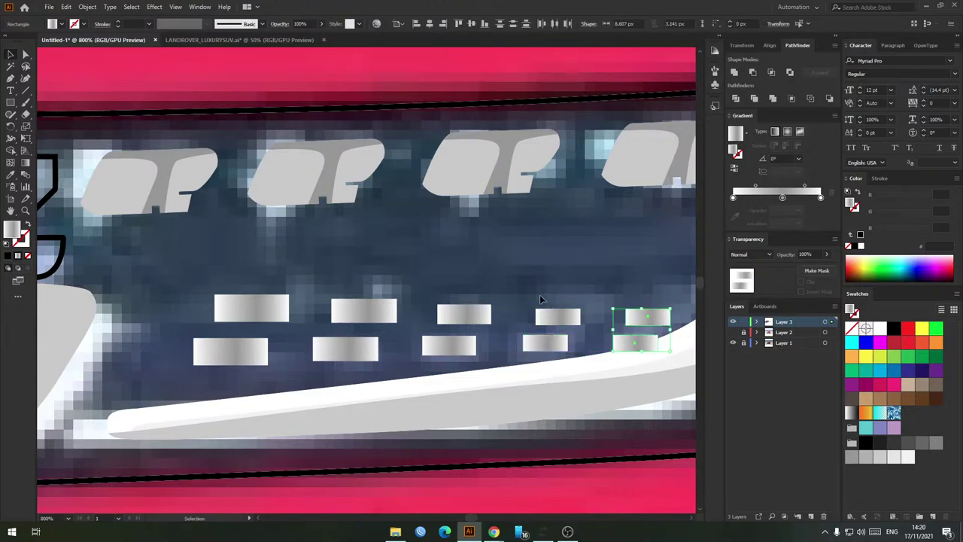
Step: Group all five pairs of gradient rectangles together
{"action": "left_click", "coordinate": [538, 342], "text": "shift"}
{"action": "left_click", "coordinate": [464, 312], "text": "shift"}
{"action": "left_click", "coordinate": [336, 320], "text": "shift"}
{"action": "left_click_drag", "start_coordinate": [250, 284], "coordinate": [220, 333]}
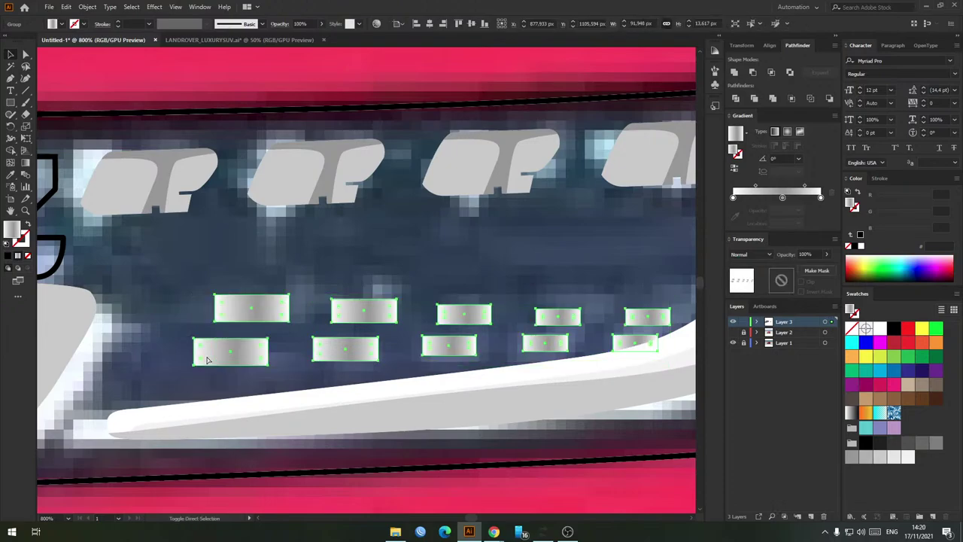
{"action": "key", "text": "ctrl+g"}
{"action": "left_click", "coordinate": [376, 251]}
Step: Fill the S-shaped reflector with light grey F2F2F2 and no stroke, sampling the slanted light bar with the Eyedropper
{"action": "scroll", "coordinate": [419, 260], "scroll_direction": "down", "scroll_amount": 5}
{"action": "left_click_drag", "start_coordinate": [419, 260], "coordinate": [399, 294]}
{"action": "scroll", "coordinate": [324, 308], "scroll_direction": "up", "scroll_amount": 1}
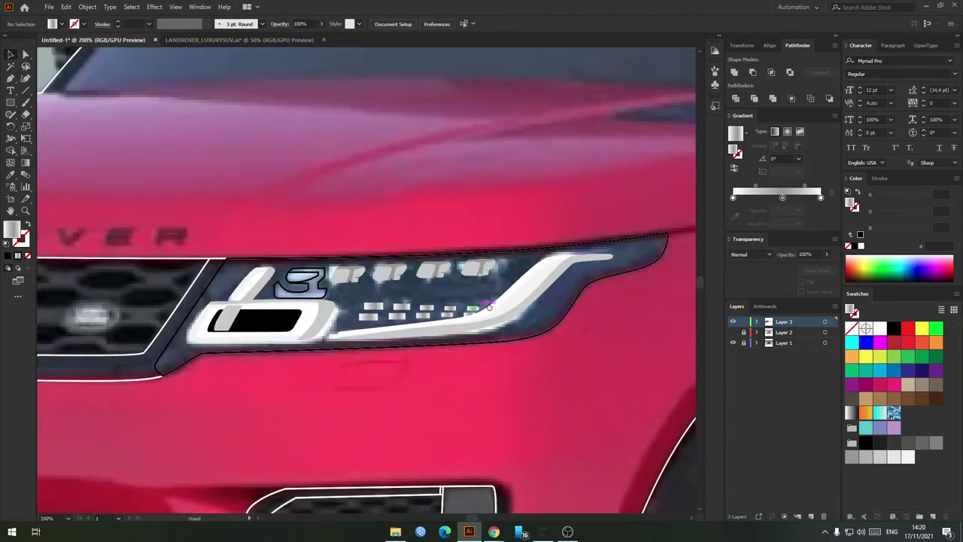
{"action": "scroll", "coordinate": [331, 316], "scroll_direction": "down", "scroll_amount": 1}
{"action": "left_click_drag", "start_coordinate": [330, 316], "coordinate": [363, 322]}
{"action": "left_click", "coordinate": [351, 276]}
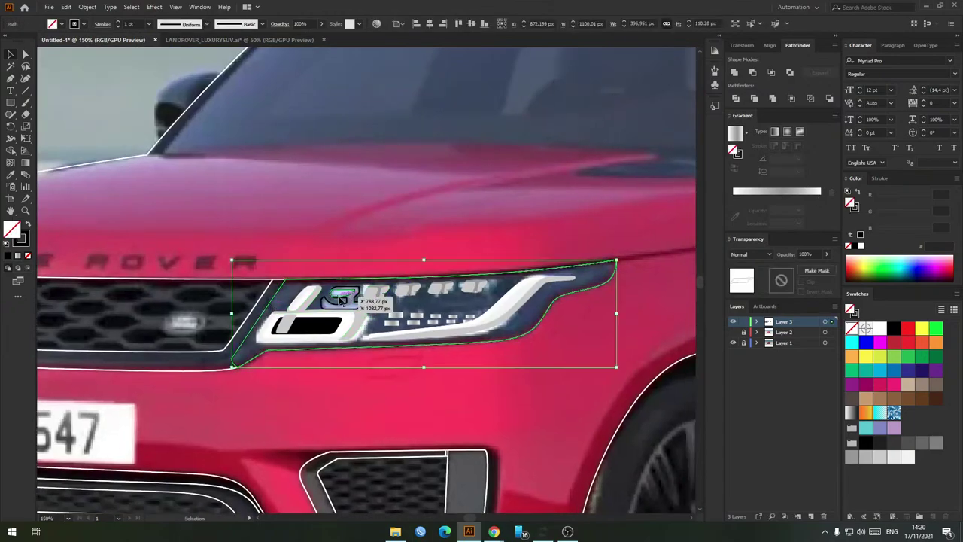
{"action": "scroll", "coordinate": [337, 296], "scroll_direction": "up", "scroll_amount": 5}
{"action": "left_click", "coordinate": [381, 322]}
{"action": "left_click", "coordinate": [387, 322]}
{"action": "scroll", "coordinate": [515, 326], "scroll_direction": "down", "scroll_amount": 1}
{"action": "left_click_drag", "start_coordinate": [515, 325], "coordinate": [360, 313]}
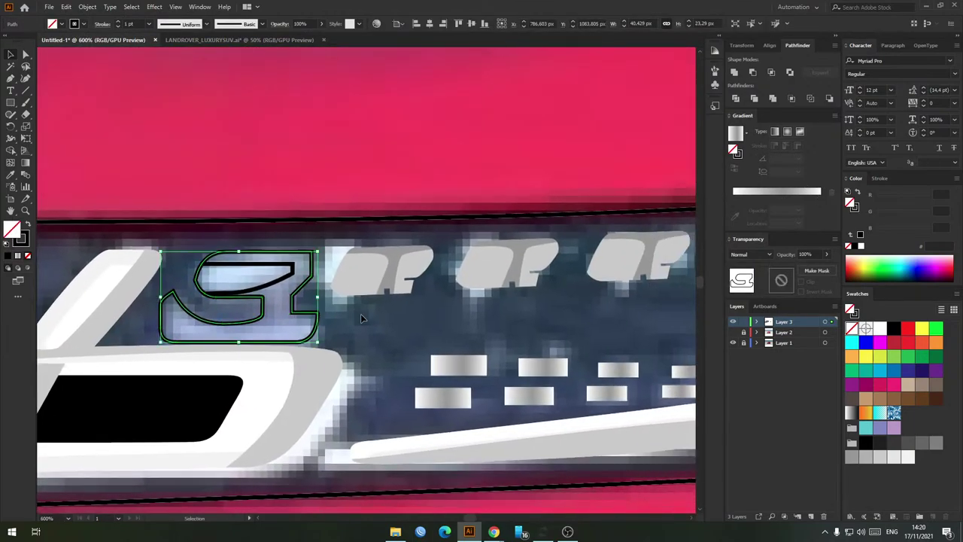
{"action": "key", "text": "i"}
{"action": "key", "text": "v"}
{"action": "key", "text": "i"}
{"action": "left_click", "coordinate": [106, 275]}
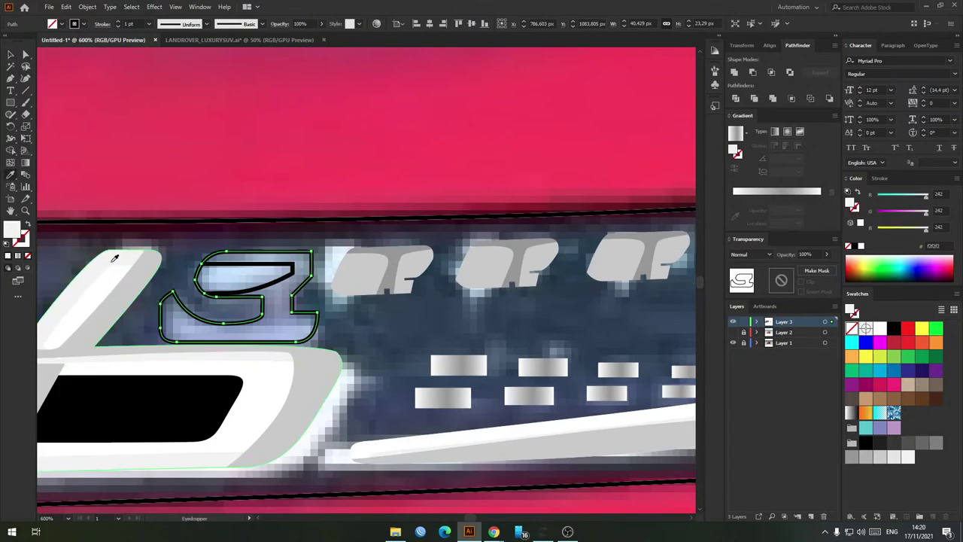
Step: Fill the reflector's inner highlight shape with white sampled from the slanted light bar
{"action": "left_click", "coordinate": [273, 279], "text": "ctrl"}
{"action": "left_click", "coordinate": [109, 274]}
{"action": "key", "text": "v"}
{"action": "left_click", "coordinate": [321, 315]}
Step: Subtract an upward-shifted copy of the reflector from its duplicate and fill the remaining lower-edge strips with grey CCCCCC
{"action": "scroll", "coordinate": [312, 318], "scroll_direction": "down", "scroll_amount": 1}
{"action": "scroll", "coordinate": [301, 320], "scroll_direction": "up", "scroll_amount": 2}
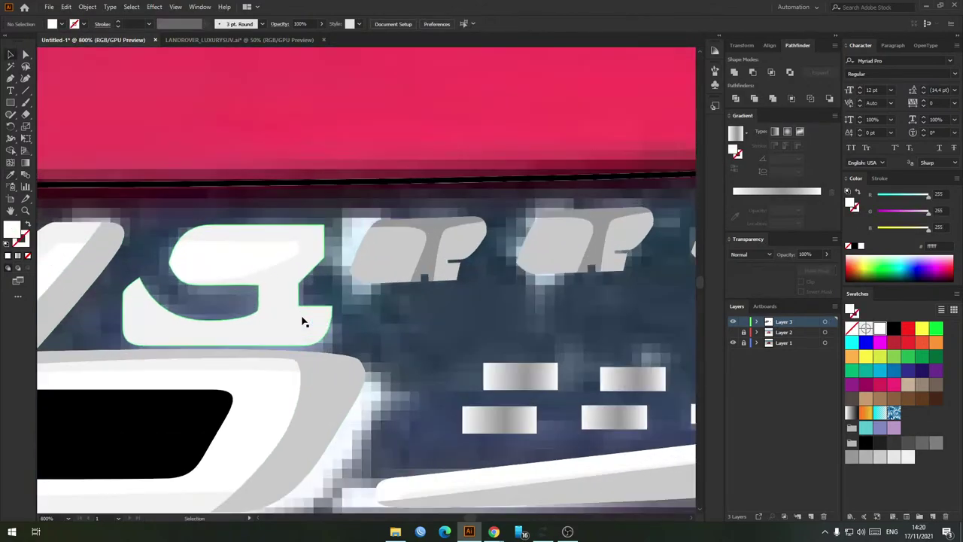
{"action": "mouse_move", "coordinate": [301, 322]}
{"action": "left_mouse_down"}
{"action": "mouse_move", "coordinate": [292, 309]}
{"action": "mouse_move", "coordinate": [300, 306]}
{"action": "left_mouse_up"}
{"action": "left_click", "coordinate": [313, 341]}
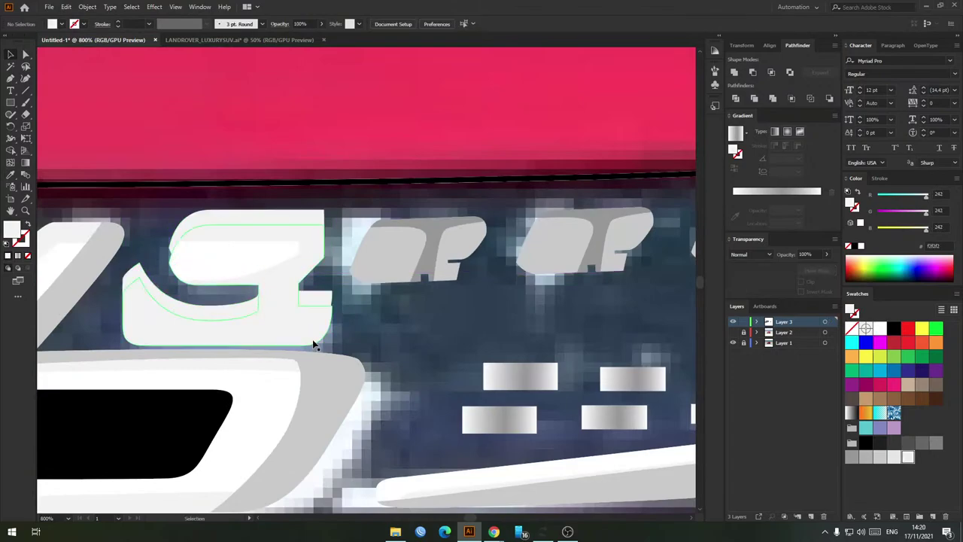
{"action": "left_click", "coordinate": [319, 303], "text": "shift"}
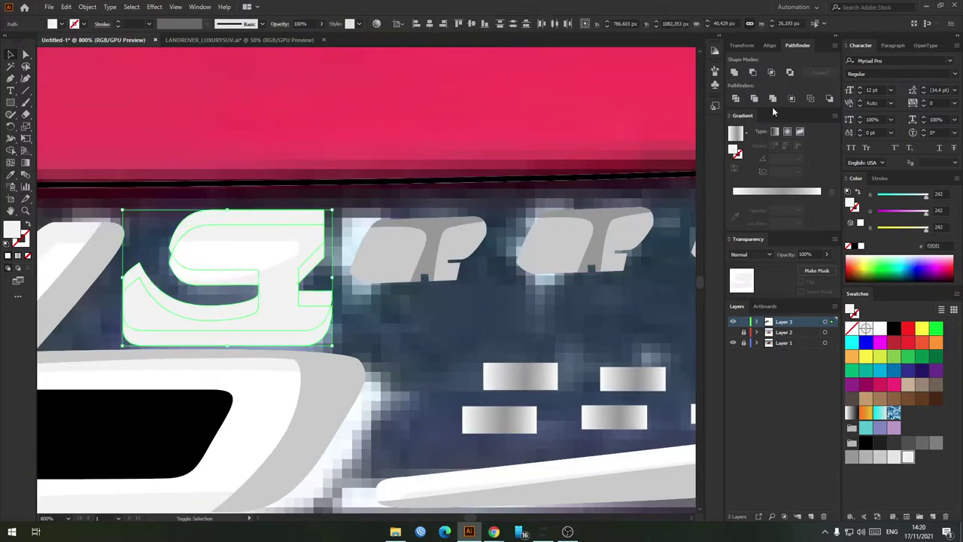
{"action": "left_click", "coordinate": [752, 72]}
{"action": "left_click", "coordinate": [397, 319]}
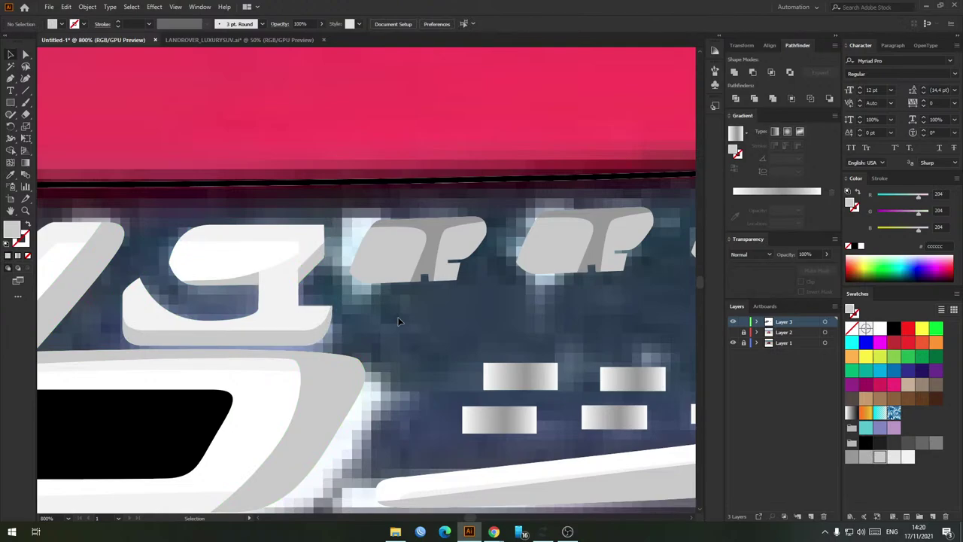
Step: Draw a closed curved shape over the headlight's lower half with the Pen tool and trim it to the headlight outline
{"action": "scroll", "coordinate": [408, 313], "scroll_direction": "down", "scroll_amount": 3}
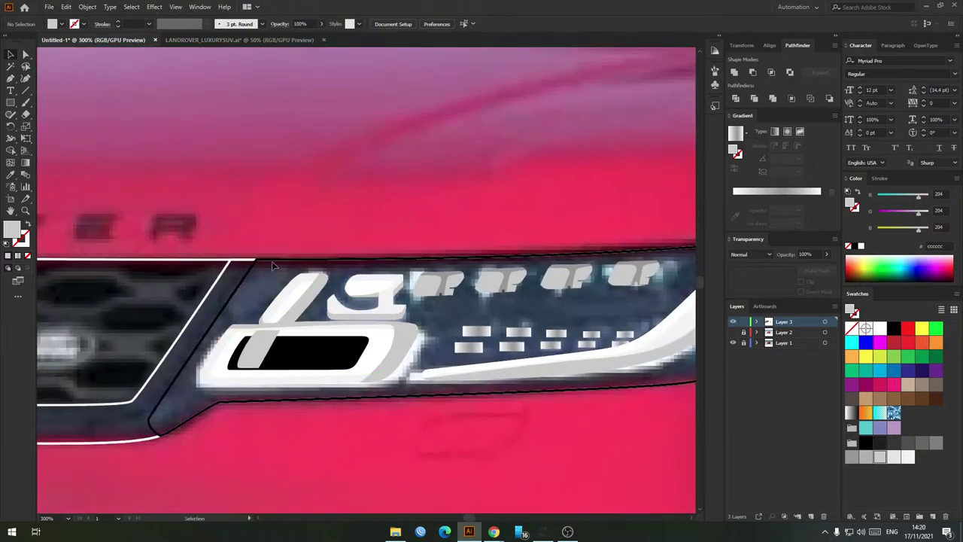
{"action": "left_click", "coordinate": [284, 258]}
{"action": "key", "text": "p"}
{"action": "left_click_drag", "start_coordinate": [376, 321], "coordinate": [268, 316]}
{"action": "scroll", "coordinate": [193, 320], "scroll_direction": "down", "scroll_amount": 1}
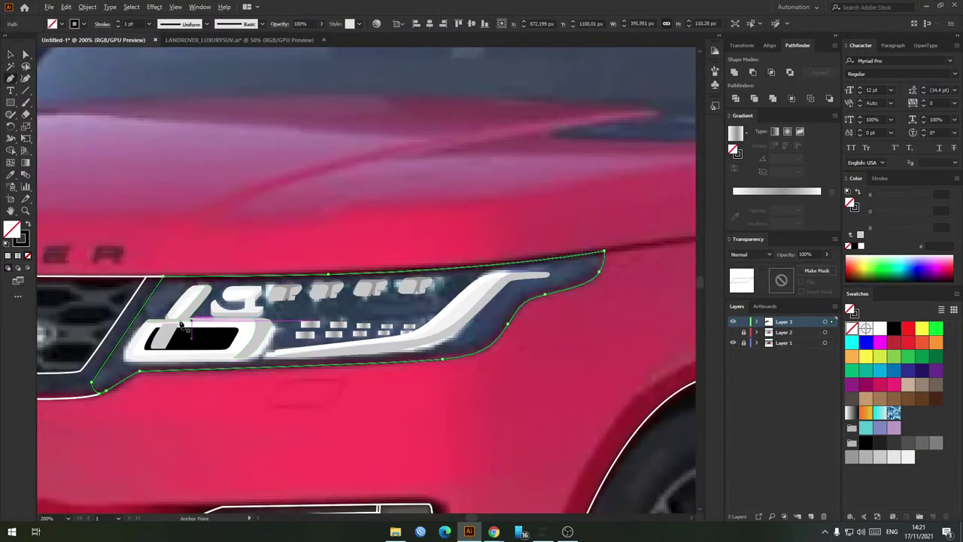
{"action": "left_click", "coordinate": [115, 326]}
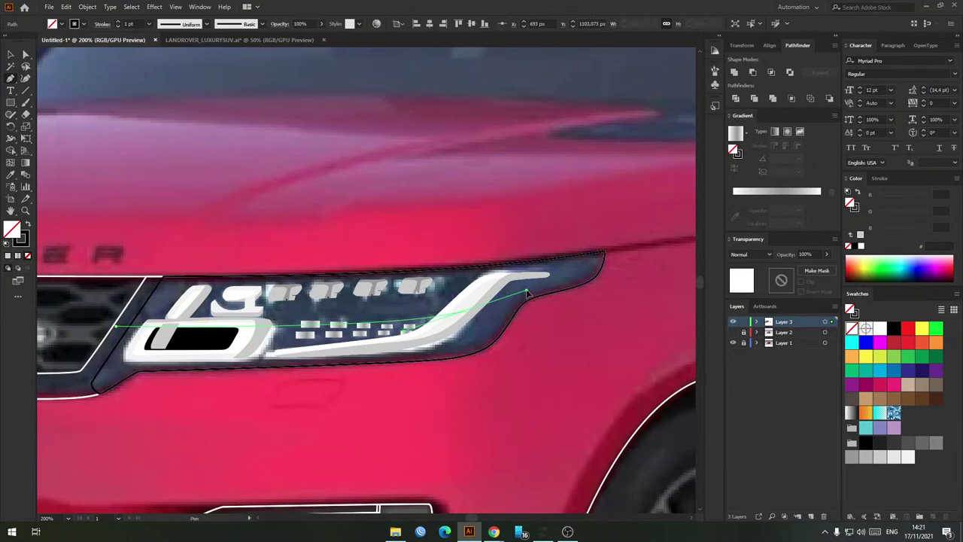
{"action": "left_click_drag", "start_coordinate": [524, 283], "coordinate": [566, 263]}
{"action": "left_click_drag", "start_coordinate": [616, 244], "coordinate": [694, 243]}
{"action": "left_click_drag", "start_coordinate": [523, 426], "coordinate": [386, 436]}
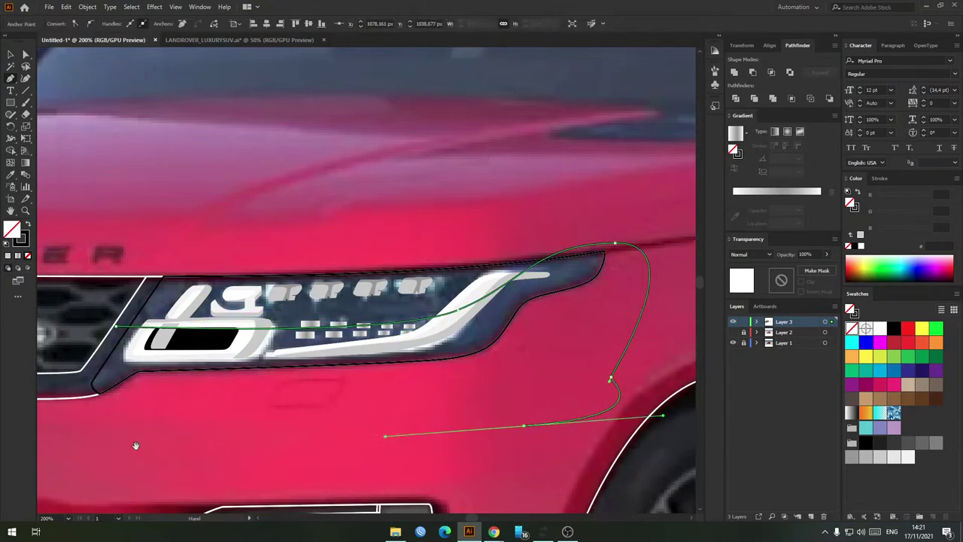
{"action": "left_click_drag", "start_coordinate": [135, 447], "coordinate": [257, 419]}
{"action": "left_click_drag", "start_coordinate": [190, 420], "coordinate": [171, 394]}
{"action": "left_click_drag", "start_coordinate": [176, 336], "coordinate": [235, 300]}
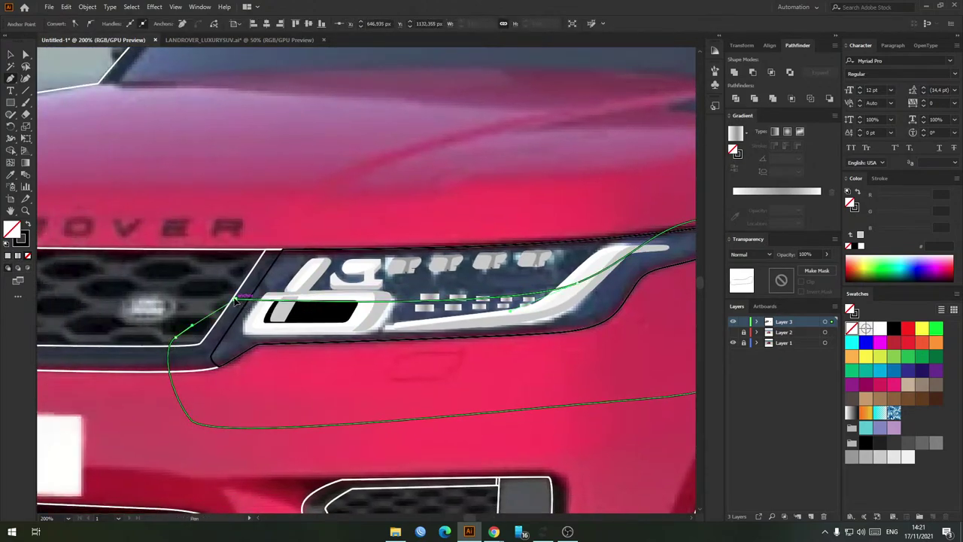
{"action": "key", "text": "v"}
{"action": "left_click", "coordinate": [259, 305]}
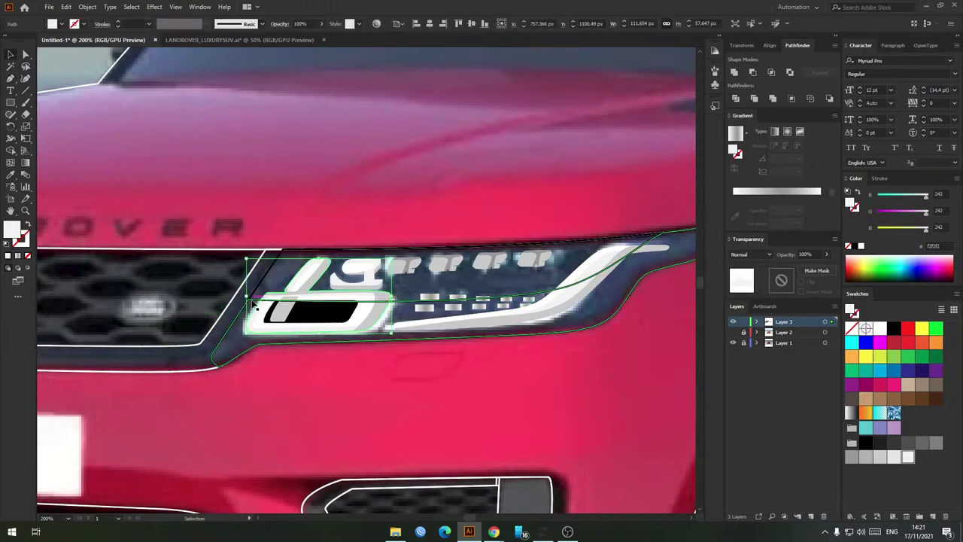
Step: Fill the headlight's lower section with grey 333333 and the full headlight outline with black, sending both behind the lamp details
{"action": "left_click", "coordinate": [252, 300]}
{"action": "key", "text": "shift+x"}
{"action": "left_click", "coordinate": [893, 443]}
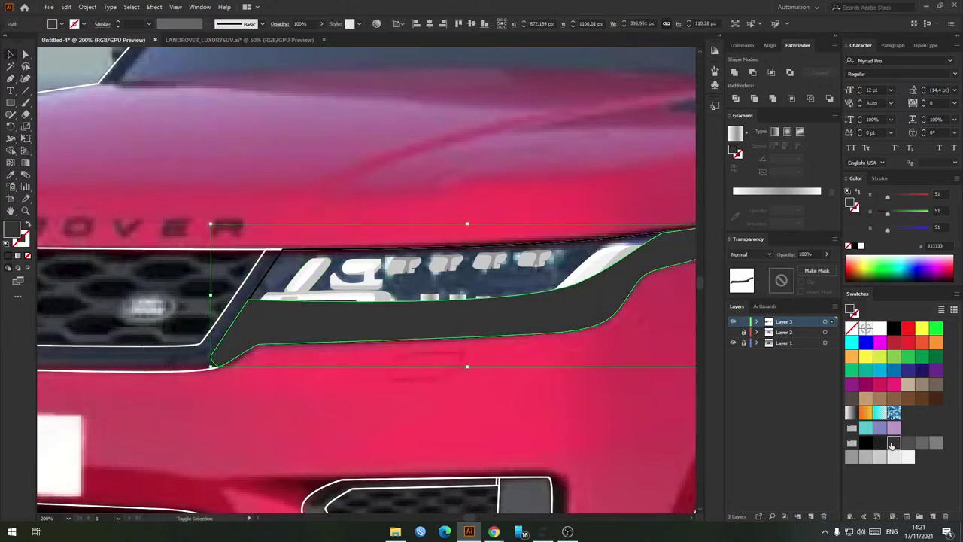
{"action": "key", "text": "ctrl+shift+["}
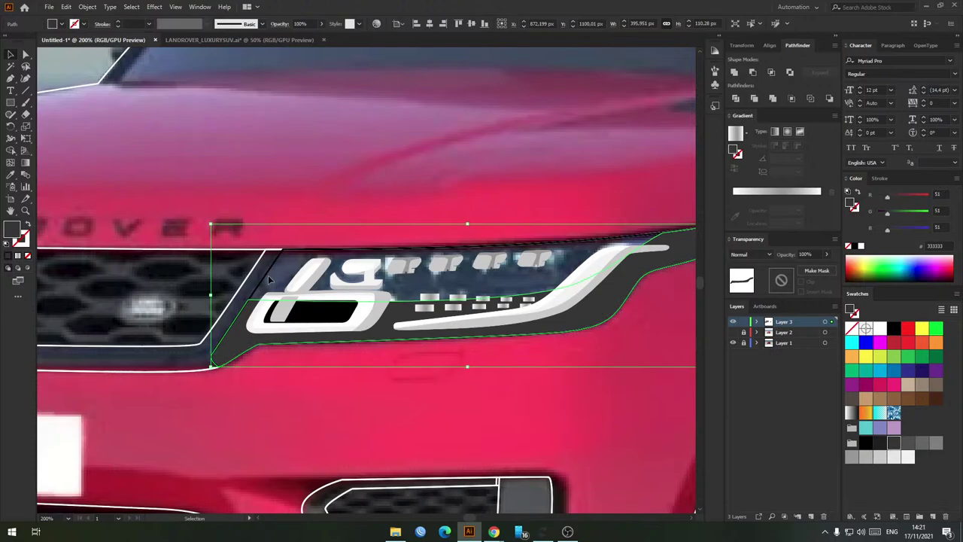
{"action": "left_click", "coordinate": [883, 445]}
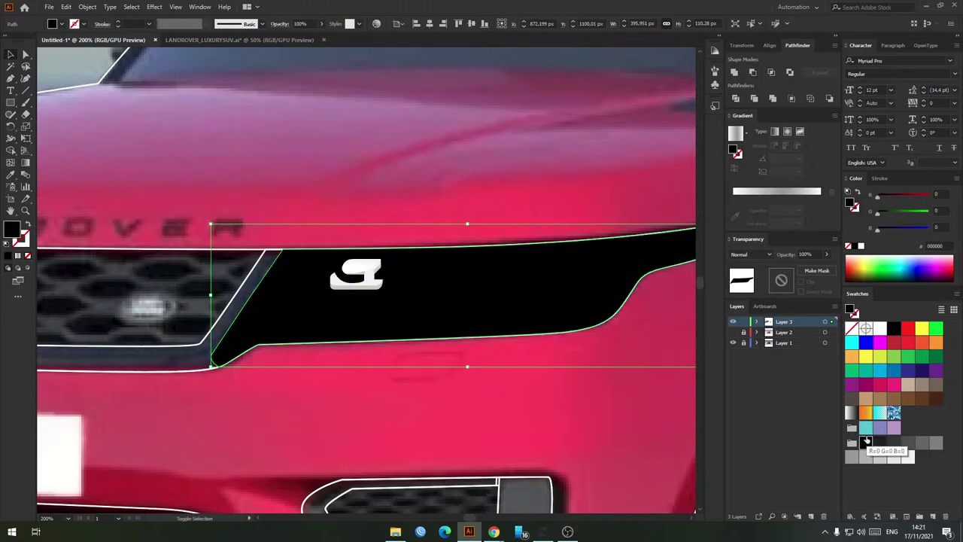
{"action": "key", "text": "ctrl+shift+bracketleft"}
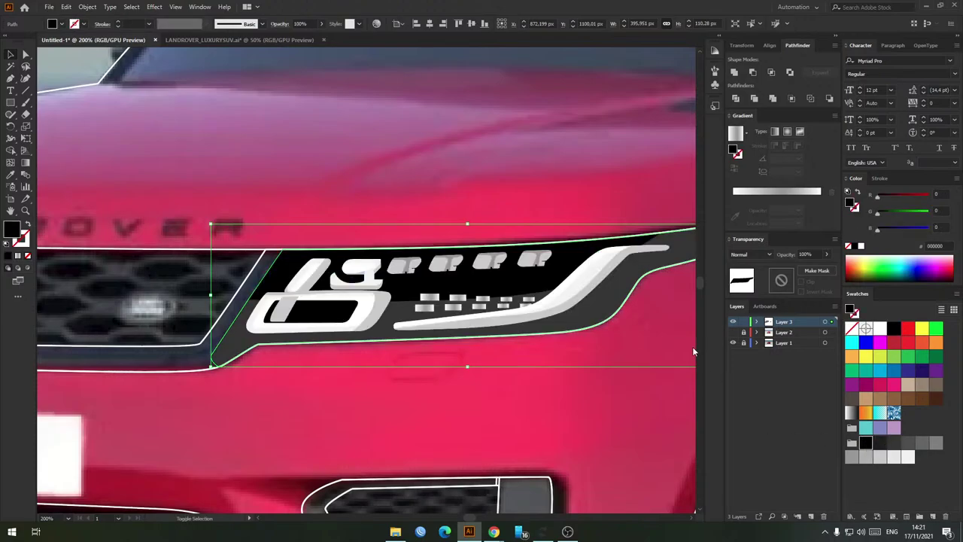
Step: Bring a black headlight shape to the front and draw a closed curved shape overlapping its lower part
{"action": "key", "text": "ctrl+shift+bracketright"}
{"action": "key", "text": "p"}
{"action": "scroll", "coordinate": [193, 304], "scroll_direction": "down", "scroll_amount": 2}
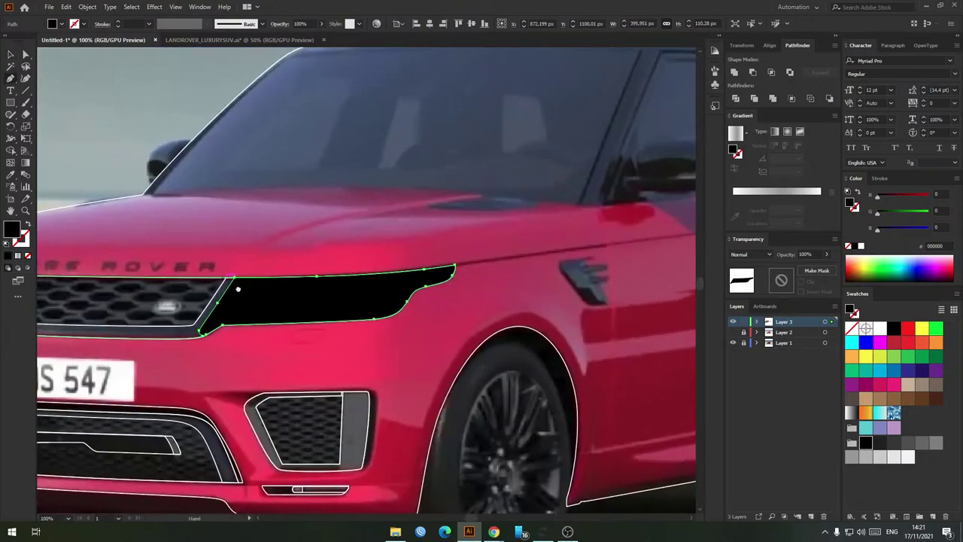
{"action": "scroll", "coordinate": [203, 307], "scroll_direction": "up", "scroll_amount": 1}
{"action": "left_click", "coordinate": [163, 319]}
{"action": "left_click_drag", "start_coordinate": [433, 317], "coordinate": [374, 308]}
{"action": "left_click_drag", "start_coordinate": [468, 303], "coordinate": [610, 271]}
{"action": "left_click_drag", "start_coordinate": [456, 377], "coordinate": [385, 393]}
{"action": "left_click_drag", "start_coordinate": [271, 407], "coordinate": [184, 403]}
{"action": "left_click", "coordinate": [65, 384]}
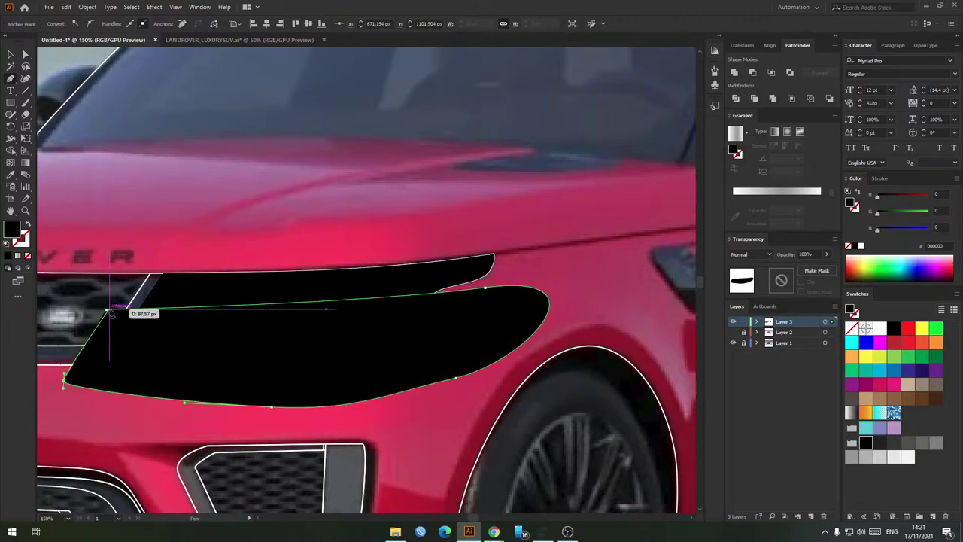
{"action": "left_click", "coordinate": [108, 311]}
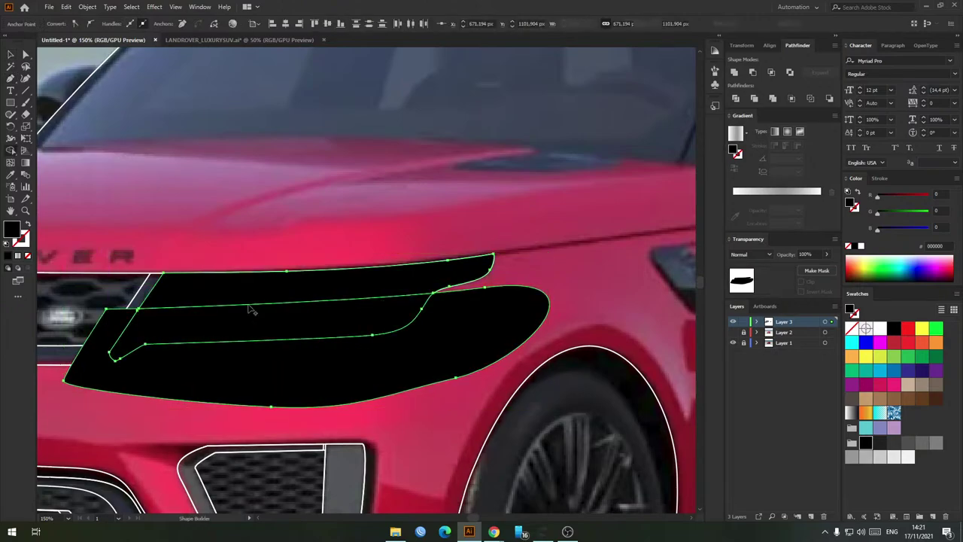
Step: Split the black headlight along the curve with Shape Builder, delete the excess outside the outline and select the lower section
{"action": "key", "text": "v"}
{"action": "left_click", "coordinate": [193, 406]}
{"action": "left_click", "coordinate": [185, 394]}
{"action": "key", "text": "Delete"}
{"action": "left_click", "coordinate": [251, 329]}
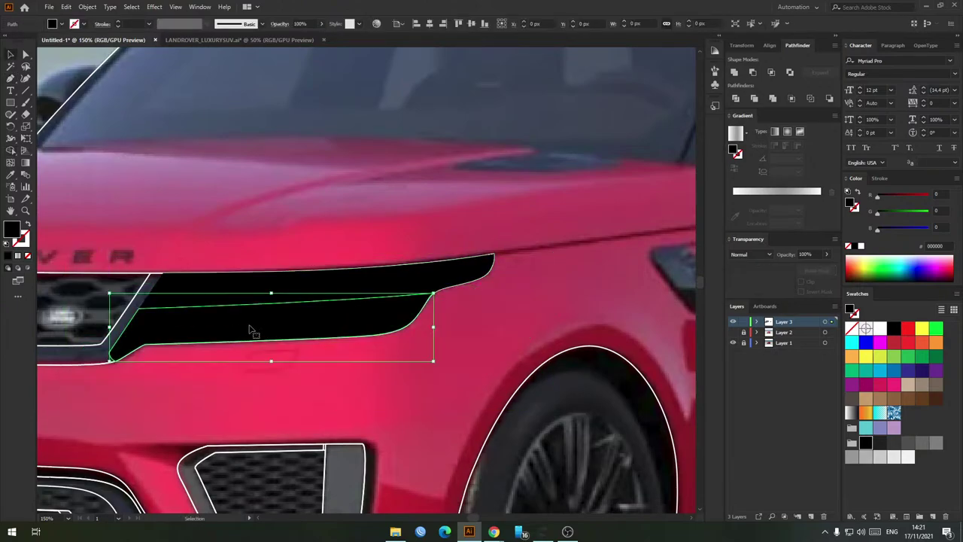
Step: Set both black headlight sections to 50% opacity and fill the upper section with white
{"action": "left_click", "coordinate": [426, 283], "text": "shift"}
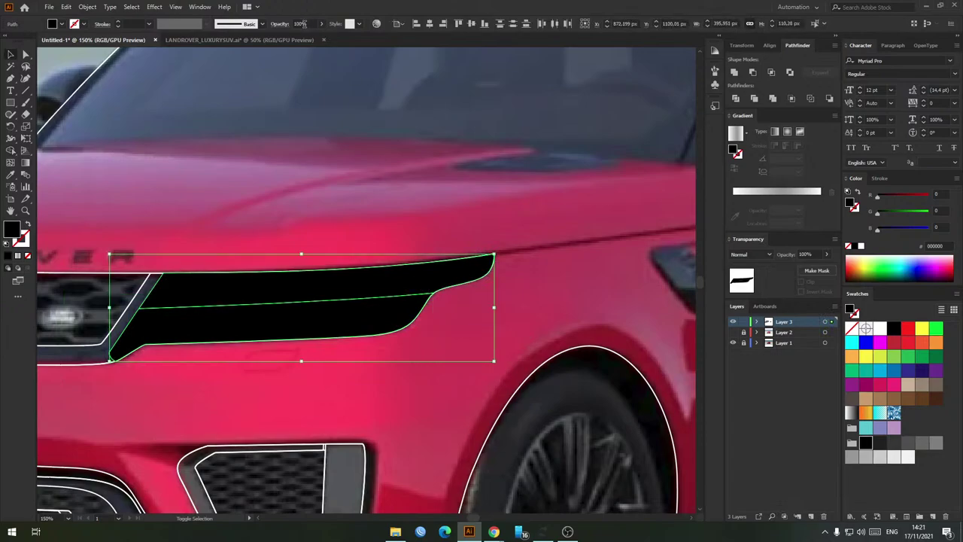
{"action": "type", "text": "50"}
{"action": "key", "text": "Return"}
{"action": "left_click", "coordinate": [297, 261]}
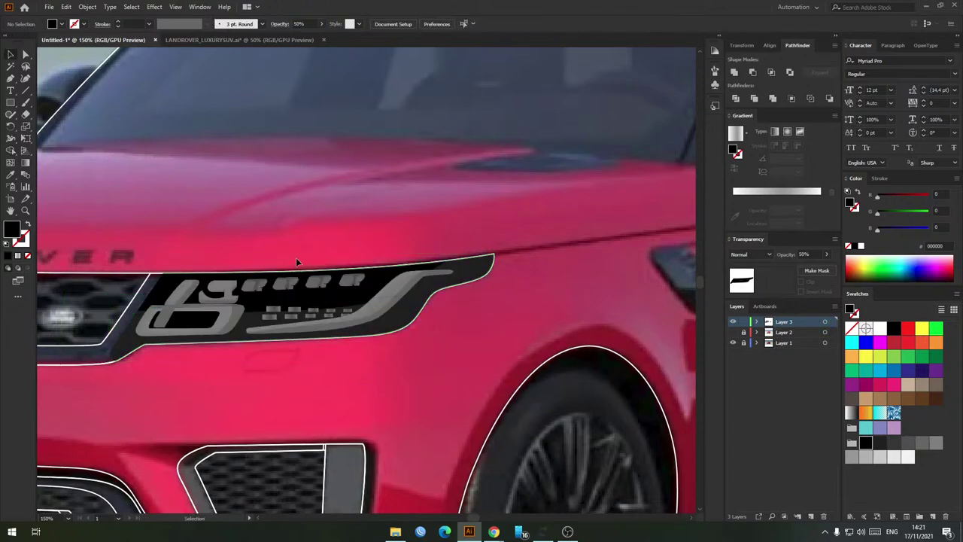
{"action": "left_click", "coordinate": [287, 289]}
{"action": "left_click", "coordinate": [881, 331]}
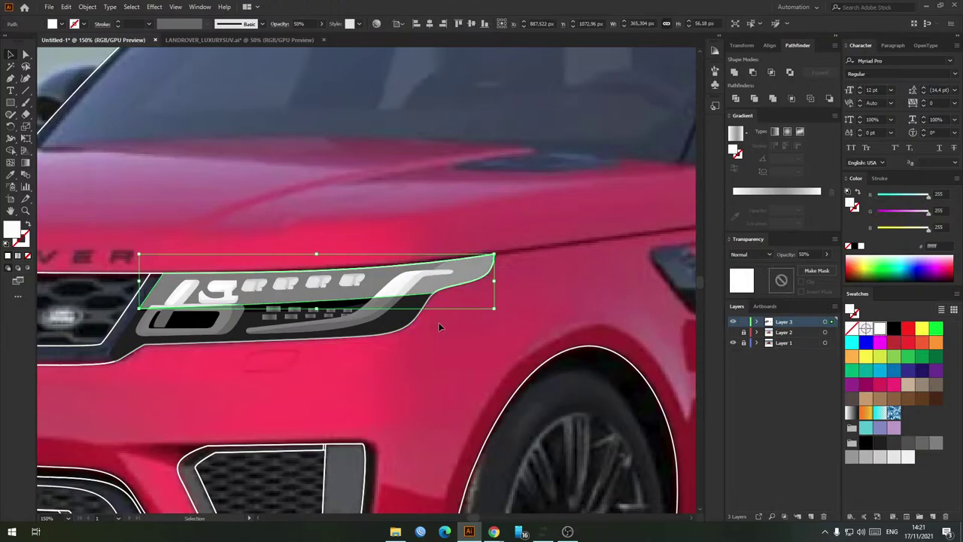
{"action": "left_click", "coordinate": [437, 324]}
Step: Examine the car's headlights, grille and bumper against the finished illustration, briefly toggling Layer 2's visibility to check the reference
{"action": "scroll", "coordinate": [402, 355], "scroll_direction": "down", "scroll_amount": 4}
{"action": "left_click_drag", "start_coordinate": [402, 355], "coordinate": [453, 339]}
{"action": "scroll", "coordinate": [459, 343], "scroll_direction": "up", "scroll_amount": 3}
{"action": "scroll", "coordinate": [465, 345], "scroll_direction": "down", "scroll_amount": 2}
{"action": "scroll", "coordinate": [399, 334], "scroll_direction": "up", "scroll_amount": 2}
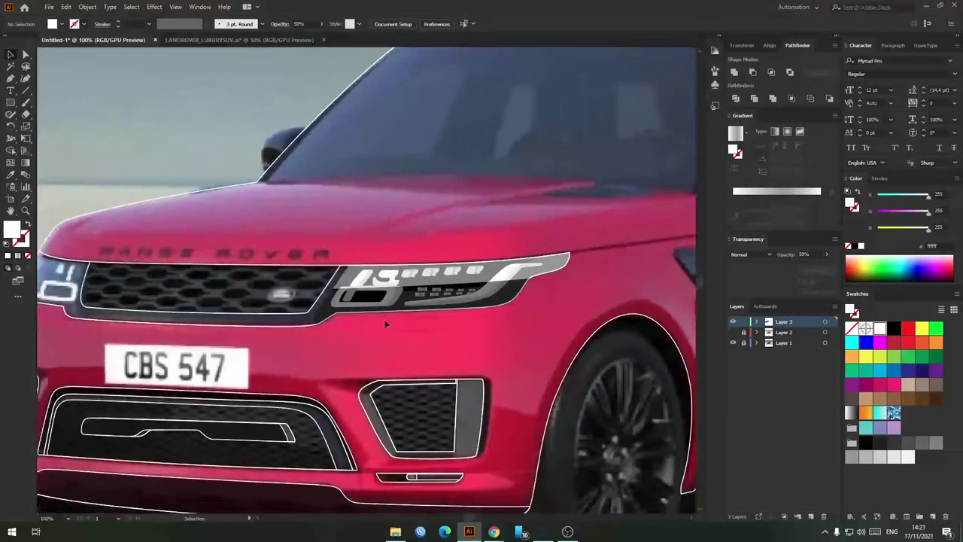
{"action": "scroll", "coordinate": [387, 322], "scroll_direction": "down", "scroll_amount": 2}
{"action": "scroll", "coordinate": [245, 309], "scroll_direction": "up", "scroll_amount": 3}
{"action": "scroll", "coordinate": [256, 313], "scroll_direction": "down", "scroll_amount": 4}
{"action": "scroll", "coordinate": [257, 313], "scroll_direction": "up", "scroll_amount": 6}
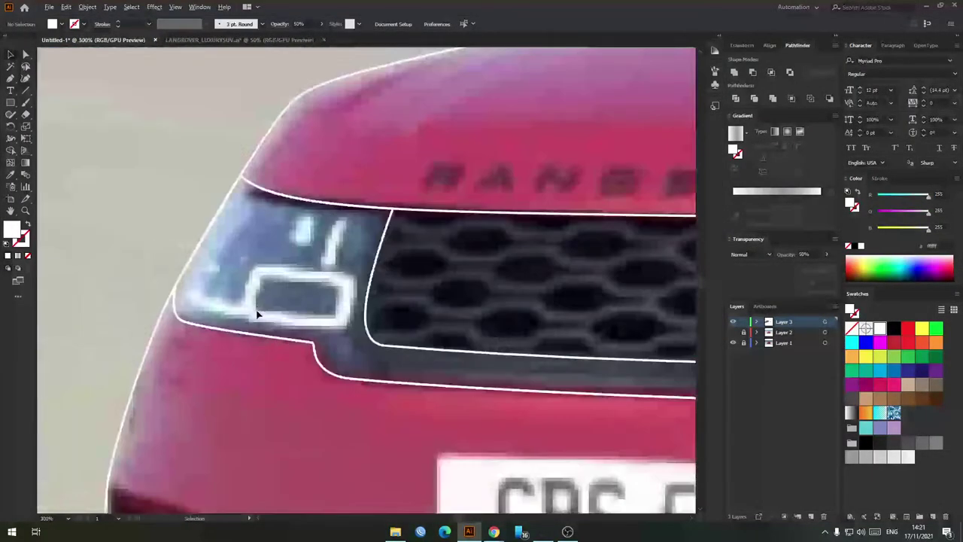
{"action": "scroll", "coordinate": [258, 313], "scroll_direction": "down", "scroll_amount": 6}
{"action": "left_click_drag", "start_coordinate": [165, 309], "coordinate": [344, 266]}
{"action": "left_click_drag", "start_coordinate": [386, 299], "coordinate": [395, 283]}
{"action": "left_click_drag", "start_coordinate": [484, 284], "coordinate": [467, 288]}
{"action": "scroll", "coordinate": [466, 285], "scroll_direction": "up", "scroll_amount": 4}
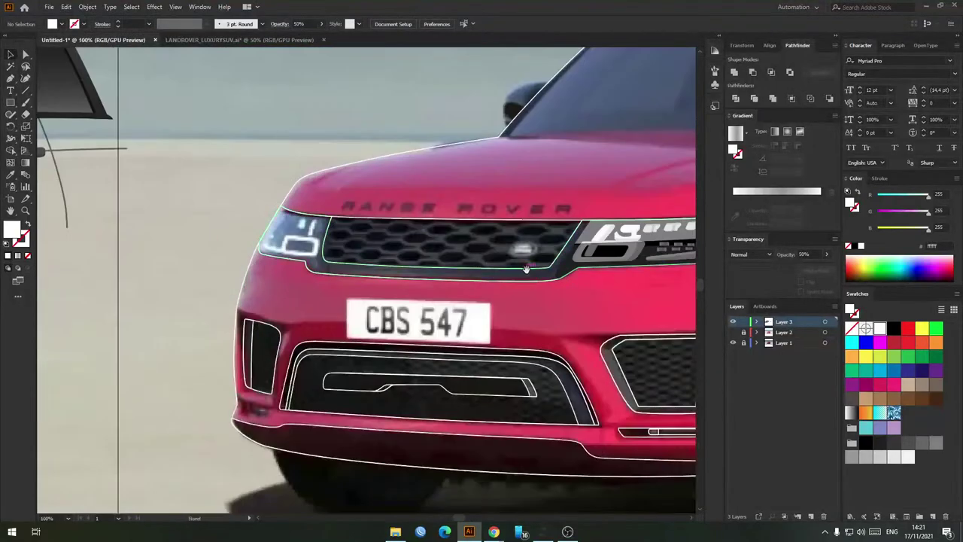
{"action": "scroll", "coordinate": [320, 282], "scroll_direction": "down", "scroll_amount": 4}
{"action": "scroll", "coordinate": [254, 305], "scroll_direction": "up", "scroll_amount": 5}
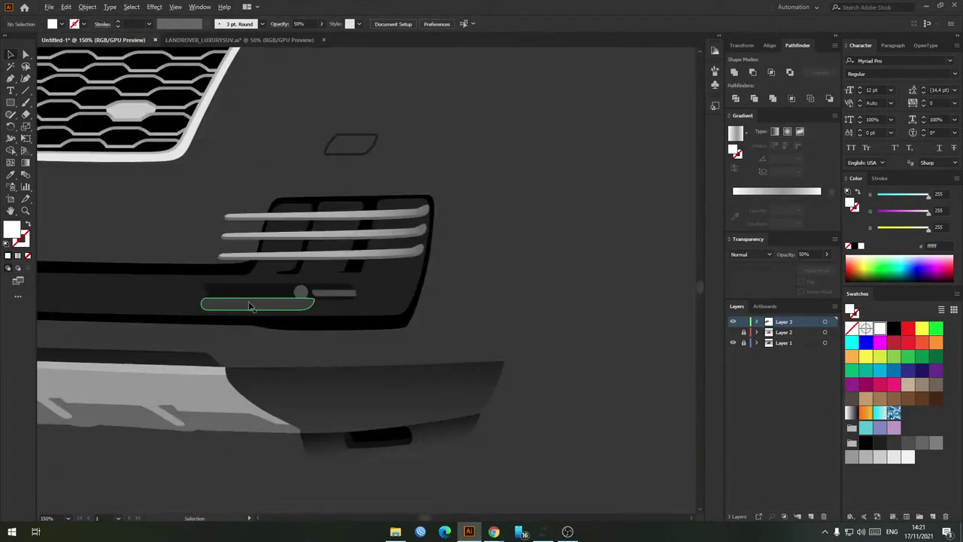
{"action": "scroll", "coordinate": [438, 299], "scroll_direction": "down", "scroll_amount": 4}
{"action": "scroll", "coordinate": [353, 298], "scroll_direction": "right", "scroll_amount": 3}
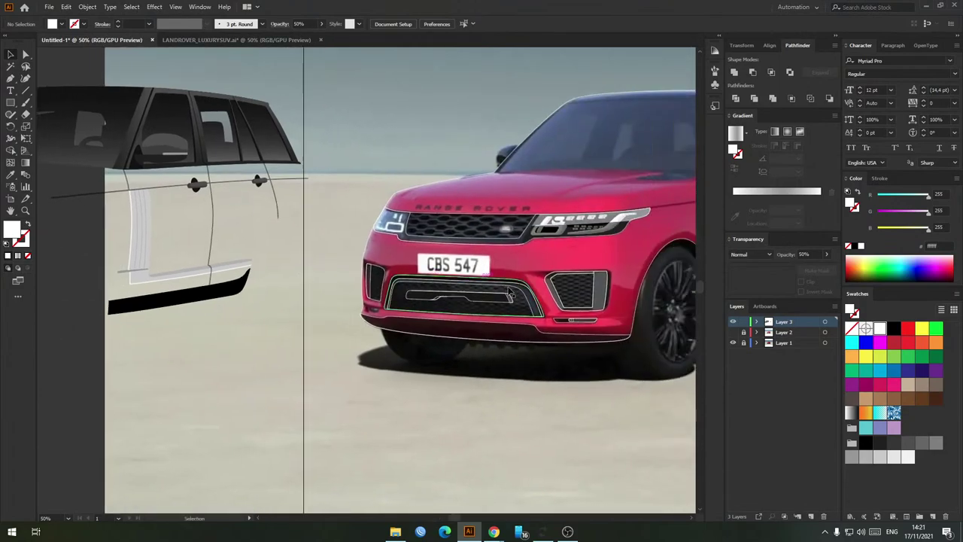
{"action": "scroll", "coordinate": [353, 282], "scroll_direction": "up", "scroll_amount": 4}
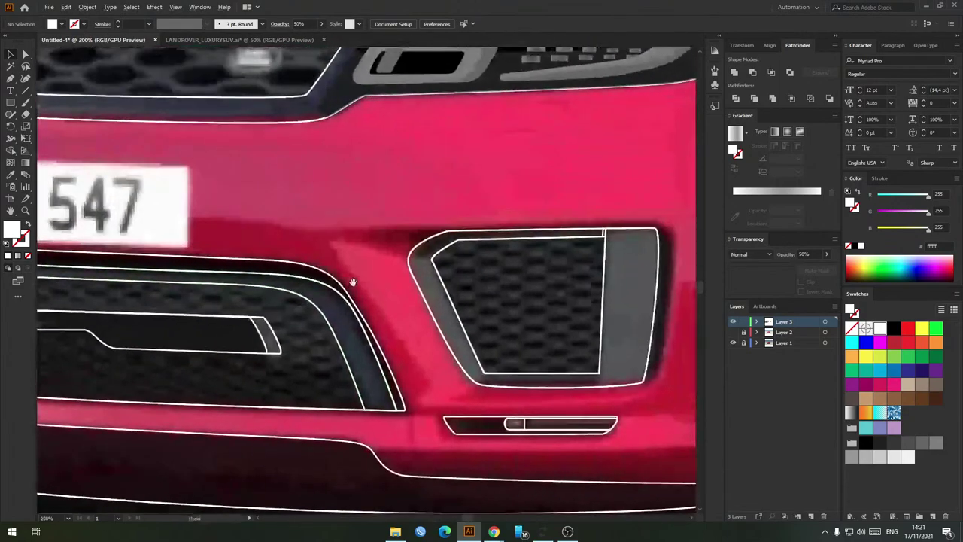
{"action": "left_click", "coordinate": [736, 332]}
{"action": "left_click", "coordinate": [736, 333]}
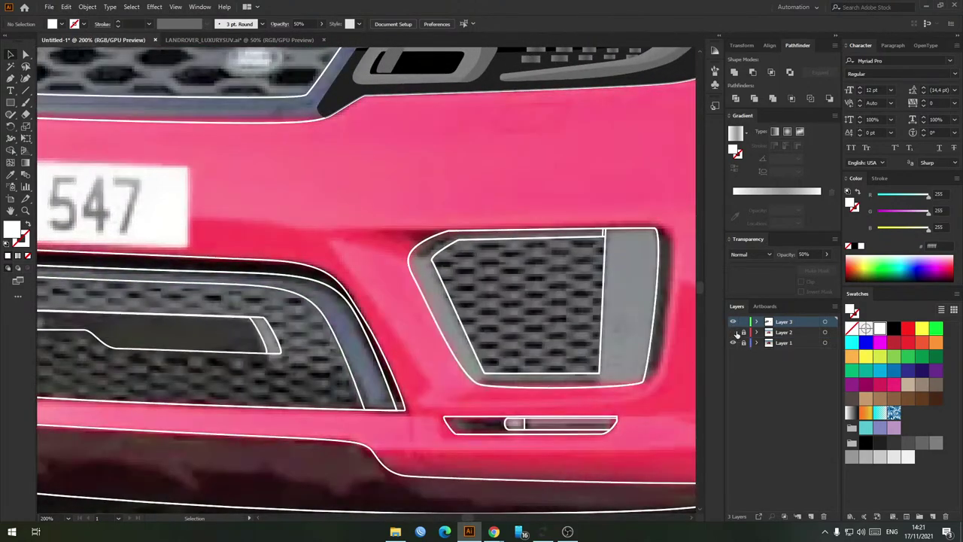
{"action": "scroll", "coordinate": [524, 315], "scroll_direction": "down", "scroll_amount": 3}
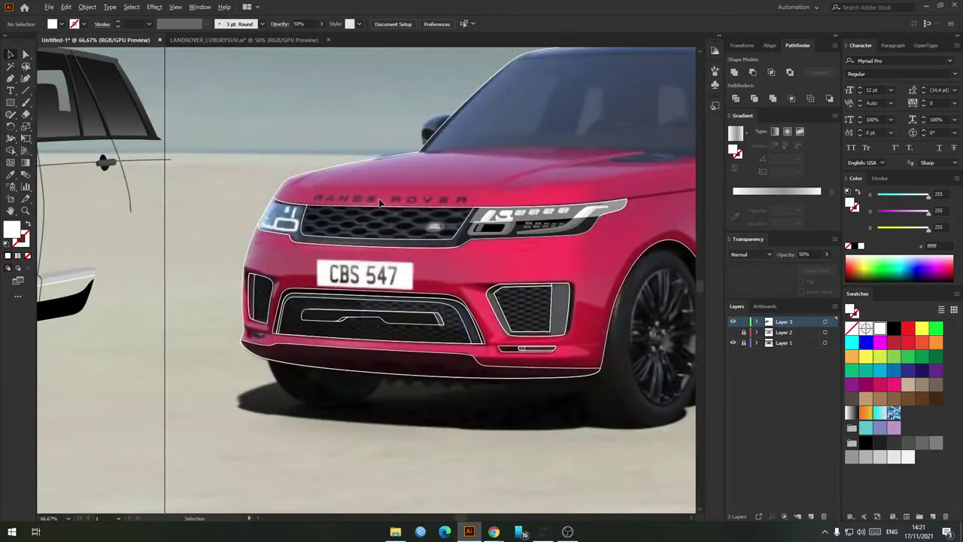
Step: Trace the far headlight's hooked lamp surround with the Pen tool as a white outline without fill
{"action": "scroll", "coordinate": [393, 218], "scroll_direction": "up", "scroll_amount": 1}
{"action": "scroll", "coordinate": [294, 253], "scroll_direction": "up", "scroll_amount": 5}
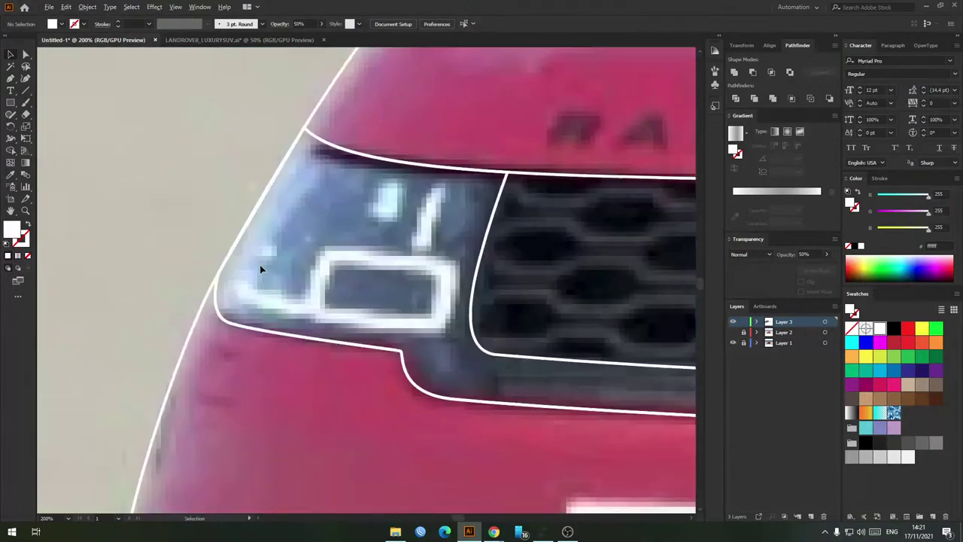
{"action": "scroll", "coordinate": [249, 286], "scroll_direction": "up", "scroll_amount": 1}
{"action": "left_click_drag", "start_coordinate": [258, 291], "coordinate": [258, 362]}
{"action": "scroll", "coordinate": [301, 376], "scroll_direction": "up", "scroll_amount": 1}
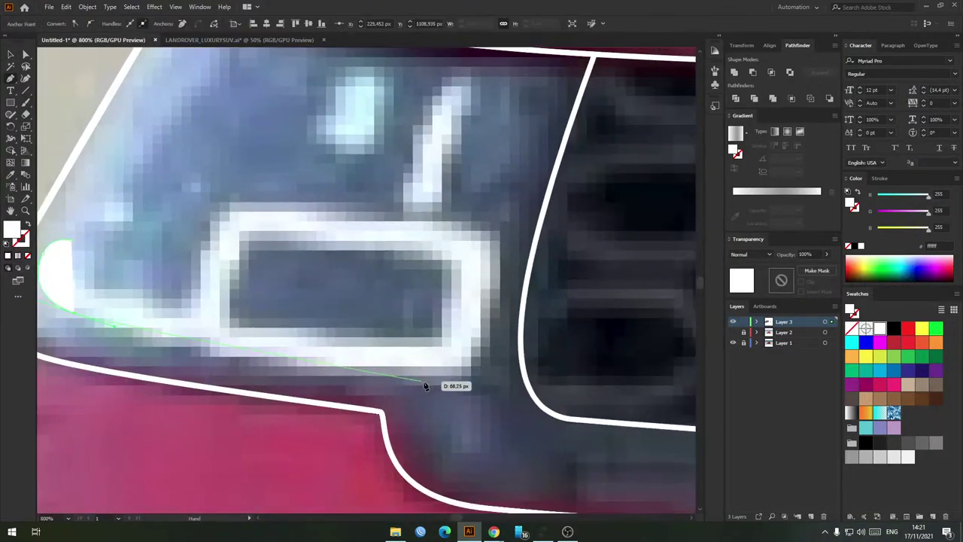
{"action": "left_click_drag", "start_coordinate": [473, 389], "coordinate": [695, 340]}
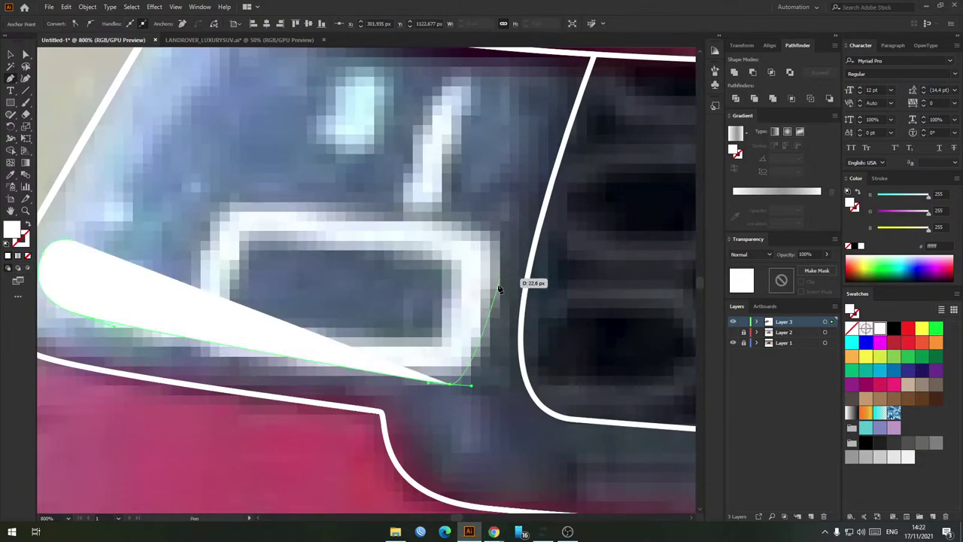
{"action": "left_click_drag", "start_coordinate": [498, 278], "coordinate": [489, 228]}
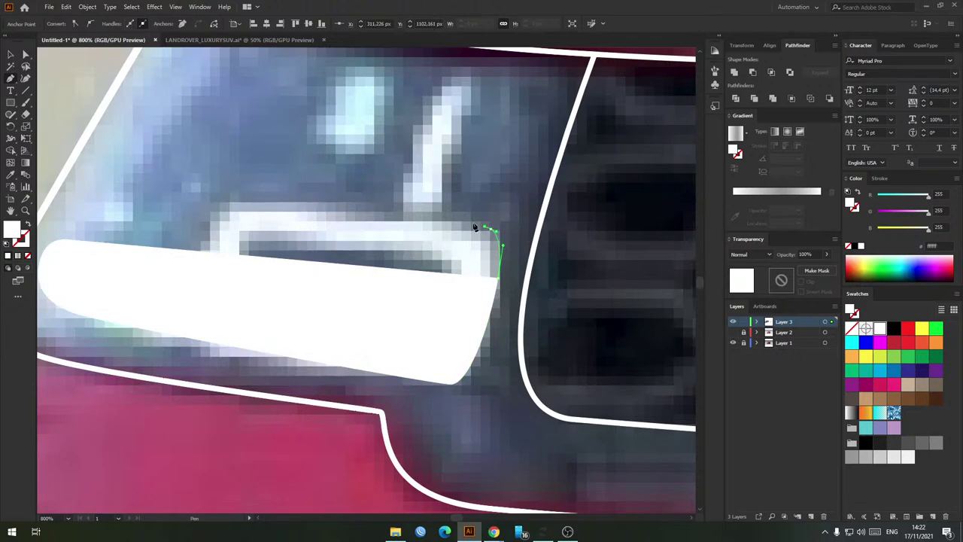
{"action": "left_click_drag", "start_coordinate": [239, 200], "coordinate": [211, 198]}
{"action": "key", "text": "/"}
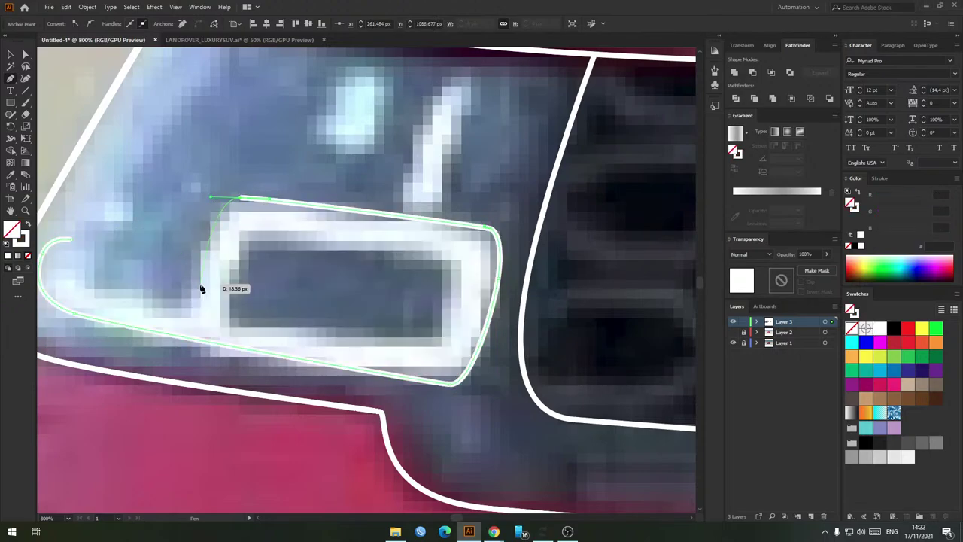
{"action": "left_click", "coordinate": [195, 312]}
{"action": "left_click_drag", "start_coordinate": [69, 283], "coordinate": [76, 217]}
{"action": "left_click", "coordinate": [97, 221], "text": "ctrl"}
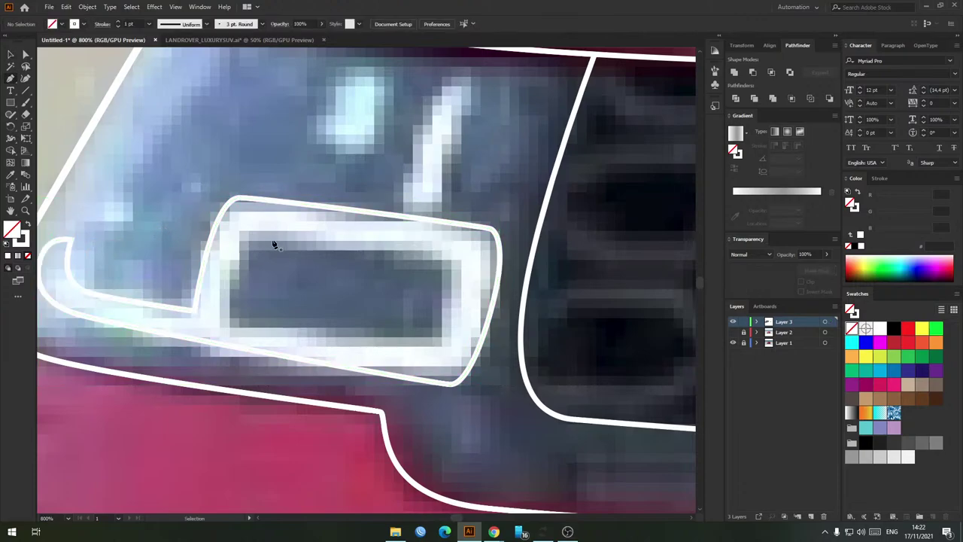
Step: Draw a closed rounded four-sided outline along the inner edge of the far headlight's lamp surround
{"action": "left_click", "coordinate": [448, 265]}
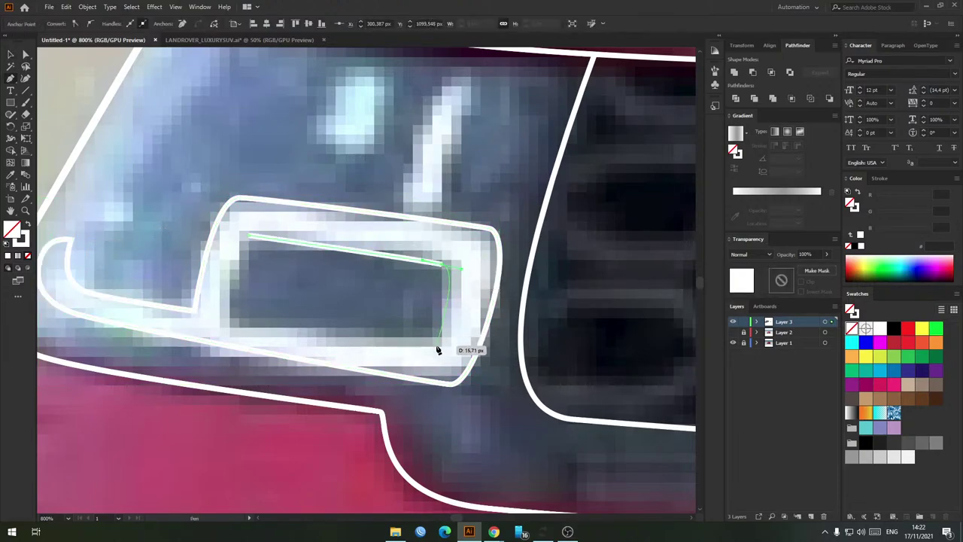
{"action": "left_click", "coordinate": [437, 345]}
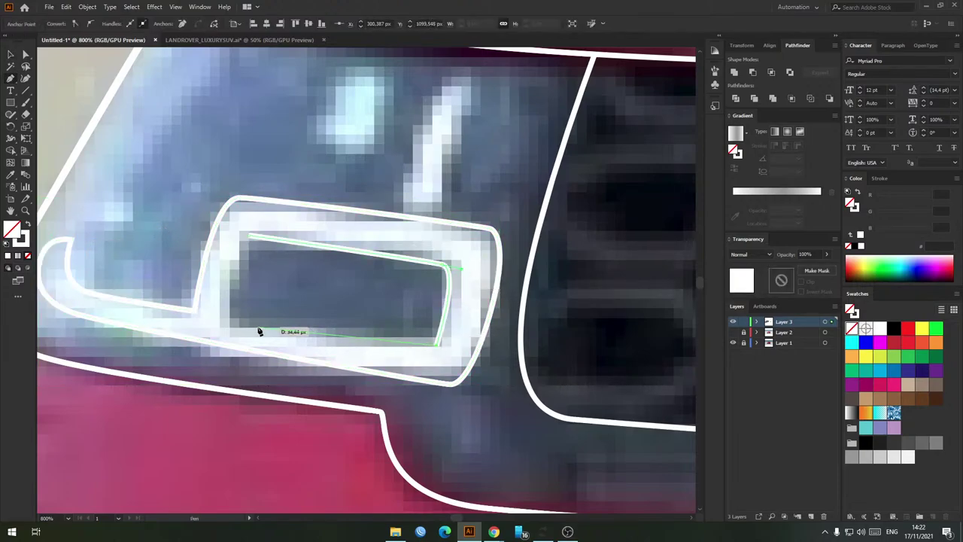
{"action": "left_click", "coordinate": [247, 236]}
{"action": "key", "text": "v"}
{"action": "left_click", "coordinate": [319, 280]}
Step: Trace the small light-blue reflector above the lamp surround as a closed four-sided shape with the Pen tool
{"action": "scroll", "coordinate": [319, 281], "scroll_direction": "down", "scroll_amount": 3}
{"action": "left_click_drag", "start_coordinate": [367, 235], "coordinate": [377, 248]}
{"action": "key", "text": "p"}
{"action": "scroll", "coordinate": [375, 287], "scroll_direction": "up", "scroll_amount": 6}
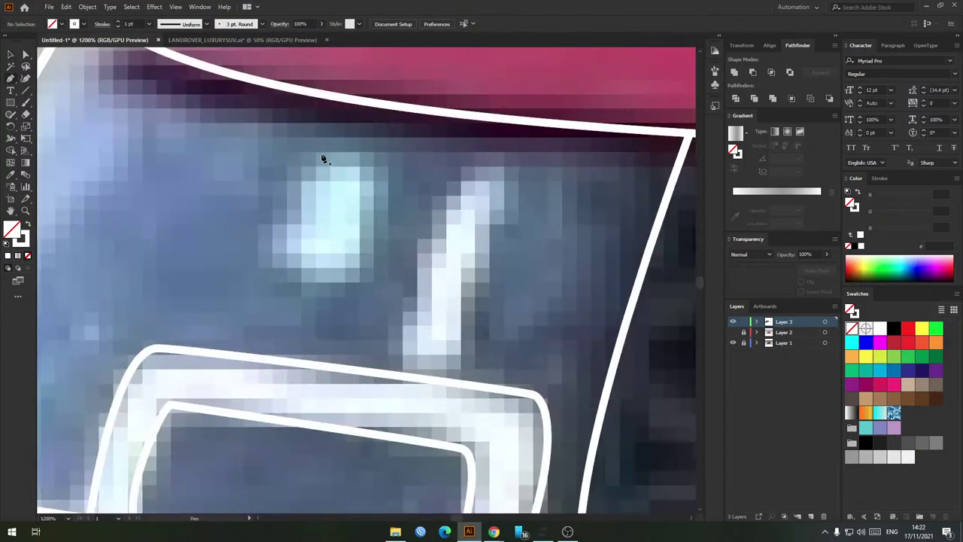
{"action": "left_click", "coordinate": [321, 155]}
{"action": "left_click", "coordinate": [273, 245]}
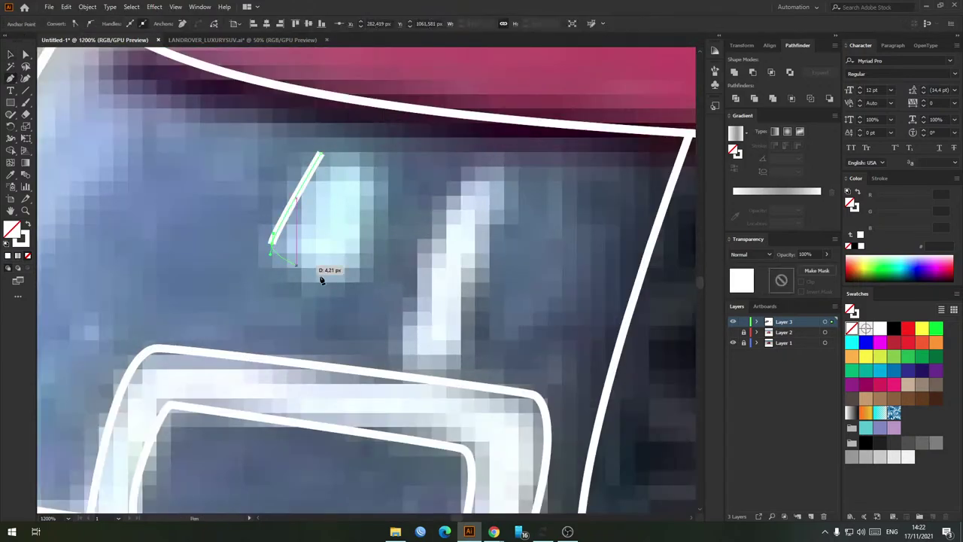
{"action": "left_click", "coordinate": [351, 276]}
{"action": "left_click", "coordinate": [376, 174]}
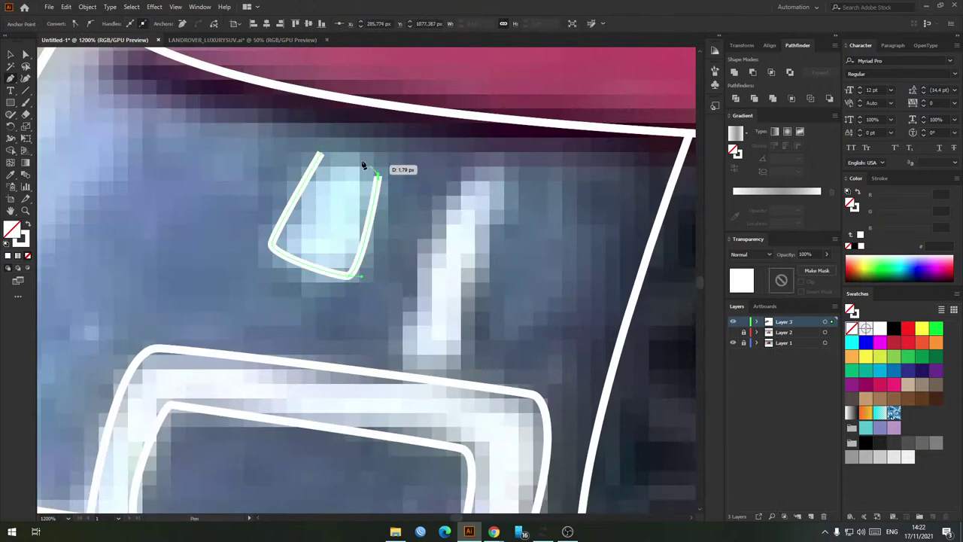
{"action": "left_click", "coordinate": [321, 154]}
Step: Trace the slanted white strip beside the small reflector as a closed narrow shape with the Pen tool
{"action": "left_click", "coordinate": [396, 364]}
{"action": "left_click_drag", "start_coordinate": [453, 368], "coordinate": [464, 369]}
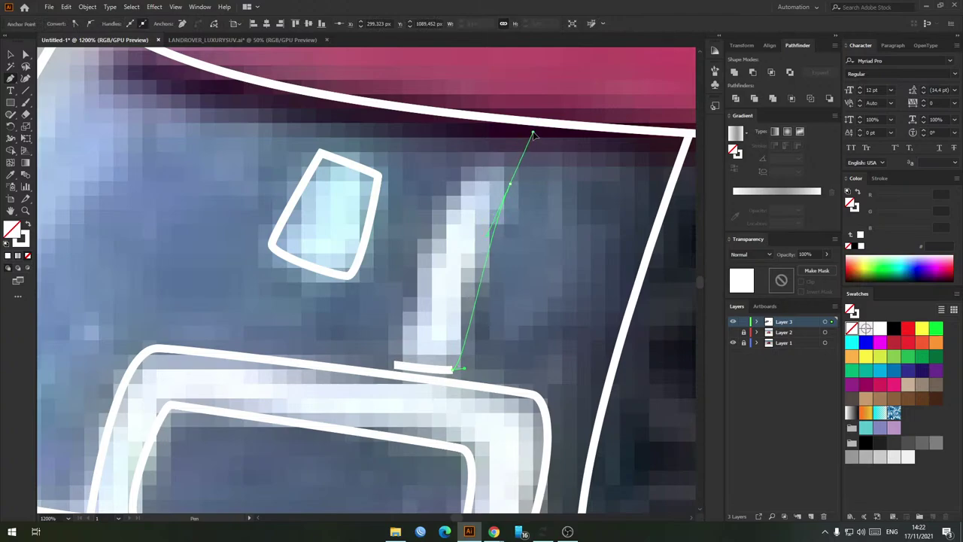
{"action": "left_click", "coordinate": [509, 185]}
{"action": "left_click", "coordinate": [451, 180]}
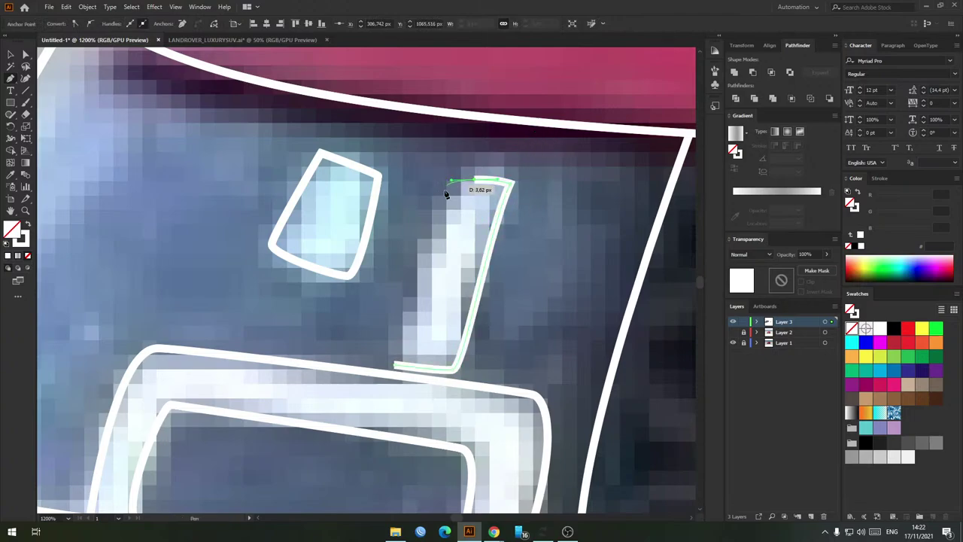
{"action": "left_click", "coordinate": [395, 365]}
{"action": "key", "text": "v"}
{"action": "left_click", "coordinate": [547, 308]}
{"action": "scroll", "coordinate": [477, 344], "scroll_direction": "down", "scroll_amount": 7}
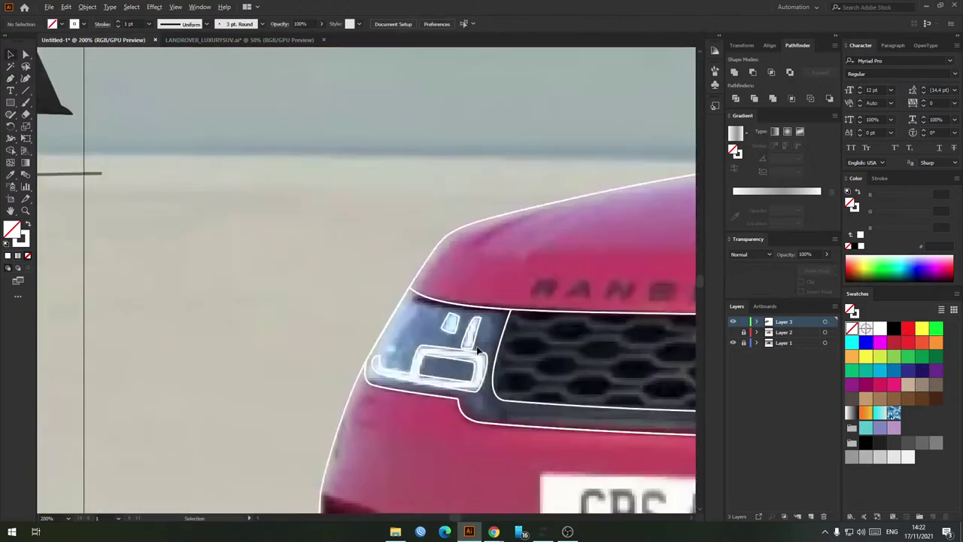
Step: Combine the lamp surround's outer and inner outlines into one compound path with white fill and no stroke
{"action": "scroll", "coordinate": [489, 346], "scroll_direction": "up", "scroll_amount": 4}
{"action": "left_click_drag", "start_coordinate": [489, 346], "coordinate": [470, 301]}
{"action": "scroll", "coordinate": [470, 301], "scroll_direction": "up", "scroll_amount": 3}
{"action": "left_click", "coordinate": [536, 185], "text": "ctrl"}
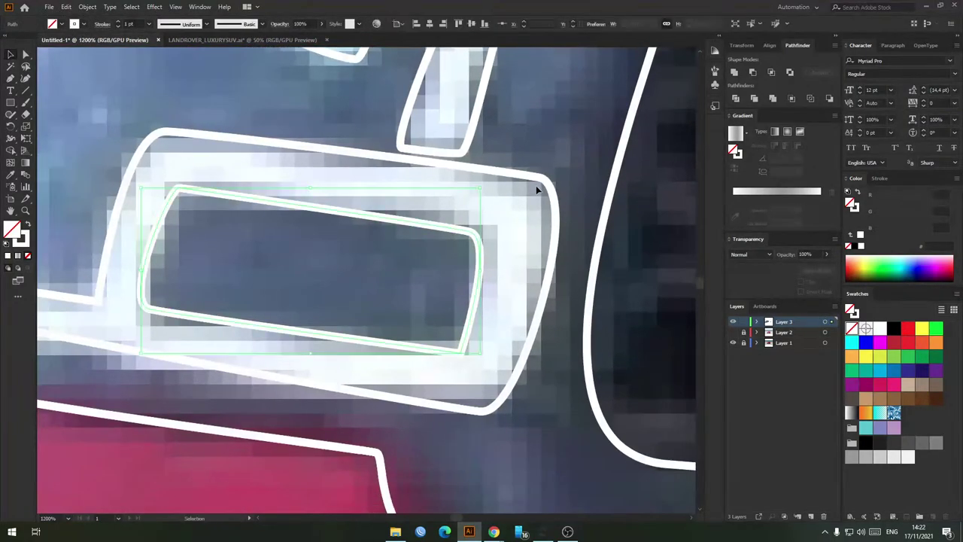
{"action": "left_click", "coordinate": [543, 163], "text": "shift"}
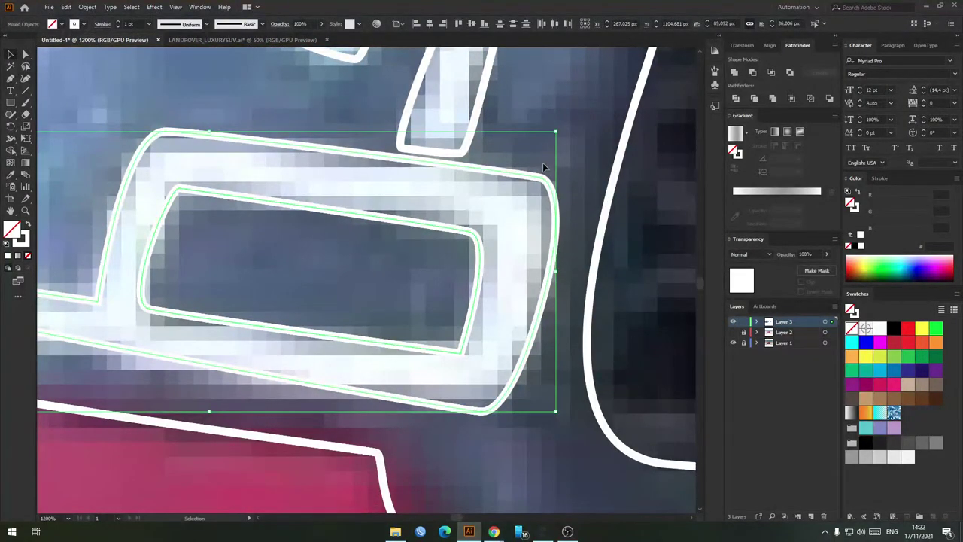
{"action": "key", "text": "shift+x"}
{"action": "key", "text": "ctrl+8"}
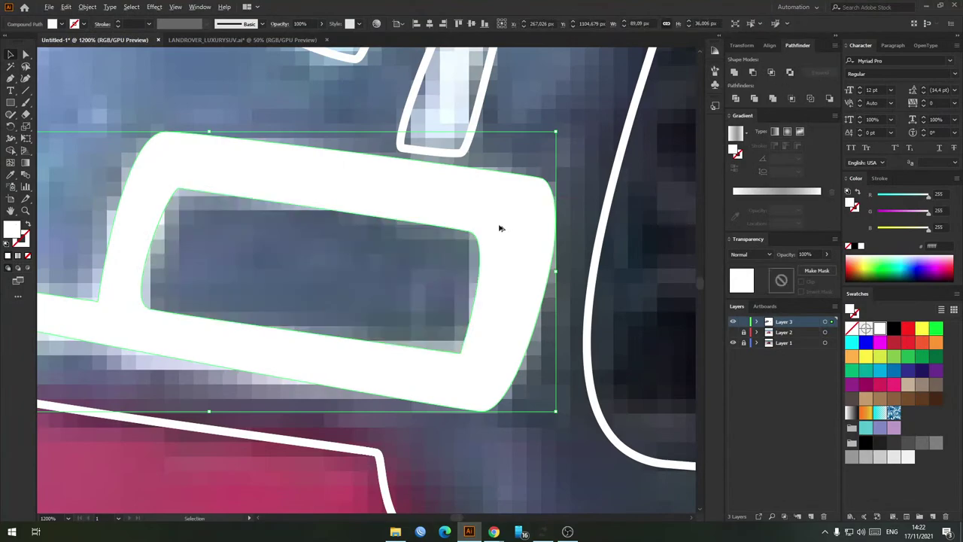
{"action": "scroll", "coordinate": [499, 226], "scroll_direction": "down", "scroll_amount": 2}
{"action": "key", "text": "shift+x"}
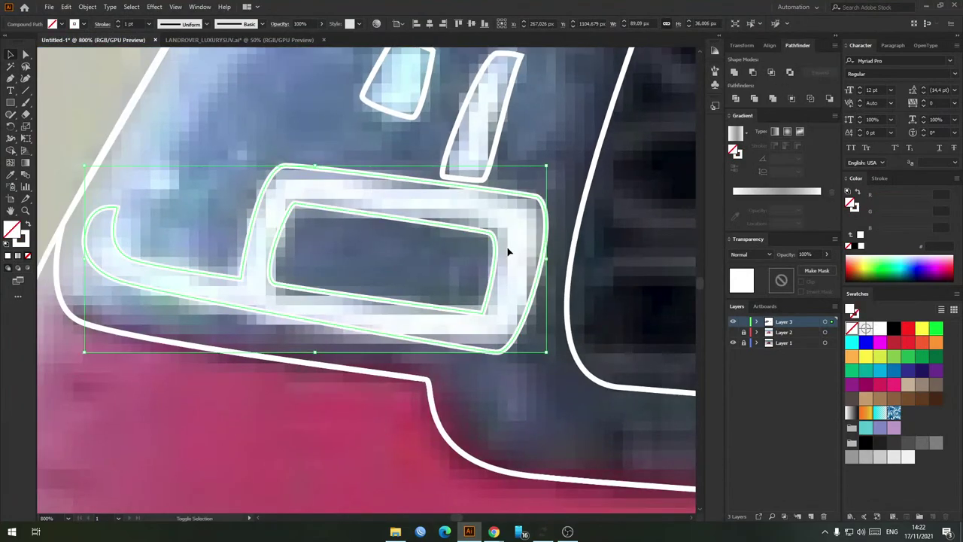
{"action": "key", "text": "shift+x"}
Step: Duplicate the white lamp surround with a slight offset and subtract the copy from the original using Minus Front
{"action": "scroll", "coordinate": [519, 316], "scroll_direction": "up", "scroll_amount": 2}
{"action": "left_click_drag", "start_coordinate": [491, 340], "coordinate": [468, 317]}
{"action": "left_click", "coordinate": [489, 376]}
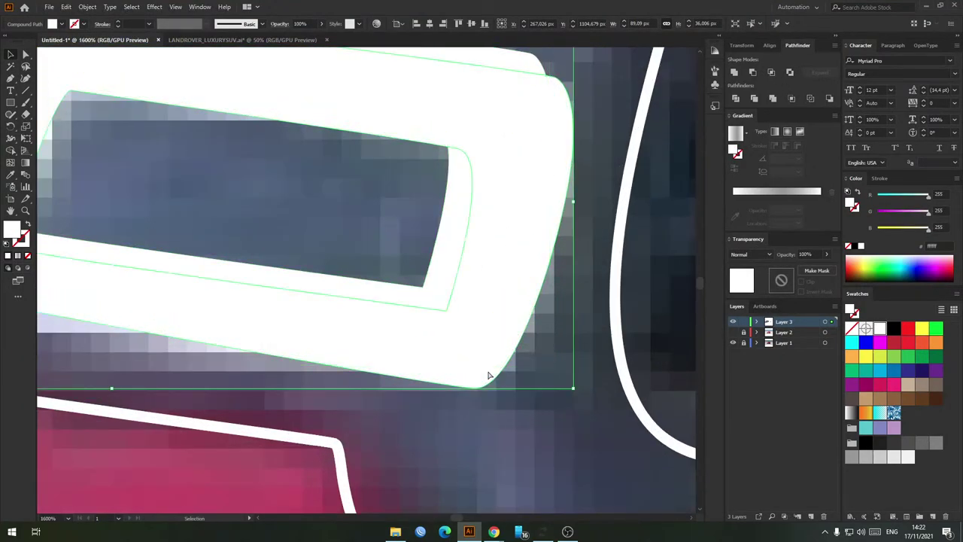
{"action": "left_click", "coordinate": [487, 286], "text": "shift"}
{"action": "left_click", "coordinate": [753, 73]}
{"action": "scroll", "coordinate": [280, 322], "scroll_direction": "down", "scroll_amount": 8}
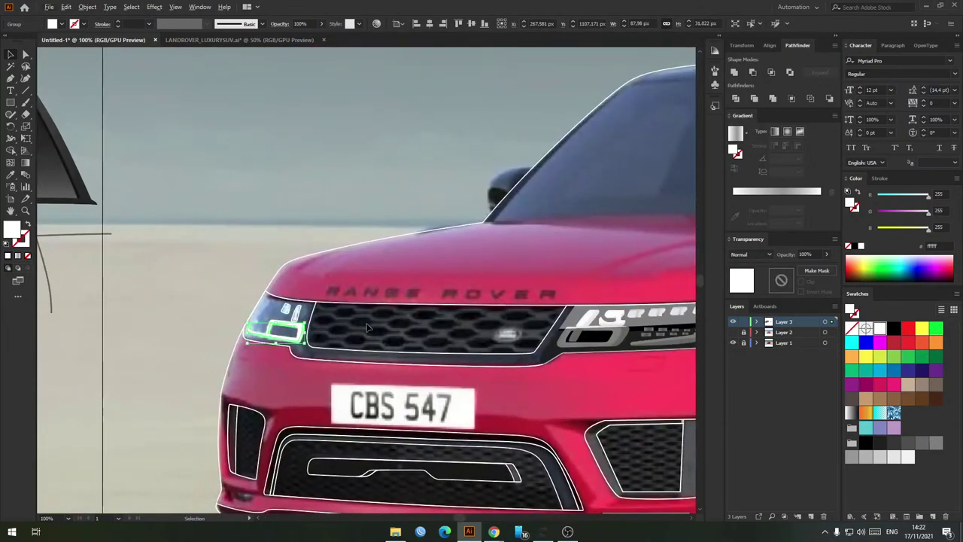
{"action": "scroll", "coordinate": [367, 327], "scroll_direction": "down", "scroll_amount": 2}
{"action": "left_click", "coordinate": [359, 266]}
Step: Review the finished Land Rover illustration and the LANDROVER_LUXURYSUV.ai document, and return to the red car's front
{"action": "scroll", "coordinate": [359, 266], "scroll_direction": "down", "scroll_amount": 2}
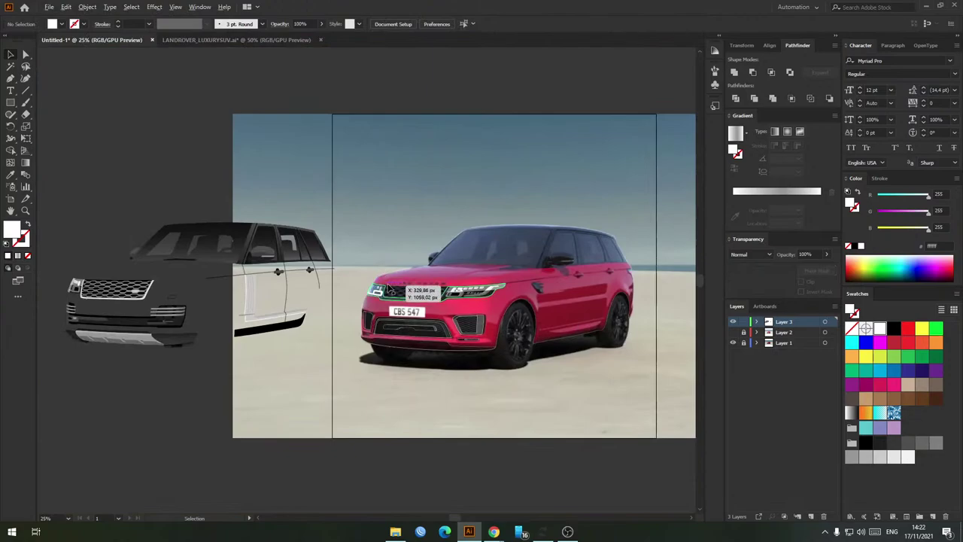
{"action": "scroll", "coordinate": [78, 307], "scroll_direction": "up", "scroll_amount": 3}
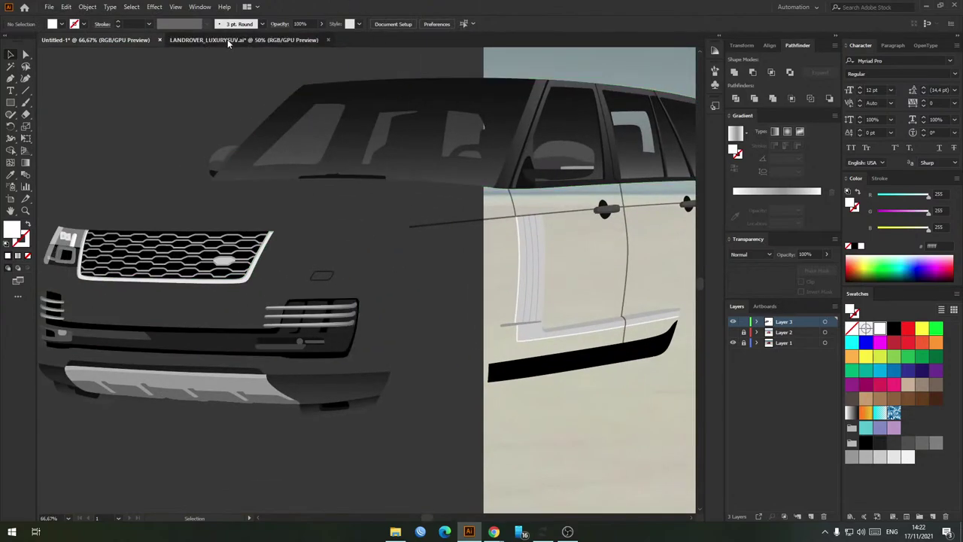
{"action": "left_click", "coordinate": [228, 43]}
{"action": "left_click", "coordinate": [96, 39]}
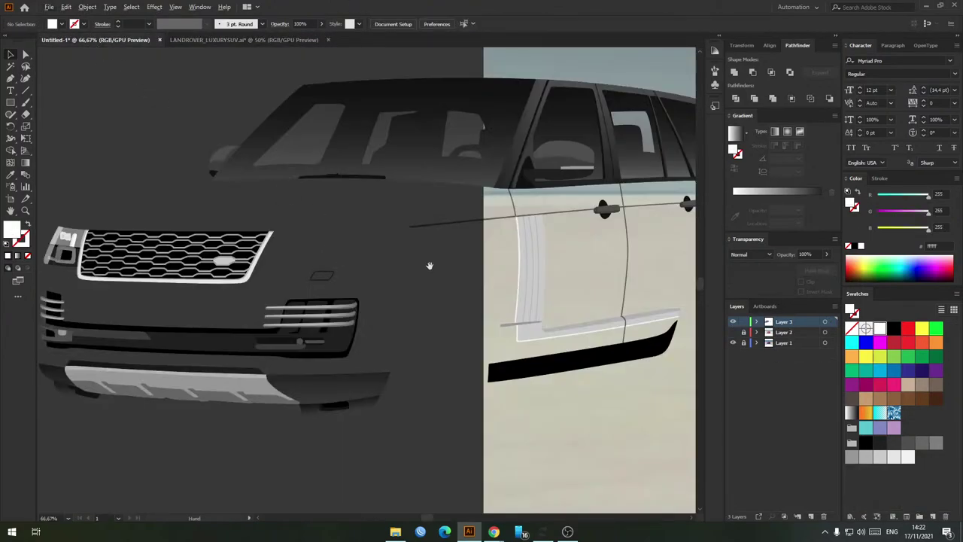
{"action": "left_click_drag", "start_coordinate": [430, 265], "coordinate": [442, 261]}
{"action": "left_click_drag", "start_coordinate": [575, 284], "coordinate": [221, 244]}
{"action": "left_click_drag", "start_coordinate": [568, 264], "coordinate": [311, 260]}
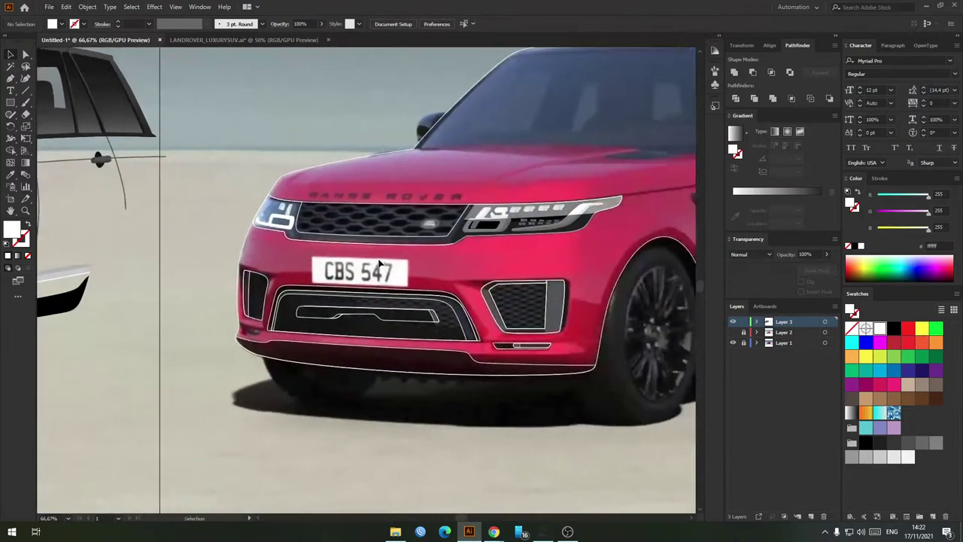
Step: Draw a closed, rounded Pen shape covering the far headlight, with its inner edge crossing the band between headlight and grille
{"action": "scroll", "coordinate": [380, 263], "scroll_direction": "up", "scroll_amount": 8}
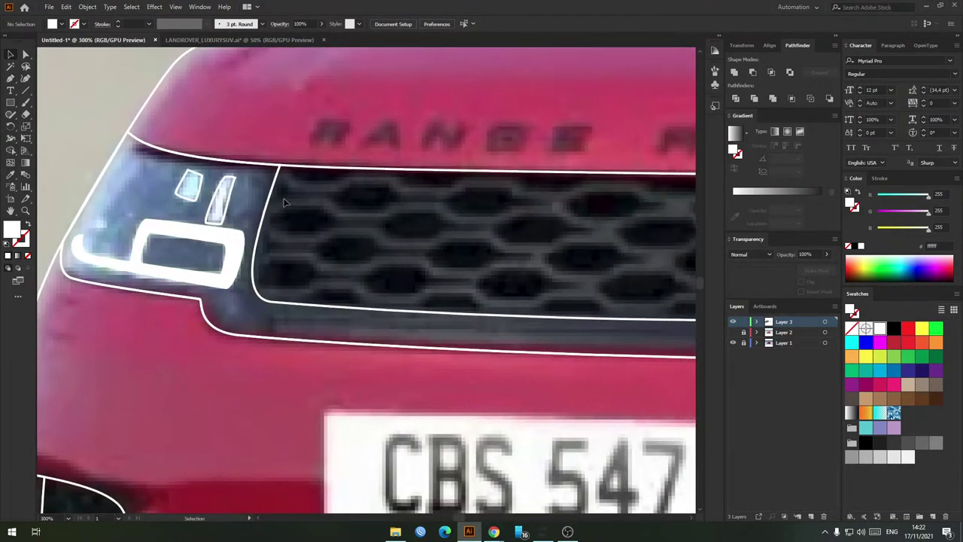
{"action": "left_click_drag", "start_coordinate": [284, 202], "coordinate": [339, 185]}
{"action": "key", "text": "p"}
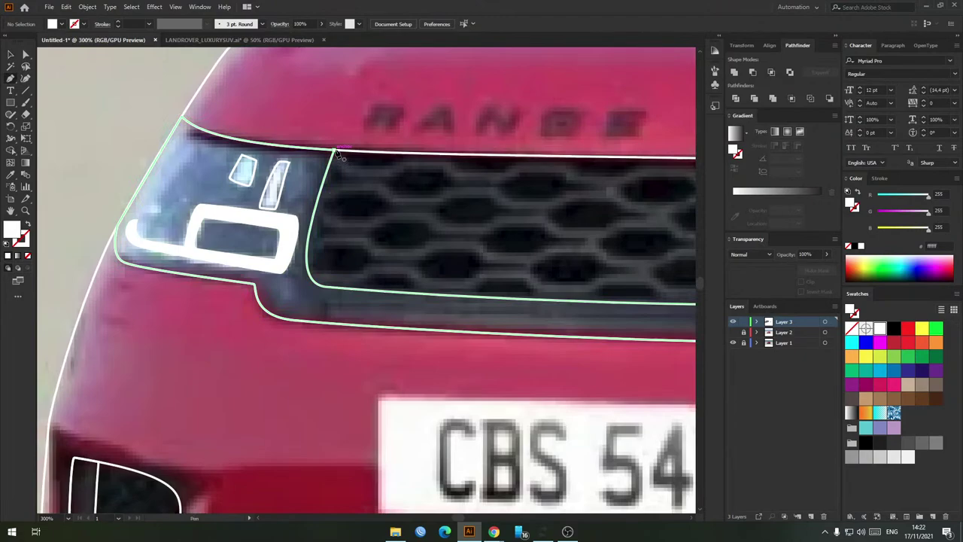
{"action": "left_click", "coordinate": [335, 150]}
{"action": "key", "text": "ctrl+z"}
{"action": "left_click", "coordinate": [344, 121]}
{"action": "left_click", "coordinate": [339, 244]}
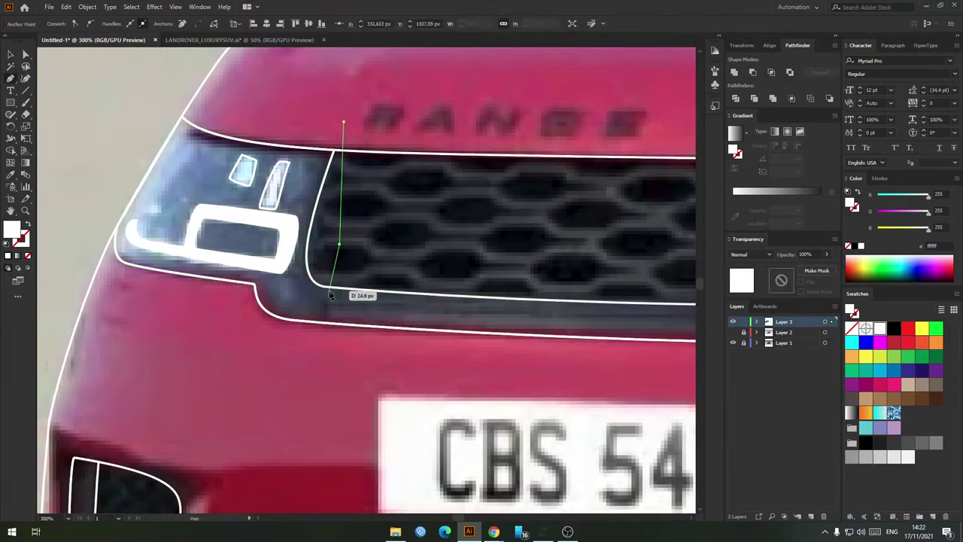
{"action": "scroll", "coordinate": [322, 331], "scroll_direction": "down", "scroll_amount": 3}
{"action": "left_click_drag", "start_coordinate": [320, 331], "coordinate": [281, 328]}
{"action": "key", "text": "ctrl+z"}
{"action": "scroll", "coordinate": [260, 306], "scroll_direction": "up", "scroll_amount": 3}
{"action": "left_click", "coordinate": [287, 283]}
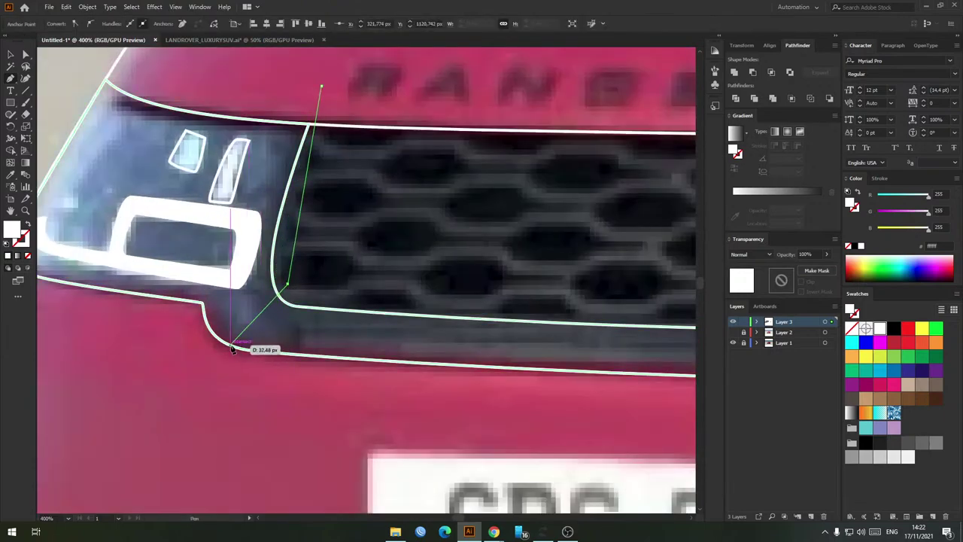
{"action": "mouse_move", "coordinate": [231, 346]}
{"action": "left_mouse_down"}
{"action": "mouse_move", "coordinate": [168, 345]}
{"action": "mouse_move", "coordinate": [241, 336]}
{"action": "left_mouse_up"}
{"action": "scroll", "coordinate": [203, 331], "scroll_direction": "down", "scroll_amount": 2}
{"action": "left_click_drag", "start_coordinate": [169, 249], "coordinate": [180, 186]}
{"action": "left_click_drag", "start_coordinate": [295, 131], "coordinate": [351, 136]}
{"action": "left_click_drag", "start_coordinate": [372, 152], "coordinate": [383, 167]}
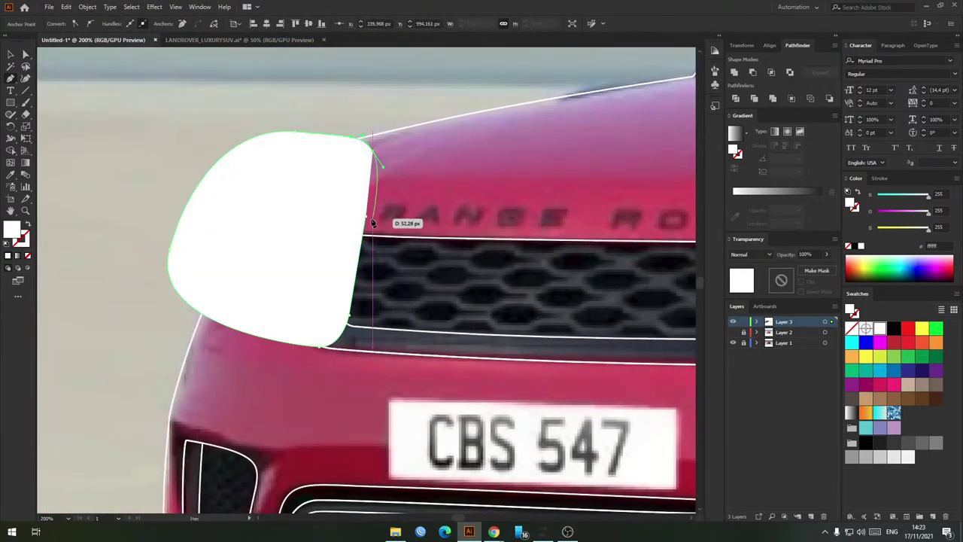
{"action": "left_click", "coordinate": [366, 217]}
Step: Use the Shape Builder with the grille frame to separate the far headlight's area, and clear the covering shape's white fill
{"action": "key", "text": "v"}
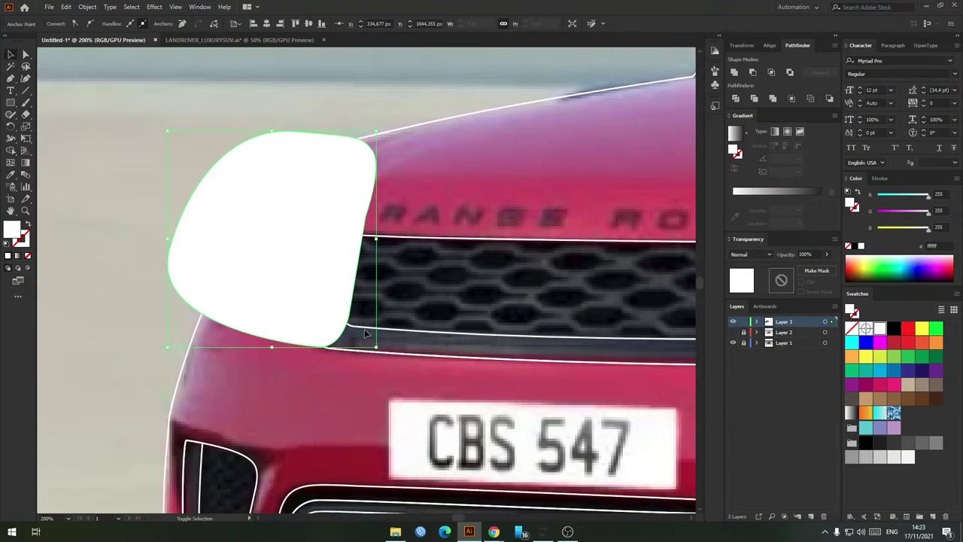
{"action": "left_click", "coordinate": [364, 327], "text": "shift"}
{"action": "key", "text": "shift+m"}
{"action": "left_click", "coordinate": [354, 263]}
{"action": "key", "text": "v"}
{"action": "left_click", "coordinate": [333, 197]}
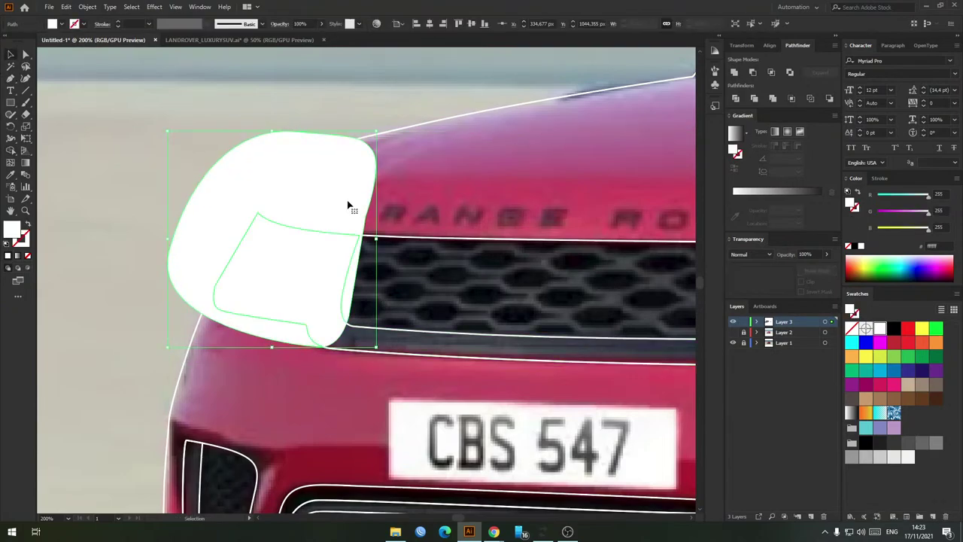
{"action": "key", "text": "slash"}
Step: Swap fill and stroke on the far headlight's slanted strip and small reflector so both become solid shapes without outlines
{"action": "scroll", "coordinate": [294, 267], "scroll_direction": "up", "scroll_amount": 3}
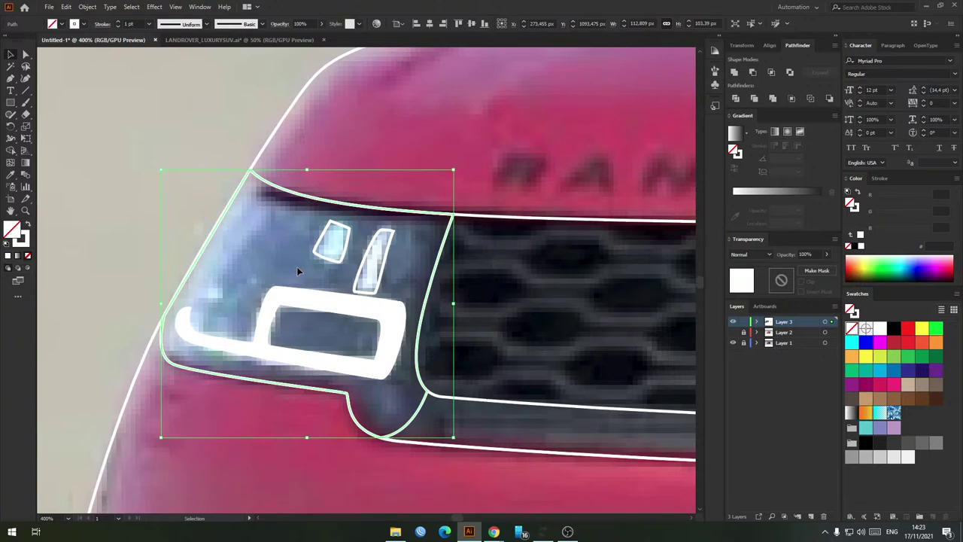
{"action": "scroll", "coordinate": [324, 278], "scroll_direction": "down", "scroll_amount": 1}
{"action": "scroll", "coordinate": [371, 272], "scroll_direction": "up", "scroll_amount": 3}
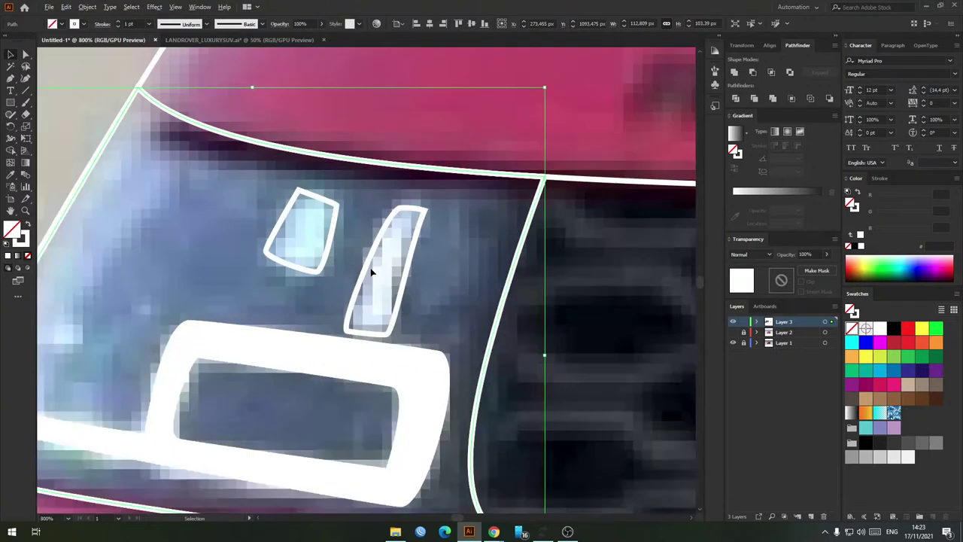
{"action": "left_click", "coordinate": [371, 272]}
{"action": "key", "text": "shift+x"}
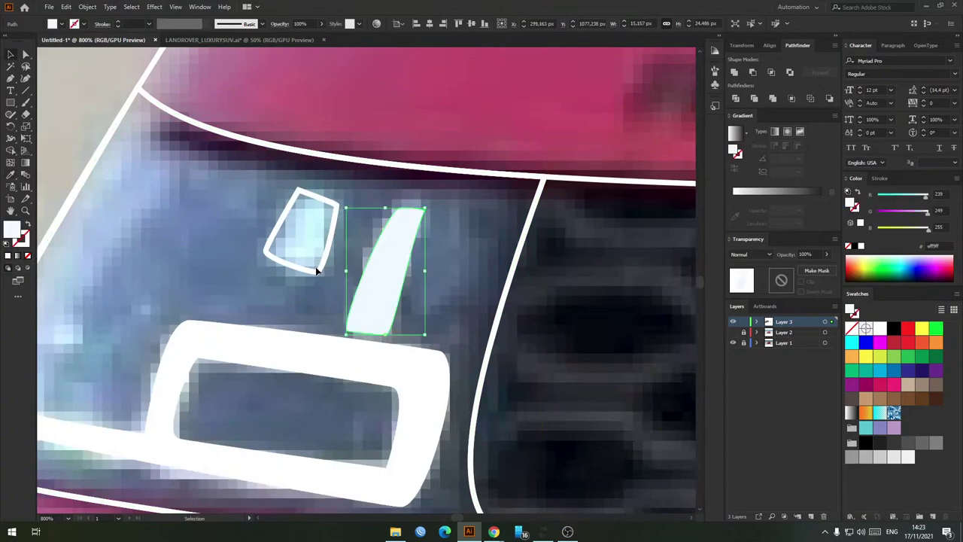
{"action": "left_click", "coordinate": [316, 271]}
{"action": "key", "text": "shift+x"}
{"action": "scroll", "coordinate": [477, 246], "scroll_direction": "down", "scroll_amount": 8}
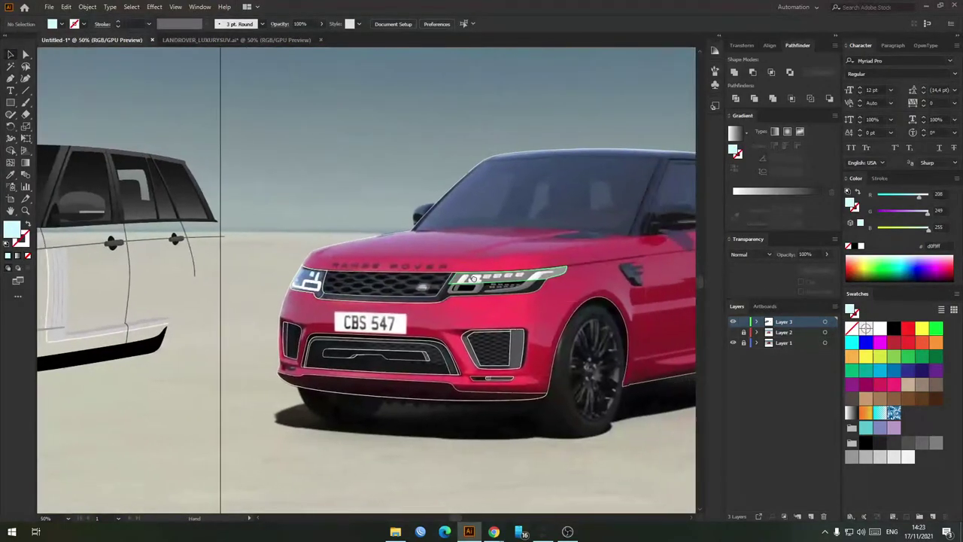
{"action": "left_click_drag", "start_coordinate": [472, 278], "coordinate": [399, 278]}
{"action": "scroll", "coordinate": [399, 278], "scroll_direction": "up", "scroll_amount": 3}
{"action": "left_click", "coordinate": [466, 301]}
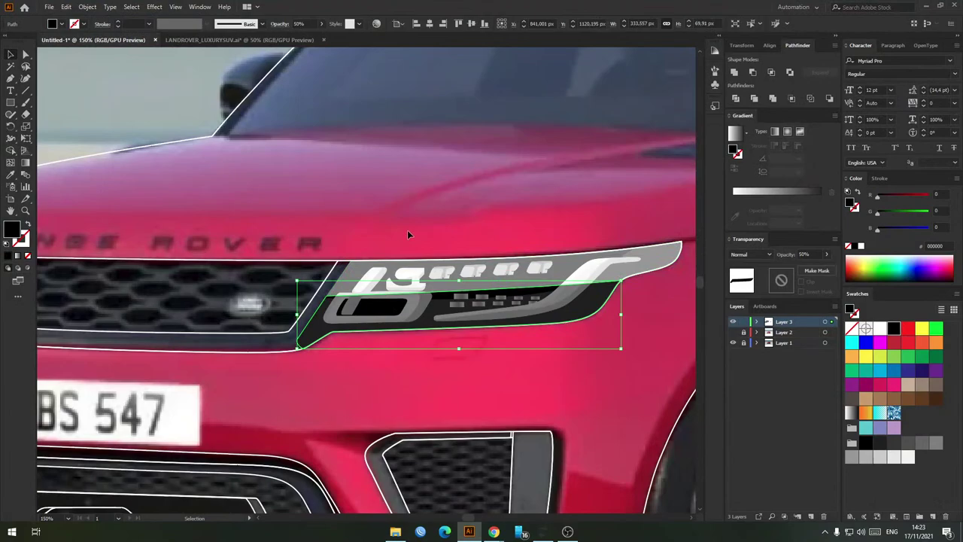
{"action": "scroll", "coordinate": [407, 234], "scroll_direction": "down", "scroll_amount": 3}
{"action": "scroll", "coordinate": [440, 254], "scroll_direction": "up", "scroll_amount": 2}
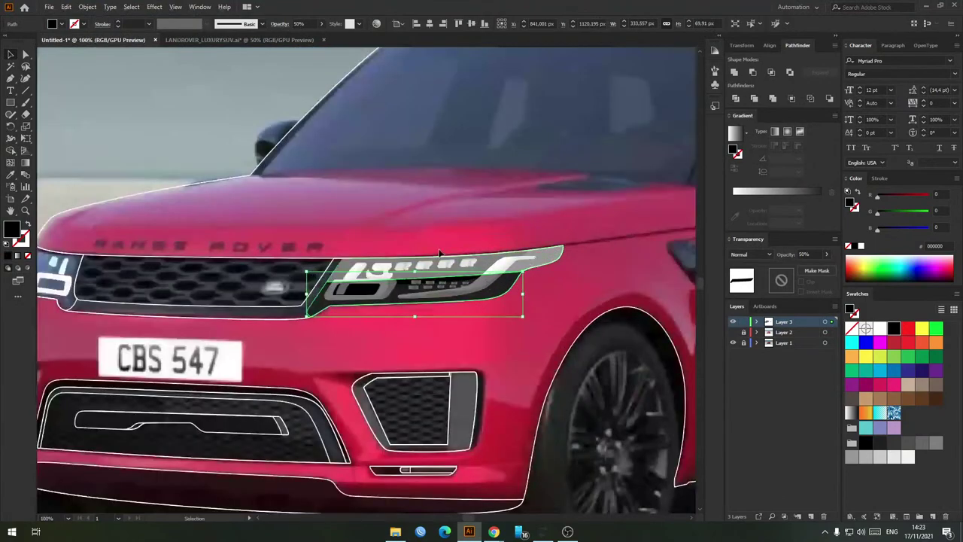
{"action": "key", "text": "ctrl+a"}
{"action": "scroll", "coordinate": [471, 326], "scroll_direction": "down", "scroll_amount": 2}
{"action": "scroll", "coordinate": [474, 306], "scroll_direction": "up", "scroll_amount": 1}
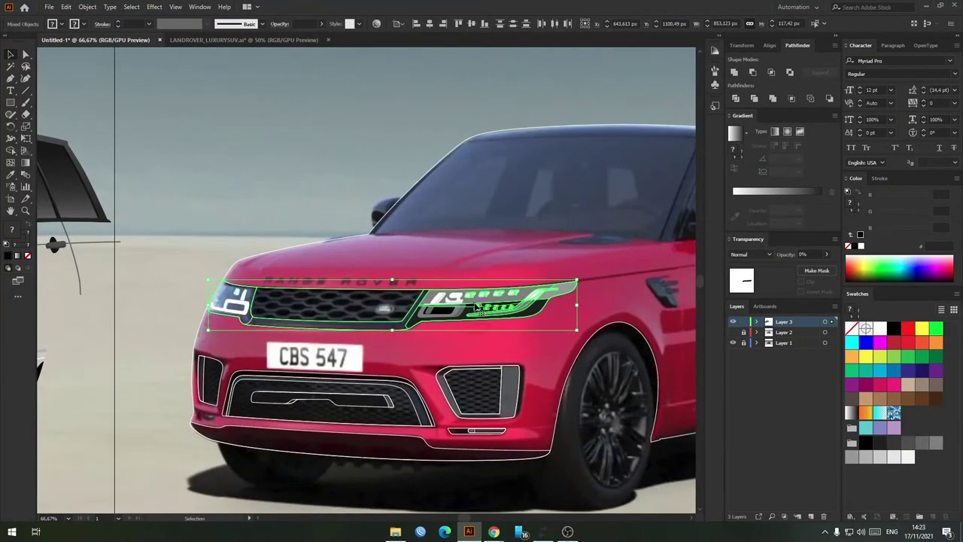
{"action": "left_click", "coordinate": [442, 259]}
Step: Select the grille frame with all the near headlight's parts and duplicate them into the empty sky above the car
{"action": "scroll", "coordinate": [442, 260], "scroll_direction": "up", "scroll_amount": 3}
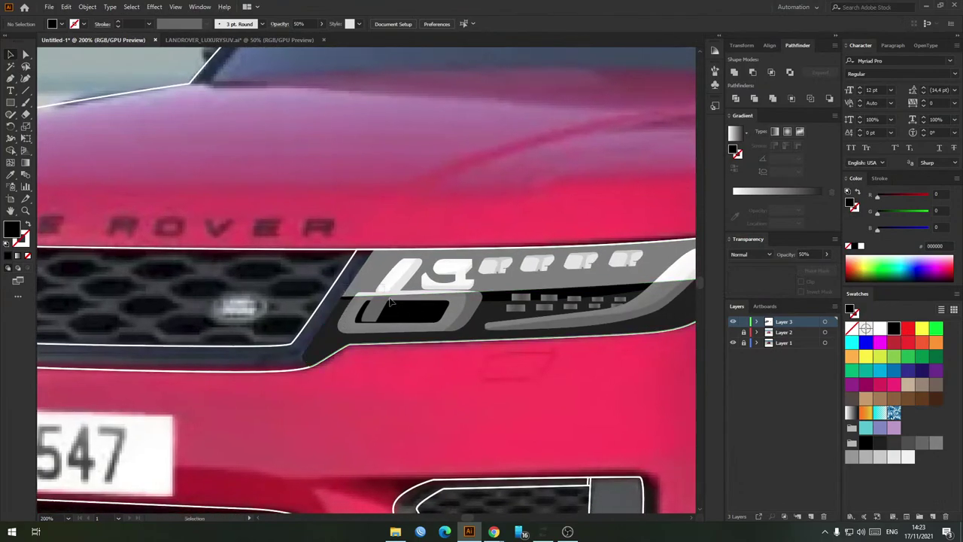
{"action": "left_click", "coordinate": [668, 318]}
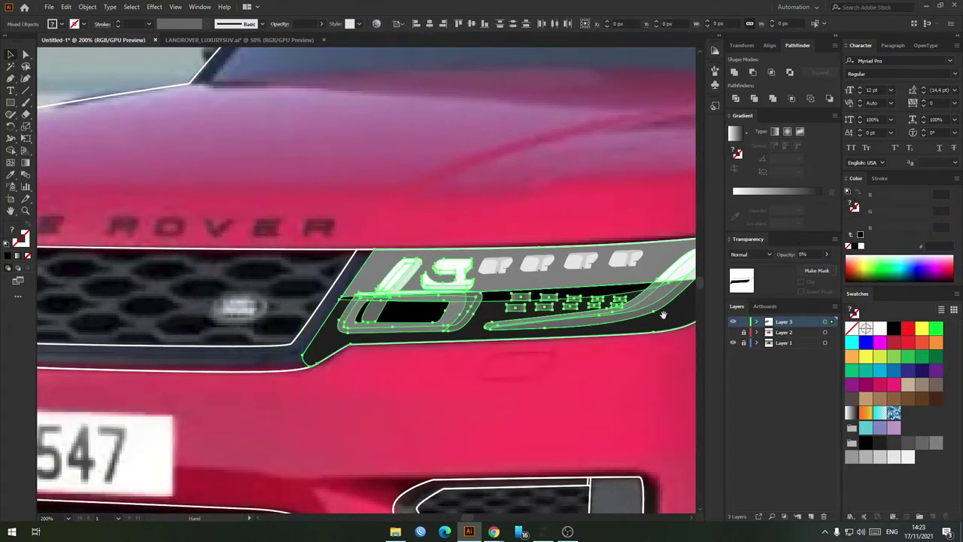
{"action": "scroll", "coordinate": [507, 282], "scroll_direction": "right", "scroll_amount": 2}
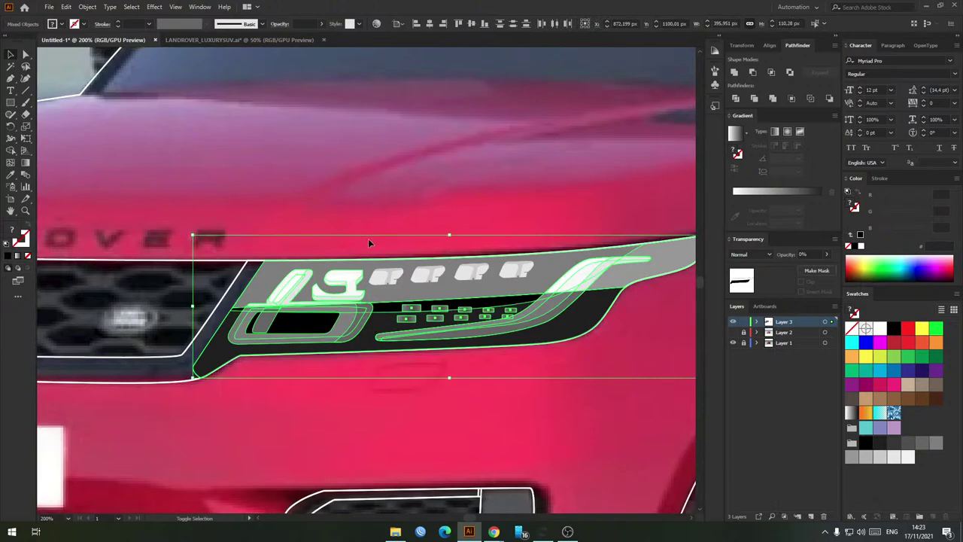
{"action": "left_click", "coordinate": [528, 273], "text": "shift"}
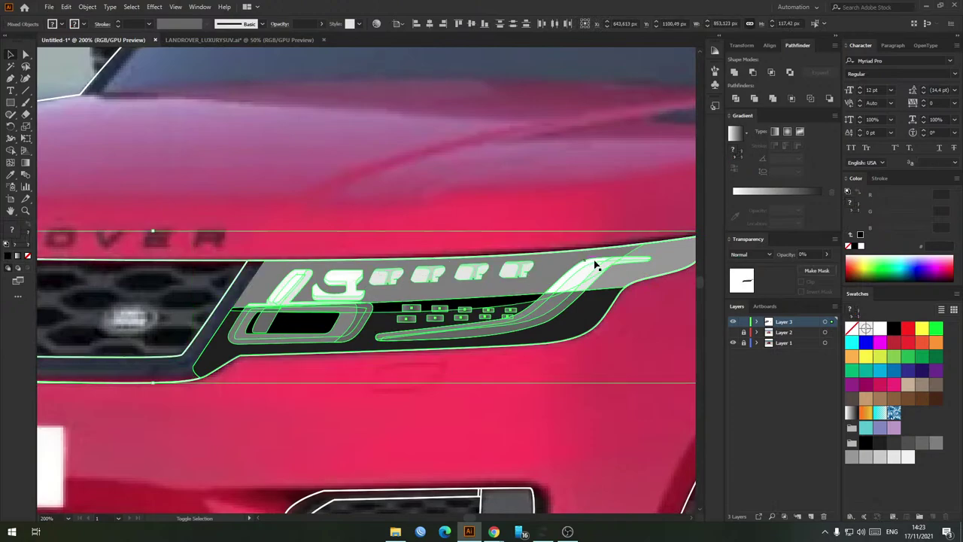
{"action": "scroll", "coordinate": [424, 279], "scroll_direction": "down", "scroll_amount": 4}
{"action": "left_click_drag", "start_coordinate": [429, 316], "coordinate": [361, 173]}
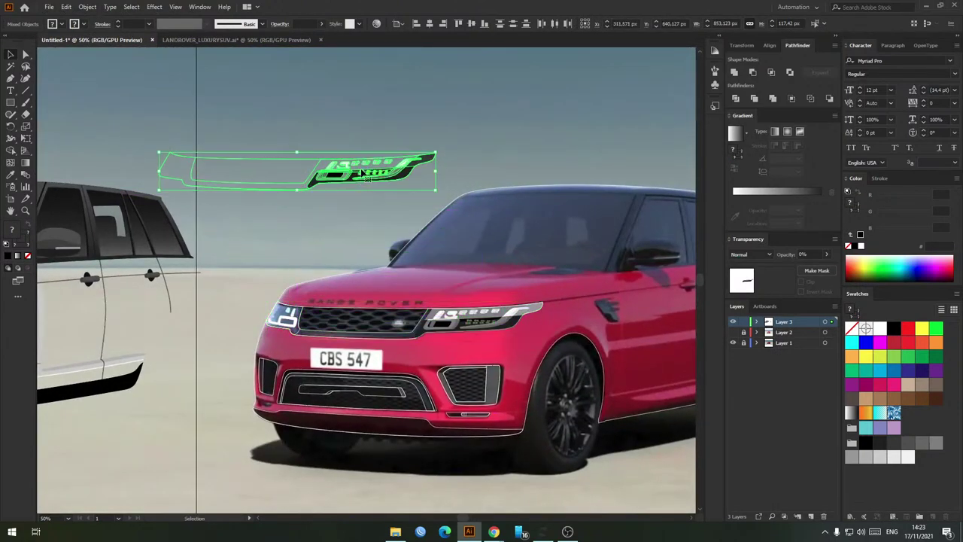
Step: Delete the grille outlines and the dark semi-transparent housing panels from the duplicate, leaving only the lamp details
{"action": "left_click_drag", "start_coordinate": [282, 138], "coordinate": [288, 215]}
{"action": "key", "text": "Delete"}
{"action": "scroll", "coordinate": [371, 165], "scroll_direction": "up", "scroll_amount": 3}
{"action": "left_click_drag", "start_coordinate": [291, 141], "coordinate": [316, 152]}
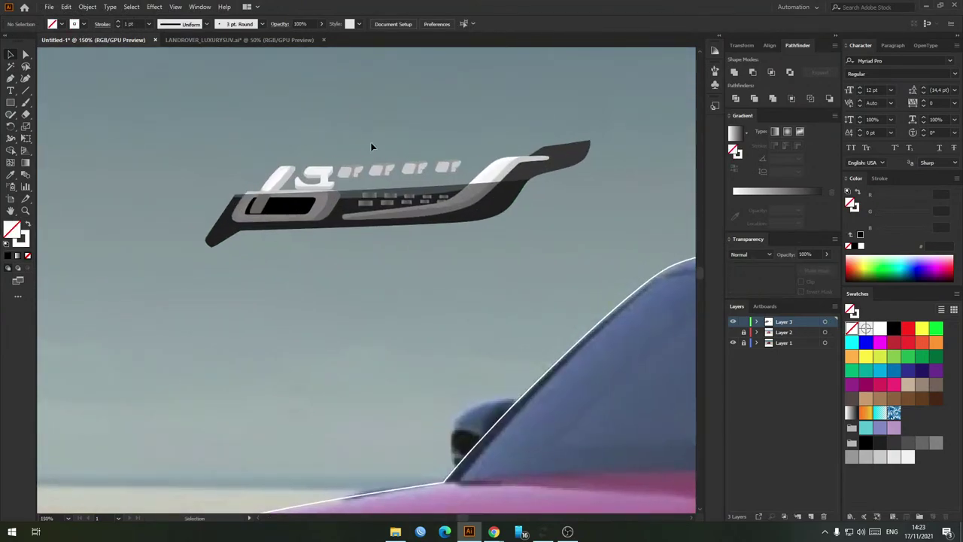
{"action": "left_click", "coordinate": [346, 212]}
{"action": "key", "text": "Delete"}
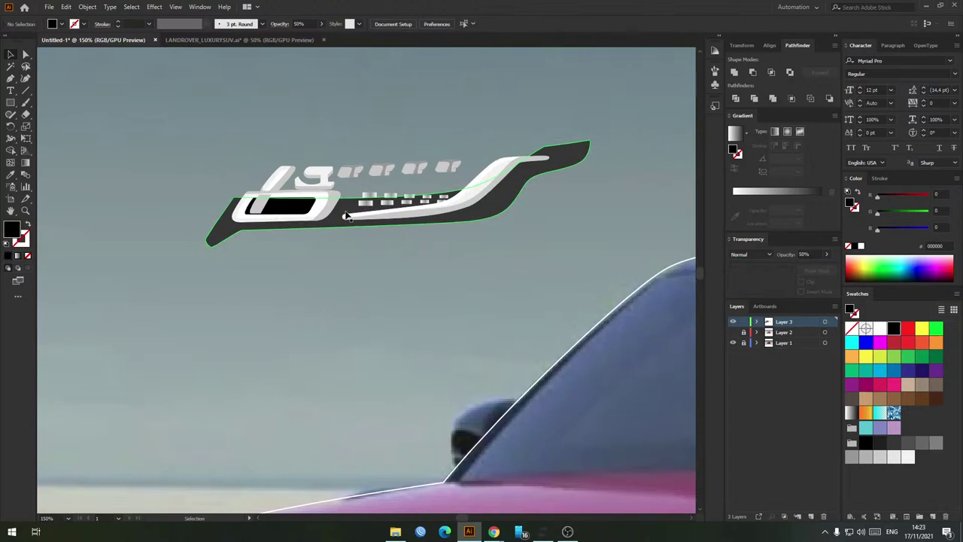
{"action": "key", "text": "Delete"}
Step: Move the group of small gradient LED blocks from the duplicate onto the far headlight
{"action": "left_click", "coordinate": [514, 204]}
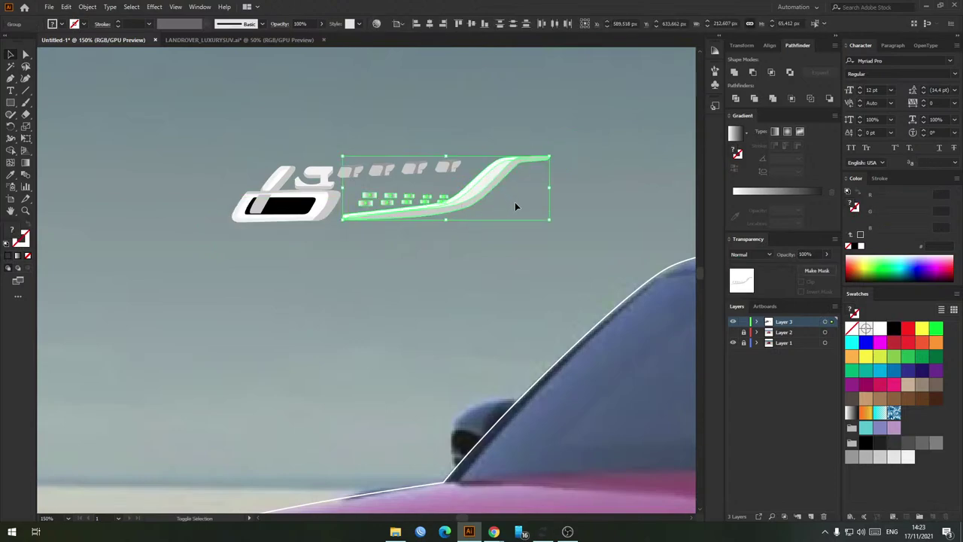
{"action": "left_click", "coordinate": [459, 202]}
{"action": "key", "text": "ctrl+minus"}
{"action": "left_click_drag", "start_coordinate": [440, 152], "coordinate": [431, 317]}
{"action": "scroll", "coordinate": [272, 426], "scroll_direction": "up", "scroll_amount": 3}
{"action": "scroll", "coordinate": [439, 317], "scroll_direction": "down", "scroll_amount": 5}
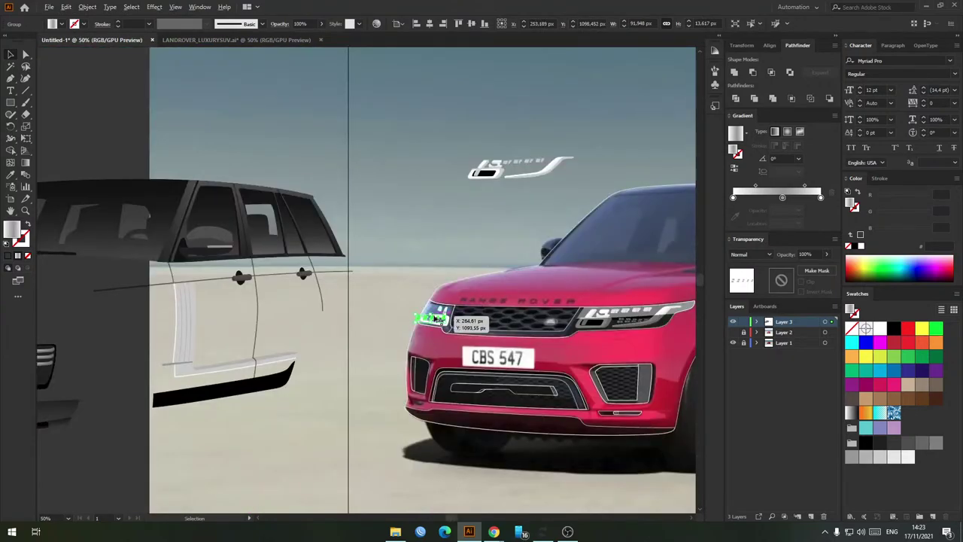
{"action": "scroll", "coordinate": [438, 317], "scroll_direction": "up", "scroll_amount": 5}
Step: Reflect the LED block group and shrink it to about 41 by 6 px inside the far headlight
{"action": "right_click", "coordinate": [386, 300]}
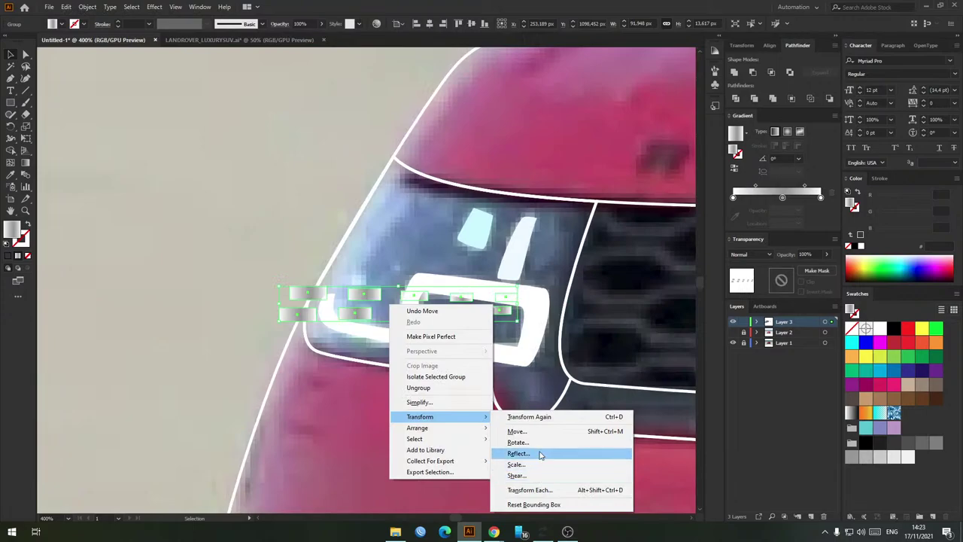
{"action": "left_click", "coordinate": [540, 454]}
{"action": "left_click", "coordinate": [86, 163]}
{"action": "scroll", "coordinate": [401, 257], "scroll_direction": "up", "scroll_amount": 2}
{"action": "left_click_drag", "start_coordinate": [440, 326], "coordinate": [527, 280]}
{"action": "left_click_drag", "start_coordinate": [633, 267], "coordinate": [456, 273]}
{"action": "key", "text": "ctrl+z"}
{"action": "left_click_drag", "start_coordinate": [632, 239], "coordinate": [466, 270]}
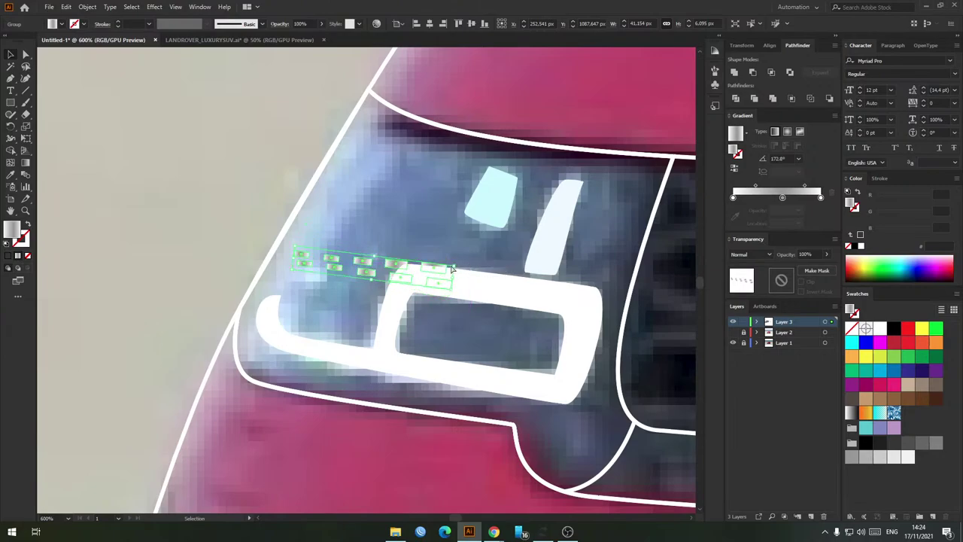
{"action": "key", "text": "ctrl+z"}
Step: Shear the LED block group by 21° along the horizontal axis
{"action": "right_click", "coordinate": [393, 265]}
{"action": "mouse_move", "coordinate": [482, 375]}
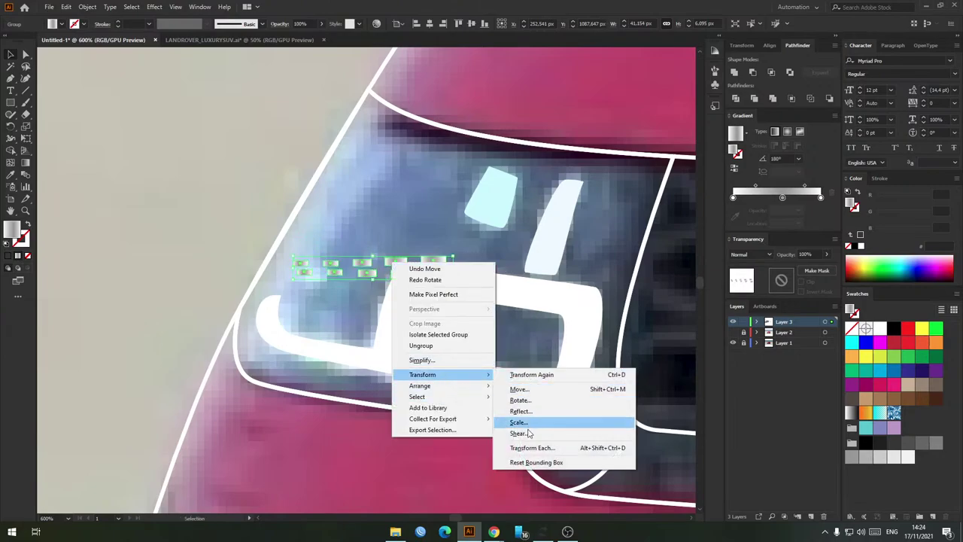
{"action": "left_click", "coordinate": [520, 433]}
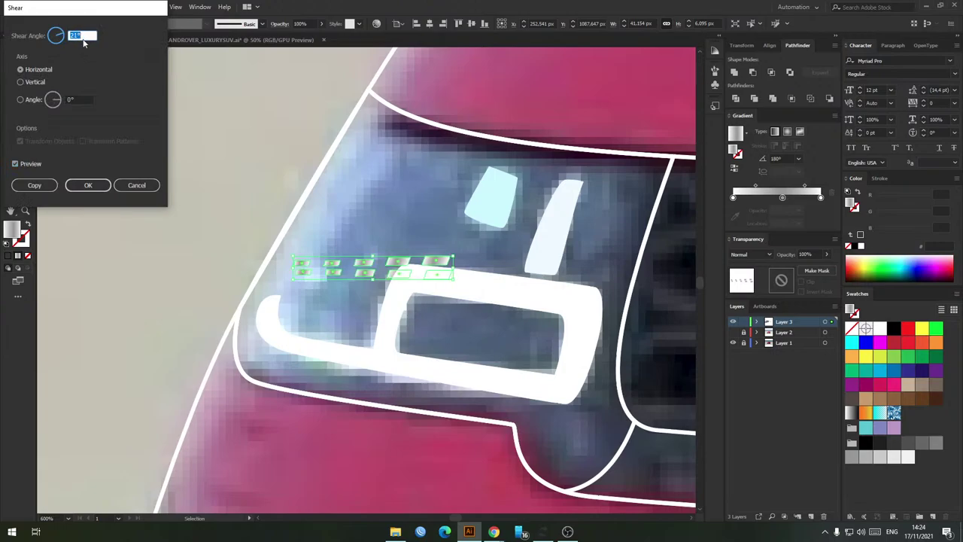
{"action": "left_click", "coordinate": [88, 185]}
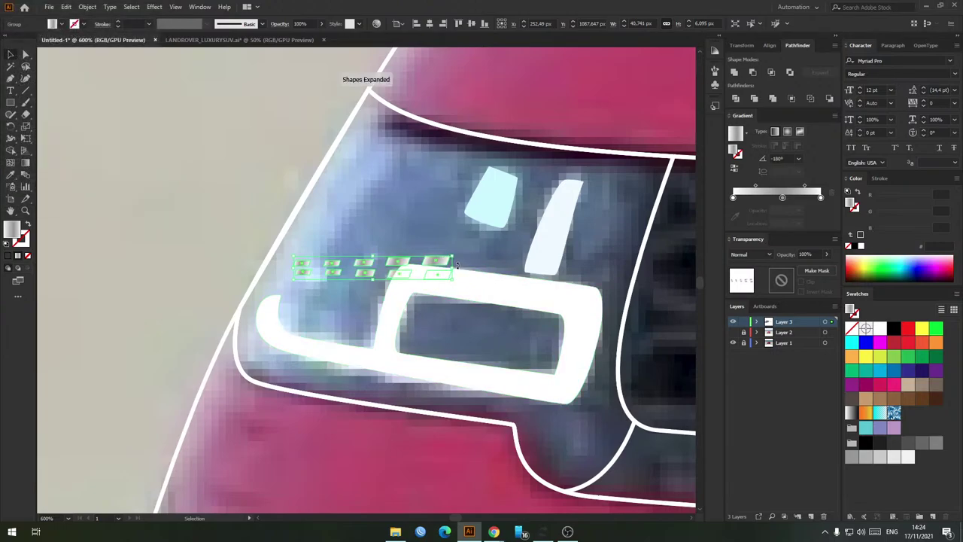
Step: Rotate the LED block group to follow the headlight's slope and place it just above the white lamp surround
{"action": "left_click_drag", "start_coordinate": [456, 263], "coordinate": [455, 279]}
{"action": "left_click_drag", "start_coordinate": [396, 269], "coordinate": [408, 242]}
{"action": "left_click_drag", "start_coordinate": [471, 248], "coordinate": [476, 237]}
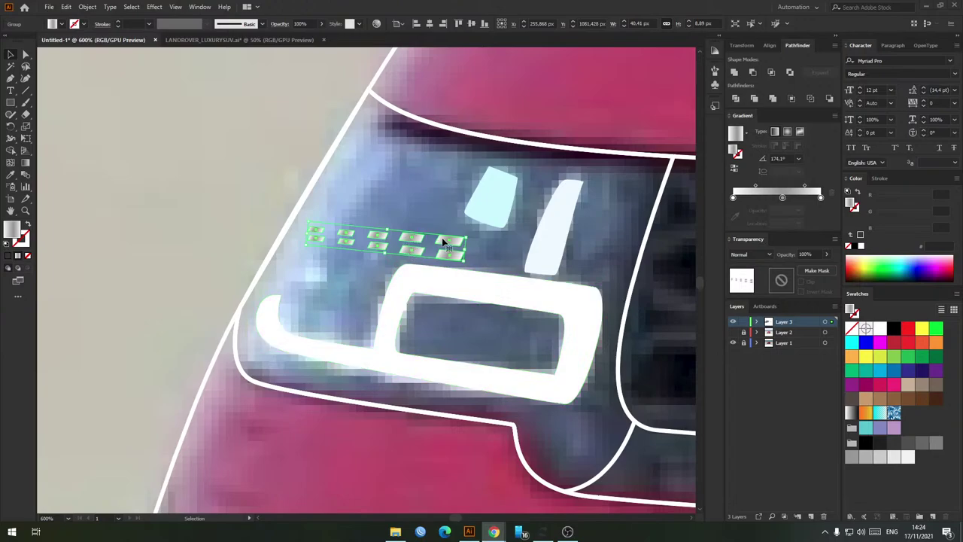
{"action": "left_click", "coordinate": [443, 209]}
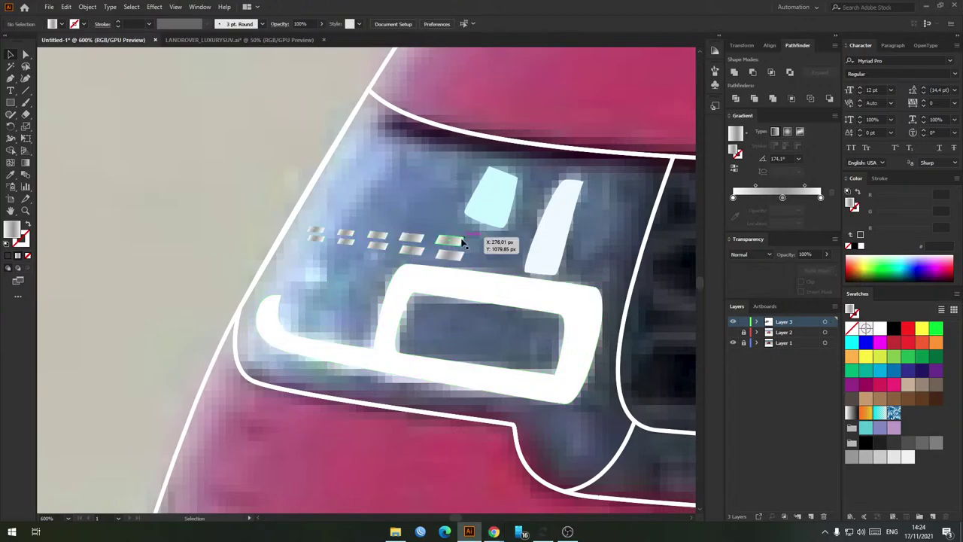
{"action": "scroll", "coordinate": [277, 265], "scroll_direction": "down", "scroll_amount": 5}
{"action": "scroll", "coordinate": [312, 258], "scroll_direction": "up", "scroll_amount": 6}
{"action": "left_click", "coordinate": [299, 231]}
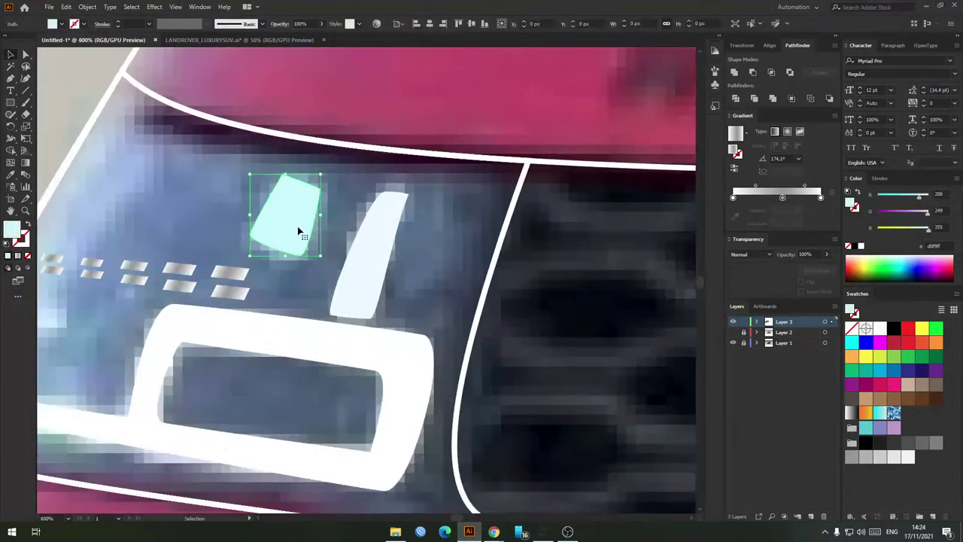
{"action": "left_click", "coordinate": [331, 217]}
{"action": "scroll", "coordinate": [351, 219], "scroll_direction": "down", "scroll_amount": 6}
Step: Move the curved S-shaped lamp piece from the duplicate in the sky onto the far headlight
{"action": "scroll", "coordinate": [346, 202], "scroll_direction": "down", "scroll_amount": 4}
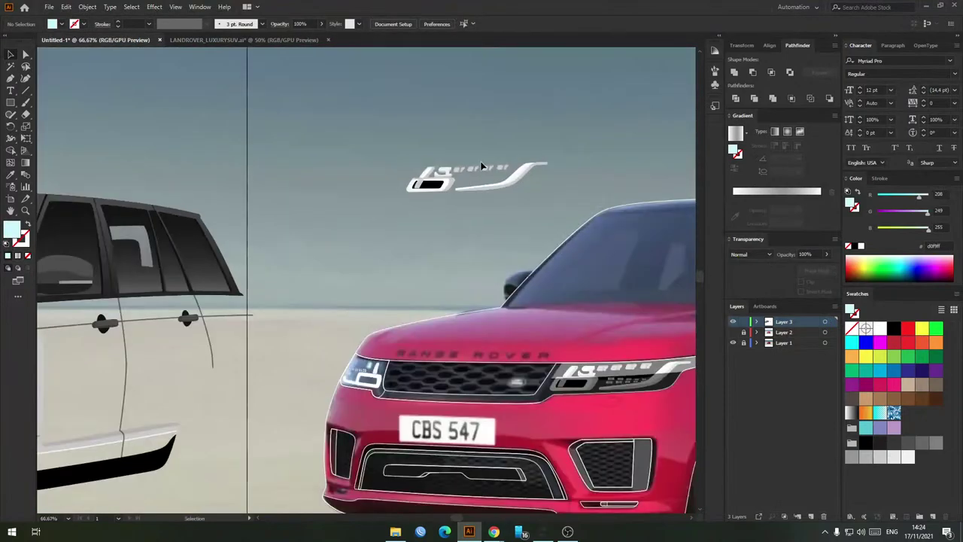
{"action": "scroll", "coordinate": [369, 140], "scroll_direction": "up", "scroll_amount": 8}
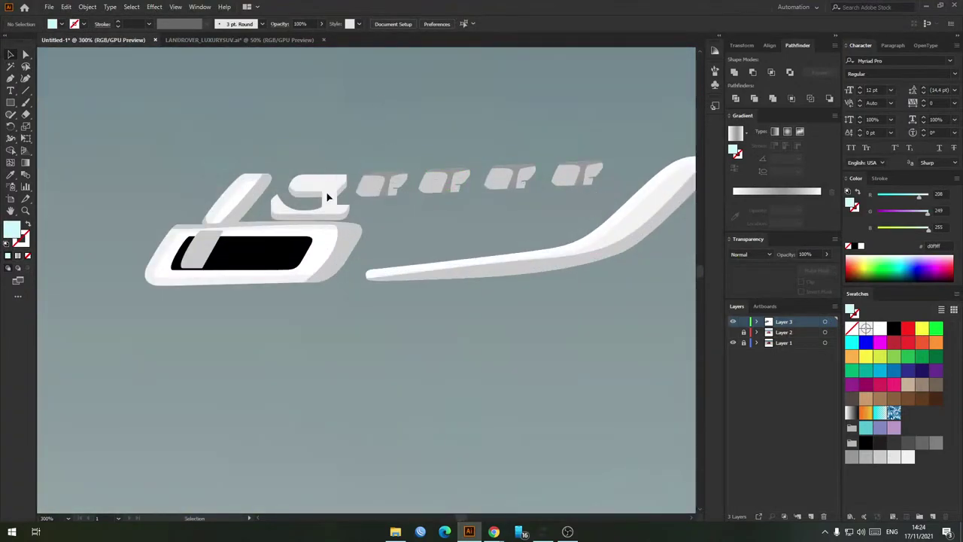
{"action": "left_click", "coordinate": [336, 209]}
{"action": "key", "text": "Delete"}
{"action": "key", "text": "ctrl+z"}
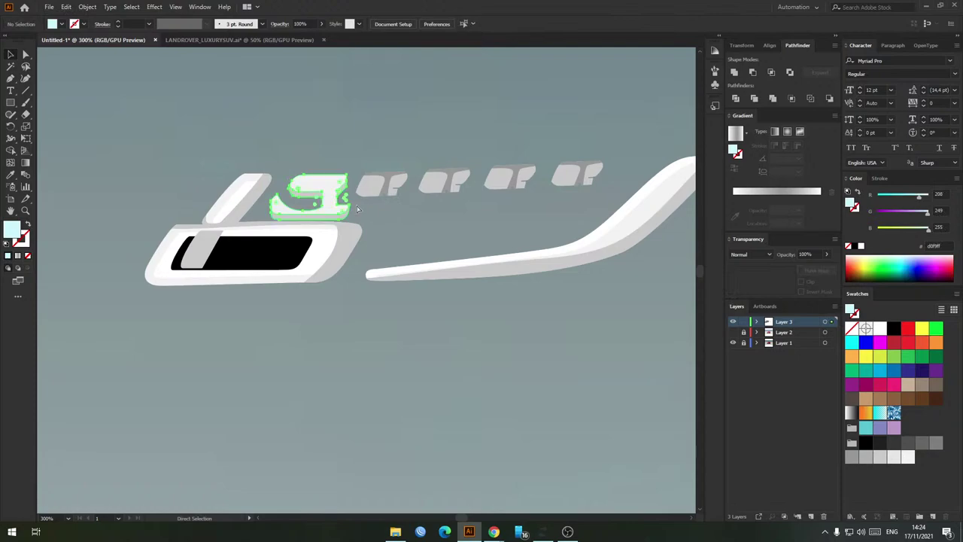
{"action": "scroll", "coordinate": [357, 209], "scroll_direction": "down", "scroll_amount": 3}
{"action": "left_click_drag", "start_coordinate": [357, 209], "coordinate": [440, 106]}
{"action": "left_click_drag", "start_coordinate": [426, 104], "coordinate": [399, 341]}
Step: Delete the small reflector and slanted white strip from the far headlight
{"action": "scroll", "coordinate": [310, 397], "scroll_direction": "up", "scroll_amount": 5}
{"action": "left_click", "coordinate": [430, 367]}
{"action": "key", "text": "Delete"}
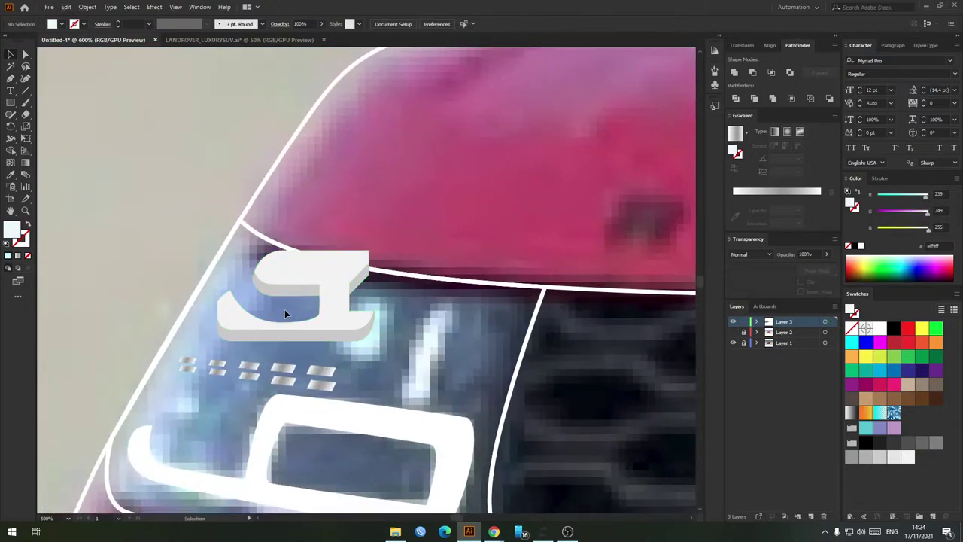
Step: Move the S-shaped lamp piece toward the far headlight's grille side and reflect it across the vertical axis
{"action": "left_click", "coordinate": [337, 284]}
{"action": "left_click_drag", "start_coordinate": [343, 269], "coordinate": [421, 338]}
{"action": "right_click", "coordinate": [416, 345]}
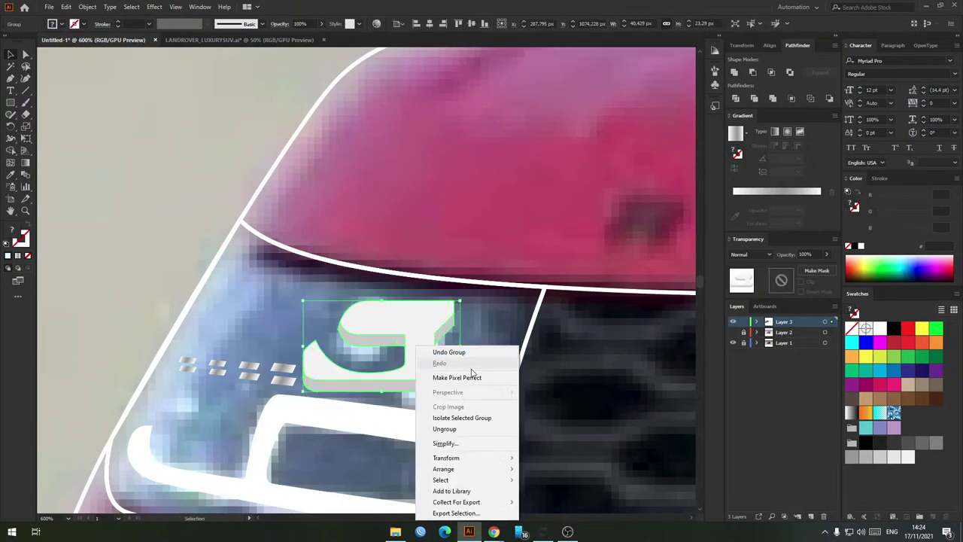
{"action": "mouse_move", "coordinate": [470, 464]}
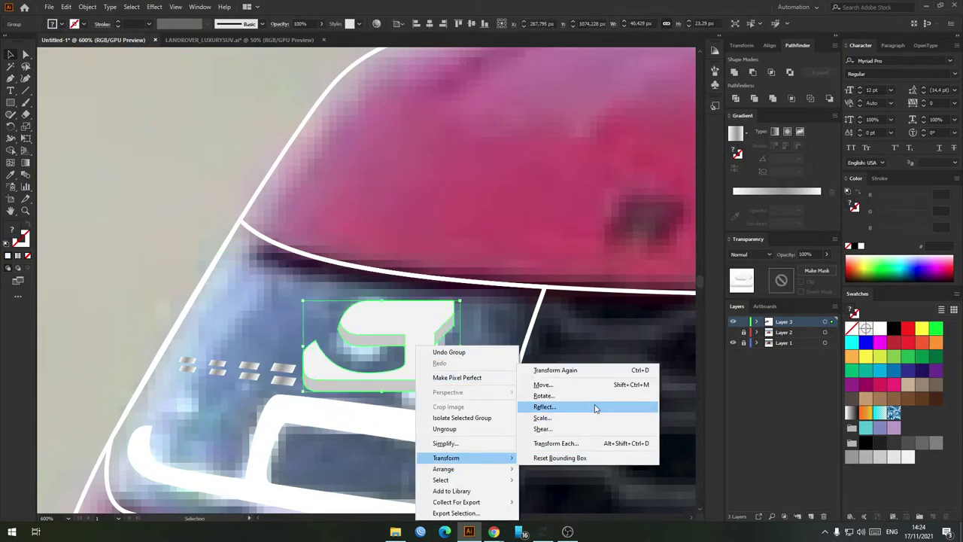
{"action": "left_click", "coordinate": [595, 407]}
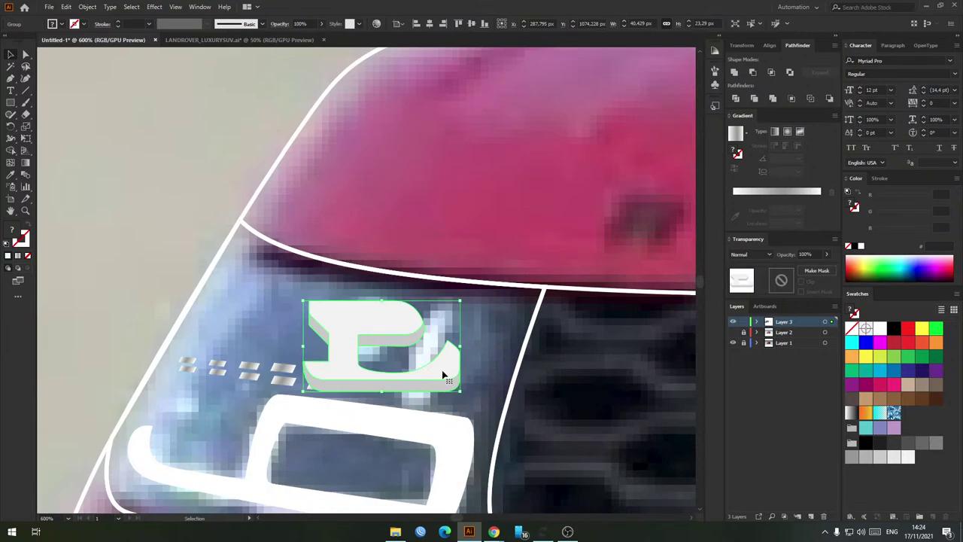
Step: Narrow the mirrored lamp piece to about half its width and try a clockwise rotation
{"action": "left_click_drag", "start_coordinate": [462, 393], "coordinate": [467, 355]}
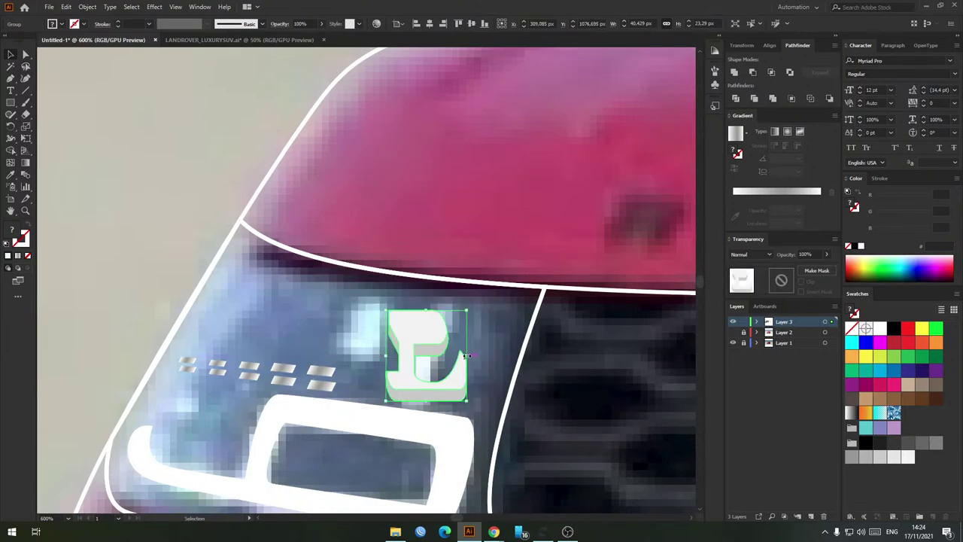
{"action": "left_click_drag", "start_coordinate": [474, 310], "coordinate": [492, 331]}
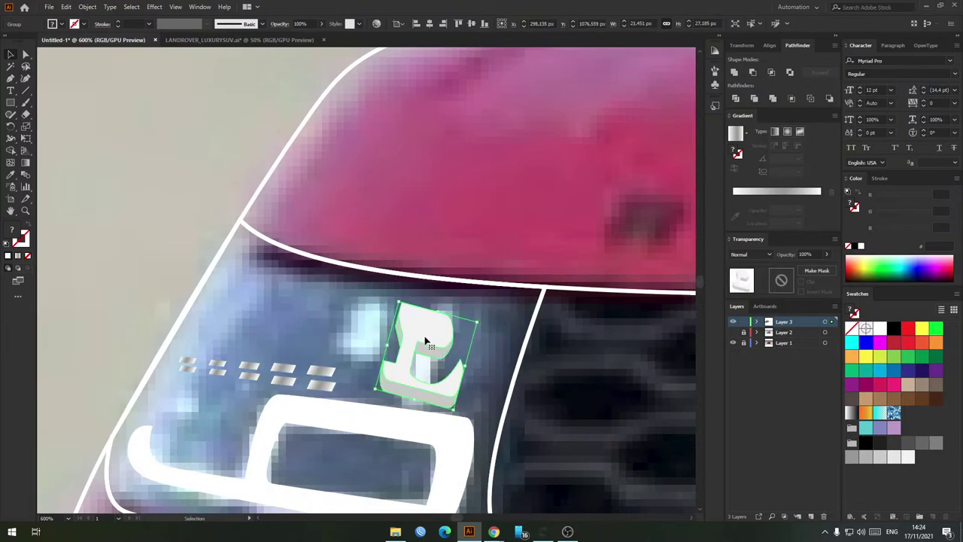
Step: Shear the mirrored lamp piece to lean along the grille edge, and rotate it slightly to follow the headlight's slope
{"action": "right_click", "coordinate": [425, 342]}
{"action": "mouse_move", "coordinate": [462, 445]}
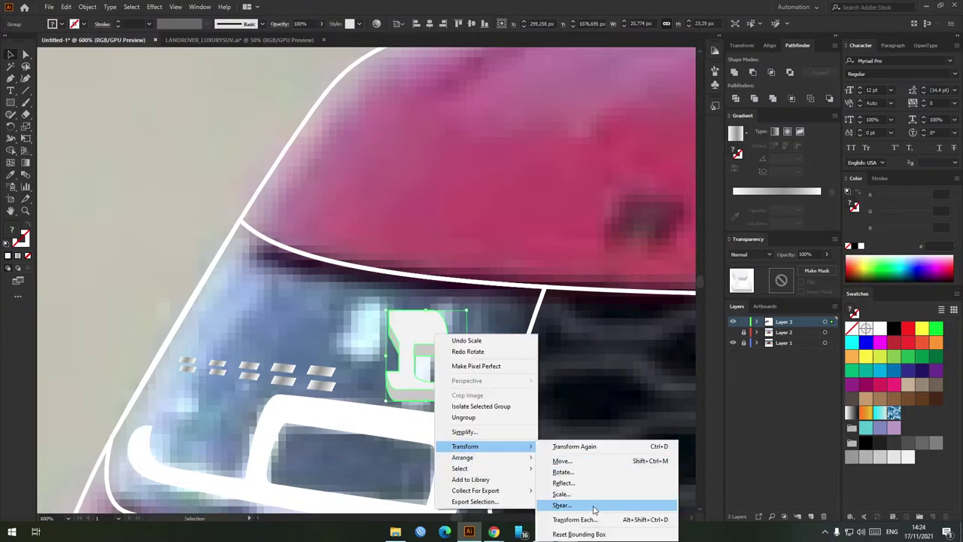
{"action": "left_click", "coordinate": [579, 485]}
{"action": "left_click", "coordinate": [83, 185]}
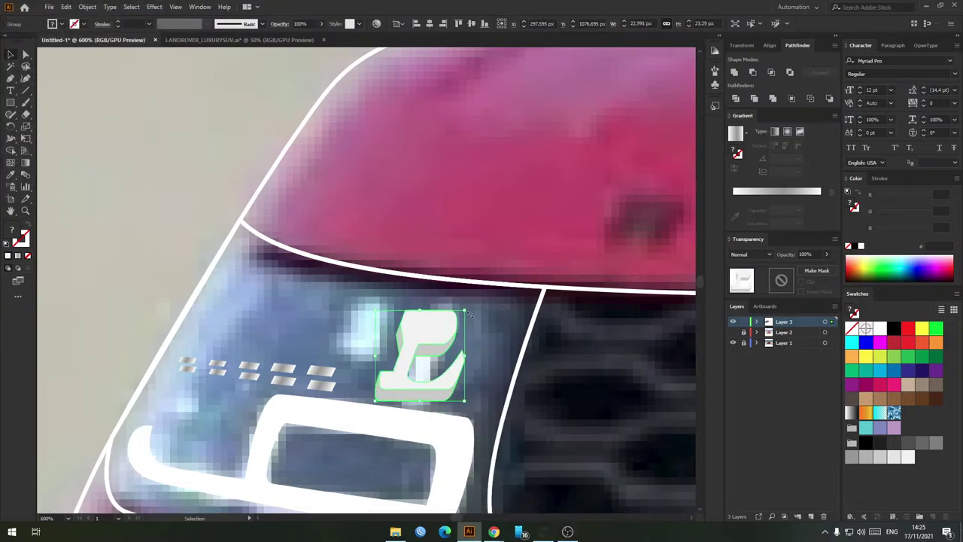
{"action": "left_click_drag", "start_coordinate": [470, 313], "coordinate": [451, 331]}
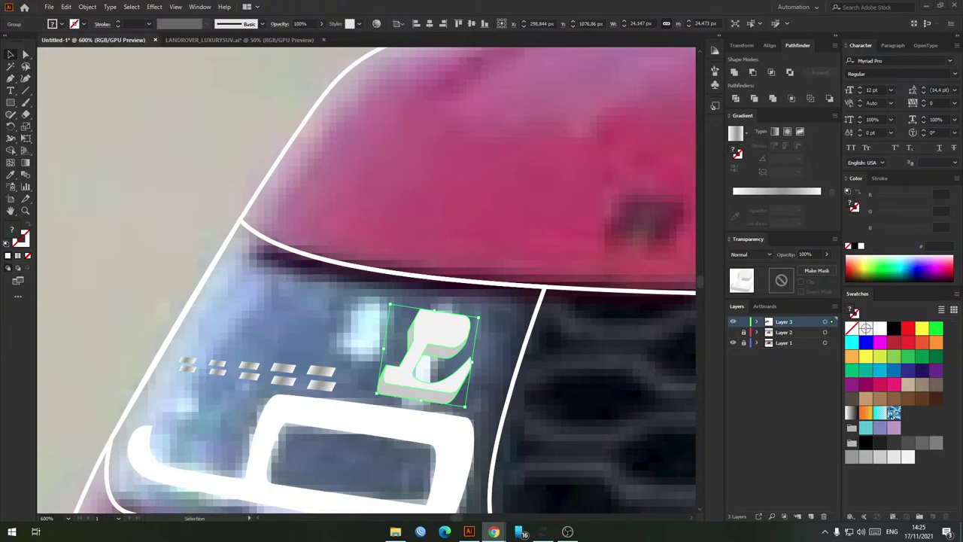
Step: Bring the row of four small reflectors from the duplicate in the sky onto the far headlight, scaled down to fit
{"action": "scroll", "coordinate": [372, 321], "scroll_direction": "down", "scroll_amount": 4}
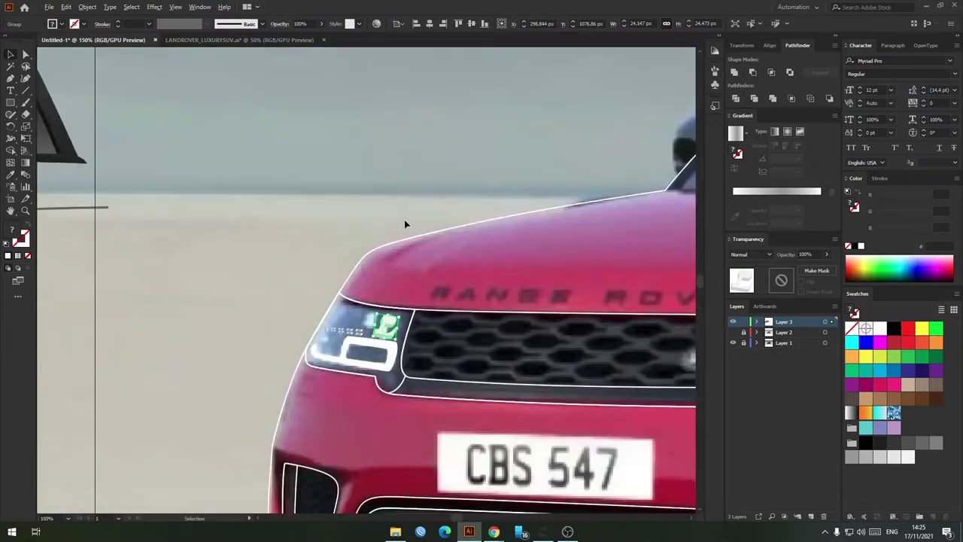
{"action": "scroll", "coordinate": [405, 220], "scroll_direction": "down", "scroll_amount": 2}
{"action": "scroll", "coordinate": [448, 167], "scroll_direction": "up", "scroll_amount": 3}
{"action": "scroll", "coordinate": [549, 158], "scroll_direction": "down", "scroll_amount": 2}
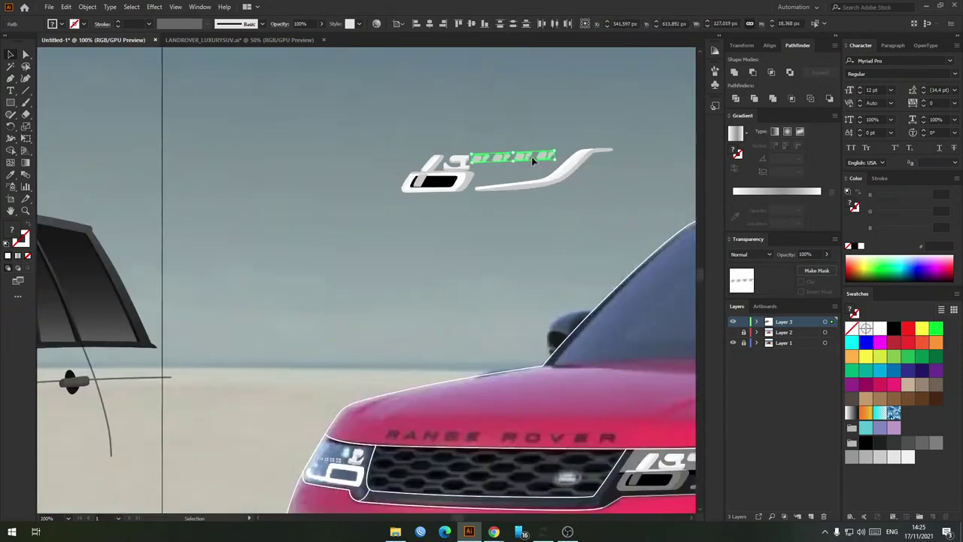
{"action": "left_click_drag", "start_coordinate": [531, 156], "coordinate": [333, 424]}
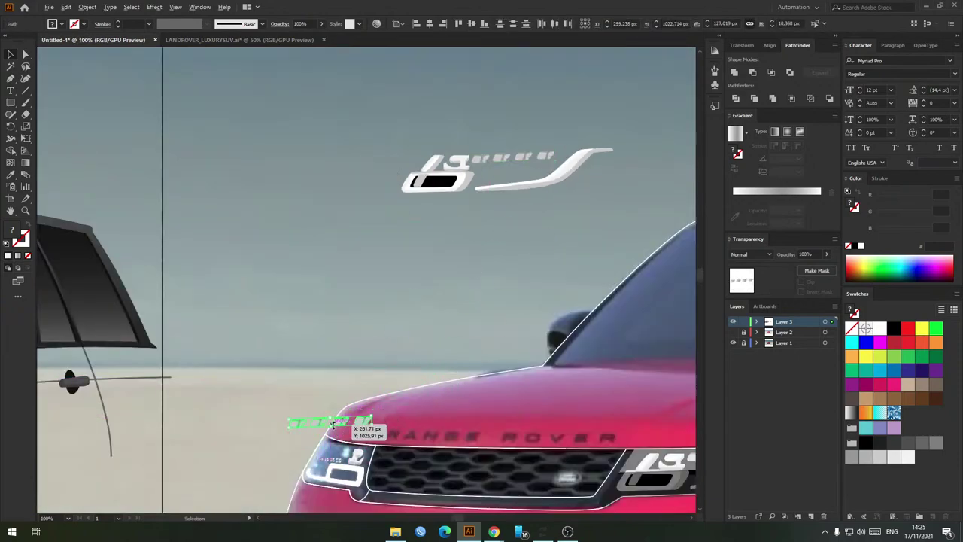
{"action": "scroll", "coordinate": [293, 482], "scroll_direction": "up", "scroll_amount": 4}
{"action": "left_click_drag", "start_coordinate": [606, 232], "coordinate": [574, 355]}
Step: Reflect the row of four reflectors across the vertical axis
{"action": "right_click", "coordinate": [573, 355]}
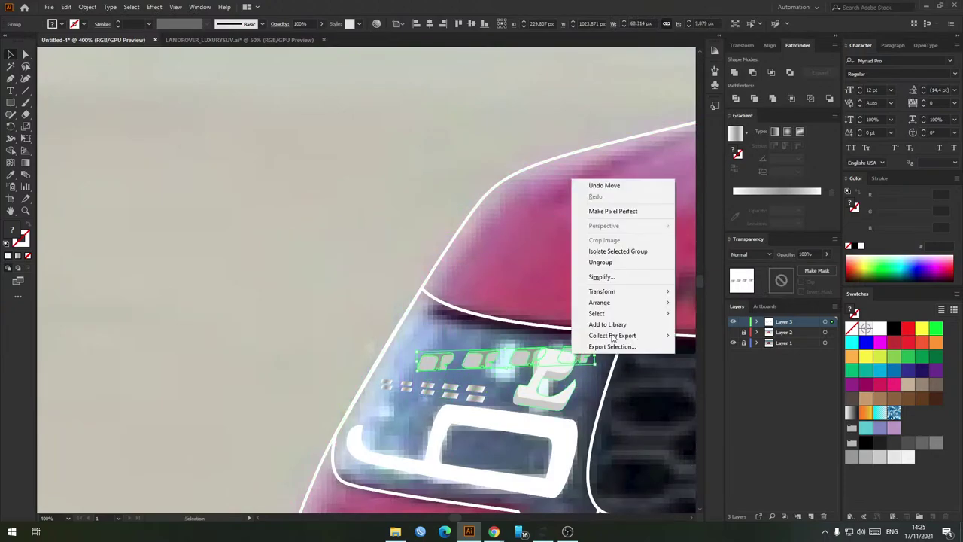
{"action": "mouse_move", "coordinate": [617, 291]}
{"action": "left_click", "coordinate": [705, 328]}
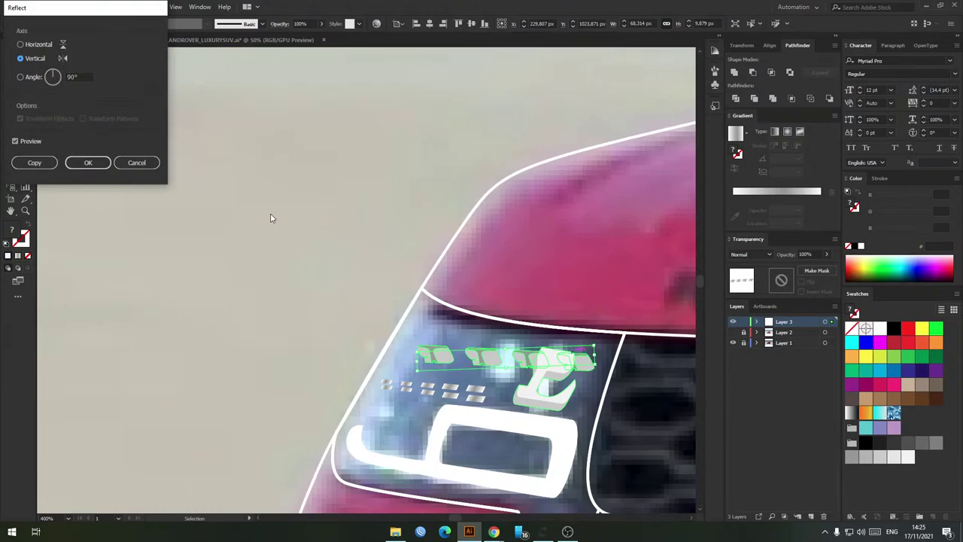
{"action": "left_click", "coordinate": [89, 163]}
Step: Rotate the reflector row to the headlight's slope and narrow it to fit beside the S-shaped lamp piece
{"action": "scroll", "coordinate": [602, 378], "scroll_direction": "up", "scroll_amount": 1}
{"action": "left_click_drag", "start_coordinate": [686, 378], "coordinate": [633, 385]}
{"action": "left_click_drag", "start_coordinate": [479, 384], "coordinate": [448, 358]}
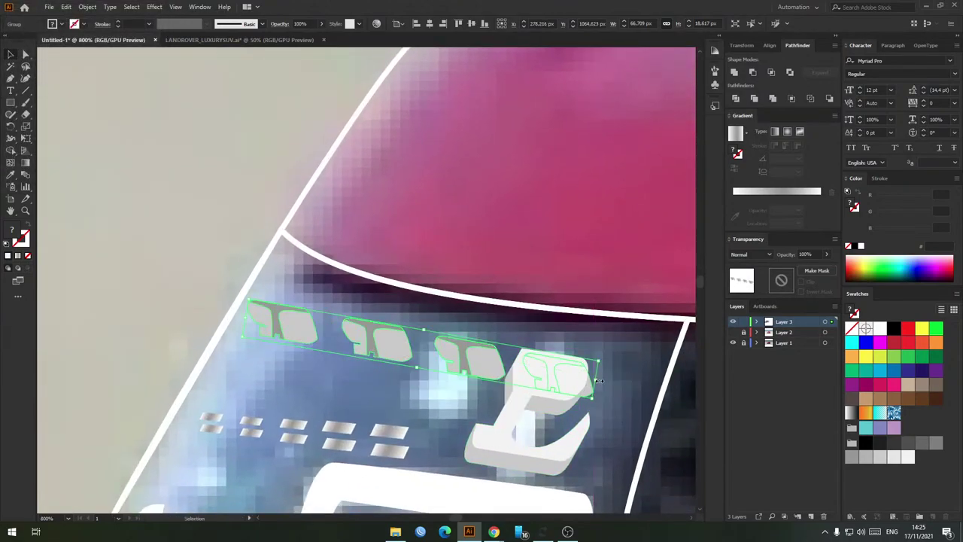
{"action": "left_click_drag", "start_coordinate": [599, 381], "coordinate": [462, 366]}
{"action": "left_click_drag", "start_coordinate": [425, 351], "coordinate": [431, 372]}
{"action": "left_click", "coordinate": [482, 343]}
Step: Shift the reflector row up below the hood edge and widen it slightly toward the S-shaped lamp piece
{"action": "scroll", "coordinate": [431, 342], "scroll_direction": "down", "scroll_amount": 5}
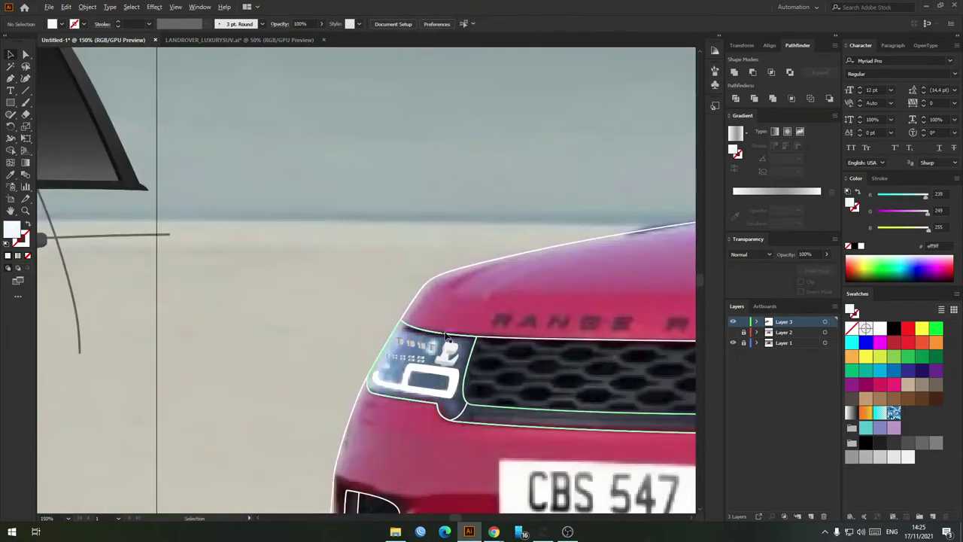
{"action": "scroll", "coordinate": [446, 336], "scroll_direction": "down", "scroll_amount": 2}
{"action": "scroll", "coordinate": [437, 342], "scroll_direction": "up", "scroll_amount": 6}
{"action": "left_click", "coordinate": [424, 344]}
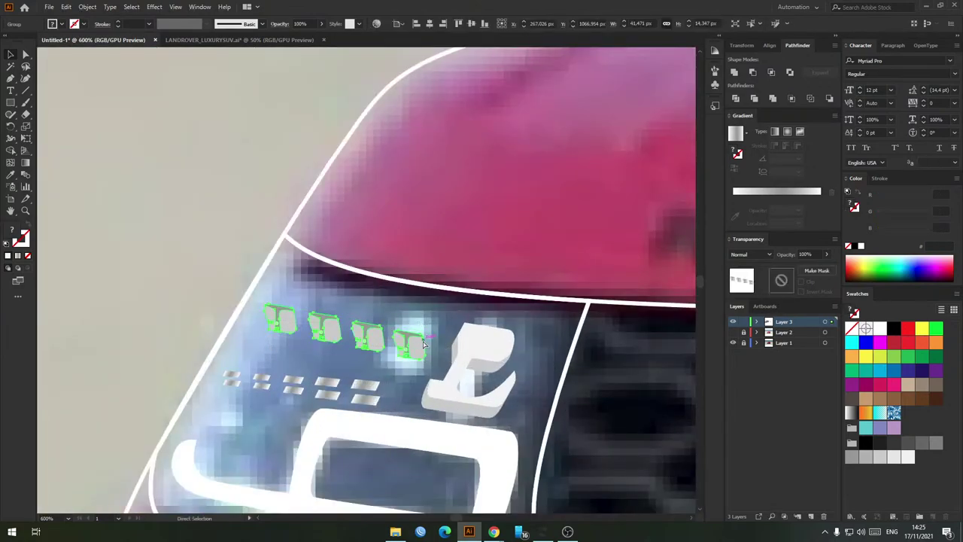
{"action": "left_click_drag", "start_coordinate": [424, 343], "coordinate": [426, 324]}
{"action": "left_click_drag", "start_coordinate": [447, 360], "coordinate": [441, 340]}
{"action": "left_click", "coordinate": [475, 342]}
{"action": "left_click", "coordinate": [546, 339]}
{"action": "scroll", "coordinate": [545, 339], "scroll_direction": "down", "scroll_amount": 2}
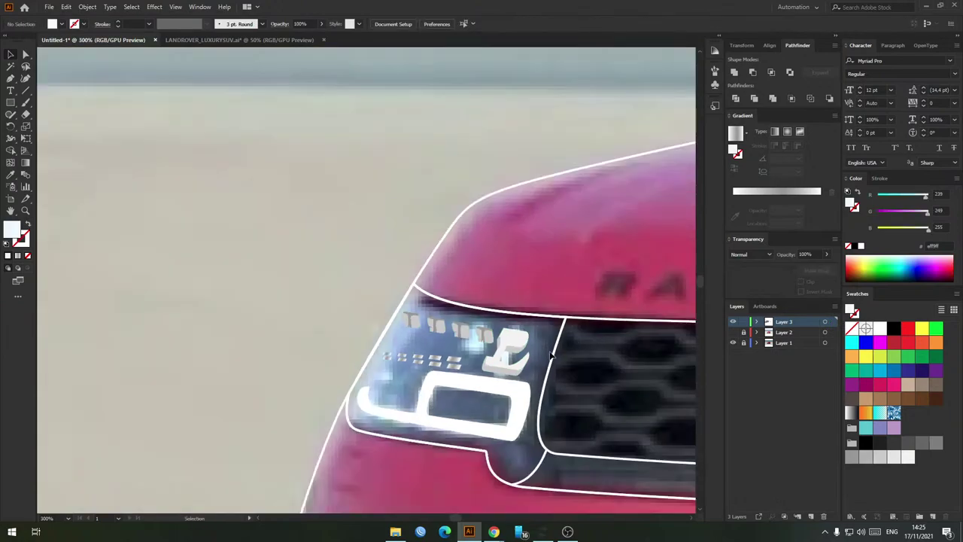
Step: Draw a curved Pen outline that crosses the headlight just below the LED blocks and loops around its lower half
{"action": "left_click", "coordinate": [552, 362]}
{"action": "key", "text": "p"}
{"action": "left_click_drag", "start_coordinate": [396, 377], "coordinate": [304, 321]}
{"action": "left_click", "coordinate": [277, 288]}
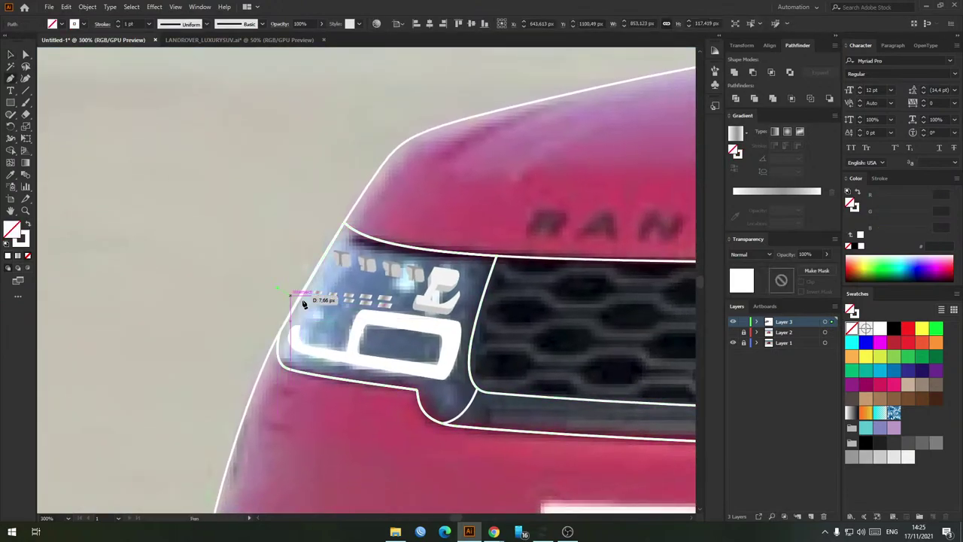
{"action": "left_click_drag", "start_coordinate": [460, 326], "coordinate": [554, 342]}
{"action": "left_click_drag", "start_coordinate": [534, 440], "coordinate": [470, 466]}
{"action": "left_click_drag", "start_coordinate": [290, 439], "coordinate": [194, 378]}
{"action": "left_click_drag", "start_coordinate": [162, 301], "coordinate": [219, 263]}
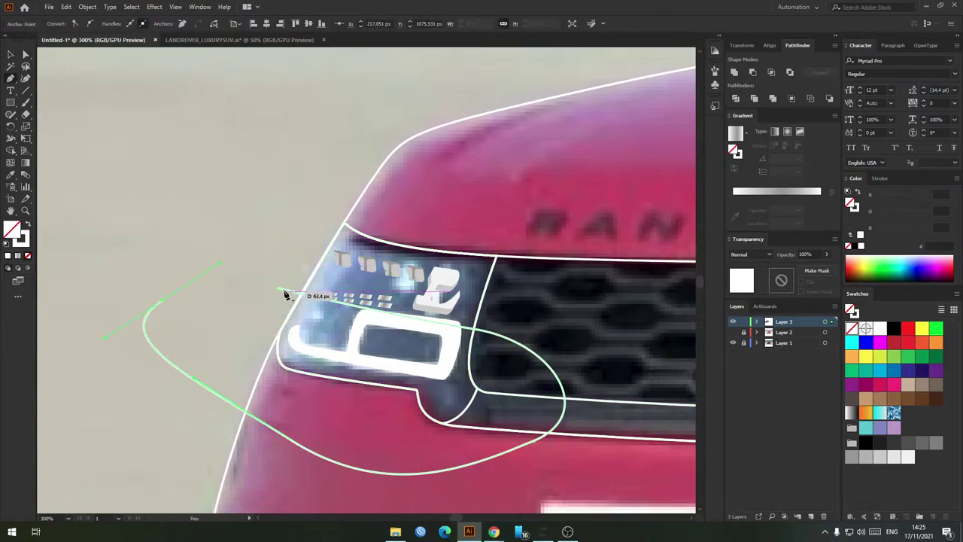
Step: Use Shape Builder to cut the drawn loop down to the part inside the headlight and grille outline
{"action": "key", "text": "v"}
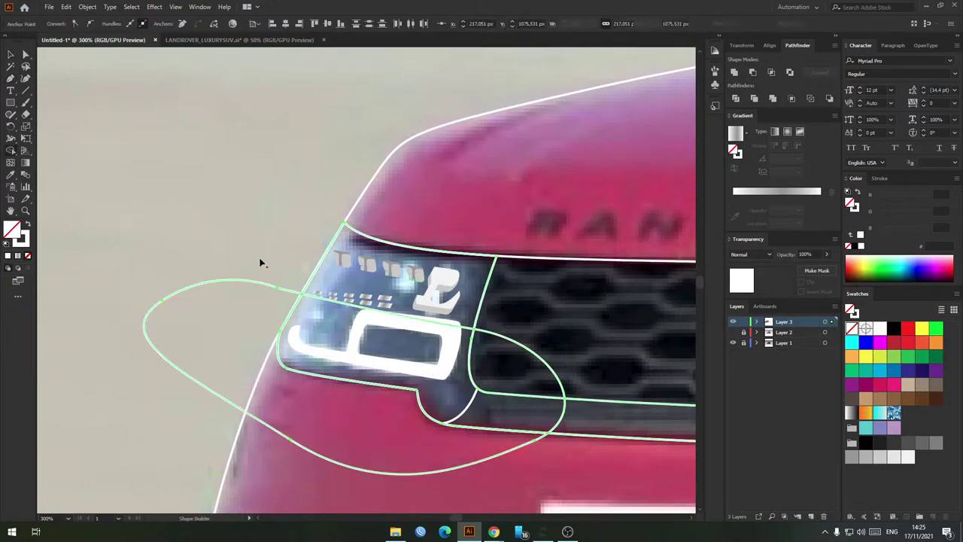
{"action": "left_click", "coordinate": [277, 305]}
{"action": "left_click", "coordinate": [311, 298]}
Step: Fill the lower headlight shape with dark gray 333333 without a stroke and send it behind the lamp pieces
{"action": "key", "text": "shift+x"}
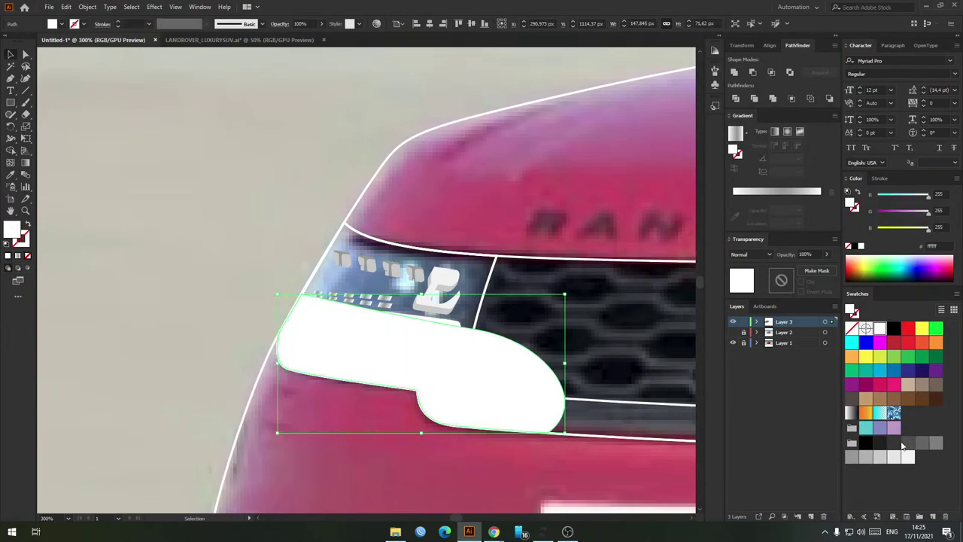
{"action": "left_click", "coordinate": [894, 444]}
{"action": "key", "text": "ctrl+shift+["}
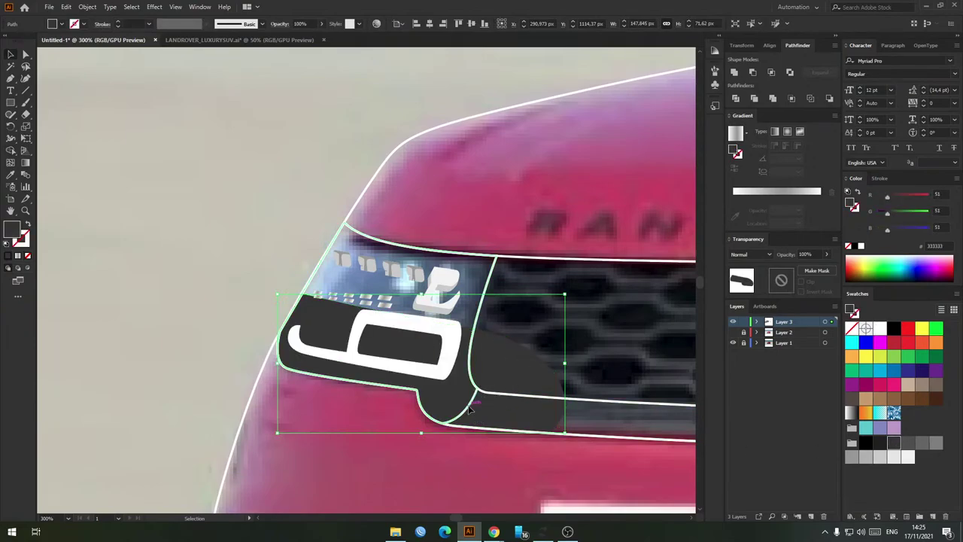
Step: Clip the dark gray shape to the far headlight's outline with a clipping mask
{"action": "left_click", "coordinate": [468, 407]}
{"action": "left_click", "coordinate": [512, 413], "text": "shift"}
{"action": "key", "text": "ctrl+7"}
{"action": "left_click", "coordinate": [508, 362]}
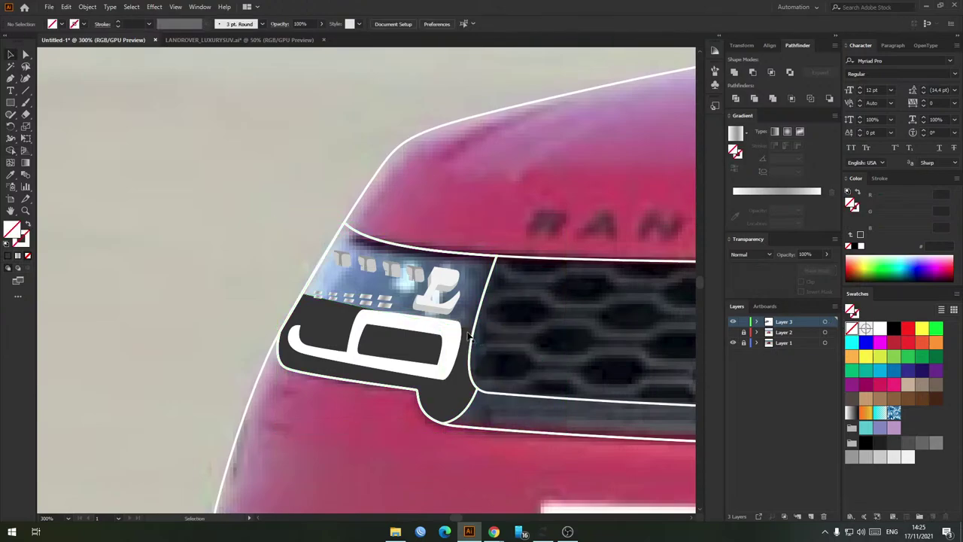
Step: Fill the far headlight's outline shape with black and place it behind the lamp pieces and gray area
{"action": "left_click", "coordinate": [468, 334]}
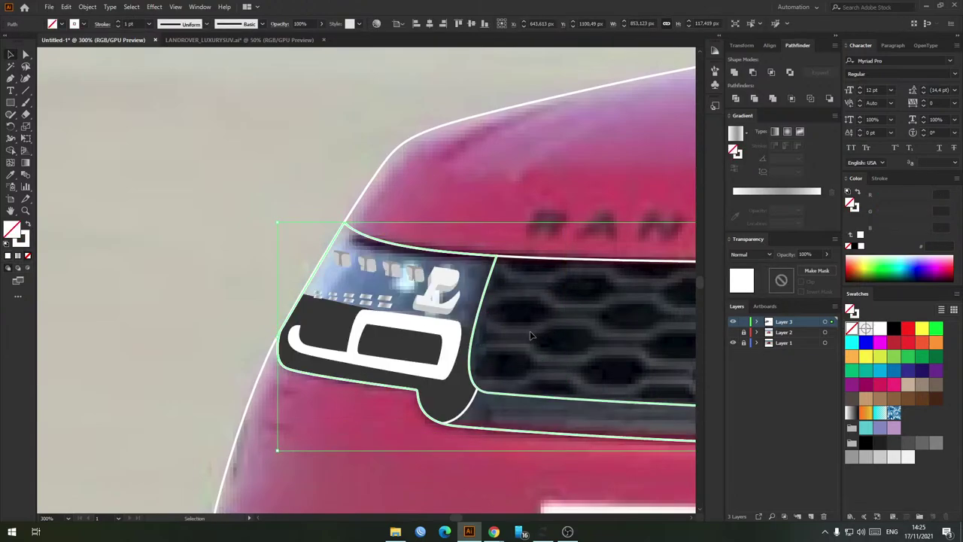
{"action": "left_click", "coordinate": [476, 402]}
{"action": "left_click", "coordinate": [475, 404]}
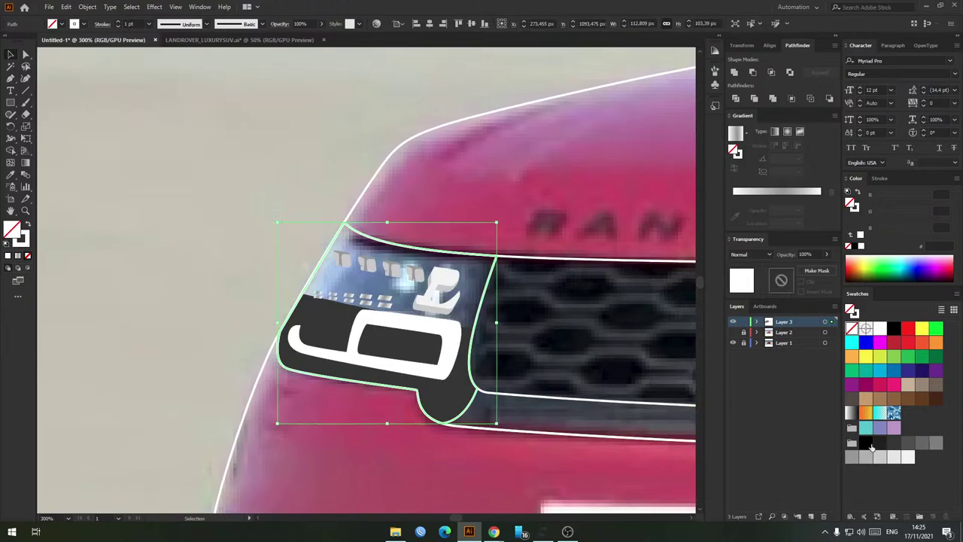
{"action": "left_click", "coordinate": [865, 444]}
{"action": "key", "text": "a"}
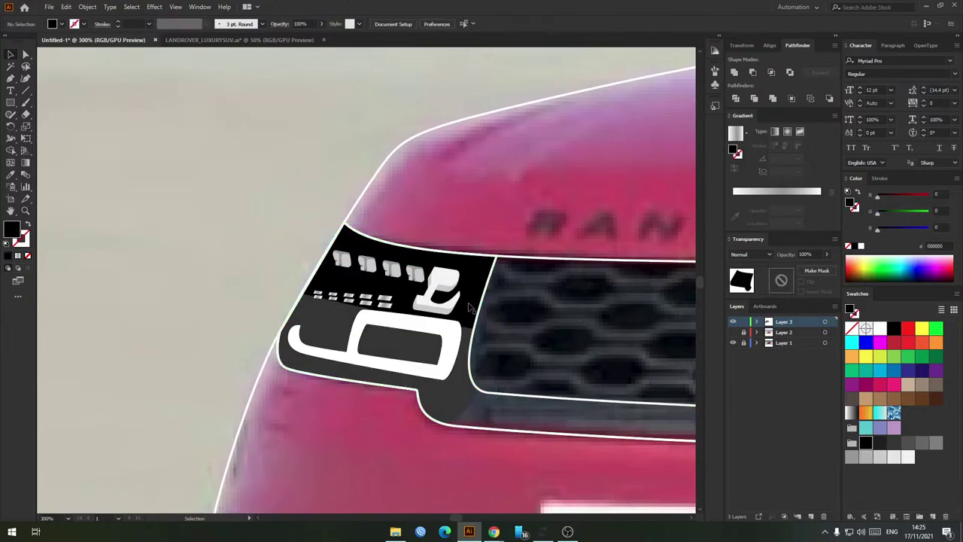
Step: Fill the inner shape of the lower lamp ring in the left headlight with light grey #CCCCCC
{"action": "key", "text": "v"}
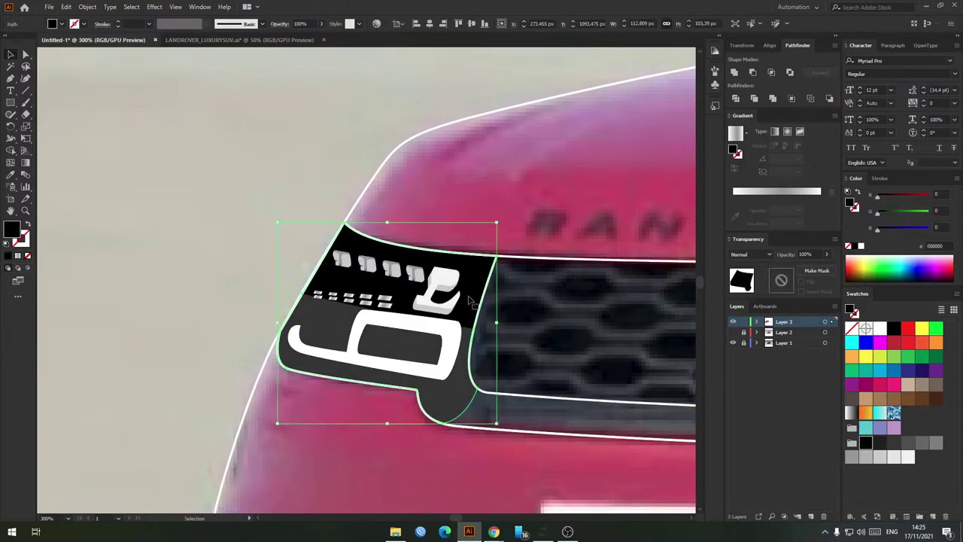
{"action": "left_click", "coordinate": [455, 353]}
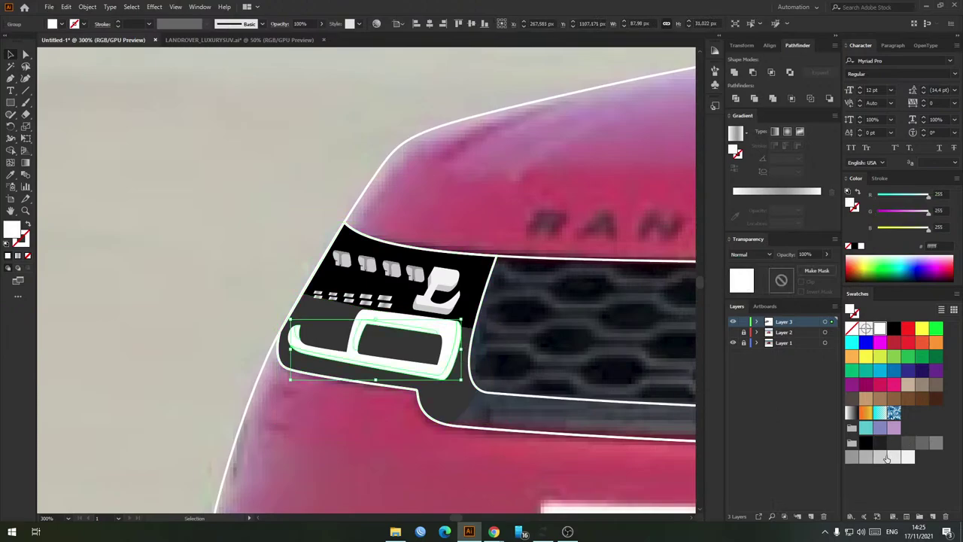
{"action": "left_click", "coordinate": [886, 456]}
{"action": "left_click", "coordinate": [504, 364]}
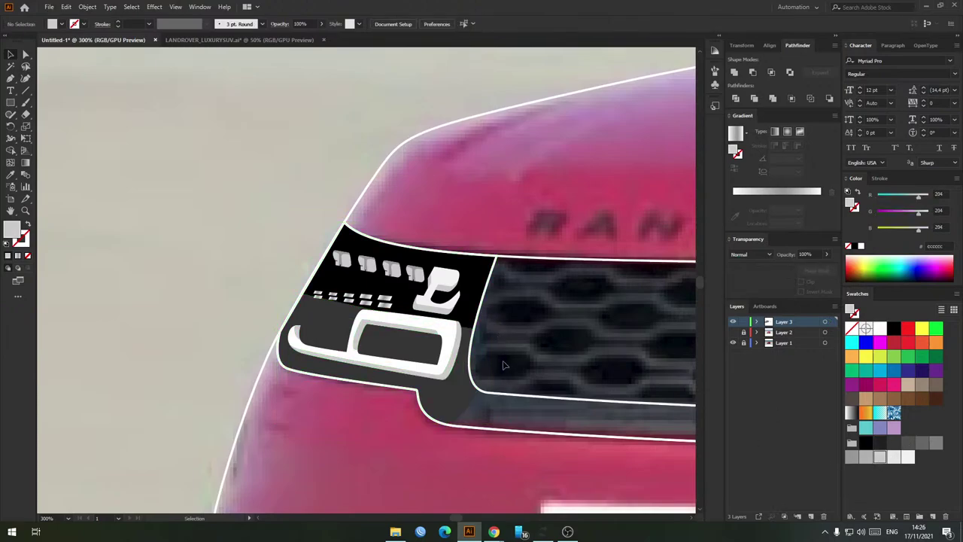
Step: Bring a copy of the black left headlight shape to the front and draw a closed curved shape covering its lower half
{"action": "key", "text": "a"}
{"action": "left_click", "coordinate": [486, 307]}
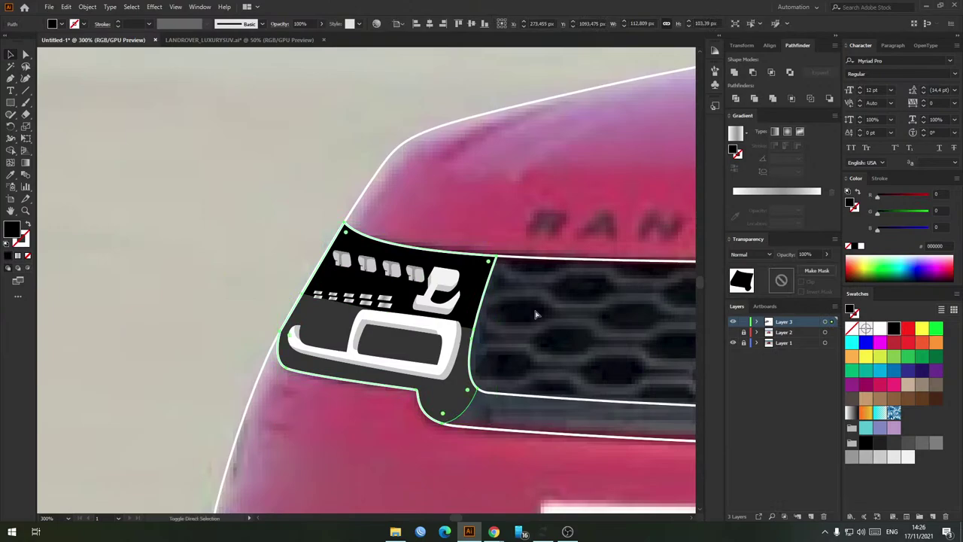
{"action": "key", "text": "ctrl+shift+]"}
{"action": "key", "text": "p"}
{"action": "left_click", "coordinate": [268, 281]}
{"action": "left_click_drag", "start_coordinate": [533, 342], "coordinate": [642, 358]}
{"action": "left_click_drag", "start_coordinate": [561, 471], "coordinate": [402, 473]}
{"action": "left_click_drag", "start_coordinate": [209, 432], "coordinate": [158, 352]}
{"action": "left_click_drag", "start_coordinate": [158, 282], "coordinate": [210, 245]}
{"action": "left_click", "coordinate": [267, 280]}
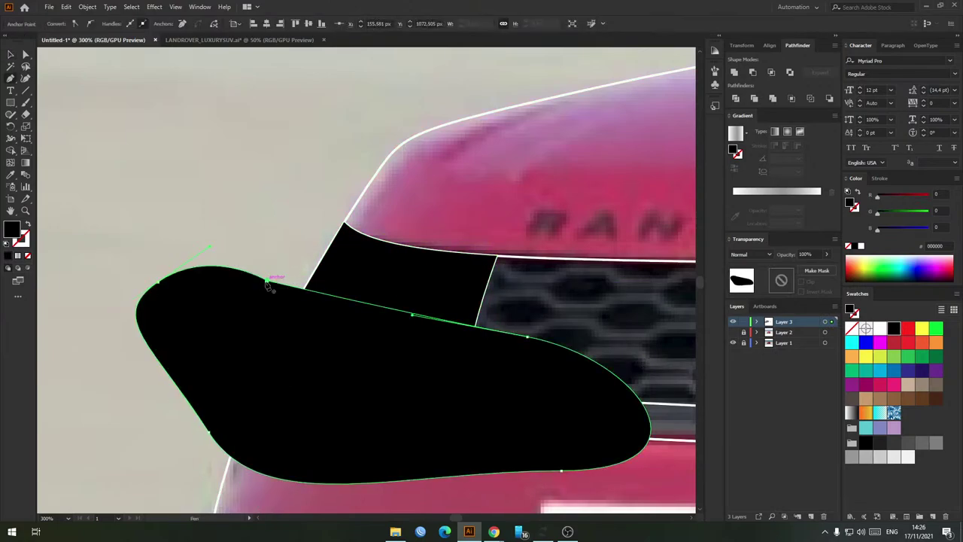
Step: Split the headlight overlay along the curve's upper edge with Shape Builder and delete the excess outside the headlight
{"action": "key", "text": "v"}
{"action": "left_click", "coordinate": [379, 293], "text": "shift"}
{"action": "key", "text": "shift+m"}
{"action": "left_click", "coordinate": [387, 275]}
{"action": "key", "text": "v"}
{"action": "left_click", "coordinate": [259, 252]}
{"action": "left_click", "coordinate": [237, 290]}
{"action": "key", "text": "Delete"}
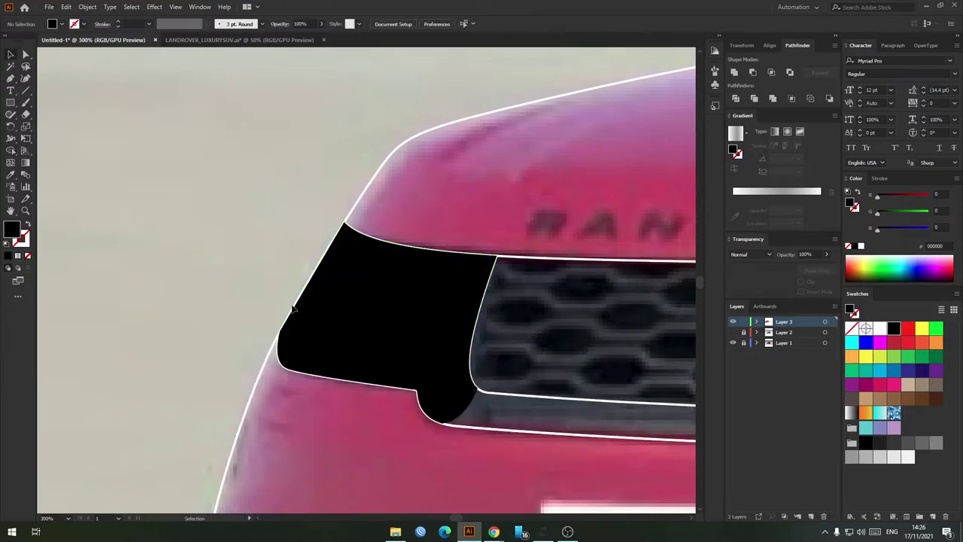
Step: Set both headlight overlay pieces to 50% opacity and fill the upper piece with white
{"action": "left_click", "coordinate": [293, 308]}
{"action": "left_click", "coordinate": [387, 224], "text": "shift"}
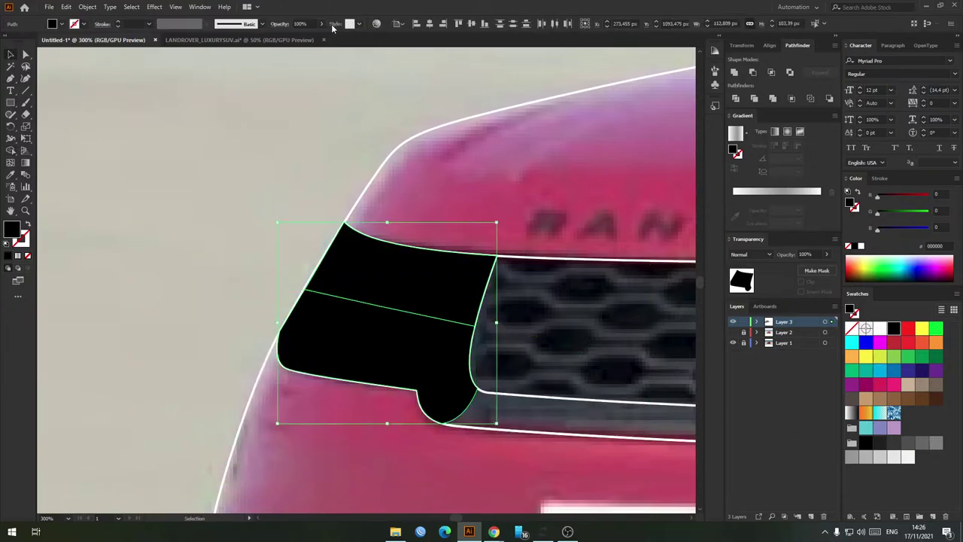
{"action": "key", "text": "Return"}
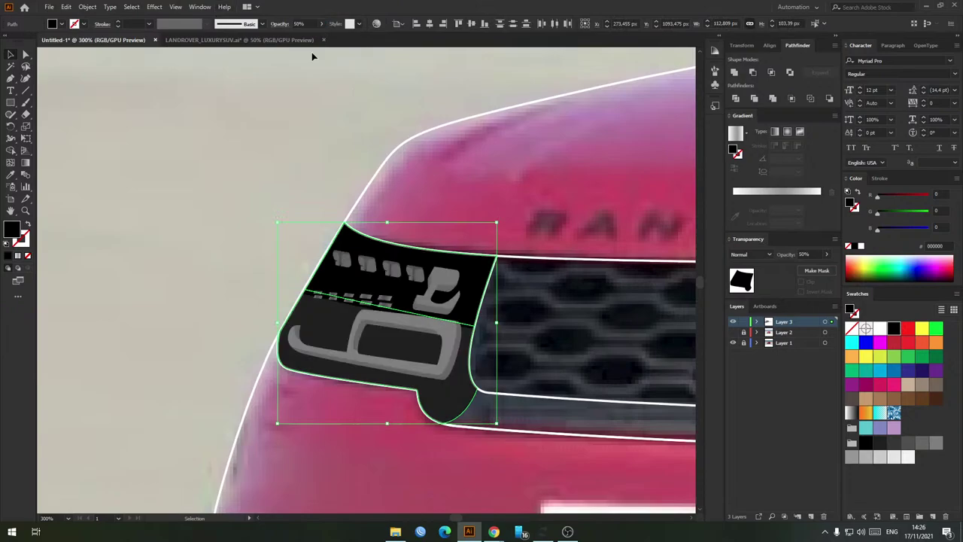
{"action": "left_click", "coordinate": [300, 180]}
{"action": "left_click", "coordinate": [387, 287]}
{"action": "left_click", "coordinate": [880, 329]}
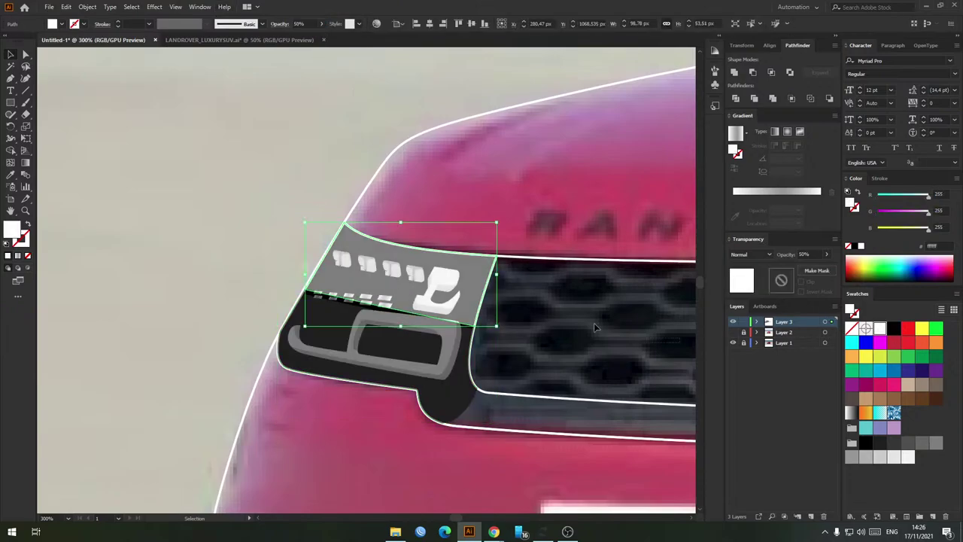
{"action": "left_click", "coordinate": [562, 268]}
Step: Move the honeycomb mesh out of the black SUV's grille to the empty ground below its doors
{"action": "scroll", "coordinate": [563, 268], "scroll_direction": "down", "scroll_amount": 6}
{"action": "left_click_drag", "start_coordinate": [626, 256], "coordinate": [489, 247]}
{"action": "scroll", "coordinate": [493, 271], "scroll_direction": "down", "scroll_amount": 1}
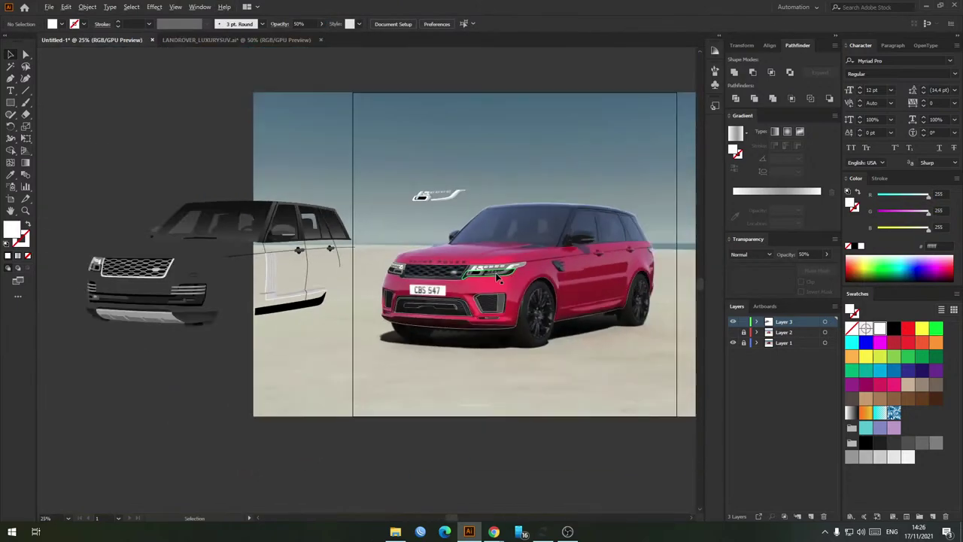
{"action": "scroll", "coordinate": [477, 291], "scroll_direction": "up", "scroll_amount": 3}
{"action": "scroll", "coordinate": [414, 268], "scroll_direction": "up", "scroll_amount": 1}
{"action": "left_click_drag", "start_coordinate": [414, 269], "coordinate": [468, 301]}
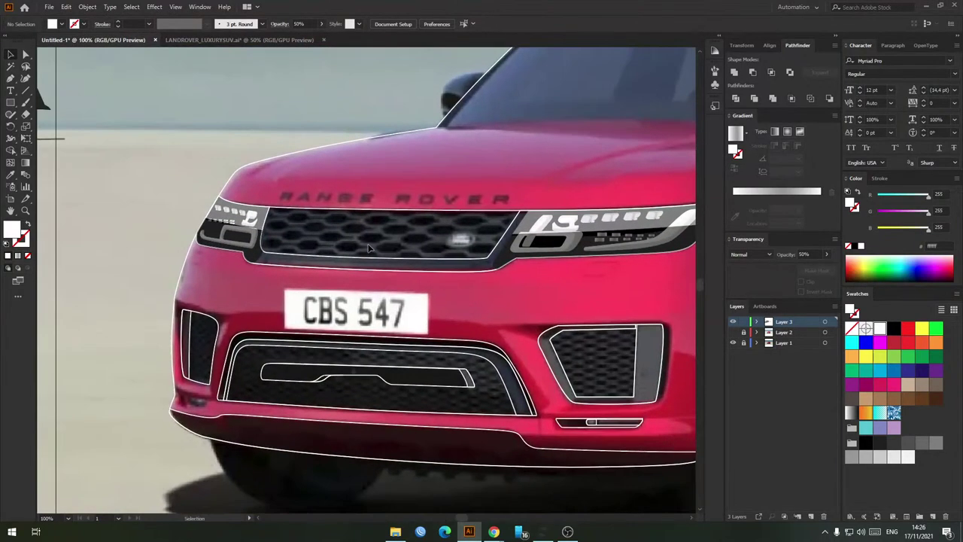
{"action": "scroll", "coordinate": [369, 246], "scroll_direction": "down", "scroll_amount": 3}
{"action": "left_click_drag", "start_coordinate": [370, 246], "coordinate": [520, 257]}
{"action": "left_click_drag", "start_coordinate": [125, 241], "coordinate": [342, 364]}
{"action": "right_click", "coordinate": [343, 365]}
{"action": "left_click", "coordinate": [396, 272]}
{"action": "left_click", "coordinate": [400, 337]}
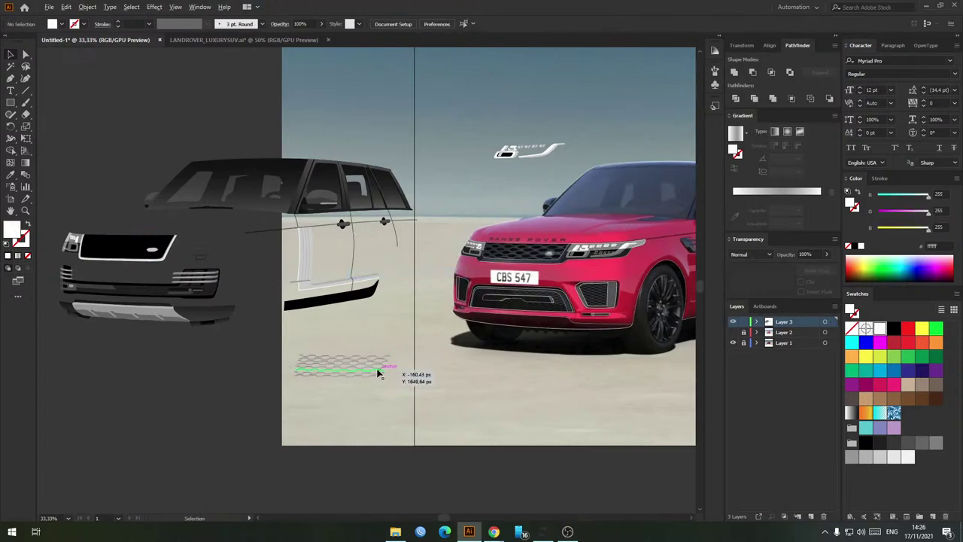
Step: Move the honeycomb mesh group onto the red SUV's front grille
{"action": "scroll", "coordinate": [378, 369], "scroll_direction": "up", "scroll_amount": 4}
{"action": "scroll", "coordinate": [398, 335], "scroll_direction": "down", "scroll_amount": 3}
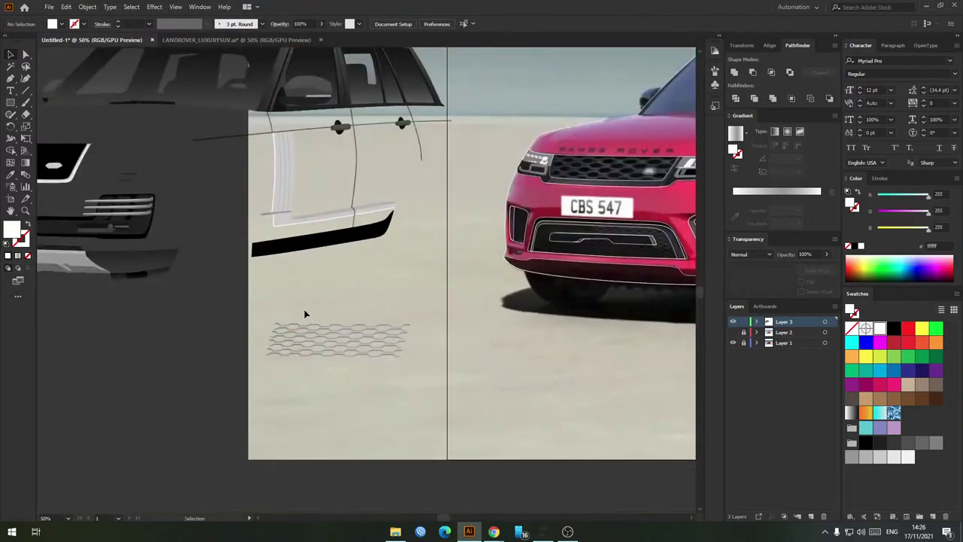
{"action": "left_click_drag", "start_coordinate": [346, 374], "coordinate": [347, 375]}
{"action": "scroll", "coordinate": [393, 330], "scroll_direction": "up", "scroll_amount": 4}
{"action": "left_click", "coordinate": [447, 361], "text": "shift"}
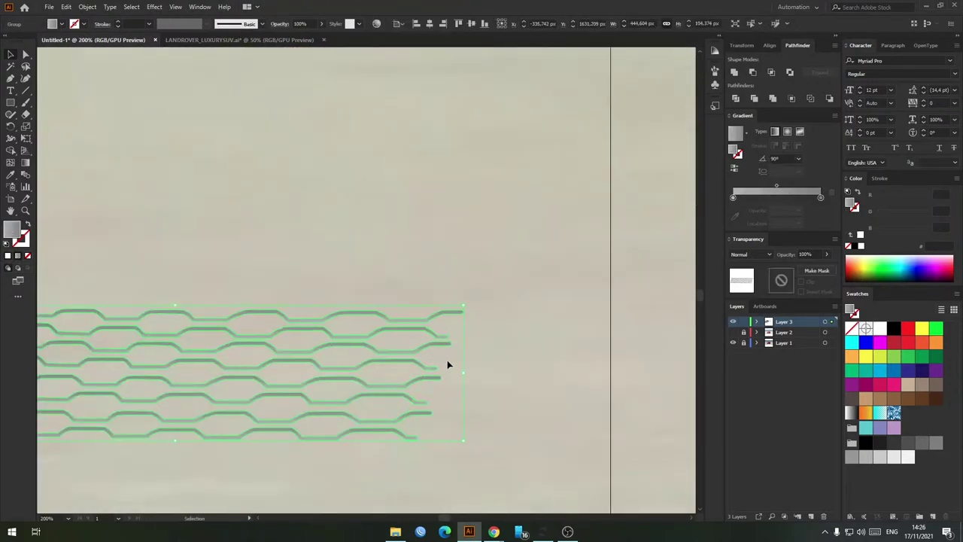
{"action": "key", "text": "ctrl+x"}
{"action": "scroll", "coordinate": [384, 332], "scroll_direction": "down", "scroll_amount": 3}
{"action": "key", "text": "ctrl+z"}
{"action": "scroll", "coordinate": [432, 388], "scroll_direction": "up", "scroll_amount": 4}
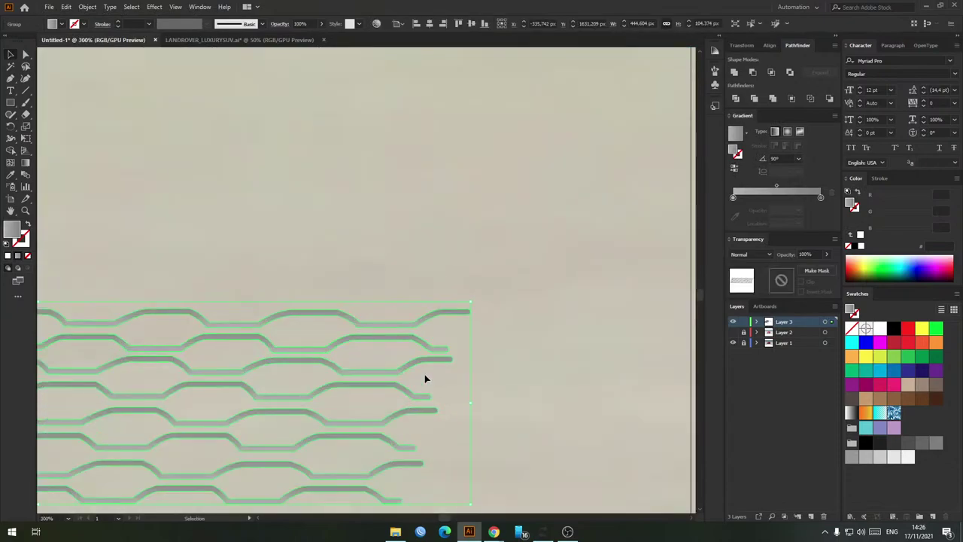
{"action": "scroll", "coordinate": [424, 378], "scroll_direction": "down", "scroll_amount": 5}
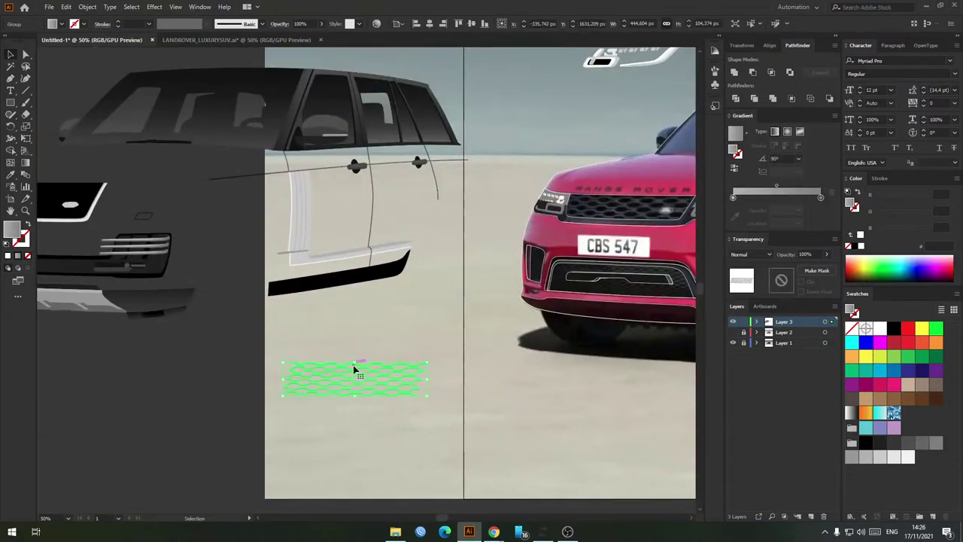
{"action": "left_click_drag", "start_coordinate": [354, 368], "coordinate": [625, 200]}
{"action": "scroll", "coordinate": [625, 201], "scroll_direction": "up", "scroll_amount": 3}
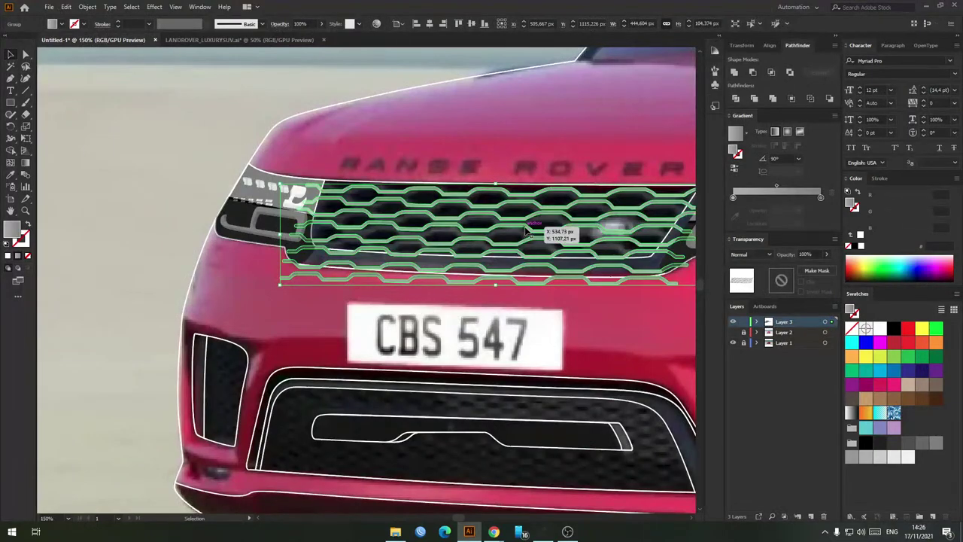
Step: Resize the mesh to about 427 × 91 px and align it over the red SUV's grille opening
{"action": "left_click_drag", "start_coordinate": [525, 228], "coordinate": [531, 208]}
{"action": "left_click_drag", "start_coordinate": [591, 204], "coordinate": [482, 237]}
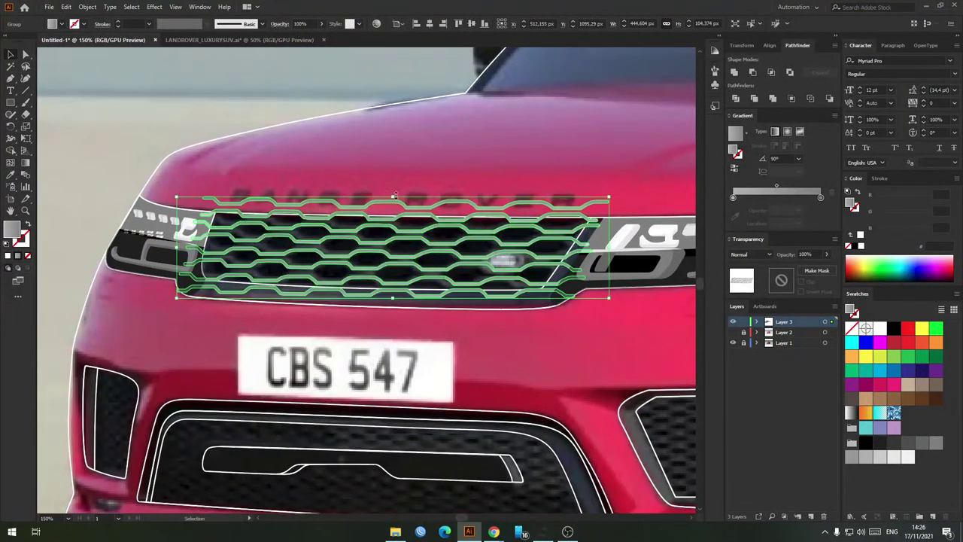
{"action": "key", "text": "ctrl+z"}
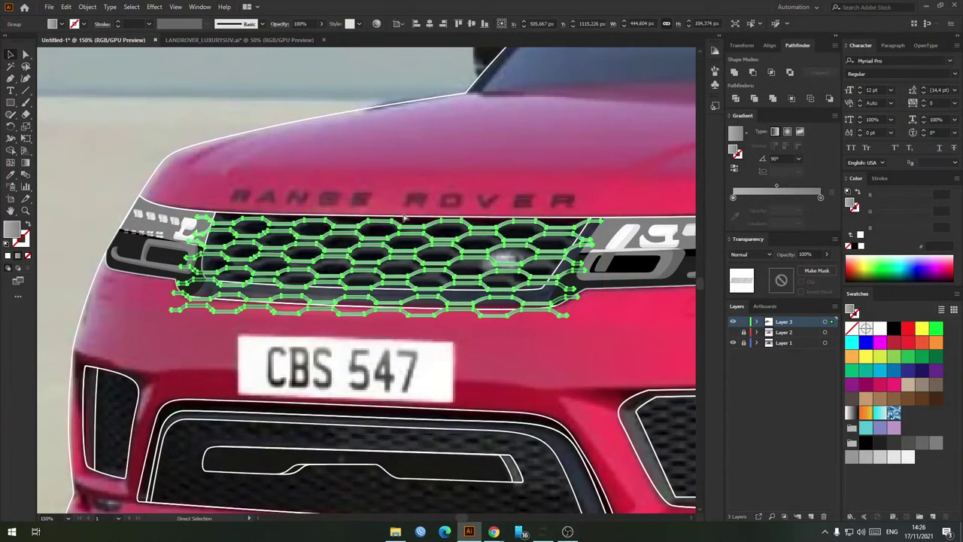
{"action": "key", "text": "v"}
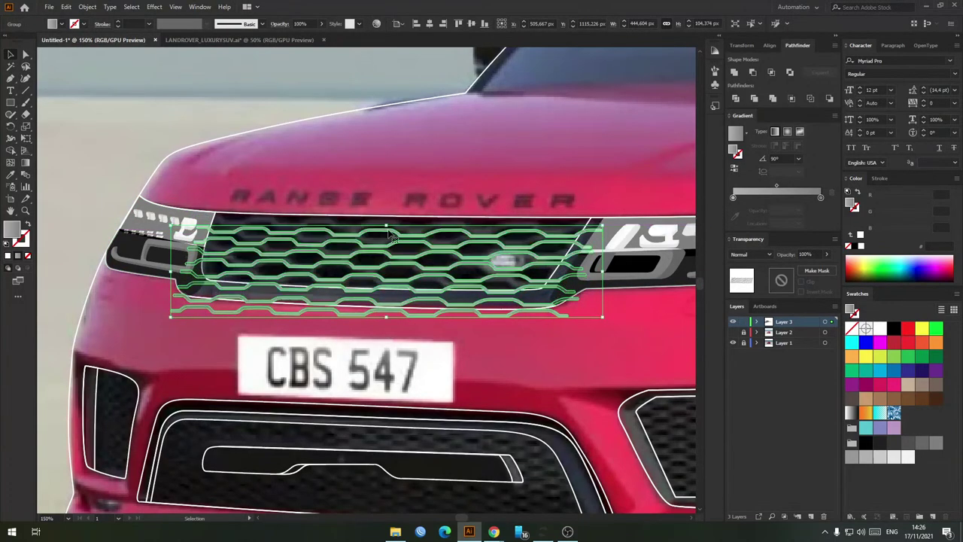
{"action": "left_click_drag", "start_coordinate": [401, 263], "coordinate": [407, 243]}
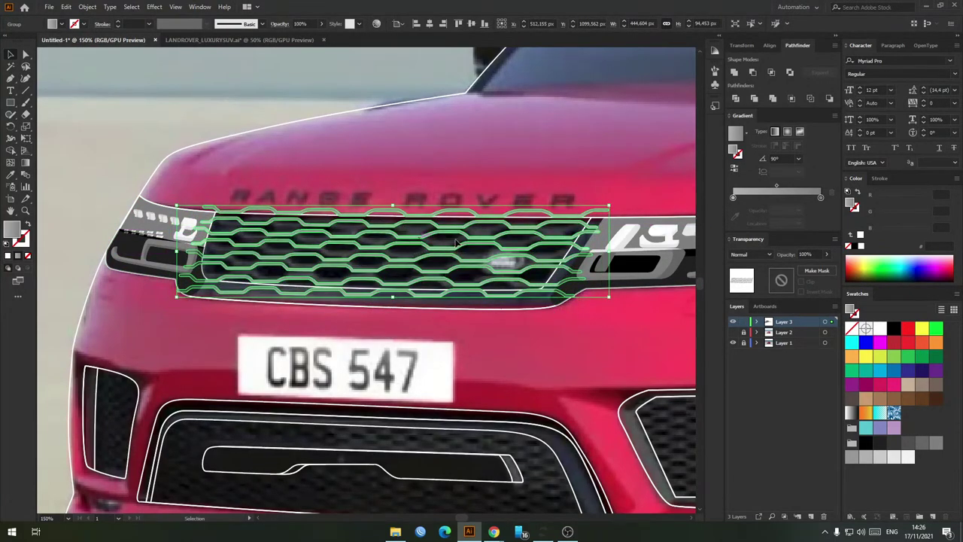
{"action": "left_click_drag", "start_coordinate": [607, 251], "coordinate": [583, 253]}
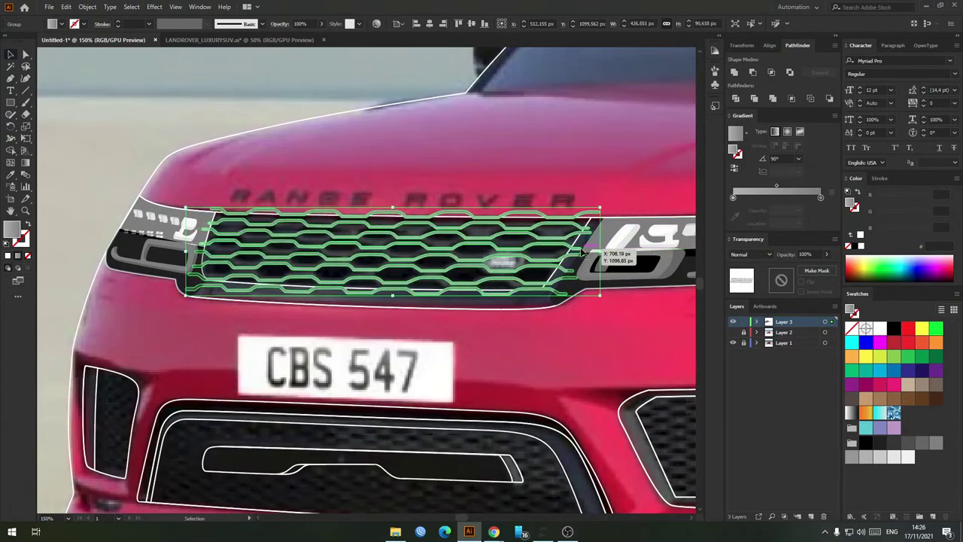
{"action": "left_click_drag", "start_coordinate": [409, 243], "coordinate": [410, 240]}
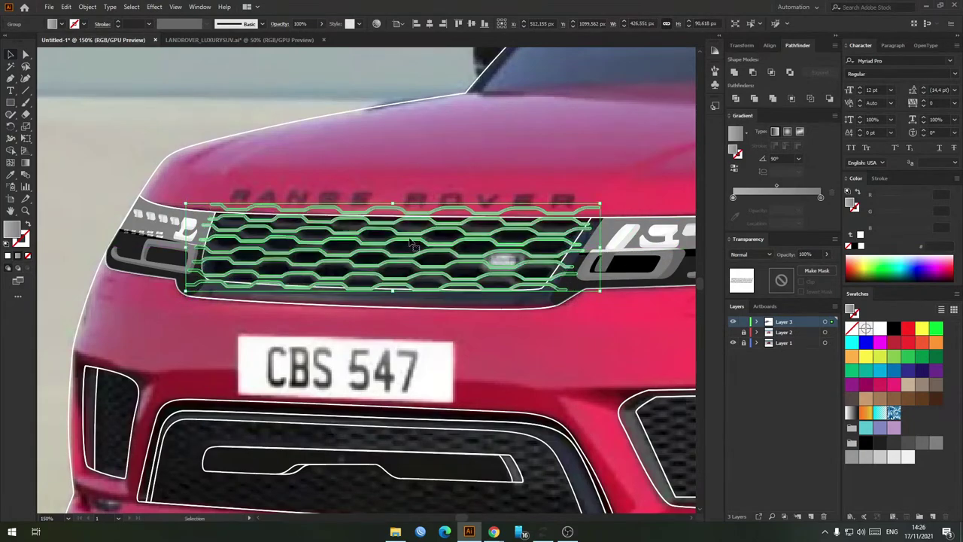
{"action": "left_click", "coordinate": [526, 180]}
Step: Create a separate grille-opening shape of about 401 × 80 px from the grille outlines with Shape Builder
{"action": "scroll", "coordinate": [537, 273], "scroll_direction": "up", "scroll_amount": 2}
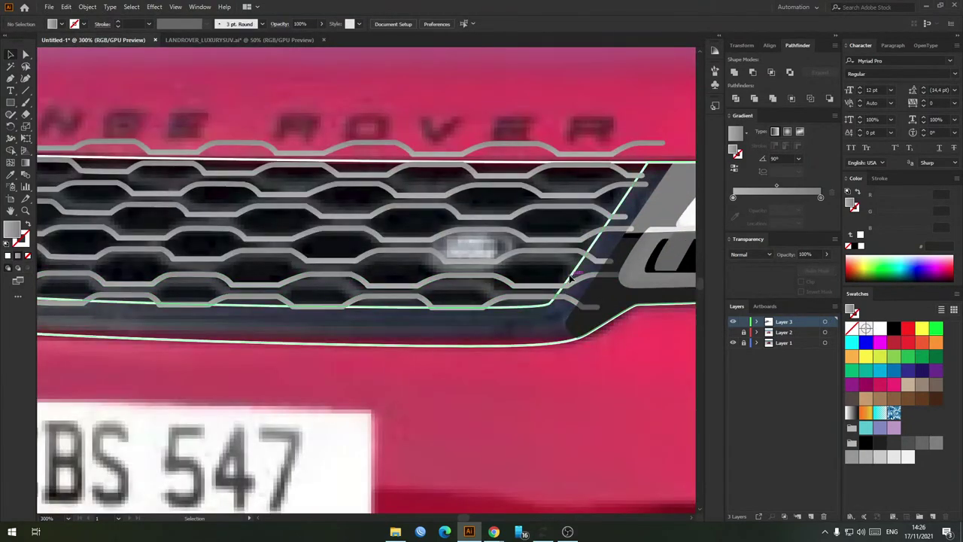
{"action": "left_click", "coordinate": [565, 295]}
{"action": "scroll", "coordinate": [547, 273], "scroll_direction": "down", "scroll_amount": 2}
{"action": "left_click_drag", "start_coordinate": [546, 274], "coordinate": [525, 289]}
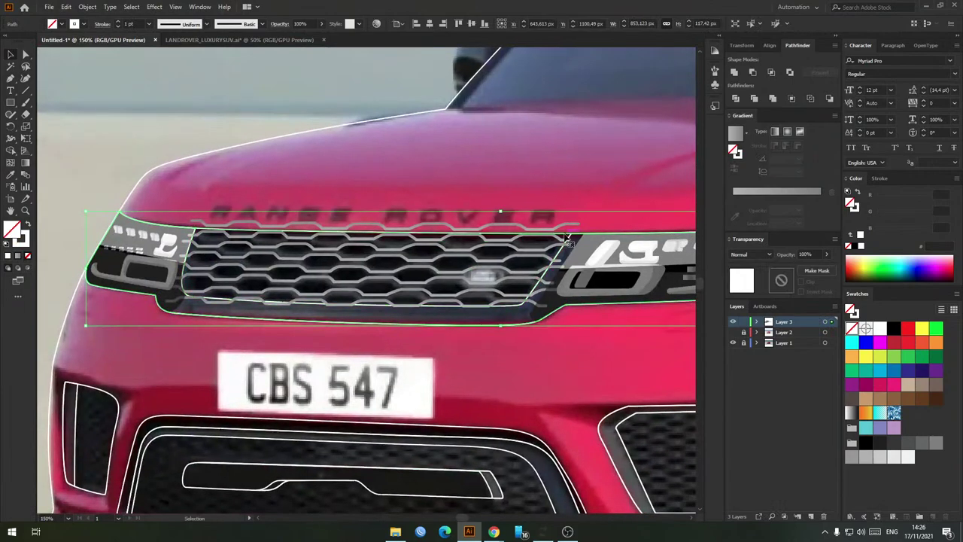
{"action": "left_click", "coordinate": [528, 216]}
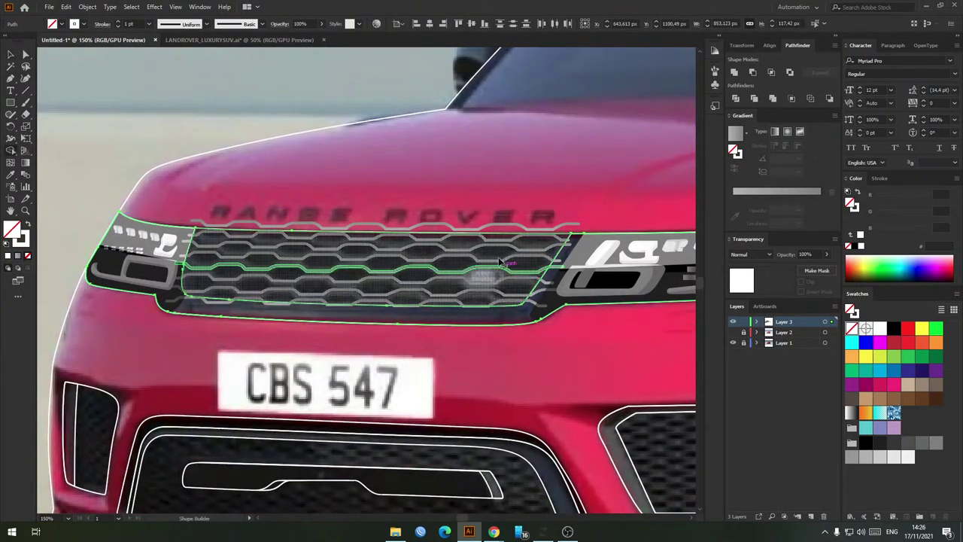
{"action": "left_click", "coordinate": [429, 258]}
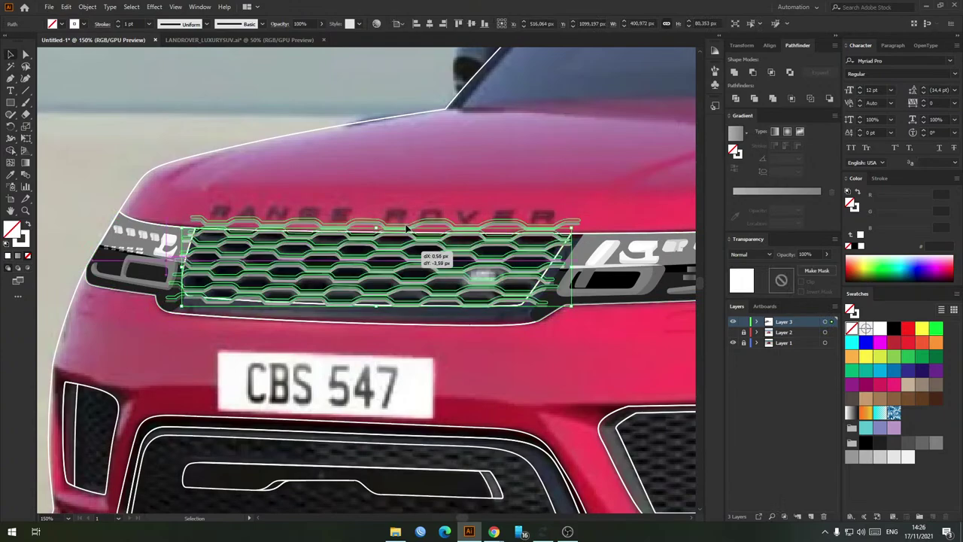
{"action": "left_click_drag", "start_coordinate": [430, 258], "coordinate": [413, 153]}
{"action": "key", "text": "ctrl+z"}
{"action": "scroll", "coordinate": [371, 227], "scroll_direction": "up", "scroll_amount": 1}
Step: Redirect the grille mesh's linear gradient to 5° and set its starting color stop to #1A1A1A
{"action": "left_click_drag", "start_coordinate": [376, 226], "coordinate": [359, 229]}
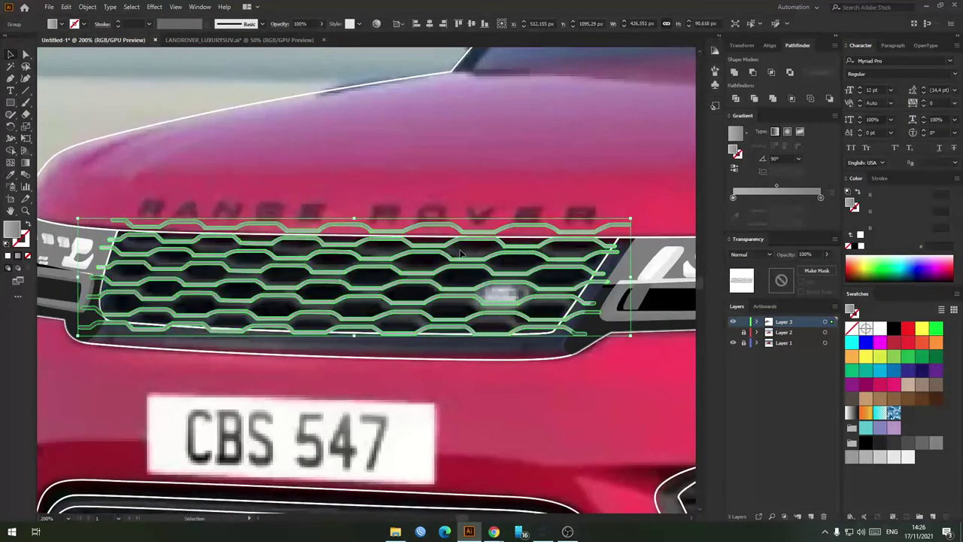
{"action": "scroll", "coordinate": [568, 201], "scroll_direction": "down", "scroll_amount": 1}
{"action": "left_click_drag", "start_coordinate": [576, 199], "coordinate": [529, 225]}
{"action": "left_click_drag", "start_coordinate": [378, 231], "coordinate": [394, 226]}
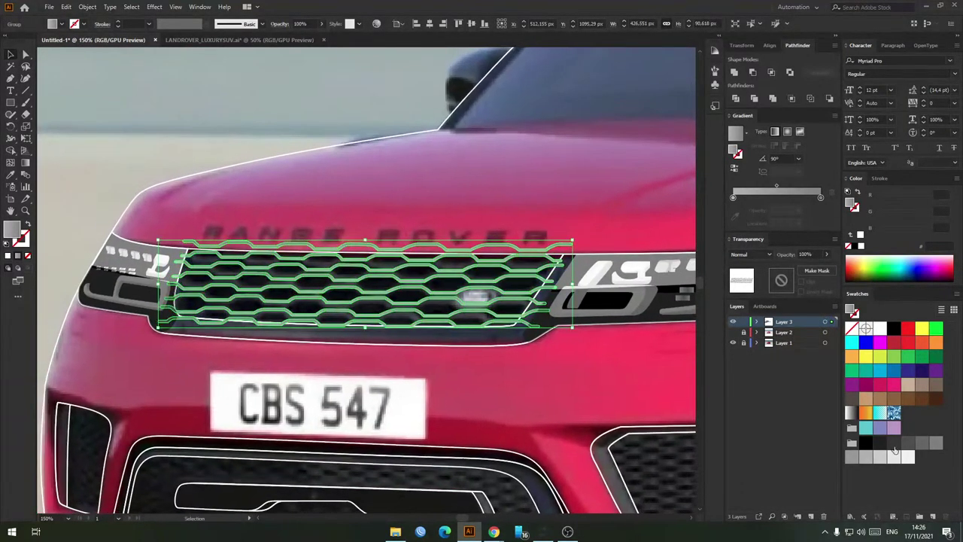
{"action": "left_click", "coordinate": [820, 200]}
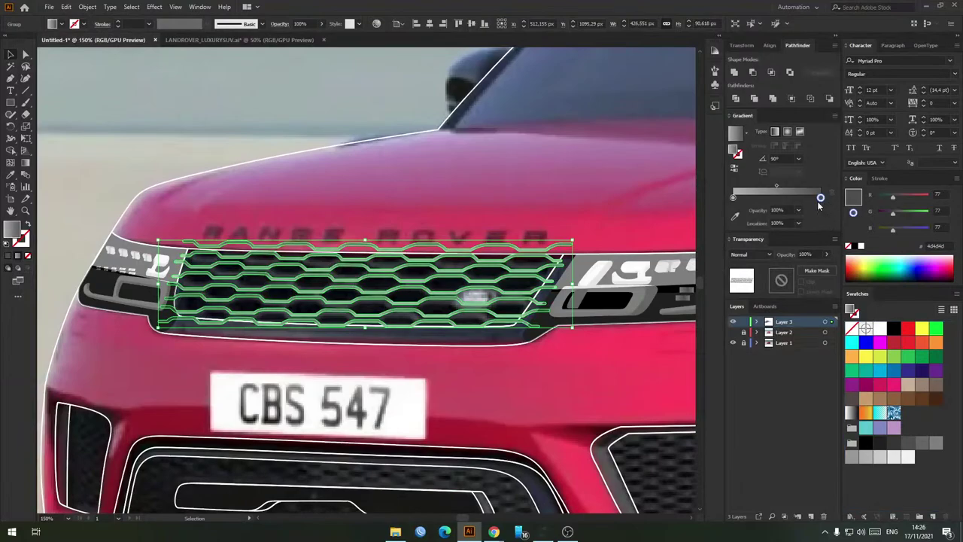
{"action": "key", "text": "g"}
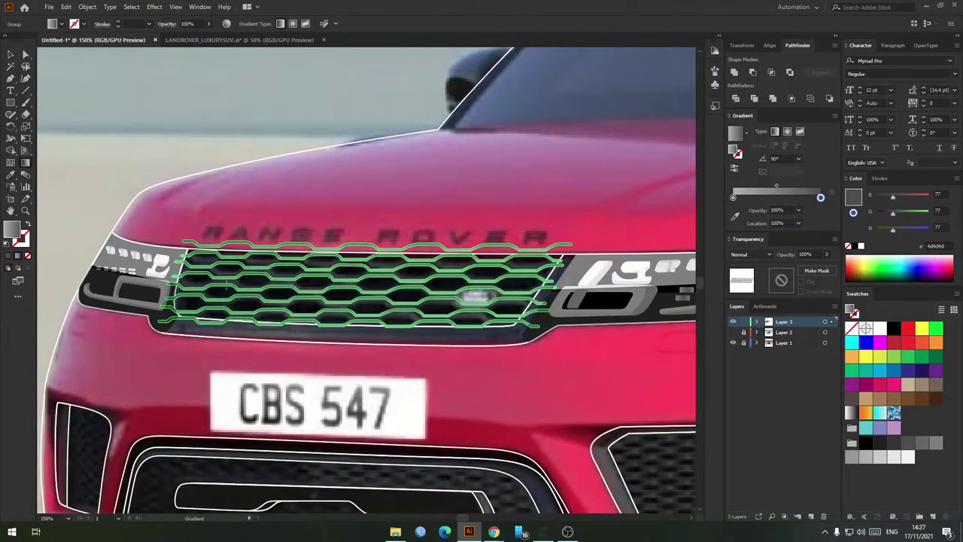
{"action": "left_click", "coordinate": [733, 197]}
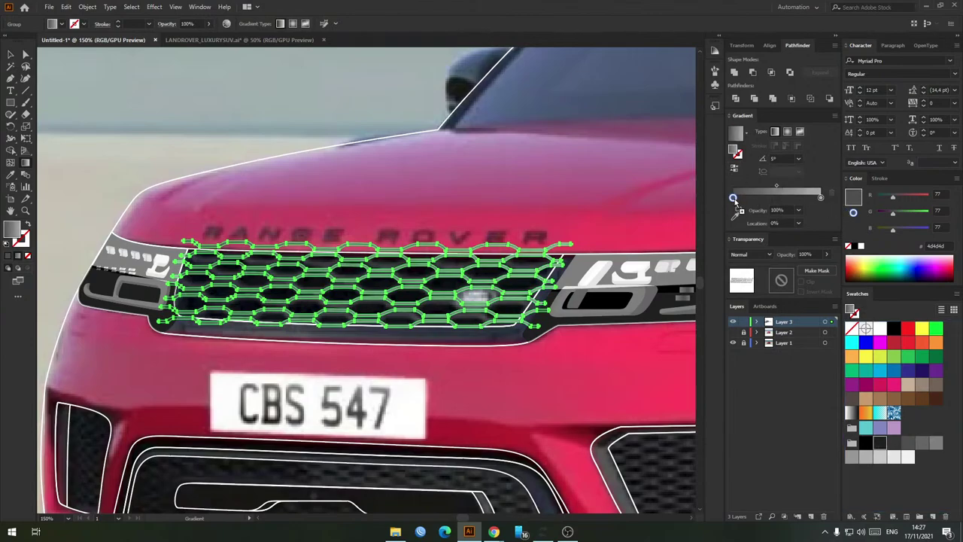
{"action": "left_click_drag", "start_coordinate": [735, 202], "coordinate": [734, 199]}
{"action": "key", "text": "v"}
{"action": "left_click", "coordinate": [516, 189]}
Step: Offset the grille mesh's paths by 1 px with Offset Path, keeping miter joins
{"action": "scroll", "coordinate": [478, 257], "scroll_direction": "down", "scroll_amount": 2}
{"action": "scroll", "coordinate": [477, 257], "scroll_direction": "up", "scroll_amount": 3}
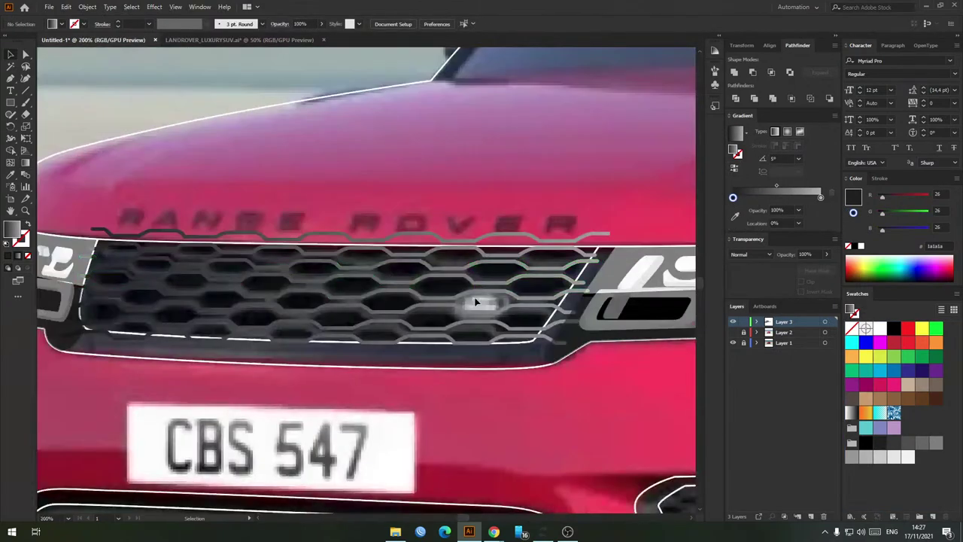
{"action": "left_click_drag", "start_coordinate": [475, 301], "coordinate": [477, 299]}
{"action": "left_click", "coordinate": [87, 7]}
{"action": "mouse_move", "coordinate": [99, 245]}
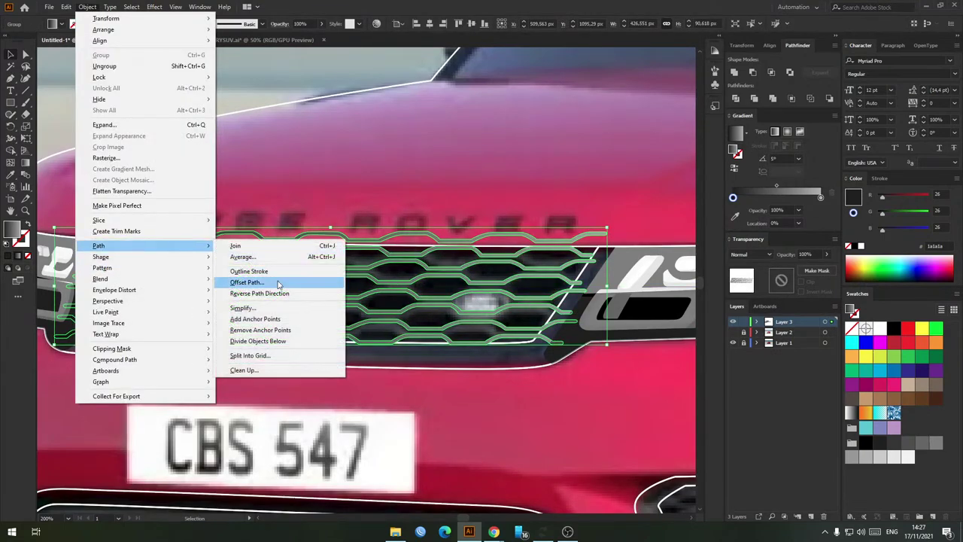
{"action": "left_click", "coordinate": [278, 283]}
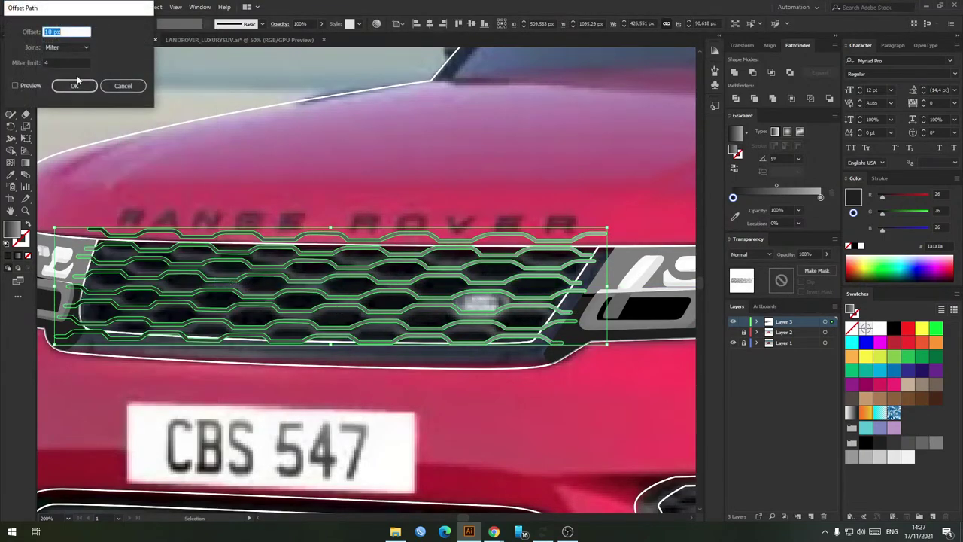
{"action": "left_click", "coordinate": [29, 85]}
{"action": "left_click", "coordinate": [75, 31]}
{"action": "scroll", "coordinate": [75, 32], "scroll_direction": "down", "scroll_amount": 9}
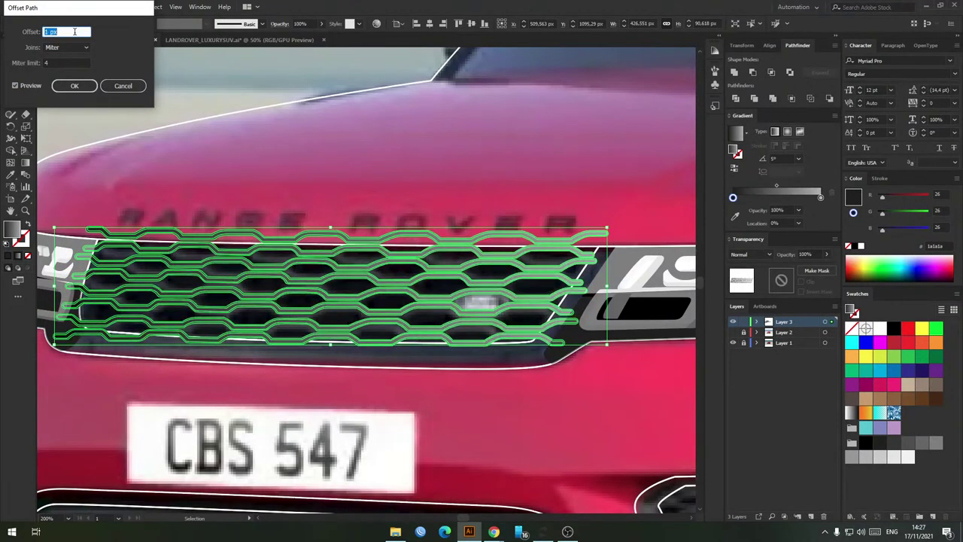
{"action": "left_click", "coordinate": [72, 86]}
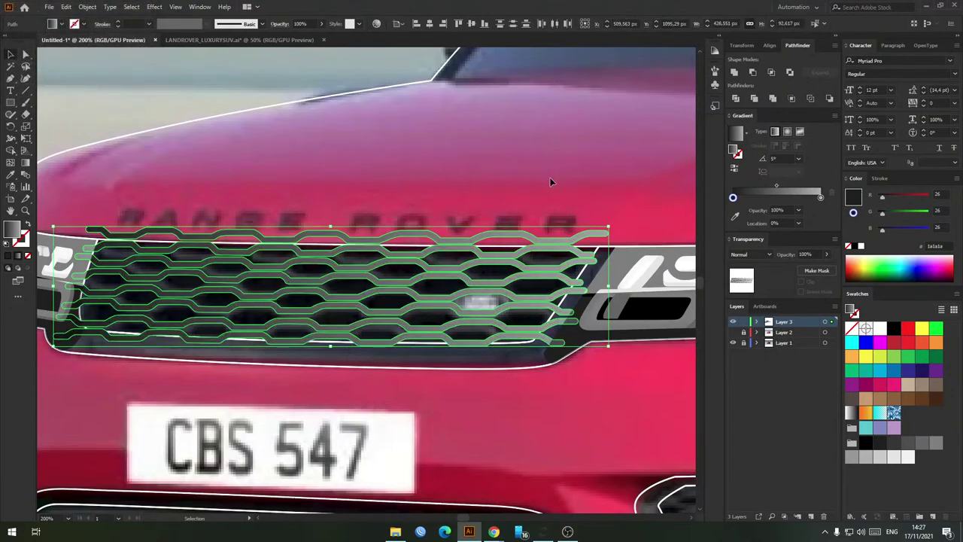
Step: Unite the offset paths with the original grille mesh strips into thicker bars
{"action": "left_click", "coordinate": [735, 73]}
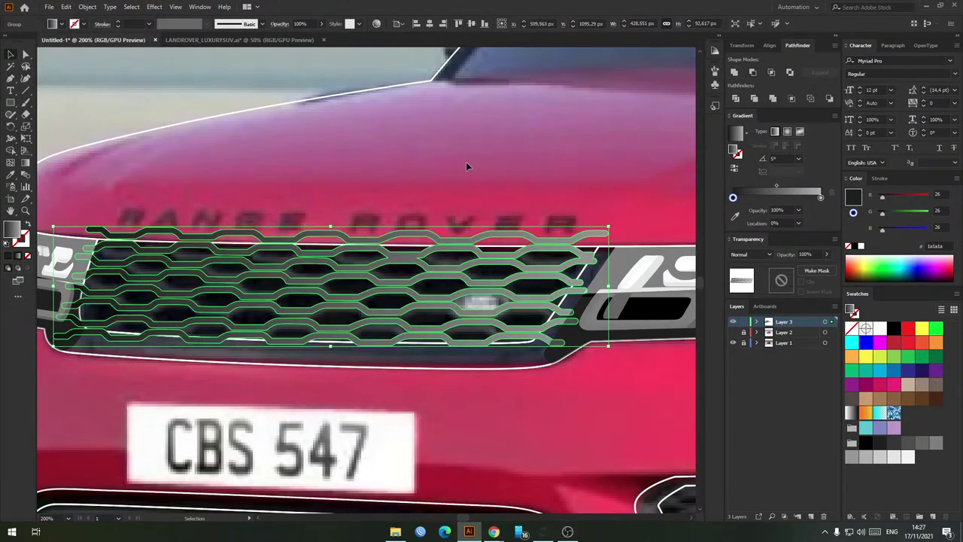
{"action": "left_click", "coordinate": [456, 180]}
{"action": "scroll", "coordinate": [460, 202], "scroll_direction": "down", "scroll_amount": 2}
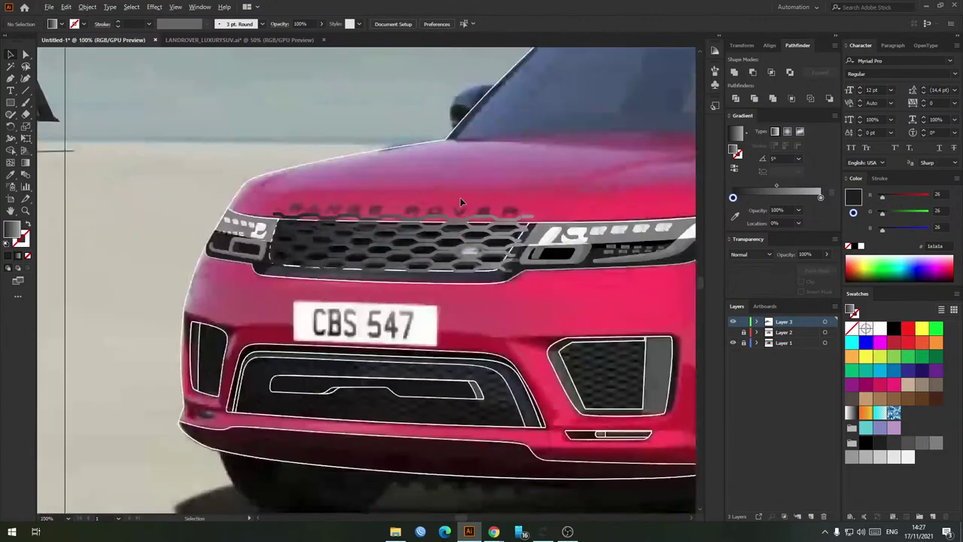
{"action": "scroll", "coordinate": [466, 240], "scroll_direction": "up", "scroll_amount": 2}
{"action": "left_click", "coordinate": [475, 248]}
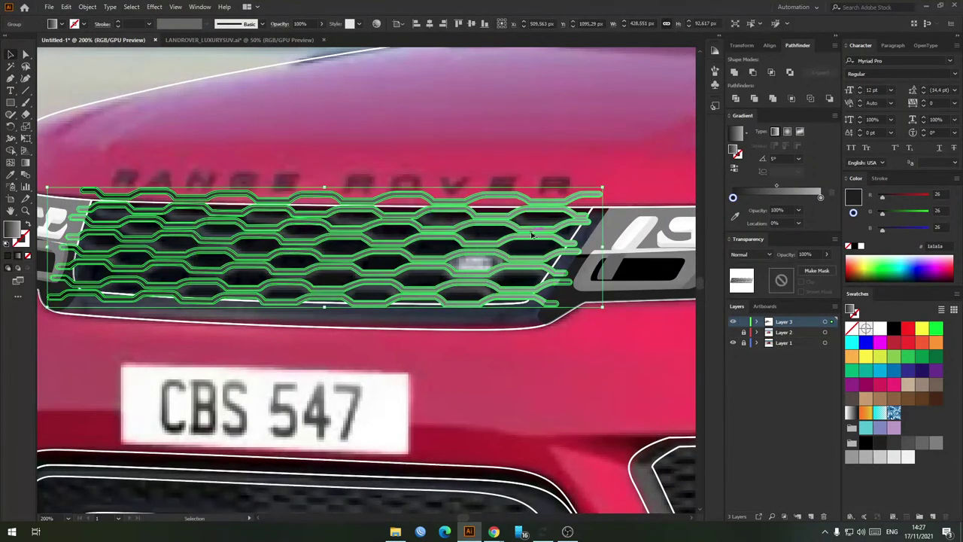
{"action": "scroll", "coordinate": [512, 241], "scroll_direction": "up", "scroll_amount": 3}
{"action": "scroll", "coordinate": [529, 257], "scroll_direction": "down", "scroll_amount": 2}
{"action": "left_click", "coordinate": [734, 73]}
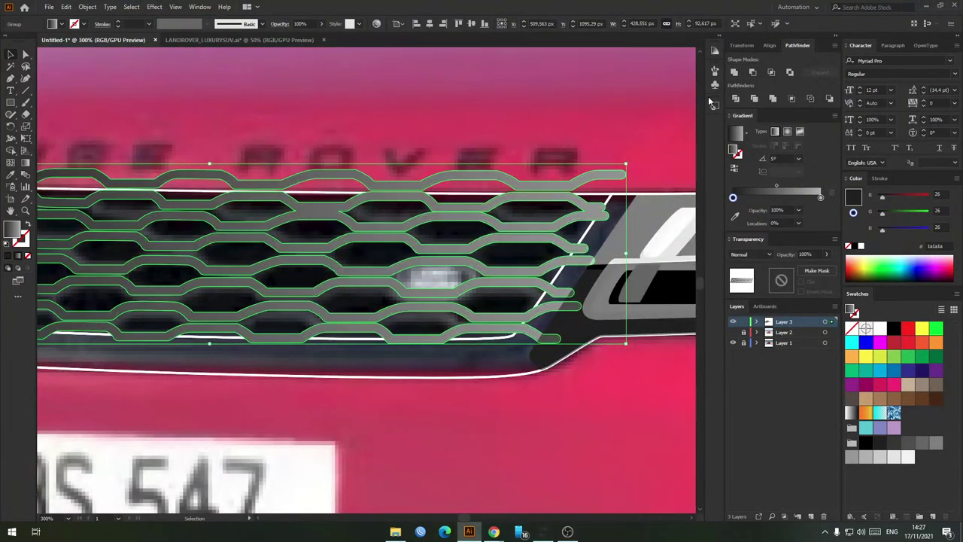
Step: Try to subtract a slightly shifted copy of the grille mesh with Minus Front to leave thin edge strips
{"action": "scroll", "coordinate": [525, 260], "scroll_direction": "up", "scroll_amount": 3}
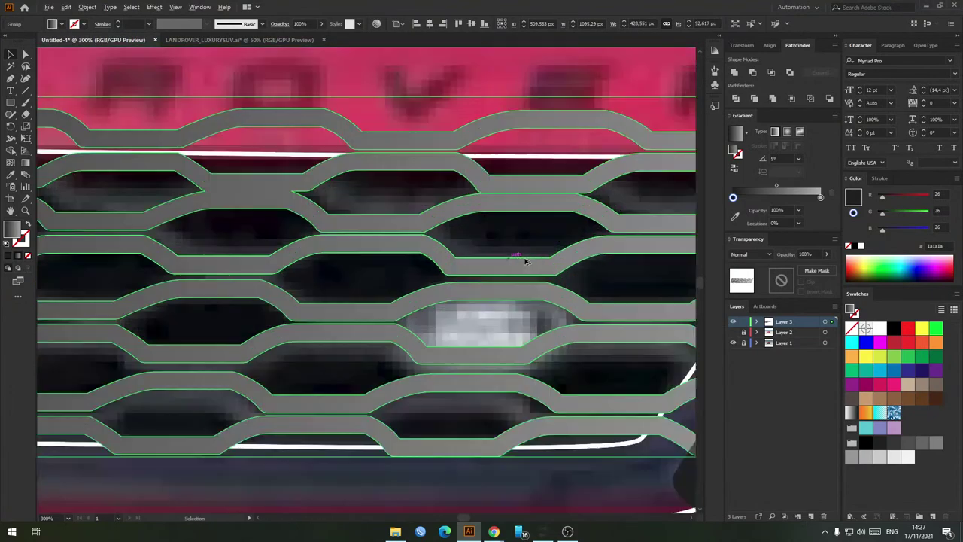
{"action": "scroll", "coordinate": [525, 260], "scroll_direction": "up", "scroll_amount": 4}
{"action": "left_click_drag", "start_coordinate": [565, 273], "coordinate": [546, 275]}
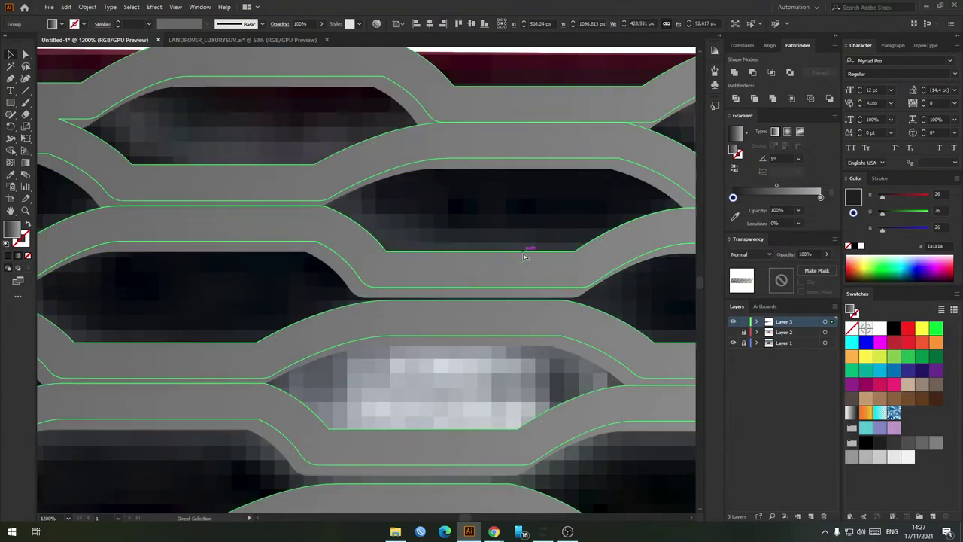
{"action": "left_click", "coordinate": [504, 277], "text": "shift"}
{"action": "left_click", "coordinate": [753, 73]}
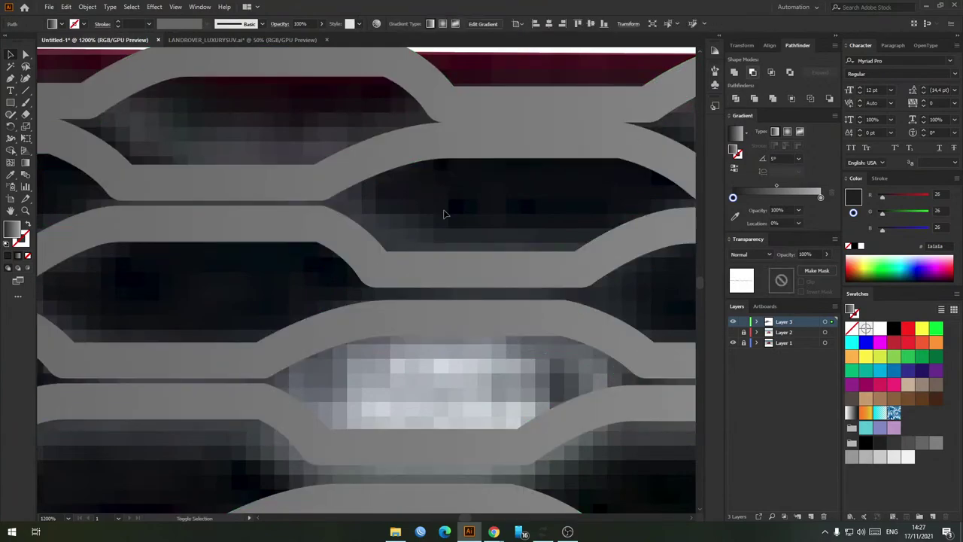
{"action": "scroll", "coordinate": [445, 236], "scroll_direction": "down", "scroll_amount": 4}
{"action": "scroll", "coordinate": [440, 252], "scroll_direction": "down", "scroll_amount": 2}
{"action": "left_click_drag", "start_coordinate": [415, 246], "coordinate": [463, 249]}
{"action": "left_click_drag", "start_coordinate": [331, 188], "coordinate": [289, 290]}
{"action": "key", "text": "ctrl+g"}
Step: Ungroup the united grille mesh
{"action": "scroll", "coordinate": [361, 246], "scroll_direction": "up", "scroll_amount": 4}
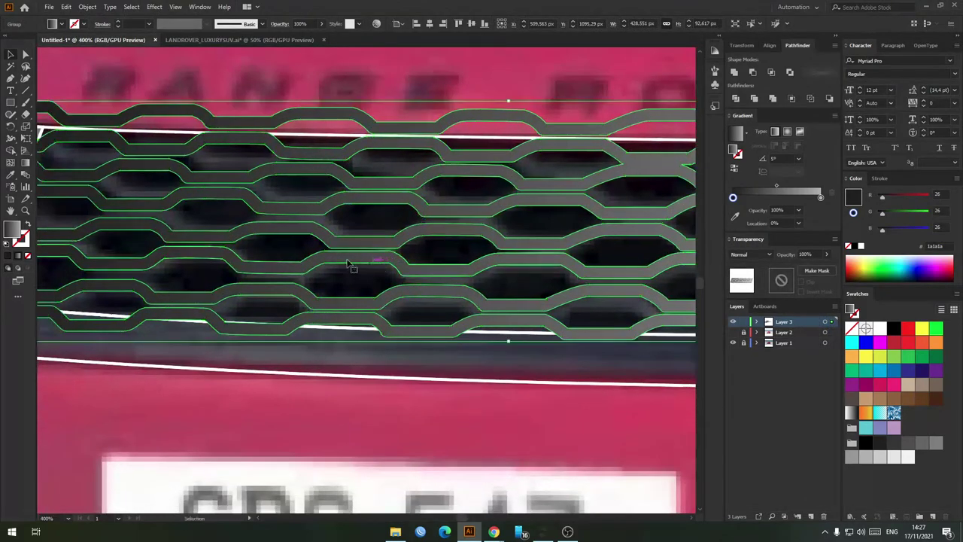
{"action": "scroll", "coordinate": [348, 266], "scroll_direction": "down", "scroll_amount": 2}
{"action": "scroll", "coordinate": [302, 263], "scroll_direction": "down", "scroll_amount": 2}
{"action": "scroll", "coordinate": [315, 265], "scroll_direction": "up", "scroll_amount": 3}
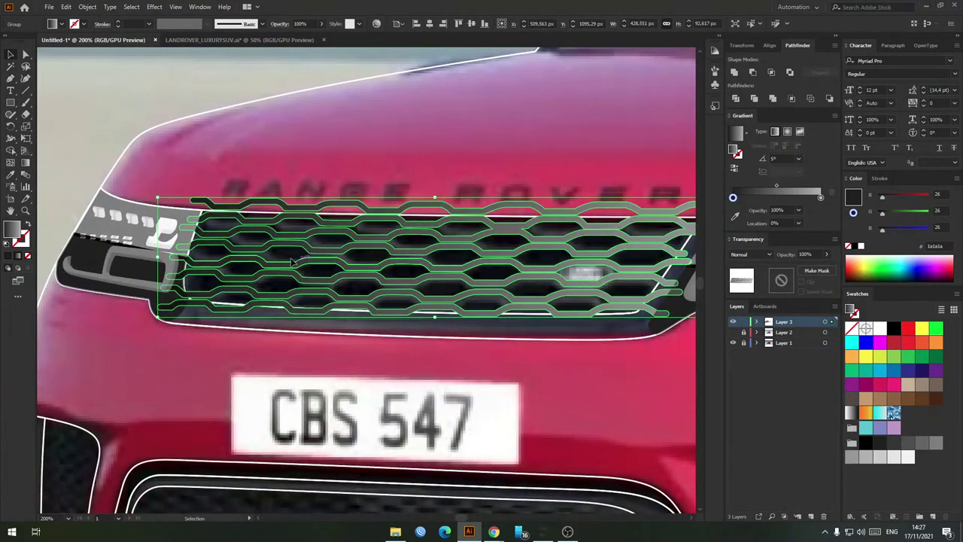
{"action": "left_click_drag", "start_coordinate": [295, 261], "coordinate": [276, 269]}
{"action": "scroll", "coordinate": [598, 297], "scroll_direction": "up", "scroll_amount": 2}
{"action": "scroll", "coordinate": [461, 278], "scroll_direction": "down", "scroll_amount": 3}
{"action": "right_click", "coordinate": [461, 279]}
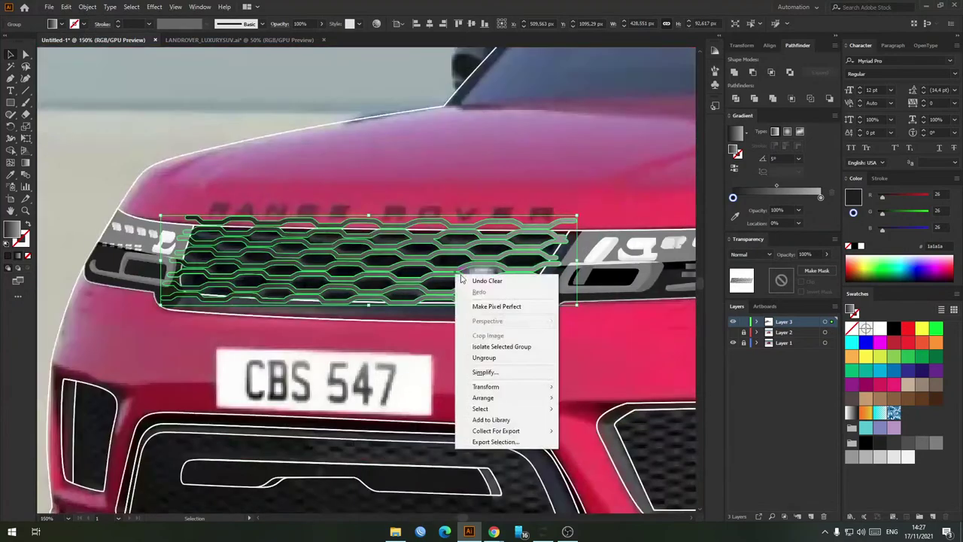
{"action": "left_click", "coordinate": [483, 357]}
{"action": "scroll", "coordinate": [491, 265], "scroll_direction": "up", "scroll_amount": 4}
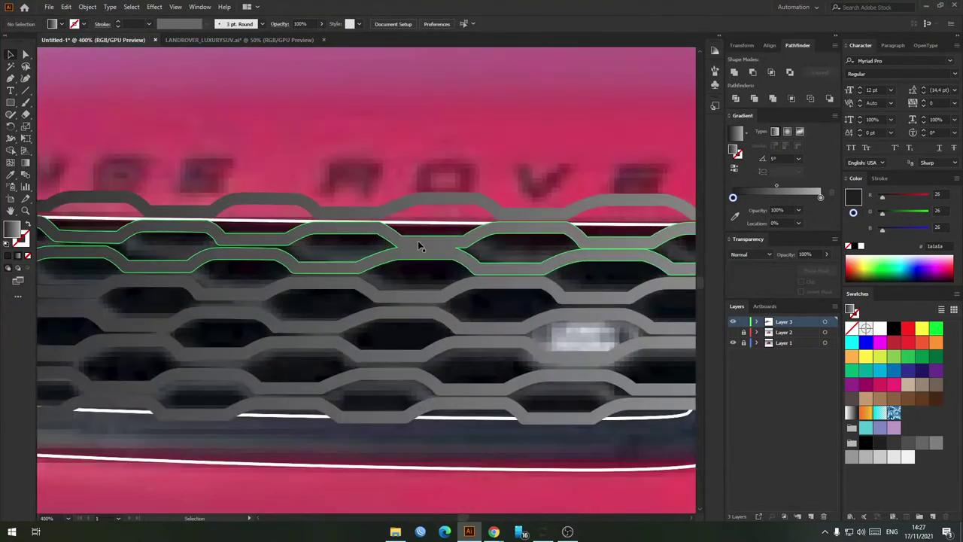
Step: Draw a zigzag Pen path linking the ends of the mesh bars beside the large headlight, from the top bar to the lowest
{"action": "left_click_drag", "start_coordinate": [491, 265], "coordinate": [261, 261]}
{"action": "scroll", "coordinate": [553, 230], "scroll_direction": "up", "scroll_amount": 2}
{"action": "left_click_drag", "start_coordinate": [537, 203], "coordinate": [537, 177]}
{"action": "key", "text": "p"}
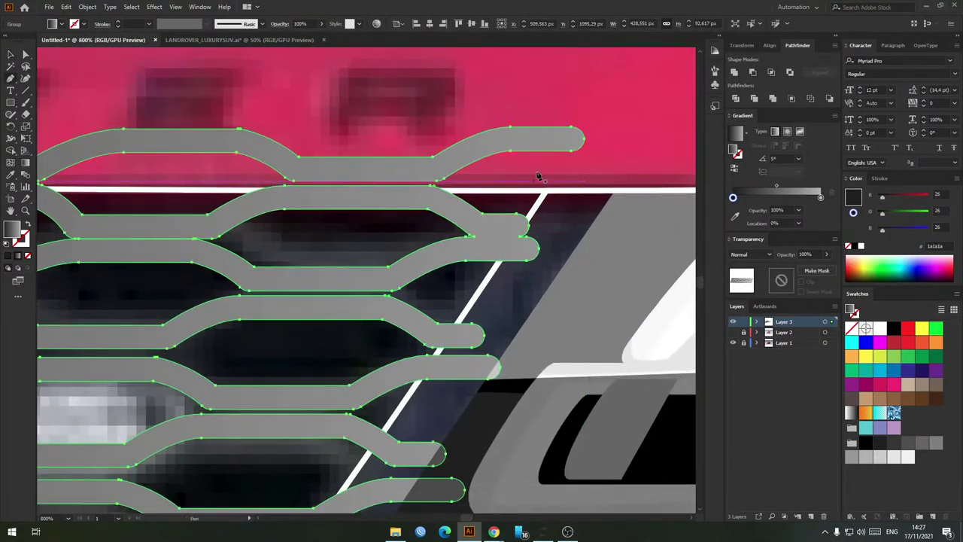
{"action": "left_click_drag", "start_coordinate": [562, 141], "coordinate": [576, 158]}
{"action": "left_click_drag", "start_coordinate": [564, 197], "coordinate": [568, 205]}
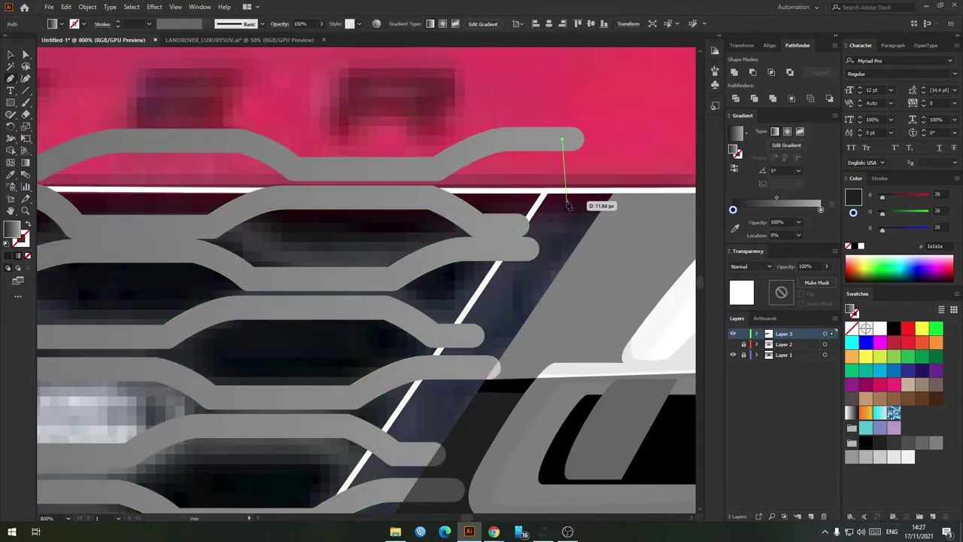
{"action": "left_click", "coordinate": [570, 187]}
{"action": "left_click", "coordinate": [528, 248]}
{"action": "left_click", "coordinate": [481, 366]}
{"action": "left_click_drag", "start_coordinate": [430, 433], "coordinate": [496, 295]}
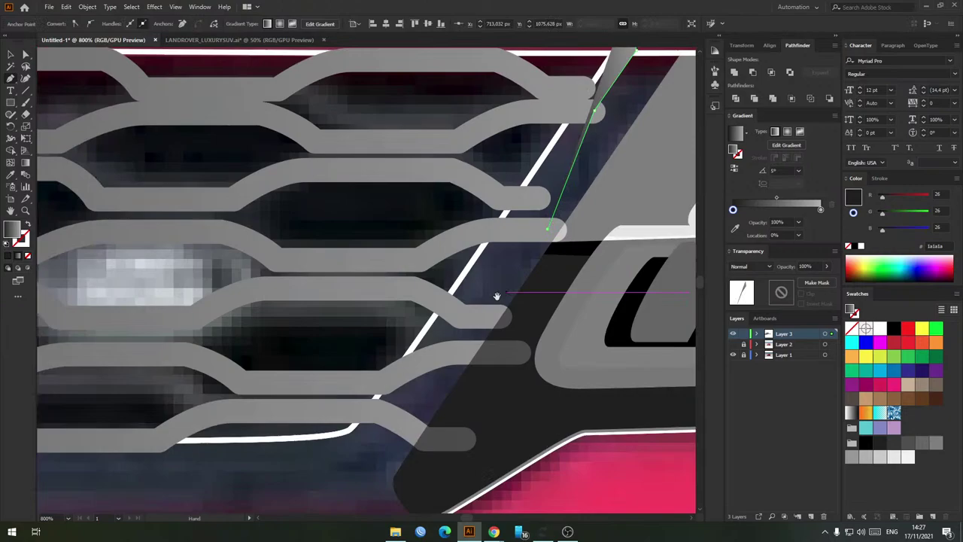
{"action": "left_click_drag", "start_coordinate": [555, 211], "coordinate": [544, 204]}
{"action": "left_click", "coordinate": [535, 200]}
{"action": "left_click", "coordinate": [540, 228]}
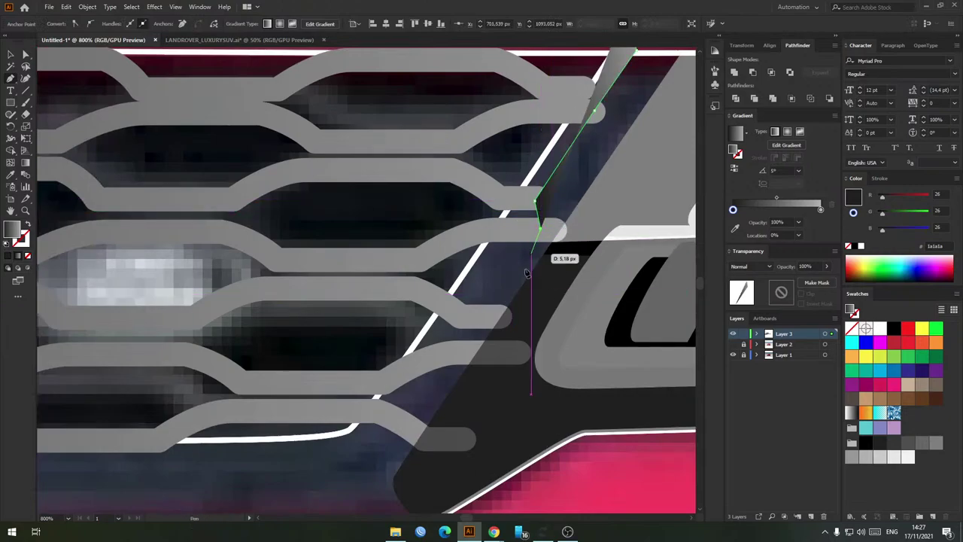
{"action": "left_click", "coordinate": [492, 317]}
{"action": "left_click", "coordinate": [503, 353]}
{"action": "left_click", "coordinate": [452, 441]}
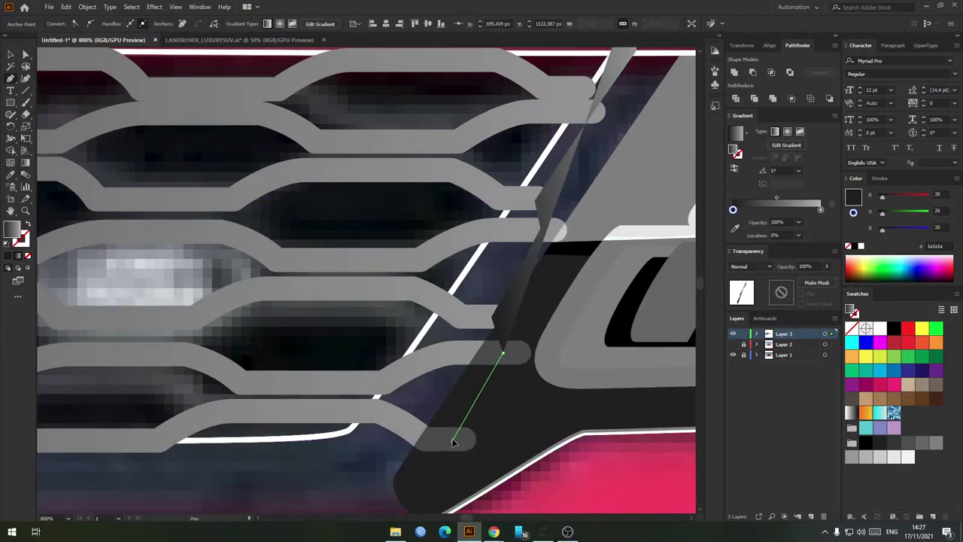
Step: Swap the zigzag path's fill and stroke so it has a gradient stroke and no fill
{"action": "key", "text": "v"}
{"action": "key", "text": "shift+x"}
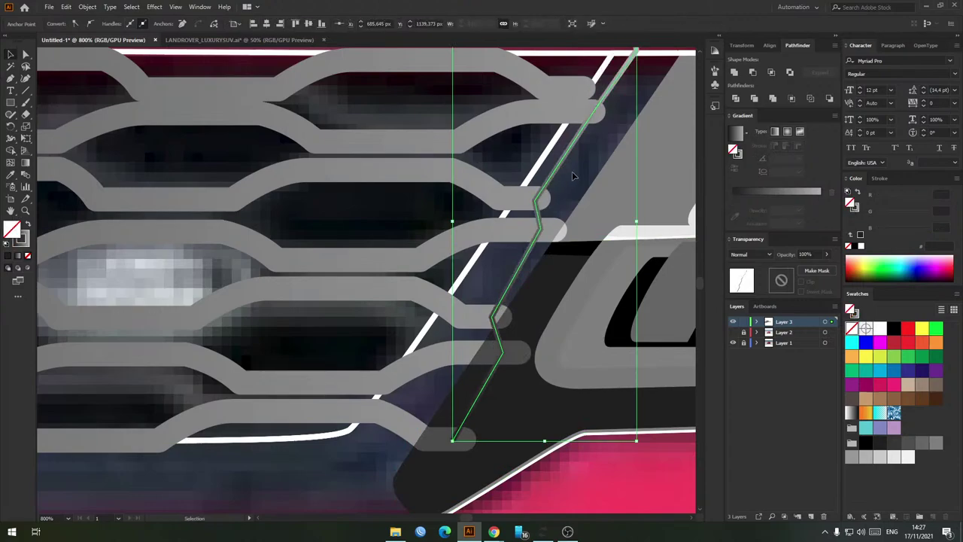
{"action": "left_click_drag", "start_coordinate": [572, 176], "coordinate": [481, 304]}
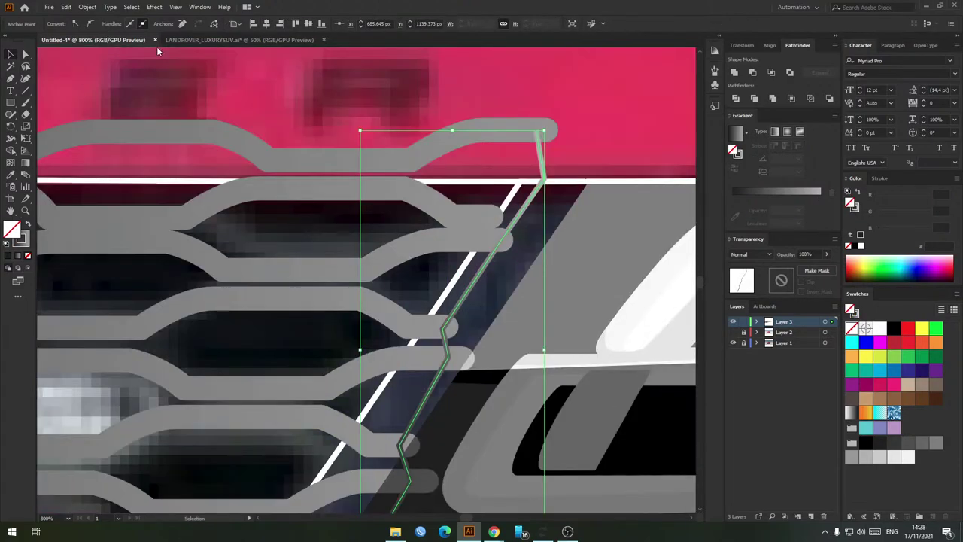
{"action": "left_click", "coordinate": [478, 88]}
Step: Draw a matching stroked zigzag path linking the mesh bar ends beside the smaller far headlight, from top bar to lowest
{"action": "scroll", "coordinate": [478, 151], "scroll_direction": "down", "scroll_amount": 5}
{"action": "scroll", "coordinate": [118, 178], "scroll_direction": "up", "scroll_amount": 2}
{"action": "left_click_drag", "start_coordinate": [118, 177], "coordinate": [293, 176]}
{"action": "scroll", "coordinate": [292, 176], "scroll_direction": "up", "scroll_amount": 2}
{"action": "key", "text": "p"}
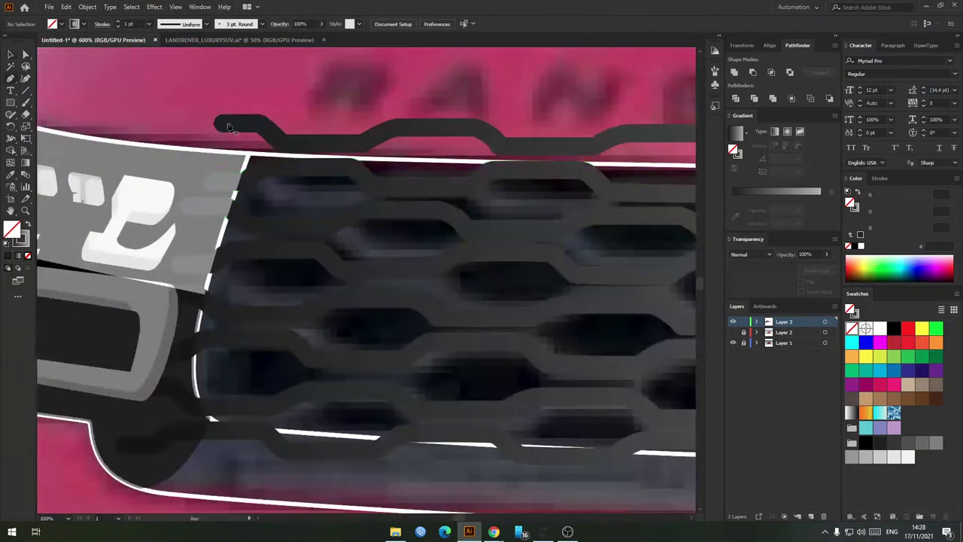
{"action": "left_click", "coordinate": [232, 122]}
{"action": "left_click", "coordinate": [222, 179]}
{"action": "left_click", "coordinate": [200, 208]}
{"action": "left_click", "coordinate": [193, 263]}
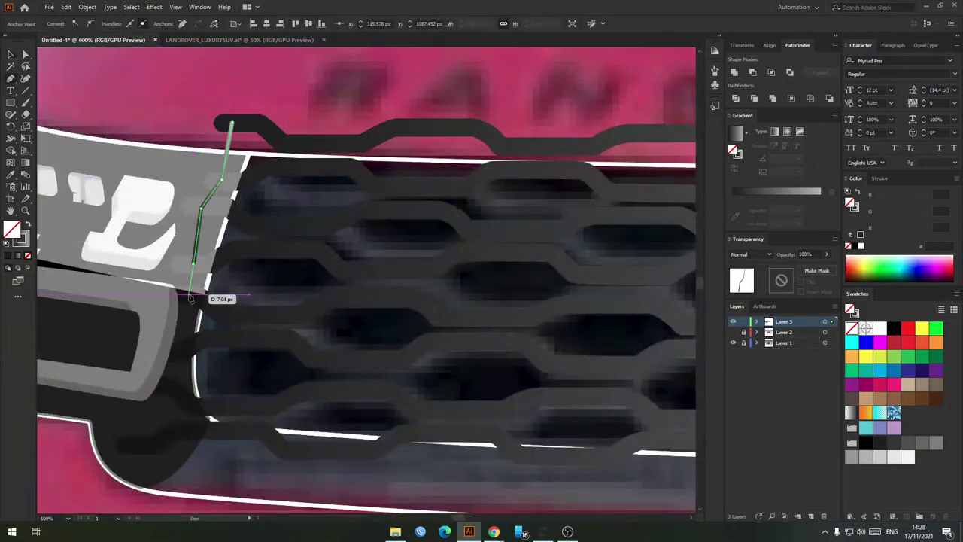
{"action": "left_click", "coordinate": [188, 290]}
{"action": "left_click", "coordinate": [178, 344]}
{"action": "left_click", "coordinate": [181, 350]}
{"action": "left_click", "coordinate": [165, 384]}
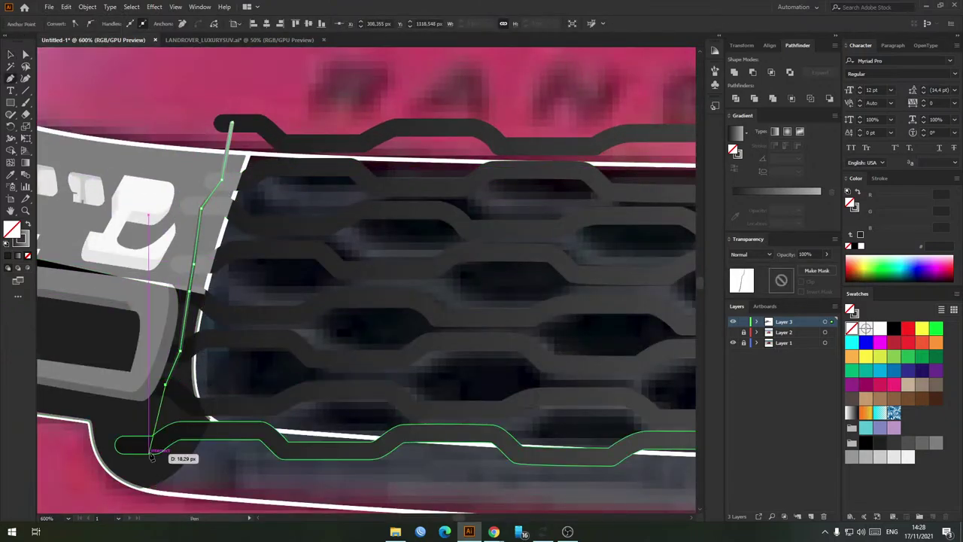
{"action": "left_click", "coordinate": [150, 454]}
{"action": "key", "text": "v"}
{"action": "scroll", "coordinate": [477, 191], "scroll_direction": "down", "scroll_amount": 2}
{"action": "left_click", "coordinate": [477, 191]}
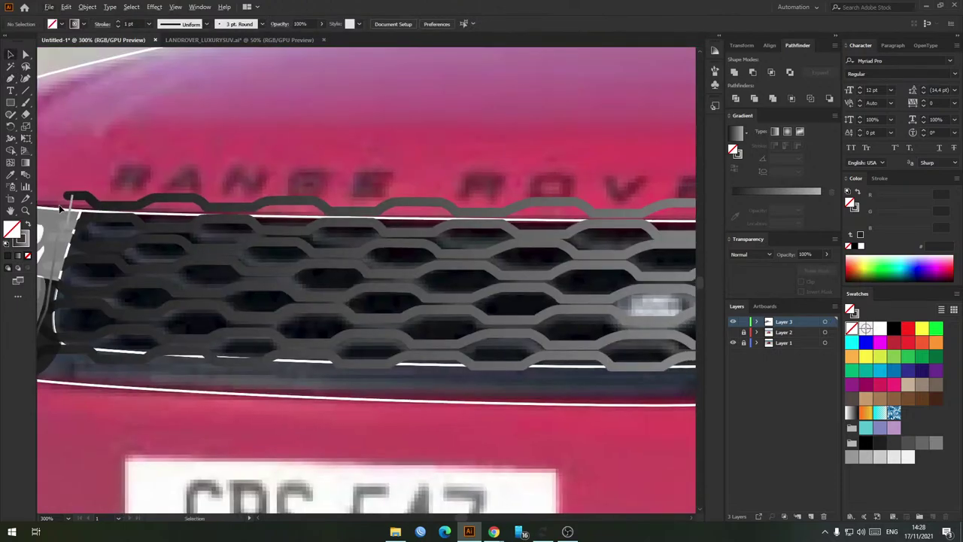
Step: Set the stroke weight of both zigzag end paths to 2 pt
{"action": "left_click", "coordinate": [73, 209]}
{"action": "scroll", "coordinate": [338, 218], "scroll_direction": "down", "scroll_amount": 2}
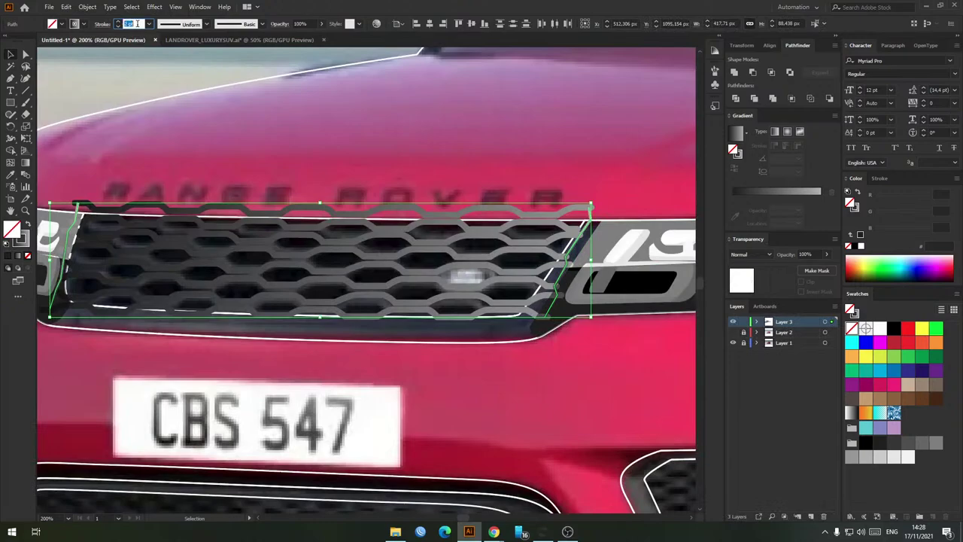
{"action": "left_click", "coordinate": [80, 208]}
Step: Expand the fill and stroke of both zigzag end paths and unite them with the grille mesh
{"action": "left_click", "coordinate": [78, 219]}
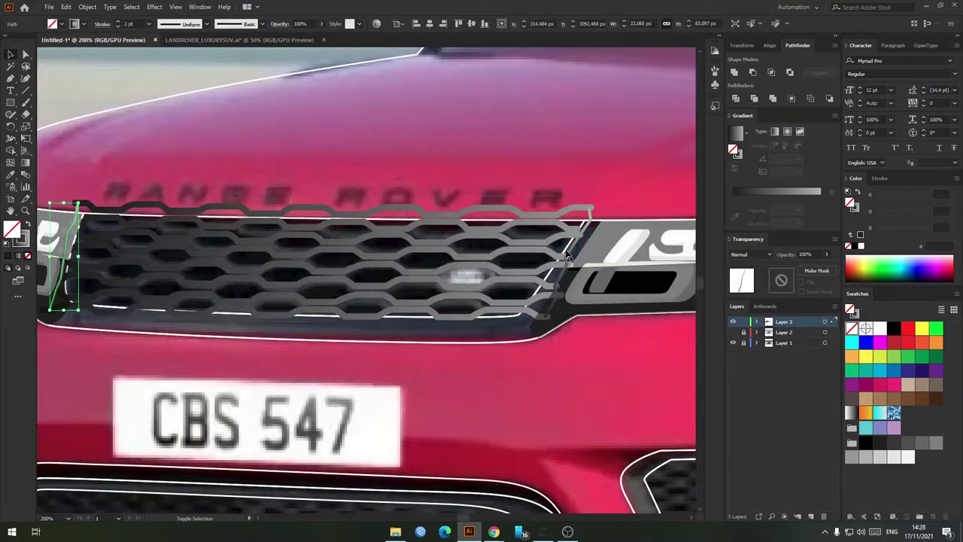
{"action": "left_click", "coordinate": [567, 256], "text": "shift"}
{"action": "key", "text": "ctrl+shift+e"}
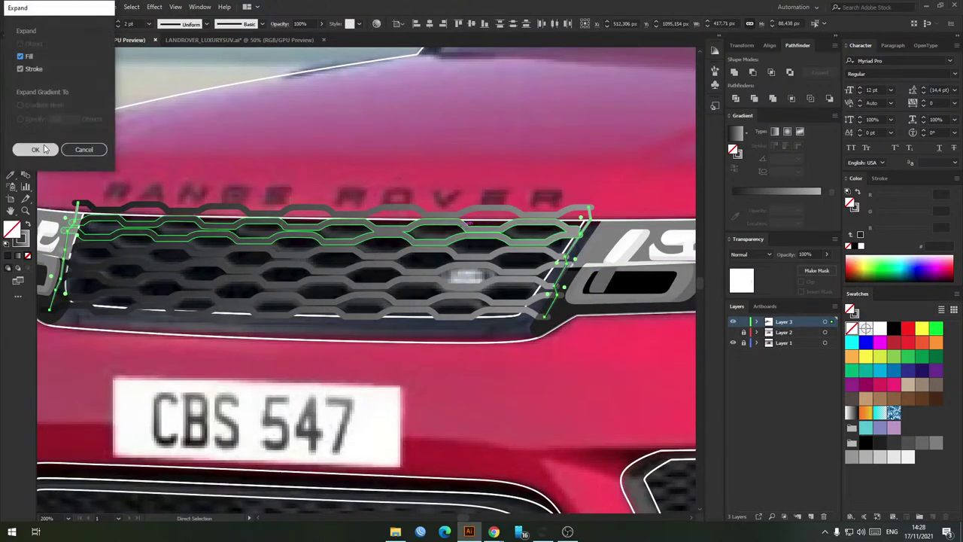
{"action": "left_click", "coordinate": [35, 149]}
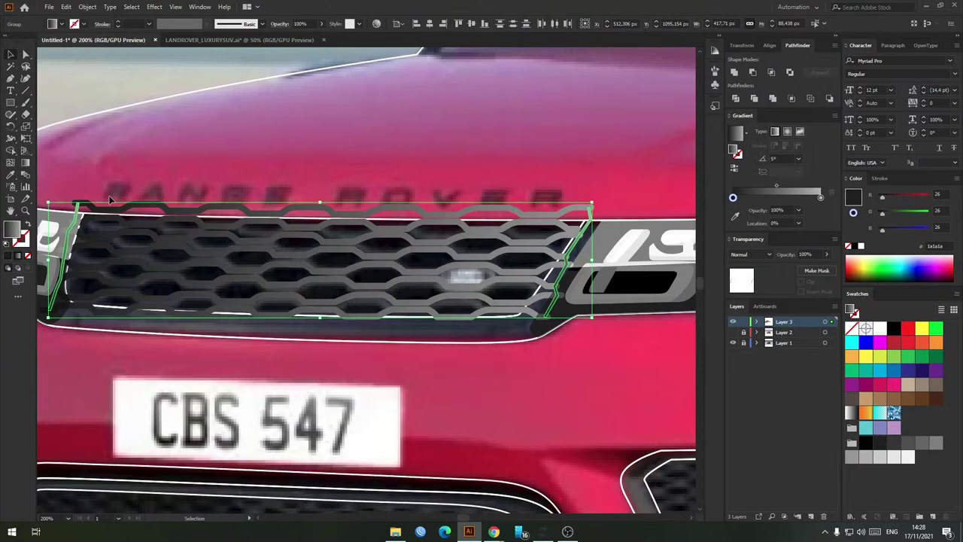
{"action": "left_click", "coordinate": [735, 73]}
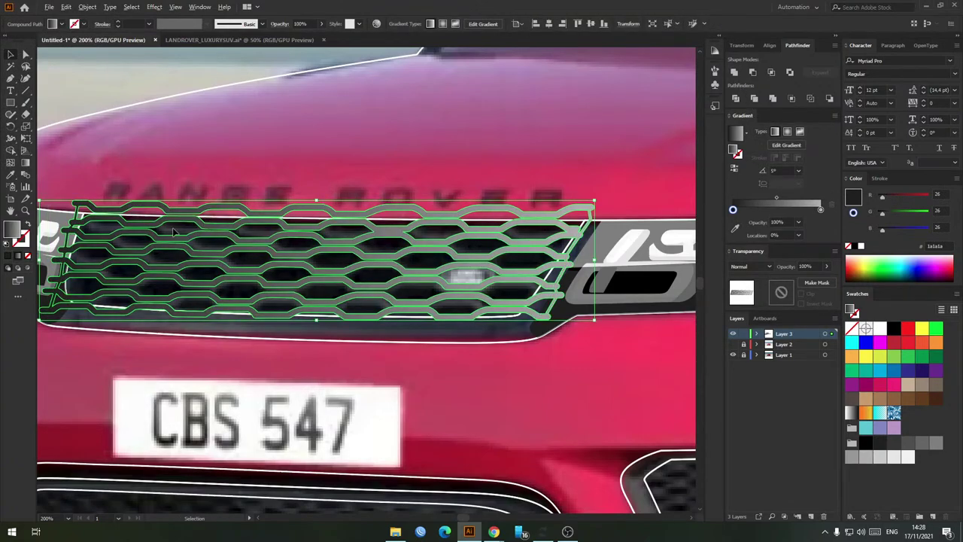
Step: Subtract a slightly shifted copy of the united grille mesh with Minus Front to create thin edge strips along the bars
{"action": "scroll", "coordinate": [443, 256], "scroll_direction": "up", "scroll_amount": 4}
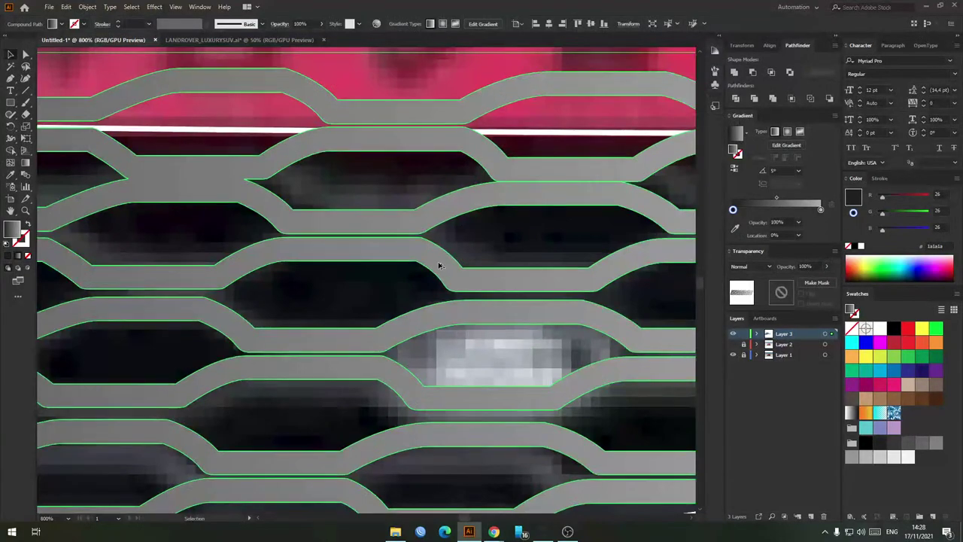
{"action": "mouse_move", "coordinate": [439, 264]}
{"action": "left_mouse_down"}
{"action": "mouse_move", "coordinate": [432, 270]}
{"action": "mouse_move", "coordinate": [449, 260]}
{"action": "left_mouse_up"}
{"action": "key", "text": "a"}
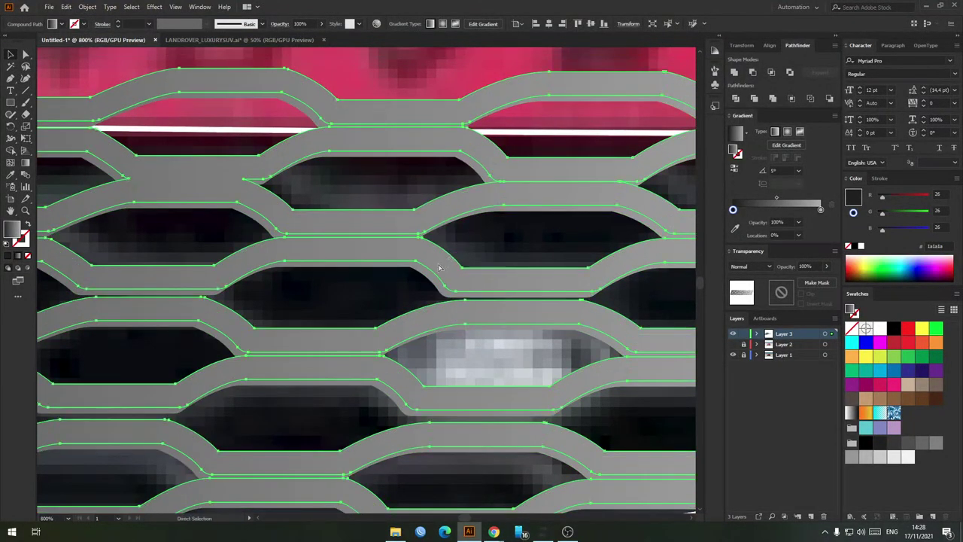
{"action": "left_click", "coordinate": [441, 266], "text": "shift"}
{"action": "left_click", "coordinate": [751, 73]}
{"action": "scroll", "coordinate": [503, 218], "scroll_direction": "down", "scroll_amount": 3}
{"action": "left_click_drag", "start_coordinate": [558, 234], "coordinate": [502, 230]}
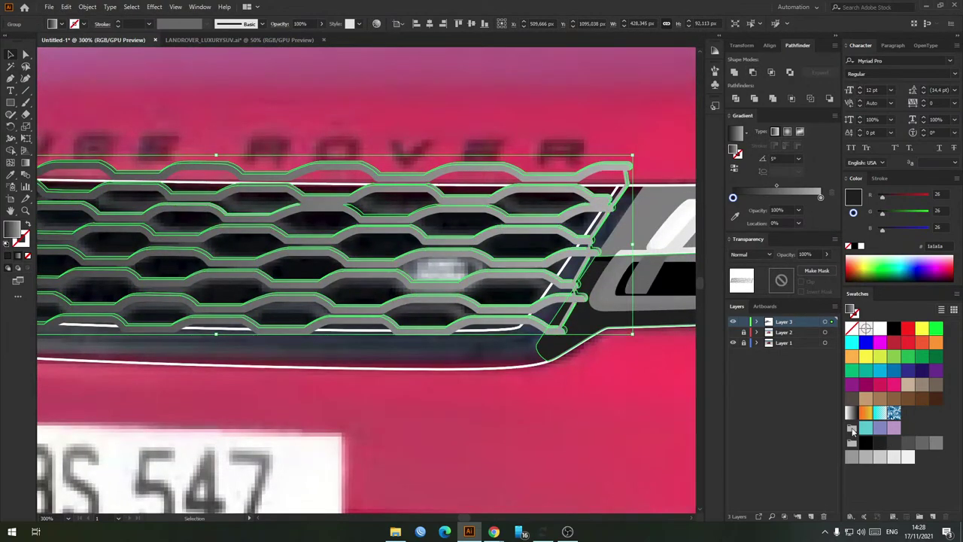
Step: Change the lighter end stop of the grille mesh's gradient to grey #808080
{"action": "left_click", "coordinate": [522, 103]}
{"action": "left_click", "coordinate": [533, 227]}
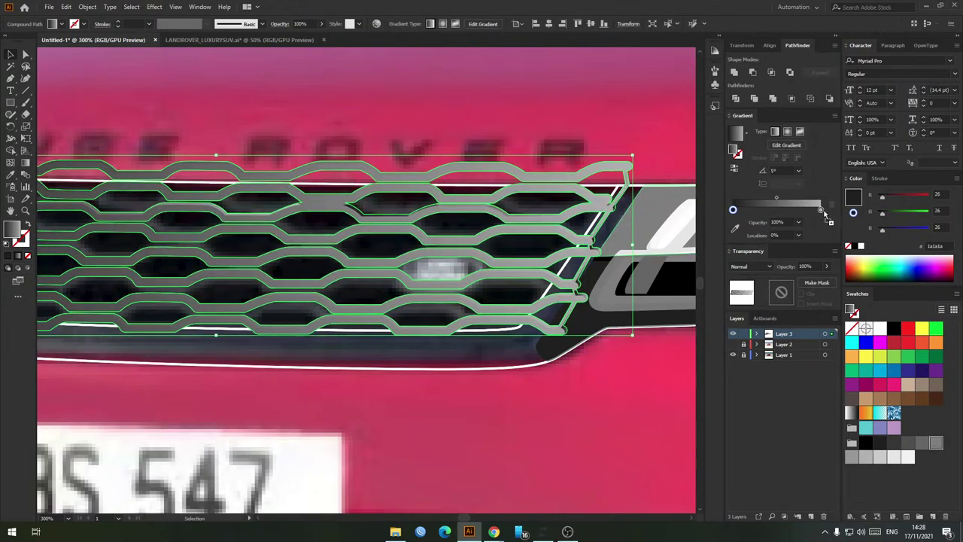
{"action": "left_click_drag", "start_coordinate": [821, 212], "coordinate": [821, 210]}
{"action": "left_click", "coordinate": [599, 117]}
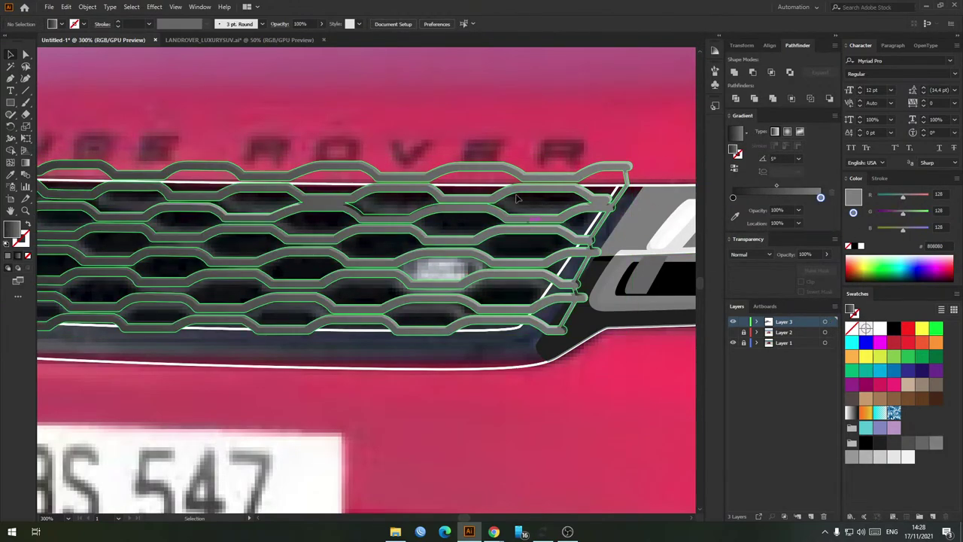
Step: Recolour the thin edge strips along the grille mesh bars with a grey gradient sampled from the mesh using the Eyedropper
{"action": "scroll", "coordinate": [397, 176], "scroll_direction": "down", "scroll_amount": 2}
{"action": "scroll", "coordinate": [323, 194], "scroll_direction": "up", "scroll_amount": 3}
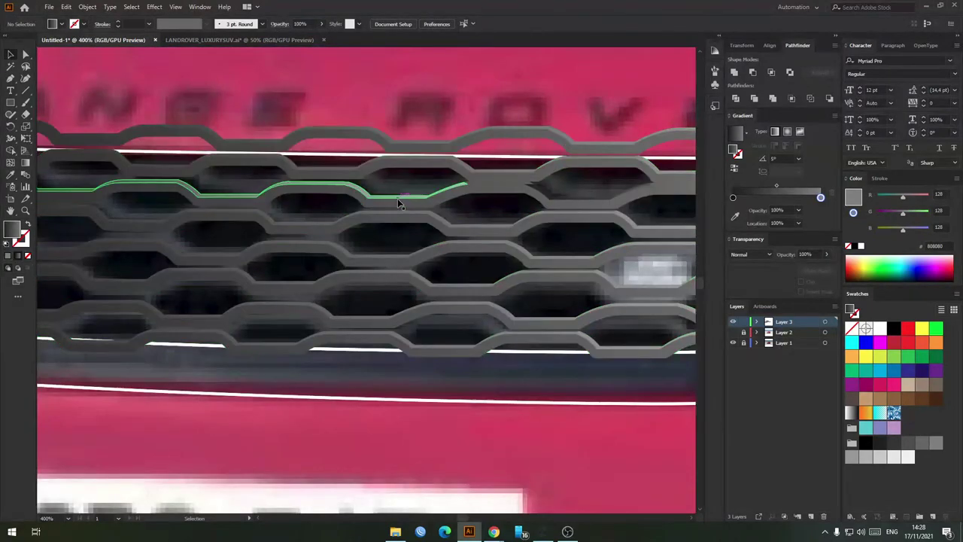
{"action": "left_click", "coordinate": [399, 199]}
{"action": "left_click_drag", "start_coordinate": [666, 228], "coordinate": [494, 236]}
{"action": "key", "text": "i"}
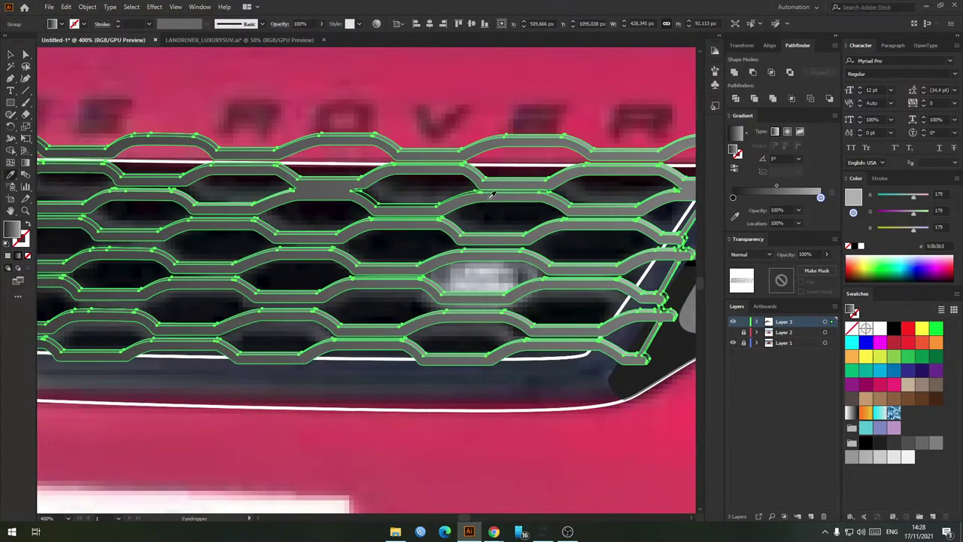
{"action": "left_click", "coordinate": [490, 197]}
{"action": "key", "text": "v"}
{"action": "left_click", "coordinate": [531, 110]}
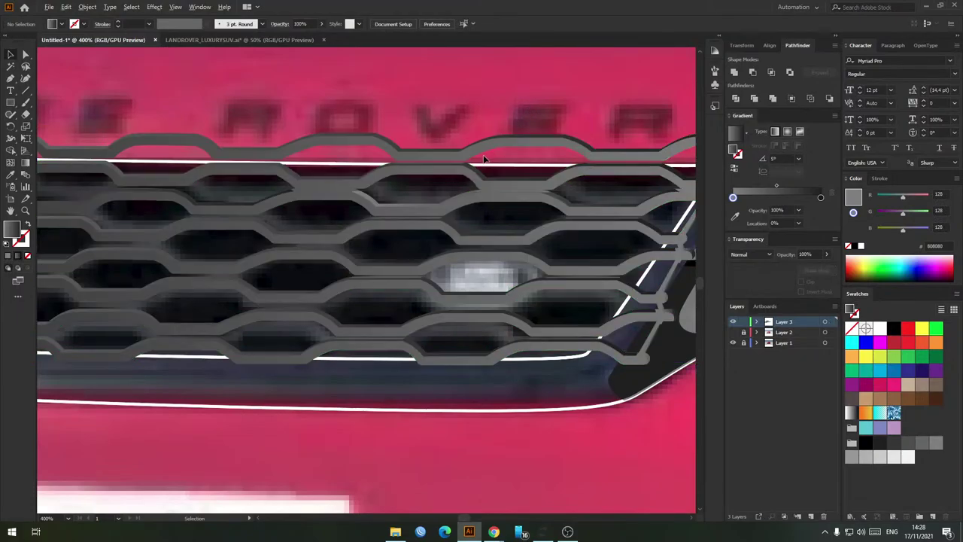
Step: Clip the grille mesh and its edge strips inside the inner grille opening outline with a clipping mask
{"action": "scroll", "coordinate": [483, 158], "scroll_direction": "down", "scroll_amount": 3}
{"action": "scroll", "coordinate": [403, 117], "scroll_direction": "up", "scroll_amount": 1}
{"action": "scroll", "coordinate": [488, 214], "scroll_direction": "up", "scroll_amount": 1}
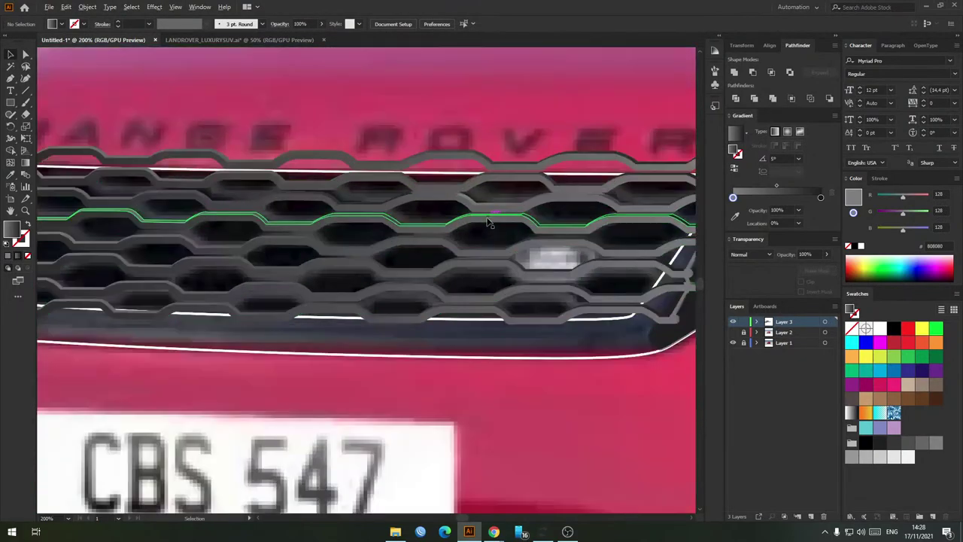
{"action": "left_click_drag", "start_coordinate": [530, 231], "coordinate": [432, 241]}
{"action": "scroll", "coordinate": [538, 251], "scroll_direction": "down", "scroll_amount": 1}
{"action": "left_click_drag", "start_coordinate": [546, 252], "coordinate": [503, 259]}
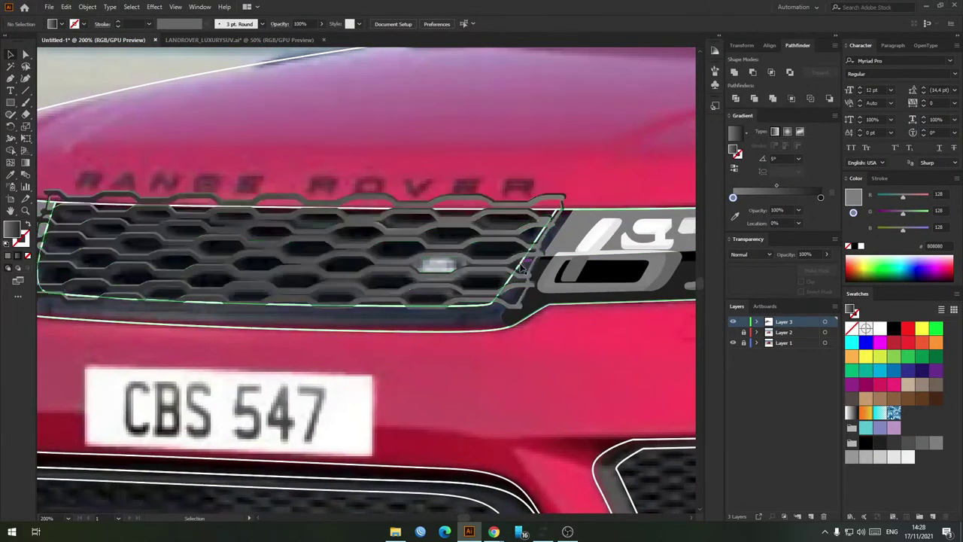
{"action": "left_click", "coordinate": [504, 214]}
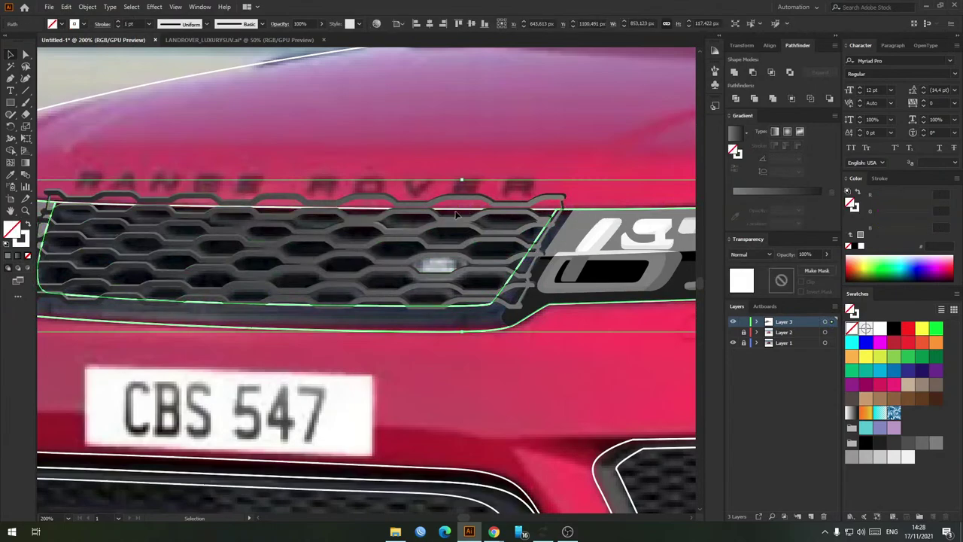
{"action": "key", "text": "a"}
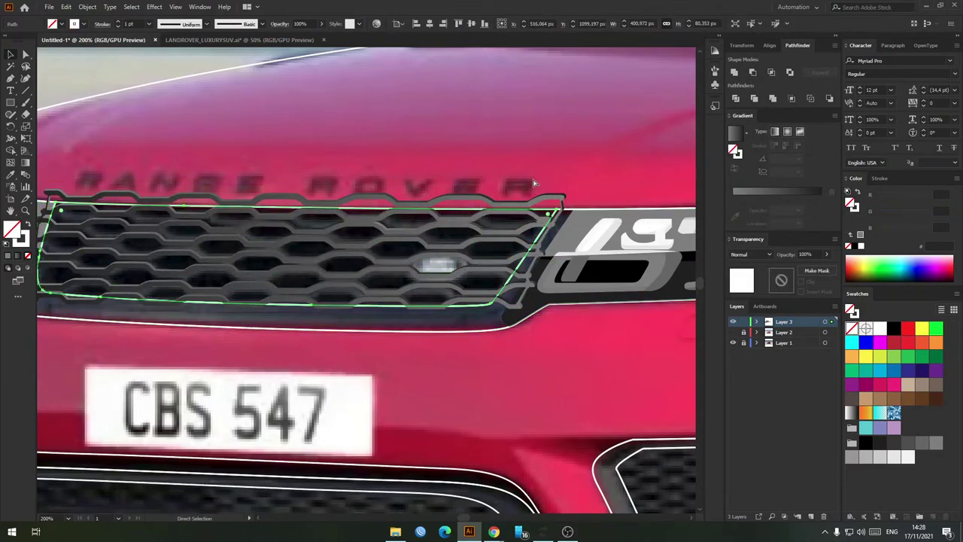
{"action": "key", "text": "v"}
{"action": "scroll", "coordinate": [415, 238], "scroll_direction": "up", "scroll_amount": 3}
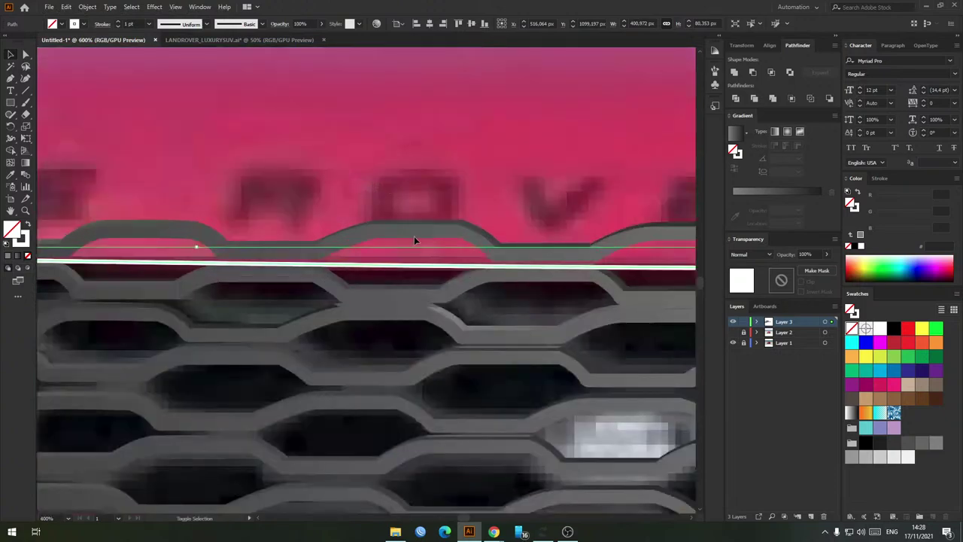
{"action": "key", "text": "ctrl+a"}
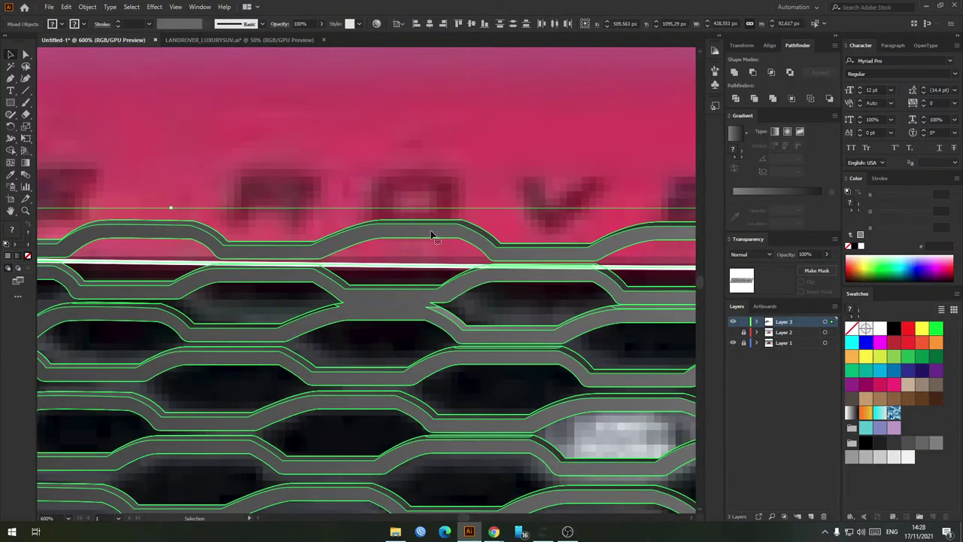
{"action": "key", "text": "ctrl+shift+a"}
{"action": "scroll", "coordinate": [434, 241], "scroll_direction": "down", "scroll_amount": 3}
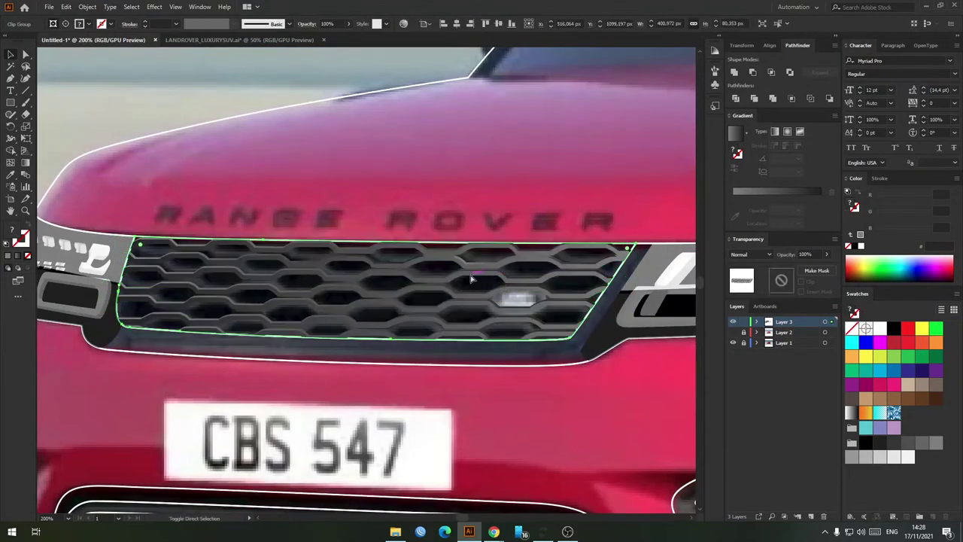
Step: Fill the inner grille opening outline with black and place it behind the clipped mesh
{"action": "left_click", "coordinate": [435, 239]}
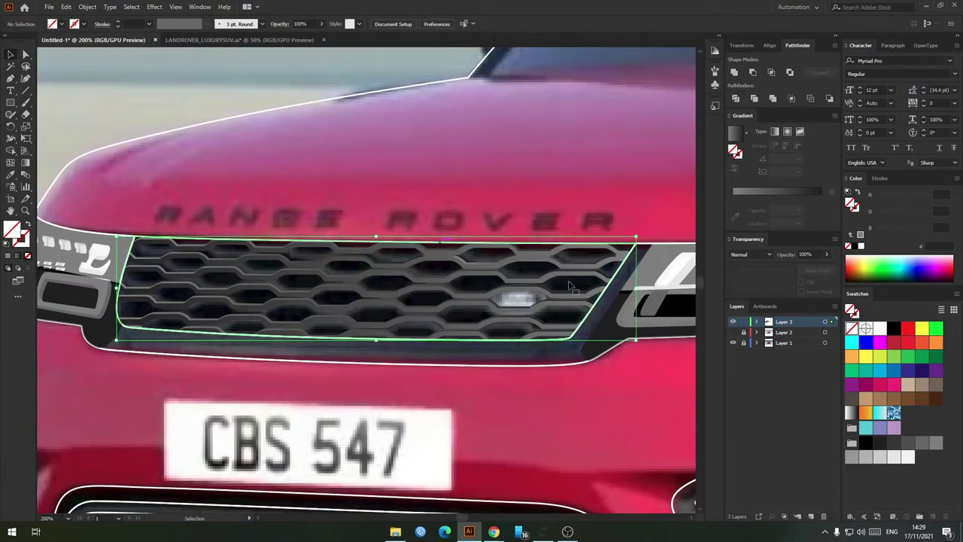
{"action": "left_click", "coordinate": [879, 328]}
{"action": "left_click", "coordinate": [894, 331]}
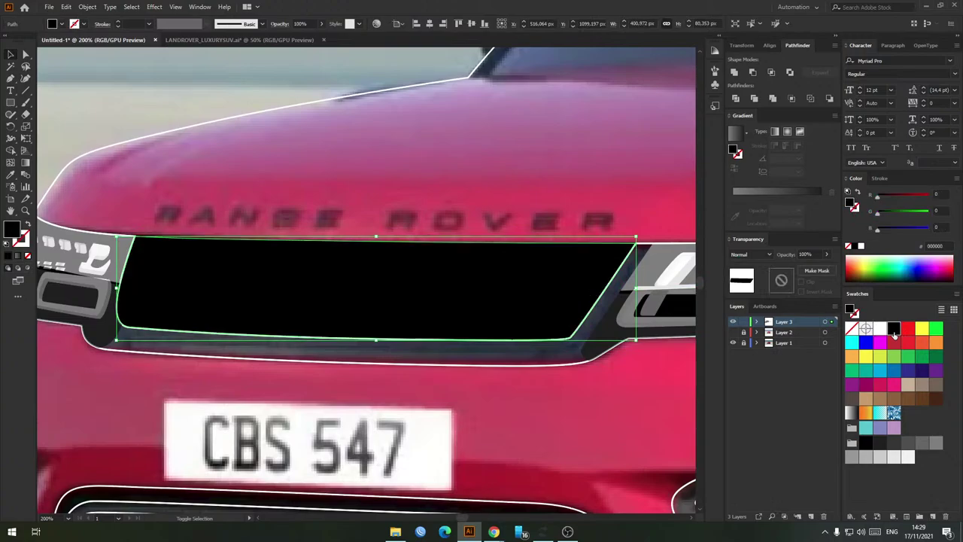
{"action": "left_click", "coordinate": [552, 214]}
Step: Examine the front and side of the vehicle for parts that are still untraced
{"action": "scroll", "coordinate": [510, 229], "scroll_direction": "down", "scroll_amount": 3}
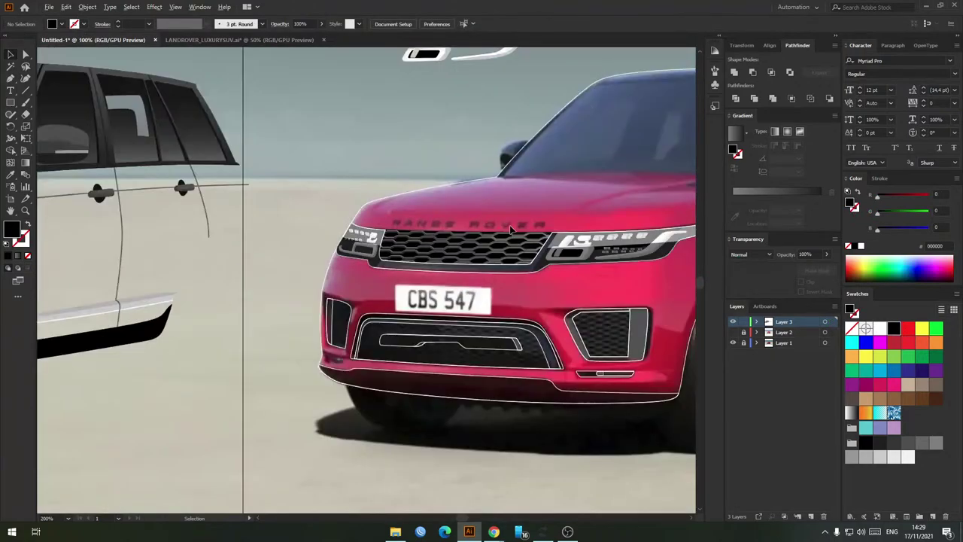
{"action": "scroll", "coordinate": [510, 229], "scroll_direction": "down", "scroll_amount": 2}
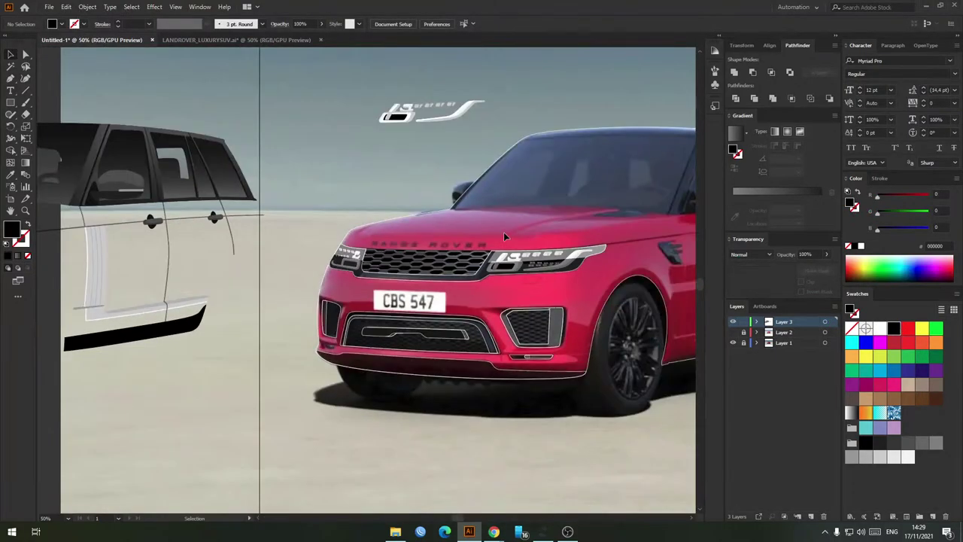
{"action": "scroll", "coordinate": [455, 282], "scroll_direction": "up", "scroll_amount": 2}
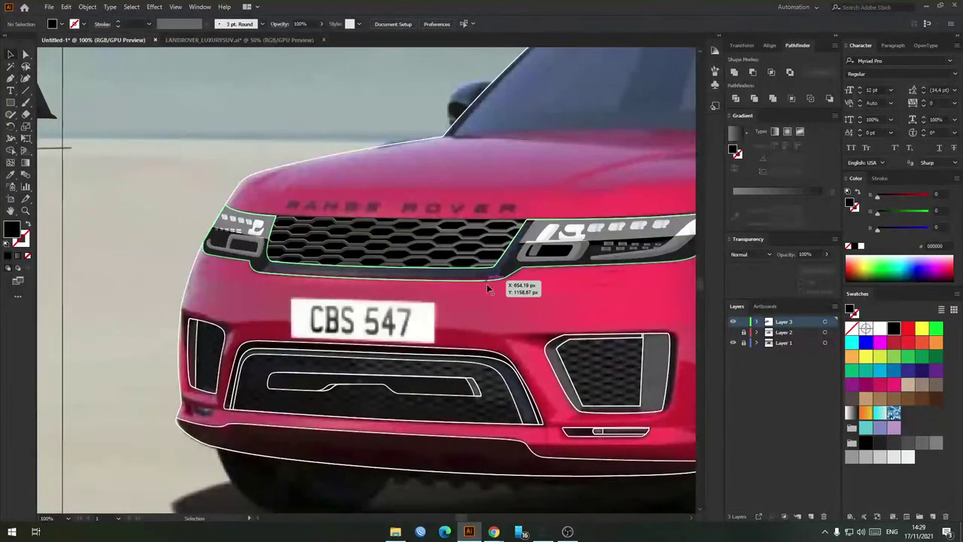
{"action": "left_click_drag", "start_coordinate": [534, 325], "coordinate": [385, 303]}
{"action": "scroll", "coordinate": [459, 306], "scroll_direction": "down", "scroll_amount": 1}
{"action": "left_click_drag", "start_coordinate": [640, 220], "coordinate": [506, 263]}
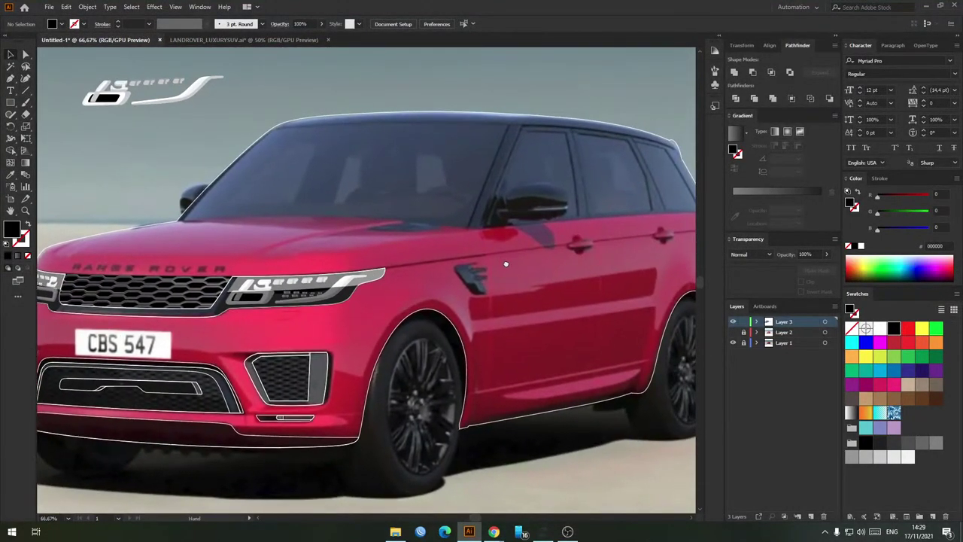
{"action": "scroll", "coordinate": [506, 263], "scroll_direction": "down", "scroll_amount": 1}
{"action": "scroll", "coordinate": [578, 219], "scroll_direction": "up", "scroll_amount": 2}
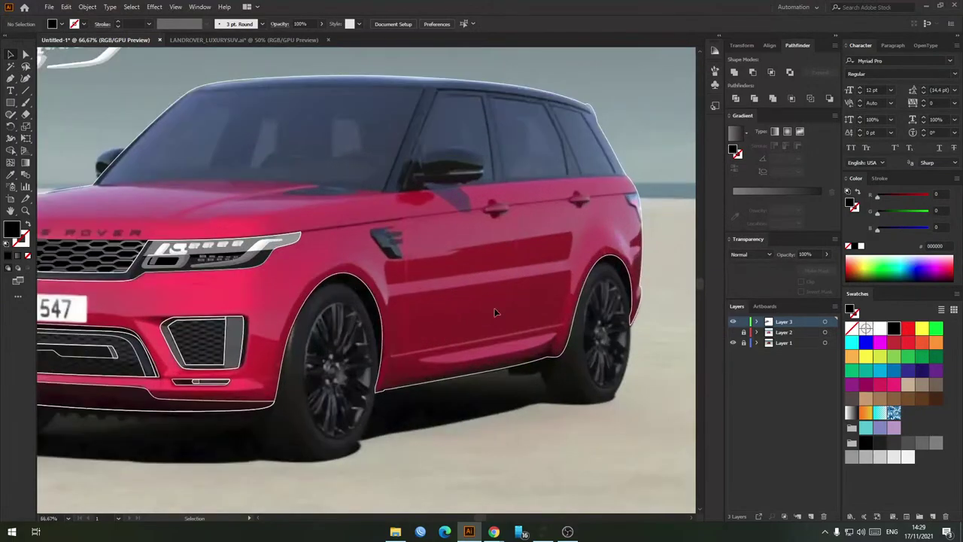
Step: Draw a closed black tail light shape with the Pen tool at the rear edge, following the lamp's inner contour and overshooting the body outline
{"action": "scroll", "coordinate": [578, 219], "scroll_direction": "up", "scroll_amount": 5}
{"action": "key", "text": "p"}
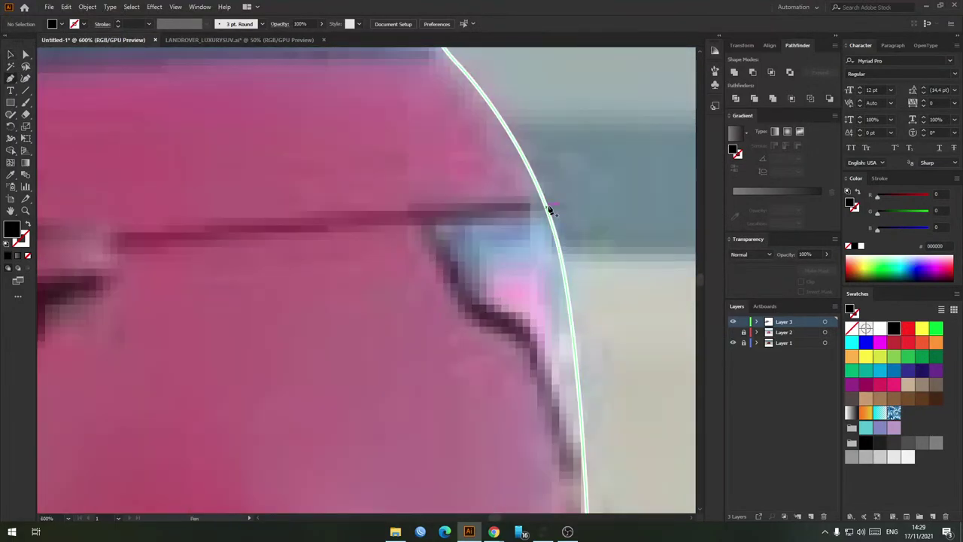
{"action": "left_click", "coordinate": [547, 206]}
{"action": "left_click", "coordinate": [420, 214]}
{"action": "left_click_drag", "start_coordinate": [464, 305], "coordinate": [479, 318]}
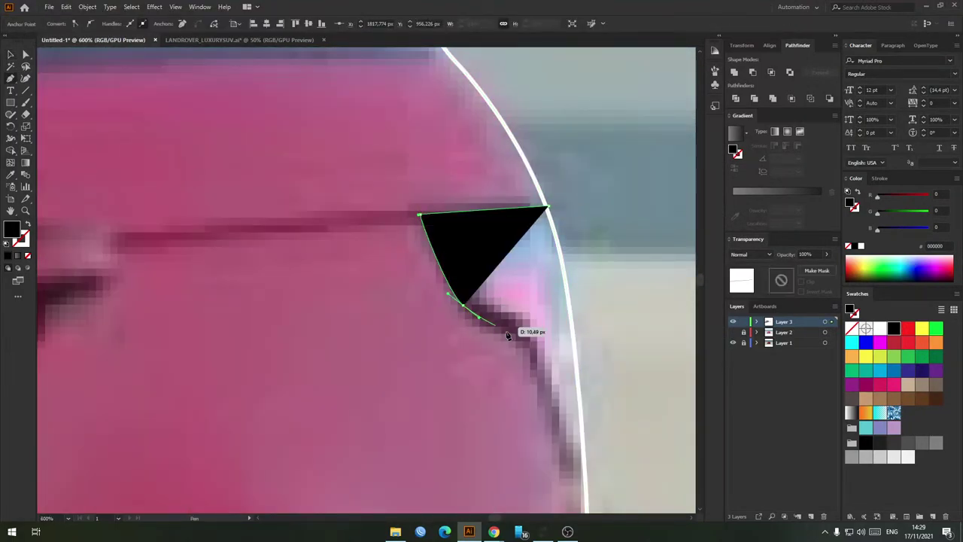
{"action": "left_click_drag", "start_coordinate": [538, 358], "coordinate": [554, 386]}
{"action": "left_click_drag", "start_coordinate": [569, 473], "coordinate": [539, 324]}
{"action": "left_click_drag", "start_coordinate": [537, 326], "coordinate": [538, 341]}
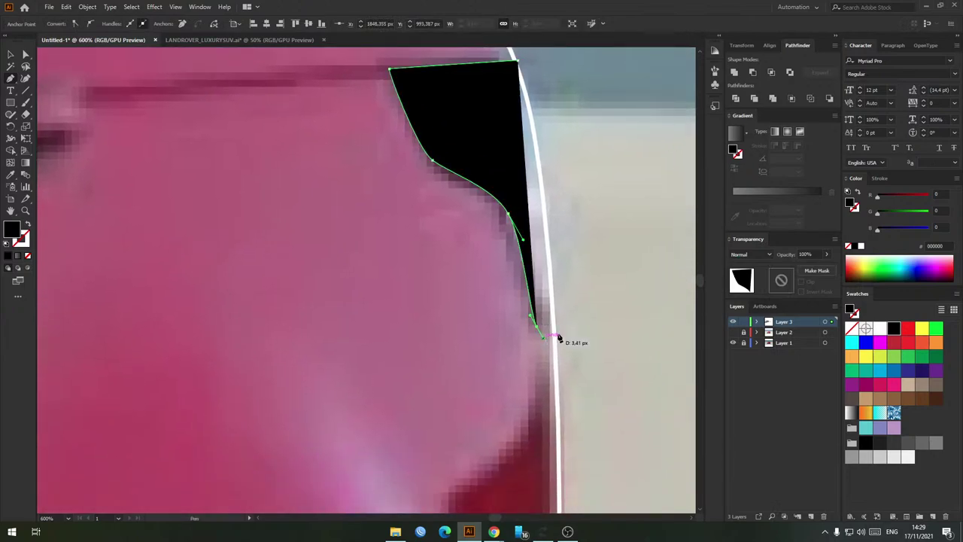
{"action": "left_click", "coordinate": [587, 329]}
{"action": "scroll", "coordinate": [583, 243], "scroll_direction": "down", "scroll_amount": 2}
{"action": "left_click_drag", "start_coordinate": [599, 162], "coordinate": [600, 154]}
{"action": "left_click", "coordinate": [550, 151]}
Step: Trim the part of the tail light shape outside the body outline with the Shape Builder
{"action": "key", "text": "v"}
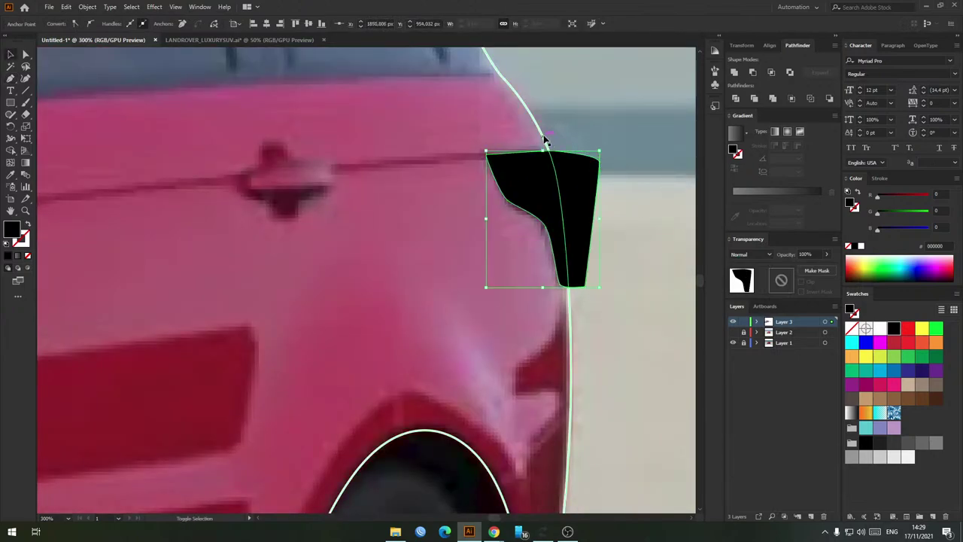
{"action": "left_click", "coordinate": [545, 139], "text": "shift"}
{"action": "key", "text": "shift+m"}
{"action": "left_click", "coordinate": [583, 173], "text": "alt"}
{"action": "key", "text": "v"}
{"action": "left_click", "coordinate": [591, 190]}
Step: Draw a closed slanted shape with a curved corner over the washer cover below the larger headlight, using the Pen tool
{"action": "scroll", "coordinate": [587, 195], "scroll_direction": "down", "scroll_amount": 4}
{"action": "left_click_drag", "start_coordinate": [651, 212], "coordinate": [656, 217]}
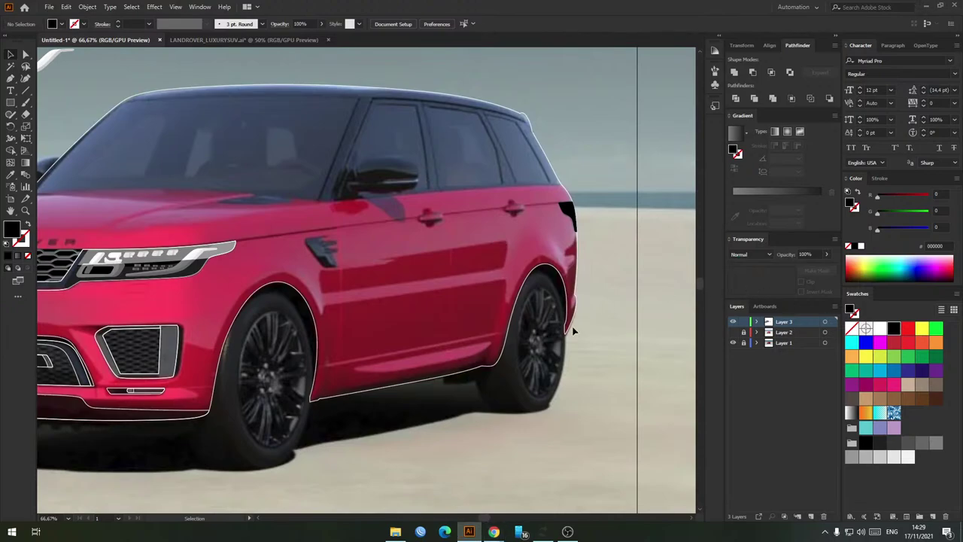
{"action": "scroll", "coordinate": [455, 335], "scroll_direction": "down", "scroll_amount": 1}
{"action": "scroll", "coordinate": [339, 305], "scroll_direction": "up", "scroll_amount": 2}
{"action": "left_click_drag", "start_coordinate": [238, 319], "coordinate": [466, 307]}
{"action": "scroll", "coordinate": [407, 295], "scroll_direction": "up", "scroll_amount": 4}
{"action": "left_click", "coordinate": [361, 310]}
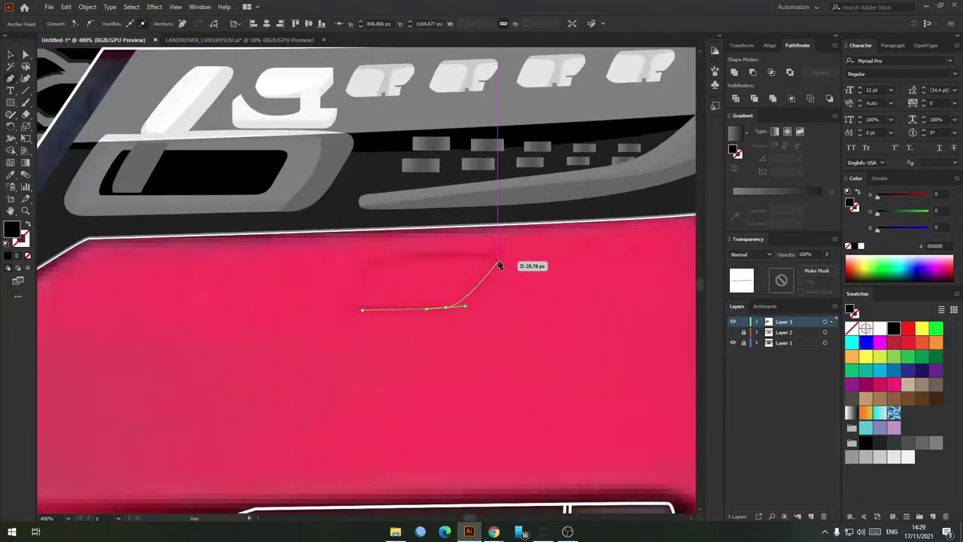
{"action": "left_click", "coordinate": [499, 251]}
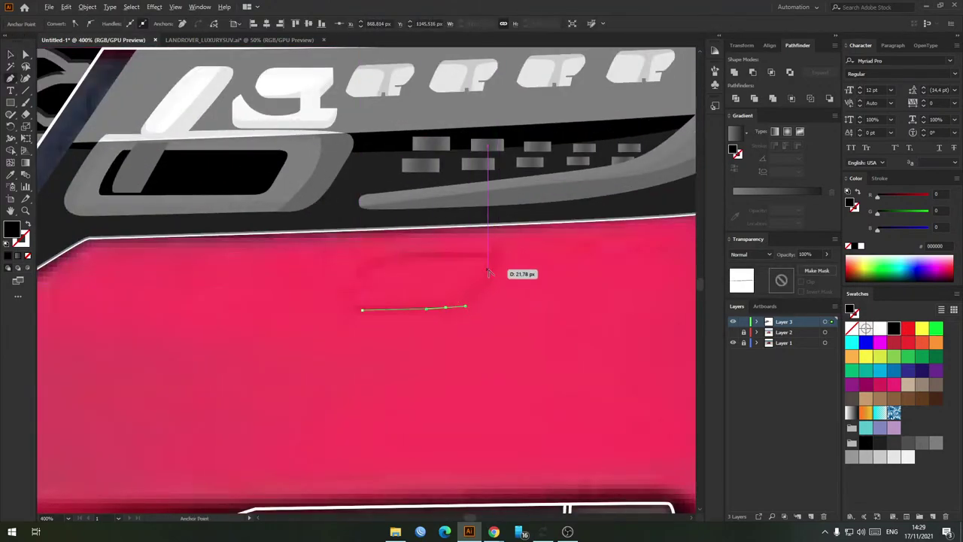
{"action": "scroll", "coordinate": [498, 265], "scroll_direction": "up", "scroll_amount": 1}
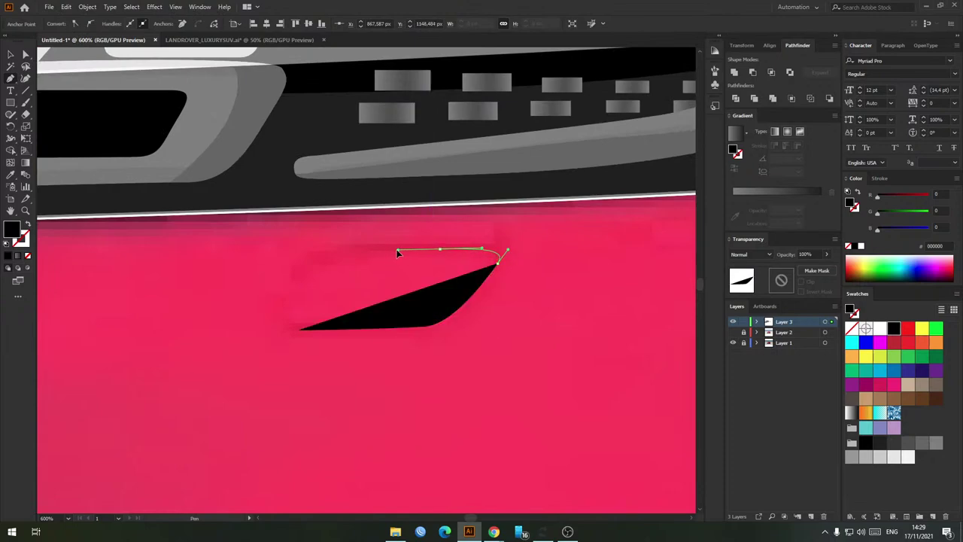
{"action": "left_click_drag", "start_coordinate": [397, 250], "coordinate": [317, 255]}
{"action": "key", "text": "ctrl+z"}
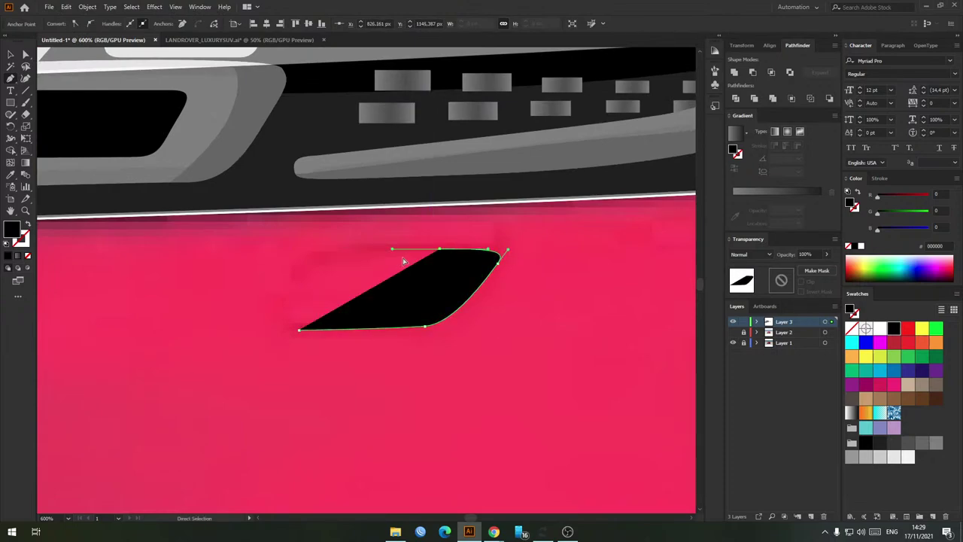
{"action": "key", "text": "ctrl+z"}
{"action": "left_click_drag", "start_coordinate": [403, 251], "coordinate": [325, 257]}
{"action": "left_click", "coordinate": [322, 257]}
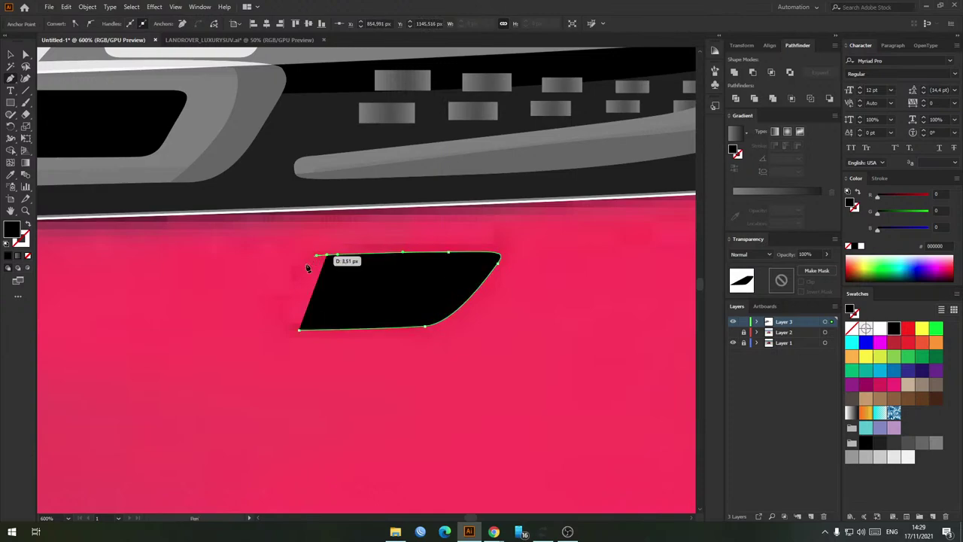
{"action": "left_click", "coordinate": [284, 331]}
Step: Swap the fill and stroke of the washer cover shape to leave only a black outline
{"action": "key", "text": "v"}
{"action": "key", "text": "shift+x"}
{"action": "left_click", "coordinate": [459, 341]}
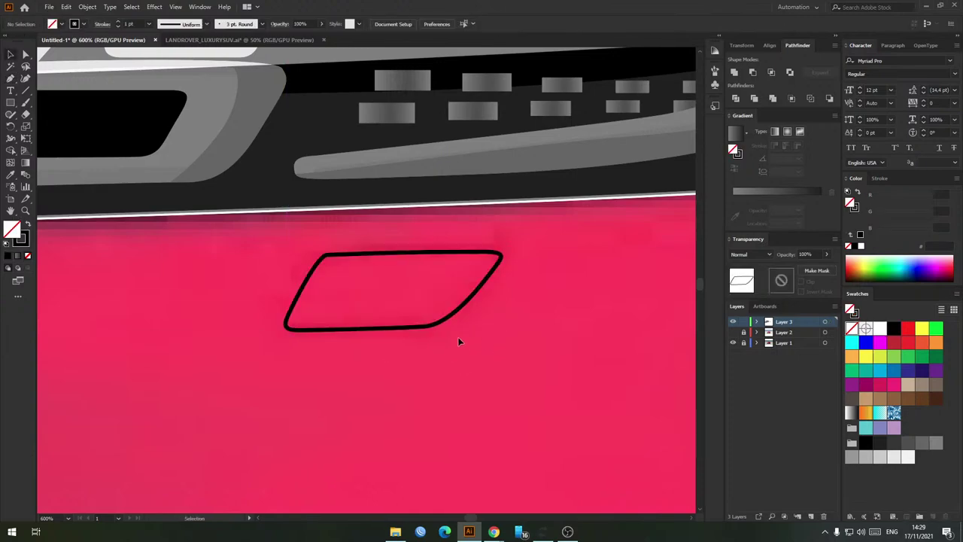
Step: Examine the traced front end, including the grille, headlights and bumper, against the photo
{"action": "scroll", "coordinate": [456, 339], "scroll_direction": "down", "scroll_amount": 5}
{"action": "left_click_drag", "start_coordinate": [442, 347], "coordinate": [470, 334]}
{"action": "scroll", "coordinate": [481, 333], "scroll_direction": "down", "scroll_amount": 1}
{"action": "left_click_drag", "start_coordinate": [409, 338], "coordinate": [434, 335]}
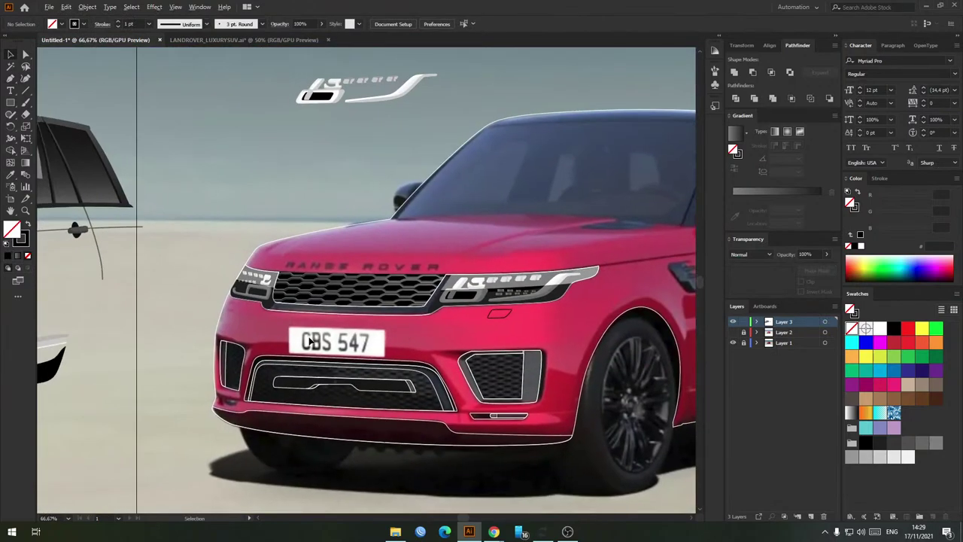
{"action": "scroll", "coordinate": [310, 342], "scroll_direction": "up", "scroll_amount": 1}
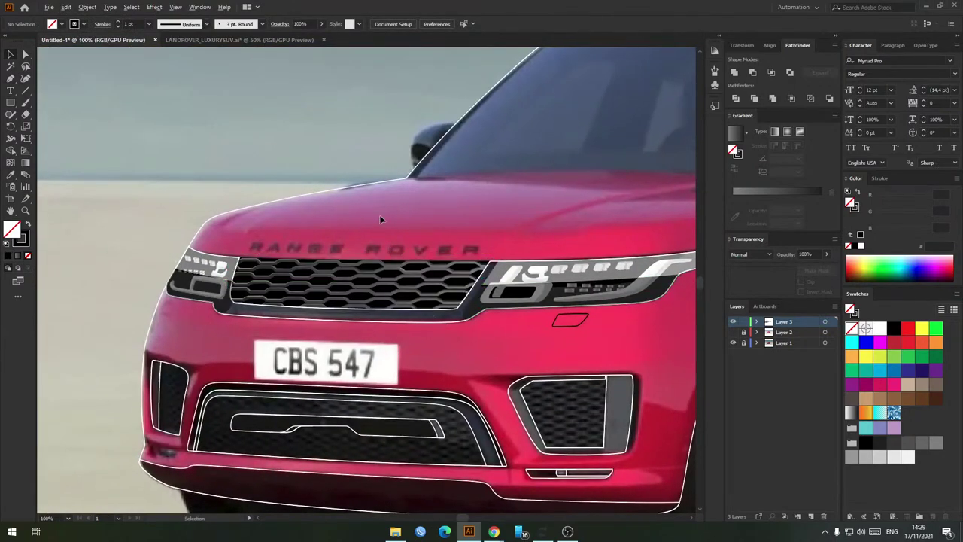
{"action": "scroll", "coordinate": [379, 215], "scroll_direction": "down", "scroll_amount": 2}
{"action": "scroll", "coordinate": [459, 246], "scroll_direction": "up", "scroll_amount": 1}
{"action": "scroll", "coordinate": [435, 308], "scroll_direction": "down", "scroll_amount": 2}
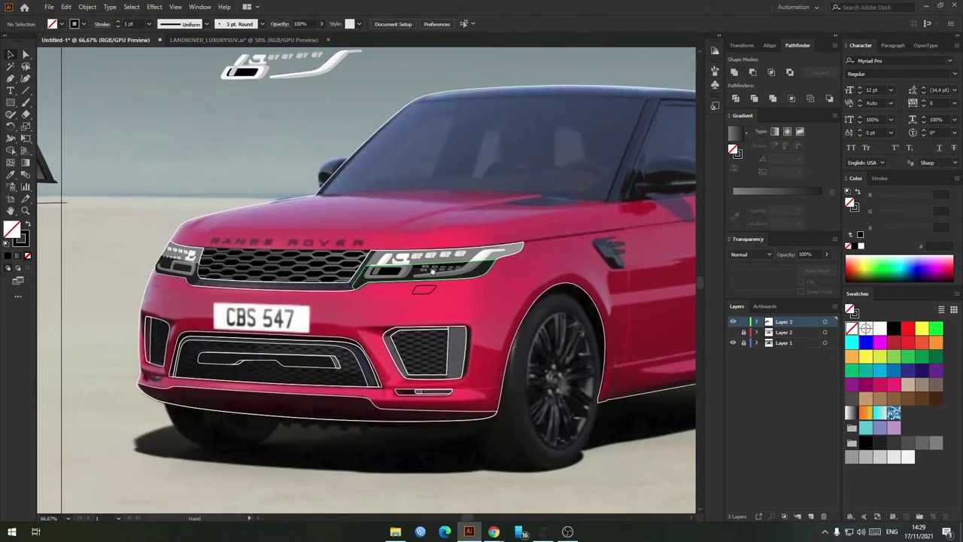
Step: Duplicate the slim fog lamp trim shapes from below the larger side vent onto the bumper's opposite lower corner
{"action": "scroll", "coordinate": [360, 340], "scroll_direction": "up", "scroll_amount": 5}
{"action": "left_click_drag", "start_coordinate": [146, 339], "coordinate": [236, 314]}
{"action": "scroll", "coordinate": [236, 314], "scroll_direction": "down", "scroll_amount": 2}
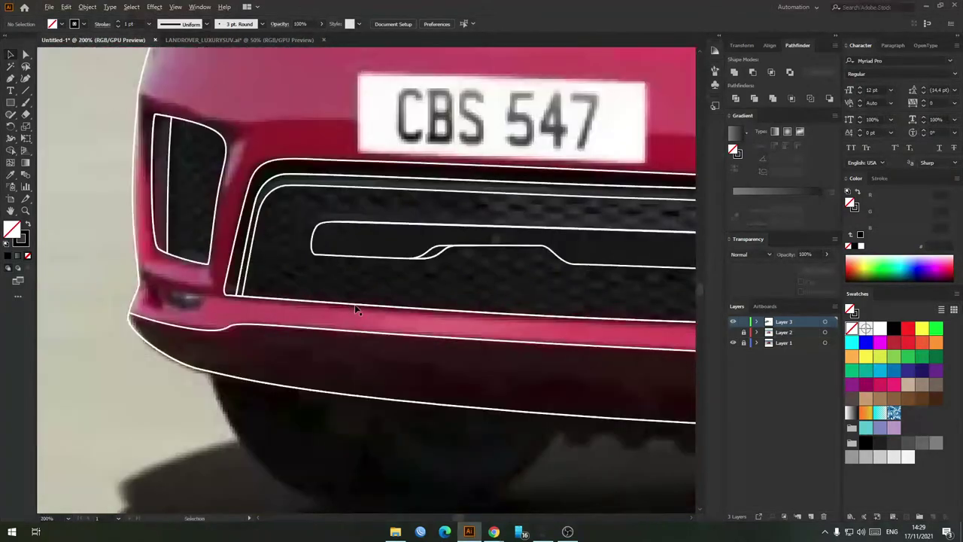
{"action": "left_click_drag", "start_coordinate": [496, 236], "coordinate": [188, 222]}
{"action": "scroll", "coordinate": [425, 303], "scroll_direction": "down", "scroll_amount": 1}
{"action": "left_click", "coordinate": [640, 317]}
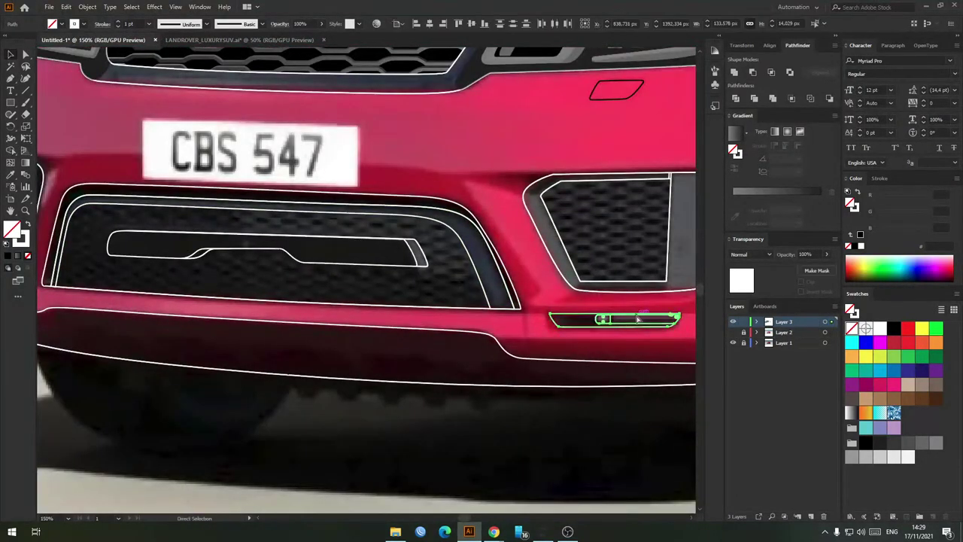
{"action": "scroll", "coordinate": [624, 325], "scroll_direction": "down", "scroll_amount": 2}
{"action": "left_click_drag", "start_coordinate": [630, 328], "coordinate": [343, 306]}
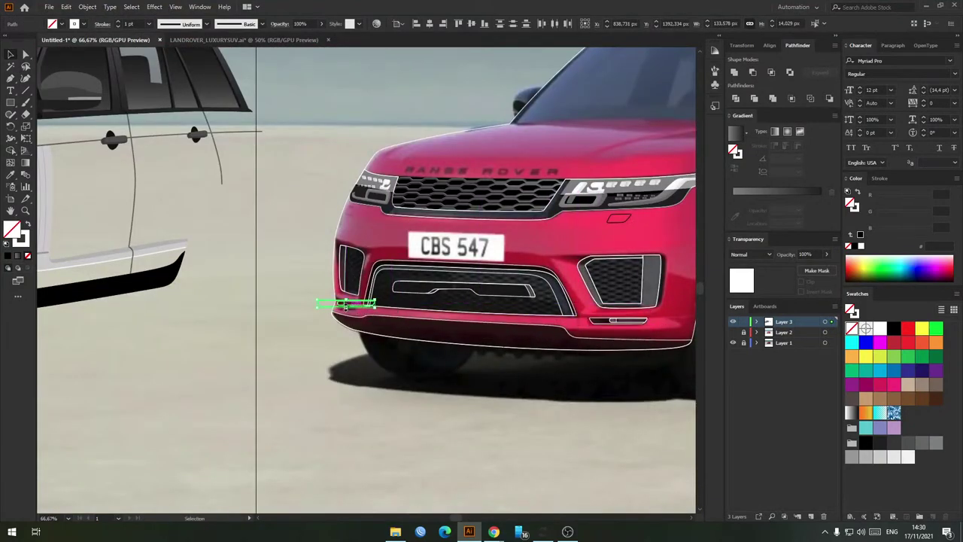
Step: Reflect the copied fog lamp trim horizontally and move it over the small lamp at the far bumper corner
{"action": "scroll", "coordinate": [344, 306], "scroll_direction": "up", "scroll_amount": 4}
{"action": "right_click", "coordinate": [343, 306]}
{"action": "mouse_move", "coordinate": [399, 451]}
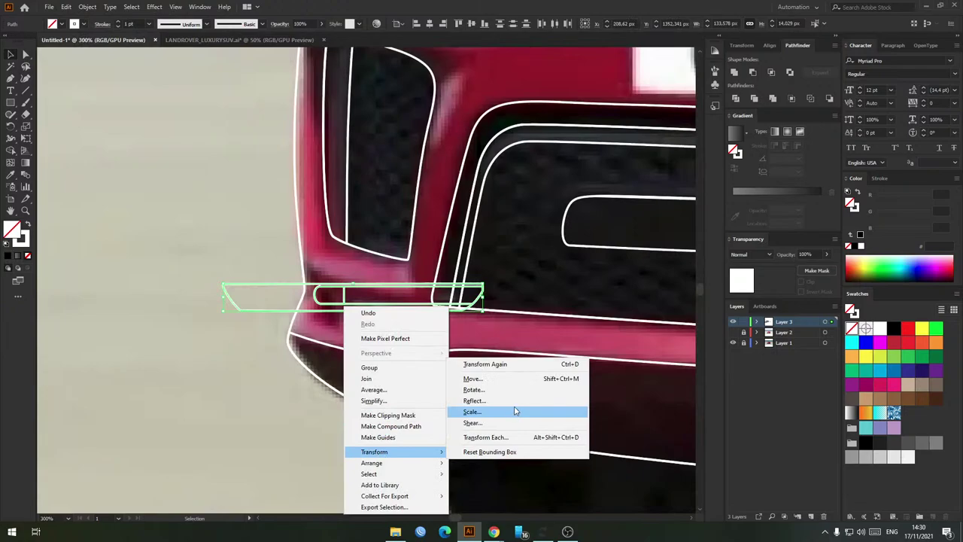
{"action": "left_click", "coordinate": [516, 411]}
{"action": "left_click", "coordinate": [88, 161]}
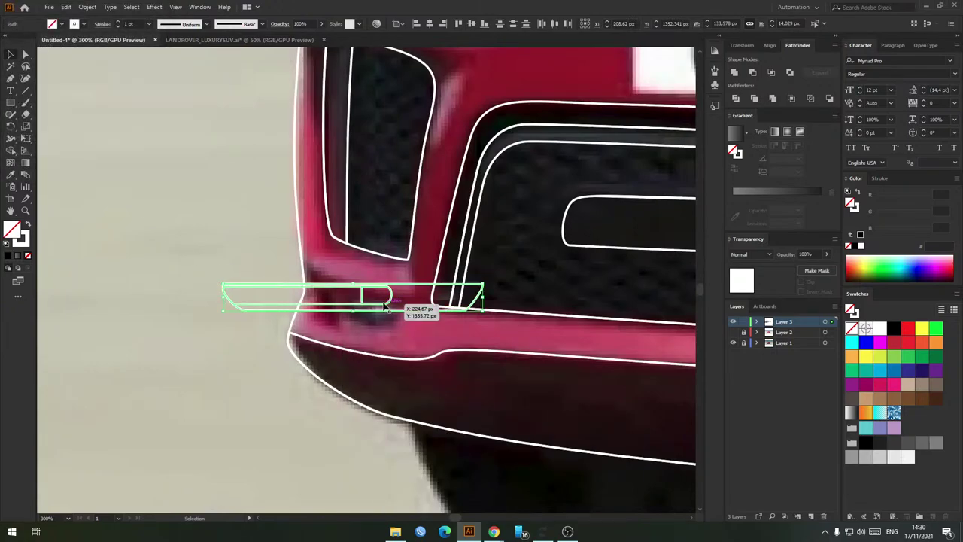
{"action": "left_click_drag", "start_coordinate": [385, 306], "coordinate": [497, 313]}
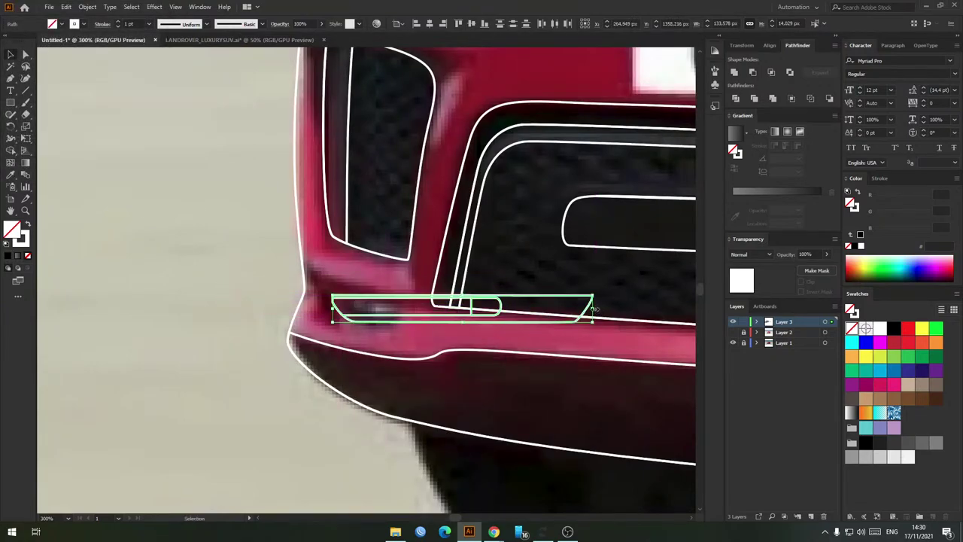
Step: Scale the mirrored fog lamp trim to about 35 by 18 px to fit the small lamp, undoing the trial rotation
{"action": "left_click_drag", "start_coordinate": [593, 309], "coordinate": [413, 330]}
{"action": "scroll", "coordinate": [395, 306], "scroll_direction": "up", "scroll_amount": 2}
{"action": "key", "text": "a"}
{"action": "key", "text": "v"}
{"action": "key", "text": "ctrl+z"}
Step: Shear and tilt the small fog lamp trim so its edges follow the slant of the bumper corner
{"action": "right_click", "coordinate": [440, 299]}
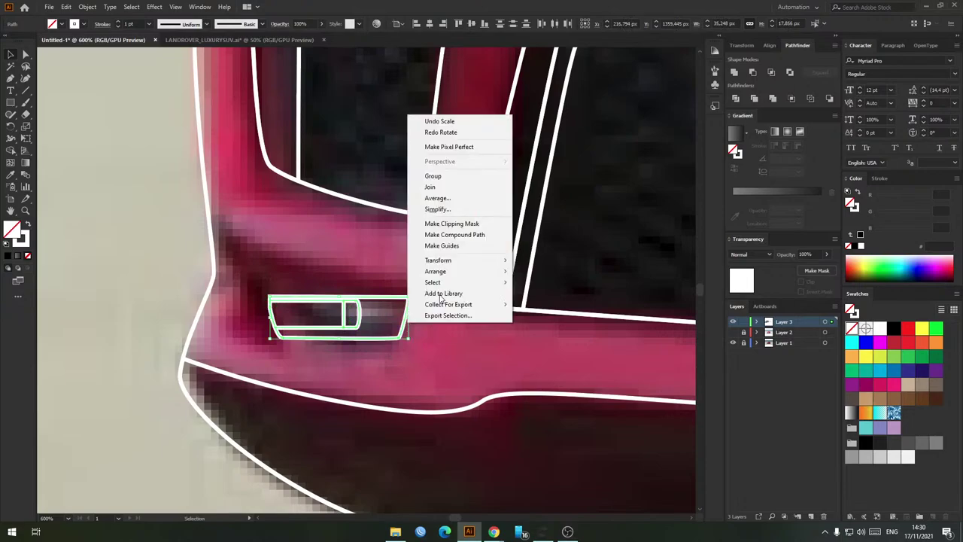
{"action": "mouse_move", "coordinate": [493, 263]}
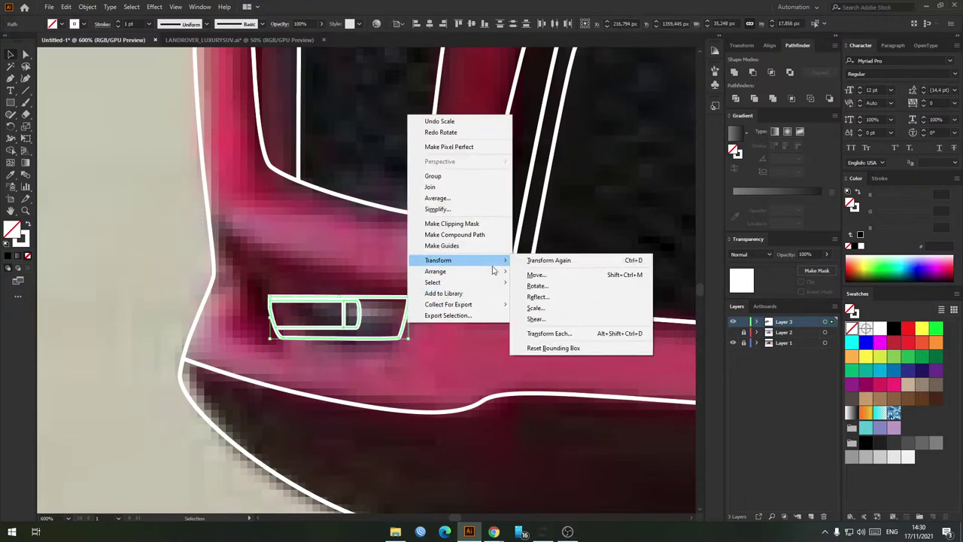
{"action": "left_click", "coordinate": [535, 319]}
{"action": "left_click", "coordinate": [88, 185]}
{"action": "left_click_drag", "start_coordinate": [415, 297], "coordinate": [407, 336]}
{"action": "left_click", "coordinate": [391, 331]}
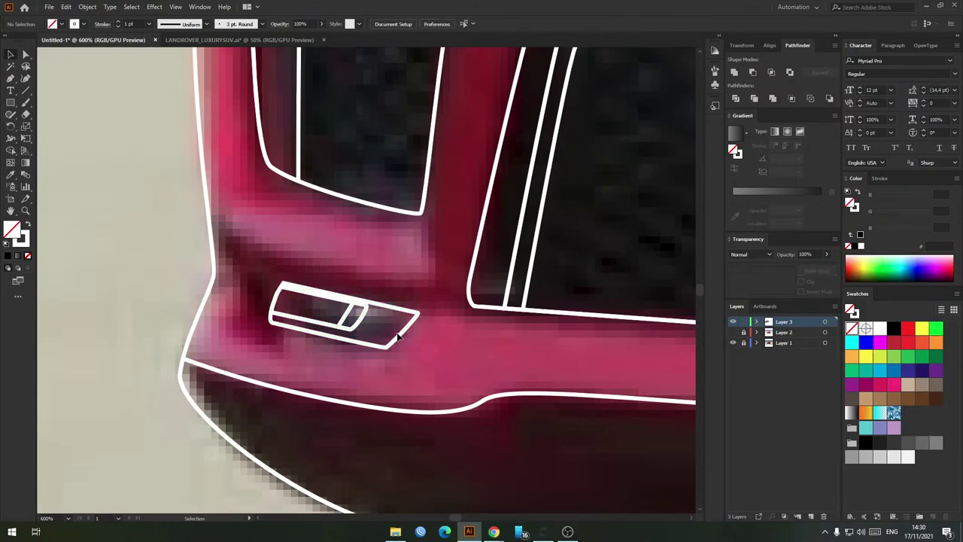
Step: Examine the traced front end and the car's side against the reference photo and the earlier car artwork
{"action": "scroll", "coordinate": [362, 295], "scroll_direction": "down", "scroll_amount": 6}
{"action": "scroll", "coordinate": [414, 295], "scroll_direction": "right", "scroll_amount": 1}
{"action": "scroll", "coordinate": [419, 295], "scroll_direction": "down", "scroll_amount": 1}
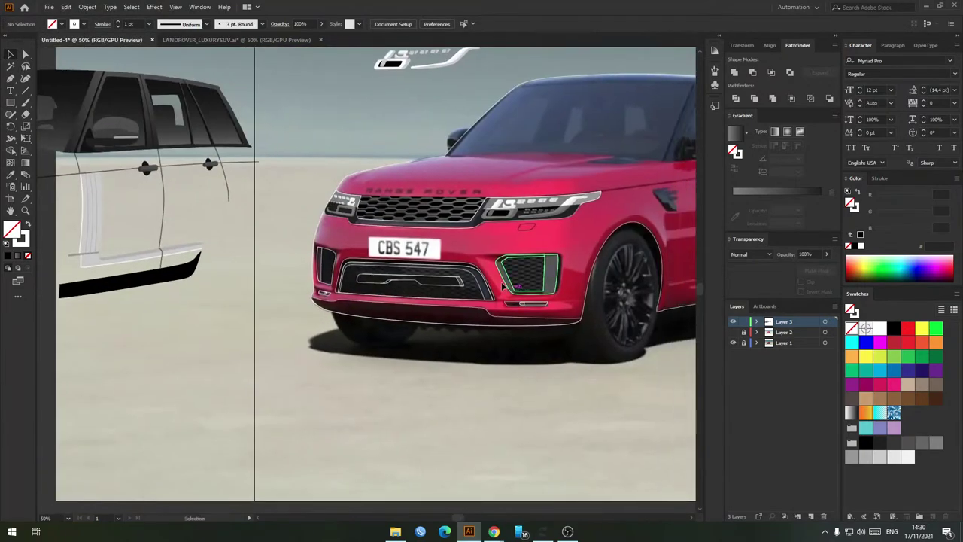
{"action": "scroll", "coordinate": [438, 290], "scroll_direction": "up", "scroll_amount": 1}
{"action": "left_click_drag", "start_coordinate": [580, 275], "coordinate": [509, 281]}
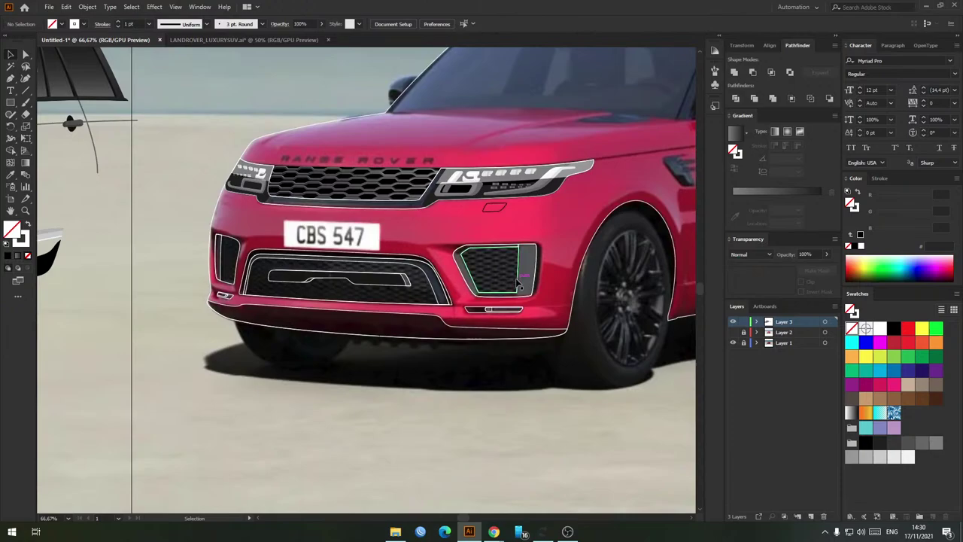
{"action": "left_click_drag", "start_coordinate": [623, 166], "coordinate": [574, 208]}
{"action": "left_click_drag", "start_coordinate": [688, 193], "coordinate": [416, 249]}
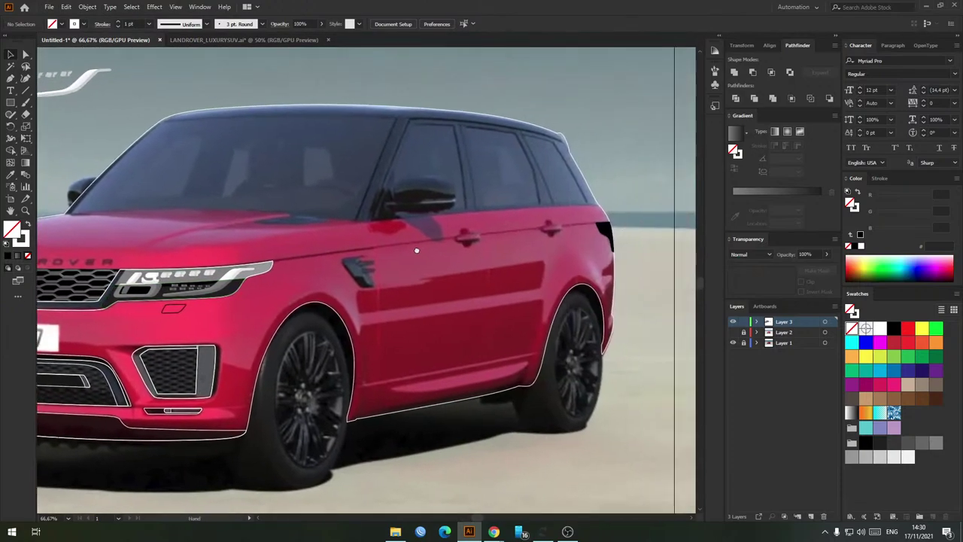
{"action": "left_click_drag", "start_coordinate": [546, 238], "coordinate": [470, 249]}
{"action": "scroll", "coordinate": [396, 247], "scroll_direction": "up", "scroll_amount": 4}
{"action": "left_click_drag", "start_coordinate": [395, 246], "coordinate": [393, 273]}
{"action": "scroll", "coordinate": [394, 273], "scroll_direction": "down", "scroll_amount": 5}
{"action": "left_click_drag", "start_coordinate": [226, 218], "coordinate": [632, 257]}
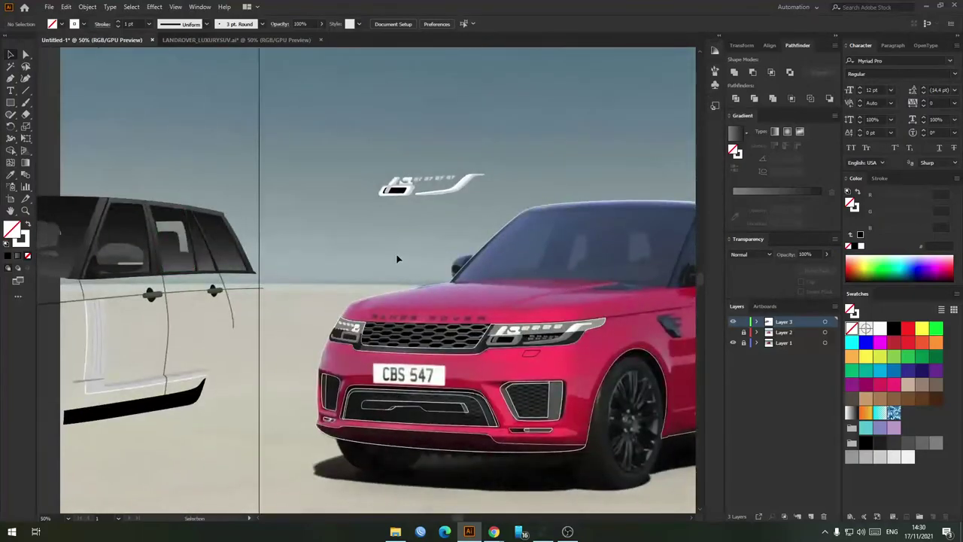
{"action": "left_click_drag", "start_coordinate": [148, 302], "coordinate": [221, 290]}
{"action": "scroll", "coordinate": [219, 291], "scroll_direction": "up", "scroll_amount": 4}
{"action": "scroll", "coordinate": [310, 254], "scroll_direction": "down", "scroll_amount": 4}
{"action": "left_click_drag", "start_coordinate": [474, 263], "coordinate": [61, 272]}
{"action": "left_click_drag", "start_coordinate": [435, 273], "coordinate": [399, 275]}
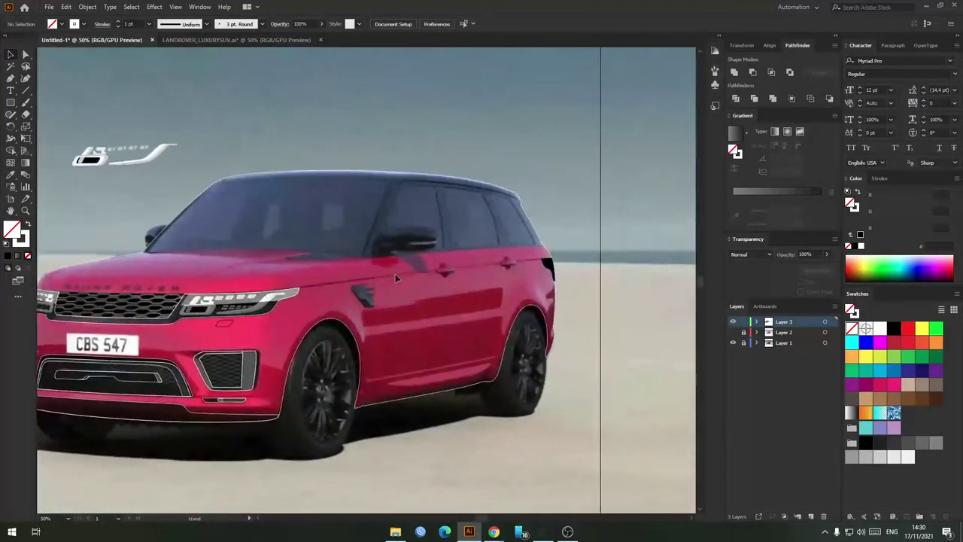
Step: Trace the front door handle as a closed outline with rounded ends, using the Pen tool
{"action": "scroll", "coordinate": [399, 275], "scroll_direction": "up", "scroll_amount": 4}
{"action": "left_click_drag", "start_coordinate": [497, 261], "coordinate": [454, 273]}
{"action": "scroll", "coordinate": [384, 280], "scroll_direction": "up", "scroll_amount": 4}
{"action": "left_click_drag", "start_coordinate": [384, 279], "coordinate": [364, 285]}
{"action": "key", "text": "p"}
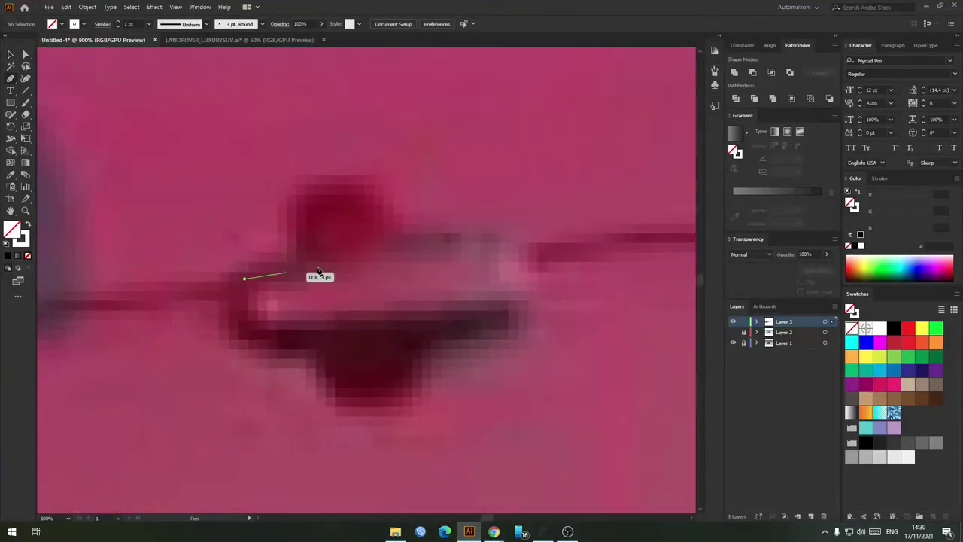
{"action": "left_click_drag", "start_coordinate": [522, 239], "coordinate": [523, 239]}
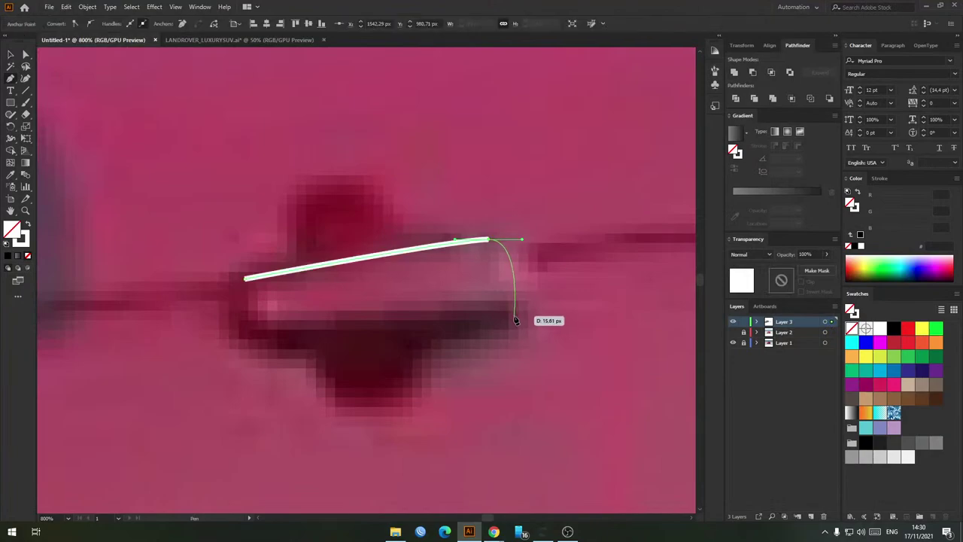
{"action": "left_click", "coordinate": [516, 318]}
{"action": "left_click_drag", "start_coordinate": [268, 339], "coordinate": [216, 341]}
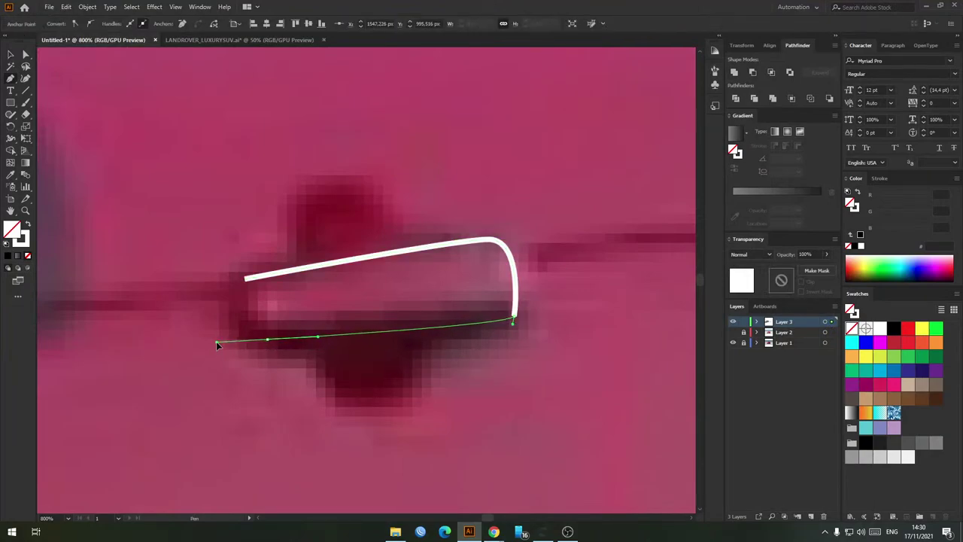
{"action": "left_click_drag", "start_coordinate": [246, 278], "coordinate": [262, 275]}
{"action": "key", "text": "v"}
{"action": "left_click", "coordinate": [333, 291]}
{"action": "scroll", "coordinate": [333, 291], "scroll_direction": "down", "scroll_amount": 6}
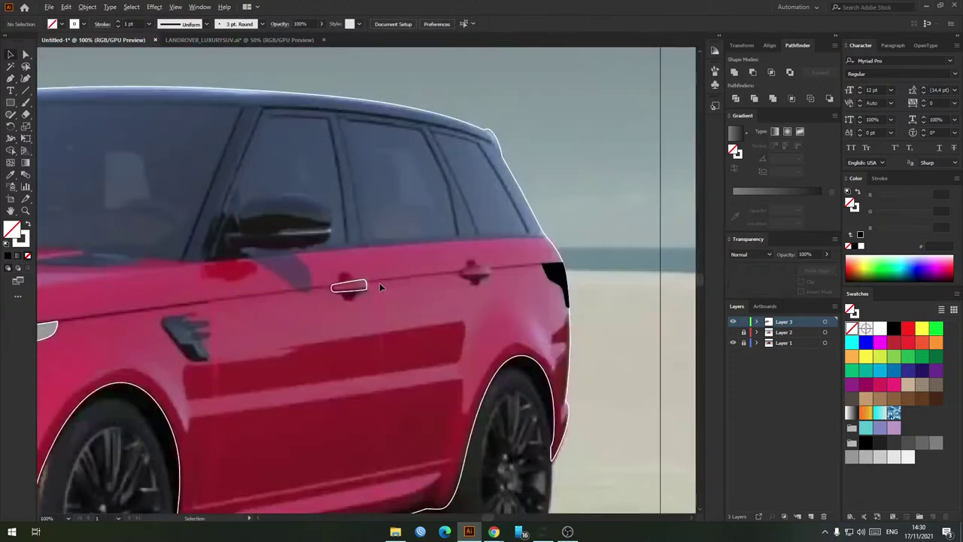
Step: Reshape the sharp lower rear corner of the front door handle outline into a smooth curve
{"action": "scroll", "coordinate": [379, 284], "scroll_direction": "up", "scroll_amount": 5}
{"action": "left_click", "coordinate": [323, 308]}
{"action": "key", "text": "a"}
{"action": "left_click", "coordinate": [324, 310]}
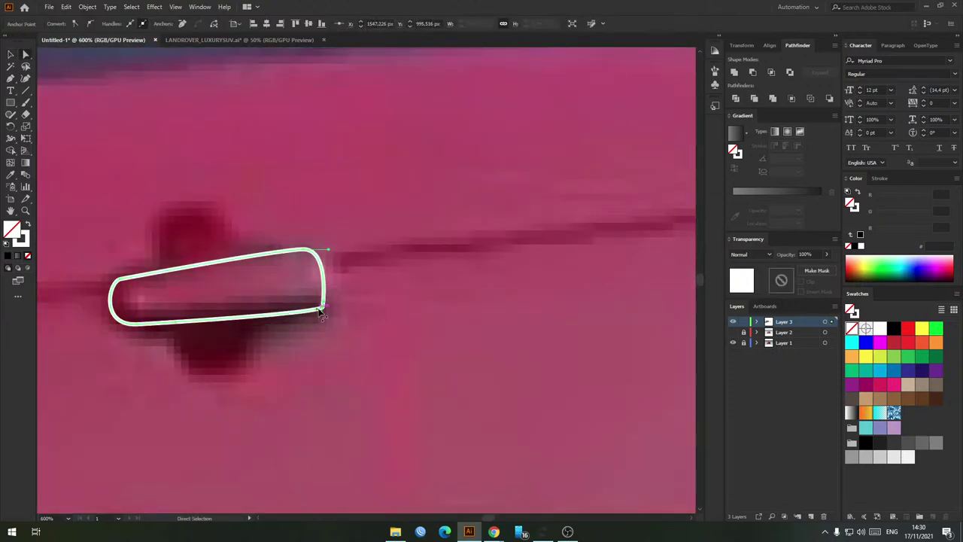
{"action": "left_click_drag", "start_coordinate": [317, 317], "coordinate": [361, 320]}
{"action": "key", "text": "v"}
{"action": "left_click", "coordinate": [361, 299]}
{"action": "scroll", "coordinate": [359, 296], "scroll_direction": "down", "scroll_amount": 4}
{"action": "scroll", "coordinate": [338, 305], "scroll_direction": "up", "scroll_amount": 4}
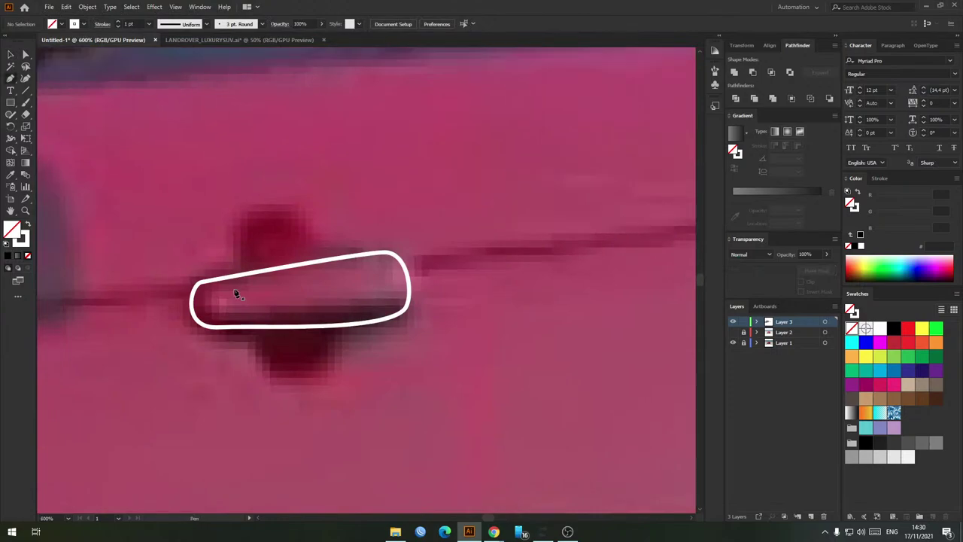
Step: Try to separate a shaded lower strip of the front door handle with a curved Pen shape, deleting the leftover outside
{"action": "scroll", "coordinate": [228, 286], "scroll_direction": "up", "scroll_amount": 3}
{"action": "key", "text": "p"}
{"action": "left_click", "coordinate": [190, 266]}
{"action": "left_click_drag", "start_coordinate": [172, 338], "coordinate": [585, 308]}
{"action": "scroll", "coordinate": [547, 405], "scroll_direction": "down", "scroll_amount": 3}
{"action": "left_click_drag", "start_coordinate": [547, 405], "coordinate": [339, 358]}
{"action": "key", "text": "v"}
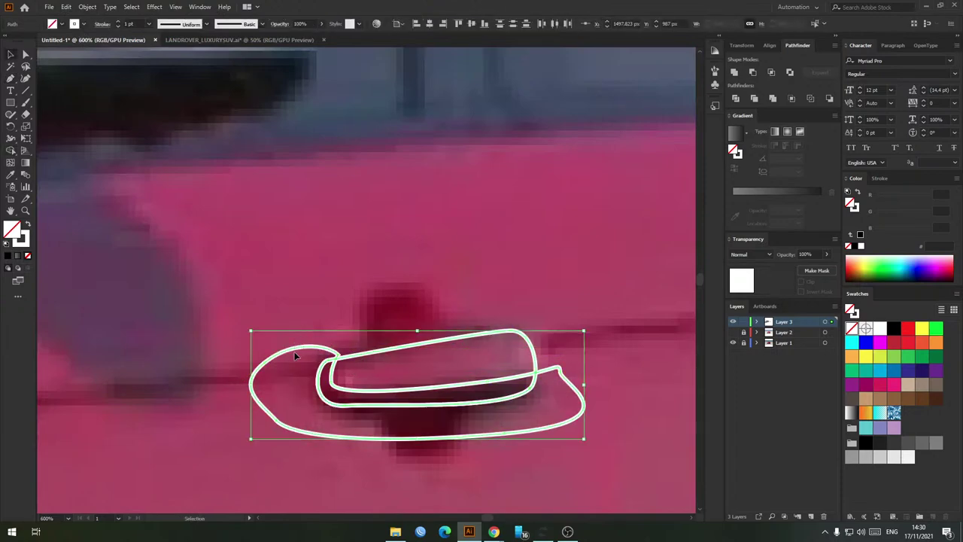
{"action": "key", "text": "Delete"}
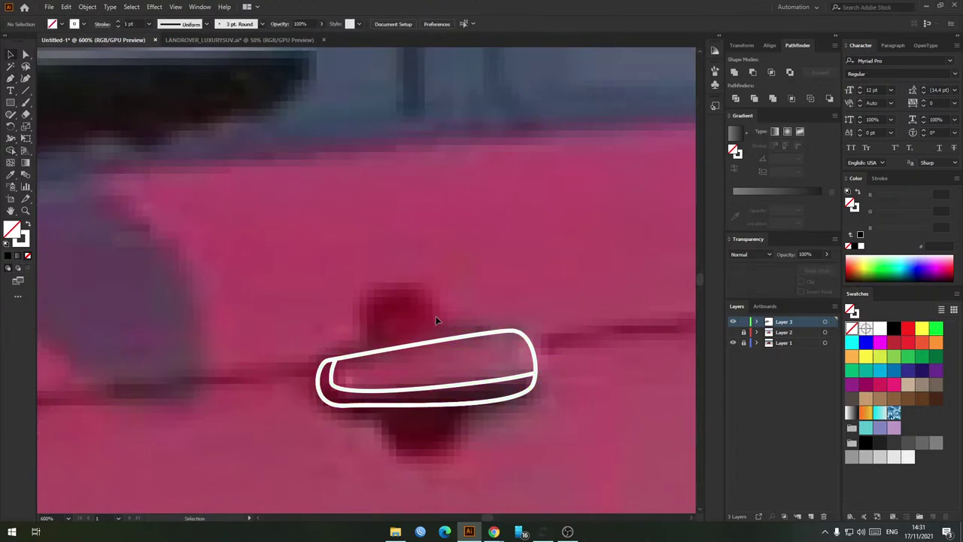
Step: Delete the lower strip from the front door handle
{"action": "scroll", "coordinate": [442, 323], "scroll_direction": "down", "scroll_amount": 4}
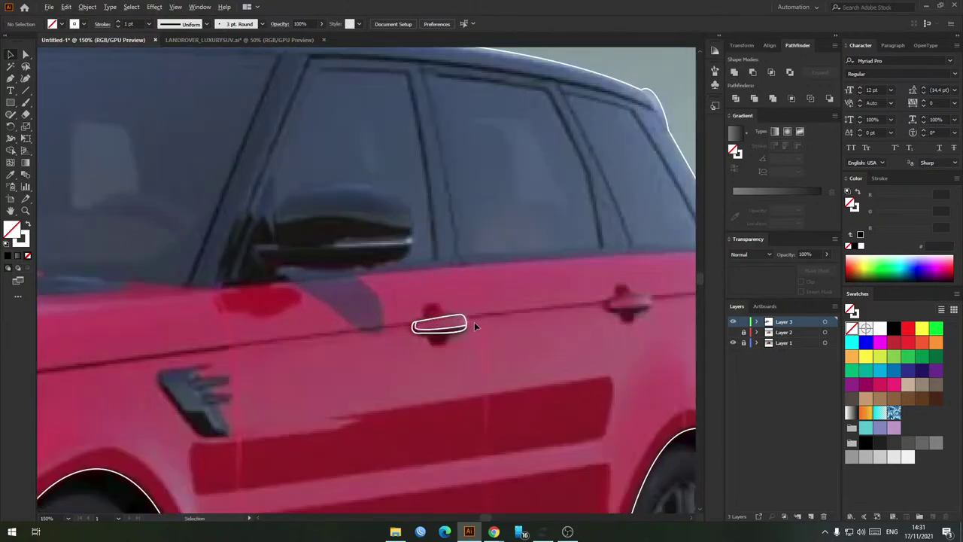
{"action": "scroll", "coordinate": [474, 322], "scroll_direction": "up", "scroll_amount": 1}
{"action": "left_click_drag", "start_coordinate": [678, 307], "coordinate": [534, 308]}
{"action": "scroll", "coordinate": [264, 334], "scroll_direction": "up", "scroll_amount": 2}
{"action": "left_click", "coordinate": [263, 339]}
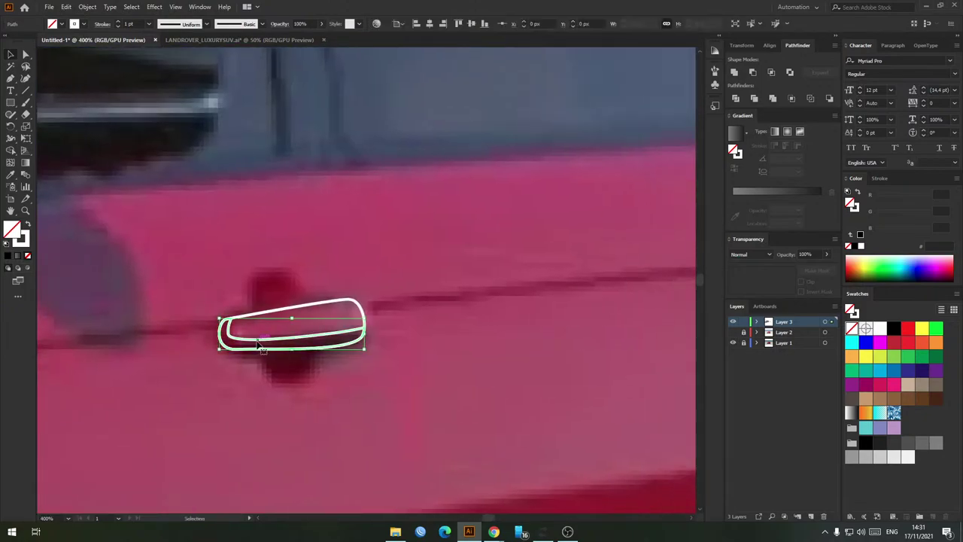
{"action": "key", "text": "Delete"}
Step: Draw a closed curved shape overlapping the front end of the front door handle with the Pen tool
{"action": "left_click_drag", "start_coordinate": [268, 337], "coordinate": [271, 331]}
{"action": "key", "text": "p"}
{"action": "scroll", "coordinate": [233, 314], "scroll_direction": "up", "scroll_amount": 2}
{"action": "left_click_drag", "start_coordinate": [229, 287], "coordinate": [232, 294]}
{"action": "left_click_drag", "start_coordinate": [241, 381], "coordinate": [243, 418]}
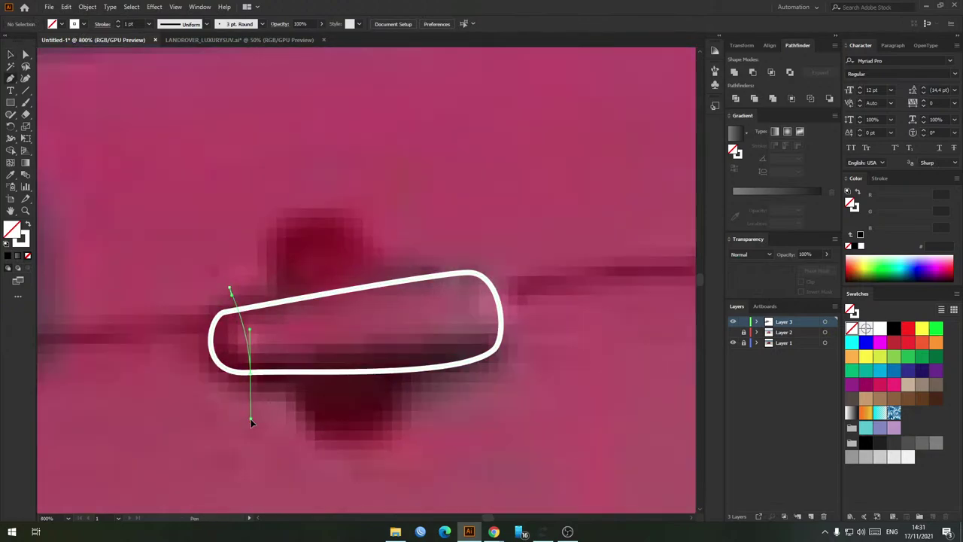
{"action": "left_click_drag", "start_coordinate": [182, 412], "coordinate": [161, 382]}
{"action": "left_click_drag", "start_coordinate": [151, 309], "coordinate": [216, 268]}
{"action": "left_click", "coordinate": [229, 287]}
Step: Split off the front door handle's rounded front end with the Shape Builder and delete the leftover shape outside it
{"action": "key", "text": "v"}
{"action": "left_click", "coordinate": [256, 306], "text": "shift"}
{"action": "key", "text": "shift+m"}
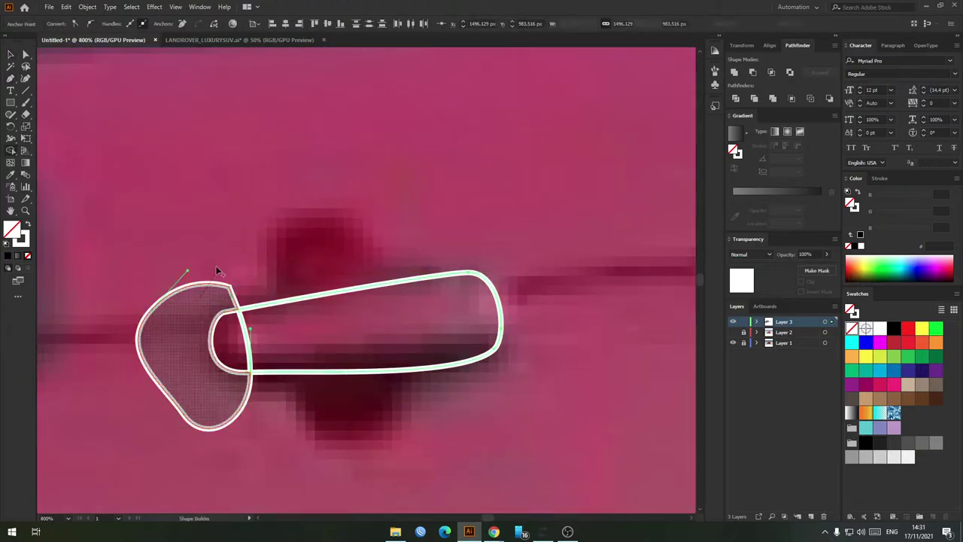
{"action": "key", "text": "v"}
{"action": "left_click", "coordinate": [141, 329]}
{"action": "key", "text": "Delete"}
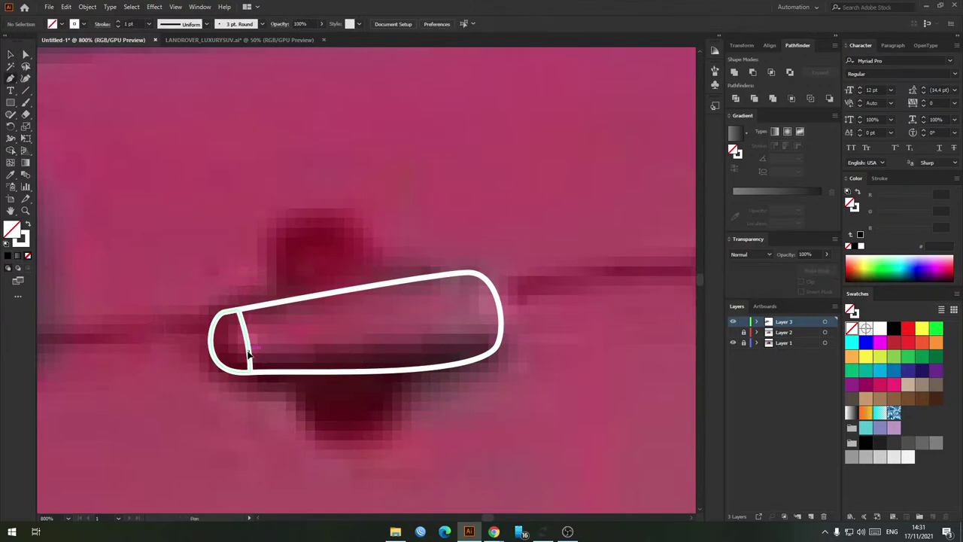
Step: Draw a closed Pen shape whose upper edge curves along the shadow line of the front door handle
{"action": "left_click", "coordinate": [250, 352]}
{"action": "left_click_drag", "start_coordinate": [499, 329], "coordinate": [606, 309]}
{"action": "left_click_drag", "start_coordinate": [585, 389], "coordinate": [555, 437]}
{"action": "left_click_drag", "start_coordinate": [430, 465], "coordinate": [331, 459]}
{"action": "left_click_drag", "start_coordinate": [294, 437], "coordinate": [290, 429]}
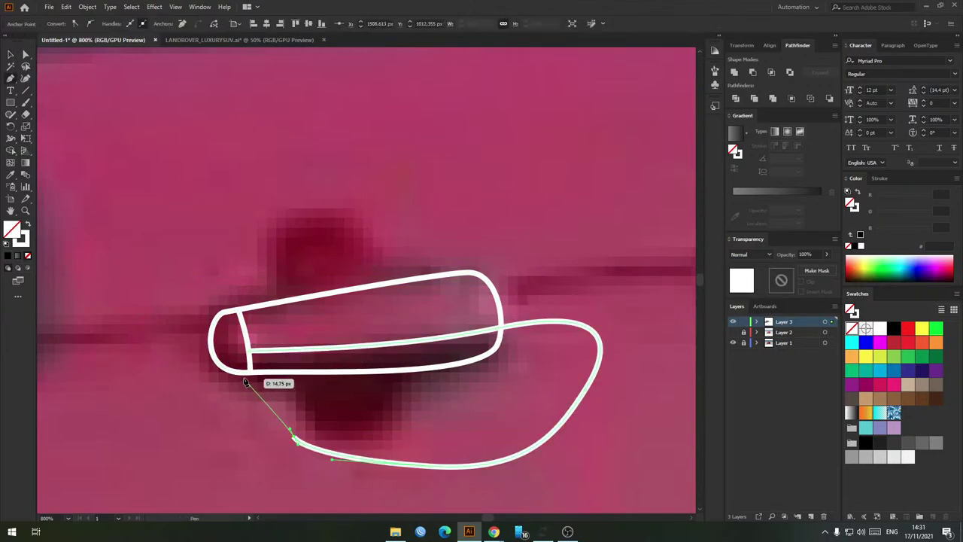
{"action": "mouse_move", "coordinate": [245, 382]}
{"action": "left_mouse_down"}
{"action": "mouse_move", "coordinate": [258, 377]}
{"action": "mouse_move", "coordinate": [250, 353]}
{"action": "left_mouse_up"}
Step: Divide the front door handle along the shadow line with the Shape Builder, removing the area outside the handle
{"action": "key", "text": "v"}
{"action": "key", "text": "ctrl+a"}
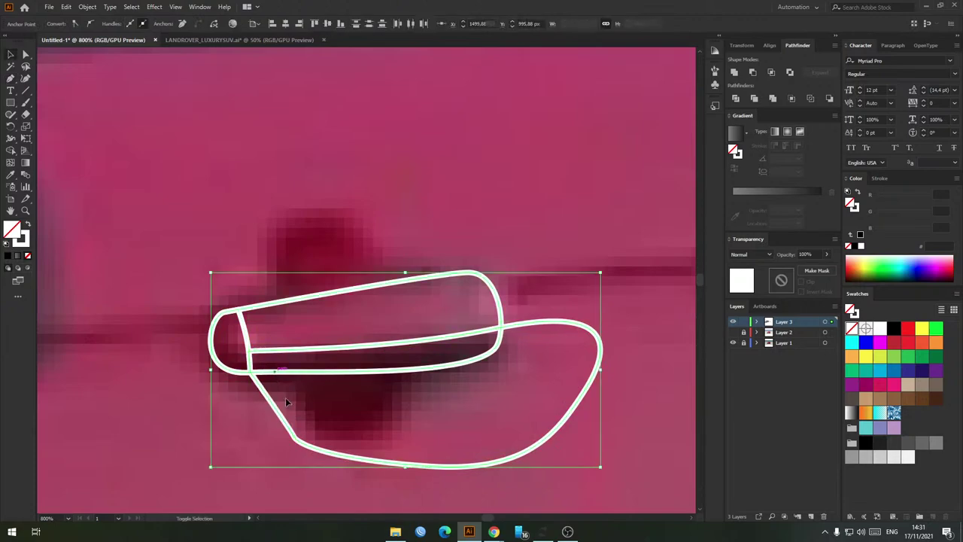
{"action": "key", "text": "shift+m"}
{"action": "left_click", "coordinate": [361, 395], "text": "alt"}
{"action": "key", "text": "v"}
{"action": "left_click", "coordinate": [385, 392]}
Step: Trace the rear door handle as a closed outline with rounded ends, using the Pen tool
{"action": "scroll", "coordinate": [391, 391], "scroll_direction": "down", "scroll_amount": 5}
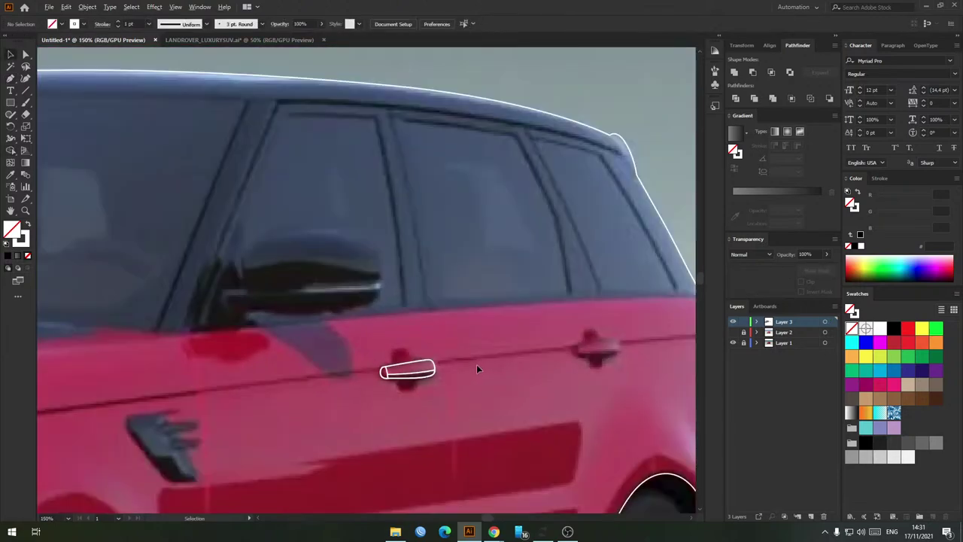
{"action": "scroll", "coordinate": [468, 425], "scroll_direction": "down", "scroll_amount": 2}
{"action": "scroll", "coordinate": [472, 347], "scroll_direction": "up", "scroll_amount": 6}
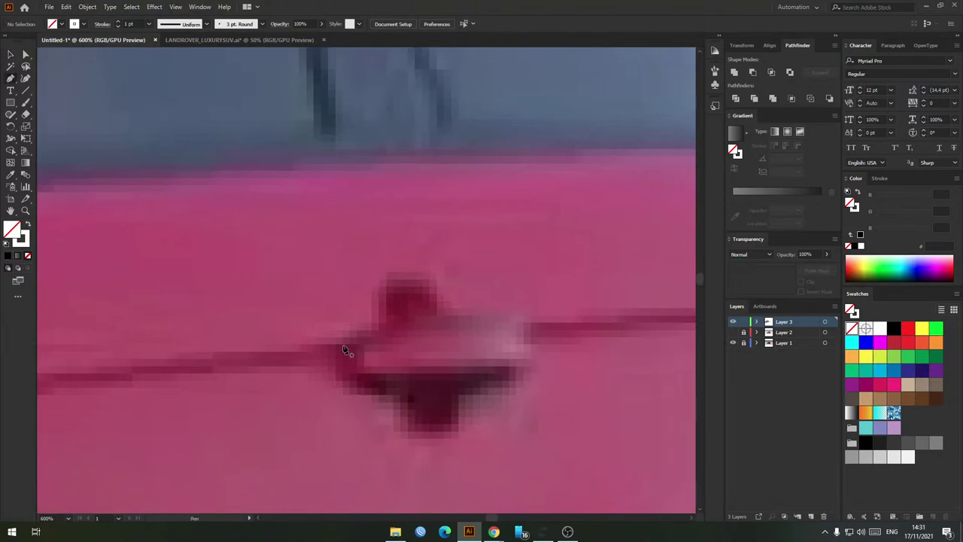
{"action": "left_click_drag", "start_coordinate": [336, 346], "coordinate": [337, 365]}
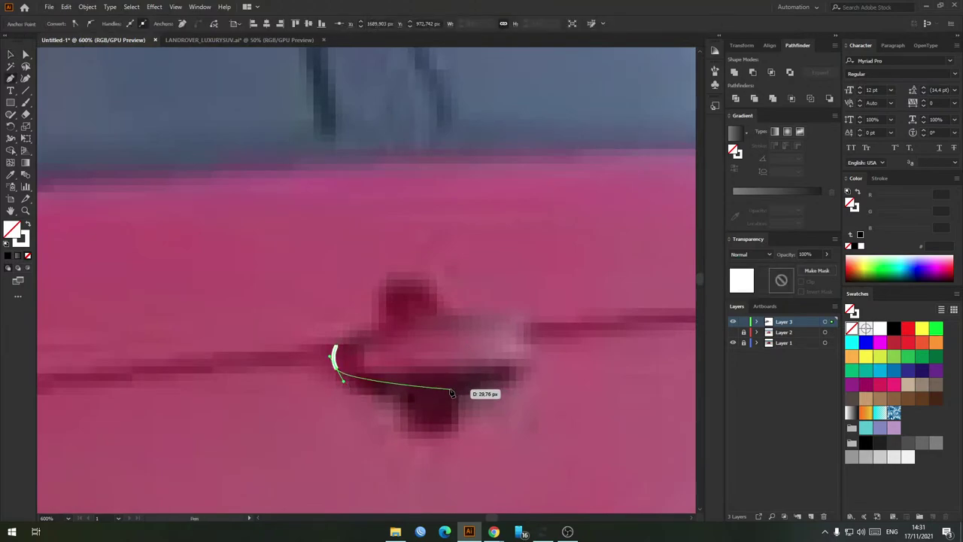
{"action": "left_click_drag", "start_coordinate": [455, 384], "coordinate": [533, 325]}
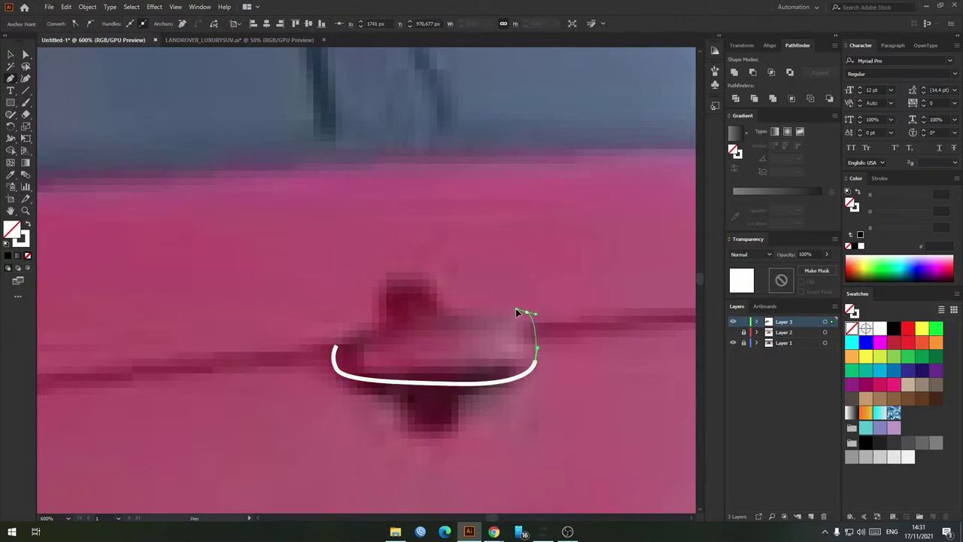
{"action": "left_click_drag", "start_coordinate": [333, 350], "coordinate": [273, 379]}
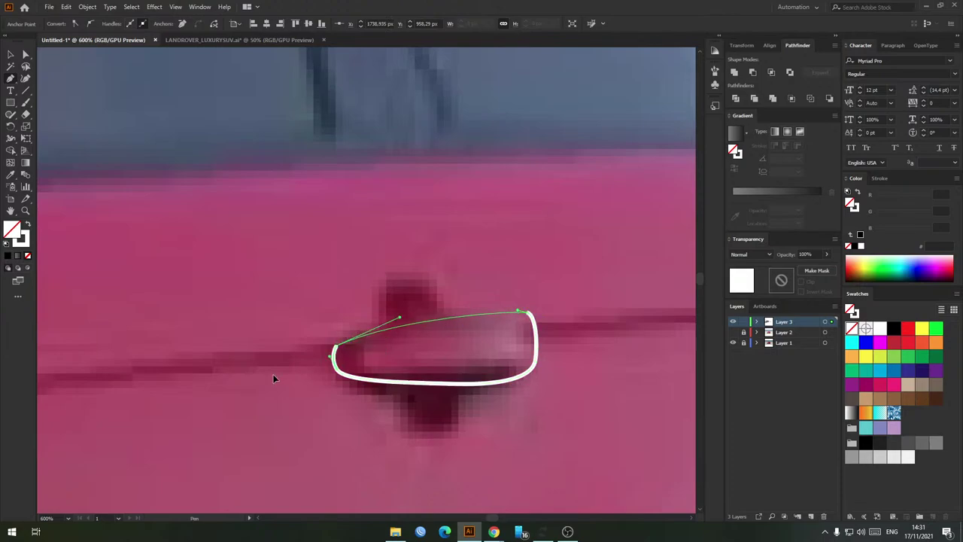
{"action": "key", "text": "v"}
{"action": "left_click", "coordinate": [382, 337]}
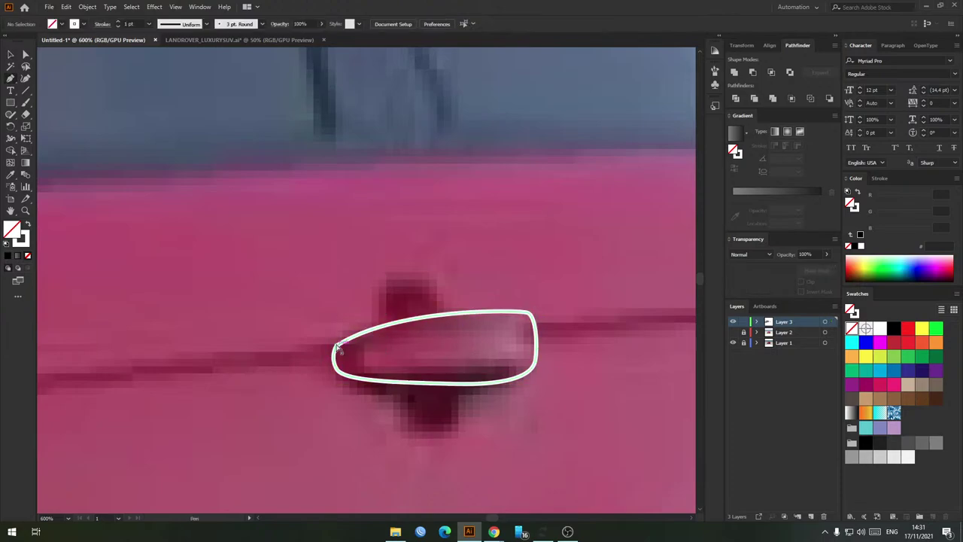
Step: Raise the front corner anchor of the rear door handle outline slightly to fit the handle in the photo
{"action": "key", "text": "a"}
{"action": "left_click", "coordinate": [337, 346]}
{"action": "left_click_drag", "start_coordinate": [336, 347], "coordinate": [336, 341]}
{"action": "key", "text": "v"}
{"action": "left_click", "coordinate": [449, 324]}
{"action": "scroll", "coordinate": [450, 324], "scroll_direction": "down", "scroll_amount": 1}
{"action": "scroll", "coordinate": [454, 331], "scroll_direction": "up", "scroll_amount": 1}
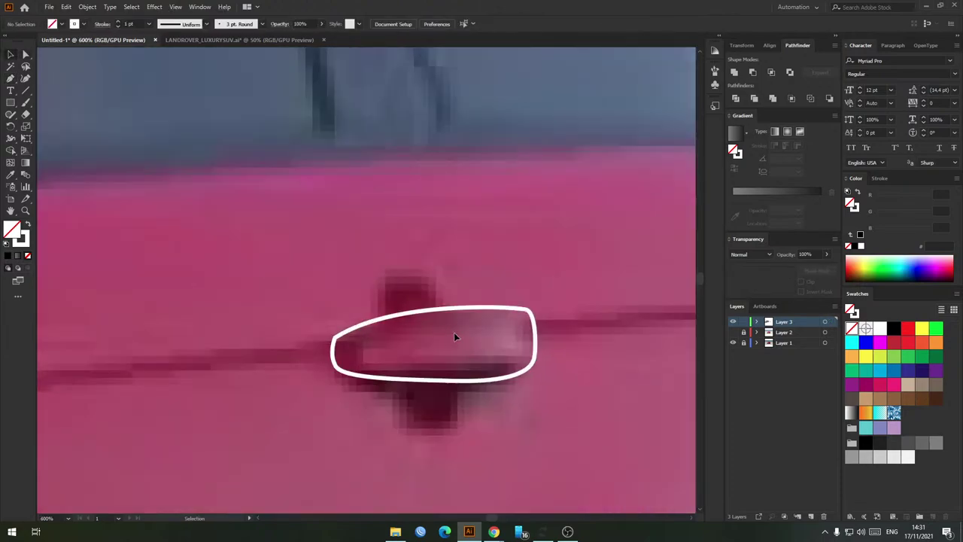
{"action": "left_click_drag", "start_coordinate": [454, 332], "coordinate": [443, 324]}
Step: Draw a closed Pen shape over the rear door handle's front end, with its inner edge curving across the handle
{"action": "key", "text": "p"}
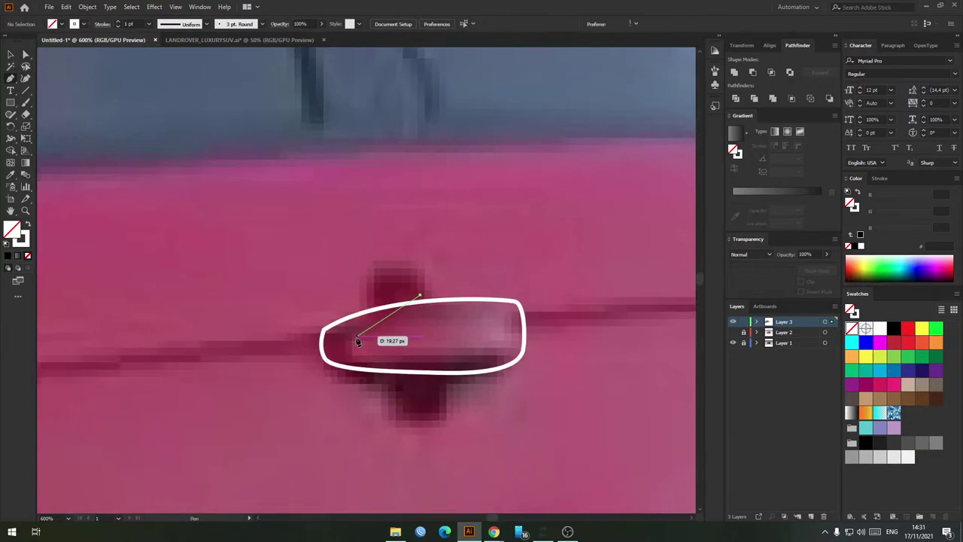
{"action": "left_click_drag", "start_coordinate": [357, 336], "coordinate": [338, 357]}
{"action": "left_click", "coordinate": [353, 400]}
{"action": "left_click_drag", "start_coordinate": [284, 389], "coordinate": [280, 367]}
{"action": "left_click_drag", "start_coordinate": [288, 315], "coordinate": [319, 299]}
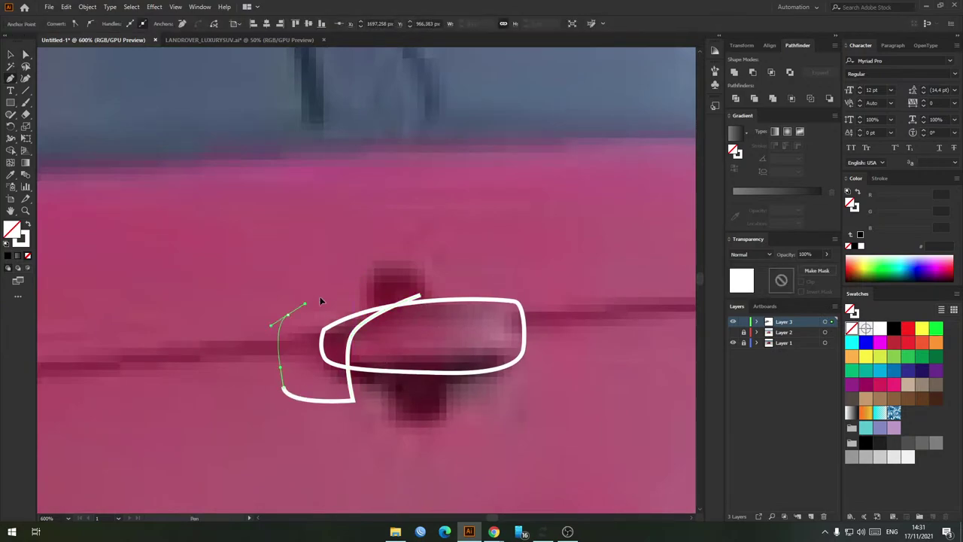
{"action": "left_click_drag", "start_coordinate": [420, 294], "coordinate": [453, 324]}
Step: Split off the rear door handle's front end with the Shape Builder and delete the leftover shape outside it
{"action": "key", "text": "v"}
{"action": "left_click", "coordinate": [461, 299], "text": "shift"}
{"action": "key", "text": "shift+m"}
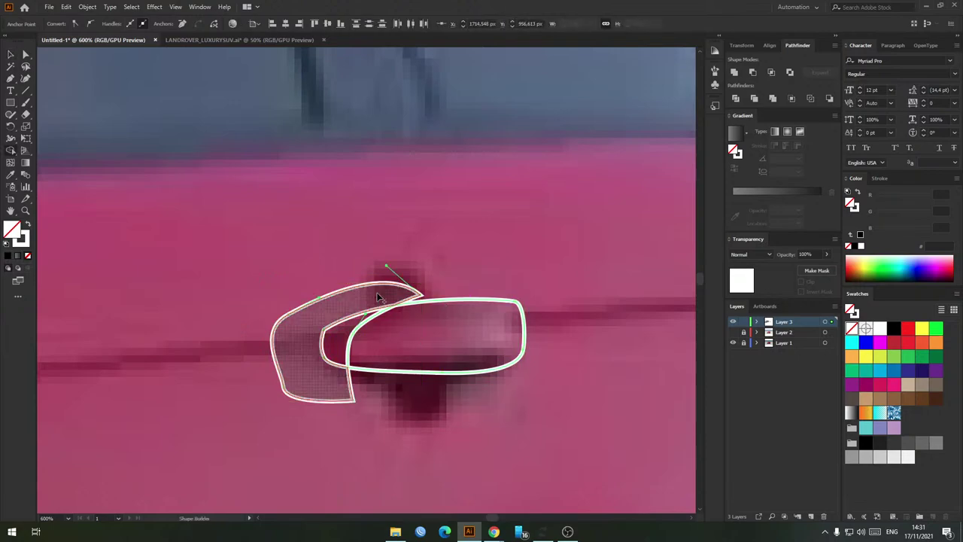
{"action": "left_click", "coordinate": [378, 294]}
{"action": "key", "text": "v"}
{"action": "left_click", "coordinate": [329, 293]}
{"action": "key", "text": "Delete"}
Step: Draw a closed Pen shape below the rear door handle, its upper edge curving along the handle's shadow line
{"action": "key", "text": "p"}
{"action": "left_click", "coordinate": [348, 353]}
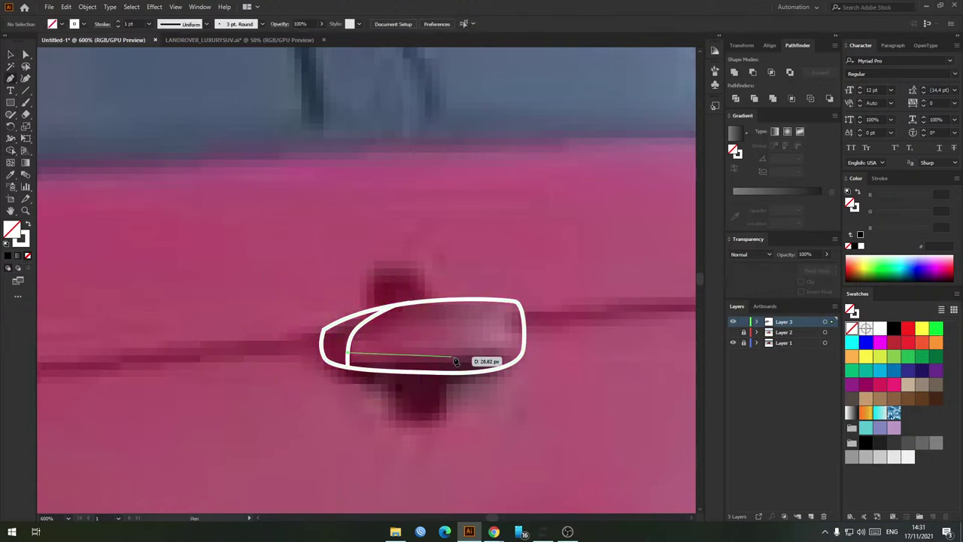
{"action": "left_click_drag", "start_coordinate": [445, 353], "coordinate": [505, 348]}
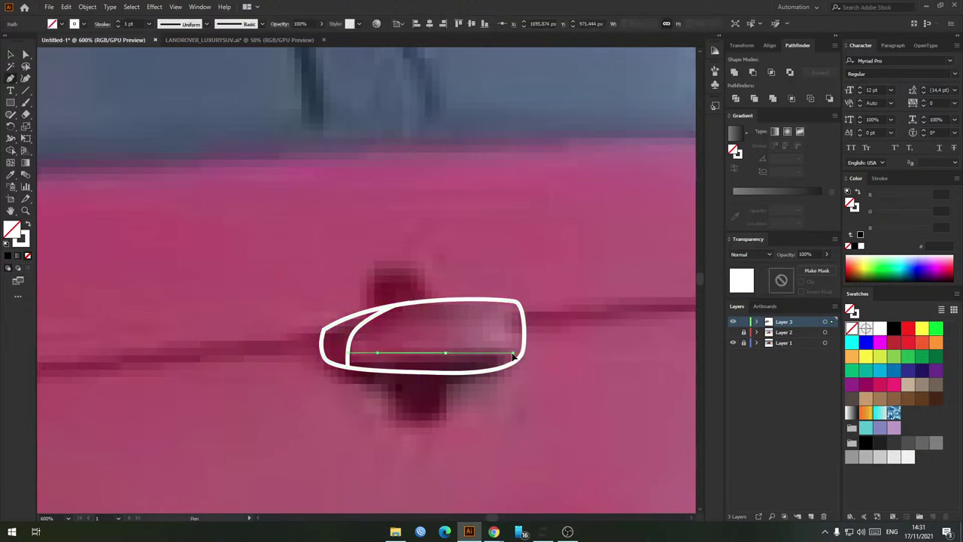
{"action": "left_click", "coordinate": [550, 338]}
{"action": "left_click_drag", "start_coordinate": [436, 425], "coordinate": [390, 415]}
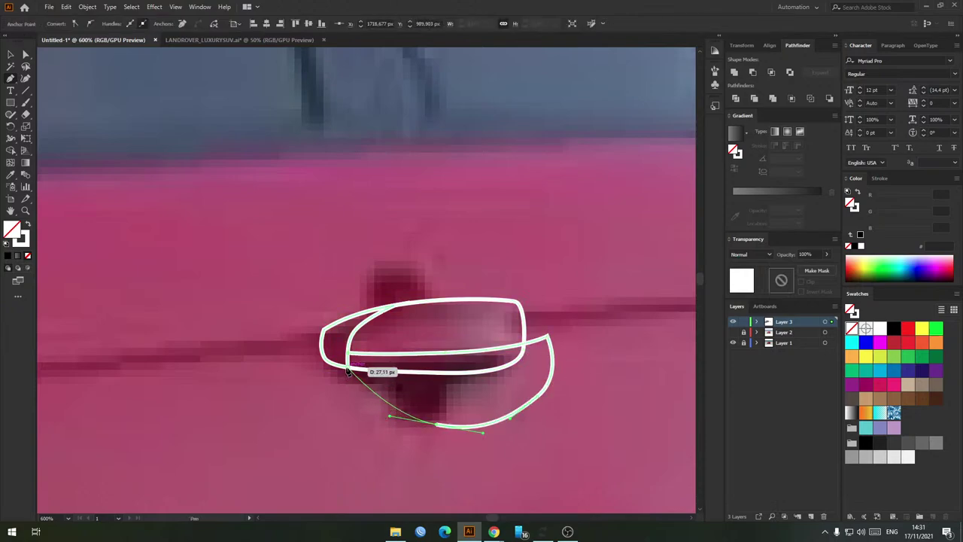
{"action": "left_click", "coordinate": [348, 357]}
Step: Divide the rear door handle along the shadow line with the Shape Builder, removing the area outside the handle
{"action": "key", "text": "v"}
{"action": "left_click_drag", "start_coordinate": [331, 312], "coordinate": [444, 432]}
{"action": "key", "text": "shift+m"}
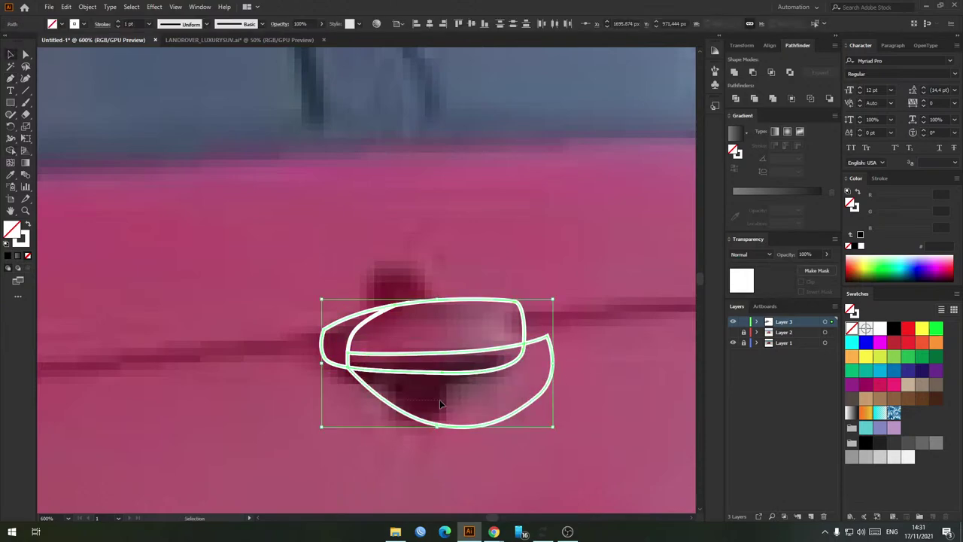
{"action": "left_click", "coordinate": [439, 399], "text": "alt"}
{"action": "key", "text": "v"}
{"action": "left_click", "coordinate": [464, 403]}
{"action": "scroll", "coordinate": [464, 403], "scroll_direction": "down", "scroll_amount": 4}
{"action": "scroll", "coordinate": [462, 400], "scroll_direction": "up", "scroll_amount": 4}
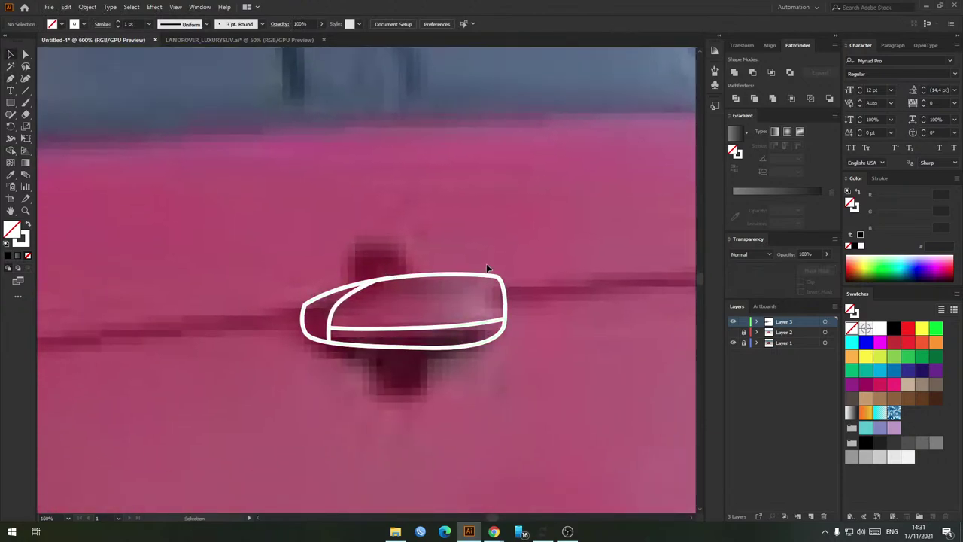
Step: Flatten the rear door handle outline to about 15.8 px high and rotate it slightly to match the photo
{"action": "left_click", "coordinate": [438, 348]}
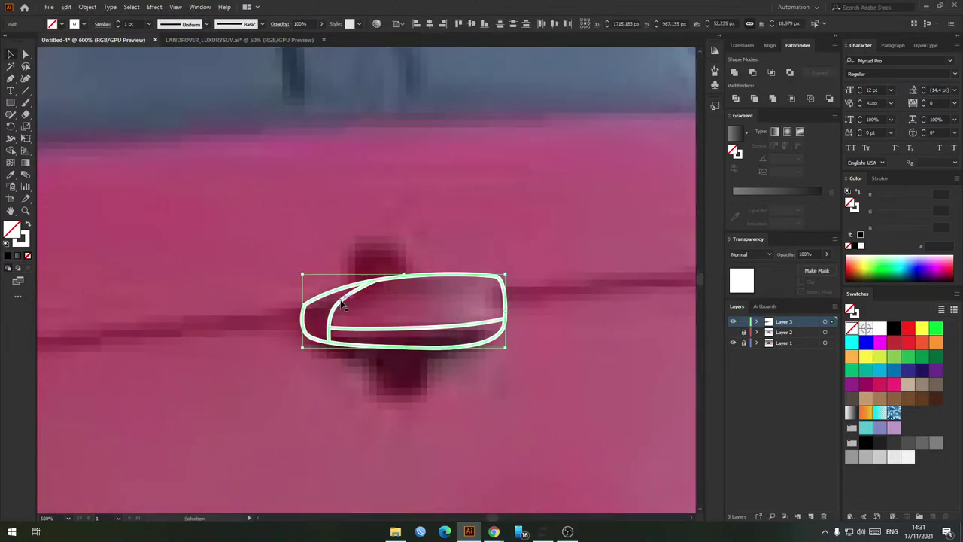
{"action": "left_click_drag", "start_coordinate": [407, 275], "coordinate": [404, 280]}
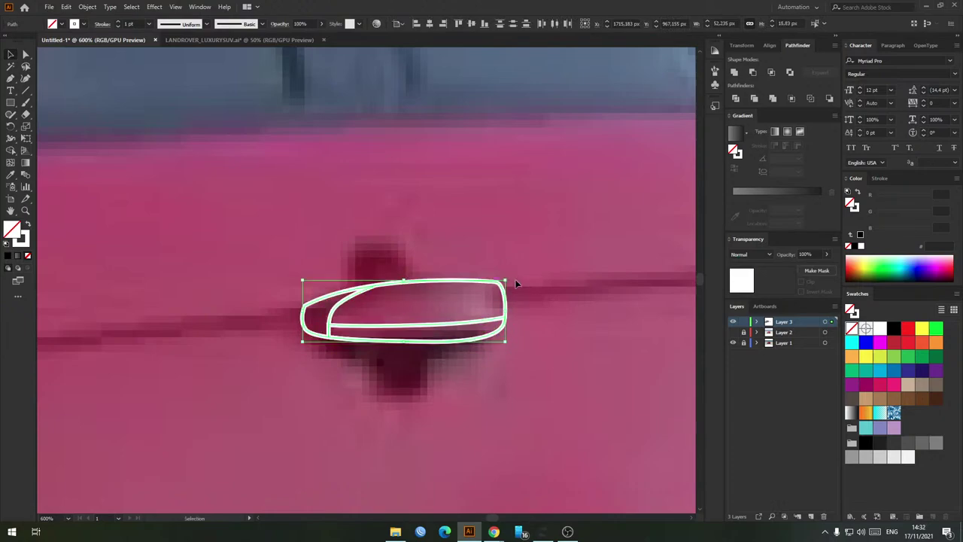
{"action": "left_click_drag", "start_coordinate": [509, 280], "coordinate": [521, 275]}
{"action": "left_click", "coordinate": [459, 245]}
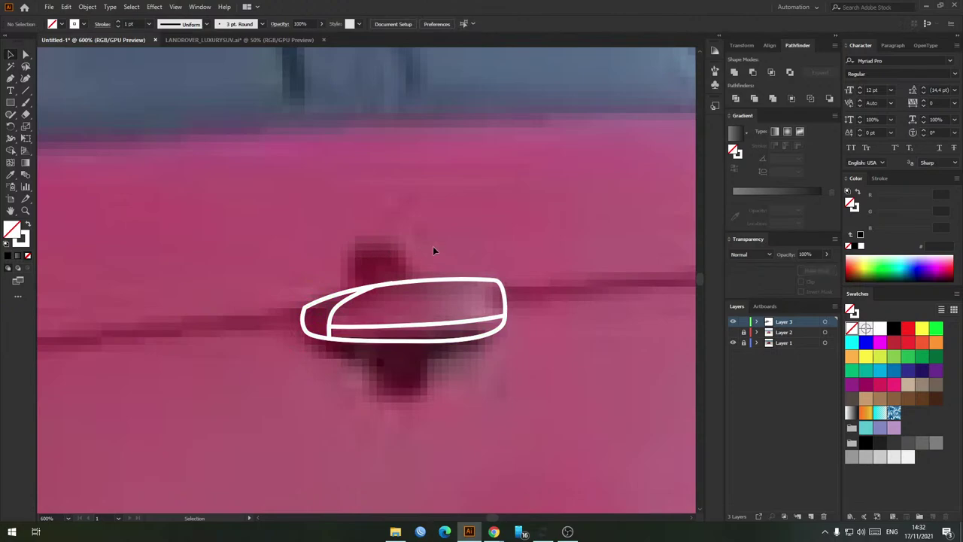
{"action": "scroll", "coordinate": [456, 246], "scroll_direction": "down", "scroll_amount": 4}
{"action": "scroll", "coordinate": [456, 248], "scroll_direction": "up", "scroll_amount": 4}
Step: Draw an upright ellipse about 19 by 38 px over the recess behind the rear door handle and tilt it slightly
{"action": "key", "text": "p"}
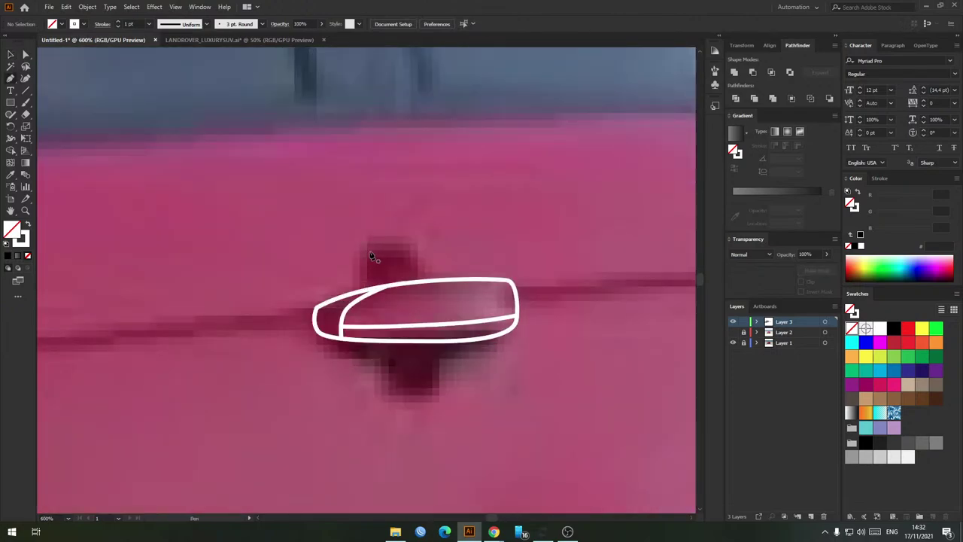
{"action": "left_click_drag", "start_coordinate": [366, 246], "coordinate": [439, 393]}
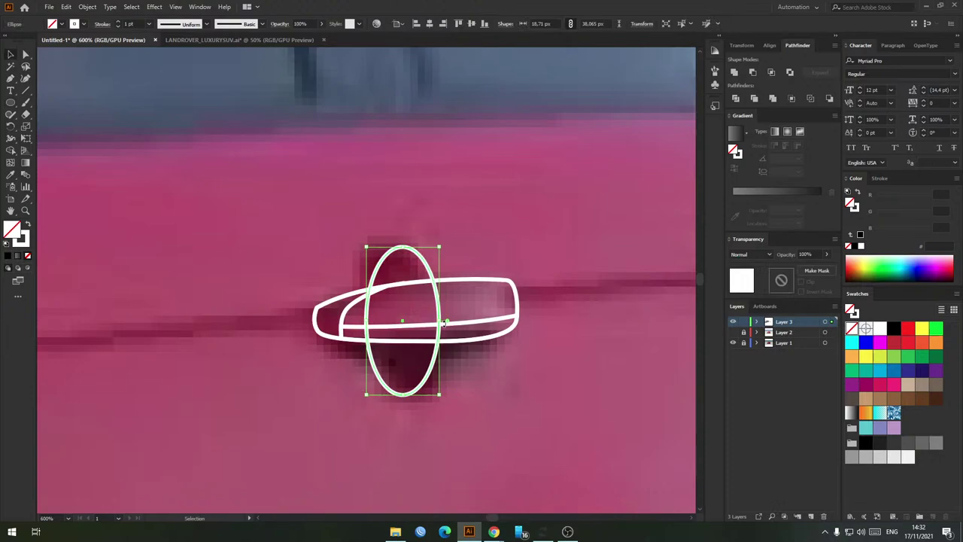
{"action": "left_click_drag", "start_coordinate": [443, 244], "coordinate": [422, 249]}
Step: Reshape the ellipse's upper end to follow the dark recess, removing an extra anchor and lengthening the curve handle
{"action": "key", "text": "a"}
{"action": "left_click", "coordinate": [447, 244]}
{"action": "mouse_move", "coordinate": [397, 251]}
{"action": "left_mouse_down"}
{"action": "mouse_move", "coordinate": [388, 245]}
{"action": "mouse_move", "coordinate": [421, 253]}
{"action": "mouse_move", "coordinate": [411, 245]}
{"action": "left_mouse_up"}
{"action": "key", "text": "p"}
{"action": "left_click", "coordinate": [387, 247], "text": "ctrl"}
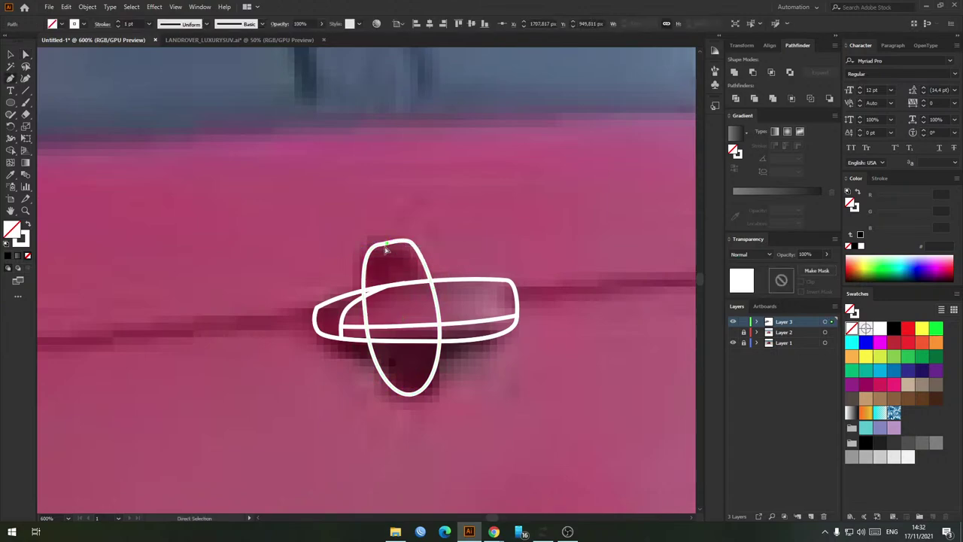
{"action": "left_click", "coordinate": [384, 245], "text": "ctrl"}
{"action": "left_click", "coordinate": [383, 246]}
{"action": "key", "text": "a"}
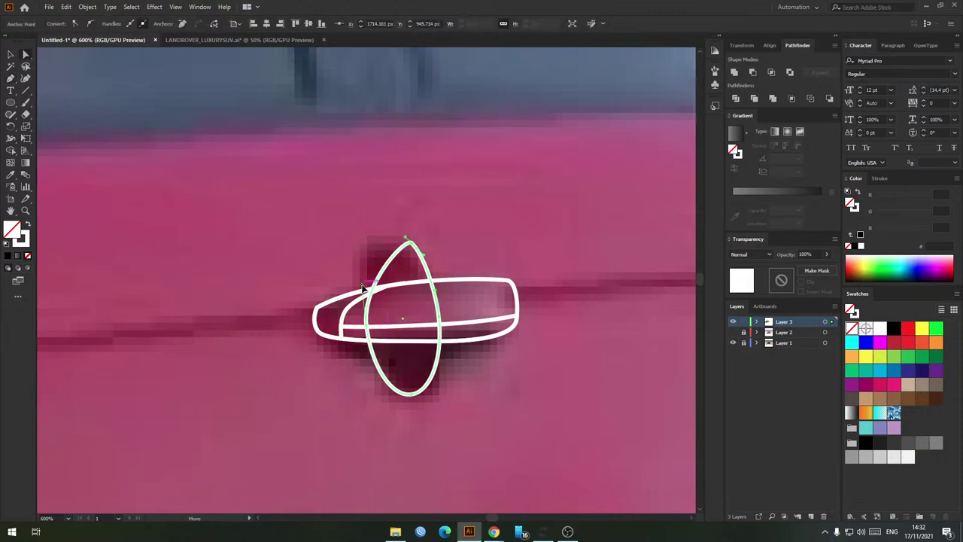
{"action": "left_click_drag", "start_coordinate": [407, 239], "coordinate": [342, 239]}
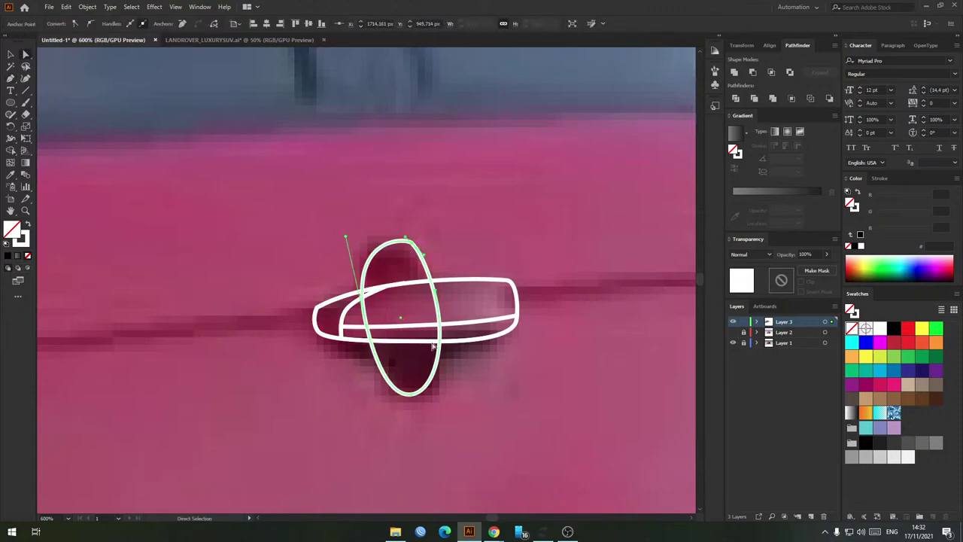
Step: Pull the ellipse's lower rear side outward with an added anchor so it follows the recess below the handle
{"action": "key", "text": "v"}
{"action": "key", "text": "a"}
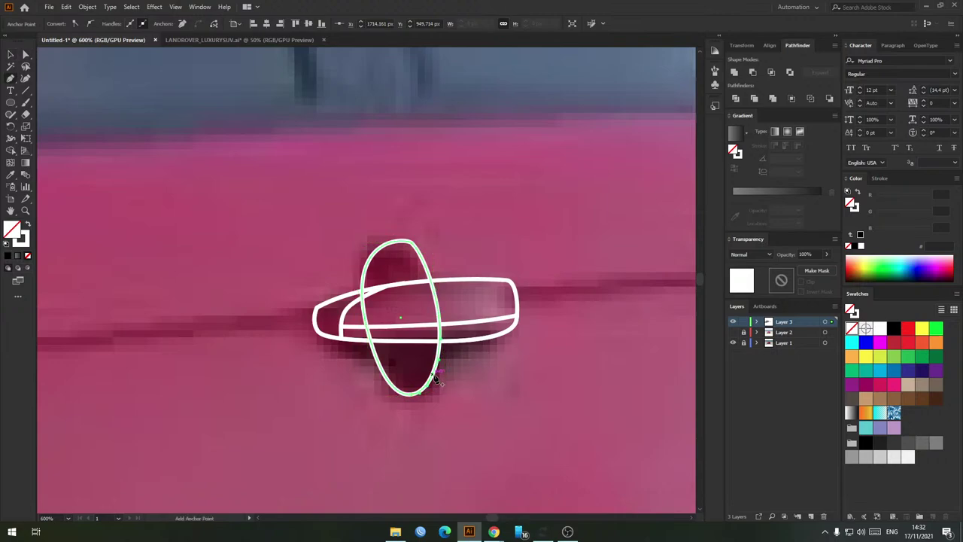
{"action": "left_click_drag", "start_coordinate": [433, 377], "coordinate": [442, 384]}
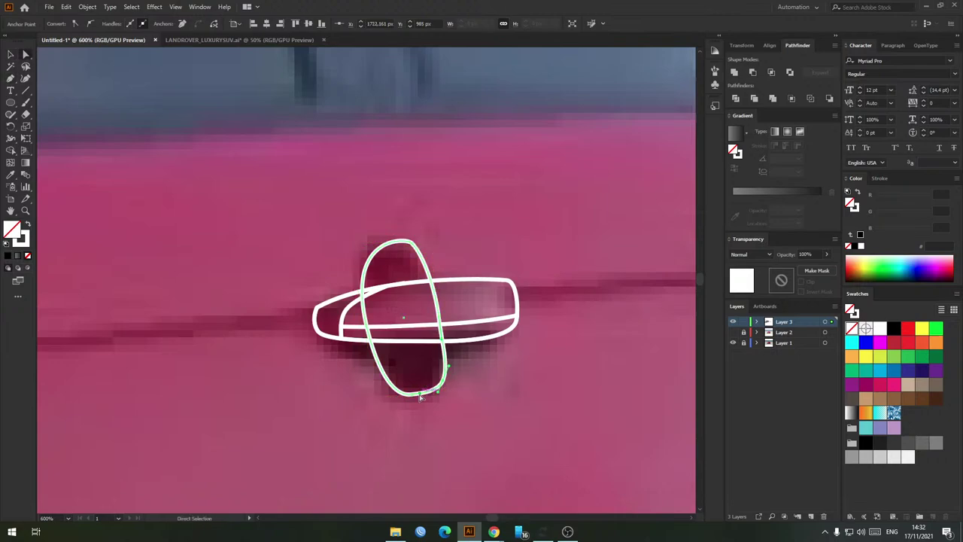
{"action": "key", "text": "v"}
{"action": "left_click", "coordinate": [480, 386]}
{"action": "scroll", "coordinate": [439, 312], "scroll_direction": "down", "scroll_amount": 3}
{"action": "scroll", "coordinate": [439, 312], "scroll_direction": "up", "scroll_amount": 4}
Step: Narrow the recess outline to about 20.3 px wide and bulge its upper front curve outward
{"action": "left_click", "coordinate": [439, 313]}
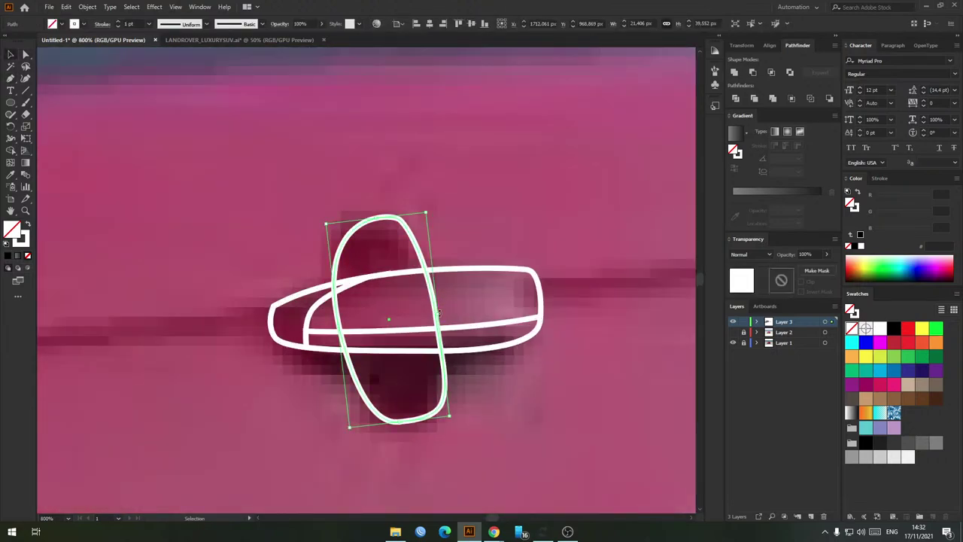
{"action": "left_click_drag", "start_coordinate": [438, 312], "coordinate": [432, 314]}
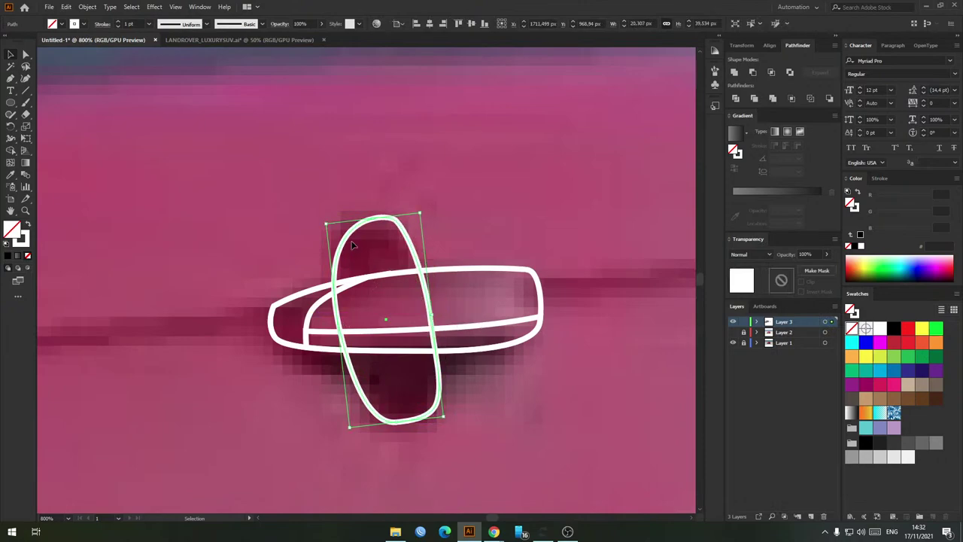
{"action": "key", "text": "a"}
{"action": "left_click", "coordinate": [338, 321]}
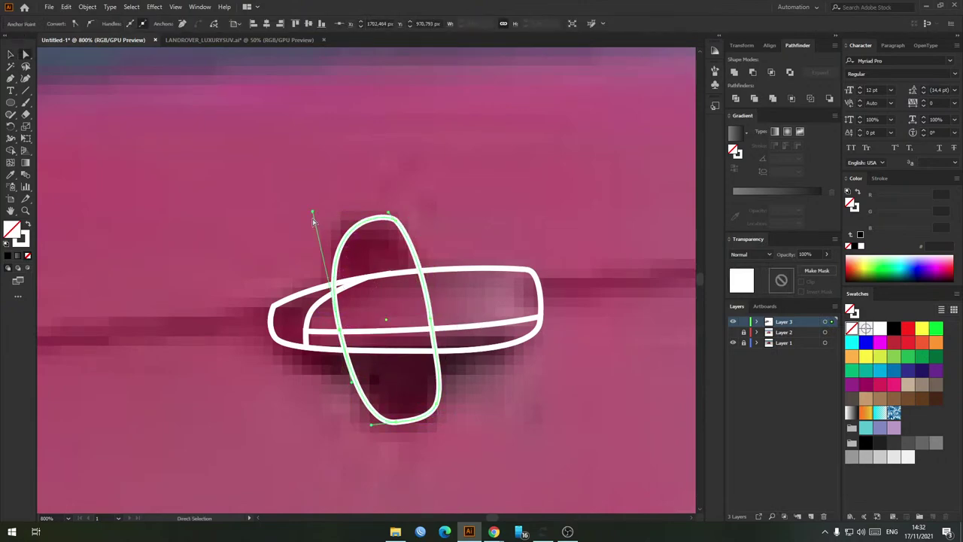
{"action": "left_click_drag", "start_coordinate": [313, 214], "coordinate": [302, 199]}
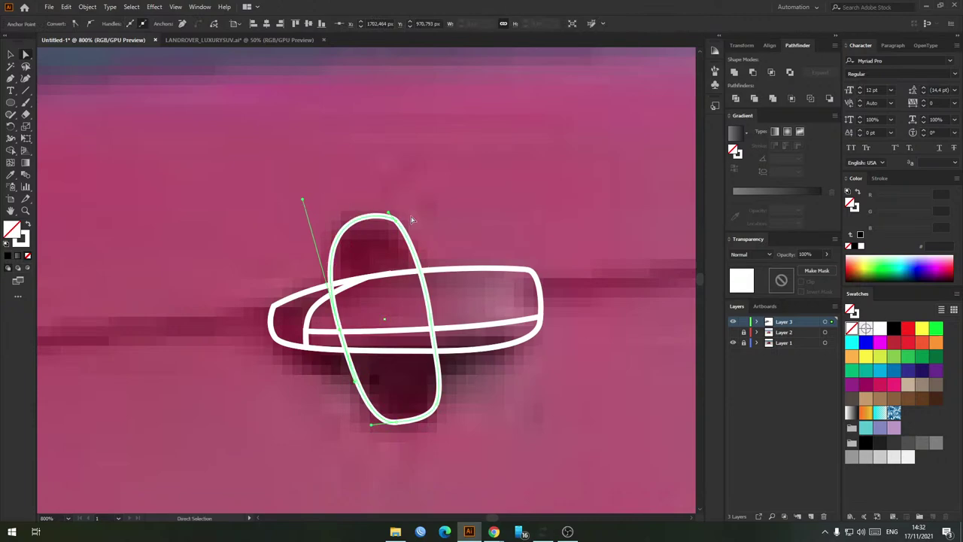
Step: Round the recess outline's lower end by adjusting its curve handles and removing the bottom anchor
{"action": "left_click_drag", "start_coordinate": [440, 410], "coordinate": [430, 430]}
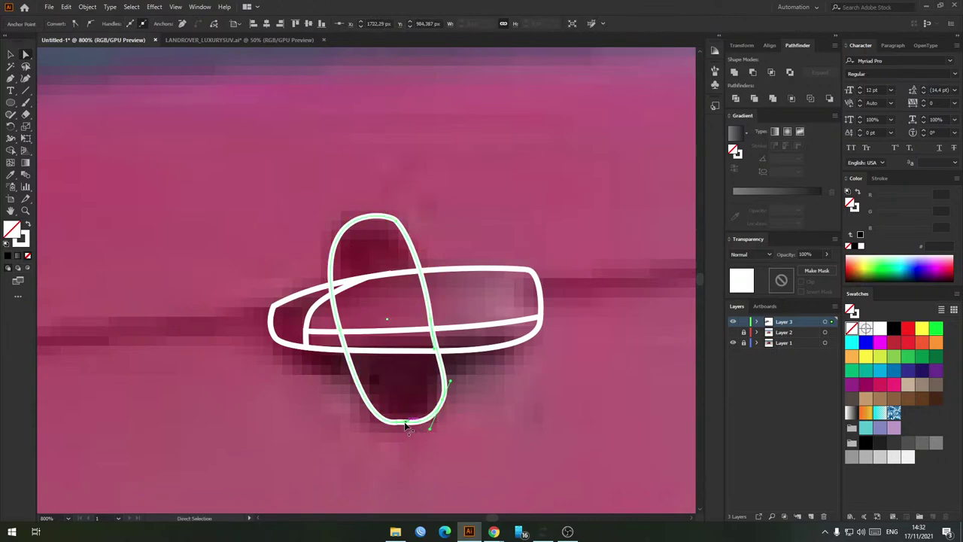
{"action": "key", "text": "p"}
{"action": "key", "text": "a"}
{"action": "left_click_drag", "start_coordinate": [353, 380], "coordinate": [372, 428]}
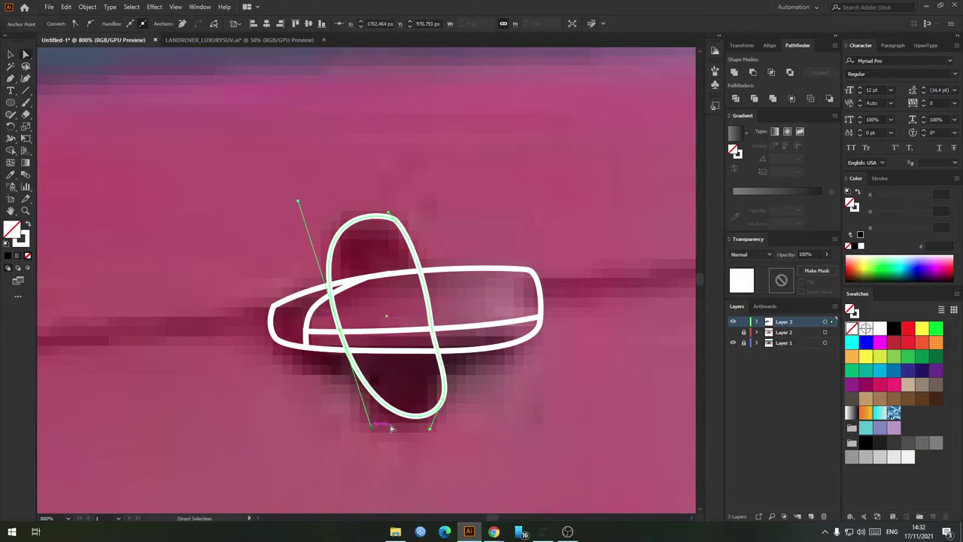
{"action": "key", "text": "v"}
{"action": "left_click", "coordinate": [457, 376]}
{"action": "scroll", "coordinate": [457, 376], "scroll_direction": "down", "scroll_amount": 3}
{"action": "scroll", "coordinate": [459, 377], "scroll_direction": "up", "scroll_amount": 3}
Step: Cut the recess outline along the rear door handle's edges with the Shape Builder
{"action": "left_click", "coordinate": [398, 323]}
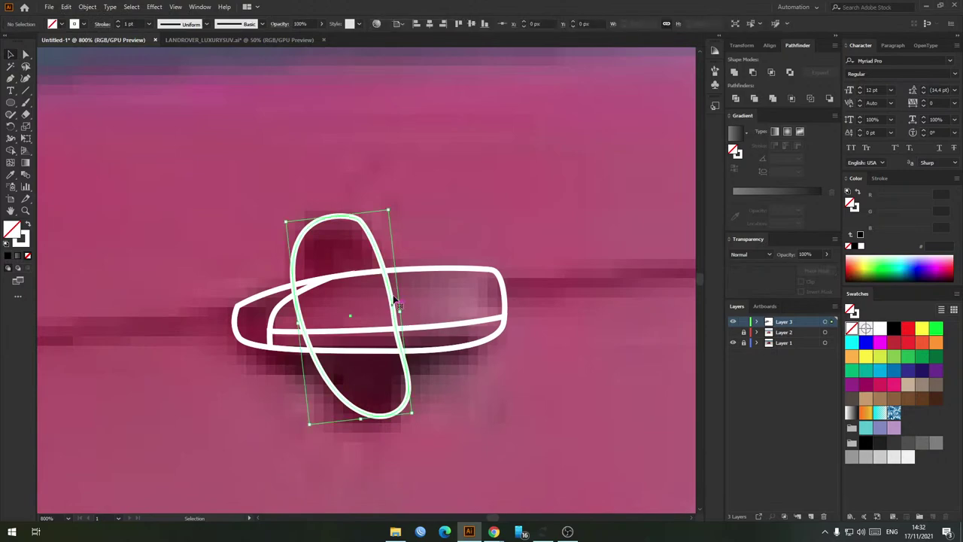
{"action": "left_click", "coordinate": [409, 269], "text": "shift"}
{"action": "key", "text": "shift+m"}
{"action": "key", "text": "v"}
{"action": "left_click", "coordinate": [473, 379]}
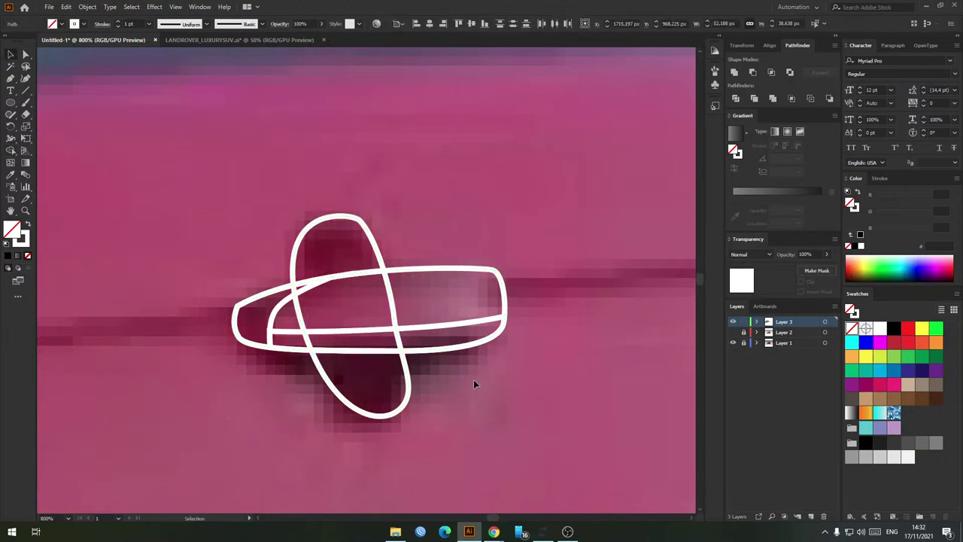
Step: Select all outlines of the rear door handle and place a copy over the front door handle
{"action": "scroll", "coordinate": [432, 311], "scroll_direction": "down", "scroll_amount": 3}
{"action": "left_click_drag", "start_coordinate": [444, 351], "coordinate": [410, 297]}
{"action": "left_click_drag", "start_coordinate": [438, 318], "coordinate": [510, 317]}
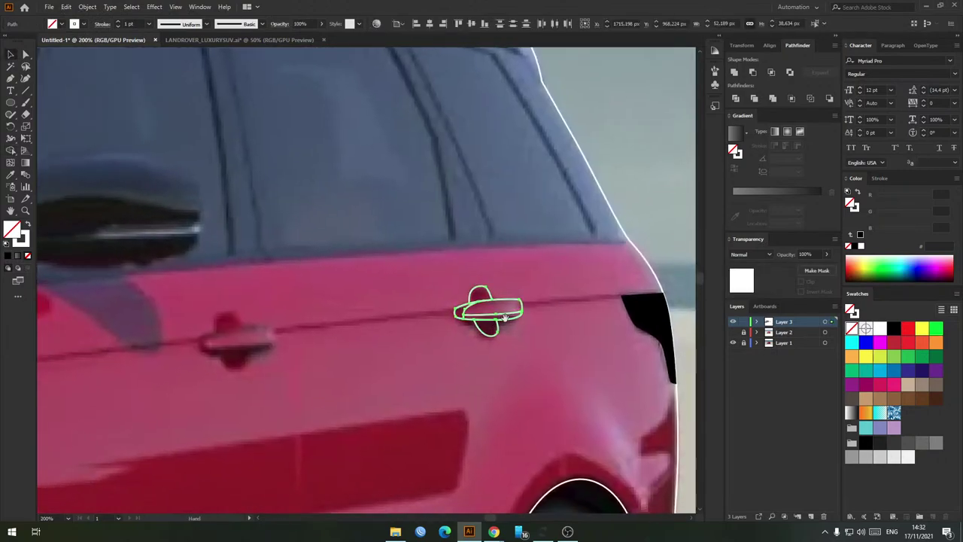
{"action": "left_click", "coordinate": [503, 321]}
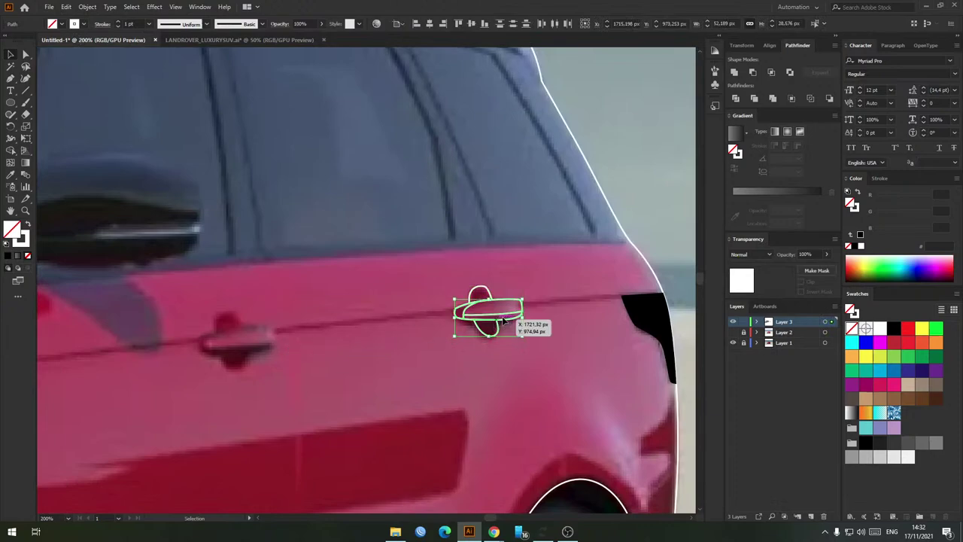
{"action": "left_click_drag", "start_coordinate": [503, 321], "coordinate": [284, 351]}
{"action": "scroll", "coordinate": [265, 337], "scroll_direction": "up", "scroll_amount": 3}
{"action": "left_click", "coordinate": [316, 335]}
{"action": "scroll", "coordinate": [346, 322], "scroll_direction": "down", "scroll_amount": 6}
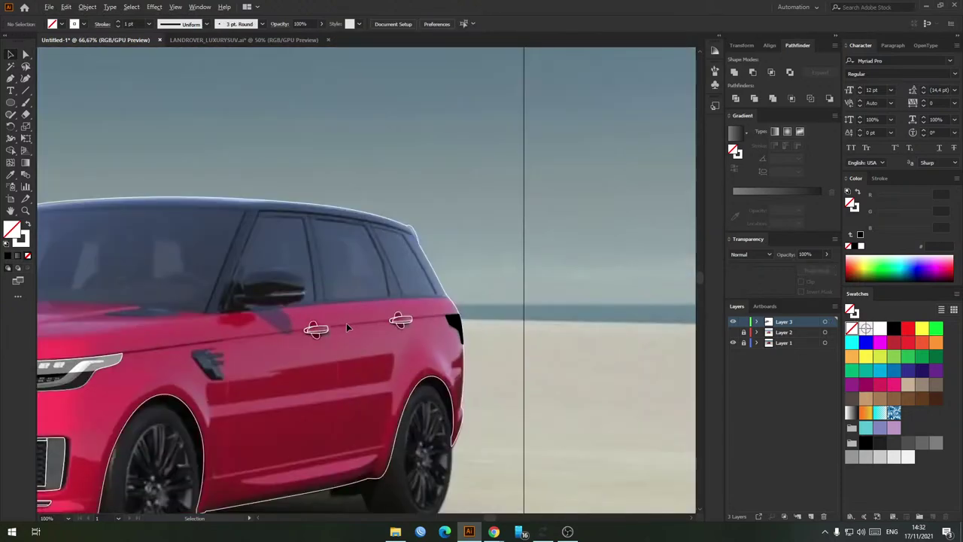
{"action": "left_click_drag", "start_coordinate": [354, 331], "coordinate": [377, 323]}
{"action": "scroll", "coordinate": [403, 328], "scroll_direction": "up", "scroll_amount": 2}
{"action": "scroll", "coordinate": [403, 328], "scroll_direction": "down", "scroll_amount": 5}
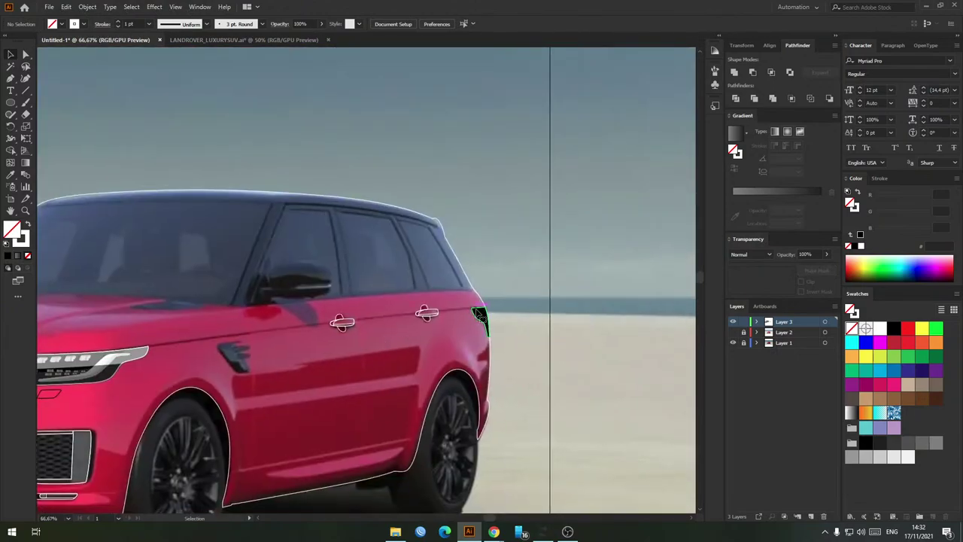
Step: Trace the side vent's upper edge, rounded front corner, slanted front edge and lower end with the Pen tool
{"action": "scroll", "coordinate": [441, 338], "scroll_direction": "up", "scroll_amount": 3}
{"action": "scroll", "coordinate": [295, 336], "scroll_direction": "up", "scroll_amount": 6}
{"action": "key", "text": "p"}
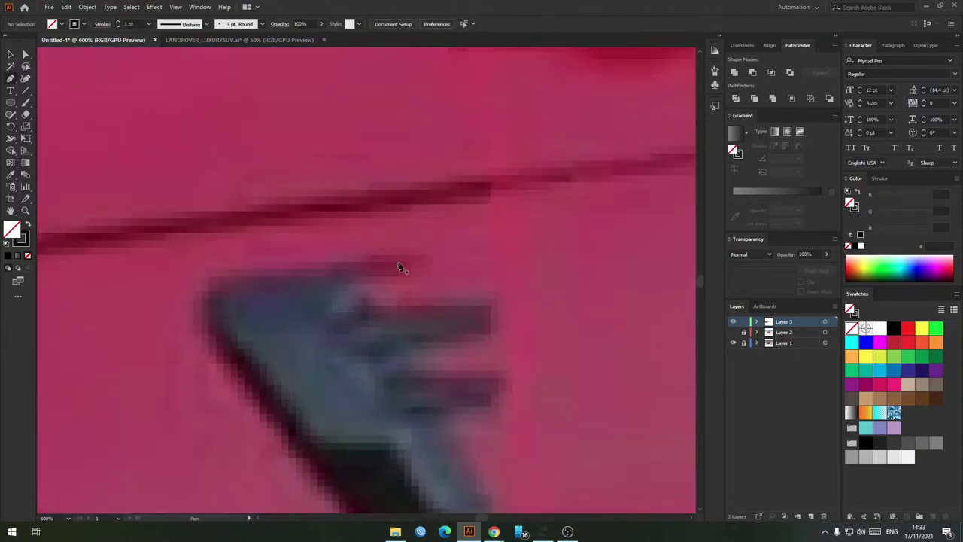
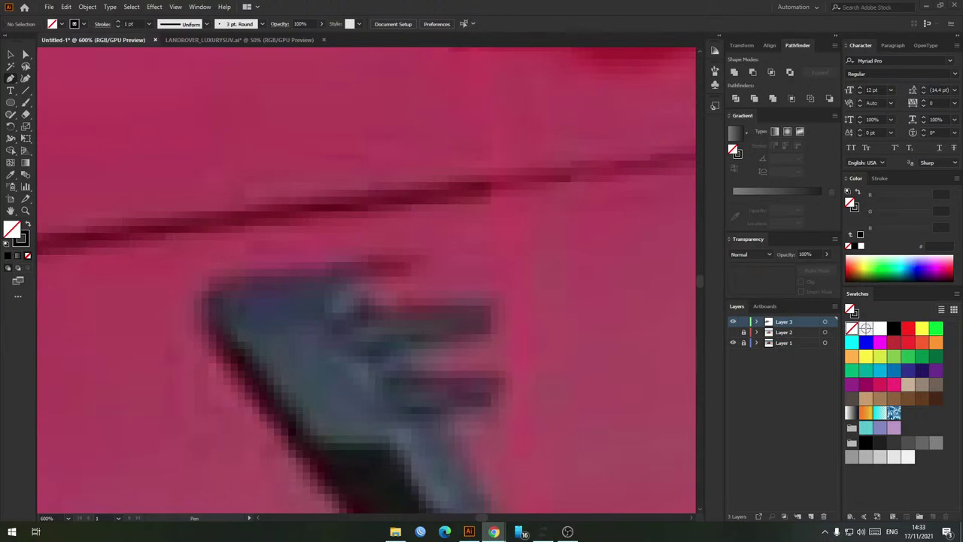
{"action": "left_click", "coordinate": [407, 258]}
{"action": "left_click_drag", "start_coordinate": [234, 277], "coordinate": [193, 280]}
{"action": "left_click_drag", "start_coordinate": [213, 328], "coordinate": [224, 277]}
{"action": "left_click_drag", "start_coordinate": [246, 316], "coordinate": [286, 367]}
{"action": "left_click_drag", "start_coordinate": [350, 453], "coordinate": [256, 343]}
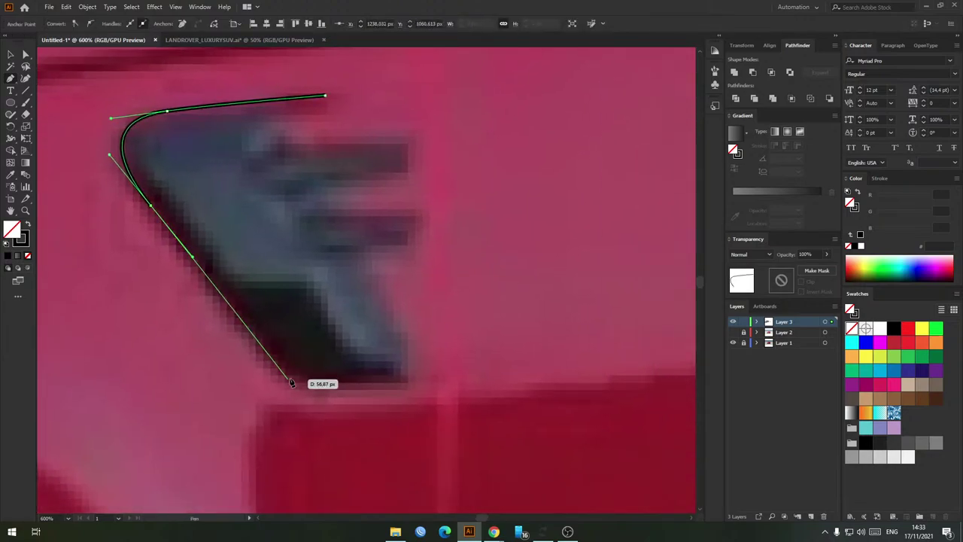
{"action": "left_click_drag", "start_coordinate": [300, 379], "coordinate": [324, 389]}
{"action": "left_click_drag", "start_coordinate": [405, 379], "coordinate": [416, 374]}
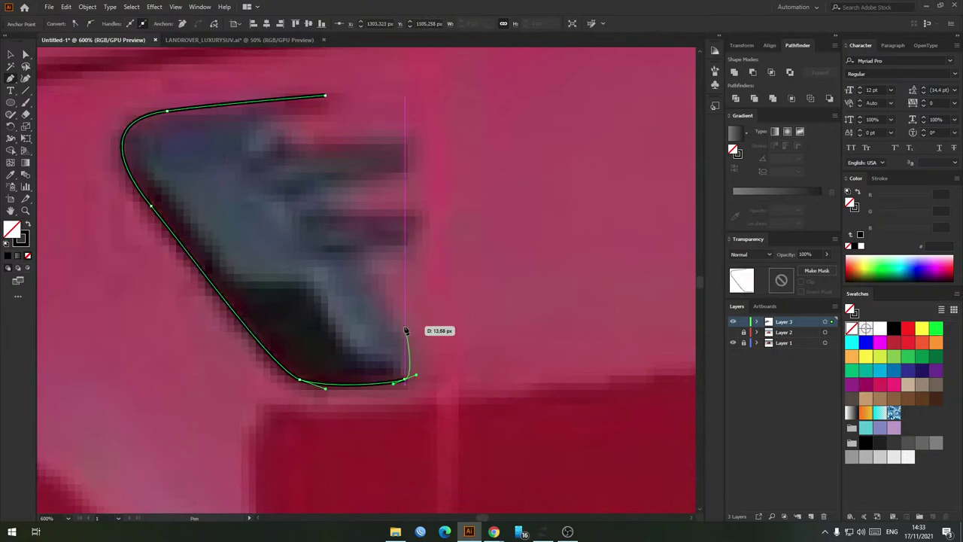
{"action": "left_click_drag", "start_coordinate": [404, 326], "coordinate": [396, 310]}
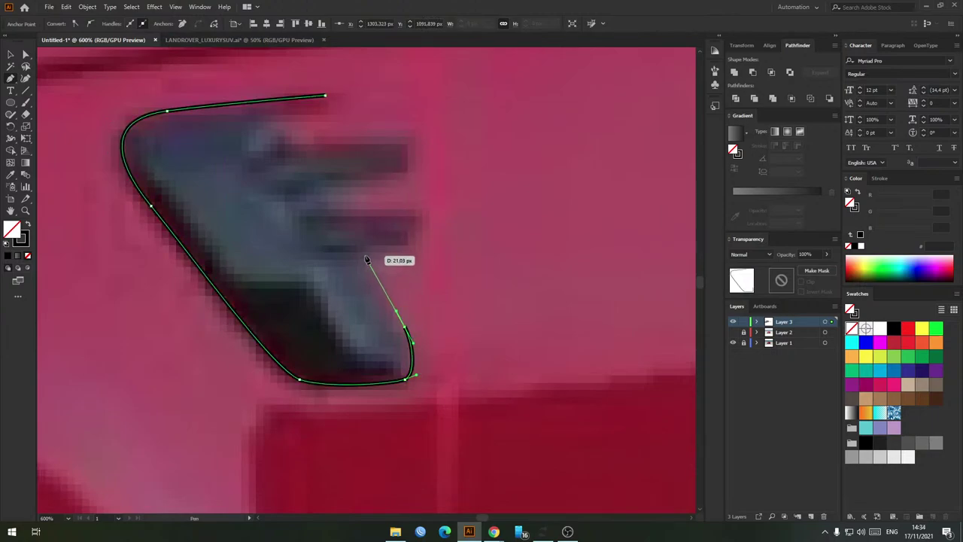
{"action": "left_click", "coordinate": [364, 254]}
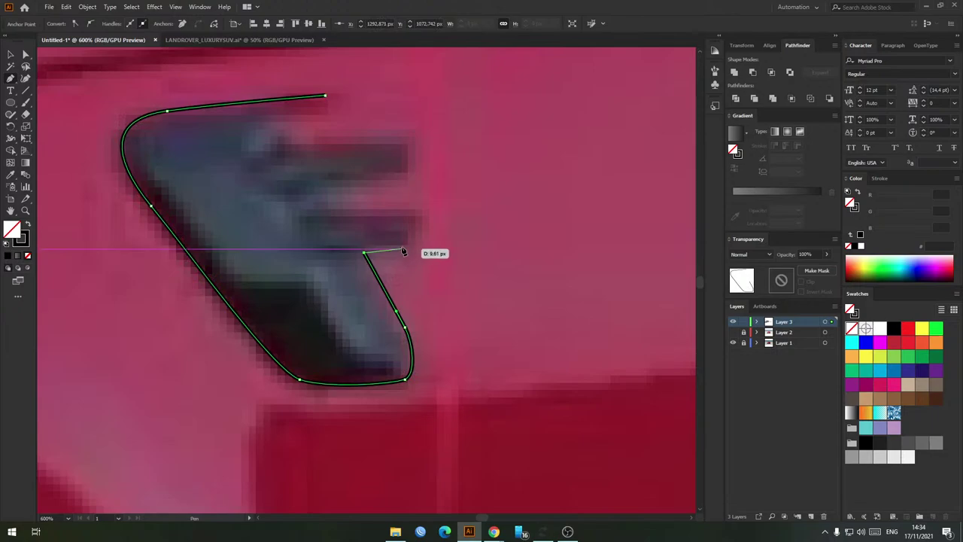
{"action": "left_click_drag", "start_coordinate": [401, 248], "coordinate": [419, 247]}
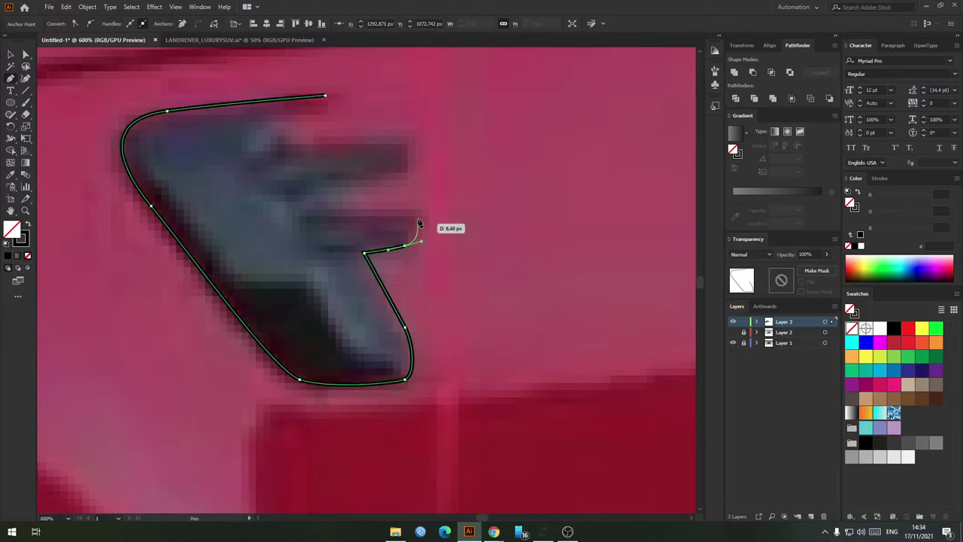
{"action": "left_click", "coordinate": [418, 212]}
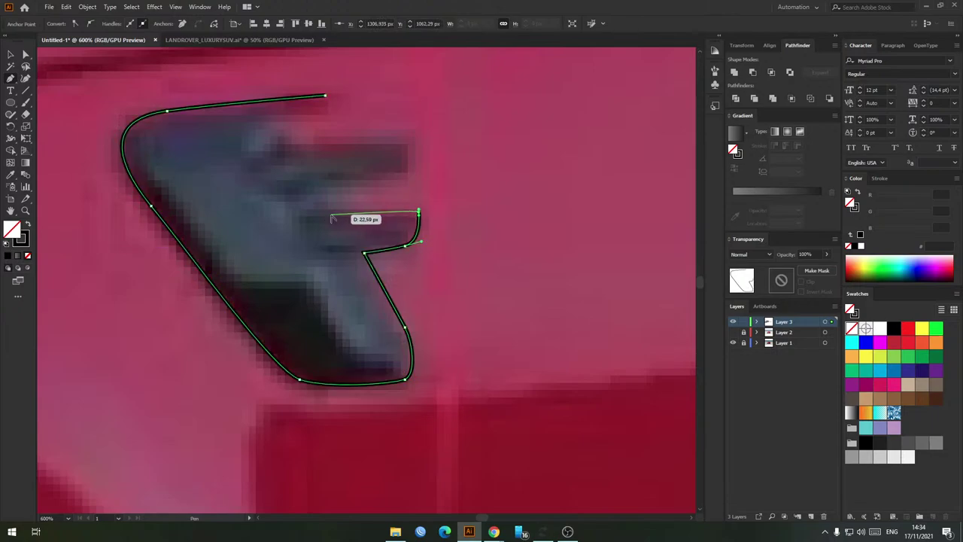
{"action": "left_click_drag", "start_coordinate": [331, 217], "coordinate": [364, 312]}
{"action": "left_click", "coordinate": [353, 334]}
{"action": "key", "text": "ctrl+z"}
{"action": "key", "text": "ctrl+z"}
{"action": "key", "text": "ctrl+z"}
{"action": "key", "text": "ctrl+z"}
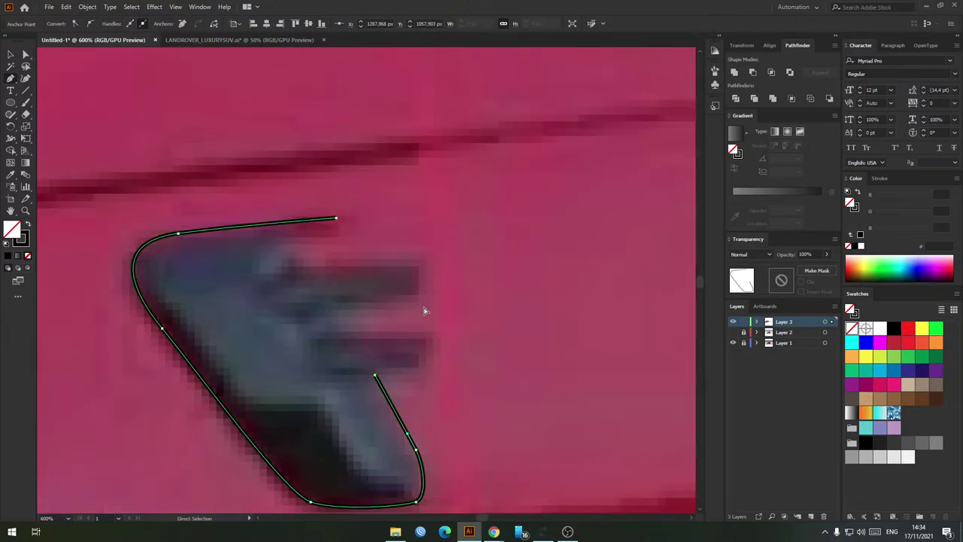
{"action": "key", "text": "ctrl+1"}
{"action": "scroll", "coordinate": [452, 288], "scroll_direction": "up", "scroll_amount": 5}
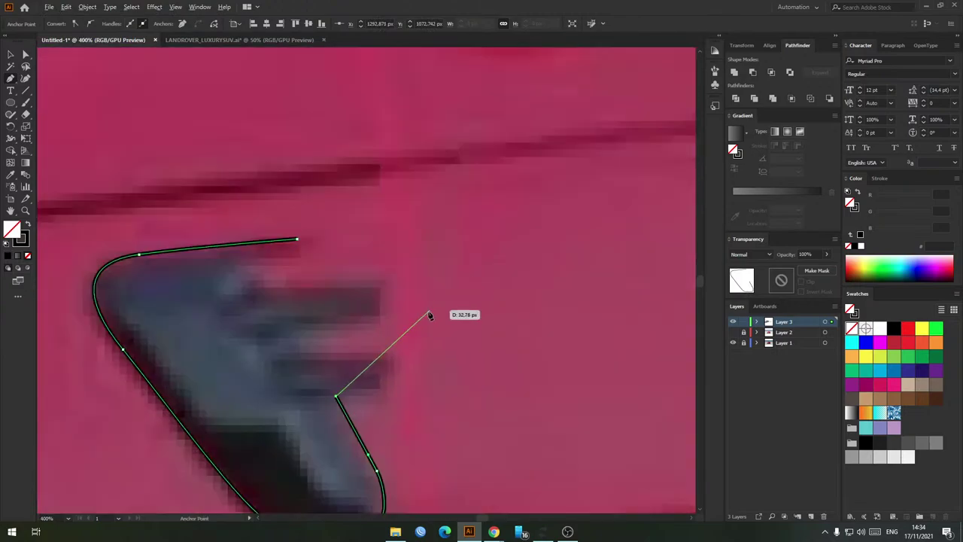
{"action": "key", "text": "ctrl+z"}
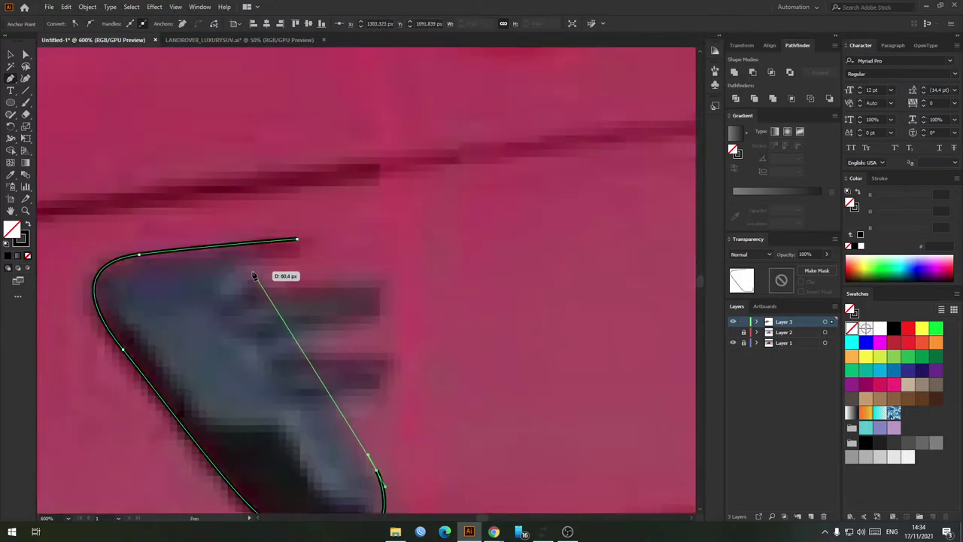
Step: Close the vent outline with a straight rear edge across the fins and a curved, pointed upper rear corner
{"action": "mouse_move", "coordinate": [250, 267]}
{"action": "left_mouse_down"}
{"action": "mouse_move", "coordinate": [243, 251]}
{"action": "mouse_move", "coordinate": [248, 258]}
{"action": "left_mouse_up"}
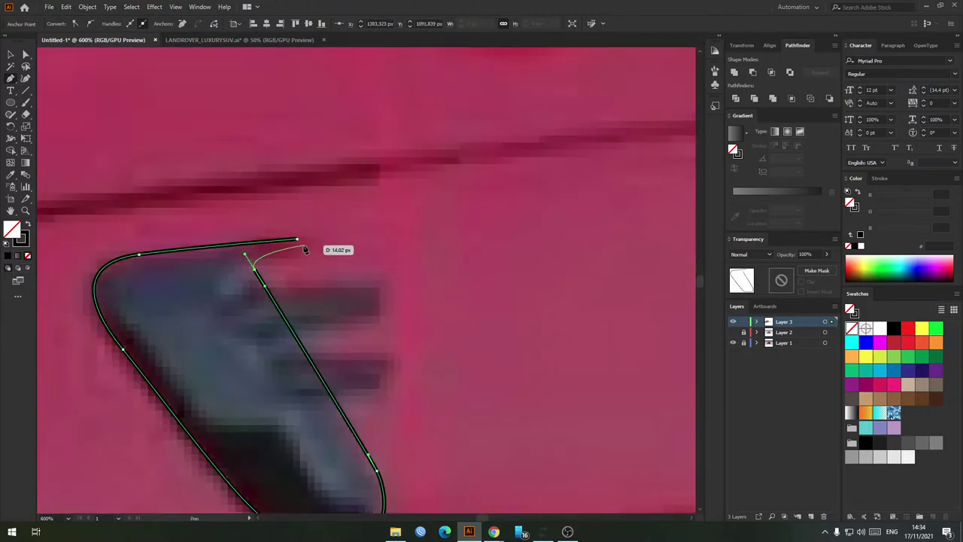
{"action": "left_click", "coordinate": [297, 239]}
{"action": "key", "text": "v"}
{"action": "left_click", "coordinate": [282, 292]}
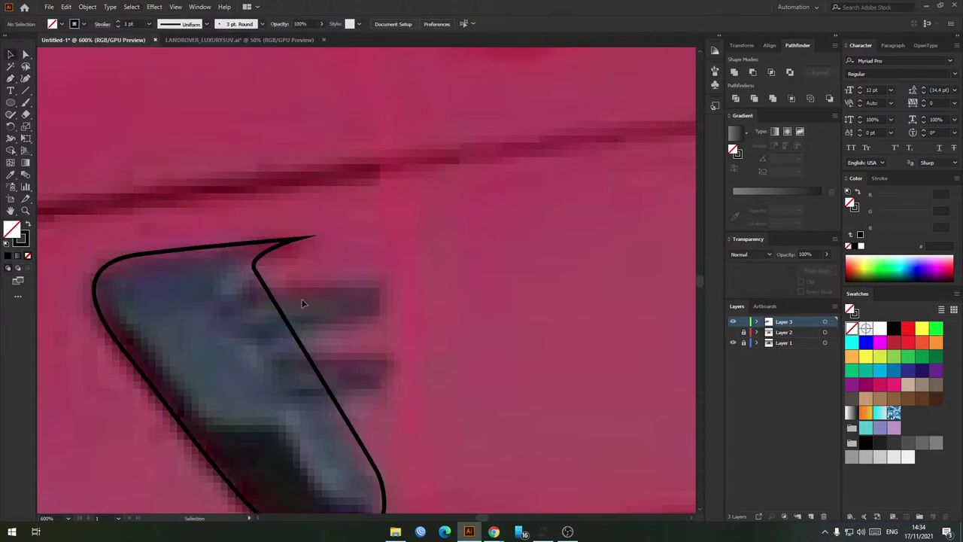
Step: Draw a closed, tapered outline with rounded corners around the vent's upper fin
{"action": "key", "text": "p"}
{"action": "left_click", "coordinate": [242, 294]}
{"action": "left_click_drag", "start_coordinate": [384, 275], "coordinate": [391, 309]}
{"action": "left_click_drag", "start_coordinate": [257, 344], "coordinate": [239, 343]}
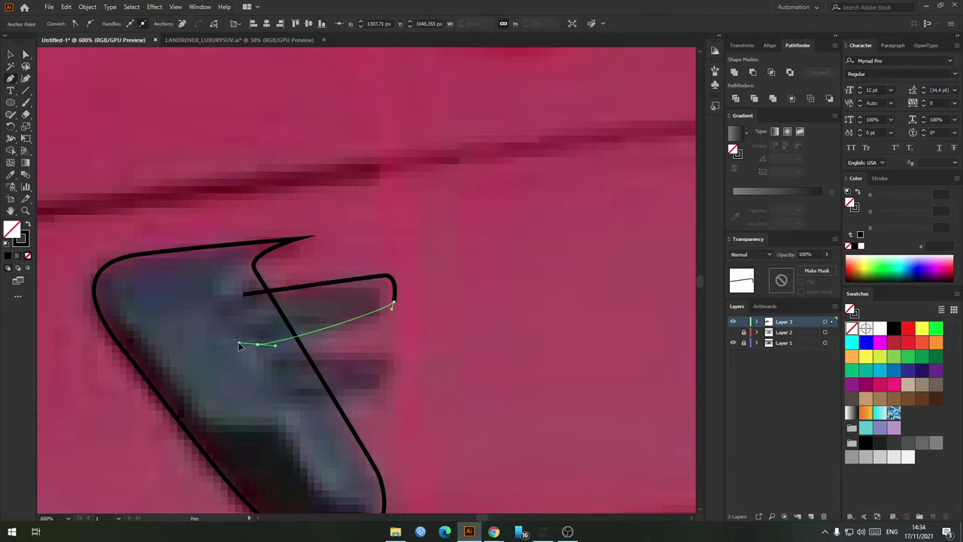
{"action": "left_click", "coordinate": [242, 293]}
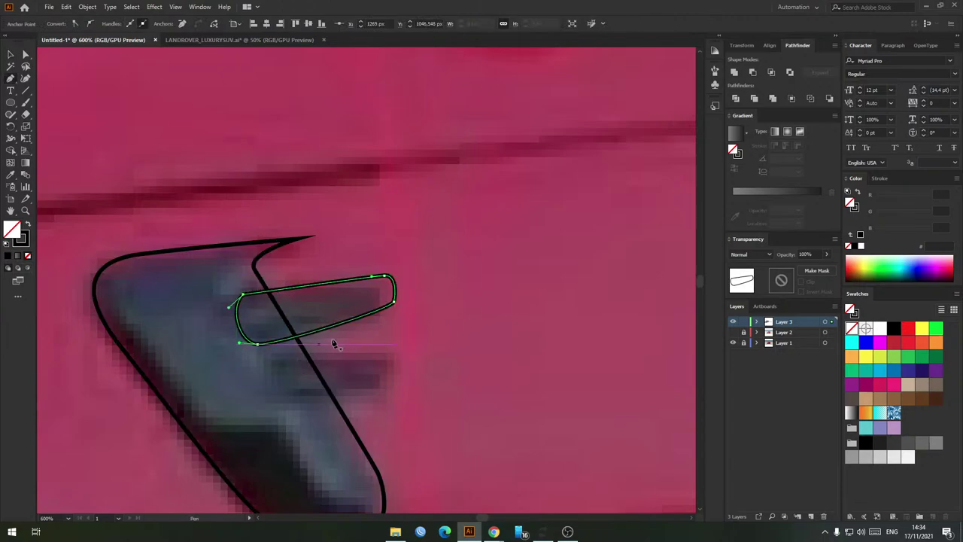
Step: Place a copy of the upper fin outline over the lower fin and narrow it to fit
{"action": "key", "text": "v"}
{"action": "left_click_drag", "start_coordinate": [338, 323], "coordinate": [385, 391]}
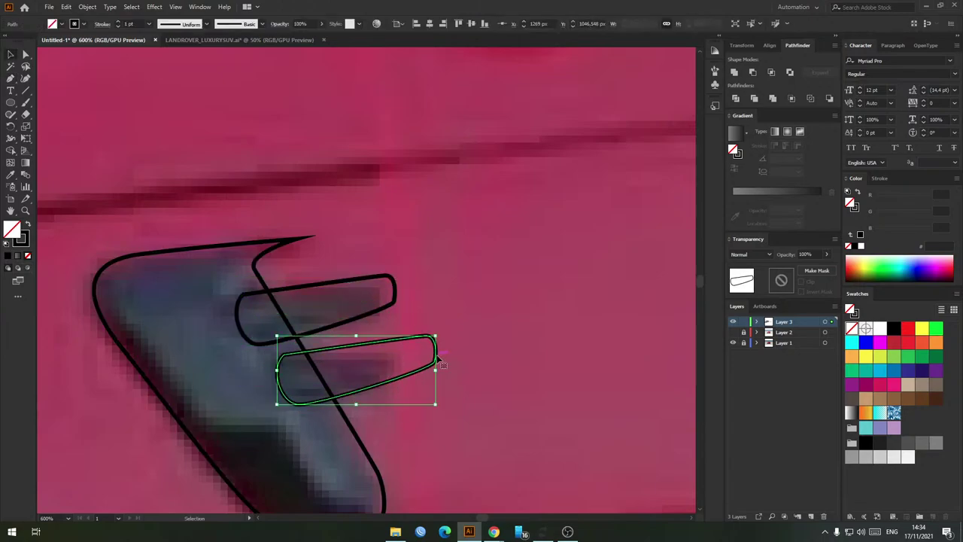
{"action": "left_click_drag", "start_coordinate": [436, 370], "coordinate": [386, 376]}
{"action": "left_click", "coordinate": [433, 358]}
Step: Trace the inner edge of the vent's dark front rim and lower recess, starting just above the upper front corner
{"action": "scroll", "coordinate": [401, 335], "scroll_direction": "down", "scroll_amount": 3}
{"action": "scroll", "coordinate": [312, 316], "scroll_direction": "up", "scroll_amount": 1}
{"action": "key", "text": "p"}
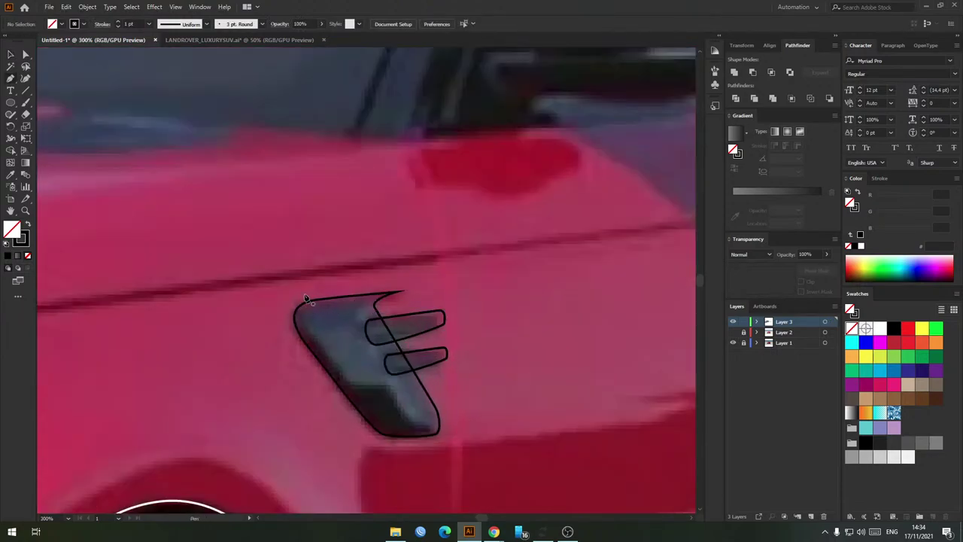
{"action": "left_click", "coordinate": [312, 286]}
{"action": "left_click_drag", "start_coordinate": [307, 325], "coordinate": [323, 349]}
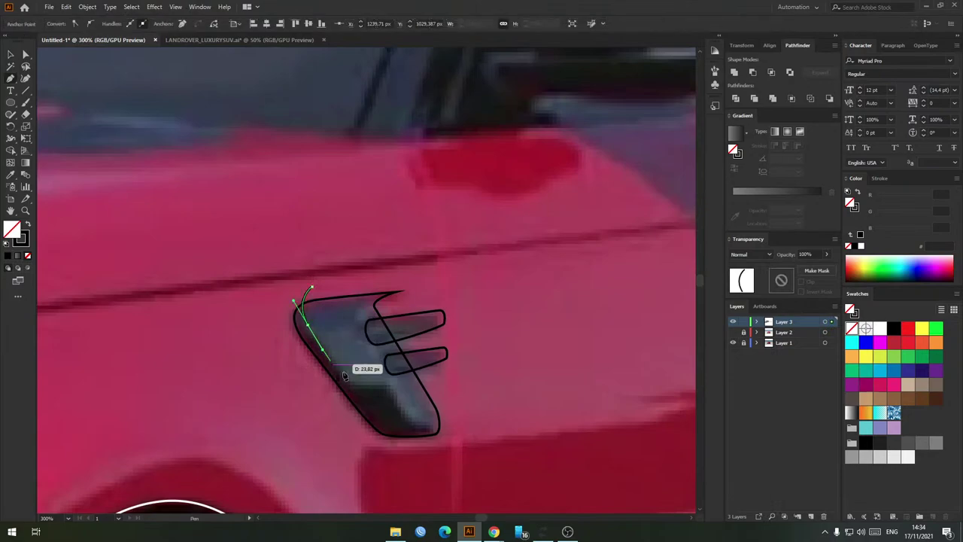
{"action": "scroll", "coordinate": [344, 372], "scroll_direction": "up", "scroll_amount": 2}
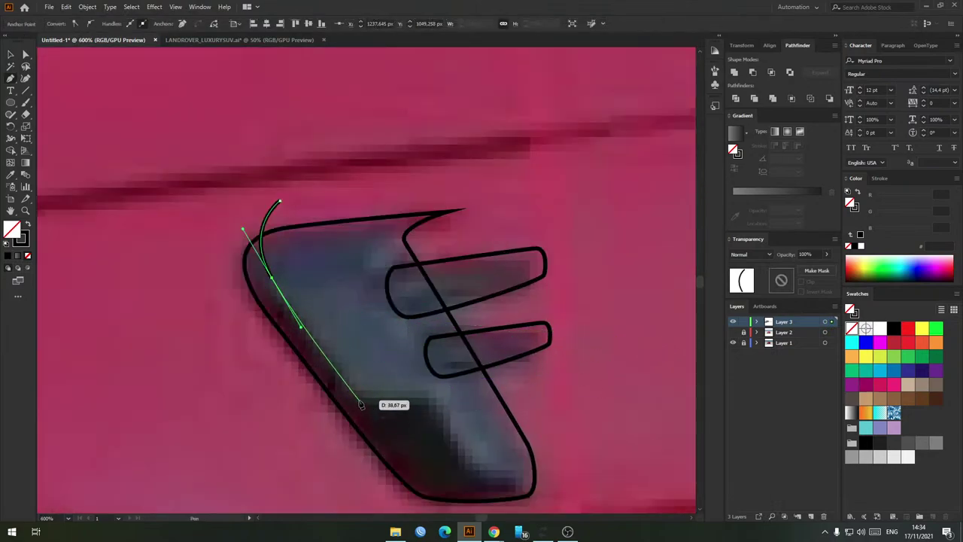
{"action": "left_click", "coordinate": [360, 399]}
{"action": "left_click", "coordinate": [427, 396]}
{"action": "left_click", "coordinate": [440, 404]}
{"action": "left_click_drag", "start_coordinate": [486, 473], "coordinate": [509, 477]}
Step: Extend the inner rim path past the vent's lower end and close it in a wide loop outside the front edge
{"action": "left_click", "coordinate": [564, 467]}
{"action": "scroll", "coordinate": [570, 477], "scroll_direction": "down", "scroll_amount": 2}
{"action": "left_click_drag", "start_coordinate": [560, 501], "coordinate": [442, 490]}
{"action": "left_click_drag", "start_coordinate": [391, 450], "coordinate": [383, 400]}
{"action": "left_click_drag", "start_coordinate": [377, 369], "coordinate": [387, 334]}
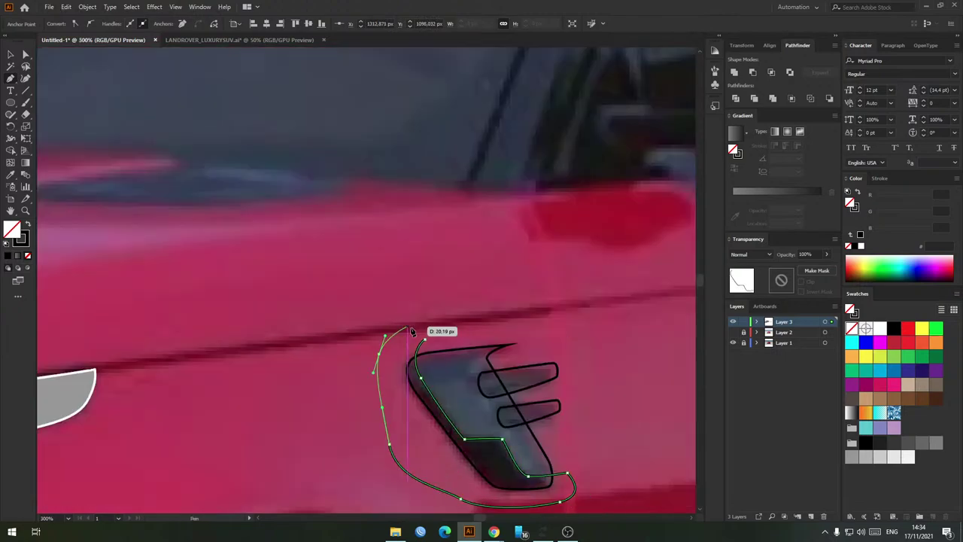
{"action": "left_click", "coordinate": [425, 339]}
Step: Cut the looped shape along the vent outline with the Shape Builder and remove the surplus outside the vent
{"action": "key", "text": "v"}
{"action": "left_click", "coordinate": [431, 351], "text": "shift"}
{"action": "key", "text": "shift+m"}
{"action": "left_click", "coordinate": [399, 374]}
{"action": "key", "text": "v"}
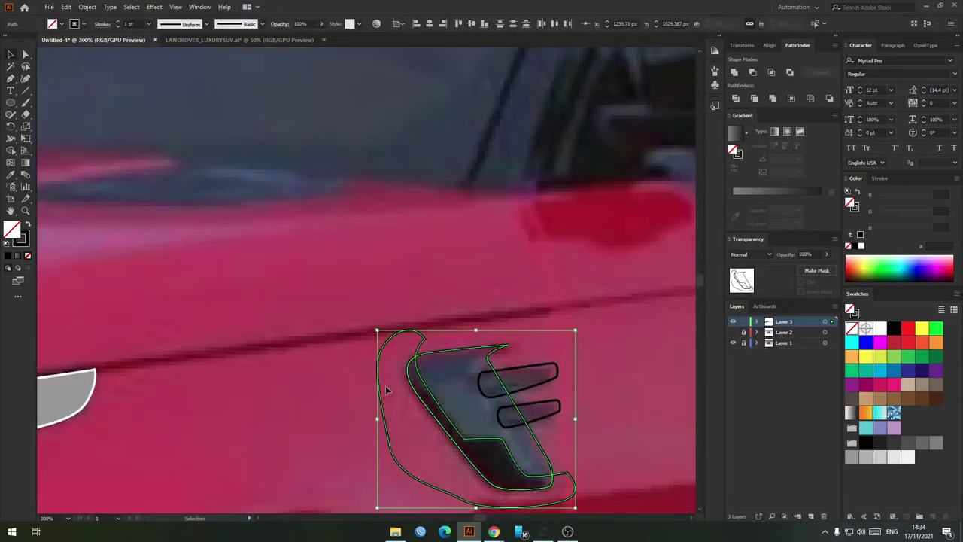
{"action": "left_click", "coordinate": [381, 387]}
{"action": "key", "text": "Delete"}
Step: Draw the body crease line from the headlight's rear tip through the door handles to the tail light's front corner
{"action": "scroll", "coordinate": [382, 356], "scroll_direction": "down", "scroll_amount": 2}
{"action": "left_click_drag", "start_coordinate": [480, 367], "coordinate": [446, 365]}
{"action": "scroll", "coordinate": [447, 365], "scroll_direction": "up", "scroll_amount": 2}
{"action": "scroll", "coordinate": [448, 365], "scroll_direction": "down", "scroll_amount": 3}
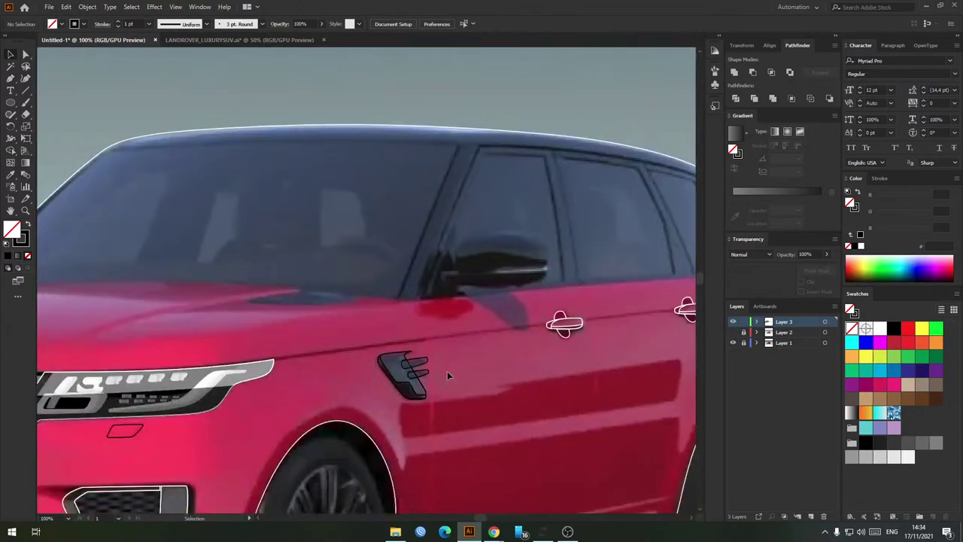
{"action": "key", "text": "p"}
{"action": "left_click", "coordinate": [274, 359]}
{"action": "left_click_drag", "start_coordinate": [486, 335], "coordinate": [179, 345]}
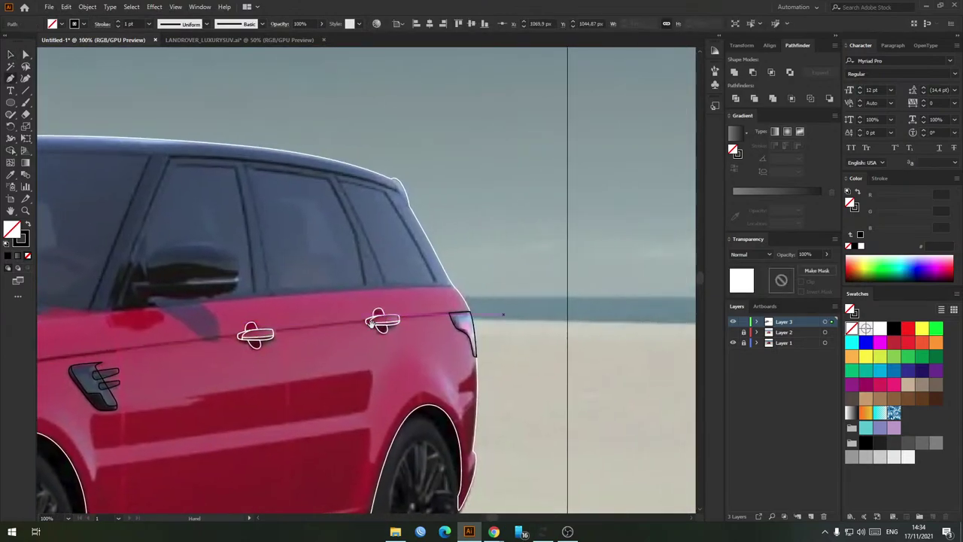
{"action": "left_click", "coordinate": [192, 342]}
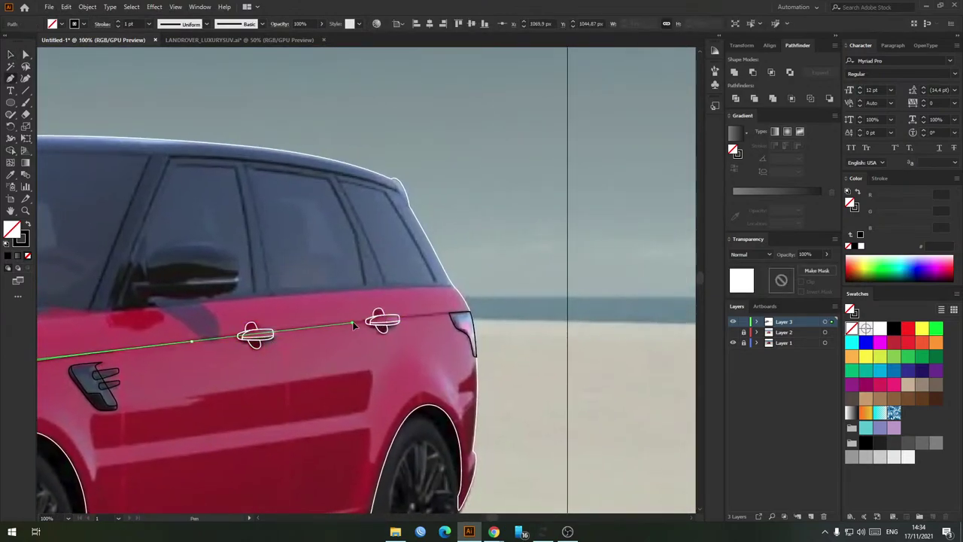
{"action": "scroll", "coordinate": [429, 319], "scroll_direction": "up", "scroll_amount": 2}
{"action": "left_click", "coordinate": [468, 307]}
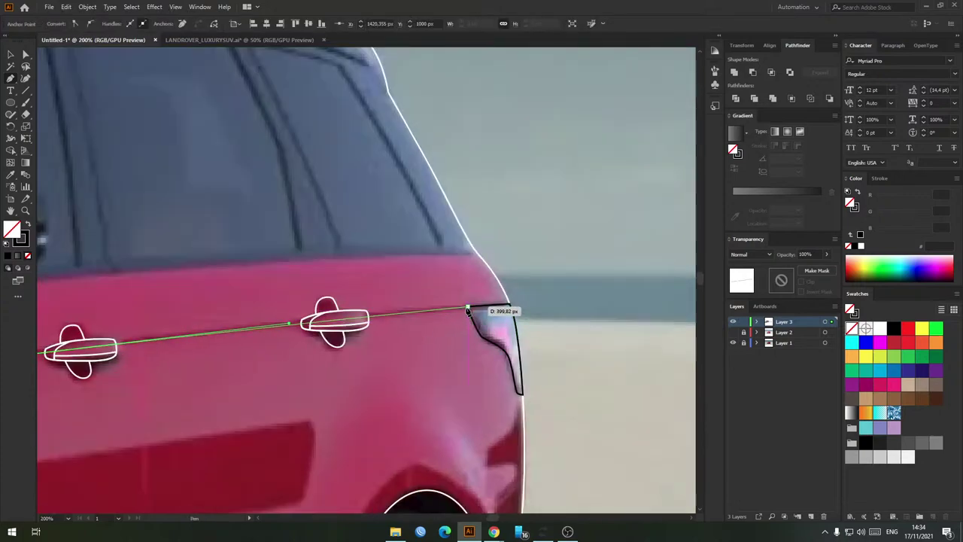
{"action": "key", "text": "v"}
{"action": "left_click", "coordinate": [442, 291]}
Step: Trace the inner lens edge of the tail light from its upper rear corner down along the dark frame
{"action": "scroll", "coordinate": [480, 320], "scroll_direction": "up", "scroll_amount": 3}
{"action": "left_click_drag", "start_coordinate": [486, 333], "coordinate": [363, 311]}
{"action": "key", "text": "p"}
{"action": "left_click", "coordinate": [459, 256]}
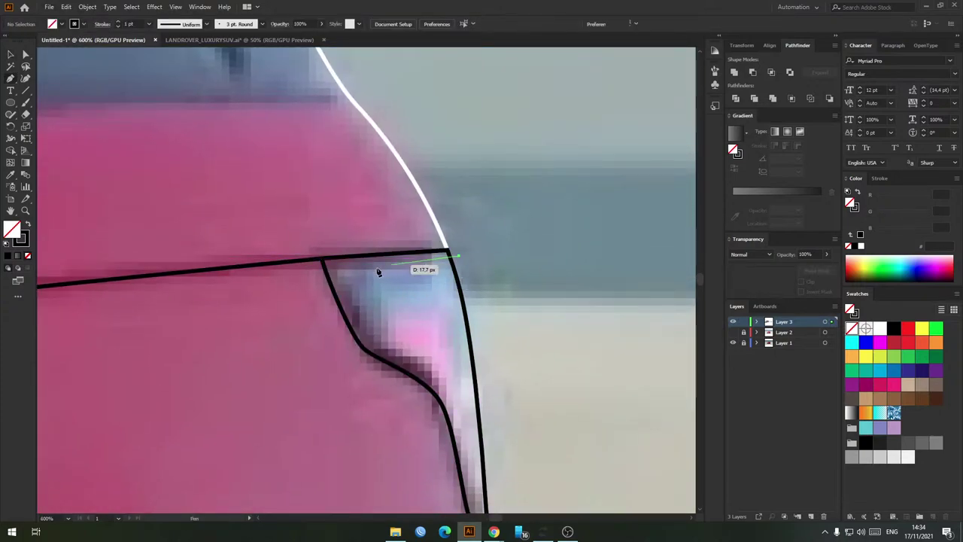
{"action": "left_click_drag", "start_coordinate": [357, 275], "coordinate": [351, 286]}
{"action": "left_click_drag", "start_coordinate": [385, 340], "coordinate": [404, 349]}
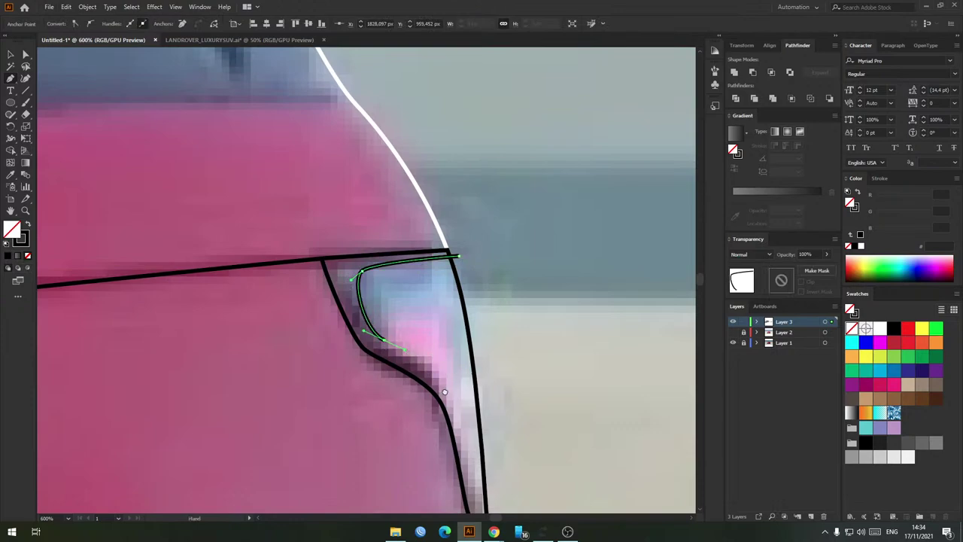
{"action": "left_click_drag", "start_coordinate": [432, 395], "coordinate": [406, 305]}
{"action": "left_click_drag", "start_coordinate": [426, 326], "coordinate": [438, 387]}
Step: Close the lens edge path with a wide loop around the front and upper outside of the tail light
{"action": "left_click", "coordinate": [412, 433]}
{"action": "left_click_drag", "start_coordinate": [338, 371], "coordinate": [305, 288]}
{"action": "left_click_drag", "start_coordinate": [273, 199], "coordinate": [413, 116]}
{"action": "left_click_drag", "start_coordinate": [485, 134], "coordinate": [506, 158]}
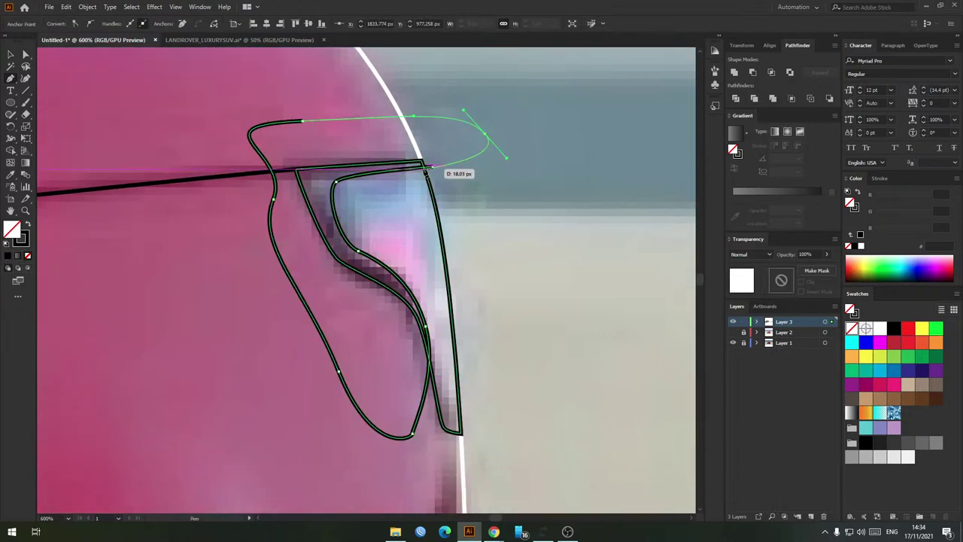
{"action": "left_click", "coordinate": [433, 166]}
Step: Trim the looped shape to the tail light outline with the Shape Builder, keeping only the dark frame
{"action": "key", "text": "v"}
{"action": "left_click", "coordinate": [437, 206], "text": "shift"}
{"action": "key", "text": "shift+m"}
{"action": "left_click", "coordinate": [461, 146], "text": "alt"}
{"action": "key", "text": "v"}
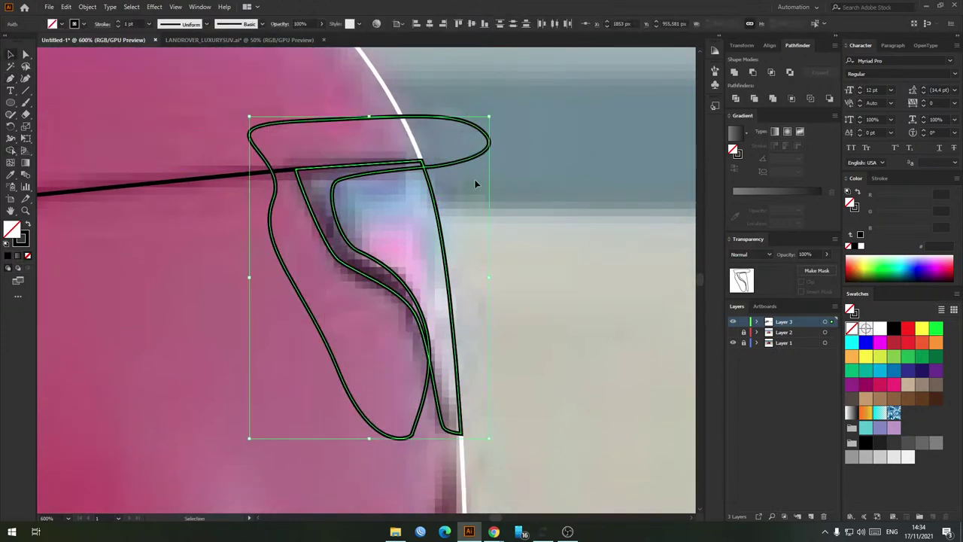
{"action": "left_click", "coordinate": [477, 183]}
Step: Draw a closed outline around the pink reflection in the tail light, overlapping the dark frame along its lower edge
{"action": "key", "text": "p"}
{"action": "key", "text": "p"}
{"action": "left_click_drag", "start_coordinate": [345, 238], "coordinate": [388, 239]}
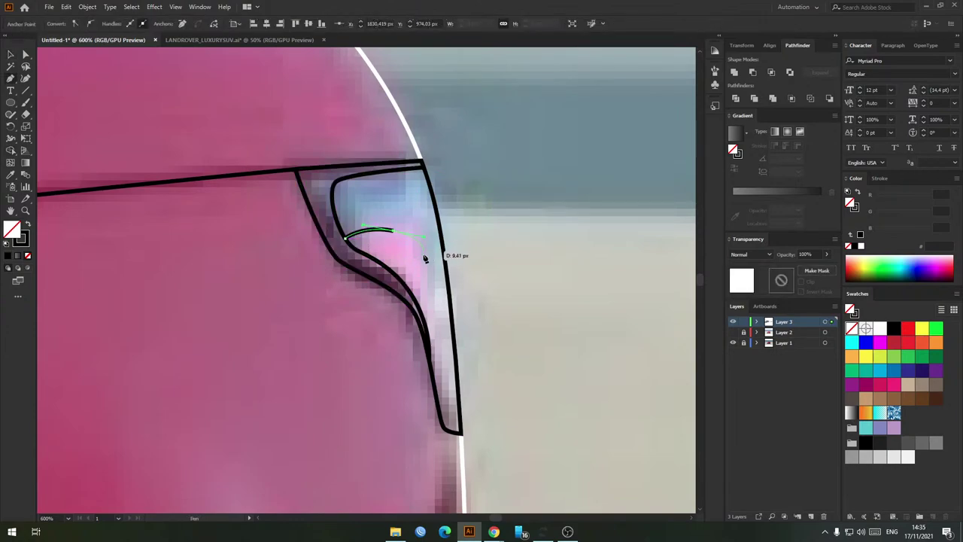
{"action": "left_click_drag", "start_coordinate": [417, 307], "coordinate": [414, 343]}
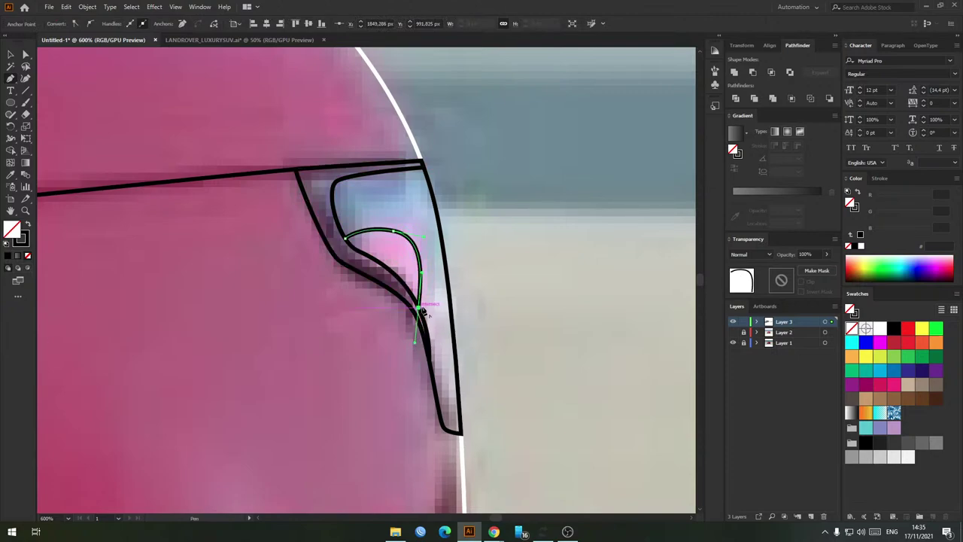
{"action": "left_click", "coordinate": [418, 307]}
{"action": "scroll", "coordinate": [385, 280], "scroll_direction": "up", "scroll_amount": 2}
{"action": "left_click_drag", "start_coordinate": [390, 275], "coordinate": [352, 245]}
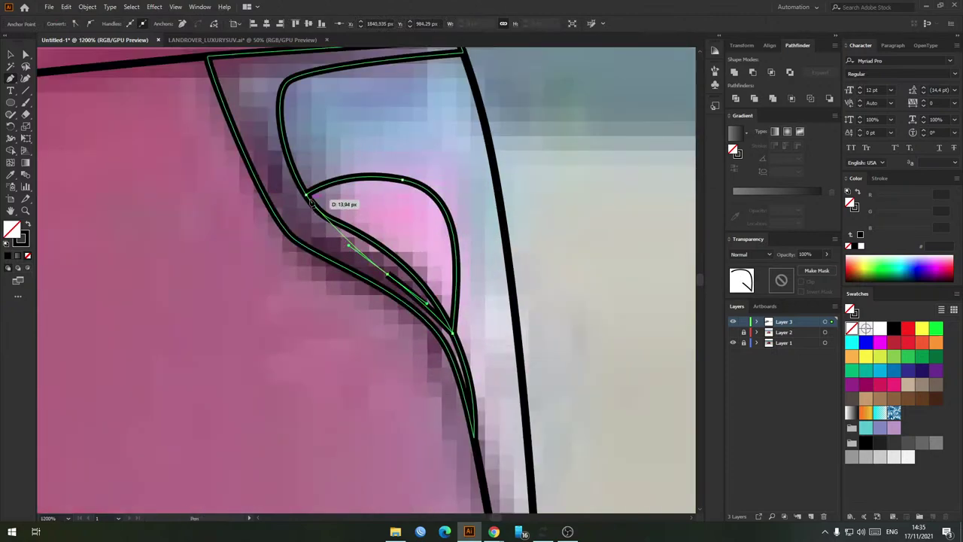
{"action": "left_click", "coordinate": [307, 195]}
Step: Split the pink reflection outline along the dark frame's edge and delete the overlapping piece
{"action": "left_click", "coordinate": [339, 220], "text": "ctrl+shift"}
{"action": "key", "text": "ctrl+4"}
{"action": "left_click", "coordinate": [334, 253]}
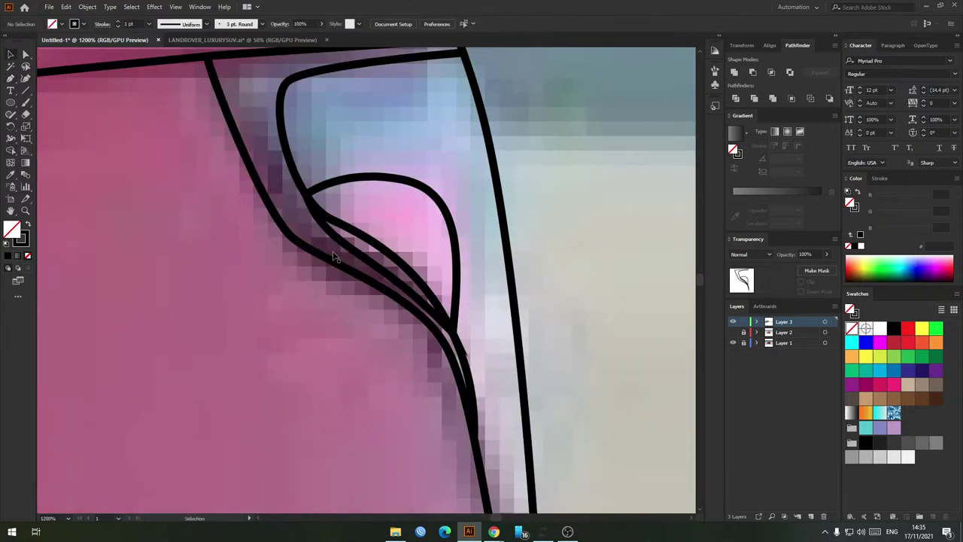
{"action": "left_click", "coordinate": [349, 247]}
{"action": "key", "text": "Delete"}
Step: Draw a path from the far windscreen corner along the windscreen base and beneath the side windows to the car's rear edge
{"action": "scroll", "coordinate": [412, 265], "scroll_direction": "down", "scroll_amount": 4}
{"action": "scroll", "coordinate": [430, 268], "scroll_direction": "down", "scroll_amount": 4}
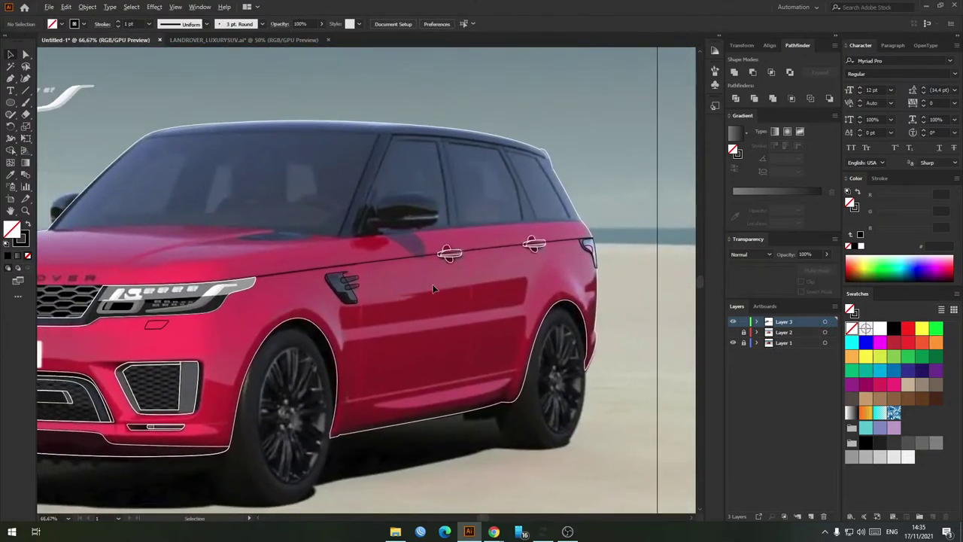
{"action": "scroll", "coordinate": [368, 244], "scroll_direction": "up", "scroll_amount": 3}
{"action": "key", "text": "p"}
{"action": "scroll", "coordinate": [367, 245], "scroll_direction": "down", "scroll_amount": 3}
{"action": "left_click_drag", "start_coordinate": [282, 223], "coordinate": [348, 270]}
{"action": "scroll", "coordinate": [131, 271], "scroll_direction": "up", "scroll_amount": 3}
{"action": "left_click_drag", "start_coordinate": [130, 270], "coordinate": [242, 276]}
{"action": "left_click", "coordinate": [197, 294]}
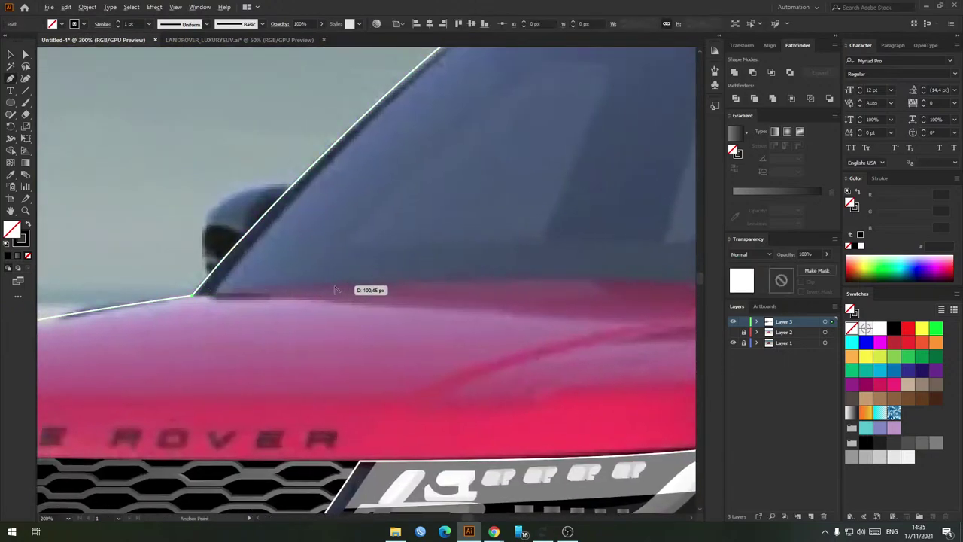
{"action": "scroll", "coordinate": [337, 288], "scroll_direction": "down", "scroll_amount": 2}
{"action": "left_click_drag", "start_coordinate": [473, 285], "coordinate": [443, 279]}
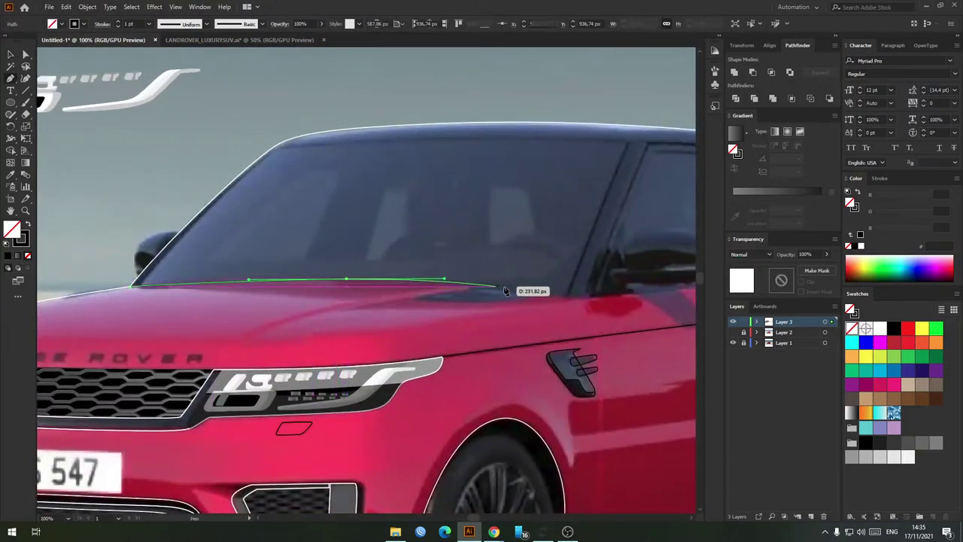
{"action": "left_click_drag", "start_coordinate": [583, 296], "coordinate": [439, 274]}
{"action": "scroll", "coordinate": [574, 291], "scroll_direction": "up", "scroll_amount": 1}
{"action": "scroll", "coordinate": [489, 275], "scroll_direction": "down", "scroll_amount": 1}
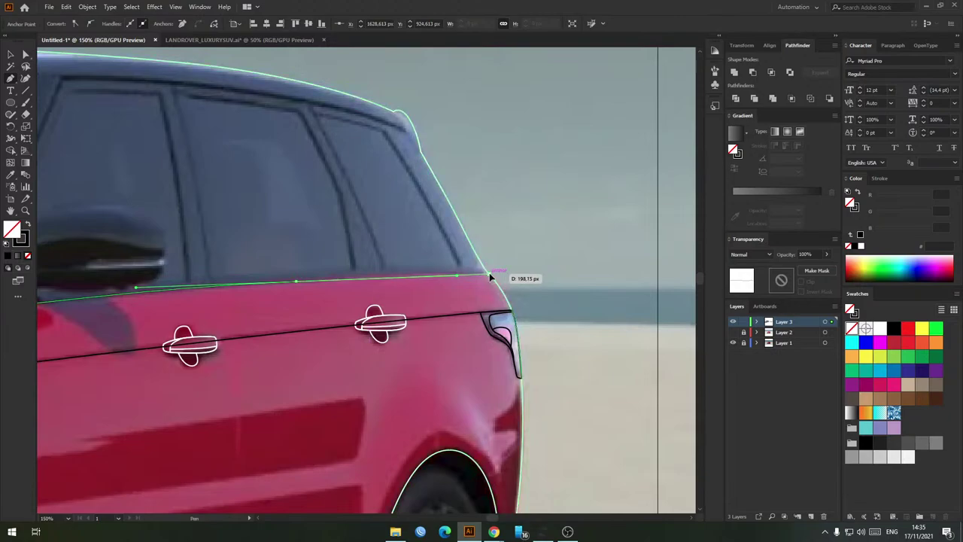
Step: Close the window line path with a wide loop above the roof and trim it to the car's body outline
{"action": "scroll", "coordinate": [489, 272], "scroll_direction": "down", "scroll_amount": 1}
{"action": "left_click_drag", "start_coordinate": [495, 172], "coordinate": [486, 160]}
{"action": "left_click_drag", "start_coordinate": [416, 140], "coordinate": [361, 139]}
{"action": "left_click_drag", "start_coordinate": [223, 136], "coordinate": [492, 147]}
{"action": "left_click_drag", "start_coordinate": [395, 128], "coordinate": [278, 130]}
{"action": "left_click_drag", "start_coordinate": [227, 173], "coordinate": [218, 211]}
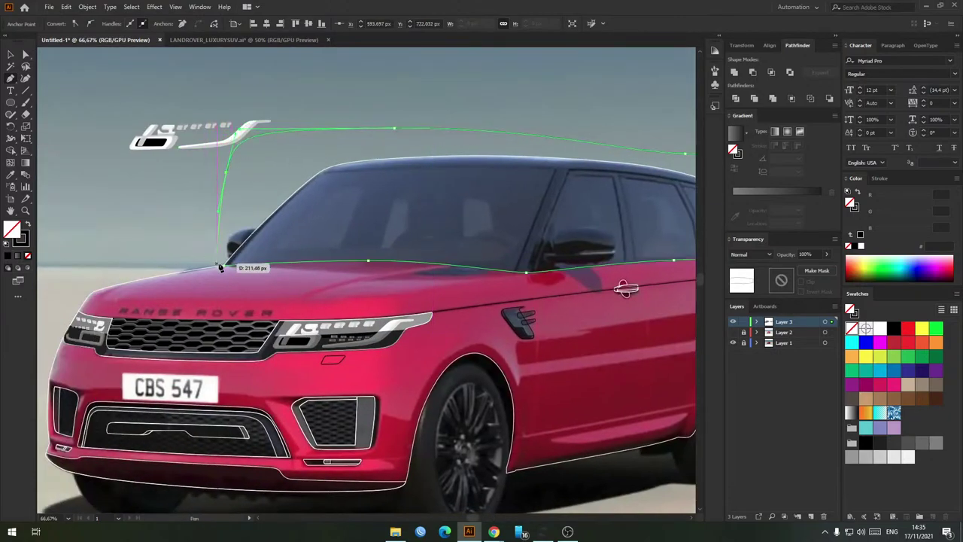
{"action": "key", "text": "v"}
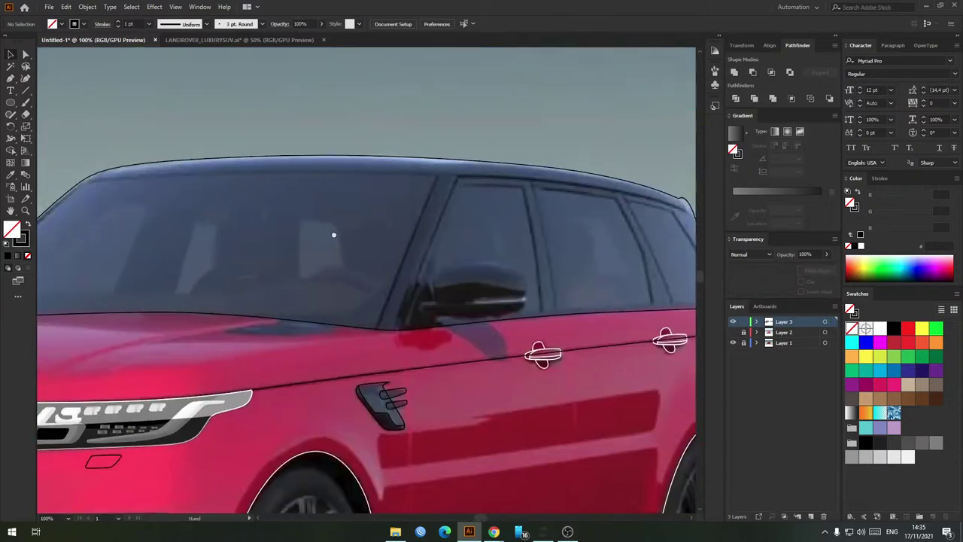
Step: Trace the door mirror's triangular mount from the notch beside the housing, over its peak and along its base to the housing's underside
{"action": "left_click_drag", "start_coordinate": [432, 228], "coordinate": [531, 223]}
{"action": "scroll", "coordinate": [388, 229], "scroll_direction": "down", "scroll_amount": 1}
{"action": "left_click_drag", "start_coordinate": [452, 246], "coordinate": [437, 252]}
{"action": "scroll", "coordinate": [466, 301], "scroll_direction": "up", "scroll_amount": 2}
{"action": "key", "text": "p"}
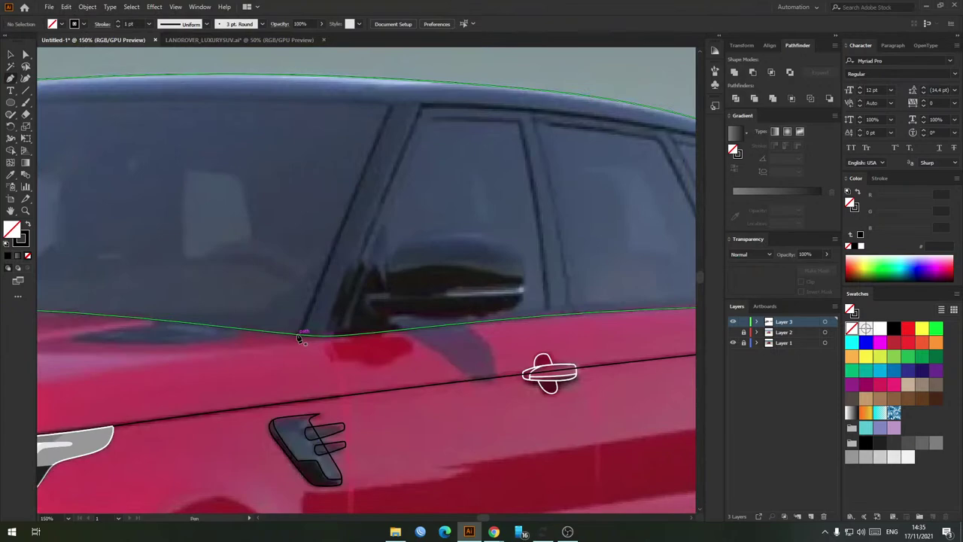
{"action": "scroll", "coordinate": [299, 339], "scroll_direction": "down", "scroll_amount": 1}
{"action": "left_click_drag", "start_coordinate": [362, 309], "coordinate": [339, 314]}
{"action": "scroll", "coordinate": [340, 315], "scroll_direction": "up", "scroll_amount": 3}
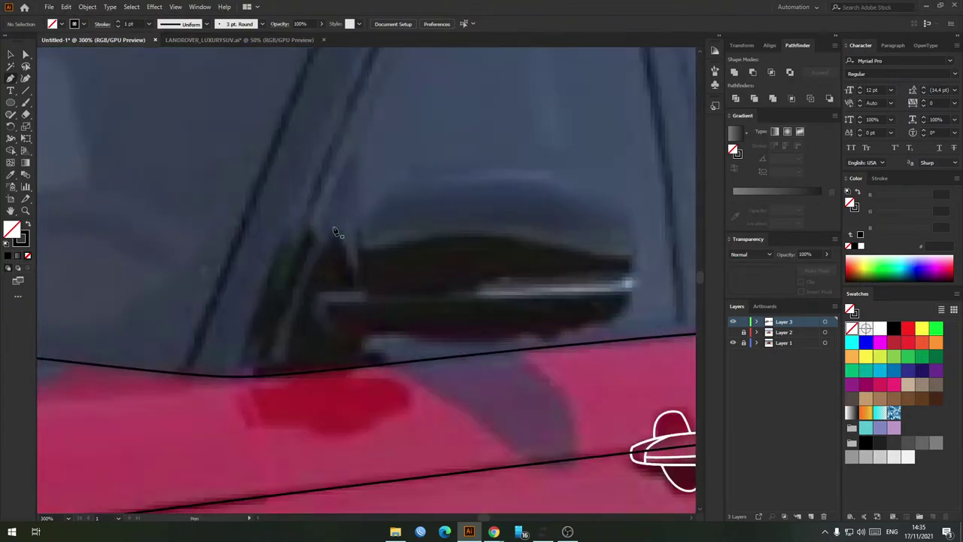
{"action": "left_click", "coordinate": [354, 265]}
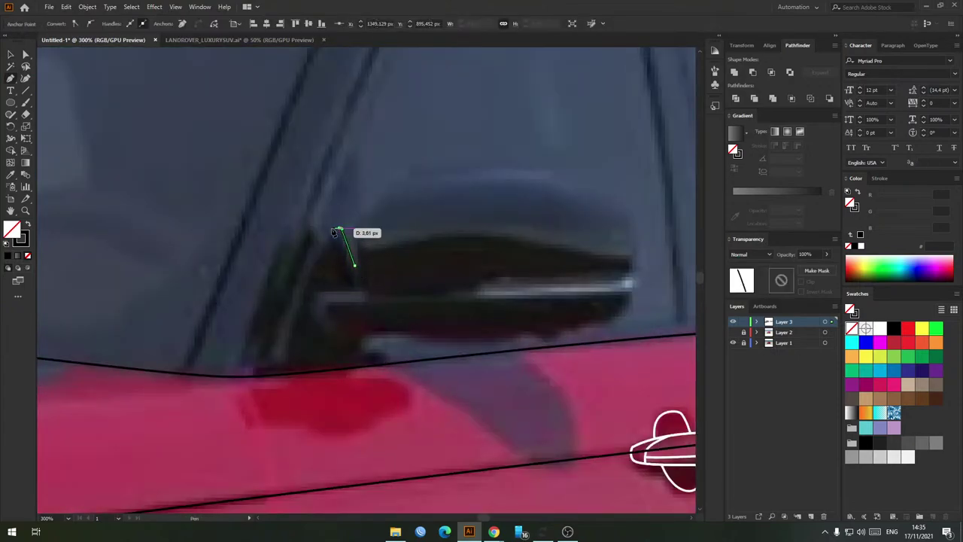
{"action": "left_click_drag", "start_coordinate": [334, 231], "coordinate": [327, 228]}
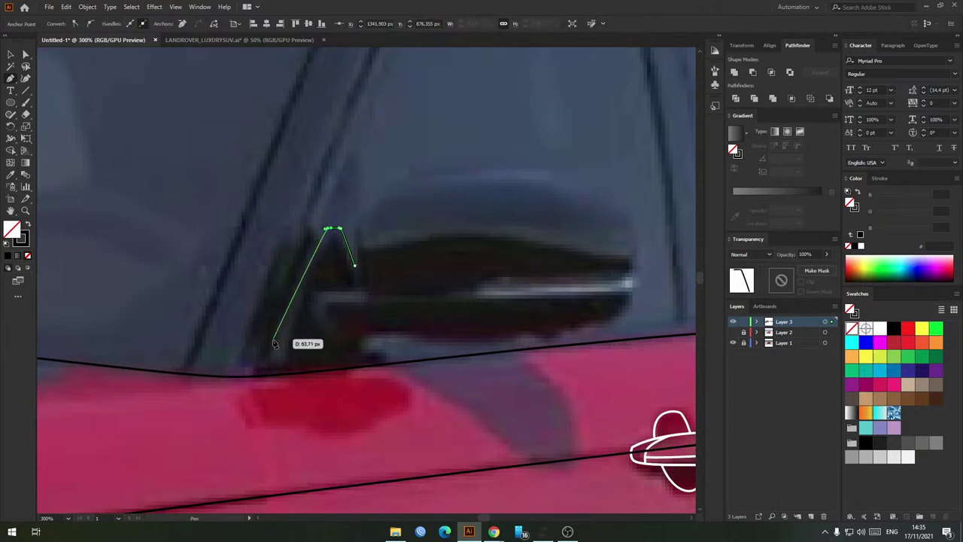
{"action": "left_click_drag", "start_coordinate": [292, 290], "coordinate": [504, 364]}
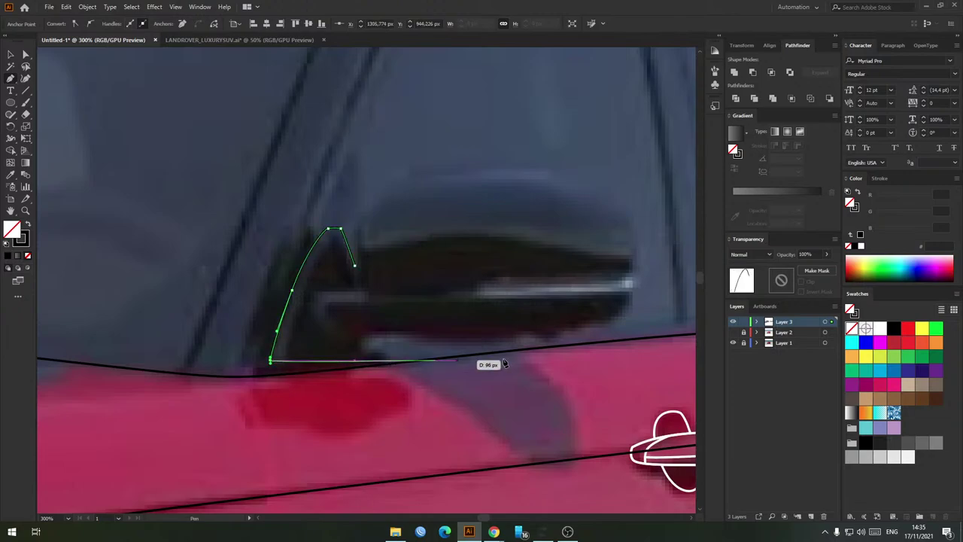
{"action": "key", "text": "alt+Tab"}
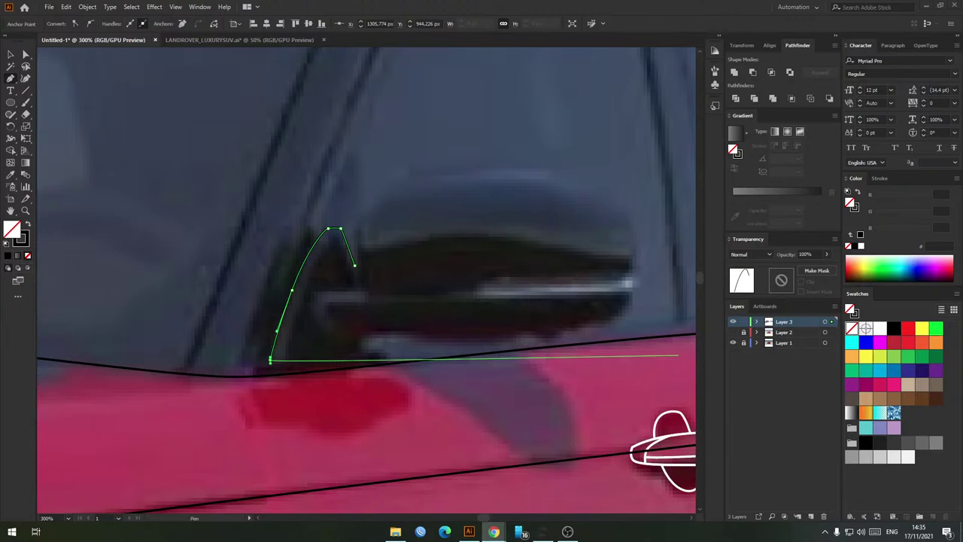
{"action": "left_click_drag", "start_coordinate": [678, 353], "coordinate": [451, 347]}
{"action": "left_click", "coordinate": [368, 338], "text": "ctrl"}
Step: Continue the path around the outer end and top of the mirror housing and close it at the notch
{"action": "left_click_drag", "start_coordinate": [630, 287], "coordinate": [630, 205]}
{"action": "left_click_drag", "start_coordinate": [540, 172], "coordinate": [498, 164]}
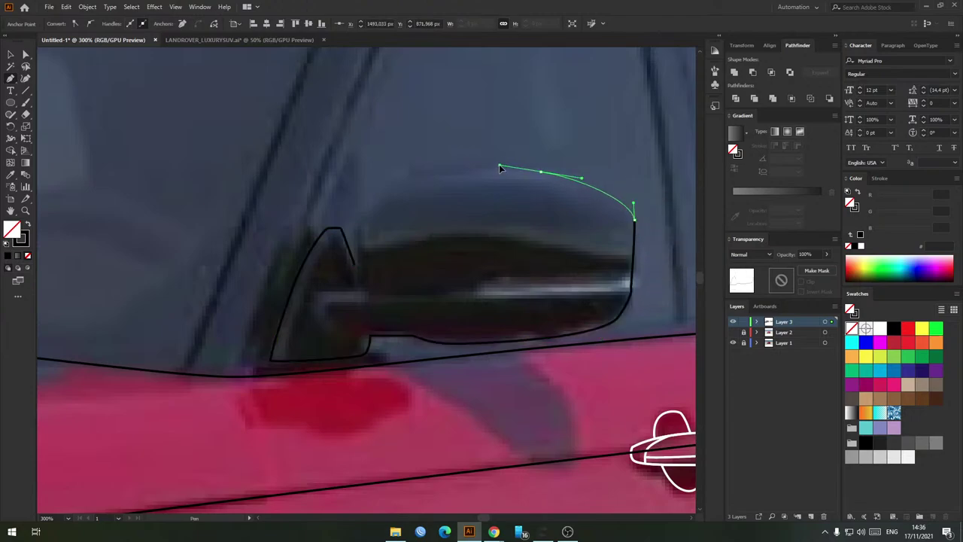
{"action": "left_click_drag", "start_coordinate": [399, 178], "coordinate": [384, 181]}
{"action": "left_click_drag", "start_coordinate": [358, 228], "coordinate": [354, 244]}
{"action": "left_click", "coordinate": [354, 265]}
{"action": "left_click", "coordinate": [408, 293], "text": "ctrl"}
Step: Show Layer 2 briefly to examine the door mirror in brighter detail, and hide the layer again
{"action": "scroll", "coordinate": [410, 292], "scroll_direction": "down", "scroll_amount": 2}
{"action": "scroll", "coordinate": [412, 291], "scroll_direction": "up", "scroll_amount": 2}
{"action": "left_click_drag", "start_coordinate": [438, 274], "coordinate": [372, 288]}
{"action": "left_click_drag", "start_coordinate": [286, 295], "coordinate": [331, 276]}
{"action": "left_click", "coordinate": [733, 332]}
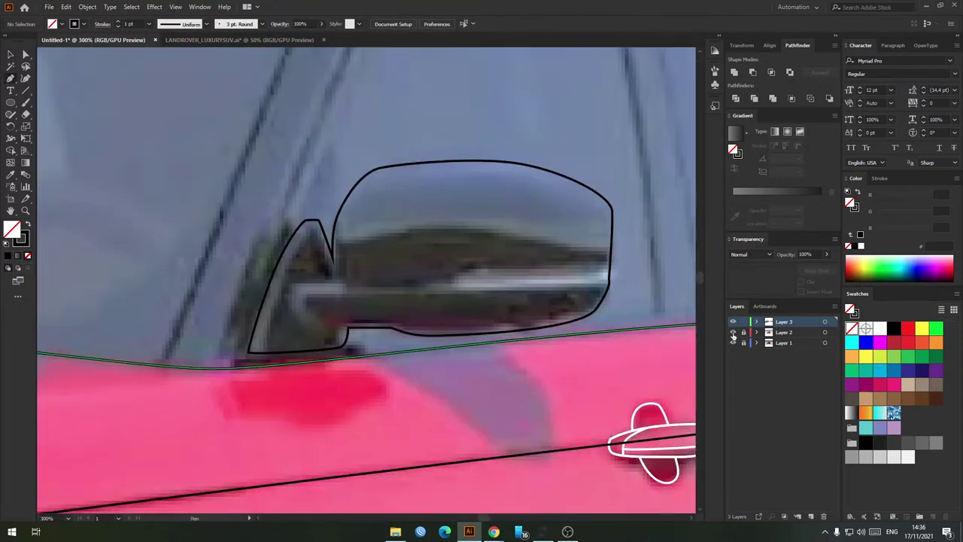
{"action": "scroll", "coordinate": [468, 293], "scroll_direction": "down", "scroll_amount": 1}
{"action": "scroll", "coordinate": [428, 298], "scroll_direction": "up", "scroll_amount": 2}
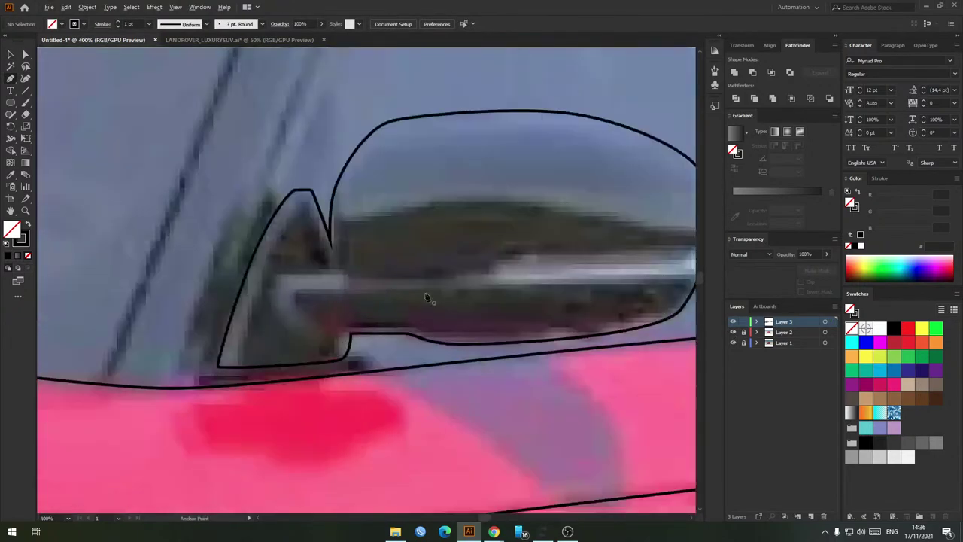
{"action": "left_click", "coordinate": [732, 332]}
Step: Draw a closed shape following the inner edge of the mirror mount's front strip, looping widely outside the mount
{"action": "scroll", "coordinate": [332, 210], "scroll_direction": "up", "scroll_amount": 1}
{"action": "left_click", "coordinate": [305, 174]}
{"action": "scroll", "coordinate": [241, 264], "scroll_direction": "down", "scroll_amount": 1}
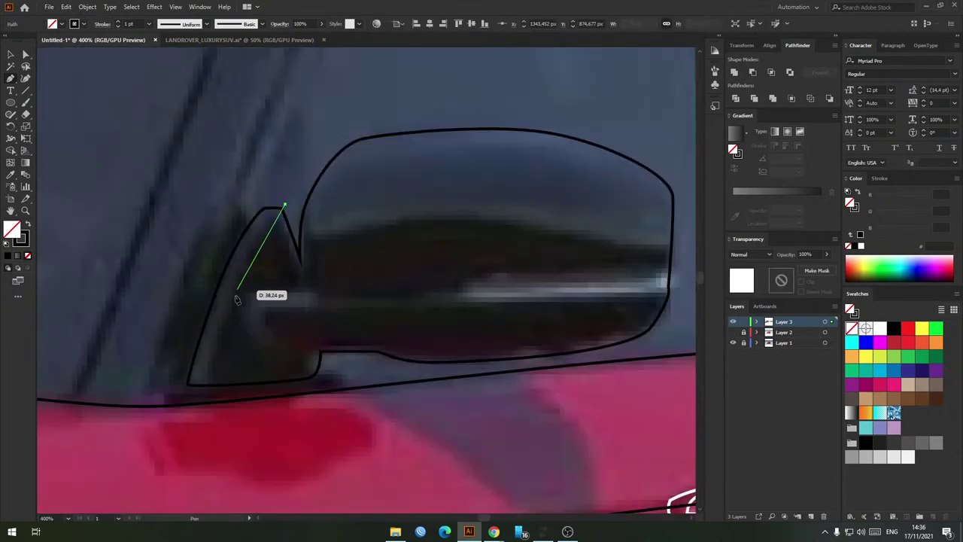
{"action": "left_click_drag", "start_coordinate": [234, 286], "coordinate": [211, 345]}
{"action": "left_click", "coordinate": [198, 407]}
{"action": "left_click_drag", "start_coordinate": [125, 350], "coordinate": [125, 281]}
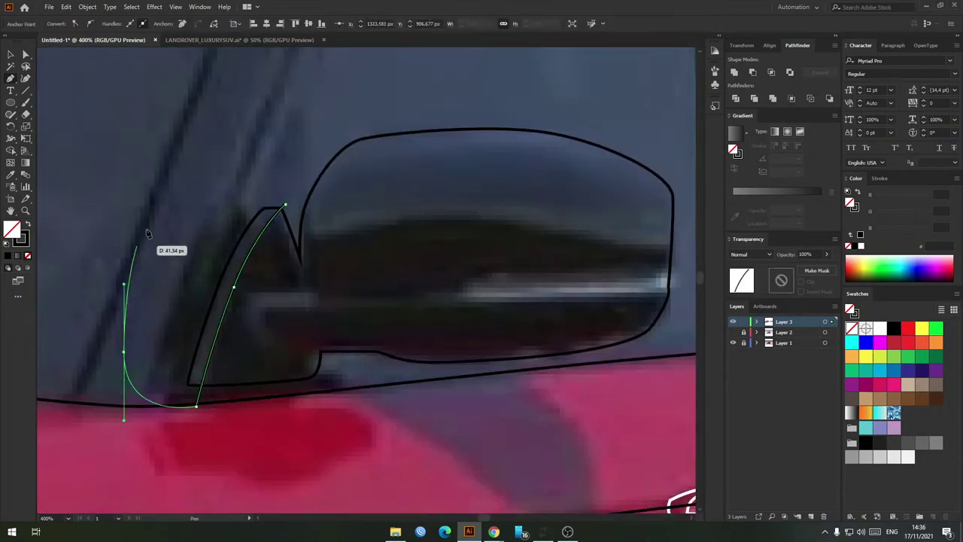
{"action": "left_click_drag", "start_coordinate": [180, 198], "coordinate": [196, 185]}
{"action": "left_click_drag", "start_coordinate": [285, 203], "coordinate": [299, 253]}
Step: Split the strip shape along the mirror outline with the Shape Builder and delete the piece outside the mount
{"action": "key", "text": "v"}
{"action": "left_click", "coordinate": [293, 231], "text": "shift"}
{"action": "key", "text": "shift+m"}
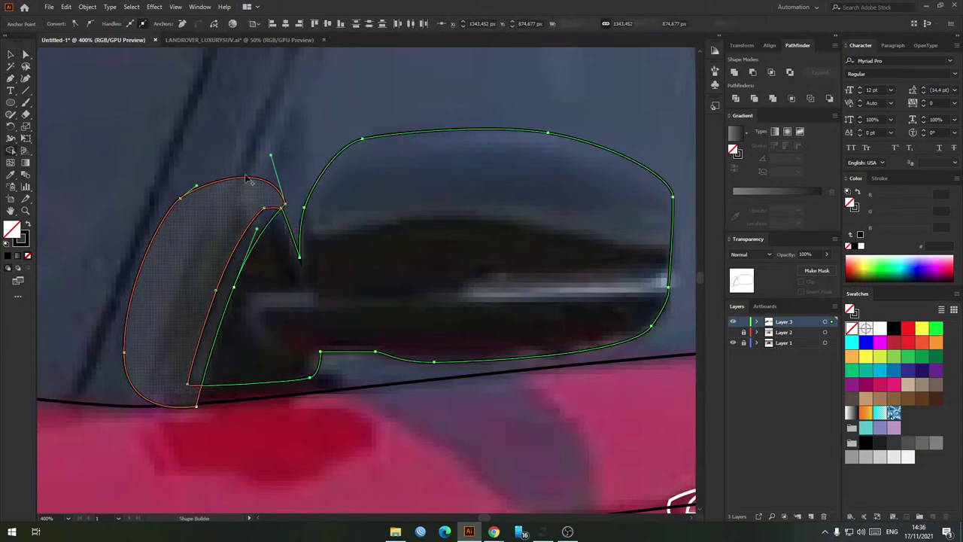
{"action": "left_click", "coordinate": [227, 215]}
{"action": "key", "text": "v"}
{"action": "left_click", "coordinate": [227, 187]}
{"action": "key", "text": "Delete"}
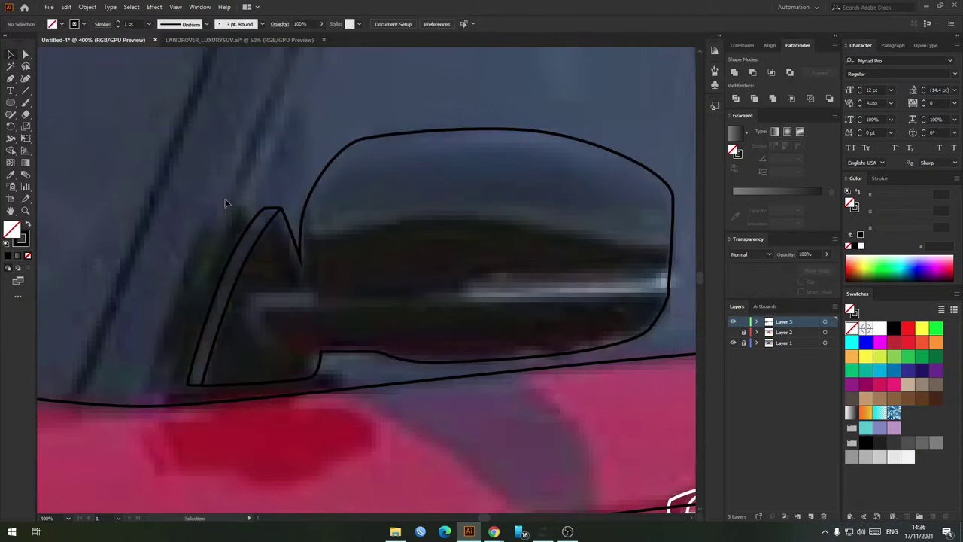
Step: Draw a closed outline around the hook-shaped grey reflection on the mirror mount
{"action": "scroll", "coordinate": [292, 296], "scroll_direction": "up", "scroll_amount": 1}
{"action": "key", "text": "p"}
{"action": "left_click", "coordinate": [329, 289]}
{"action": "left_click_drag", "start_coordinate": [271, 289], "coordinate": [216, 309]}
{"action": "left_click_drag", "start_coordinate": [232, 355], "coordinate": [263, 360]}
{"action": "left_click_drag", "start_coordinate": [254, 321], "coordinate": [330, 272]}
{"action": "left_click", "coordinate": [254, 321]}
{"action": "key", "text": "v"}
{"action": "left_click", "coordinate": [379, 270]}
Step: Draw a closed shape along the lower edge of the mirror's upper cap, looping widely above the housing
{"action": "scroll", "coordinate": [379, 269], "scroll_direction": "down", "scroll_amount": 3}
{"action": "key", "text": "p"}
{"action": "mouse_move", "coordinate": [445, 268]}
{"action": "left_mouse_down"}
{"action": "mouse_move", "coordinate": [358, 282]}
{"action": "mouse_move", "coordinate": [516, 271]}
{"action": "mouse_move", "coordinate": [498, 275]}
{"action": "left_mouse_up"}
{"action": "scroll", "coordinate": [344, 243], "scroll_direction": "up", "scroll_amount": 2}
{"action": "left_click", "coordinate": [196, 279]}
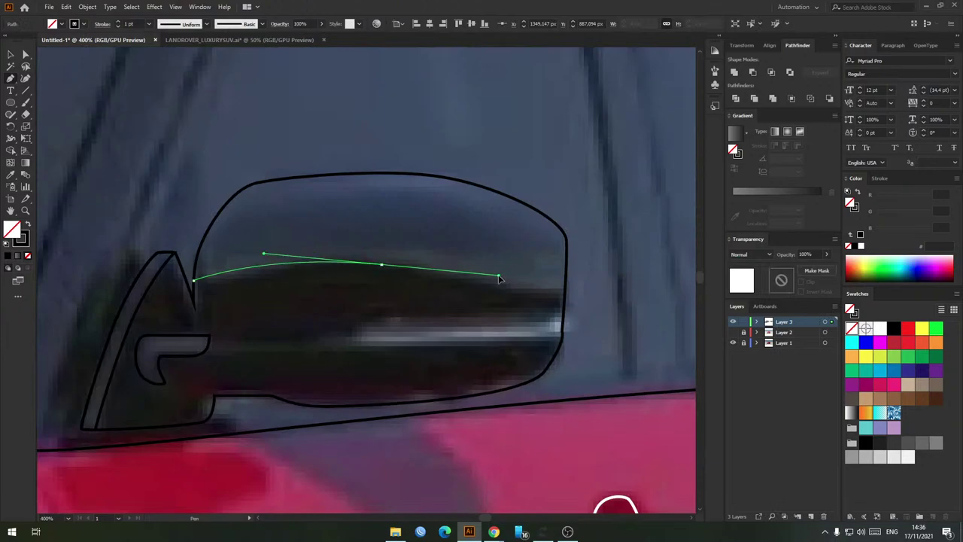
{"action": "left_click_drag", "start_coordinate": [576, 292], "coordinate": [590, 292]}
{"action": "left_click_drag", "start_coordinate": [613, 198], "coordinate": [586, 167]}
{"action": "left_click_drag", "start_coordinate": [471, 112], "coordinate": [394, 105]}
{"action": "left_click_drag", "start_coordinate": [311, 140], "coordinate": [268, 161]}
{"action": "left_click_drag", "start_coordinate": [238, 202], "coordinate": [231, 231]}
{"action": "left_click", "coordinate": [238, 289]}
Step: Split the cap shape along the mirror outline with the Shape Builder and delete the piece above the housing
{"action": "left_click", "coordinate": [265, 219], "text": "ctrl+shift"}
{"action": "key", "text": "shift+m"}
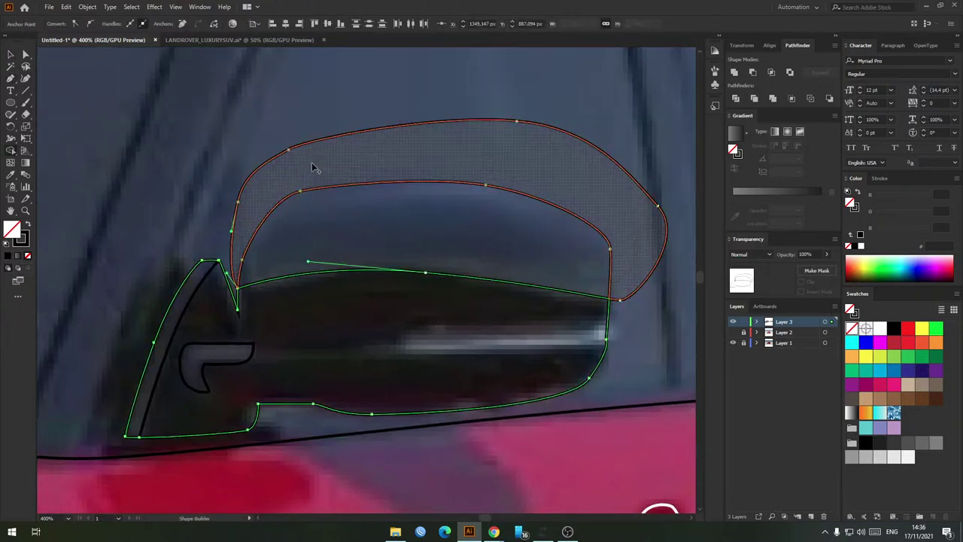
{"action": "left_click", "coordinate": [314, 167]}
{"action": "key", "text": "v"}
{"action": "left_click", "coordinate": [368, 179]}
{"action": "key", "text": "Delete"}
Step: Draw a closed outline around the bright strip on the mirror housing and trim it to the housing's outer edge
{"action": "left_click_drag", "start_coordinate": [440, 301], "coordinate": [401, 276]}
{"action": "key", "text": "p"}
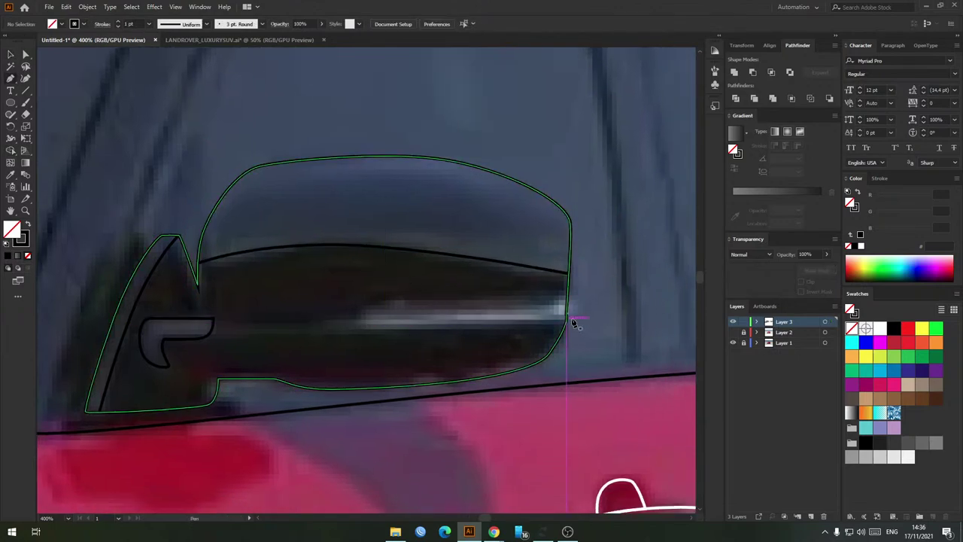
{"action": "left_click", "coordinate": [566, 321]}
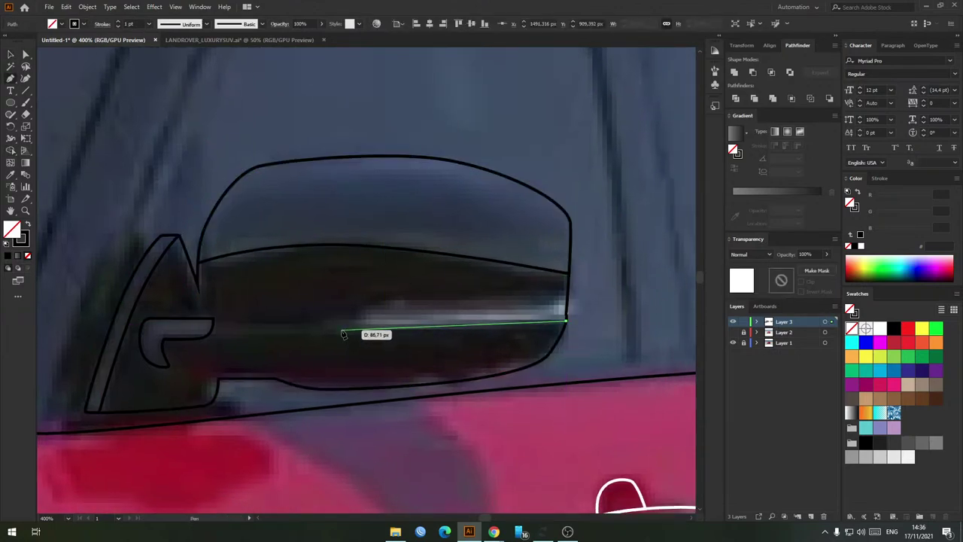
{"action": "left_click_drag", "start_coordinate": [342, 330], "coordinate": [322, 331]}
{"action": "left_click_drag", "start_coordinate": [416, 300], "coordinate": [443, 299]}
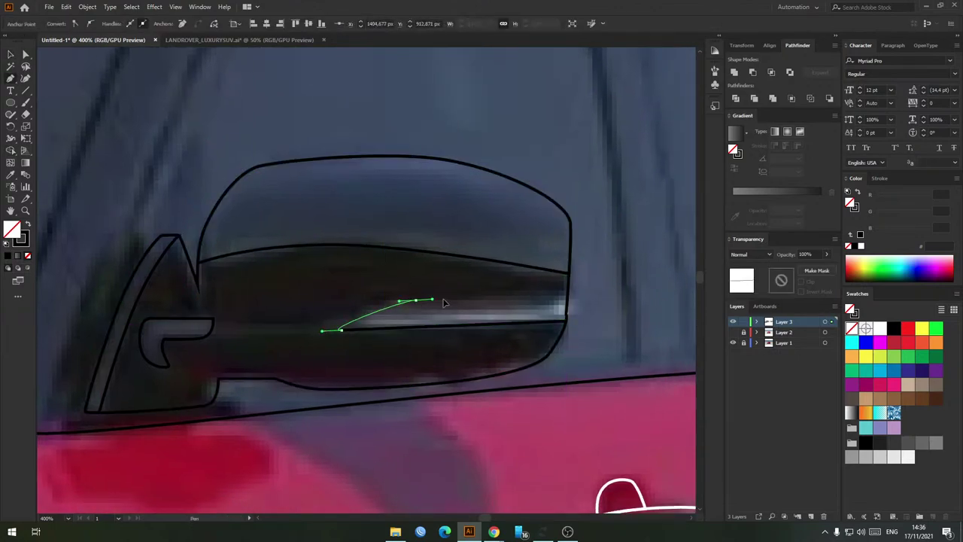
{"action": "left_click", "coordinate": [596, 296]}
{"action": "left_click", "coordinate": [565, 322]}
{"action": "key", "text": "v"}
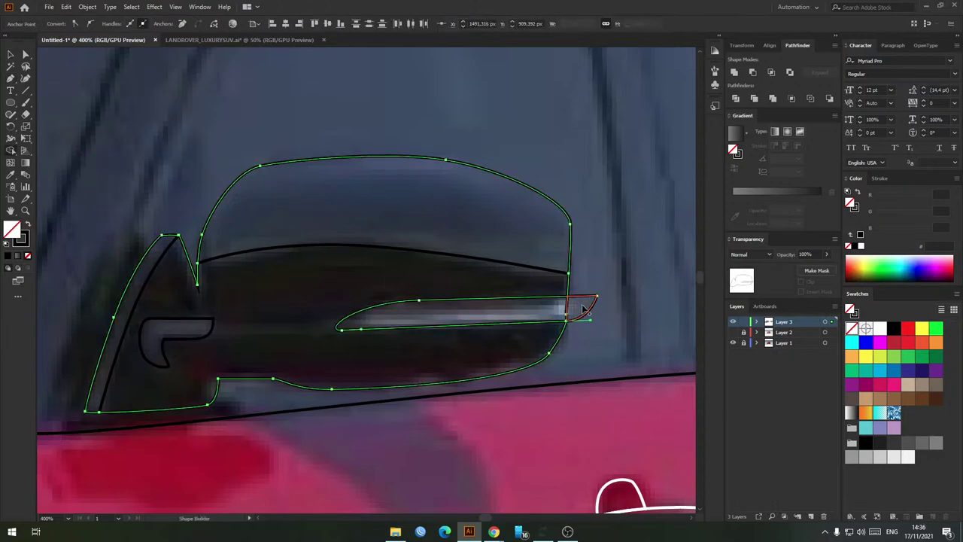
{"action": "left_click", "coordinate": [644, 321]}
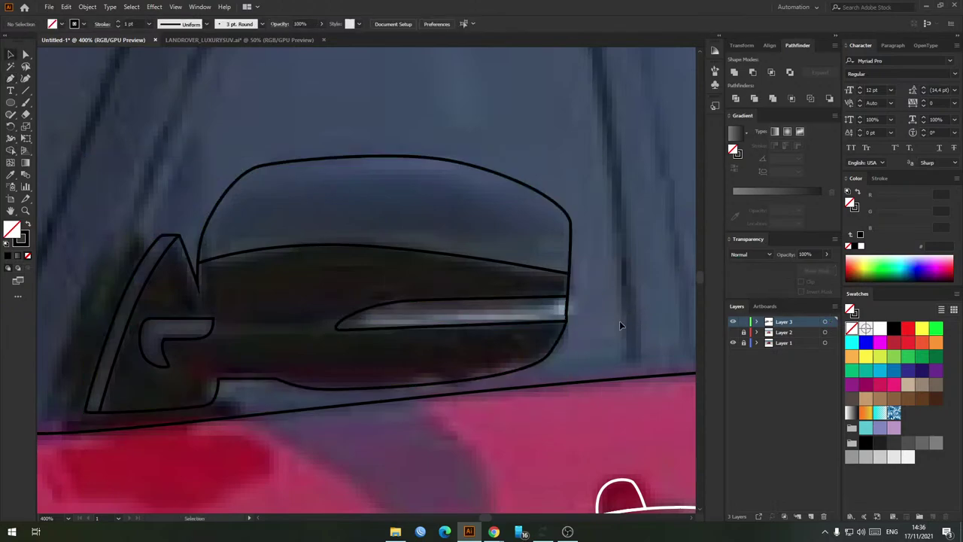
Step: Examine the traced door mirror, the side windows and the rest of the car body outline
{"action": "scroll", "coordinate": [620, 322], "scroll_direction": "down", "scroll_amount": 3}
{"action": "scroll", "coordinate": [500, 316], "scroll_direction": "up", "scroll_amount": 3}
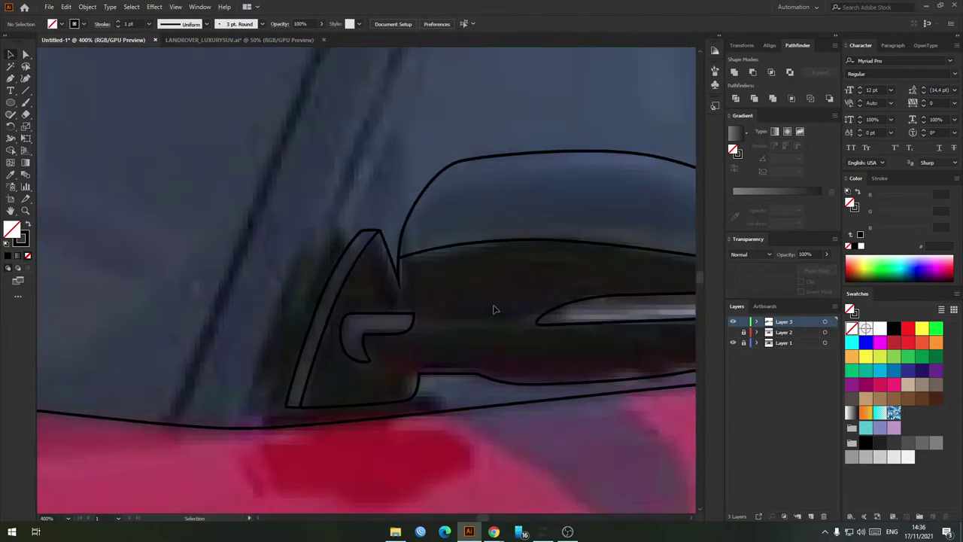
{"action": "scroll", "coordinate": [419, 303], "scroll_direction": "down", "scroll_amount": 3}
{"action": "scroll", "coordinate": [440, 305], "scroll_direction": "down", "scroll_amount": 1}
{"action": "left_click_drag", "start_coordinate": [563, 298], "coordinate": [537, 297]}
{"action": "scroll", "coordinate": [382, 315], "scroll_direction": "up", "scroll_amount": 1}
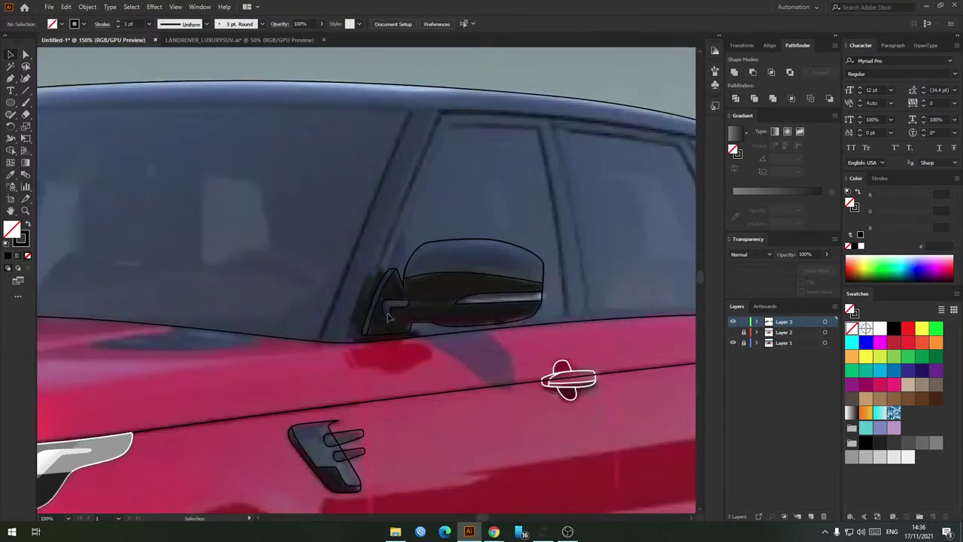
{"action": "left_click_drag", "start_coordinate": [403, 307], "coordinate": [376, 328]}
{"action": "left_click_drag", "start_coordinate": [662, 248], "coordinate": [406, 239]}
{"action": "scroll", "coordinate": [405, 239], "scroll_direction": "left", "scroll_amount": 5}
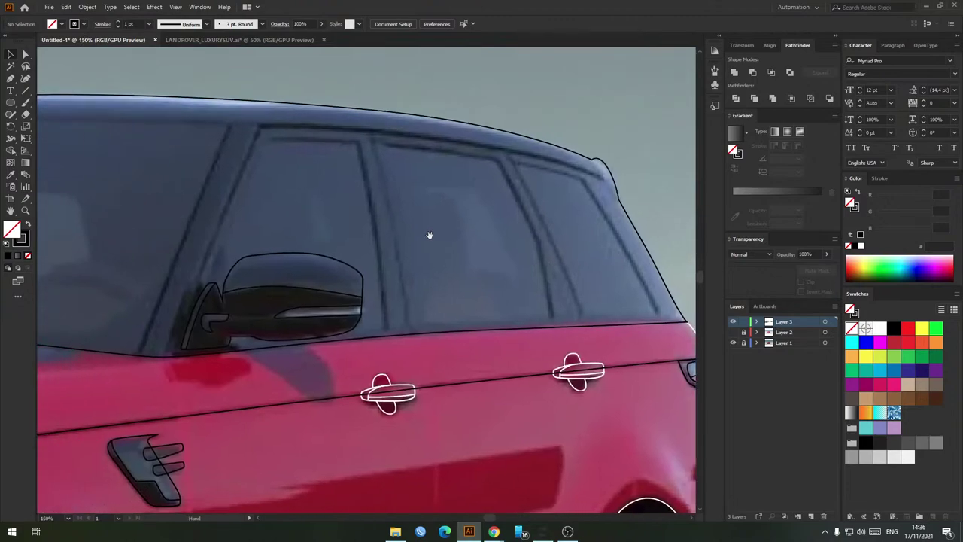
{"action": "scroll", "coordinate": [451, 225], "scroll_direction": "up", "scroll_amount": 1}
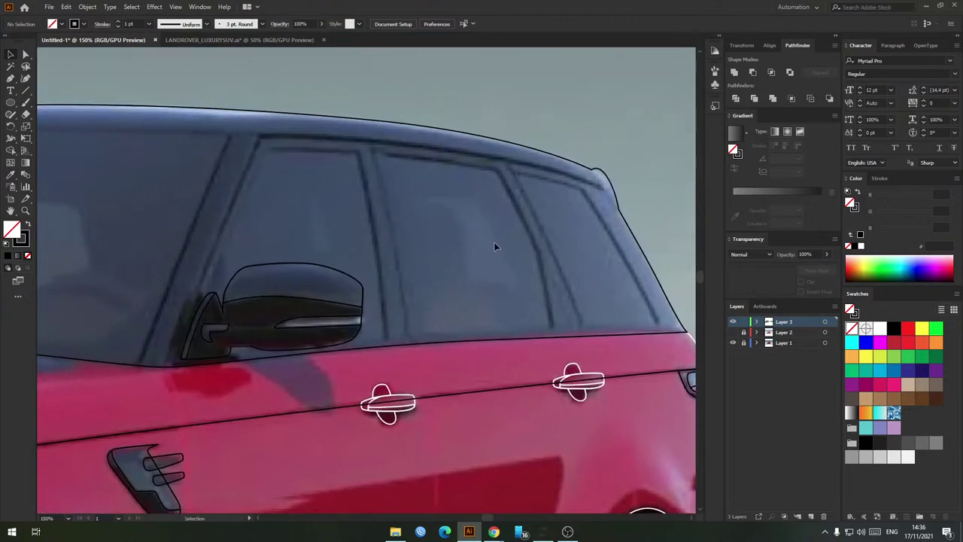
{"action": "scroll", "coordinate": [494, 246], "scroll_direction": "down", "scroll_amount": 3}
{"action": "scroll", "coordinate": [481, 243], "scroll_direction": "up", "scroll_amount": 3}
{"action": "scroll", "coordinate": [466, 312], "scroll_direction": "down", "scroll_amount": 2}
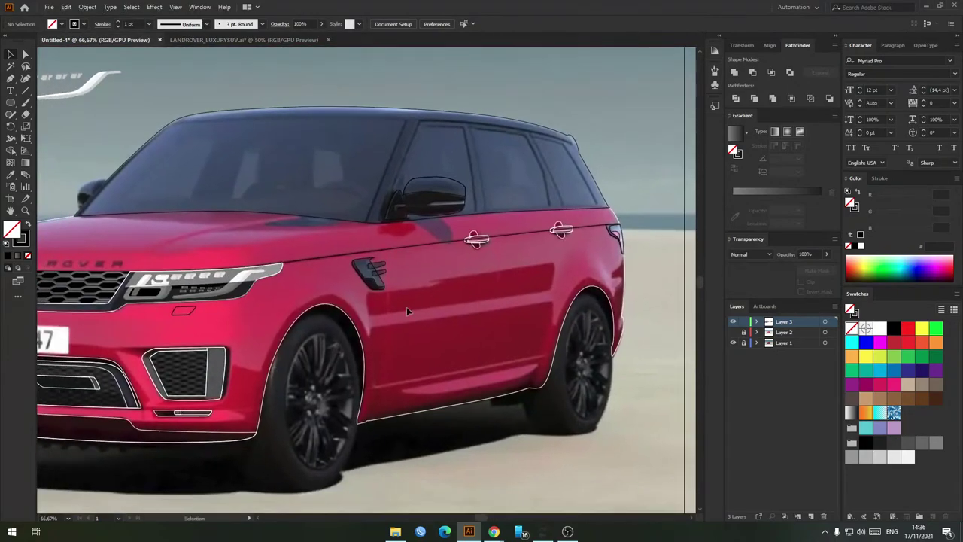
{"action": "scroll", "coordinate": [406, 311], "scroll_direction": "left", "scroll_amount": 4}
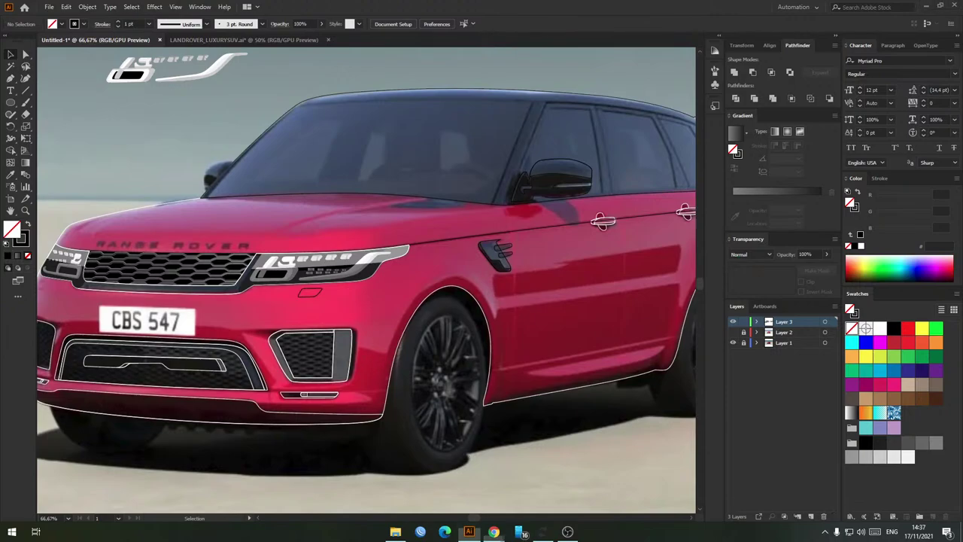
{"action": "key", "text": "alt+Tab"}
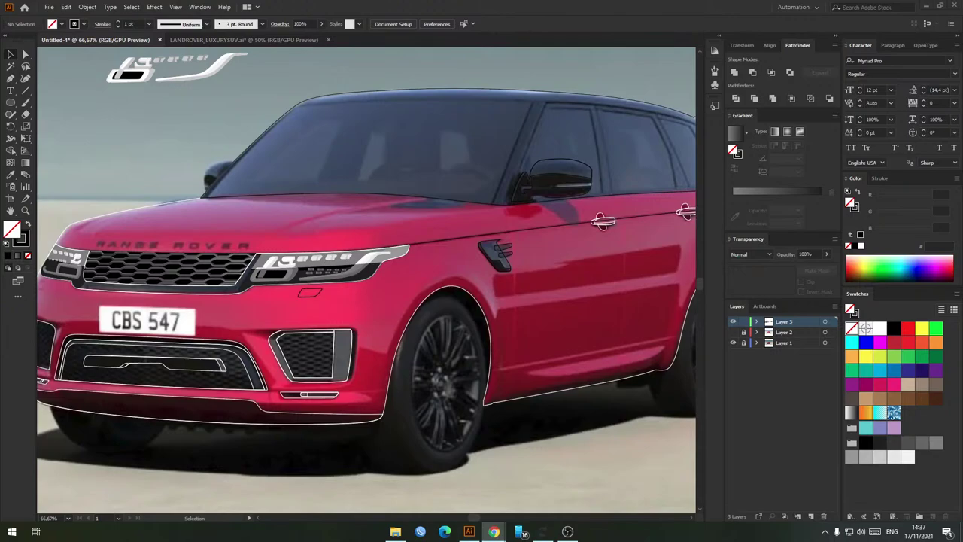
{"action": "left_click", "coordinate": [554, 281]}
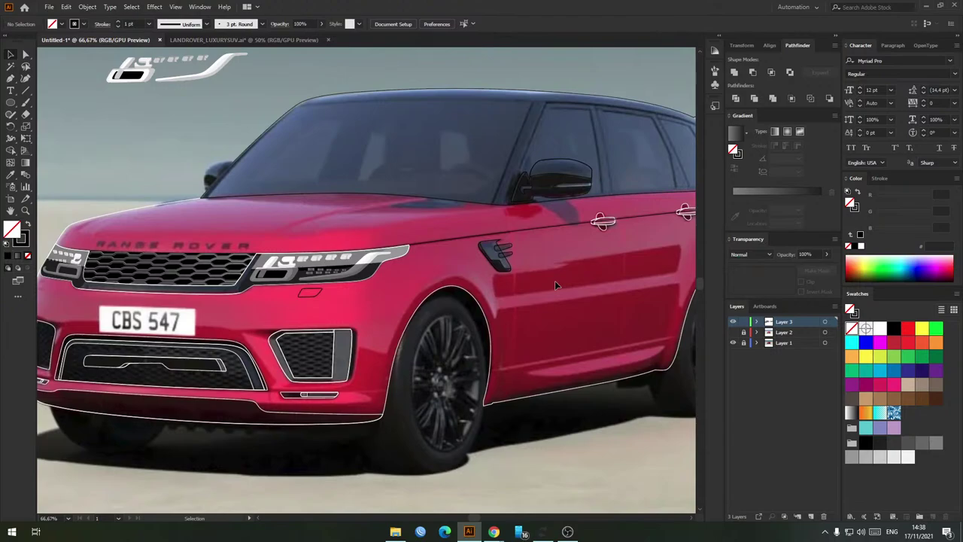
{"action": "left_click_drag", "start_coordinate": [317, 296], "coordinate": [350, 284]}
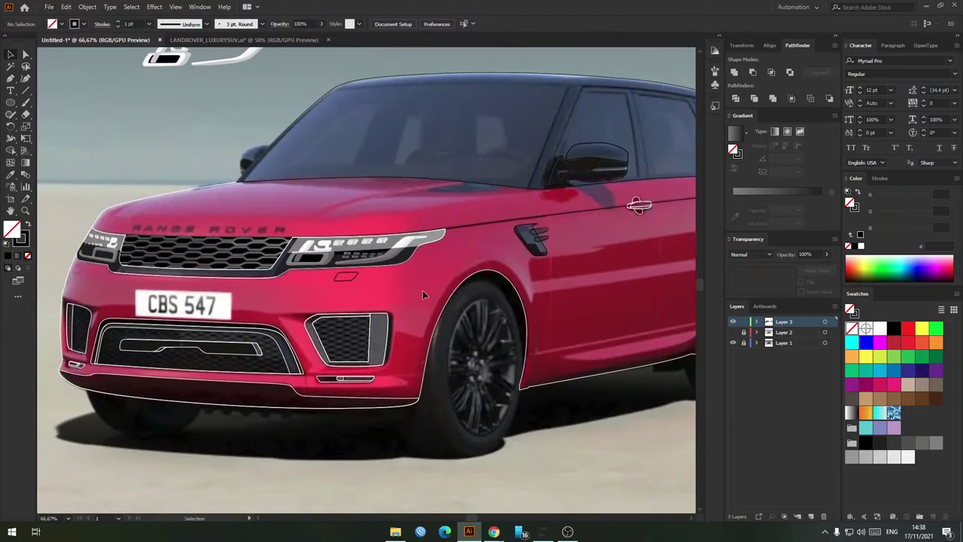
Step: Start an open path at the base of the windscreen pillar and curve it down past the side vent along the front door seam
{"action": "left_click_drag", "start_coordinate": [467, 243], "coordinate": [417, 267]}
{"action": "left_click_drag", "start_coordinate": [387, 224], "coordinate": [363, 238]}
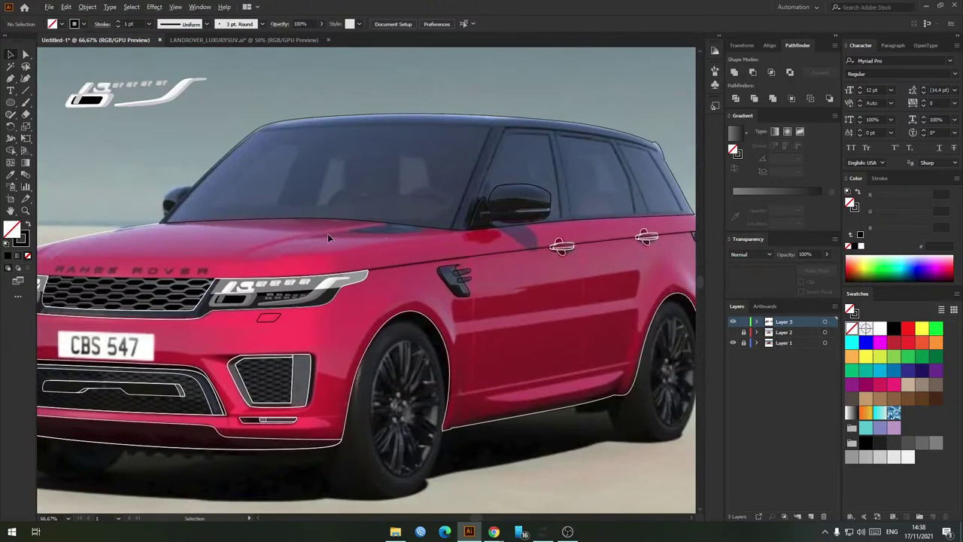
{"action": "left_click_drag", "start_coordinate": [507, 261], "coordinate": [486, 246]}
{"action": "key", "text": "p"}
{"action": "scroll", "coordinate": [443, 222], "scroll_direction": "up", "scroll_amount": 3}
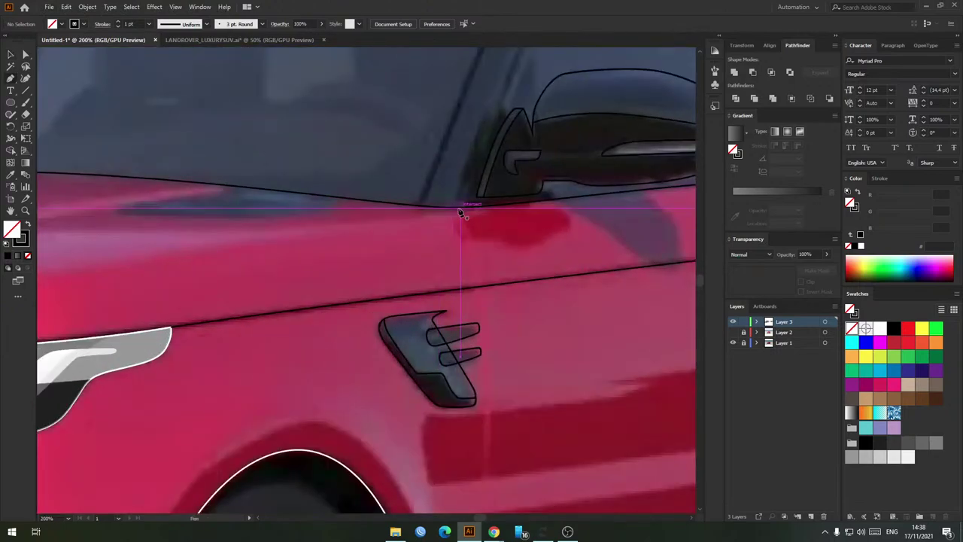
{"action": "left_click", "coordinate": [458, 209]}
{"action": "scroll", "coordinate": [466, 216], "scroll_direction": "down", "scroll_amount": 3}
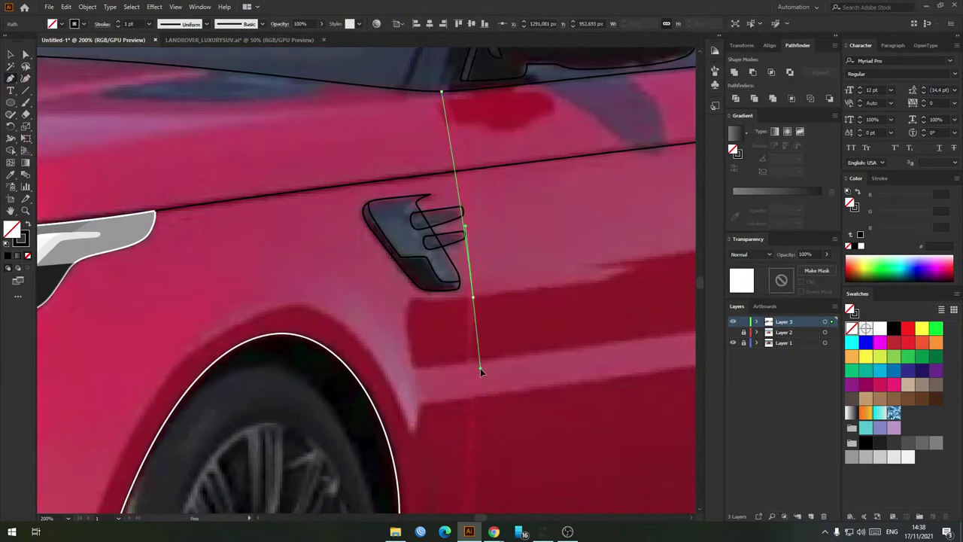
{"action": "left_click_drag", "start_coordinate": [473, 288], "coordinate": [475, 387]}
{"action": "left_click_drag", "start_coordinate": [471, 458], "coordinate": [458, 264]}
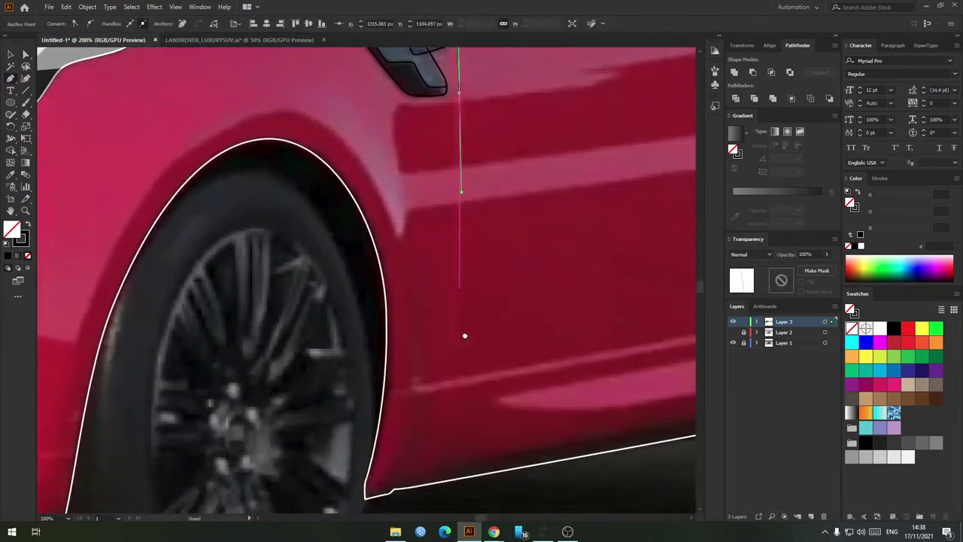
Step: Continue the front door seam down behind the front wheel and end the path on the sill's lower edge
{"action": "left_click_drag", "start_coordinate": [464, 333], "coordinate": [462, 286]}
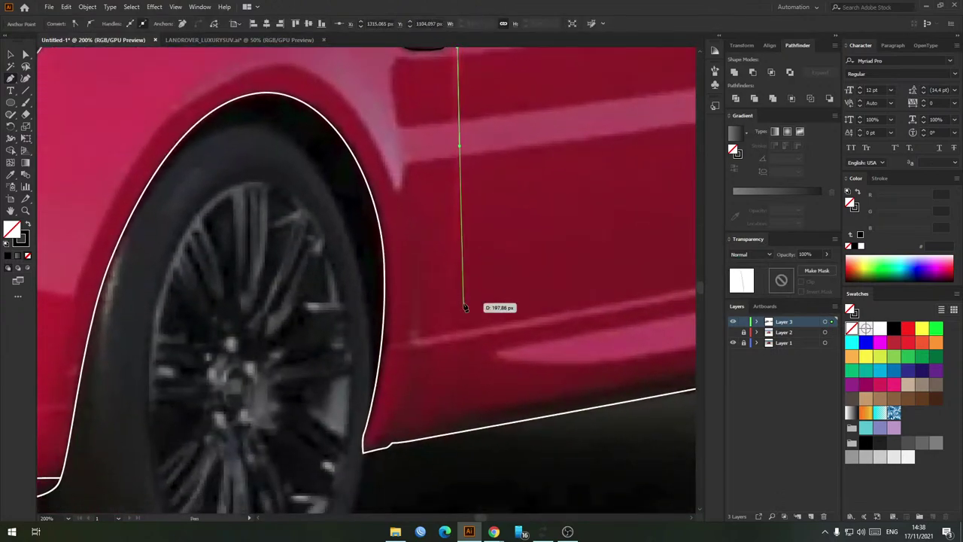
{"action": "left_click_drag", "start_coordinate": [458, 305], "coordinate": [441, 273]}
{"action": "scroll", "coordinate": [461, 228], "scroll_direction": "down", "scroll_amount": 2}
{"action": "left_click", "coordinate": [733, 335]}
{"action": "scroll", "coordinate": [427, 300], "scroll_direction": "up", "scroll_amount": 2}
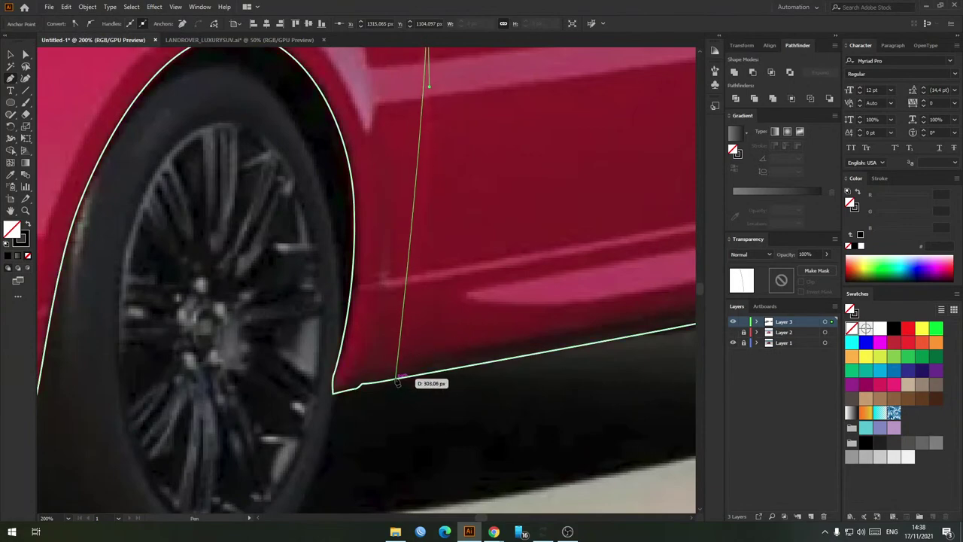
{"action": "left_click_drag", "start_coordinate": [414, 312], "coordinate": [407, 379]}
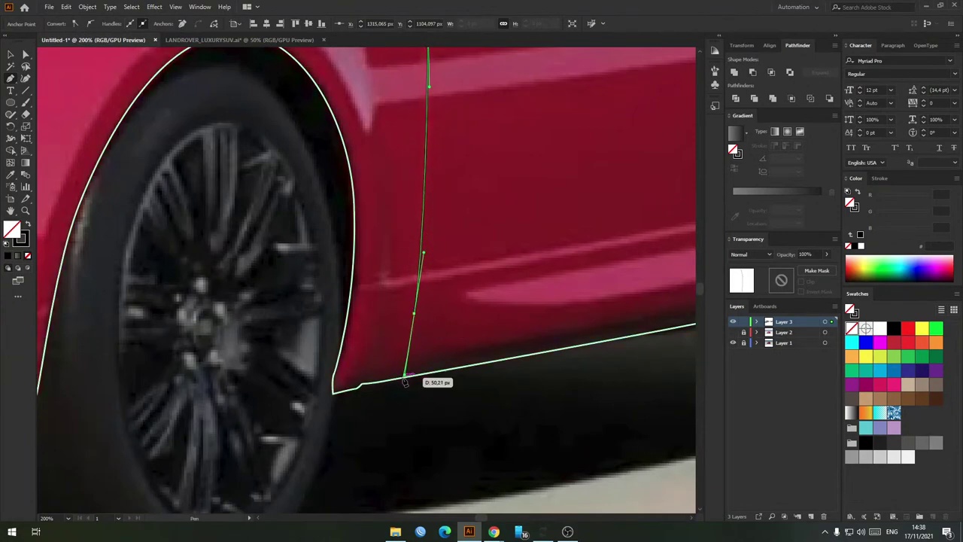
{"action": "left_click", "coordinate": [407, 379]}
{"action": "scroll", "coordinate": [419, 338], "scroll_direction": "down", "scroll_amount": 2}
{"action": "left_click", "coordinate": [434, 301], "text": "ctrl"}
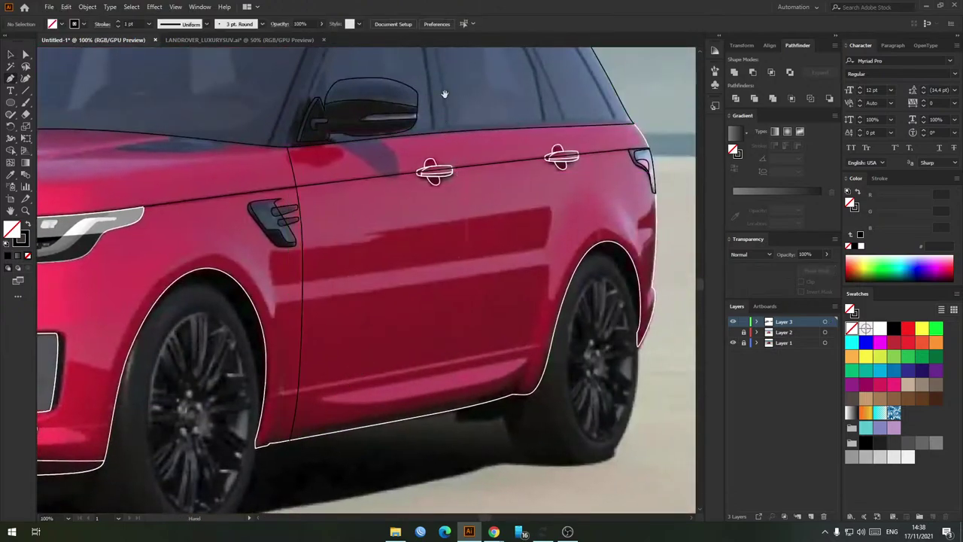
{"action": "left_click_drag", "start_coordinate": [444, 92], "coordinate": [436, 235]}
{"action": "scroll", "coordinate": [416, 149], "scroll_direction": "up", "scroll_amount": 1}
{"action": "key", "text": "alt+s"}
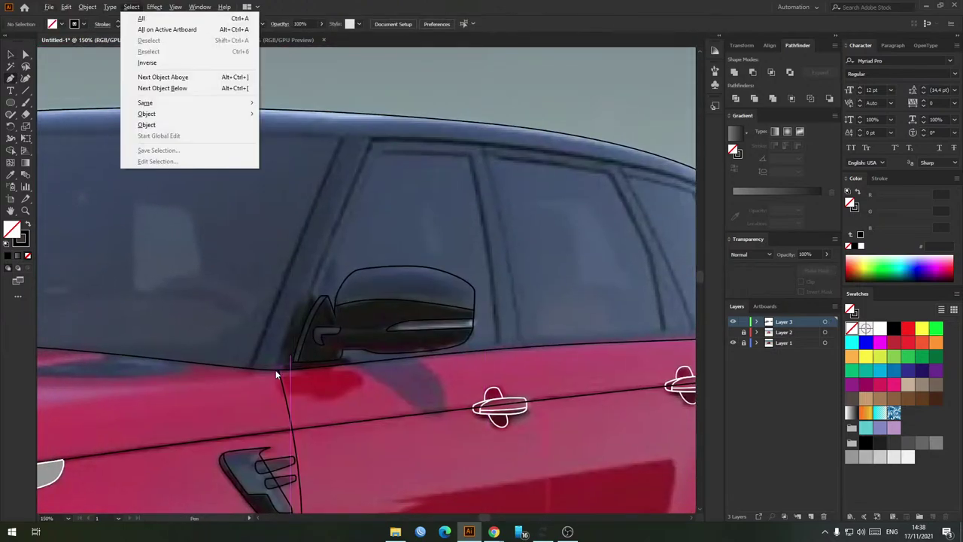
{"action": "key", "text": "v"}
{"action": "left_click", "coordinate": [556, 280]}
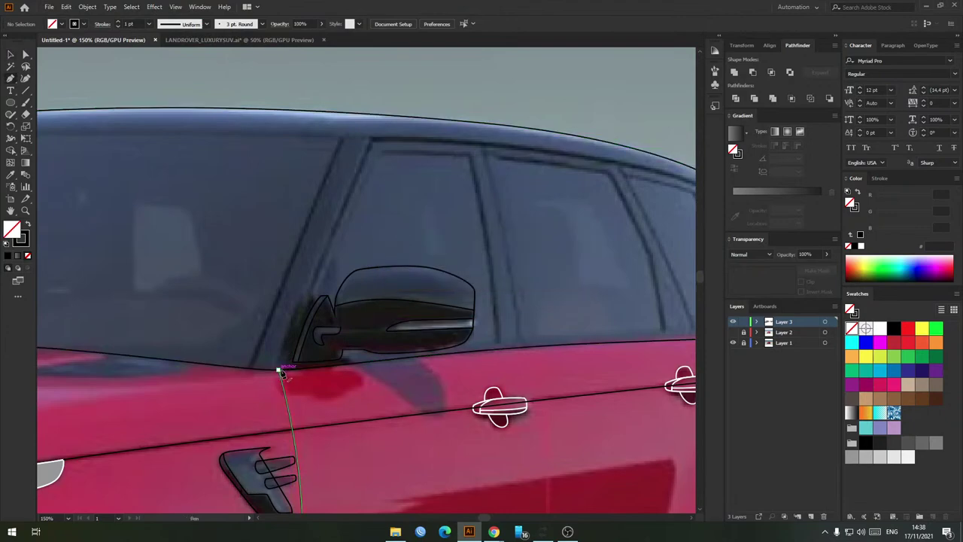
{"action": "key", "text": "v"}
{"action": "key", "text": "a"}
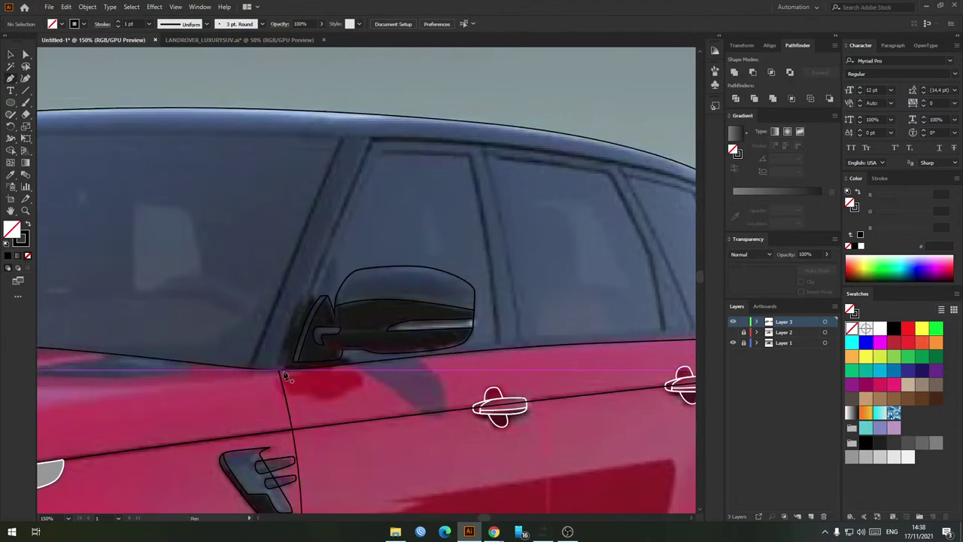
{"action": "scroll", "coordinate": [279, 372], "scroll_direction": "up", "scroll_amount": 4}
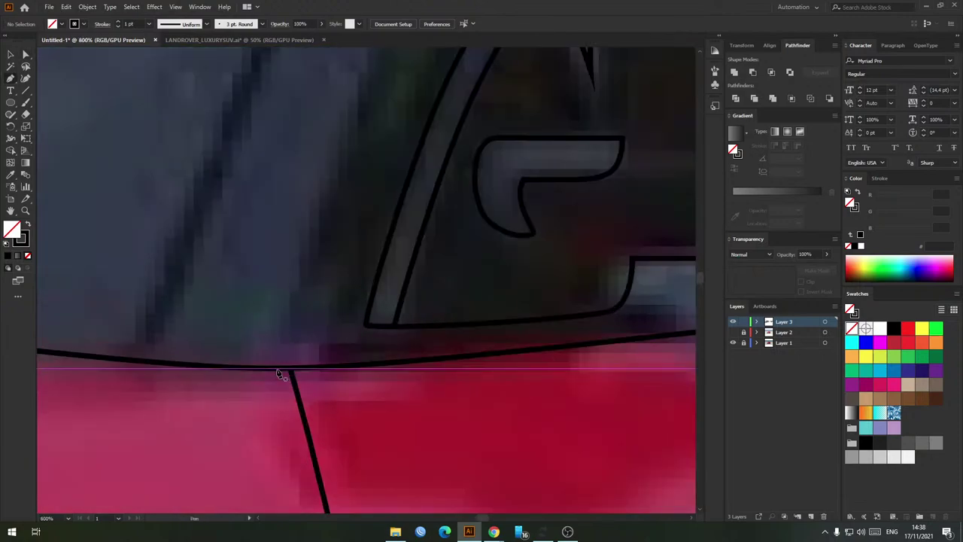
{"action": "key", "text": "p"}
{"action": "left_click", "coordinate": [276, 369]}
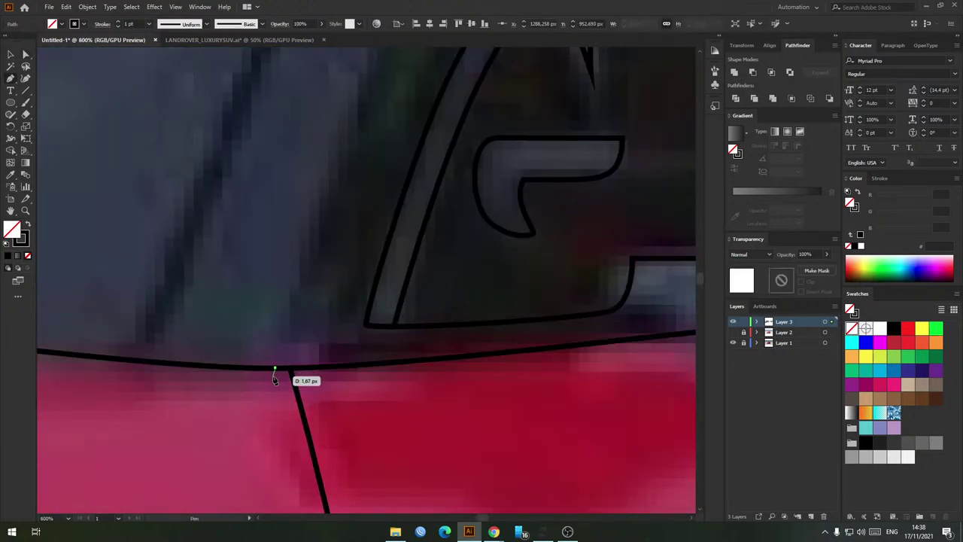
{"action": "key", "text": "ctrl+z"}
Step: Trace the side window area from the windscreen pillar's base up to the roof and along the roof edge to the rear spoiler
{"action": "left_click", "coordinate": [275, 373]}
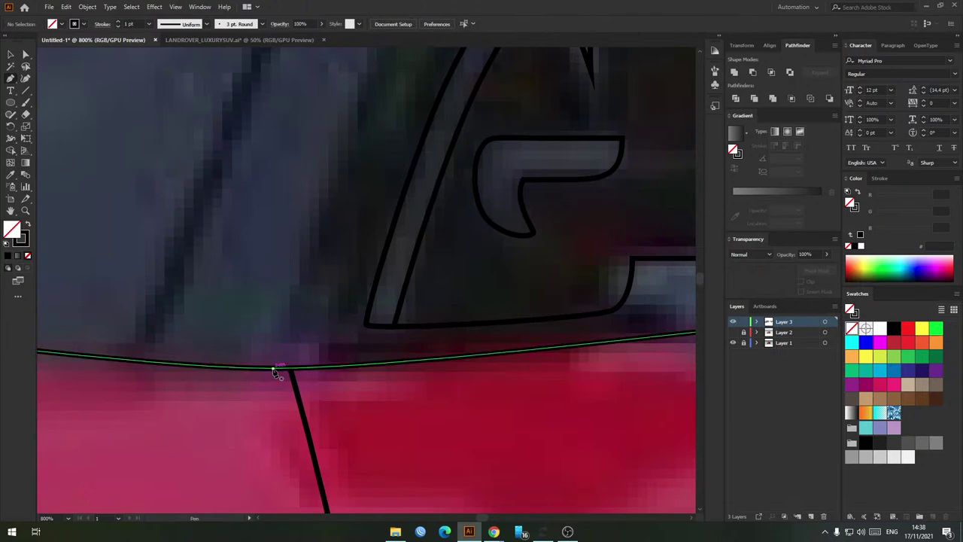
{"action": "scroll", "coordinate": [275, 371], "scroll_direction": "down", "scroll_amount": 4}
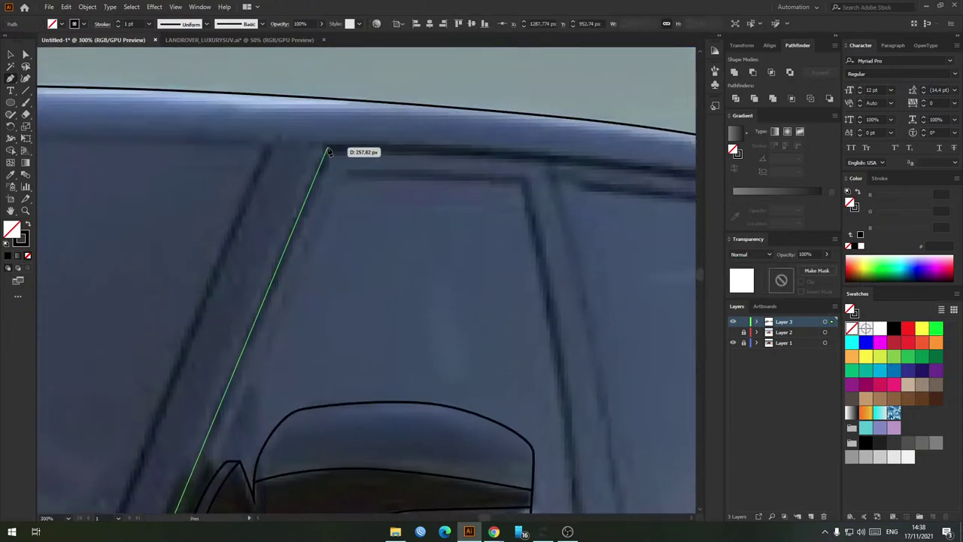
{"action": "left_click", "coordinate": [326, 147]}
{"action": "scroll", "coordinate": [399, 161], "scroll_direction": "down", "scroll_amount": 2}
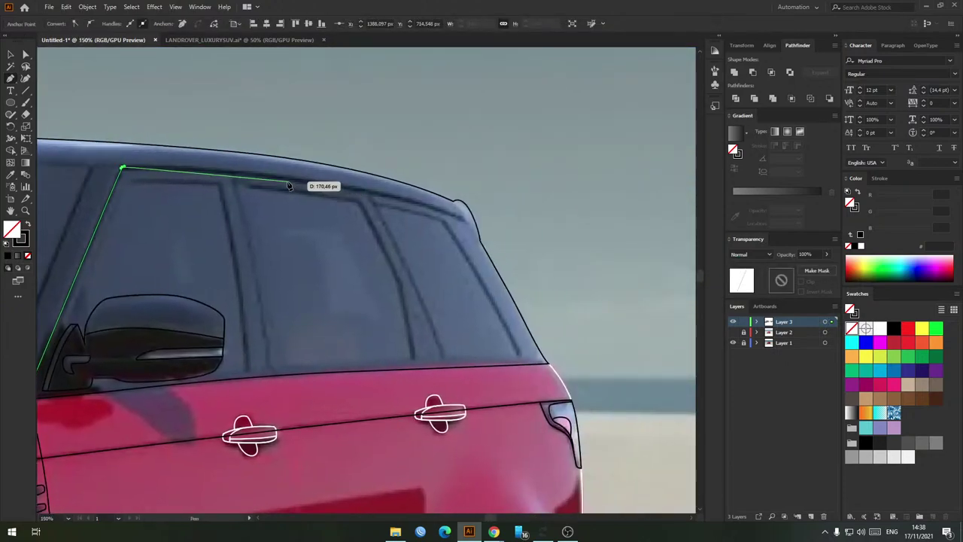
{"action": "scroll", "coordinate": [467, 214], "scroll_direction": "up", "scroll_amount": 3}
{"action": "left_click", "coordinate": [475, 241]}
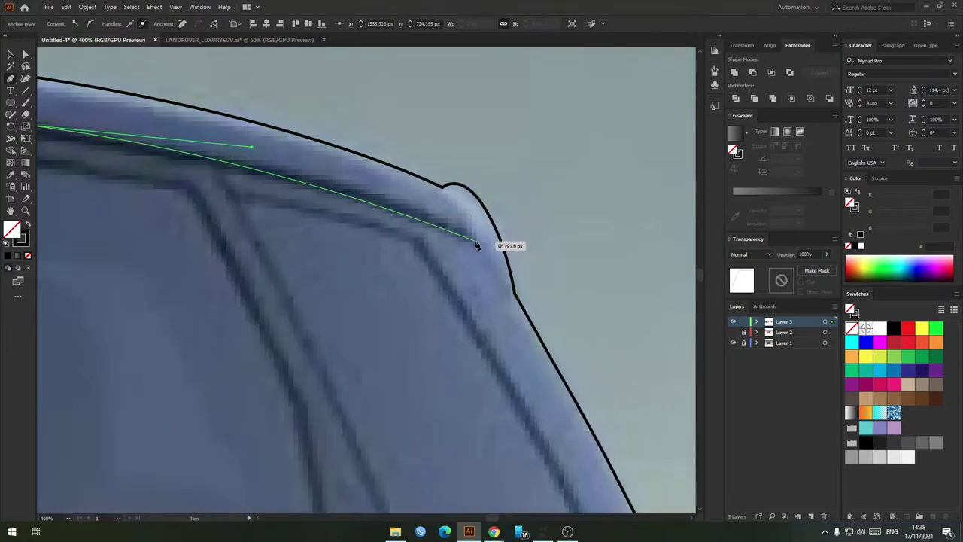
{"action": "left_click", "coordinate": [516, 296]}
{"action": "scroll", "coordinate": [533, 320], "scroll_direction": "down", "scroll_amount": 3}
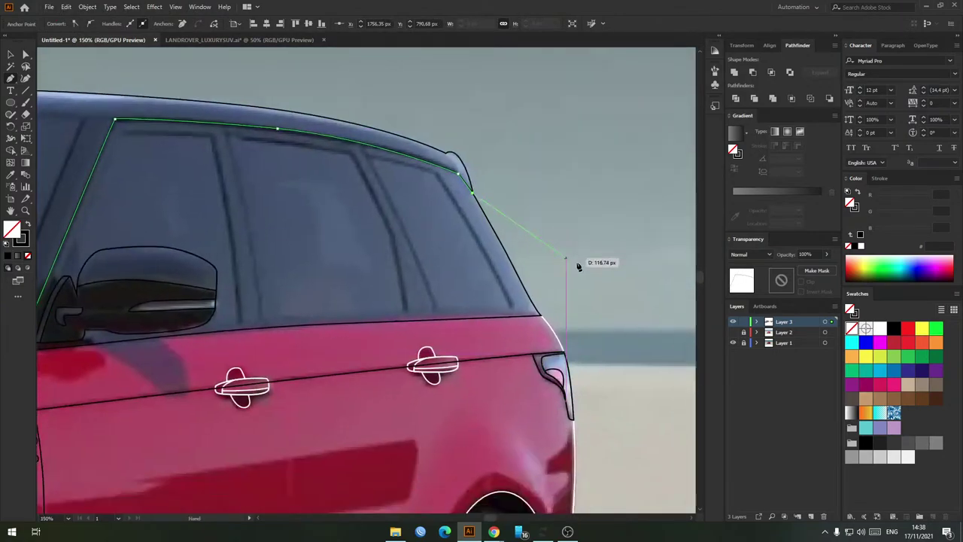
Step: Loop the path loosely outside the rear edge and below the window line, closing it at the base of the windscreen pillar
{"action": "left_click", "coordinate": [577, 264]}
{"action": "left_click", "coordinate": [580, 341]}
{"action": "left_click_drag", "start_coordinate": [443, 354], "coordinate": [568, 350]}
{"action": "left_click_drag", "start_coordinate": [481, 329], "coordinate": [382, 338]}
{"action": "left_click_drag", "start_coordinate": [144, 347], "coordinate": [145, 348]}
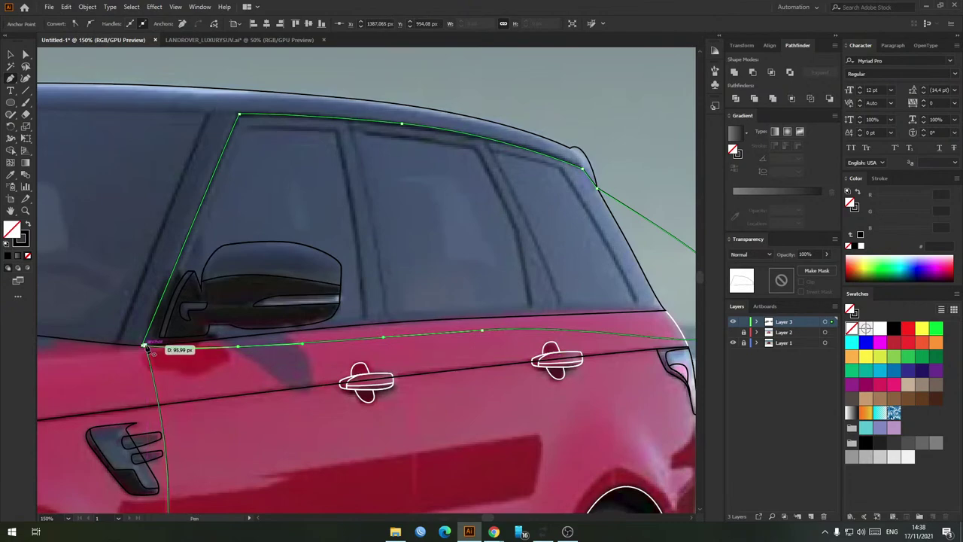
Step: Select the side window outline with the roof section and delete the excess beyond the body edge and window line with the Shape Builder
{"action": "key", "text": "v"}
{"action": "left_click", "coordinate": [513, 317], "text": "shift"}
{"action": "key", "text": "shift+m"}
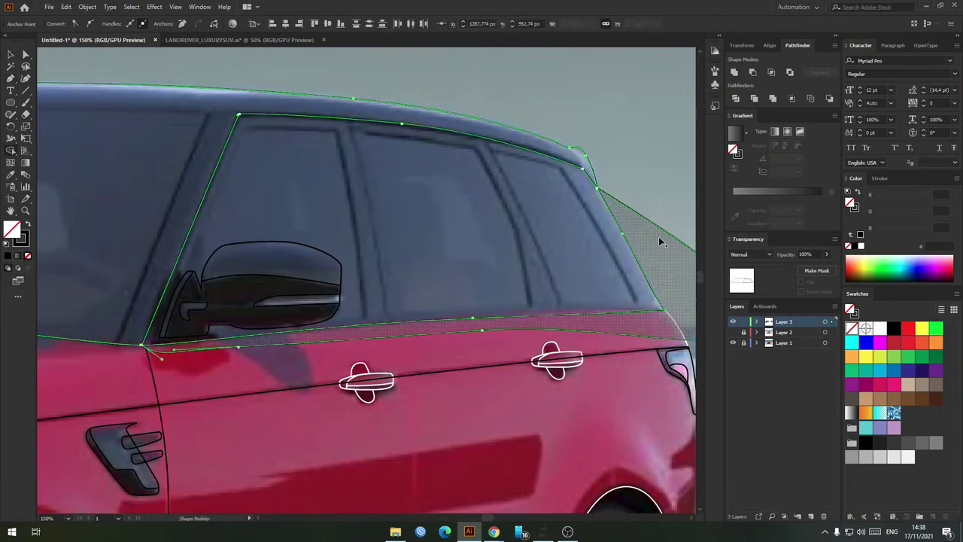
{"action": "left_click", "coordinate": [655, 241]}
{"action": "key", "text": "v"}
{"action": "left_click", "coordinate": [647, 239]}
{"action": "scroll", "coordinate": [534, 199], "scroll_direction": "up", "scroll_amount": 1}
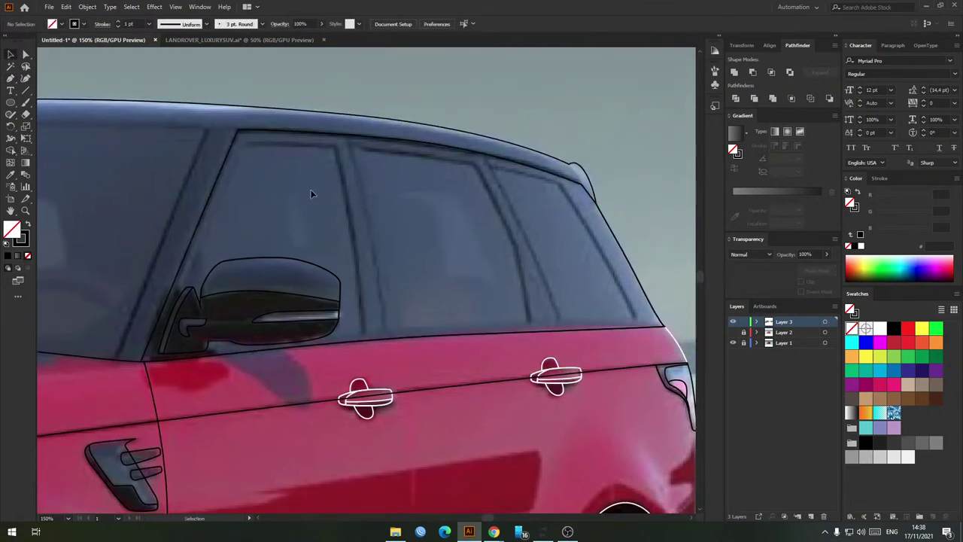
{"action": "scroll", "coordinate": [191, 282], "scroll_direction": "up", "scroll_amount": 1}
{"action": "key", "text": "p"}
{"action": "left_click", "coordinate": [208, 301]}
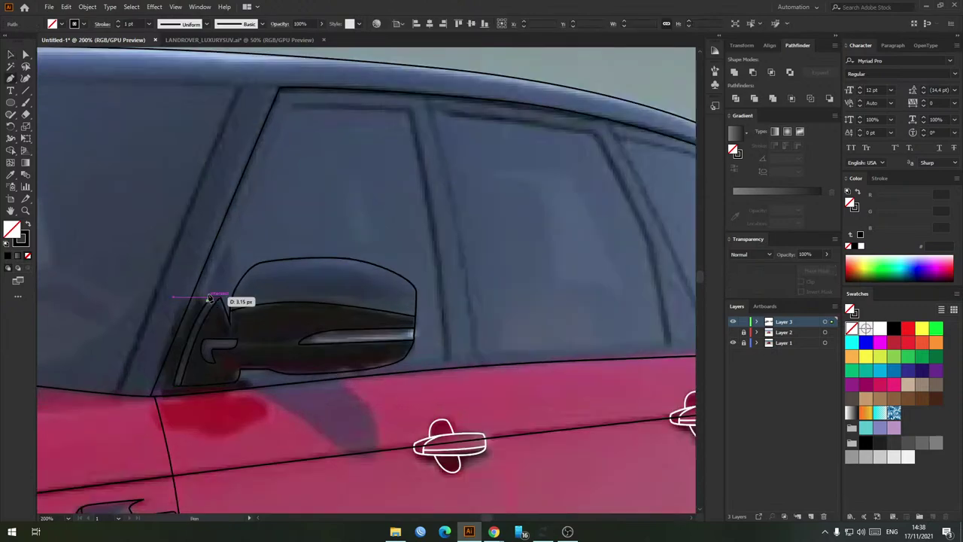
{"action": "left_click_drag", "start_coordinate": [238, 227], "coordinate": [240, 222]}
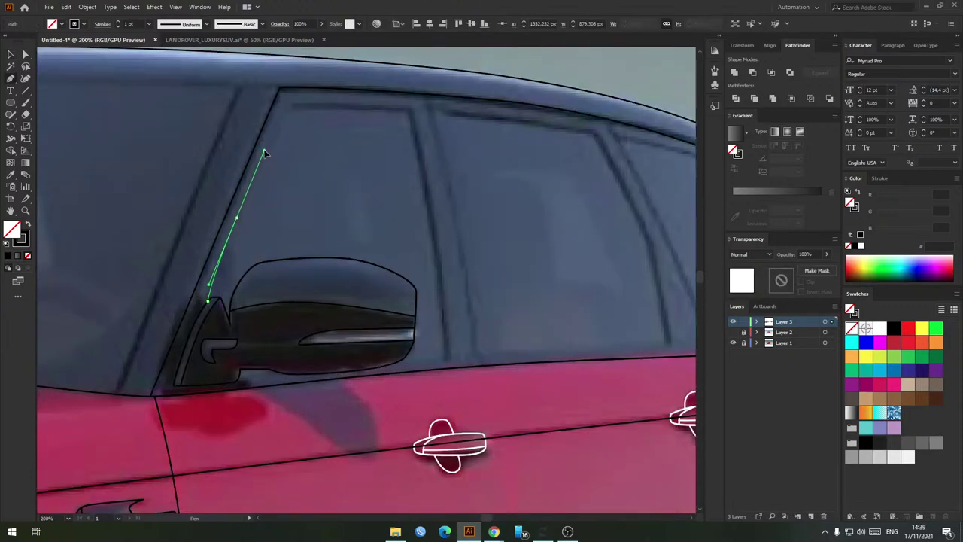
{"action": "left_click", "coordinate": [291, 105]}
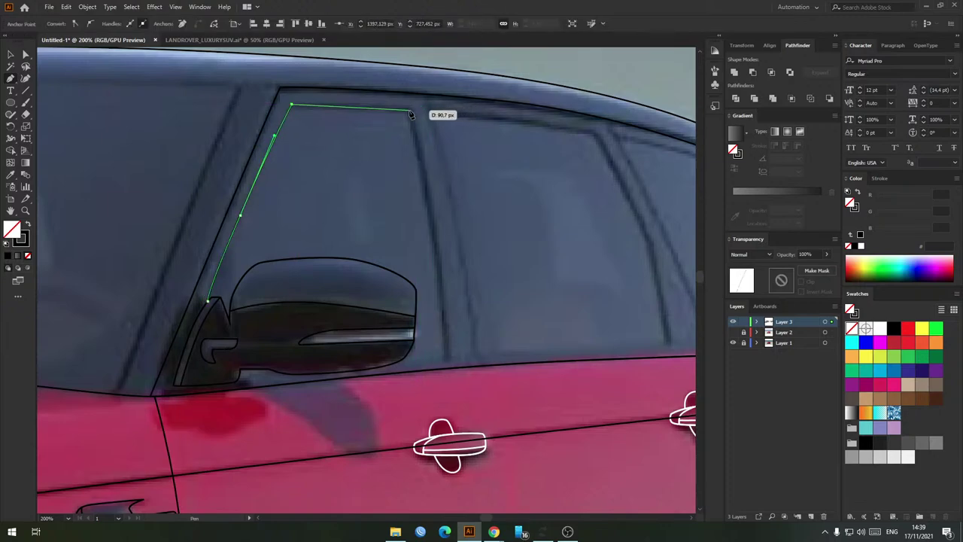
{"action": "left_click_drag", "start_coordinate": [442, 306], "coordinate": [426, 227]}
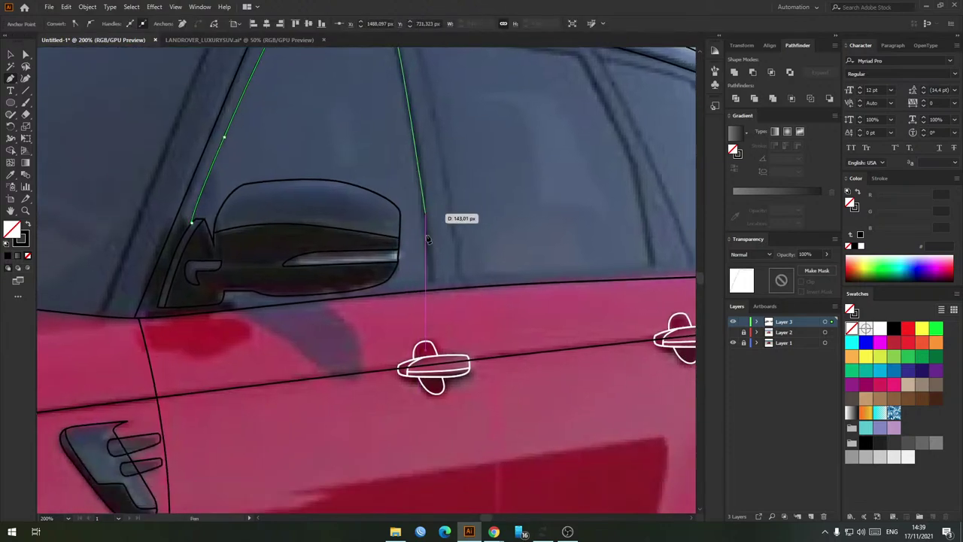
{"action": "left_click", "coordinate": [426, 281]}
{"action": "left_click_drag", "start_coordinate": [426, 280], "coordinate": [422, 365]}
{"action": "left_click_drag", "start_coordinate": [414, 100], "coordinate": [415, 229]}
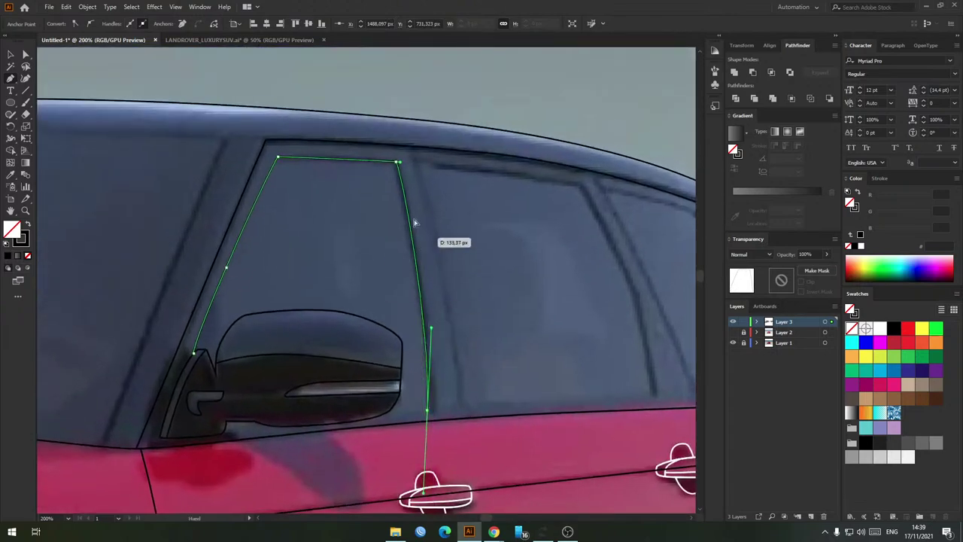
{"action": "key", "text": "ctrl+z"}
{"action": "key", "text": "ctrl+z"}
{"action": "key", "text": "ctrl+z"}
{"action": "scroll", "coordinate": [258, 181], "scroll_direction": "up", "scroll_amount": 1}
{"action": "left_click_drag", "start_coordinate": [259, 182], "coordinate": [267, 210]}
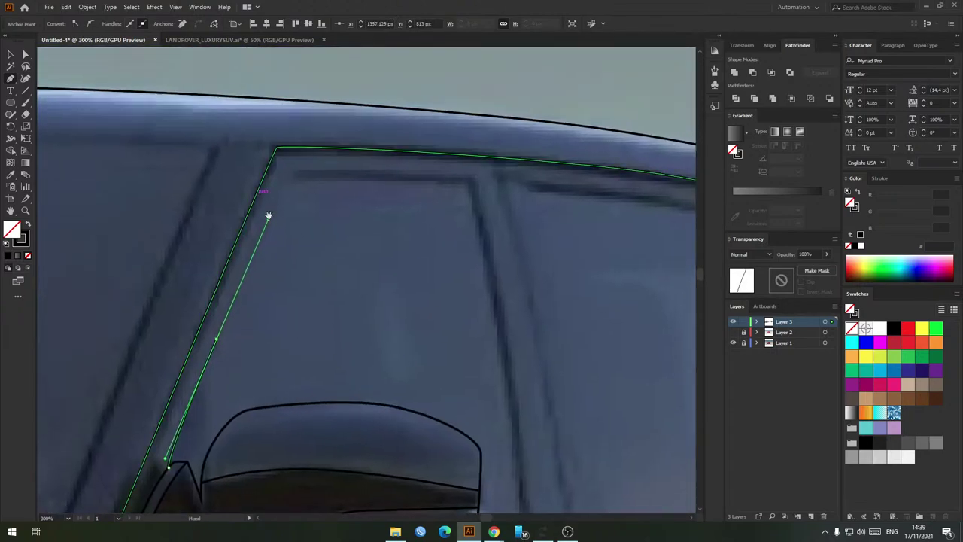
{"action": "key", "text": "ctrl+z"}
{"action": "key", "text": "ctrl+z"}
Step: Draw a closed outline around the front door window, running its lower edge across behind the door mirror
{"action": "left_click", "coordinate": [172, 462]}
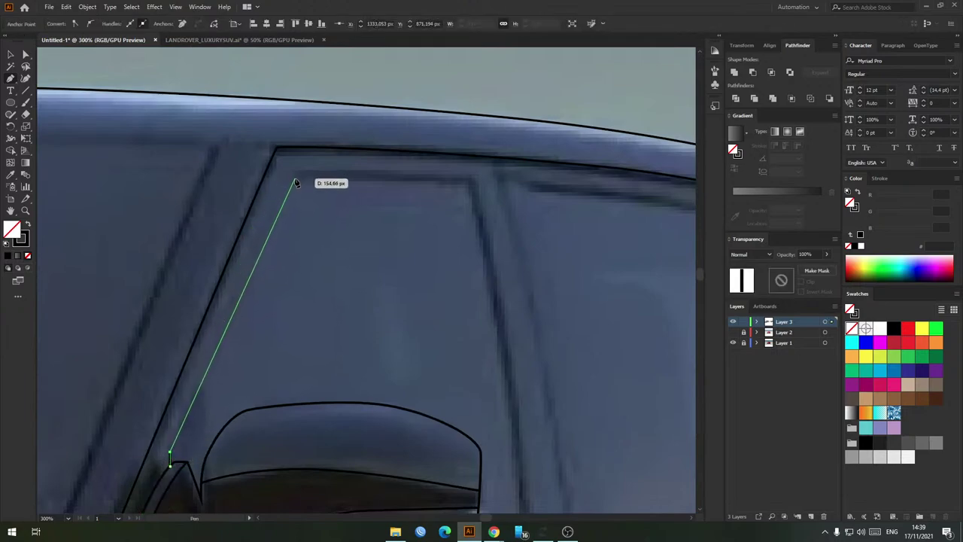
{"action": "left_click", "coordinate": [294, 181]}
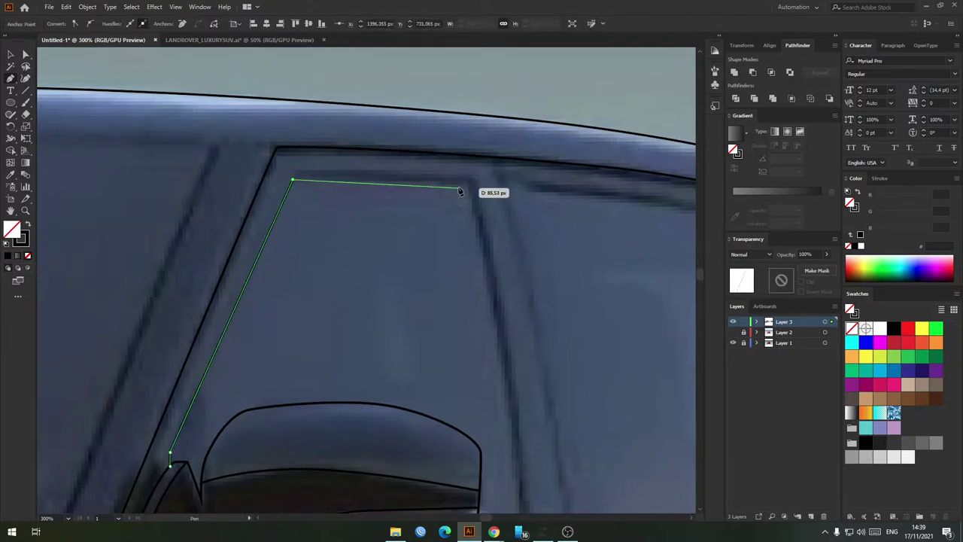
{"action": "left_click_drag", "start_coordinate": [468, 183], "coordinate": [489, 183]}
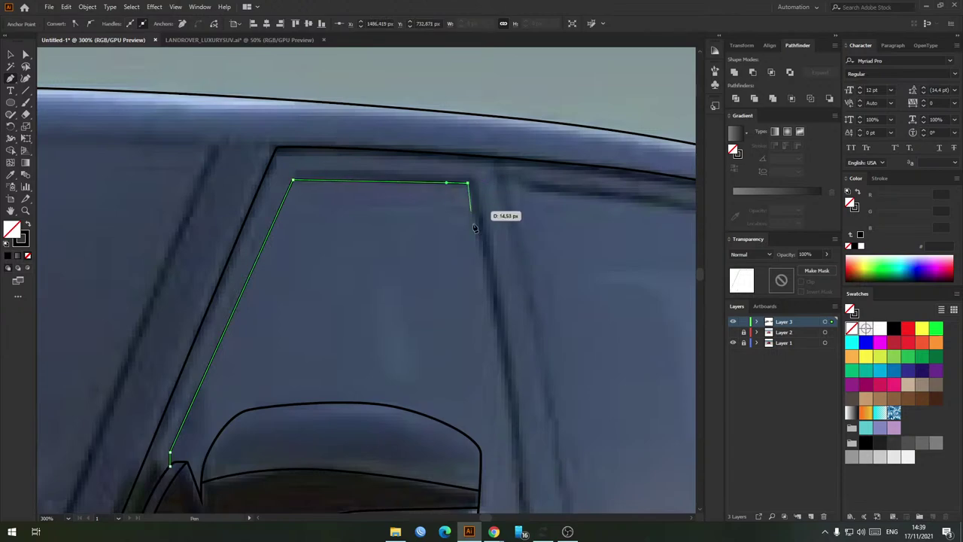
{"action": "scroll", "coordinate": [474, 228], "scroll_direction": "down", "scroll_amount": 3}
{"action": "left_click_drag", "start_coordinate": [483, 261], "coordinate": [503, 389]}
{"action": "left_click", "coordinate": [500, 390]}
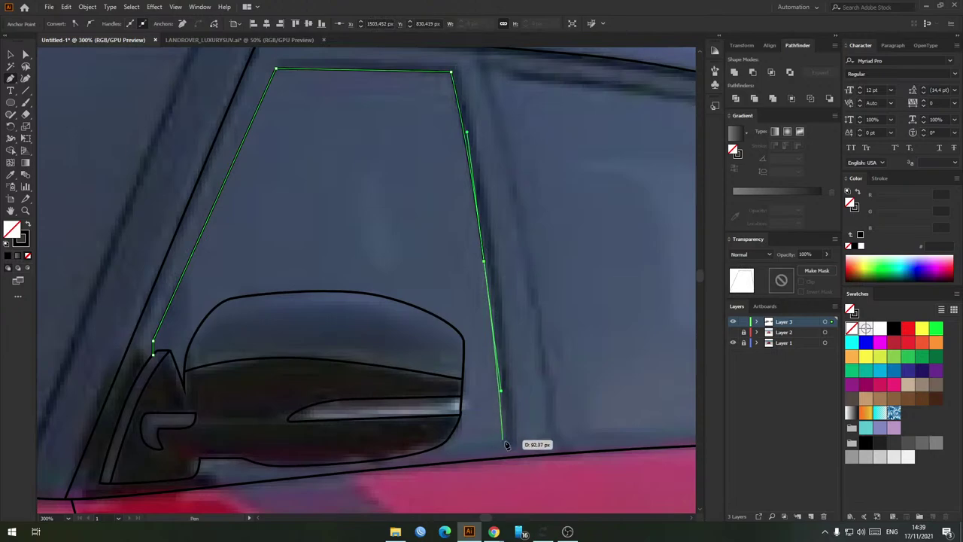
{"action": "left_click", "coordinate": [503, 440]}
{"action": "scroll", "coordinate": [301, 433], "scroll_direction": "down", "scroll_amount": 1}
{"action": "scroll", "coordinate": [301, 433], "scroll_direction": "left", "scroll_amount": 1}
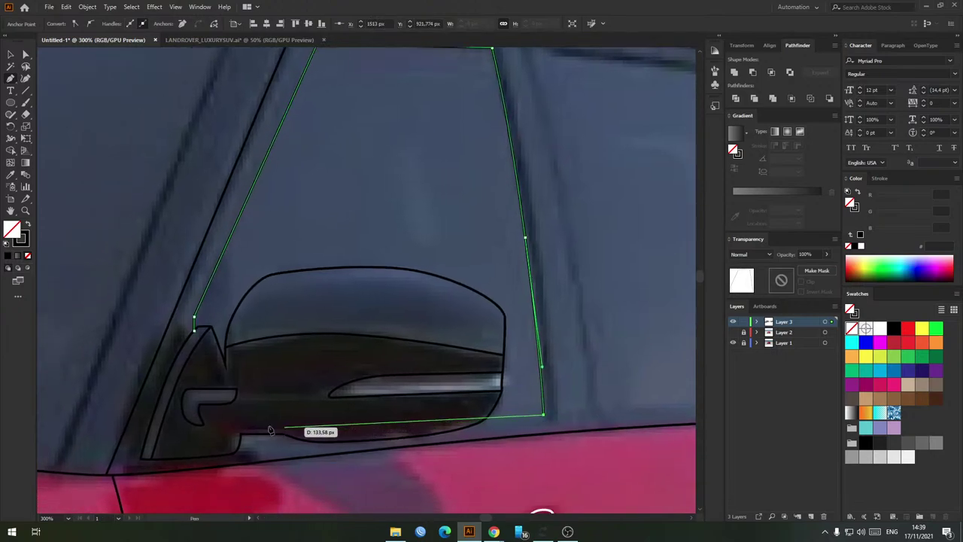
{"action": "left_click", "coordinate": [194, 329]}
{"action": "key", "text": "v"}
{"action": "key", "text": "ctrl+minus"}
Step: Draw a closed outline around the rear door window with the Pen tool, following its pillars, lower edge and upper edge
{"action": "key", "text": "p"}
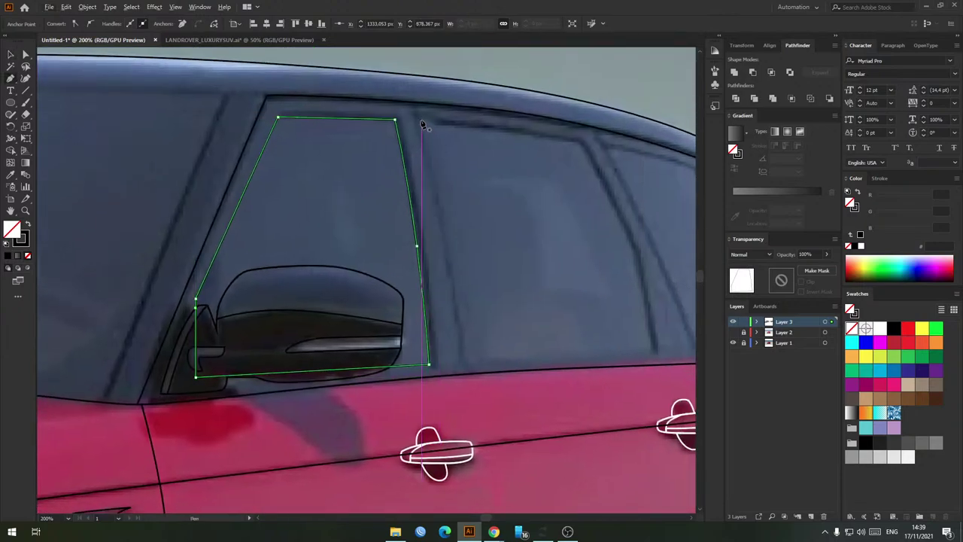
{"action": "left_click", "coordinate": [421, 121]}
{"action": "scroll", "coordinate": [443, 301], "scroll_direction": "down", "scroll_amount": 1}
{"action": "scroll", "coordinate": [444, 301], "scroll_direction": "right", "scroll_amount": 1}
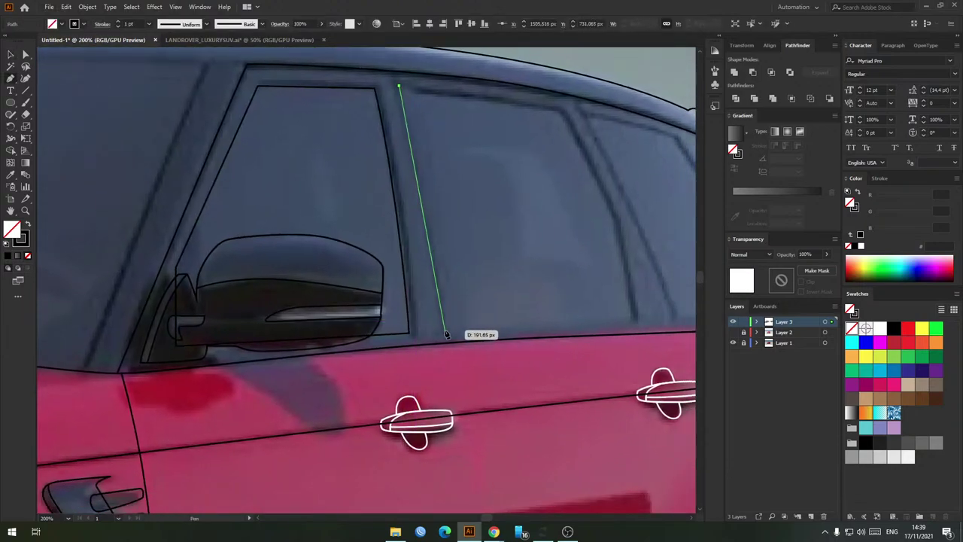
{"action": "left_click_drag", "start_coordinate": [444, 328], "coordinate": [455, 430]}
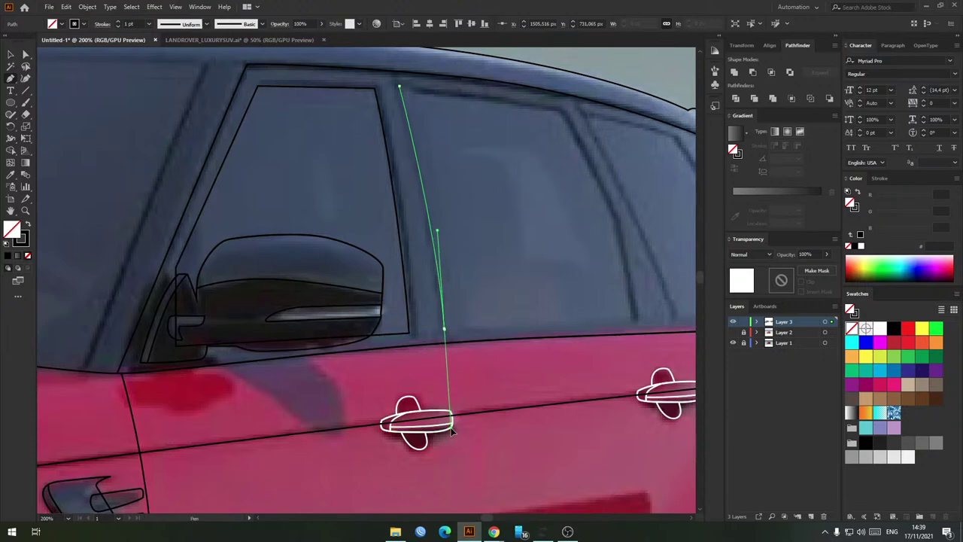
{"action": "left_click", "coordinate": [444, 328]}
{"action": "scroll", "coordinate": [527, 316], "scroll_direction": "right", "scroll_amount": 2}
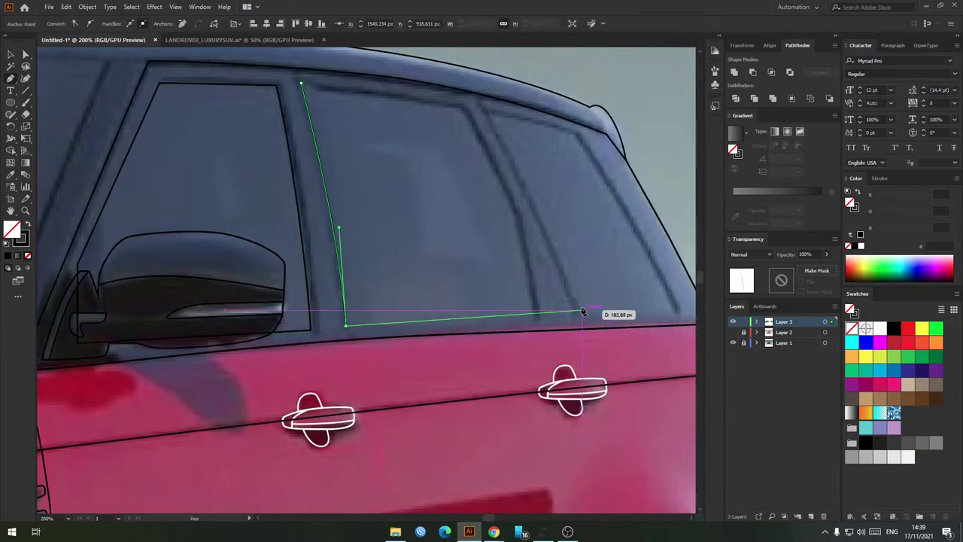
{"action": "left_click", "coordinate": [532, 318]}
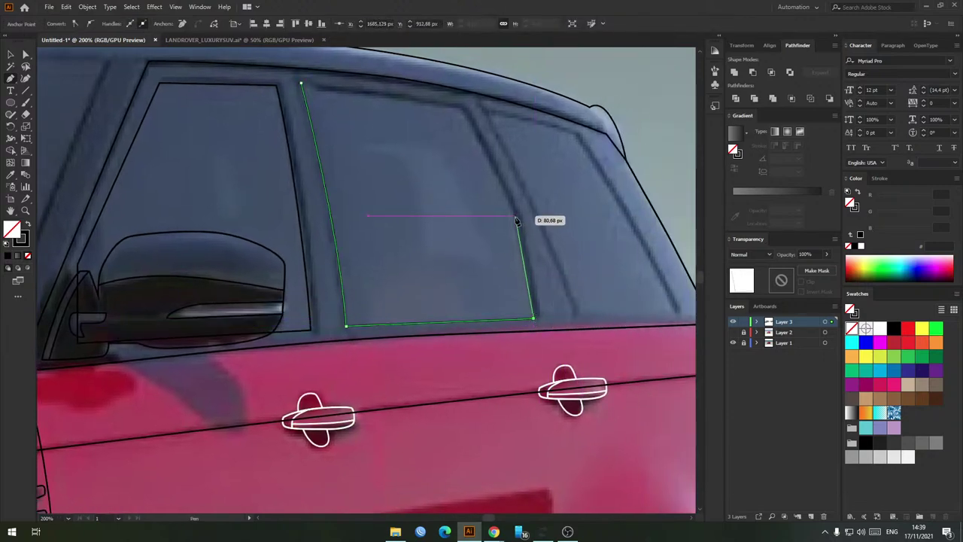
{"action": "left_click", "coordinate": [464, 110]}
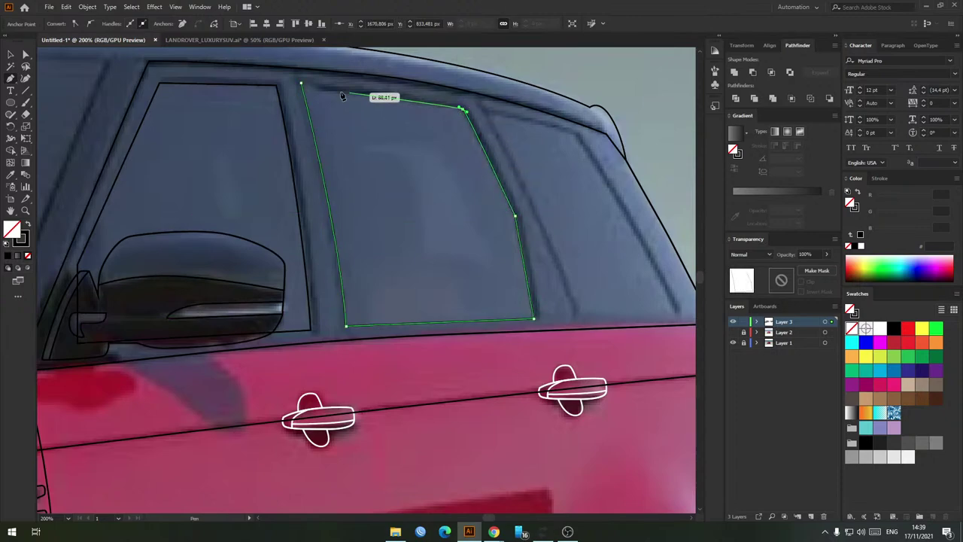
{"action": "left_click", "coordinate": [303, 85]}
{"action": "left_click_drag", "start_coordinate": [302, 84], "coordinate": [301, 88]}
{"action": "key", "text": "v"}
{"action": "left_click", "coordinate": [328, 118]}
{"action": "left_click_drag", "start_coordinate": [328, 118], "coordinate": [357, 234]}
{"action": "scroll", "coordinate": [330, 198], "scroll_direction": "up", "scroll_amount": 3}
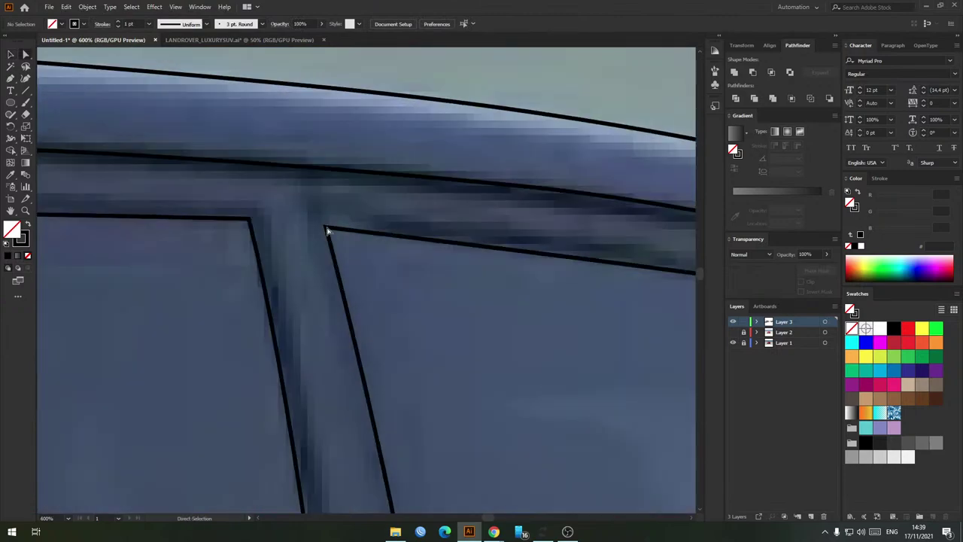
Step: Switch to Chrome to check the side windows in the Range Rover Sport reference view, and return to Illustrator
{"action": "left_click", "coordinate": [492, 536]}
{"action": "left_click", "coordinate": [440, 493]}
{"action": "left_click_drag", "start_coordinate": [546, 279], "coordinate": [641, 299]}
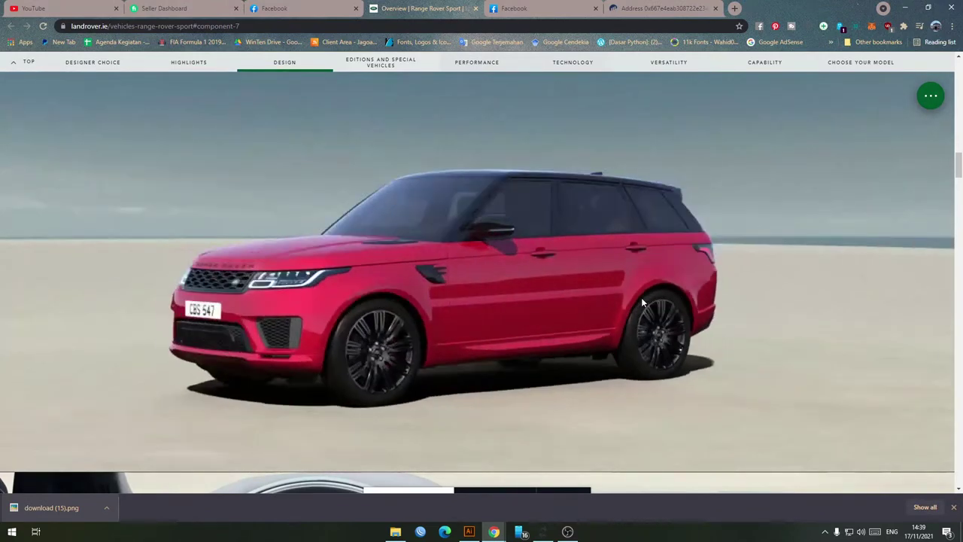
{"action": "key", "text": "alt+Tab"}
Step: Draw a closed outline around the rear quarter window, curving its upper edge along the roof line, and deselect it
{"action": "left_click_drag", "start_coordinate": [526, 252], "coordinate": [455, 217]}
{"action": "scroll", "coordinate": [497, 295], "scroll_direction": "down", "scroll_amount": 2}
{"action": "left_click_drag", "start_coordinate": [516, 305], "coordinate": [399, 257]}
{"action": "scroll", "coordinate": [422, 325], "scroll_direction": "up", "scroll_amount": 2}
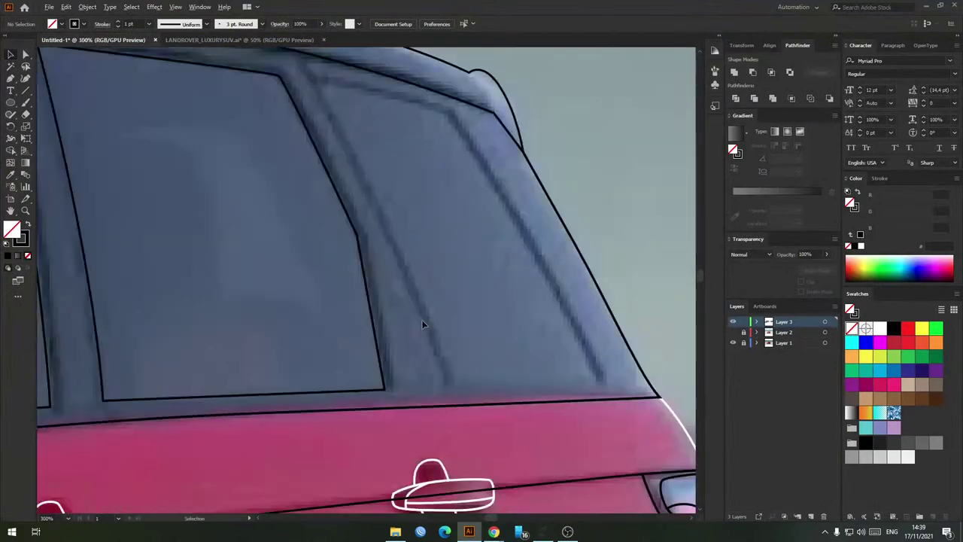
{"action": "scroll", "coordinate": [422, 325], "scroll_direction": "up", "scroll_amount": 2}
{"action": "key", "text": "p"}
{"action": "left_click", "coordinate": [314, 169]}
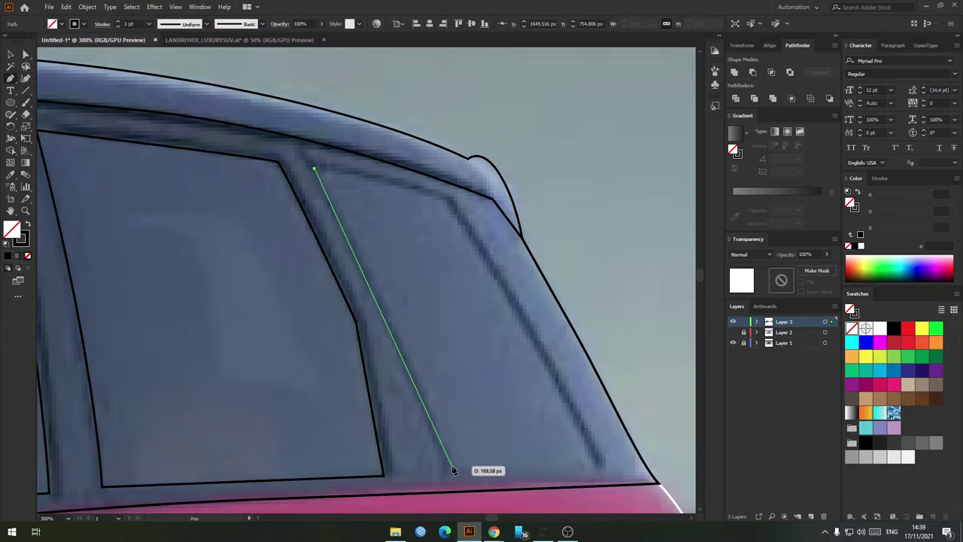
{"action": "key", "text": "ctrl+z"}
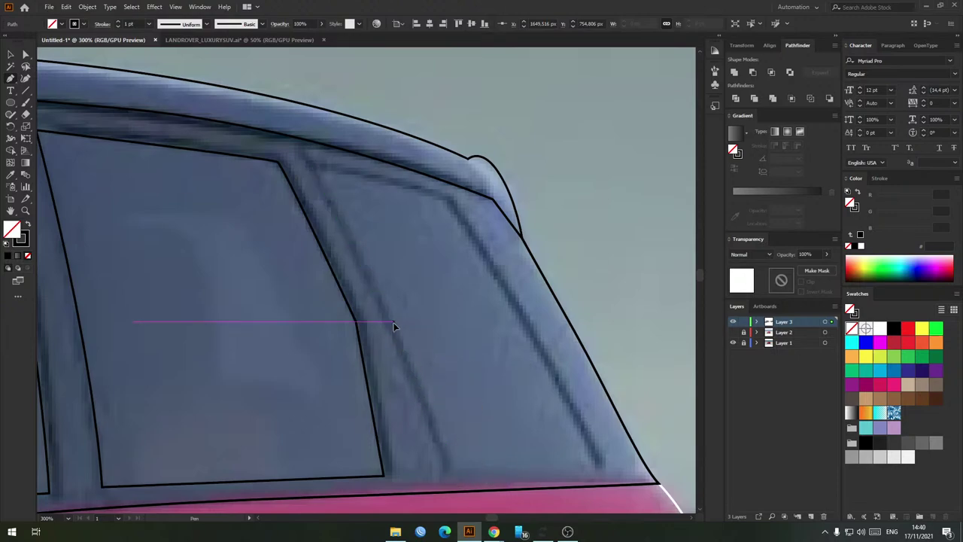
{"action": "left_click", "coordinate": [416, 371]}
{"action": "left_click", "coordinate": [450, 472]}
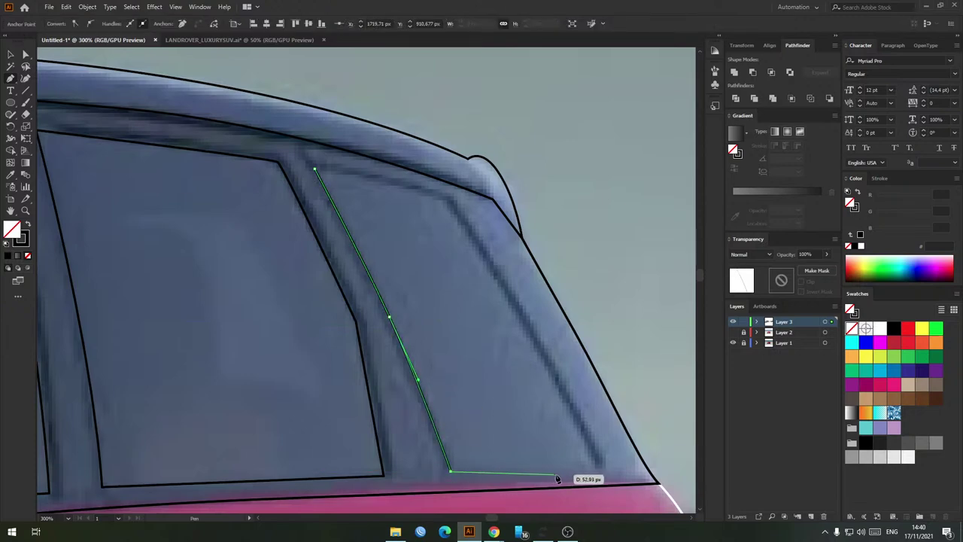
{"action": "left_click", "coordinate": [598, 472]}
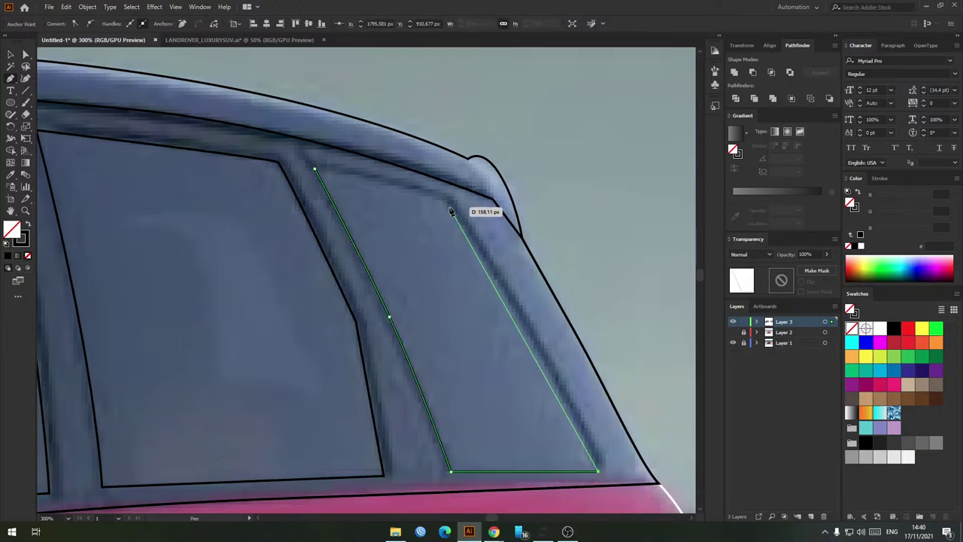
{"action": "left_click_drag", "start_coordinate": [450, 205], "coordinate": [429, 186]}
{"action": "left_click_drag", "start_coordinate": [404, 142], "coordinate": [400, 128]}
{"action": "left_click", "coordinate": [315, 168]}
{"action": "key", "text": "v"}
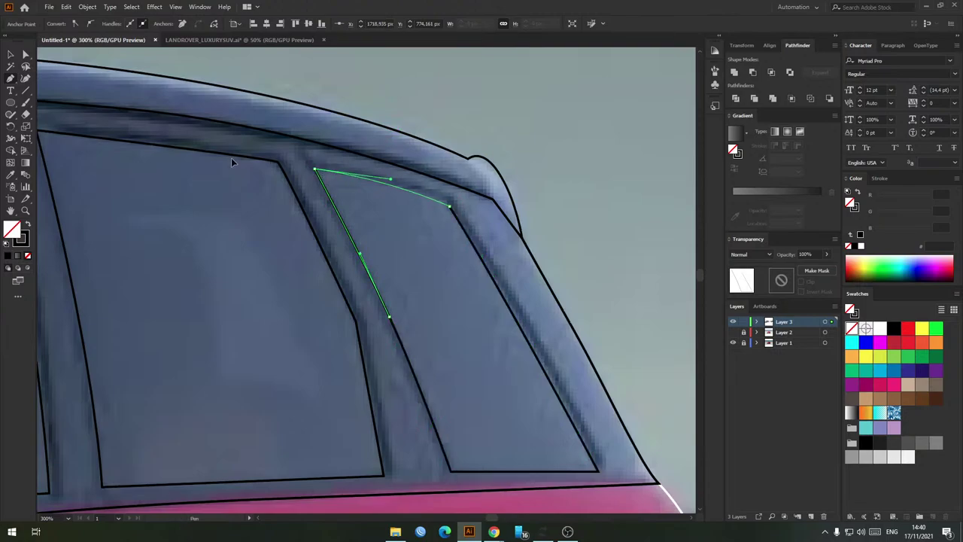
{"action": "left_click", "coordinate": [380, 234]}
Step: Select the side window surround with the three window outlines and cut the window openings out of it with the Shape Builder
{"action": "scroll", "coordinate": [380, 234], "scroll_direction": "down", "scroll_amount": 2}
{"action": "left_click_drag", "start_coordinate": [404, 264], "coordinate": [465, 260]}
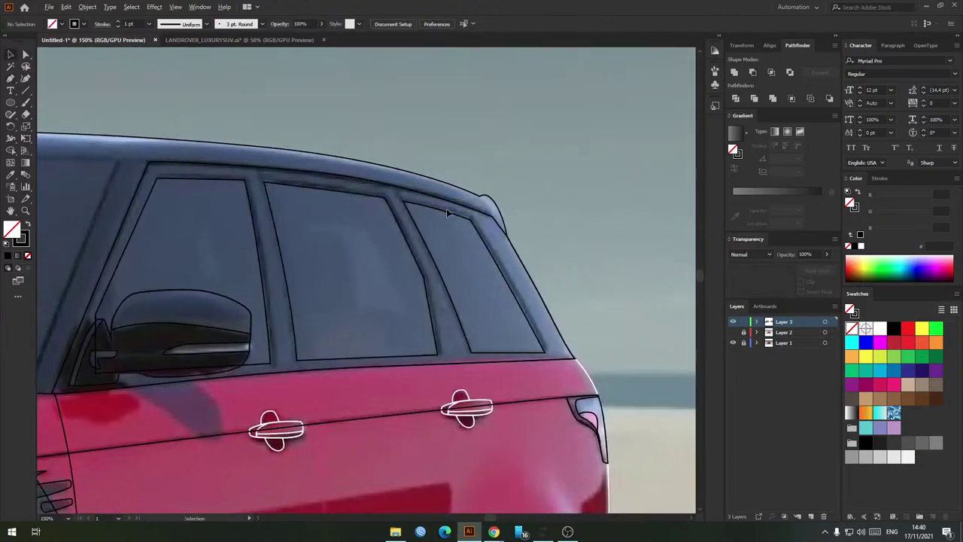
{"action": "scroll", "coordinate": [446, 211], "scroll_direction": "down", "scroll_amount": 1}
{"action": "left_click_drag", "start_coordinate": [358, 219], "coordinate": [391, 217]}
{"action": "left_click", "coordinate": [331, 185]}
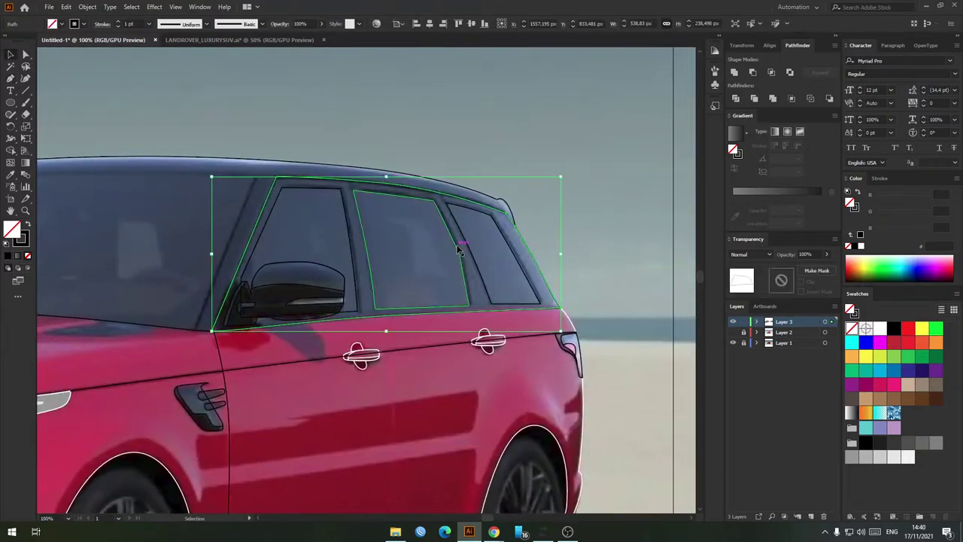
{"action": "scroll", "coordinate": [360, 253], "scroll_direction": "right", "scroll_amount": 1}
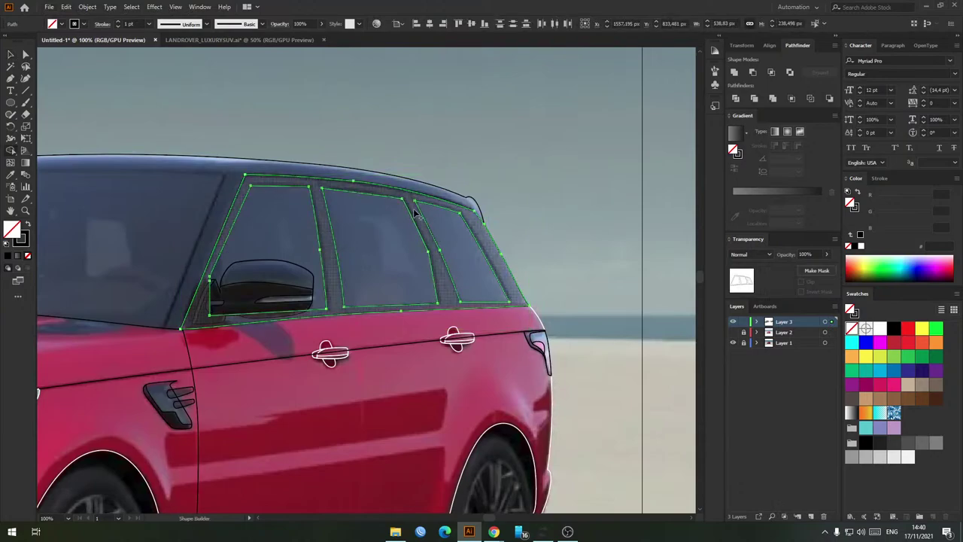
{"action": "left_click", "coordinate": [503, 205]}
{"action": "scroll", "coordinate": [343, 190], "scroll_direction": "left", "scroll_amount": 1}
Step: Duplicate the window frame slightly up and toward the rear, and subtract the offset copy from a duplicate of the original with Minus Front
{"action": "scroll", "coordinate": [354, 169], "scroll_direction": "up", "scroll_amount": 3}
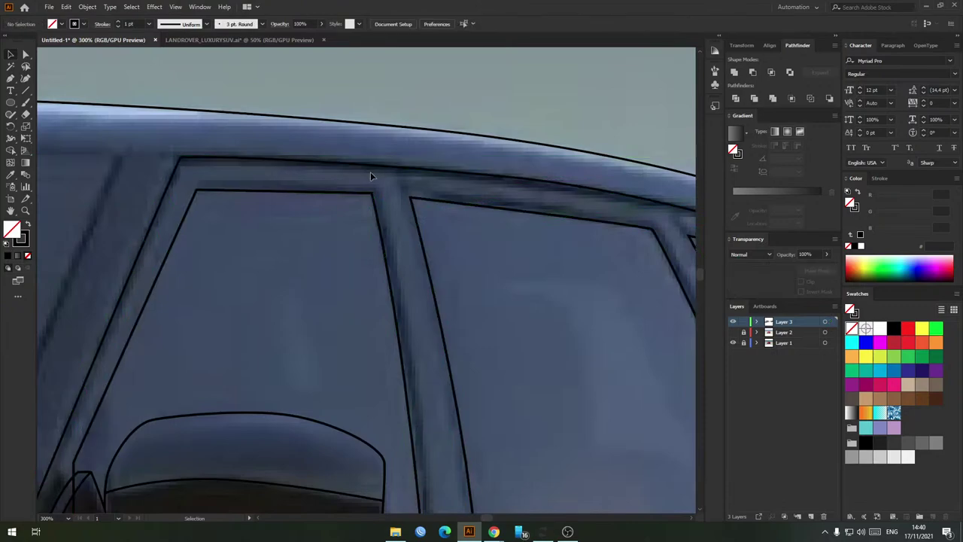
{"action": "left_click_drag", "start_coordinate": [370, 172], "coordinate": [386, 161]}
{"action": "key", "text": "a"}
{"action": "left_click", "coordinate": [378, 211]}
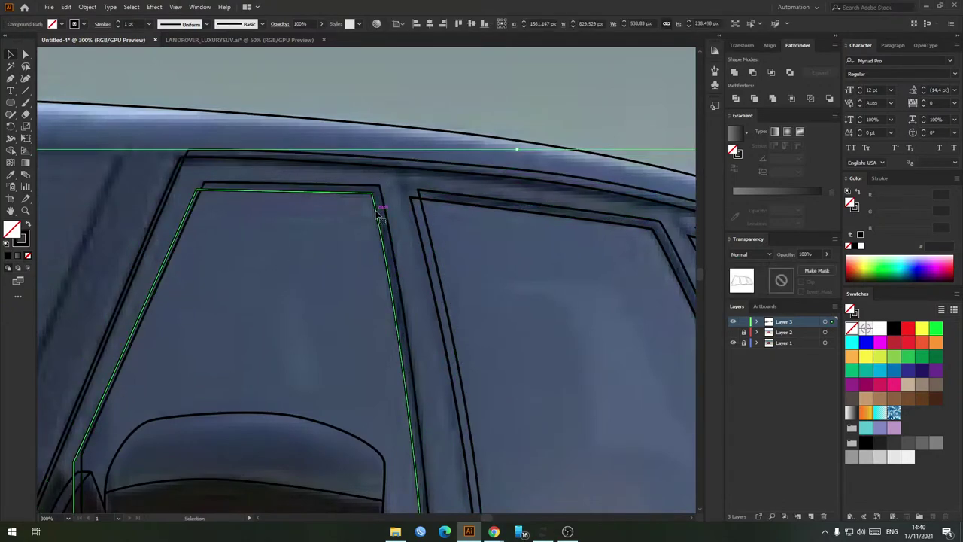
{"action": "left_click", "coordinate": [343, 225], "text": "ctrl"}
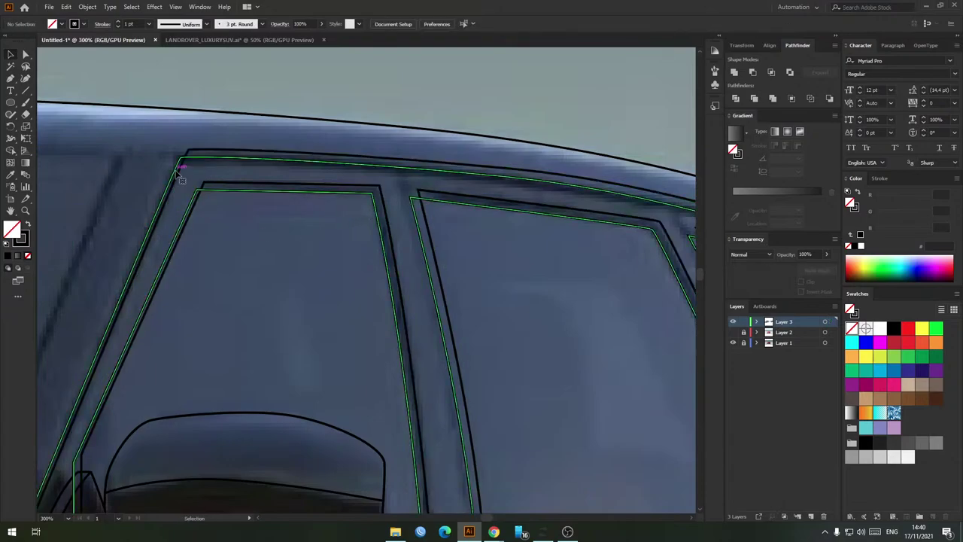
{"action": "left_click", "coordinate": [177, 170], "text": "ctrl"}
{"action": "left_click", "coordinate": [214, 150], "text": "shift"}
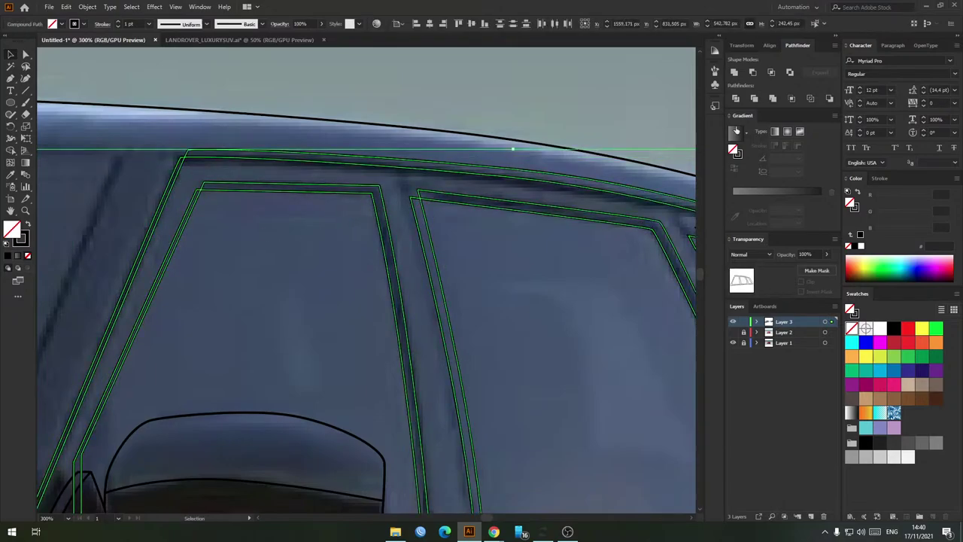
{"action": "left_click", "coordinate": [753, 74]}
Step: Move the front end points of the thin strip above the rear quarter window to meet the window's upper front corner
{"action": "scroll", "coordinate": [462, 251], "scroll_direction": "down", "scroll_amount": 1}
{"action": "left_click_drag", "start_coordinate": [465, 254], "coordinate": [413, 243]}
{"action": "left_click", "coordinate": [416, 247]}
{"action": "scroll", "coordinate": [246, 208], "scroll_direction": "up", "scroll_amount": 3}
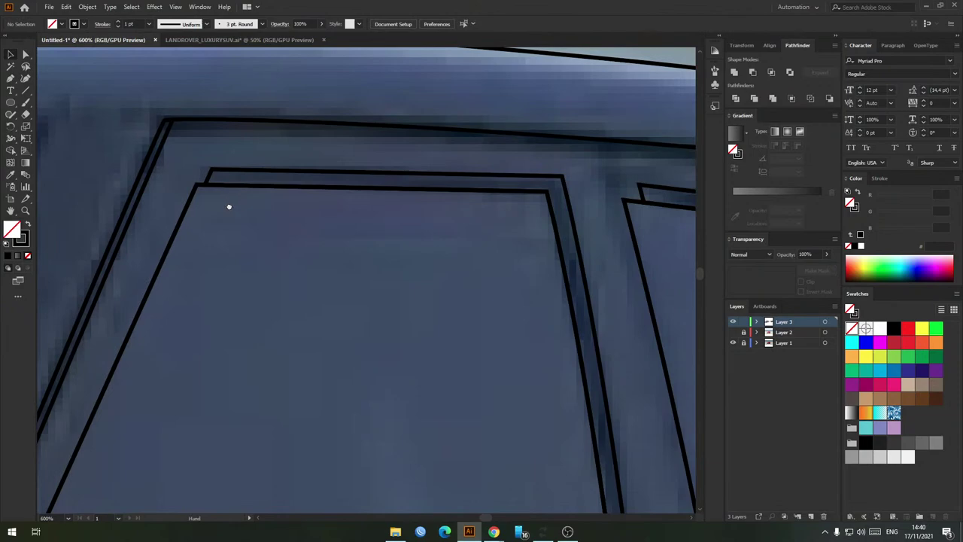
{"action": "scroll", "coordinate": [378, 222], "scroll_direction": "down", "scroll_amount": 4}
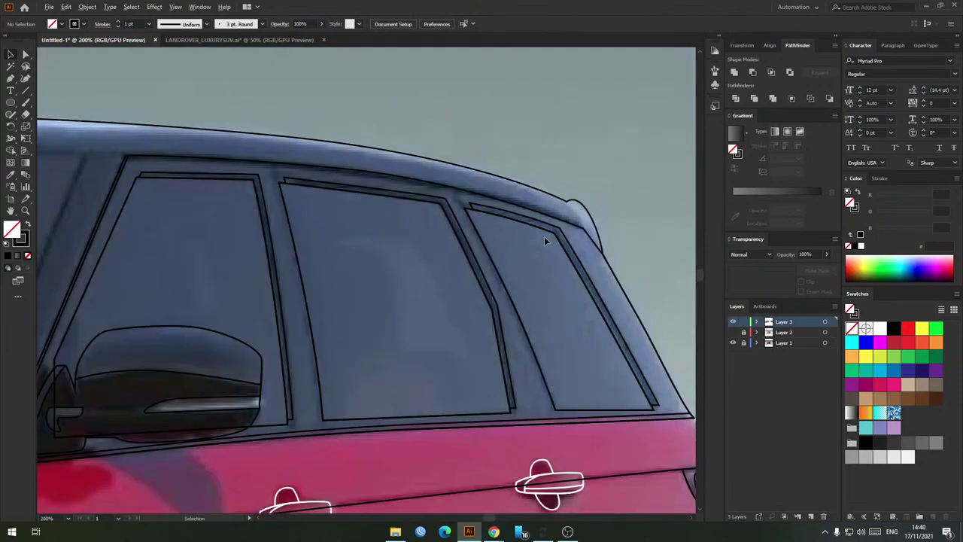
{"action": "scroll", "coordinate": [490, 217], "scroll_direction": "up", "scroll_amount": 6}
{"action": "key", "text": "a"}
{"action": "left_click", "coordinate": [457, 228]}
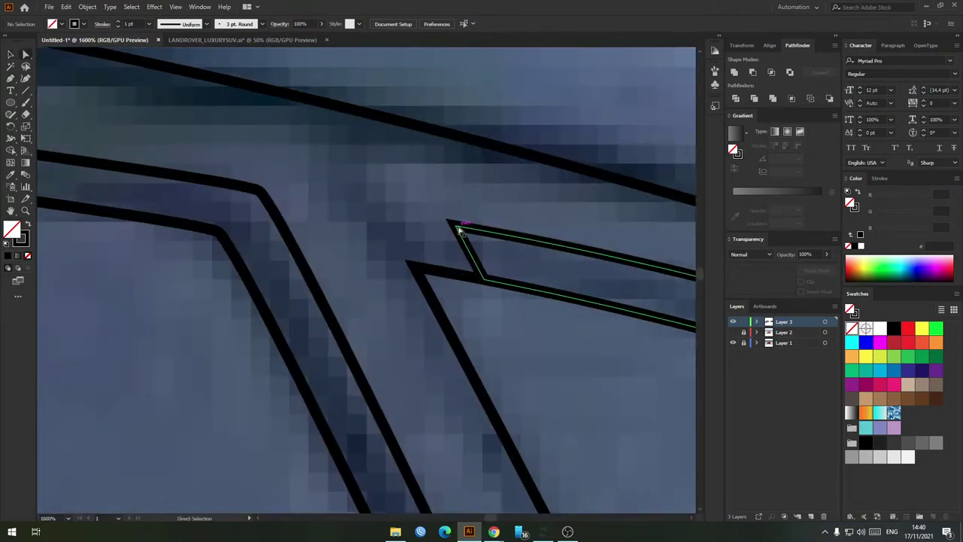
{"action": "left_click_drag", "start_coordinate": [457, 228], "coordinate": [392, 212]}
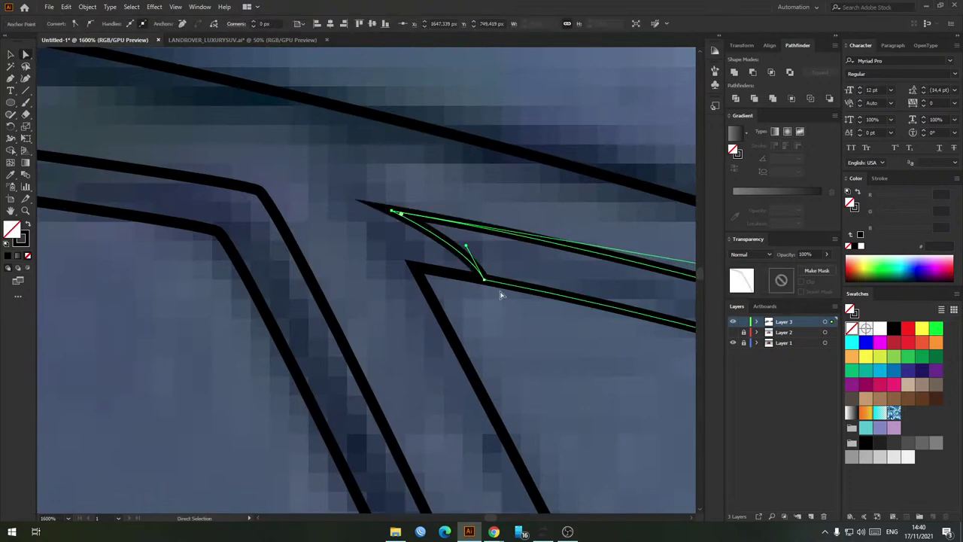
{"action": "left_click", "coordinate": [484, 281]}
{"action": "left_click_drag", "start_coordinate": [484, 280], "coordinate": [415, 267]}
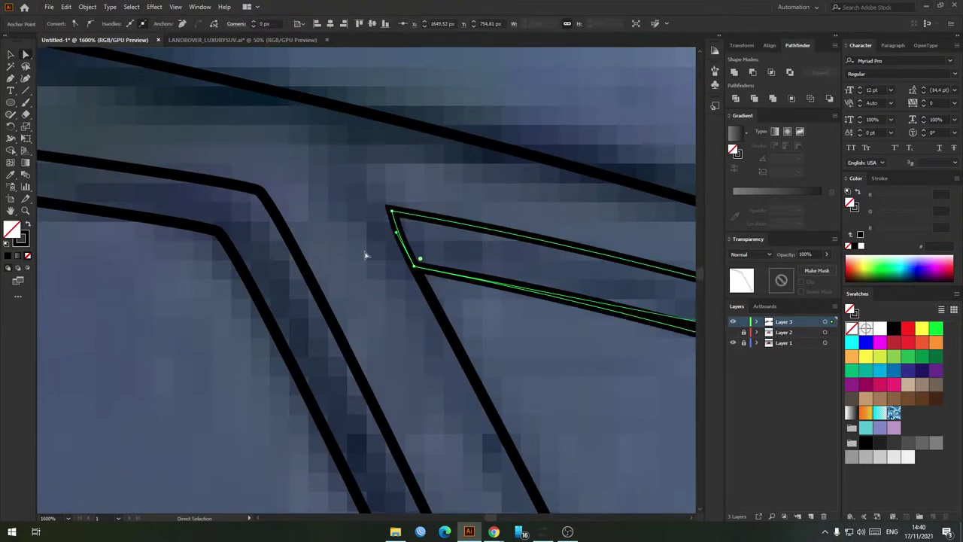
Step: Move the front end points of the thin strip above the rear door window to align with the window's front edge
{"action": "scroll", "coordinate": [346, 249], "scroll_direction": "down", "scroll_amount": 4}
{"action": "left_click_drag", "start_coordinate": [309, 238], "coordinate": [656, 293]}
{"action": "scroll", "coordinate": [357, 251], "scroll_direction": "up", "scroll_amount": 4}
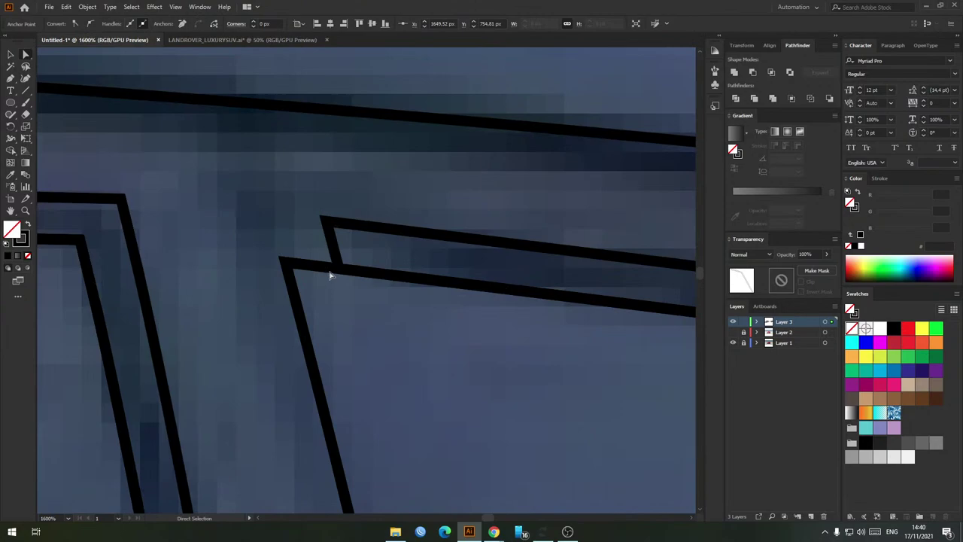
{"action": "left_click", "coordinate": [331, 269]}
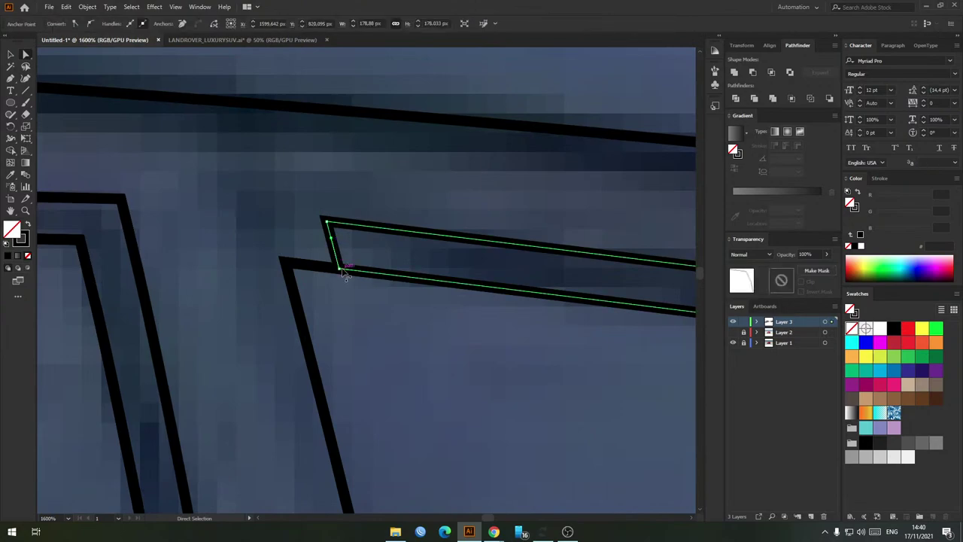
{"action": "left_click_drag", "start_coordinate": [340, 269], "coordinate": [286, 263]}
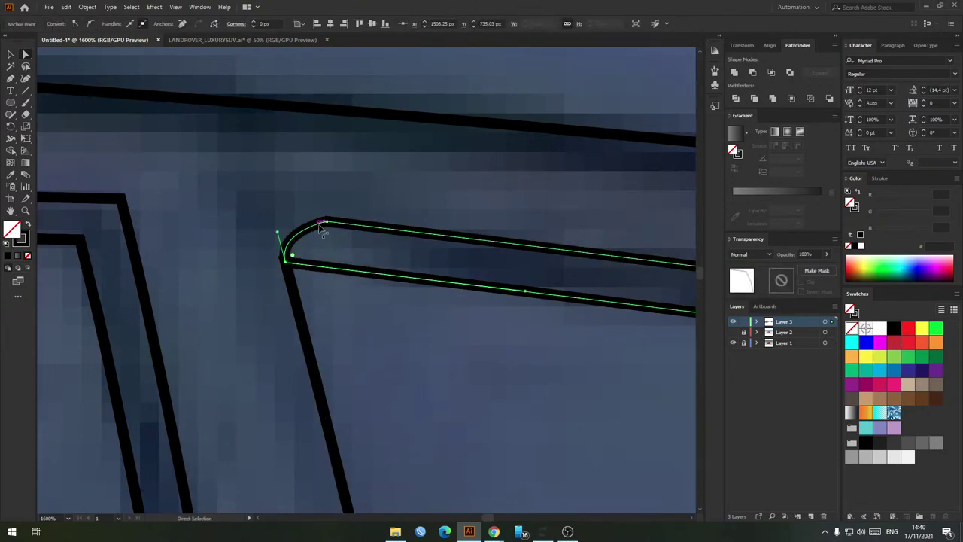
{"action": "left_click_drag", "start_coordinate": [327, 224], "coordinate": [425, 228]}
{"action": "left_click", "coordinate": [315, 202]}
Step: Align the front end points of the thin strip above the front door window with the window's slanted front edge
{"action": "scroll", "coordinate": [327, 219], "scroll_direction": "down", "scroll_amount": 4}
{"action": "left_click_drag", "start_coordinate": [234, 228], "coordinate": [313, 225]}
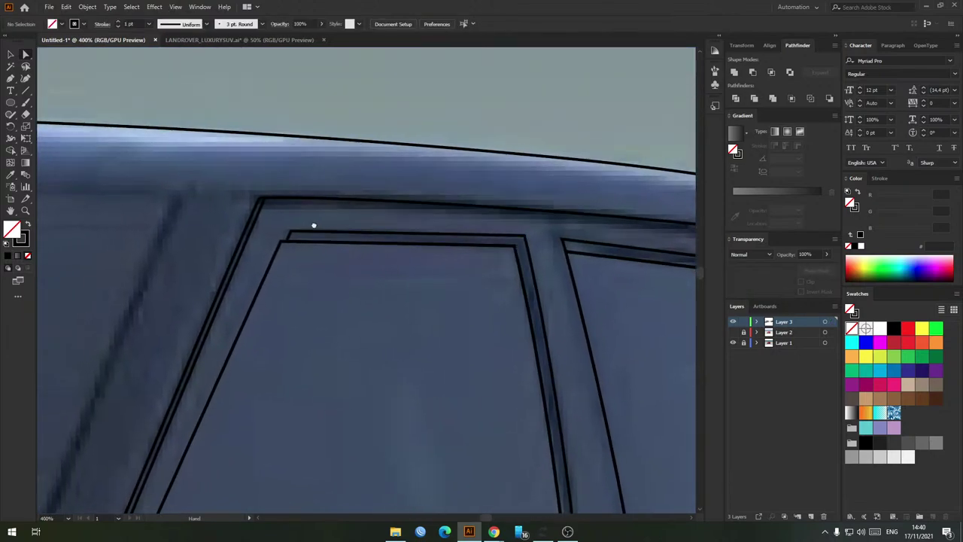
{"action": "scroll", "coordinate": [249, 233], "scroll_direction": "up", "scroll_amount": 3}
{"action": "left_click", "coordinate": [362, 257]}
{"action": "left_click_drag", "start_coordinate": [275, 254], "coordinate": [550, 255]}
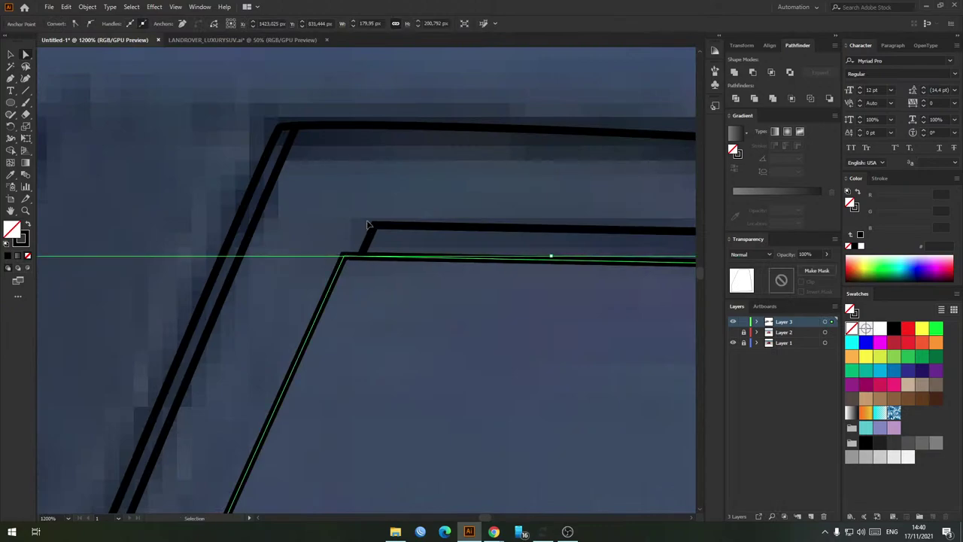
{"action": "left_click", "coordinate": [369, 242]}
{"action": "left_click_drag", "start_coordinate": [360, 258], "coordinate": [344, 256]}
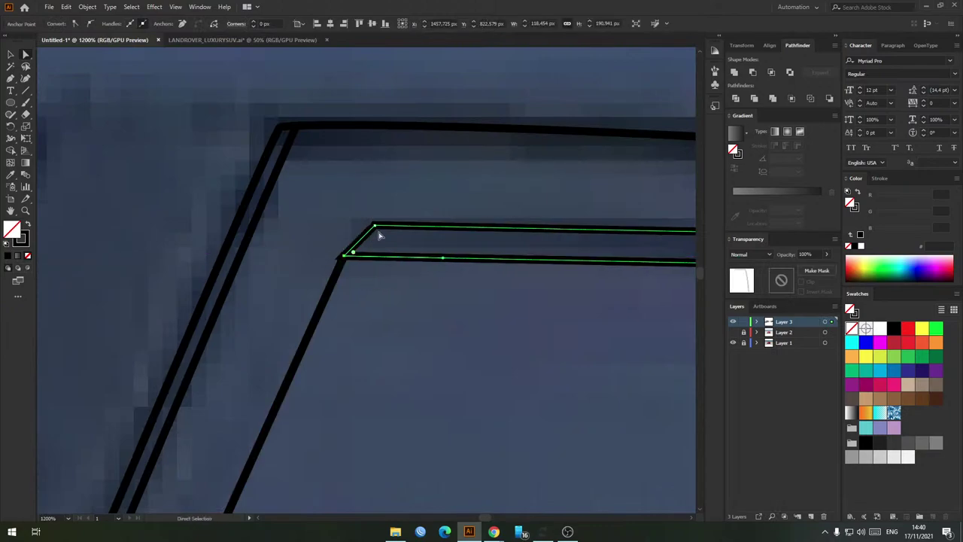
{"action": "left_click_drag", "start_coordinate": [376, 228], "coordinate": [354, 224]}
{"action": "left_click", "coordinate": [401, 198], "text": "ctrl"}
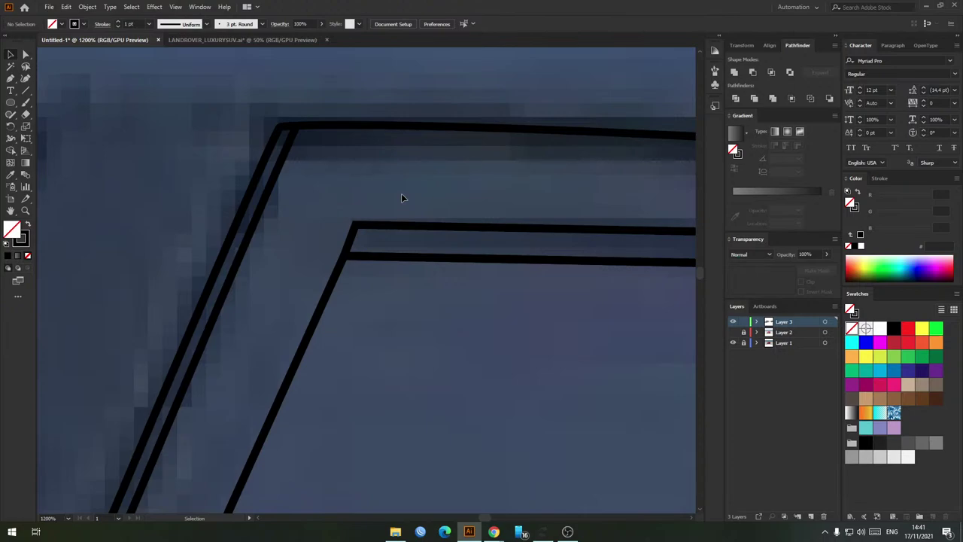
{"action": "scroll", "coordinate": [397, 196], "scroll_direction": "down", "scroll_amount": 3}
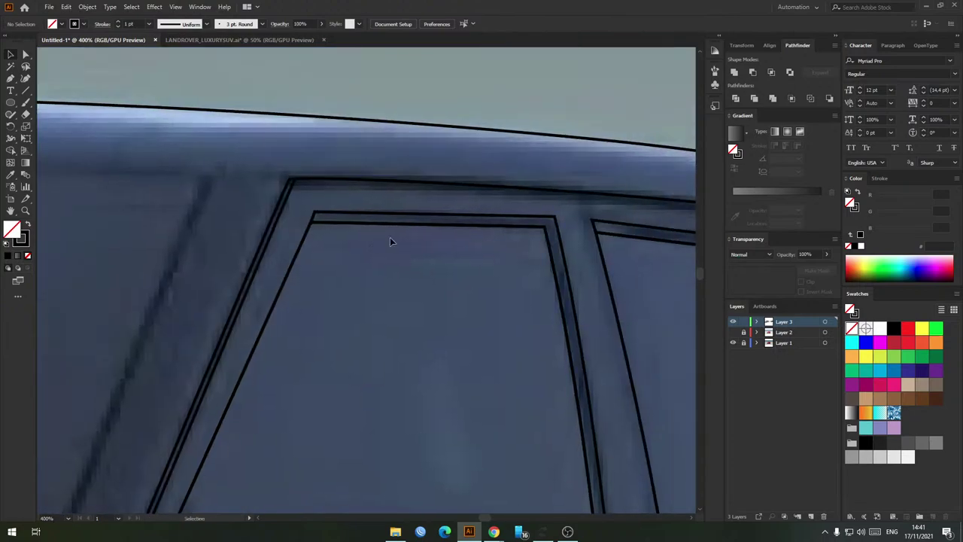
{"action": "scroll", "coordinate": [393, 241], "scroll_direction": "down", "scroll_amount": 3}
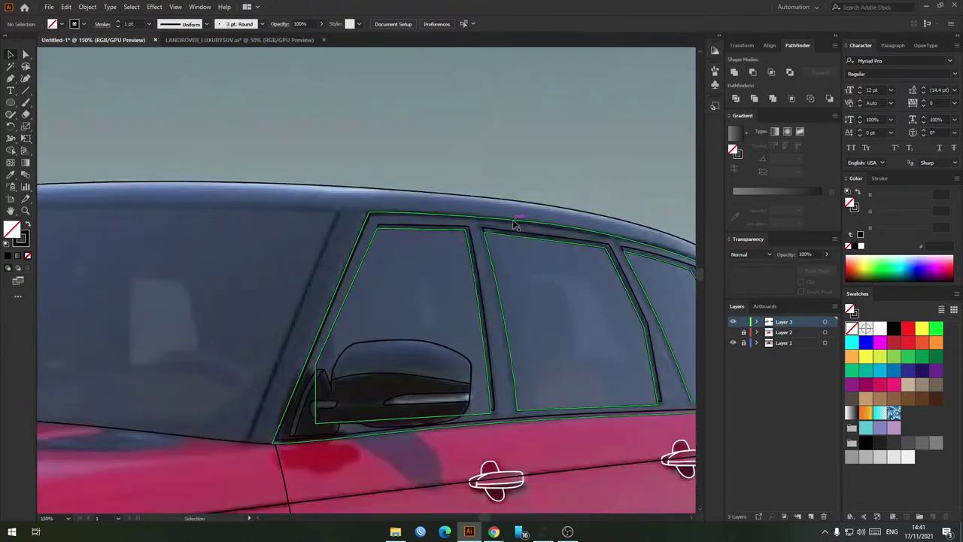
Step: Remove the thin strip along the front pillar from the subtracted window frame pieces
{"action": "left_click", "coordinate": [518, 225]}
{"action": "left_click_drag", "start_coordinate": [663, 244], "coordinate": [510, 218]}
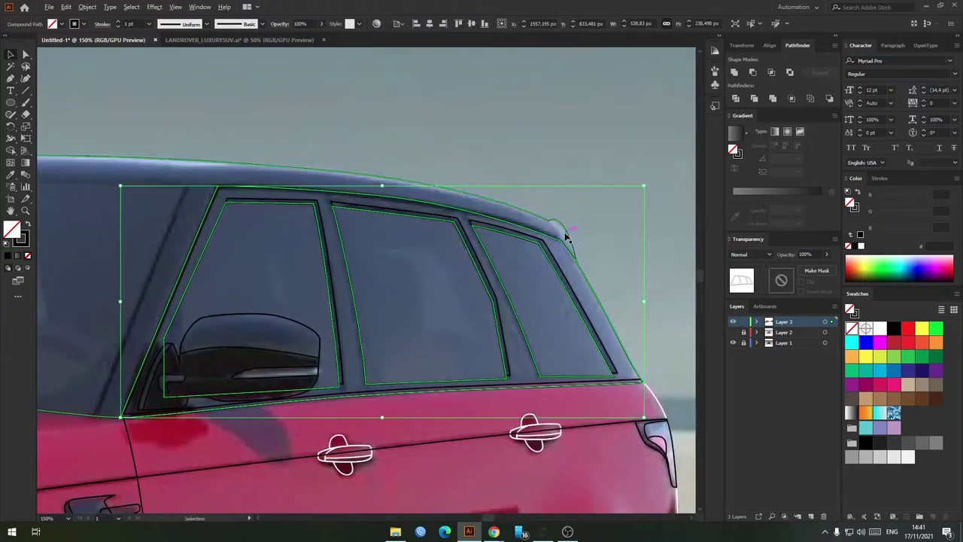
{"action": "scroll", "coordinate": [460, 211], "scroll_direction": "up", "scroll_amount": 2}
{"action": "left_click_drag", "start_coordinate": [393, 243], "coordinate": [647, 294]}
{"action": "left_click", "coordinate": [234, 227]}
{"action": "left_click", "coordinate": [233, 225]}
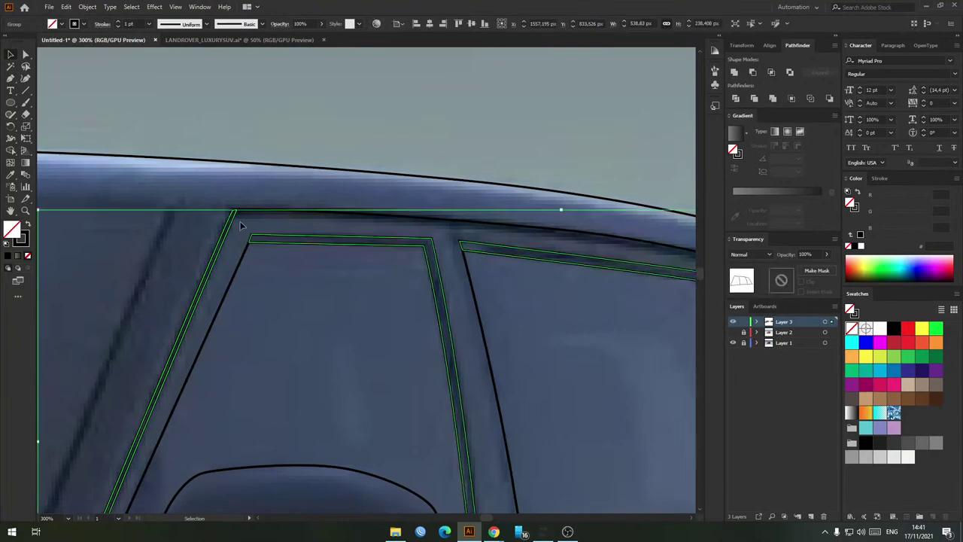
{"action": "left_click", "coordinate": [241, 225]}
{"action": "key", "text": "a"}
{"action": "left_click", "coordinate": [230, 228]}
{"action": "left_click", "coordinate": [240, 229]}
{"action": "scroll", "coordinate": [249, 243], "scroll_direction": "down", "scroll_amount": 2}
{"action": "left_click_drag", "start_coordinate": [237, 275], "coordinate": [325, 213]}
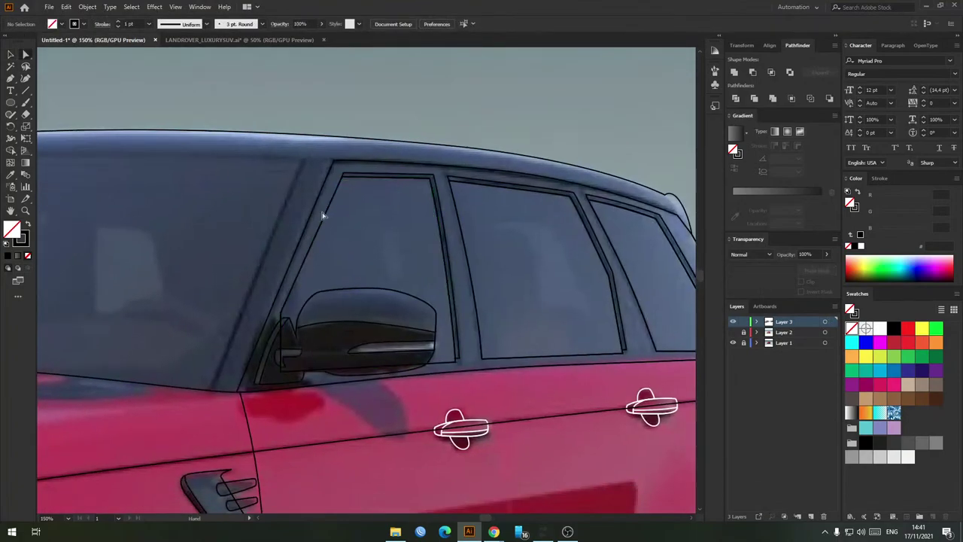
Step: Trace a Pen path from the frame's front lower corner up the pillar and just inside the upper frame edge to its rear end
{"action": "key", "text": "p"}
{"action": "scroll", "coordinate": [253, 335], "scroll_direction": "up", "scroll_amount": 2}
{"action": "left_click", "coordinate": [226, 442]}
{"action": "scroll", "coordinate": [382, 143], "scroll_direction": "down", "scroll_amount": 2}
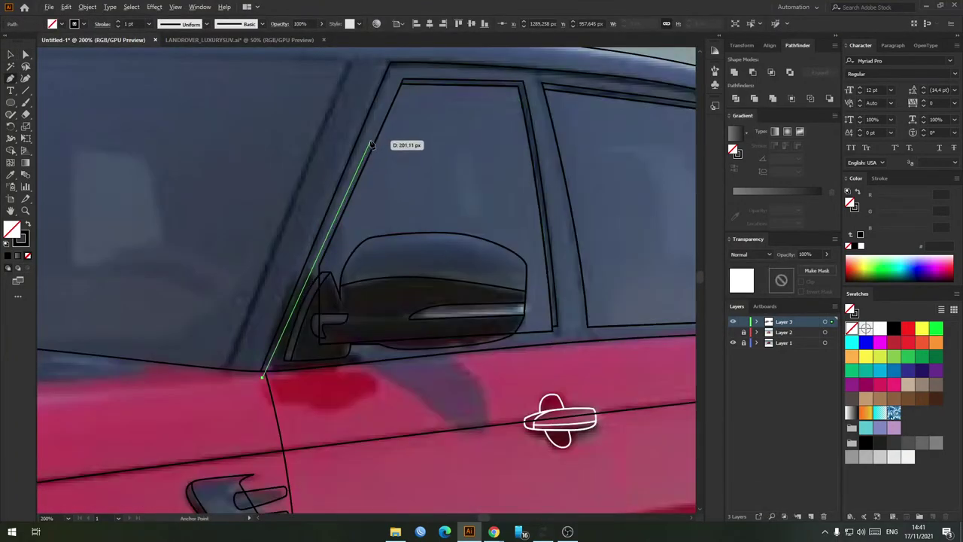
{"action": "scroll", "coordinate": [339, 197], "scroll_direction": "up", "scroll_amount": 3}
{"action": "left_click_drag", "start_coordinate": [338, 188], "coordinate": [377, 129]}
{"action": "scroll", "coordinate": [268, 189], "scroll_direction": "down", "scroll_amount": 3}
{"action": "scroll", "coordinate": [329, 185], "scroll_direction": "up", "scroll_amount": 3}
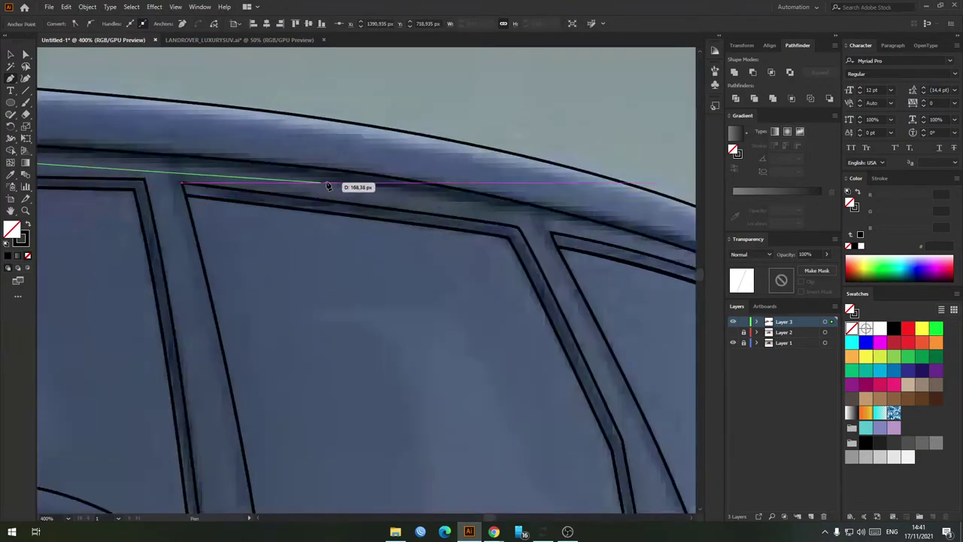
{"action": "left_click_drag", "start_coordinate": [328, 185], "coordinate": [533, 205]}
{"action": "left_click_drag", "start_coordinate": [617, 230], "coordinate": [354, 195]}
{"action": "left_click_drag", "start_coordinate": [537, 262], "coordinate": [678, 308]}
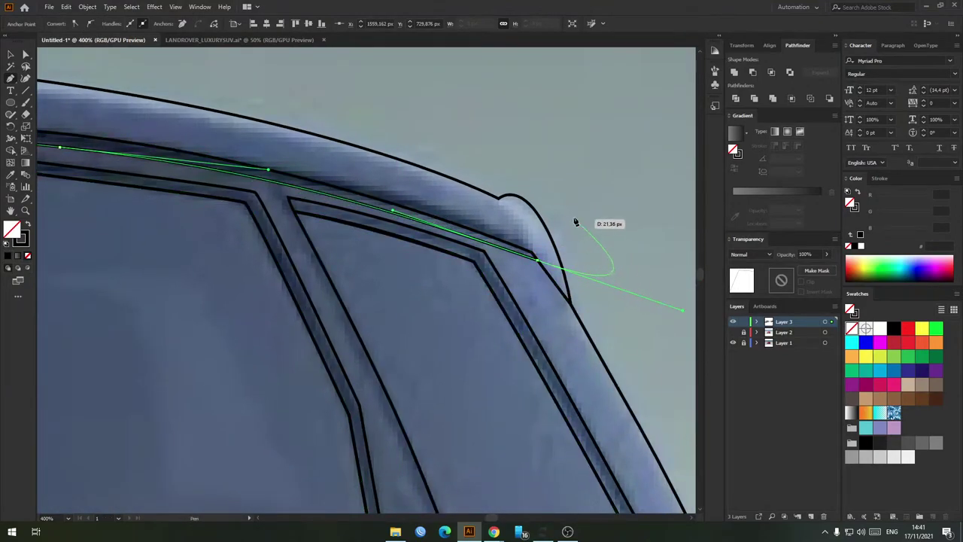
Step: Close the path by looping it back outside the roof and windshield pillar to the frame's front lower corner
{"action": "scroll", "coordinate": [553, 207], "scroll_direction": "down", "scroll_amount": 4}
{"action": "left_click_drag", "start_coordinate": [79, 269], "coordinate": [197, 211]}
{"action": "left_click_drag", "start_coordinate": [194, 215], "coordinate": [161, 318]}
{"action": "left_click_drag", "start_coordinate": [146, 357], "coordinate": [173, 383]}
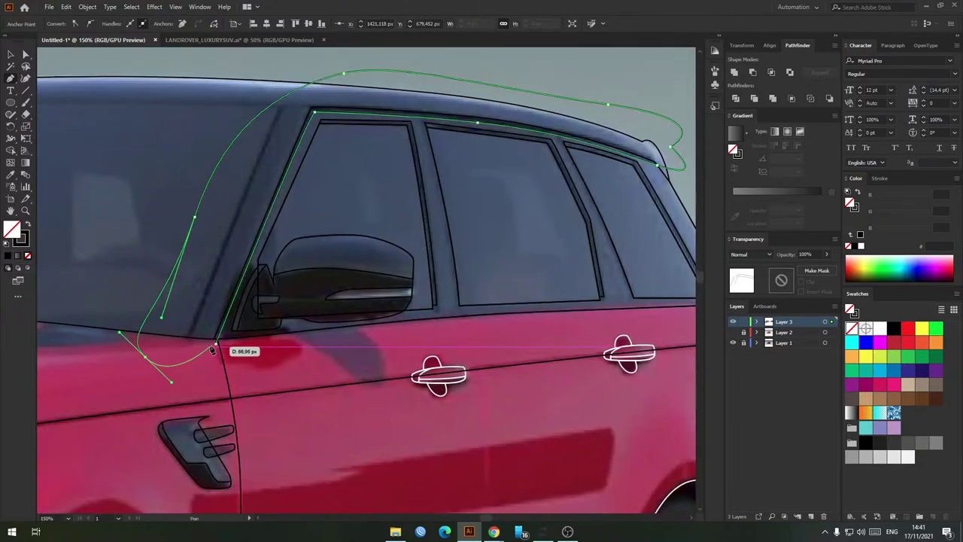
{"action": "left_click", "coordinate": [217, 342]}
Step: Split the closed path against the window frame with Shape Builder and delete the excess outside the frame
{"action": "key", "text": "v"}
{"action": "left_click", "coordinate": [238, 282], "text": "shift"}
{"action": "key", "text": "shift+m"}
{"action": "left_click", "coordinate": [239, 239]}
{"action": "key", "text": "v"}
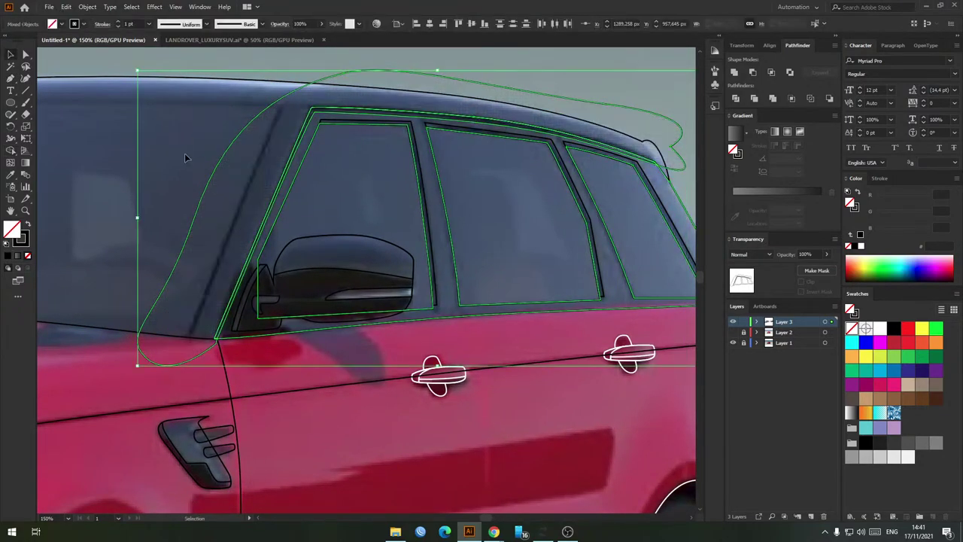
{"action": "left_click_drag", "start_coordinate": [185, 154], "coordinate": [220, 206]}
{"action": "key", "text": "Delete"}
Step: Extend the lower end points of the thin strip behind the front door window down to the window's bottom corner
{"action": "scroll", "coordinate": [242, 198], "scroll_direction": "down", "scroll_amount": 1}
{"action": "scroll", "coordinate": [241, 197], "scroll_direction": "down", "scroll_amount": 2}
{"action": "scroll", "coordinate": [456, 243], "scroll_direction": "up", "scroll_amount": 4}
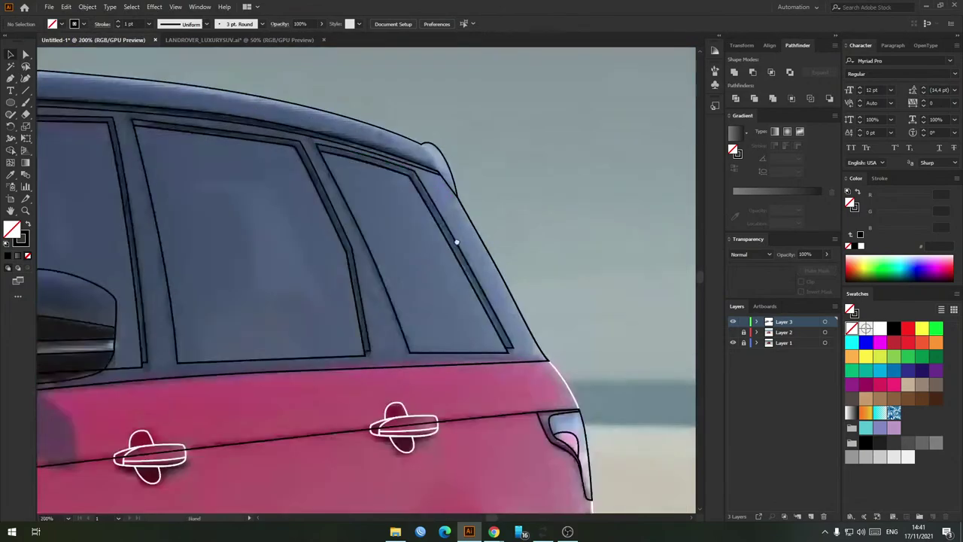
{"action": "scroll", "coordinate": [398, 322], "scroll_direction": "up", "scroll_amount": 4}
{"action": "key", "text": "a"}
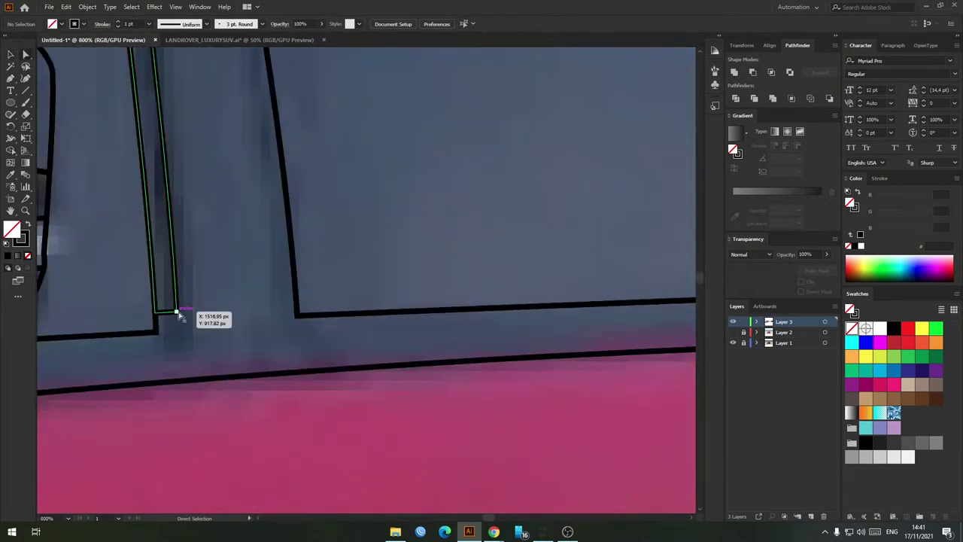
{"action": "left_click_drag", "start_coordinate": [176, 313], "coordinate": [157, 333]}
{"action": "left_click", "coordinate": [219, 301]}
Step: Move the two lower end points of the thin strip behind the rear door window level with the window's bottom edge
{"action": "scroll", "coordinate": [214, 301], "scroll_direction": "down", "scroll_amount": 3}
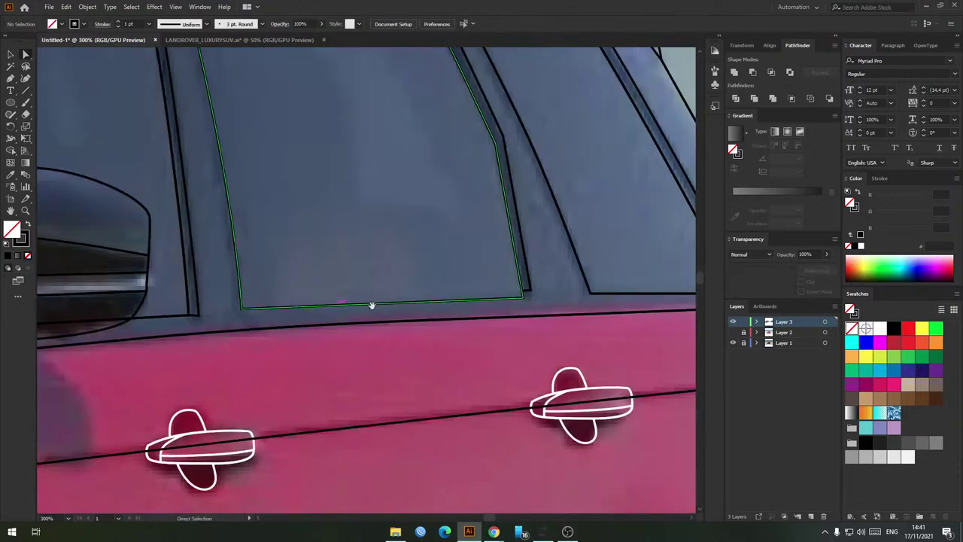
{"action": "left_click_drag", "start_coordinate": [372, 306], "coordinate": [277, 302]}
{"action": "left_click_drag", "start_coordinate": [443, 295], "coordinate": [390, 301]}
{"action": "scroll", "coordinate": [353, 293], "scroll_direction": "up", "scroll_amount": 5}
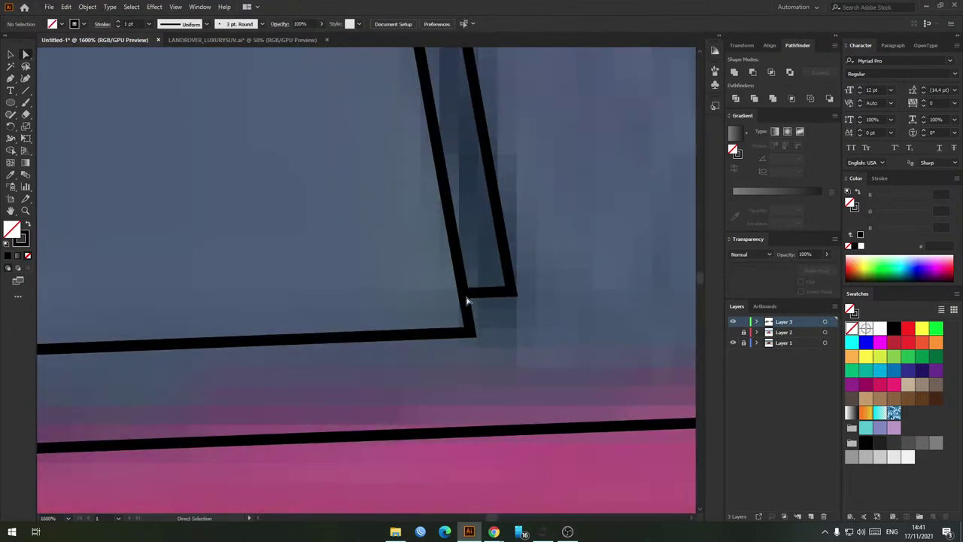
{"action": "left_click", "coordinate": [465, 295]}
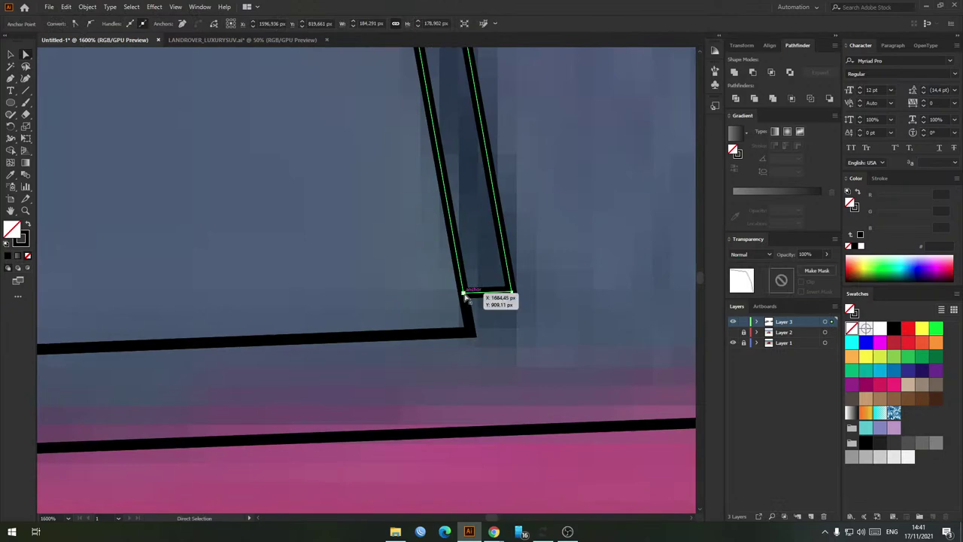
{"action": "left_click_drag", "start_coordinate": [465, 297], "coordinate": [472, 326]}
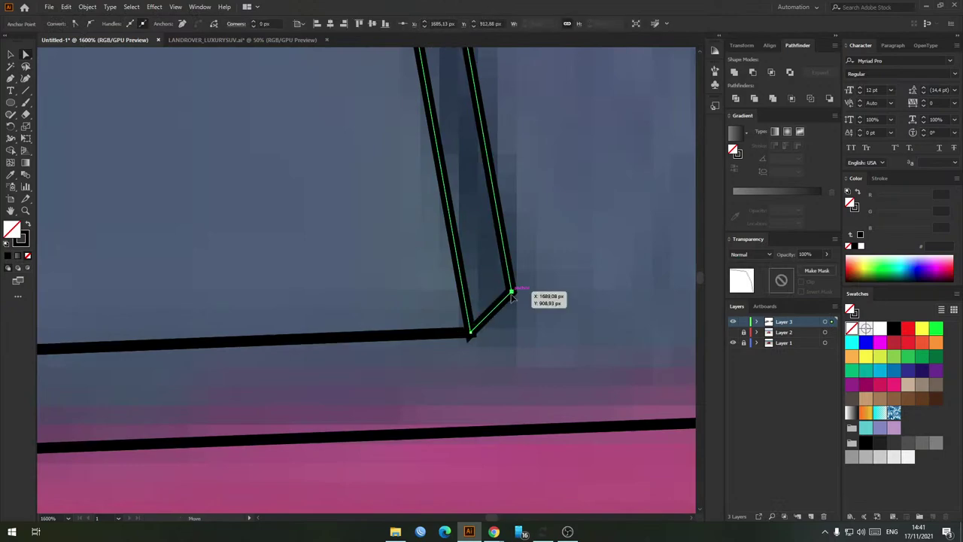
{"action": "left_click_drag", "start_coordinate": [511, 295], "coordinate": [518, 335]}
{"action": "left_click", "coordinate": [489, 291]}
{"action": "scroll", "coordinate": [462, 311], "scroll_direction": "down", "scroll_amount": 5}
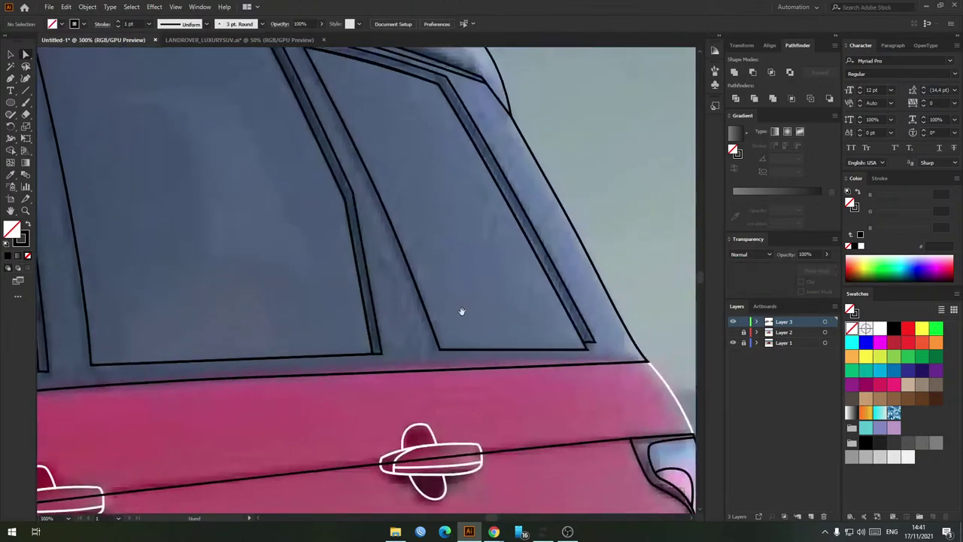
Step: Move the two lower end points of the thin strip behind the rear quarter window level with its bottom edge
{"action": "scroll", "coordinate": [600, 357], "scroll_direction": "up", "scroll_amount": 5}
{"action": "left_click_drag", "start_coordinate": [591, 302], "coordinate": [612, 344]}
{"action": "left_click_drag", "start_coordinate": [527, 302], "coordinate": [547, 342]}
{"action": "key", "text": "ctrl+shift+a"}
Step: Examine the frame strips around the side windows against the photo
{"action": "scroll", "coordinate": [547, 331], "scroll_direction": "down", "scroll_amount": 7}
{"action": "left_click_drag", "start_coordinate": [516, 231], "coordinate": [529, 253]}
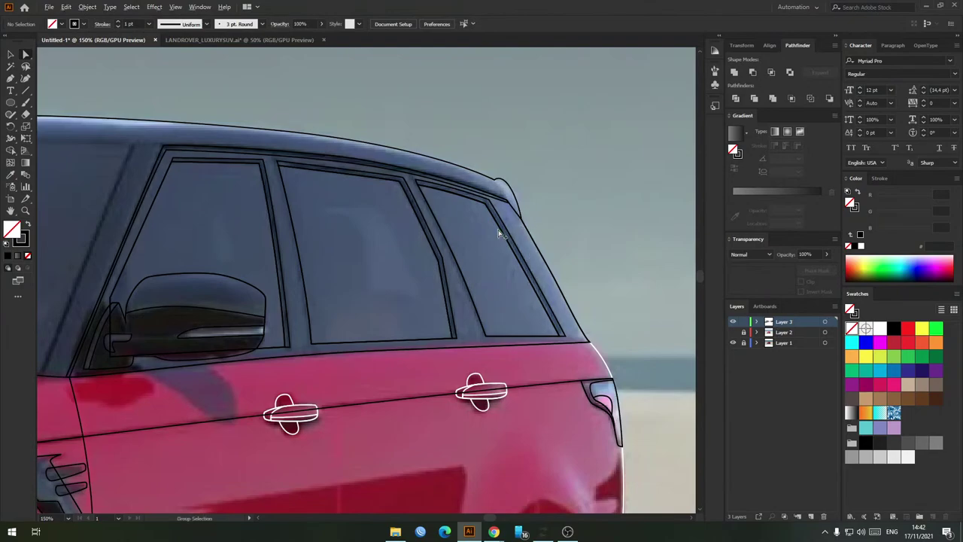
{"action": "scroll", "coordinate": [499, 233], "scroll_direction": "down", "scroll_amount": 2}
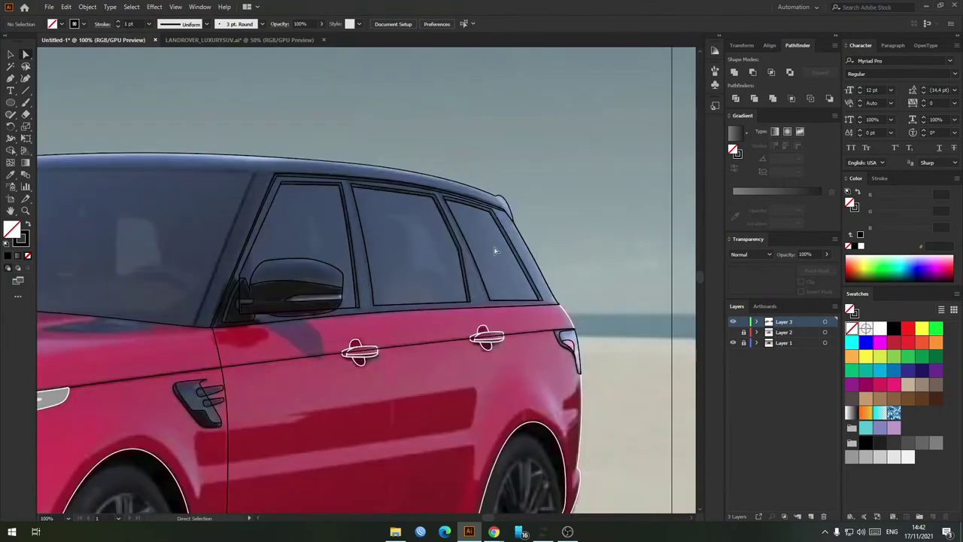
{"action": "left_click_drag", "start_coordinate": [374, 310], "coordinate": [418, 325]}
{"action": "key", "text": "v"}
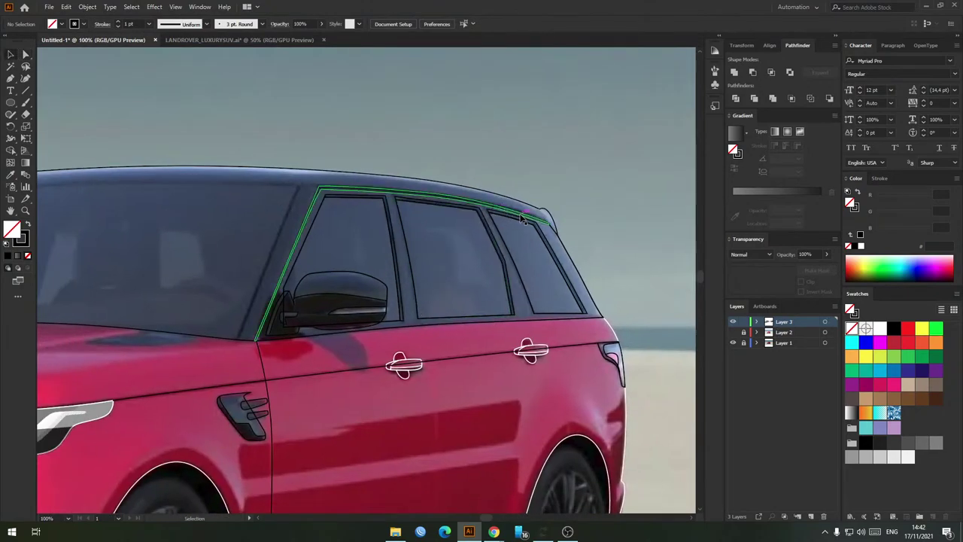
{"action": "left_click", "coordinate": [520, 213]}
{"action": "left_click_drag", "start_coordinate": [448, 283], "coordinate": [479, 270]}
{"action": "left_click", "coordinate": [533, 297]}
{"action": "left_click_drag", "start_coordinate": [533, 297], "coordinate": [519, 304]}
{"action": "left_click_drag", "start_coordinate": [269, 279], "coordinate": [583, 279]}
Step: Trace the windshield's far edge with the Pen tool, from the hood line up to the roof corner
{"action": "key", "text": "p"}
{"action": "scroll", "coordinate": [296, 231], "scroll_direction": "up", "scroll_amount": 1}
{"action": "left_click_drag", "start_coordinate": [201, 247], "coordinate": [281, 275]}
{"action": "scroll", "coordinate": [264, 334], "scroll_direction": "up", "scroll_amount": 1}
{"action": "left_click", "coordinate": [213, 351]}
{"action": "left_click", "coordinate": [385, 151]}
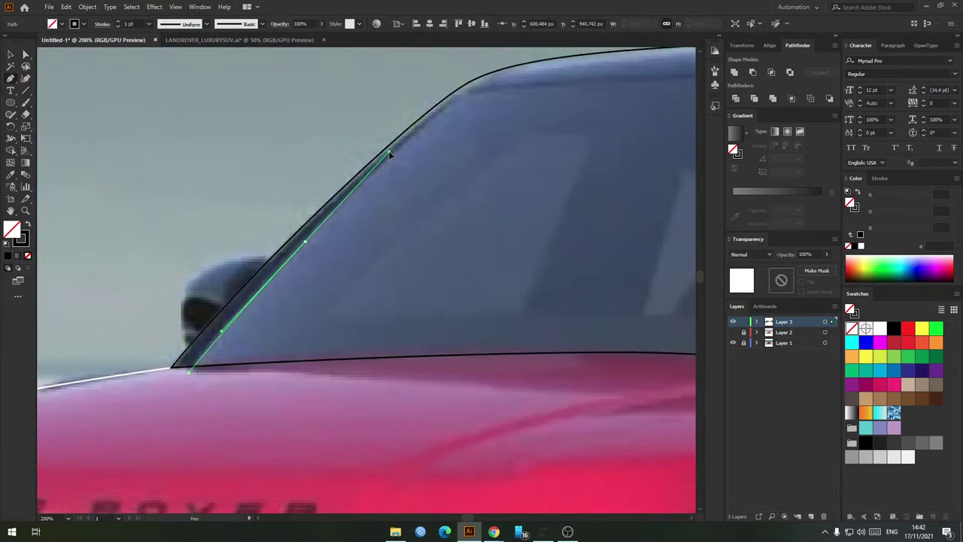
{"action": "left_click_drag", "start_coordinate": [473, 92], "coordinate": [486, 89]}
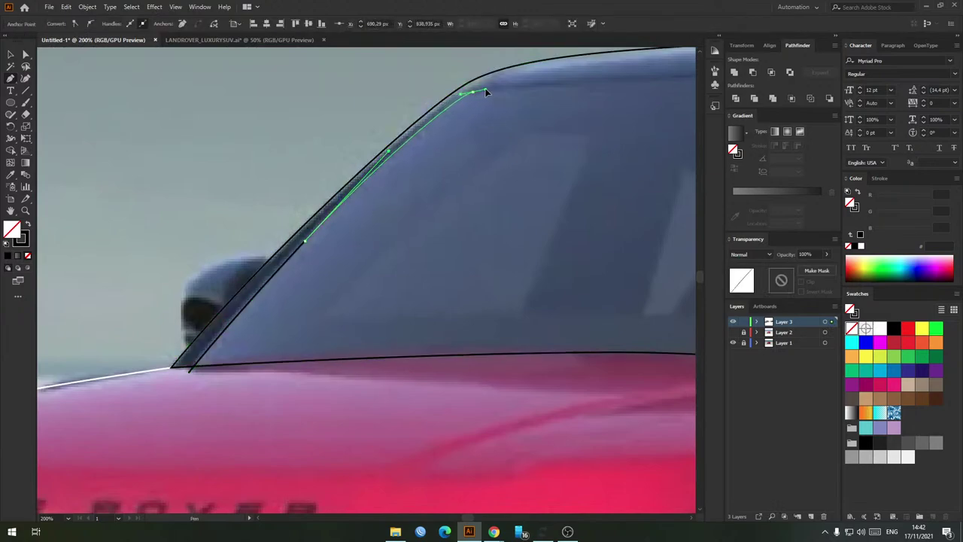
Step: Continue the windshield path along the glass's upper edge to the corner at the near pillar
{"action": "left_click_drag", "start_coordinate": [612, 88], "coordinate": [360, 155]}
{"action": "left_click_drag", "start_coordinate": [518, 151], "coordinate": [574, 187]}
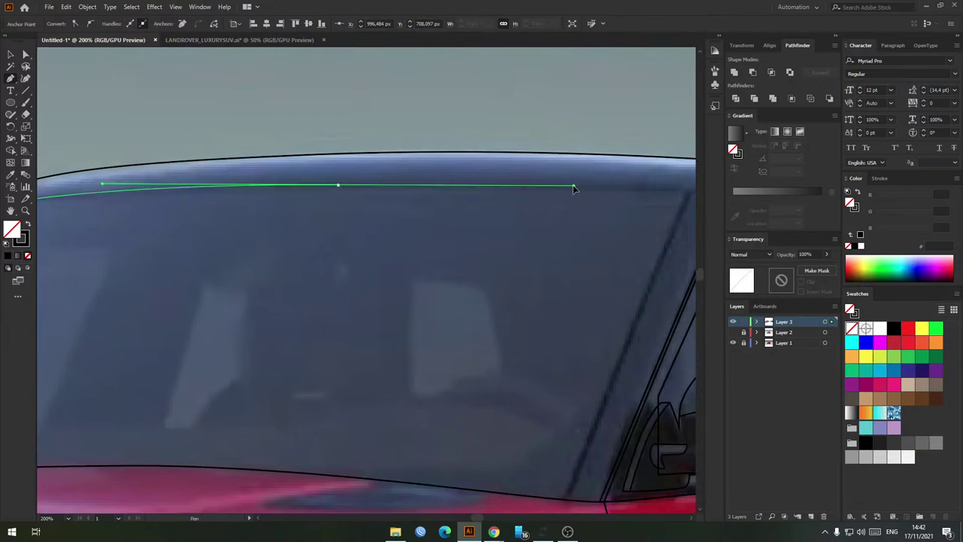
{"action": "left_click_drag", "start_coordinate": [635, 190], "coordinate": [493, 194]}
{"action": "scroll", "coordinate": [530, 194], "scroll_direction": "up", "scroll_amount": 2}
{"action": "left_click_drag", "start_coordinate": [562, 201], "coordinate": [572, 203]}
{"action": "scroll", "coordinate": [534, 249], "scroll_direction": "down", "scroll_amount": 1}
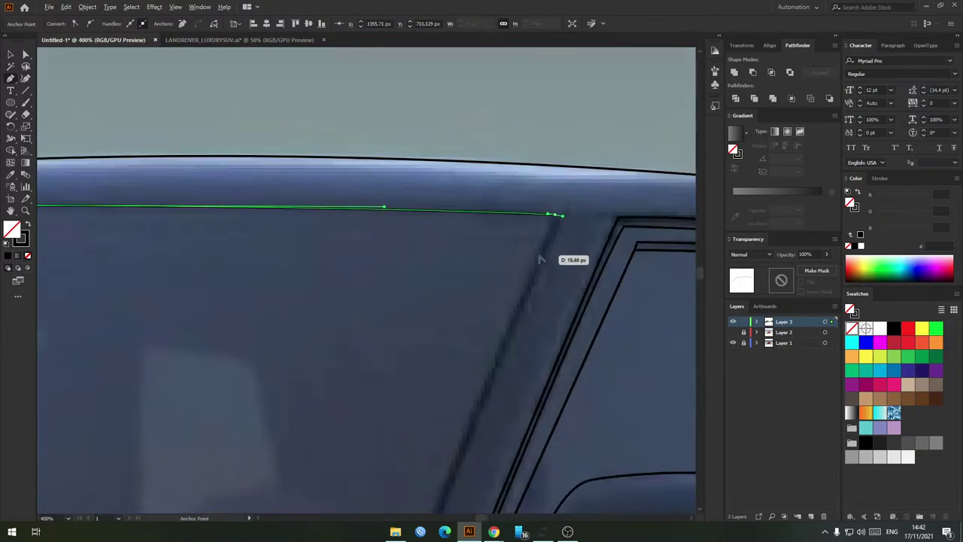
Step: Run the windshield path down the near pillar and close it below the hood line at its starting point
{"action": "left_click_drag", "start_coordinate": [539, 263], "coordinate": [571, 164]}
{"action": "left_click_drag", "start_coordinate": [498, 308], "coordinate": [591, 155]}
{"action": "left_click_drag", "start_coordinate": [537, 320], "coordinate": [485, 430]}
{"action": "left_click", "coordinate": [486, 430]}
{"action": "scroll", "coordinate": [425, 431], "scroll_direction": "down", "scroll_amount": 2}
{"action": "left_click_drag", "start_coordinate": [248, 435], "coordinate": [428, 405]}
{"action": "left_click_drag", "start_coordinate": [406, 408], "coordinate": [333, 409]}
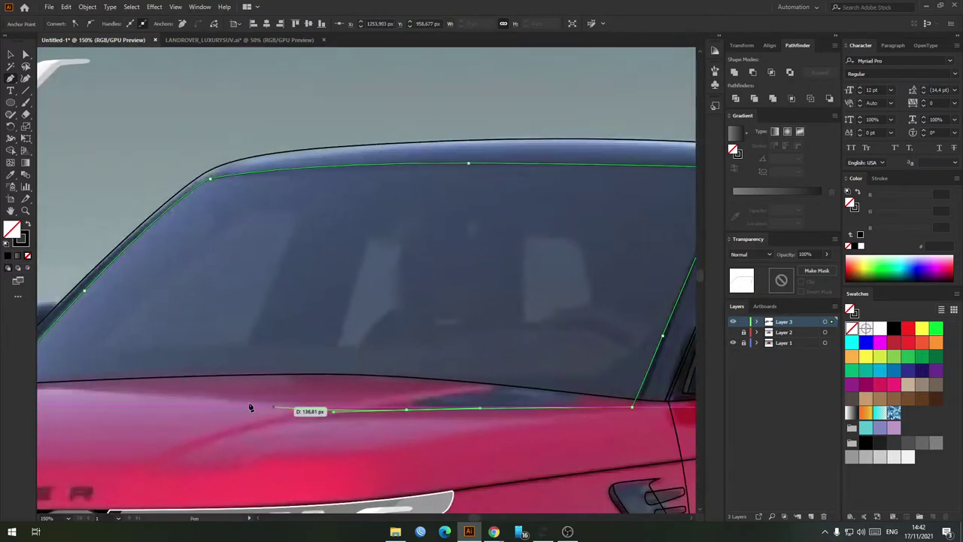
{"action": "left_click_drag", "start_coordinate": [143, 416], "coordinate": [319, 374]}
{"action": "left_click", "coordinate": [234, 346]}
Step: Trim the part of the windshield shape below the hood line with Shape Builder, using the outline of the cabin
{"action": "key", "text": "v"}
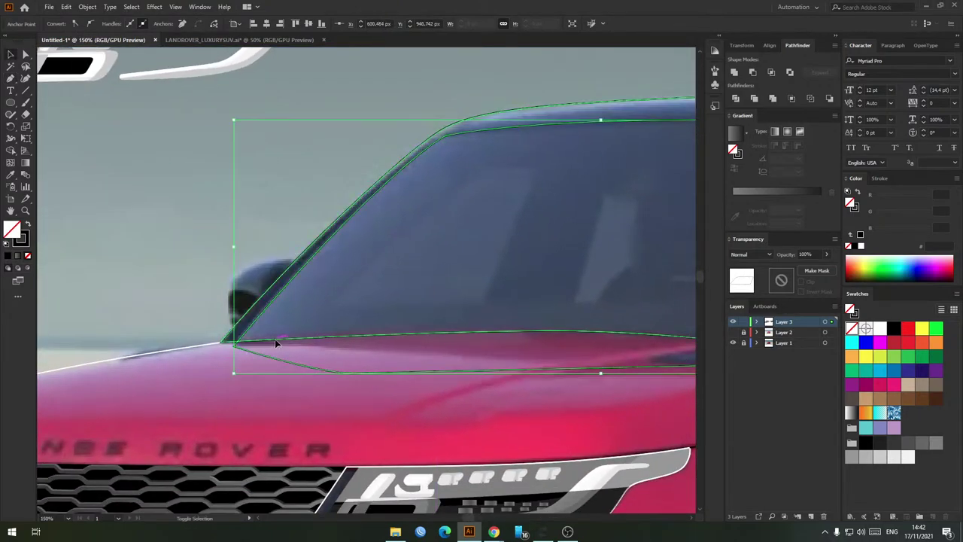
{"action": "left_click", "coordinate": [274, 339], "text": "shift"}
{"action": "key", "text": "shift+m"}
{"action": "left_click", "coordinate": [324, 361], "text": "alt"}
{"action": "key", "text": "v"}
{"action": "left_click", "coordinate": [369, 354]}
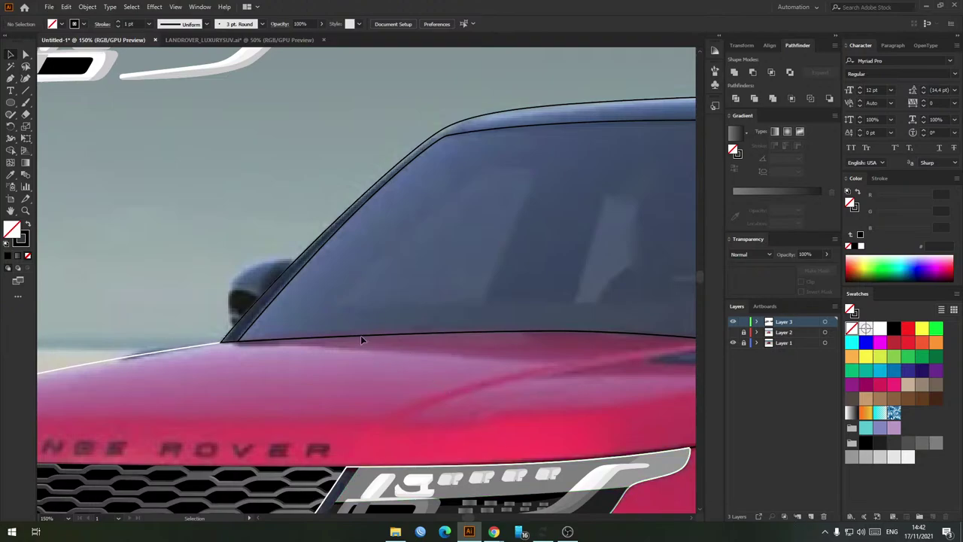
Step: Draw a closed Pen outline around the far door mirror, overlapping the windshield pillar
{"action": "scroll", "coordinate": [351, 310], "scroll_direction": "down", "scroll_amount": 3}
{"action": "scroll", "coordinate": [290, 291], "scroll_direction": "up", "scroll_amount": 3}
{"action": "scroll", "coordinate": [370, 344], "scroll_direction": "up", "scroll_amount": 4}
{"action": "key", "text": "p"}
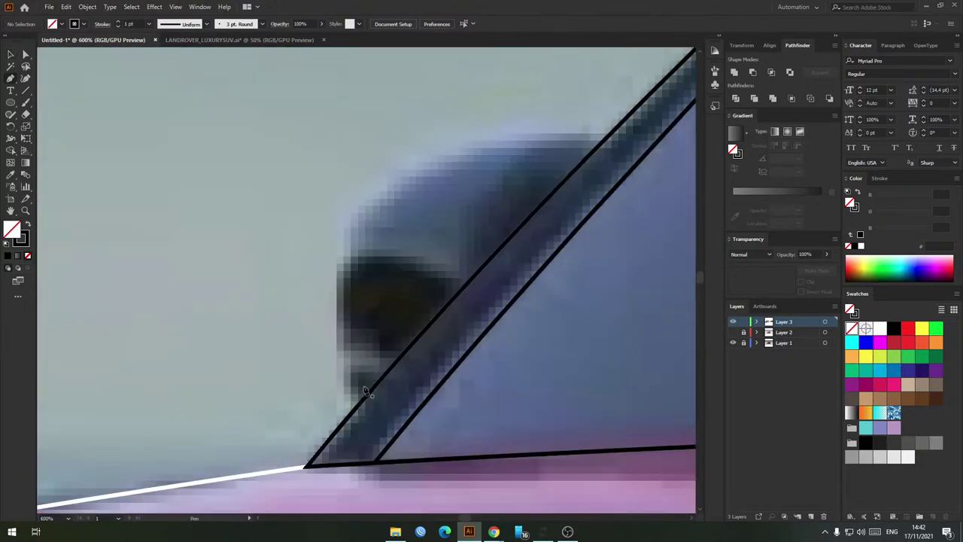
{"action": "left_click", "coordinate": [359, 404]}
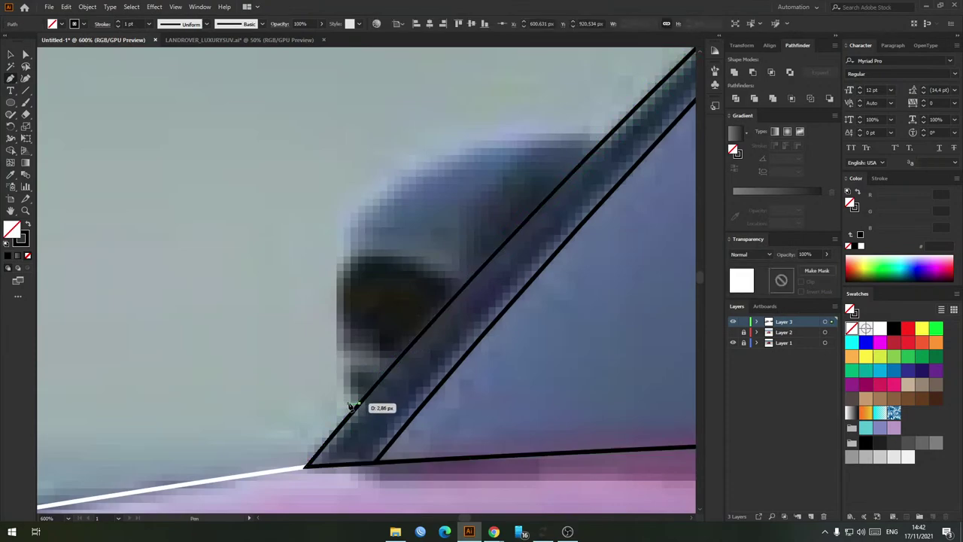
{"action": "left_click", "coordinate": [347, 403]}
{"action": "left_click_drag", "start_coordinate": [338, 306], "coordinate": [331, 213]}
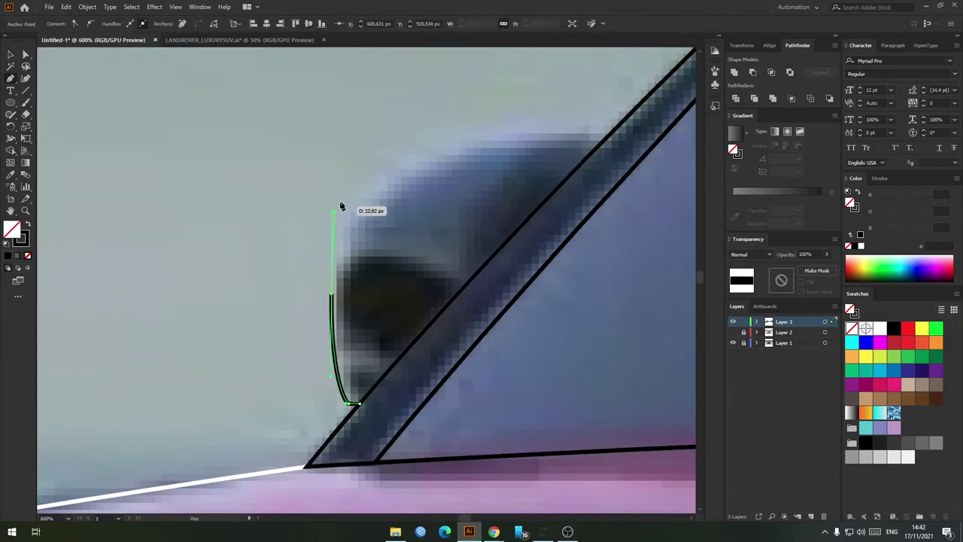
{"action": "left_click_drag", "start_coordinate": [468, 132], "coordinate": [528, 121]}
{"action": "left_click_drag", "start_coordinate": [602, 153], "coordinate": [613, 169]}
{"action": "left_click_drag", "start_coordinate": [441, 348], "coordinate": [424, 369]}
{"action": "left_click", "coordinate": [359, 404]}
Step: Split the far mirror shape along the pillar with Shape Builder and delete the piece overlapping the pillar
{"action": "key", "text": "v"}
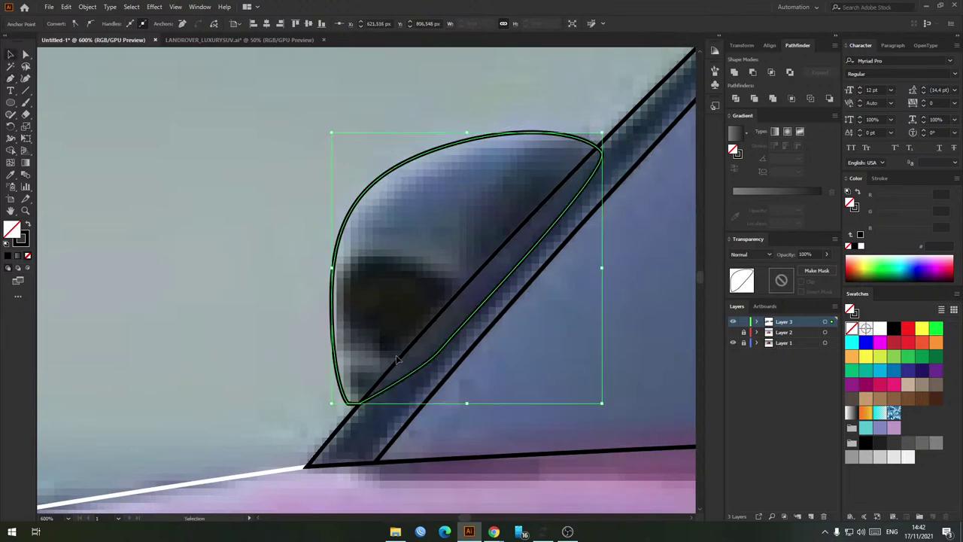
{"action": "left_click", "coordinate": [396, 365], "text": "shift"}
{"action": "key", "text": "shift+m"}
{"action": "left_click", "coordinate": [407, 290]}
{"action": "key", "text": "v"}
{"action": "left_click", "coordinate": [368, 118]}
{"action": "left_click", "coordinate": [470, 322]}
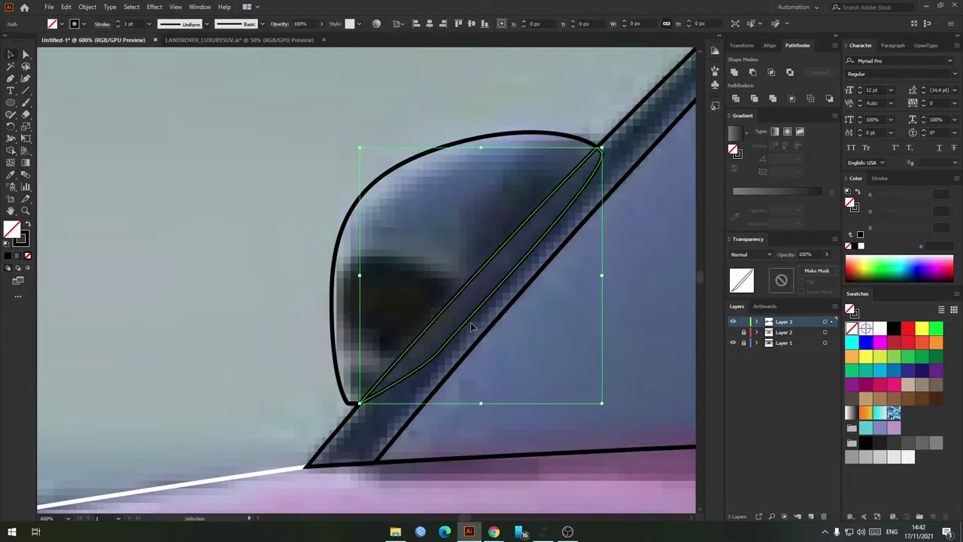
{"action": "key", "text": "Delete"}
Step: Draw a closed Pen shape whose upper curve follows the dark lower section of the far mirror
{"action": "key", "text": "p"}
{"action": "left_click", "coordinate": [462, 289]}
{"action": "left_click_drag", "start_coordinate": [396, 258], "coordinate": [345, 257]}
{"action": "left_click", "coordinate": [303, 307]}
{"action": "left_click", "coordinate": [288, 398]}
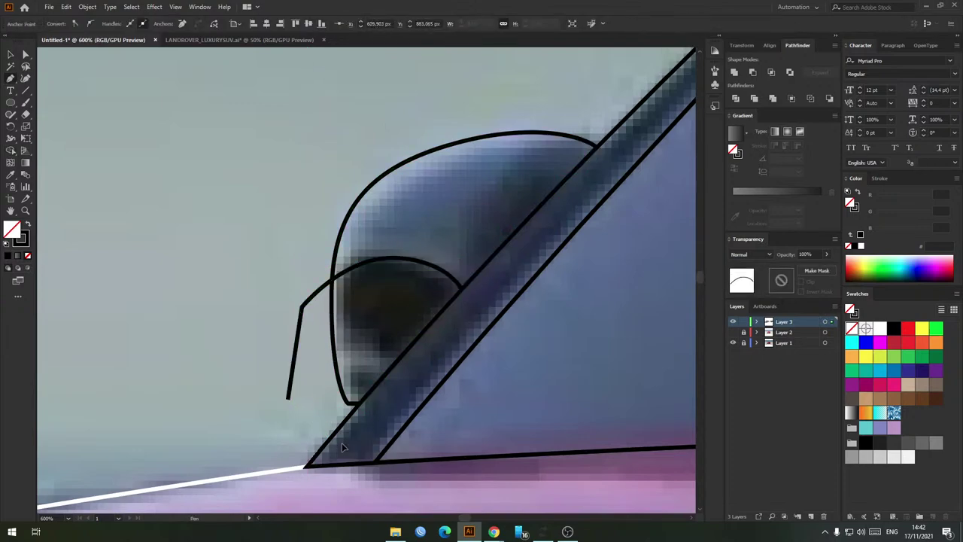
{"action": "left_click_drag", "start_coordinate": [339, 442], "coordinate": [349, 442]}
{"action": "left_click_drag", "start_coordinate": [421, 405], "coordinate": [463, 370]}
{"action": "left_click", "coordinate": [462, 289]}
Step: Split the lower-section shape against the far mirror outline with Shape Builder and delete the excess outside the mirror
{"action": "key", "text": "v"}
{"action": "left_click", "coordinate": [472, 279], "text": "shift"}
{"action": "key", "text": "shift+m"}
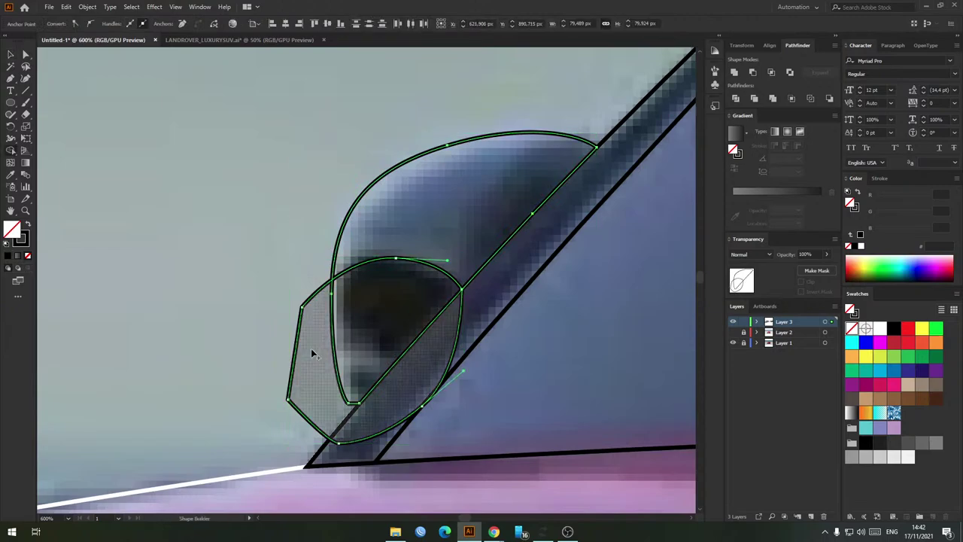
{"action": "left_click", "coordinate": [311, 348]}
{"action": "key", "text": "v"}
{"action": "key", "text": "Delete"}
Step: Examine the traced outlines across the whole car, from the far mirror and cabin to the hood
{"action": "scroll", "coordinate": [331, 365], "scroll_direction": "down", "scroll_amount": 1}
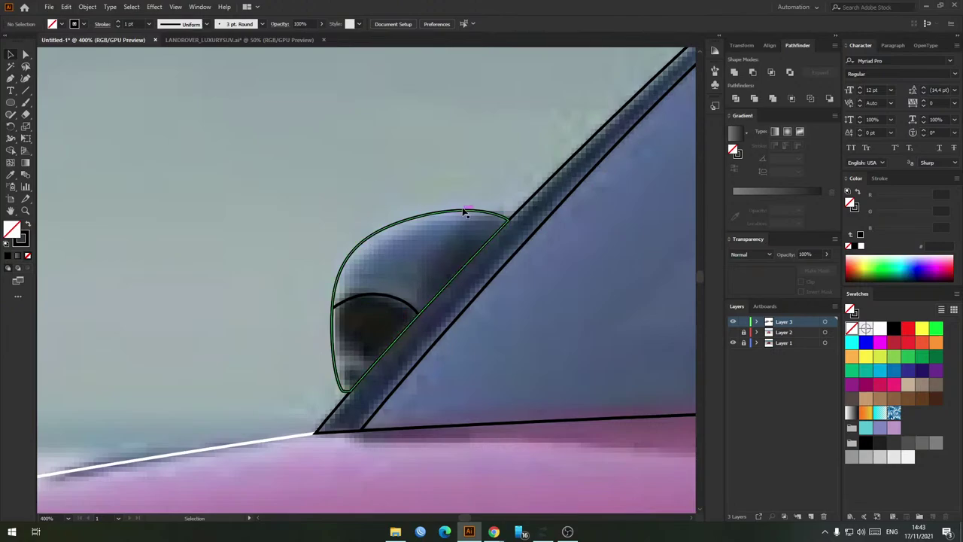
{"action": "key", "text": "ctrl+1"}
{"action": "left_click_drag", "start_coordinate": [460, 264], "coordinate": [238, 258]}
{"action": "scroll", "coordinate": [238, 258], "scroll_direction": "down", "scroll_amount": 2}
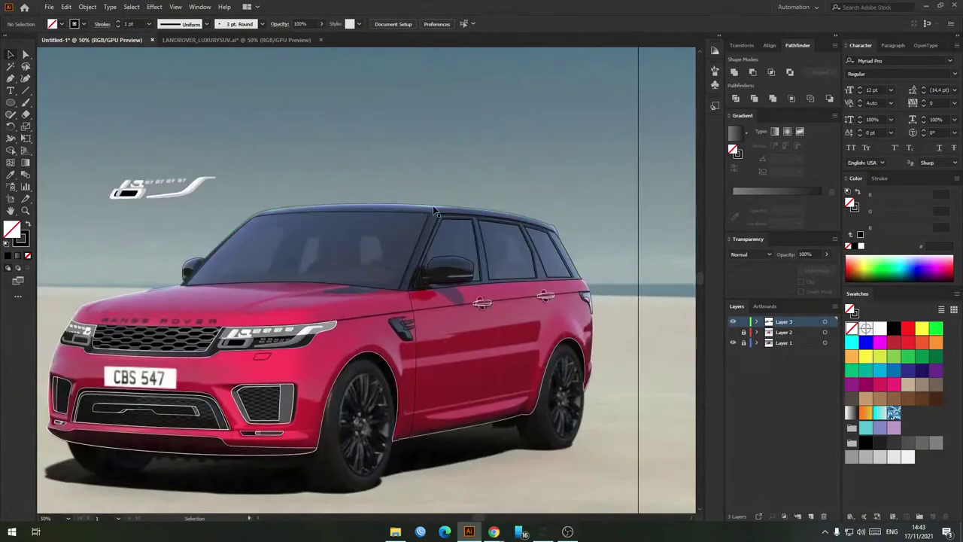
{"action": "left_click_drag", "start_coordinate": [432, 223], "coordinate": [414, 216]}
{"action": "left_click_drag", "start_coordinate": [429, 292], "coordinate": [445, 246]}
{"action": "scroll", "coordinate": [406, 254], "scroll_direction": "up", "scroll_amount": 2}
{"action": "left_click_drag", "start_coordinate": [336, 239], "coordinate": [566, 248]}
{"action": "key", "text": "ctrl+minus"}
{"action": "key", "text": "ctrl+minus"}
{"action": "key", "text": "ctrl+minus"}
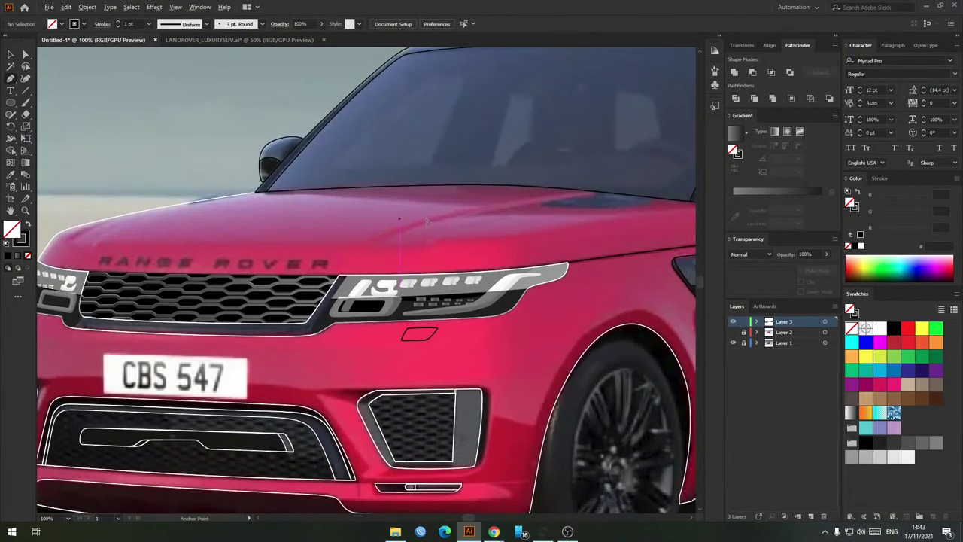
Step: Draw a closed Pen shape around the dark hood vent below the windshield, with its upper part overlapping the windshield
{"action": "key", "text": "alt+Tab"}
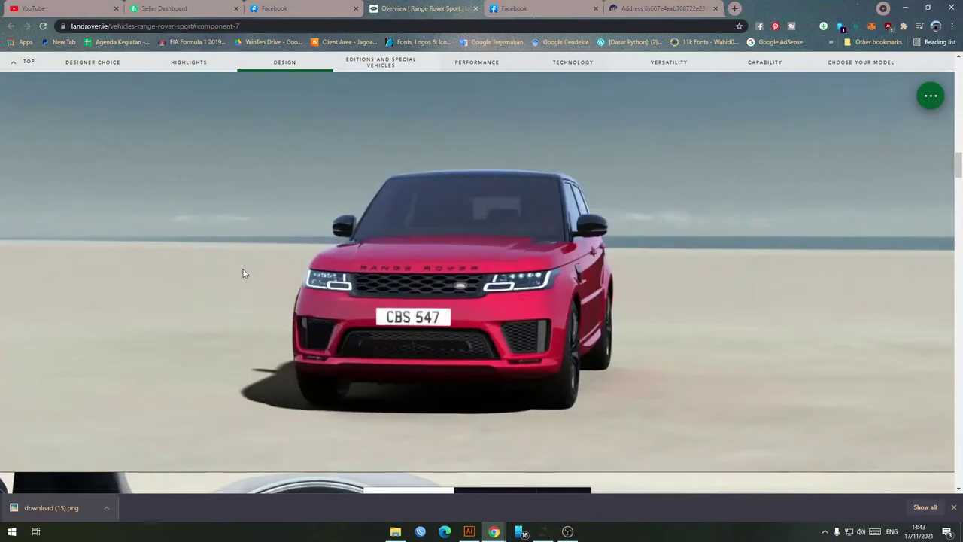
{"action": "key", "text": "alt+Tab"}
{"action": "scroll", "coordinate": [576, 185], "scroll_direction": "up", "scroll_amount": 6}
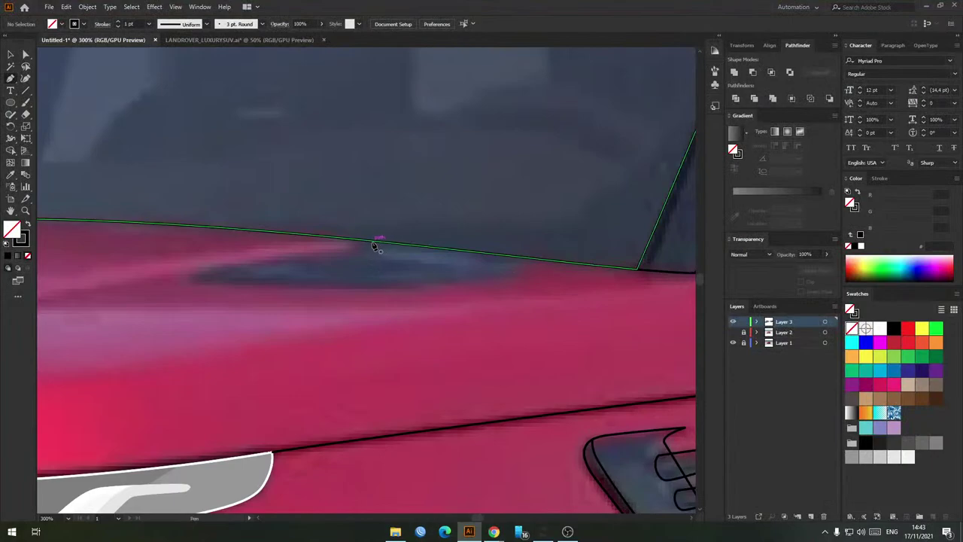
{"action": "left_click", "coordinate": [378, 242]}
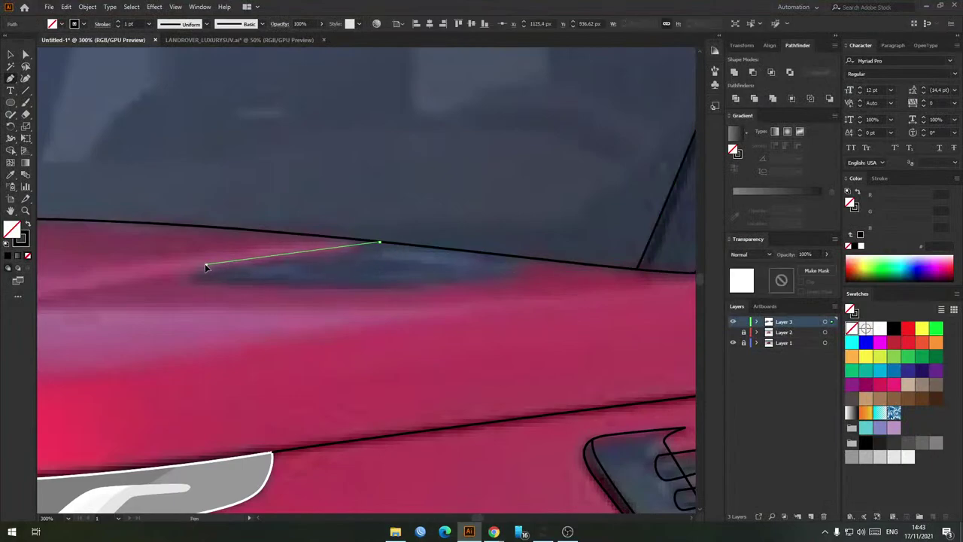
{"action": "left_click_drag", "start_coordinate": [188, 275], "coordinate": [207, 281]}
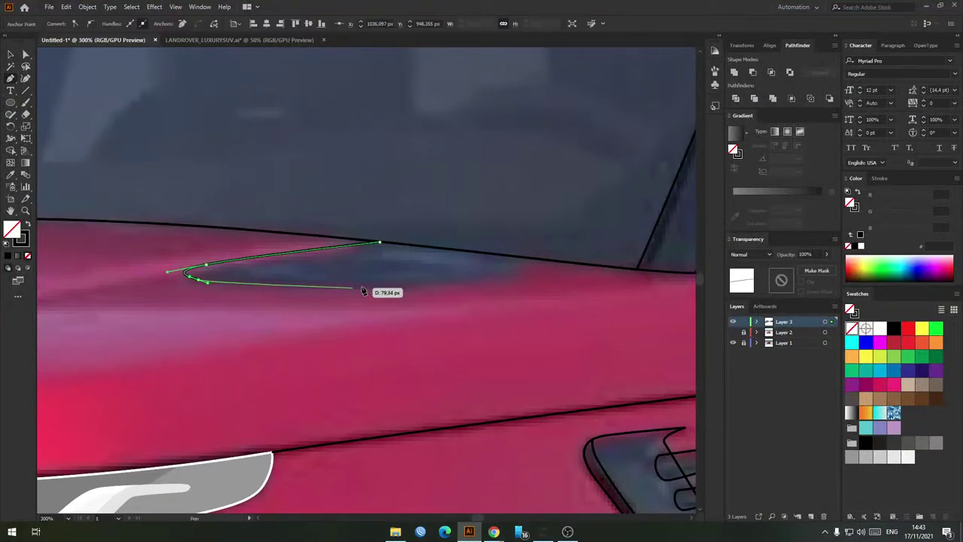
{"action": "left_click_drag", "start_coordinate": [412, 288], "coordinate": [495, 286]}
{"action": "left_click_drag", "start_coordinate": [527, 259], "coordinate": [514, 240]}
{"action": "key", "text": "ctrl+z"}
{"action": "left_click", "coordinate": [526, 258]}
{"action": "left_click_drag", "start_coordinate": [450, 204], "coordinate": [442, 204]}
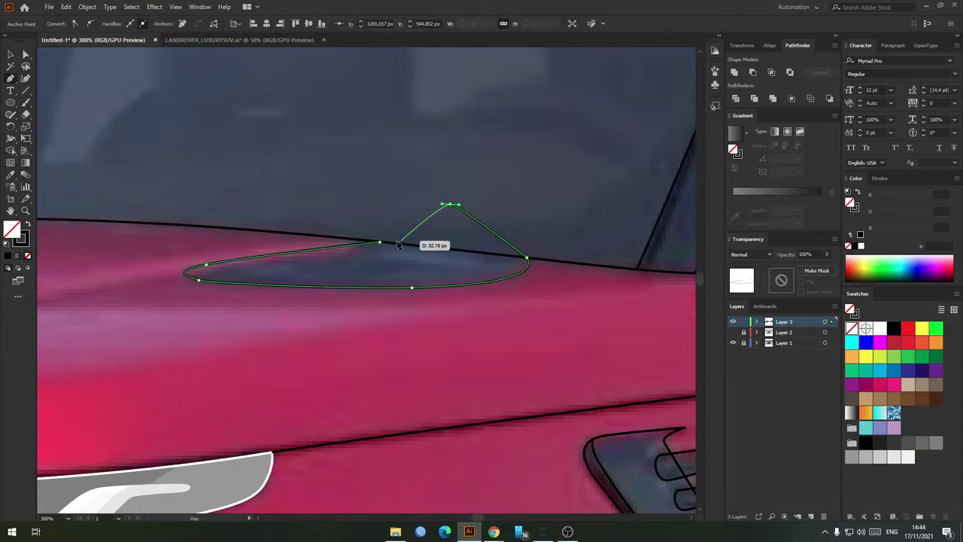
{"action": "left_click", "coordinate": [380, 242]}
Step: Split the hood vent shape along the windshield's lower edge with Shape Builder and delete the excess above it
{"action": "key", "text": "v"}
{"action": "left_click", "coordinate": [422, 247], "text": "shift"}
{"action": "key", "text": "shift+m"}
{"action": "left_click", "coordinate": [449, 233]}
{"action": "key", "text": "v"}
{"action": "left_click", "coordinate": [486, 199]}
{"action": "left_click", "coordinate": [474, 219]}
{"action": "key", "text": "Delete"}
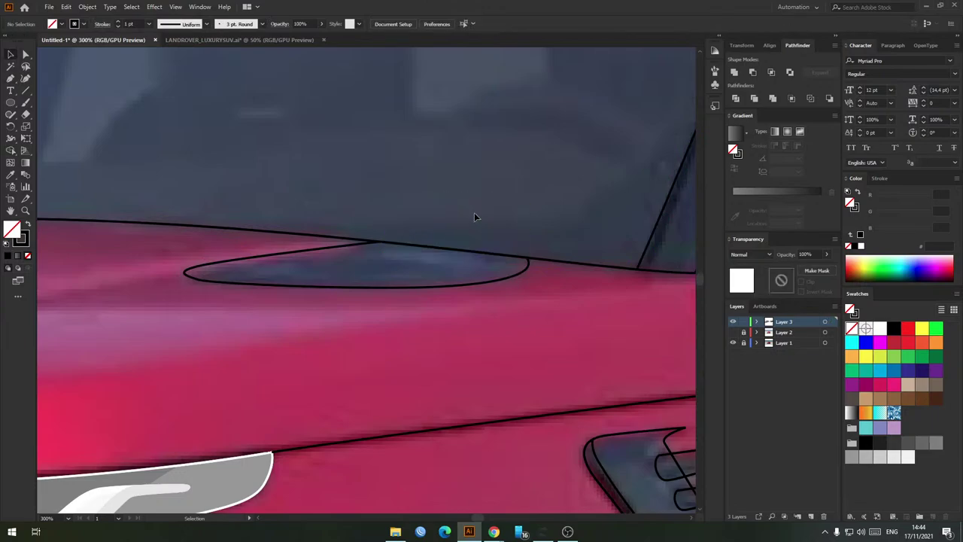
Step: Trace the seam between the front and rear doors with the Pen tool, from the roof strip down between the windows to the beltline
{"action": "scroll", "coordinate": [474, 213], "scroll_direction": "down", "scroll_amount": 4}
{"action": "left_click_drag", "start_coordinate": [530, 234], "coordinate": [519, 239]}
{"action": "scroll", "coordinate": [403, 236], "scroll_direction": "up", "scroll_amount": 5}
{"action": "scroll", "coordinate": [372, 253], "scroll_direction": "down", "scroll_amount": 4}
{"action": "left_click_drag", "start_coordinate": [474, 287], "coordinate": [390, 261]}
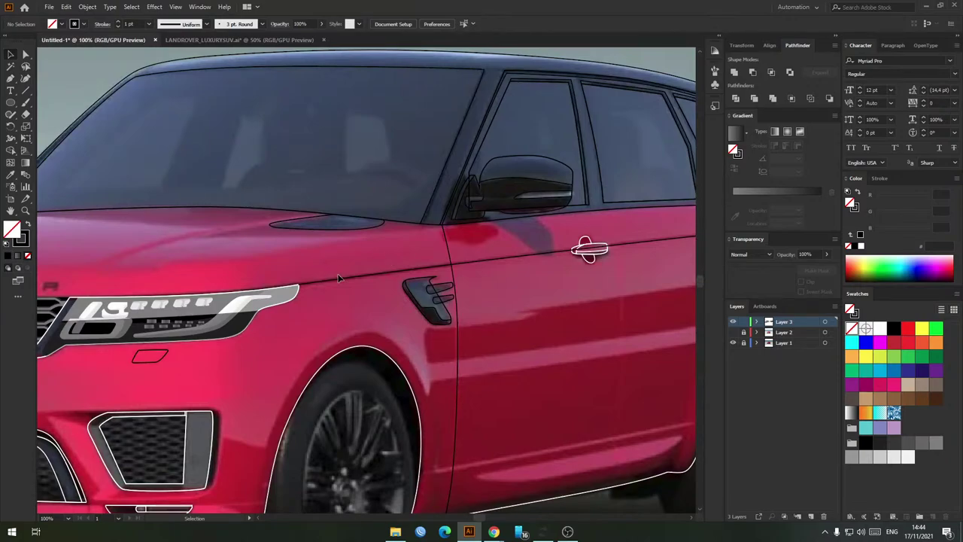
{"action": "left_click_drag", "start_coordinate": [591, 312], "coordinate": [436, 369]}
{"action": "key", "text": "p"}
{"action": "scroll", "coordinate": [430, 160], "scroll_direction": "up", "scroll_amount": 2}
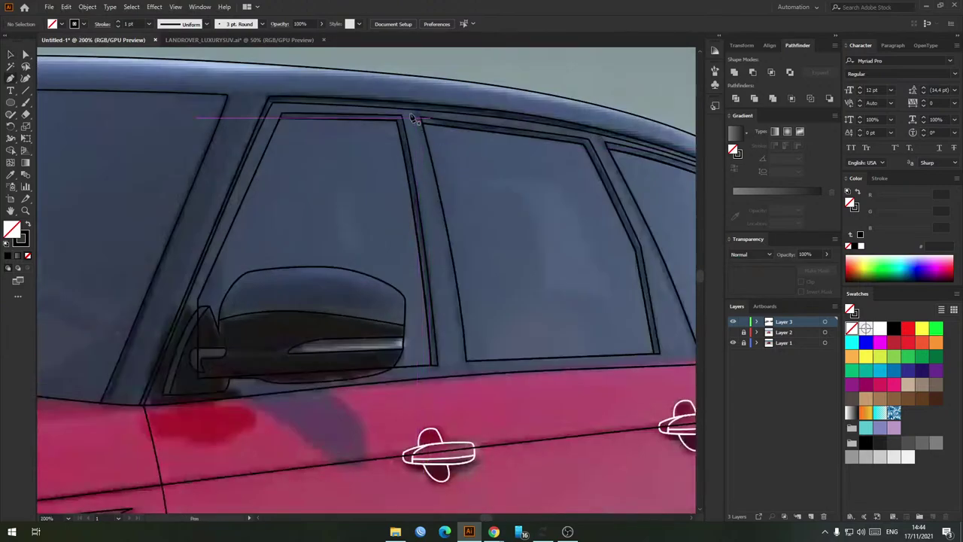
{"action": "left_click", "coordinate": [419, 111]}
{"action": "left_click_drag", "start_coordinate": [454, 287], "coordinate": [439, 198]}
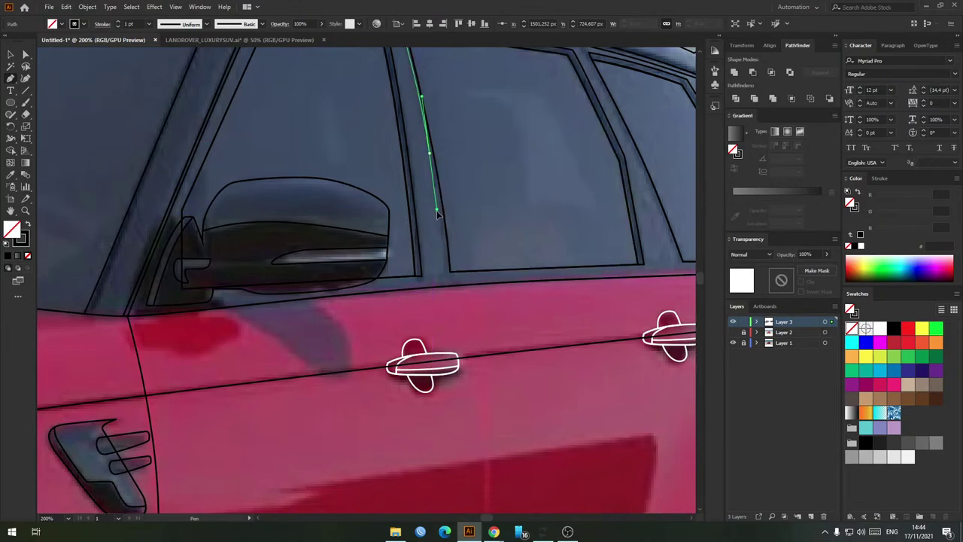
{"action": "left_click", "coordinate": [429, 153]}
{"action": "left_click", "coordinate": [446, 232]}
{"action": "left_click", "coordinate": [447, 283]}
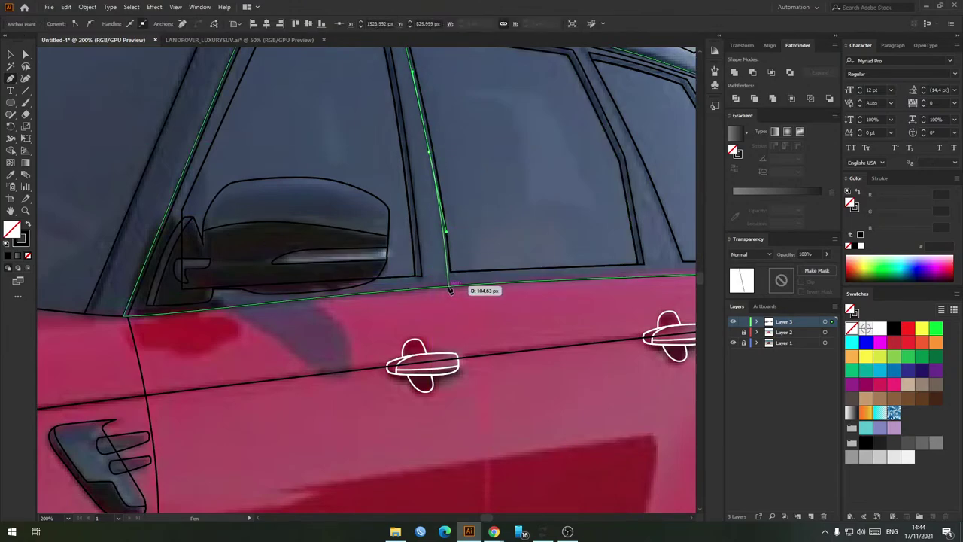
Step: Continue the seam between the front and rear doors from the beltline down to the lower body edge and finish the path
{"action": "scroll", "coordinate": [452, 264], "scroll_direction": "down", "scroll_amount": 3}
{"action": "left_click_drag", "start_coordinate": [456, 278], "coordinate": [462, 325]}
{"action": "scroll", "coordinate": [467, 323], "scroll_direction": "down", "scroll_amount": 5}
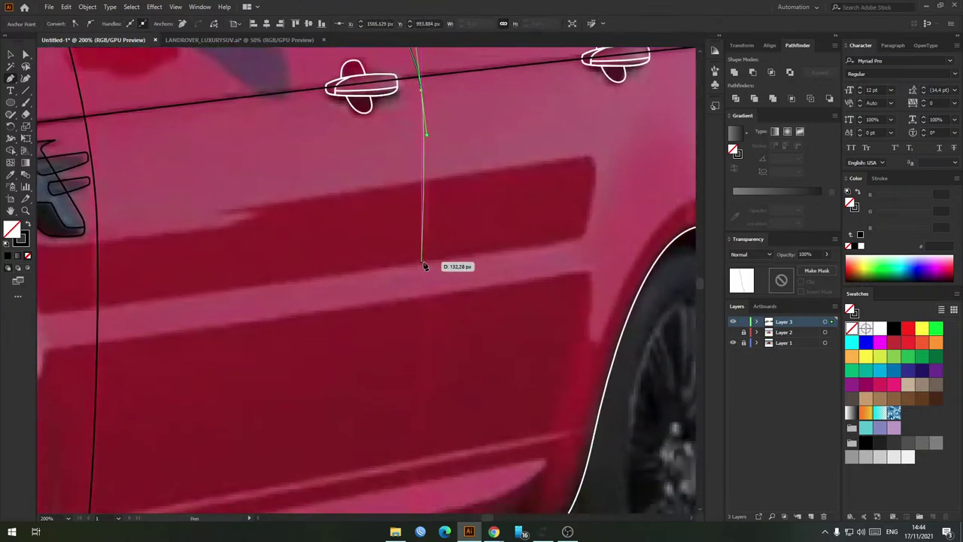
{"action": "left_click", "coordinate": [424, 264]}
{"action": "scroll", "coordinate": [425, 264], "scroll_direction": "down", "scroll_amount": 2}
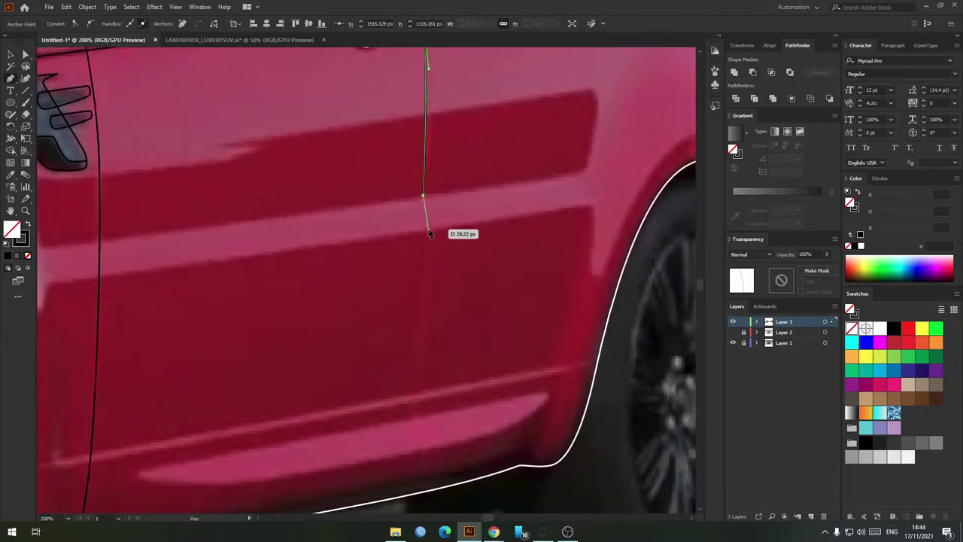
{"action": "left_click", "coordinate": [426, 235]}
{"action": "scroll", "coordinate": [426, 238], "scroll_direction": "down", "scroll_amount": 4}
{"action": "left_click", "coordinate": [410, 270]}
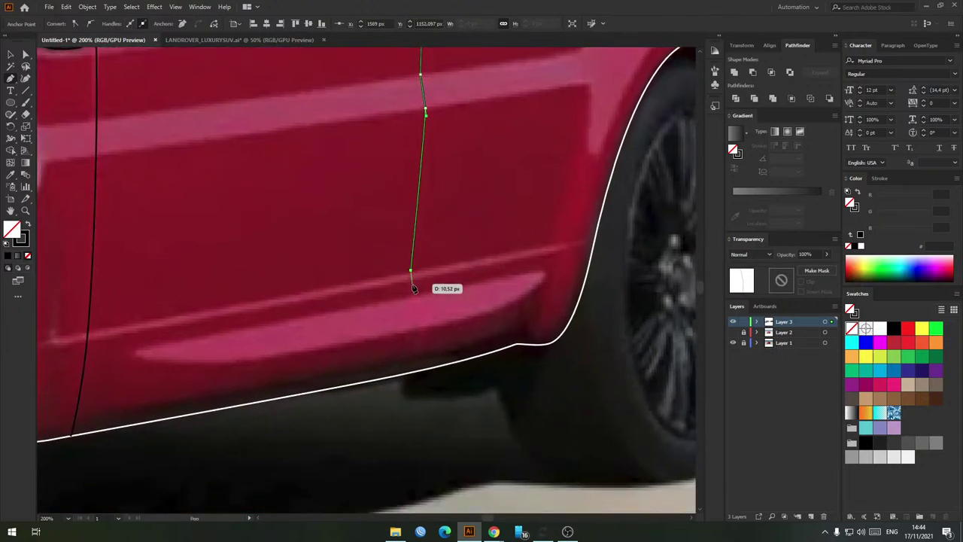
{"action": "left_click_drag", "start_coordinate": [413, 293], "coordinate": [414, 298]}
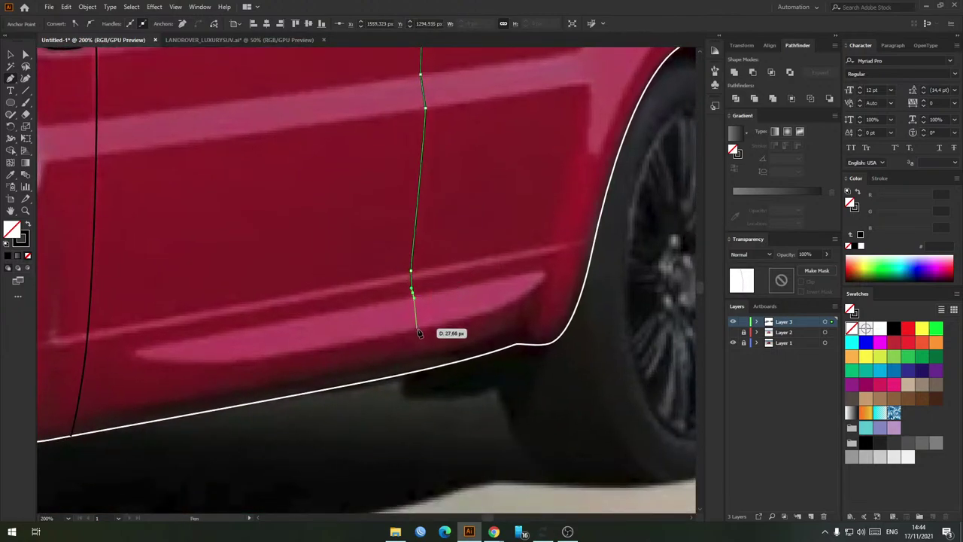
{"action": "left_click", "coordinate": [418, 329]}
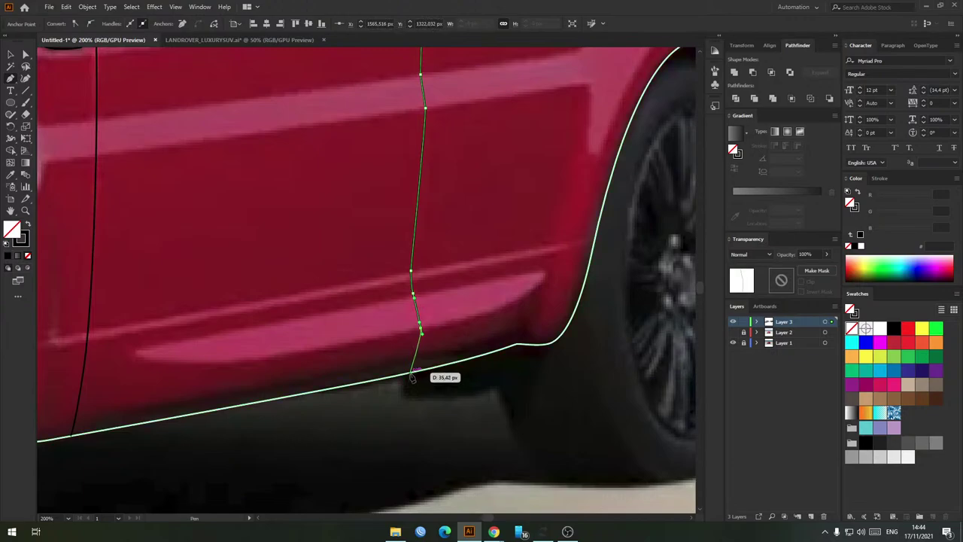
{"action": "left_click_drag", "start_coordinate": [411, 373], "coordinate": [404, 386]}
{"action": "key", "text": "v"}
{"action": "left_click", "coordinate": [468, 304]}
Step: Trace the rear door's back seam with the Pen tool, from the roof strip down along the rear quarter window to the beltline
{"action": "scroll", "coordinate": [467, 304], "scroll_direction": "down", "scroll_amount": 2}
{"action": "left_click_drag", "start_coordinate": [470, 294], "coordinate": [441, 329]}
{"action": "scroll", "coordinate": [505, 252], "scroll_direction": "up", "scroll_amount": 2}
{"action": "left_click_drag", "start_coordinate": [505, 251], "coordinate": [477, 388]}
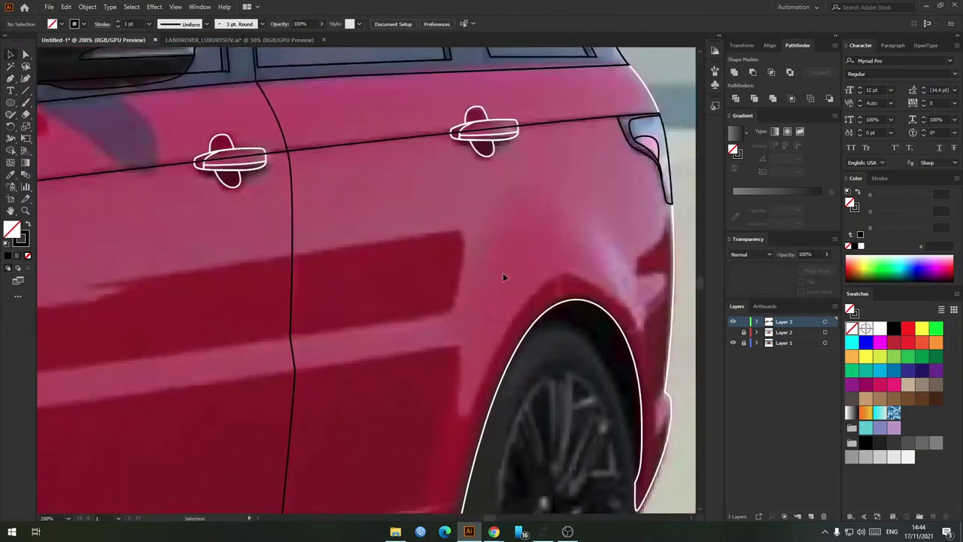
{"action": "left_click_drag", "start_coordinate": [502, 272], "coordinate": [453, 381]}
{"action": "left_click_drag", "start_coordinate": [484, 187], "coordinate": [550, 358]}
{"action": "key", "text": "p"}
{"action": "scroll", "coordinate": [416, 125], "scroll_direction": "up", "scroll_amount": 1}
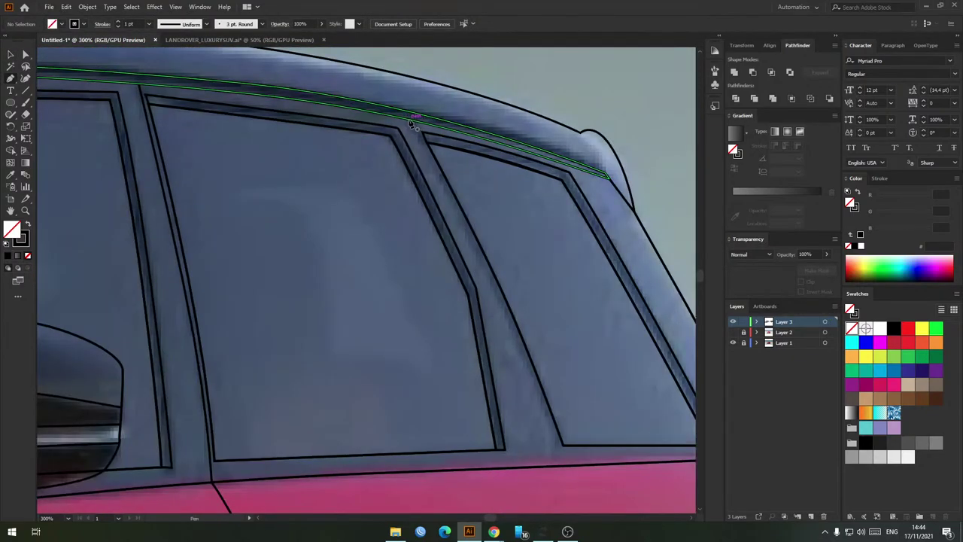
{"action": "left_click", "coordinate": [411, 123]}
{"action": "scroll", "coordinate": [426, 172], "scroll_direction": "down", "scroll_amount": 3}
{"action": "scroll", "coordinate": [451, 221], "scroll_direction": "down", "scroll_amount": 1}
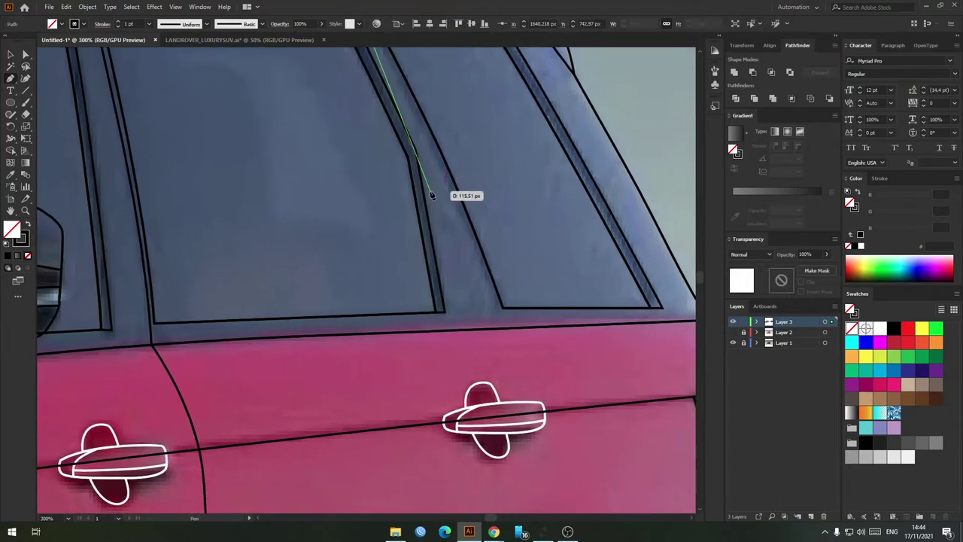
{"action": "left_click_drag", "start_coordinate": [432, 195], "coordinate": [438, 220]}
{"action": "left_click_drag", "start_coordinate": [452, 207], "coordinate": [492, 291]}
{"action": "left_click", "coordinate": [507, 348]}
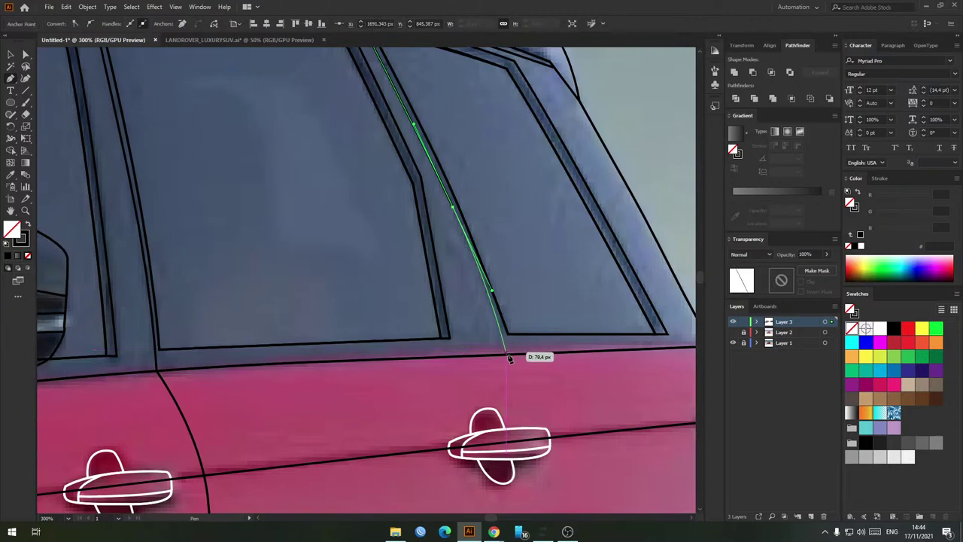
Step: Continue the rear door's back seam past the door handle down to the rear wheel arch and finish the path
{"action": "scroll", "coordinate": [503, 258], "scroll_direction": "down", "scroll_amount": 2}
{"action": "scroll", "coordinate": [520, 304], "scroll_direction": "up", "scroll_amount": 1}
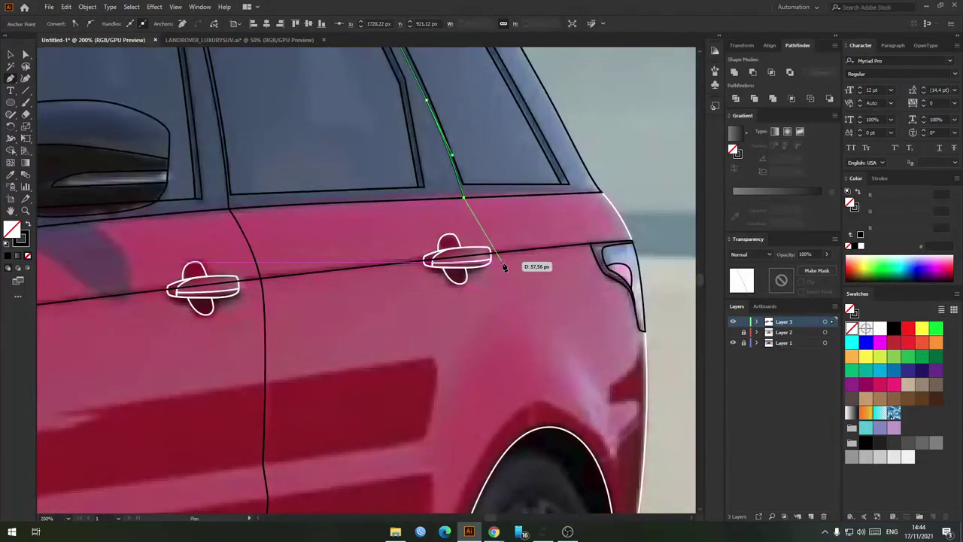
{"action": "left_click_drag", "start_coordinate": [506, 271], "coordinate": [519, 303]}
{"action": "scroll", "coordinate": [535, 341], "scroll_direction": "down", "scroll_amount": 2}
{"action": "scroll", "coordinate": [519, 336], "scroll_direction": "right", "scroll_amount": 1}
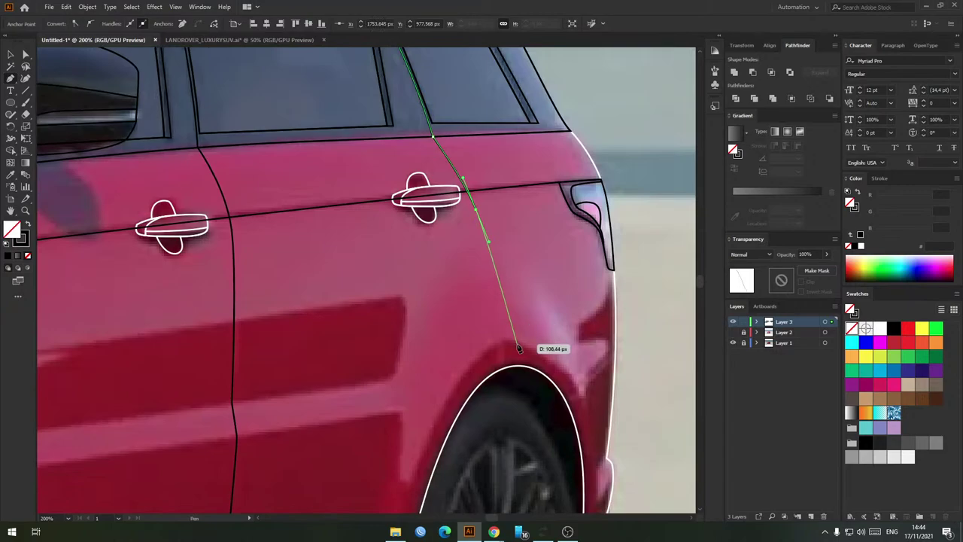
{"action": "left_click_drag", "start_coordinate": [502, 328], "coordinate": [501, 366]}
{"action": "left_click", "coordinate": [501, 368]}
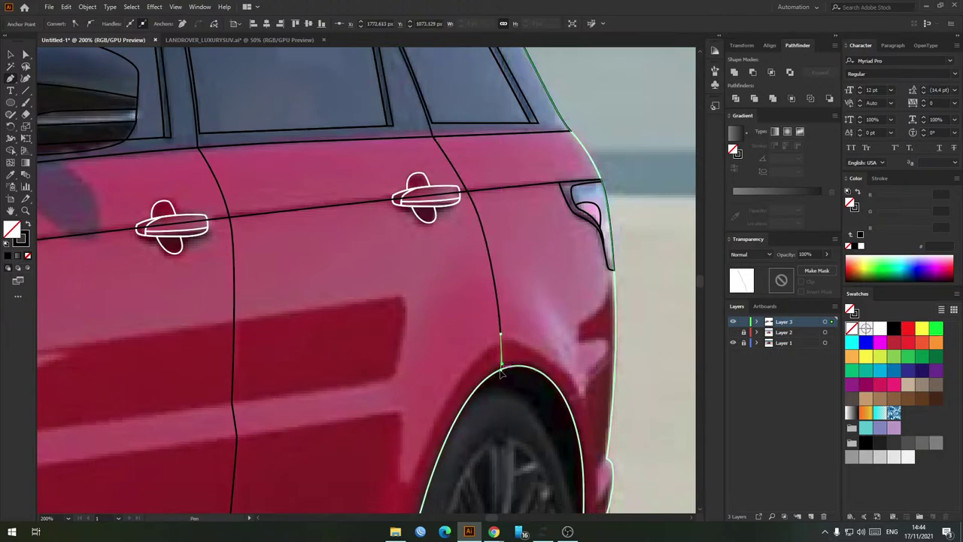
{"action": "key", "text": "v"}
{"action": "left_click", "coordinate": [510, 317]}
Step: Examine the traced door seams and outlines across the car's side, cabin and front
{"action": "scroll", "coordinate": [510, 317], "scroll_direction": "down", "scroll_amount": 3}
{"action": "left_click_drag", "start_coordinate": [525, 313], "coordinate": [532, 293]}
{"action": "scroll", "coordinate": [465, 284], "scroll_direction": "up", "scroll_amount": 1}
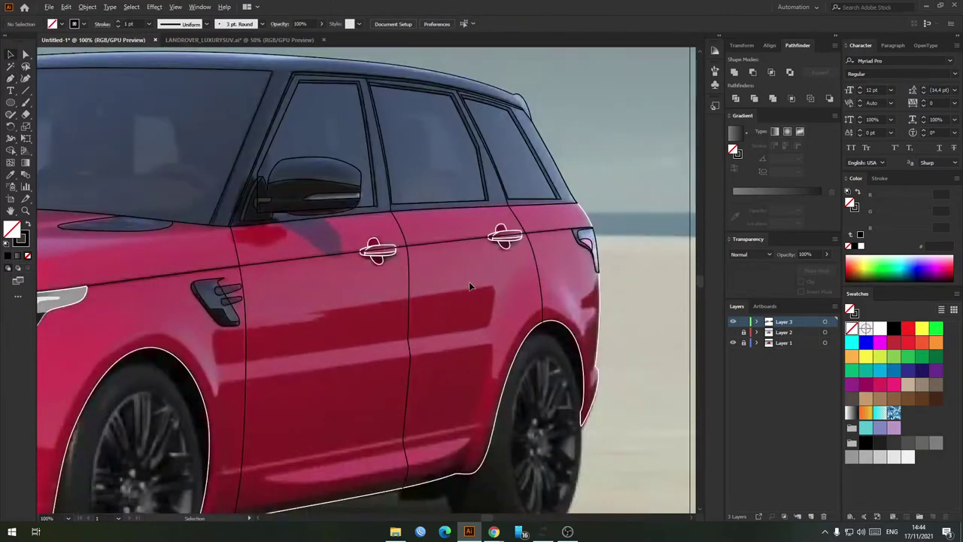
{"action": "left_click_drag", "start_coordinate": [252, 334], "coordinate": [258, 339]}
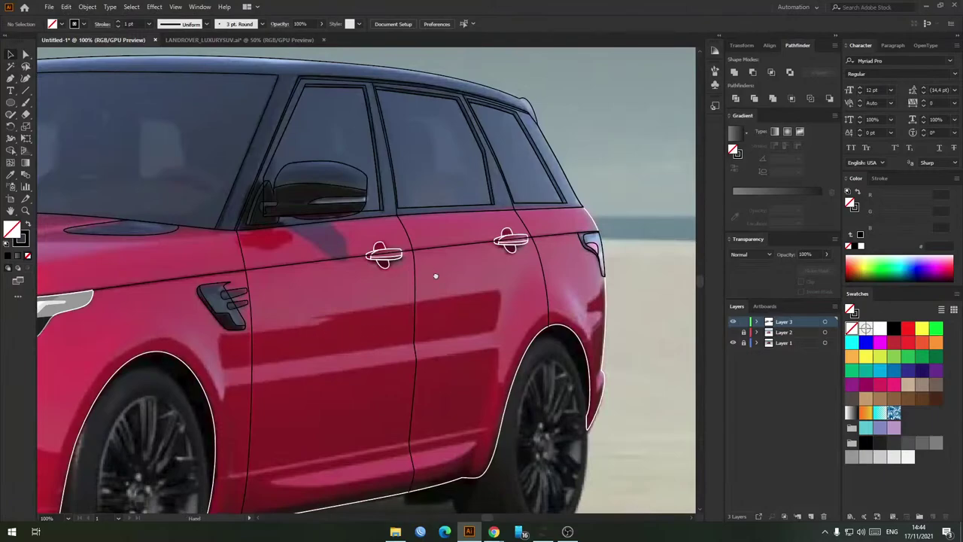
{"action": "left_click_drag", "start_coordinate": [435, 276], "coordinate": [524, 307]}
{"action": "left_click_drag", "start_coordinate": [402, 127], "coordinate": [605, 146]}
{"action": "left_click_drag", "start_coordinate": [400, 176], "coordinate": [465, 125]}
{"action": "scroll", "coordinate": [249, 229], "scroll_direction": "down", "scroll_amount": 1}
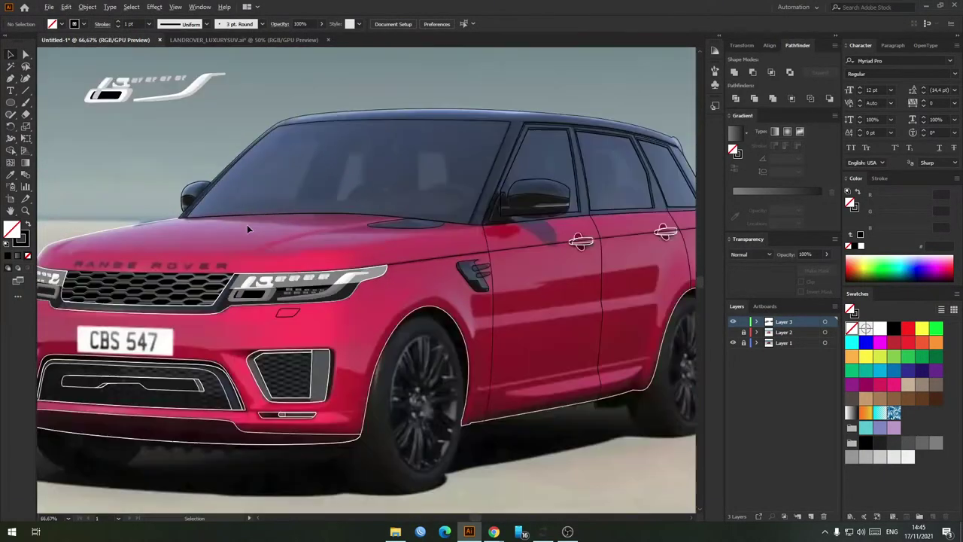
{"action": "left_click_drag", "start_coordinate": [248, 226], "coordinate": [308, 219]}
{"action": "left_click", "coordinate": [197, 213]}
{"action": "left_click", "coordinate": [299, 236]}
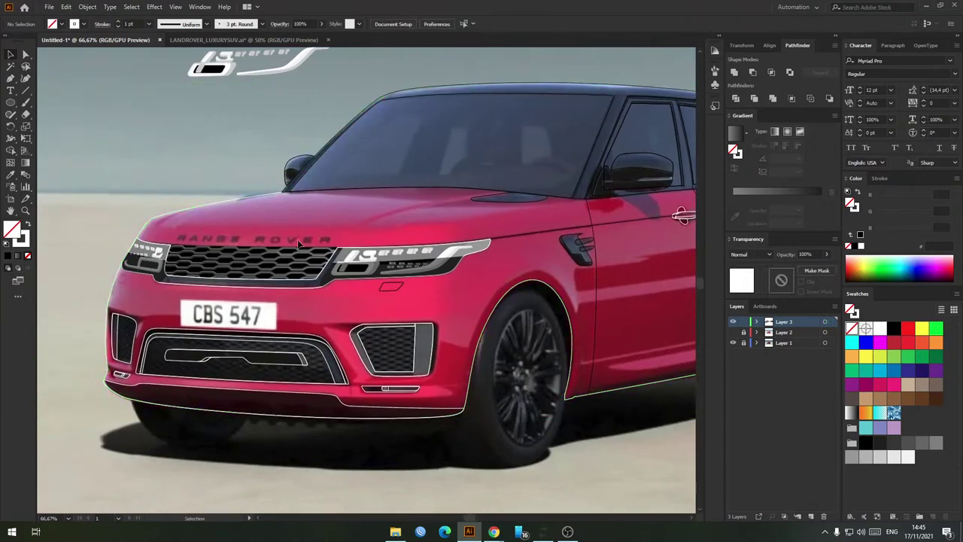
{"action": "scroll", "coordinate": [113, 319], "scroll_direction": "up", "scroll_amount": 4}
{"action": "scroll", "coordinate": [130, 284], "scroll_direction": "left", "scroll_amount": 5}
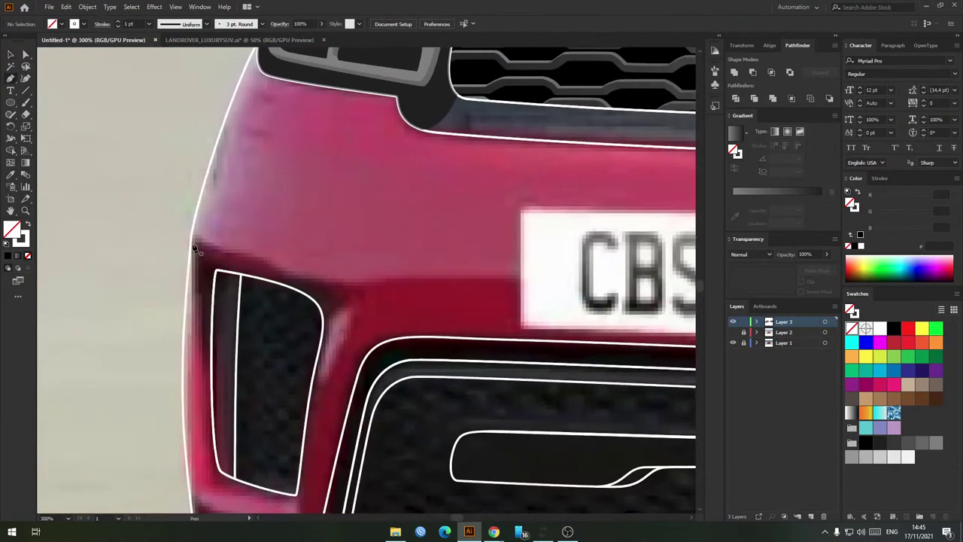
{"action": "left_click", "coordinate": [188, 232]}
{"action": "left_click_drag", "start_coordinate": [372, 281], "coordinate": [398, 280]}
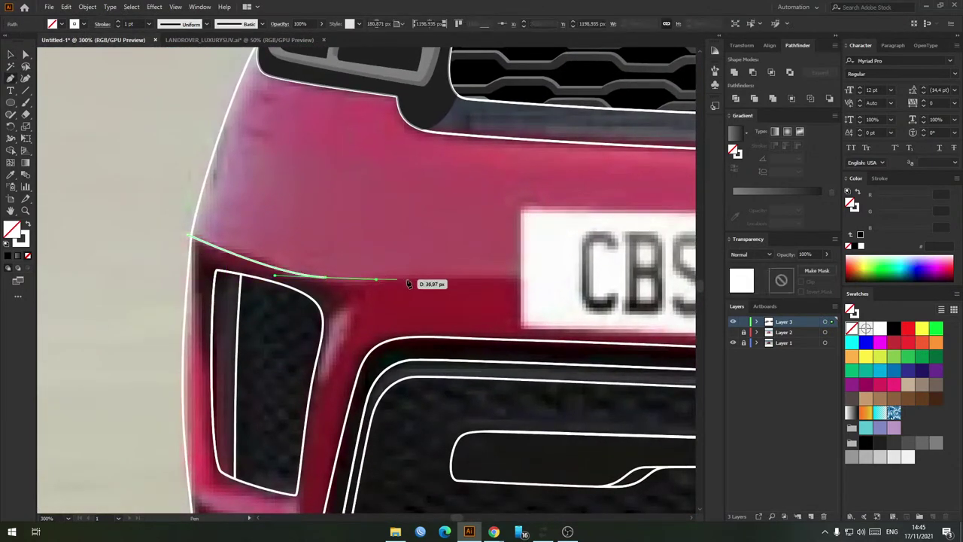
{"action": "scroll", "coordinate": [602, 287], "scroll_direction": "down", "scroll_amount": 2}
{"action": "left_click_drag", "start_coordinate": [617, 288], "coordinate": [358, 258]}
{"action": "key", "text": "ctrl+z"}
{"action": "key", "text": "ctrl+z"}
{"action": "left_click_drag", "start_coordinate": [216, 238], "coordinate": [168, 208]}
{"action": "key", "text": "v"}
{"action": "scroll", "coordinate": [351, 270], "scroll_direction": "down", "scroll_amount": 2}
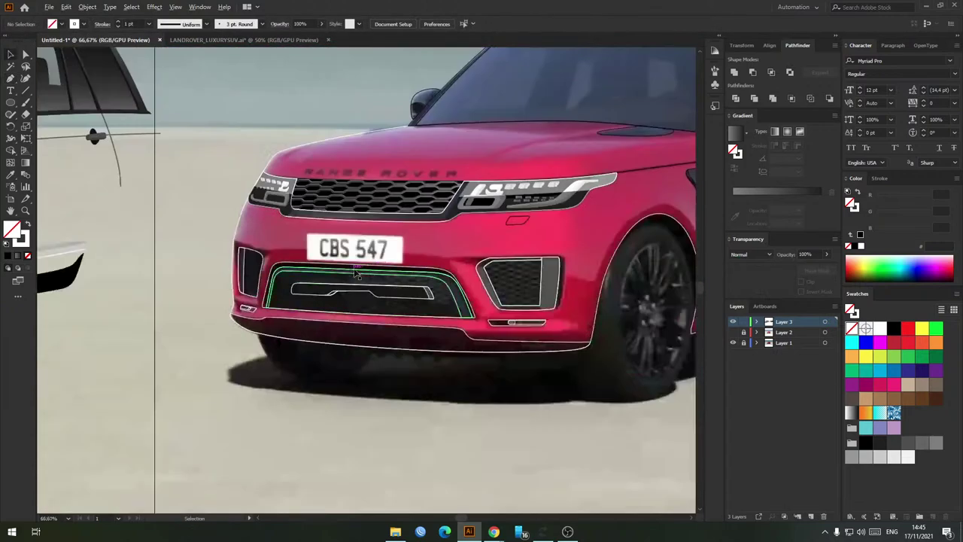
Step: Turn on the visibility of Layer 2 for tracing the red car's lower bumper
{"action": "left_click_drag", "start_coordinate": [322, 390], "coordinate": [321, 280]}
{"action": "scroll", "coordinate": [321, 281], "scroll_direction": "down", "scroll_amount": 2}
{"action": "left_click_drag", "start_coordinate": [67, 193], "coordinate": [249, 256]}
{"action": "left_click_drag", "start_coordinate": [234, 290], "coordinate": [235, 308]}
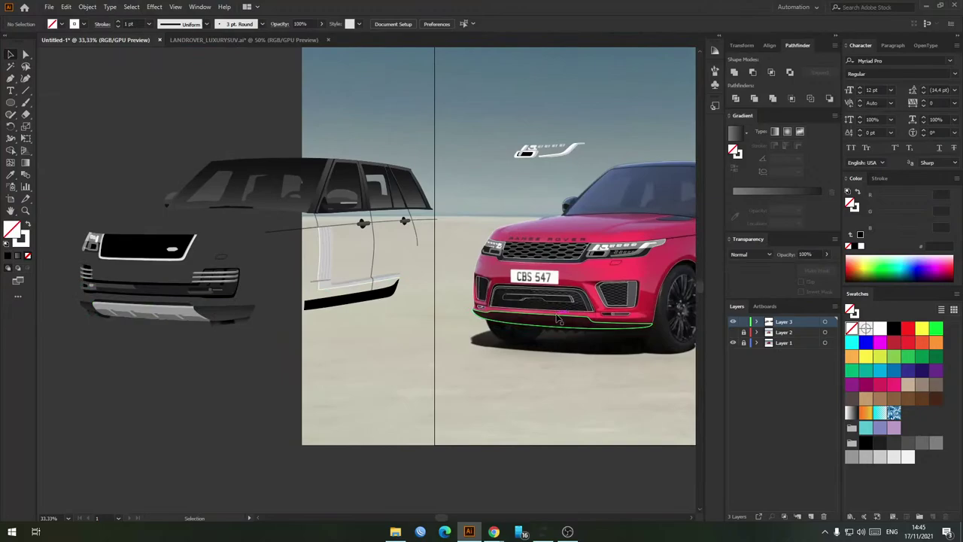
{"action": "left_click", "coordinate": [732, 332]}
{"action": "scroll", "coordinate": [613, 346], "scroll_direction": "up", "scroll_amount": 3}
{"action": "scroll", "coordinate": [380, 272], "scroll_direction": "down", "scroll_amount": 1}
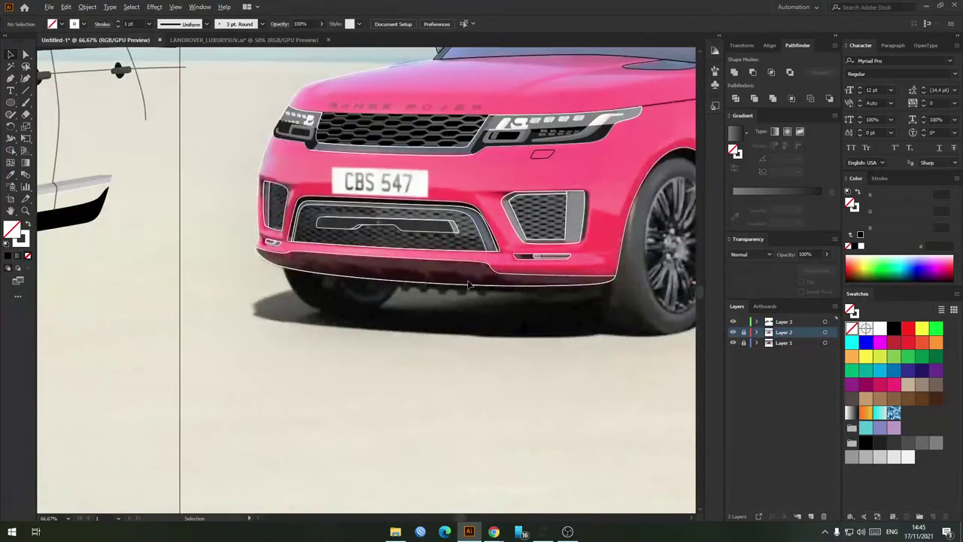
{"action": "scroll", "coordinate": [352, 271], "scroll_direction": "up", "scroll_amount": 2}
{"action": "scroll", "coordinate": [309, 286], "scroll_direction": "down", "scroll_amount": 2}
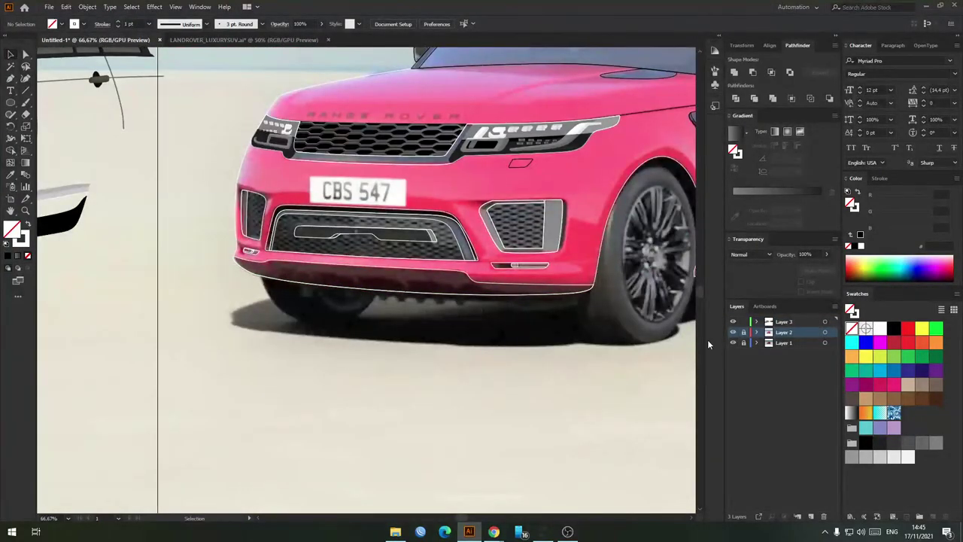
{"action": "scroll", "coordinate": [269, 279], "scroll_direction": "up", "scroll_amount": 5}
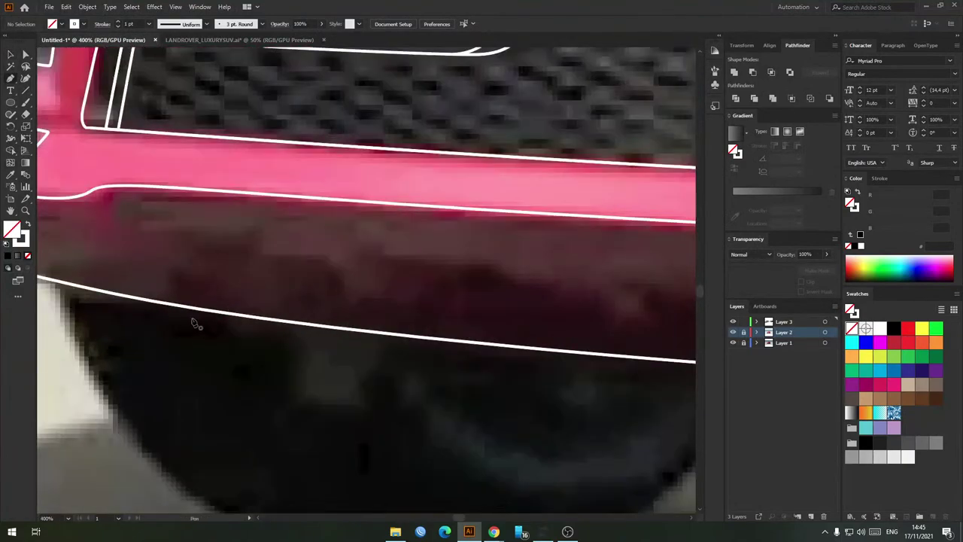
{"action": "scroll", "coordinate": [194, 324], "scroll_direction": "down", "scroll_amount": 4}
{"action": "scroll", "coordinate": [564, 321], "scroll_direction": "up", "scroll_amount": 3}
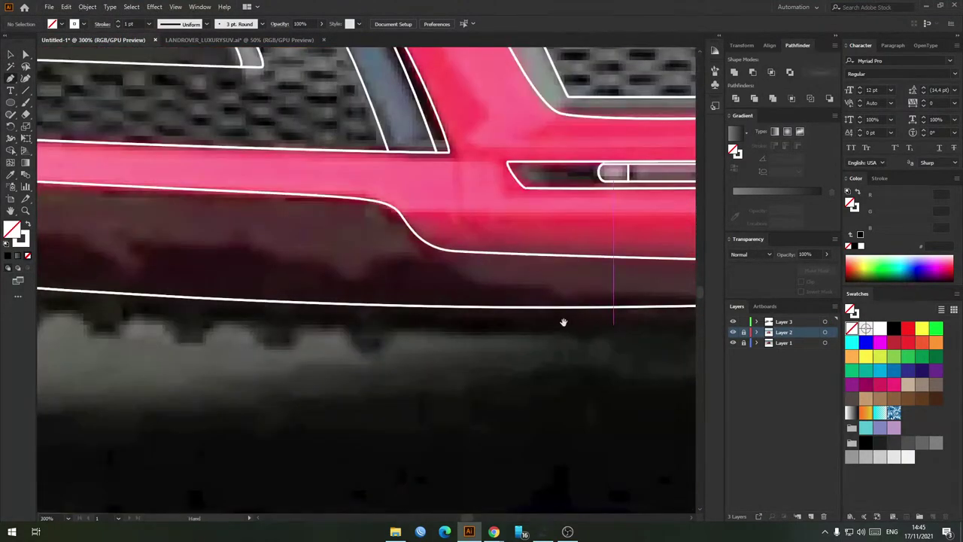
Step: Start a Pen path just below the red car's bumper edge and trace the first stepped recess of the dark lower trim
{"action": "key", "text": "p"}
{"action": "left_click", "coordinate": [567, 315]}
{"action": "left_click", "coordinate": [548, 284]}
{"action": "left_click", "coordinate": [482, 285]}
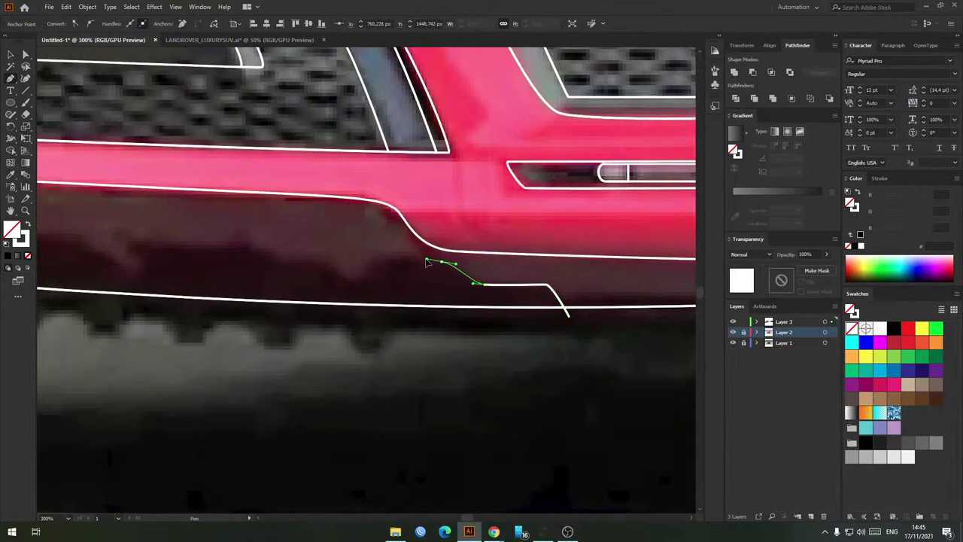
{"action": "key", "text": "ctrl+z"}
{"action": "key", "text": "ctrl+z"}
{"action": "left_click_drag", "start_coordinate": [482, 285], "coordinate": [476, 285]}
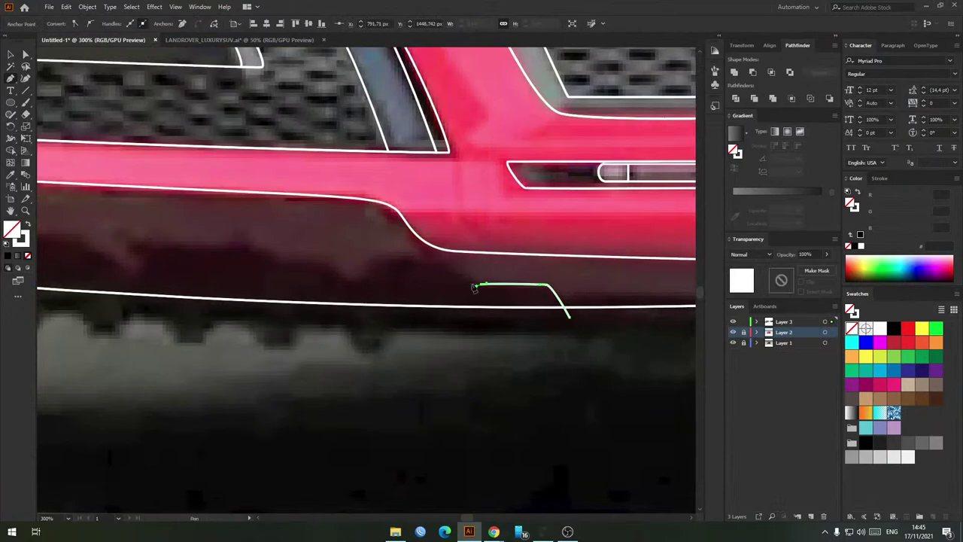
{"action": "left_click", "coordinate": [473, 286]}
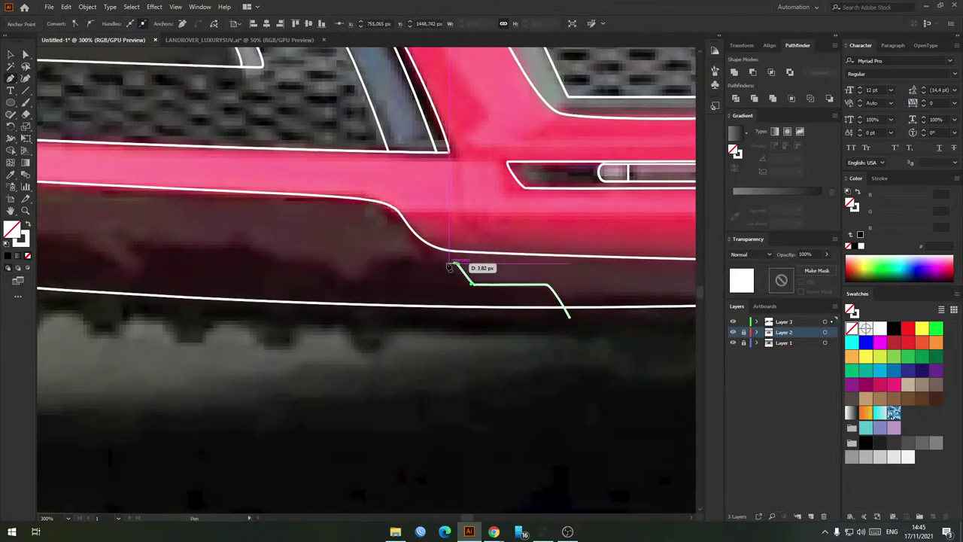
{"action": "left_click", "coordinate": [456, 264]}
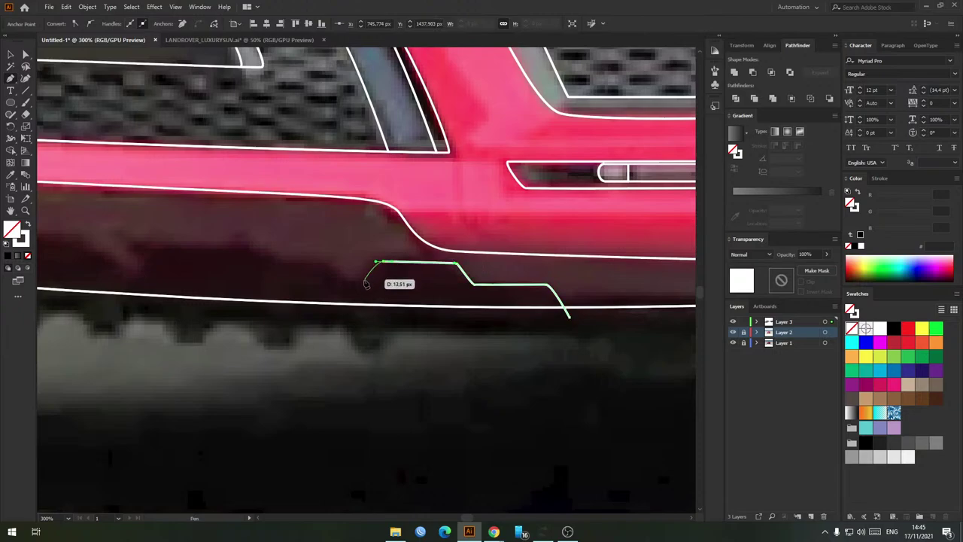
Step: Continue the Pen path through the V-shaped notch and the small rise of the dark trim toward the bumper's middle
{"action": "left_click", "coordinate": [361, 281]}
{"action": "left_click", "coordinate": [344, 282]}
{"action": "left_click", "coordinate": [325, 262]}
{"action": "left_click", "coordinate": [285, 262]}
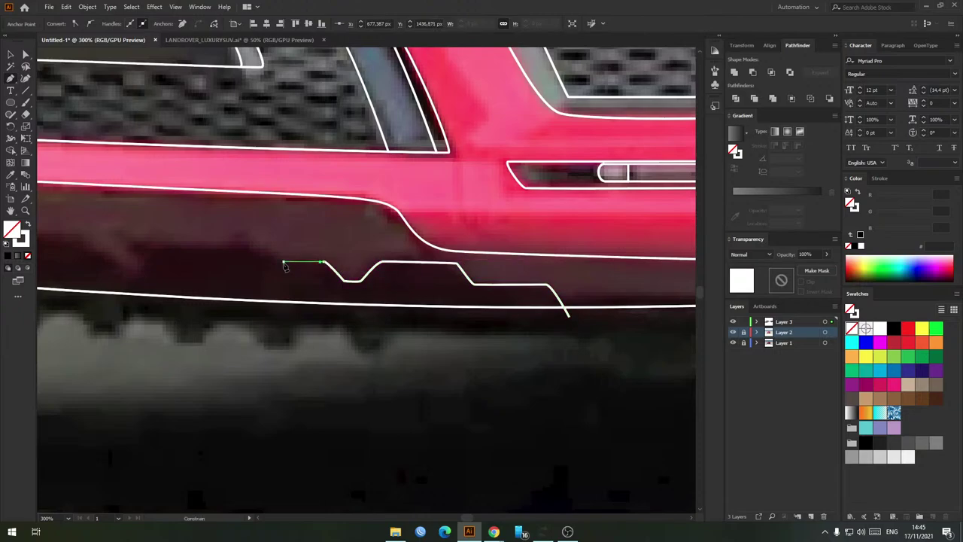
{"action": "left_click_drag", "start_coordinate": [246, 247], "coordinate": [230, 246]}
{"action": "left_click_drag", "start_coordinate": [154, 253], "coordinate": [282, 246]}
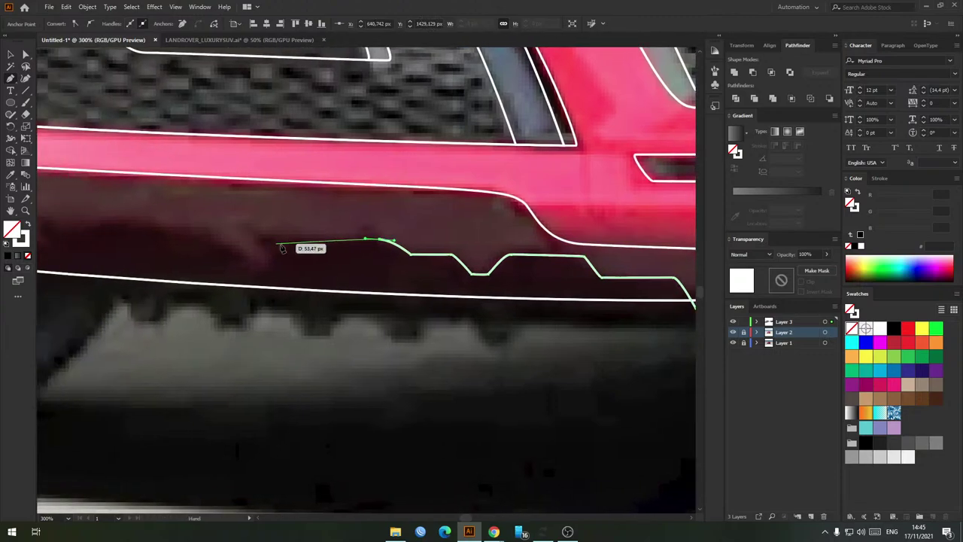
{"action": "scroll", "coordinate": [380, 243], "scroll_direction": "up", "scroll_amount": 2}
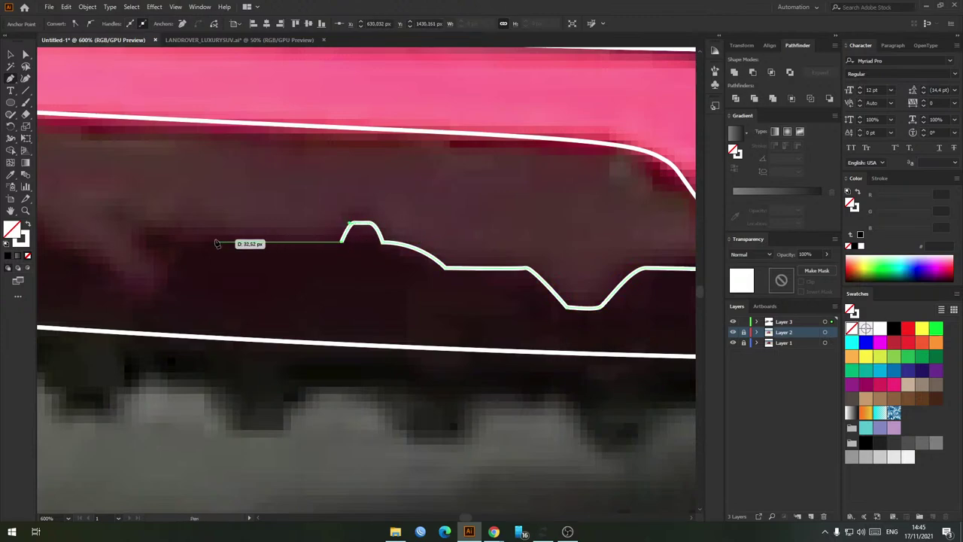
Step: Trace the small bump and the first hooked tooth of the dark trim near the middle of the bumper
{"action": "left_click_drag", "start_coordinate": [151, 226], "coordinate": [168, 267]}
{"action": "left_click", "coordinate": [140, 237]}
{"action": "left_click_drag", "start_coordinate": [144, 301], "coordinate": [132, 302]}
{"action": "left_click_drag", "start_coordinate": [103, 271], "coordinate": [405, 292]}
{"action": "left_click_drag", "start_coordinate": [346, 250], "coordinate": [336, 247]}
{"action": "left_click_drag", "start_coordinate": [240, 239], "coordinate": [470, 262]}
{"action": "scroll", "coordinate": [406, 246], "scroll_direction": "down", "scroll_amount": 5}
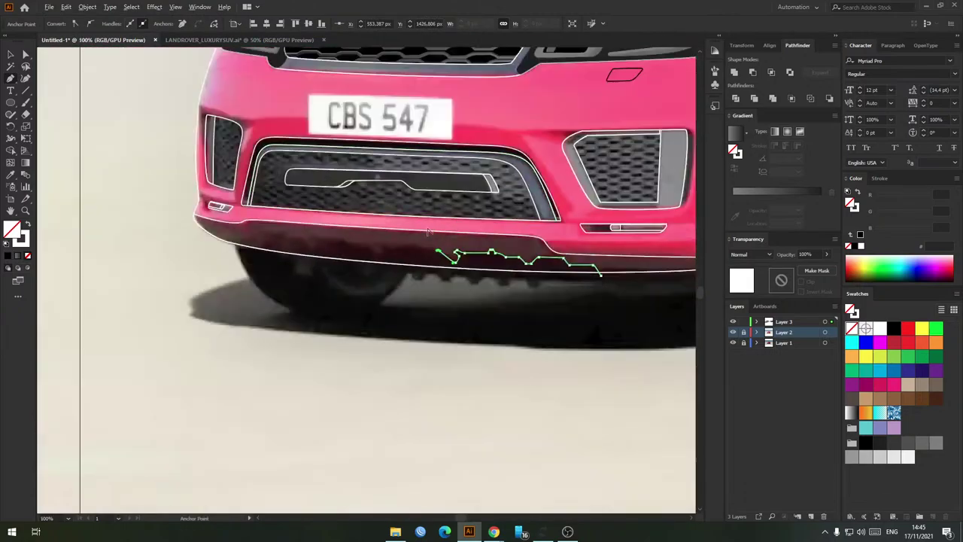
{"action": "left_click_drag", "start_coordinate": [411, 241], "coordinate": [428, 253]}
{"action": "scroll", "coordinate": [429, 253], "scroll_direction": "up", "scroll_amount": 4}
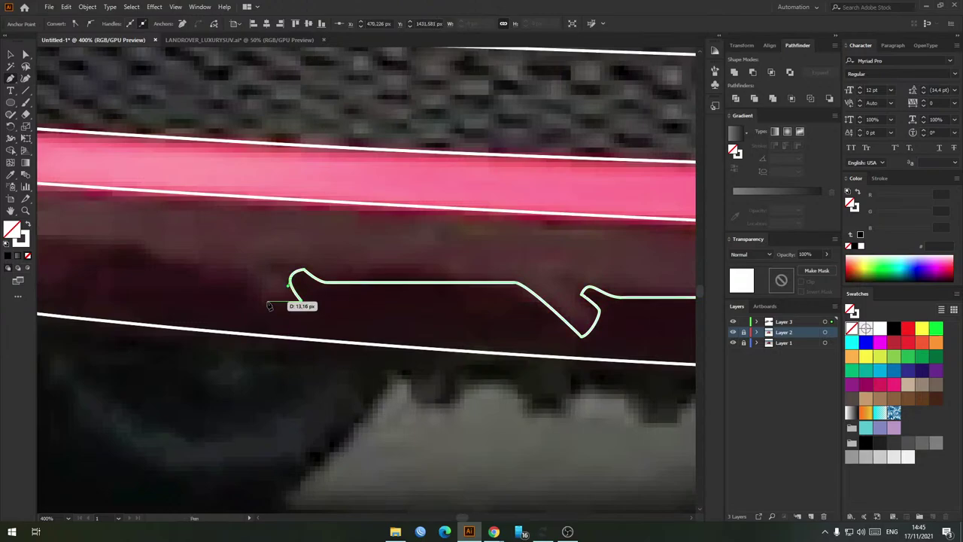
Step: Trace the second hooked notch and the remaining steps of the trim toward the bumper's far corner
{"action": "left_click", "coordinate": [242, 279]}
{"action": "left_click_drag", "start_coordinate": [218, 278], "coordinate": [428, 273]}
{"action": "scroll", "coordinate": [428, 264], "scroll_direction": "down", "scroll_amount": 4}
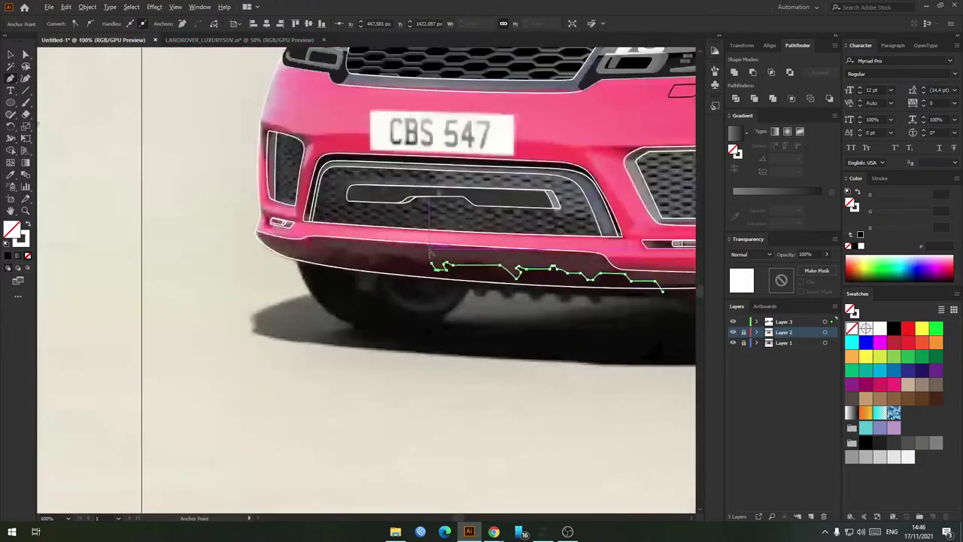
{"action": "scroll", "coordinate": [411, 263], "scroll_direction": "up", "scroll_amount": 4}
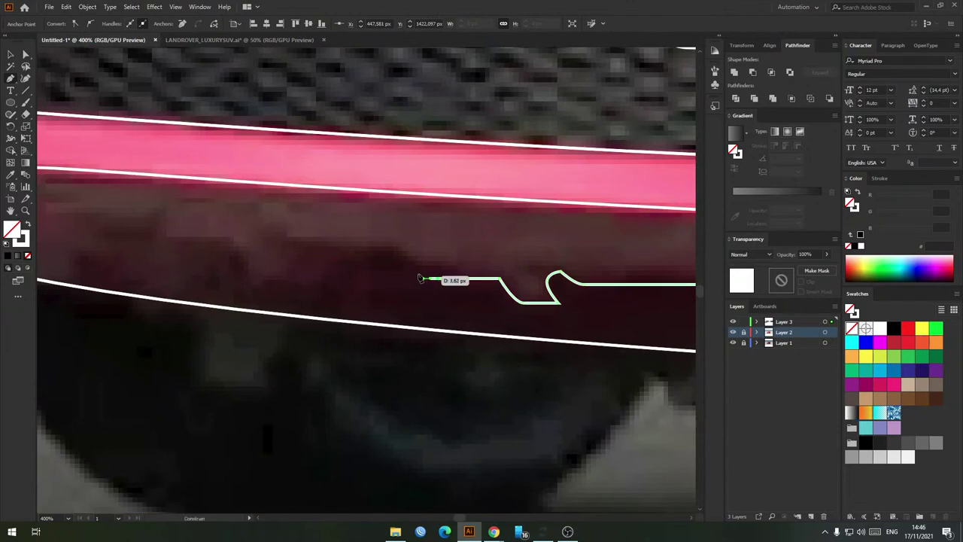
{"action": "left_click_drag", "start_coordinate": [389, 252], "coordinate": [347, 254]}
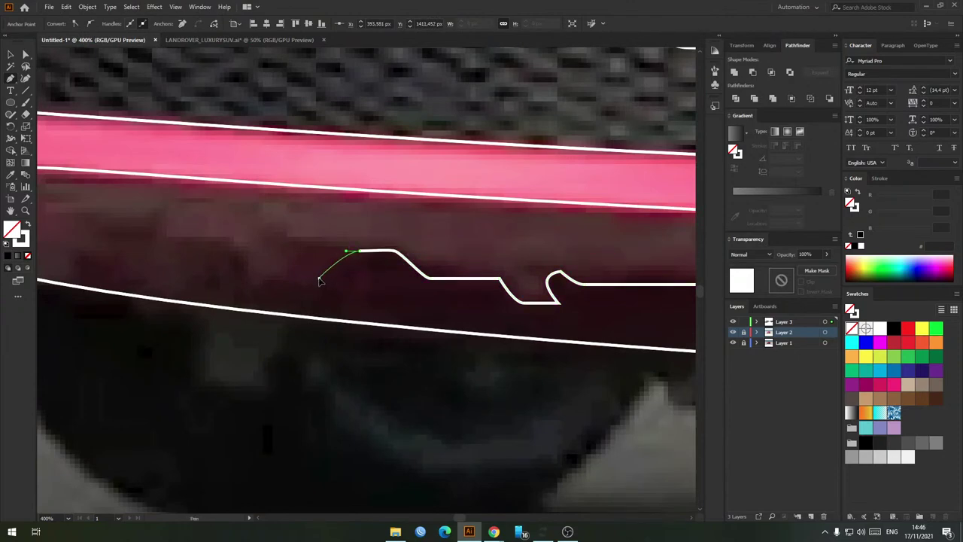
{"action": "left_click_drag", "start_coordinate": [263, 276], "coordinate": [261, 275]}
{"action": "left_click_drag", "start_coordinate": [254, 269], "coordinate": [218, 211]}
{"action": "left_click", "coordinate": [164, 242]}
{"action": "left_click", "coordinate": [91, 218]}
Step: Curve the path around the trim's far end, sweep it back below the bumper and close it at its starting point
{"action": "key", "text": "ctrl+minus"}
{"action": "key", "text": "ctrl+minus"}
{"action": "key", "text": "ctrl+minus"}
{"action": "left_click", "coordinate": [198, 289]}
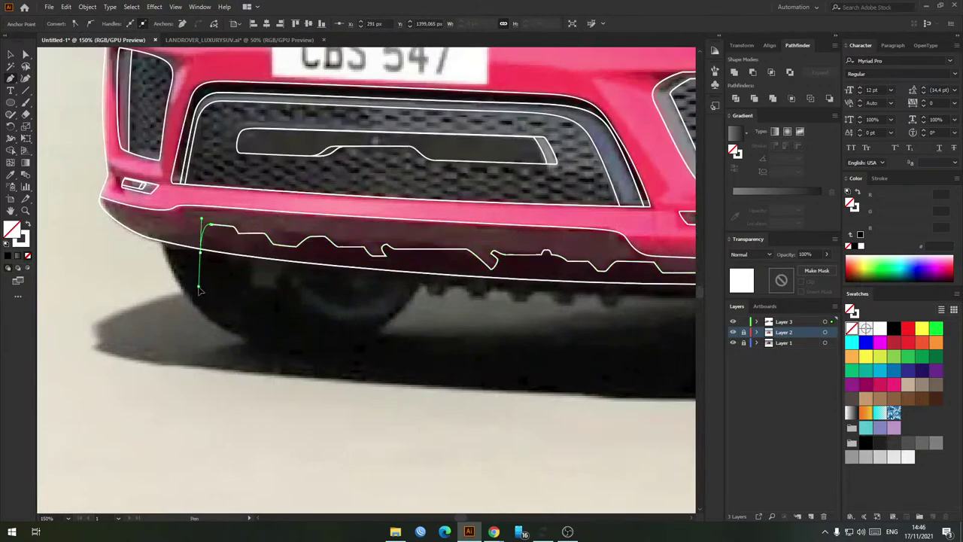
{"action": "left_click_drag", "start_coordinate": [292, 341], "coordinate": [324, 343]}
{"action": "left_click_drag", "start_coordinate": [617, 349], "coordinate": [311, 336]}
{"action": "left_click_drag", "start_coordinate": [426, 331], "coordinate": [517, 329]}
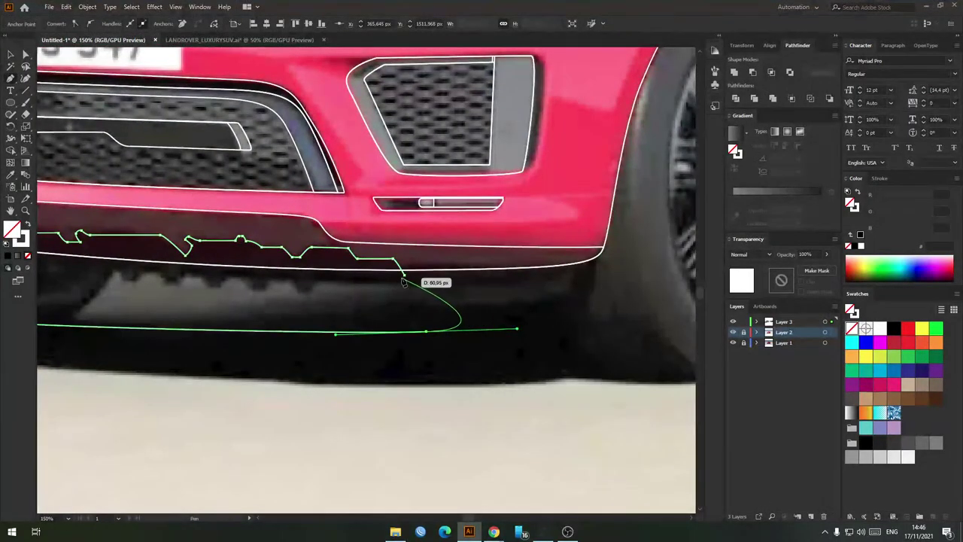
{"action": "left_click", "coordinate": [404, 275]}
Step: Cut off the part of the traced trim shape below the bumper's bottom edge with the Shape Builder tool
{"action": "key", "text": "v"}
{"action": "left_click", "coordinate": [378, 269], "text": "shift"}
{"action": "key", "text": "shift+m"}
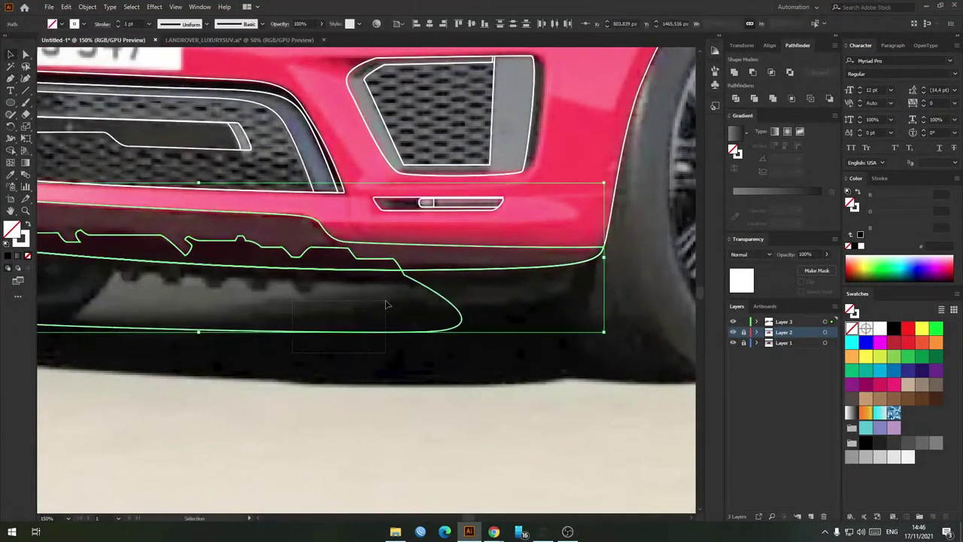
{"action": "left_click", "coordinate": [387, 303], "text": "alt"}
{"action": "key", "text": "v"}
{"action": "left_click", "coordinate": [340, 319]}
Step: Move the ribbed skid plate and the slotted corner pieces out of the dark car's lower bumper, leaving the upper trim in place
{"action": "scroll", "coordinate": [340, 319], "scroll_direction": "down", "scroll_amount": 2}
{"action": "key", "text": "ctrl+minus"}
{"action": "key", "text": "ctrl+minus"}
{"action": "key", "text": "ctrl+minus"}
{"action": "scroll", "coordinate": [301, 316], "scroll_direction": "left", "scroll_amount": 4}
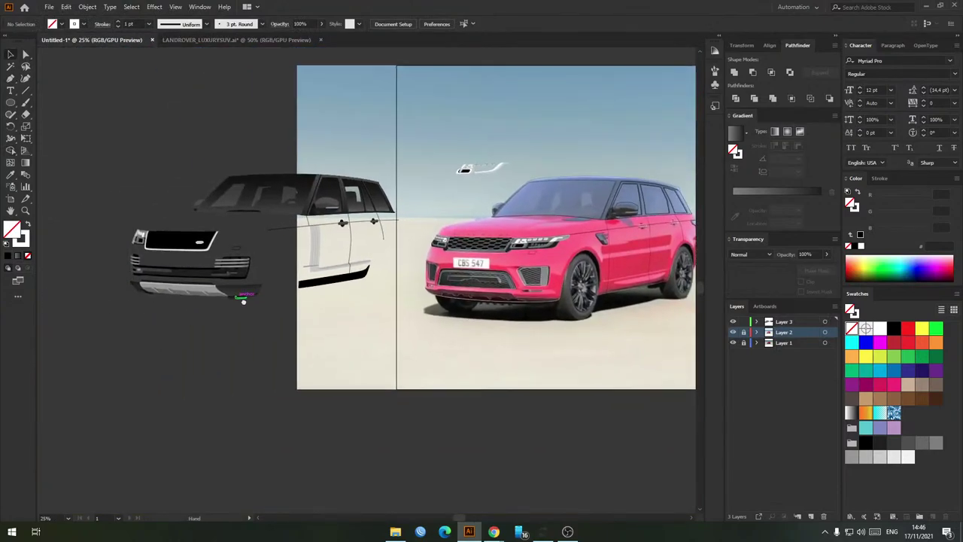
{"action": "key", "text": "ctrl+plus"}
{"action": "key", "text": "ctrl+plus"}
{"action": "key", "text": "ctrl+plus"}
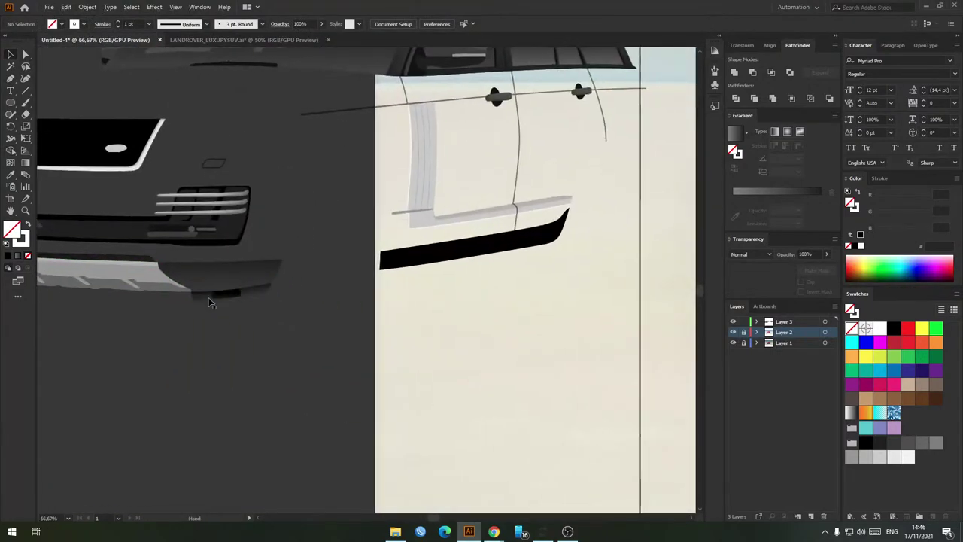
{"action": "scroll", "coordinate": [230, 286], "scroll_direction": "left", "scroll_amount": 3}
{"action": "left_click", "coordinate": [228, 282]}
{"action": "left_click_drag", "start_coordinate": [378, 275], "coordinate": [339, 255]}
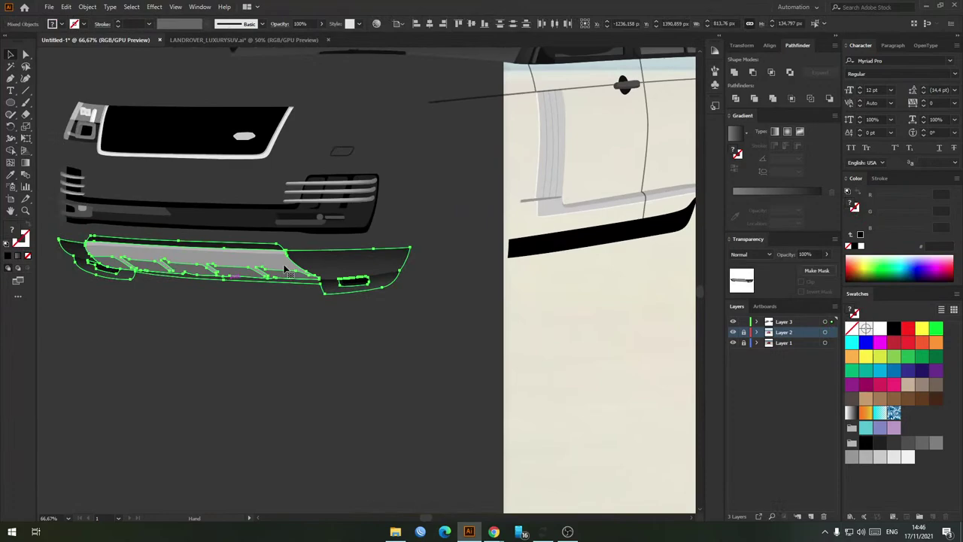
{"action": "left_click", "coordinate": [339, 263], "text": "shift"}
{"action": "left_click_drag", "start_coordinate": [261, 283], "coordinate": [253, 404]}
{"action": "left_click_drag", "start_coordinate": [314, 369], "coordinate": [306, 331]}
{"action": "left_click_drag", "start_coordinate": [347, 358], "coordinate": [351, 404]}
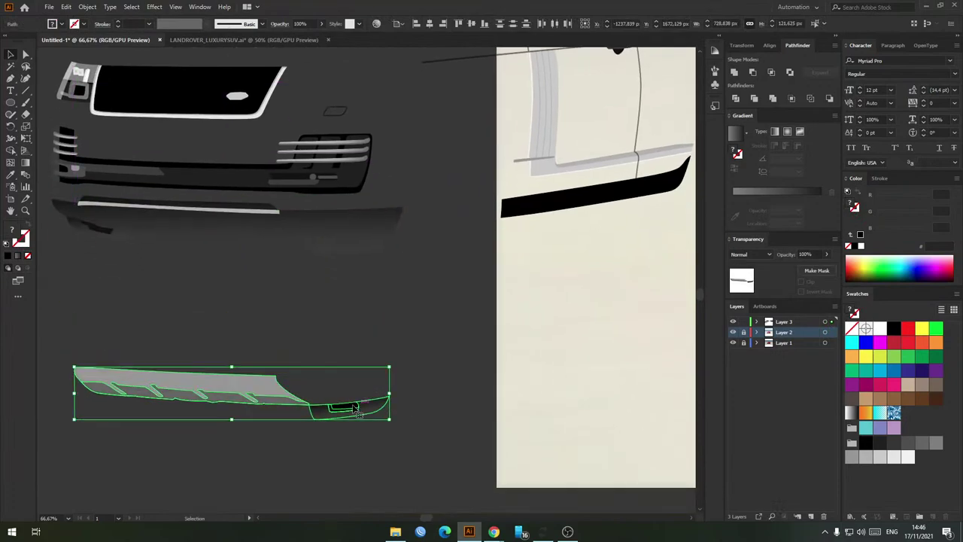
{"action": "key", "text": "ctrl+z"}
{"action": "left_click_drag", "start_coordinate": [335, 340], "coordinate": [346, 400]}
Step: Place the skid plate pieces at the red car and fit the dark grey ribbed plate along its lower bumper edge
{"action": "left_click_drag", "start_coordinate": [203, 310], "coordinate": [571, 321]}
{"action": "scroll", "coordinate": [203, 344], "scroll_direction": "down", "scroll_amount": 2}
{"action": "left_click_drag", "start_coordinate": [572, 321], "coordinate": [369, 334]}
{"action": "scroll", "coordinate": [450, 333], "scroll_direction": "up", "scroll_amount": 3}
{"action": "left_click_drag", "start_coordinate": [306, 345], "coordinate": [477, 291]}
{"action": "left_click", "coordinate": [439, 419]}
{"action": "scroll", "coordinate": [382, 256], "scroll_direction": "up", "scroll_amount": 2}
{"action": "left_click_drag", "start_coordinate": [343, 293], "coordinate": [344, 300]}
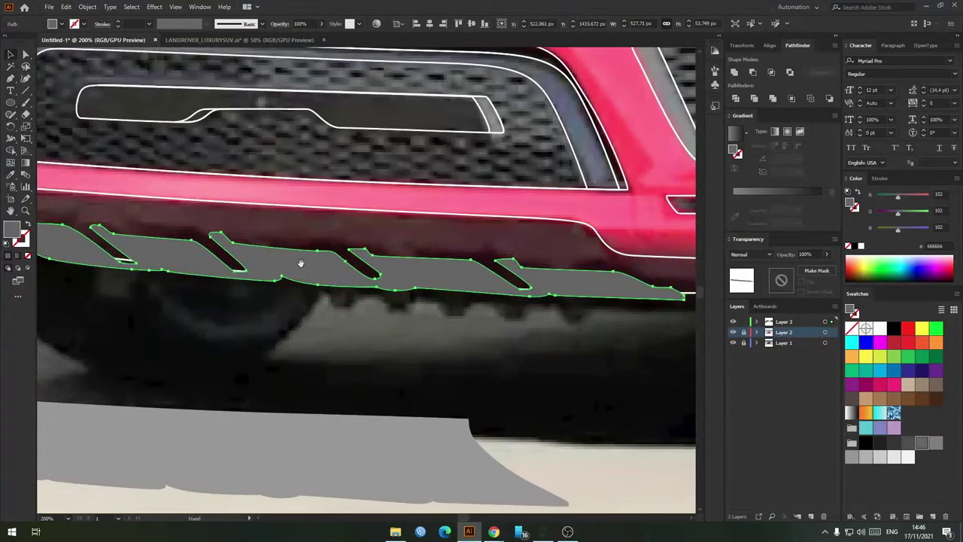
Step: Select the ribbed plate with the lower bumper outline and divide it along the bumper's bottom edge using Shape Builder
{"action": "left_click_drag", "start_coordinate": [300, 265], "coordinate": [411, 273]}
{"action": "scroll", "coordinate": [399, 277], "scroll_direction": "right", "scroll_amount": 3}
{"action": "left_click_drag", "start_coordinate": [292, 266], "coordinate": [420, 274]}
{"action": "scroll", "coordinate": [259, 267], "scroll_direction": "left", "scroll_amount": 2}
{"action": "key", "text": "shift+m"}
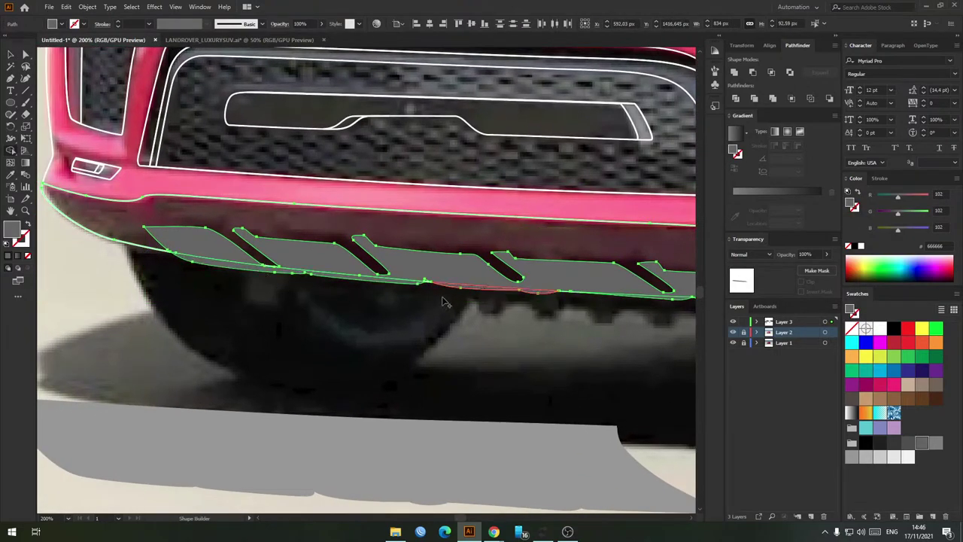
{"action": "scroll", "coordinate": [436, 301], "scroll_direction": "right", "scroll_amount": 6}
{"action": "scroll", "coordinate": [524, 293], "scroll_direction": "up", "scroll_amount": 3}
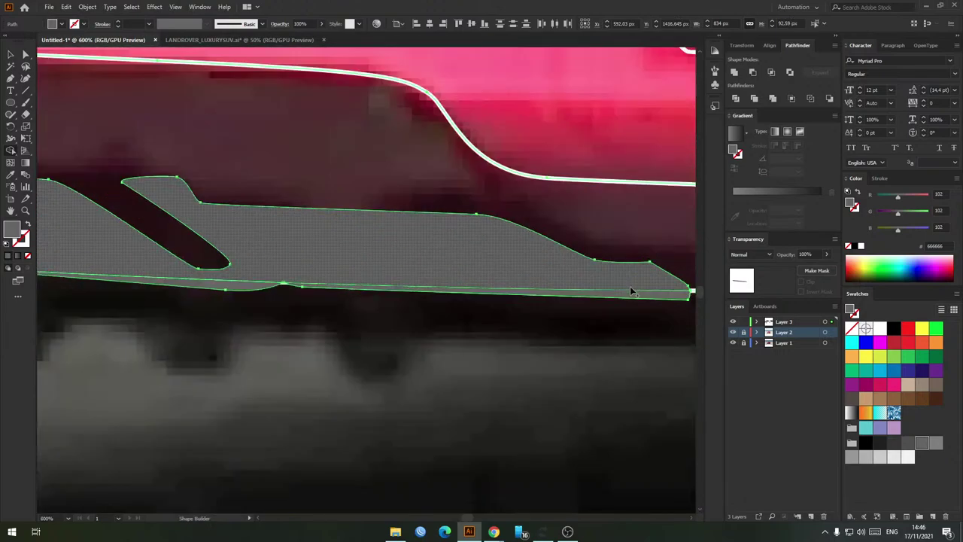
Step: Delete the leftover slivers of the ribbed plate below the bumper's bottom edge near its inner end
{"action": "key", "text": "a"}
{"action": "left_click", "coordinate": [474, 332]}
{"action": "left_click", "coordinate": [318, 290]}
{"action": "left_click", "coordinate": [226, 286], "text": "shift"}
{"action": "key", "text": "Delete"}
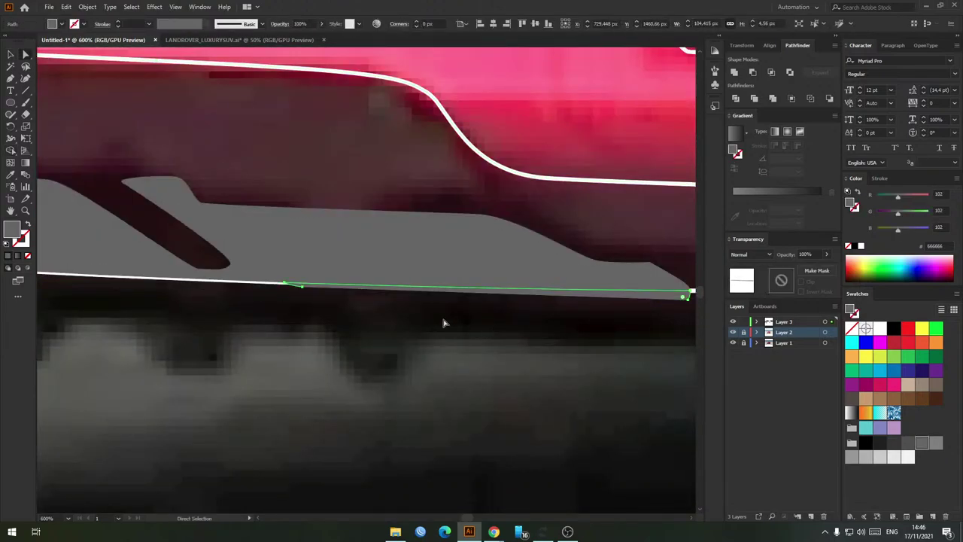
{"action": "key", "text": "Delete"}
Step: Swap the fill and stroke of the main ribbed plate shape to turn it into a grey outline without fill
{"action": "scroll", "coordinate": [250, 313], "scroll_direction": "down", "scroll_amount": 2}
{"action": "scroll", "coordinate": [250, 313], "scroll_direction": "down", "scroll_amount": 2}
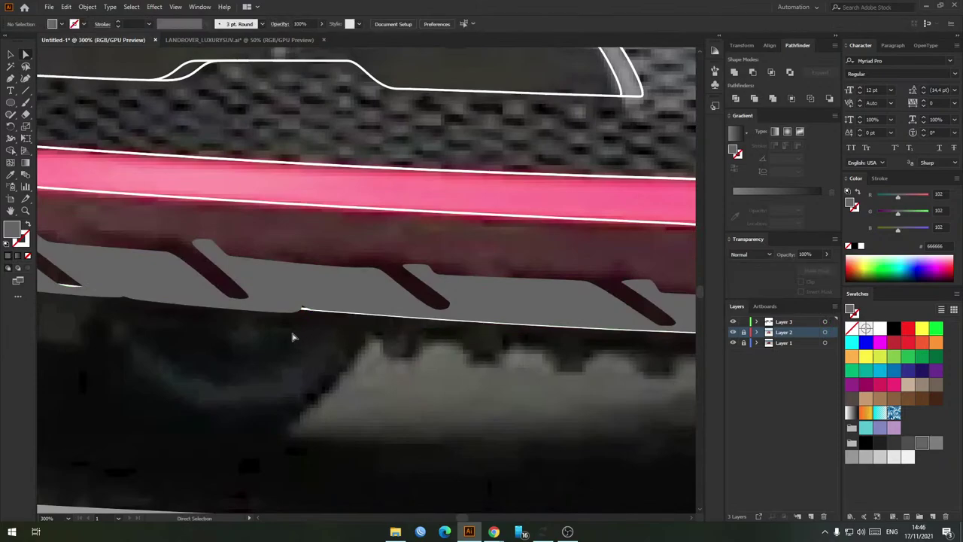
{"action": "scroll", "coordinate": [256, 314], "scroll_direction": "down", "scroll_amount": 5}
{"action": "key", "text": "v"}
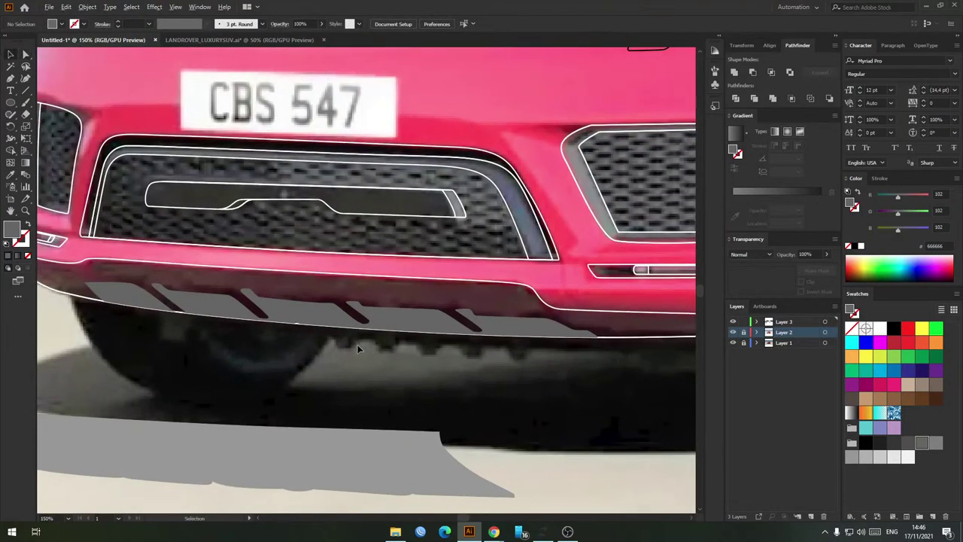
{"action": "scroll", "coordinate": [441, 345], "scroll_direction": "up", "scroll_amount": 3}
{"action": "left_click", "coordinate": [419, 333]}
{"action": "key", "text": "shift+x"}
{"action": "left_click_drag", "start_coordinate": [319, 353], "coordinate": [495, 344]}
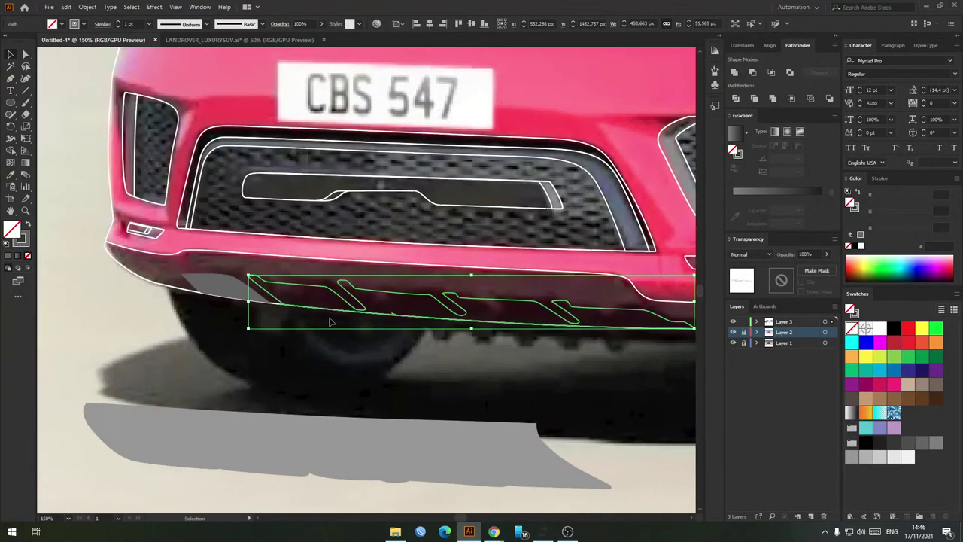
Step: Swap the fill and stroke of the small outer ribbed plate piece under the bumper to leave an unfilled grey outline
{"action": "left_click", "coordinate": [228, 290], "text": "shift"}
{"action": "left_click", "coordinate": [284, 318]}
{"action": "left_click", "coordinate": [230, 289]}
{"action": "key", "text": "shift+x"}
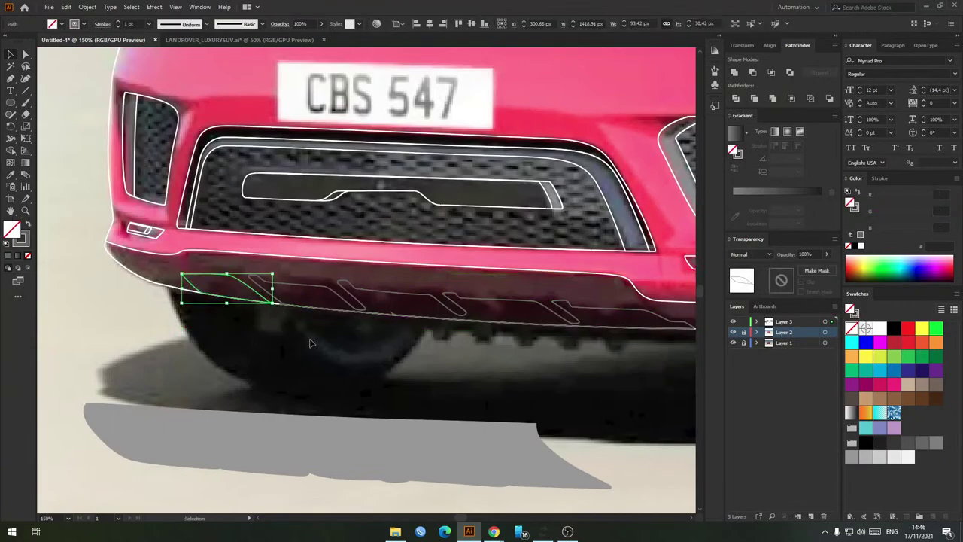
{"action": "left_click", "coordinate": [336, 326]}
Step: Delete the leftover grey plate shape lying on the ground below the red car
{"action": "scroll", "coordinate": [337, 327], "scroll_direction": "down", "scroll_amount": 1}
{"action": "scroll", "coordinate": [337, 328], "scroll_direction": "down", "scroll_amount": 1}
{"action": "scroll", "coordinate": [452, 338], "scroll_direction": "down", "scroll_amount": 1}
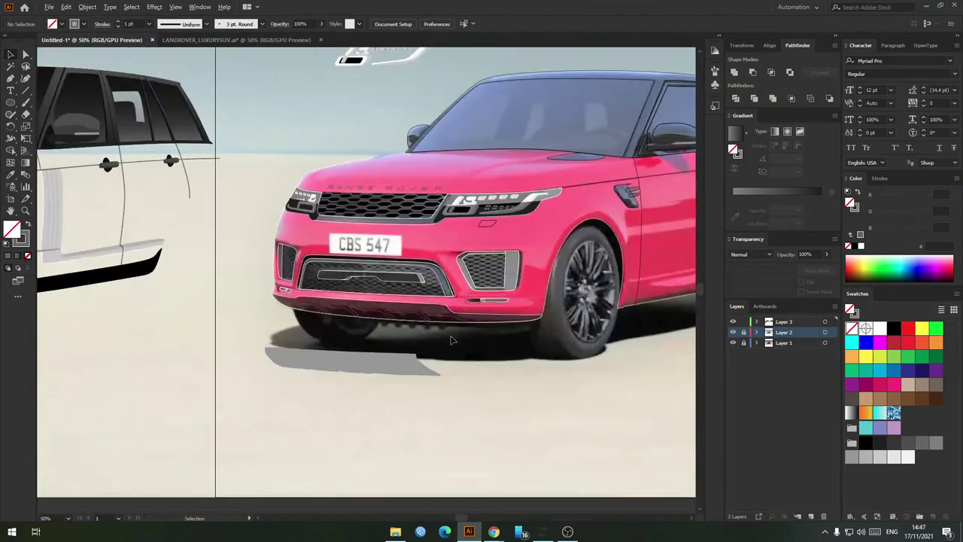
{"action": "scroll", "coordinate": [504, 321], "scroll_direction": "up", "scroll_amount": 2}
{"action": "left_click_drag", "start_coordinate": [512, 340], "coordinate": [556, 357]}
{"action": "scroll", "coordinate": [419, 342], "scroll_direction": "down", "scroll_amount": 1}
{"action": "scroll", "coordinate": [328, 262], "scroll_direction": "up", "scroll_amount": 1}
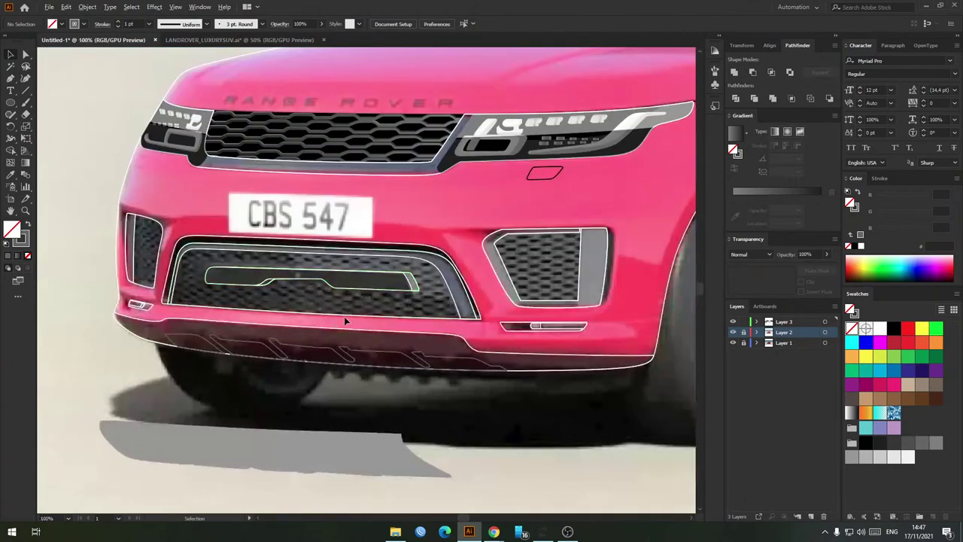
{"action": "scroll", "coordinate": [374, 291], "scroll_direction": "down", "scroll_amount": 2}
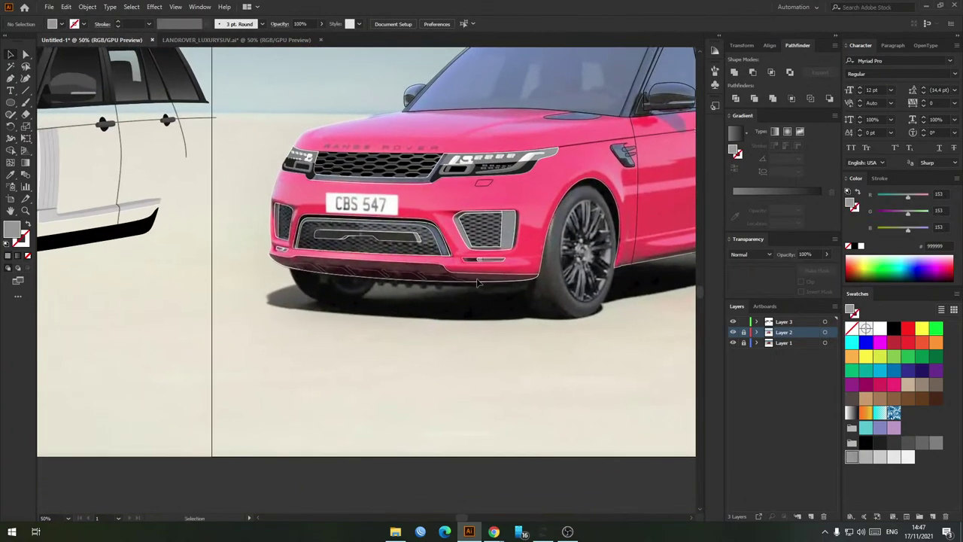
{"action": "scroll", "coordinate": [500, 218], "scroll_direction": "up", "scroll_amount": 3}
{"action": "scroll", "coordinate": [477, 282], "scroll_direction": "down", "scroll_amount": 3}
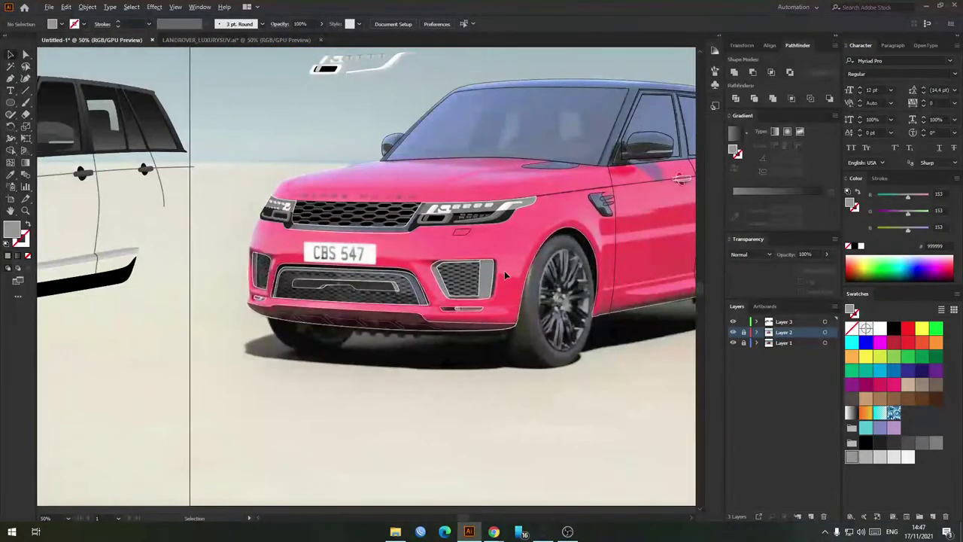
Step: Draw a grey hexagon about 413 by 357 px on the ground below the red car's front bumper
{"action": "left_click_drag", "start_coordinate": [395, 303], "coordinate": [341, 203]}
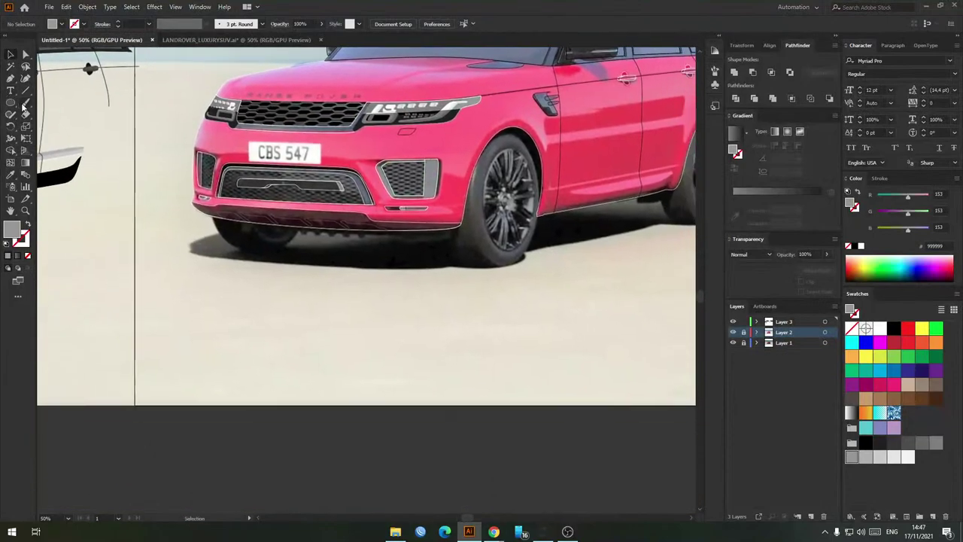
{"action": "left_click", "coordinate": [11, 103]}
{"action": "left_click", "coordinate": [57, 139]}
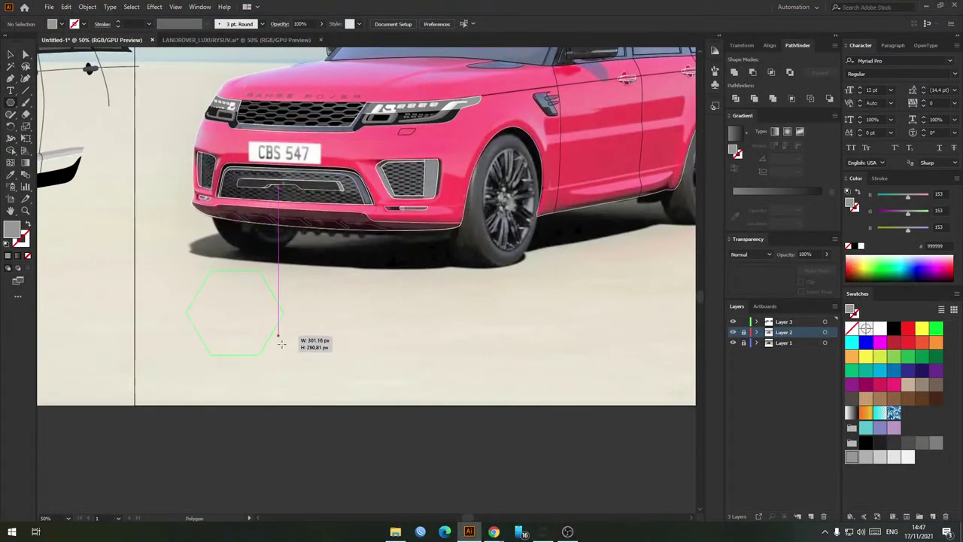
{"action": "left_click_drag", "start_coordinate": [282, 343], "coordinate": [301, 257]}
{"action": "key", "text": "v"}
Step: Open the recent file MITSUBISHI_OUTLANDER.ai and find the honeycomb mesh in the front grille
{"action": "left_click", "coordinate": [49, 6]}
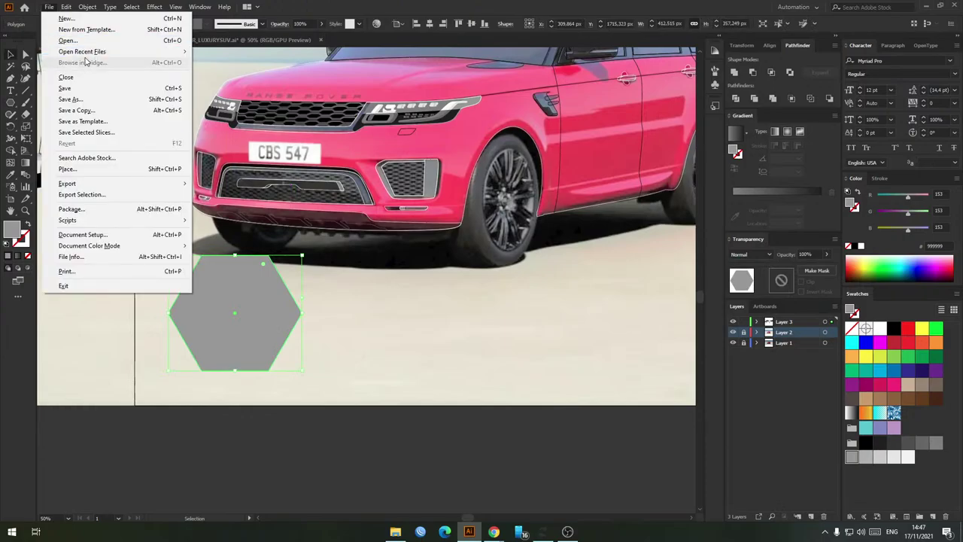
{"action": "mouse_move", "coordinate": [83, 48]}
{"action": "left_click", "coordinate": [252, 62]}
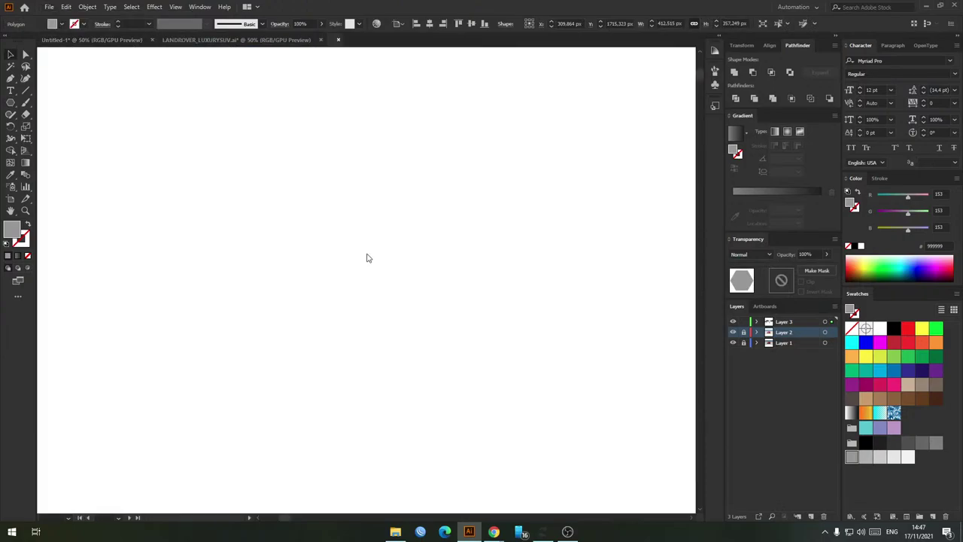
{"action": "scroll", "coordinate": [235, 315], "scroll_direction": "up", "scroll_amount": 6}
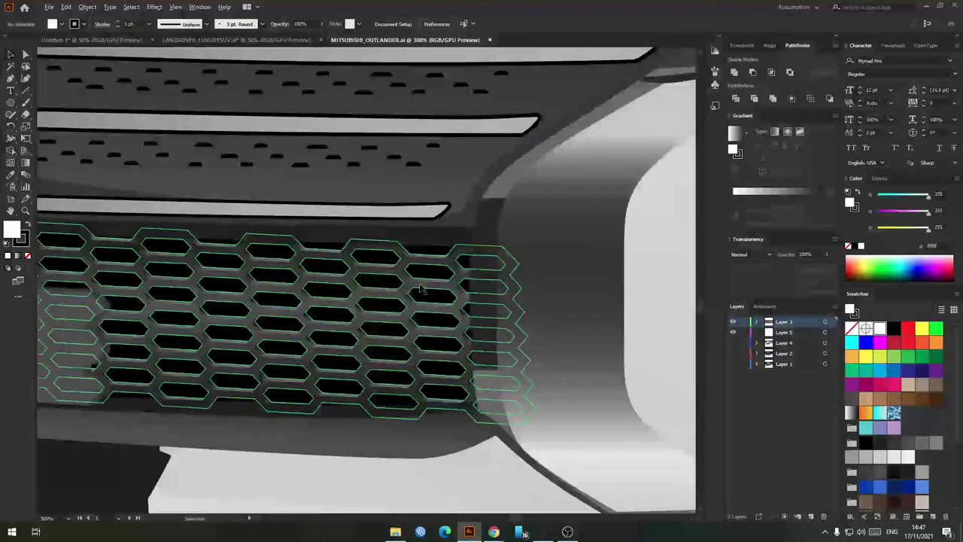
Step: Ungroup the Mitsubishi Outlander artwork twice to free its lower honeycomb grille mesh
{"action": "left_click", "coordinate": [324, 299]}
{"action": "scroll", "coordinate": [322, 298], "scroll_direction": "down", "scroll_amount": 3}
{"action": "right_click", "coordinate": [322, 299]}
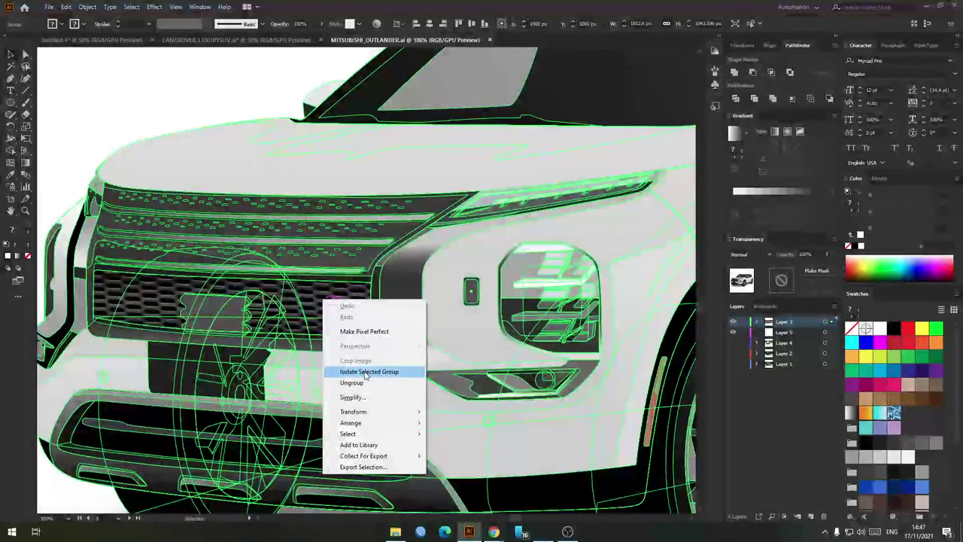
{"action": "left_click", "coordinate": [362, 384]}
{"action": "left_click", "coordinate": [126, 103]}
{"action": "left_click", "coordinate": [310, 313]}
{"action": "right_click", "coordinate": [301, 298]}
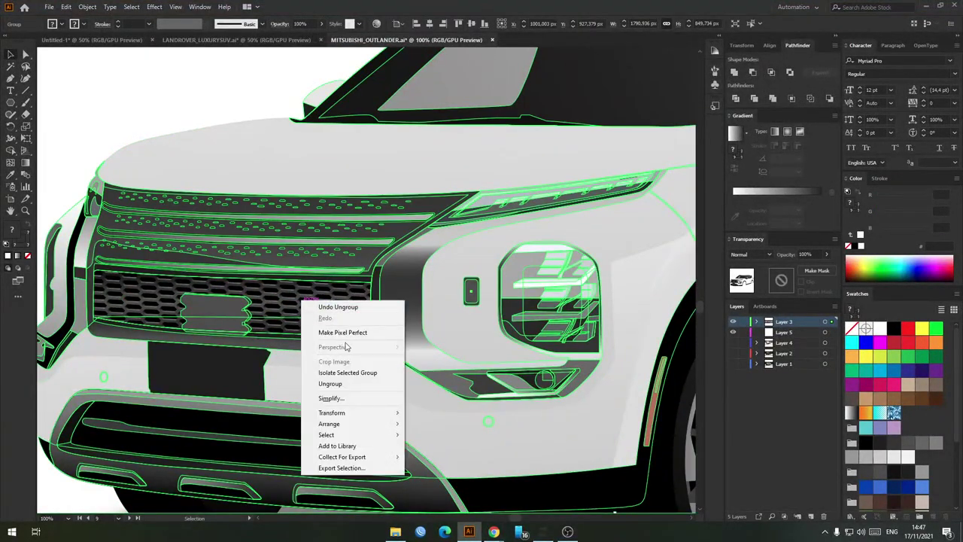
{"action": "left_click", "coordinate": [340, 384]}
{"action": "left_click", "coordinate": [179, 100]}
Step: Copy the honeycomb grille clip group into the Untitled-1 document and place it on the ground below the red car
{"action": "left_click", "coordinate": [256, 278]}
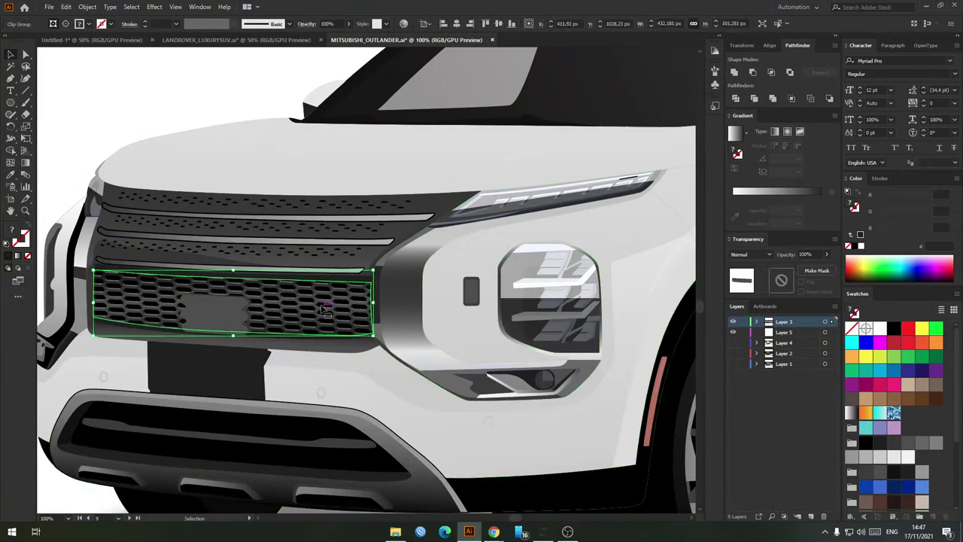
{"action": "left_click", "coordinate": [109, 47]}
{"action": "key", "text": "ctrl+v"}
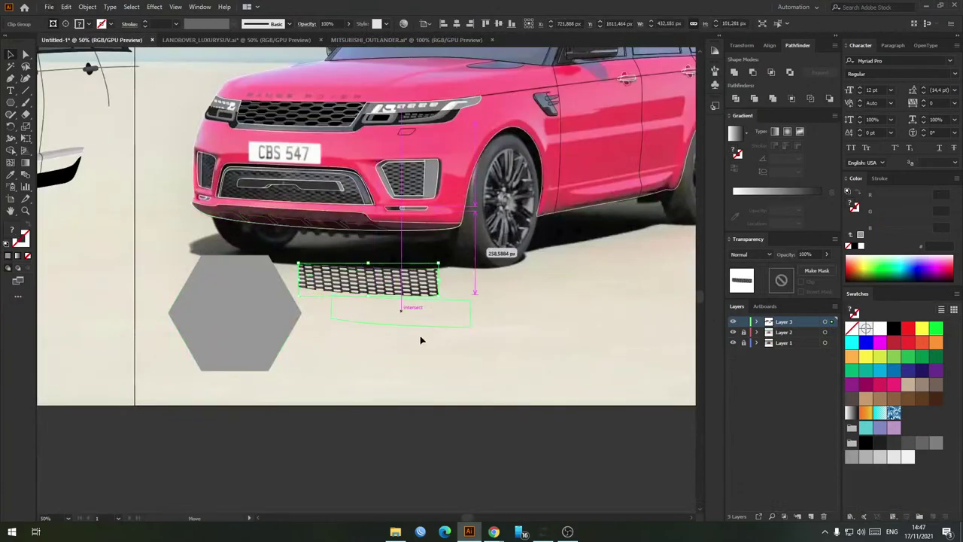
{"action": "left_click_drag", "start_coordinate": [421, 340], "coordinate": [457, 365]}
Step: Release the clipping mask of the pasted honeycomb grille and select its mesh group
{"action": "scroll", "coordinate": [498, 393], "scroll_direction": "up", "scroll_amount": 1}
{"action": "right_click", "coordinate": [430, 330]}
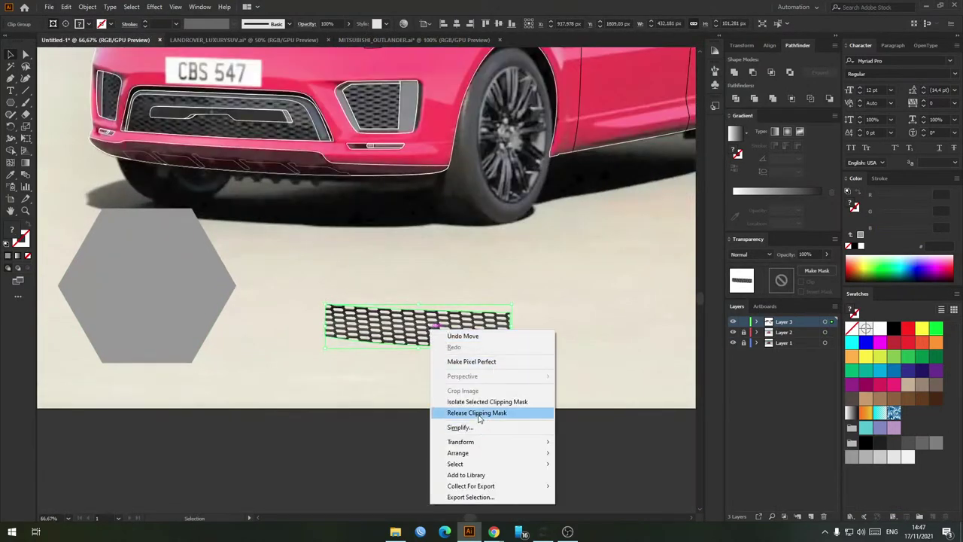
{"action": "left_click", "coordinate": [479, 414]}
{"action": "left_click", "coordinate": [454, 410]}
{"action": "left_click_drag", "start_coordinate": [445, 305], "coordinate": [427, 336]}
{"action": "left_click", "coordinate": [428, 339]}
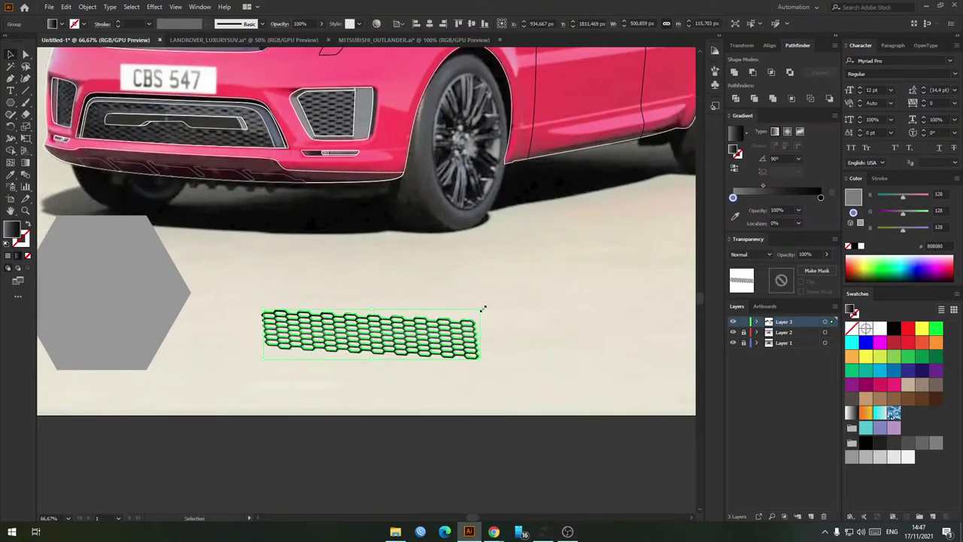
Step: Try scaling the honeycomb mesh down to less than half its size and undo the scaling
{"action": "left_click_drag", "start_coordinate": [483, 309], "coordinate": [388, 324]}
{"action": "scroll", "coordinate": [384, 325], "scroll_direction": "up", "scroll_amount": 4}
{"action": "key", "text": "ctrl+z"}
{"action": "scroll", "coordinate": [371, 286], "scroll_direction": "down", "scroll_amount": 3}
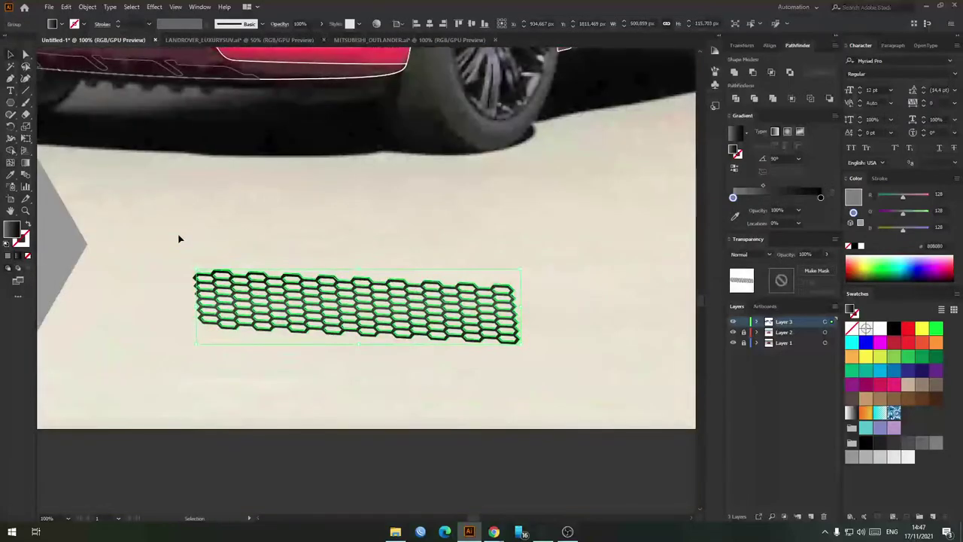
{"action": "left_click_drag", "start_coordinate": [577, 442], "coordinate": [580, 441]}
{"action": "left_click_drag", "start_coordinate": [520, 269], "coordinate": [425, 276]}
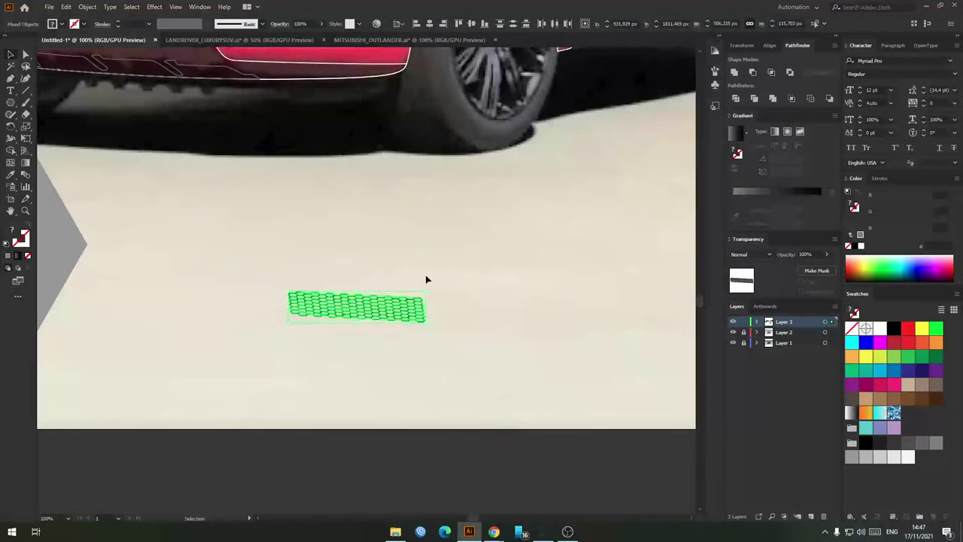
{"action": "left_click", "coordinate": [424, 274]}
{"action": "scroll", "coordinate": [380, 303], "scroll_direction": "down", "scroll_amount": 1}
{"action": "scroll", "coordinate": [374, 249], "scroll_direction": "up", "scroll_amount": 1}
{"action": "key", "text": "ctrl+z"}
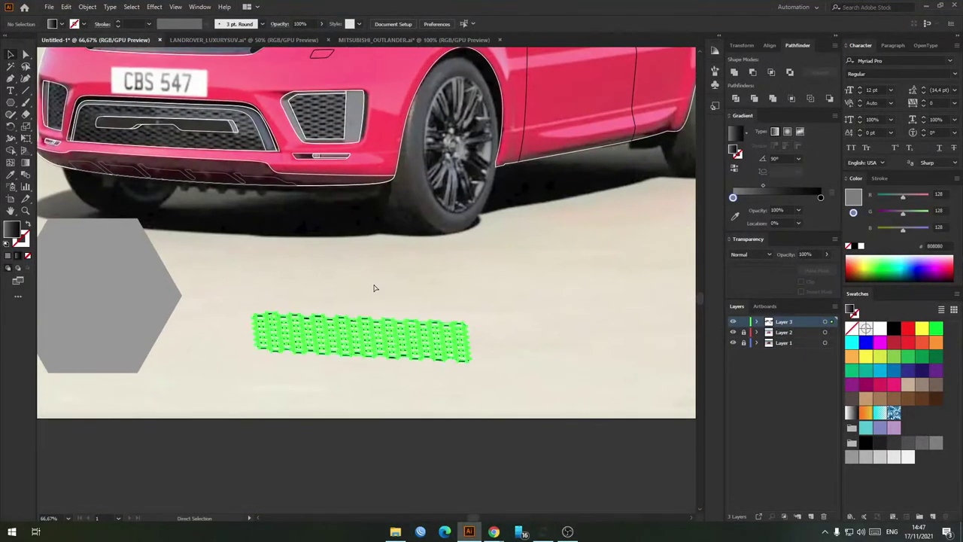
Step: Try to shear the honeycomb mesh horizontally by a small positive angle
{"action": "right_click", "coordinate": [402, 337]}
{"action": "mouse_move", "coordinate": [482, 432]}
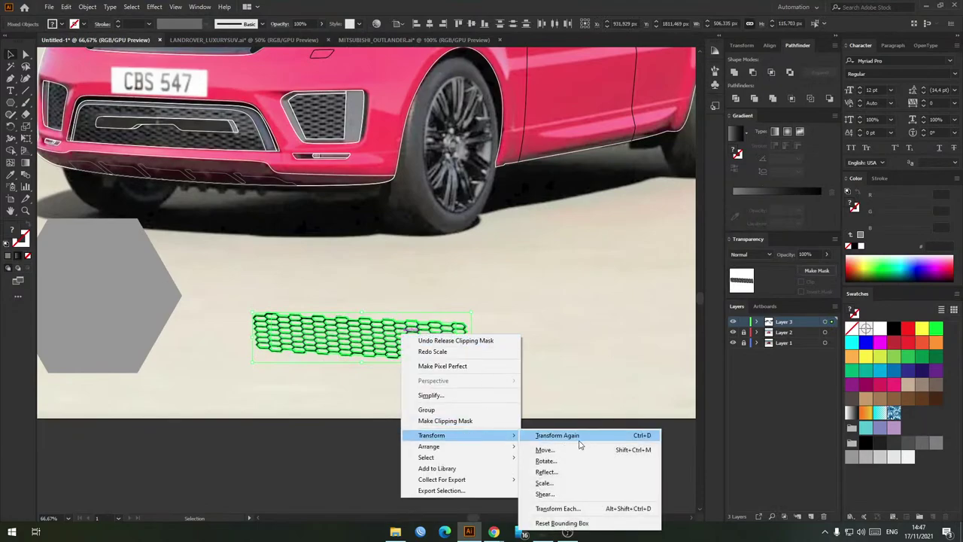
{"action": "left_click", "coordinate": [549, 493]}
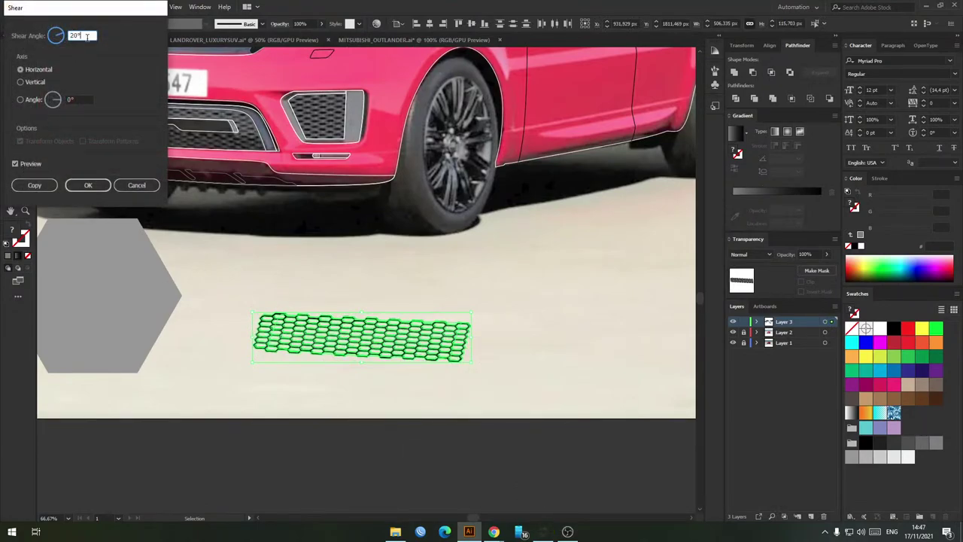
{"action": "scroll", "coordinate": [87, 37], "scroll_direction": "down", "scroll_amount": 11}
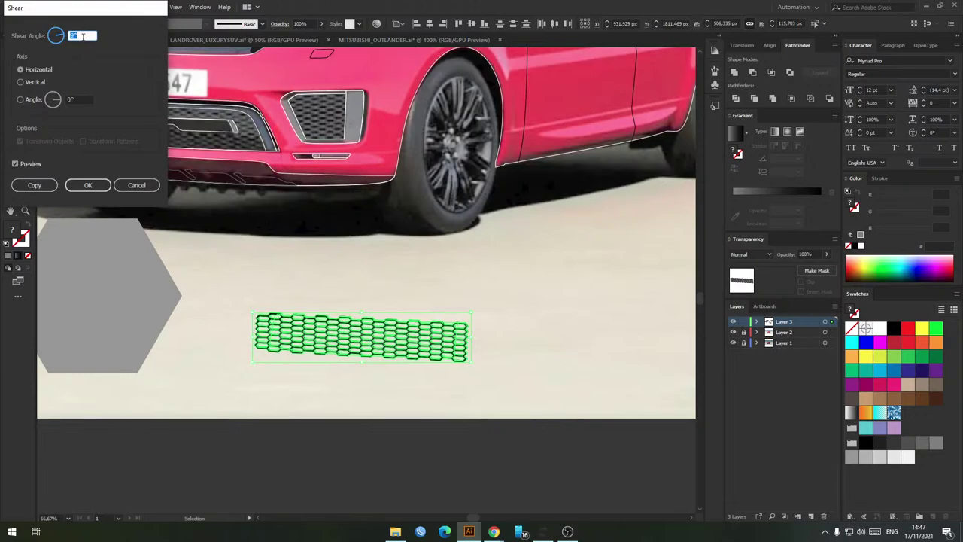
{"action": "scroll", "coordinate": [84, 37], "scroll_direction": "down", "scroll_amount": 2}
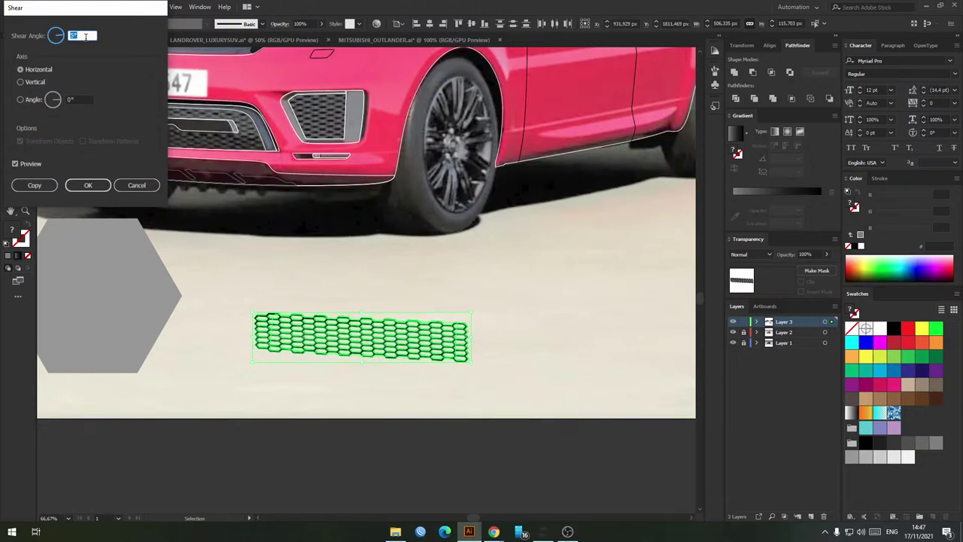
{"action": "left_click", "coordinate": [87, 185]}
{"action": "scroll", "coordinate": [349, 294], "scroll_direction": "up", "scroll_amount": 5}
{"action": "scroll", "coordinate": [399, 238], "scroll_direction": "down", "scroll_amount": 4}
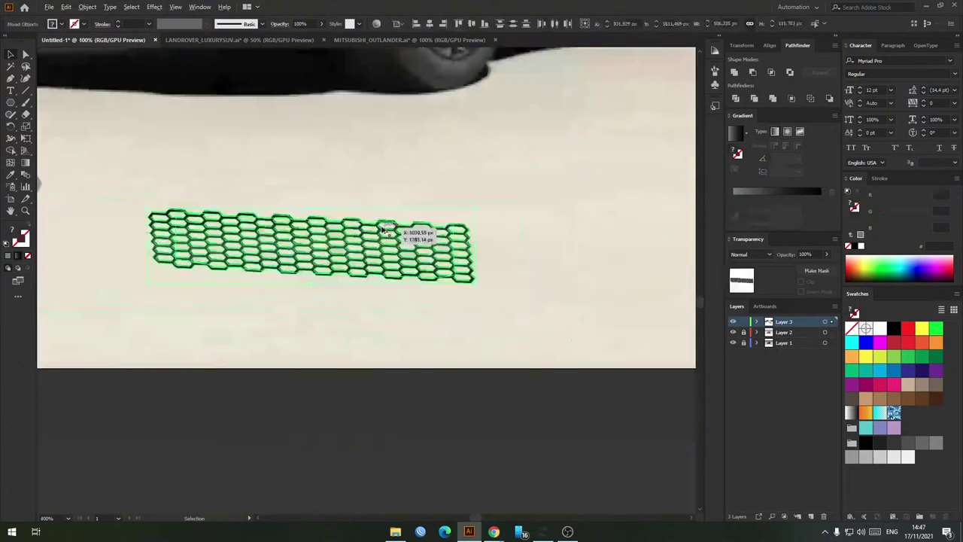
{"action": "left_click_drag", "start_coordinate": [382, 229], "coordinate": [418, 258]}
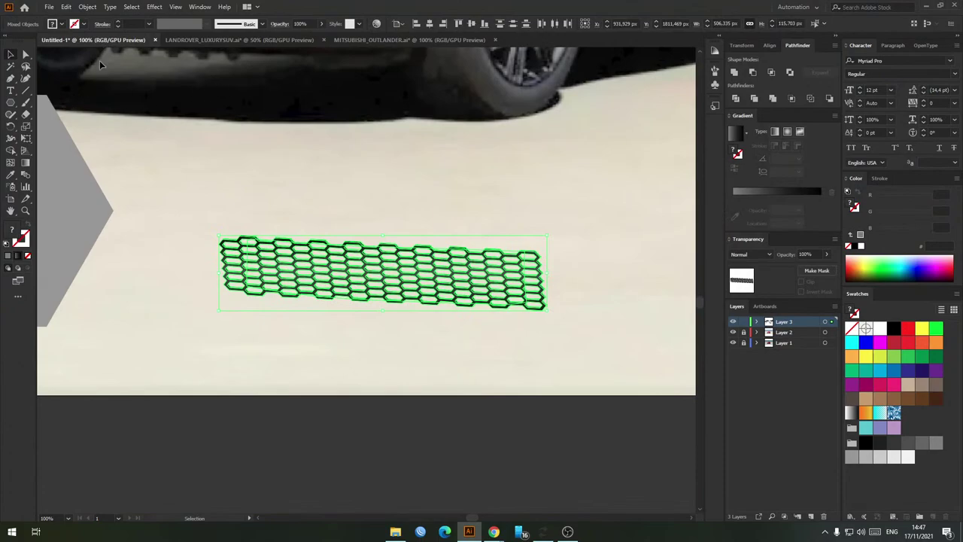
Step: Reselect the whole honeycomb mesh and shear it along the horizontal axis by a few degrees to straighten its slanted ends
{"action": "left_click", "coordinate": [298, 188]}
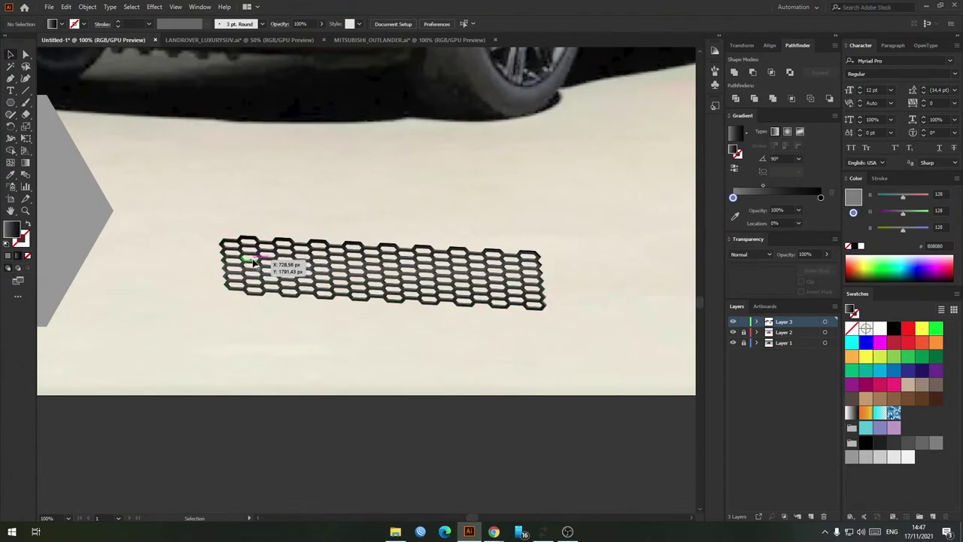
{"action": "key", "text": "Delete"}
{"action": "left_click_drag", "start_coordinate": [171, 190], "coordinate": [664, 450]}
{"action": "scroll", "coordinate": [424, 241], "scroll_direction": "up", "scroll_amount": 3}
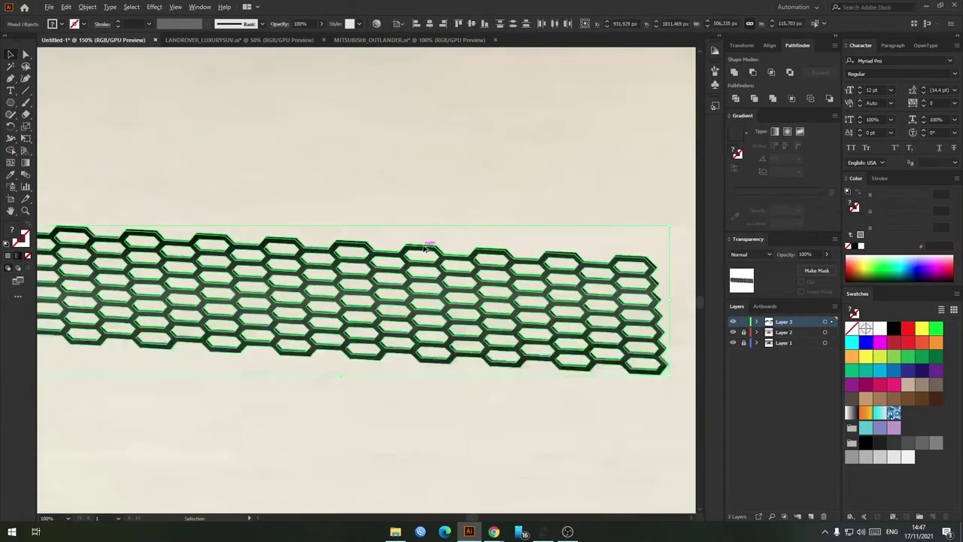
{"action": "scroll", "coordinate": [423, 242], "scroll_direction": "down", "scroll_amount": 4}
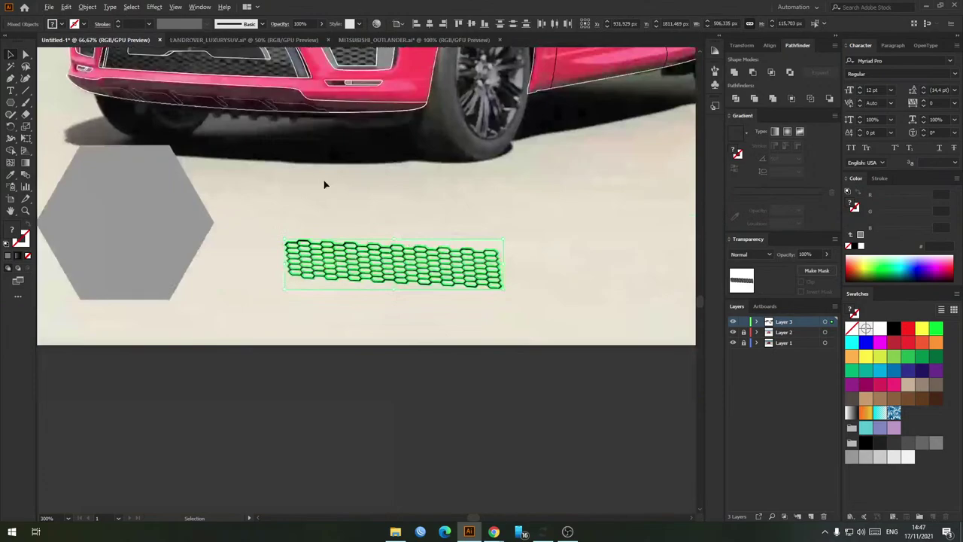
{"action": "right_click", "coordinate": [367, 234]}
{"action": "mouse_move", "coordinate": [434, 339]}
{"action": "left_click", "coordinate": [542, 392]}
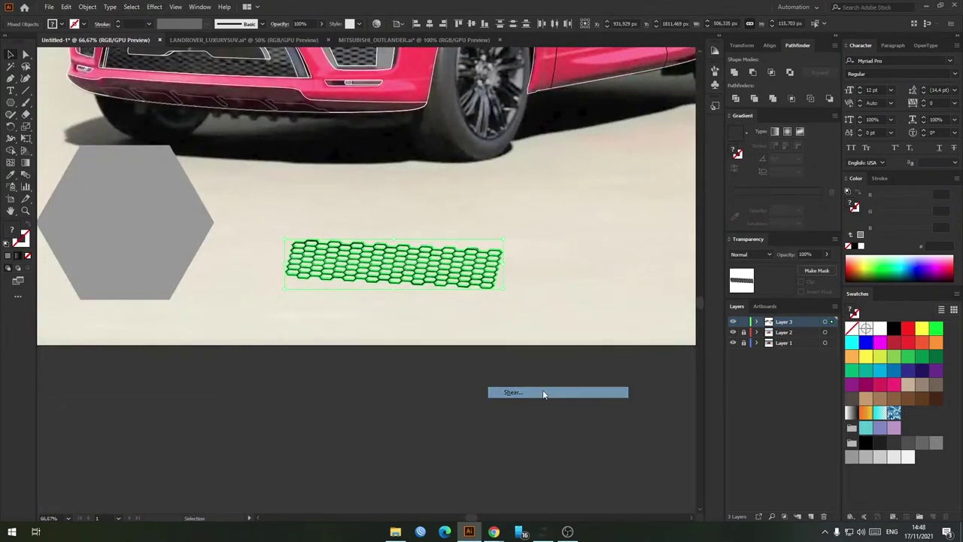
{"action": "scroll", "coordinate": [83, 36], "scroll_direction": "down", "scroll_amount": 20}
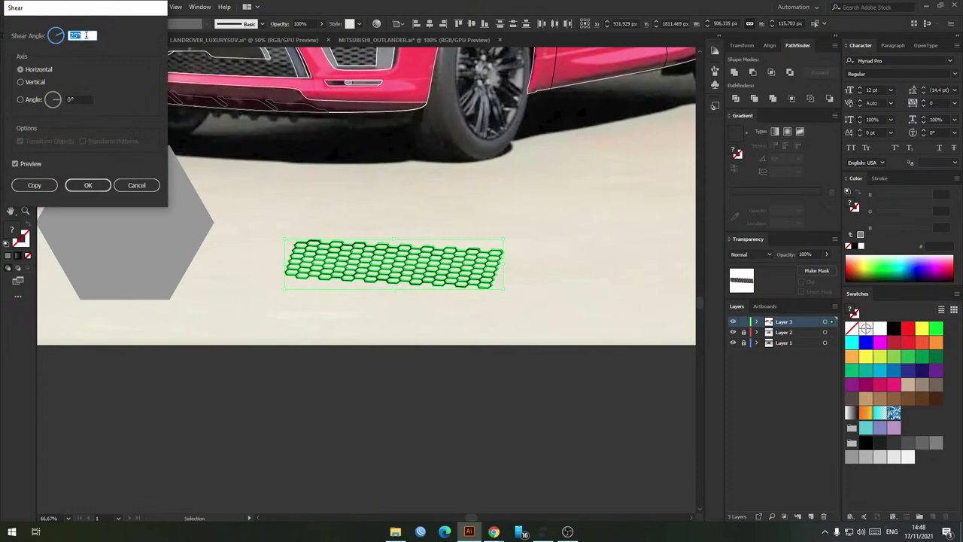
{"action": "key", "text": "Down"}
{"action": "key", "text": "Down"}
{"action": "key", "text": "Down"}
{"action": "key", "text": "Down"}
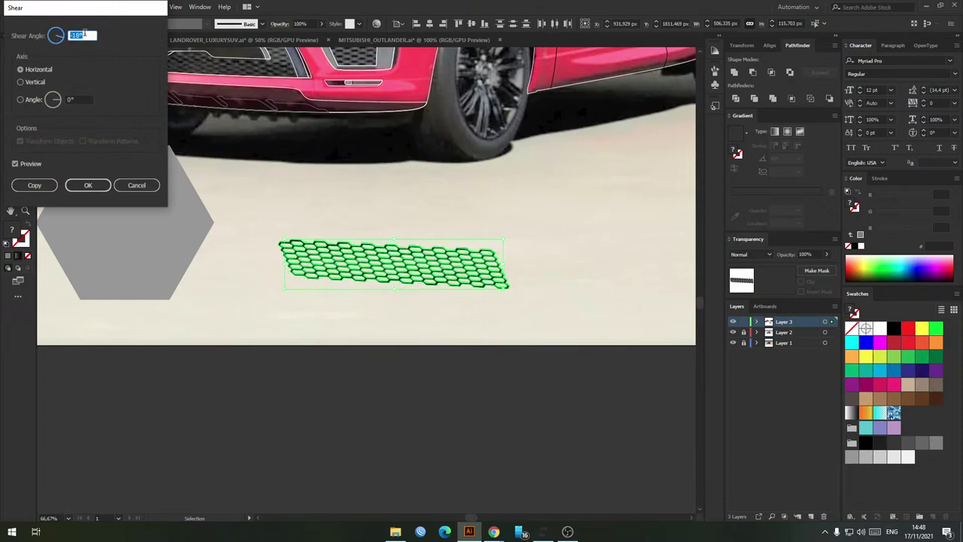
{"action": "scroll", "coordinate": [85, 34], "scroll_direction": "down", "scroll_amount": 3}
{"action": "scroll", "coordinate": [85, 35], "scroll_direction": "up", "scroll_amount": 20}
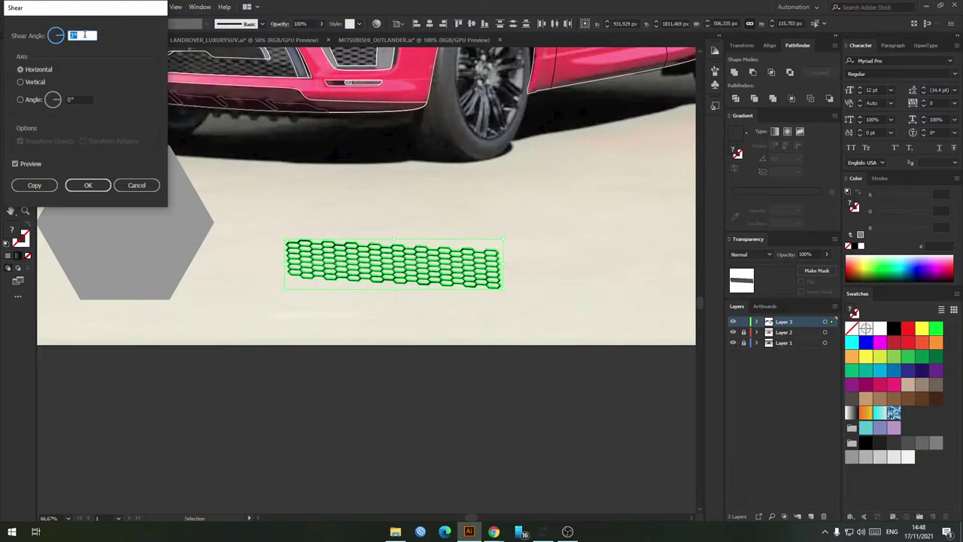
{"action": "left_click", "coordinate": [95, 188]}
Step: Check the sheared honeycomb mesh up close and reselect all of its pieces
{"action": "left_click_drag", "start_coordinate": [354, 220], "coordinate": [338, 257]}
{"action": "left_click", "coordinate": [339, 257]}
{"action": "scroll", "coordinate": [367, 294], "scroll_direction": "up", "scroll_amount": 3}
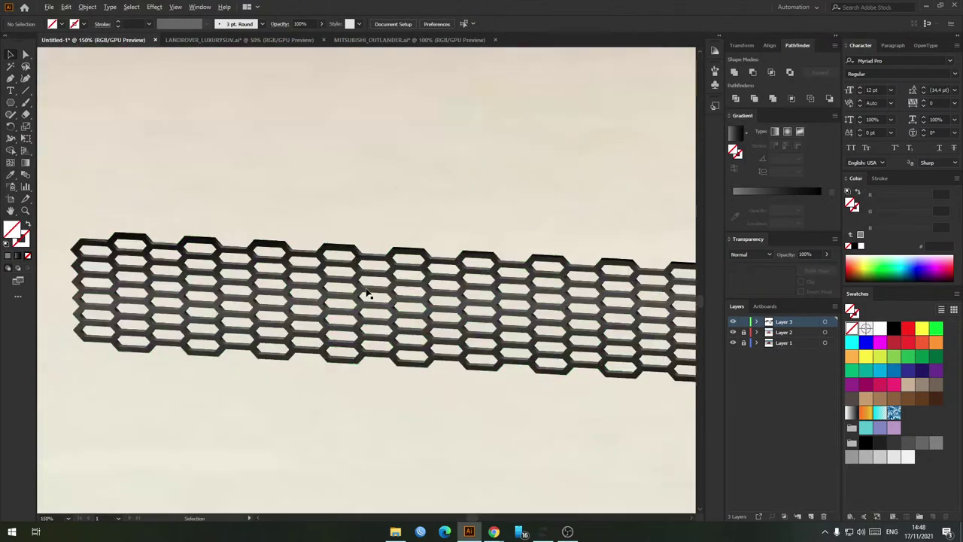
{"action": "scroll", "coordinate": [169, 207], "scroll_direction": "down", "scroll_amount": 1}
{"action": "left_click_drag", "start_coordinate": [104, 182], "coordinate": [615, 428]}
{"action": "left_click_drag", "start_coordinate": [430, 295], "coordinate": [461, 350]}
{"action": "scroll", "coordinate": [384, 289], "scroll_direction": "down", "scroll_amount": 1}
{"action": "left_click_drag", "start_coordinate": [365, 276], "coordinate": [380, 318]}
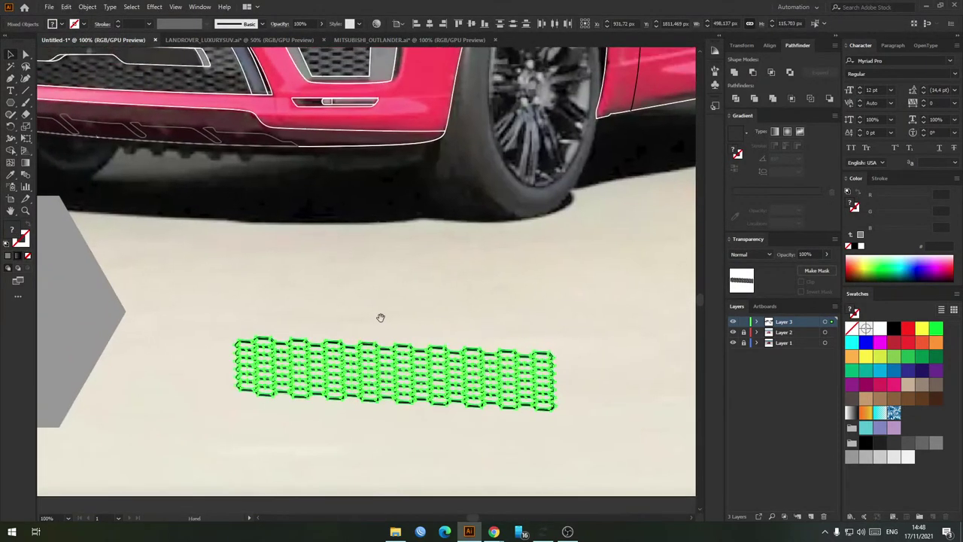
Step: Try to move the selected honeycomb mesh up toward the red car and undo the move
{"action": "left_click_drag", "start_coordinate": [389, 368], "coordinate": [377, 282]}
{"action": "key", "text": "ctrl+z"}
{"action": "scroll", "coordinate": [374, 290], "scroll_direction": "down", "scroll_amount": 1}
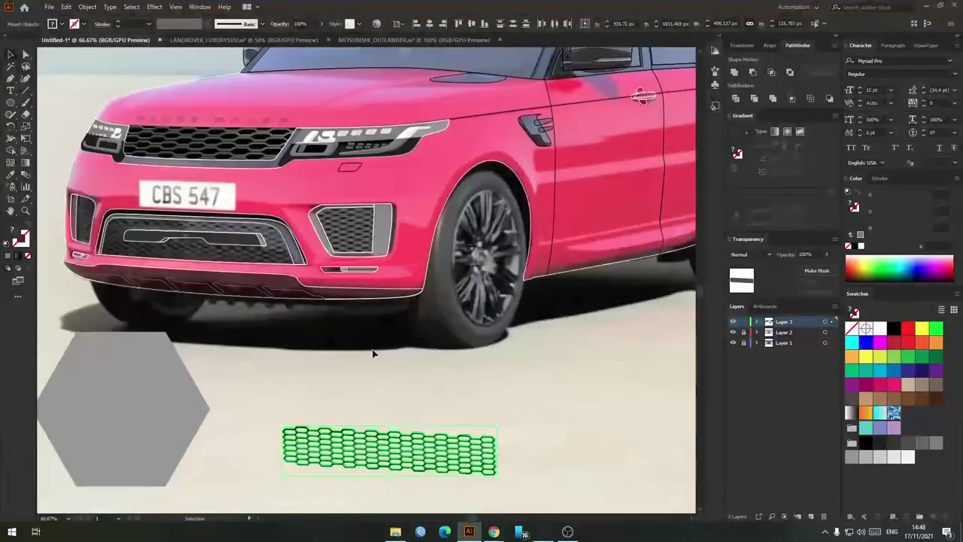
Step: Try to stack a copy of the honeycomb mesh under the original, offset so the hexagon edges meet, and undo it
{"action": "left_click_drag", "start_coordinate": [374, 353], "coordinate": [374, 291]}
{"action": "left_click_drag", "start_coordinate": [497, 364], "coordinate": [442, 367]}
{"action": "mouse_move", "coordinate": [383, 366]}
{"action": "left_mouse_down"}
{"action": "mouse_move", "coordinate": [408, 297]}
{"action": "mouse_move", "coordinate": [372, 381]}
{"action": "mouse_move", "coordinate": [359, 380]}
{"action": "mouse_move", "coordinate": [374, 374]}
{"action": "left_mouse_up"}
{"action": "scroll", "coordinate": [387, 337], "scroll_direction": "up", "scroll_amount": 2}
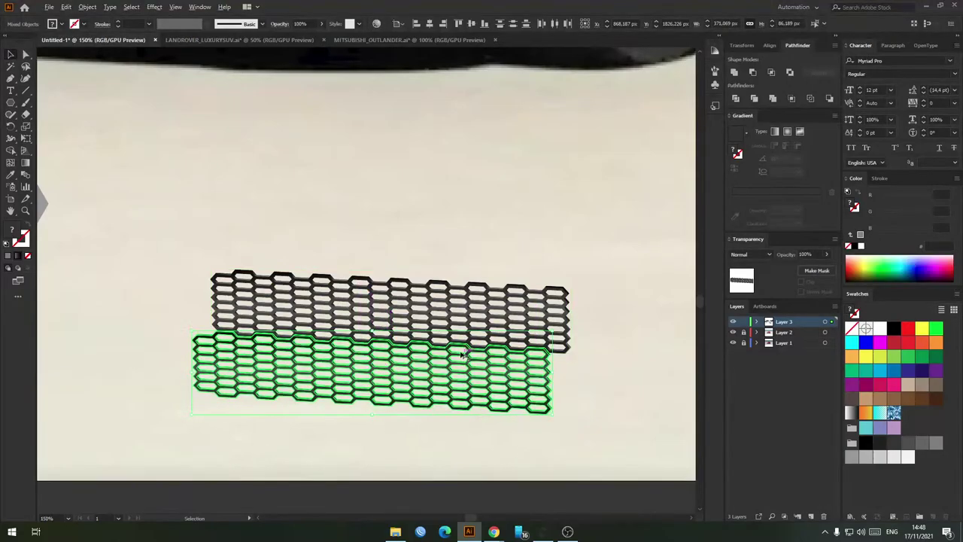
{"action": "scroll", "coordinate": [433, 293], "scroll_direction": "up", "scroll_amount": 4}
{"action": "scroll", "coordinate": [433, 293], "scroll_direction": "up", "scroll_amount": 2}
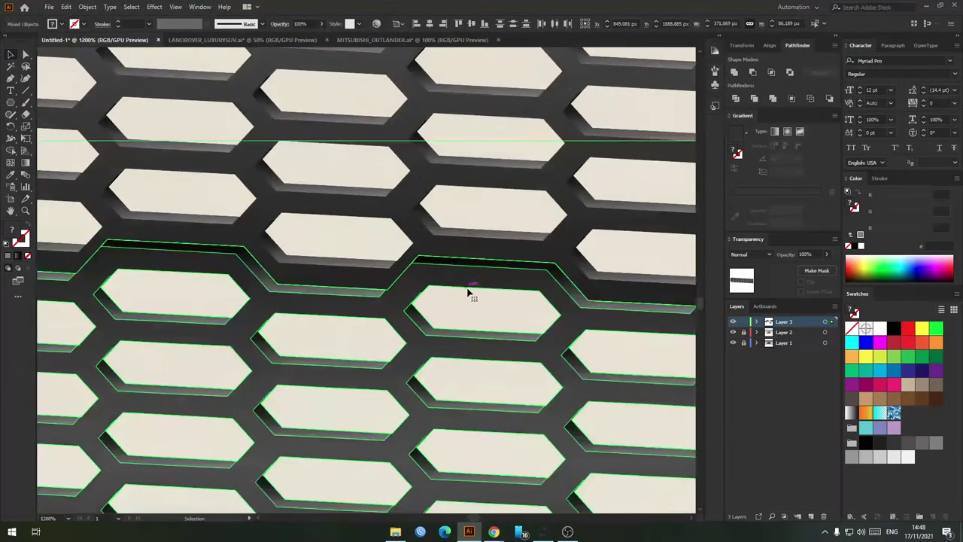
{"action": "left_click_drag", "start_coordinate": [471, 291], "coordinate": [353, 269]}
{"action": "scroll", "coordinate": [353, 269], "scroll_direction": "down", "scroll_amount": 3}
{"action": "key", "text": "a"}
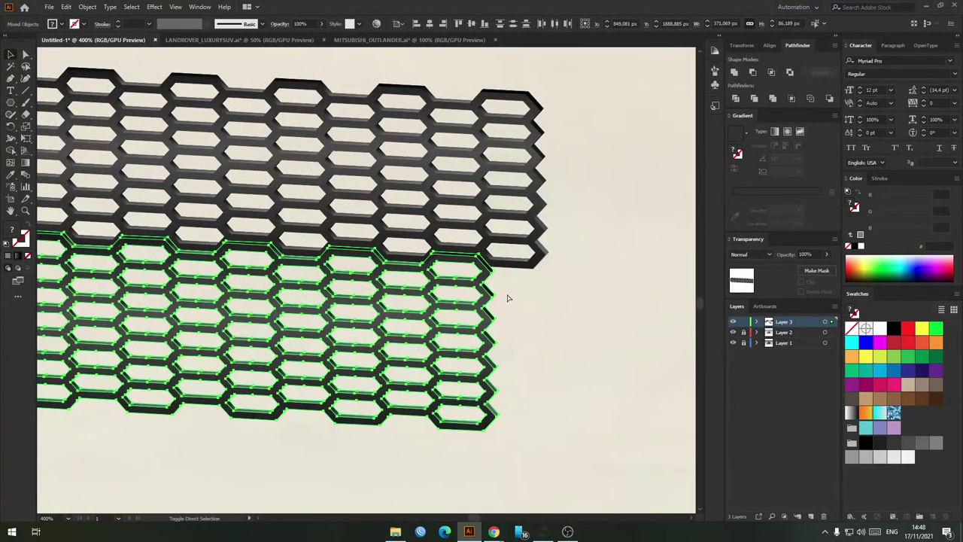
{"action": "left_click", "coordinate": [505, 296]}
{"action": "left_click", "coordinate": [490, 295]}
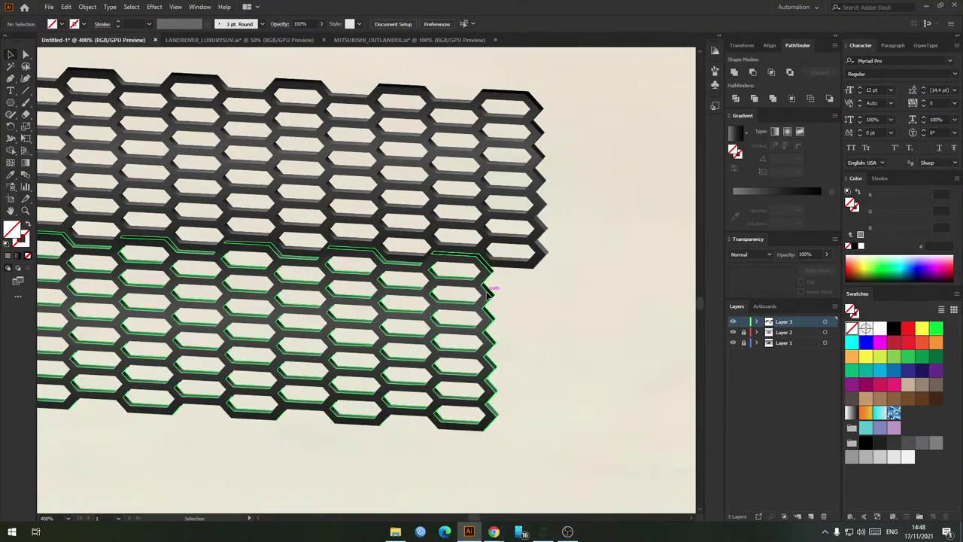
{"action": "key", "text": "ctrl+z"}
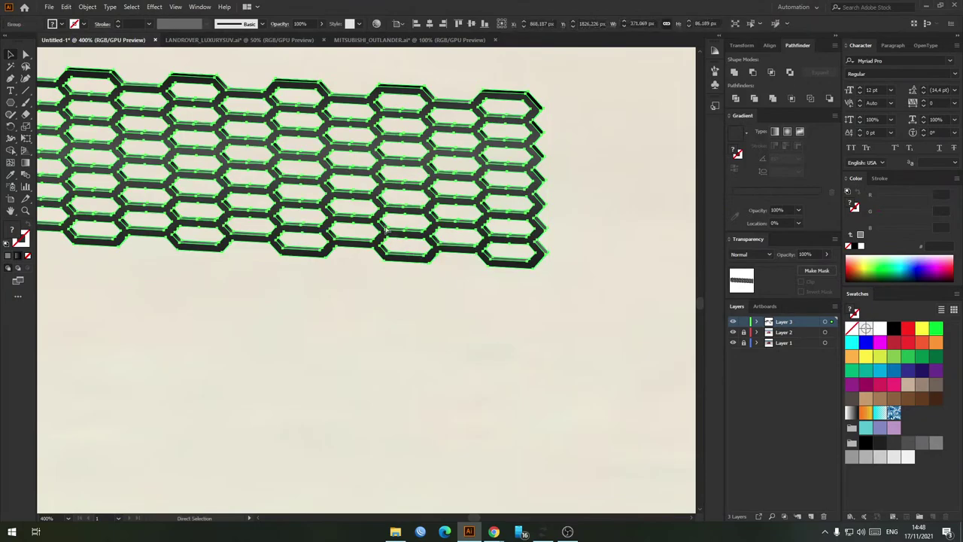
Step: Duplicate the honeycomb mesh directly below the original and check up close how the hexagon rows join
{"action": "left_click_drag", "start_coordinate": [399, 147], "coordinate": [401, 352]}
{"action": "scroll", "coordinate": [527, 269], "scroll_direction": "up", "scroll_amount": 4}
{"action": "left_click_drag", "start_coordinate": [536, 278], "coordinate": [577, 304]}
{"action": "left_click", "coordinate": [604, 256]}
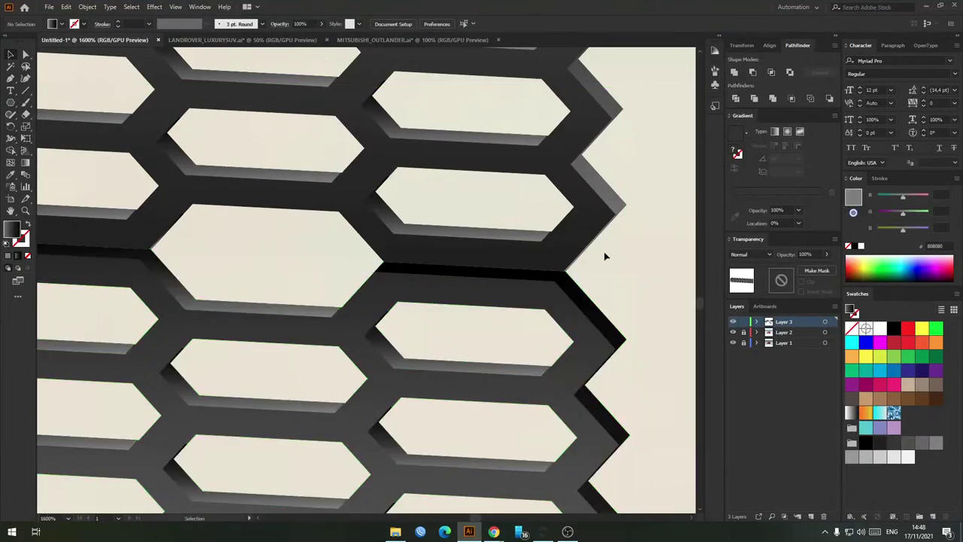
{"action": "scroll", "coordinate": [595, 256], "scroll_direction": "down", "scroll_amount": 6}
{"action": "left_click_drag", "start_coordinate": [378, 196], "coordinate": [385, 201]}
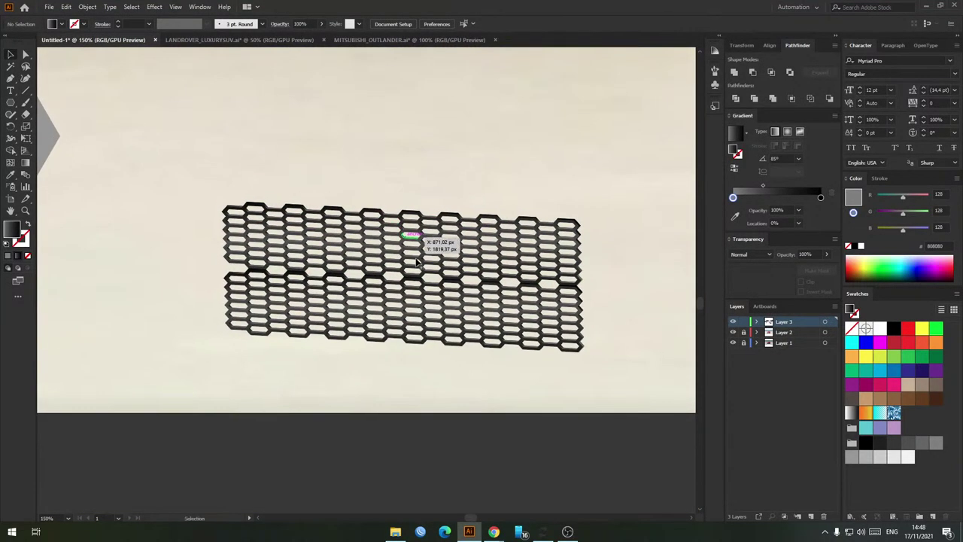
{"action": "scroll", "coordinate": [395, 282], "scroll_direction": "up", "scroll_amount": 4}
{"action": "left_click_drag", "start_coordinate": [395, 282], "coordinate": [454, 271]}
{"action": "scroll", "coordinate": [526, 203], "scroll_direction": "up", "scroll_amount": 3}
{"action": "scroll", "coordinate": [468, 272], "scroll_direction": "down", "scroll_amount": 5}
{"action": "scroll", "coordinate": [373, 277], "scroll_direction": "down", "scroll_amount": 3}
{"action": "key", "text": "ctrl+z"}
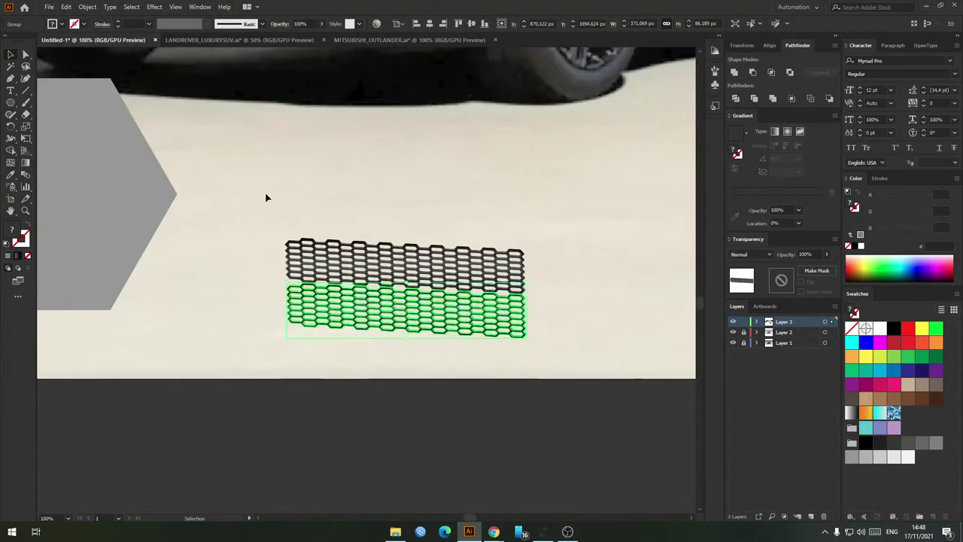
Step: Delete both honeycomb meshes below the car
{"action": "left_click_drag", "start_coordinate": [266, 196], "coordinate": [497, 298]}
{"action": "key", "text": "Delete"}
{"action": "left_click", "coordinate": [436, 266]}
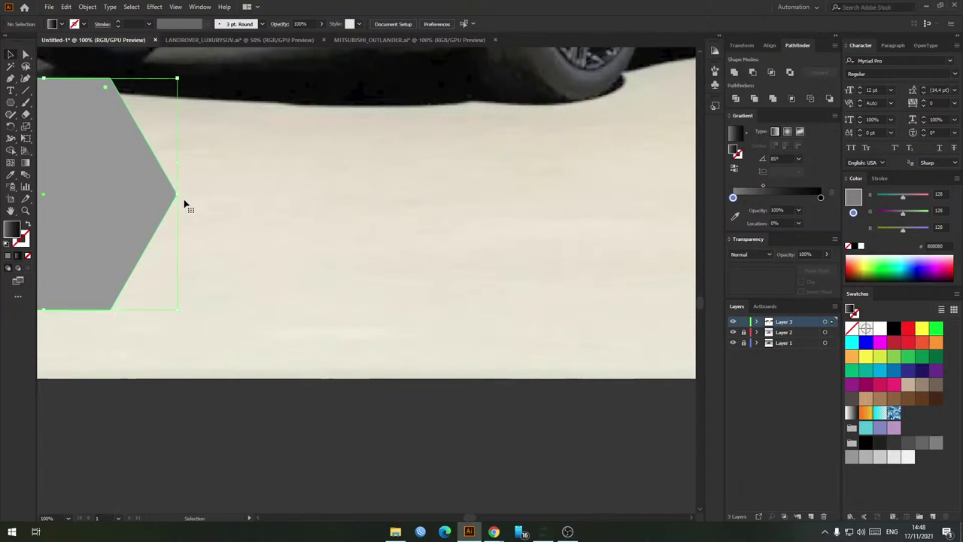
Step: Scale the gray hexagon down to about 213 by 184 px and pull its right-hand points outward
{"action": "scroll", "coordinate": [184, 204], "scroll_direction": "down", "scroll_amount": 1}
{"action": "left_click_drag", "start_coordinate": [116, 188], "coordinate": [272, 248]}
{"action": "left_click_drag", "start_coordinate": [244, 178], "coordinate": [243, 217]}
{"action": "key", "text": "a"}
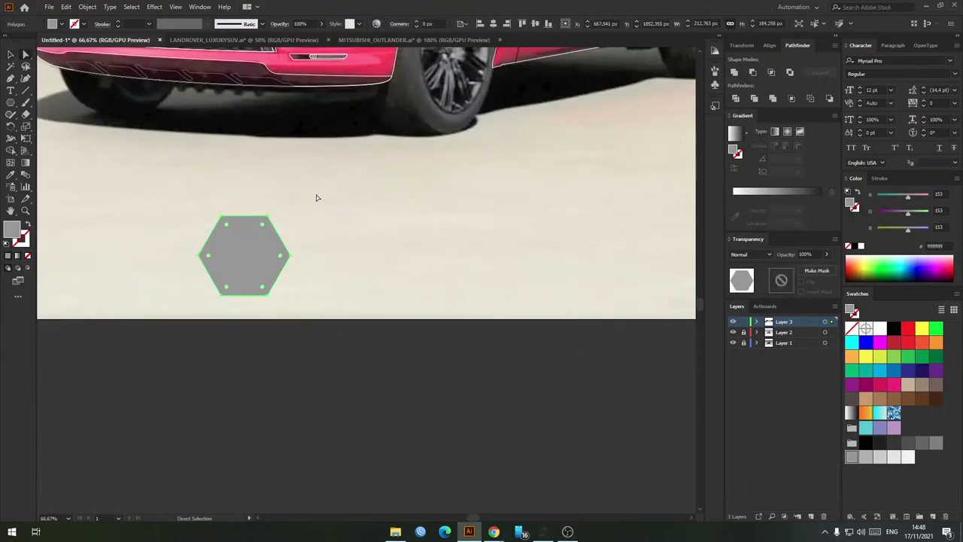
{"action": "left_click_drag", "start_coordinate": [252, 336], "coordinate": [252, 336]}
{"action": "left_click_drag", "start_coordinate": [278, 265], "coordinate": [311, 266]}
{"action": "key", "text": "v"}
{"action": "left_click", "coordinate": [335, 215]}
Step: Flatten the gray hexagon and adjust its corner points to resemble the elongated cells of the car's side bumper grille
{"action": "scroll", "coordinate": [309, 197], "scroll_direction": "down", "scroll_amount": 2}
{"action": "left_click_drag", "start_coordinate": [319, 178], "coordinate": [330, 288]}
{"action": "scroll", "coordinate": [345, 201], "scroll_direction": "up", "scroll_amount": 3}
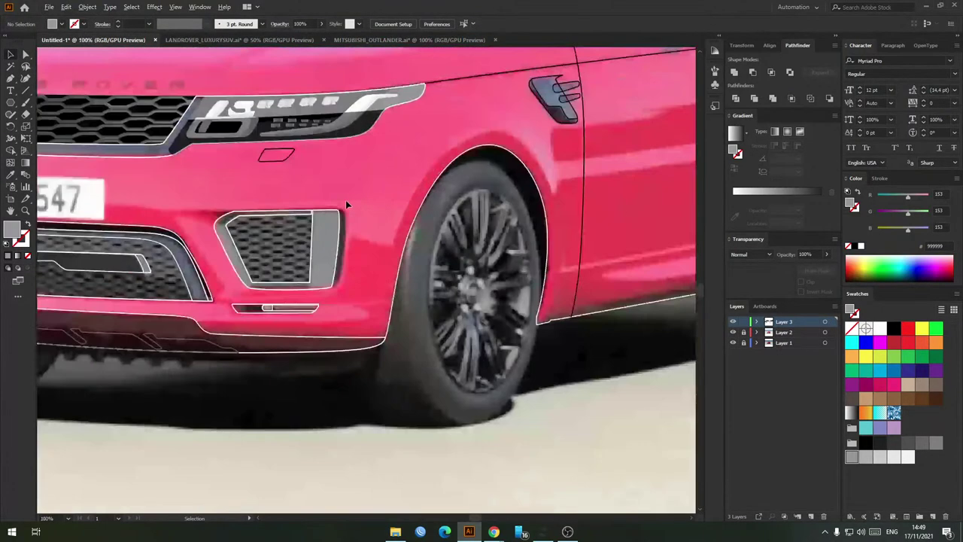
{"action": "scroll", "coordinate": [318, 240], "scroll_direction": "up", "scroll_amount": 1}
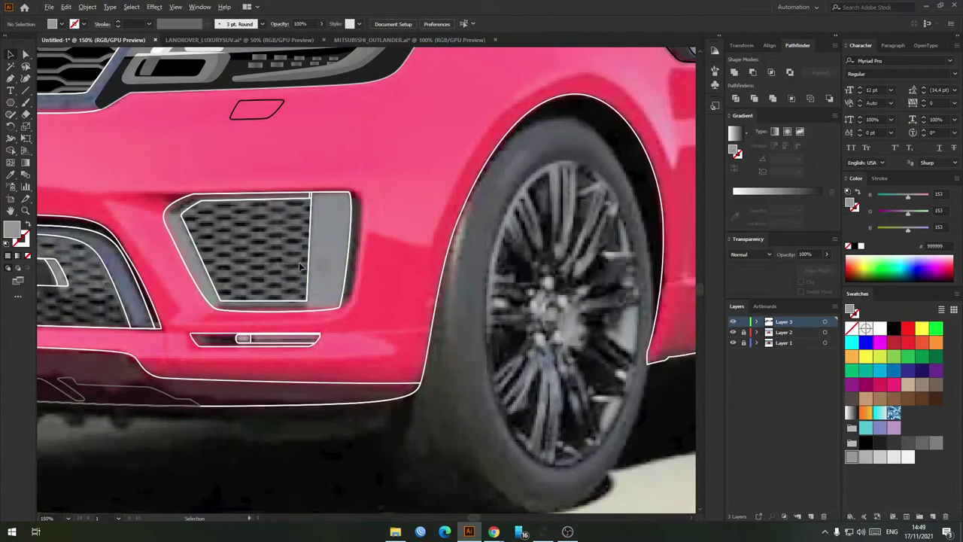
{"action": "scroll", "coordinate": [300, 267], "scroll_direction": "down", "scroll_amount": 3}
{"action": "left_click_drag", "start_coordinate": [249, 344], "coordinate": [322, 269]}
{"action": "left_click", "coordinate": [294, 363]}
{"action": "left_click_drag", "start_coordinate": [312, 331], "coordinate": [315, 355]}
{"action": "scroll", "coordinate": [324, 367], "scroll_direction": "up", "scroll_amount": 2}
{"action": "key", "text": "a"}
{"action": "left_click_drag", "start_coordinate": [228, 357], "coordinate": [219, 376]}
{"action": "left_click_drag", "start_coordinate": [346, 377], "coordinate": [386, 381]}
{"action": "left_click", "coordinate": [381, 328], "text": "ctrl"}
{"action": "left_click_drag", "start_coordinate": [365, 334], "coordinate": [450, 238]}
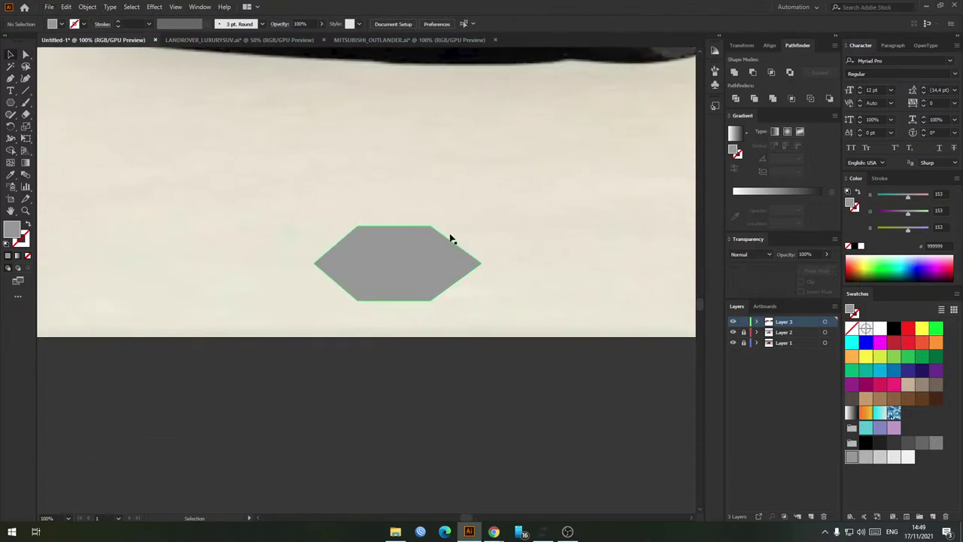
Step: Resize the gray hexagon into a lower, slightly wider shape
{"action": "left_click", "coordinate": [480, 262]}
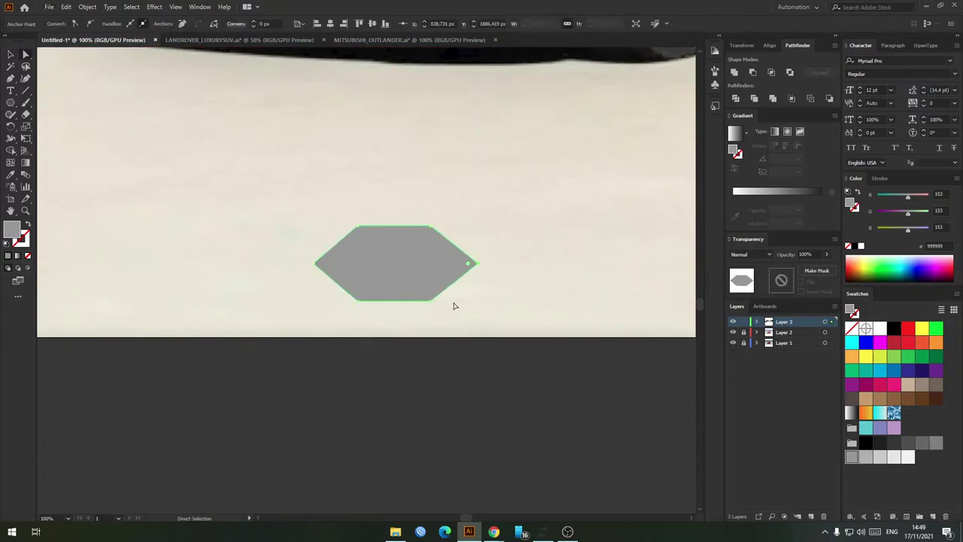
{"action": "key", "text": "v"}
{"action": "left_click_drag", "start_coordinate": [477, 301], "coordinate": [492, 268]}
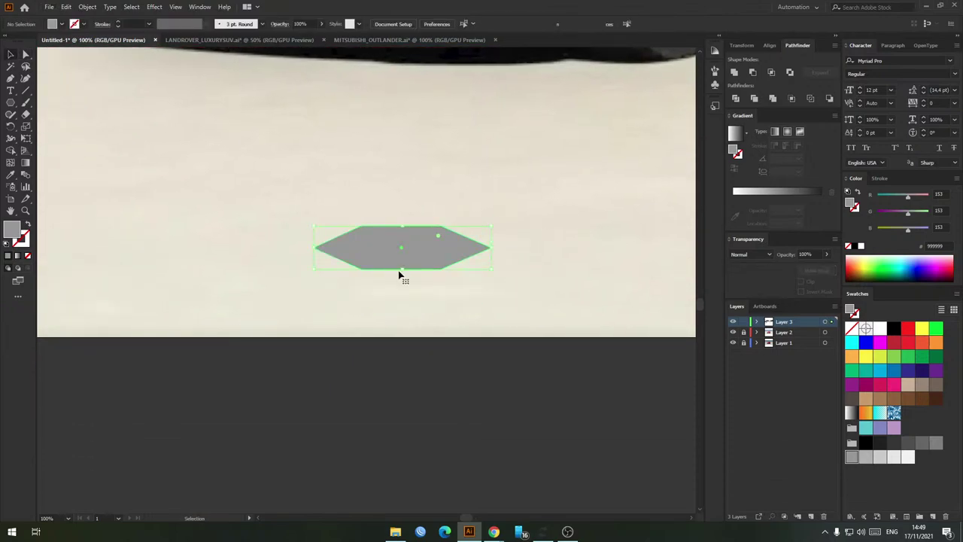
{"action": "left_click_drag", "start_coordinate": [398, 273], "coordinate": [454, 307]}
{"action": "left_click", "coordinate": [441, 213]}
{"action": "scroll", "coordinate": [441, 213], "scroll_direction": "down", "scroll_amount": 2}
Step: Try to place a copy of the flattened hexagon tip to tip beside the original, and undo it
{"action": "left_click_drag", "start_coordinate": [441, 213], "coordinate": [410, 358]}
{"action": "scroll", "coordinate": [388, 251], "scroll_direction": "up", "scroll_amount": 2}
{"action": "left_click_drag", "start_coordinate": [388, 251], "coordinate": [373, 238]}
{"action": "scroll", "coordinate": [374, 292], "scroll_direction": "down", "scroll_amount": 2}
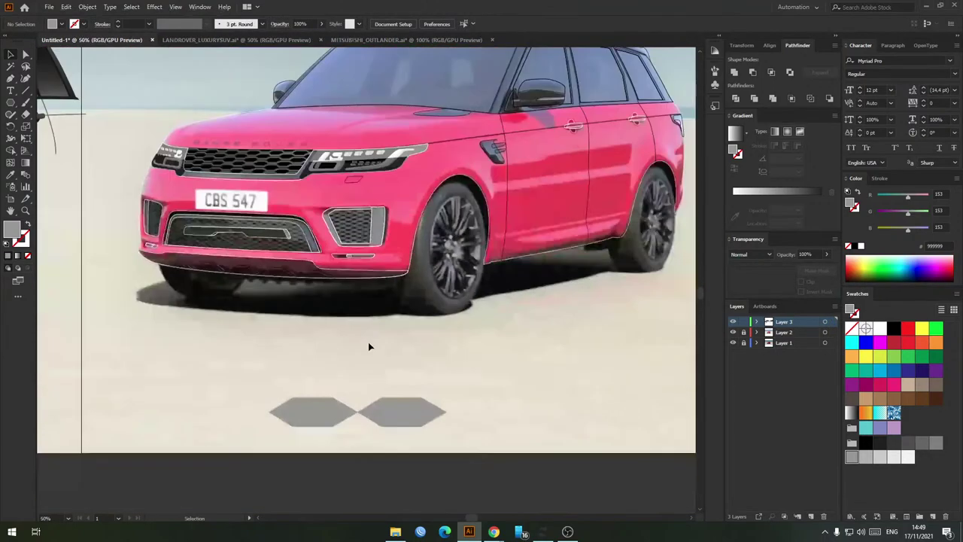
{"action": "left_click_drag", "start_coordinate": [368, 342], "coordinate": [378, 235]}
{"action": "key", "text": "ctrl+z"}
{"action": "scroll", "coordinate": [352, 300], "scroll_direction": "up", "scroll_amount": 2}
{"action": "left_click_drag", "start_coordinate": [317, 306], "coordinate": [377, 318]}
{"action": "key", "text": "ctrl+z"}
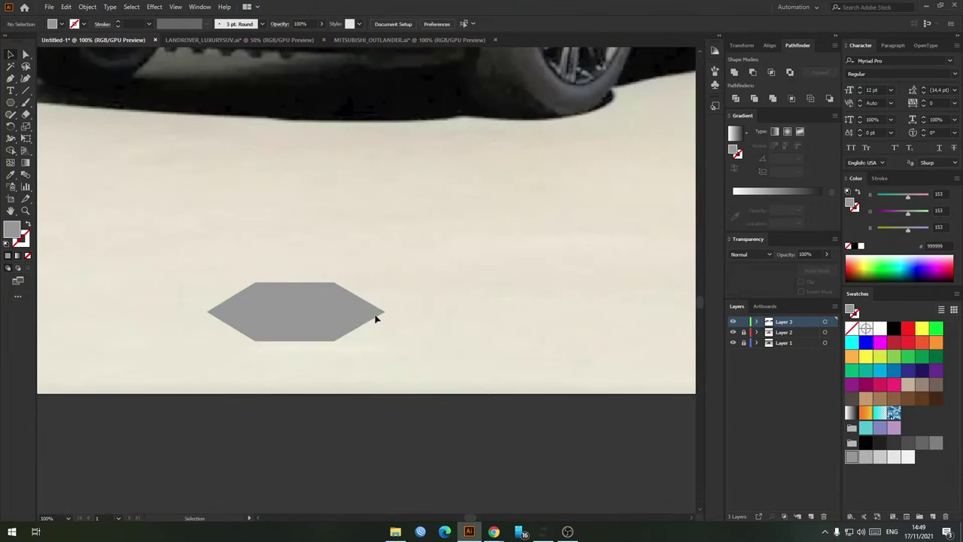
Step: Delete the reshaped hexagon and create a new gray elongated hexagon about 202 by 81 px below the car
{"action": "left_click", "coordinate": [309, 290]}
{"action": "key", "text": "Delete"}
{"action": "left_click_drag", "start_coordinate": [209, 235], "coordinate": [259, 270]}
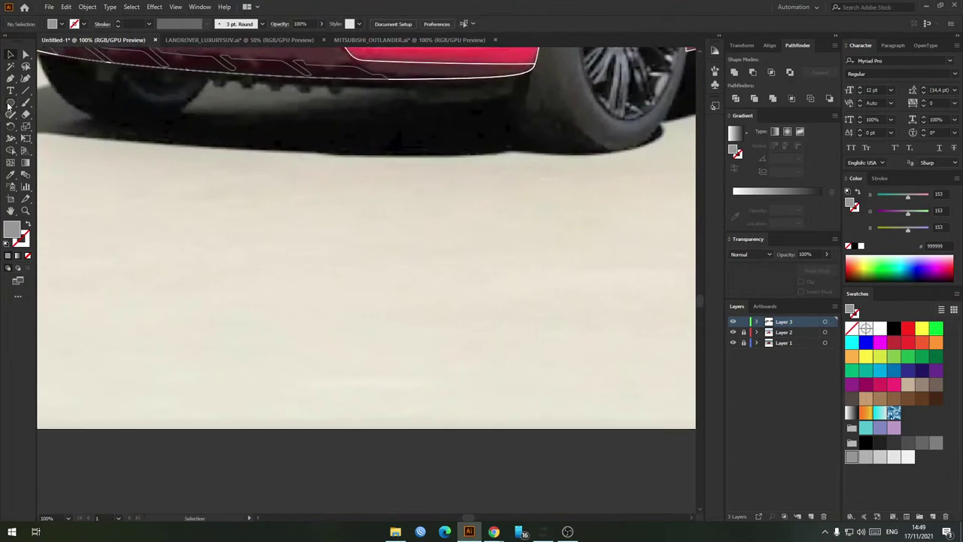
{"action": "key", "text": "ctrl+z"}
{"action": "left_click_drag", "start_coordinate": [194, 187], "coordinate": [343, 276]}
{"action": "key", "text": "ctrl+shift+a"}
{"action": "key", "text": "a"}
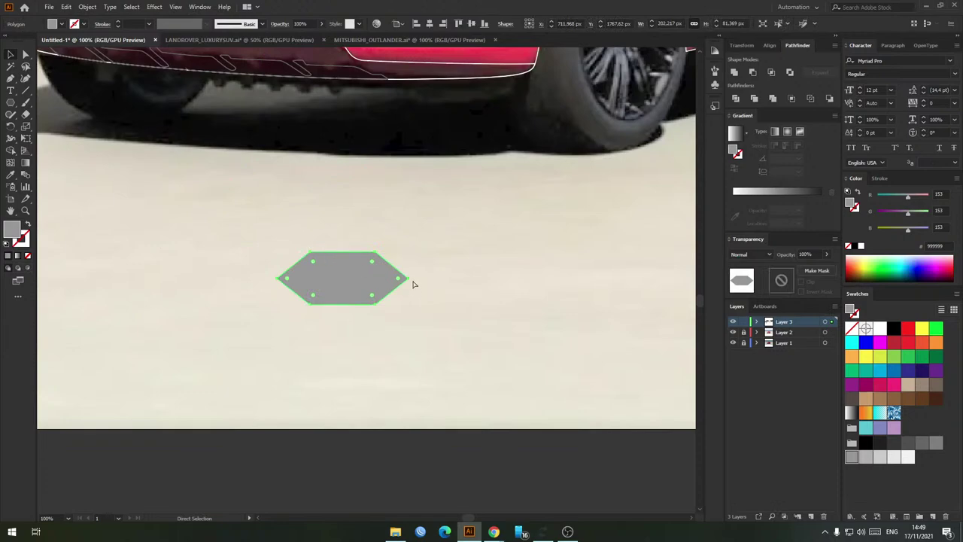
Step: Try to save the document as LANDROVER_SPORT directly in the FRONT ANGLE folder
{"action": "key", "text": "ctrl+s"}
{"action": "left_click", "coordinate": [411, 138]}
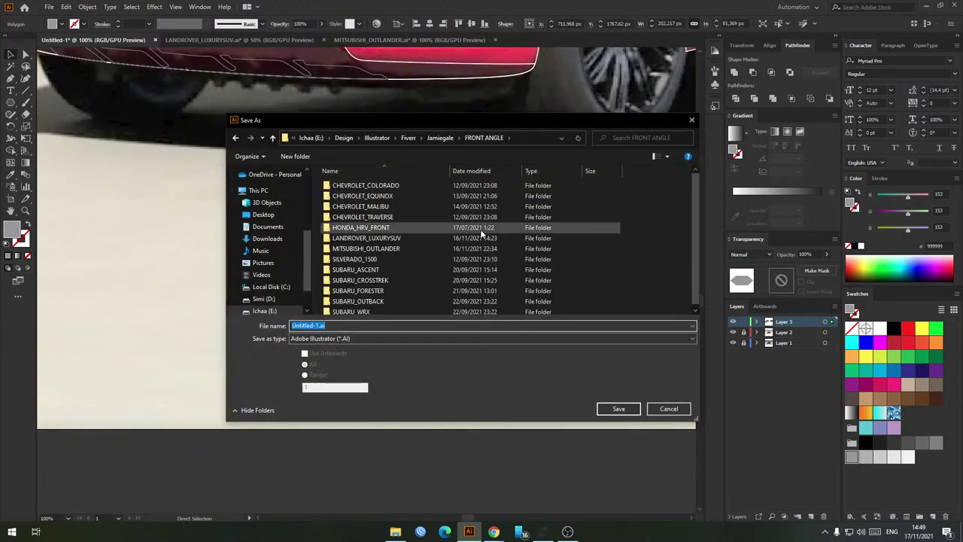
{"action": "type", "text": "LANDROVER_"}
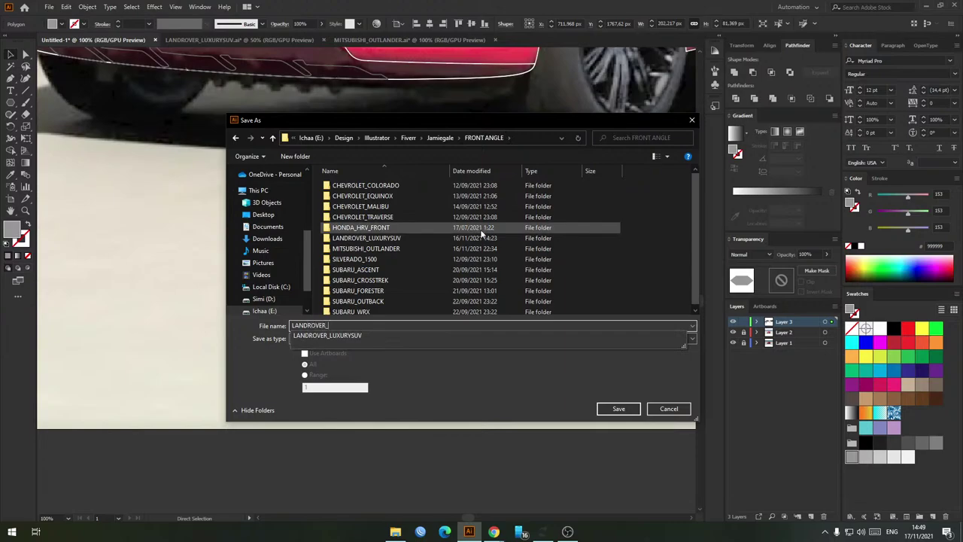
{"action": "type", "text": "SPORT"}
{"action": "key", "text": "Return"}
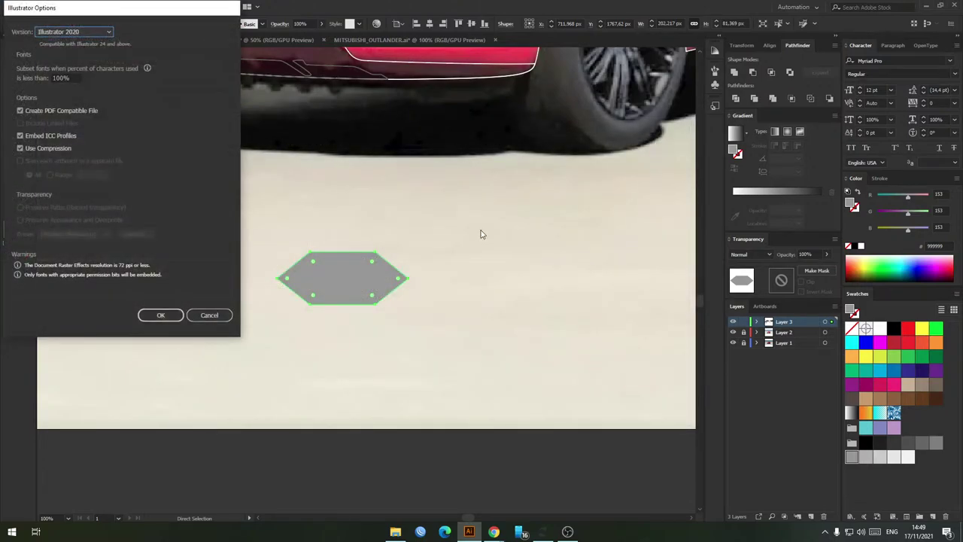
{"action": "key", "text": "Return"}
Step: Save the document as LANDROVER_SPORT in a new LANDROVER_SPORT folder inside FRONT ANGLE, keeping the default Illustrator options
{"action": "left_click", "coordinate": [49, 6]}
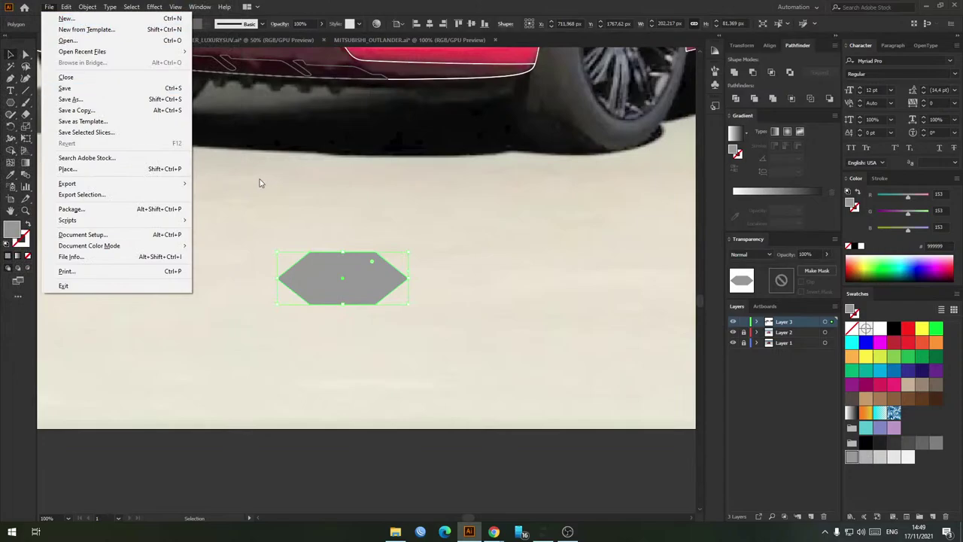
{"action": "left_click", "coordinate": [118, 88]}
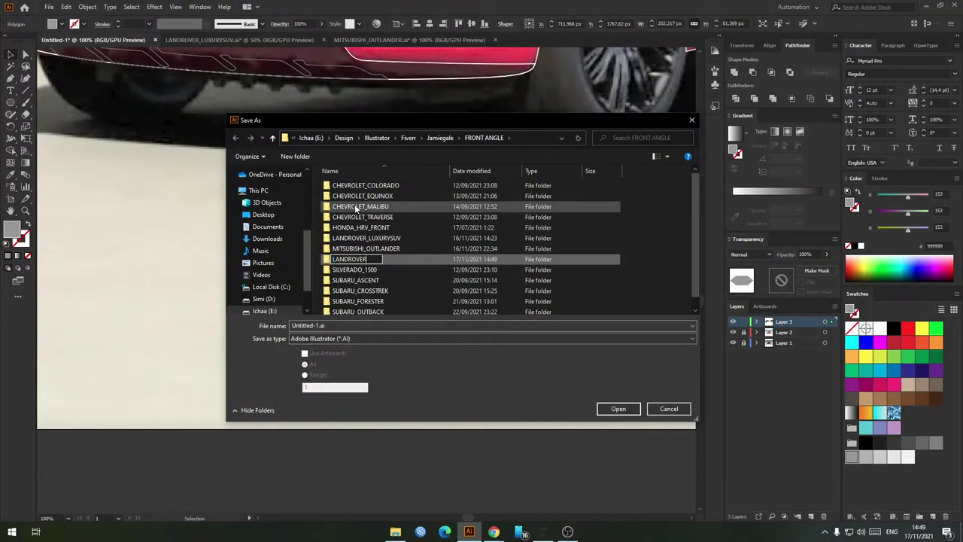
{"action": "key", "text": "Return"}
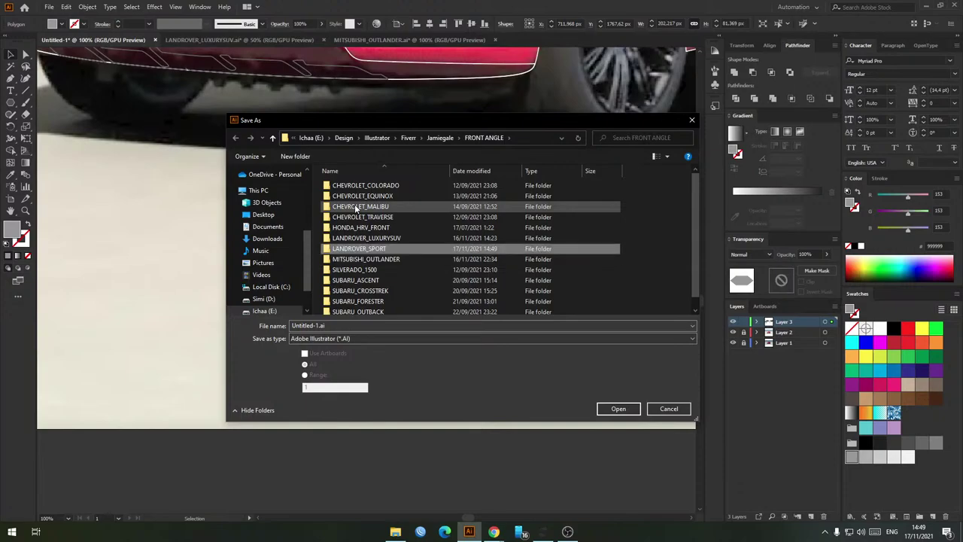
{"action": "key", "text": "Return"}
{"action": "left_click", "coordinate": [391, 325]}
{"action": "type", "text": "LANDROVER_SPORT"}
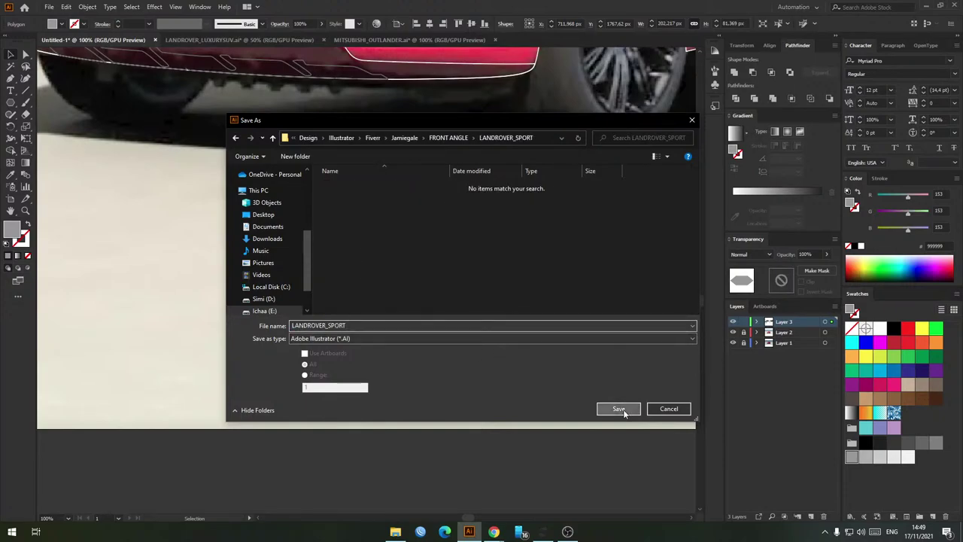
{"action": "left_click", "coordinate": [619, 409]}
{"action": "left_click", "coordinate": [160, 315]}
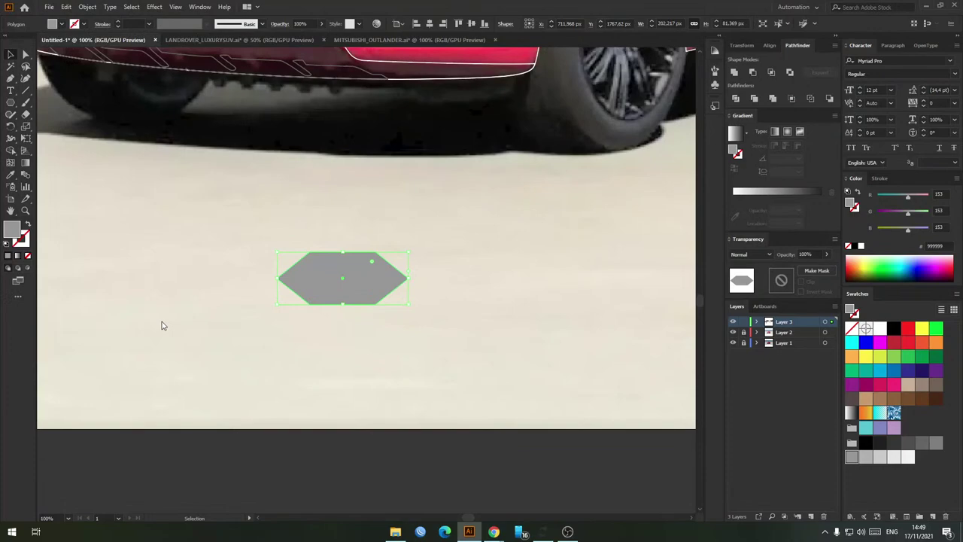
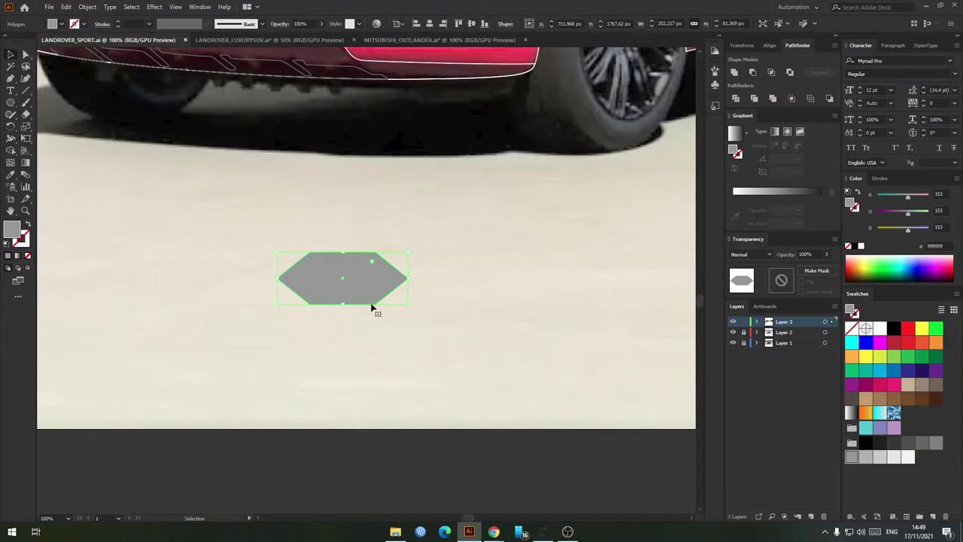
Step: Copy the hexagon to its lower right so the slanted edges meet, and check the joint in outline view
{"action": "left_click_drag", "start_coordinate": [371, 307], "coordinate": [438, 305]}
{"action": "scroll", "coordinate": [391, 295], "scroll_direction": "up", "scroll_amount": 5}
{"action": "left_click_drag", "start_coordinate": [386, 348], "coordinate": [360, 346]}
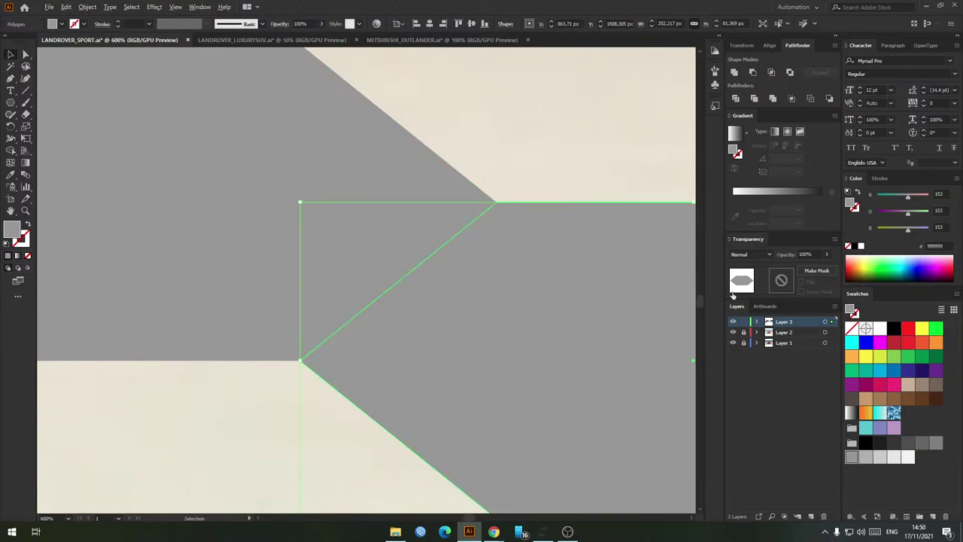
{"action": "key", "text": "ctrl+y"}
{"action": "scroll", "coordinate": [301, 361], "scroll_direction": "up", "scroll_amount": 4}
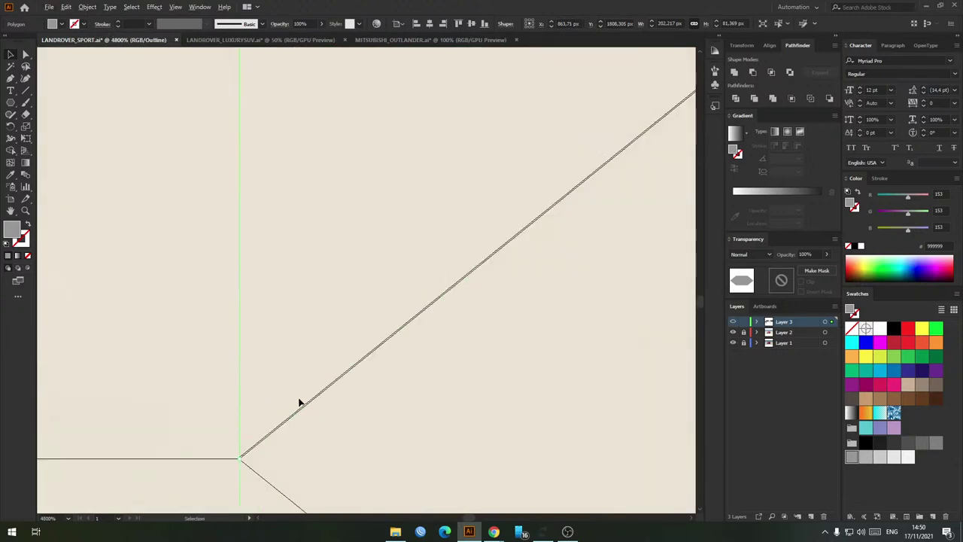
{"action": "left_click", "coordinate": [734, 322], "text": "ctrl"}
{"action": "scroll", "coordinate": [433, 297], "scroll_direction": "down", "scroll_amount": 5}
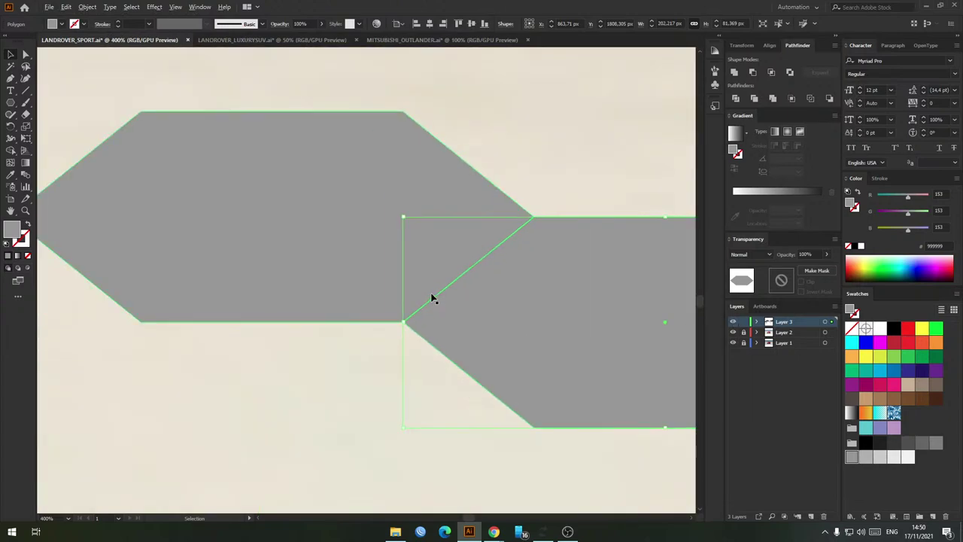
Step: Place a copy of the lower-right hexagon directly above it, with their flat edges touching
{"action": "left_click_drag", "start_coordinate": [505, 244], "coordinate": [333, 305]}
{"action": "scroll", "coordinate": [348, 323], "scroll_direction": "down", "scroll_amount": 3}
{"action": "left_click_drag", "start_coordinate": [379, 353], "coordinate": [385, 274]}
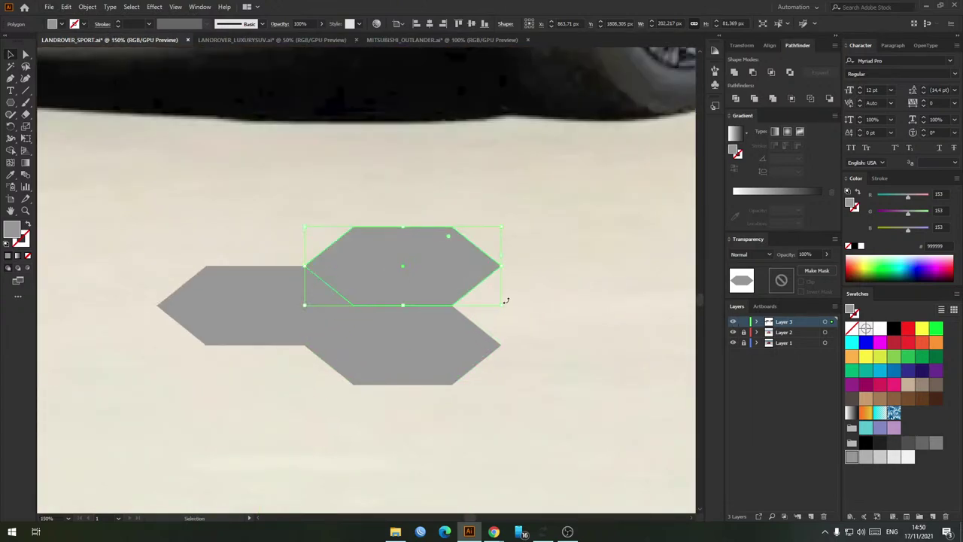
Step: Try adding a copy of the left hexagon in the notch on the cluster's right side, and delete it again
{"action": "scroll", "coordinate": [504, 302], "scroll_direction": "down", "scroll_amount": 2}
{"action": "left_click_drag", "start_coordinate": [329, 307], "coordinate": [529, 316]}
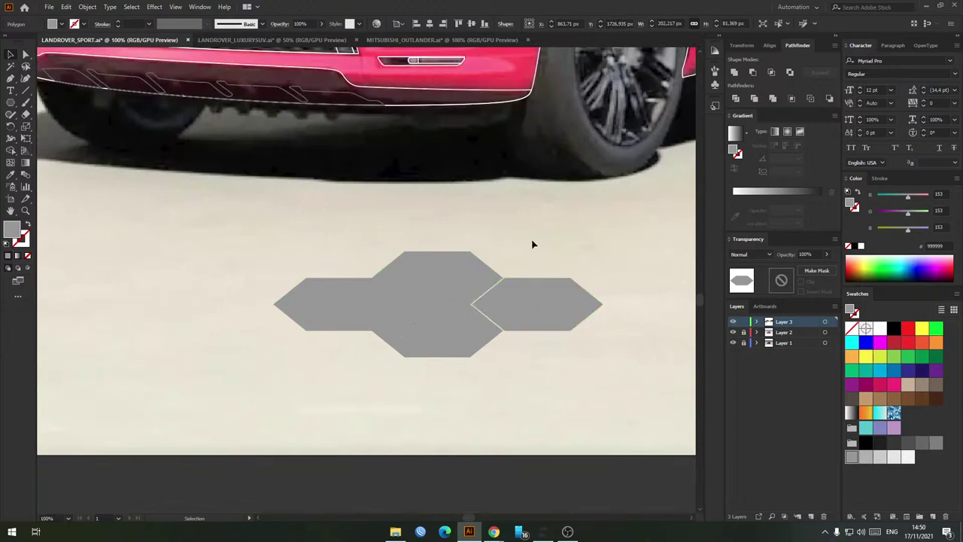
{"action": "left_click", "coordinate": [533, 242]}
{"action": "scroll", "coordinate": [491, 311], "scroll_direction": "up", "scroll_amount": 6}
{"action": "left_click_drag", "start_coordinate": [377, 275], "coordinate": [359, 276]}
{"action": "scroll", "coordinate": [419, 221], "scroll_direction": "down", "scroll_amount": 5}
{"action": "scroll", "coordinate": [359, 217], "scroll_direction": "down", "scroll_amount": 2}
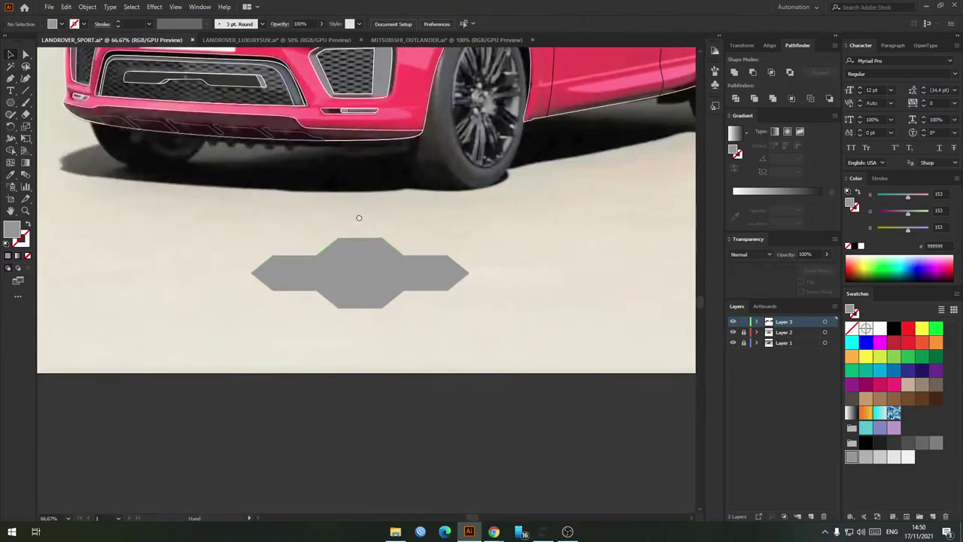
{"action": "left_click_drag", "start_coordinate": [463, 367], "coordinate": [463, 366]}
{"action": "left_click", "coordinate": [445, 322]}
{"action": "left_click", "coordinate": [423, 286]}
{"action": "key", "text": "Delete"}
Step: Duplicate the three-hexagon cluster to the right so the copy fits edge to edge with the original, and check the joint
{"action": "left_click_drag", "start_coordinate": [230, 205], "coordinate": [376, 321]}
{"action": "left_click_drag", "start_coordinate": [321, 269], "coordinate": [442, 276]}
{"action": "scroll", "coordinate": [410, 271], "scroll_direction": "up", "scroll_amount": 6}
{"action": "left_click_drag", "start_coordinate": [359, 319], "coordinate": [359, 319]}
{"action": "scroll", "coordinate": [359, 319], "scroll_direction": "down", "scroll_amount": 5}
{"action": "left_click", "coordinate": [358, 269]}
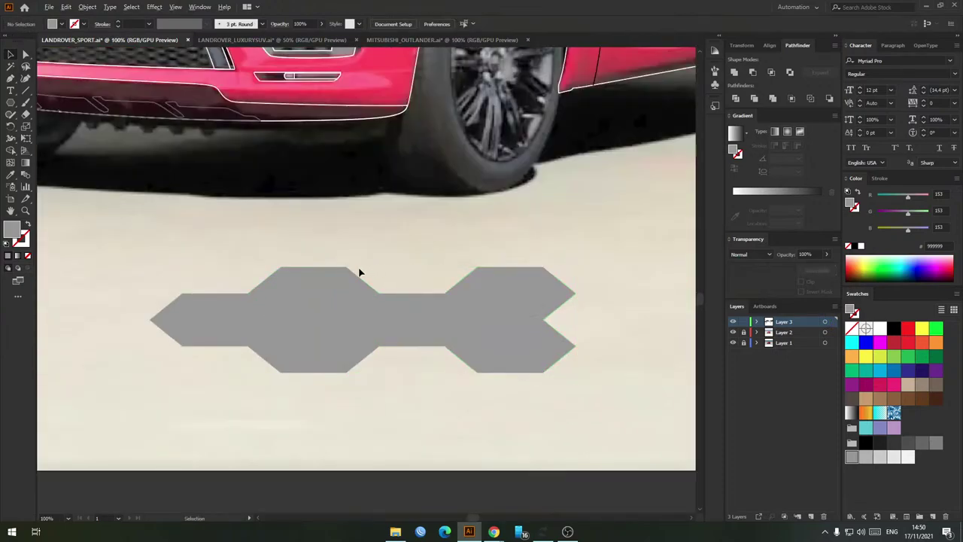
Step: Swap the fill and stroke of all the hexagons so they become unfilled gray outlines, and check the joints
{"action": "scroll", "coordinate": [360, 272], "scroll_direction": "down", "scroll_amount": 2}
{"action": "left_click_drag", "start_coordinate": [251, 236], "coordinate": [499, 357]}
{"action": "key", "text": "shift+x"}
{"action": "left_click", "coordinate": [354, 334]}
{"action": "scroll", "coordinate": [368, 312], "scroll_direction": "up", "scroll_amount": 3}
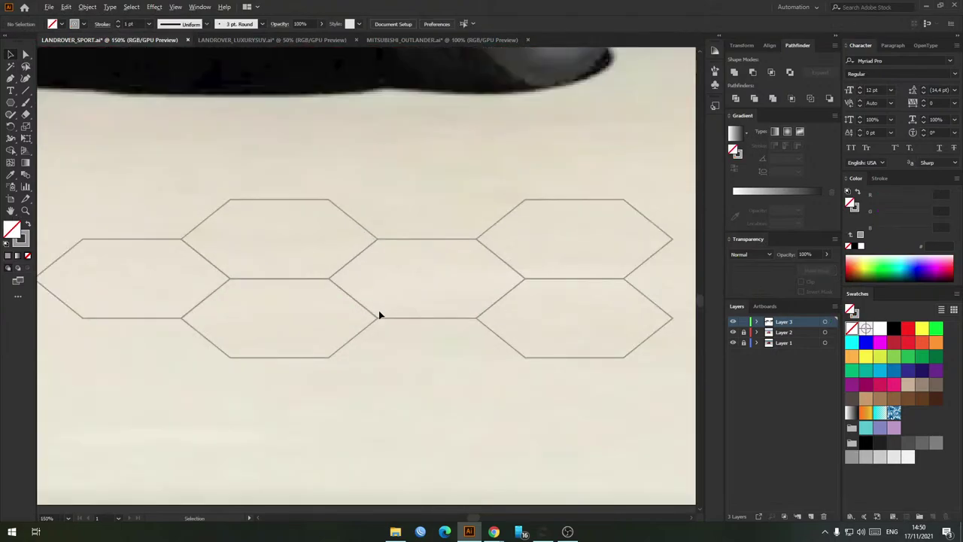
Step: Set the stroke weight of the whole hexagon cluster to 5 pt
{"action": "scroll", "coordinate": [331, 313], "scroll_direction": "down", "scroll_amount": 2}
{"action": "left_click_drag", "start_coordinate": [186, 360], "coordinate": [505, 292]}
{"action": "scroll", "coordinate": [197, 143], "scroll_direction": "down", "scroll_amount": 1}
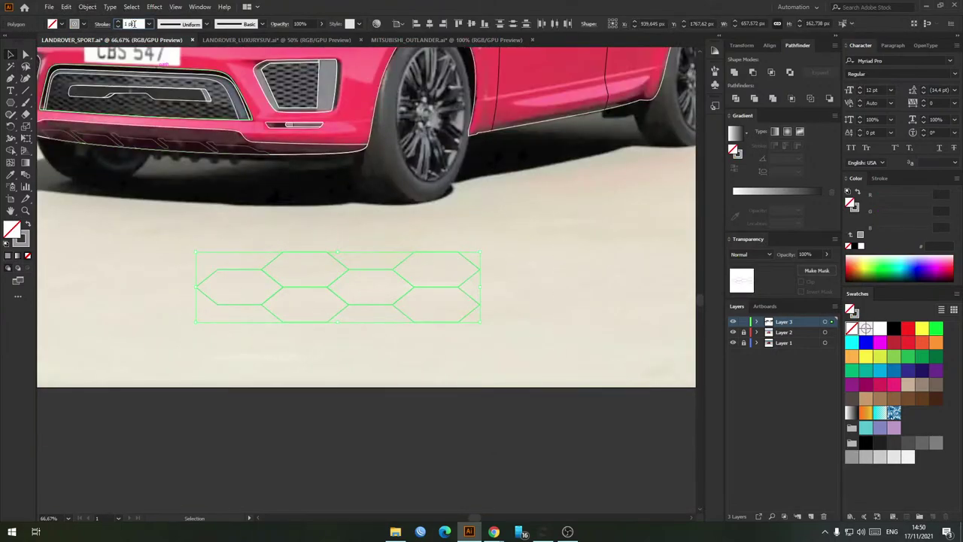
{"action": "scroll", "coordinate": [135, 24], "scroll_direction": "up", "scroll_amount": 3}
{"action": "scroll", "coordinate": [138, 24], "scroll_direction": "up", "scroll_amount": 3}
{"action": "scroll", "coordinate": [139, 25], "scroll_direction": "down", "scroll_amount": 2}
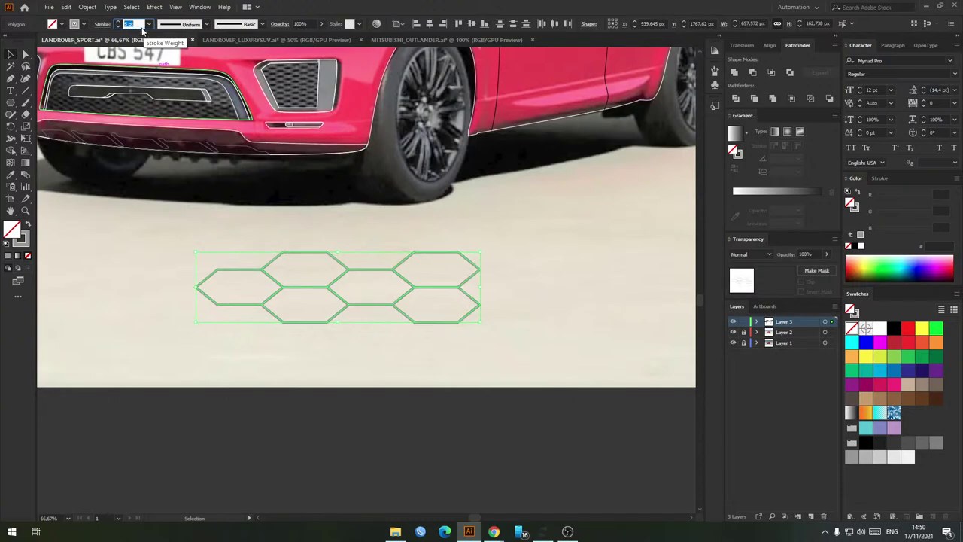
{"action": "scroll", "coordinate": [141, 23], "scroll_direction": "up", "scroll_amount": 1}
Step: Scale the hexagon cluster down to about 313 px wide and duplicate it to the right, edge to edge
{"action": "left_click_drag", "start_coordinate": [164, 369], "coordinate": [584, 227]}
{"action": "left_click_drag", "start_coordinate": [480, 252], "coordinate": [328, 282]}
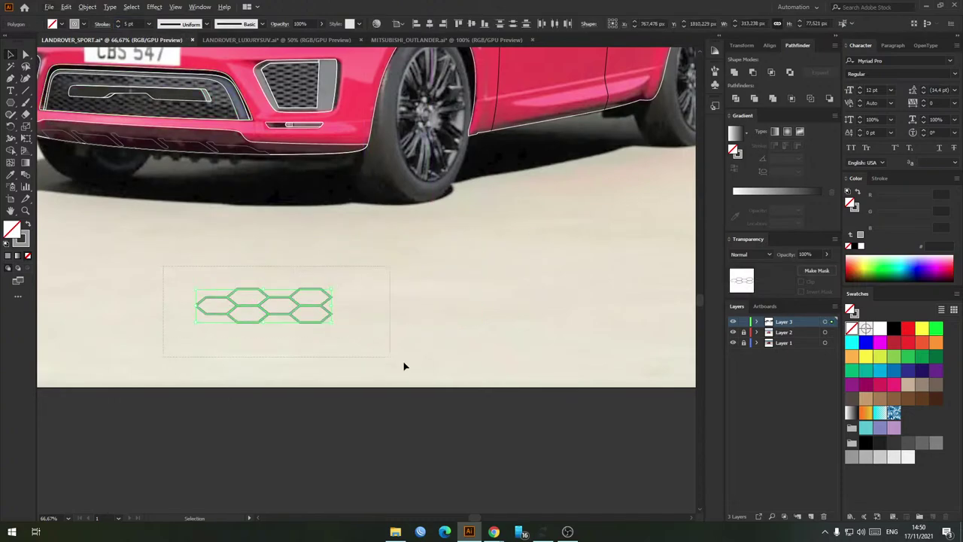
{"action": "scroll", "coordinate": [287, 308], "scroll_direction": "up", "scroll_amount": 2}
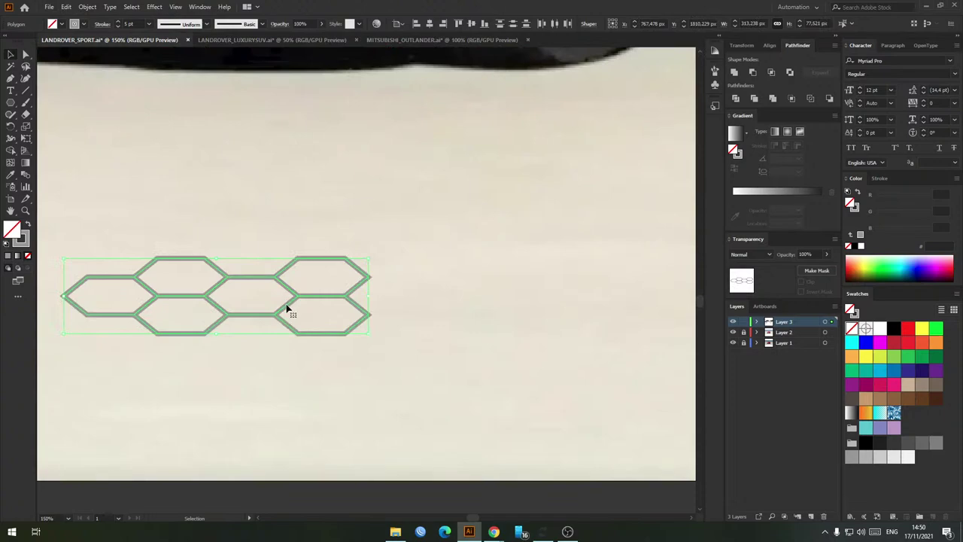
{"action": "left_click_drag", "start_coordinate": [87, 277], "coordinate": [369, 277], "text": "alt"}
{"action": "left_click", "coordinate": [391, 223]}
{"action": "scroll", "coordinate": [314, 243], "scroll_direction": "down", "scroll_amount": 1}
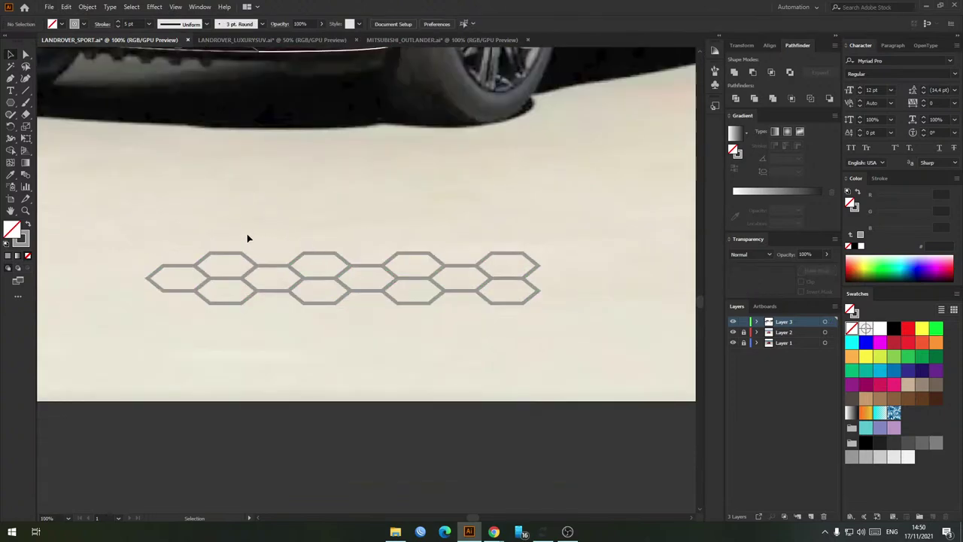
Step: Duplicate the lower hexagon row downward repeatedly to build a honeycomb block about 603 by 349 px
{"action": "left_click_drag", "start_coordinate": [116, 318], "coordinate": [531, 297]}
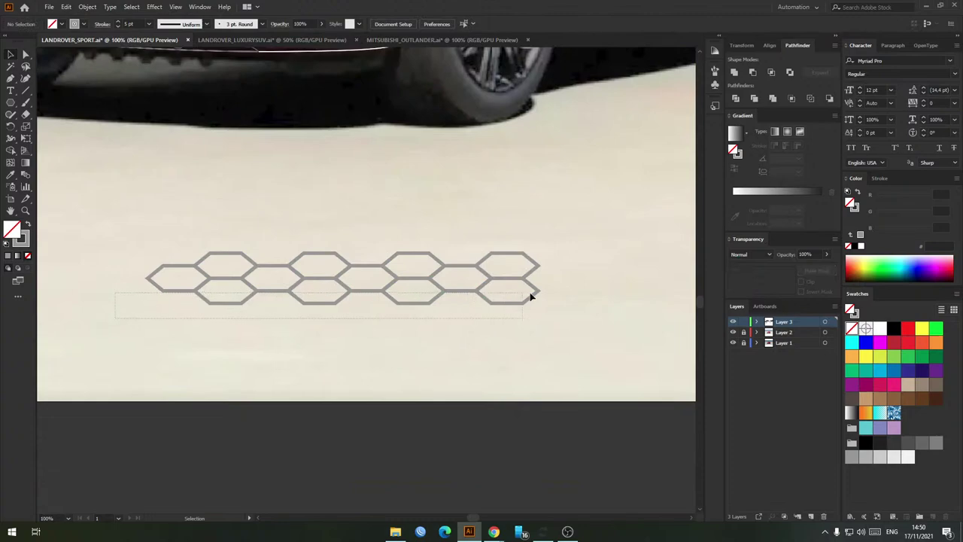
{"action": "left_click_drag", "start_coordinate": [593, 287], "coordinate": [591, 288]}
{"action": "left_click_drag", "start_coordinate": [458, 293], "coordinate": [460, 319]}
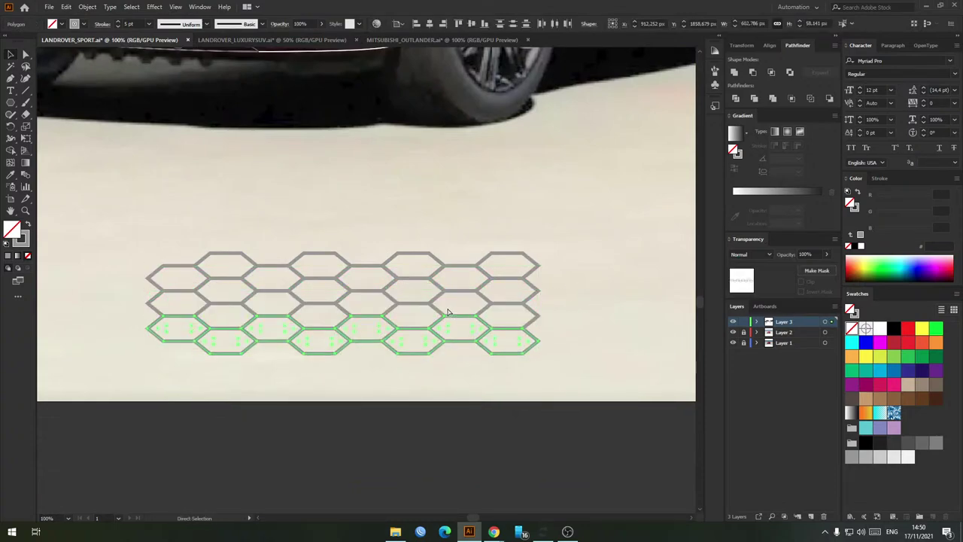
Step: Duplicate the whole honeycomb block to the right so the edges interlock, and inspect the seam
{"action": "key", "text": "ctrl+minus"}
{"action": "key", "text": "v"}
{"action": "left_click_drag", "start_coordinate": [167, 210], "coordinate": [492, 415]}
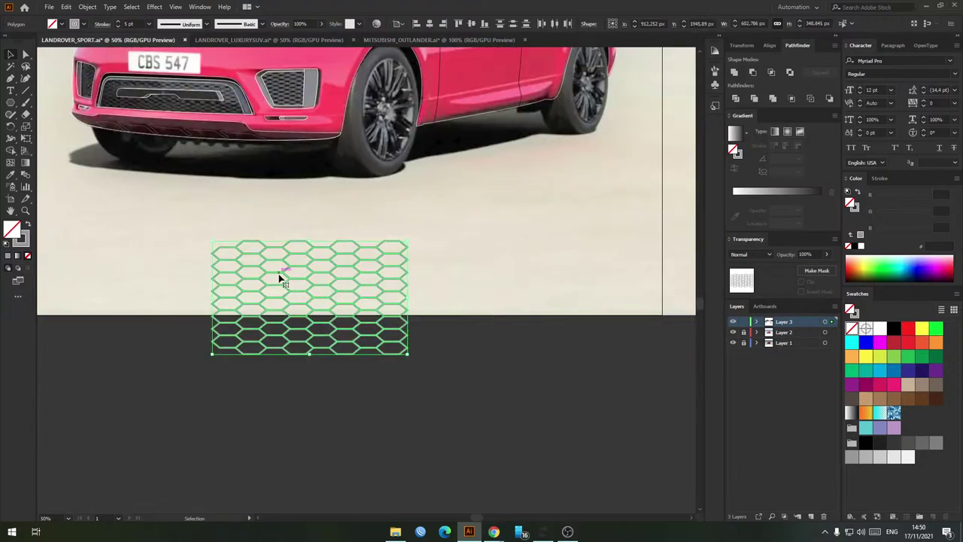
{"action": "left_click_drag", "start_coordinate": [273, 301], "coordinate": [491, 292]}
{"action": "scroll", "coordinate": [398, 253], "scroll_direction": "up", "scroll_amount": 6}
{"action": "scroll", "coordinate": [470, 291], "scroll_direction": "down", "scroll_amount": 5}
{"action": "scroll", "coordinate": [468, 292], "scroll_direction": "down", "scroll_amount": 2}
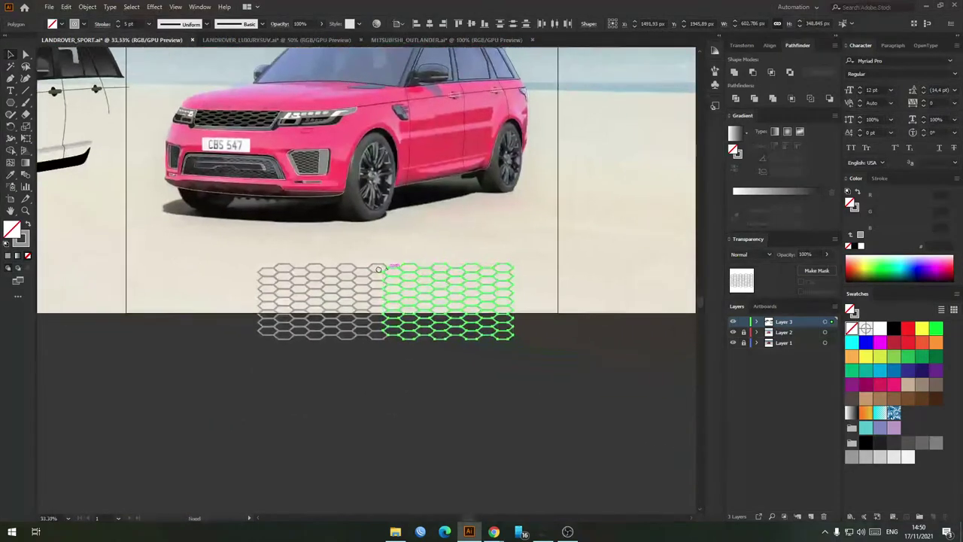
Step: Duplicate the doubled honeycomb block to the right again and check that its zigzag edge lines up
{"action": "left_click_drag", "start_coordinate": [181, 238], "coordinate": [535, 359]}
{"action": "left_click_drag", "start_coordinate": [357, 286], "coordinate": [339, 280]}
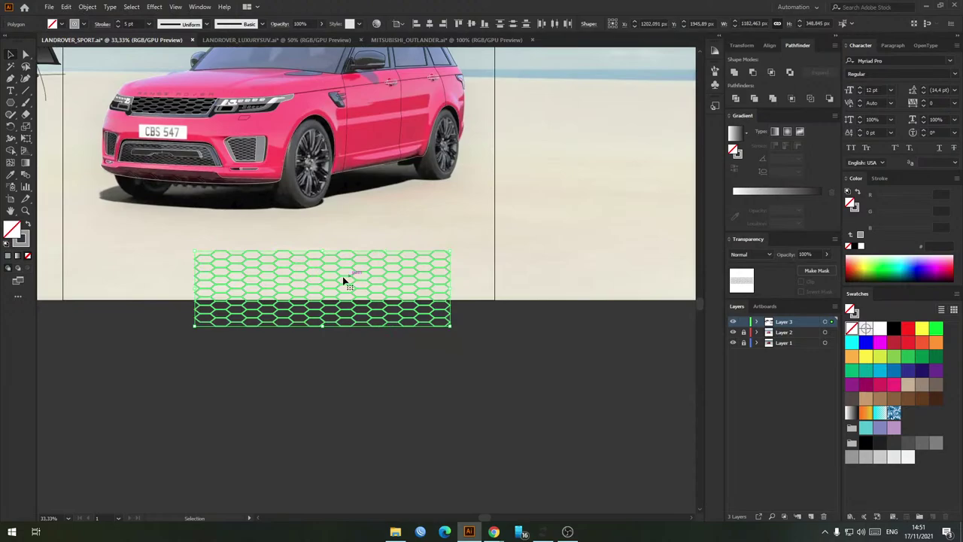
{"action": "left_click_drag", "start_coordinate": [241, 294], "coordinate": [447, 280]}
{"action": "scroll", "coordinate": [453, 312], "scroll_direction": "up", "scroll_amount": 8}
{"action": "scroll", "coordinate": [455, 289], "scroll_direction": "up", "scroll_amount": 1}
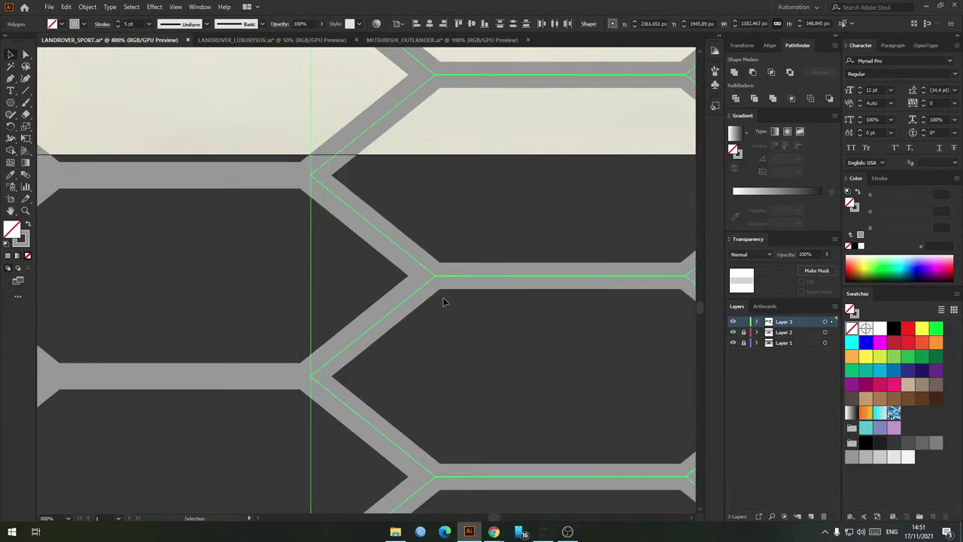
{"action": "scroll", "coordinate": [446, 296], "scroll_direction": "down", "scroll_amount": 2}
{"action": "scroll", "coordinate": [447, 295], "scroll_direction": "down", "scroll_amount": 10}
{"action": "left_click", "coordinate": [314, 361]}
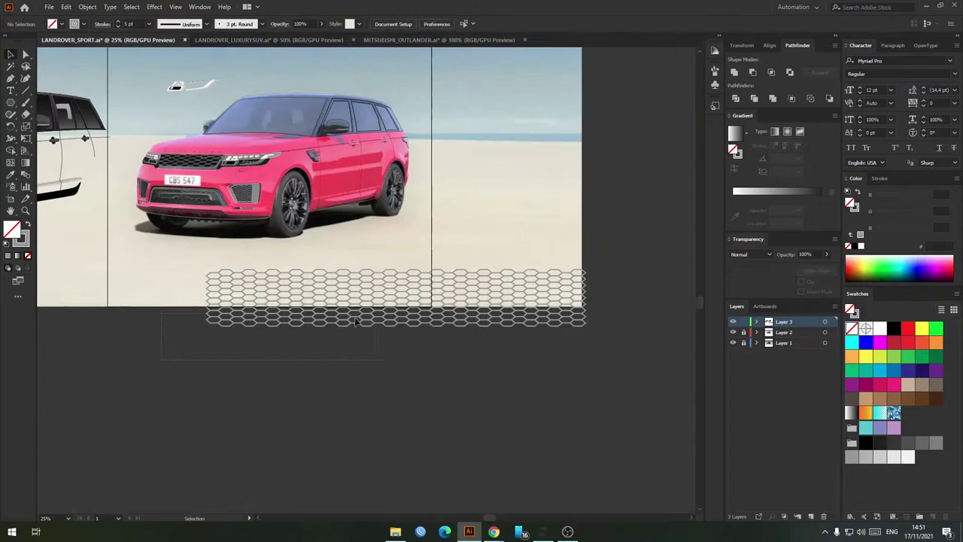
Step: Copy rows of the wide mesh downward to extend it to about 465 px tall
{"action": "left_click_drag", "start_coordinate": [470, 308], "coordinate": [659, 218]}
{"action": "left_click_drag", "start_coordinate": [625, 315], "coordinate": [626, 311]}
{"action": "scroll", "coordinate": [467, 322], "scroll_direction": "up", "scroll_amount": 2}
{"action": "left_click_drag", "start_coordinate": [430, 314], "coordinate": [434, 350]}
{"action": "left_click", "coordinate": [404, 380]}
Step: Try placing a copy of part of the mesh over the car's front corner, and undo it
{"action": "scroll", "coordinate": [398, 382], "scroll_direction": "down", "scroll_amount": 1}
{"action": "left_click_drag", "start_coordinate": [275, 393], "coordinate": [317, 403]}
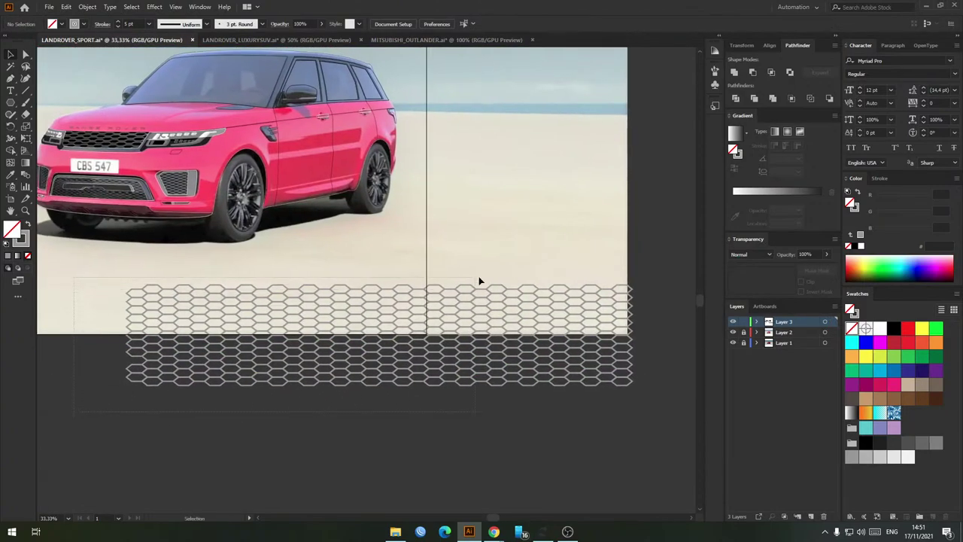
{"action": "left_click_drag", "start_coordinate": [479, 277], "coordinate": [257, 283]}
{"action": "left_click_drag", "start_coordinate": [240, 331], "coordinate": [369, 239]}
{"action": "scroll", "coordinate": [369, 239], "scroll_direction": "up", "scroll_amount": 1}
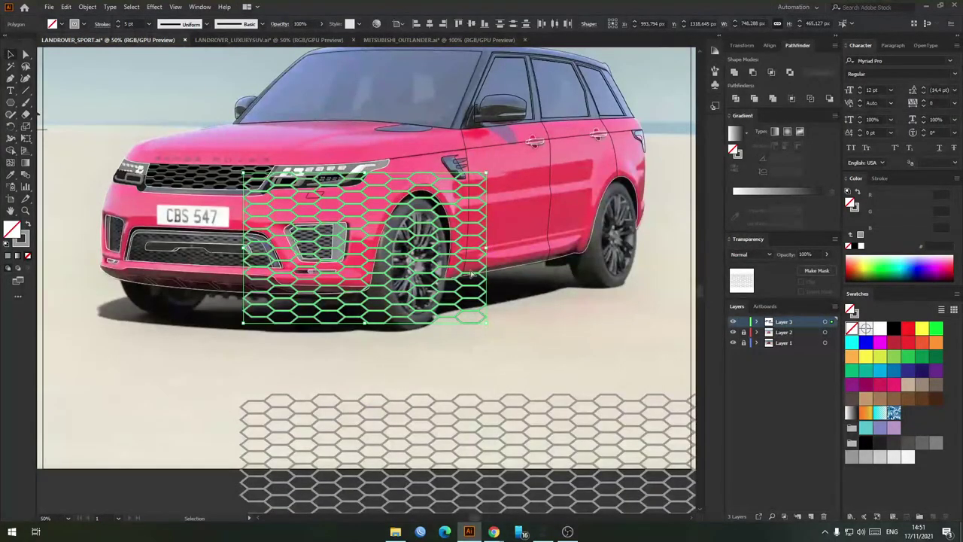
{"action": "key", "text": "ctrl+z"}
Step: Select the entire honeycomb mesh and group it
{"action": "scroll", "coordinate": [328, 336], "scroll_direction": "down", "scroll_amount": 2}
{"action": "left_click_drag", "start_coordinate": [333, 368], "coordinate": [307, 365]}
{"action": "left_click_drag", "start_coordinate": [214, 395], "coordinate": [665, 452]}
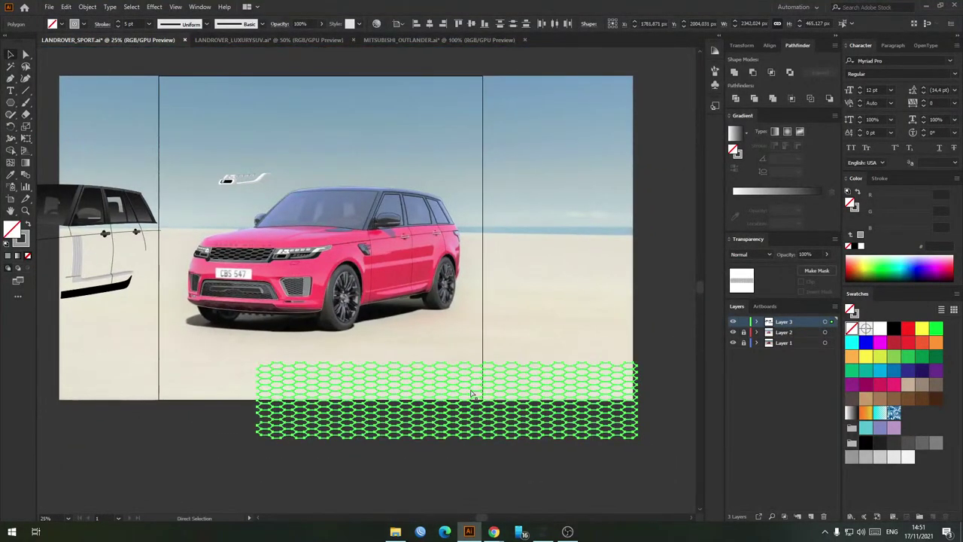
{"action": "key", "text": "ctrl+g"}
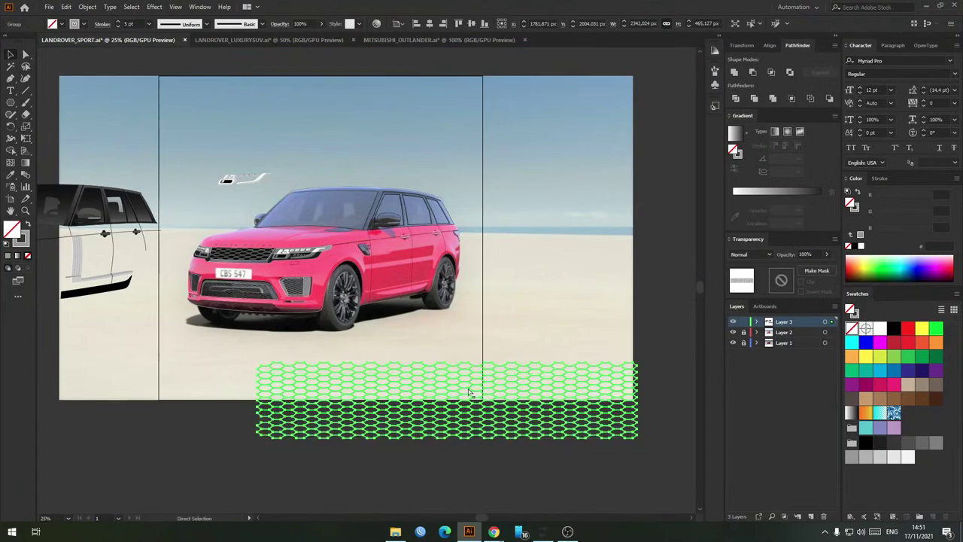
{"action": "key", "text": "alt+o"}
{"action": "key", "text": "x"}
{"action": "left_click", "coordinate": [34, 149]}
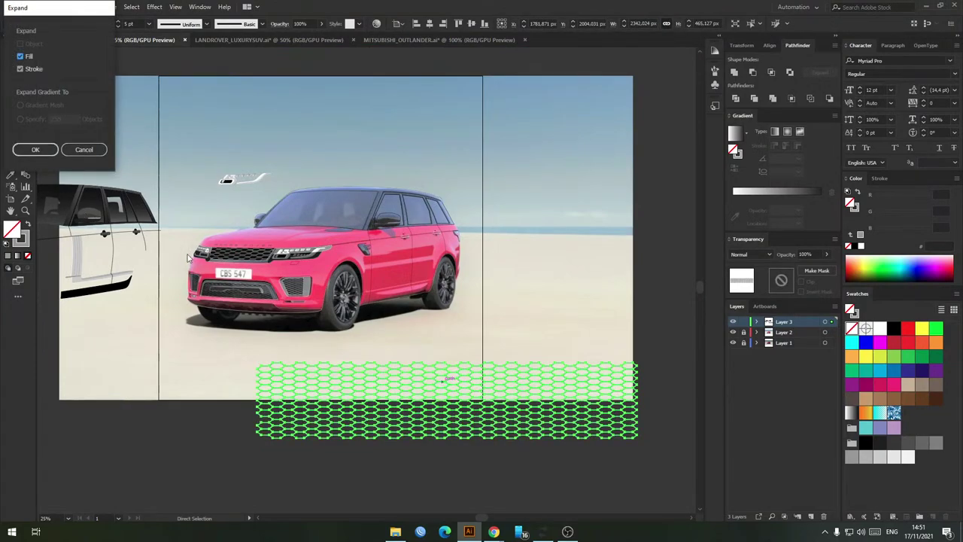
Step: Scale the mesh group down to about 1200 px wide and move it onto the car's lower bumper
{"action": "scroll", "coordinate": [440, 318], "scroll_direction": "up", "scroll_amount": 1}
{"action": "left_click_drag", "start_coordinate": [553, 322], "coordinate": [299, 322]}
{"action": "left_click_drag", "start_coordinate": [181, 330], "coordinate": [172, 170]}
{"action": "scroll", "coordinate": [314, 321], "scroll_direction": "up", "scroll_amount": 4}
{"action": "scroll", "coordinate": [312, 322], "scroll_direction": "down", "scroll_amount": 4}
{"action": "scroll", "coordinate": [172, 169], "scroll_direction": "up", "scroll_amount": 4}
{"action": "scroll", "coordinate": [359, 233], "scroll_direction": "down", "scroll_amount": 2}
Step: Shrink the mesh to about 668 by 133 px so its cells match the lower grille pattern
{"action": "left_click_drag", "start_coordinate": [468, 190], "coordinate": [481, 222]}
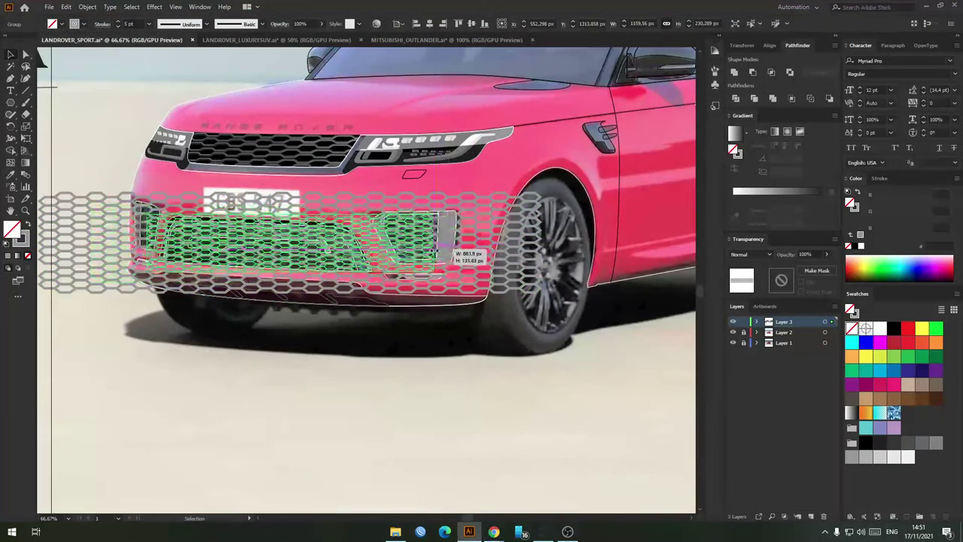
{"action": "scroll", "coordinate": [301, 244], "scroll_direction": "up", "scroll_amount": 2}
{"action": "left_click_drag", "start_coordinate": [324, 253], "coordinate": [401, 267]}
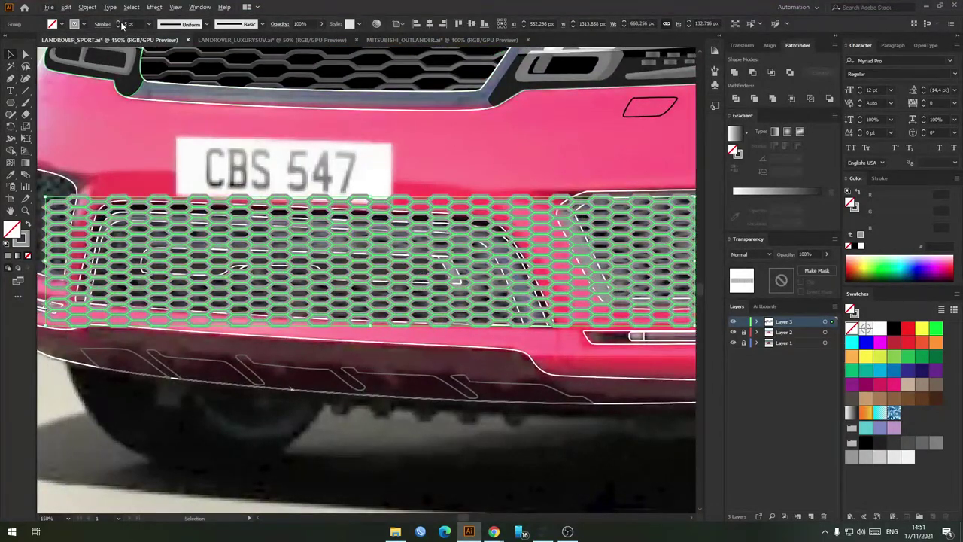
Step: Set the mesh group's stroke weight to 4 pt
{"action": "scroll", "coordinate": [134, 24], "scroll_direction": "down", "scroll_amount": 2}
{"action": "scroll", "coordinate": [134, 24], "scroll_direction": "up", "scroll_amount": 1}
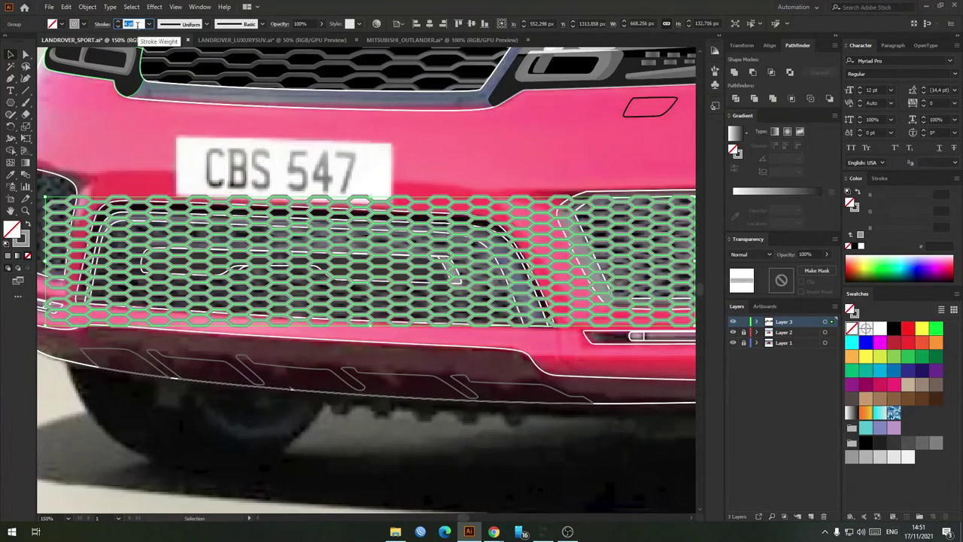
{"action": "key", "text": "a"}
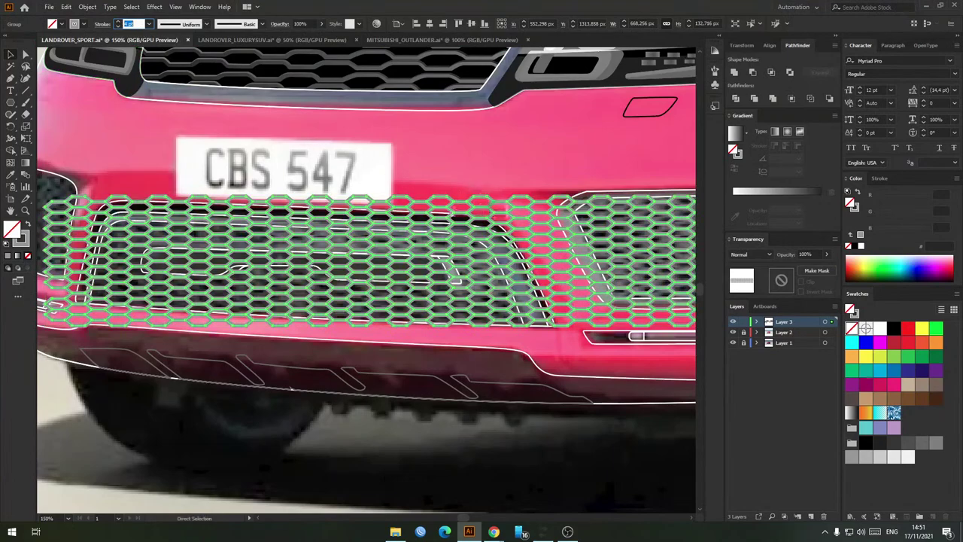
{"action": "left_click", "coordinate": [476, 193]}
{"action": "left_click", "coordinate": [465, 224]}
{"action": "left_click_drag", "start_coordinate": [492, 167], "coordinate": [453, 173]}
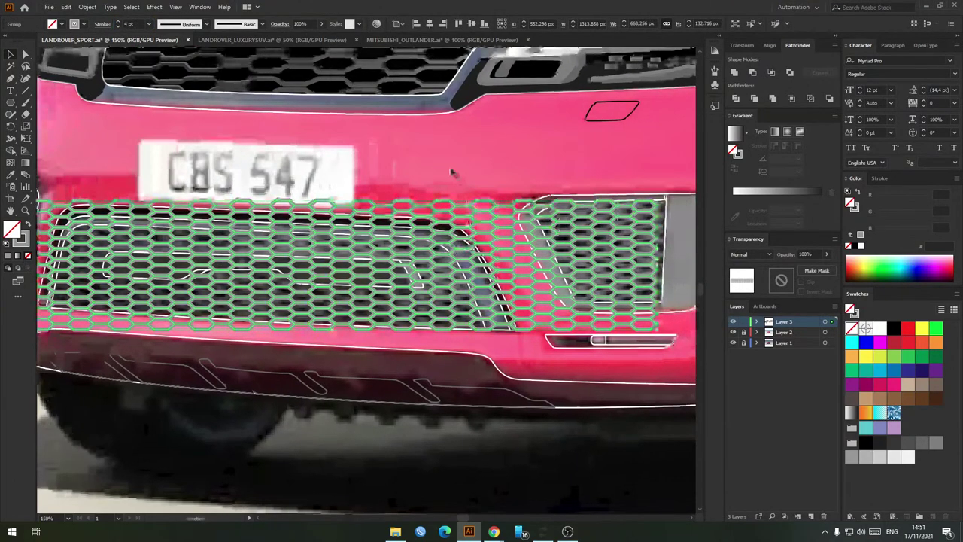
Step: Move the mesh group off the bumper to the empty ground below the car
{"action": "left_click", "coordinate": [451, 172]}
{"action": "left_click", "coordinate": [434, 271]}
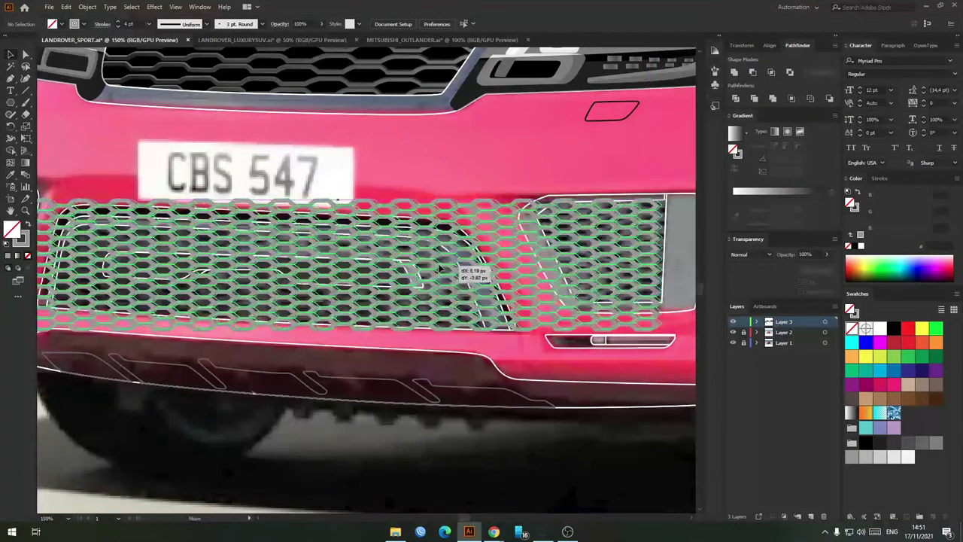
{"action": "key", "text": "ctrl+minus"}
{"action": "left_click_drag", "start_coordinate": [413, 269], "coordinate": [386, 211]}
{"action": "key", "text": "ctrl+minus"}
{"action": "left_click_drag", "start_coordinate": [385, 211], "coordinate": [393, 345]}
{"action": "left_click", "coordinate": [398, 305]}
{"action": "left_click", "coordinate": [411, 205]}
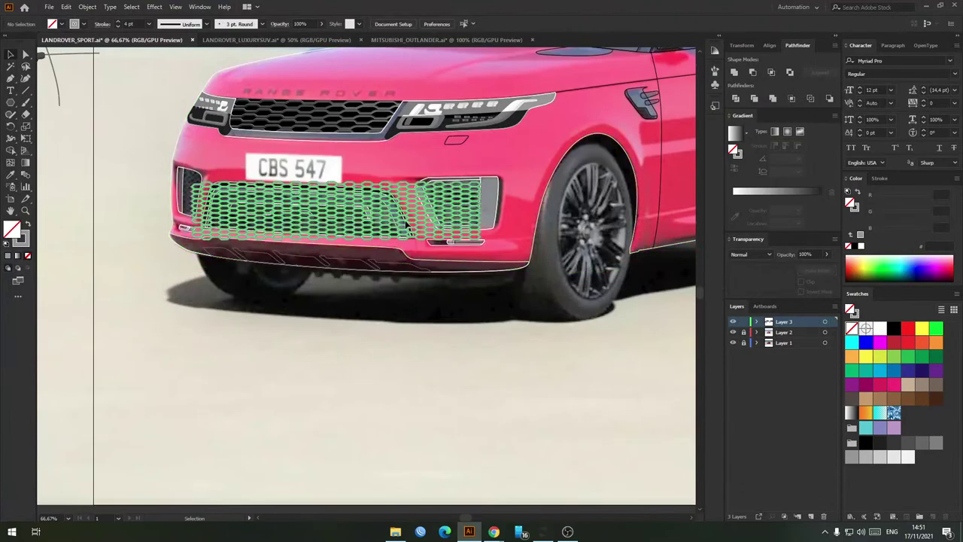
{"action": "left_click_drag", "start_coordinate": [415, 203], "coordinate": [394, 417]}
{"action": "left_click_drag", "start_coordinate": [380, 398], "coordinate": [362, 343]}
Step: Ungroup the mesh and copy its right end, about 151 px wide, over the large vent beside the lower grille
{"action": "right_click", "coordinate": [361, 343]}
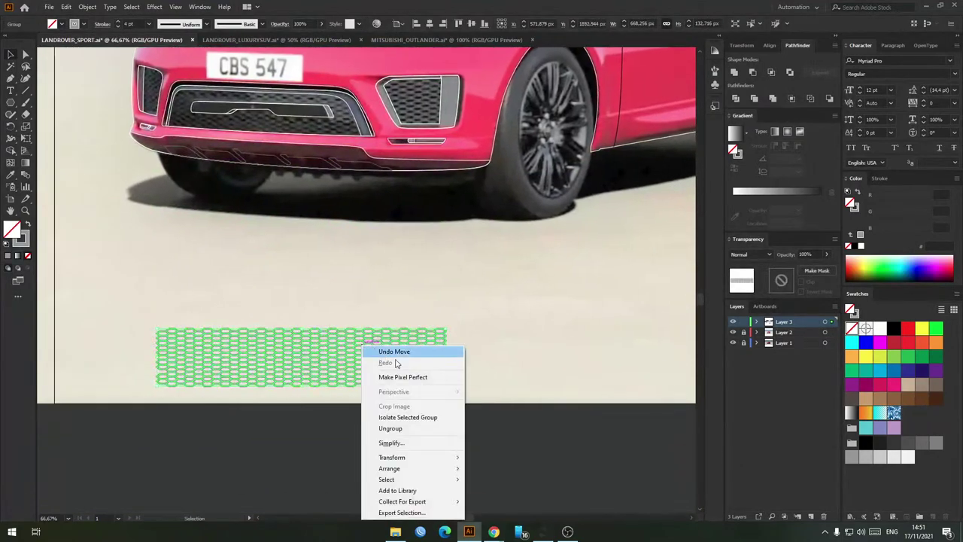
{"action": "left_click", "coordinate": [398, 429]}
{"action": "left_click_drag", "start_coordinate": [453, 285], "coordinate": [376, 388]}
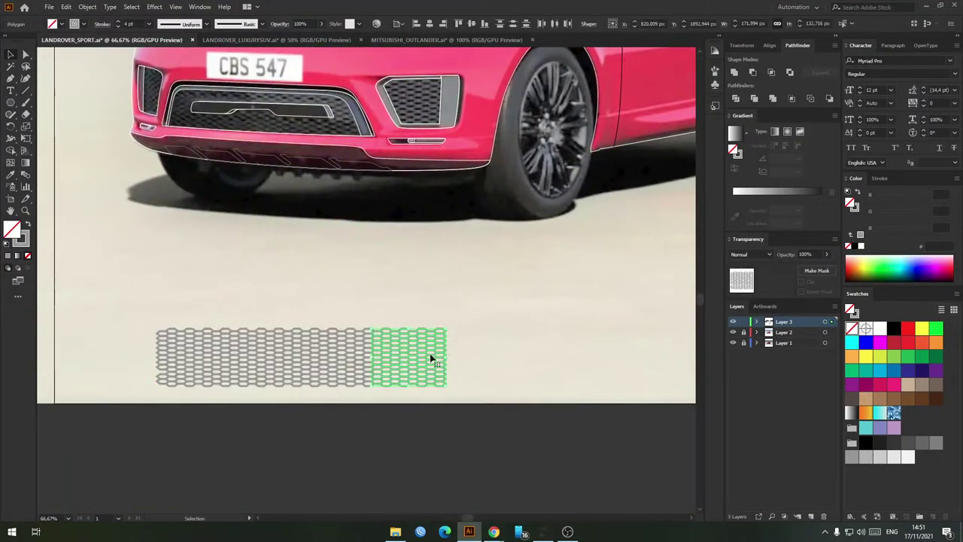
{"action": "left_click_drag", "start_coordinate": [456, 301], "coordinate": [385, 413]}
{"action": "left_click_drag", "start_coordinate": [413, 360], "coordinate": [434, 106]}
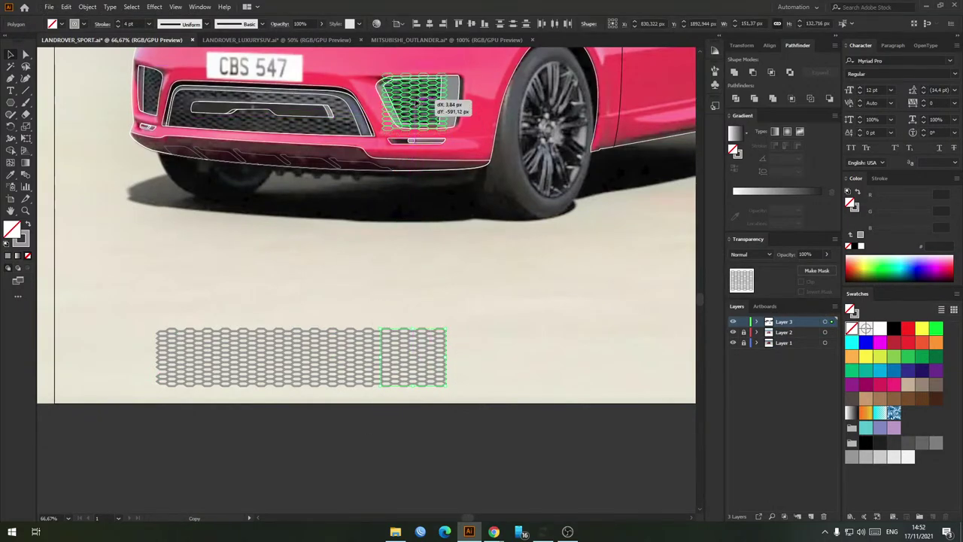
{"action": "scroll", "coordinate": [435, 105], "scroll_direction": "up", "scroll_amount": 2}
{"action": "scroll", "coordinate": [437, 173], "scroll_direction": "up", "scroll_amount": 1}
{"action": "left_click_drag", "start_coordinate": [454, 170], "coordinate": [444, 202]}
Step: Expand the vent mesh copy's fill and stroke into shapes and combine them into one compound path
{"action": "key", "text": "alt+o"}
{"action": "key", "text": "x"}
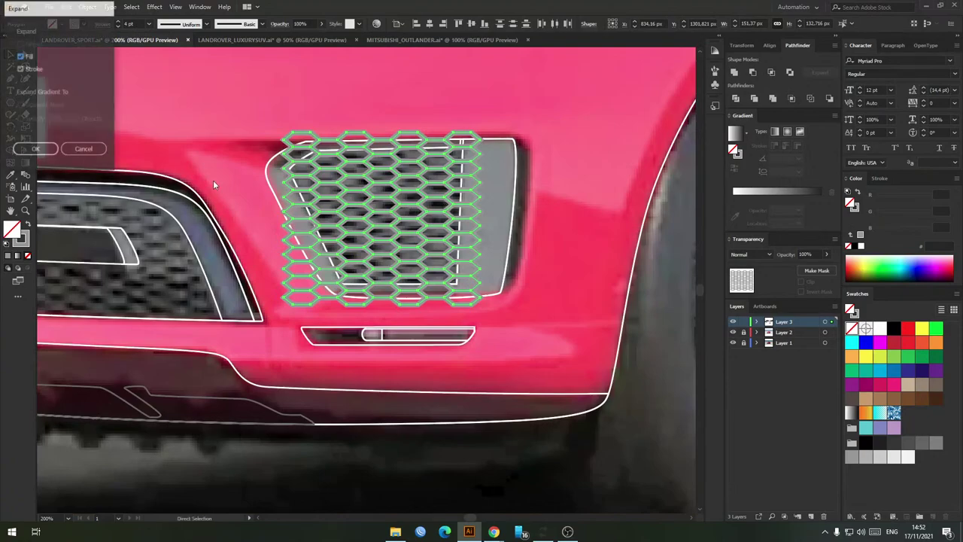
{"action": "left_click", "coordinate": [36, 148]}
{"action": "left_click_drag", "start_coordinate": [372, 179], "coordinate": [353, 205]}
{"action": "left_click", "coordinate": [351, 205]}
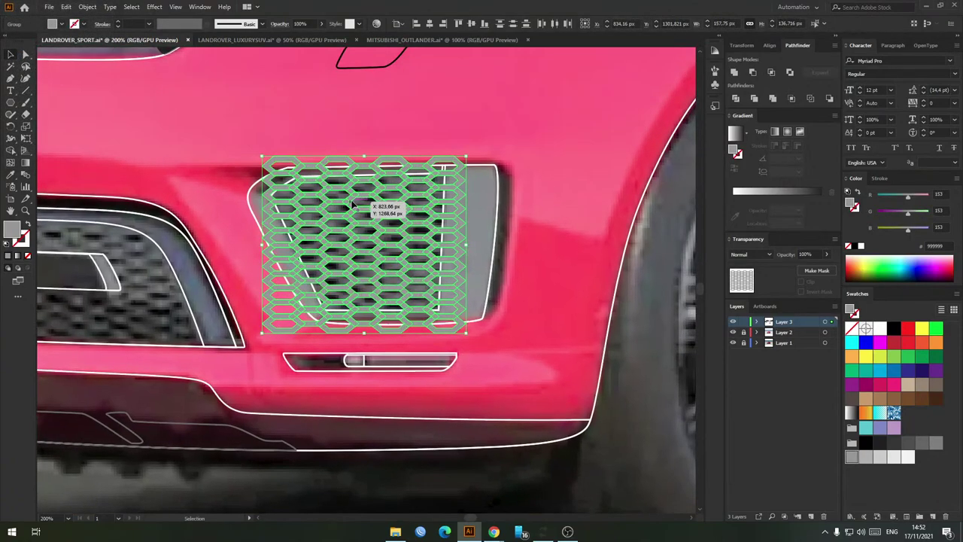
{"action": "key", "text": "ctrl+8"}
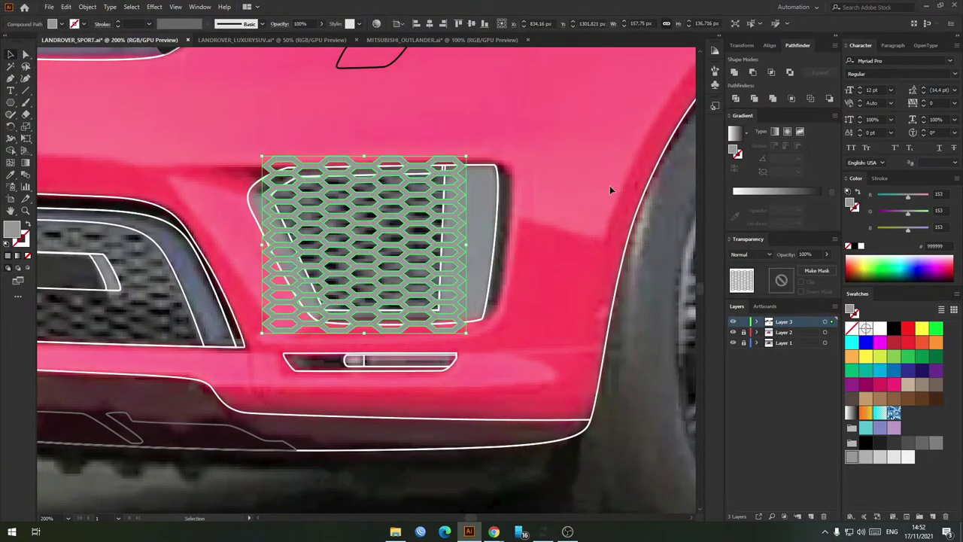
{"action": "left_click", "coordinate": [611, 190]}
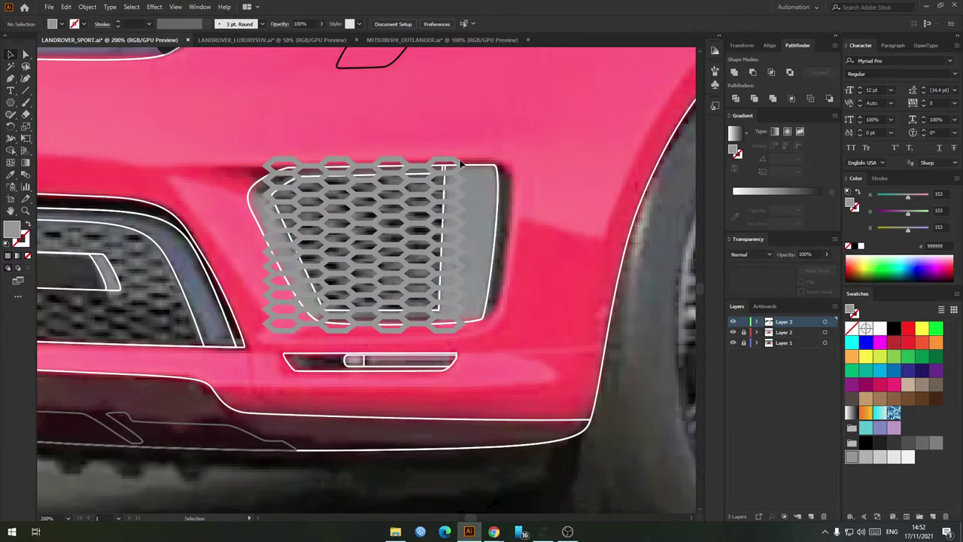
Step: Move the vent mesh aside to uncover the photo, hide Layer 2, and place the mesh back over the vent
{"action": "left_click", "coordinate": [422, 203]}
{"action": "left_click_drag", "start_coordinate": [467, 237], "coordinate": [280, 167]}
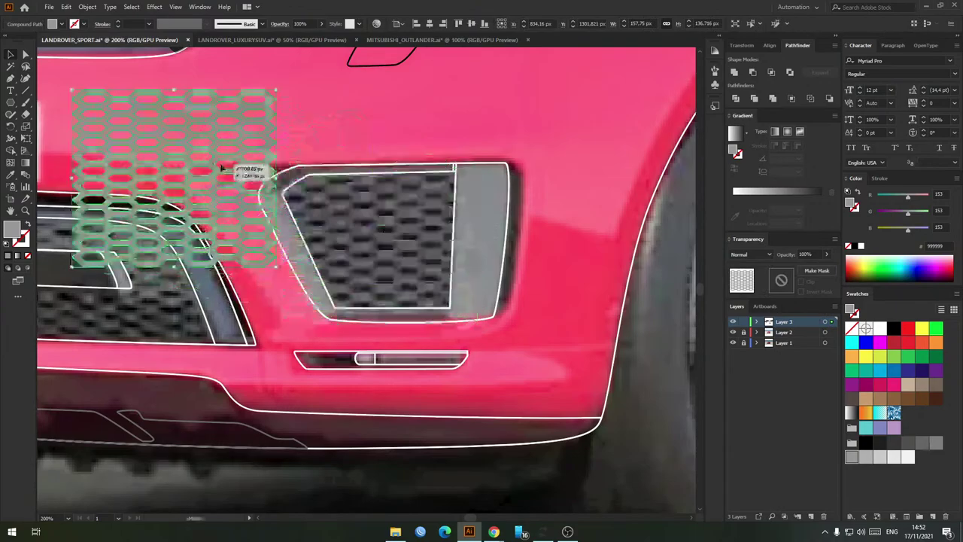
{"action": "key", "text": "ctrl+minus"}
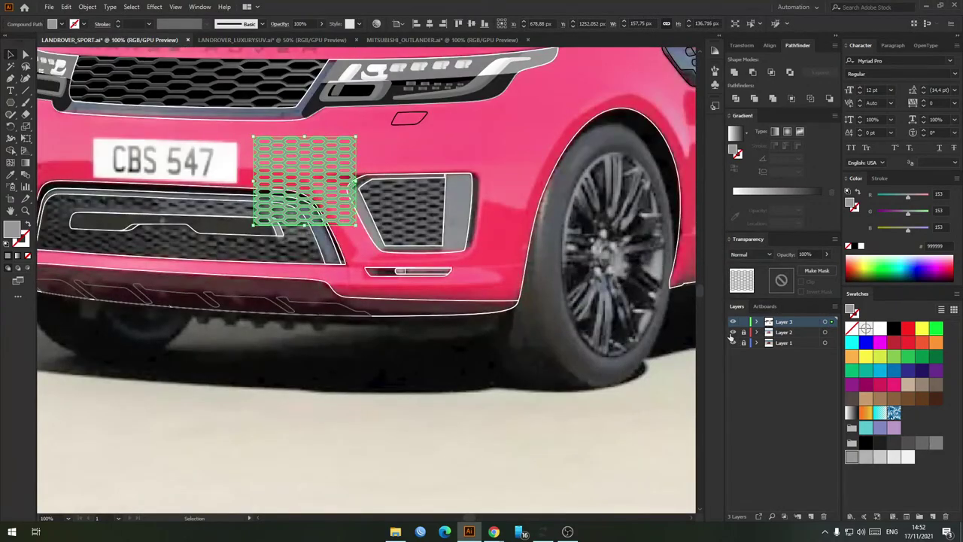
{"action": "left_click", "coordinate": [732, 333]}
{"action": "key", "text": "ctrl+plus"}
{"action": "left_click_drag", "start_coordinate": [264, 164], "coordinate": [444, 214]}
Step: Fill the vent mesh with a linear white-to-black gradient at a 90° angle
{"action": "key", "text": "ctrl+plus"}
{"action": "left_click", "coordinate": [804, 192]}
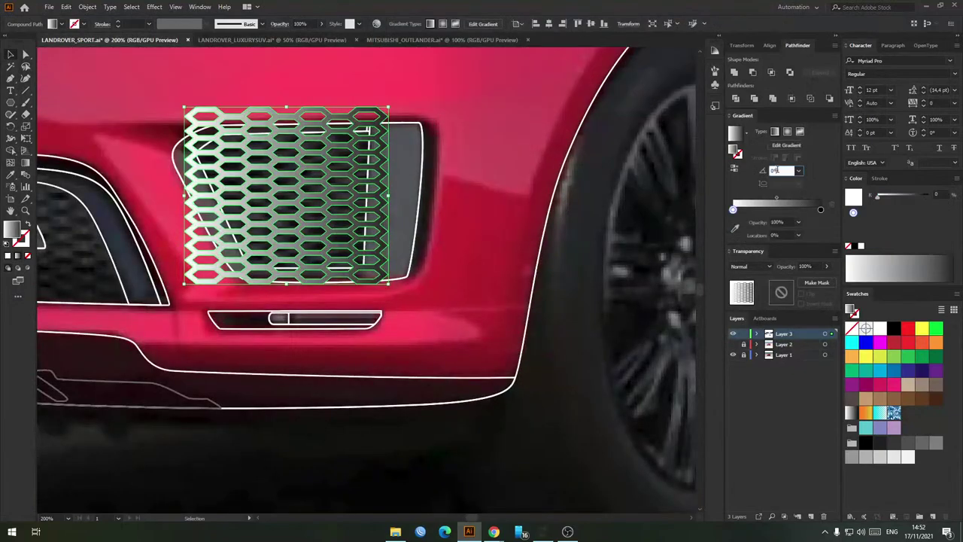
{"action": "type", "text": "90"}
{"action": "key", "text": "Return"}
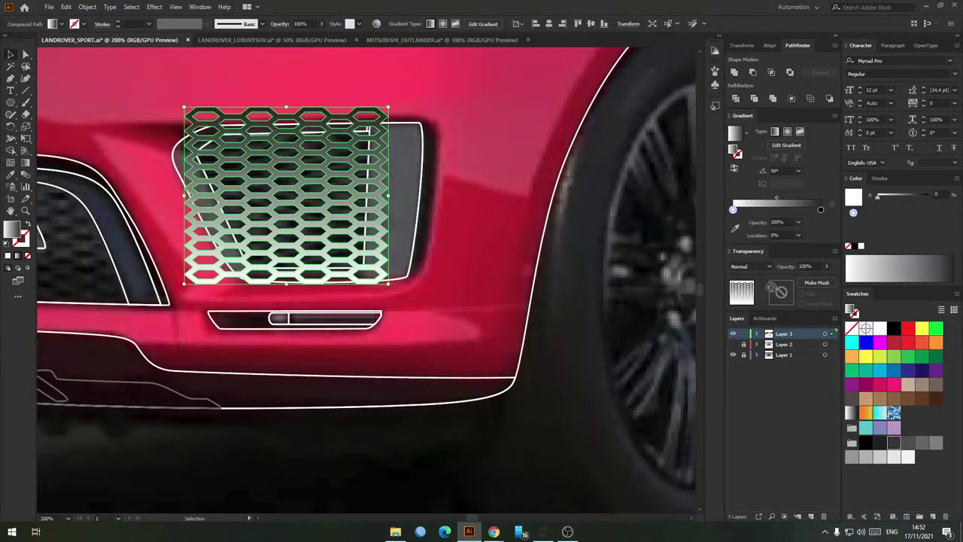
Step: Darken the vent mesh gradient to run from 80% black to 100% black, with its midpoint at 74.58%
{"action": "left_click", "coordinate": [869, 452]}
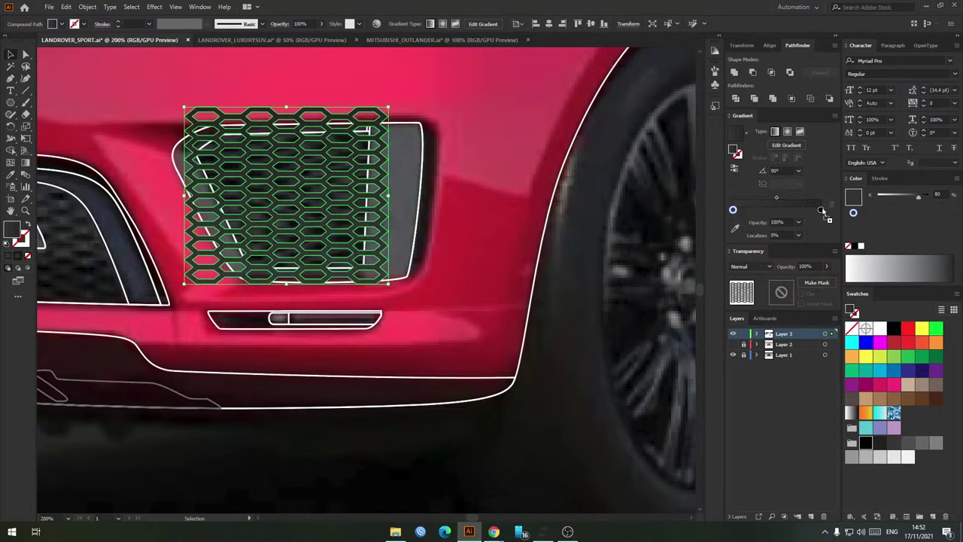
{"action": "left_click_drag", "start_coordinate": [822, 212], "coordinate": [821, 210]}
{"action": "left_click", "coordinate": [504, 208]}
{"action": "left_click", "coordinate": [315, 177]}
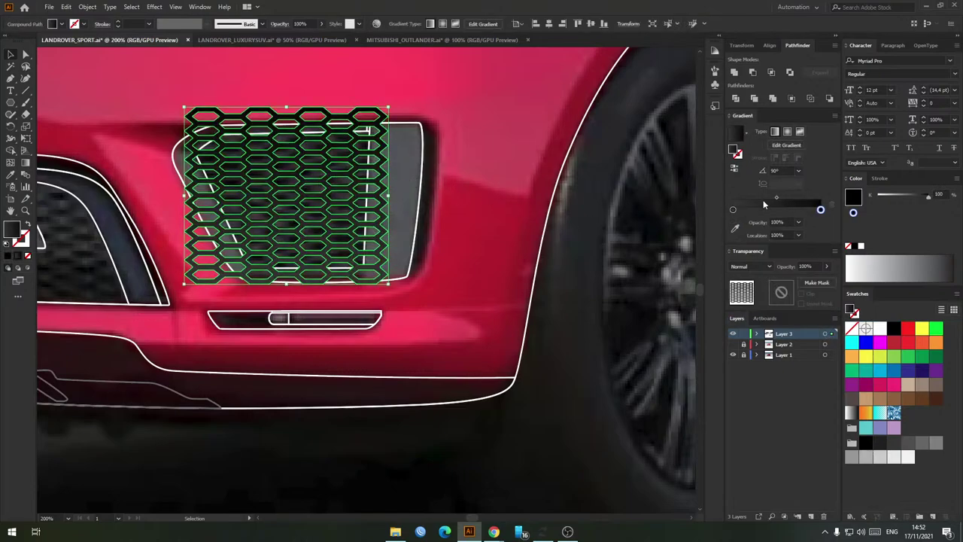
{"action": "left_click_drag", "start_coordinate": [783, 202], "coordinate": [798, 197]}
{"action": "left_click", "coordinate": [489, 194]}
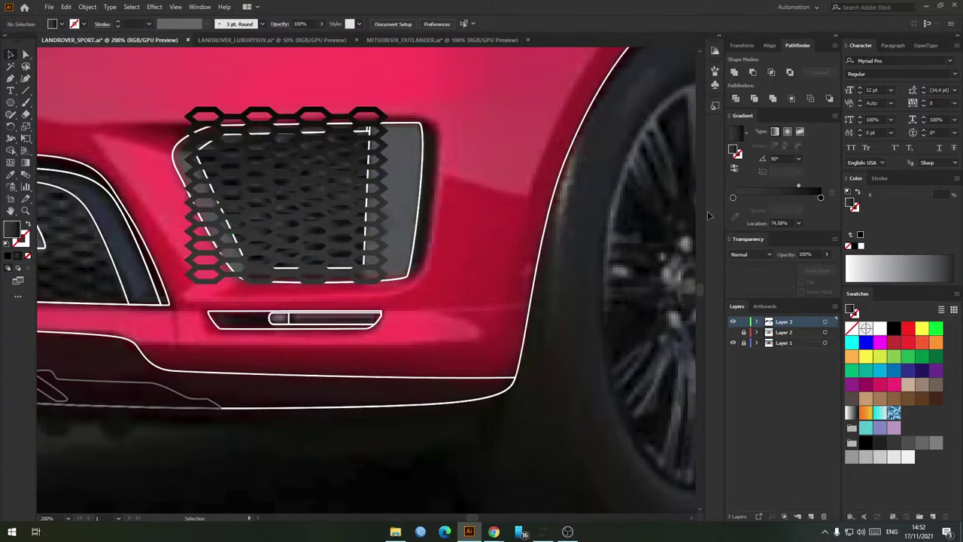
Step: Duplicate the vent mesh with a slight vertical offset and apply Minus Front to leave thin strips along the cell edges
{"action": "left_click", "coordinate": [348, 171]}
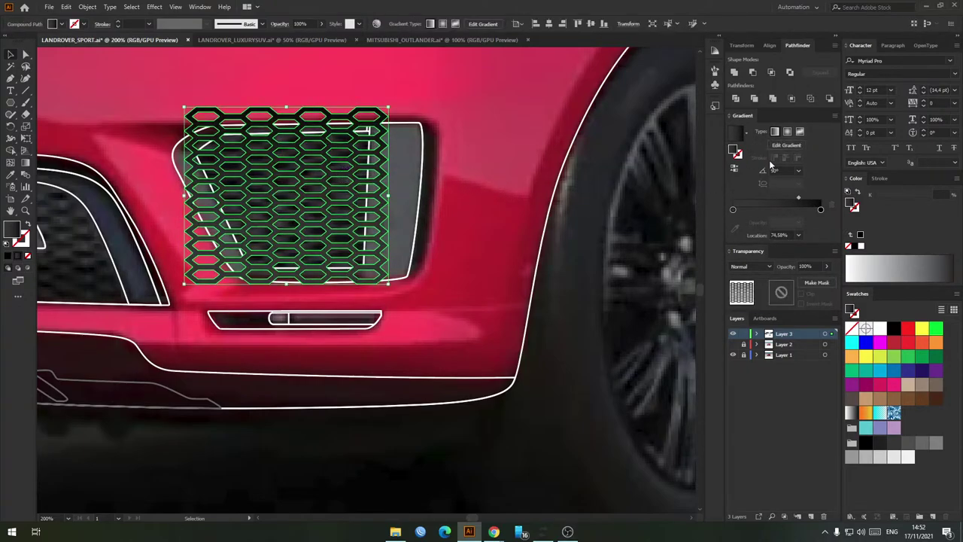
{"action": "scroll", "coordinate": [331, 183], "scroll_direction": "up", "scroll_amount": 3}
{"action": "left_click_drag", "start_coordinate": [331, 183], "coordinate": [459, 216]}
{"action": "scroll", "coordinate": [416, 202], "scroll_direction": "down", "scroll_amount": 2}
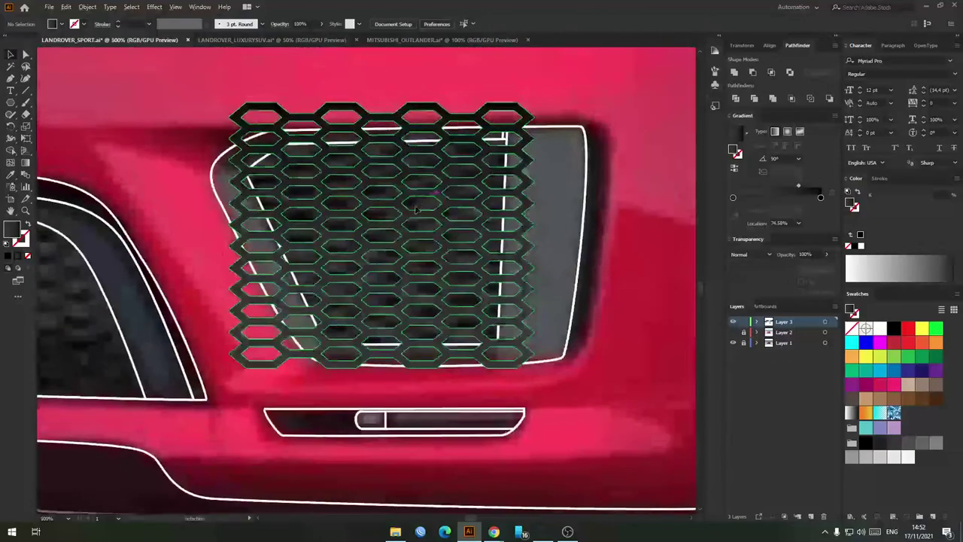
{"action": "scroll", "coordinate": [422, 203], "scroll_direction": "up", "scroll_amount": 4}
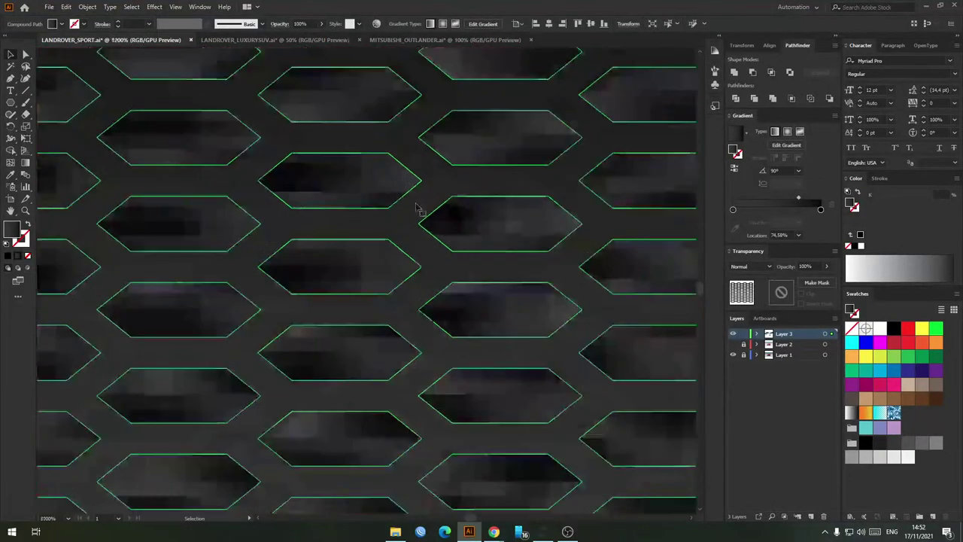
{"action": "left_click_drag", "start_coordinate": [419, 207], "coordinate": [405, 239]}
{"action": "left_click", "coordinate": [753, 71]}
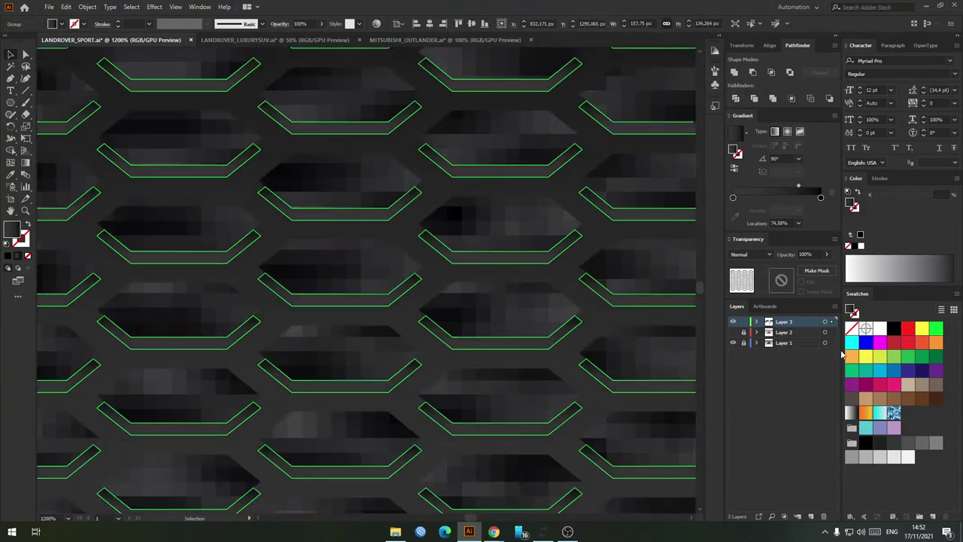
Step: Fill the vent mesh's edge strips with 69.8% black as highlights
{"action": "left_click", "coordinate": [905, 446]}
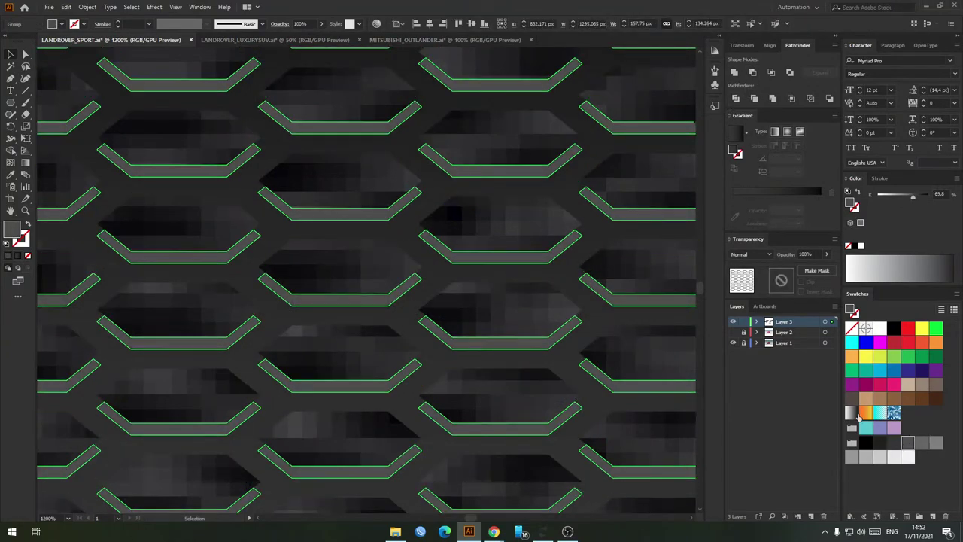
{"action": "left_click", "coordinate": [498, 228]}
{"action": "scroll", "coordinate": [498, 228], "scroll_direction": "down", "scroll_amount": 5}
{"action": "left_click_drag", "start_coordinate": [600, 177], "coordinate": [585, 176]}
{"action": "scroll", "coordinate": [485, 241], "scroll_direction": "up", "scroll_amount": 3}
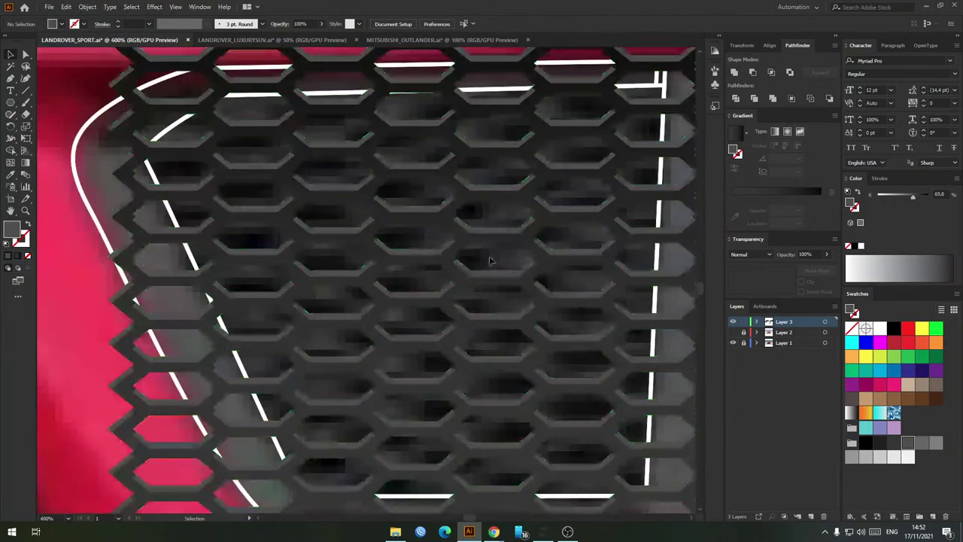
Step: Group the vent mesh with its highlight strips and send the group to the back
{"action": "left_click_drag", "start_coordinate": [489, 260], "coordinate": [508, 221]}
{"action": "key", "text": "ctrl+g"}
{"action": "scroll", "coordinate": [419, 220], "scroll_direction": "down", "scroll_amount": 3}
{"action": "key", "text": "ctrl+shift+["}
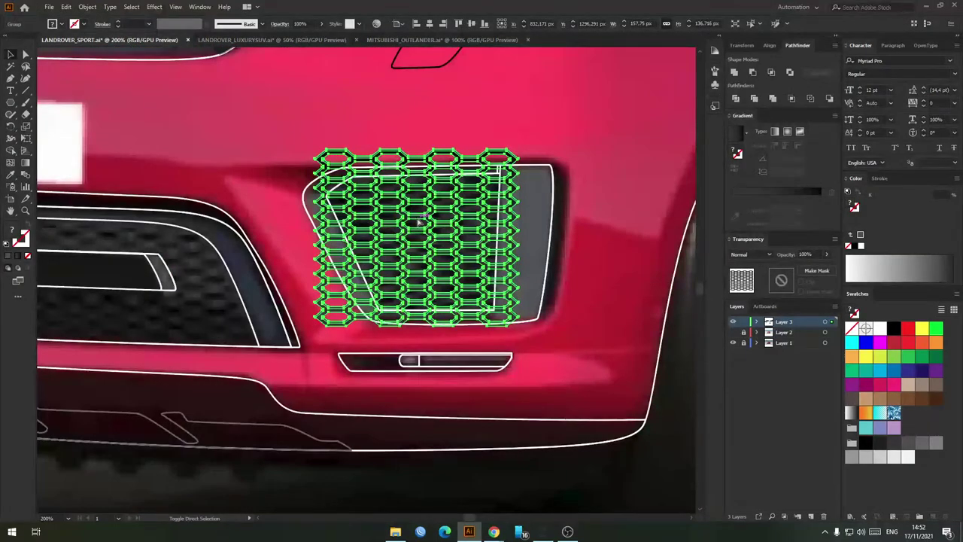
{"action": "left_click", "coordinate": [382, 115]}
Step: Duplicate the inner vent outline in place and use the copy as a clipping mask on the mesh group
{"action": "left_click", "coordinate": [469, 175]}
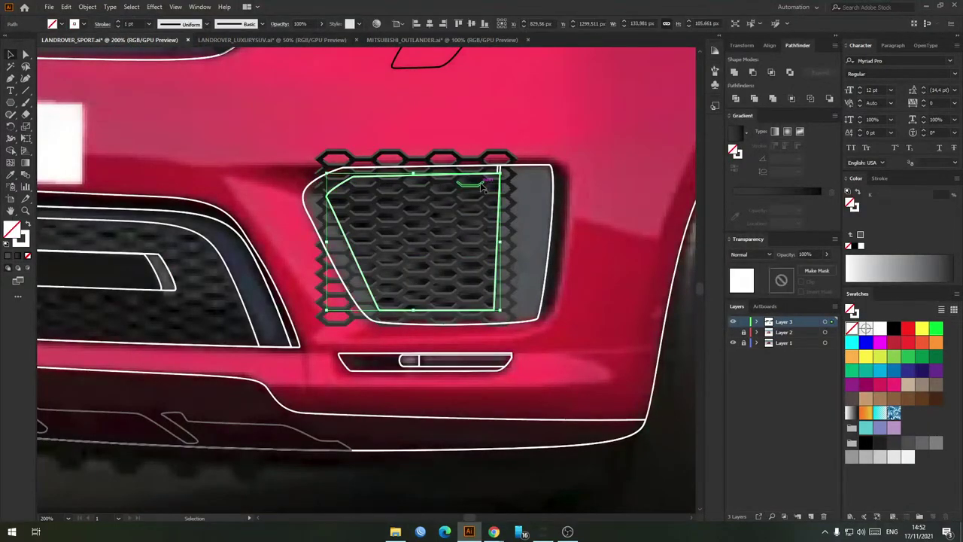
{"action": "key", "text": "ctrl+c"}
{"action": "key", "text": "ctrl+f"}
{"action": "left_click", "coordinate": [442, 153], "text": "shift"}
{"action": "right_click", "coordinate": [442, 151]}
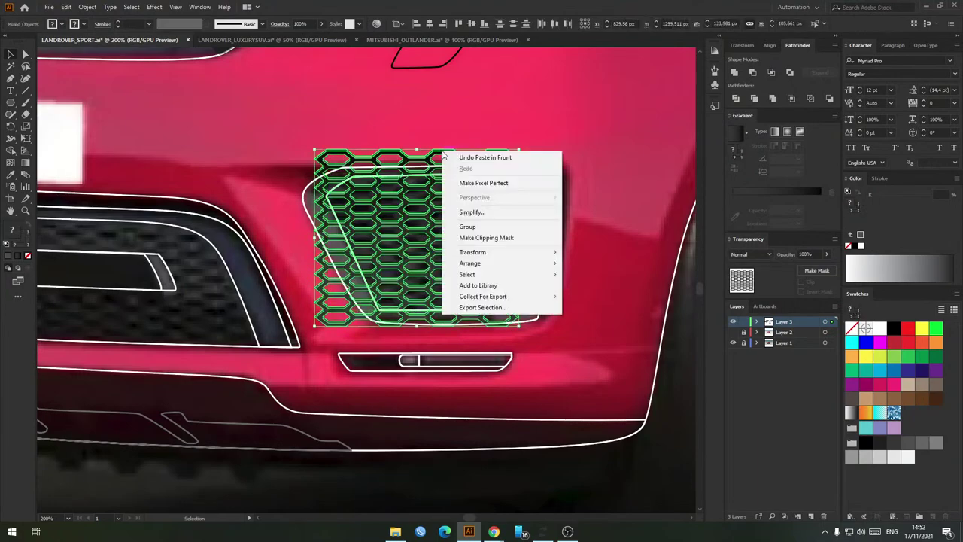
{"action": "left_click", "coordinate": [489, 239]}
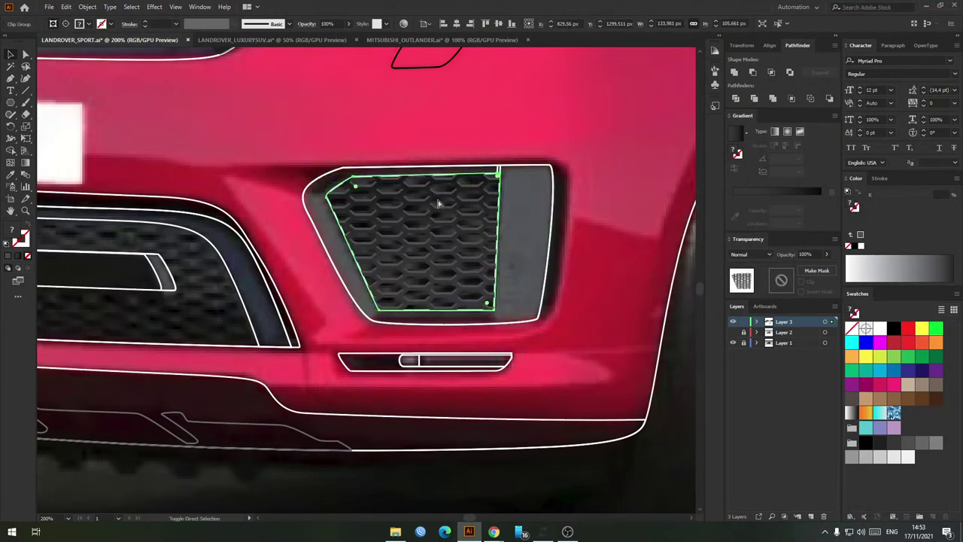
{"action": "left_click", "coordinate": [451, 157]}
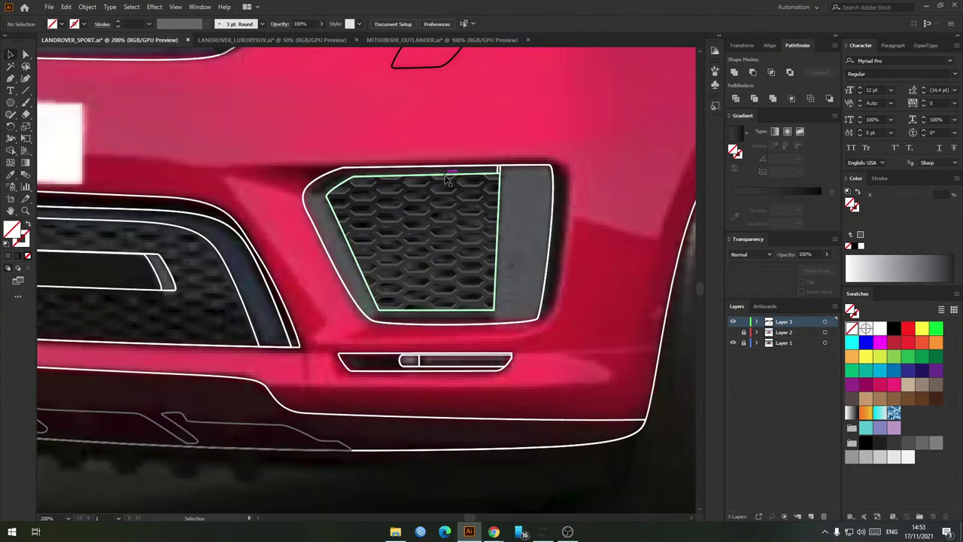
Step: Fill the remaining inner vent outline with solid black, without a stroke, and place it behind the clipped mesh
{"action": "left_click", "coordinate": [449, 178]}
{"action": "key", "text": "shift+x"}
{"action": "left_click", "coordinate": [895, 334]}
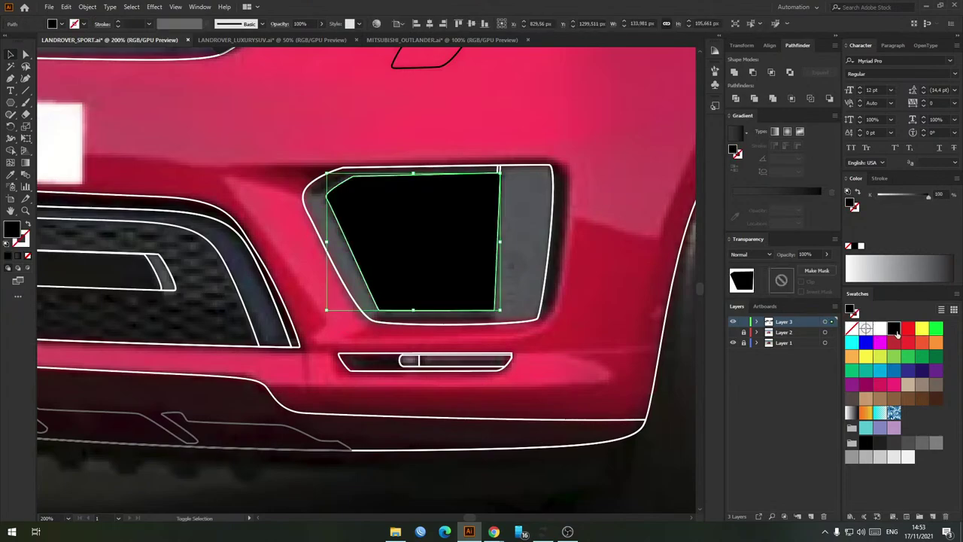
{"action": "left_click", "coordinate": [544, 122]}
{"action": "scroll", "coordinate": [538, 165], "scroll_direction": "down", "scroll_amount": 3}
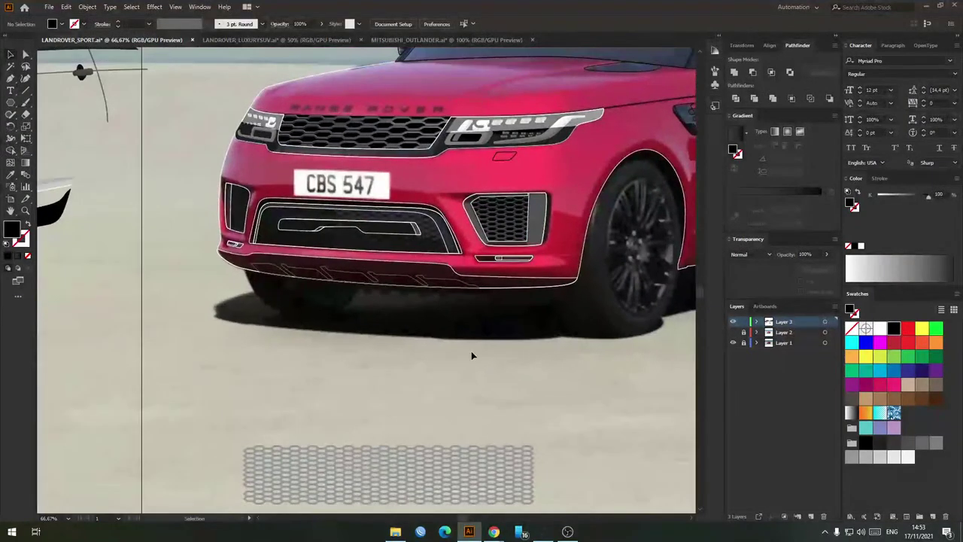
Step: Copy a hexagon down into the gap at the left edge of the large mesh below the car
{"action": "left_click_drag", "start_coordinate": [361, 371], "coordinate": [370, 293]}
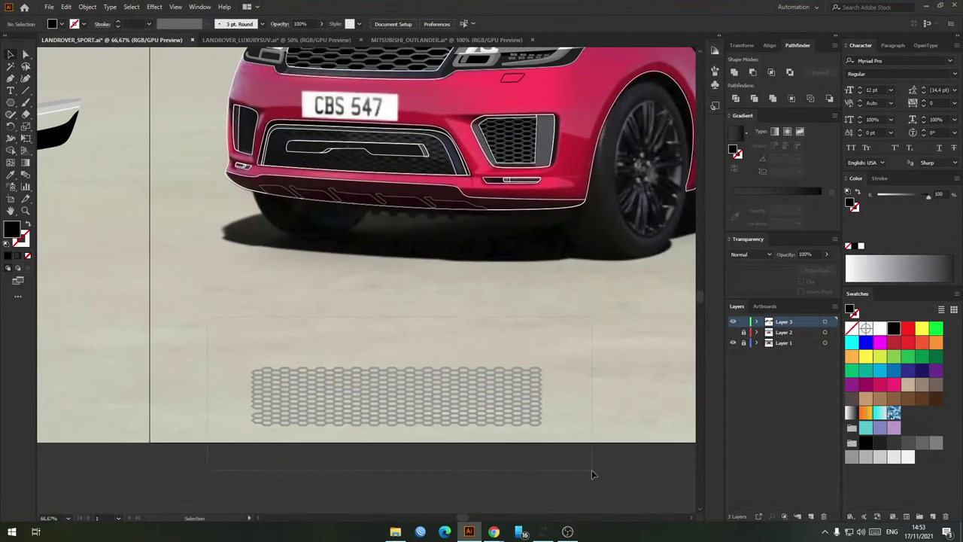
{"action": "scroll", "coordinate": [246, 408], "scroll_direction": "up", "scroll_amount": 6}
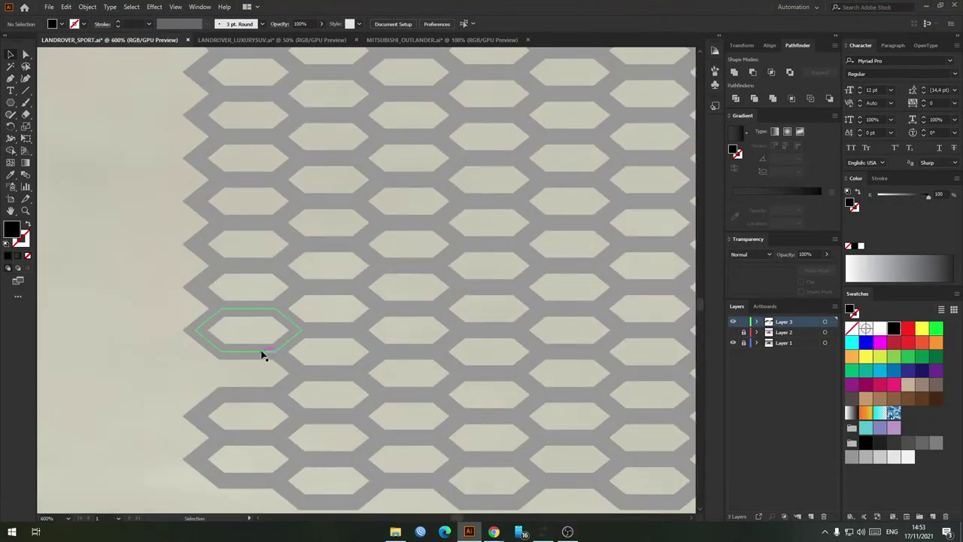
{"action": "left_click_drag", "start_coordinate": [262, 353], "coordinate": [261, 396]}
{"action": "left_click", "coordinate": [291, 382]}
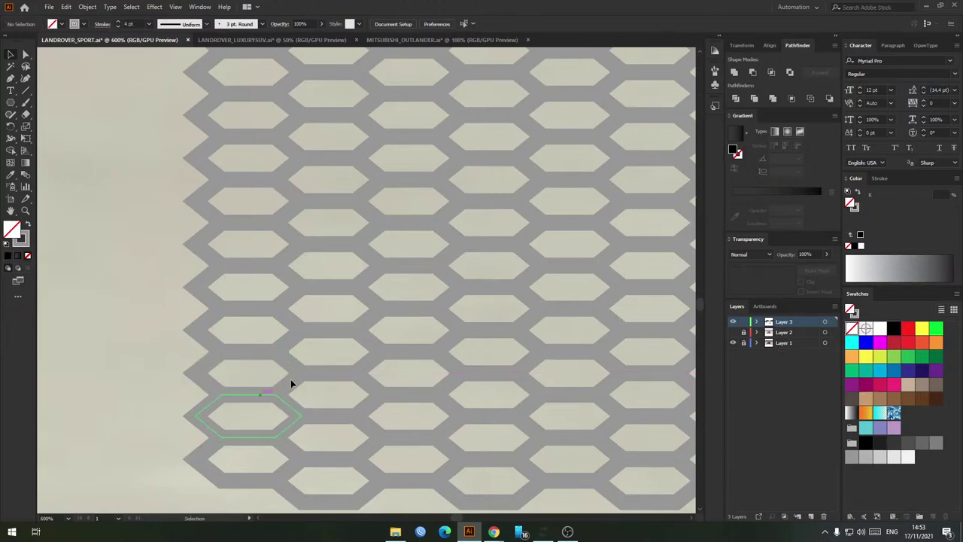
{"action": "scroll", "coordinate": [238, 352], "scroll_direction": "down", "scroll_amount": 5}
Step: Expand the whole large mesh's strokes into shapes and unite them into one compound path
{"action": "left_click_drag", "start_coordinate": [182, 275], "coordinate": [449, 383]}
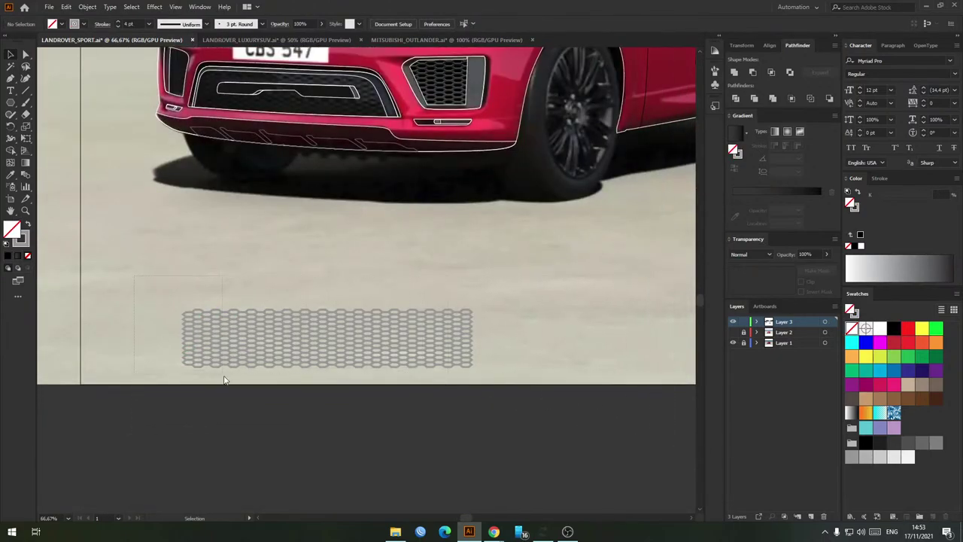
{"action": "left_click_drag", "start_coordinate": [229, 239], "coordinate": [250, 260]}
{"action": "left_click", "coordinate": [260, 343]}
{"action": "left_click_drag", "start_coordinate": [357, 355], "coordinate": [407, 355]}
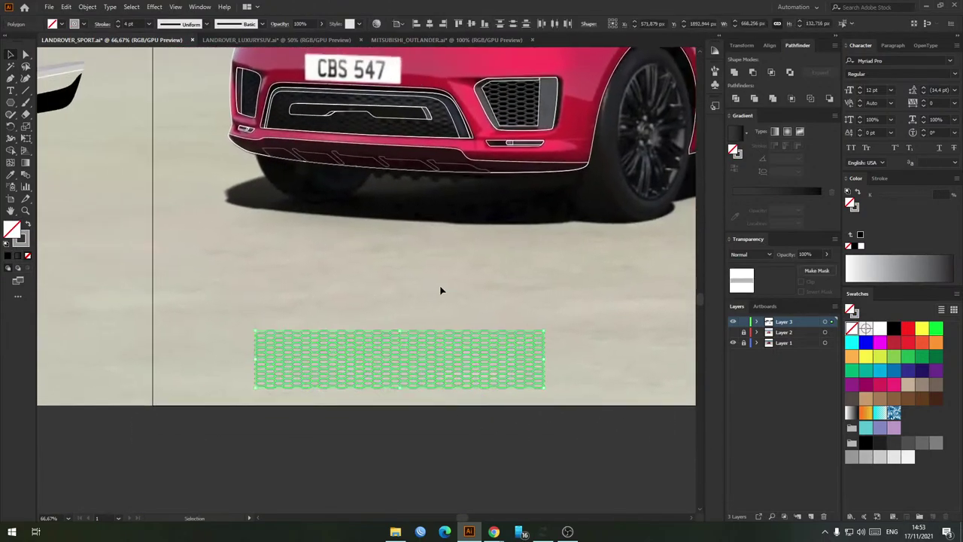
{"action": "key", "text": "ctrl+e"}
{"action": "key", "text": "Return"}
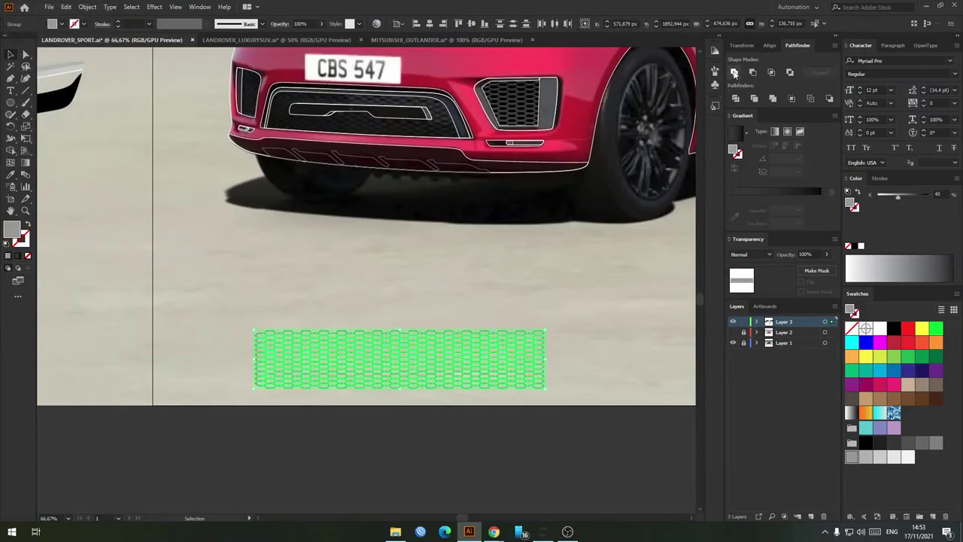
{"action": "left_click", "coordinate": [735, 72]}
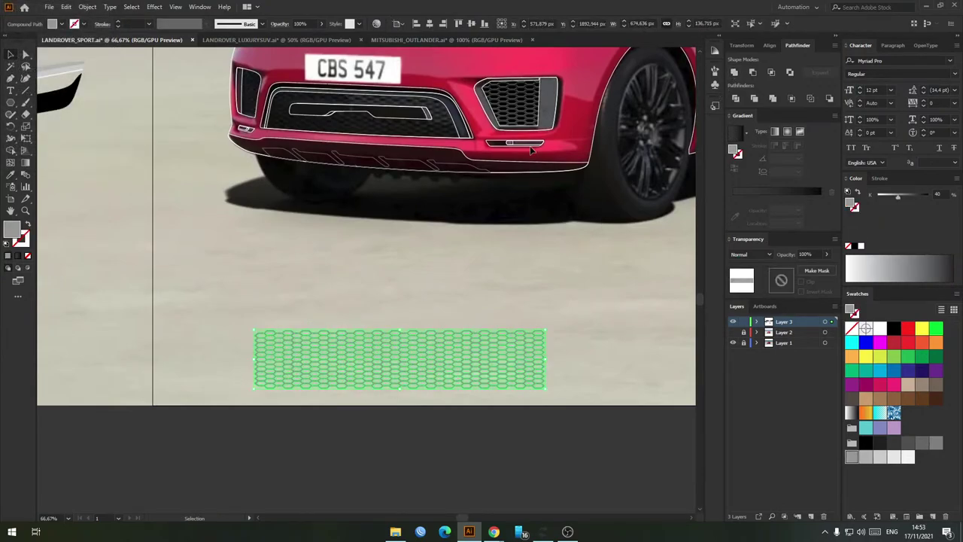
Step: Apply the vent mesh's dark gradient to the large mesh by sampling it with the Eyedropper
{"action": "key", "text": "i"}
{"action": "scroll", "coordinate": [513, 104], "scroll_direction": "up", "scroll_amount": 7}
{"action": "left_click", "coordinate": [458, 99]}
{"action": "key", "text": "v"}
{"action": "scroll", "coordinate": [439, 150], "scroll_direction": "down", "scroll_amount": 6}
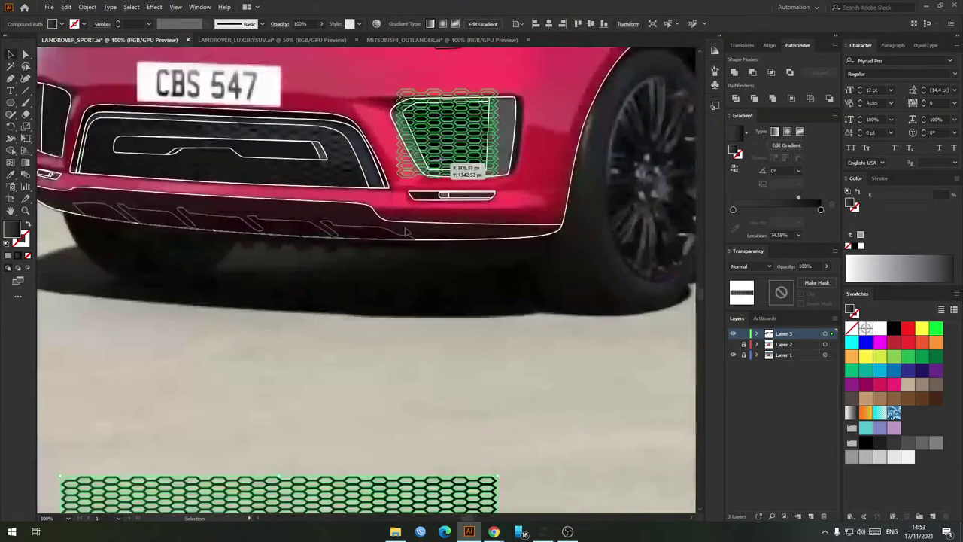
Step: Duplicate the large mesh with a slight vertical offset and subtract the front copy to leave thin edge strips
{"action": "left_click_drag", "start_coordinate": [267, 430], "coordinate": [387, 234]}
{"action": "left_click", "coordinate": [379, 236]}
{"action": "scroll", "coordinate": [379, 226], "scroll_direction": "down", "scroll_amount": 2}
{"action": "scroll", "coordinate": [368, 273], "scroll_direction": "up", "scroll_amount": 3}
{"action": "scroll", "coordinate": [371, 275], "scroll_direction": "up", "scroll_amount": 4}
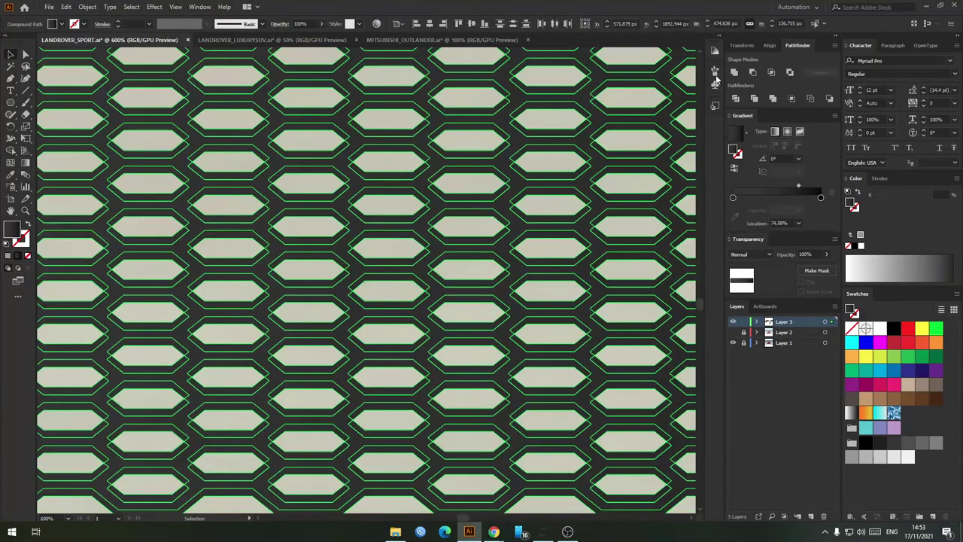
{"action": "left_click", "coordinate": [752, 73]}
{"action": "scroll", "coordinate": [424, 189], "scroll_direction": "down", "scroll_amount": 4}
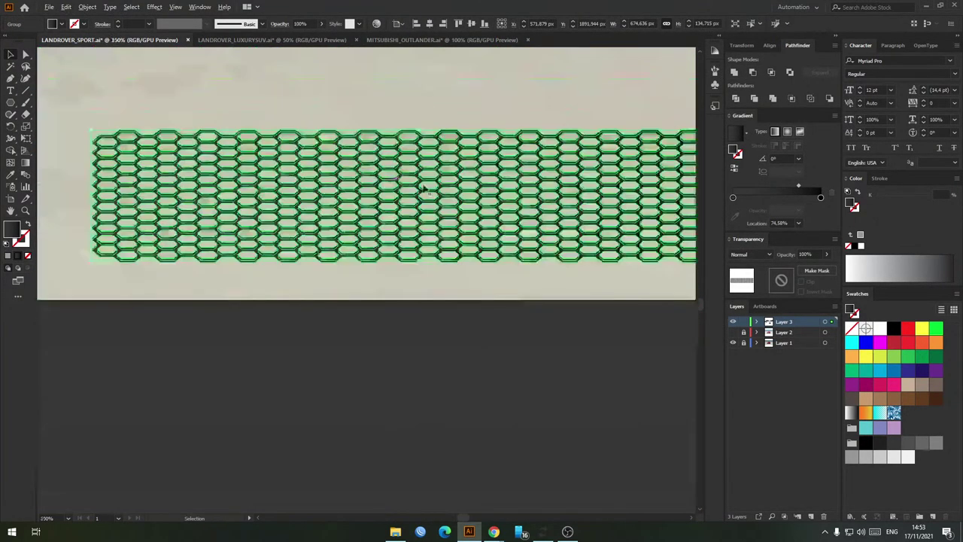
Step: Fill the large mesh's edge strips with 69.8% black
{"action": "left_click_drag", "start_coordinate": [423, 189], "coordinate": [358, 227]}
{"action": "left_click", "coordinate": [908, 446]}
{"action": "left_click", "coordinate": [530, 337]}
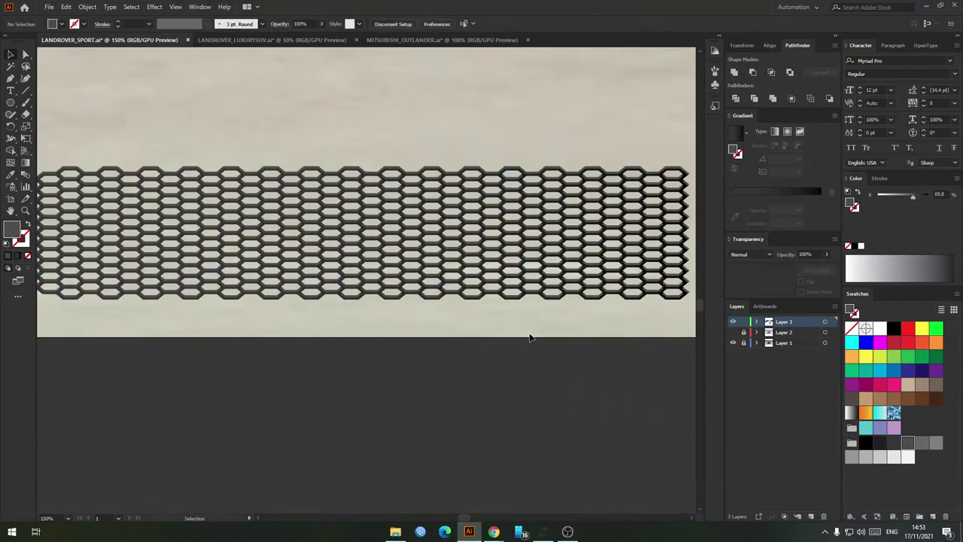
{"action": "scroll", "coordinate": [276, 248], "scroll_direction": "down", "scroll_amount": 2}
{"action": "left_click_drag", "start_coordinate": [526, 335], "coordinate": [527, 336]}
Step: Set the gradient angle of the large mesh's compound path to 90°
{"action": "left_click_drag", "start_coordinate": [434, 168], "coordinate": [490, 225]}
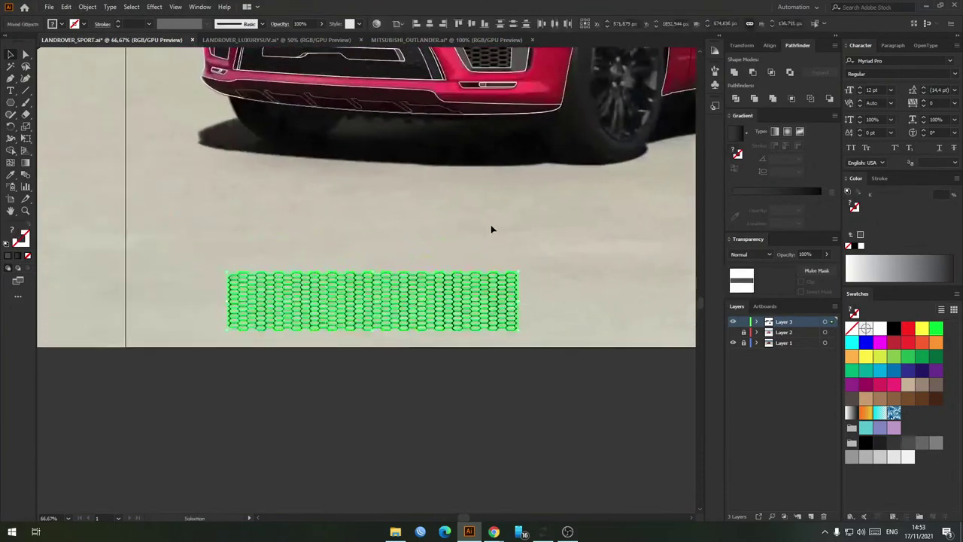
{"action": "left_click", "coordinate": [490, 224]}
{"action": "scroll", "coordinate": [471, 283], "scroll_direction": "up", "scroll_amount": 7}
{"action": "left_click", "coordinate": [471, 285]}
{"action": "scroll", "coordinate": [478, 267], "scroll_direction": "down", "scroll_amount": 4}
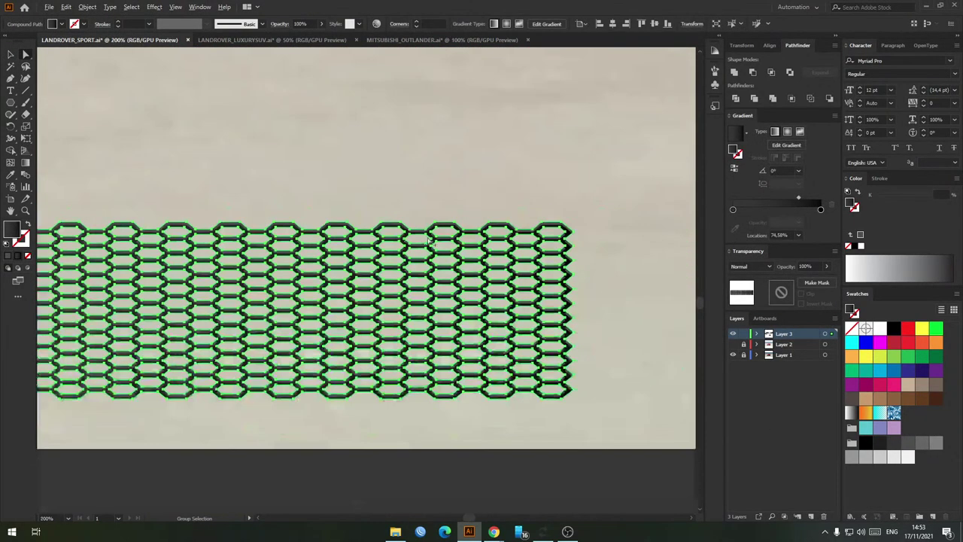
{"action": "left_click_drag", "start_coordinate": [554, 116], "coordinate": [554, 178]}
{"action": "scroll", "coordinate": [555, 178], "scroll_direction": "down", "scroll_amount": 3}
{"action": "left_click_drag", "start_coordinate": [477, 169], "coordinate": [457, 206]}
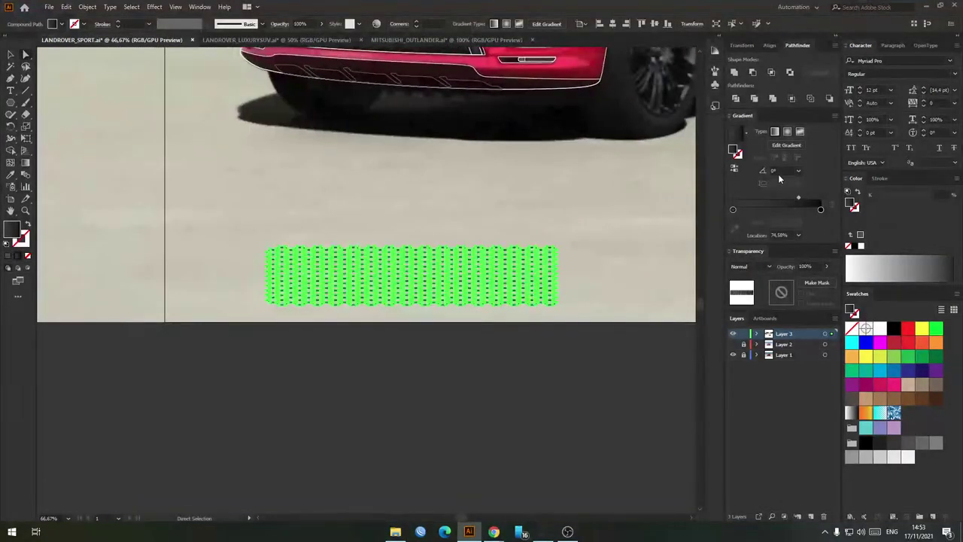
{"action": "type", "text": "90"}
{"action": "key", "text": "Return"}
{"action": "left_click", "coordinate": [485, 231]}
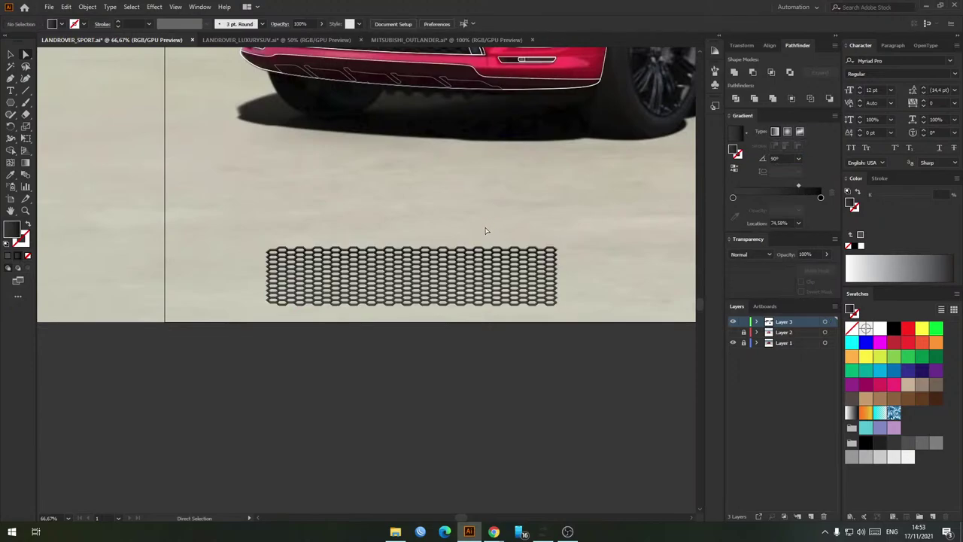
Step: Move the large mesh together with its highlight strips up and slightly left, closer to the car
{"action": "scroll", "coordinate": [273, 212], "scroll_direction": "up", "scroll_amount": 2}
{"action": "left_click_drag", "start_coordinate": [582, 407], "coordinate": [582, 408]}
{"action": "left_click_drag", "start_coordinate": [463, 295], "coordinate": [473, 334]}
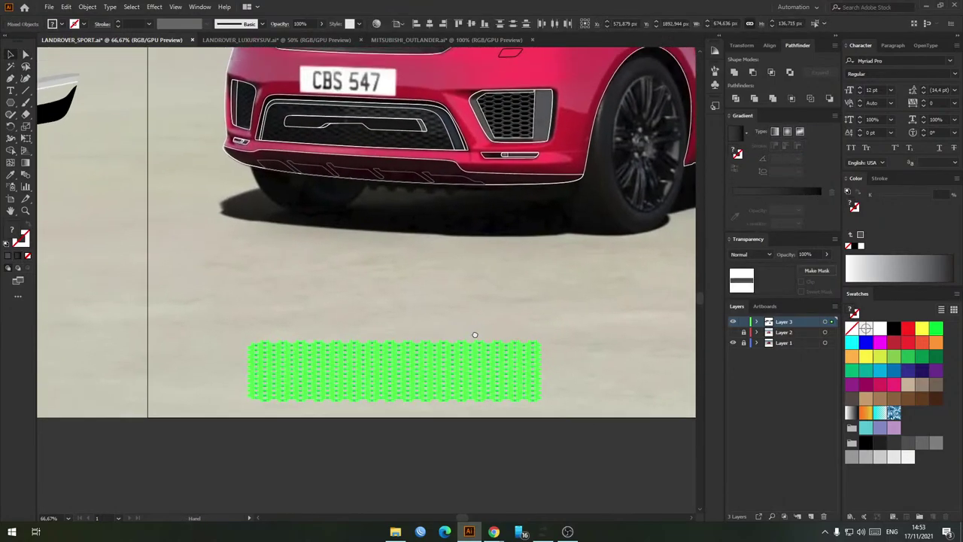
{"action": "left_click_drag", "start_coordinate": [439, 368], "coordinate": [417, 323]}
{"action": "left_click", "coordinate": [491, 156]}
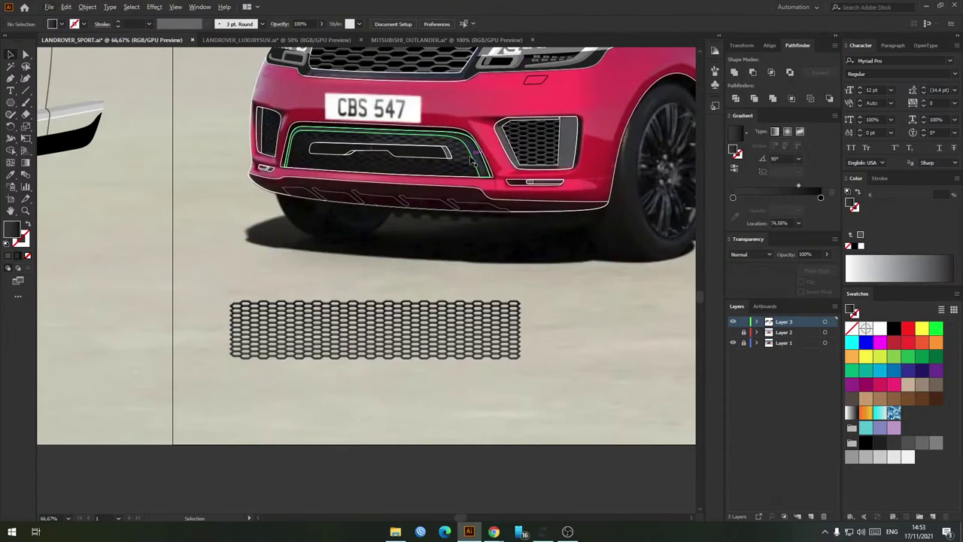
Step: Move the large honeycomb mesh with its highlight strips up onto the car's lower grille opening
{"action": "left_click", "coordinate": [449, 179]}
{"action": "scroll", "coordinate": [449, 179], "scroll_direction": "up", "scroll_amount": 3}
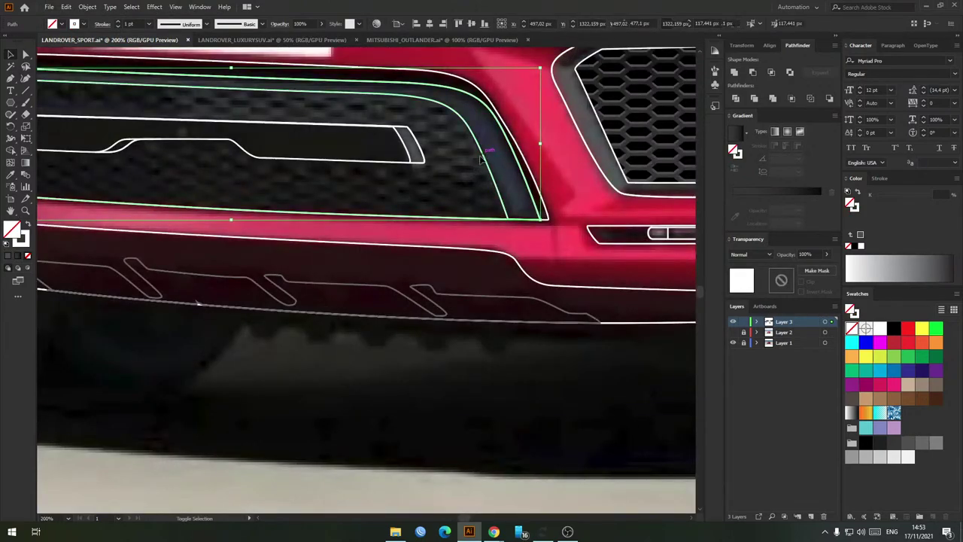
{"action": "scroll", "coordinate": [402, 308], "scroll_direction": "down", "scroll_amount": 3}
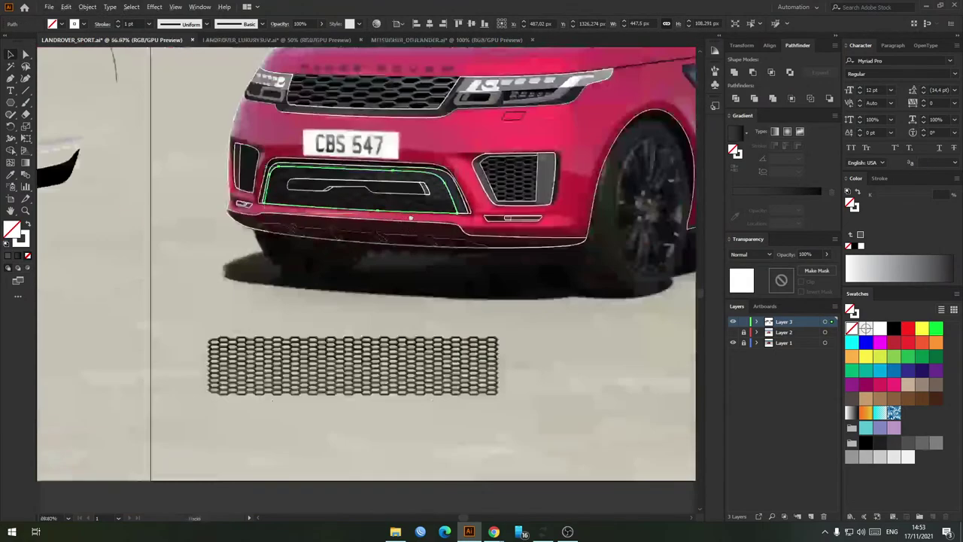
{"action": "left_click_drag", "start_coordinate": [414, 358], "coordinate": [379, 205]}
Step: Try a horizontal shear of -20° on the large mesh over the lower grille
{"action": "scroll", "coordinate": [421, 186], "scroll_direction": "up", "scroll_amount": 2}
{"action": "right_click", "coordinate": [430, 199]}
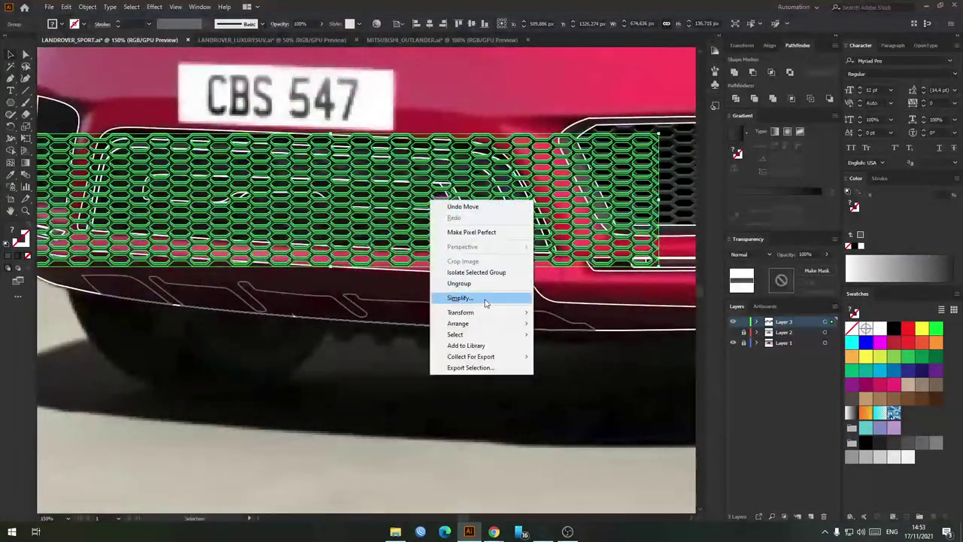
{"action": "mouse_move", "coordinate": [491, 312]}
{"action": "left_click", "coordinate": [560, 370]}
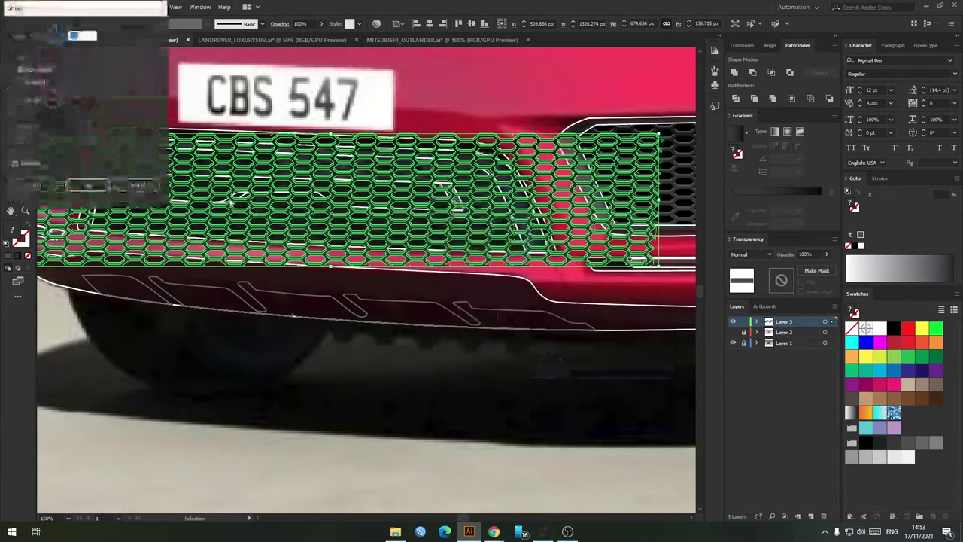
{"action": "scroll", "coordinate": [81, 35], "scroll_direction": "up", "scroll_amount": 4}
{"action": "scroll", "coordinate": [81, 35], "scroll_direction": "down", "scroll_amount": 20}
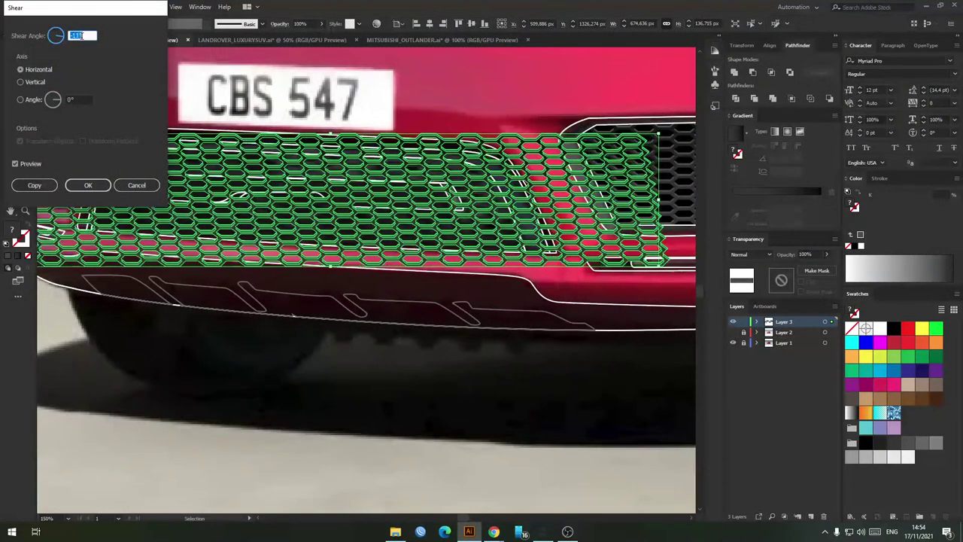
{"action": "scroll", "coordinate": [81, 35], "scroll_direction": "up", "scroll_amount": 7}
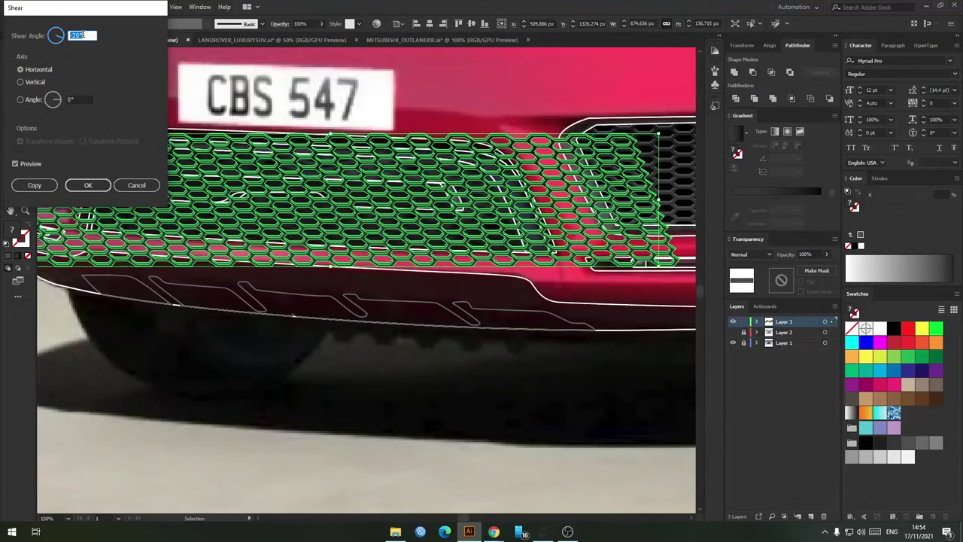
{"action": "left_click", "coordinate": [88, 185]}
{"action": "left_click", "coordinate": [456, 120]}
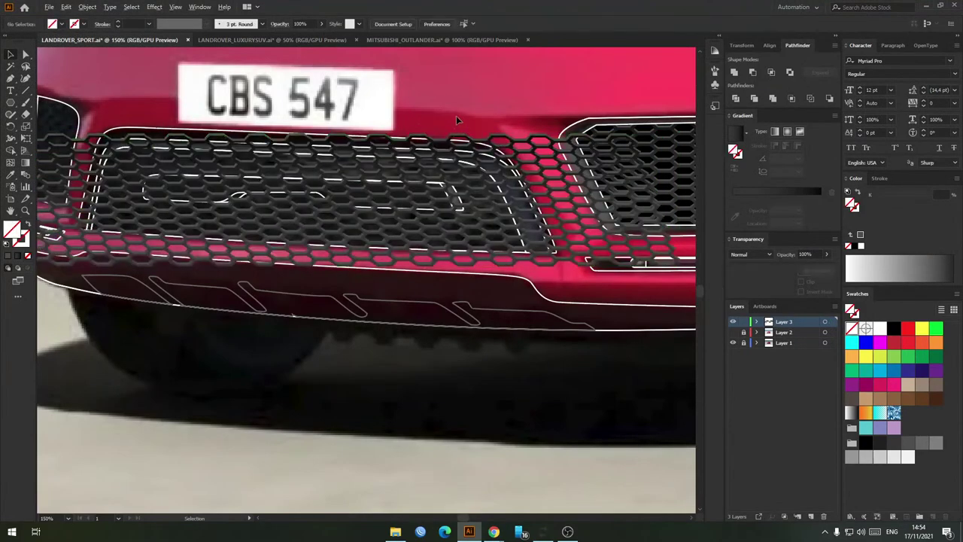
{"action": "left_click_drag", "start_coordinate": [469, 186], "coordinate": [424, 282]}
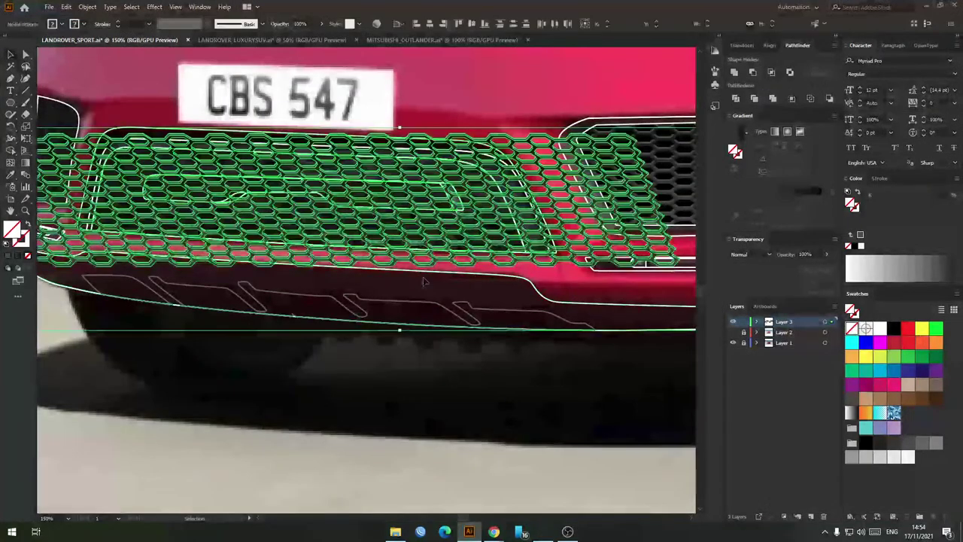
{"action": "left_click", "coordinate": [467, 116]}
{"action": "left_click_drag", "start_coordinate": [476, 160], "coordinate": [450, 287]}
{"action": "key", "text": "ctrl+z"}
{"action": "key", "text": "ctrl+z"}
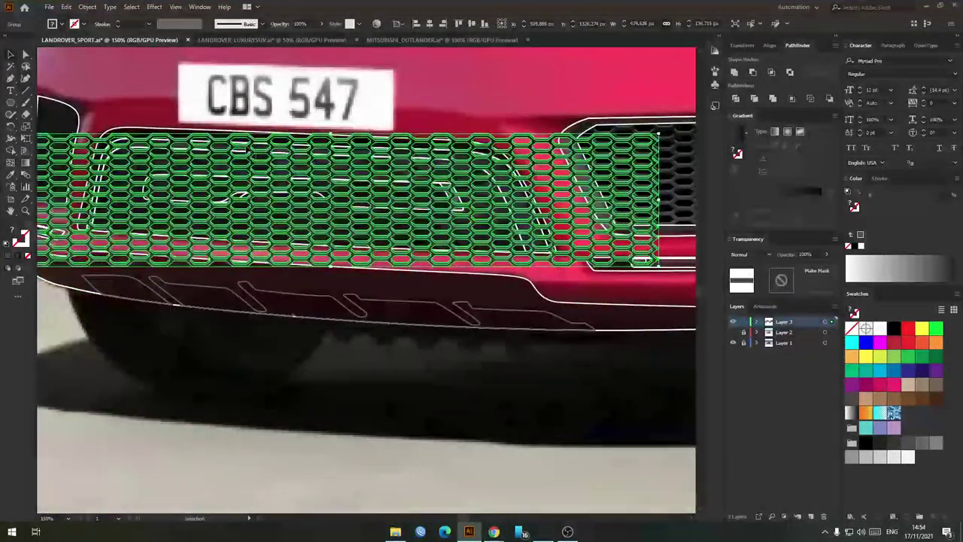
Step: Try a second horizontal shear on the grille mesh at a different angle
{"action": "right_click", "coordinate": [304, 198]}
{"action": "mouse_move", "coordinate": [366, 310]}
{"action": "left_click", "coordinate": [431, 366]}
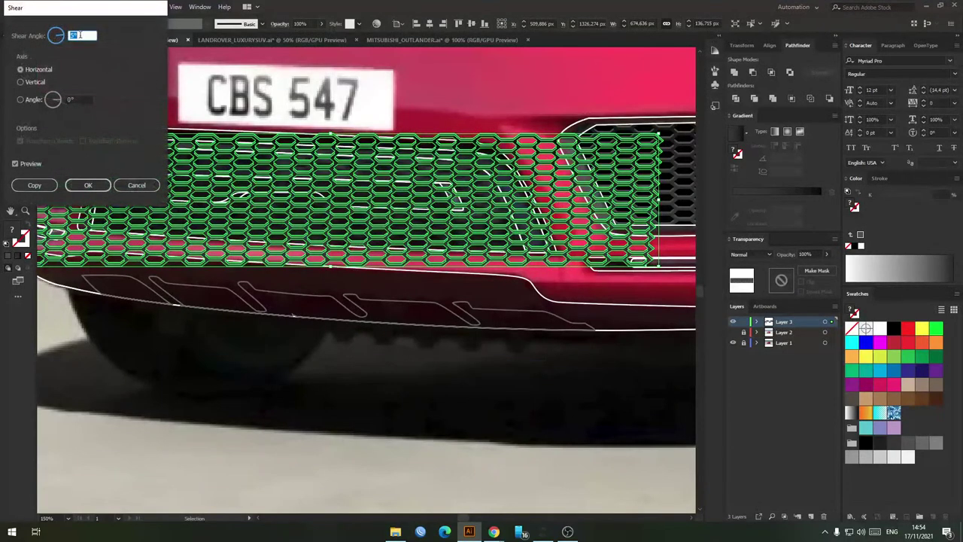
{"action": "left_click", "coordinate": [88, 185]}
{"action": "left_click", "coordinate": [487, 109]}
{"action": "key", "text": "a"}
{"action": "key", "text": "v"}
Step: Shear the large mesh by -10° along the horizontal axis
{"action": "right_click", "coordinate": [468, 185]}
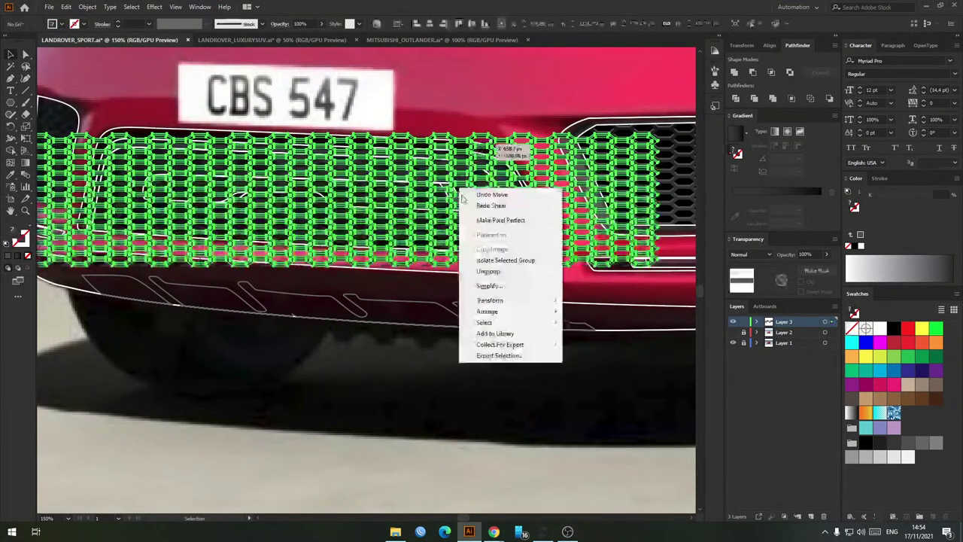
{"action": "mouse_move", "coordinate": [490, 296]}
{"action": "left_click", "coordinate": [632, 359]}
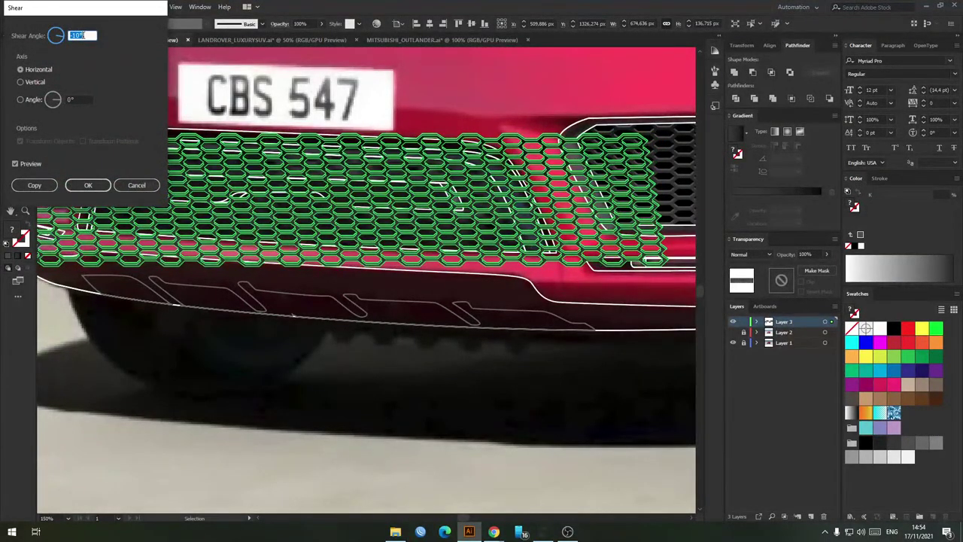
{"action": "left_click", "coordinate": [87, 184]}
{"action": "left_click", "coordinate": [466, 119]}
{"action": "key", "text": "space"}
{"action": "left_click_drag", "start_coordinate": [504, 128], "coordinate": [450, 133]}
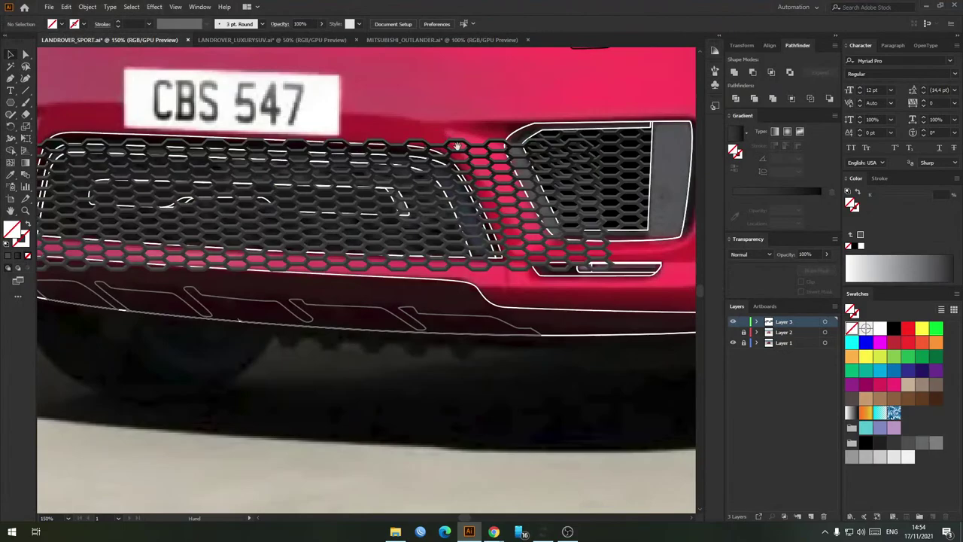
Step: Slope the mesh rows to follow the bumper's downward slant and nudge the mesh up over the lower grille
{"action": "key", "text": "ctrl+z"}
{"action": "left_click_drag", "start_coordinate": [506, 175], "coordinate": [506, 164]}
{"action": "key", "text": "Up"}
{"action": "left_click", "coordinate": [447, 111]}
{"action": "scroll", "coordinate": [447, 111], "scroll_direction": "down", "scroll_amount": 1}
{"action": "scroll", "coordinate": [262, 159], "scroll_direction": "up", "scroll_amount": 1}
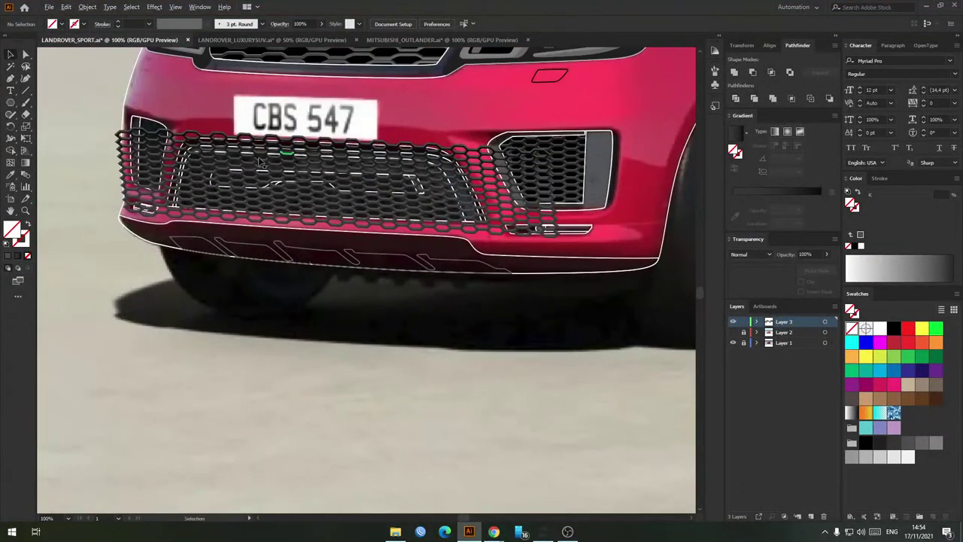
Step: Bring the inner lower-grille outline to the front and use it as a clipping mask for the mesh
{"action": "scroll", "coordinate": [224, 154], "scroll_direction": "up", "scroll_amount": 1}
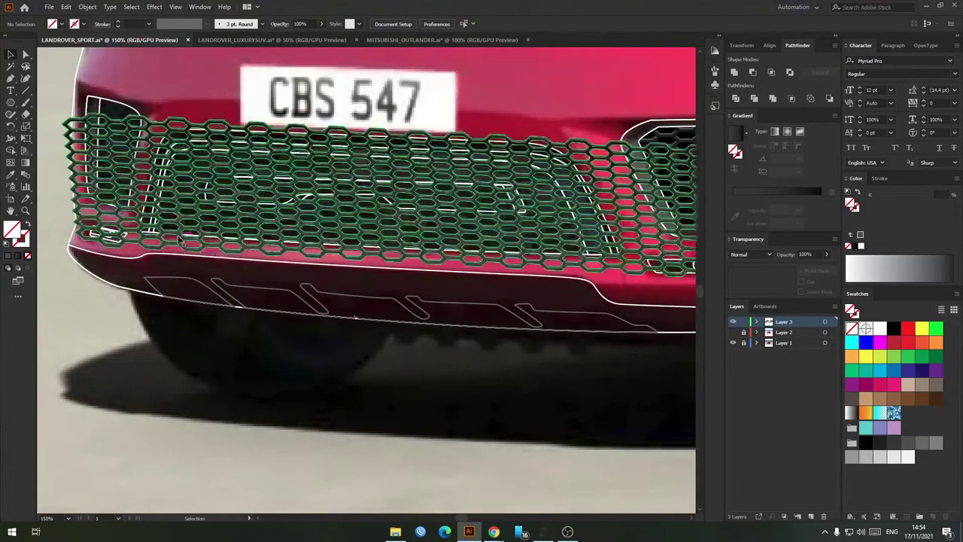
{"action": "left_click", "coordinate": [191, 235]}
{"action": "key", "text": "space"}
{"action": "left_click_drag", "start_coordinate": [376, 218], "coordinate": [324, 227]}
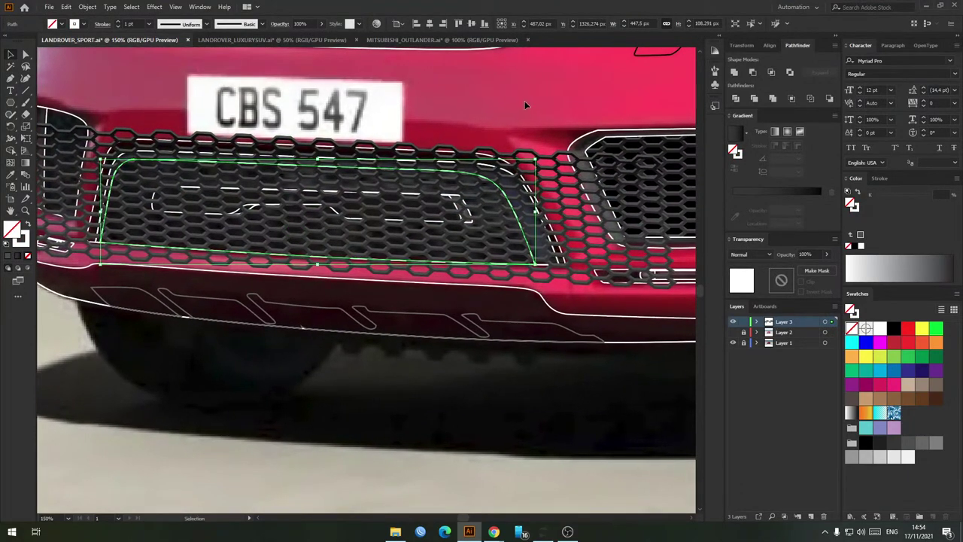
{"action": "left_click", "coordinate": [527, 154], "text": "shift"}
{"action": "right_click", "coordinate": [529, 154]}
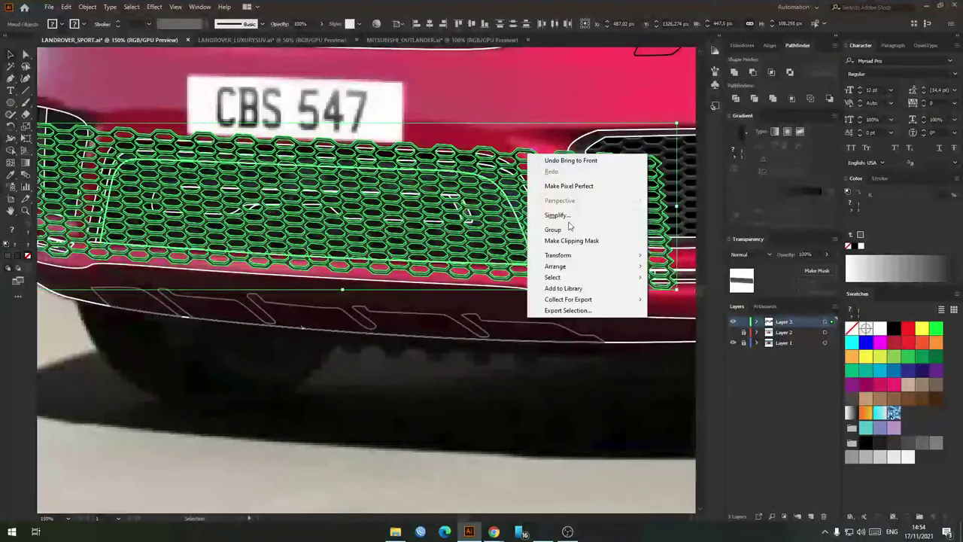
{"action": "left_click", "coordinate": [570, 241]}
{"action": "scroll", "coordinate": [429, 129], "scroll_direction": "down", "scroll_amount": 3}
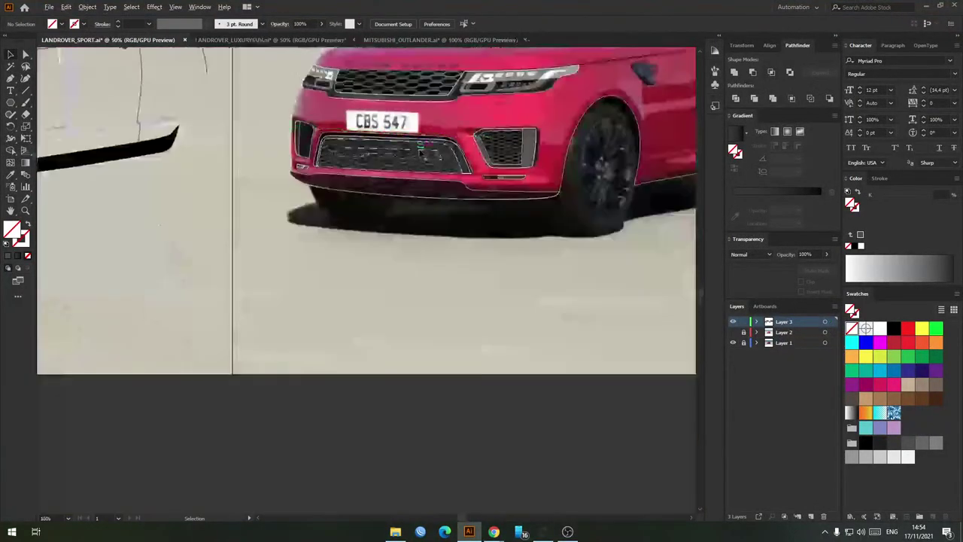
Step: Send the clipped mesh to the back, behind the lower grille's bar outlines
{"action": "scroll", "coordinate": [424, 153], "scroll_direction": "up", "scroll_amount": 3}
{"action": "left_click", "coordinate": [407, 179]}
{"action": "key", "text": "ctrl+shift+["}
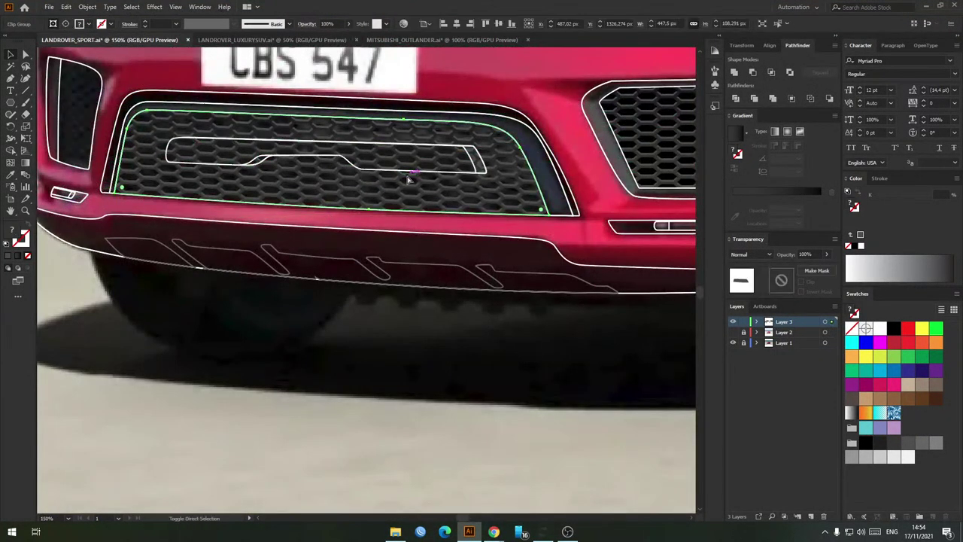
Step: Fill the inner lower-grille outline with solid black, remove its stroke and send it behind the mesh
{"action": "left_click", "coordinate": [536, 216]}
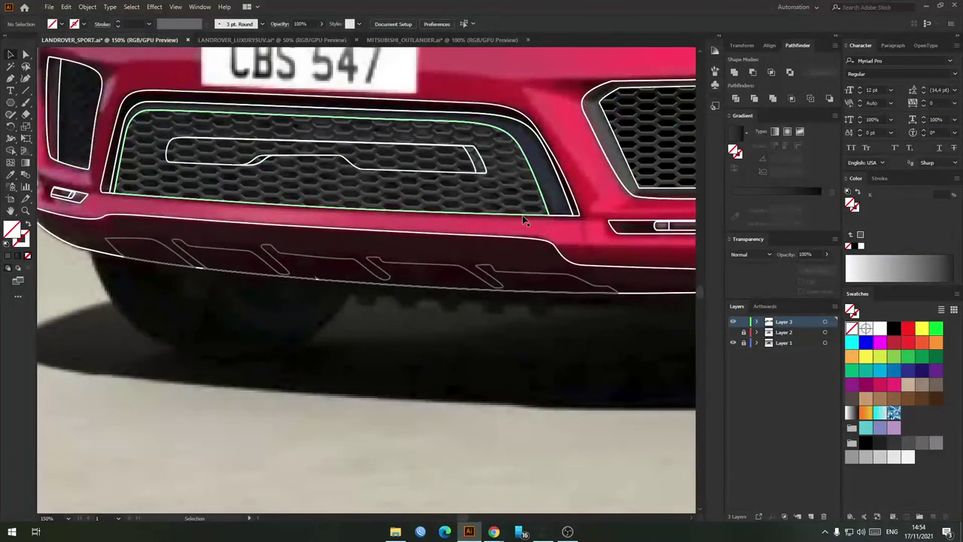
{"action": "left_click", "coordinate": [526, 216]}
{"action": "key", "text": "shift+x"}
{"action": "left_click", "coordinate": [892, 329]}
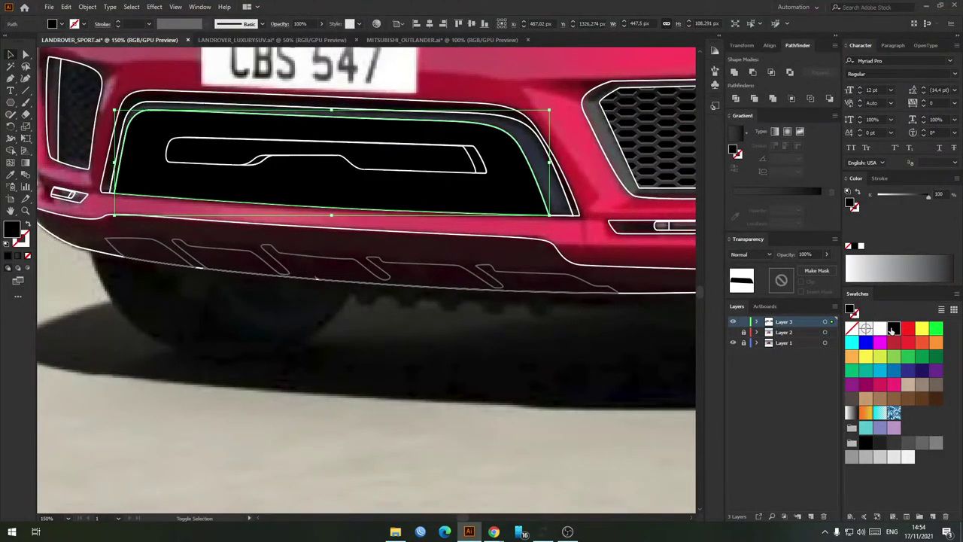
{"action": "key", "text": "ctrl+shift+["}
{"action": "left_click", "coordinate": [557, 258]}
{"action": "scroll", "coordinate": [558, 257], "scroll_direction": "down", "scroll_amount": 2}
{"action": "scroll", "coordinate": [504, 203], "scroll_direction": "up", "scroll_amount": 2}
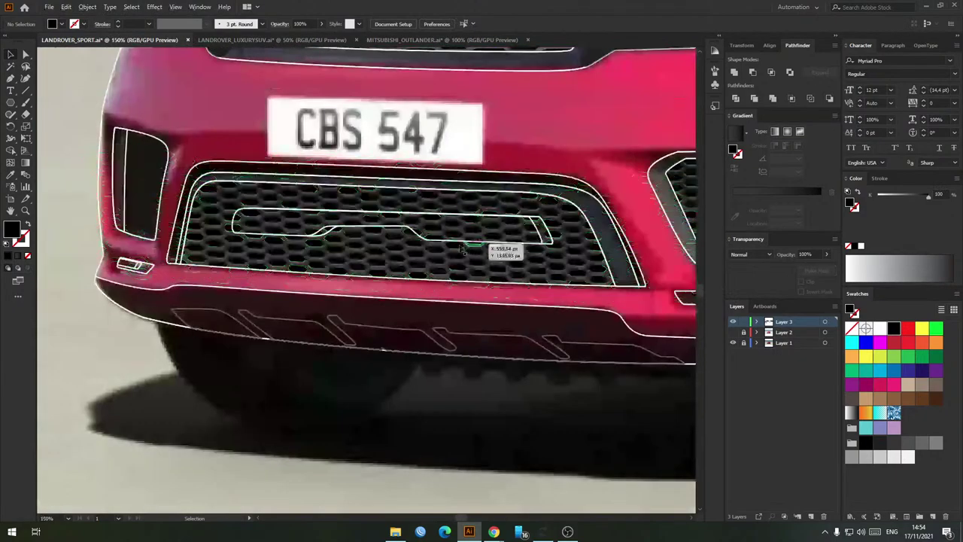
Step: Fill the central bar of the lower grille with 89.8% black and no stroke
{"action": "left_click", "coordinate": [452, 242]}
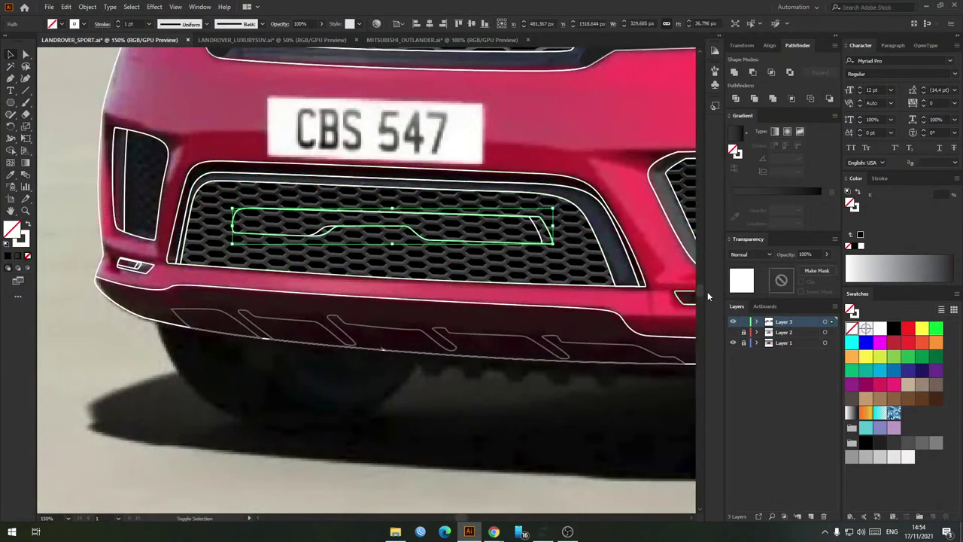
{"action": "key", "text": "shift+x"}
{"action": "left_click", "coordinate": [881, 444]}
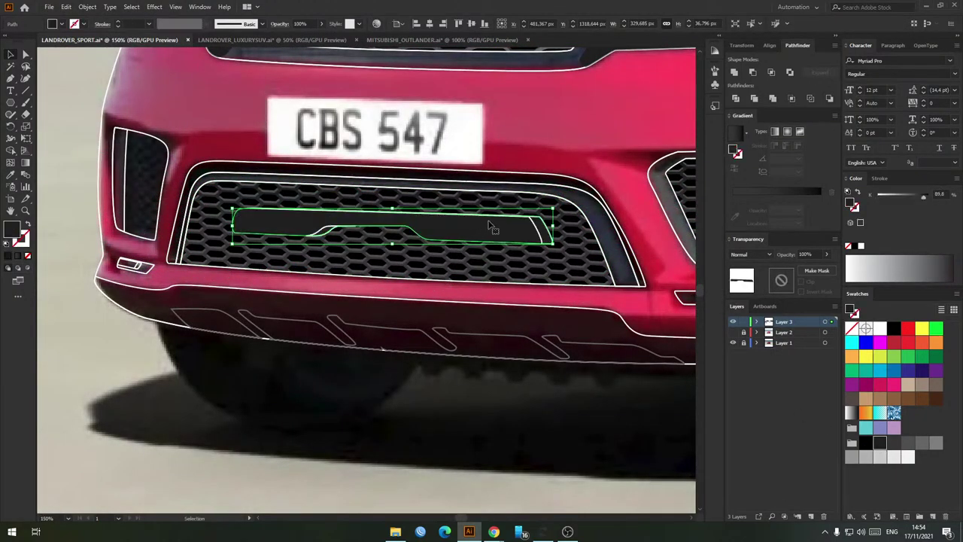
Step: Fill the grouped highlight shapes on the central grille bar with 69.8% black and no stroke
{"action": "left_click", "coordinate": [540, 237]}
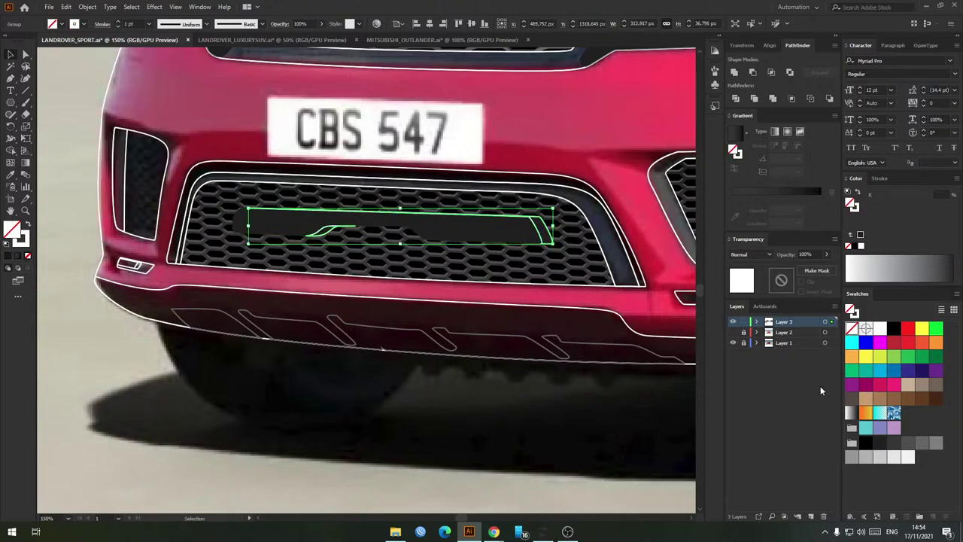
{"action": "key", "text": "shift+x"}
{"action": "left_click", "coordinate": [908, 446]}
{"action": "left_click", "coordinate": [497, 158]}
{"action": "scroll", "coordinate": [497, 158], "scroll_direction": "down", "scroll_amount": 3}
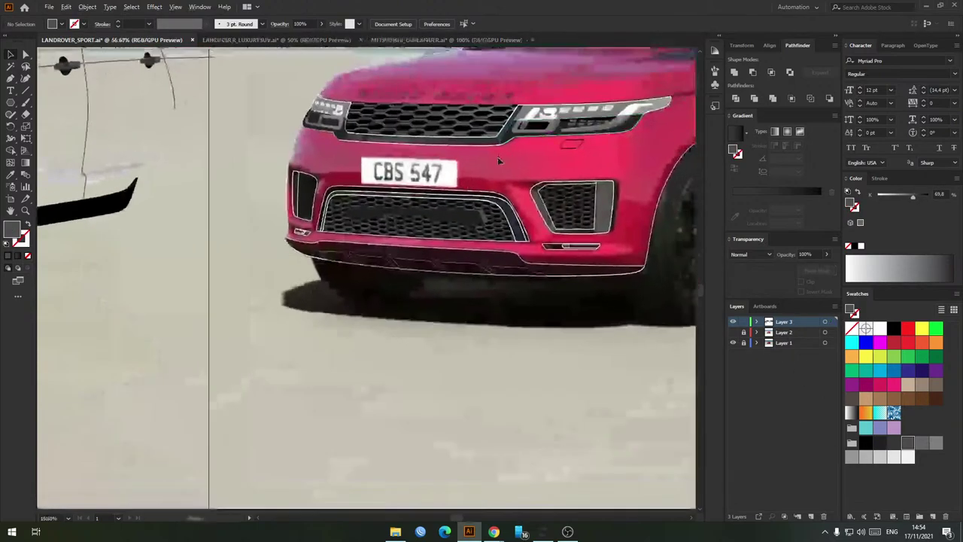
Step: Change the first gradient stop of the clipped mesh's compound path to 89.8% black
{"action": "left_click_drag", "start_coordinate": [512, 154], "coordinate": [485, 194]}
{"action": "scroll", "coordinate": [500, 176], "scroll_direction": "up", "scroll_amount": 1}
{"action": "scroll", "coordinate": [411, 257], "scroll_direction": "up", "scroll_amount": 9}
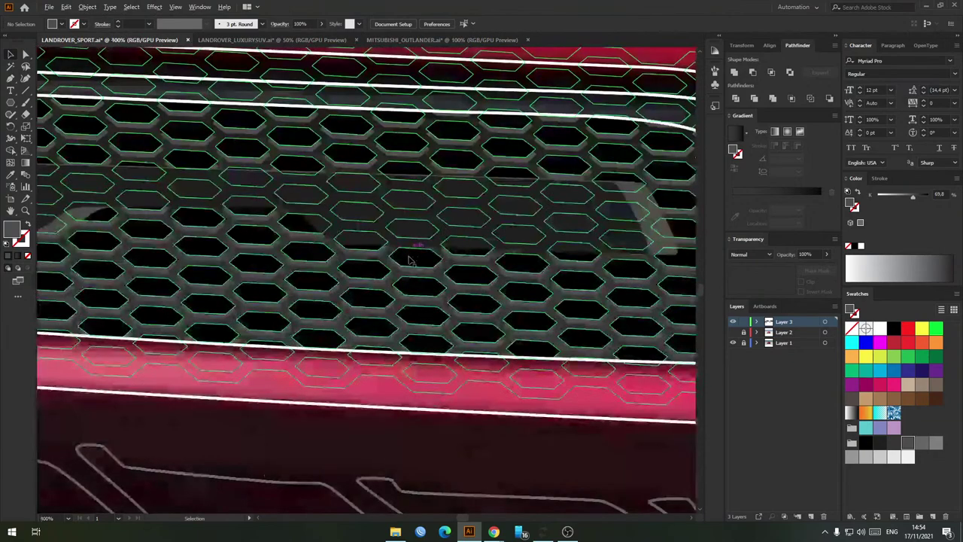
{"action": "left_click", "coordinate": [401, 275]}
{"action": "key", "text": "a"}
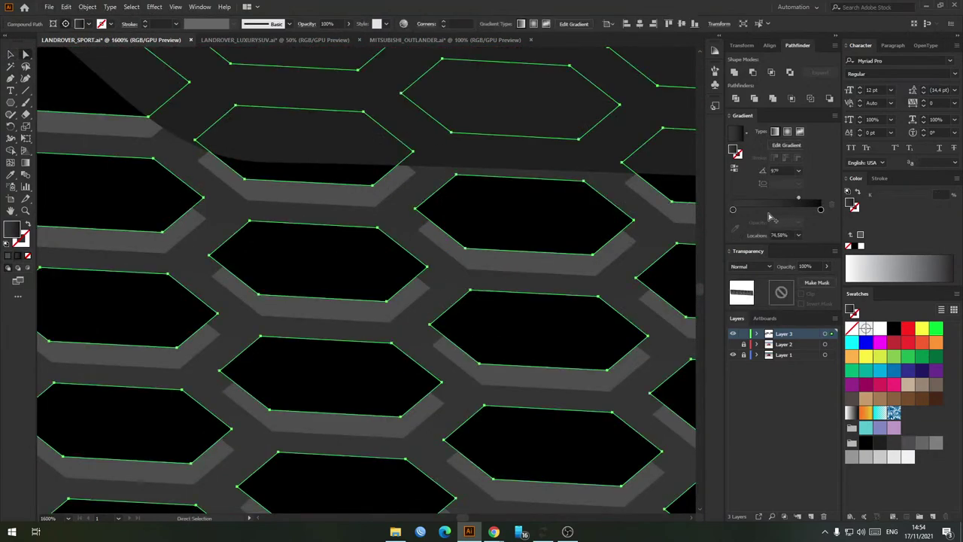
{"action": "left_click", "coordinate": [733, 210]}
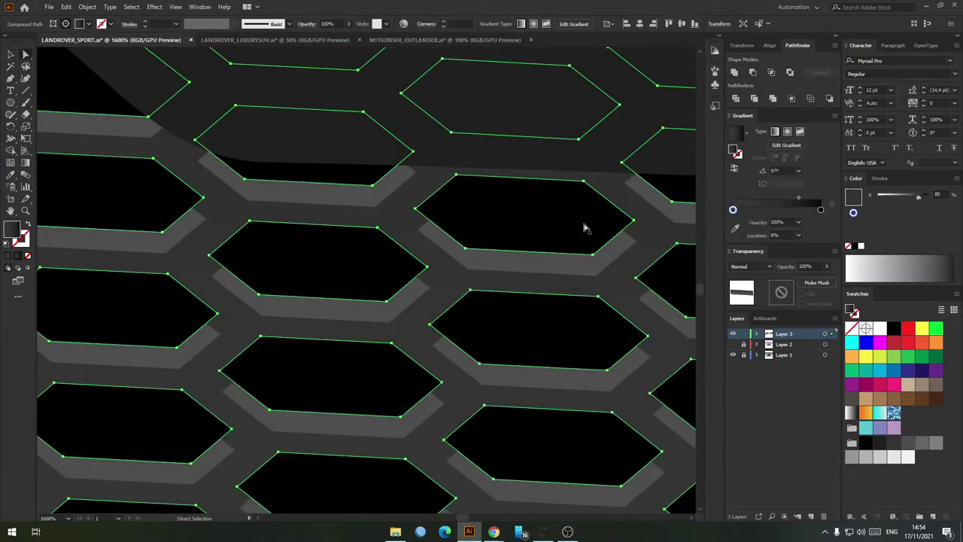
{"action": "left_click_drag", "start_coordinate": [731, 219], "coordinate": [732, 211]}
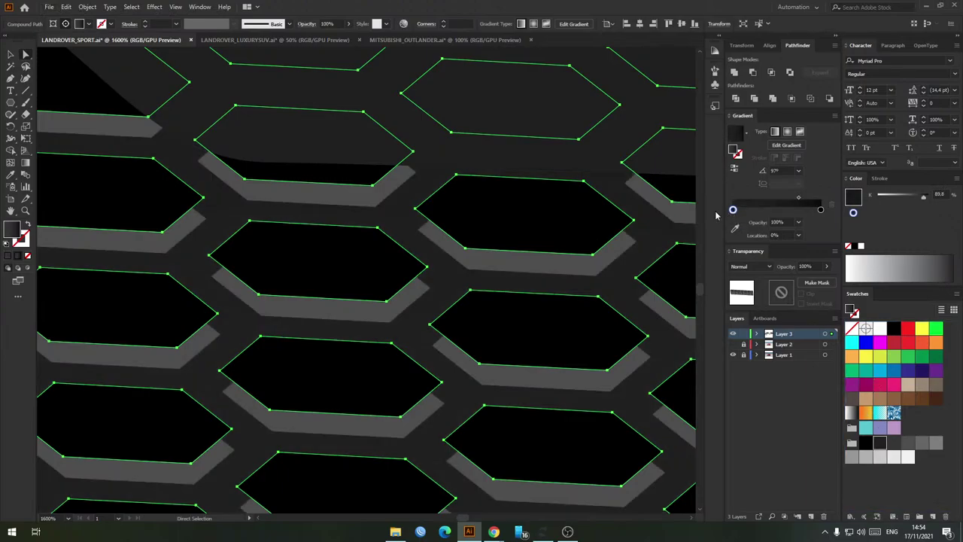
{"action": "scroll", "coordinate": [471, 232], "scroll_direction": "down", "scroll_amount": 8}
{"action": "key", "text": "v"}
{"action": "left_click", "coordinate": [479, 367]}
{"action": "scroll", "coordinate": [474, 344], "scroll_direction": "down", "scroll_amount": 2}
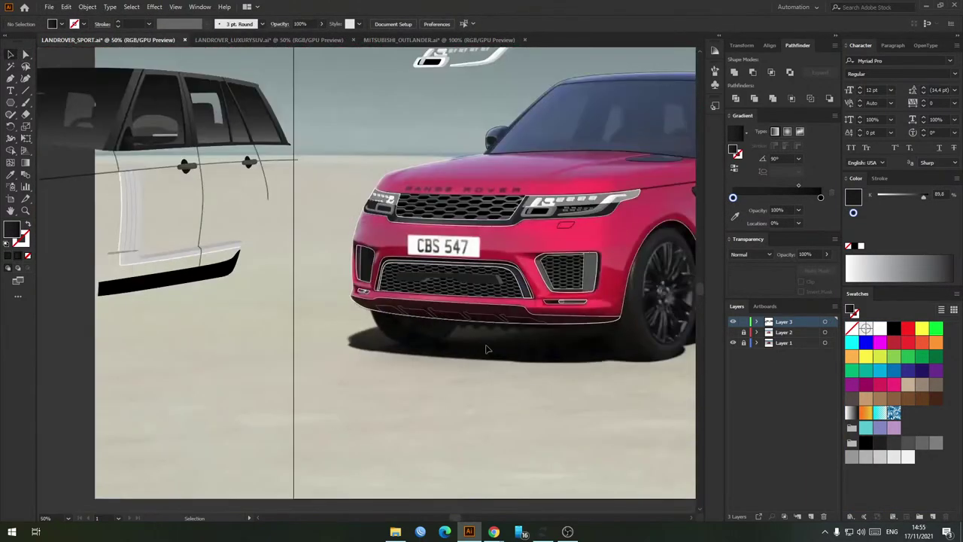
{"action": "left_click_drag", "start_coordinate": [485, 347], "coordinate": [473, 348]}
Step: Isolate the highlight strips inside the lower grille's clip group and fill them with 80% black
{"action": "left_click", "coordinate": [493, 292]}
{"action": "scroll", "coordinate": [478, 282], "scroll_direction": "up", "scroll_amount": 8}
{"action": "left_click_drag", "start_coordinate": [476, 280], "coordinate": [468, 289]}
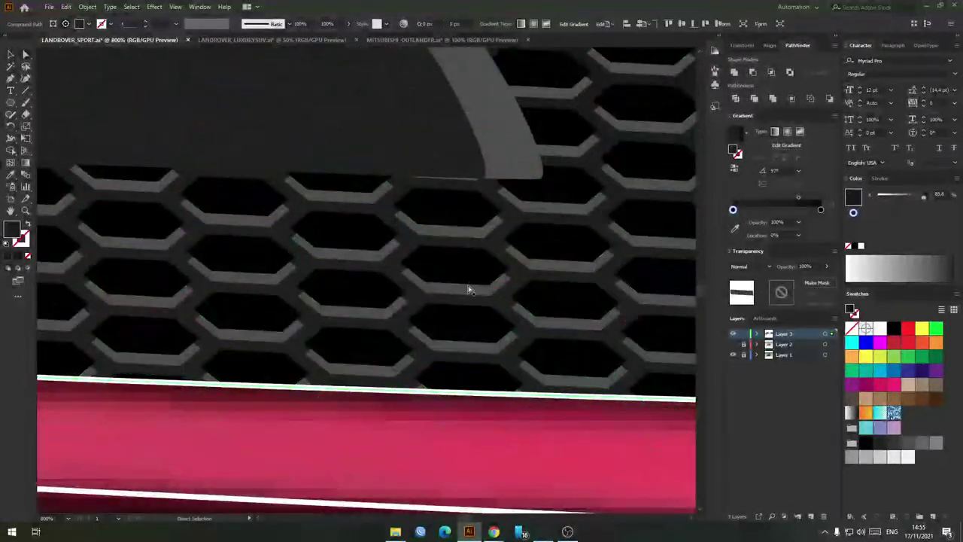
{"action": "left_click", "coordinate": [468, 275]}
{"action": "left_click", "coordinate": [469, 291]}
{"action": "left_click", "coordinate": [469, 274]}
{"action": "double_click", "coordinate": [465, 293]}
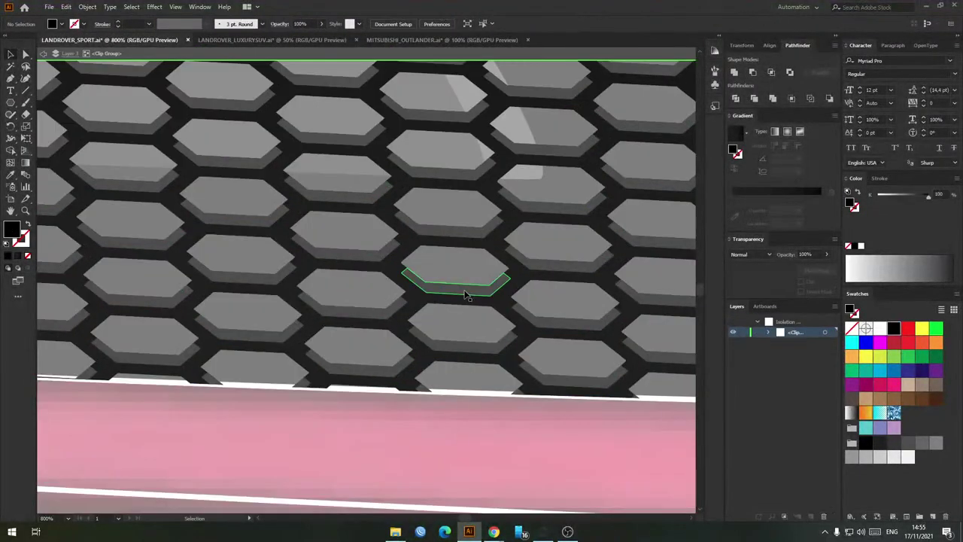
{"action": "double_click", "coordinate": [494, 298]}
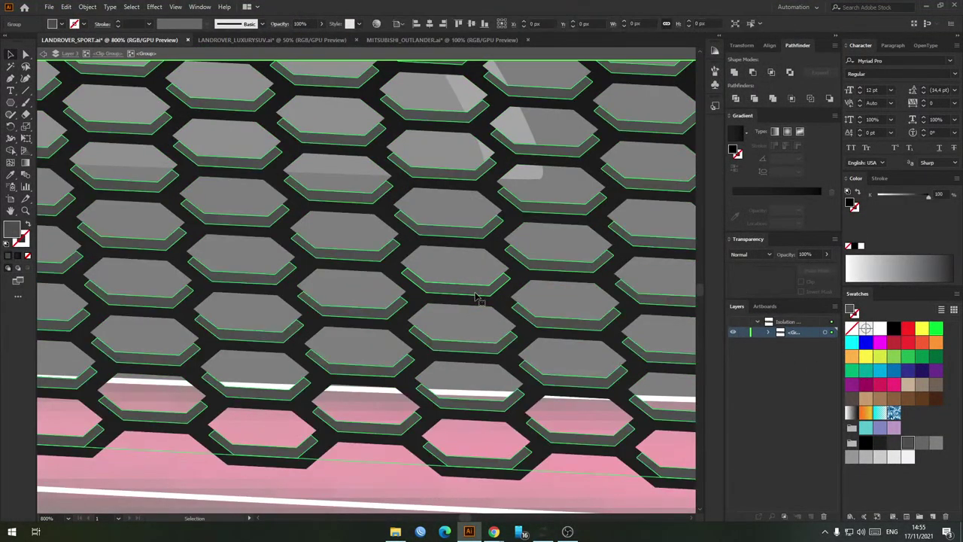
{"action": "double_click", "coordinate": [473, 272]}
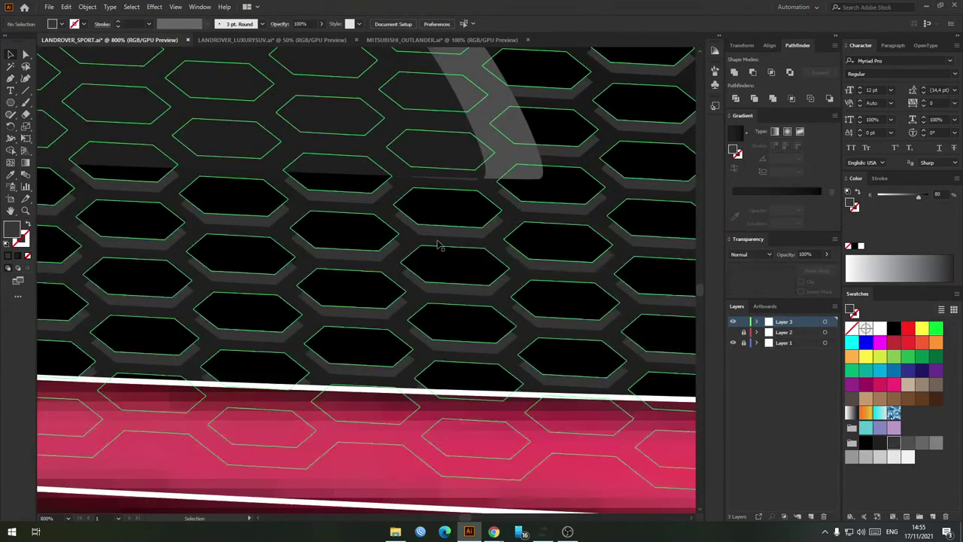
Step: Fill the slanted openings along the bottom of the front bumper with black and no stroke
{"action": "scroll", "coordinate": [469, 365], "scroll_direction": "down", "scroll_amount": 8}
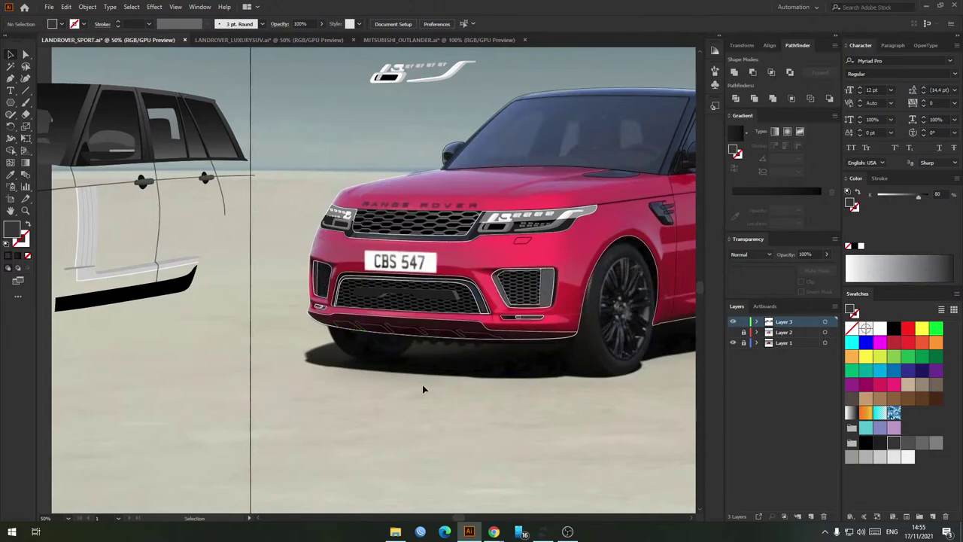
{"action": "scroll", "coordinate": [456, 270], "scroll_direction": "up", "scroll_amount": 3}
{"action": "scroll", "coordinate": [412, 317], "scroll_direction": "down", "scroll_amount": 2}
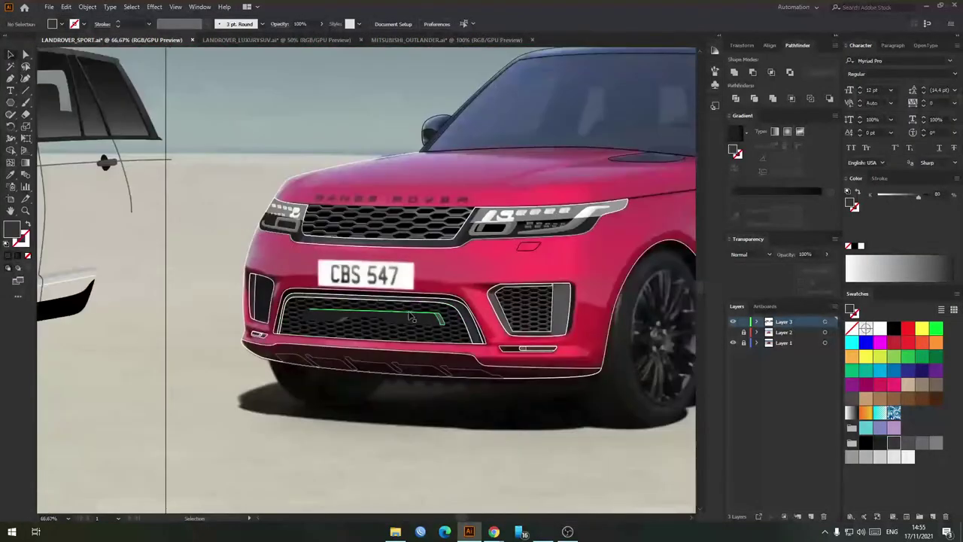
{"action": "scroll", "coordinate": [422, 368], "scroll_direction": "up", "scroll_amount": 3}
{"action": "left_click", "coordinate": [421, 366]}
{"action": "scroll", "coordinate": [325, 346], "scroll_direction": "down", "scroll_amount": 3}
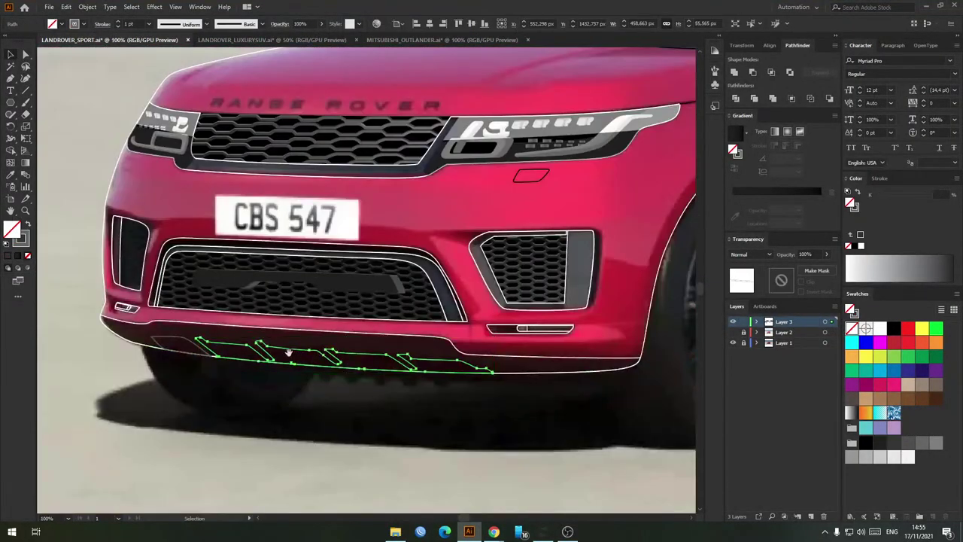
{"action": "scroll", "coordinate": [229, 336], "scroll_direction": "up", "scroll_amount": 4}
{"action": "left_click", "coordinate": [188, 331], "text": "shift"}
{"action": "key", "text": "shift+x"}
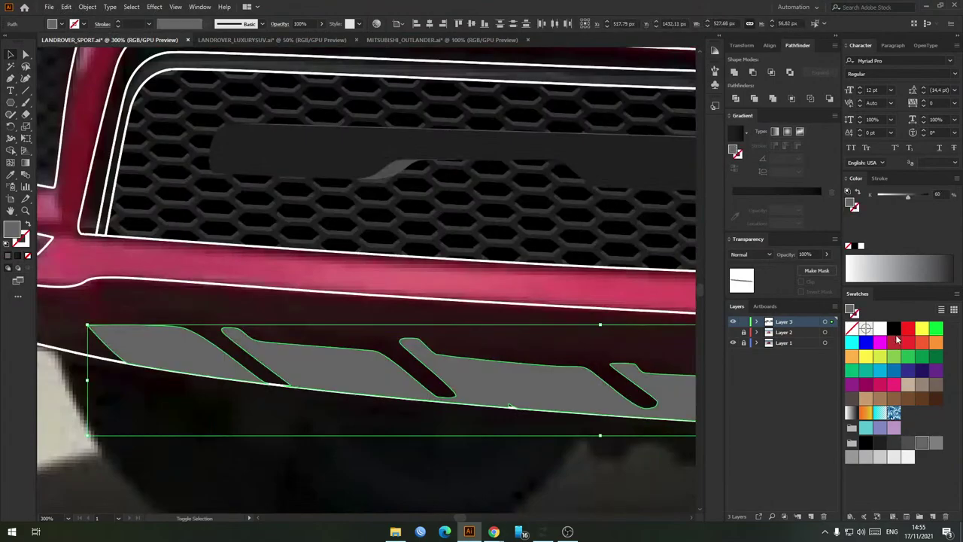
{"action": "left_click", "coordinate": [894, 329]}
{"action": "left_click", "coordinate": [436, 301]}
{"action": "scroll", "coordinate": [275, 305], "scroll_direction": "down", "scroll_amount": 2}
{"action": "left_click_drag", "start_coordinate": [275, 306], "coordinate": [281, 317]}
{"action": "left_click", "coordinate": [280, 317]}
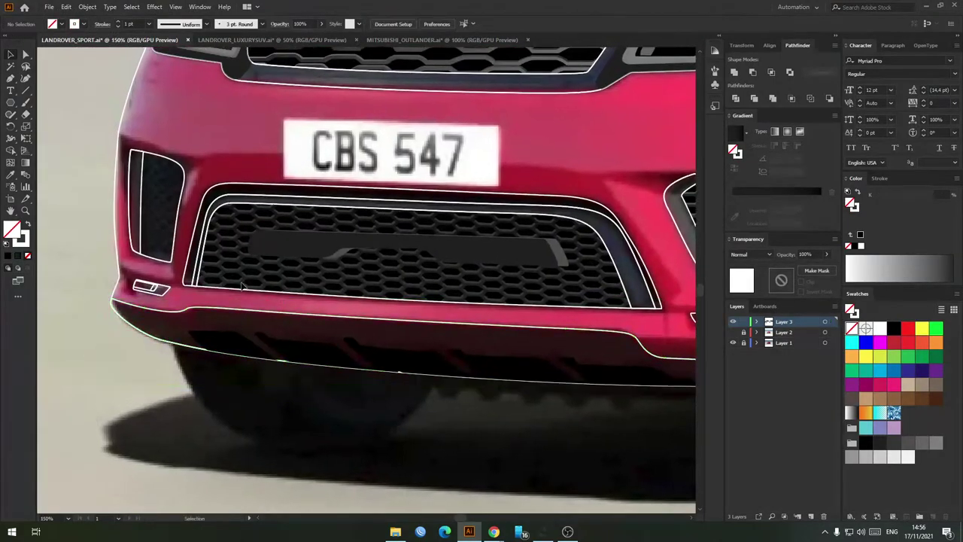
Step: Draw a closed shape with the Pen tool that overlaps the upper edge of the right bumper vent's frame
{"action": "left_click_drag", "start_coordinate": [179, 242], "coordinate": [201, 271]}
{"action": "scroll", "coordinate": [150, 214], "scroll_direction": "up", "scroll_amount": 3}
{"action": "scroll", "coordinate": [149, 215], "scroll_direction": "down", "scroll_amount": 4}
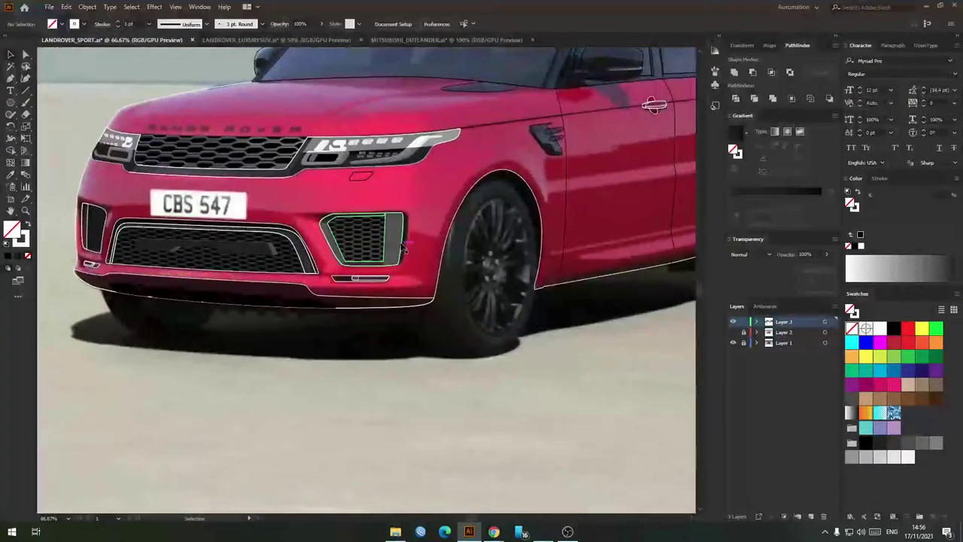
{"action": "scroll", "coordinate": [344, 239], "scroll_direction": "up", "scroll_amount": 5}
{"action": "left_click", "coordinate": [414, 258]}
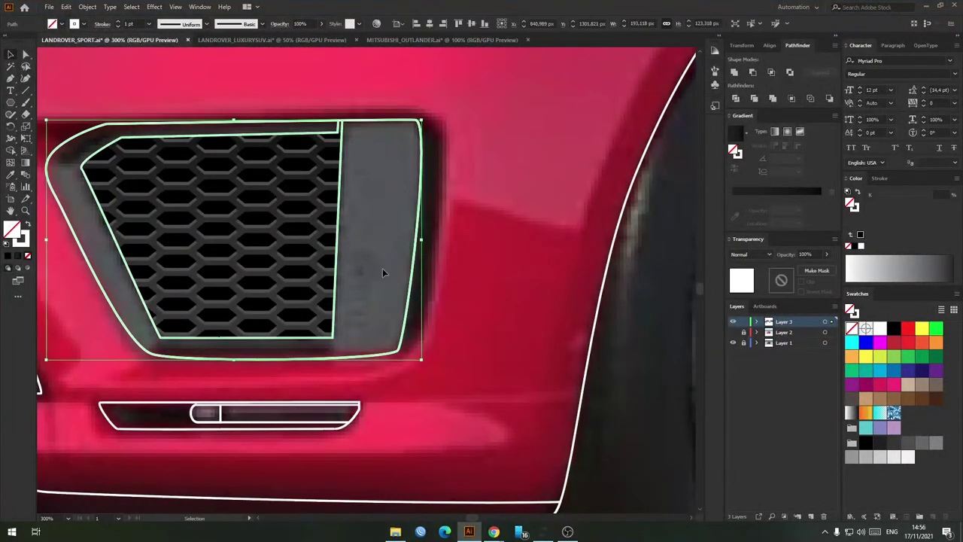
{"action": "left_click_drag", "start_coordinate": [358, 272], "coordinate": [435, 245]}
{"action": "key", "text": "p"}
{"action": "left_click_drag", "start_coordinate": [163, 163], "coordinate": [182, 186]}
{"action": "scroll", "coordinate": [145, 167], "scroll_direction": "up", "scroll_amount": 2}
{"action": "left_click", "coordinate": [99, 168]}
{"action": "scroll", "coordinate": [252, 183], "scroll_direction": "down", "scroll_amount": 2}
{"action": "left_click", "coordinate": [265, 184]}
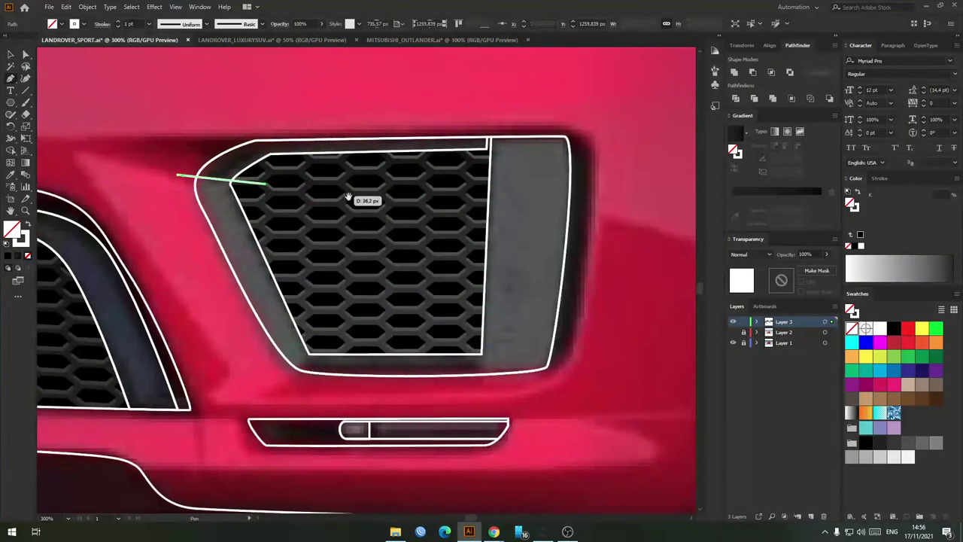
{"action": "left_click_drag", "start_coordinate": [348, 196], "coordinate": [303, 207]}
{"action": "left_click", "coordinate": [432, 168]}
{"action": "scroll", "coordinate": [447, 154], "scroll_direction": "up", "scroll_amount": 4}
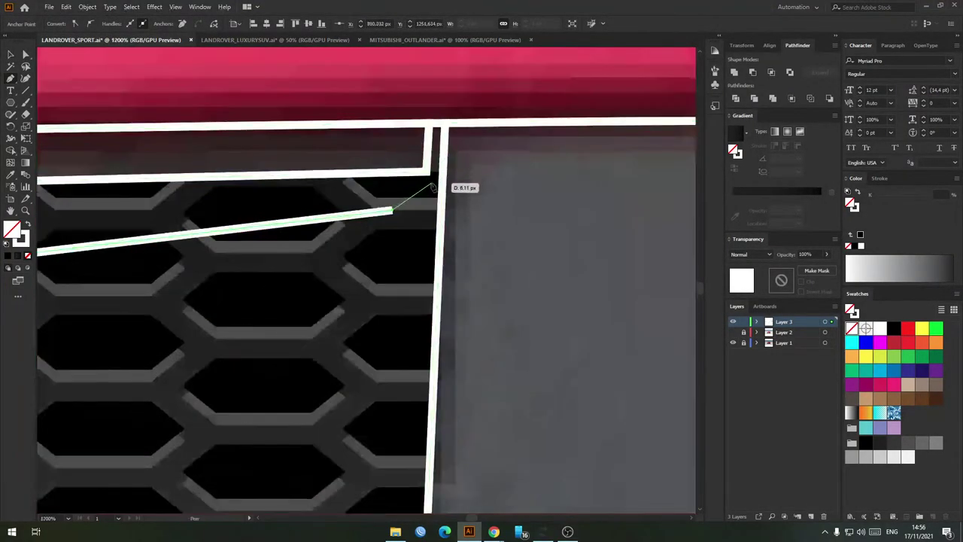
{"action": "left_click", "coordinate": [431, 184]}
{"action": "left_click", "coordinate": [433, 111]}
{"action": "scroll", "coordinate": [433, 119], "scroll_direction": "down", "scroll_amount": 5}
{"action": "left_click_drag", "start_coordinate": [258, 140], "coordinate": [236, 153]}
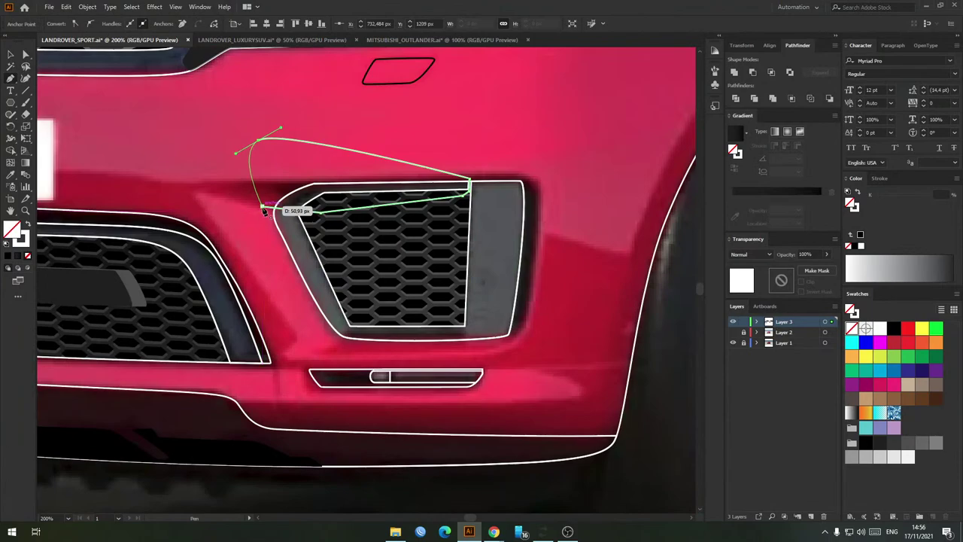
{"action": "left_click", "coordinate": [262, 206]}
Step: Divide the right vent's frame with the overlapping shape and delete the piece outside the frame's upper edge
{"action": "key", "text": "v"}
{"action": "left_click", "coordinate": [301, 205], "text": "shift"}
{"action": "left_click_drag", "start_coordinate": [305, 123], "coordinate": [336, 174]}
{"action": "key", "text": "Delete"}
Step: Draw a closed shape with the Pen tool over the right vent frame's lower edge, starting along the mesh's bottom corners
{"action": "left_click_drag", "start_coordinate": [397, 314], "coordinate": [389, 296]}
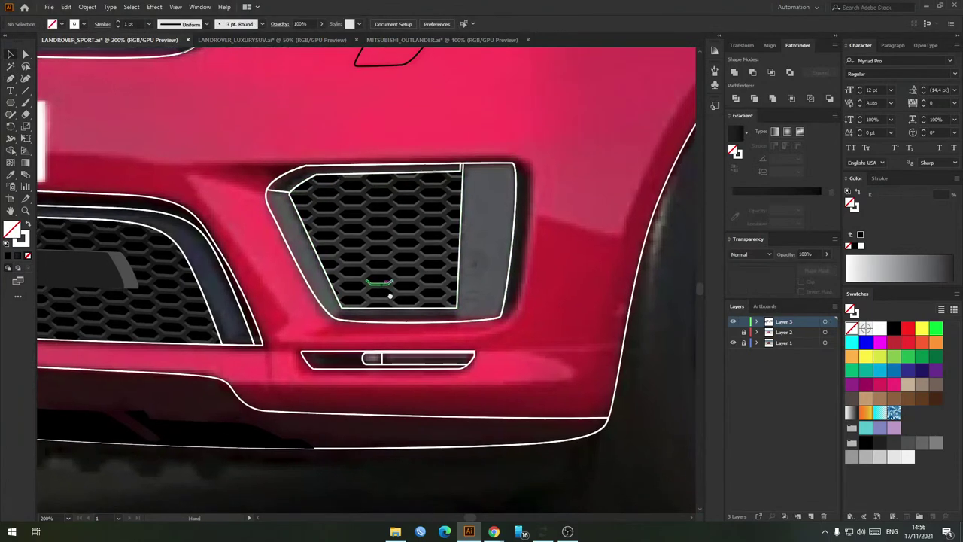
{"action": "scroll", "coordinate": [363, 319], "scroll_direction": "up", "scroll_amount": 3}
{"action": "key", "text": "p"}
{"action": "left_click", "coordinate": [272, 331]}
{"action": "left_click", "coordinate": [298, 288]}
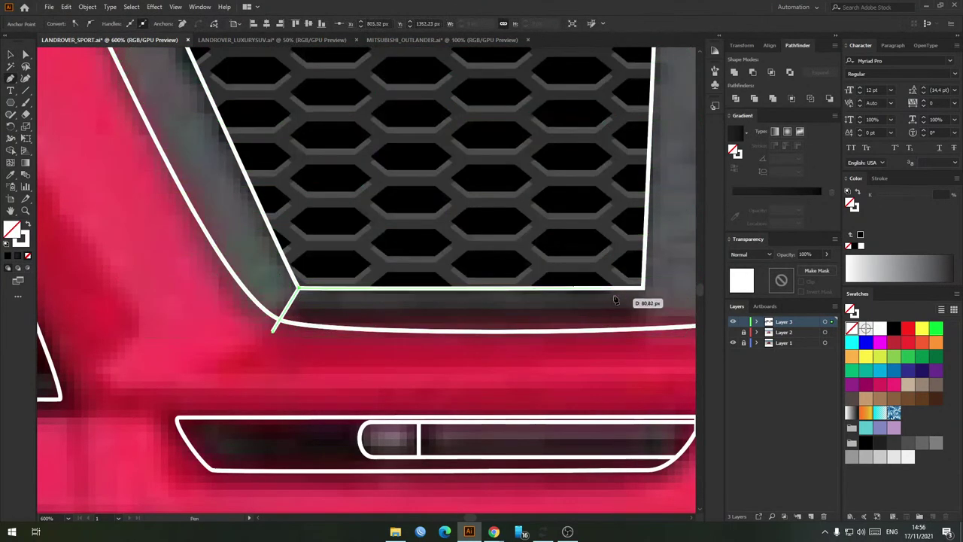
{"action": "left_click", "coordinate": [643, 288]}
{"action": "left_click", "coordinate": [661, 353]}
{"action": "left_click_drag", "start_coordinate": [511, 375], "coordinate": [368, 370]}
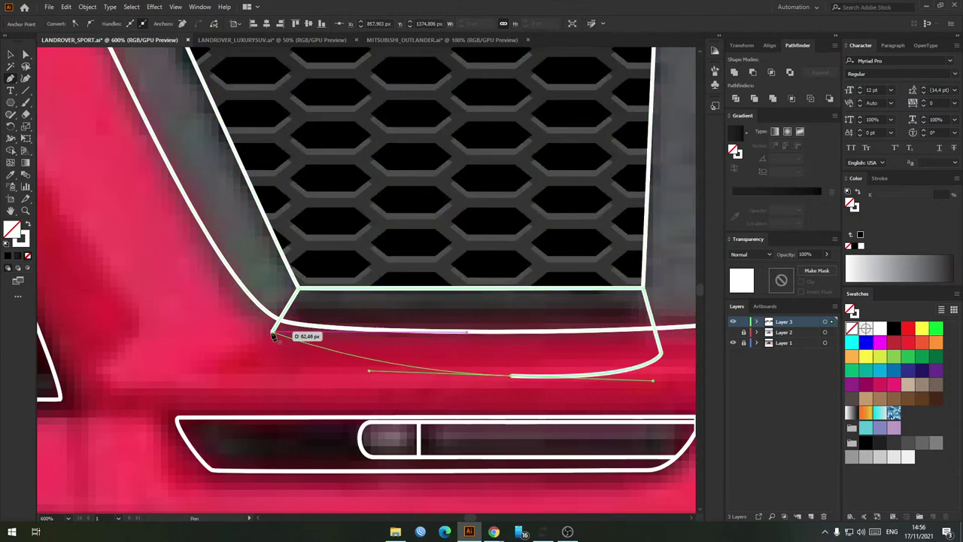
{"action": "left_click", "coordinate": [272, 331]}
Step: Split the lower shape along the vent frame with the Shape Builder and delete the piece below the frame
{"action": "key", "text": "v"}
{"action": "left_click", "coordinate": [318, 328], "text": "shift"}
{"action": "key", "text": "shift+m"}
{"action": "left_click", "coordinate": [317, 340]}
{"action": "key", "text": "v"}
{"action": "left_click", "coordinate": [343, 350]}
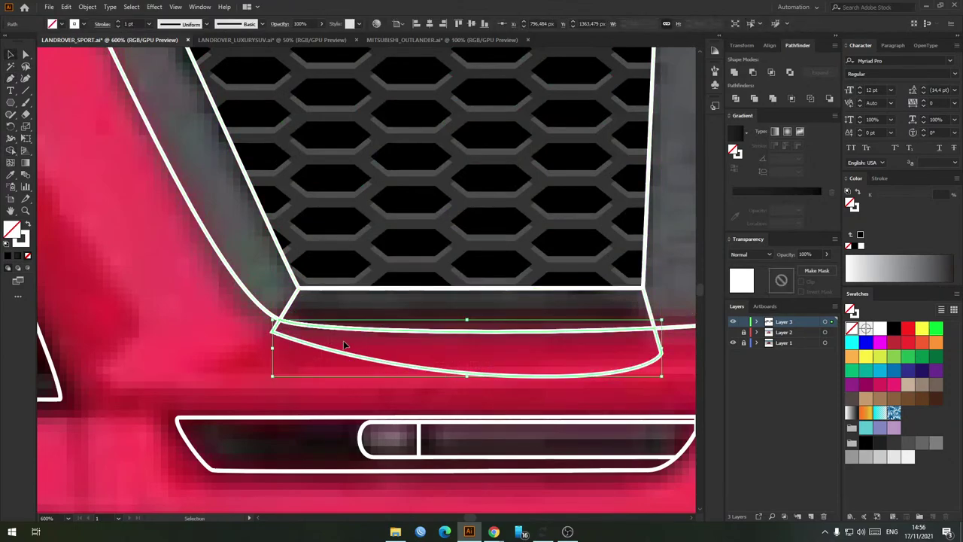
{"action": "key", "text": "Delete"}
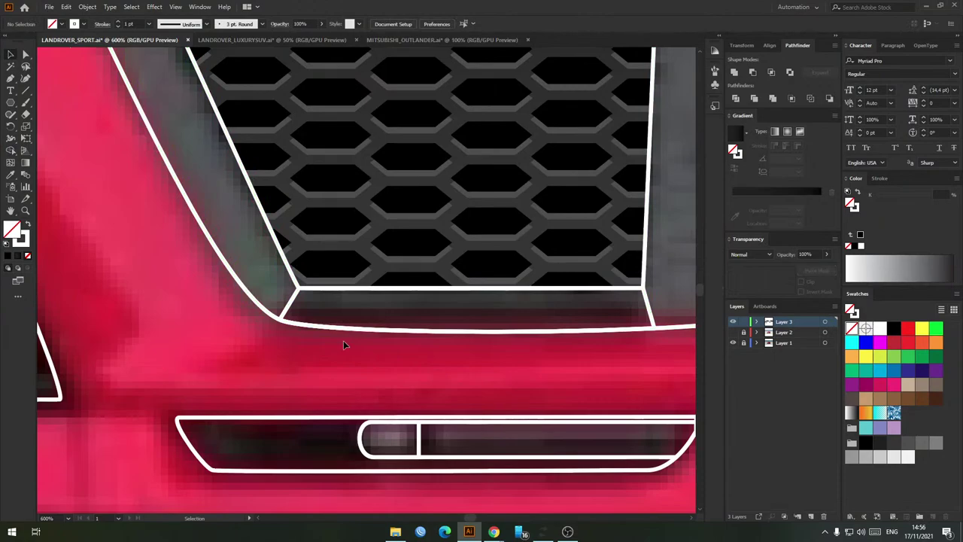
Step: Fill the right vent's frame with 80% black and no stroke
{"action": "scroll", "coordinate": [298, 316], "scroll_direction": "down", "scroll_amount": 5}
{"action": "scroll", "coordinate": [393, 288], "scroll_direction": "up", "scroll_amount": 2}
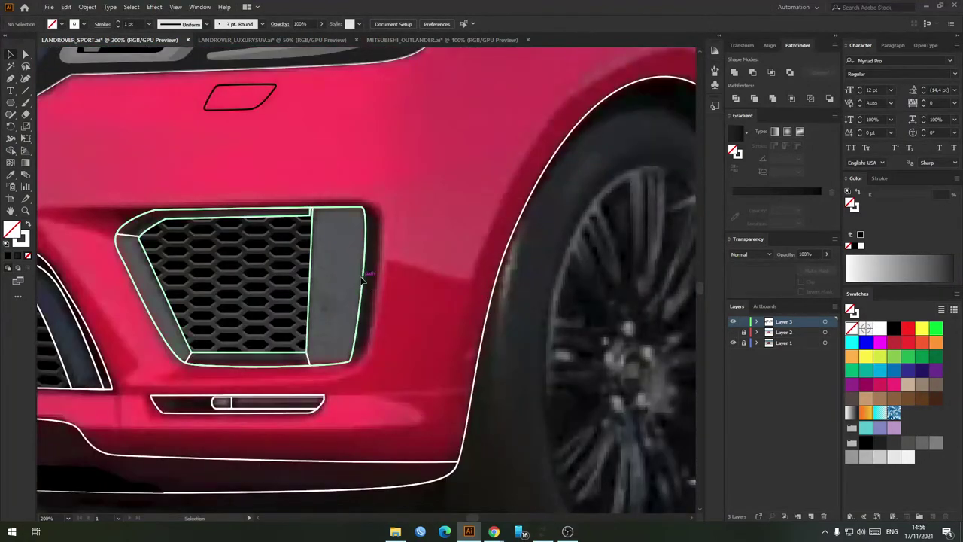
{"action": "left_click_drag", "start_coordinate": [497, 306], "coordinate": [638, 302]}
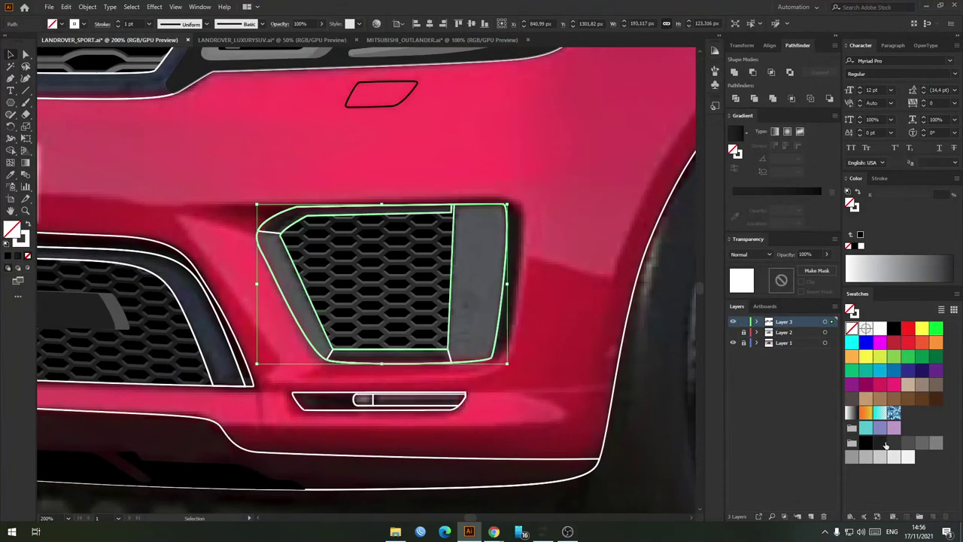
{"action": "left_click", "coordinate": [893, 443]}
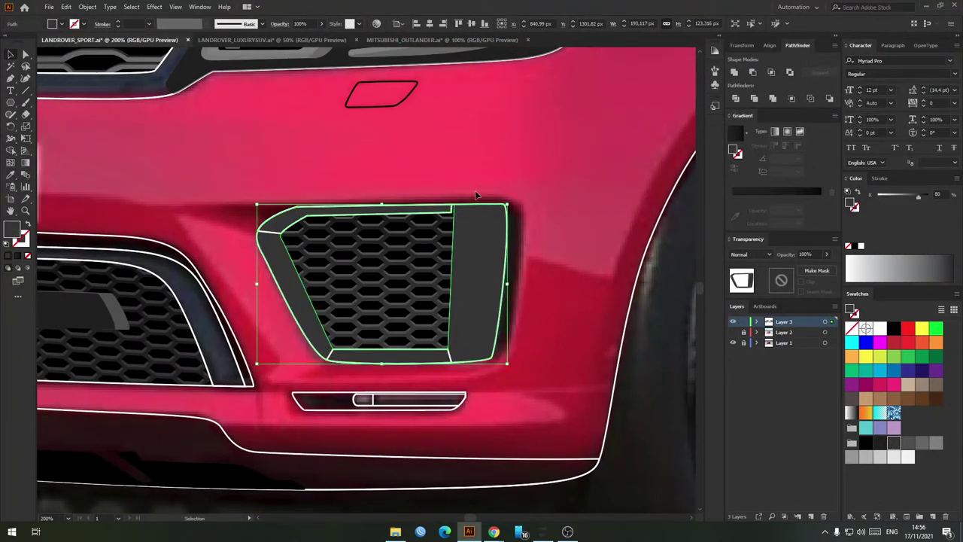
Step: Fill the upper and lower segments of the right vent's frame with 89.8% black and no stroke
{"action": "left_click", "coordinate": [476, 195]}
{"action": "left_click", "coordinate": [269, 234]}
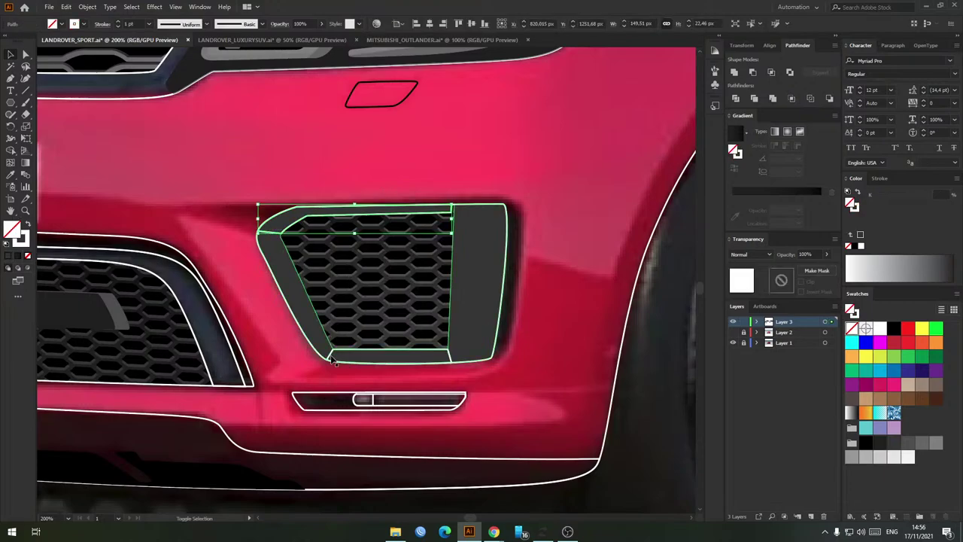
{"action": "key", "text": "shift+x"}
{"action": "left_click", "coordinate": [884, 440]}
{"action": "left_click", "coordinate": [560, 276]}
Step: Delete the leftover white outline around the right vent's frame
{"action": "scroll", "coordinate": [513, 265], "scroll_direction": "down", "scroll_amount": 4}
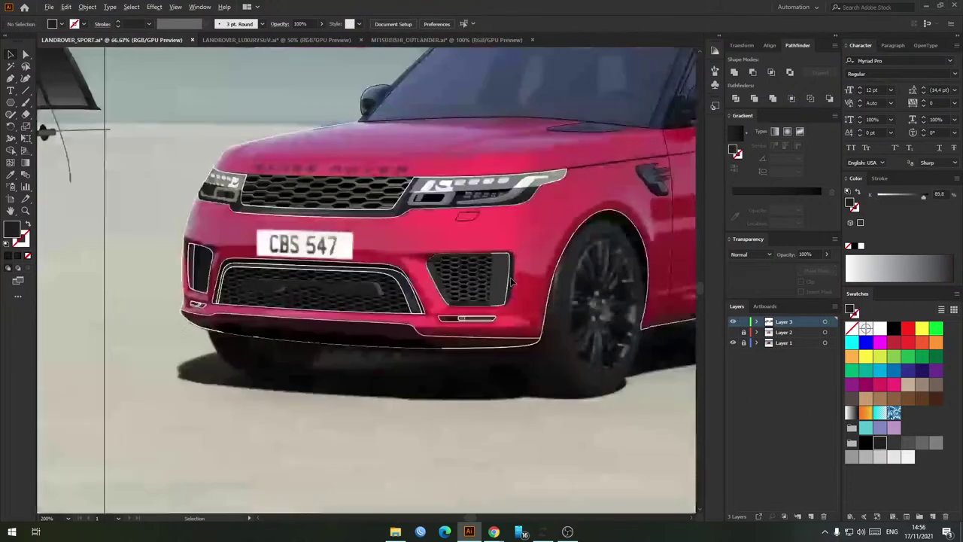
{"action": "scroll", "coordinate": [502, 253], "scroll_direction": "up", "scroll_amount": 5}
{"action": "left_click_drag", "start_coordinate": [495, 285], "coordinate": [564, 233]}
{"action": "key", "text": "ctrl+z"}
{"action": "left_click_drag", "start_coordinate": [504, 390], "coordinate": [536, 287]}
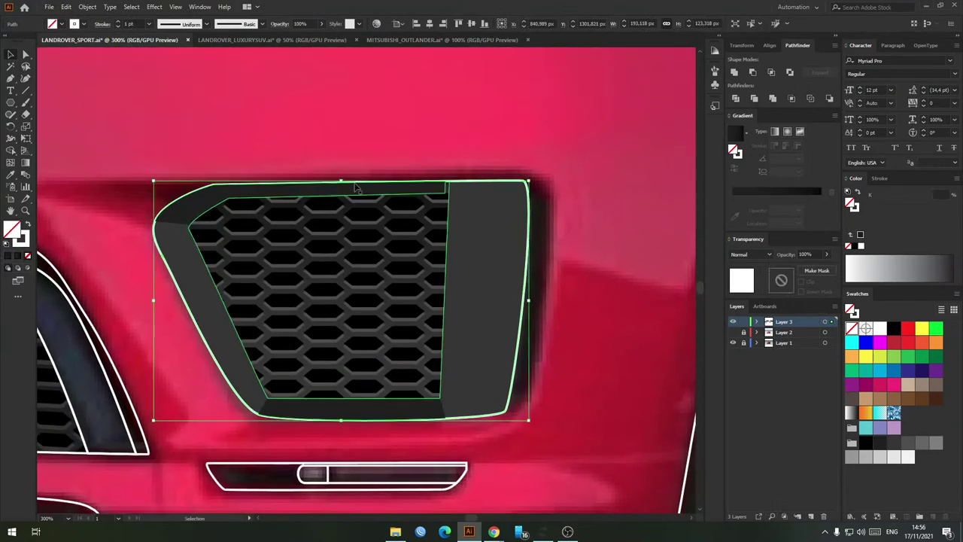
{"action": "mouse_move", "coordinate": [384, 177]}
{"action": "left_mouse_down"}
{"action": "mouse_move", "coordinate": [485, 190]}
{"action": "mouse_move", "coordinate": [403, 174]}
{"action": "left_mouse_up"}
{"action": "key", "text": "Delete"}
{"action": "left_click", "coordinate": [584, 205]}
{"action": "scroll", "coordinate": [576, 192], "scroll_direction": "down", "scroll_amount": 4}
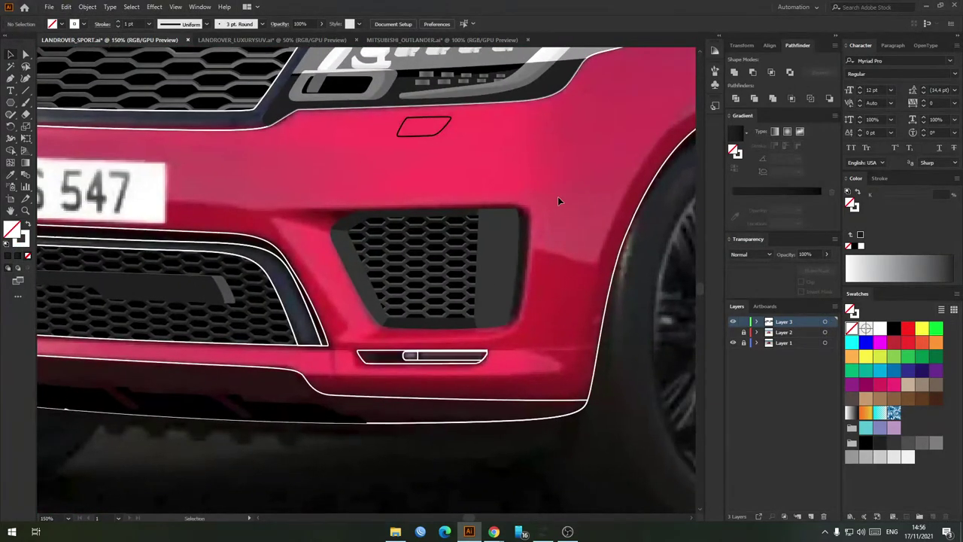
{"action": "scroll", "coordinate": [295, 222], "scroll_direction": "up", "scroll_amount": 3}
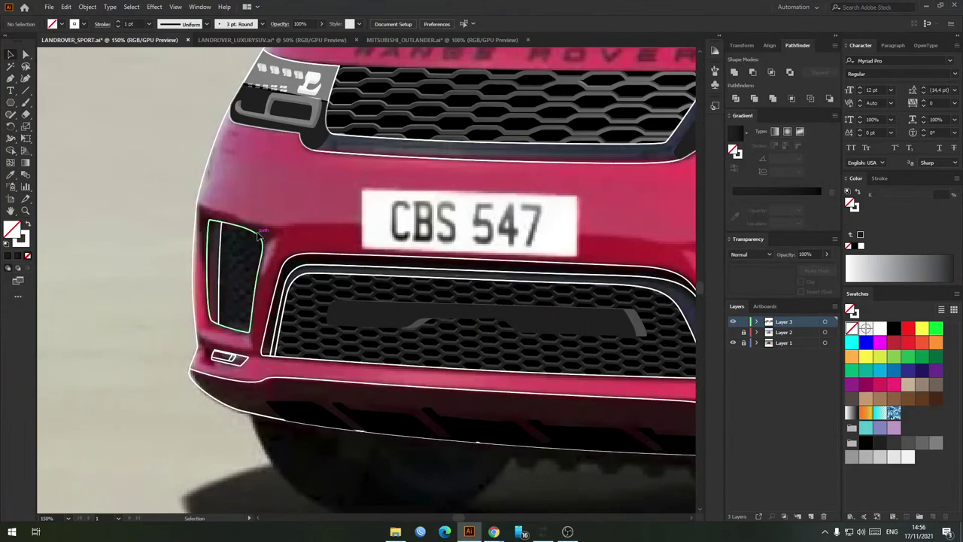
Step: Duplicate the right vent's clipped mesh onto the empty ground beside the car and release the copy's clipping mask
{"action": "scroll", "coordinate": [258, 235], "scroll_direction": "down", "scroll_amount": 4}
{"action": "left_click_drag", "start_coordinate": [291, 231], "coordinate": [169, 293]}
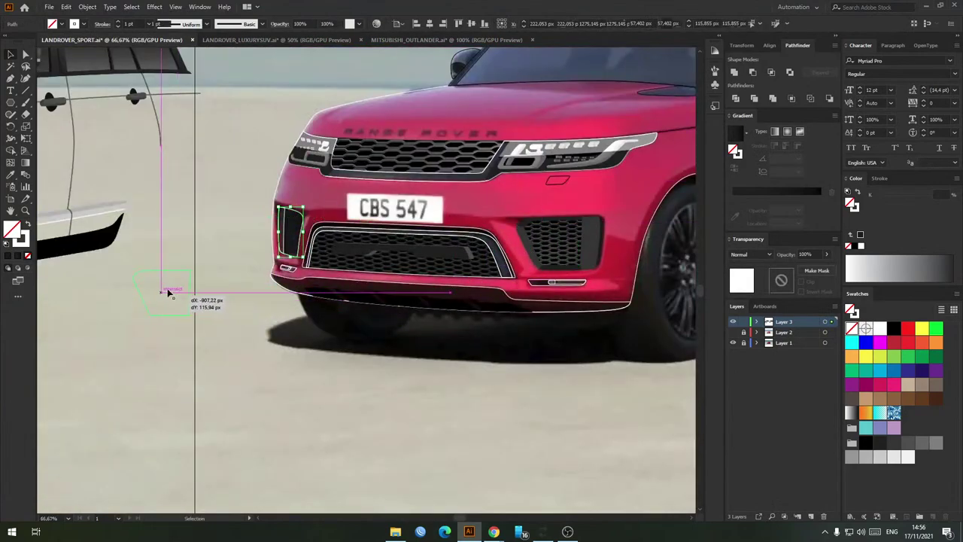
{"action": "right_click", "coordinate": [171, 293]}
{"action": "left_click", "coordinate": [225, 368]}
Step: Move the released honeycomb mesh away from its former clipping shape
{"action": "scroll", "coordinate": [196, 298], "scroll_direction": "up", "scroll_amount": 3}
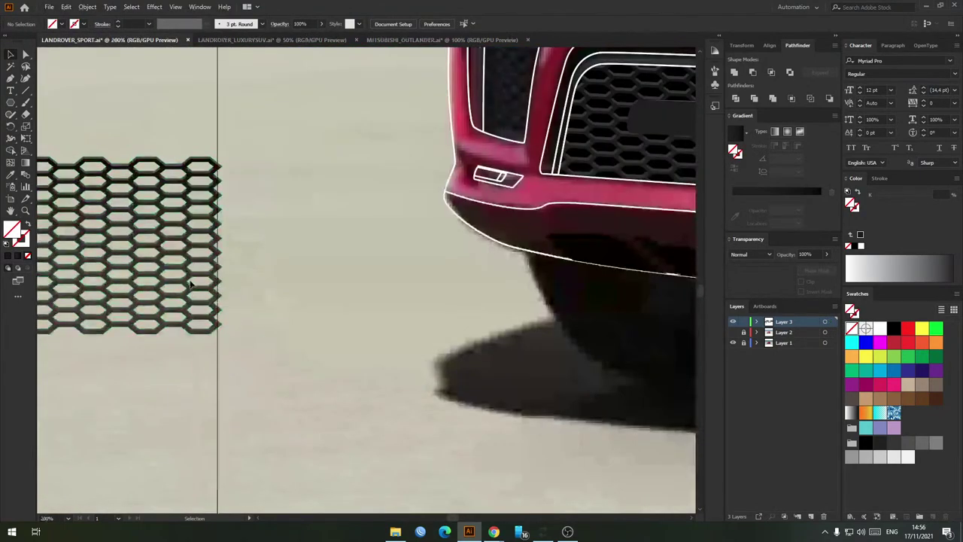
{"action": "left_click_drag", "start_coordinate": [167, 269], "coordinate": [256, 287]}
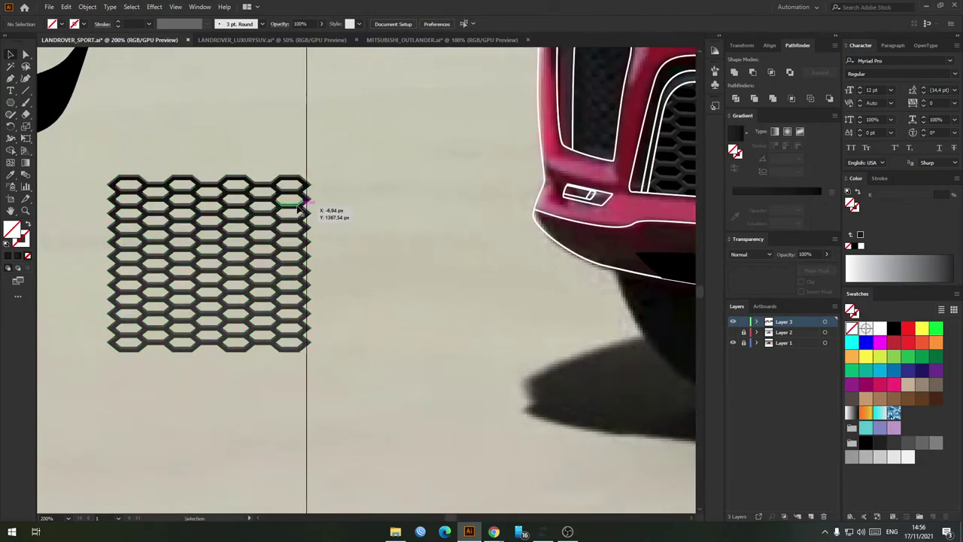
{"action": "left_click_drag", "start_coordinate": [298, 209], "coordinate": [420, 278]}
{"action": "left_click_drag", "start_coordinate": [420, 278], "coordinate": [391, 275]}
{"action": "left_click", "coordinate": [155, 215]}
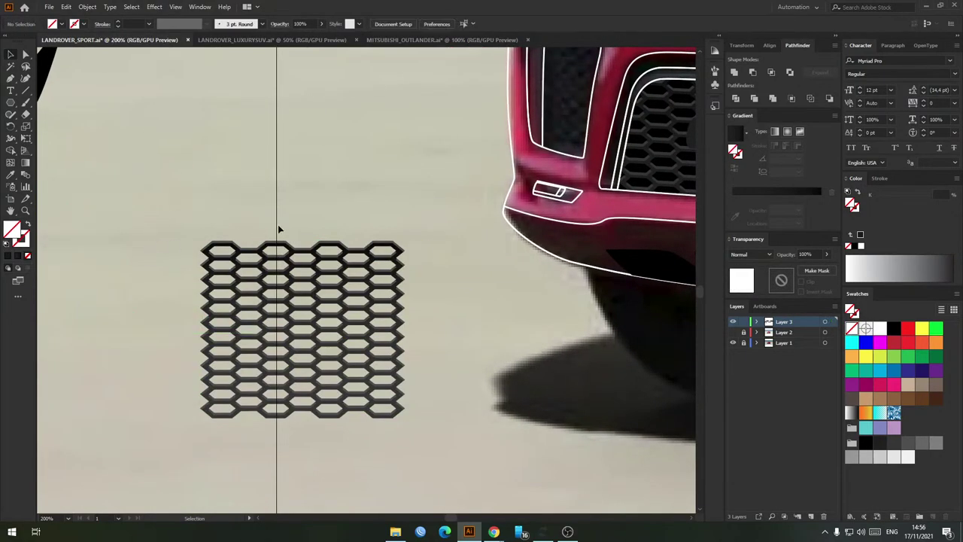
Step: Place the honeycomb mesh over the left bumper vent and shear it horizontally to follow the vent's slant
{"action": "scroll", "coordinate": [277, 224], "scroll_direction": "down", "scroll_amount": 2}
{"action": "left_click_drag", "start_coordinate": [231, 336], "coordinate": [349, 227]}
{"action": "scroll", "coordinate": [376, 214], "scroll_direction": "up", "scroll_amount": 1}
{"action": "key", "text": "ctrl+z"}
{"action": "right_click", "coordinate": [328, 217]}
{"action": "mouse_move", "coordinate": [374, 330]}
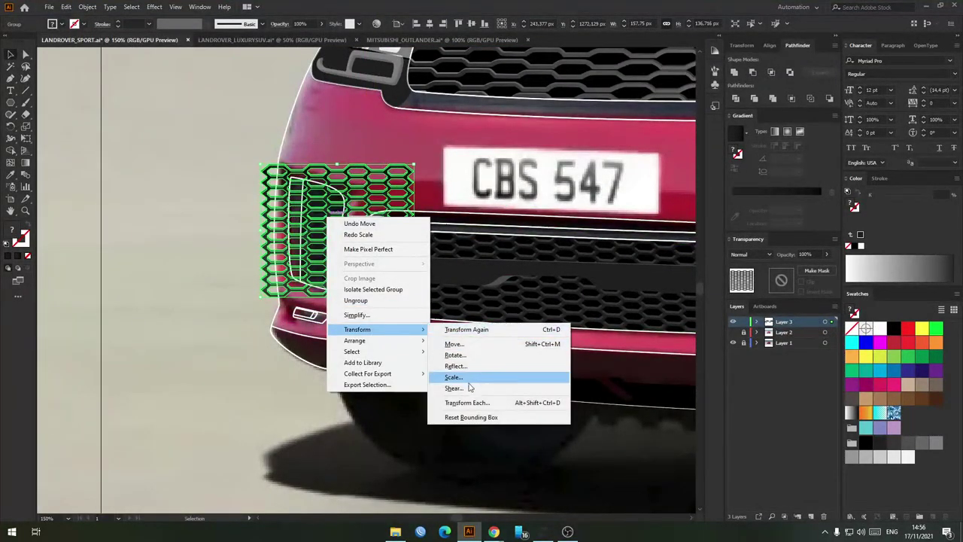
{"action": "left_click", "coordinate": [454, 377]}
{"action": "left_click", "coordinate": [88, 185]}
{"action": "scroll", "coordinate": [342, 182], "scroll_direction": "up", "scroll_amount": 1}
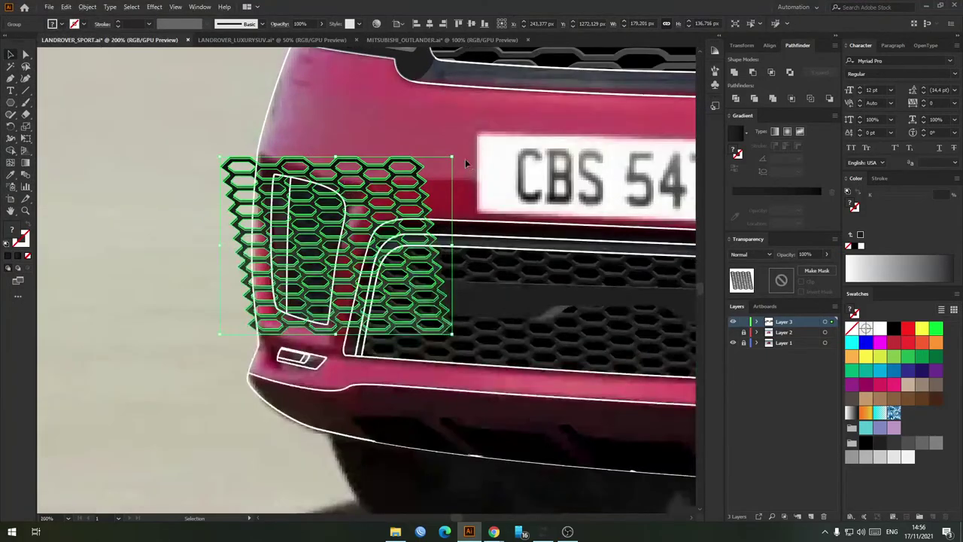
Step: Rotate the mesh slightly clockwise, narrow it and reposition it to cover the left vent's opening
{"action": "left_click_drag", "start_coordinate": [454, 156], "coordinate": [461, 171]}
{"action": "left_click_drag", "start_coordinate": [451, 261], "coordinate": [391, 254]}
{"action": "scroll", "coordinate": [331, 218], "scroll_direction": "up", "scroll_amount": 1}
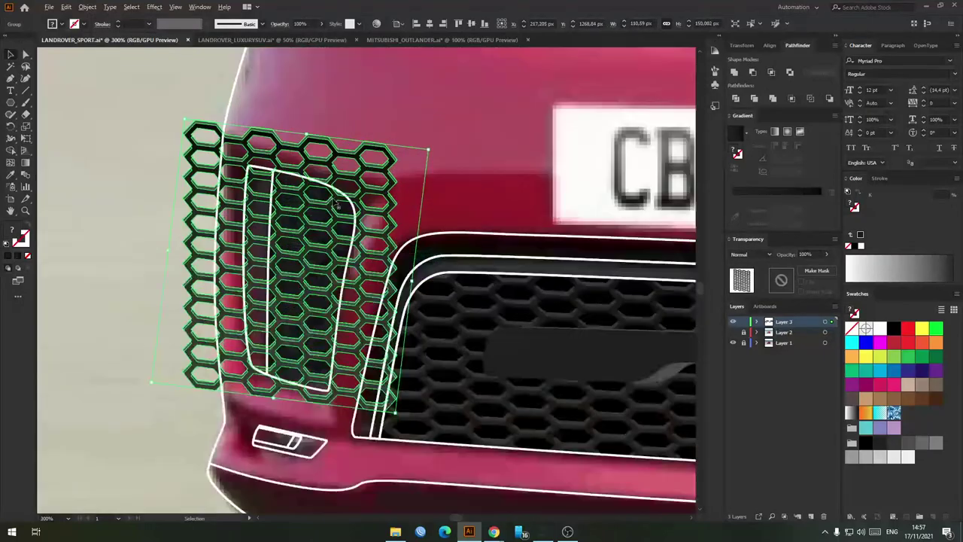
{"action": "left_click_drag", "start_coordinate": [383, 205], "coordinate": [385, 209]}
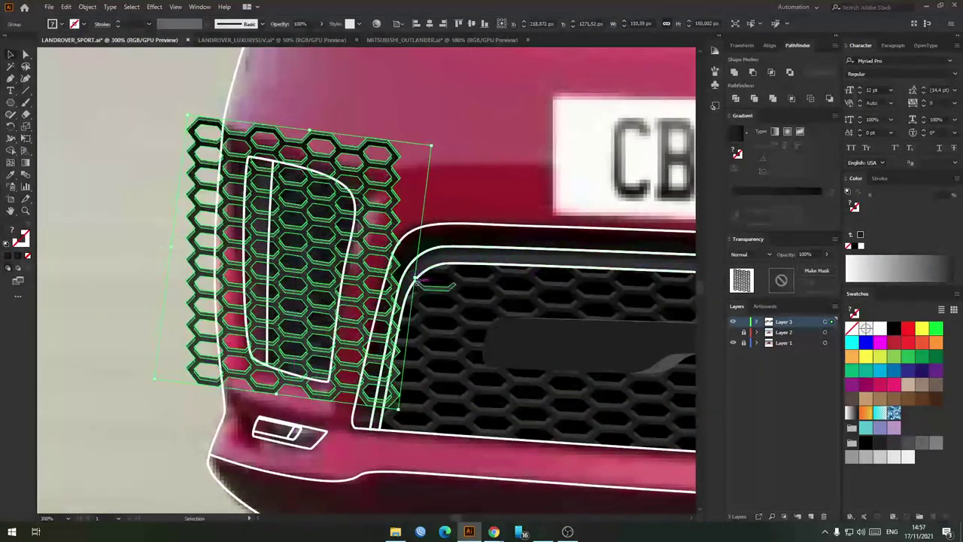
{"action": "left_click_drag", "start_coordinate": [414, 276], "coordinate": [402, 275]}
{"action": "left_click_drag", "start_coordinate": [331, 230], "coordinate": [359, 234]}
{"action": "left_click_drag", "start_coordinate": [428, 279], "coordinate": [397, 276]}
{"action": "left_click", "coordinate": [400, 210]}
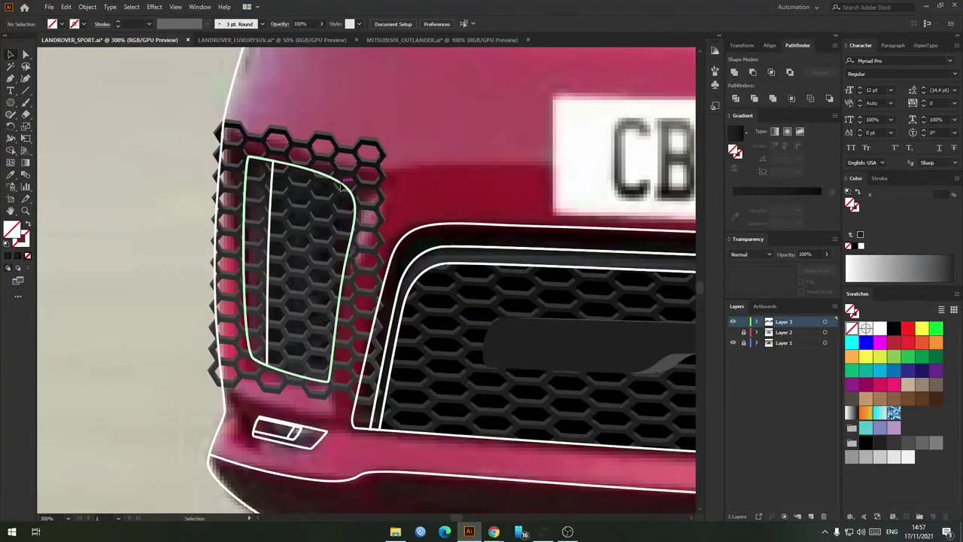
Step: Split the left bumper vent's outline along its inner vertical line into a narrow strip and a mesh opening with Shape Builder
{"action": "left_click", "coordinate": [342, 186]}
{"action": "left_click", "coordinate": [274, 193]}
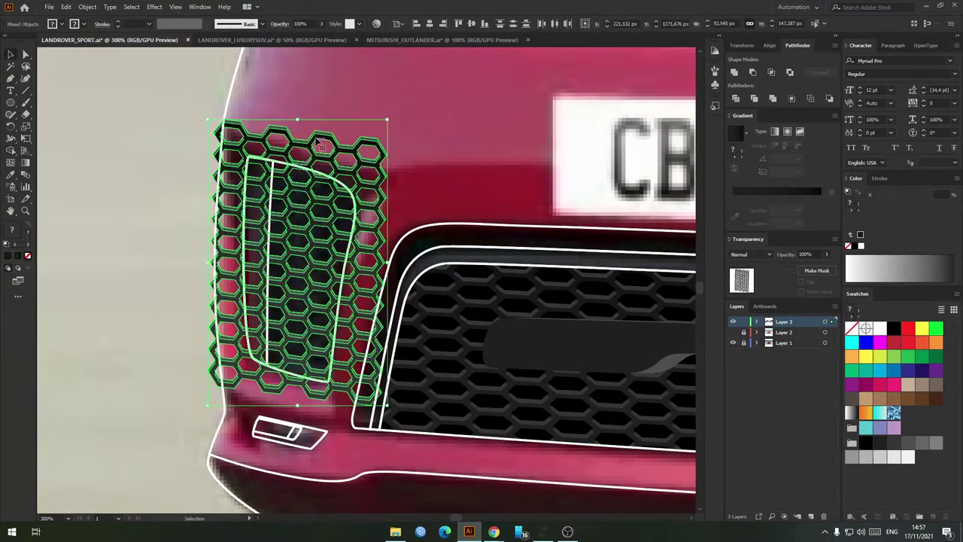
{"action": "left_click", "coordinate": [299, 175]}
{"action": "left_click", "coordinate": [300, 166]}
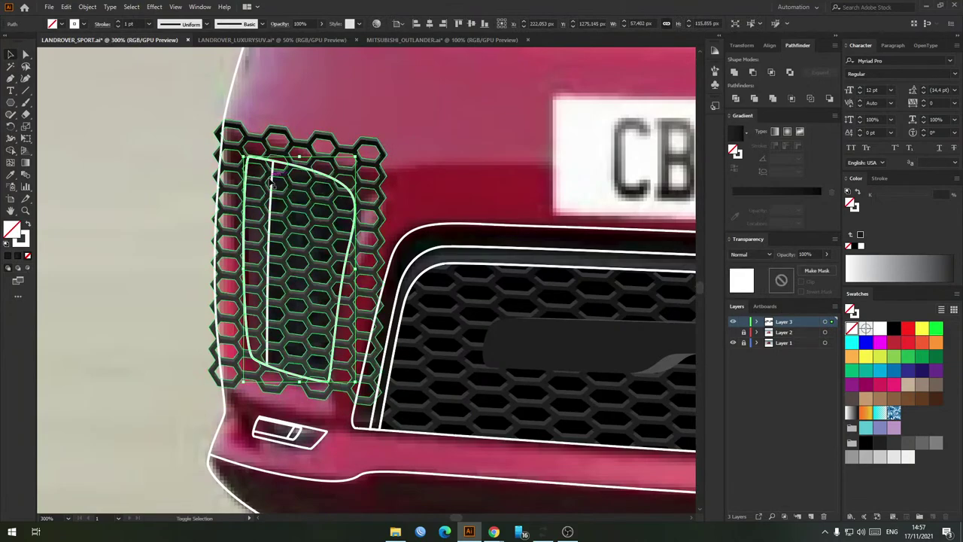
{"action": "key", "text": "shift+m"}
{"action": "key", "text": "v"}
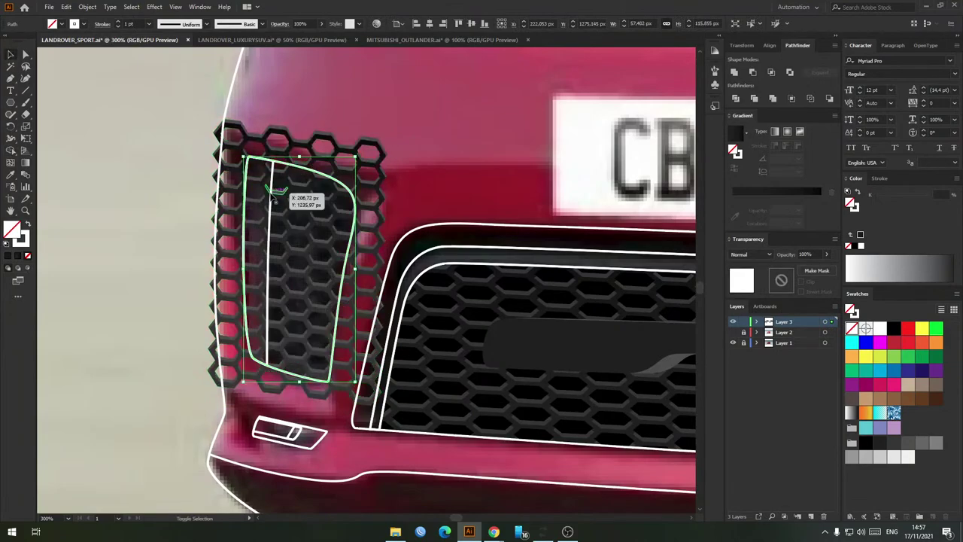
{"action": "key", "text": "shift+m"}
{"action": "scroll", "coordinate": [276, 215], "scroll_direction": "up", "scroll_amount": 5}
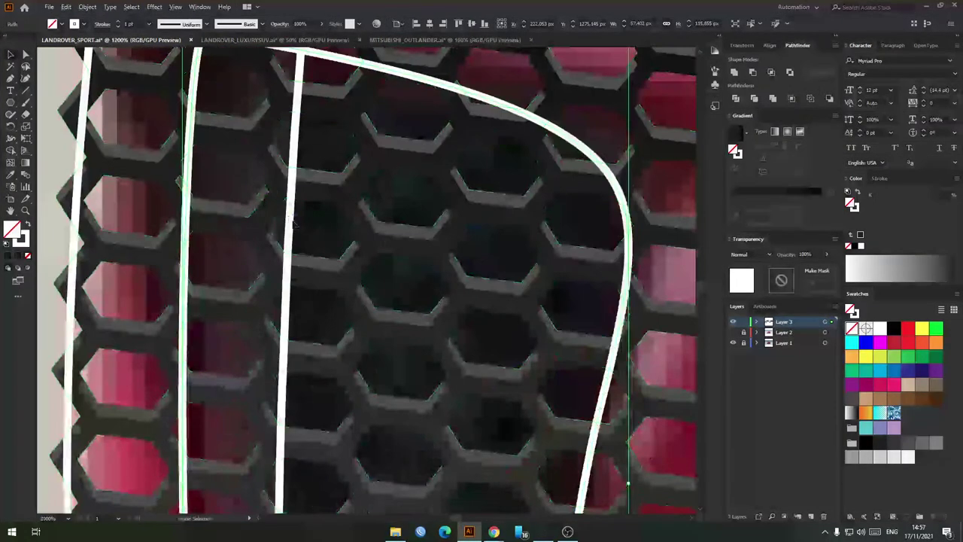
{"action": "scroll", "coordinate": [380, 242], "scroll_direction": "down", "scroll_amount": 3}
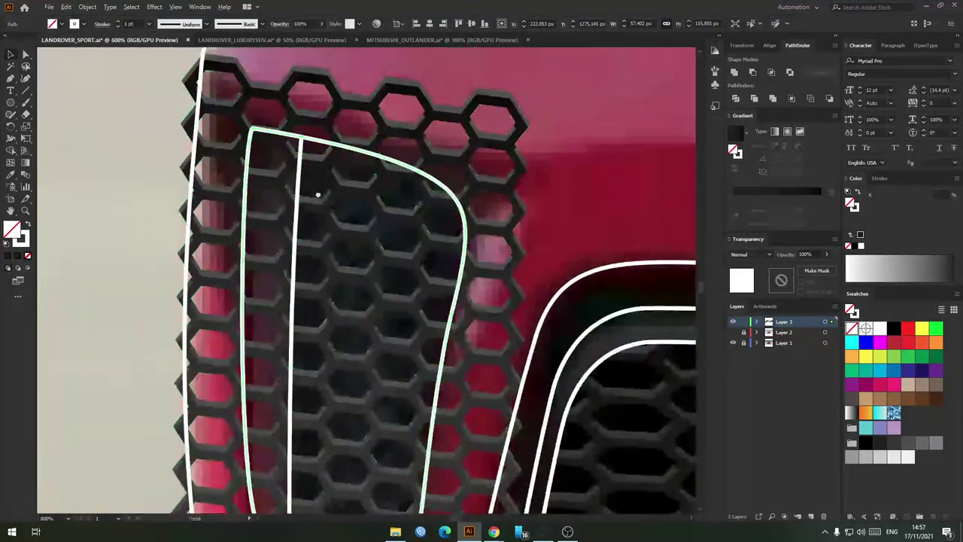
Step: Clip the honeycomb mesh to the left vent's opening with a clipping mask
{"action": "key", "text": "v"}
{"action": "key", "text": "a"}
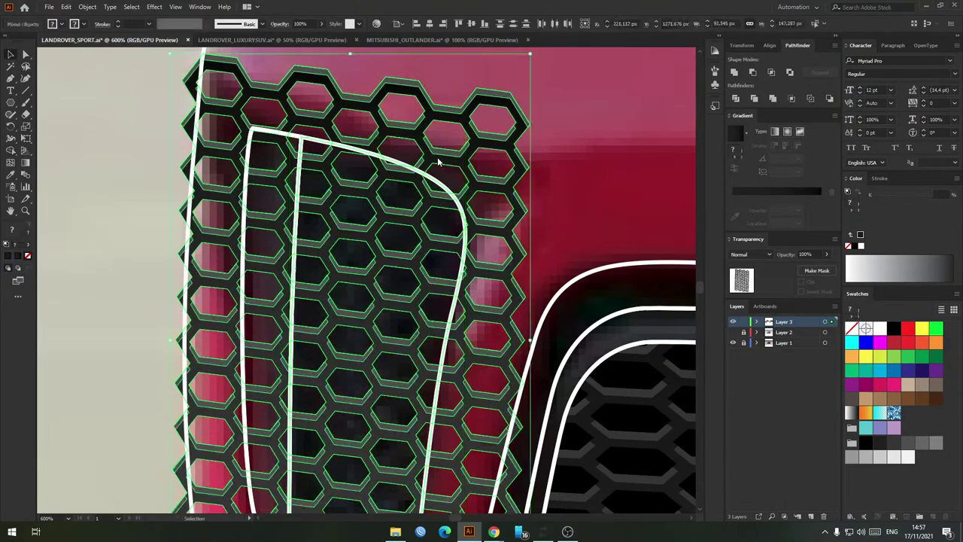
{"action": "right_click", "coordinate": [440, 157]}
{"action": "left_click", "coordinate": [474, 245]}
{"action": "left_click", "coordinate": [549, 184]}
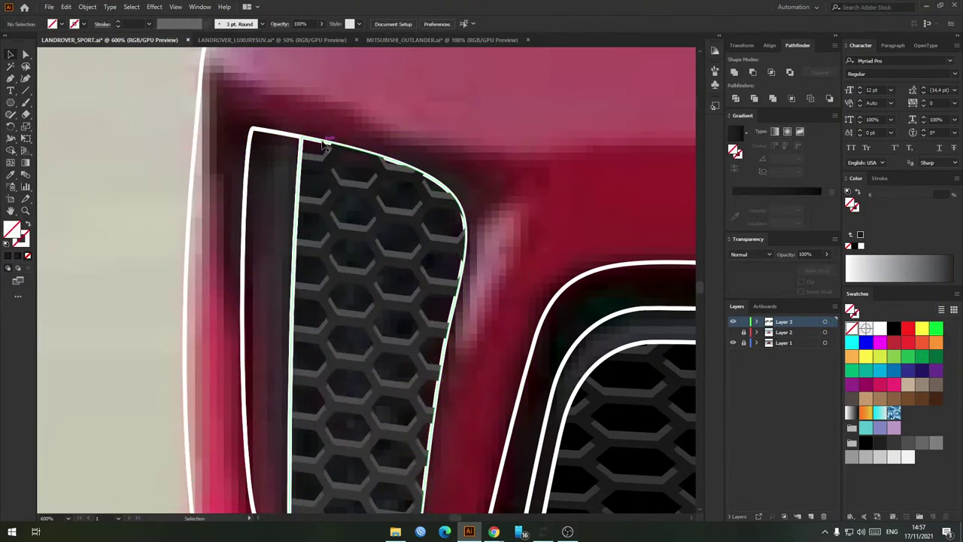
{"action": "left_click", "coordinate": [329, 175]}
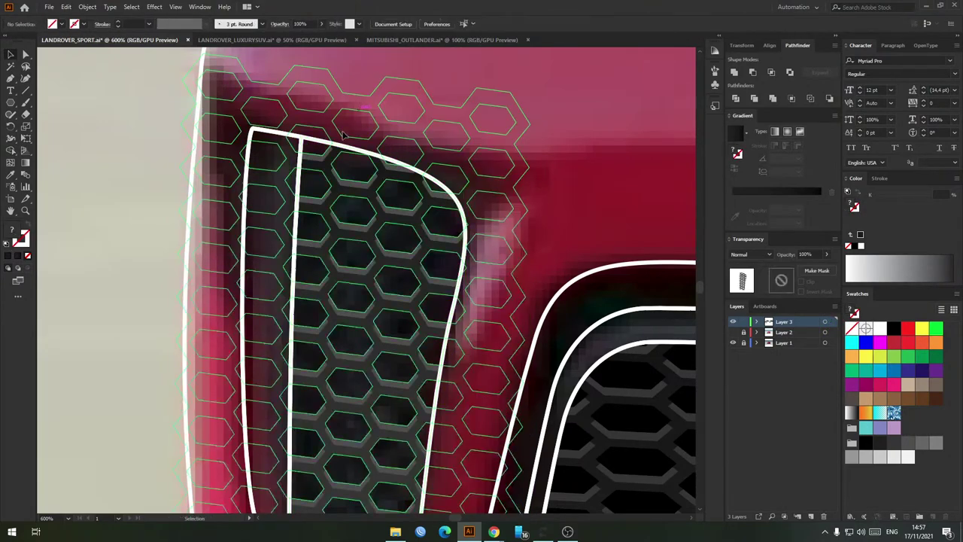
{"action": "key", "text": "ctrl+2"}
Step: Fill the left vent's opening shape with black, without a stroke, and send it behind the mesh
{"action": "left_click", "coordinate": [337, 144]}
{"action": "scroll", "coordinate": [397, 221], "scroll_direction": "down", "scroll_amount": 1}
{"action": "key", "text": "shift+x"}
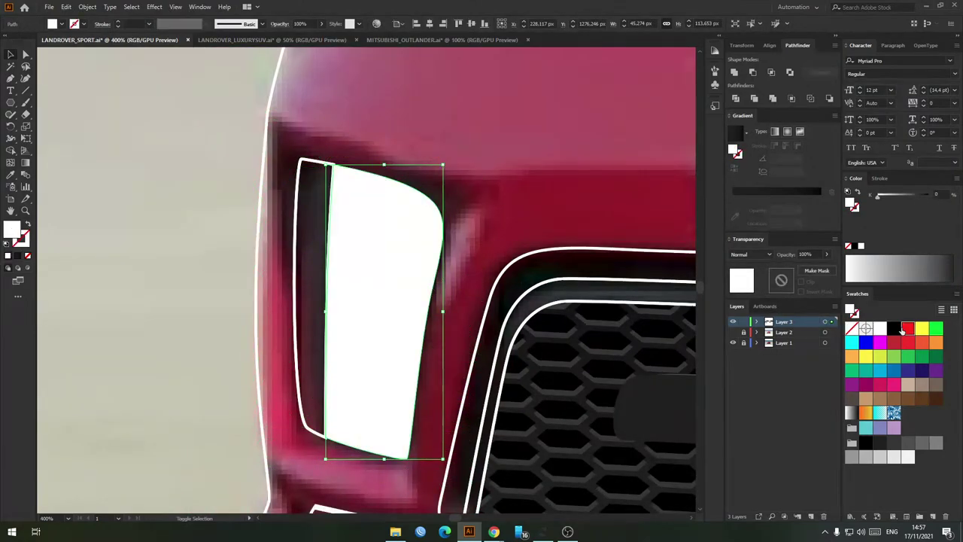
{"action": "left_click", "coordinate": [896, 330]}
{"action": "key", "text": "ctrl+shift+["}
{"action": "left_click", "coordinate": [455, 179]}
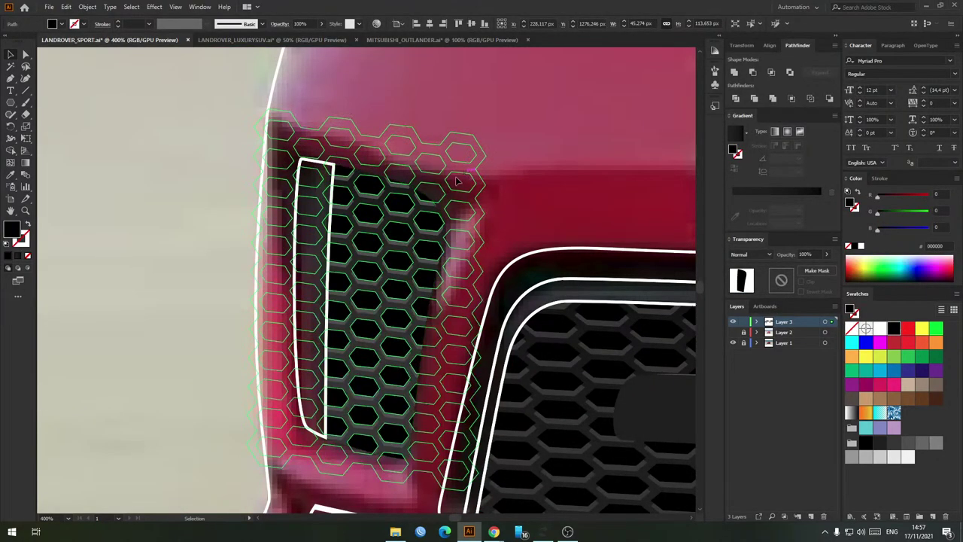
Step: Fill the narrow strip beside the left vent's mesh with dark grey #333333 and send it to the back
{"action": "left_click", "coordinate": [290, 257]}
{"action": "left_click", "coordinate": [294, 257]}
{"action": "scroll", "coordinate": [308, 253], "scroll_direction": "down", "scroll_amount": 2}
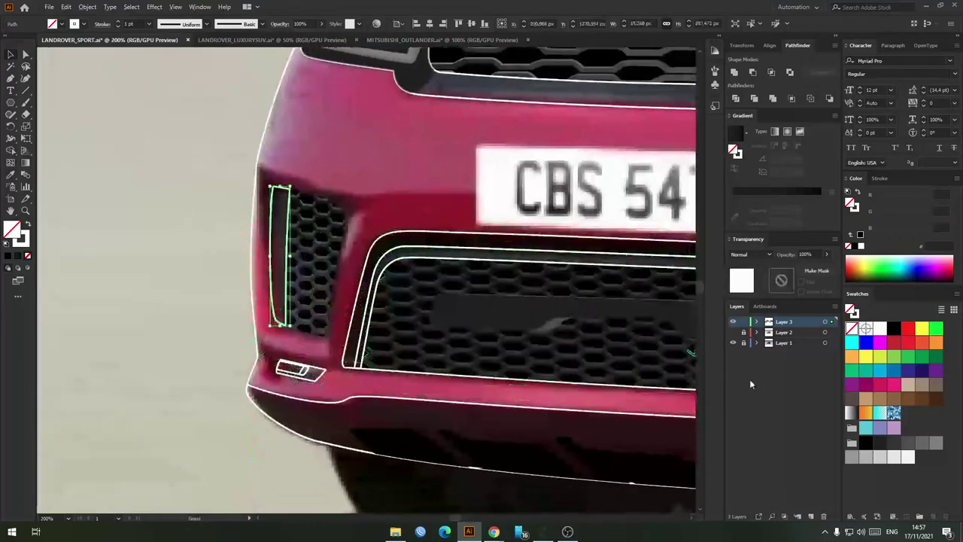
{"action": "key", "text": "shift+x"}
{"action": "left_click", "coordinate": [893, 442]}
{"action": "scroll", "coordinate": [285, 215], "scroll_direction": "up", "scroll_amount": 3}
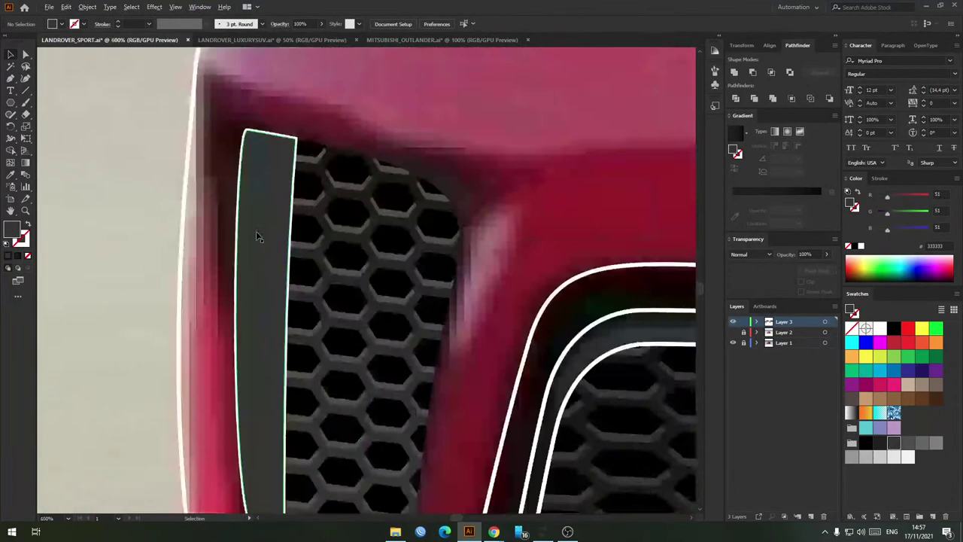
{"action": "key", "text": "a"}
{"action": "key", "text": "ctrl+shift+["}
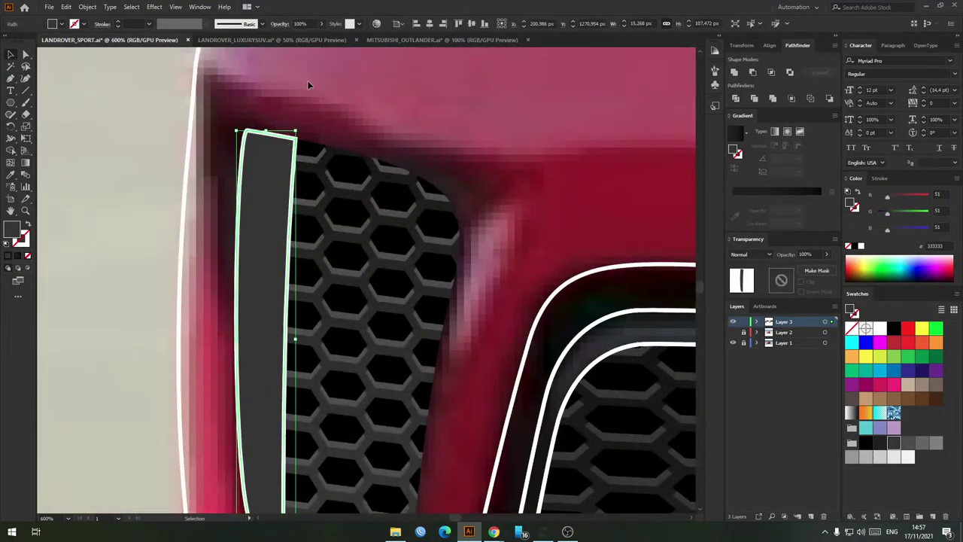
Step: Cut a thin edge band from the left vent's grey strip using a slightly offset copy, and fill it with #1a1a1a
{"action": "left_click_drag", "start_coordinate": [250, 182], "coordinate": [71, 191]}
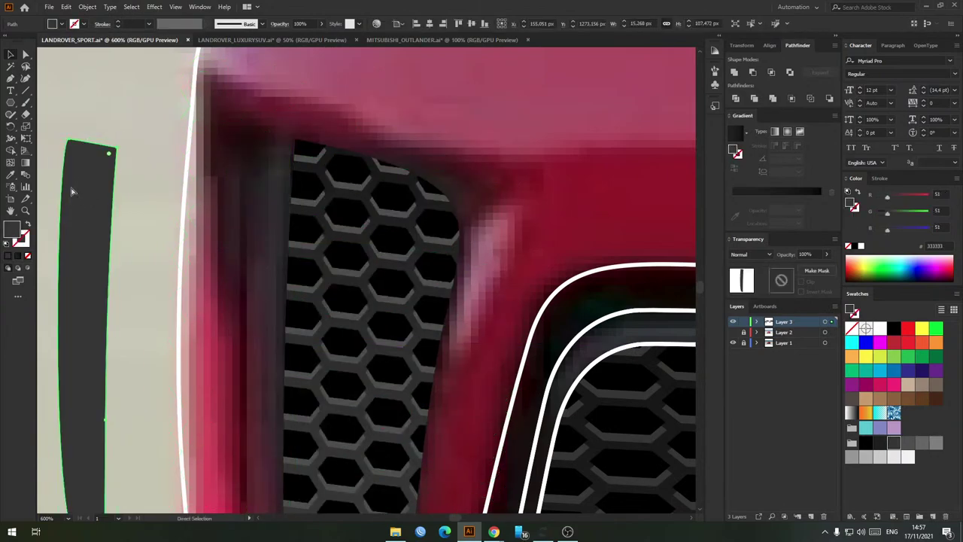
{"action": "key", "text": "ctrl+z"}
{"action": "scroll", "coordinate": [248, 324], "scroll_direction": "down", "scroll_amount": 3}
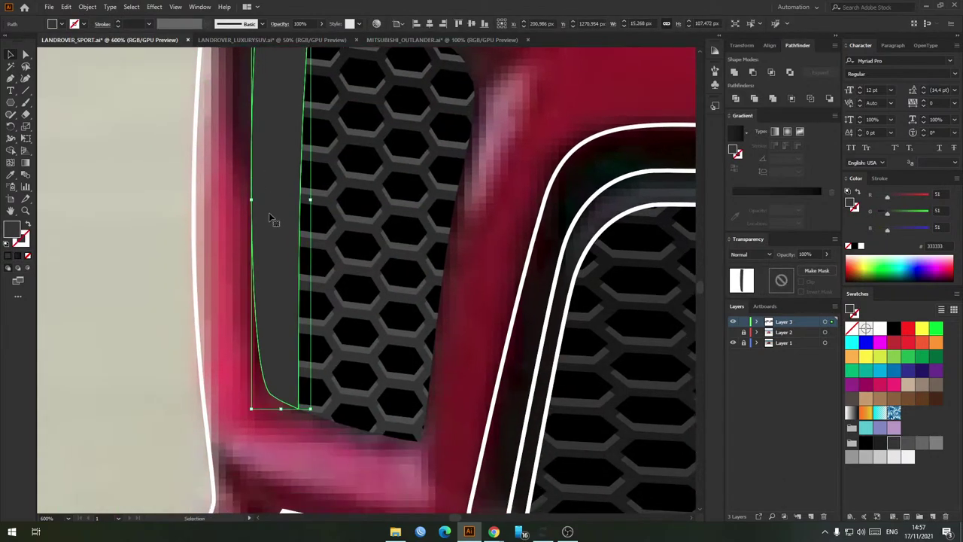
{"action": "left_click_drag", "start_coordinate": [271, 141], "coordinate": [278, 170]}
{"action": "left_click_drag", "start_coordinate": [279, 53], "coordinate": [261, 123]}
{"action": "key", "text": "ctrl+z"}
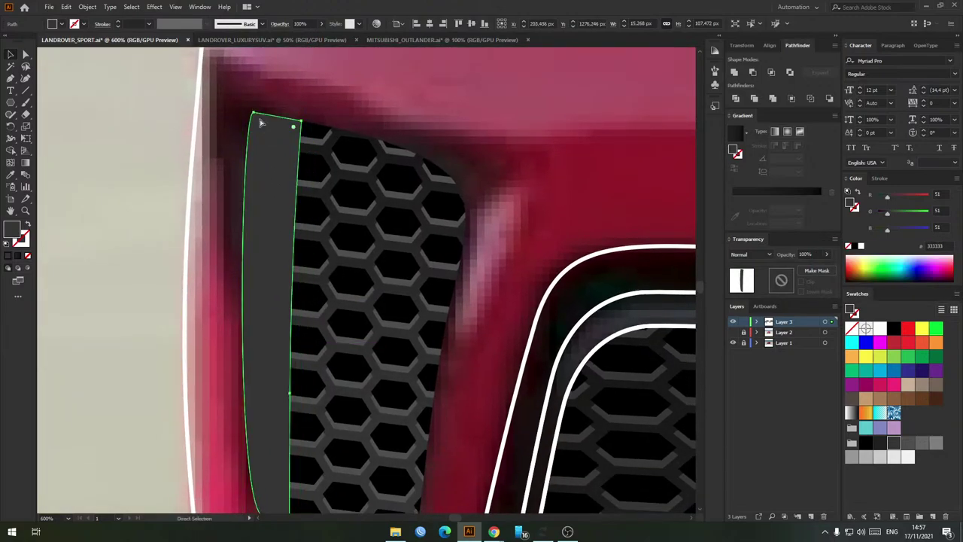
{"action": "left_click", "coordinate": [271, 187], "text": "shift"}
{"action": "left_click", "coordinate": [752, 72]}
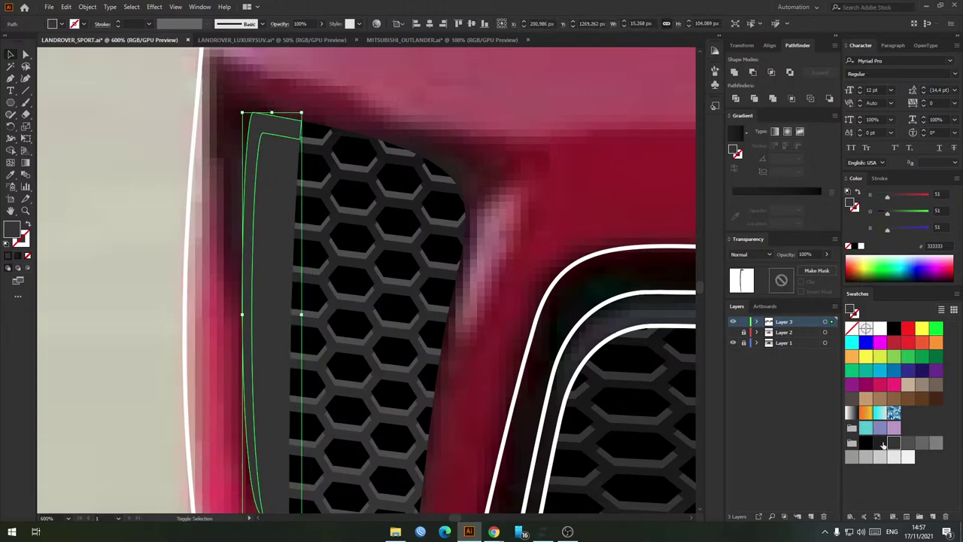
{"action": "left_click", "coordinate": [882, 445]}
{"action": "left_click", "coordinate": [417, 146]}
Step: Lock the clipped honeycomb mesh groups of the lower grille and bumper vents within Layer 3
{"action": "scroll", "coordinate": [471, 129], "scroll_direction": "down", "scroll_amount": 3}
{"action": "left_click_drag", "start_coordinate": [508, 111], "coordinate": [405, 142]}
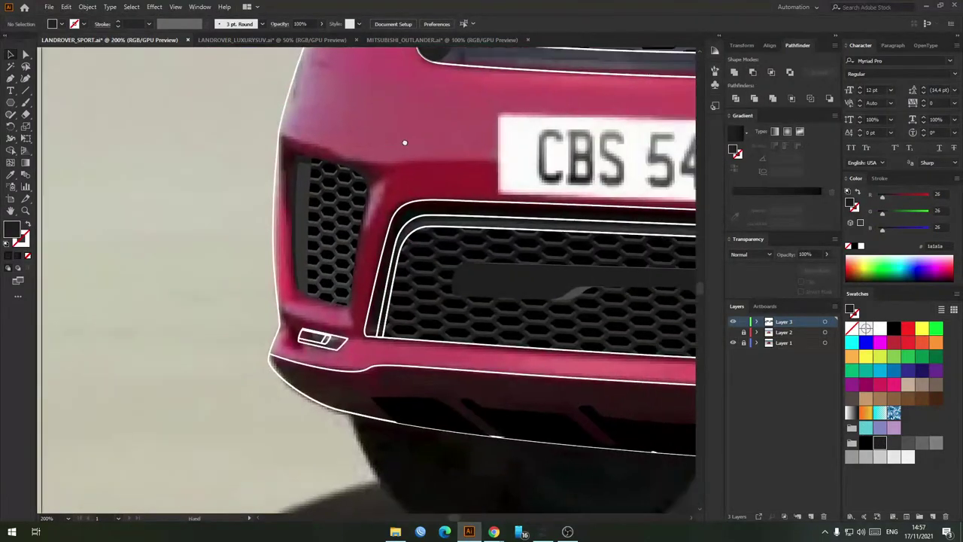
{"action": "scroll", "coordinate": [403, 142], "scroll_direction": "down", "scroll_amount": 3}
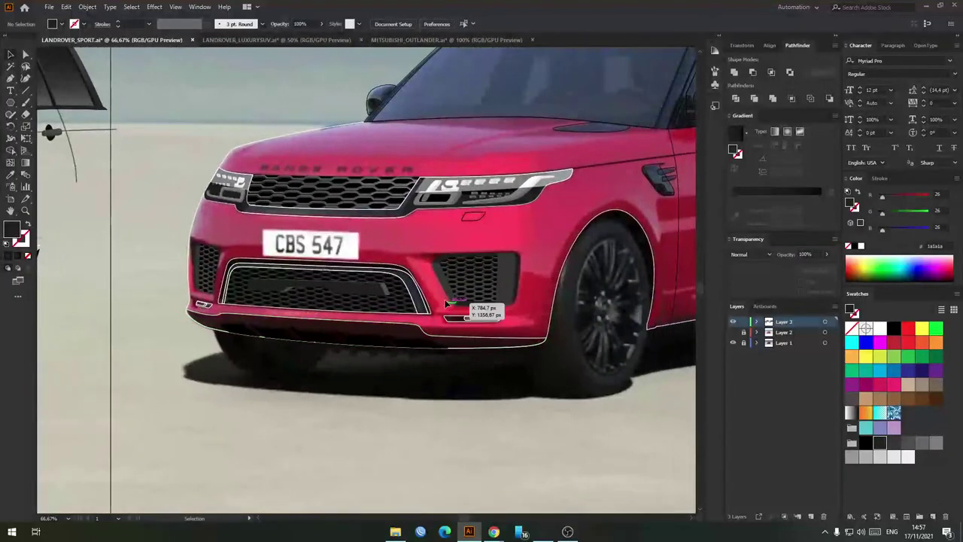
{"action": "scroll", "coordinate": [449, 302], "scroll_direction": "up", "scroll_amount": 5}
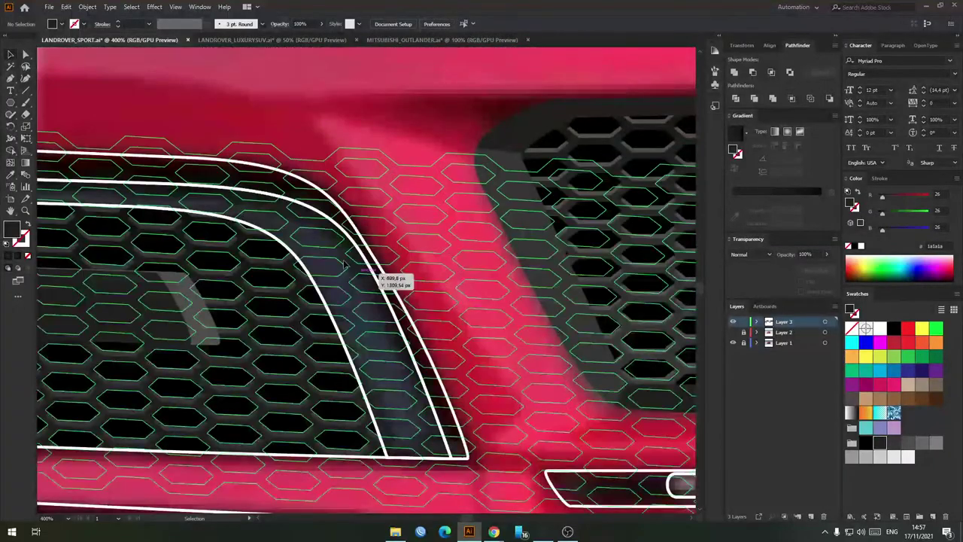
{"action": "left_click", "coordinate": [286, 271]}
{"action": "key", "text": "ctrl+7"}
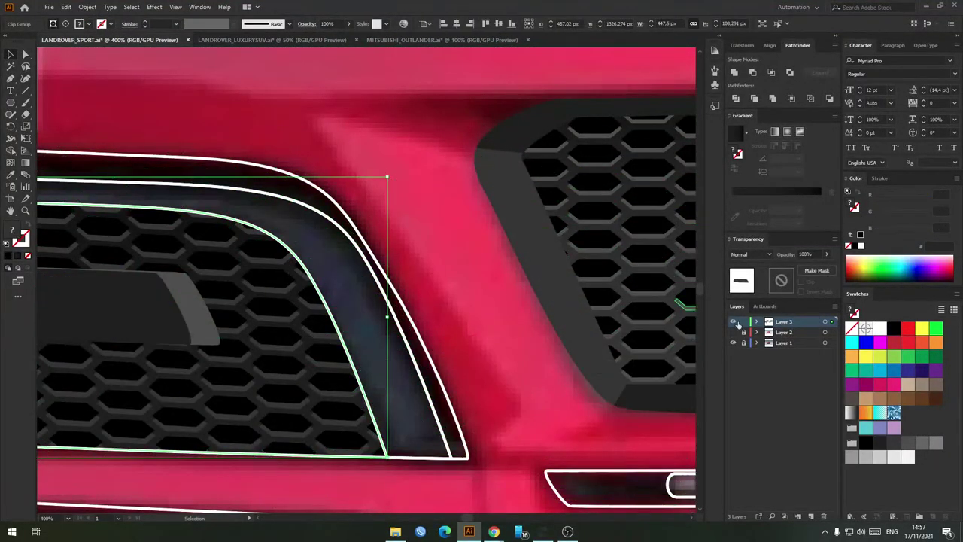
{"action": "left_click", "coordinate": [756, 322]}
{"action": "scroll", "coordinate": [785, 410], "scroll_direction": "down", "scroll_amount": 1}
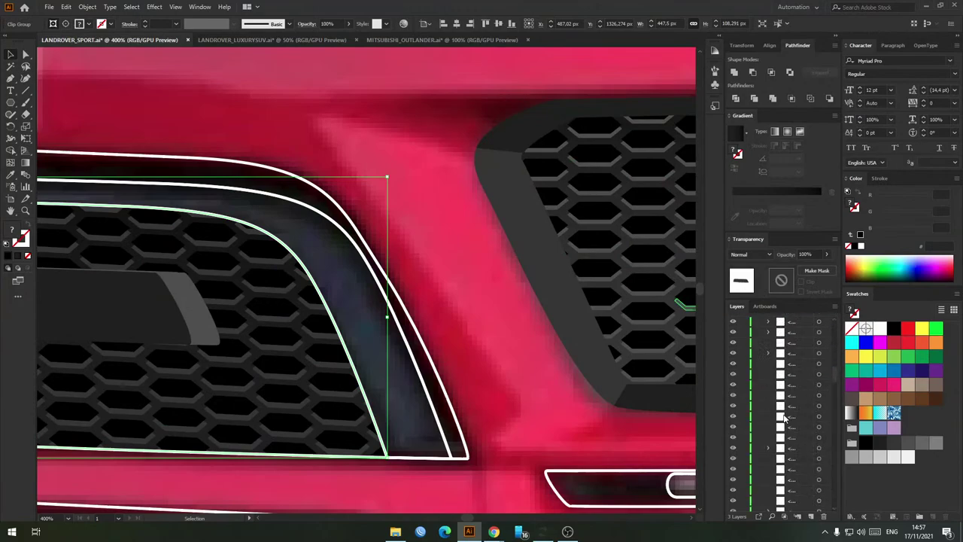
{"action": "scroll", "coordinate": [783, 413], "scroll_direction": "down", "scroll_amount": 2}
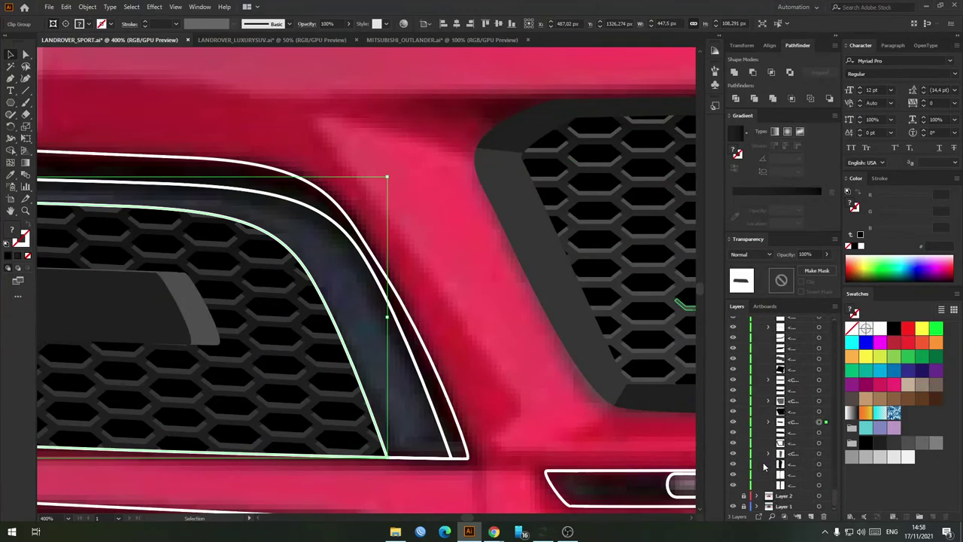
{"action": "left_click", "coordinate": [744, 422]}
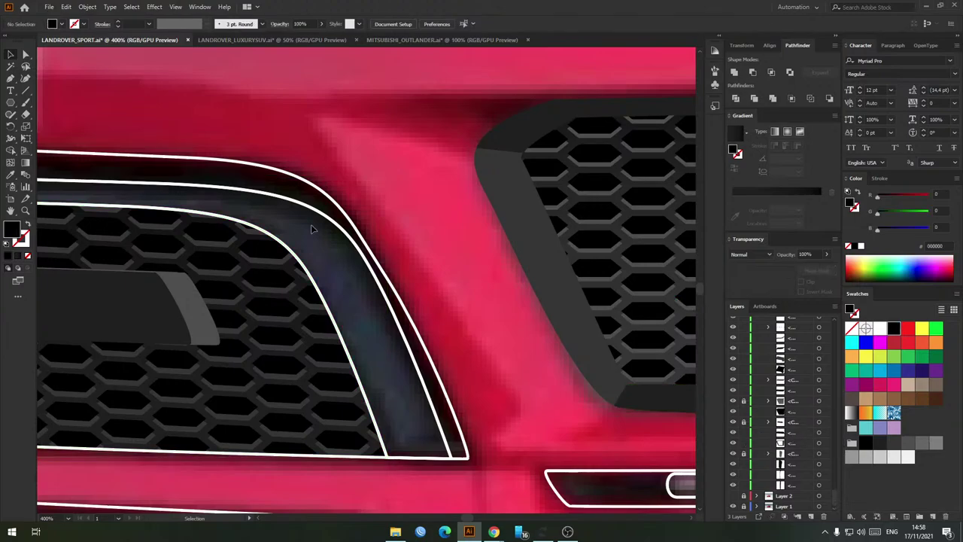
Step: Fill the lower grille's inner frame band with dark grey #333333, without a stroke, behind the mesh
{"action": "left_click", "coordinate": [281, 243]}
{"action": "scroll", "coordinate": [311, 233], "scroll_direction": "down", "scroll_amount": 3}
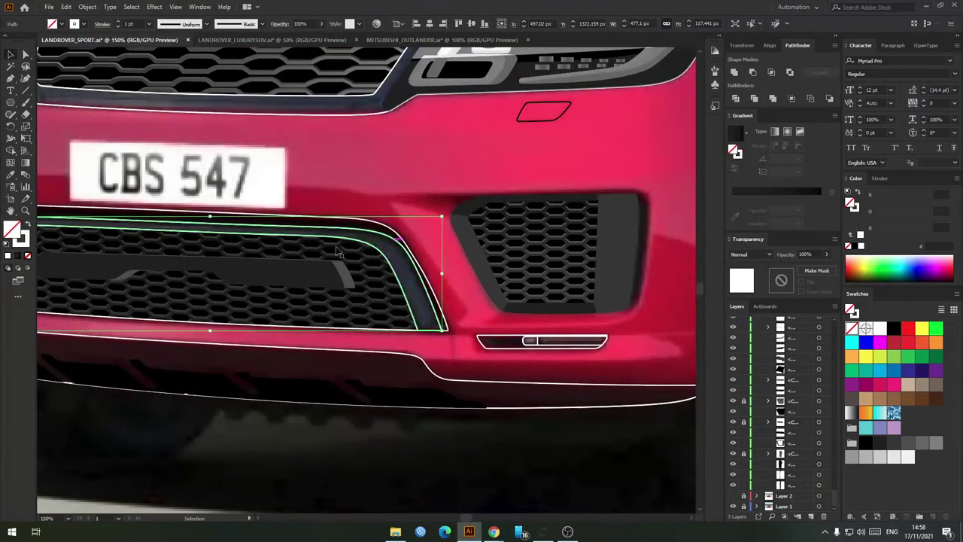
{"action": "left_click_drag", "start_coordinate": [335, 208], "coordinate": [504, 232]}
{"action": "scroll", "coordinate": [580, 273], "scroll_direction": "up", "scroll_amount": 3}
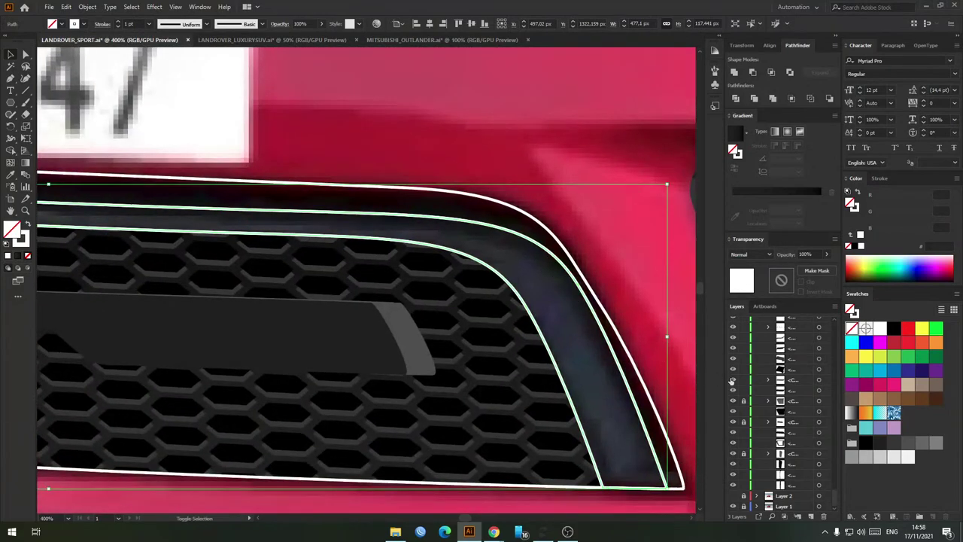
{"action": "key", "text": "shift+x"}
{"action": "left_click", "coordinate": [893, 445]}
{"action": "scroll", "coordinate": [537, 249], "scroll_direction": "up", "scroll_amount": 2}
{"action": "key", "text": "ctrl+z"}
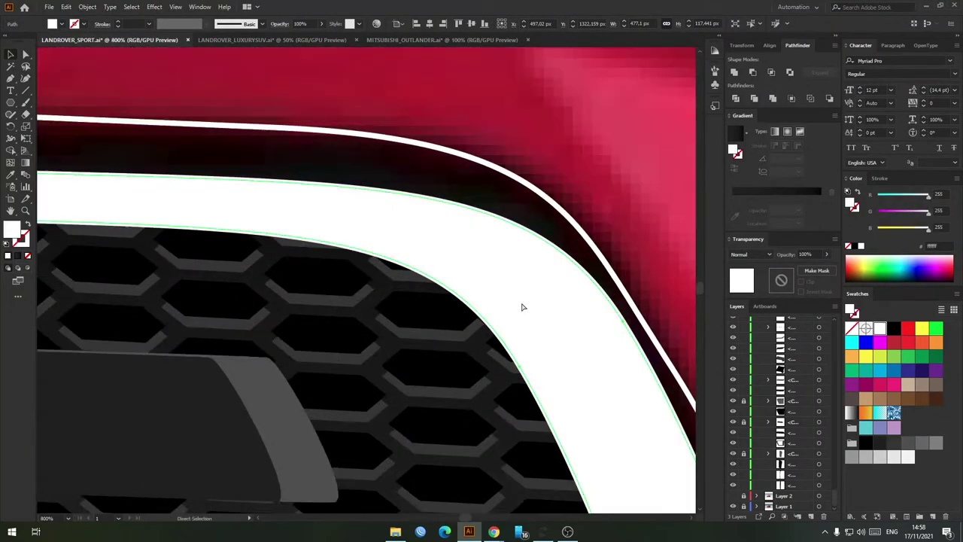
{"action": "key", "text": "shift+x"}
{"action": "key", "text": "shift+x"}
{"action": "left_click", "coordinate": [893, 442]}
{"action": "scroll", "coordinate": [485, 191], "scroll_direction": "down", "scroll_amount": 4}
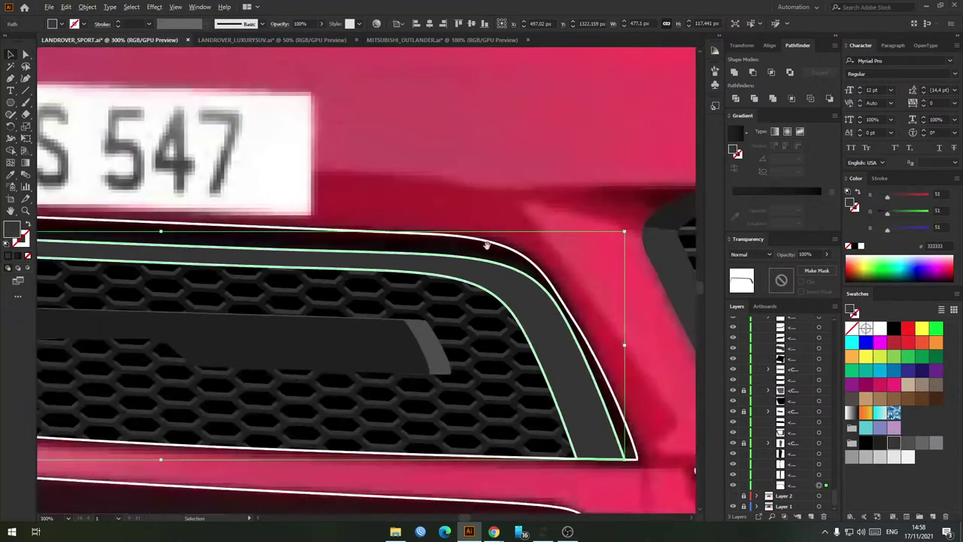
Step: Cut a #1a1a1a edge band along the grille frame using an offset copy, and fill the outermost grille outline with black
{"action": "scroll", "coordinate": [534, 189], "scroll_direction": "up", "scroll_amount": 4}
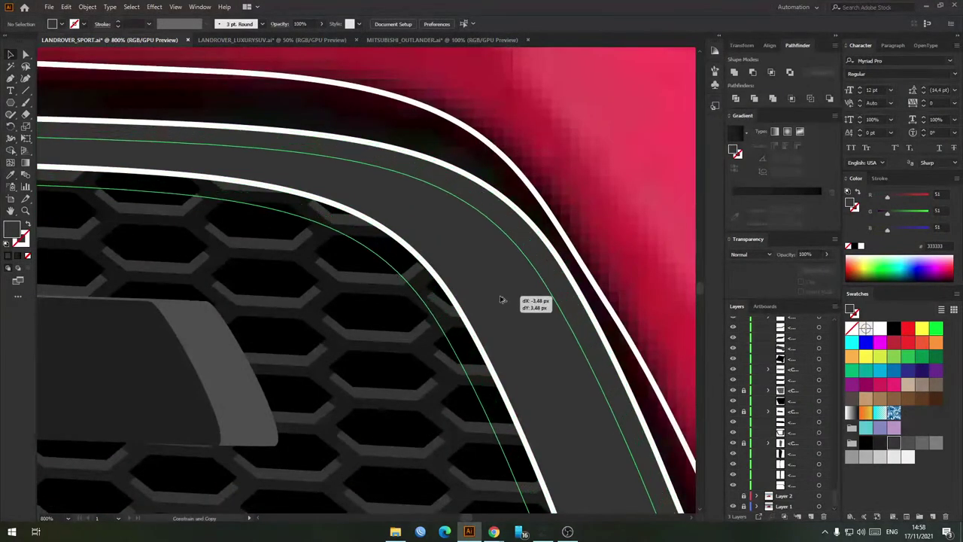
{"action": "left_click", "coordinate": [512, 276]}
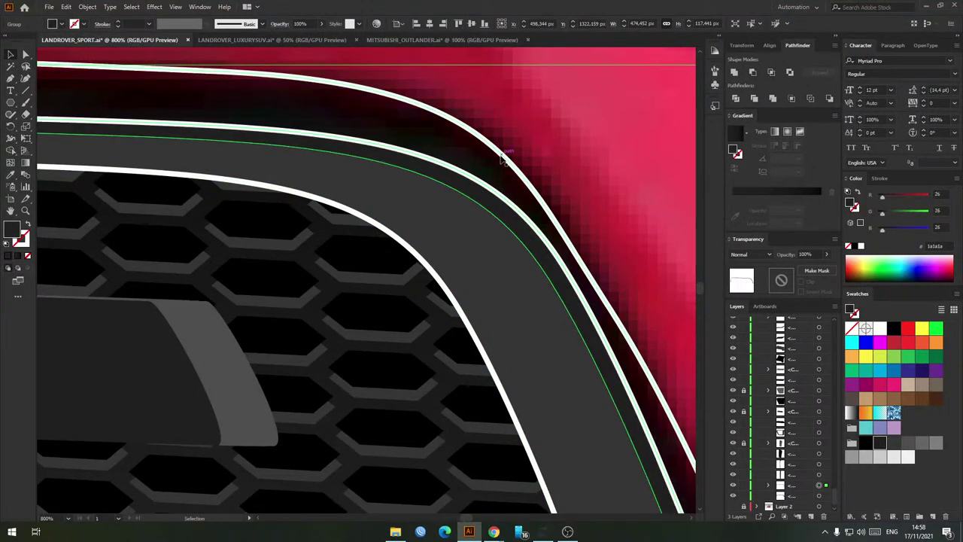
{"action": "left_click", "coordinate": [502, 158]}
{"action": "key", "text": "shift+x"}
{"action": "left_click", "coordinate": [866, 443]}
{"action": "scroll", "coordinate": [529, 273], "scroll_direction": "down", "scroll_amount": 3}
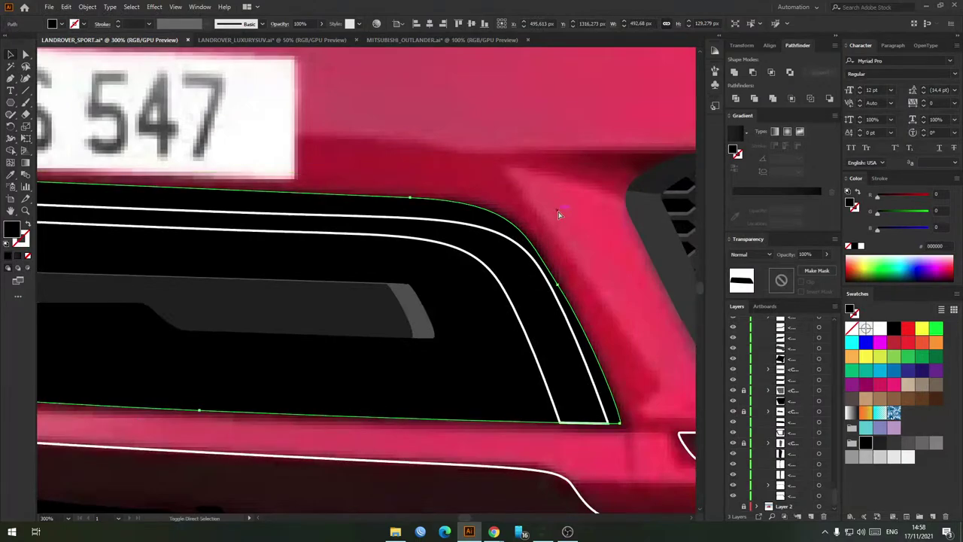
Step: Delete the leftover white outlines around the lower grille's frame
{"action": "key", "text": "Delete"}
{"action": "left_click_drag", "start_coordinate": [494, 224], "coordinate": [486, 331]}
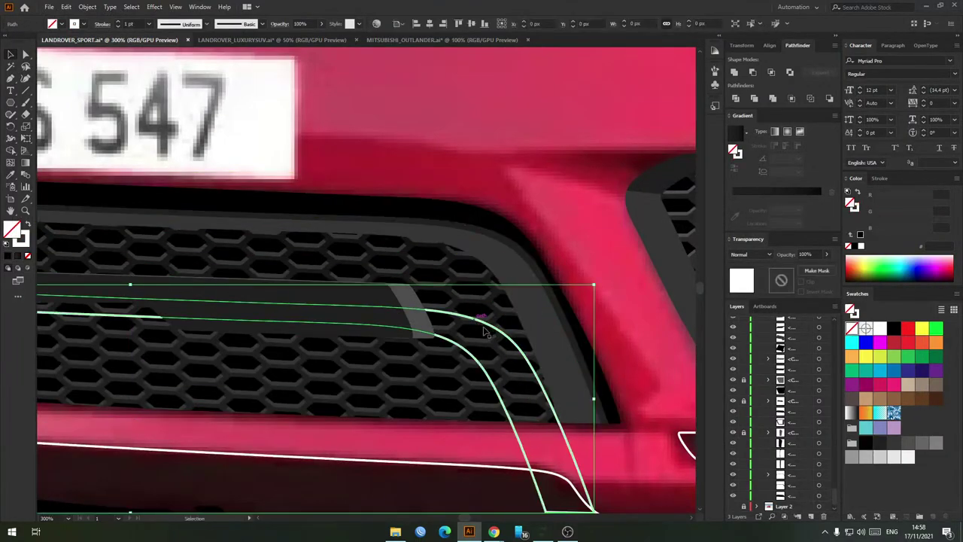
{"action": "key", "text": "Delete"}
Step: Fill the small rounded segment of the fog lamp slot below the right vent with grey #666666, without a stroke
{"action": "scroll", "coordinate": [502, 203], "scroll_direction": "down", "scroll_amount": 2}
{"action": "scroll", "coordinate": [450, 194], "scroll_direction": "down", "scroll_amount": 2}
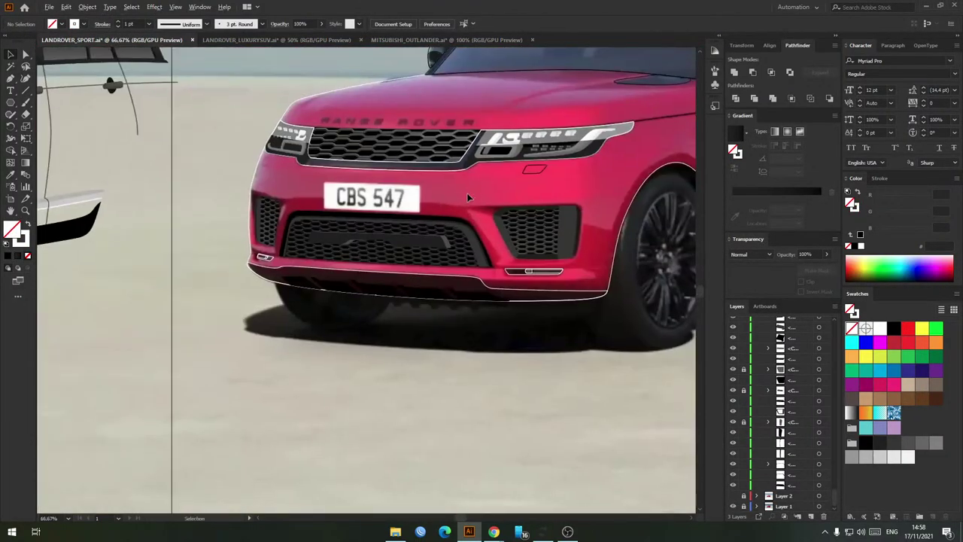
{"action": "scroll", "coordinate": [346, 334], "scroll_direction": "up", "scroll_amount": 6}
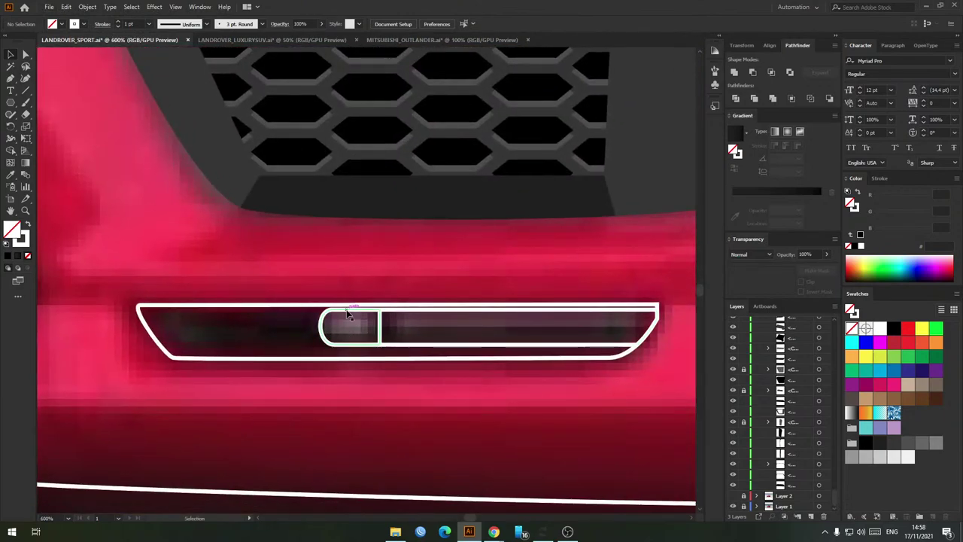
{"action": "left_click", "coordinate": [348, 316]}
{"action": "key", "text": "shift+x"}
{"action": "left_click", "coordinate": [921, 446]}
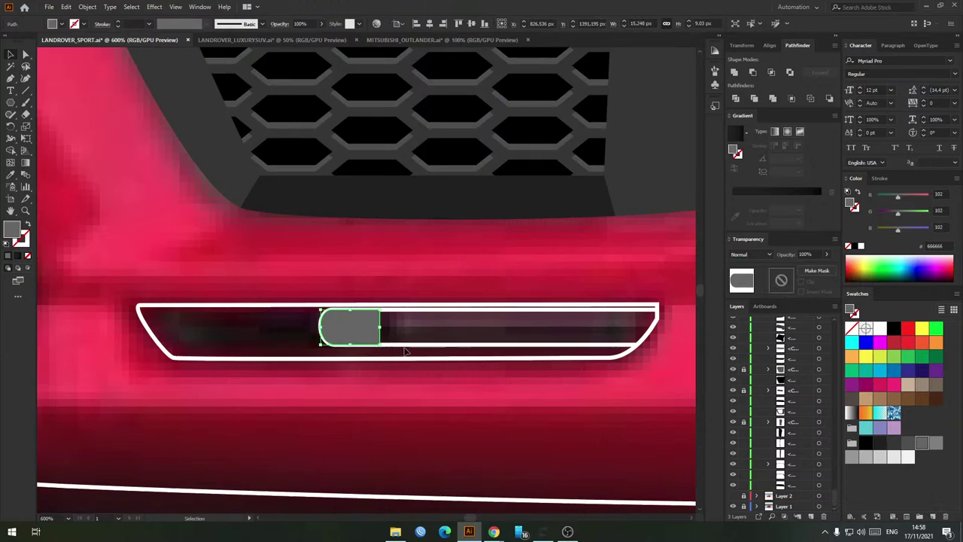
Step: Fill the right fog lamp slot's inner bar with #311e21 and its outer shape with #130907, both sampled from the photo, without strokes
{"action": "left_click", "coordinate": [415, 344]}
{"action": "key", "text": "i"}
{"action": "left_click", "coordinate": [455, 321]}
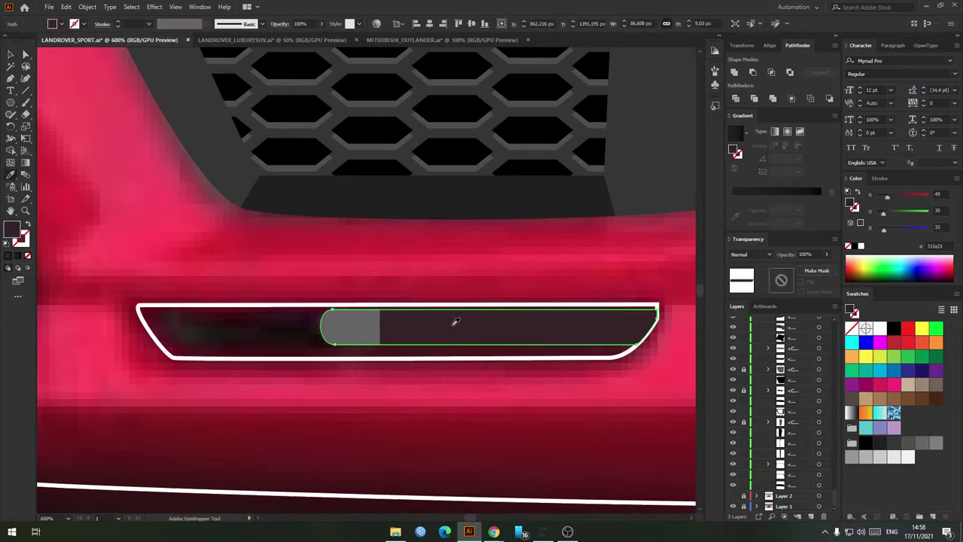
{"action": "left_click", "coordinate": [448, 283]}
{"action": "left_click", "coordinate": [286, 306]}
{"action": "key", "text": "i"}
{"action": "left_click", "coordinate": [281, 331]}
{"action": "key", "text": "v"}
{"action": "left_click", "coordinate": [371, 268]}
Step: Fill the small segment and inner bar of the left fog lamp slot with the right slot's matching colours
{"action": "scroll", "coordinate": [372, 269], "scroll_direction": "down", "scroll_amount": 5}
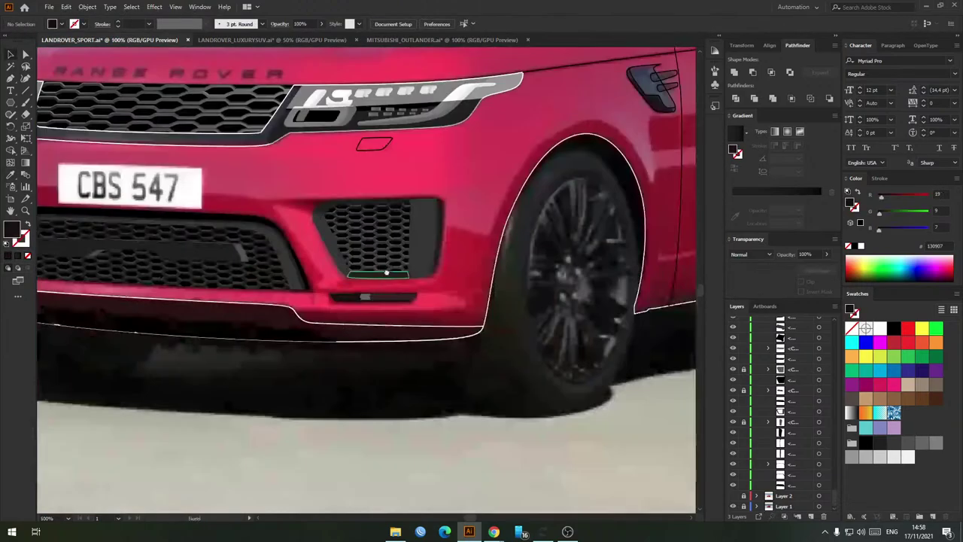
{"action": "scroll", "coordinate": [383, 269], "scroll_direction": "down", "scroll_amount": 1}
{"action": "left_click_drag", "start_coordinate": [386, 272], "coordinate": [416, 280]}
{"action": "scroll", "coordinate": [249, 292], "scroll_direction": "up", "scroll_amount": 1}
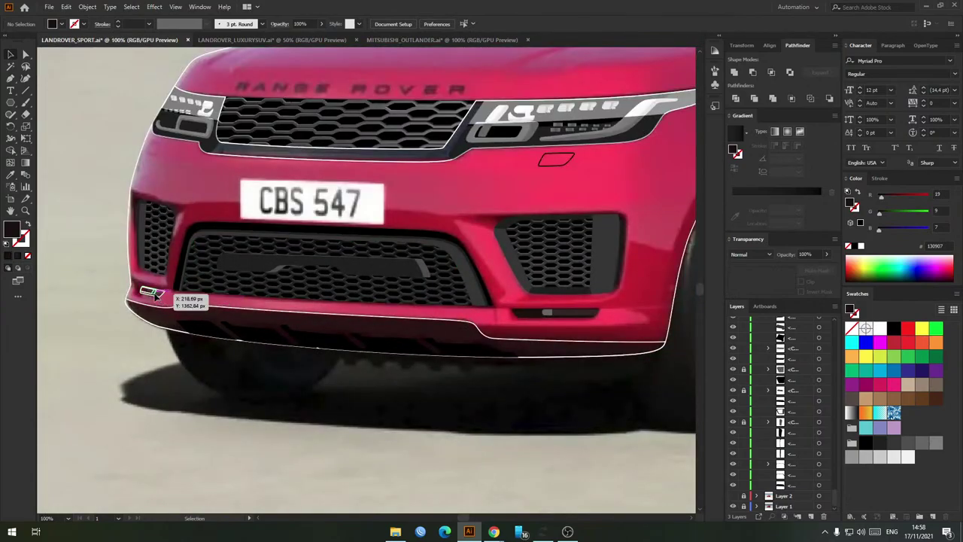
{"action": "left_click", "coordinate": [156, 294]}
{"action": "left_click", "coordinate": [153, 292]}
{"action": "scroll", "coordinate": [146, 287], "scroll_direction": "up", "scroll_amount": 5}
{"action": "left_click", "coordinate": [143, 325]}
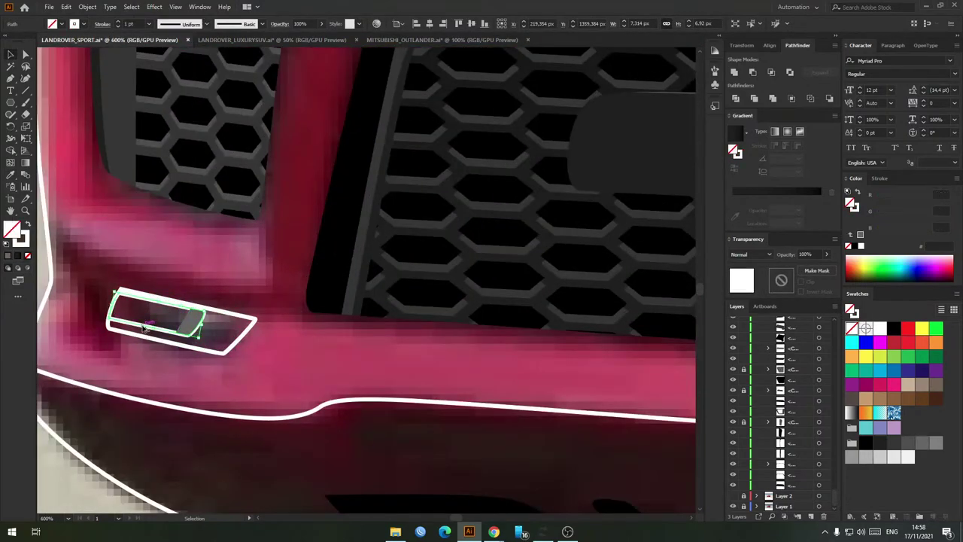
{"action": "key", "text": "ctrl+1"}
{"action": "key", "text": "v"}
{"action": "scroll", "coordinate": [104, 317], "scroll_direction": "up", "scroll_amount": 5}
Step: Fill the left fog lamp slot's outer shape with the right slot's near-black #130907, without a stroke
{"action": "left_click_drag", "start_coordinate": [78, 323], "coordinate": [271, 312]}
{"action": "left_click", "coordinate": [201, 328]}
{"action": "scroll", "coordinate": [202, 328], "scroll_direction": "down", "scroll_amount": 3}
{"action": "left_click_drag", "start_coordinate": [518, 331], "coordinate": [217, 314]}
{"action": "key", "text": "i"}
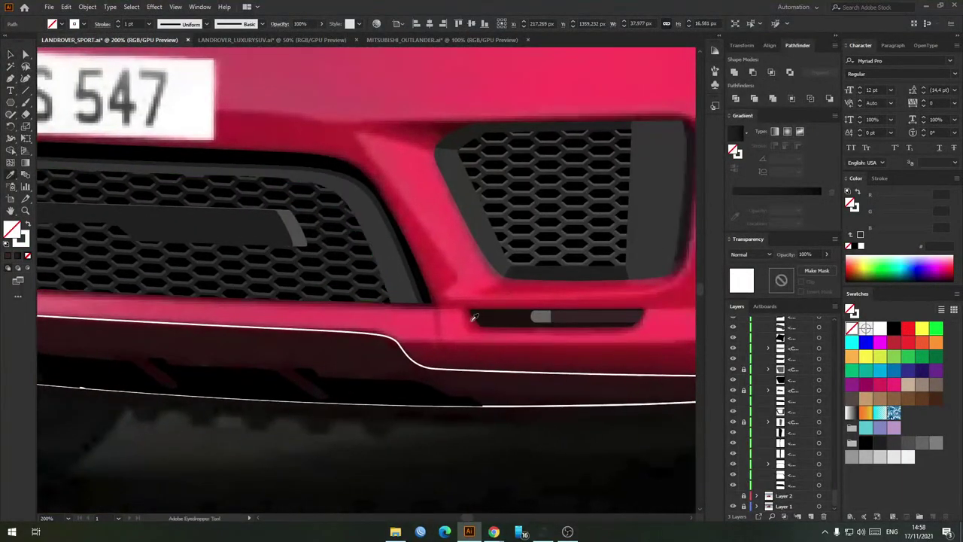
{"action": "left_click", "coordinate": [476, 314]}
{"action": "key", "text": "v"}
{"action": "left_click", "coordinate": [469, 293]}
{"action": "scroll", "coordinate": [441, 288], "scroll_direction": "down", "scroll_amount": 4}
{"action": "scroll", "coordinate": [373, 302], "scroll_direction": "up", "scroll_amount": 3}
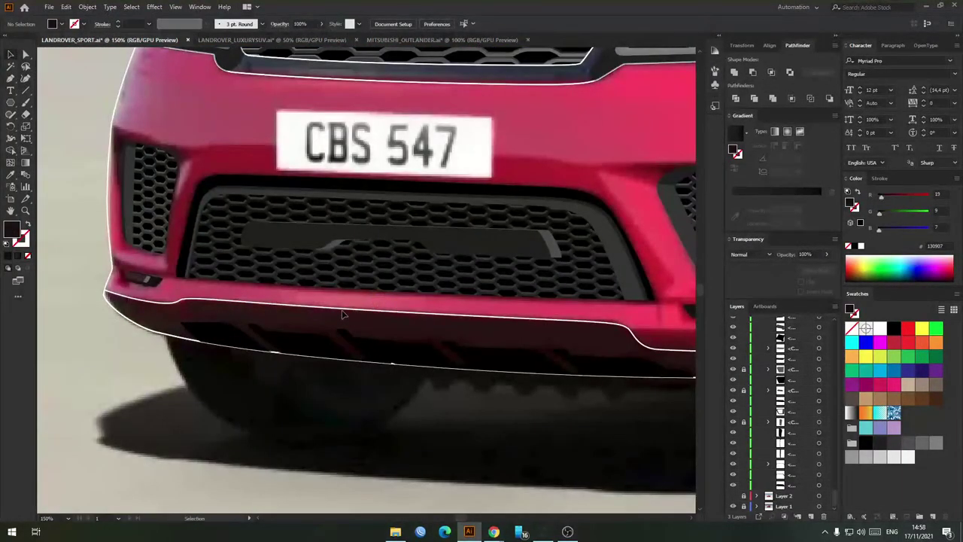
{"action": "scroll", "coordinate": [447, 316], "scroll_direction": "down", "scroll_amount": 2}
{"action": "scroll", "coordinate": [442, 319], "scroll_direction": "right", "scroll_amount": 2}
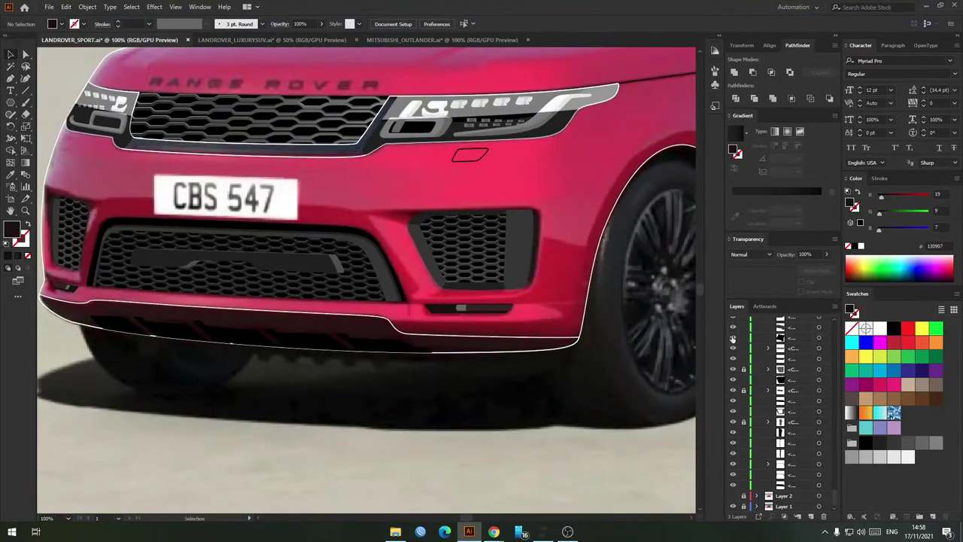
Step: Switch to the Range Rover Sport page in Chrome and rotate the exterior view to examine the car from the front
{"action": "key", "text": "alt+Tab"}
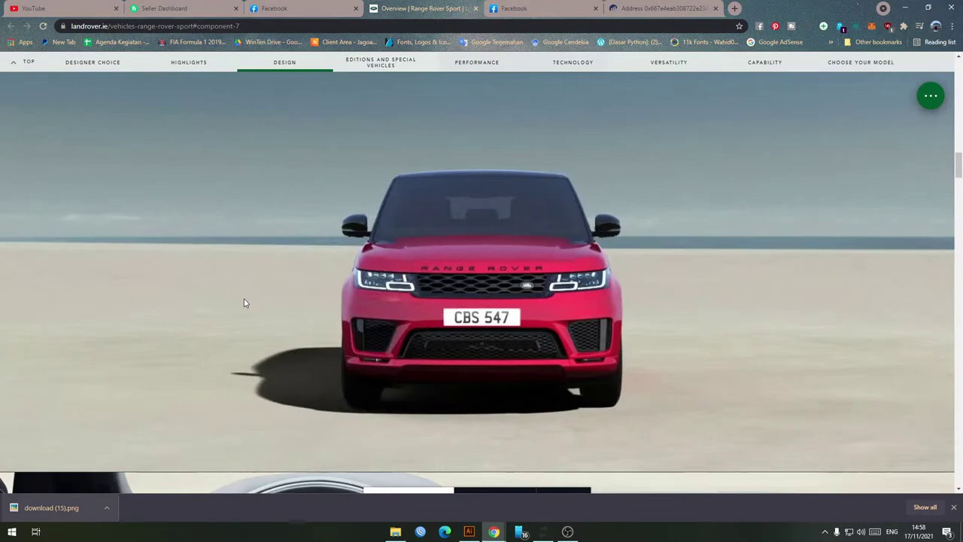
{"action": "left_click_drag", "start_coordinate": [75, 315], "coordinate": [505, 318]}
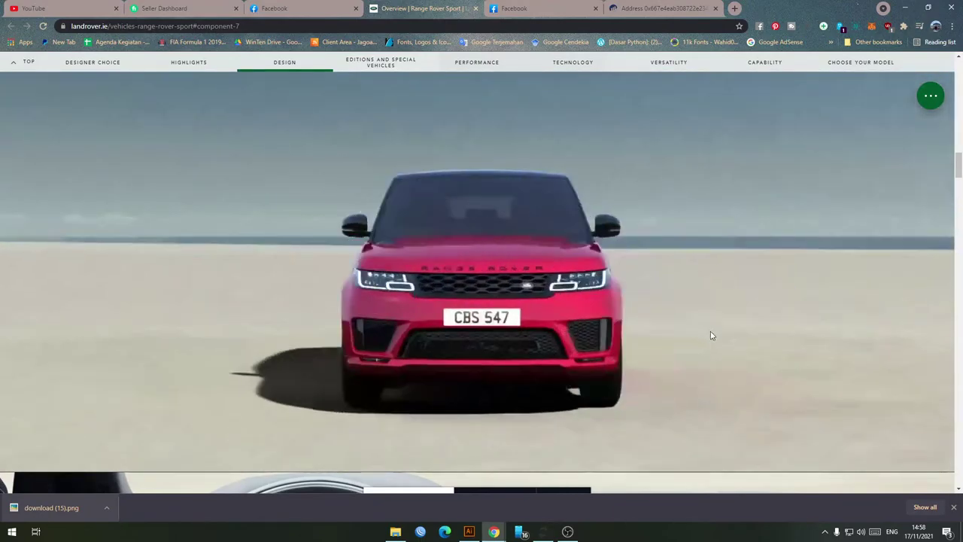
{"action": "scroll", "coordinate": [489, 313], "scroll_direction": "down", "scroll_amount": 2}
{"action": "scroll", "coordinate": [474, 304], "scroll_direction": "up", "scroll_amount": 3}
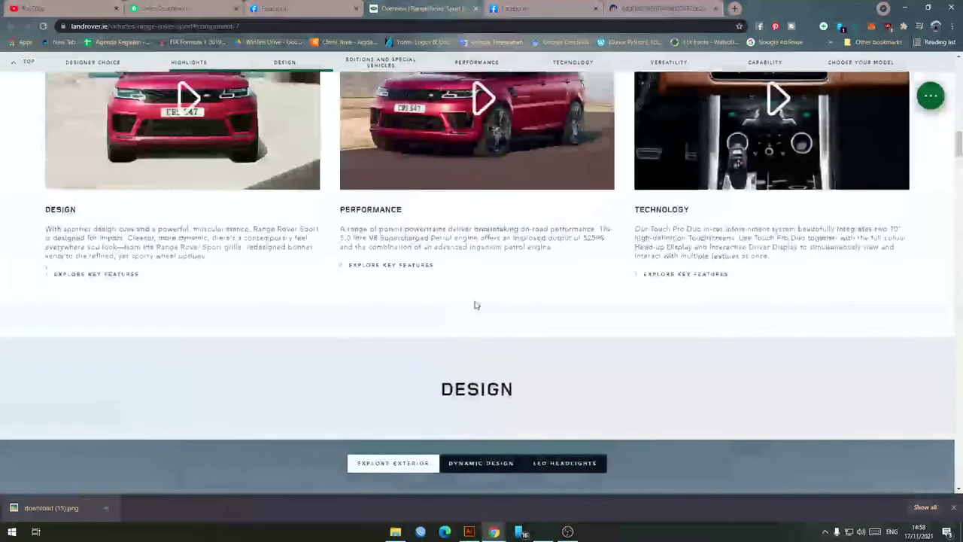
Step: Show the Dynamic Design section and examine the car's side profile
{"action": "left_click", "coordinate": [486, 266]}
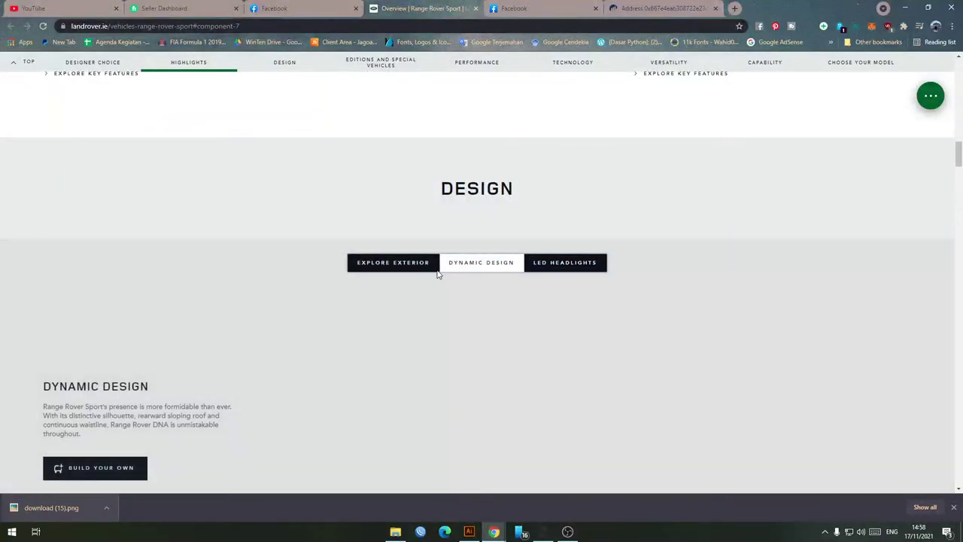
{"action": "scroll", "coordinate": [451, 297], "scroll_direction": "down", "scroll_amount": 3}
{"action": "scroll", "coordinate": [452, 301], "scroll_direction": "up", "scroll_amount": 1}
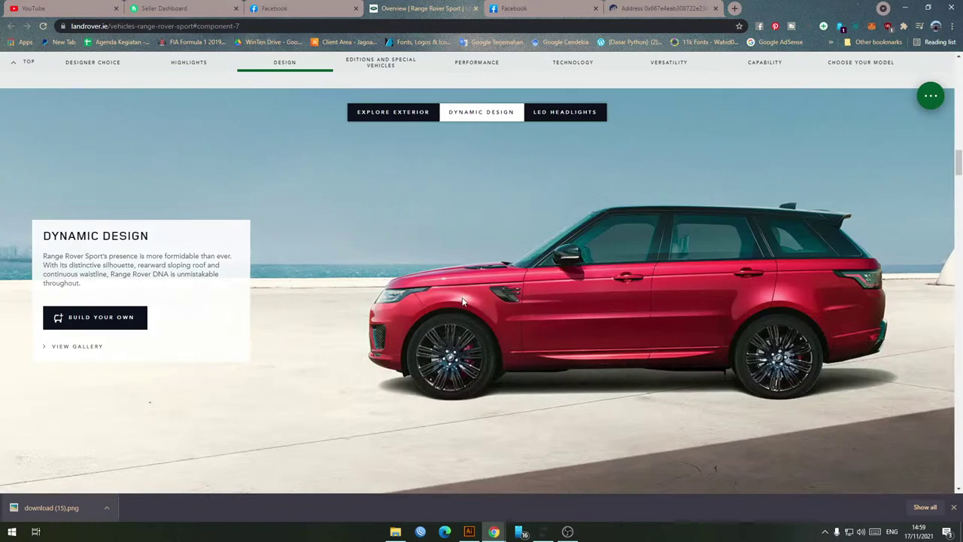
{"action": "scroll", "coordinate": [463, 298], "scroll_direction": "down", "scroll_amount": 1}
{"action": "scroll", "coordinate": [586, 266], "scroll_direction": "up", "scroll_amount": 1}
{"action": "scroll", "coordinate": [672, 303], "scroll_direction": "down", "scroll_amount": 2}
{"action": "scroll", "coordinate": [674, 304], "scroll_direction": "up", "scroll_amount": 3}
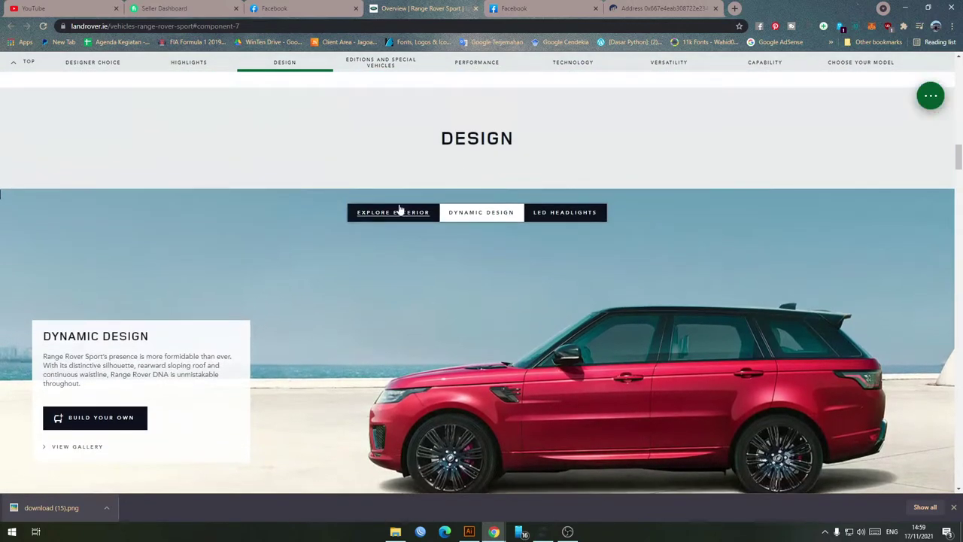
Step: Return to the Explore Exterior section and rotate the car to examine its front bumper and flank
{"action": "left_click", "coordinate": [400, 212]}
{"action": "scroll", "coordinate": [444, 294], "scroll_direction": "down", "scroll_amount": 1}
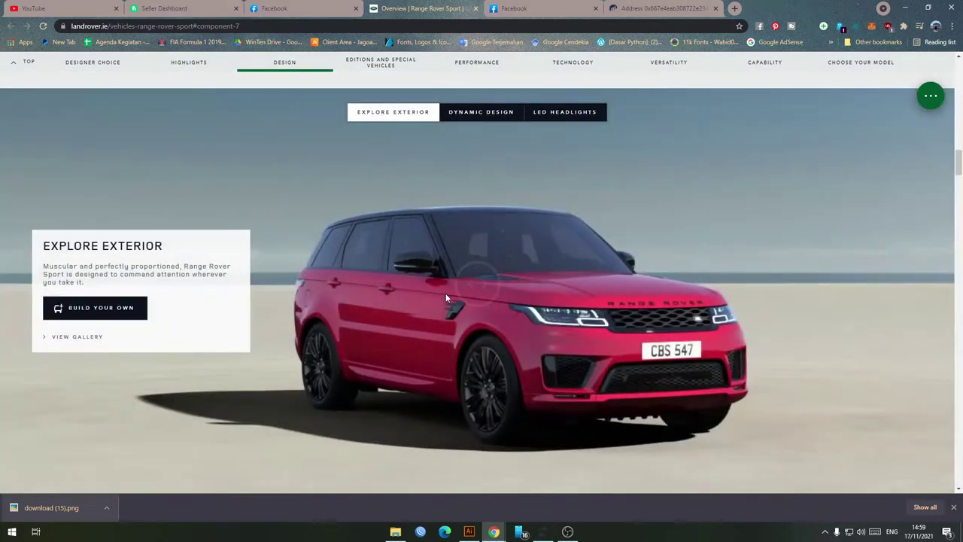
{"action": "left_click_drag", "start_coordinate": [479, 283], "coordinate": [744, 354]}
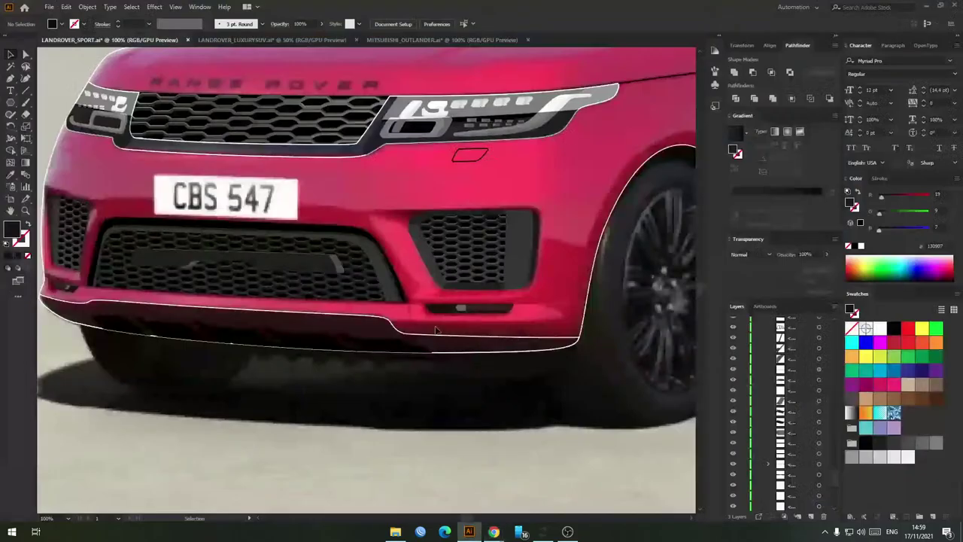
Step: Switch back to Illustrator and fill the lower edge band of the fender side vent with #1a1a1a, without a stroke
{"action": "scroll", "coordinate": [357, 325], "scroll_direction": "down", "scroll_amount": 1}
{"action": "left_click", "coordinate": [383, 327]}
{"action": "left_click_drag", "start_coordinate": [383, 328], "coordinate": [374, 357]}
{"action": "left_click", "coordinate": [478, 267]}
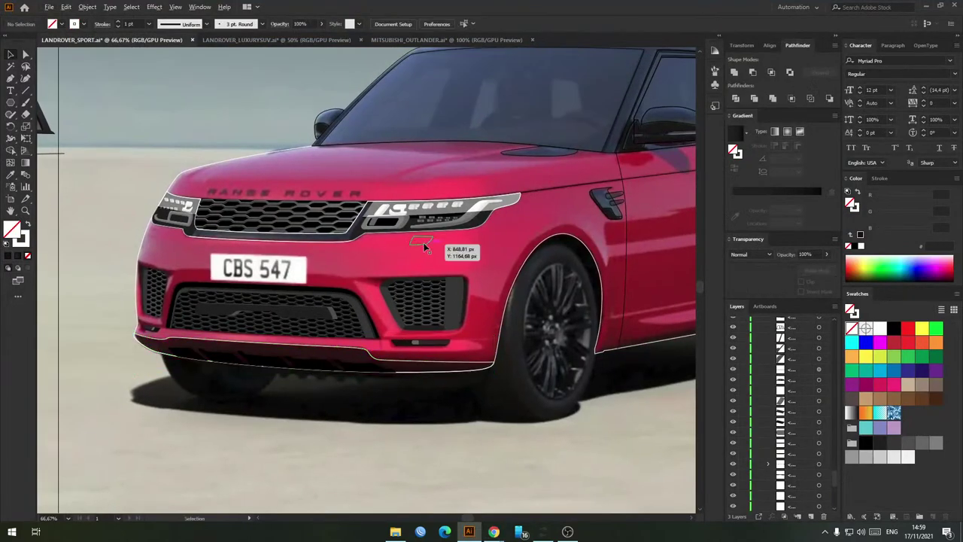
{"action": "left_click_drag", "start_coordinate": [502, 242], "coordinate": [350, 272]}
{"action": "scroll", "coordinate": [361, 271], "scroll_direction": "up", "scroll_amount": 2}
{"action": "left_click_drag", "start_coordinate": [602, 197], "coordinate": [451, 245]}
{"action": "scroll", "coordinate": [452, 245], "scroll_direction": "up", "scroll_amount": 3}
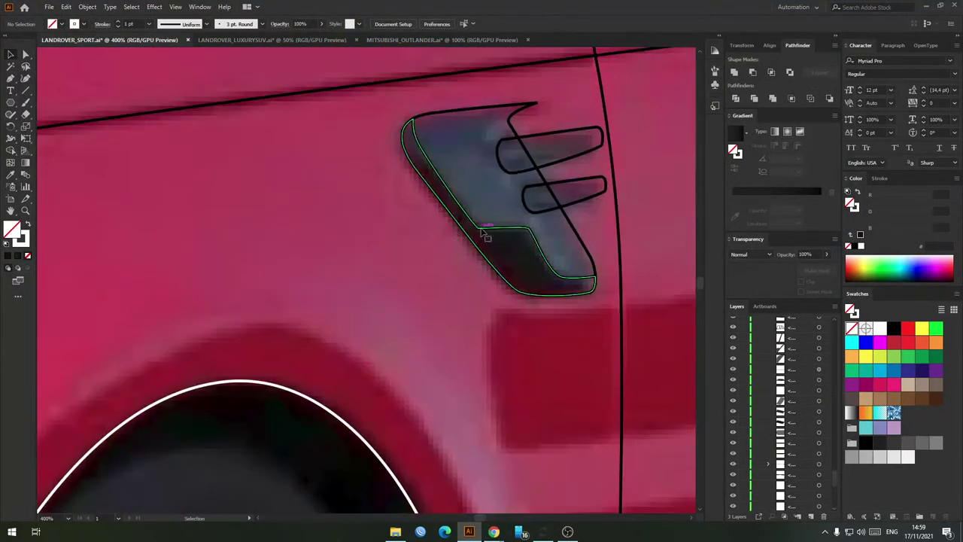
{"action": "left_click", "coordinate": [482, 231]}
{"action": "key", "text": "shift+x"}
{"action": "left_click", "coordinate": [879, 442]}
Step: Fill the main body of the fender side vent with dark grey #333333, without a stroke
{"action": "left_click_drag", "start_coordinate": [529, 216], "coordinate": [466, 294]}
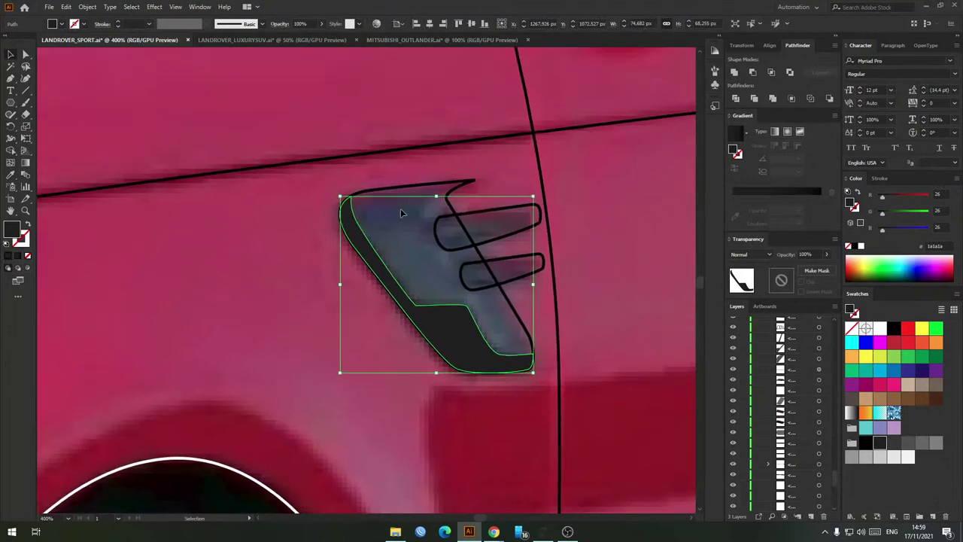
{"action": "left_click", "coordinate": [401, 187]}
{"action": "key", "text": "shift+x"}
{"action": "left_click", "coordinate": [894, 442]}
{"action": "left_click_drag", "start_coordinate": [518, 271], "coordinate": [468, 295]}
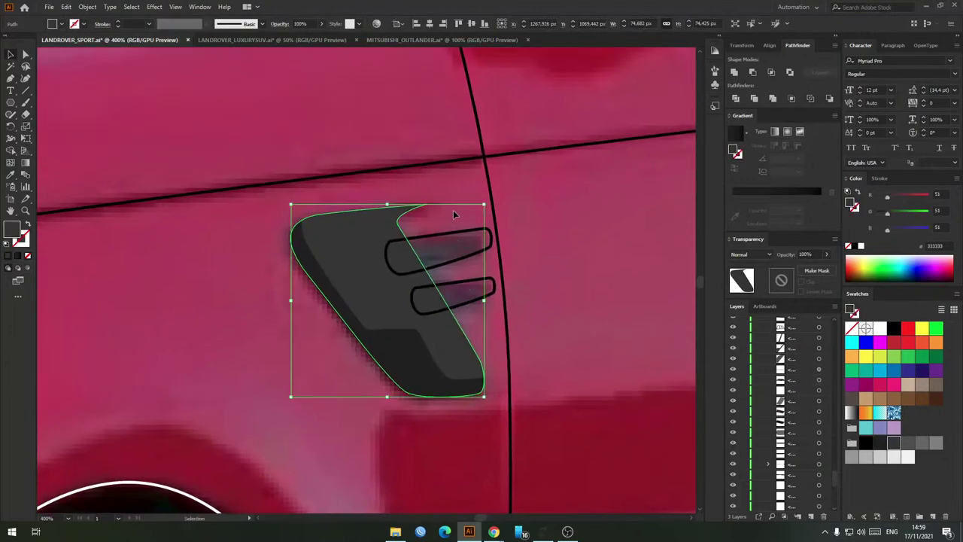
Step: Fill both horizontal fins of the fender side vent with the edge band's #1a1a1a, without strokes
{"action": "scroll", "coordinate": [446, 258], "scroll_direction": "up", "scroll_amount": 1}
{"action": "left_click", "coordinate": [451, 258]}
{"action": "left_click", "coordinate": [455, 286], "text": "shift"}
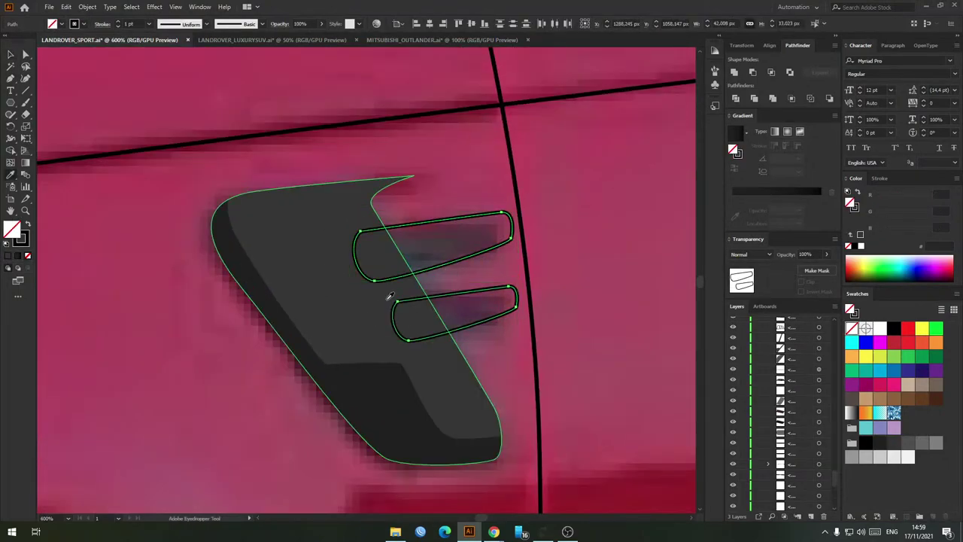
{"action": "key", "text": "i"}
{"action": "left_click", "coordinate": [360, 375]}
{"action": "key", "text": "v"}
{"action": "key", "text": "ctrl+shift+a"}
Step: Cut an edge strip along the underside of the vent's upper fin using an offset copy, and fill it with #333333
{"action": "scroll", "coordinate": [440, 245], "scroll_direction": "up", "scroll_amount": 2}
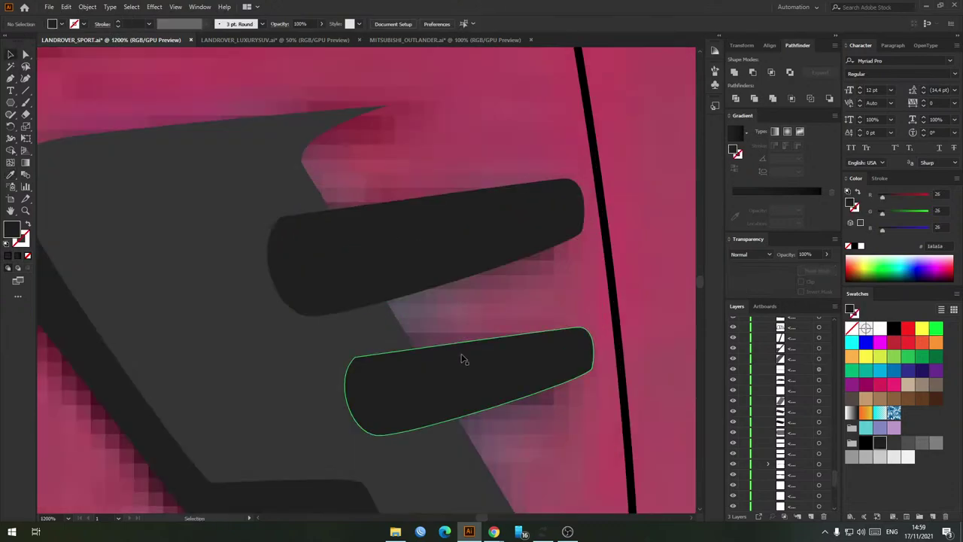
{"action": "left_click", "coordinate": [462, 262]}
{"action": "left_click_drag", "start_coordinate": [462, 264], "coordinate": [453, 251]}
{"action": "left_click", "coordinate": [490, 272]}
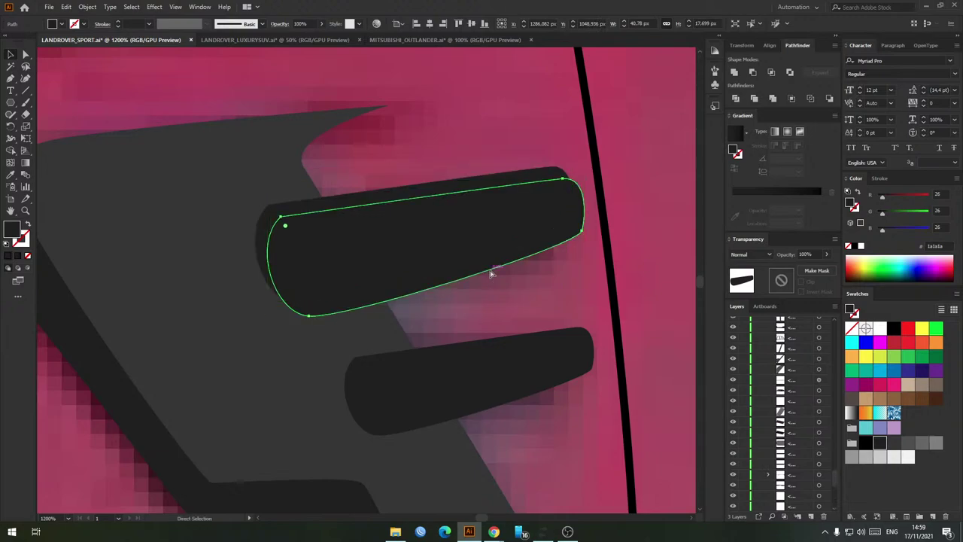
{"action": "left_click", "coordinate": [503, 218], "text": "shift"}
{"action": "left_click", "coordinate": [753, 73]}
{"action": "key", "text": "i"}
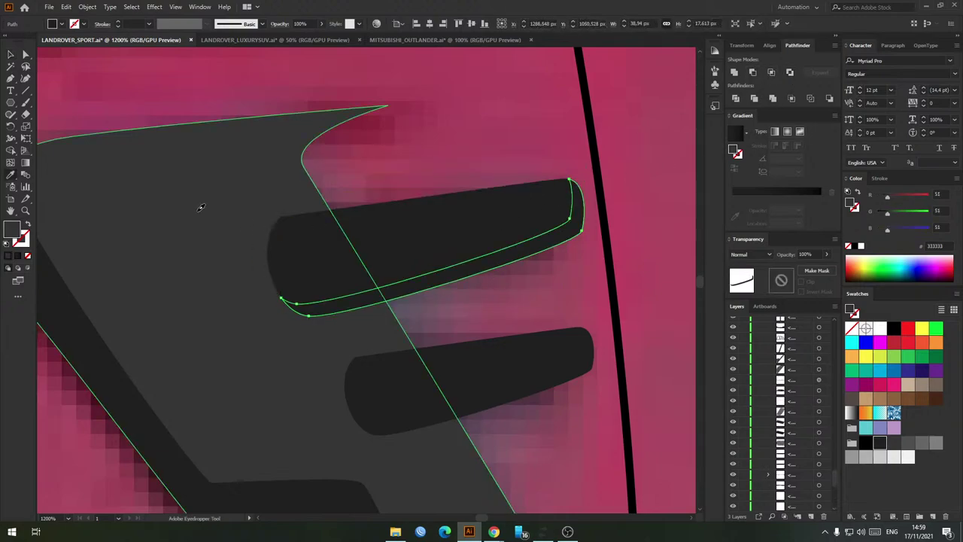
{"action": "left_click", "coordinate": [201, 208]}
{"action": "key", "text": "v"}
Step: Cut a matching #333333 edge strip along the underside of the vent's lower fin using an offset copy
{"action": "left_click_drag", "start_coordinate": [528, 379], "coordinate": [517, 369]}
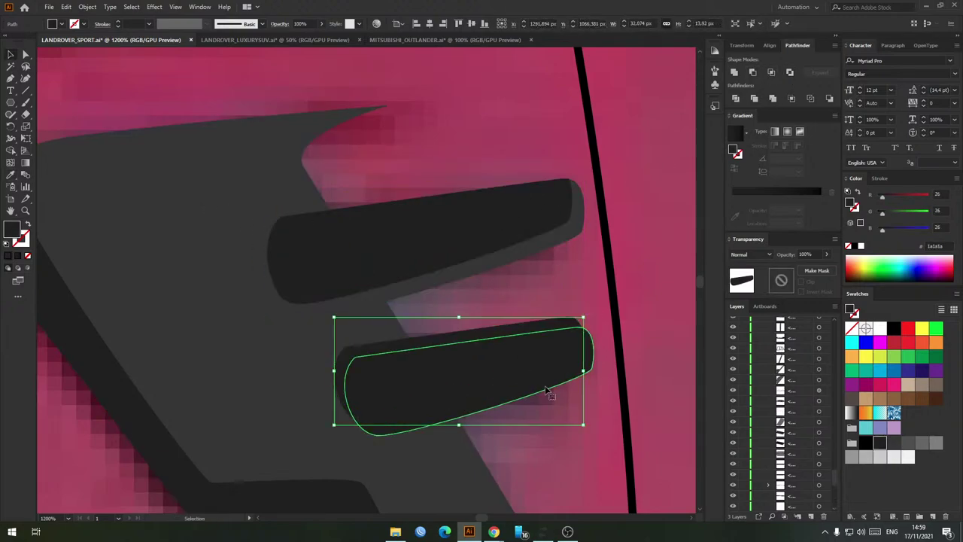
{"action": "left_click", "coordinate": [545, 388]}
{"action": "key", "text": "ctrl+c"}
{"action": "key", "text": "ctrl+f"}
{"action": "left_click", "coordinate": [538, 363], "text": "shift"}
{"action": "left_click", "coordinate": [753, 73]}
{"action": "key", "text": "i"}
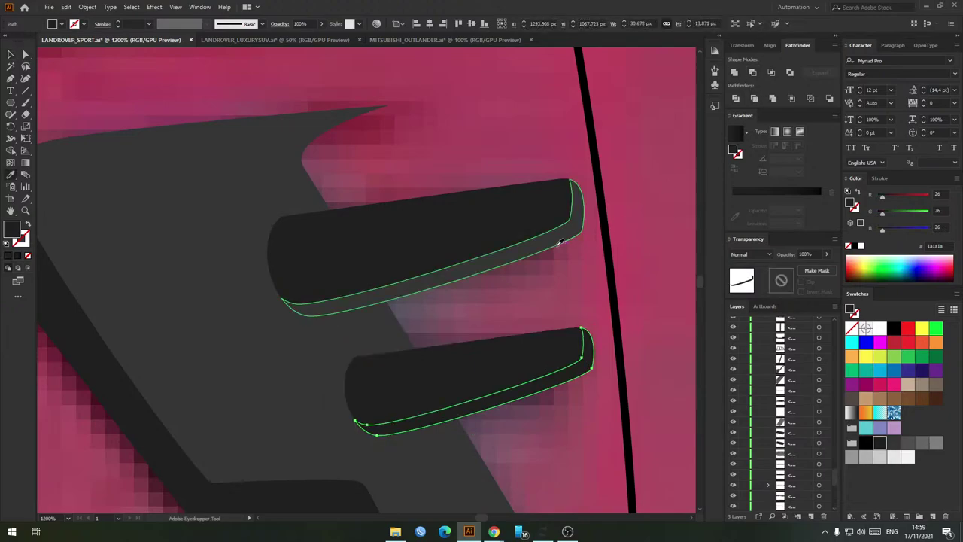
{"action": "left_click", "coordinate": [560, 238]}
{"action": "key", "text": "v"}
Step: Darken the main body of the fender side vent to #232323
{"action": "scroll", "coordinate": [579, 270], "scroll_direction": "down", "scroll_amount": 8}
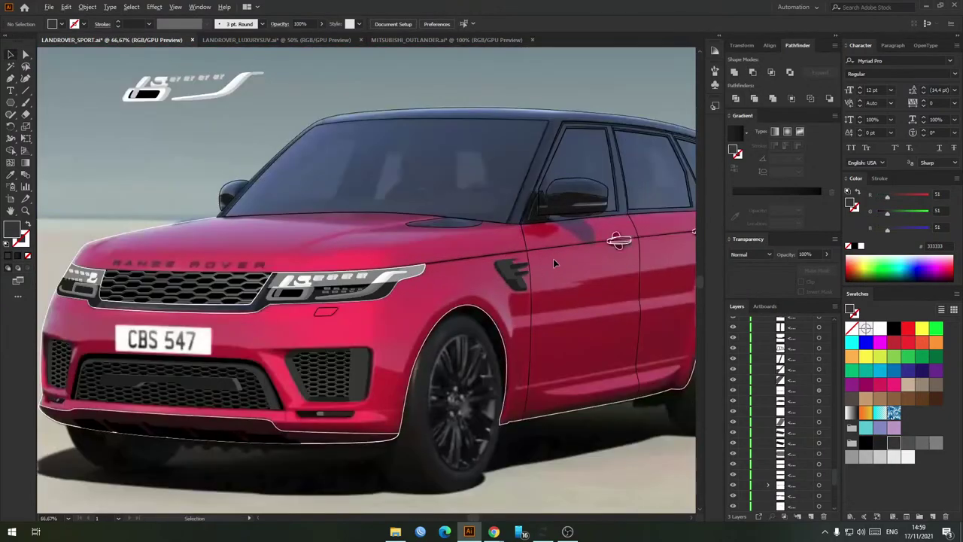
{"action": "scroll", "coordinate": [527, 260], "scroll_direction": "up", "scroll_amount": 4}
{"action": "scroll", "coordinate": [491, 262], "scroll_direction": "down", "scroll_amount": 4}
{"action": "scroll", "coordinate": [451, 294], "scroll_direction": "up", "scroll_amount": 6}
{"action": "left_click", "coordinate": [402, 297]}
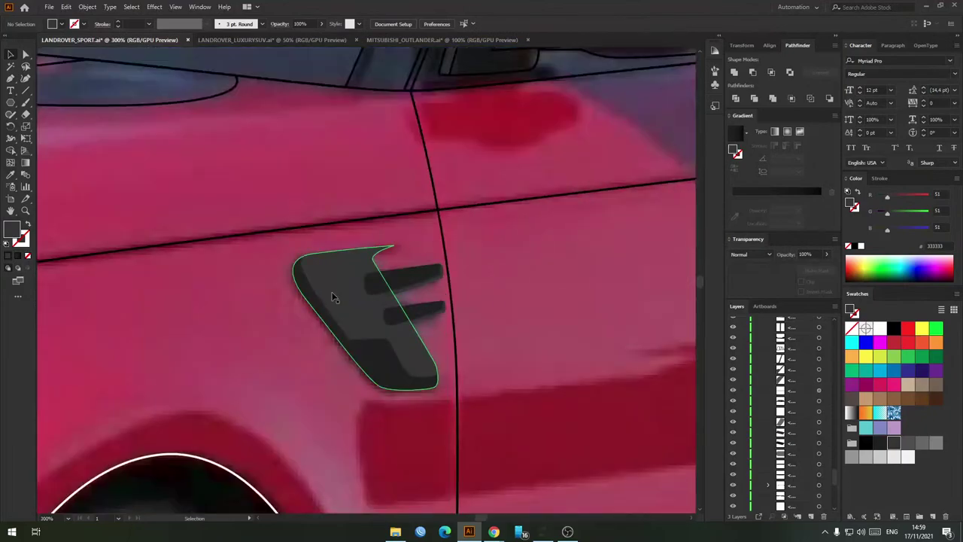
{"action": "double_click", "coordinate": [15, 233]}
{"action": "key", "text": "Escape"}
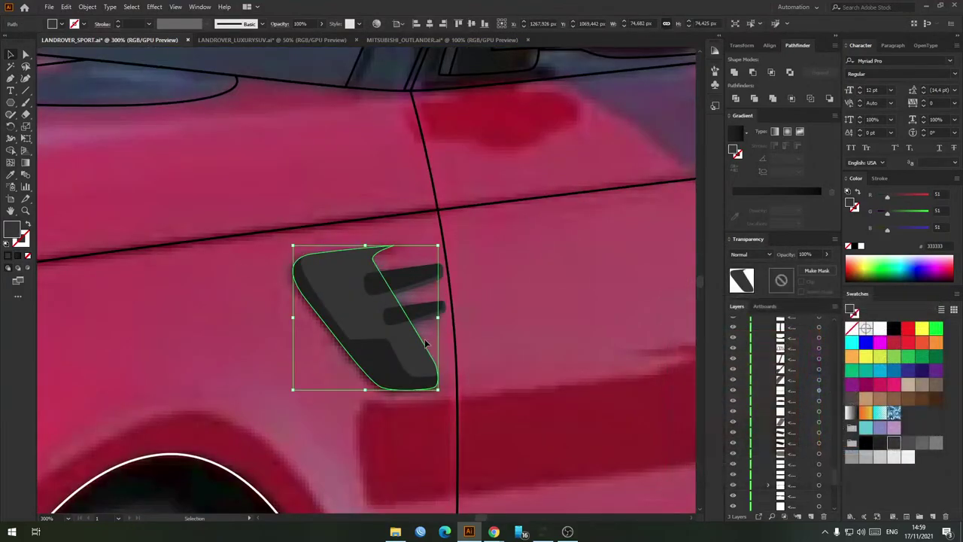
{"action": "key", "text": "i"}
{"action": "left_click", "coordinate": [389, 359]}
{"action": "key", "text": "v"}
{"action": "double_click", "coordinate": [10, 231]}
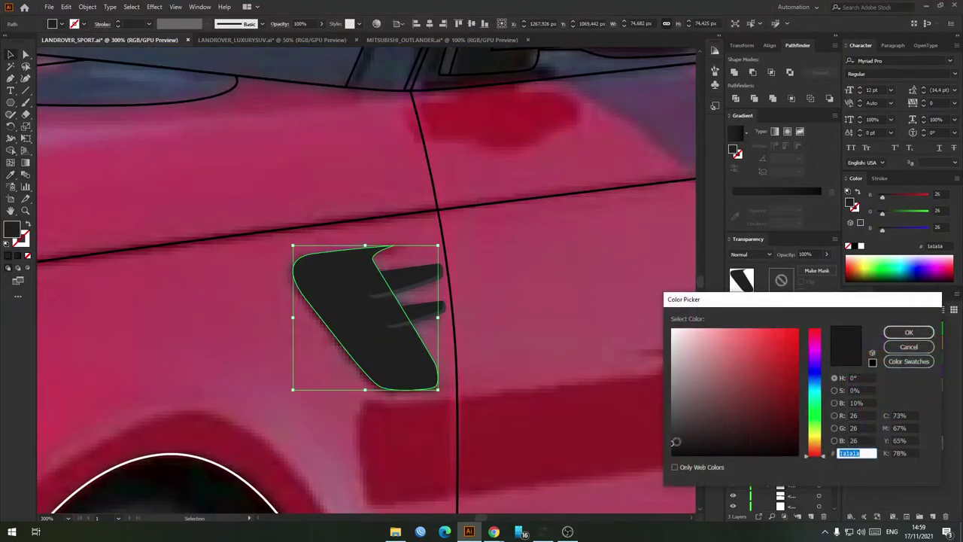
{"action": "left_click_drag", "start_coordinate": [672, 444], "coordinate": [662, 437]}
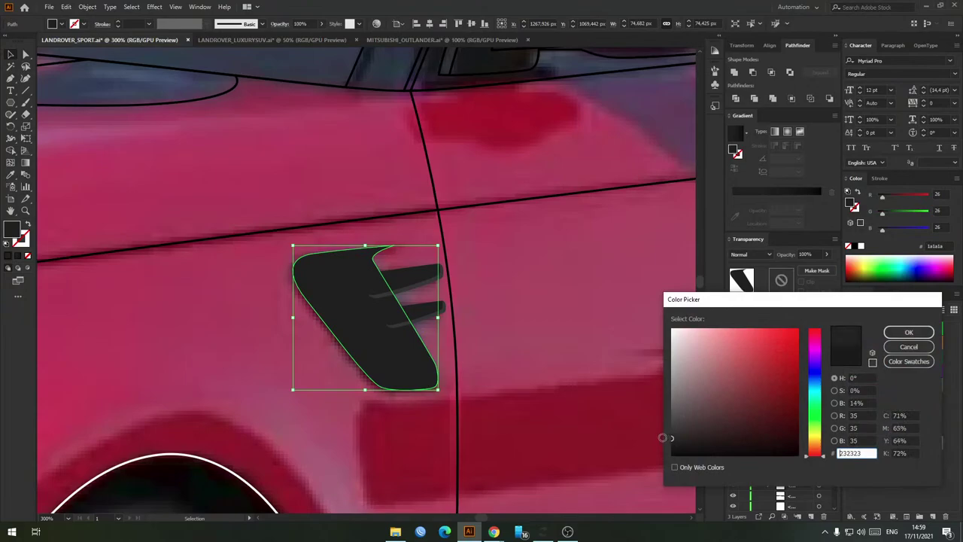
{"action": "left_click", "coordinate": [920, 334]}
{"action": "left_click", "coordinate": [555, 314]}
Step: Recolour the edge strips of both vent fins with the vent body's #232323
{"action": "scroll", "coordinate": [555, 316], "scroll_direction": "down", "scroll_amount": 3}
{"action": "left_click_drag", "start_coordinate": [569, 325], "coordinate": [552, 324]}
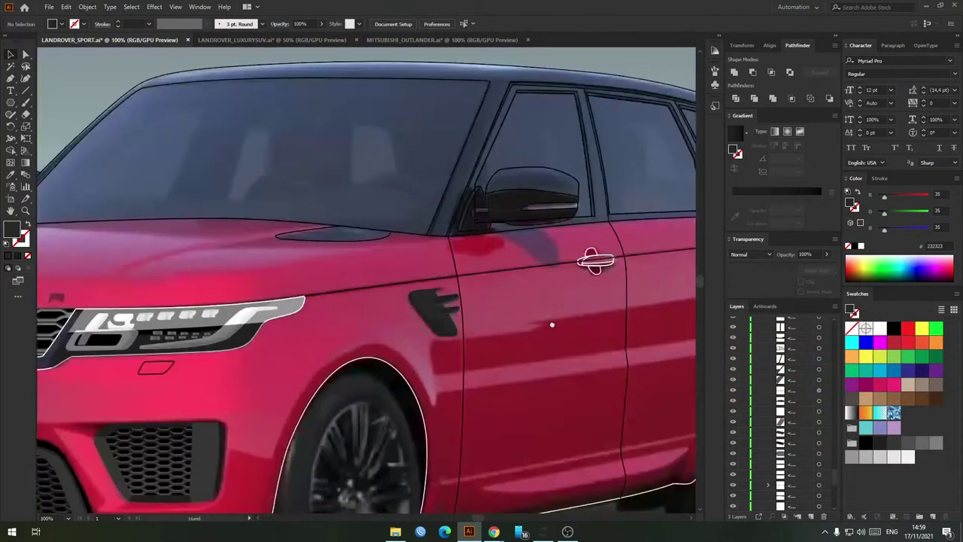
{"action": "scroll", "coordinate": [406, 299], "scroll_direction": "up", "scroll_amount": 5}
{"action": "left_click", "coordinate": [519, 315]}
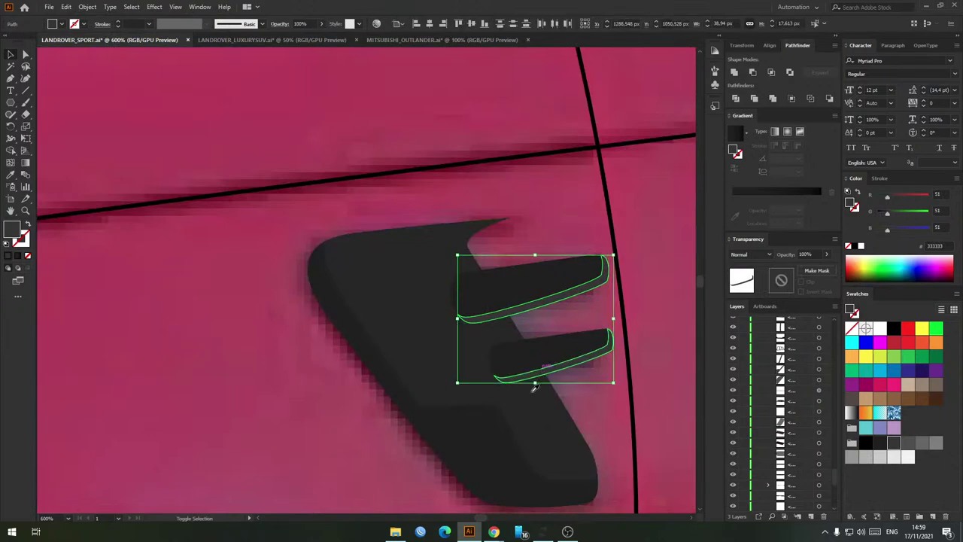
{"action": "left_click", "coordinate": [534, 390]}
{"action": "key", "text": "v"}
{"action": "left_click", "coordinate": [617, 299]}
{"action": "key", "text": "ctrl+minus"}
{"action": "key", "text": "ctrl+minus"}
{"action": "key", "text": "ctrl+minus"}
{"action": "left_click_drag", "start_coordinate": [532, 258], "coordinate": [552, 256]}
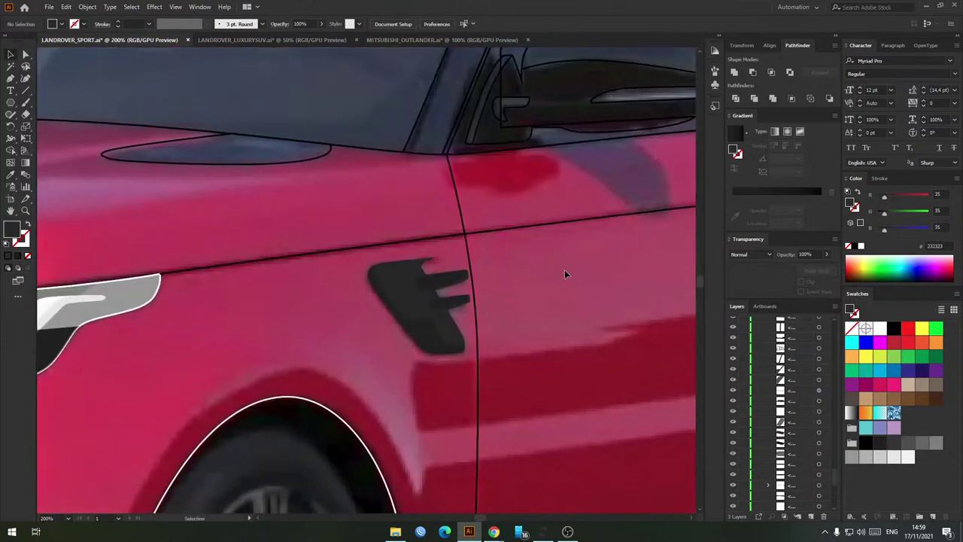
Step: Reshape the pointed upper tip of the fender vent by adding an anchor point on its underside and moving it outward
{"action": "scroll", "coordinate": [441, 267], "scroll_direction": "up", "scroll_amount": 5}
{"action": "key", "text": "a"}
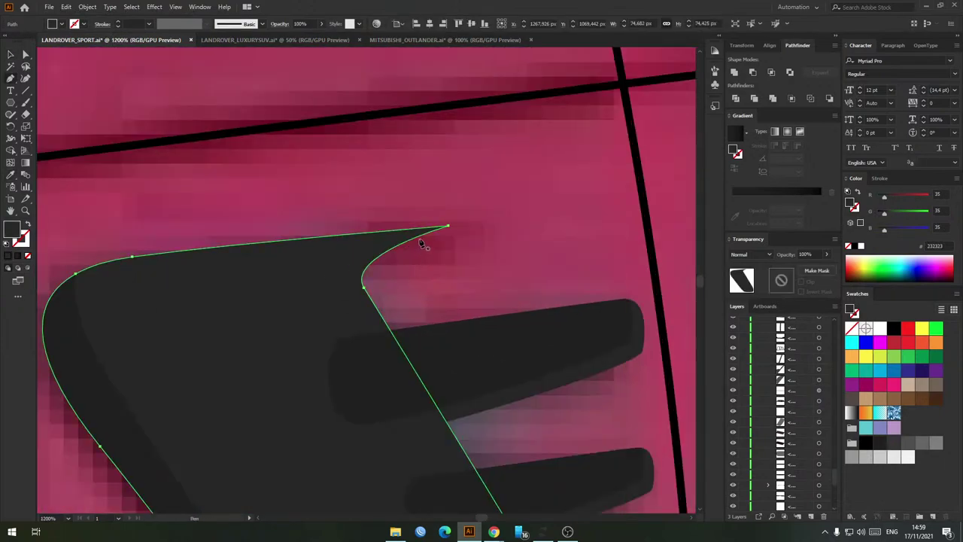
{"action": "left_click", "coordinate": [422, 240]}
{"action": "left_click_drag", "start_coordinate": [421, 241], "coordinate": [447, 243]}
{"action": "key", "text": "v"}
{"action": "left_click", "coordinate": [502, 228]}
{"action": "scroll", "coordinate": [503, 227], "scroll_direction": "down", "scroll_amount": 7}
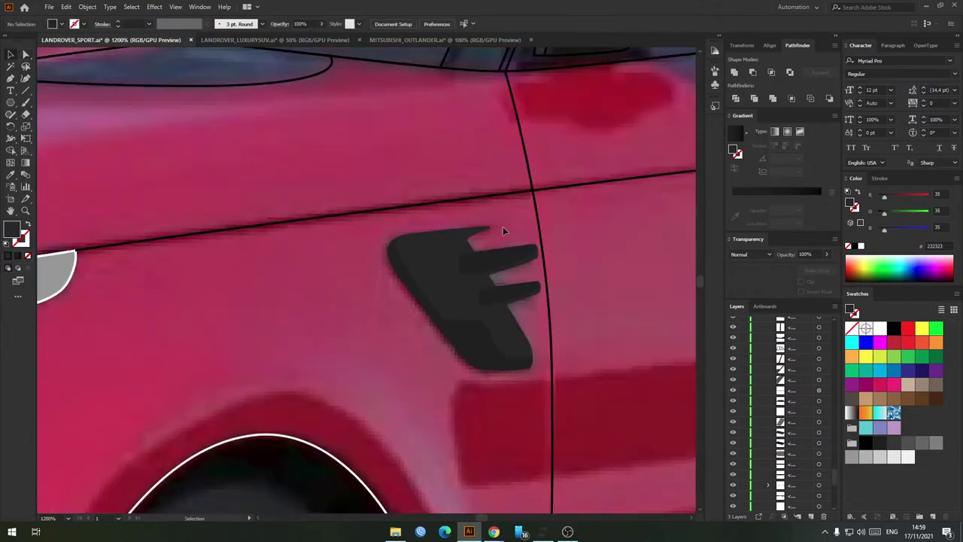
Step: Fill the small curved inner shape of the rear tail lamp with red #c1272d and no stroke
{"action": "left_click_drag", "start_coordinate": [459, 199], "coordinate": [382, 215]}
{"action": "left_click_drag", "start_coordinate": [504, 215], "coordinate": [515, 232]}
{"action": "scroll", "coordinate": [514, 228], "scroll_direction": "down", "scroll_amount": 4}
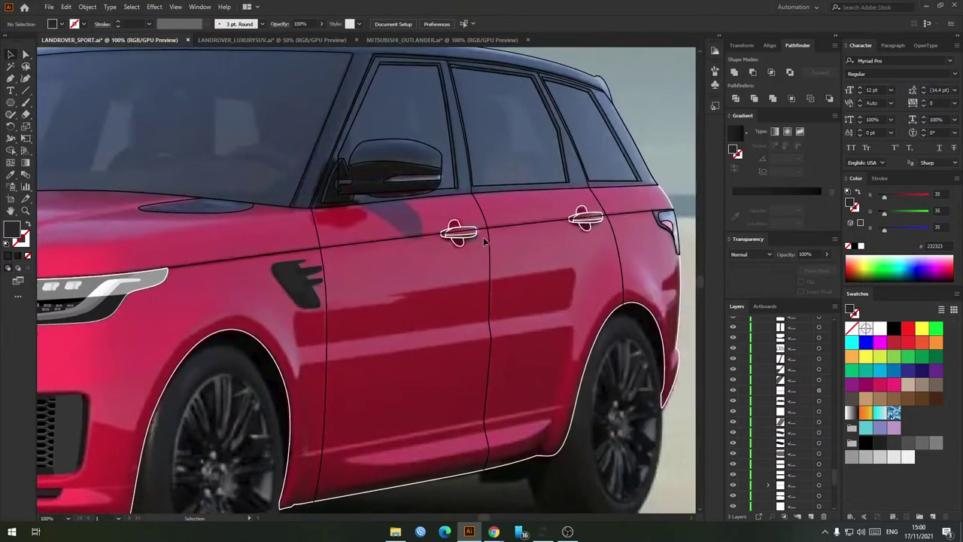
{"action": "scroll", "coordinate": [467, 252], "scroll_direction": "up", "scroll_amount": 7}
{"action": "scroll", "coordinate": [454, 264], "scroll_direction": "down", "scroll_amount": 4}
{"action": "scroll", "coordinate": [479, 267], "scroll_direction": "down", "scroll_amount": 3}
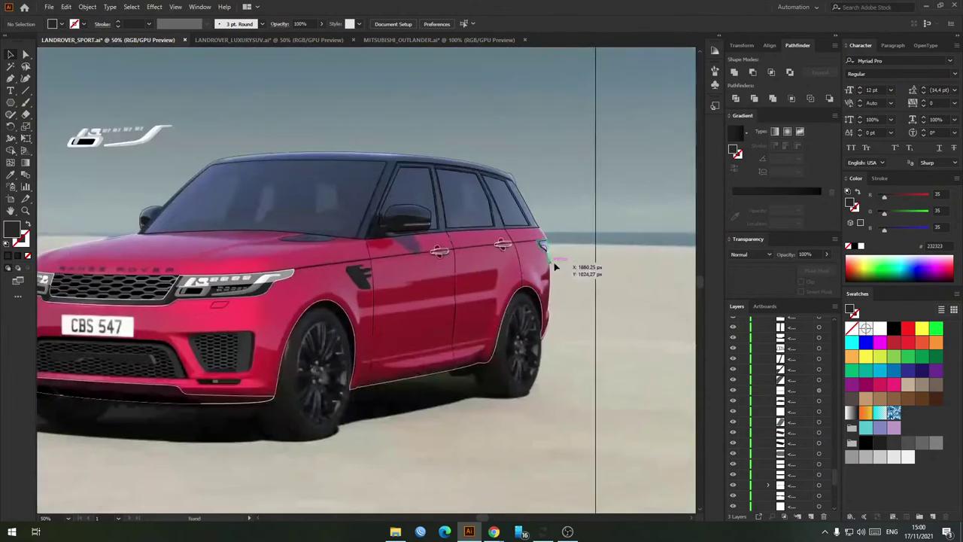
{"action": "scroll", "coordinate": [550, 246], "scroll_direction": "up", "scroll_amount": 7}
{"action": "left_click", "coordinate": [547, 327]}
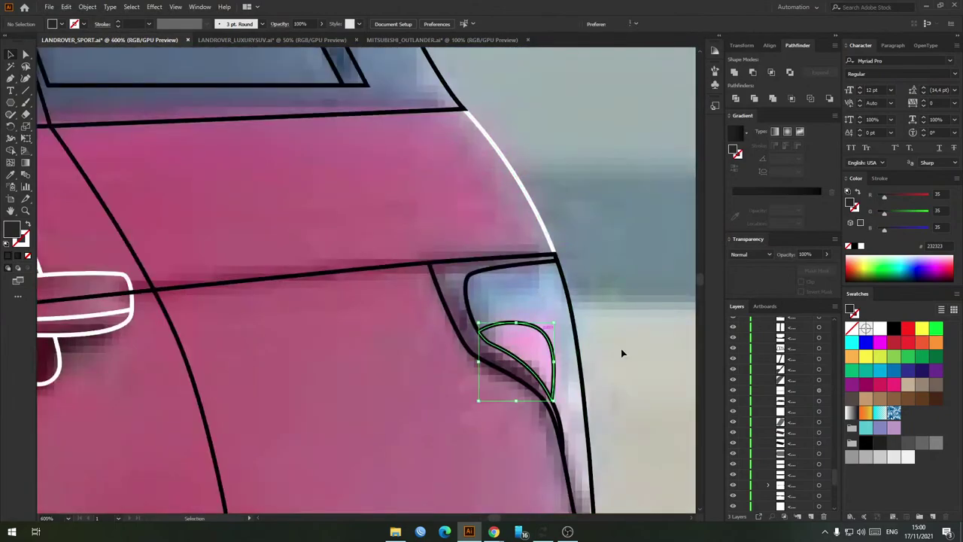
{"action": "key", "text": "shift+x"}
{"action": "left_click", "coordinate": [866, 385]}
{"action": "left_click_drag", "start_coordinate": [692, 316], "coordinate": [593, 265]}
{"action": "left_click", "coordinate": [893, 344]}
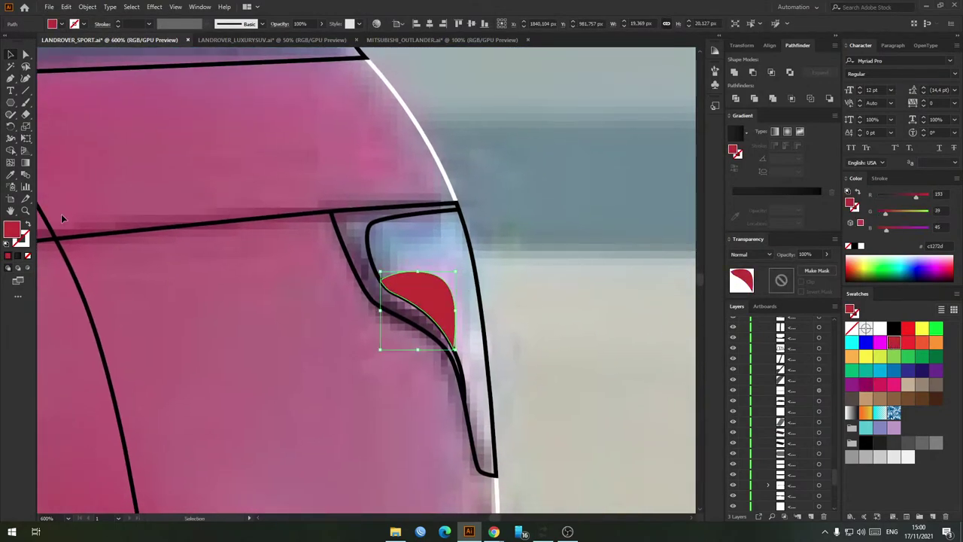
Step: Try a very dark red #4f0309 fill on the tail lamp's curved inner shape
{"action": "double_click", "coordinate": [11, 228]}
{"action": "left_click_drag", "start_coordinate": [802, 407], "coordinate": [799, 418]}
{"action": "left_click", "coordinate": [908, 332]}
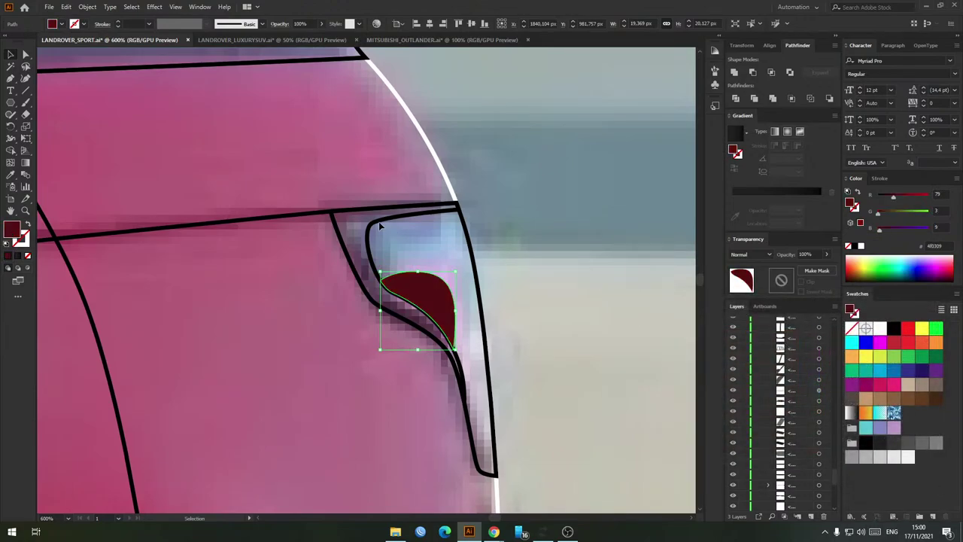
{"action": "key", "text": "ctrl+z"}
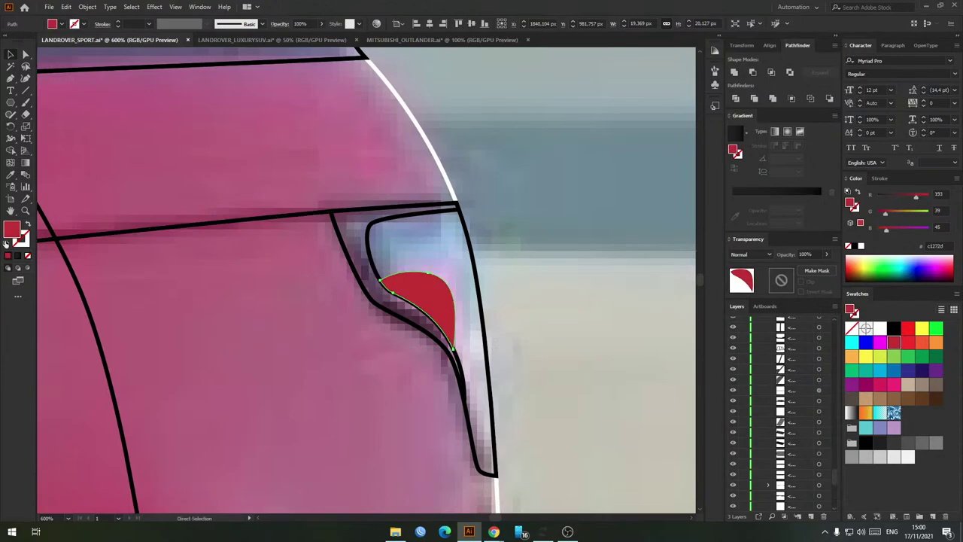
Step: Darken the fill of the tail lamp's curved inner shape to #63030a
{"action": "double_click", "coordinate": [11, 232]}
{"action": "left_click_drag", "start_coordinate": [787, 377], "coordinate": [794, 406]}
{"action": "left_click", "coordinate": [908, 332]}
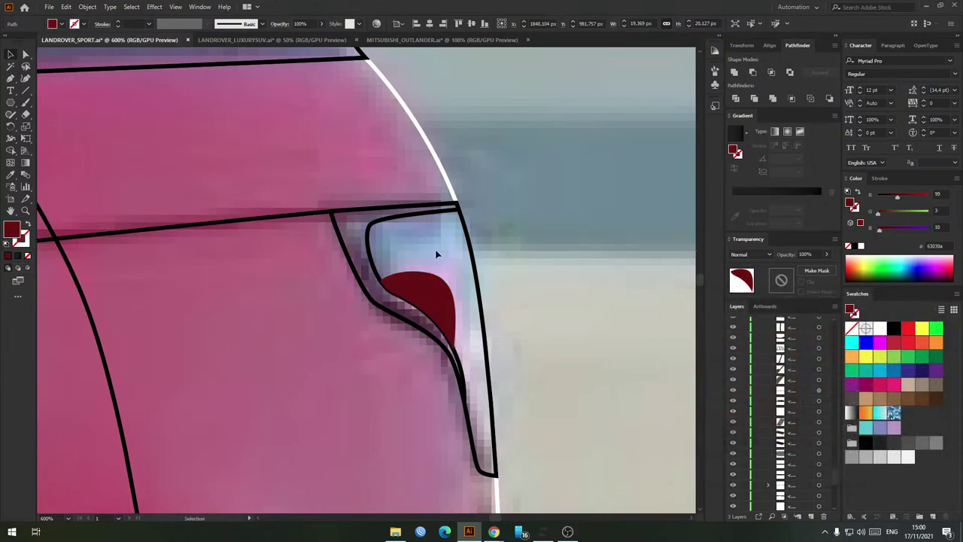
Step: Fill the dark frame along the tail lamp's upper and inner edge with #333333 and no stroke
{"action": "left_click", "coordinate": [372, 242]}
{"action": "key", "text": "v"}
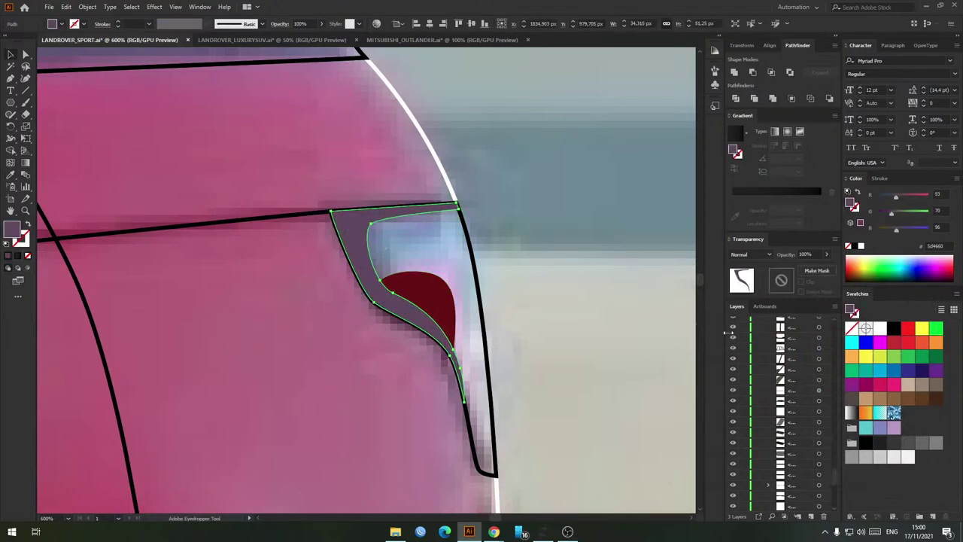
{"action": "left_click", "coordinate": [880, 443]}
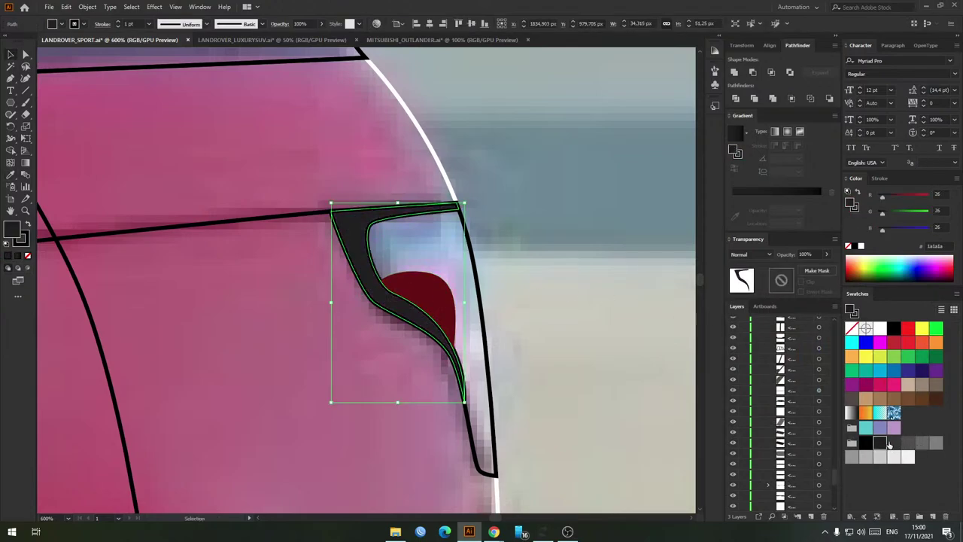
{"action": "key", "text": "slash"}
{"action": "key", "text": "shift+x"}
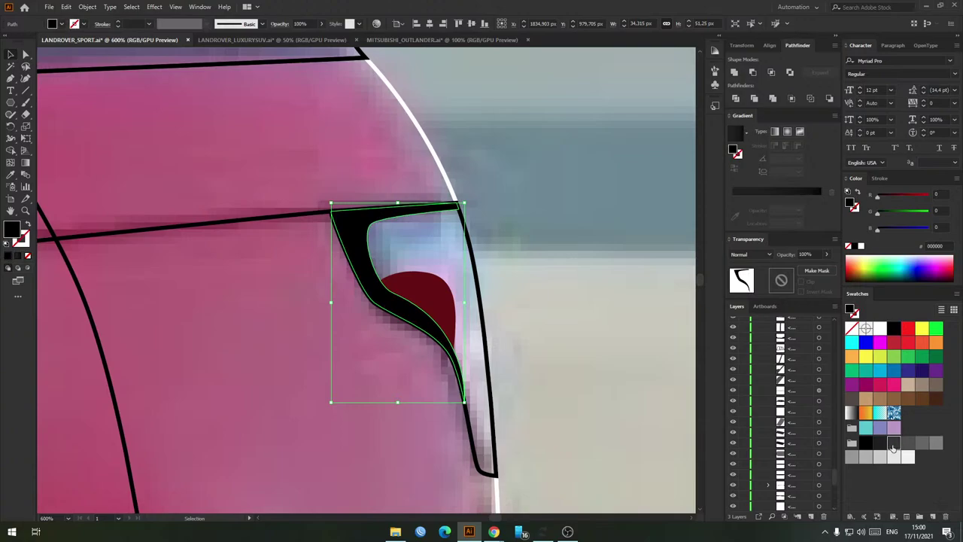
{"action": "left_click", "coordinate": [894, 443]}
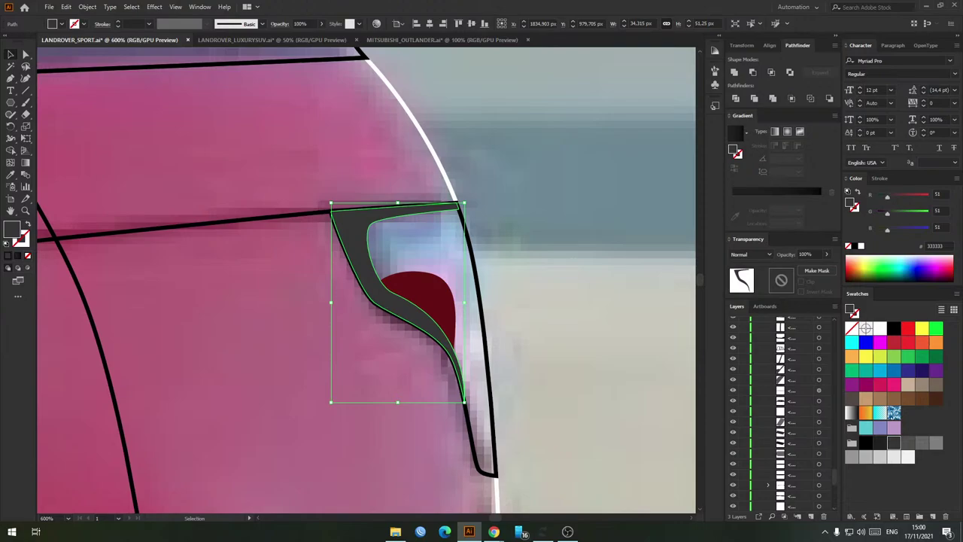
{"action": "left_click", "coordinate": [579, 297]}
Step: Turn the tail lamp's full outline into a stroke-free shape filled with dark red #870e1d
{"action": "left_click", "coordinate": [489, 404]}
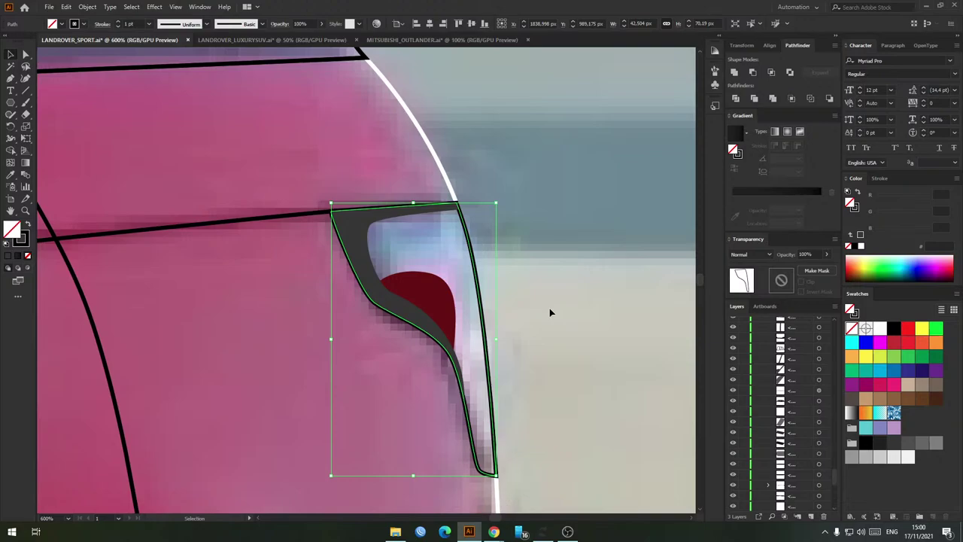
{"action": "scroll", "coordinate": [501, 277], "scroll_direction": "down", "scroll_amount": 5}
{"action": "scroll", "coordinate": [501, 276], "scroll_direction": "up", "scroll_amount": 5}
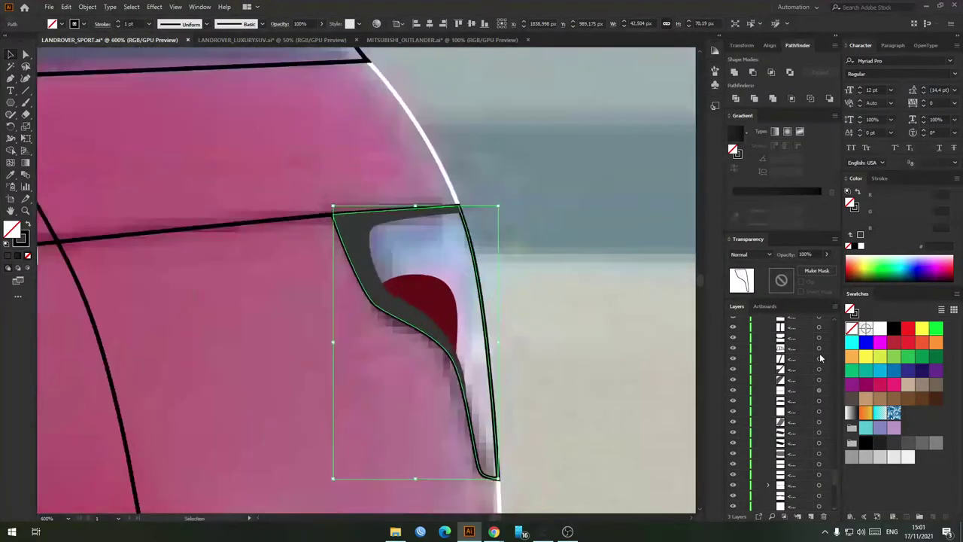
{"action": "key", "text": "shift+x"}
{"action": "left_click", "coordinate": [878, 457]}
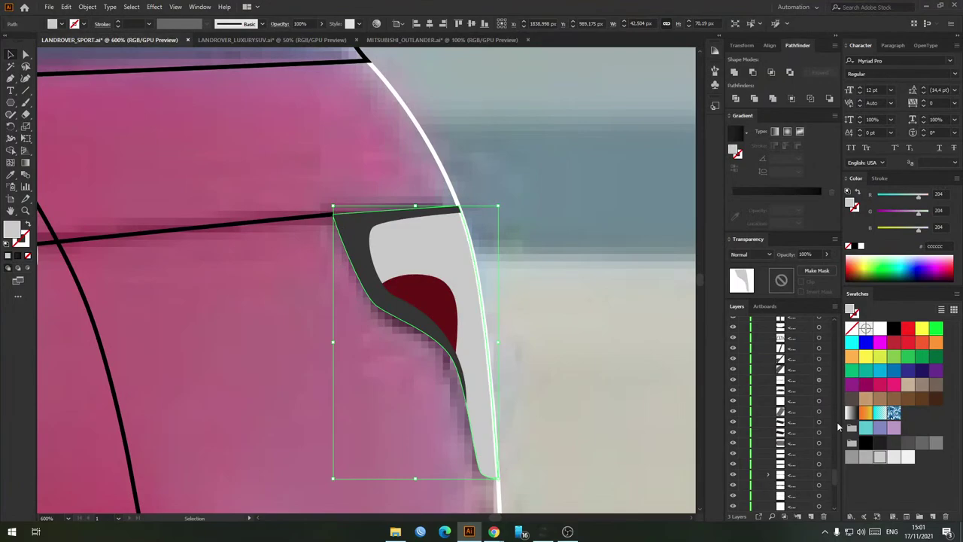
{"action": "scroll", "coordinate": [565, 277], "scroll_direction": "down", "scroll_amount": 5}
{"action": "scroll", "coordinate": [559, 273], "scroll_direction": "up", "scroll_amount": 4}
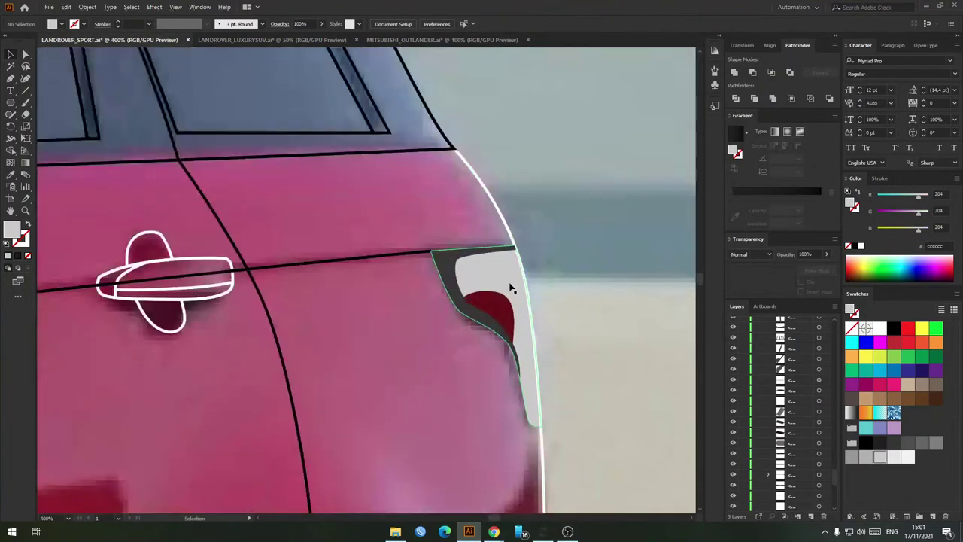
{"action": "key", "text": "i"}
{"action": "left_click", "coordinate": [492, 300]}
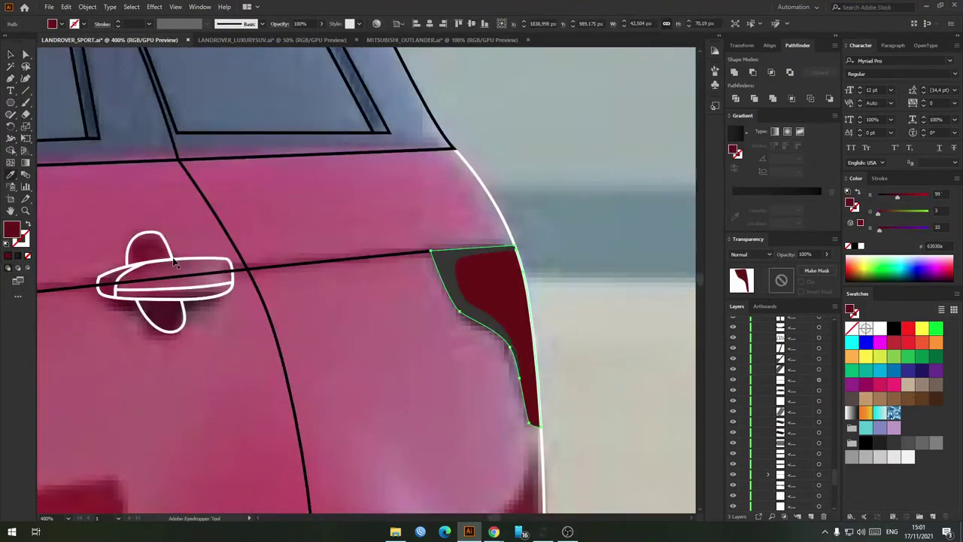
{"action": "key", "text": "v"}
{"action": "double_click", "coordinate": [12, 228]}
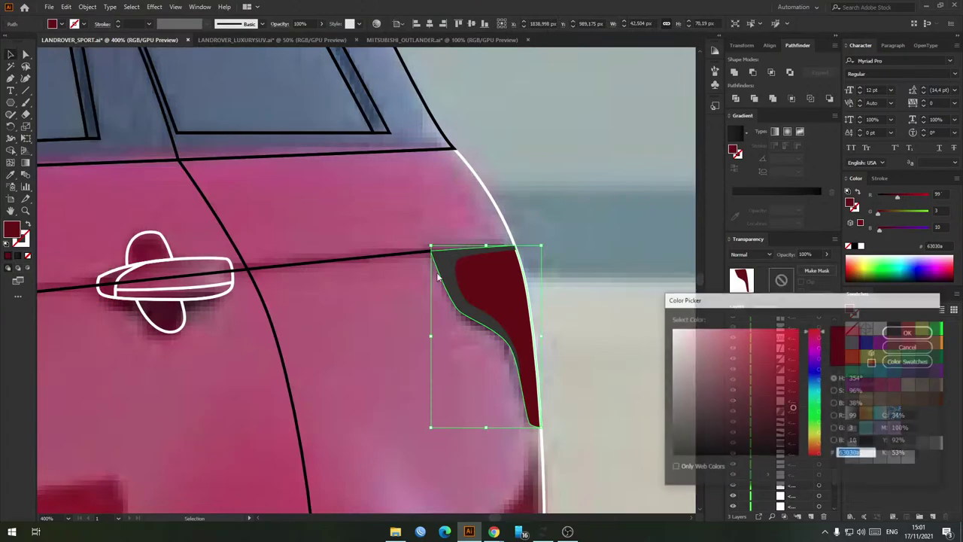
{"action": "left_click", "coordinate": [786, 388]}
{"action": "left_click", "coordinate": [906, 333]}
{"action": "left_click", "coordinate": [644, 298]}
Step: With the side mirror's indicator strip selected, open the user-defined swatch library Baru Warna Mobil and enlarge it to show all colour groups
{"action": "scroll", "coordinate": [598, 274], "scroll_direction": "down", "scroll_amount": 5}
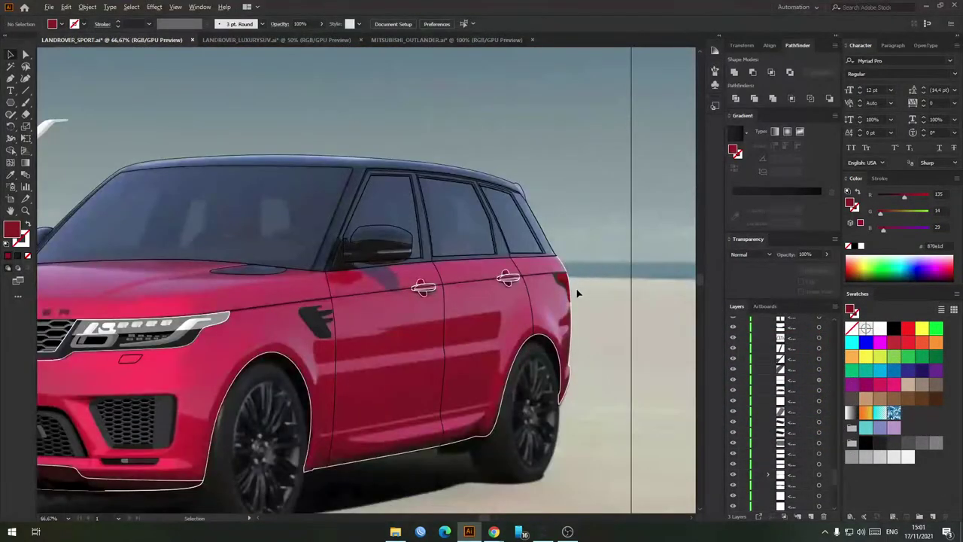
{"action": "scroll", "coordinate": [412, 265], "scroll_direction": "up", "scroll_amount": 3}
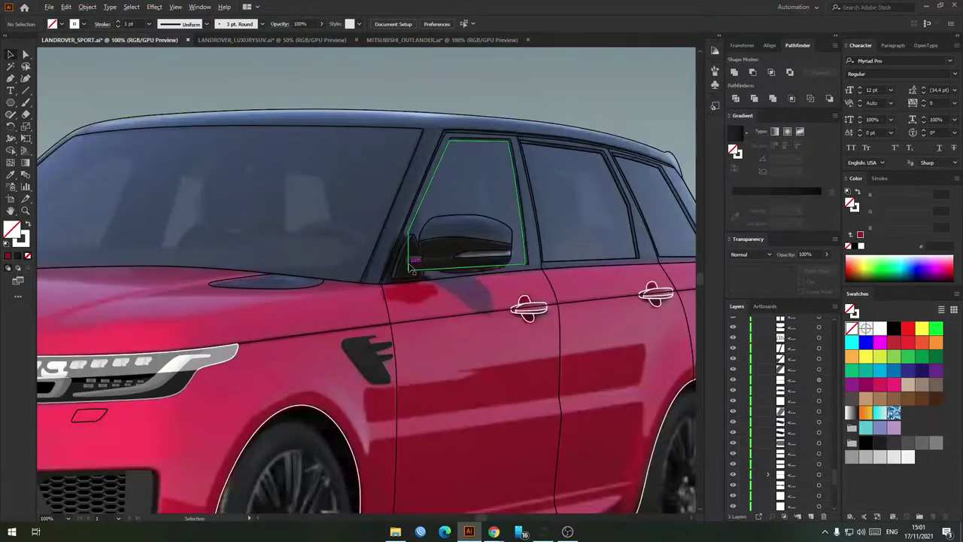
{"action": "scroll", "coordinate": [412, 265], "scroll_direction": "down", "scroll_amount": 1}
{"action": "scroll", "coordinate": [452, 252], "scroll_direction": "up", "scroll_amount": 5}
{"action": "left_click", "coordinate": [514, 321]}
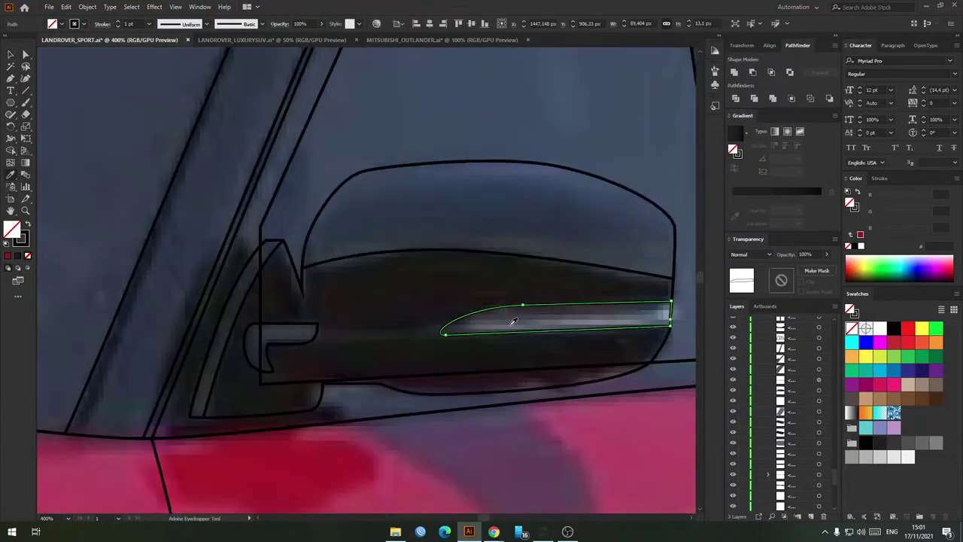
{"action": "key", "text": "v"}
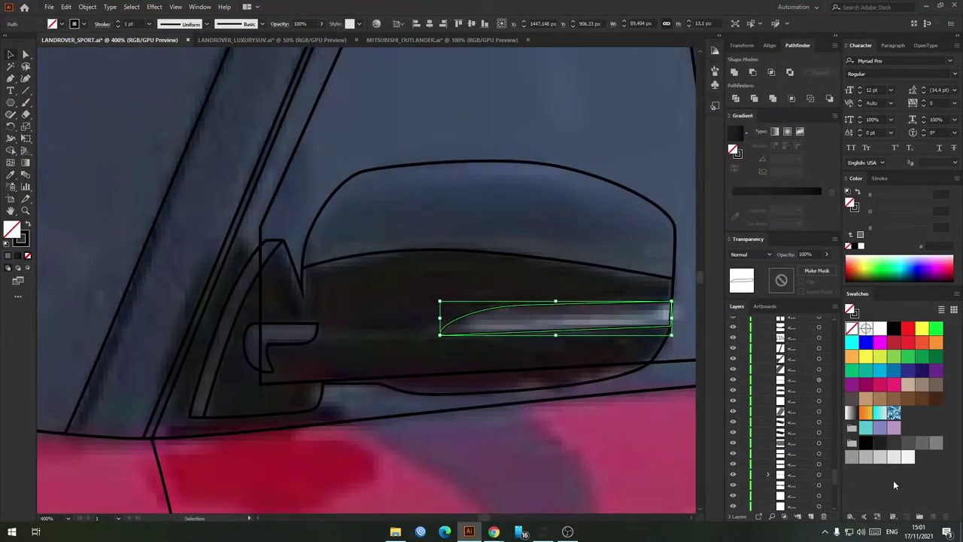
{"action": "left_click", "coordinate": [851, 517]}
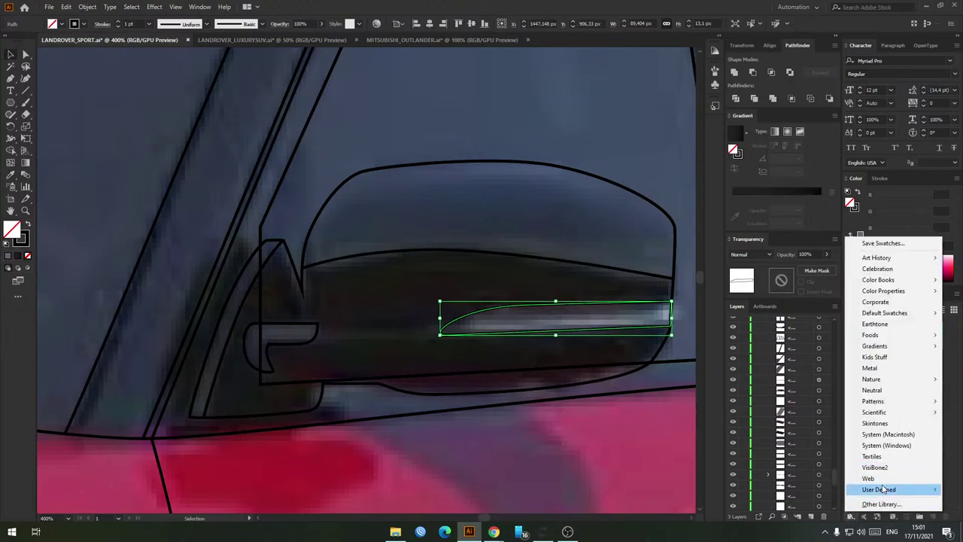
{"action": "mouse_move", "coordinate": [881, 489]}
{"action": "left_click", "coordinate": [827, 489]}
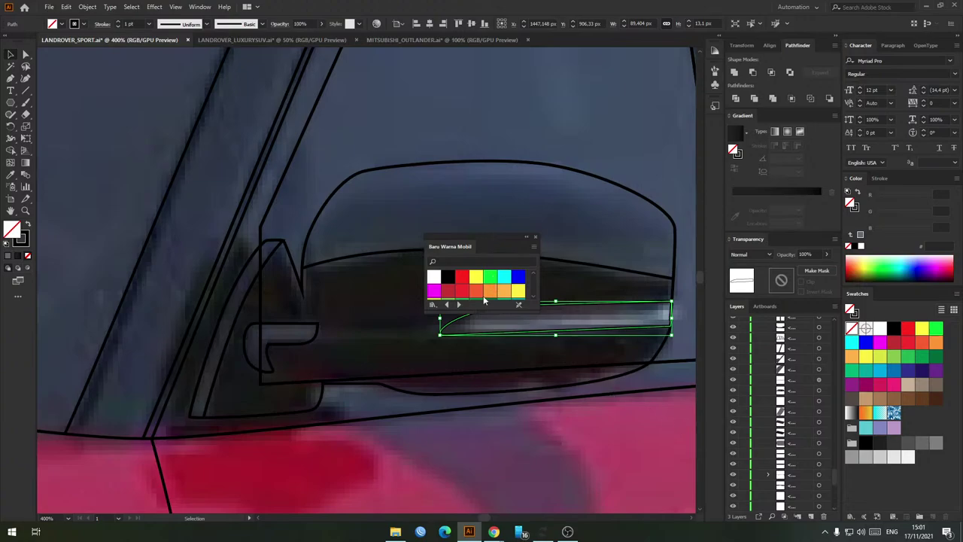
{"action": "left_click_drag", "start_coordinate": [480, 311], "coordinate": [480, 469]}
{"action": "left_click_drag", "start_coordinate": [482, 259], "coordinate": [493, 72]}
{"action": "left_click_drag", "start_coordinate": [489, 282], "coordinate": [488, 448]}
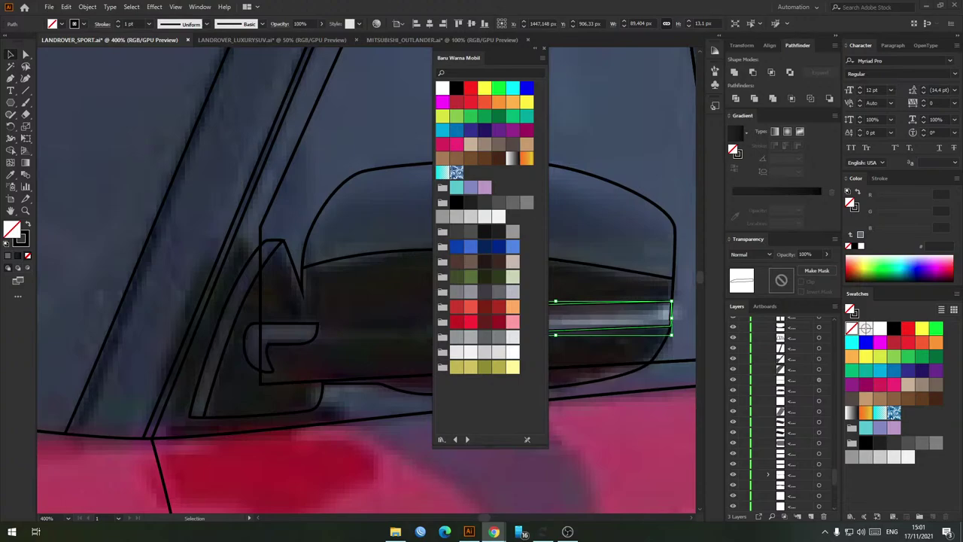
Step: Add all ten car colour groups of the Baru Warna Mobil library to the document swatches, and close the library
{"action": "left_click", "coordinate": [443, 234]}
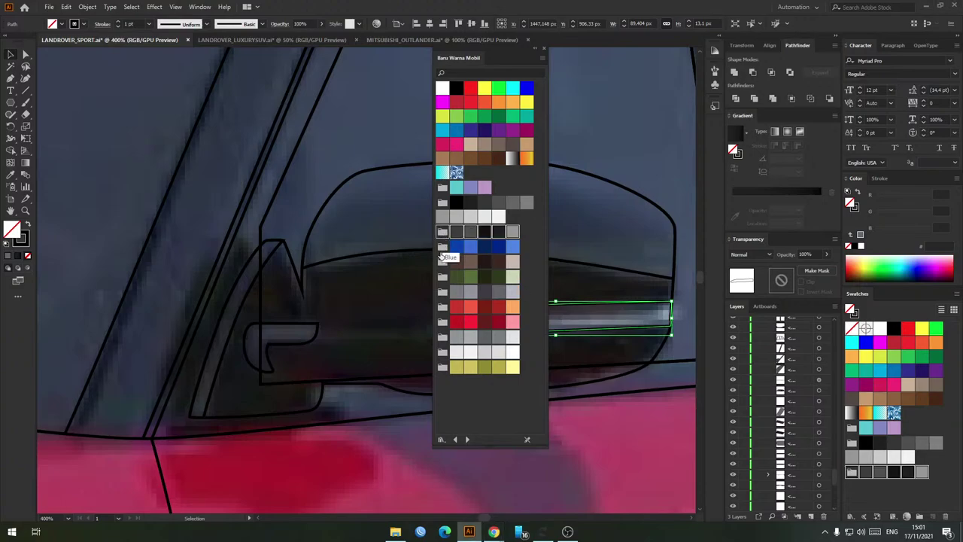
{"action": "left_click", "coordinate": [442, 248]}
{"action": "left_click", "coordinate": [442, 262]}
{"action": "left_click", "coordinate": [443, 277]}
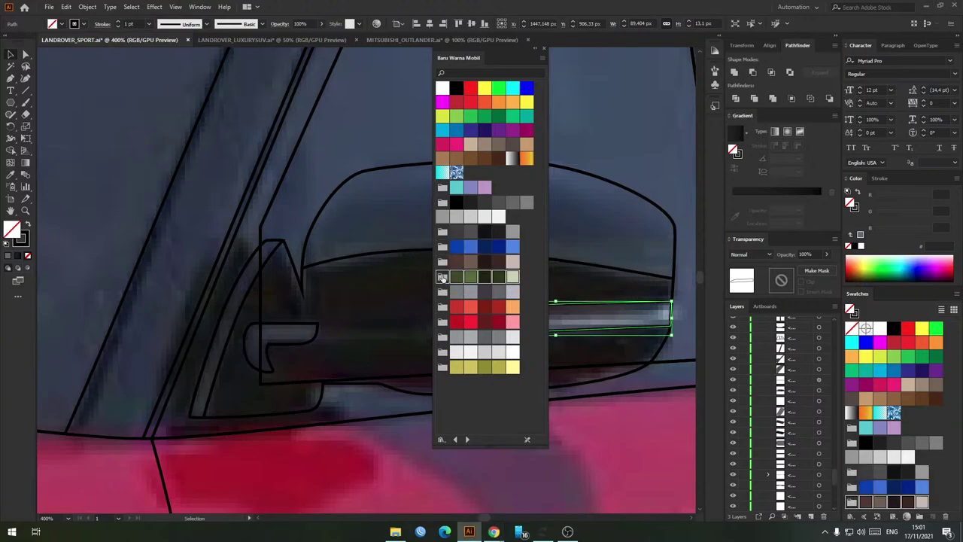
{"action": "left_click", "coordinate": [442, 292]}
{"action": "left_click", "coordinate": [442, 306]}
{"action": "left_click", "coordinate": [443, 322]}
{"action": "left_click", "coordinate": [442, 337]}
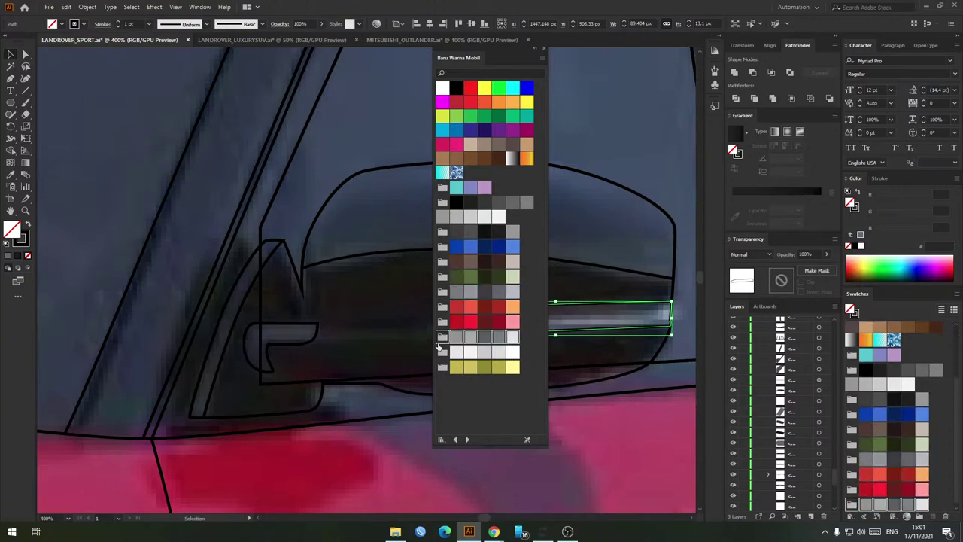
{"action": "left_click", "coordinate": [443, 353]}
{"action": "left_click", "coordinate": [442, 367]}
{"action": "left_click", "coordinate": [544, 50]}
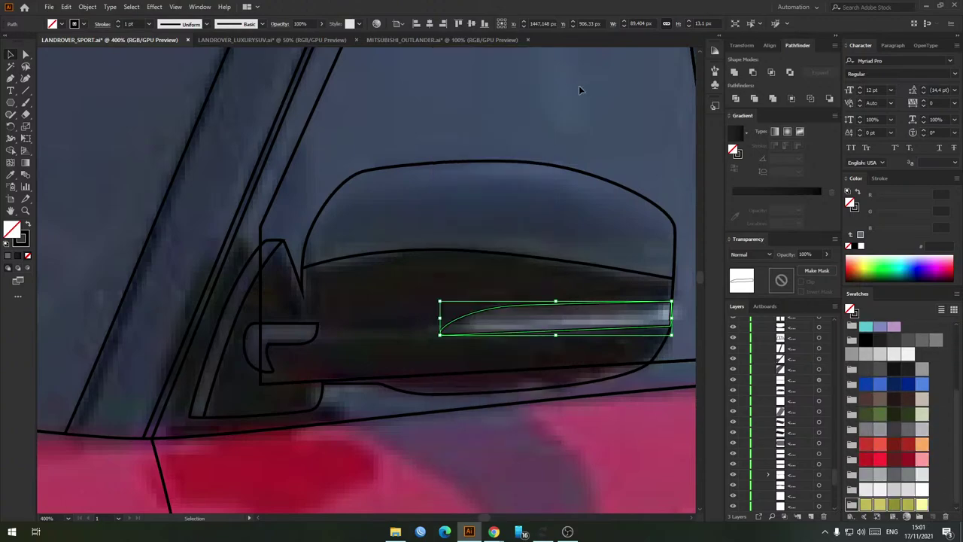
Step: Fill the side mirror's indicator strip with grey #999999 and no stroke
{"action": "left_click", "coordinate": [461, 277]}
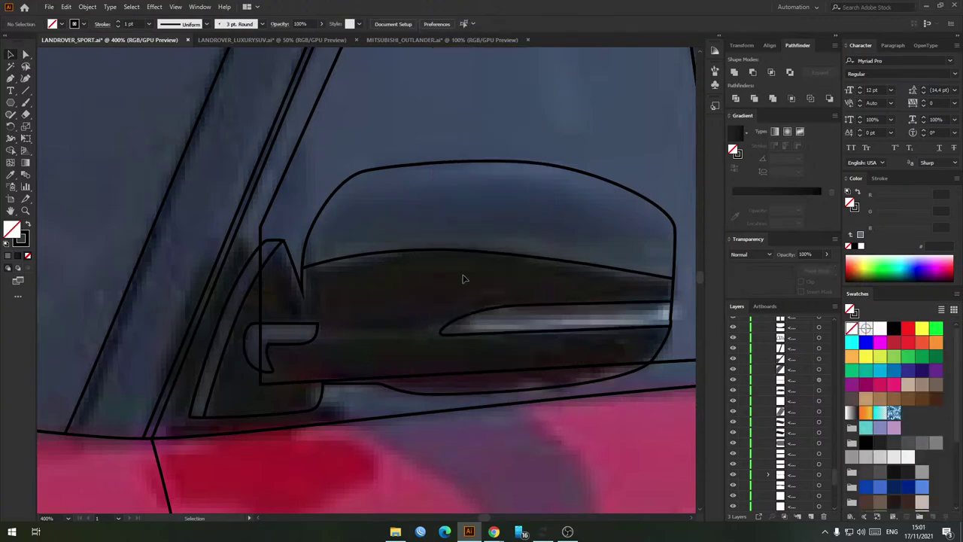
{"action": "left_click", "coordinate": [498, 331]}
{"action": "left_click", "coordinate": [923, 472]}
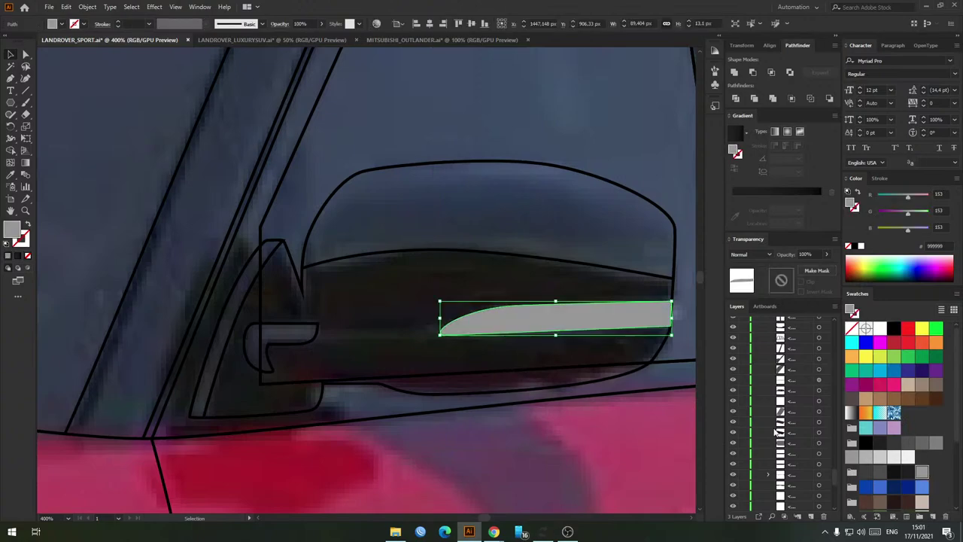
Step: Fill the curved strip on the mirror's base and the small hooked bracket shape with #4d4d4d, without strokes
{"action": "left_click", "coordinate": [299, 324]}
{"action": "left_click", "coordinate": [273, 260], "text": "shift"}
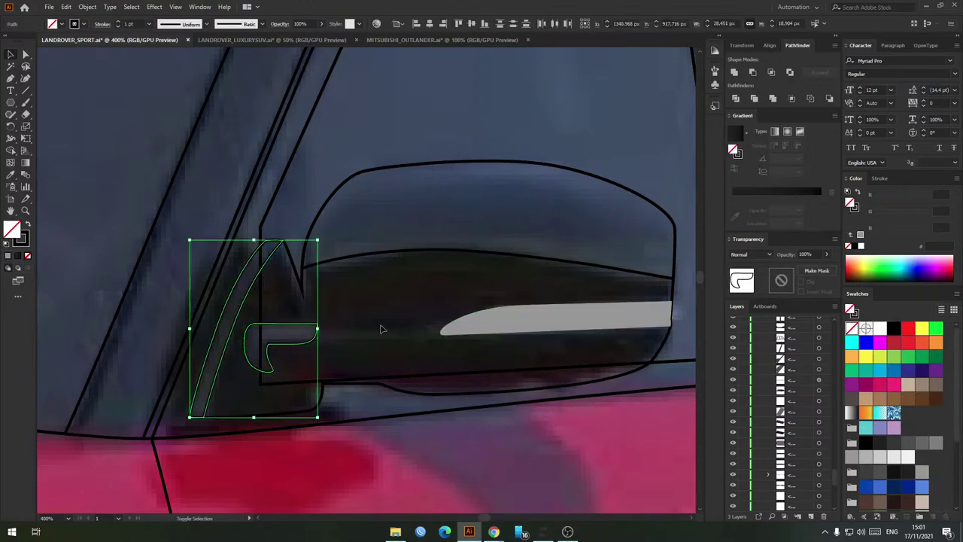
{"action": "key", "text": "shift+x"}
{"action": "left_click", "coordinate": [880, 472]}
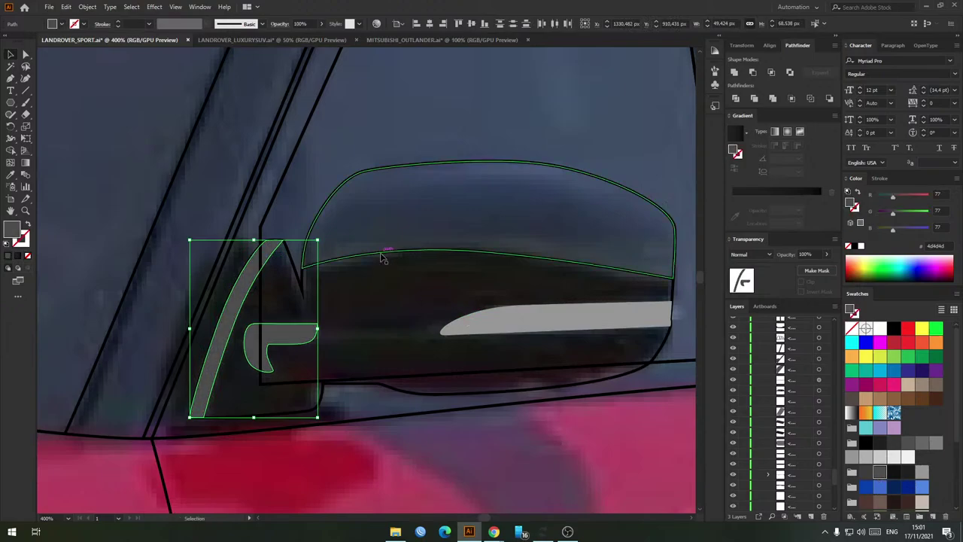
Step: Fill the full silhouette of the side mirror with #1a1a1a and no stroke
{"action": "left_click", "coordinate": [299, 261]}
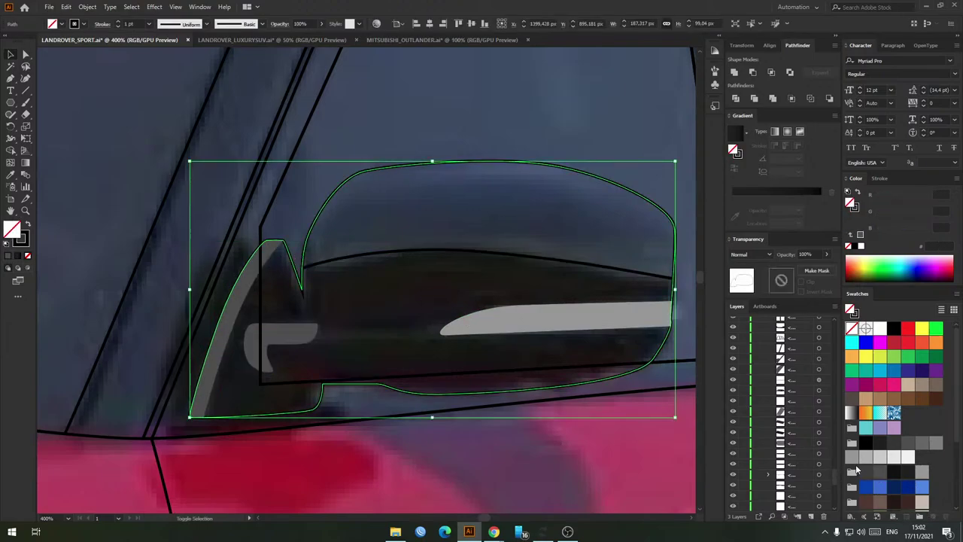
{"action": "left_click", "coordinate": [893, 471]}
{"action": "left_click", "coordinate": [907, 471]}
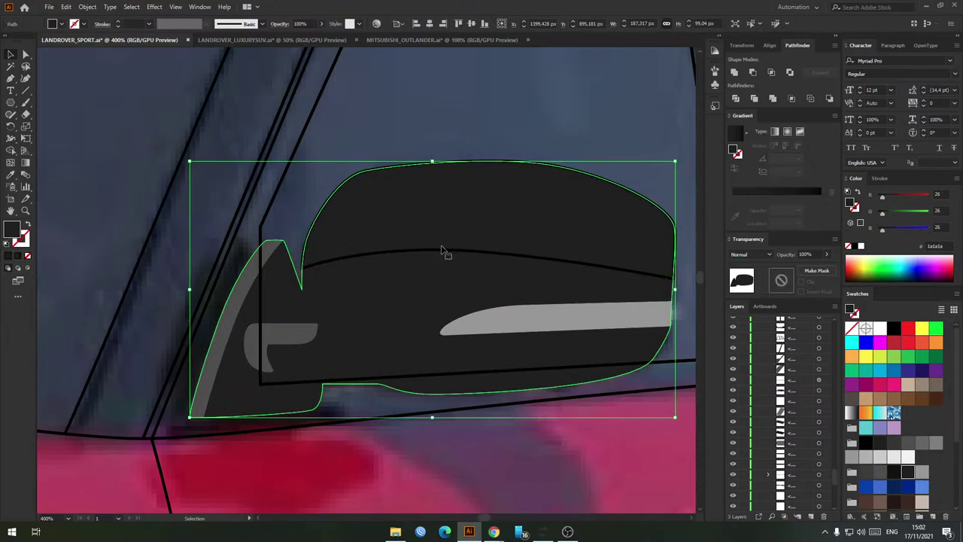
Step: Fill the side mirror's upper cap shape with dark grey #3a3a3a and no stroke
{"action": "left_click", "coordinate": [440, 255]}
{"action": "left_click", "coordinate": [893, 474]}
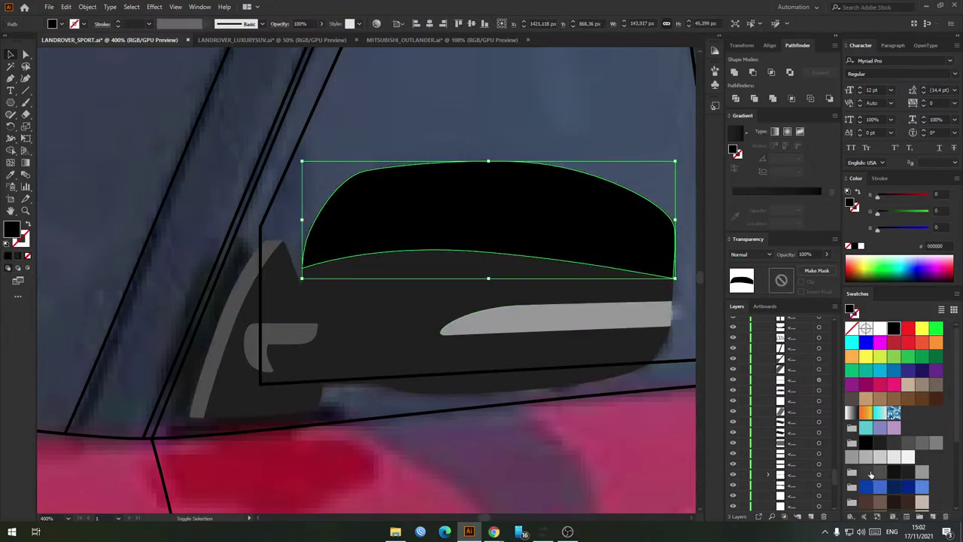
{"action": "left_click", "coordinate": [867, 473]}
{"action": "key", "text": "ctrl+shift+a"}
{"action": "scroll", "coordinate": [350, 316], "scroll_direction": "down", "scroll_amount": 2}
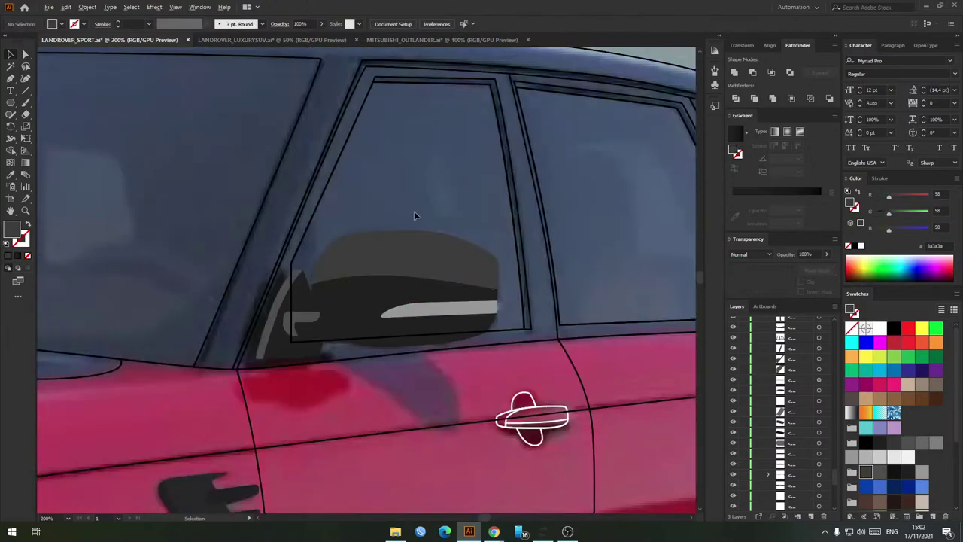
Step: Collapse Layer 3's long object list, and hide and reshow the layer to check its artwork against the photo
{"action": "scroll", "coordinate": [365, 305], "scroll_direction": "up", "scroll_amount": 3}
{"action": "left_click", "coordinate": [359, 297]}
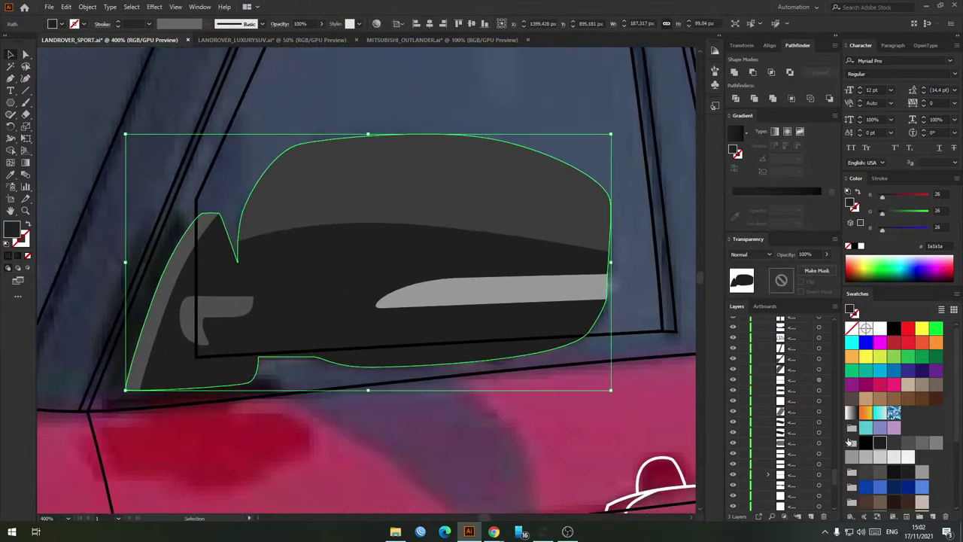
{"action": "scroll", "coordinate": [747, 356], "scroll_direction": "up", "scroll_amount": 10}
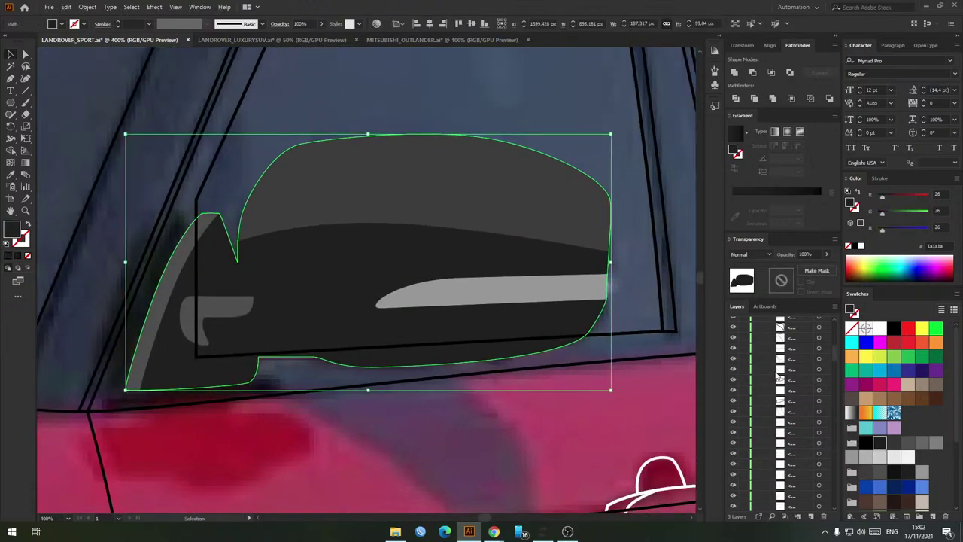
{"action": "left_click", "coordinate": [758, 322]}
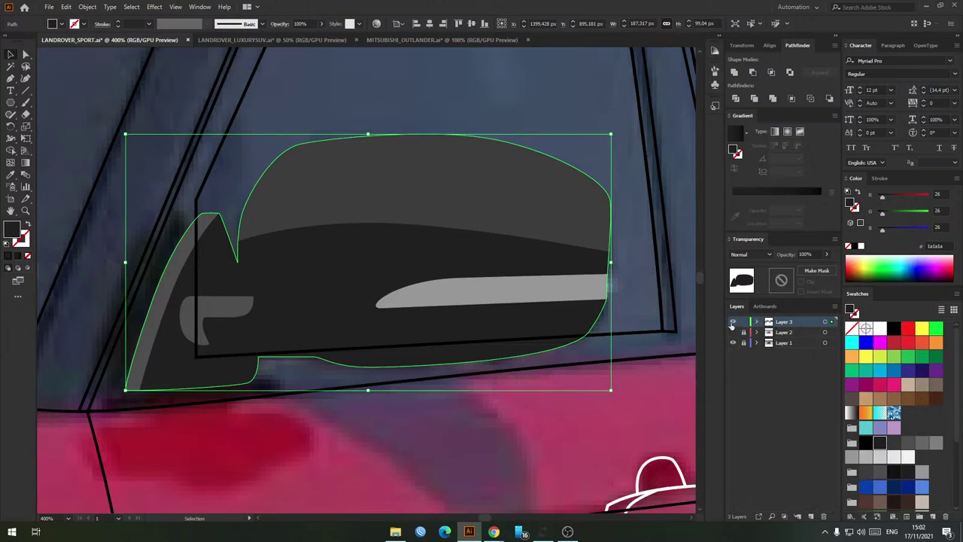
{"action": "left_click", "coordinate": [733, 322]}
{"action": "left_click", "coordinate": [733, 321]}
Step: Darken the full side mirror silhouette's fill to near-black #0a0a0a and deselect it
{"action": "left_click", "coordinate": [361, 280]}
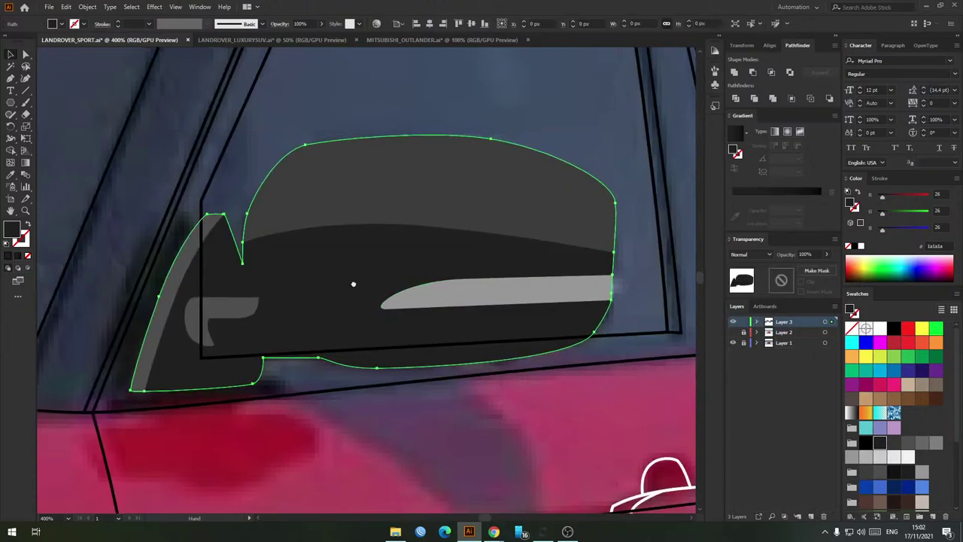
{"action": "left_click", "coordinate": [896, 473]}
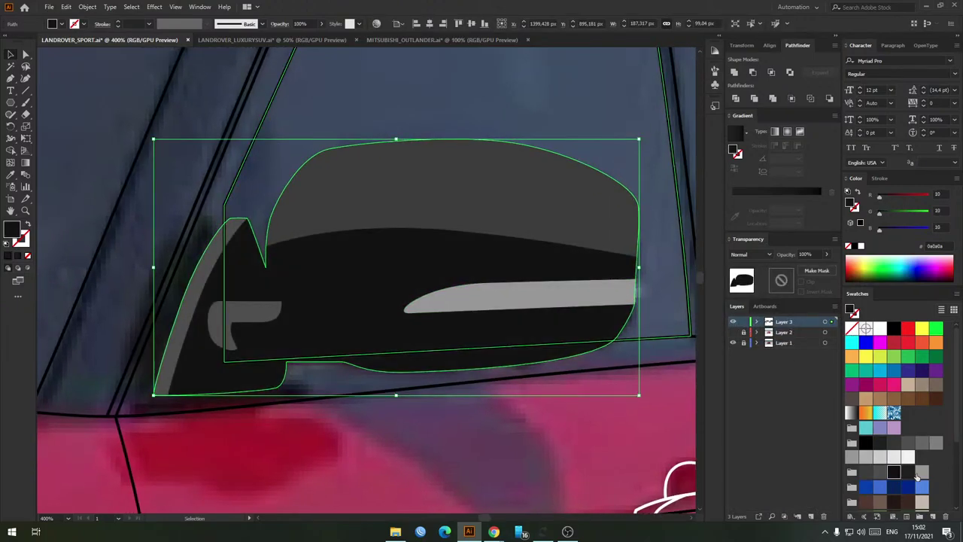
{"action": "left_click", "coordinate": [910, 475]}
{"action": "left_click", "coordinate": [893, 474]}
{"action": "key", "text": "ctrl+shift+a"}
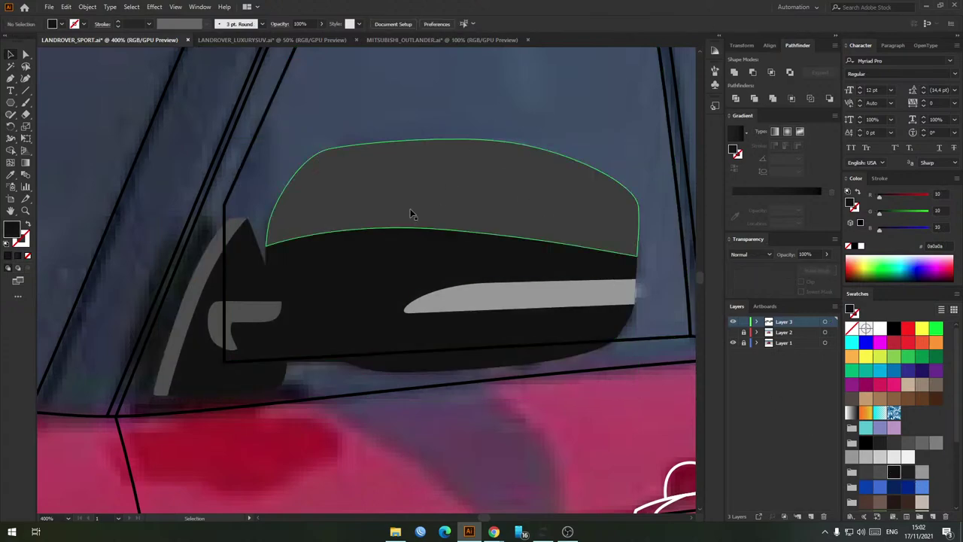
Step: Change the fill of the mirror base's curved strip and hooked bracket shape to #3a3a3a
{"action": "left_click", "coordinate": [258, 319]}
{"action": "left_click", "coordinate": [194, 309], "text": "shift"}
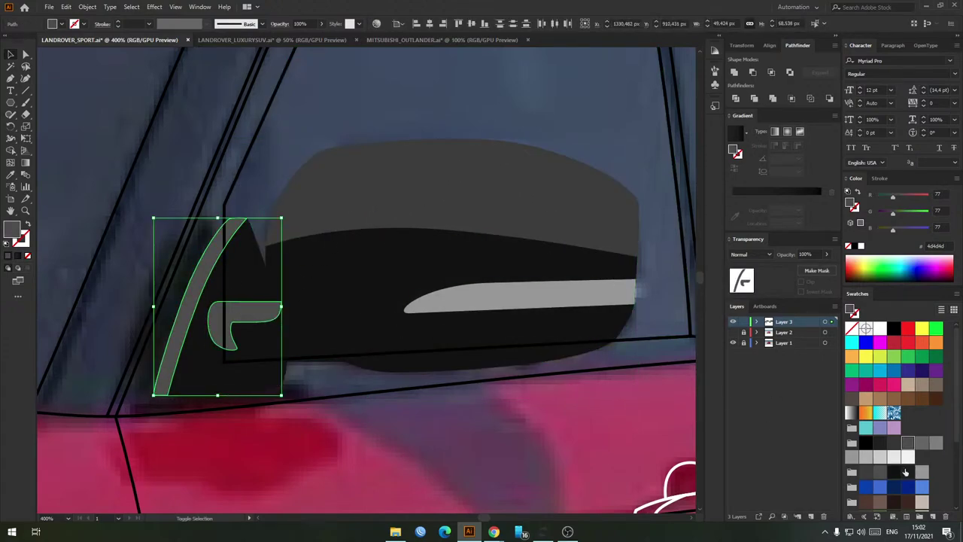
{"action": "left_click", "coordinate": [866, 472]}
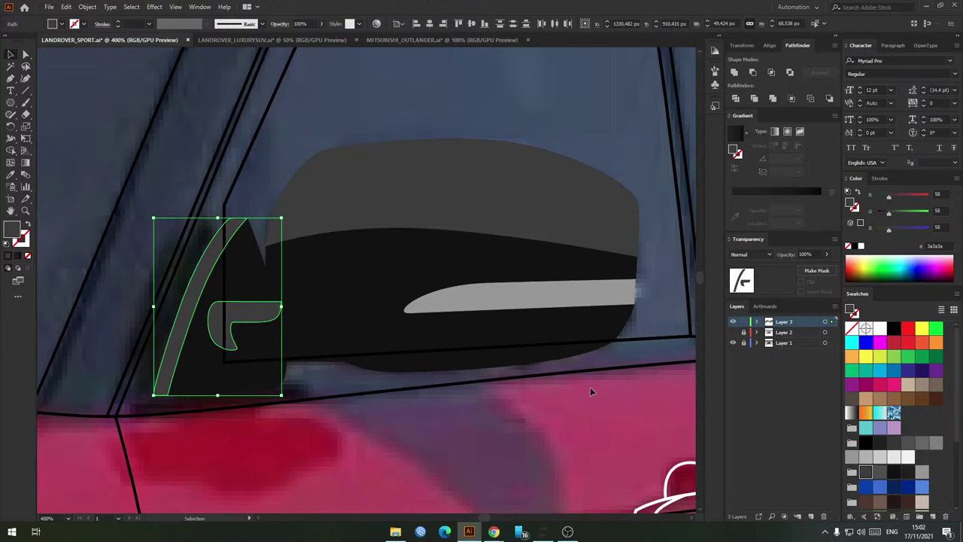
{"action": "left_click", "coordinate": [570, 391]}
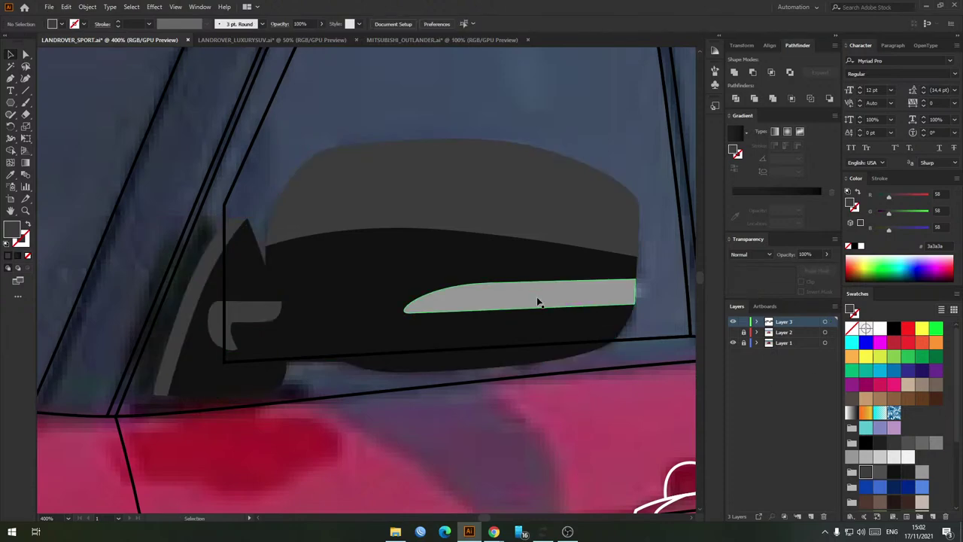
Step: Swap the side window frame compound path's stroke and fill, and fill it with #1a1a1a and no stroke
{"action": "scroll", "coordinate": [389, 241], "scroll_direction": "down", "scroll_amount": 2}
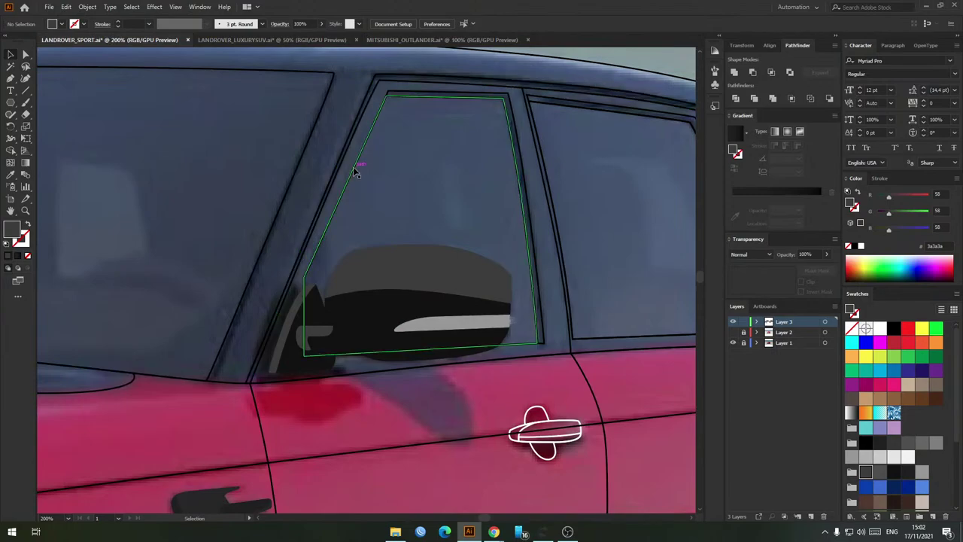
{"action": "left_click", "coordinate": [262, 382]}
{"action": "scroll", "coordinate": [407, 244], "scroll_direction": "down", "scroll_amount": 1}
{"action": "left_click_drag", "start_coordinate": [407, 244], "coordinate": [284, 260]}
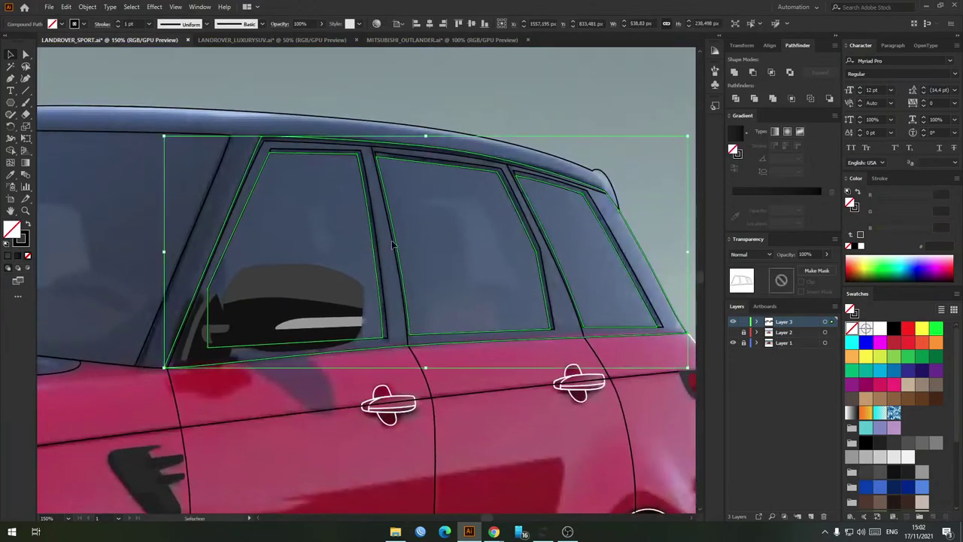
{"action": "scroll", "coordinate": [475, 249], "scroll_direction": "up", "scroll_amount": 1}
{"action": "left_click_drag", "start_coordinate": [476, 249], "coordinate": [384, 240]}
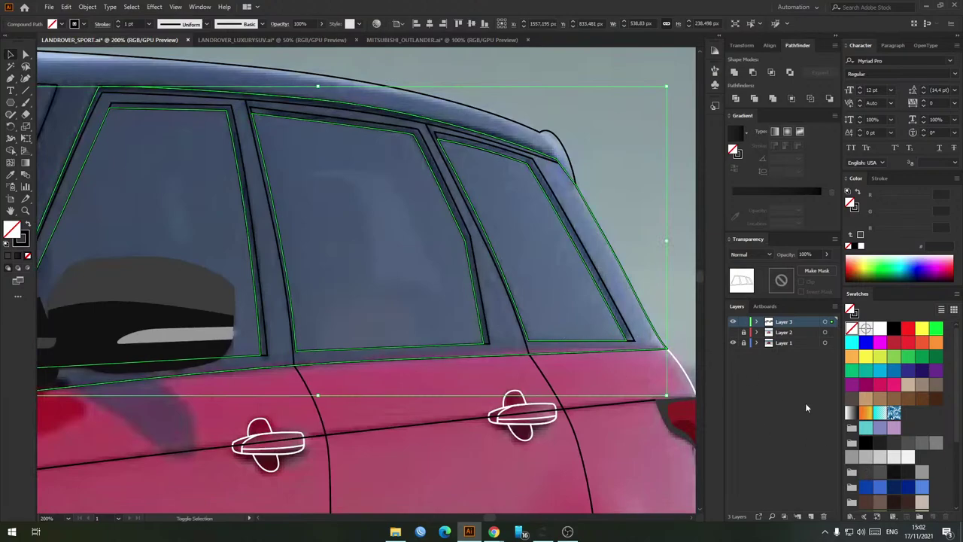
{"action": "key", "text": "shift+x"}
{"action": "left_click", "coordinate": [906, 473]}
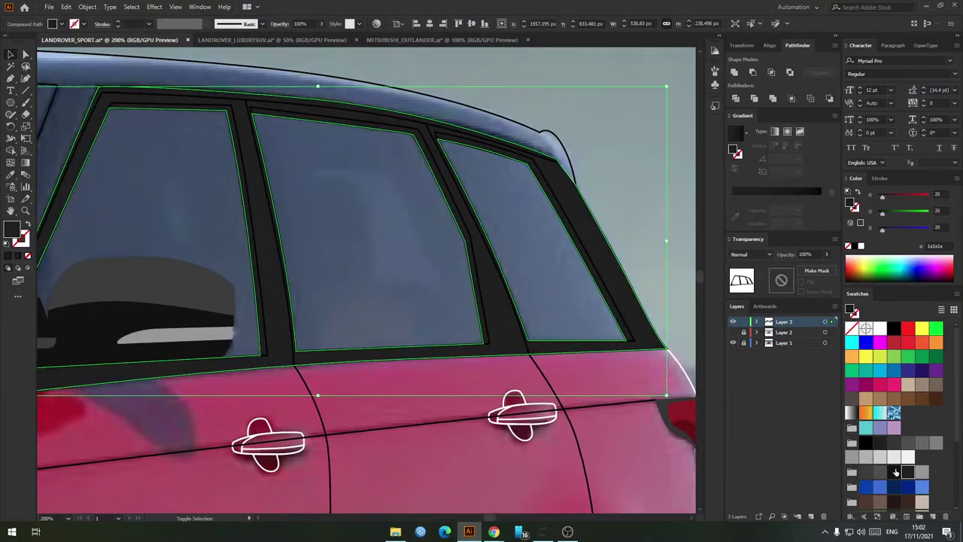
Step: Swap the stroke and fill of the grouped inner window edge shapes to fill them black
{"action": "left_click", "coordinate": [484, 280]}
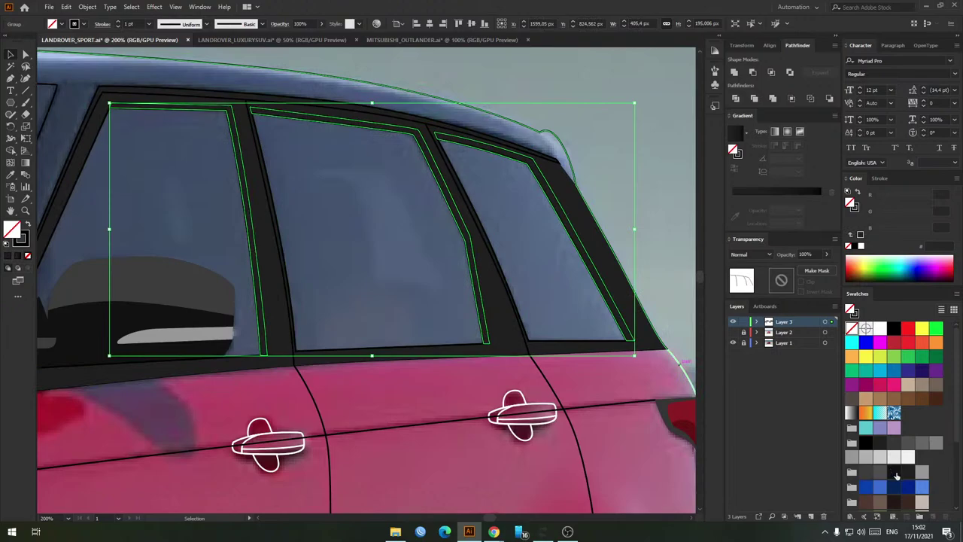
{"action": "key", "text": "shift+x"}
{"action": "left_click", "coordinate": [569, 267]}
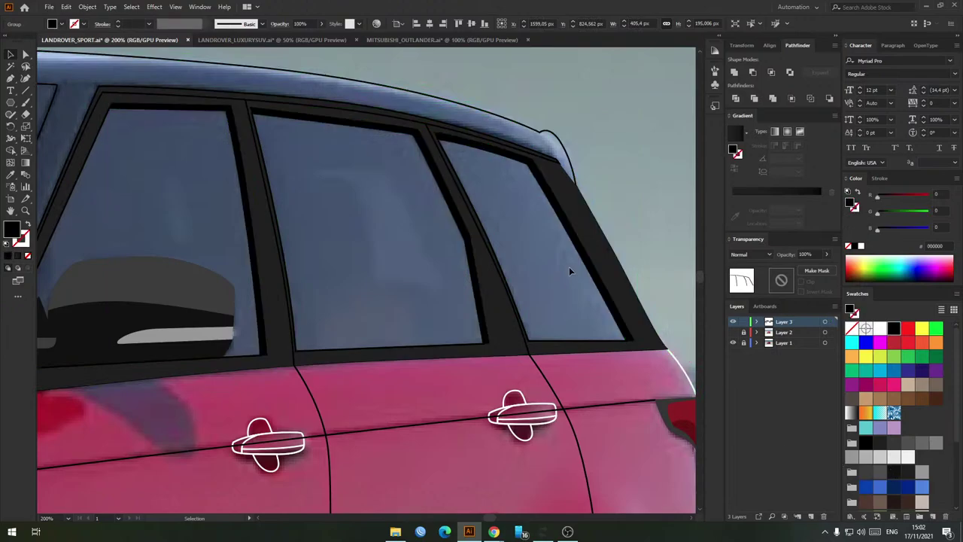
{"action": "scroll", "coordinate": [513, 237], "scroll_direction": "down", "scroll_amount": 1}
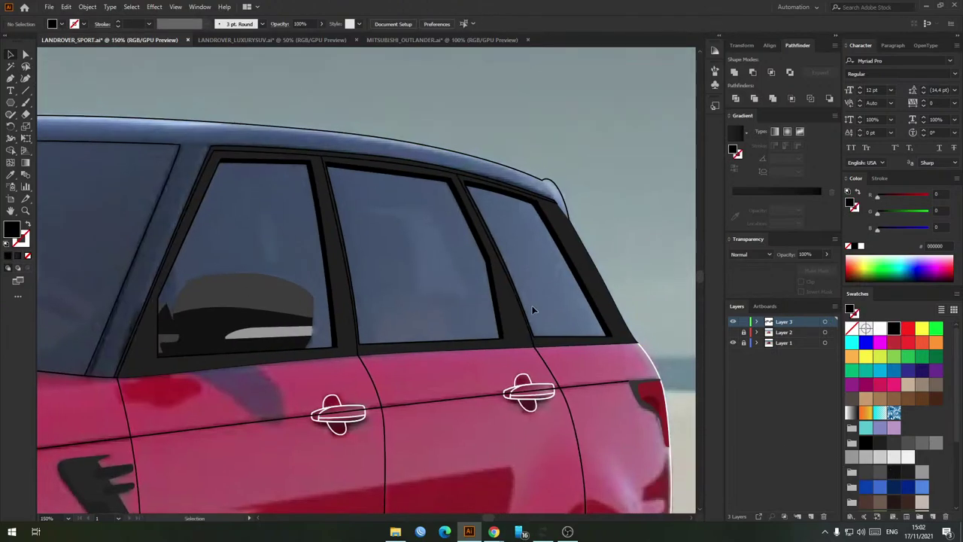
Step: Fill the side window frame with a linear gradient using a #3a3a3a stop and black, at 90°
{"action": "left_click", "coordinate": [609, 273]}
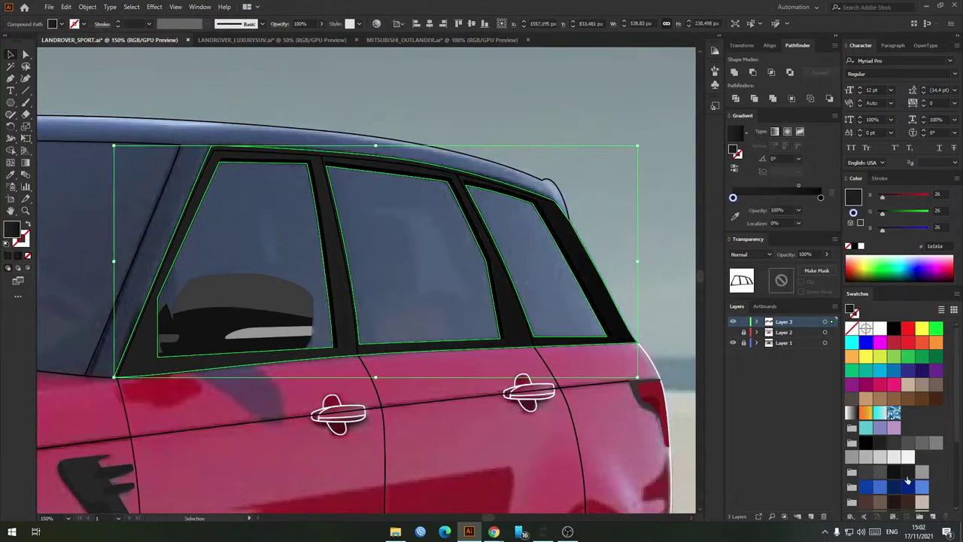
{"action": "left_click_drag", "start_coordinate": [732, 195], "coordinate": [734, 200]}
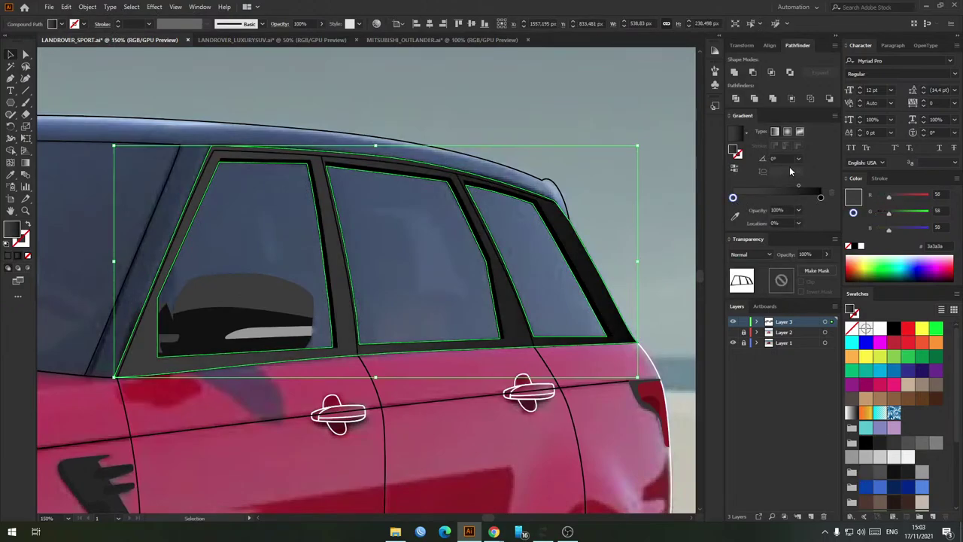
{"action": "left_click", "coordinate": [603, 174]}
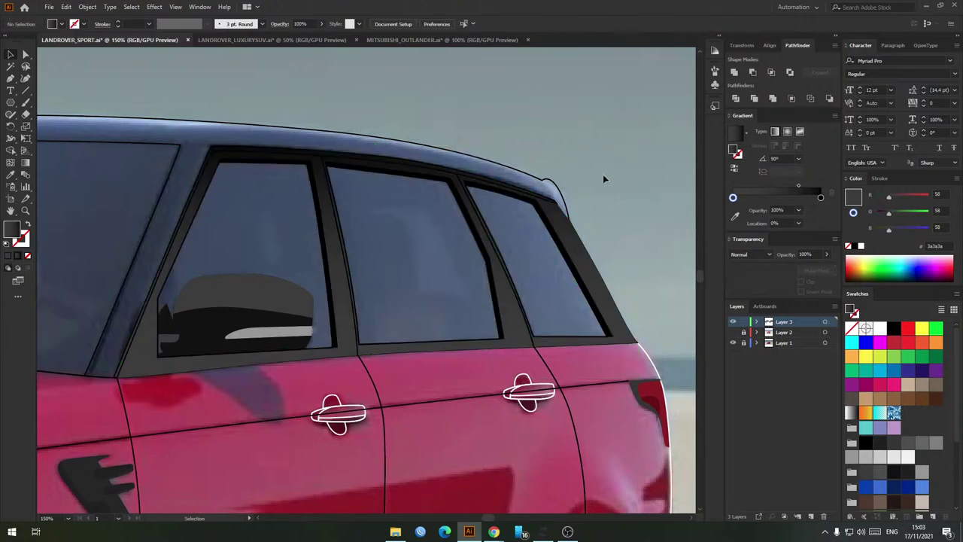
Step: Reverse the window frame's gradient and set its midpoint location to 52.79%
{"action": "left_click", "coordinate": [343, 343]}
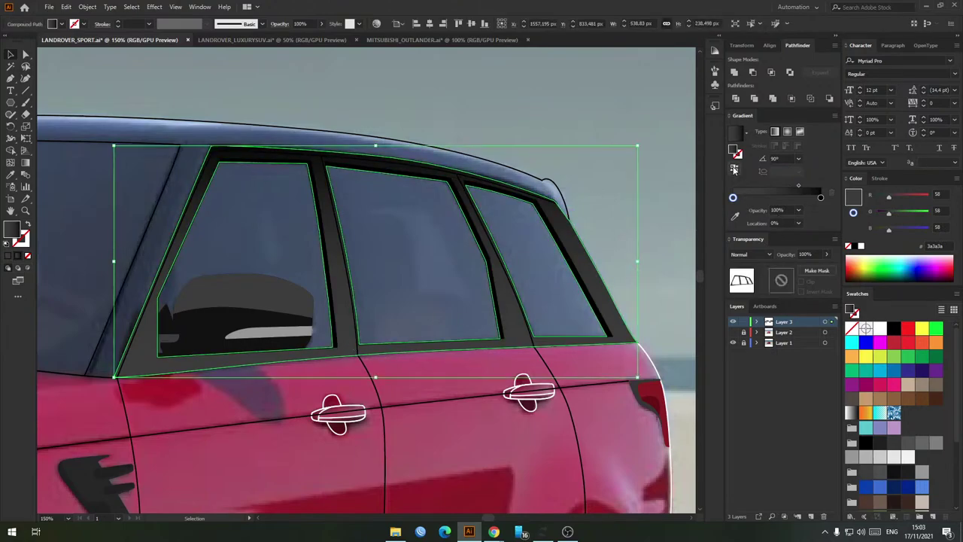
{"action": "left_click", "coordinate": [605, 155]}
{"action": "left_click", "coordinate": [359, 282]}
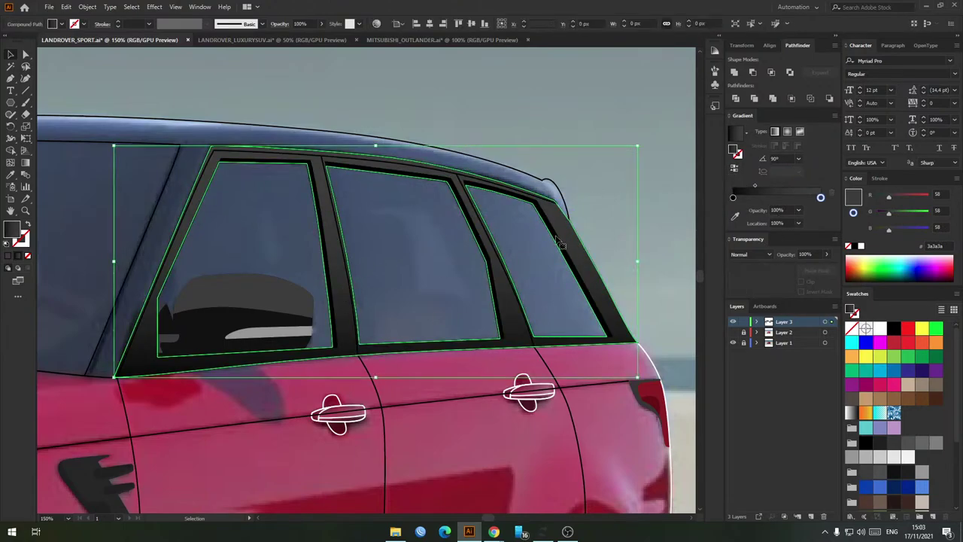
{"action": "left_click", "coordinate": [783, 187]}
{"action": "left_click_drag", "start_coordinate": [783, 186], "coordinate": [778, 186]}
{"action": "left_click", "coordinate": [674, 176]}
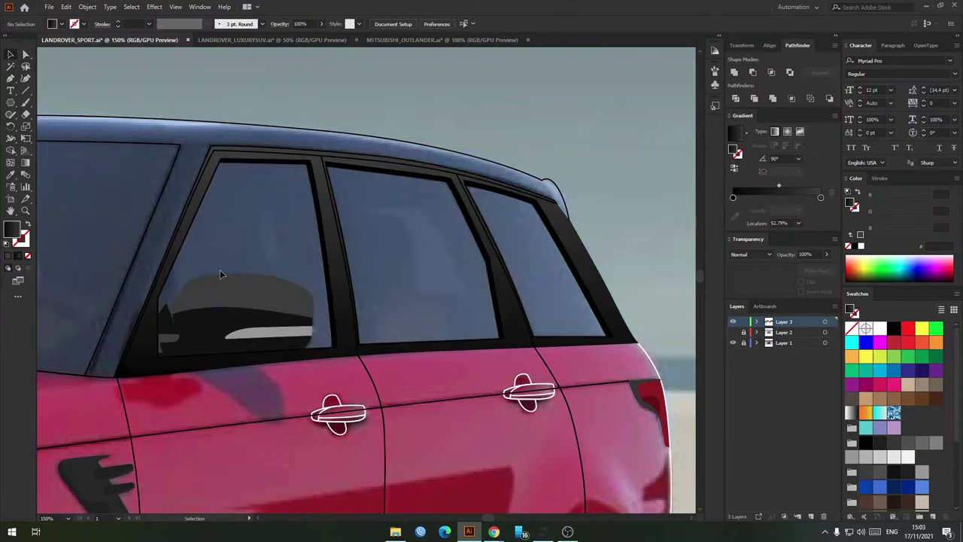
Step: Bring all parts of the near side mirror in front of the window frame
{"action": "scroll", "coordinate": [164, 307], "scroll_direction": "up", "scroll_amount": 3}
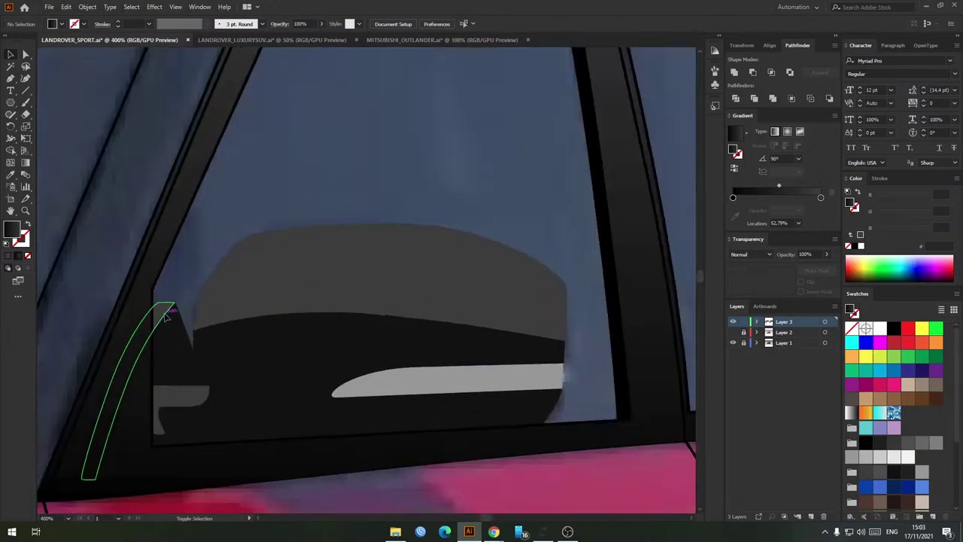
{"action": "left_click", "coordinate": [166, 309], "text": "shift"}
{"action": "left_click", "coordinate": [187, 396], "text": "shift"}
{"action": "left_click", "coordinate": [298, 299], "text": "shift"}
{"action": "left_click", "coordinate": [391, 384], "text": "shift"}
{"action": "scroll", "coordinate": [423, 251], "scroll_direction": "down", "scroll_amount": 2}
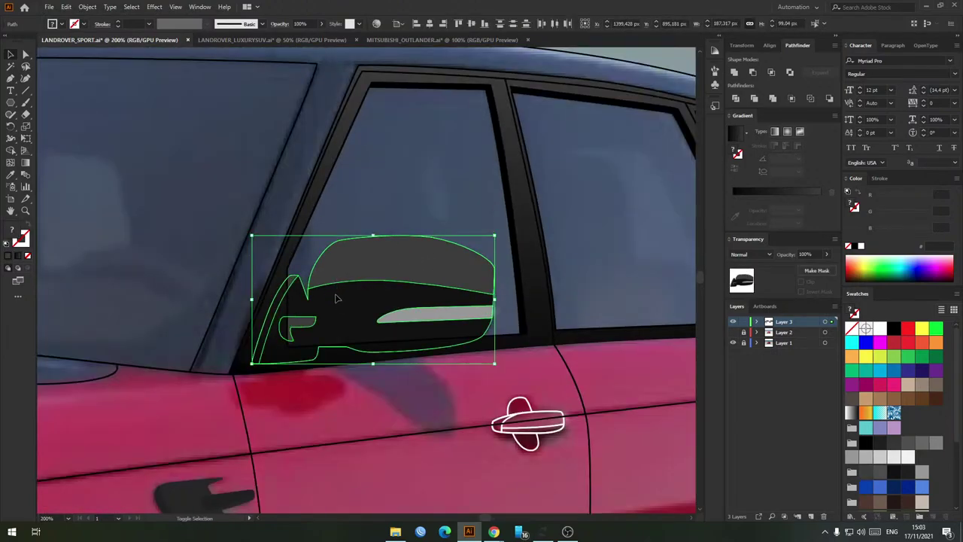
{"action": "left_click", "coordinate": [429, 178]}
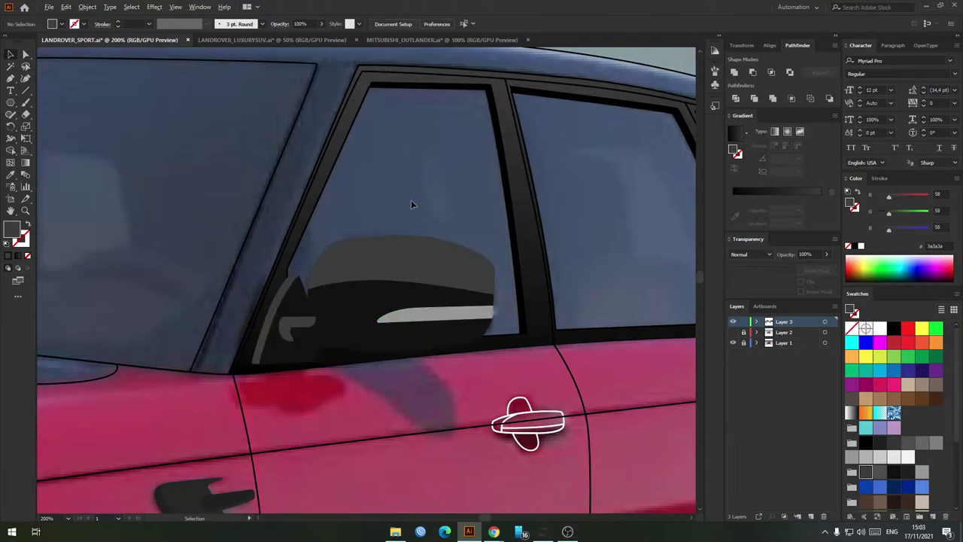
Step: Group all the shapes of the near side mirror
{"action": "scroll", "coordinate": [406, 205], "scroll_direction": "down", "scroll_amount": 3}
{"action": "scroll", "coordinate": [388, 211], "scroll_direction": "up", "scroll_amount": 5}
{"action": "left_click", "coordinate": [276, 345]}
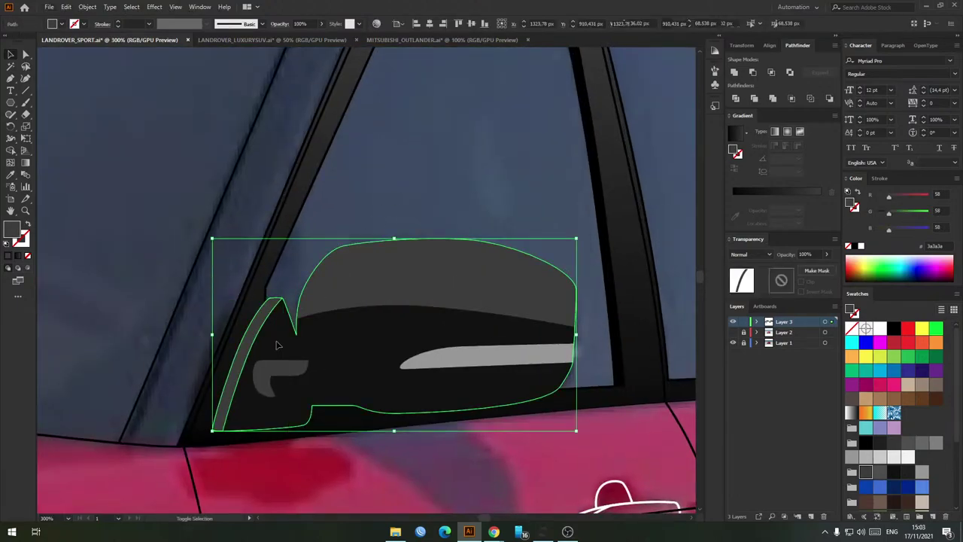
{"action": "left_click", "coordinate": [279, 372], "text": "shift"}
{"action": "left_click", "coordinate": [433, 356], "text": "shift"}
{"action": "key", "text": "ctrl+g"}
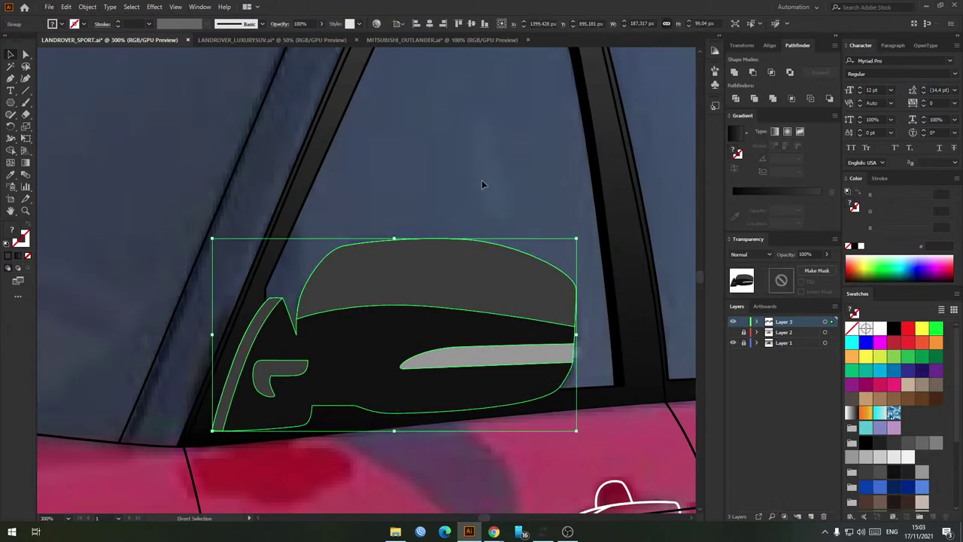
{"action": "left_click", "coordinate": [481, 182]}
Step: Try to fill the thin outer strip along the window frame by sampling the black inner edge with the Eyedropper
{"action": "left_click_drag", "start_coordinate": [369, 186], "coordinate": [343, 248]}
{"action": "left_click", "coordinate": [295, 179]}
{"action": "scroll", "coordinate": [359, 185], "scroll_direction": "down", "scroll_amount": 1}
{"action": "left_click_drag", "start_coordinate": [503, 159], "coordinate": [438, 205]}
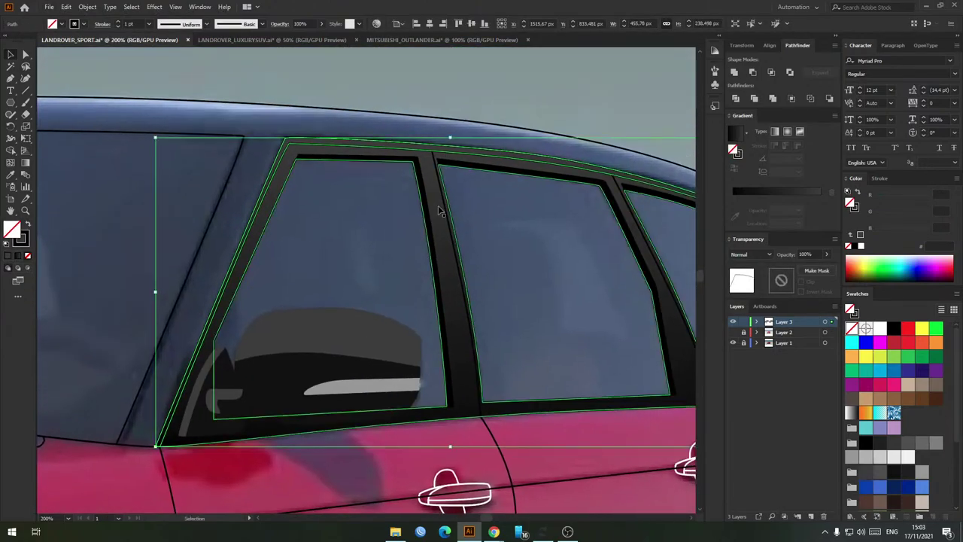
{"action": "key", "text": "i"}
{"action": "left_click", "coordinate": [424, 201]}
{"action": "key", "text": "v"}
{"action": "left_click", "coordinate": [481, 228]}
Step: Try the dark grey fills #3a3a3a and #1a1a1a on the outer window frame strip with its stroke kept
{"action": "left_click_drag", "start_coordinate": [541, 237], "coordinate": [468, 214]}
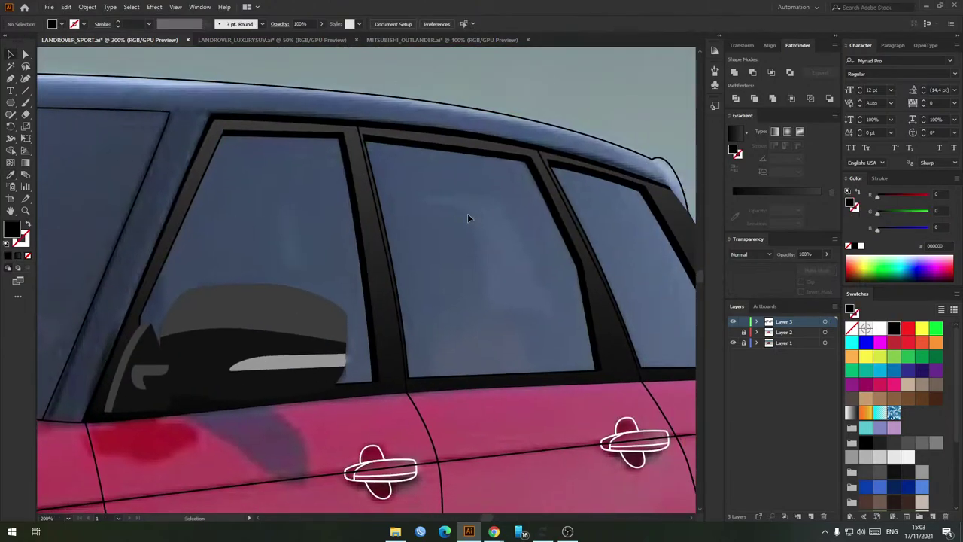
{"action": "left_click", "coordinate": [443, 130]}
{"action": "left_click", "coordinate": [866, 474]}
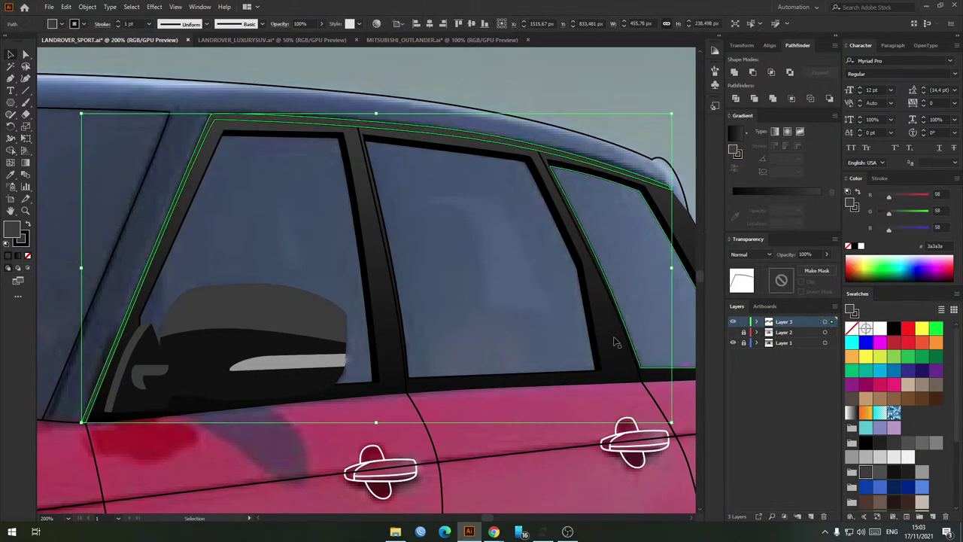
{"action": "left_click", "coordinate": [907, 472]}
{"action": "left_click", "coordinate": [446, 252]}
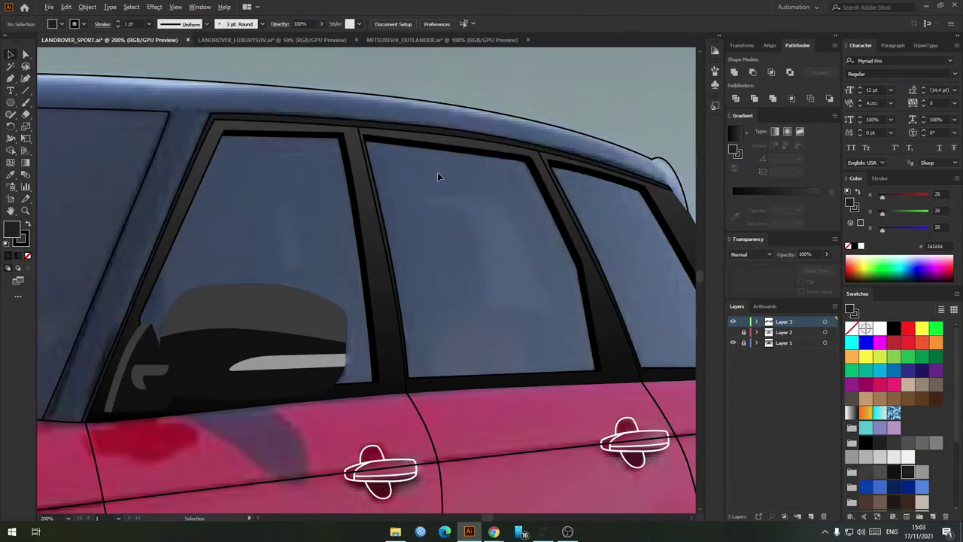
Step: Swap the outer window frame strip's stroke and fill, and set its fill to #1a1a1a
{"action": "left_click", "coordinate": [438, 197]}
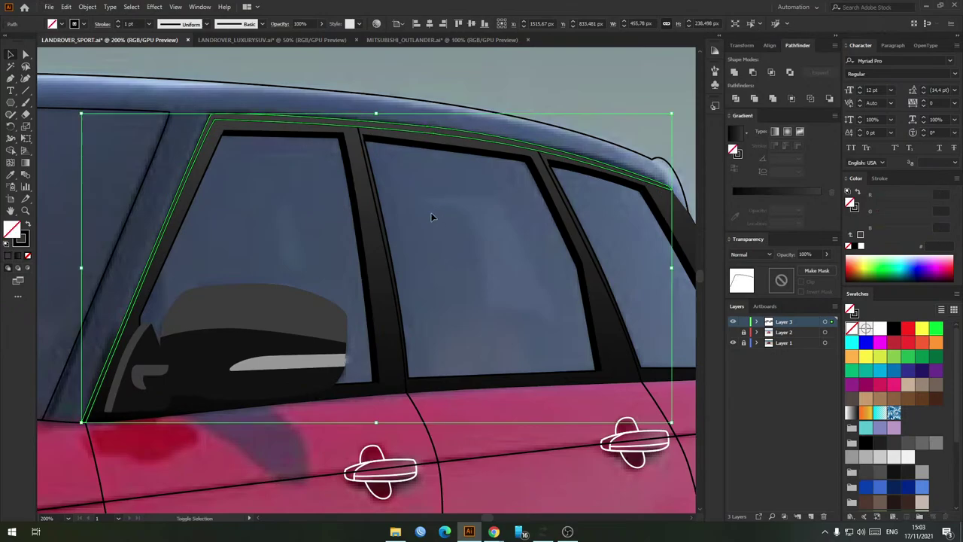
{"action": "key", "text": "shift+x"}
{"action": "left_click", "coordinate": [908, 473]}
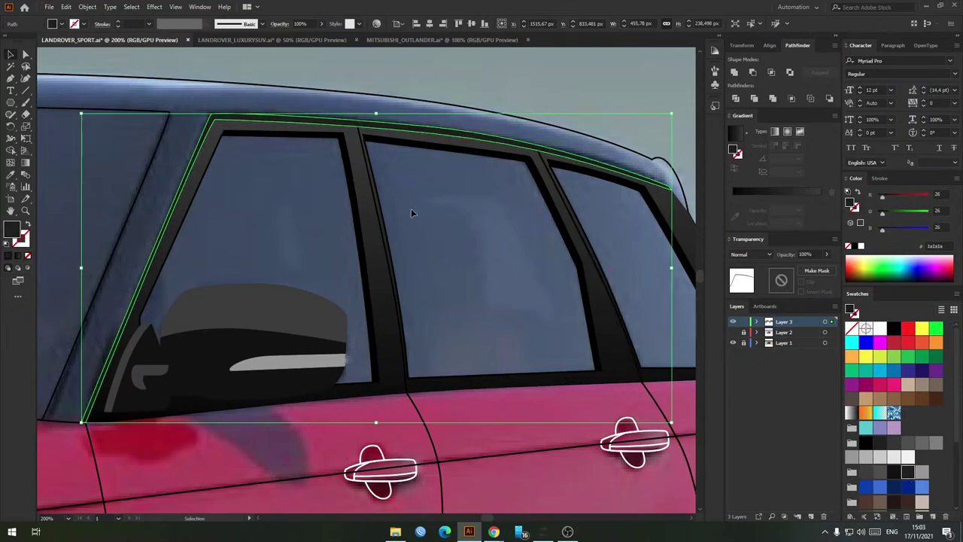
{"action": "left_click", "coordinate": [468, 243]}
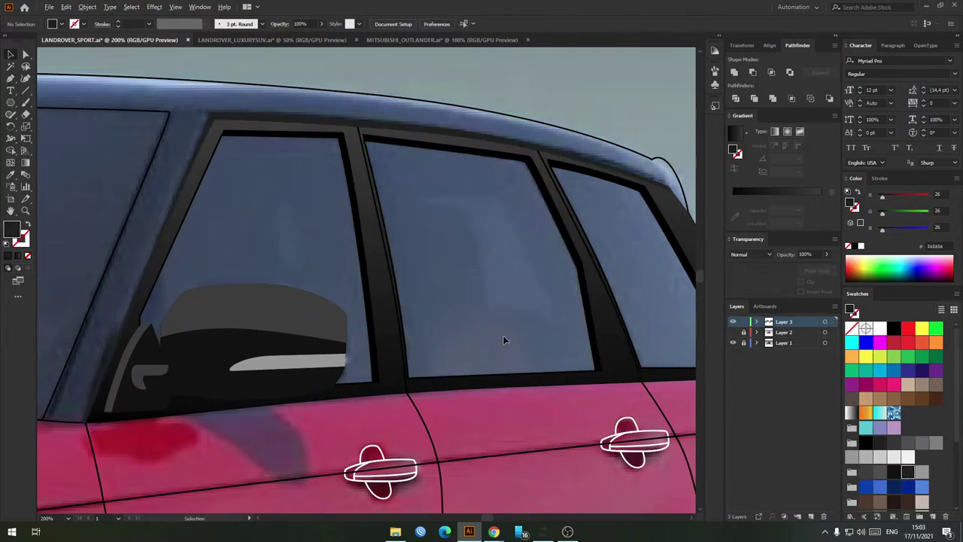
Step: Examine the windshield outline and the side windows of the car
{"action": "left_click_drag", "start_coordinate": [531, 277], "coordinate": [367, 250]}
{"action": "scroll", "coordinate": [367, 249], "scroll_direction": "down", "scroll_amount": 2}
{"action": "left_click_drag", "start_coordinate": [310, 236], "coordinate": [389, 243]}
{"action": "left_click_drag", "start_coordinate": [221, 247], "coordinate": [337, 242]}
{"action": "left_click", "coordinate": [351, 279]}
{"action": "left_click_drag", "start_coordinate": [268, 264], "coordinate": [361, 264]}
{"action": "left_click_drag", "start_coordinate": [309, 241], "coordinate": [364, 251]}
{"action": "mouse_move", "coordinate": [282, 270]}
{"action": "left_mouse_down"}
{"action": "mouse_move", "coordinate": [334, 276]}
{"action": "mouse_move", "coordinate": [275, 276]}
{"action": "left_mouse_up"}
{"action": "left_click_drag", "start_coordinate": [430, 264], "coordinate": [400, 260]}
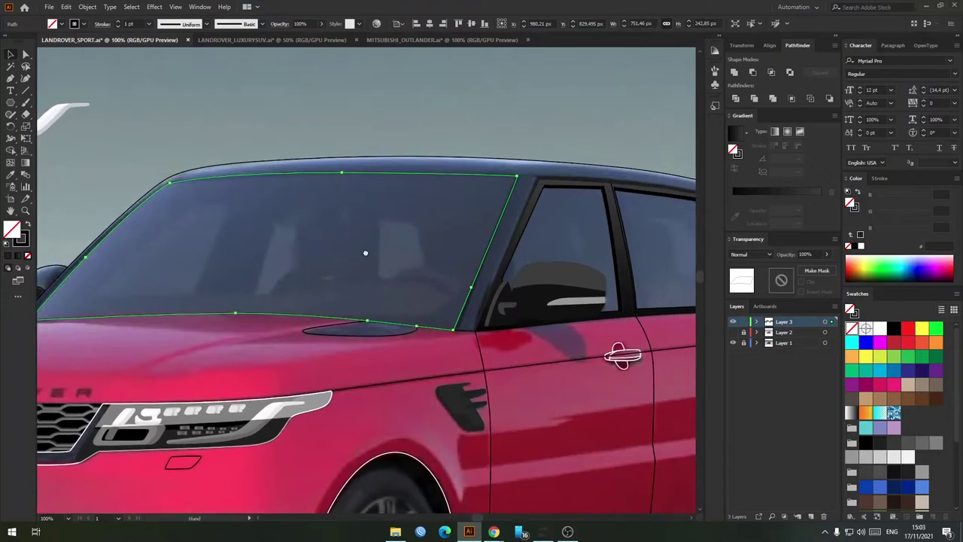
{"action": "scroll", "coordinate": [365, 252], "scroll_direction": "right", "scroll_amount": 4}
{"action": "scroll", "coordinate": [353, 324], "scroll_direction": "right", "scroll_amount": 2}
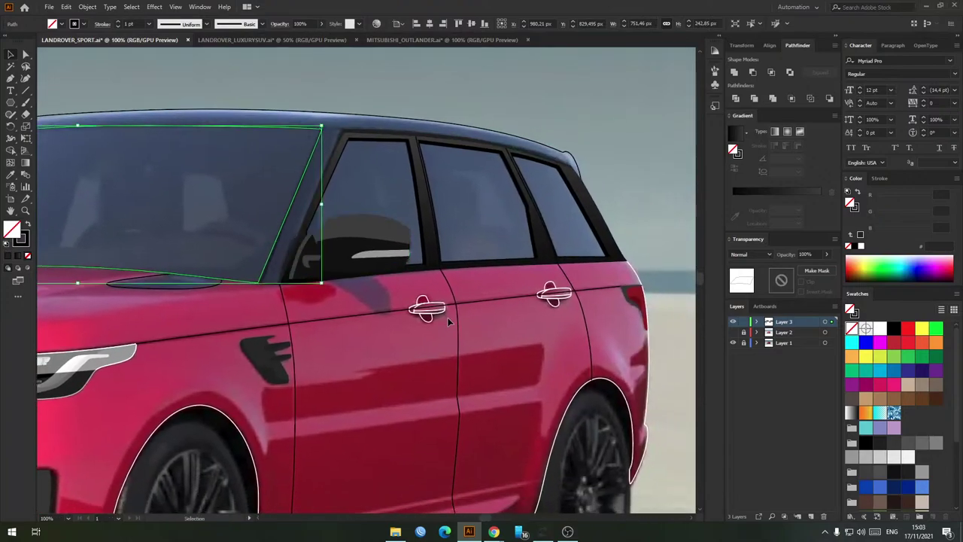
Step: Group the shoulder line, door seams and front bumper washer-cover outline, and set their stroke to 2 pt
{"action": "left_click_drag", "start_coordinate": [350, 336], "coordinate": [385, 318]}
{"action": "scroll", "coordinate": [318, 298], "scroll_direction": "up", "scroll_amount": 4}
{"action": "left_click", "coordinate": [372, 330]}
{"action": "scroll", "coordinate": [373, 331], "scroll_direction": "down", "scroll_amount": 3}
{"action": "left_click_drag", "start_coordinate": [561, 397], "coordinate": [388, 368]}
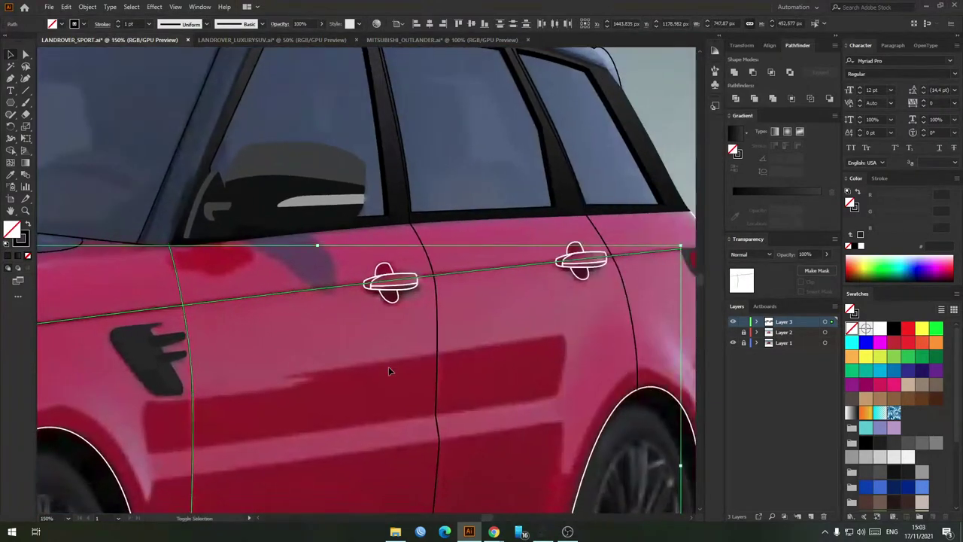
{"action": "left_click", "coordinate": [437, 357], "text": "shift"}
{"action": "scroll", "coordinate": [589, 296], "scroll_direction": "down", "scroll_amount": 2}
{"action": "left_click_drag", "start_coordinate": [446, 309], "coordinate": [552, 281]}
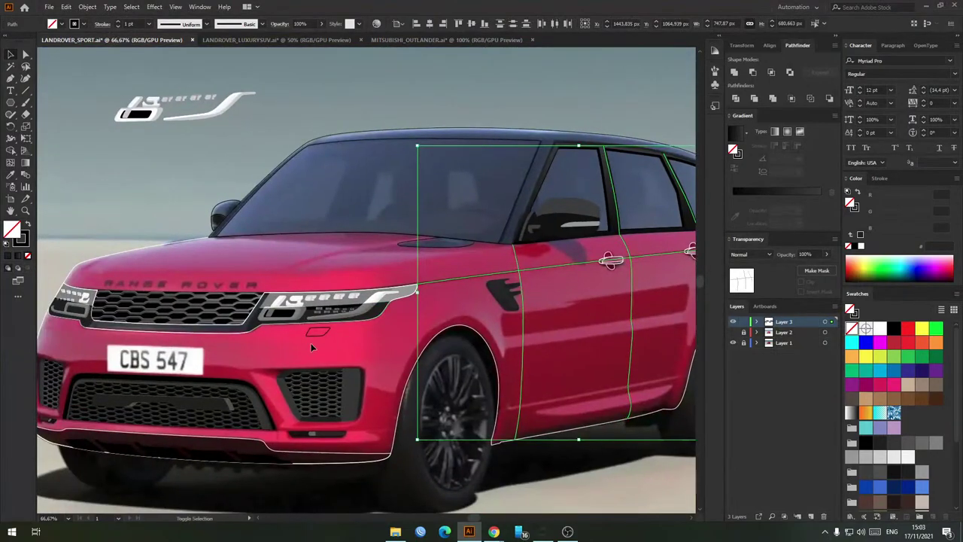
{"action": "scroll", "coordinate": [310, 344], "scroll_direction": "up", "scroll_amount": 1}
{"action": "left_click", "coordinate": [331, 325], "text": "shift"}
{"action": "scroll", "coordinate": [330, 325], "scroll_direction": "down", "scroll_amount": 2}
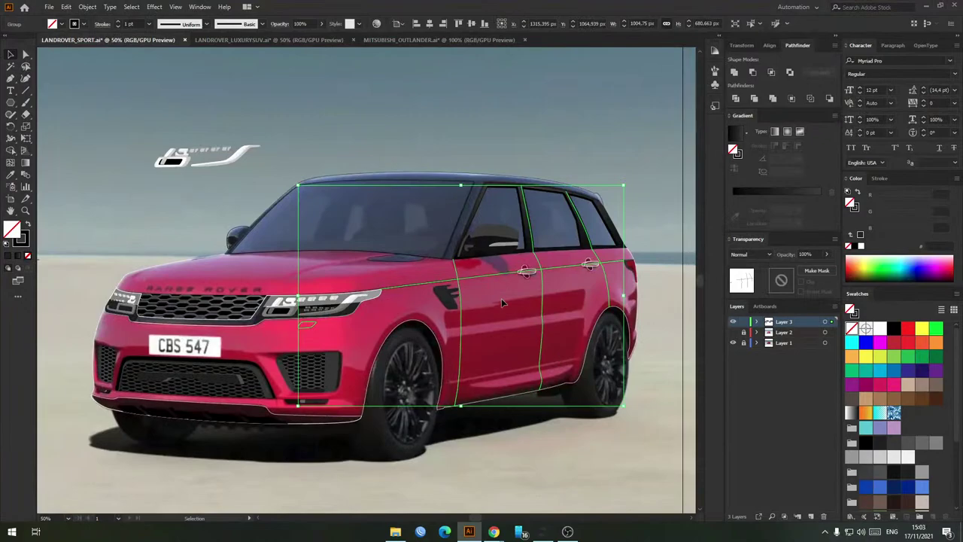
{"action": "scroll", "coordinate": [501, 298], "scroll_direction": "right", "scroll_amount": 2}
{"action": "left_click", "coordinate": [244, 133]}
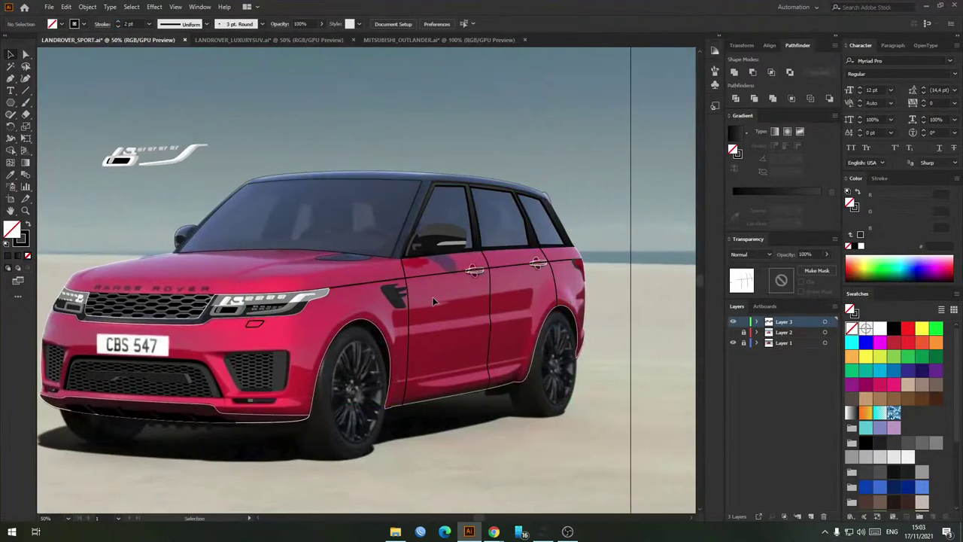
Step: Convert the strokes of the grouped body panel lines into black filled outlines
{"action": "scroll", "coordinate": [413, 302], "scroll_direction": "up", "scroll_amount": 1}
{"action": "left_click", "coordinate": [382, 378]}
{"action": "scroll", "coordinate": [436, 338], "scroll_direction": "up", "scroll_amount": 1}
{"action": "left_click", "coordinate": [436, 335]}
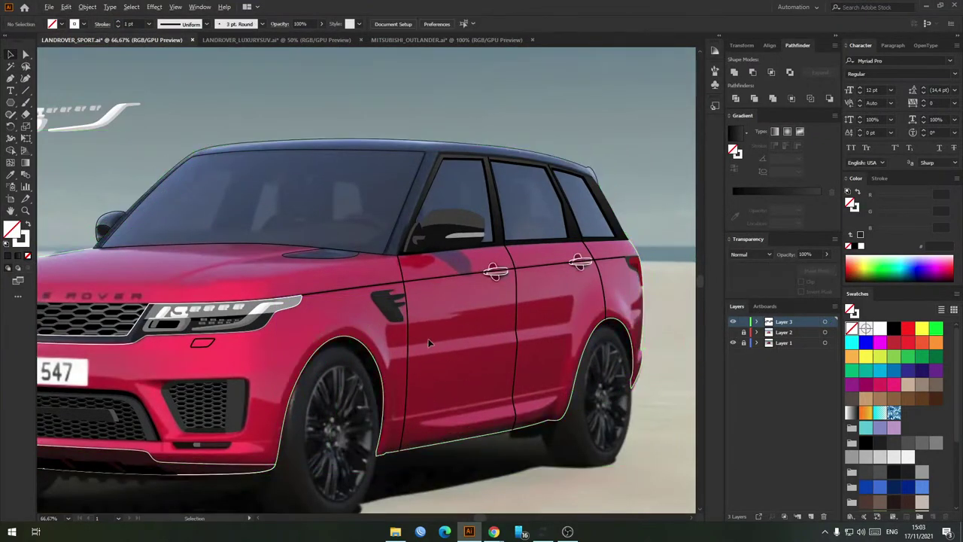
{"action": "scroll", "coordinate": [425, 342], "scroll_direction": "up", "scroll_amount": 2}
{"action": "key", "text": "a"}
{"action": "left_click", "coordinate": [383, 353]}
{"action": "key", "text": "alt+o"}
{"action": "key", "text": "x"}
{"action": "left_click", "coordinate": [48, 153]}
{"action": "key", "text": "v"}
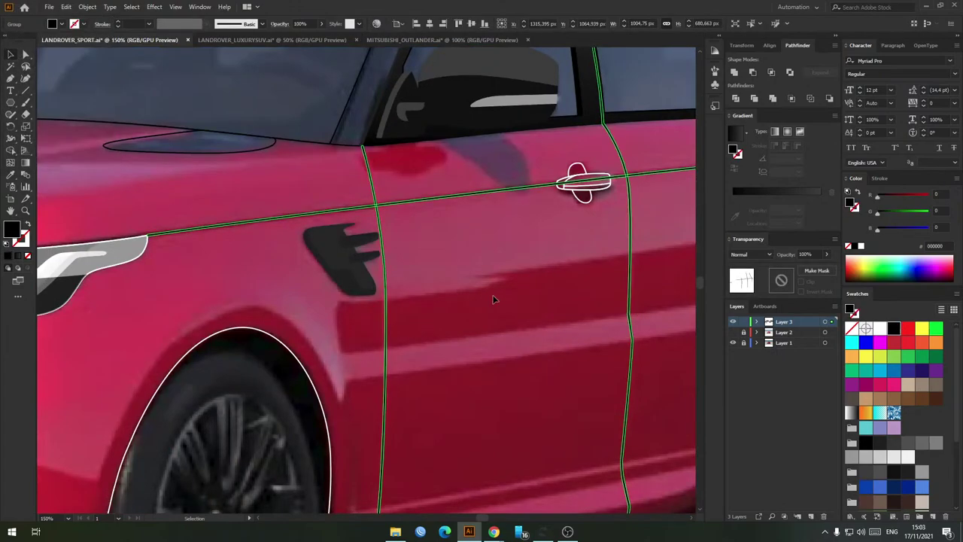
{"action": "left_click", "coordinate": [494, 298]}
{"action": "scroll", "coordinate": [433, 261], "scroll_direction": "down", "scroll_amount": 2}
{"action": "scroll", "coordinate": [467, 282], "scroll_direction": "right", "scroll_amount": 5}
{"action": "scroll", "coordinate": [493, 297], "scroll_direction": "up", "scroll_amount": 1}
{"action": "scroll", "coordinate": [482, 267], "scroll_direction": "up", "scroll_amount": 1}
{"action": "scroll", "coordinate": [481, 268], "scroll_direction": "up", "scroll_amount": 1}
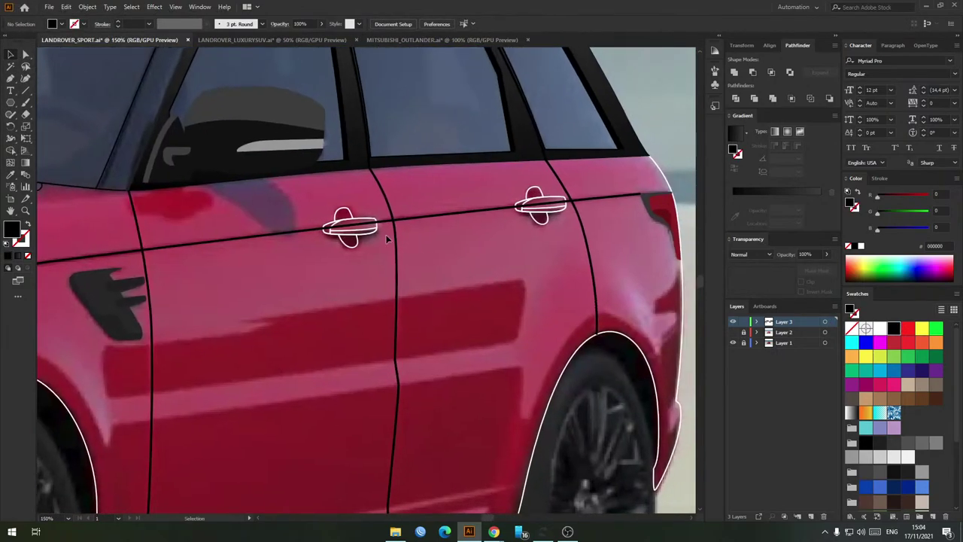
{"action": "scroll", "coordinate": [409, 275], "scroll_direction": "up", "scroll_amount": 4}
Step: Use Shape Builder on the car outline and the path along the windshield base and beltline to create the painted body region
{"action": "scroll", "coordinate": [409, 275], "scroll_direction": "down", "scroll_amount": 7}
{"action": "left_click", "coordinate": [525, 279]}
{"action": "left_click", "coordinate": [526, 282]}
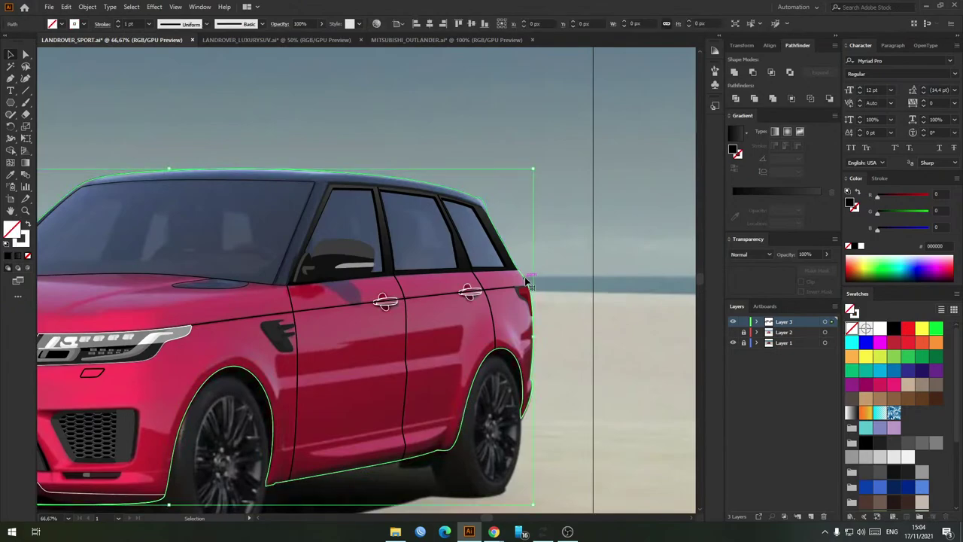
{"action": "scroll", "coordinate": [525, 290], "scroll_direction": "left", "scroll_amount": 3}
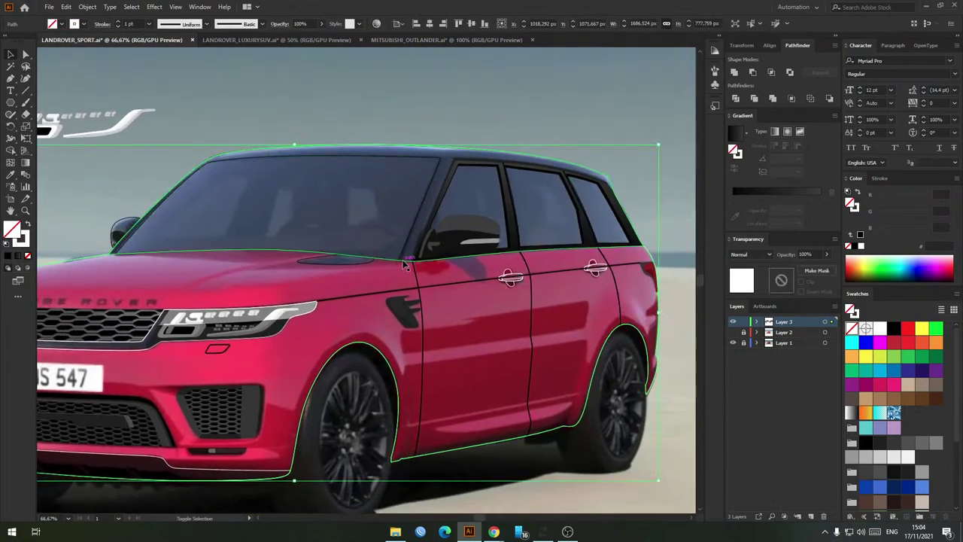
{"action": "left_click", "coordinate": [409, 261], "text": "shift"}
{"action": "key", "text": "shift+m"}
{"action": "left_click", "coordinate": [496, 319]}
{"action": "key", "text": "v"}
{"action": "left_click", "coordinate": [666, 191]}
Step: Draw a Pen path along the front bumper crease, from the car's far edge across the plate to the large side vent's upper edge
{"action": "left_click_drag", "start_coordinate": [455, 363], "coordinate": [512, 258]}
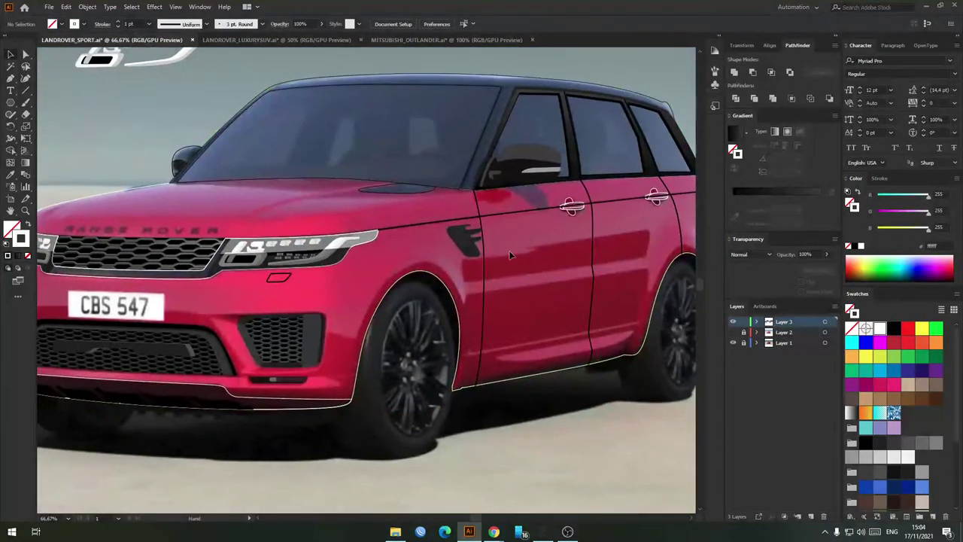
{"action": "left_click_drag", "start_coordinate": [161, 315], "coordinate": [316, 294]}
{"action": "scroll", "coordinate": [162, 282], "scroll_direction": "up", "scroll_amount": 5}
{"action": "key", "text": "p"}
{"action": "left_click", "coordinate": [167, 267]}
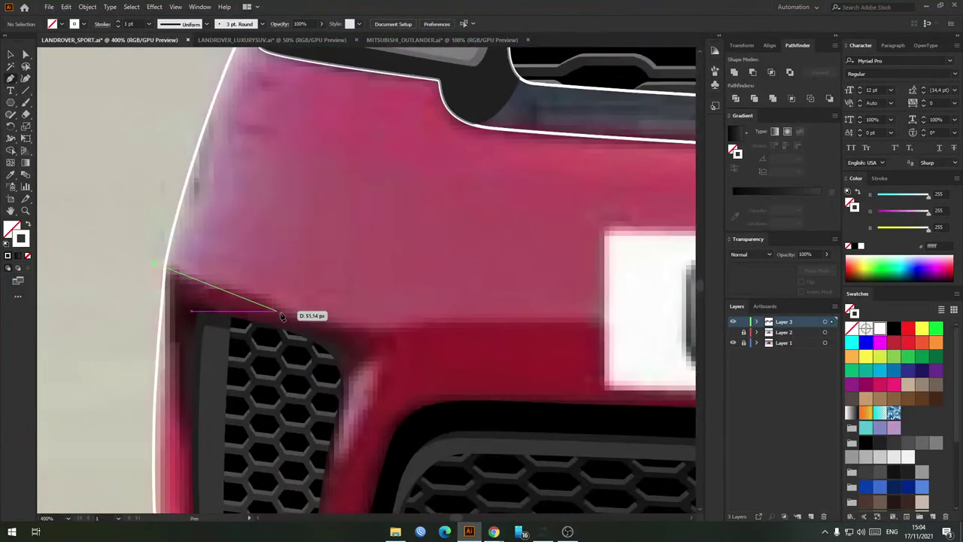
{"action": "left_click_drag", "start_coordinate": [344, 324], "coordinate": [403, 328]}
{"action": "left_click_drag", "start_coordinate": [577, 311], "coordinate": [187, 290]}
{"action": "scroll", "coordinate": [189, 291], "scroll_direction": "down", "scroll_amount": 1}
{"action": "left_click_drag", "start_coordinate": [651, 316], "coordinate": [527, 341]}
{"action": "left_click_drag", "start_coordinate": [562, 345], "coordinate": [430, 331]}
{"action": "scroll", "coordinate": [430, 331], "scroll_direction": "right", "scroll_amount": 2}
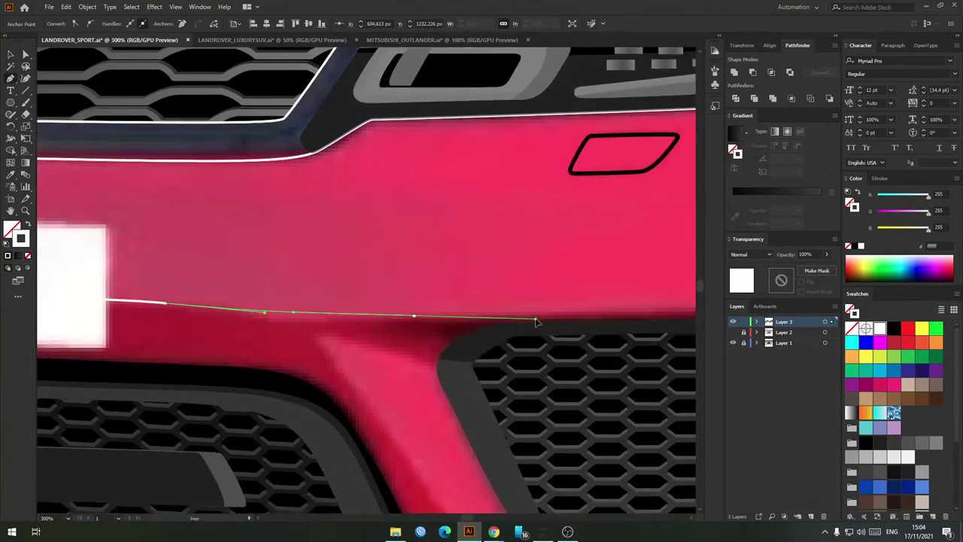
{"action": "left_click", "coordinate": [549, 311]}
{"action": "scroll", "coordinate": [395, 283], "scroll_direction": "right", "scroll_amount": 5}
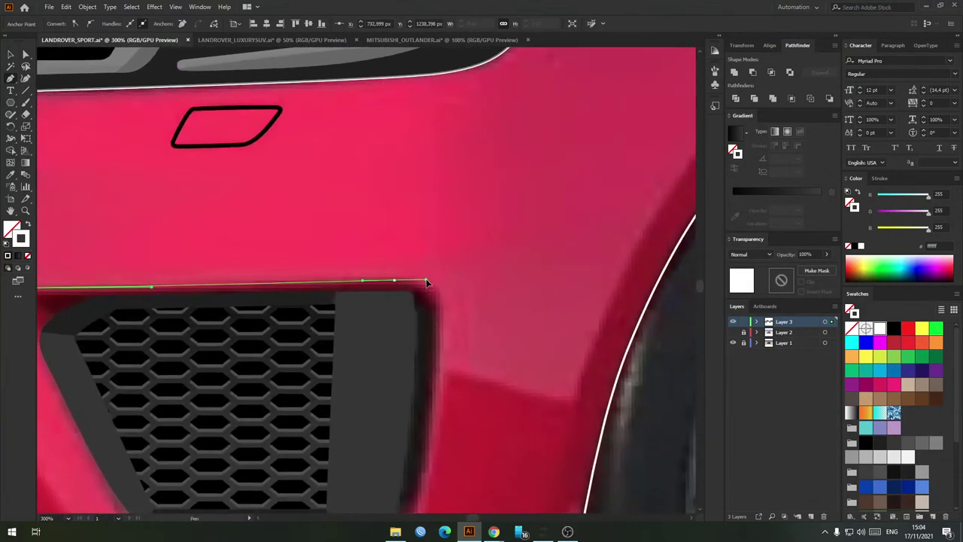
Step: Continue the crease path around the side vent's upper outer corner and across to the front wheel arch
{"action": "left_click_drag", "start_coordinate": [426, 279], "coordinate": [427, 279]}
{"action": "left_click_drag", "start_coordinate": [439, 310], "coordinate": [443, 331]}
{"action": "left_click_drag", "start_coordinate": [440, 366], "coordinate": [443, 369]}
{"action": "left_click_drag", "start_coordinate": [525, 387], "coordinate": [484, 378]}
{"action": "scroll", "coordinate": [525, 269], "scroll_direction": "down", "scroll_amount": 2}
Step: Continue the path along the outer edge of the front wheel arch to the pointed highlight tip behind the wheel
{"action": "left_click_drag", "start_coordinate": [525, 268], "coordinate": [316, 345]}
{"action": "left_click_drag", "start_coordinate": [357, 274], "coordinate": [401, 239]}
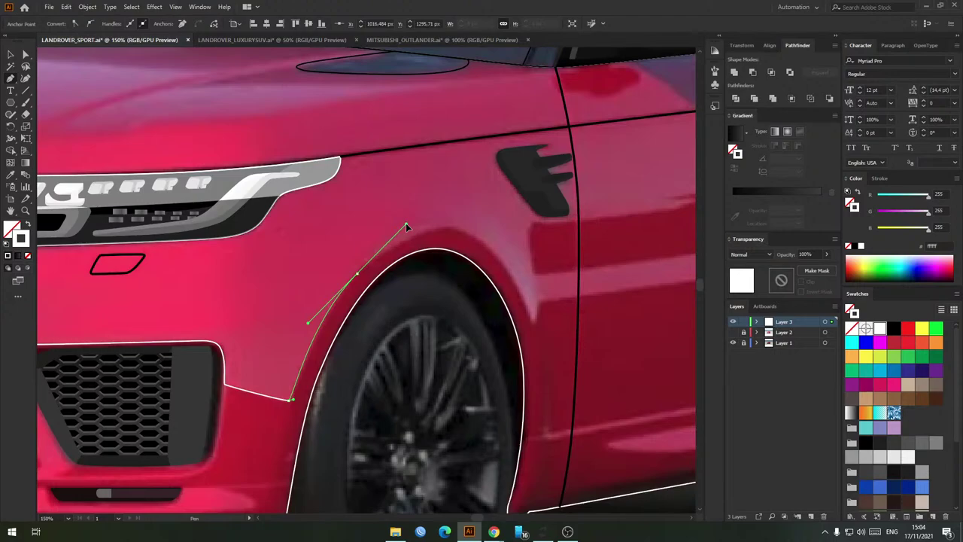
{"action": "left_click_drag", "start_coordinate": [406, 223], "coordinate": [423, 211]}
{"action": "scroll", "coordinate": [480, 231], "scroll_direction": "up", "scroll_amount": 2}
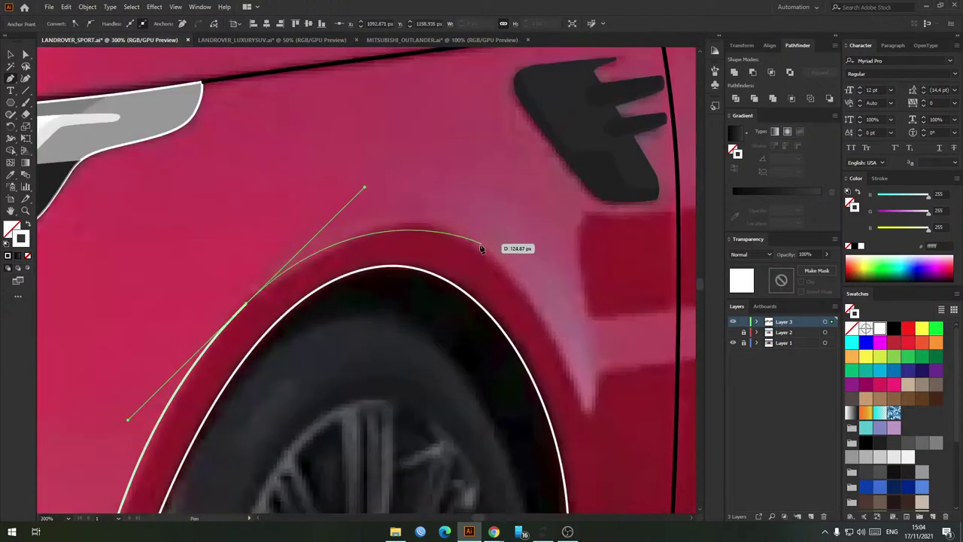
{"action": "left_click_drag", "start_coordinate": [489, 259], "coordinate": [533, 286]}
{"action": "left_click_drag", "start_coordinate": [566, 331], "coordinate": [487, 258]}
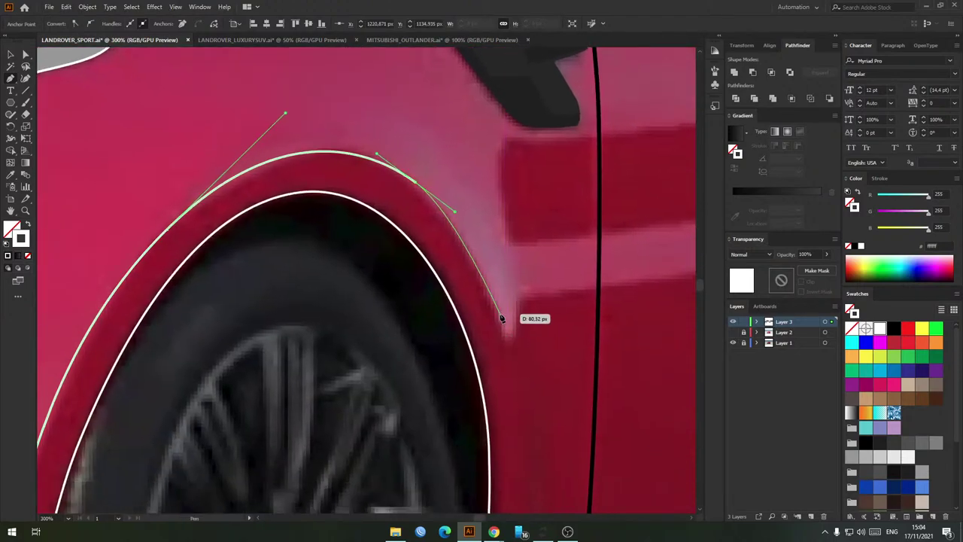
{"action": "left_click", "coordinate": [507, 341]}
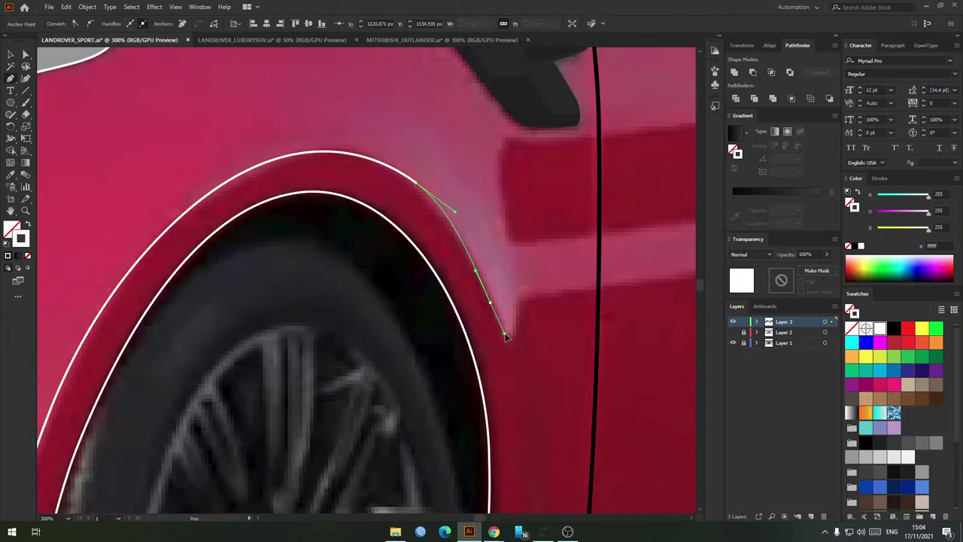
{"action": "left_click_drag", "start_coordinate": [505, 339], "coordinate": [519, 299]}
Step: Extend the path along the lower highlight edge of both doors and down the notch ahead of the rear wheel
{"action": "scroll", "coordinate": [519, 298], "scroll_direction": "down", "scroll_amount": 2}
{"action": "left_click_drag", "start_coordinate": [520, 289], "coordinate": [102, 308]}
{"action": "left_click_drag", "start_coordinate": [455, 272], "coordinate": [508, 281]}
{"action": "left_click", "coordinate": [506, 262]}
{"action": "scroll", "coordinate": [506, 264], "scroll_direction": "up", "scroll_amount": 3}
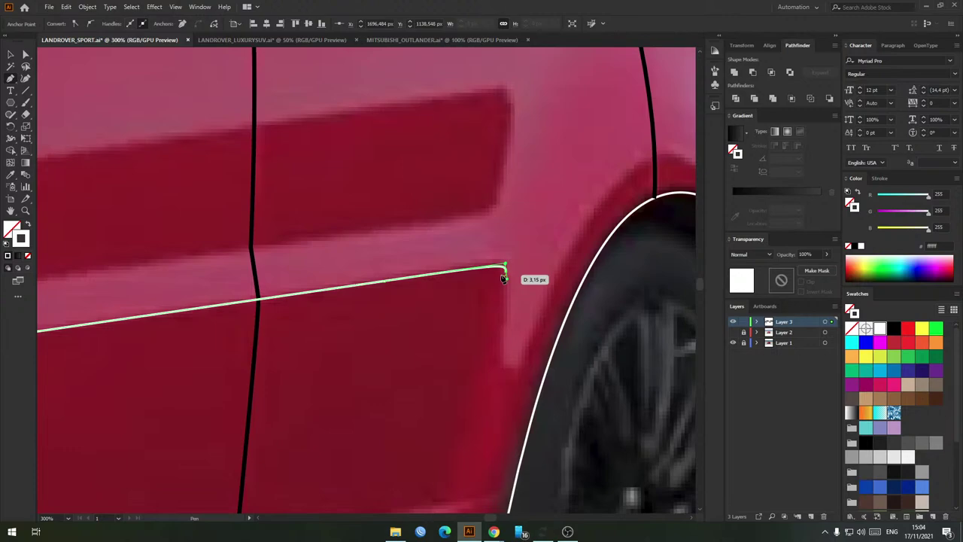
{"action": "left_click_drag", "start_coordinate": [503, 279], "coordinate": [523, 367]}
{"action": "scroll", "coordinate": [515, 332], "scroll_direction": "up", "scroll_amount": 1}
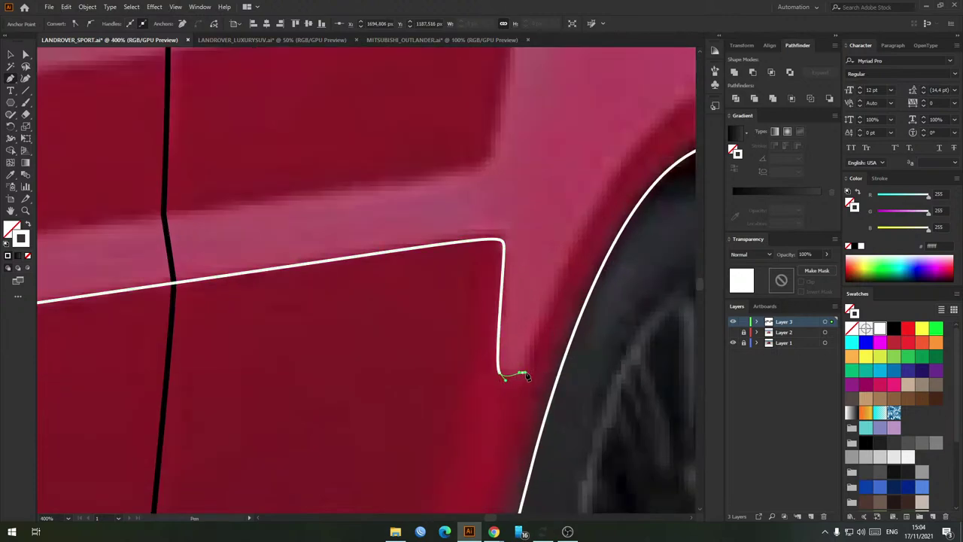
Step: Continue the path over the outer edge of the rear wheel arch to the highlight tip behind it
{"action": "scroll", "coordinate": [526, 373], "scroll_direction": "down", "scroll_amount": 1}
{"action": "left_click_drag", "start_coordinate": [465, 242], "coordinate": [512, 182]}
{"action": "scroll", "coordinate": [576, 214], "scroll_direction": "down", "scroll_amount": 1}
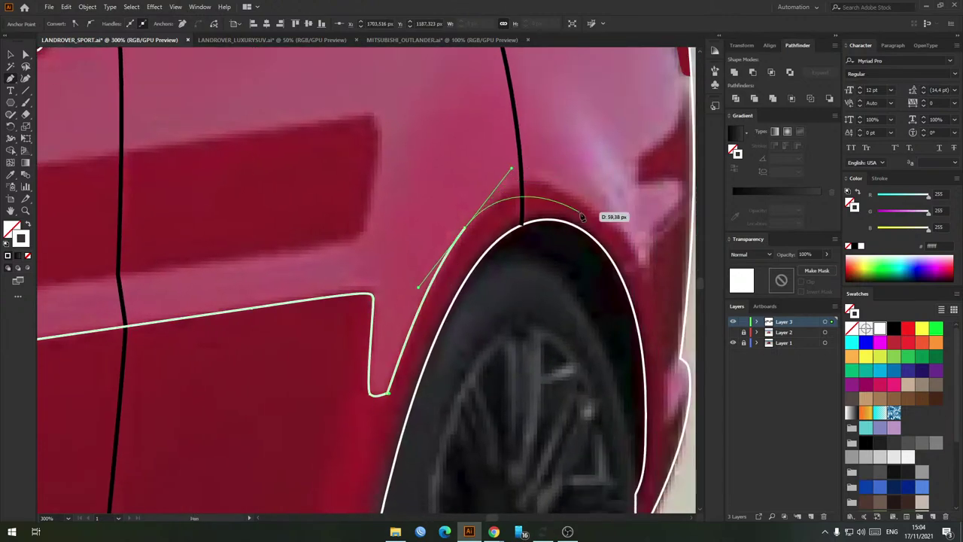
{"action": "left_click_drag", "start_coordinate": [586, 202], "coordinate": [629, 224]}
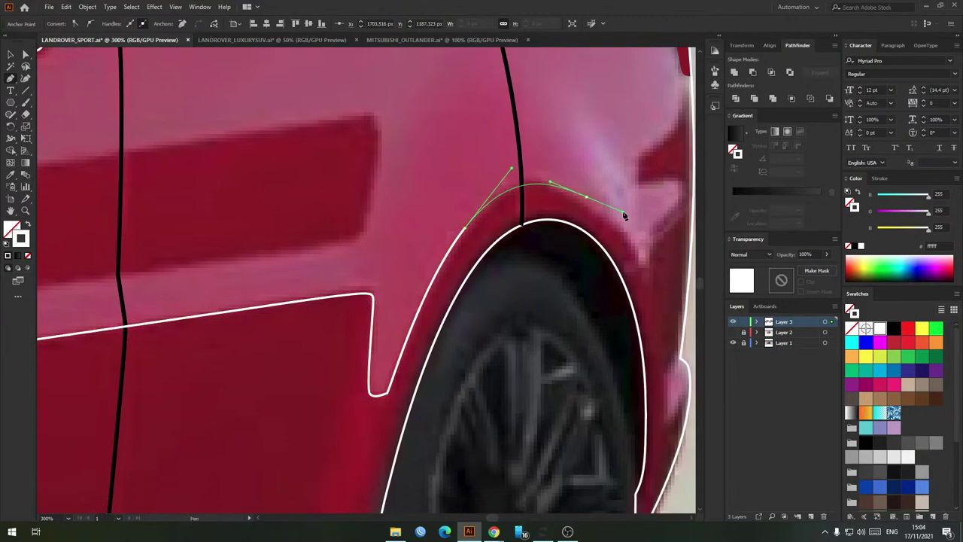
{"action": "left_click", "coordinate": [644, 261]}
{"action": "scroll", "coordinate": [645, 258], "scroll_direction": "up", "scroll_amount": 1}
{"action": "scroll", "coordinate": [516, 279], "scroll_direction": "up", "scroll_amount": 1}
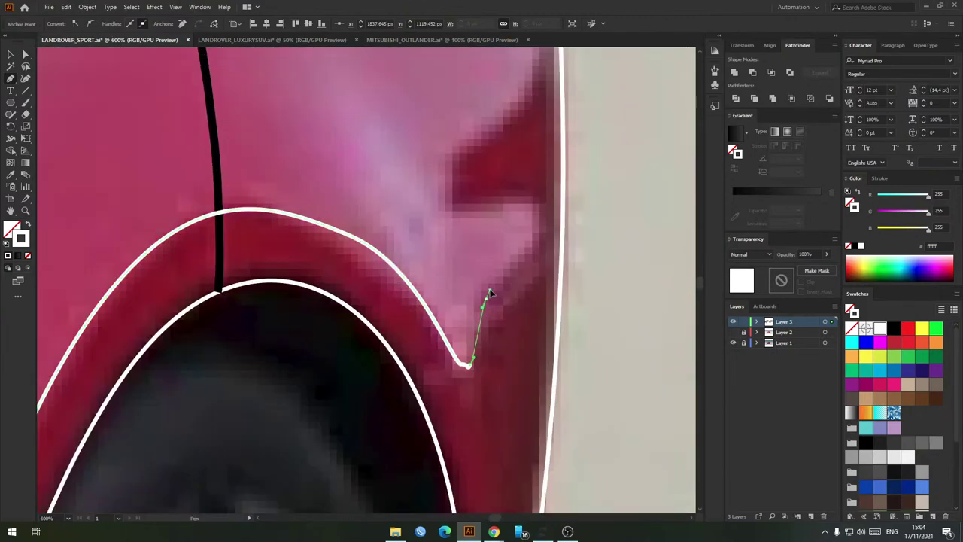
Step: Trace the stepped highlight edges on the rear bumper corner out to the car's rear edge
{"action": "left_click_drag", "start_coordinate": [541, 234], "coordinate": [543, 225]}
{"action": "left_click", "coordinate": [539, 200]}
{"action": "left_click_drag", "start_coordinate": [450, 204], "coordinate": [441, 203]}
{"action": "left_click_drag", "start_coordinate": [453, 165], "coordinate": [444, 221]}
{"action": "left_click", "coordinate": [441, 212]}
{"action": "left_click_drag", "start_coordinate": [496, 163], "coordinate": [455, 266]}
{"action": "left_click_drag", "start_coordinate": [479, 247], "coordinate": [492, 213]}
{"action": "left_click_drag", "start_coordinate": [519, 202], "coordinate": [548, 210]}
Step: Close the path by sweeping it outside the car, around the rear, below the wheels and back to the front bumper start point
{"action": "scroll", "coordinate": [553, 222], "scroll_direction": "down", "scroll_amount": 3}
{"action": "left_click_drag", "start_coordinate": [600, 304], "coordinate": [604, 334]}
{"action": "scroll", "coordinate": [599, 385], "scroll_direction": "down", "scroll_amount": 2}
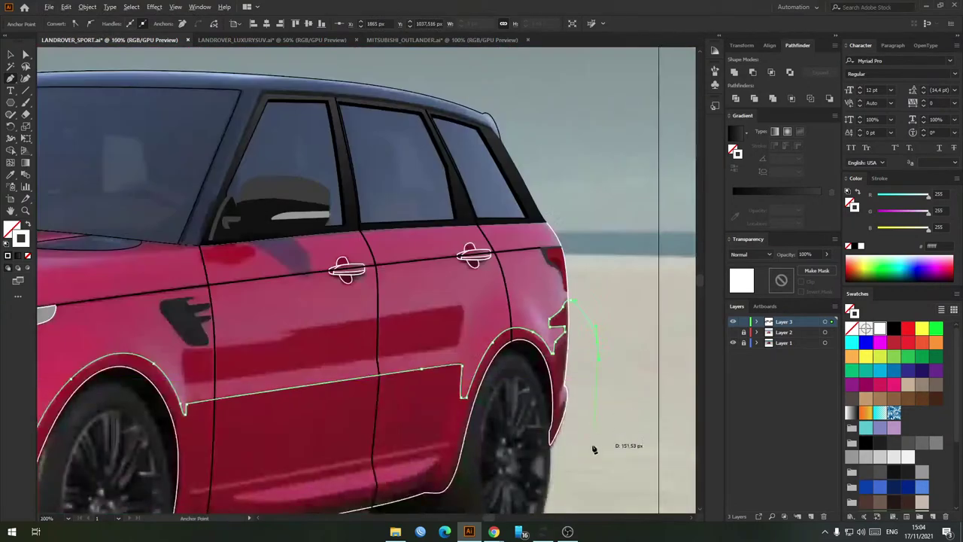
{"action": "left_click_drag", "start_coordinate": [595, 452], "coordinate": [609, 325]}
{"action": "left_click_drag", "start_coordinate": [613, 348], "coordinate": [576, 434]}
{"action": "scroll", "coordinate": [455, 453], "scroll_direction": "down", "scroll_amount": 1}
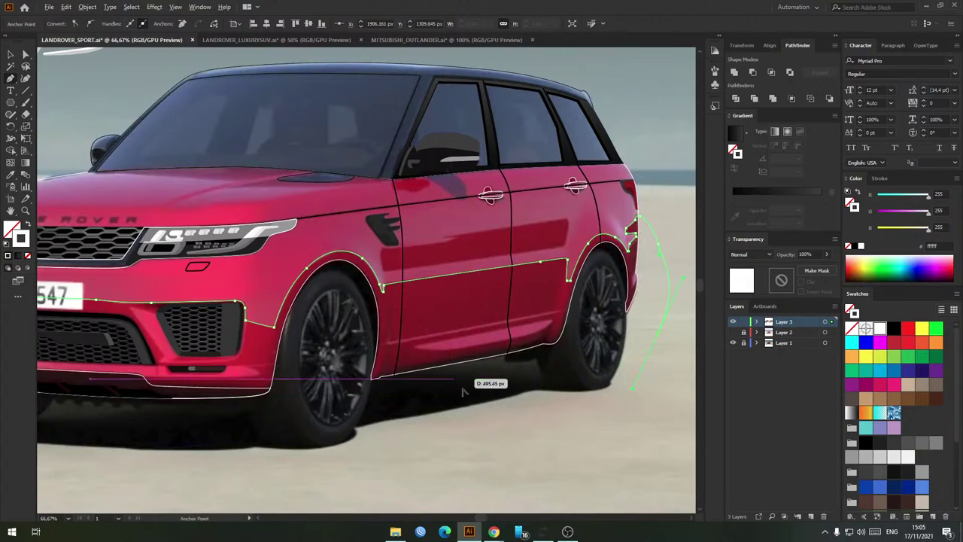
{"action": "left_click_drag", "start_coordinate": [350, 439], "coordinate": [446, 398]}
{"action": "left_click_drag", "start_coordinate": [424, 423], "coordinate": [388, 425]}
{"action": "left_click_drag", "start_coordinate": [214, 415], "coordinate": [185, 413]}
{"action": "left_click", "coordinate": [86, 393]}
{"action": "left_click_drag", "start_coordinate": [70, 341], "coordinate": [85, 315]}
{"action": "left_click", "coordinate": [126, 251]}
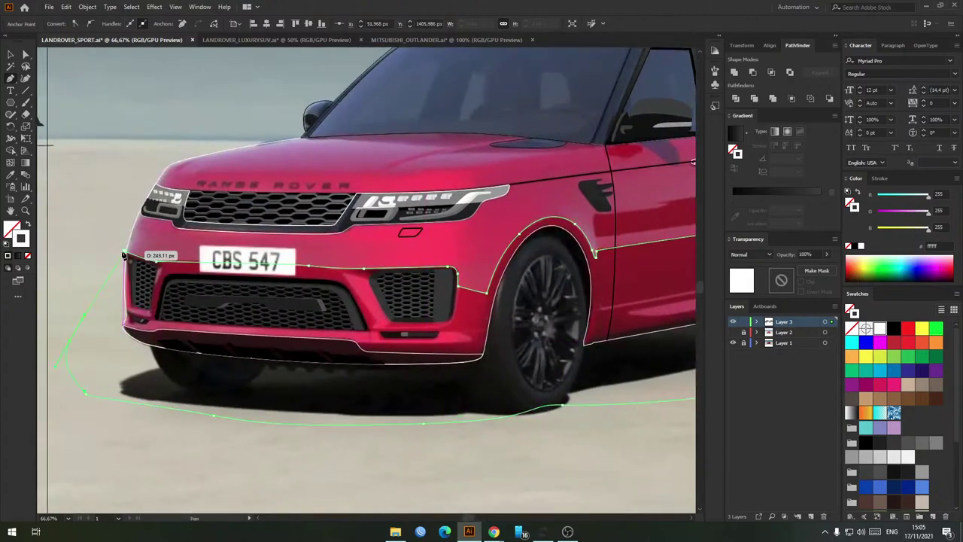
Step: Use Shape Builder on the closed path and the painted body to create the lower body shade region, removing the excess outside the car
{"action": "left_click", "coordinate": [126, 264], "text": "ctrl+shift"}
{"action": "key", "text": "shift+m"}
{"action": "left_click", "coordinate": [115, 272]}
{"action": "key", "text": "v"}
{"action": "left_click_drag", "start_coordinate": [105, 252], "coordinate": [117, 293]}
{"action": "left_click", "coordinate": [116, 295]}
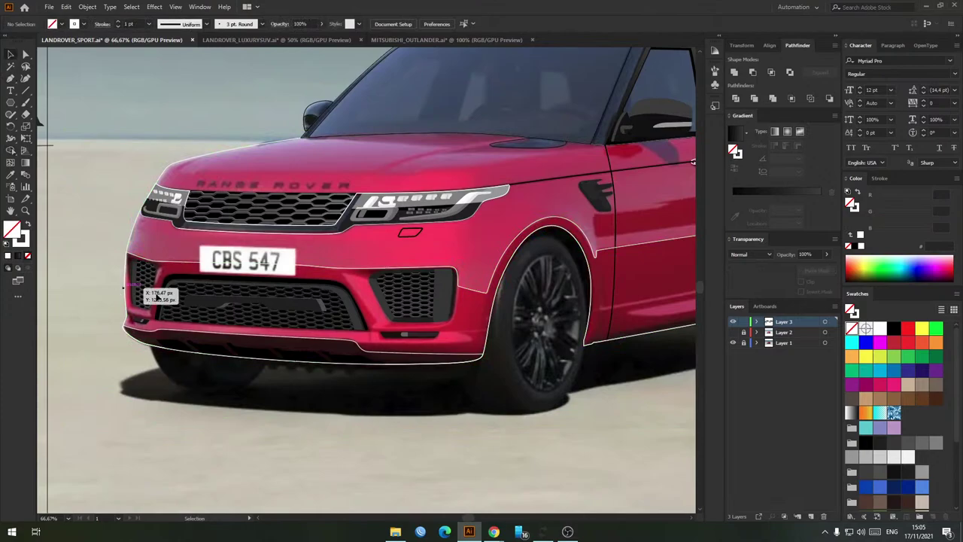
Step: Draw a Pen path down the outer edge of the large front side vent's recess and along its lower edge
{"action": "scroll", "coordinate": [153, 329], "scroll_direction": "up", "scroll_amount": 3}
{"action": "scroll", "coordinate": [212, 331], "scroll_direction": "down", "scroll_amount": 1}
{"action": "left_click_drag", "start_coordinate": [622, 269], "coordinate": [340, 271]}
{"action": "key", "text": "p"}
{"action": "scroll", "coordinate": [389, 249], "scroll_direction": "up", "scroll_amount": 3}
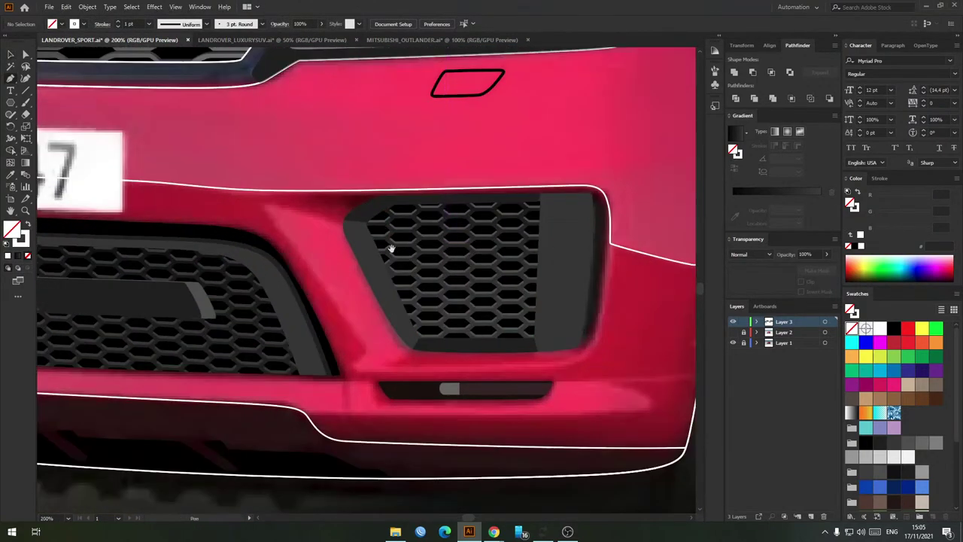
{"action": "left_click_drag", "start_coordinate": [331, 237], "coordinate": [402, 243]}
{"action": "scroll", "coordinate": [449, 223], "scroll_direction": "down", "scroll_amount": 2}
{"action": "left_click_drag", "start_coordinate": [592, 236], "coordinate": [442, 234]}
{"action": "scroll", "coordinate": [547, 291], "scroll_direction": "up", "scroll_amount": 2}
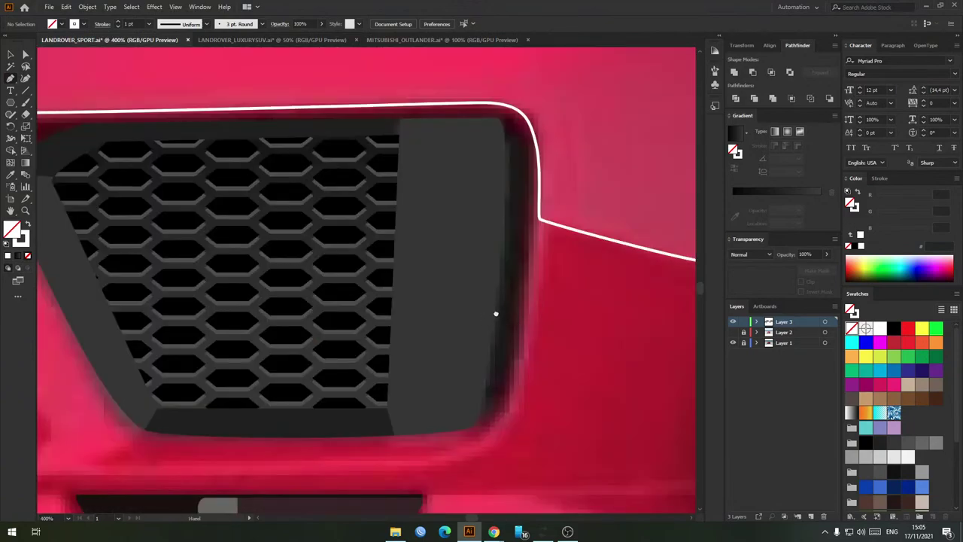
{"action": "left_click_drag", "start_coordinate": [495, 314], "coordinate": [561, 231]}
{"action": "left_click", "coordinate": [589, 184]}
{"action": "left_click", "coordinate": [577, 207]}
{"action": "left_click_drag", "start_coordinate": [559, 320], "coordinate": [548, 354]}
{"action": "mouse_move", "coordinate": [412, 379]}
{"action": "left_mouse_down"}
{"action": "mouse_move", "coordinate": [328, 371]}
{"action": "mouse_move", "coordinate": [325, 387]}
{"action": "mouse_move", "coordinate": [282, 382]}
{"action": "left_mouse_up"}
{"action": "mouse_move", "coordinate": [215, 379]}
{"action": "left_mouse_down"}
{"action": "mouse_move", "coordinate": [386, 361]}
{"action": "mouse_move", "coordinate": [216, 360]}
{"action": "mouse_move", "coordinate": [384, 352]}
{"action": "left_mouse_up"}
{"action": "scroll", "coordinate": [385, 354], "scroll_direction": "down", "scroll_amount": 3}
{"action": "key", "text": "ctrl+z"}
{"action": "scroll", "coordinate": [383, 361], "scroll_direction": "up", "scroll_amount": 3}
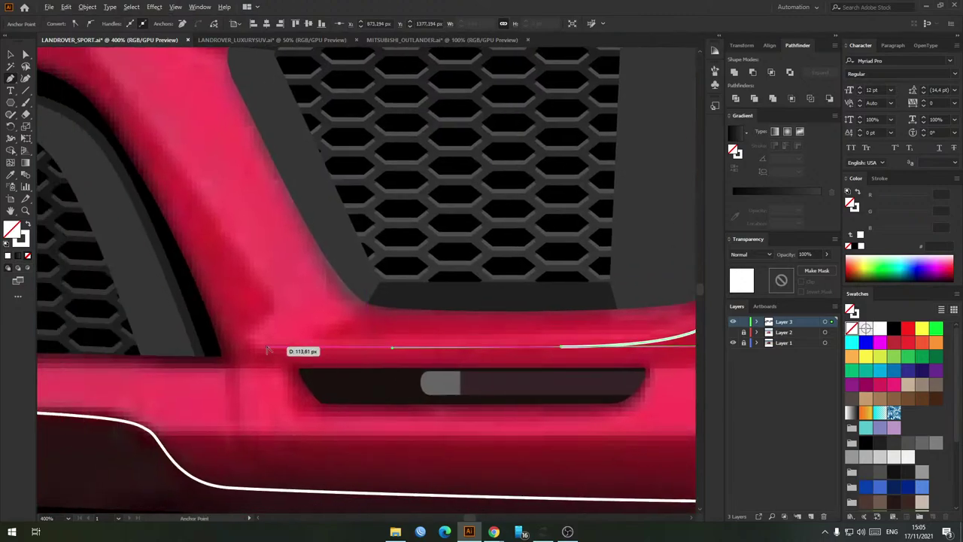
Step: Continue the recess path around its lower inner corner and up the slanted edge beside the central grille
{"action": "scroll", "coordinate": [268, 351], "scroll_direction": "up", "scroll_amount": 2}
{"action": "left_click_drag", "start_coordinate": [256, 347], "coordinate": [230, 345]}
{"action": "left_click_drag", "start_coordinate": [231, 312], "coordinate": [269, 284]}
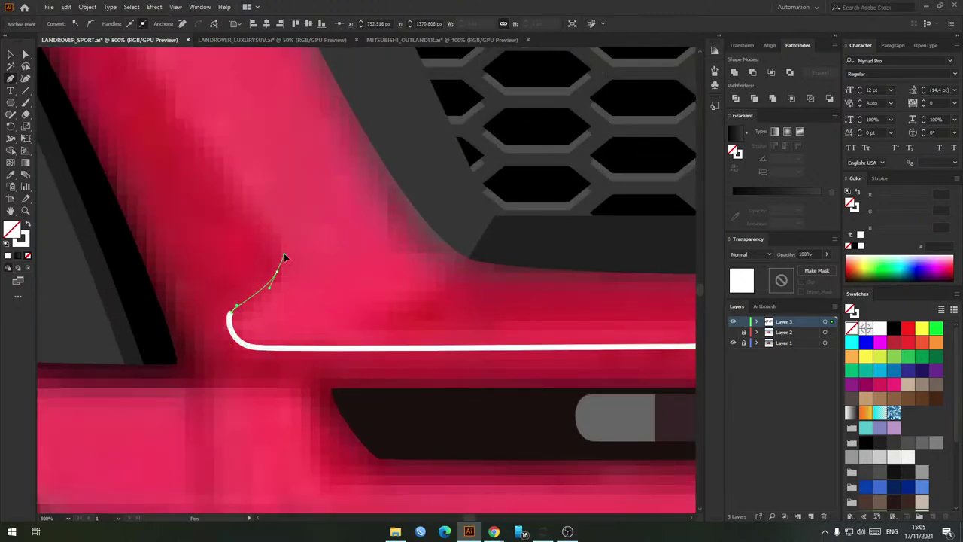
{"action": "scroll", "coordinate": [283, 253], "scroll_direction": "down", "scroll_amount": 3}
{"action": "left_click_drag", "start_coordinate": [283, 252], "coordinate": [342, 361]}
{"action": "left_click_drag", "start_coordinate": [206, 179], "coordinate": [184, 129]}
Step: Close the recess path with a loose curve above the side vent and back down to its outer edge
{"action": "left_click_drag", "start_coordinate": [282, 117], "coordinate": [350, 135]}
{"action": "left_click_drag", "start_coordinate": [468, 111], "coordinate": [318, 143]}
{"action": "left_click_drag", "start_coordinate": [441, 128], "coordinate": [522, 138]}
{"action": "left_click_drag", "start_coordinate": [562, 178], "coordinate": [569, 218]}
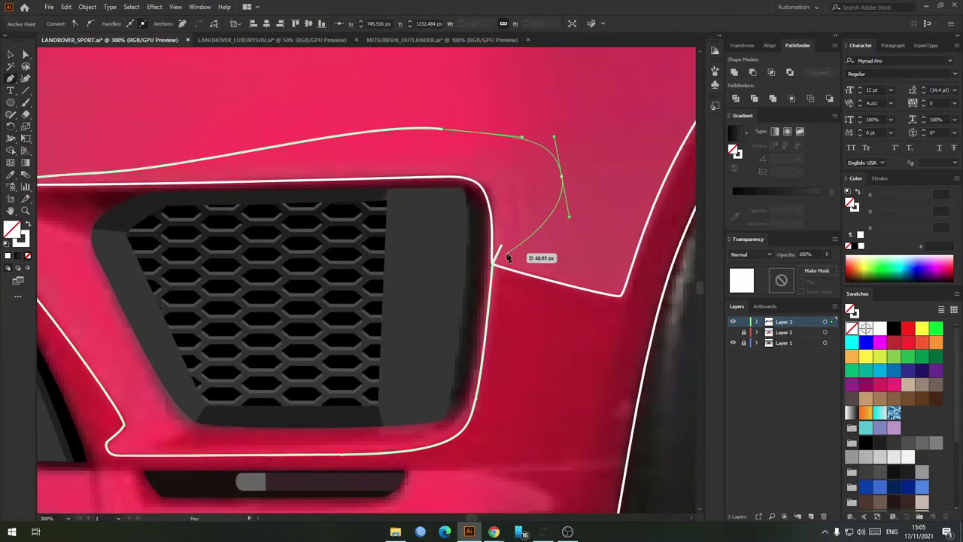
{"action": "left_click", "coordinate": [501, 246]}
Step: Use Shape Builder on the recess path and the lower body shade region to create the side vent's recess shape
{"action": "key", "text": "v"}
{"action": "left_click", "coordinate": [492, 221], "text": "shift"}
{"action": "key", "text": "shift+m"}
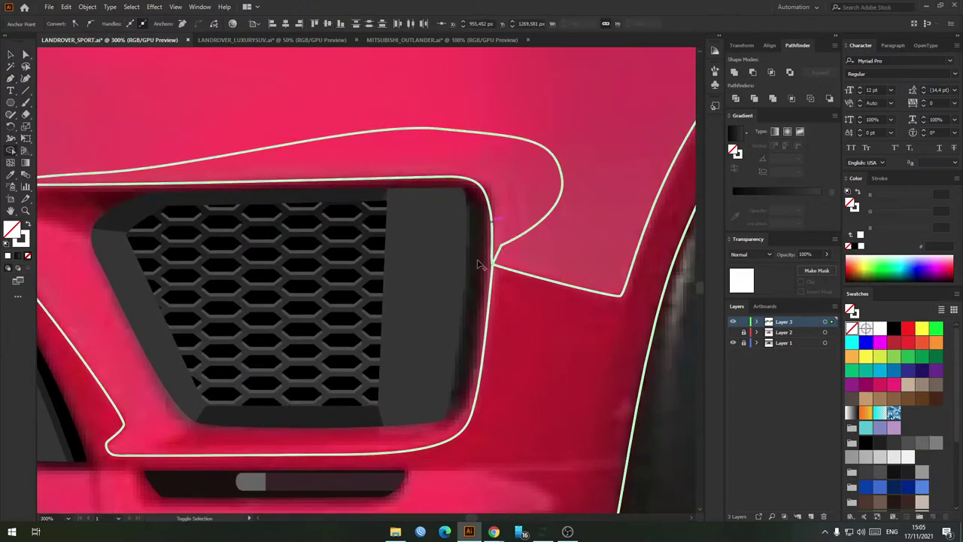
Step: Draw a Pen path from the recess's upper inner corner, curving down over the vent's slanted frame to the recess's lower edge
{"action": "key", "text": "p"}
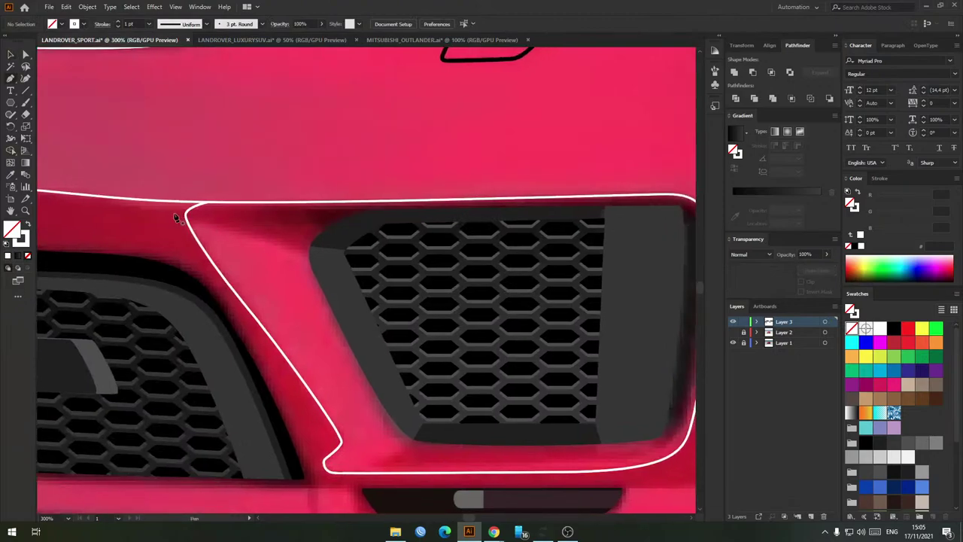
{"action": "left_click", "coordinate": [172, 214]}
{"action": "left_click_drag", "start_coordinate": [339, 266], "coordinate": [346, 273]}
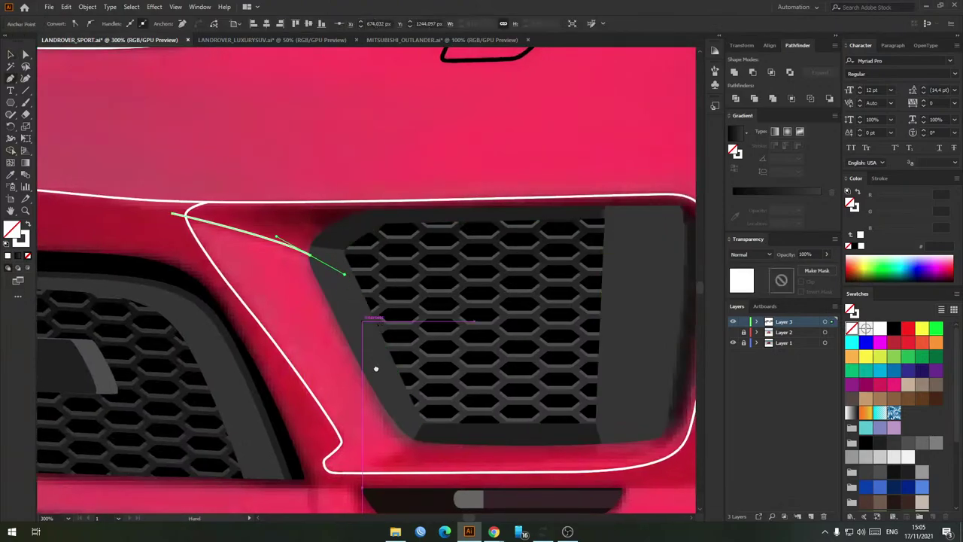
{"action": "left_click_drag", "start_coordinate": [374, 368], "coordinate": [357, 264]}
{"action": "left_click_drag", "start_coordinate": [395, 276], "coordinate": [419, 331]}
{"action": "left_click_drag", "start_coordinate": [345, 375], "coordinate": [300, 397]}
Step: Close the dividing path with a wide loop below, outside and above the side vent
{"action": "scroll", "coordinate": [321, 398], "scroll_direction": "down", "scroll_amount": 2}
{"action": "left_click_drag", "start_coordinate": [398, 429], "coordinate": [454, 421]}
{"action": "left_click_drag", "start_coordinate": [516, 369], "coordinate": [537, 333]}
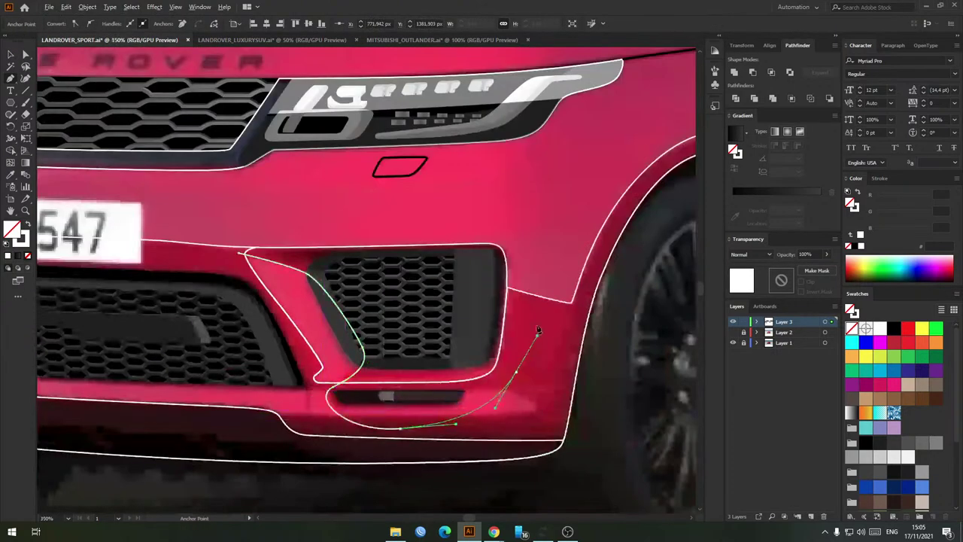
{"action": "left_click_drag", "start_coordinate": [540, 265], "coordinate": [537, 226]}
{"action": "left_click_drag", "start_coordinate": [381, 177], "coordinate": [294, 193]}
{"action": "left_click_drag", "start_coordinate": [238, 252], "coordinate": [239, 265]}
Step: Split the vent recess along the dividing path with Shape Builder and delete the leftover outer loop
{"action": "key", "text": "v"}
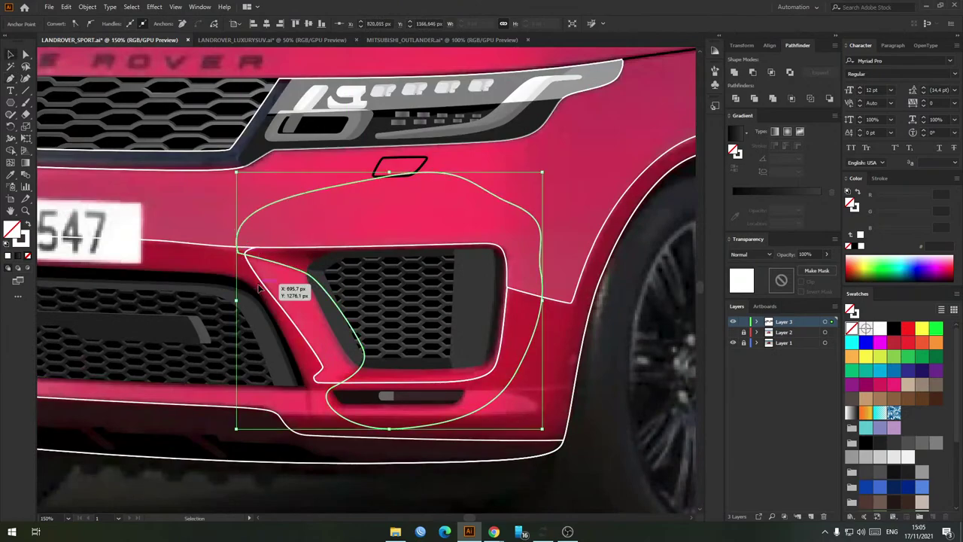
{"action": "left_click", "coordinate": [269, 284], "text": "shift"}
{"action": "key", "text": "shift+m"}
{"action": "left_click", "coordinate": [285, 284]}
{"action": "key", "text": "v"}
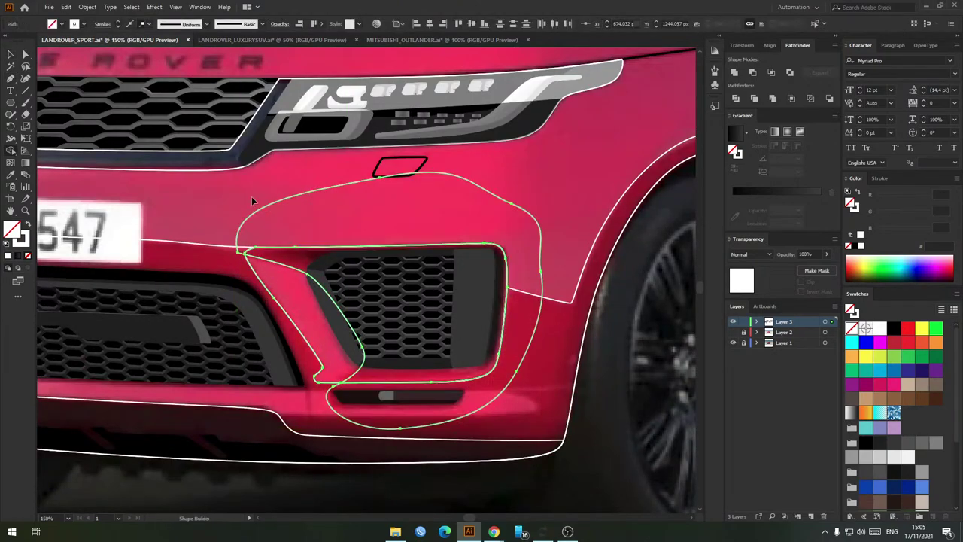
{"action": "left_click", "coordinate": [263, 206]}
{"action": "key", "text": "Delete"}
Step: Select the larger recess region together with the dark frame pieces of the side vent
{"action": "scroll", "coordinate": [322, 244], "scroll_direction": "down", "scroll_amount": 1}
{"action": "left_click_drag", "start_coordinate": [344, 269], "coordinate": [369, 273]}
{"action": "key", "text": "ctrl+plus"}
{"action": "key", "text": "ctrl+plus"}
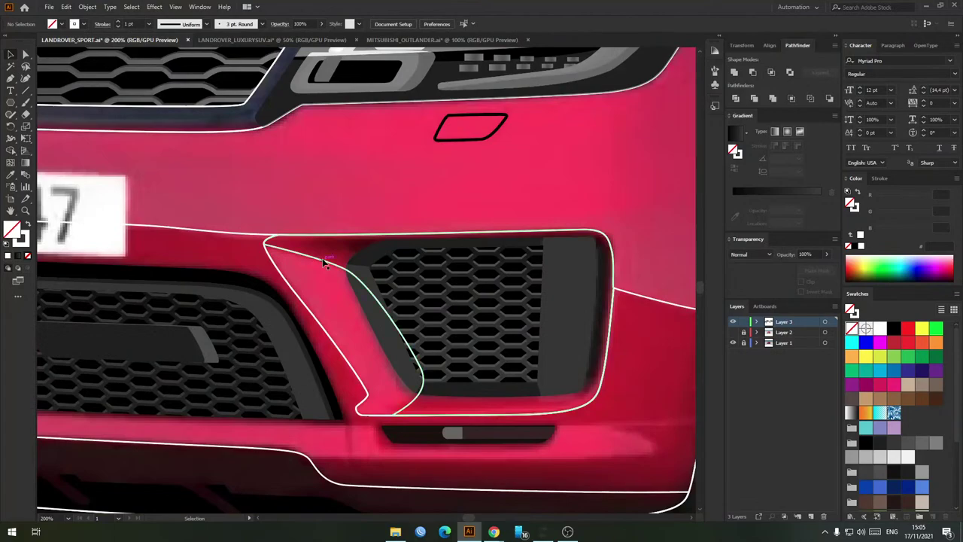
{"action": "left_click", "coordinate": [323, 263]}
{"action": "left_click", "coordinate": [556, 293], "text": "shift"}
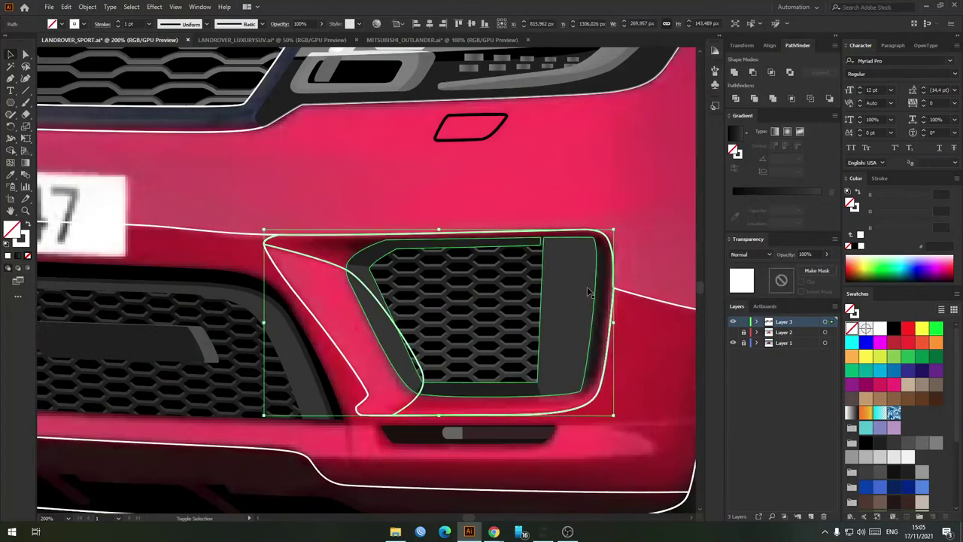
{"action": "left_click", "coordinate": [577, 258], "text": "shift"}
{"action": "left_click", "coordinate": [544, 356], "text": "shift"}
{"action": "left_click_drag", "start_coordinate": [546, 329], "coordinate": [521, 313]}
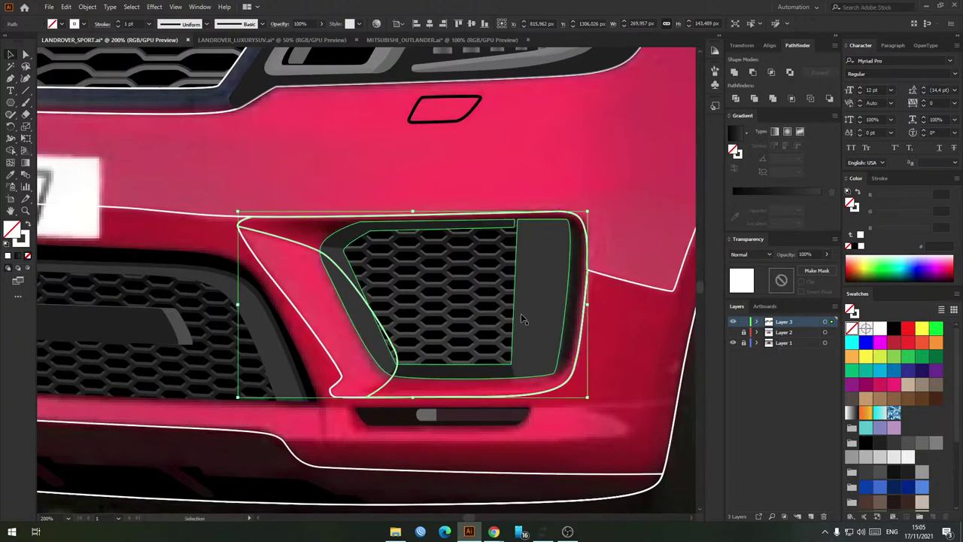
{"action": "key", "text": "p"}
{"action": "left_click_drag", "start_coordinate": [593, 351], "coordinate": [572, 346]}
{"action": "scroll", "coordinate": [527, 233], "scroll_direction": "up", "scroll_amount": 2}
{"action": "left_click_drag", "start_coordinate": [534, 206], "coordinate": [441, 255]}
{"action": "scroll", "coordinate": [388, 143], "scroll_direction": "down", "scroll_amount": 2}
{"action": "left_click", "coordinate": [399, 161]}
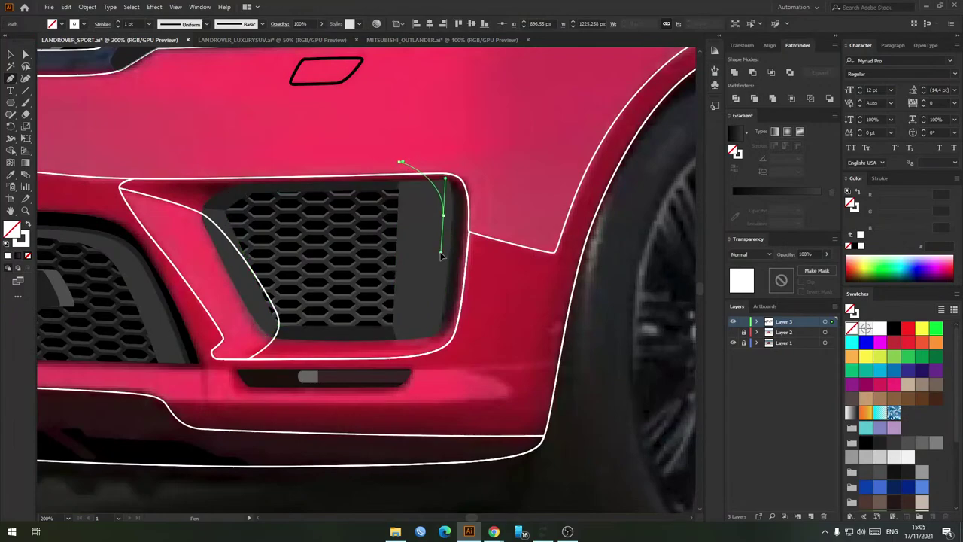
{"action": "key", "text": "ctrl+z"}
{"action": "key", "text": "ctrl+z"}
Step: Draw a Pen path just inside the vent recess's upper edge, curving around its upper outer corner
{"action": "left_click", "coordinate": [263, 176], "text": "ctrl"}
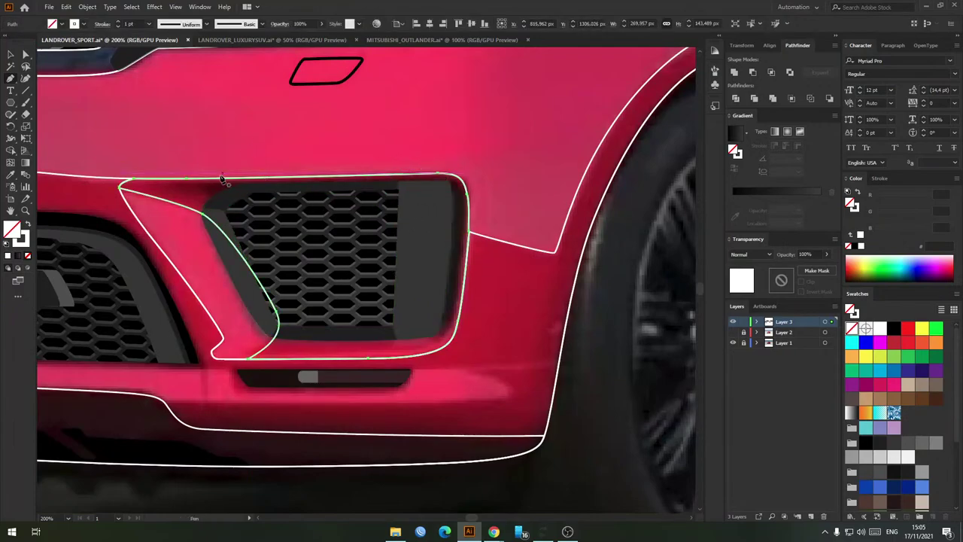
{"action": "scroll", "coordinate": [205, 181], "scroll_direction": "up", "scroll_amount": 3}
{"action": "left_click", "coordinate": [191, 187]}
{"action": "left_click_drag", "start_coordinate": [458, 193], "coordinate": [265, 203]}
{"action": "scroll", "coordinate": [264, 203], "scroll_direction": "down", "scroll_amount": 2}
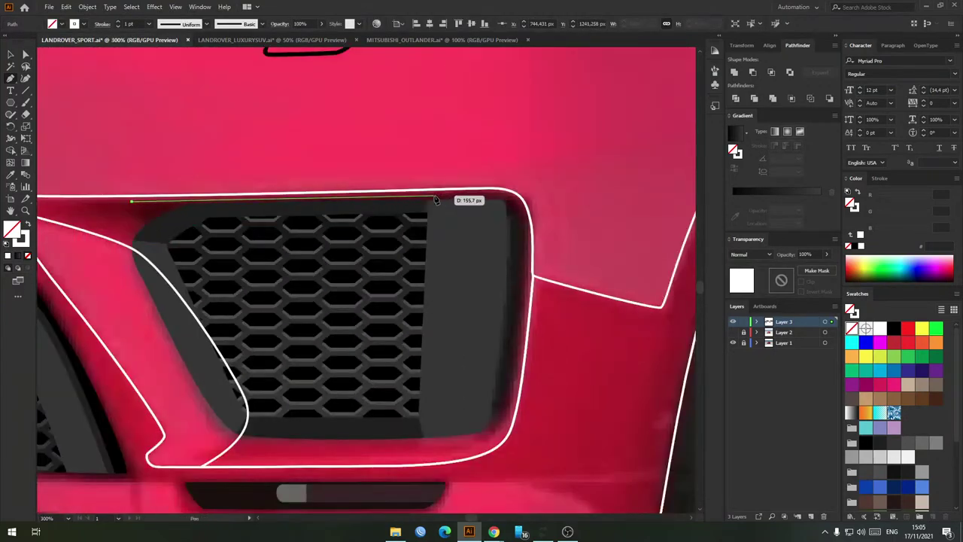
{"action": "scroll", "coordinate": [436, 196], "scroll_direction": "up", "scroll_amount": 2}
{"action": "left_click_drag", "start_coordinate": [432, 197], "coordinate": [486, 199]}
{"action": "left_click", "coordinate": [627, 287]}
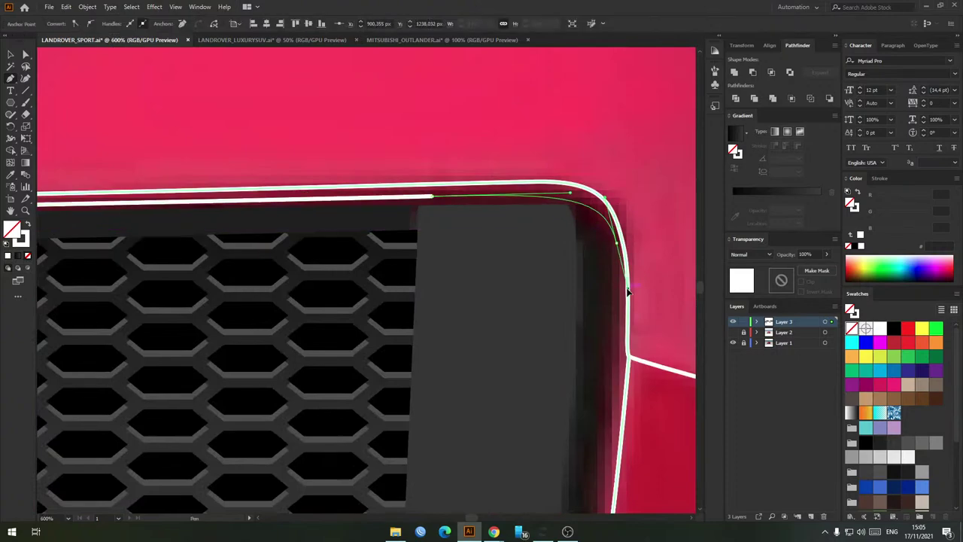
Step: Continue the path down the recess's outer side and around the vent's lower outer corner
{"action": "left_click_drag", "start_coordinate": [600, 353], "coordinate": [579, 217]}
{"action": "scroll", "coordinate": [565, 283], "scroll_direction": "down", "scroll_amount": 1}
{"action": "left_click_drag", "start_coordinate": [559, 419], "coordinate": [548, 439]}
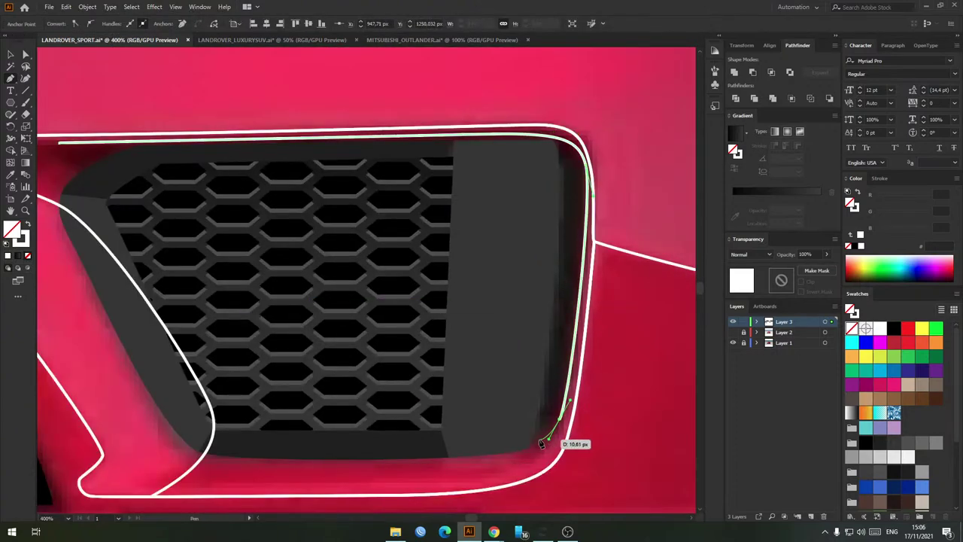
{"action": "left_click", "coordinate": [528, 447]}
Step: Close the path across the vent mesh and up to a pointed end near the recess's upper inner corner
{"action": "left_click_drag", "start_coordinate": [337, 375], "coordinate": [322, 362]}
{"action": "left_click_drag", "start_coordinate": [195, 223], "coordinate": [283, 263]}
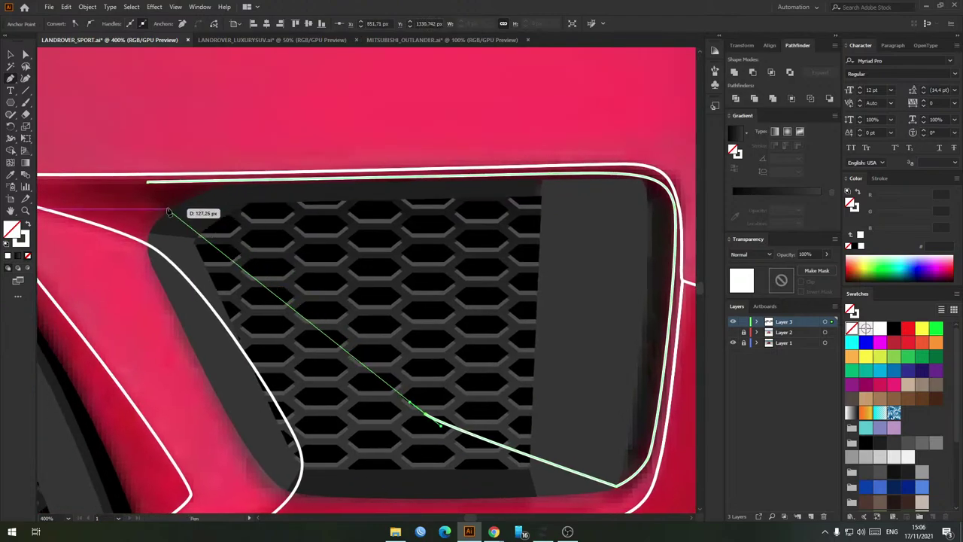
{"action": "left_click_drag", "start_coordinate": [169, 211], "coordinate": [258, 224]}
{"action": "key", "text": "ctrl+z"}
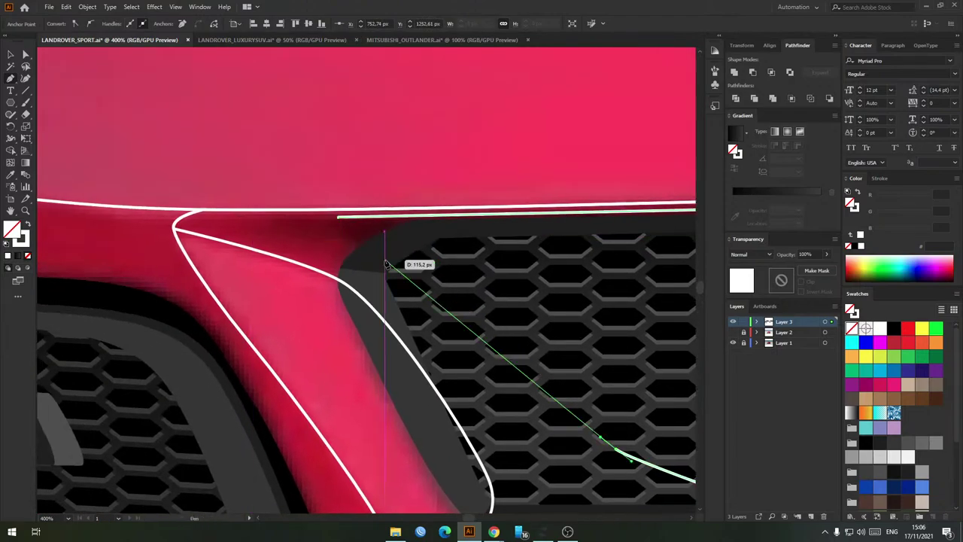
{"action": "left_click_drag", "start_coordinate": [352, 246], "coordinate": [334, 218]}
{"action": "left_click", "coordinate": [336, 218]}
{"action": "key", "text": "v"}
{"action": "key", "text": "ctrl+shift+a"}
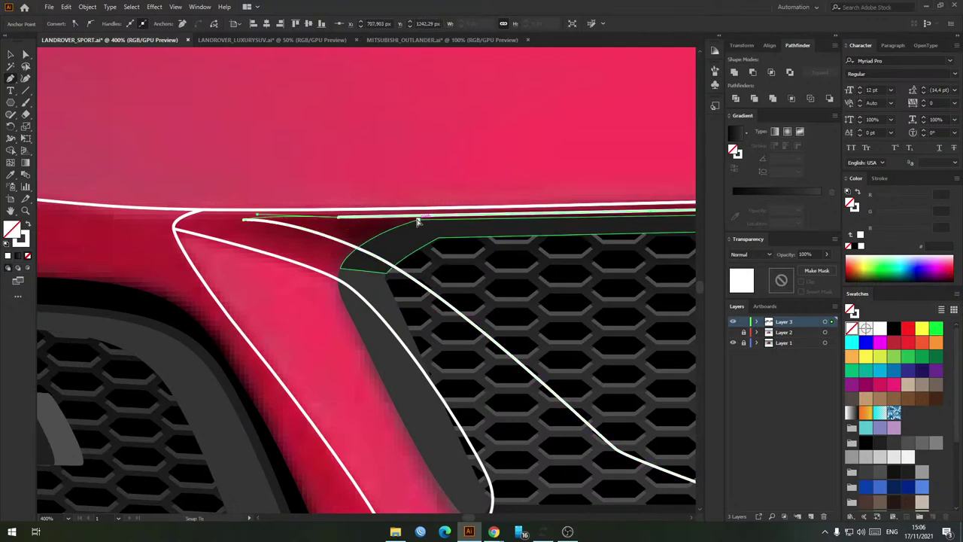
Step: Select the newly drawn inner recess shape together with the side vent's dark frame pieces
{"action": "left_click", "coordinate": [311, 231]}
{"action": "scroll", "coordinate": [308, 245], "scroll_direction": "down", "scroll_amount": 4}
{"action": "scroll", "coordinate": [435, 269], "scroll_direction": "up", "scroll_amount": 3}
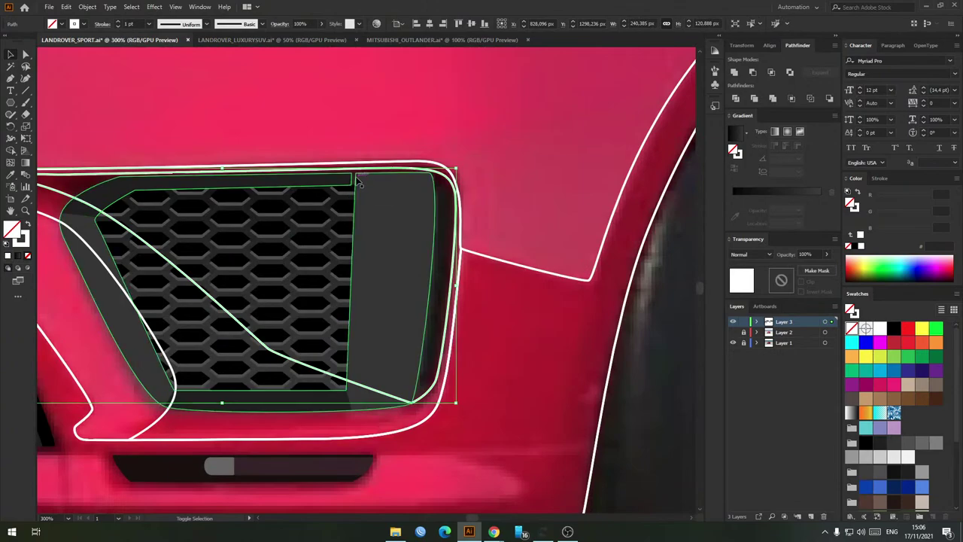
{"action": "scroll", "coordinate": [361, 226], "scroll_direction": "up", "scroll_amount": 5}
{"action": "scroll", "coordinate": [388, 159], "scroll_direction": "down", "scroll_amount": 5}
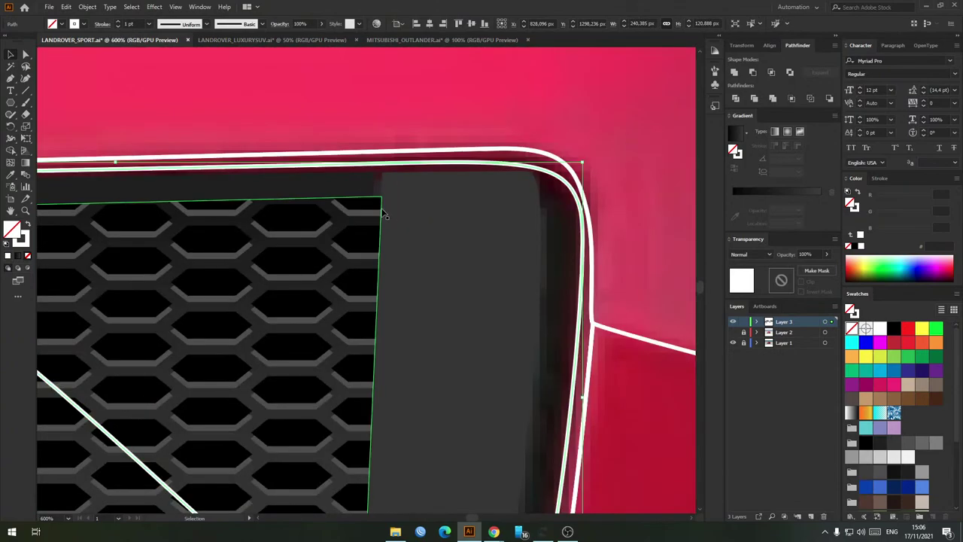
{"action": "scroll", "coordinate": [452, 214], "scroll_direction": "down", "scroll_amount": 1}
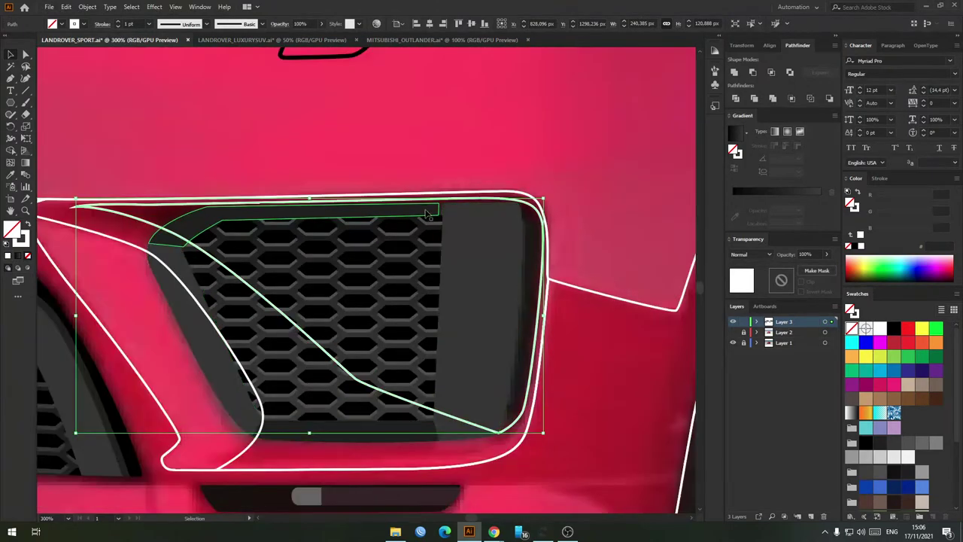
{"action": "left_click", "coordinate": [436, 237], "text": "shift"}
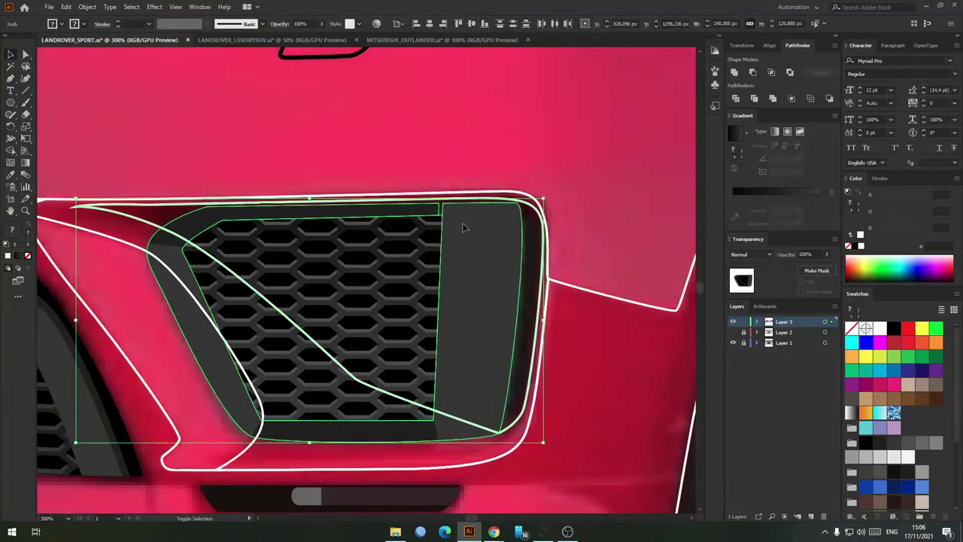
Step: Split the inner recess shape along the vent frame with Shape Builder and delete the leftover piece over the mesh
{"action": "key", "text": "shift+m"}
{"action": "left_click", "coordinate": [531, 280]}
{"action": "key", "text": "v"}
{"action": "key", "text": "ctrl+shift+a"}
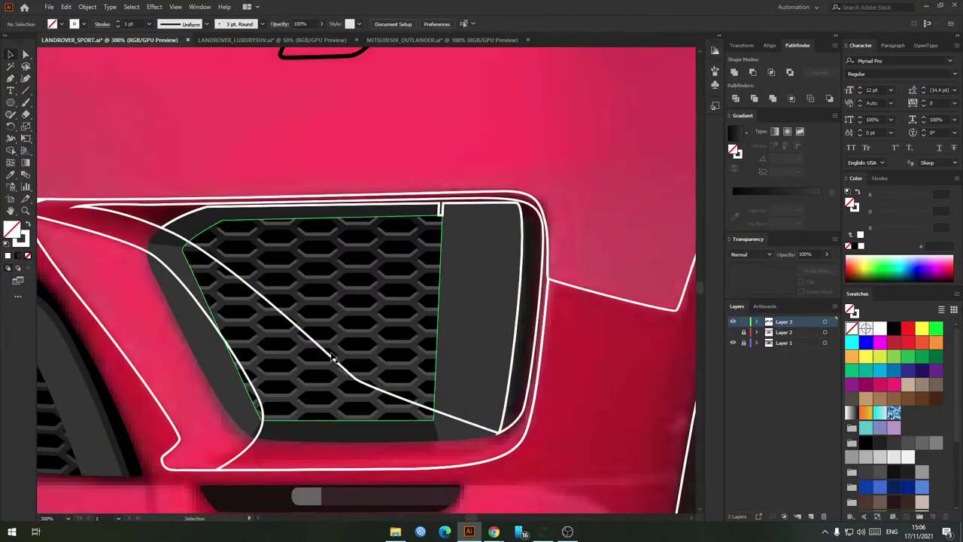
{"action": "left_click", "coordinate": [325, 356]}
{"action": "key", "text": "Delete"}
{"action": "left_click_drag", "start_coordinate": [271, 306], "coordinate": [360, 293]}
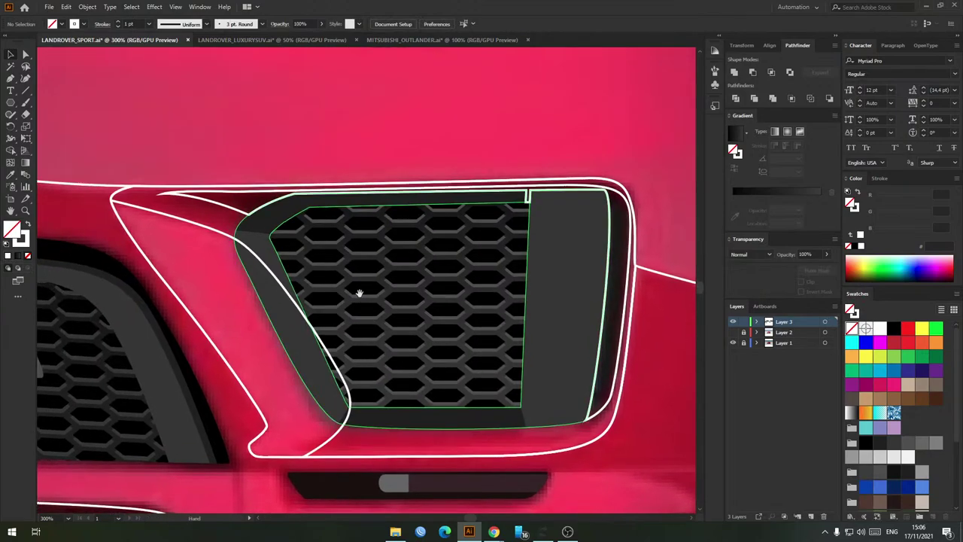
{"action": "left_click", "coordinate": [207, 228]}
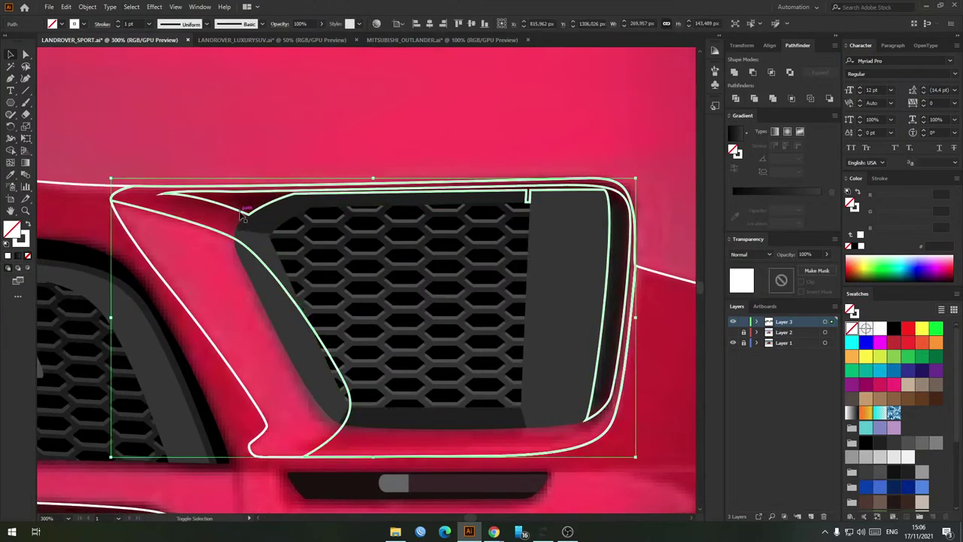
{"action": "key", "text": "shift+m"}
{"action": "key", "text": "v"}
{"action": "left_click", "coordinate": [647, 302]}
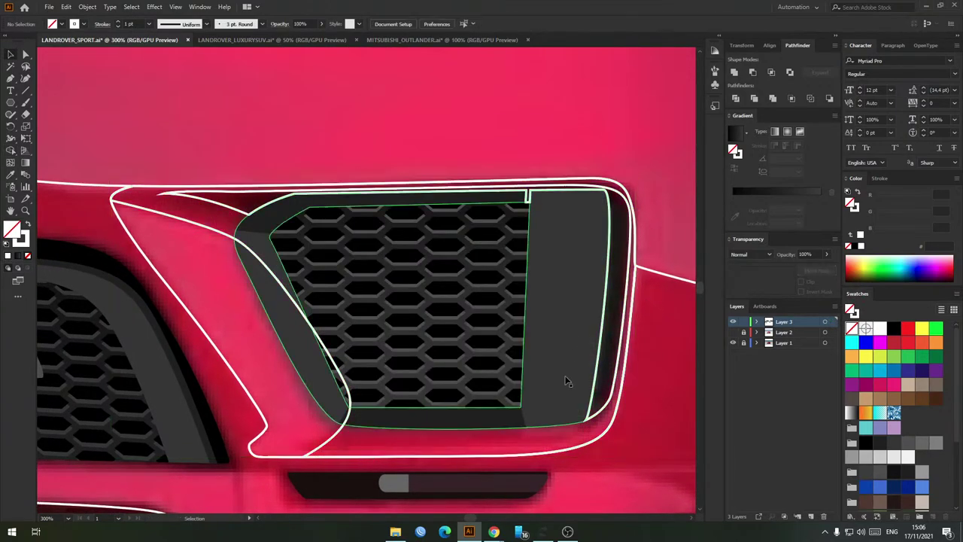
Step: Select the larger recess region with the vent's dark frame pieces and separate the surrounding recess area with Shape Builder
{"action": "left_click", "coordinate": [566, 378]}
{"action": "left_click", "coordinate": [205, 206], "text": "shift"}
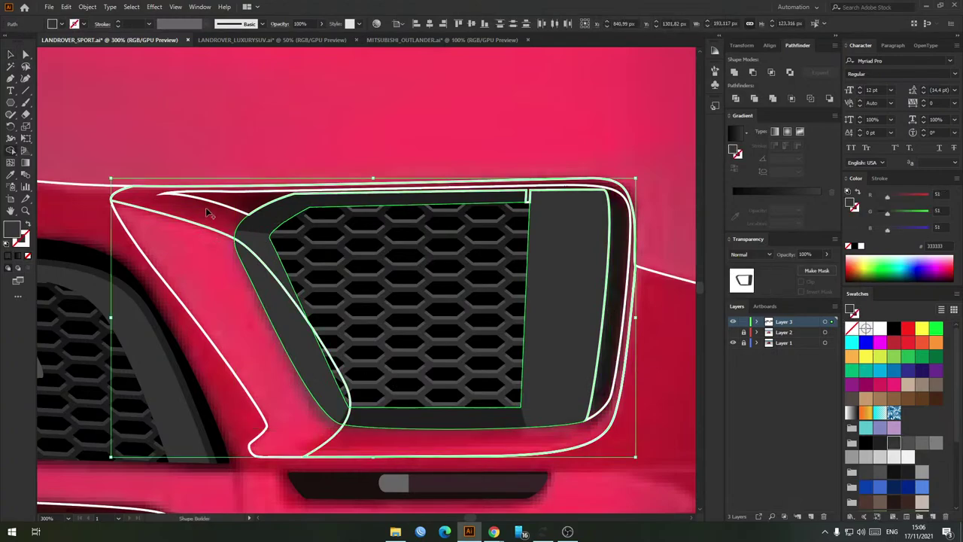
{"action": "key", "text": "shift+m"}
{"action": "left_click", "coordinate": [210, 212]}
{"action": "key", "text": "v"}
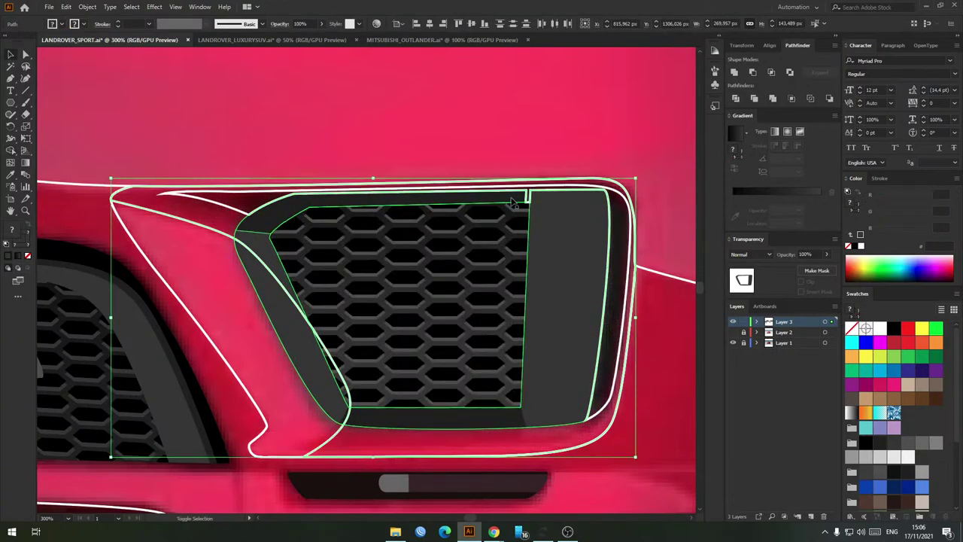
{"action": "key", "text": "shift+m"}
{"action": "left_click", "coordinate": [217, 212]}
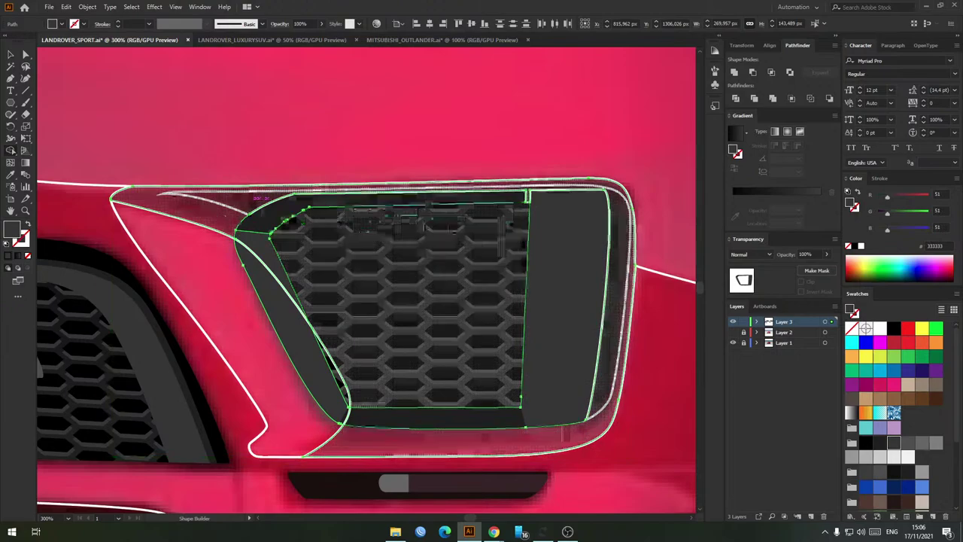
{"action": "key", "text": "v"}
{"action": "key", "text": "shift+m"}
{"action": "left_click", "coordinate": [213, 215]}
{"action": "key", "text": "v"}
{"action": "key", "text": "ctrl+shift+a"}
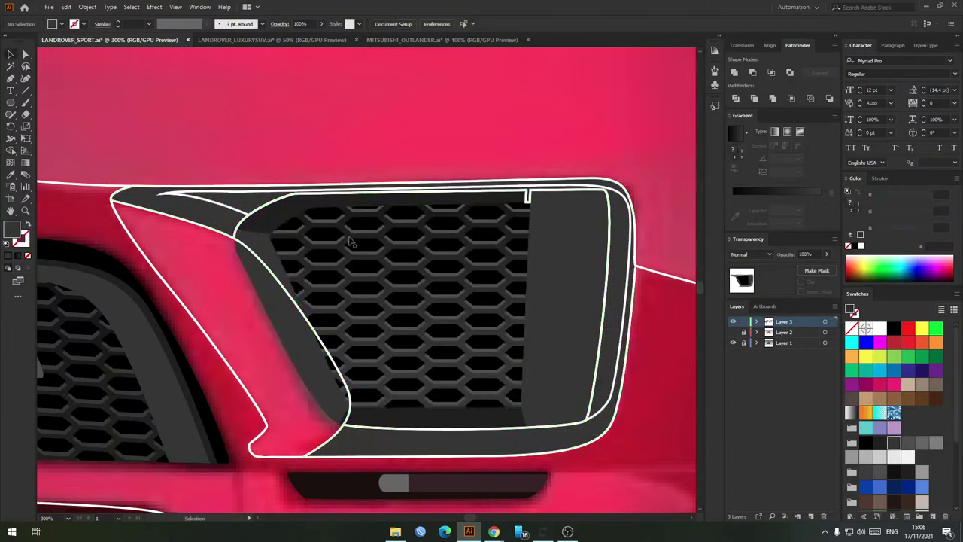
Step: Delete the leftover piece over the vent and give the remaining recess region no fill and a white outline
{"action": "left_click", "coordinate": [267, 264]}
{"action": "key", "text": "Delete"}
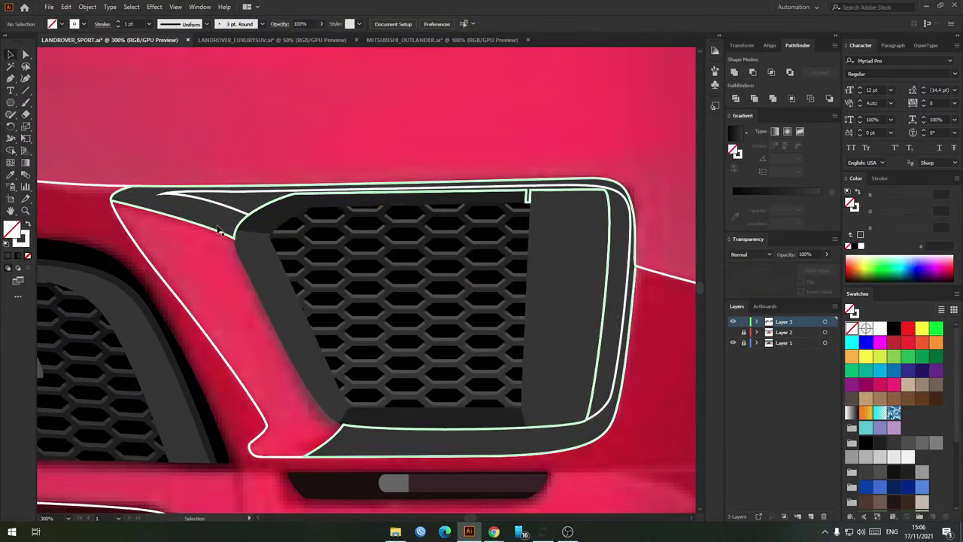
{"action": "left_click", "coordinate": [212, 223]}
{"action": "key", "text": "ctrl+shift+a"}
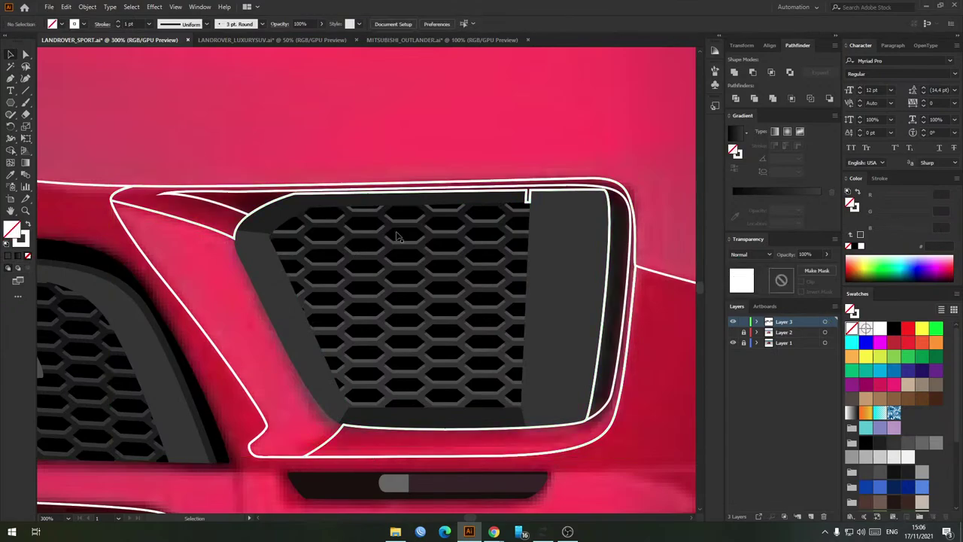
Step: Draw a Pen path around the opposite, narrow side vent's recess: past its upper inner corner, down the inner side and along the lower edge
{"action": "scroll", "coordinate": [398, 434], "scroll_direction": "down", "scroll_amount": 1}
{"action": "left_click_drag", "start_coordinate": [396, 435], "coordinate": [425, 389]}
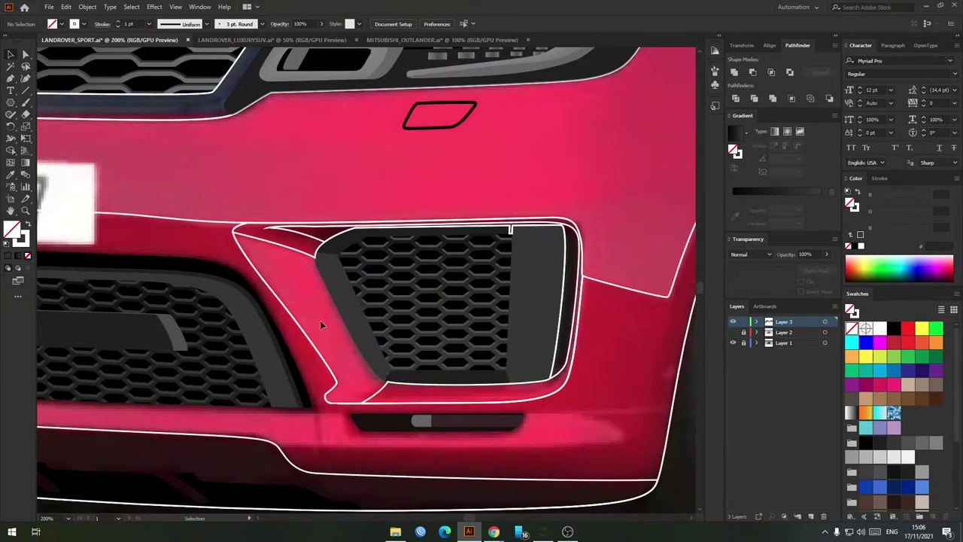
{"action": "scroll", "coordinate": [319, 325], "scroll_direction": "down", "scroll_amount": 2}
{"action": "left_click_drag", "start_coordinate": [299, 342], "coordinate": [460, 307]}
{"action": "left_click_drag", "start_coordinate": [230, 242], "coordinate": [297, 251]}
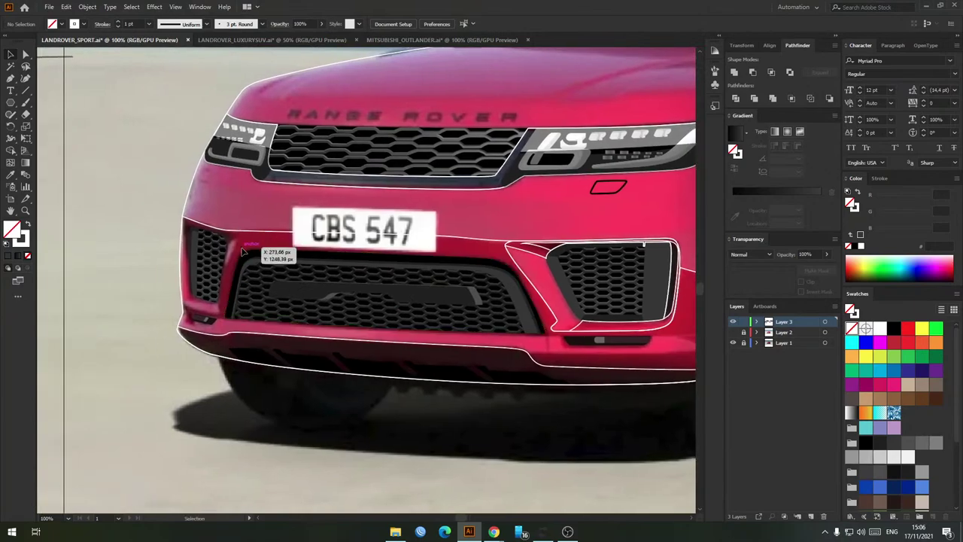
{"action": "scroll", "coordinate": [245, 252], "scroll_direction": "up", "scroll_amount": 4}
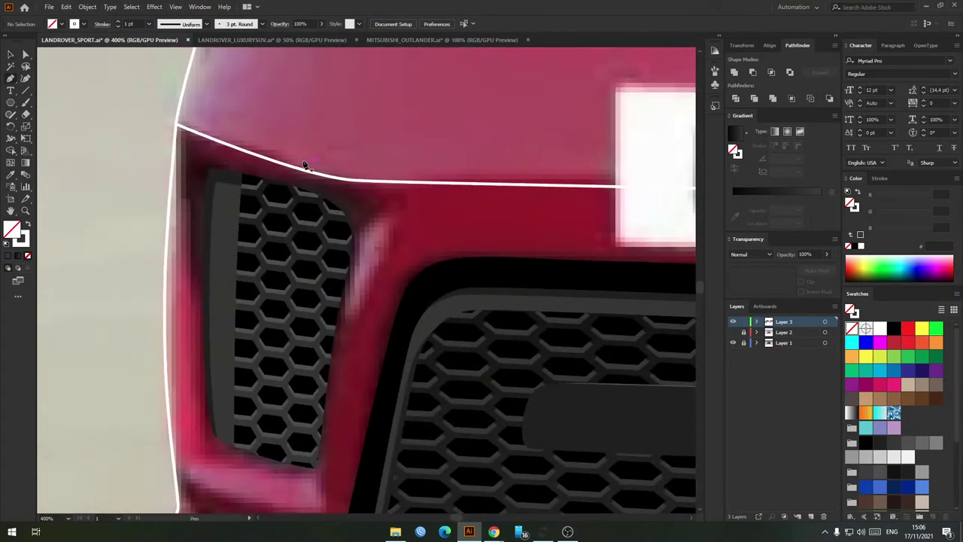
{"action": "left_click_drag", "start_coordinate": [348, 184], "coordinate": [395, 211]}
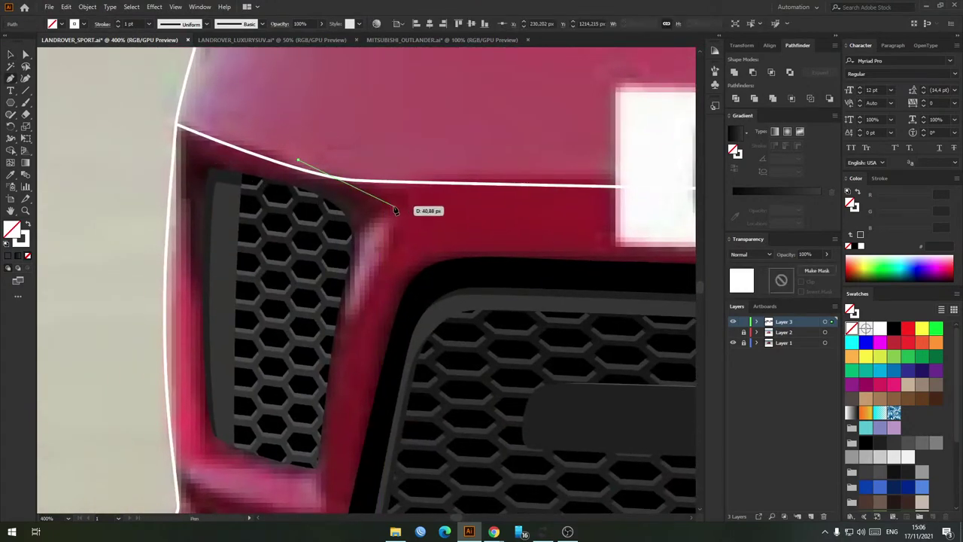
{"action": "mouse_move", "coordinate": [369, 301]}
{"action": "left_mouse_down"}
{"action": "mouse_move", "coordinate": [412, 190]}
{"action": "mouse_move", "coordinate": [381, 288]}
{"action": "left_mouse_up"}
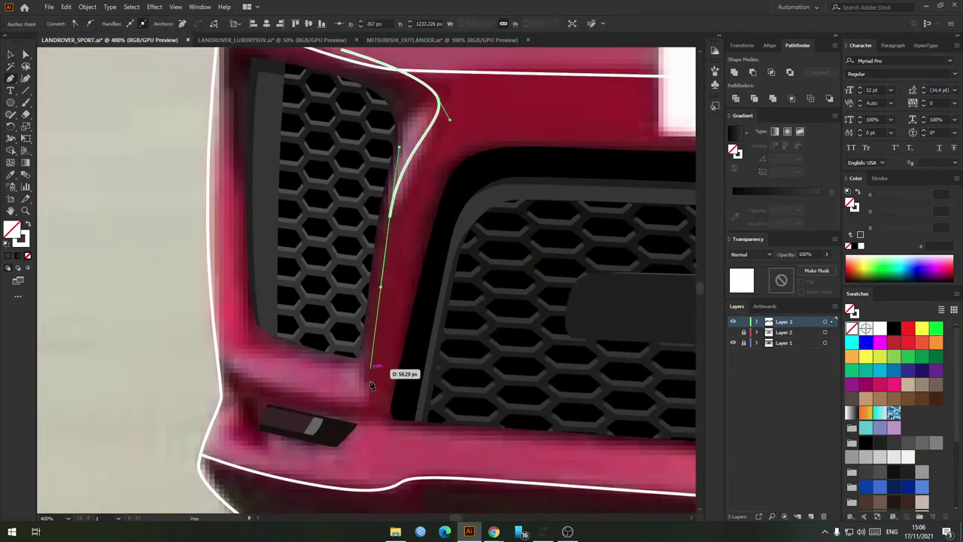
{"action": "left_click_drag", "start_coordinate": [367, 408], "coordinate": [269, 395]}
{"action": "left_click_drag", "start_coordinate": [220, 364], "coordinate": [178, 321]}
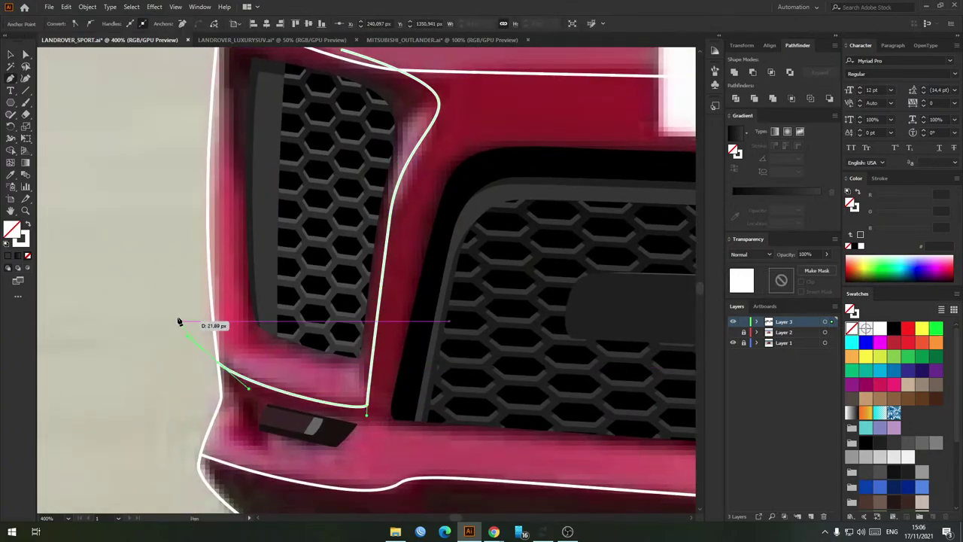
Step: Close the narrow vent's recess path with a loop outside the car body back to its start above the vent
{"action": "scroll", "coordinate": [173, 278], "scroll_direction": "down", "scroll_amount": 2}
{"action": "left_click", "coordinate": [155, 224]}
{"action": "left_click_drag", "start_coordinate": [154, 156], "coordinate": [163, 154]}
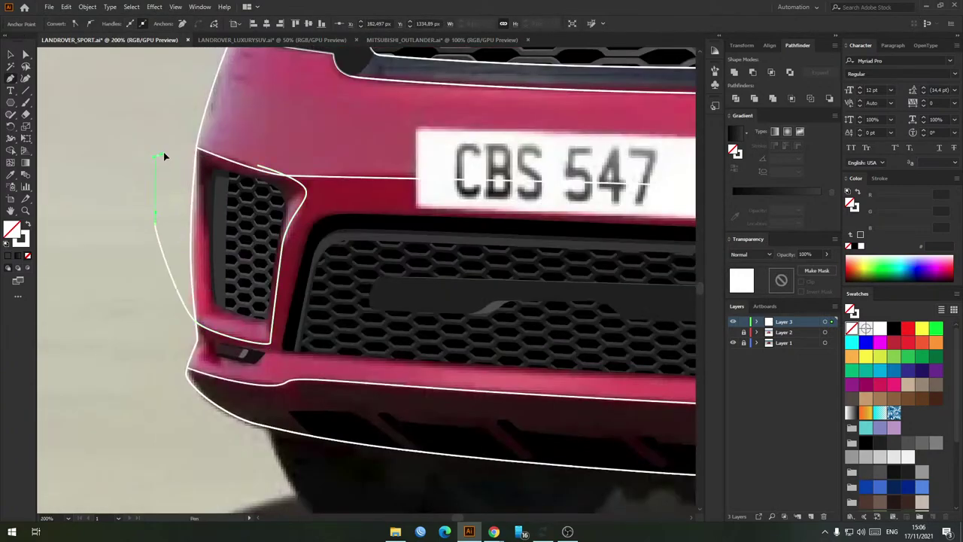
{"action": "left_click", "coordinate": [258, 166]}
Step: Trim the recess shape to the bumper region with Shape Builder, removing the excess above the crease and outside the body
{"action": "key", "text": "v"}
{"action": "left_click", "coordinate": [232, 160], "text": "shift"}
{"action": "key", "text": "shift+m"}
{"action": "left_click", "coordinate": [245, 137], "text": "alt"}
{"action": "key", "text": "v"}
{"action": "left_click", "coordinate": [231, 167]}
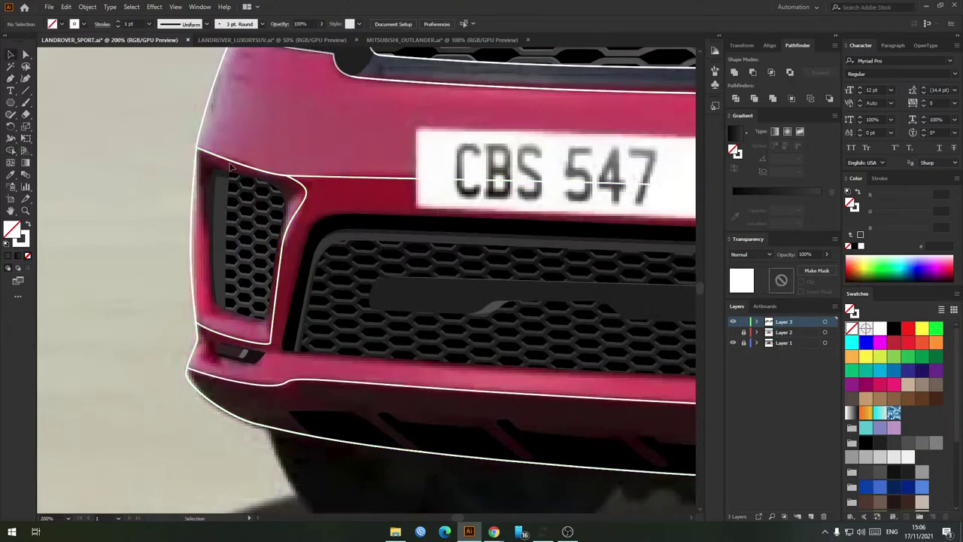
Step: Draw a Pen path along the narrow vent's lower edge, around its outer corner and up its outer side past the body outline
{"action": "scroll", "coordinate": [229, 167], "scroll_direction": "up", "scroll_amount": 2}
{"action": "key", "text": "p"}
{"action": "scroll", "coordinate": [239, 215], "scroll_direction": "down", "scroll_amount": 2}
{"action": "scroll", "coordinate": [270, 197], "scroll_direction": "up", "scroll_amount": 2}
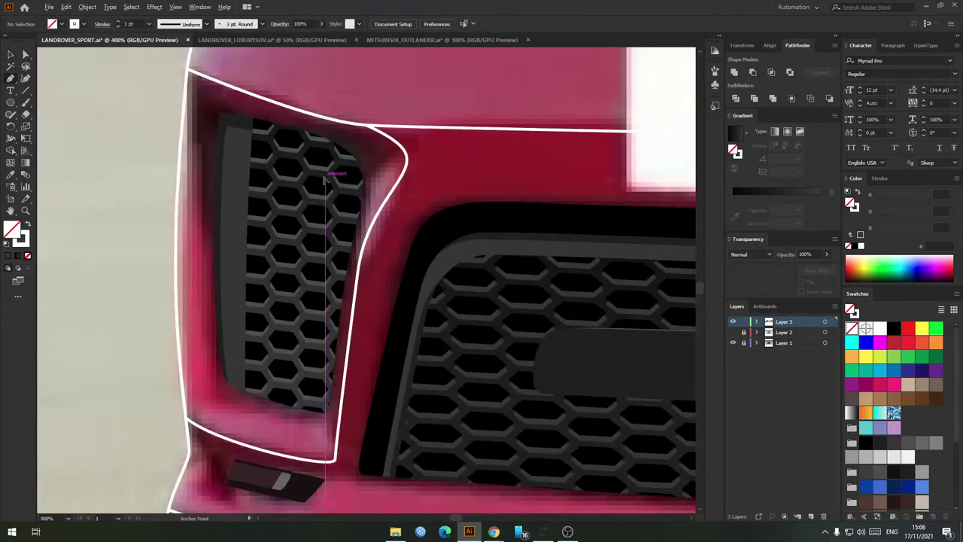
{"action": "left_click_drag", "start_coordinate": [307, 386], "coordinate": [318, 336]}
{"action": "left_click", "coordinate": [361, 376]}
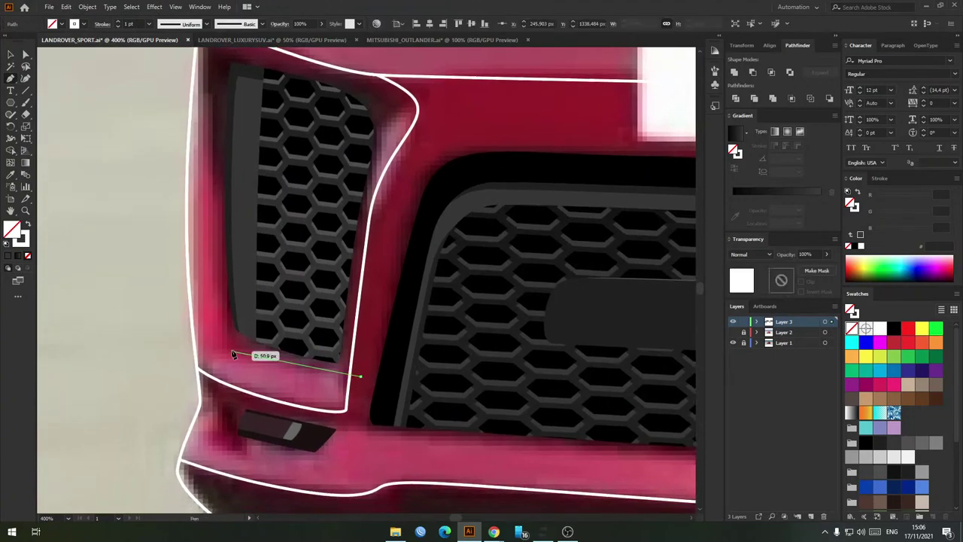
{"action": "left_click_drag", "start_coordinate": [220, 341], "coordinate": [216, 319]}
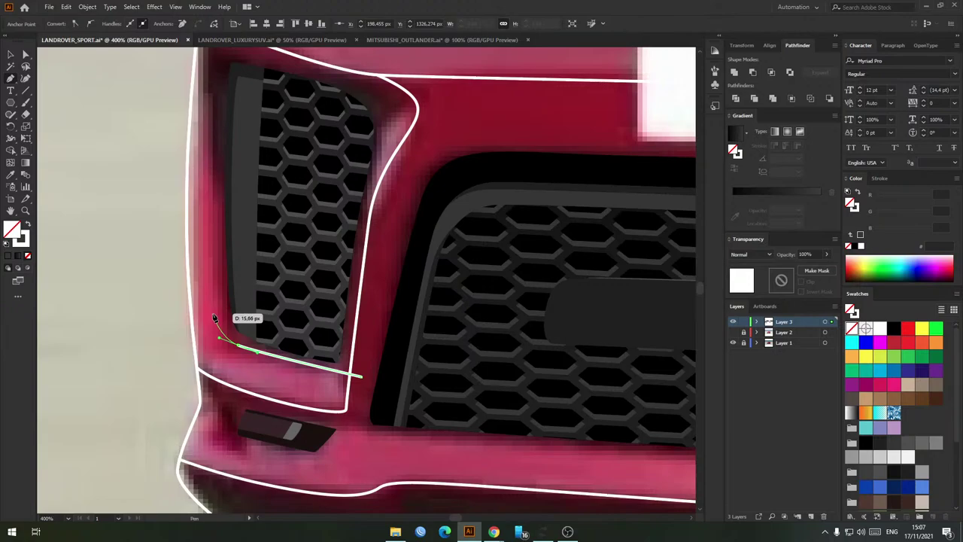
{"action": "left_click_drag", "start_coordinate": [201, 202], "coordinate": [238, 283]}
{"action": "left_click_drag", "start_coordinate": [245, 192], "coordinate": [237, 132]}
{"action": "left_click", "coordinate": [216, 99]}
Step: Close the path with a wide loop above the bumper crease and a curve down the vent's inner side
{"action": "left_click_drag", "start_coordinate": [281, 76], "coordinate": [316, 79]}
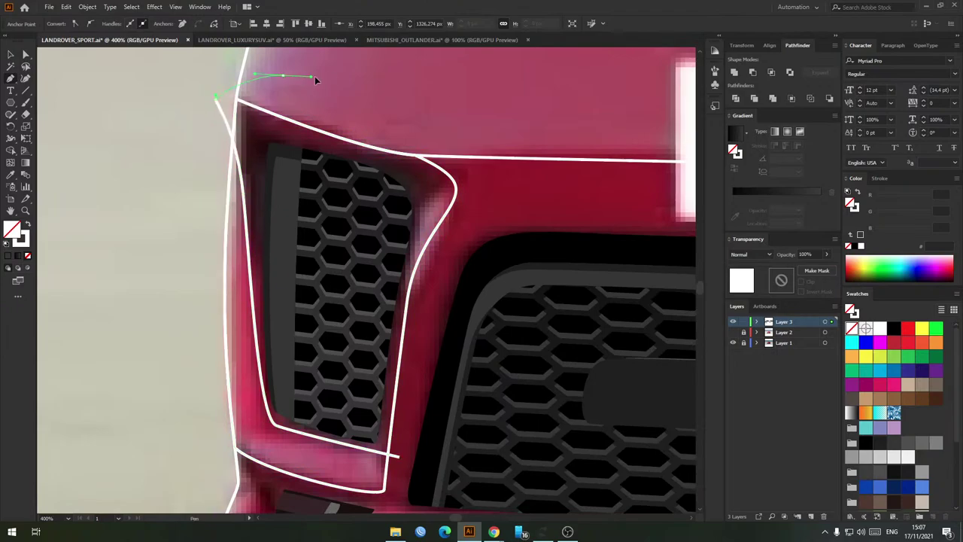
{"action": "left_click_drag", "start_coordinate": [449, 104], "coordinate": [492, 118]}
{"action": "left_click_drag", "start_coordinate": [525, 179], "coordinate": [520, 194]}
{"action": "left_click_drag", "start_coordinate": [413, 213], "coordinate": [395, 252]}
{"action": "left_click_drag", "start_coordinate": [378, 328], "coordinate": [418, 371]}
{"action": "key", "text": "ctrl+z"}
{"action": "left_click", "coordinate": [399, 456]}
Step: Split the overlapping recess shapes with Shape Builder and delete the excess piece above the bumper crease
{"action": "key", "text": "shift+m"}
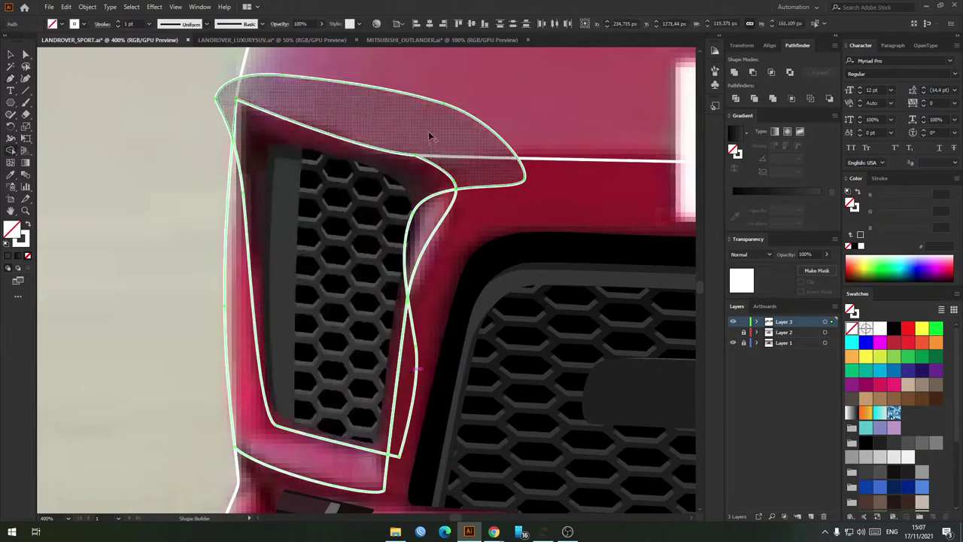
{"action": "left_click", "coordinate": [428, 133]}
{"action": "key", "text": "v"}
{"action": "left_click_drag", "start_coordinate": [463, 89], "coordinate": [428, 139]}
{"action": "key", "text": "Delete"}
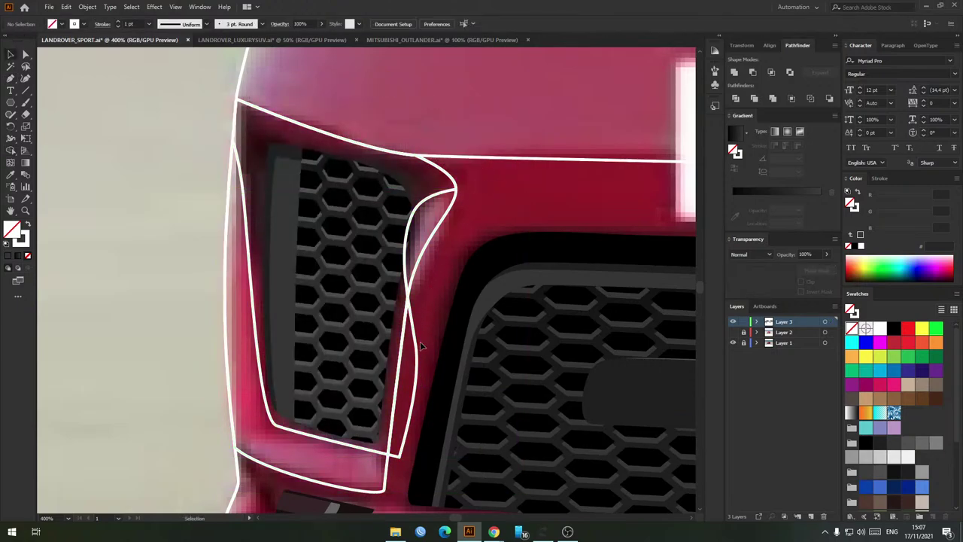
Step: Examine the recess outlines around both side vents and along the lower front bumper
{"action": "key", "text": "ctrl+minus"}
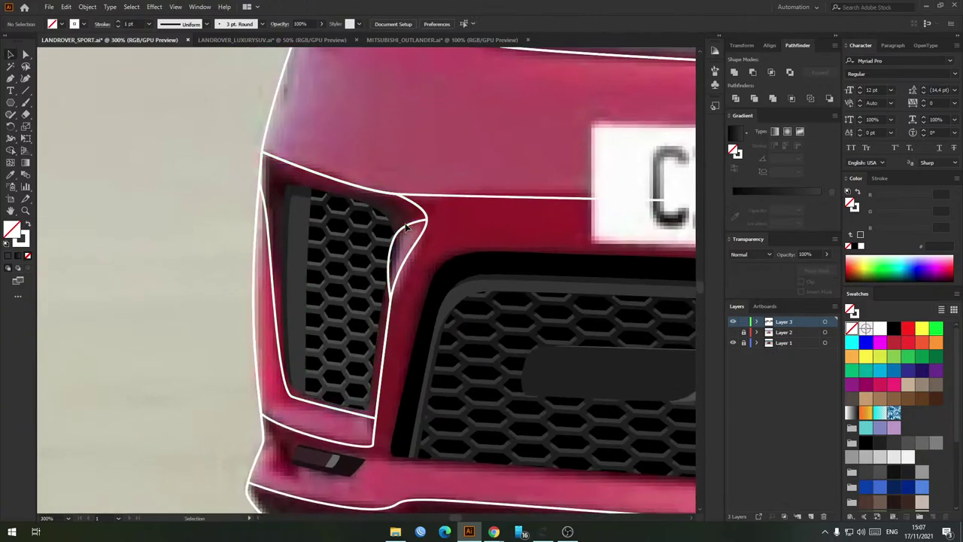
{"action": "left_click", "coordinate": [406, 227]}
{"action": "key", "text": "ctrl+minus"}
{"action": "key", "text": "ctrl+minus"}
{"action": "left_click", "coordinate": [382, 279]}
{"action": "left_click_drag", "start_coordinate": [456, 296], "coordinate": [326, 280]}
{"action": "key", "text": "ctrl+minus"}
{"action": "key", "text": "ctrl+minus"}
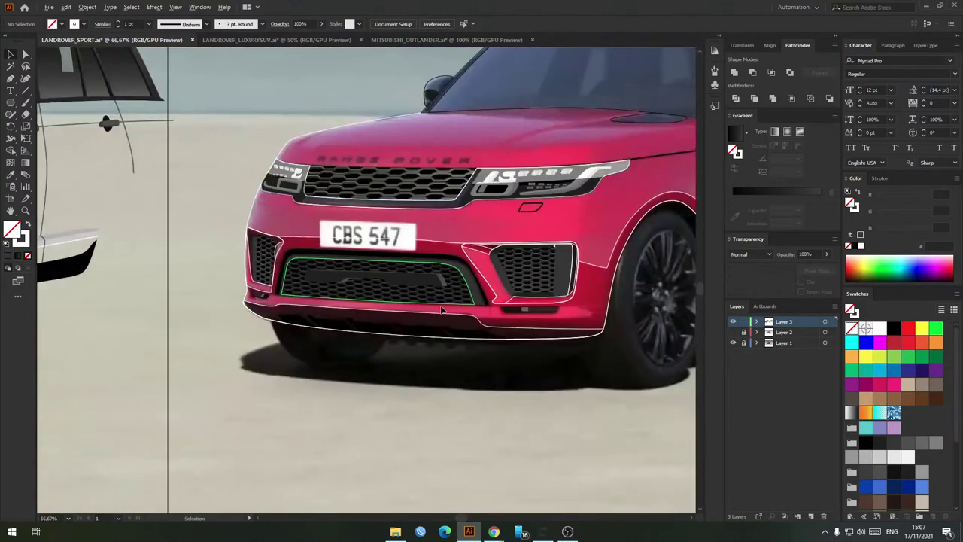
{"action": "key", "text": "ctrl+plus"}
{"action": "key", "text": "ctrl+plus"}
{"action": "left_click_drag", "start_coordinate": [530, 343], "coordinate": [339, 300]}
{"action": "left_click_drag", "start_coordinate": [211, 291], "coordinate": [251, 299]}
{"action": "left_click_drag", "start_coordinate": [477, 298], "coordinate": [336, 305]}
{"action": "key", "text": "ctrl+minus"}
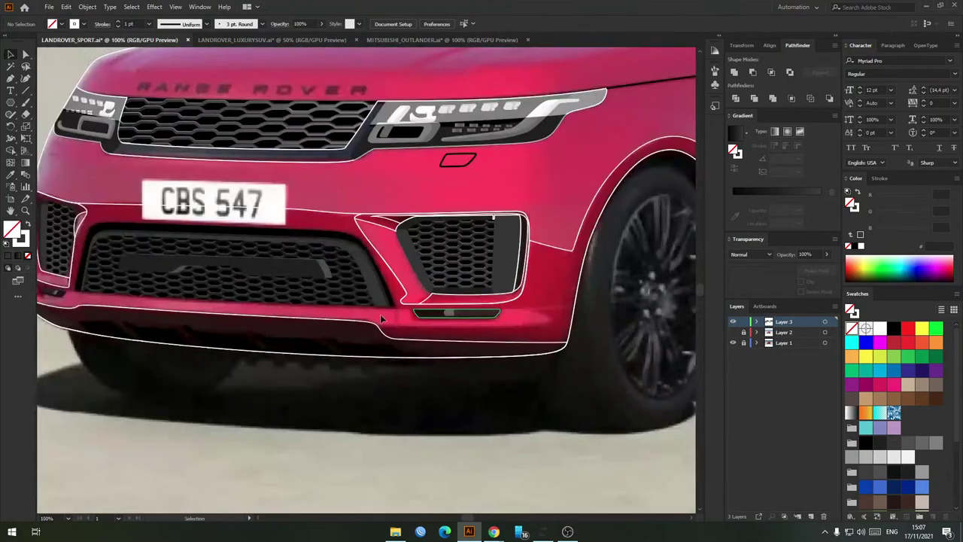
Step: Start a Pen path outside the body below the narrow vent and trace the lower bumper highlight's upper edge past the wide vent's fog lamp
{"action": "key", "text": "ctrl+plus"}
{"action": "key", "text": "ctrl+plus"}
{"action": "left_click_drag", "start_coordinate": [94, 294], "coordinate": [267, 291]}
{"action": "key", "text": "alt+s"}
{"action": "key", "text": "Escape"}
{"action": "key", "text": "p"}
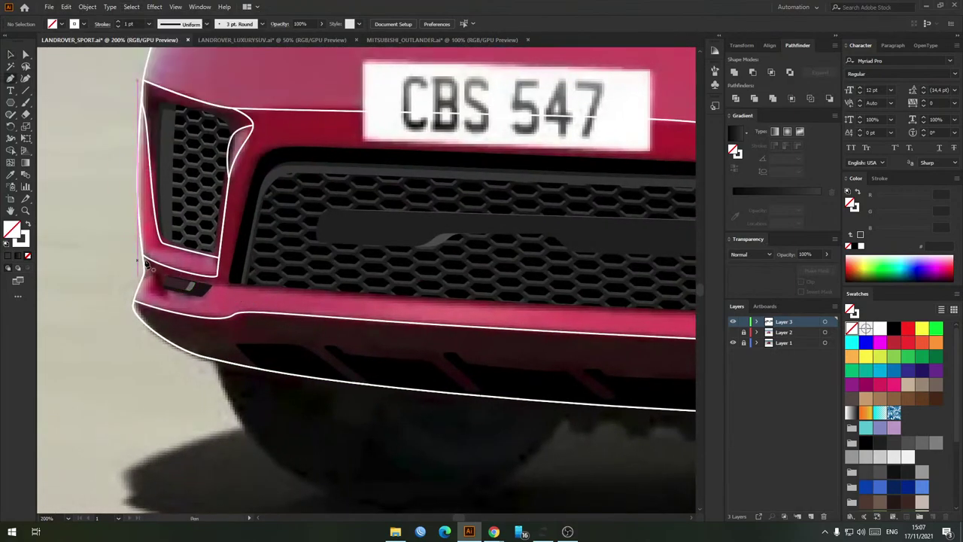
{"action": "scroll", "coordinate": [144, 262], "scroll_direction": "up", "scroll_amount": 2}
{"action": "left_click", "coordinate": [128, 257]}
{"action": "left_click_drag", "start_coordinate": [442, 324], "coordinate": [270, 308]}
{"action": "scroll", "coordinate": [270, 309], "scroll_direction": "down", "scroll_amount": 2}
{"action": "left_click_drag", "start_coordinate": [495, 314], "coordinate": [655, 301]}
{"action": "scroll", "coordinate": [419, 309], "scroll_direction": "up", "scroll_amount": 2}
{"action": "left_click_drag", "start_coordinate": [625, 301], "coordinate": [459, 307]}
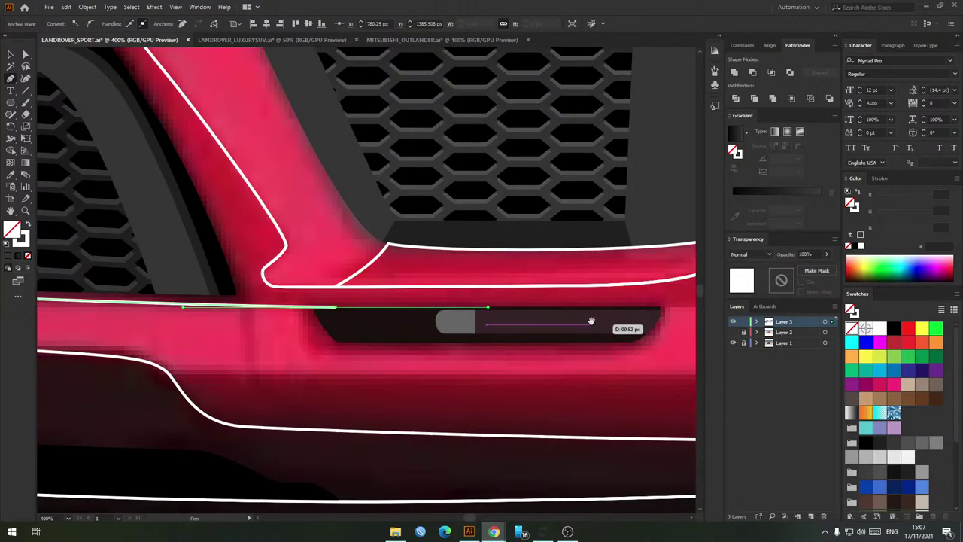
{"action": "key", "text": "space"}
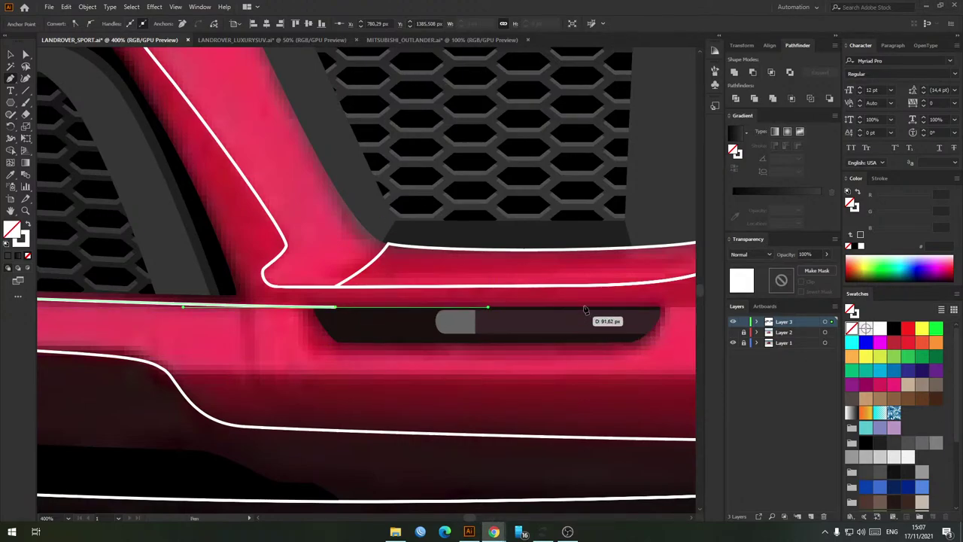
{"action": "scroll", "coordinate": [585, 308], "scroll_direction": "right", "scroll_amount": 5}
{"action": "left_click_drag", "start_coordinate": [467, 312], "coordinate": [519, 316]}
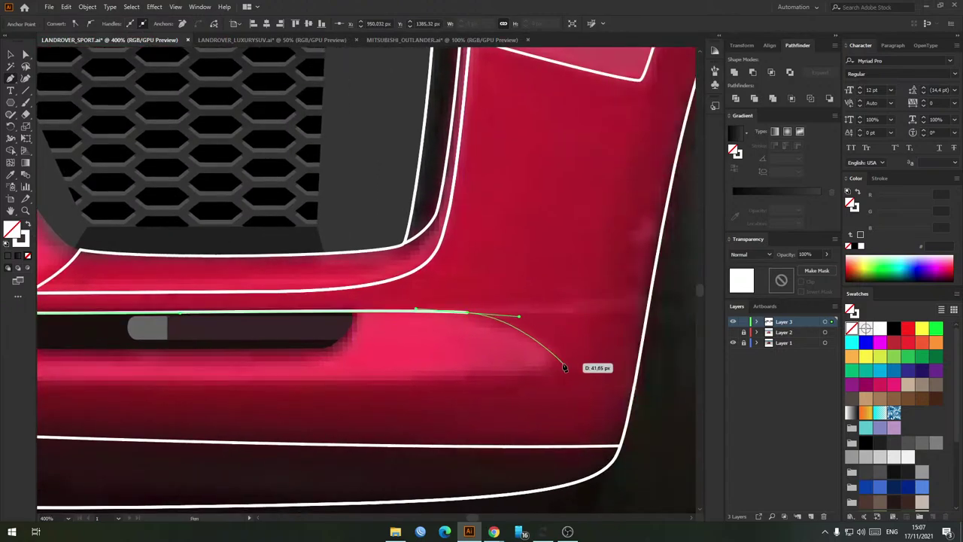
Step: Curve the path around the highlight's tapered end, run it back below the bumper crease and close it outside the body outline
{"action": "left_click_drag", "start_coordinate": [562, 366], "coordinate": [570, 377]}
{"action": "scroll", "coordinate": [573, 374], "scroll_direction": "down", "scroll_amount": 2}
{"action": "left_click_drag", "start_coordinate": [408, 376], "coordinate": [515, 372]}
{"action": "left_click_drag", "start_coordinate": [444, 373], "coordinate": [253, 363]}
{"action": "key", "text": "ctrl+z"}
{"action": "key", "text": "space"}
{"action": "left_click_drag", "start_coordinate": [157, 356], "coordinate": [528, 365]}
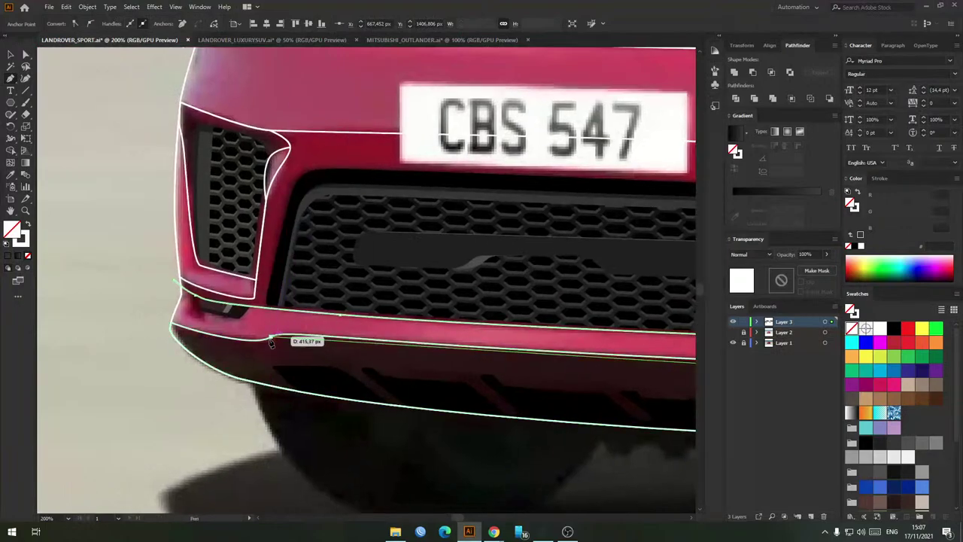
{"action": "left_click_drag", "start_coordinate": [249, 349], "coordinate": [153, 325]}
{"action": "left_click", "coordinate": [139, 305]}
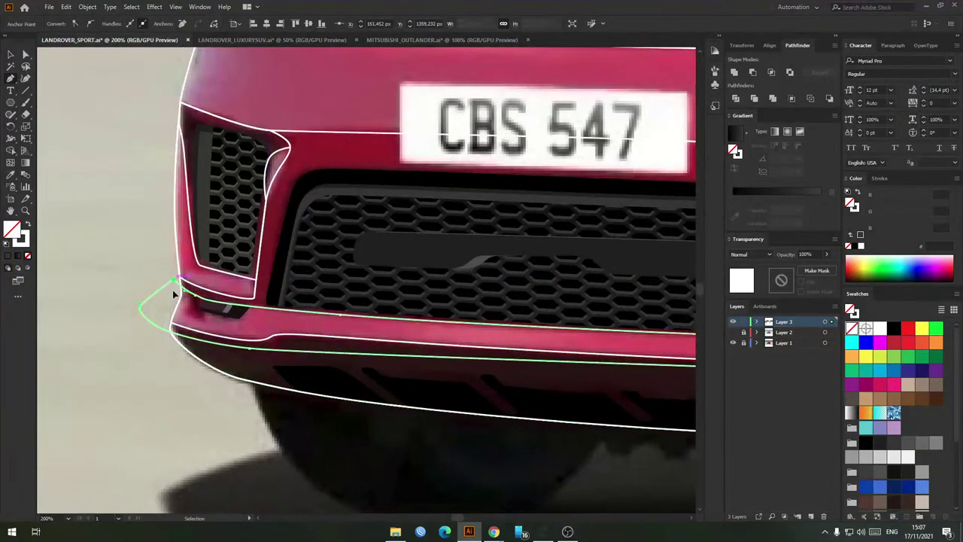
Step: Trim the bumper highlight shape with Shape Builder, removing the excess outside the body and the leftover strip below the crease
{"action": "key", "text": "v"}
{"action": "left_click", "coordinate": [176, 308], "text": "shift"}
{"action": "key", "text": "shift+m"}
{"action": "left_click", "coordinate": [154, 313], "text": "alt"}
{"action": "key", "text": "v"}
{"action": "left_click", "coordinate": [153, 339]}
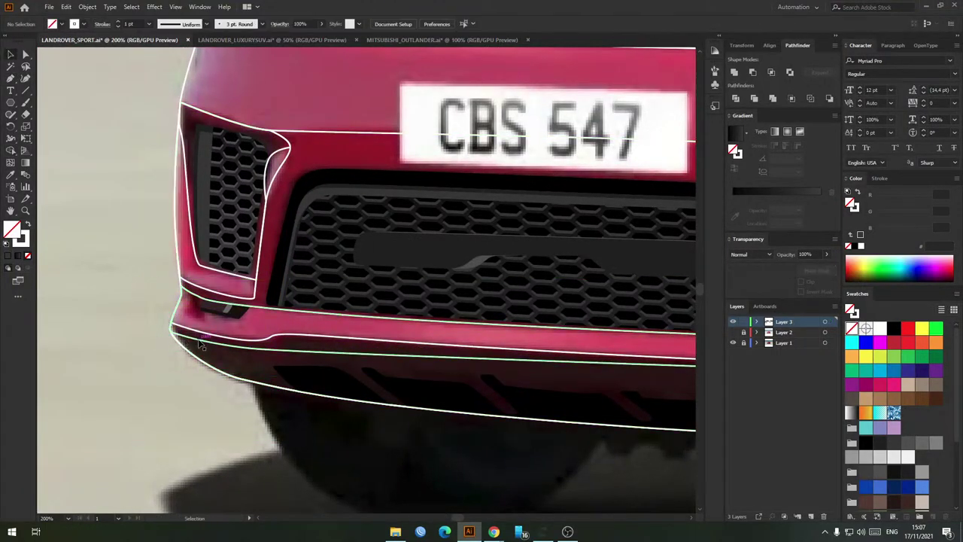
{"action": "left_click", "coordinate": [286, 352]}
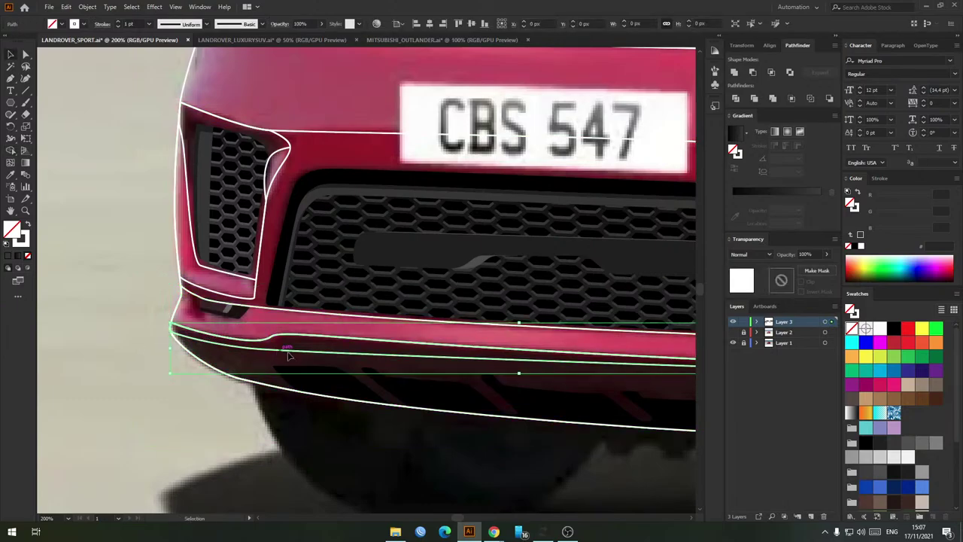
{"action": "left_click", "coordinate": [162, 351]}
Step: Draw a Pen path along the dark door reflection's lower edge, from behind the front wheel arch, and around its rear end
{"action": "scroll", "coordinate": [170, 348], "scroll_direction": "down", "scroll_amount": 3}
{"action": "scroll", "coordinate": [527, 349], "scroll_direction": "up", "scroll_amount": 2}
{"action": "scroll", "coordinate": [444, 345], "scroll_direction": "down", "scroll_amount": 1}
{"action": "left_click_drag", "start_coordinate": [510, 329], "coordinate": [457, 341]}
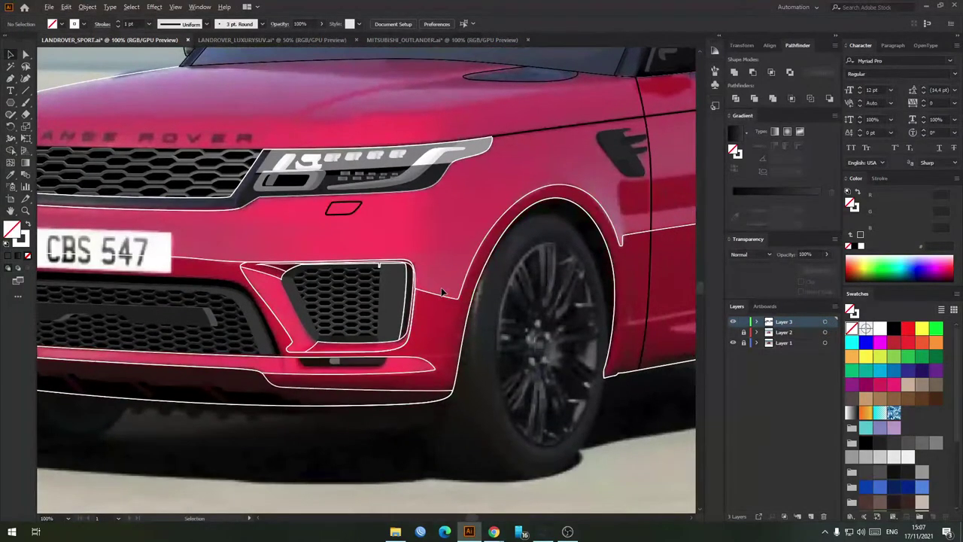
{"action": "scroll", "coordinate": [442, 292], "scroll_direction": "down", "scroll_amount": 3}
{"action": "scroll", "coordinate": [235, 313], "scroll_direction": "up", "scroll_amount": 4}
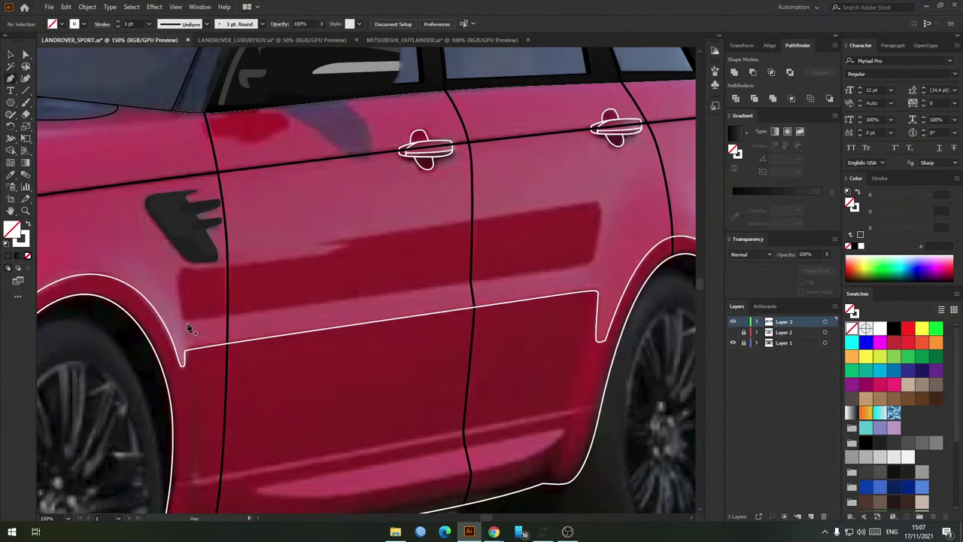
{"action": "left_click", "coordinate": [183, 324]}
{"action": "scroll", "coordinate": [558, 295], "scroll_direction": "up", "scroll_amount": 2}
{"action": "left_click_drag", "start_coordinate": [619, 234], "coordinate": [629, 229]}
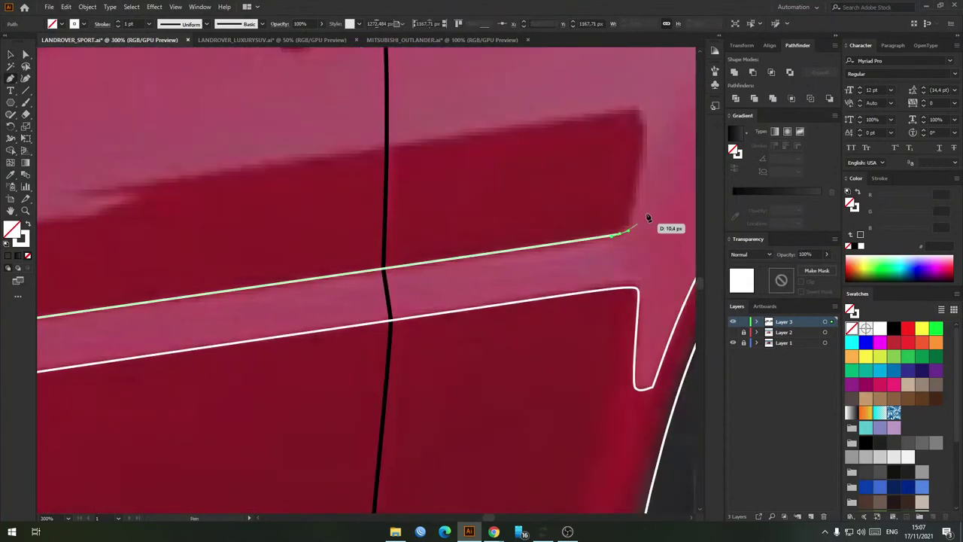
{"action": "left_click_drag", "start_coordinate": [645, 118], "coordinate": [637, 109]}
Step: Trace the reflection's upper edge with a sharp notch on the front door and close the path at its front end
{"action": "left_click_drag", "start_coordinate": [534, 129], "coordinate": [658, 132]}
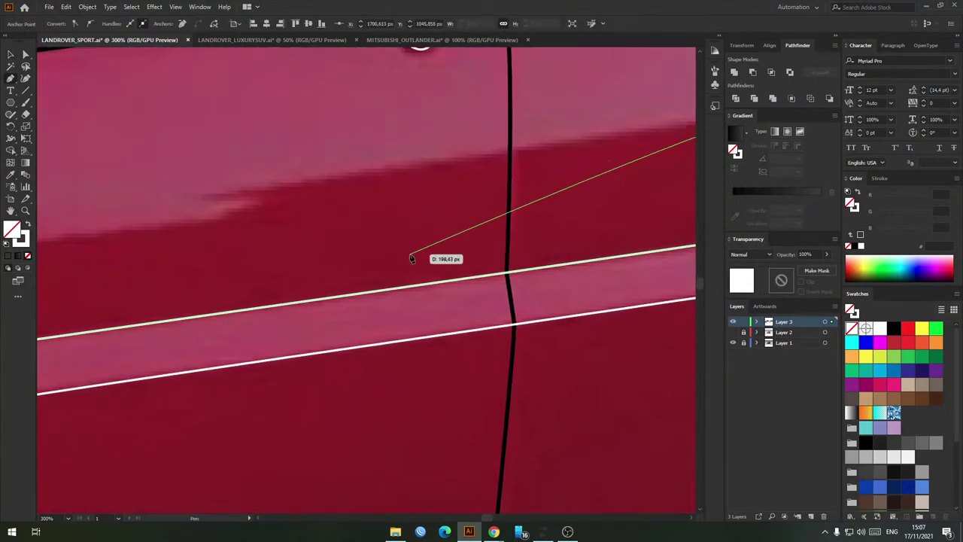
{"action": "left_click", "coordinate": [190, 196]}
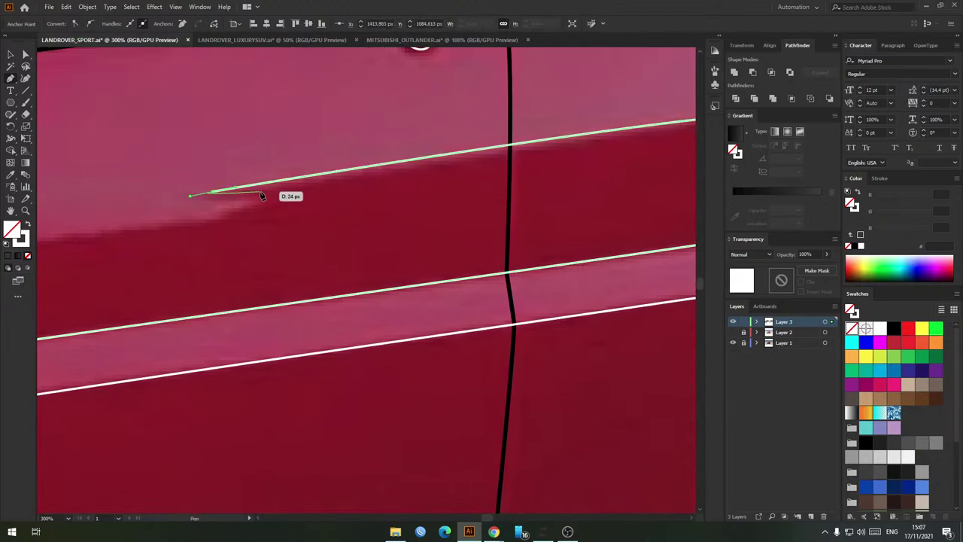
{"action": "left_click_drag", "start_coordinate": [265, 191], "coordinate": [274, 192]}
{"action": "mouse_move", "coordinate": [119, 221]}
{"action": "left_mouse_down"}
{"action": "mouse_move", "coordinate": [421, 217]}
{"action": "mouse_move", "coordinate": [397, 235]}
{"action": "mouse_move", "coordinate": [226, 243]}
{"action": "left_mouse_up"}
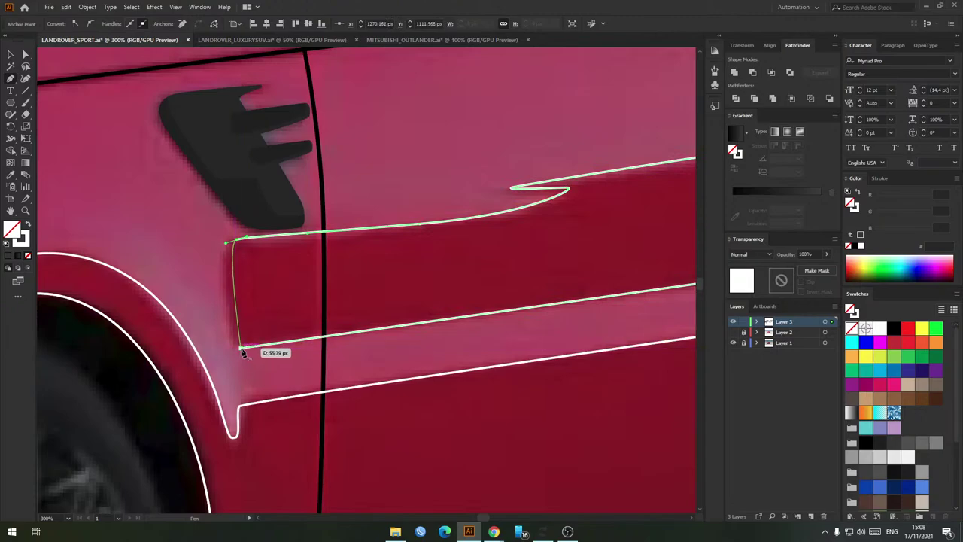
{"action": "left_click", "coordinate": [401, 360], "text": "ctrl"}
Step: Draw a Pen path along the upper edge of the thin highlight low on the doors and around its rear tip
{"action": "scroll", "coordinate": [401, 361], "scroll_direction": "down", "scroll_amount": 3}
{"action": "left_click_drag", "start_coordinate": [511, 370], "coordinate": [385, 328]}
{"action": "scroll", "coordinate": [289, 391], "scroll_direction": "up", "scroll_amount": 2}
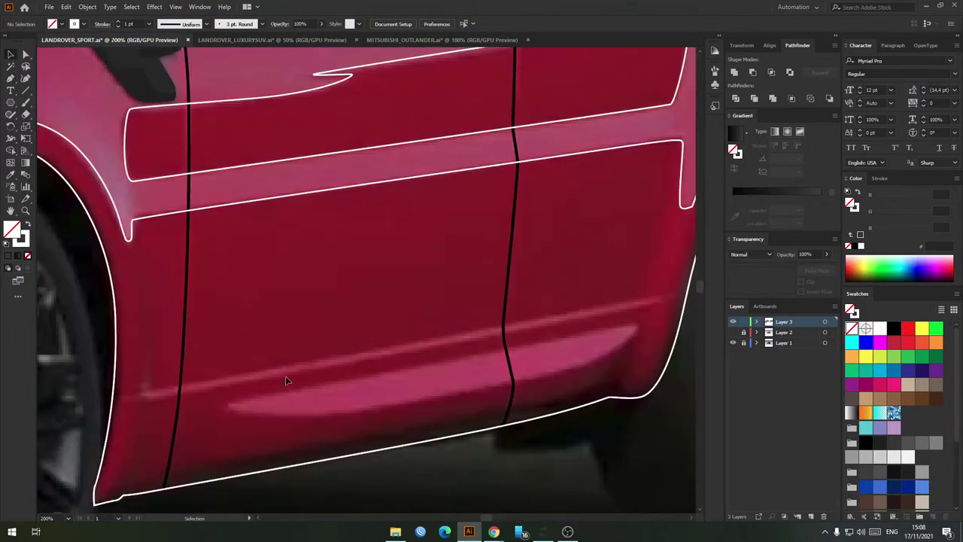
{"action": "left_click_drag", "start_coordinate": [165, 292], "coordinate": [183, 304]}
{"action": "scroll", "coordinate": [184, 304], "scroll_direction": "down", "scroll_amount": 1}
{"action": "scroll", "coordinate": [192, 379], "scroll_direction": "up", "scroll_amount": 2}
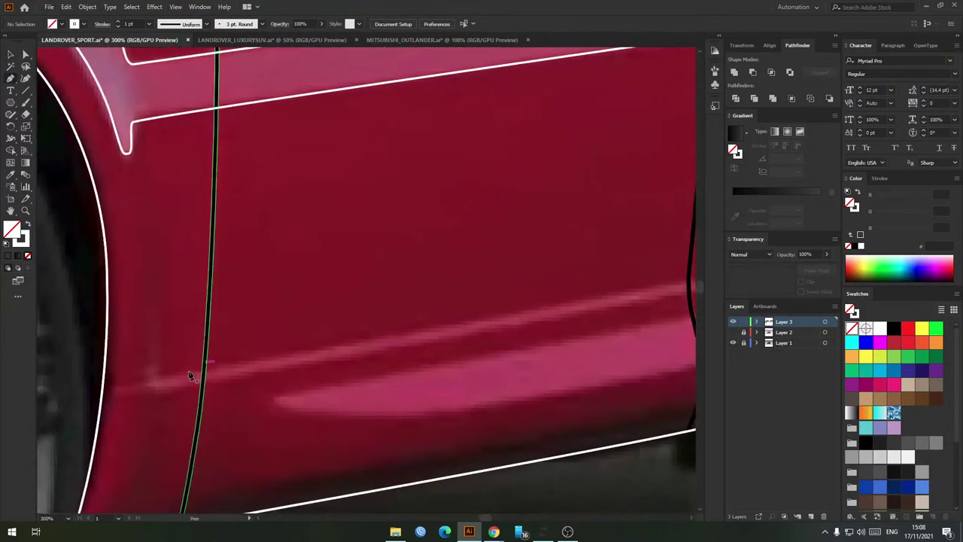
{"action": "left_click_drag", "start_coordinate": [152, 381], "coordinate": [215, 369]}
{"action": "left_click_drag", "start_coordinate": [663, 278], "coordinate": [223, 318]}
{"action": "left_click_drag", "start_coordinate": [354, 305], "coordinate": [425, 290]}
{"action": "left_click", "coordinate": [492, 278]}
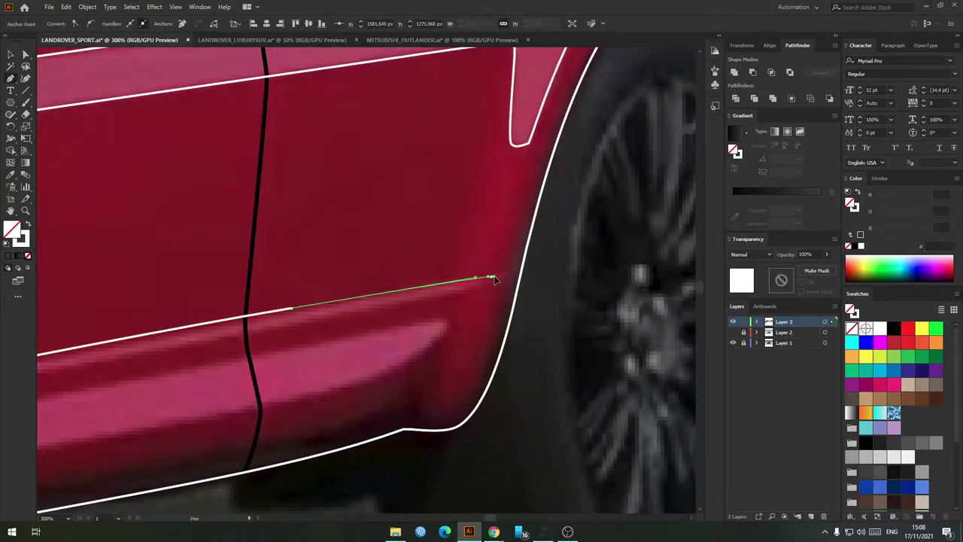
{"action": "scroll", "coordinate": [488, 290], "scroll_direction": "up", "scroll_amount": 1}
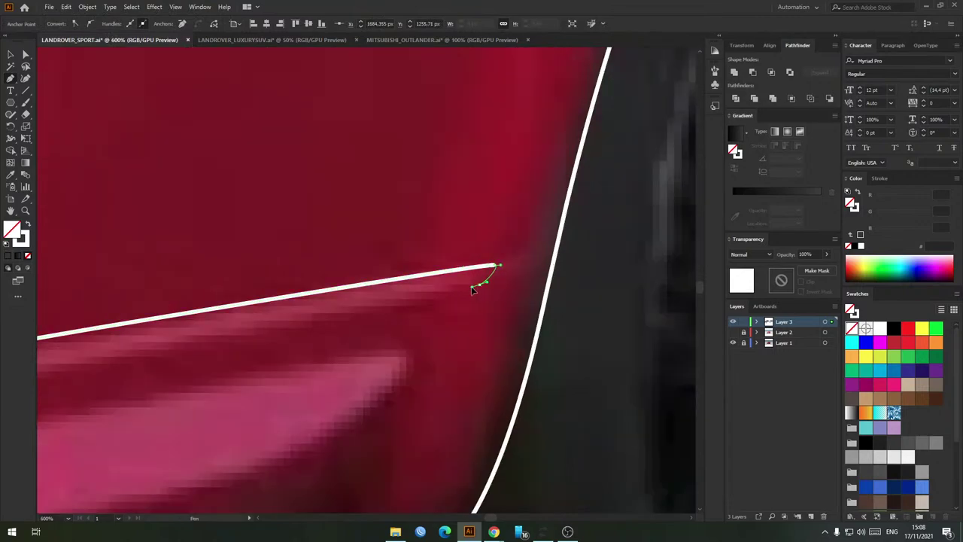
{"action": "left_click_drag", "start_coordinate": [471, 289], "coordinate": [469, 290]}
Step: Trace the thin highlight's lower edge back toward the front wheel and close the path with a rounded front end
{"action": "scroll", "coordinate": [344, 293], "scroll_direction": "down", "scroll_amount": 2}
{"action": "left_click_drag", "start_coordinate": [166, 348], "coordinate": [677, 242]}
{"action": "left_click_drag", "start_coordinate": [436, 279], "coordinate": [365, 282]}
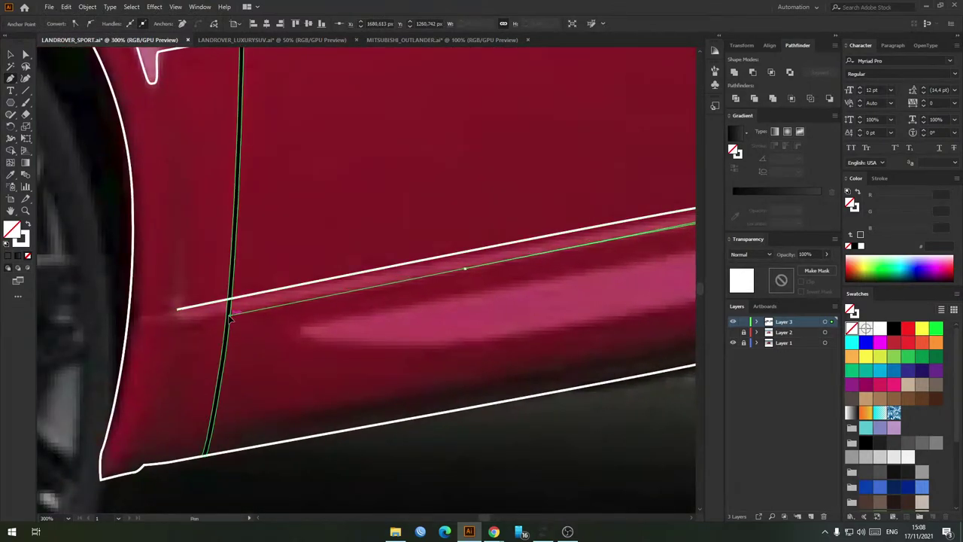
{"action": "left_click", "coordinate": [178, 322]}
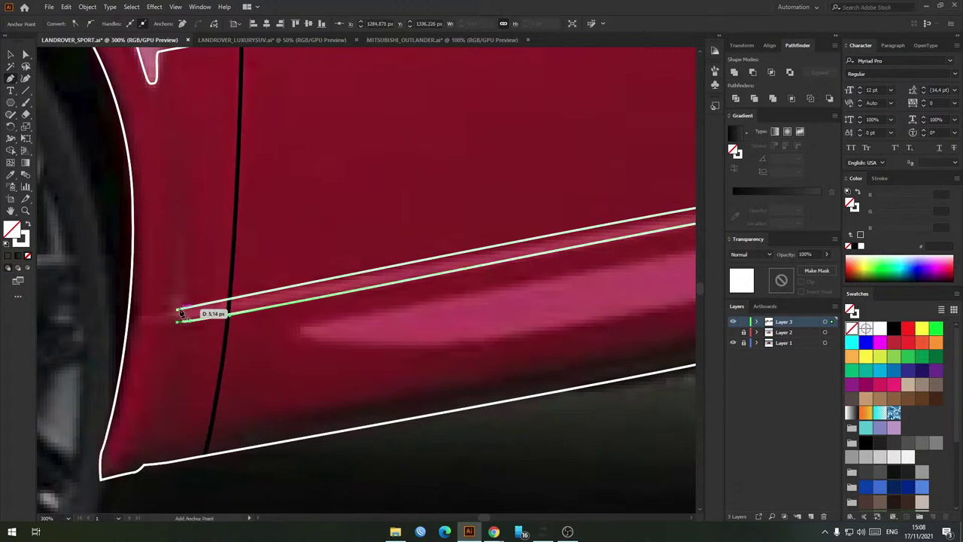
{"action": "left_click", "coordinate": [181, 311]}
Step: Draw a closed Pen shape around the pink sill highlight beneath the thin door highlight, with a rounded rear tip
{"action": "left_click", "coordinate": [299, 327]}
{"action": "scroll", "coordinate": [520, 286], "scroll_direction": "right", "scroll_amount": 5}
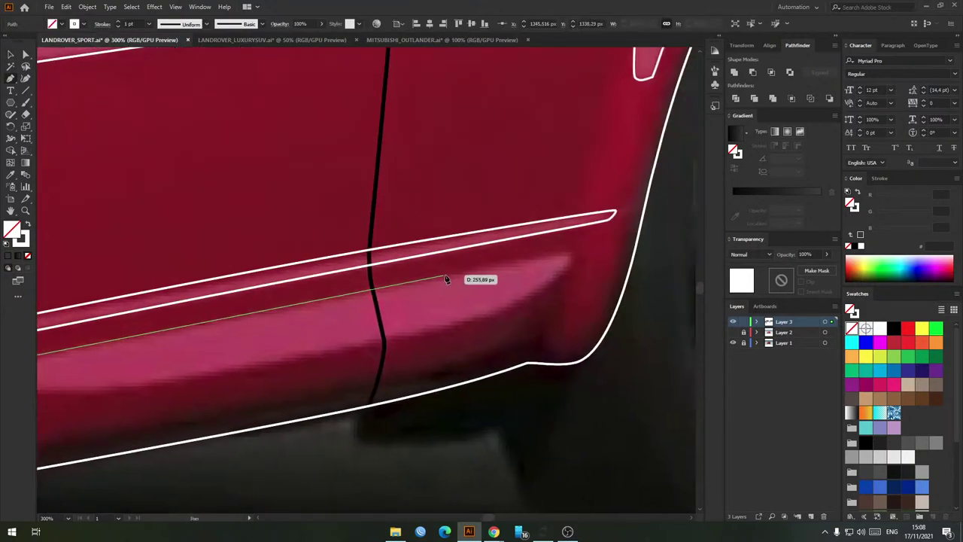
{"action": "left_click_drag", "start_coordinate": [580, 253], "coordinate": [550, 289]}
{"action": "key", "text": "space"}
{"action": "left_click_drag", "start_coordinate": [443, 328], "coordinate": [542, 285]}
{"action": "left_click_drag", "start_coordinate": [447, 313], "coordinate": [265, 343]}
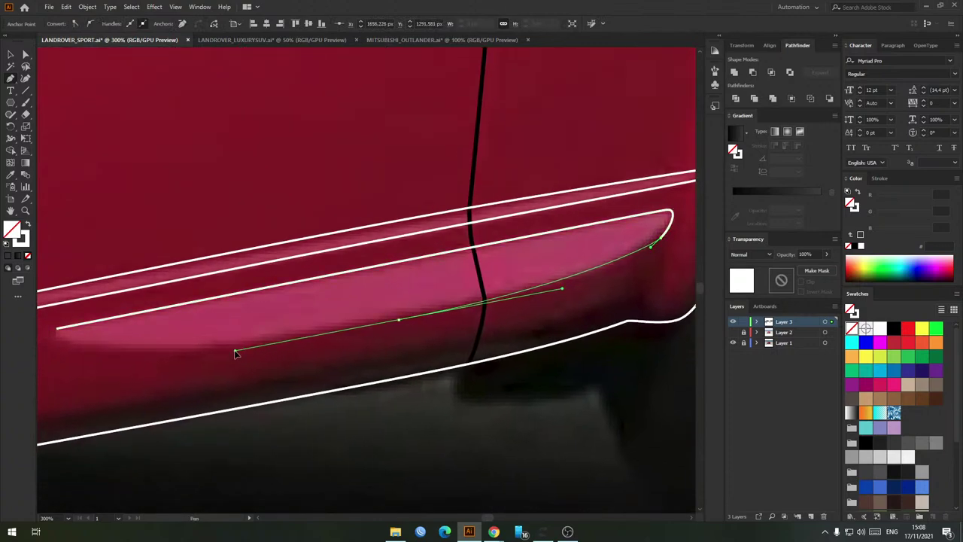
{"action": "left_click", "coordinate": [73, 346]}
{"action": "left_click_drag", "start_coordinate": [58, 328], "coordinate": [57, 331]}
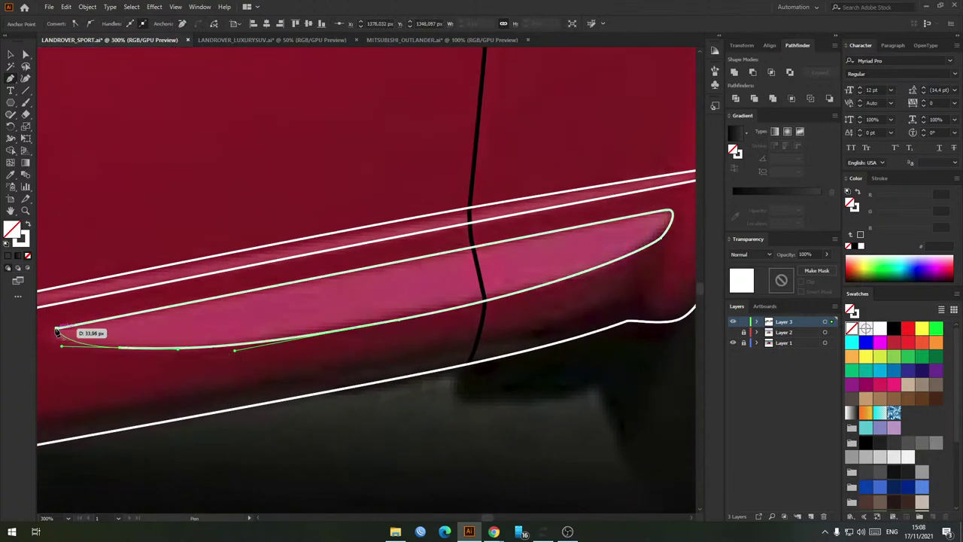
{"action": "left_click", "coordinate": [123, 321], "text": "ctrl"}
Step: Start a Pen path at the sill corner behind the front wheel and trace the sill shadow's upper edge to the sill highlight's rear end
{"action": "scroll", "coordinate": [264, 339], "scroll_direction": "down", "scroll_amount": 2}
{"action": "scroll", "coordinate": [105, 393], "scroll_direction": "up", "scroll_amount": 1}
{"action": "key", "text": "space"}
{"action": "left_click_drag", "start_coordinate": [105, 393], "coordinate": [230, 366]}
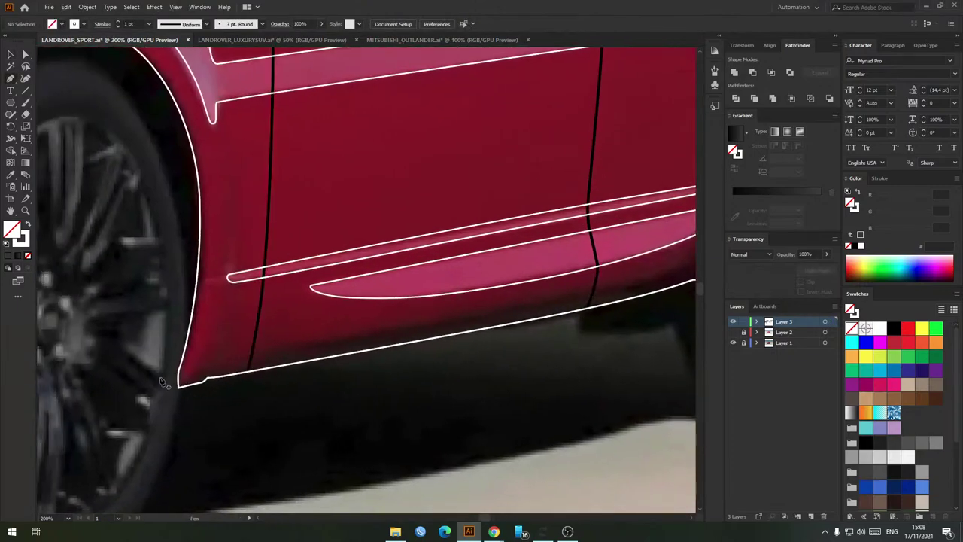
{"action": "scroll", "coordinate": [319, 237], "scroll_direction": "down", "scroll_amount": 2}
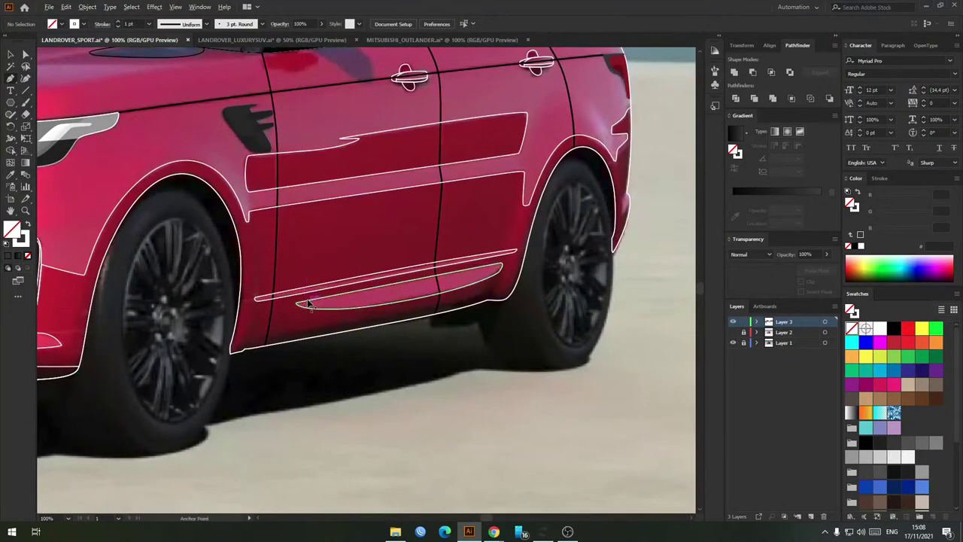
{"action": "scroll", "coordinate": [308, 303], "scroll_direction": "up", "scroll_amount": 3}
{"action": "left_click_drag", "start_coordinate": [189, 374], "coordinate": [220, 366]}
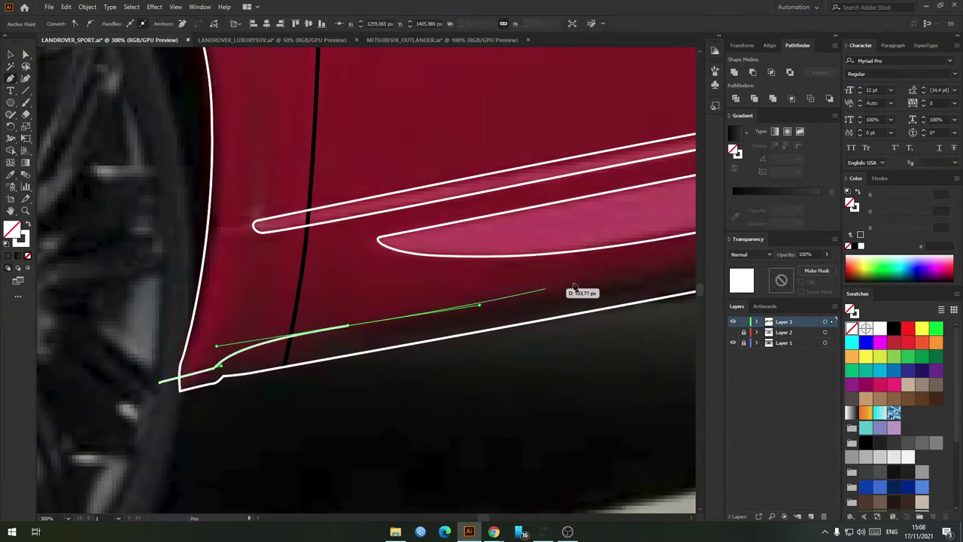
{"action": "scroll", "coordinate": [573, 287], "scroll_direction": "right", "scroll_amount": 5}
{"action": "left_click_drag", "start_coordinate": [404, 267], "coordinate": [440, 251]}
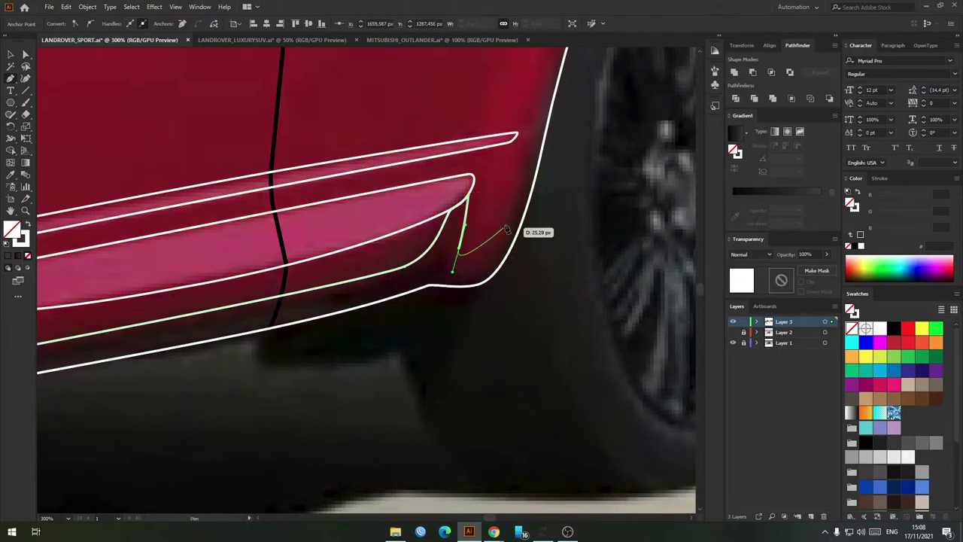
Step: Continue the path up and over the rear wheel arch's inner lip and down to the rear bumper's lower tip
{"action": "left_click_drag", "start_coordinate": [538, 170], "coordinate": [451, 330]}
{"action": "left_click_drag", "start_coordinate": [445, 219], "coordinate": [406, 291]}
{"action": "left_click_drag", "start_coordinate": [437, 211], "coordinate": [482, 122]}
{"action": "scroll", "coordinate": [481, 122], "scroll_direction": "up", "scroll_amount": 3}
{"action": "scroll", "coordinate": [481, 121], "scroll_direction": "right", "scroll_amount": 3}
{"action": "left_click_drag", "start_coordinate": [472, 191], "coordinate": [530, 194]}
{"action": "left_click_drag", "start_coordinate": [563, 339], "coordinate": [569, 401]}
{"action": "scroll", "coordinate": [591, 404], "scroll_direction": "down", "scroll_amount": 4}
{"action": "left_click_drag", "start_coordinate": [567, 335], "coordinate": [550, 370]}
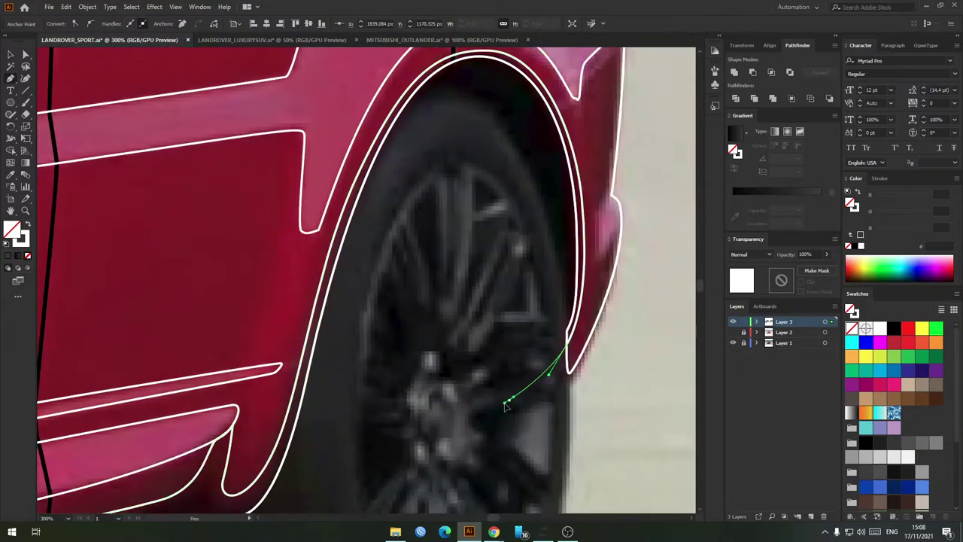
Step: Close the shadow path with a wide loop through the rear wheel and beneath the sill
{"action": "left_click_drag", "start_coordinate": [505, 404], "coordinate": [475, 470]}
{"action": "scroll", "coordinate": [476, 470], "scroll_direction": "down", "scroll_amount": 3}
{"action": "left_click_drag", "start_coordinate": [440, 455], "coordinate": [502, 282]}
{"action": "left_click_drag", "start_coordinate": [485, 387], "coordinate": [429, 408]}
{"action": "left_click_drag", "start_coordinate": [334, 420], "coordinate": [302, 365]}
{"action": "scroll", "coordinate": [324, 331], "scroll_direction": "up", "scroll_amount": 3}
Step: Trim the sill and wheel arch shadow shape with Shape Builder, removing the excess outside the body outline
{"action": "key", "text": "v"}
{"action": "left_click", "coordinate": [375, 273], "text": "shift"}
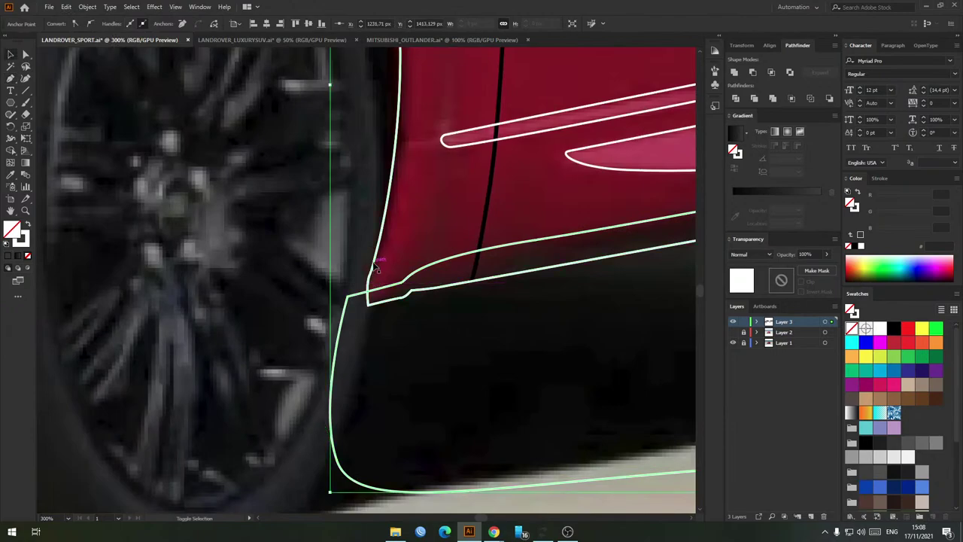
{"action": "key", "text": "shift+m"}
{"action": "left_click", "coordinate": [343, 356], "text": "alt"}
{"action": "key", "text": "v"}
{"action": "left_click", "coordinate": [361, 367]}
Step: Examine the traced outlines along the car's side, rear corner and whole body
{"action": "scroll", "coordinate": [361, 367], "scroll_direction": "down", "scroll_amount": 3}
{"action": "left_click_drag", "start_coordinate": [480, 364], "coordinate": [404, 394]}
{"action": "scroll", "coordinate": [446, 337], "scroll_direction": "down", "scroll_amount": 1}
{"action": "left_click_drag", "start_coordinate": [542, 362], "coordinate": [522, 395]}
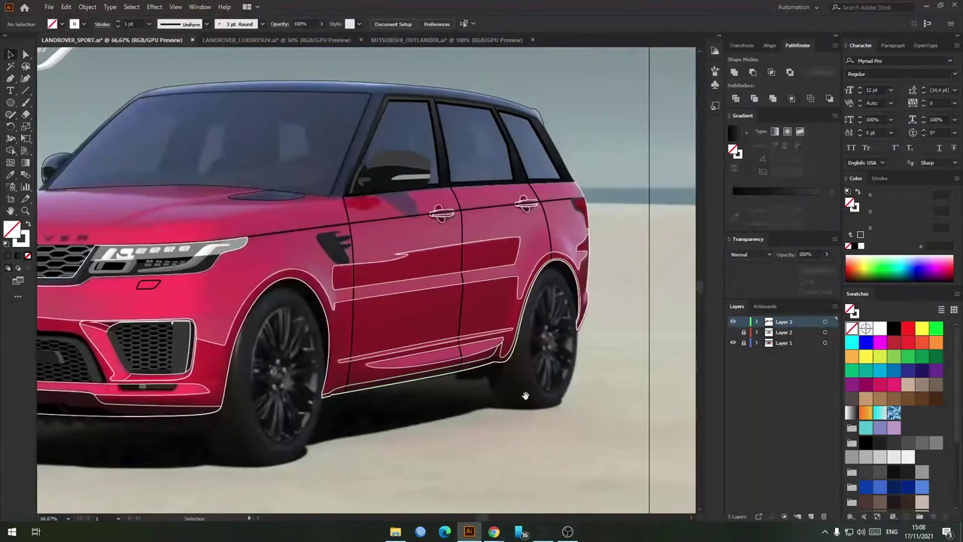
{"action": "scroll", "coordinate": [571, 194], "scroll_direction": "up", "scroll_amount": 1}
{"action": "left_click_drag", "start_coordinate": [584, 210], "coordinate": [564, 256]}
{"action": "scroll", "coordinate": [516, 197], "scroll_direction": "up", "scroll_amount": 1}
{"action": "scroll", "coordinate": [577, 197], "scroll_direction": "down", "scroll_amount": 3}
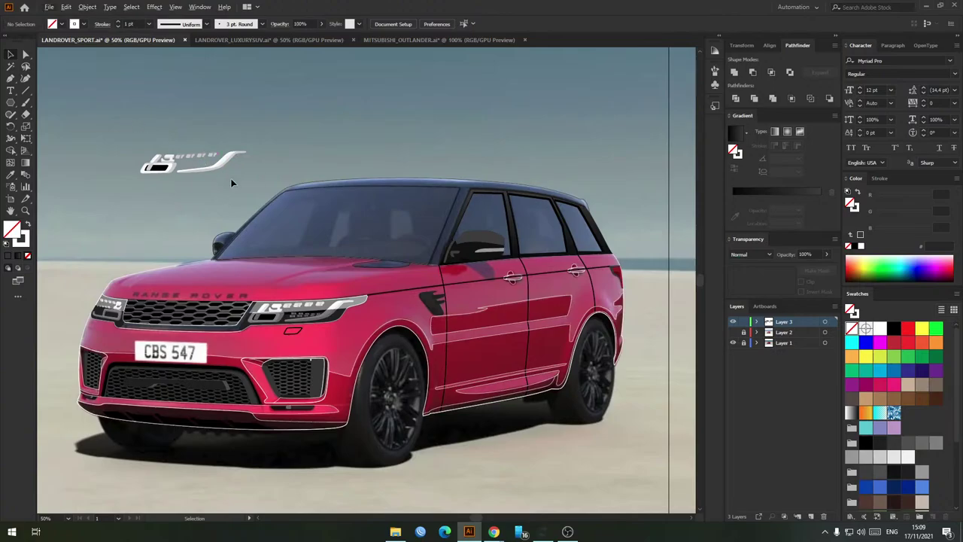
Step: Delete the spare headlight pieces floating above the car
{"action": "left_click_drag", "start_coordinate": [232, 183], "coordinate": [264, 202]}
{"action": "key", "text": "Delete"}
{"action": "left_click_drag", "start_coordinate": [414, 366], "coordinate": [413, 332]}
{"action": "scroll", "coordinate": [410, 331], "scroll_direction": "up", "scroll_amount": 2}
{"action": "scroll", "coordinate": [377, 320], "scroll_direction": "down", "scroll_amount": 2}
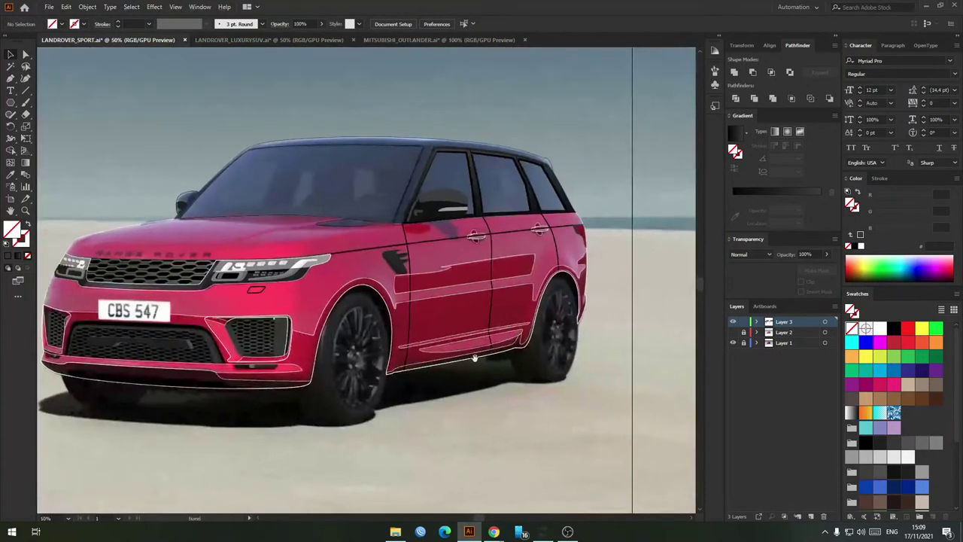
Step: Examine the car's traced shapes and look at the finished LANDROVER_LUXURYSUV illustration for reference
{"action": "scroll", "coordinate": [474, 357], "scroll_direction": "up", "scroll_amount": 3}
{"action": "scroll", "coordinate": [474, 358], "scroll_direction": "down", "scroll_amount": 3}
{"action": "scroll", "coordinate": [487, 294], "scroll_direction": "up", "scroll_amount": 1}
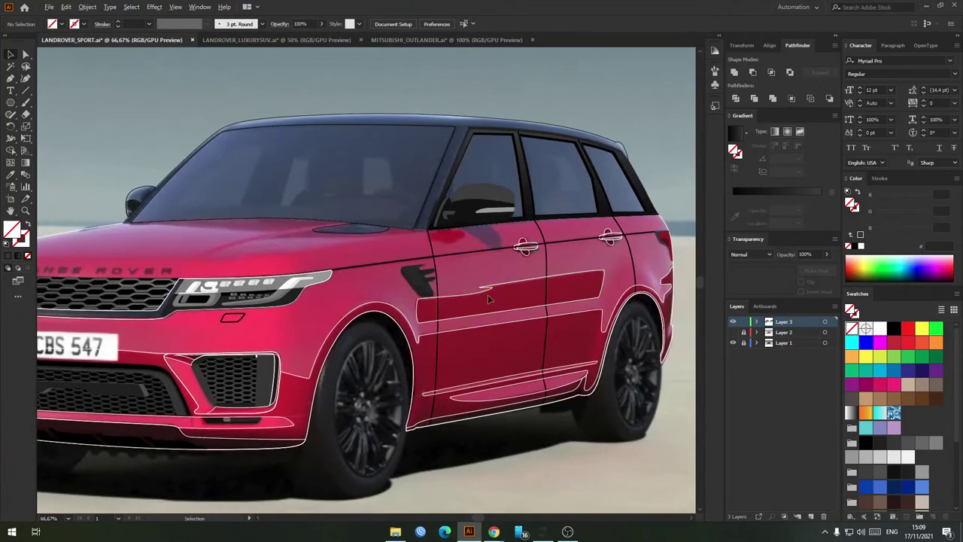
{"action": "scroll", "coordinate": [488, 294], "scroll_direction": "up", "scroll_amount": 1}
{"action": "scroll", "coordinate": [464, 338], "scroll_direction": "down", "scroll_amount": 2}
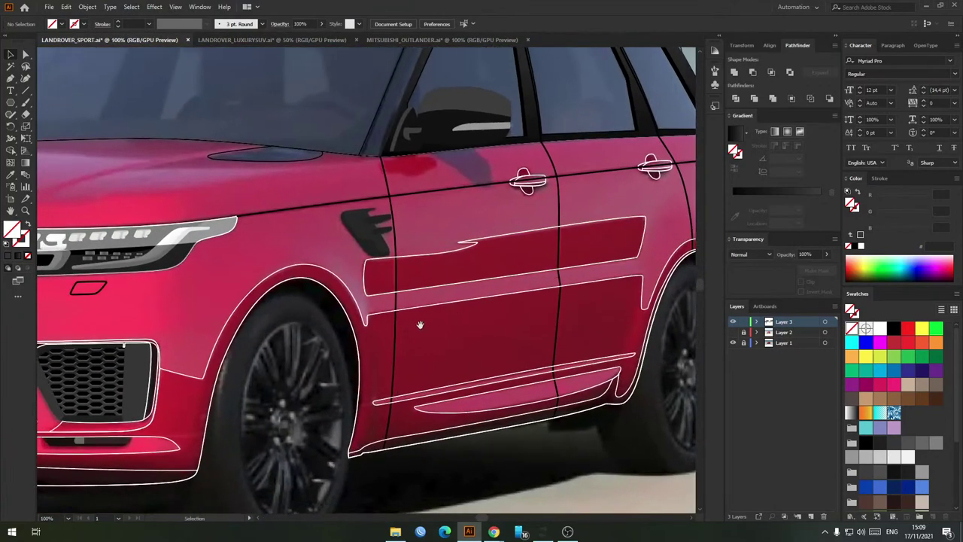
{"action": "left_click_drag", "start_coordinate": [421, 325], "coordinate": [467, 403]}
{"action": "left_click_drag", "start_coordinate": [460, 288], "coordinate": [543, 313]}
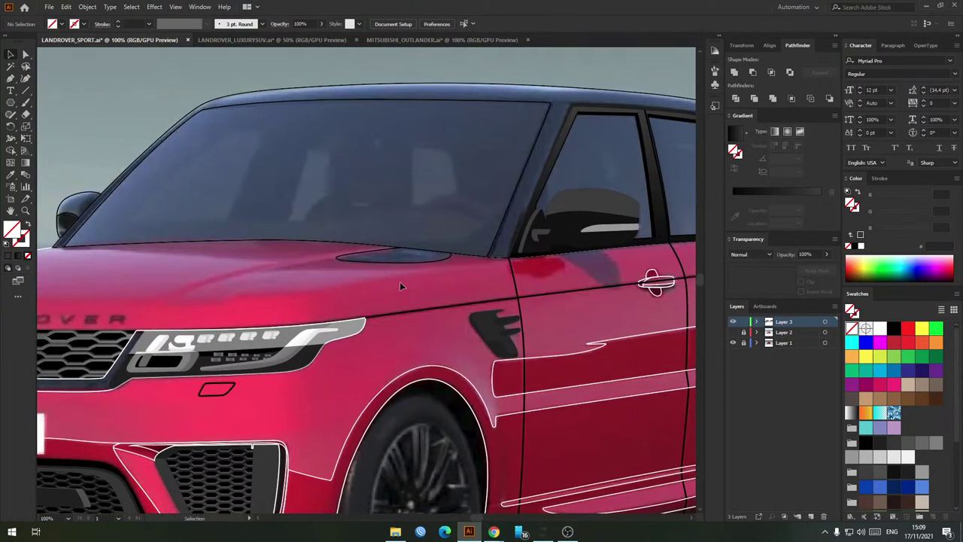
{"action": "scroll", "coordinate": [400, 281], "scroll_direction": "down", "scroll_amount": 1}
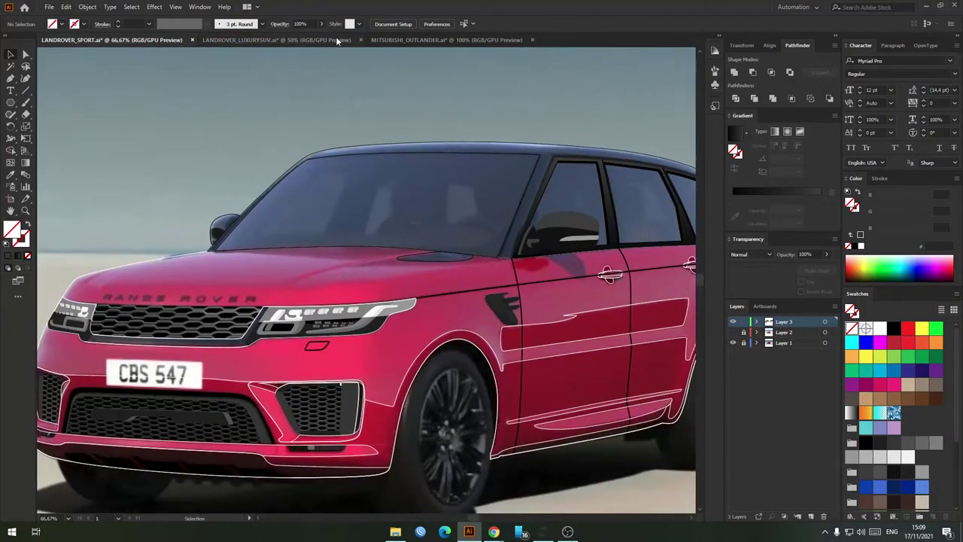
{"action": "left_click", "coordinate": [305, 40]}
{"action": "left_click", "coordinate": [299, 133]}
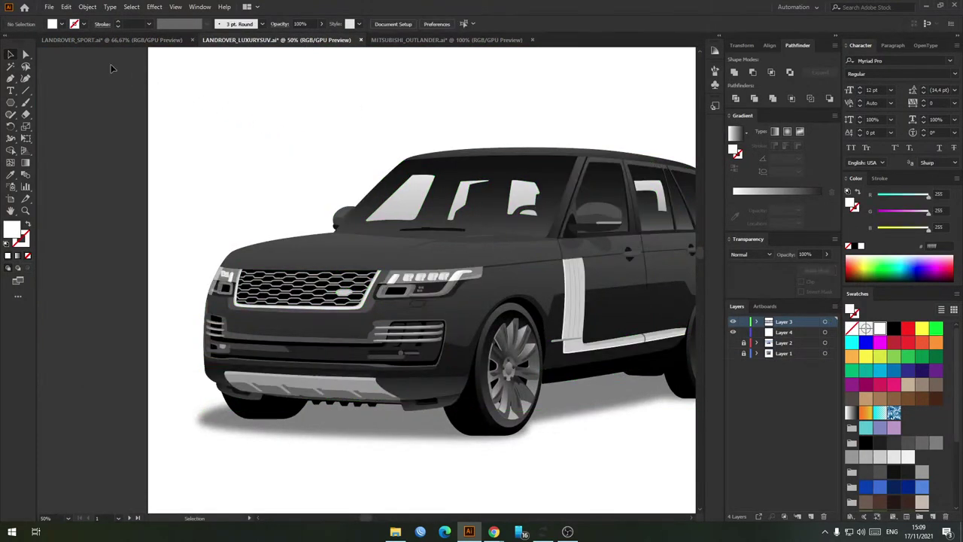
{"action": "left_click", "coordinate": [107, 40]}
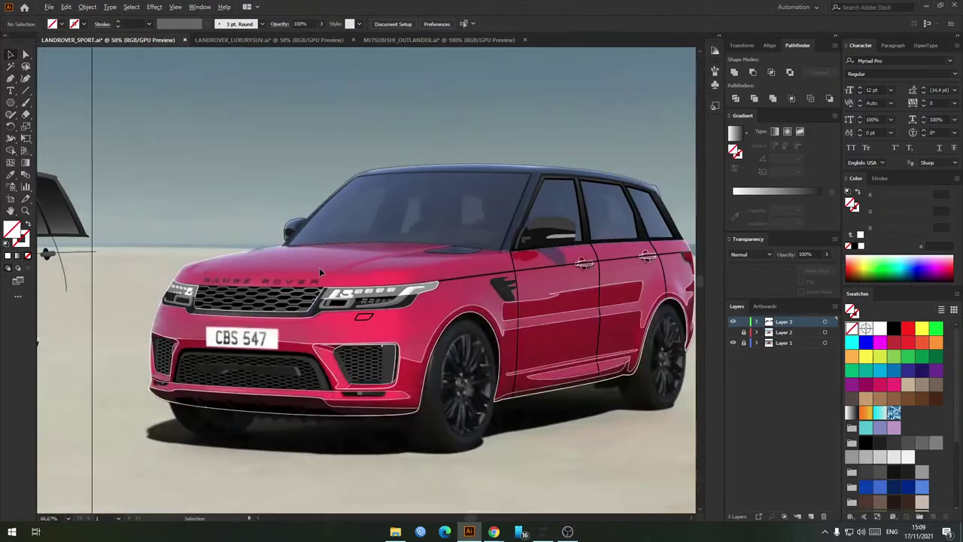
{"action": "left_click_drag", "start_coordinate": [312, 258], "coordinate": [254, 240]}
{"action": "scroll", "coordinate": [254, 238], "scroll_direction": "up", "scroll_amount": 1}
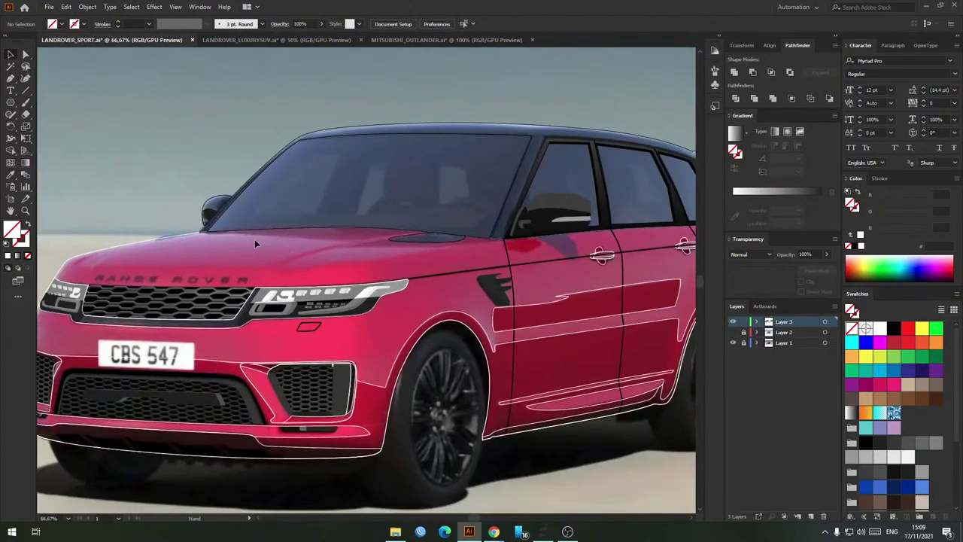
Step: Try a solid white fill on the main body outline
{"action": "left_click", "coordinate": [172, 235]}
{"action": "left_click_drag", "start_coordinate": [358, 251], "coordinate": [281, 238]}
{"action": "key", "text": "shift+x"}
{"action": "key", "text": "ctrl+z"}
{"action": "left_click_drag", "start_coordinate": [297, 272], "coordinate": [388, 250]}
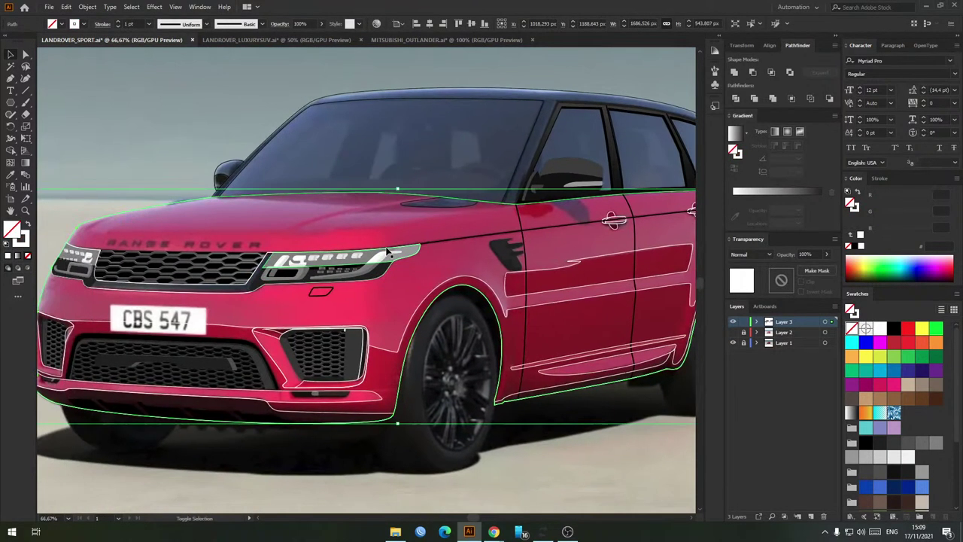
{"action": "key", "text": "shift+x"}
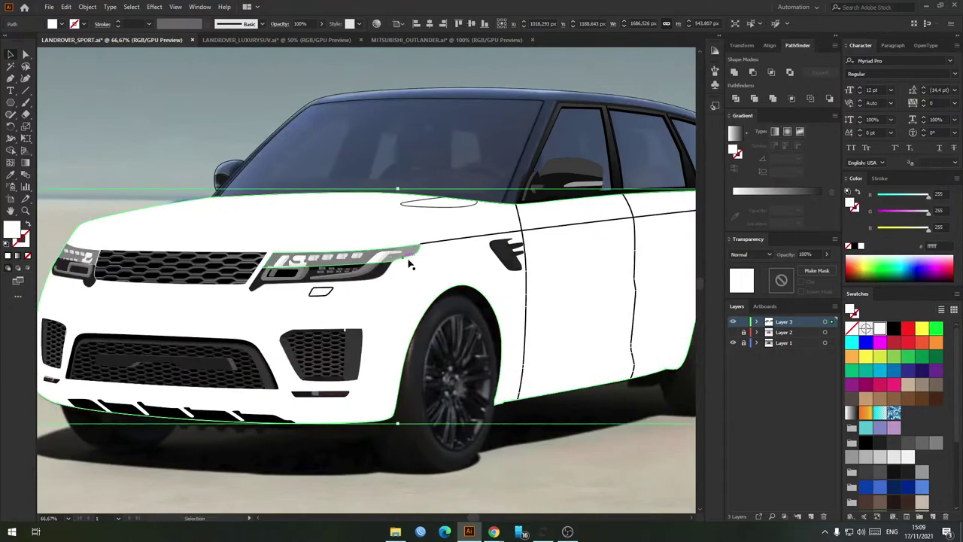
{"action": "scroll", "coordinate": [621, 291], "scroll_direction": "right", "scroll_amount": 2}
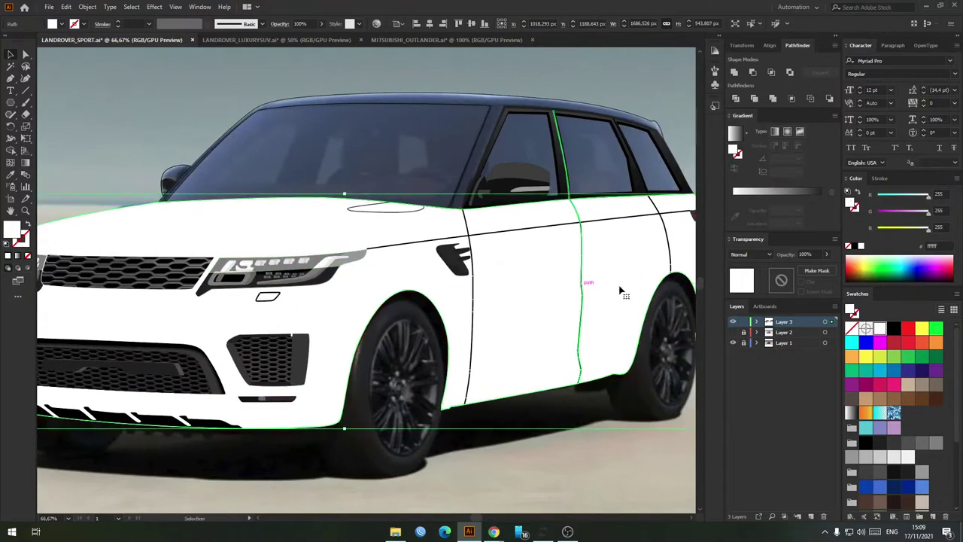
{"action": "key", "text": "shift+x"}
{"action": "scroll", "coordinate": [539, 300], "scroll_direction": "down", "scroll_amount": 2}
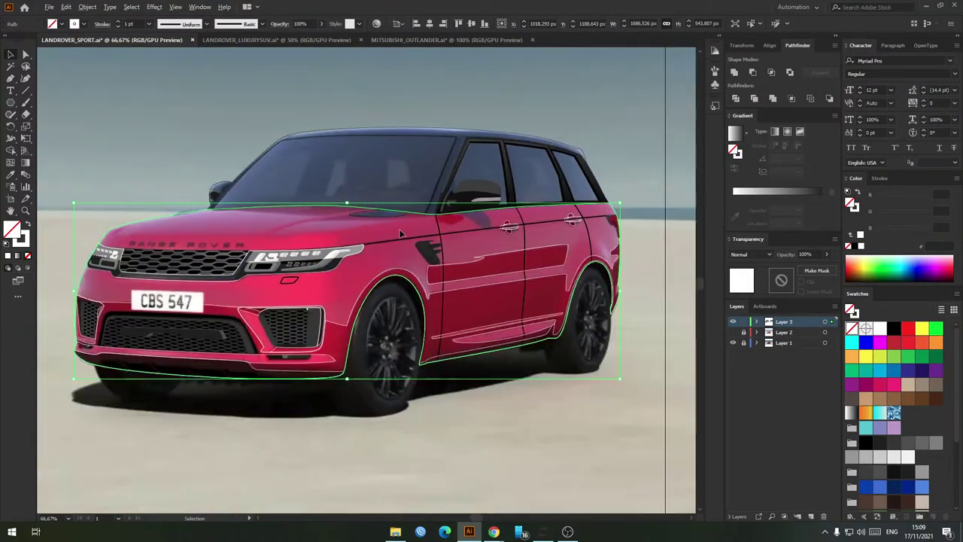
{"action": "scroll", "coordinate": [285, 231], "scroll_direction": "up", "scroll_amount": 3}
{"action": "left_click_drag", "start_coordinate": [215, 231], "coordinate": [273, 219]}
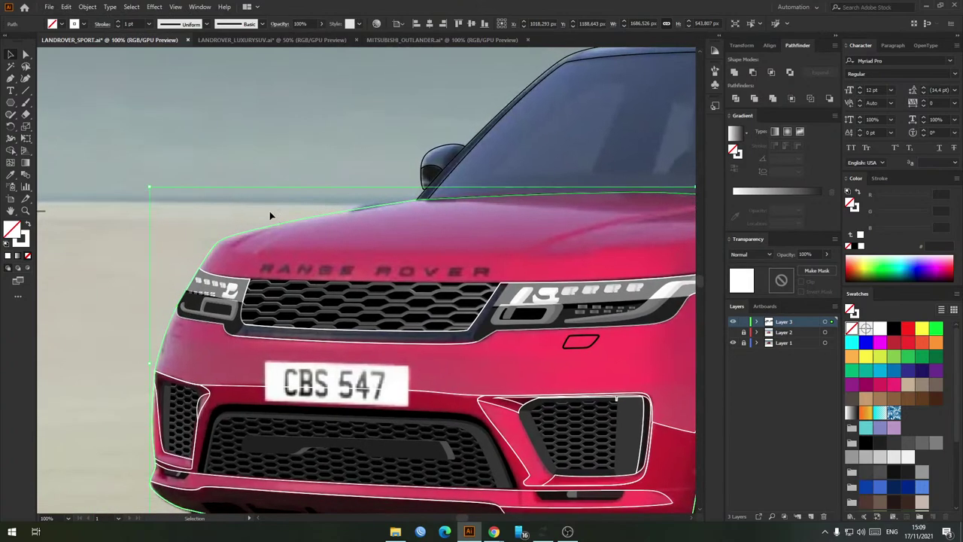
{"action": "key", "text": "p"}
{"action": "scroll", "coordinate": [280, 203], "scroll_direction": "up", "scroll_amount": 1}
{"action": "left_click_drag", "start_coordinate": [365, 212], "coordinate": [321, 194]}
{"action": "scroll", "coordinate": [312, 207], "scroll_direction": "down", "scroll_amount": 3}
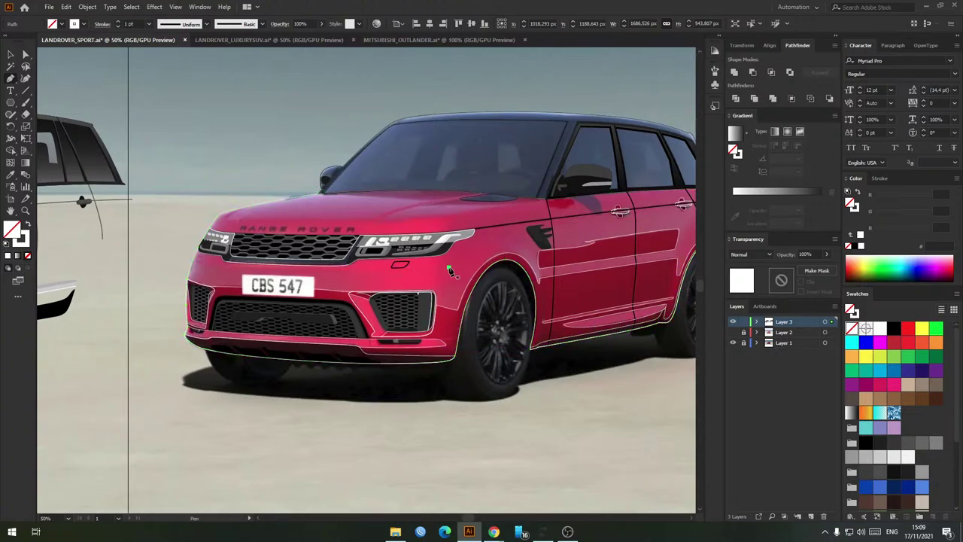
{"action": "key", "text": "ctrl+z"}
Step: Swap the main body outline's white stroke for a white fill without a stroke
{"action": "key", "text": "v"}
{"action": "left_click", "coordinate": [539, 394]}
{"action": "left_click_drag", "start_coordinate": [682, 236], "coordinate": [582, 234]}
{"action": "scroll", "coordinate": [619, 220], "scroll_direction": "up", "scroll_amount": 1}
{"action": "left_click_drag", "start_coordinate": [643, 232], "coordinate": [588, 237]}
{"action": "scroll", "coordinate": [575, 238], "scroll_direction": "up", "scroll_amount": 2}
{"action": "scroll", "coordinate": [548, 225], "scroll_direction": "down", "scroll_amount": 2}
{"action": "left_click_drag", "start_coordinate": [496, 243], "coordinate": [575, 243]}
{"action": "left_click", "coordinate": [557, 283]}
{"action": "left_click_drag", "start_coordinate": [489, 226], "coordinate": [566, 224]}
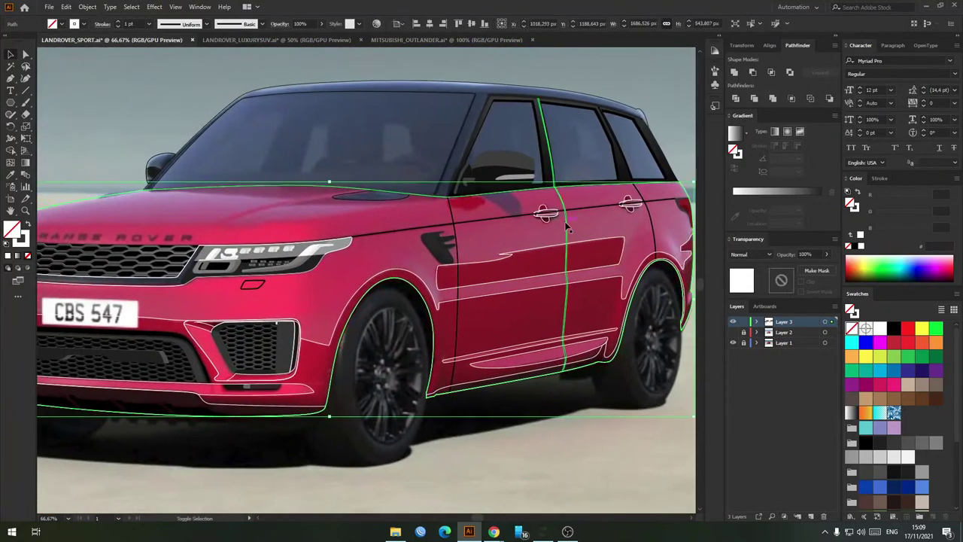
{"action": "key", "text": "shift+x"}
{"action": "key", "text": "a"}
{"action": "key", "text": "v"}
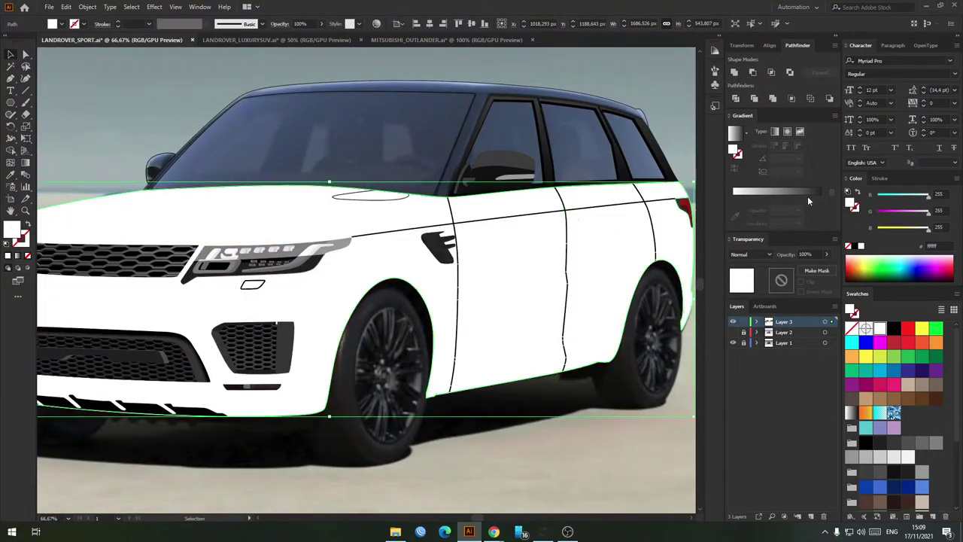
Step: Apply a reversed 90° linear gradient to the main body shape, with #0A0A0A and #1A1A1A as its stops
{"action": "left_click", "coordinate": [803, 190]}
{"action": "type", "text": "90"}
{"action": "key", "text": "Return"}
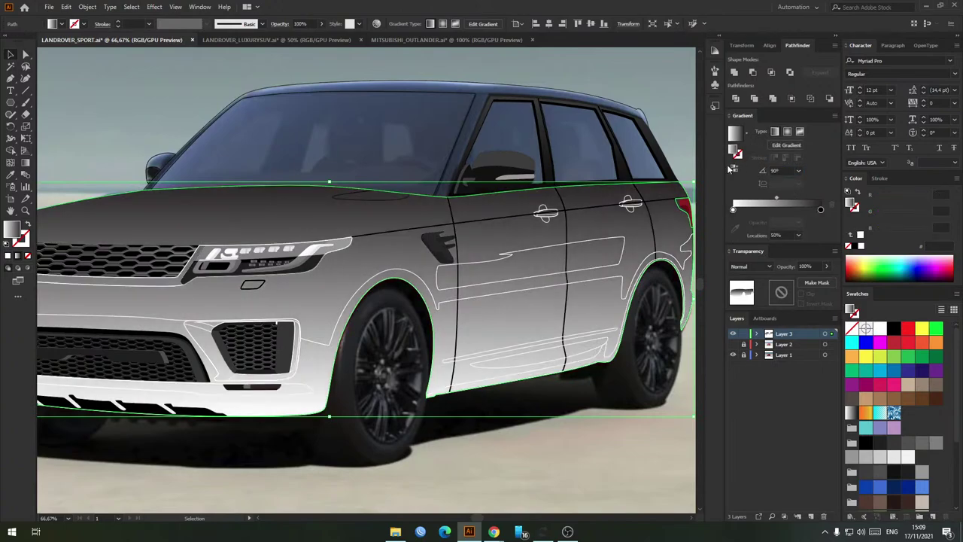
{"action": "left_click", "coordinate": [736, 170]}
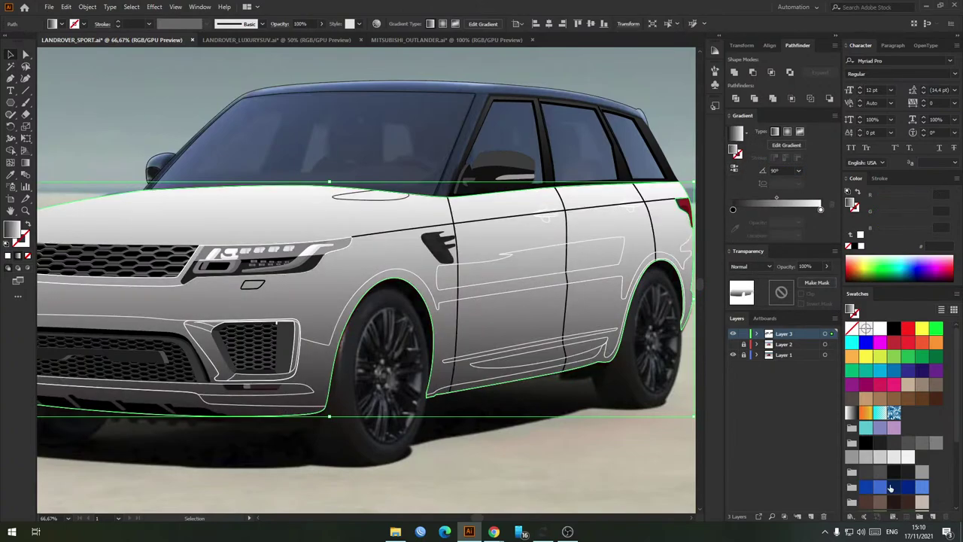
{"action": "left_click", "coordinate": [734, 211]}
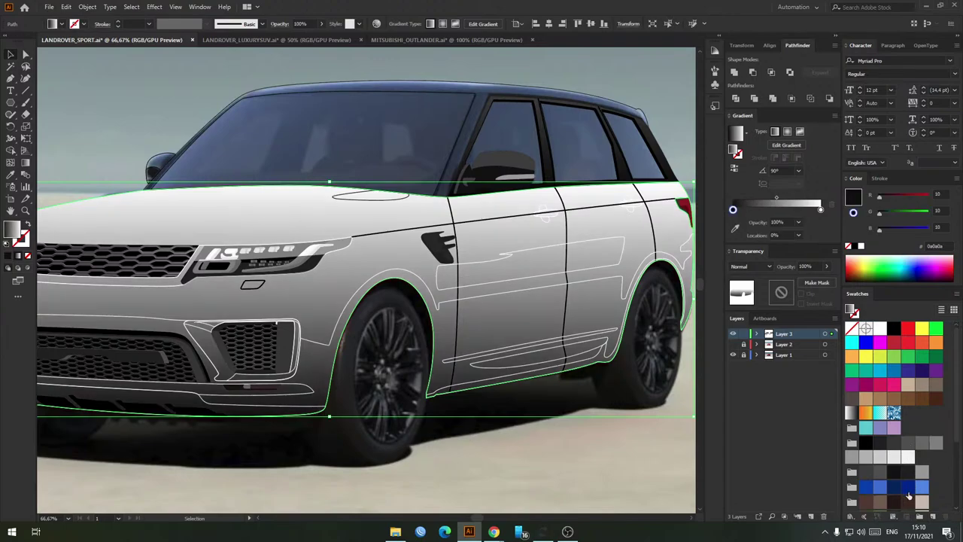
{"action": "left_click_drag", "start_coordinate": [821, 217], "coordinate": [821, 210]}
{"action": "left_click", "coordinate": [630, 407]}
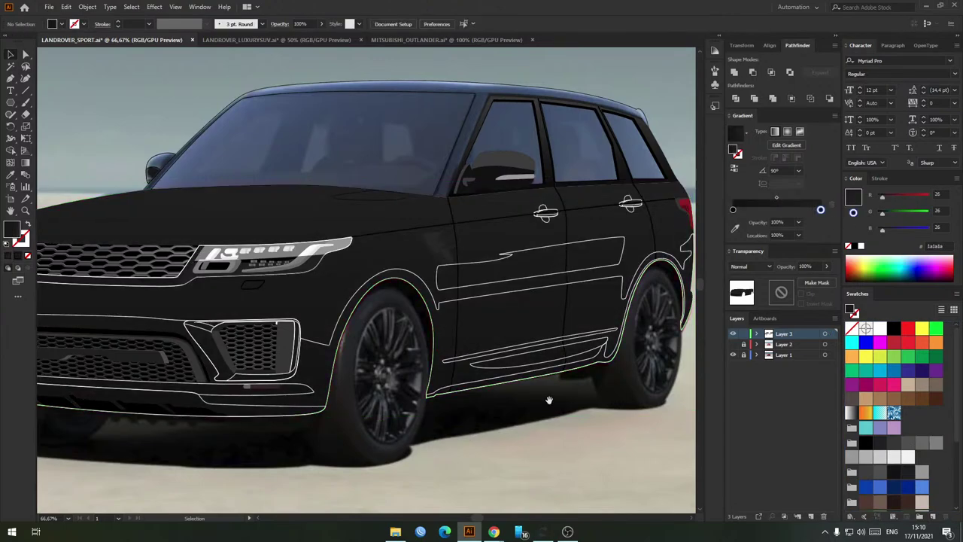
Step: Set the lighter stop of the main body gradient to #3A3A3A
{"action": "left_click_drag", "start_coordinate": [548, 399], "coordinate": [581, 421]}
{"action": "left_click", "coordinate": [503, 320]}
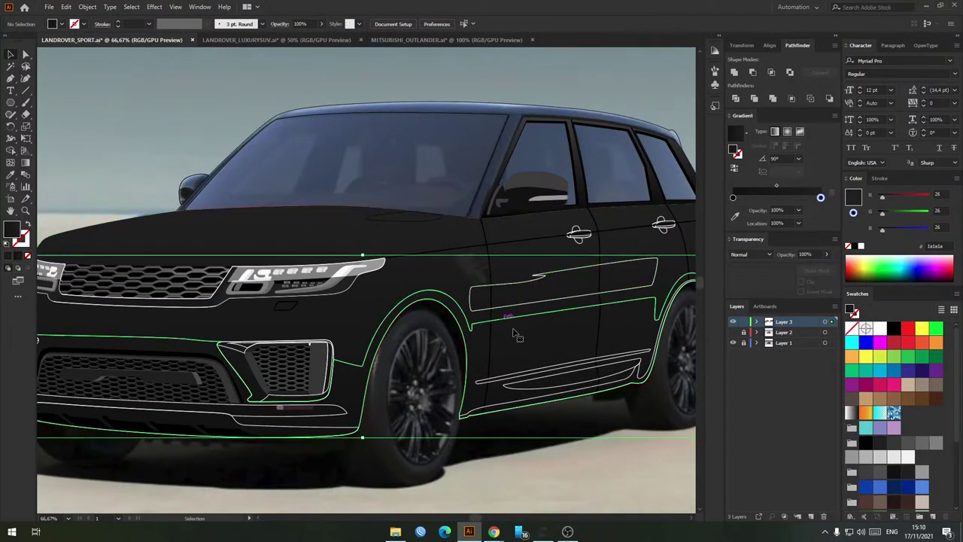
{"action": "left_click", "coordinate": [537, 342]}
{"action": "left_click_drag", "start_coordinate": [590, 337], "coordinate": [537, 285]}
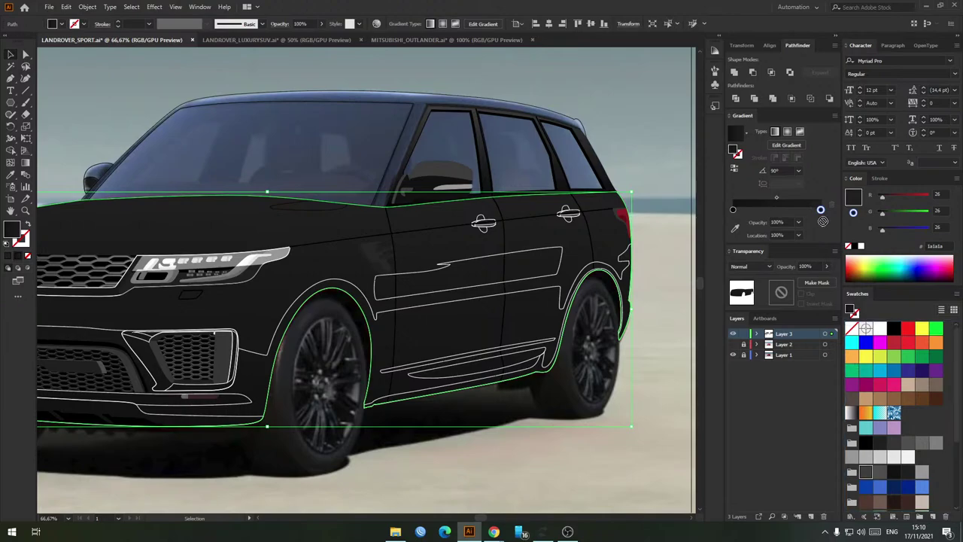
{"action": "left_click_drag", "start_coordinate": [821, 211], "coordinate": [820, 211]}
{"action": "left_click", "coordinate": [620, 167]}
Step: Fill the lower body shadow shape with #0A0A0A, without a stroke, and stack it just above the main body shape
{"action": "left_click", "coordinate": [534, 291]}
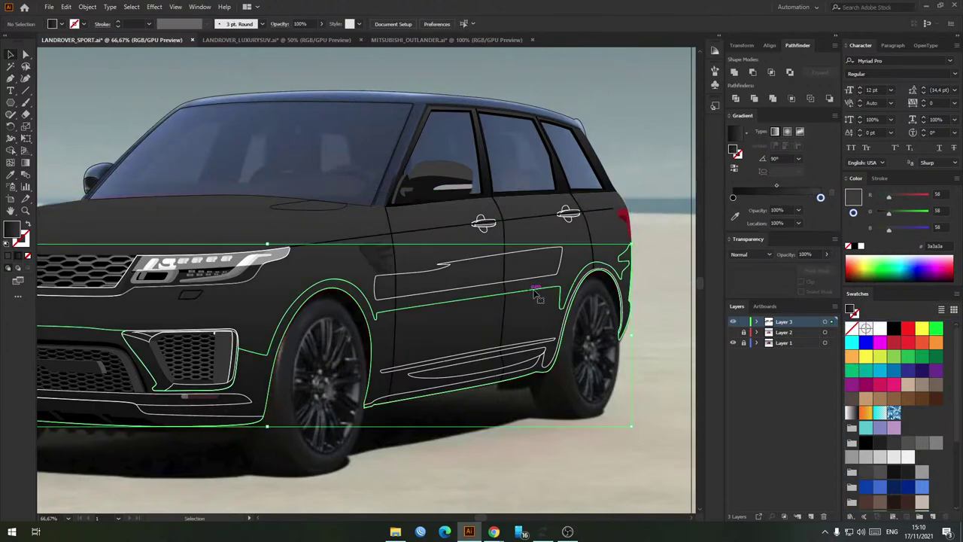
{"action": "key", "text": "shift+x"}
{"action": "left_click", "coordinate": [893, 472]}
{"action": "left_click", "coordinate": [641, 449]}
{"action": "left_click", "coordinate": [476, 333]}
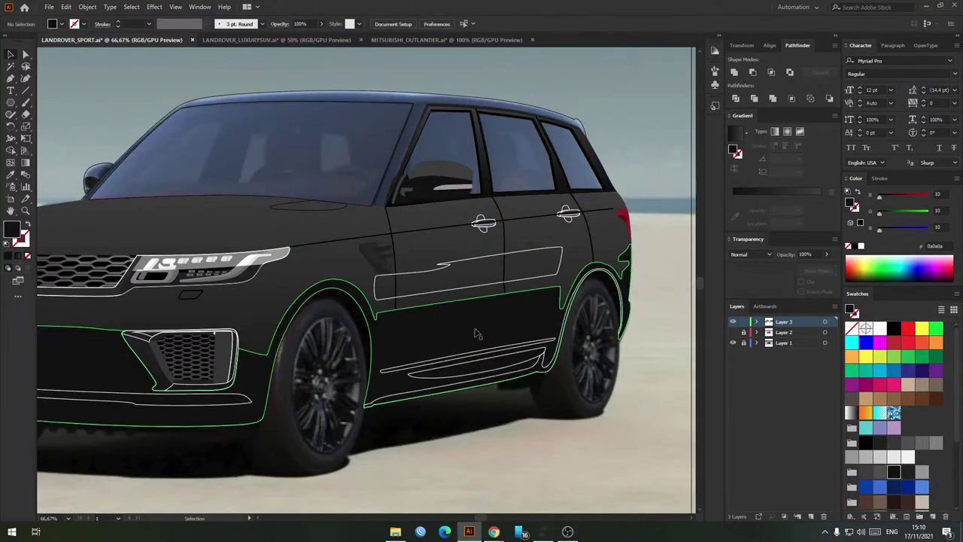
{"action": "key", "text": "ctrl+shift+["}
{"action": "key", "text": "ctrl+]"}
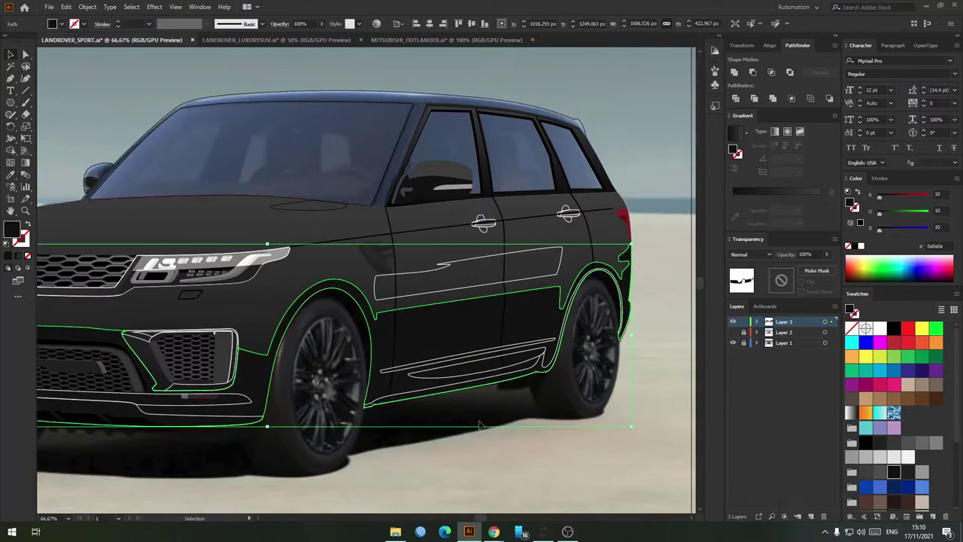
{"action": "left_click", "coordinate": [482, 425]}
Step: Fill the long strip along the lower front bumper with #3A3A3A and remove its stroke
{"action": "left_click_drag", "start_coordinate": [396, 448], "coordinate": [577, 353]}
{"action": "scroll", "coordinate": [315, 242], "scroll_direction": "up", "scroll_amount": 3}
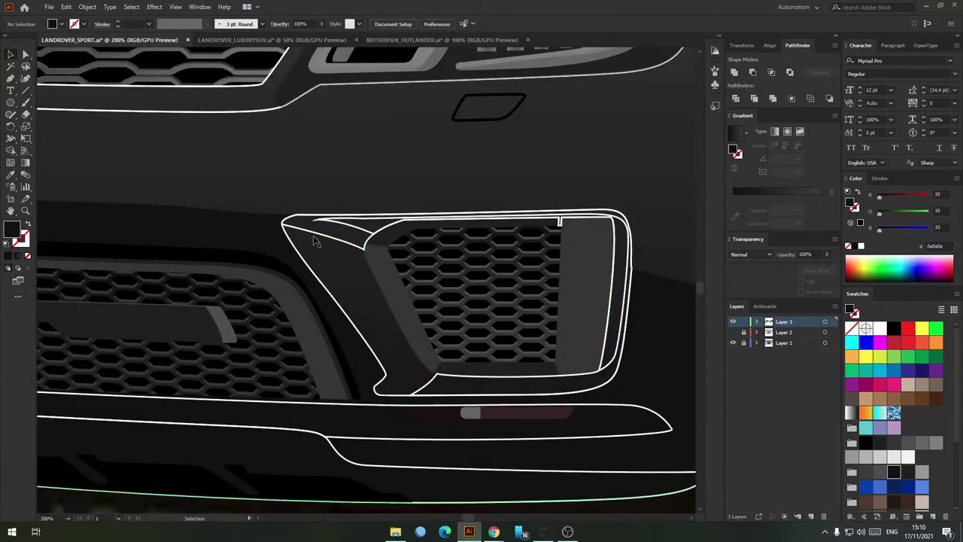
{"action": "scroll", "coordinate": [346, 242], "scroll_direction": "down", "scroll_amount": 5}
{"action": "scroll", "coordinate": [494, 399], "scroll_direction": "up", "scroll_amount": 4}
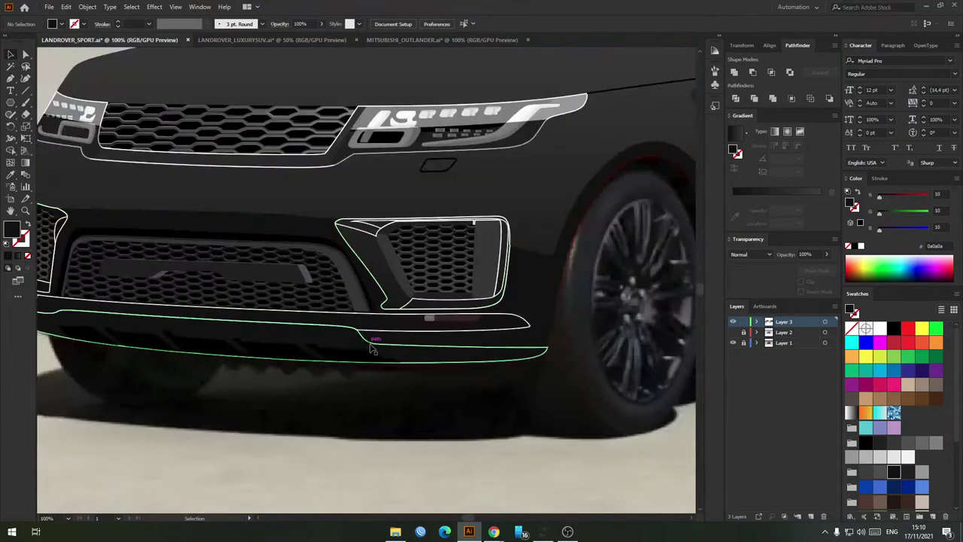
{"action": "left_click", "coordinate": [421, 347]}
{"action": "scroll", "coordinate": [455, 344], "scroll_direction": "right", "scroll_amount": 2}
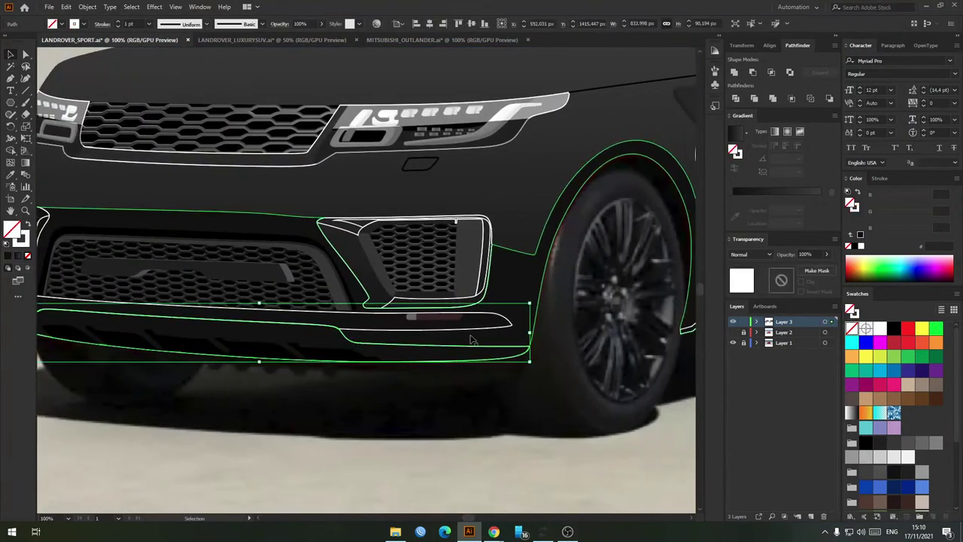
{"action": "scroll", "coordinate": [467, 338], "scroll_direction": "left", "scroll_amount": 5}
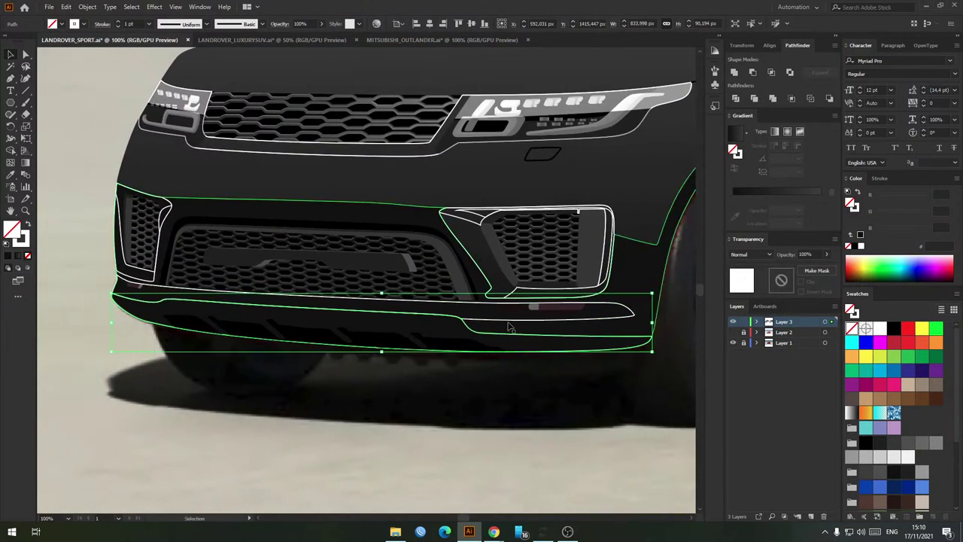
{"action": "left_click", "coordinate": [510, 322]}
{"action": "key", "text": "shift+x"}
{"action": "left_click", "coordinate": [866, 473]}
{"action": "left_click", "coordinate": [599, 463]}
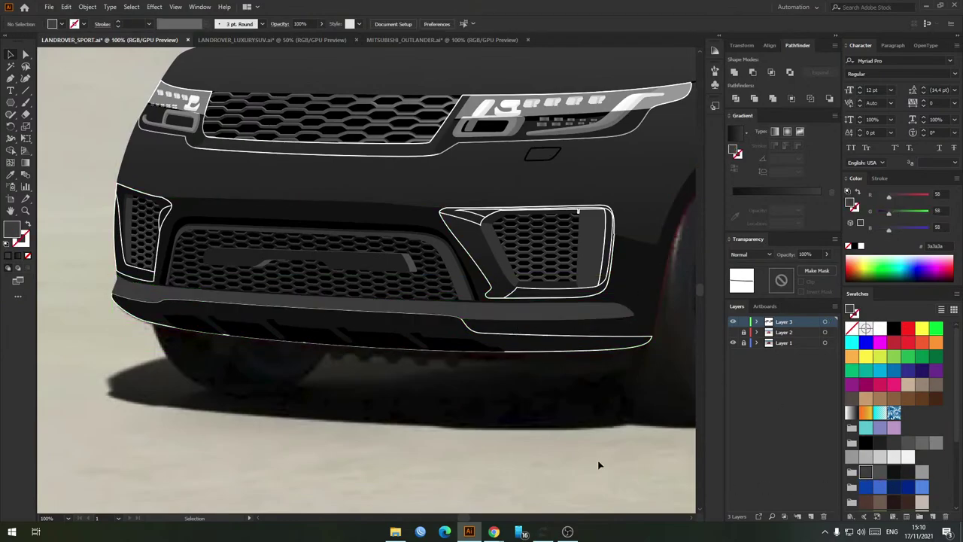
Step: Arrange the lower bumper strip behind the small bumper lamp details
{"action": "left_click", "coordinate": [504, 321]}
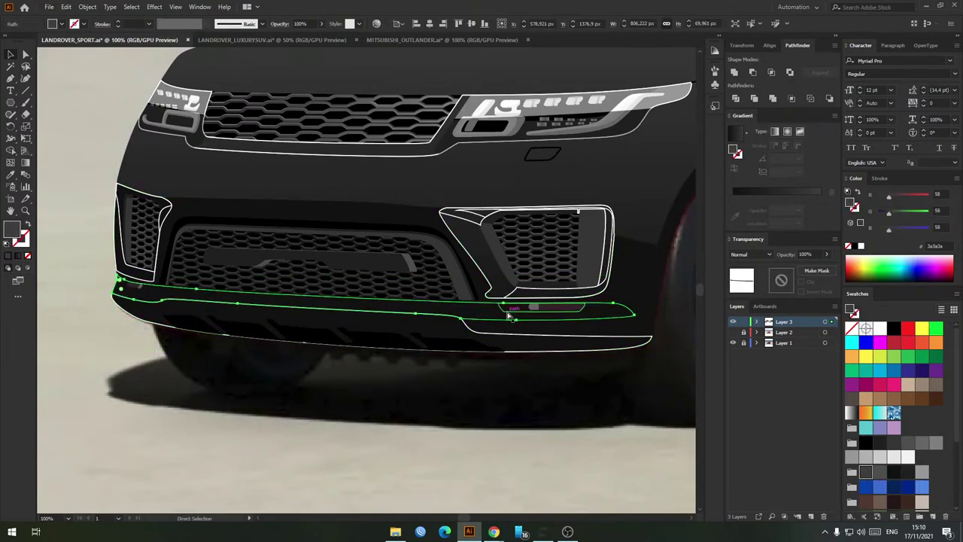
{"action": "key", "text": "ctrl+]"}
{"action": "left_click", "coordinate": [458, 440]}
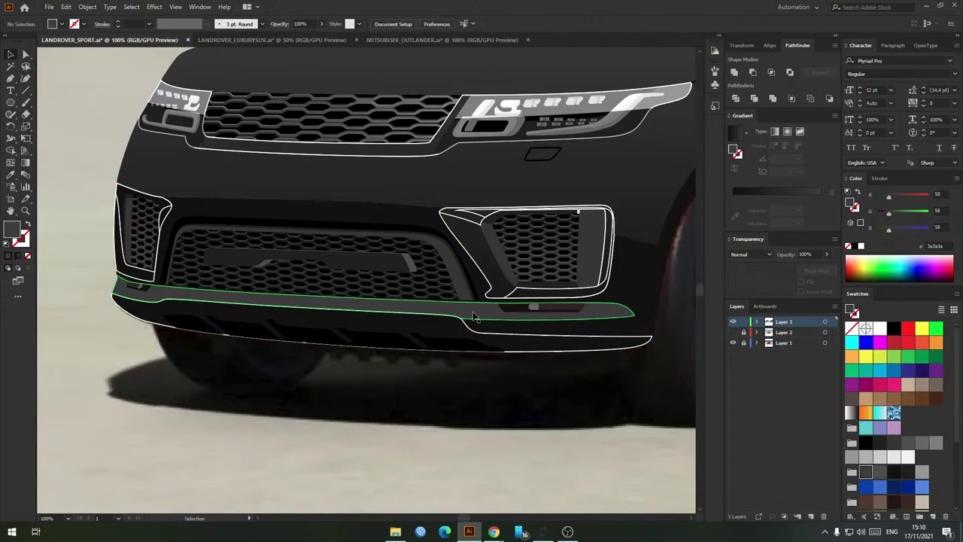
{"action": "left_click_drag", "start_coordinate": [733, 342], "coordinate": [735, 323]}
{"action": "left_click", "coordinate": [733, 321]}
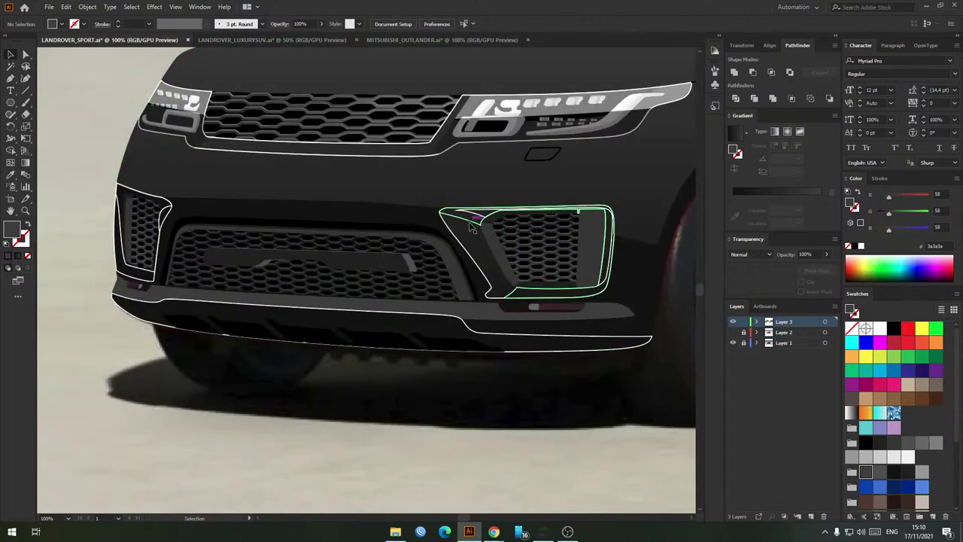
Step: Copy the bumper strip's #3A3A3A fill onto the large side air intake surround and arrange it behind the mesh grille
{"action": "left_click", "coordinate": [468, 248]}
{"action": "key", "text": "i"}
{"action": "left_click", "coordinate": [601, 299]}
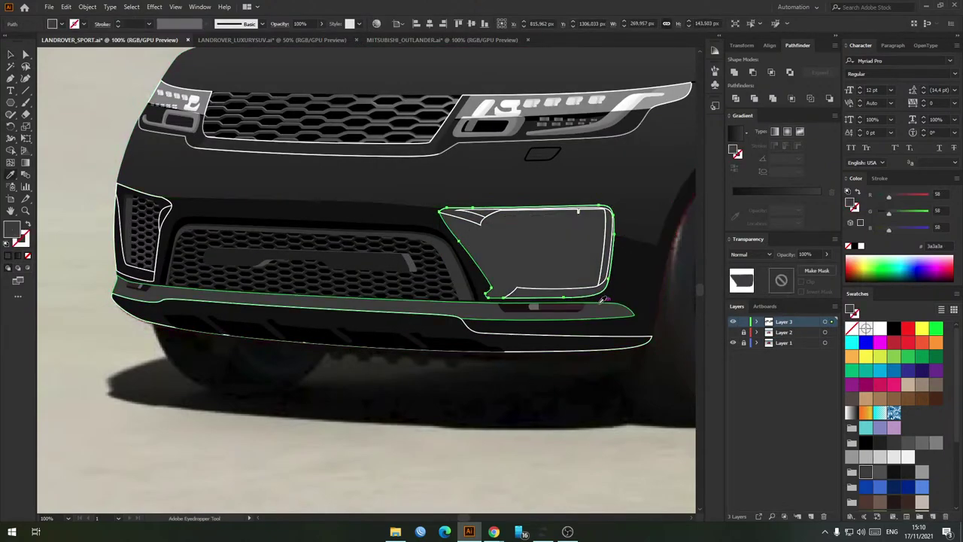
{"action": "key", "text": "v"}
{"action": "key", "text": "ctrl+["}
{"action": "key", "text": "ctrl+["}
{"action": "key", "text": "ctrl+]"}
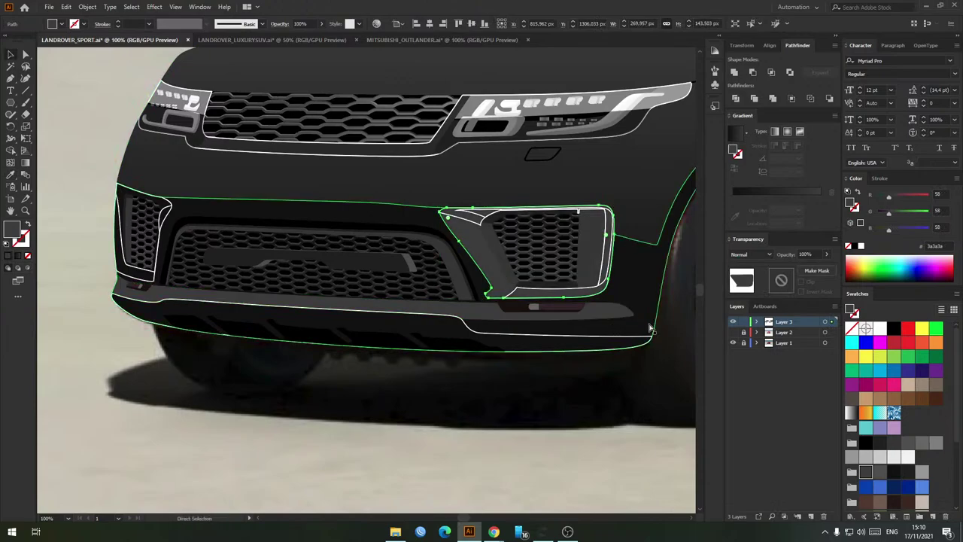
{"action": "left_click", "coordinate": [516, 436]}
{"action": "scroll", "coordinate": [489, 224], "scroll_direction": "up", "scroll_amount": 2}
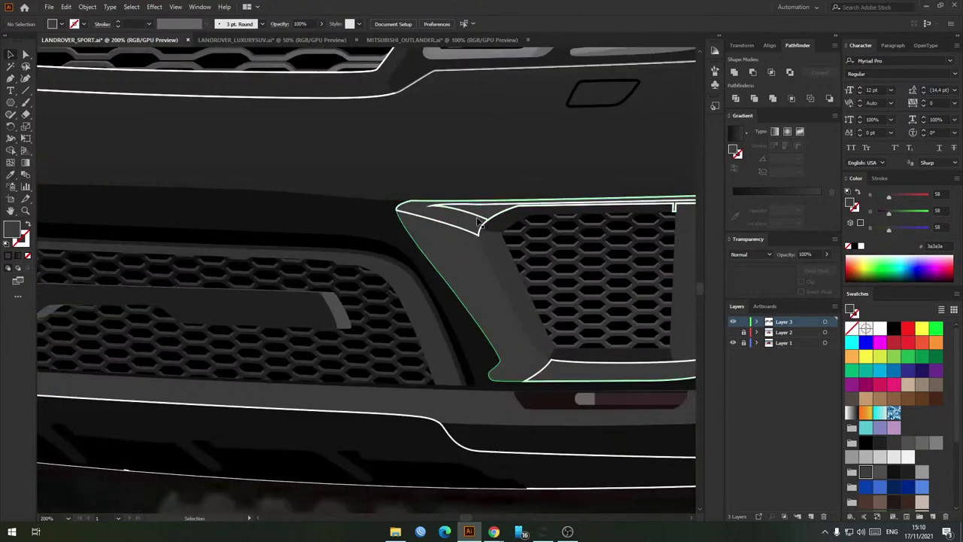
Step: Fill the near-side air intake's inner trim with #1A1A1A and its outer edge trim with #0A0A0A, both without a stroke
{"action": "left_click", "coordinate": [477, 215]}
{"action": "left_click_drag", "start_coordinate": [477, 215], "coordinate": [345, 227]}
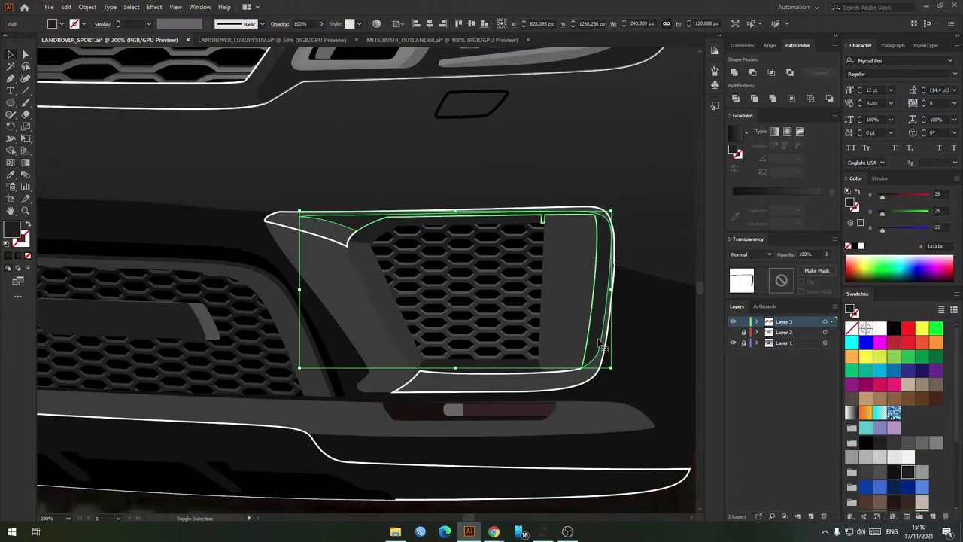
{"action": "left_click", "coordinate": [381, 269]}
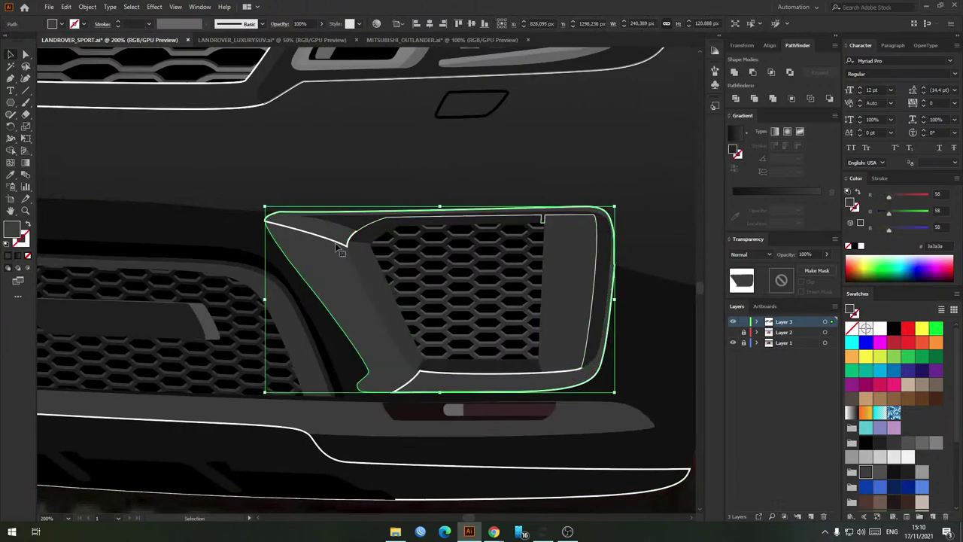
{"action": "key", "text": "shift+x"}
{"action": "left_click", "coordinate": [890, 472]}
{"action": "left_click", "coordinate": [445, 220]}
Step: Examine the filled near-side air intake and bumper, comparing the artwork on Layer 3 with the reference photo
{"action": "scroll", "coordinate": [479, 174], "scroll_direction": "down", "scroll_amount": 2}
{"action": "key", "text": "ctrl+minus"}
{"action": "key", "text": "ctrl+minus"}
{"action": "key", "text": "ctrl+minus"}
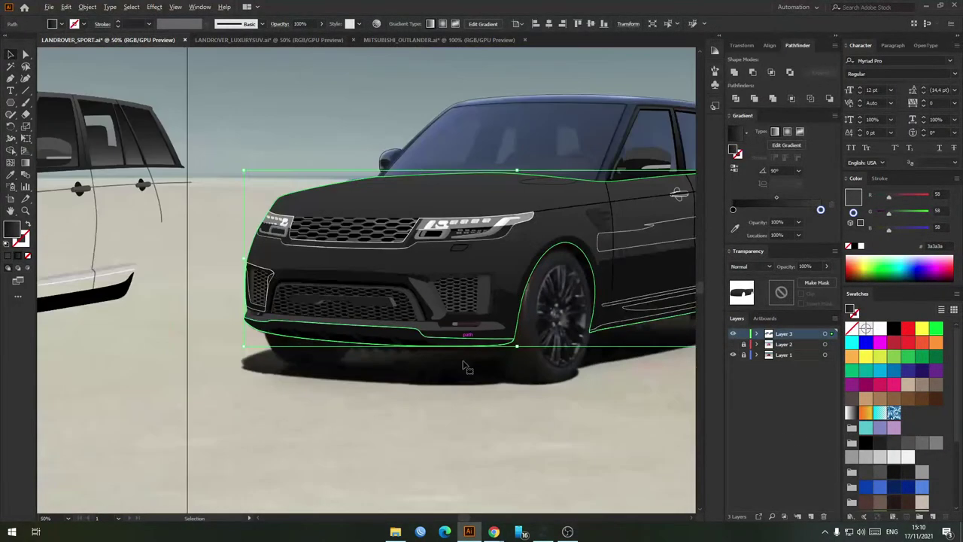
{"action": "left_click", "coordinate": [460, 388]}
{"action": "key", "text": "ctrl+plus"}
{"action": "key", "text": "ctrl+plus"}
{"action": "key", "text": "ctrl+plus"}
{"action": "key", "text": "ctrl+plus"}
{"action": "key", "text": "ctrl+plus"}
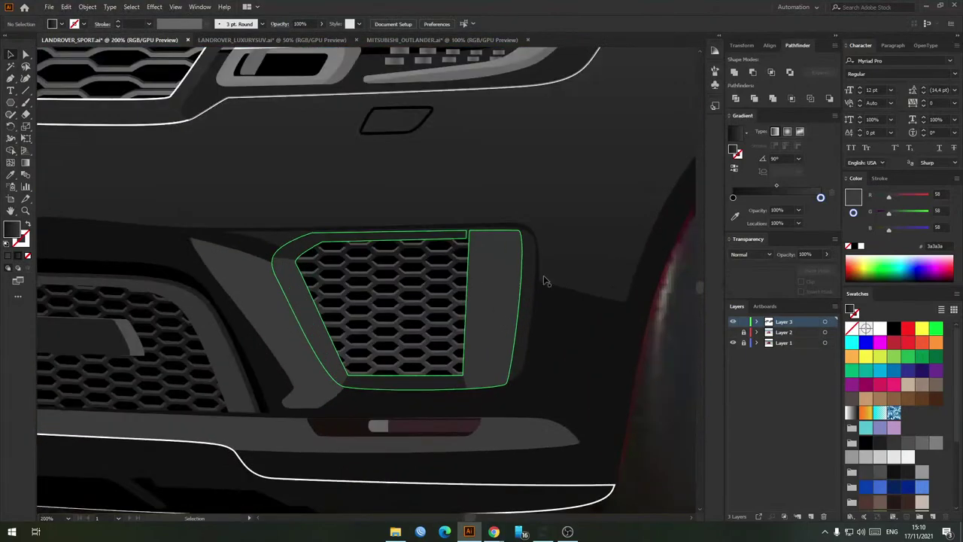
{"action": "left_click", "coordinate": [732, 321]}
{"action": "left_click", "coordinate": [733, 321]}
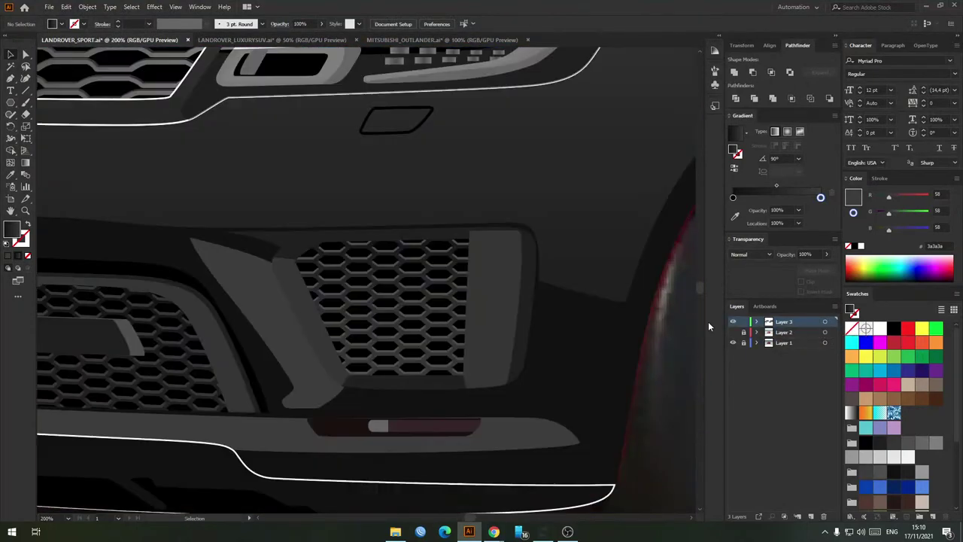
{"action": "key", "text": "ctrl+minus"}
{"action": "key", "text": "ctrl+minus"}
{"action": "scroll", "coordinate": [444, 226], "scroll_direction": "down", "scroll_amount": 2}
{"action": "scroll", "coordinate": [422, 227], "scroll_direction": "up", "scroll_amount": 2}
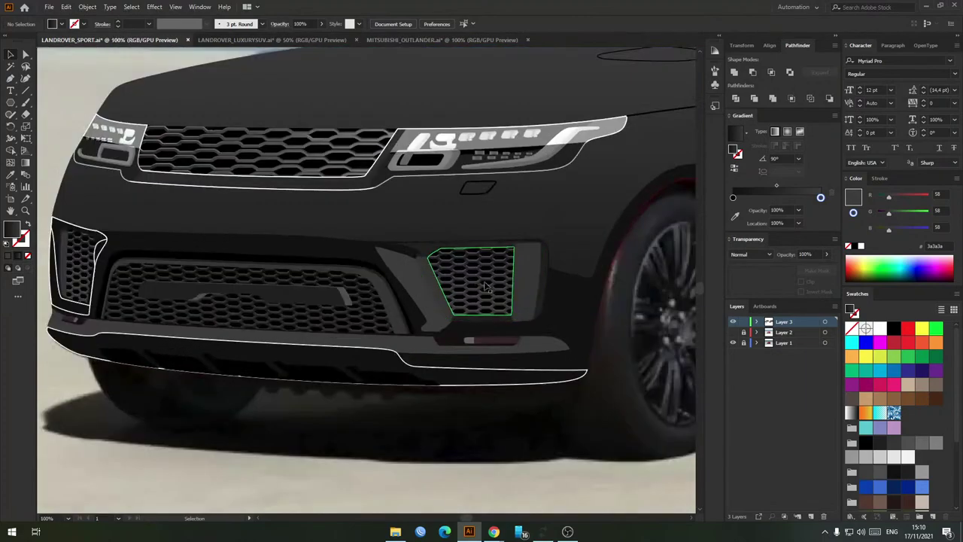
{"action": "left_click", "coordinate": [425, 297]}
{"action": "left_click", "coordinate": [526, 441]}
{"action": "scroll", "coordinate": [464, 387], "scroll_direction": "down", "scroll_amount": 1}
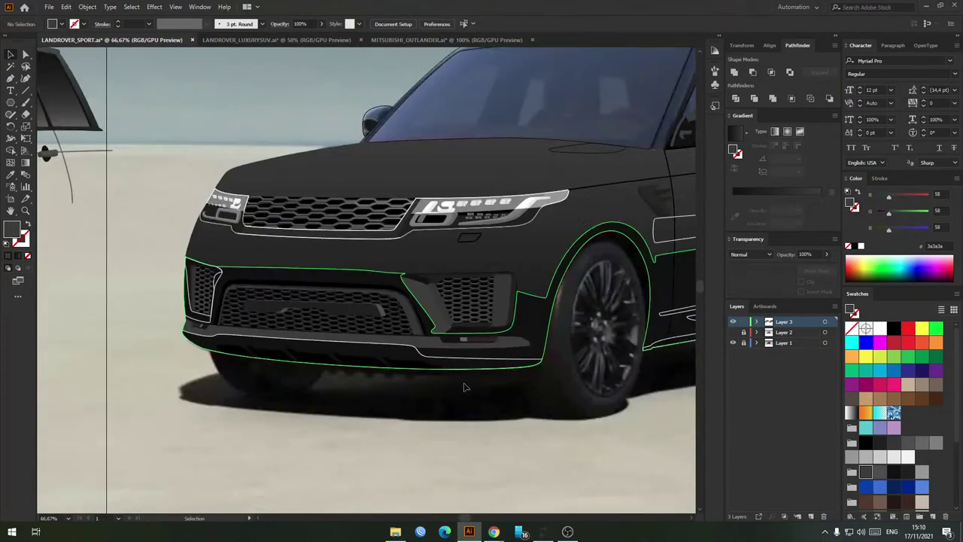
Step: Fill the inner trim around the narrow far-side air intake mesh with #1A1A1A, without a stroke
{"action": "scroll", "coordinate": [218, 278], "scroll_direction": "up", "scroll_amount": 3}
{"action": "left_click_drag", "start_coordinate": [233, 291], "coordinate": [277, 283]}
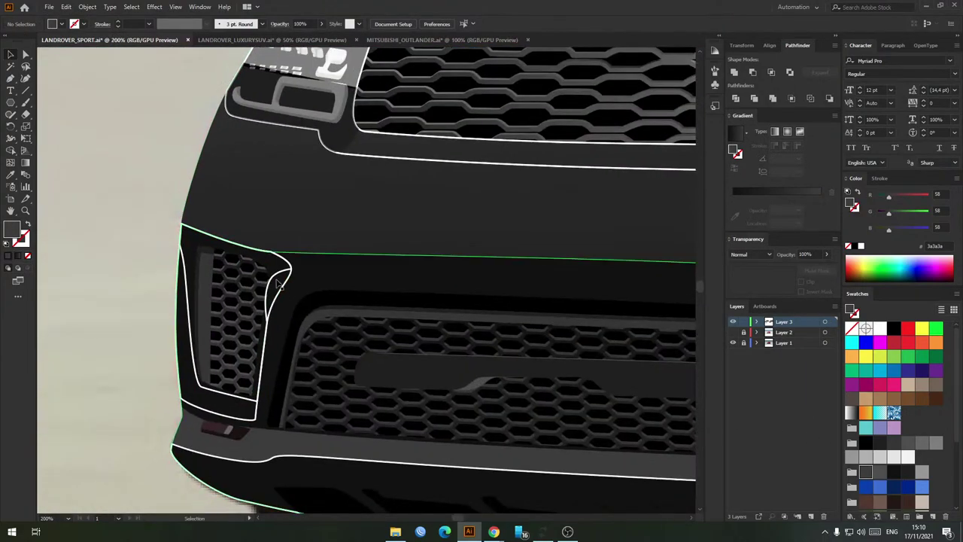
{"action": "left_click", "coordinate": [195, 333]}
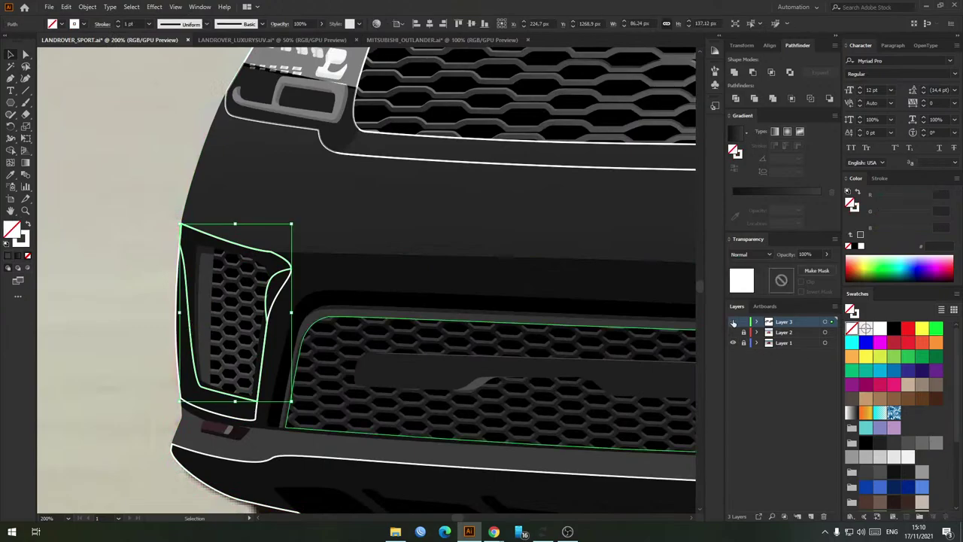
{"action": "left_click", "coordinate": [733, 322]}
{"action": "left_click", "coordinate": [734, 322]}
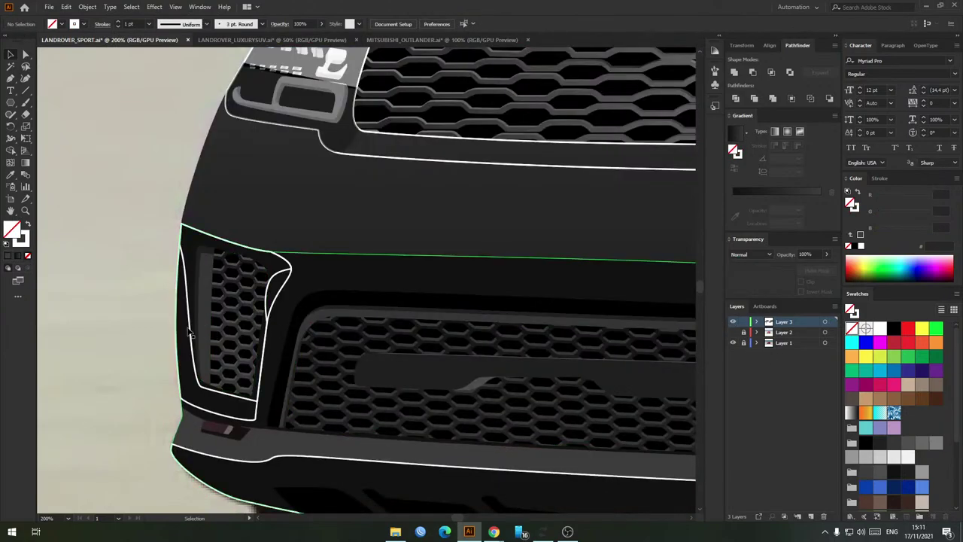
{"action": "left_click", "coordinate": [192, 332]}
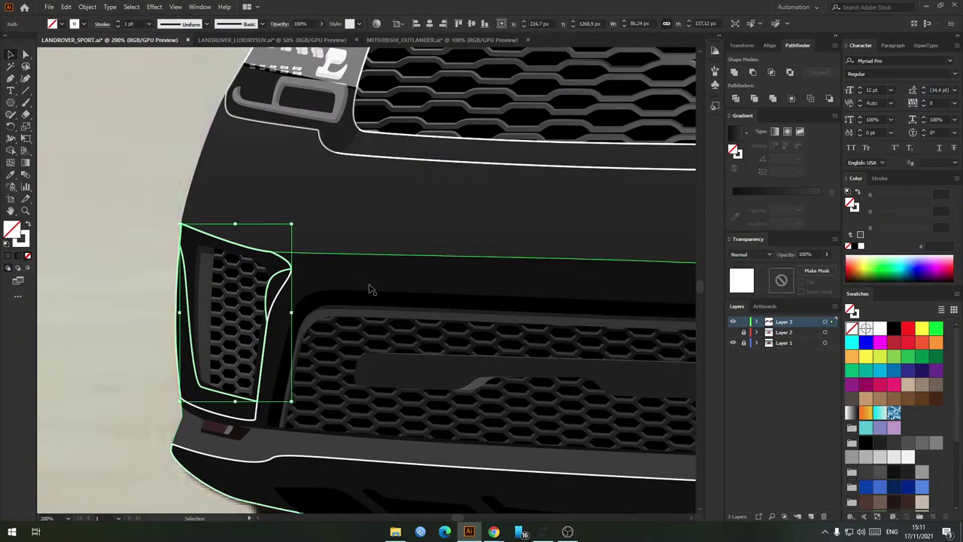
{"action": "key", "text": "i"}
{"action": "left_click", "coordinate": [377, 289]}
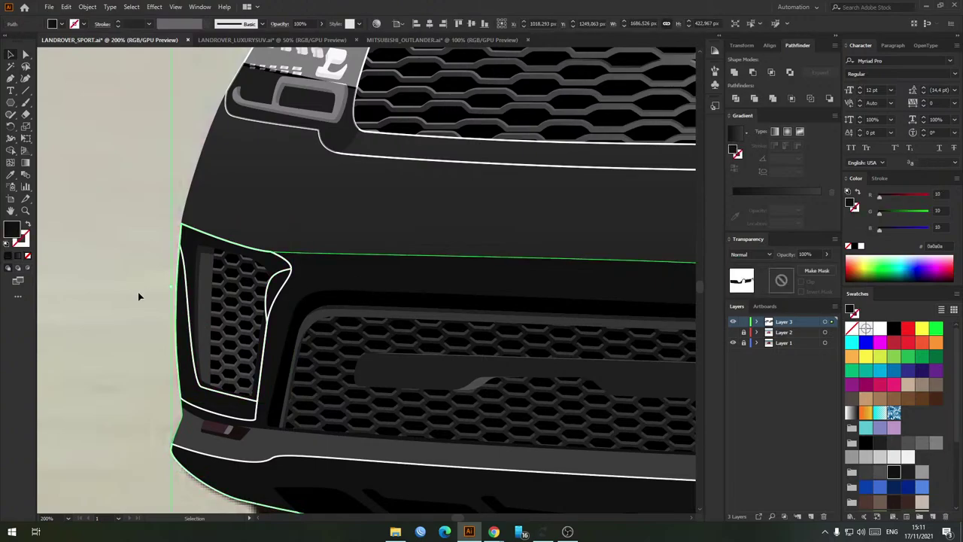
{"action": "left_click", "coordinate": [192, 304]}
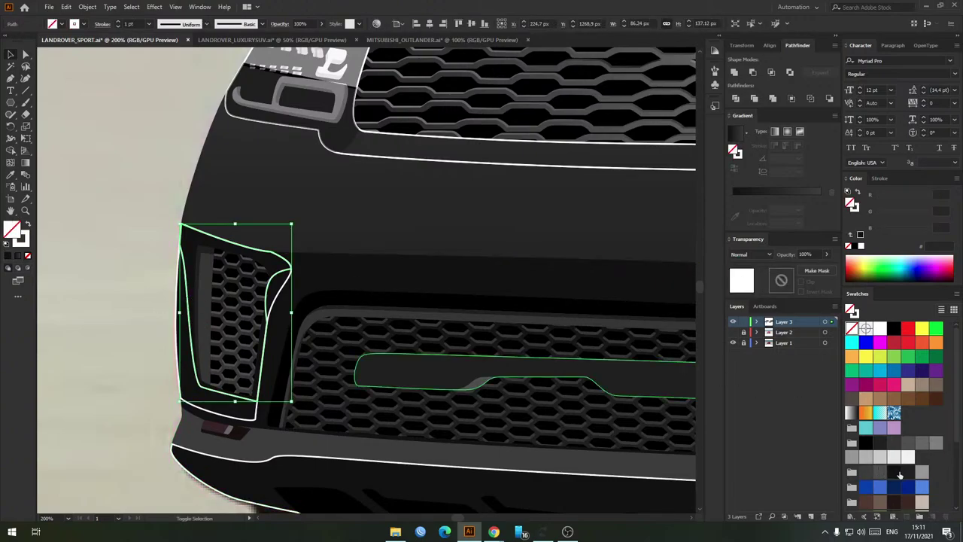
{"action": "left_click", "coordinate": [906, 471]}
{"action": "key", "text": "ctrl+["}
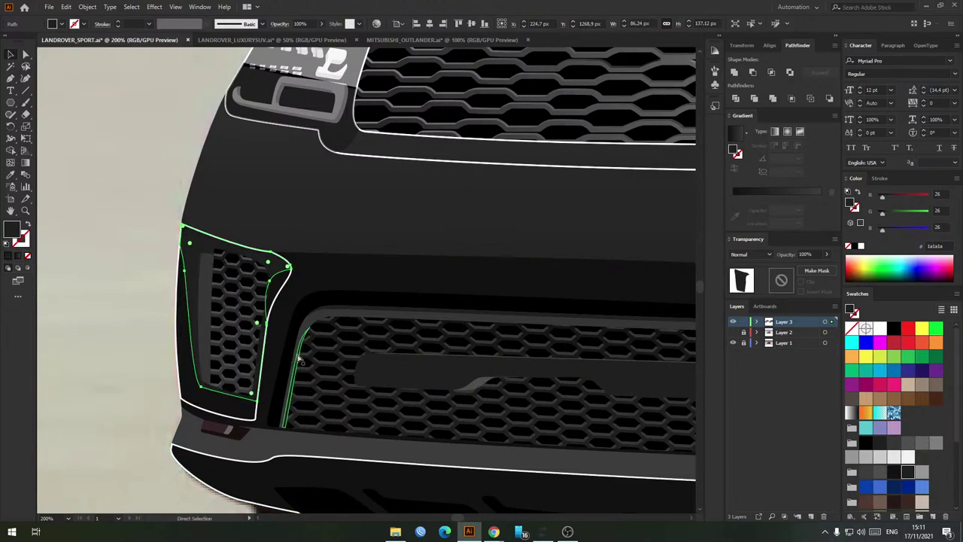
{"action": "key", "text": "v"}
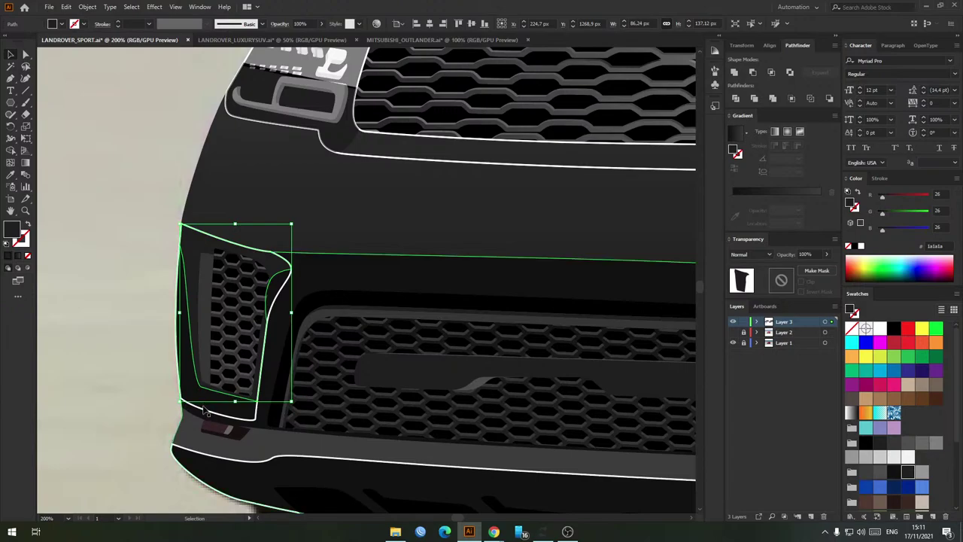
Step: Fill the far-side air intake surround with #3A3A3A, without a stroke, and arrange it behind the trim and mesh
{"action": "left_click", "coordinate": [202, 413]}
{"action": "left_click", "coordinate": [207, 412]}
{"action": "key", "text": "shift+x"}
{"action": "left_click", "coordinate": [865, 472]}
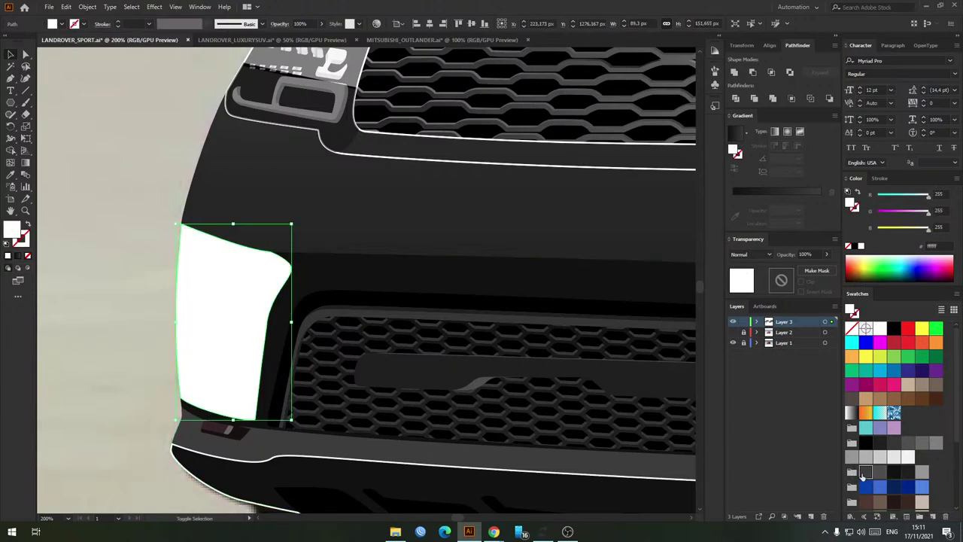
{"action": "key", "text": "ctrl+shift+["}
{"action": "key", "text": "ctrl+]"}
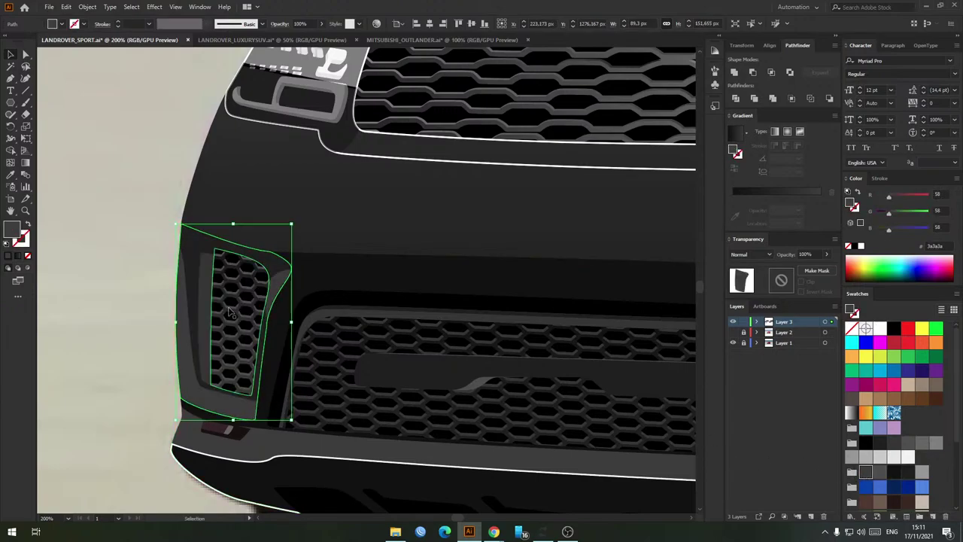
{"action": "left_click", "coordinate": [160, 305]}
{"action": "scroll", "coordinate": [205, 342], "scroll_direction": "down", "scroll_amount": 3}
{"action": "left_click_drag", "start_coordinate": [316, 423], "coordinate": [289, 392]}
{"action": "left_click_drag", "start_coordinate": [465, 438], "coordinate": [453, 432]}
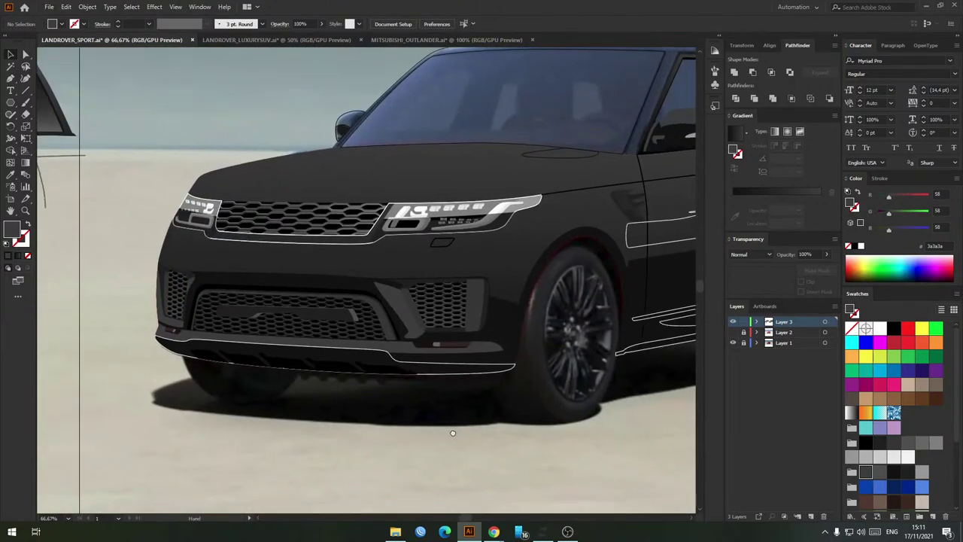
Step: Fill the lower front bumper lip shape beneath the grey strip with #0A0A0A and remove its stroke
{"action": "left_click", "coordinate": [732, 321]}
{"action": "left_click", "coordinate": [732, 322]}
{"action": "left_click", "coordinate": [442, 369]}
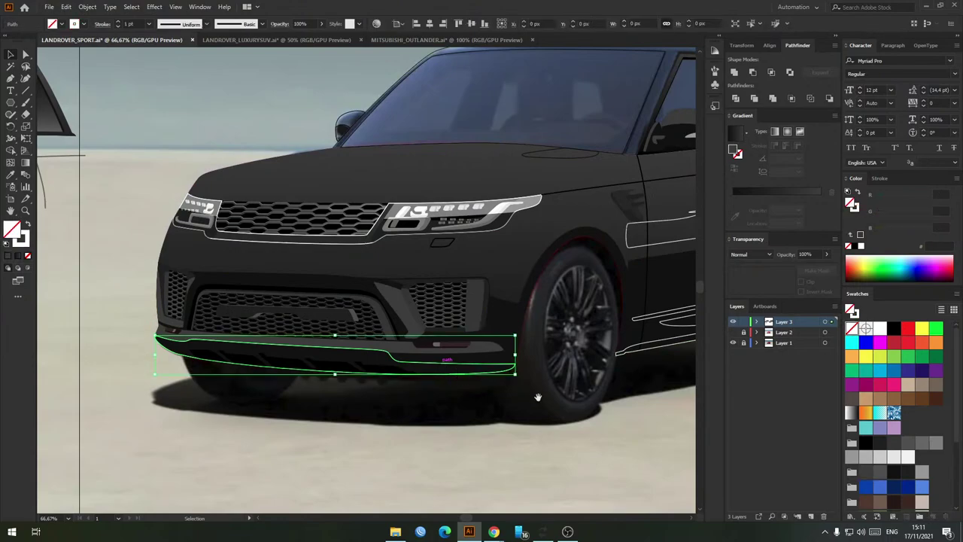
{"action": "key", "text": "ctrl+plus"}
{"action": "key", "text": "shift+x"}
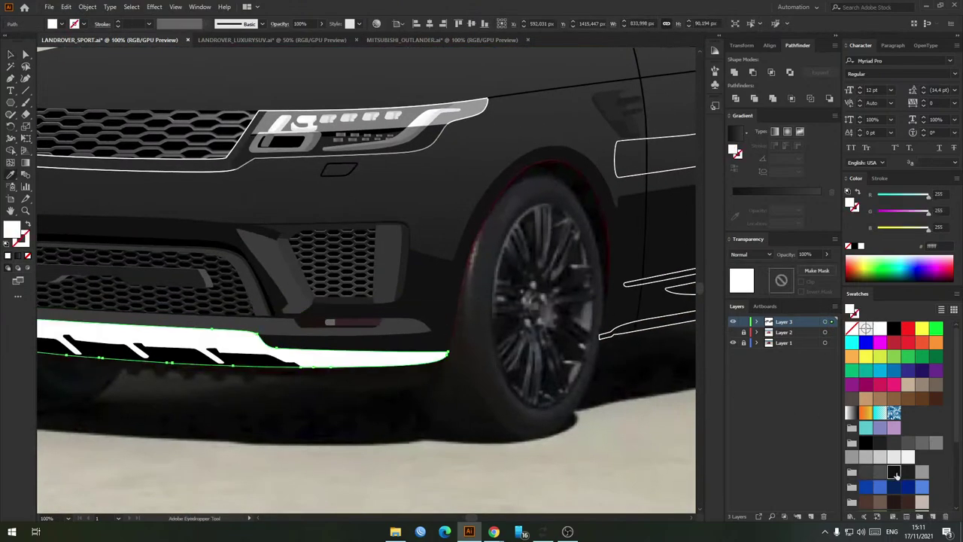
{"action": "left_click", "coordinate": [894, 473]}
{"action": "key", "text": "v"}
{"action": "left_click_drag", "start_coordinate": [315, 437], "coordinate": [451, 413]}
{"action": "left_click", "coordinate": [398, 390]}
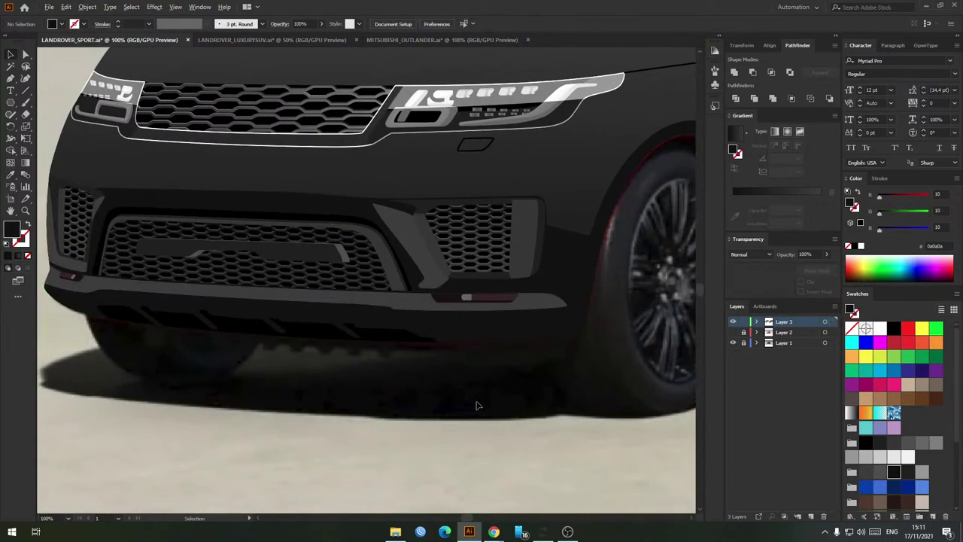
{"action": "left_click", "coordinate": [473, 341]}
{"action": "left_click_drag", "start_coordinate": [552, 393], "coordinate": [492, 387]}
{"action": "left_click", "coordinate": [444, 391]}
Step: Change the fill of the lower body shadow shape along the doors and bumper to #1A1A1A
{"action": "key", "text": "ctrl+minus"}
{"action": "key", "text": "ctrl+minus"}
{"action": "left_click_drag", "start_coordinate": [486, 331], "coordinate": [442, 396]}
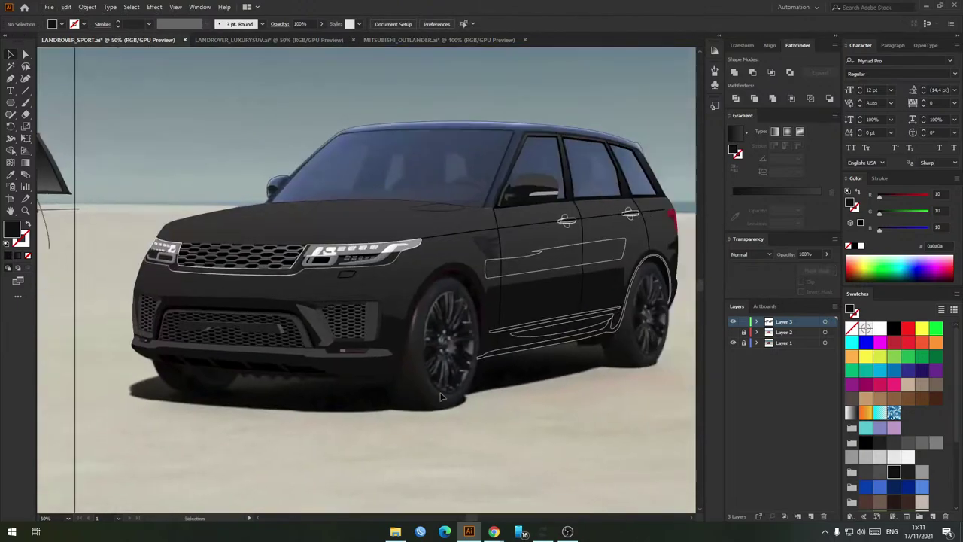
{"action": "key", "text": "ctrl+plus"}
{"action": "key", "text": "ctrl+plus"}
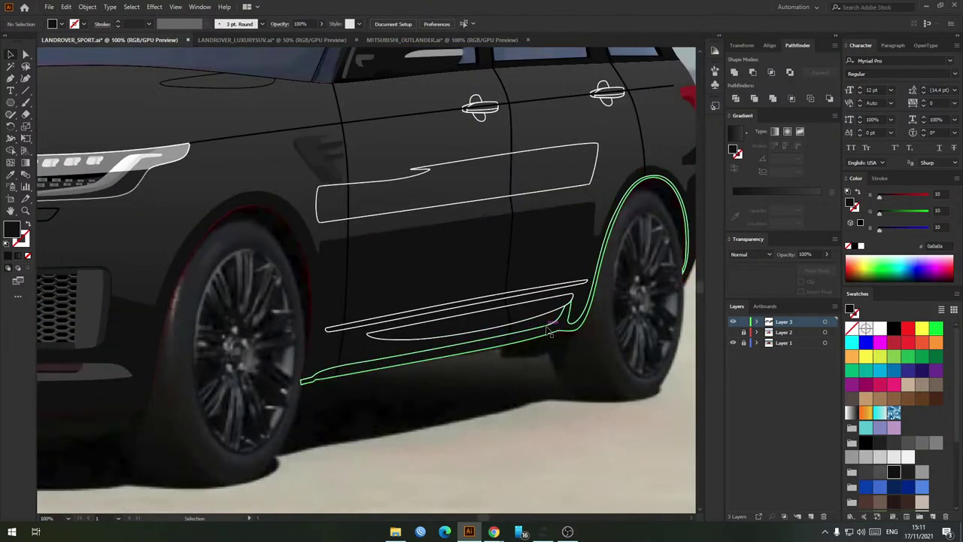
{"action": "left_click", "coordinate": [546, 254]}
{"action": "left_click", "coordinate": [909, 475]}
{"action": "left_click", "coordinate": [584, 417]}
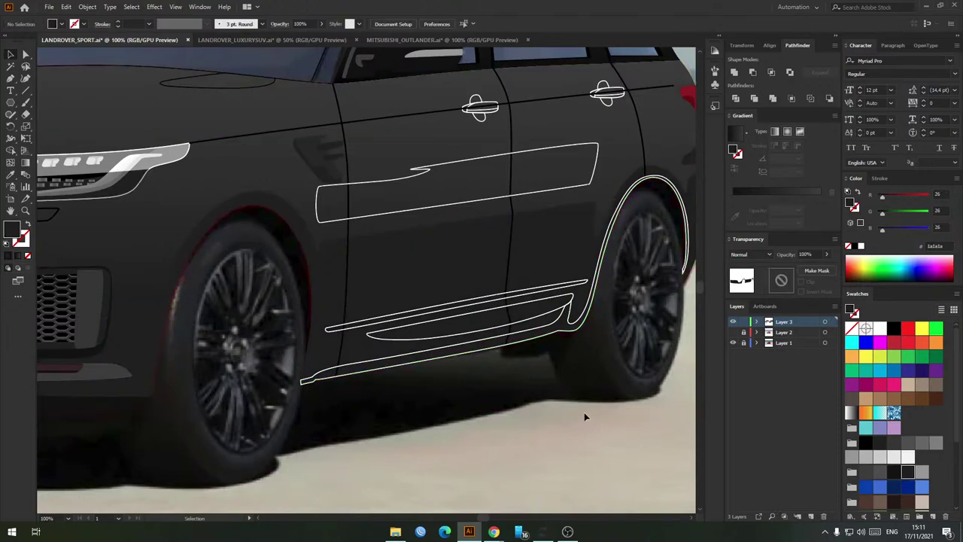
Step: Fill the side sill and rear wheel arch trim with #0A0A0A, without a stroke
{"action": "scroll", "coordinate": [537, 390], "scroll_direction": "down", "scroll_amount": 2}
{"action": "scroll", "coordinate": [551, 365], "scroll_direction": "up", "scroll_amount": 3}
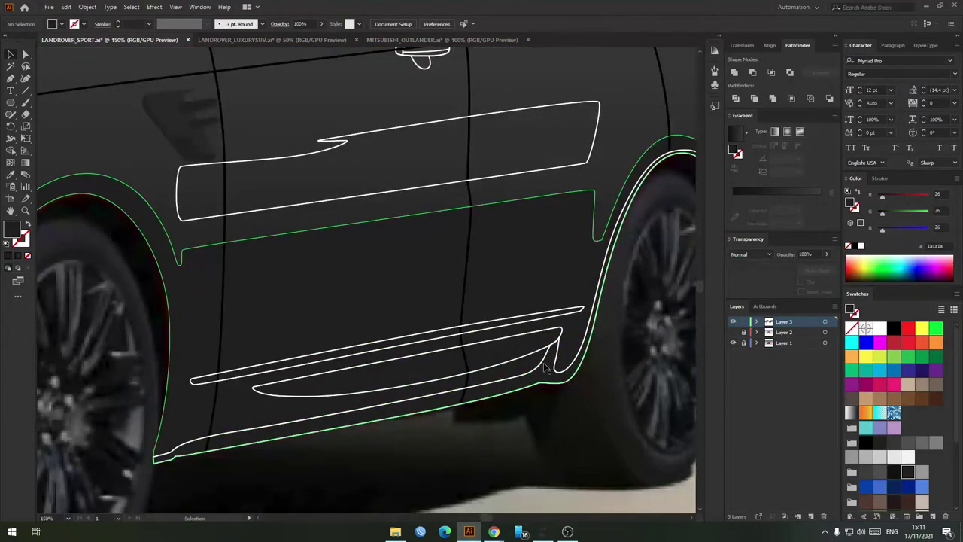
{"action": "left_click", "coordinate": [541, 365]}
{"action": "key", "text": "shift+x"}
{"action": "left_click", "coordinate": [893, 473]}
{"action": "left_click_drag", "start_coordinate": [520, 427], "coordinate": [496, 359]}
{"action": "left_click", "coordinate": [495, 359]}
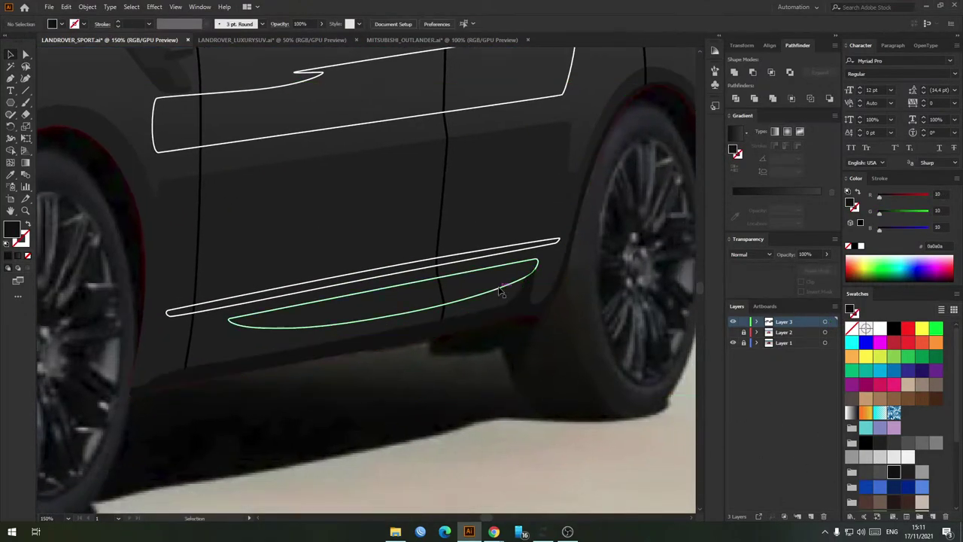
Step: Check the curved panel at the bottom of the doors against the photo and fill it with #3A3A3A, without a stroke
{"action": "left_click", "coordinate": [501, 291]}
{"action": "left_click", "coordinate": [732, 322]}
{"action": "left_click", "coordinate": [733, 322]}
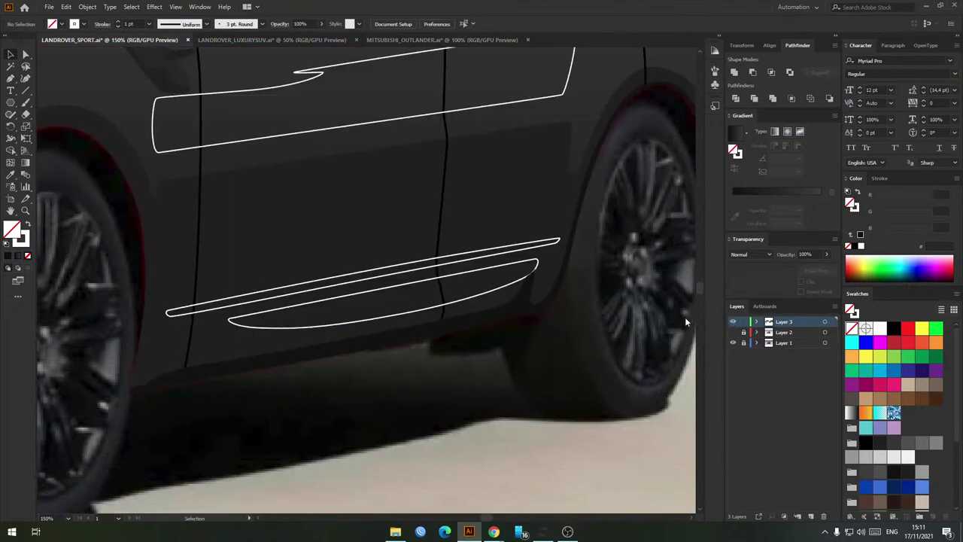
{"action": "left_click", "coordinate": [481, 297]}
{"action": "key", "text": "shift+x"}
{"action": "left_click", "coordinate": [866, 474]}
{"action": "left_click", "coordinate": [549, 384]}
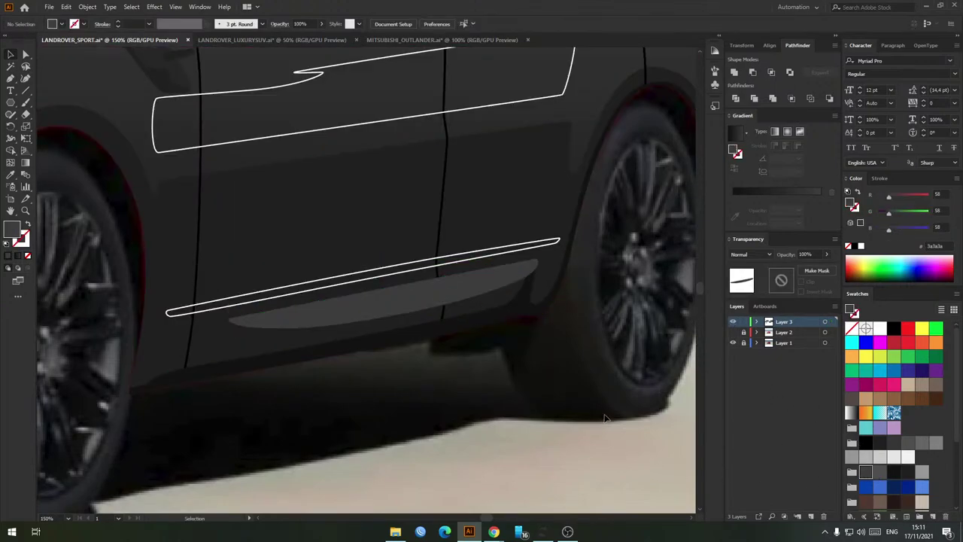
Step: Copy the curved panel's #3A3A3A fill onto the thin strip above it and arrange both behind the door seam lines
{"action": "left_click", "coordinate": [471, 260]}
{"action": "key", "text": "i"}
{"action": "left_click", "coordinate": [477, 281]}
{"action": "key", "text": "v"}
{"action": "left_click", "coordinate": [477, 273]}
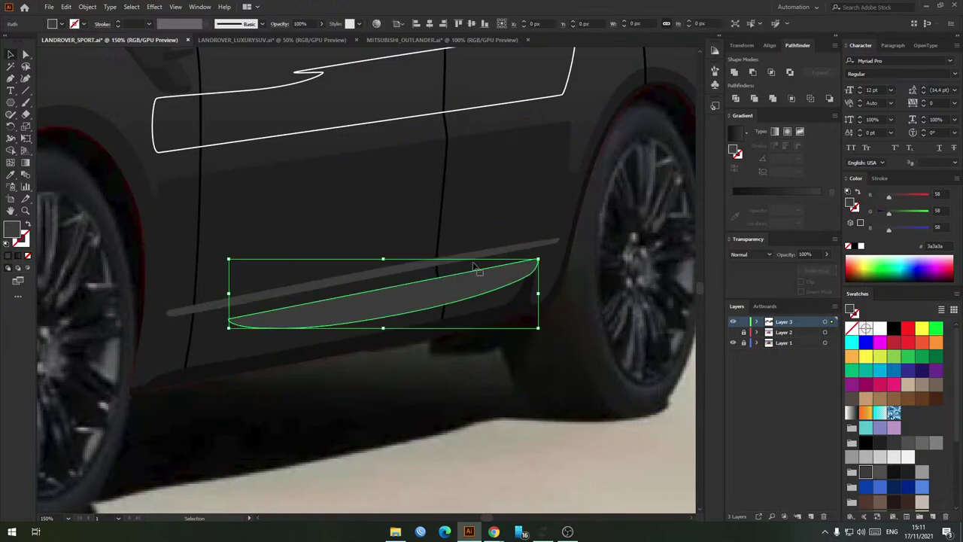
{"action": "left_click", "coordinate": [476, 258], "text": "shift"}
{"action": "key", "text": "ctrl+]"}
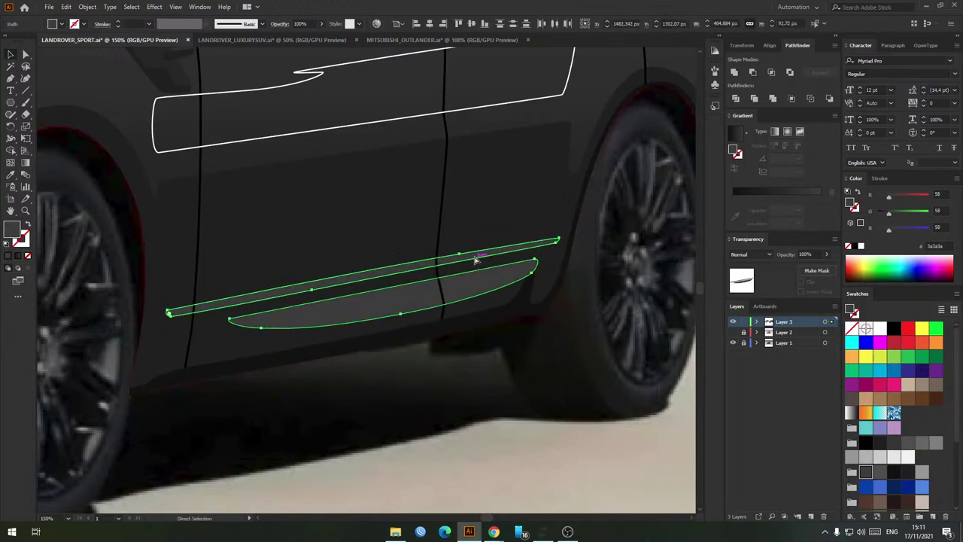
Step: Fill the long reflection shape across the middle of the doors with #1A1A1A and remove its stroke
{"action": "scroll", "coordinate": [421, 83], "scroll_direction": "down", "scroll_amount": 1}
{"action": "left_click", "coordinate": [457, 100]}
{"action": "left_click_drag", "start_coordinate": [535, 138], "coordinate": [540, 241]}
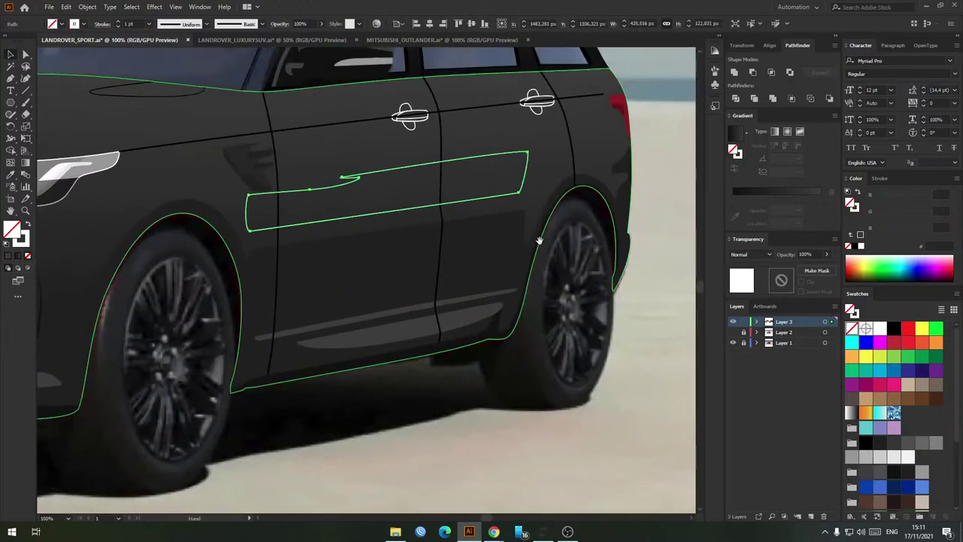
{"action": "key", "text": "shift+x"}
{"action": "left_click", "coordinate": [866, 474]}
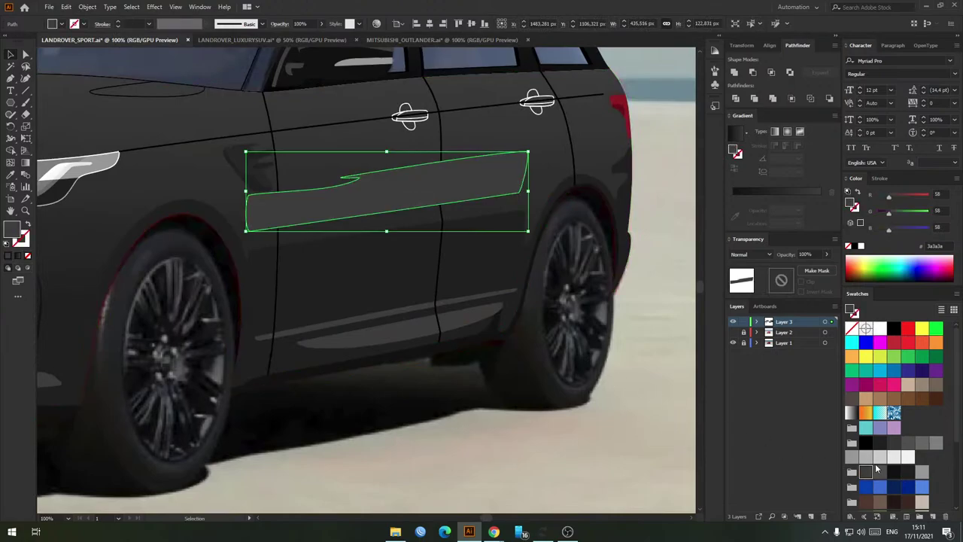
{"action": "left_click", "coordinate": [907, 471]}
{"action": "left_click", "coordinate": [647, 442]}
Step: Arrange the dark door reflection shape behind the door seam lines, just above the main body shape
{"action": "left_click", "coordinate": [496, 196], "text": "ctrl"}
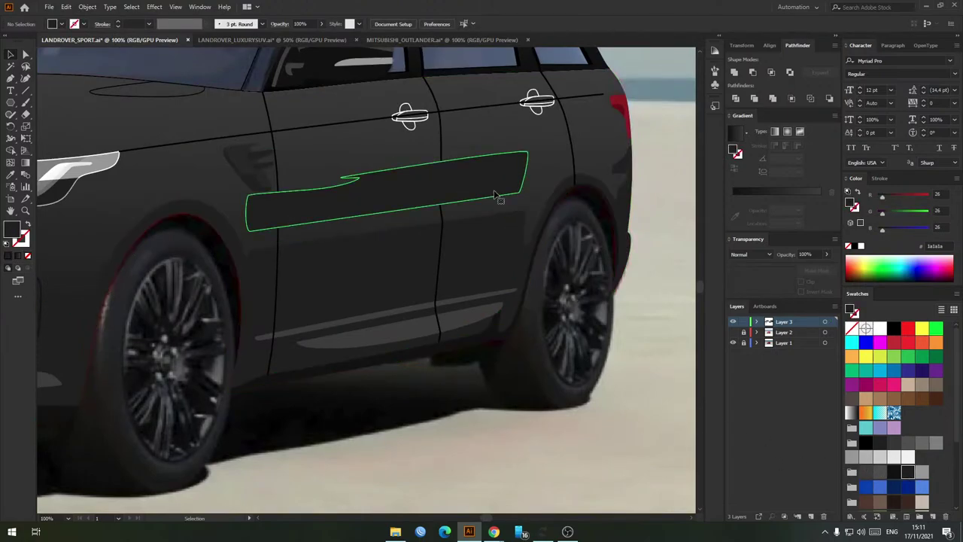
{"action": "key", "text": "ctrl+shift+["}
{"action": "key", "text": "ctrl+]"}
{"action": "left_click", "coordinate": [553, 419]}
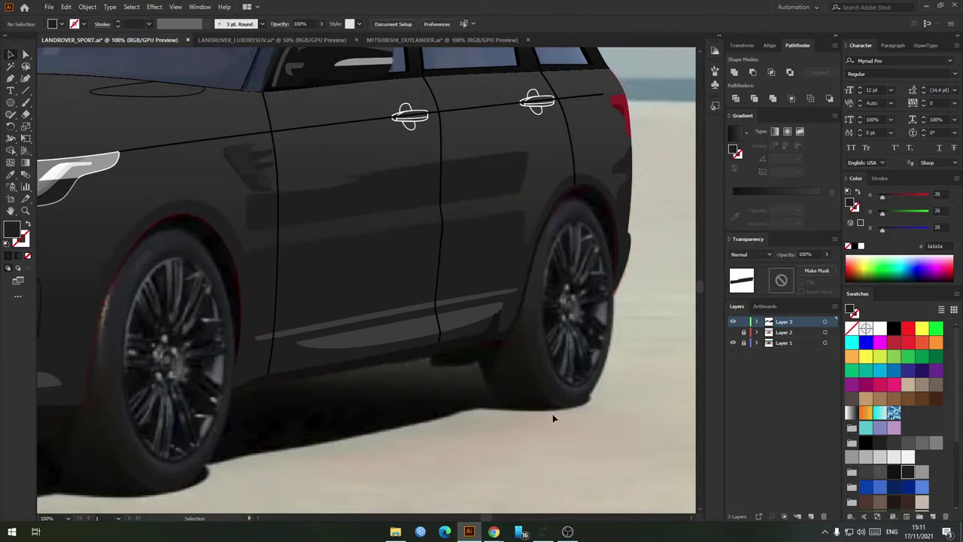
{"action": "scroll", "coordinate": [553, 418], "scroll_direction": "down", "scroll_amount": 2}
{"action": "left_click_drag", "start_coordinate": [577, 434], "coordinate": [604, 398]}
{"action": "scroll", "coordinate": [576, 445], "scroll_direction": "down", "scroll_amount": 1}
{"action": "scroll", "coordinate": [520, 283], "scroll_direction": "up", "scroll_amount": 2}
{"action": "left_click_drag", "start_coordinate": [550, 311], "coordinate": [532, 290]}
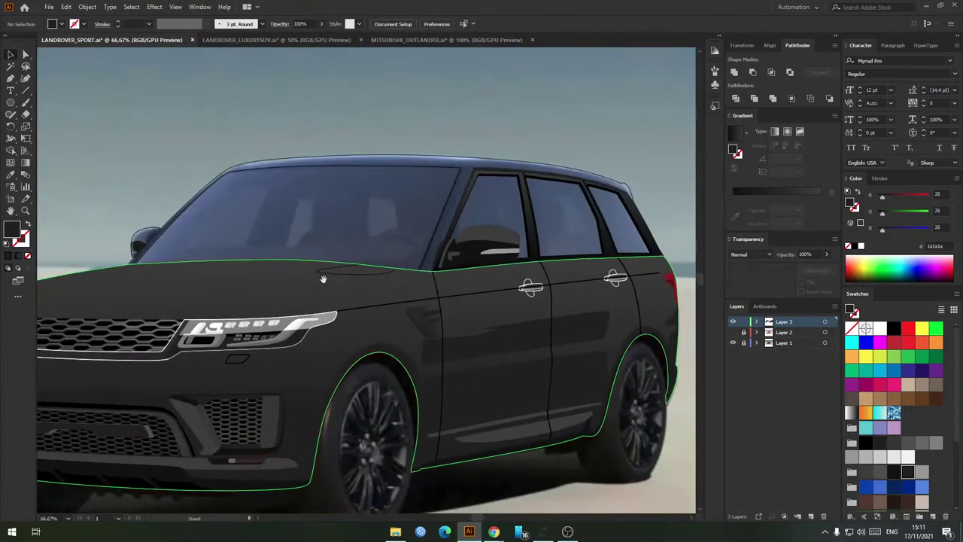
Step: Inspect the hood, headlights, grille and front bumper of the traced artwork
{"action": "left_click_drag", "start_coordinate": [249, 290], "coordinate": [362, 262]}
{"action": "left_click", "coordinate": [321, 276]}
{"action": "scroll", "coordinate": [288, 335], "scroll_direction": "up", "scroll_amount": 2}
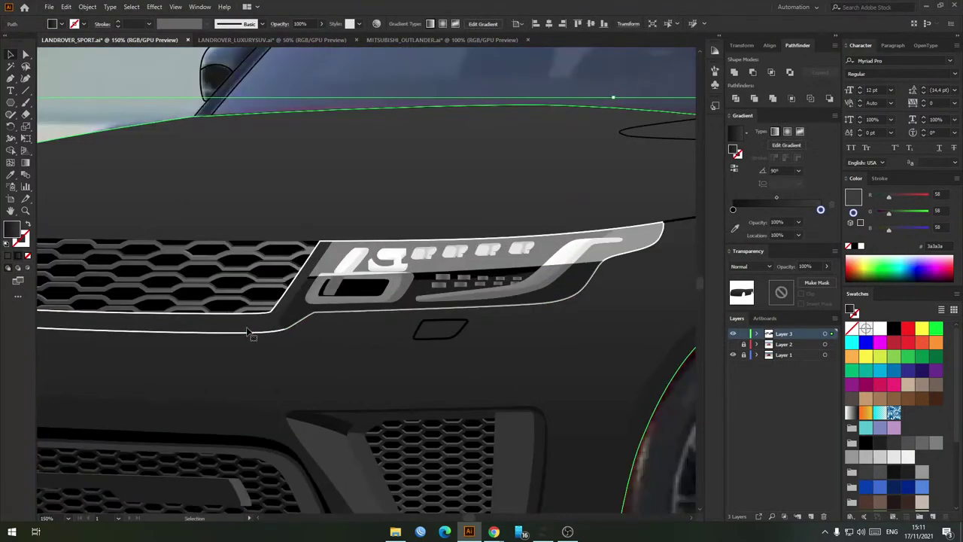
{"action": "scroll", "coordinate": [239, 335], "scroll_direction": "down", "scroll_amount": 2}
{"action": "left_click_drag", "start_coordinate": [239, 336], "coordinate": [396, 318]}
{"action": "scroll", "coordinate": [397, 317], "scroll_direction": "down", "scroll_amount": 1}
{"action": "left_click_drag", "start_coordinate": [496, 328], "coordinate": [553, 310]}
{"action": "scroll", "coordinate": [473, 323], "scroll_direction": "up", "scroll_amount": 2}
{"action": "scroll", "coordinate": [497, 308], "scroll_direction": "down", "scroll_amount": 1}
{"action": "left_click", "coordinate": [384, 453]}
{"action": "left_click_drag", "start_coordinate": [497, 463], "coordinate": [482, 452]}
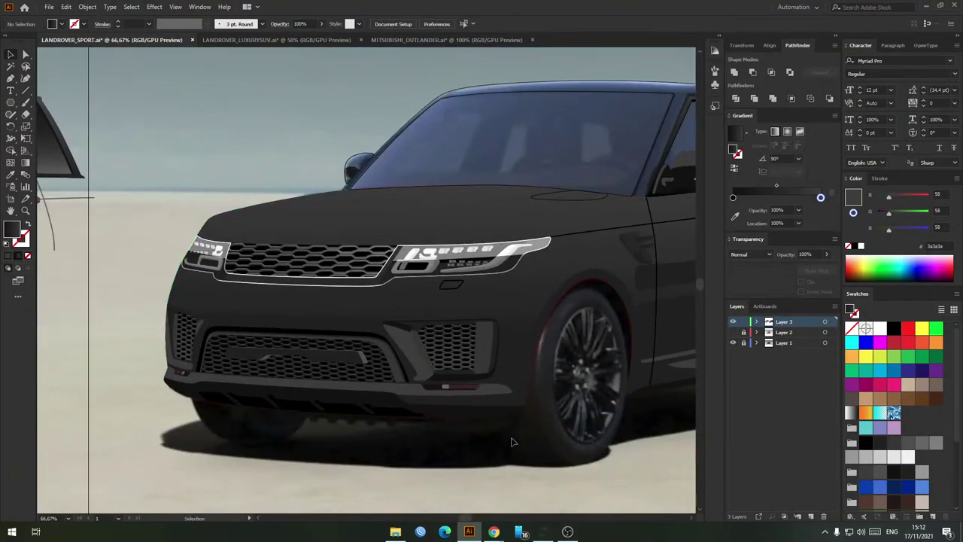
{"action": "left_click_drag", "start_coordinate": [474, 215], "coordinate": [458, 235]}
Step: Check the main body shape against the photo by swapping its fill and stroke, and restore the gradient fill
{"action": "left_click", "coordinate": [416, 233]}
{"action": "key", "text": "shift+x"}
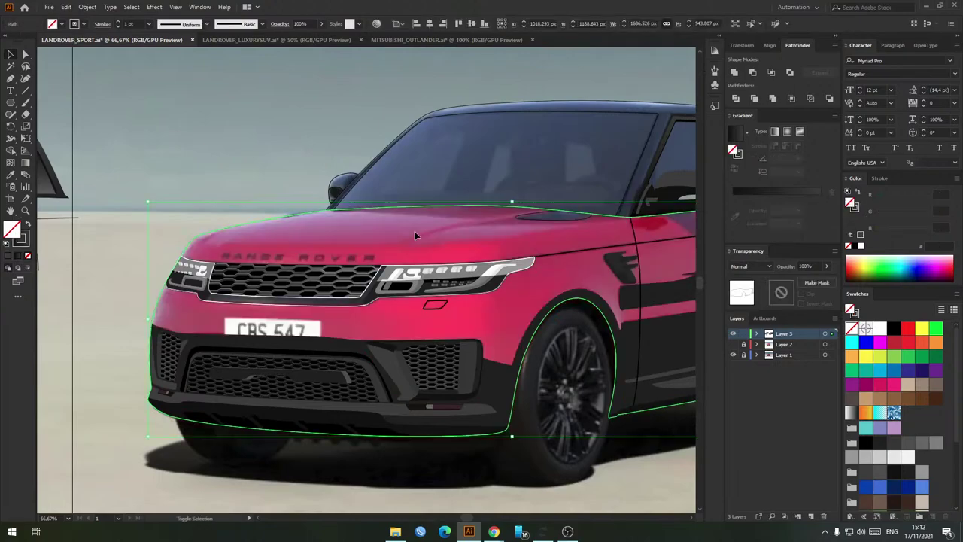
{"action": "key", "text": "shift+x"}
{"action": "left_click_drag", "start_coordinate": [354, 208], "coordinate": [333, 219]}
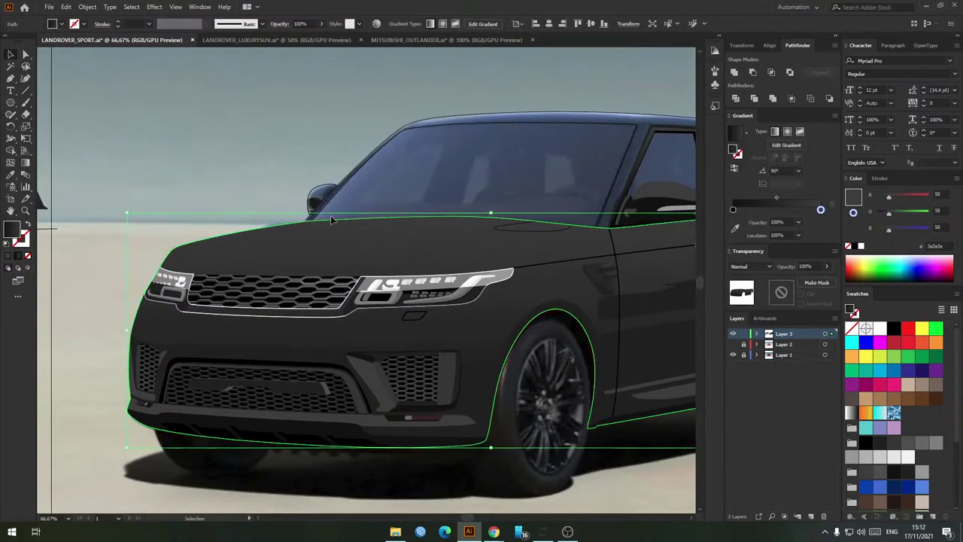
{"action": "scroll", "coordinate": [346, 217], "scroll_direction": "up", "scroll_amount": 2}
{"action": "key", "text": "p"}
{"action": "left_click", "coordinate": [194, 221]}
{"action": "key", "text": "ctrl+z"}
{"action": "key", "text": "v"}
{"action": "key", "text": "ctrl+shift+a"}
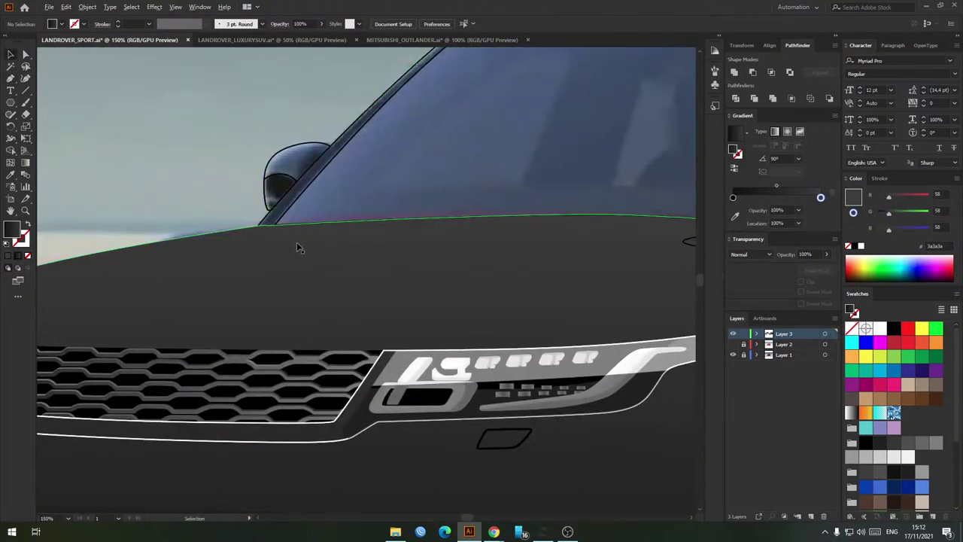
Step: Hide Layer 3 to examine the front end in the photo, and show the layer again
{"action": "scroll", "coordinate": [298, 247], "scroll_direction": "down", "scroll_amount": 3}
{"action": "scroll", "coordinate": [338, 304], "scroll_direction": "up", "scroll_amount": 2}
{"action": "left_click", "coordinate": [732, 322]}
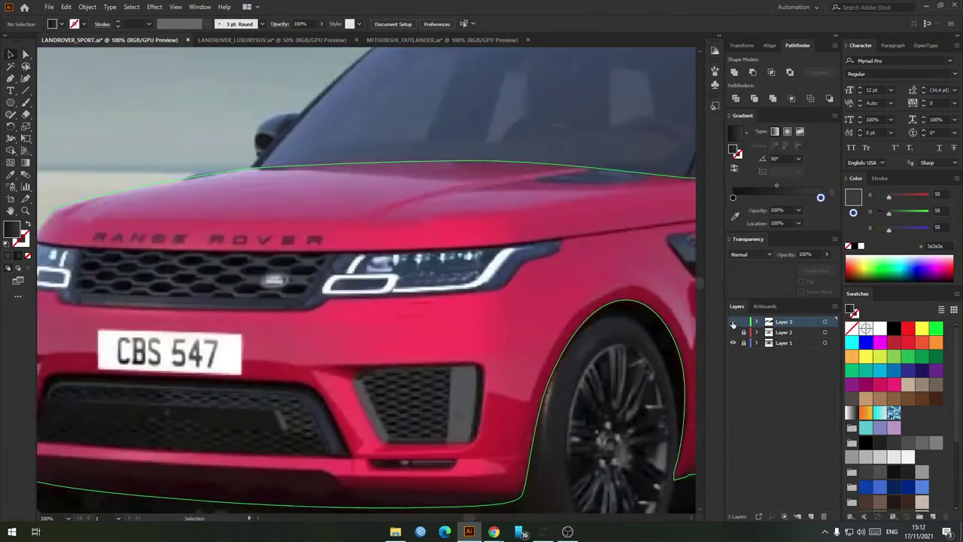
{"action": "left_click", "coordinate": [732, 322]}
Step: Try the front end without the white outline around the grille and headlights, and undo its removal
{"action": "left_click", "coordinate": [325, 309]}
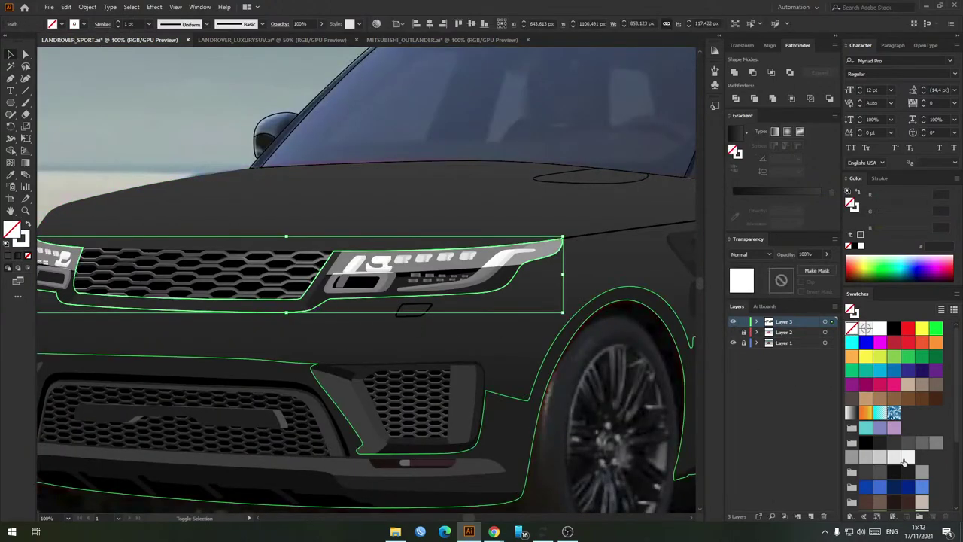
{"action": "left_click_drag", "start_coordinate": [294, 263], "coordinate": [388, 272]}
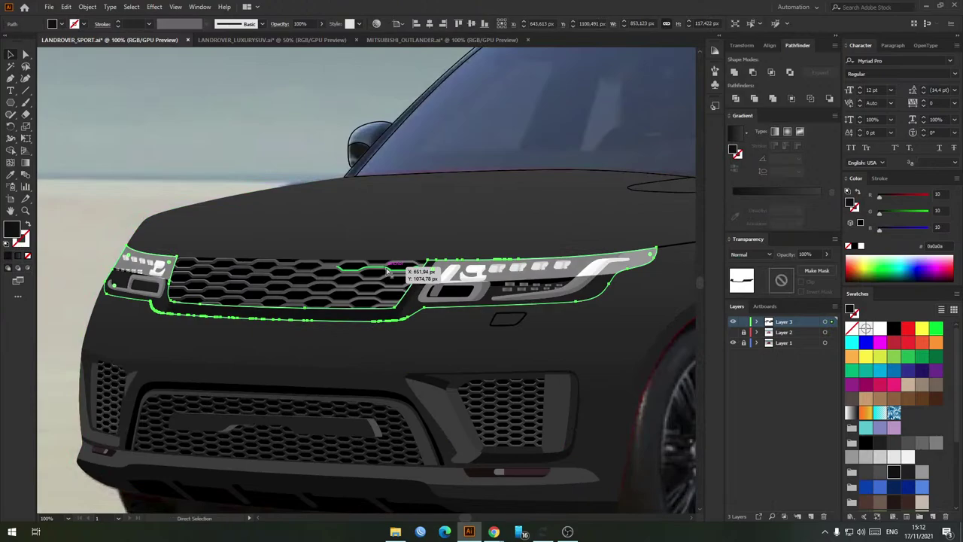
{"action": "left_click", "coordinate": [257, 191]}
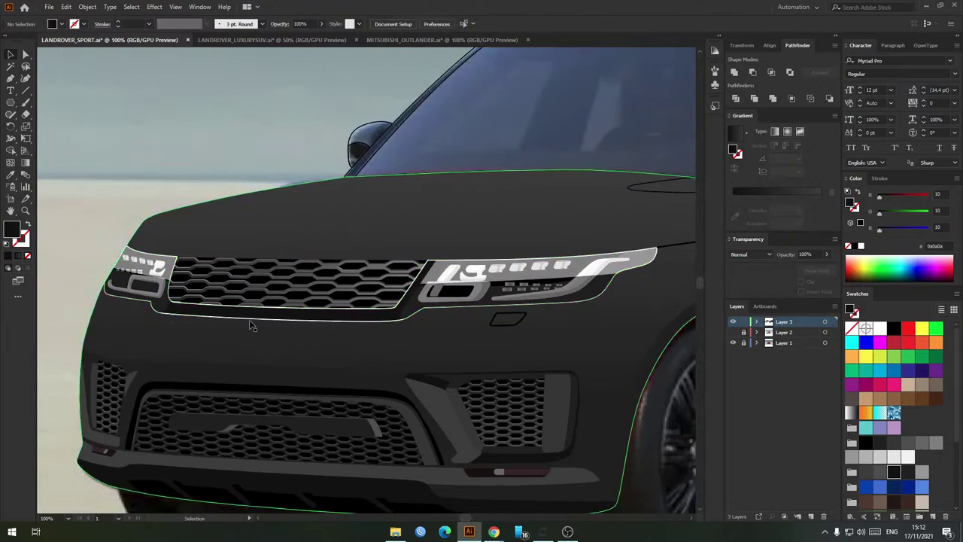
{"action": "left_click_drag", "start_coordinate": [249, 320], "coordinate": [253, 375]}
{"action": "key", "text": "Delete"}
{"action": "key", "text": "ctrl+minus"}
{"action": "key", "text": "ctrl+minus"}
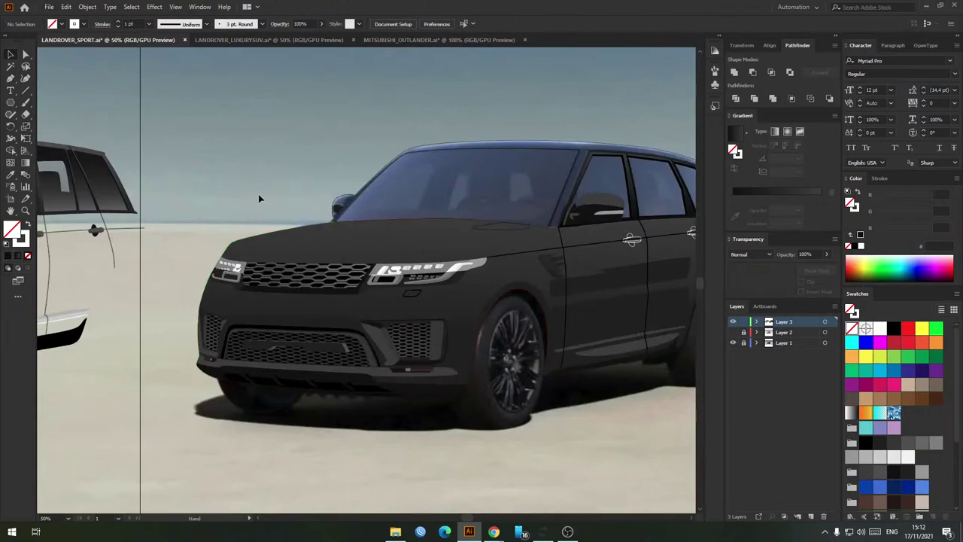
{"action": "scroll", "coordinate": [294, 214], "scroll_direction": "up", "scroll_amount": 2}
{"action": "key", "text": "ctrl+z"}
{"action": "key", "text": "ctrl+z"}
Step: Try uniting the black grille panel with the outline around the headlights, and compare the front with the photo
{"action": "left_click", "coordinate": [735, 323]}
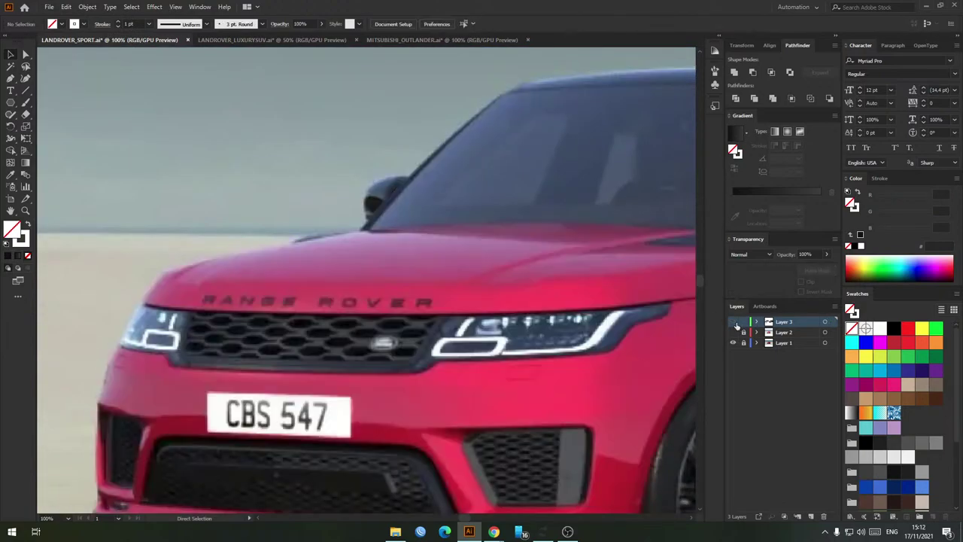
{"action": "left_click", "coordinate": [736, 323]}
{"action": "key", "text": "v"}
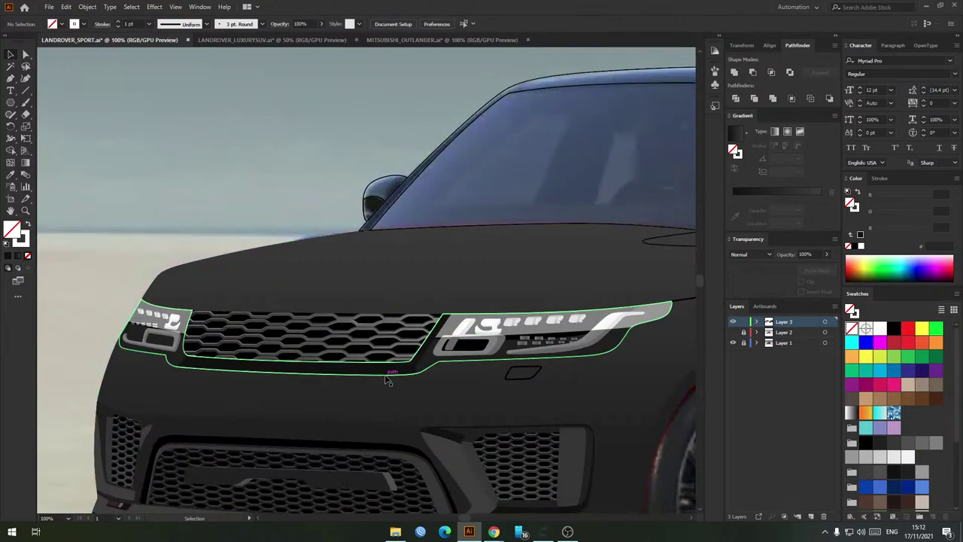
{"action": "left_click", "coordinate": [386, 380]}
{"action": "scroll", "coordinate": [199, 316], "scroll_direction": "up", "scroll_amount": 3}
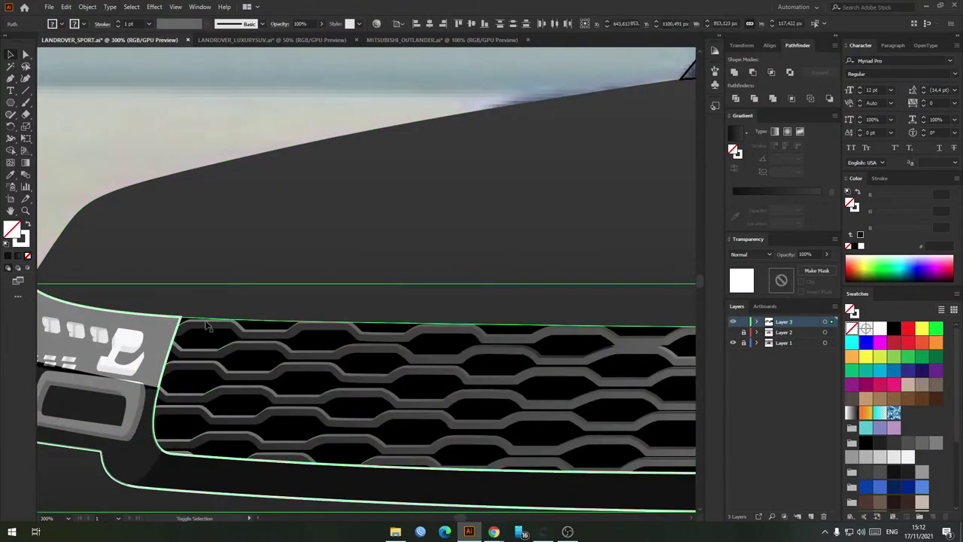
{"action": "scroll", "coordinate": [208, 325], "scroll_direction": "down", "scroll_amount": 3}
{"action": "key", "text": "a"}
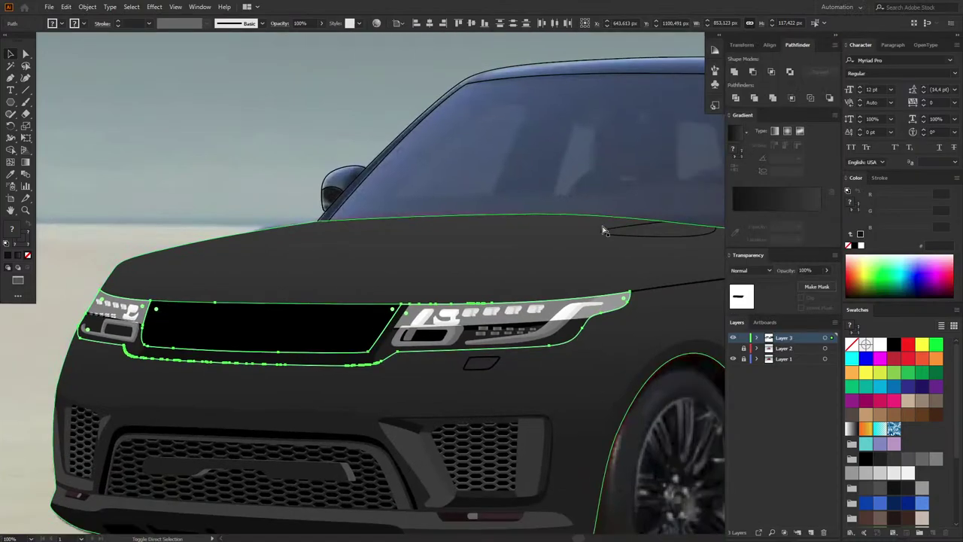
{"action": "key", "text": "v"}
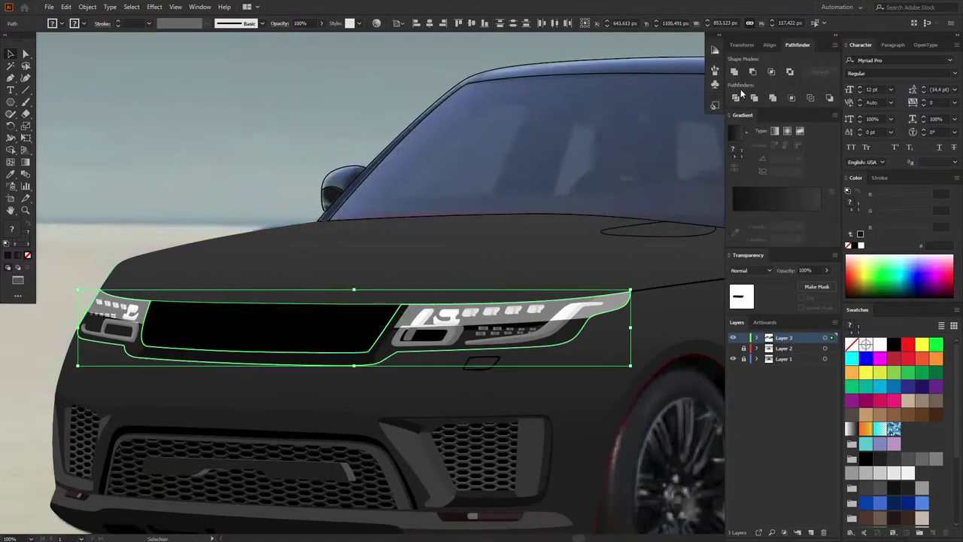
{"action": "left_click", "coordinate": [735, 72]}
{"action": "left_click", "coordinate": [440, 268]}
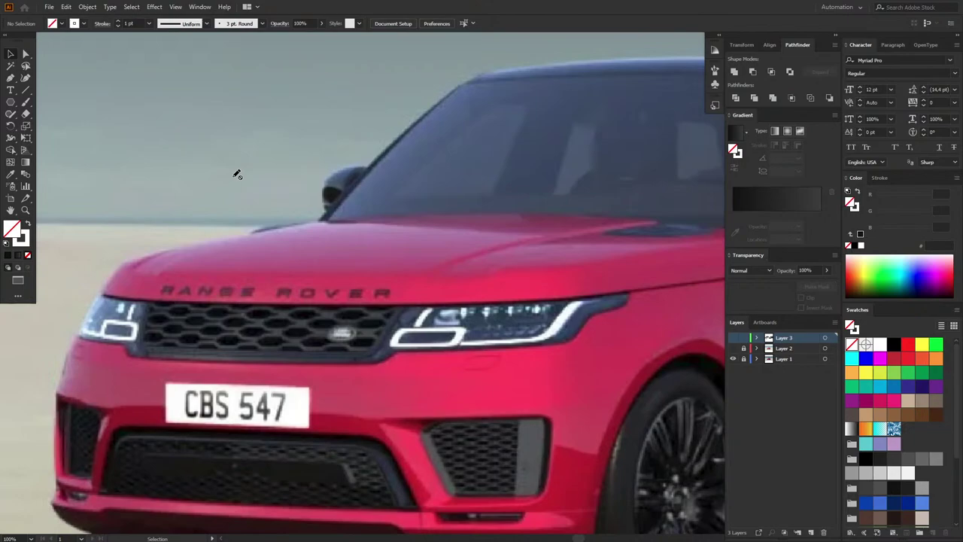
{"action": "key", "text": "f"}
{"action": "key", "text": "f"}
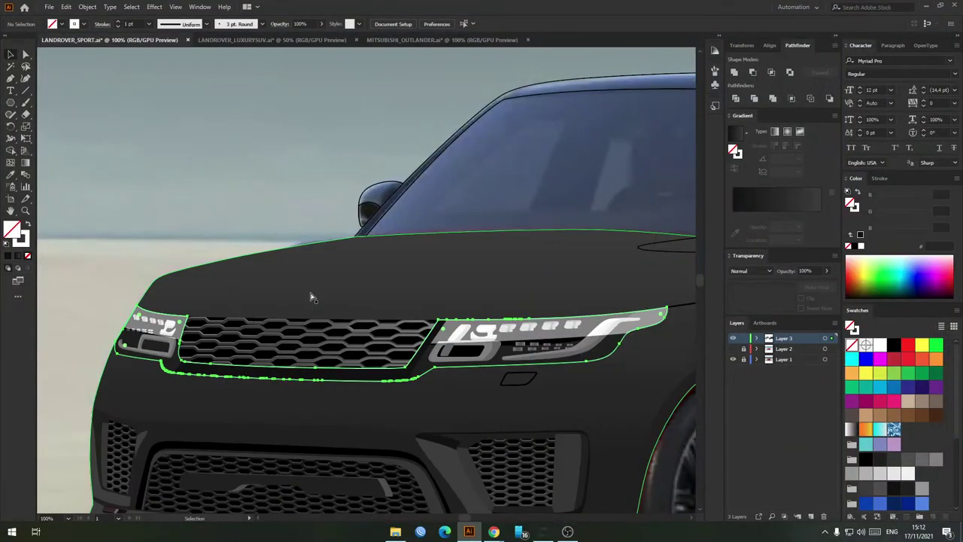
{"action": "left_click", "coordinate": [323, 304]}
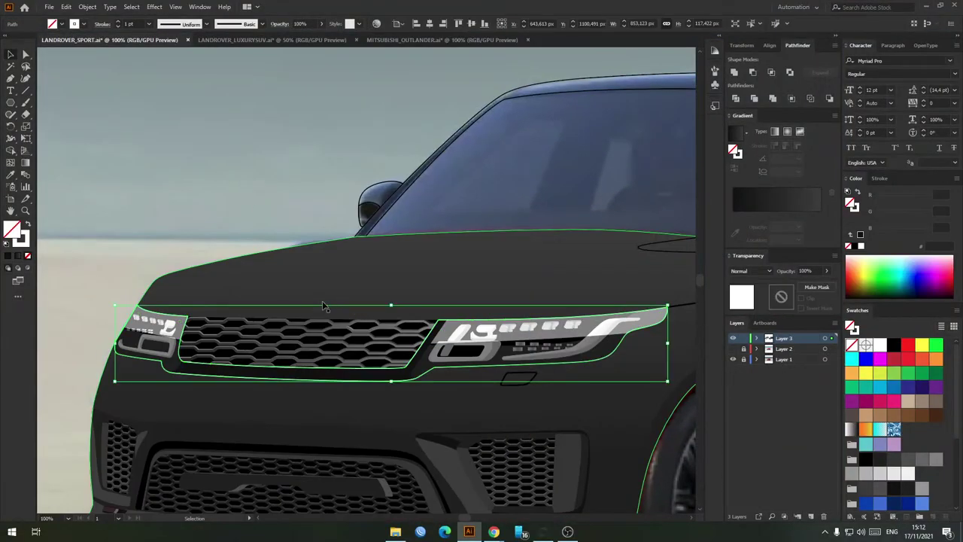
{"action": "left_click", "coordinate": [208, 217]}
Step: Unite copies of the black grille panel and the headlight outline into one shape surrounding the whole front
{"action": "left_click_drag", "start_coordinate": [194, 324], "coordinate": [246, 271]}
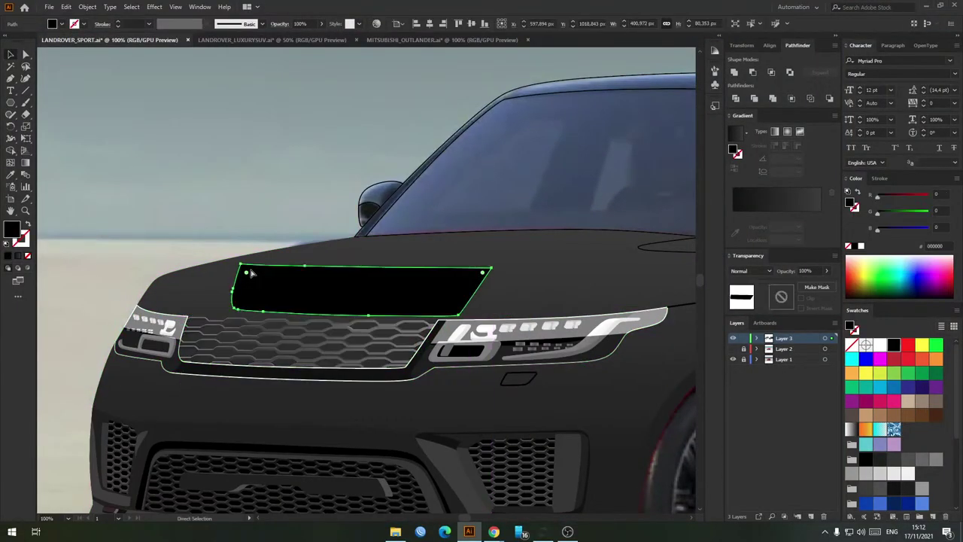
{"action": "key", "text": "ctrl+z"}
{"action": "scroll", "coordinate": [174, 366], "scroll_direction": "up", "scroll_amount": 3}
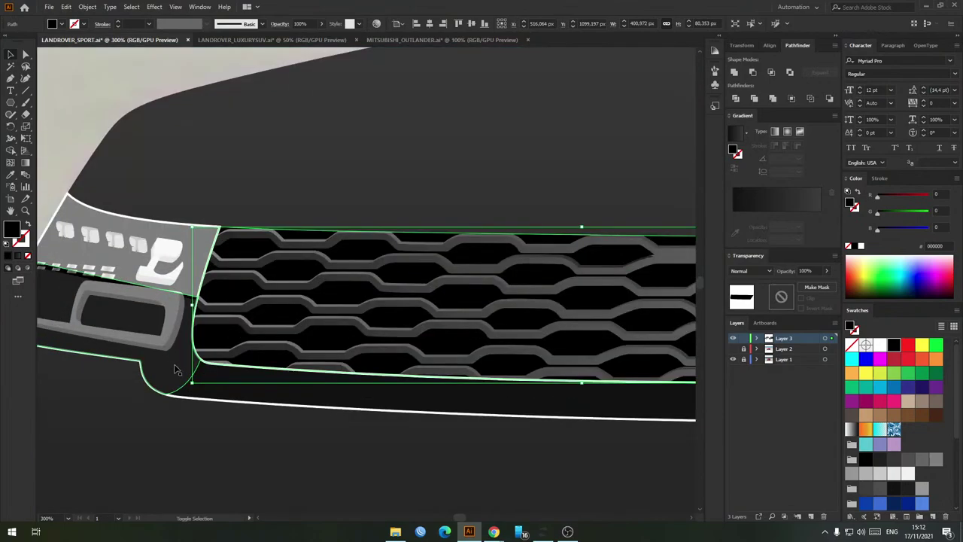
{"action": "left_click", "coordinate": [219, 398], "text": "shift"}
{"action": "key", "text": "ctrl+shift+bracketright"}
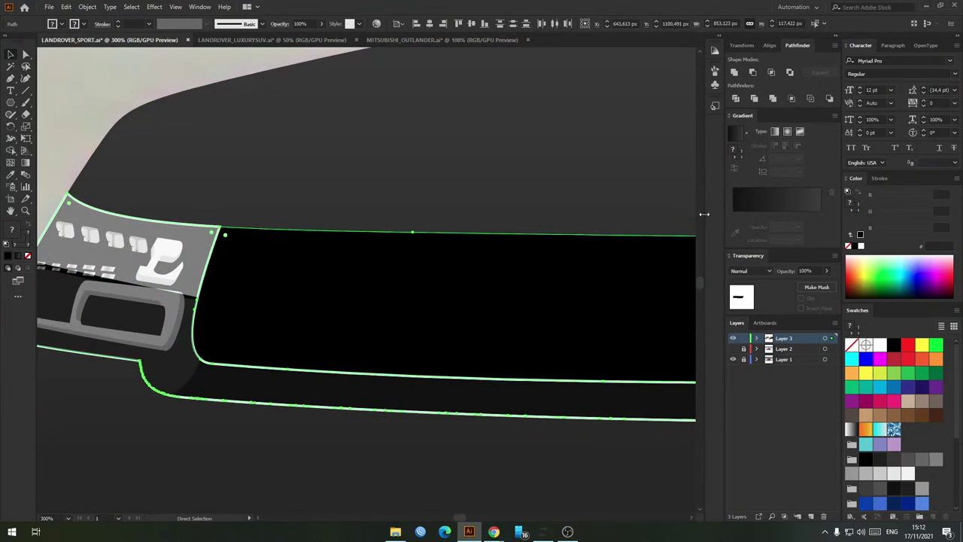
{"action": "scroll", "coordinate": [403, 248], "scroll_direction": "down", "scroll_amount": 5}
{"action": "left_click_drag", "start_coordinate": [528, 208], "coordinate": [456, 223]}
{"action": "scroll", "coordinate": [456, 224], "scroll_direction": "up", "scroll_amount": 2}
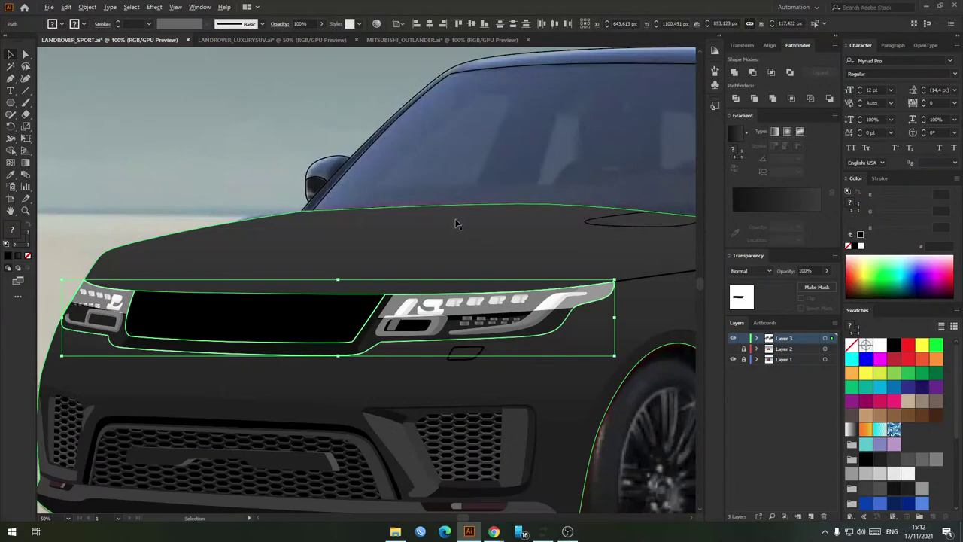
{"action": "left_click", "coordinate": [735, 73]}
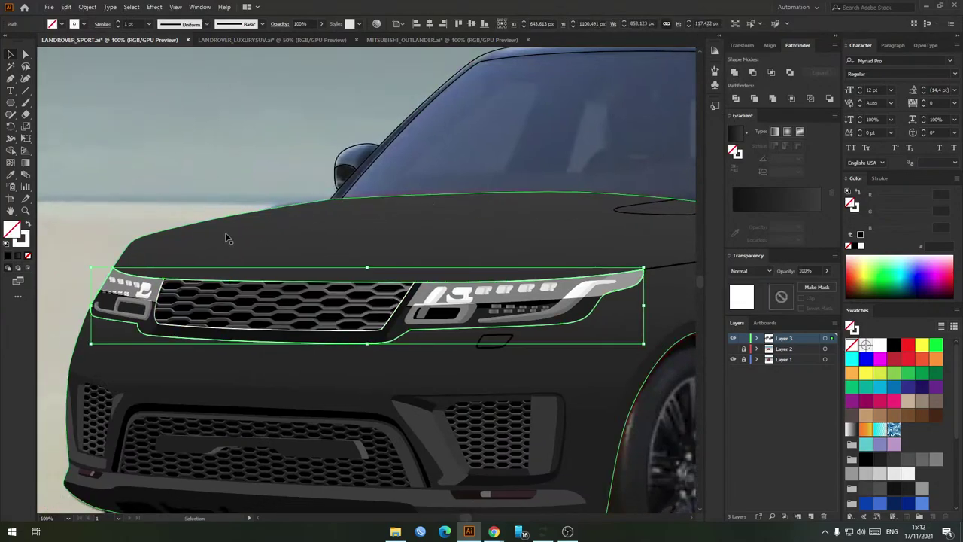
Step: Offset the united grille and headlight outline by 2 px with Miter joins
{"action": "left_click", "coordinate": [88, 6]}
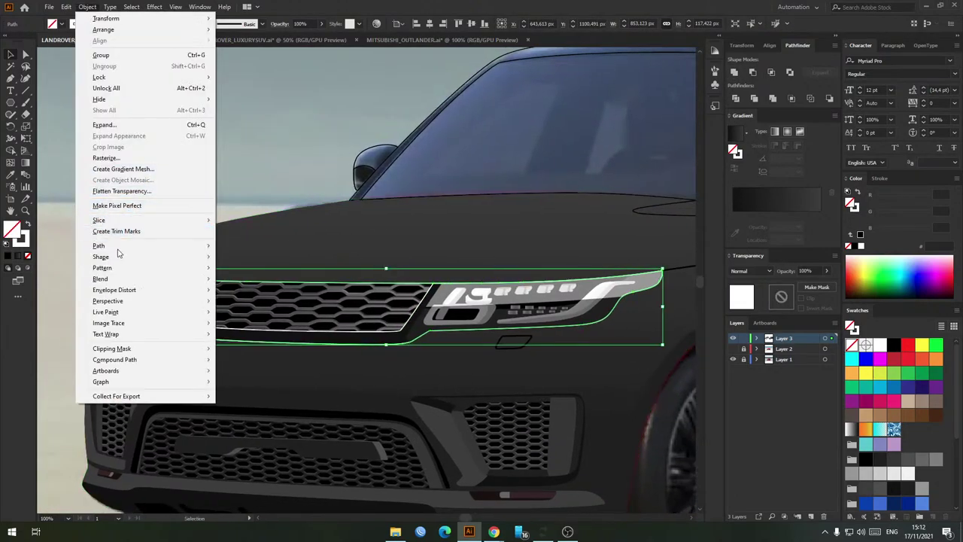
{"action": "mouse_move", "coordinate": [102, 245]}
{"action": "left_click", "coordinate": [248, 279]}
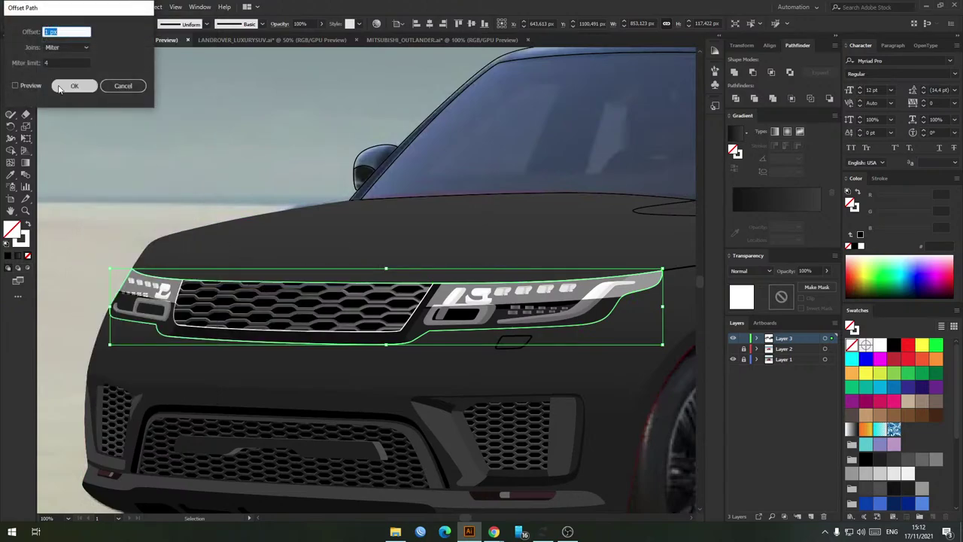
{"action": "left_click", "coordinate": [24, 85]}
{"action": "scroll", "coordinate": [75, 32], "scroll_direction": "up", "scroll_amount": 1}
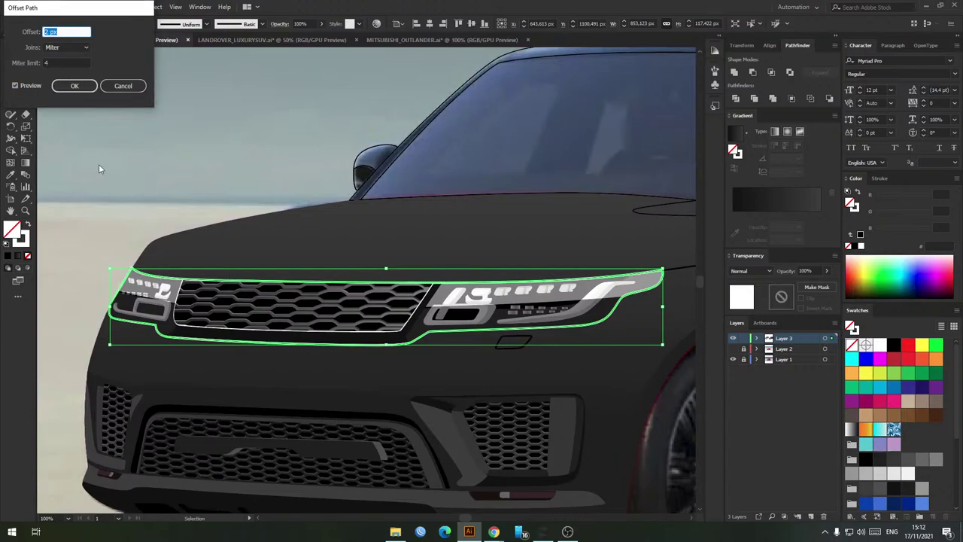
{"action": "left_click", "coordinate": [75, 86]}
Step: Fill the offset outline with black #000000, without a stroke, and arrange it behind the grille mesh and headlights
{"action": "scroll", "coordinate": [123, 271], "scroll_direction": "up", "scroll_amount": 4}
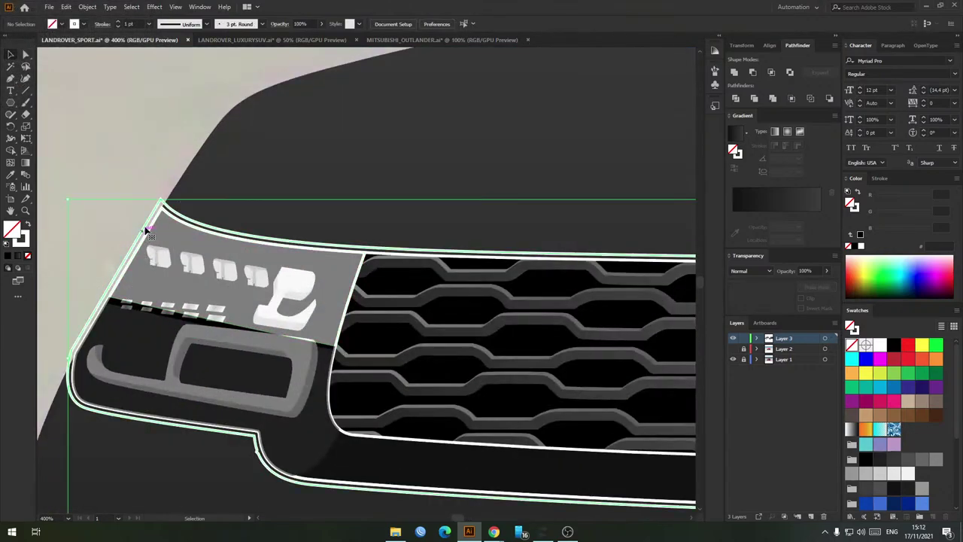
{"action": "key", "text": "shift+m"}
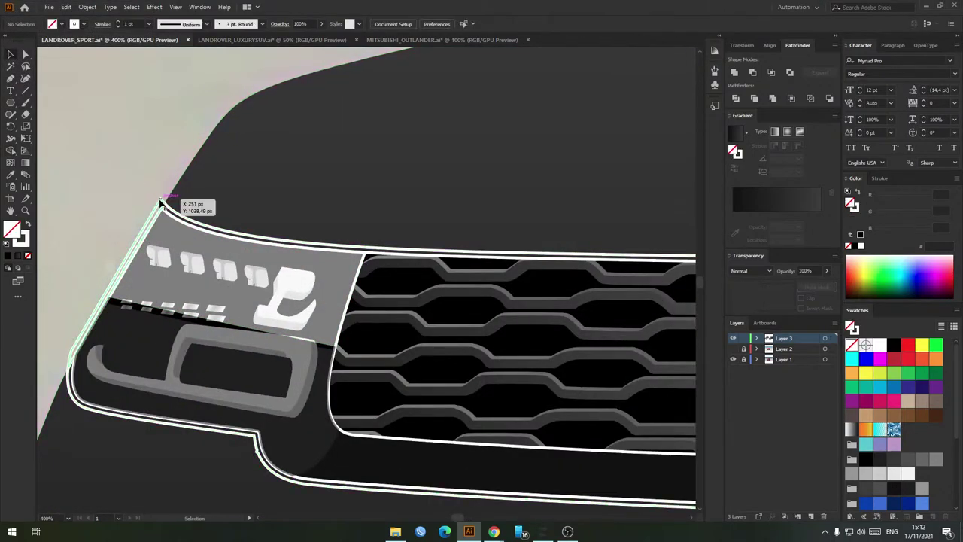
{"action": "key", "text": "v"}
{"action": "left_click", "coordinate": [183, 216]}
{"action": "scroll", "coordinate": [183, 219], "scroll_direction": "down", "scroll_amount": 3}
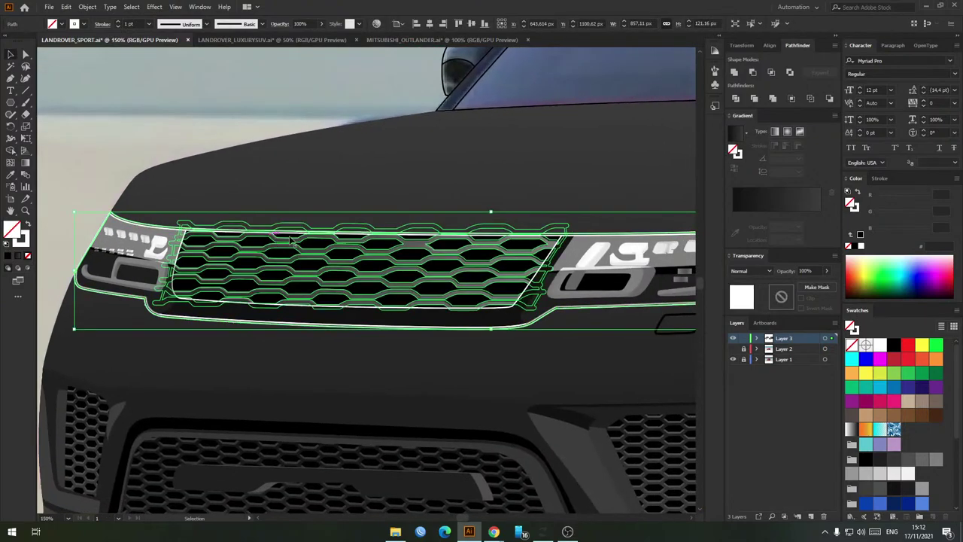
{"action": "left_click", "coordinate": [894, 346]}
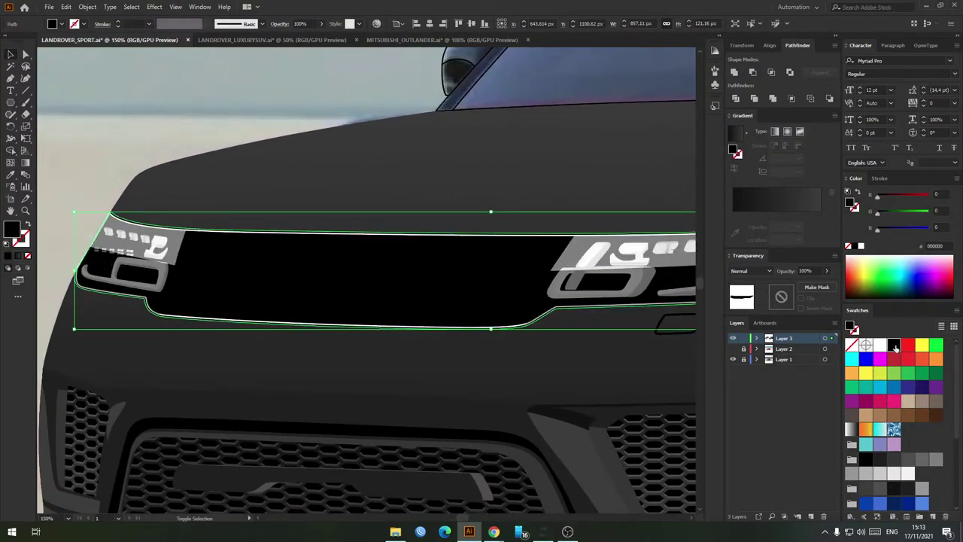
{"action": "left_click", "coordinate": [880, 347]}
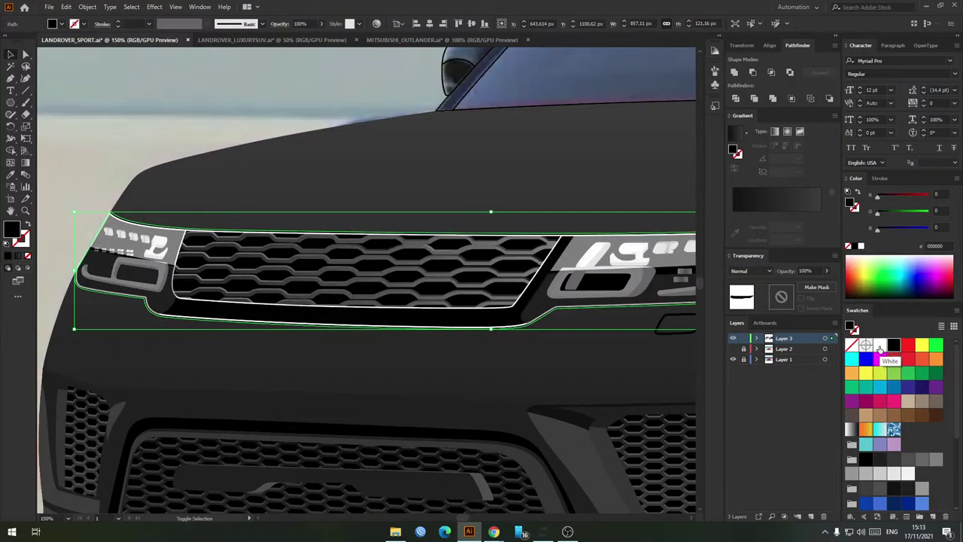
{"action": "left_click", "coordinate": [116, 101]}
Step: Delete the leftover white outlines around the grille and headlights
{"action": "scroll", "coordinate": [544, 278], "scroll_direction": "up", "scroll_amount": 2}
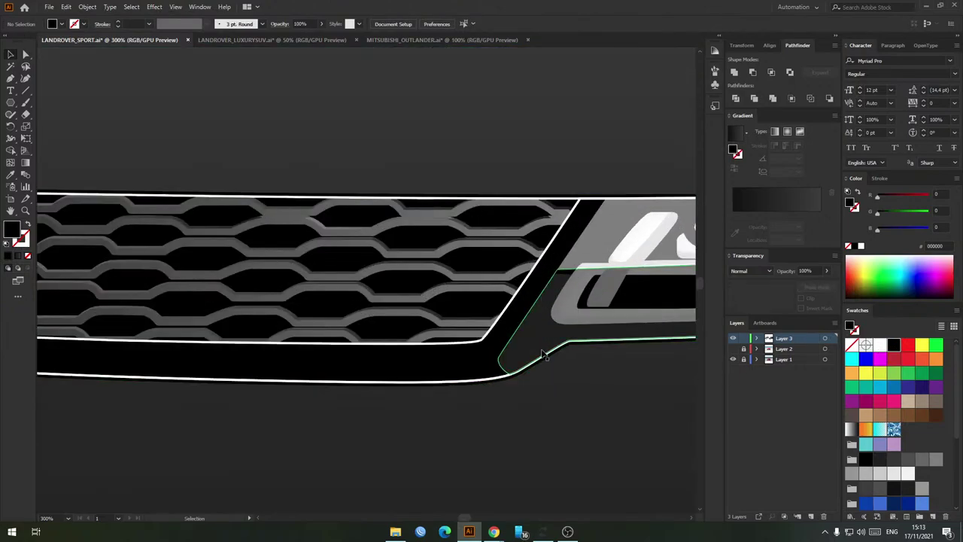
{"action": "left_click_drag", "start_coordinate": [541, 351], "coordinate": [500, 374]}
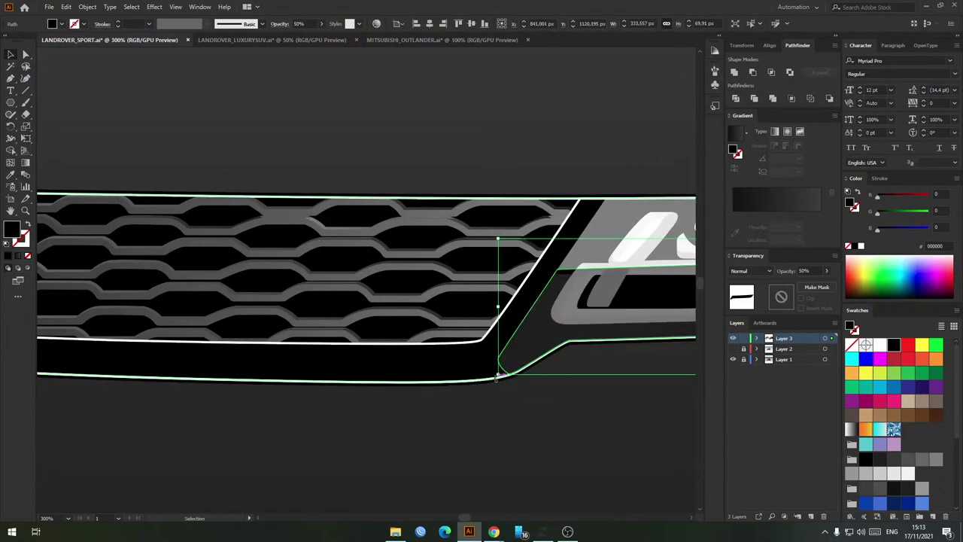
{"action": "left_click", "coordinate": [477, 380]}
{"action": "key", "text": "Delete"}
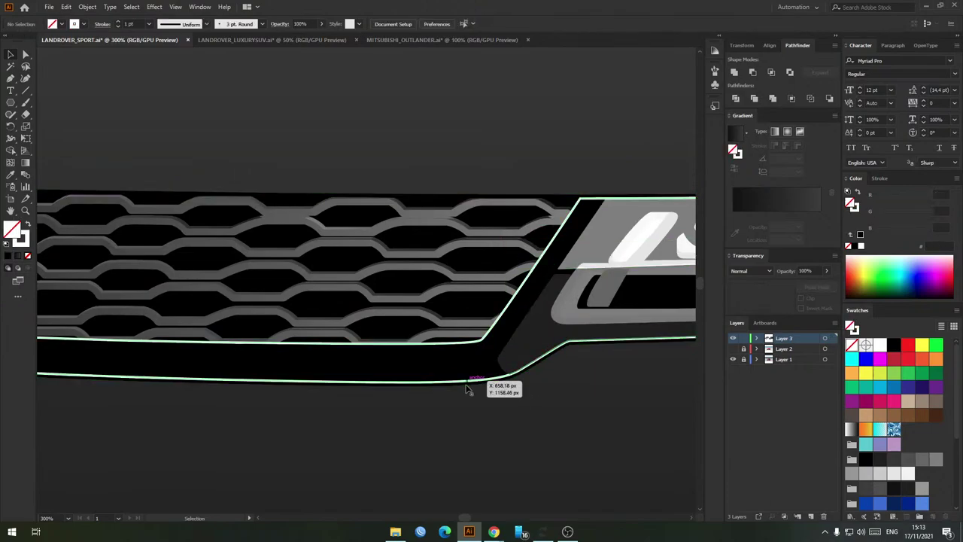
{"action": "left_click_drag", "start_coordinate": [470, 382], "coordinate": [481, 296]}
{"action": "key", "text": "Delete"}
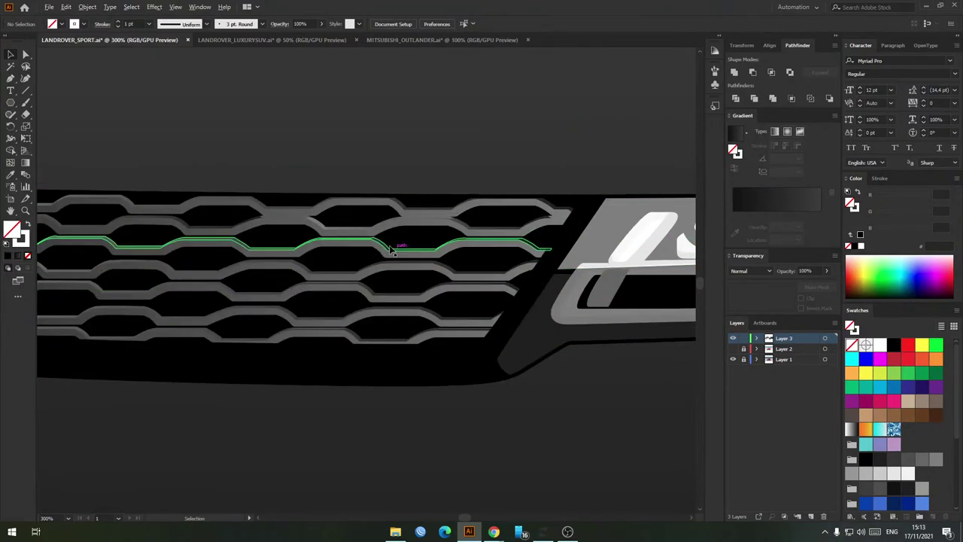
Step: Delete the remaining unfilled black outline path along the grille and headlights
{"action": "scroll", "coordinate": [390, 250], "scroll_direction": "down", "scroll_amount": 4}
{"action": "left_click", "coordinate": [404, 173]}
{"action": "left_click_drag", "start_coordinate": [633, 124], "coordinate": [618, 141]}
{"action": "scroll", "coordinate": [235, 248], "scroll_direction": "up", "scroll_amount": 4}
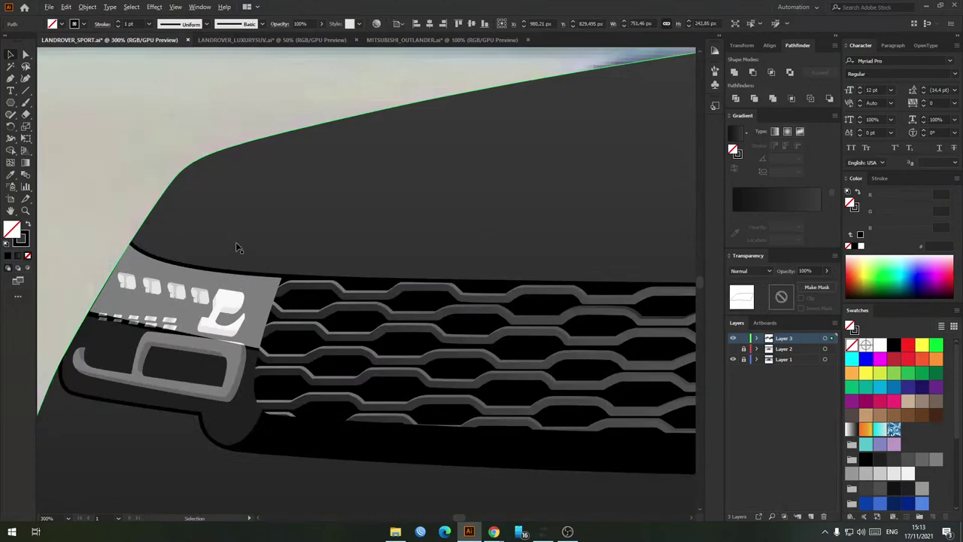
{"action": "left_click", "coordinate": [291, 274]}
{"action": "key", "text": "Delete"}
{"action": "scroll", "coordinate": [171, 215], "scroll_direction": "down", "scroll_amount": 4}
{"action": "scroll", "coordinate": [154, 219], "scroll_direction": "up", "scroll_amount": 1}
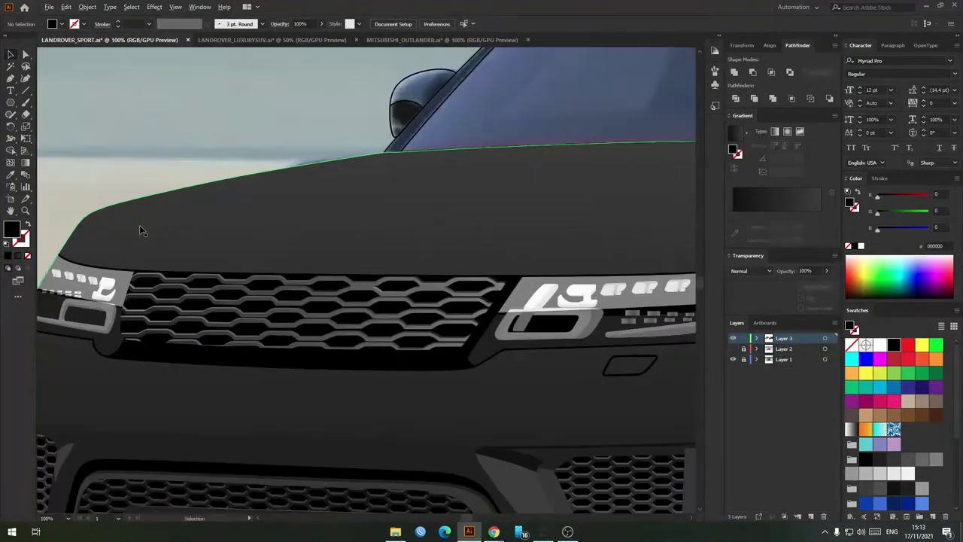
Step: Examine the black edge around the headlights and compare the artwork with the photo by hiding and showing Layer 3
{"action": "scroll", "coordinate": [141, 231], "scroll_direction": "up", "scroll_amount": 10}
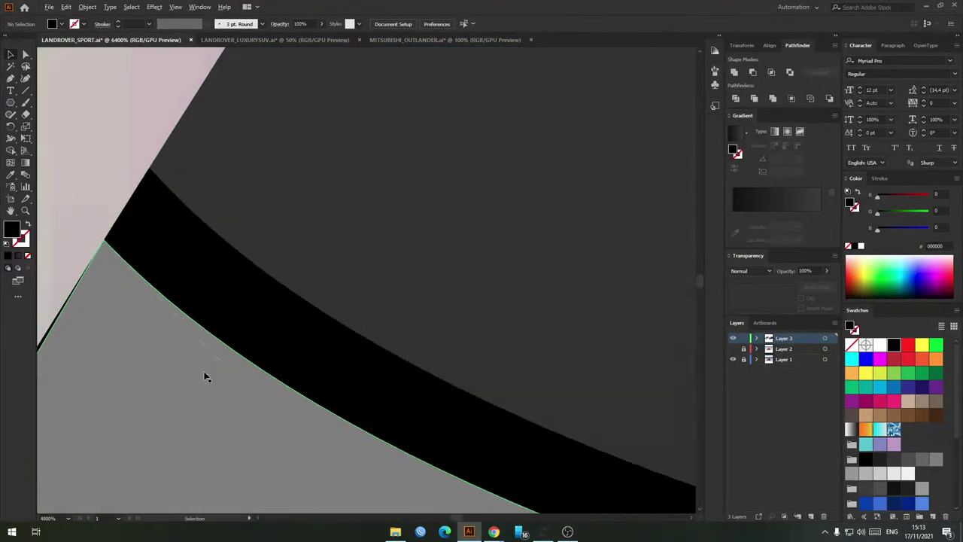
{"action": "scroll", "coordinate": [207, 377], "scroll_direction": "down", "scroll_amount": 13}
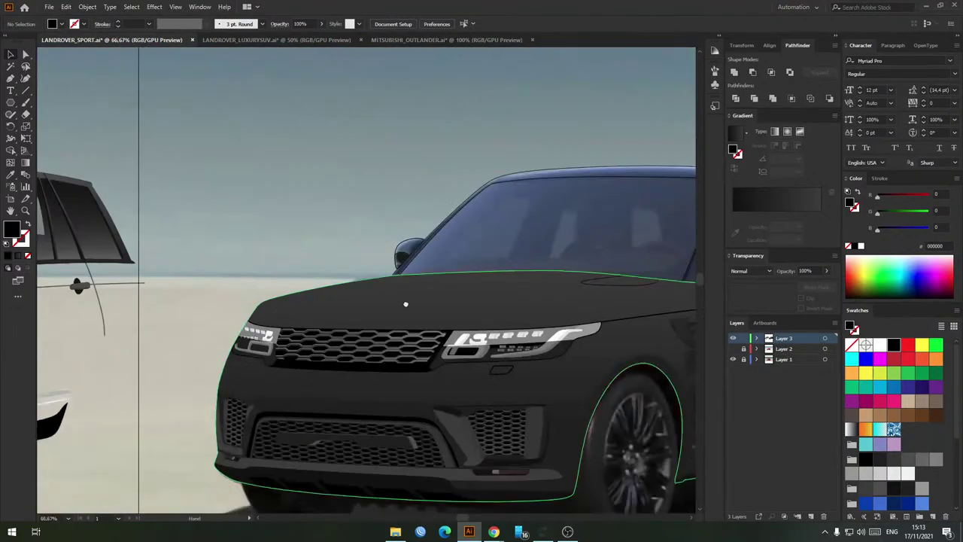
{"action": "left_click_drag", "start_coordinate": [406, 304], "coordinate": [297, 291]}
{"action": "scroll", "coordinate": [418, 284], "scroll_direction": "down", "scroll_amount": 1}
{"action": "left_click_drag", "start_coordinate": [424, 284], "coordinate": [404, 276]}
{"action": "scroll", "coordinate": [508, 303], "scroll_direction": "up", "scroll_amount": 1}
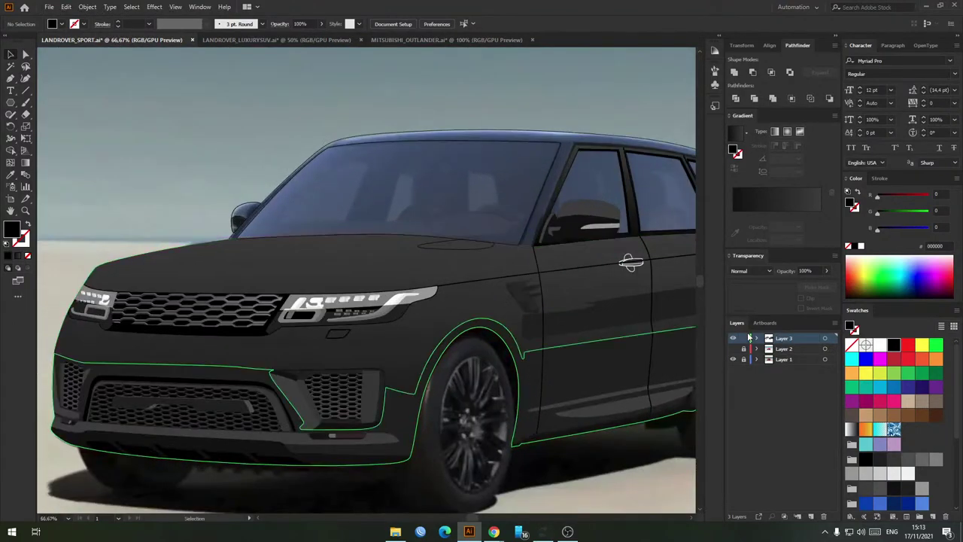
{"action": "left_click", "coordinate": [734, 339]}
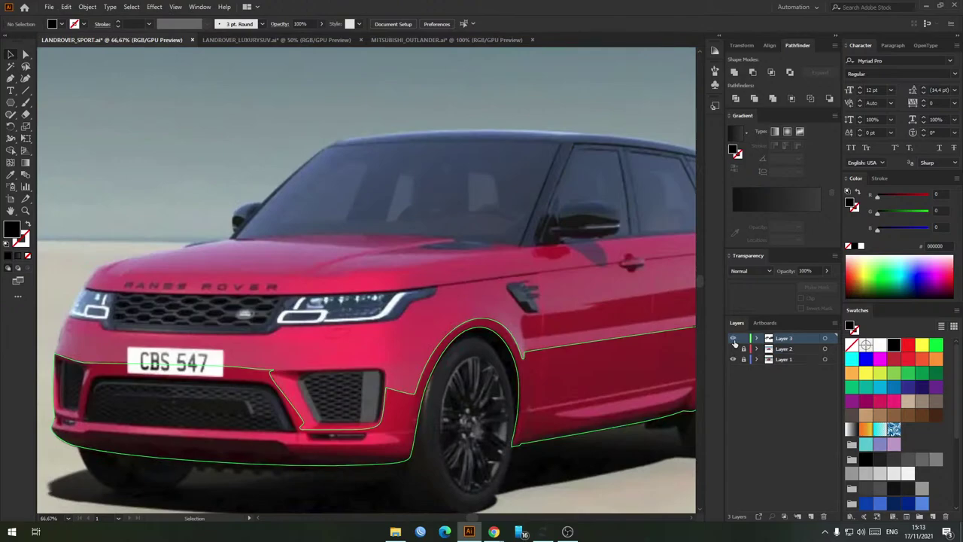
{"action": "left_click", "coordinate": [733, 338]}
{"action": "scroll", "coordinate": [567, 264], "scroll_direction": "up", "scroll_amount": 3}
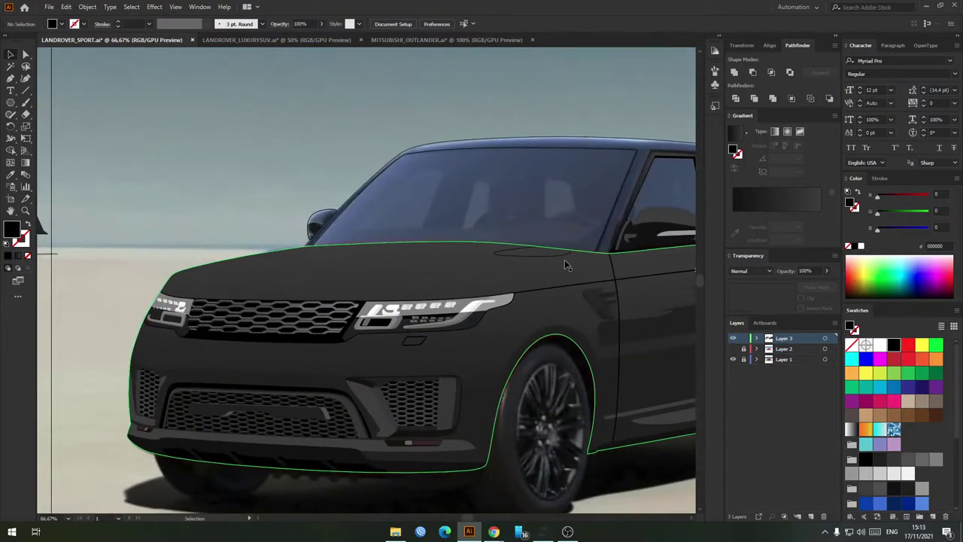
Step: Fill the hood vent near the windshield with the near-black #0a0a0a of the lower bumper, without a stroke
{"action": "left_click", "coordinate": [534, 252]}
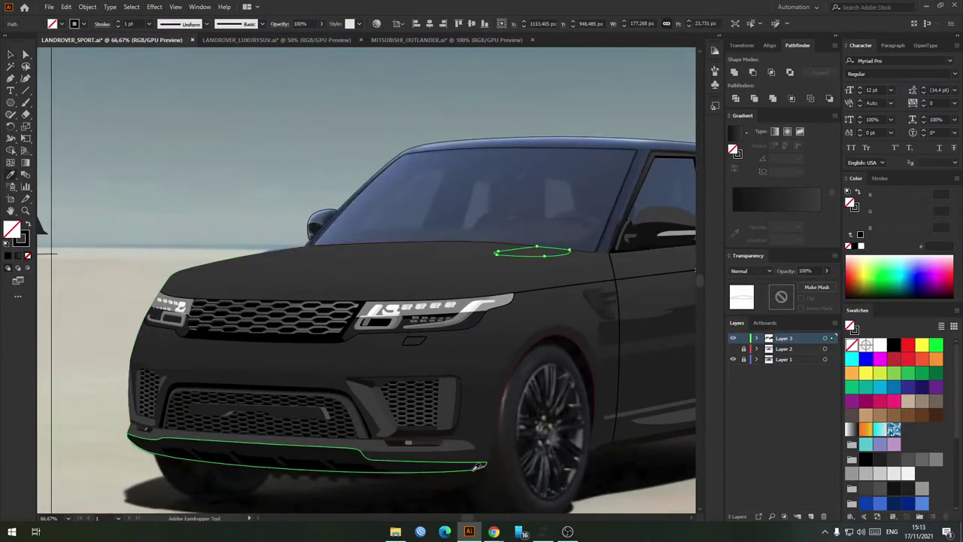
{"action": "key", "text": "i"}
{"action": "key", "text": "v"}
{"action": "left_click", "coordinate": [189, 243]}
{"action": "left_click_drag", "start_coordinate": [361, 267], "coordinate": [301, 275]}
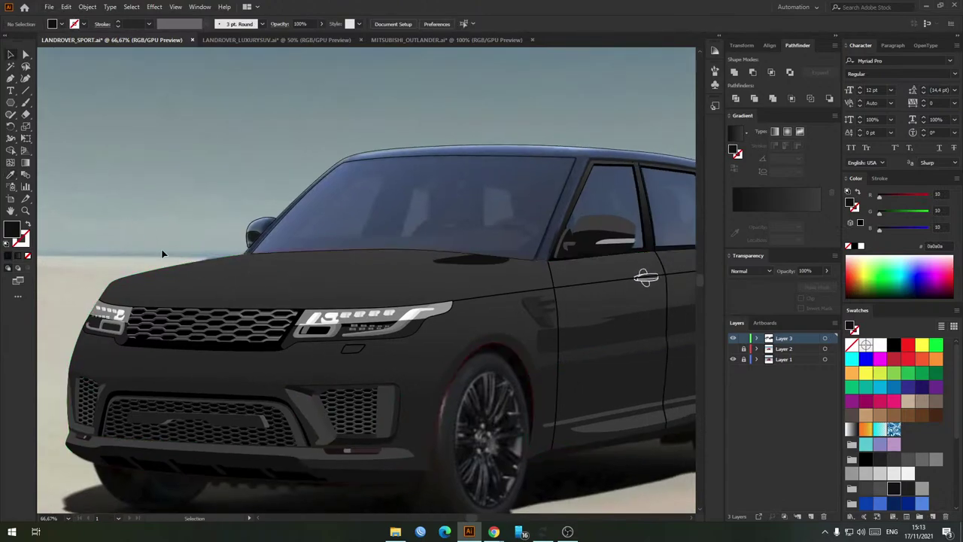
Step: Swap the body shape's fill and stroke, turning it into an unfilled outline over the photo
{"action": "left_click", "coordinate": [248, 282]}
{"action": "key", "text": "shift+x"}
{"action": "key", "text": "p"}
Step: Trace the upper edge of the hood reflection with the Pen tool, from the windshield's far lower corner toward the hood vent
{"action": "scroll", "coordinate": [231, 260], "scroll_direction": "up", "scroll_amount": 2}
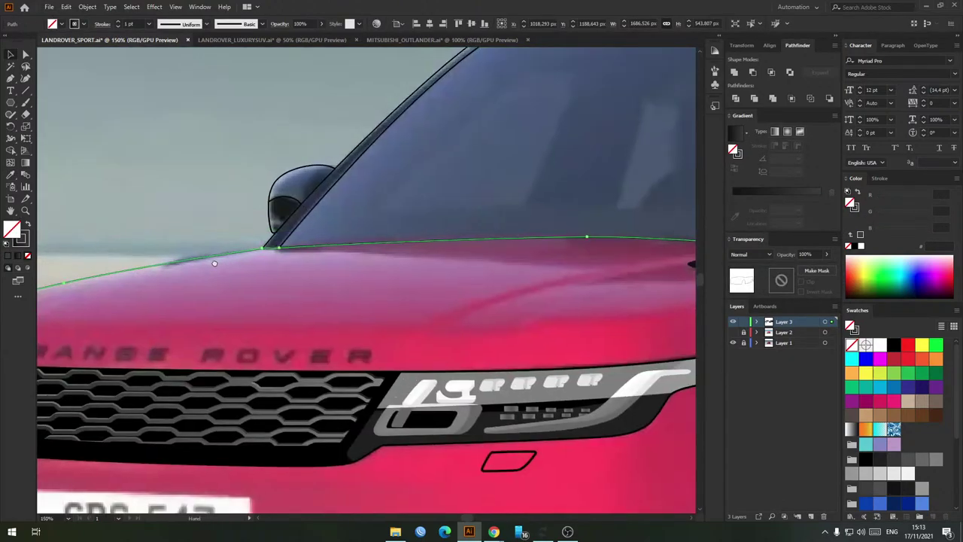
{"action": "left_click_drag", "start_coordinate": [215, 254], "coordinate": [228, 256]}
{"action": "left_click", "coordinate": [226, 243]}
{"action": "left_click_drag", "start_coordinate": [364, 254], "coordinate": [363, 254]}
{"action": "left_click_drag", "start_coordinate": [412, 258], "coordinate": [427, 264]}
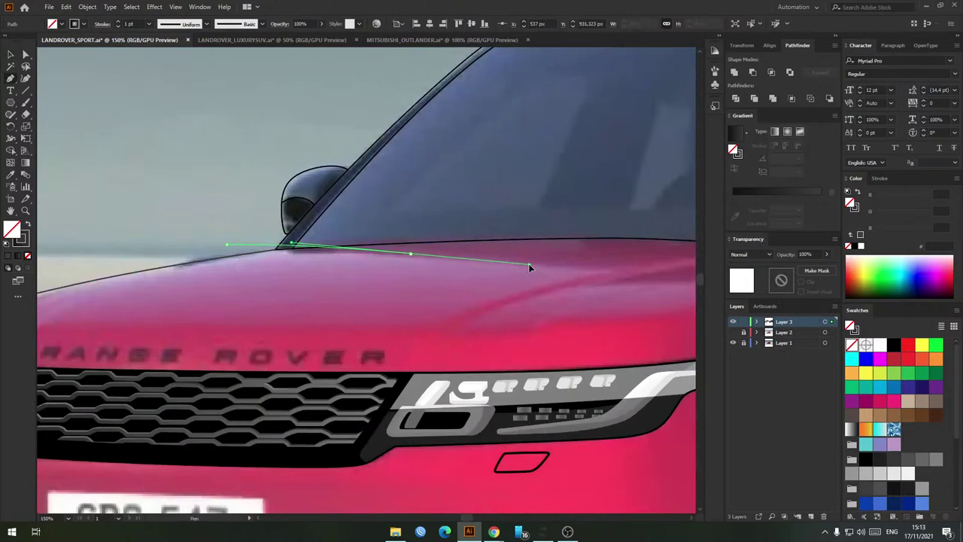
{"action": "key", "text": "ctrl+z"}
{"action": "scroll", "coordinate": [280, 256], "scroll_direction": "up", "scroll_amount": 3}
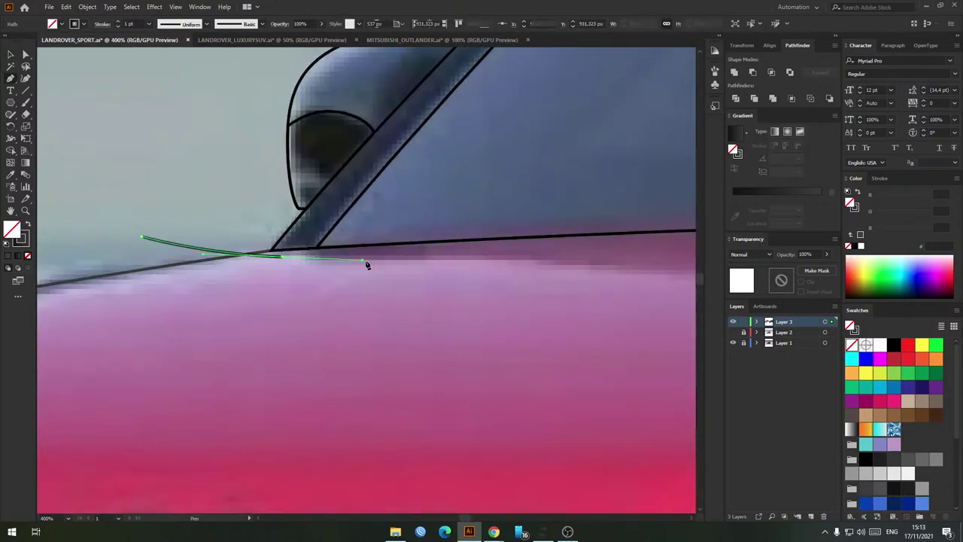
{"action": "left_click_drag", "start_coordinate": [366, 261], "coordinate": [110, 243]}
{"action": "mouse_move", "coordinate": [334, 248]}
{"action": "left_mouse_down"}
{"action": "mouse_move", "coordinate": [501, 261]}
{"action": "mouse_move", "coordinate": [231, 218]}
{"action": "left_mouse_up"}
{"action": "scroll", "coordinate": [382, 238], "scroll_direction": "down", "scroll_amount": 2}
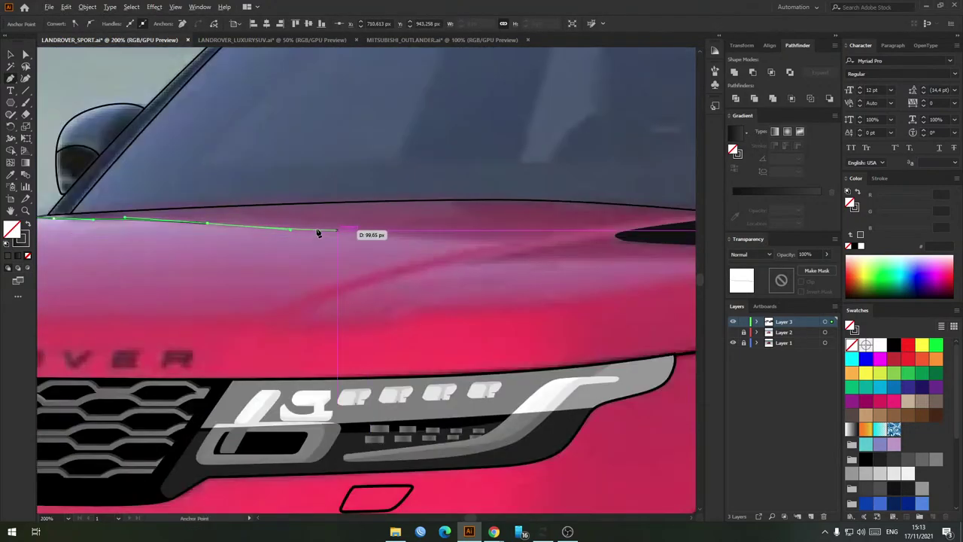
{"action": "left_click_drag", "start_coordinate": [313, 231], "coordinate": [471, 253]}
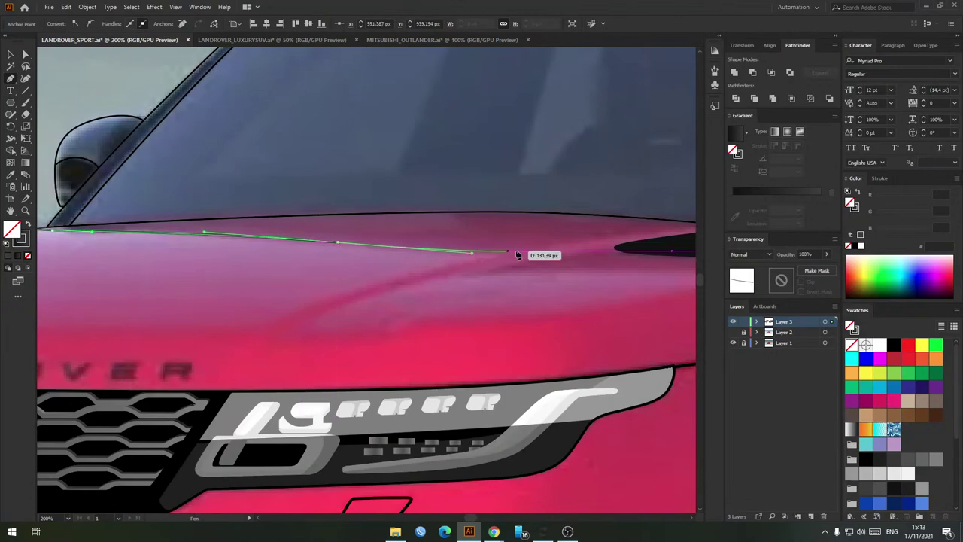
{"action": "left_click_drag", "start_coordinate": [543, 248], "coordinate": [556, 249]}
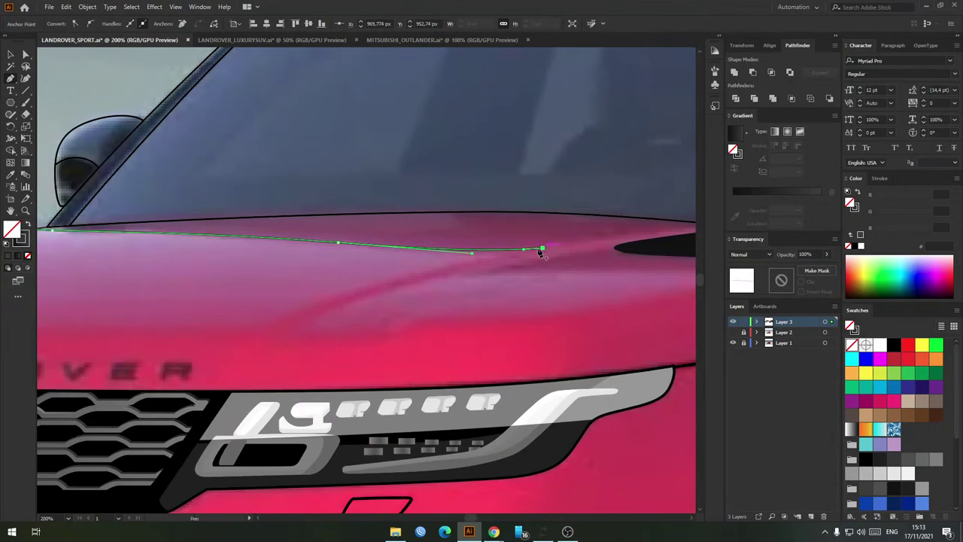
Step: Continue the reflection outline down one side of the hood crease to its tip and back up the other side
{"action": "left_click_drag", "start_coordinate": [343, 284], "coordinate": [290, 307]}
{"action": "left_click_drag", "start_coordinate": [242, 331], "coordinate": [240, 306]}
{"action": "scroll", "coordinate": [335, 301], "scroll_direction": "down", "scroll_amount": 1}
{"action": "left_click_drag", "start_coordinate": [388, 306], "coordinate": [361, 304]}
{"action": "left_click_drag", "start_coordinate": [262, 282], "coordinate": [260, 287]}
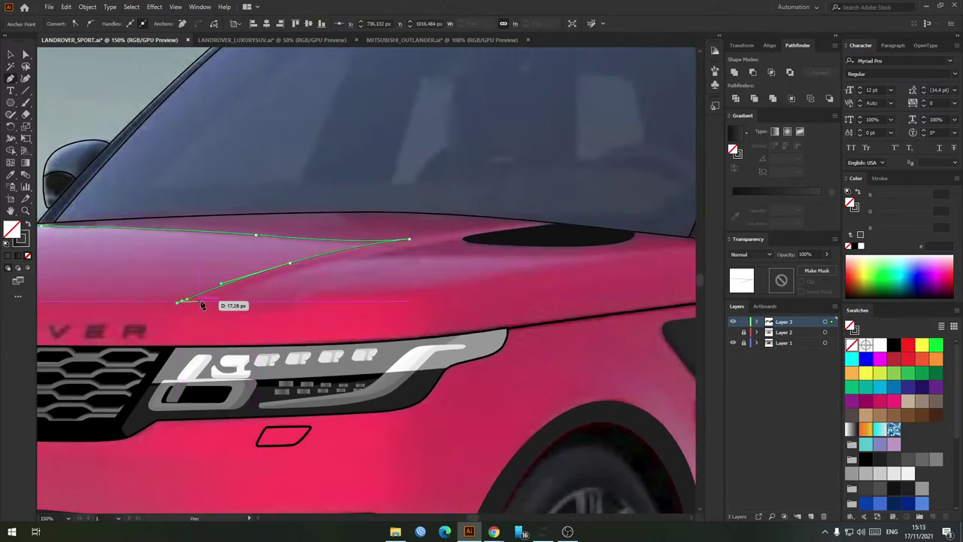
{"action": "left_click_drag", "start_coordinate": [201, 303], "coordinate": [299, 275]}
Step: Extend the outline below the hood vent to the windshield pillar and around the red patch on the front door
{"action": "scroll", "coordinate": [408, 258], "scroll_direction": "right", "scroll_amount": 5}
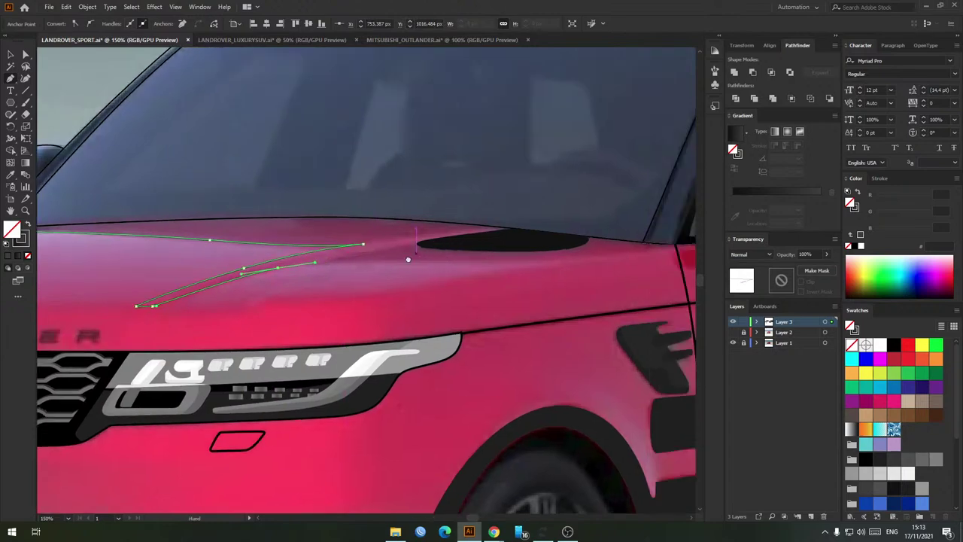
{"action": "left_click_drag", "start_coordinate": [387, 255], "coordinate": [460, 254]}
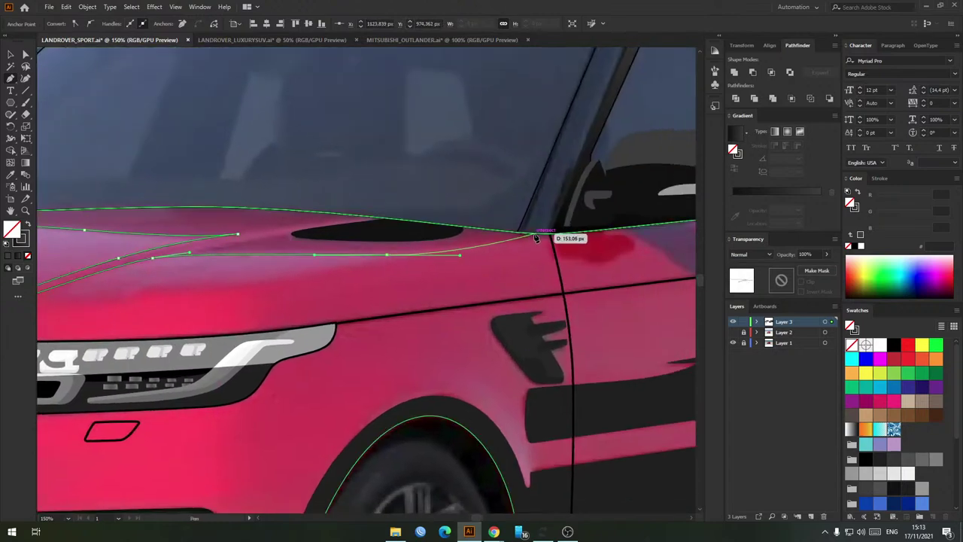
{"action": "left_click_drag", "start_coordinate": [532, 236], "coordinate": [561, 258]}
{"action": "scroll", "coordinate": [513, 263], "scroll_direction": "right", "scroll_amount": 3}
{"action": "scroll", "coordinate": [512, 263], "scroll_direction": "up", "scroll_amount": 2}
{"action": "left_click_drag", "start_coordinate": [454, 262], "coordinate": [495, 196]}
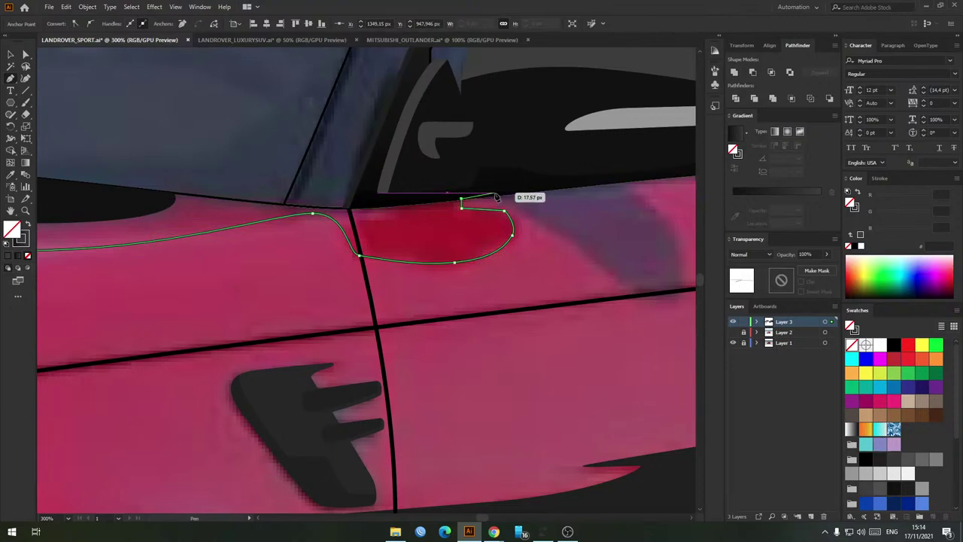
Step: Trace around the bluish mirror reflection on the front door and bring the outline back over the window sill
{"action": "left_click", "coordinate": [495, 196]}
{"action": "left_click_drag", "start_coordinate": [555, 232], "coordinate": [399, 213]}
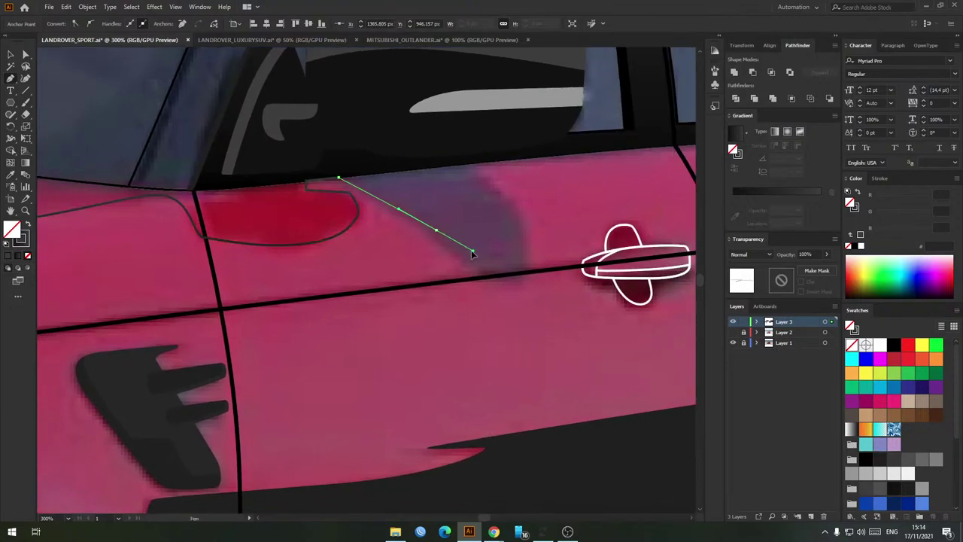
{"action": "left_click_drag", "start_coordinate": [500, 283], "coordinate": [535, 287]}
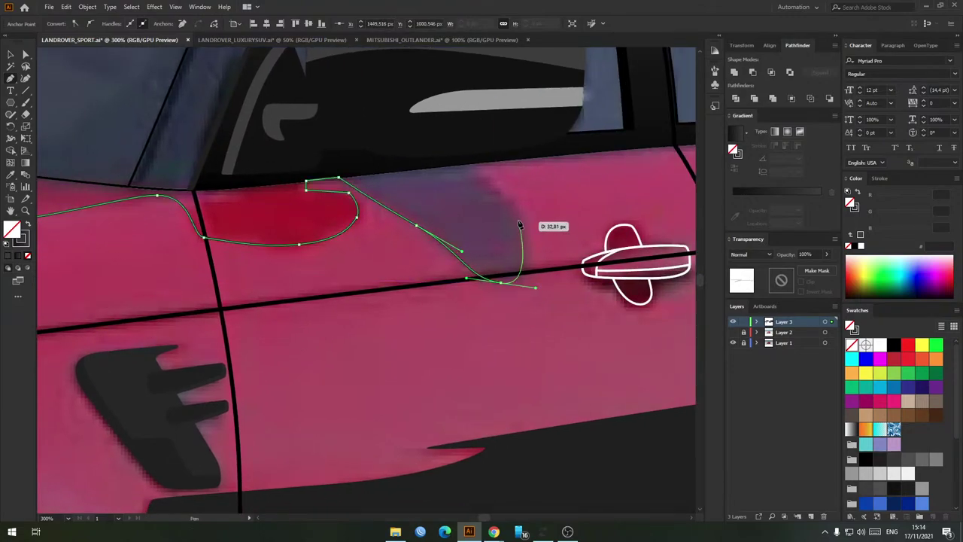
{"action": "left_click_drag", "start_coordinate": [487, 178], "coordinate": [466, 169]}
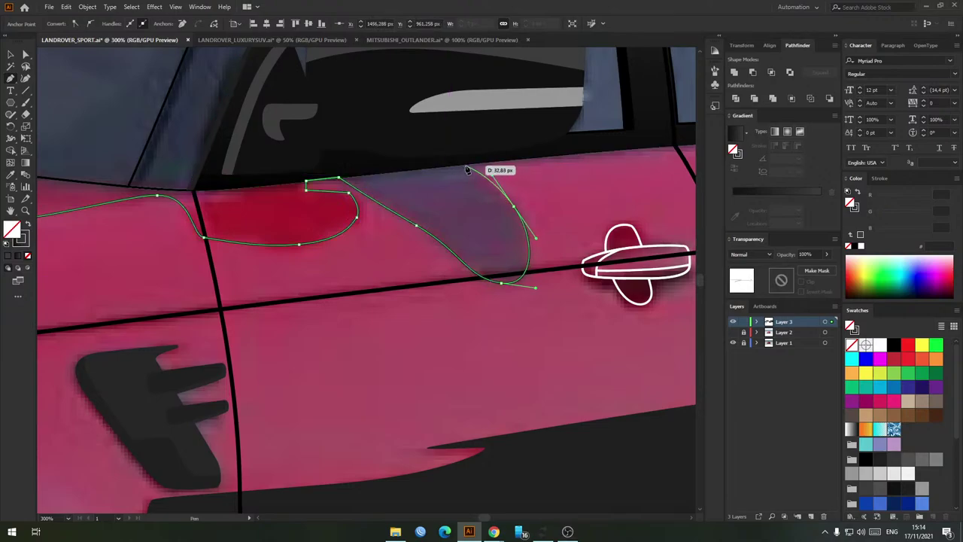
{"action": "left_click", "coordinate": [470, 164]}
{"action": "left_click_drag", "start_coordinate": [380, 144], "coordinate": [374, 143]}
{"action": "left_click_drag", "start_coordinate": [236, 175], "coordinate": [473, 268]}
{"action": "scroll", "coordinate": [474, 270], "scroll_direction": "down", "scroll_amount": 2}
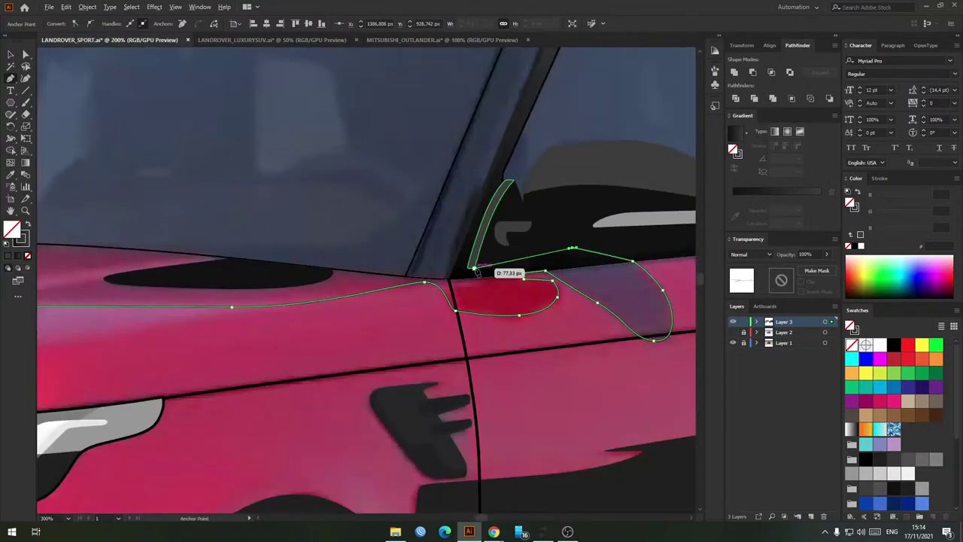
Step: Close the reflection outline by running it across the lower windshield, beyond the body edge, back to its starting point
{"action": "left_click_drag", "start_coordinate": [387, 251], "coordinate": [353, 241]}
{"action": "left_click_drag", "start_coordinate": [184, 221], "coordinate": [387, 224]}
{"action": "left_click_drag", "start_coordinate": [438, 224], "coordinate": [371, 216]}
{"action": "left_click_drag", "start_coordinate": [194, 193], "coordinate": [378, 204]}
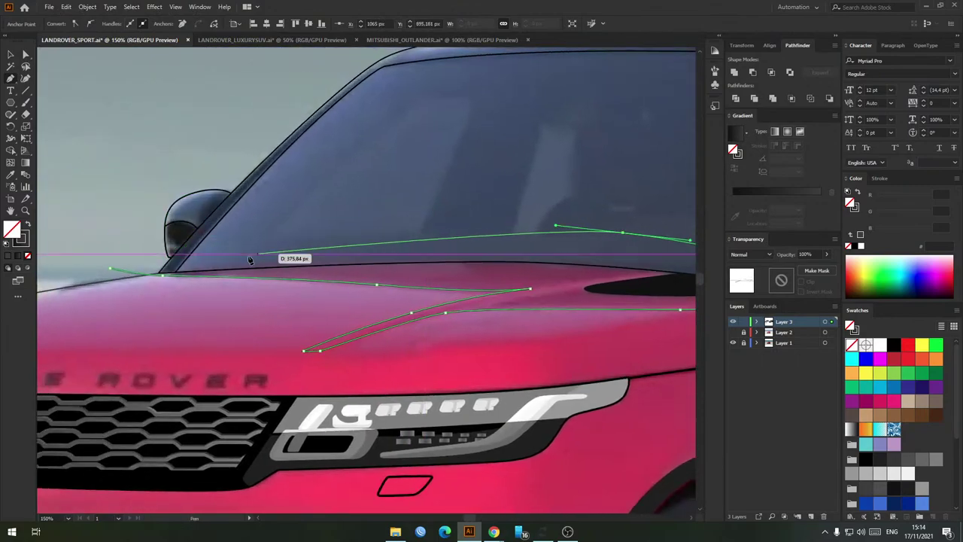
{"action": "left_click", "coordinate": [214, 257]}
{"action": "left_click_drag", "start_coordinate": [143, 258], "coordinate": [118, 276]}
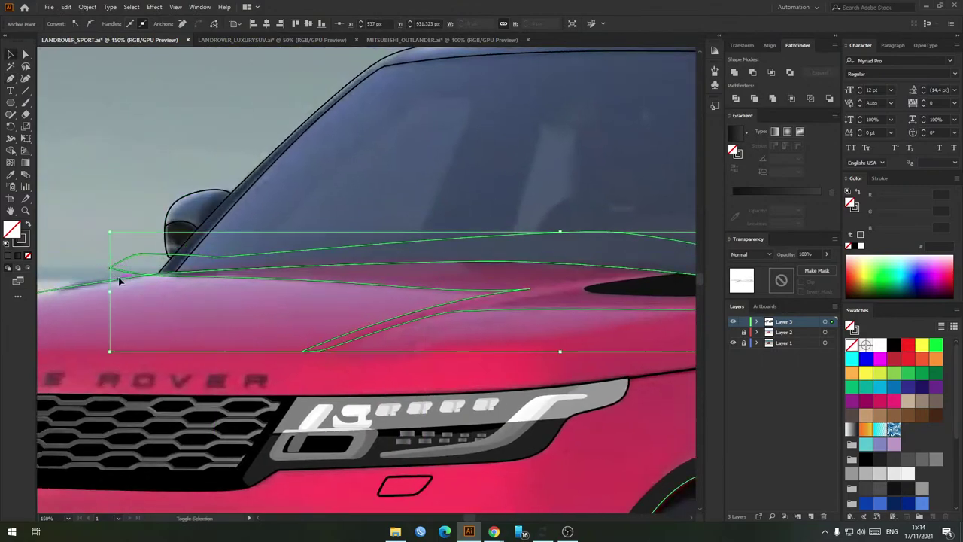
Step: Trim the traced reflection shape to the body outline, keeping only the parts on the hood and front door
{"action": "key", "text": "v"}
{"action": "left_click", "coordinate": [376, 250]}
{"action": "scroll", "coordinate": [373, 248], "scroll_direction": "down", "scroll_amount": 2}
{"action": "left_click_drag", "start_coordinate": [461, 271], "coordinate": [413, 273]}
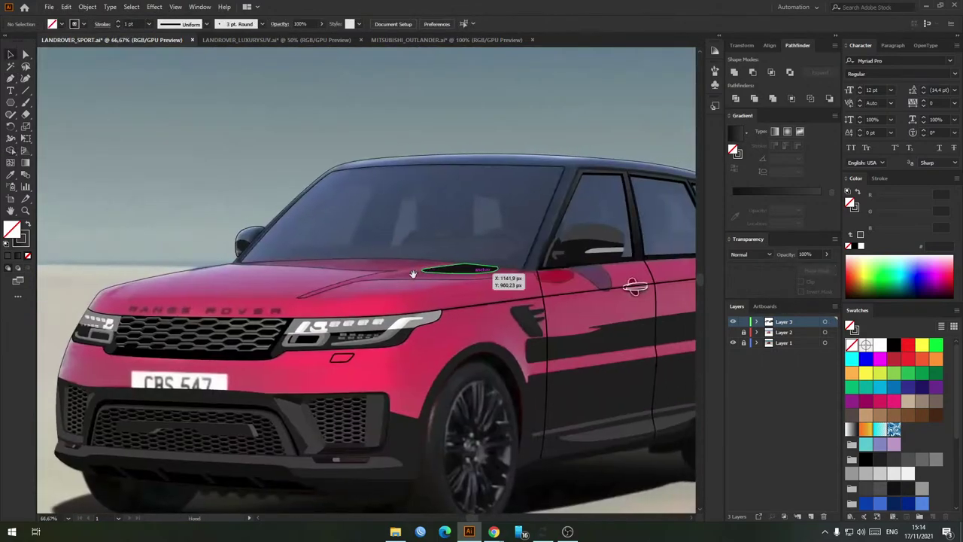
{"action": "left_click", "coordinate": [400, 278]}
{"action": "left_click_drag", "start_coordinate": [564, 272], "coordinate": [506, 273]}
{"action": "scroll", "coordinate": [510, 273], "scroll_direction": "up", "scroll_amount": 2}
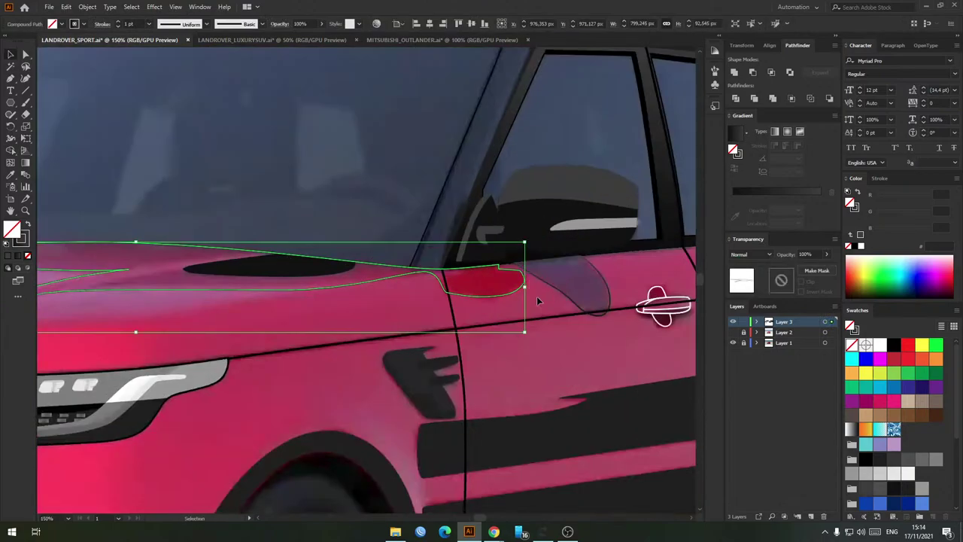
{"action": "left_click_drag", "start_coordinate": [320, 290], "coordinate": [419, 287]}
{"action": "scroll", "coordinate": [418, 287], "scroll_direction": "down", "scroll_amount": 2}
{"action": "left_click_drag", "start_coordinate": [102, 297], "coordinate": [283, 287]}
{"action": "left_click", "coordinate": [266, 288]}
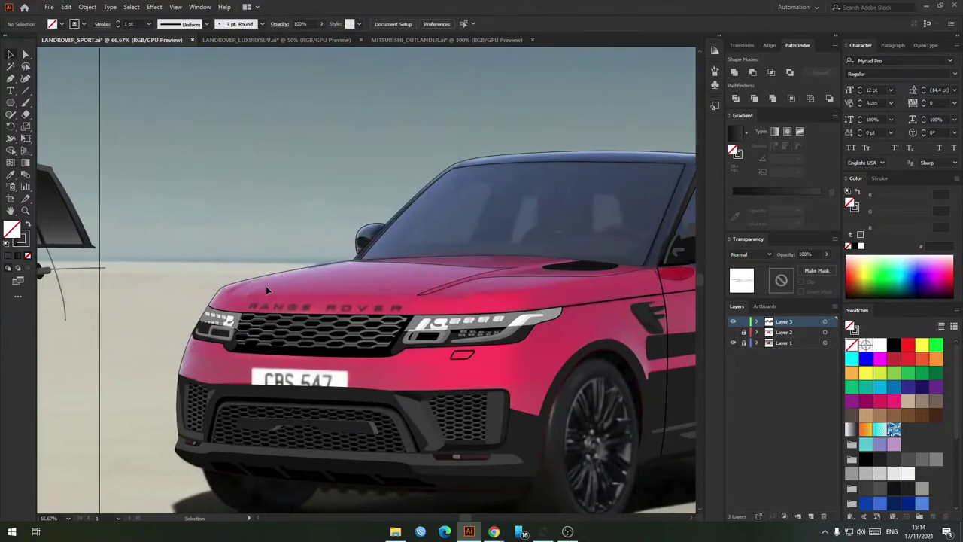
Step: Trace a second hood reflection from the far front edge, passing above the RANGE ROVER lettering to the hood crease's tip
{"action": "scroll", "coordinate": [265, 290], "scroll_direction": "up", "scroll_amount": 3}
{"action": "left_click", "coordinate": [252, 259]}
{"action": "left_click", "coordinate": [222, 281]}
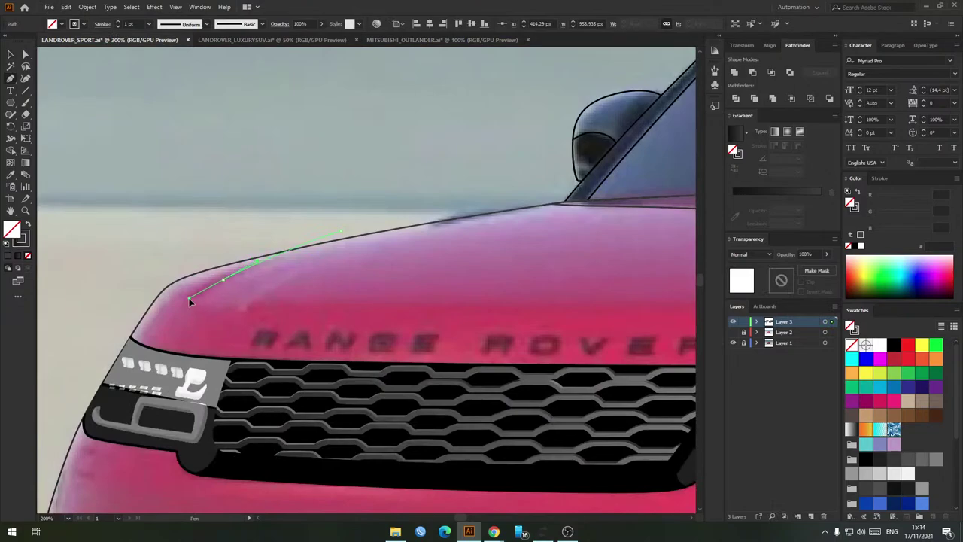
{"action": "left_click_drag", "start_coordinate": [189, 299], "coordinate": [204, 303]}
{"action": "left_click", "coordinate": [268, 302]}
{"action": "left_click_drag", "start_coordinate": [450, 316], "coordinate": [106, 296]}
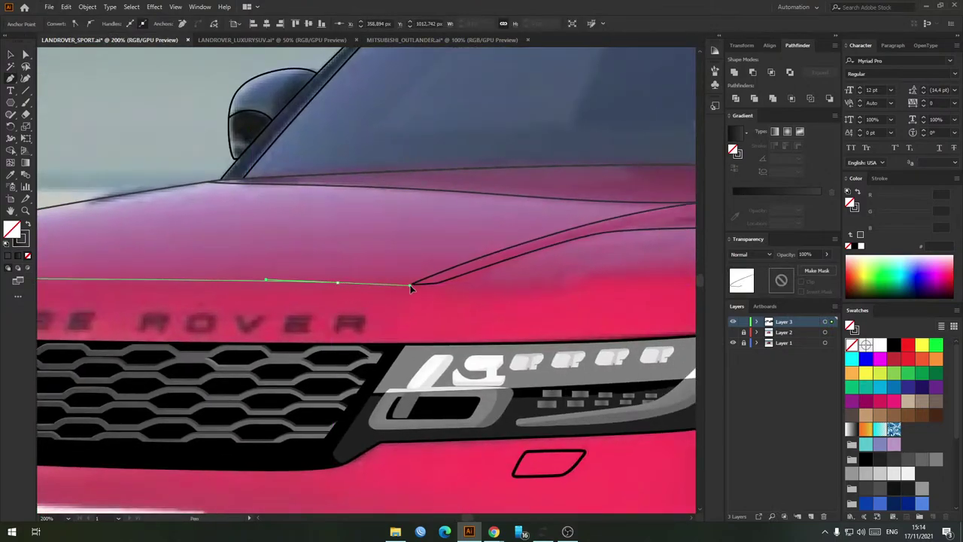
{"action": "left_click_drag", "start_coordinate": [410, 283], "coordinate": [495, 295]}
Step: Continue the second outline along the lower edge of the light hood area toward the fender, undoing the misplaced last points
{"action": "scroll", "coordinate": [408, 294], "scroll_direction": "right", "scroll_amount": 3}
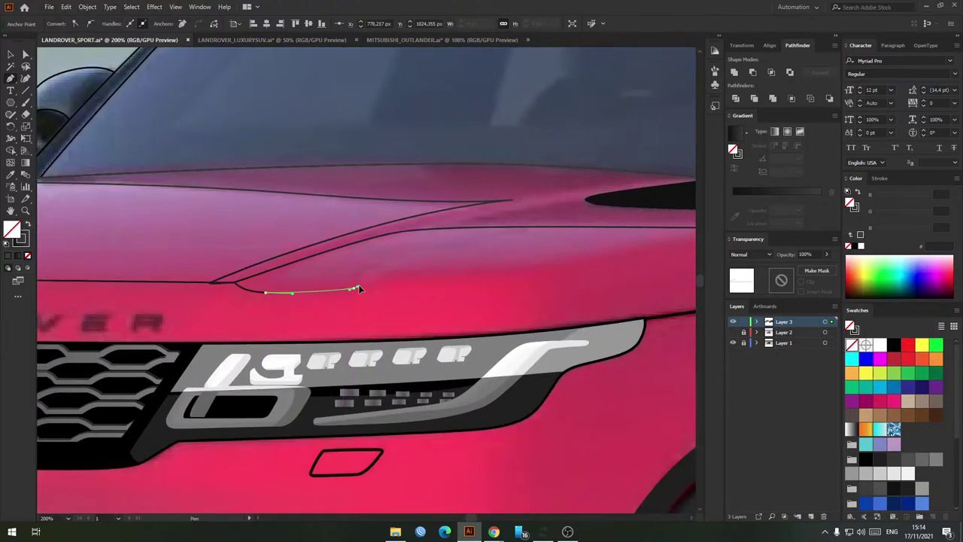
{"action": "scroll", "coordinate": [550, 283], "scroll_direction": "right", "scroll_amount": 5}
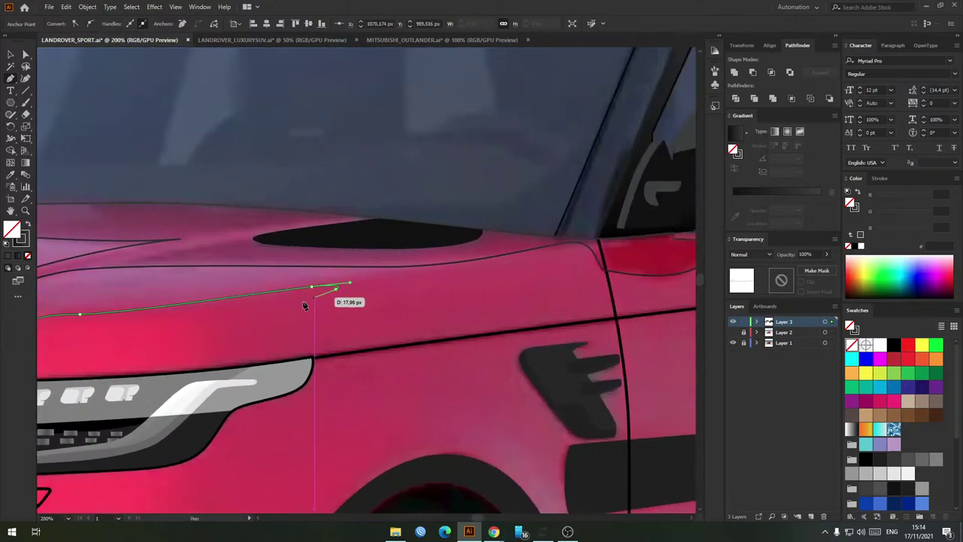
{"action": "scroll", "coordinate": [316, 298], "scroll_direction": "left", "scroll_amount": 3}
{"action": "scroll", "coordinate": [316, 298], "scroll_direction": "down", "scroll_amount": 1}
{"action": "left_click_drag", "start_coordinate": [305, 304], "coordinate": [305, 299]}
{"action": "key", "text": "ctrl+z"}
{"action": "key", "text": "ctrl+z"}
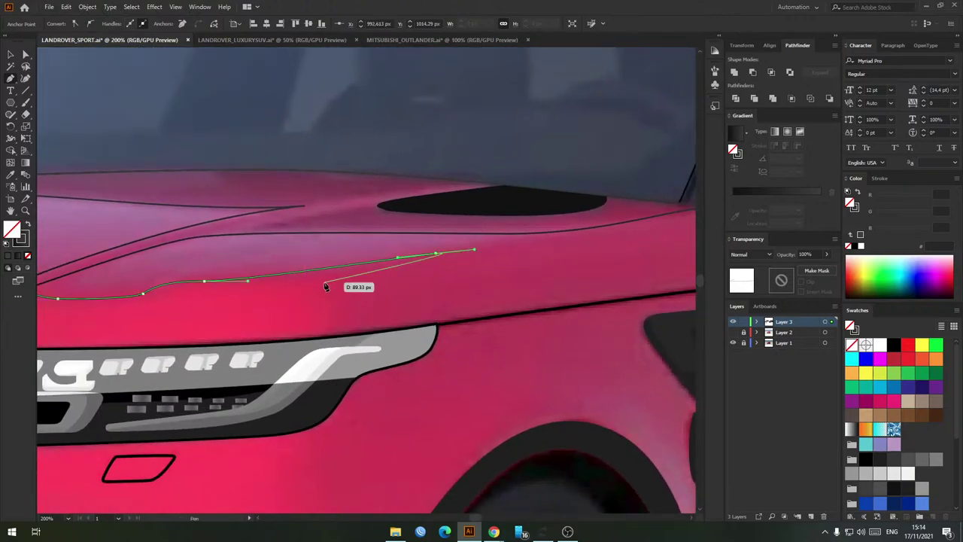
Step: Continue the reflection outline around the fender corner, down across the near headlight, and back along the bumper's lower edge
{"action": "mouse_move", "coordinate": [361, 368]}
{"action": "left_mouse_down"}
{"action": "mouse_move", "coordinate": [343, 371]}
{"action": "mouse_move", "coordinate": [381, 373]}
{"action": "left_mouse_up"}
{"action": "scroll", "coordinate": [392, 352], "scroll_direction": "down", "scroll_amount": 4}
{"action": "scroll", "coordinate": [387, 354], "scroll_direction": "up", "scroll_amount": 3}
{"action": "left_click_drag", "start_coordinate": [381, 375], "coordinate": [407, 245]}
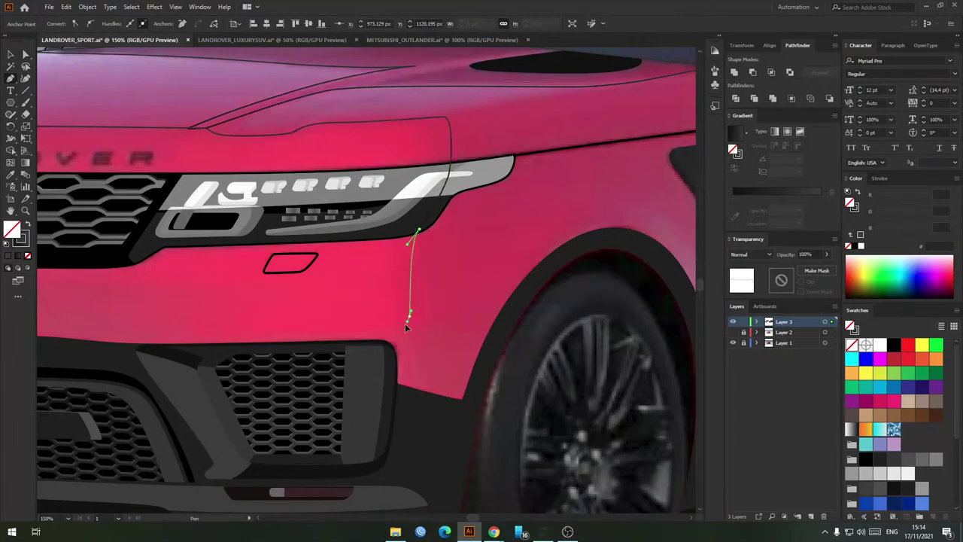
{"action": "left_click_drag", "start_coordinate": [405, 323], "coordinate": [509, 308]}
{"action": "left_click_drag", "start_coordinate": [405, 306], "coordinate": [364, 304]}
{"action": "scroll", "coordinate": [316, 310], "scroll_direction": "down", "scroll_amount": 5}
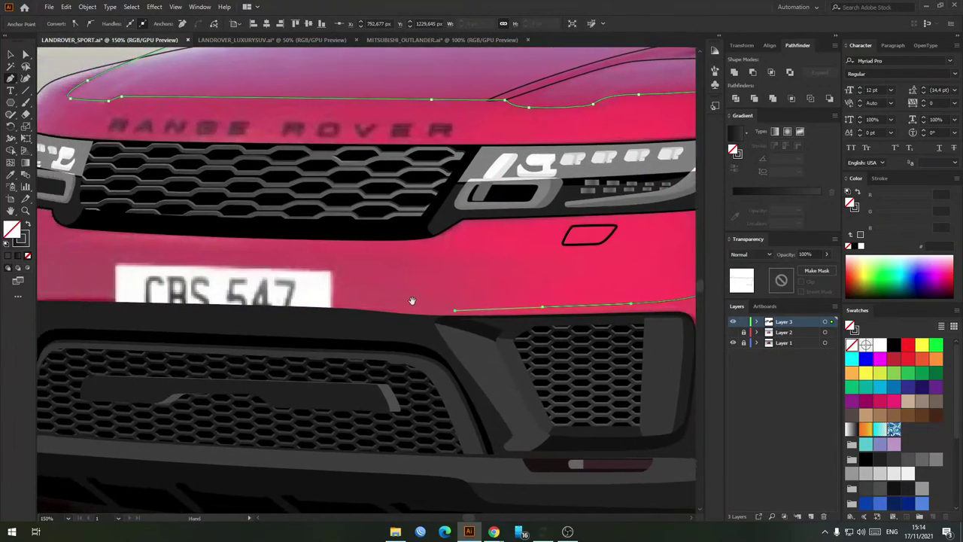
Step: Curve the outline back above the side intake and run it across the bumper below the grille, undoing one misplaced point
{"action": "scroll", "coordinate": [379, 311], "scroll_direction": "up", "scroll_amount": 5}
{"action": "left_click_drag", "start_coordinate": [379, 312], "coordinate": [485, 307]}
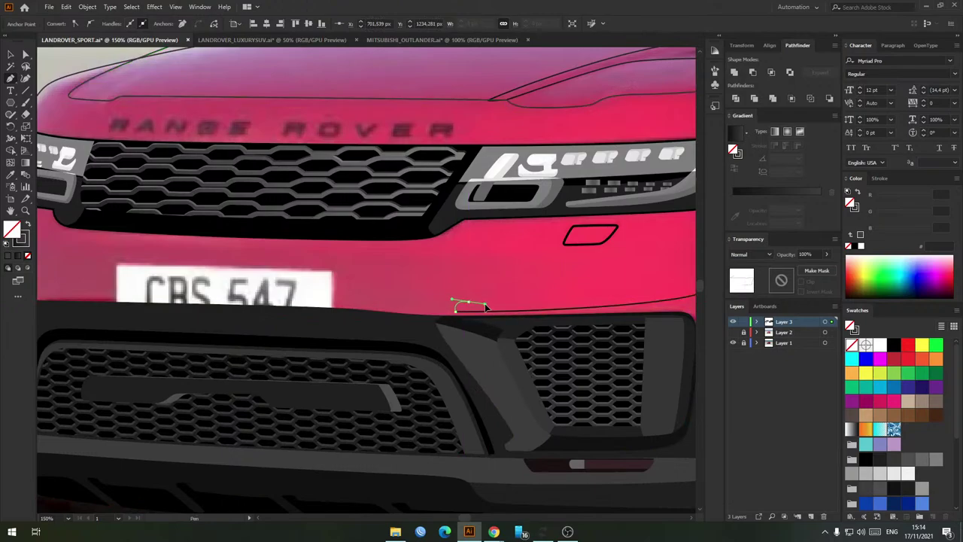
{"action": "left_click_drag", "start_coordinate": [580, 273], "coordinate": [539, 259]}
{"action": "key", "text": "ctrl+z"}
{"action": "left_click_drag", "start_coordinate": [296, 259], "coordinate": [344, 273]}
{"action": "left_click_drag", "start_coordinate": [421, 252], "coordinate": [274, 248]}
Step: Carry the outline around the grille's far corner, across the far headlight and outside the body edge, closing it at its starting point
{"action": "scroll", "coordinate": [201, 236], "scroll_direction": "up", "scroll_amount": 1}
{"action": "left_click_drag", "start_coordinate": [201, 236], "coordinate": [245, 248]}
{"action": "left_click", "coordinate": [255, 222]}
{"action": "left_click_drag", "start_coordinate": [231, 205], "coordinate": [293, 284]}
{"action": "left_click_drag", "start_coordinate": [282, 249], "coordinate": [271, 243]}
{"action": "left_click", "coordinate": [217, 219]}
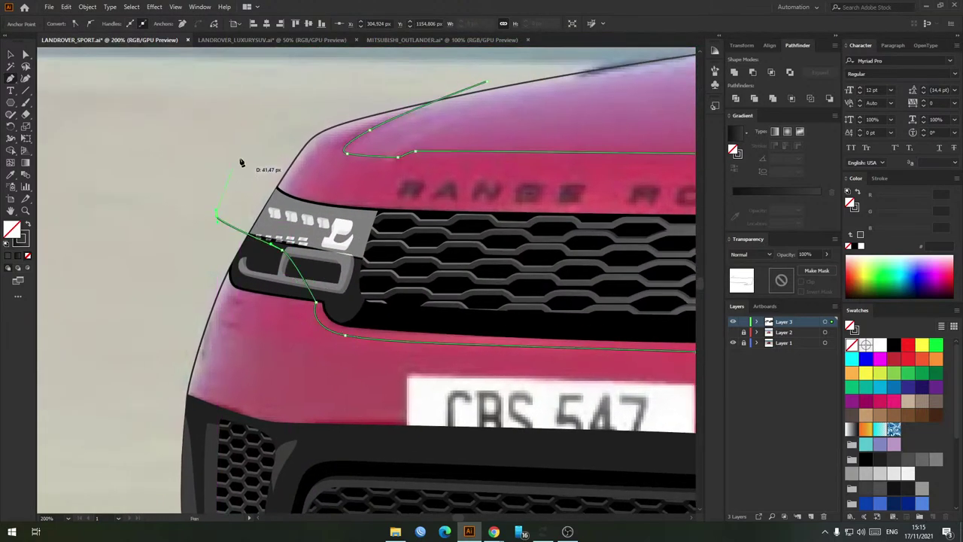
{"action": "left_click_drag", "start_coordinate": [241, 162], "coordinate": [342, 89]}
{"action": "key", "text": "ctrl+minus"}
{"action": "left_click", "coordinate": [429, 99]}
Step: Split the closed reflection shape along the body outline and delete the excess outside the body
{"action": "key", "text": "v"}
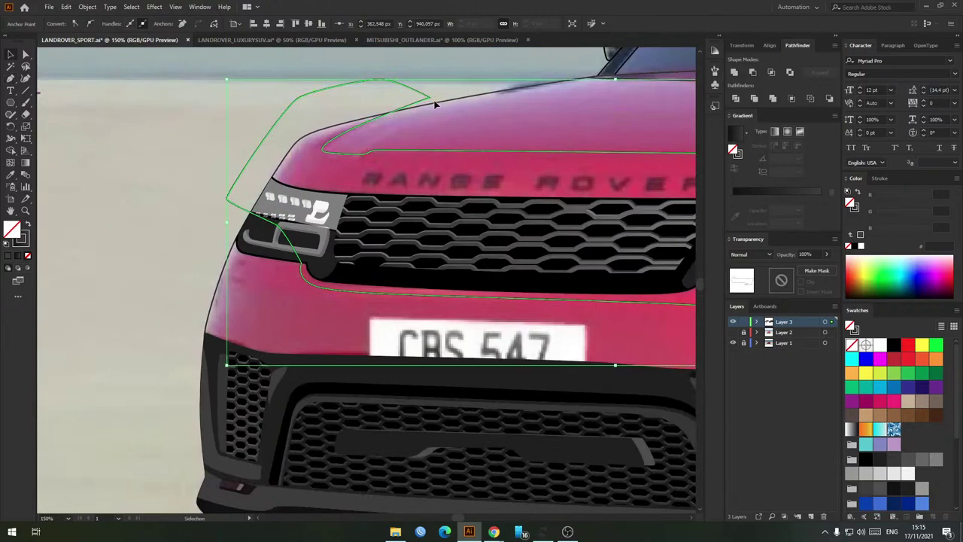
{"action": "left_click", "coordinate": [410, 108], "text": "shift"}
{"action": "key", "text": "ctrl+4"}
{"action": "key", "text": "ctrl+shift+g"}
{"action": "left_click", "coordinate": [289, 121]}
{"action": "key", "text": "Delete"}
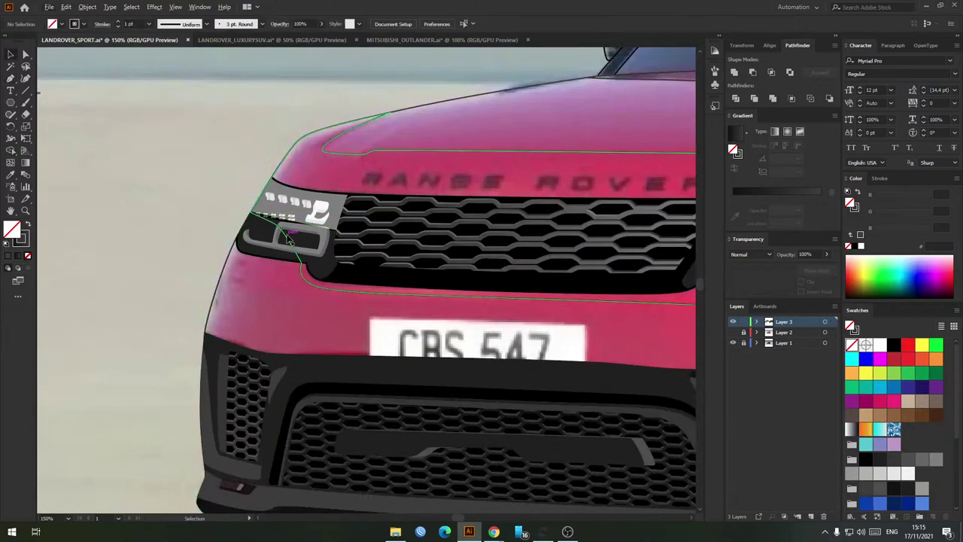
Step: Split the reflection shape along the grille's lower contour, separating the bumper part from the hood part
{"action": "left_click", "coordinate": [289, 240]}
{"action": "left_click_drag", "start_coordinate": [354, 261], "coordinate": [329, 273]}
{"action": "left_click", "coordinate": [331, 295], "text": "shift"}
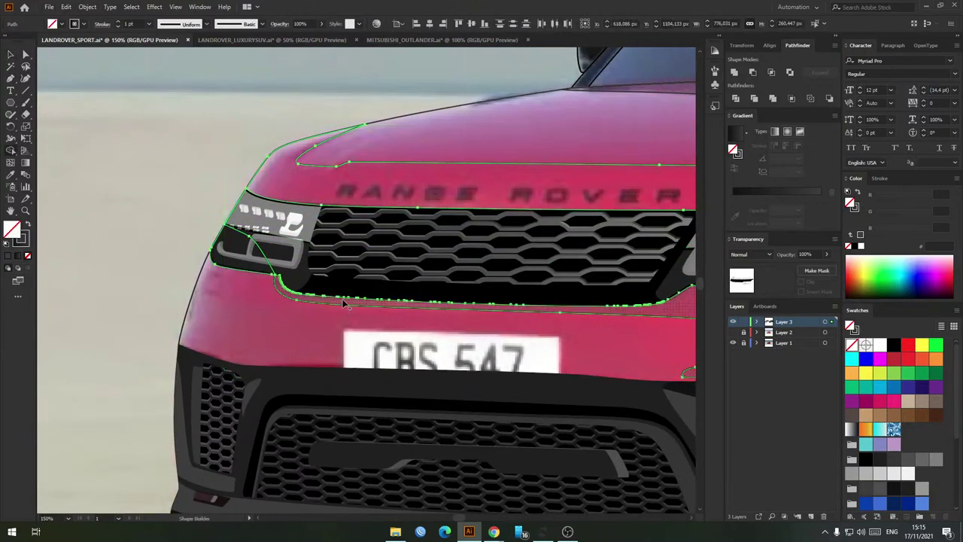
{"action": "key", "text": "ctrl+4"}
{"action": "key", "text": "ctrl+shift+g"}
{"action": "left_click", "coordinate": [172, 151]}
Step: Try to delete the upper leftover piece over the grille and hood, and undo the deletion
{"action": "left_click", "coordinate": [263, 247]}
{"action": "key", "text": "Delete"}
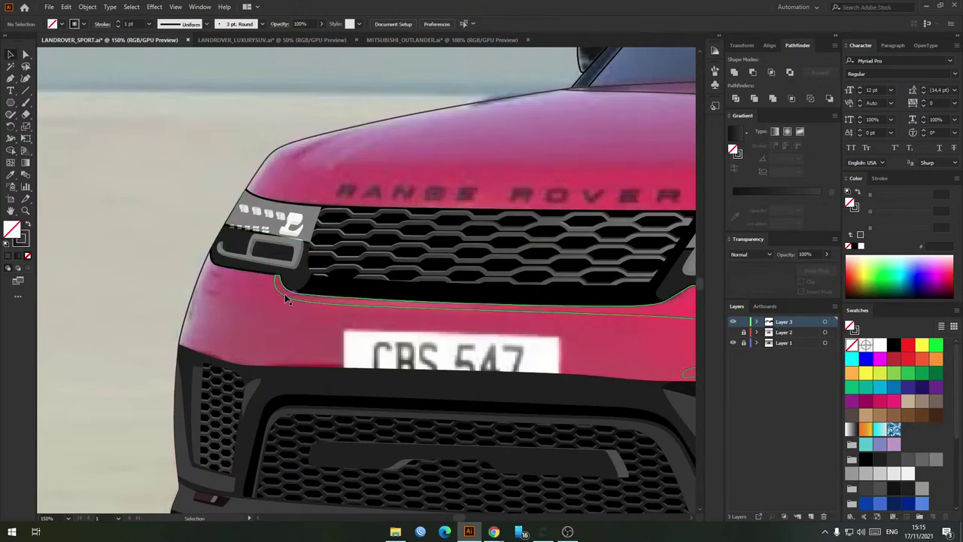
{"action": "left_click", "coordinate": [286, 296]}
{"action": "left_click_drag", "start_coordinate": [484, 280], "coordinate": [293, 285]}
{"action": "left_click_drag", "start_coordinate": [597, 300], "coordinate": [410, 302]}
{"action": "scroll", "coordinate": [476, 241], "scroll_direction": "down", "scroll_amount": 3}
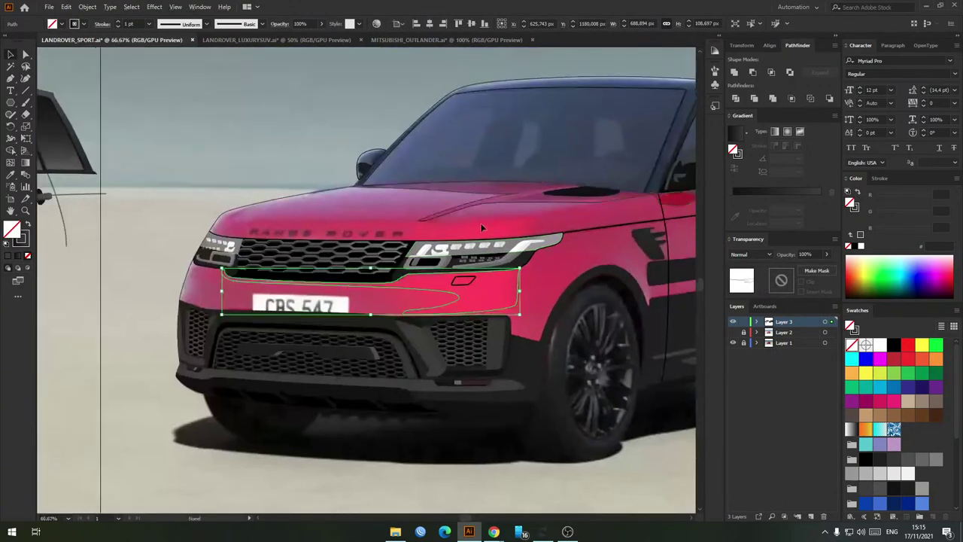
{"action": "key", "text": "ctrl"}
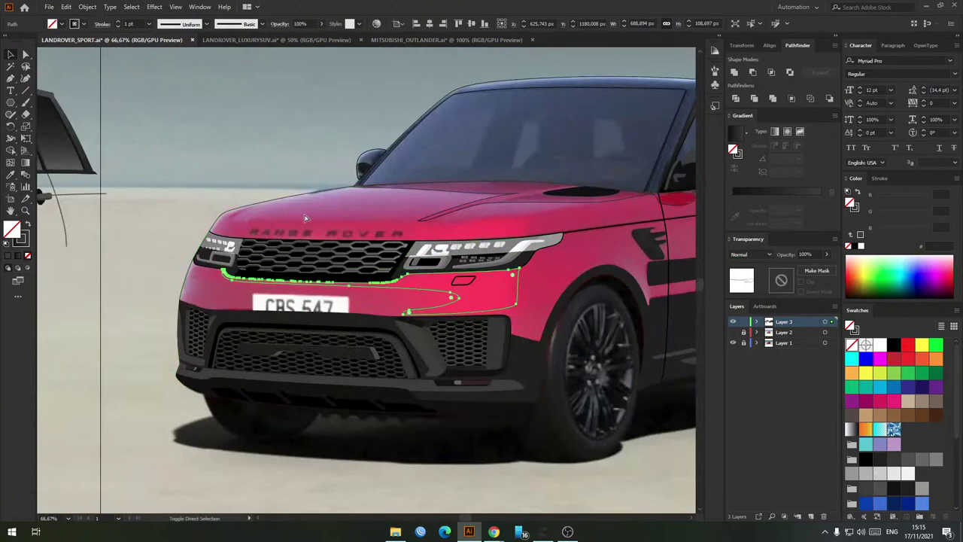
{"action": "key", "text": "ctrl+z"}
{"action": "left_click", "coordinate": [222, 182]}
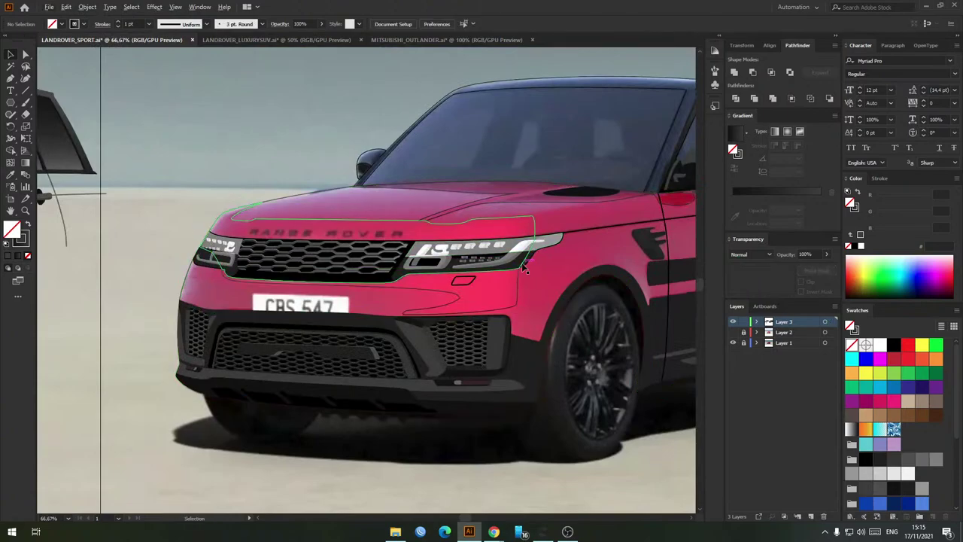
Step: Split the upper reflection shape along the headlight and grille edges and delete the leftover piece covering them
{"action": "left_click", "coordinate": [522, 263]}
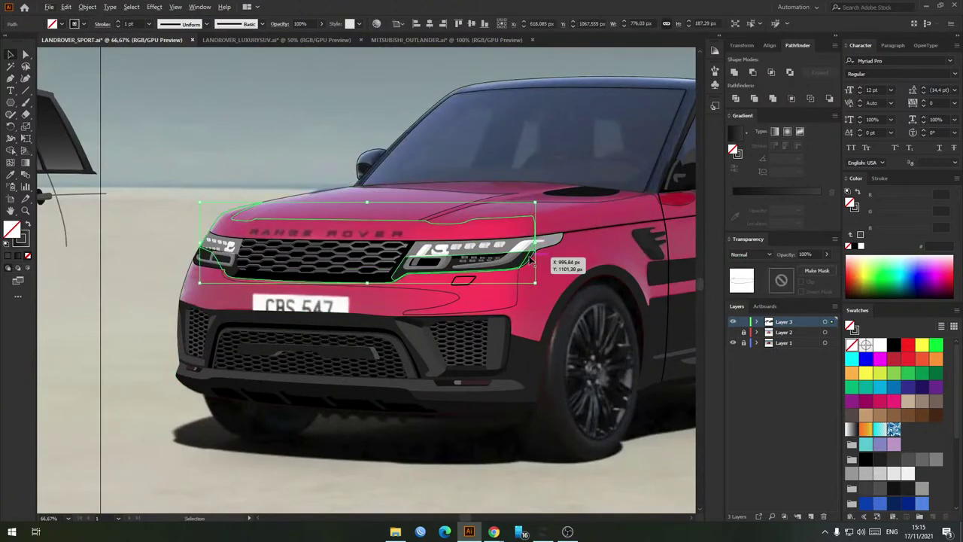
{"action": "scroll", "coordinate": [519, 263], "scroll_direction": "up", "scroll_amount": 2}
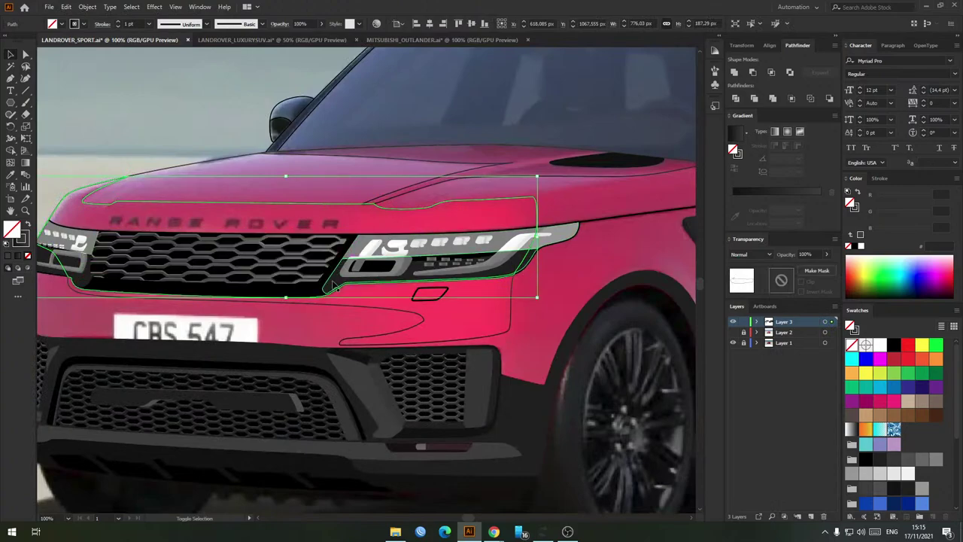
{"action": "left_click", "coordinate": [305, 291], "text": "shift"}
{"action": "left_click", "coordinate": [142, 119]}
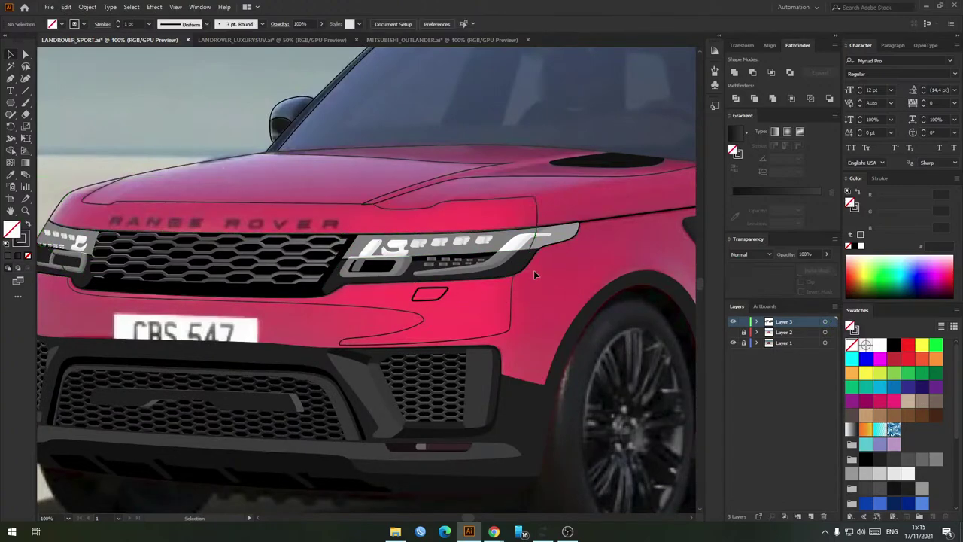
{"action": "left_click", "coordinate": [531, 269]}
{"action": "key", "text": "Delete"}
{"action": "scroll", "coordinate": [287, 270], "scroll_direction": "down", "scroll_amount": 1}
{"action": "left_click_drag", "start_coordinate": [358, 289], "coordinate": [378, 291]}
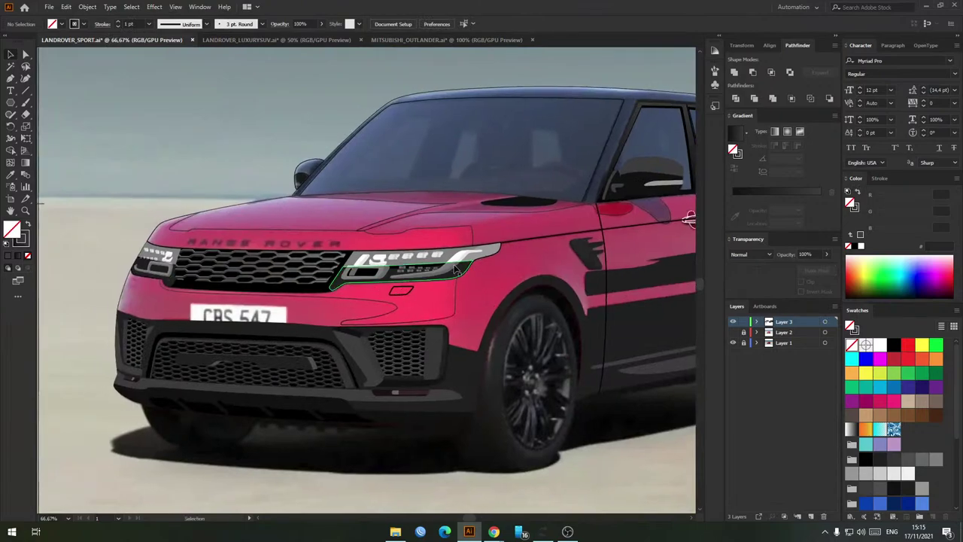
{"action": "scroll", "coordinate": [458, 268], "scroll_direction": "down", "scroll_amount": 1}
{"action": "scroll", "coordinate": [459, 279], "scroll_direction": "up", "scroll_amount": 1}
{"action": "left_click_drag", "start_coordinate": [277, 199], "coordinate": [300, 209]}
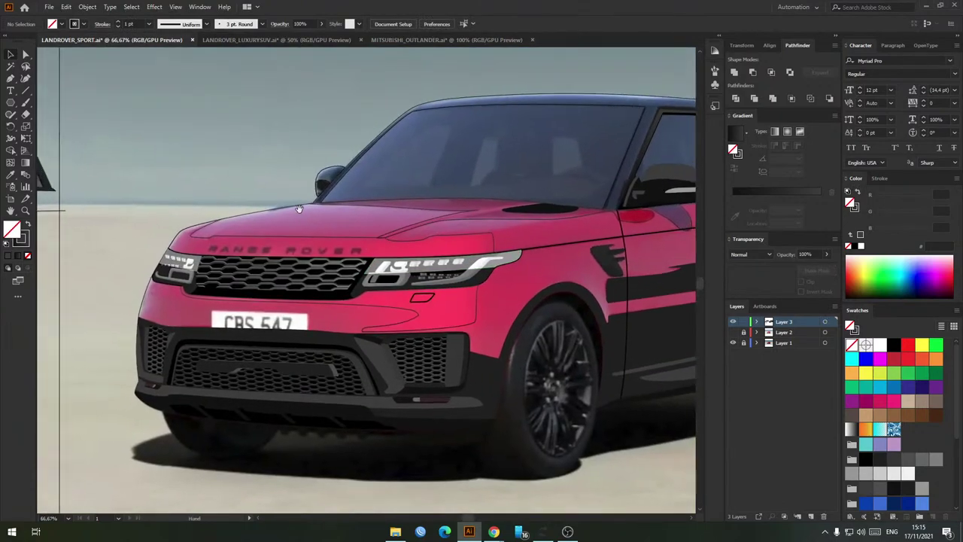
{"action": "left_click_drag", "start_coordinate": [411, 302], "coordinate": [386, 296]}
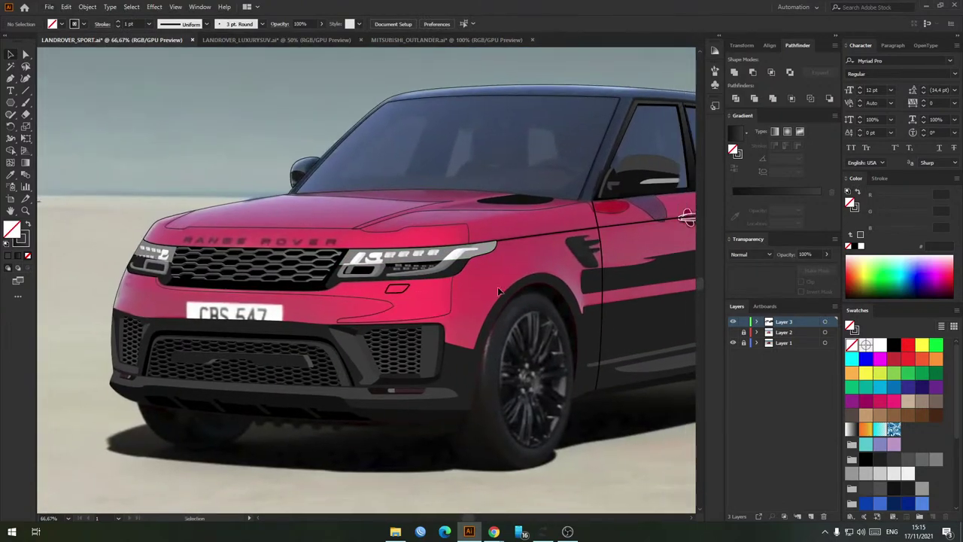
Step: Start a hood crease outline at the black air vent's windshield edge, tracing past the vent's tip down to the lower crease line
{"action": "left_click_drag", "start_coordinate": [460, 213], "coordinate": [411, 241]}
{"action": "scroll", "coordinate": [391, 242], "scroll_direction": "up", "scroll_amount": 5}
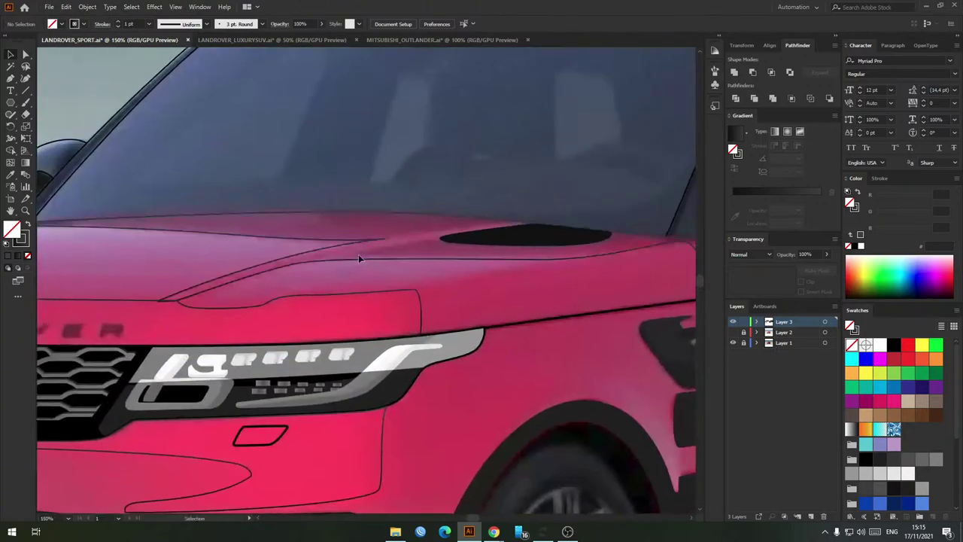
{"action": "key", "text": "p"}
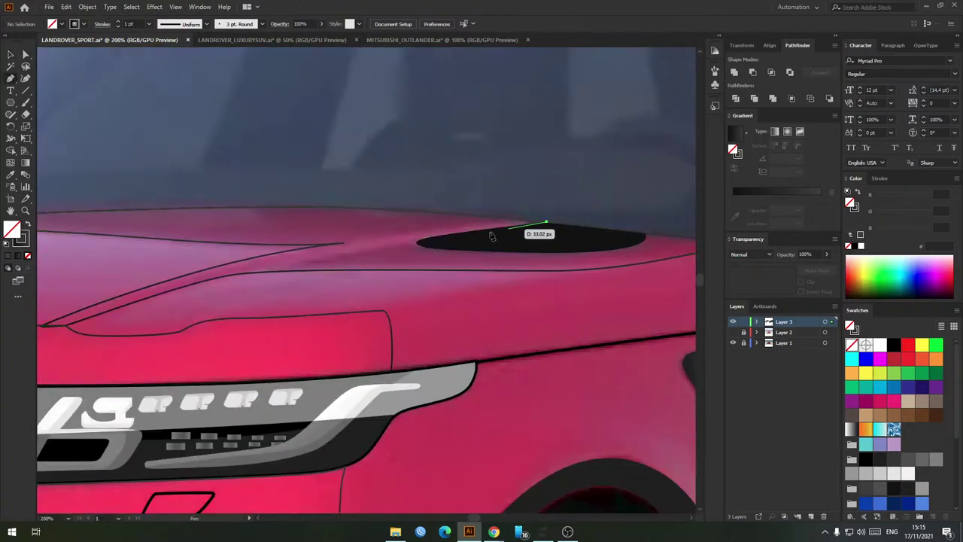
{"action": "left_click", "coordinate": [546, 223]}
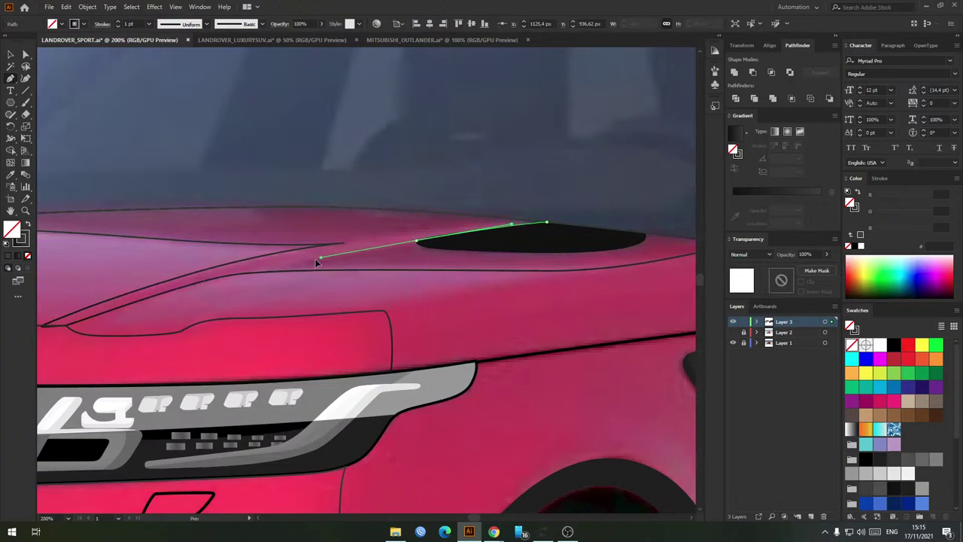
{"action": "left_click_drag", "start_coordinate": [313, 260], "coordinate": [312, 259]}
{"action": "left_click", "coordinate": [229, 275]}
{"action": "left_click_drag", "start_coordinate": [229, 276], "coordinate": [417, 250]}
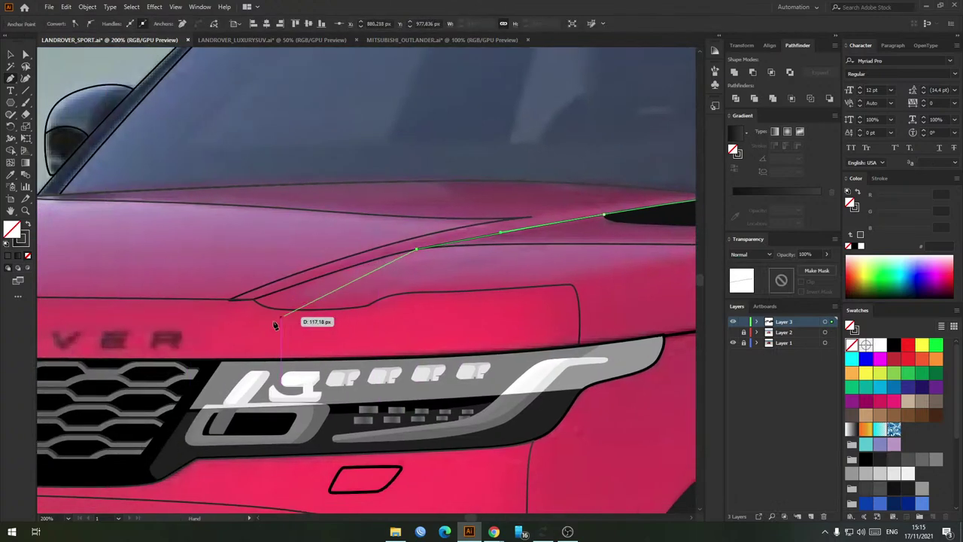
Step: Loop the crease outline across the front hood, back through the hood crease's tip, and close it at the air vent
{"action": "left_click_drag", "start_coordinate": [273, 321], "coordinate": [243, 328]}
{"action": "left_click_drag", "start_coordinate": [174, 318], "coordinate": [176, 298]}
{"action": "left_click_drag", "start_coordinate": [209, 249], "coordinate": [283, 238]}
{"action": "left_click_drag", "start_coordinate": [402, 221], "coordinate": [255, 259]}
{"action": "left_click", "coordinate": [384, 255]}
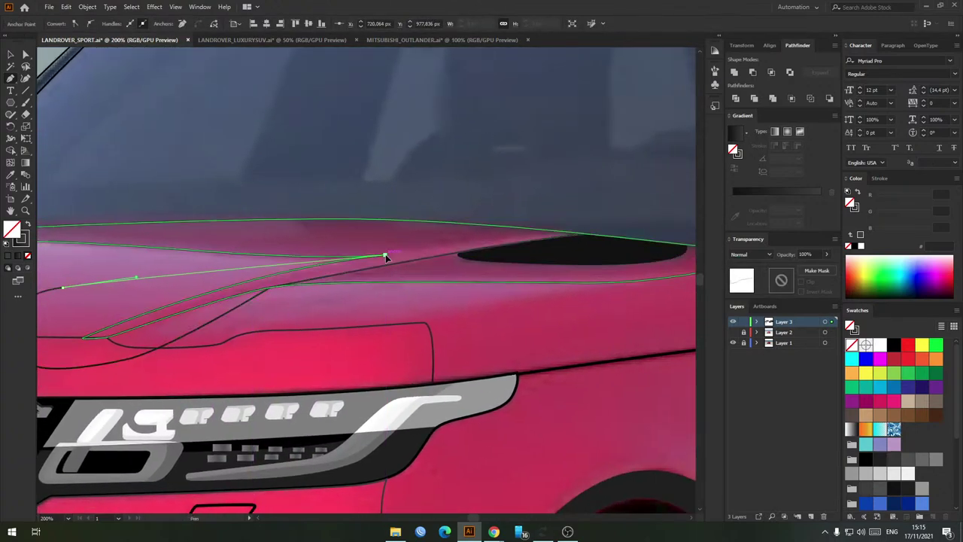
{"action": "left_click", "coordinate": [553, 232]}
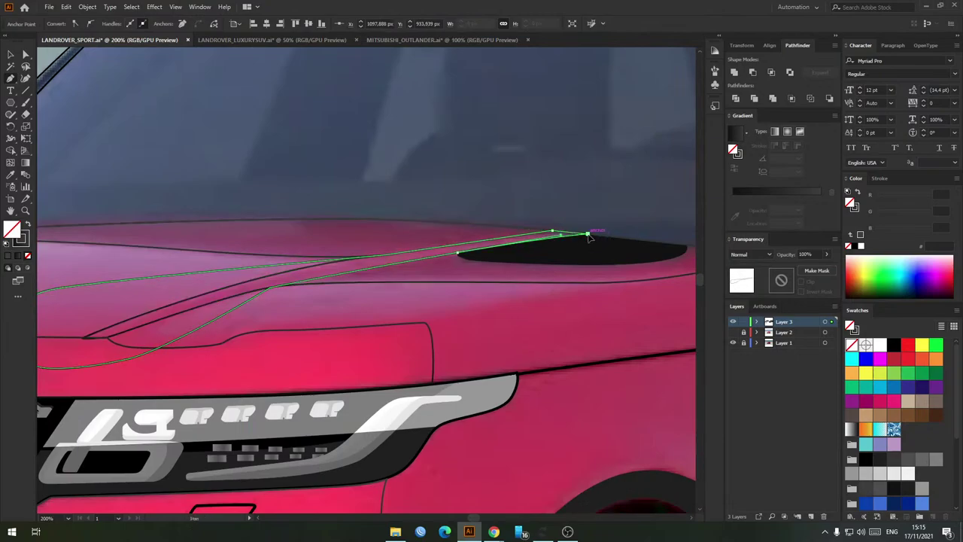
Step: Split the crease outline along the existing hood shading shape and delete the excess over the front hood
{"action": "key", "text": "v"}
{"action": "left_click", "coordinate": [256, 291], "text": "shift"}
{"action": "key", "text": "shift+m"}
{"action": "left_click", "coordinate": [170, 289]}
{"action": "key", "text": "v"}
{"action": "left_click", "coordinate": [130, 296]}
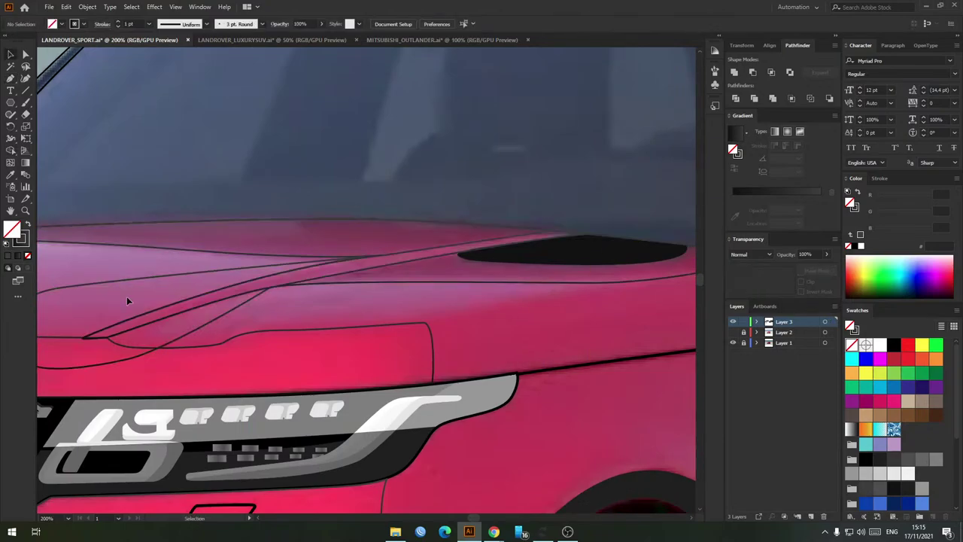
{"action": "left_click", "coordinate": [197, 326]}
{"action": "key", "text": "Delete"}
Step: Fill the car body outline with the black-to-dark-grey linear gradient and no stroke
{"action": "scroll", "coordinate": [184, 293], "scroll_direction": "down", "scroll_amount": 2}
{"action": "left_click_drag", "start_coordinate": [325, 283], "coordinate": [422, 278]}
{"action": "left_click_drag", "start_coordinate": [165, 276], "coordinate": [385, 283]}
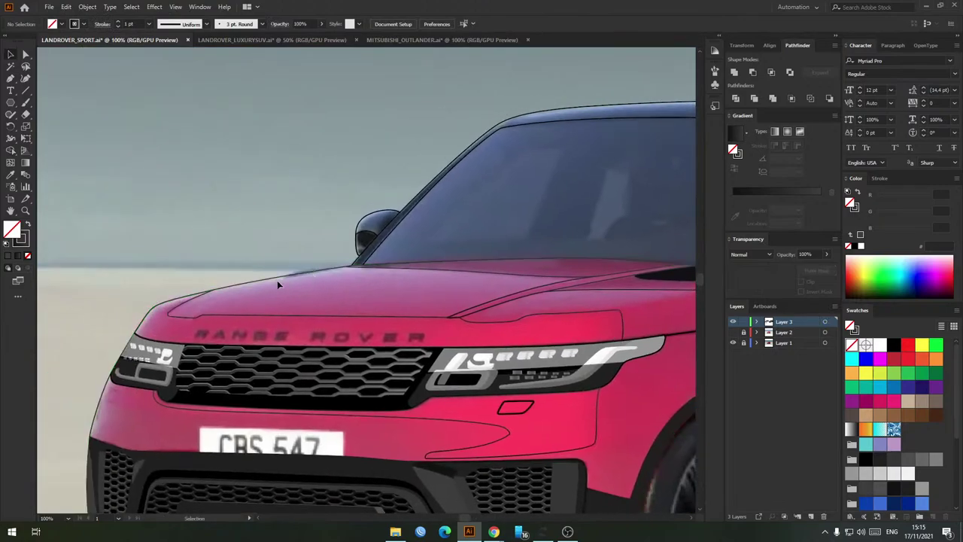
{"action": "left_click", "coordinate": [259, 281]}
{"action": "scroll", "coordinate": [274, 281], "scroll_direction": "down", "scroll_amount": 1}
{"action": "left_click_drag", "start_coordinate": [560, 319], "coordinate": [403, 295]}
{"action": "key", "text": "shift+x"}
{"action": "key", "text": "period"}
{"action": "key", "text": "v"}
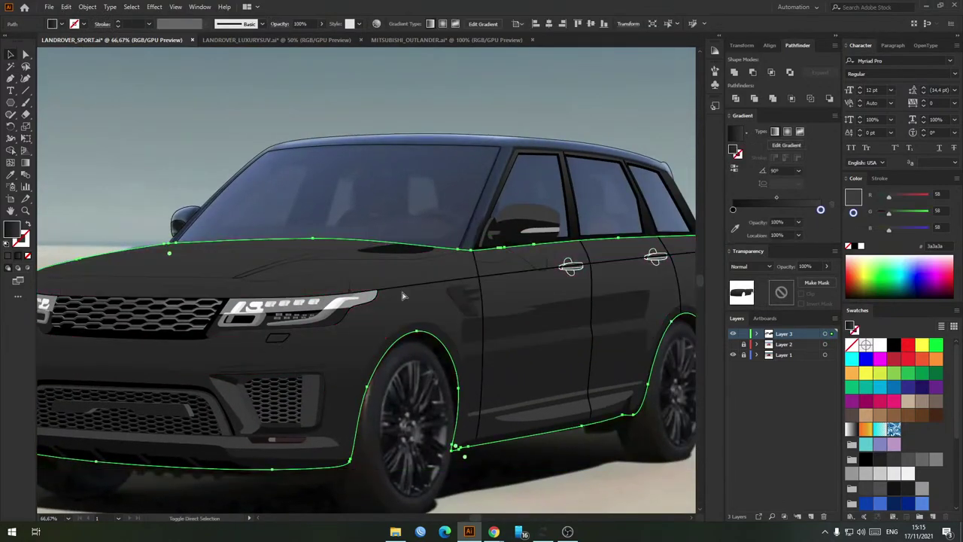
Step: Fill the hood and bumper reflection shapes with the dark gradient at 0°, placing its midpoint at 23.18%
{"action": "left_click_drag", "start_coordinate": [222, 278], "coordinate": [376, 287]}
{"action": "left_click", "coordinate": [317, 284]}
{"action": "left_click_drag", "start_coordinate": [446, 331], "coordinate": [433, 322]}
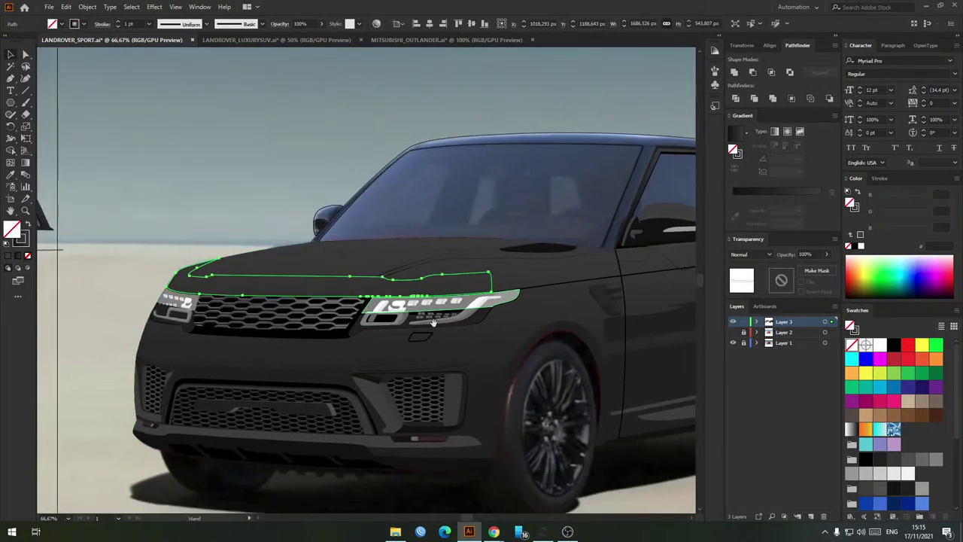
{"action": "left_click", "coordinate": [471, 363], "text": "shift"}
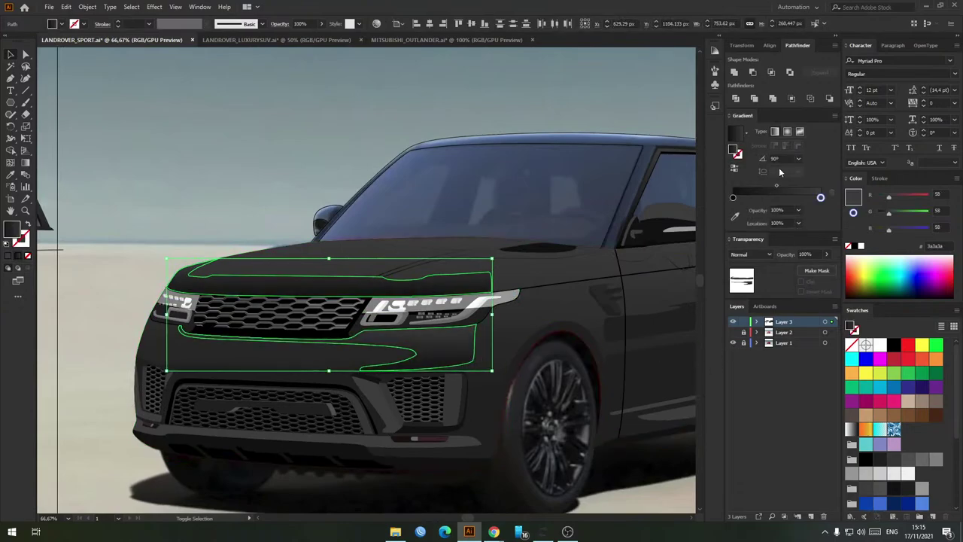
{"action": "key", "text": "Return"}
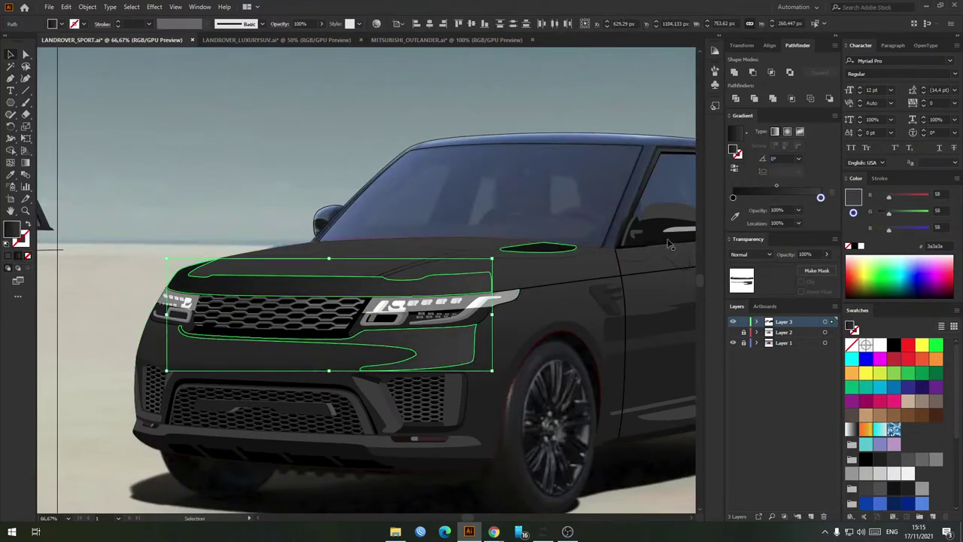
{"action": "left_click_drag", "start_coordinate": [764, 187], "coordinate": [753, 186]}
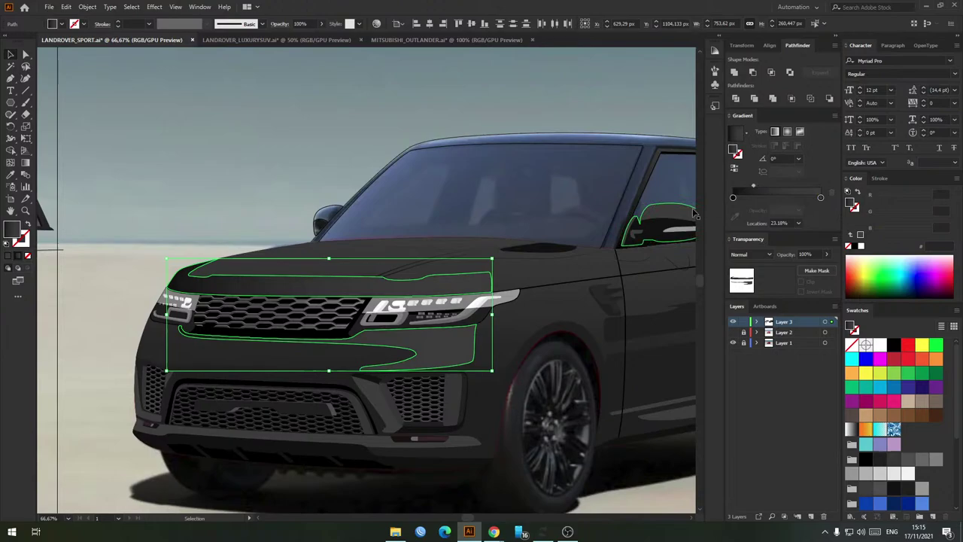
{"action": "left_click", "coordinate": [187, 187]}
{"action": "scroll", "coordinate": [267, 203], "scroll_direction": "down", "scroll_amount": 1}
{"action": "scroll", "coordinate": [377, 253], "scroll_direction": "up", "scroll_amount": 2}
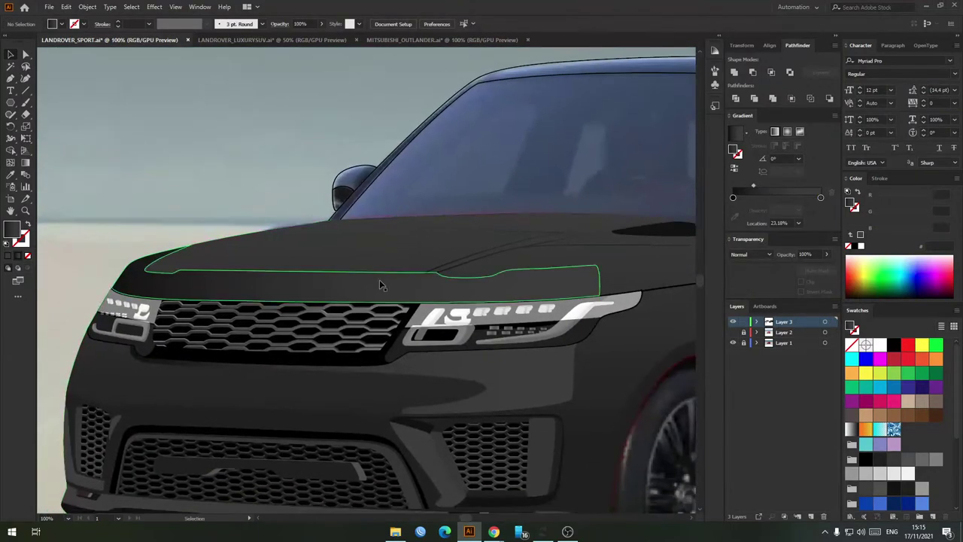
Step: Send the hood and bumper reflection shapes two levels backward and bring them one level forward
{"action": "left_click", "coordinate": [379, 279]}
{"action": "key", "text": "ctrl+bracketleft"}
{"action": "key", "text": "ctrl+bracketleft"}
{"action": "key", "text": "ctrl+bracketright"}
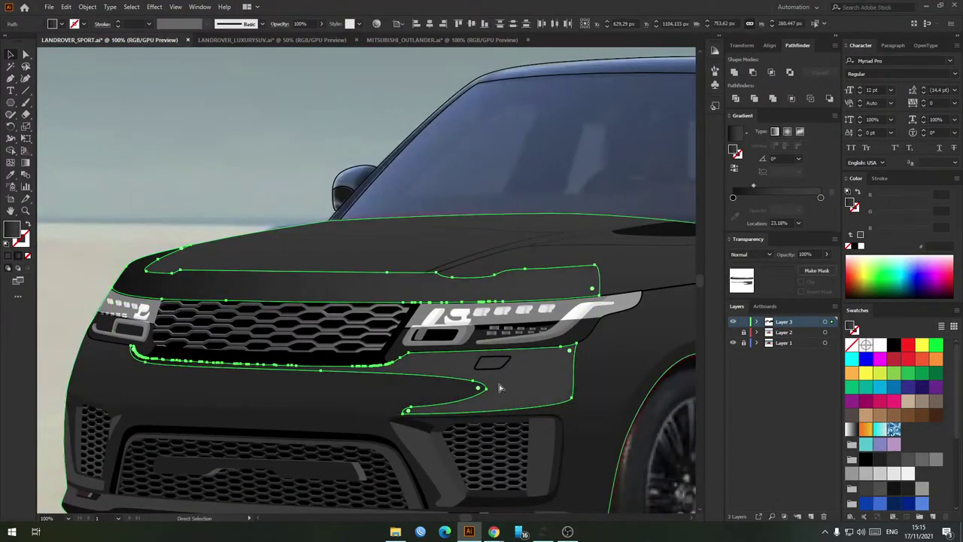
Step: Recolour the start stop of the hood and bumper reflections' gradient to 3a3a3a and place its midpoint at 52.79%
{"action": "left_click", "coordinate": [266, 252]}
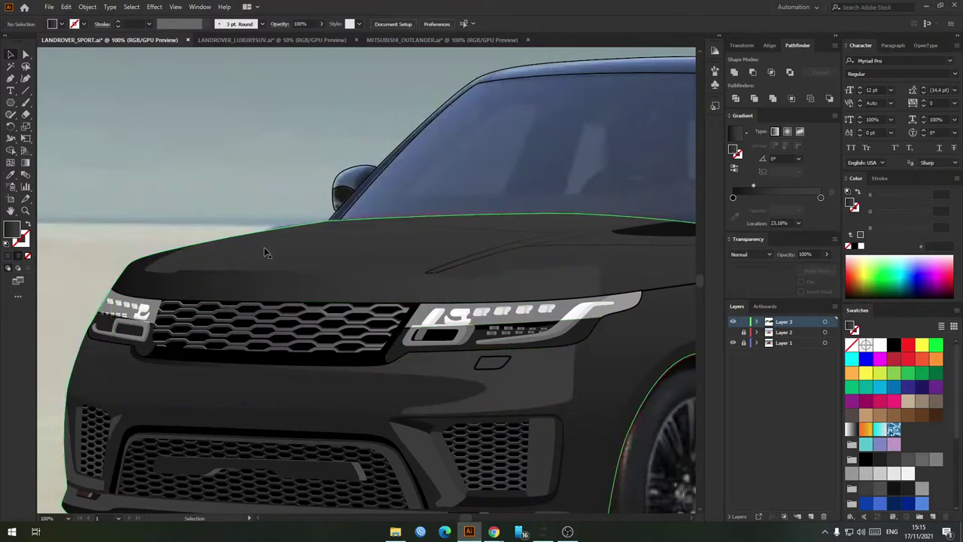
{"action": "left_click", "coordinate": [821, 211]}
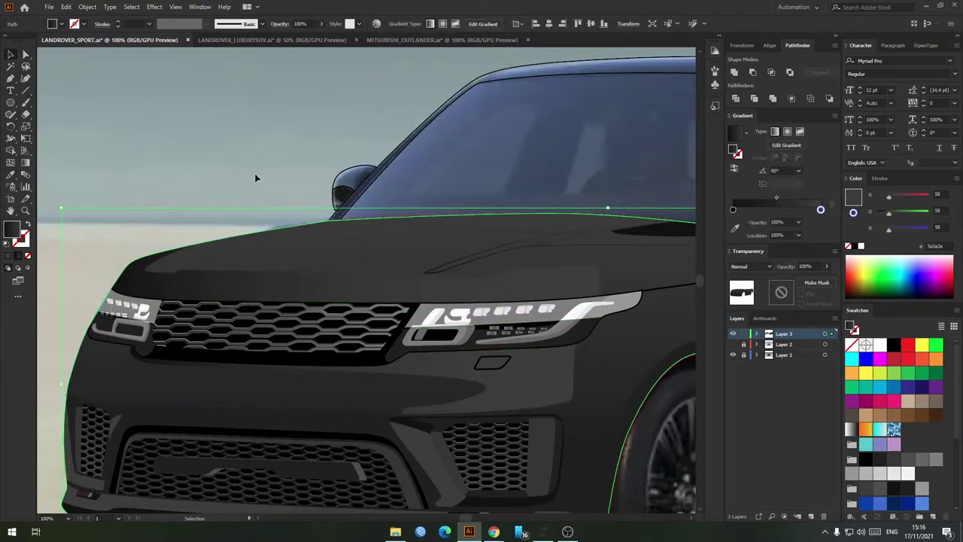
{"action": "left_click", "coordinate": [324, 260]}
{"action": "left_click", "coordinate": [513, 392], "text": "shift"}
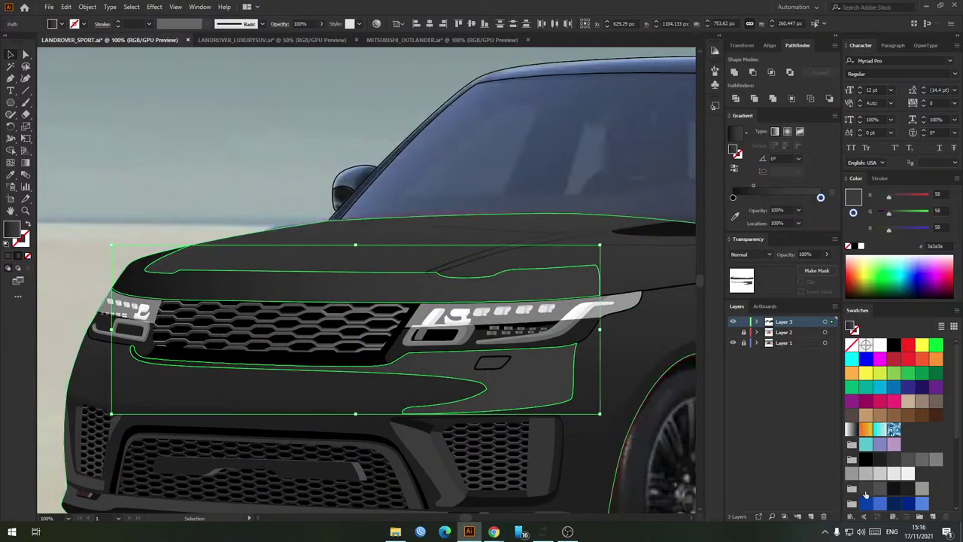
{"action": "left_click", "coordinate": [733, 198]}
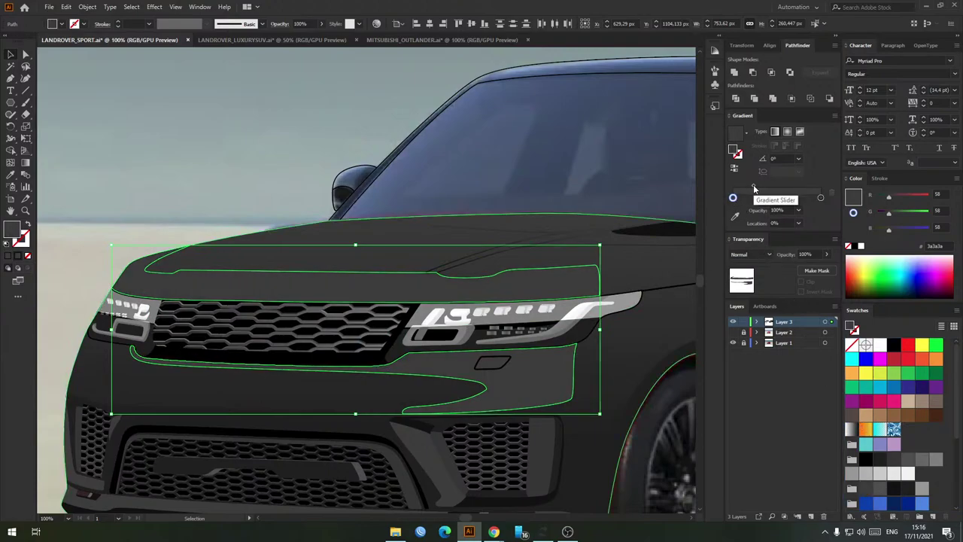
{"action": "left_click_drag", "start_coordinate": [754, 189], "coordinate": [778, 187]}
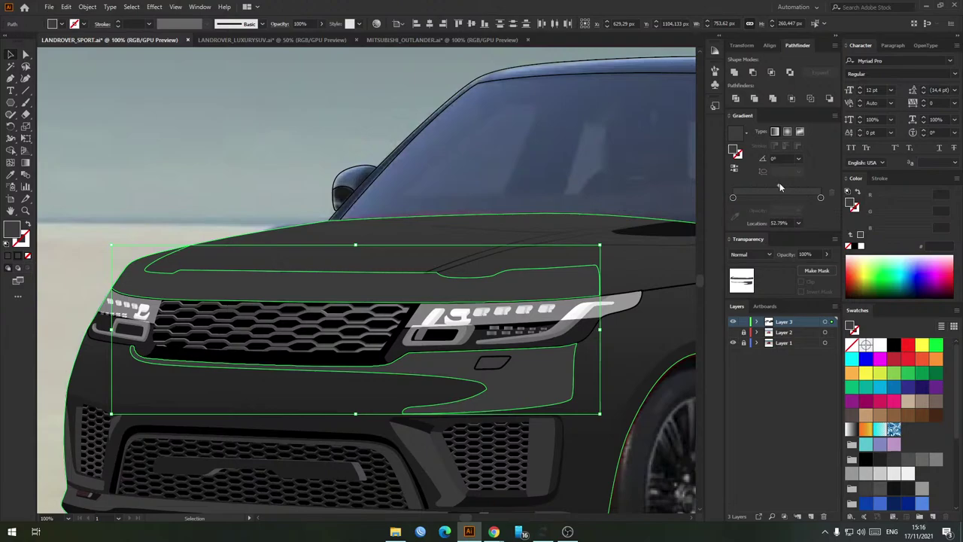
{"action": "left_click", "coordinate": [161, 189]}
{"action": "scroll", "coordinate": [210, 200], "scroll_direction": "down", "scroll_amount": 1}
{"action": "left_click_drag", "start_coordinate": [245, 173], "coordinate": [246, 185]}
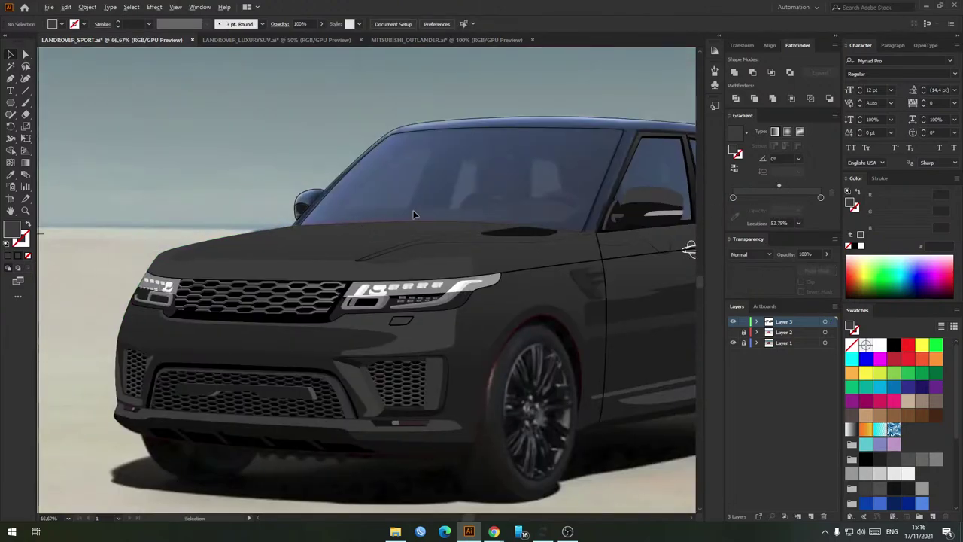
Step: Try a solid 1a1a1a fill on the upper hood reflection shape below the windshield
{"action": "scroll", "coordinate": [413, 214], "scroll_direction": "down", "scroll_amount": 1}
{"action": "scroll", "coordinate": [404, 249], "scroll_direction": "up", "scroll_amount": 2}
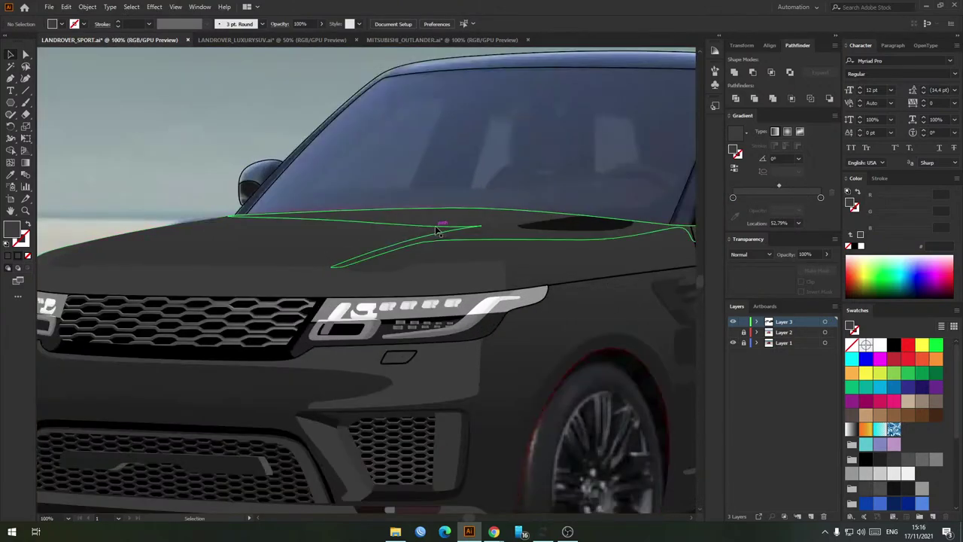
{"action": "left_click", "coordinate": [443, 226]}
{"action": "left_click_drag", "start_coordinate": [541, 258], "coordinate": [509, 247]}
{"action": "left_click", "coordinate": [865, 489]}
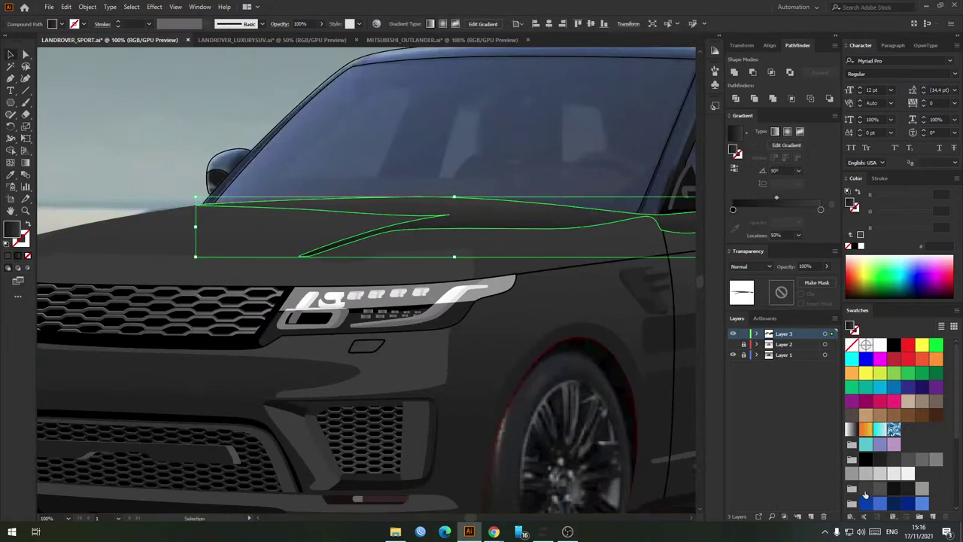
{"action": "left_click", "coordinate": [907, 492]}
{"action": "scroll", "coordinate": [466, 285], "scroll_direction": "down", "scroll_amount": 1}
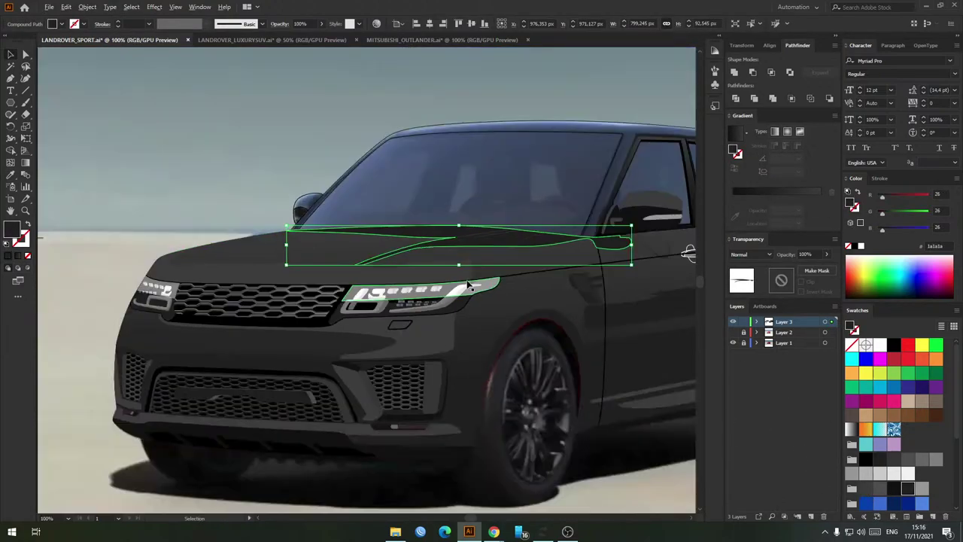
{"action": "left_click_drag", "start_coordinate": [283, 194], "coordinate": [291, 216]}
{"action": "key", "text": "ctrl+z"}
{"action": "key", "text": "ctrl+shift+z"}
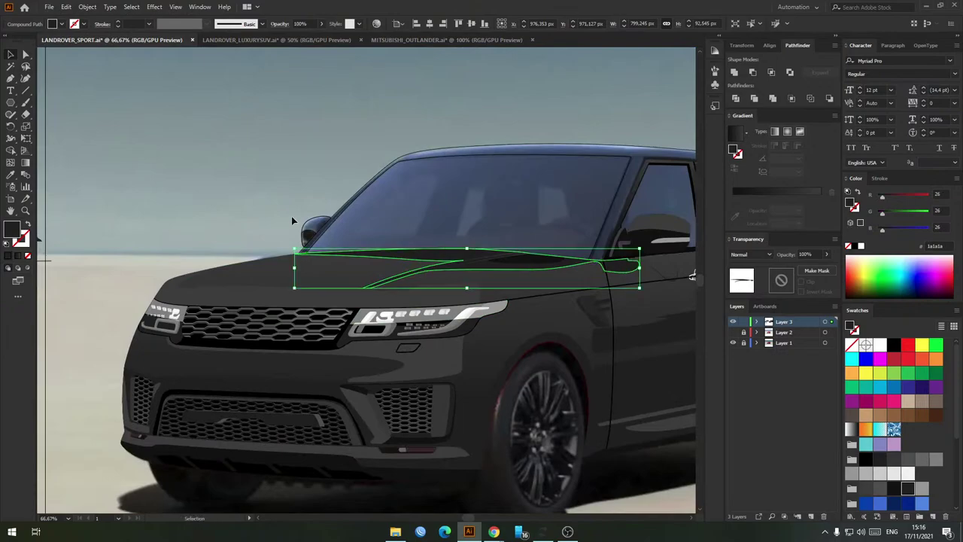
Step: Fill the upper hood reflection shape below the windshield with the dark linear gradient at 90°
{"action": "scroll", "coordinate": [541, 242], "scroll_direction": "up", "scroll_amount": 2}
{"action": "left_click_drag", "start_coordinate": [449, 275], "coordinate": [419, 284]}
{"action": "scroll", "coordinate": [537, 271], "scroll_direction": "down", "scroll_amount": 1}
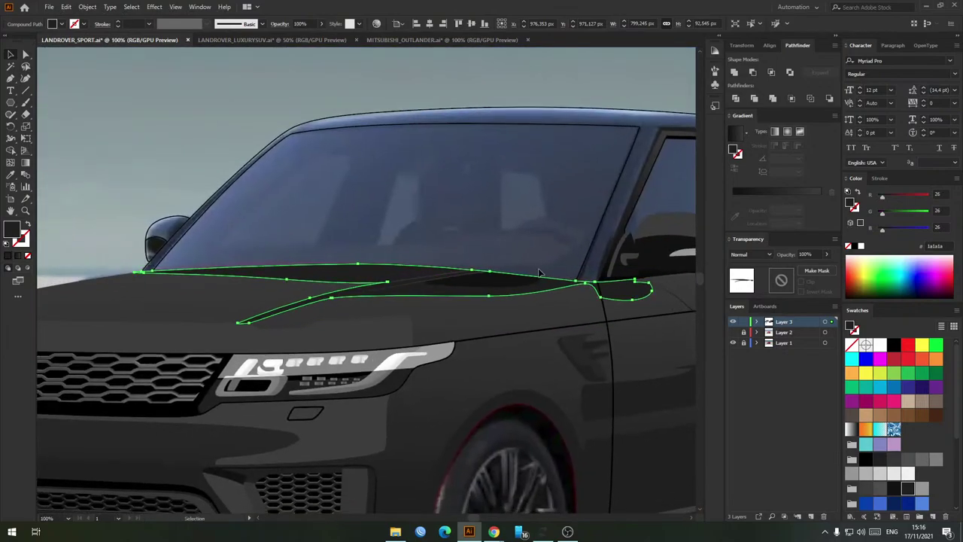
{"action": "left_click", "coordinate": [775, 193]}
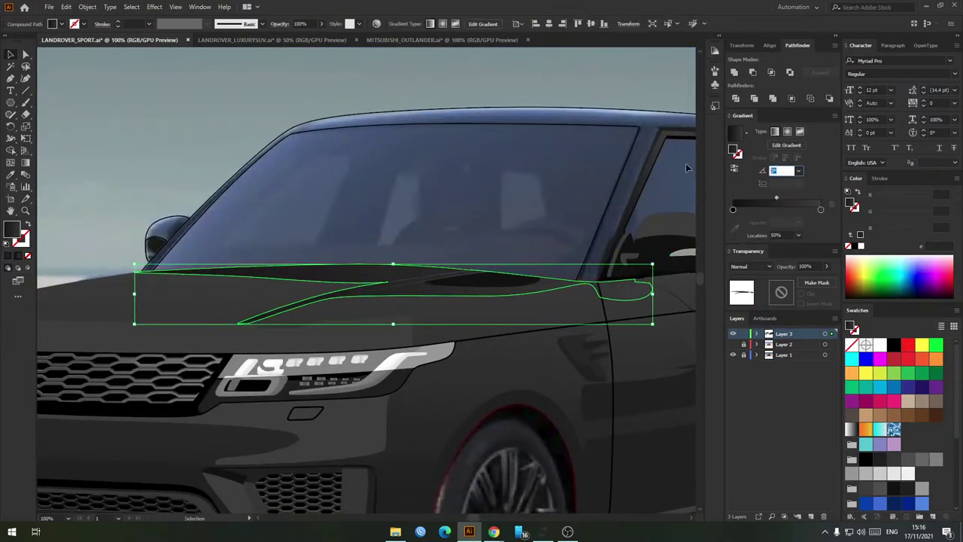
{"action": "type", "text": "90"}
{"action": "key", "text": "Return"}
{"action": "left_click", "coordinate": [137, 156]}
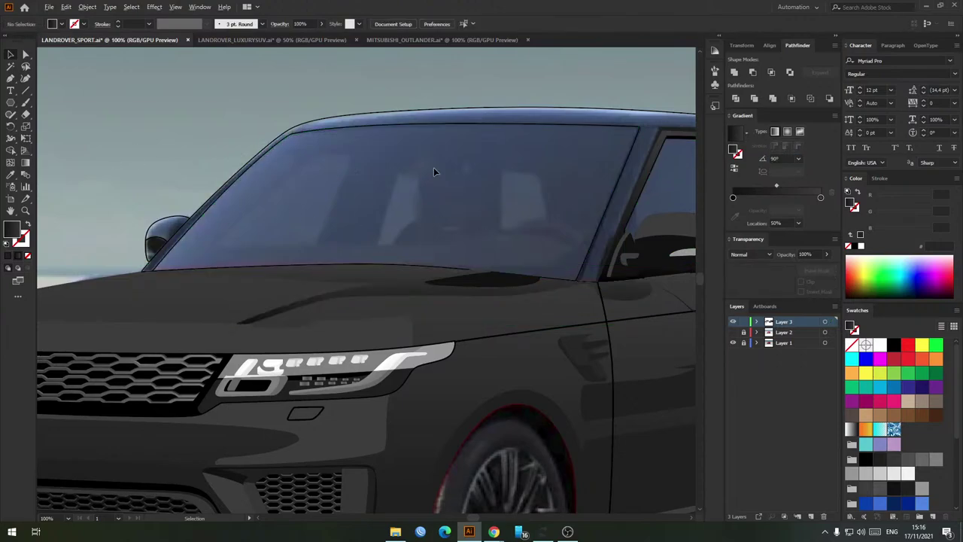
Step: Match the thin hood crease shape's fill to the front hood reflection's dark grey gradient at 0°
{"action": "scroll", "coordinate": [433, 171], "scroll_direction": "down", "scroll_amount": 3}
{"action": "scroll", "coordinate": [468, 177], "scroll_direction": "up", "scroll_amount": 3}
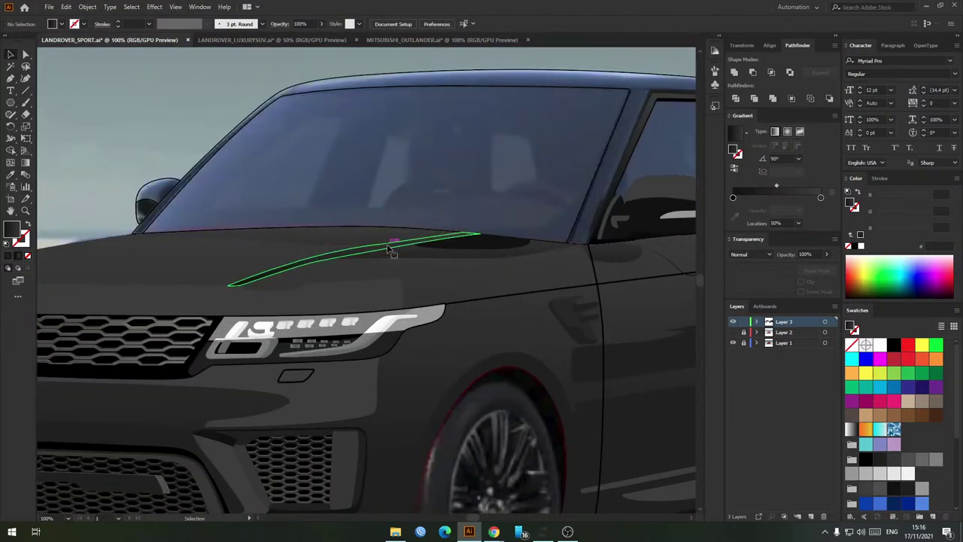
{"action": "scroll", "coordinate": [388, 246], "scroll_direction": "down", "scroll_amount": 3}
{"action": "scroll", "coordinate": [333, 174], "scroll_direction": "up", "scroll_amount": 3}
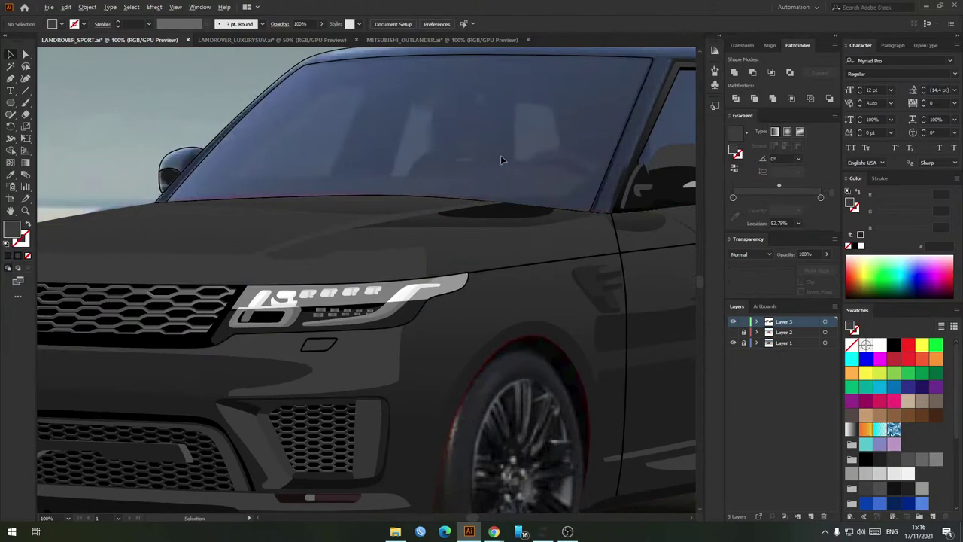
{"action": "scroll", "coordinate": [500, 159], "scroll_direction": "down", "scroll_amount": 4}
{"action": "scroll", "coordinate": [515, 193], "scroll_direction": "up", "scroll_amount": 3}
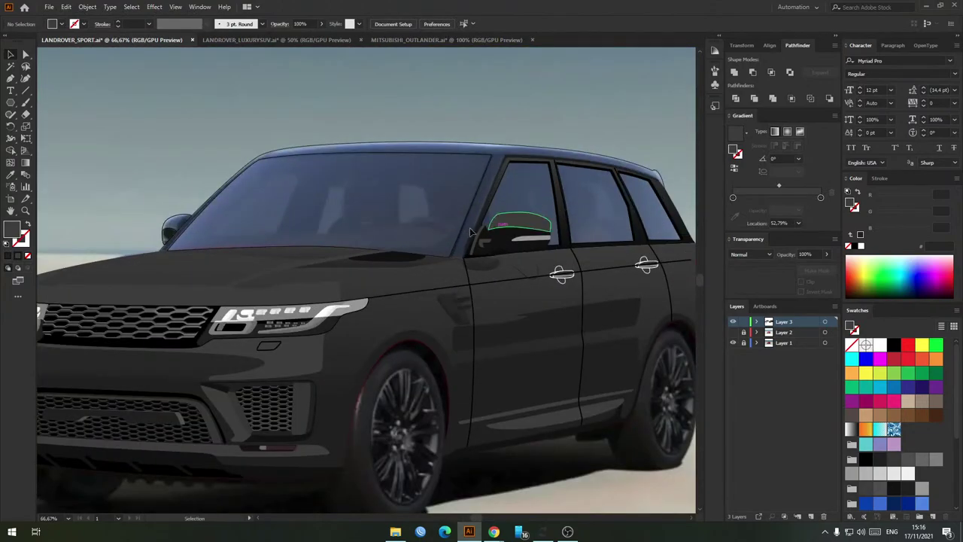
{"action": "scroll", "coordinate": [470, 232], "scroll_direction": "down", "scroll_amount": 4}
{"action": "scroll", "coordinate": [352, 284], "scroll_direction": "up", "scroll_amount": 3}
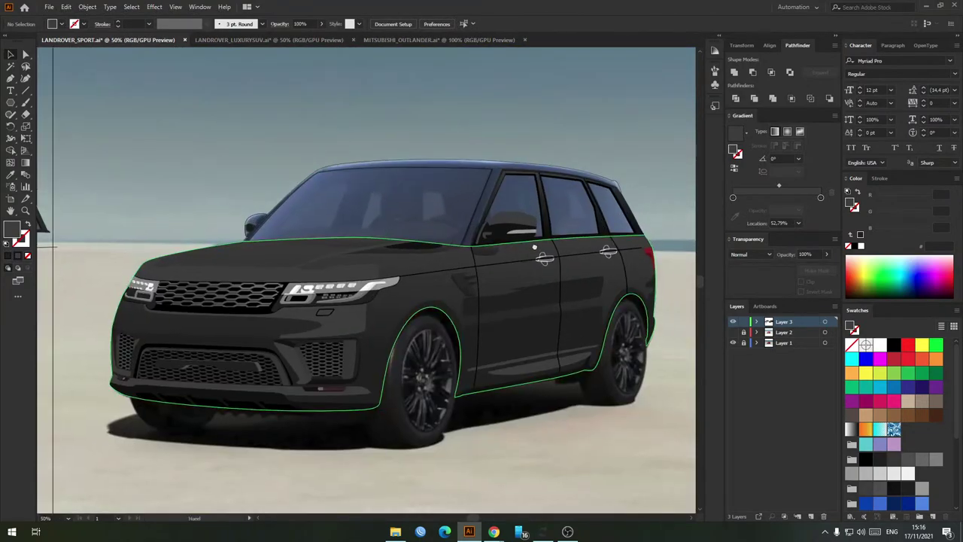
{"action": "left_click", "coordinate": [352, 283]}
{"action": "scroll", "coordinate": [352, 284], "scroll_direction": "up", "scroll_amount": 1}
{"action": "left_click", "coordinate": [732, 210]}
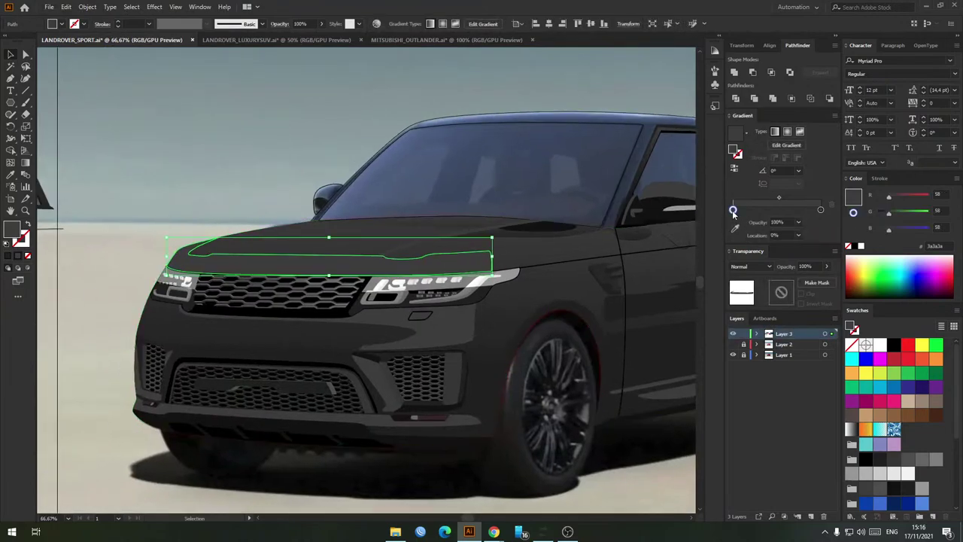
{"action": "left_click_drag", "start_coordinate": [487, 296], "coordinate": [449, 307]}
{"action": "left_click", "coordinate": [197, 193]}
{"action": "left_click", "coordinate": [261, 275]}
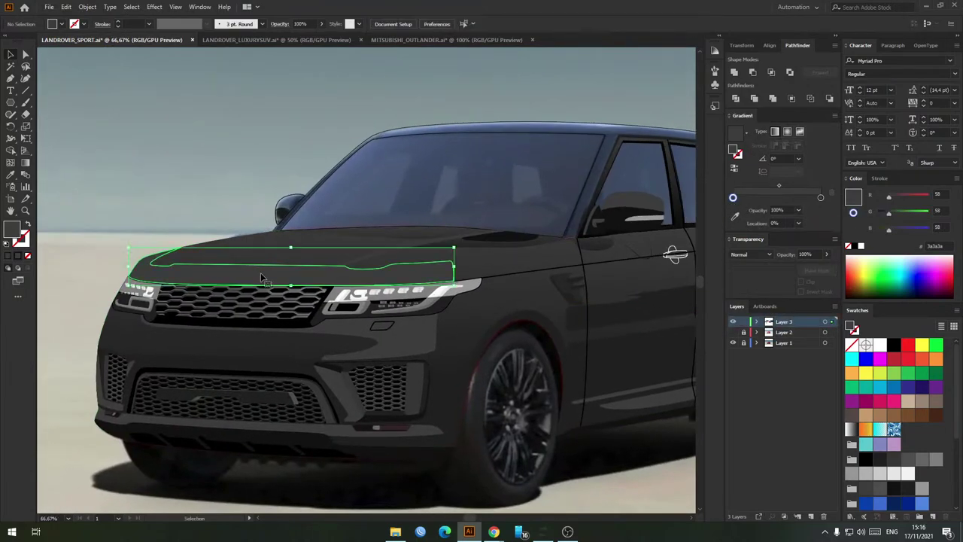
{"action": "scroll", "coordinate": [266, 215], "scroll_direction": "down", "scroll_amount": 2}
{"action": "scroll", "coordinate": [451, 333], "scroll_direction": "up", "scroll_amount": 3}
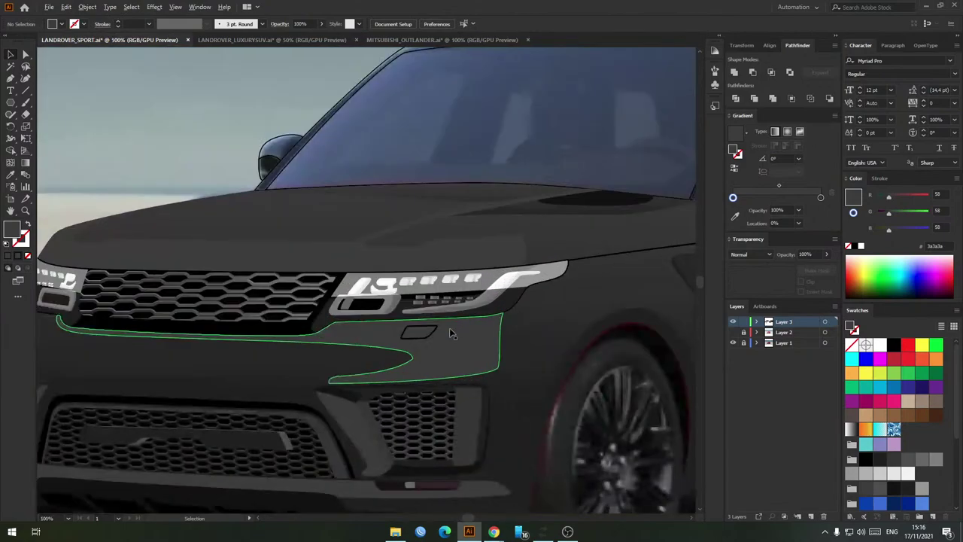
Step: Recolour the start stop of the bumper reflection's gradient to 1a1a1a
{"action": "scroll", "coordinate": [450, 334], "scroll_direction": "up", "scroll_amount": 1}
{"action": "left_click", "coordinate": [450, 333]}
{"action": "scroll", "coordinate": [527, 336], "scroll_direction": "down", "scroll_amount": 2}
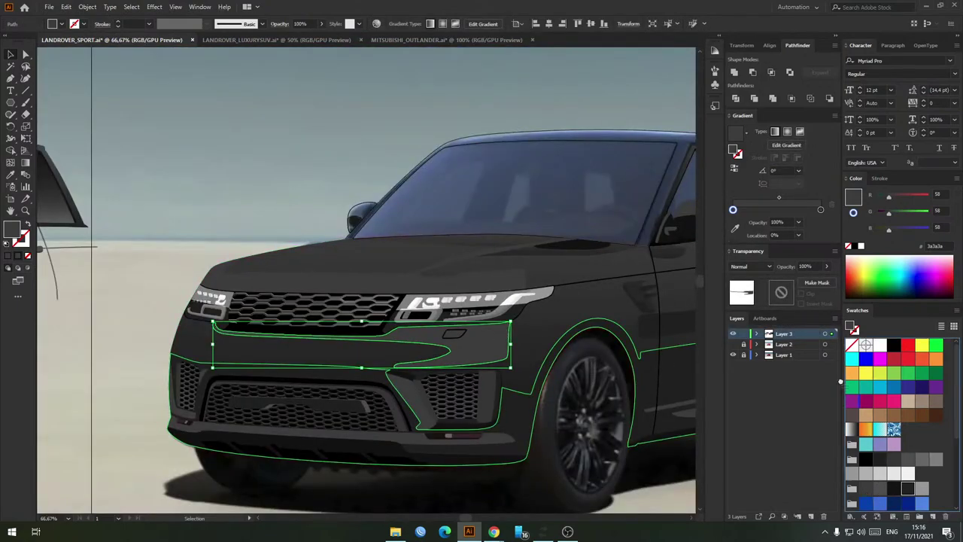
{"action": "left_click", "coordinate": [261, 191]}
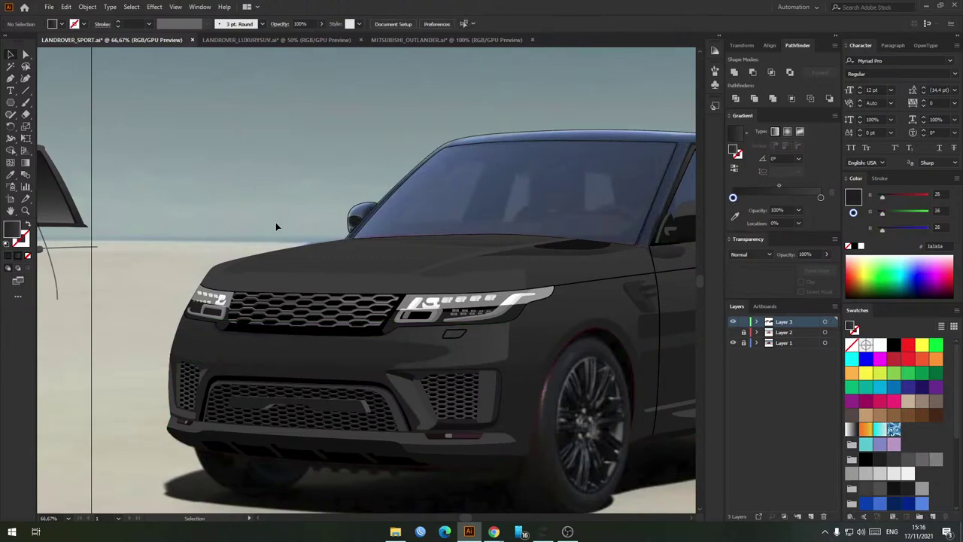
Step: Recolour the start stop of the front hood reflection's gradient to 1a1a1a and place its midpoint at 22.07%
{"action": "scroll", "coordinate": [291, 238], "scroll_direction": "up", "scroll_amount": 1}
{"action": "left_click", "coordinate": [295, 280]}
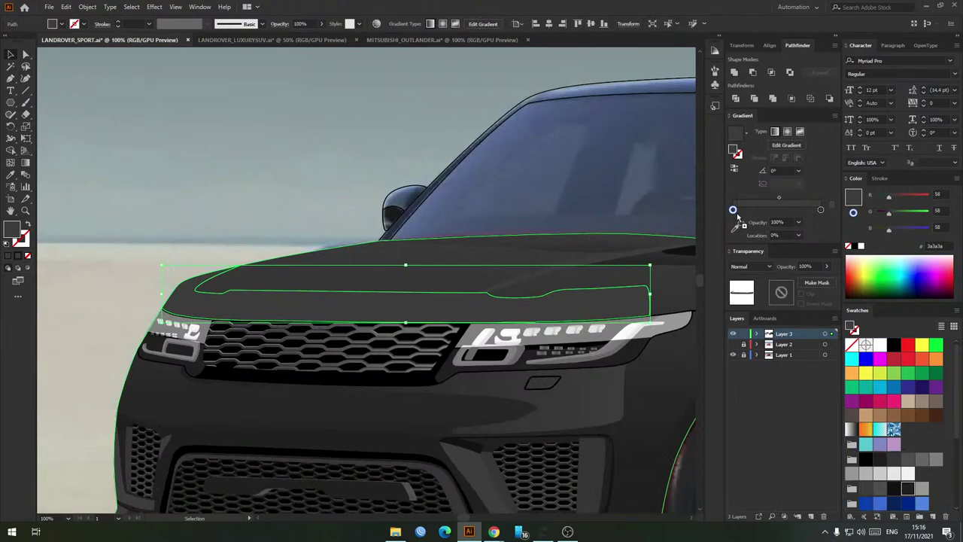
{"action": "left_click_drag", "start_coordinate": [732, 213], "coordinate": [733, 210]}
{"action": "left_click", "coordinate": [212, 185]}
{"action": "left_click", "coordinate": [287, 304]}
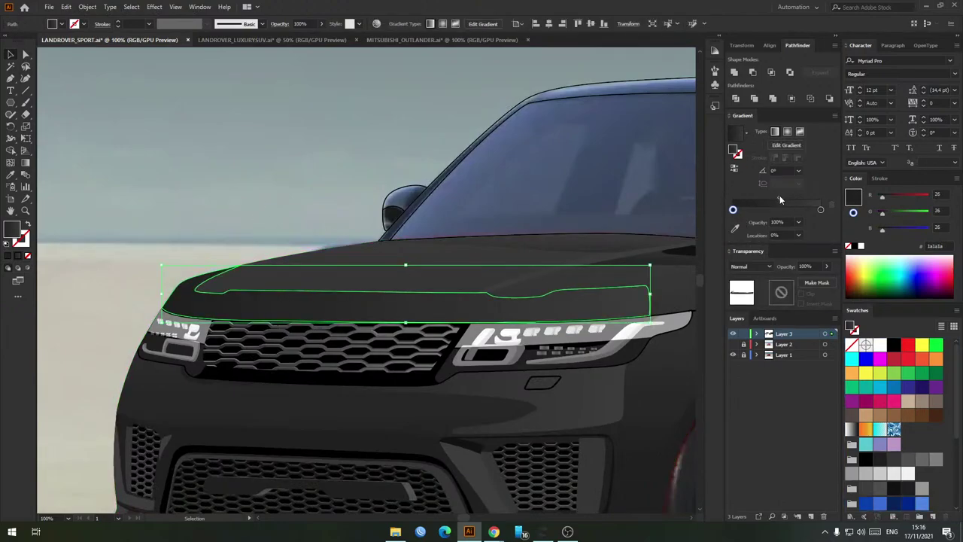
{"action": "left_click_drag", "start_coordinate": [780, 197], "coordinate": [751, 199]}
{"action": "left_click", "coordinate": [451, 189]}
{"action": "scroll", "coordinate": [244, 176], "scroll_direction": "down", "scroll_amount": 2}
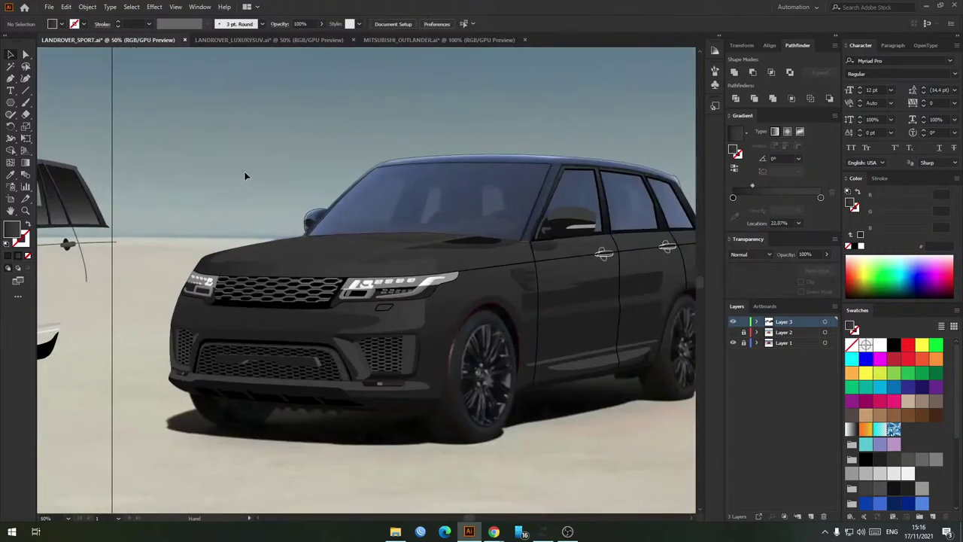
Step: Try a solid 1a1a1a fill on the mirror's shadow shape on the front door
{"action": "scroll", "coordinate": [351, 215], "scroll_direction": "up", "scroll_amount": 4}
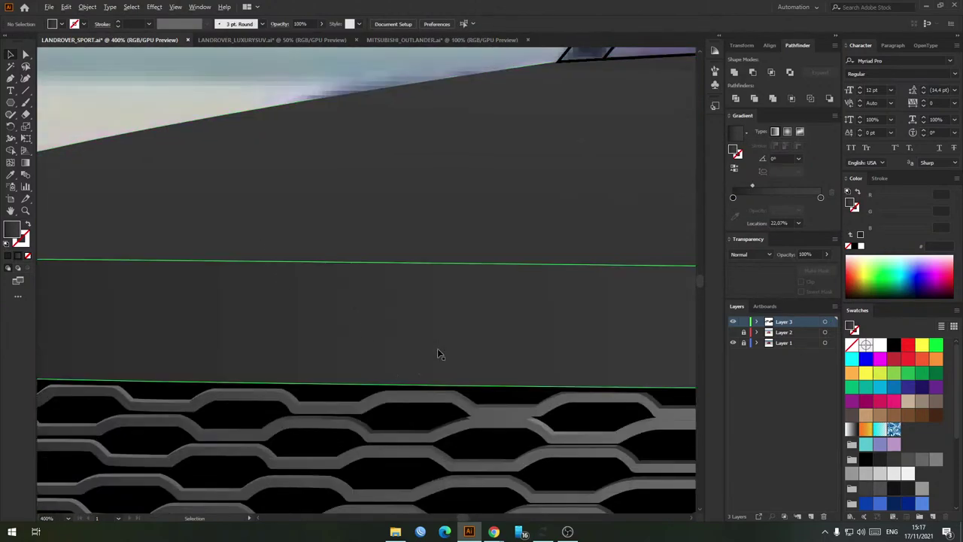
{"action": "scroll", "coordinate": [439, 354], "scroll_direction": "down", "scroll_amount": 3}
{"action": "scroll", "coordinate": [306, 188], "scroll_direction": "down", "scroll_amount": 2}
{"action": "left_click_drag", "start_coordinate": [361, 193], "coordinate": [290, 212]}
{"action": "left_click_drag", "start_coordinate": [391, 182], "coordinate": [352, 185]}
{"action": "key", "text": "a"}
{"action": "left_click", "coordinate": [516, 262]}
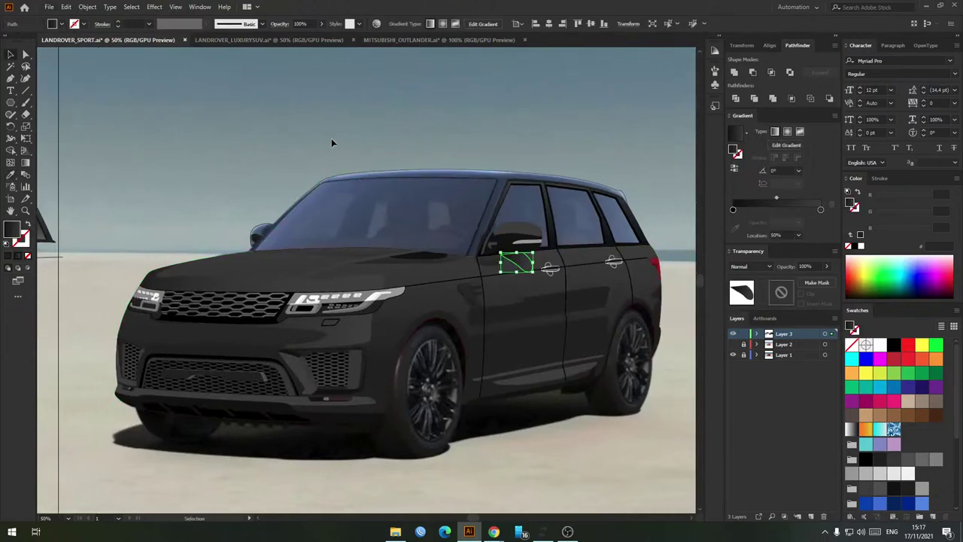
{"action": "left_click", "coordinate": [865, 489]}
{"action": "key", "text": "v"}
{"action": "left_click", "coordinate": [909, 490]}
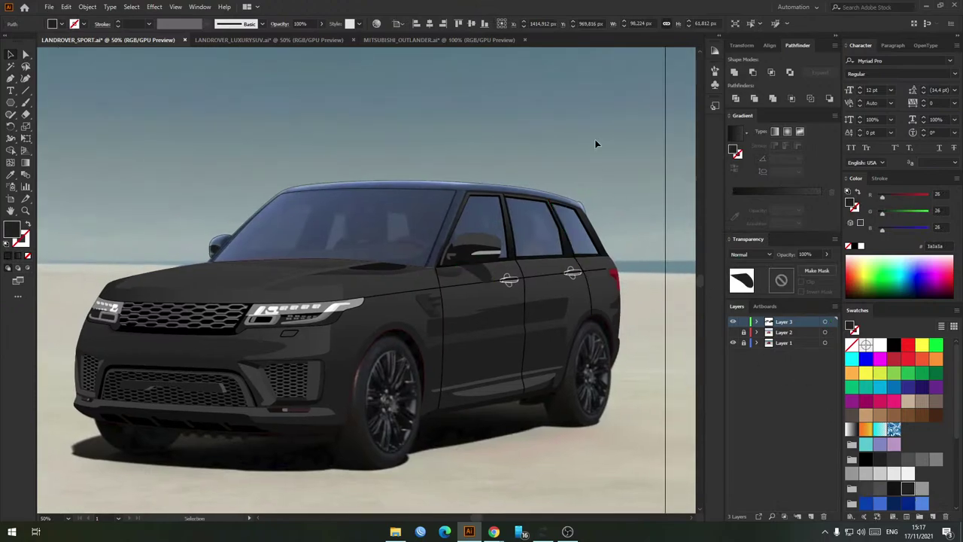
{"action": "left_click", "coordinate": [544, 184]}
Step: Match the mirror shadow's fill on the front door to the neighbouring hood reflection's gradient at 90°
{"action": "scroll", "coordinate": [517, 213], "scroll_direction": "up", "scroll_amount": 3}
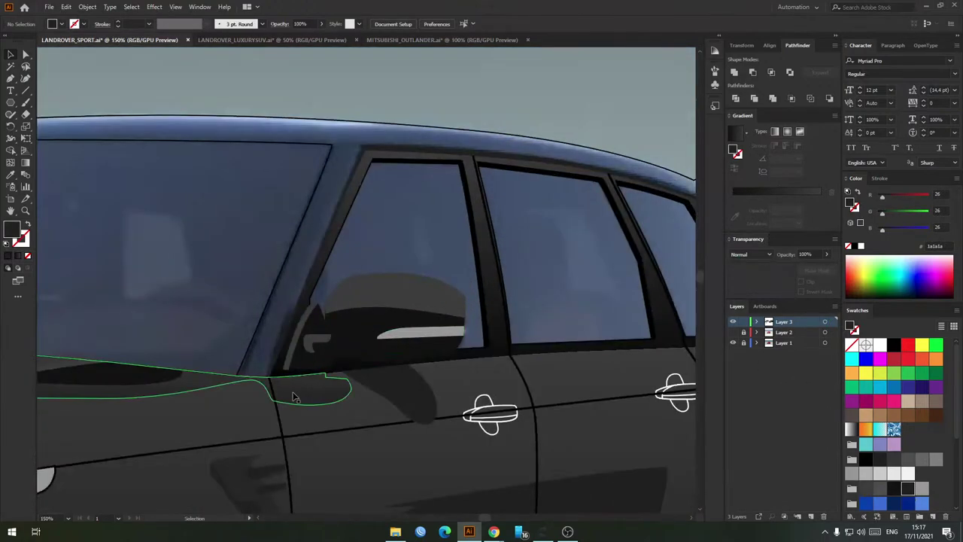
{"action": "left_click", "coordinate": [320, 390]}
{"action": "key", "text": "i"}
{"action": "key", "text": "v"}
{"action": "scroll", "coordinate": [391, 361], "scroll_direction": "down", "scroll_amount": 3}
{"action": "left_click", "coordinate": [447, 181]}
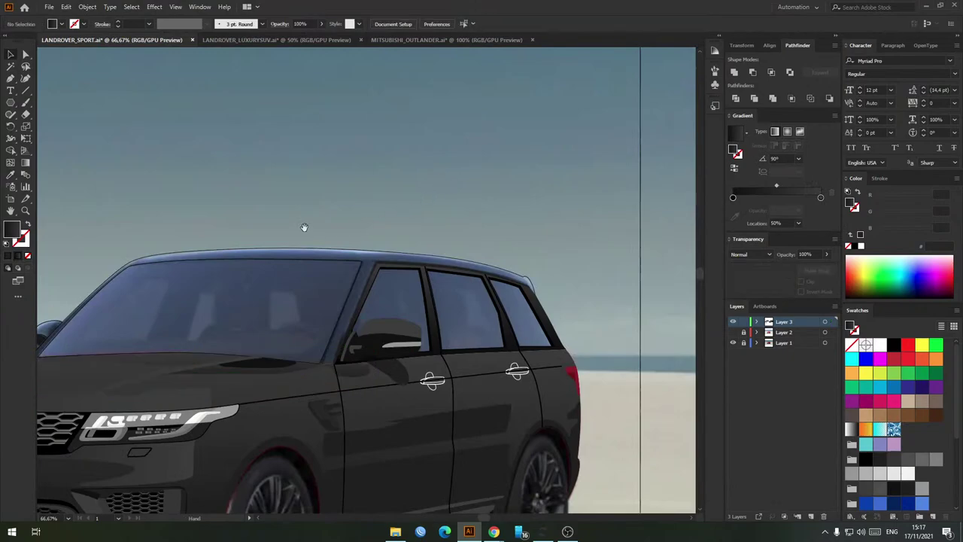
Step: Compare the artwork with the photo and fill the lower shape of the far-side mirror with a dark colour sampled from the artwork
{"action": "scroll", "coordinate": [431, 284], "scroll_direction": "up", "scroll_amount": 1}
{"action": "left_click", "coordinate": [732, 322]}
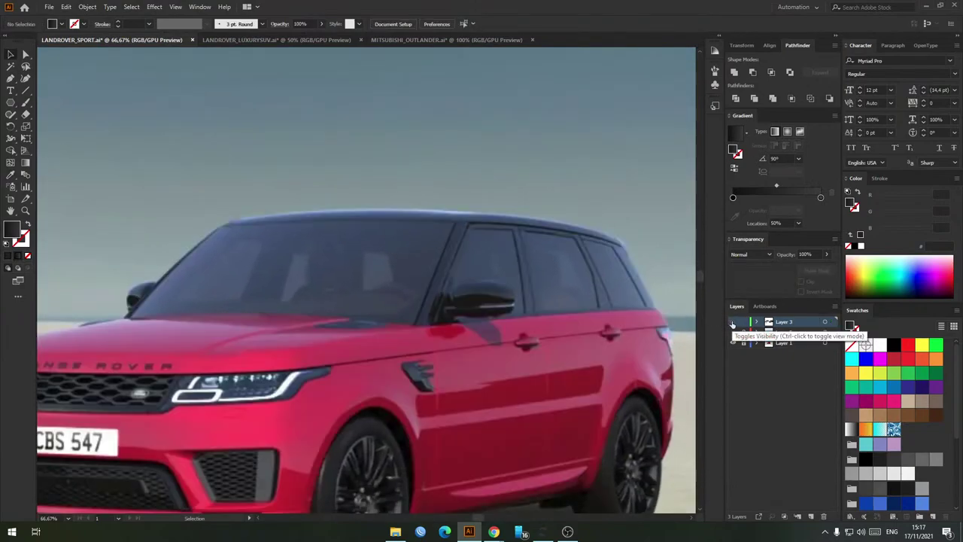
{"action": "left_click", "coordinate": [732, 322]}
{"action": "scroll", "coordinate": [209, 283], "scroll_direction": "left", "scroll_amount": 3}
{"action": "scroll", "coordinate": [209, 283], "scroll_direction": "up", "scroll_amount": 4}
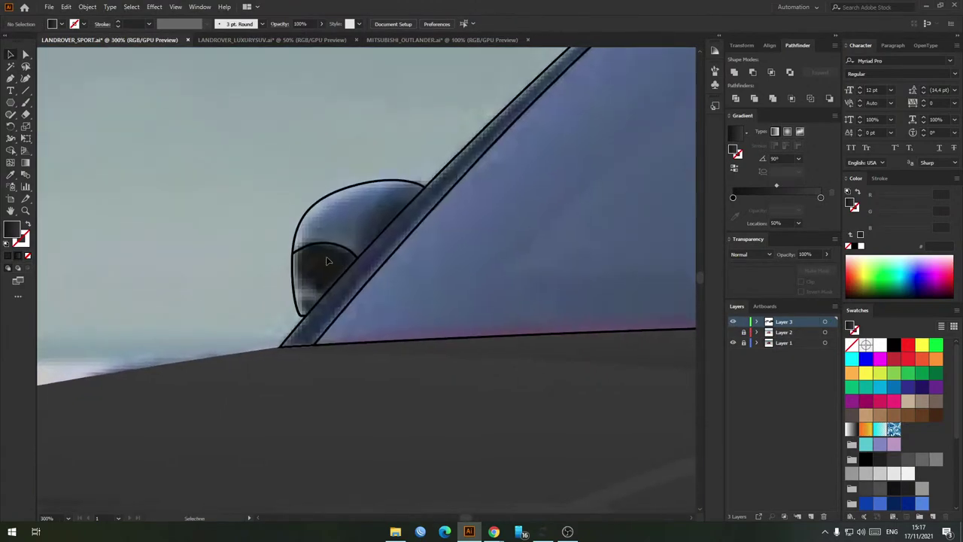
{"action": "scroll", "coordinate": [348, 249], "scroll_direction": "down", "scroll_amount": 3}
{"action": "left_click_drag", "start_coordinate": [348, 250], "coordinate": [210, 220]}
{"action": "key", "text": "i"}
{"action": "left_click", "coordinate": [566, 257]}
Step: Fill the main outline of the far-side mirror with solid 3a3a3a and no stroke
{"action": "left_click", "coordinate": [199, 226]}
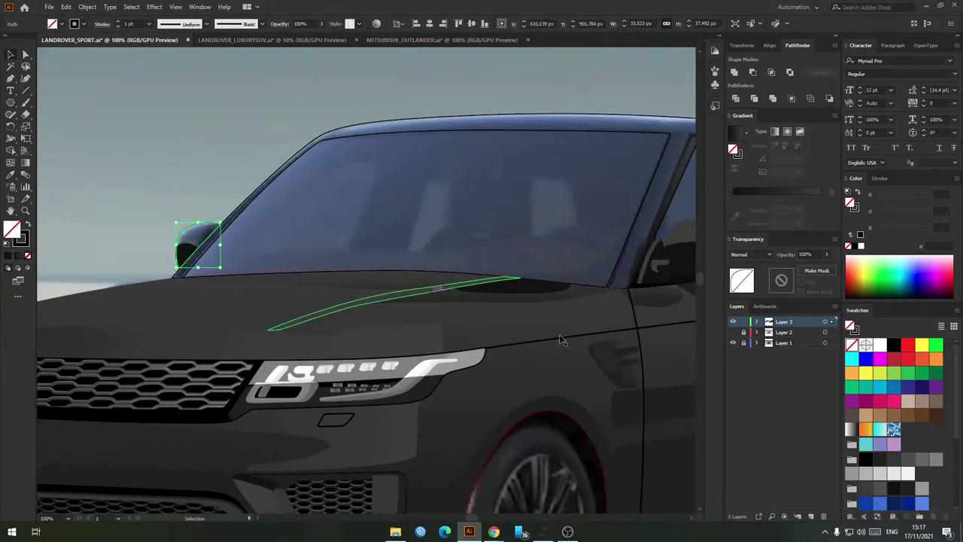
{"action": "key", "text": "shift+x"}
{"action": "left_click", "coordinate": [868, 490]}
{"action": "left_click", "coordinate": [225, 157]}
{"action": "scroll", "coordinate": [196, 202], "scroll_direction": "down", "scroll_amount": 2}
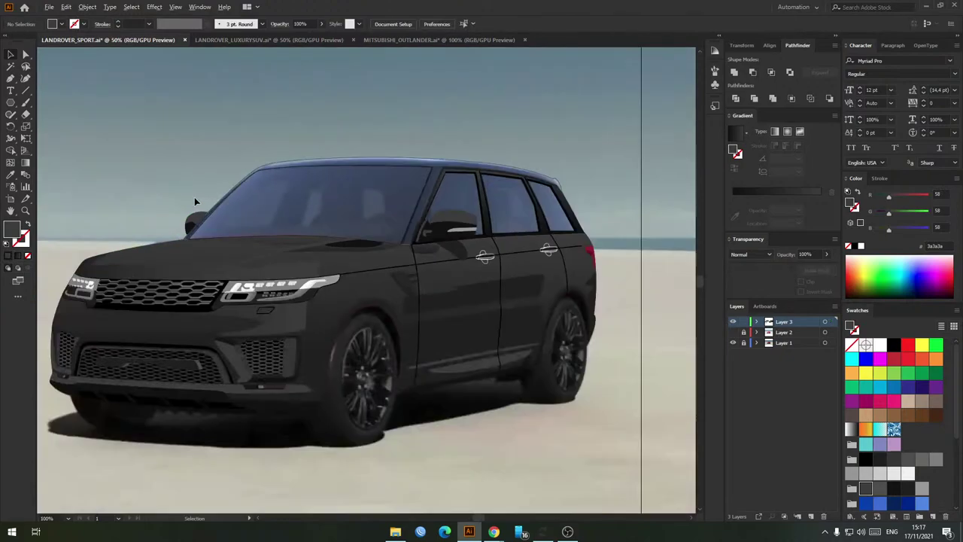
{"action": "scroll", "coordinate": [504, 267], "scroll_direction": "up", "scroll_amount": 4}
{"action": "left_click_drag", "start_coordinate": [516, 286], "coordinate": [422, 282]}
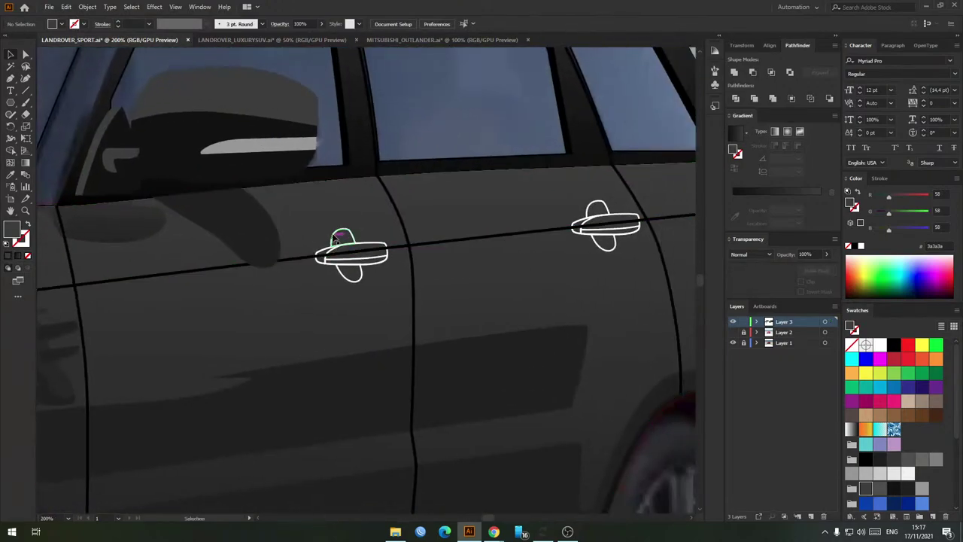
Step: Compare the door handles with the photo and fill the lower recess shapes of both handles with solid 0a0a0a and no stroke
{"action": "left_click", "coordinate": [343, 234]}
{"action": "left_click", "coordinate": [733, 322]}
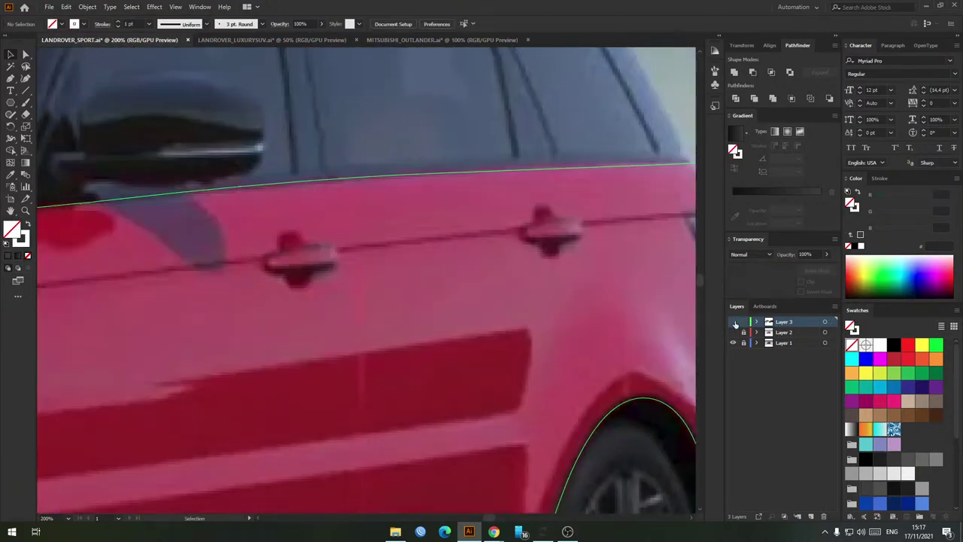
{"action": "left_click", "coordinate": [734, 322]}
{"action": "left_click", "coordinate": [307, 277]}
{"action": "left_click", "coordinate": [560, 254], "text": "shift"}
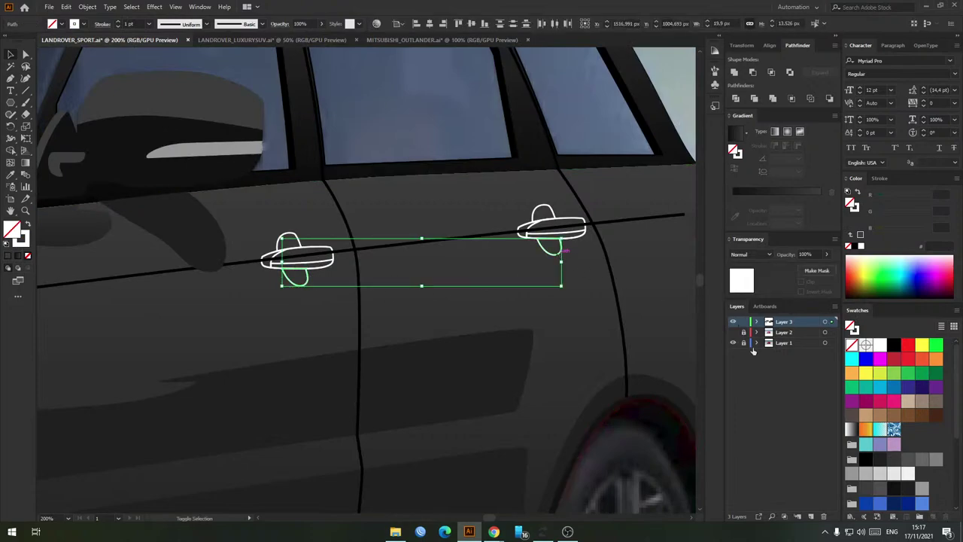
{"action": "key", "text": "shift+x"}
{"action": "left_click", "coordinate": [894, 490]}
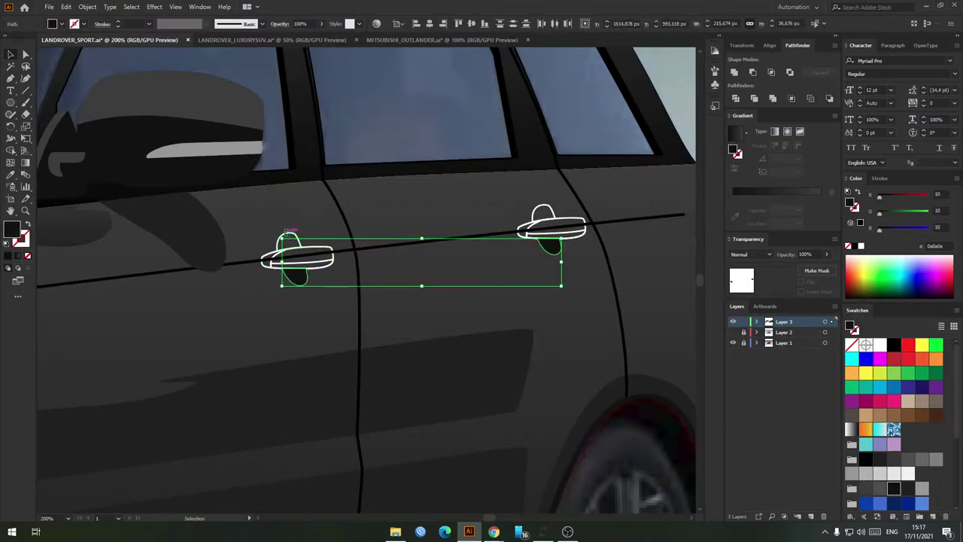
Step: Fill the upper recess shapes above both door handles with solid 1a1a1a and no stroke
{"action": "left_click", "coordinate": [290, 238]}
{"action": "left_click", "coordinate": [543, 208], "text": "shift"}
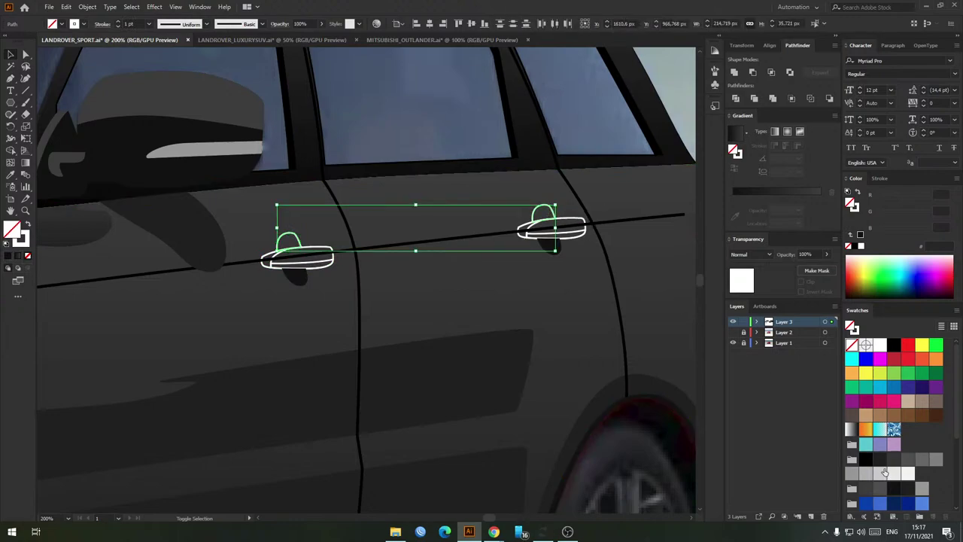
{"action": "key", "text": "shift+x"}
{"action": "left_click", "coordinate": [907, 490]}
Step: Fill the lower shaded strips of both door handles with solid 1a1a1a and no stroke
{"action": "left_click", "coordinate": [314, 263]}
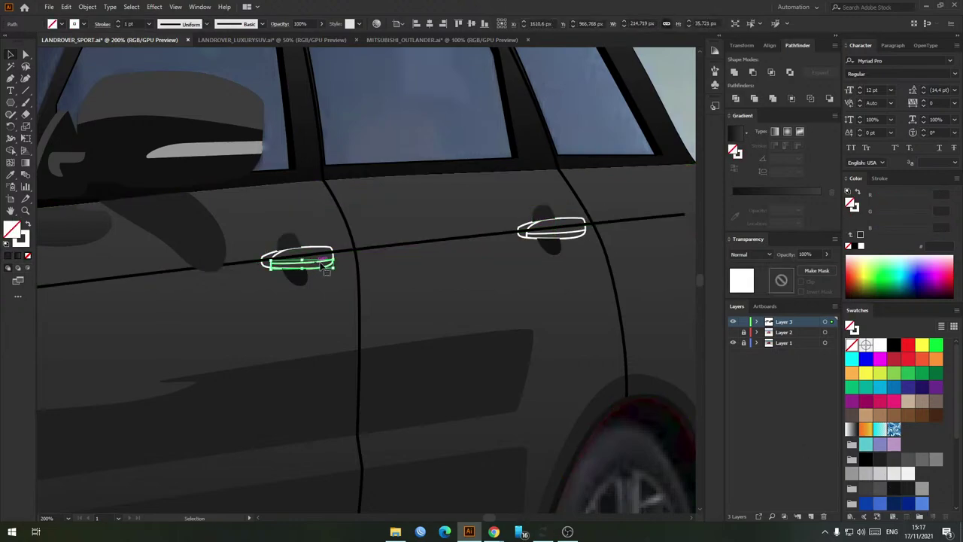
{"action": "scroll", "coordinate": [326, 270], "scroll_direction": "up", "scroll_amount": 4}
{"action": "scroll", "coordinate": [295, 275], "scroll_direction": "down", "scroll_amount": 2}
{"action": "scroll", "coordinate": [384, 280], "scroll_direction": "right", "scroll_amount": 3}
{"action": "left_click", "coordinate": [531, 224], "text": "shift"}
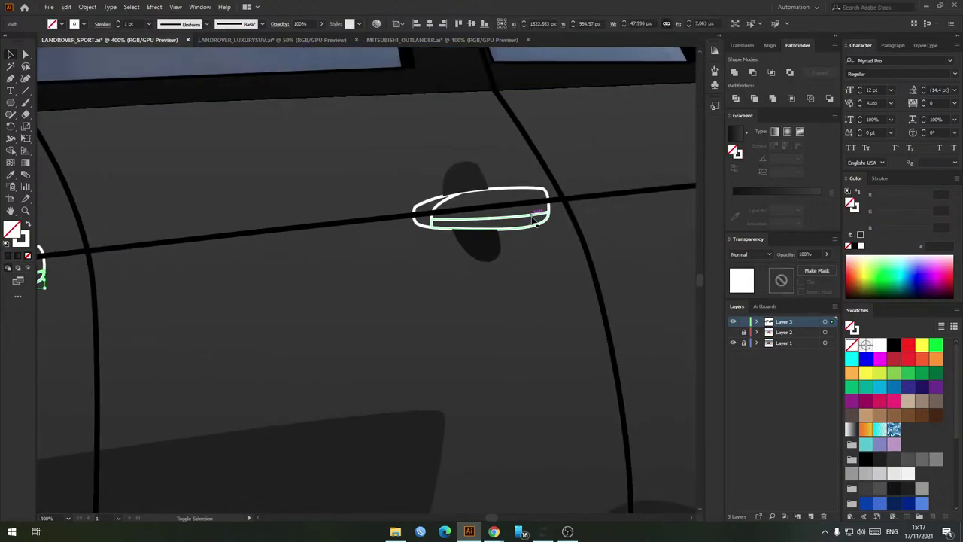
{"action": "key", "text": "shift+x"}
{"action": "left_click", "coordinate": [907, 489]}
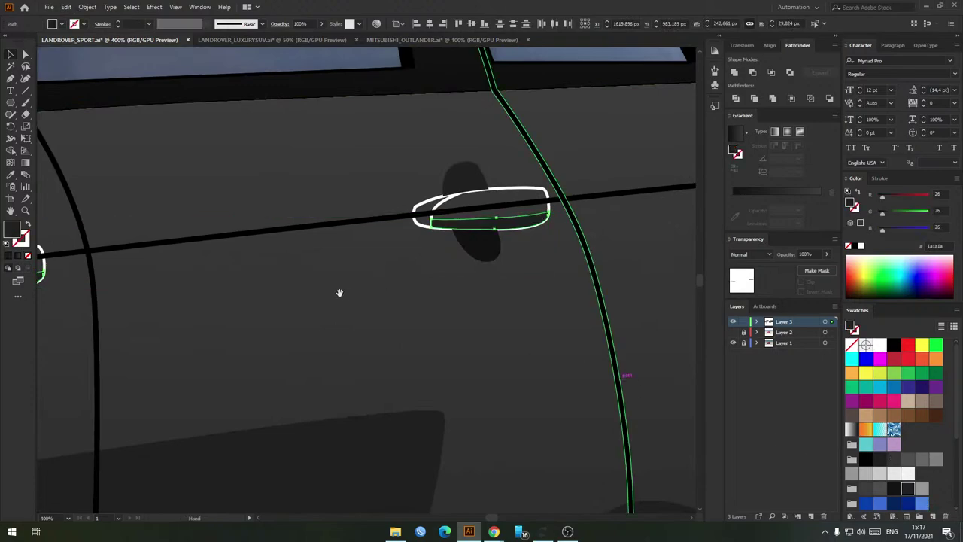
Step: Fill the small front-end pieces of both door handles with solid 3a3a3a and no stroke
{"action": "scroll", "coordinate": [338, 290], "scroll_direction": "left", "scroll_amount": 4}
{"action": "left_click", "coordinate": [197, 263]}
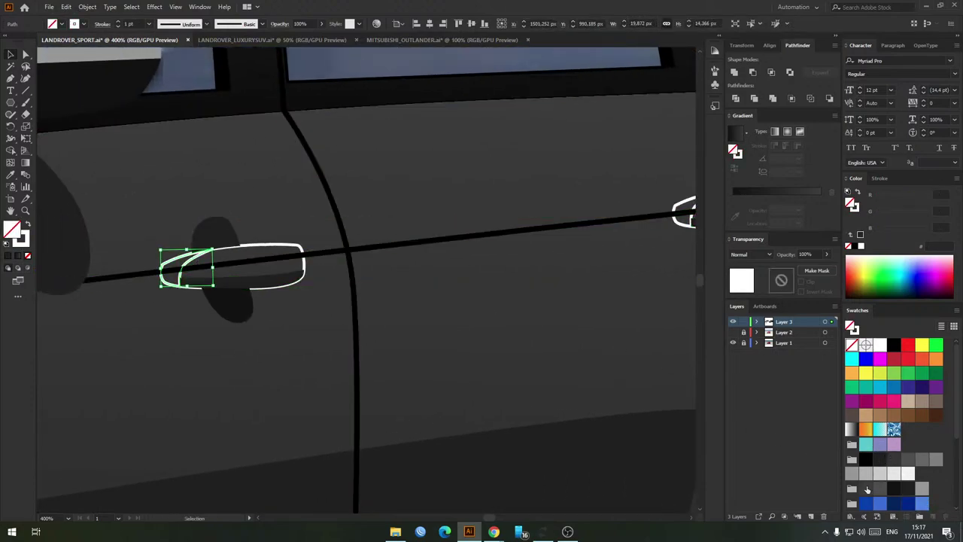
{"action": "scroll", "coordinate": [673, 210], "scroll_direction": "right", "scroll_amount": 3}
{"action": "left_click", "coordinate": [644, 212], "text": "shift"}
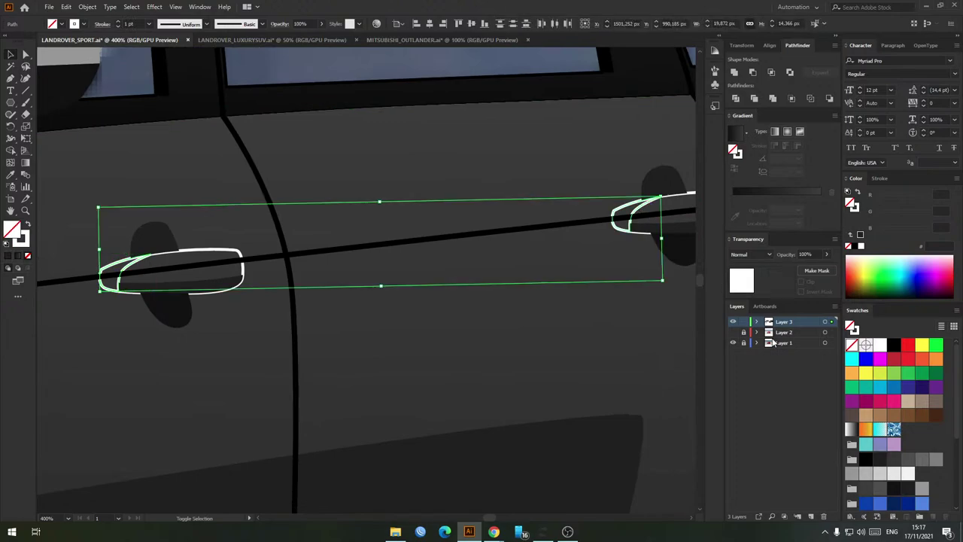
{"action": "key", "text": "shift+x"}
{"action": "left_click", "coordinate": [865, 489]}
Step: Fill the main outlines of both door handles with solid 4d4d4d and no stroke
{"action": "left_click", "coordinate": [216, 251]}
{"action": "left_click_drag", "start_coordinate": [413, 243], "coordinate": [308, 235]}
{"action": "left_click", "coordinate": [594, 192], "text": "shift"}
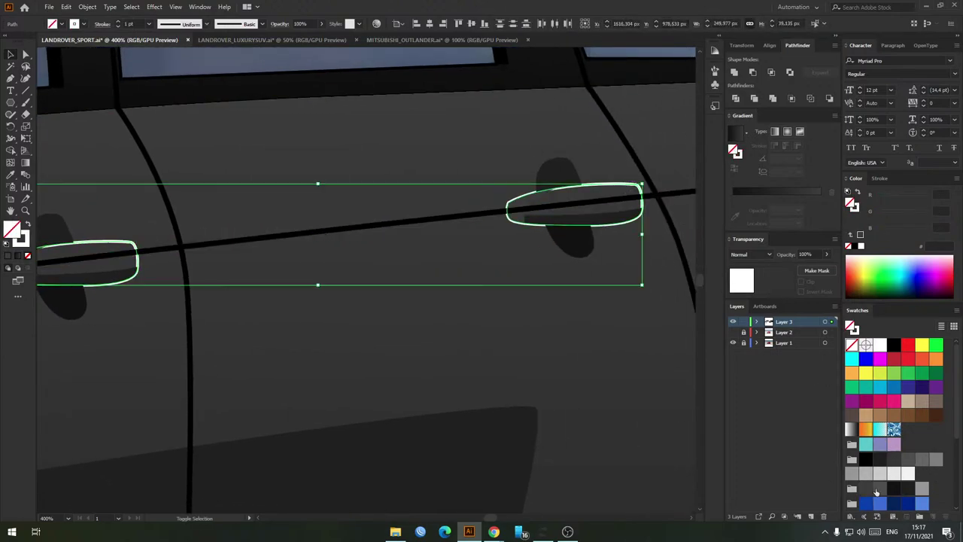
{"action": "key", "text": "shift+x"}
{"action": "left_click", "coordinate": [878, 491]}
Step: Group all the handle and recess shapes of both door handles, and clear the selection
{"action": "mouse_move", "coordinate": [395, 280]}
{"action": "left_mouse_down"}
{"action": "mouse_move", "coordinate": [419, 296]}
{"action": "mouse_move", "coordinate": [548, 287]}
{"action": "left_mouse_up"}
{"action": "scroll", "coordinate": [213, 266], "scroll_direction": "up", "scroll_amount": 2}
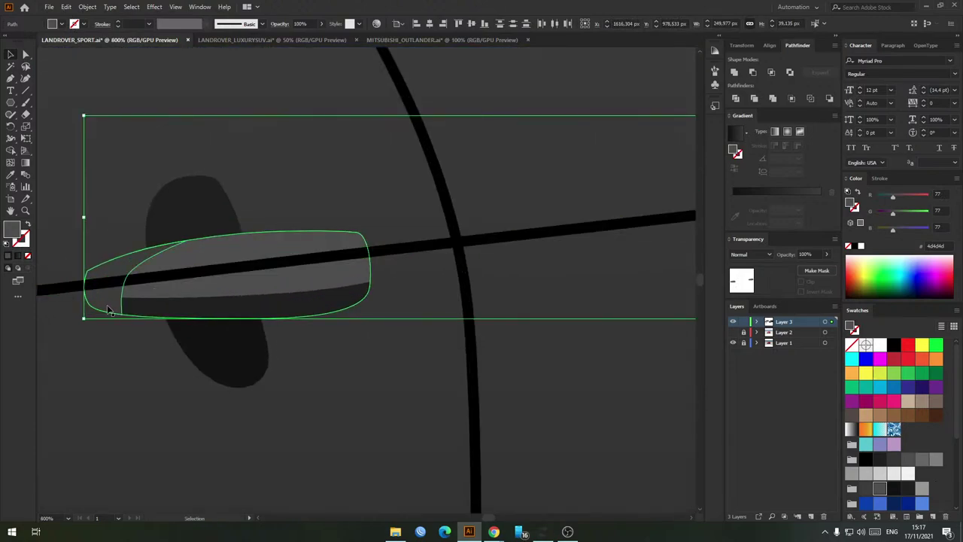
{"action": "left_click", "coordinate": [203, 329], "text": "shift"}
{"action": "scroll", "coordinate": [256, 261], "scroll_direction": "down", "scroll_amount": 4}
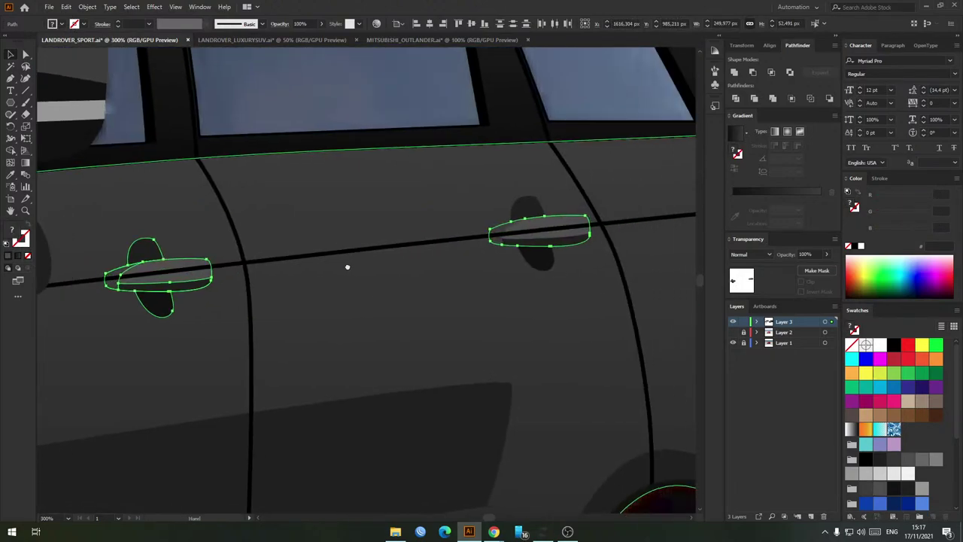
{"action": "scroll", "coordinate": [419, 240], "scroll_direction": "up", "scroll_amount": 4}
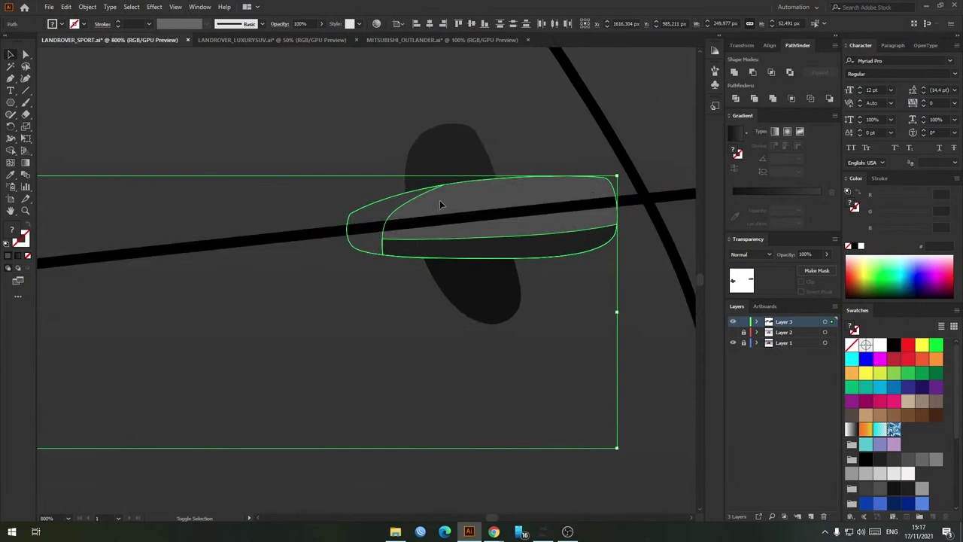
{"action": "left_click", "coordinate": [489, 286], "text": "shift"}
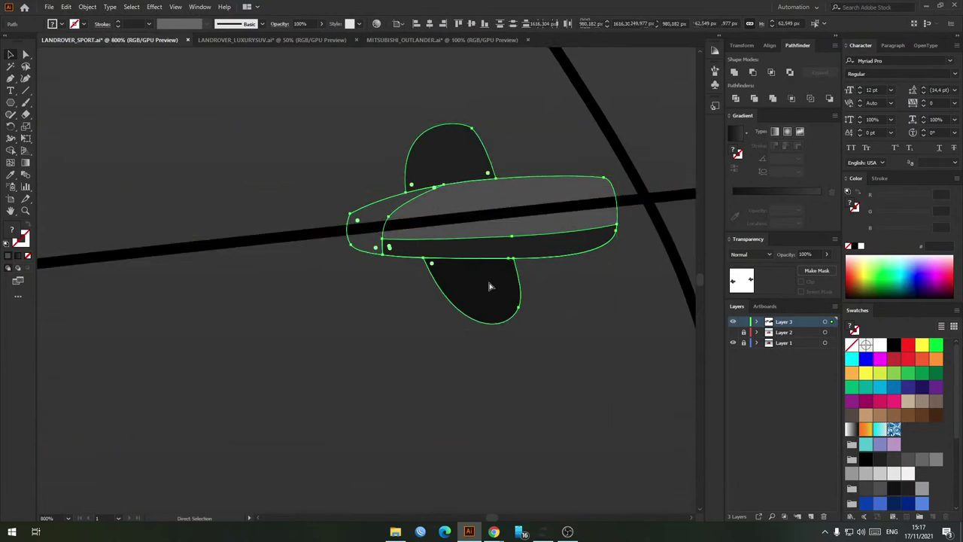
{"action": "key", "text": "ctrl+g"}
{"action": "scroll", "coordinate": [453, 231], "scroll_direction": "down", "scroll_amount": 4}
{"action": "left_click_drag", "start_coordinate": [460, 231], "coordinate": [476, 215]}
{"action": "scroll", "coordinate": [531, 192], "scroll_direction": "down", "scroll_amount": 4}
{"action": "left_click", "coordinate": [564, 174]}
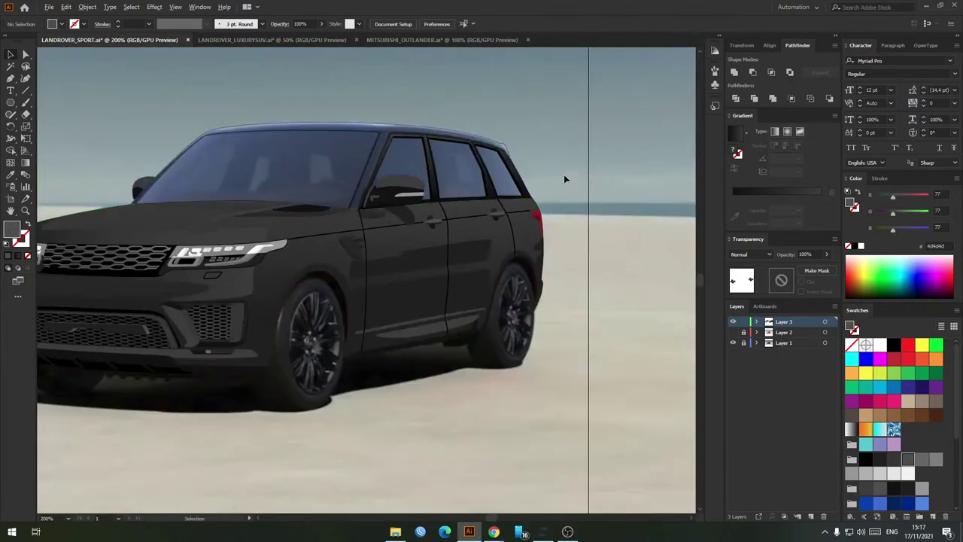
Step: Examine the whole car, the roofline above the side windows and the windshield area for parts still left untraced or unfilled
{"action": "left_click_drag", "start_coordinate": [591, 164], "coordinate": [589, 180]}
{"action": "scroll", "coordinate": [538, 184], "scroll_direction": "up", "scroll_amount": 2}
{"action": "scroll", "coordinate": [582, 185], "scroll_direction": "down", "scroll_amount": 2}
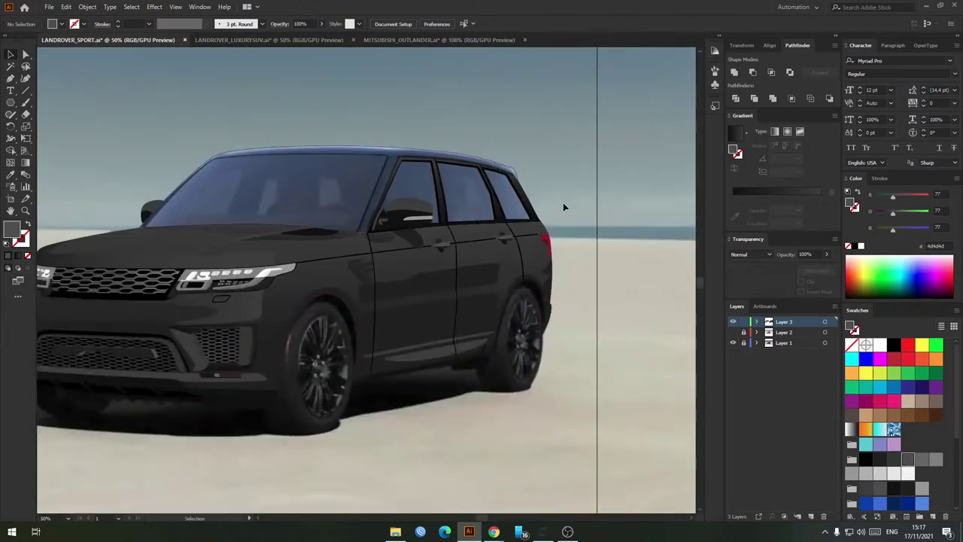
{"action": "scroll", "coordinate": [565, 225], "scroll_direction": "down", "scroll_amount": 2}
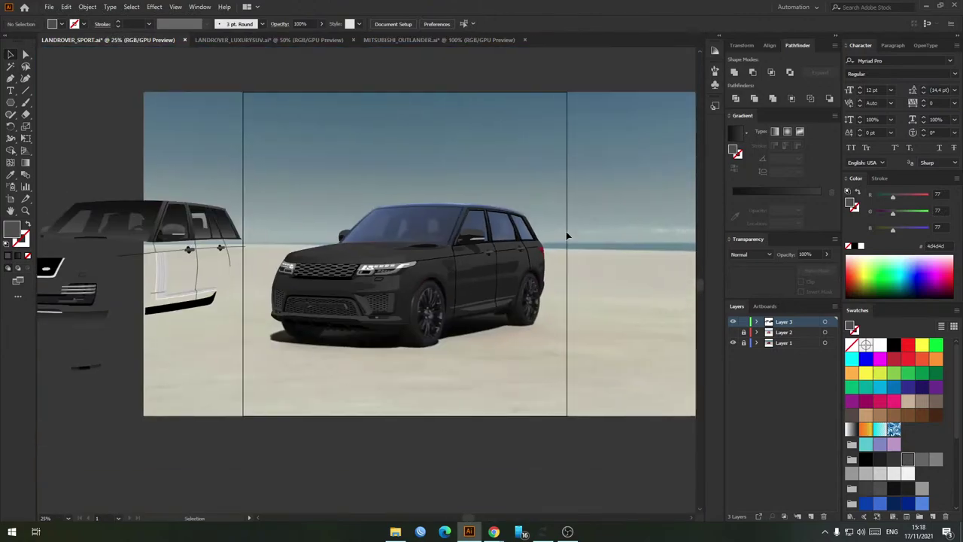
{"action": "scroll", "coordinate": [620, 227], "scroll_direction": "up", "scroll_amount": 4}
{"action": "scroll", "coordinate": [541, 198], "scroll_direction": "down", "scroll_amount": 3}
{"action": "scroll", "coordinate": [517, 191], "scroll_direction": "up", "scroll_amount": 4}
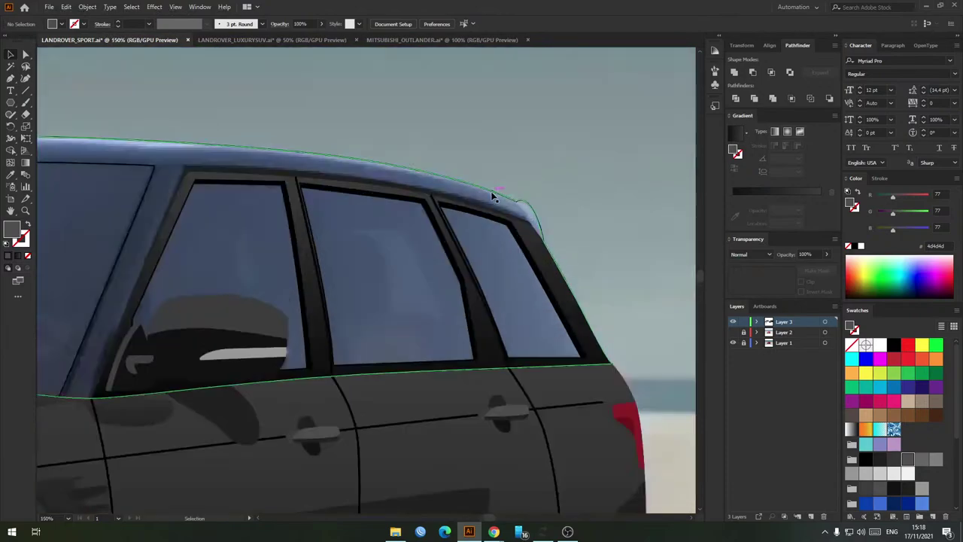
{"action": "scroll", "coordinate": [494, 198], "scroll_direction": "down", "scroll_amount": 1}
{"action": "scroll", "coordinate": [419, 155], "scroll_direction": "down", "scroll_amount": 1}
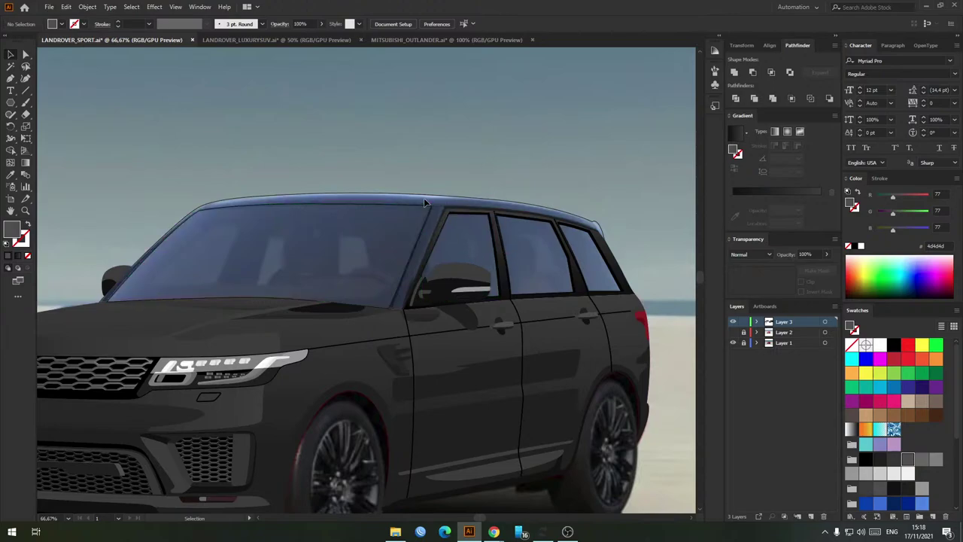
{"action": "scroll", "coordinate": [340, 239], "scroll_direction": "up", "scroll_amount": 3}
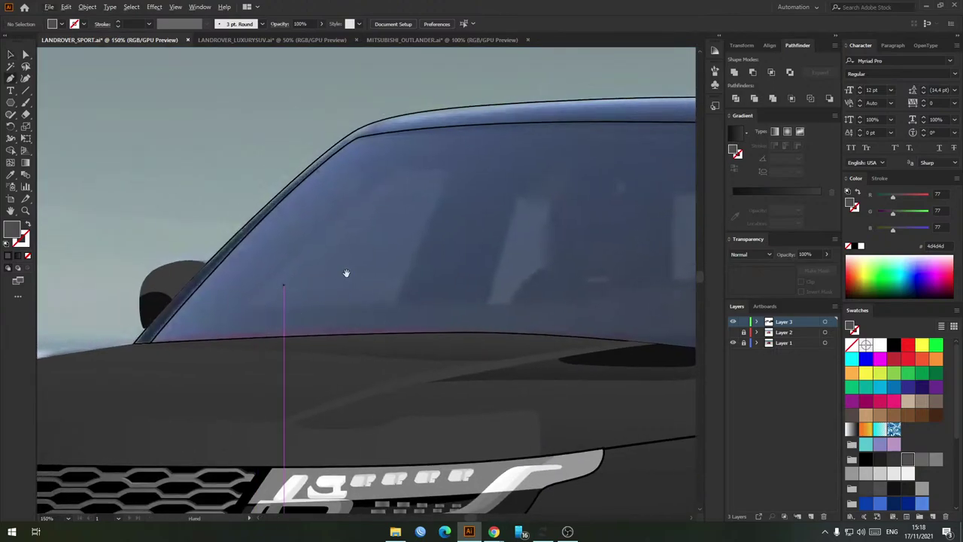
{"action": "scroll", "coordinate": [346, 273], "scroll_direction": "down", "scroll_amount": 4}
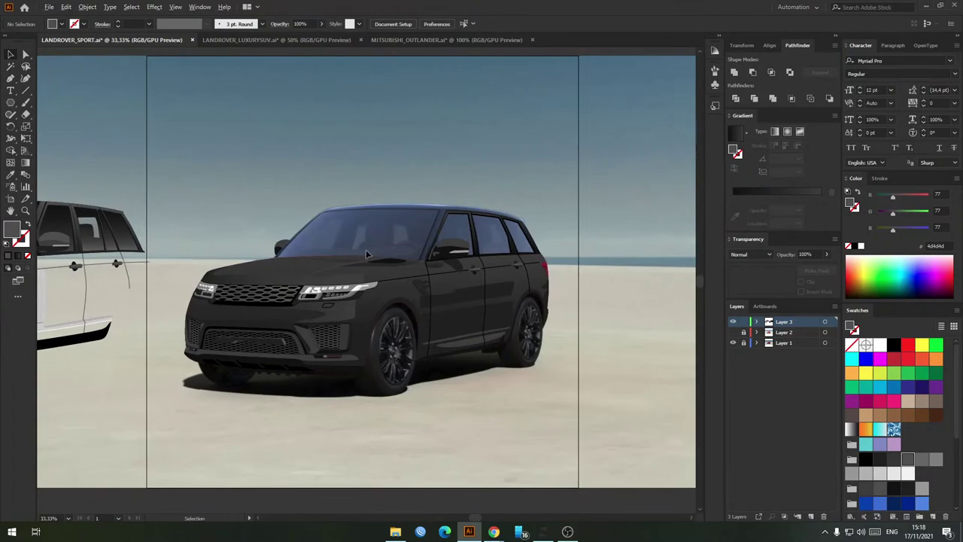
{"action": "scroll", "coordinate": [353, 241], "scroll_direction": "up", "scroll_amount": 6}
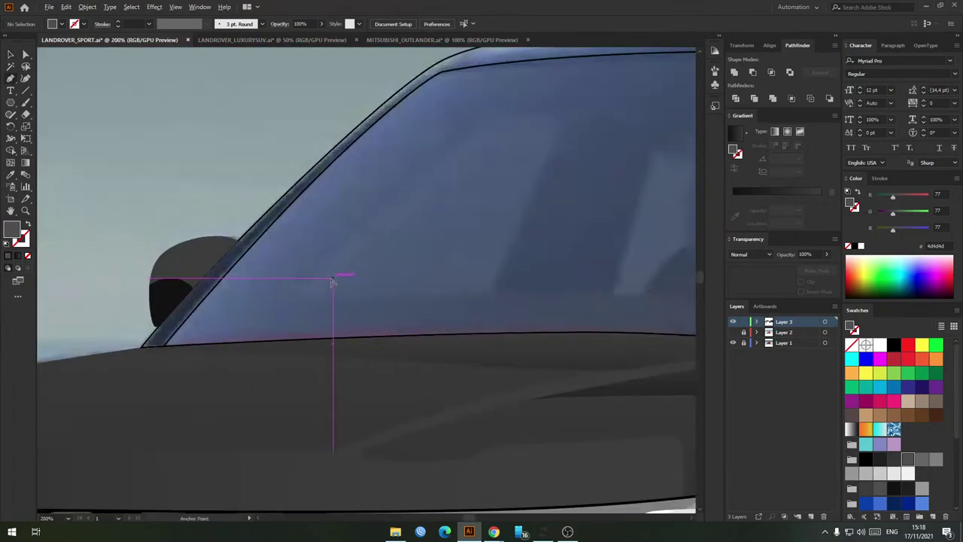
Step: Trace the large slanted reflection at the driver-opposite end of the windshield as a closed grey shape with the Pen tool
{"action": "key", "text": "p"}
{"action": "left_click", "coordinate": [278, 305]}
{"action": "left_click_drag", "start_coordinate": [507, 296], "coordinate": [406, 294]}
{"action": "left_click_drag", "start_coordinate": [472, 296], "coordinate": [477, 297]}
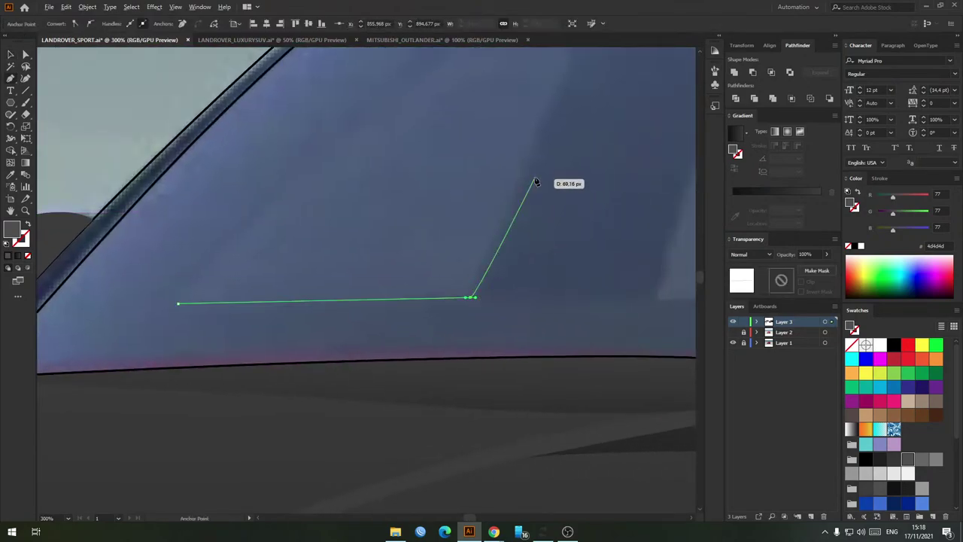
{"action": "left_click_drag", "start_coordinate": [573, 76], "coordinate": [480, 220]}
{"action": "left_click", "coordinate": [481, 175]}
{"action": "left_click", "coordinate": [383, 172]}
{"action": "scroll", "coordinate": [380, 203], "scroll_direction": "down", "scroll_amount": 2}
{"action": "scroll", "coordinate": [380, 203], "scroll_direction": "left", "scroll_amount": 3}
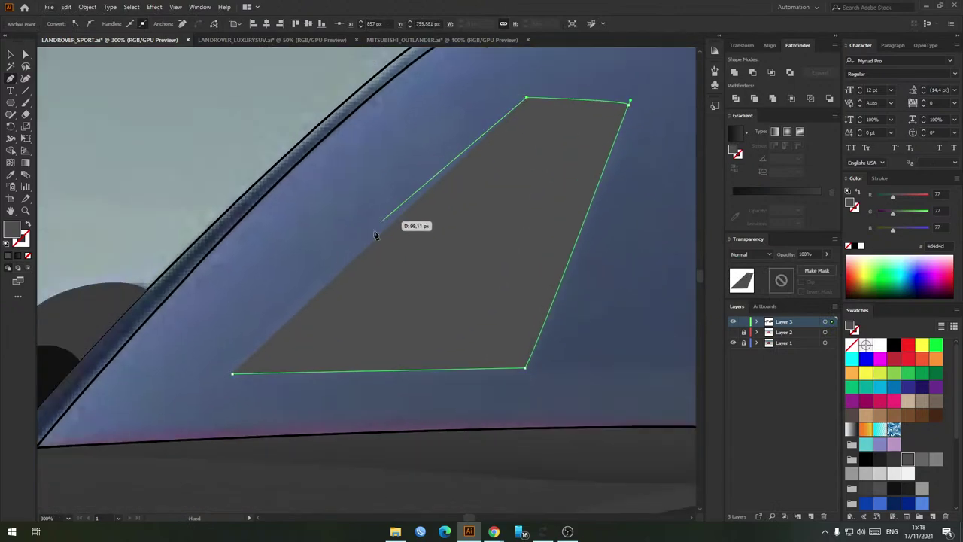
{"action": "left_click", "coordinate": [233, 373]}
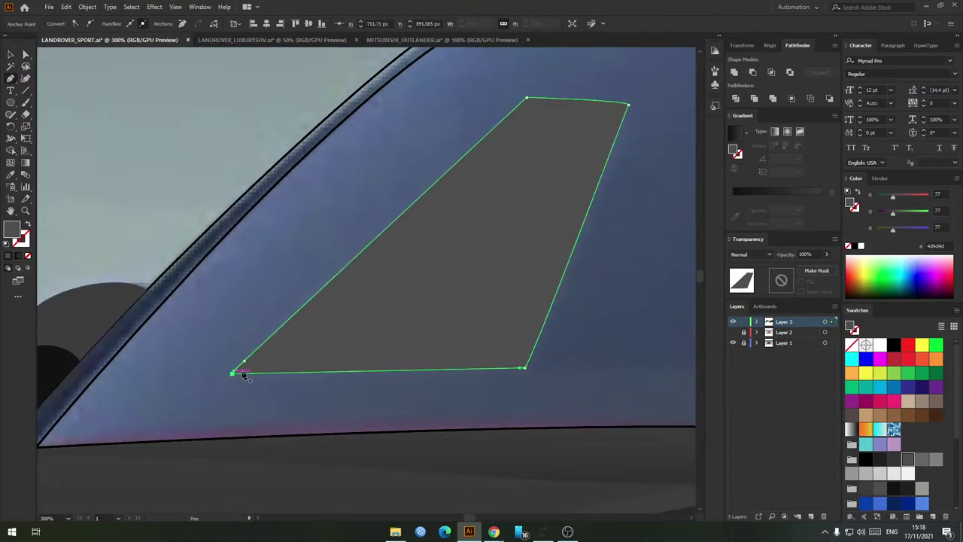
{"action": "key", "text": "v"}
{"action": "scroll", "coordinate": [389, 248], "scroll_direction": "right", "scroll_amount": 4}
{"action": "key", "text": "ctrl+shift+a"}
Step: Trace the narrow middle windshield reflection, including its stepped lower edge, as a closed Pen shape
{"action": "key", "text": "p"}
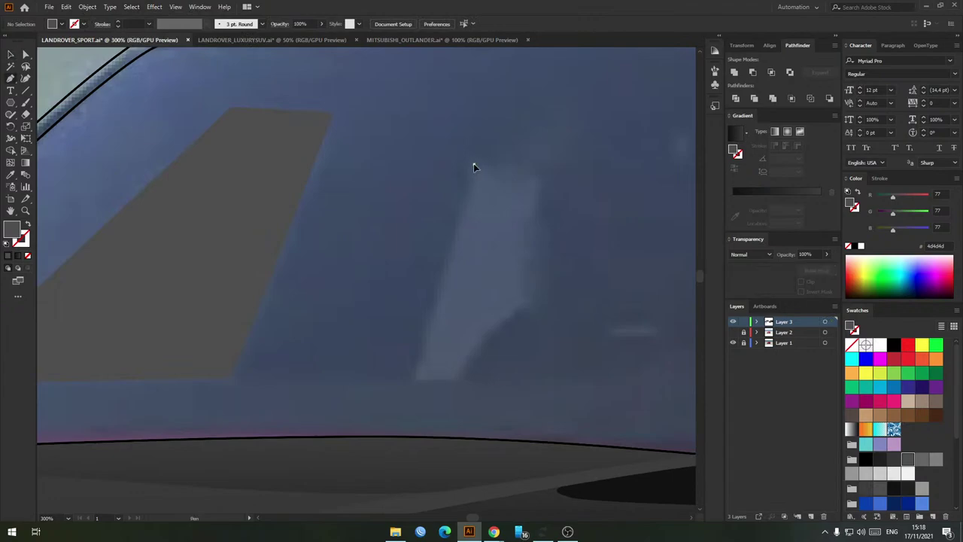
{"action": "left_click", "coordinate": [474, 163]}
{"action": "left_click", "coordinate": [541, 174]}
{"action": "left_click_drag", "start_coordinate": [530, 283], "coordinate": [529, 292]}
{"action": "left_click", "coordinate": [532, 299]}
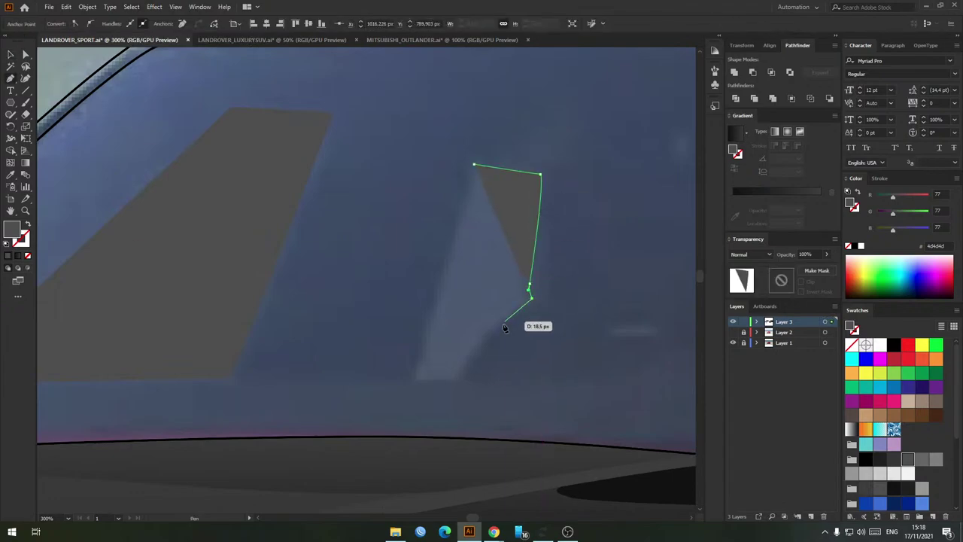
{"action": "left_click_drag", "start_coordinate": [478, 344], "coordinate": [463, 366]}
{"action": "left_click", "coordinate": [454, 377]}
{"action": "left_click", "coordinate": [411, 377]}
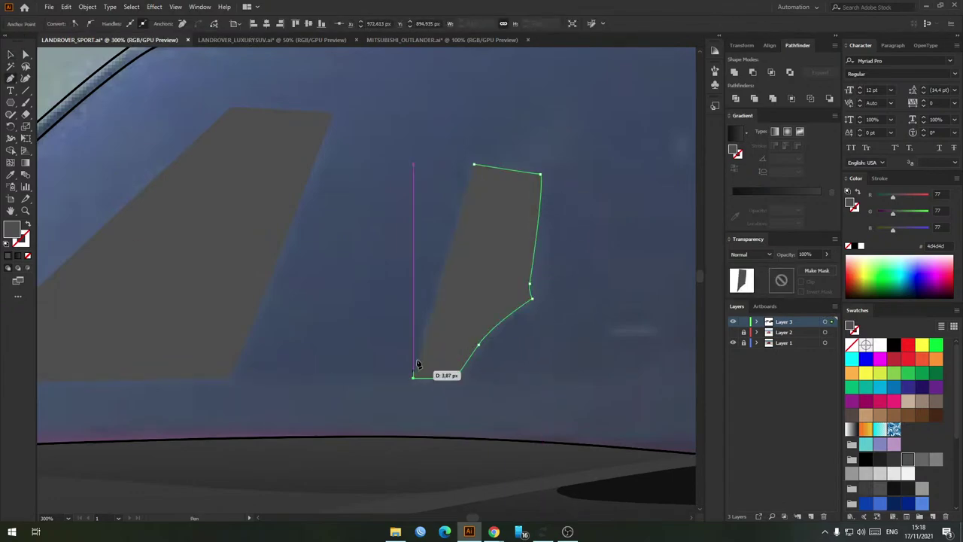
{"action": "scroll", "coordinate": [457, 202], "scroll_direction": "up", "scroll_amount": 2}
{"action": "left_click", "coordinate": [453, 199]}
Step: Try to trace the windshield reflection nearest the side windows as a closed Pen shape
{"action": "scroll", "coordinate": [449, 222], "scroll_direction": "down", "scroll_amount": 3}
{"action": "scroll", "coordinate": [613, 207], "scroll_direction": "up", "scroll_amount": 3}
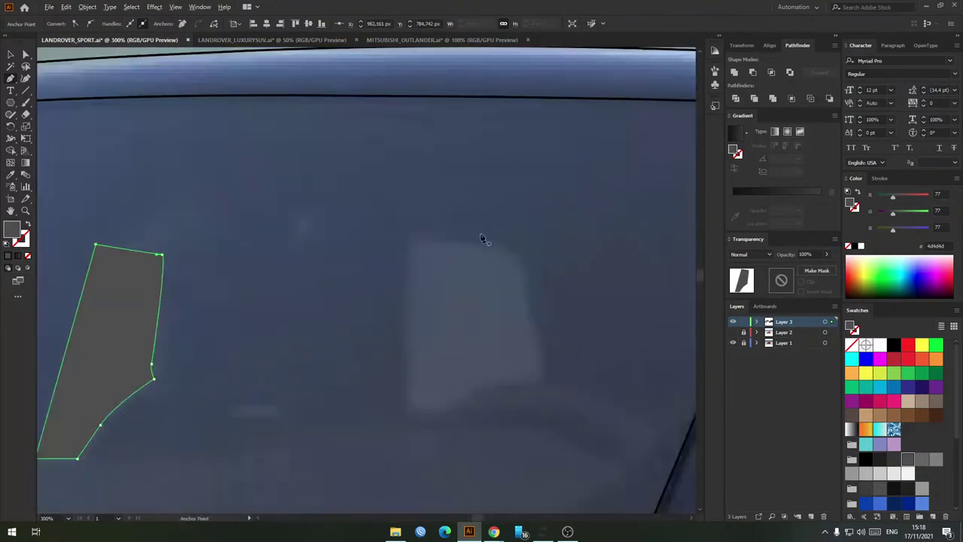
{"action": "left_click_drag", "start_coordinate": [493, 246], "coordinate": [514, 250]}
{"action": "left_click_drag", "start_coordinate": [528, 299], "coordinate": [526, 317]}
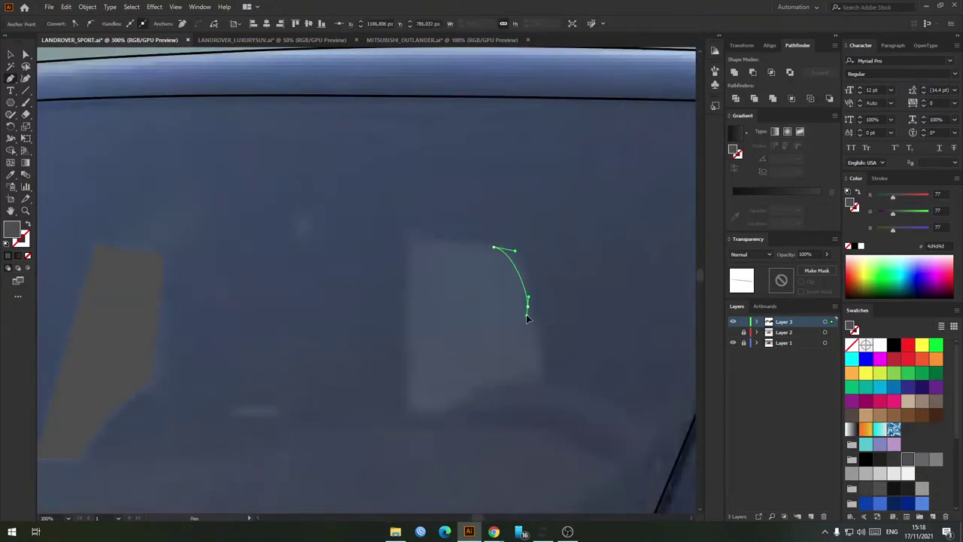
{"action": "left_click_drag", "start_coordinate": [544, 374], "coordinate": [541, 376]}
{"action": "left_click", "coordinate": [480, 386]}
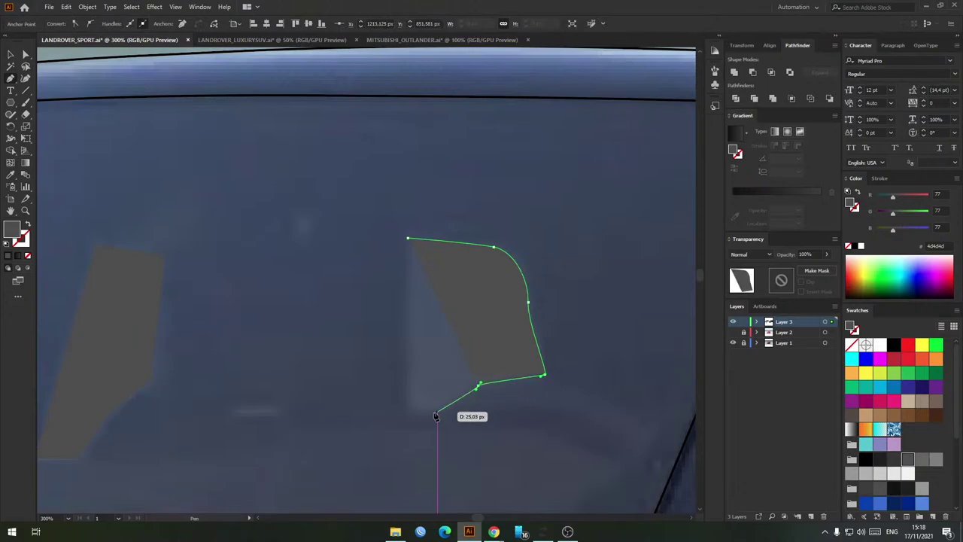
{"action": "left_click_drag", "start_coordinate": [436, 412], "coordinate": [416, 411]}
{"action": "left_click", "coordinate": [415, 412]}
{"action": "left_click_drag", "start_coordinate": [410, 308], "coordinate": [409, 269]}
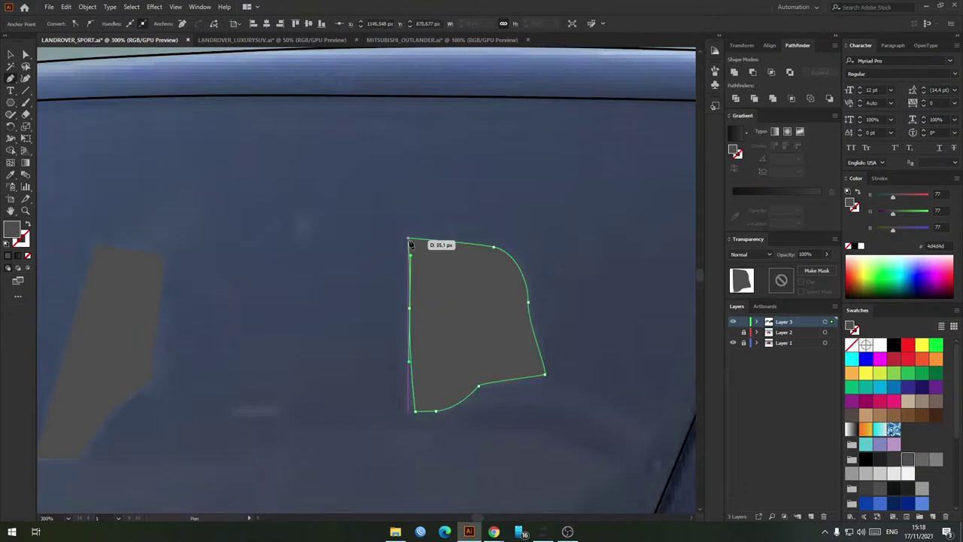
{"action": "left_click", "coordinate": [409, 239]}
{"action": "key", "text": "v"}
{"action": "scroll", "coordinate": [458, 263], "scroll_direction": "down", "scroll_amount": 2}
{"action": "scroll", "coordinate": [418, 287], "scroll_direction": "up", "scroll_amount": 3}
{"action": "key", "text": "ctrl+3"}
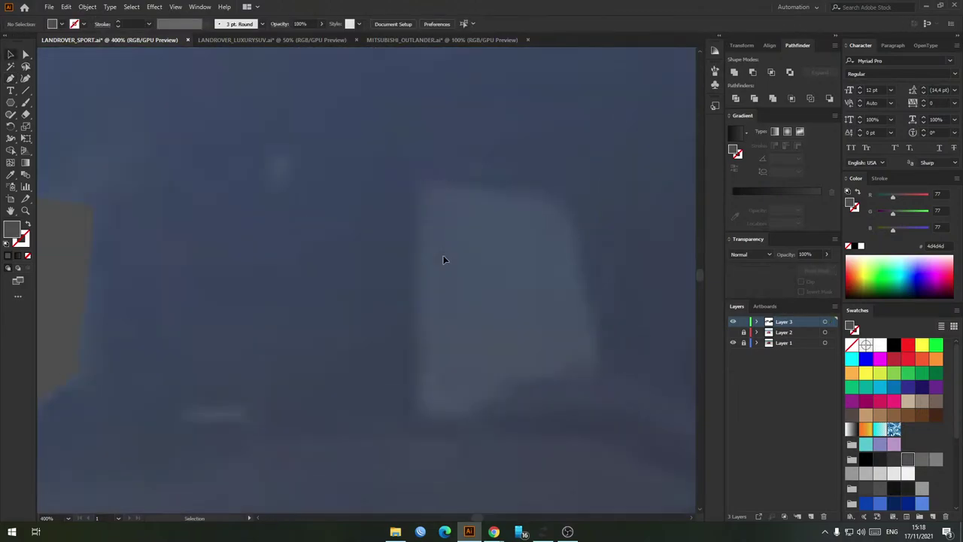
Step: Trace the windshield reflection nearest the side windows again as a closed Pen shape with rounded corners
{"action": "key", "text": "p"}
{"action": "left_click", "coordinate": [427, 184]}
{"action": "left_click_drag", "start_coordinate": [547, 196], "coordinate": [572, 204]}
{"action": "left_click_drag", "start_coordinate": [580, 240], "coordinate": [576, 268]}
{"action": "left_click_drag", "start_coordinate": [596, 347], "coordinate": [596, 357]}
{"action": "left_click_drag", "start_coordinate": [522, 377], "coordinate": [507, 388]}
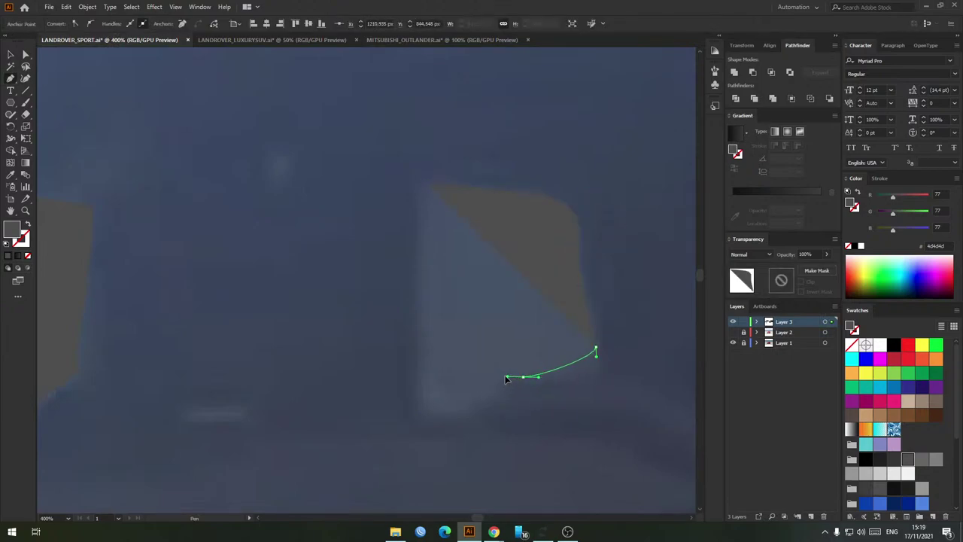
{"action": "left_click", "coordinate": [504, 376]}
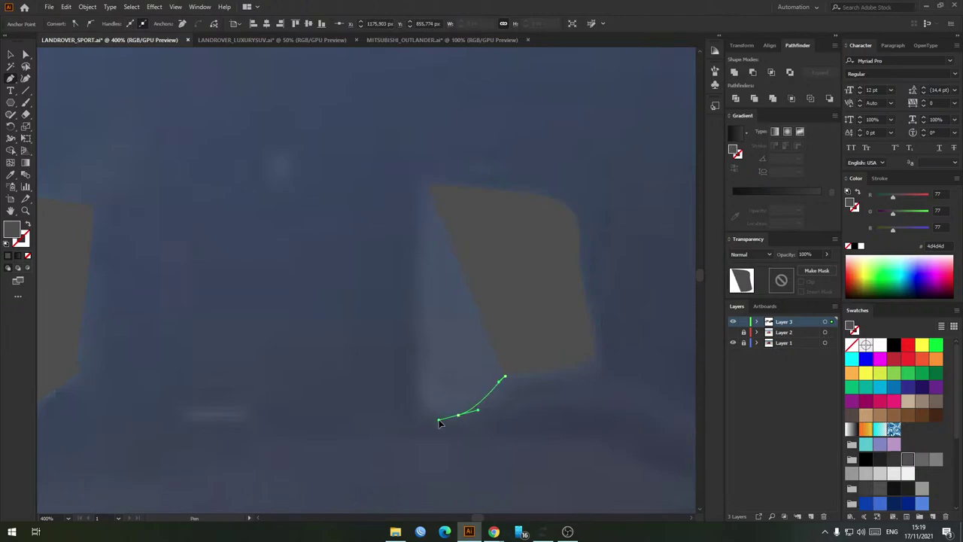
{"action": "left_click_drag", "start_coordinate": [423, 413], "coordinate": [449, 410]}
{"action": "left_click_drag", "start_coordinate": [424, 300], "coordinate": [424, 297]}
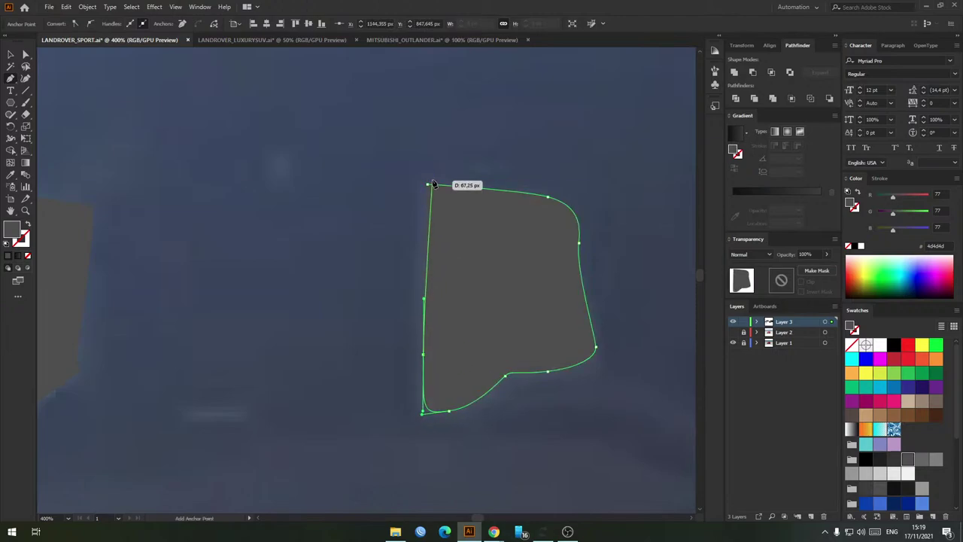
{"action": "left_click", "coordinate": [428, 185]}
{"action": "key", "text": "v"}
{"action": "left_click", "coordinate": [482, 157]}
Step: Trace the thin vertical reflection above the mirror in the front side window as a closed Pen shape
{"action": "scroll", "coordinate": [470, 226], "scroll_direction": "down", "scroll_amount": 3}
{"action": "left_click_drag", "start_coordinate": [519, 225], "coordinate": [210, 261]}
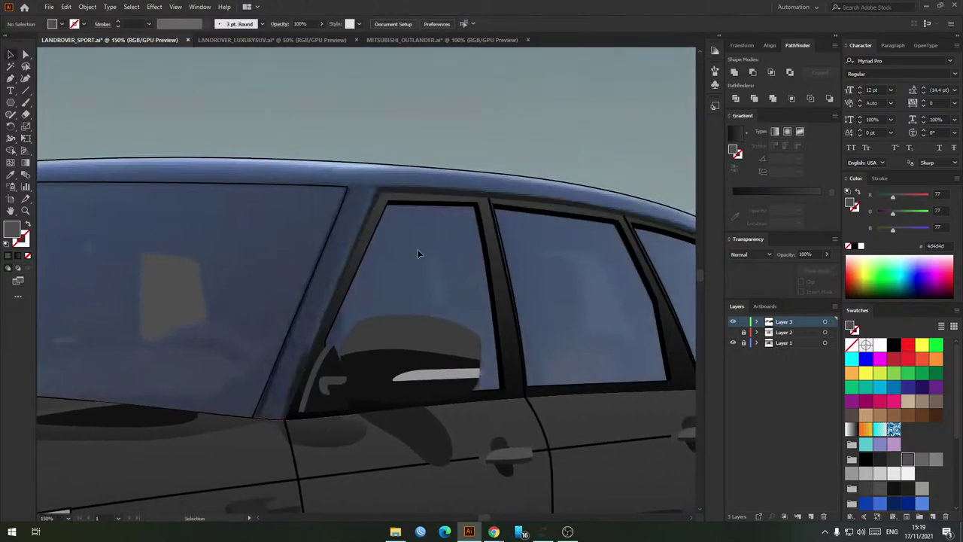
{"action": "scroll", "coordinate": [419, 254], "scroll_direction": "up", "scroll_amount": 3}
{"action": "key", "text": "p"}
{"action": "left_click", "coordinate": [418, 260]}
{"action": "left_click_drag", "start_coordinate": [437, 255], "coordinate": [440, 257]}
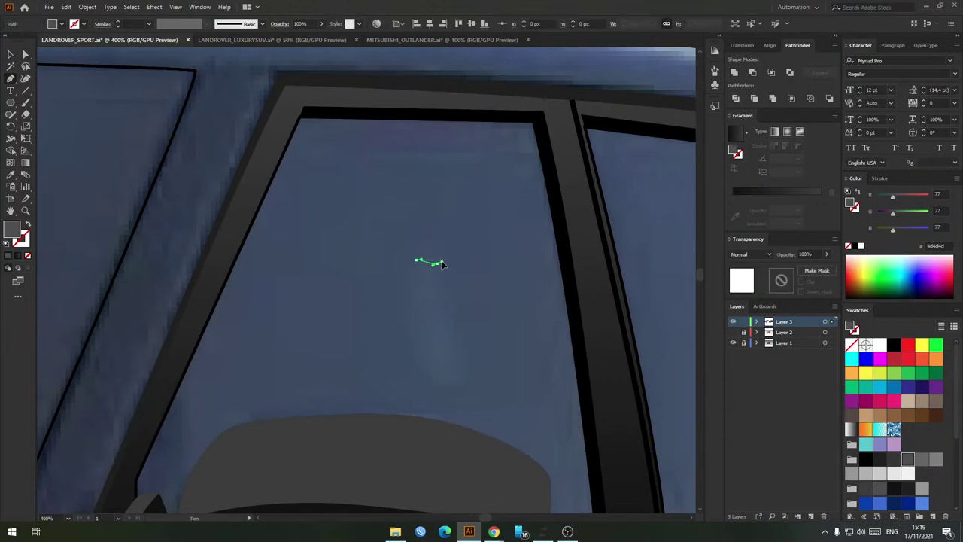
{"action": "left_click_drag", "start_coordinate": [450, 383], "coordinate": [437, 385]}
{"action": "left_click_drag", "start_coordinate": [415, 315], "coordinate": [411, 280]}
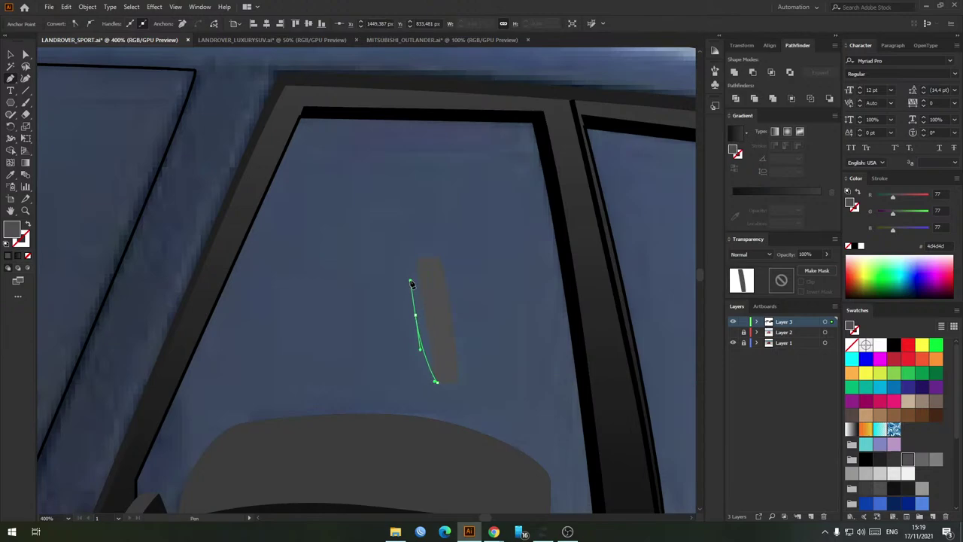
{"action": "left_click", "coordinate": [417, 261]}
{"action": "key", "text": "v"}
{"action": "key", "text": "ctrl+shift+a"}
Step: Trace the upper, outer and lower edges of the rear door window's reflection with the Pen tool
{"action": "scroll", "coordinate": [441, 257], "scroll_direction": "down", "scroll_amount": 2}
{"action": "scroll", "coordinate": [451, 254], "scroll_direction": "right", "scroll_amount": 2}
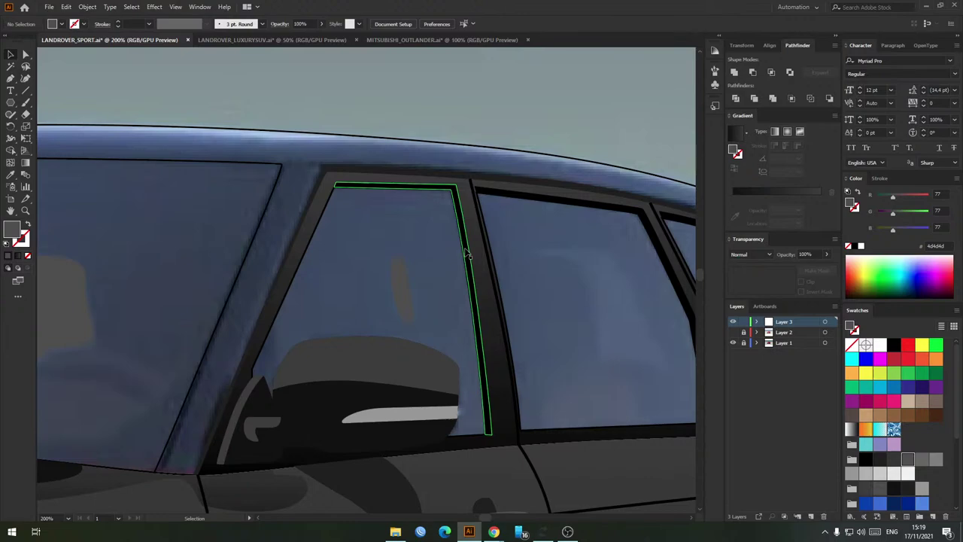
{"action": "scroll", "coordinate": [567, 282], "scroll_direction": "down", "scroll_amount": 2}
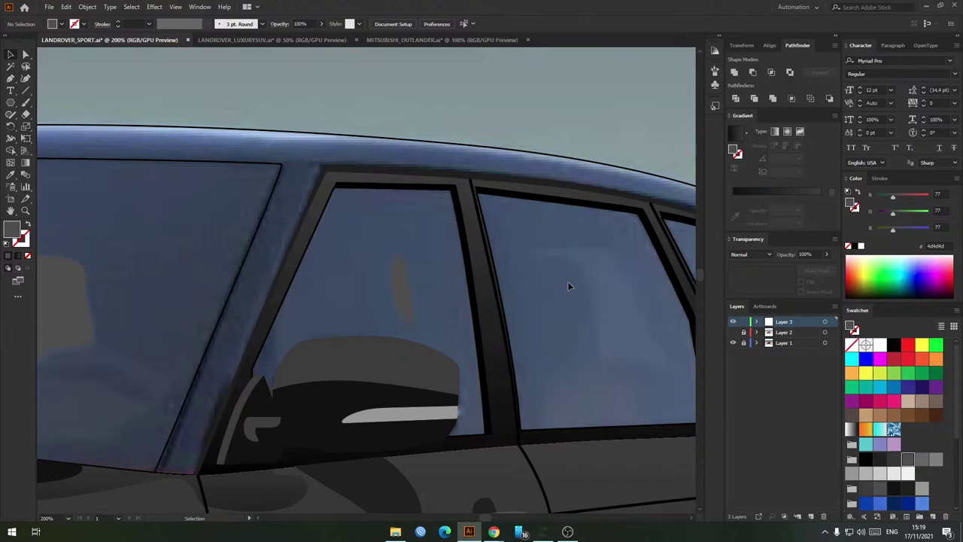
{"action": "scroll", "coordinate": [460, 275], "scroll_direction": "up", "scroll_amount": 5}
{"action": "key", "text": "p"}
{"action": "left_click", "coordinate": [360, 230]}
{"action": "scroll", "coordinate": [433, 237], "scroll_direction": "down", "scroll_amount": 2}
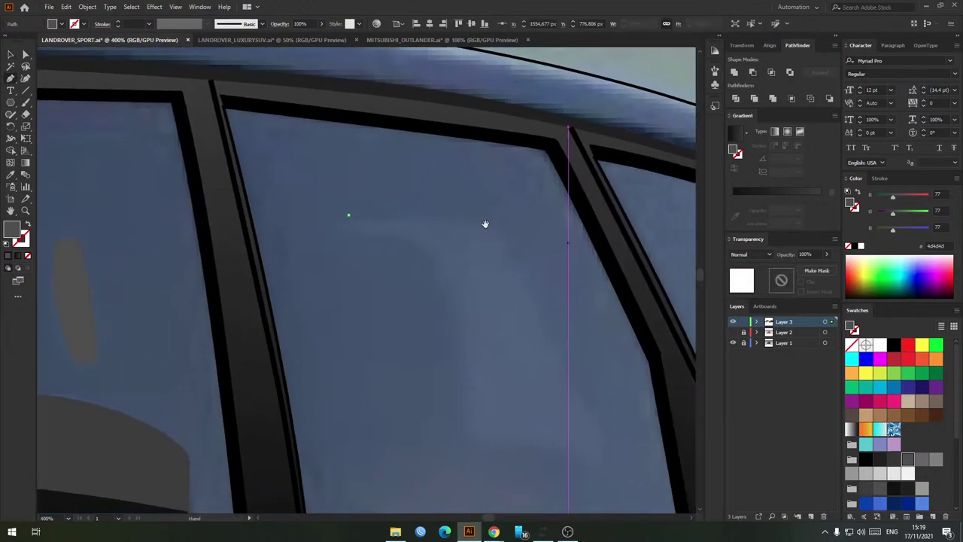
{"action": "left_click_drag", "start_coordinate": [477, 220], "coordinate": [504, 221]}
{"action": "left_click_drag", "start_coordinate": [580, 351], "coordinate": [501, 226]}
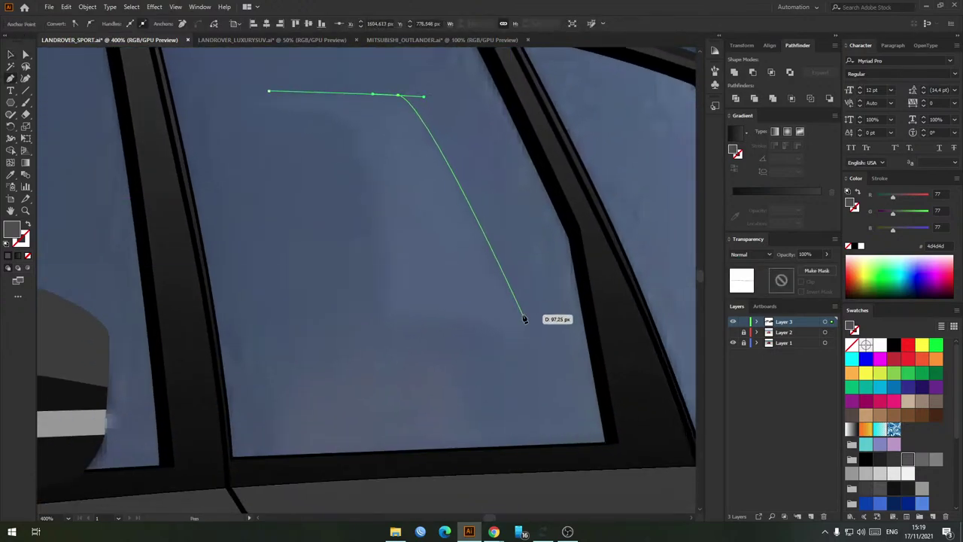
{"action": "left_click", "coordinate": [522, 315]}
{"action": "left_click_drag", "start_coordinate": [519, 333], "coordinate": [494, 321]}
{"action": "left_click", "coordinate": [383, 315]}
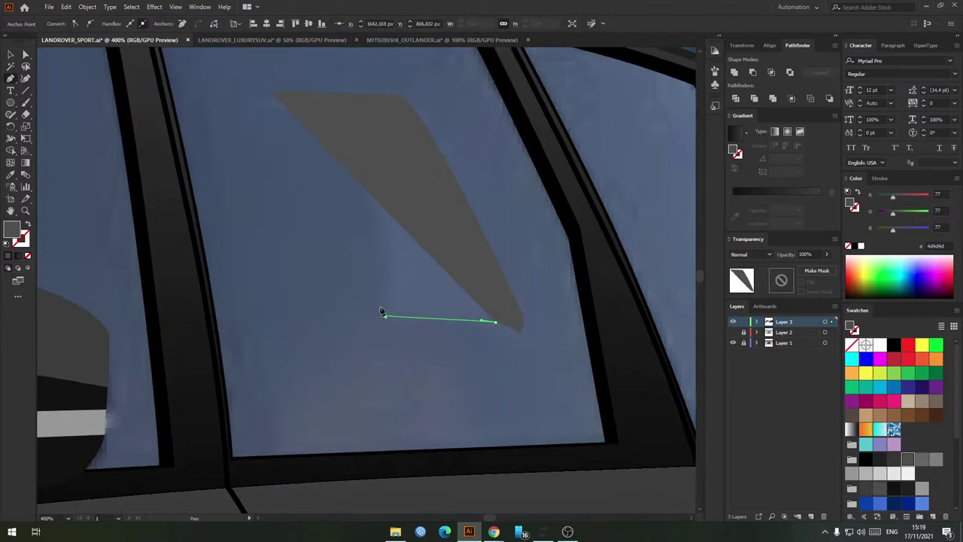
Step: Swap the path's fill and stroke, and close the rear door window's reflection along its curved inner edge
{"action": "left_click_drag", "start_coordinate": [385, 214], "coordinate": [405, 271]}
{"action": "key", "text": "shift+x"}
{"action": "mouse_move", "coordinate": [382, 195]}
{"action": "left_mouse_down"}
{"action": "mouse_move", "coordinate": [372, 174]}
{"action": "mouse_move", "coordinate": [282, 165]}
{"action": "mouse_move", "coordinate": [299, 167]}
{"action": "left_mouse_up"}
{"action": "left_click", "coordinate": [290, 150]}
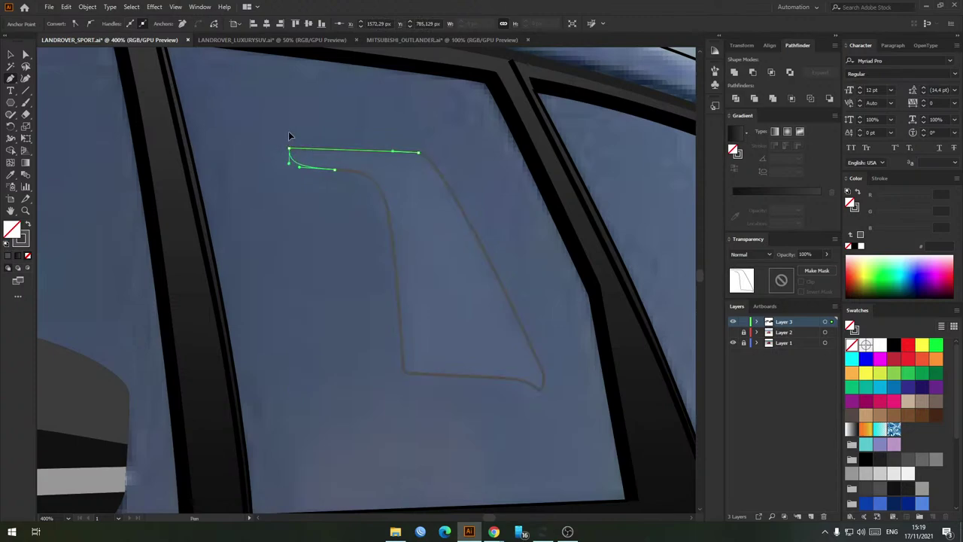
{"action": "key", "text": "v"}
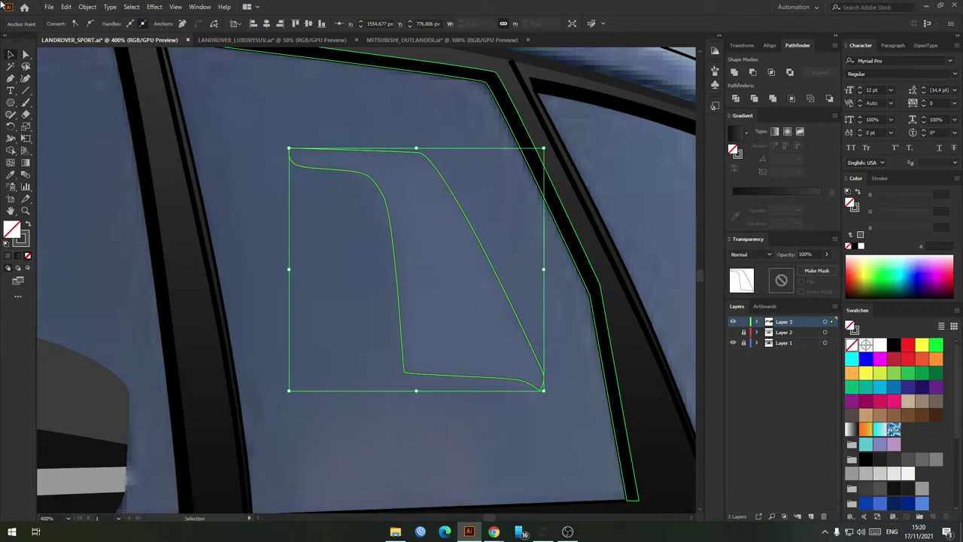
{"action": "left_click", "coordinate": [320, 106]}
Step: Select the three windshield reflections and the front side window's reflection, and swap their grey fill to the stroke
{"action": "scroll", "coordinate": [384, 166], "scroll_direction": "down", "scroll_amount": 5}
{"action": "scroll", "coordinate": [394, 167], "scroll_direction": "up", "scroll_amount": 4}
{"action": "left_click_drag", "start_coordinate": [423, 167], "coordinate": [440, 218]}
{"action": "scroll", "coordinate": [443, 226], "scroll_direction": "down", "scroll_amount": 3}
{"action": "left_click_drag", "start_coordinate": [449, 251], "coordinate": [501, 269]}
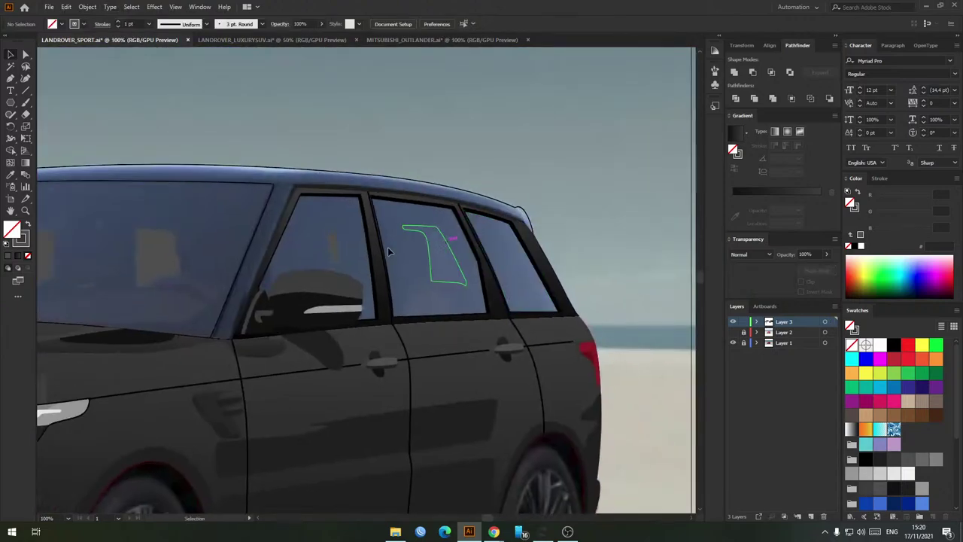
{"action": "left_click_drag", "start_coordinate": [388, 248], "coordinate": [495, 262]}
{"action": "left_click_drag", "start_coordinate": [432, 247], "coordinate": [466, 256]}
{"action": "left_click", "coordinate": [481, 271]}
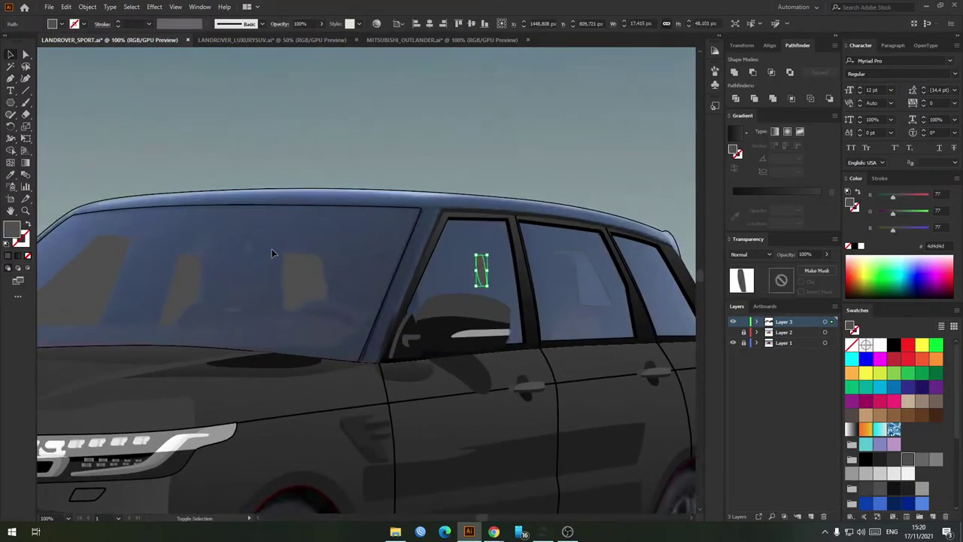
{"action": "key", "text": "ctrl+a"}
{"action": "left_click_drag", "start_coordinate": [410, 271], "coordinate": [389, 282]}
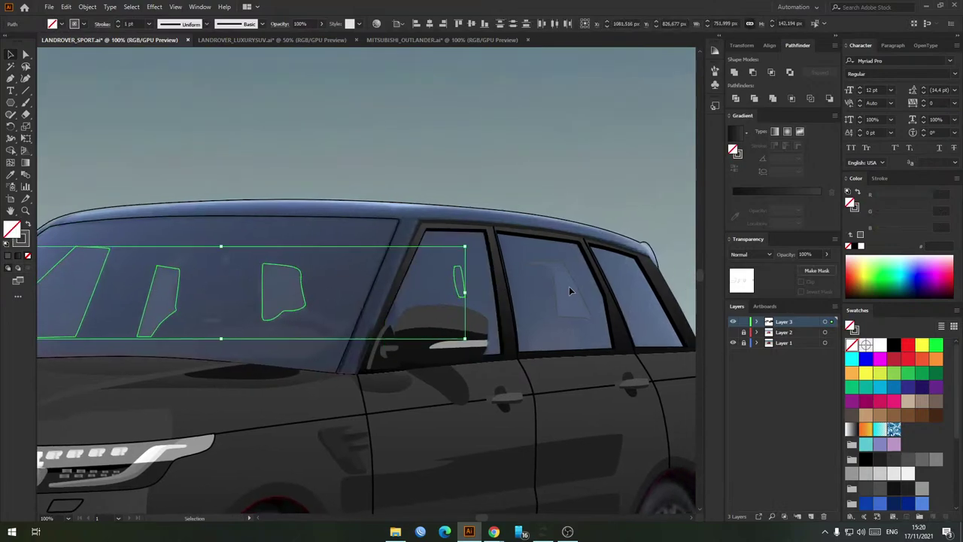
{"action": "left_click", "coordinate": [561, 291], "text": "shift"}
{"action": "key", "text": "ctrl+minus"}
{"action": "left_click_drag", "start_coordinate": [471, 297], "coordinate": [492, 298]}
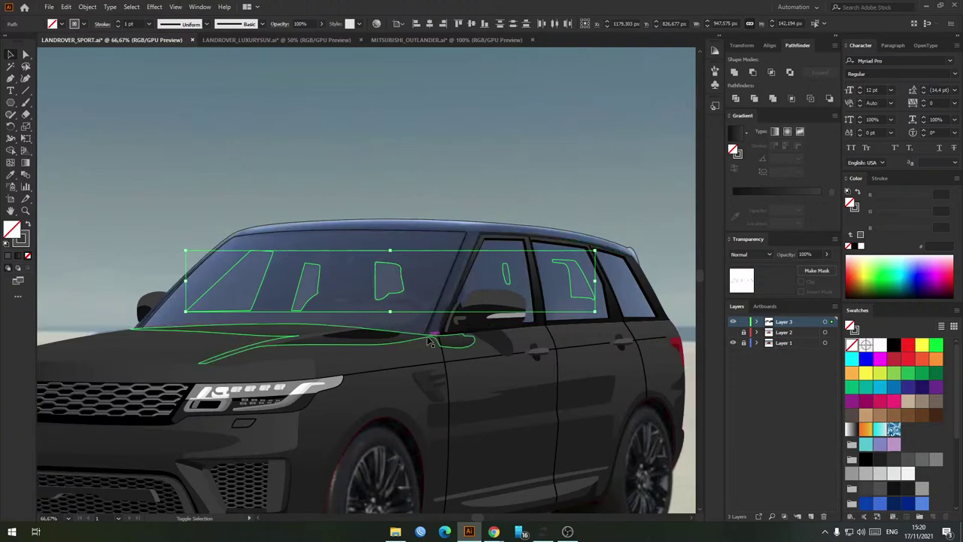
{"action": "left_click_drag", "start_coordinate": [428, 340], "coordinate": [466, 237]}
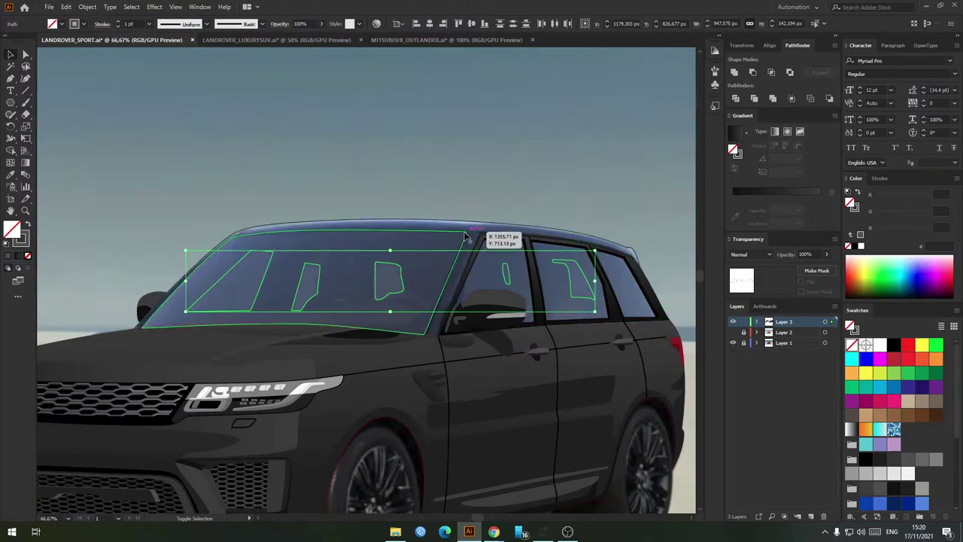
{"action": "scroll", "coordinate": [424, 226], "scroll_direction": "up", "scroll_amount": 1}
{"action": "left_click_drag", "start_coordinate": [378, 242], "coordinate": [390, 241]}
{"action": "scroll", "coordinate": [365, 242], "scroll_direction": "down", "scroll_amount": 1}
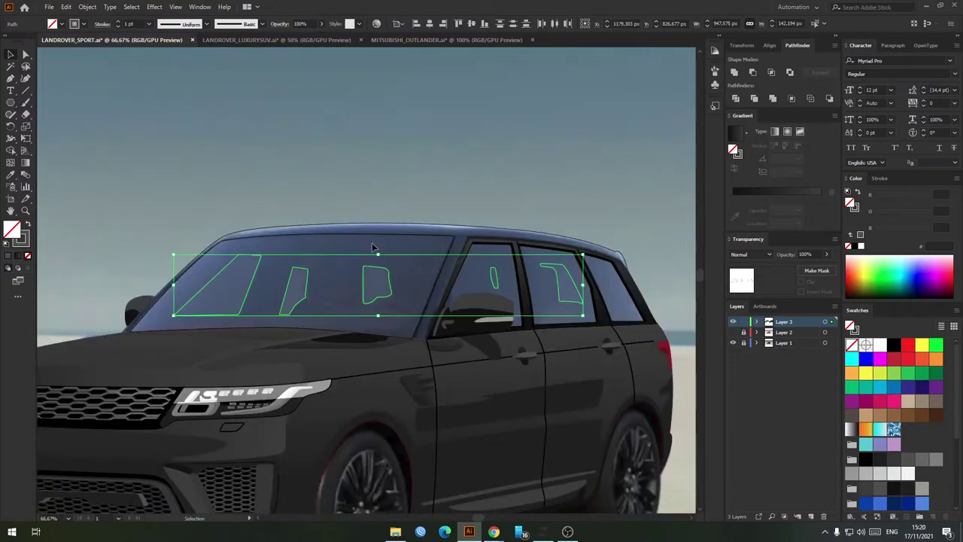
{"action": "left_click", "coordinate": [443, 197]}
Step: Select the front side window's glass outline together with the thin reflection shape inside it
{"action": "scroll", "coordinate": [391, 251], "scroll_direction": "up", "scroll_amount": 1}
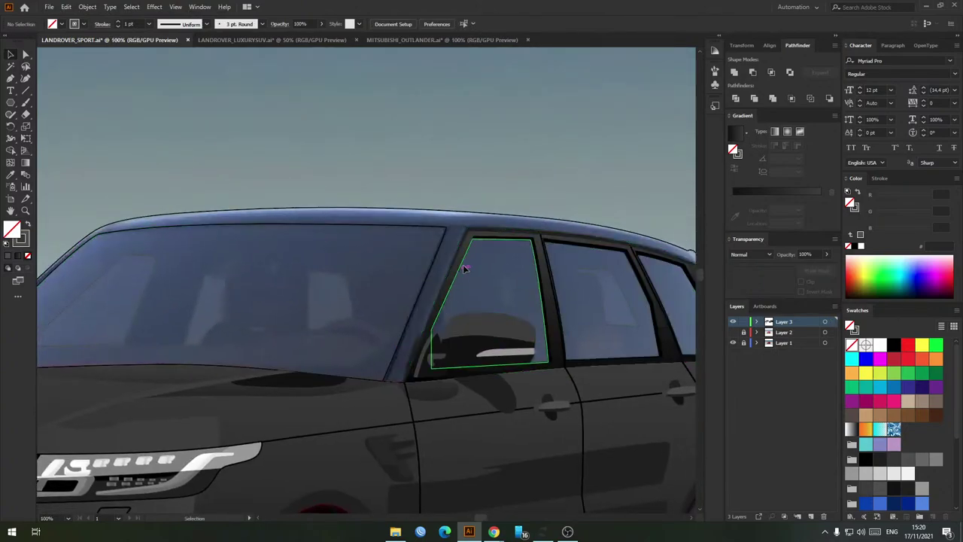
{"action": "left_click", "coordinate": [477, 233]}
{"action": "left_click_drag", "start_coordinate": [587, 277], "coordinate": [462, 264]}
{"action": "left_click", "coordinate": [432, 242]}
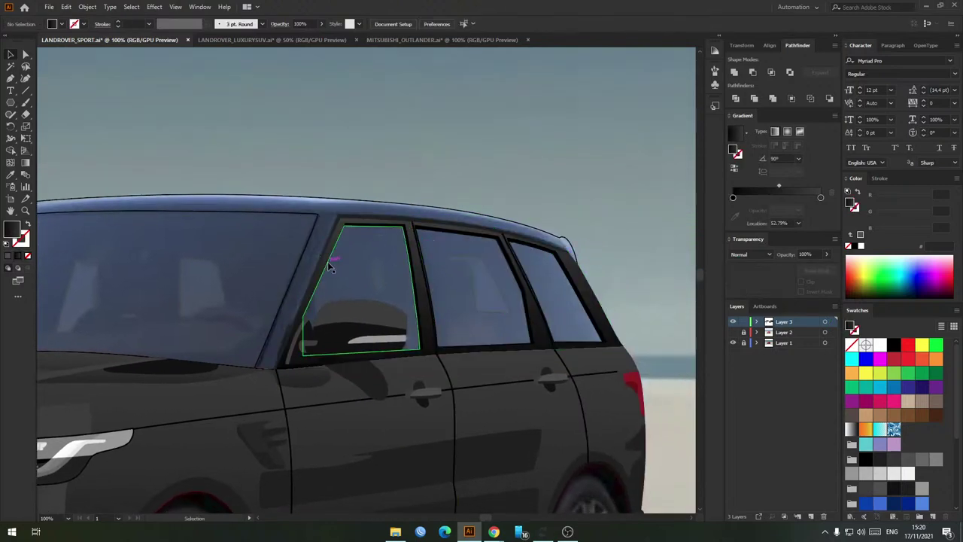
{"action": "left_click_drag", "start_coordinate": [331, 263], "coordinate": [396, 272]}
{"action": "key", "text": "ctrl+z"}
{"action": "left_click", "coordinate": [379, 271], "text": "shift"}
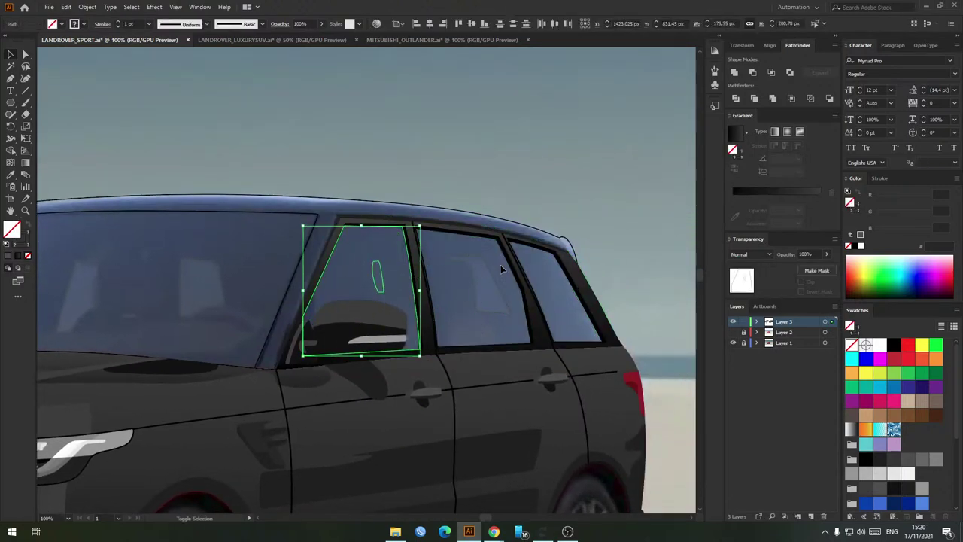
Step: Give the selected glass outline and reflection a solid dark grey fill with no stroke
{"action": "left_click", "coordinate": [27, 241]}
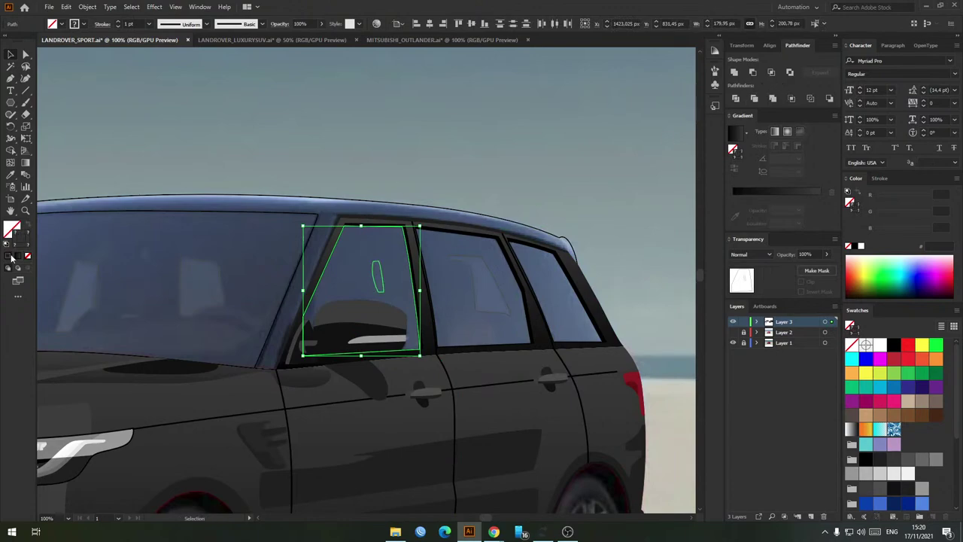
{"action": "left_click", "coordinate": [28, 257]}
{"action": "left_click", "coordinate": [9, 256]}
{"action": "key", "text": "shift+x"}
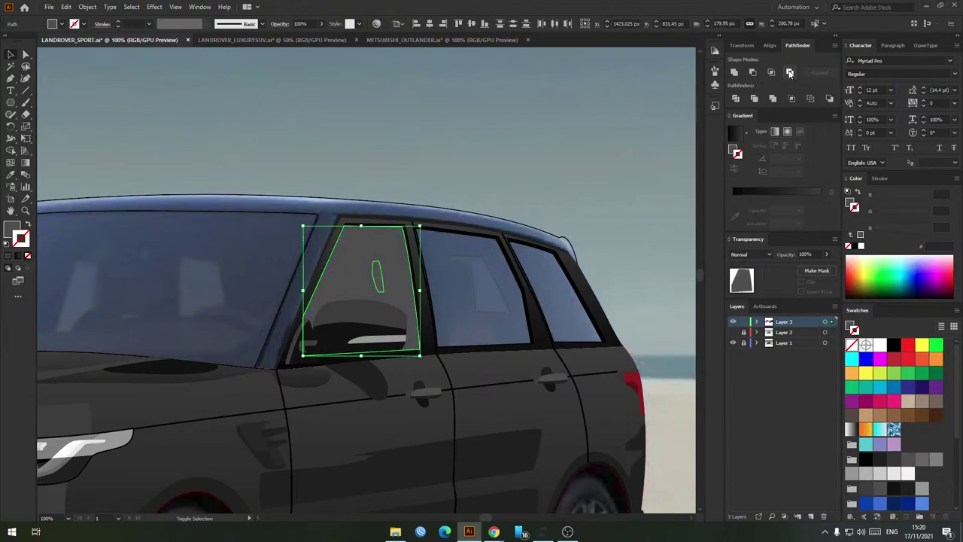
Step: Cut the reflections out of the front and rear side window glass, giving the rear door's glass a solid dark grey fill with no stroke
{"action": "left_click", "coordinate": [789, 72]}
{"action": "scroll", "coordinate": [430, 271], "scroll_direction": "up", "scroll_amount": 2}
{"action": "left_click", "coordinate": [413, 276]}
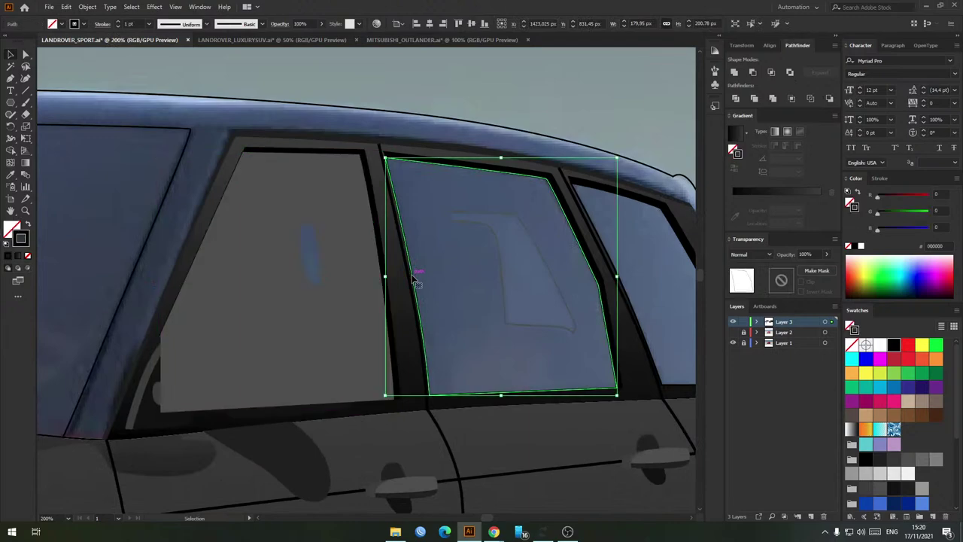
{"action": "left_click", "coordinate": [537, 243]}
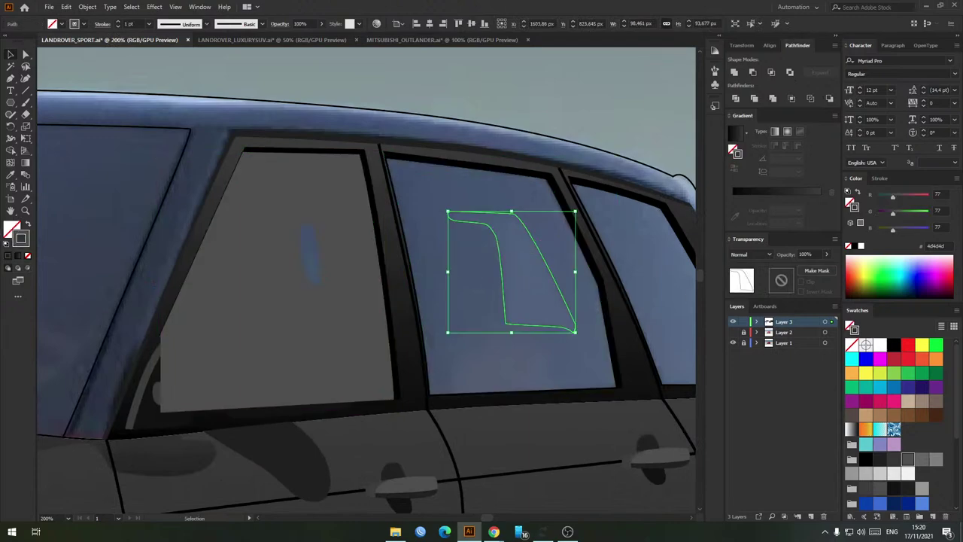
{"action": "left_click", "coordinate": [411, 265], "text": "shift"}
{"action": "left_click", "coordinate": [28, 256]}
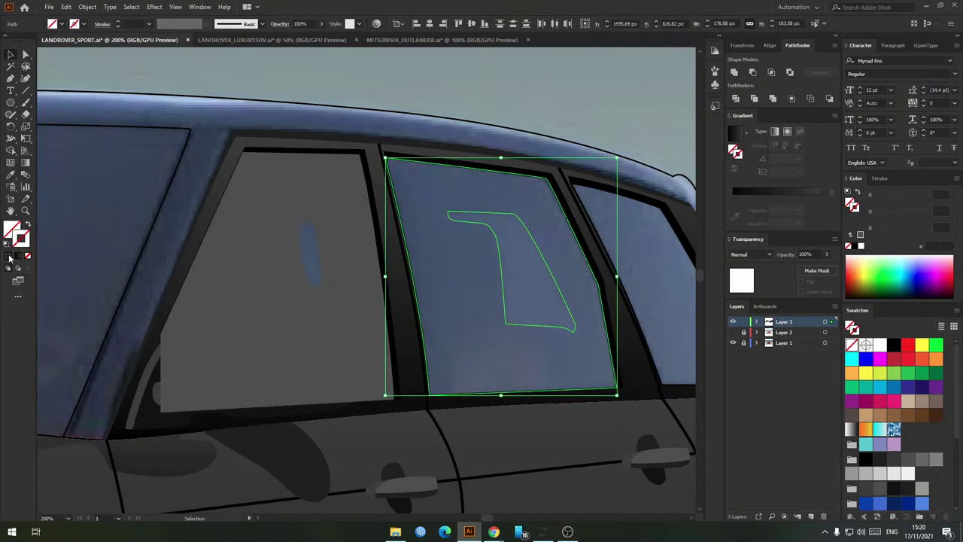
{"action": "left_click", "coordinate": [790, 73]}
{"action": "scroll", "coordinate": [308, 278], "scroll_direction": "down", "scroll_amount": 1}
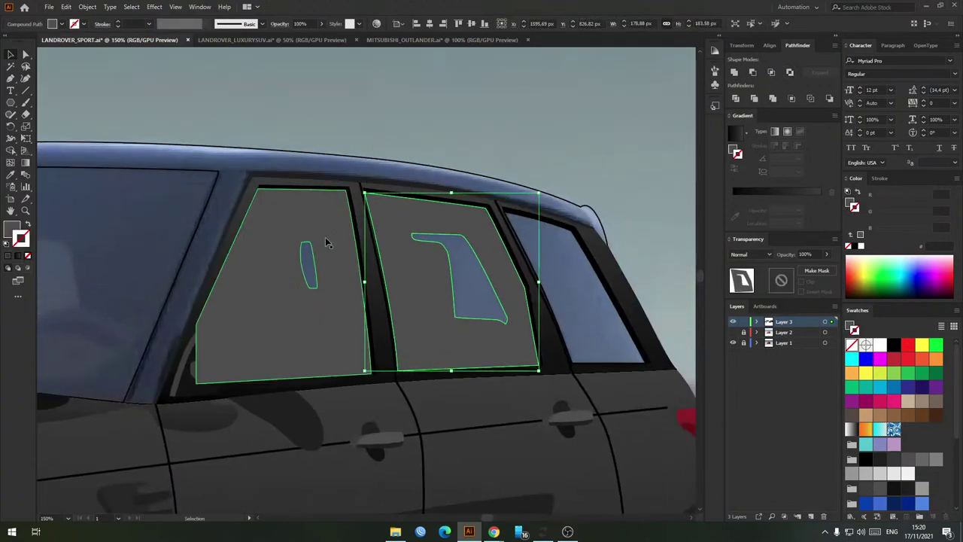
{"action": "scroll", "coordinate": [355, 227], "scroll_direction": "down", "scroll_amount": 1}
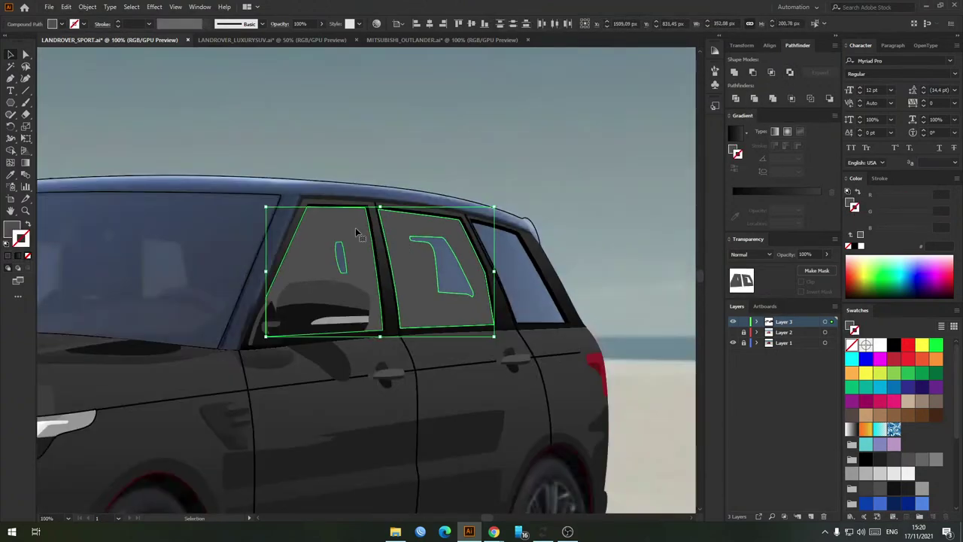
{"action": "scroll", "coordinate": [285, 234], "scroll_direction": "left", "scroll_amount": 5}
{"action": "left_click", "coordinate": [354, 268]}
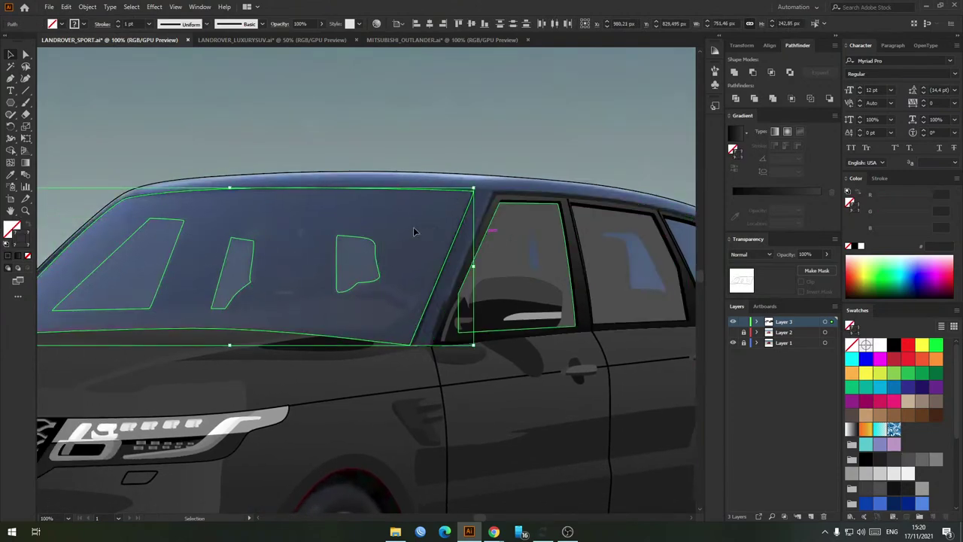
{"action": "left_click", "coordinate": [407, 214]}
{"action": "left_click_drag", "start_coordinate": [407, 190], "coordinate": [378, 235]}
{"action": "key", "text": "ctrl+z"}
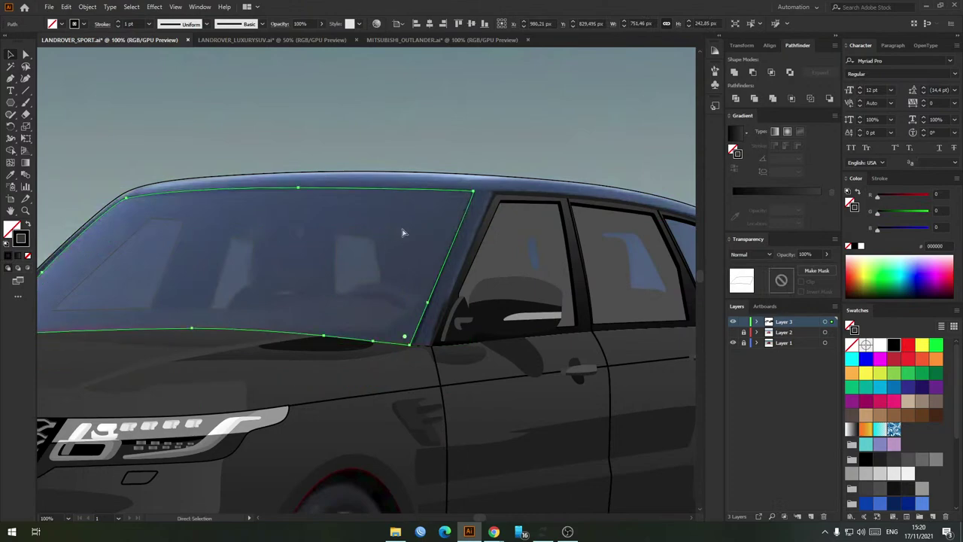
{"action": "key", "text": "f"}
{"action": "left_click", "coordinate": [254, 264], "text": "shift"}
{"action": "left_click", "coordinate": [353, 259], "text": "shift"}
{"action": "left_click", "coordinate": [365, 204]}
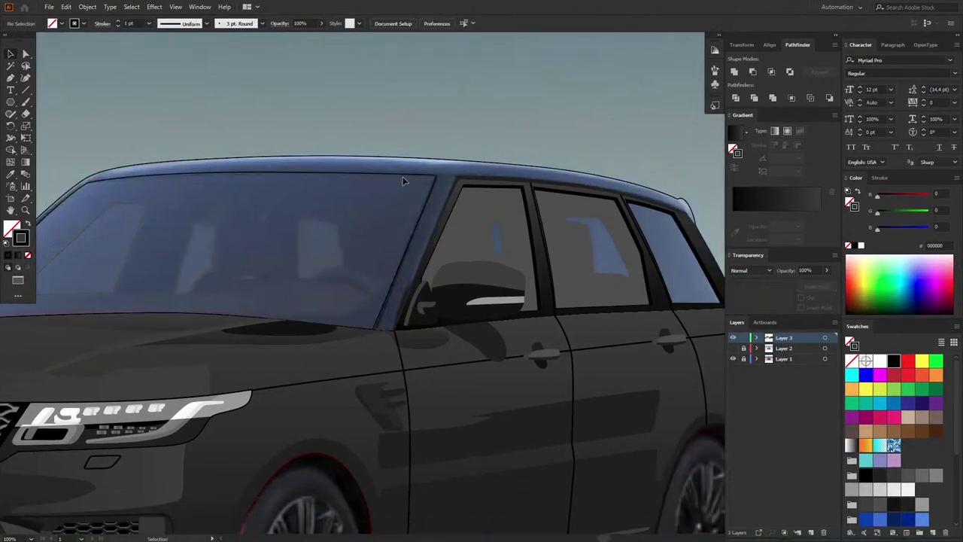
{"action": "left_click_drag", "start_coordinate": [403, 174], "coordinate": [378, 204]}
{"action": "key", "text": "ctrl+z"}
{"action": "key", "text": "a"}
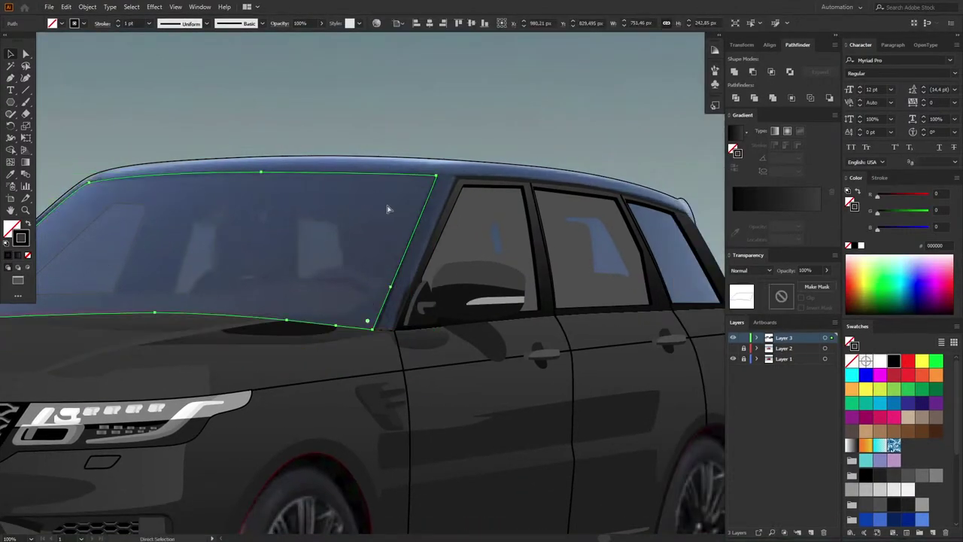
{"action": "left_click", "coordinate": [357, 210]}
{"action": "left_click_drag", "start_coordinate": [157, 205], "coordinate": [275, 245]}
{"action": "key", "text": "f"}
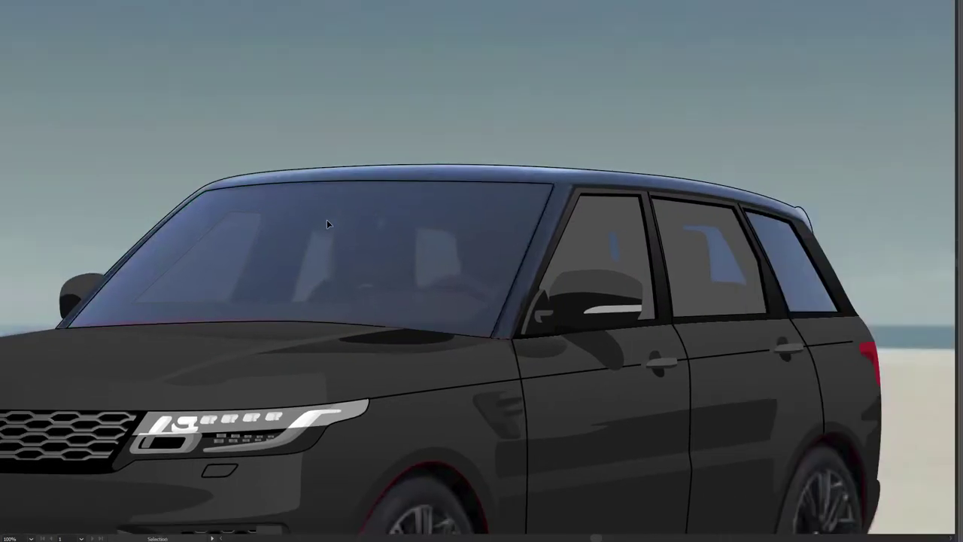
{"action": "key", "text": "f"}
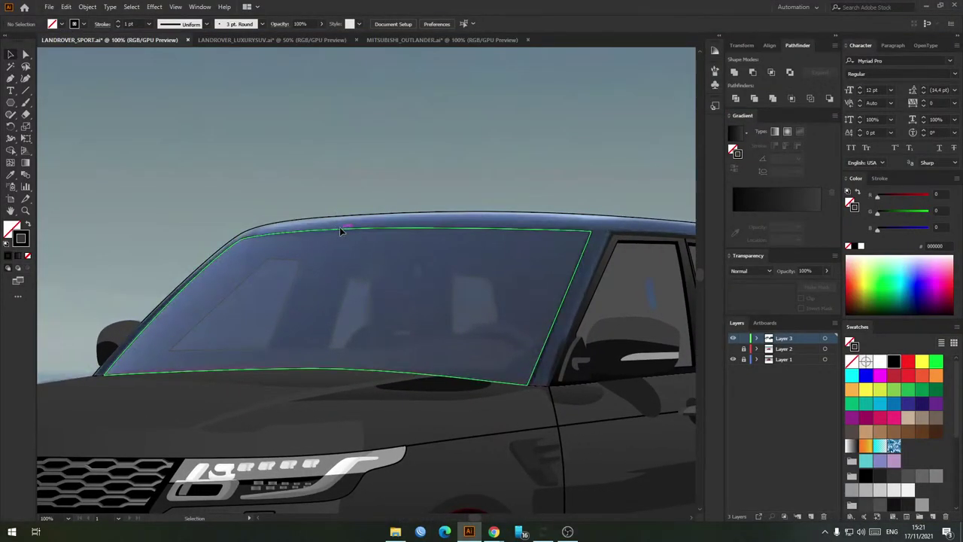
Step: Give the windshield outline and its three reflections a solid black fill with no stroke, and exclude the reflections from the glass
{"action": "left_click", "coordinate": [339, 228]}
{"action": "left_click_drag", "start_coordinate": [289, 286], "coordinate": [471, 302]}
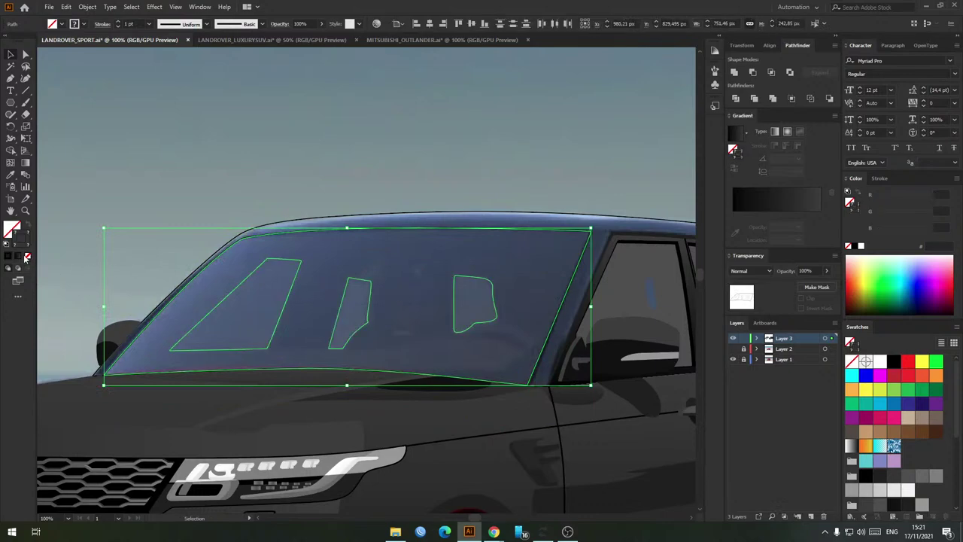
{"action": "left_click", "coordinate": [23, 240]}
{"action": "left_click", "coordinate": [27, 257]}
{"action": "left_click", "coordinate": [9, 256]}
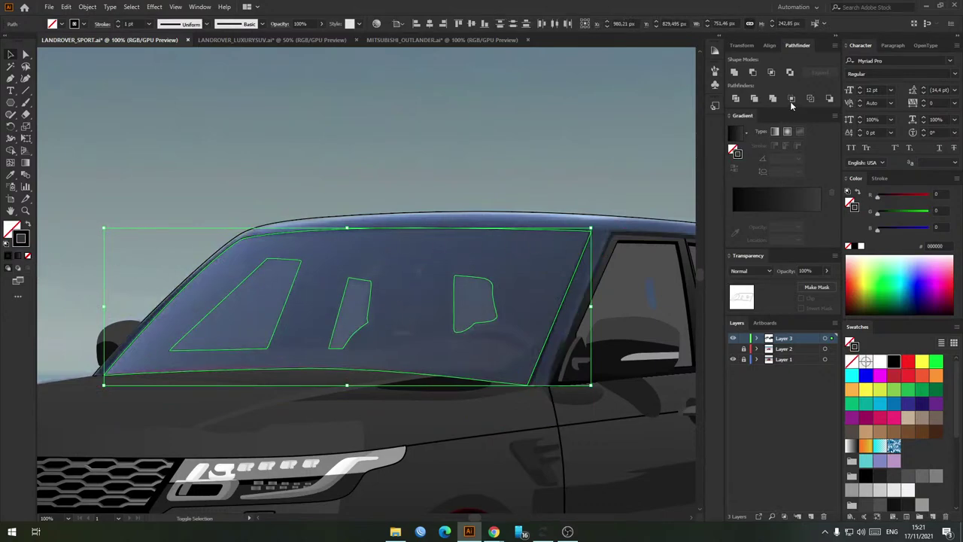
{"action": "key", "text": "shift+x"}
{"action": "left_click", "coordinate": [790, 73]}
{"action": "scroll", "coordinate": [412, 169], "scroll_direction": "down", "scroll_amount": 1}
{"action": "left_click_drag", "start_coordinate": [559, 161], "coordinate": [444, 176]}
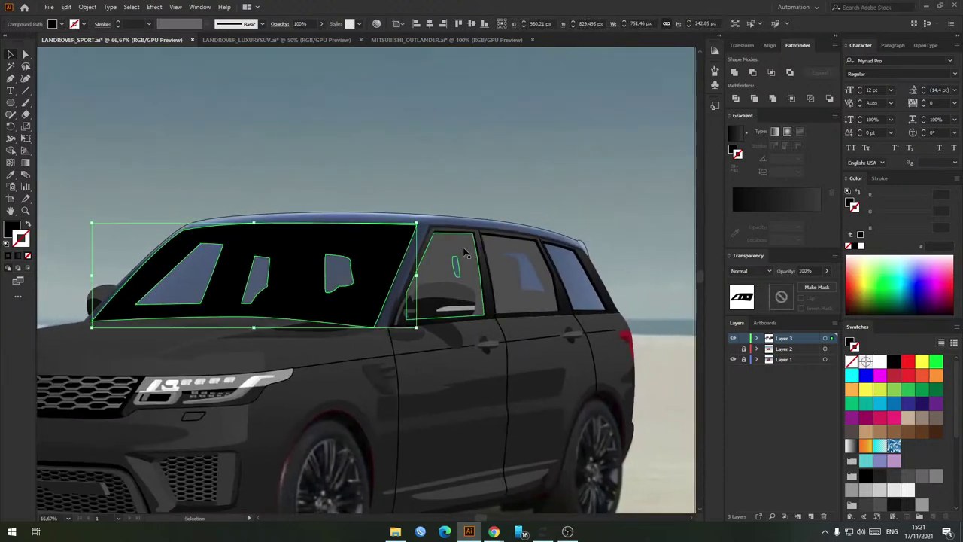
Step: Apply the windshield's black fill to the front and rear side window glass shapes
{"action": "left_click", "coordinate": [464, 252]}
{"action": "left_click", "coordinate": [508, 253], "text": "shift"}
{"action": "key", "text": "i"}
{"action": "left_click", "coordinate": [357, 254]}
{"action": "key", "text": "v"}
{"action": "left_click", "coordinate": [494, 167]}
{"action": "left_click", "coordinate": [387, 250]}
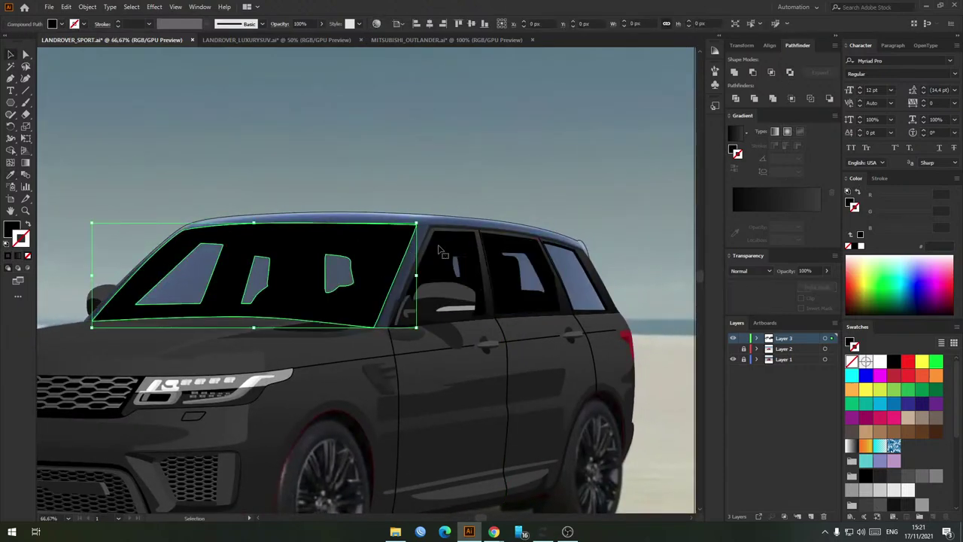
{"action": "left_click", "coordinate": [440, 249], "text": "shift"}
{"action": "left_click", "coordinate": [514, 244], "text": "shift"}
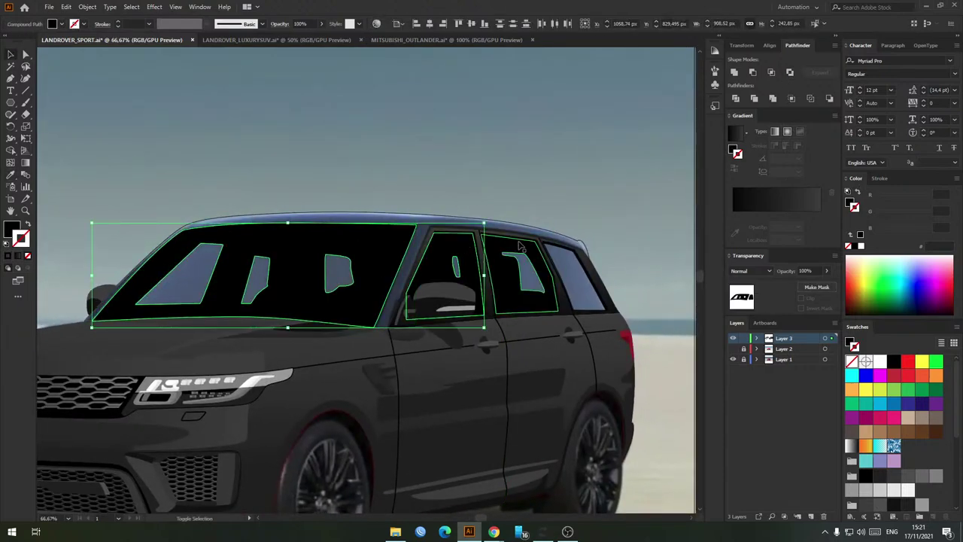
{"action": "left_click", "coordinate": [503, 185]}
Step: Fill the rear quarter window's glass with the same black as the other windows
{"action": "scroll", "coordinate": [574, 305], "scroll_direction": "up", "scroll_amount": 3}
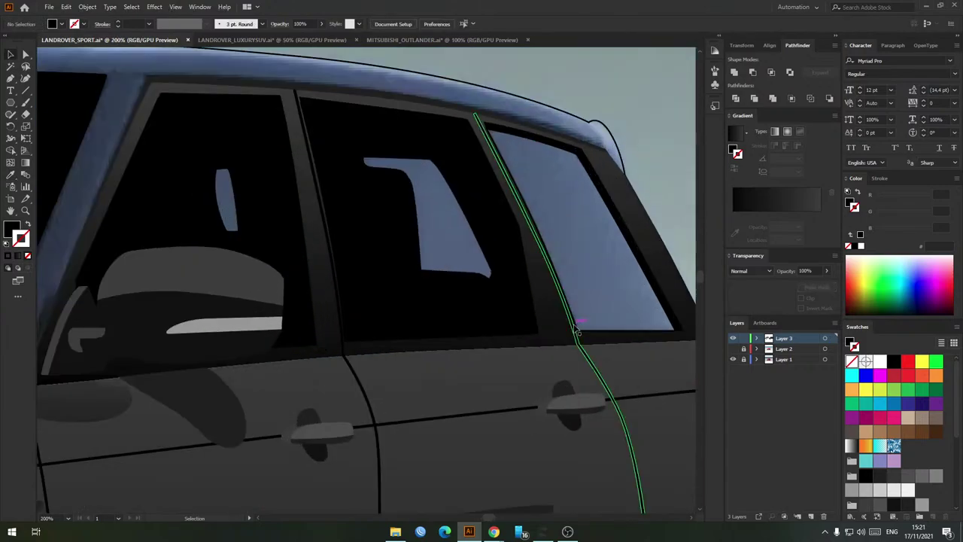
{"action": "left_click", "coordinate": [577, 329]}
{"action": "key", "text": "i"}
{"action": "left_click", "coordinate": [512, 315]}
{"action": "key", "text": "v"}
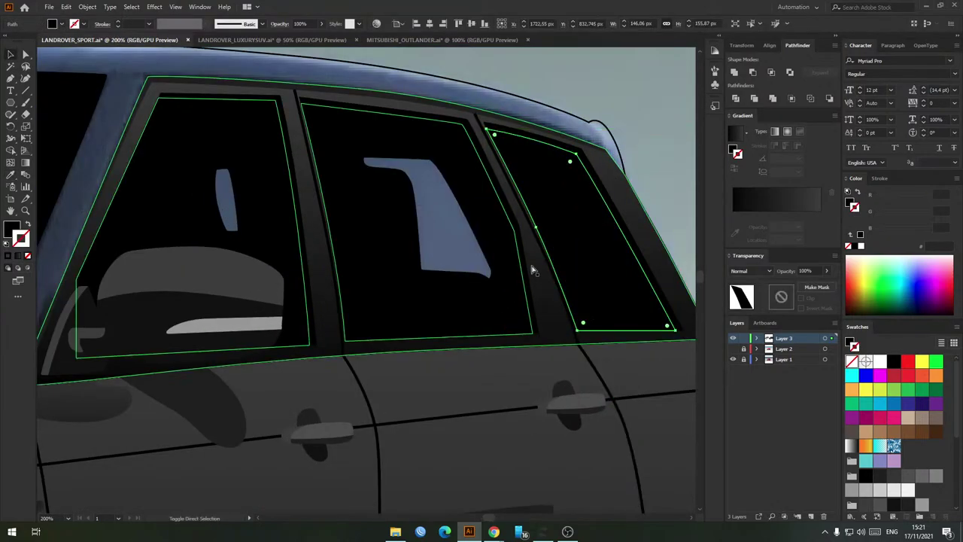
{"action": "scroll", "coordinate": [437, 242], "scroll_direction": "down", "scroll_amount": 3}
{"action": "left_click", "coordinate": [442, 159]}
{"action": "scroll", "coordinate": [442, 157], "scroll_direction": "down", "scroll_amount": 2}
{"action": "left_click_drag", "start_coordinate": [442, 143], "coordinate": [452, 162]}
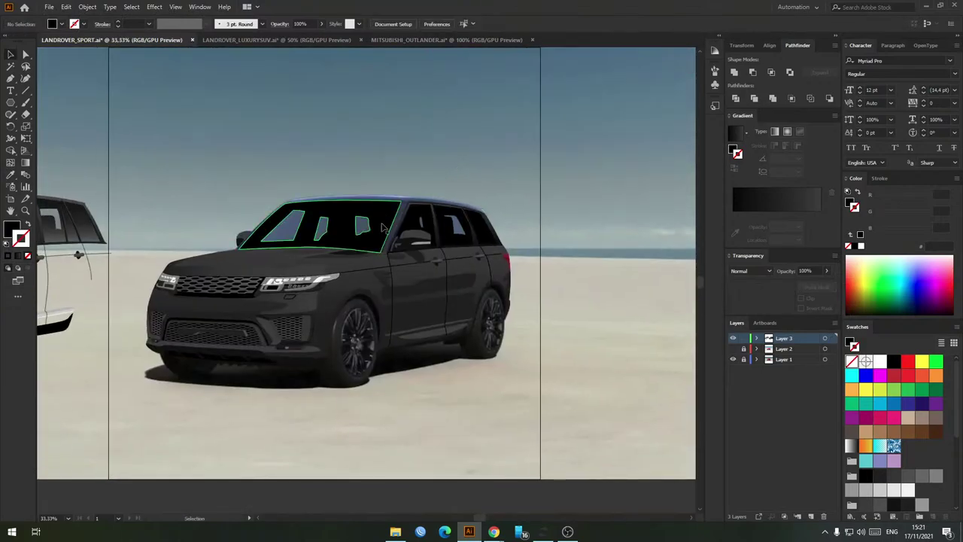
Step: Send the roof and cabin outline to the back of the artwork, and keep it as a black stroke without fill
{"action": "left_click", "coordinate": [405, 197]}
{"action": "left_click_drag", "start_coordinate": [396, 179], "coordinate": [424, 191]}
{"action": "scroll", "coordinate": [444, 184], "scroll_direction": "up", "scroll_amount": 2}
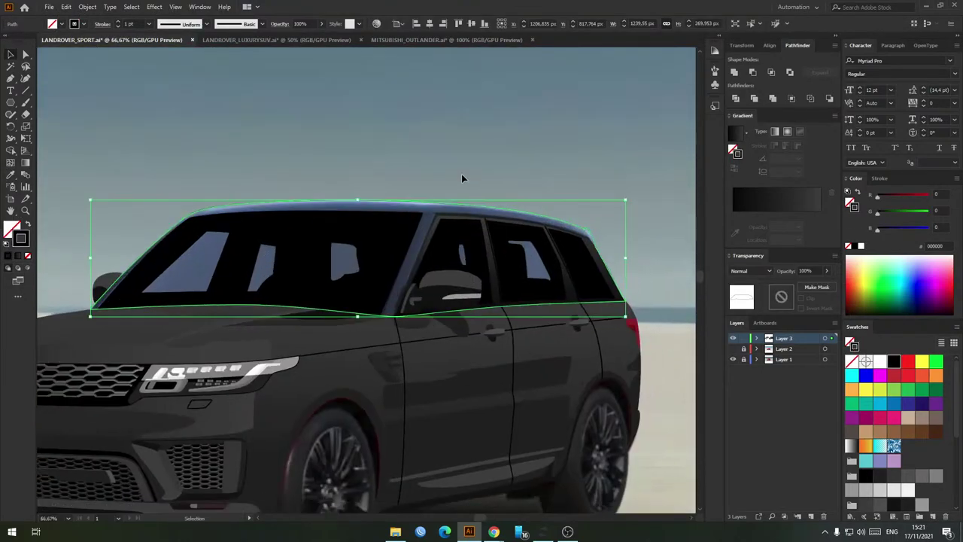
{"action": "key", "text": "shift+x"}
{"action": "key", "text": "shift+x"}
{"action": "key", "text": "shift+x"}
{"action": "key", "text": "ctrl+shift+bracketleft"}
{"action": "key", "text": "shift+x"}
Step: Select the cabin outline with the glass and window frame shapes, and separate the roof and windshield pillar area using Shape Builder
{"action": "left_click", "coordinate": [412, 226], "text": "shift"}
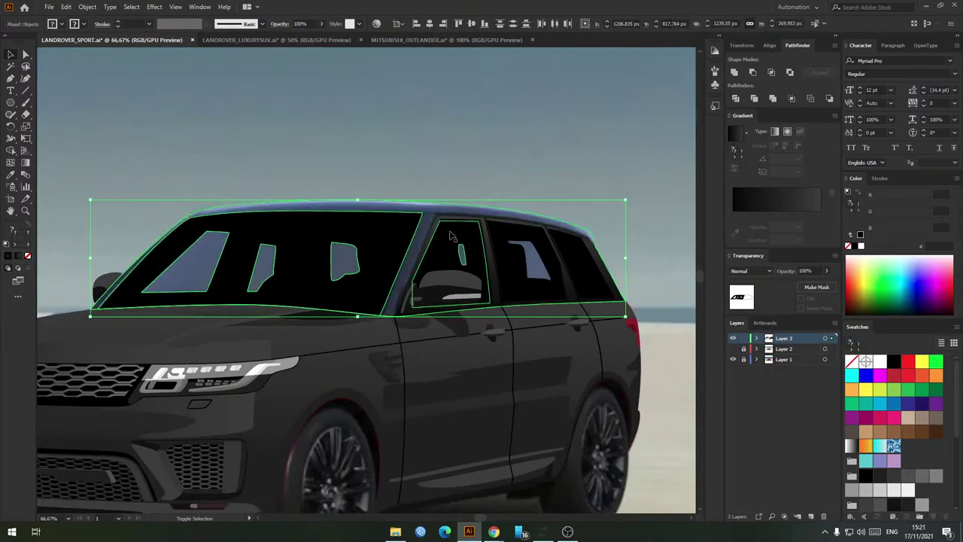
{"action": "scroll", "coordinate": [461, 224], "scroll_direction": "up", "scroll_amount": 4}
{"action": "scroll", "coordinate": [338, 210], "scroll_direction": "down", "scroll_amount": 3}
{"action": "key", "text": "ctrl+8"}
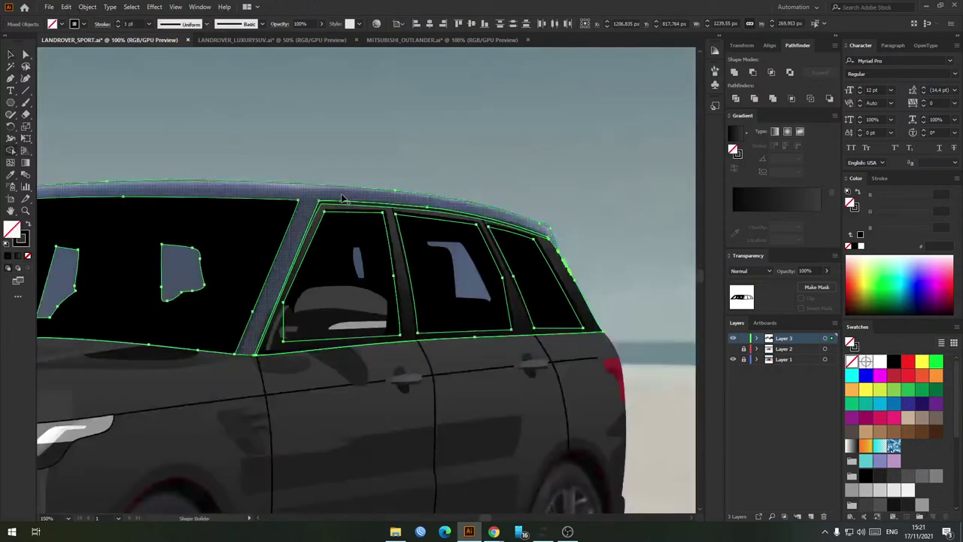
{"action": "left_click", "coordinate": [394, 157]}
{"action": "left_click_drag", "start_coordinate": [268, 281], "coordinate": [311, 273]}
Step: Fill the roof and pillar shape with the linear black-to-dark-grey gradient at 90°, and shift its midpoint to about 78%
{"action": "left_click", "coordinate": [357, 177]}
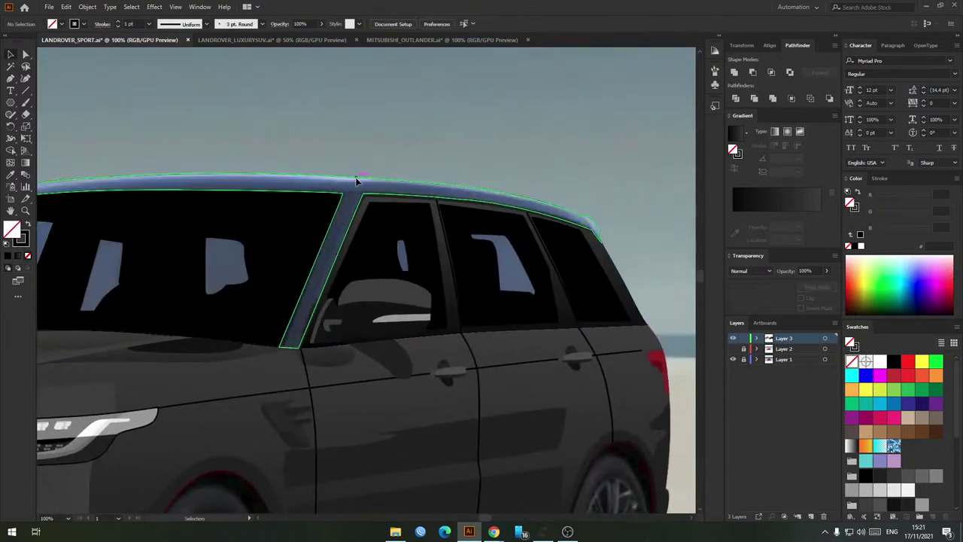
{"action": "left_click_drag", "start_coordinate": [362, 168], "coordinate": [467, 180]}
{"action": "key", "text": "shift+x"}
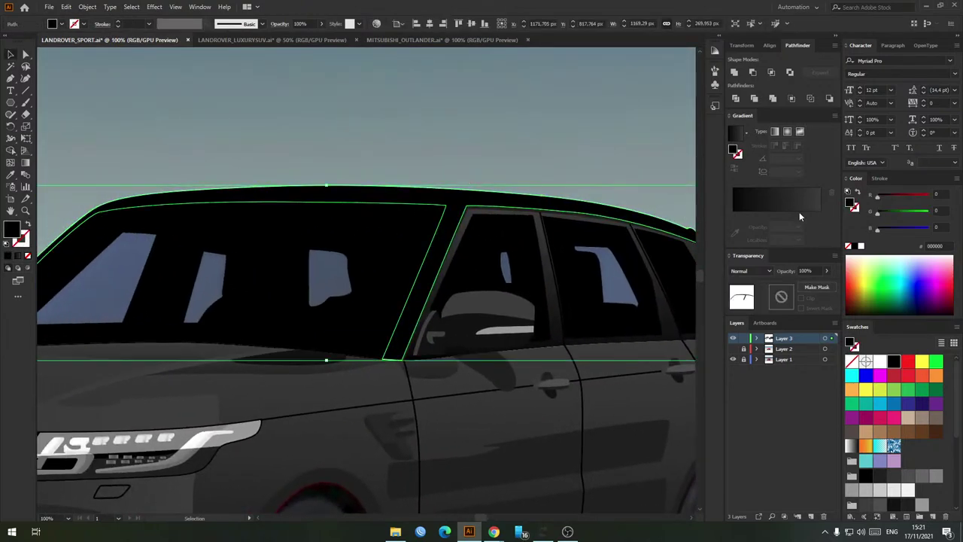
{"action": "left_click", "coordinate": [786, 197]}
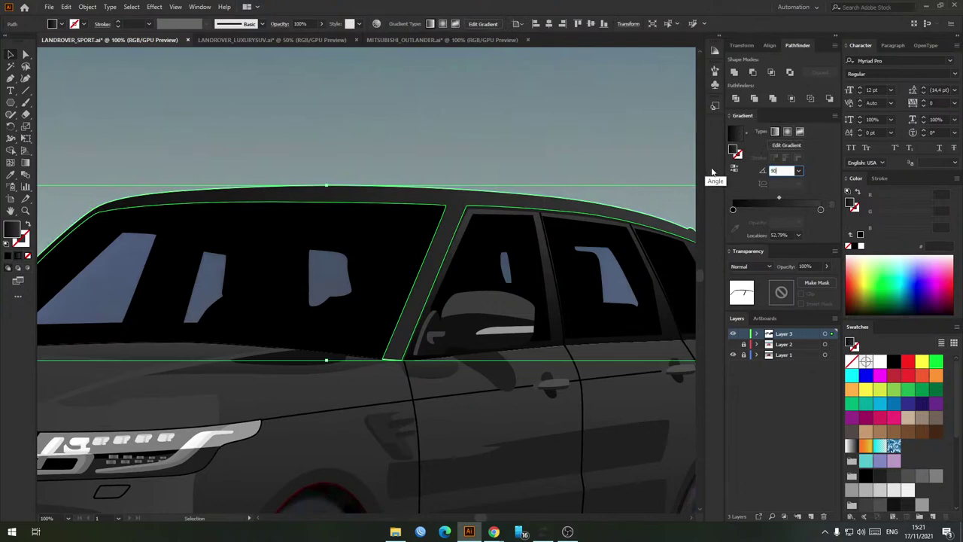
{"action": "type", "text": "90"}
{"action": "key", "text": "Return"}
{"action": "left_click_drag", "start_coordinate": [792, 198], "coordinate": [792, 199]}
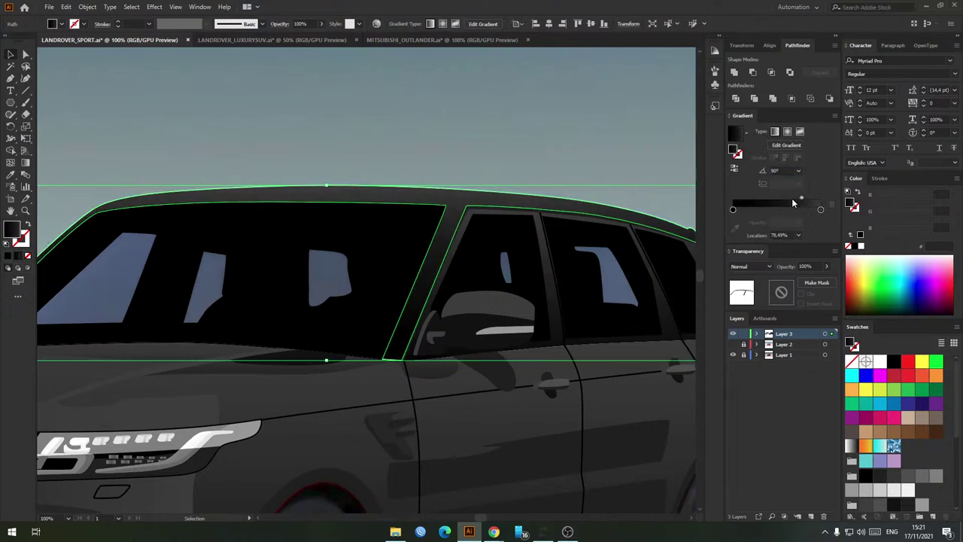
Step: Recolour the light end stop of the roof's gradient with the grey swatch 999999
{"action": "left_click", "coordinate": [820, 212]}
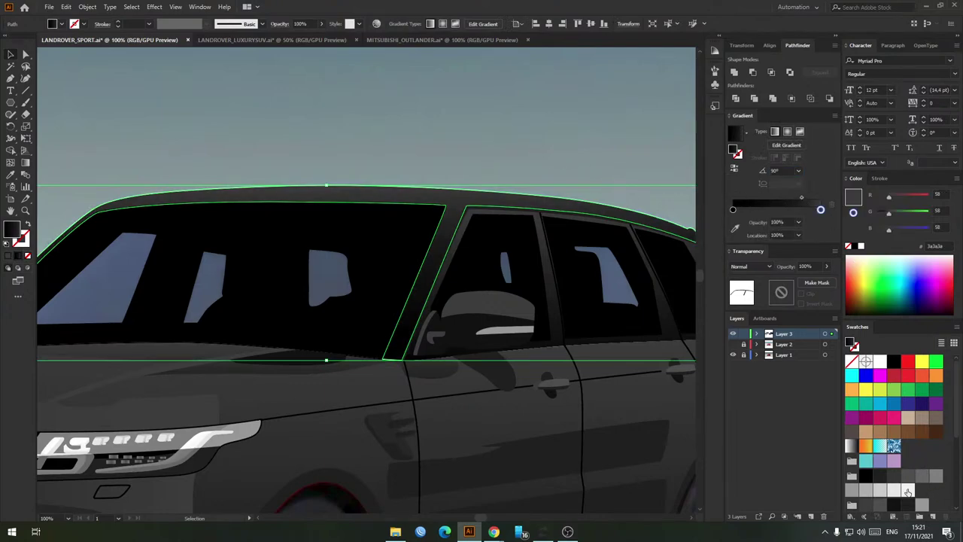
{"action": "left_click_drag", "start_coordinate": [923, 504], "coordinate": [821, 211]}
{"action": "left_click", "coordinate": [517, 129]}
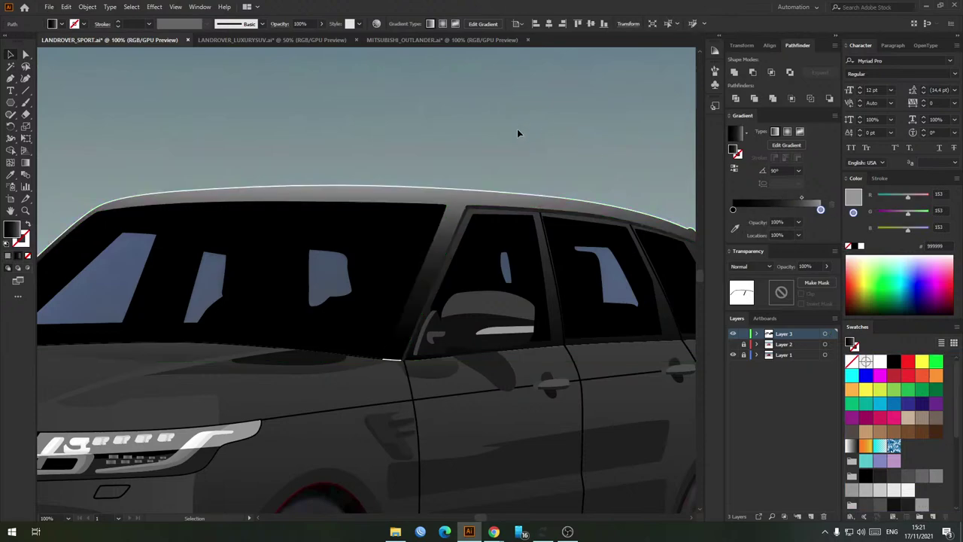
Step: Move the roof gradient's midpoint closer to its grey end so the highlight stays near the roof's upper edge
{"action": "left_click", "coordinate": [452, 196]}
{"action": "key", "text": "g"}
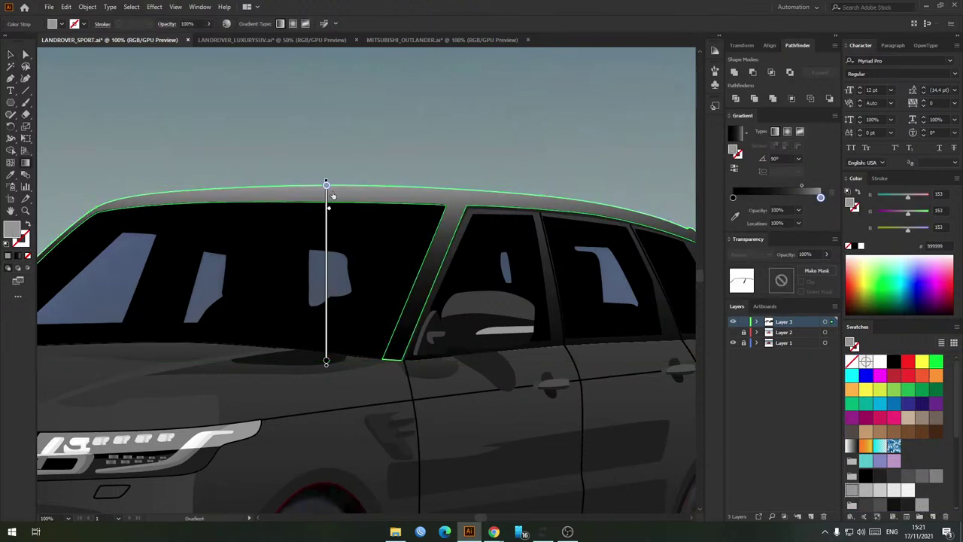
{"action": "mouse_move", "coordinate": [332, 194]}
{"action": "left_mouse_down"}
{"action": "mouse_move", "coordinate": [328, 154]}
{"action": "mouse_move", "coordinate": [326, 191]}
{"action": "left_mouse_up"}
{"action": "key", "text": "v"}
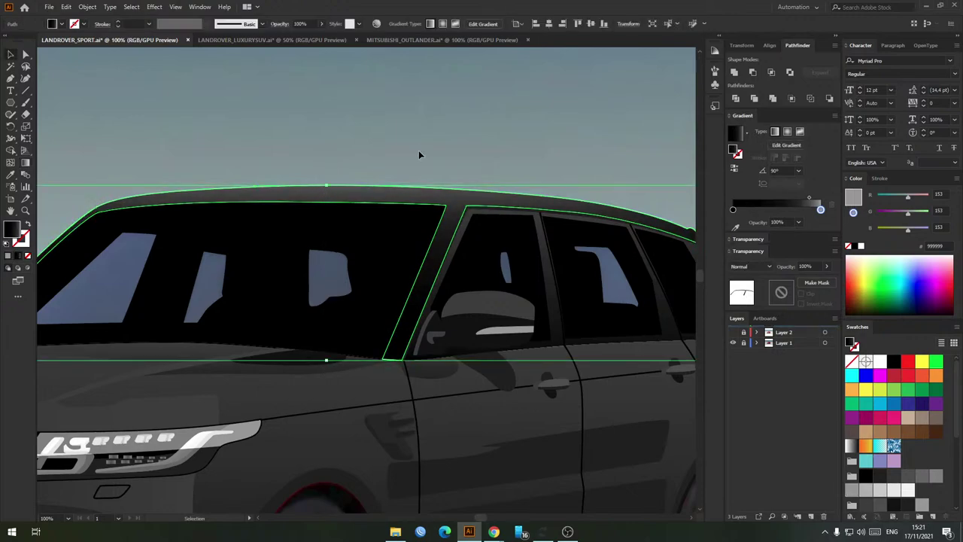
{"action": "left_click", "coordinate": [419, 153]}
{"action": "scroll", "coordinate": [420, 155], "scroll_direction": "down", "scroll_amount": 2}
{"action": "left_click_drag", "start_coordinate": [490, 131], "coordinate": [469, 156]}
{"action": "scroll", "coordinate": [465, 185], "scroll_direction": "up", "scroll_amount": 2}
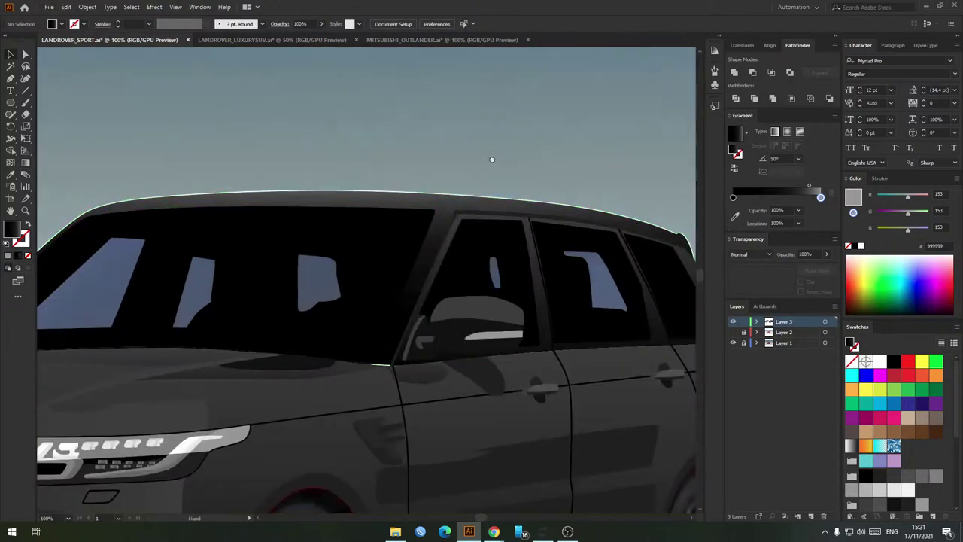
Step: Delete the leftover light sliver shape along the roof edge and at the base of the windshield pillar
{"action": "left_click_drag", "start_coordinate": [385, 217], "coordinate": [436, 167]}
{"action": "left_click_drag", "start_coordinate": [442, 317], "coordinate": [481, 197]}
{"action": "key", "text": "Delete"}
{"action": "left_click", "coordinate": [423, 212]}
{"action": "left_click_drag", "start_coordinate": [501, 125], "coordinate": [562, 163]}
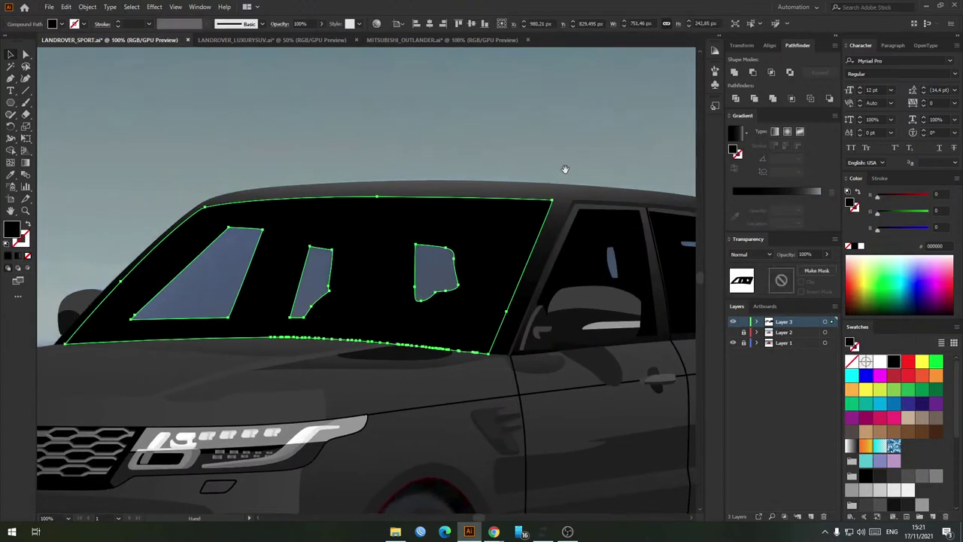
{"action": "left_click", "coordinate": [561, 162]}
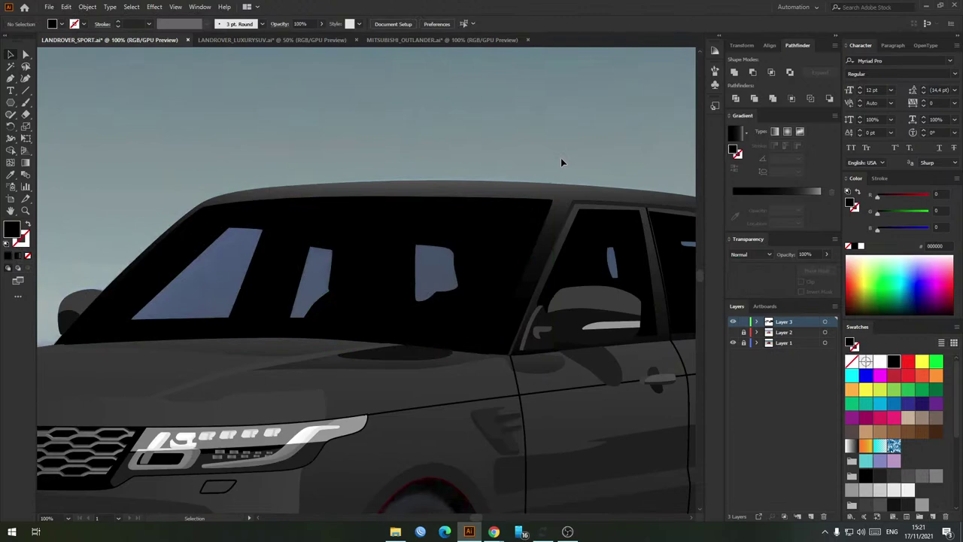
Step: Hide the artwork on Layer 3 to examine the windows and roof in the reference photo
{"action": "left_click", "coordinate": [531, 204]}
{"action": "key", "text": "ctrl+minus"}
{"action": "key", "text": "ctrl+minus"}
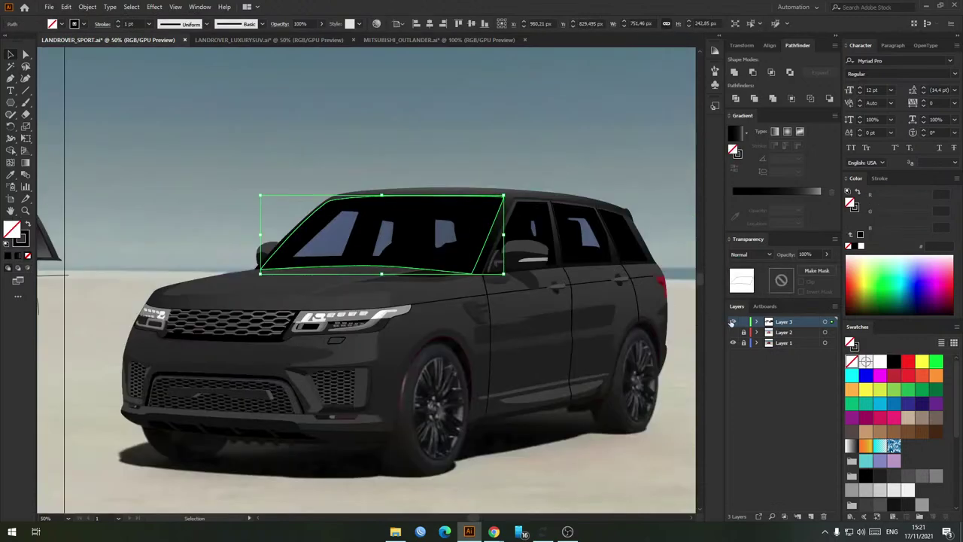
{"action": "left_click", "coordinate": [732, 322]}
{"action": "scroll", "coordinate": [662, 293], "scroll_direction": "right", "scroll_amount": 1}
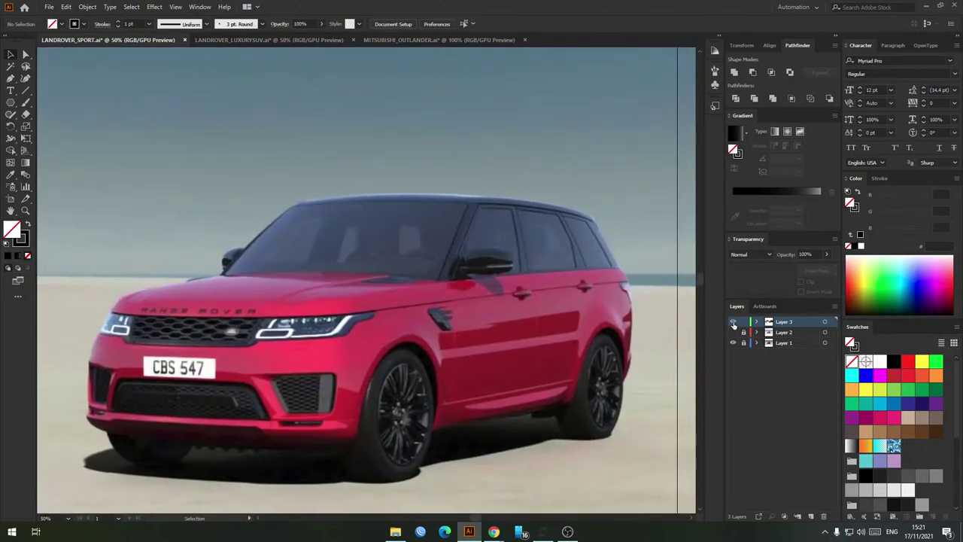
Step: Show Layer 3 again and fill the windshield glass with the white-to-black linear gradient swatch, recolouring its black stop white
{"action": "left_click", "coordinate": [732, 322]}
{"action": "left_click", "coordinate": [308, 240]}
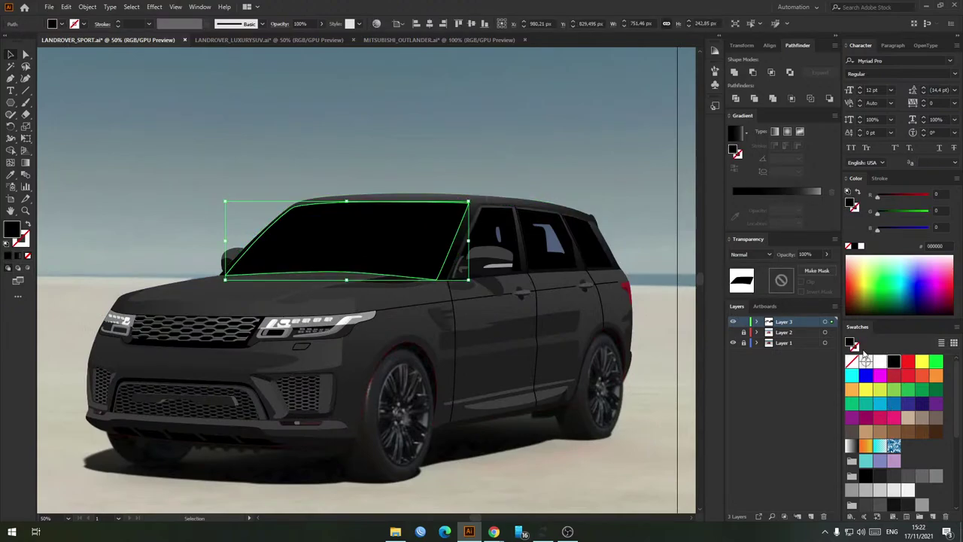
{"action": "left_click", "coordinate": [852, 446]}
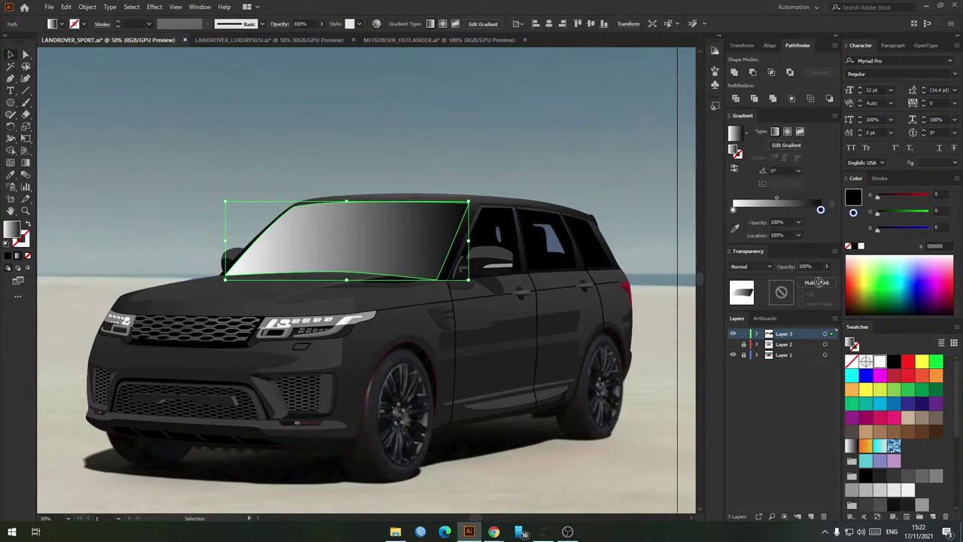
{"action": "left_click", "coordinate": [733, 210]}
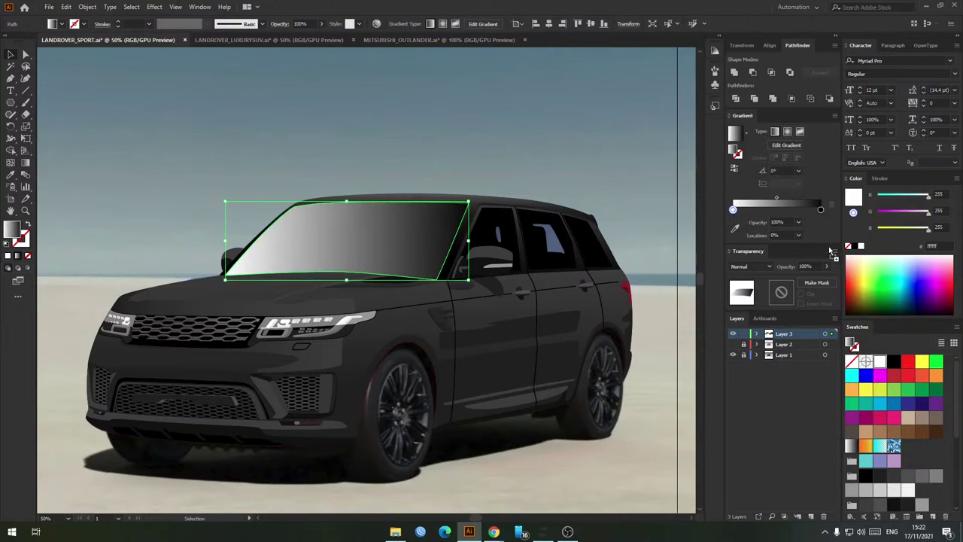
{"action": "left_click", "coordinate": [821, 210]}
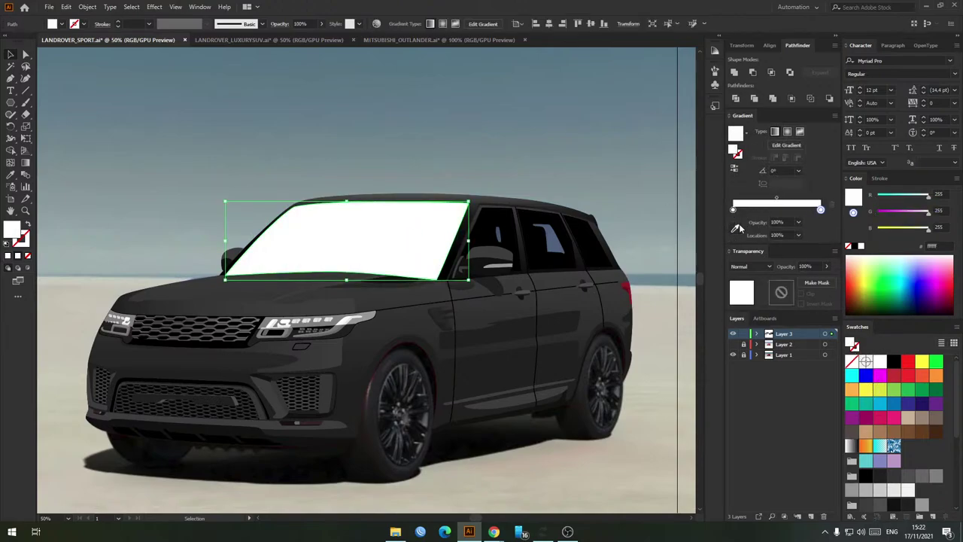
Step: Set one stop of the windshield's all-white gradient to 0% opacity so the fill fades to transparent
{"action": "left_click", "coordinate": [733, 210]}
{"action": "left_click_drag", "start_coordinate": [785, 221], "coordinate": [759, 218]}
{"action": "type", "text": "0"}
{"action": "key", "text": "Return"}
{"action": "left_click", "coordinate": [441, 128]}
{"action": "left_click", "coordinate": [430, 224]}
Step: Reverse the windshield gradient, move its midpoint to 43.73%, and redraw it diagonally across the glass at about 16°
{"action": "left_click", "coordinate": [734, 168]}
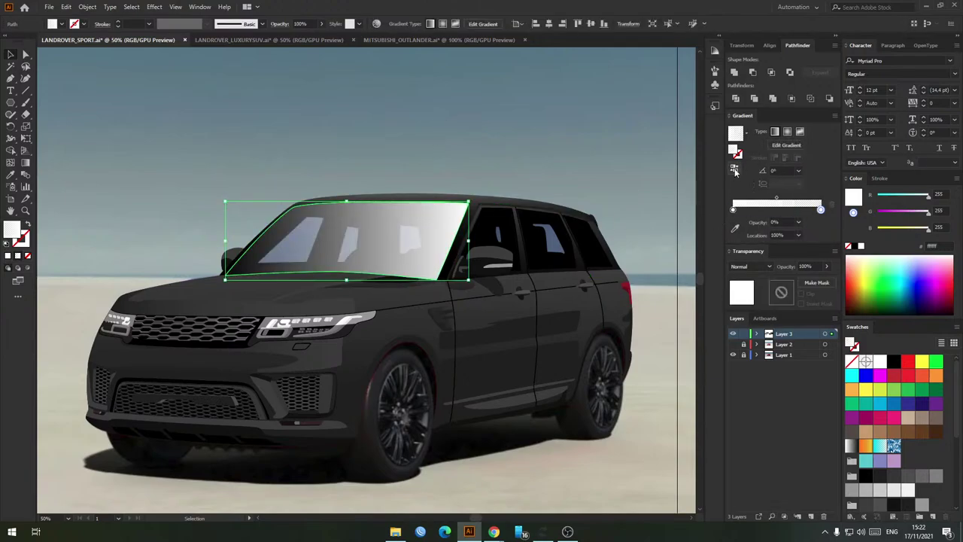
{"action": "left_click_drag", "start_coordinate": [777, 200], "coordinate": [744, 200]}
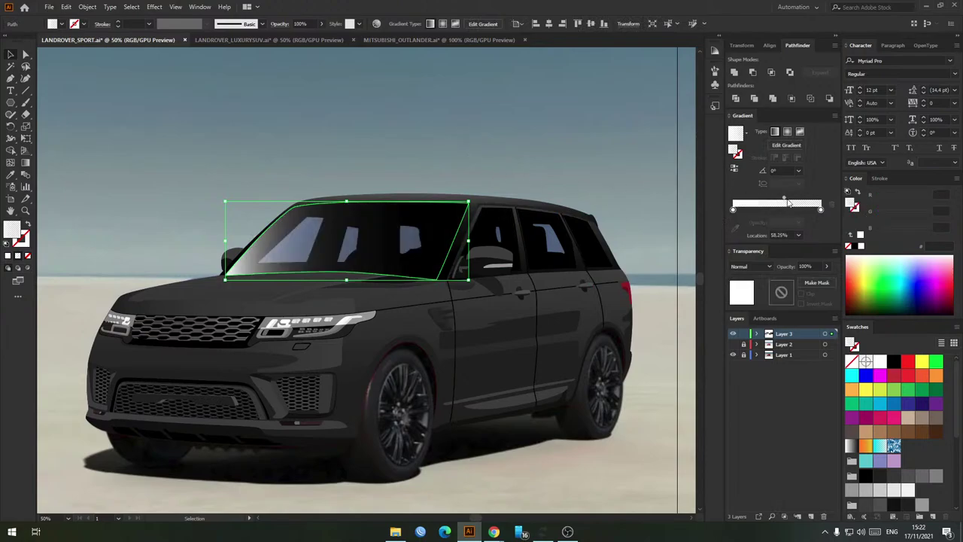
{"action": "key", "text": "g"}
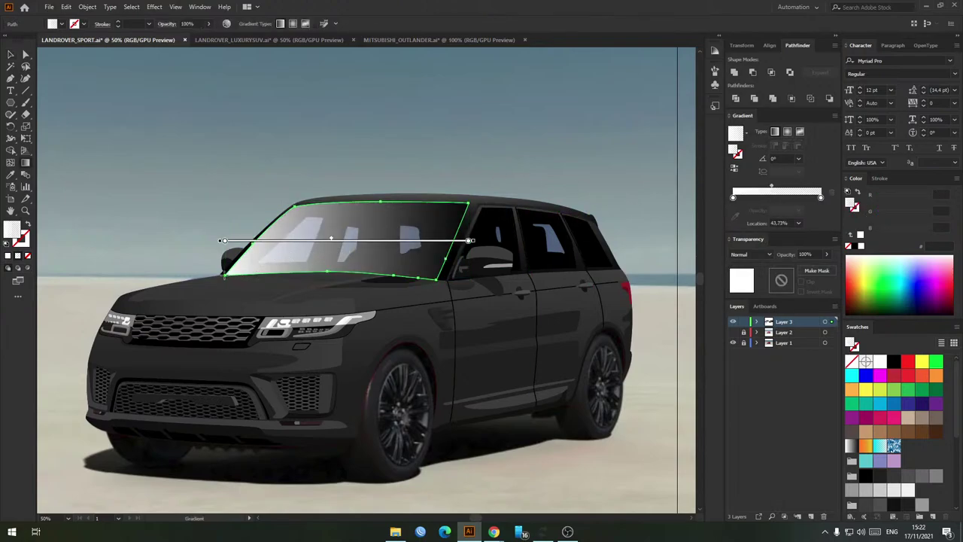
{"action": "left_click_drag", "start_coordinate": [224, 284], "coordinate": [467, 212]}
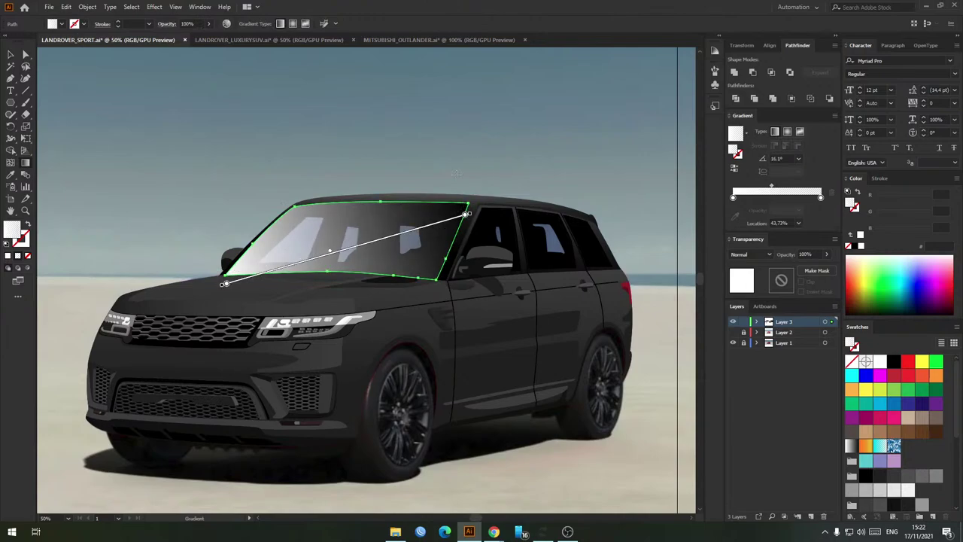
Step: Reduce the overall opacity of the windshield's reflection shape to 30%
{"action": "key", "text": "v"}
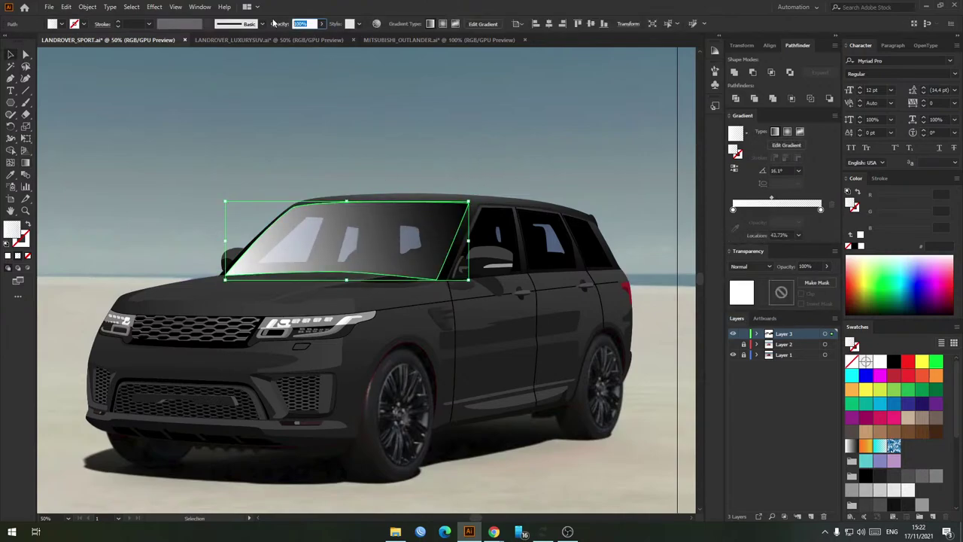
{"action": "key", "text": "Return"}
{"action": "left_click", "coordinate": [357, 88]}
{"action": "scroll", "coordinate": [456, 154], "scroll_direction": "down", "scroll_amount": 3}
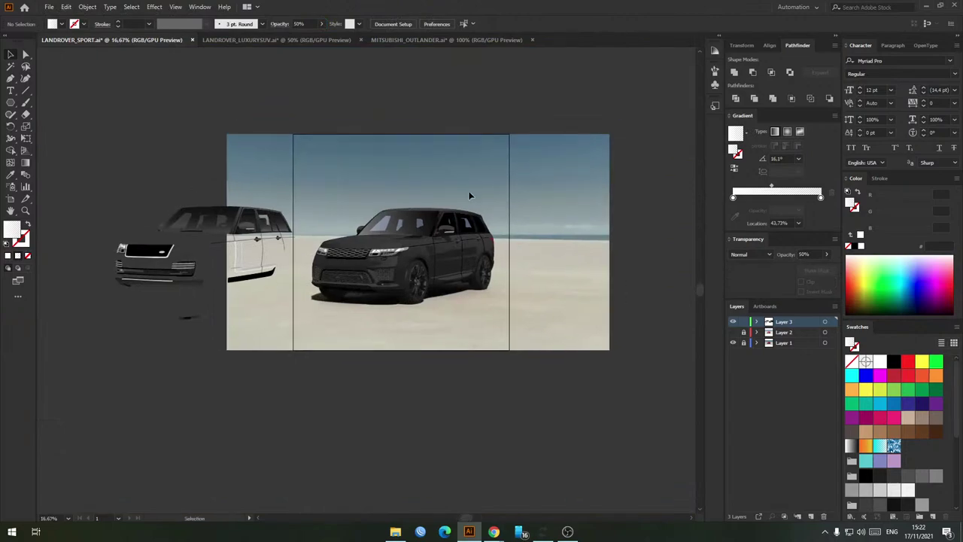
{"action": "scroll", "coordinate": [459, 198], "scroll_direction": "up", "scroll_amount": 3}
{"action": "left_click", "coordinate": [349, 255]}
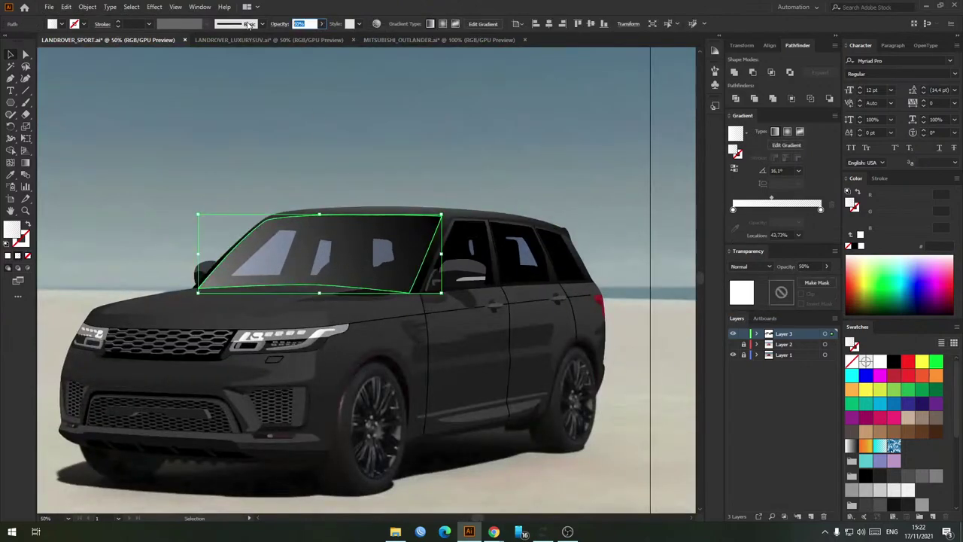
{"action": "type", "text": "30"}
{"action": "key", "text": "Return"}
{"action": "left_click", "coordinate": [312, 87]}
{"action": "scroll", "coordinate": [352, 171], "scroll_direction": "down", "scroll_amount": 2}
{"action": "left_click_drag", "start_coordinate": [410, 155], "coordinate": [400, 178]}
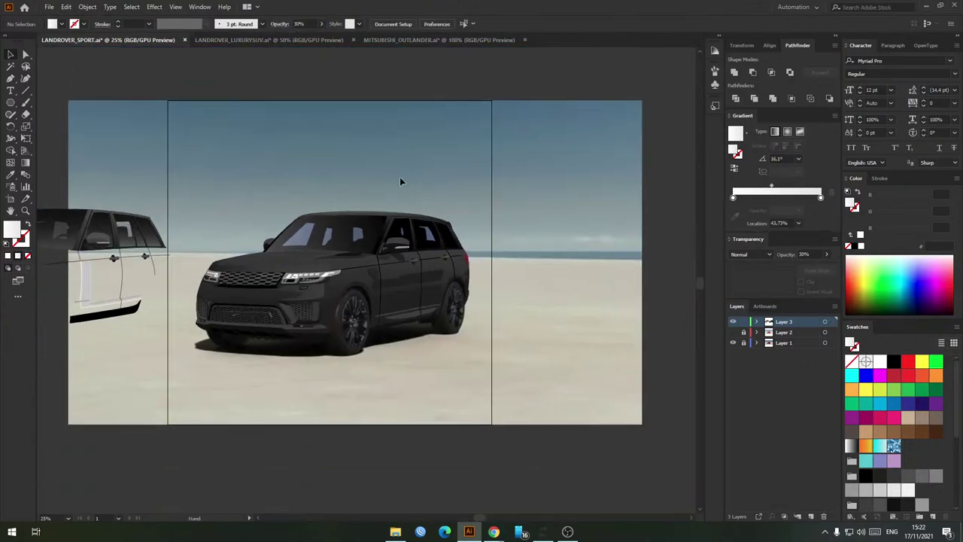
Step: Copy the windshield's translucent gradient onto the outlines of the three side windows with the Eyedropper
{"action": "scroll", "coordinate": [400, 180], "scroll_direction": "up", "scroll_amount": 3}
{"action": "left_click", "coordinate": [440, 284]}
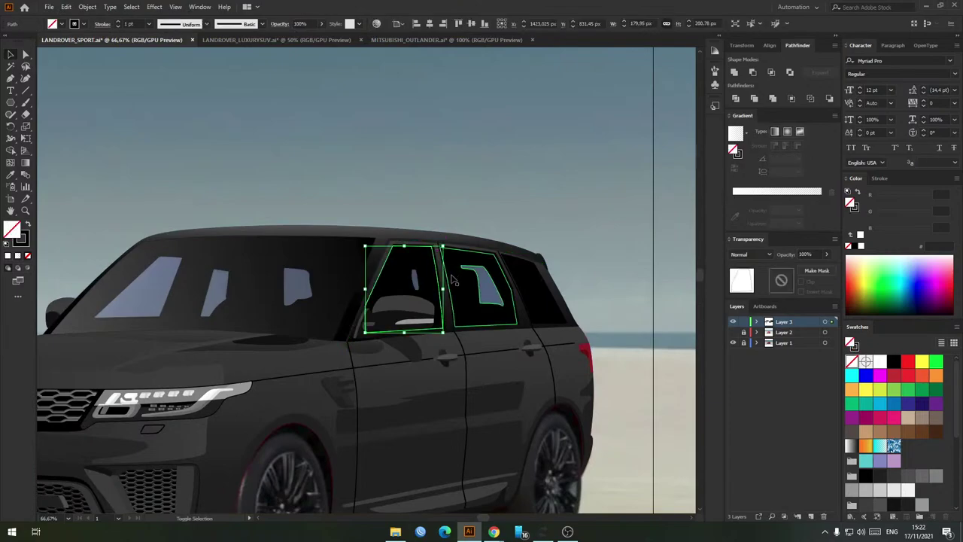
{"action": "scroll", "coordinate": [459, 316], "scroll_direction": "up", "scroll_amount": 4}
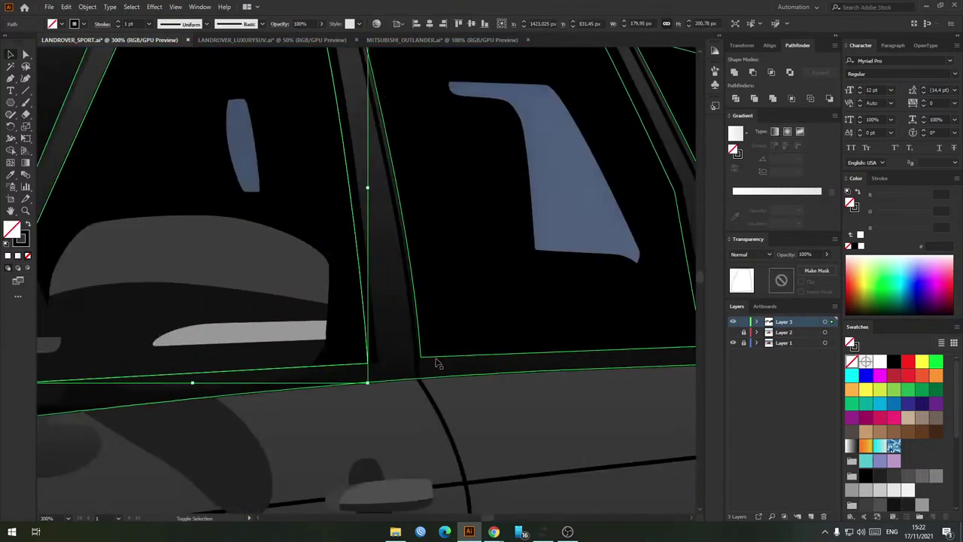
{"action": "left_click", "coordinate": [437, 357], "text": "shift"}
{"action": "scroll", "coordinate": [430, 339], "scroll_direction": "down", "scroll_amount": 3}
{"action": "left_click", "coordinate": [500, 239], "text": "shift"}
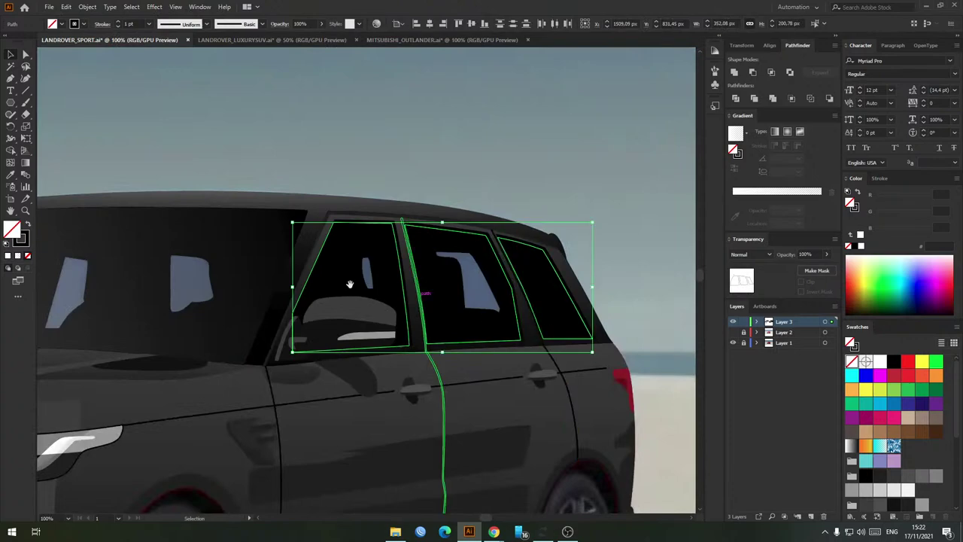
{"action": "left_click_drag", "start_coordinate": [350, 283], "coordinate": [509, 260]}
{"action": "key", "text": "i"}
{"action": "left_click", "coordinate": [240, 265]}
{"action": "scroll", "coordinate": [327, 258], "scroll_direction": "down", "scroll_amount": 1}
{"action": "key", "text": "v"}
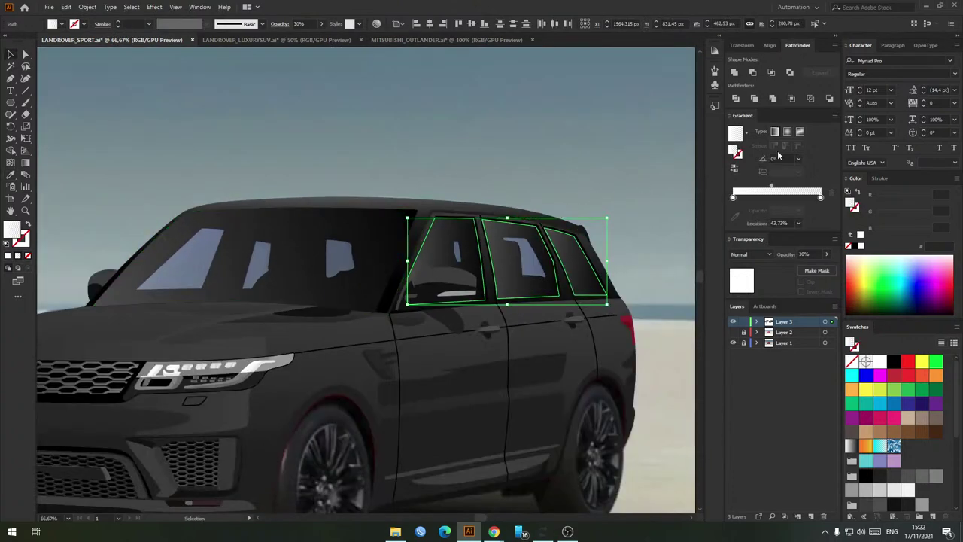
Step: Set the gradient angle of the three side windows to 90°
{"action": "key", "text": "Return"}
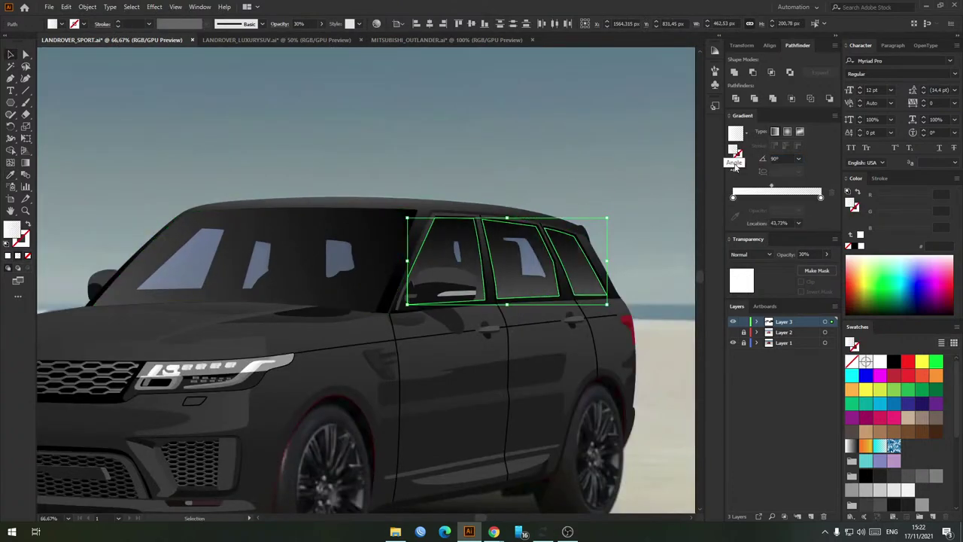
{"action": "left_click", "coordinate": [633, 172]}
{"action": "scroll", "coordinate": [527, 181], "scroll_direction": "down", "scroll_amount": 3}
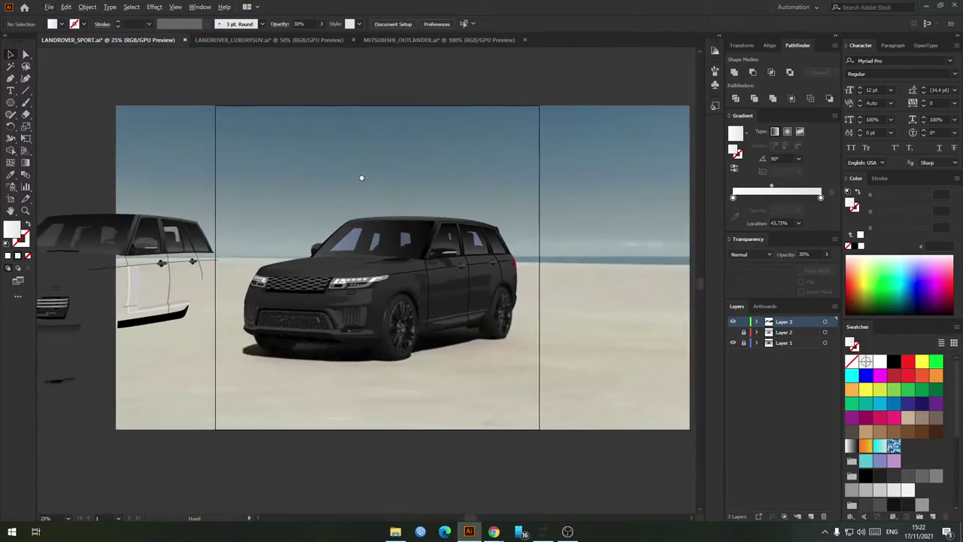
{"action": "scroll", "coordinate": [377, 169], "scroll_direction": "up", "scroll_amount": 1}
Step: Draw an unfilled white diagonal line in the sky above the car and use it to select all similarly unfilled paths
{"action": "left_click_drag", "start_coordinate": [288, 196], "coordinate": [416, 156]}
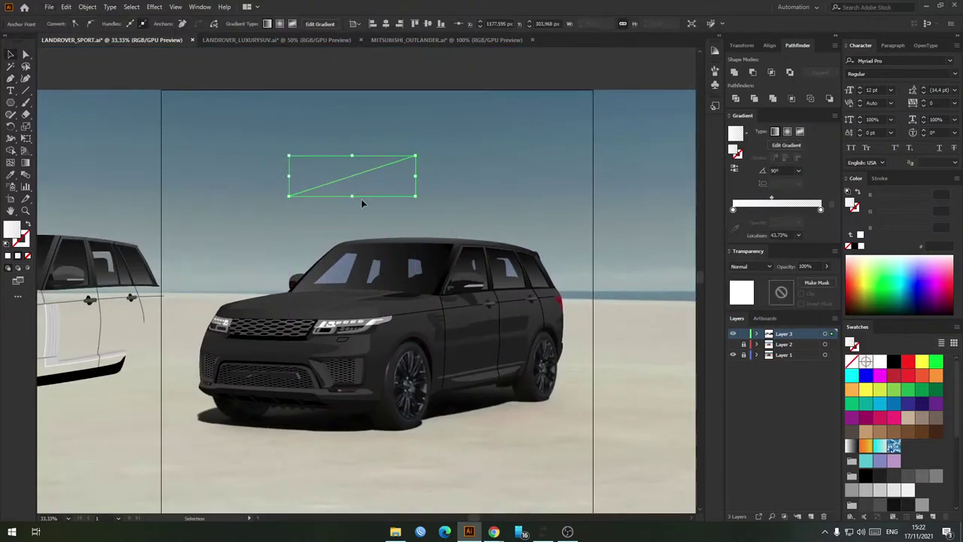
{"action": "left_click", "coordinate": [244, 172]}
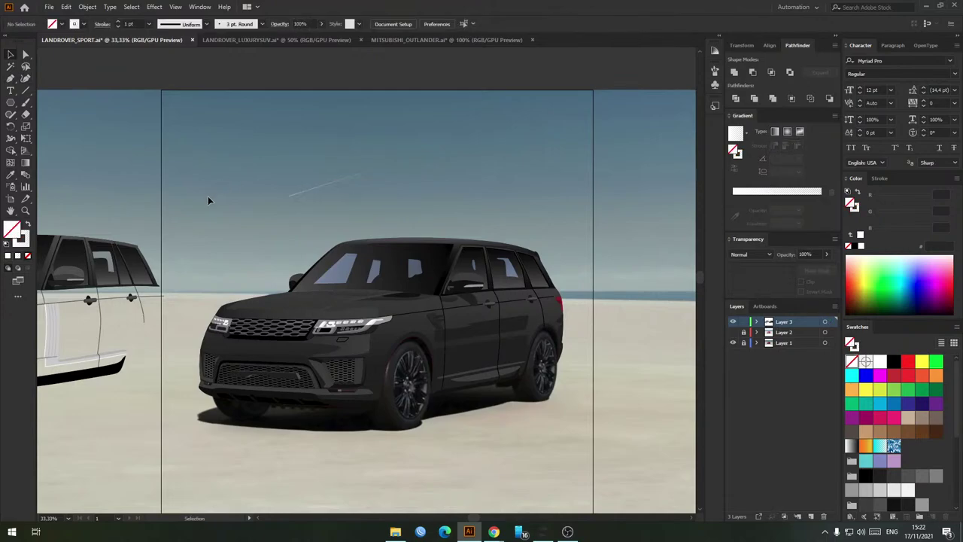
{"action": "left_click", "coordinate": [326, 184]}
{"action": "key", "text": "a"}
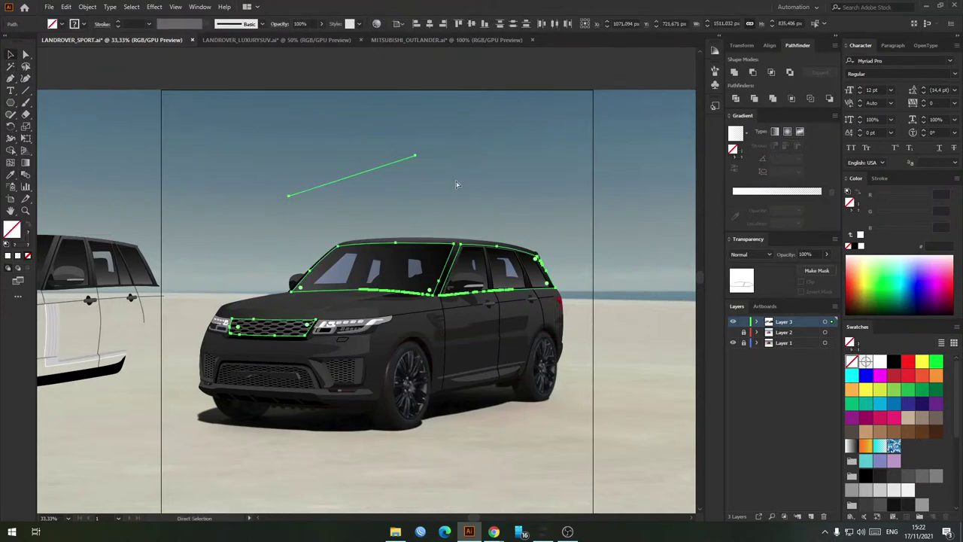
{"action": "left_click", "coordinate": [465, 188]}
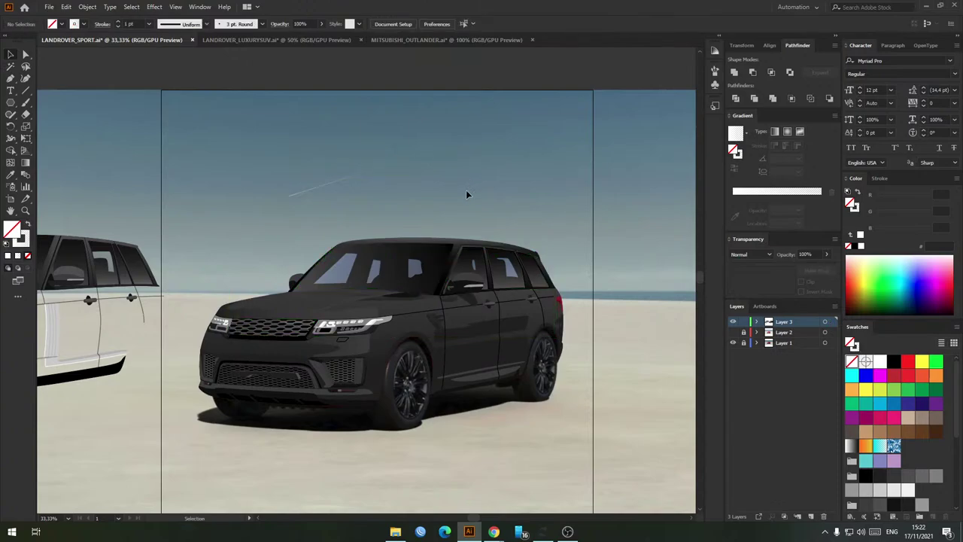
Step: Delete the leftover unfilled outline around the windshield
{"action": "scroll", "coordinate": [350, 285], "scroll_direction": "up", "scroll_amount": 3}
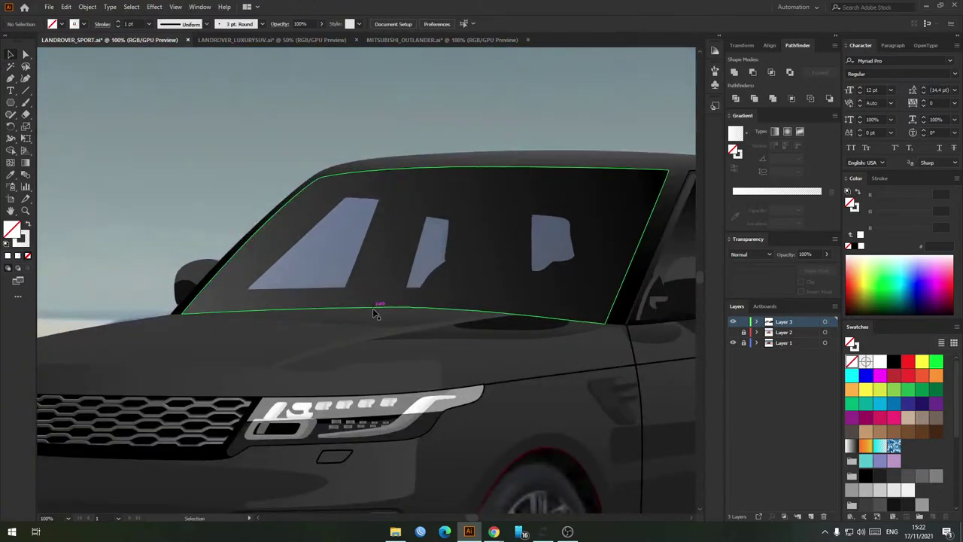
{"action": "left_click_drag", "start_coordinate": [374, 309], "coordinate": [391, 243]}
{"action": "key", "text": "Delete"}
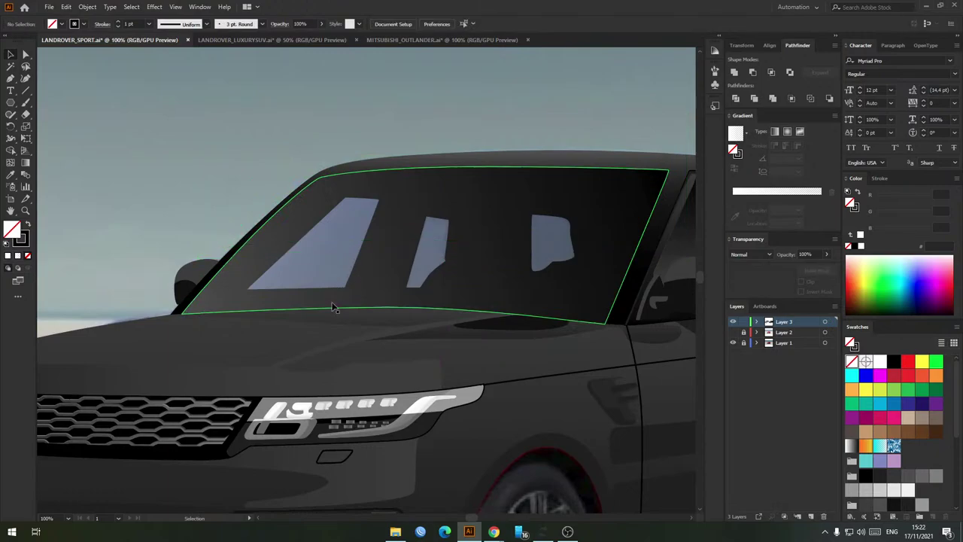
Step: Pull the windshield and front side-window shapes aside to check for leftover outlines, and undo these changes
{"action": "left_click_drag", "start_coordinate": [335, 306], "coordinate": [343, 254]}
{"action": "key", "text": "ctrl+z"}
{"action": "left_click_drag", "start_coordinate": [691, 206], "coordinate": [435, 287]}
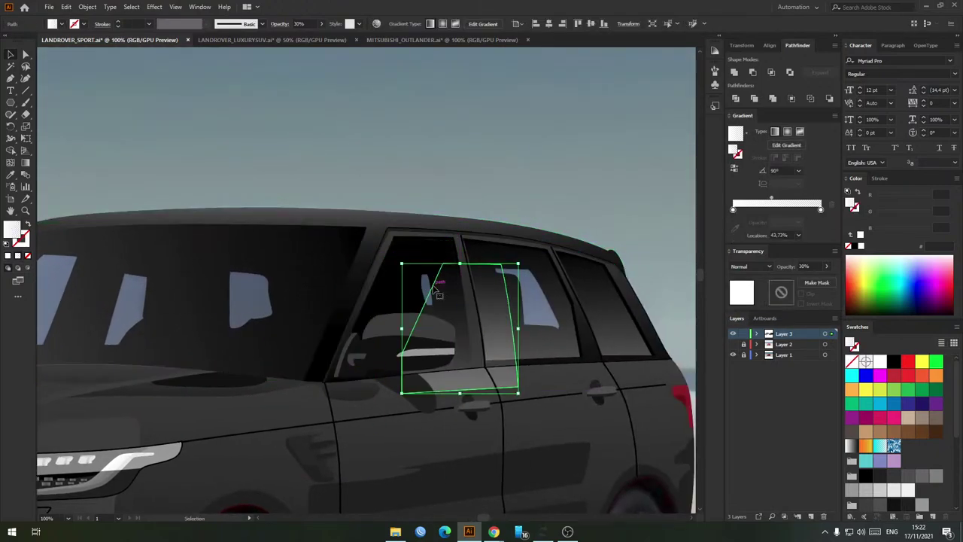
{"action": "key", "text": "Delete"}
{"action": "key", "text": "ctrl+z"}
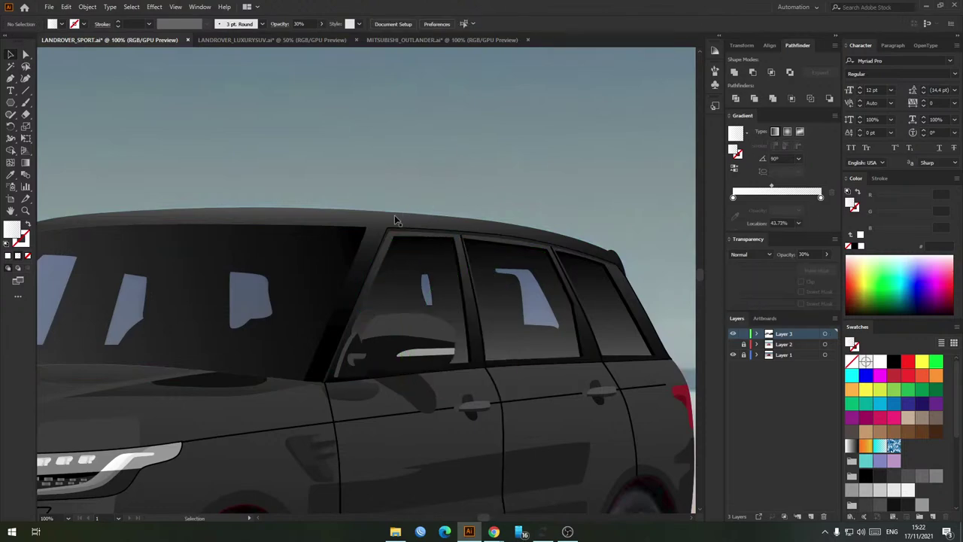
{"action": "left_click_drag", "start_coordinate": [388, 260], "coordinate": [446, 289]}
{"action": "key", "text": "ctrl+z"}
{"action": "left_click", "coordinate": [443, 166]}
{"action": "scroll", "coordinate": [442, 165], "scroll_direction": "down", "scroll_amount": 1}
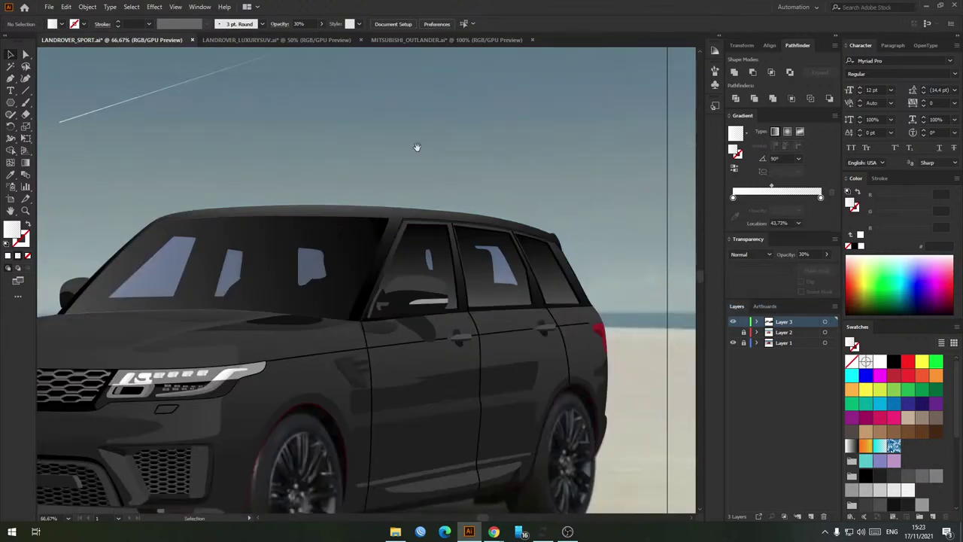
Step: Check for remaining unfilled paths with the Magic Wand on the sky line, and inspect the outline around the side windows
{"action": "left_click_drag", "start_coordinate": [417, 146], "coordinate": [428, 255]}
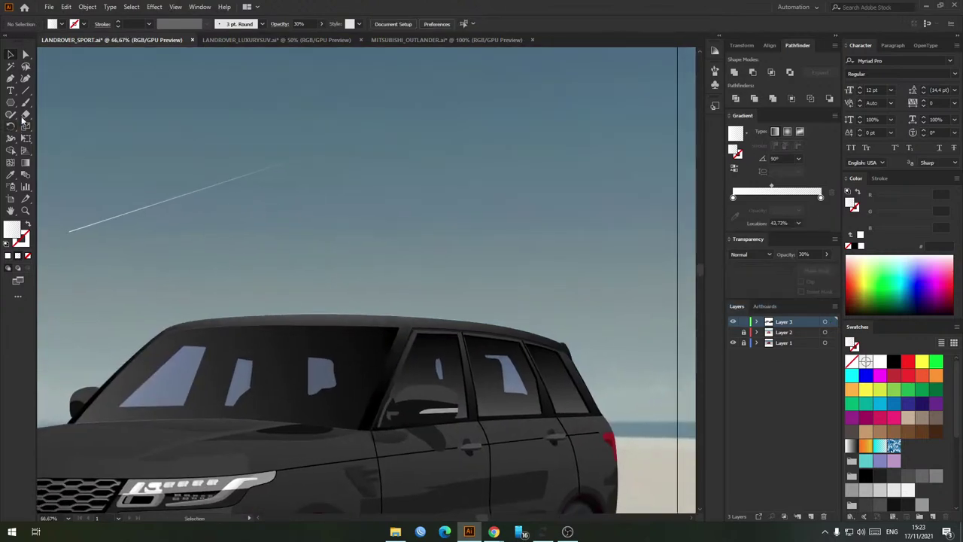
{"action": "left_click", "coordinate": [172, 202]}
{"action": "scroll", "coordinate": [380, 254], "scroll_direction": "down", "scroll_amount": 2}
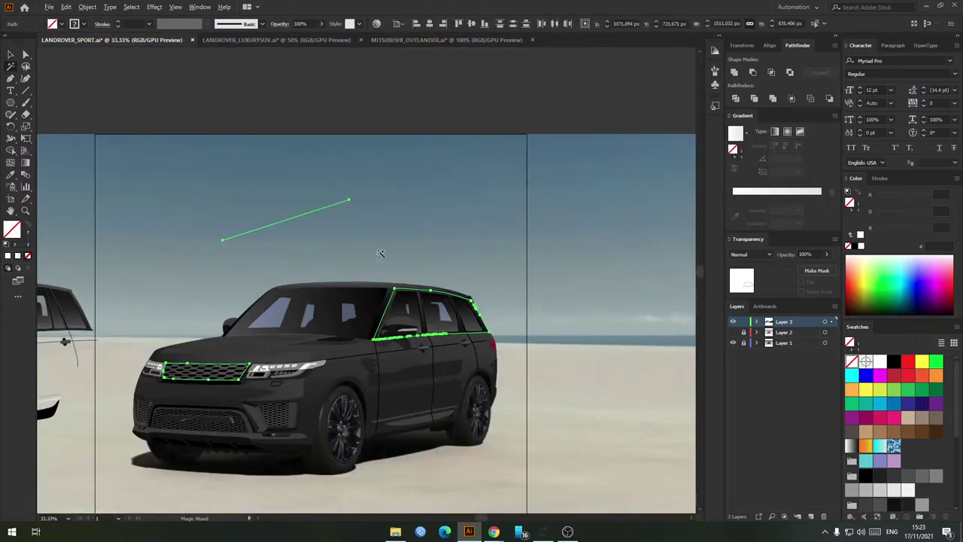
{"action": "key", "text": "v"}
{"action": "left_click", "coordinate": [435, 240]}
{"action": "scroll", "coordinate": [455, 319], "scroll_direction": "up", "scroll_amount": 3}
{"action": "left_click", "coordinate": [483, 353]}
{"action": "left_click", "coordinate": [484, 232]}
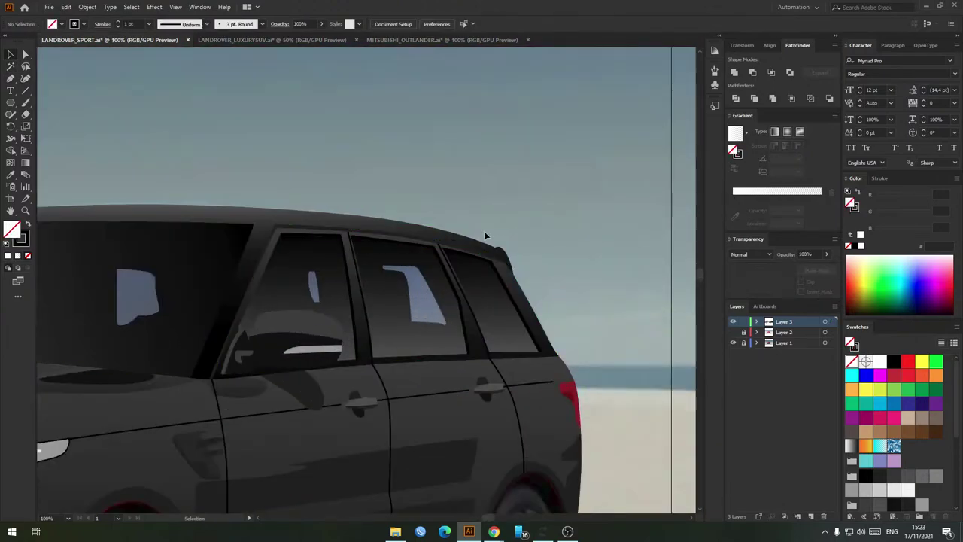
Step: Delete the other car's leftover artwork lying beside the artboard
{"action": "scroll", "coordinate": [485, 235], "scroll_direction": "down", "scroll_amount": 3}
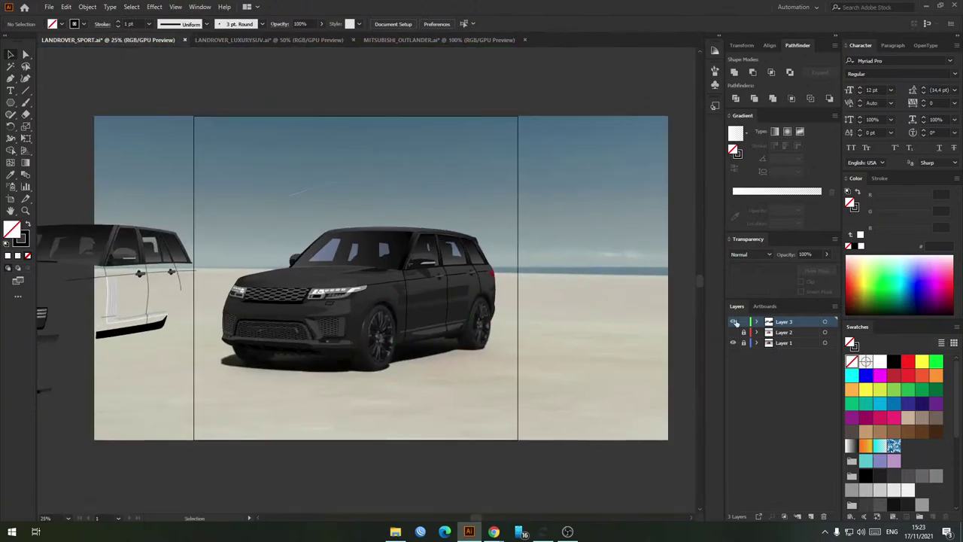
{"action": "key", "text": "alt+Tab"}
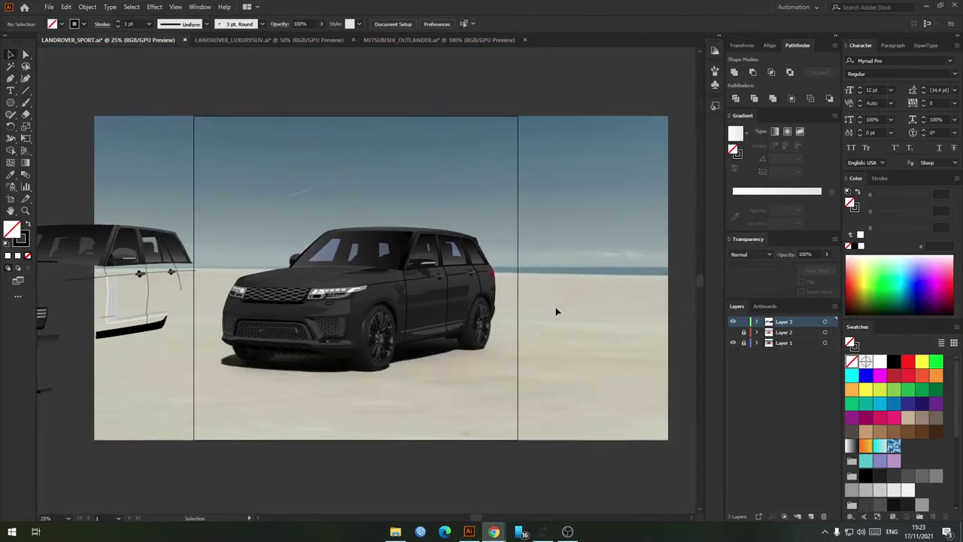
{"action": "left_click", "coordinate": [556, 310]}
{"action": "scroll", "coordinate": [380, 336], "scroll_direction": "up", "scroll_amount": 4}
{"action": "scroll", "coordinate": [380, 336], "scroll_direction": "down", "scroll_amount": 4}
{"action": "left_click_drag", "start_coordinate": [376, 337], "coordinate": [617, 327]}
{"action": "left_click_drag", "start_coordinate": [159, 155], "coordinate": [317, 327]}
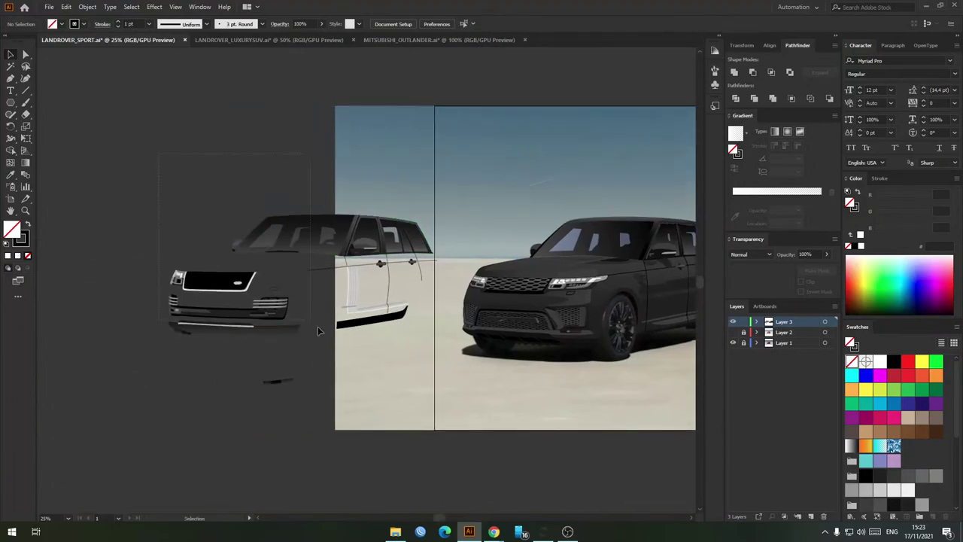
Step: Hide the reference photo on Layer 1 and fit the artboard in view to examine the vector car by itself
{"action": "scroll", "coordinate": [429, 415], "scroll_direction": "up", "scroll_amount": 2}
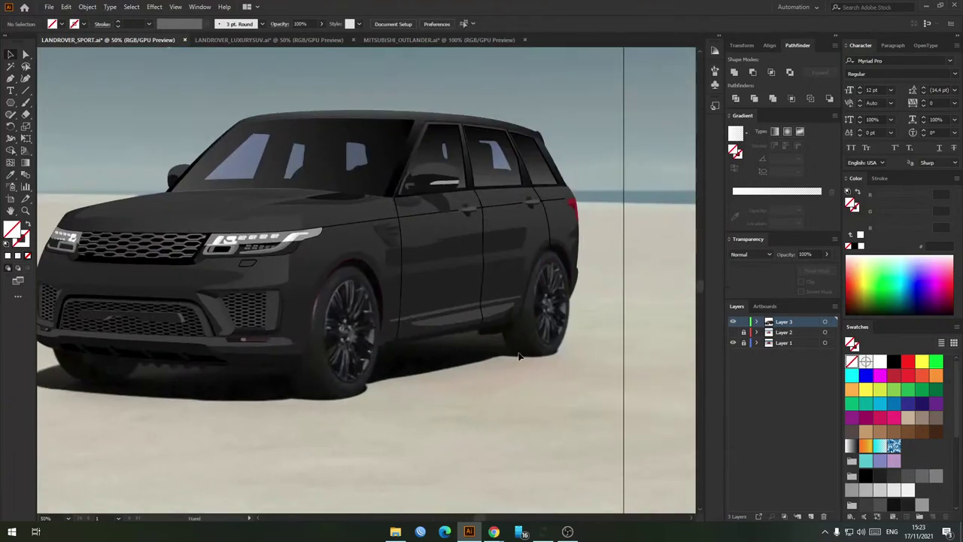
{"action": "left_click", "coordinate": [730, 342]}
{"action": "key", "text": "ctrl+0"}
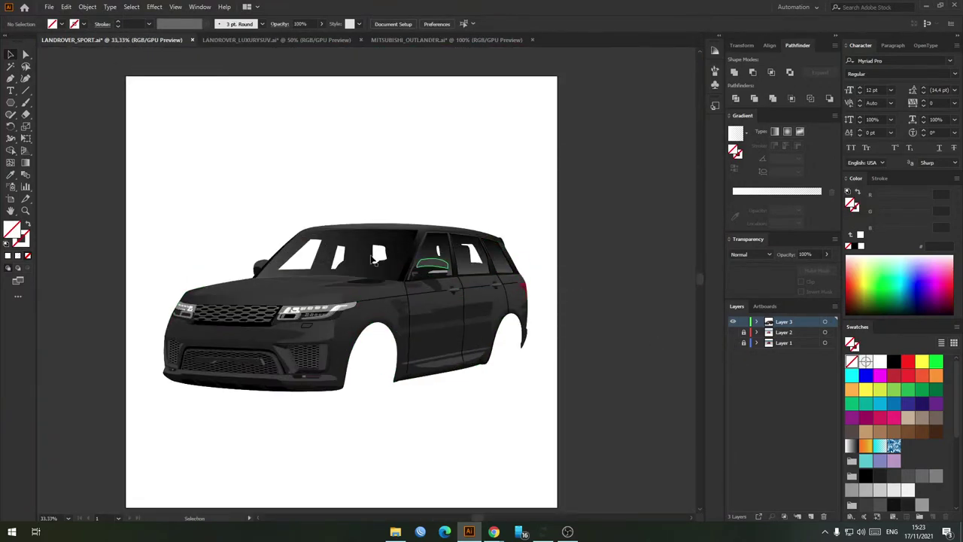
Step: Inspect the car's far mirror, door panel lines and rear side up close for leftover flaws
{"action": "scroll", "coordinate": [178, 216], "scroll_direction": "up", "scroll_amount": 4}
{"action": "scroll", "coordinate": [83, 300], "scroll_direction": "up", "scroll_amount": 3}
{"action": "left_click_drag", "start_coordinate": [159, 276], "coordinate": [338, 215]}
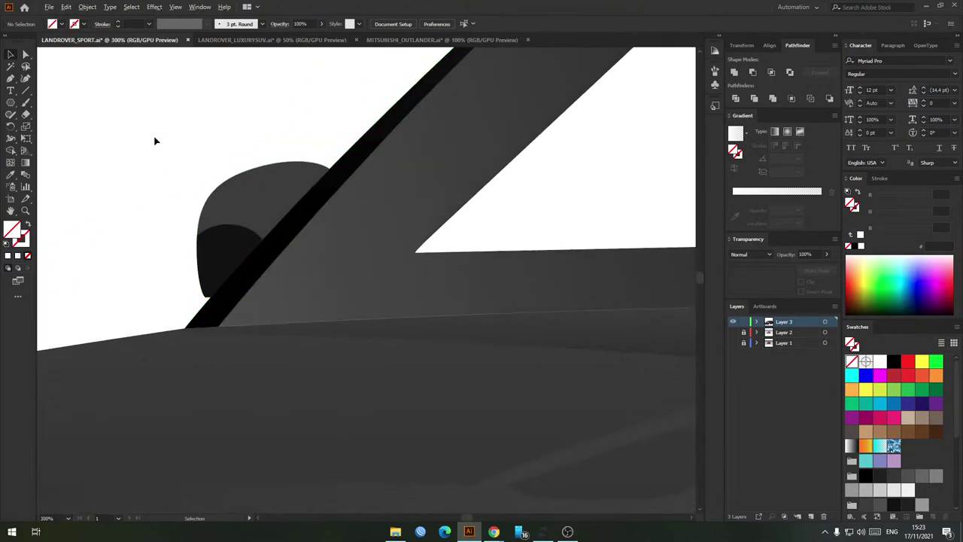
{"action": "scroll", "coordinate": [229, 228], "scroll_direction": "down", "scroll_amount": 5}
{"action": "scroll", "coordinate": [344, 333], "scroll_direction": "down", "scroll_amount": 2}
{"action": "scroll", "coordinate": [349, 414], "scroll_direction": "up", "scroll_amount": 3}
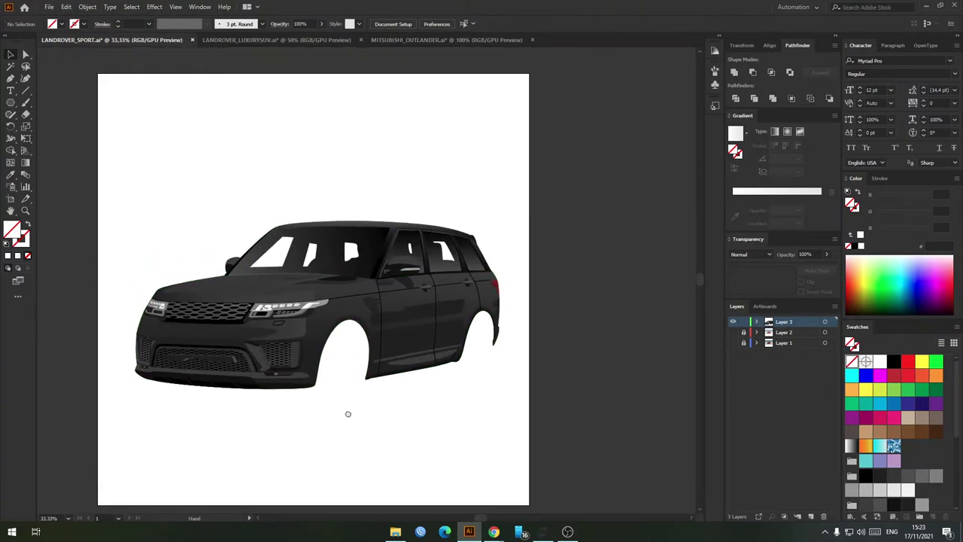
{"action": "scroll", "coordinate": [377, 292], "scroll_direction": "up", "scroll_amount": 3}
{"action": "left_click", "coordinate": [390, 286]}
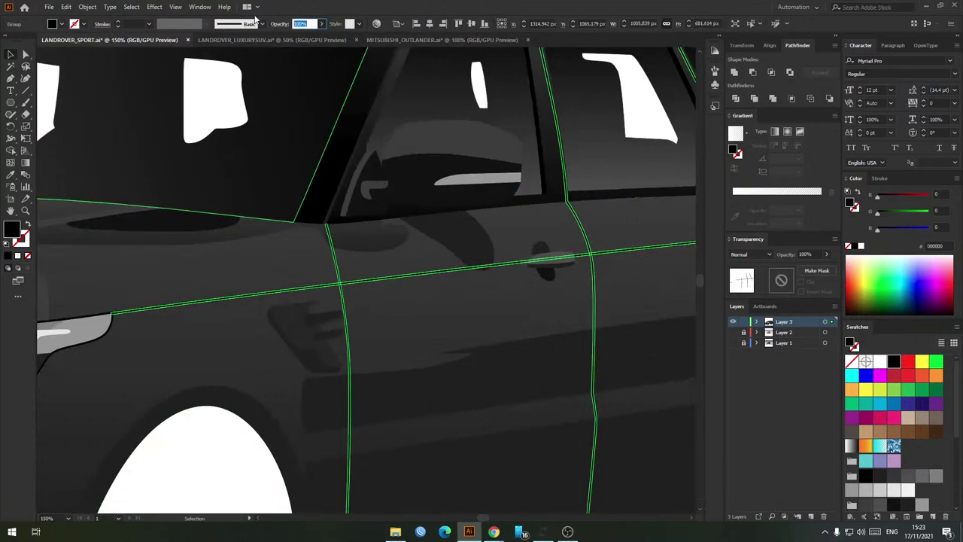
{"action": "scroll", "coordinate": [473, 95], "scroll_direction": "down", "scroll_amount": 3}
{"action": "left_click", "coordinate": [567, 176]}
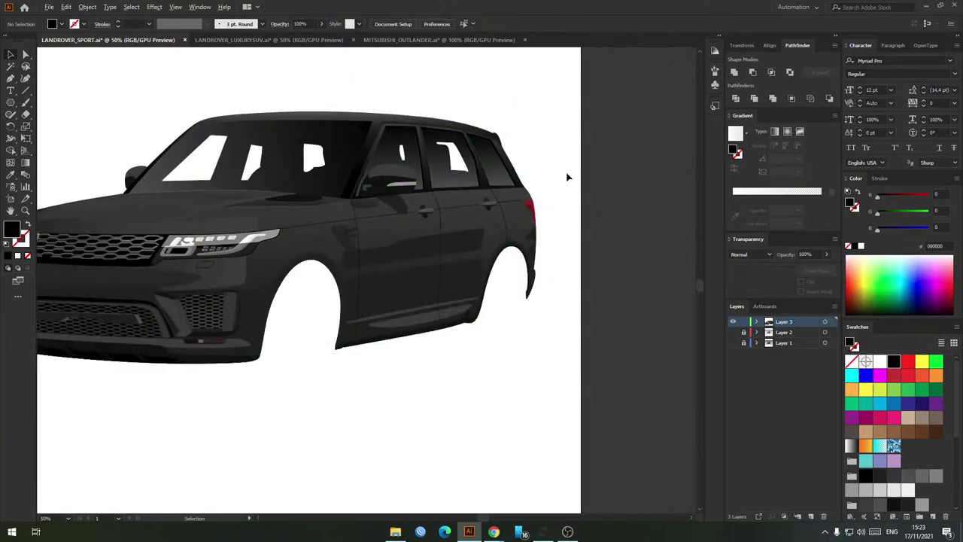
{"action": "scroll", "coordinate": [583, 178], "scroll_direction": "down", "scroll_amount": 1}
{"action": "scroll", "coordinate": [564, 219], "scroll_direction": "up", "scroll_amount": 4}
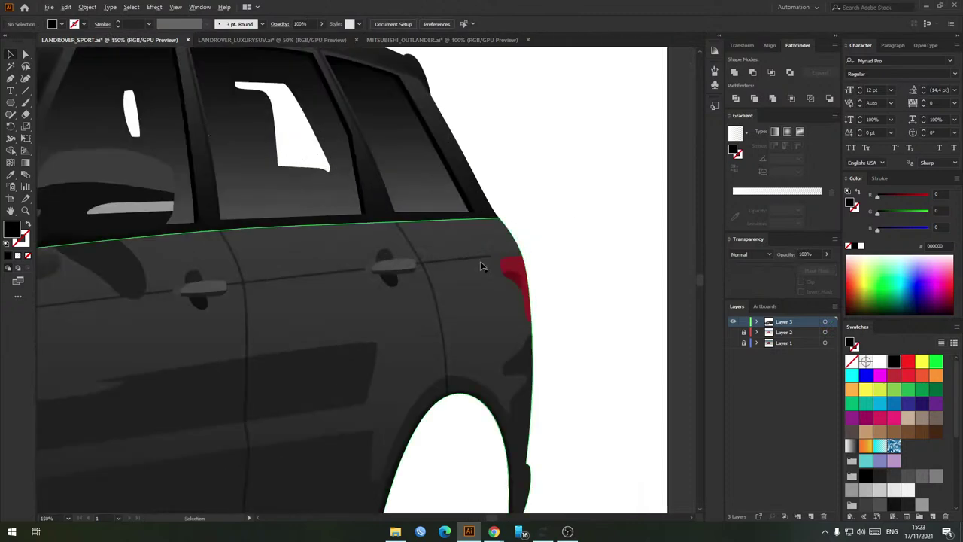
Step: Recolour the surround shape of the rear taillight to dark grey 1a1a1a and check its joint with the body line
{"action": "scroll", "coordinate": [510, 258], "scroll_direction": "up", "scroll_amount": 5}
{"action": "key", "text": "a"}
{"action": "left_click", "coordinate": [450, 254]}
{"action": "scroll", "coordinate": [580, 271], "scroll_direction": "down", "scroll_amount": 2}
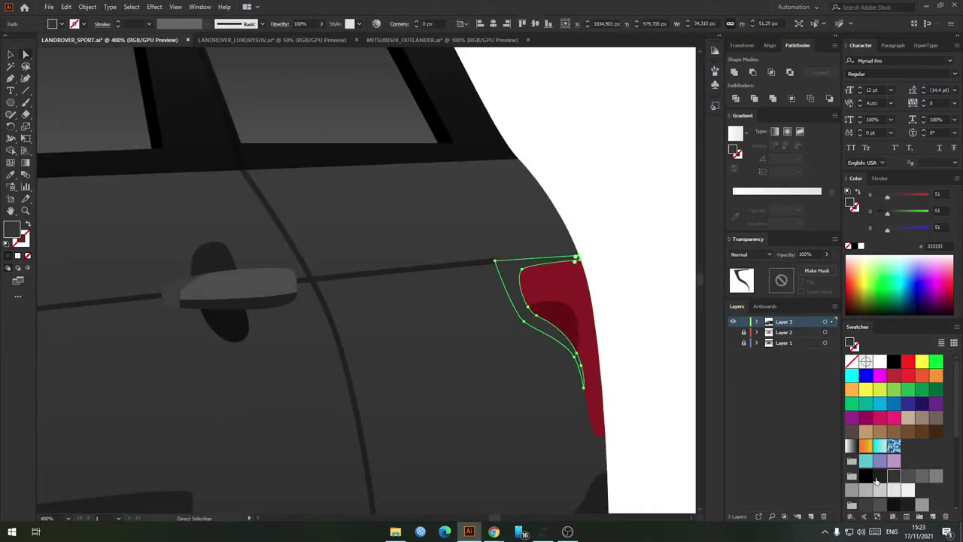
{"action": "left_click", "coordinate": [879, 477]}
{"action": "key", "text": "v"}
{"action": "left_click", "coordinate": [607, 209]}
{"action": "scroll", "coordinate": [606, 209], "scroll_direction": "down", "scroll_amount": 3}
{"action": "scroll", "coordinate": [560, 236], "scroll_direction": "up", "scroll_amount": 6}
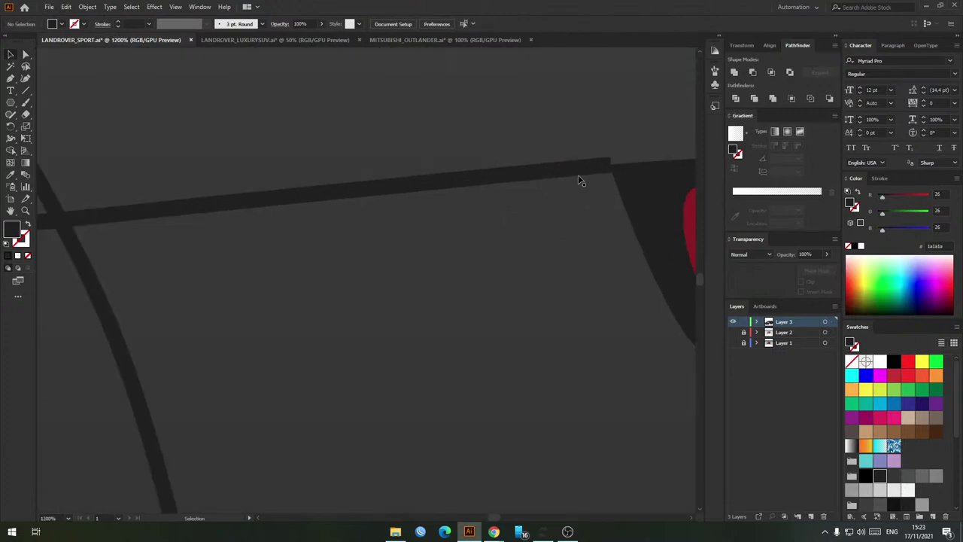
{"action": "scroll", "coordinate": [578, 180], "scroll_direction": "down", "scroll_amount": 10}
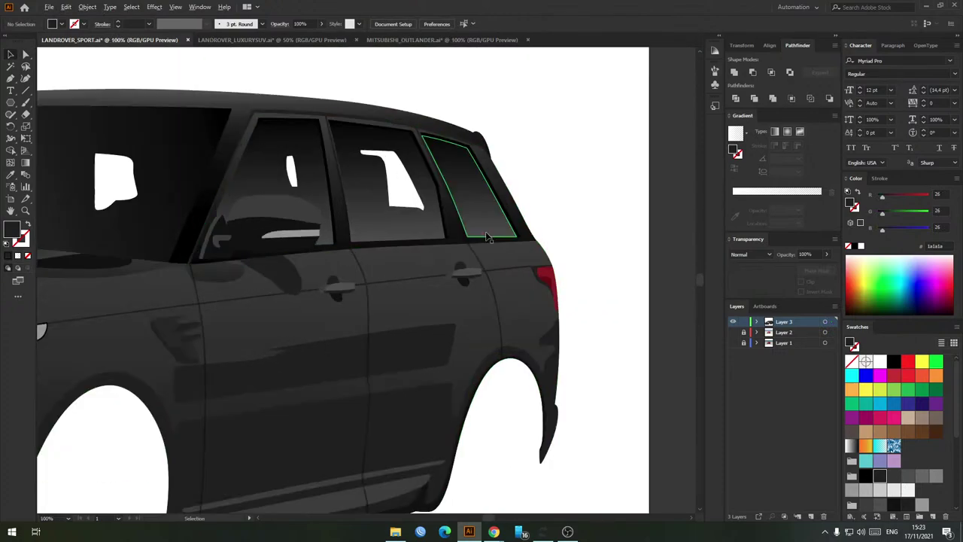
{"action": "scroll", "coordinate": [486, 237], "scroll_direction": "down", "scroll_amount": 4}
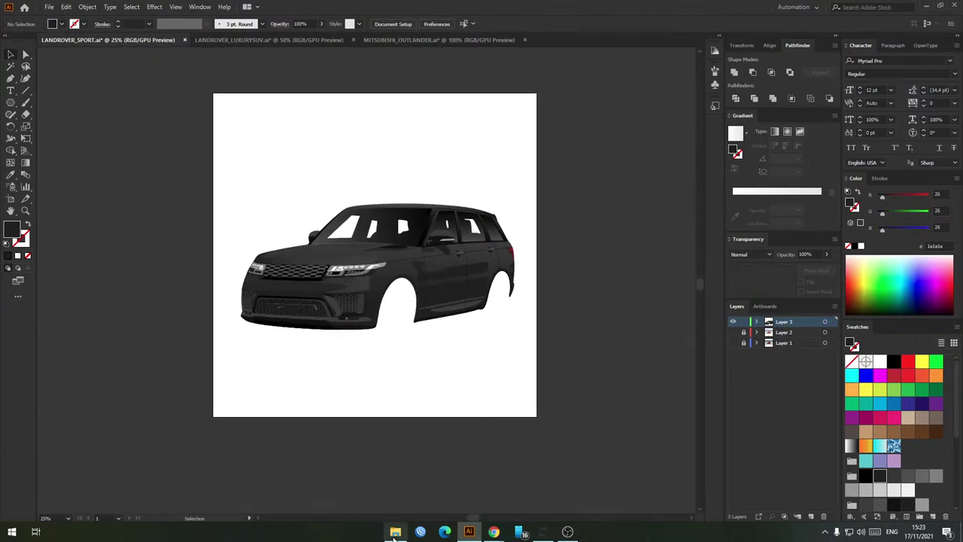
Step: Switch to File Explorer and view the yellow car image in the FRONT ANGLE folder's SUBARU_CROSSTREK subfolder as a reference
{"action": "left_click", "coordinate": [395, 531]}
{"action": "scroll", "coordinate": [301, 339], "scroll_direction": "down", "scroll_amount": 5}
{"action": "left_click", "coordinate": [67, 216]}
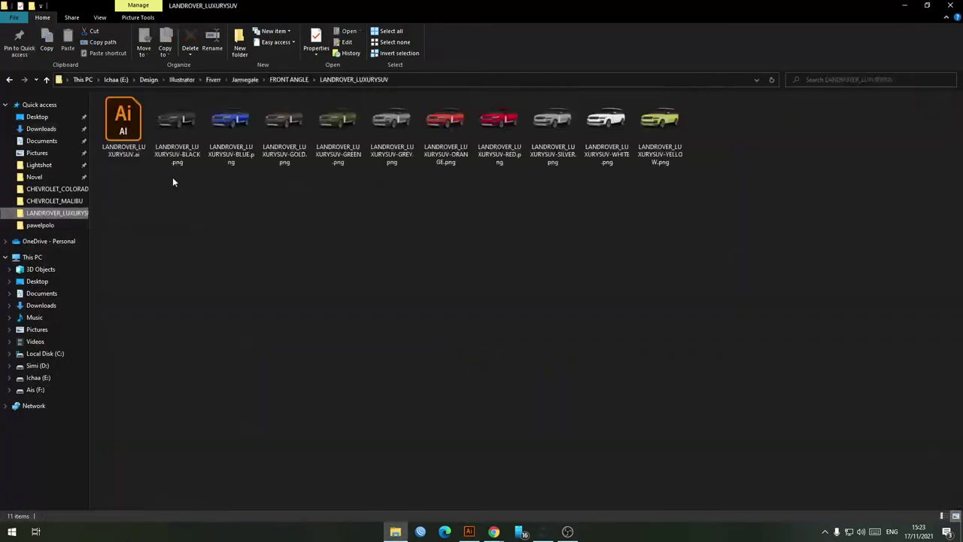
{"action": "left_click", "coordinate": [300, 82]}
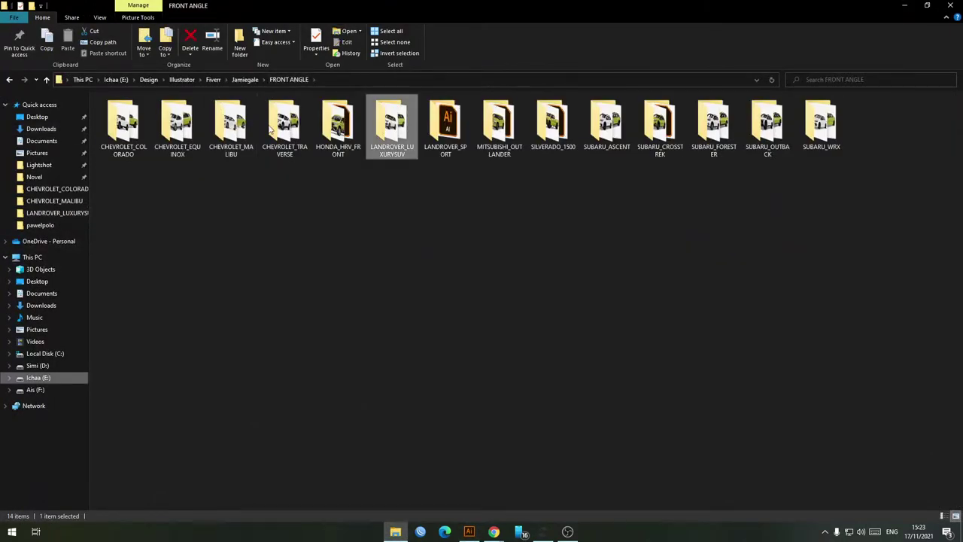
{"action": "left_click", "coordinate": [659, 124]}
{"action": "double_click", "coordinate": [658, 121]}
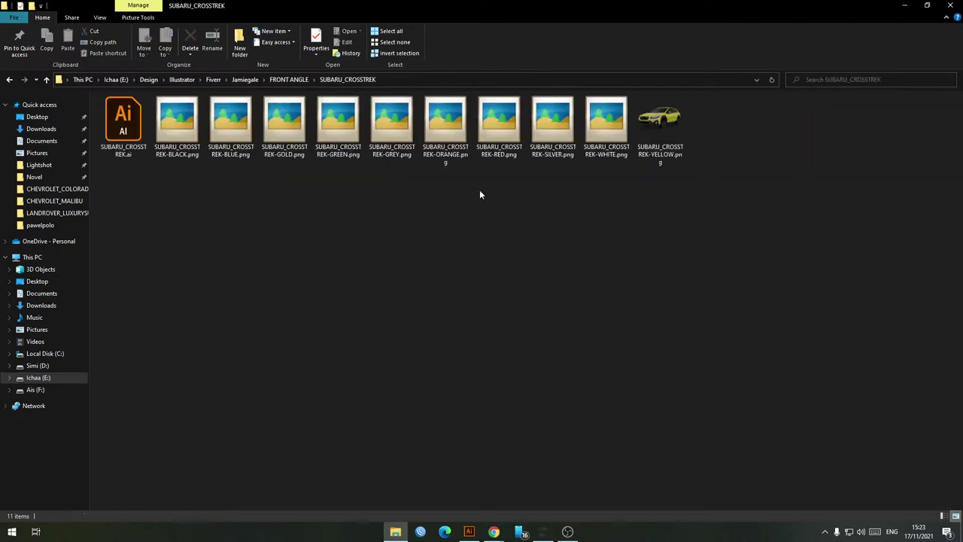
{"action": "left_click", "coordinate": [644, 128]}
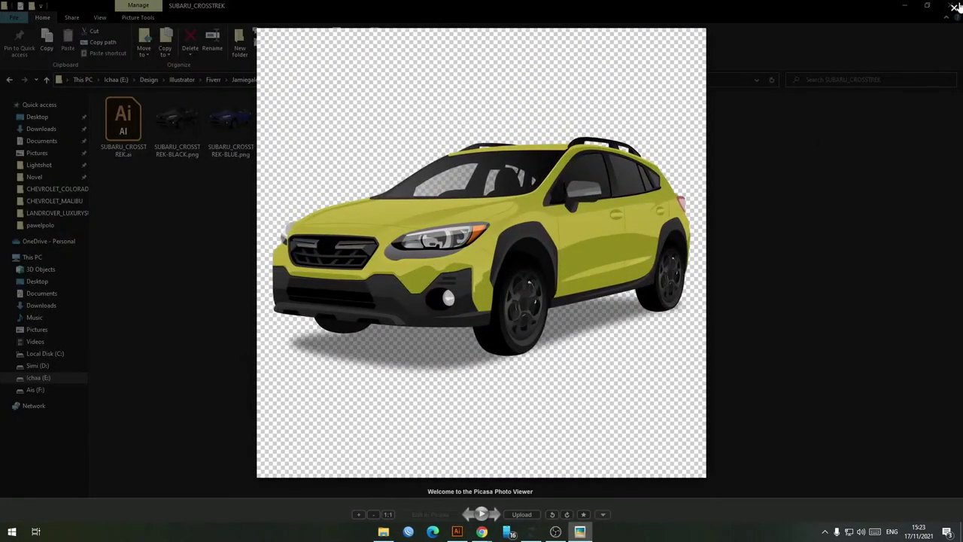
{"action": "left_click", "coordinate": [954, 7]}
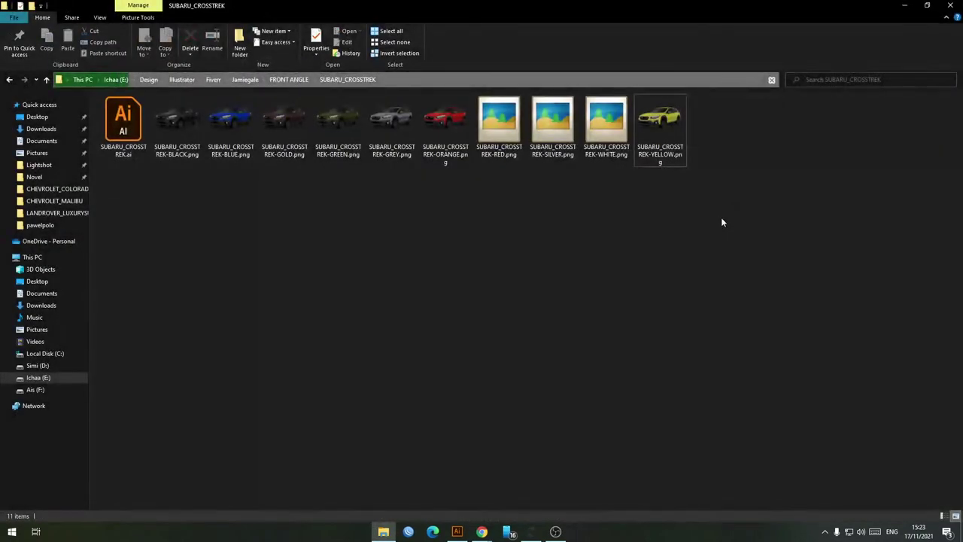
Step: Browse the SUBARU_FORESTER folder and view the silver car image in the SUBARU_OUTBACK folder
{"action": "key", "text": "BackSpace"}
{"action": "double_click", "coordinate": [699, 124]}
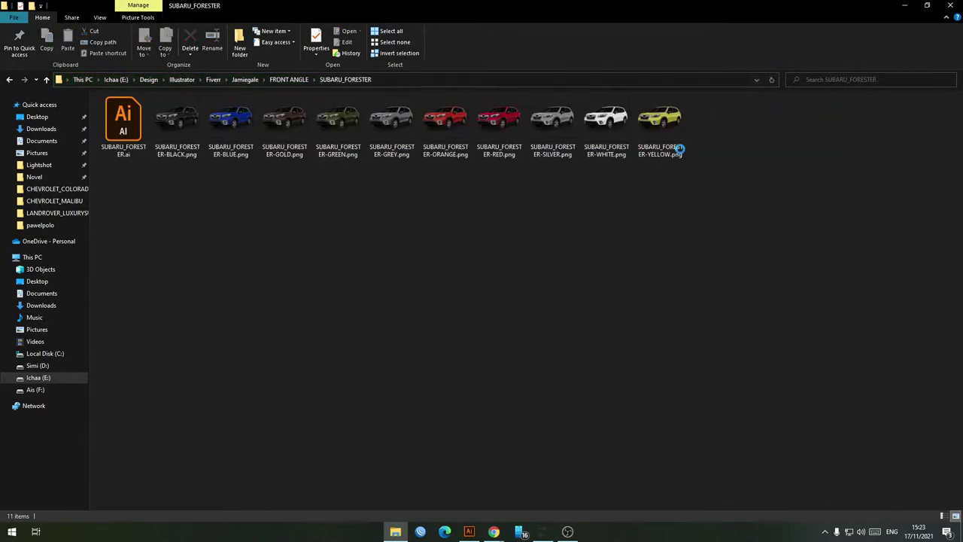
{"action": "key", "text": "BackSpace"}
{"action": "double_click", "coordinate": [762, 126]}
{"action": "double_click", "coordinate": [558, 136]}
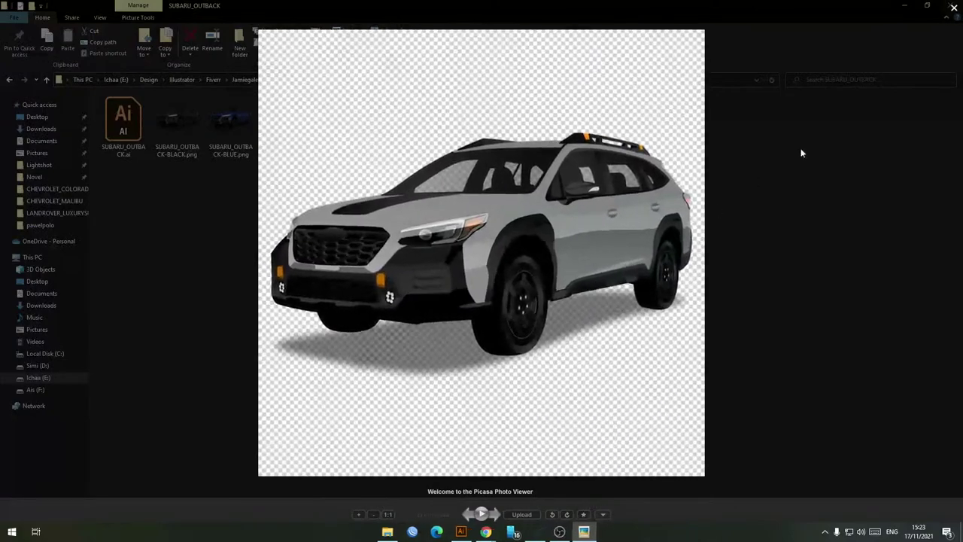
{"action": "left_click", "coordinate": [790, 173]}
Step: View the white car image in the SUBARU_WRX folder and close the preview
{"action": "key", "text": "BackSpace"}
{"action": "double_click", "coordinate": [818, 128]}
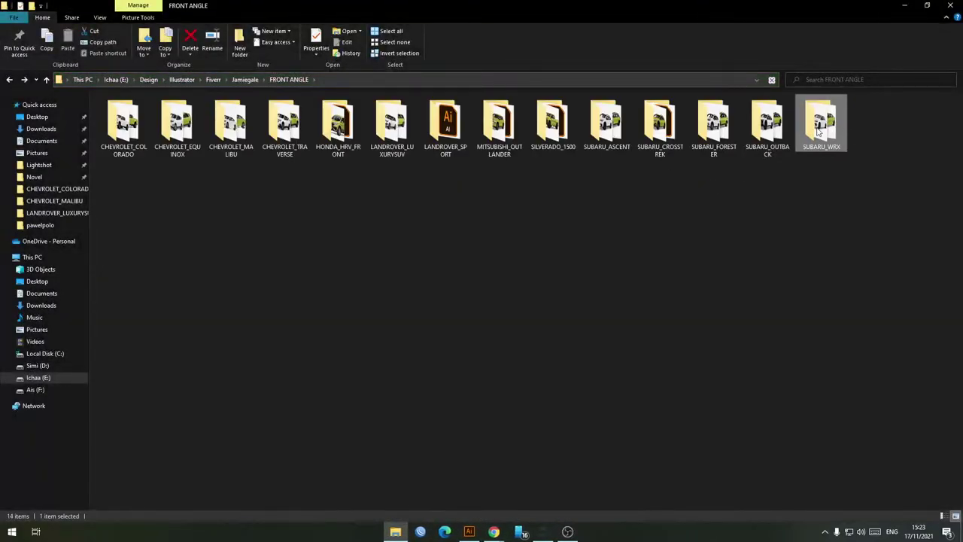
{"action": "double_click", "coordinate": [611, 154]}
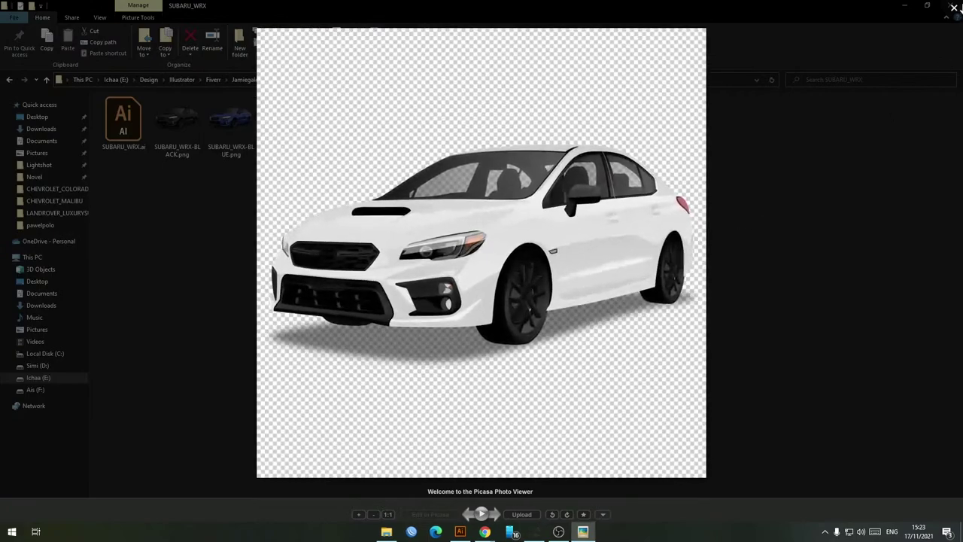
{"action": "left_click", "coordinate": [752, 248]}
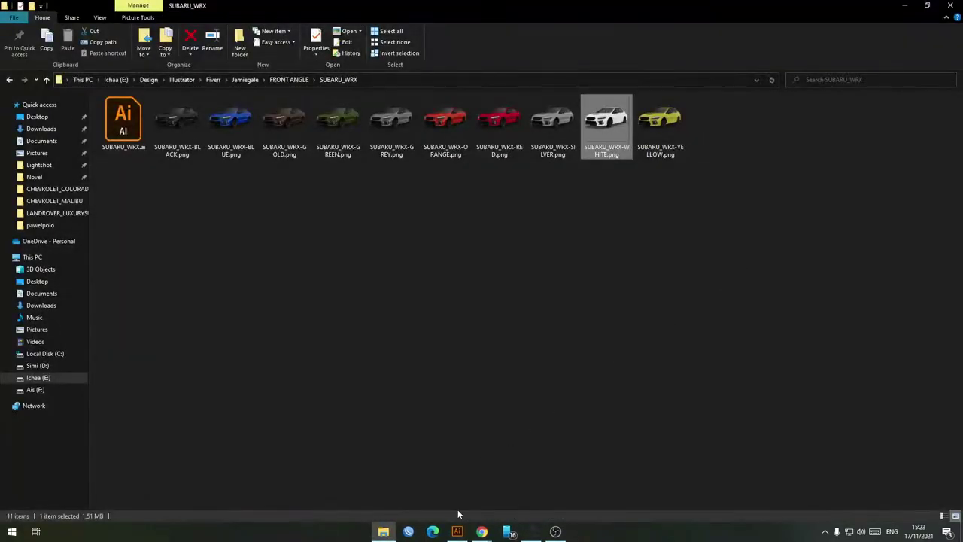
Step: Switch back to Illustrator and show the reference photo on Layer 2 around the wheels
{"action": "left_click", "coordinate": [461, 532]}
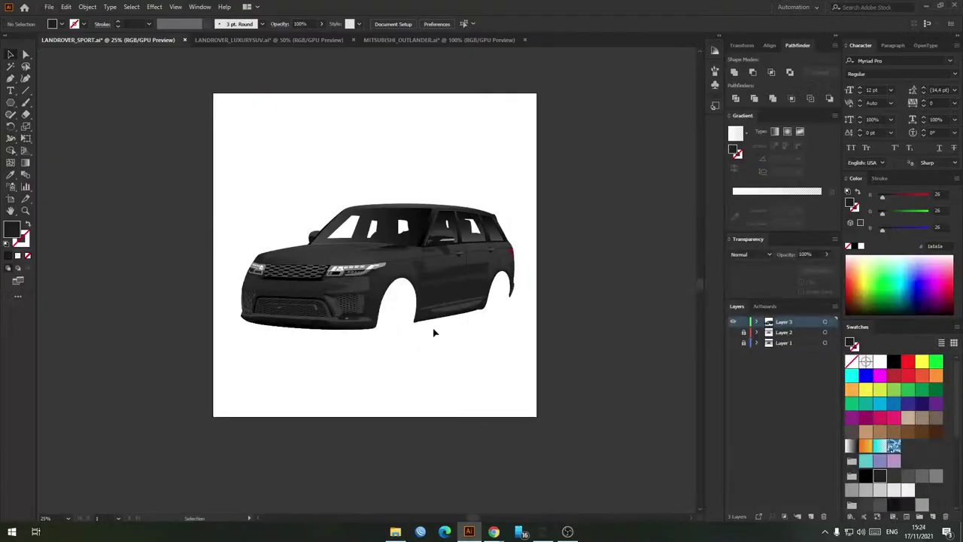
{"action": "left_click", "coordinate": [733, 332]}
{"action": "scroll", "coordinate": [441, 334], "scroll_direction": "up", "scroll_amount": 5}
{"action": "scroll", "coordinate": [540, 268], "scroll_direction": "down", "scroll_amount": 1}
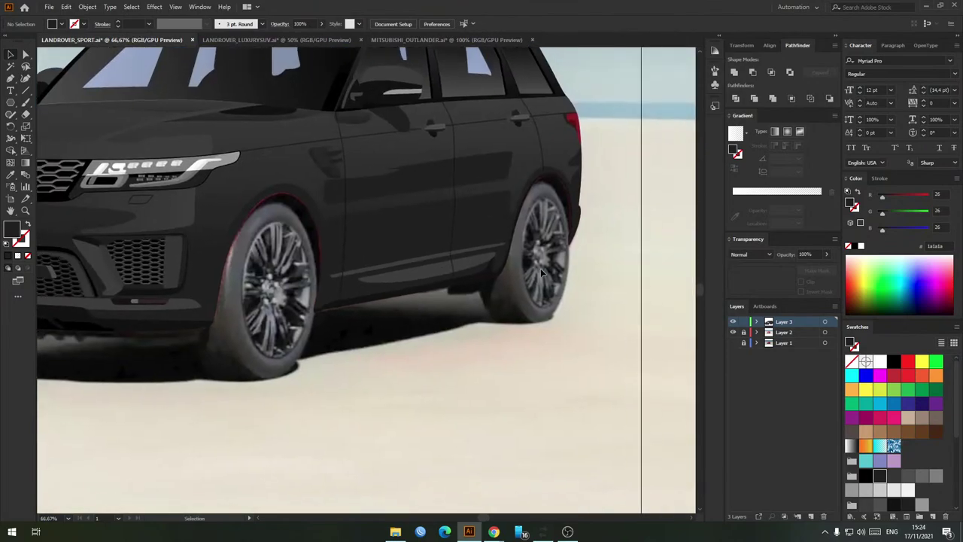
{"action": "scroll", "coordinate": [541, 268], "scroll_direction": "up", "scroll_amount": 2}
{"action": "scroll", "coordinate": [601, 264], "scroll_direction": "down", "scroll_amount": 2}
Step: Add a new layer, place it directly beneath Layer 3, and lock Layer 3
{"action": "left_click", "coordinate": [810, 516]}
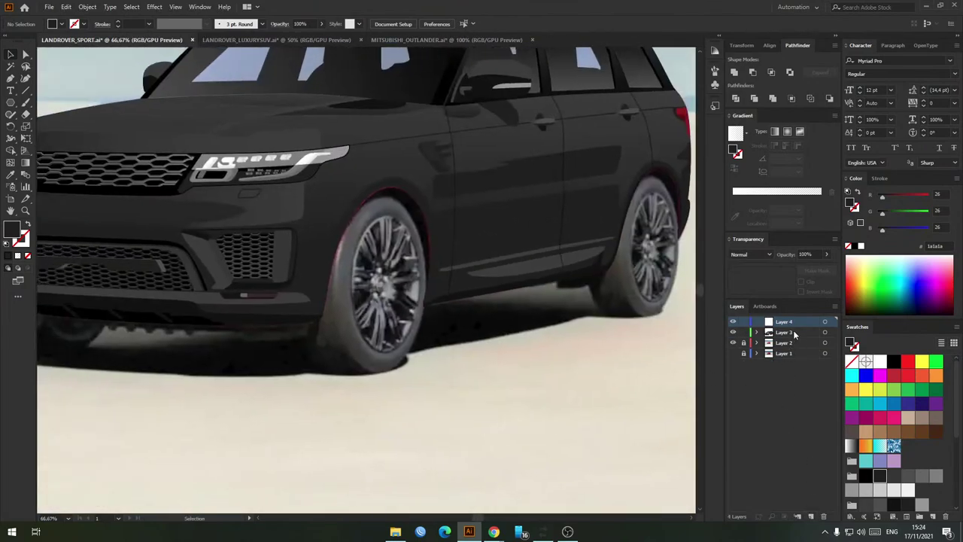
{"action": "left_click_drag", "start_coordinate": [790, 322], "coordinate": [786, 340]}
{"action": "left_click", "coordinate": [744, 322]}
Step: Draw an ellipse over the front wheel's rim and stretch it to about 159 by 315 px
{"action": "left_click_drag", "start_coordinate": [484, 325], "coordinate": [429, 331]}
{"action": "scroll", "coordinate": [340, 254], "scroll_direction": "up", "scroll_amount": 2}
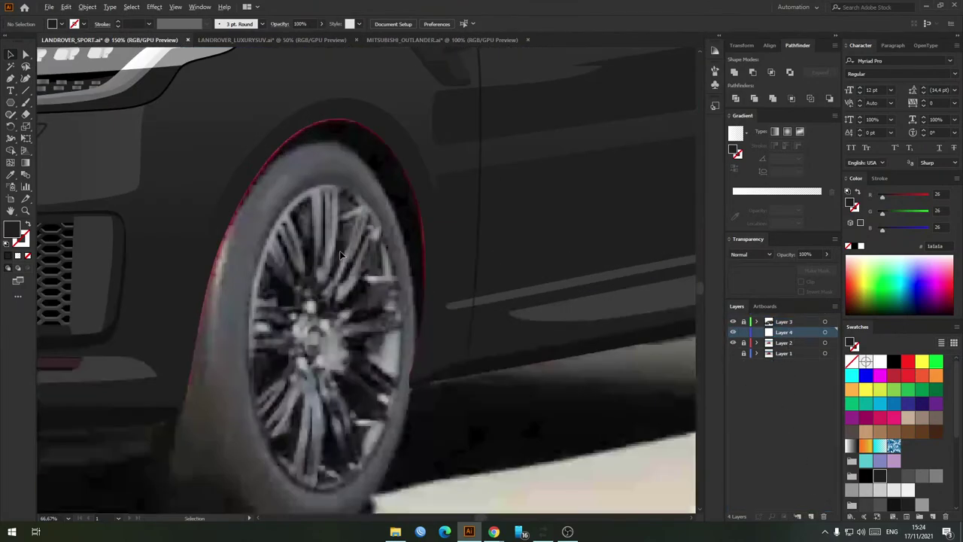
{"action": "scroll", "coordinate": [340, 254], "scroll_direction": "down", "scroll_amount": 2}
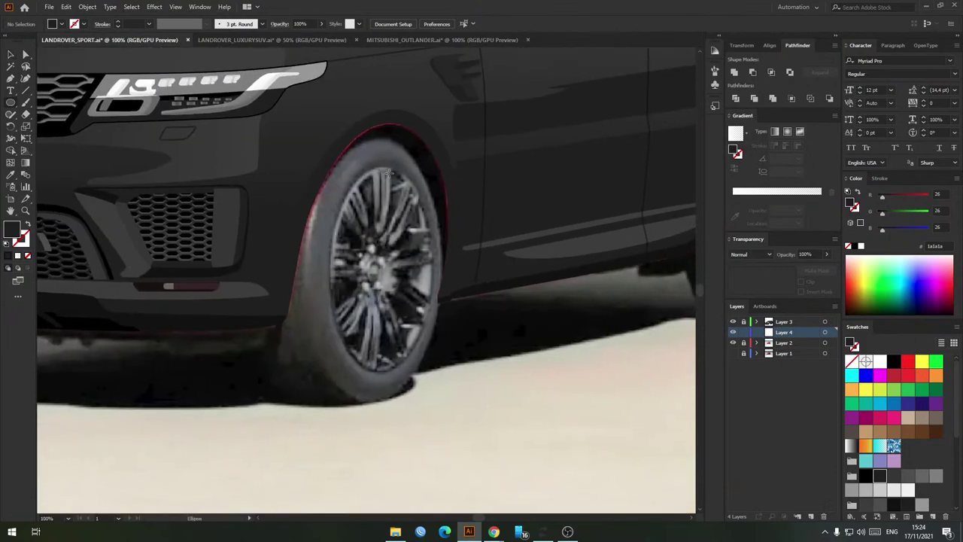
{"action": "left_click_drag", "start_coordinate": [407, 267], "coordinate": [435, 371]}
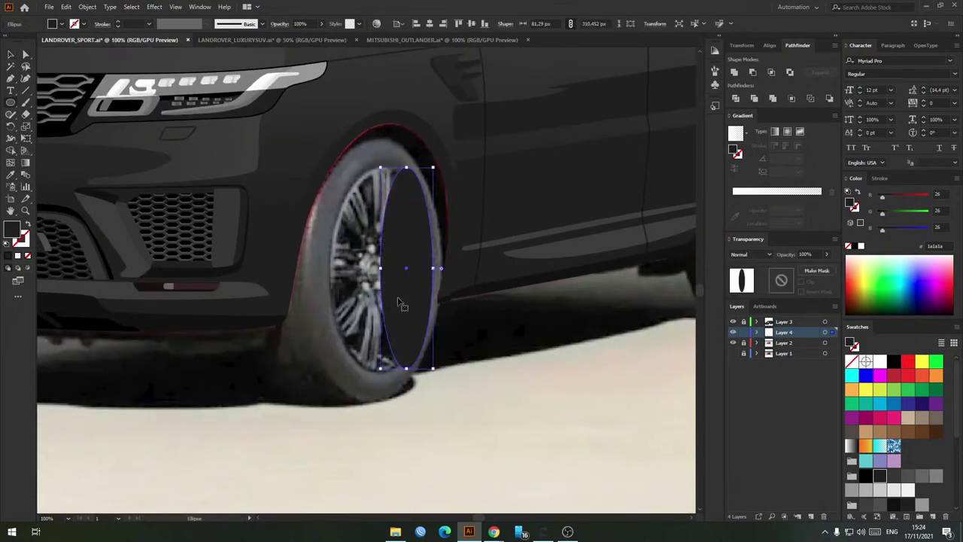
{"action": "key", "text": "v"}
{"action": "scroll", "coordinate": [380, 267], "scroll_direction": "up", "scroll_amount": 2}
{"action": "left_click_drag", "start_coordinate": [380, 267], "coordinate": [309, 267]}
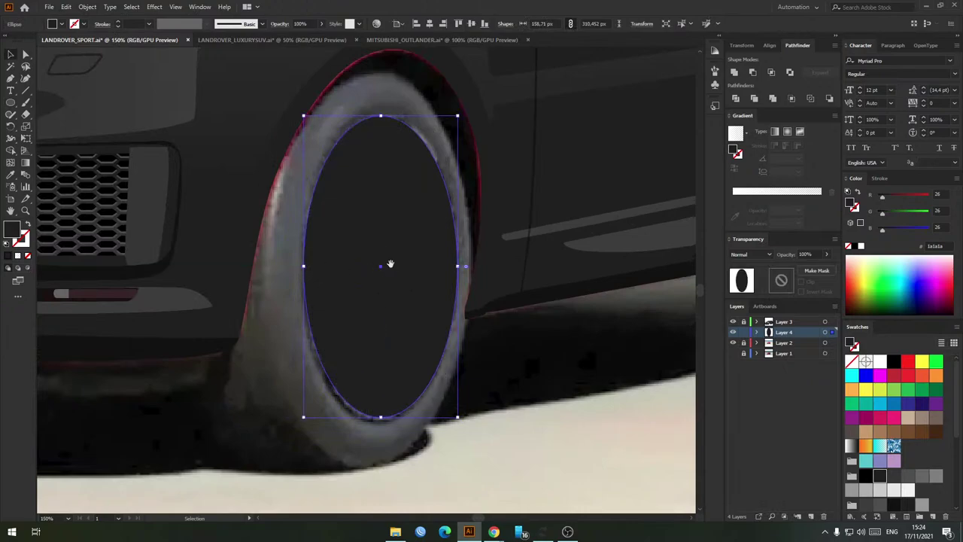
{"action": "scroll", "coordinate": [366, 369], "scroll_direction": "down", "scroll_amount": 1}
{"action": "left_click_drag", "start_coordinate": [364, 381], "coordinate": [361, 386]}
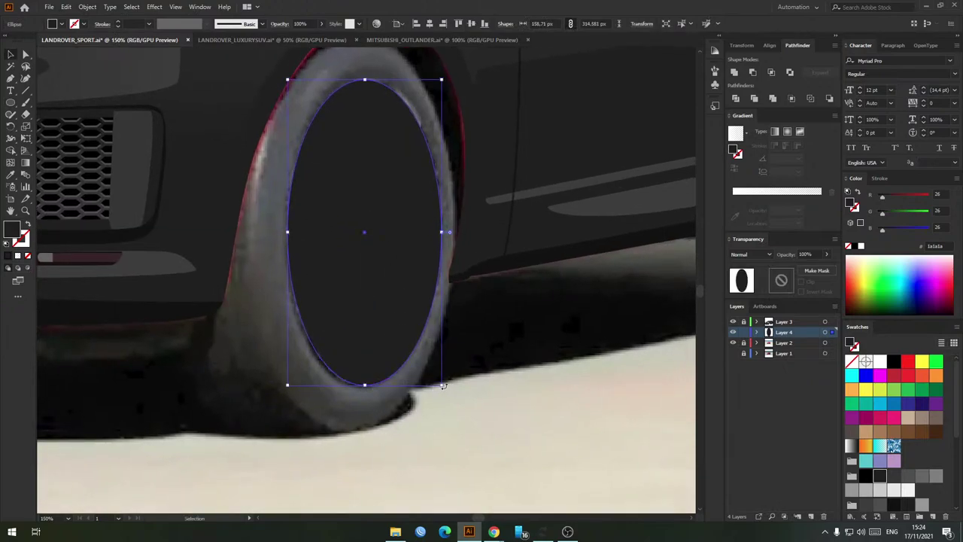
Step: Rotate the rim ellipse slightly clockwise to match the tilt of the front wheel
{"action": "left_click_drag", "start_coordinate": [443, 387], "coordinate": [431, 367]}
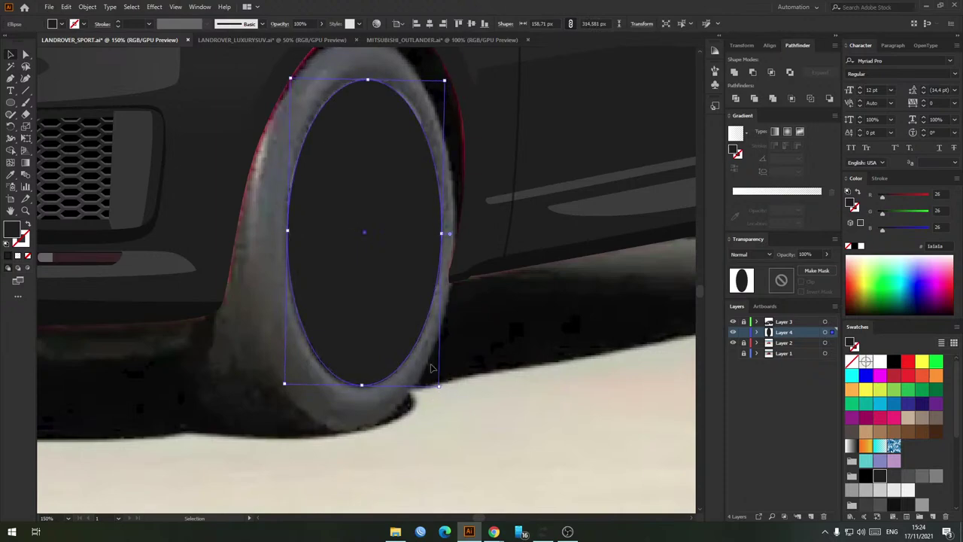
{"action": "left_click", "coordinate": [456, 211]}
{"action": "scroll", "coordinate": [406, 184], "scroll_direction": "up", "scroll_amount": 1}
{"action": "scroll", "coordinate": [368, 166], "scroll_direction": "down", "scroll_amount": 2}
{"action": "scroll", "coordinate": [372, 169], "scroll_direction": "up", "scroll_amount": 2}
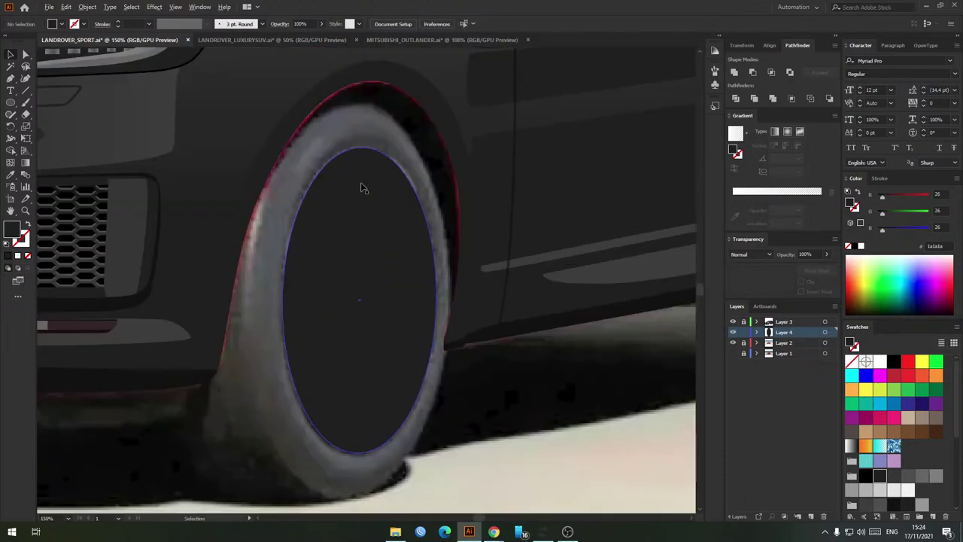
Step: Swap the rim ellipse's fill and stroke so it is an unfilled outline, and check its fit around the spokes
{"action": "left_click", "coordinate": [366, 216]}
{"action": "key", "text": "shift+x"}
{"action": "left_click", "coordinate": [377, 216]}
{"action": "scroll", "coordinate": [375, 212], "scroll_direction": "down", "scroll_amount": 1}
{"action": "scroll", "coordinate": [371, 207], "scroll_direction": "up", "scroll_amount": 2}
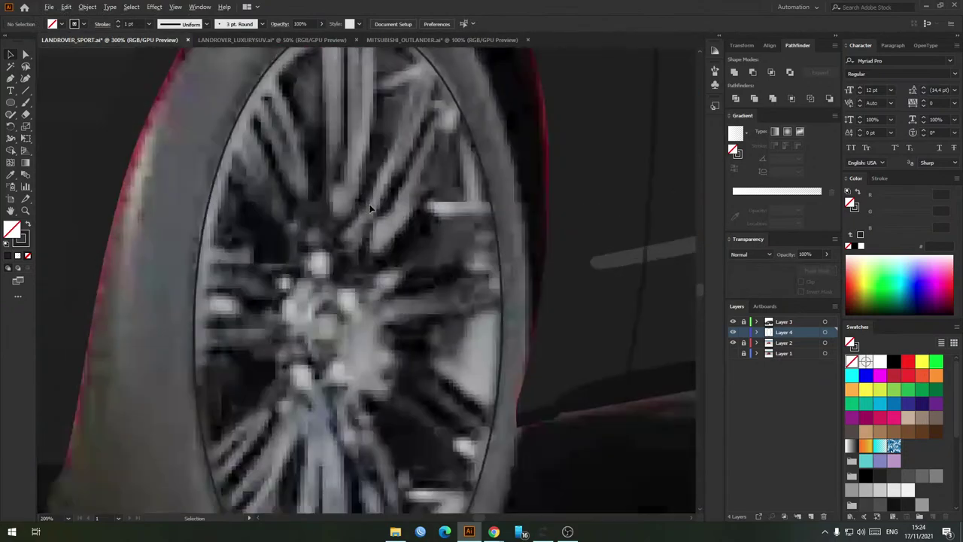
{"action": "scroll", "coordinate": [369, 210], "scroll_direction": "down", "scroll_amount": 2}
{"action": "left_click_drag", "start_coordinate": [338, 242], "coordinate": [357, 275]}
{"action": "scroll", "coordinate": [341, 275], "scroll_direction": "down", "scroll_amount": 1}
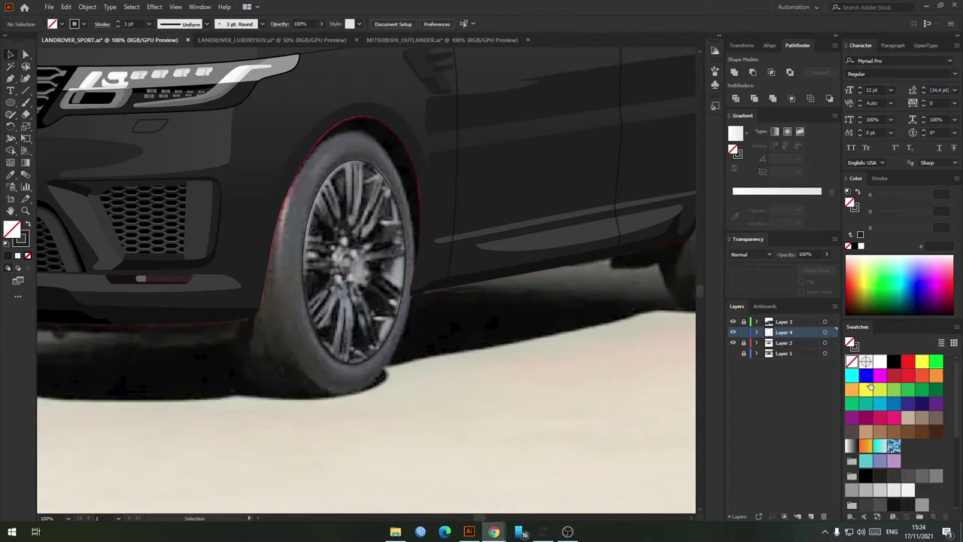
Step: Hide Layer 2 and show the darker reference photo on Layer 1, checking the rim ellipse against both wheels
{"action": "left_click", "coordinate": [443, 366]}
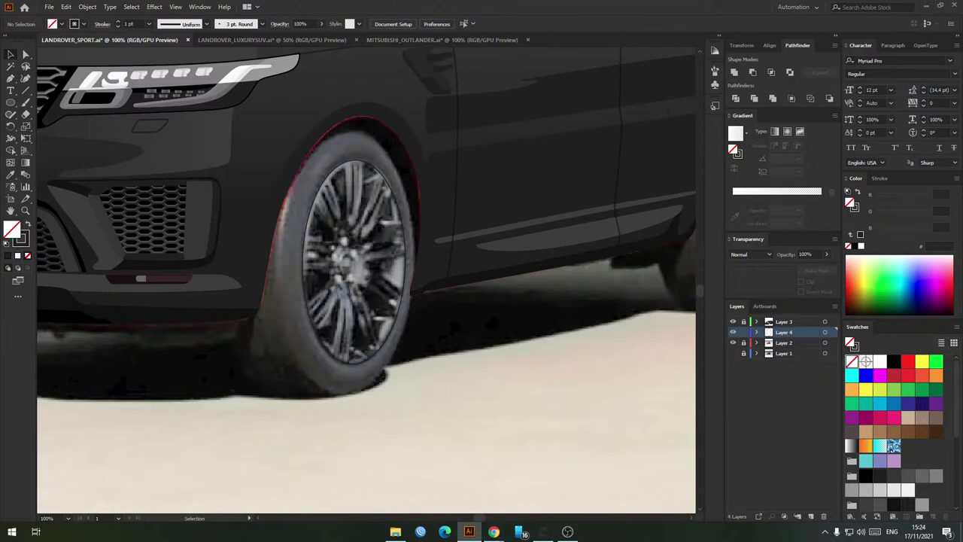
{"action": "left_click", "coordinate": [393, 325]}
{"action": "scroll", "coordinate": [356, 263], "scroll_direction": "up", "scroll_amount": 4}
{"action": "scroll", "coordinate": [349, 234], "scroll_direction": "down", "scroll_amount": 2}
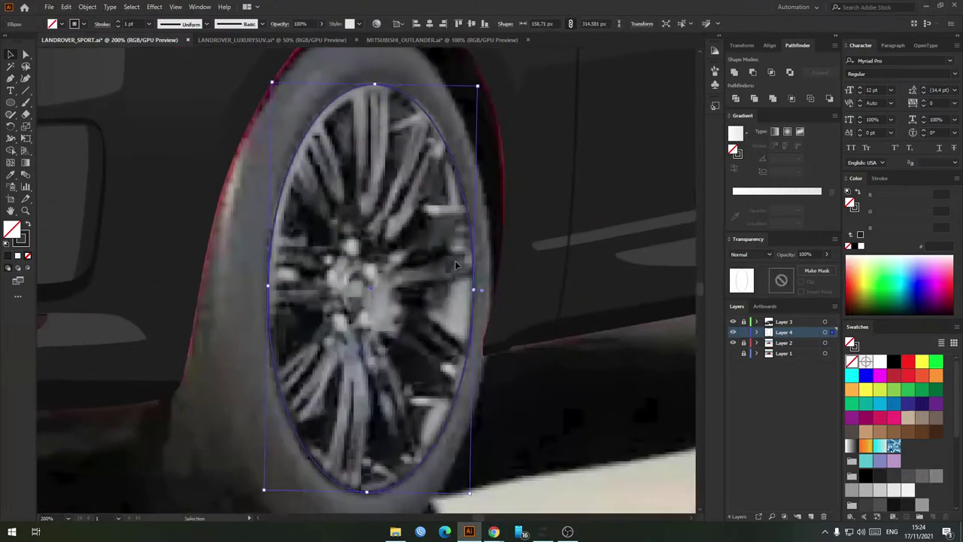
{"action": "left_click", "coordinate": [732, 343]}
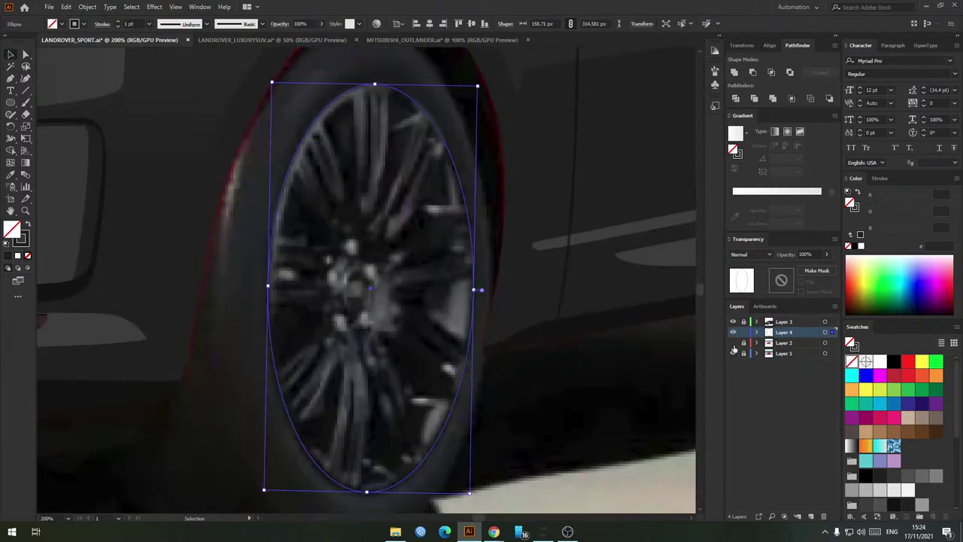
{"action": "scroll", "coordinate": [354, 287], "scroll_direction": "down", "scroll_amount": 3}
{"action": "left_click", "coordinate": [398, 305]}
{"action": "scroll", "coordinate": [398, 305], "scroll_direction": "down", "scroll_amount": 2}
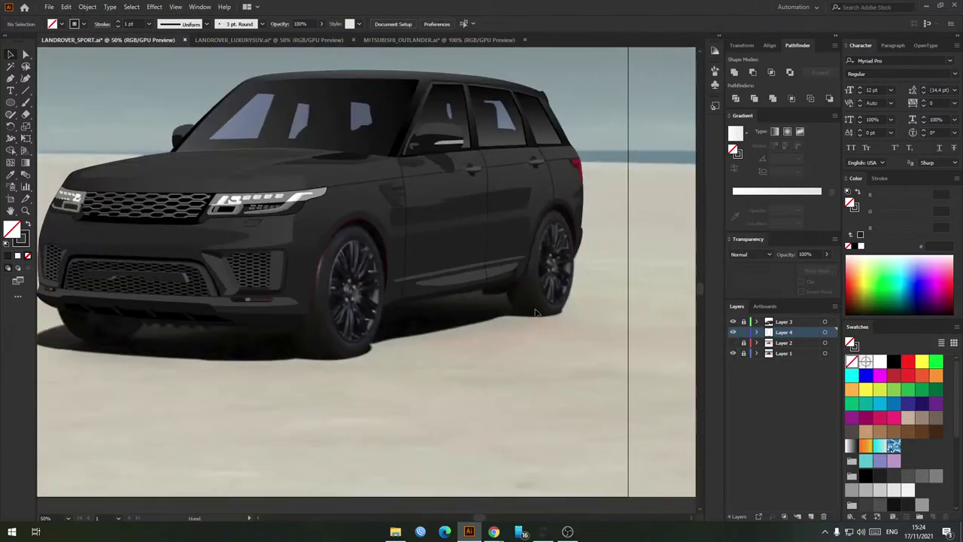
Step: Switch to File Explorer and view the gold car image in the LAND ROVER_RANGE ROVER VELAR folder under SIDE ANGLE, examining its wheels
{"action": "scroll", "coordinate": [351, 279], "scroll_direction": "up", "scroll_amount": 4}
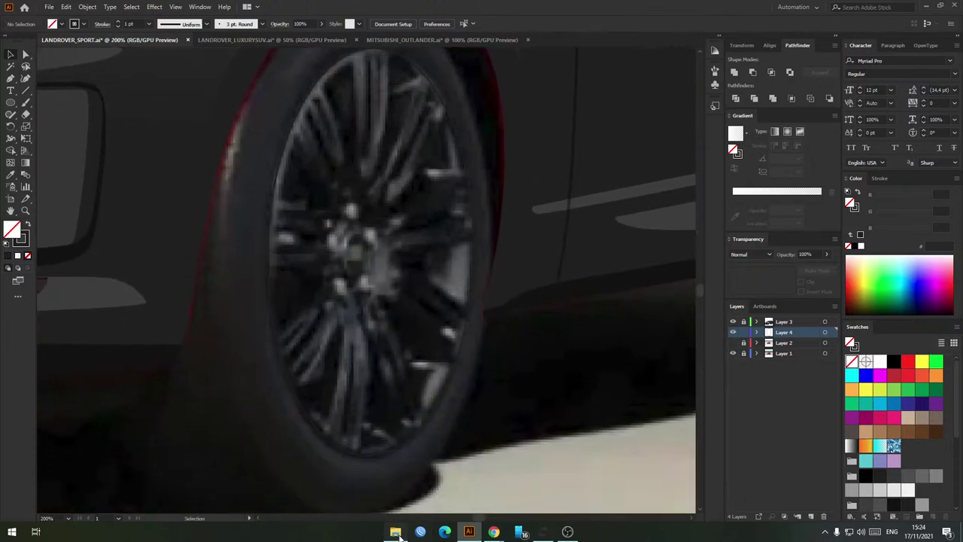
{"action": "left_click", "coordinate": [398, 535]}
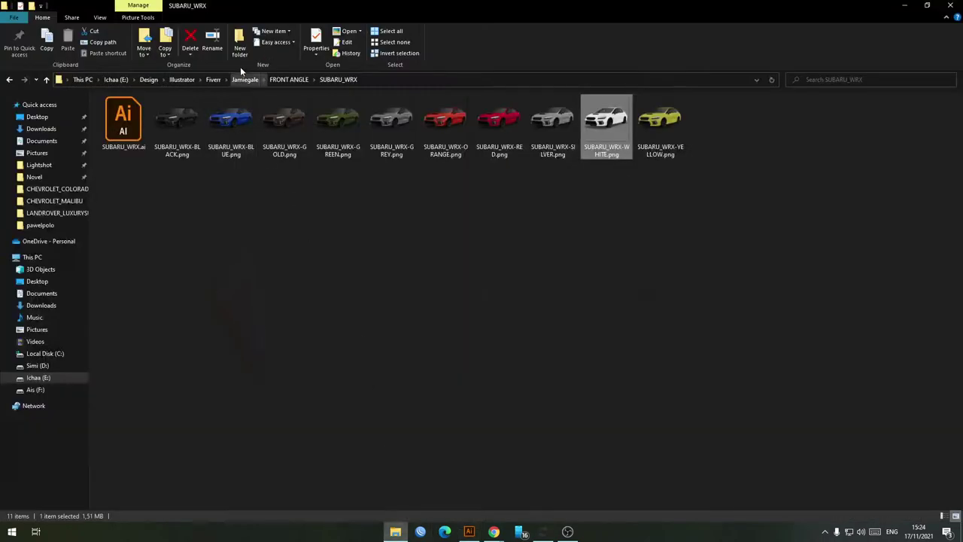
{"action": "left_click", "coordinate": [279, 80]}
{"action": "left_click", "coordinate": [247, 80]}
{"action": "double_click", "coordinate": [176, 120]}
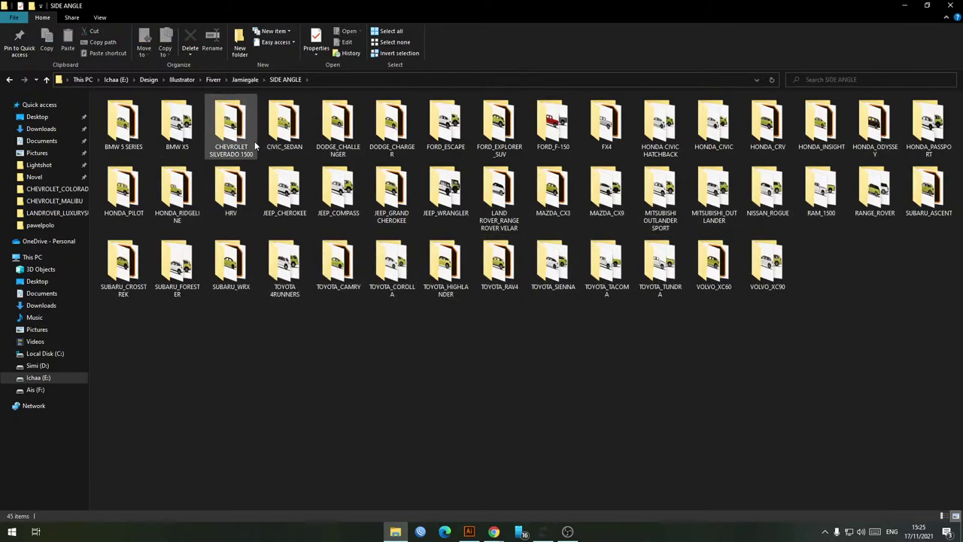
{"action": "left_click", "coordinate": [507, 222]}
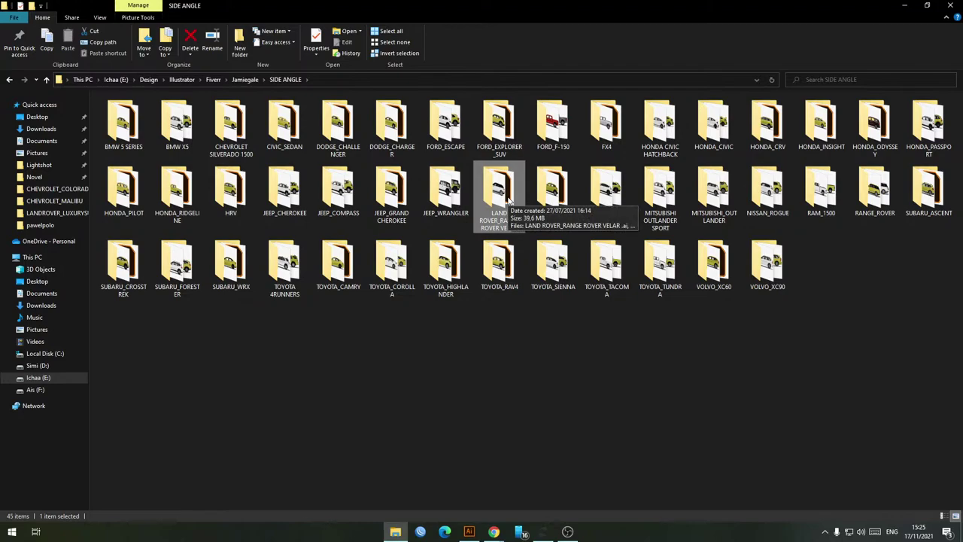
{"action": "double_click", "coordinate": [509, 199]}
{"action": "left_click", "coordinate": [282, 125]}
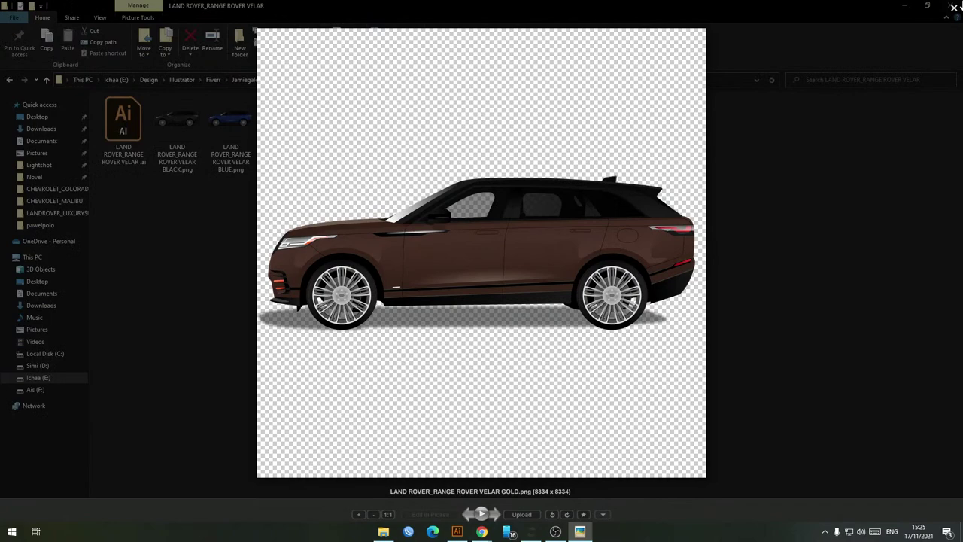
{"action": "left_click", "coordinate": [954, 6]}
{"action": "left_click", "coordinate": [499, 460]}
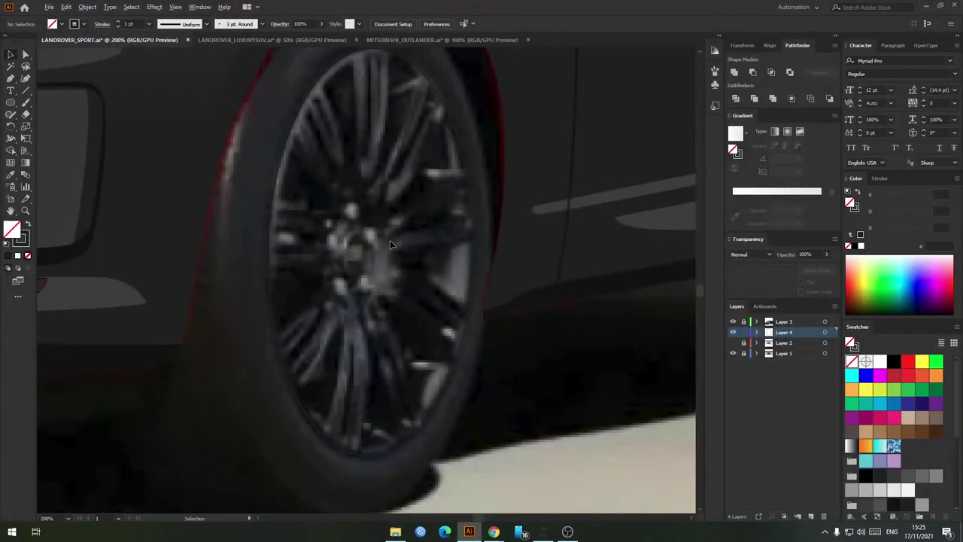
Step: Switch to the browser and rotate the Range Rover Sport exterior view to examine the wheel design from both sides
{"action": "scroll", "coordinate": [390, 240], "scroll_direction": "down", "scroll_amount": 2}
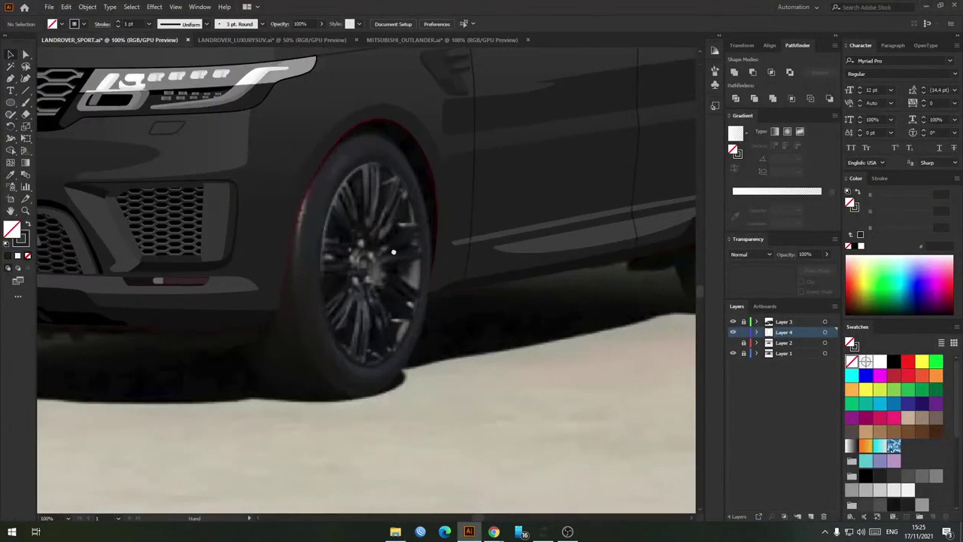
{"action": "scroll", "coordinate": [393, 252], "scroll_direction": "down", "scroll_amount": 2}
{"action": "scroll", "coordinate": [372, 237], "scroll_direction": "up", "scroll_amount": 5}
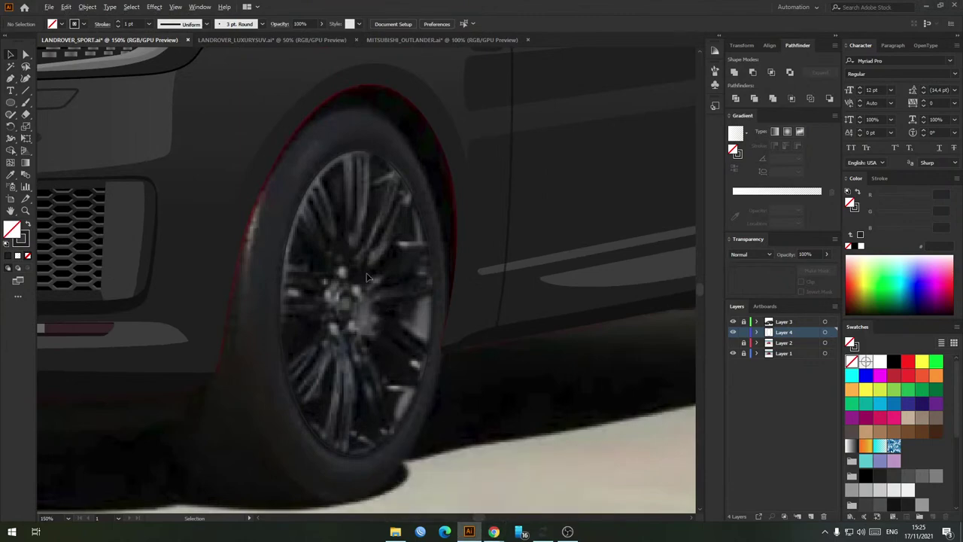
{"action": "scroll", "coordinate": [367, 278], "scroll_direction": "up", "scroll_amount": 1}
{"action": "scroll", "coordinate": [379, 279], "scroll_direction": "down", "scroll_amount": 1}
{"action": "left_click", "coordinate": [494, 532]}
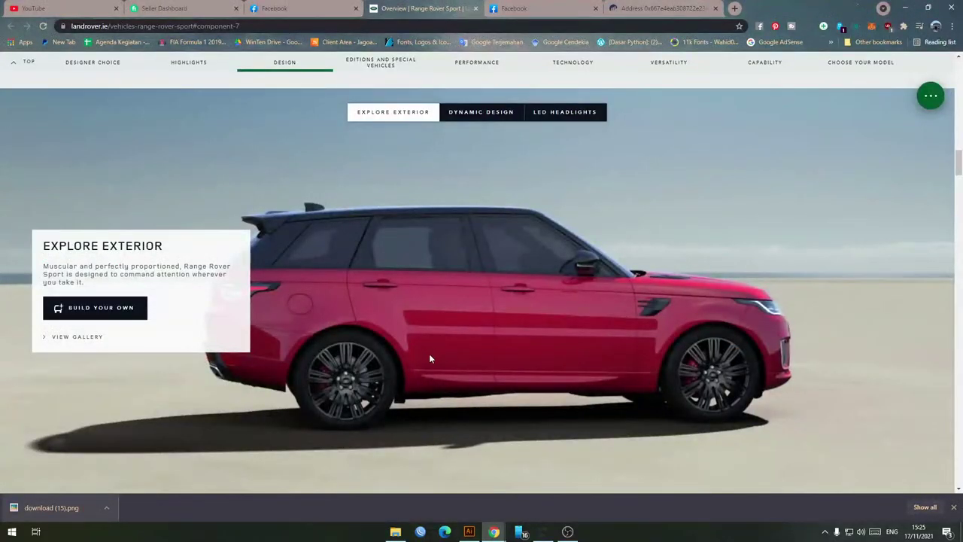
{"action": "left_click_drag", "start_coordinate": [674, 360], "coordinate": [584, 365]}
{"action": "left_click_drag", "start_coordinate": [314, 363], "coordinate": [234, 361]}
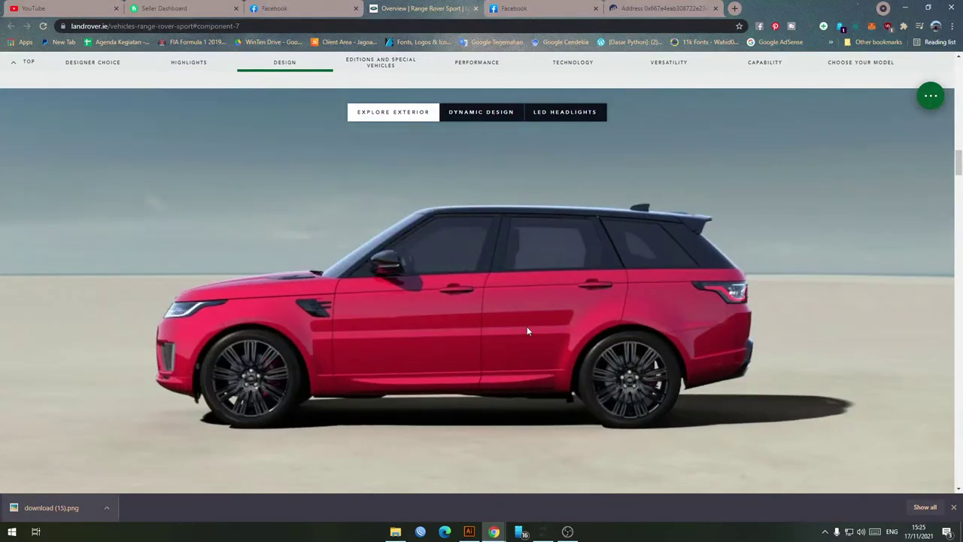
Step: Look through the remaining sections of the Range Rover Sport page for other photos of its wheels
{"action": "scroll", "coordinate": [527, 325], "scroll_direction": "down", "scroll_amount": 3}
{"action": "scroll", "coordinate": [586, 263], "scroll_direction": "down", "scroll_amount": 10}
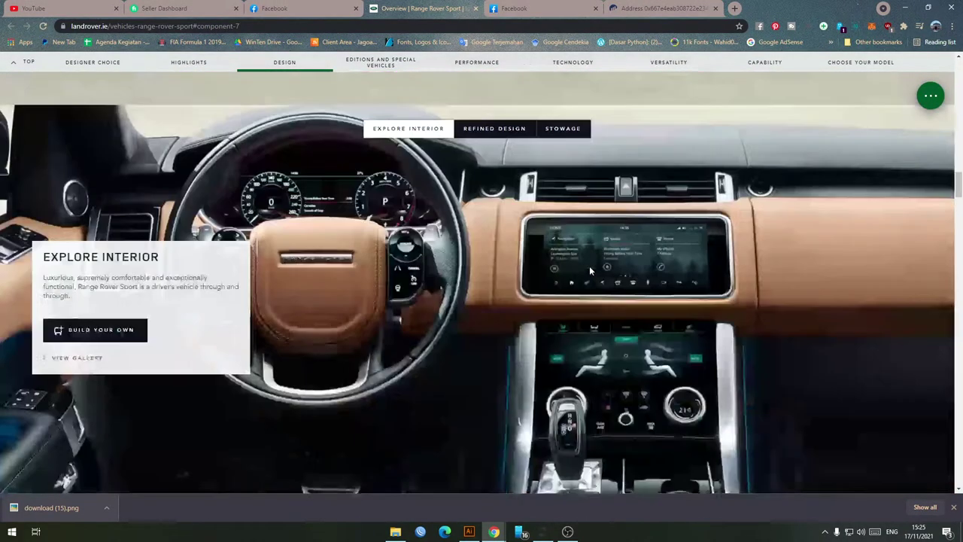
{"action": "scroll", "coordinate": [590, 273], "scroll_direction": "down", "scroll_amount": 15}
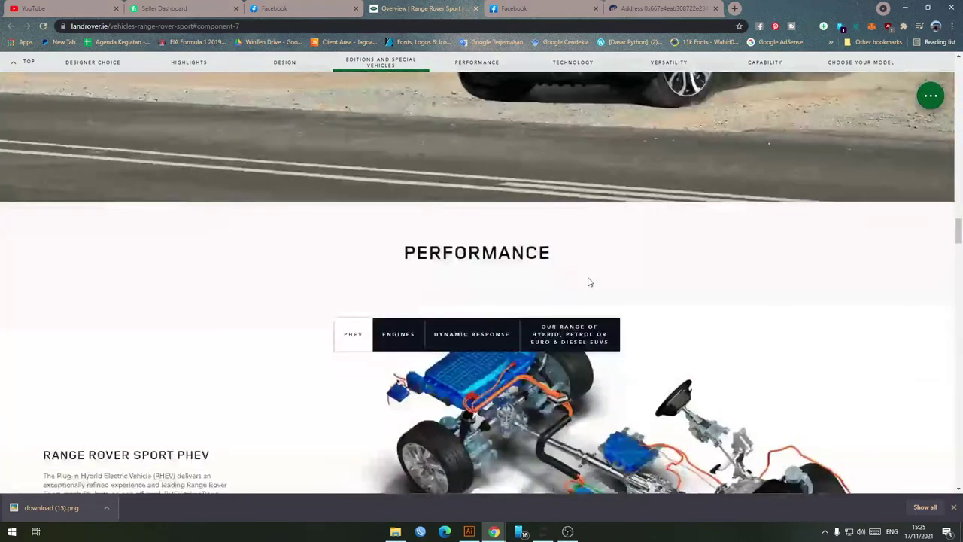
{"action": "scroll", "coordinate": [587, 281], "scroll_direction": "down", "scroll_amount": 5}
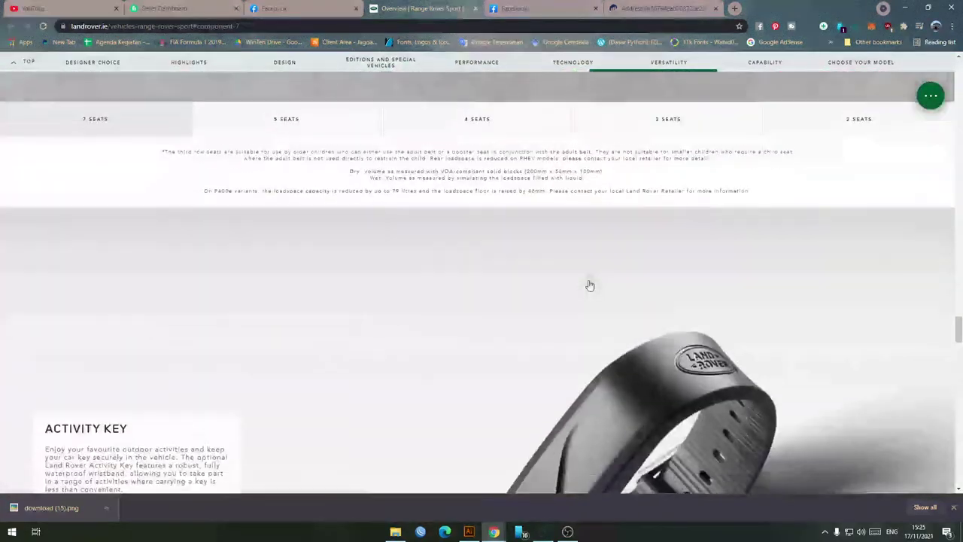
{"action": "scroll", "coordinate": [587, 286], "scroll_direction": "up", "scroll_amount": 4}
{"action": "scroll", "coordinate": [541, 278], "scroll_direction": "down", "scroll_amount": 4}
{"action": "scroll", "coordinate": [465, 168], "scroll_direction": "down", "scroll_amount": 8}
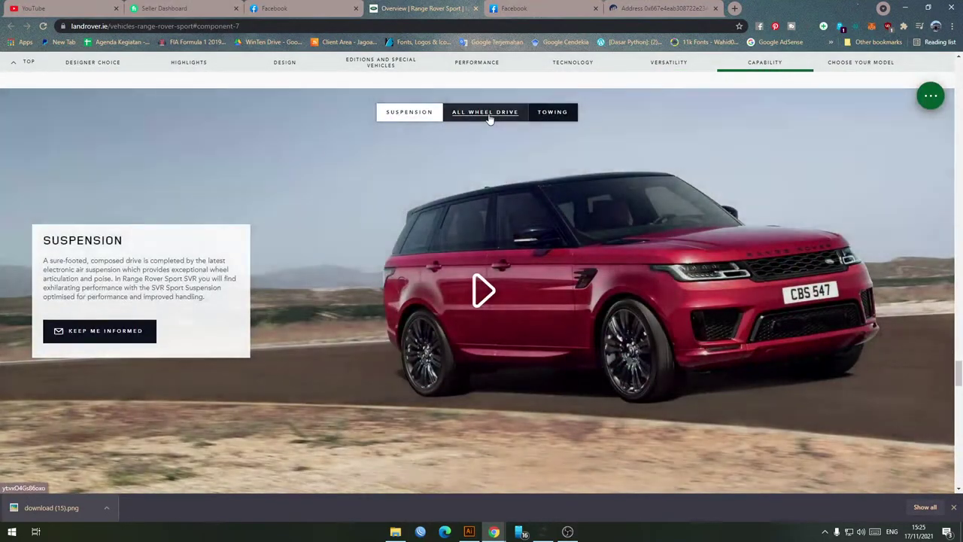
{"action": "scroll", "coordinate": [544, 266], "scroll_direction": "down", "scroll_amount": 5}
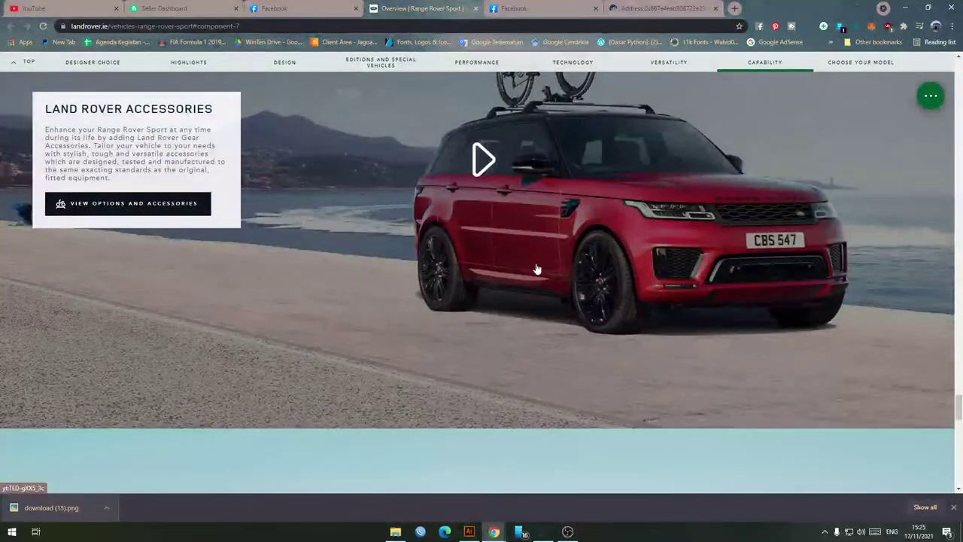
{"action": "scroll", "coordinate": [368, 274], "scroll_direction": "down", "scroll_amount": 10}
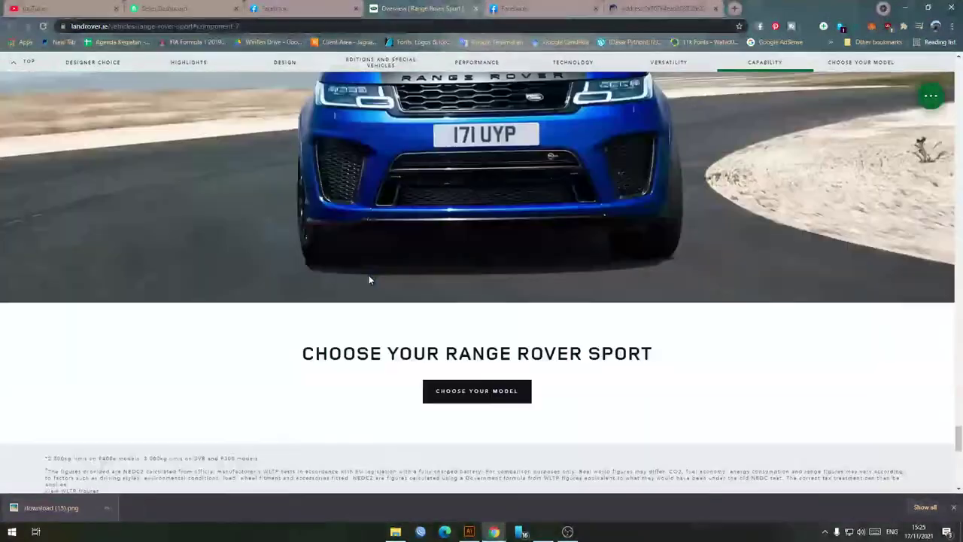
{"action": "scroll", "coordinate": [368, 280], "scroll_direction": "up", "scroll_amount": 5}
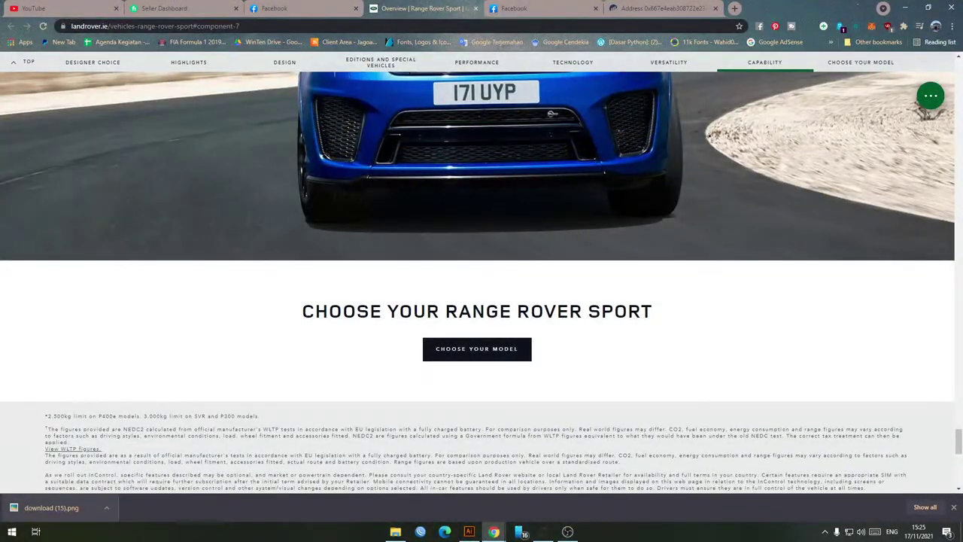
{"action": "key", "text": "alt+Tab"}
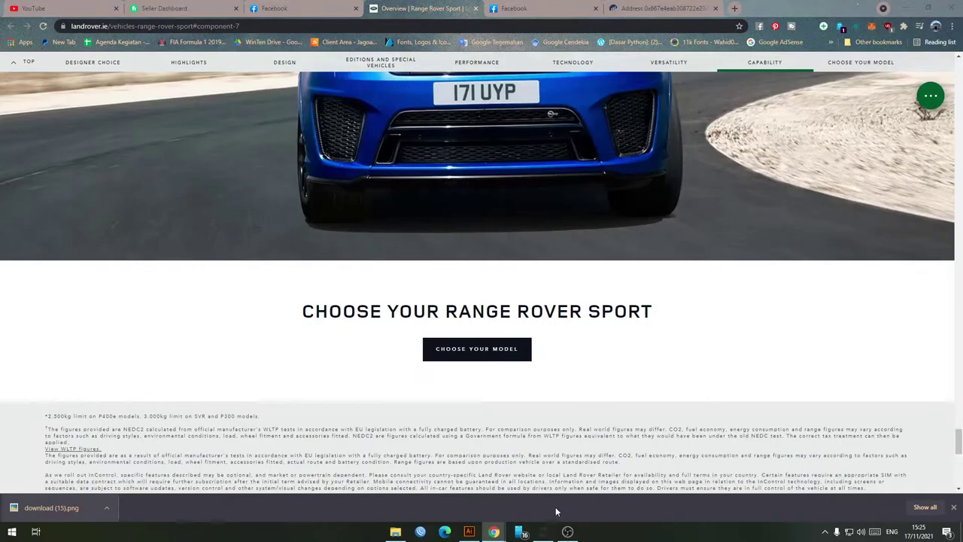
Step: Switch back to Illustrator and make a smaller concentric copy of the front wheel's rim ellipse, about 149 by 301 px
{"action": "left_click", "coordinate": [478, 534]}
{"action": "scroll", "coordinate": [407, 311], "scroll_direction": "down", "scroll_amount": 2}
{"action": "scroll", "coordinate": [368, 302], "scroll_direction": "up", "scroll_amount": 3}
{"action": "left_click_drag", "start_coordinate": [362, 279], "coordinate": [383, 266]}
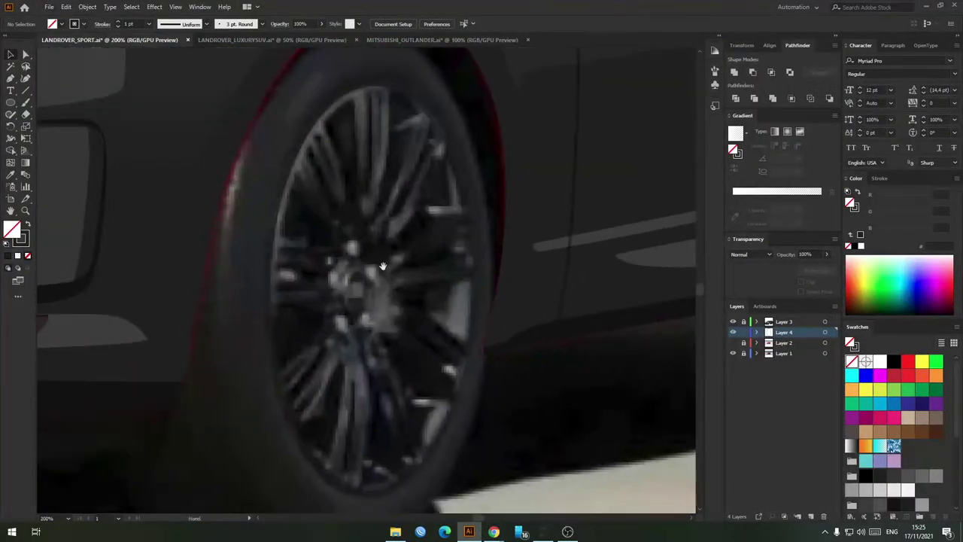
{"action": "left_click", "coordinate": [280, 213]}
{"action": "left_click_drag", "start_coordinate": [367, 210], "coordinate": [365, 201]}
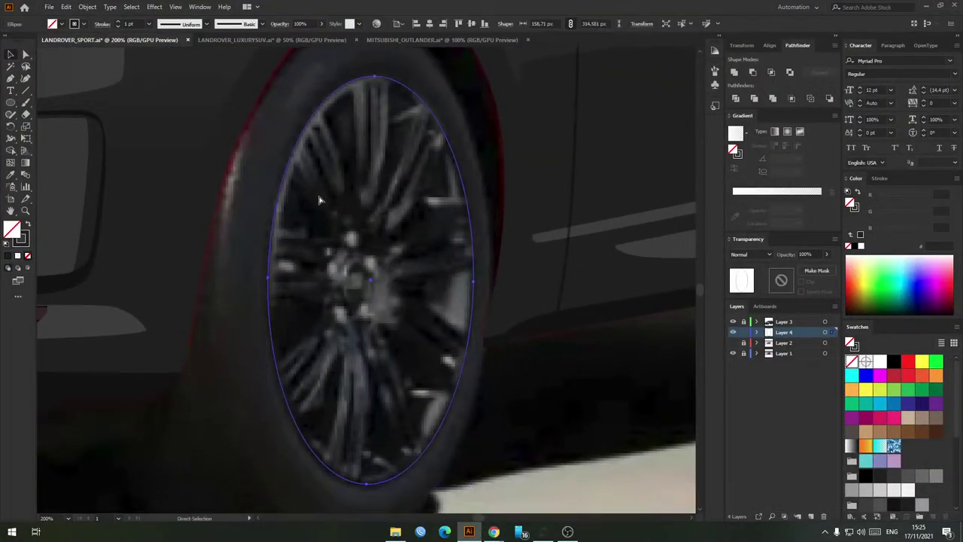
{"action": "left_click_drag", "start_coordinate": [269, 278], "coordinate": [275, 279]}
{"action": "scroll", "coordinate": [371, 101], "scroll_direction": "up", "scroll_amount": 1}
{"action": "left_click_drag", "start_coordinate": [371, 100], "coordinate": [371, 142]}
{"action": "left_click", "coordinate": [374, 205]}
{"action": "scroll", "coordinate": [374, 209], "scroll_direction": "down", "scroll_amount": 2}
{"action": "left_click_drag", "start_coordinate": [374, 259], "coordinate": [364, 129]}
{"action": "scroll", "coordinate": [365, 255], "scroll_direction": "up", "scroll_amount": 2}
{"action": "scroll", "coordinate": [365, 319], "scroll_direction": "down", "scroll_amount": 2}
{"action": "left_click_drag", "start_coordinate": [355, 323], "coordinate": [366, 337]}
{"action": "key", "text": "p"}
{"action": "left_click_drag", "start_coordinate": [369, 153], "coordinate": [345, 293]}
{"action": "scroll", "coordinate": [356, 277], "scroll_direction": "up", "scroll_amount": 3}
{"action": "left_click_drag", "start_coordinate": [327, 204], "coordinate": [338, 171]}
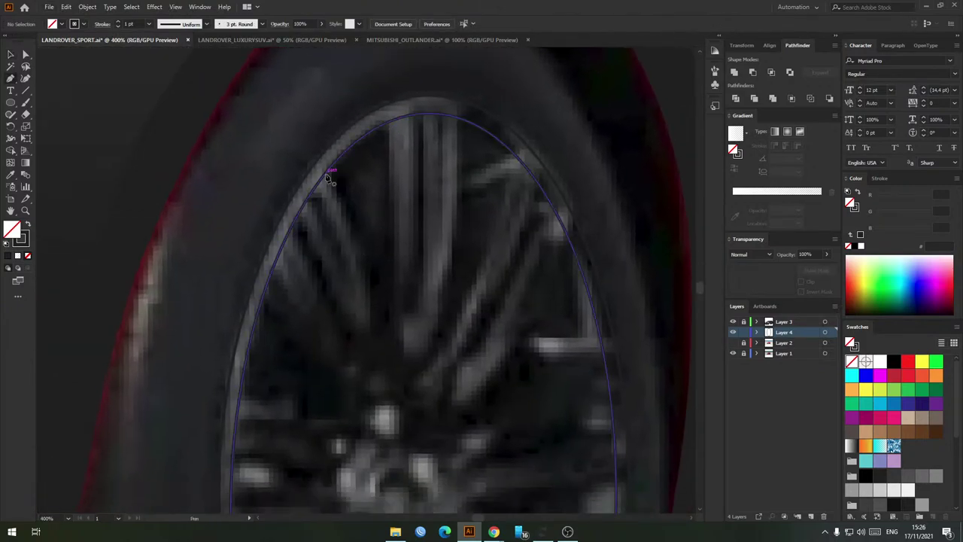
{"action": "left_click", "coordinate": [325, 175]}
{"action": "left_click_drag", "start_coordinate": [374, 270], "coordinate": [365, 183]}
{"action": "scroll", "coordinate": [383, 219], "scroll_direction": "down", "scroll_amount": 1}
{"action": "scroll", "coordinate": [384, 192], "scroll_direction": "down", "scroll_amount": 2}
{"action": "left_click_drag", "start_coordinate": [395, 227], "coordinate": [413, 209]}
{"action": "key", "text": "ctrl+z"}
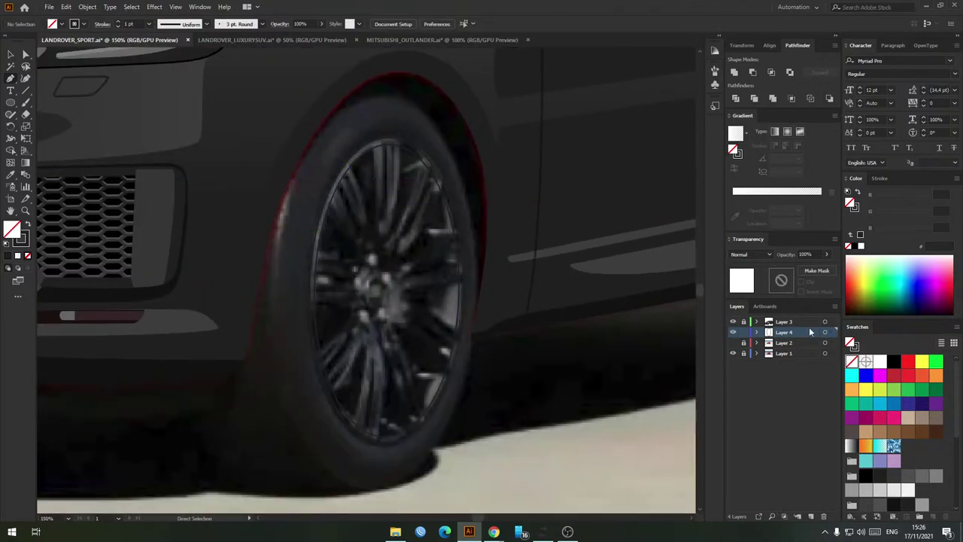
Step: Show the brighter reference photo on Layer 2 and check the two rim ellipses against the front wheel
{"action": "left_click", "coordinate": [733, 343]}
{"action": "scroll", "coordinate": [395, 252], "scroll_direction": "up", "scroll_amount": 1}
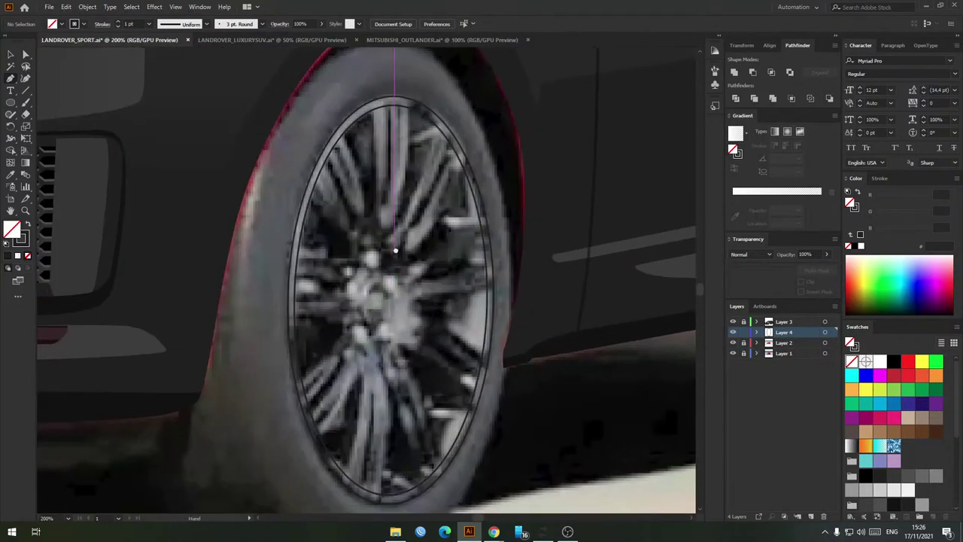
{"action": "scroll", "coordinate": [400, 262], "scroll_direction": "down", "scroll_amount": 3}
{"action": "scroll", "coordinate": [404, 229], "scroll_direction": "up", "scroll_amount": 2}
{"action": "scroll", "coordinate": [404, 228], "scroll_direction": "up", "scroll_amount": 3}
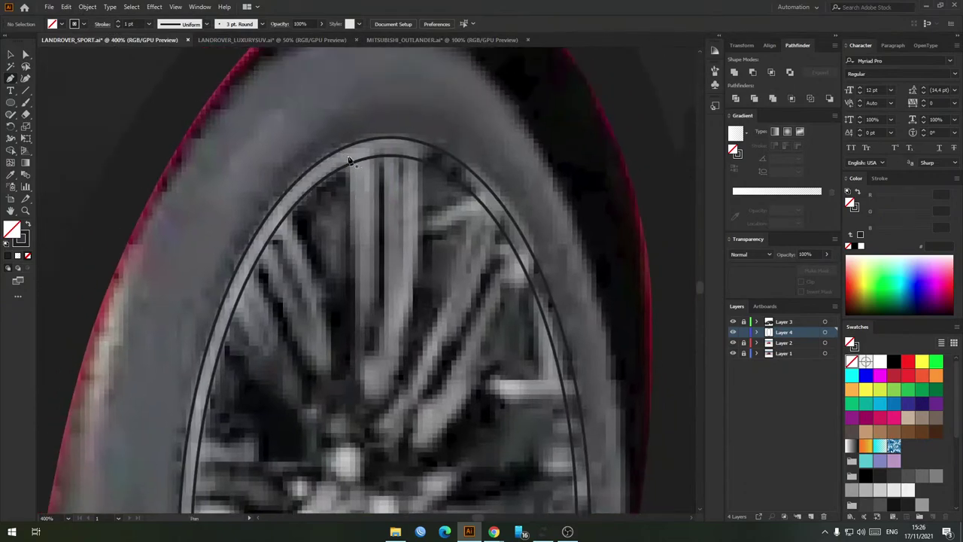
Step: Try to trace the front wheel's uppermost double spoke and the adjoining rim area with the Pen tool
{"action": "left_click_drag", "start_coordinate": [349, 159], "coordinate": [357, 240]}
{"action": "left_click_drag", "start_coordinate": [360, 302], "coordinate": [357, 362]}
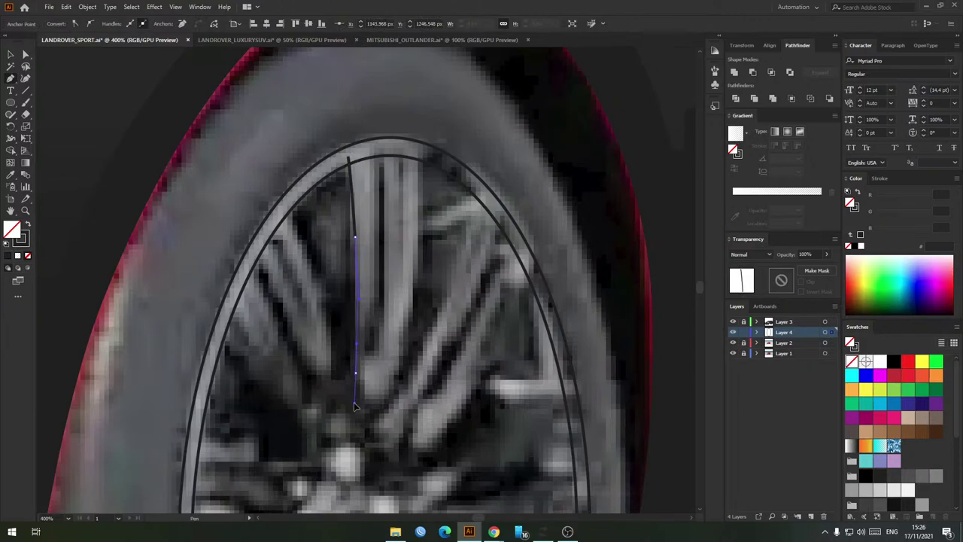
{"action": "scroll", "coordinate": [367, 382], "scroll_direction": "down", "scroll_amount": 3}
{"action": "left_click_drag", "start_coordinate": [355, 407], "coordinate": [362, 298]}
{"action": "scroll", "coordinate": [362, 301], "scroll_direction": "up", "scroll_amount": 3}
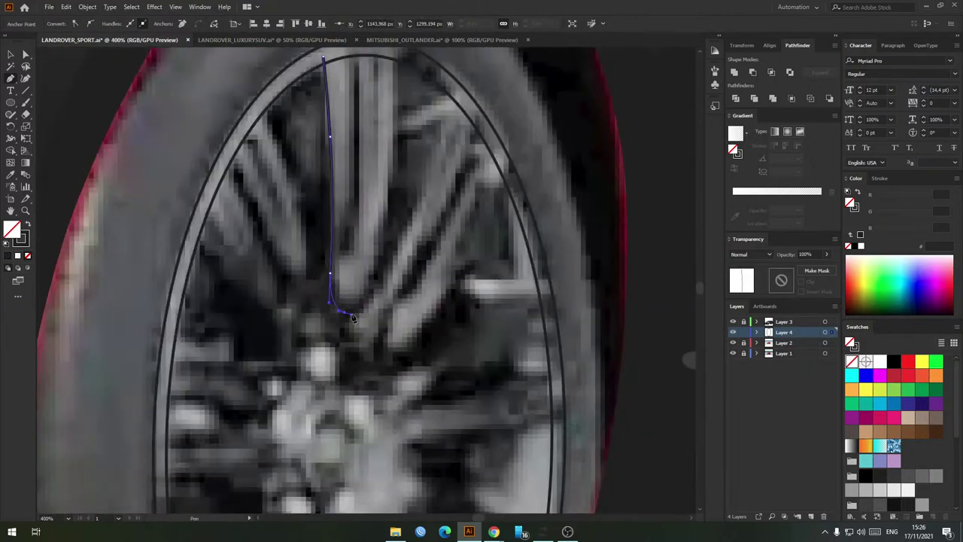
{"action": "left_click_drag", "start_coordinate": [389, 195], "coordinate": [395, 149]}
{"action": "left_click_drag", "start_coordinate": [395, 147], "coordinate": [379, 194]}
{"action": "left_click", "coordinate": [377, 79]}
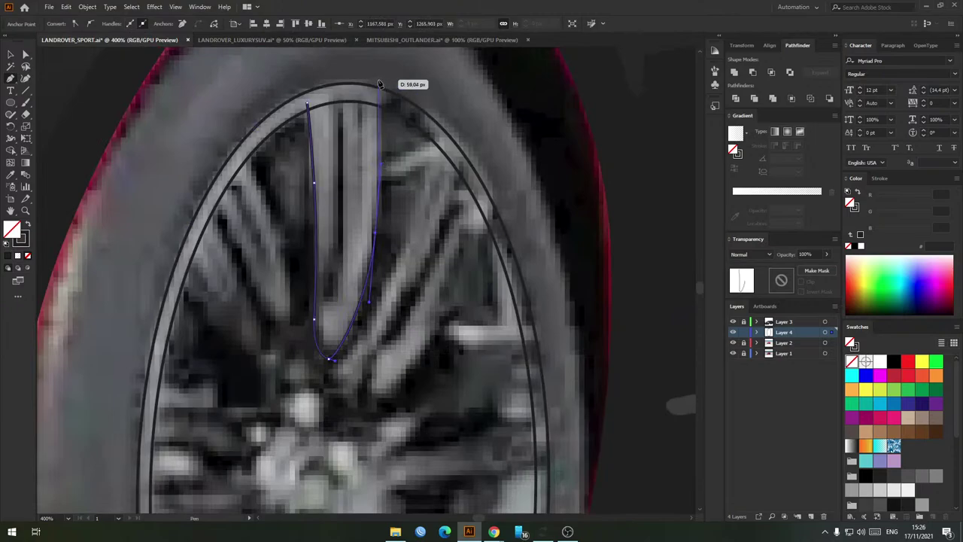
{"action": "left_click_drag", "start_coordinate": [444, 89], "coordinate": [449, 170]}
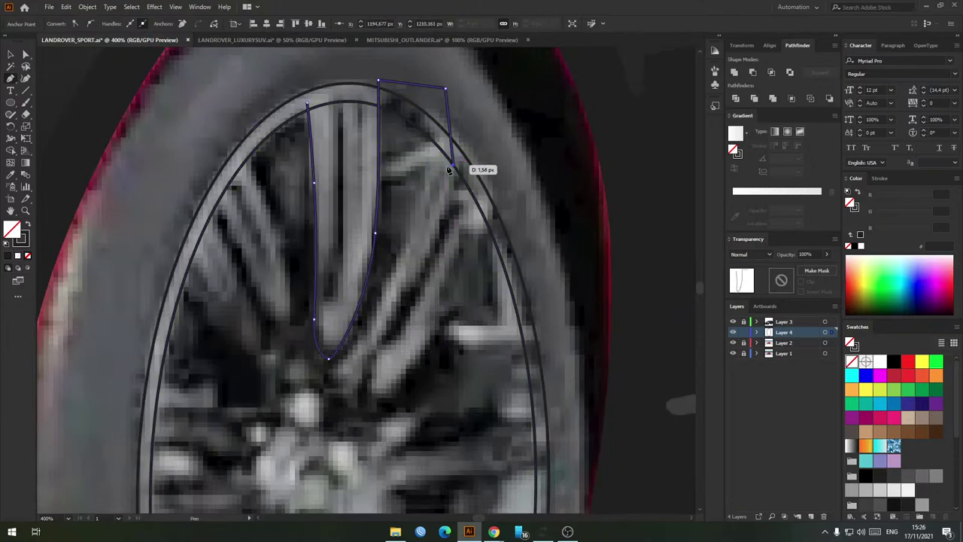
{"action": "key", "text": "ctrl+minus"}
{"action": "key", "text": "ctrl+minus"}
{"action": "key", "text": "ctrl+minus"}
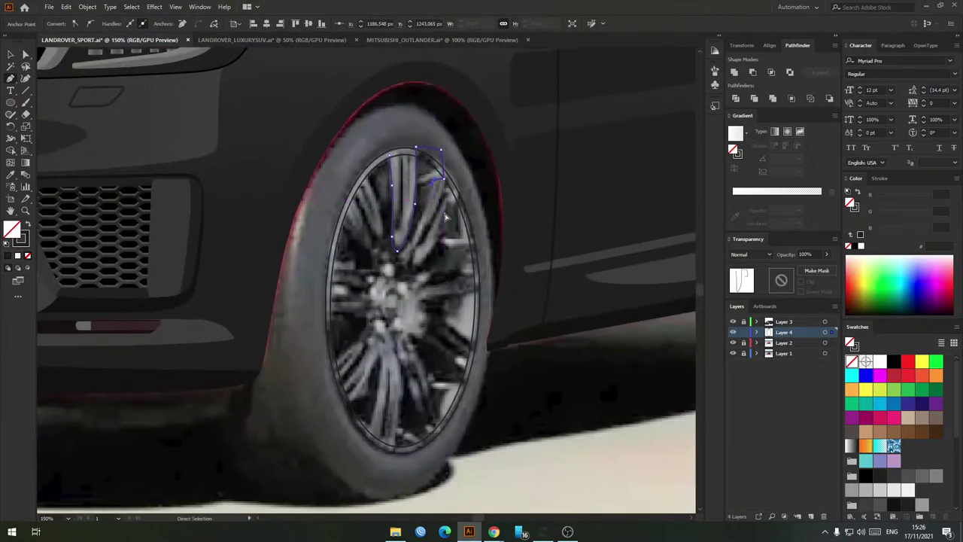
{"action": "left_click", "coordinate": [434, 200], "text": "ctrl"}
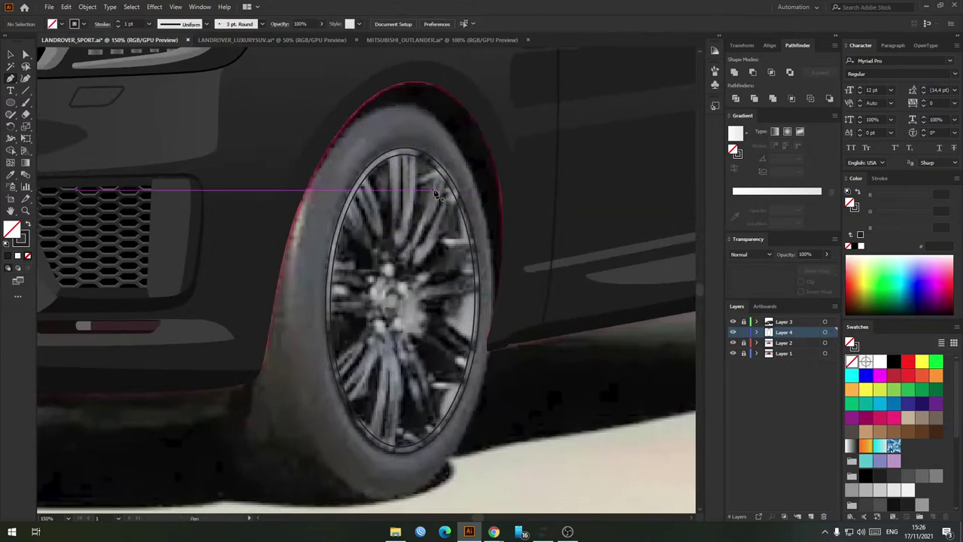
Step: Make a smaller copy of the inner rim ellipse, about 120 by 242 px, offset toward the wheel's front side
{"action": "left_click", "coordinate": [455, 220], "text": "ctrl"}
{"action": "key", "text": "ctrl+plus"}
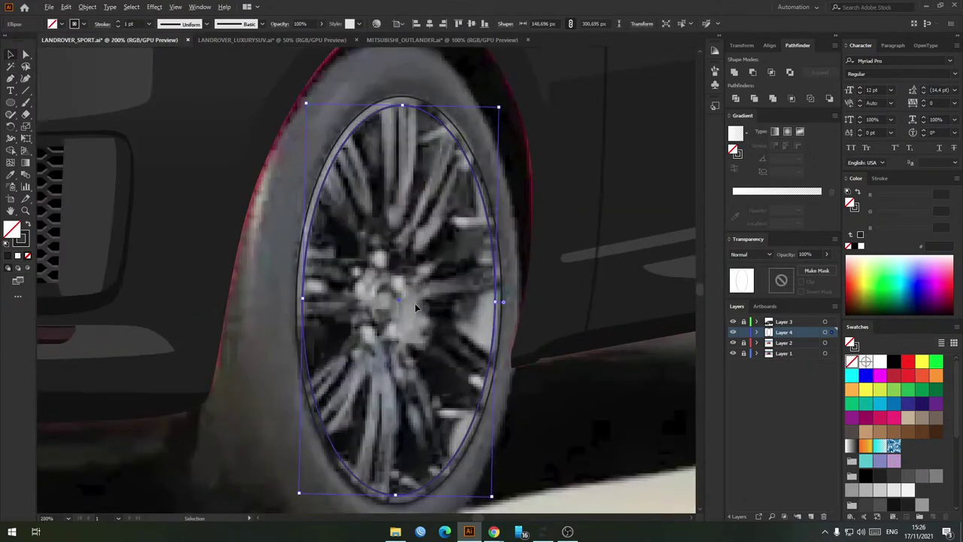
{"action": "left_click_drag", "start_coordinate": [495, 302], "coordinate": [456, 301]}
{"action": "left_click", "coordinate": [434, 254]}
{"action": "left_click", "coordinate": [453, 229]}
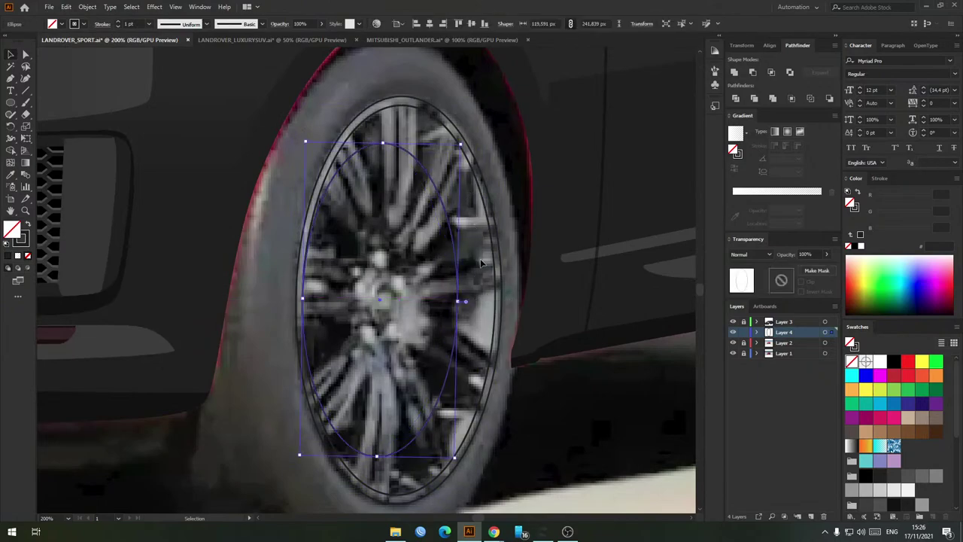
{"action": "left_click", "coordinate": [482, 261]}
Step: Trace the edge of the front wheel's lower spoke with the Pen tool, from the rim up toward the hub
{"action": "scroll", "coordinate": [414, 266], "scroll_direction": "down", "scroll_amount": 1}
{"action": "scroll", "coordinate": [412, 280], "scroll_direction": "up", "scroll_amount": 1}
{"action": "left_click_drag", "start_coordinate": [411, 281], "coordinate": [389, 252]}
{"action": "scroll", "coordinate": [375, 383], "scroll_direction": "up", "scroll_amount": 3}
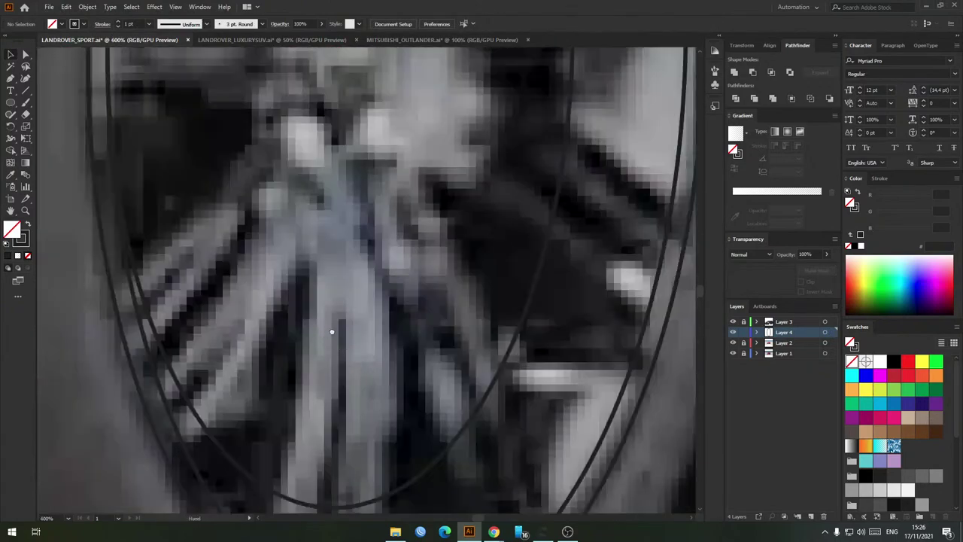
{"action": "left_click_drag", "start_coordinate": [331, 331], "coordinate": [410, 215]}
{"action": "key", "text": "p"}
{"action": "left_click_drag", "start_coordinate": [375, 339], "coordinate": [375, 338]}
{"action": "left_click_drag", "start_coordinate": [396, 280], "coordinate": [410, 187]}
{"action": "left_click_drag", "start_coordinate": [409, 145], "coordinate": [408, 145]}
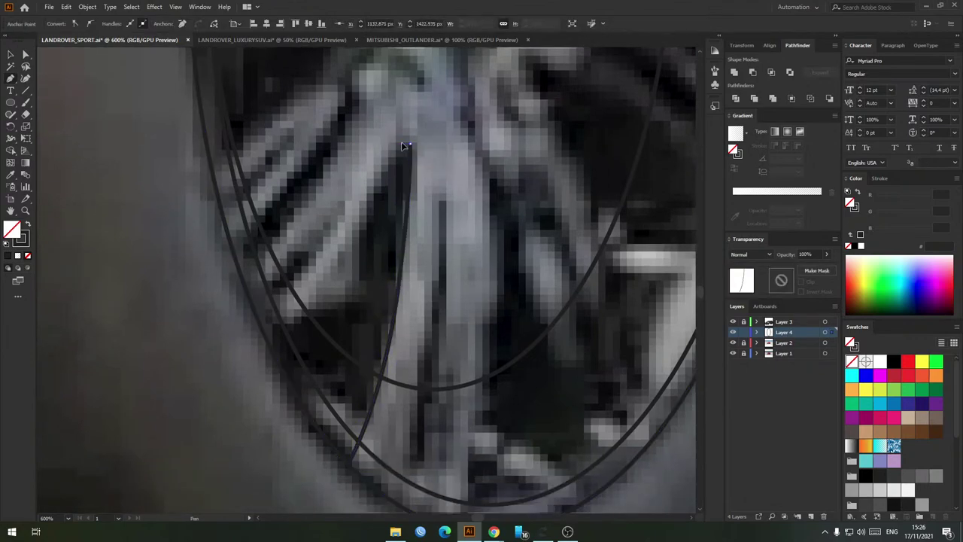
{"action": "left_click", "coordinate": [401, 143]}
Step: Continue the Pen path from the lower spoke's hub end back down to the front wheel's rim, outlining the opening between the spokes
{"action": "left_click_drag", "start_coordinate": [353, 240], "coordinate": [382, 229]}
{"action": "left_click_drag", "start_coordinate": [346, 284], "coordinate": [299, 339]}
{"action": "left_click", "coordinate": [239, 344]}
{"action": "left_click_drag", "start_coordinate": [242, 238], "coordinate": [251, 294]}
{"action": "key", "text": "ctrl+z"}
{"action": "left_click", "coordinate": [295, 385]}
{"action": "scroll", "coordinate": [268, 382], "scroll_direction": "down", "scroll_amount": 4}
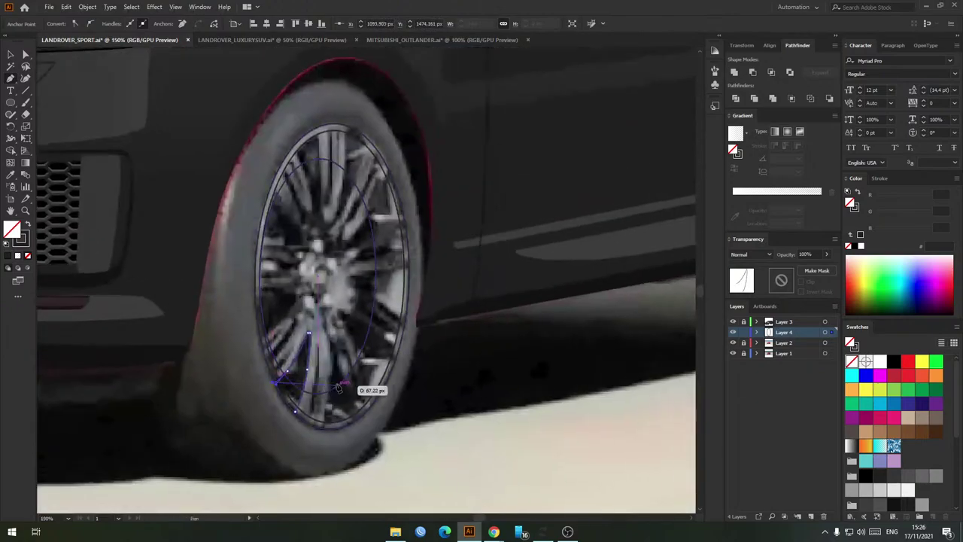
Step: Switch to Chrome and turn the car in the Range Rover Sport page's Explore Exterior section to a side view, enlarging the page to 125%
{"action": "key", "text": "alt+Tab"}
{"action": "key", "text": "alt+Tab"}
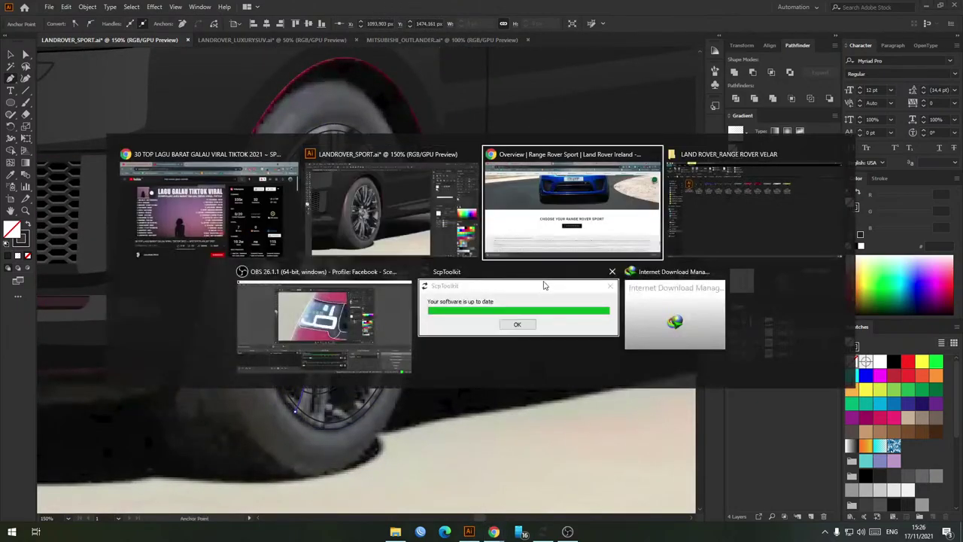
{"action": "scroll", "coordinate": [489, 268], "scroll_direction": "up", "scroll_amount": 10}
{"action": "scroll", "coordinate": [492, 254], "scroll_direction": "up", "scroll_amount": 20}
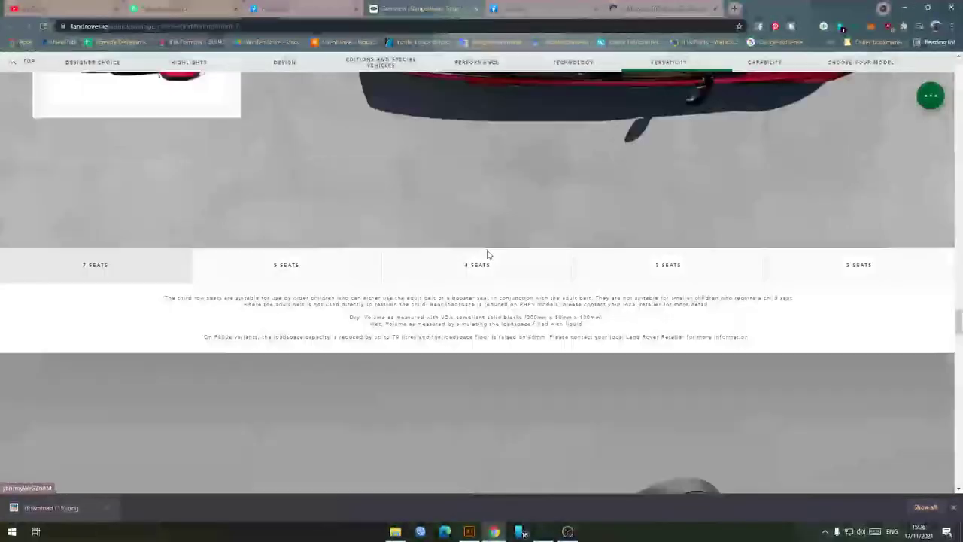
{"action": "scroll", "coordinate": [471, 225], "scroll_direction": "up", "scroll_amount": 4}
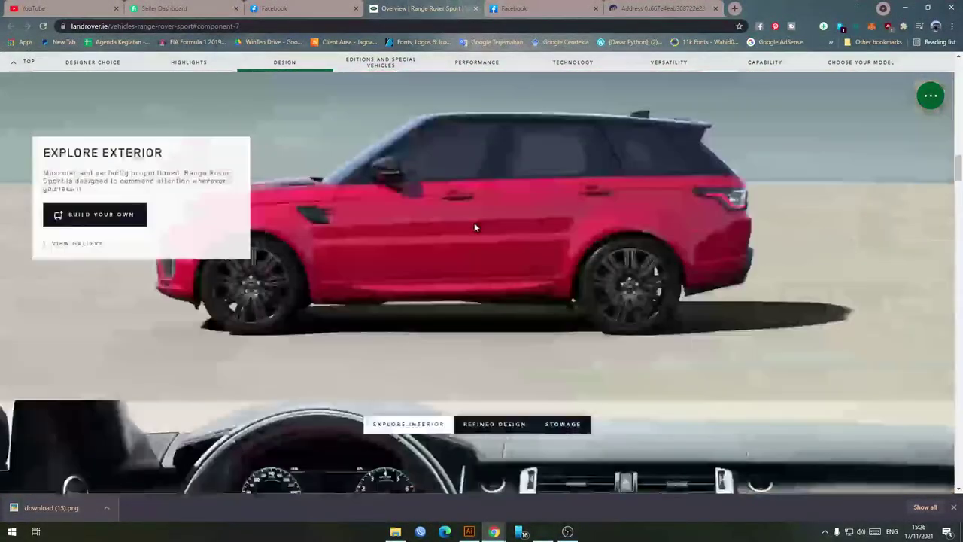
{"action": "mouse_move", "coordinate": [647, 414]}
{"action": "left_mouse_down"}
{"action": "mouse_move", "coordinate": [558, 414]}
{"action": "mouse_move", "coordinate": [659, 426]}
{"action": "mouse_move", "coordinate": [599, 424]}
{"action": "mouse_move", "coordinate": [630, 423]}
{"action": "left_mouse_up"}
{"action": "key", "text": "super+shift+s"}
{"action": "key", "text": "ctrl+plus"}
{"action": "key", "text": "ctrl+plus"}
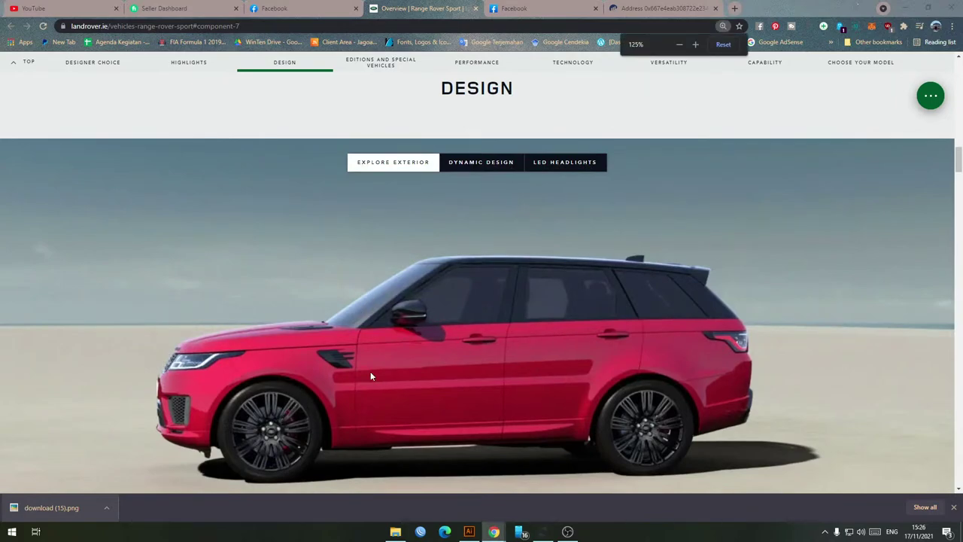
Step: Check the earlier reference image download (15).png in a separate browser tab and close it again
{"action": "right_click", "coordinate": [406, 346]}
{"action": "left_click", "coordinate": [410, 318]}
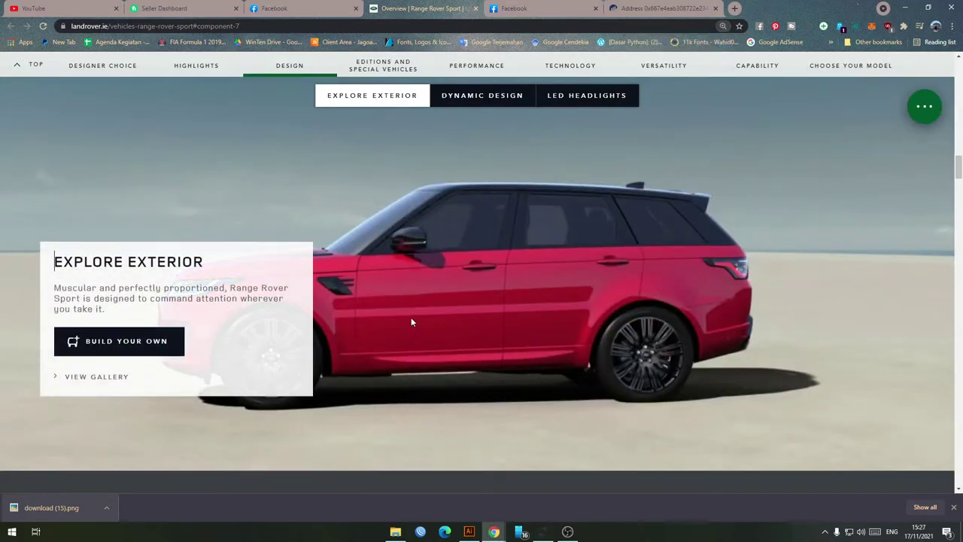
{"action": "left_click_drag", "start_coordinate": [75, 501], "coordinate": [526, 9]}
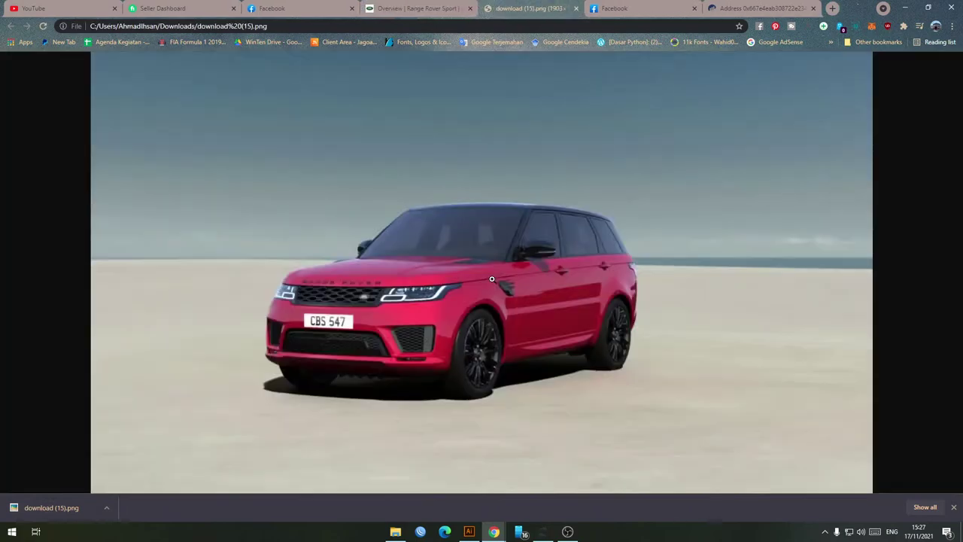
{"action": "right_click", "coordinate": [493, 279]}
{"action": "left_click", "coordinate": [587, 9]}
Step: Adjust the car to a straight side view and save its picture as download (16).png
{"action": "right_click", "coordinate": [471, 271]}
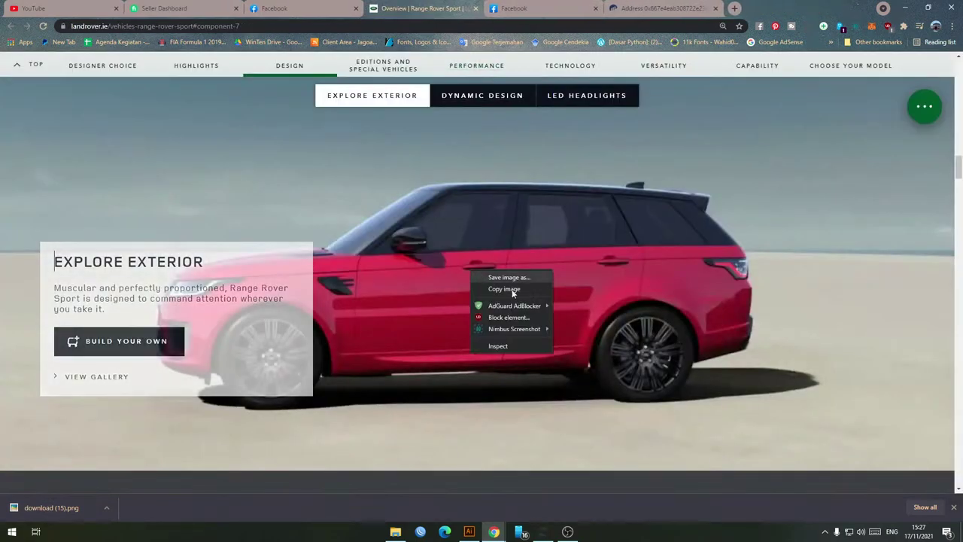
{"action": "left_click", "coordinate": [513, 290]}
{"action": "left_click_drag", "start_coordinate": [489, 300], "coordinate": [431, 317]}
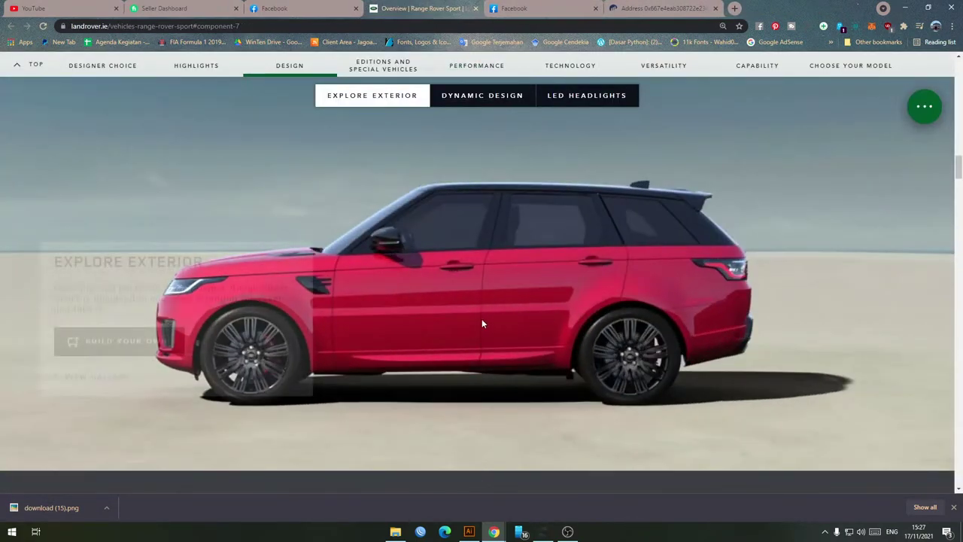
{"action": "right_click", "coordinate": [463, 319]}
{"action": "right_click", "coordinate": [418, 296]}
{"action": "left_click", "coordinate": [475, 274]}
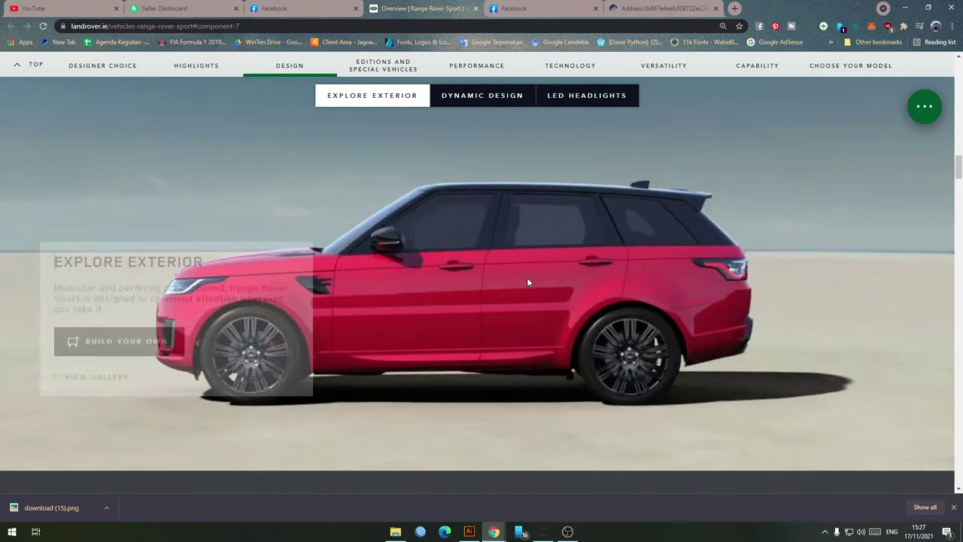
{"action": "right_click", "coordinate": [553, 279]}
{"action": "left_click", "coordinate": [577, 296]}
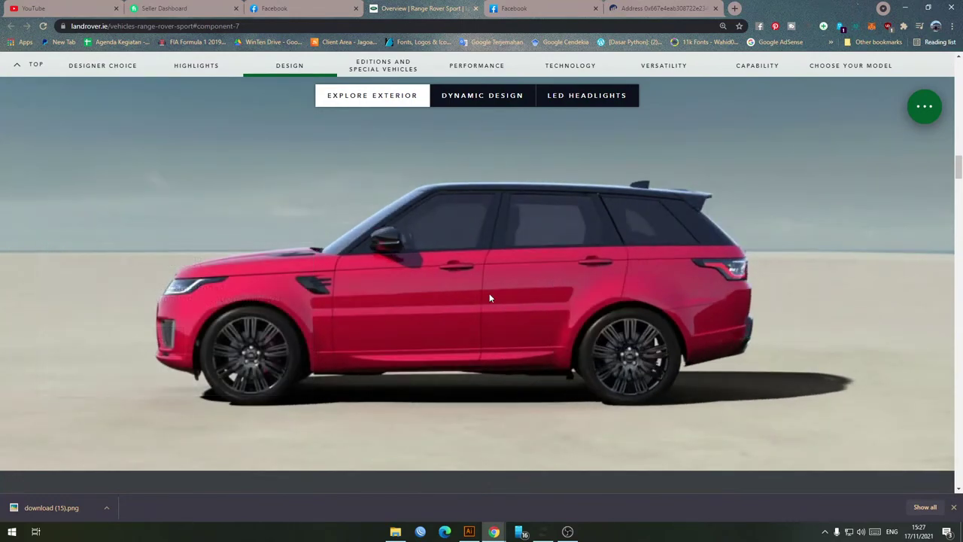
{"action": "left_click", "coordinate": [651, 432]}
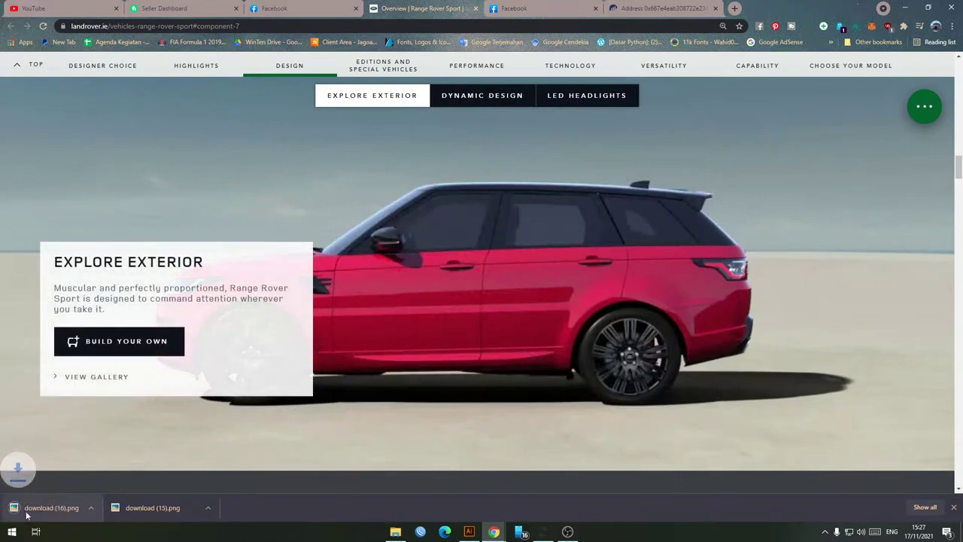
Step: Open download (16).png in the browser and examine the front wheel's spoke pattern close up
{"action": "left_click_drag", "start_coordinate": [543, 4], "coordinate": [543, 4]}
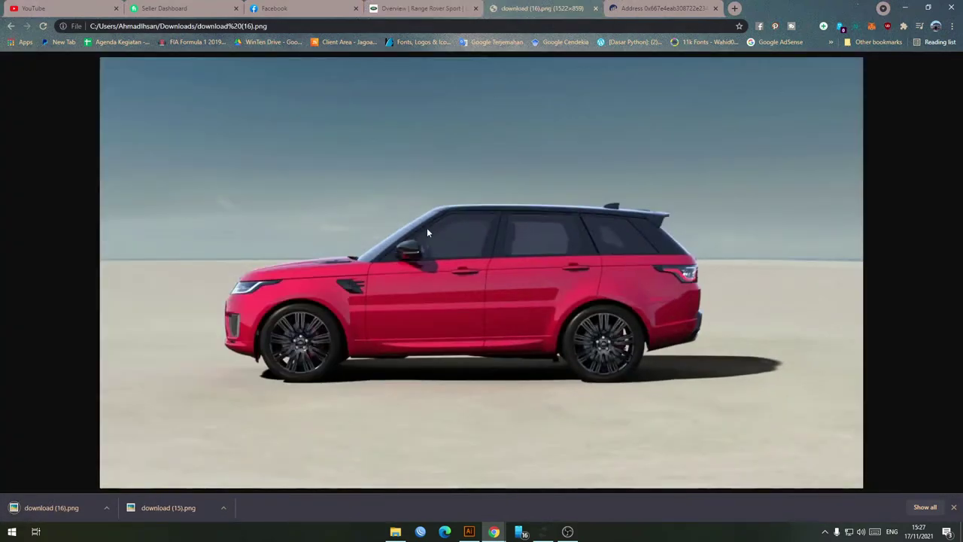
{"action": "scroll", "coordinate": [295, 347], "scroll_direction": "up", "scroll_amount": 8}
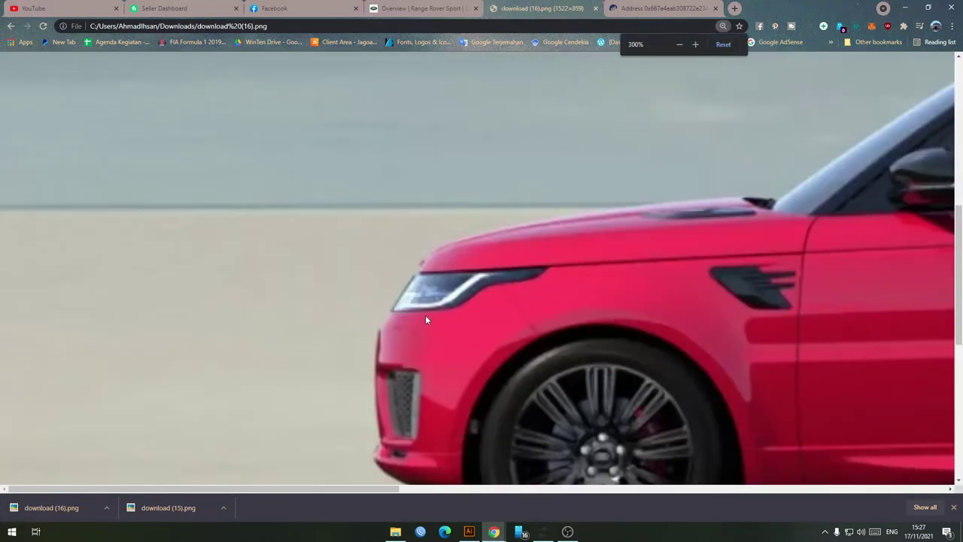
{"action": "scroll", "coordinate": [785, 296], "scroll_direction": "down", "scroll_amount": 5}
{"action": "scroll", "coordinate": [780, 282], "scroll_direction": "up", "scroll_amount": 4}
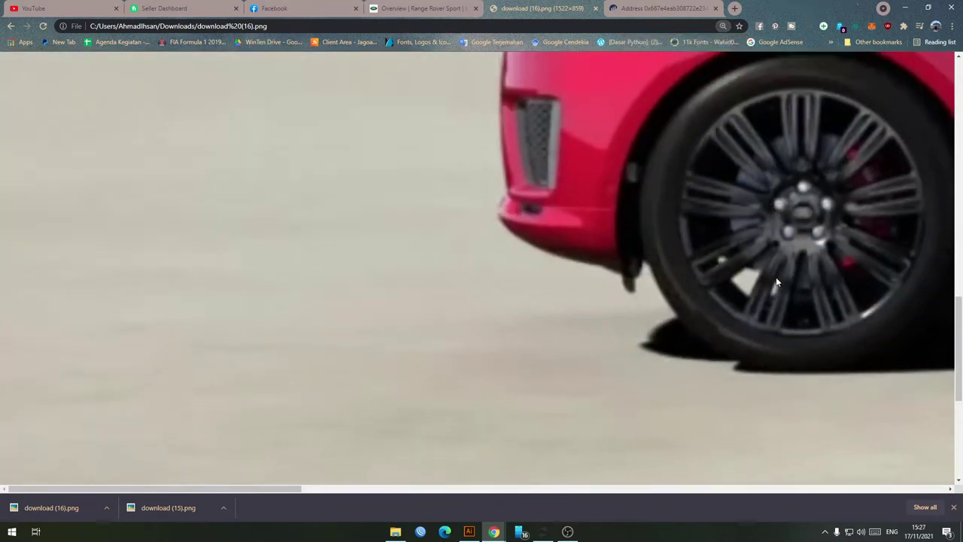
{"action": "scroll", "coordinate": [758, 292], "scroll_direction": "up", "scroll_amount": 1}
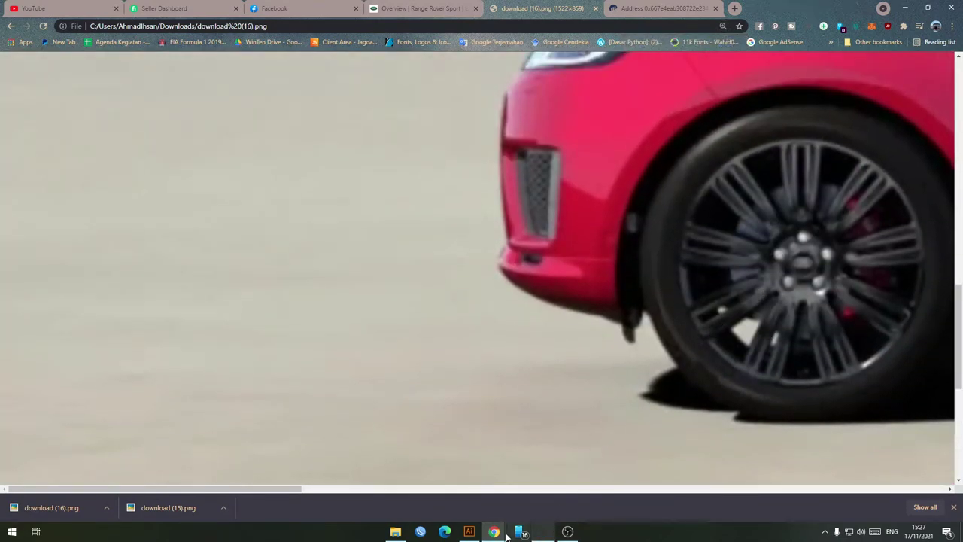
Step: Switch back to Illustrator and trace the lower front-side spoke's outer end and upper edge toward the hub, comparing with the side-view photo
{"action": "left_click", "coordinate": [469, 531]}
{"action": "scroll", "coordinate": [285, 306], "scroll_direction": "up", "scroll_amount": 5}
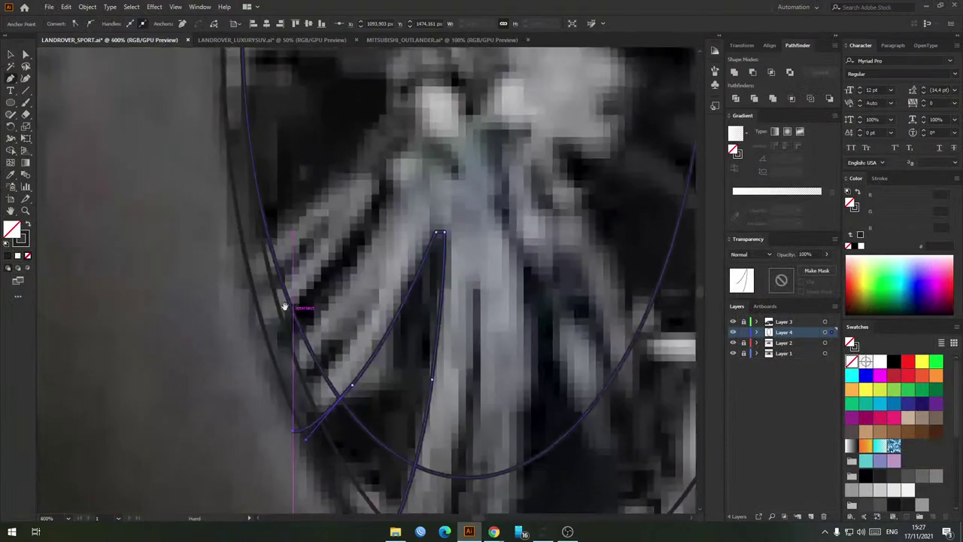
{"action": "left_click_drag", "start_coordinate": [243, 256], "coordinate": [236, 221]}
{"action": "left_click_drag", "start_coordinate": [326, 208], "coordinate": [314, 252]}
{"action": "key", "text": "alt+Tab"}
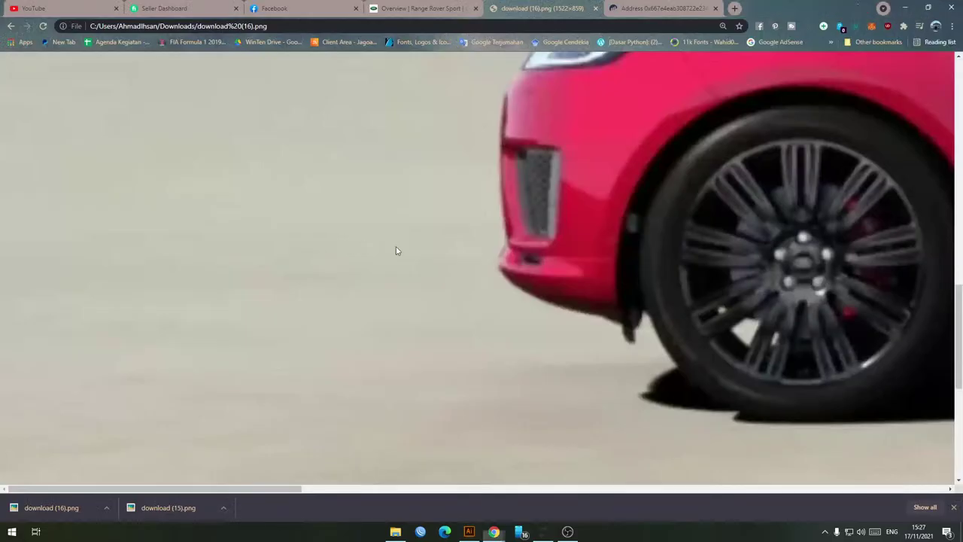
{"action": "key", "text": "alt+Tab"}
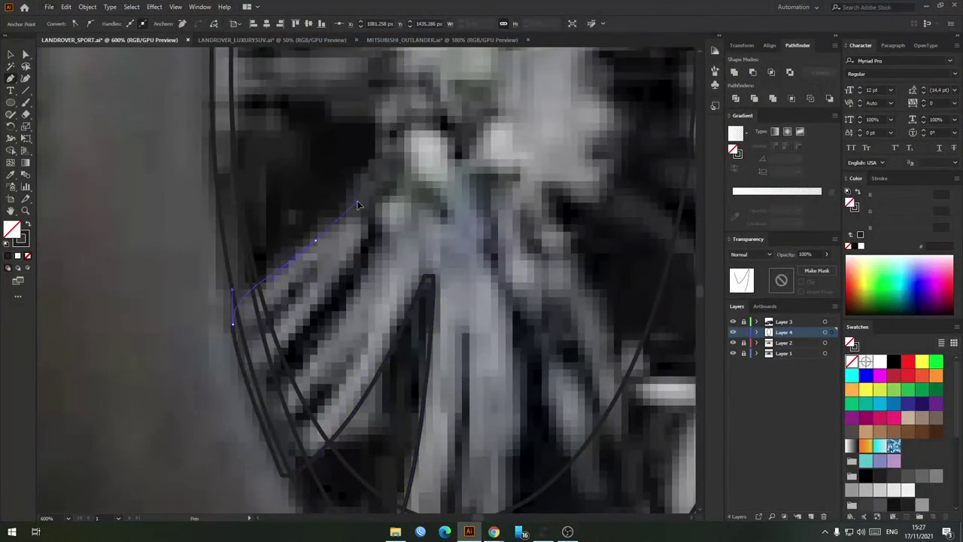
{"action": "left_click_drag", "start_coordinate": [354, 204], "coordinate": [362, 198]}
{"action": "left_click_drag", "start_coordinate": [389, 155], "coordinate": [367, 253]}
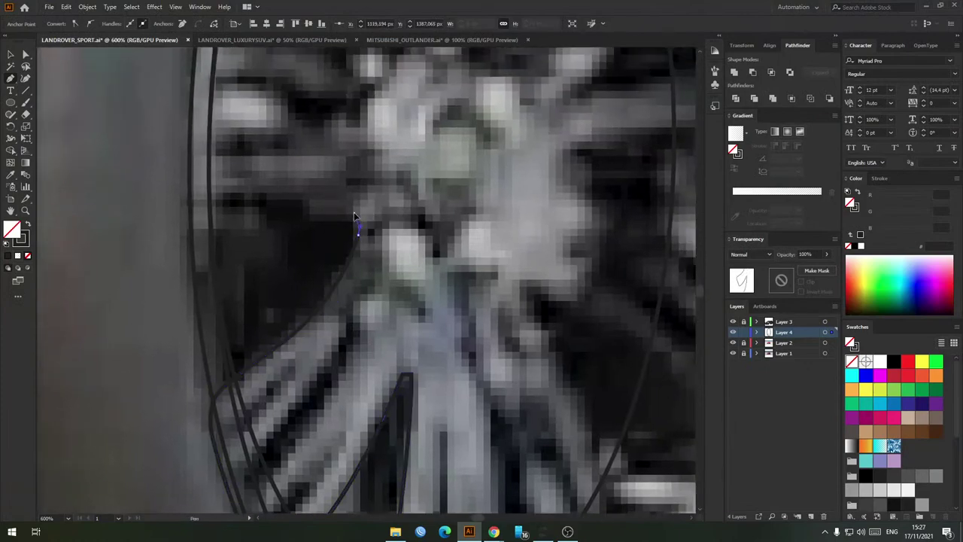
Step: Trace the wheel's roughly horizontal front-side spoke from the hub out past the rim and back to the hub with the Pen tool
{"action": "left_click", "coordinate": [354, 214]}
{"action": "left_click_drag", "start_coordinate": [270, 203], "coordinate": [351, 267]}
{"action": "left_click_drag", "start_coordinate": [245, 247], "coordinate": [245, 246]}
{"action": "left_click_drag", "start_coordinate": [245, 73], "coordinate": [223, 236]}
{"action": "left_click", "coordinate": [265, 189]}
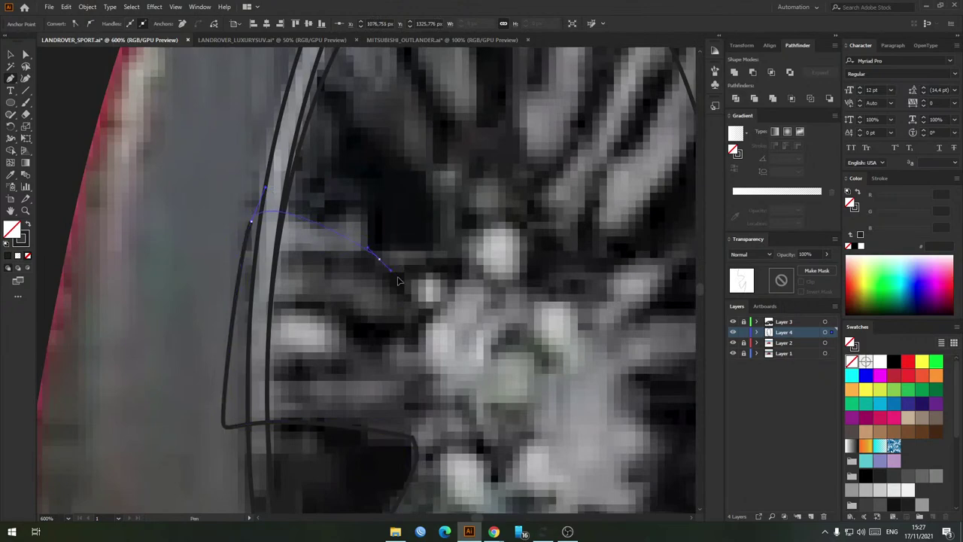
{"action": "left_click", "coordinate": [425, 277]}
{"action": "scroll", "coordinate": [437, 277], "scroll_direction": "up", "scroll_amount": 2}
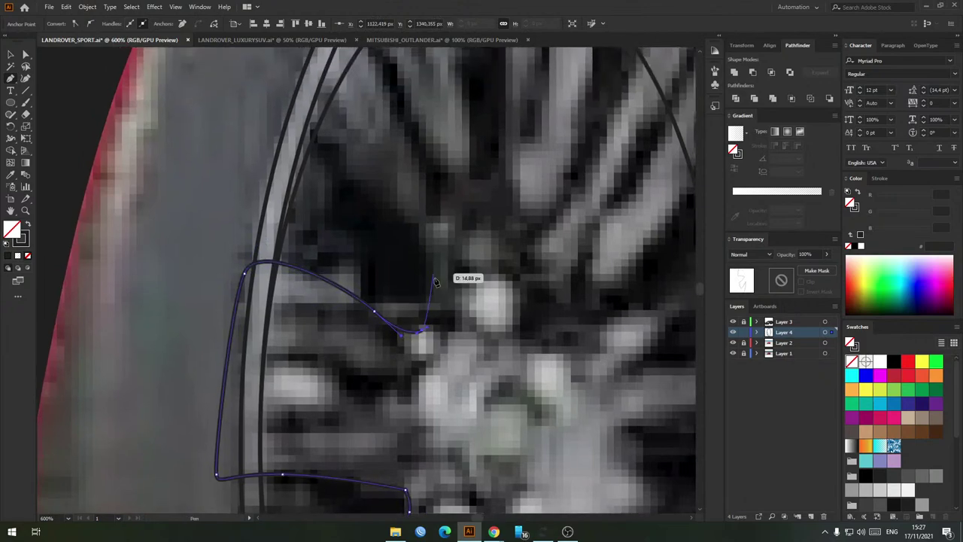
Step: Trace the upper front-side spoke with the Pen tool, curving out beyond the rim and returning to the gap near the hub
{"action": "scroll", "coordinate": [422, 279], "scroll_direction": "up", "scroll_amount": 4}
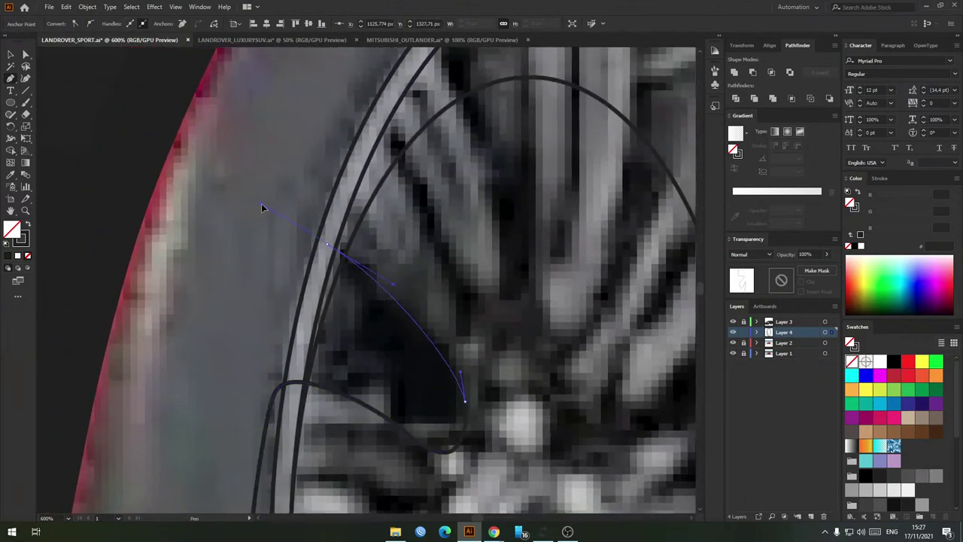
{"action": "left_click_drag", "start_coordinate": [305, 170], "coordinate": [251, 303]}
{"action": "left_click_drag", "start_coordinate": [311, 195], "coordinate": [408, 227]}
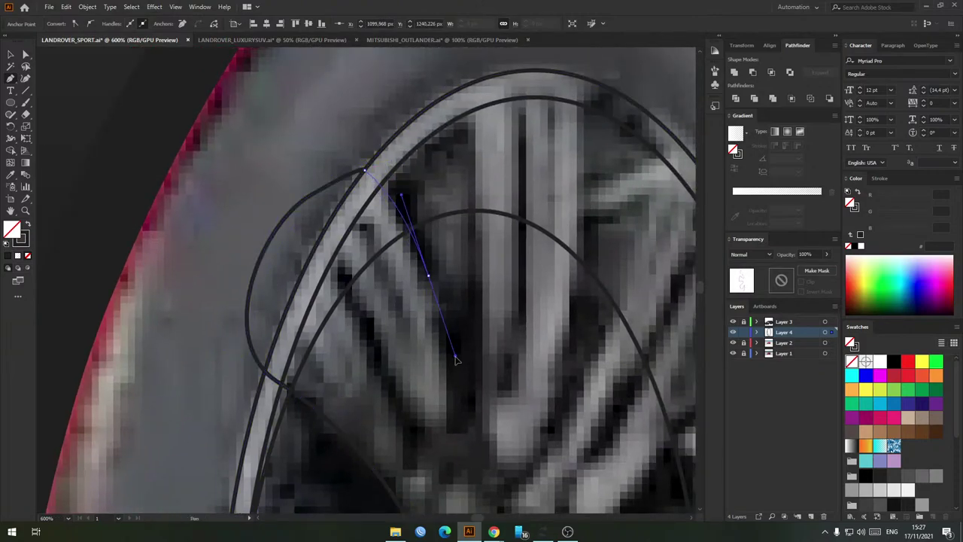
{"action": "left_click_drag", "start_coordinate": [456, 357], "coordinate": [456, 359]}
{"action": "left_click_drag", "start_coordinate": [452, 429], "coordinate": [480, 399]}
Step: Trace the uppermost spoke with the Pen tool, going up one edge, around its end beyond the rim and down toward the hub
{"action": "left_click_drag", "start_coordinate": [485, 294], "coordinate": [480, 377]}
{"action": "left_click_drag", "start_coordinate": [471, 254], "coordinate": [467, 233]}
{"action": "left_click_drag", "start_coordinate": [453, 145], "coordinate": [454, 135]}
{"action": "left_click_drag", "start_coordinate": [565, 168], "coordinate": [432, 178]}
{"action": "left_click_drag", "start_coordinate": [453, 146], "coordinate": [472, 169]}
{"action": "left_click", "coordinate": [447, 202]}
{"action": "left_click_drag", "start_coordinate": [462, 280], "coordinate": [446, 179]}
{"action": "left_click_drag", "start_coordinate": [429, 253], "coordinate": [425, 310]}
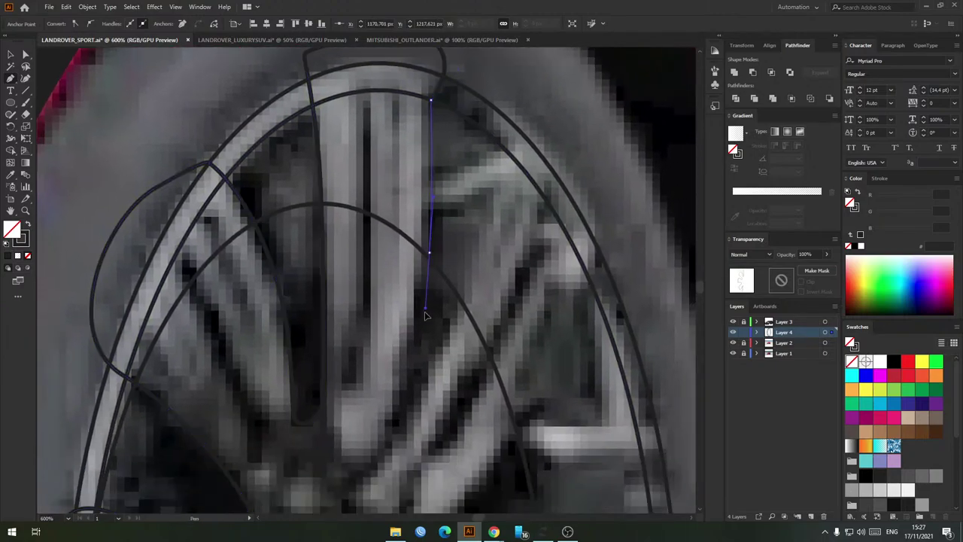
{"action": "scroll", "coordinate": [422, 324], "scroll_direction": "down", "scroll_amount": 5}
{"action": "left_click", "coordinate": [409, 329]}
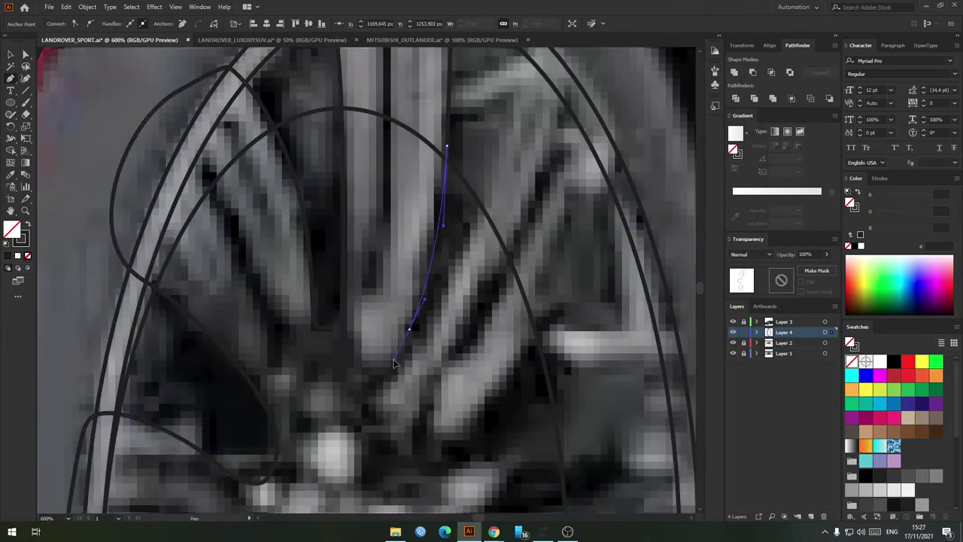
Step: Trace the upper rear-side spoke with the Pen tool, from the narrow gap at the hub out past the rim and back to the hub
{"action": "left_click", "coordinate": [418, 343]}
{"action": "left_click_drag", "start_coordinate": [444, 308], "coordinate": [405, 402]}
{"action": "left_click_drag", "start_coordinate": [436, 260], "coordinate": [435, 239]}
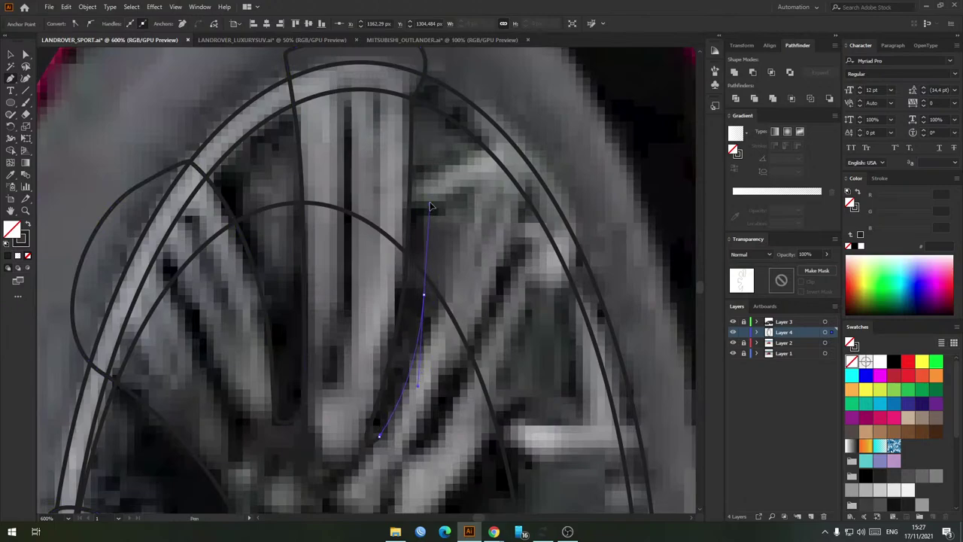
{"action": "left_click_drag", "start_coordinate": [430, 206], "coordinate": [422, 88]}
{"action": "scroll", "coordinate": [427, 218], "scroll_direction": "down", "scroll_amount": 3}
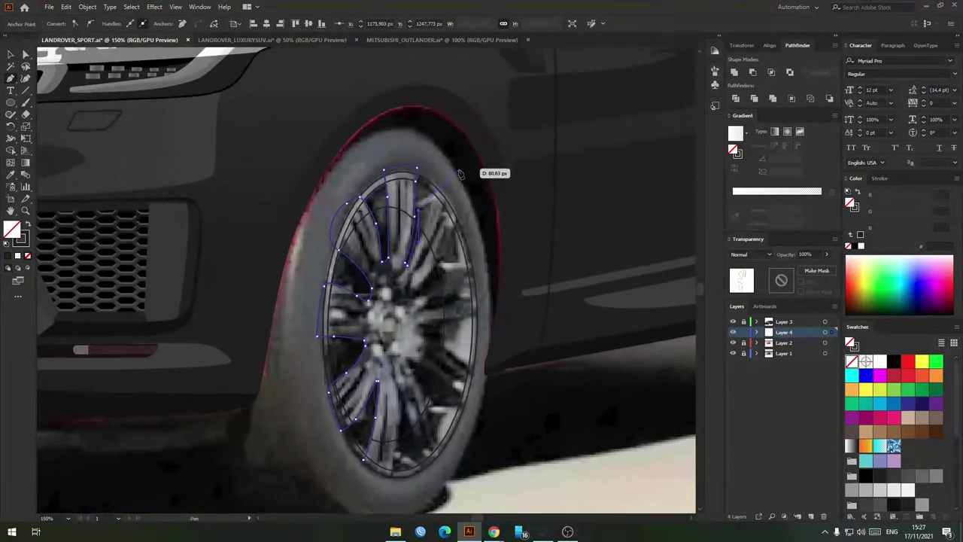
{"action": "scroll", "coordinate": [477, 172], "scroll_direction": "up", "scroll_amount": 3}
{"action": "left_click_drag", "start_coordinate": [442, 207], "coordinate": [457, 201]}
{"action": "left_click", "coordinate": [493, 239]}
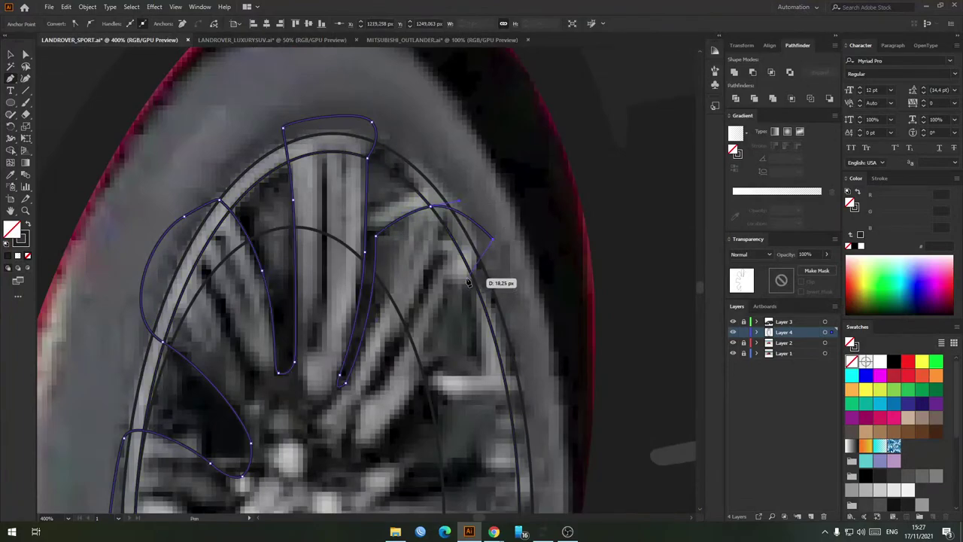
{"action": "left_click", "coordinate": [470, 273]}
{"action": "left_click_drag", "start_coordinate": [469, 295], "coordinate": [487, 179]}
{"action": "left_click_drag", "start_coordinate": [436, 275], "coordinate": [380, 360]}
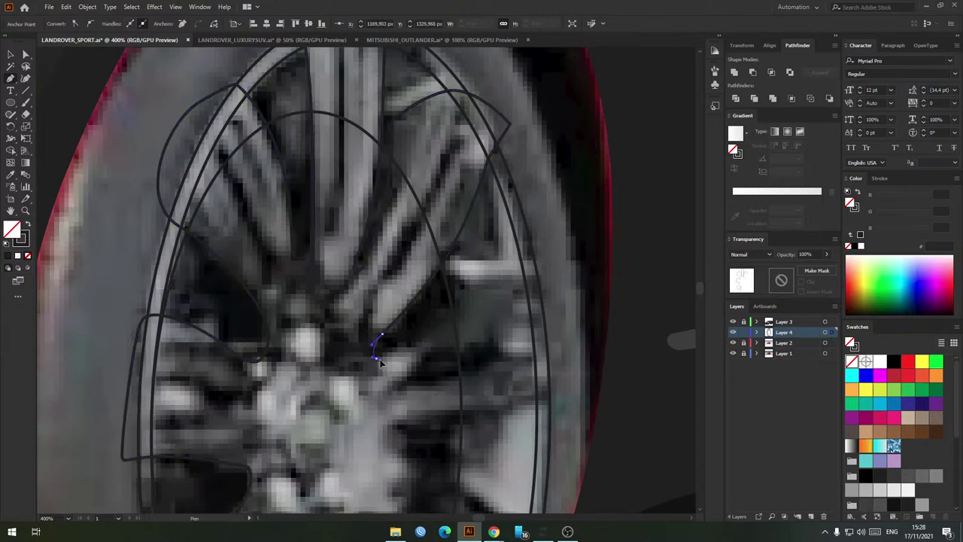
Step: Trace the next rear-side spoke with the Pen tool, out past the rim and back to a rounded corner beside the hub
{"action": "left_click_drag", "start_coordinate": [455, 308], "coordinate": [468, 302]}
{"action": "scroll", "coordinate": [498, 274], "scroll_direction": "down", "scroll_amount": 5}
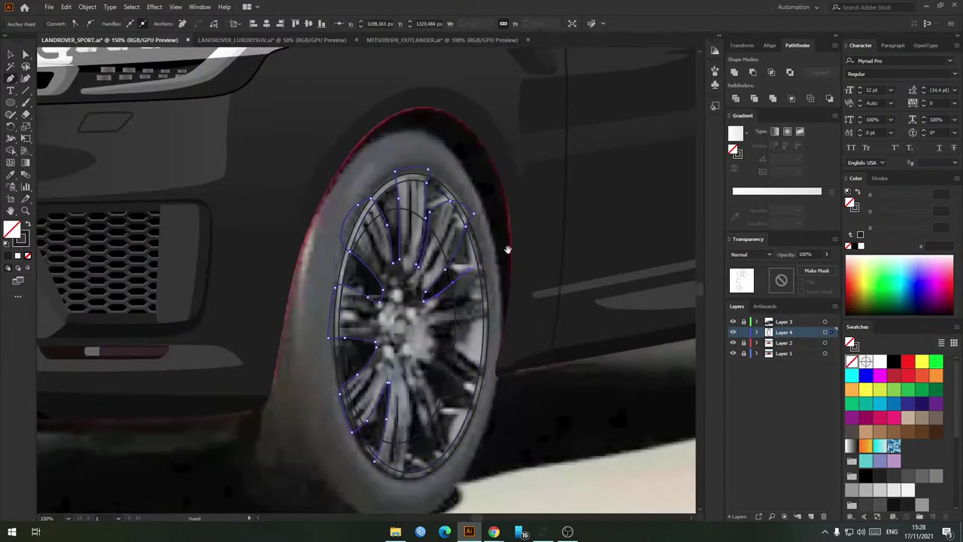
{"action": "scroll", "coordinate": [481, 268], "scroll_direction": "up", "scroll_amount": 5}
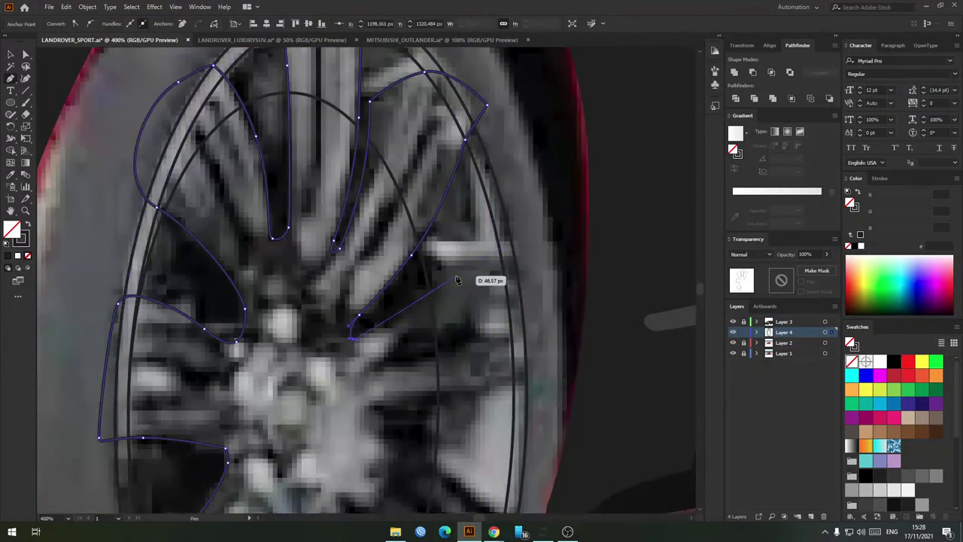
{"action": "left_click_drag", "start_coordinate": [527, 270], "coordinate": [530, 288]}
{"action": "left_click", "coordinate": [526, 355]}
{"action": "left_click", "coordinate": [513, 378]}
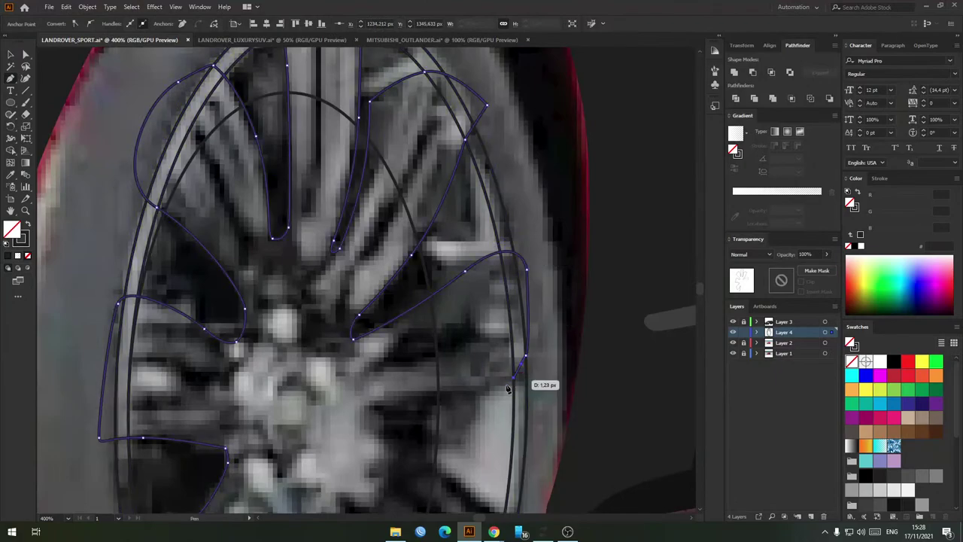
{"action": "left_click_drag", "start_coordinate": [424, 391], "coordinate": [472, 299]}
{"action": "left_click", "coordinate": [427, 308]}
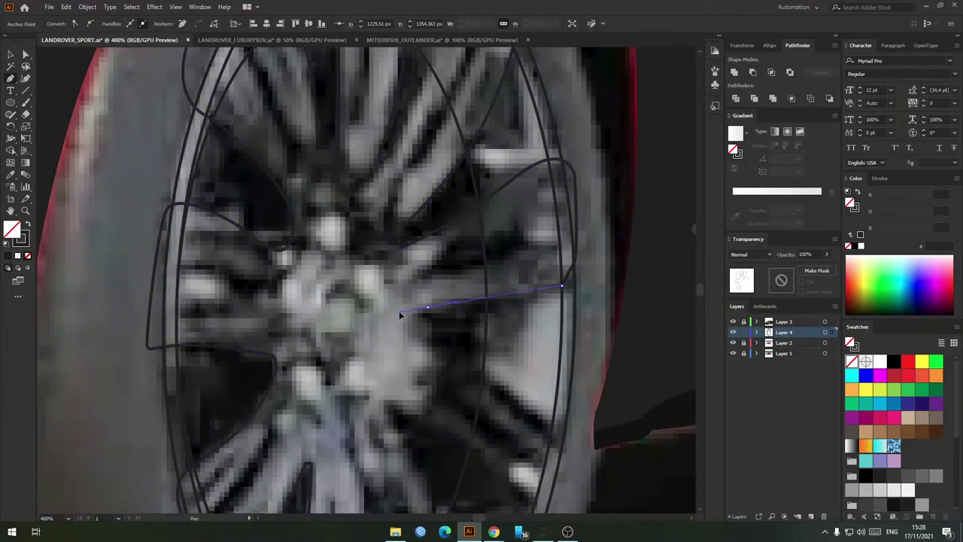
{"action": "left_click_drag", "start_coordinate": [399, 311], "coordinate": [433, 326]}
{"action": "left_click", "coordinate": [427, 308]}
{"action": "left_click_drag", "start_coordinate": [505, 357], "coordinate": [453, 267]}
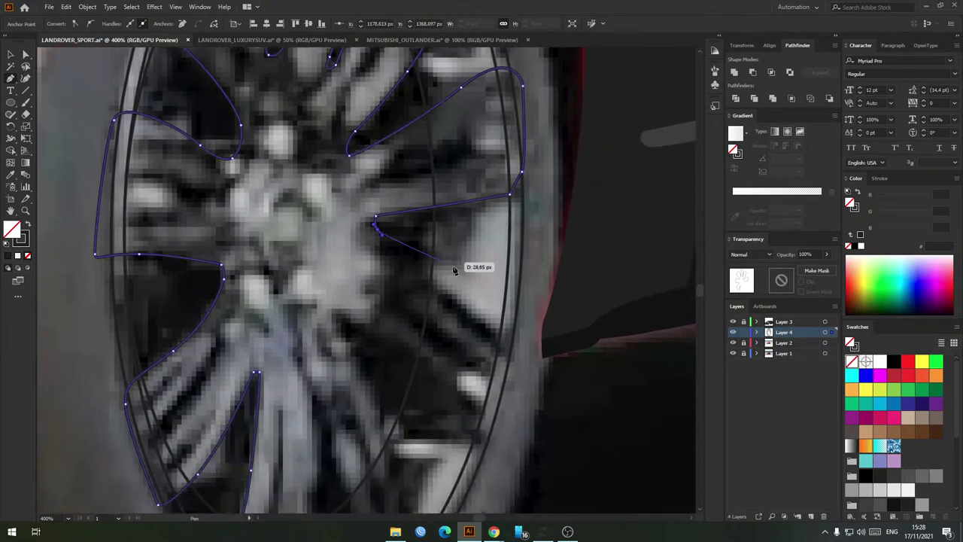
Step: Trace the lower rear-side spoke with the Pen tool, out past the rim and back to a rounded corner beside the hub
{"action": "scroll", "coordinate": [454, 269], "scroll_direction": "up", "scroll_amount": 1}
{"action": "left_click_drag", "start_coordinate": [471, 313], "coordinate": [502, 342]}
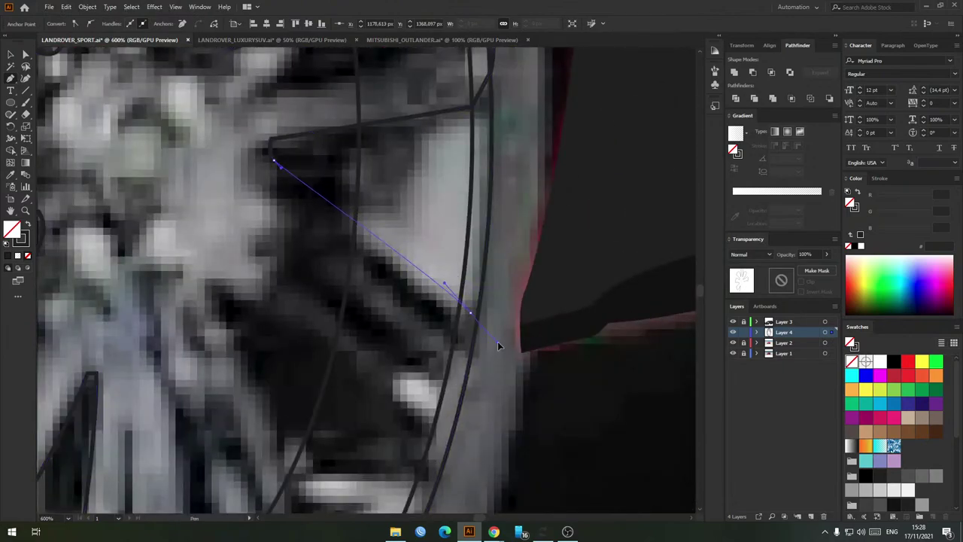
{"action": "left_click", "coordinate": [451, 456]}
{"action": "left_click", "coordinate": [431, 434]}
{"action": "left_click_drag", "start_coordinate": [368, 426], "coordinate": [346, 420]}
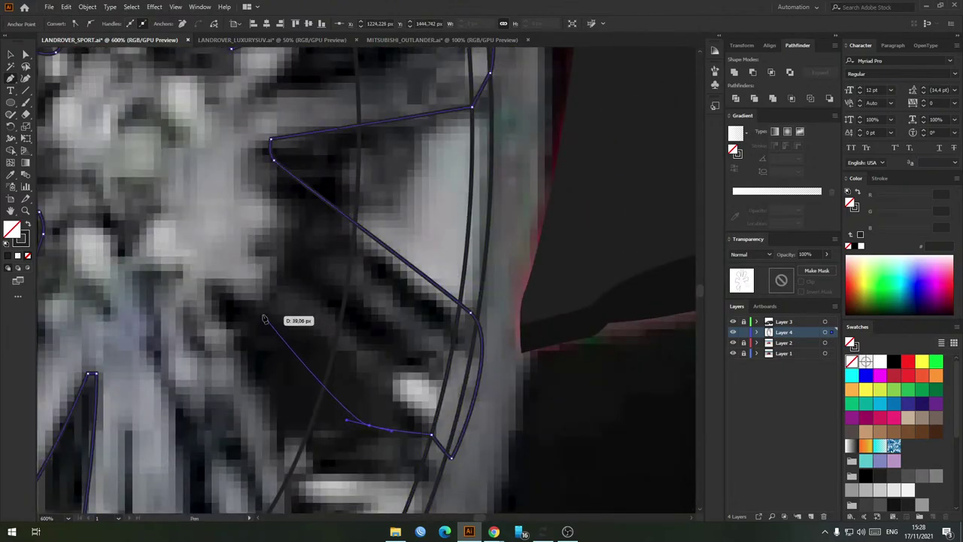
{"action": "left_click_drag", "start_coordinate": [246, 306], "coordinate": [224, 289]}
{"action": "left_click", "coordinate": [220, 303]}
Step: Trace the next spoke below it with the Pen tool, curving down beyond the rim and returning to the narrow gap near the hub
{"action": "left_click_drag", "start_coordinate": [267, 401], "coordinate": [295, 238]}
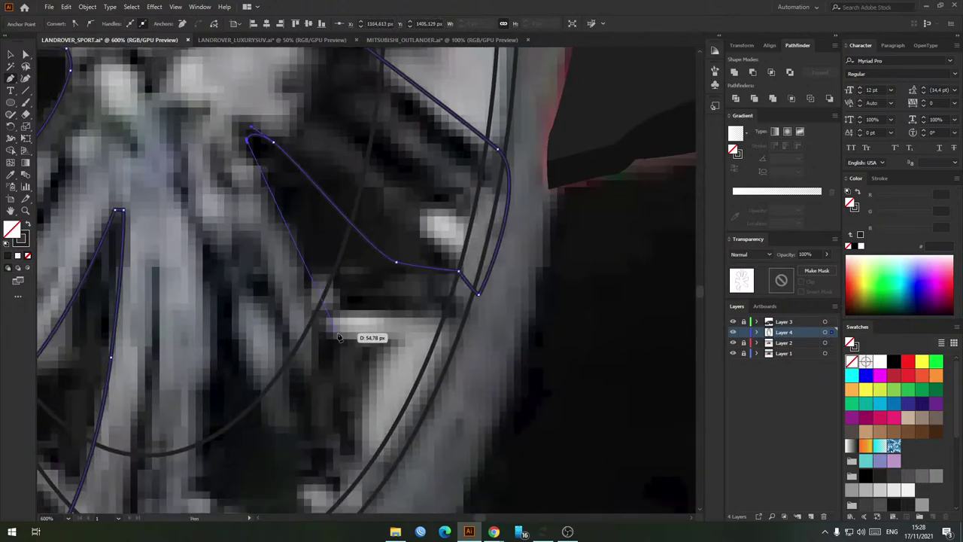
{"action": "scroll", "coordinate": [340, 335], "scroll_direction": "down", "scroll_amount": 5}
{"action": "scroll", "coordinate": [355, 328], "scroll_direction": "up", "scroll_amount": 4}
{"action": "scroll", "coordinate": [349, 344], "scroll_direction": "down", "scroll_amount": 5}
{"action": "scroll", "coordinate": [349, 326], "scroll_direction": "up", "scroll_amount": 5}
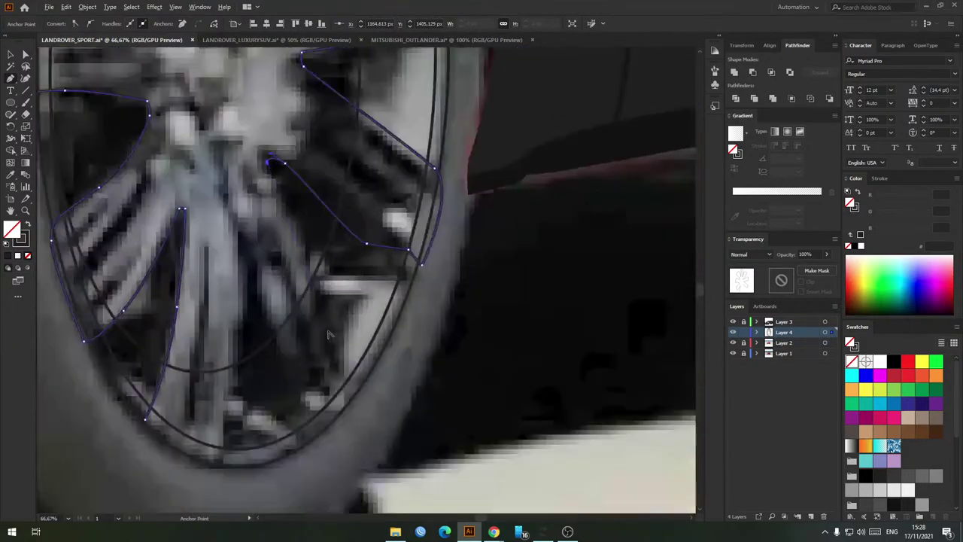
{"action": "scroll", "coordinate": [328, 334], "scroll_direction": "up", "scroll_amount": 2}
{"action": "left_click_drag", "start_coordinate": [378, 322], "coordinate": [402, 395]}
{"action": "left_click", "coordinate": [355, 437]}
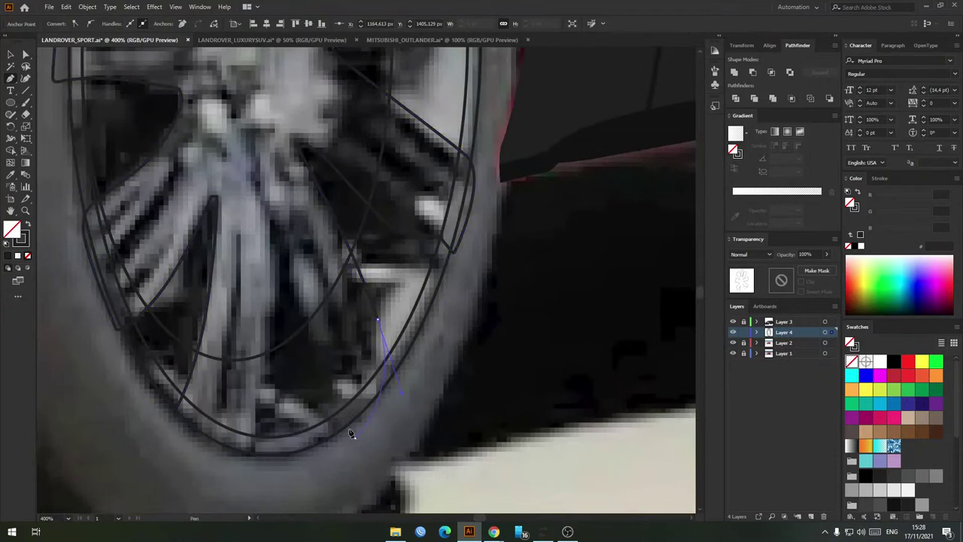
{"action": "left_click_drag", "start_coordinate": [328, 374], "coordinate": [313, 345]}
{"action": "left_click_drag", "start_coordinate": [277, 234], "coordinate": [265, 208]}
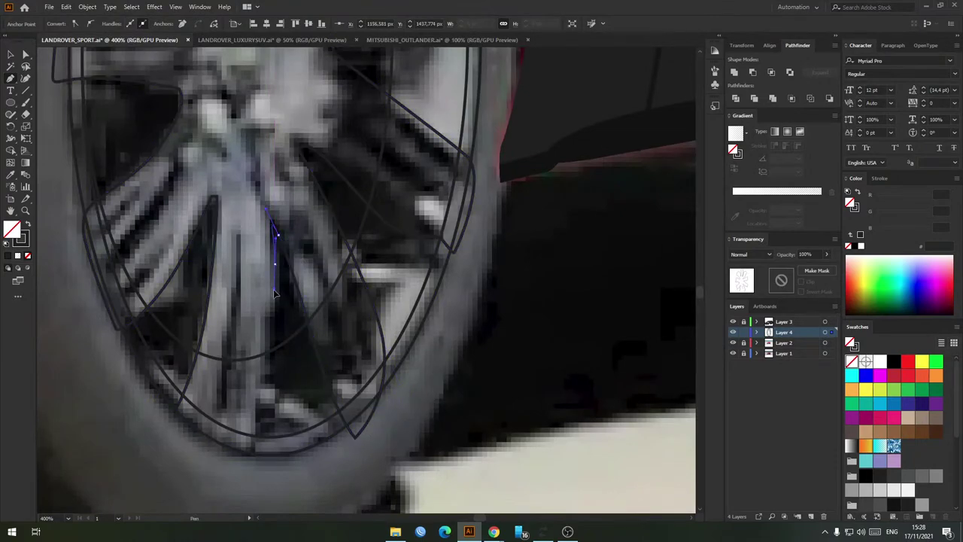
Step: Trace the lowermost spoke down past the rim with the Pen tool, around its end, and close the spoke outline at its starting point
{"action": "scroll", "coordinate": [270, 346], "scroll_direction": "down", "scroll_amount": 3}
{"action": "left_click", "coordinate": [242, 378]}
{"action": "left_click_drag", "start_coordinate": [205, 397], "coordinate": [169, 368]}
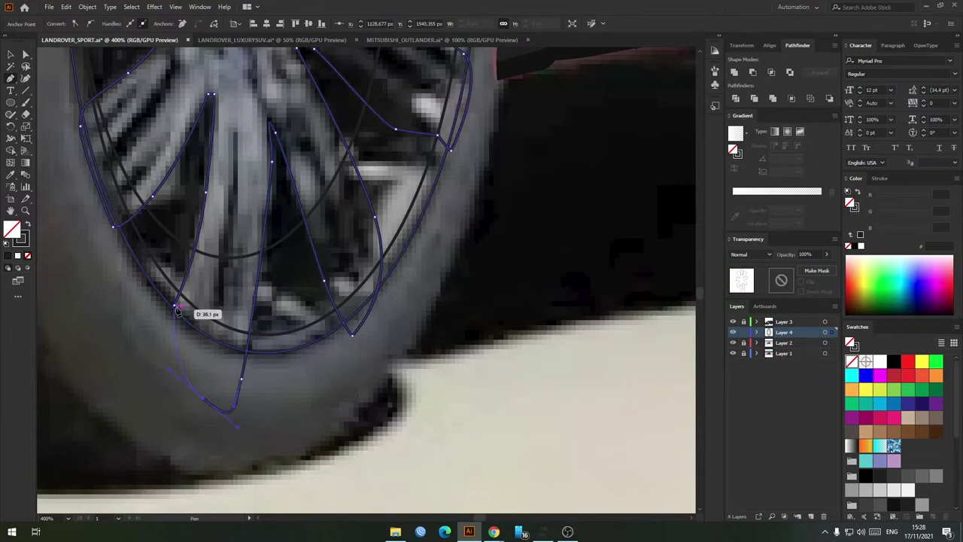
{"action": "scroll", "coordinate": [183, 374], "scroll_direction": "down", "scroll_amount": 1}
{"action": "key", "text": "space"}
{"action": "left_click_drag", "start_coordinate": [199, 397], "coordinate": [257, 425]}
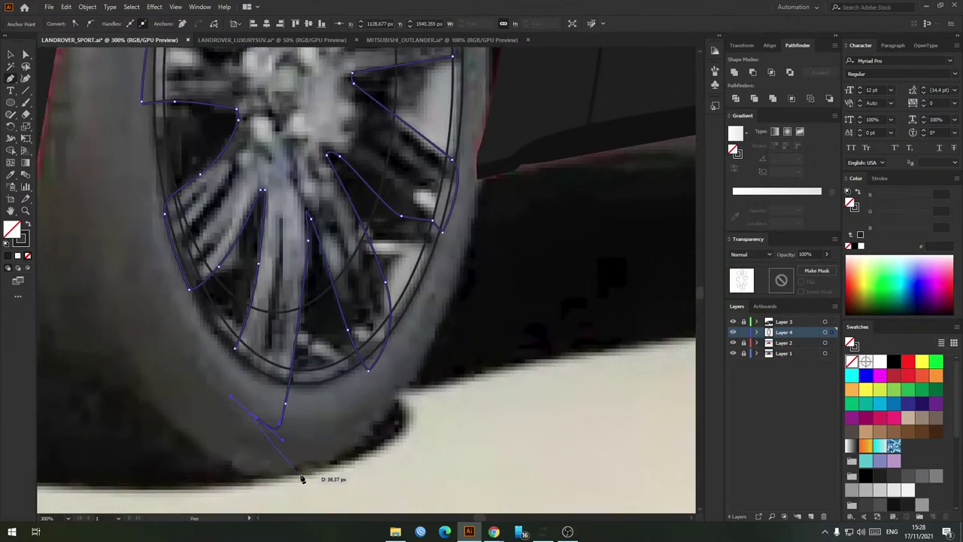
{"action": "key", "text": "ctrl+z"}
{"action": "left_click_drag", "start_coordinate": [322, 461], "coordinate": [345, 468]}
{"action": "left_click", "coordinate": [428, 428]}
{"action": "scroll", "coordinate": [421, 399], "scroll_direction": "down", "scroll_amount": 1}
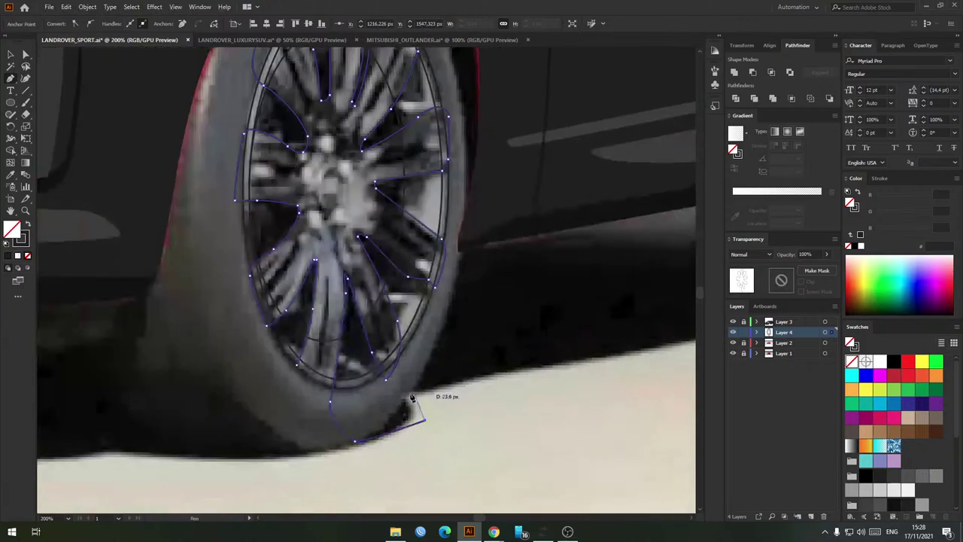
{"action": "left_click", "coordinate": [292, 428]}
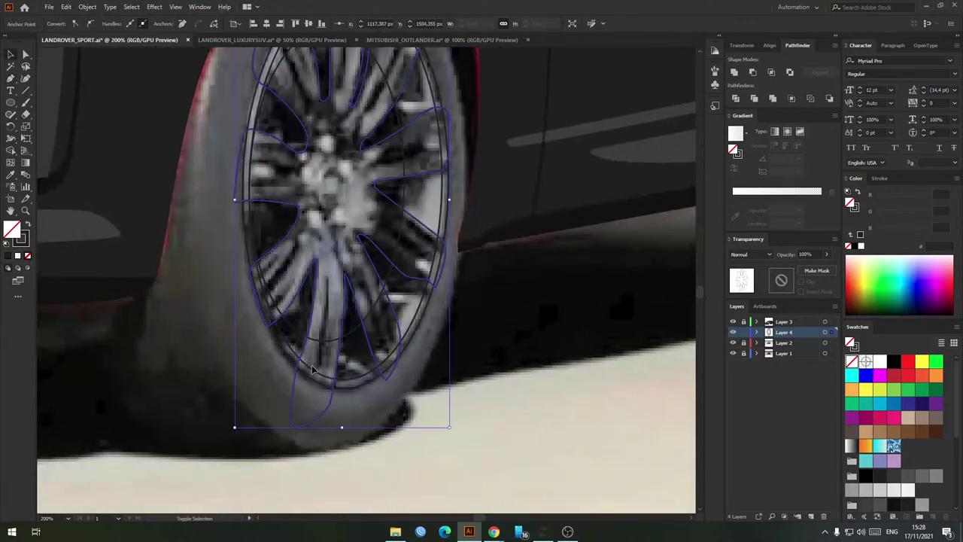
Step: Try Pathfinder's Outline operation on the inner rim ellipse together with the spoke outline
{"action": "left_click", "coordinate": [312, 370], "text": "shift"}
{"action": "left_click_drag", "start_coordinate": [287, 226], "coordinate": [290, 289]}
{"action": "left_click", "coordinate": [255, 236]}
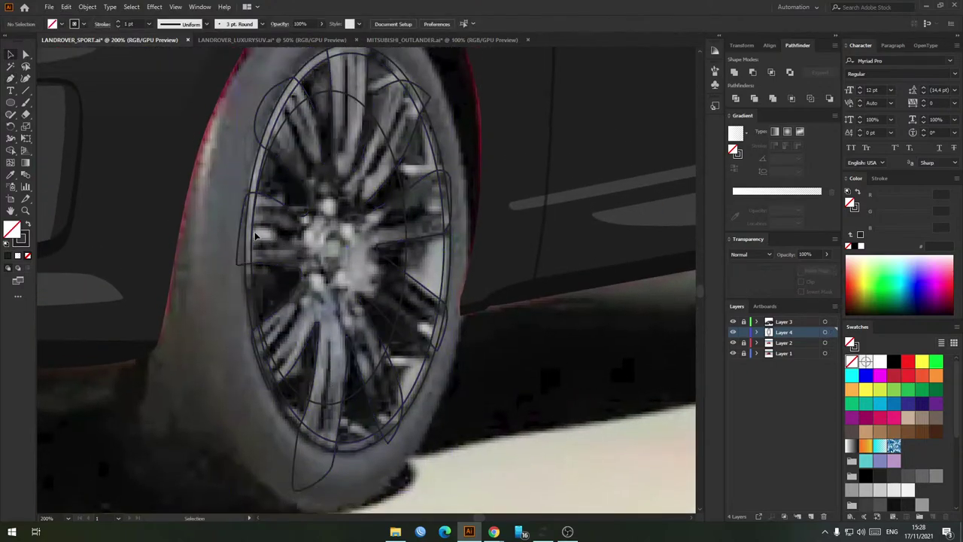
{"action": "left_click", "coordinate": [256, 239]}
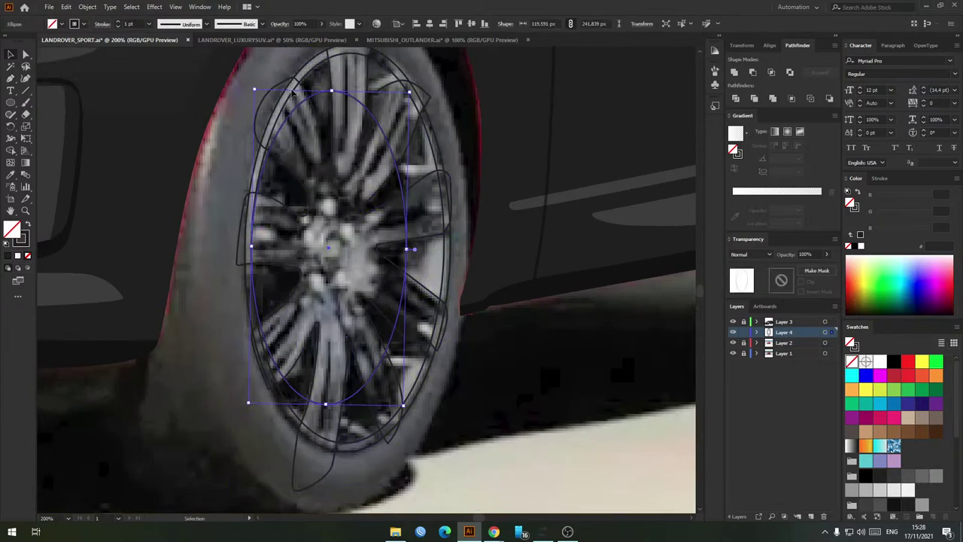
{"action": "left_click", "coordinate": [294, 91]}
{"action": "left_click_drag", "start_coordinate": [471, 223], "coordinate": [443, 240]}
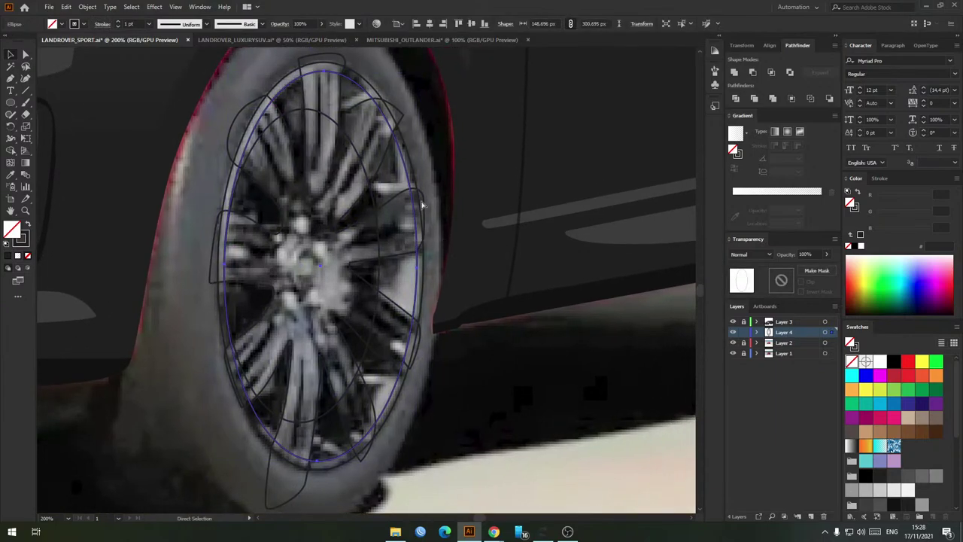
{"action": "left_click", "coordinate": [422, 205], "text": "shift"}
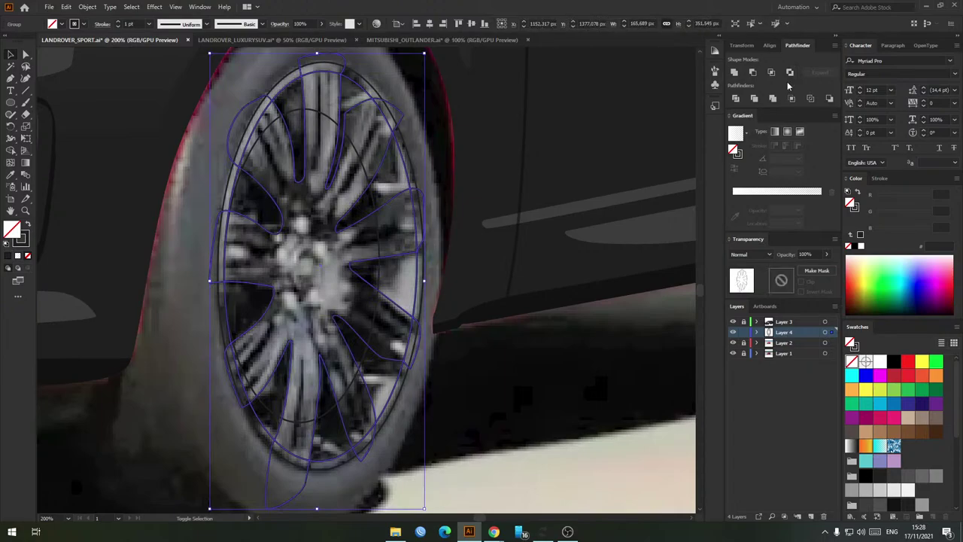
{"action": "left_click", "coordinate": [810, 99]}
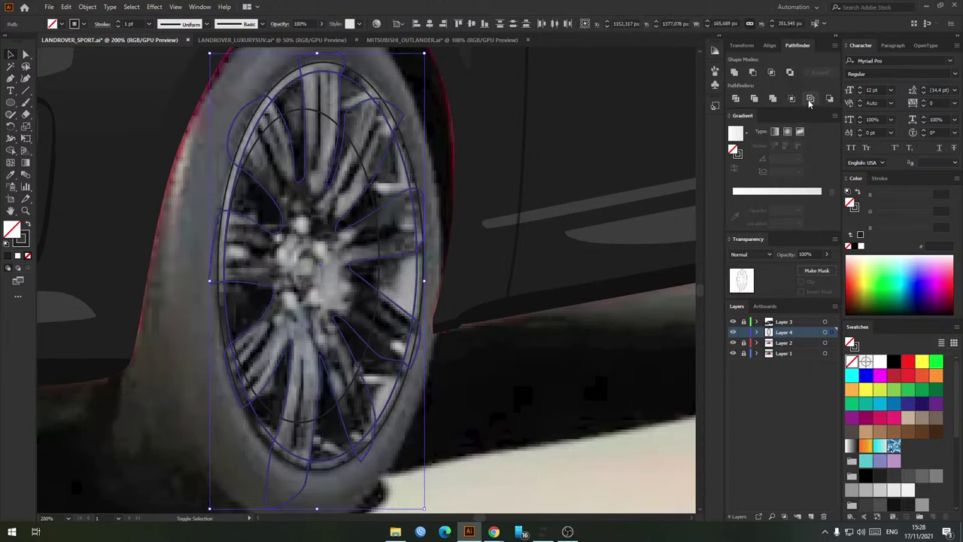
Step: Undo the Pathfinder result, try Merge and Minus Front on the same two shapes, and undo that as well
{"action": "key", "text": "ctrl+z"}
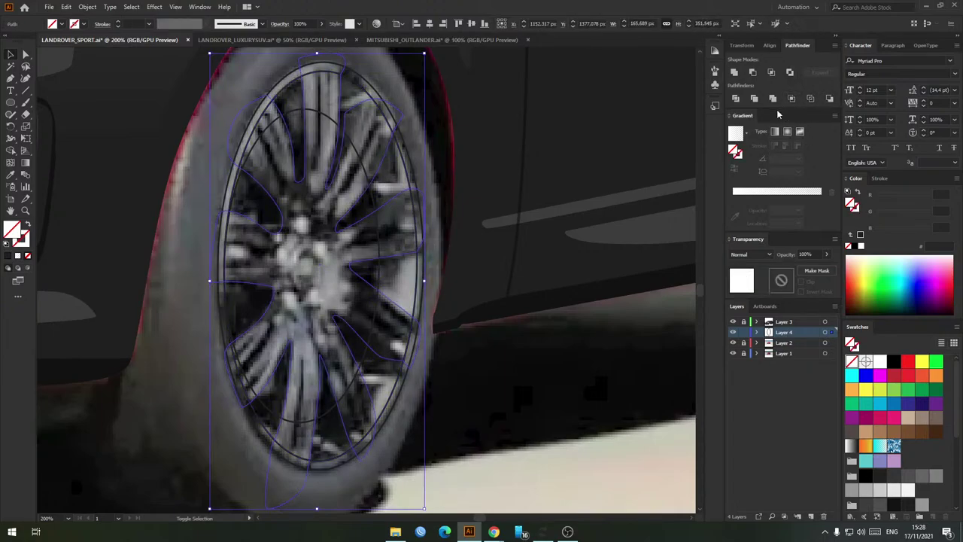
{"action": "left_click", "coordinate": [774, 99]}
{"action": "left_click", "coordinate": [752, 76]}
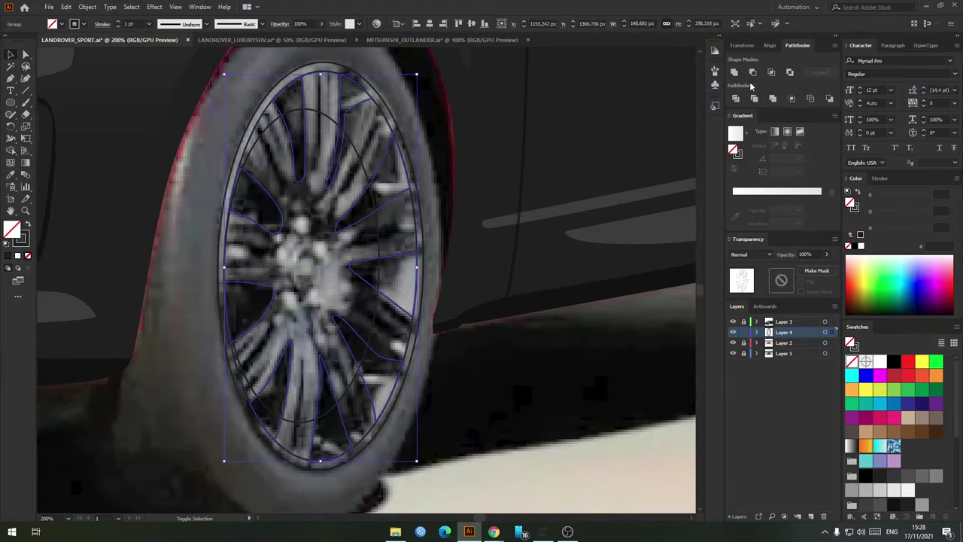
{"action": "key", "text": "ctrl+z"}
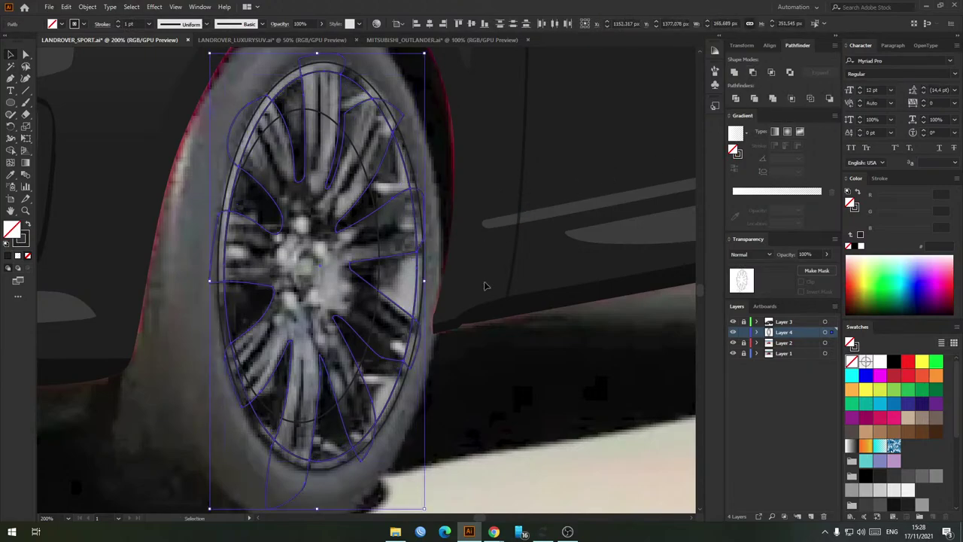
Step: Give the inner rim ellipse a white stroke and deselect it
{"action": "left_click", "coordinate": [491, 366]}
{"action": "left_click", "coordinate": [419, 288]}
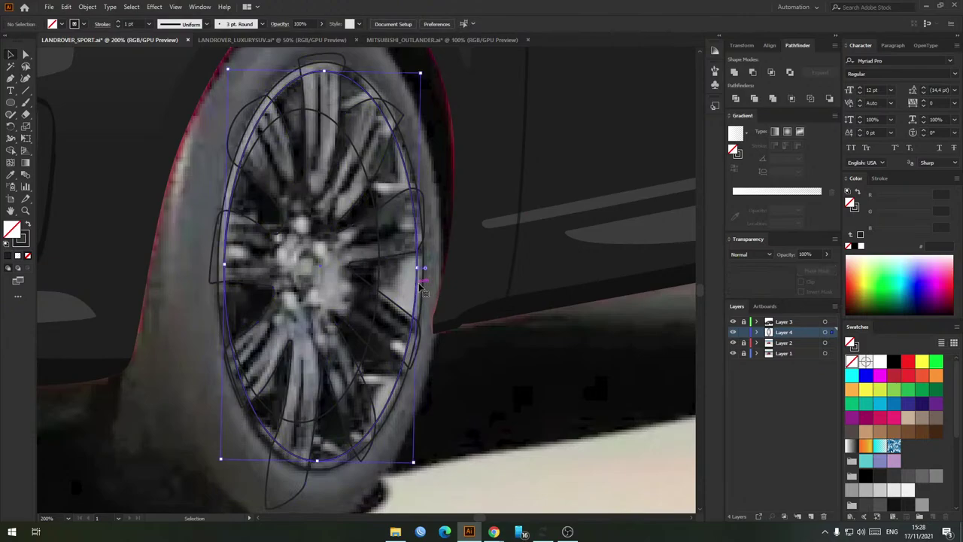
{"action": "left_click", "coordinate": [22, 241]}
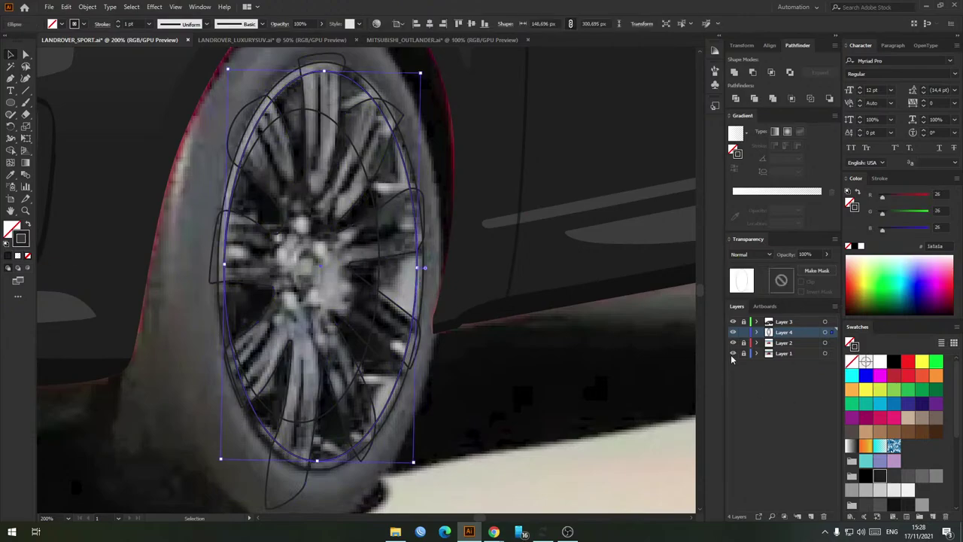
{"action": "left_click", "coordinate": [881, 363]}
{"action": "left_click", "coordinate": [555, 399]}
Step: Try Pathfinder's Minus Back on the white rim ellipse and the spoke outline, undo it, and clear the selection
{"action": "scroll", "coordinate": [420, 257], "scroll_direction": "up", "scroll_amount": 2}
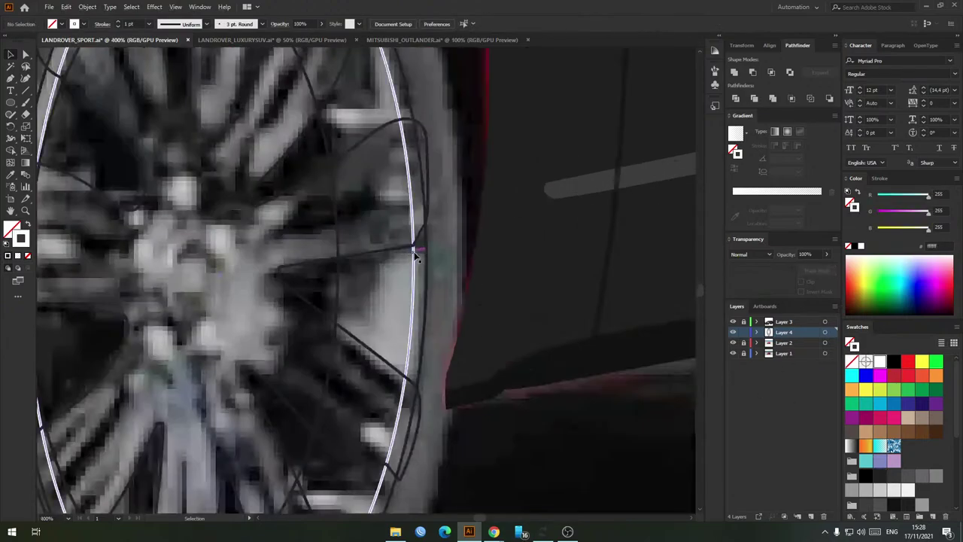
{"action": "left_click", "coordinate": [416, 256]}
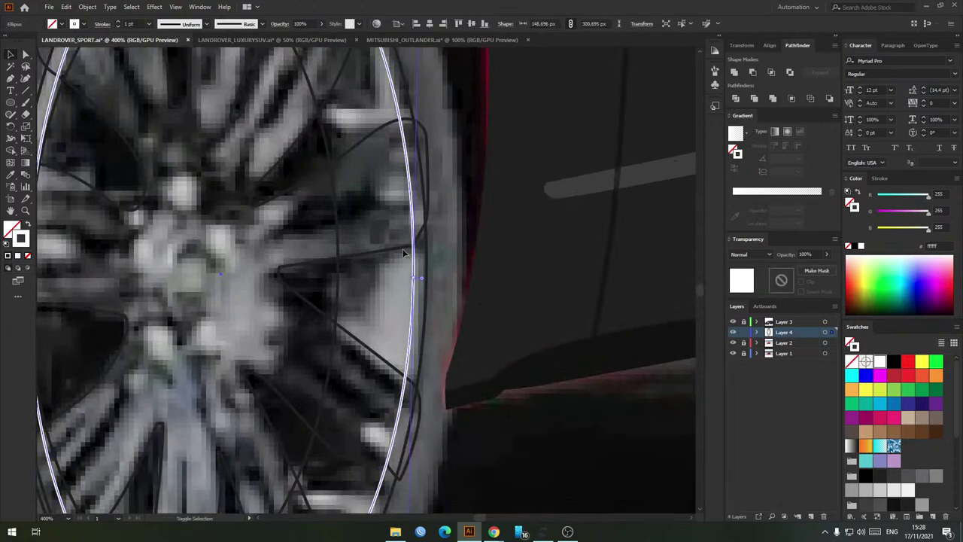
{"action": "left_click", "coordinate": [404, 250], "text": "shift"}
{"action": "left_click", "coordinate": [826, 100]}
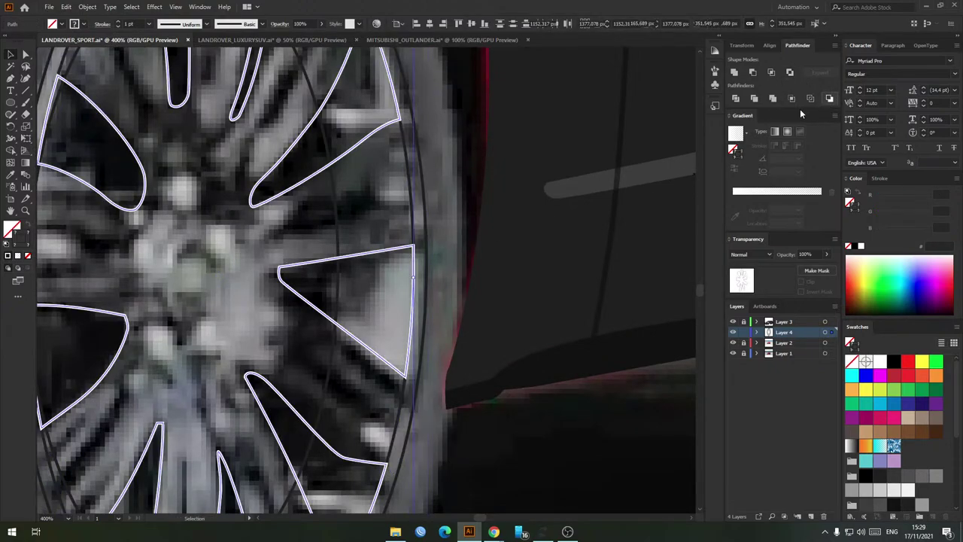
{"action": "scroll", "coordinate": [430, 307], "scroll_direction": "down", "scroll_amount": 2}
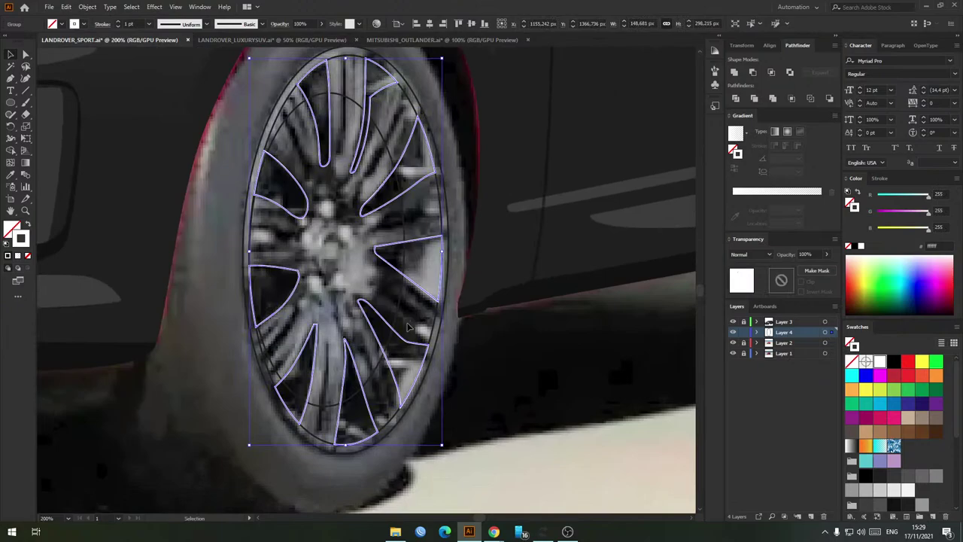
{"action": "key", "text": "ctrl+z"}
{"action": "left_click", "coordinate": [492, 397]}
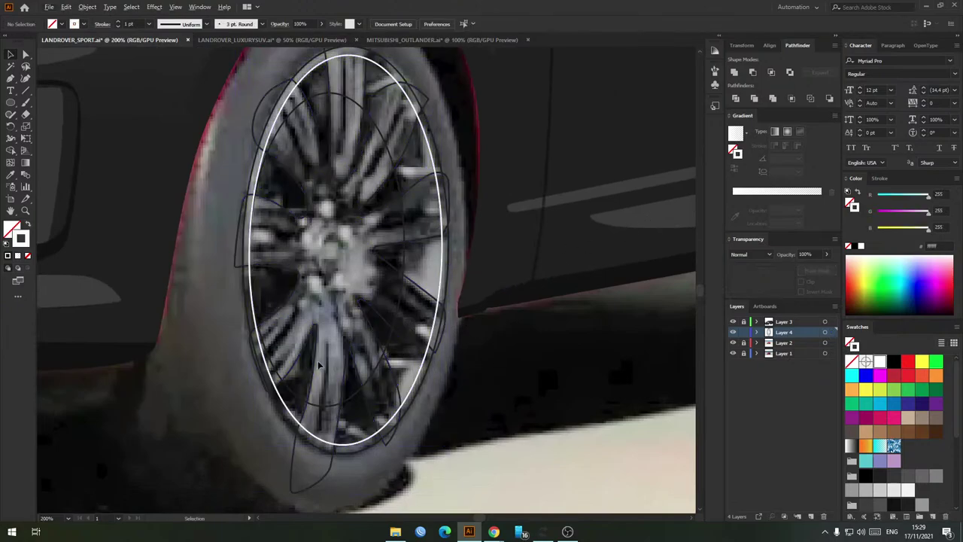
Step: Select the white rim ellipse and the spoke outline, and split off the lowermost spoke's outer end with the Shape Builder tool
{"action": "left_click_drag", "start_coordinate": [318, 365], "coordinate": [338, 359]}
{"action": "left_click", "coordinate": [331, 425]}
{"action": "left_click", "coordinate": [325, 411], "text": "shift"}
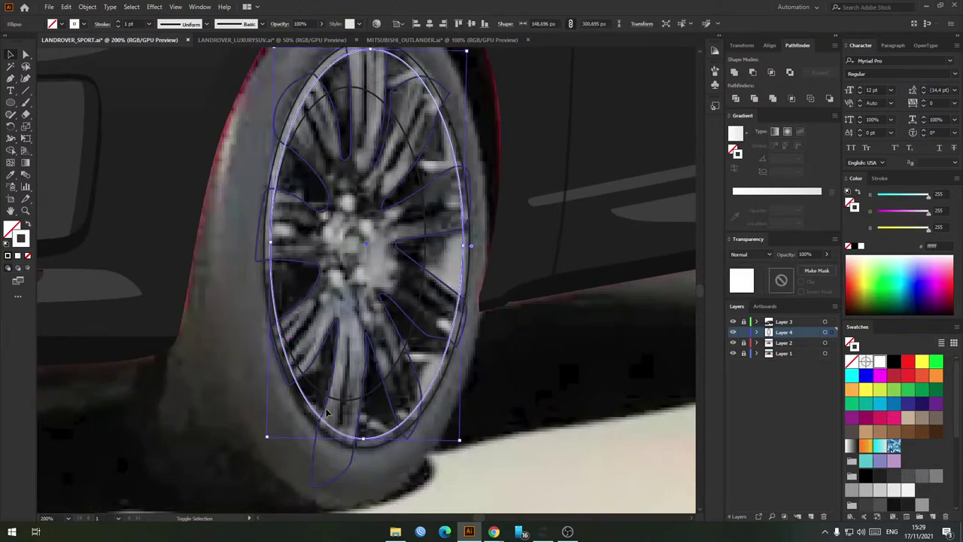
{"action": "key", "text": "ctrl+a"}
{"action": "key", "text": "shift+m"}
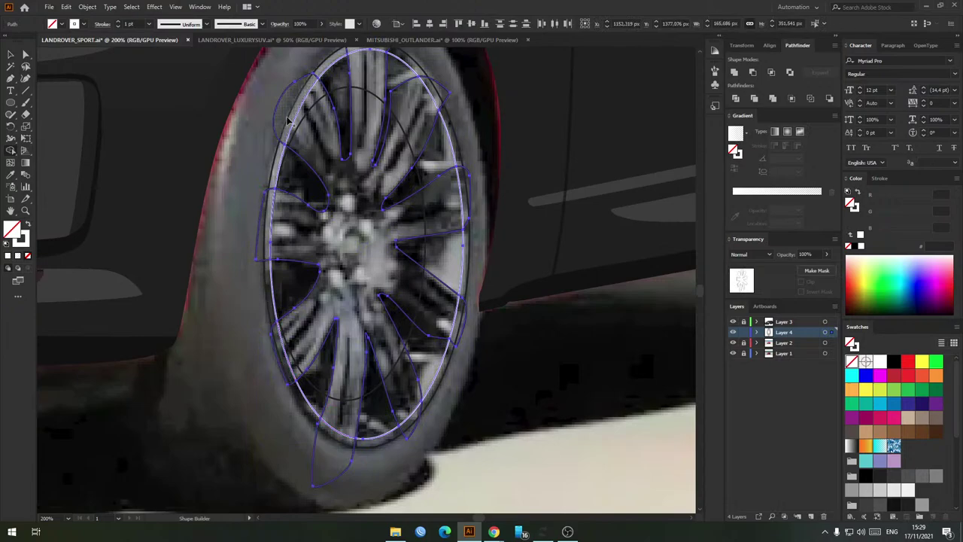
{"action": "left_click_drag", "start_coordinate": [378, 52], "coordinate": [356, 119]}
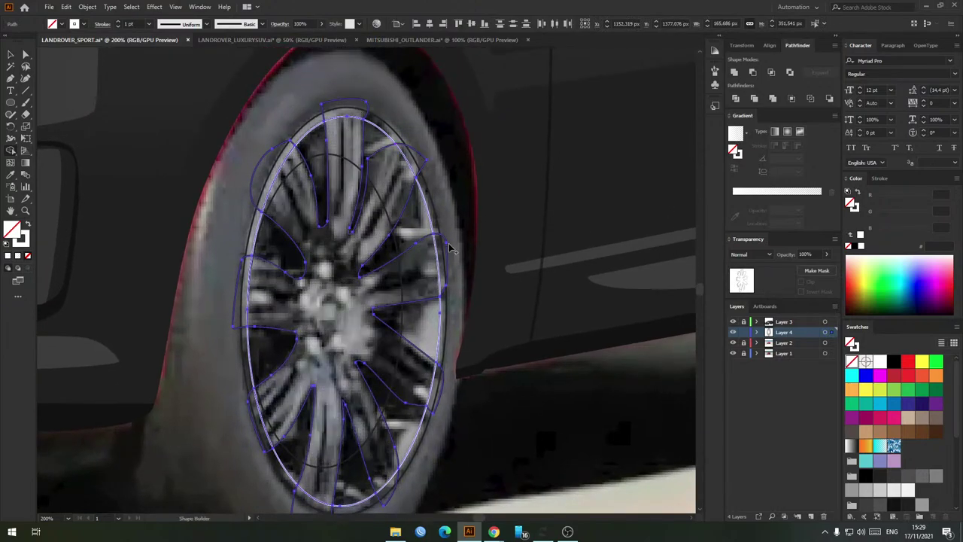
{"action": "left_click_drag", "start_coordinate": [386, 507], "coordinate": [431, 411]}
{"action": "left_click", "coordinate": [348, 428]}
Step: Delete all the spoke end pieces that extend outside the white rim ellipse, starting with the lowermost one
{"action": "key", "text": "v"}
{"action": "left_click", "coordinate": [362, 428]}
{"action": "key", "text": "Delete"}
{"action": "left_click", "coordinate": [416, 409]}
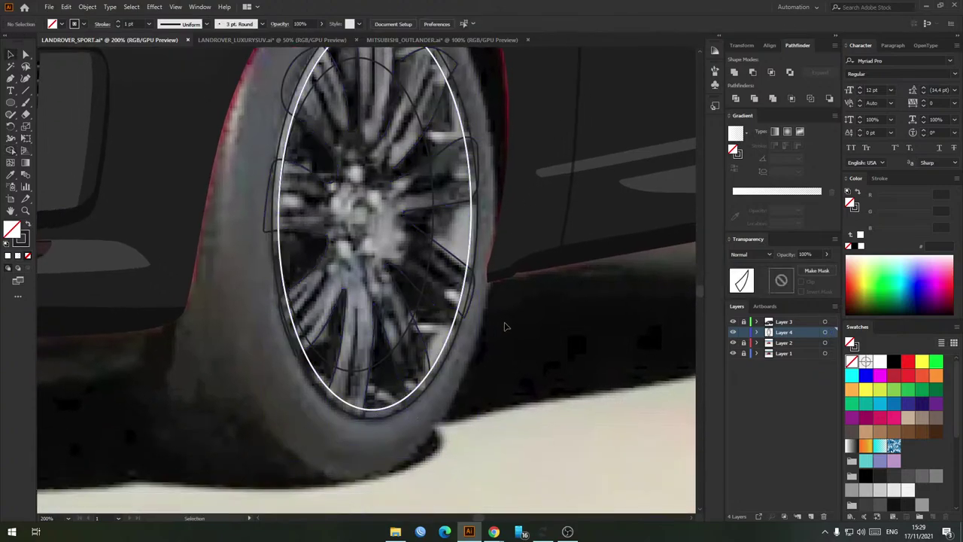
{"action": "left_click", "coordinate": [474, 300]}
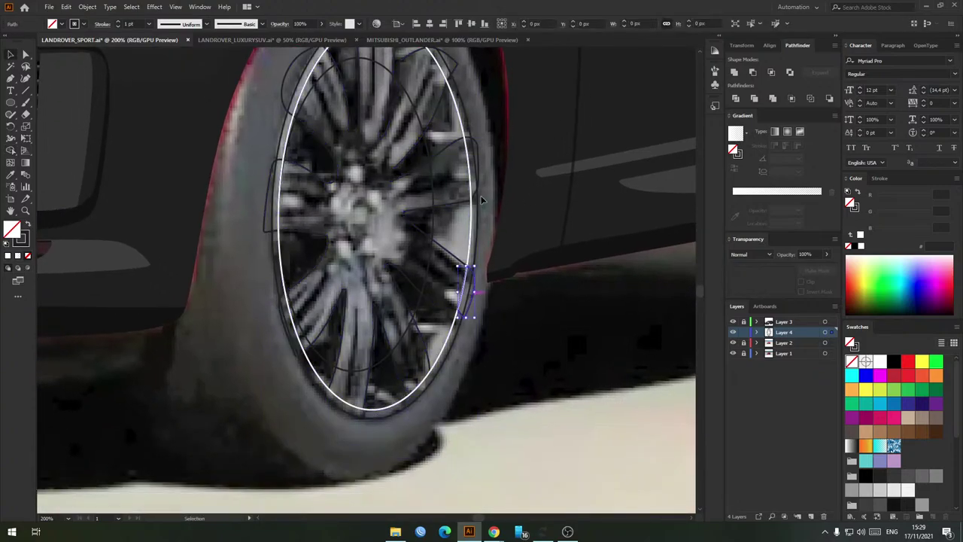
{"action": "left_click", "coordinate": [474, 174], "text": "shift"}
{"action": "scroll", "coordinate": [452, 177], "scroll_direction": "up", "scroll_amount": 2}
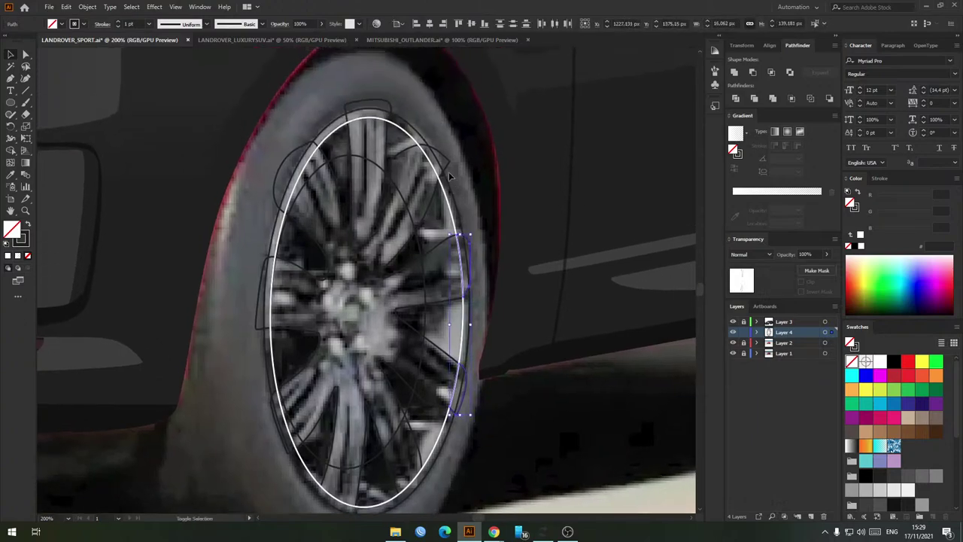
{"action": "left_click", "coordinate": [360, 102], "text": "shift"}
{"action": "left_click", "coordinate": [278, 188], "text": "shift"}
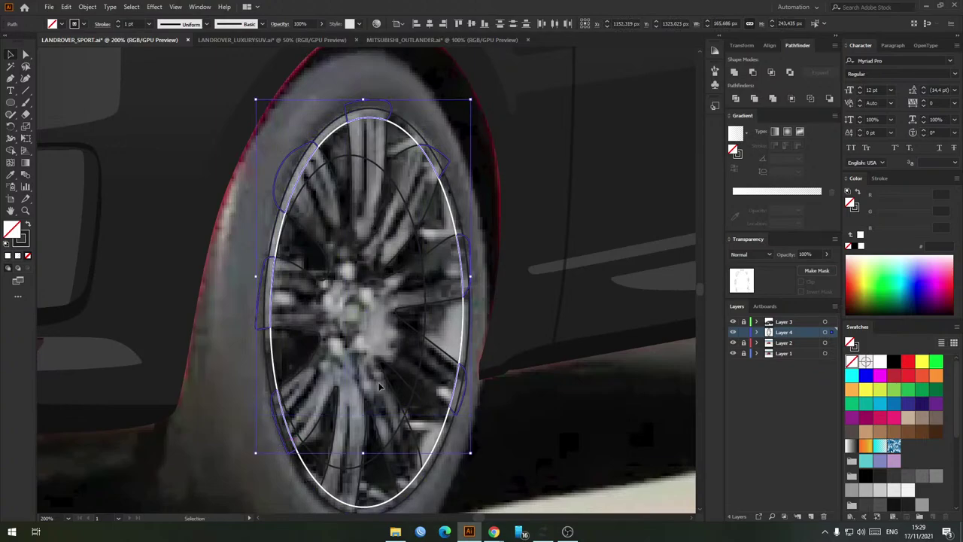
{"action": "key", "text": "Delete"}
Step: Inspect the trimmed spoke outline, and switch to the browser to compare it with the saved side-view wheel photo
{"action": "scroll", "coordinate": [379, 386], "scroll_direction": "down", "scroll_amount": 1}
{"action": "scroll", "coordinate": [383, 398], "scroll_direction": "up", "scroll_amount": 1}
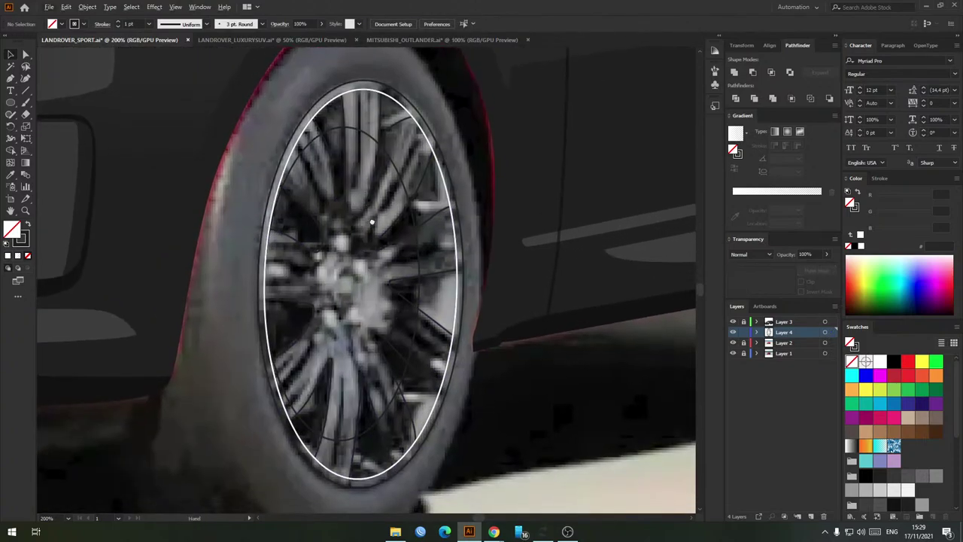
{"action": "scroll", "coordinate": [372, 222], "scroll_direction": "up", "scroll_amount": 3}
{"action": "scroll", "coordinate": [346, 205], "scroll_direction": "down", "scroll_amount": 3}
{"action": "scroll", "coordinate": [322, 230], "scroll_direction": "up", "scroll_amount": 1}
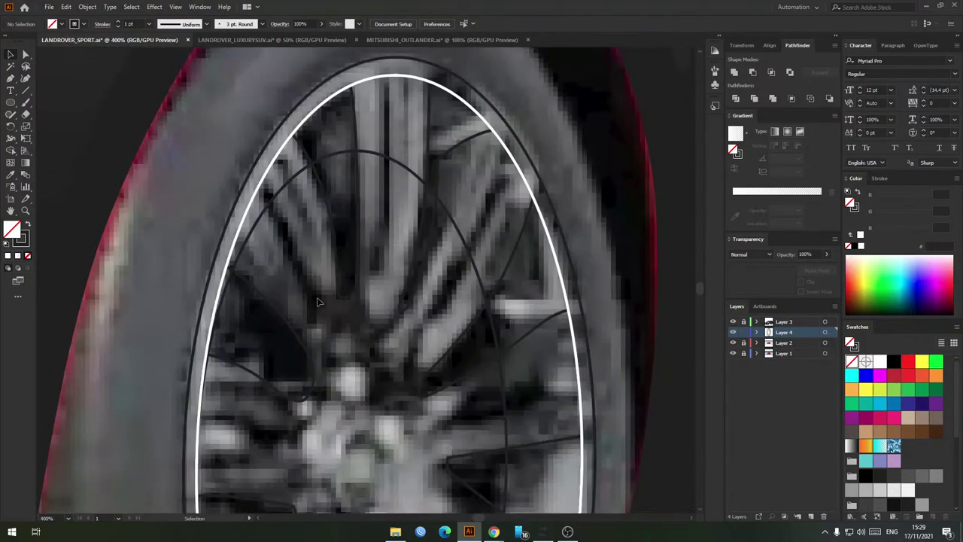
{"action": "scroll", "coordinate": [316, 300], "scroll_direction": "down", "scroll_amount": 1}
{"action": "key", "text": "alt+Tab"}
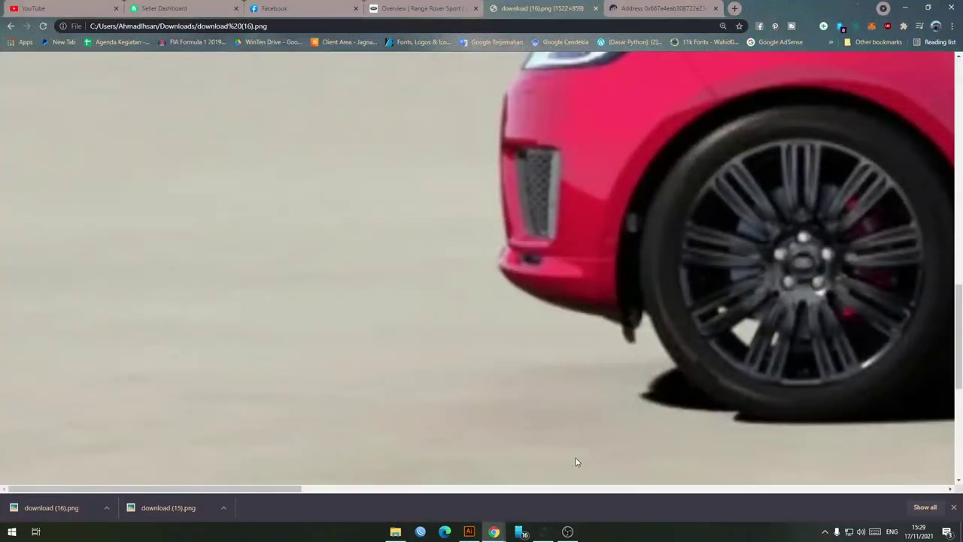
Step: Examine the front wheel in the side-view photo and compare its spoke grooves with the traced wheel
{"action": "left_click_drag", "start_coordinate": [233, 488], "coordinate": [376, 478]}
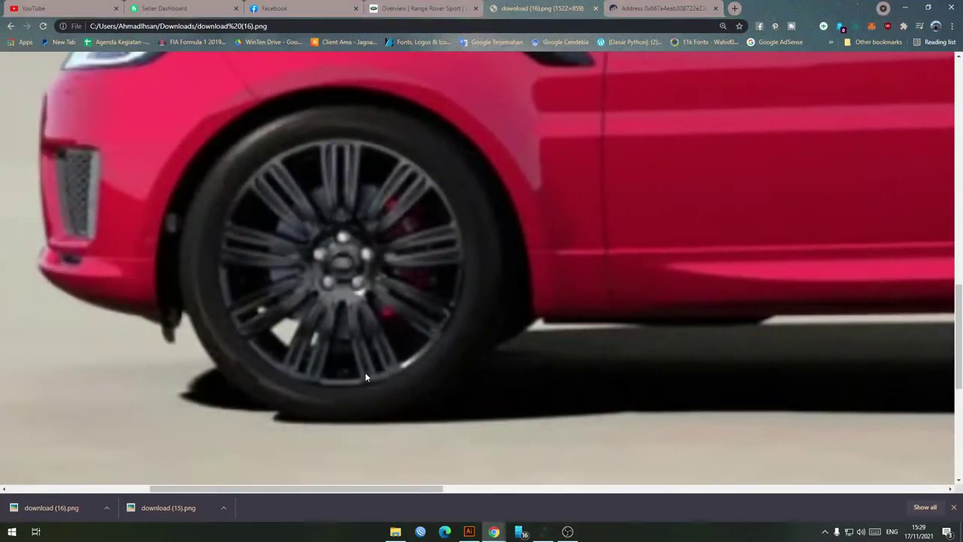
{"action": "key", "text": "alt+Tab"}
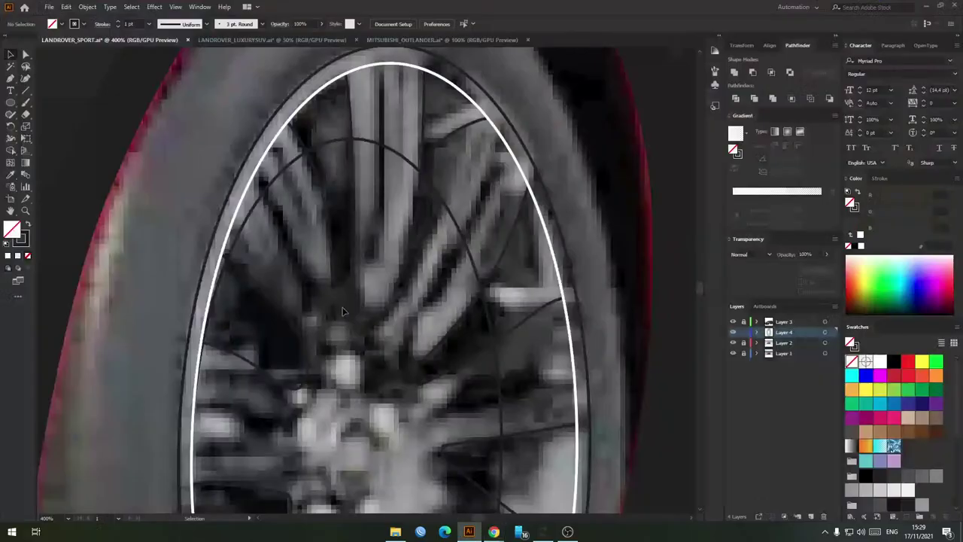
{"action": "left_click_drag", "start_coordinate": [293, 260], "coordinate": [310, 264]}
{"action": "left_click_drag", "start_coordinate": [314, 189], "coordinate": [325, 210]}
{"action": "scroll", "coordinate": [316, 244], "scroll_direction": "up", "scroll_amount": 1}
{"action": "scroll", "coordinate": [316, 243], "scroll_direction": "down", "scroll_amount": 2}
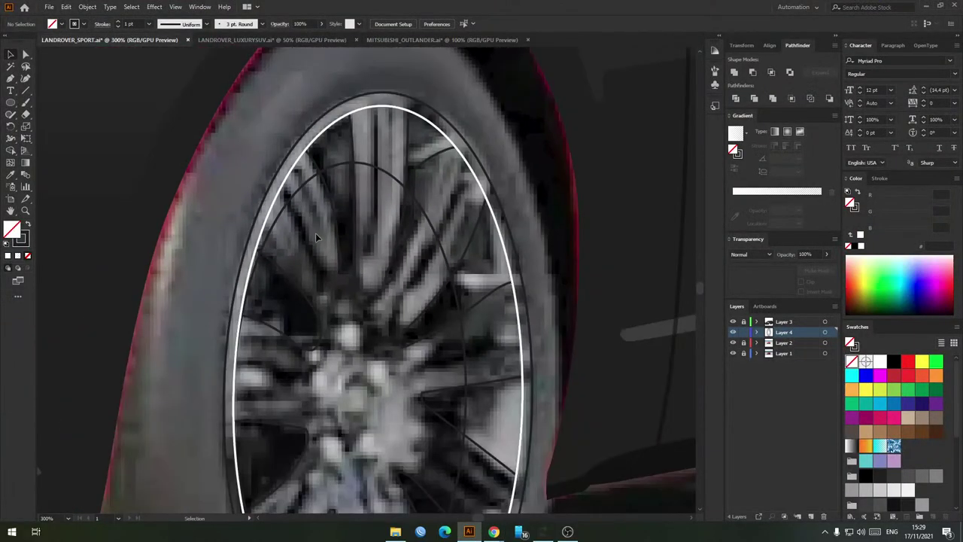
{"action": "key", "text": "alt+Tab"}
{"action": "key", "text": "alt+Tab"}
{"action": "scroll", "coordinate": [374, 155], "scroll_direction": "up", "scroll_amount": 2}
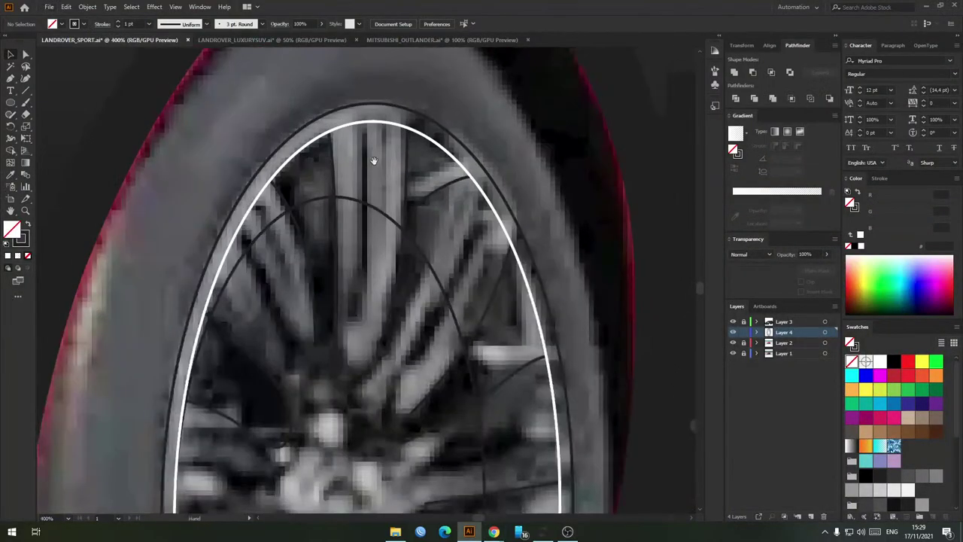
Step: Draw a long, narrow closed groove down the topmost spoke with the Pen tool, starting just inside the white rim ellipse
{"action": "left_click", "coordinate": [359, 134]}
{"action": "scroll", "coordinate": [361, 205], "scroll_direction": "down", "scroll_amount": 1}
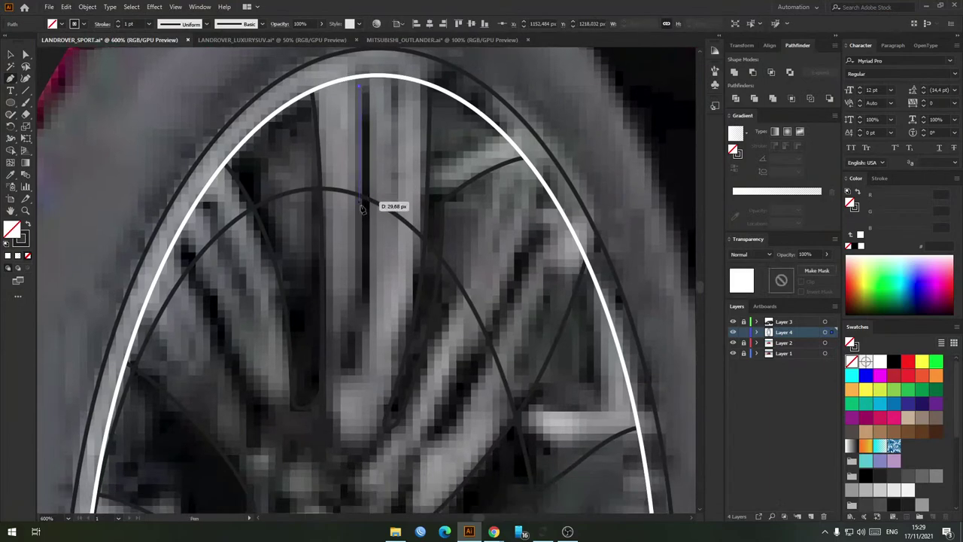
{"action": "left_click_drag", "start_coordinate": [361, 318], "coordinate": [361, 320]}
{"action": "left_click_drag", "start_coordinate": [343, 371], "coordinate": [365, 363]}
{"action": "left_click_drag", "start_coordinate": [377, 192], "coordinate": [370, 150]}
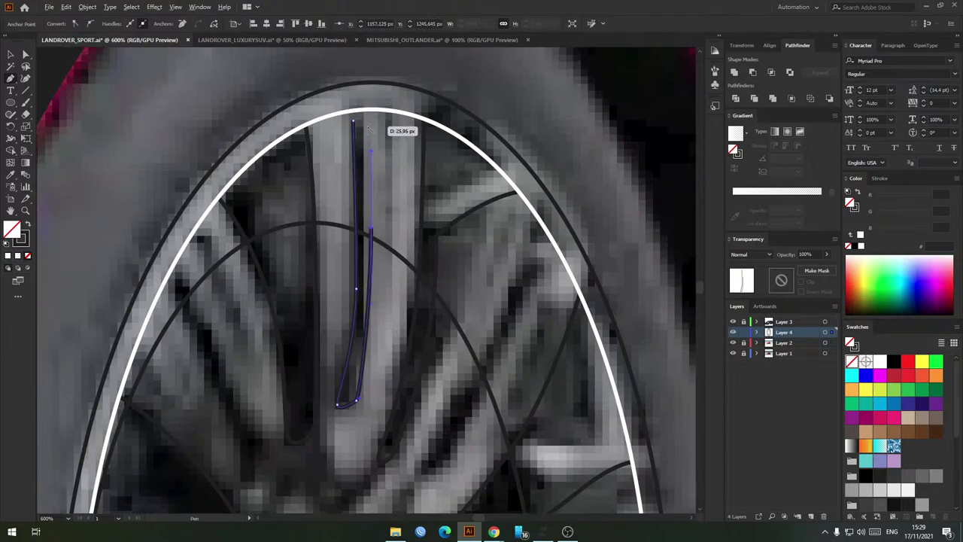
{"action": "scroll", "coordinate": [364, 124], "scroll_direction": "up", "scroll_amount": 2}
{"action": "left_click", "coordinate": [373, 116]}
{"action": "left_click", "coordinate": [344, 118]}
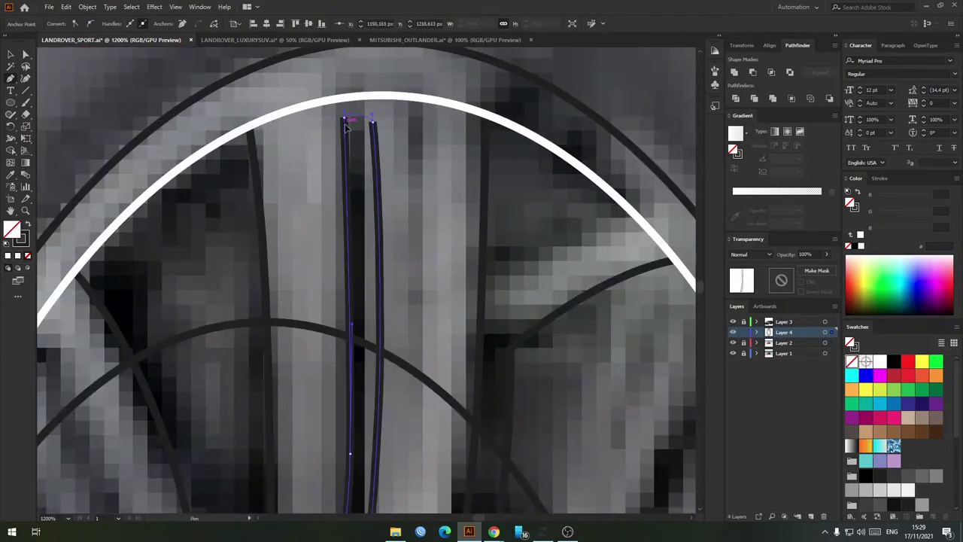
{"action": "key", "text": "v"}
{"action": "left_click", "coordinate": [434, 148]}
{"action": "scroll", "coordinate": [415, 225], "scroll_direction": "down", "scroll_amount": 5}
{"action": "scroll", "coordinate": [419, 233], "scroll_direction": "up", "scroll_amount": 4}
Step: Draw a second, shorter tapered groove beside the first one on the topmost spoke, and clear the selection
{"action": "key", "text": "p"}
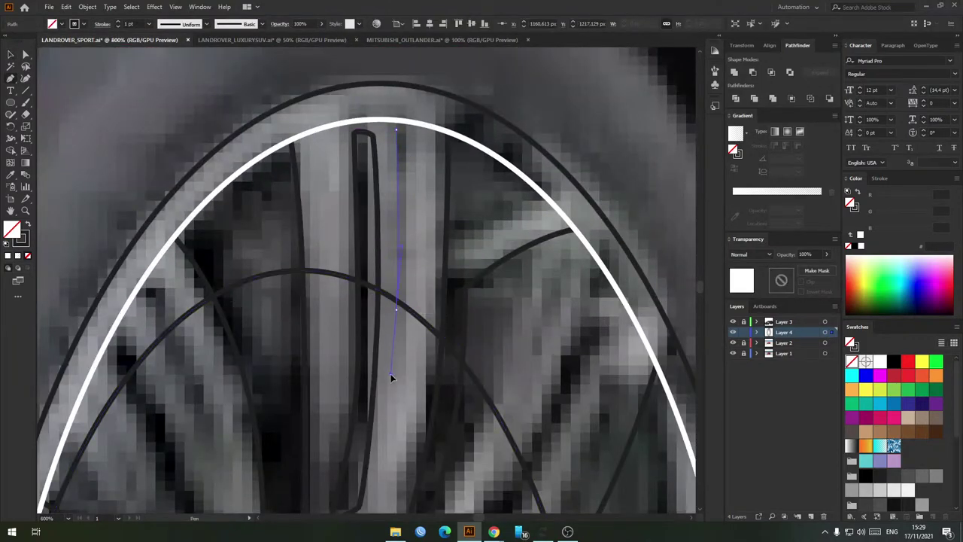
{"action": "left_click_drag", "start_coordinate": [389, 374], "coordinate": [413, 281]}
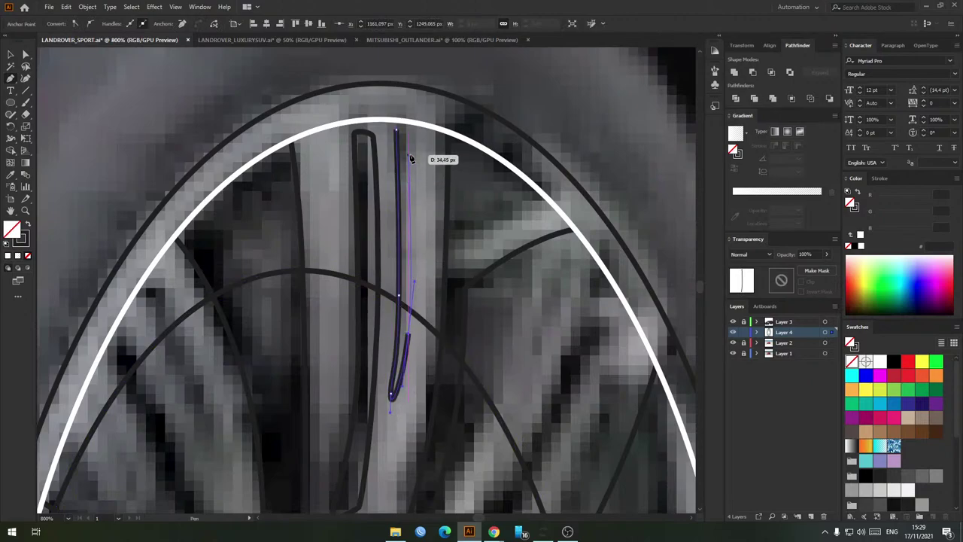
{"action": "left_click_drag", "start_coordinate": [397, 130], "coordinate": [399, 134]}
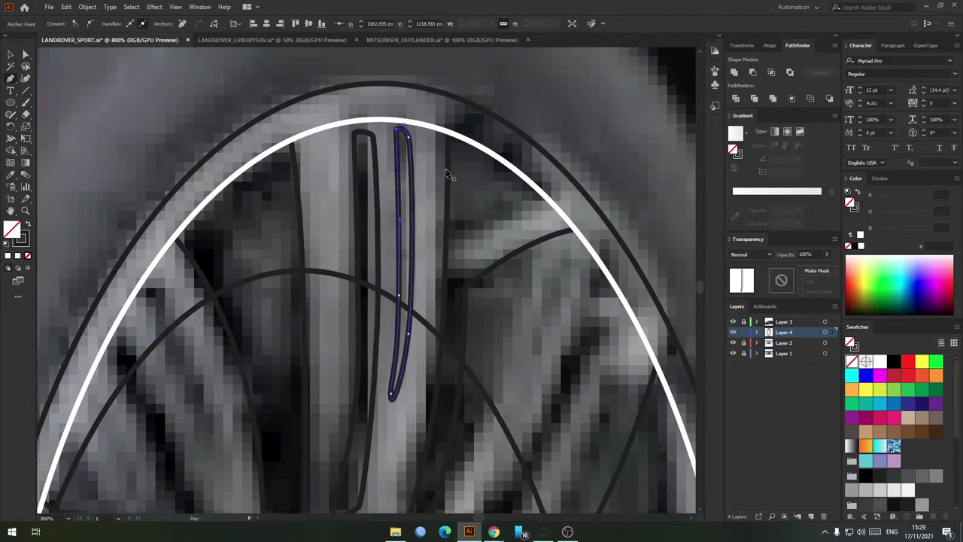
{"action": "key", "text": "v"}
{"action": "left_click", "coordinate": [458, 231]}
{"action": "scroll", "coordinate": [458, 231], "scroll_direction": "down", "scroll_amount": 3}
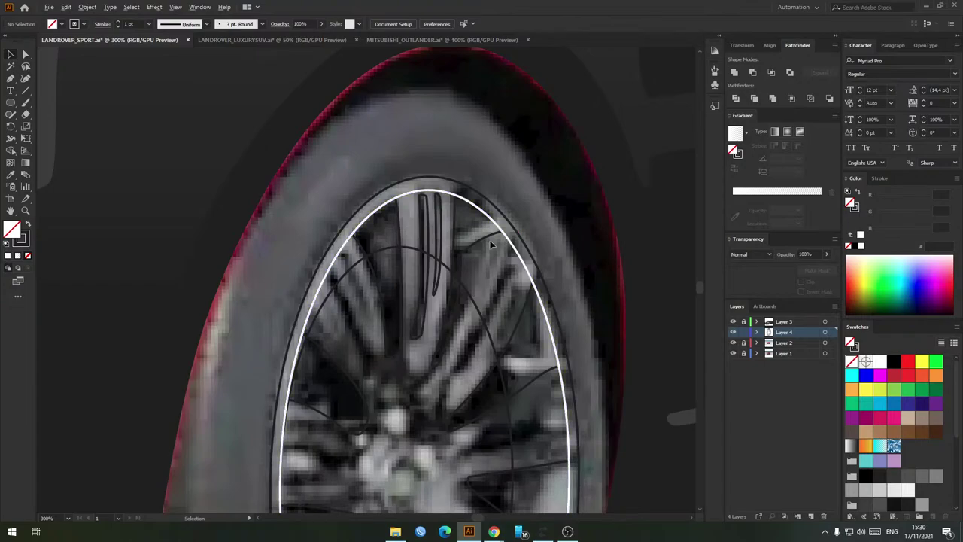
Step: Draw the side facet of the upper-right spoke with the Pen tool and trim it to the spoke outline using the Shape Builder tool
{"action": "scroll", "coordinate": [496, 169], "scroll_direction": "up", "scroll_amount": 3}
{"action": "left_click_drag", "start_coordinate": [488, 257], "coordinate": [503, 197]}
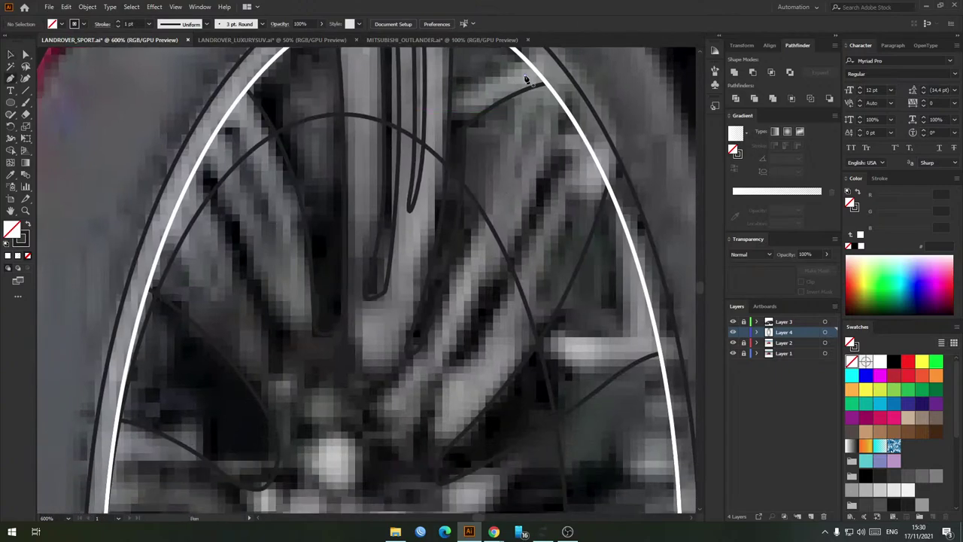
{"action": "left_click_drag", "start_coordinate": [526, 78], "coordinate": [547, 85]}
{"action": "left_click_drag", "start_coordinate": [442, 319], "coordinate": [443, 320]}
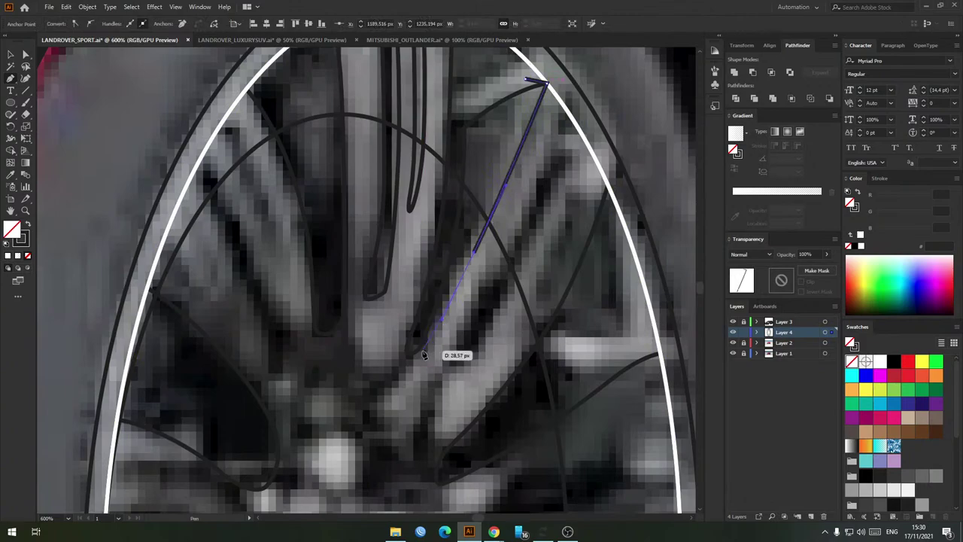
{"action": "left_click_drag", "start_coordinate": [416, 351], "coordinate": [420, 333]}
{"action": "left_click_drag", "start_coordinate": [455, 176], "coordinate": [446, 236]}
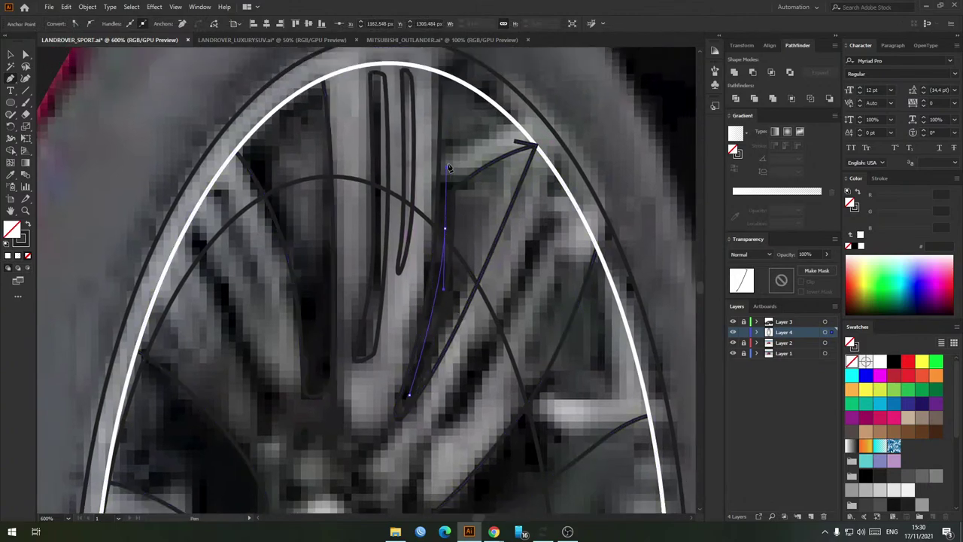
{"action": "left_click_drag", "start_coordinate": [534, 143], "coordinate": [516, 142]}
{"action": "key", "text": "v"}
{"action": "key", "text": "ctrl+a"}
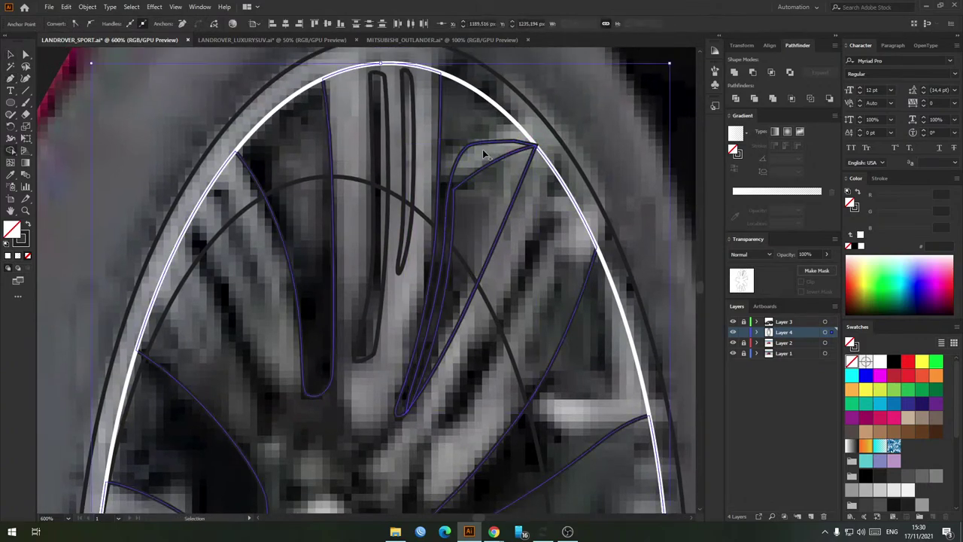
{"action": "left_click", "coordinate": [493, 176]}
{"action": "scroll", "coordinate": [494, 379], "scroll_direction": "down", "scroll_amount": 2}
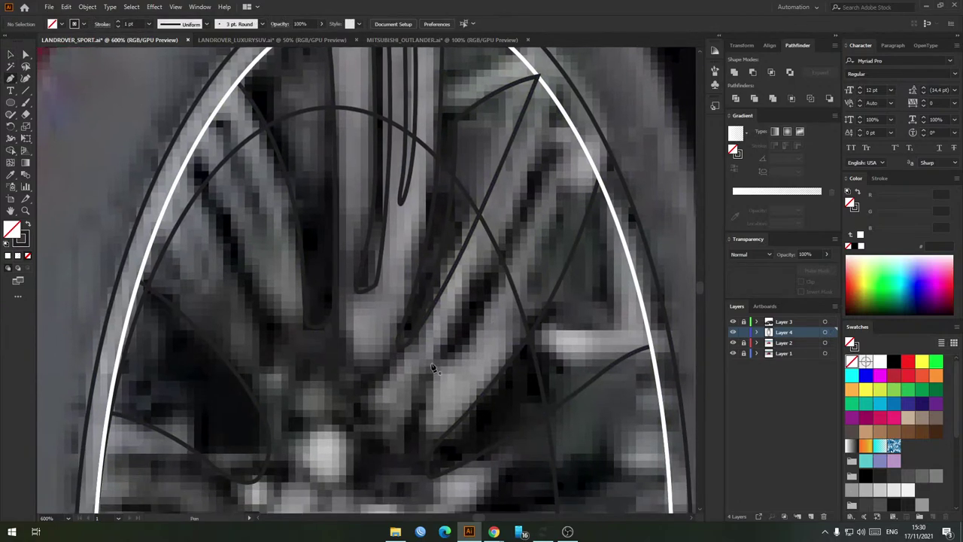
Step: Draw a closed, elongated groove along the dark slot of the upper-right spoke, checking it against the reference photo
{"action": "left_click_drag", "start_coordinate": [509, 181], "coordinate": [563, 154]}
{"action": "left_click_drag", "start_coordinate": [497, 290], "coordinate": [422, 362]}
{"action": "key", "text": "v"}
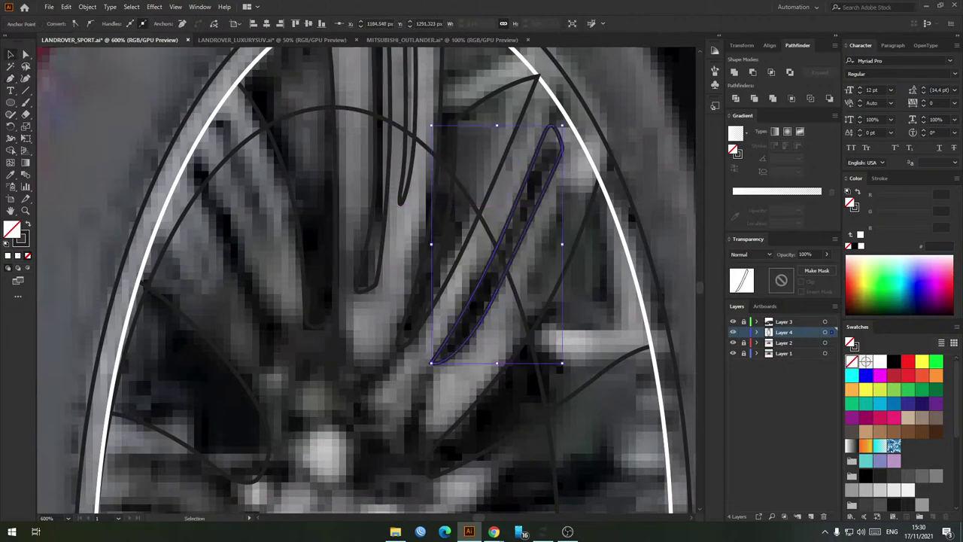
{"action": "key", "text": "alt+Tab"}
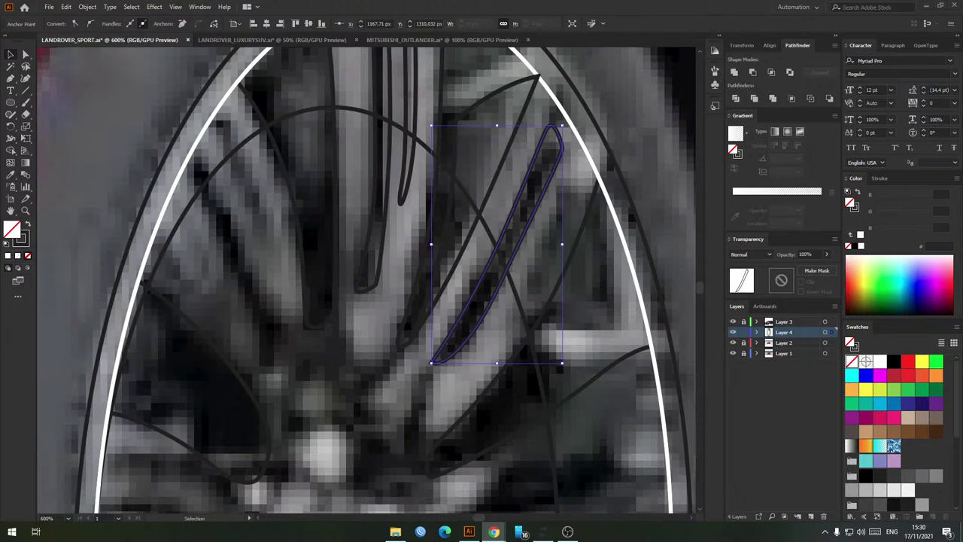
{"action": "key", "text": "alt+Tab"}
{"action": "scroll", "coordinate": [555, 297], "scroll_direction": "down", "scroll_amount": 2}
{"action": "left_click", "coordinate": [554, 295]}
Step: Trace the outer edge of a U-shaped groove that wraps around the outer end of the upper-right spoke's slot
{"action": "scroll", "coordinate": [548, 265], "scroll_direction": "up", "scroll_amount": 4}
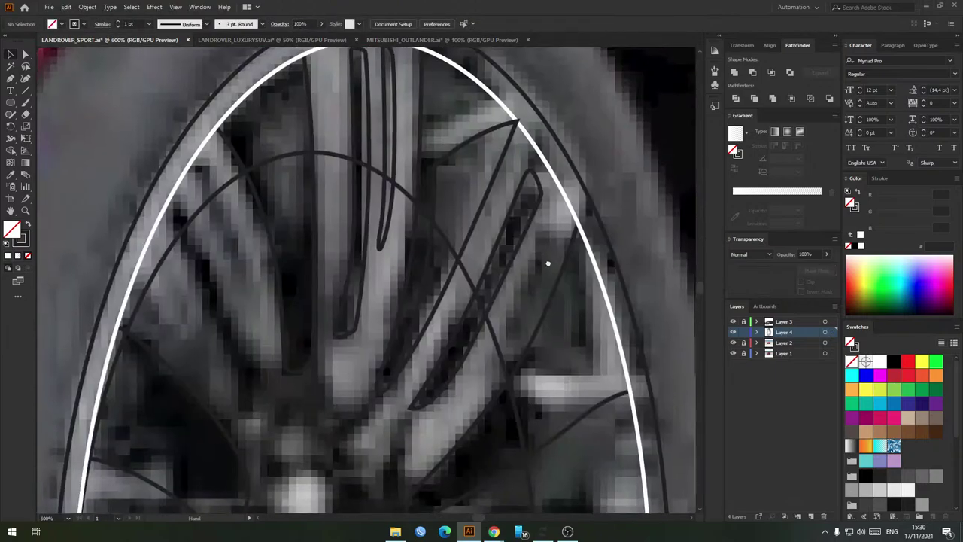
{"action": "key", "text": "p"}
{"action": "left_click", "coordinate": [473, 373]}
{"action": "left_click_drag", "start_coordinate": [548, 219], "coordinate": [558, 179]}
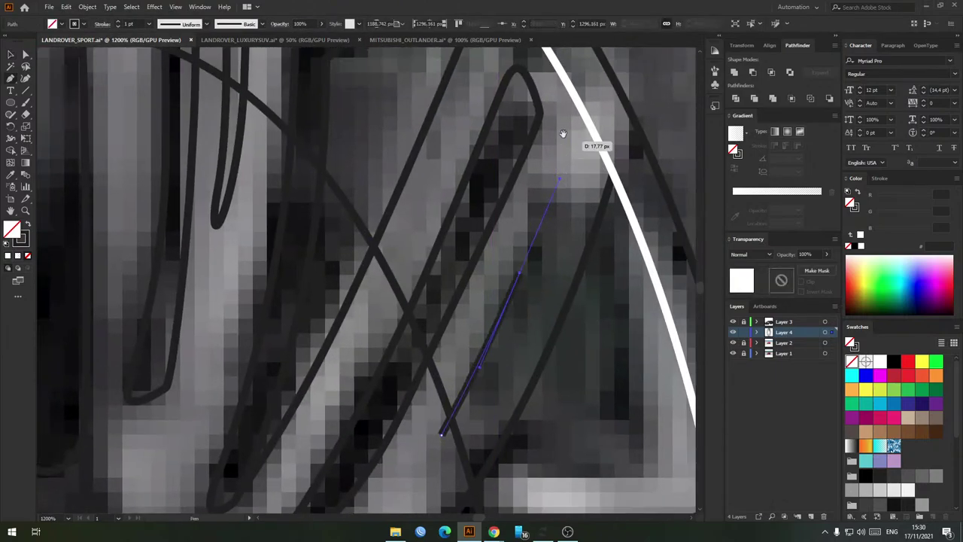
{"action": "left_click_drag", "start_coordinate": [565, 112], "coordinate": [559, 182]}
{"action": "left_click_drag", "start_coordinate": [552, 174], "coordinate": [507, 114]}
{"action": "left_click_drag", "start_coordinate": [435, 244], "coordinate": [396, 311]}
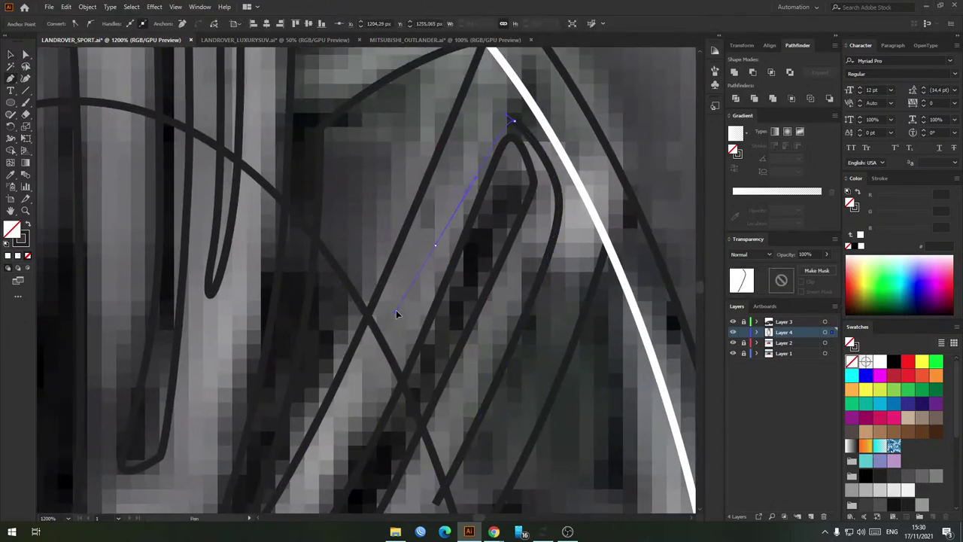
{"action": "left_click", "coordinate": [366, 389]}
{"action": "left_click_drag", "start_coordinate": [365, 371], "coordinate": [369, 364]}
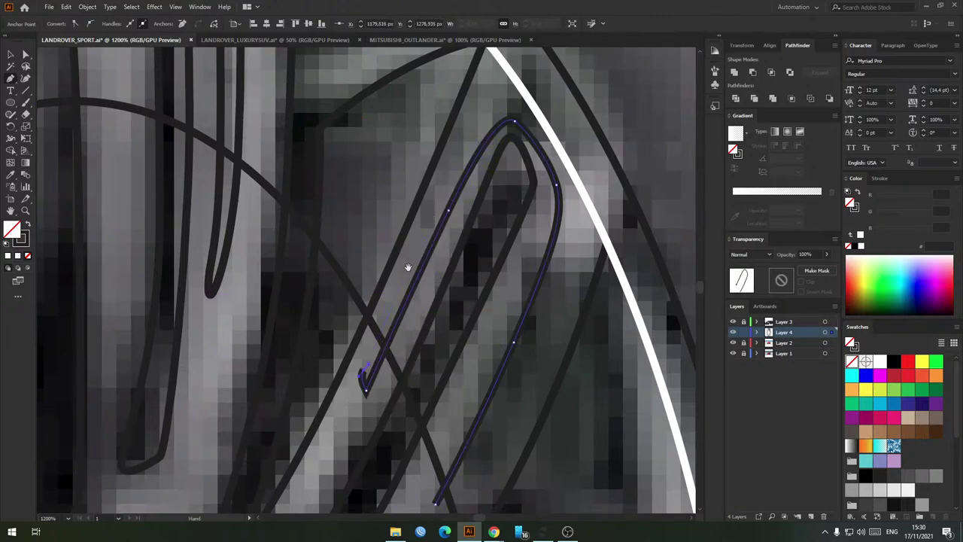
Step: Trace the inner edge of the upper-right spoke's U-shaped groove back to its start to close the shape, and deselect it
{"action": "left_click_drag", "start_coordinate": [408, 268], "coordinate": [387, 315]}
{"action": "left_click_drag", "start_coordinate": [458, 167], "coordinate": [477, 137]}
{"action": "left_click_drag", "start_coordinate": [519, 176], "coordinate": [537, 207]}
{"action": "left_click_drag", "start_coordinate": [555, 271], "coordinate": [542, 210]}
{"action": "left_click_drag", "start_coordinate": [544, 233], "coordinate": [548, 273]}
{"action": "left_click_drag", "start_coordinate": [526, 282], "coordinate": [543, 164]}
{"action": "left_click_drag", "start_coordinate": [446, 363], "coordinate": [414, 368]}
{"action": "key", "text": "v"}
{"action": "left_click", "coordinate": [480, 295]}
{"action": "scroll", "coordinate": [480, 295], "scroll_direction": "down", "scroll_amount": 3}
{"action": "left_click_drag", "start_coordinate": [511, 337], "coordinate": [481, 296]}
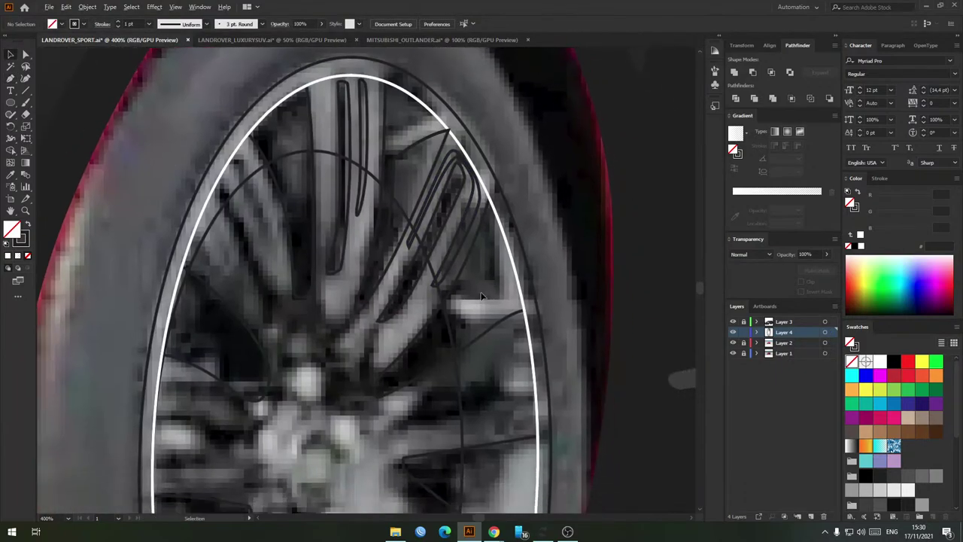
Step: Draw a closed, tapered groove along the middle of the right-hand spoke with the Pen tool
{"action": "scroll", "coordinate": [482, 296], "scroll_direction": "down", "scroll_amount": 2}
{"action": "scroll", "coordinate": [482, 296], "scroll_direction": "up", "scroll_amount": 3}
{"action": "key", "text": "p"}
{"action": "left_click_drag", "start_coordinate": [331, 396], "coordinate": [347, 387]}
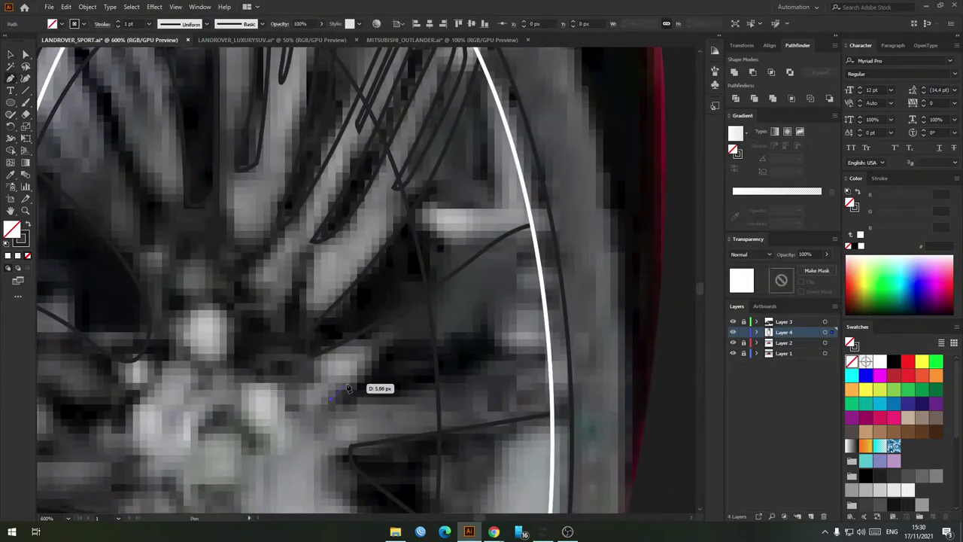
{"action": "left_click_drag", "start_coordinate": [393, 352], "coordinate": [506, 357]}
{"action": "left_click_drag", "start_coordinate": [443, 381], "coordinate": [512, 338]}
{"action": "left_click_drag", "start_coordinate": [426, 354], "coordinate": [403, 362]}
Step: Draw a closed U-shaped groove around the outer end of the right-hand spoke's central slot, and clear the selection
{"action": "scroll", "coordinate": [477, 286], "scroll_direction": "up", "scroll_amount": 1}
{"action": "scroll", "coordinate": [477, 286], "scroll_direction": "right", "scroll_amount": 2}
{"action": "left_click", "coordinate": [390, 317]}
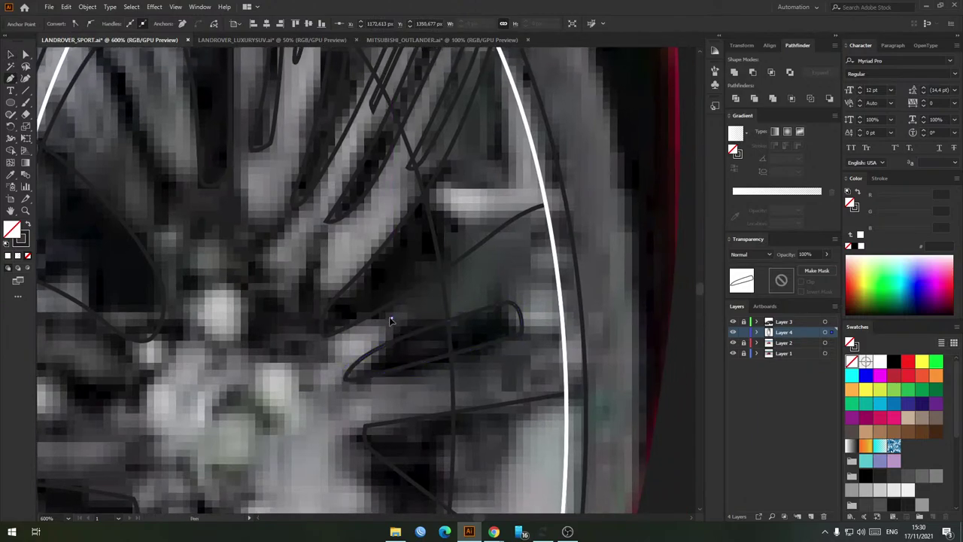
{"action": "left_click_drag", "start_coordinate": [544, 237], "coordinate": [545, 237]}
{"action": "left_click_drag", "start_coordinate": [553, 337], "coordinate": [554, 367]}
{"action": "left_click_drag", "start_coordinate": [489, 379], "coordinate": [416, 398]}
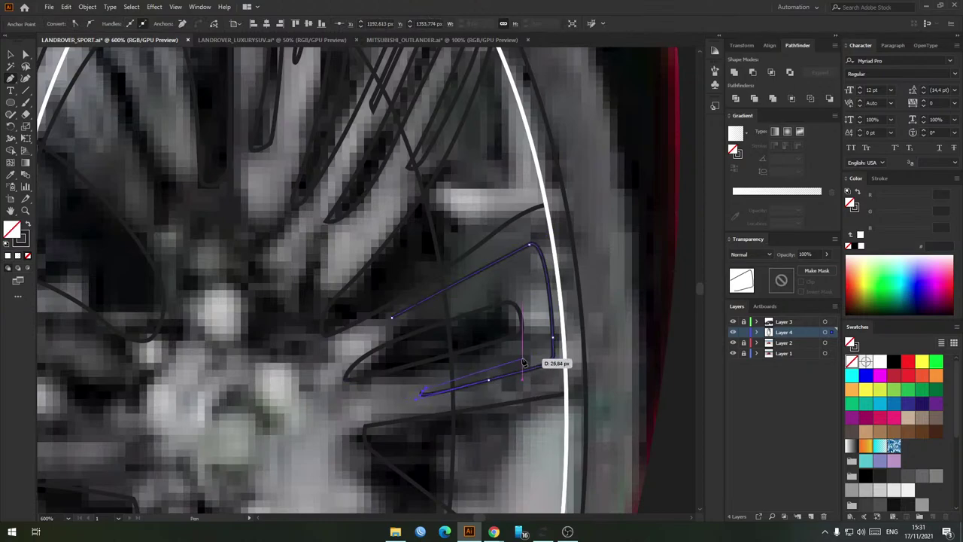
{"action": "left_click_drag", "start_coordinate": [541, 351], "coordinate": [545, 348]}
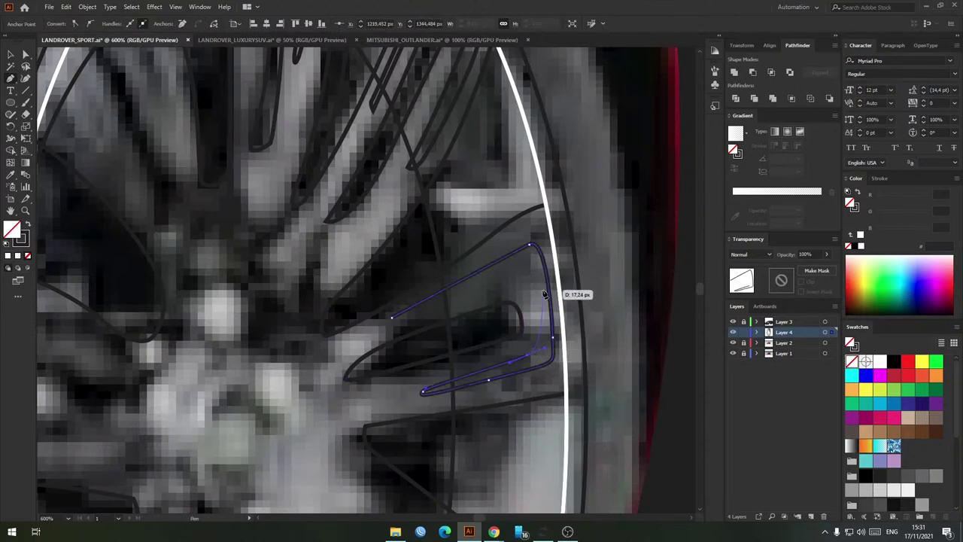
{"action": "left_click_drag", "start_coordinate": [544, 296], "coordinate": [527, 261]}
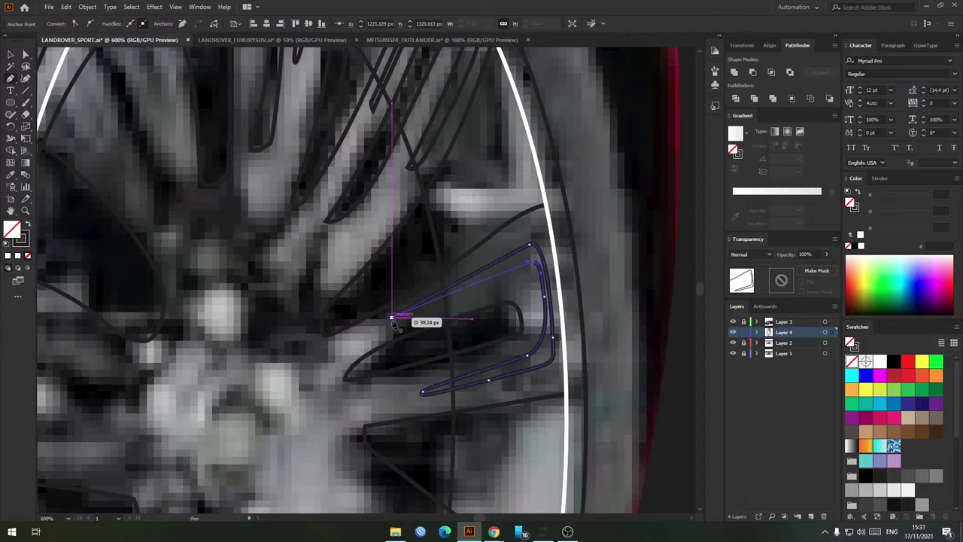
{"action": "left_click_drag", "start_coordinate": [391, 318], "coordinate": [401, 307]}
{"action": "key", "text": "v"}
{"action": "left_click", "coordinate": [393, 250]}
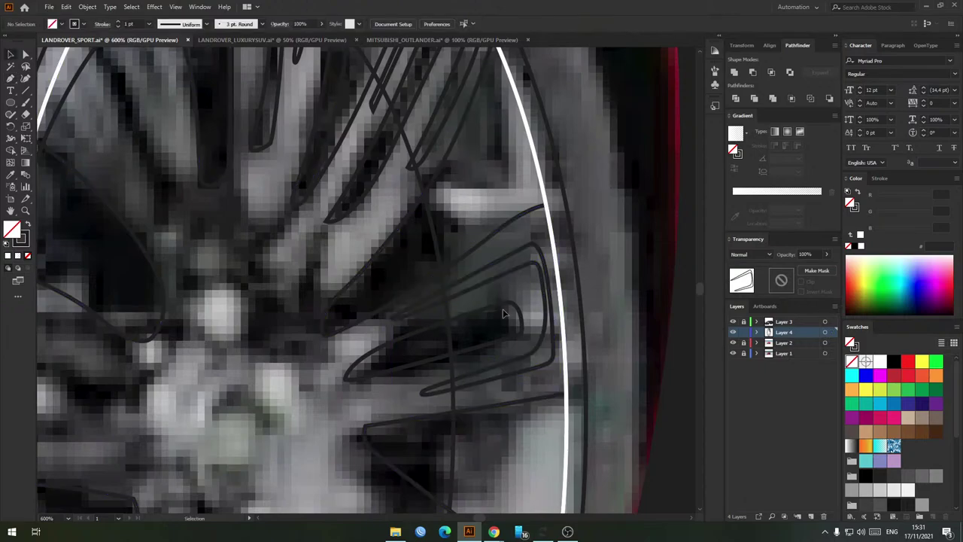
Step: Draw a closed, elongated groove along the dark central slot of the lower-right spoke, and deselect it
{"action": "scroll", "coordinate": [505, 316], "scroll_direction": "down", "scroll_amount": 3}
{"action": "scroll", "coordinate": [504, 372], "scroll_direction": "up", "scroll_amount": 2}
{"action": "left_click_drag", "start_coordinate": [498, 376], "coordinate": [481, 327]}
{"action": "scroll", "coordinate": [480, 328], "scroll_direction": "up", "scroll_amount": 3}
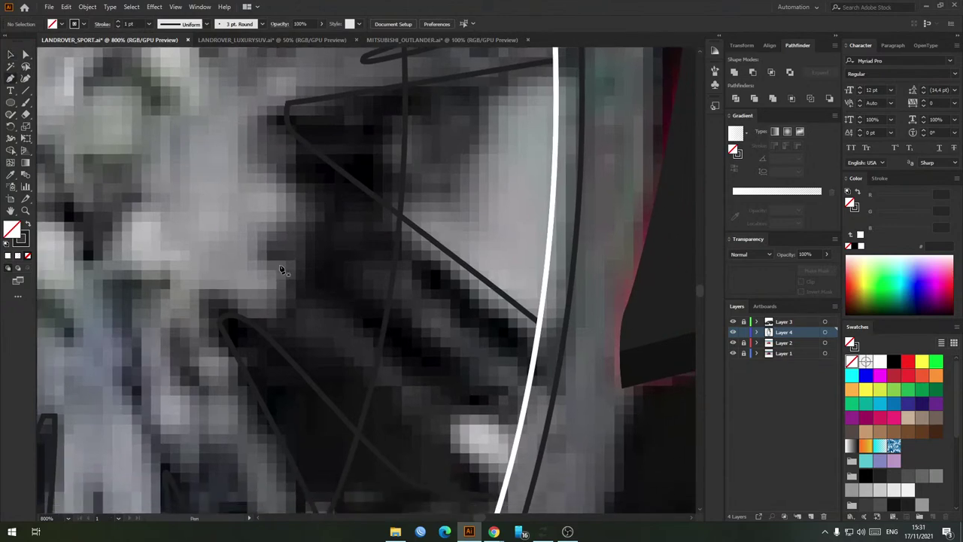
{"action": "left_click_drag", "start_coordinate": [457, 408], "coordinate": [497, 390]}
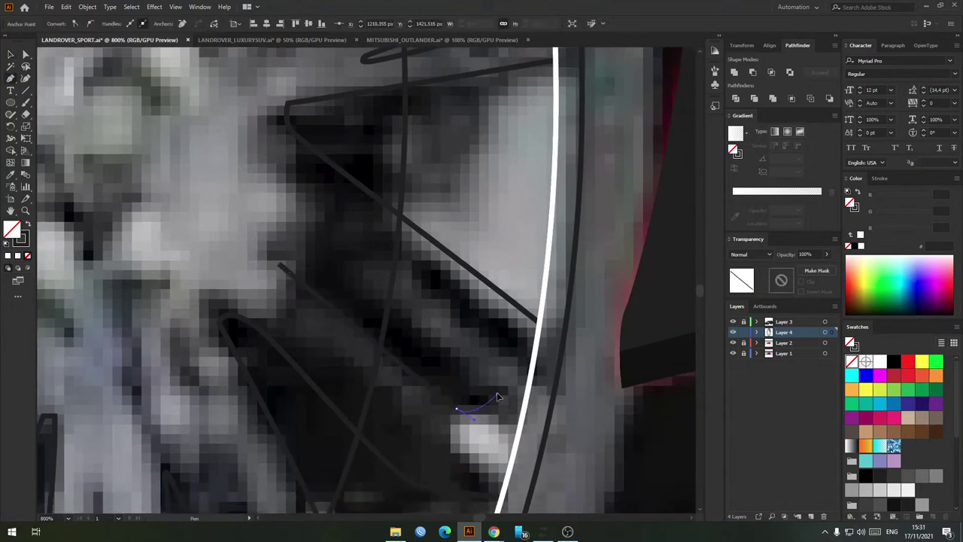
{"action": "left_click_drag", "start_coordinate": [333, 264], "coordinate": [317, 259]}
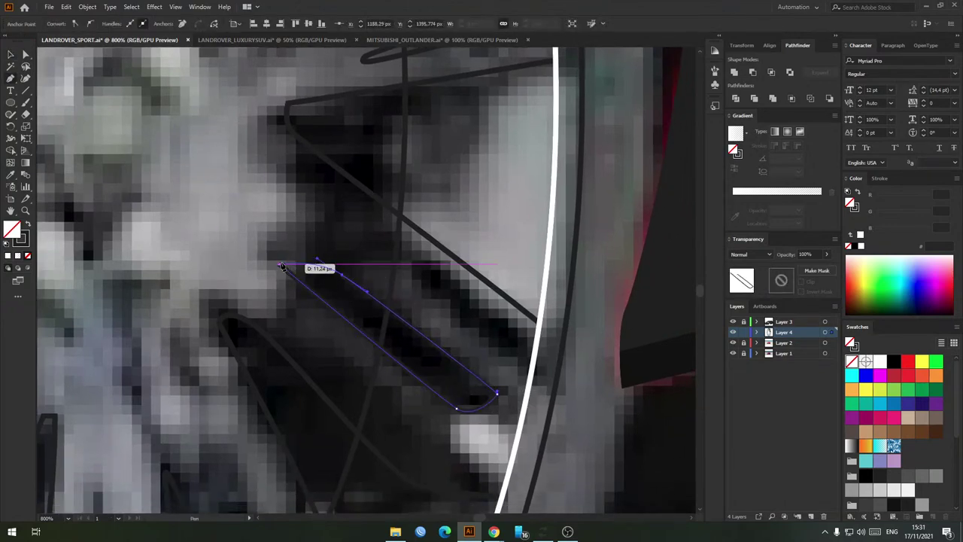
{"action": "left_click", "coordinate": [280, 265]}
{"action": "left_click", "coordinate": [339, 223], "text": "ctrl"}
Step: Draw a closed U-shaped groove around the outer end of the lower-right spoke's central slot, and deselect it
{"action": "left_click", "coordinate": [340, 224]}
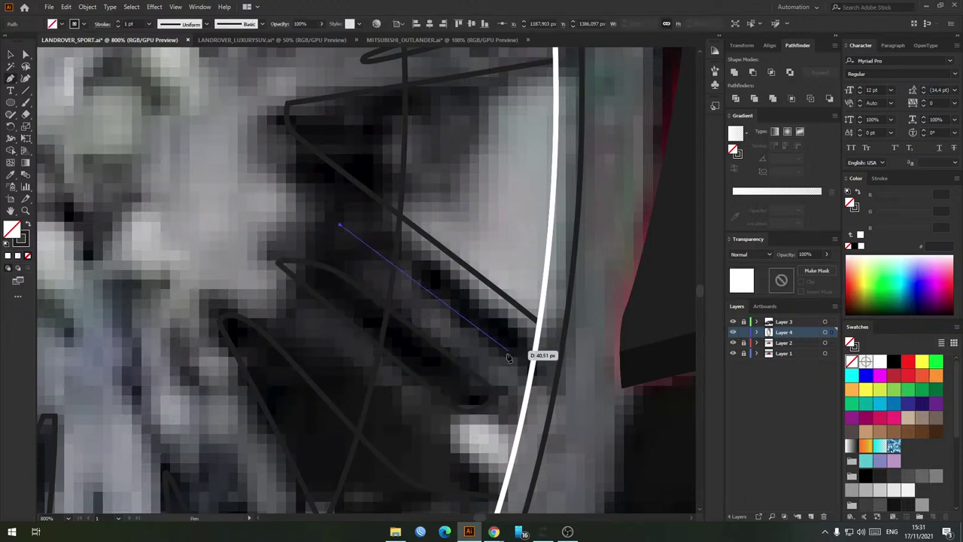
{"action": "left_click_drag", "start_coordinate": [511, 359], "coordinate": [517, 368]}
{"action": "left_click_drag", "start_coordinate": [497, 415], "coordinate": [487, 432]}
{"action": "left_click_drag", "start_coordinate": [412, 404], "coordinate": [379, 381]}
{"action": "left_click_drag", "start_coordinate": [295, 305], "coordinate": [276, 327]}
{"action": "key", "text": "space"}
{"action": "left_click_drag", "start_coordinate": [341, 381], "coordinate": [297, 309]}
{"action": "left_click_drag", "start_coordinate": [399, 386], "coordinate": [426, 394]}
{"action": "left_click_drag", "start_coordinate": [469, 329], "coordinate": [480, 298]}
{"action": "left_click_drag", "start_coordinate": [473, 260], "coordinate": [469, 248]}
{"action": "left_click_drag", "start_coordinate": [332, 153], "coordinate": [294, 160]}
{"action": "left_click", "coordinate": [368, 247], "text": "ctrl"}
Step: Draw a closed, narrow tapered groove along the dark central slot of the spoke just right of the bottom spoke, and deselect it
{"action": "scroll", "coordinate": [414, 286], "scroll_direction": "down", "scroll_amount": 3}
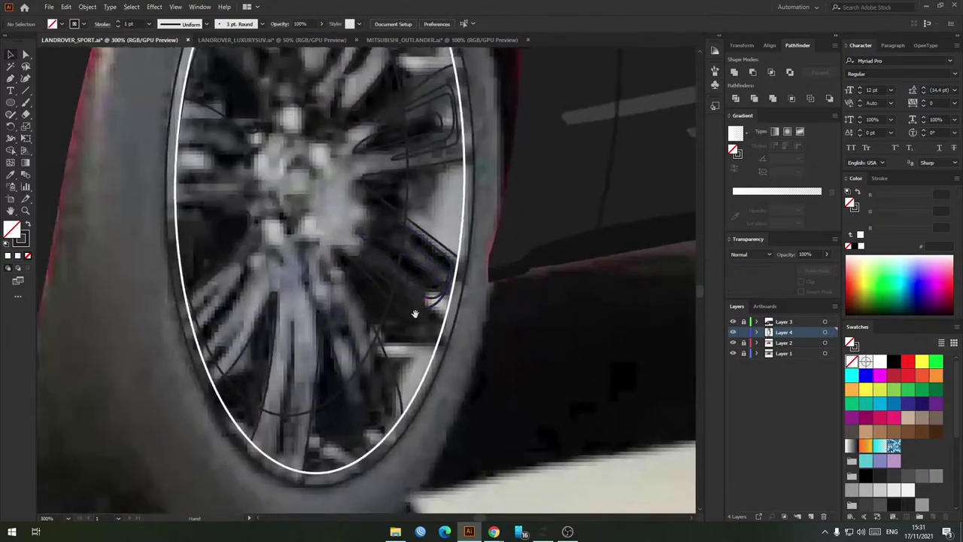
{"action": "scroll", "coordinate": [376, 329], "scroll_direction": "up", "scroll_amount": 3}
{"action": "left_click_drag", "start_coordinate": [341, 298], "coordinate": [352, 265]}
{"action": "left_click", "coordinate": [346, 207]}
{"action": "left_click_drag", "start_coordinate": [409, 334], "coordinate": [387, 257]}
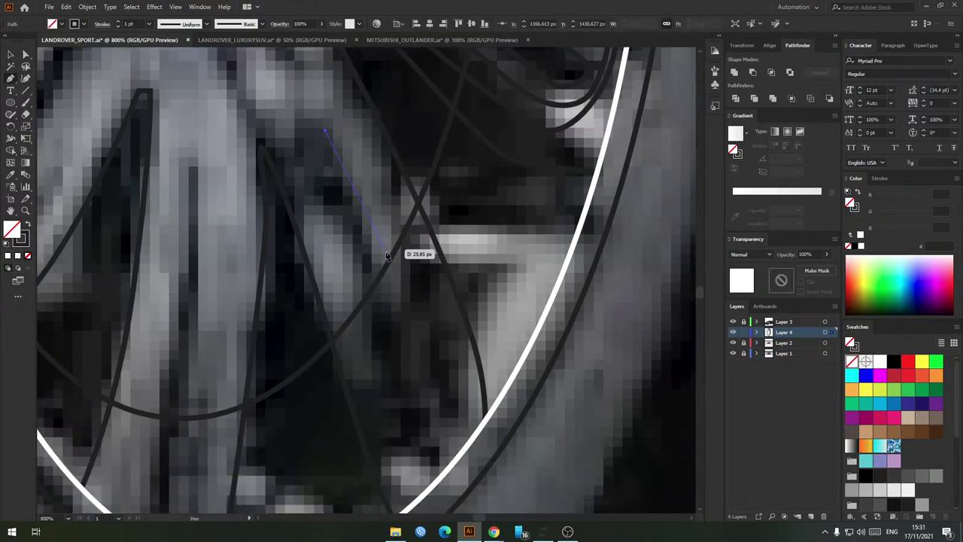
{"action": "left_click_drag", "start_coordinate": [416, 367], "coordinate": [416, 369]}
{"action": "left_click_drag", "start_coordinate": [415, 405], "coordinate": [336, 195]}
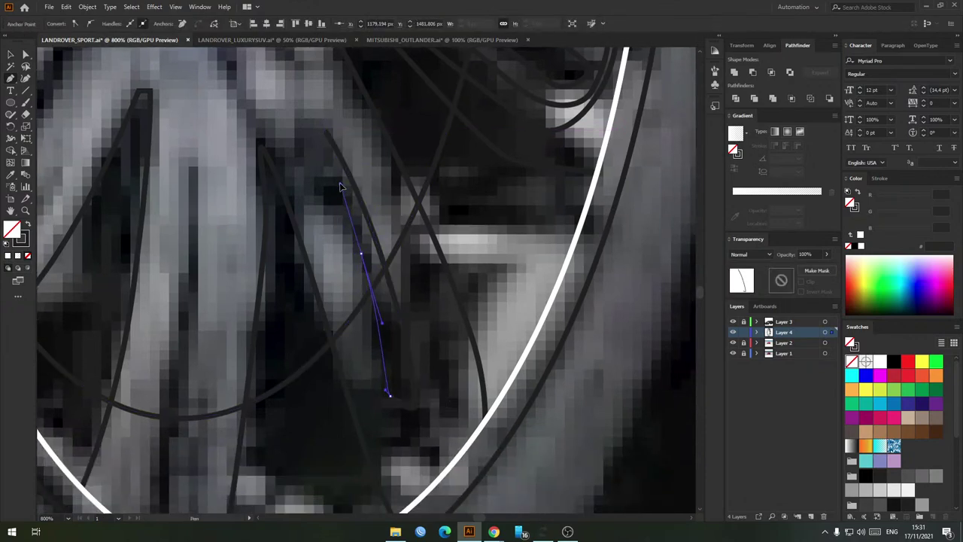
{"action": "left_click_drag", "start_coordinate": [324, 130], "coordinate": [342, 131]}
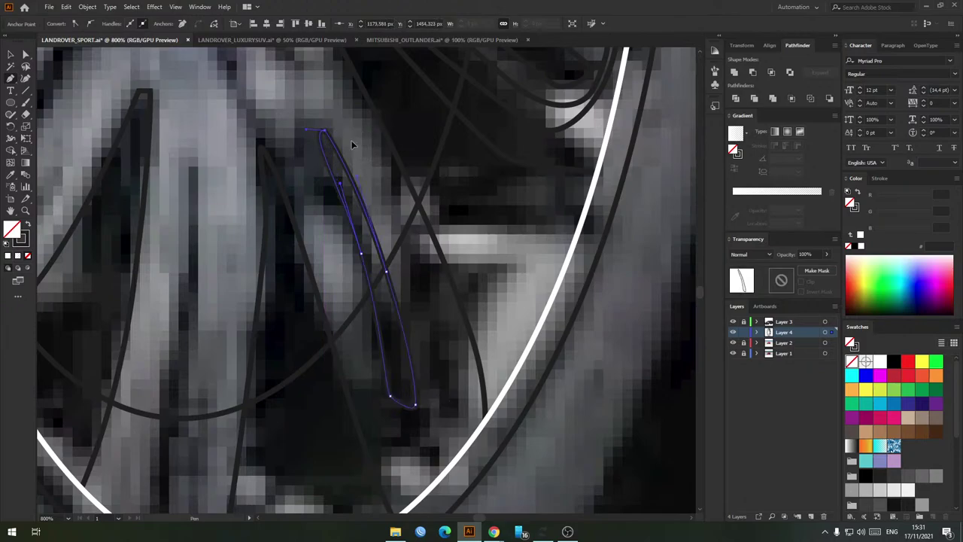
{"action": "left_click", "coordinate": [351, 145], "text": "ctrl"}
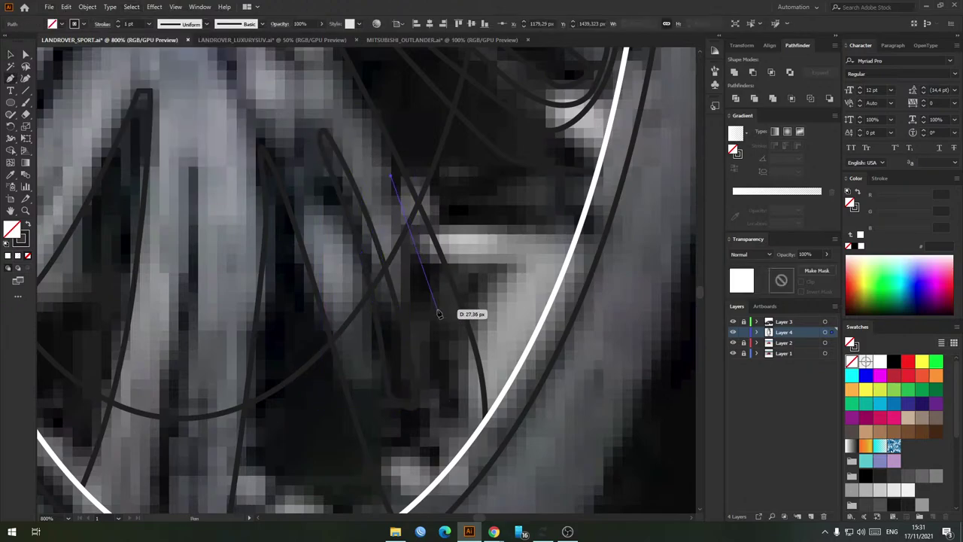
Step: Draw a closed J-shaped groove around the outer end of the slot in the spoke just right of the bottom spoke, and deselect it
{"action": "left_click", "coordinate": [454, 325]}
{"action": "left_click_drag", "start_coordinate": [456, 411], "coordinate": [448, 427]}
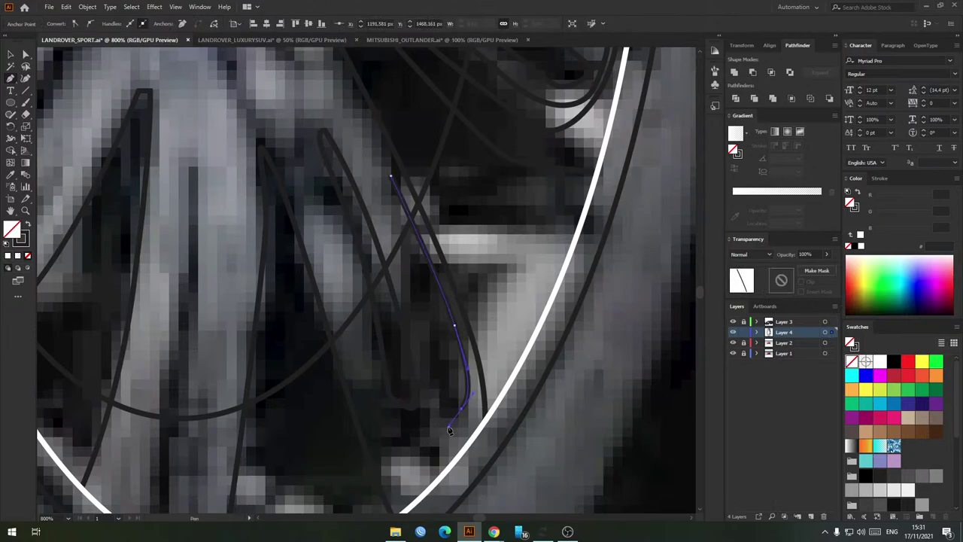
{"action": "left_click_drag", "start_coordinate": [390, 454], "coordinate": [382, 454]}
{"action": "left_click_drag", "start_coordinate": [332, 271], "coordinate": [320, 223]}
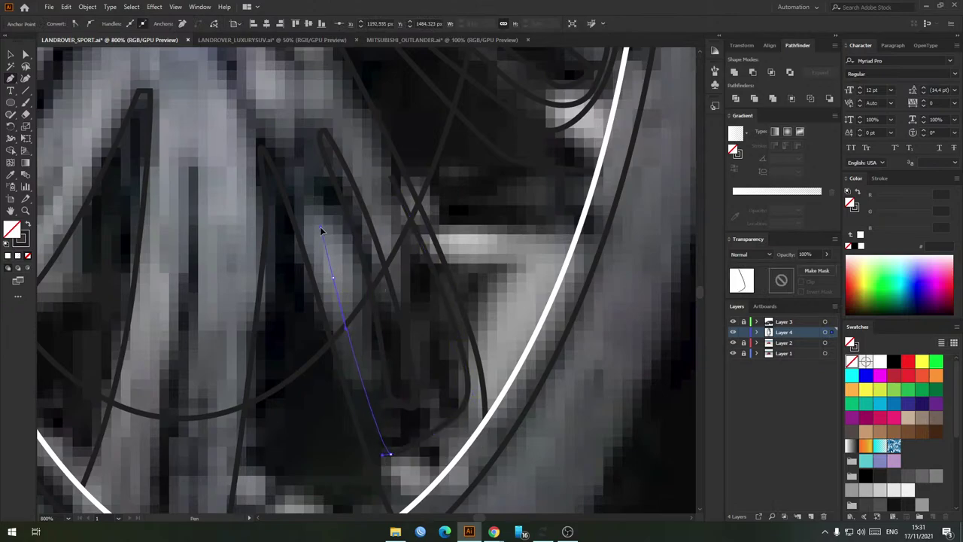
{"action": "scroll", "coordinate": [354, 239], "scroll_direction": "down", "scroll_amount": 3}
{"action": "key", "text": "ctrl+z"}
{"action": "scroll", "coordinate": [367, 309], "scroll_direction": "up", "scroll_amount": 2}
{"action": "left_click", "coordinate": [360, 306]}
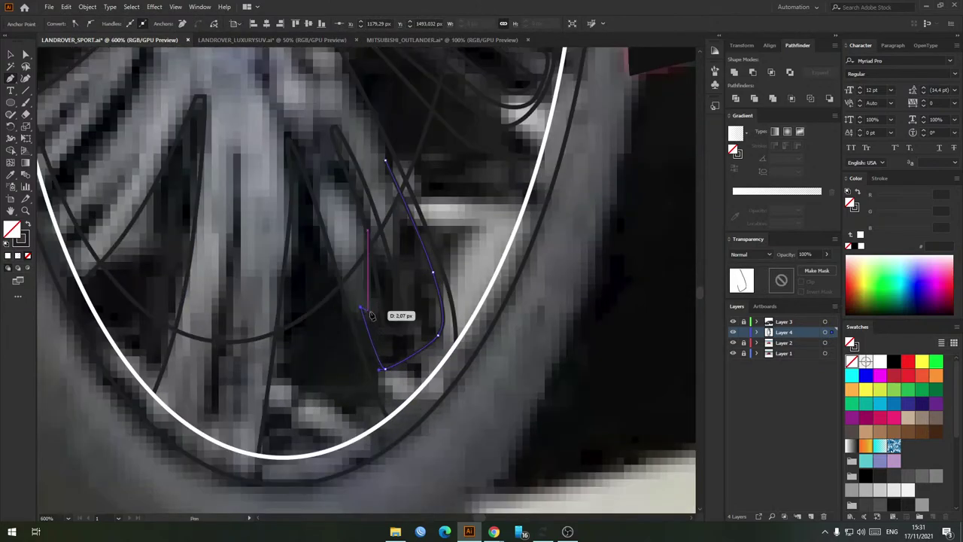
{"action": "left_click_drag", "start_coordinate": [372, 319], "coordinate": [432, 296]}
{"action": "left_click_drag", "start_coordinate": [401, 224], "coordinate": [381, 171]}
{"action": "left_click", "coordinate": [386, 161]}
{"action": "key", "text": "v"}
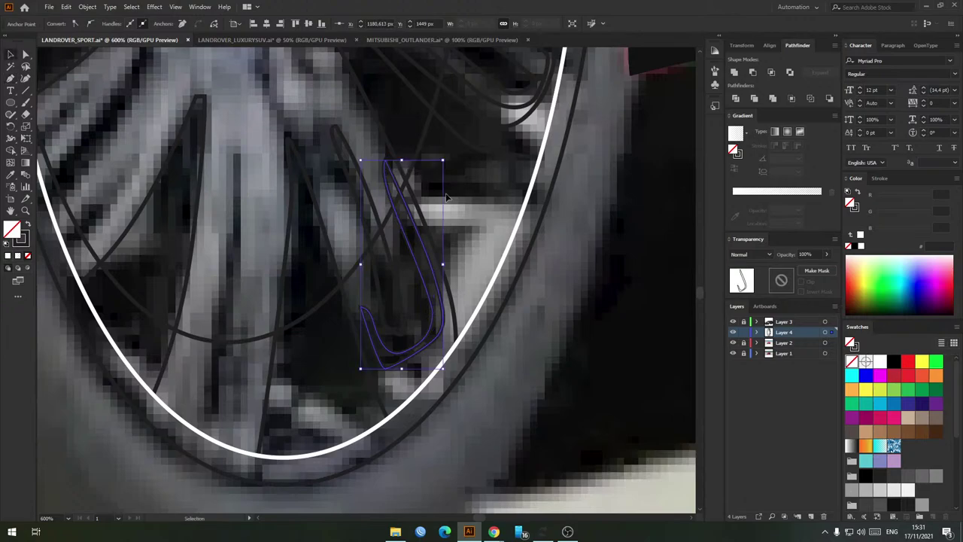
{"action": "left_click", "coordinate": [304, 276]}
Step: Draw a closed, slim groove along the dark centre line of the bottom spoke with the Pen tool, and clear the selection
{"action": "scroll", "coordinate": [301, 275], "scroll_direction": "down", "scroll_amount": 2}
{"action": "left_click_drag", "start_coordinate": [301, 275], "coordinate": [391, 263]}
{"action": "scroll", "coordinate": [362, 234], "scroll_direction": "up", "scroll_amount": 2}
{"action": "left_click_drag", "start_coordinate": [363, 215], "coordinate": [371, 231]}
{"action": "key", "text": "p"}
{"action": "left_click", "coordinate": [374, 174]}
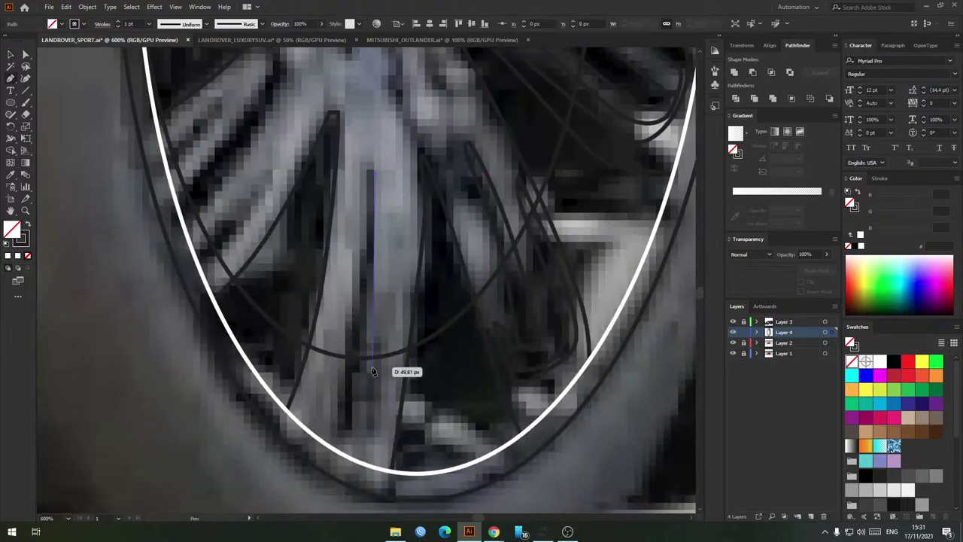
{"action": "left_click_drag", "start_coordinate": [364, 368], "coordinate": [349, 421]}
{"action": "left_click", "coordinate": [337, 422]}
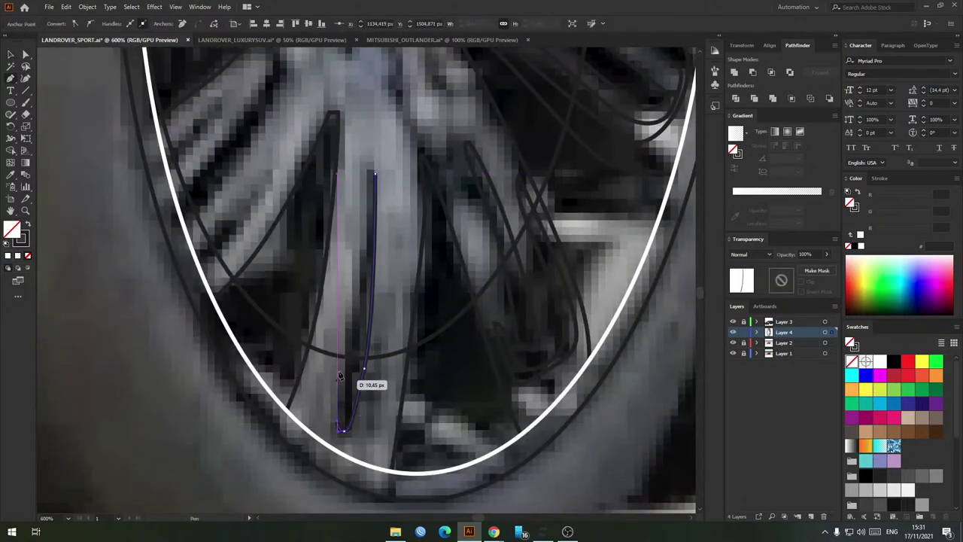
{"action": "left_click", "coordinate": [358, 280]}
{"action": "left_click_drag", "start_coordinate": [376, 174], "coordinate": [382, 182]}
{"action": "left_click", "coordinate": [404, 269], "text": "ctrl"}
Step: Draw a closed, curved groove along the wide dark central slot of the lower-left spoke, and deselect it
{"action": "scroll", "coordinate": [405, 274], "scroll_direction": "down", "scroll_amount": 2}
{"action": "left_click_drag", "start_coordinate": [405, 275], "coordinate": [406, 343]}
{"action": "scroll", "coordinate": [319, 300], "scroll_direction": "up", "scroll_amount": 3}
{"action": "left_click_drag", "start_coordinate": [317, 346], "coordinate": [314, 378]}
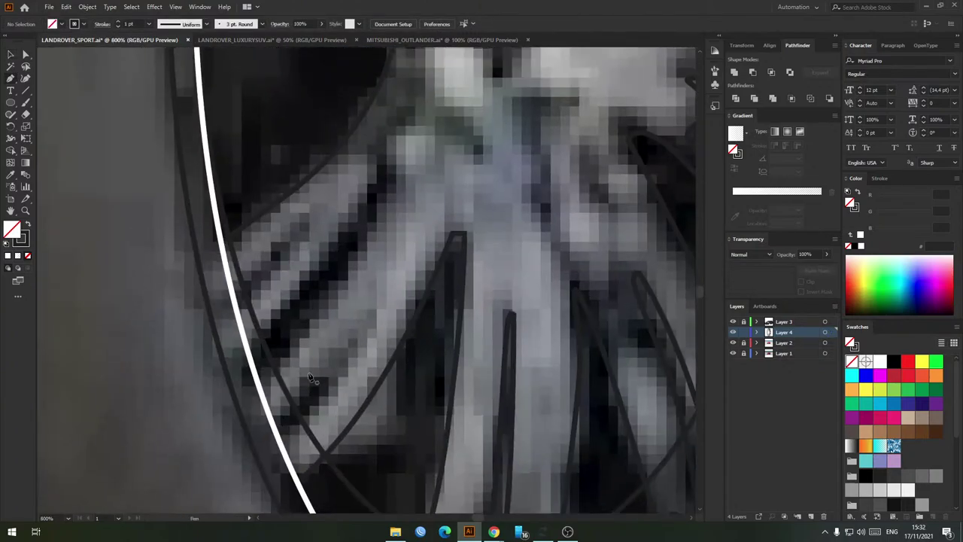
{"action": "left_click_drag", "start_coordinate": [305, 308], "coordinate": [293, 337]}
{"action": "scroll", "coordinate": [292, 336], "scroll_direction": "up", "scroll_amount": 2}
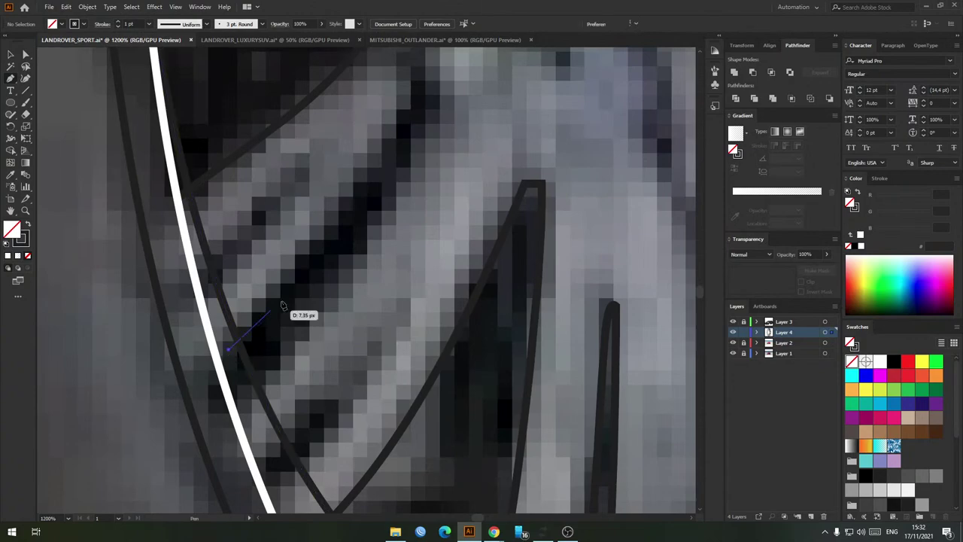
{"action": "left_click_drag", "start_coordinate": [284, 303], "coordinate": [269, 352]}
{"action": "left_click_drag", "start_coordinate": [344, 245], "coordinate": [401, 178]}
{"action": "left_click_drag", "start_coordinate": [410, 138], "coordinate": [419, 132]}
{"action": "left_click_drag", "start_coordinate": [418, 172], "coordinate": [419, 196]}
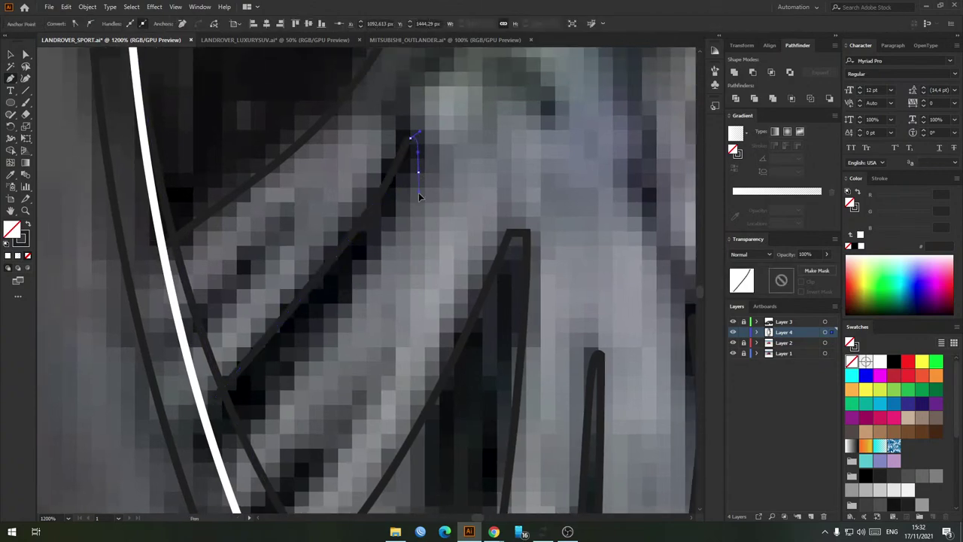
{"action": "left_click_drag", "start_coordinate": [352, 291], "coordinate": [274, 346]}
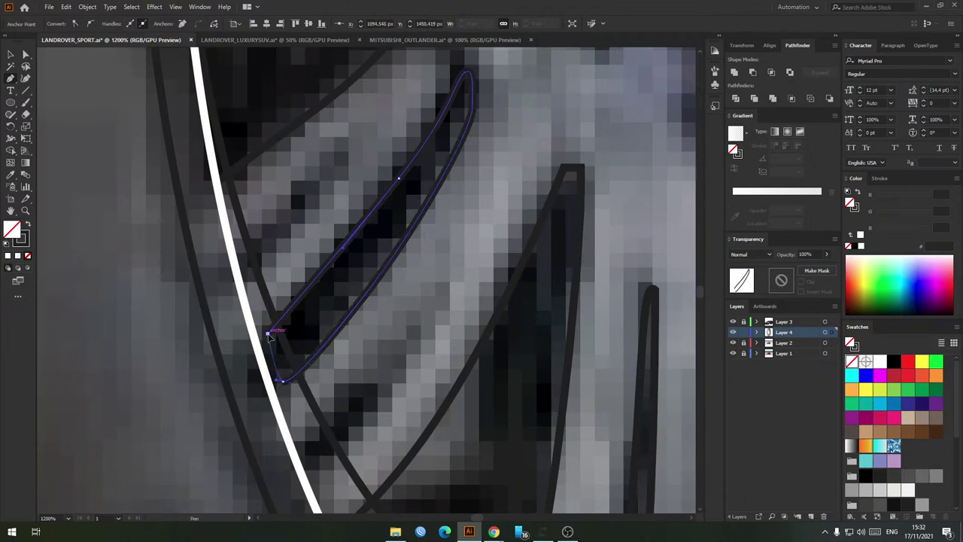
{"action": "key", "text": "v"}
{"action": "left_click_drag", "start_coordinate": [267, 382], "coordinate": [277, 371]}
{"action": "left_click", "coordinate": [343, 345]}
Step: Draw a closed U-shaped groove around the outer end of the lower-left spoke's central slot, following both dark side channels
{"action": "left_click_drag", "start_coordinate": [404, 288], "coordinate": [427, 302]}
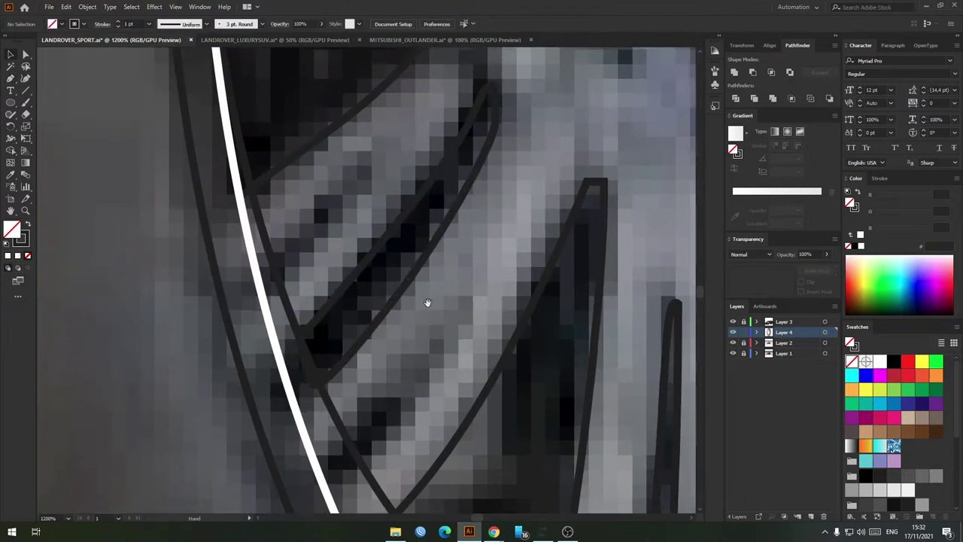
{"action": "left_click", "coordinate": [301, 418]}
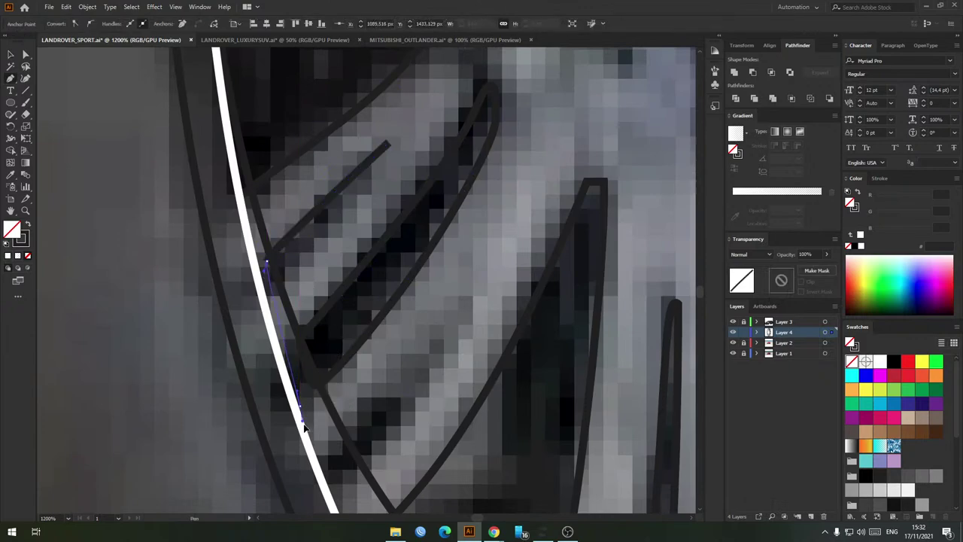
{"action": "left_click", "coordinate": [334, 477]}
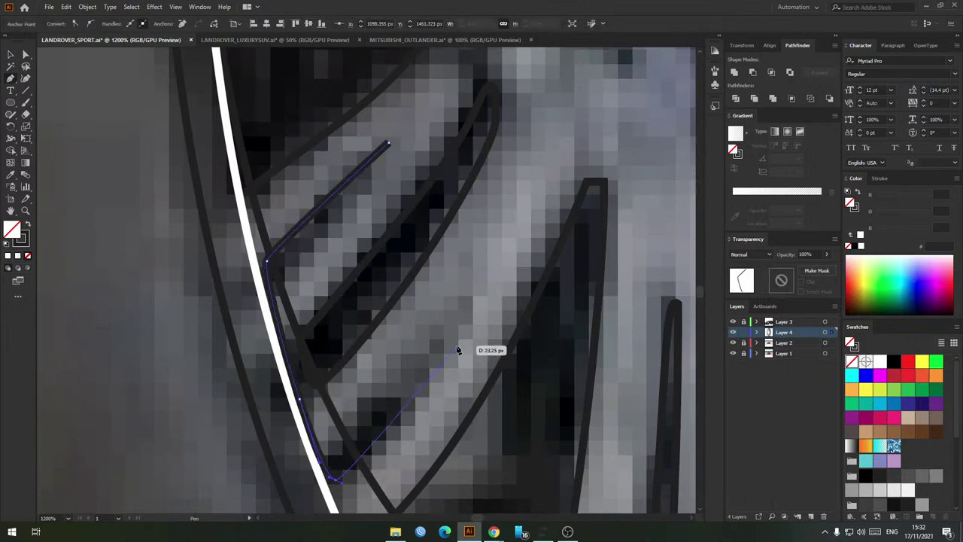
{"action": "left_click_drag", "start_coordinate": [493, 297], "coordinate": [459, 344]}
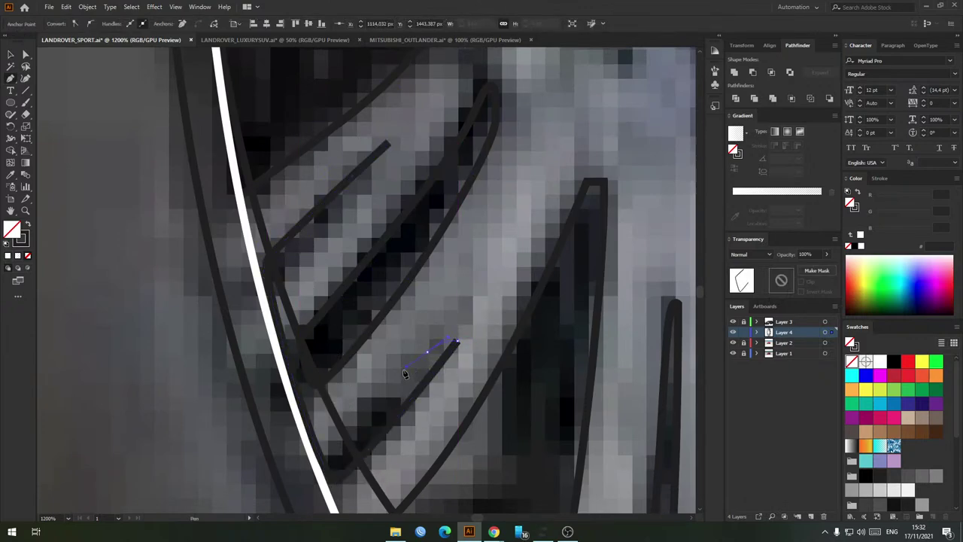
{"action": "scroll", "coordinate": [292, 362], "scroll_direction": "up", "scroll_amount": 2}
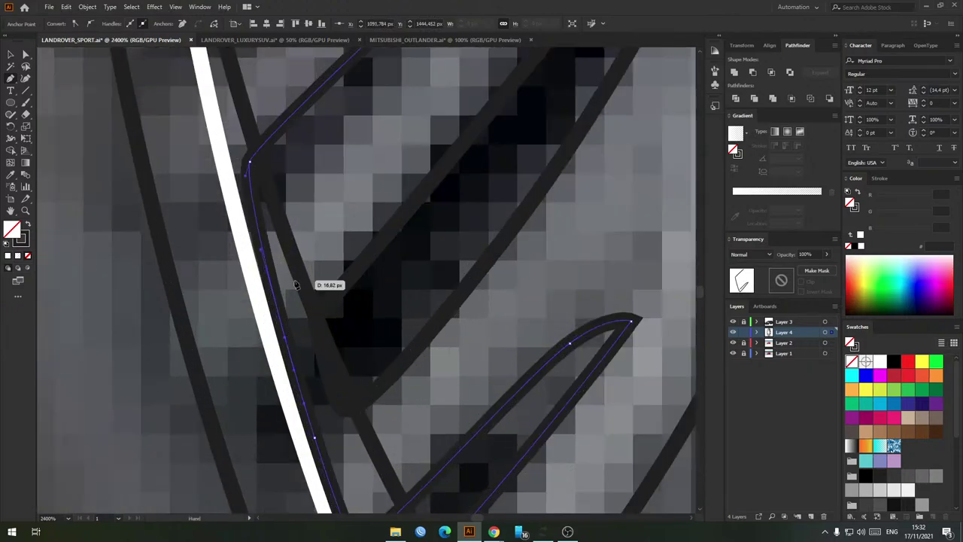
{"action": "key", "text": "ctrl+z"}
{"action": "left_click_drag", "start_coordinate": [298, 331], "coordinate": [285, 265]}
{"action": "left_click_drag", "start_coordinate": [283, 201], "coordinate": [283, 191]}
{"action": "left_click_drag", "start_coordinate": [338, 122], "coordinate": [298, 341]}
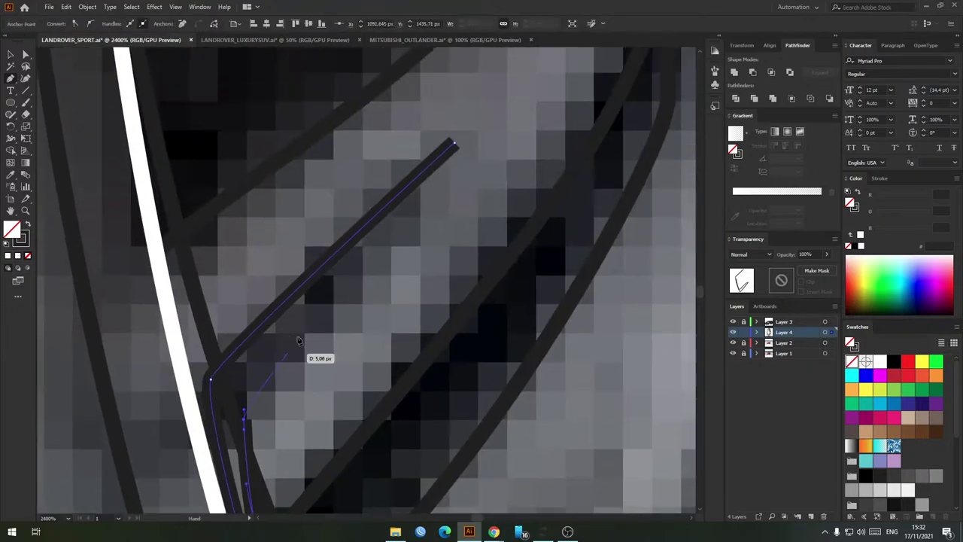
{"action": "left_click_drag", "start_coordinate": [433, 213], "coordinate": [454, 189]}
{"action": "left_click", "coordinate": [454, 143]}
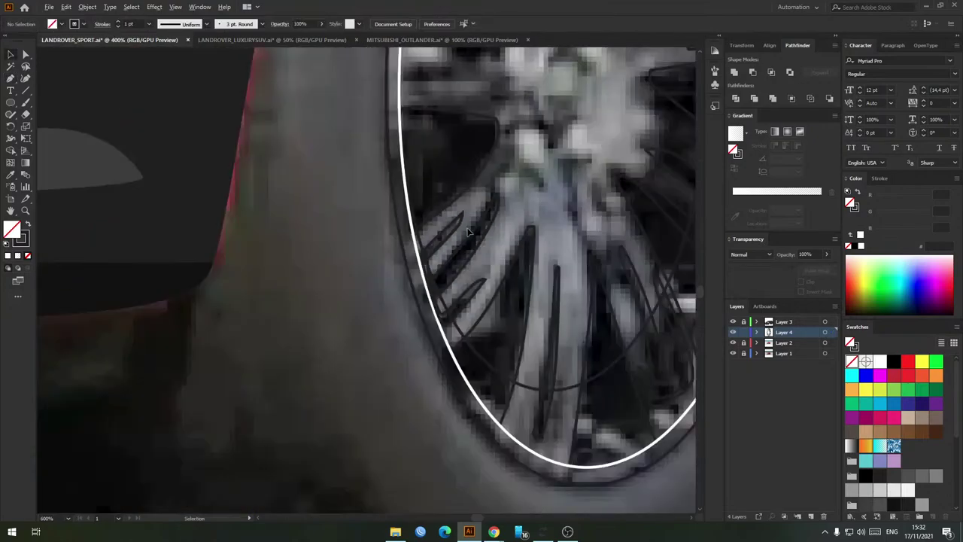
Step: Draw a closed, bent groove along the dark slot above the bright patch on the left-hand spoke, and deselect it
{"action": "scroll", "coordinate": [456, 228], "scroll_direction": "up", "scroll_amount": 4}
{"action": "scroll", "coordinate": [362, 285], "scroll_direction": "down", "scroll_amount": 4}
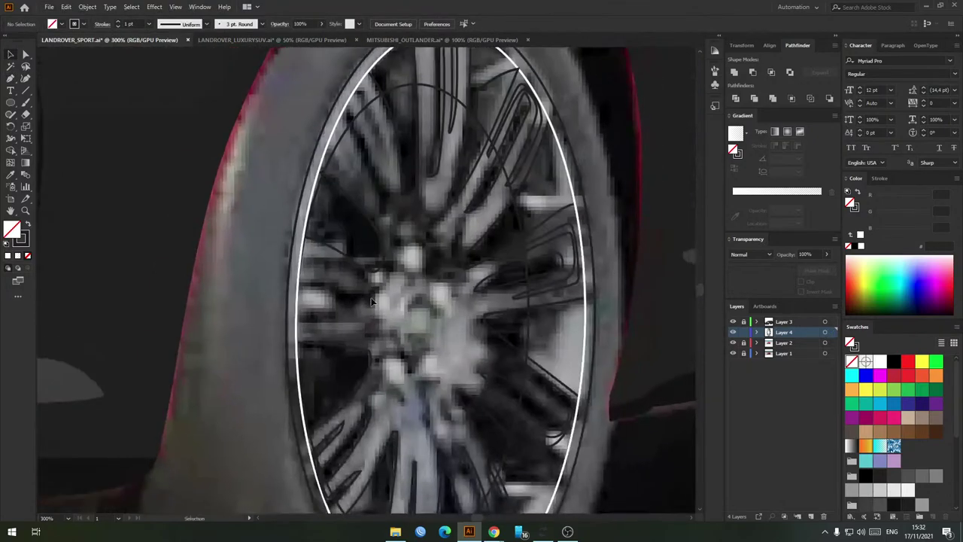
{"action": "scroll", "coordinate": [354, 230], "scroll_direction": "up", "scroll_amount": 2}
{"action": "scroll", "coordinate": [326, 397], "scroll_direction": "up", "scroll_amount": 1}
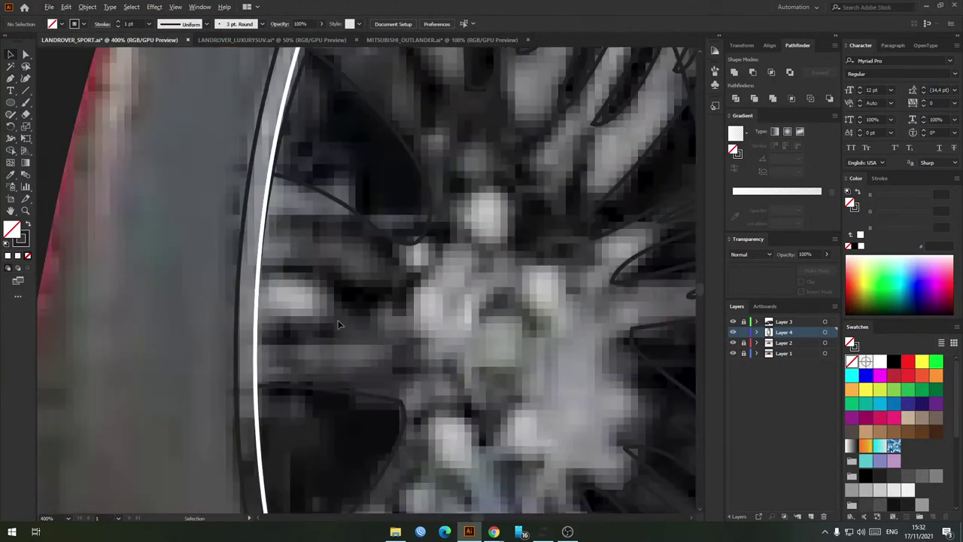
{"action": "scroll", "coordinate": [352, 302], "scroll_direction": "down", "scroll_amount": 4}
{"action": "scroll", "coordinate": [379, 333], "scroll_direction": "up", "scroll_amount": 2}
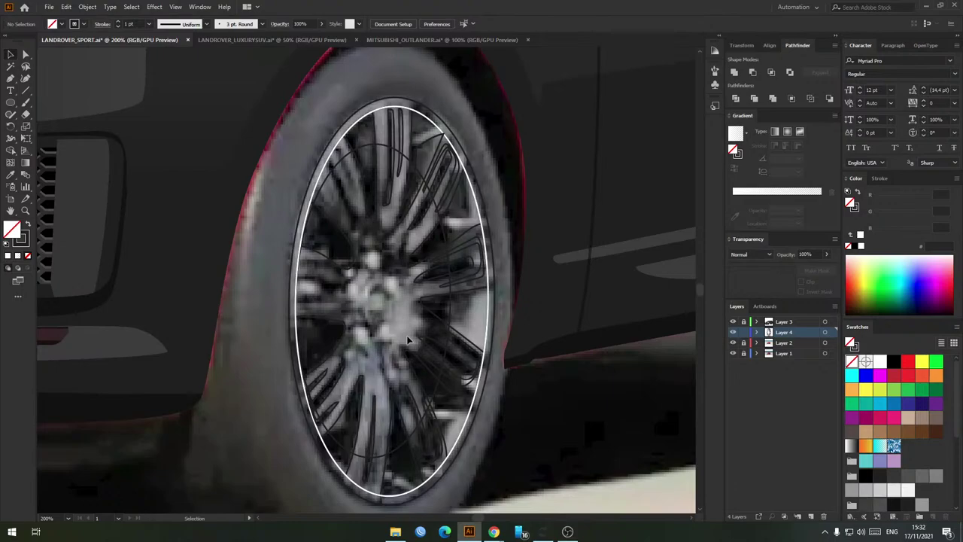
{"action": "scroll", "coordinate": [341, 311], "scroll_direction": "up", "scroll_amount": 2}
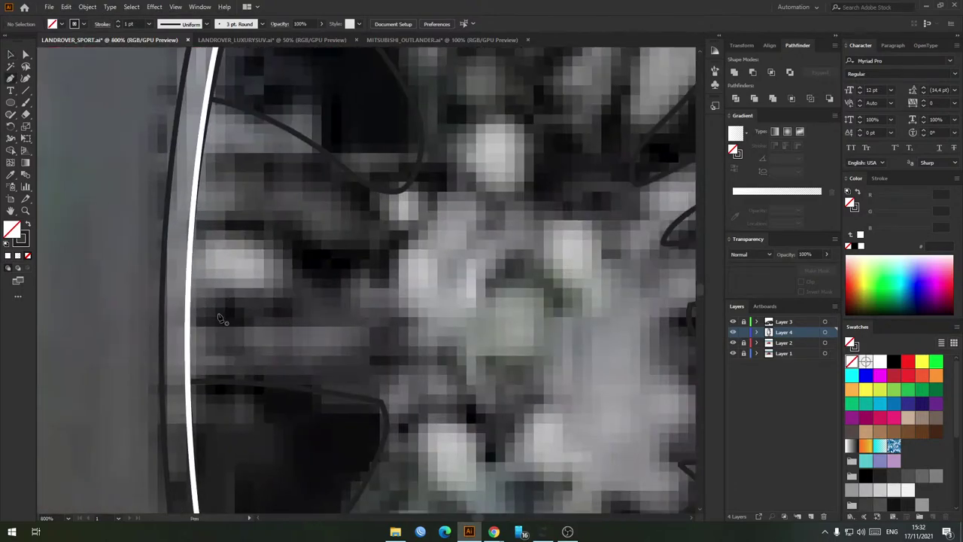
{"action": "scroll", "coordinate": [233, 301], "scroll_direction": "down", "scroll_amount": 1}
{"action": "scroll", "coordinate": [226, 290], "scroll_direction": "up", "scroll_amount": 2}
{"action": "left_click_drag", "start_coordinate": [279, 252], "coordinate": [187, 249]}
{"action": "left_click", "coordinate": [345, 302]}
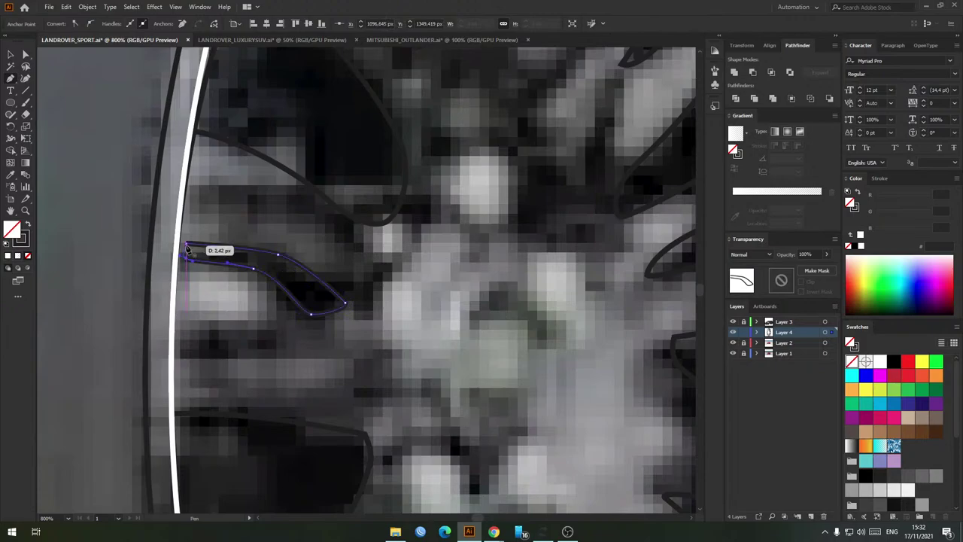
{"action": "left_click", "coordinate": [253, 228], "text": "ctrl"}
Step: Draw a closed, thin curved groove along the dark line below the bright patch on the left-hand spoke
{"action": "scroll", "coordinate": [254, 270], "scroll_direction": "down", "scroll_amount": 4}
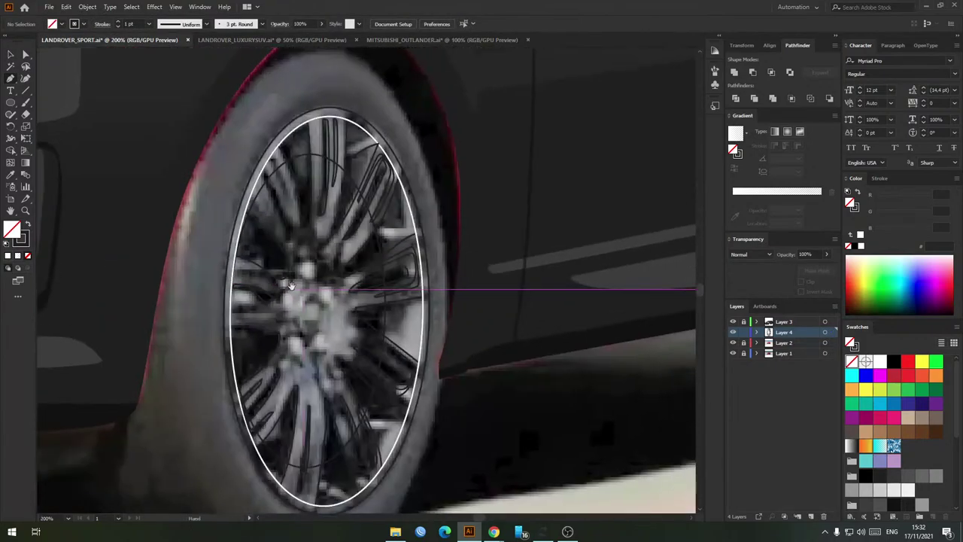
{"action": "scroll", "coordinate": [270, 317], "scroll_direction": "up", "scroll_amount": 2}
{"action": "scroll", "coordinate": [270, 319], "scroll_direction": "up", "scroll_amount": 2}
{"action": "left_click", "coordinate": [219, 317]}
{"action": "left_click_drag", "start_coordinate": [315, 320], "coordinate": [355, 340]}
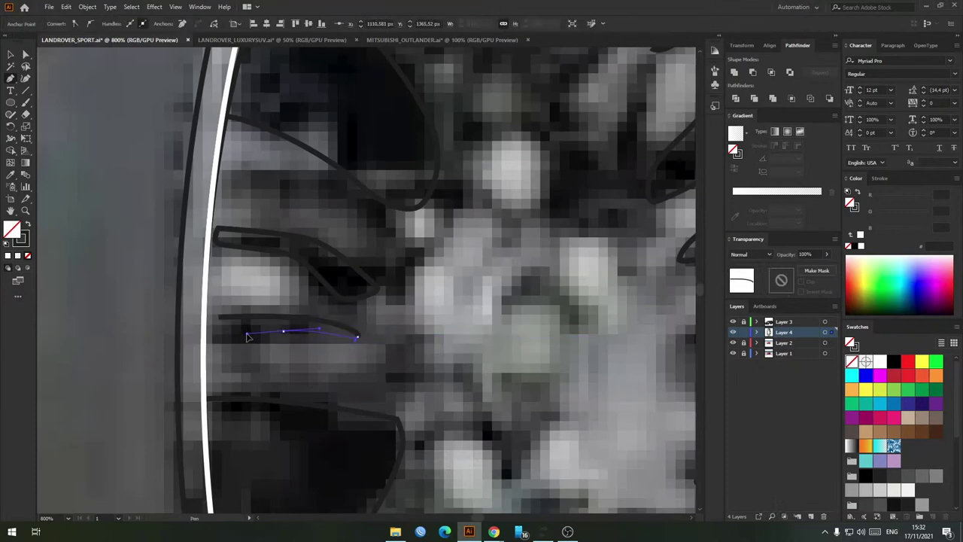
{"action": "left_click_drag", "start_coordinate": [219, 318], "coordinate": [241, 304]}
{"action": "key", "text": "v"}
Step: Draw a closed, tapered groove along the dark band near the upper edge of the left-hand spoke, and clear the selection
{"action": "key", "text": "space"}
{"action": "left_click_drag", "start_coordinate": [270, 231], "coordinate": [258, 301]}
{"action": "left_click", "coordinate": [228, 239]}
{"action": "left_click_drag", "start_coordinate": [312, 260], "coordinate": [352, 284]}
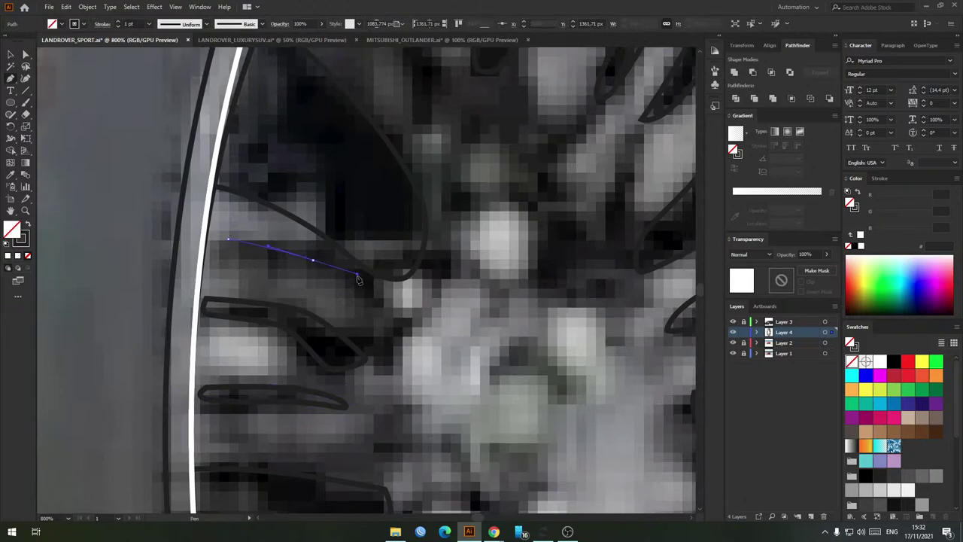
{"action": "left_click", "coordinate": [369, 299]}
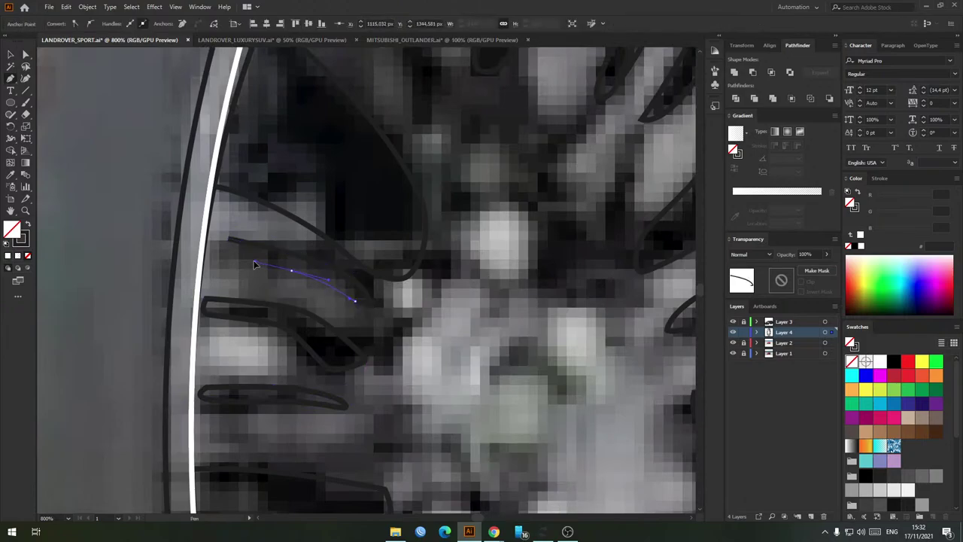
{"action": "left_click_drag", "start_coordinate": [228, 240], "coordinate": [234, 249]}
{"action": "key", "text": "ctrl+shift+a"}
Step: Draw a closed, elongated groove along the dark central slot of the upper-left spoke, from the rim towards the hub
{"action": "scroll", "coordinate": [257, 313], "scroll_direction": "down", "scroll_amount": 3}
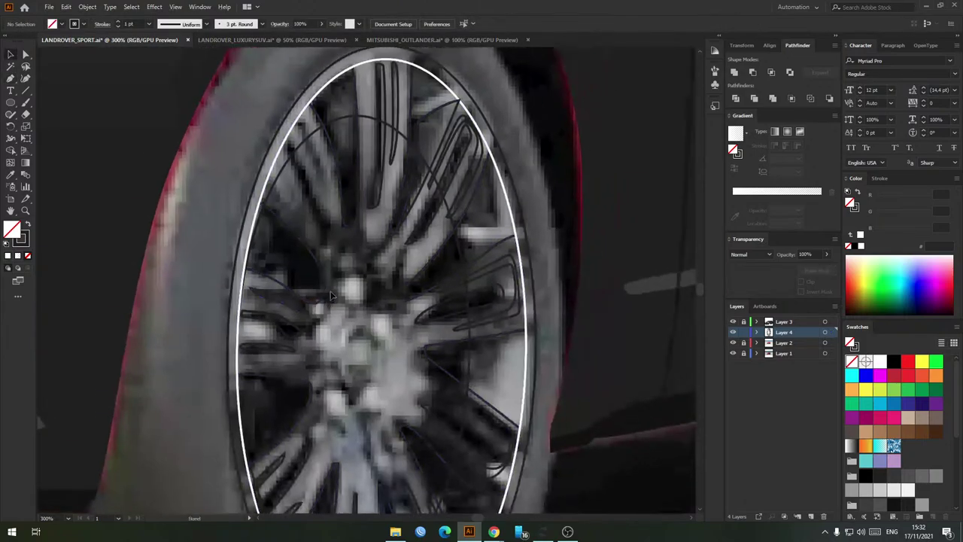
{"action": "scroll", "coordinate": [319, 226], "scroll_direction": "up", "scroll_amount": 2}
{"action": "left_click_drag", "start_coordinate": [319, 226], "coordinate": [320, 331]}
{"action": "scroll", "coordinate": [263, 177], "scroll_direction": "up", "scroll_amount": 1}
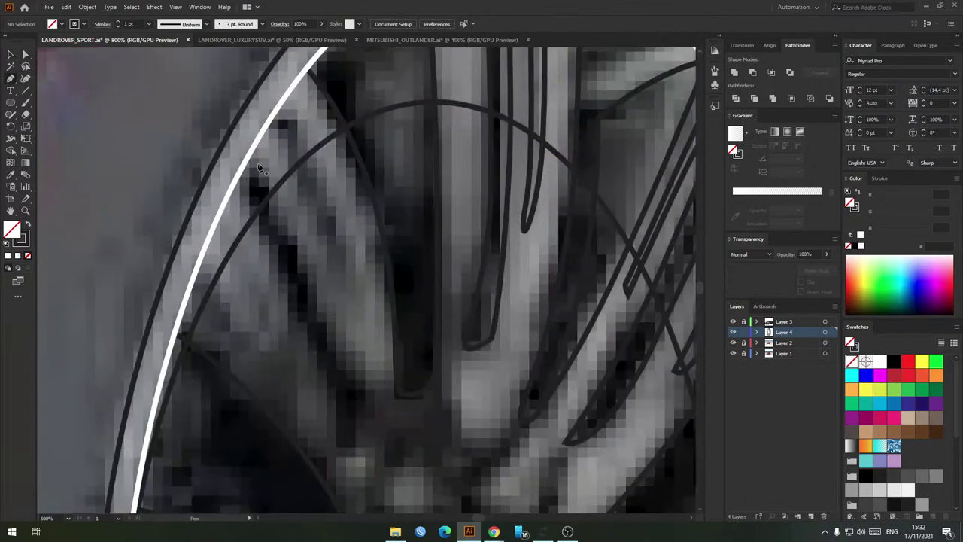
{"action": "left_click", "coordinate": [256, 162]}
{"action": "left_click_drag", "start_coordinate": [357, 379], "coordinate": [347, 434]}
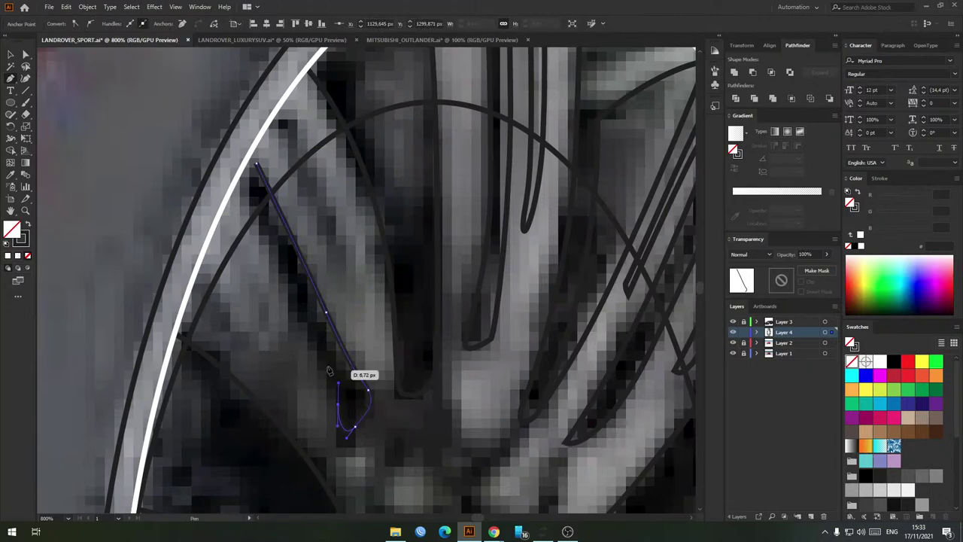
{"action": "left_click", "coordinate": [257, 164]}
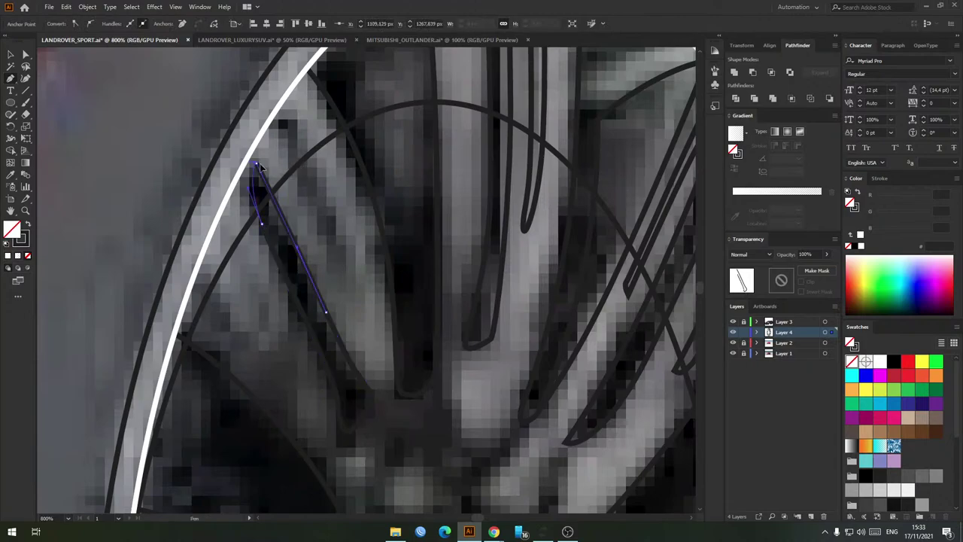
Step: Deselect the central slot groove and trace the outer edge of an arched groove over the rim end of the upper-left spoke
{"action": "key", "text": "v"}
{"action": "left_click", "coordinate": [311, 231]}
{"action": "scroll", "coordinate": [313, 226], "scroll_direction": "down", "scroll_amount": 3}
{"action": "left_click_drag", "start_coordinate": [318, 216], "coordinate": [320, 242]}
{"action": "scroll", "coordinate": [320, 242], "scroll_direction": "up", "scroll_amount": 3}
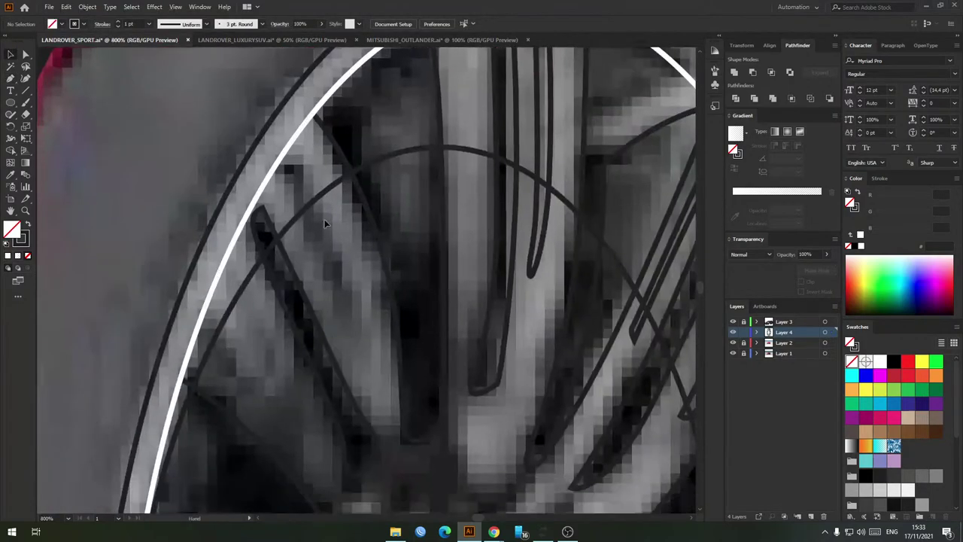
{"action": "left_click", "coordinate": [361, 317]}
{"action": "scroll", "coordinate": [325, 203], "scroll_direction": "up", "scroll_amount": 1}
{"action": "mouse_move", "coordinate": [293, 160]}
{"action": "left_mouse_down"}
{"action": "mouse_move", "coordinate": [276, 126]}
{"action": "mouse_move", "coordinate": [226, 134]}
{"action": "mouse_move", "coordinate": [260, 85]}
{"action": "left_mouse_up"}
{"action": "left_click_drag", "start_coordinate": [188, 224], "coordinate": [180, 168]}
{"action": "left_click_drag", "start_coordinate": [150, 323], "coordinate": [133, 259]}
{"action": "key", "text": "ctrl+z"}
{"action": "scroll", "coordinate": [139, 271], "scroll_direction": "down", "scroll_amount": 2}
{"action": "left_click_drag", "start_coordinate": [186, 347], "coordinate": [202, 323]}
{"action": "left_click_drag", "start_coordinate": [202, 270], "coordinate": [211, 289]}
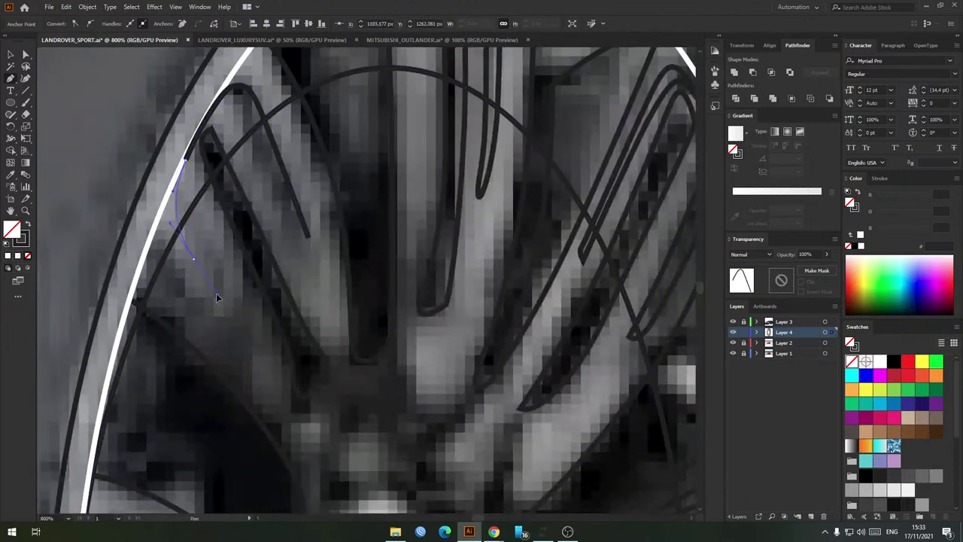
Step: Trace the inner edge of the arched groove back around the upper-left spoke's rim end, close the path and deselect it
{"action": "scroll", "coordinate": [192, 237], "scroll_direction": "up", "scroll_amount": 1}
{"action": "left_click_drag", "start_coordinate": [180, 237], "coordinate": [181, 238]}
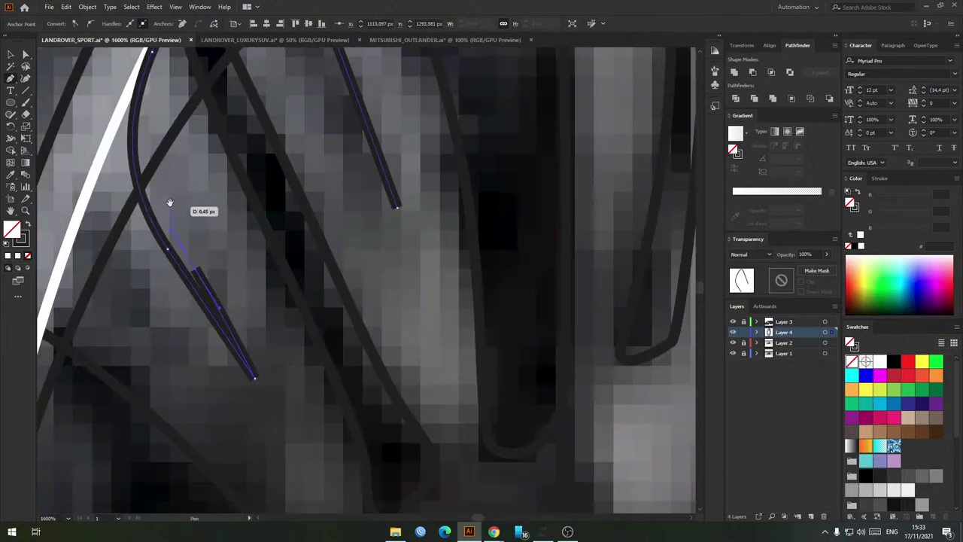
{"action": "left_click_drag", "start_coordinate": [167, 202], "coordinate": [219, 350]}
{"action": "left_click_drag", "start_coordinate": [201, 256], "coordinate": [204, 210]}
{"action": "left_click_drag", "start_coordinate": [252, 129], "coordinate": [323, 89]}
{"action": "left_click_drag", "start_coordinate": [357, 219], "coordinate": [333, 179]}
{"action": "left_click_drag", "start_coordinate": [377, 261], "coordinate": [403, 320]}
{"action": "left_click", "coordinate": [424, 316]}
{"action": "key", "text": "v"}
{"action": "left_click", "coordinate": [381, 324]}
Step: Copy the large inner ellipse of the wheel and shrink the copy to outline the centre cap of the hub
{"action": "scroll", "coordinate": [382, 292], "scroll_direction": "down", "scroll_amount": 5}
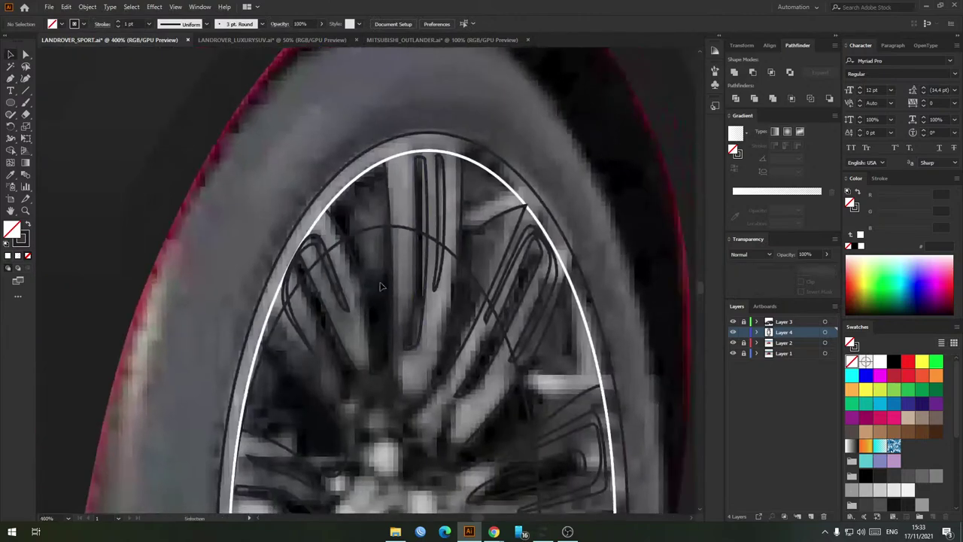
{"action": "scroll", "coordinate": [397, 278], "scroll_direction": "down", "scroll_amount": 1}
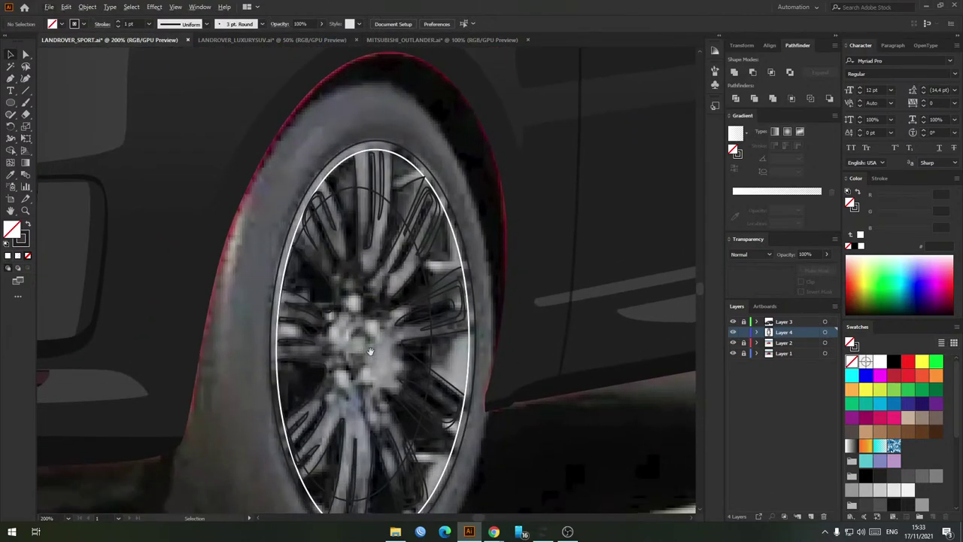
{"action": "left_click_drag", "start_coordinate": [369, 350], "coordinate": [354, 318]}
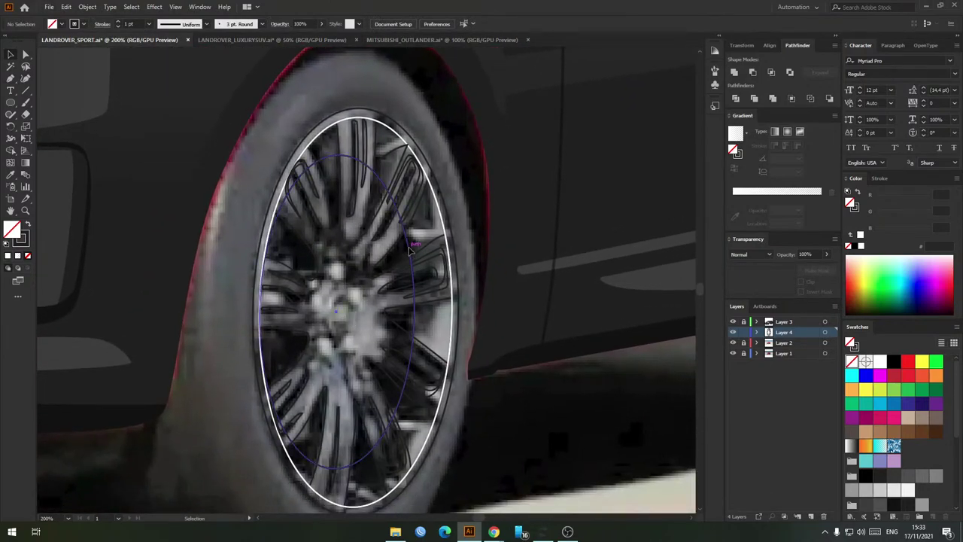
{"action": "left_click", "coordinate": [410, 250]}
{"action": "scroll", "coordinate": [455, 325], "scroll_direction": "up", "scroll_amount": 1}
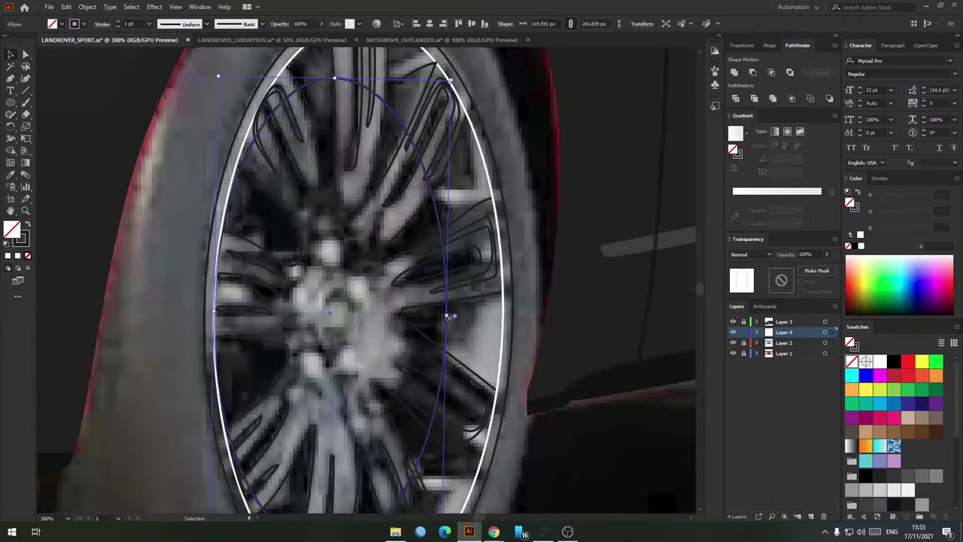
{"action": "left_click_drag", "start_coordinate": [449, 317], "coordinate": [343, 316]}
{"action": "scroll", "coordinate": [345, 323], "scroll_direction": "up", "scroll_amount": 4}
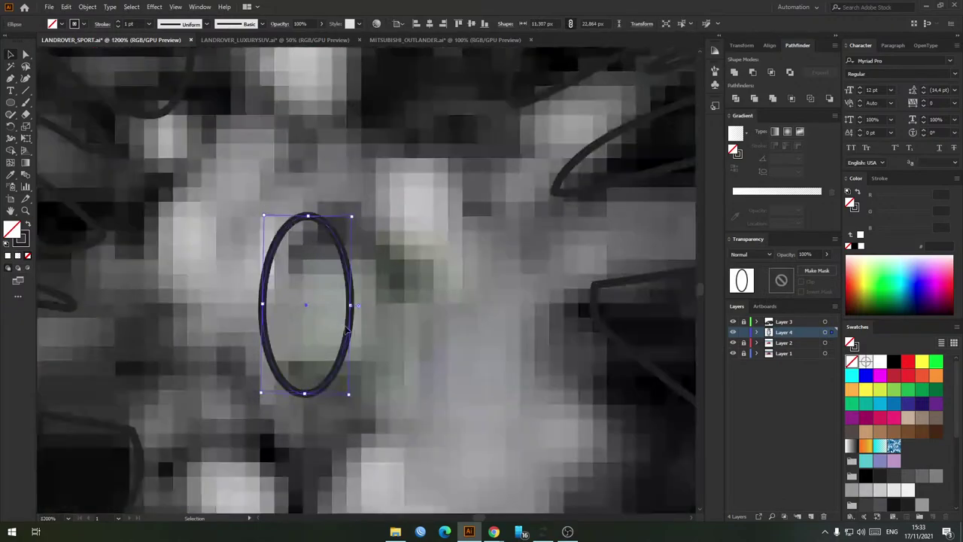
{"action": "scroll", "coordinate": [376, 325], "scroll_direction": "down", "scroll_amount": 4}
{"action": "scroll", "coordinate": [343, 322], "scroll_direction": "up", "scroll_amount": 3}
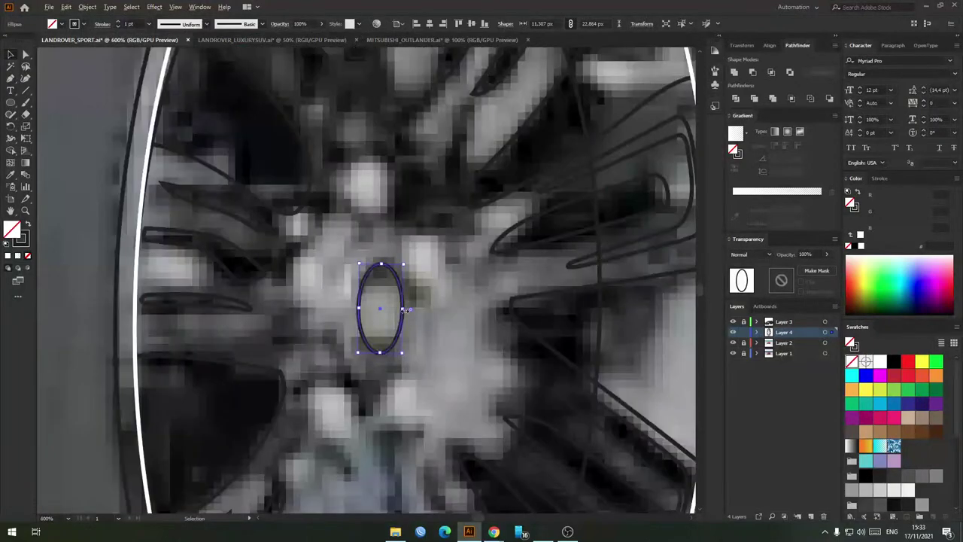
{"action": "left_click_drag", "start_coordinate": [345, 308], "coordinate": [340, 308]}
{"action": "left_click", "coordinate": [396, 288]}
{"action": "scroll", "coordinate": [396, 287], "scroll_direction": "down", "scroll_amount": 3}
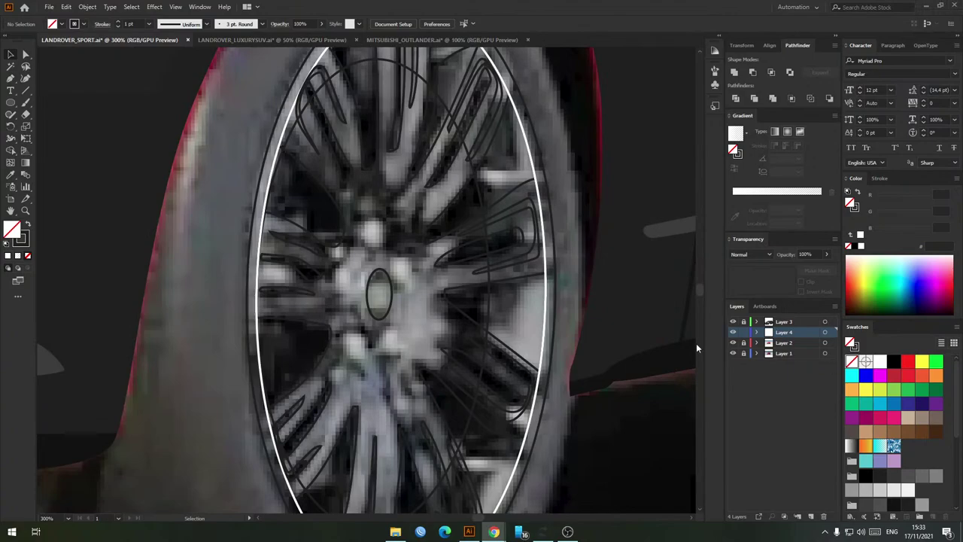
Step: Copy the centre cap ellipse onto the bright bolt above it and shorten it to about 12.9 by 14.3 px
{"action": "scroll", "coordinate": [401, 300], "scroll_direction": "down", "scroll_amount": 1}
{"action": "scroll", "coordinate": [391, 290], "scroll_direction": "up", "scroll_amount": 4}
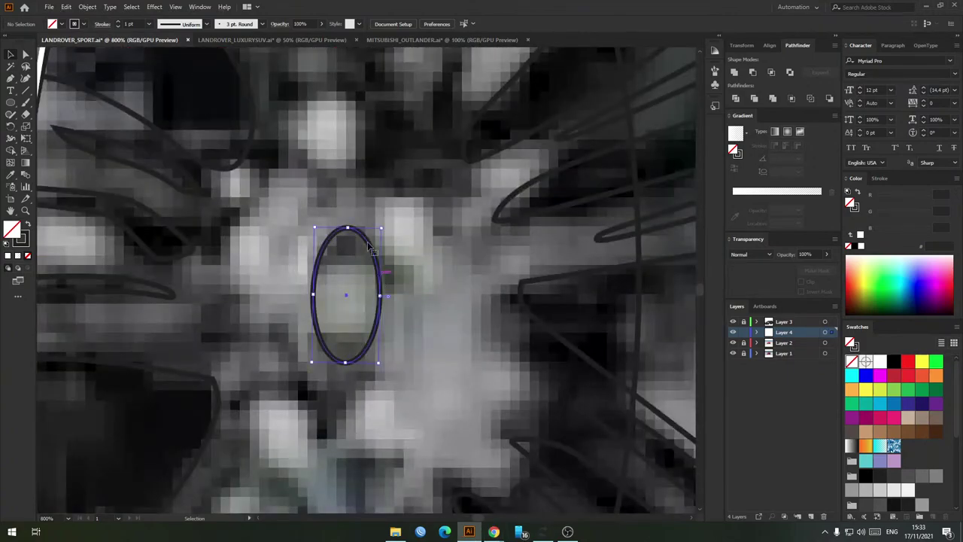
{"action": "left_click_drag", "start_coordinate": [370, 248], "coordinate": [362, 172]}
{"action": "left_click_drag", "start_coordinate": [336, 131], "coordinate": [342, 184]}
{"action": "scroll", "coordinate": [368, 179], "scroll_direction": "down", "scroll_amount": 2}
{"action": "scroll", "coordinate": [361, 176], "scroll_direction": "up", "scroll_amount": 2}
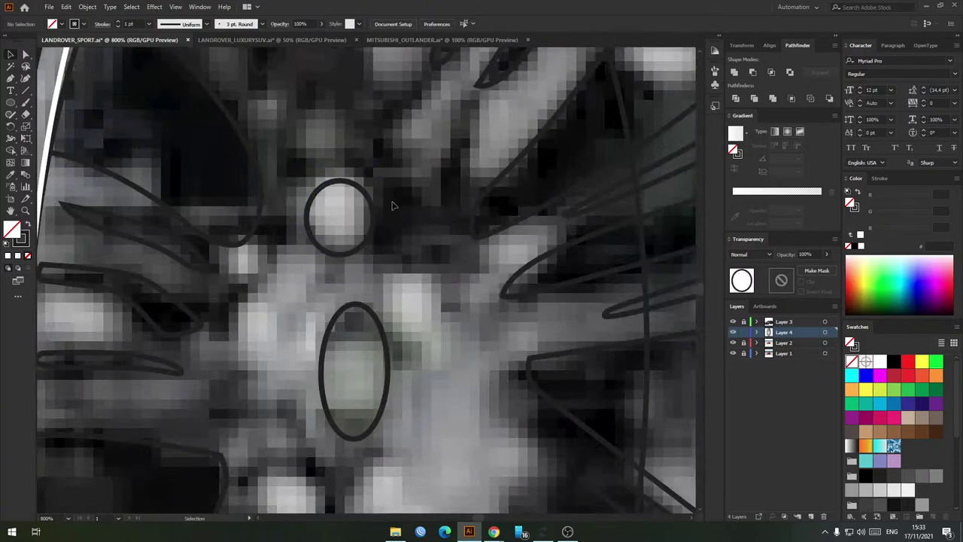
{"action": "scroll", "coordinate": [361, 225], "scroll_direction": "down", "scroll_amount": 3}
{"action": "scroll", "coordinate": [361, 229], "scroll_direction": "up", "scroll_amount": 2}
{"action": "left_click_drag", "start_coordinate": [365, 230], "coordinate": [404, 273]}
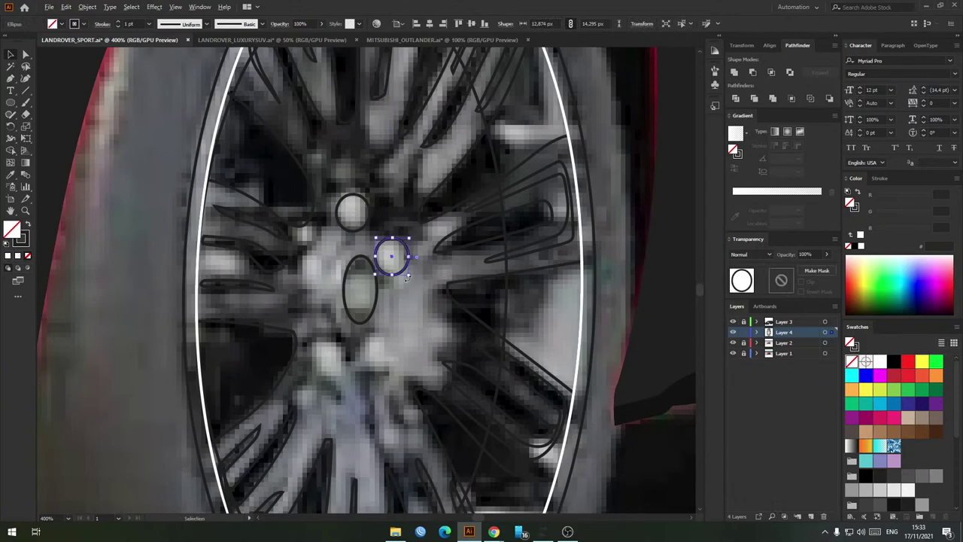
{"action": "scroll", "coordinate": [407, 277], "scroll_direction": "up", "scroll_amount": 2}
{"action": "left_click_drag", "start_coordinate": [392, 270], "coordinate": [359, 461]}
{"action": "key", "text": "ctrl+z"}
{"action": "key", "text": "ctrl+z"}
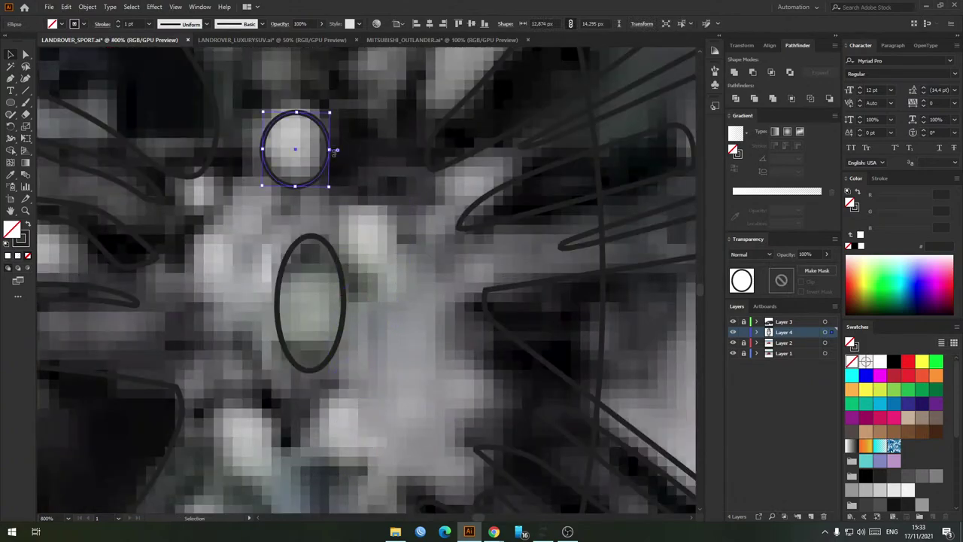
Step: Reduce the top bolt ellipse to about 9.6 by 11.9 px and copy it onto the other four bolts around the hub
{"action": "left_click_drag", "start_coordinate": [336, 151], "coordinate": [370, 235]}
{"action": "left_click_drag", "start_coordinate": [369, 235], "coordinate": [343, 427]}
{"action": "left_click_drag", "start_coordinate": [343, 426], "coordinate": [256, 270]}
{"action": "left_click", "coordinate": [411, 317]}
{"action": "scroll", "coordinate": [412, 317], "scroll_direction": "down", "scroll_amount": 6}
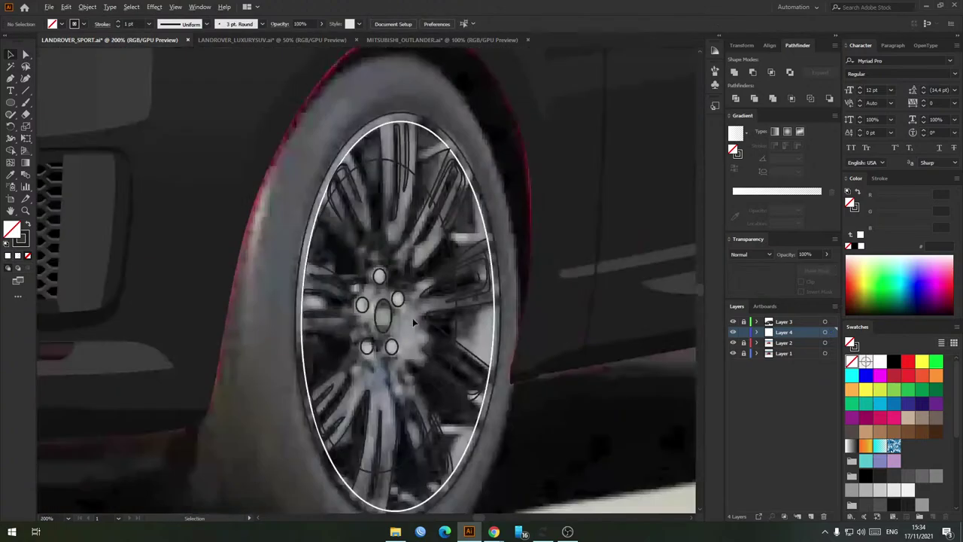
Step: Narrow the left bolt ellipse to about 7.7 px, then lower and slightly narrow the lower-left one to fit its bolt
{"action": "scroll", "coordinate": [414, 315], "scroll_direction": "up", "scroll_amount": 5}
{"action": "left_click_drag", "start_coordinate": [413, 315], "coordinate": [420, 308]}
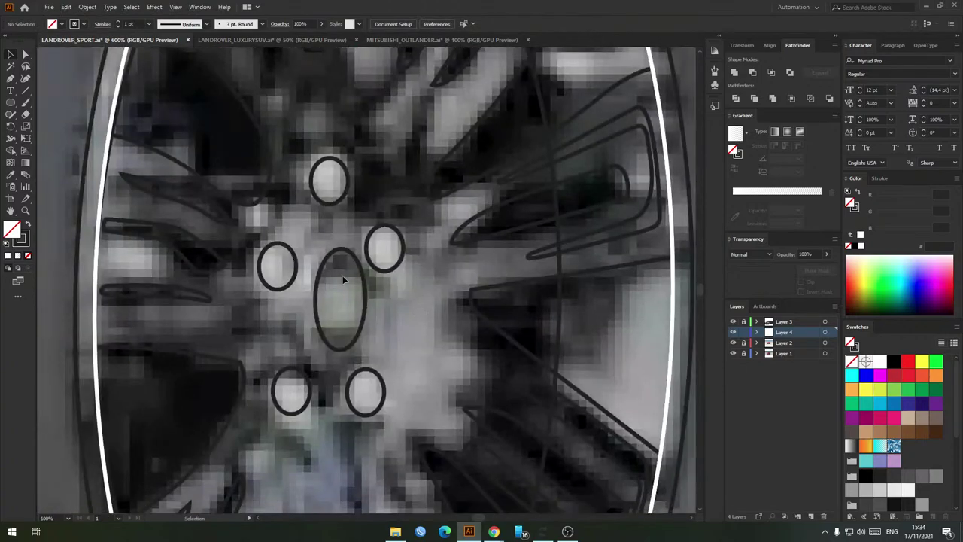
{"action": "left_click", "coordinate": [298, 269]}
{"action": "left_click_drag", "start_coordinate": [289, 266], "coordinate": [289, 266]}
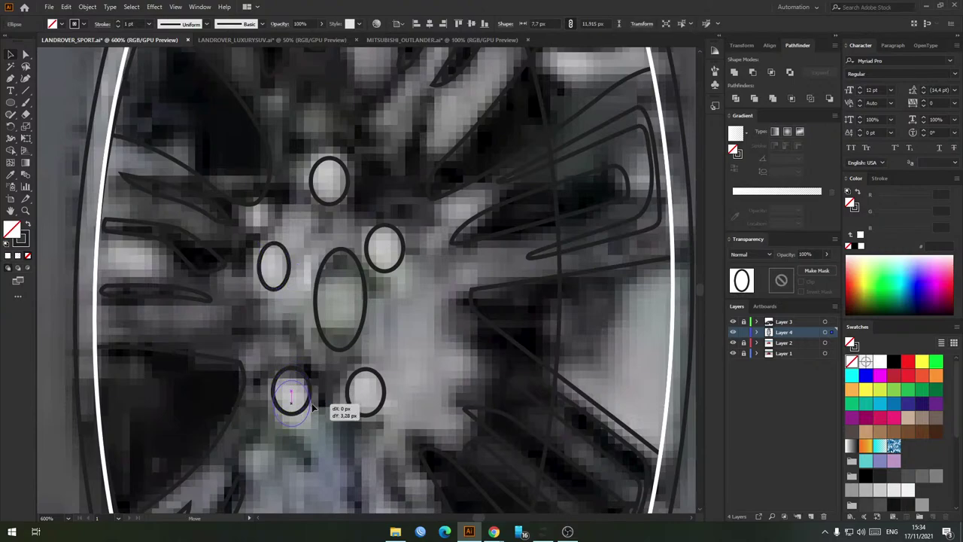
{"action": "left_click_drag", "start_coordinate": [310, 392], "coordinate": [307, 400]}
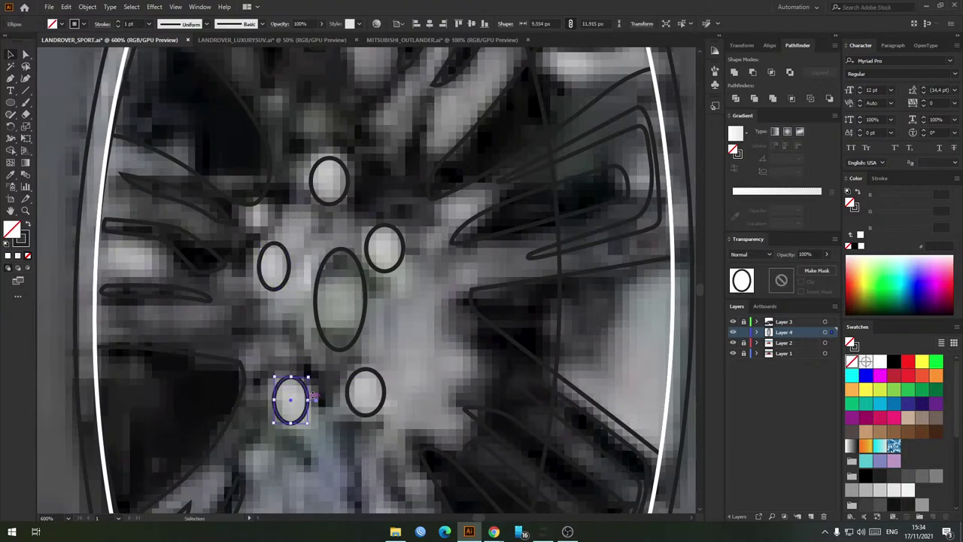
{"action": "left_click", "coordinate": [331, 397]}
Step: Examine the hub area and the selected spoke outline where the spoke ends meet the bolts
{"action": "scroll", "coordinate": [412, 336], "scroll_direction": "down", "scroll_amount": 4}
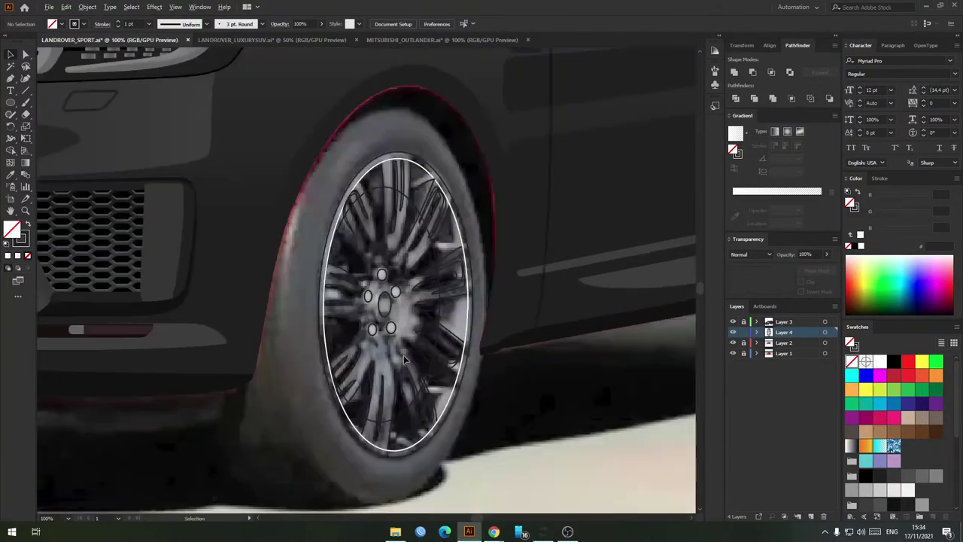
{"action": "scroll", "coordinate": [403, 354], "scroll_direction": "up", "scroll_amount": 2}
{"action": "scroll", "coordinate": [390, 277], "scroll_direction": "down", "scroll_amount": 1}
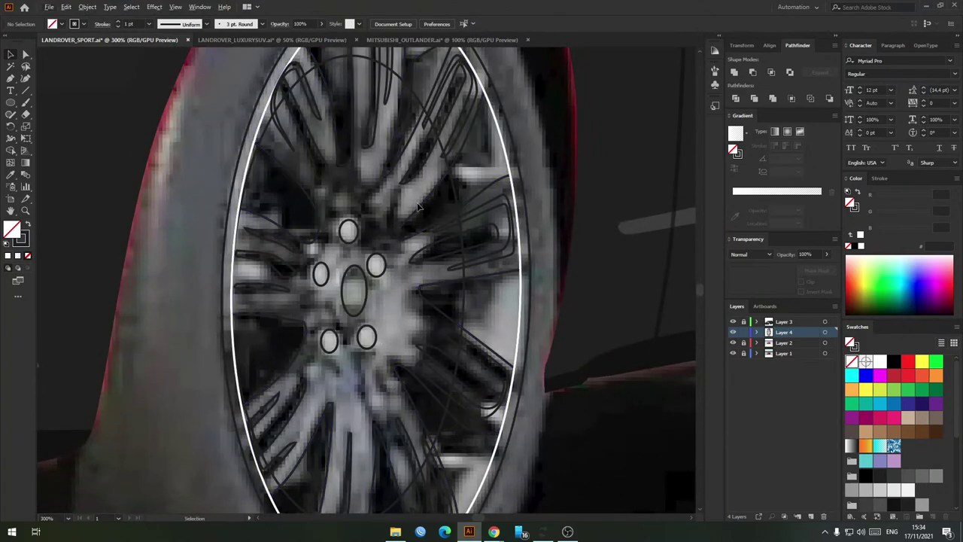
{"action": "scroll", "coordinate": [416, 219], "scroll_direction": "down", "scroll_amount": 1}
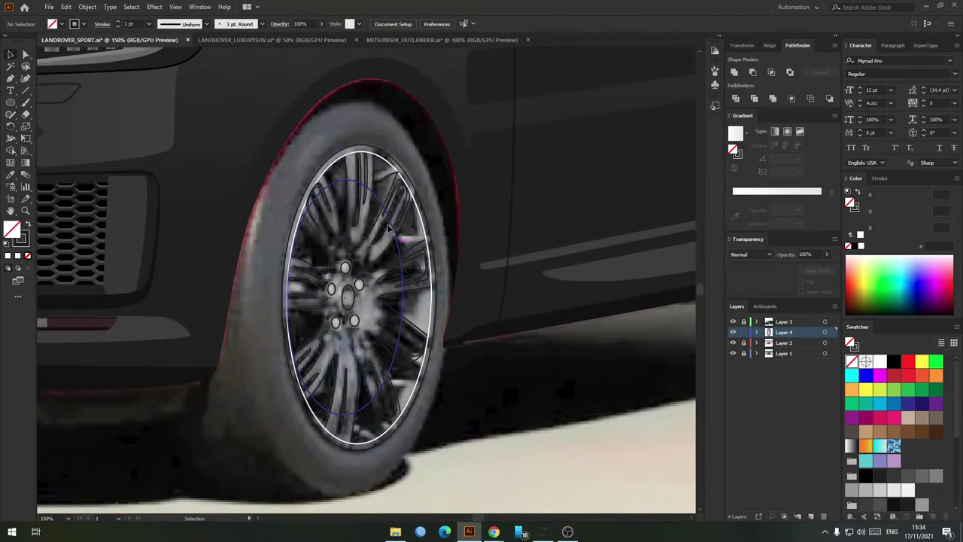
{"action": "scroll", "coordinate": [348, 240], "scroll_direction": "up", "scroll_amount": 2}
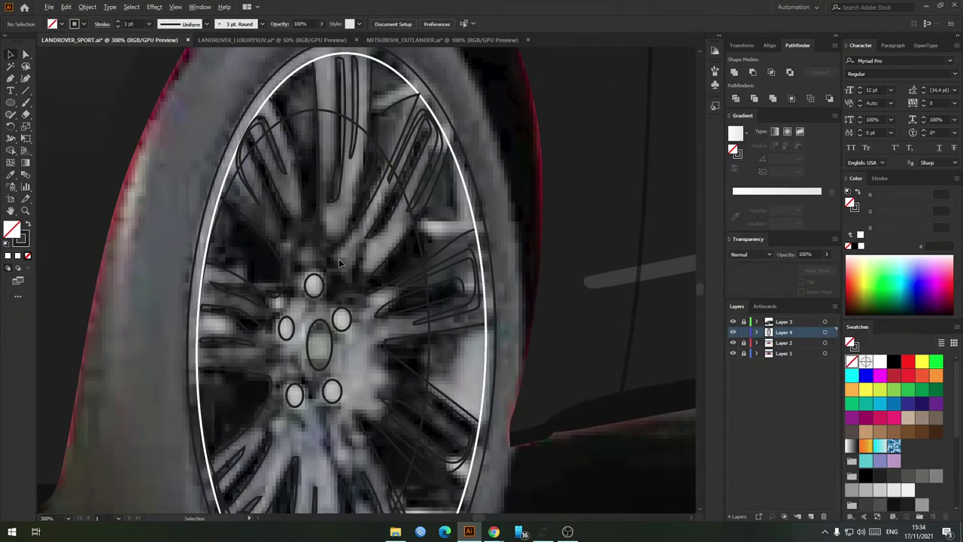
{"action": "scroll", "coordinate": [344, 278], "scroll_direction": "down", "scroll_amount": 3}
{"action": "scroll", "coordinate": [346, 255], "scroll_direction": "up", "scroll_amount": 4}
{"action": "left_click", "coordinate": [341, 235]}
{"action": "left_click_drag", "start_coordinate": [316, 241], "coordinate": [325, 271]}
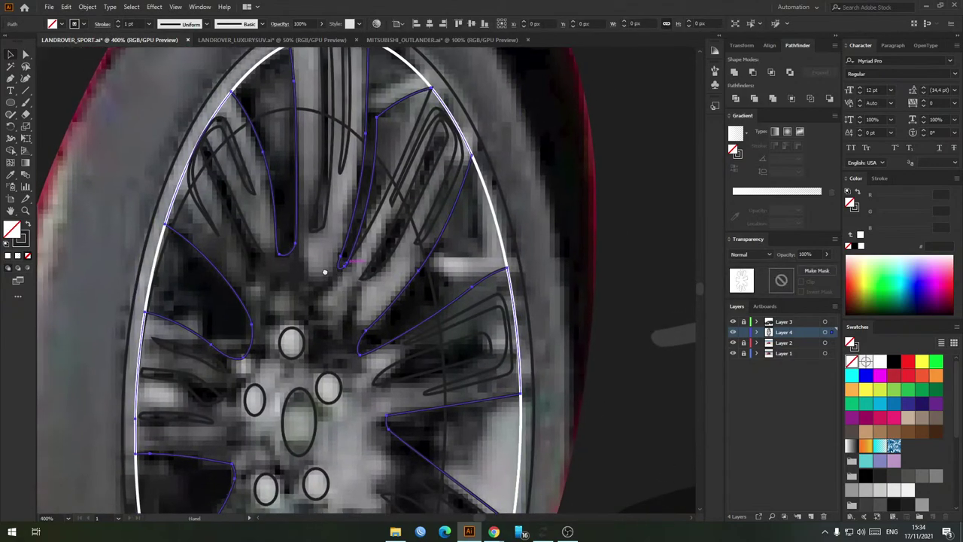
{"action": "scroll", "coordinate": [325, 272], "scroll_direction": "down", "scroll_amount": 2}
{"action": "scroll", "coordinate": [319, 273], "scroll_direction": "up", "scroll_amount": 2}
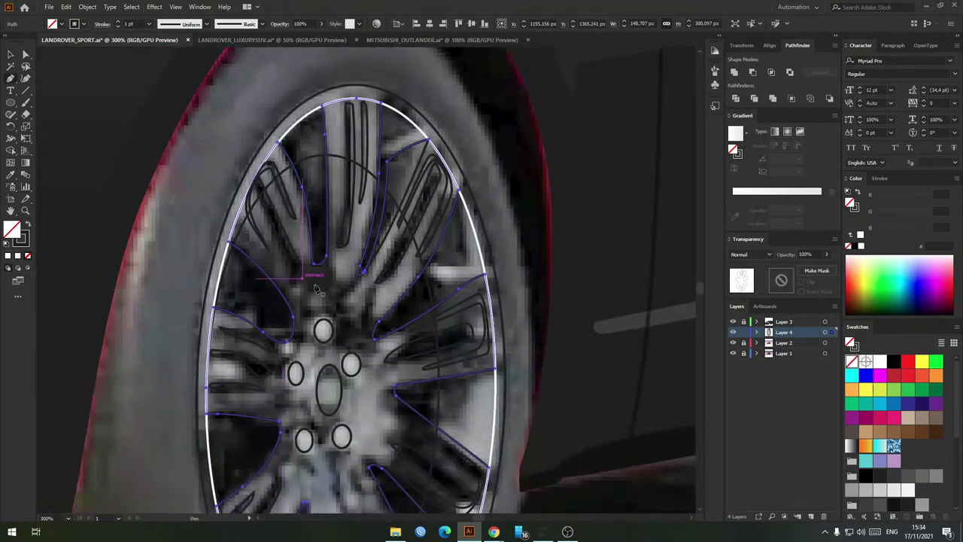
{"action": "scroll", "coordinate": [314, 288], "scroll_direction": "down", "scroll_amount": 2}
{"action": "scroll", "coordinate": [298, 328], "scroll_direction": "up", "scroll_amount": 2}
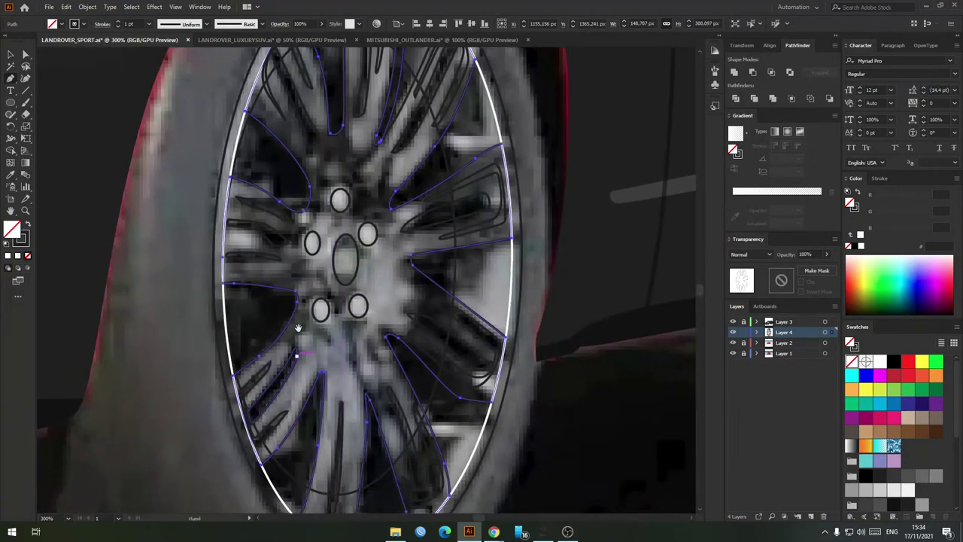
{"action": "scroll", "coordinate": [304, 233], "scroll_direction": "up", "scroll_amount": 2}
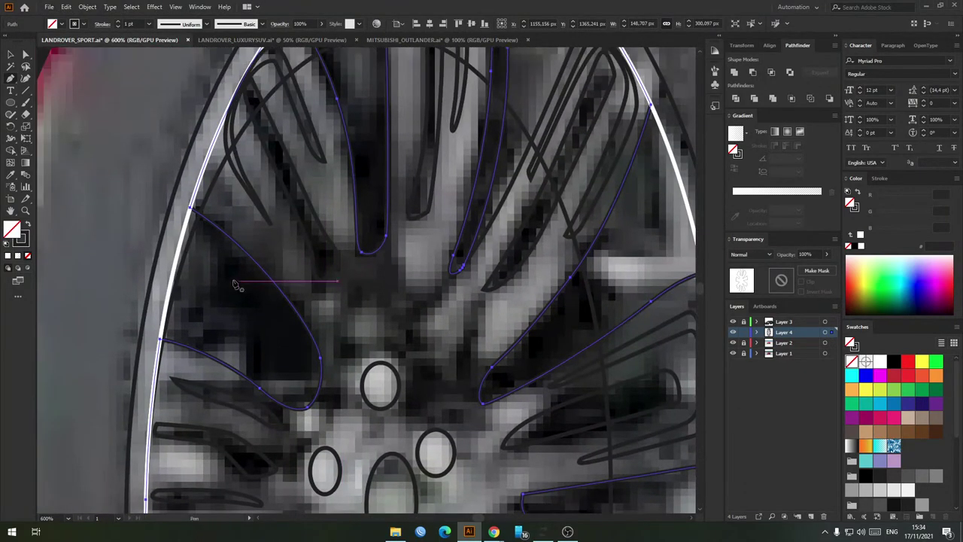
Step: Start a Pen path in the dark left opening and trace the upper-left spoke's hub end to the gap beside the vertical spoke
{"action": "left_click", "coordinate": [229, 258]}
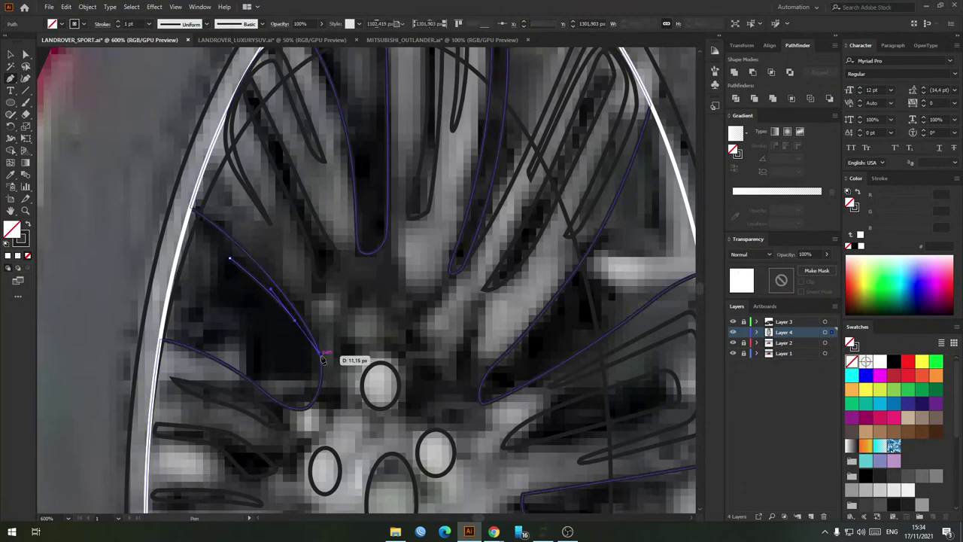
{"action": "left_click_drag", "start_coordinate": [320, 358], "coordinate": [335, 283]}
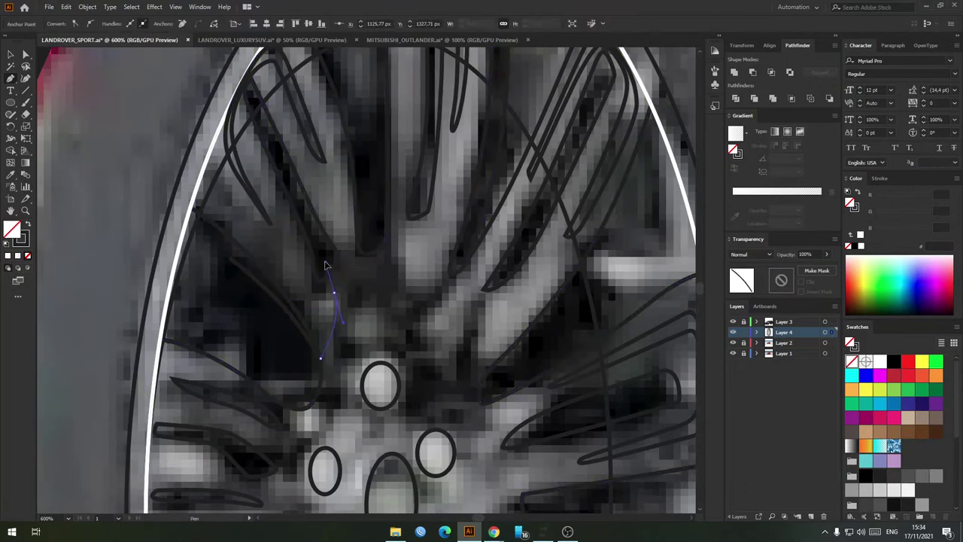
{"action": "mouse_move", "coordinate": [318, 248]}
{"action": "left_mouse_down"}
{"action": "mouse_move", "coordinate": [390, 242]}
{"action": "mouse_move", "coordinate": [379, 238]}
{"action": "left_mouse_up"}
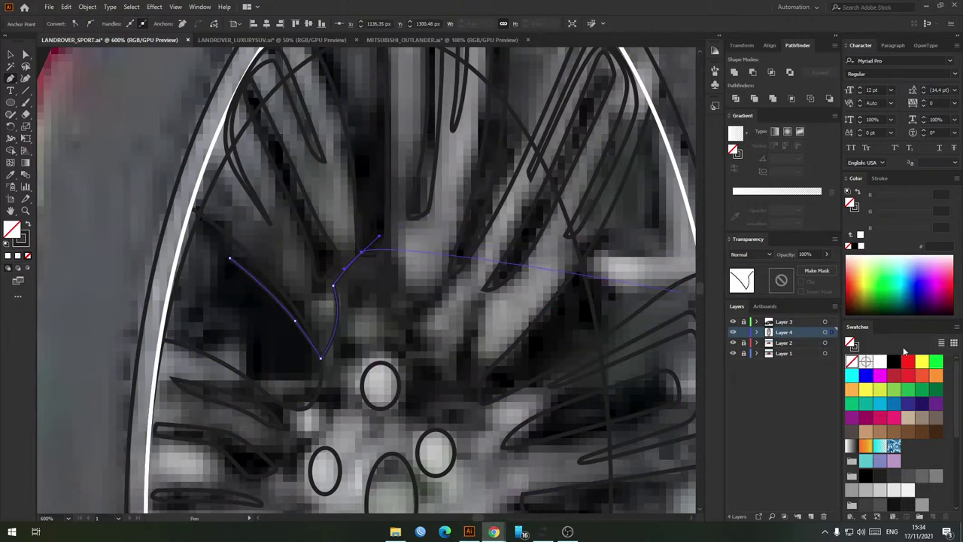
{"action": "left_click_drag", "start_coordinate": [377, 153], "coordinate": [357, 279]}
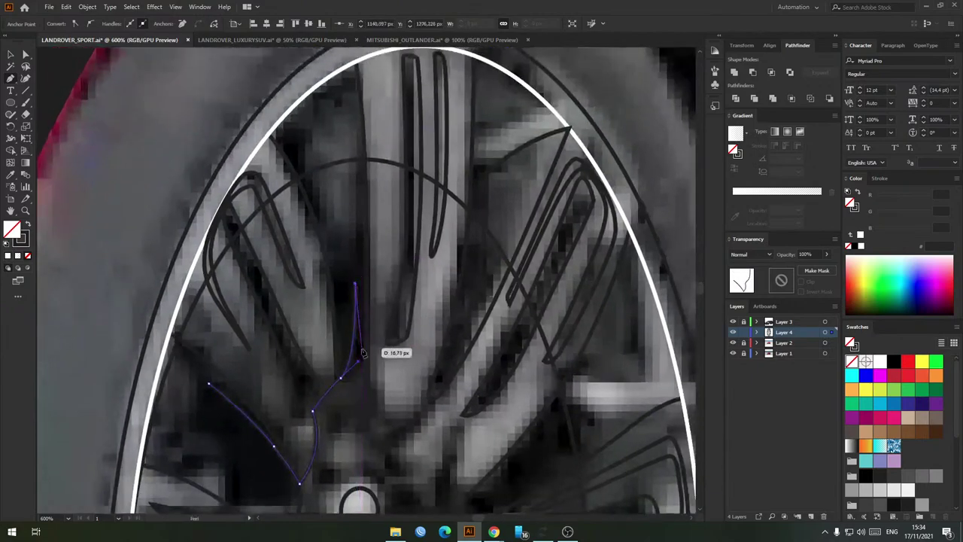
{"action": "left_click_drag", "start_coordinate": [358, 371], "coordinate": [347, 311]}
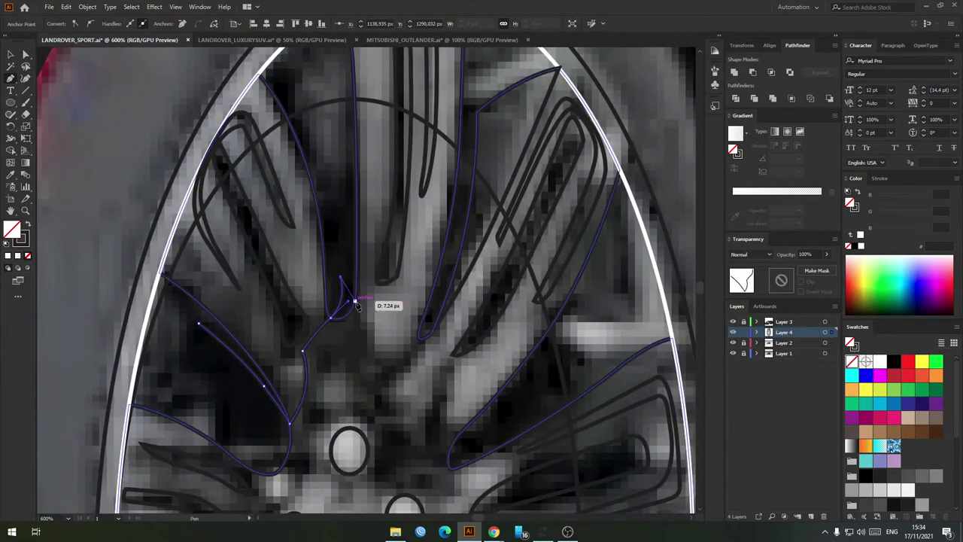
{"action": "left_click", "coordinate": [355, 301]}
Step: Continue the Pen path around the hub ends of the upper vertical and upper-right spokes into the dark right opening
{"action": "left_click_drag", "start_coordinate": [361, 346], "coordinate": [370, 360]}
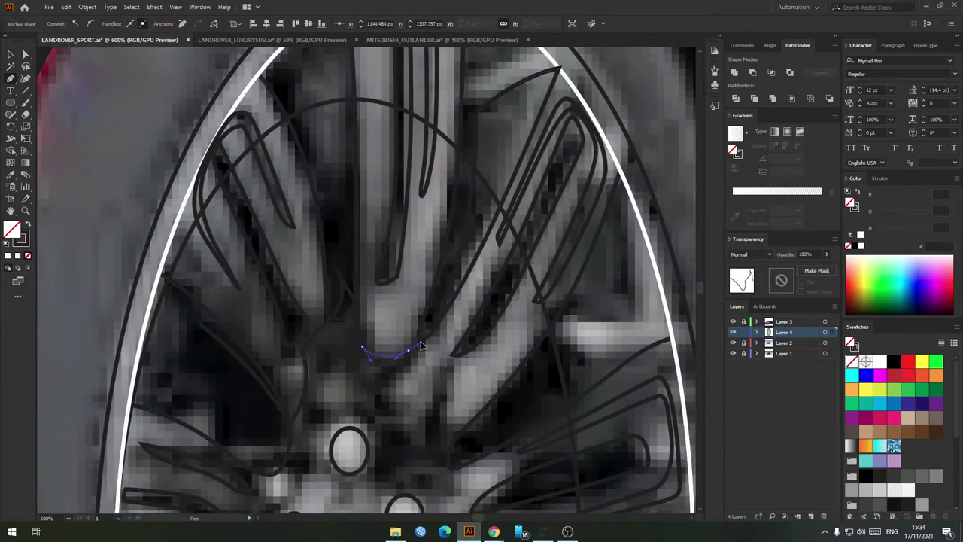
{"action": "left_click_drag", "start_coordinate": [420, 343], "coordinate": [395, 410]}
{"action": "left_click", "coordinate": [422, 339]}
{"action": "left_click", "coordinate": [415, 427]}
{"action": "left_click_drag", "start_coordinate": [450, 373], "coordinate": [452, 373]}
{"action": "left_click", "coordinate": [453, 373]}
{"action": "left_click_drag", "start_coordinate": [433, 414], "coordinate": [481, 428]}
{"action": "key", "text": "space"}
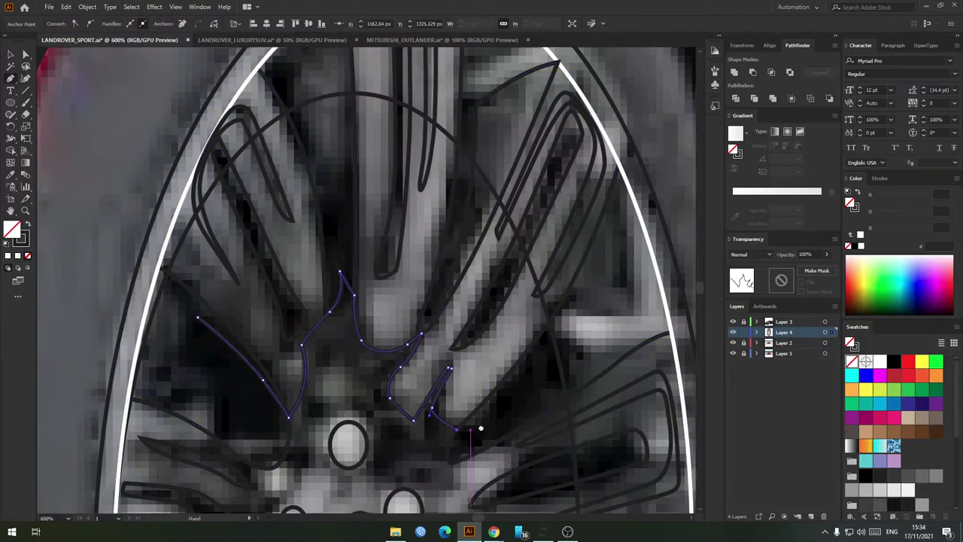
Step: Carry the path outward through the right opening and loop it over the tire around the top of the rim
{"action": "scroll", "coordinate": [479, 428], "scroll_direction": "down", "scroll_amount": 4}
{"action": "scroll", "coordinate": [496, 316], "scroll_direction": "up", "scroll_amount": 3}
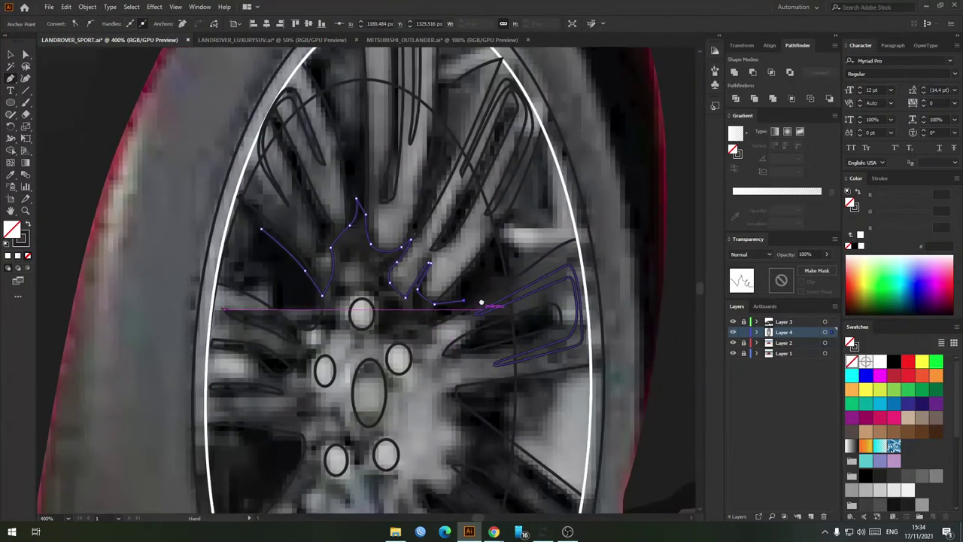
{"action": "scroll", "coordinate": [481, 302], "scroll_direction": "down", "scroll_amount": 3}
{"action": "scroll", "coordinate": [442, 276], "scroll_direction": "up", "scroll_amount": 3}
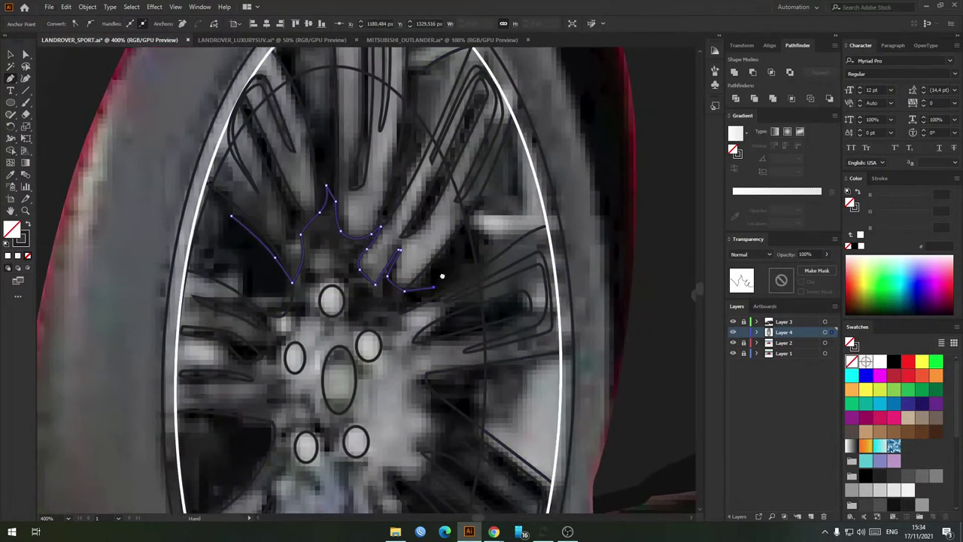
{"action": "left_click_drag", "start_coordinate": [442, 276], "coordinate": [414, 273]}
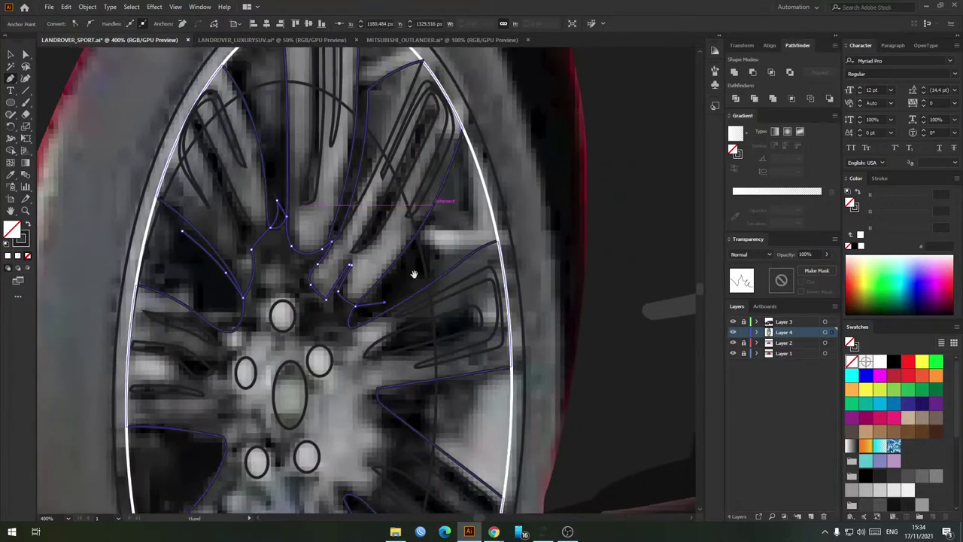
{"action": "left_click_drag", "start_coordinate": [462, 211], "coordinate": [469, 237]}
{"action": "scroll", "coordinate": [470, 238], "scroll_direction": "down", "scroll_amount": 1}
{"action": "left_click", "coordinate": [493, 204]}
{"action": "left_click_drag", "start_coordinate": [487, 139], "coordinate": [473, 109]}
{"action": "left_click_drag", "start_coordinate": [347, 69], "coordinate": [260, 85]}
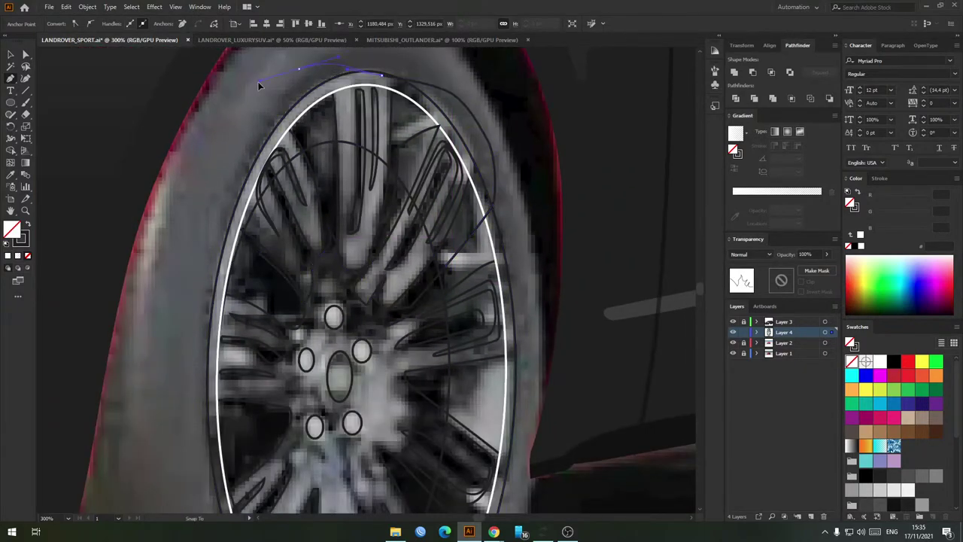
{"action": "left_click_drag", "start_coordinate": [221, 119], "coordinate": [195, 160]}
{"action": "left_click_drag", "start_coordinate": [187, 232], "coordinate": [180, 269]}
Step: Run the path down the tire's left side and around its bottom to the lower-right edge of the rim
{"action": "left_click_drag", "start_coordinate": [177, 341], "coordinate": [219, 225]}
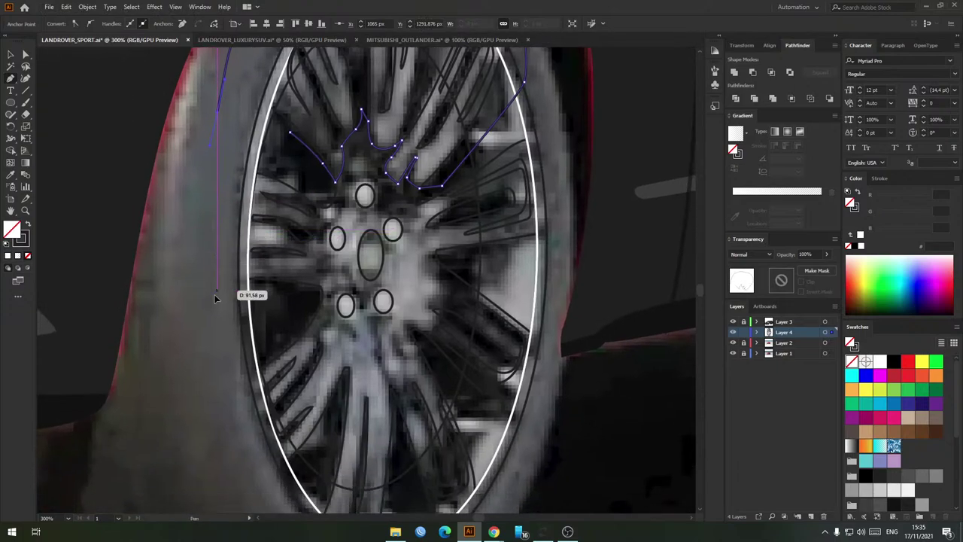
{"action": "left_click_drag", "start_coordinate": [217, 288], "coordinate": [211, 302]}
{"action": "left_click_drag", "start_coordinate": [218, 379], "coordinate": [213, 307]}
{"action": "left_click_drag", "start_coordinate": [197, 363], "coordinate": [200, 383]}
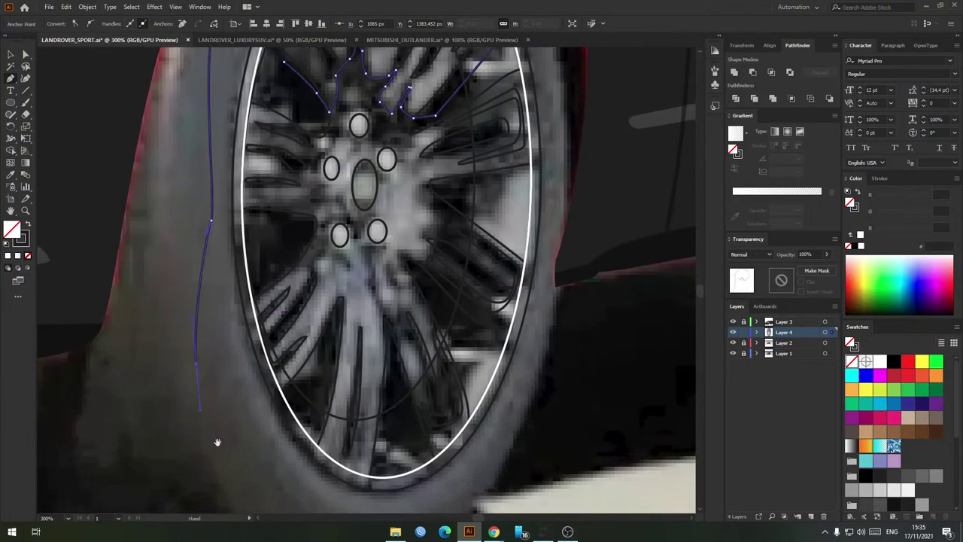
{"action": "left_click_drag", "start_coordinate": [215, 443], "coordinate": [200, 414]}
{"action": "left_click", "coordinate": [225, 459]}
{"action": "left_click_drag", "start_coordinate": [323, 491], "coordinate": [347, 492]}
{"action": "left_click_drag", "start_coordinate": [393, 484], "coordinate": [406, 478]}
{"action": "left_click", "coordinate": [445, 449]}
{"action": "left_click_drag", "start_coordinate": [459, 428], "coordinate": [470, 405]}
Step: Bring the path back in through the lower-right opening and trace the lower-right spoke's rounded hub end
{"action": "scroll", "coordinate": [474, 343], "scroll_direction": "up", "scroll_amount": 1}
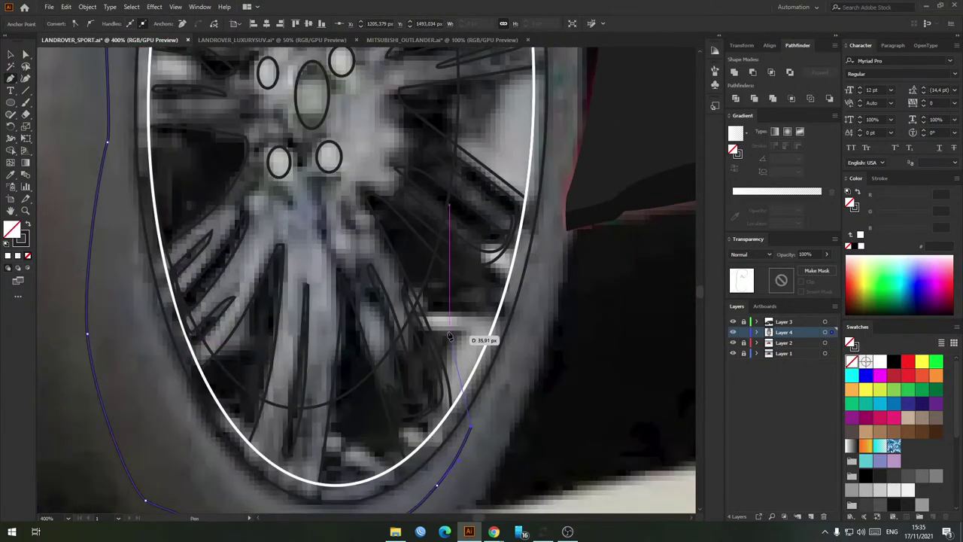
{"action": "left_click_drag", "start_coordinate": [449, 328], "coordinate": [444, 364]}
{"action": "left_click", "coordinate": [425, 316]}
{"action": "scroll", "coordinate": [382, 259], "scroll_direction": "up", "scroll_amount": 2}
{"action": "left_click", "coordinate": [357, 217]}
{"action": "left_click_drag", "start_coordinate": [342, 208], "coordinate": [283, 303]}
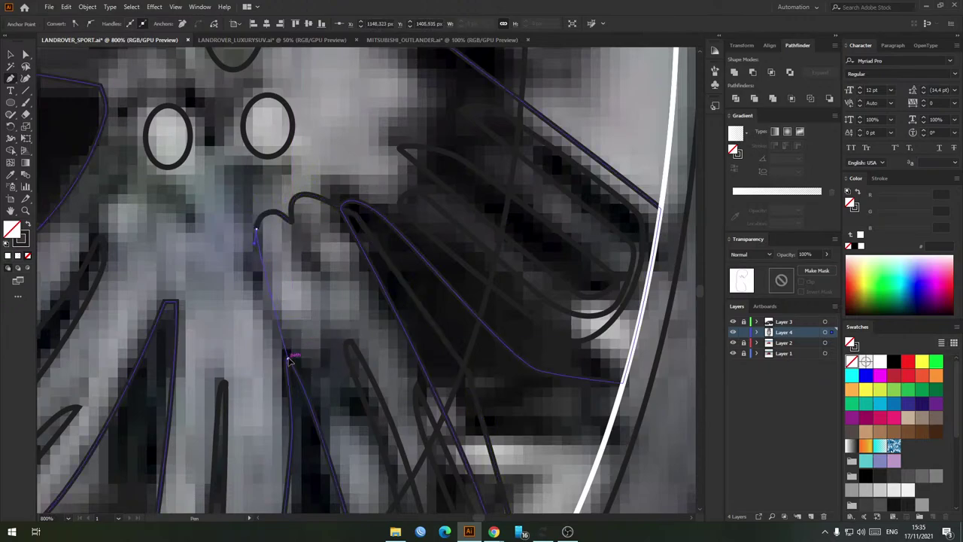
Step: Trace the lower vertical spoke's hub end from its right gap across to the tip of its left gap
{"action": "left_click_drag", "start_coordinate": [294, 378], "coordinate": [198, 239]}
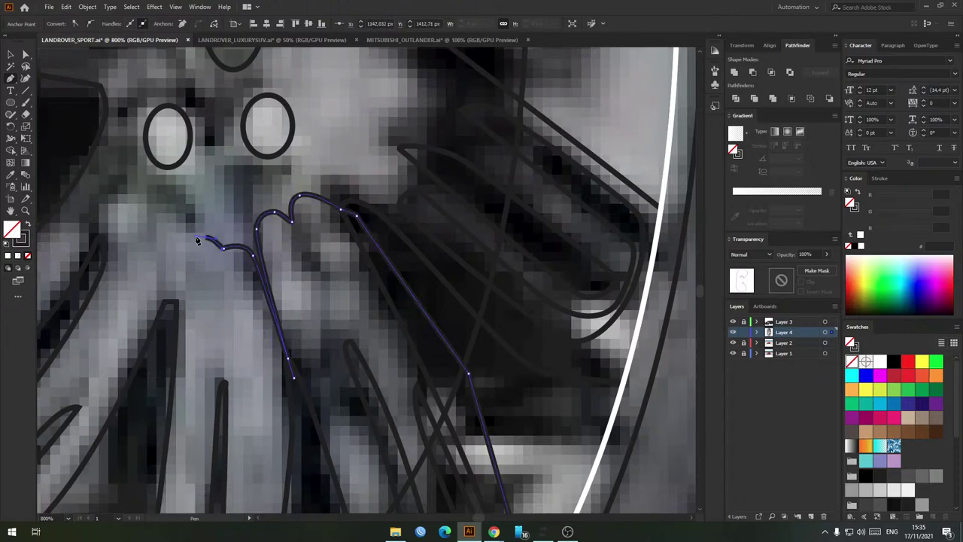
{"action": "left_click", "coordinate": [179, 303]}
{"action": "left_click_drag", "start_coordinate": [166, 303], "coordinate": [165, 333]}
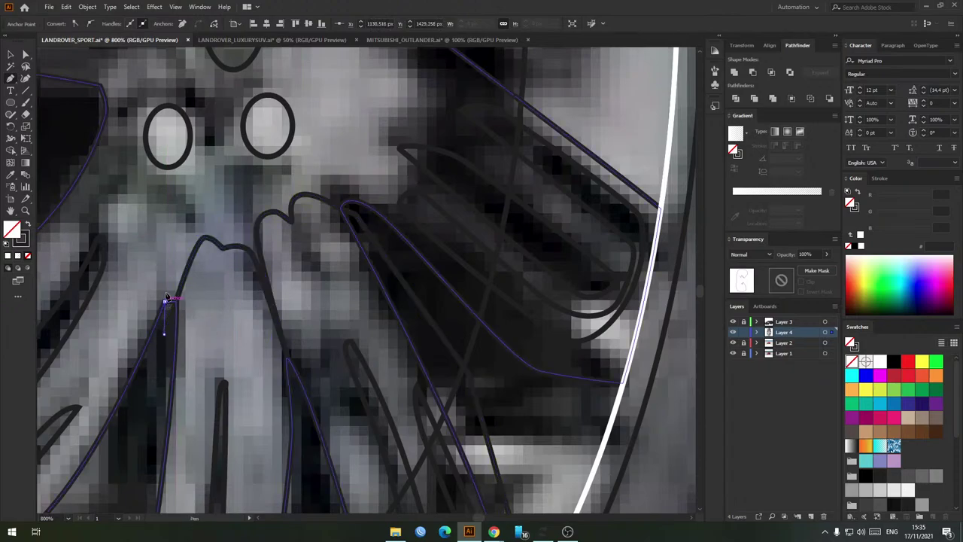
Step: Trace the lower-left spoke's hub end below the lower-left bolt toward the dark left opening
{"action": "scroll", "coordinate": [277, 245], "scroll_direction": "down", "scroll_amount": 2}
{"action": "key", "text": "ctrl+plus"}
{"action": "key", "text": "ctrl+plus"}
{"action": "left_click_drag", "start_coordinate": [279, 243], "coordinate": [246, 201]}
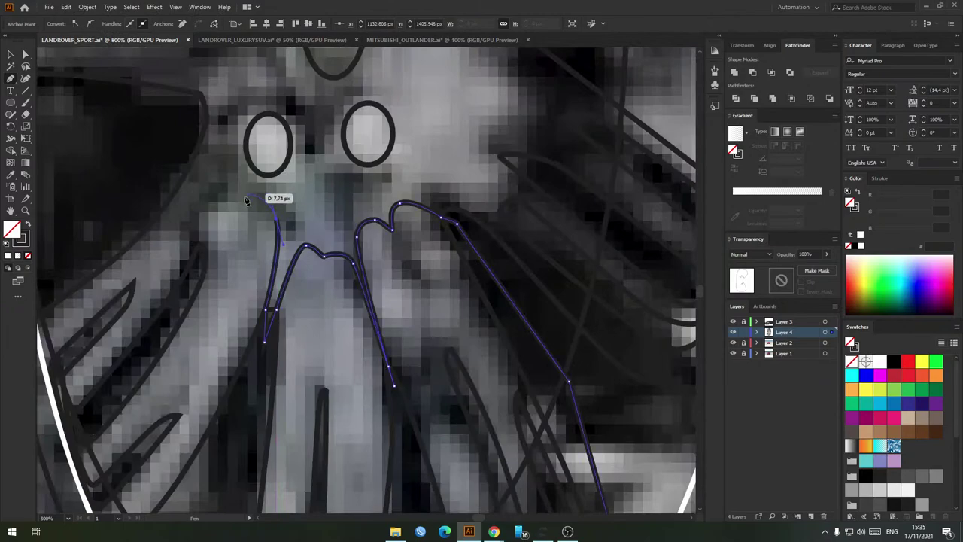
{"action": "left_click", "coordinate": [252, 206]}
{"action": "left_click", "coordinate": [228, 192]}
{"action": "left_click", "coordinate": [179, 228]}
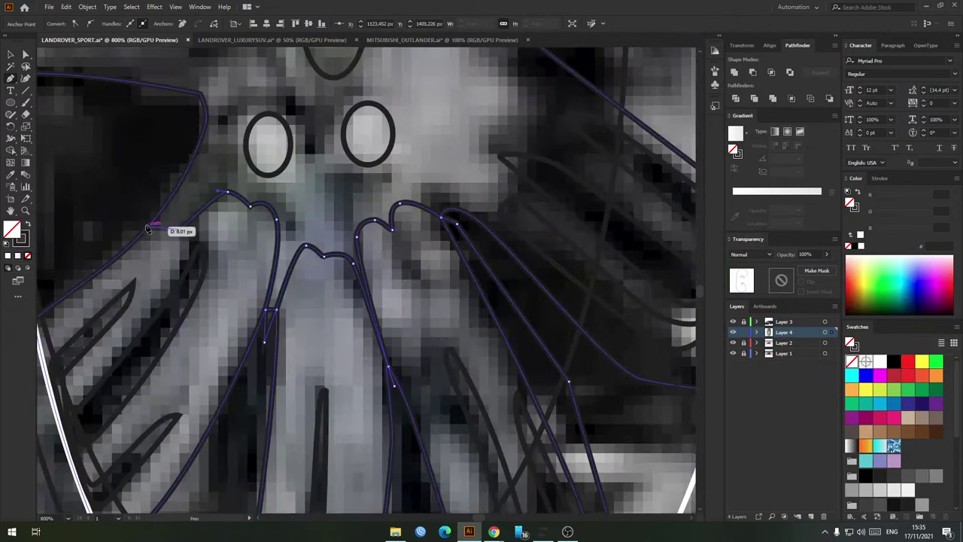
Step: Extend the path through the lower-left dark opening up to the left spoke's lower edge, undoing the misplaced anchors
{"action": "scroll", "coordinate": [107, 227], "scroll_direction": "down", "scroll_amount": 1}
{"action": "left_click_drag", "start_coordinate": [149, 226], "coordinate": [328, 252]}
{"action": "scroll", "coordinate": [266, 254], "scroll_direction": "down", "scroll_amount": 2}
{"action": "left_click_drag", "start_coordinate": [256, 218], "coordinate": [264, 276]}
{"action": "mouse_move", "coordinate": [253, 275]}
{"action": "left_mouse_down"}
{"action": "mouse_move", "coordinate": [247, 245]}
{"action": "mouse_move", "coordinate": [243, 276]}
{"action": "left_mouse_up"}
{"action": "scroll", "coordinate": [277, 310], "scroll_direction": "up", "scroll_amount": 2}
{"action": "key", "text": "ctrl+z"}
{"action": "left_click", "coordinate": [229, 313]}
{"action": "key", "text": "ctrl+z"}
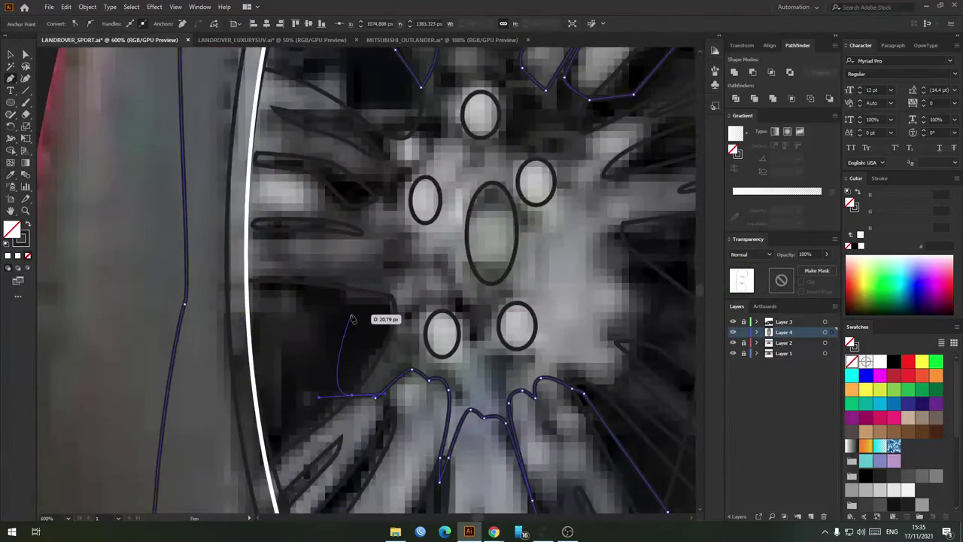
{"action": "left_click", "coordinate": [345, 313]}
{"action": "left_click", "coordinate": [379, 295]}
Step: Trace the left spoke's two hub-end curves upward beside the left bolt
{"action": "left_click", "coordinate": [386, 260], "text": "ctrl"}
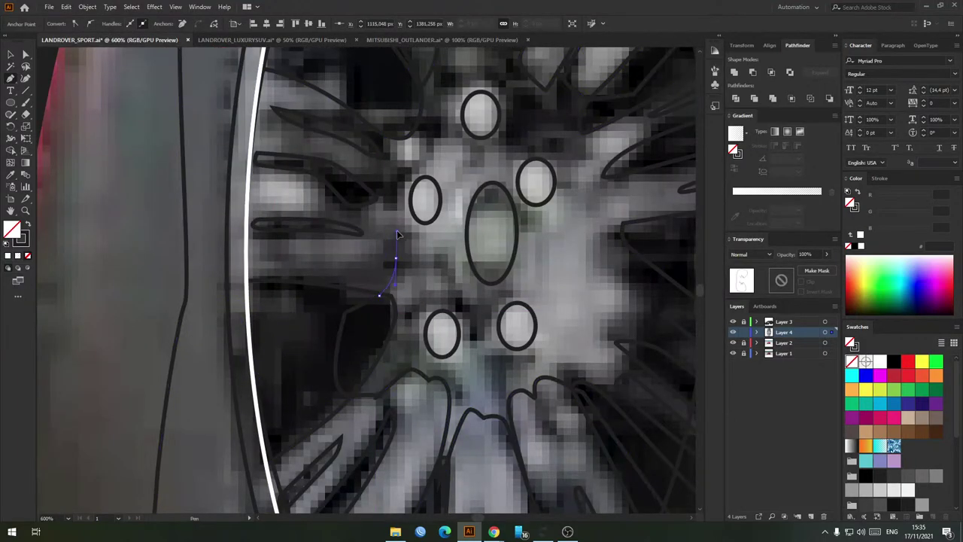
{"action": "left_click_drag", "start_coordinate": [386, 224], "coordinate": [395, 192]}
{"action": "left_click_drag", "start_coordinate": [387, 175], "coordinate": [375, 271]}
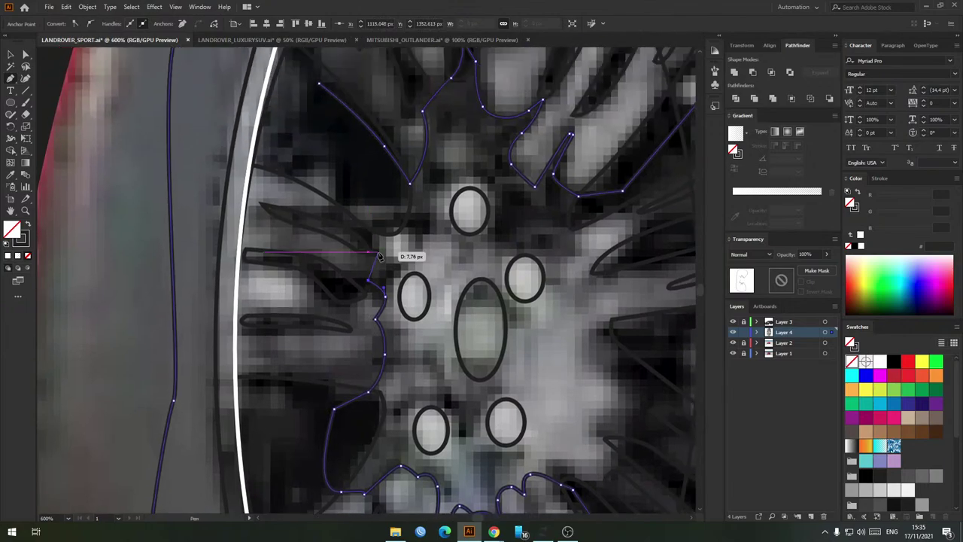
Step: Finish tracing the wheel hub outline with the Pen tool past the left spokes, close the path and deselect it
{"action": "left_click_drag", "start_coordinate": [397, 233], "coordinate": [385, 206]}
{"action": "left_click", "coordinate": [360, 189]}
{"action": "scroll", "coordinate": [326, 172], "scroll_direction": "down", "scroll_amount": 2}
{"action": "left_click_drag", "start_coordinate": [292, 140], "coordinate": [297, 188]}
{"action": "scroll", "coordinate": [296, 188], "scroll_direction": "up", "scroll_amount": 2}
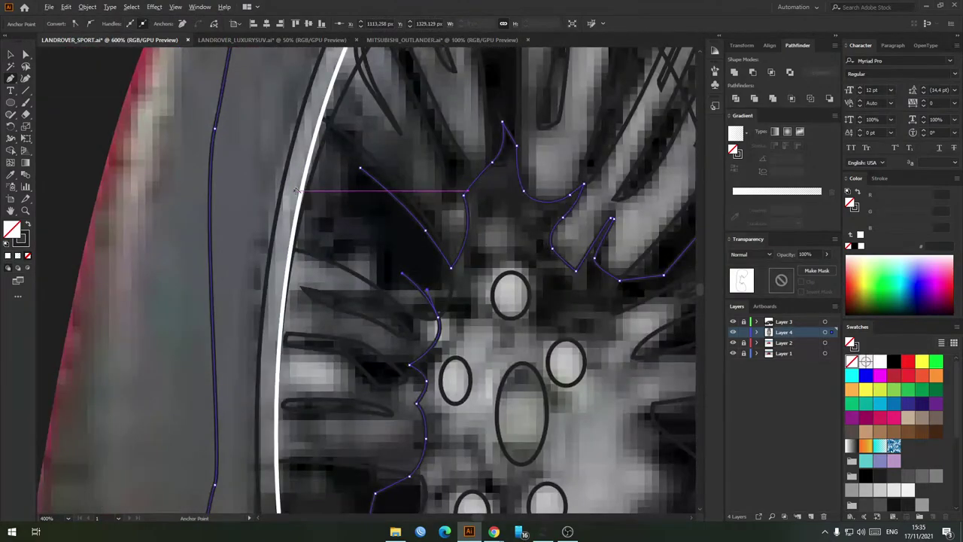
{"action": "left_click", "coordinate": [364, 167]}
{"action": "left_click", "coordinate": [356, 281], "text": "ctrl"}
{"action": "scroll", "coordinate": [355, 281], "scroll_direction": "up", "scroll_amount": 2}
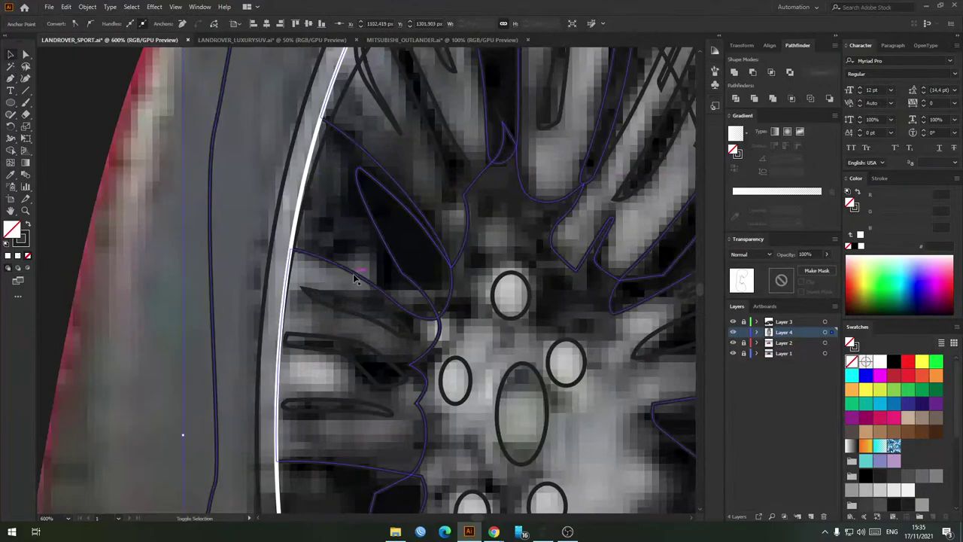
{"action": "scroll", "coordinate": [253, 211], "scroll_direction": "down", "scroll_amount": 3}
{"action": "left_click", "coordinate": [240, 216]}
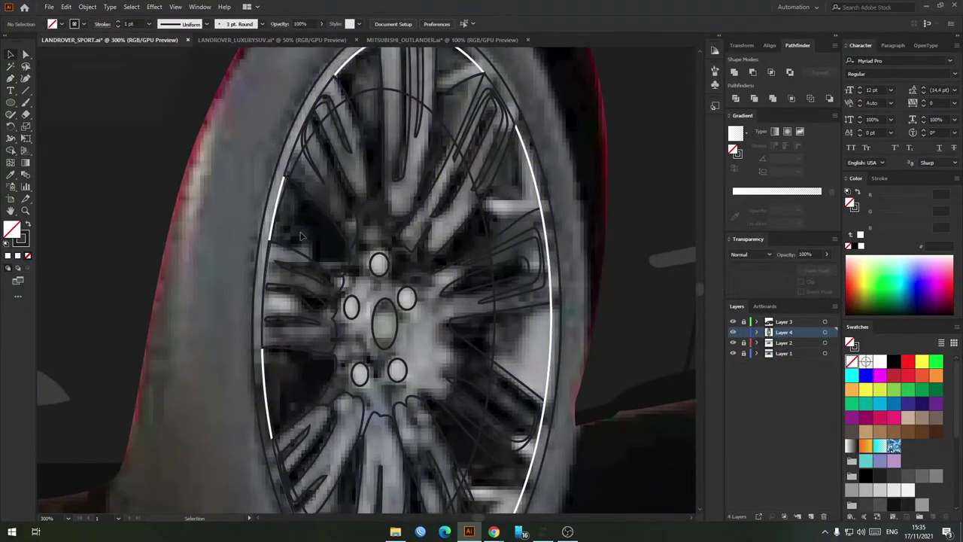
{"action": "left_click_drag", "start_coordinate": [438, 447], "coordinate": [424, 372]}
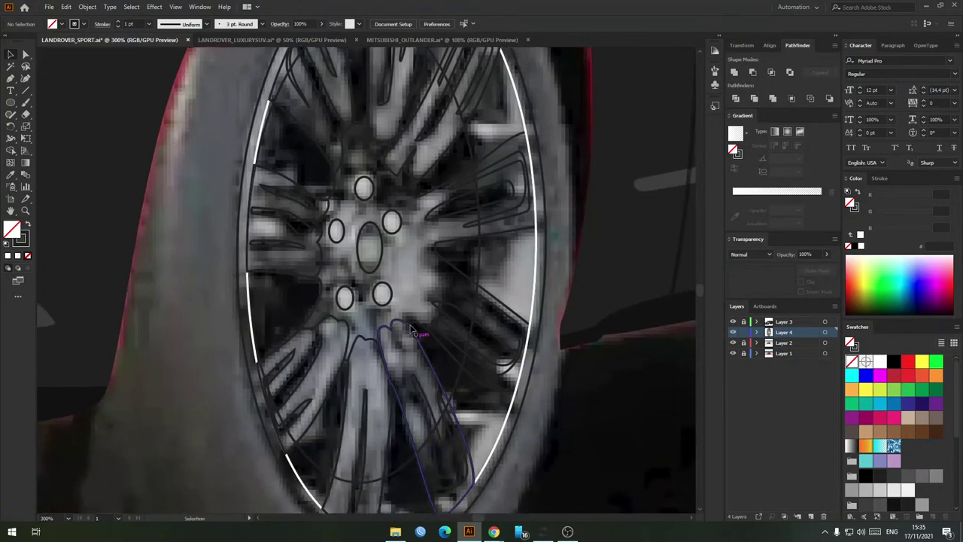
{"action": "scroll", "coordinate": [428, 282], "scroll_direction": "up", "scroll_amount": 1}
{"action": "scroll", "coordinate": [430, 283], "scroll_direction": "down", "scroll_amount": 1}
{"action": "left_click_drag", "start_coordinate": [457, 244], "coordinate": [365, 324]}
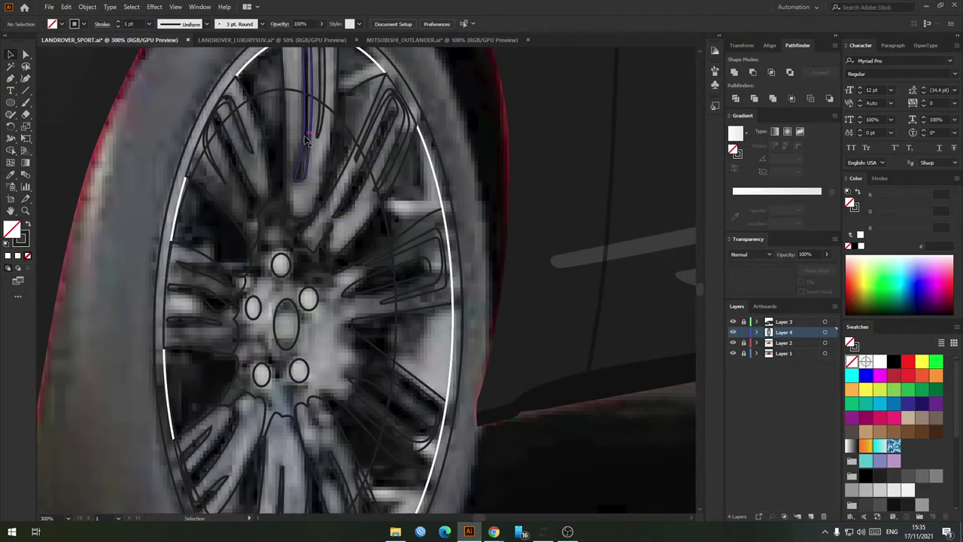
{"action": "left_click_drag", "start_coordinate": [310, 190], "coordinate": [332, 213]}
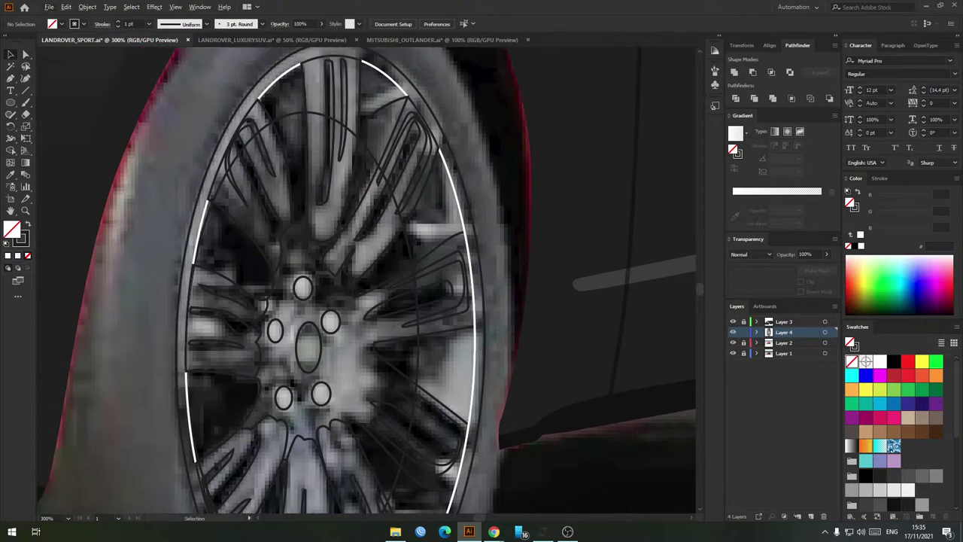
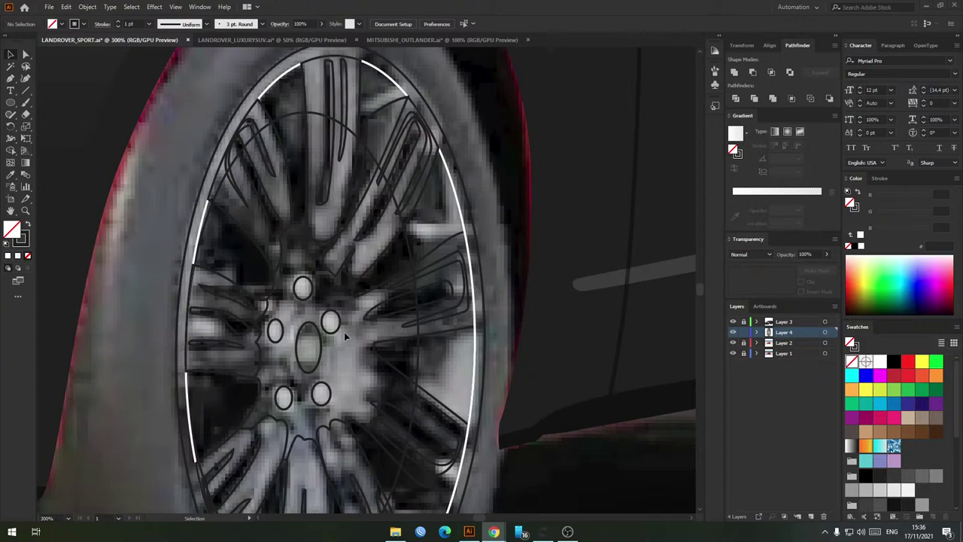
Step: Swap the fill and stroke of the combined hub-and-spokes shape to give it a solid dark fill without a stroke
{"action": "left_click", "coordinate": [387, 344]}
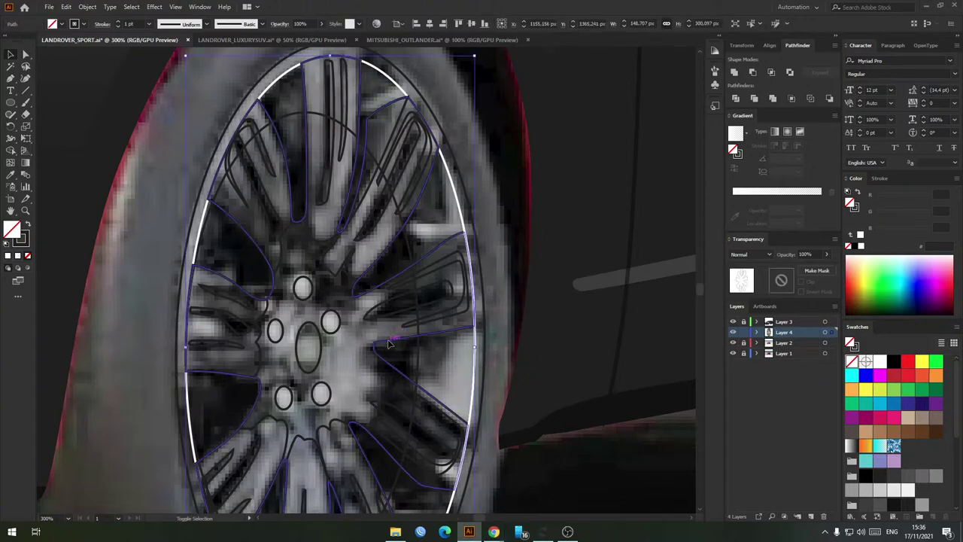
{"action": "scroll", "coordinate": [299, 330], "scroll_direction": "up", "scroll_amount": 2}
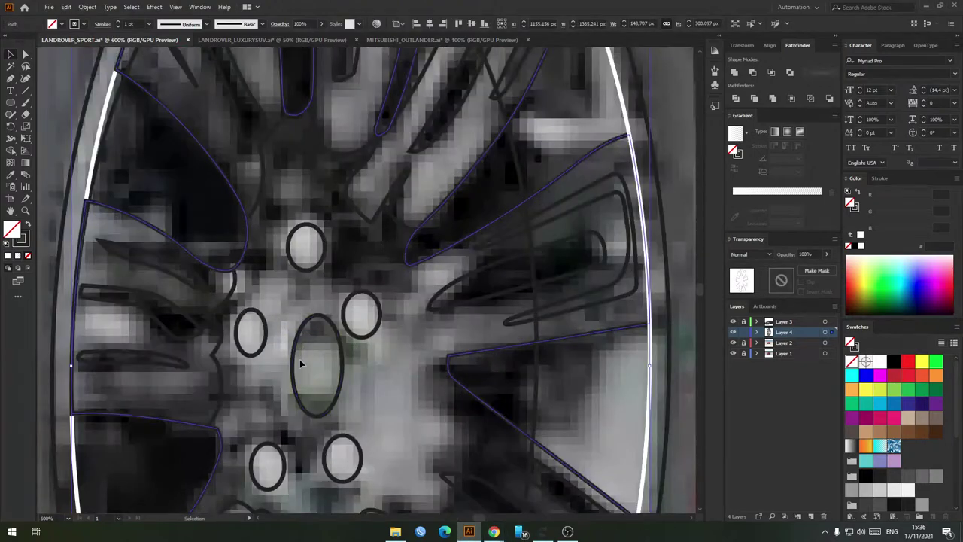
{"action": "scroll", "coordinate": [279, 330], "scroll_direction": "down", "scroll_amount": 2}
{"action": "left_click", "coordinate": [259, 332]}
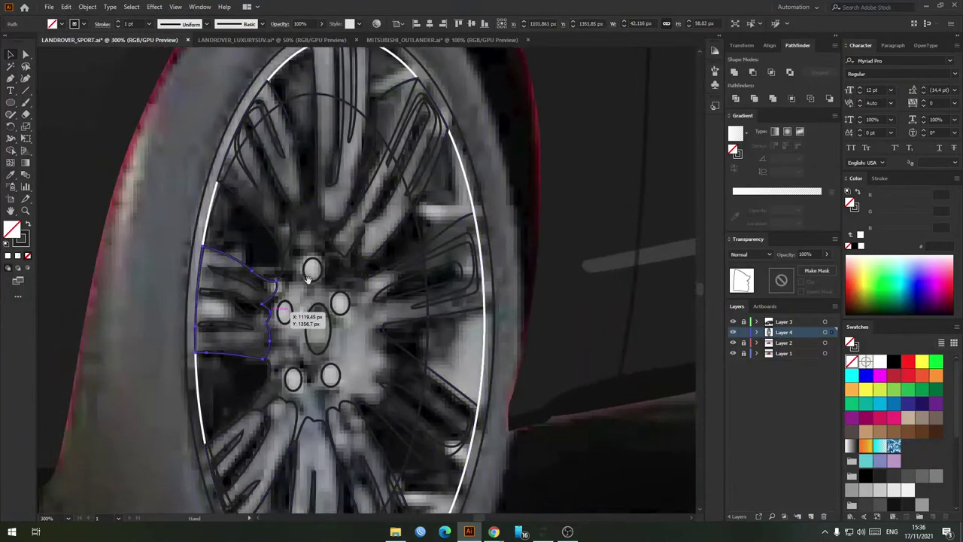
{"action": "left_click", "coordinate": [310, 212]}
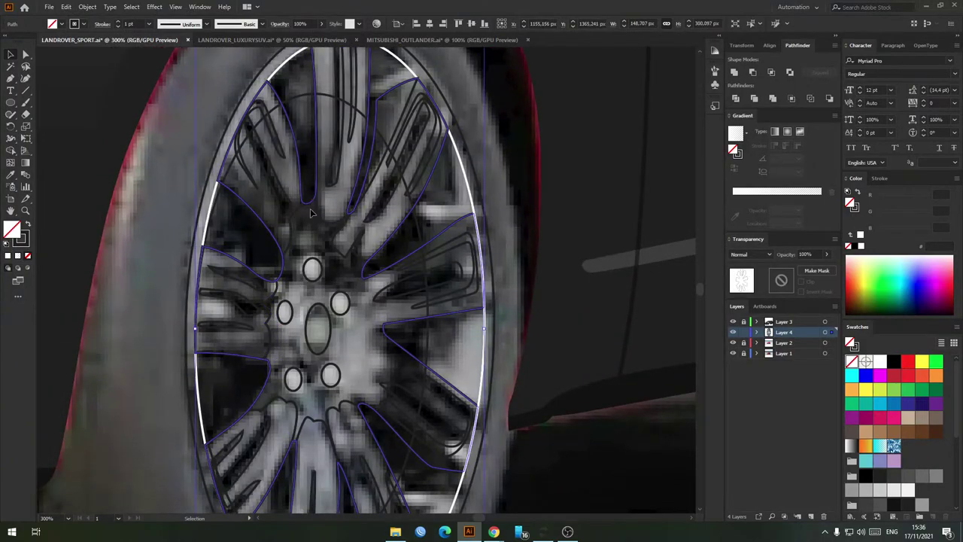
{"action": "key", "text": "shift+x"}
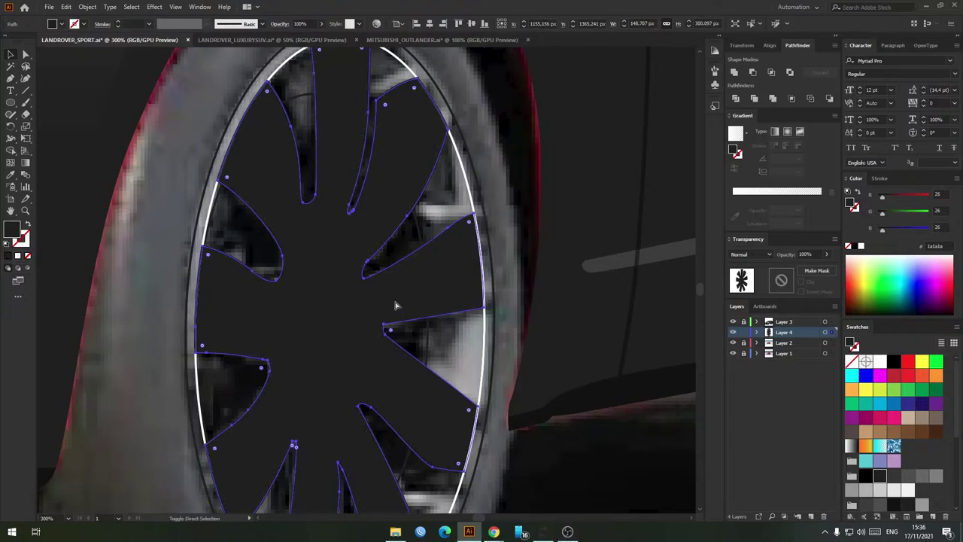
{"action": "key", "text": "shift+x"}
{"action": "key", "text": "shift+x"}
{"action": "key", "text": "shift+x"}
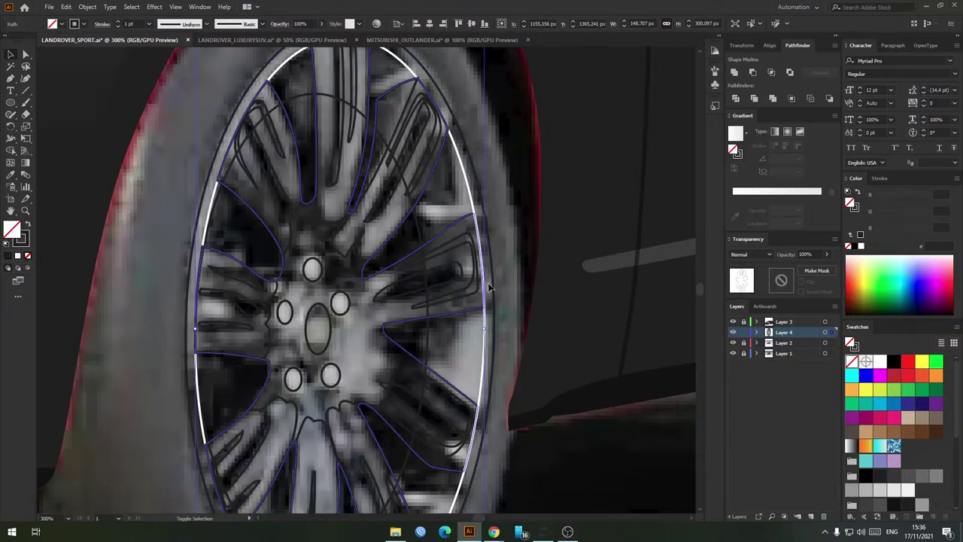
{"action": "key", "text": "shift+x"}
{"action": "key", "text": "shift+x"}
{"action": "key", "text": "shift+x"}
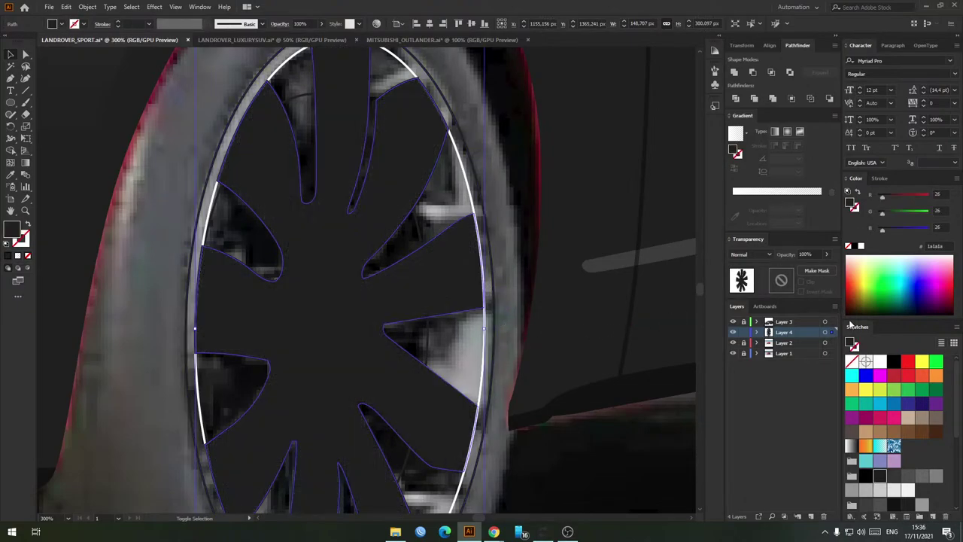
Step: Fill the hub-and-spokes shape with a reversed linear gradient running from black to 808080 grey
{"action": "left_click", "coordinate": [851, 446]}
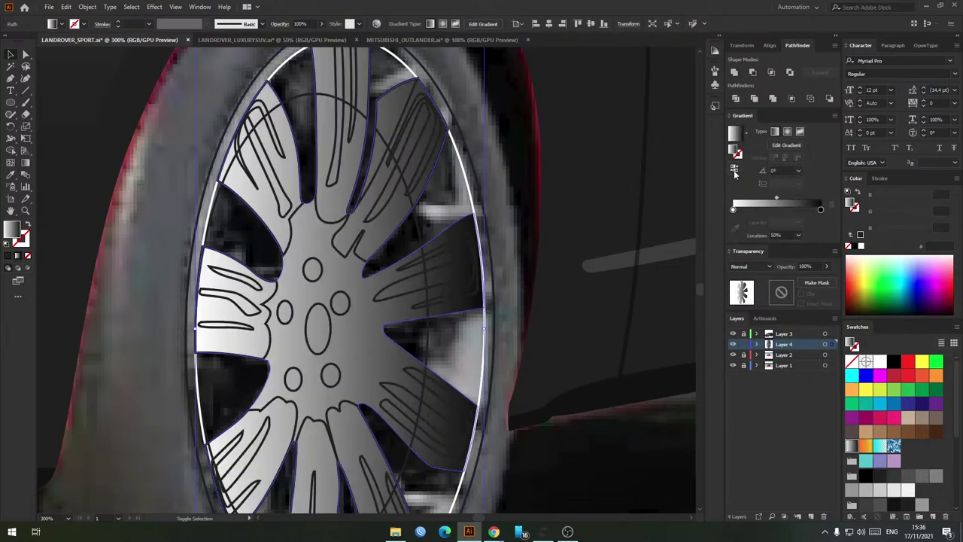
{"action": "left_click", "coordinate": [734, 170]}
{"action": "left_click_drag", "start_coordinate": [777, 198], "coordinate": [821, 211]}
{"action": "left_click", "coordinate": [562, 391]}
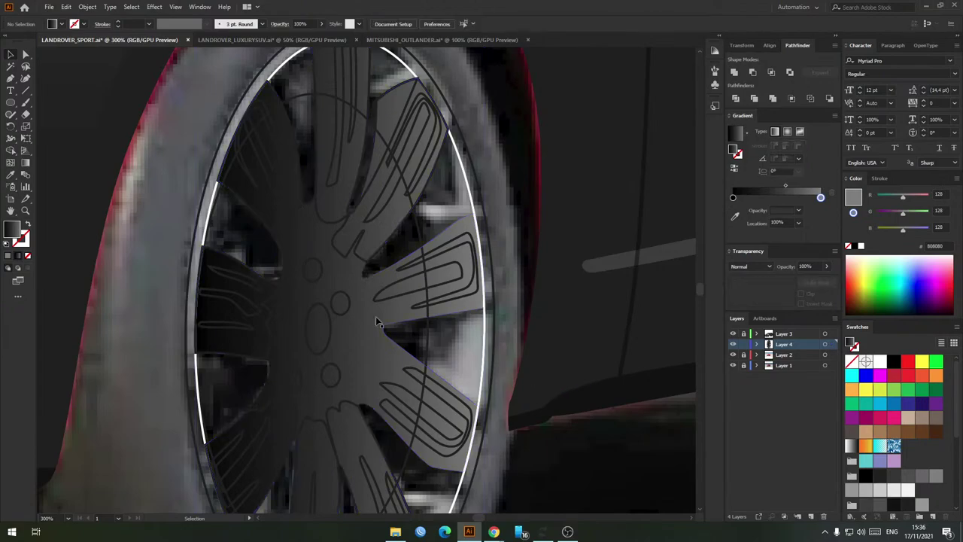
Step: Select the central groove outline on every spoke and fill them all with black, without a stroke
{"action": "scroll", "coordinate": [375, 320], "scroll_direction": "up", "scroll_amount": 2}
{"action": "scroll", "coordinate": [375, 320], "scroll_direction": "down", "scroll_amount": 1}
{"action": "left_click_drag", "start_coordinate": [376, 320], "coordinate": [413, 362]}
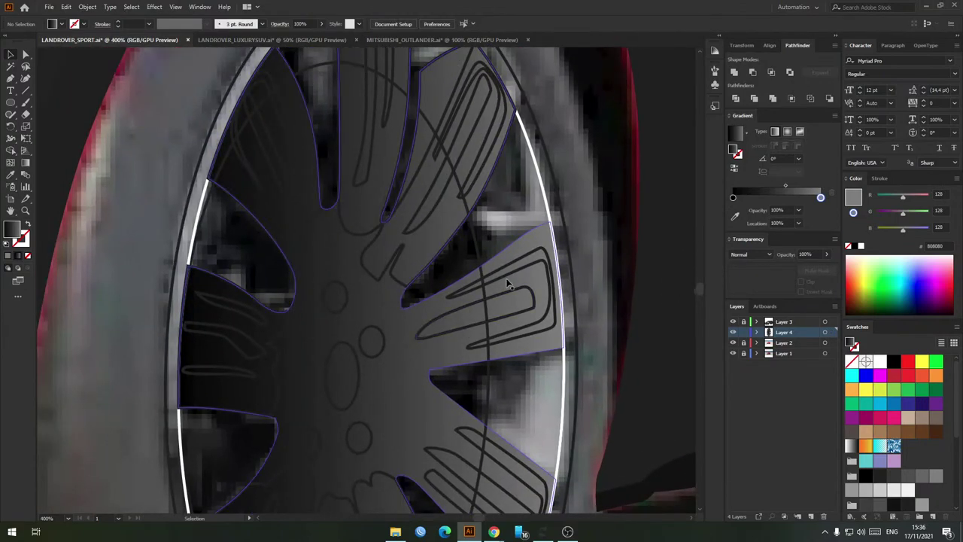
{"action": "left_click", "coordinate": [445, 216]}
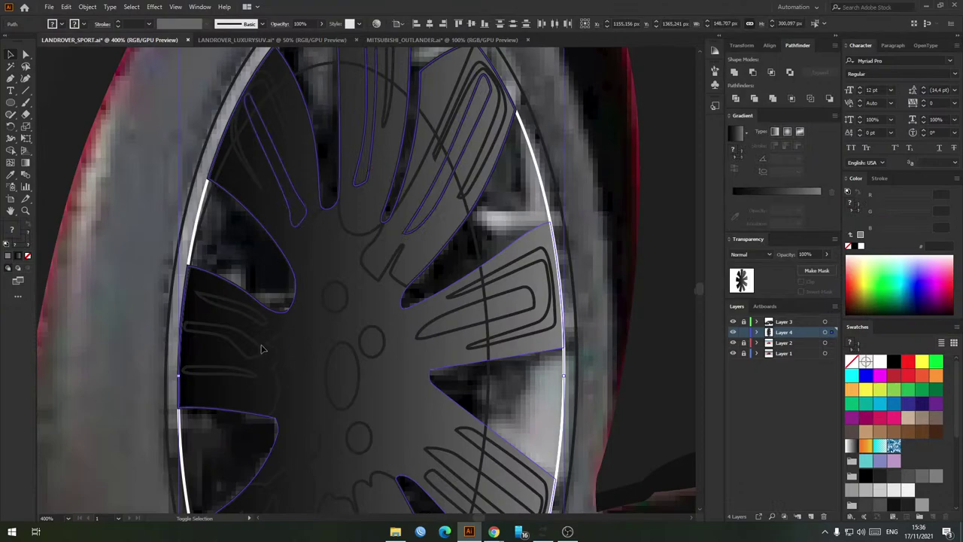
{"action": "left_click", "coordinate": [262, 348], "text": "shift"}
{"action": "left_click", "coordinate": [263, 349], "text": "shift"}
{"action": "left_click", "coordinate": [321, 284], "text": "shift"}
{"action": "left_click", "coordinate": [312, 273], "text": "shift"}
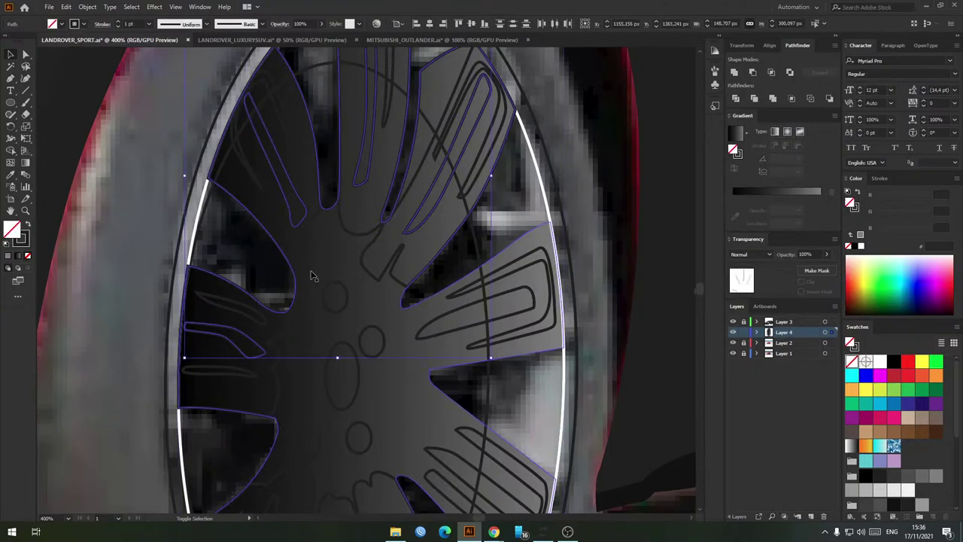
{"action": "scroll", "coordinate": [313, 276], "scroll_direction": "down", "scroll_amount": 4}
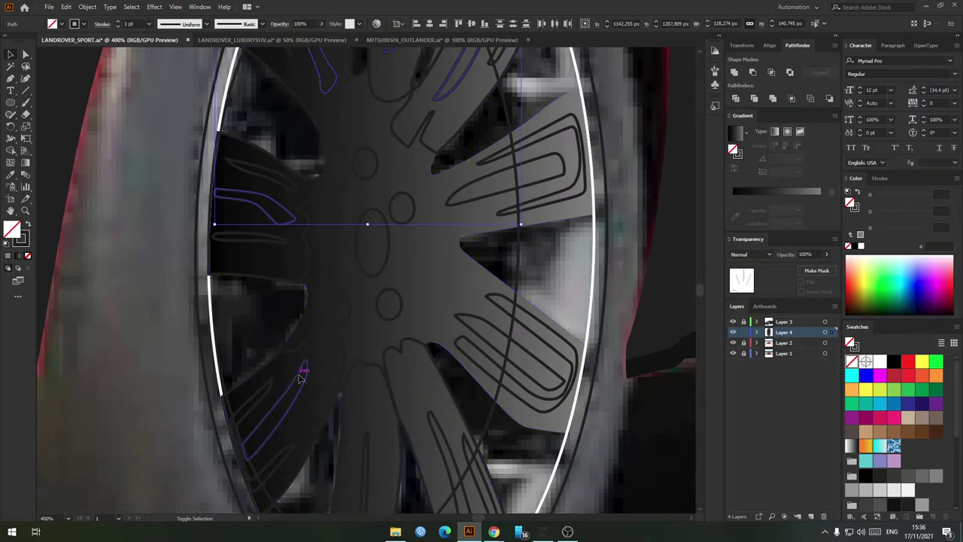
{"action": "left_click", "coordinate": [380, 444]}
{"action": "left_click", "coordinate": [434, 432]}
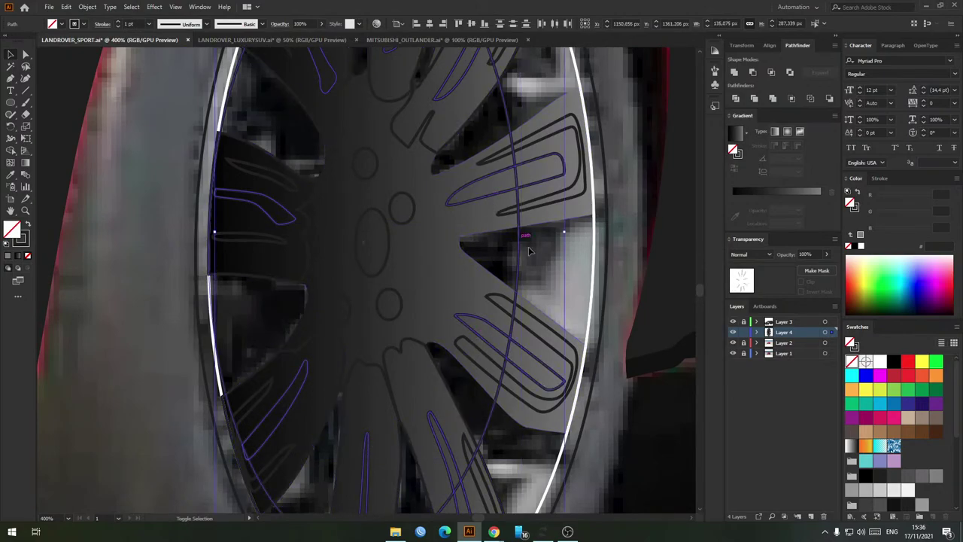
{"action": "left_click", "coordinate": [893, 361]}
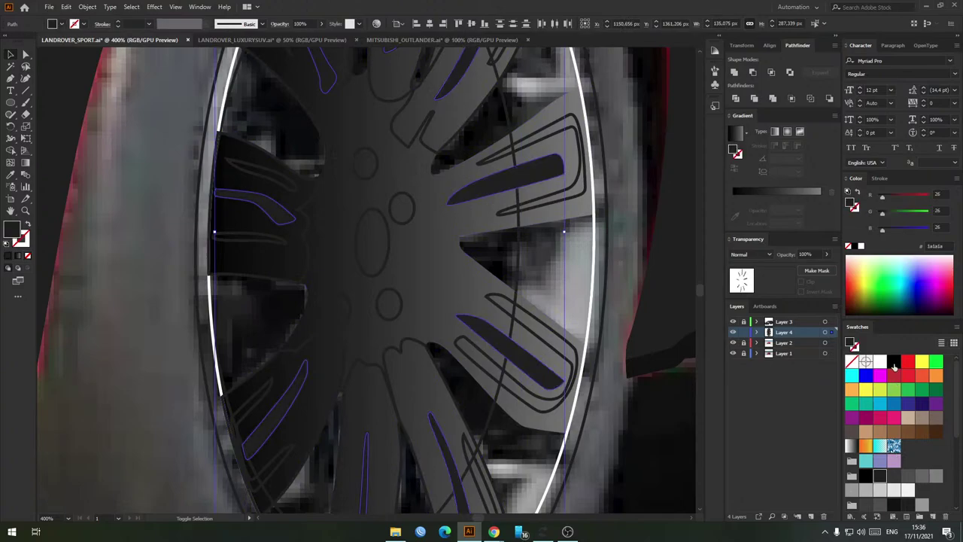
{"action": "left_click", "coordinate": [552, 298]}
Step: Select the outer groove outlines around the black slots on all spokes and fill them with dark grey 333333, without a stroke
{"action": "left_click_drag", "start_coordinate": [552, 299], "coordinate": [499, 291]}
{"action": "left_click", "coordinate": [486, 316]}
{"action": "left_click_drag", "start_coordinate": [429, 361], "coordinate": [445, 273]}
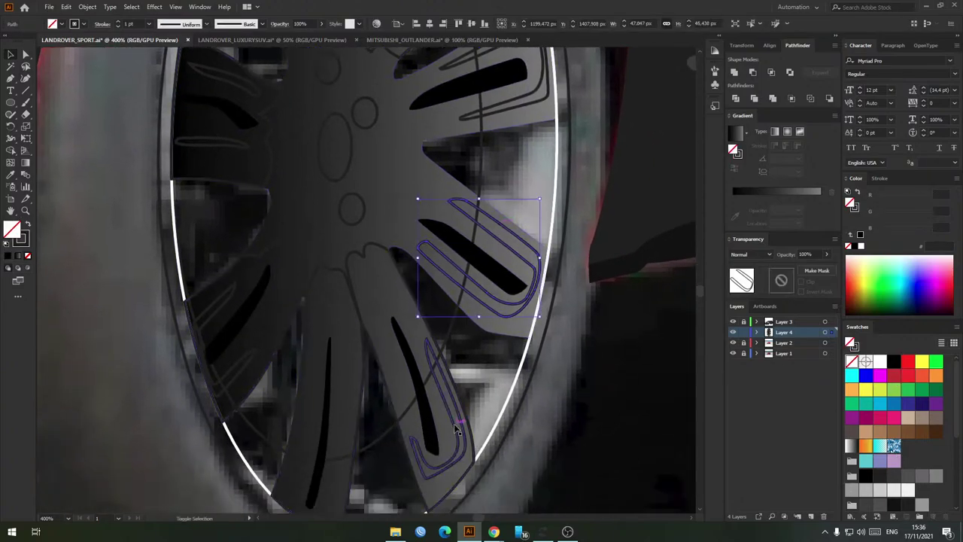
{"action": "left_click", "coordinate": [454, 407], "text": "shift"}
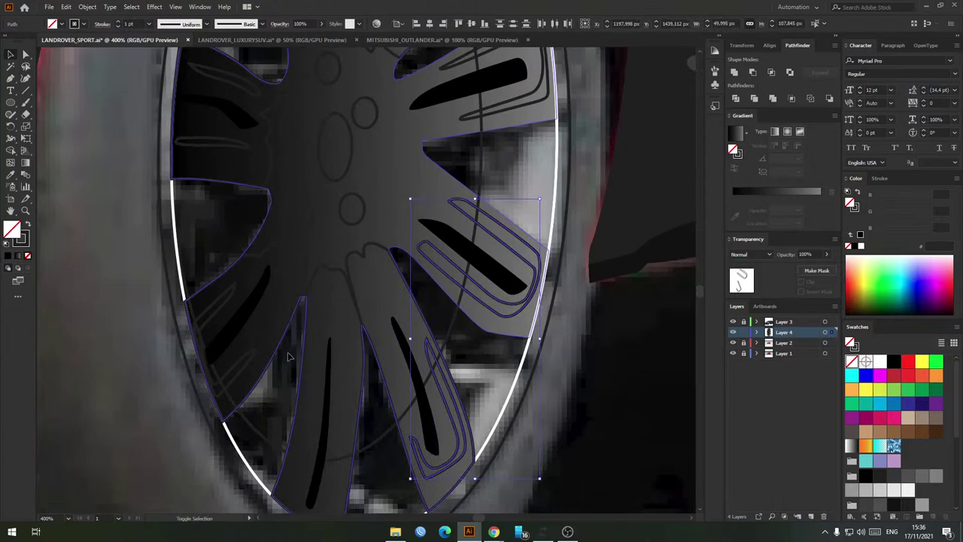
{"action": "left_click", "coordinate": [251, 355], "text": "shift"}
{"action": "left_click_drag", "start_coordinate": [225, 173], "coordinate": [251, 325]}
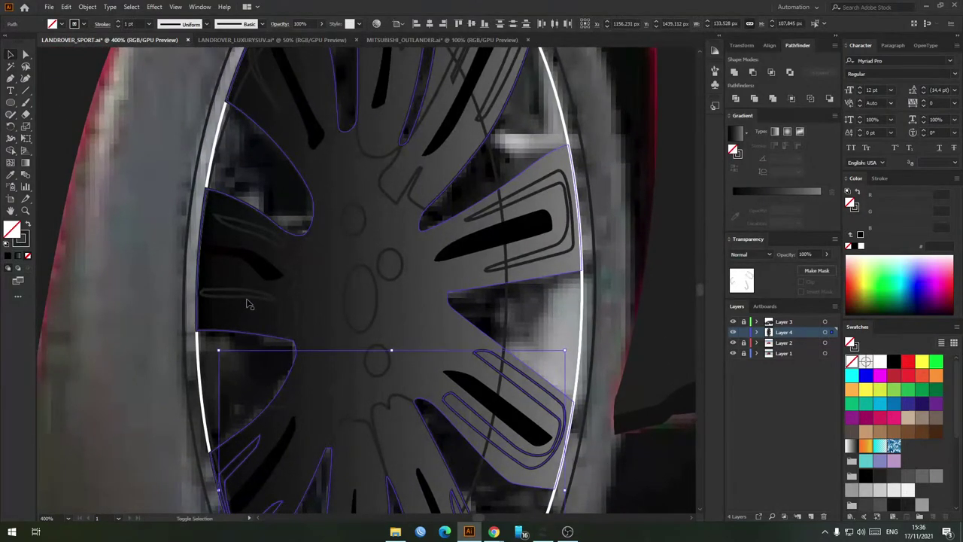
{"action": "left_click", "coordinate": [248, 299], "text": "shift"}
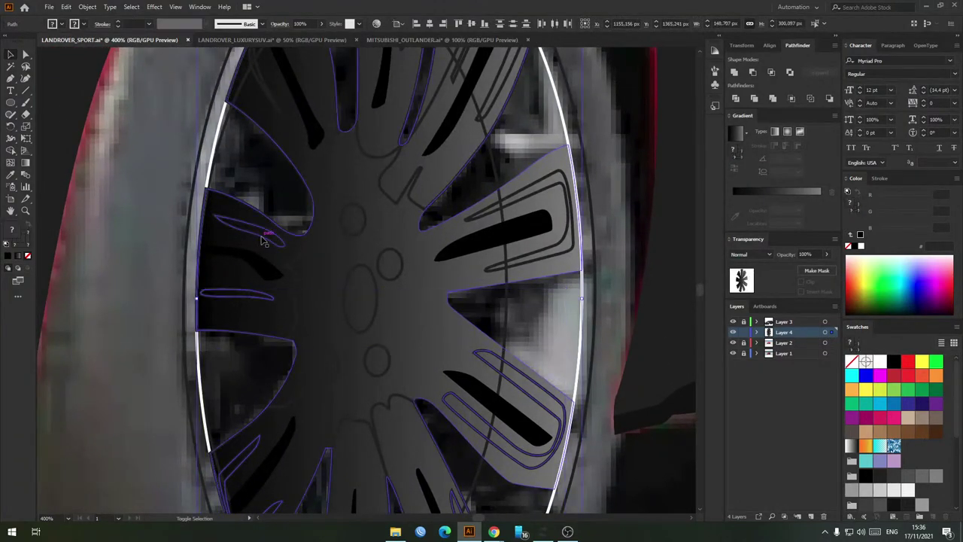
{"action": "left_click_drag", "start_coordinate": [263, 241], "coordinate": [296, 376]}
{"action": "left_click", "coordinate": [299, 347], "text": "shift"}
{"action": "left_click_drag", "start_coordinate": [363, 246], "coordinate": [351, 320]}
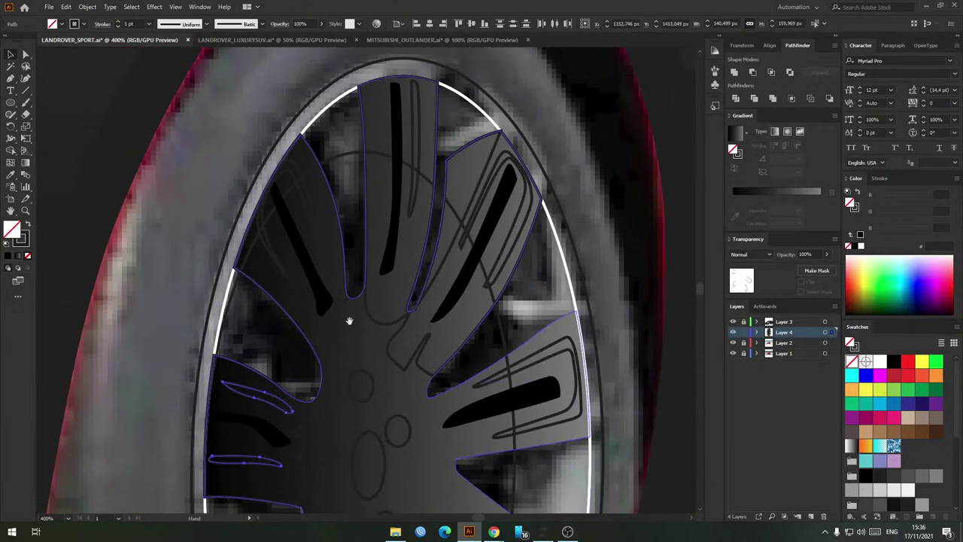
{"action": "left_click", "coordinate": [278, 254], "text": "shift"}
{"action": "left_click", "coordinate": [482, 200], "text": "shift"}
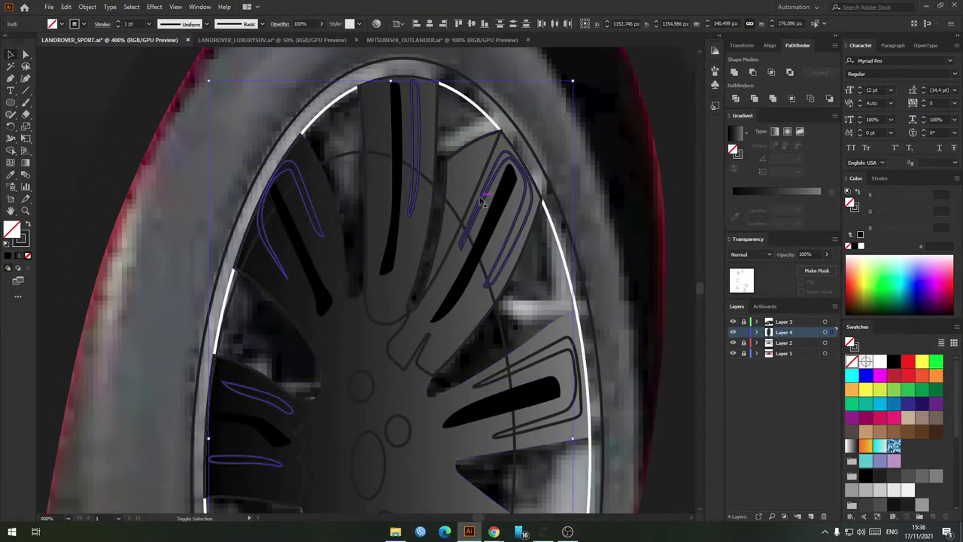
{"action": "left_click", "coordinate": [542, 345], "text": "shift"}
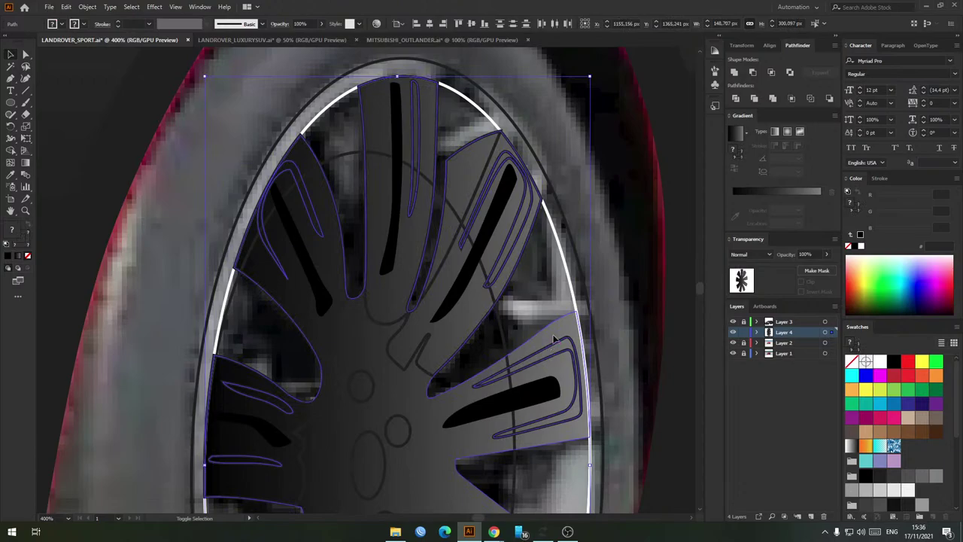
{"action": "left_click", "coordinate": [553, 339], "text": "shift"}
{"action": "scroll", "coordinate": [553, 338], "scroll_direction": "down", "scroll_amount": 2}
{"action": "left_click_drag", "start_coordinate": [563, 372], "coordinate": [548, 334]}
{"action": "scroll", "coordinate": [511, 356], "scroll_direction": "down", "scroll_amount": 3}
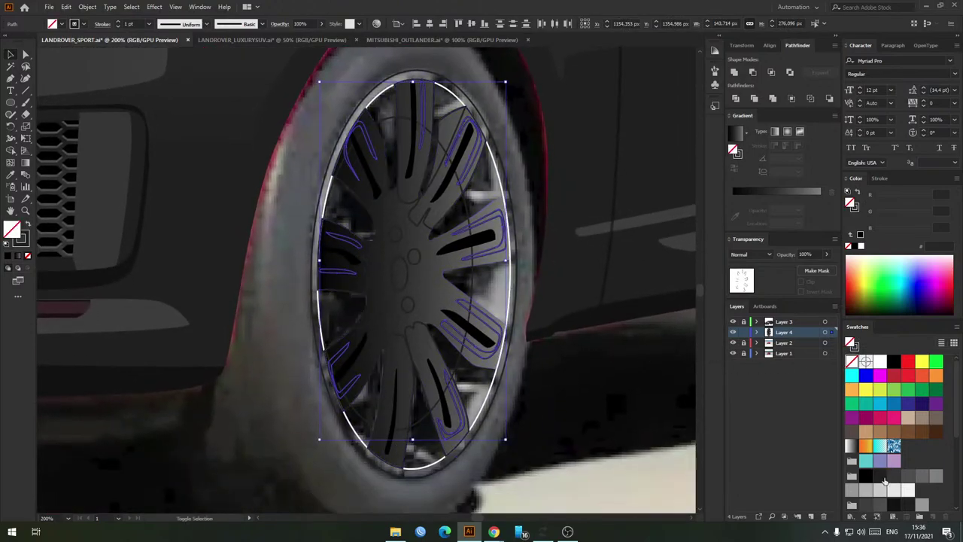
{"action": "left_click", "coordinate": [880, 477]}
{"action": "left_click", "coordinate": [894, 477]}
{"action": "mouse_move", "coordinate": [563, 367]}
{"action": "left_mouse_down"}
{"action": "mouse_move", "coordinate": [559, 350]}
{"action": "mouse_move", "coordinate": [553, 355]}
{"action": "left_mouse_up"}
{"action": "left_click", "coordinate": [880, 476]}
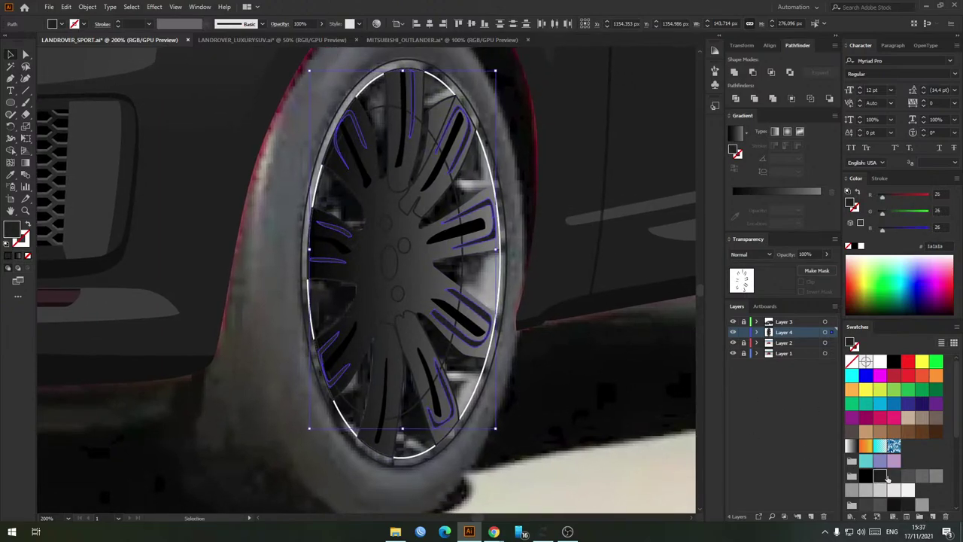
{"action": "left_click", "coordinate": [891, 476]}
{"action": "left_click_drag", "start_coordinate": [566, 374], "coordinate": [569, 390]}
{"action": "left_click", "coordinate": [558, 389]}
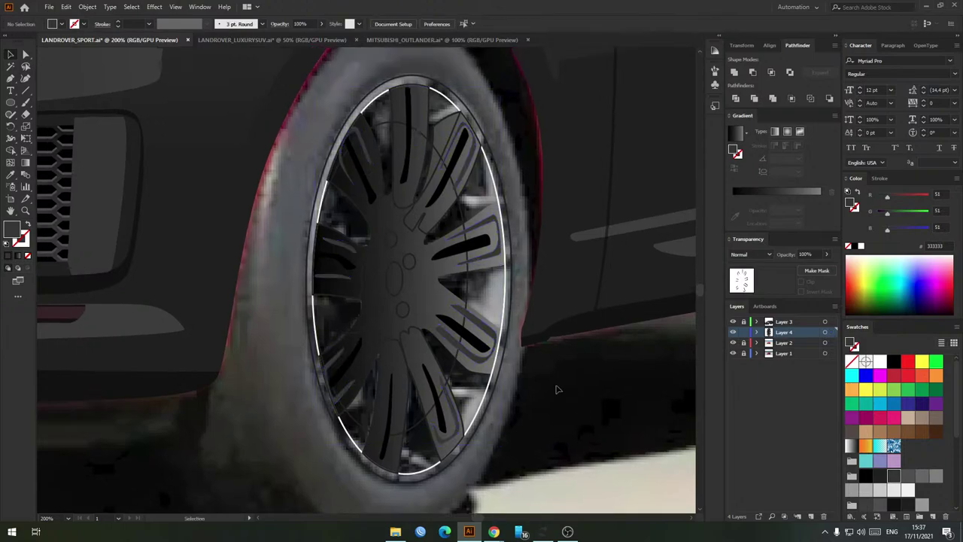
Step: Select the spoke outlines except the two right-hand ones and fill them with dark grey 333333, without a stroke
{"action": "scroll", "coordinate": [557, 383], "scroll_direction": "down", "scroll_amount": 2}
{"action": "scroll", "coordinate": [576, 312], "scroll_direction": "down", "scroll_amount": 3}
{"action": "scroll", "coordinate": [575, 310], "scroll_direction": "up", "scroll_amount": 7}
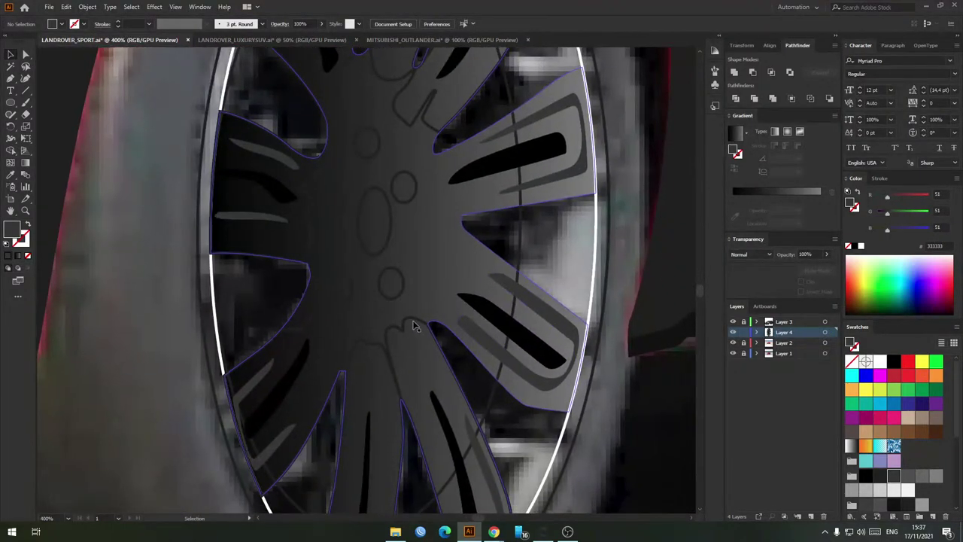
{"action": "left_click", "coordinate": [383, 319]}
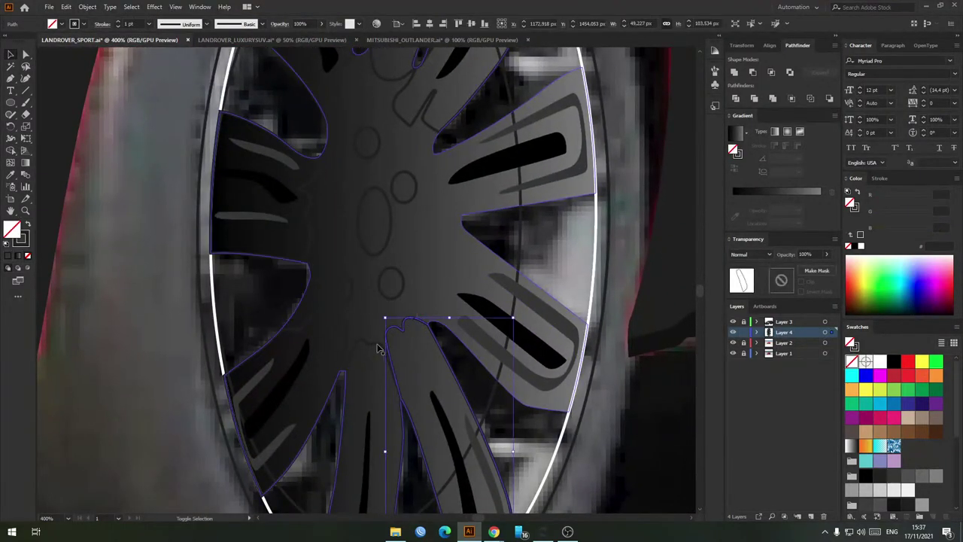
{"action": "left_click", "coordinate": [344, 329], "text": "shift"}
{"action": "left_click", "coordinate": [312, 235], "text": "shift"}
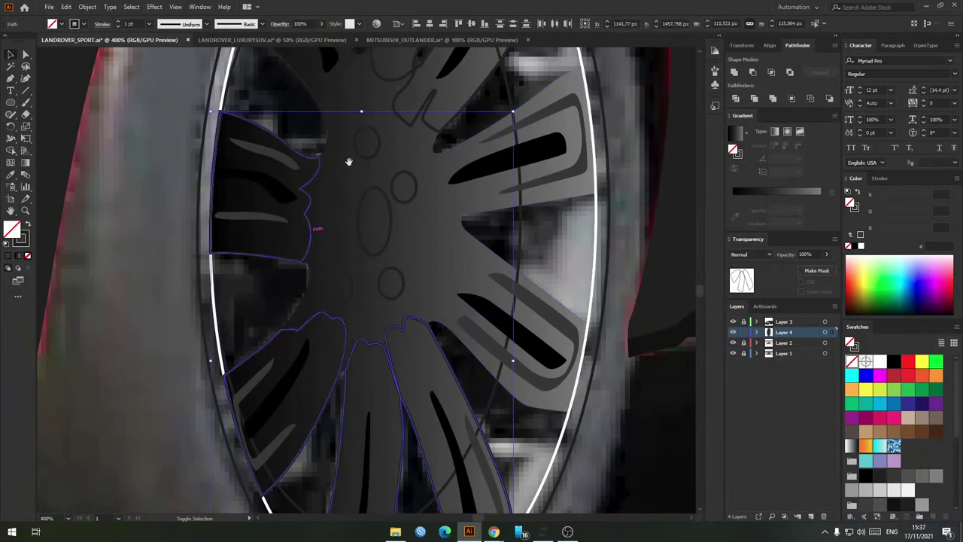
{"action": "left_click_drag", "start_coordinate": [348, 161], "coordinate": [343, 289]}
{"action": "left_click", "coordinate": [392, 209], "text": "shift"}
{"action": "left_click", "coordinate": [394, 224], "text": "shift"}
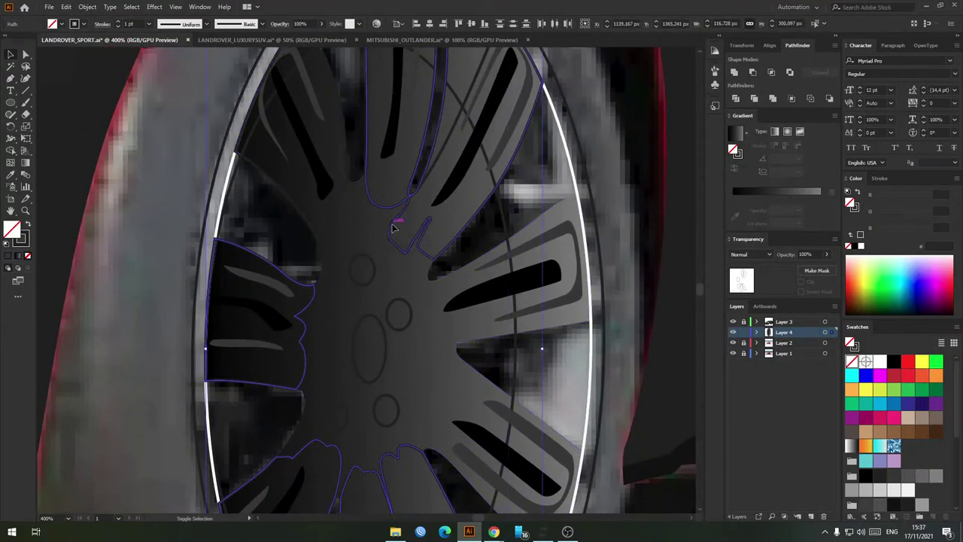
{"action": "left_click", "coordinate": [337, 192], "text": "shift"}
{"action": "scroll", "coordinate": [391, 257], "scroll_direction": "down", "scroll_amount": 2}
{"action": "left_click_drag", "start_coordinate": [392, 257], "coordinate": [388, 236]}
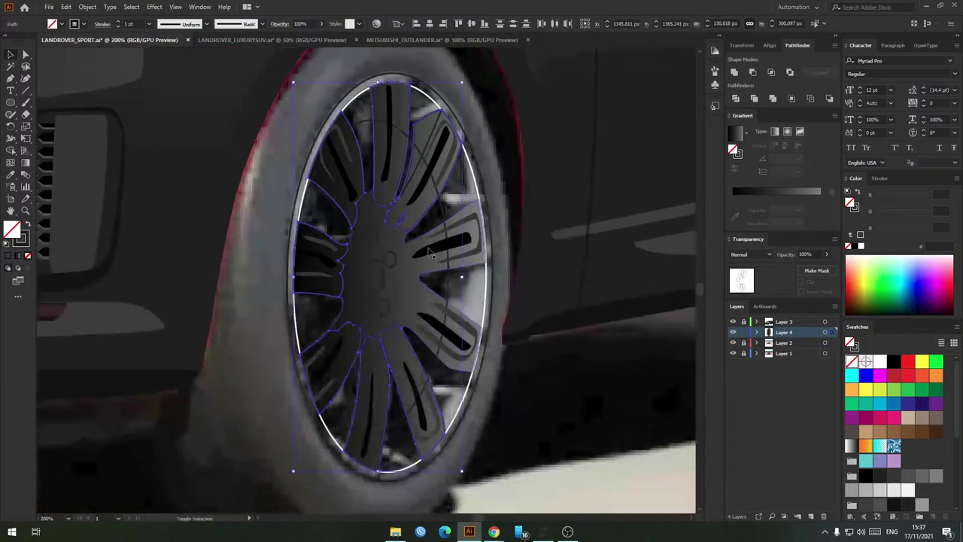
{"action": "key", "text": "shift+x"}
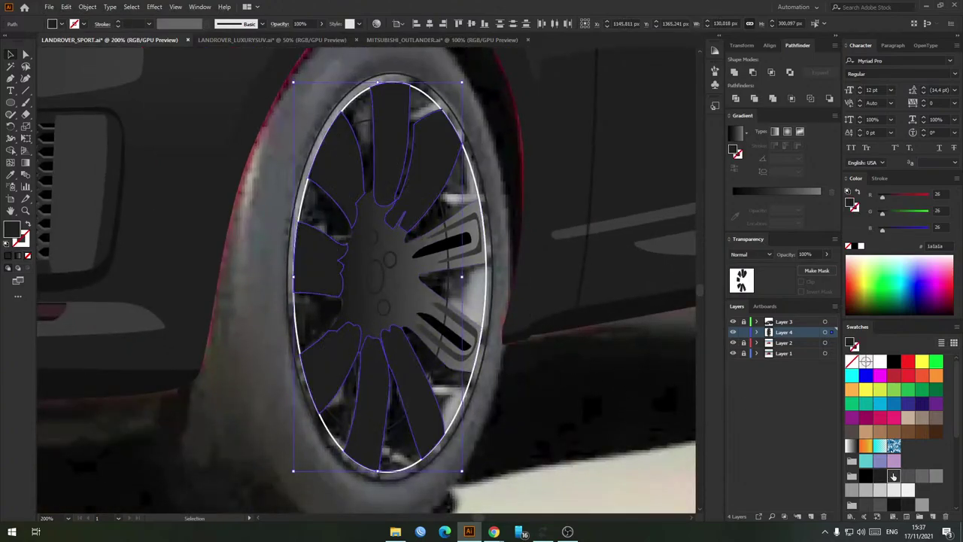
{"action": "left_click", "coordinate": [893, 474]}
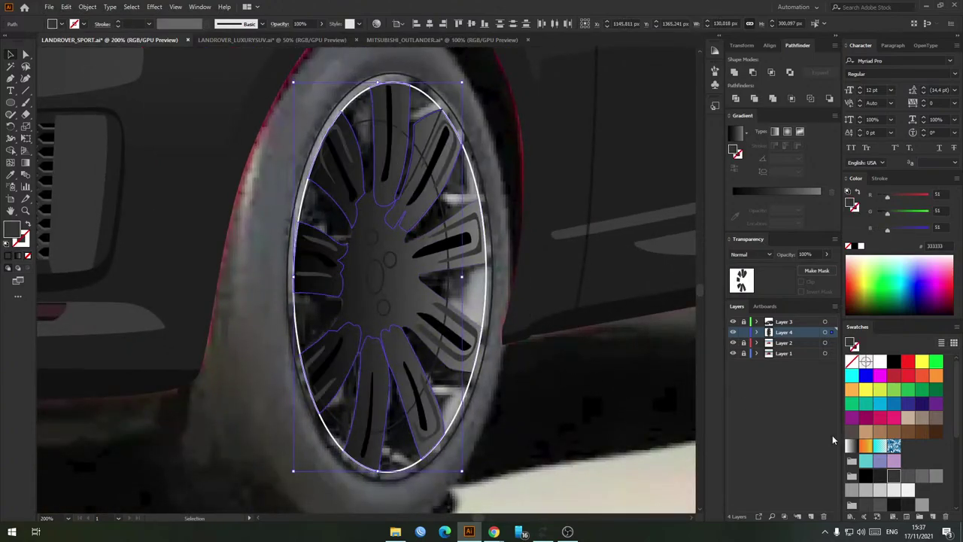
{"action": "scroll", "coordinate": [501, 341], "scroll_direction": "down", "scroll_amount": 2}
{"action": "left_click_drag", "start_coordinate": [501, 341], "coordinate": [464, 335]}
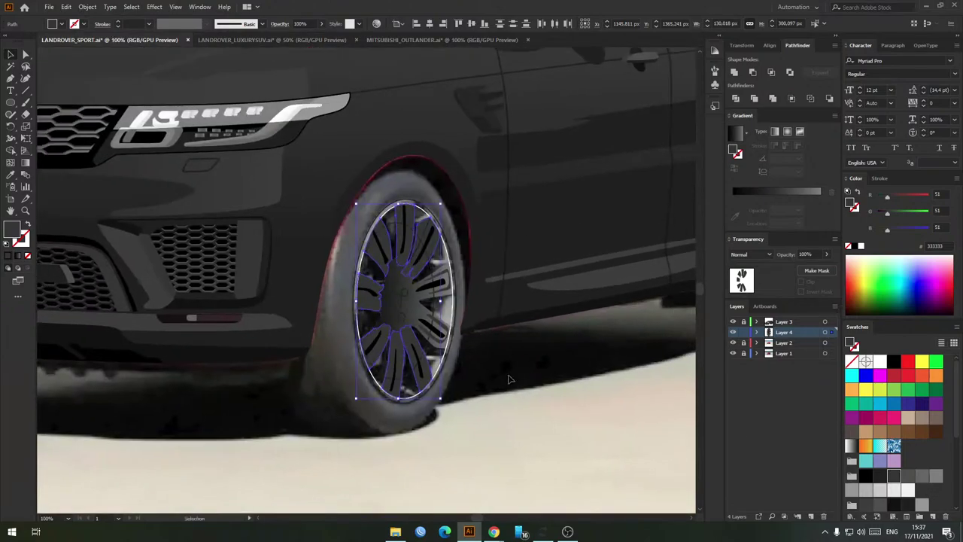
{"action": "left_click", "coordinate": [510, 380]}
Step: Reverse the hub-and-spokes shape's linear gradient to run from 808080 grey to black, with the midpoint at about 50.56%
{"action": "scroll", "coordinate": [516, 381], "scroll_direction": "down", "scroll_amount": 1}
{"action": "left_click_drag", "start_coordinate": [521, 377], "coordinate": [506, 370]}
{"action": "scroll", "coordinate": [444, 334], "scroll_direction": "up", "scroll_amount": 3}
{"action": "left_click_drag", "start_coordinate": [453, 342], "coordinate": [436, 336]}
{"action": "left_click", "coordinate": [437, 334]}
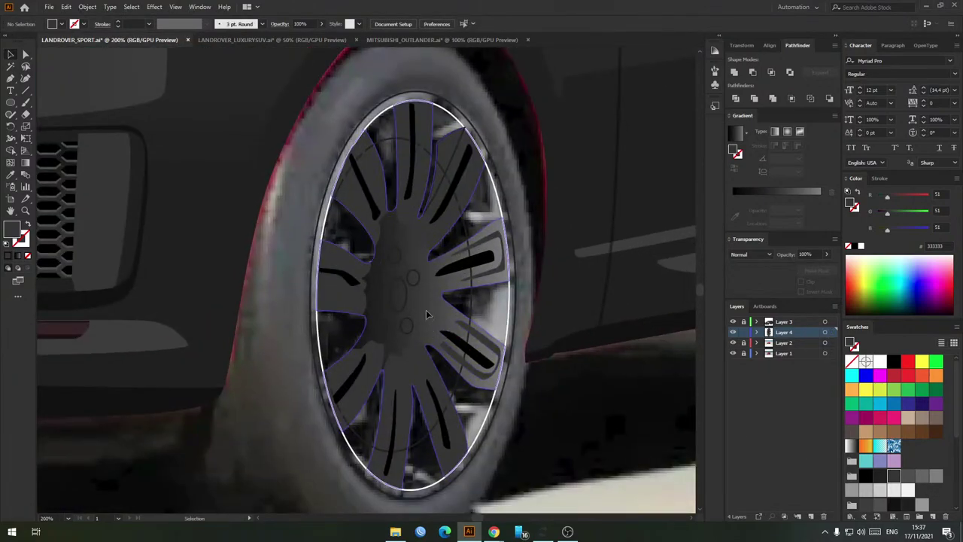
{"action": "left_click", "coordinate": [788, 206]}
{"action": "left_click", "coordinate": [732, 171]}
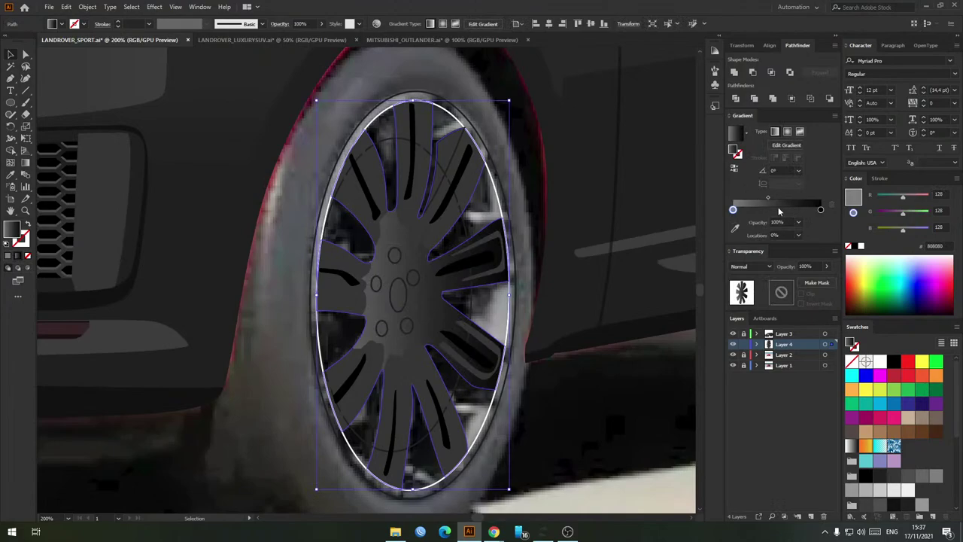
{"action": "left_click_drag", "start_coordinate": [769, 200], "coordinate": [777, 201]}
{"action": "left_click", "coordinate": [606, 388]}
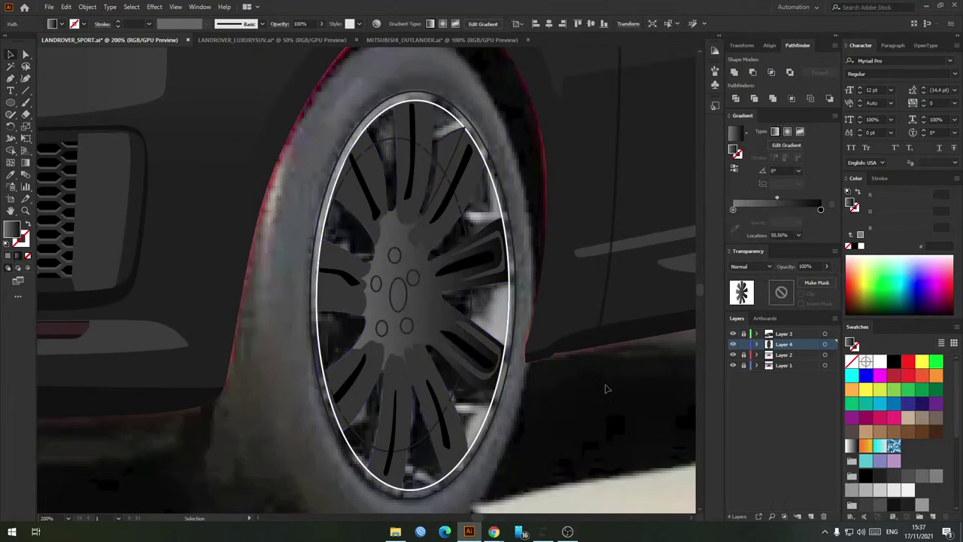
Step: Enlarge the hub's central ellipse to about 14.3 by 28.9 px and add a larger concentric copy about 38 by 77 px
{"action": "scroll", "coordinate": [592, 395], "scroll_direction": "down", "scroll_amount": 2}
{"action": "left_click_drag", "start_coordinate": [588, 396], "coordinate": [529, 370]}
{"action": "scroll", "coordinate": [528, 369], "scroll_direction": "up", "scroll_amount": 3}
{"action": "scroll", "coordinate": [539, 361], "scroll_direction": "down", "scroll_amount": 2}
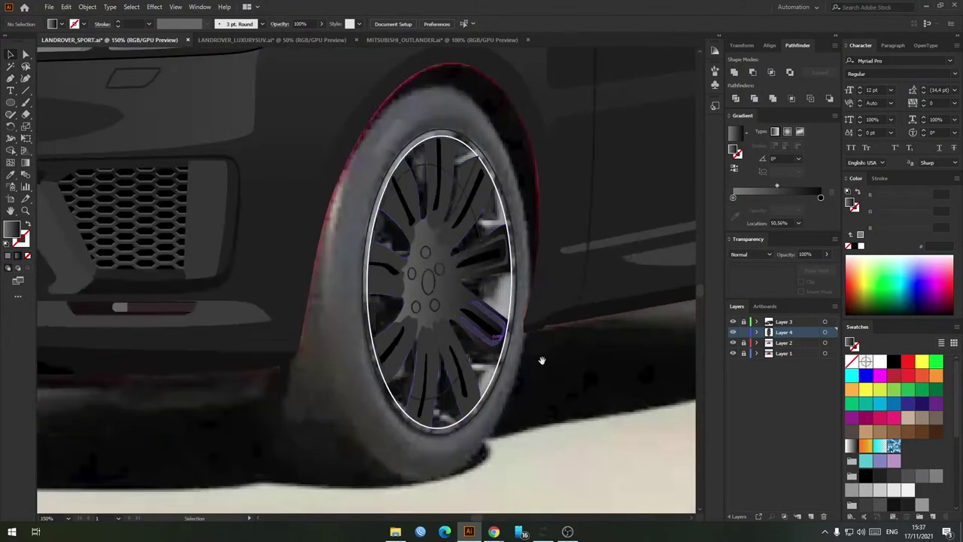
{"action": "scroll", "coordinate": [451, 282], "scroll_direction": "up", "scroll_amount": 3}
{"action": "left_click", "coordinate": [419, 322]}
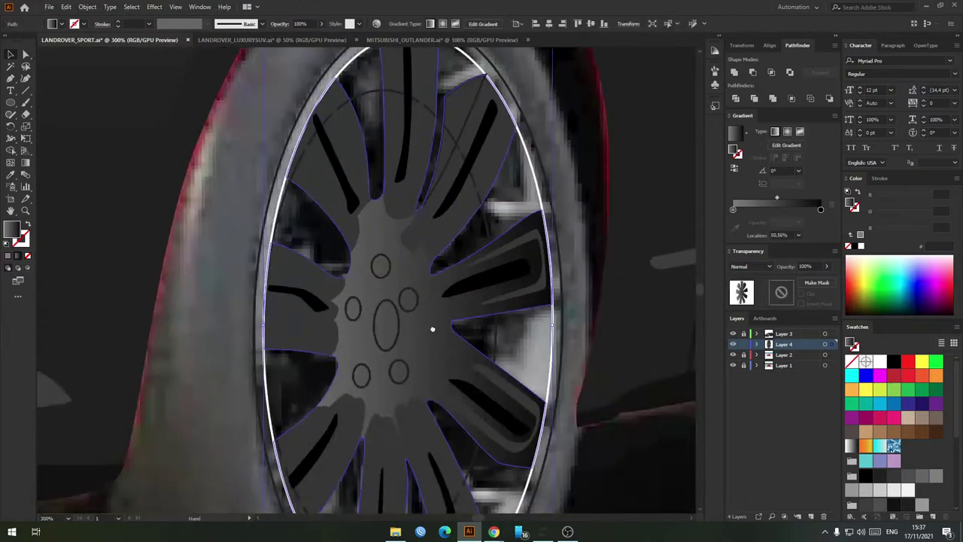
{"action": "scroll", "coordinate": [383, 274], "scroll_direction": "up", "scroll_amount": 2}
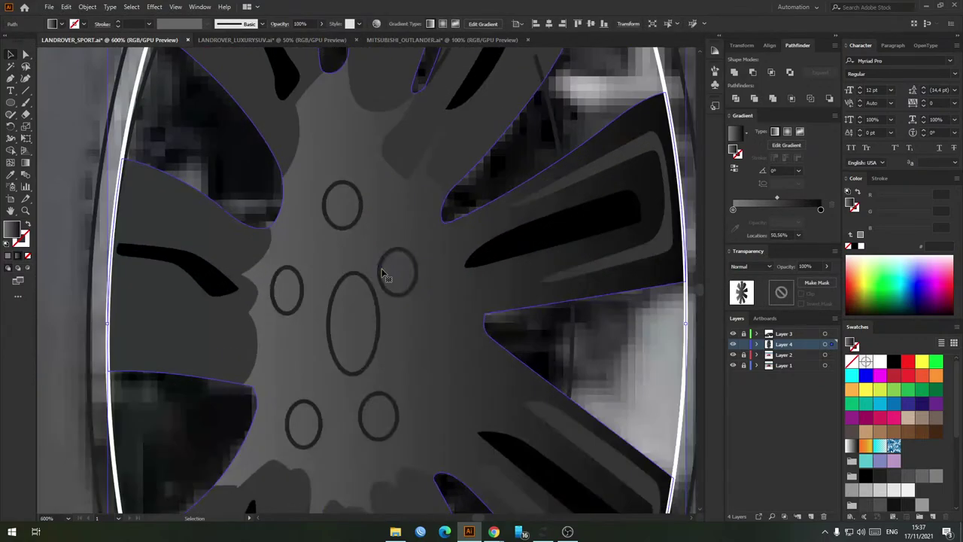
{"action": "left_click", "coordinate": [378, 301]}
{"action": "key", "text": "a"}
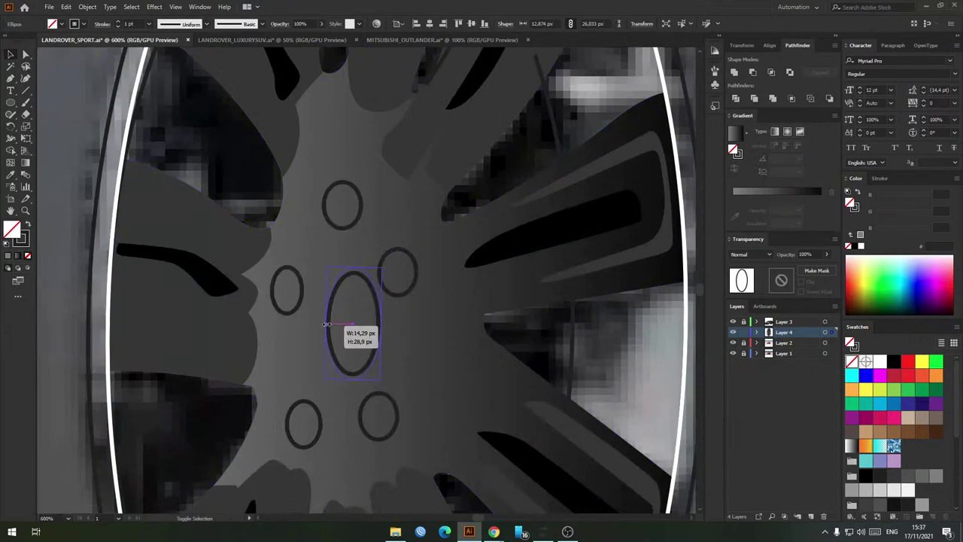
{"action": "key", "text": "v"}
{"action": "left_click_drag", "start_coordinate": [381, 324], "coordinate": [427, 327]}
{"action": "left_click_drag", "start_coordinate": [282, 324], "coordinate": [278, 324]}
{"action": "left_click_drag", "start_coordinate": [584, 340], "coordinate": [531, 331]}
Step: Fill the small central ellipse with the grey-to-black linear gradient, and place the larger ellipse behind the bolt circles with a matching gradient
{"action": "left_click", "coordinate": [329, 320]}
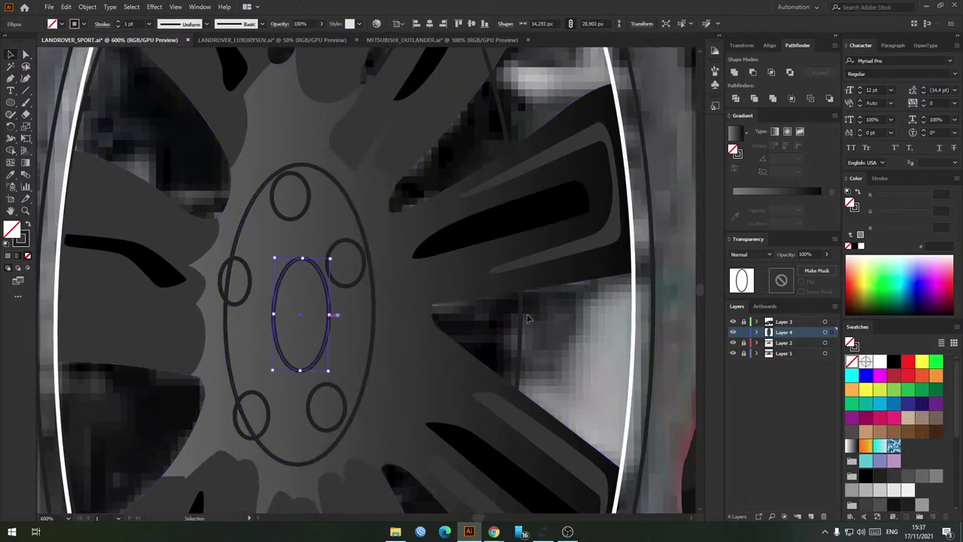
{"action": "left_click", "coordinate": [796, 193]}
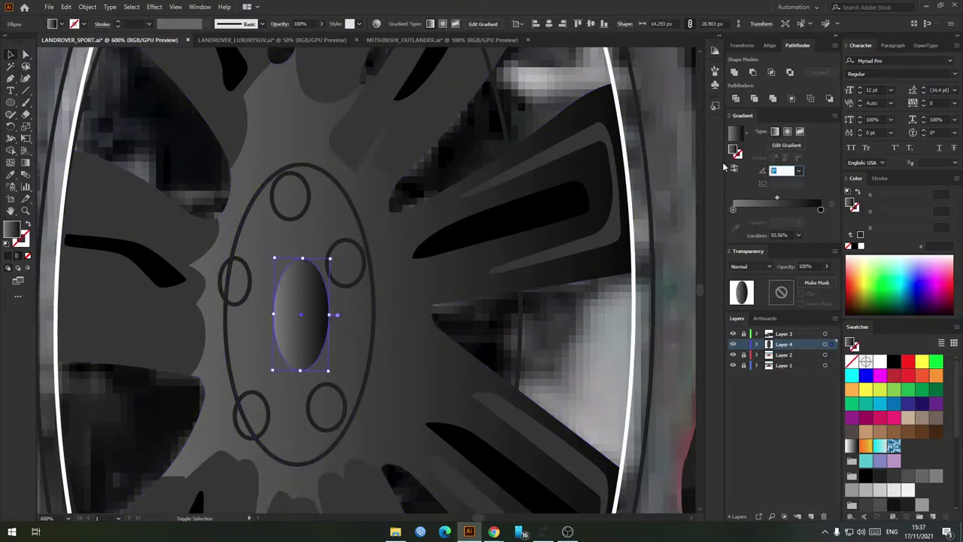
{"action": "left_click", "coordinate": [375, 343]}
{"action": "key", "text": "shift+x"}
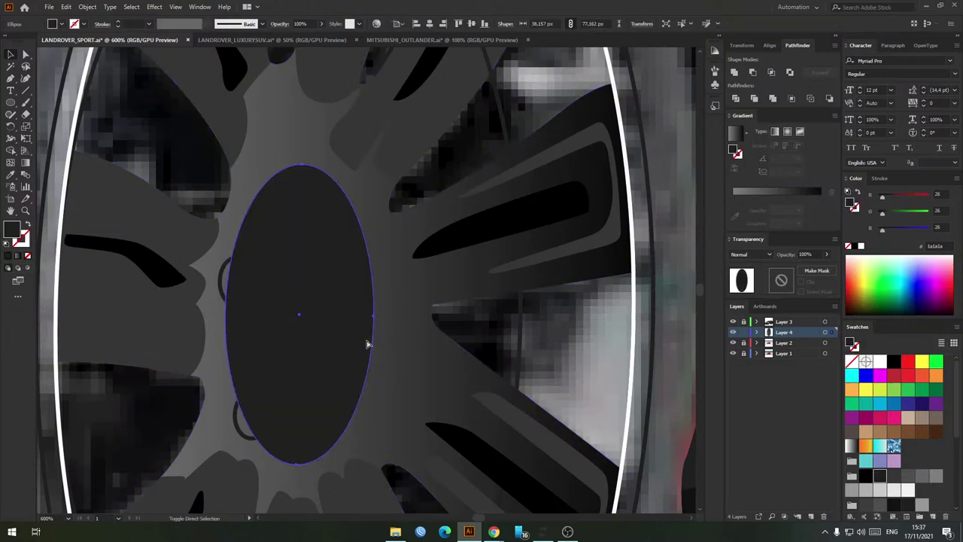
{"action": "key", "text": "ctrl+shift+["}
{"action": "key", "text": "ctrl+]"}
{"action": "key", "text": "i"}
{"action": "left_click", "coordinate": [311, 326]}
{"action": "key", "text": "v"}
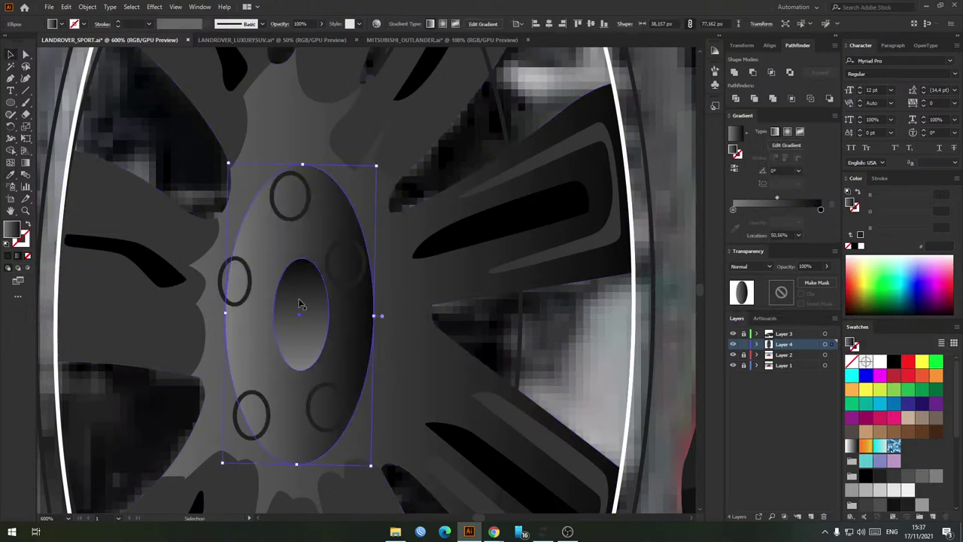
Step: Set the small central ellipse's gradient to a 45° angle, with a 4d4d4d grey end and the midpoint at about 35.47%
{"action": "left_click", "coordinate": [299, 303]}
{"action": "left_click_drag", "start_coordinate": [761, 200], "coordinate": [746, 198]}
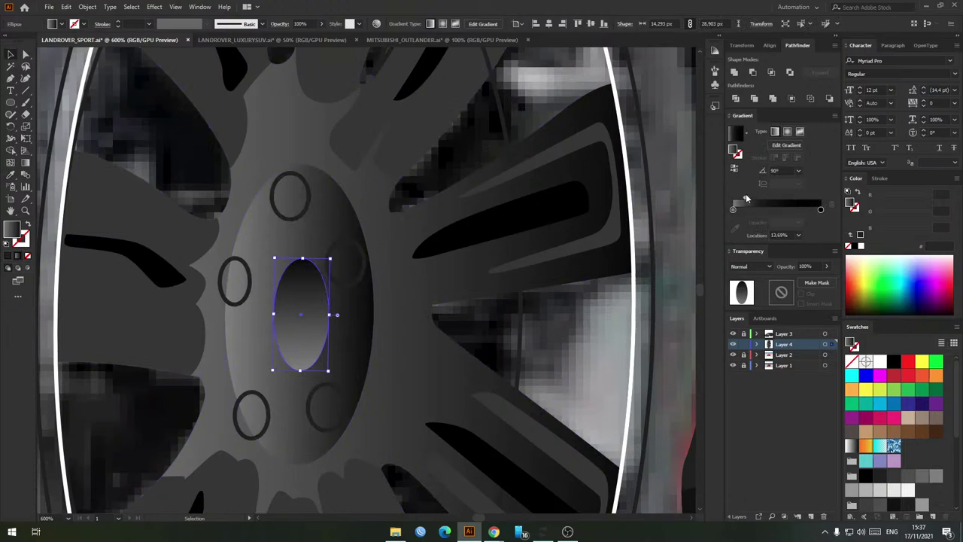
{"action": "type", "text": "45"}
{"action": "key", "text": "Return"}
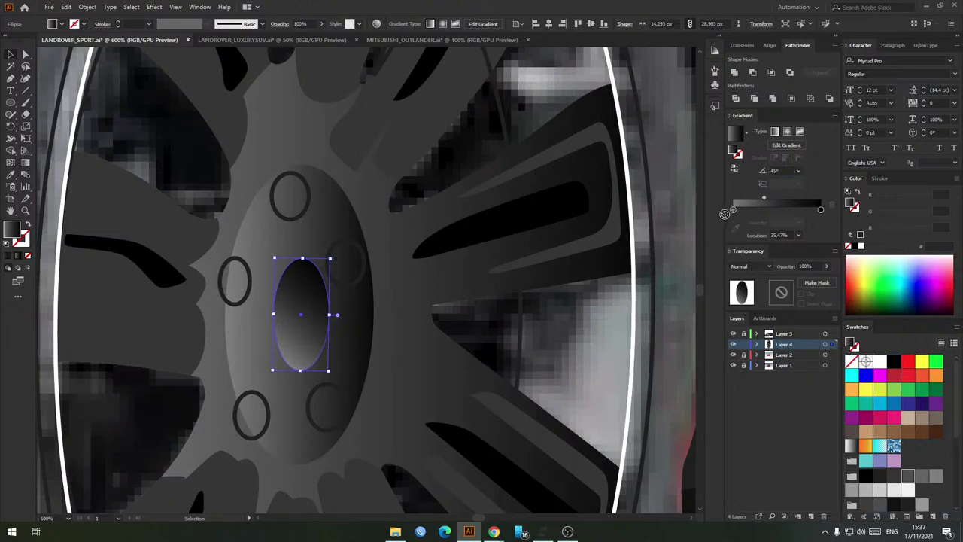
Step: Copy the small ellipse's gradient to the larger ellipse, reverse it, and redraw its direction diagonally from lower left to upper right
{"action": "left_click", "coordinate": [344, 338]}
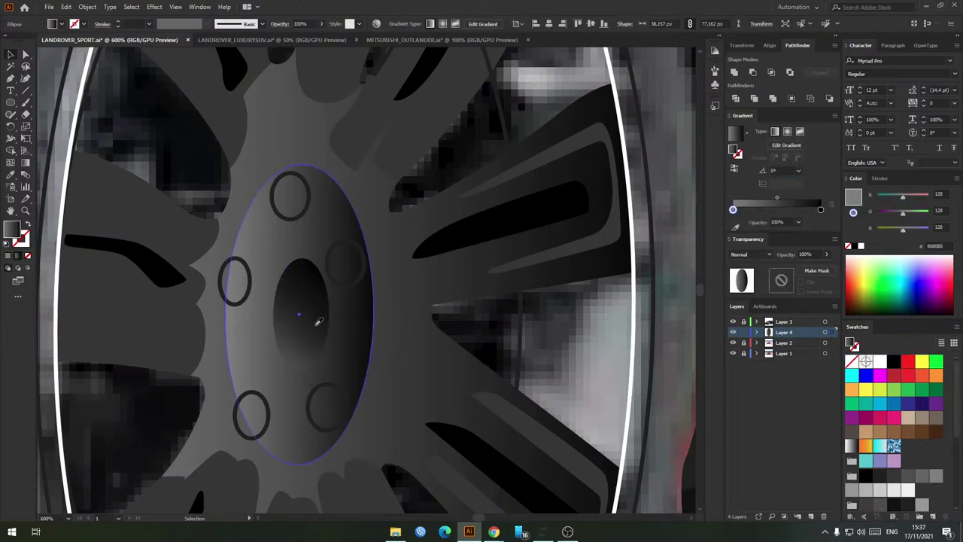
{"action": "left_click", "coordinate": [319, 321]}
{"action": "key", "text": "v"}
{"action": "left_click", "coordinate": [734, 168]}
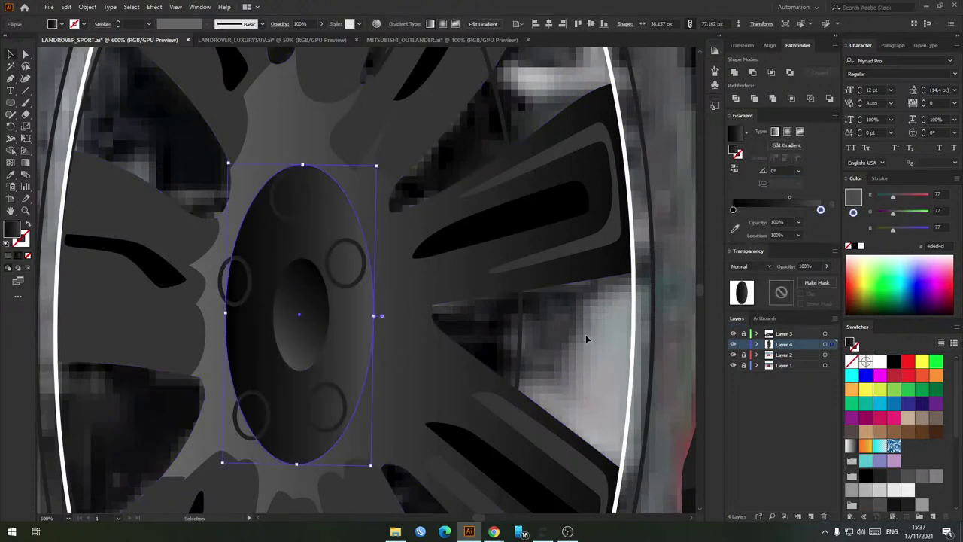
{"action": "key", "text": "g"}
{"action": "left_click_drag", "start_coordinate": [241, 425], "coordinate": [360, 216]}
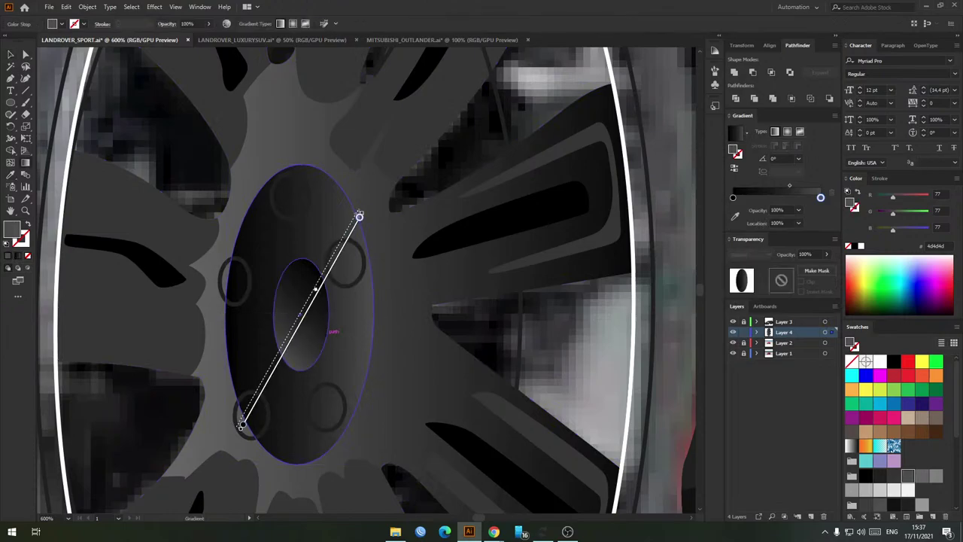
{"action": "key", "text": "v"}
{"action": "left_click", "coordinate": [566, 349]}
Step: Select the five bolt circles around the hub and fill them with a medium grey, without a stroke
{"action": "scroll", "coordinate": [391, 301], "scroll_direction": "down", "scroll_amount": 3}
{"action": "scroll", "coordinate": [382, 298], "scroll_direction": "up", "scroll_amount": 4}
{"action": "left_click", "coordinate": [373, 294]}
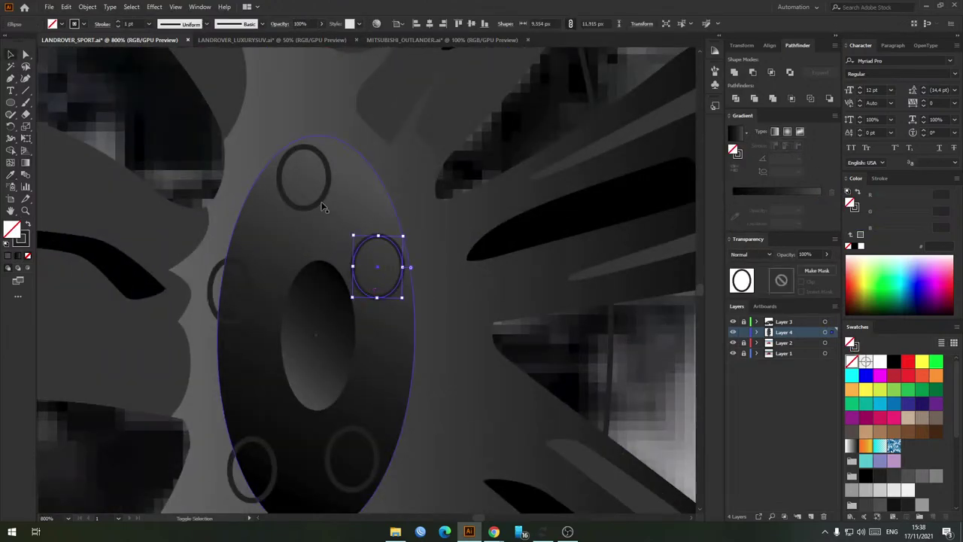
{"action": "left_click", "coordinate": [322, 205], "text": "shift"}
{"action": "left_click", "coordinate": [254, 287], "text": "shift"}
{"action": "scroll", "coordinate": [286, 284], "scroll_direction": "down", "scroll_amount": 2}
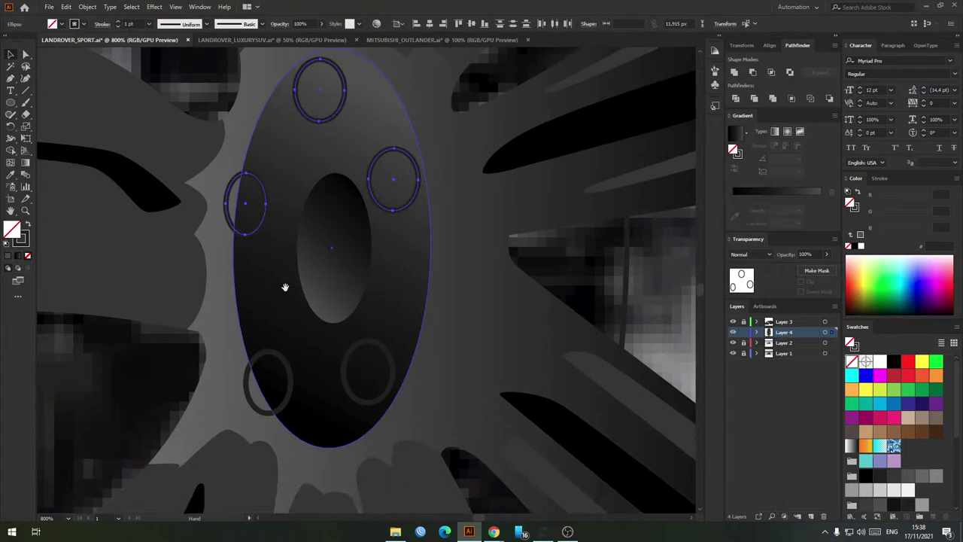
{"action": "left_click", "coordinate": [288, 366], "text": "shift"}
{"action": "left_click", "coordinate": [372, 343], "text": "shift"}
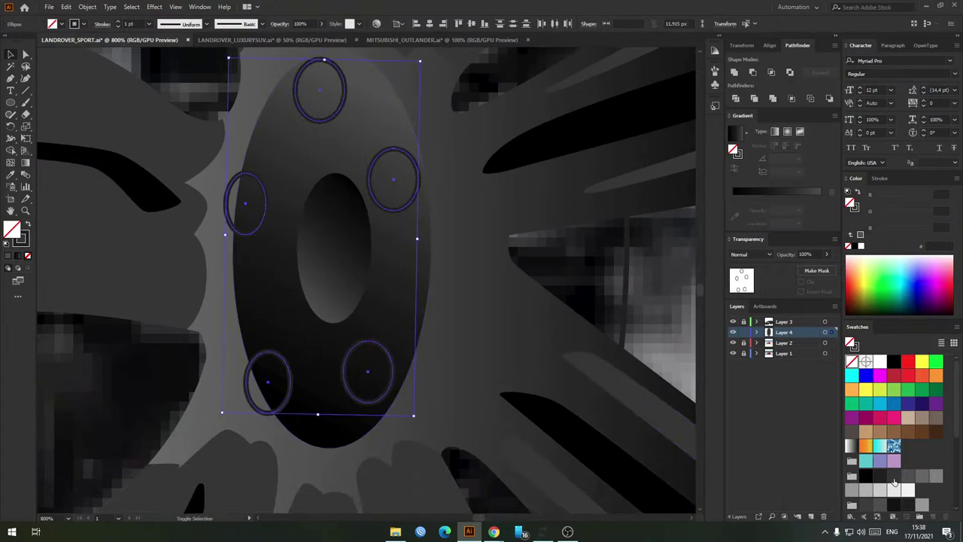
{"action": "left_click", "coordinate": [894, 479]}
{"action": "left_click", "coordinate": [935, 477]}
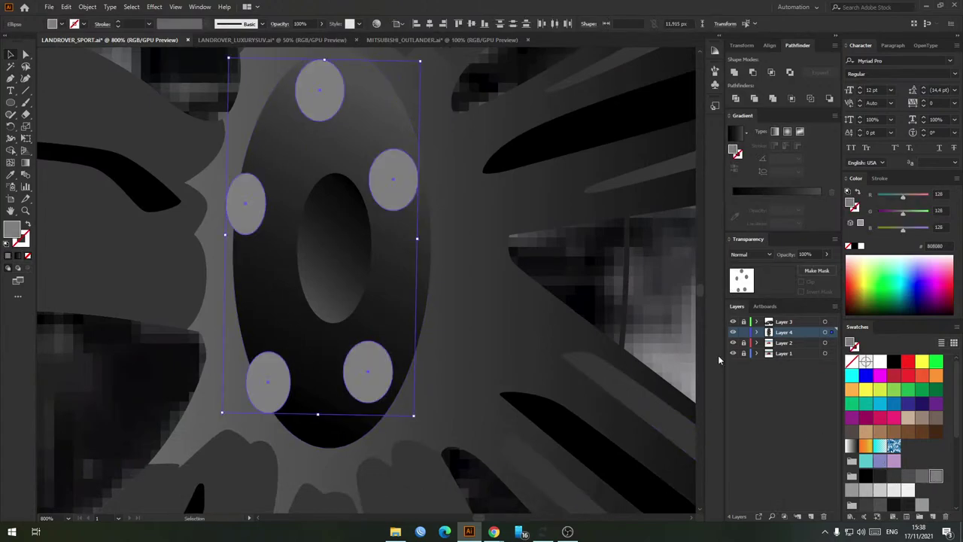
{"action": "left_click", "coordinate": [908, 475]}
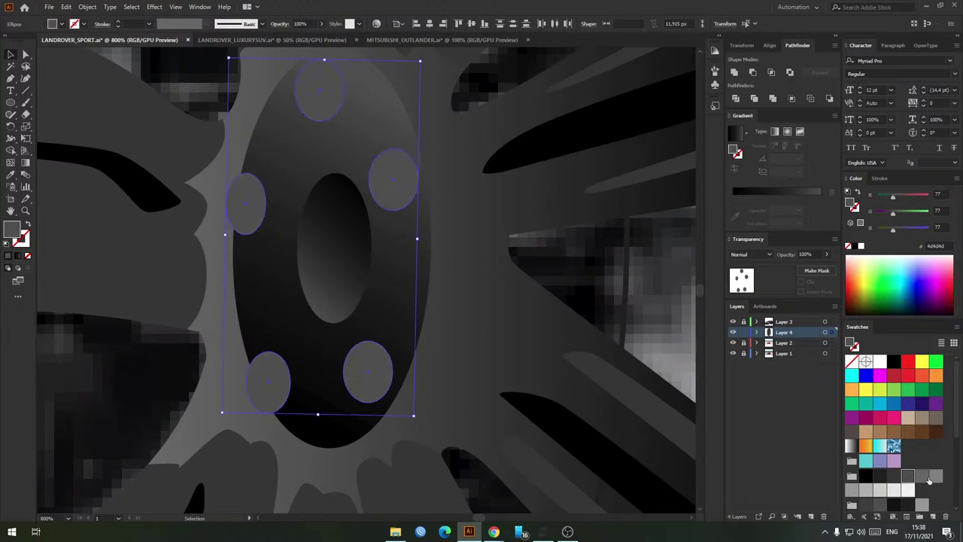
{"action": "left_click", "coordinate": [923, 479]}
{"action": "left_click", "coordinate": [650, 299]}
Step: Inspect the shaded front wheel against the reference photo, toggling Layer 4's visibility for comparison
{"action": "scroll", "coordinate": [649, 298], "scroll_direction": "down", "scroll_amount": 4}
{"action": "left_click_drag", "start_coordinate": [650, 299], "coordinate": [560, 305]}
{"action": "scroll", "coordinate": [550, 305], "scroll_direction": "down", "scroll_amount": 2}
{"action": "scroll", "coordinate": [542, 306], "scroll_direction": "up", "scroll_amount": 4}
{"action": "scroll", "coordinate": [455, 312], "scroll_direction": "down", "scroll_amount": 1}
{"action": "left_click", "coordinate": [455, 312]}
{"action": "scroll", "coordinate": [441, 301], "scroll_direction": "down", "scroll_amount": 2}
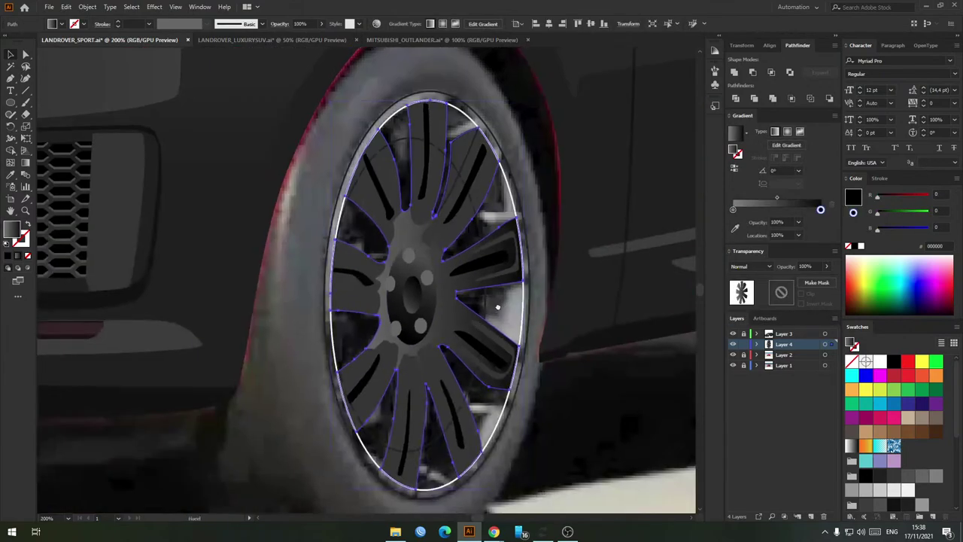
{"action": "left_click_drag", "start_coordinate": [498, 307], "coordinate": [480, 310]}
{"action": "left_click", "coordinate": [474, 307]}
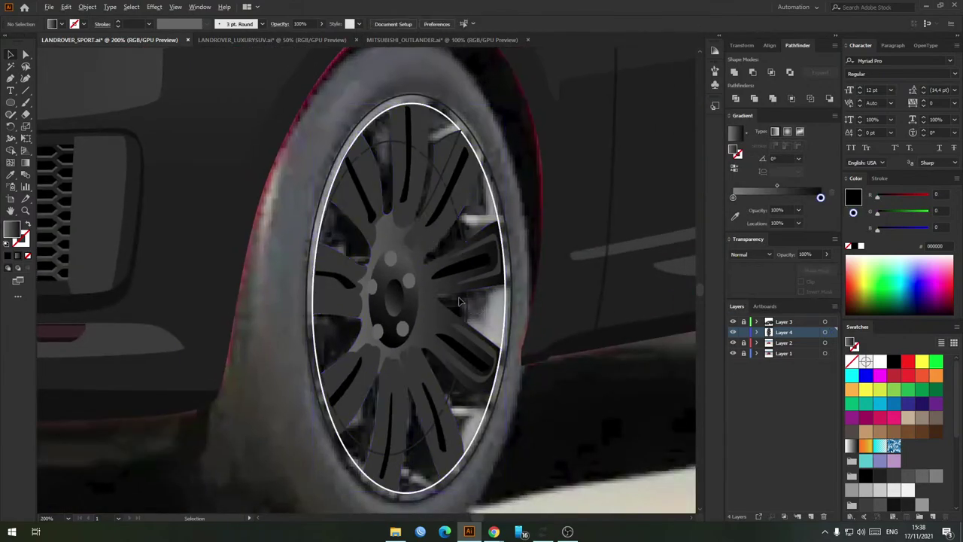
{"action": "scroll", "coordinate": [462, 300], "scroll_direction": "down", "scroll_amount": 2}
{"action": "left_click", "coordinate": [733, 332]}
{"action": "left_click", "coordinate": [732, 332]}
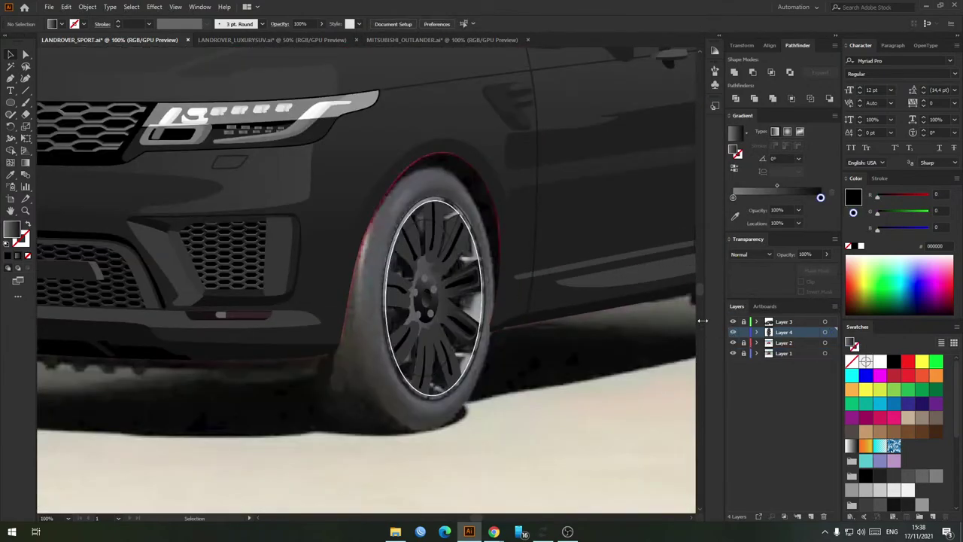
Step: Select the seven flat-filled spokes around the front wheel and fill them with 4d4d4d grey
{"action": "scroll", "coordinate": [466, 256], "scroll_direction": "up", "scroll_amount": 1}
{"action": "left_click", "coordinate": [391, 258]}
{"action": "scroll", "coordinate": [391, 258], "scroll_direction": "up", "scroll_amount": 3}
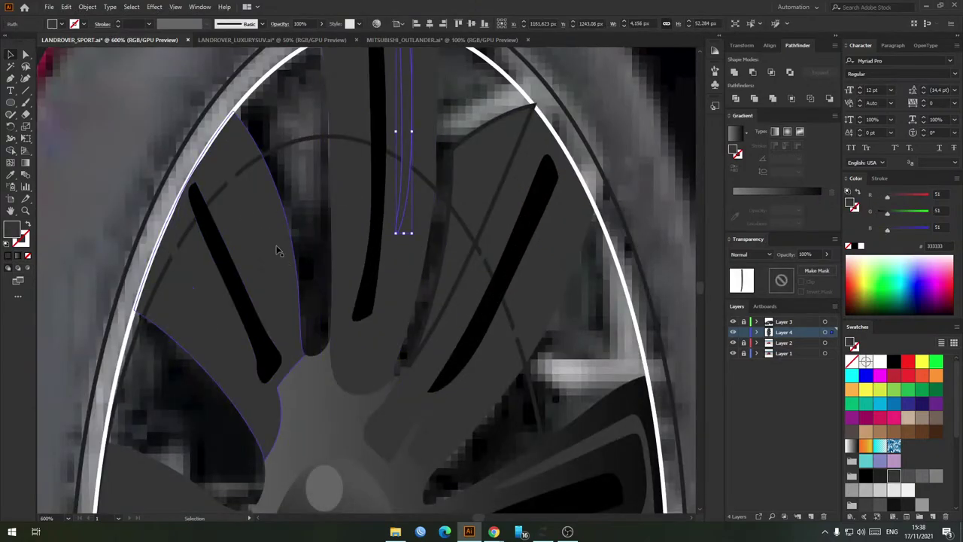
{"action": "left_click", "coordinate": [402, 329]}
{"action": "scroll", "coordinate": [391, 328], "scroll_direction": "down", "scroll_amount": 1}
{"action": "left_click", "coordinate": [316, 332], "text": "shift"}
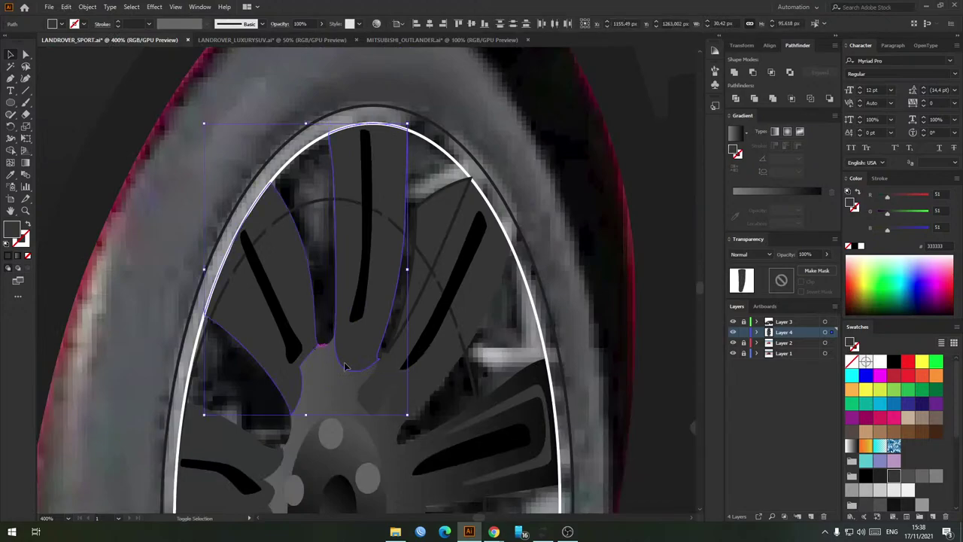
{"action": "left_click", "coordinate": [423, 376], "text": "shift"}
{"action": "left_click_drag", "start_coordinate": [441, 441], "coordinate": [461, 229]}
{"action": "left_click", "coordinate": [292, 277], "text": "shift"}
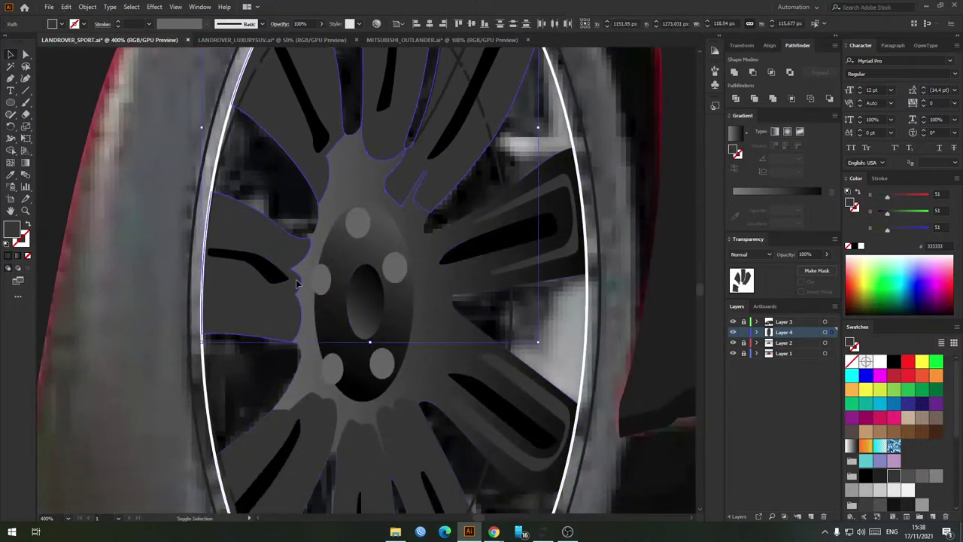
{"action": "left_click_drag", "start_coordinate": [319, 382], "coordinate": [331, 248]}
{"action": "left_click", "coordinate": [338, 298], "text": "shift"}
{"action": "left_click", "coordinate": [379, 329], "text": "shift"}
{"action": "left_click", "coordinate": [427, 296], "text": "shift"}
{"action": "left_click_drag", "start_coordinate": [607, 267], "coordinate": [559, 327]}
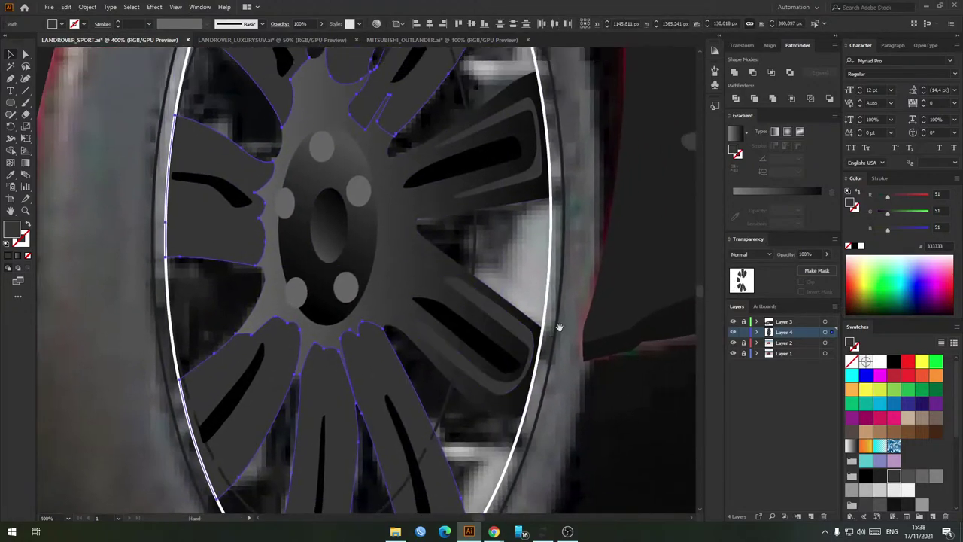
{"action": "left_click", "coordinate": [910, 479]}
{"action": "scroll", "coordinate": [482, 322], "scroll_direction": "down", "scroll_amount": 1}
{"action": "left_click_drag", "start_coordinate": [486, 316], "coordinate": [449, 331]}
{"action": "scroll", "coordinate": [453, 320], "scroll_direction": "down", "scroll_amount": 2}
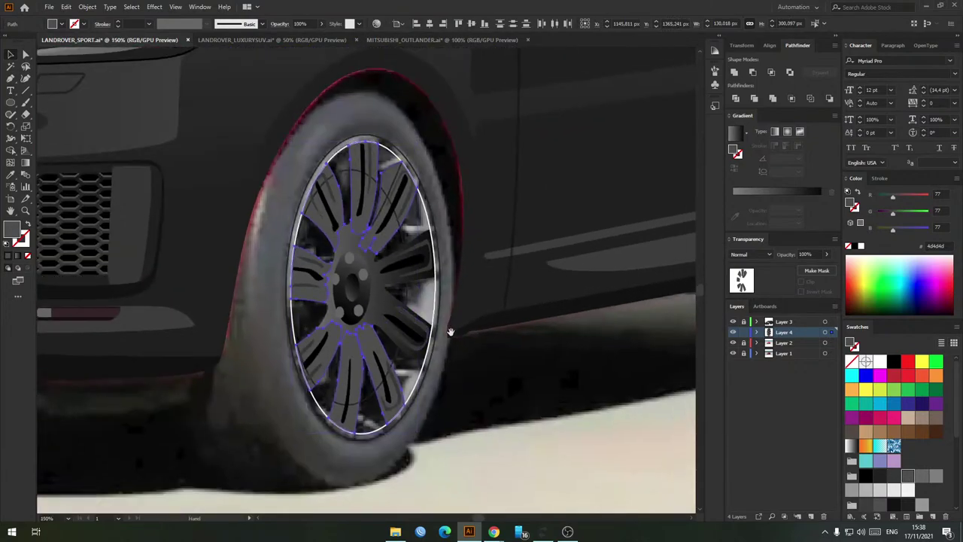
{"action": "left_click", "coordinate": [446, 340]}
Step: Examine the recoloured front wheel spokes at whole-car scale and up close around the hub
{"action": "scroll", "coordinate": [436, 350], "scroll_direction": "down", "scroll_amount": 2}
{"action": "scroll", "coordinate": [466, 360], "scroll_direction": "down", "scroll_amount": 2}
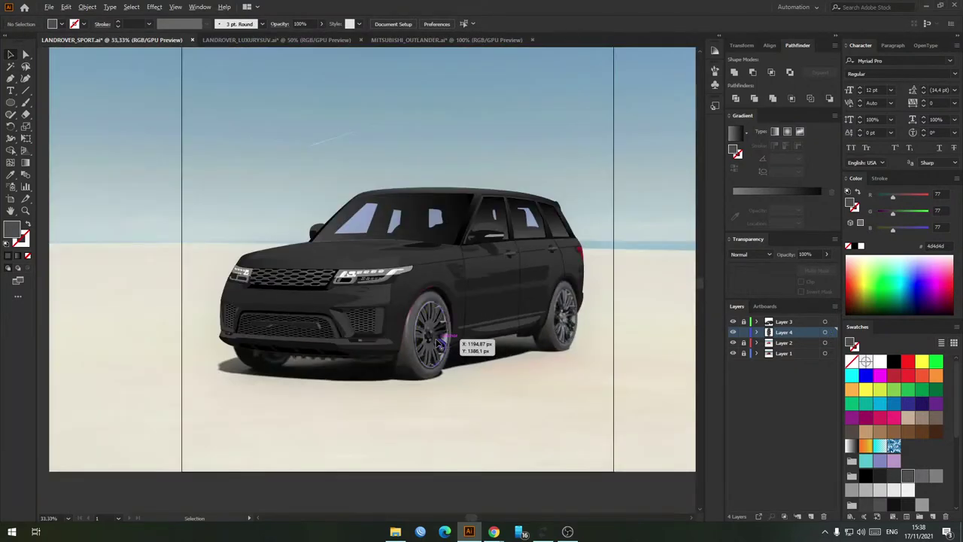
{"action": "scroll", "coordinate": [451, 316], "scroll_direction": "up", "scroll_amount": 7}
{"action": "scroll", "coordinate": [449, 301], "scroll_direction": "down", "scroll_amount": 2}
{"action": "scroll", "coordinate": [451, 316], "scroll_direction": "up", "scroll_amount": 3}
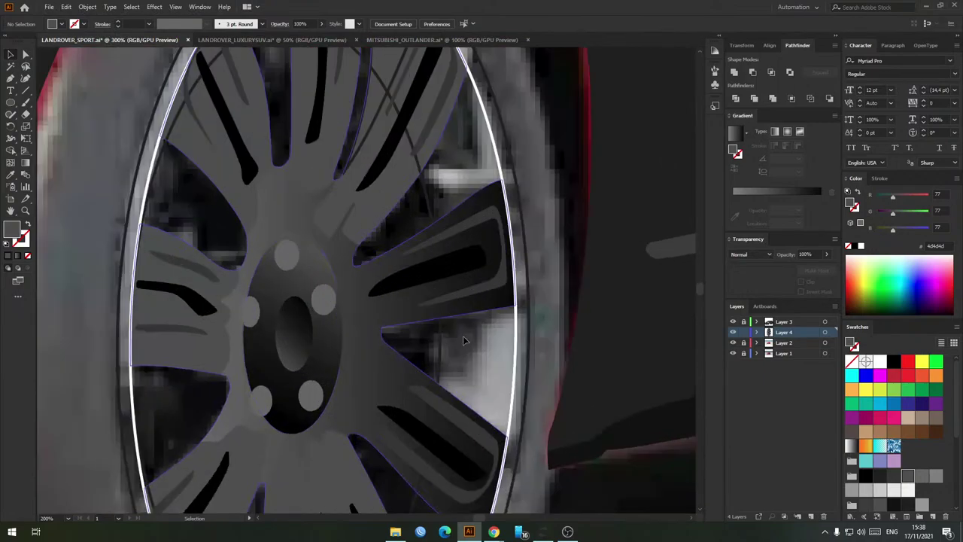
{"action": "scroll", "coordinate": [444, 331], "scroll_direction": "down", "scroll_amount": 5}
{"action": "scroll", "coordinate": [436, 333], "scroll_direction": "up", "scroll_amount": 8}
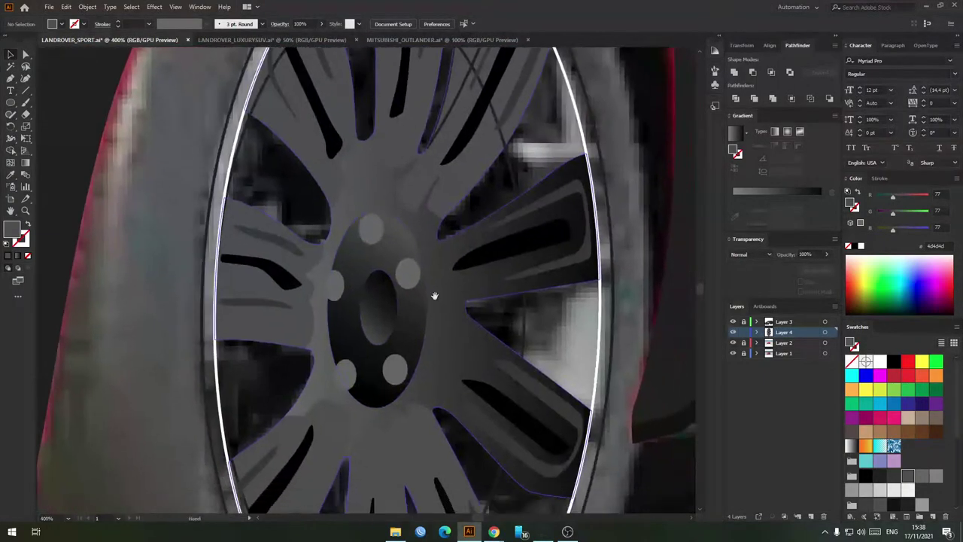
{"action": "scroll", "coordinate": [408, 265], "scroll_direction": "up", "scroll_amount": 2}
Step: Shift the upper-right and lower-right bolt circles outward to the hub's edge, undoing the trial shift of the left one
{"action": "left_click_drag", "start_coordinate": [409, 275], "coordinate": [434, 272]}
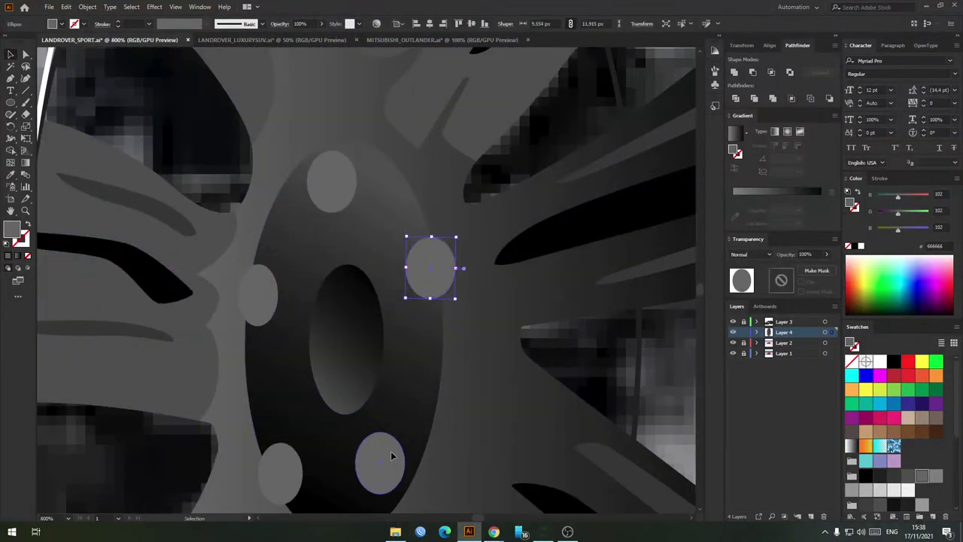
{"action": "left_click_drag", "start_coordinate": [393, 454], "coordinate": [422, 460]}
{"action": "left_click_drag", "start_coordinate": [267, 303], "coordinate": [290, 303]}
{"action": "left_click_drag", "start_coordinate": [306, 349], "coordinate": [328, 313]}
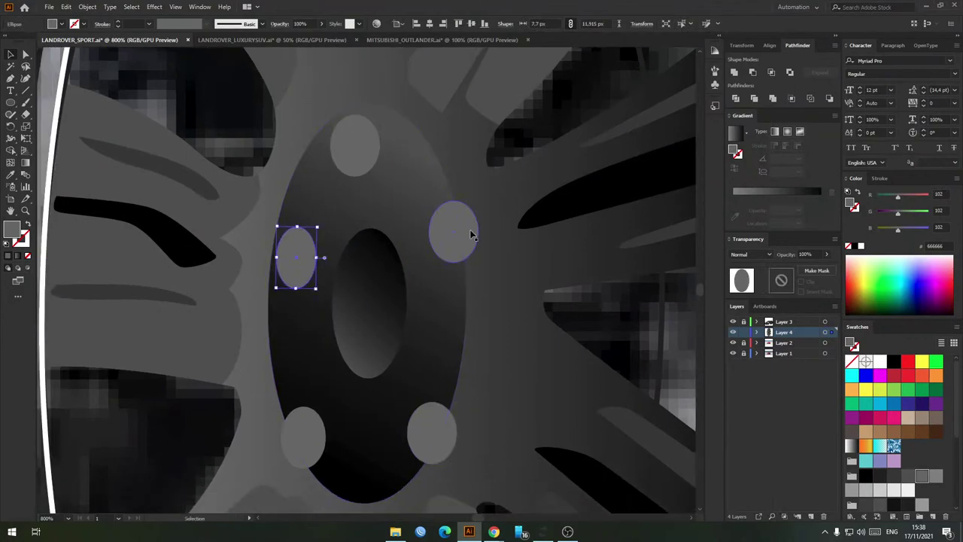
{"action": "key", "text": "ctrl+z"}
Step: Narrow the upper-right and lower-right bolt circles from their inner sides to about 7.7 px wide
{"action": "left_click", "coordinate": [468, 235]}
{"action": "left_click_drag", "start_coordinate": [429, 230], "coordinate": [450, 234]}
{"action": "left_click", "coordinate": [440, 434]}
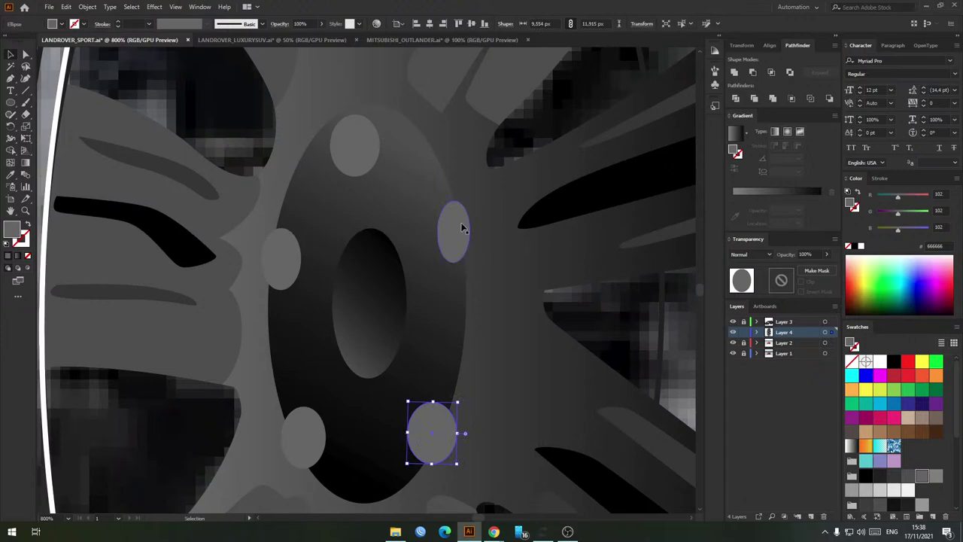
{"action": "left_click", "coordinate": [461, 227]}
{"action": "key", "text": "ctrl+z"}
{"action": "left_click_drag", "start_coordinate": [429, 232], "coordinate": [437, 231]}
{"action": "left_click", "coordinate": [431, 445]}
{"action": "left_click_drag", "start_coordinate": [410, 431], "coordinate": [418, 432]}
Step: Move the lower-left and left bolt circles slightly inward, toward the hub's centre
{"action": "left_click_drag", "start_coordinate": [303, 428], "coordinate": [316, 428]}
{"action": "left_click_drag", "start_coordinate": [292, 270], "coordinate": [307, 268]}
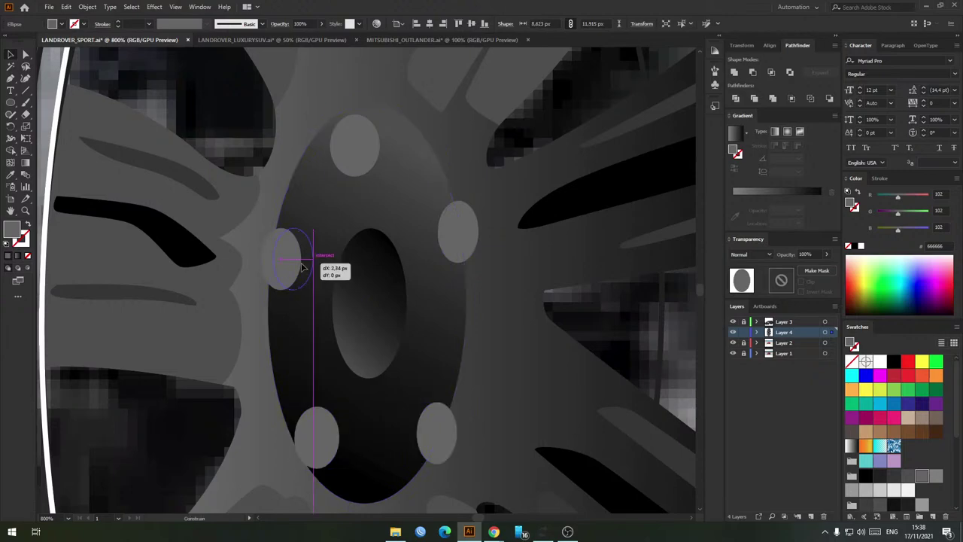
{"action": "key", "text": "ctrl+minus"}
{"action": "key", "text": "ctrl+minus"}
{"action": "key", "text": "ctrl+minus"}
{"action": "key", "text": "ctrl+plus"}
{"action": "key", "text": "ctrl+plus"}
{"action": "key", "text": "ctrl+plus"}
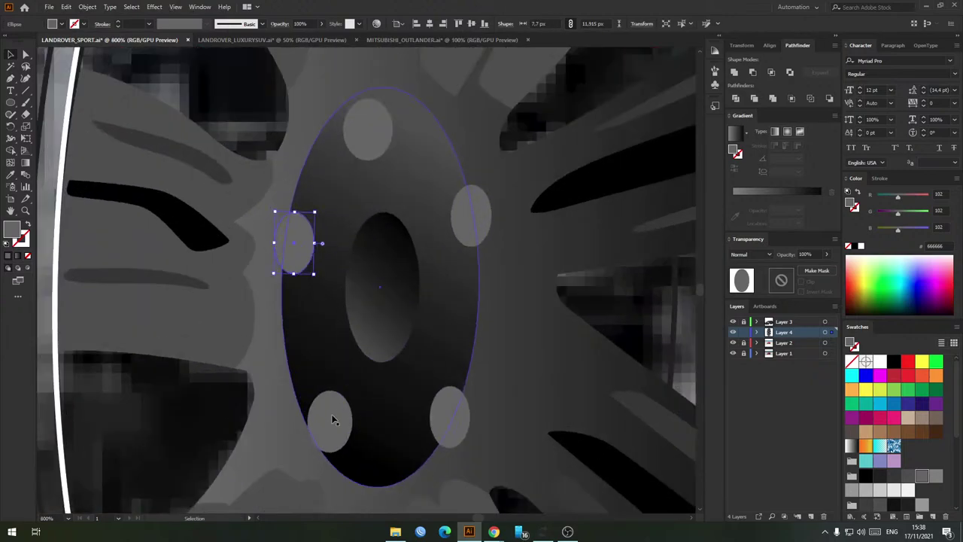
Step: Nudge the top bolt circle slightly upward toward the hub's upper edge
{"action": "left_click", "coordinate": [326, 417]}
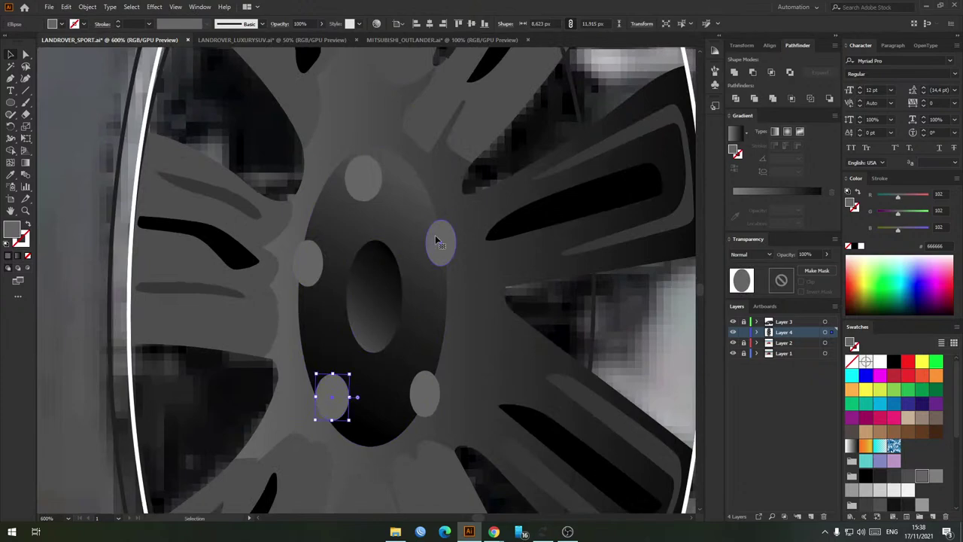
{"action": "scroll", "coordinate": [436, 241], "scroll_direction": "up", "scroll_amount": 1, "text": "alt"}
{"action": "left_click", "coordinate": [441, 240]}
{"action": "left_click_drag", "start_coordinate": [347, 163], "coordinate": [346, 149]}
{"action": "scroll", "coordinate": [344, 183], "scroll_direction": "up", "scroll_amount": 1, "text": "alt"}
Step: Select all five bolt circles and duplicate them with a slight offset up and to the right
{"action": "left_click_drag", "start_coordinate": [236, 54], "coordinate": [499, 169]}
{"action": "left_click", "coordinate": [511, 418], "text": "shift"}
{"action": "left_click", "coordinate": [346, 389], "text": "shift"}
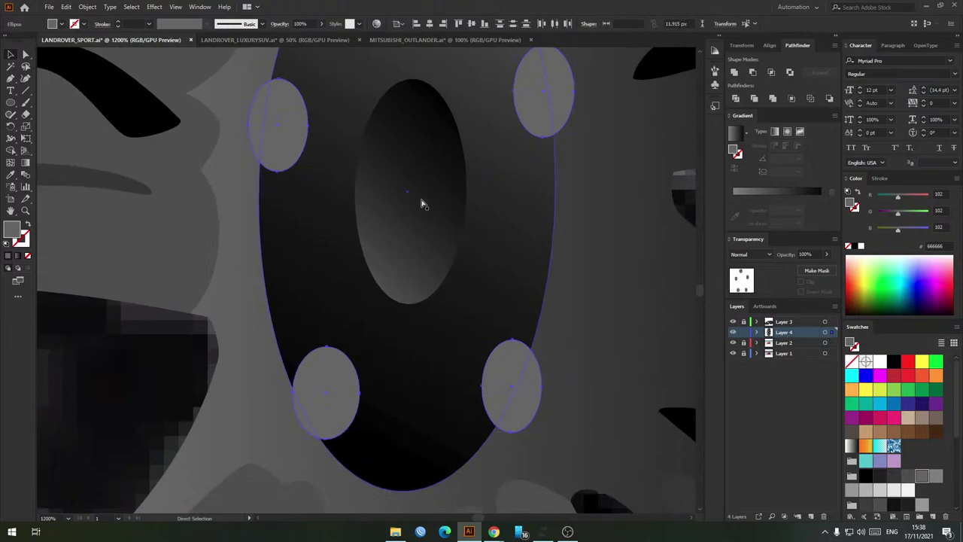
{"action": "left_click_drag", "start_coordinate": [413, 112], "coordinate": [429, 338]}
{"action": "mouse_move", "coordinate": [414, 188]}
{"action": "left_mouse_down", "text": "alt+shift"}
{"action": "mouse_move", "coordinate": [422, 179]}
{"action": "mouse_move", "coordinate": [406, 179]}
{"action": "mouse_move", "coordinate": [420, 184]}
{"action": "left_mouse_up", "text": "alt+shift"}
Step: Cut crescents from the overlapping circles of the top and left bolts with Minus Front
{"action": "key", "text": "a"}
{"action": "left_click", "coordinate": [398, 215]}
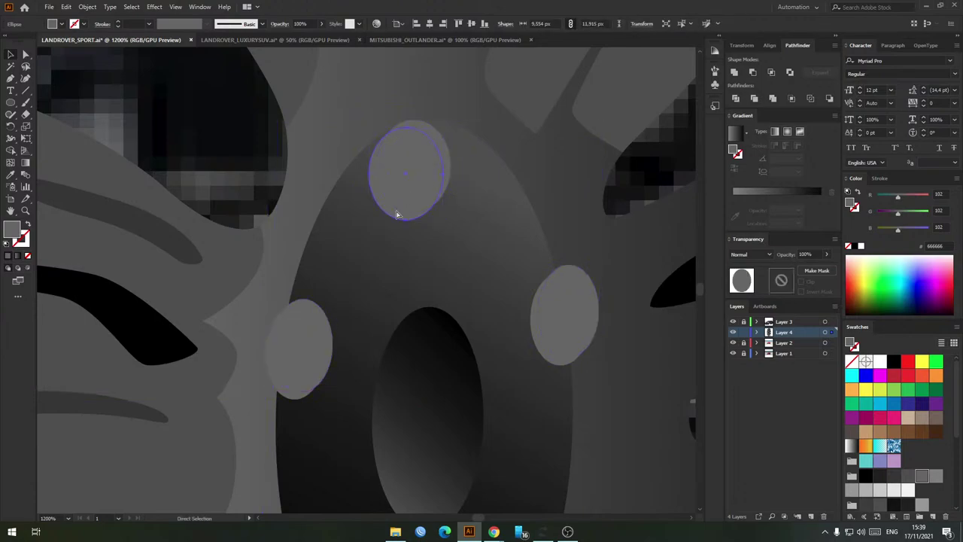
{"action": "key", "text": "v"}
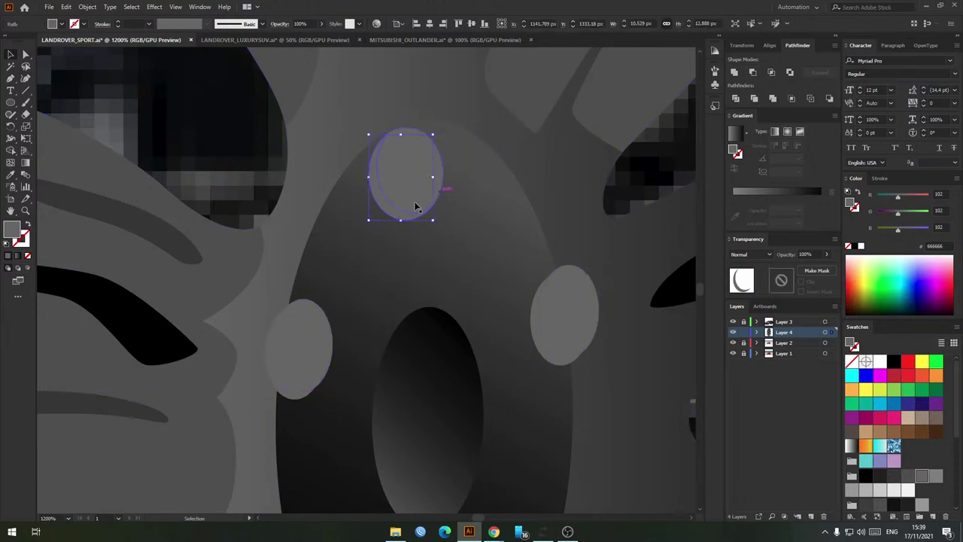
{"action": "left_click", "coordinate": [293, 390]}
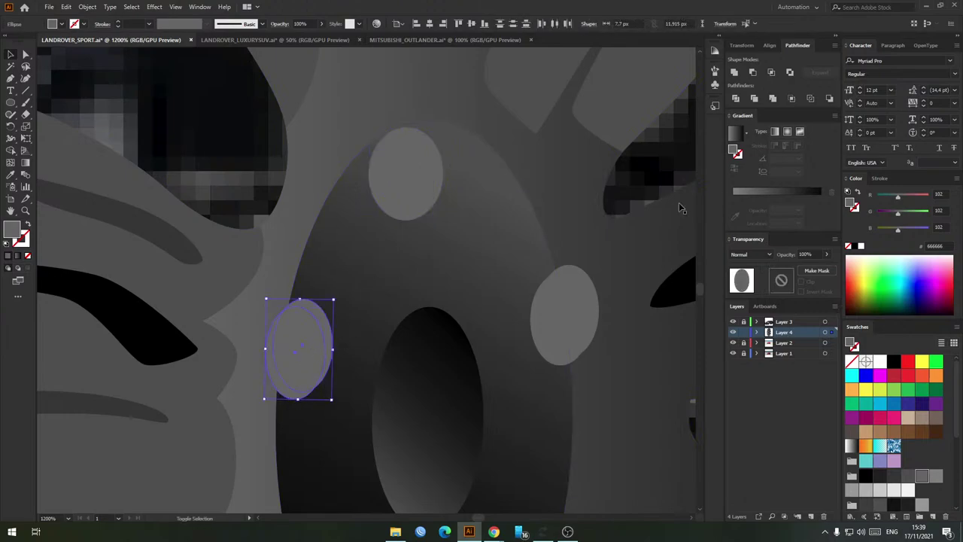
{"action": "left_click", "coordinate": [753, 74]}
Step: Cut matching crescents from the overlapping circles of the lower-left, lower-right and upper-right bolts with Minus Front
{"action": "left_click_drag", "start_coordinate": [425, 275], "coordinate": [470, 73]}
{"action": "left_click", "coordinate": [368, 453]}
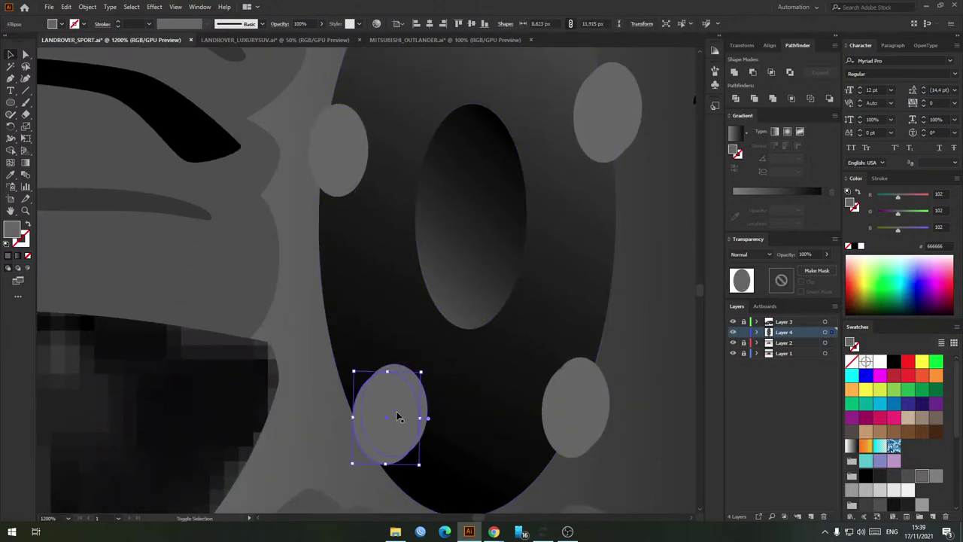
{"action": "left_click", "coordinate": [397, 415], "text": "shift"}
{"action": "left_click", "coordinate": [583, 376]}
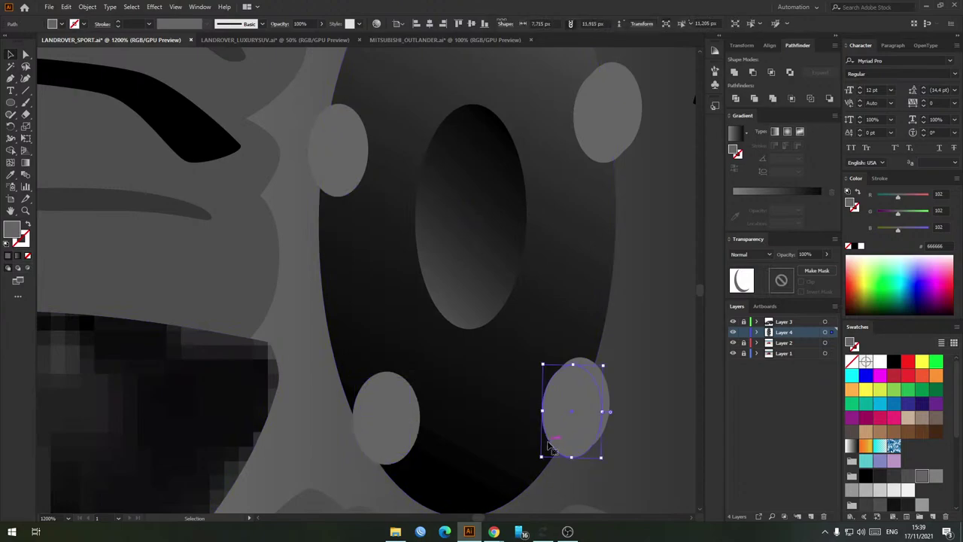
{"action": "left_click", "coordinate": [753, 73]}
{"action": "left_click_drag", "start_coordinate": [582, 174], "coordinate": [427, 256]}
{"action": "left_click", "coordinate": [455, 278]}
{"action": "left_click", "coordinate": [486, 244], "text": "shift"}
{"action": "left_click", "coordinate": [752, 73]}
Step: Select the five bolt crescents and fill them with dark grey 333333, without a stroke
{"action": "scroll", "coordinate": [406, 308], "scroll_direction": "down", "scroll_amount": 1}
{"action": "left_click", "coordinate": [431, 422], "text": "shift"}
{"action": "left_click", "coordinate": [310, 430], "text": "shift"}
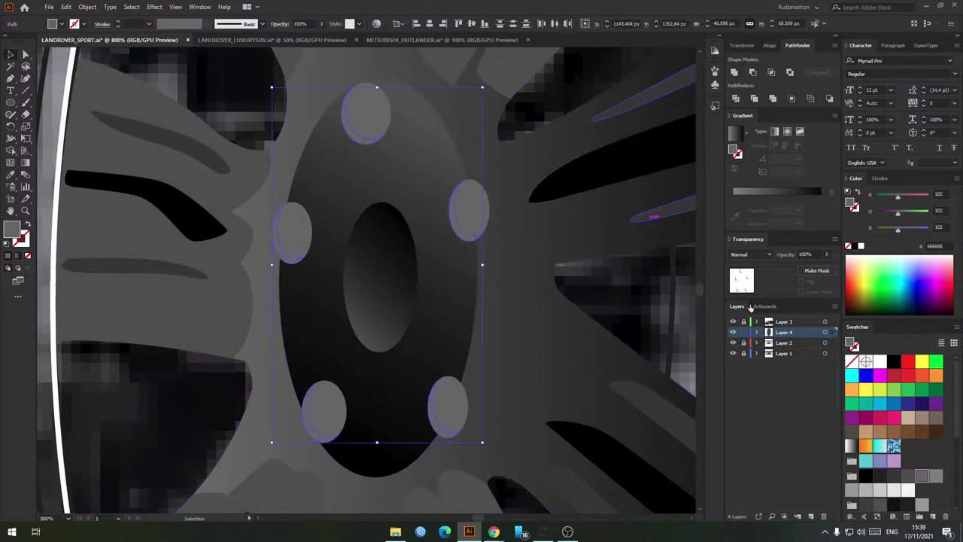
{"action": "key", "text": "shift+x"}
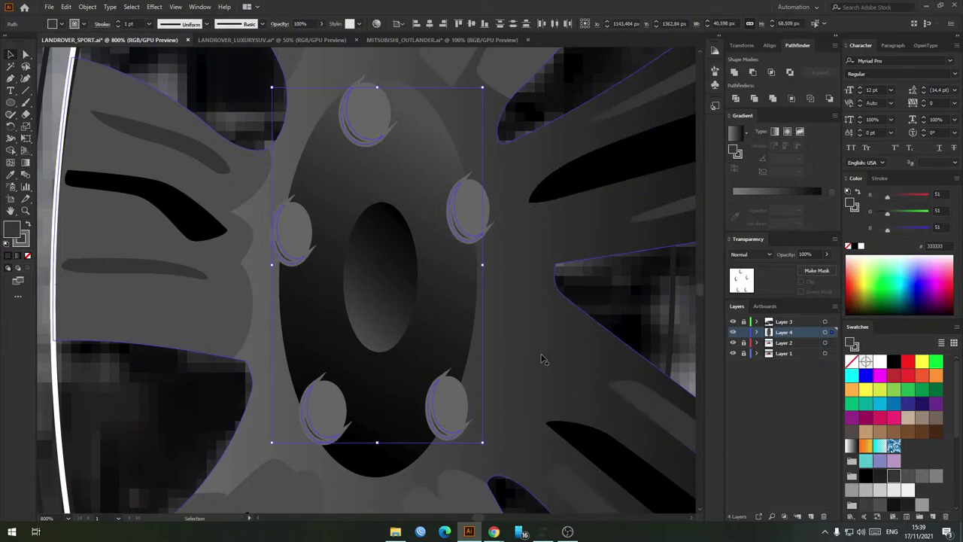
{"action": "key", "text": "shift+x"}
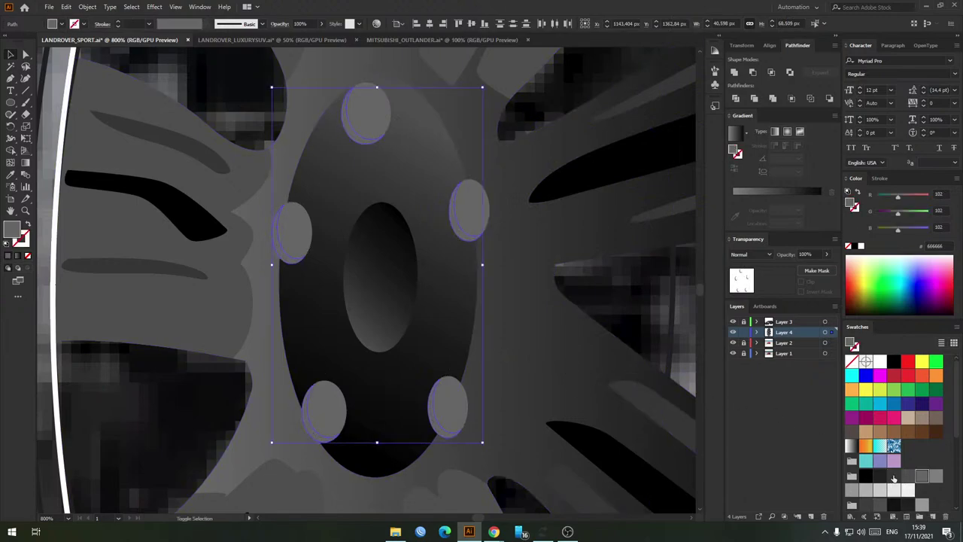
{"action": "left_click", "coordinate": [894, 477]}
{"action": "left_click", "coordinate": [880, 475]}
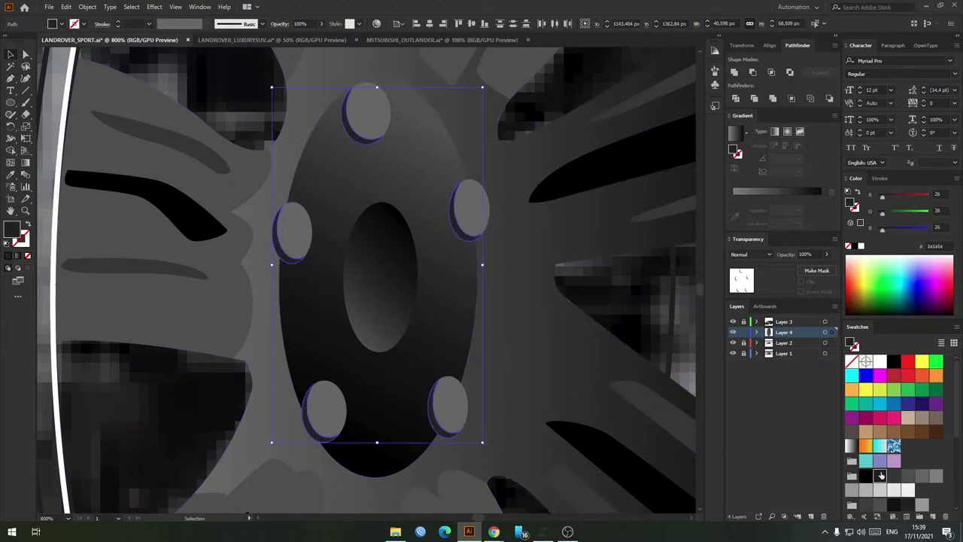
{"action": "left_click", "coordinate": [893, 476]}
{"action": "scroll", "coordinate": [662, 346], "scroll_direction": "down", "scroll_amount": 4}
{"action": "left_click_drag", "start_coordinate": [663, 322], "coordinate": [523, 308]}
{"action": "left_click", "coordinate": [519, 309]}
Step: Compare the shaded front wheel with the reference photo by hiding and showing Layer 4
{"action": "key", "text": "ctrl+minus"}
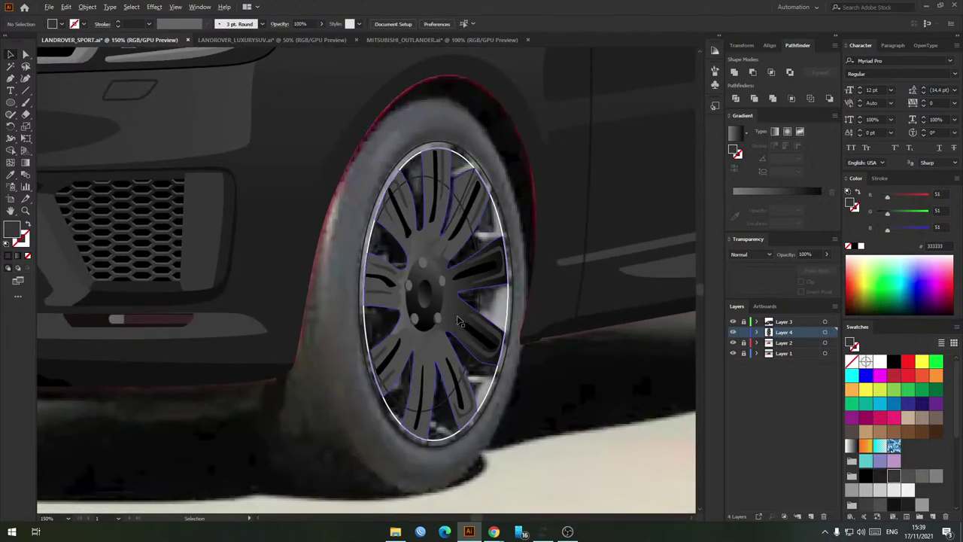
{"action": "left_click", "coordinate": [732, 332]}
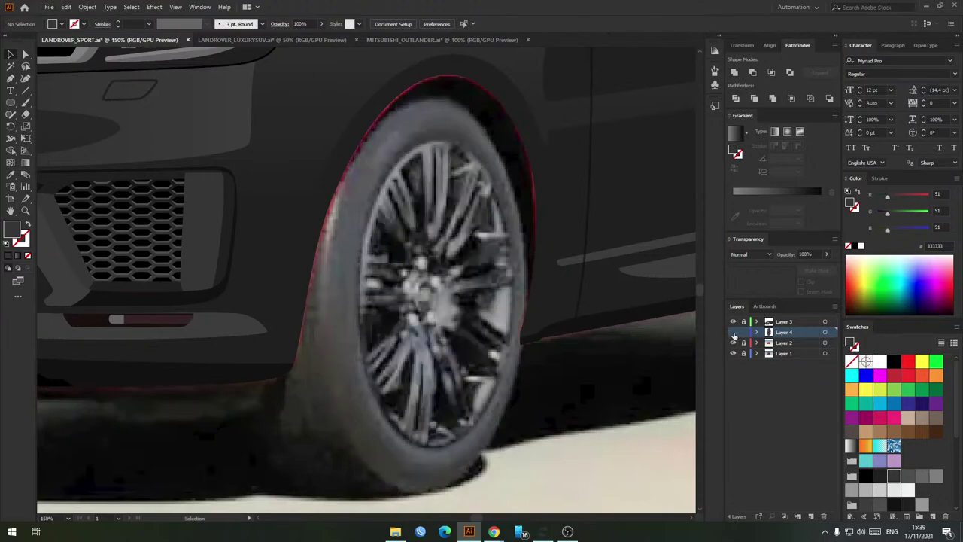
{"action": "left_click", "coordinate": [733, 332]}
{"action": "scroll", "coordinate": [420, 361], "scroll_direction": "up", "scroll_amount": 1}
{"action": "left_click", "coordinate": [442, 357]}
{"action": "left_click_drag", "start_coordinate": [442, 353], "coordinate": [385, 350]}
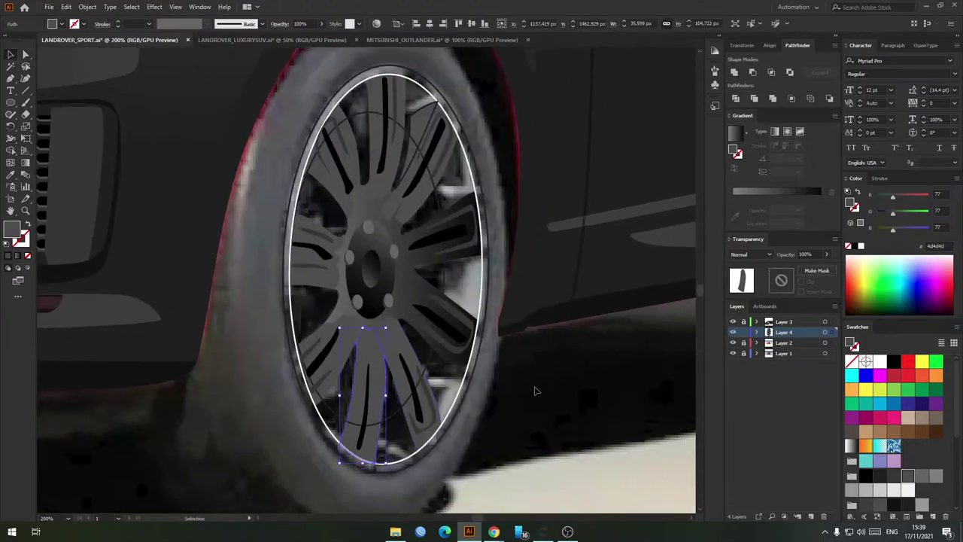
{"action": "left_click", "coordinate": [535, 391]}
Step: Try a lighter 808080 grey fill on the seven flat-filled spokes, then undo it
{"action": "left_click", "coordinate": [363, 344]}
{"action": "left_click", "coordinate": [395, 337], "text": "shift"}
{"action": "left_click", "coordinate": [335, 257], "text": "shift"}
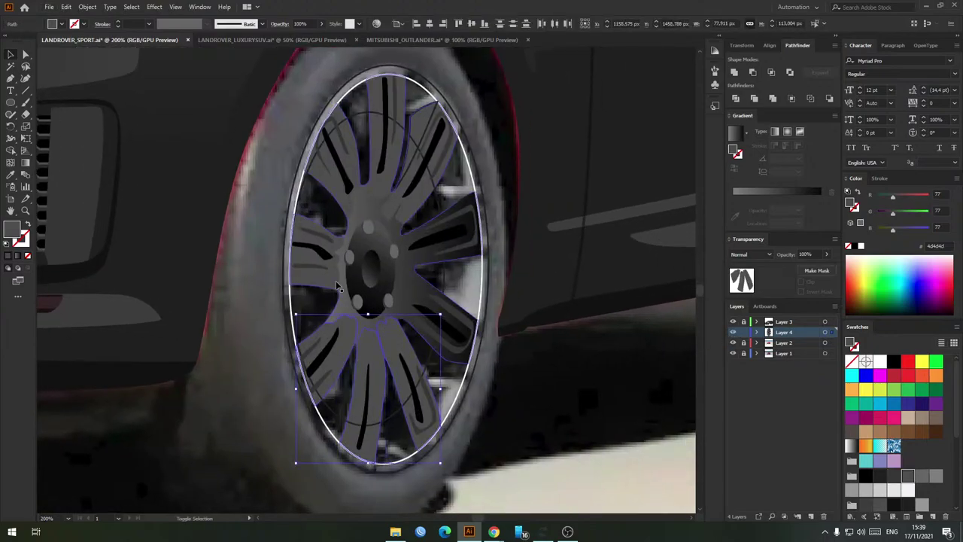
{"action": "left_click", "coordinate": [351, 213], "text": "shift"}
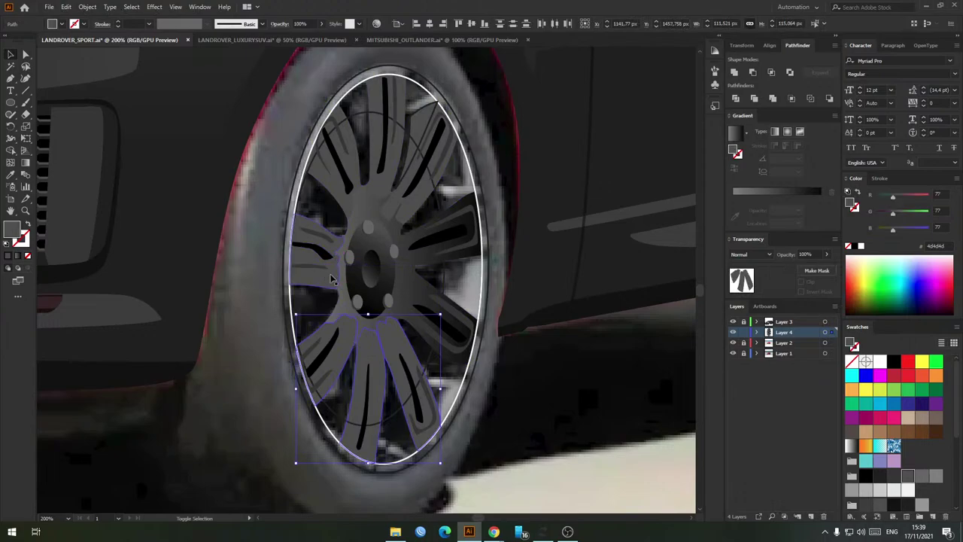
{"action": "left_click", "coordinate": [414, 205], "text": "shift"}
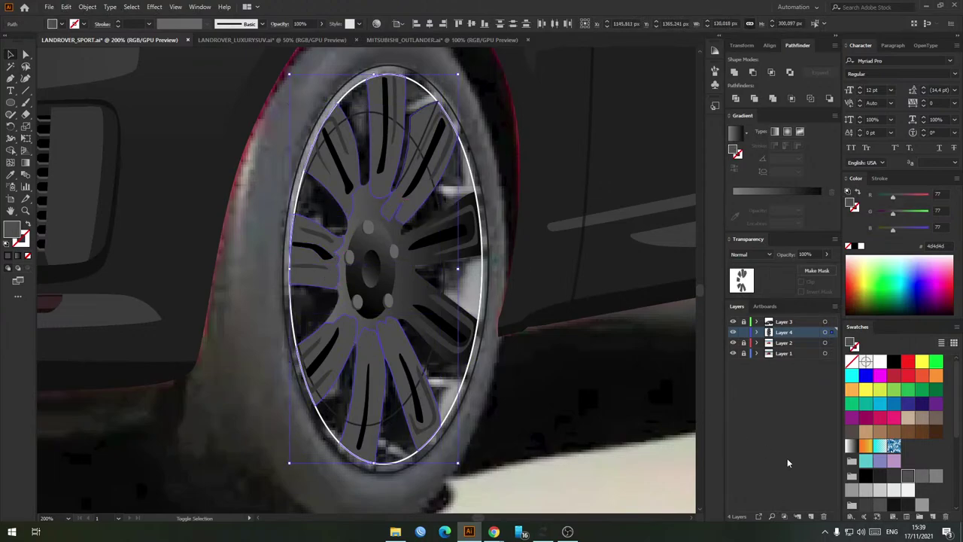
{"action": "left_click", "coordinate": [932, 475]}
{"action": "left_click", "coordinate": [540, 366]}
{"action": "scroll", "coordinate": [540, 366], "scroll_direction": "down", "scroll_amount": 5}
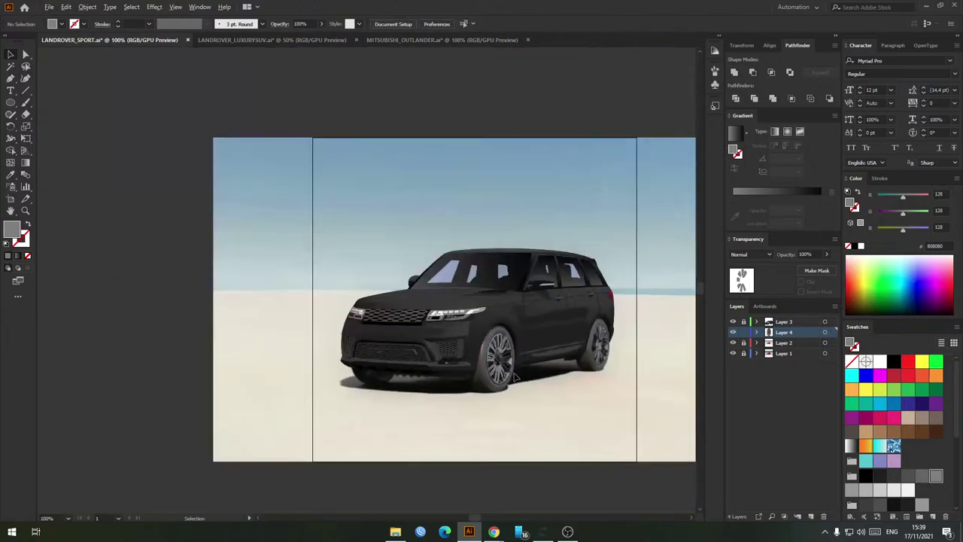
{"action": "scroll", "coordinate": [529, 380], "scroll_direction": "up", "scroll_amount": 5}
{"action": "key", "text": "ctrl+z"}
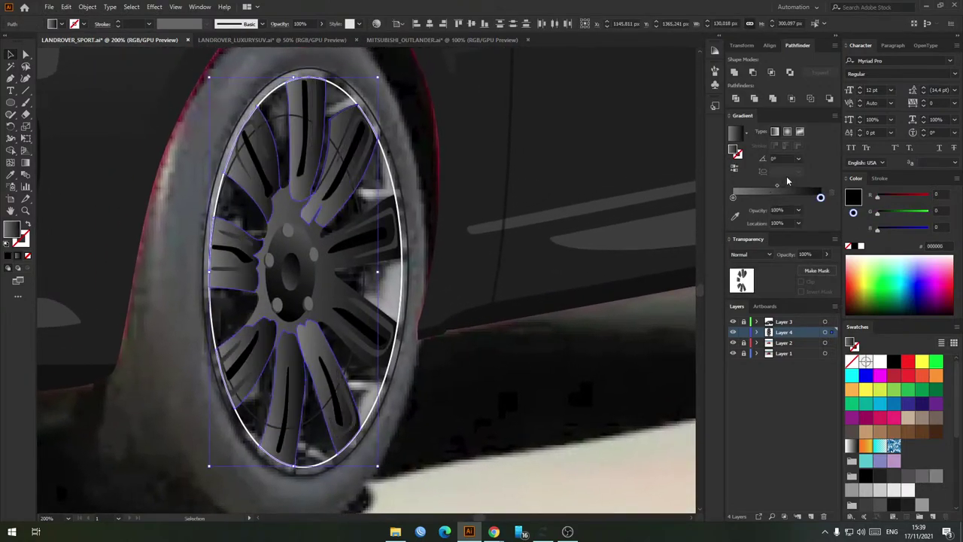
Step: Apply the grey-to-black linear gradient to the seven spokes at a 90° angle and select its grey stop
{"action": "left_click", "coordinate": [786, 158]}
{"action": "type", "text": "90"}
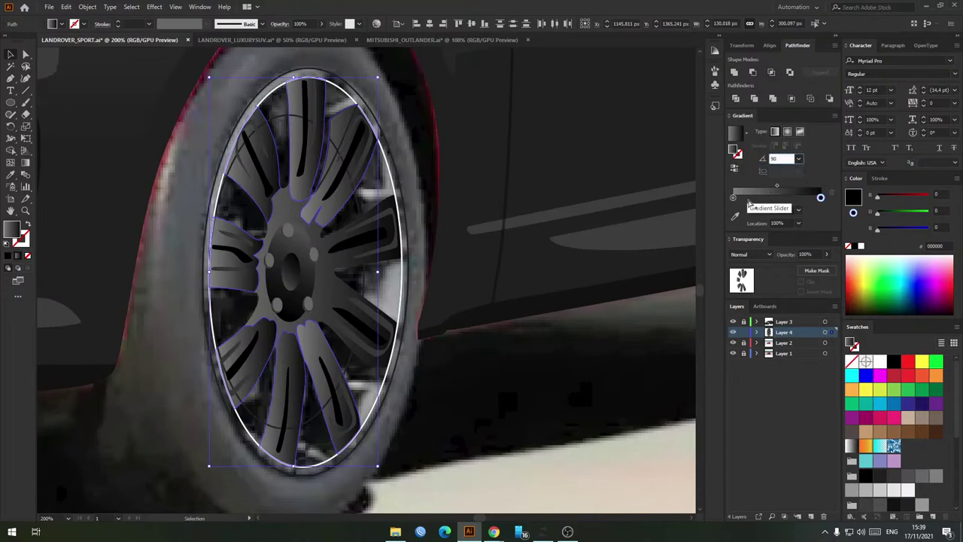
{"action": "key", "text": "Return"}
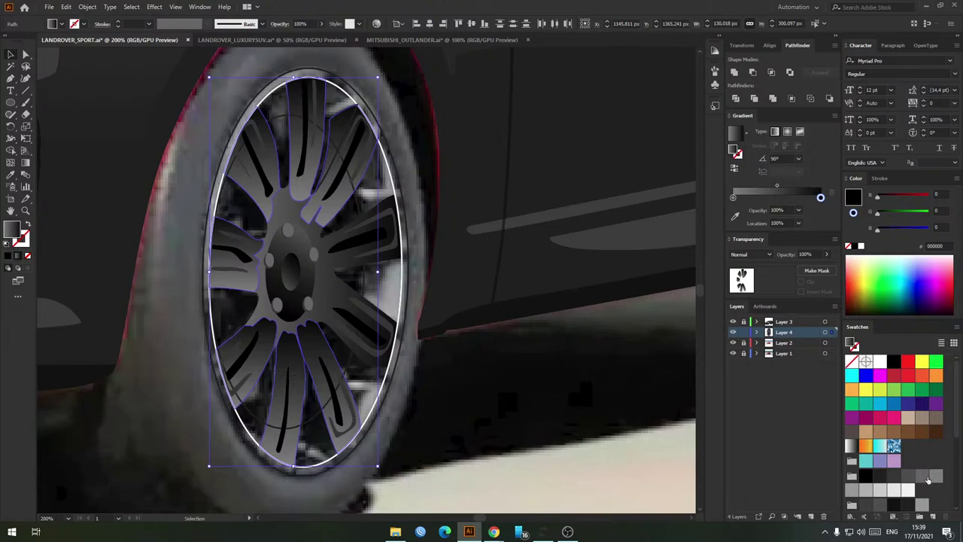
{"action": "left_click", "coordinate": [732, 198]}
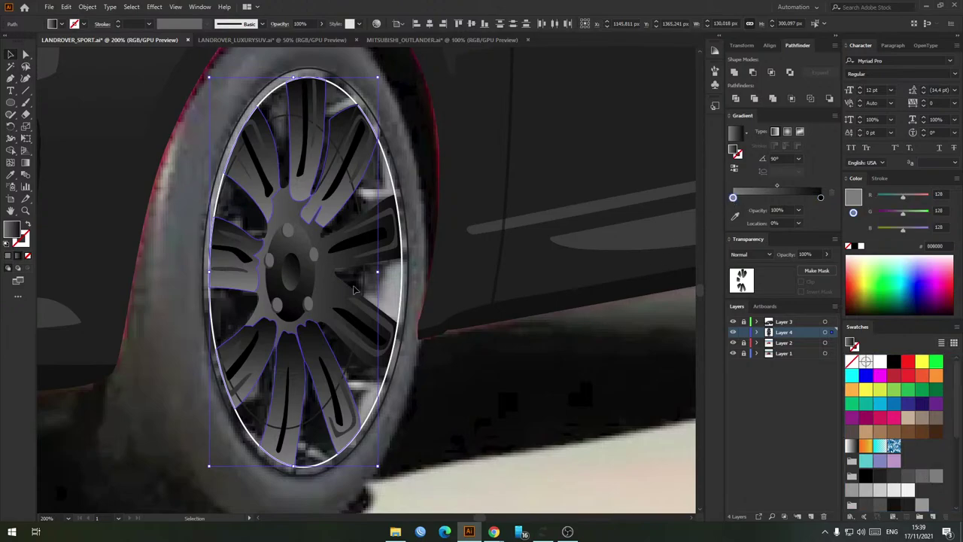
Step: Compare the gradient-shaded spokes with the reference photo by hiding and showing Layer 4
{"action": "left_click", "coordinate": [492, 379]}
{"action": "scroll", "coordinate": [496, 382], "scroll_direction": "down", "scroll_amount": 5}
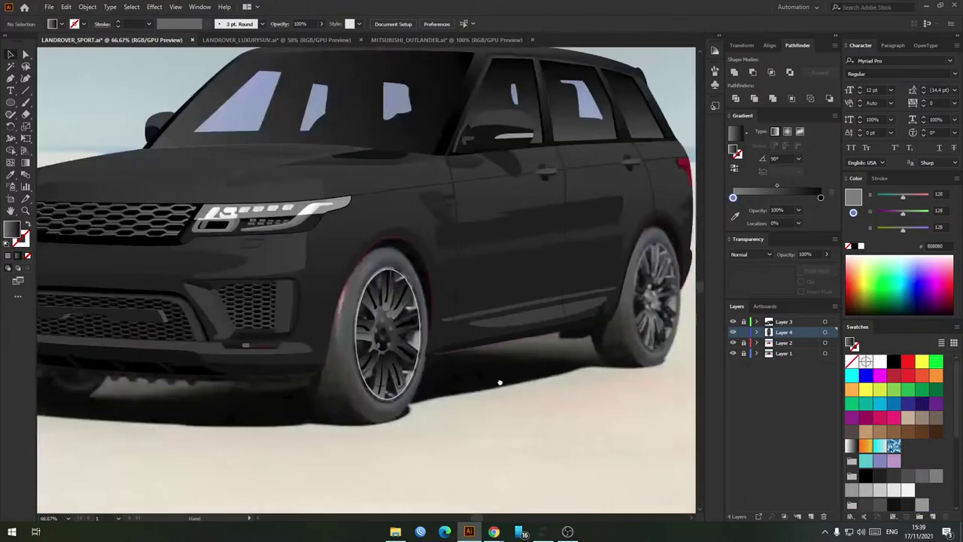
{"action": "scroll", "coordinate": [454, 363], "scroll_direction": "up", "scroll_amount": 3}
{"action": "left_click_drag", "start_coordinate": [453, 363], "coordinate": [449, 344]}
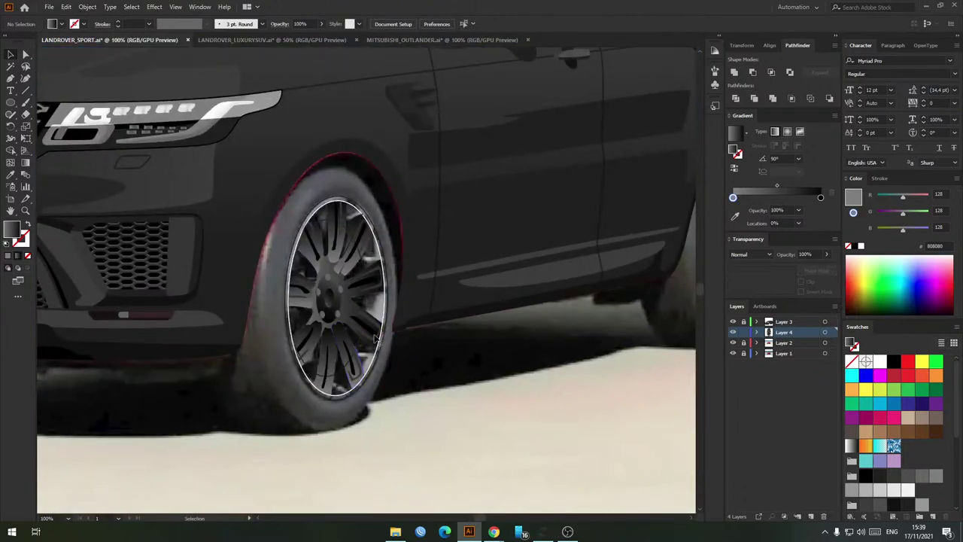
{"action": "left_click", "coordinate": [734, 333]}
{"action": "left_click", "coordinate": [733, 334]}
{"action": "scroll", "coordinate": [376, 338], "scroll_direction": "up", "scroll_amount": 2}
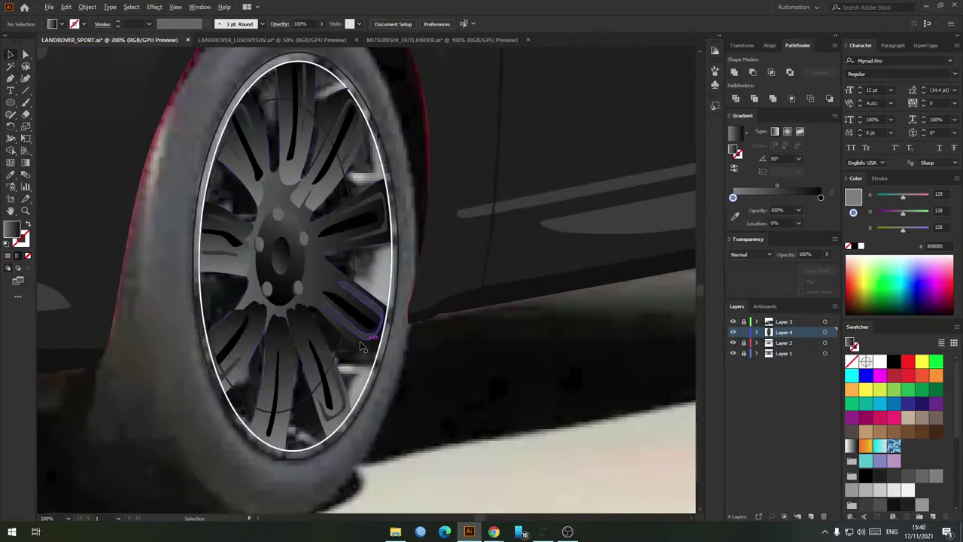
Step: Reverse the grey-to-black gradient on the three lower spokes of the front wheel
{"action": "left_click", "coordinate": [305, 333]}
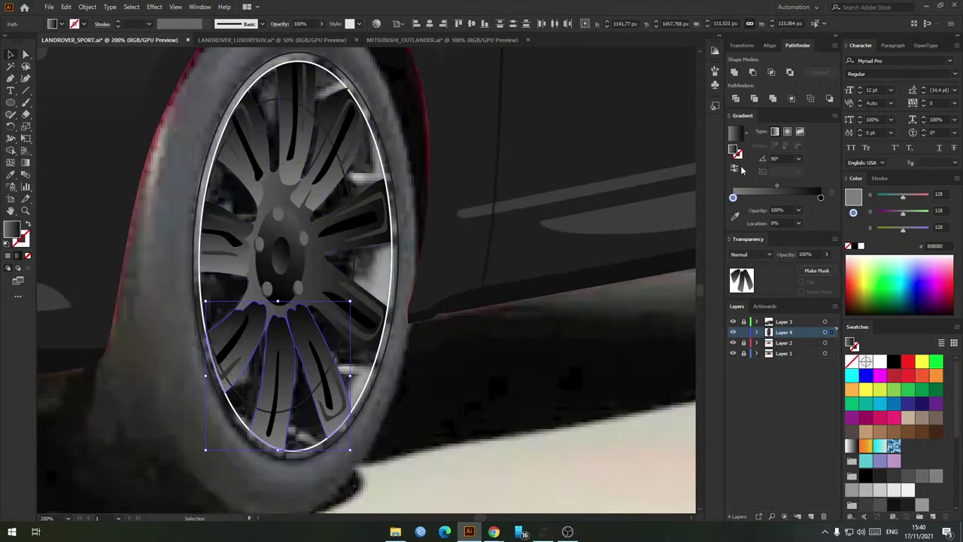
{"action": "left_click", "coordinate": [734, 171]}
{"action": "scroll", "coordinate": [282, 240], "scroll_direction": "left", "scroll_amount": 1}
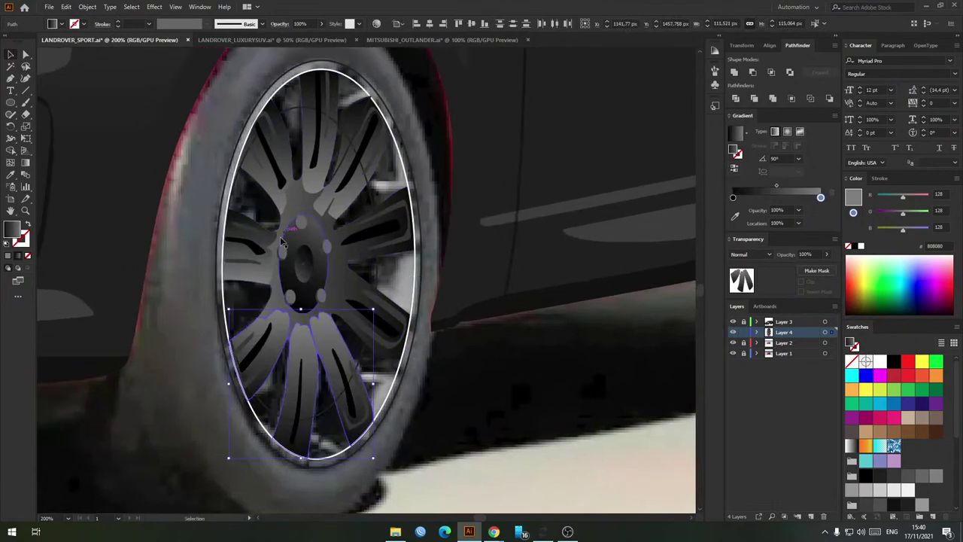
{"action": "left_click", "coordinate": [270, 241]}
{"action": "left_click", "coordinate": [461, 401]}
Step: Fill the rim's inner ellipse with black and send it behind the spokes
{"action": "scroll", "coordinate": [463, 394], "scroll_direction": "down", "scroll_amount": 5}
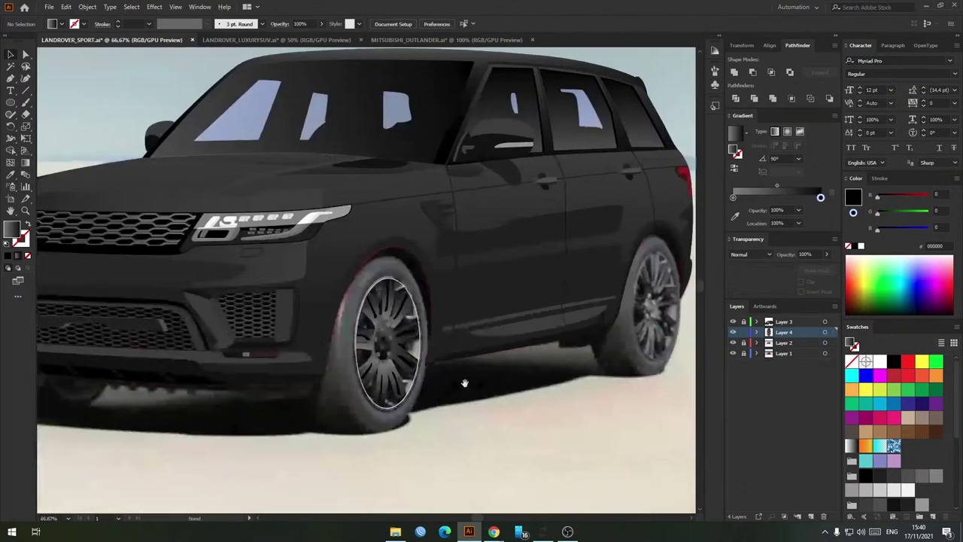
{"action": "scroll", "coordinate": [449, 367], "scroll_direction": "up", "scroll_amount": 5}
{"action": "scroll", "coordinate": [389, 326], "scroll_direction": "down", "scroll_amount": 4}
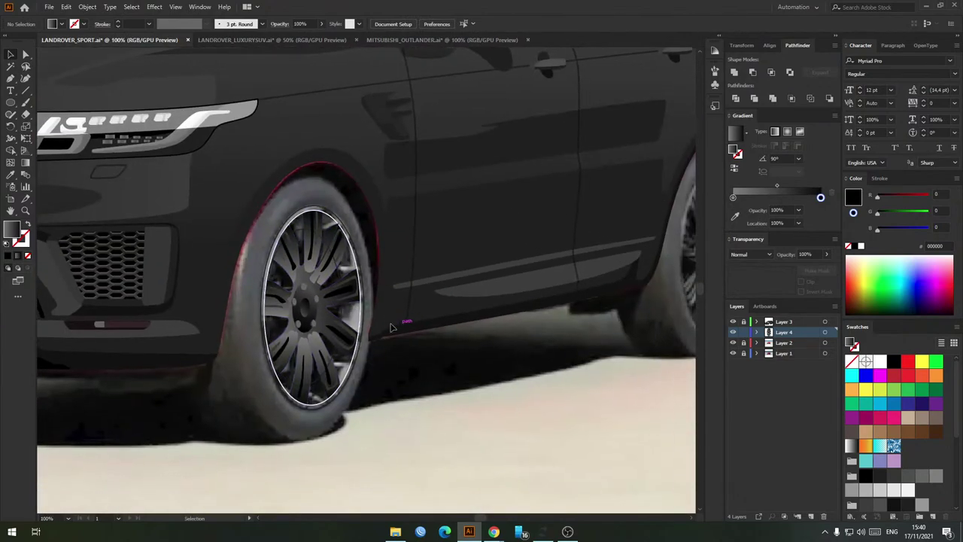
{"action": "left_click_drag", "start_coordinate": [416, 341], "coordinate": [416, 334]}
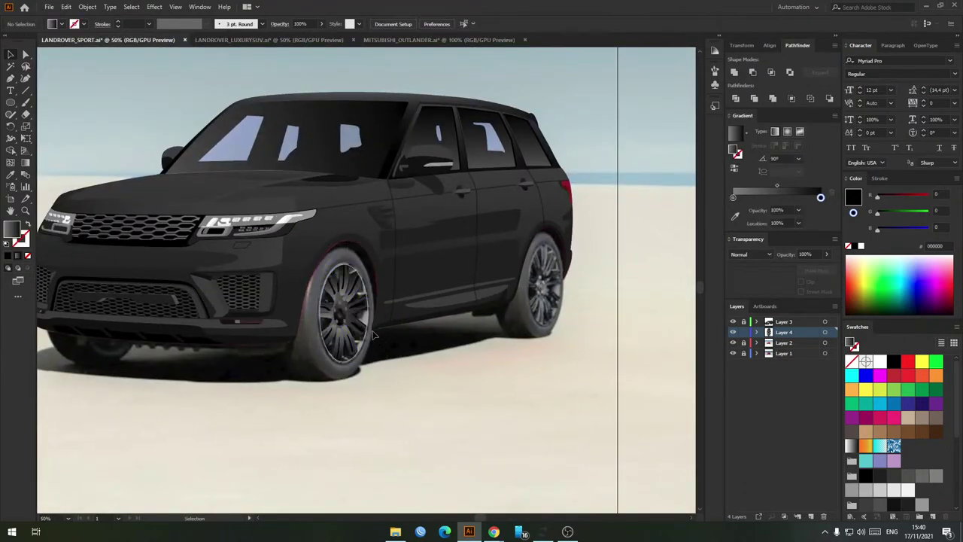
{"action": "left_click_drag", "start_coordinate": [403, 395], "coordinate": [402, 395]}
{"action": "left_click", "coordinate": [332, 280]}
{"action": "left_click_drag", "start_coordinate": [333, 280], "coordinate": [375, 286]}
{"action": "left_click", "coordinate": [880, 475]}
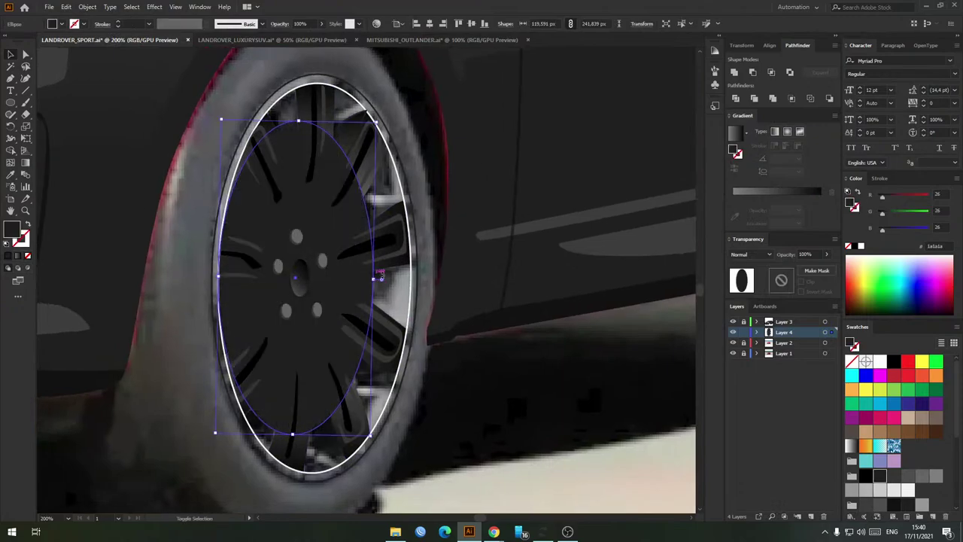
{"action": "key", "text": "ctrl+shift+["}
{"action": "left_click", "coordinate": [894, 362]}
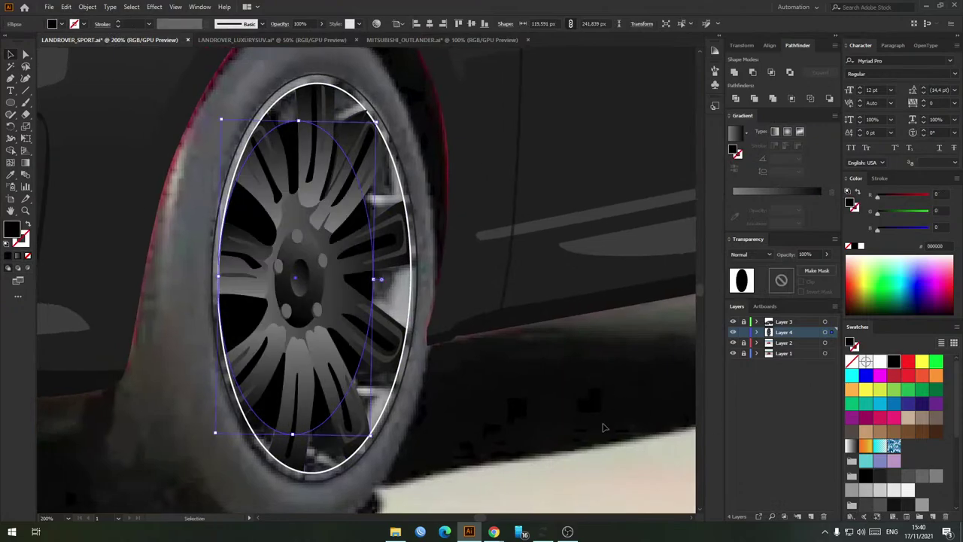
{"action": "left_click", "coordinate": [604, 426]}
Step: Cut the inner ellipse out of the outer rim ellipse by repeating the last Pathfinder operation, and swap its white stroke to the fill
{"action": "left_click", "coordinate": [409, 309]}
{"action": "left_click", "coordinate": [369, 291]}
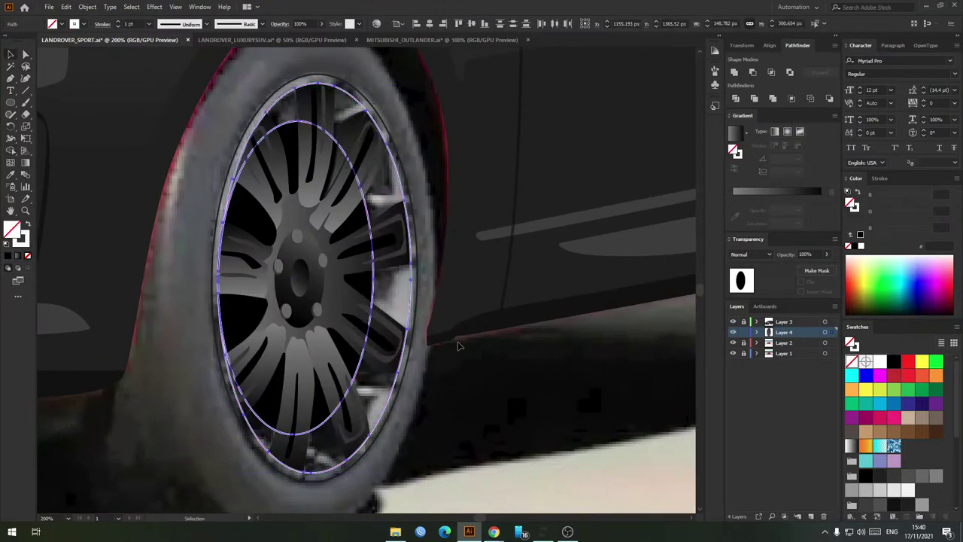
{"action": "left_click", "coordinate": [410, 310], "text": "shift"}
{"action": "key", "text": "ctrl+4"}
{"action": "left_click", "coordinate": [410, 310]}
{"action": "key", "text": "shift+x"}
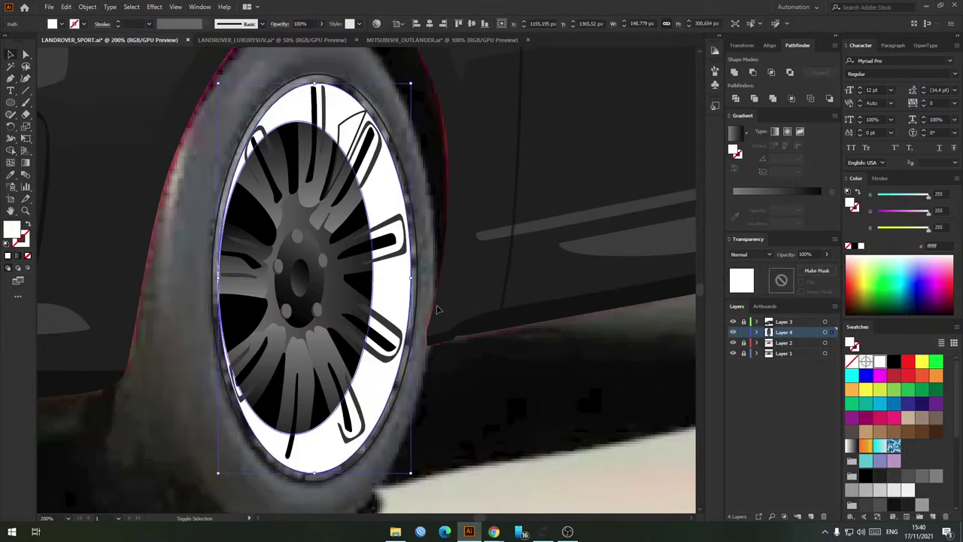
Step: Send the outer rim ring behind the spokes and fill it with the grey-to-black linear gradient at 90°
{"action": "key", "text": "ctrl+shift+bracketleft"}
{"action": "left_click", "coordinate": [778, 193]}
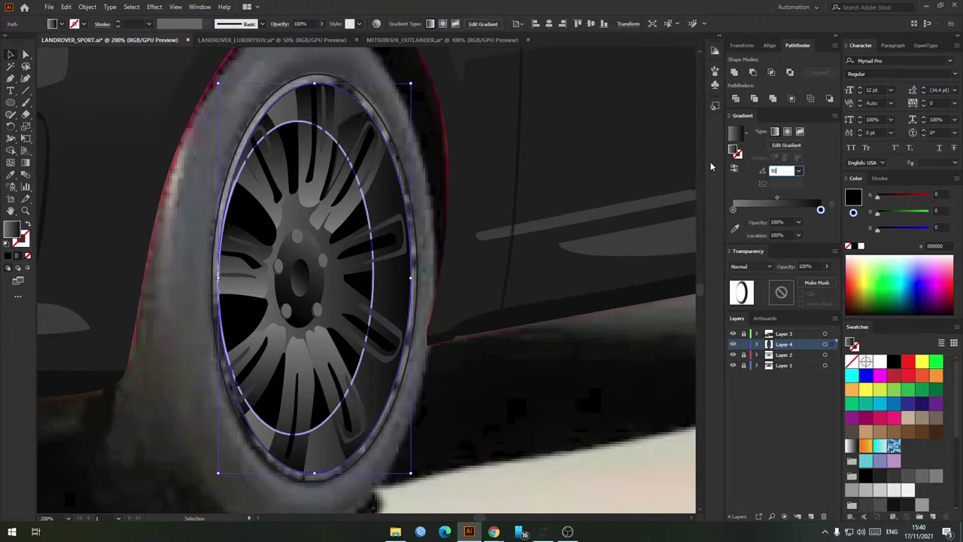
{"action": "left_click", "coordinate": [376, 288]}
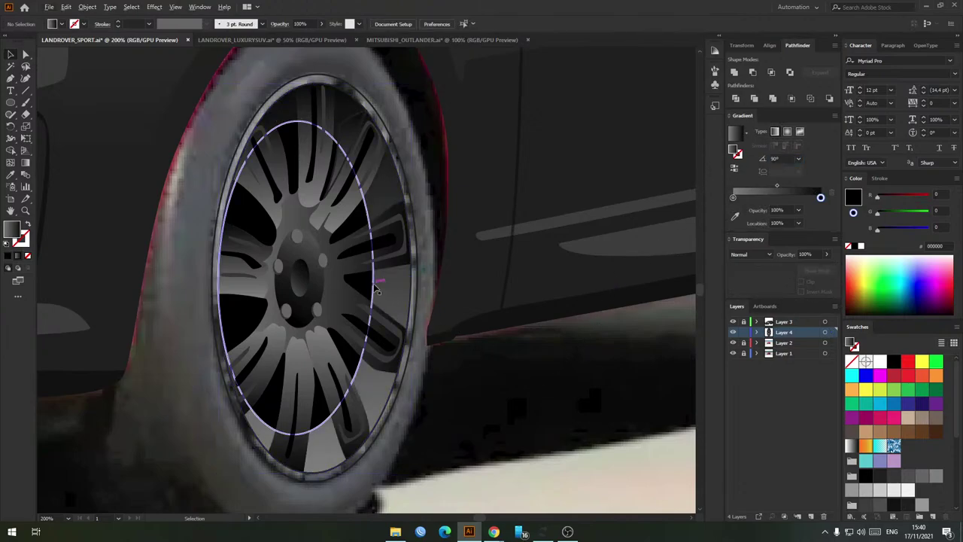
{"action": "left_click_drag", "start_coordinate": [374, 285], "coordinate": [460, 338]}
{"action": "key", "text": "ctrl+z"}
Step: Add a grey 808080 stop at the middle of the ring's gradient and make its starting stop black
{"action": "scroll", "coordinate": [396, 327], "scroll_direction": "down", "scroll_amount": 3}
{"action": "scroll", "coordinate": [398, 319], "scroll_direction": "up", "scroll_amount": 2}
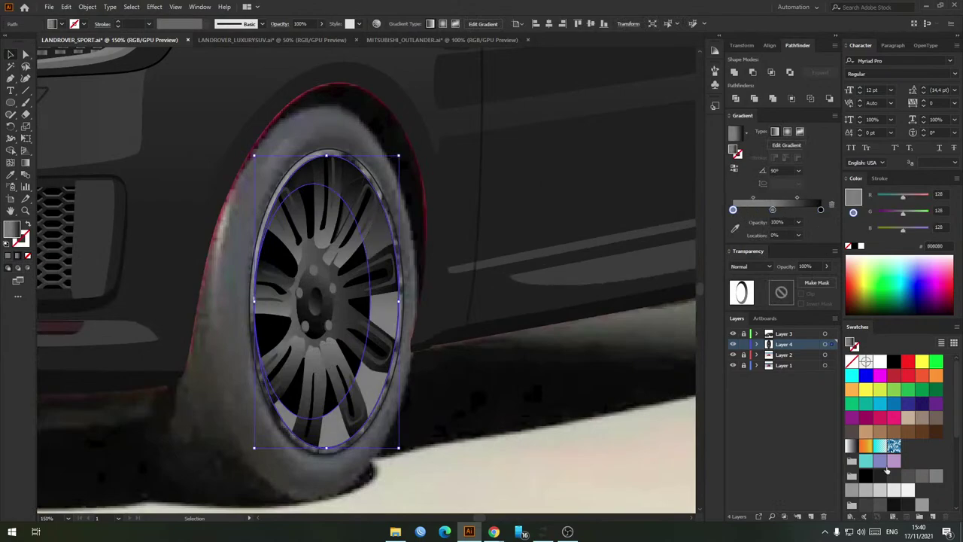
{"action": "left_click_drag", "start_coordinate": [735, 216], "coordinate": [734, 212]}
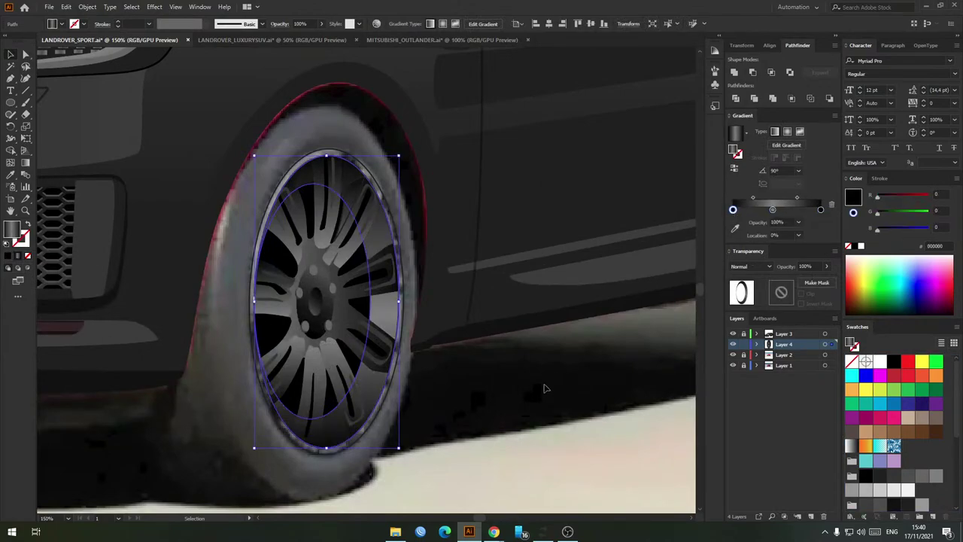
{"action": "left_click", "coordinate": [543, 386]}
{"action": "scroll", "coordinate": [449, 297], "scroll_direction": "down", "scroll_amount": 3}
{"action": "scroll", "coordinate": [426, 301], "scroll_direction": "up", "scroll_amount": 3}
Step: Recolour the starting stop of the ring's gradient to dark grey 1a1a1a
{"action": "left_click", "coordinate": [420, 310]}
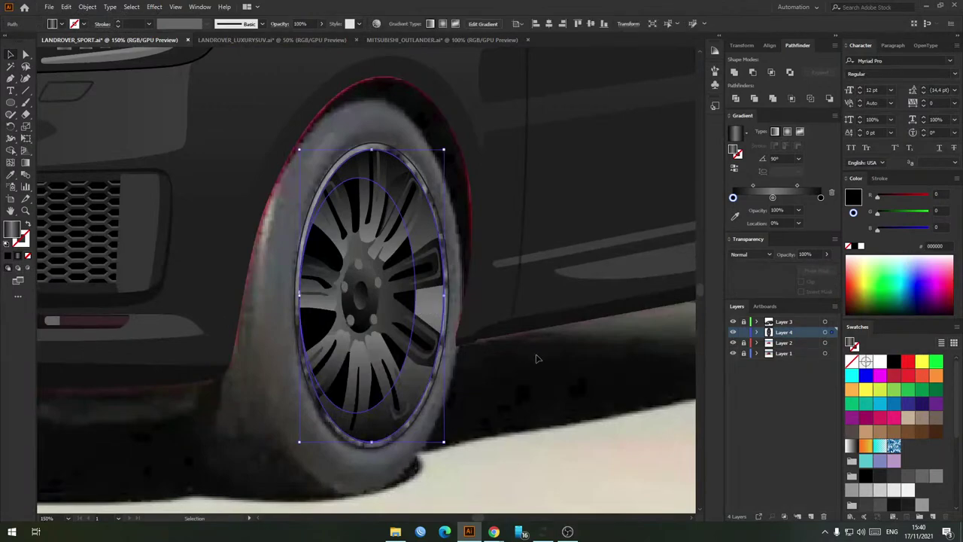
{"action": "left_click", "coordinate": [425, 309]}
{"action": "key", "text": "a"}
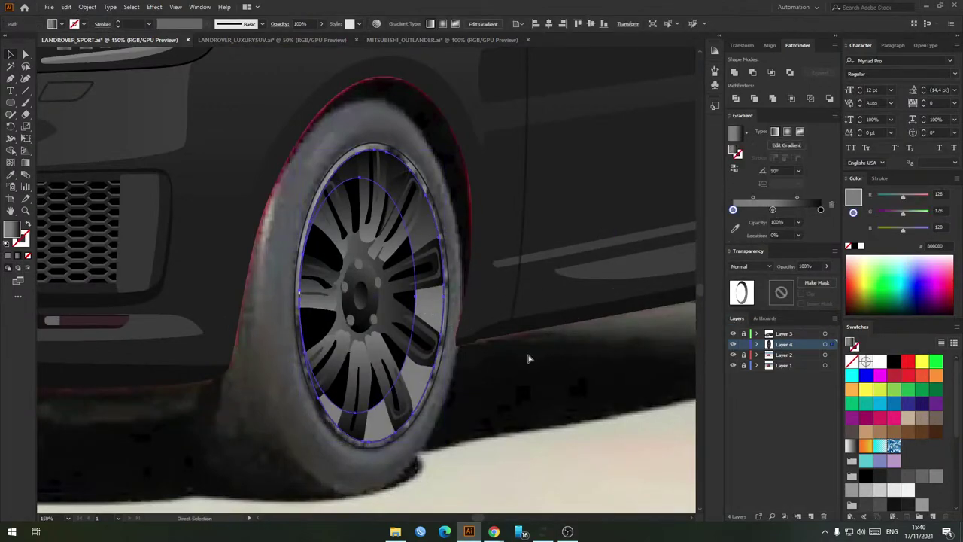
{"action": "left_click", "coordinate": [528, 356]}
{"action": "key", "text": "ctrl+z"}
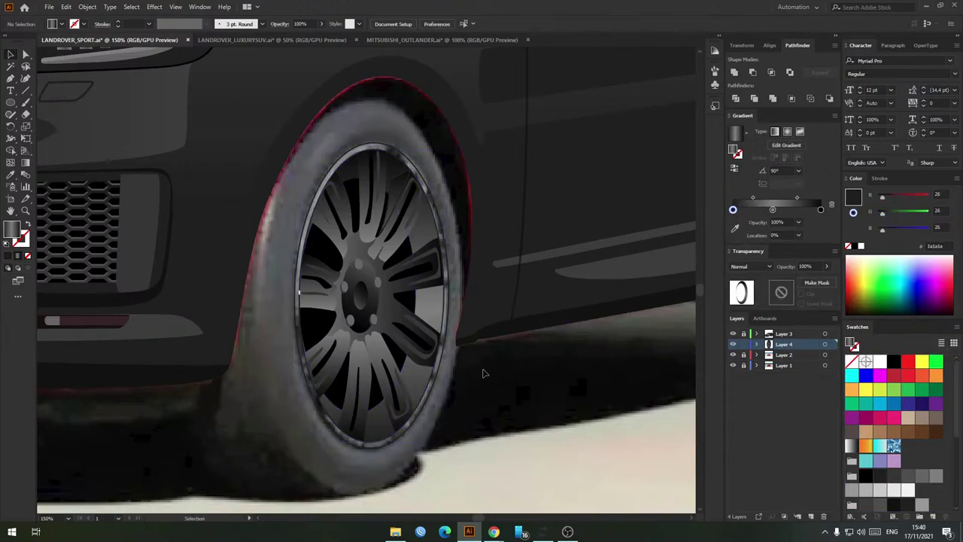
Step: Shift the lower midpoint of the ring's gradient slightly towards the middle grey stop with the Gradient tool
{"action": "key", "text": "g"}
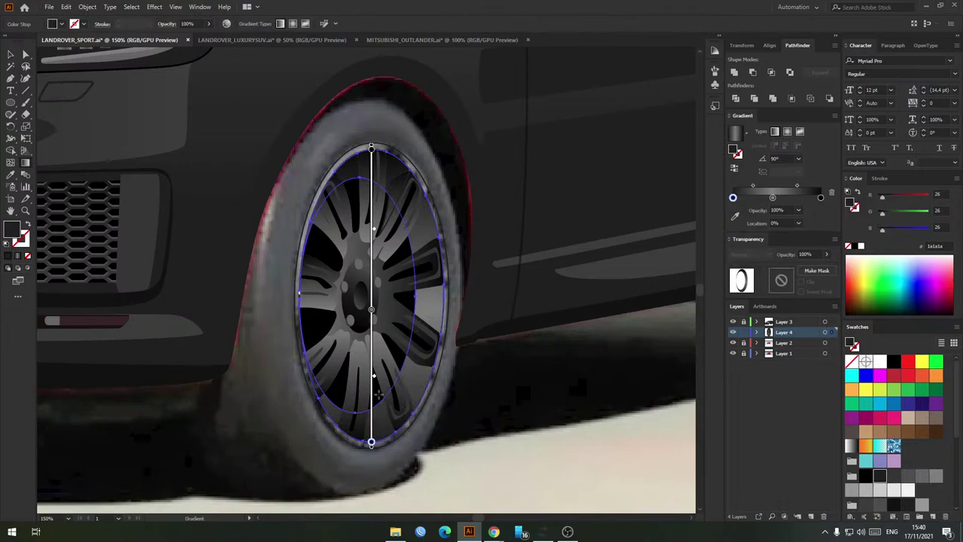
{"action": "left_click_drag", "start_coordinate": [378, 329], "coordinate": [373, 325]}
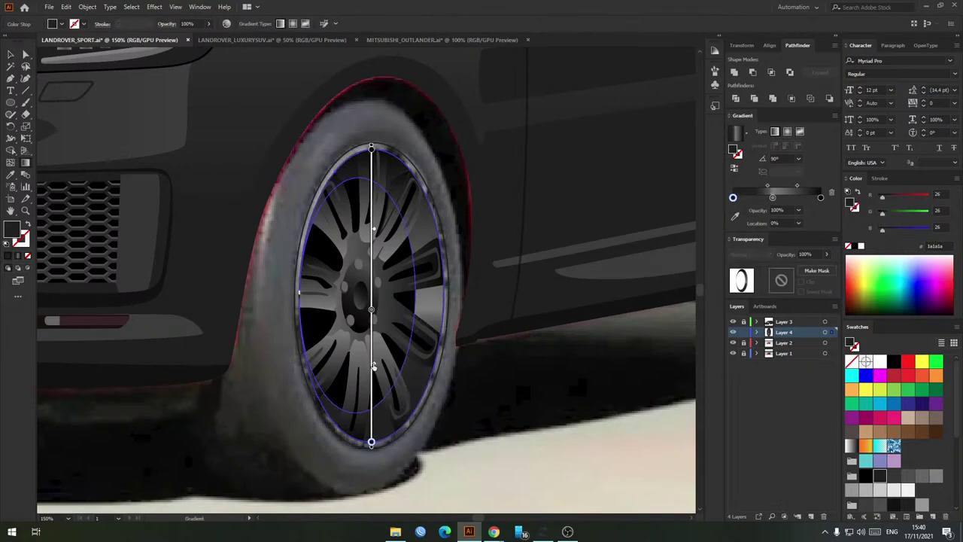
{"action": "left_click_drag", "start_coordinate": [373, 367], "coordinate": [374, 366]}
{"action": "key", "text": "v"}
{"action": "left_click", "coordinate": [491, 369]}
Step: Hide Layer 2 and compare the shaded rim with the reference photo by hiding and showing Layer 4
{"action": "scroll", "coordinate": [466, 333], "scroll_direction": "down", "scroll_amount": 1}
{"action": "left_click_drag", "start_coordinate": [494, 341], "coordinate": [486, 339]}
{"action": "scroll", "coordinate": [457, 301], "scroll_direction": "down", "scroll_amount": 1}
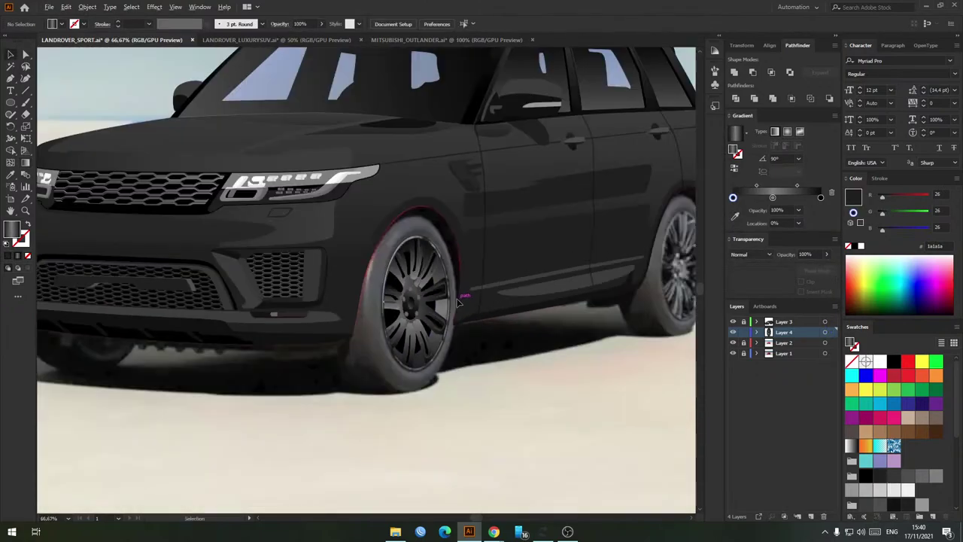
{"action": "left_click", "coordinate": [458, 301]}
{"action": "key", "text": "ctrl+plus"}
{"action": "key", "text": "ctrl+plus"}
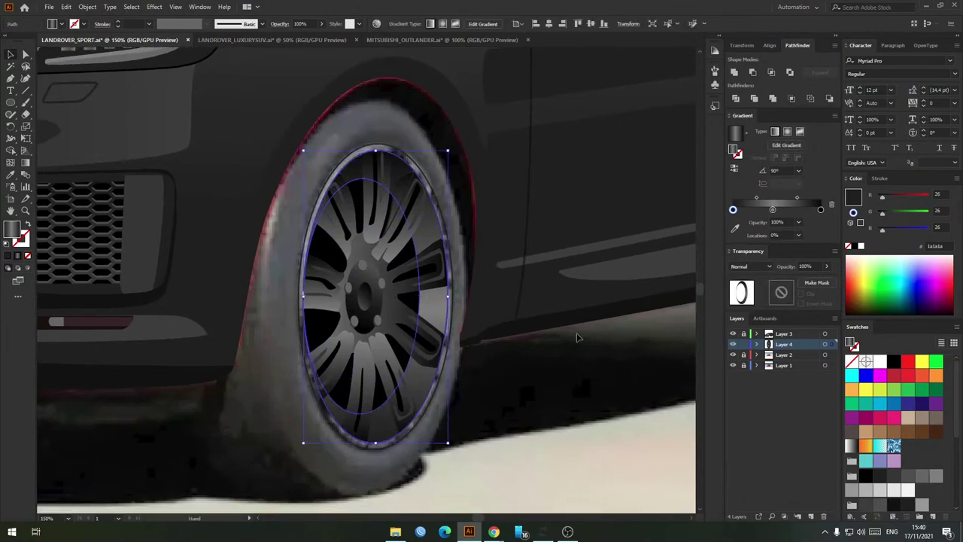
{"action": "left_click", "coordinate": [733, 344]}
{"action": "left_click", "coordinate": [733, 344]}
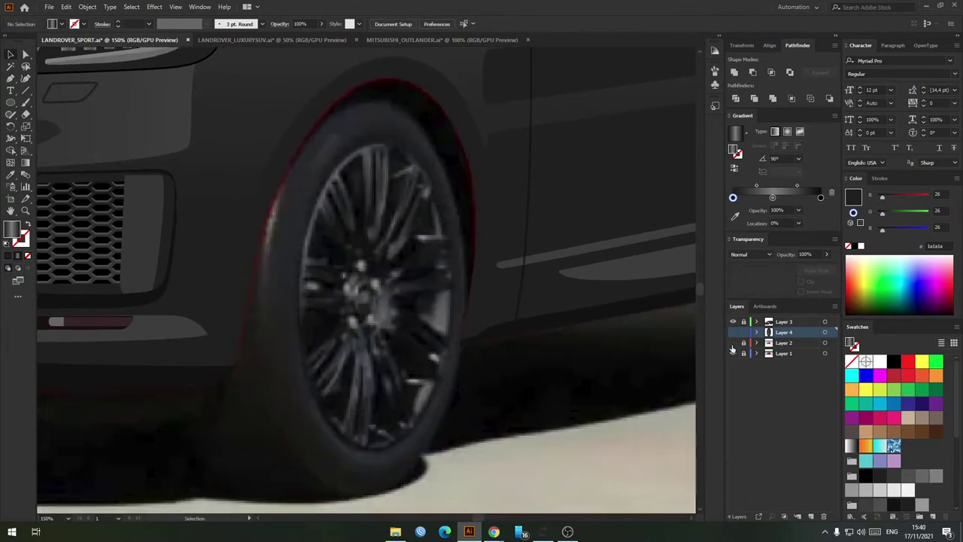
{"action": "left_click", "coordinate": [733, 334]}
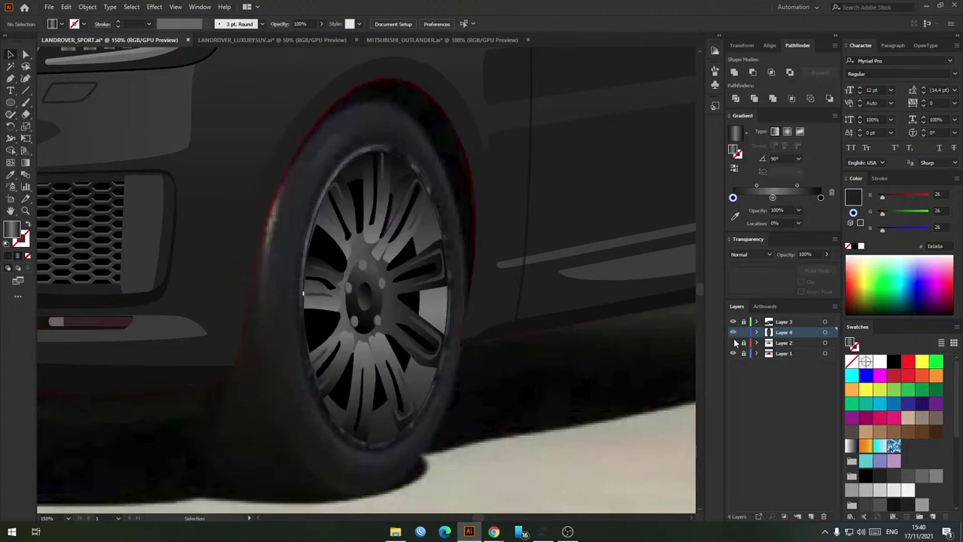
{"action": "left_click", "coordinate": [733, 343]}
{"action": "left_click", "coordinate": [733, 345]}
{"action": "left_click", "coordinate": [734, 334]}
{"action": "left_click", "coordinate": [733, 333]}
Step: Move the ring gradient's middle stop to 53.07% and recolour it to dark grey 333333
{"action": "left_click", "coordinate": [430, 307]}
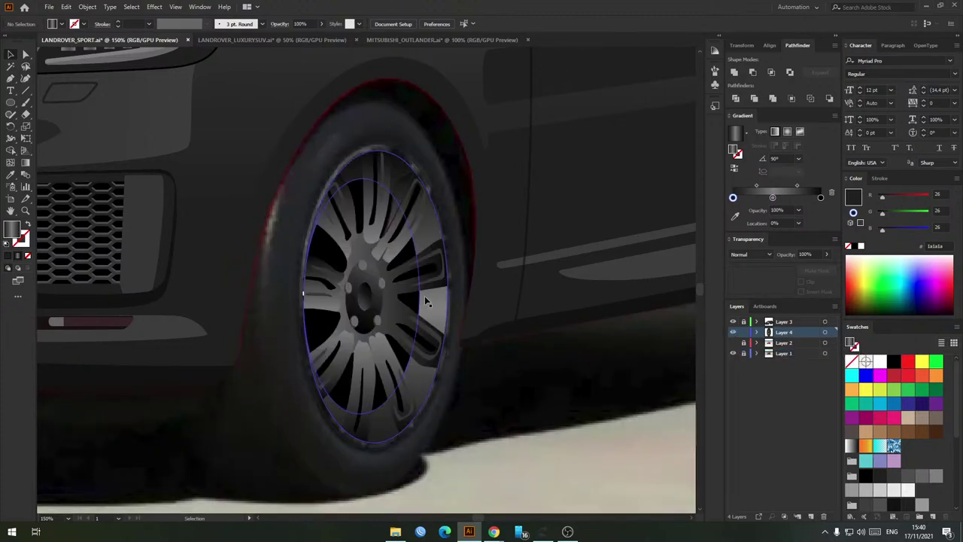
{"action": "left_click", "coordinate": [778, 210]}
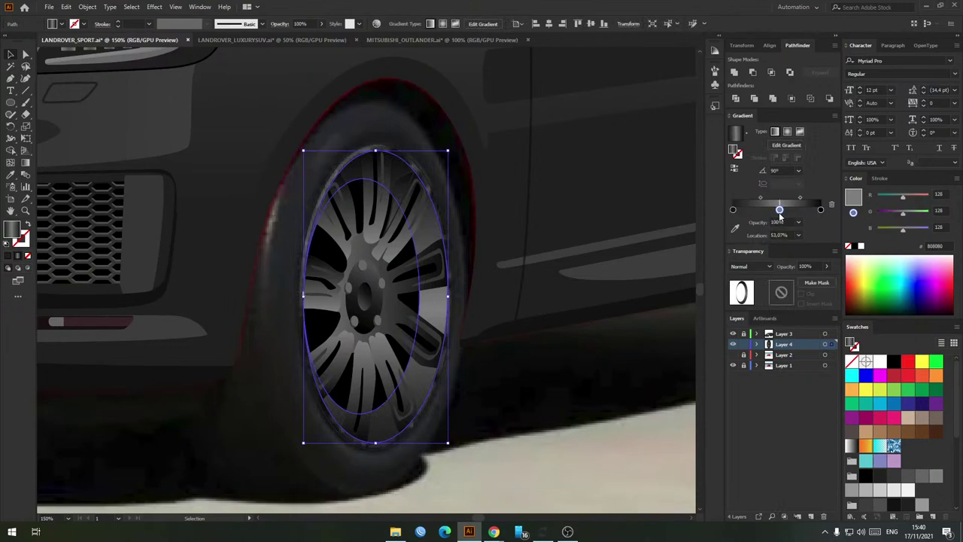
{"action": "left_click", "coordinate": [486, 349]}
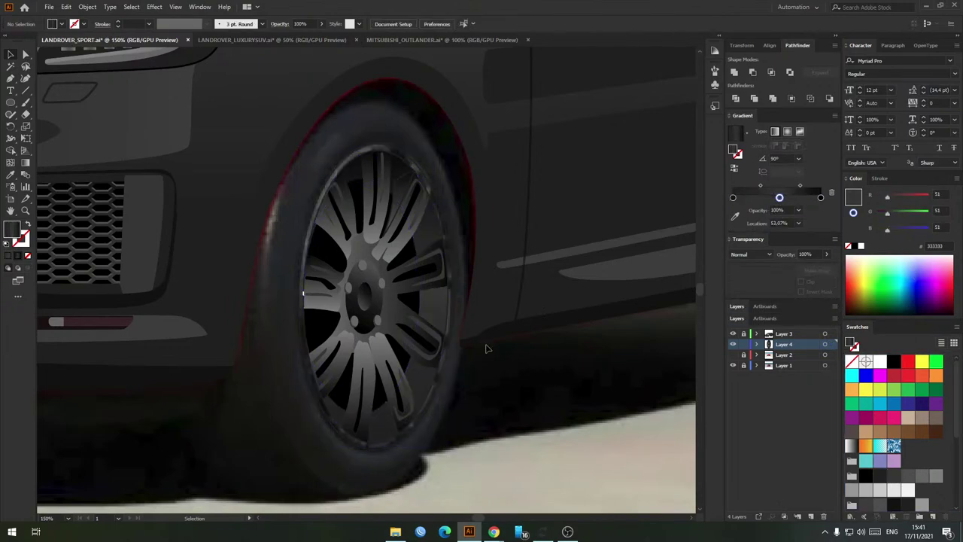
{"action": "left_click", "coordinate": [371, 235], "text": "shift"}
{"action": "left_click", "coordinate": [348, 238], "text": "shift"}
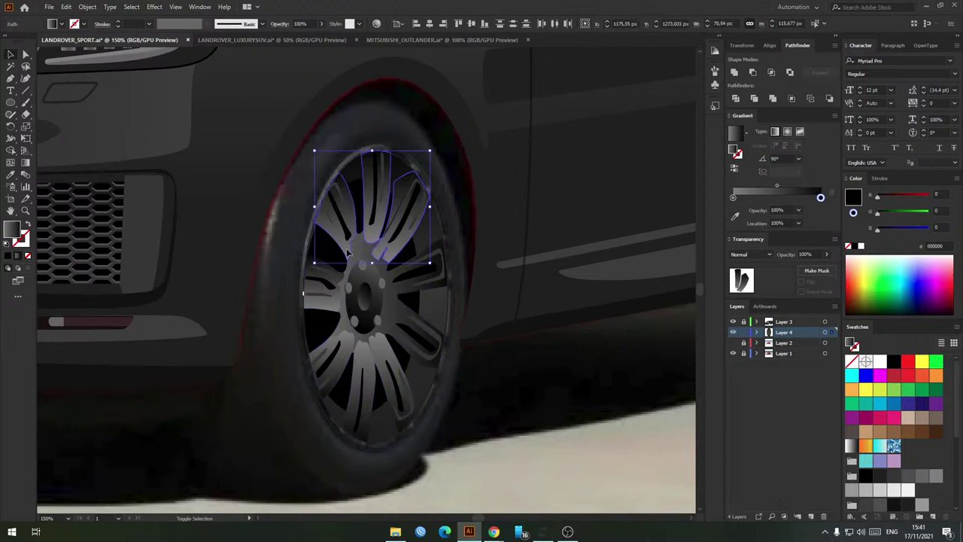
{"action": "left_click", "coordinate": [339, 301], "text": "shift"}
{"action": "left_click", "coordinate": [362, 351], "text": "shift"}
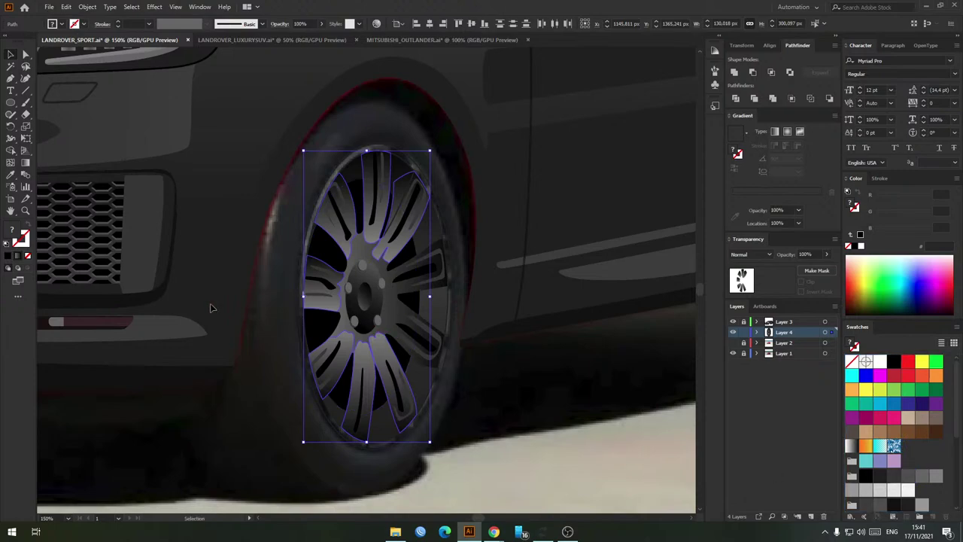
{"action": "left_click", "coordinate": [566, 443]}
Step: Recolour the grey stop of the rightmost of the three lower spokes' gradients to 4d4d4d
{"action": "left_click", "coordinate": [387, 351]}
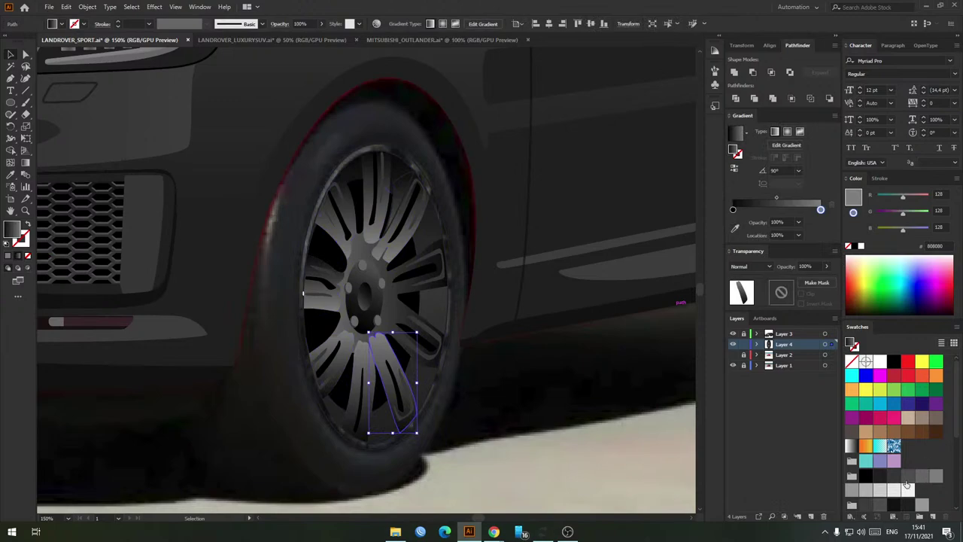
{"action": "left_click_drag", "start_coordinate": [904, 480], "coordinate": [821, 211]}
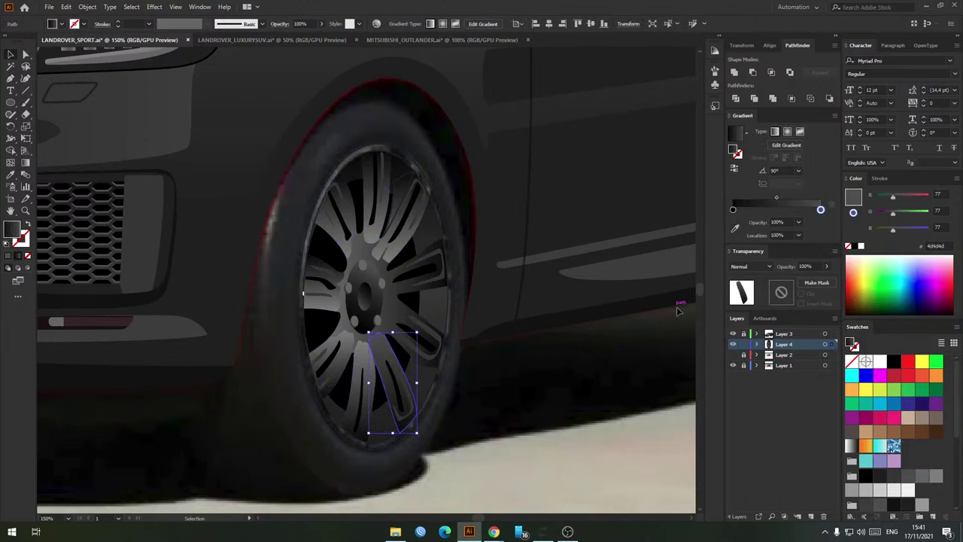
{"action": "left_click", "coordinate": [575, 398]}
Step: Copy the darkened 4d4d4d gradient to the other two lower spokes and the left spoke with the Eyedropper
{"action": "left_click", "coordinate": [362, 353]}
{"action": "key", "text": "i"}
{"action": "left_click", "coordinate": [372, 346]}
{"action": "key", "text": "v"}
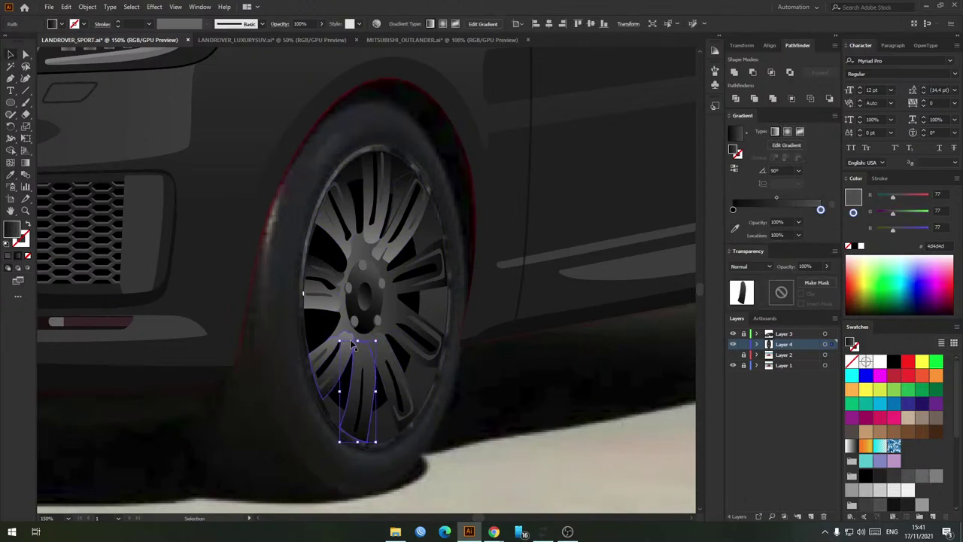
{"action": "left_click", "coordinate": [340, 349]}
{"action": "key", "text": "i"}
{"action": "left_click", "coordinate": [363, 350]}
{"action": "key", "text": "v"}
{"action": "left_click", "coordinate": [333, 297]}
{"action": "key", "text": "i"}
{"action": "left_click", "coordinate": [342, 342]}
Step: Select the three upper spokes and give them the lower spoke's darkened gradient with the Eyedropper
{"action": "left_click", "coordinate": [349, 246]}
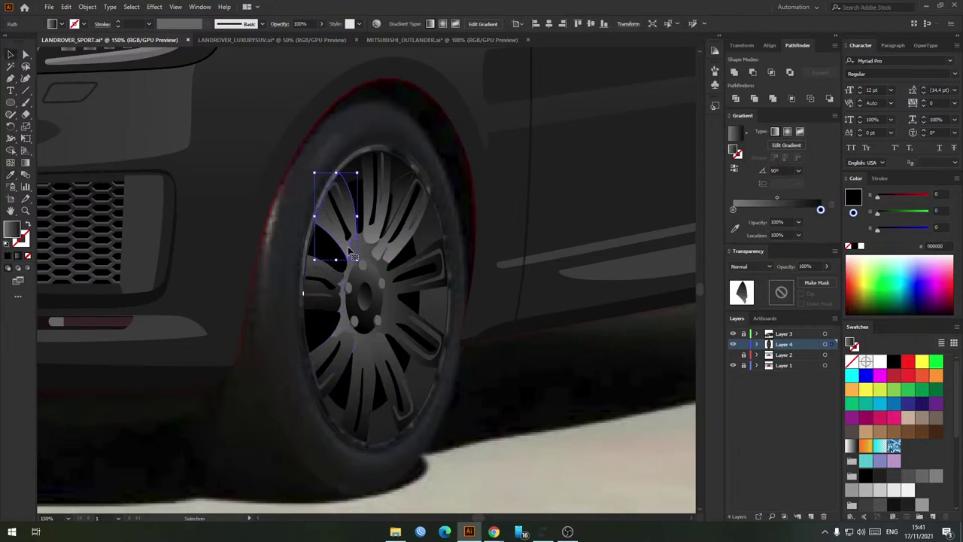
{"action": "left_click", "coordinate": [372, 228], "text": "shift"}
{"action": "left_click", "coordinate": [387, 242], "text": "shift"}
{"action": "key", "text": "i"}
{"action": "left_click", "coordinate": [372, 347]}
{"action": "key", "text": "v"}
{"action": "left_click", "coordinate": [471, 347]}
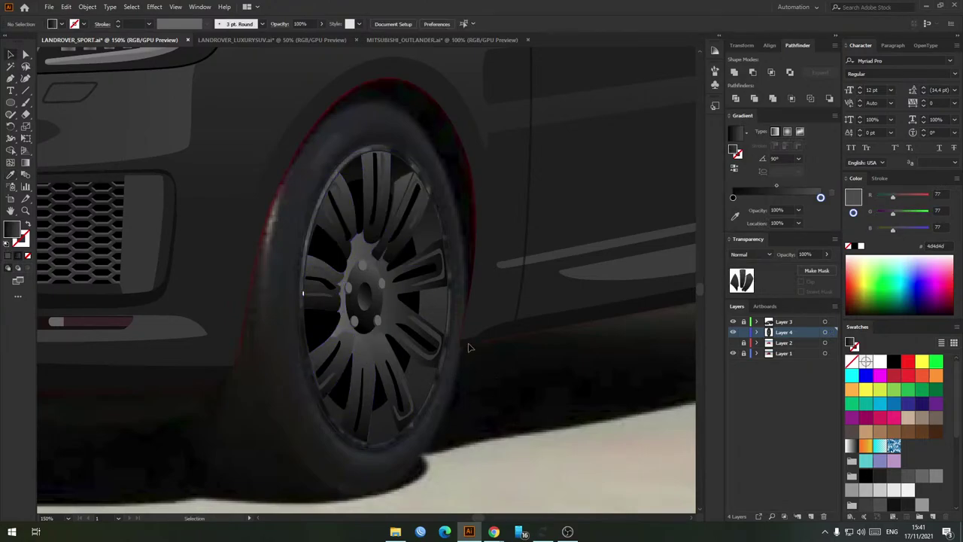
Step: Subtract a slightly shifted copy from the top spoke's duplicate with Minus Front and fill the remaining thin edge strip with grey 808080
{"action": "scroll", "coordinate": [476, 307], "scroll_direction": "down", "scroll_amount": 4}
{"action": "scroll", "coordinate": [536, 369], "scroll_direction": "up", "scroll_amount": 5}
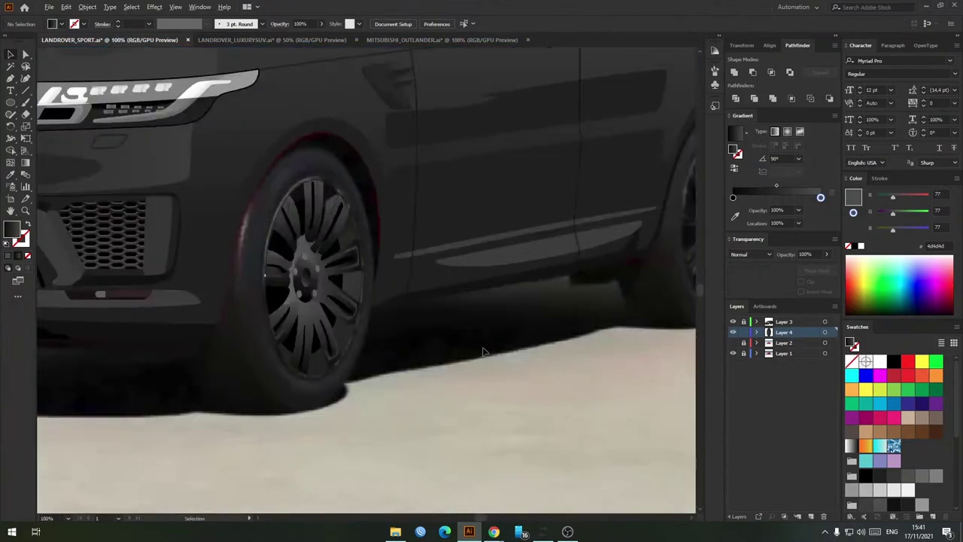
{"action": "scroll", "coordinate": [421, 316], "scroll_direction": "up", "scroll_amount": 2}
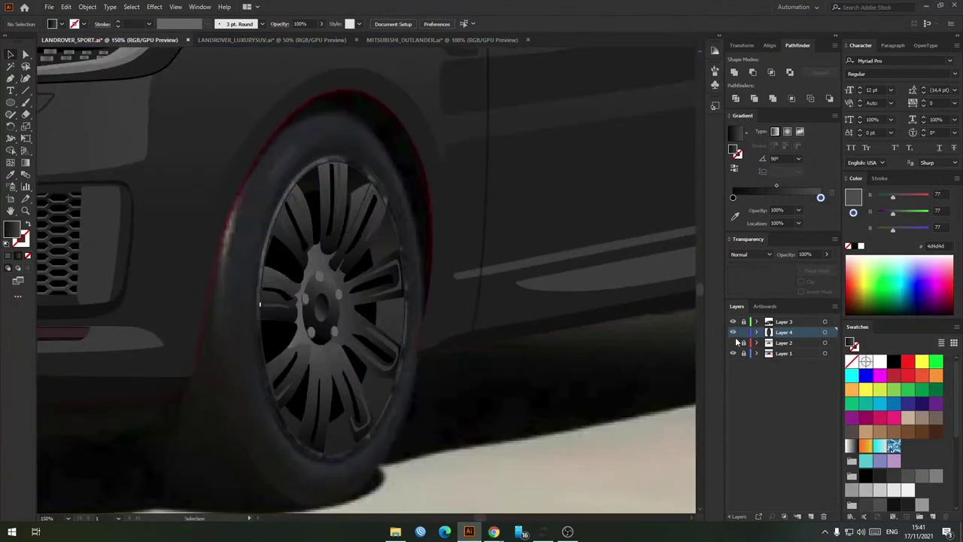
{"action": "scroll", "coordinate": [337, 233], "scroll_direction": "up", "scroll_amount": 3}
{"action": "left_click", "coordinate": [311, 249]}
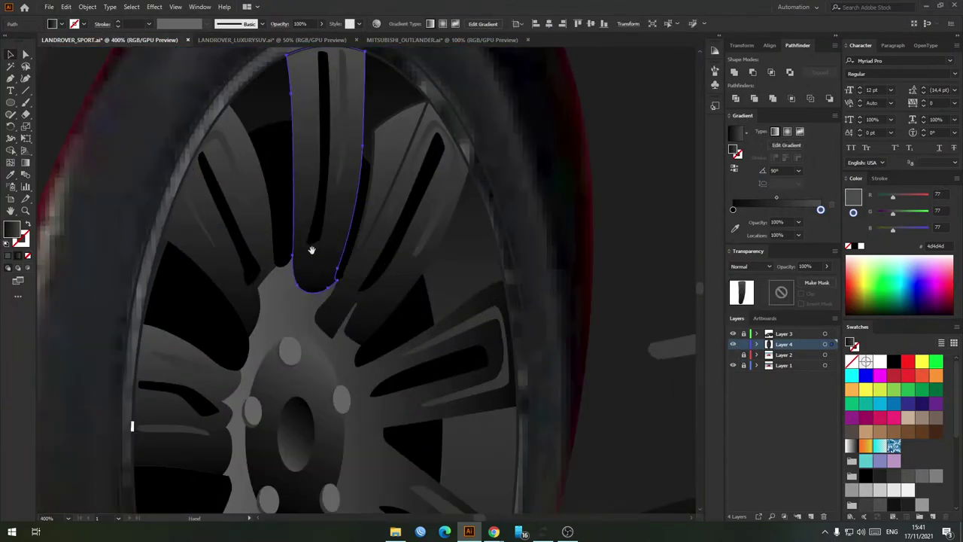
{"action": "scroll", "coordinate": [311, 249], "scroll_direction": "up", "scroll_amount": 3}
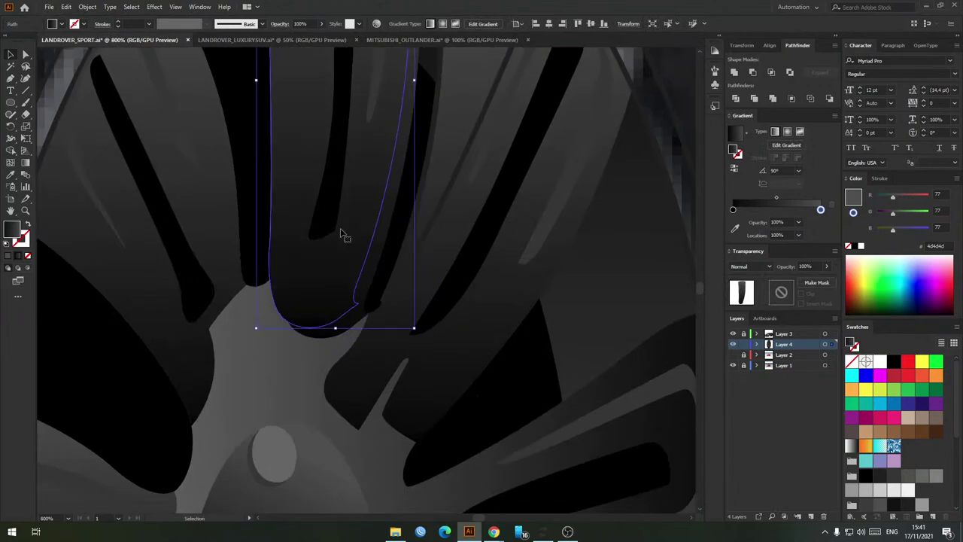
{"action": "left_click", "coordinate": [370, 258]}
{"action": "left_click", "coordinate": [351, 232], "text": "shift"}
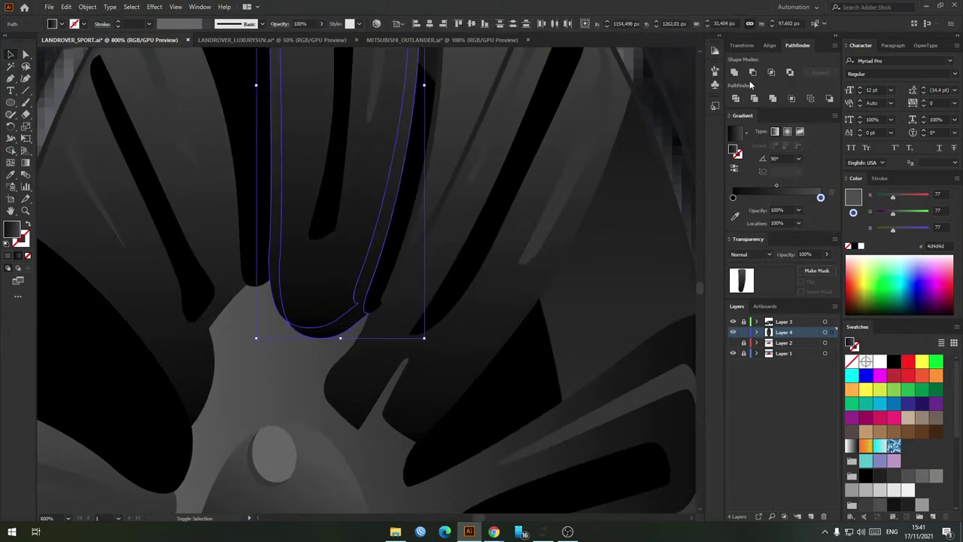
{"action": "left_click", "coordinate": [752, 72]}
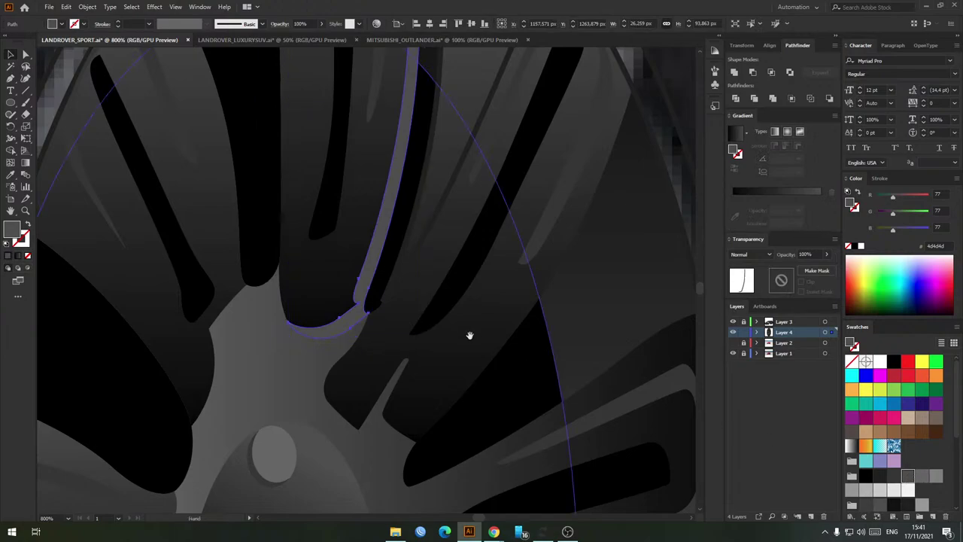
{"action": "left_click", "coordinate": [931, 475]}
Step: Cut a thin edge strip for the upper-right spoke from two offset copies with Minus Front and give it the top strip's grey fill
{"action": "left_click_drag", "start_coordinate": [458, 310], "coordinate": [436, 315]}
{"action": "left_click_drag", "start_coordinate": [441, 356], "coordinate": [441, 343]}
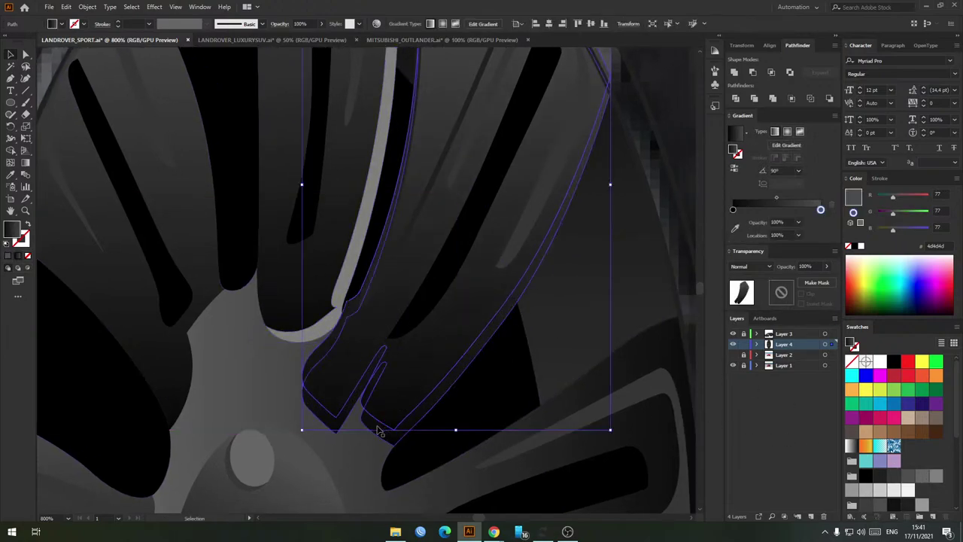
{"action": "left_click", "coordinate": [376, 431]}
{"action": "left_click", "coordinate": [437, 356], "text": "shift"}
{"action": "left_click", "coordinate": [753, 73]}
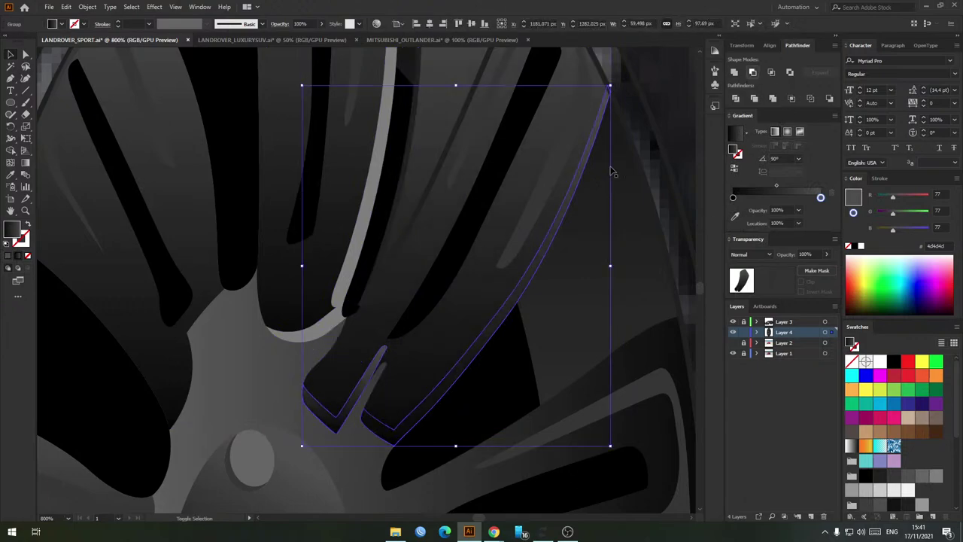
{"action": "key", "text": "i"}
{"action": "left_click", "coordinate": [354, 257]}
{"action": "key", "text": "v"}
Step: Cut a thin edge strip for the upper-left spoke from two offset copies with Minus Front and sample the existing strips' grey for it
{"action": "scroll", "coordinate": [399, 294], "scroll_direction": "down", "scroll_amount": 2}
{"action": "left_click_drag", "start_coordinate": [402, 292], "coordinate": [450, 269]}
{"action": "left_click", "coordinate": [344, 261]}
{"action": "key", "text": "ctrl+plus"}
{"action": "key", "text": "ctrl+plus"}
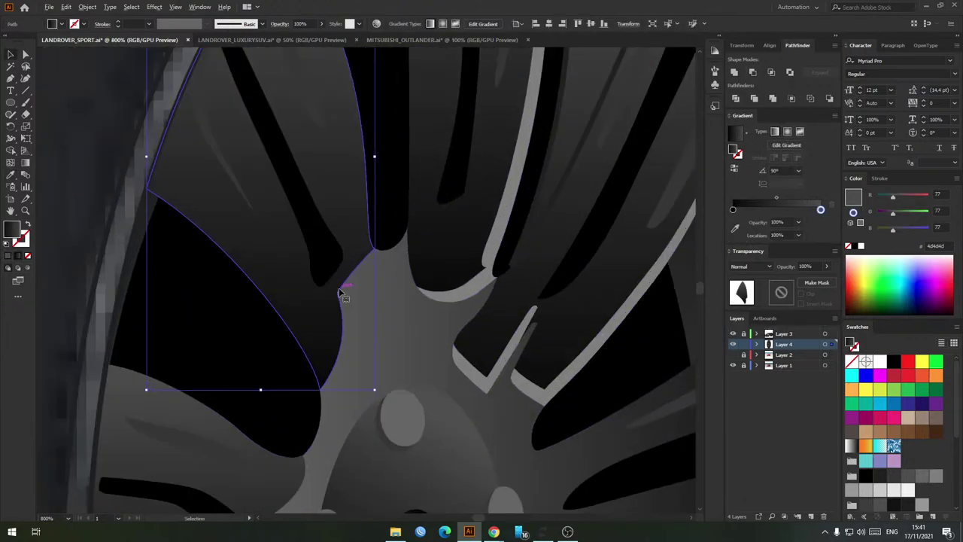
{"action": "left_click", "coordinate": [358, 263]}
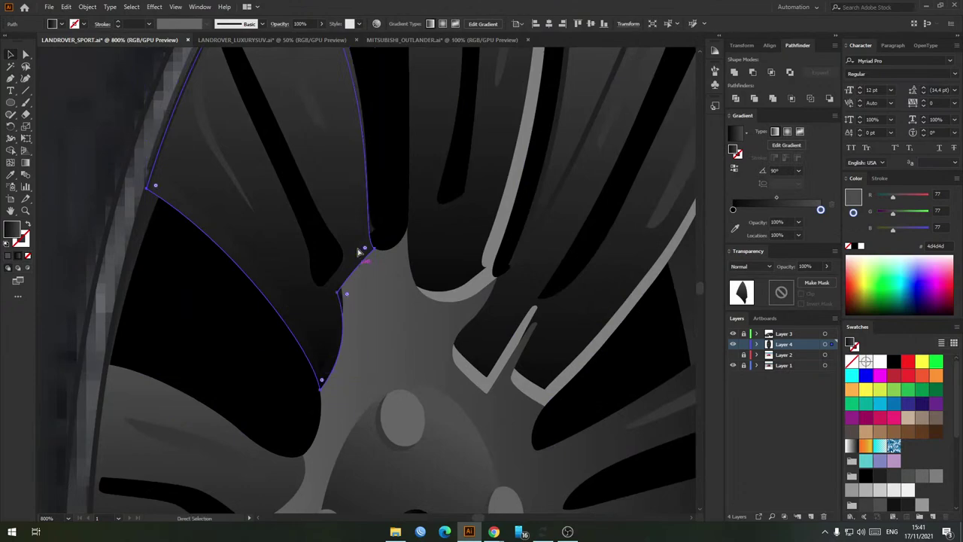
{"action": "left_click", "coordinate": [358, 215], "text": "shift"}
{"action": "key", "text": "i"}
{"action": "key", "text": "v"}
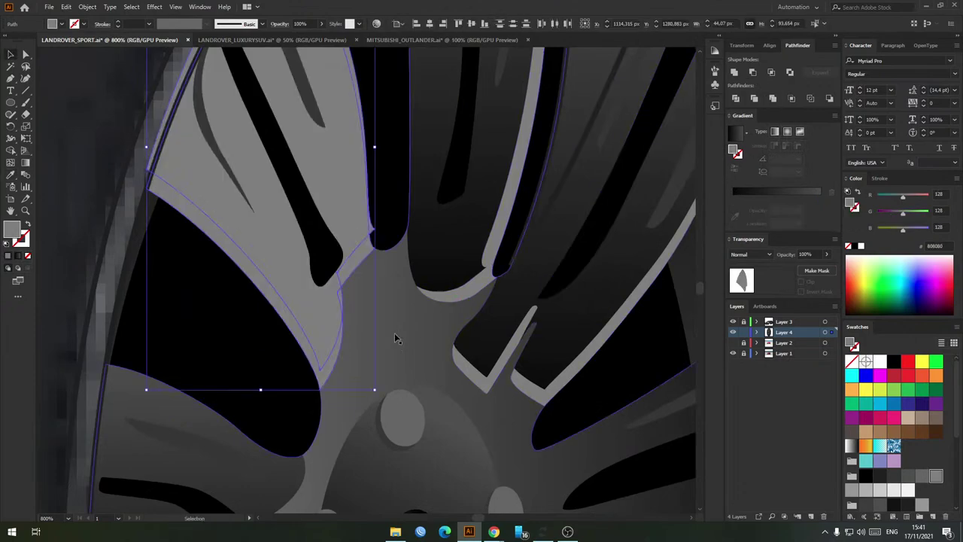
{"action": "left_click", "coordinate": [753, 73]}
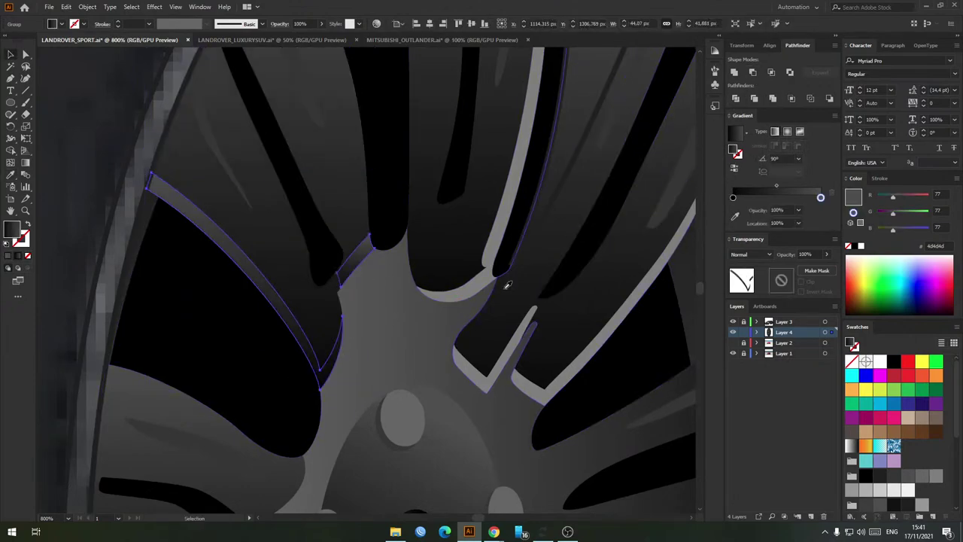
{"action": "left_click", "coordinate": [488, 282]}
Step: Make an edge strip along the left spoke's hub end and underside by subtracting an offset copy, filled with the sampled highlight grey
{"action": "left_click_drag", "start_coordinate": [307, 347], "coordinate": [495, 195]}
{"action": "key", "text": "v"}
{"action": "left_click", "coordinate": [465, 334]}
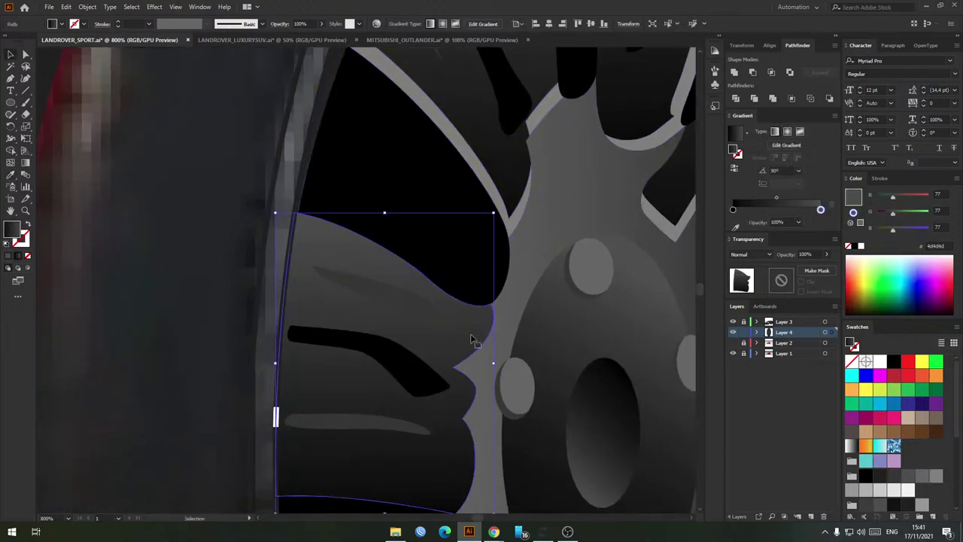
{"action": "left_click_drag", "start_coordinate": [468, 337], "coordinate": [455, 325]}
{"action": "left_click", "coordinate": [477, 336]}
{"action": "key", "text": "ctrl+c"}
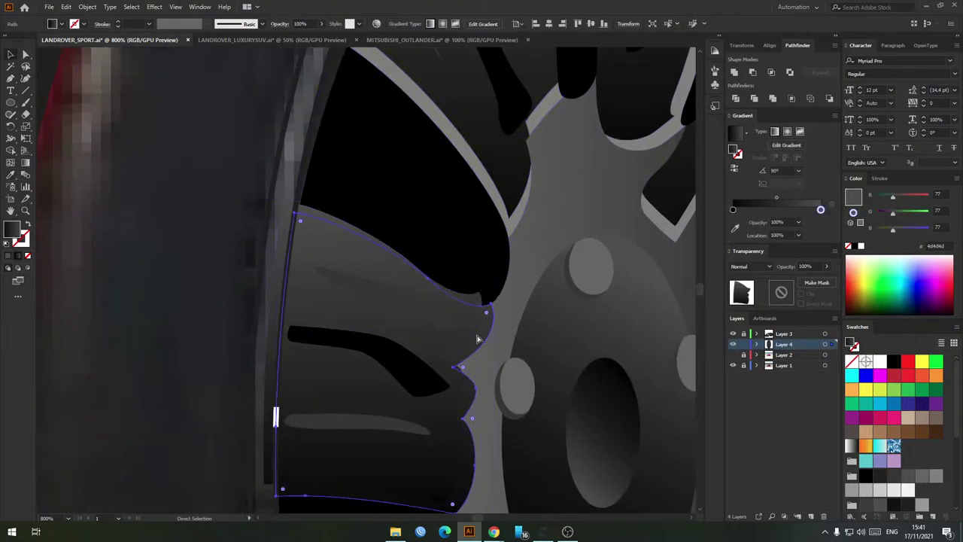
{"action": "left_click", "coordinate": [467, 326], "text": "shift"}
{"action": "left_click", "coordinate": [753, 73]}
{"action": "key", "text": "i"}
{"action": "left_click", "coordinate": [515, 220]}
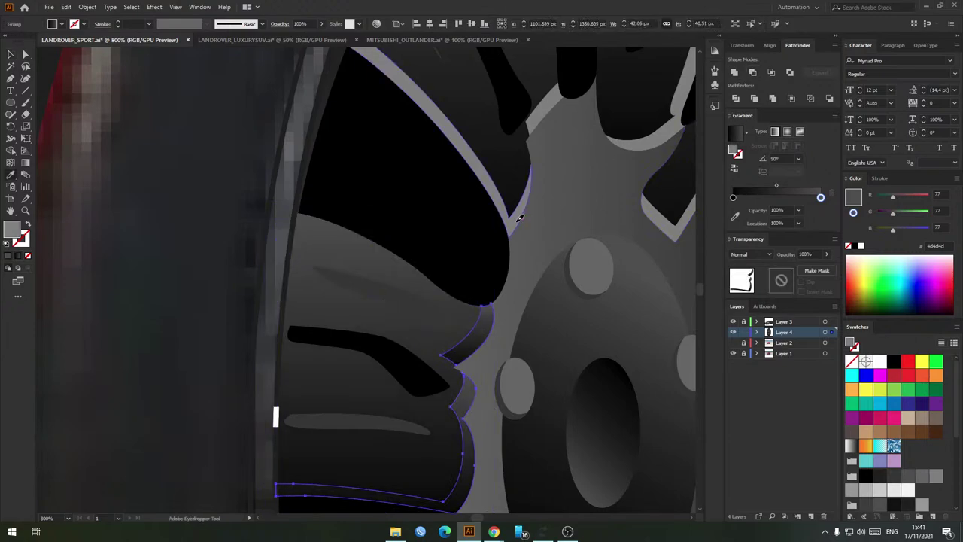
{"action": "key", "text": "v"}
Step: Make an edge strip along the lower-left spoke's inner side by subtracting an offset copy, filled with the sampled highlight grey
{"action": "scroll", "coordinate": [470, 300], "scroll_direction": "down", "scroll_amount": 2}
{"action": "left_click_drag", "start_coordinate": [452, 445], "coordinate": [434, 384]}
{"action": "scroll", "coordinate": [434, 385], "scroll_direction": "up", "scroll_amount": 2}
{"action": "left_click", "coordinate": [496, 442]}
{"action": "left_click_drag", "start_coordinate": [496, 441], "coordinate": [480, 289]}
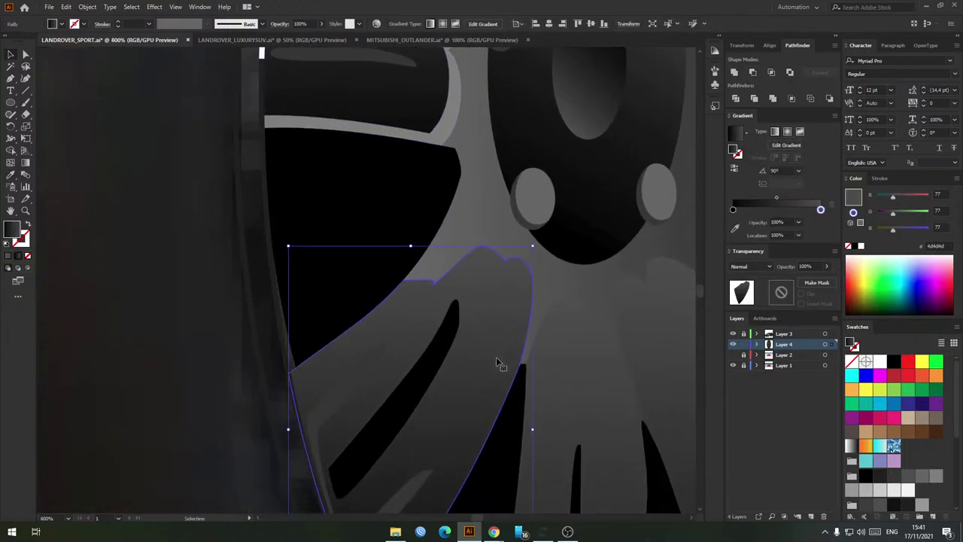
{"action": "left_click_drag", "start_coordinate": [500, 361], "coordinate": [490, 348]}
{"action": "left_click", "coordinate": [526, 351]}
{"action": "left_click", "coordinate": [505, 318], "text": "shift"}
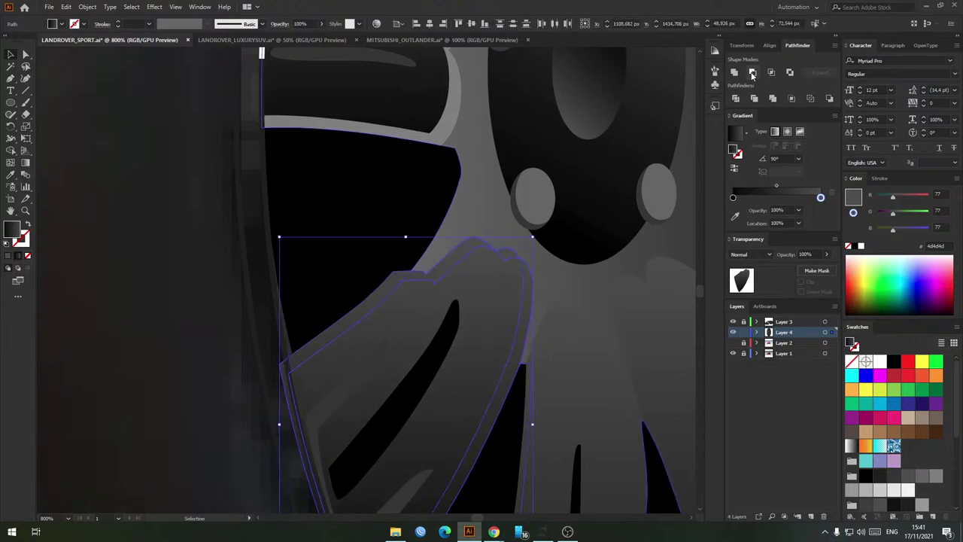
{"action": "left_click", "coordinate": [753, 74]}
{"action": "key", "text": "i"}
{"action": "left_click", "coordinate": [456, 123]}
{"action": "key", "text": "v"}
Step: Make an edge strip around the bottom spoke's hub end from offset copies with Minus Front and apply the highlight grey with the Eyedropper
{"action": "left_click_drag", "start_coordinate": [576, 383], "coordinate": [452, 298]}
{"action": "left_click", "coordinate": [471, 210]}
{"action": "key", "text": "ctrl+c"}
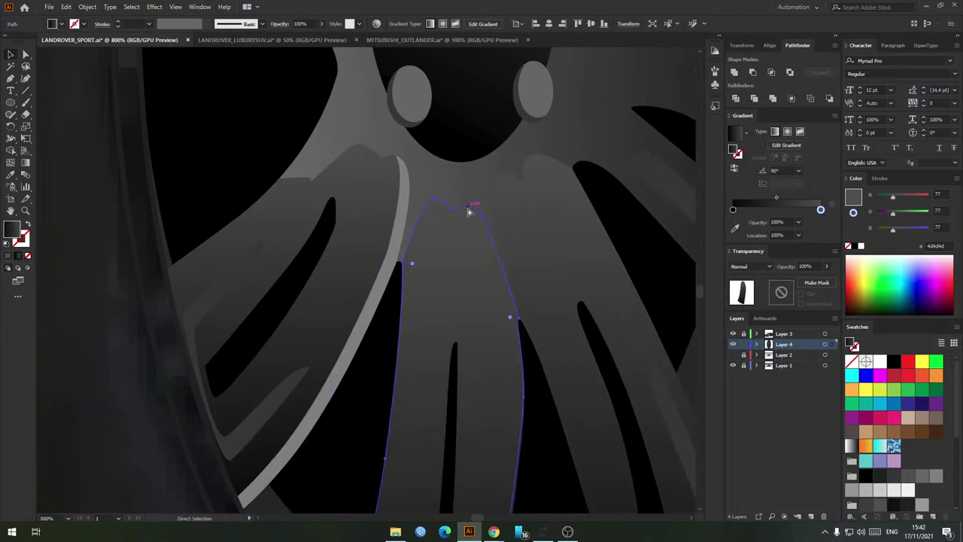
{"action": "key", "text": "ctrl+f"}
{"action": "left_click", "coordinate": [468, 250], "text": "shift"}
{"action": "left_click", "coordinate": [752, 74]}
{"action": "key", "text": "i"}
{"action": "left_click", "coordinate": [406, 197]}
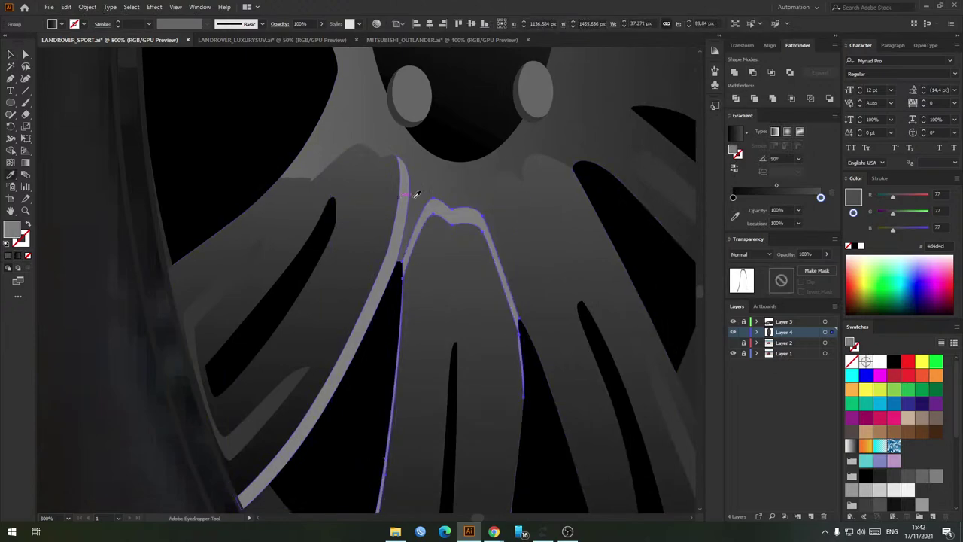
{"action": "key", "text": "v"}
Step: Make an edge strip along the lower-right spoke's hub end and outer side with Minus Front and sample the highlight grey for it
{"action": "mouse_move", "coordinate": [549, 216]}
{"action": "left_mouse_down"}
{"action": "mouse_move", "coordinate": [540, 225]}
{"action": "mouse_move", "coordinate": [549, 209]}
{"action": "left_mouse_up"}
{"action": "left_click", "coordinate": [551, 166]}
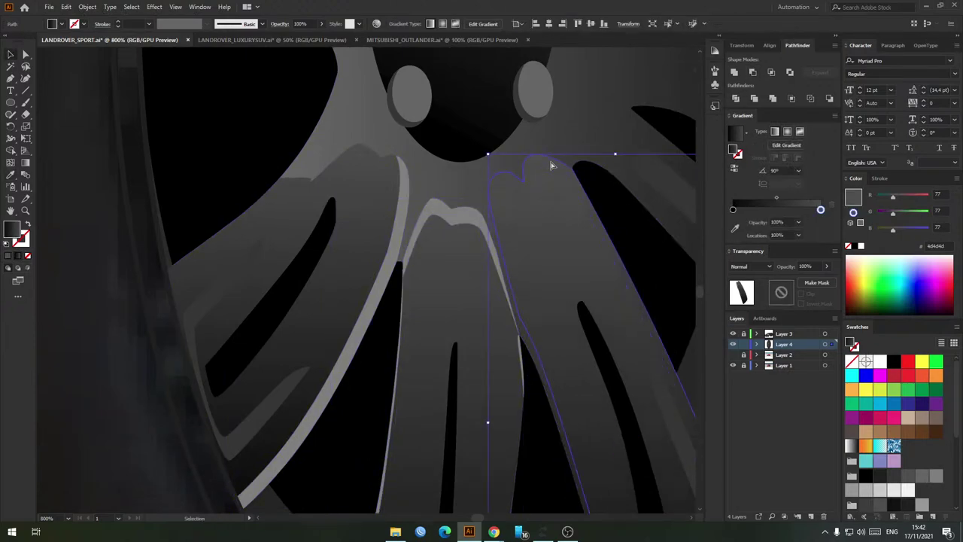
{"action": "key", "text": "ctrl+c"}
{"action": "key", "text": "ctrl+f"}
{"action": "left_click", "coordinate": [558, 219], "text": "shift"}
{"action": "left_click", "coordinate": [752, 74]}
{"action": "key", "text": "i"}
{"action": "left_click", "coordinate": [471, 215]}
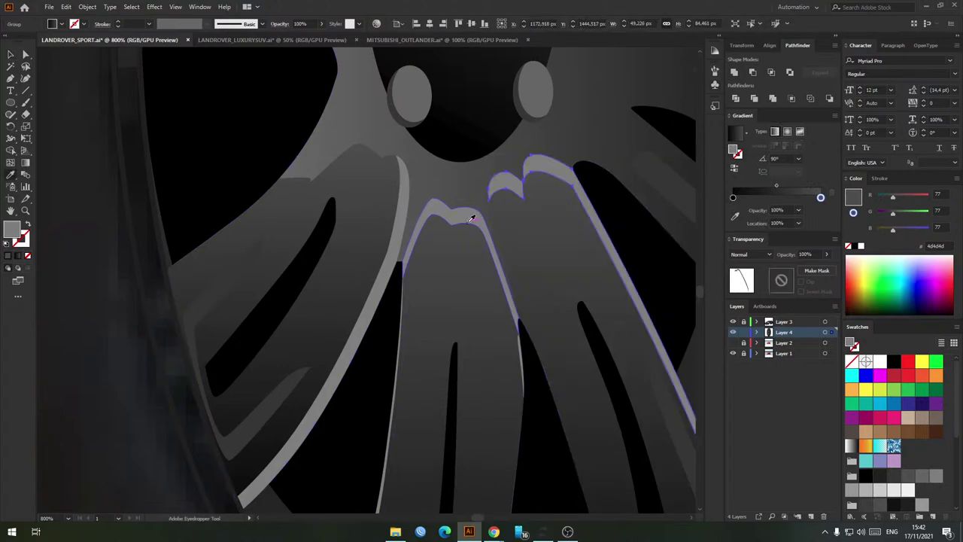
{"action": "key", "text": "v"}
Step: Examine the new spoke edge highlights on the whole car and up close, comparing the wheel with the photo by toggling Layer 4
{"action": "scroll", "coordinate": [467, 225], "scroll_direction": "down", "scroll_amount": 3}
{"action": "left_click_drag", "start_coordinate": [547, 206], "coordinate": [477, 261]}
{"action": "scroll", "coordinate": [476, 261], "scroll_direction": "down", "scroll_amount": 2}
{"action": "left_click", "coordinate": [538, 307]}
{"action": "scroll", "coordinate": [537, 307], "scroll_direction": "down", "scroll_amount": 3}
{"action": "left_click_drag", "start_coordinate": [565, 340], "coordinate": [553, 341]}
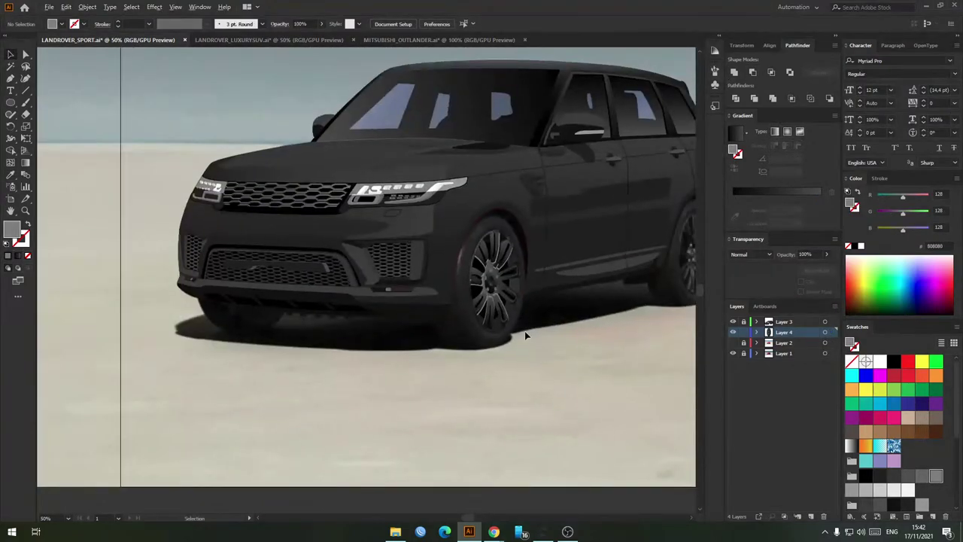
{"action": "scroll", "coordinate": [525, 334], "scroll_direction": "down", "scroll_amount": 2}
{"action": "scroll", "coordinate": [547, 321], "scroll_direction": "up", "scroll_amount": 3}
{"action": "scroll", "coordinate": [371, 248], "scroll_direction": "up", "scroll_amount": 1}
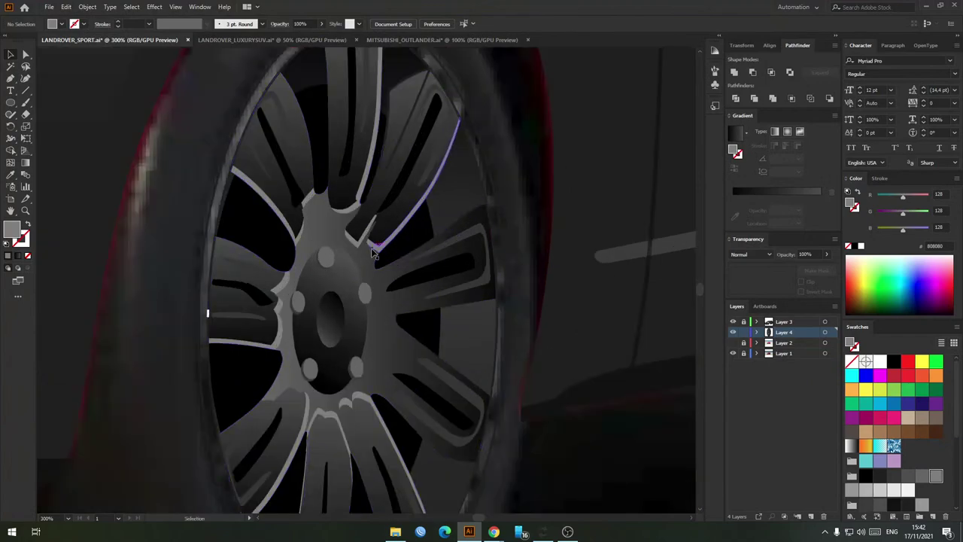
{"action": "left_click", "coordinate": [733, 332]}
{"action": "left_click", "coordinate": [733, 333]}
{"action": "scroll", "coordinate": [423, 306], "scroll_direction": "down", "scroll_amount": 2}
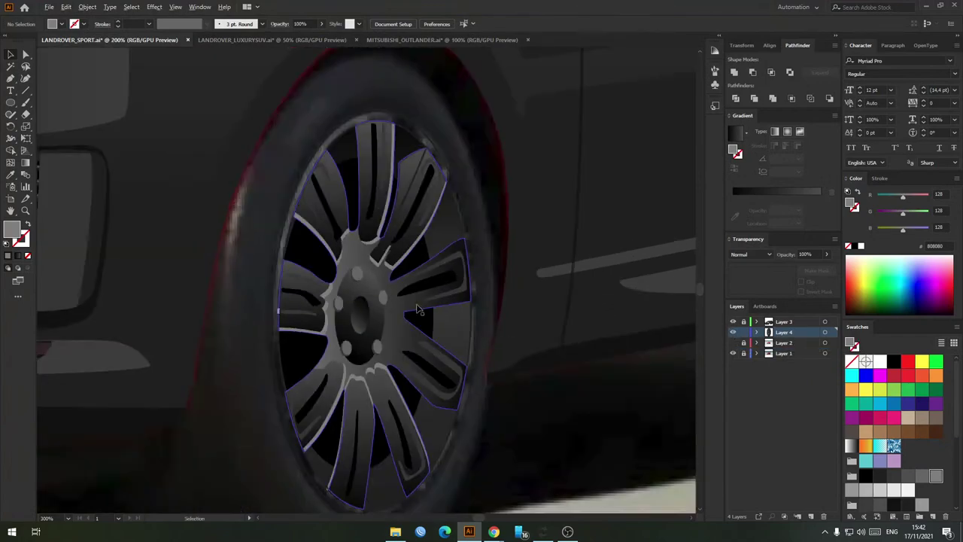
Step: Select the edge highlight strips of all the upper, left and lower spokes together and darken their fill to 666666
{"action": "left_click_drag", "start_coordinate": [459, 284], "coordinate": [478, 291]}
{"action": "scroll", "coordinate": [428, 284], "scroll_direction": "up", "scroll_amount": 3}
{"action": "left_click", "coordinate": [366, 287]}
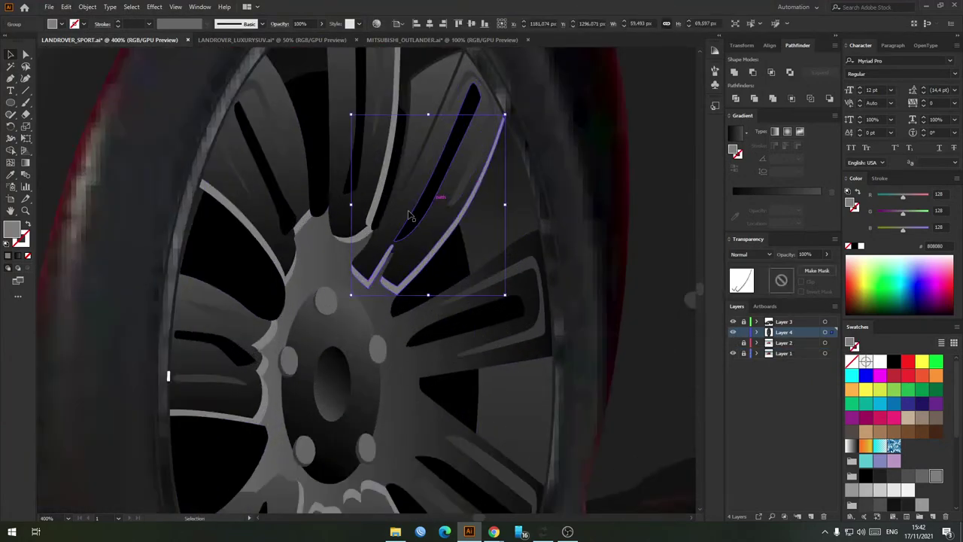
{"action": "left_click", "coordinate": [343, 237], "text": "shift"}
{"action": "left_click", "coordinate": [301, 229], "text": "shift"}
{"action": "left_click_drag", "start_coordinate": [294, 369], "coordinate": [383, 242]}
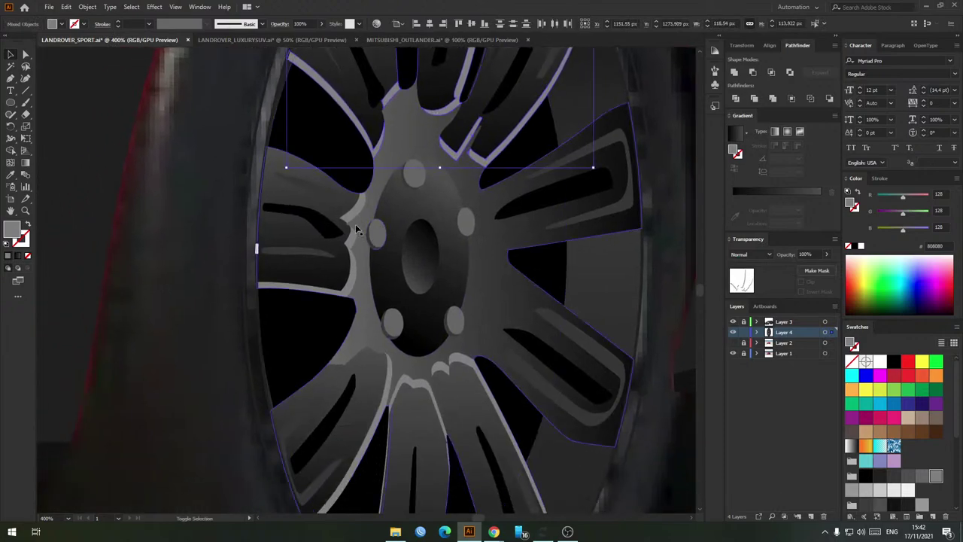
{"action": "left_click", "coordinate": [355, 228], "text": "shift"}
{"action": "left_click_drag", "start_coordinate": [379, 355], "coordinate": [386, 263]}
{"action": "left_click", "coordinate": [396, 280], "text": "shift"}
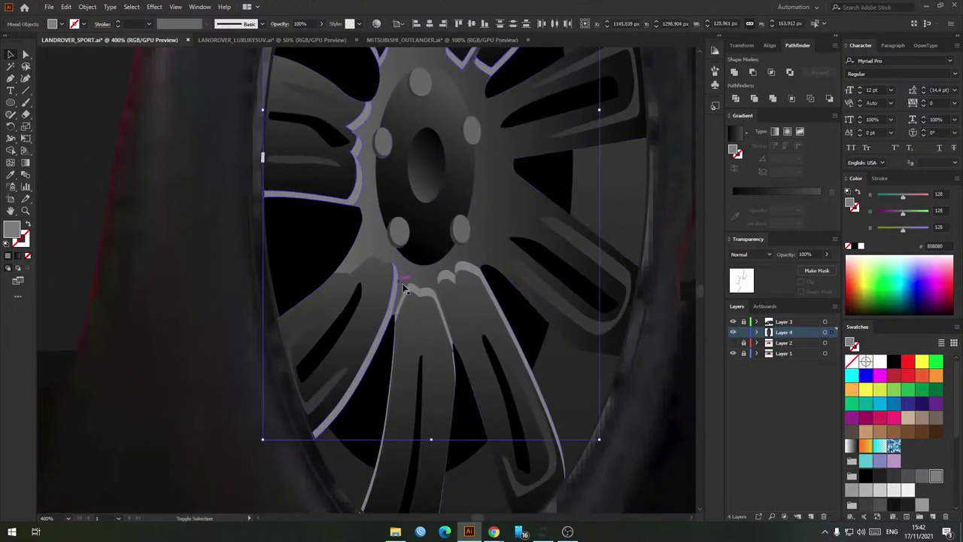
{"action": "left_click", "coordinate": [411, 290], "text": "shift"}
{"action": "left_click", "coordinate": [918, 476]}
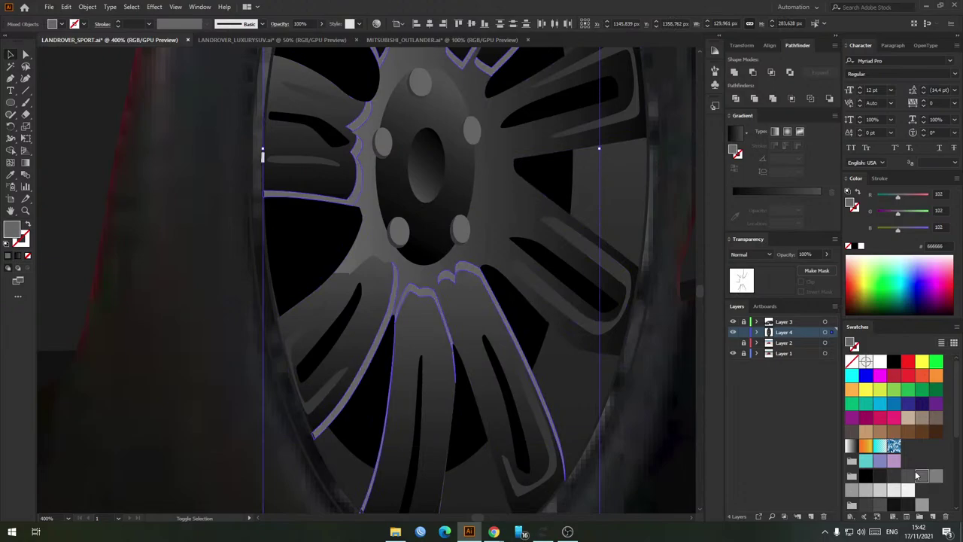
{"action": "scroll", "coordinate": [434, 311], "scroll_direction": "down", "scroll_amount": 3}
{"action": "left_click", "coordinate": [491, 319]}
Step: Review the whole car and wheel with the reference photo on Layer 1 hidden, and show the photo again
{"action": "scroll", "coordinate": [498, 348], "scroll_direction": "down", "scroll_amount": 3}
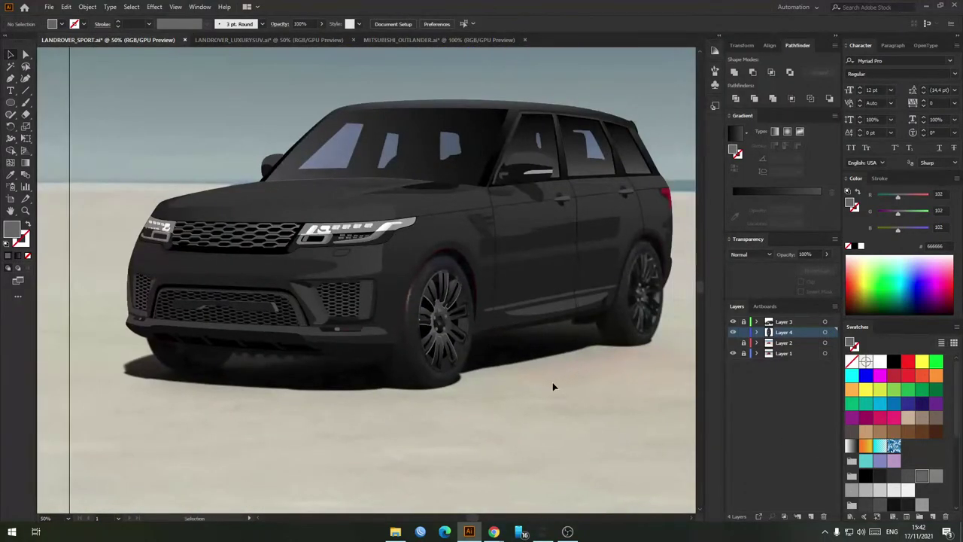
{"action": "scroll", "coordinate": [435, 316], "scroll_direction": "up", "scroll_amount": 4}
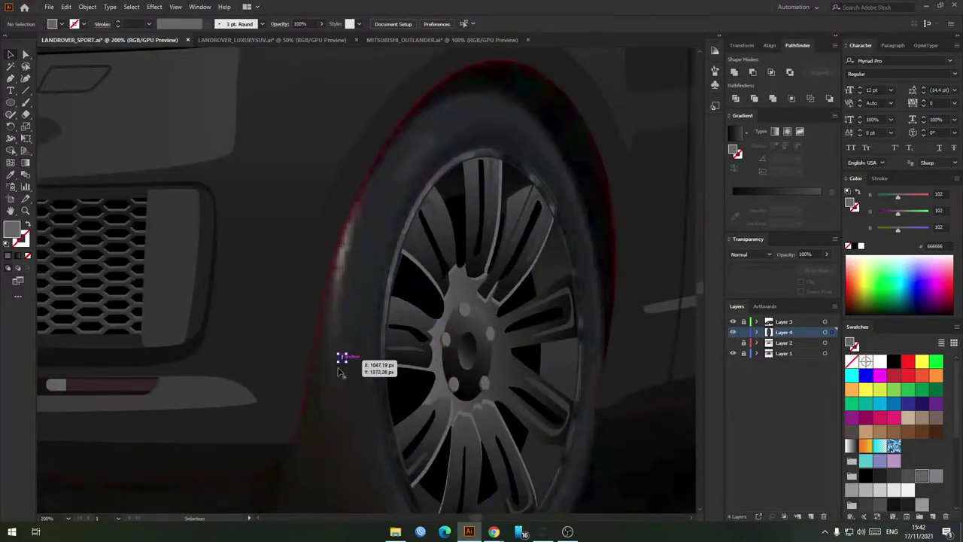
{"action": "scroll", "coordinate": [387, 344], "scroll_direction": "down", "scroll_amount": 2}
{"action": "scroll", "coordinate": [498, 392], "scroll_direction": "down", "scroll_amount": 6}
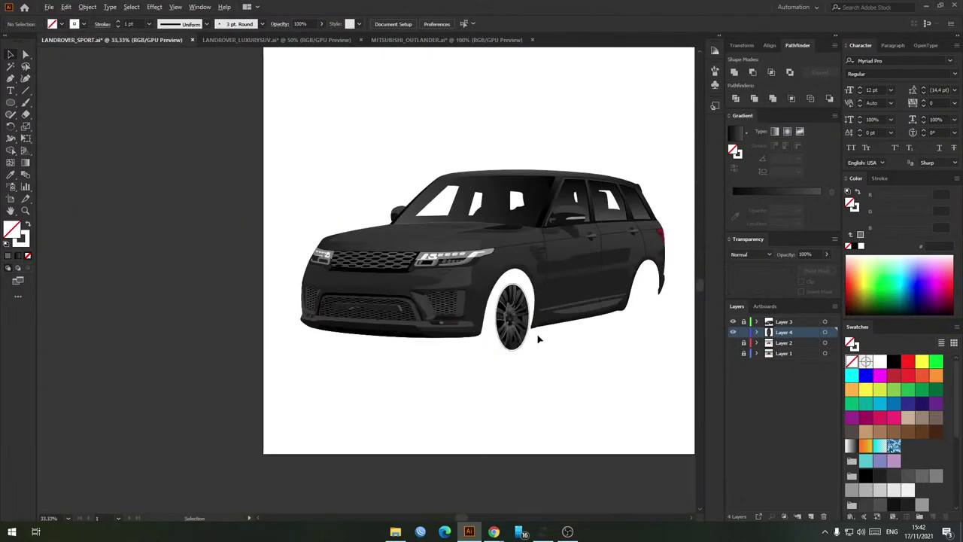
{"action": "scroll", "coordinate": [537, 338], "scroll_direction": "up", "scroll_amount": 1}
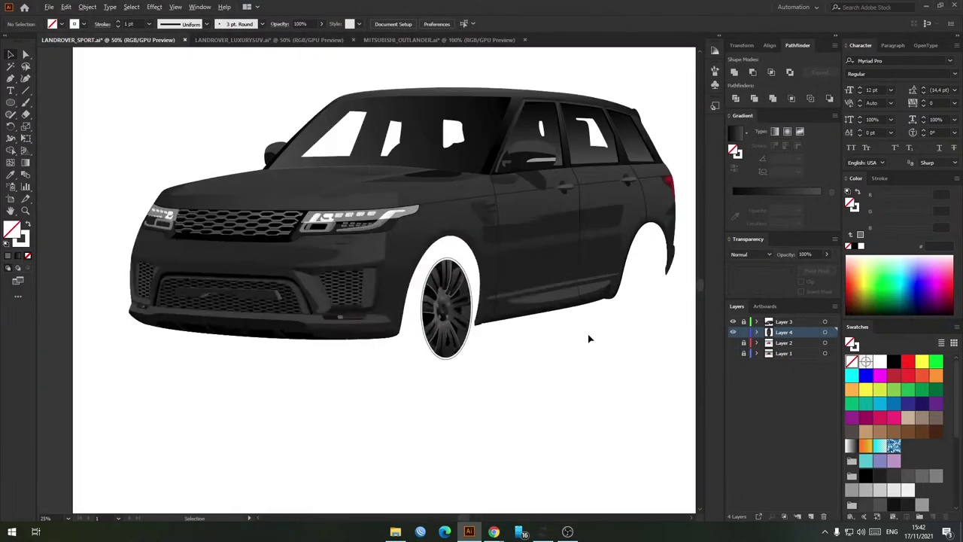
{"action": "left_click", "coordinate": [733, 353]}
Step: Swap the outer rim ellipse's stroke and fill, send it behind the spokes and fill it with black 000000
{"action": "scroll", "coordinate": [466, 372], "scroll_direction": "right", "scroll_amount": 1}
{"action": "scroll", "coordinate": [410, 364], "scroll_direction": "up", "scroll_amount": 3}
{"action": "left_click", "coordinate": [396, 368]}
{"action": "scroll", "coordinate": [473, 353], "scroll_direction": "up", "scroll_amount": 1}
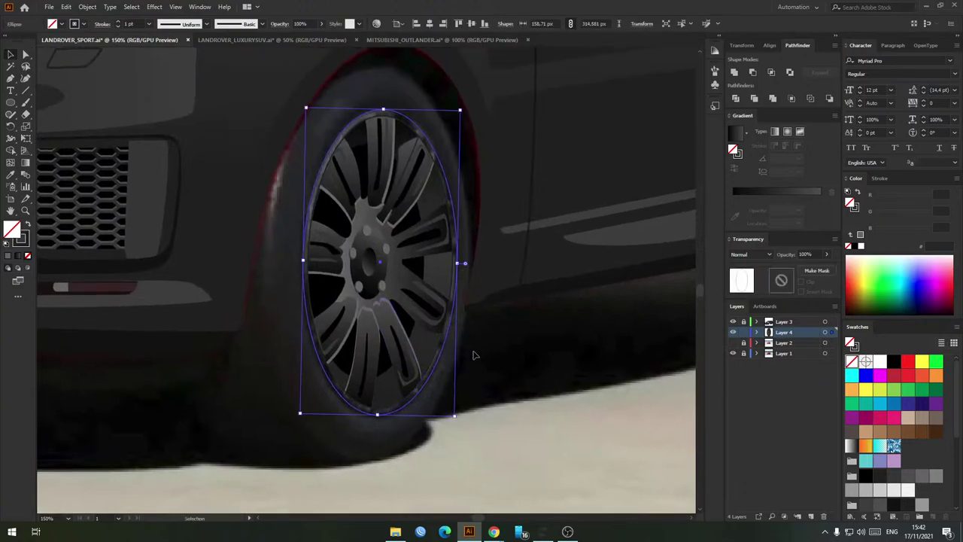
{"action": "key", "text": "shift+x"}
{"action": "key", "text": "ctrl+shift+["}
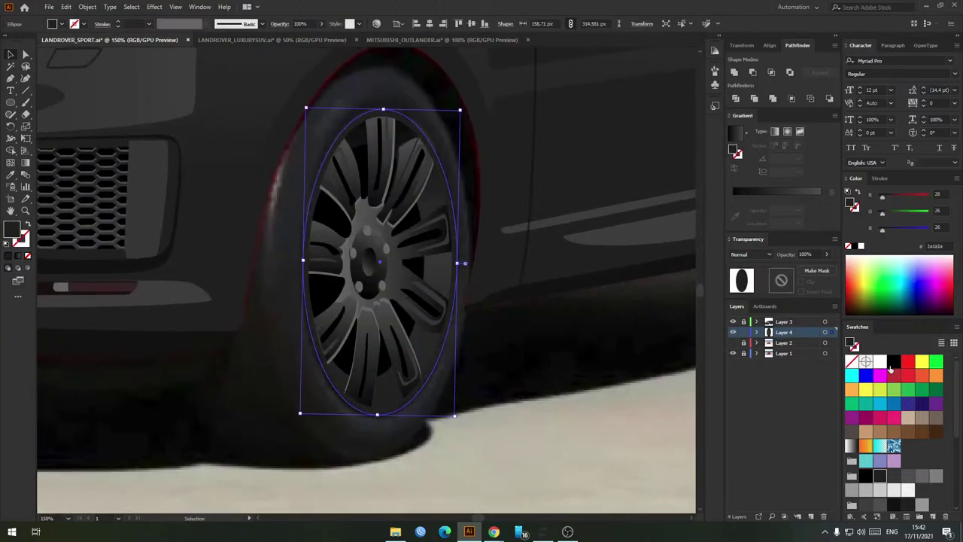
{"action": "left_click", "coordinate": [891, 367]}
{"action": "left_click", "coordinate": [535, 401]}
{"action": "scroll", "coordinate": [422, 402], "scroll_direction": "up", "scroll_amount": 2}
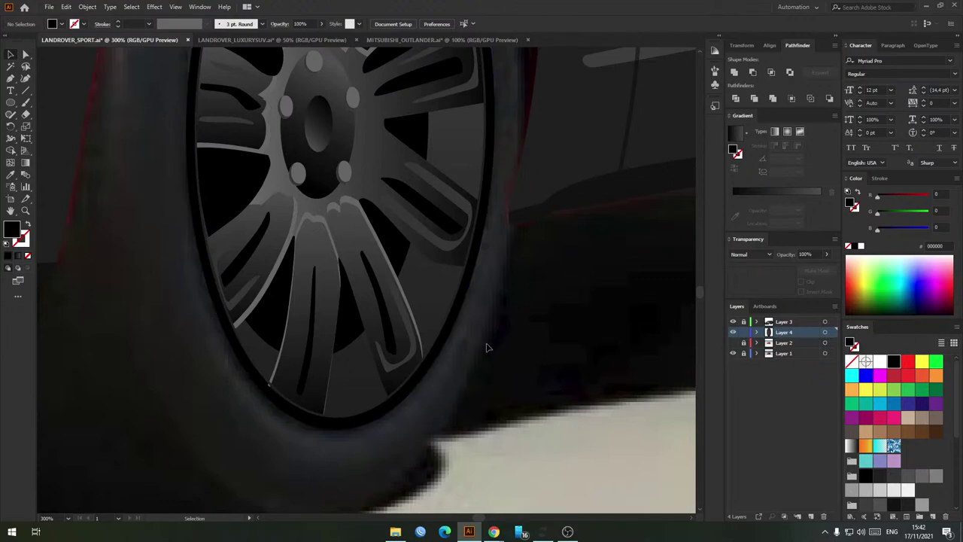
Step: Enlarge the black outer rim ellipse to about 188 by 373 px and show Layer 2
{"action": "scroll", "coordinate": [493, 353], "scroll_direction": "down", "scroll_amount": 3}
{"action": "scroll", "coordinate": [474, 374], "scroll_direction": "up", "scroll_amount": 1}
{"action": "left_click_drag", "start_coordinate": [454, 369], "coordinate": [464, 389]}
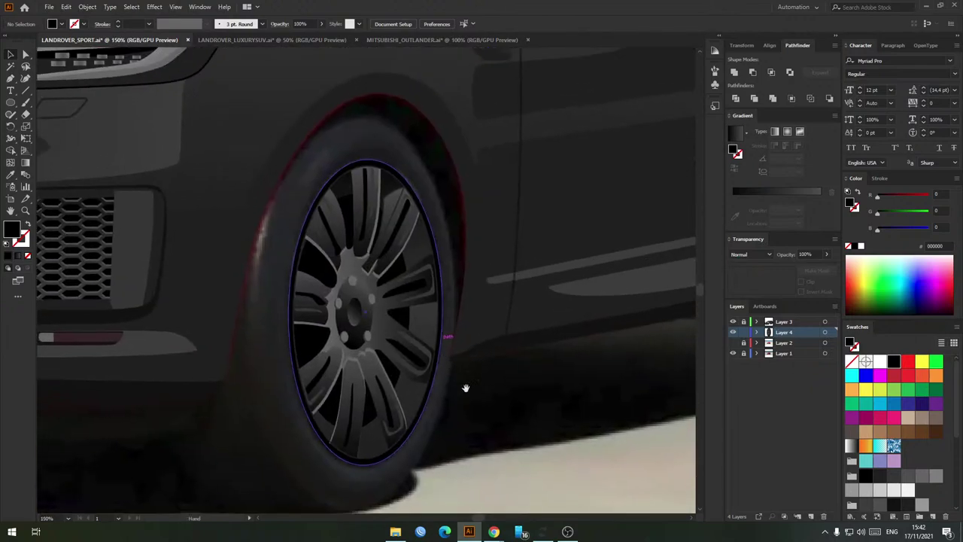
{"action": "left_click", "coordinate": [423, 206]}
{"action": "key", "text": "v"}
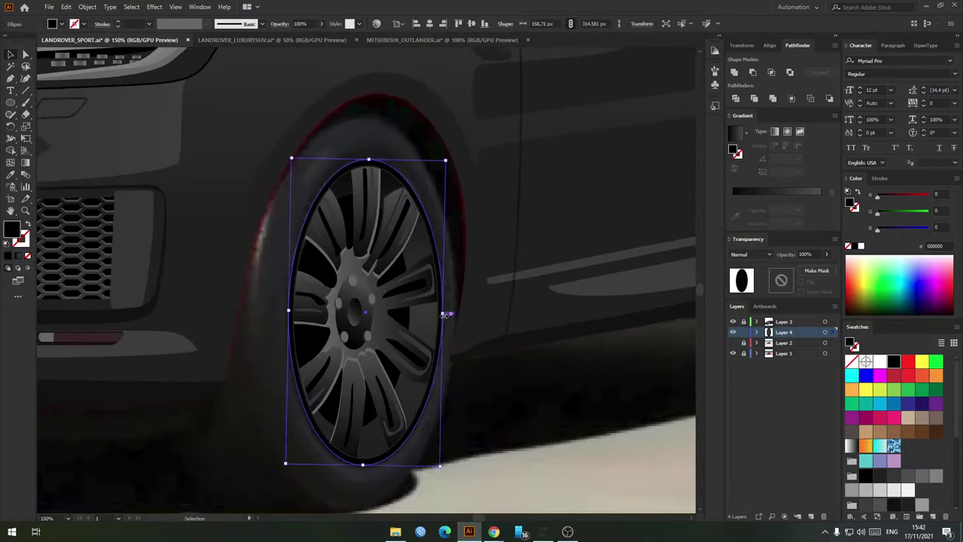
{"action": "left_click_drag", "start_coordinate": [444, 311], "coordinate": [472, 226]}
{"action": "left_click", "coordinate": [732, 343]}
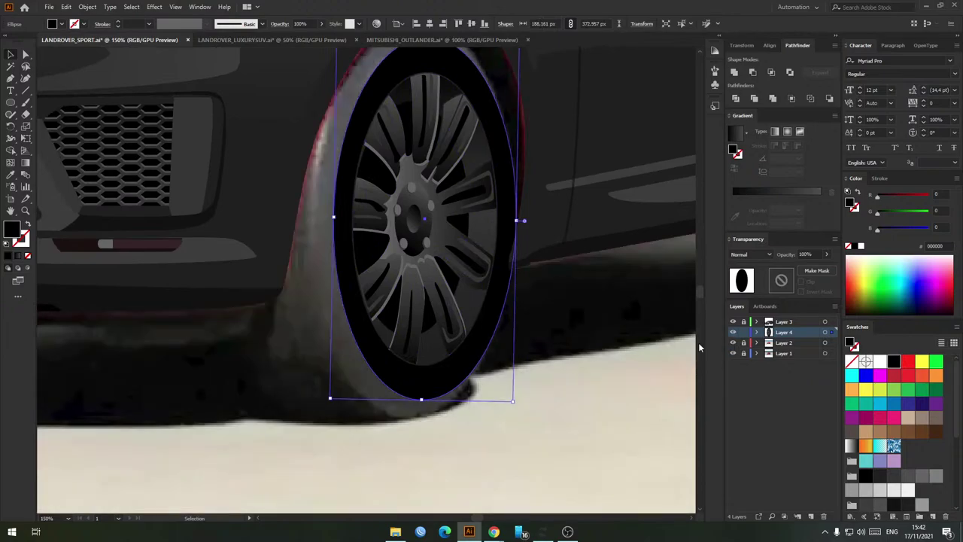
Step: Add a larger black ellipse, about 208 by 413 px, behind the enlarged one for the tyre's outer edge
{"action": "mouse_move", "coordinate": [355, 231]}
{"action": "left_mouse_down"}
{"action": "mouse_move", "coordinate": [384, 229]}
{"action": "mouse_move", "coordinate": [347, 220]}
{"action": "left_mouse_up"}
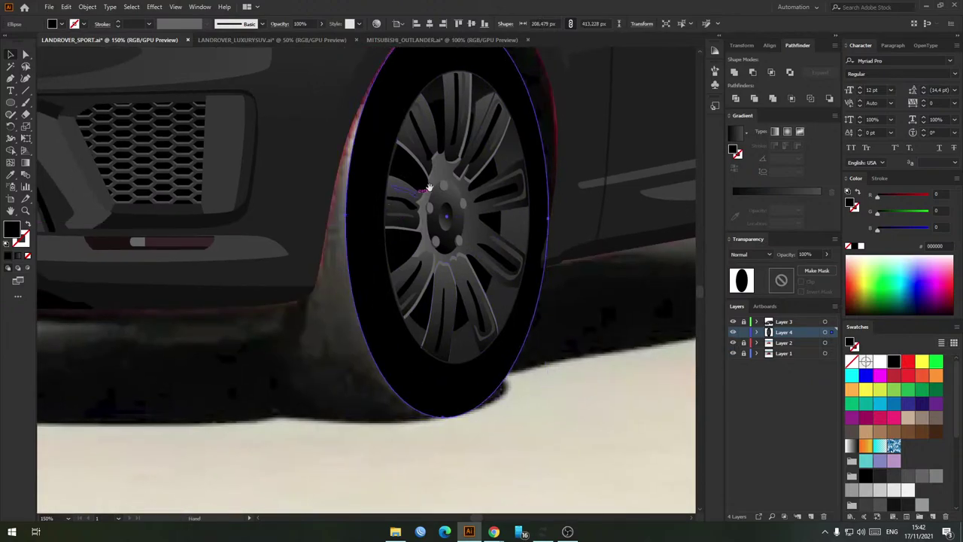
{"action": "left_click_drag", "start_coordinate": [425, 189], "coordinate": [415, 273]}
{"action": "key", "text": "ctrl+["}
{"action": "key", "text": "ctrl+z"}
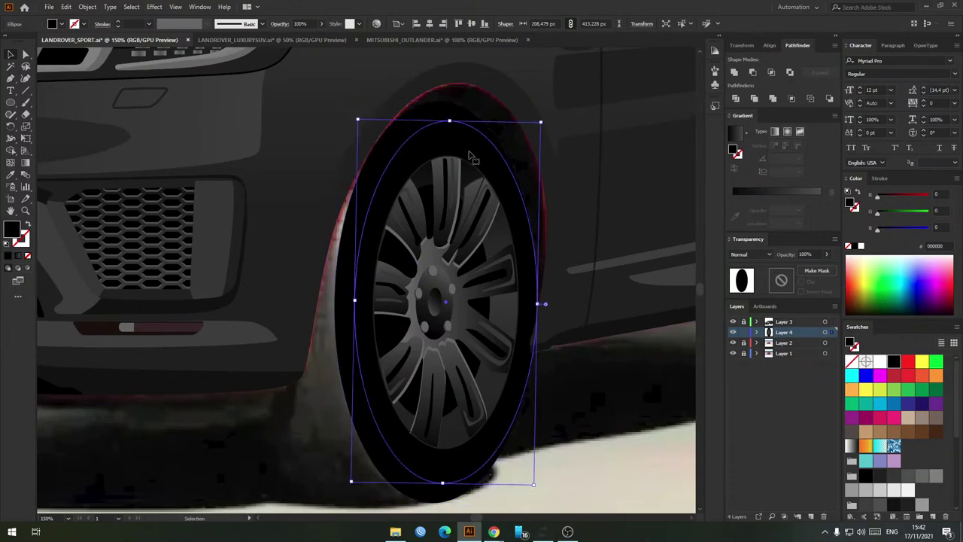
Step: Fill the smaller tyre ellipse with the linear gradient from black to 4d4d4d and set its angle to 90°
{"action": "left_click", "coordinate": [793, 198]}
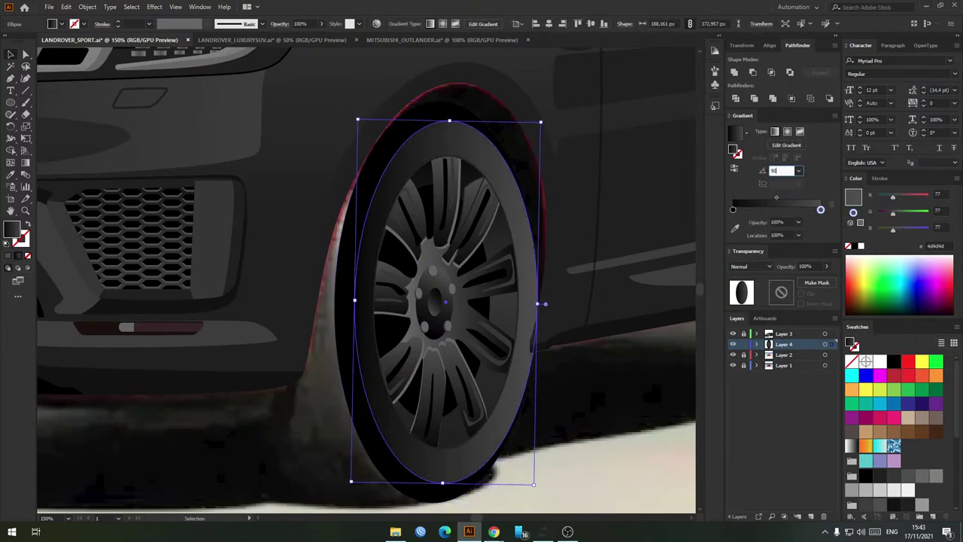
{"action": "key", "text": "Return"}
{"action": "left_click_drag", "start_coordinate": [460, 167], "coordinate": [462, 185]}
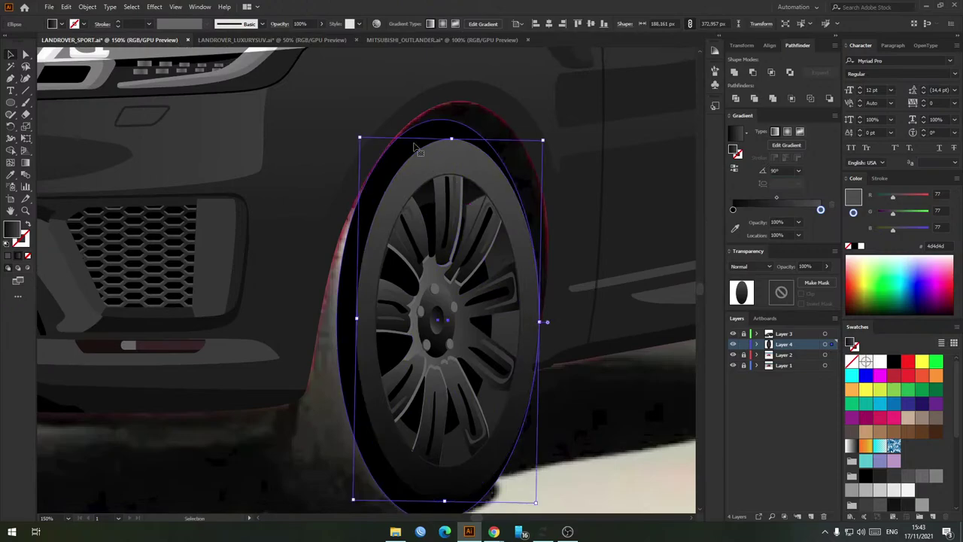
Step: Copy the gradient fill onto the larger tyre ellipse with the Eyedropper
{"action": "left_click", "coordinate": [417, 142]}
{"action": "key", "text": "i"}
{"action": "left_click", "coordinate": [501, 200]}
{"action": "key", "text": "v"}
{"action": "left_click_drag", "start_coordinate": [581, 417], "coordinate": [560, 355]}
{"action": "left_click", "coordinate": [555, 366]}
{"action": "scroll", "coordinate": [540, 398], "scroll_direction": "down", "scroll_amount": 2}
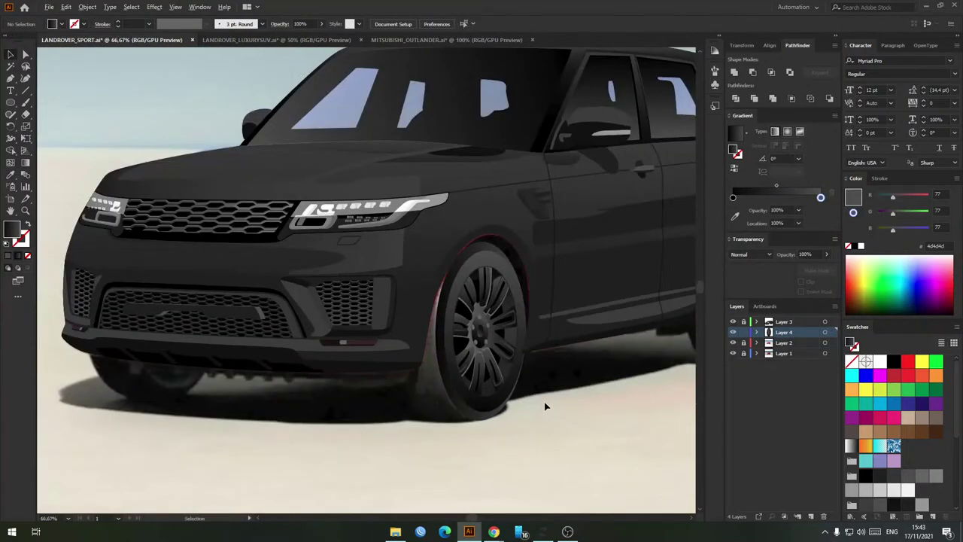
Step: Move the gradient midpoint to 76.26% on the smaller tyre ellipse and to 71.79% on the larger one
{"action": "scroll", "coordinate": [533, 392], "scroll_direction": "up", "scroll_amount": 2}
{"action": "left_click", "coordinate": [503, 378]}
{"action": "left_click_drag", "start_coordinate": [776, 198], "coordinate": [799, 198]}
{"action": "left_click", "coordinate": [594, 396]}
{"action": "left_click", "coordinate": [449, 423]}
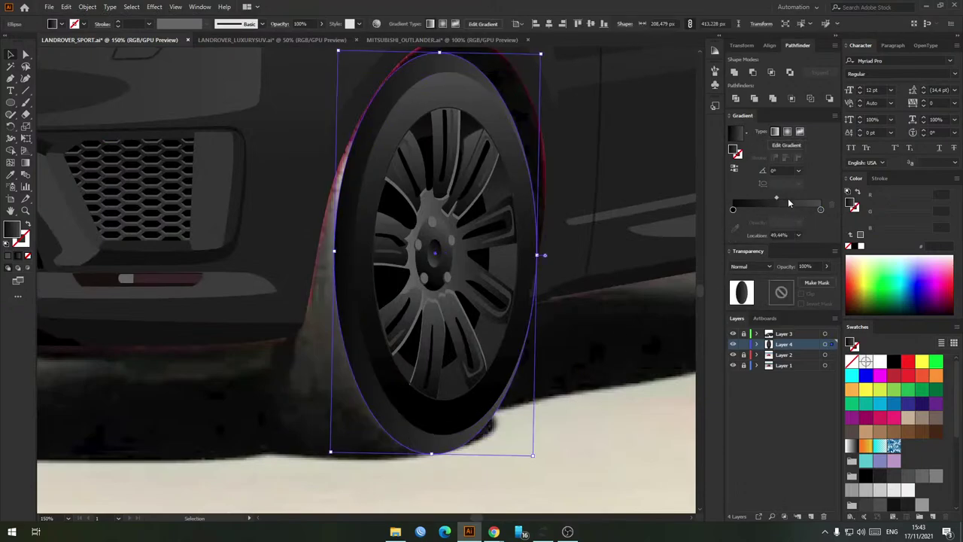
{"action": "left_click_drag", "start_coordinate": [792, 196], "coordinate": [796, 197]}
{"action": "left_click", "coordinate": [582, 406]}
{"action": "scroll", "coordinate": [529, 413], "scroll_direction": "down", "scroll_amount": 1}
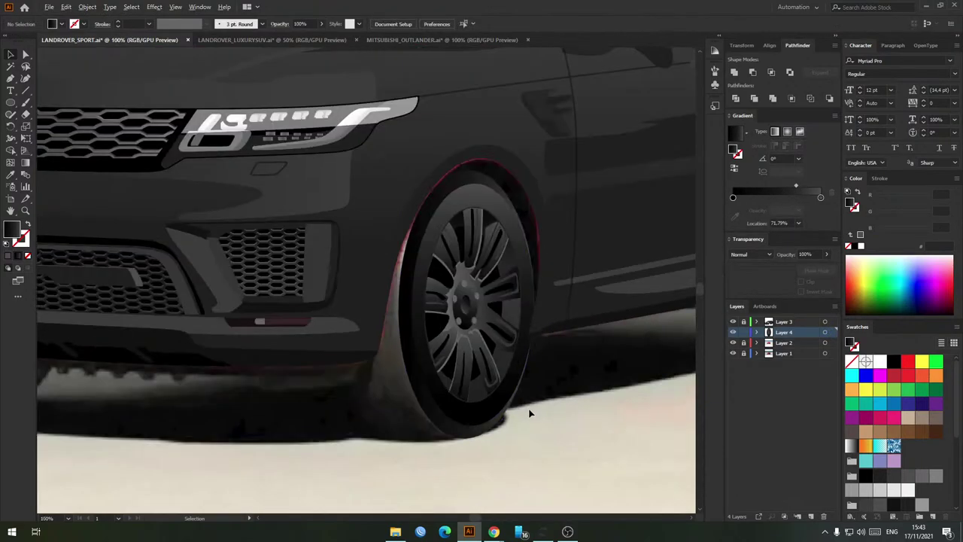
Step: Darken the light end stop of the smaller tyre ellipse's gradient to 333333
{"action": "left_click", "coordinate": [519, 224]}
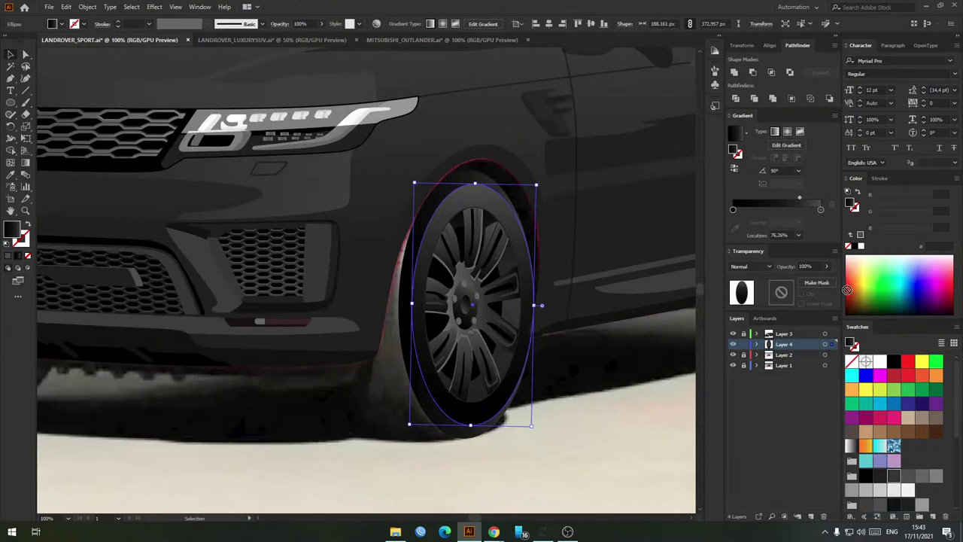
{"action": "left_click", "coordinate": [820, 210]}
{"action": "left_click", "coordinate": [563, 413]}
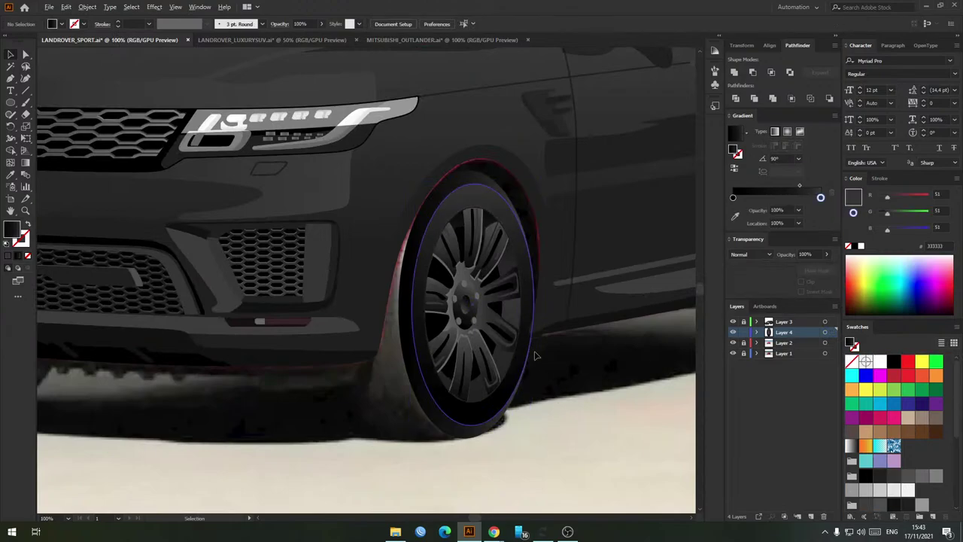
Step: Set the larger tyre ellipse's gradient angle to 90°
{"action": "left_click", "coordinate": [471, 434]}
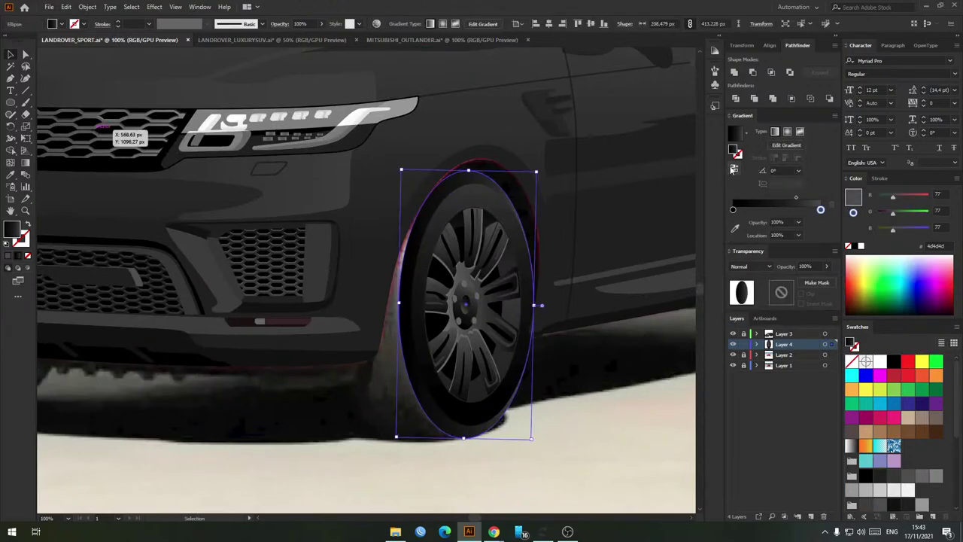
{"action": "type", "text": "90"}
{"action": "key", "text": "Return"}
{"action": "left_click", "coordinate": [591, 419]}
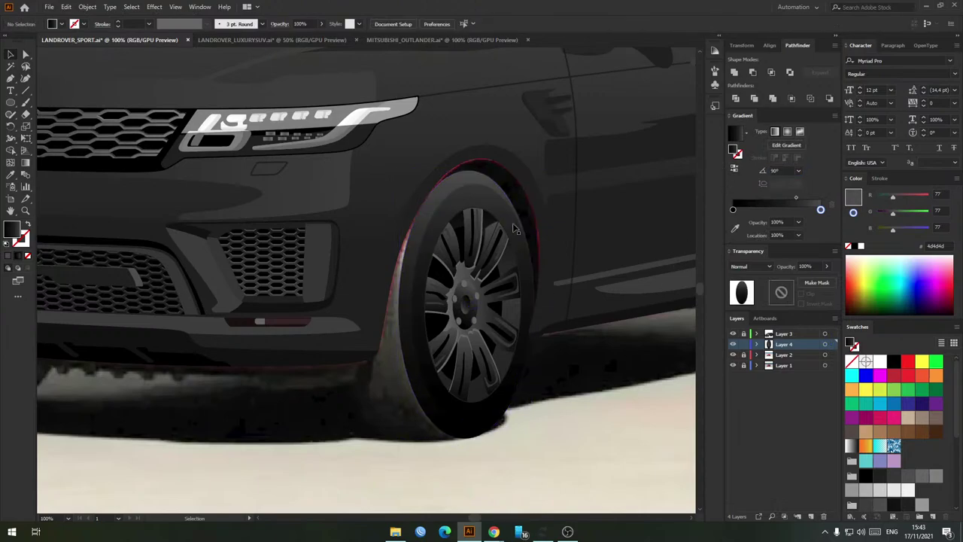
{"action": "scroll", "coordinate": [541, 407], "scroll_direction": "down", "scroll_amount": 5}
{"action": "scroll", "coordinate": [496, 402], "scroll_direction": "up", "scroll_amount": 6}
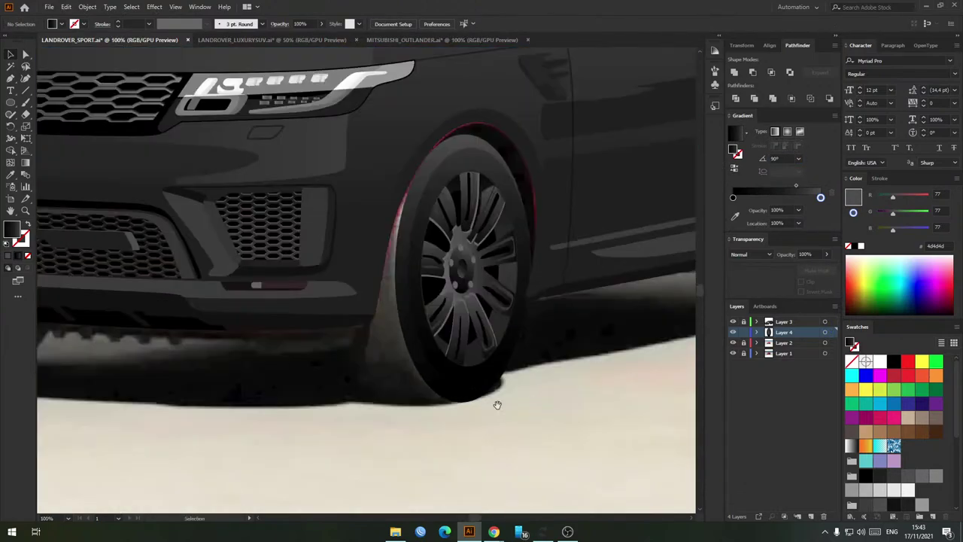
Step: Place a copy of the larger tyre ellipse to its left to cover the far side of the tyre tread
{"action": "left_click", "coordinate": [495, 382]}
{"action": "scroll", "coordinate": [495, 386], "scroll_direction": "up", "scroll_amount": 3}
{"action": "left_click_drag", "start_coordinate": [481, 385], "coordinate": [441, 326]}
{"action": "scroll", "coordinate": [519, 343], "scroll_direction": "down", "scroll_amount": 2}
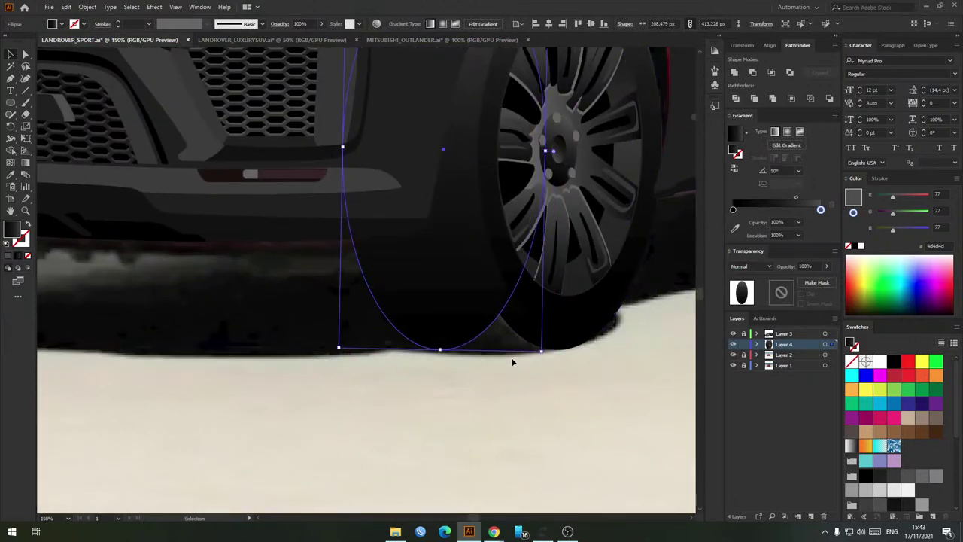
{"action": "left_click", "coordinate": [470, 364]}
Step: Start a Pen path on the copied ellipse's lower left edge and hide Layer 1 and Layer 2
{"action": "key", "text": "p"}
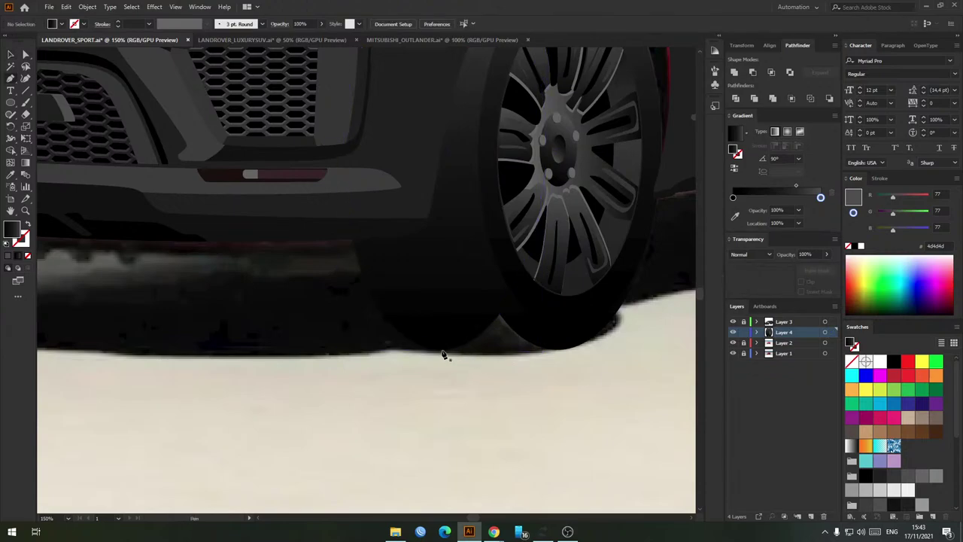
{"action": "left_click", "coordinate": [398, 330]}
{"action": "scroll", "coordinate": [471, 359], "scroll_direction": "up", "scroll_amount": 2}
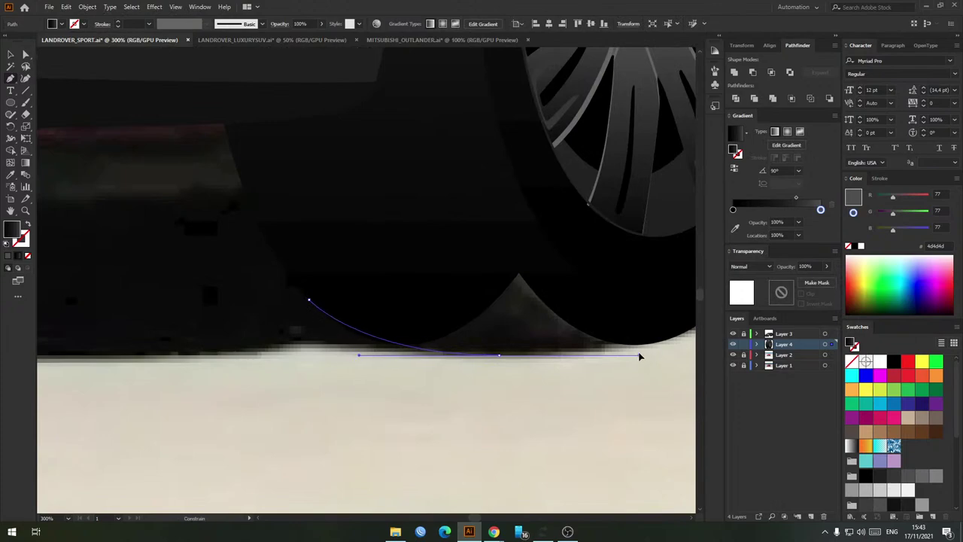
{"action": "left_click_drag", "start_coordinate": [652, 354], "coordinate": [652, 354]}
{"action": "left_click_drag", "start_coordinate": [651, 353], "coordinate": [579, 370]}
{"action": "key", "text": "ctrl+z"}
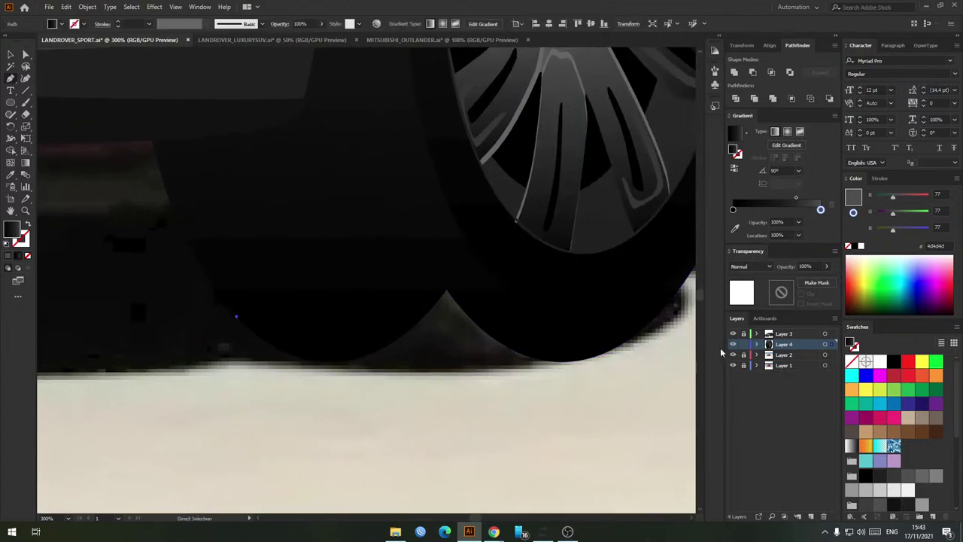
{"action": "left_click", "coordinate": [734, 356]}
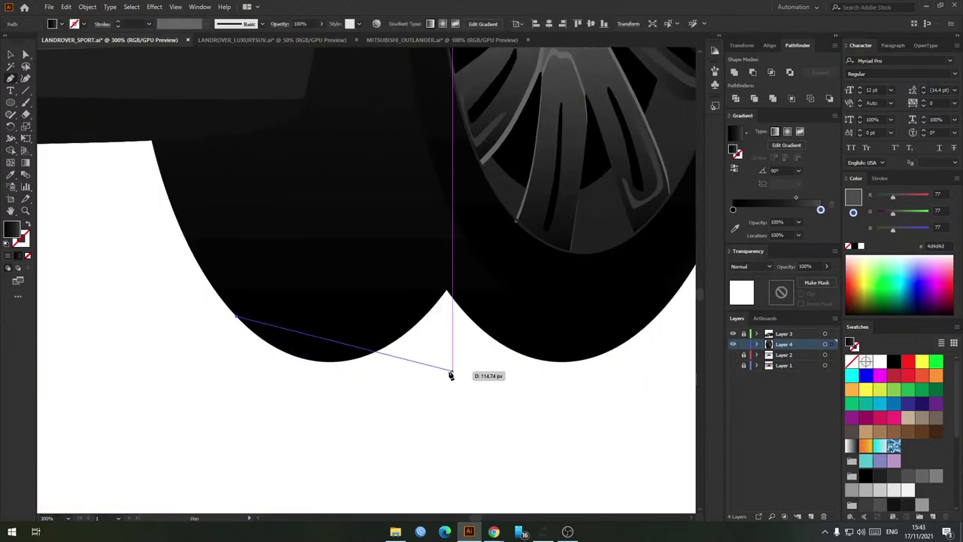
Step: Draw the tyre's flat ground contact edge with the Pen, curving it up into the larger ellipse's lower right edge
{"action": "left_click_drag", "start_coordinate": [443, 371], "coordinate": [471, 380]}
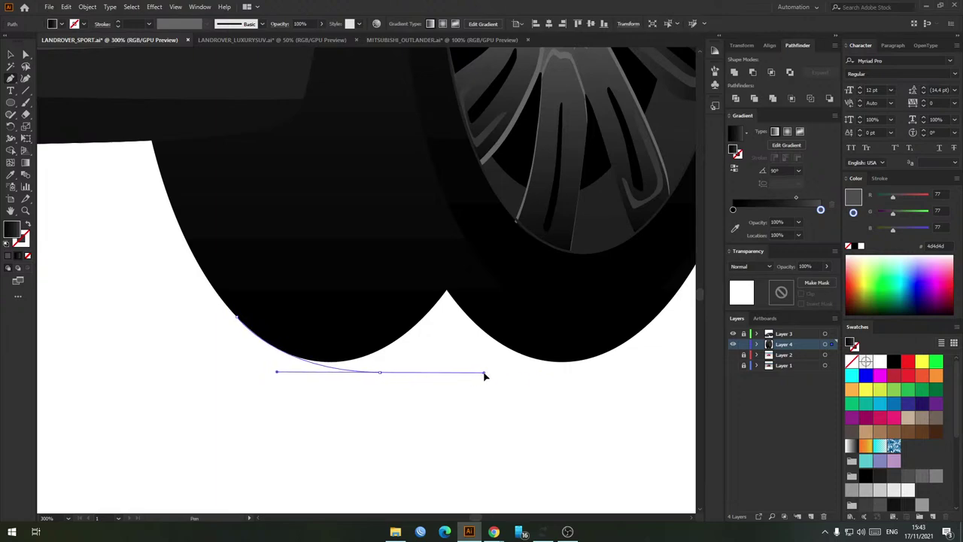
{"action": "left_click_drag", "start_coordinate": [484, 375], "coordinate": [487, 376]}
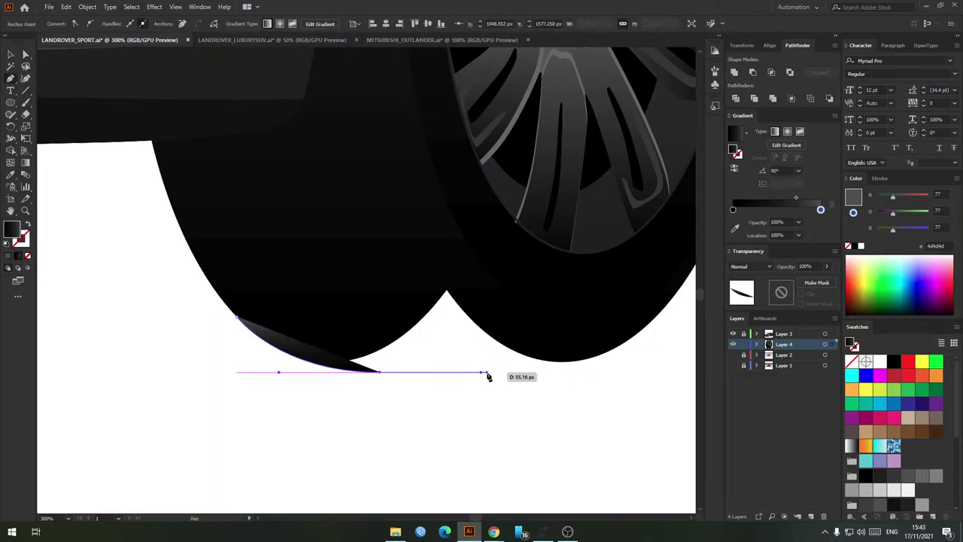
{"action": "left_click", "coordinate": [565, 374]}
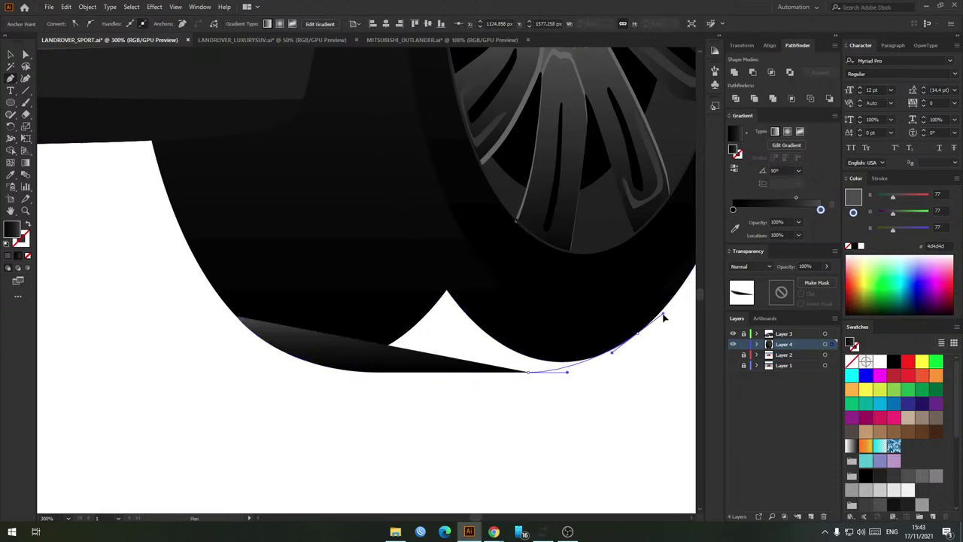
{"action": "left_click_drag", "start_coordinate": [663, 316], "coordinate": [664, 315]}
{"action": "scroll", "coordinate": [660, 280], "scroll_direction": "down", "scroll_amount": 1}
{"action": "left_click_drag", "start_coordinate": [665, 264], "coordinate": [551, 420]}
{"action": "left_click_drag", "start_coordinate": [574, 286], "coordinate": [558, 468]}
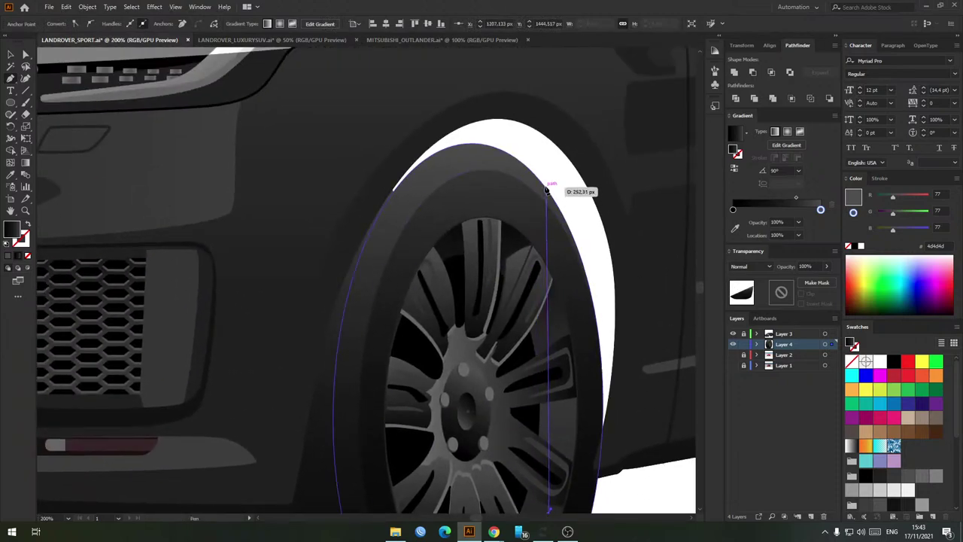
Step: Continue the path up over the wheel and across the top of the tyre, and close it at its starting anchor
{"action": "left_click", "coordinate": [547, 188]}
{"action": "scroll", "coordinate": [501, 178], "scroll_direction": "up", "scroll_amount": 2}
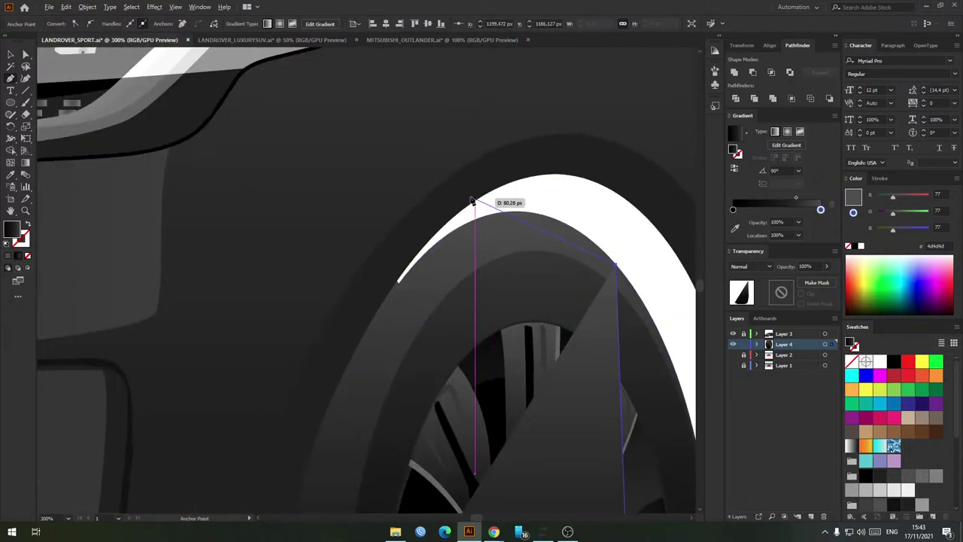
{"action": "left_click_drag", "start_coordinate": [371, 189], "coordinate": [370, 189]}
{"action": "left_click_drag", "start_coordinate": [332, 199], "coordinate": [496, 192]}
{"action": "left_click", "coordinate": [373, 192]}
{"action": "scroll", "coordinate": [368, 218], "scroll_direction": "down", "scroll_amount": 2}
{"action": "left_click_drag", "start_coordinate": [354, 232], "coordinate": [323, 129]}
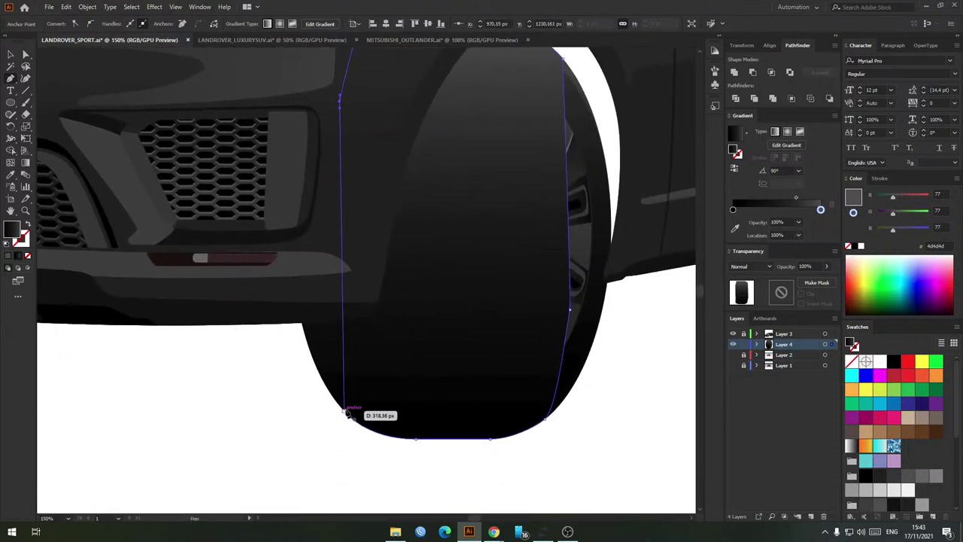
{"action": "left_click", "coordinate": [345, 409]}
{"action": "key", "text": "v"}
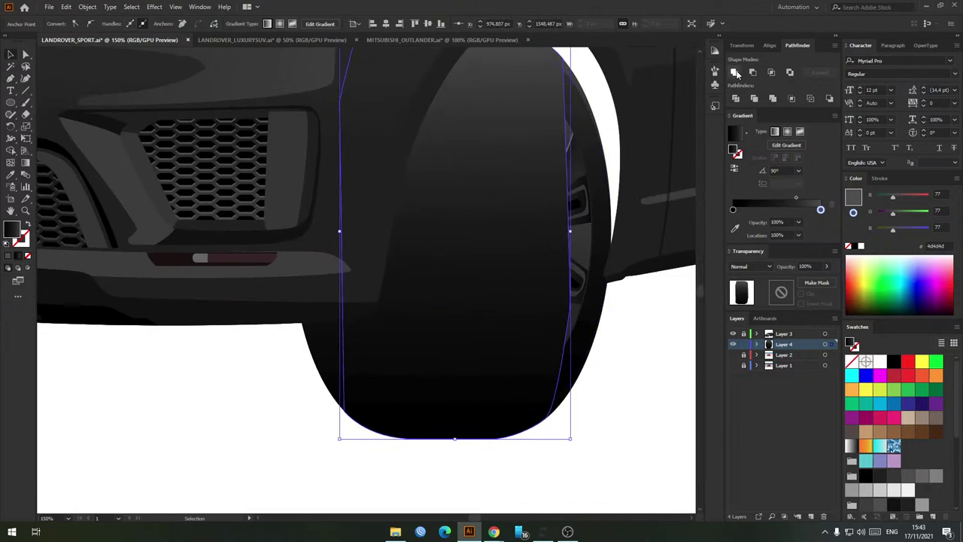
Step: Select the new tread shape together with the copied ellipse, send them behind the wheel and fill them with black 000000
{"action": "left_click", "coordinate": [735, 73]}
{"action": "left_click", "coordinate": [321, 350], "text": "shift"}
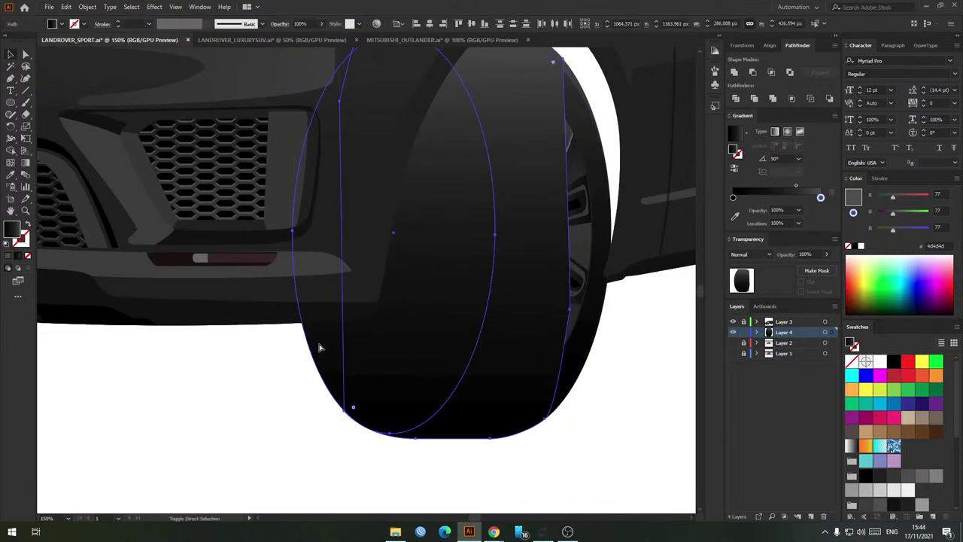
{"action": "key", "text": "ctrl+shift+["}
{"action": "left_click", "coordinate": [893, 366]}
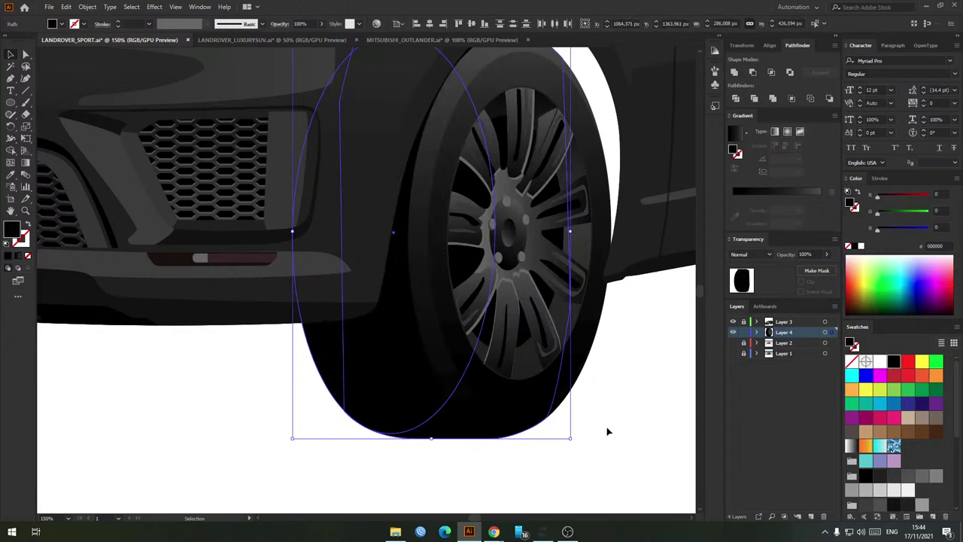
{"action": "left_click", "coordinate": [608, 430]}
Step: Review the whole car with the black tyre and show the reference photo on Layer 1 again
{"action": "scroll", "coordinate": [583, 429], "scroll_direction": "down", "scroll_amount": 4}
{"action": "scroll", "coordinate": [484, 385], "scroll_direction": "up", "scroll_amount": 1}
{"action": "left_click_drag", "start_coordinate": [560, 422], "coordinate": [463, 386]}
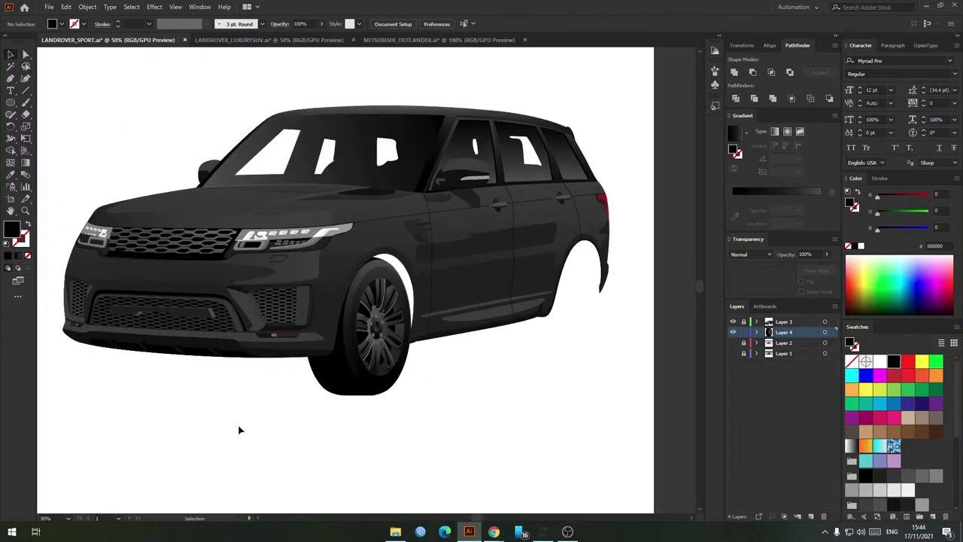
{"action": "left_click_drag", "start_coordinate": [239, 427], "coordinate": [436, 251]}
{"action": "left_click_drag", "start_coordinate": [460, 282], "coordinate": [441, 250]}
{"action": "left_click", "coordinate": [328, 388]}
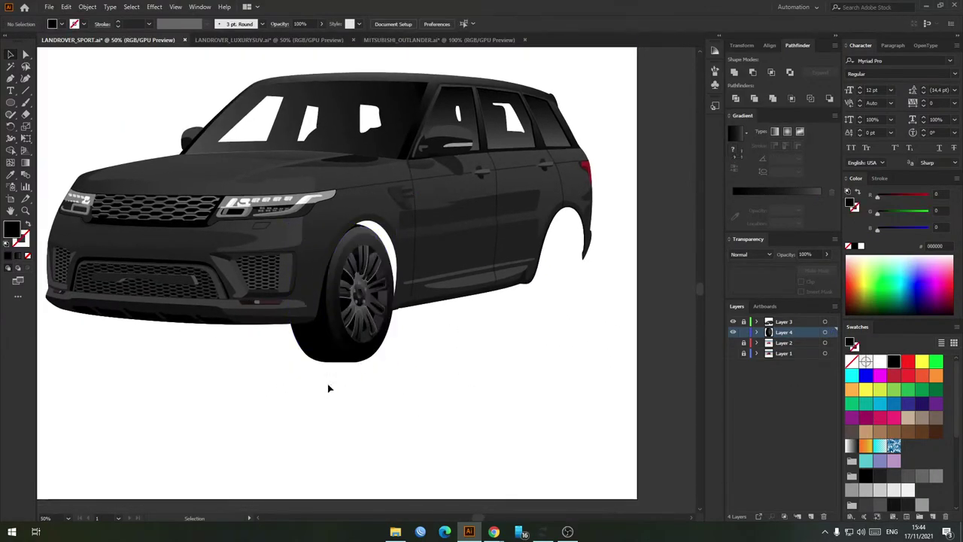
{"action": "left_click", "coordinate": [733, 332]}
{"action": "left_click", "coordinate": [733, 332]}
{"action": "left_click_drag", "start_coordinate": [732, 343], "coordinate": [734, 354]}
{"action": "left_click", "coordinate": [733, 353]}
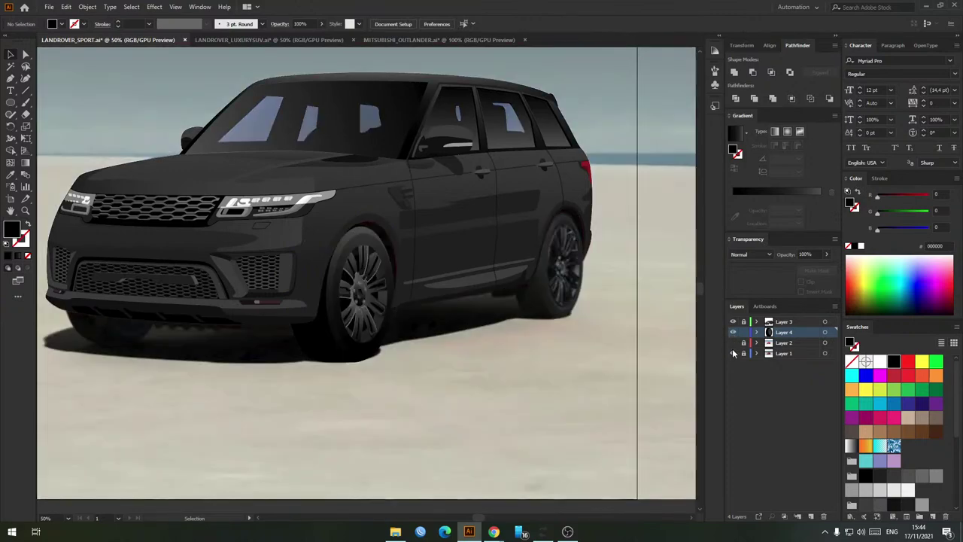
Step: Compare the drawn front wheel and tyre with the photo by repeatedly toggling the visibility of Layer 4
{"action": "left_click", "coordinate": [734, 332]}
{"action": "left_click", "coordinate": [735, 332]}
{"action": "left_click", "coordinate": [734, 332]}
{"action": "left_click", "coordinate": [734, 332]}
{"action": "left_click", "coordinate": [734, 332]}
{"action": "left_click", "coordinate": [735, 333]}
{"action": "left_click", "coordinate": [735, 333]}
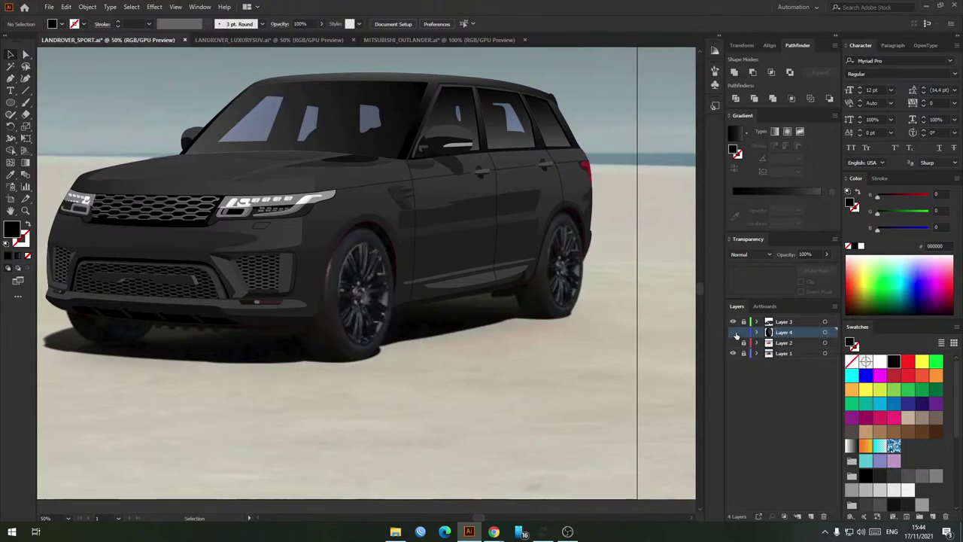
{"action": "left_click", "coordinate": [735, 332]}
{"action": "left_click", "coordinate": [734, 332]}
{"action": "left_click", "coordinate": [735, 332]}
Step: Redirect the larger tyre ellipse's gradient diagonally at 118°, light at the upper left, and shift its midpoint toward the light end
{"action": "key", "text": "ctrl+equal"}
{"action": "key", "text": "ctrl+equal"}
{"action": "key", "text": "ctrl+equal"}
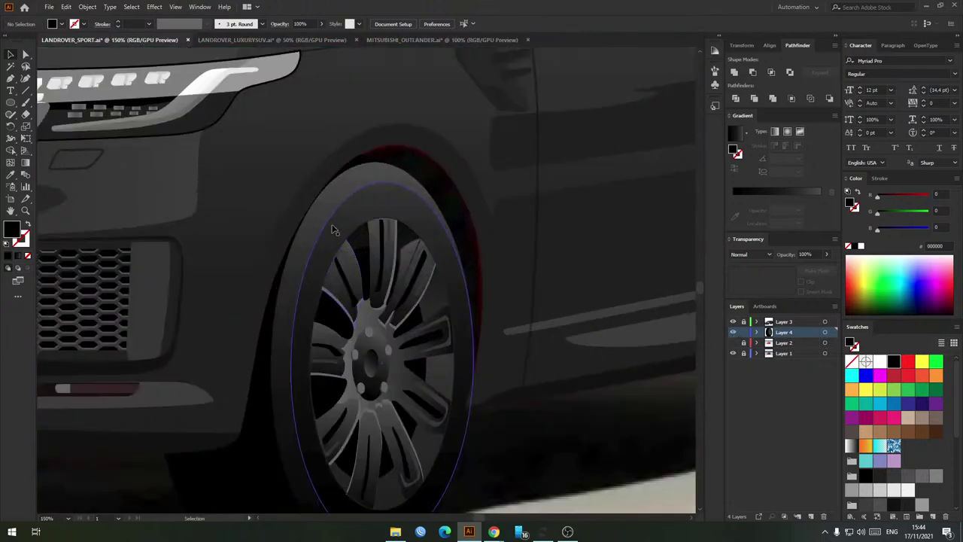
{"action": "left_click", "coordinate": [329, 232]}
{"action": "key", "text": "g"}
{"action": "left_click_drag", "start_coordinate": [441, 493], "coordinate": [301, 228]}
{"action": "left_click_drag", "start_coordinate": [343, 305], "coordinate": [320, 259]}
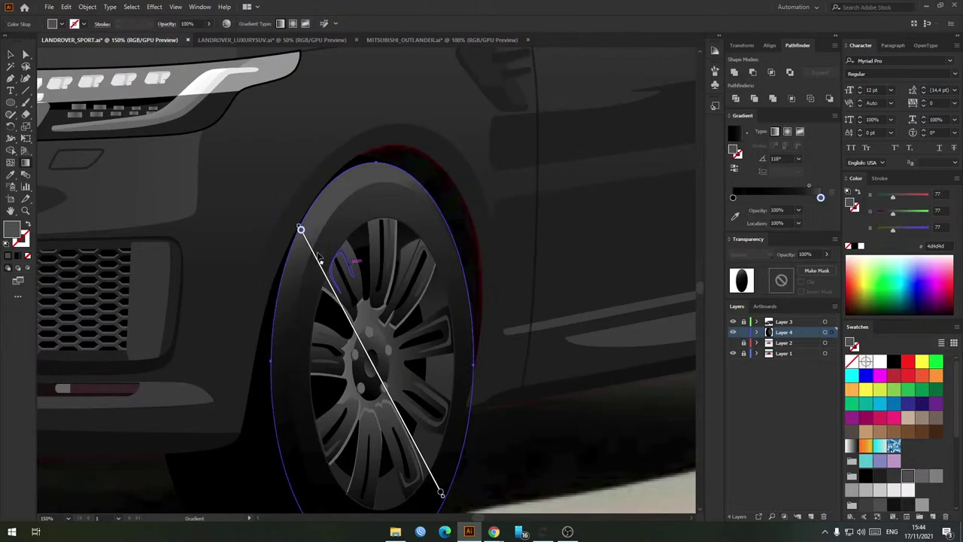
Step: Set the gradient midpoint of the front wheel's larger tyre ellipse to about 58% and review the sidewall shading
{"action": "key", "text": "v"}
{"action": "scroll", "coordinate": [378, 276], "scroll_direction": "down", "scroll_amount": 3}
{"action": "left_click", "coordinate": [413, 322]}
{"action": "scroll", "coordinate": [399, 260], "scroll_direction": "up", "scroll_amount": 1}
{"action": "left_click", "coordinate": [371, 238]}
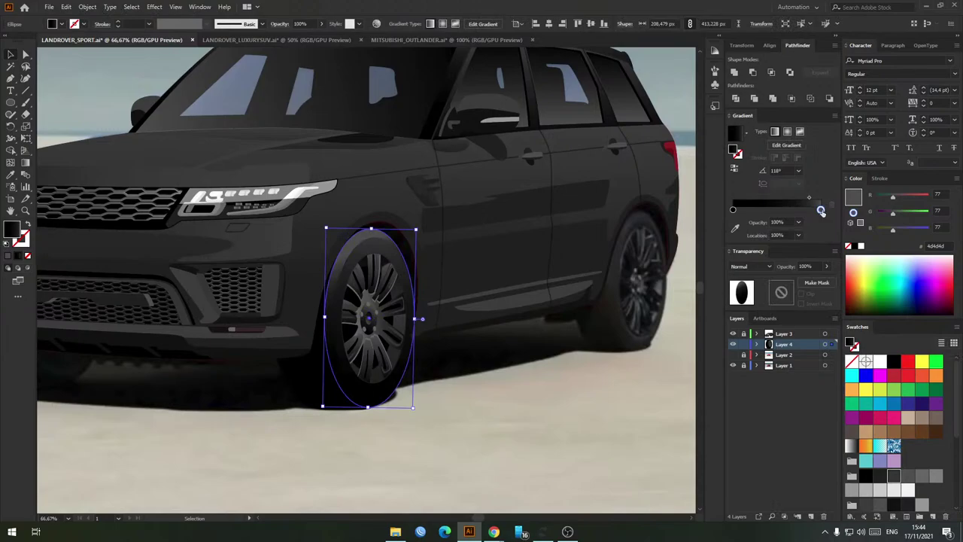
{"action": "left_click_drag", "start_coordinate": [822, 212], "coordinate": [783, 202]}
{"action": "left_click", "coordinate": [437, 294]}
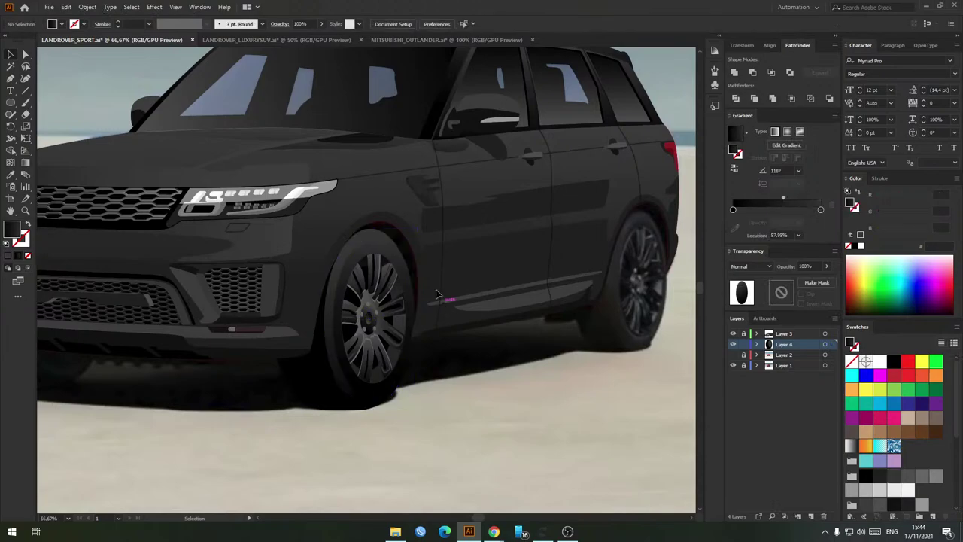
{"action": "left_click", "coordinate": [405, 264]}
{"action": "left_click", "coordinate": [468, 405]}
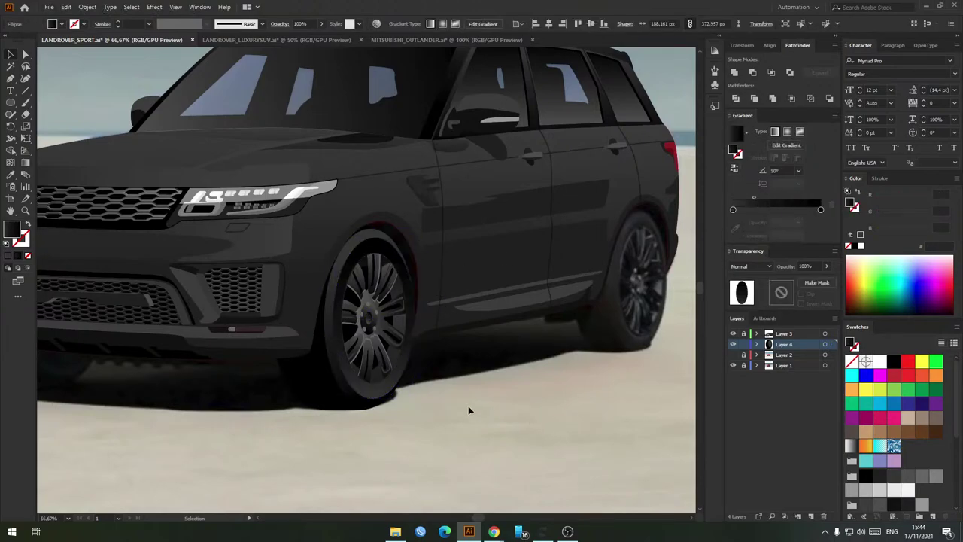
Step: Group the complete front wheel and place a copy of it on the empty area behind the car
{"action": "left_click_drag", "start_coordinate": [282, 414], "coordinate": [503, 192]}
{"action": "left_click_drag", "start_coordinate": [344, 370], "coordinate": [648, 302]}
{"action": "left_click_drag", "start_coordinate": [626, 296], "coordinate": [507, 314]}
{"action": "key", "text": "ctrl+z"}
{"action": "key", "text": "ctrl+g"}
{"action": "left_click_drag", "start_coordinate": [294, 362], "coordinate": [238, 327]}
{"action": "left_click_drag", "start_coordinate": [132, 289], "coordinate": [635, 324]}
{"action": "left_click_drag", "start_coordinate": [635, 324], "coordinate": [554, 333]}
{"action": "left_click", "coordinate": [569, 213]}
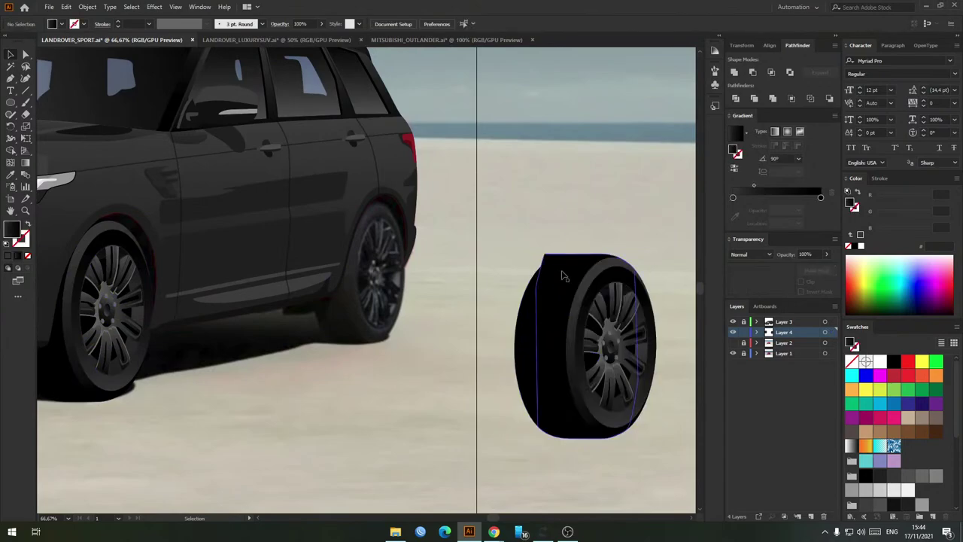
Step: Ungroup the copied wheel and move its black tread shapes away from the rim and sidewall
{"action": "left_click", "coordinate": [612, 333]}
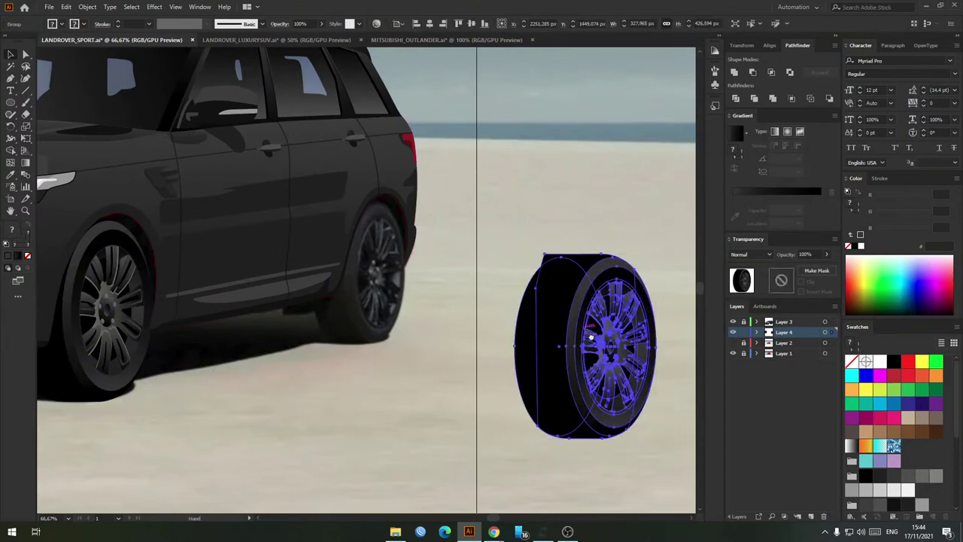
{"action": "left_click_drag", "start_coordinate": [591, 337], "coordinate": [585, 338]}
{"action": "right_click", "coordinate": [581, 334]}
{"action": "left_click", "coordinate": [627, 417]}
{"action": "left_click", "coordinate": [509, 462]}
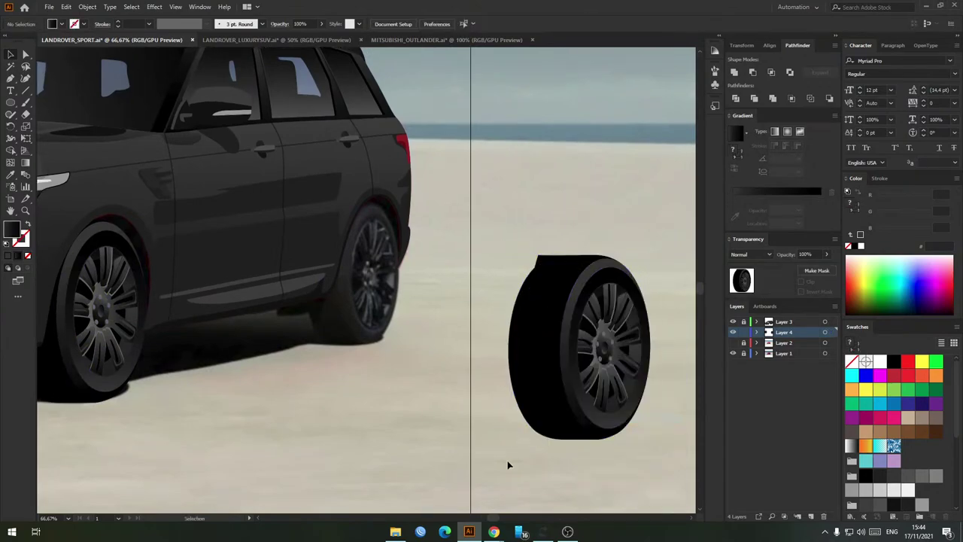
{"action": "left_click", "coordinate": [579, 433]}
{"action": "left_click_drag", "start_coordinate": [562, 427], "coordinate": [351, 472]}
{"action": "scroll", "coordinate": [516, 221], "scroll_direction": "right", "scroll_amount": 1}
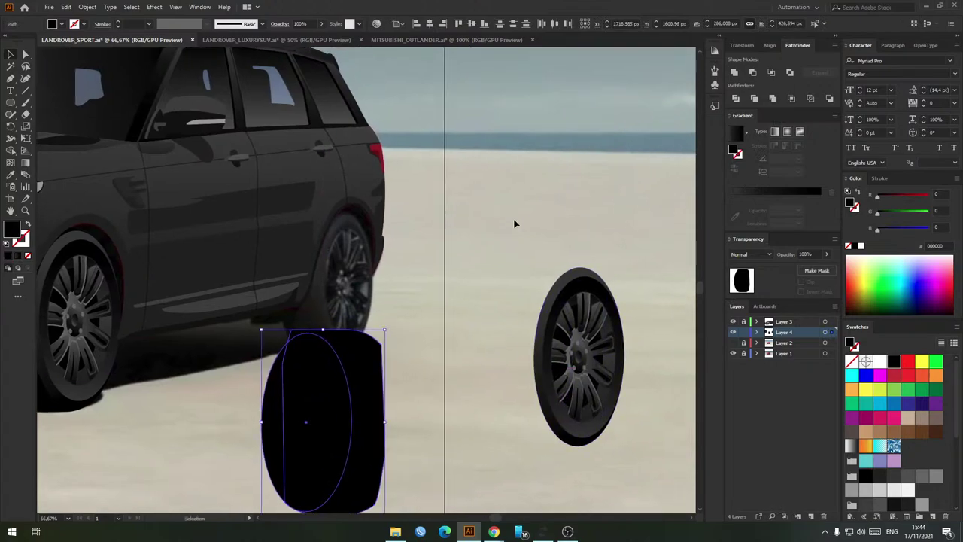
Step: Move the detached tread shapes farther below the car and place the copied rim with its sidewall over the rear wheel
{"action": "left_click", "coordinate": [612, 439]}
{"action": "key", "text": "ctrl+plus"}
{"action": "scroll", "coordinate": [575, 366], "scroll_direction": "left", "scroll_amount": 1}
{"action": "left_click_drag", "start_coordinate": [598, 320], "coordinate": [252, 236]}
{"action": "left_click_drag", "start_coordinate": [302, 349], "coordinate": [365, 265]}
{"action": "key", "text": "ctrl+z"}
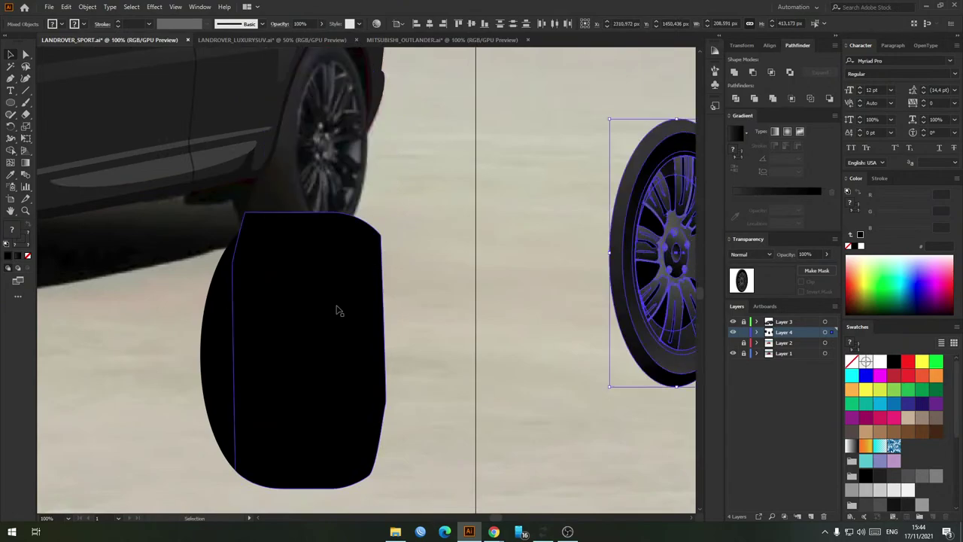
{"action": "left_click_drag", "start_coordinate": [316, 388], "coordinate": [316, 389]}
{"action": "left_click_drag", "start_coordinate": [323, 357], "coordinate": [489, 502]}
{"action": "left_click_drag", "start_coordinate": [621, 86], "coordinate": [580, 194]}
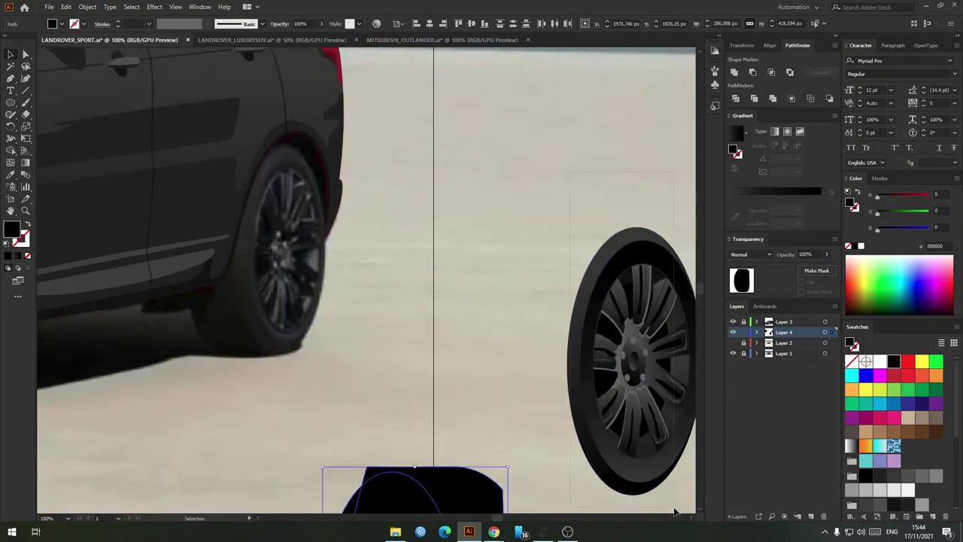
{"action": "left_click_drag", "start_coordinate": [653, 361], "coordinate": [320, 297]}
{"action": "scroll", "coordinate": [397, 292], "scroll_direction": "up", "scroll_amount": 1}
{"action": "scroll", "coordinate": [397, 292], "scroll_direction": "left", "scroll_amount": 1}
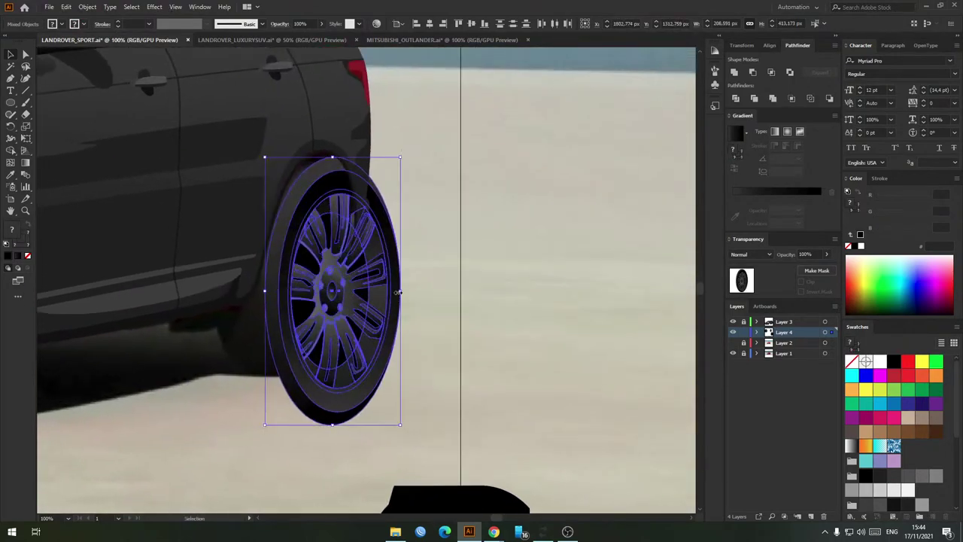
Step: Resize and reposition the copied rim and sidewall to fit the rear wheel in the photo
{"action": "left_click_drag", "start_coordinate": [400, 292], "coordinate": [385, 333]}
{"action": "scroll", "coordinate": [337, 286], "scroll_direction": "up", "scroll_amount": 2}
{"action": "left_click_drag", "start_coordinate": [382, 337], "coordinate": [258, 272]}
{"action": "left_click_drag", "start_coordinate": [342, 120], "coordinate": [347, 83]}
{"action": "left_click_drag", "start_coordinate": [359, 369], "coordinate": [373, 315]}
{"action": "left_click_drag", "start_coordinate": [373, 433], "coordinate": [361, 397]}
{"action": "left_click_drag", "start_coordinate": [498, 260], "coordinate": [485, 345]}
{"action": "left_click", "coordinate": [464, 277]}
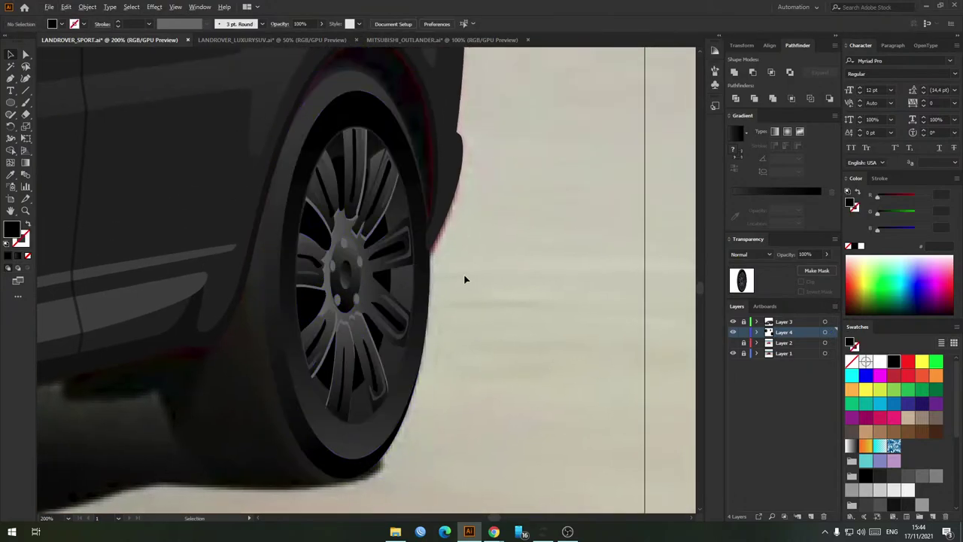
Step: Duplicate the rear wheel's outer tyre ellipse to the left to form the inner edge of the tyre
{"action": "scroll", "coordinate": [464, 277], "scroll_direction": "down", "scroll_amount": 1}
{"action": "left_click_drag", "start_coordinate": [464, 298], "coordinate": [488, 290]}
{"action": "left_click_drag", "start_coordinate": [374, 400], "coordinate": [317, 405]}
{"action": "left_click", "coordinate": [340, 421]}
{"action": "scroll", "coordinate": [340, 421], "scroll_direction": "up", "scroll_amount": 3}
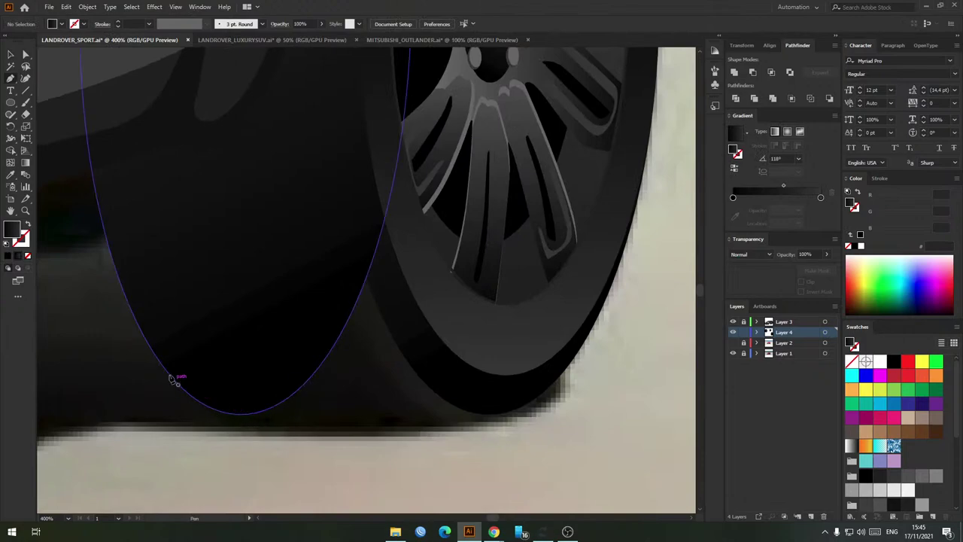
Step: Try a tread path under the rear tyre, undo its points and hide Layer 1 and Layer 2
{"action": "left_click", "coordinate": [154, 355]}
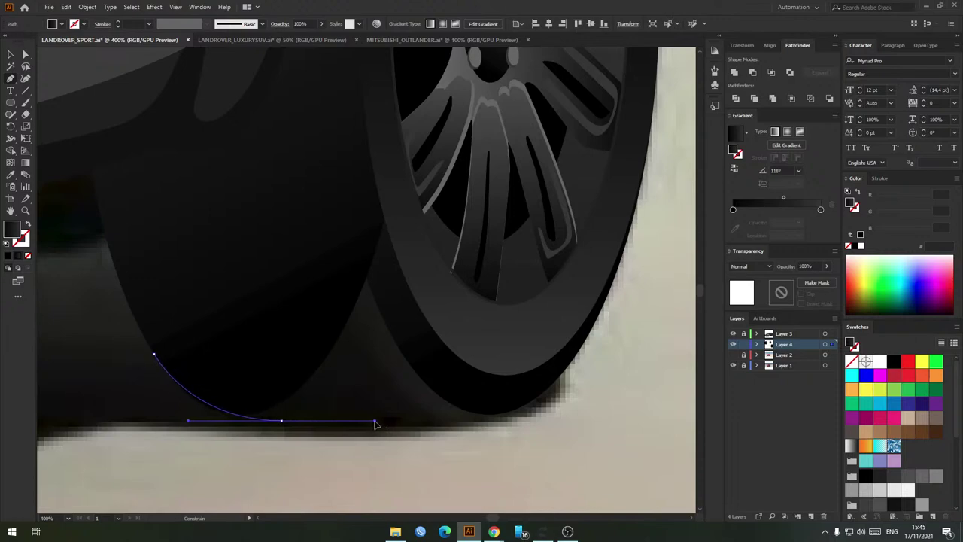
{"action": "left_click_drag", "start_coordinate": [375, 424], "coordinate": [372, 421]}
{"action": "left_click", "coordinate": [733, 364]}
{"action": "left_click", "coordinate": [732, 354]}
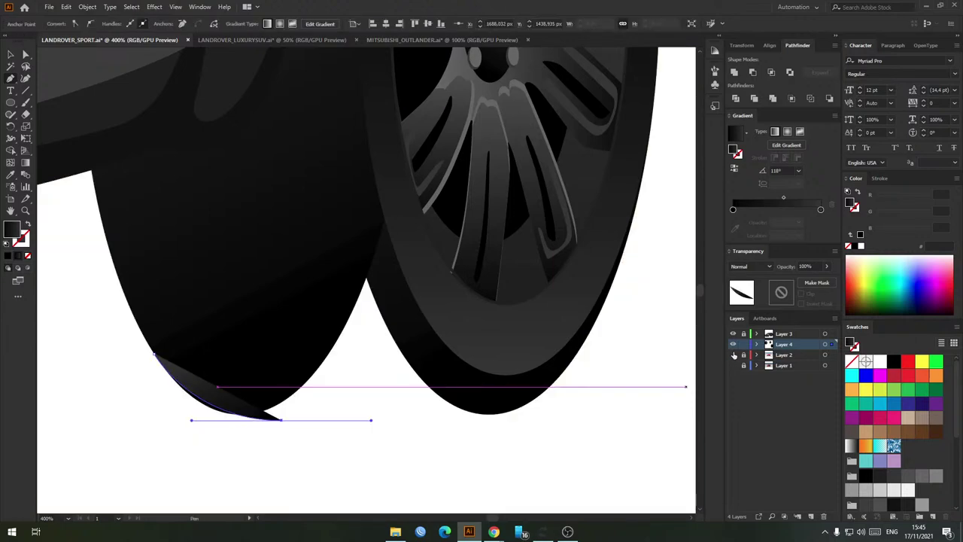
{"action": "left_click_drag", "start_coordinate": [465, 425], "coordinate": [466, 426]}
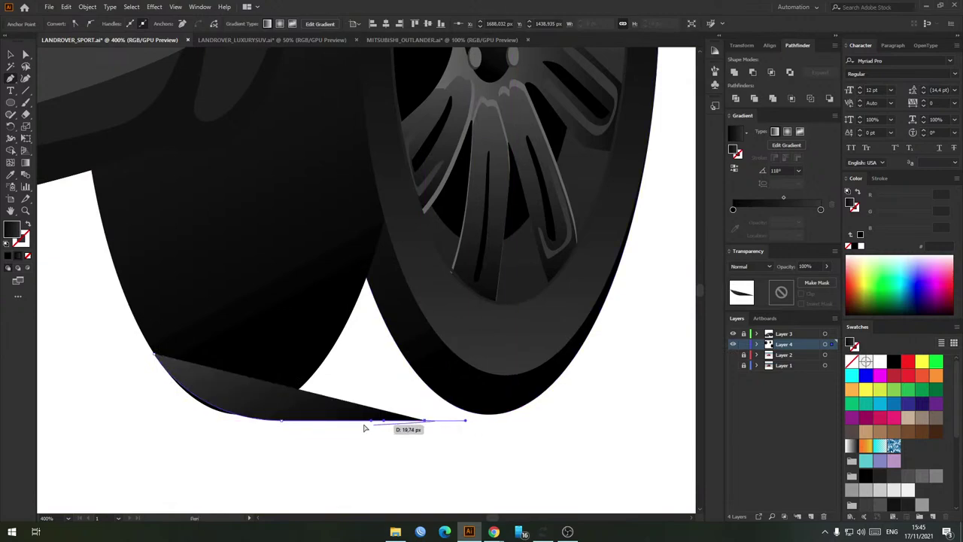
{"action": "key", "text": "ctrl+z"}
{"action": "key", "text": "ctrl+z"}
{"action": "key", "text": "ctrl+z"}
{"action": "left_click", "coordinate": [733, 365]}
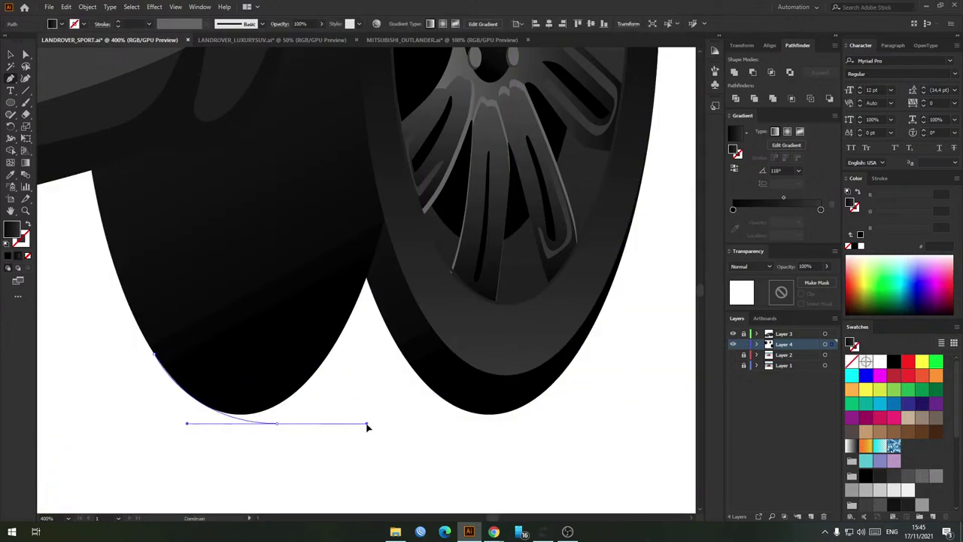
Step: Draw the rear tyre's tread outline along the ground and up the right side across the rim with the Pen tool
{"action": "left_click", "coordinate": [444, 423]}
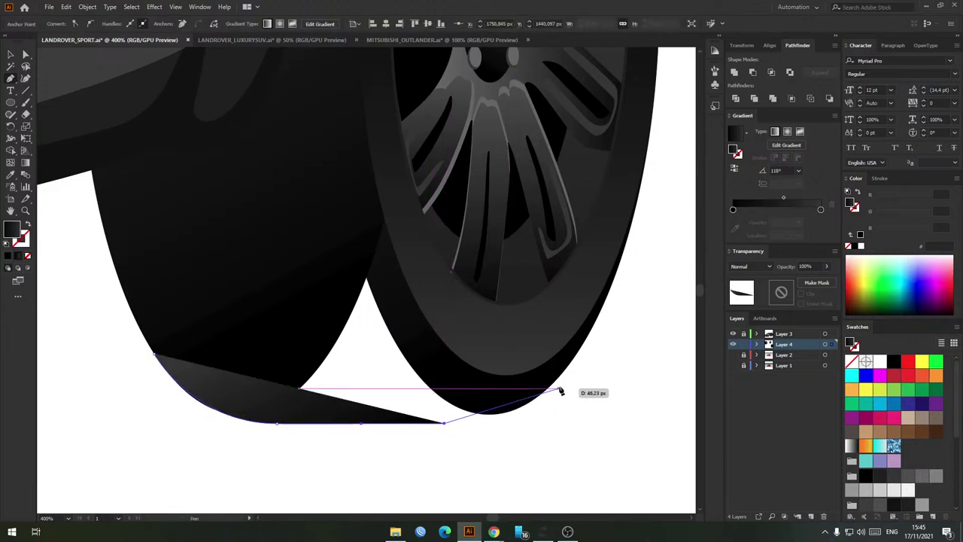
{"action": "left_click_drag", "start_coordinate": [594, 325], "coordinate": [610, 307]}
{"action": "scroll", "coordinate": [569, 253], "scroll_direction": "down", "scroll_amount": 1}
{"action": "left_click_drag", "start_coordinate": [576, 185], "coordinate": [535, 327]}
{"action": "left_click", "coordinate": [538, 217]}
{"action": "left_click_drag", "start_coordinate": [511, 229], "coordinate": [516, 290]}
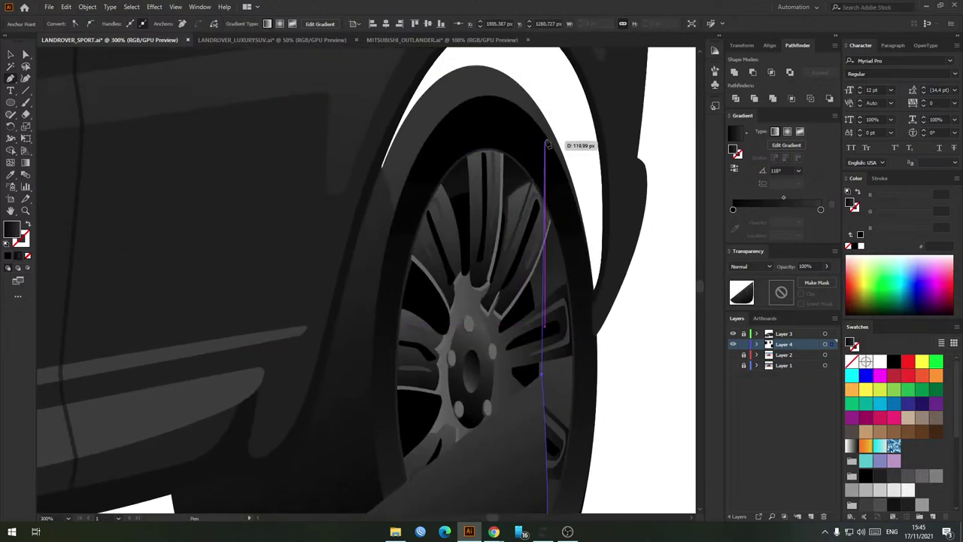
{"action": "left_click", "coordinate": [544, 98]}
Step: Continue the tread outline over the top of the rear tyre and down the left side, closing it at the start point
{"action": "scroll", "coordinate": [492, 77], "scroll_direction": "up", "scroll_amount": 3}
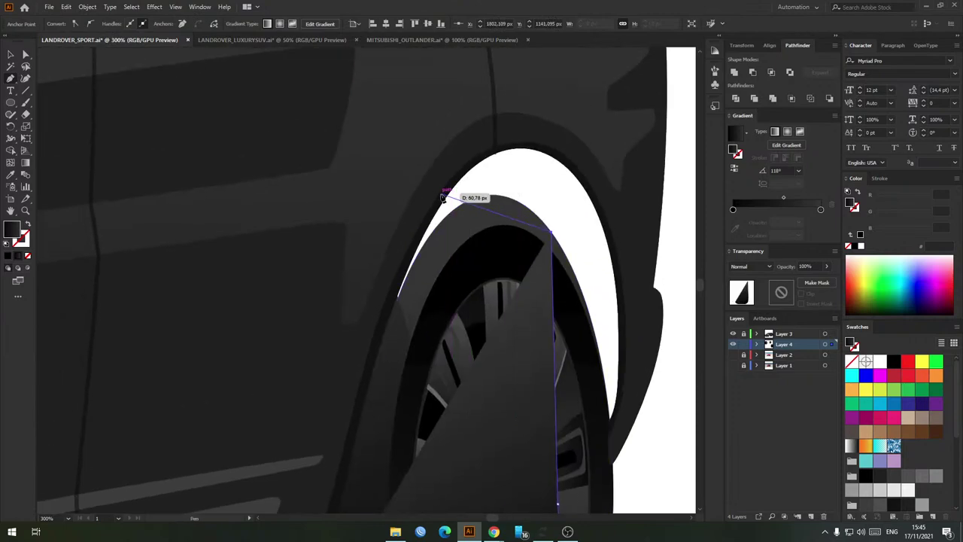
{"action": "left_click_drag", "start_coordinate": [452, 188], "coordinate": [377, 188]}
{"action": "left_click", "coordinate": [280, 188]}
{"action": "left_click_drag", "start_coordinate": [231, 355], "coordinate": [267, 191]}
{"action": "left_click_drag", "start_coordinate": [265, 205], "coordinate": [264, 199]}
{"action": "left_click", "coordinate": [274, 340]}
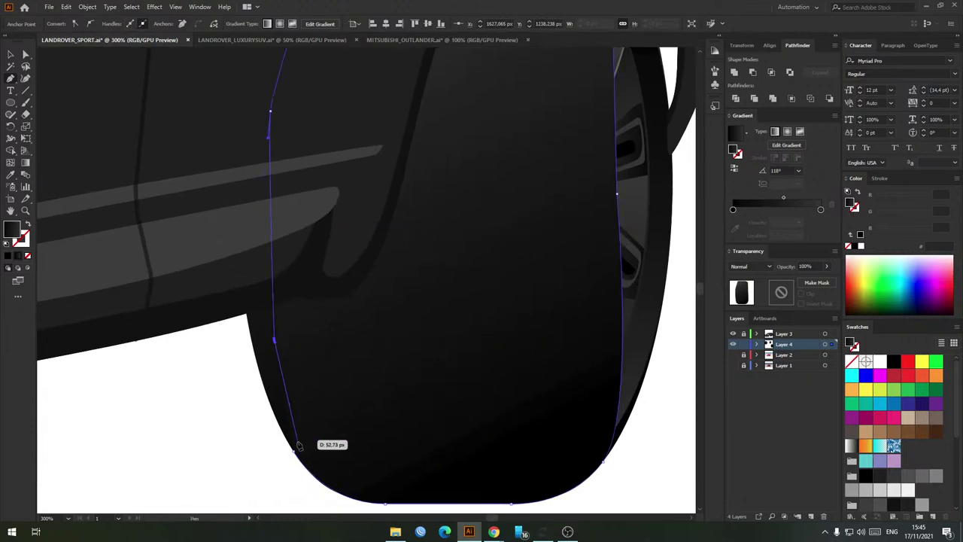
{"action": "left_click", "coordinate": [295, 451]}
{"action": "key", "text": "ctrl+minus"}
{"action": "key", "text": "ctrl+minus"}
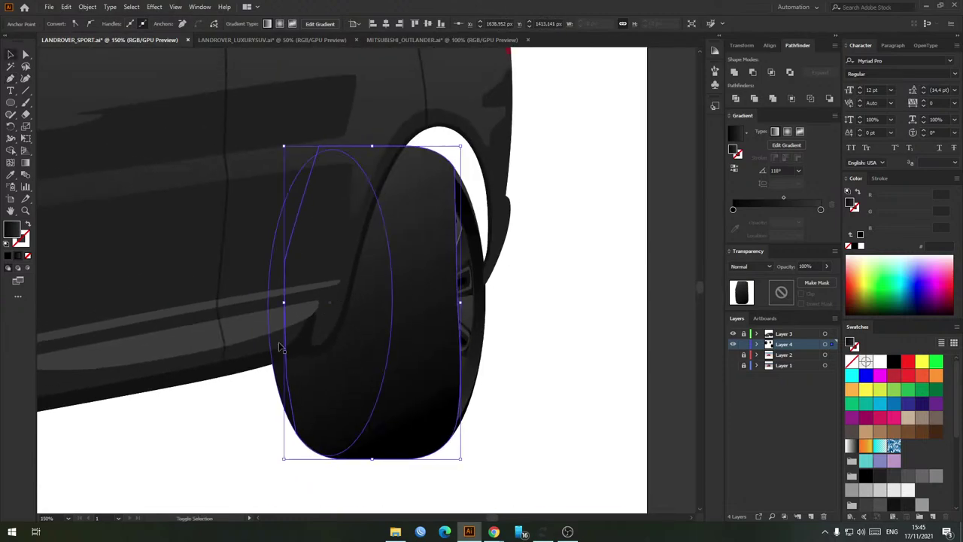
Step: Unite the tread outline with the duplicated ellipse, fill it with black 000000 and send it behind the rear wheel
{"action": "key", "text": "v"}
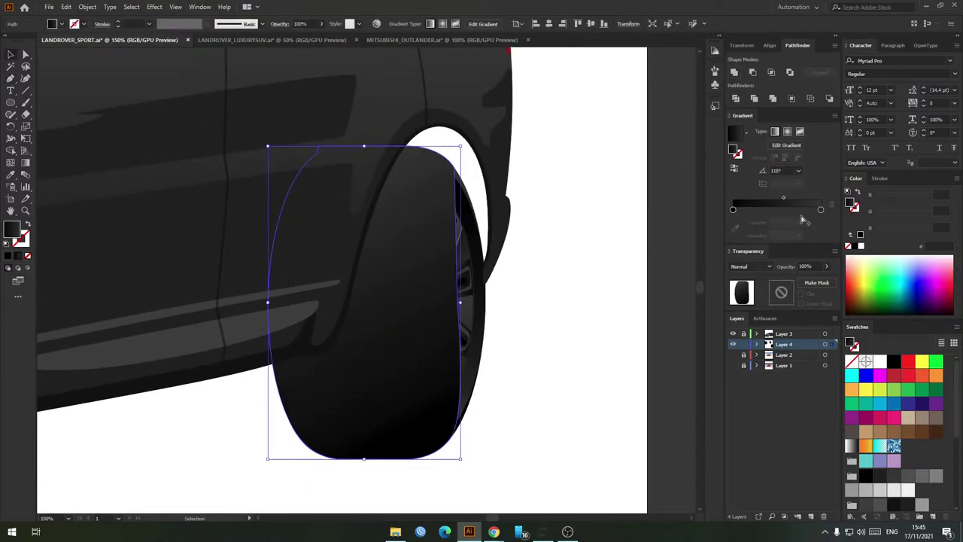
{"action": "left_click", "coordinate": [894, 365]}
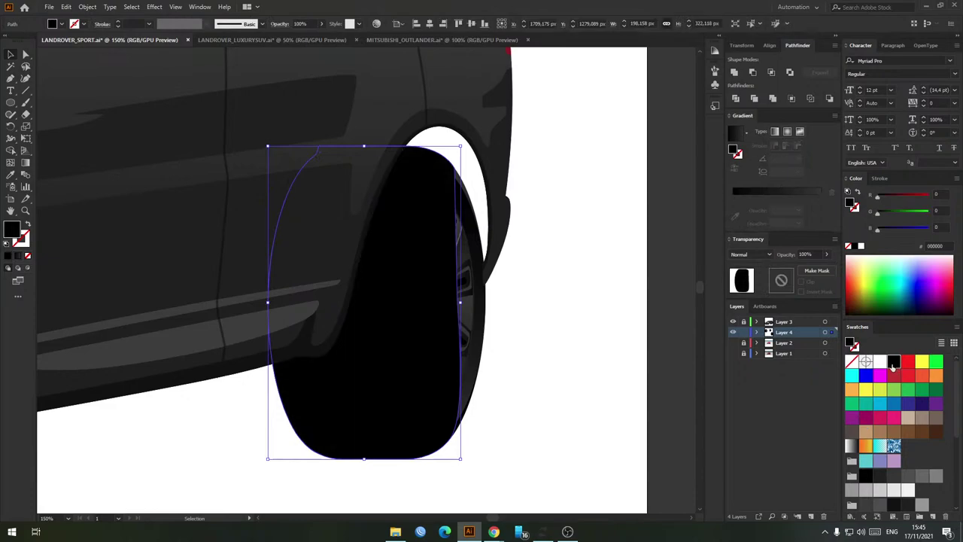
{"action": "key", "text": "ctrl+minus"}
{"action": "key", "text": "ctrl+minus"}
{"action": "scroll", "coordinate": [369, 290], "scroll_direction": "down", "scroll_amount": 3}
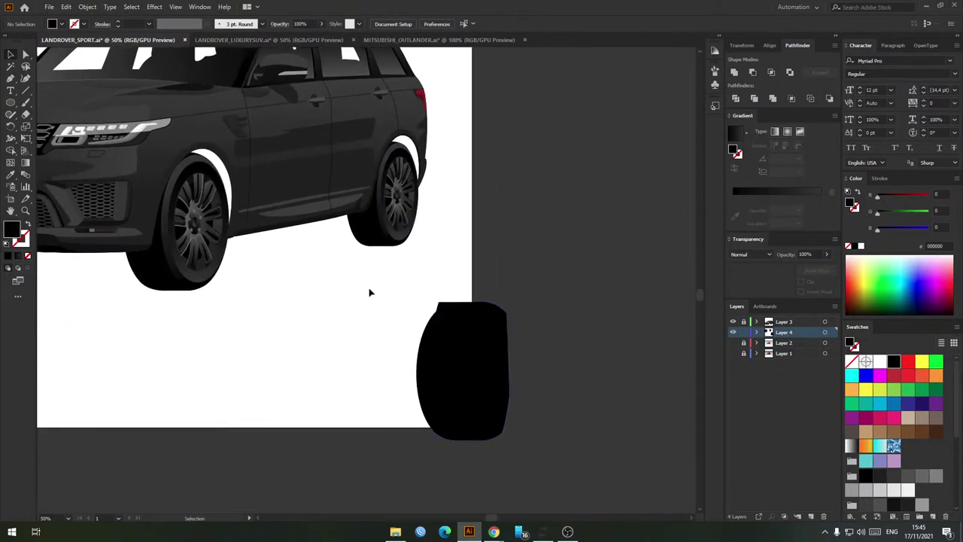
Step: Delete the leftover black tread shapes at the artboard's lower right corner and review the whole car
{"action": "left_click", "coordinate": [466, 368]}
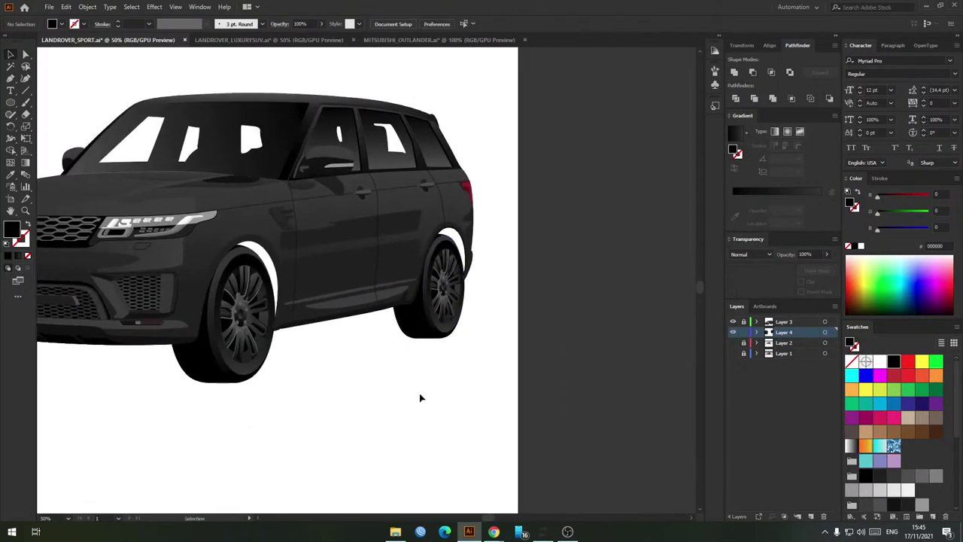
{"action": "left_click_drag", "start_coordinate": [225, 388], "coordinate": [376, 381]}
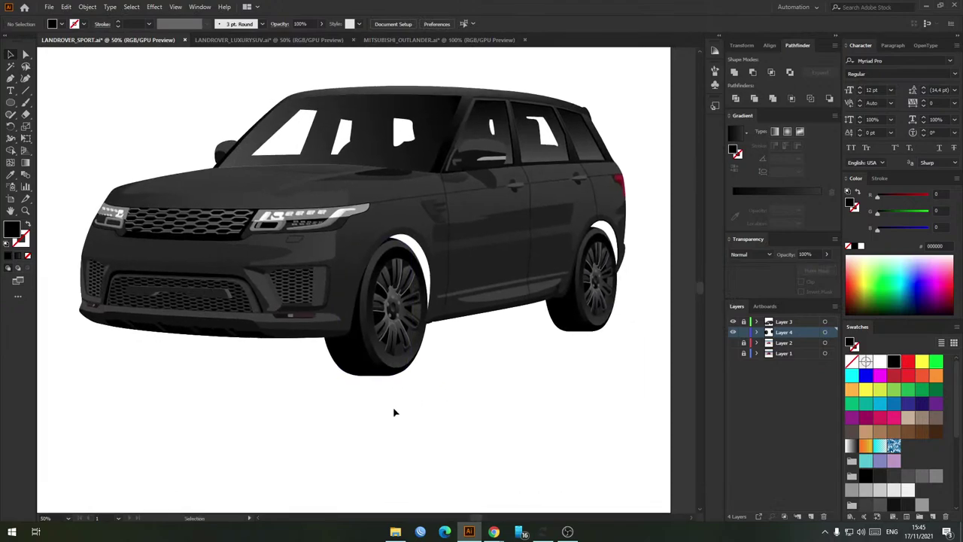
{"action": "left_click_drag", "start_coordinate": [489, 220], "coordinate": [491, 218]}
{"action": "left_click_drag", "start_coordinate": [491, 218], "coordinate": [529, 181]}
Step: Show Layer 2 and copy the front wheel group under the bumper as the far front wheel
{"action": "left_click", "coordinate": [732, 342]}
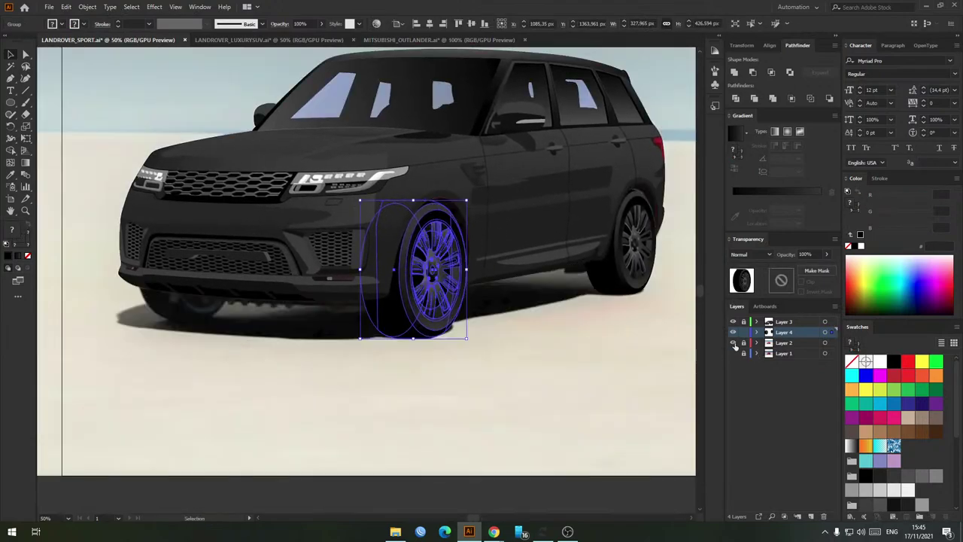
{"action": "scroll", "coordinate": [327, 343], "scroll_direction": "up", "scroll_amount": 1}
{"action": "scroll", "coordinate": [440, 344], "scroll_direction": "left", "scroll_amount": 2}
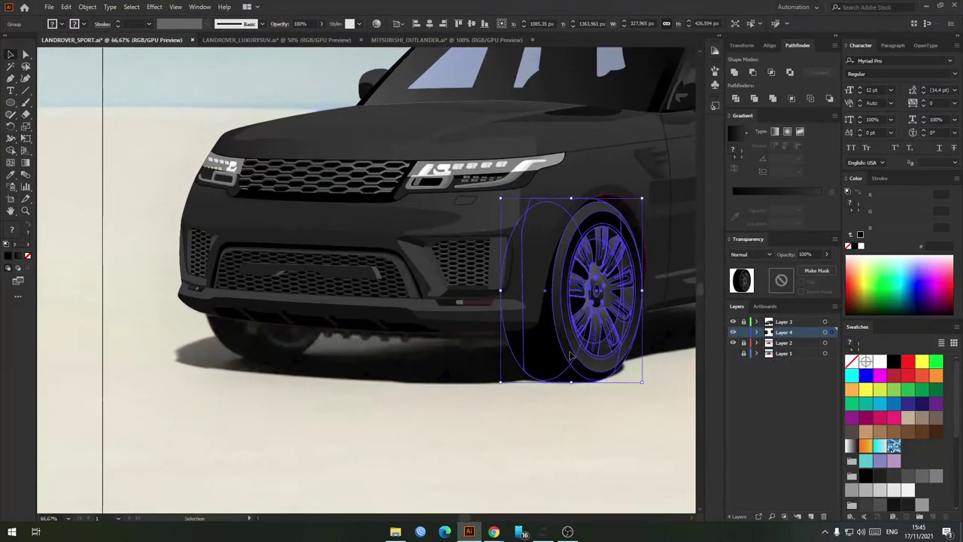
{"action": "left_click_drag", "start_coordinate": [546, 361], "coordinate": [330, 358]}
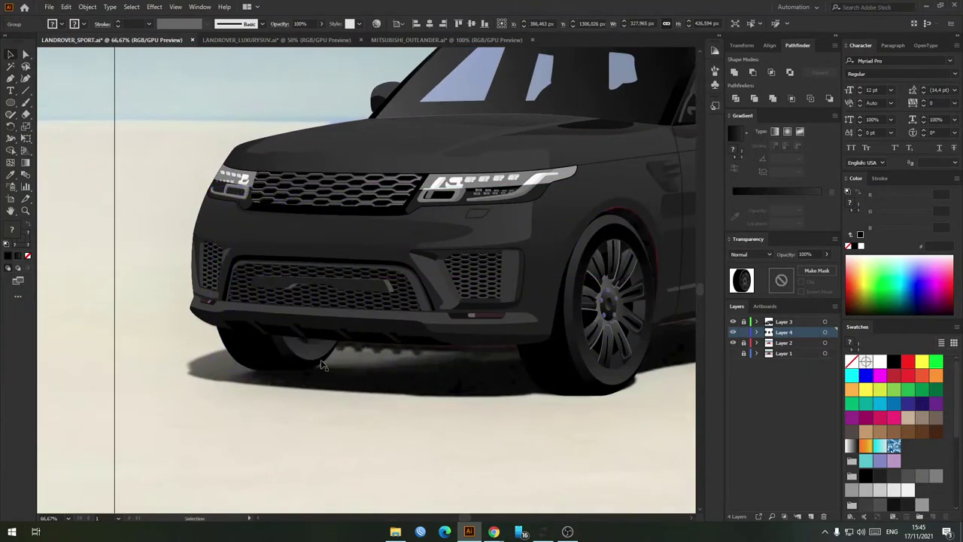
Step: Isolate the far front wheel group and remove its rim and grey sidewall, keeping only the black tyre
{"action": "double_click", "coordinate": [302, 259]}
{"action": "scroll", "coordinate": [302, 260], "scroll_direction": "up", "scroll_amount": 1}
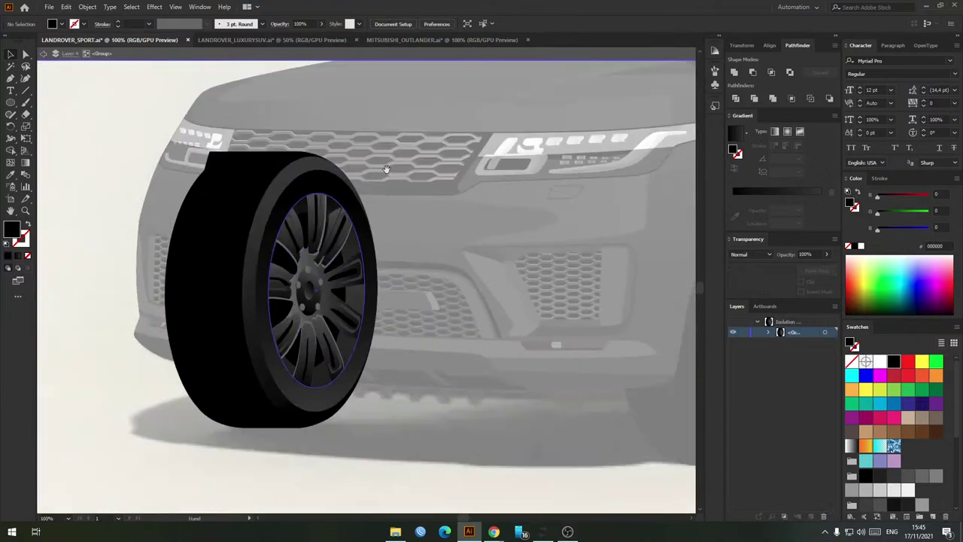
{"action": "left_click", "coordinate": [231, 383]}
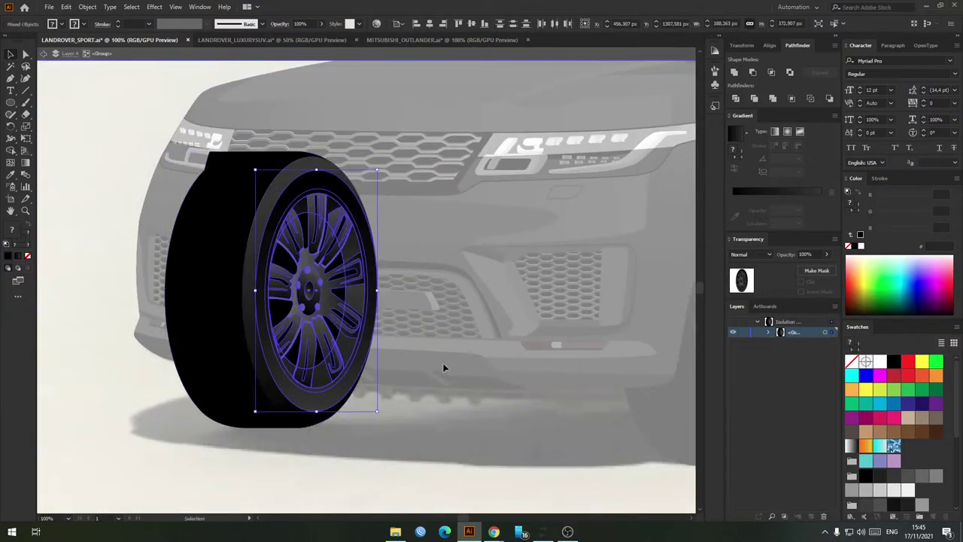
{"action": "scroll", "coordinate": [443, 362], "scroll_direction": "down", "scroll_amount": 2}
{"action": "double_click", "coordinate": [370, 368]}
Step: Leave isolation mode and trace a black 000000 shape with the Pen tool along the sill and over the rear wheel arch
{"action": "left_click_drag", "start_coordinate": [445, 372], "coordinate": [342, 328]}
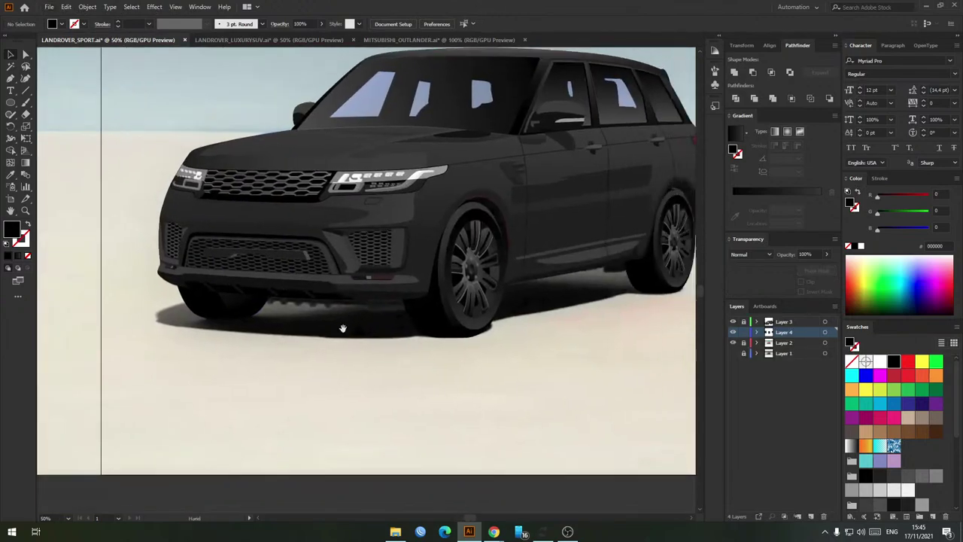
{"action": "left_click_drag", "start_coordinate": [260, 329], "coordinate": [224, 338]}
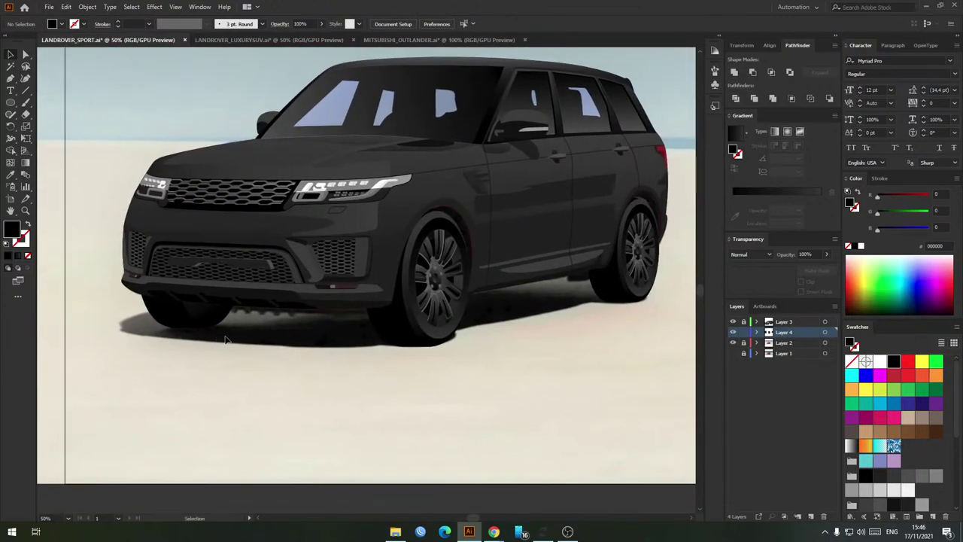
{"action": "left_click_drag", "start_coordinate": [349, 345], "coordinate": [290, 362]}
{"action": "left_click_drag", "start_coordinate": [260, 299], "coordinate": [333, 281]}
{"action": "scroll", "coordinate": [333, 281], "scroll_direction": "up", "scroll_amount": 1}
{"action": "left_click_drag", "start_coordinate": [460, 292], "coordinate": [359, 296]}
{"action": "key", "text": "p"}
{"action": "scroll", "coordinate": [527, 255], "scroll_direction": "up", "scroll_amount": 2}
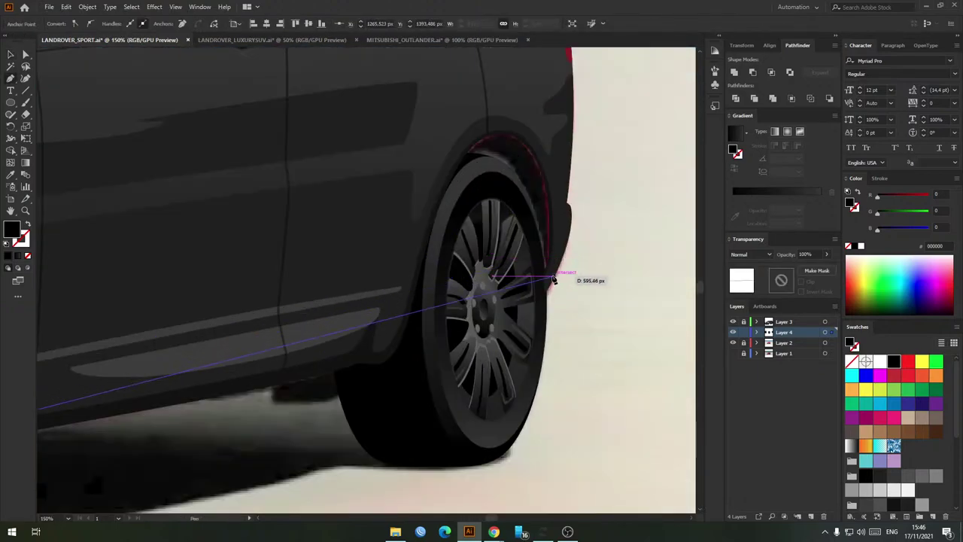
{"action": "left_click", "coordinate": [545, 281]}
{"action": "left_click_drag", "start_coordinate": [552, 177], "coordinate": [550, 154]}
{"action": "left_click_drag", "start_coordinate": [515, 111], "coordinate": [489, 111]}
{"action": "left_click_drag", "start_coordinate": [430, 118], "coordinate": [406, 132]}
{"action": "left_click_drag", "start_coordinate": [193, 209], "coordinate": [407, 231]}
{"action": "scroll", "coordinate": [407, 231], "scroll_direction": "down", "scroll_amount": 2}
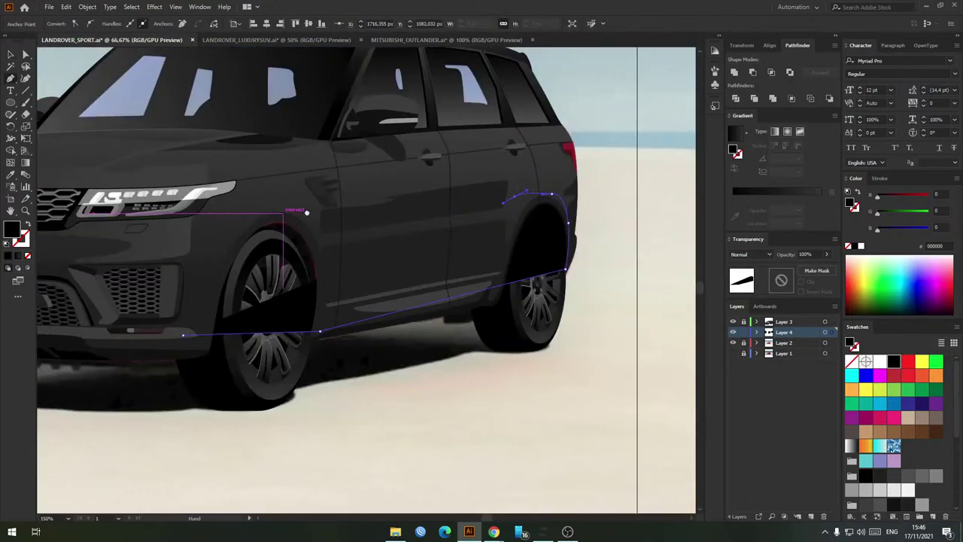
Step: Continue the black shape around the front wheel arch, close it and send it to the back behind both wheels
{"action": "left_click_drag", "start_coordinate": [305, 213], "coordinate": [374, 212]}
{"action": "left_click_drag", "start_coordinate": [328, 194], "coordinate": [296, 210]}
{"action": "left_click_drag", "start_coordinate": [274, 237], "coordinate": [271, 305]}
{"action": "left_click", "coordinate": [250, 327]}
{"action": "key", "text": "v"}
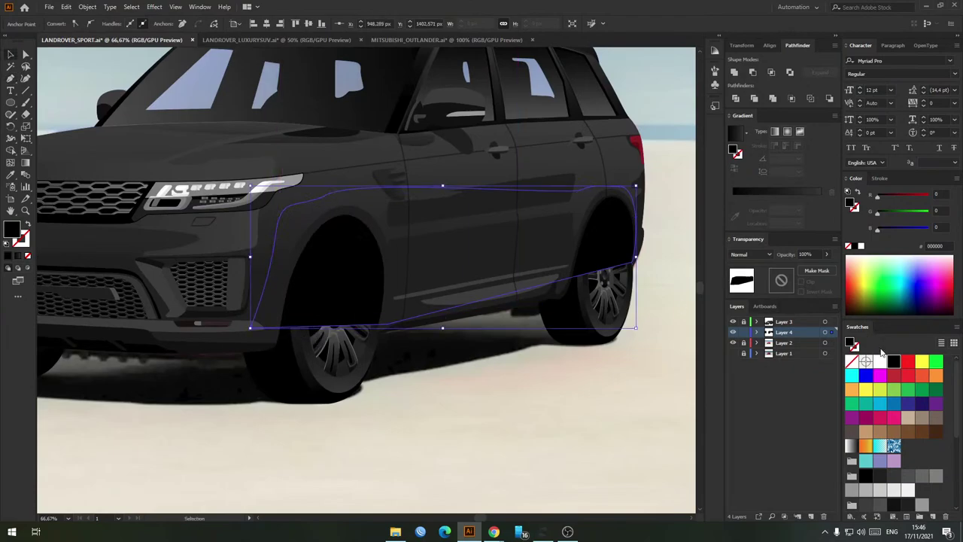
{"action": "key", "text": "ctrl+shift+bracketleft"}
{"action": "left_click", "coordinate": [337, 410]}
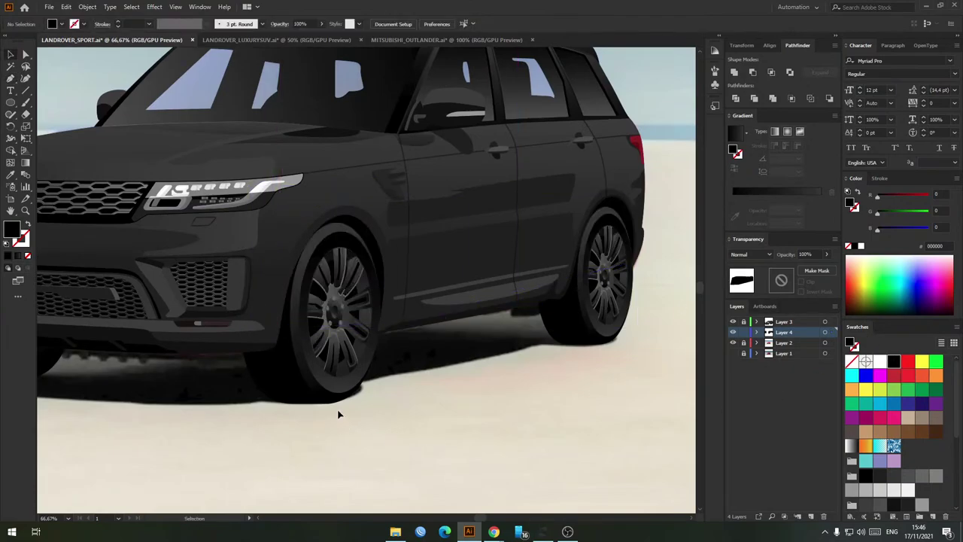
Step: Trace the lower edge of the ground shadow with the Pen tool from its tip at the far front wheel to the near front tyre
{"action": "left_click_drag", "start_coordinate": [338, 411], "coordinate": [598, 384]}
{"action": "key", "text": "p"}
{"action": "scroll", "coordinate": [200, 329], "scroll_direction": "up", "scroll_amount": 2}
{"action": "left_click", "coordinate": [241, 331]}
{"action": "left_click_drag", "start_coordinate": [143, 367], "coordinate": [126, 376]}
{"action": "left_click_drag", "start_coordinate": [282, 414], "coordinate": [285, 414]}
{"action": "scroll", "coordinate": [309, 438], "scroll_direction": "down", "scroll_amount": 1}
{"action": "left_click_drag", "start_coordinate": [688, 446], "coordinate": [299, 378]}
{"action": "left_click", "coordinate": [308, 376]}
{"action": "left_click", "coordinate": [346, 377]}
{"action": "left_click", "coordinate": [387, 376]}
{"action": "left_click", "coordinate": [429, 374]}
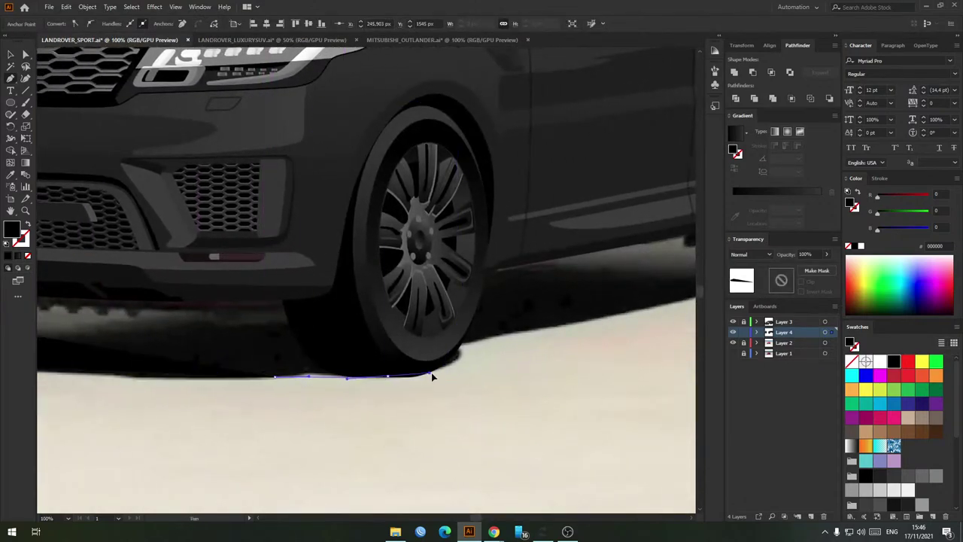
{"action": "left_click_drag", "start_coordinate": [458, 354], "coordinate": [462, 346]}
Step: Continue the shadow outline along the ground and under the rear wheel, and close it through the car body at its front tip
{"action": "left_click_drag", "start_coordinate": [596, 316], "coordinate": [384, 395]}
{"action": "scroll", "coordinate": [384, 395], "scroll_direction": "up", "scroll_amount": 2}
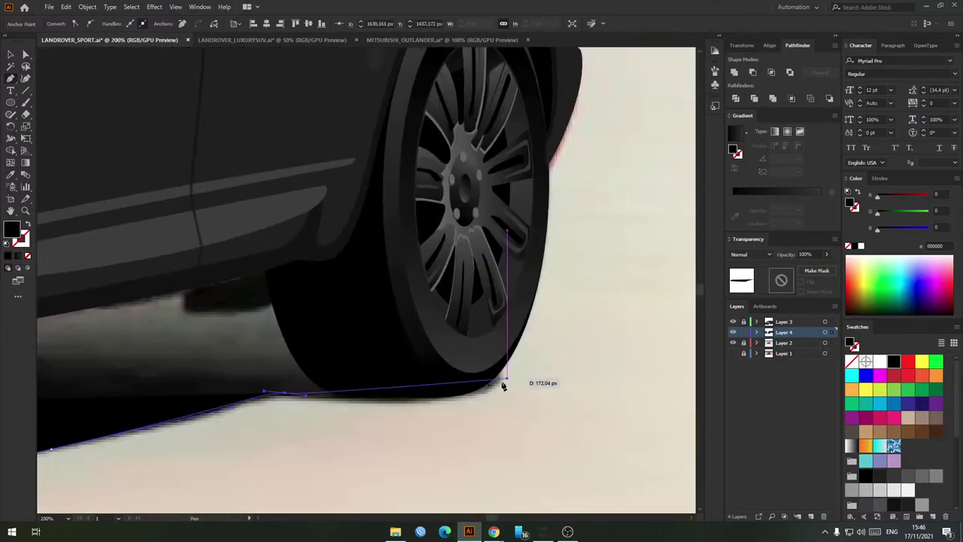
{"action": "left_click_drag", "start_coordinate": [453, 399], "coordinate": [494, 389]}
{"action": "left_click_drag", "start_coordinate": [502, 356], "coordinate": [508, 333]}
{"action": "scroll", "coordinate": [476, 334], "scroll_direction": "down", "scroll_amount": 2}
{"action": "left_click_drag", "start_coordinate": [376, 296], "coordinate": [509, 294]}
{"action": "left_click_drag", "start_coordinate": [451, 305], "coordinate": [398, 307]}
{"action": "scroll", "coordinate": [369, 306], "scroll_direction": "left", "scroll_amount": 10}
{"action": "left_click_drag", "start_coordinate": [269, 351], "coordinate": [218, 388]}
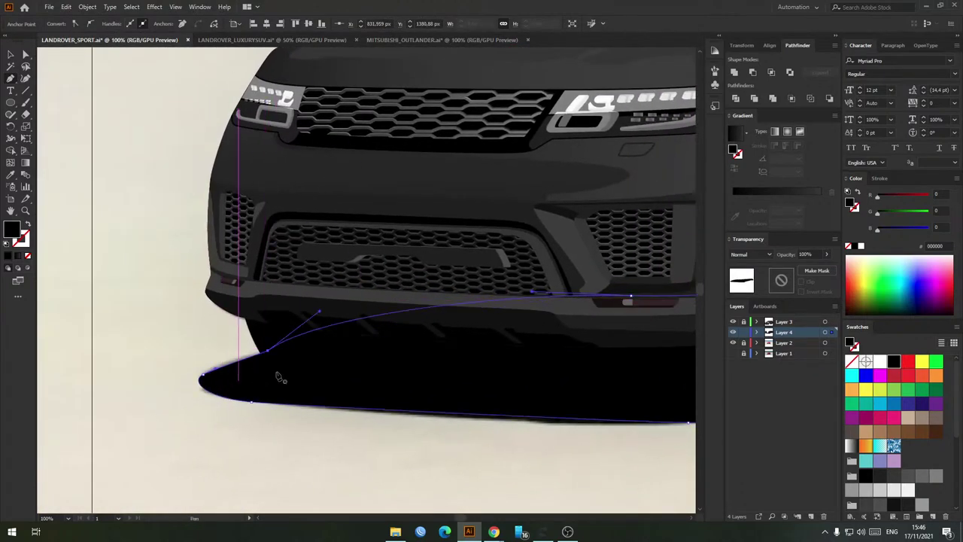
Step: Send the shadow shape to the back and set its opacity to 50%
{"action": "key", "text": "v"}
{"action": "scroll", "coordinate": [284, 376], "scroll_direction": "down", "scroll_amount": 1}
{"action": "left_click_drag", "start_coordinate": [429, 365], "coordinate": [389, 361]}
{"action": "key", "text": "ctrl+shift+bracketleft"}
{"action": "scroll", "coordinate": [388, 361], "scroll_direction": "down", "scroll_amount": 1}
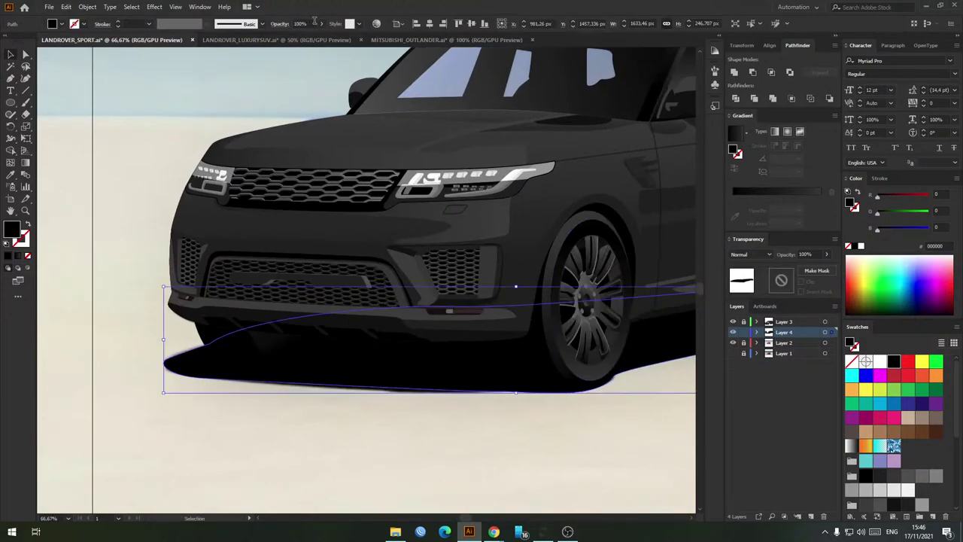
{"action": "type", "text": "50"}
{"action": "key", "text": "Return"}
Step: Apply a Gaussian Blur with a radius of 10 pixels to the ground shadow
{"action": "left_click", "coordinate": [155, 7]}
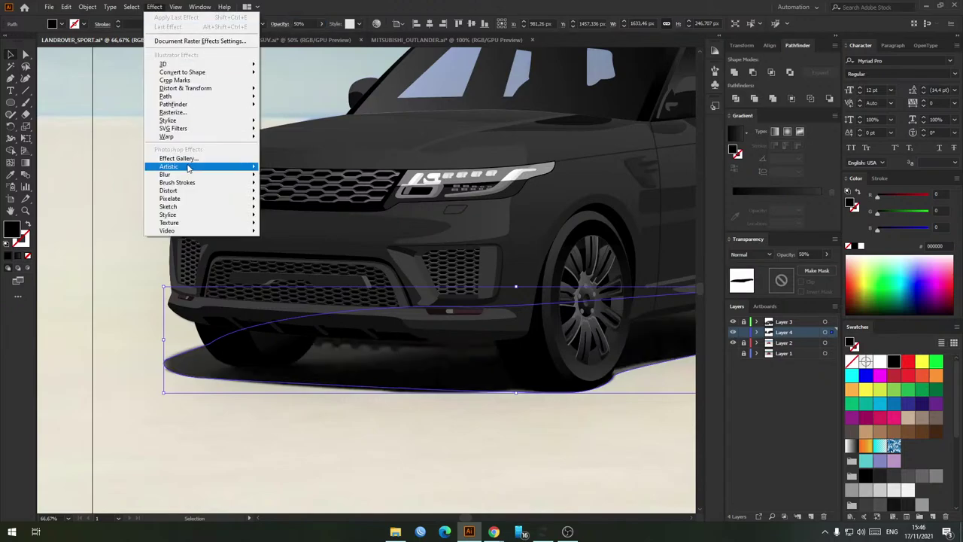
{"action": "mouse_move", "coordinate": [189, 175]}
{"action": "left_click", "coordinate": [281, 181]}
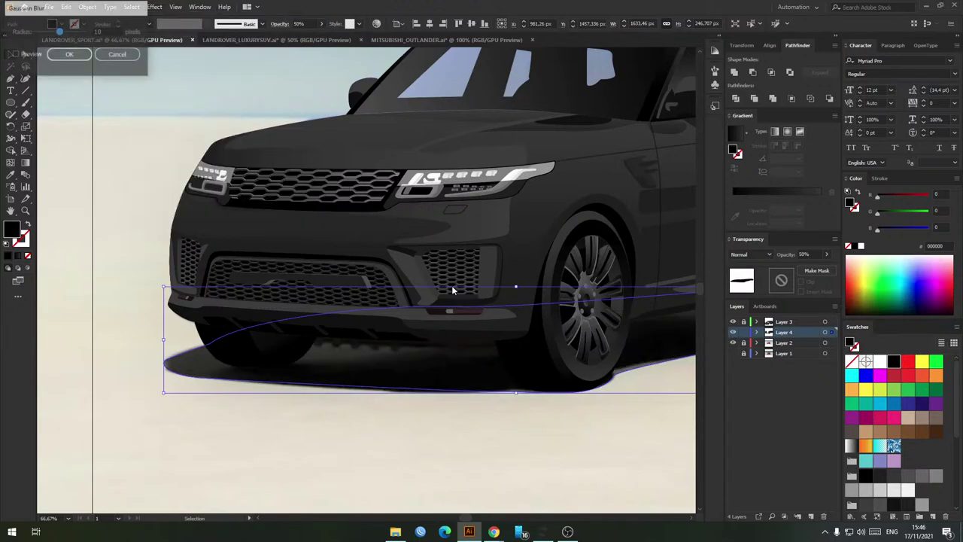
{"action": "left_click", "coordinate": [70, 55]}
{"action": "left_click", "coordinate": [628, 357]}
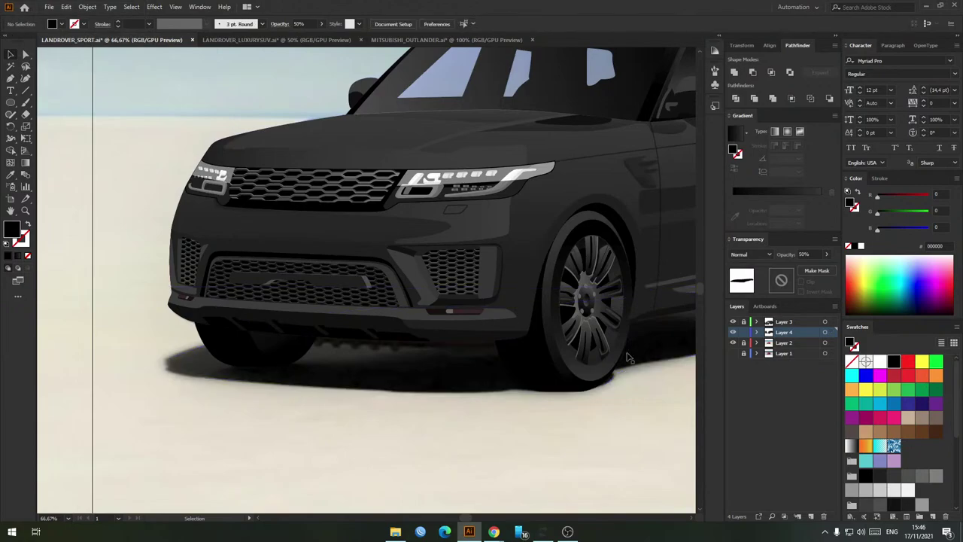
Step: Hide Layer 2 and review the whole car on the white artboard
{"action": "left_click", "coordinate": [732, 344]}
{"action": "scroll", "coordinate": [601, 406], "scroll_direction": "down", "scroll_amount": 2}
{"action": "left_click_drag", "start_coordinate": [602, 406], "coordinate": [393, 375]}
{"action": "scroll", "coordinate": [481, 368], "scroll_direction": "down", "scroll_amount": 1}
{"action": "left_click_drag", "start_coordinate": [572, 304], "coordinate": [549, 307]}
{"action": "scroll", "coordinate": [554, 309], "scroll_direction": "down", "scroll_amount": 1}
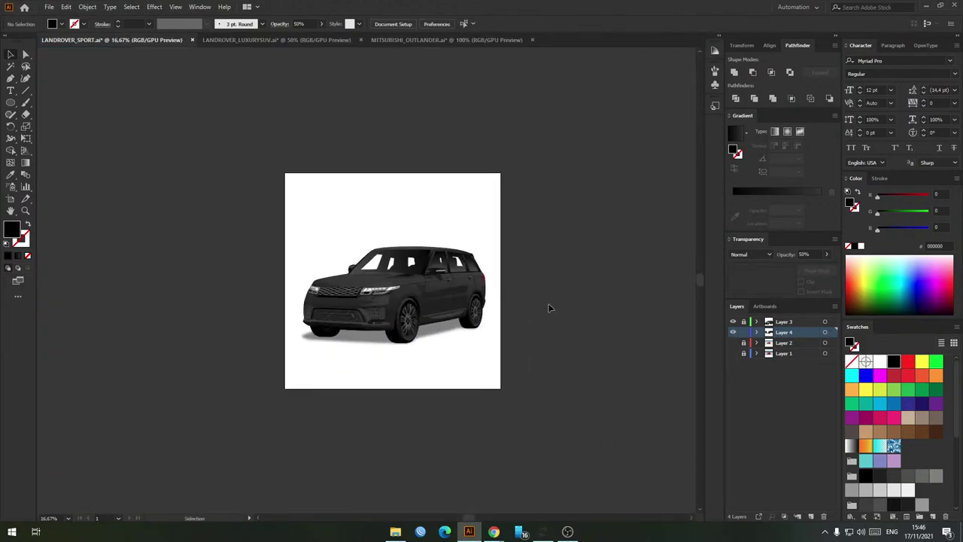
{"action": "key", "text": "ctrl+plus"}
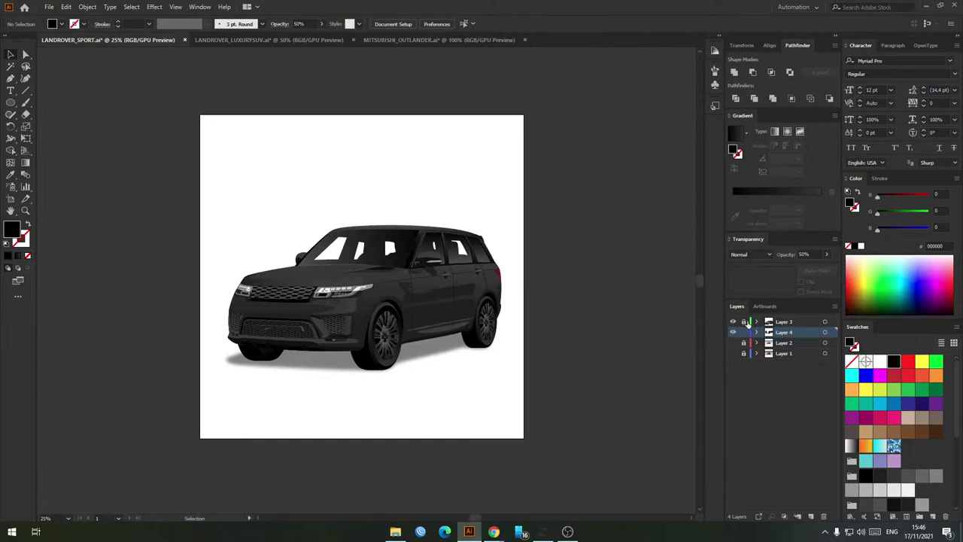
Step: Show Layer 1 and Layer 2, unlock all layers and add nine new artboards to the document
{"action": "left_click", "coordinate": [734, 353]}
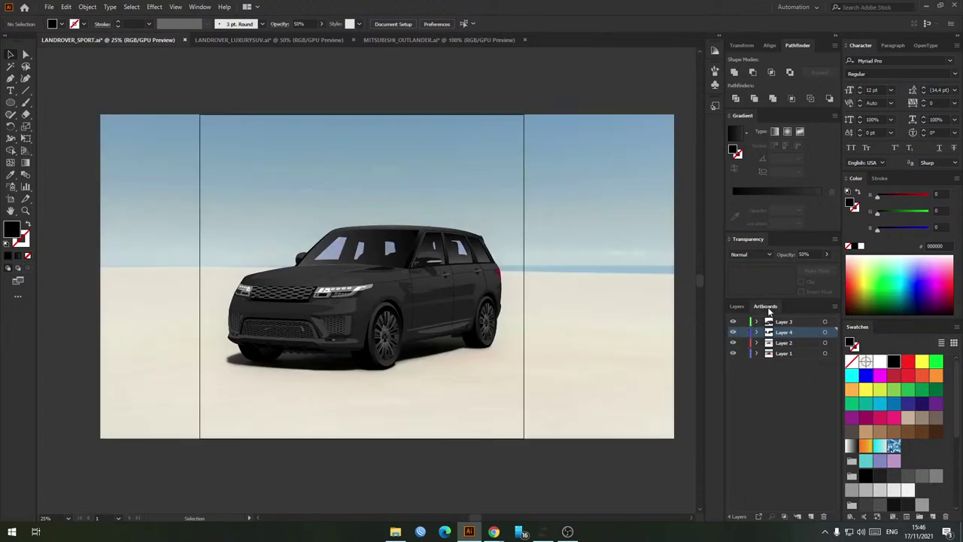
{"action": "left_click", "coordinate": [765, 306]}
{"action": "left_click", "coordinate": [810, 518]}
{"action": "left_click", "coordinate": [810, 518]}
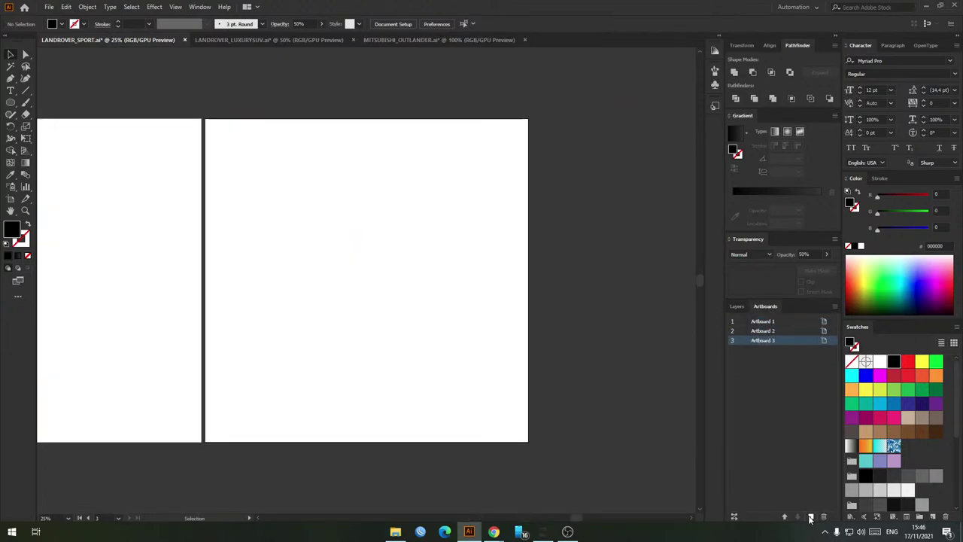
{"action": "left_click", "coordinate": [810, 518]}
{"action": "left_click", "coordinate": [810, 517]}
{"action": "left_click", "coordinate": [810, 517]}
{"action": "left_click", "coordinate": [810, 517]}
{"action": "double_click", "coordinate": [811, 517]}
{"action": "left_click", "coordinate": [810, 518]}
{"action": "scroll", "coordinate": [549, 333], "scroll_direction": "down", "scroll_amount": 2}
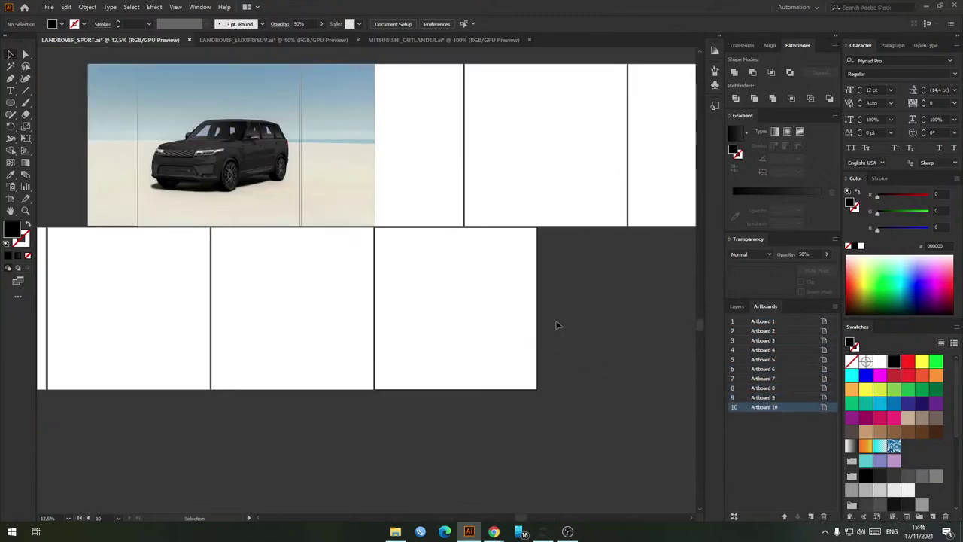
Step: Try to rearrange all ten artboards into a grid of five columns and undo the rearrangement
{"action": "left_click_drag", "start_coordinate": [556, 325], "coordinate": [467, 349]}
{"action": "left_click", "coordinate": [11, 199]}
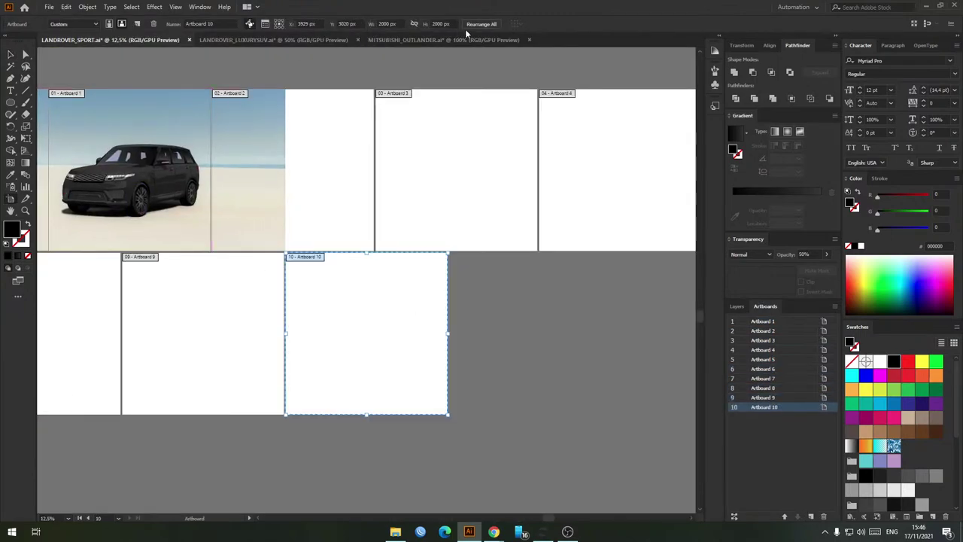
{"action": "left_click", "coordinate": [474, 26]}
{"action": "left_click", "coordinate": [72, 112]}
{"action": "key", "text": "v"}
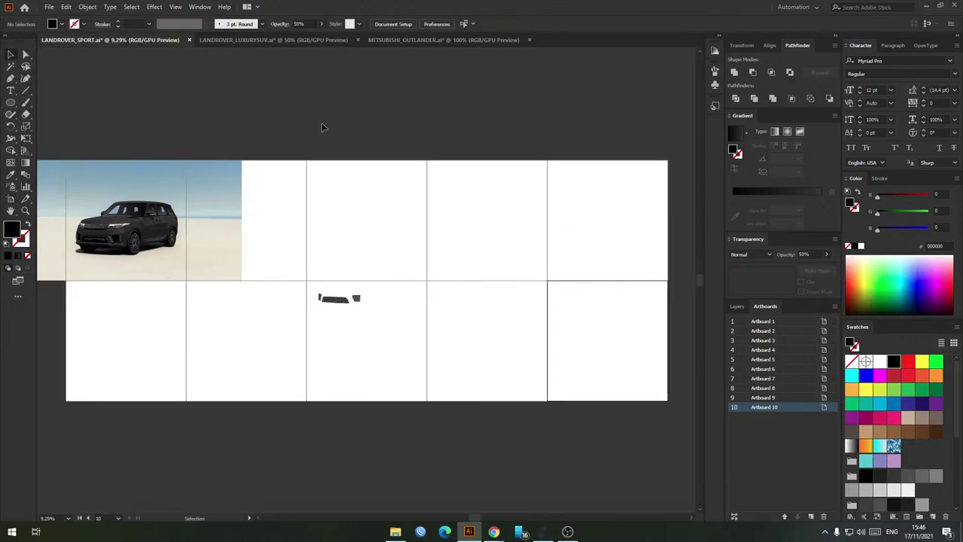
{"action": "key", "text": "ctrl+z"}
Step: Unlock the locked items inside Layer 3 and rearrange all artboards into five columns, moving the artwork with them
{"action": "left_click", "coordinate": [736, 306]}
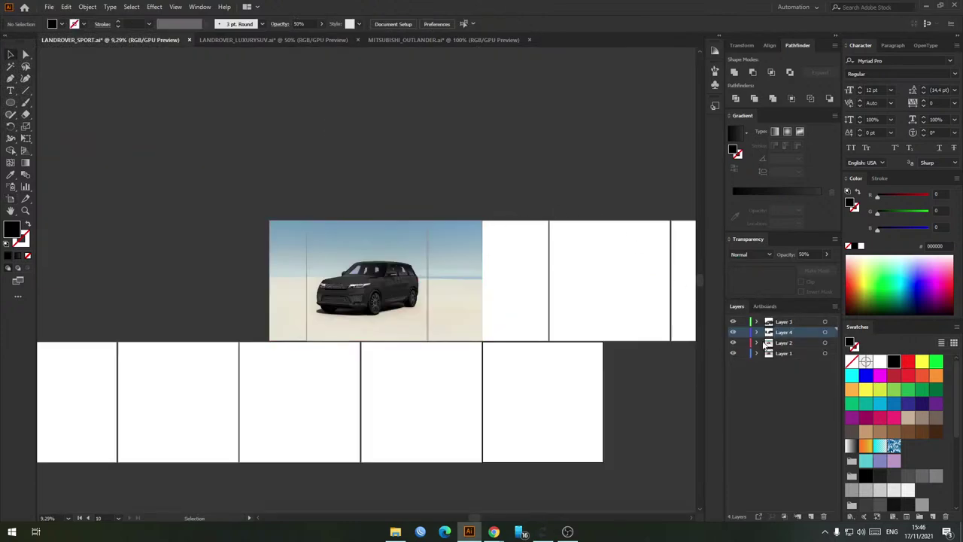
{"action": "left_click", "coordinate": [755, 322]}
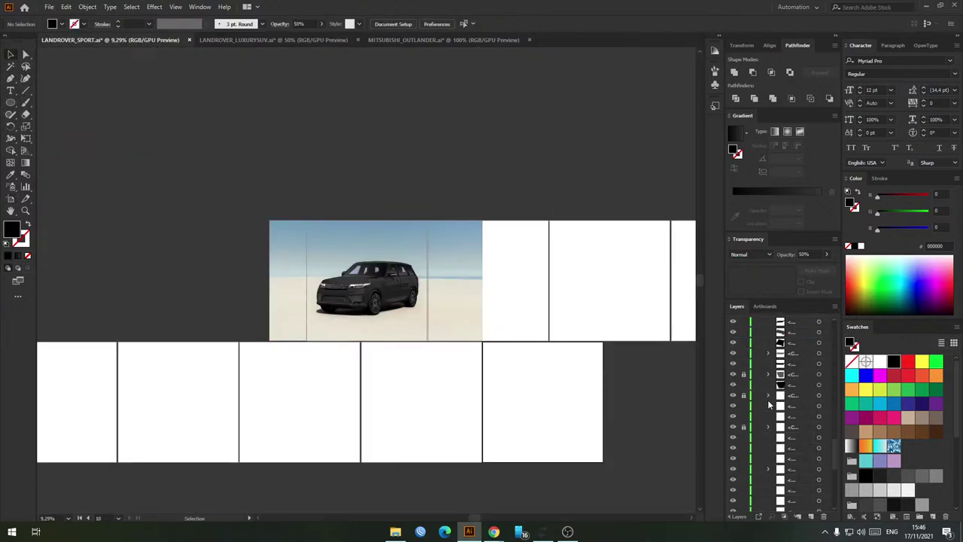
{"action": "left_click", "coordinate": [765, 306]}
{"action": "left_click", "coordinate": [11, 198]}
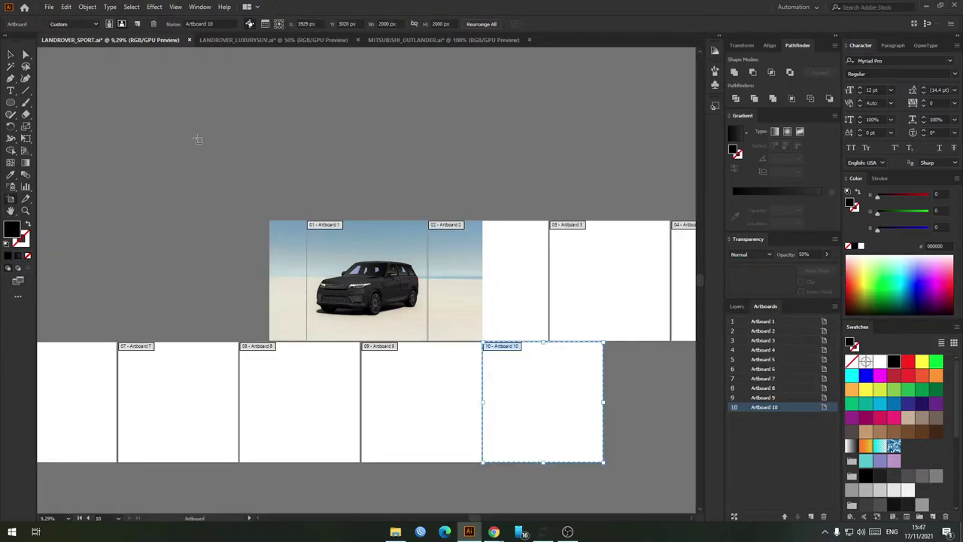
{"action": "left_click", "coordinate": [480, 24]}
{"action": "type", "text": "5"}
{"action": "left_click", "coordinate": [79, 112]}
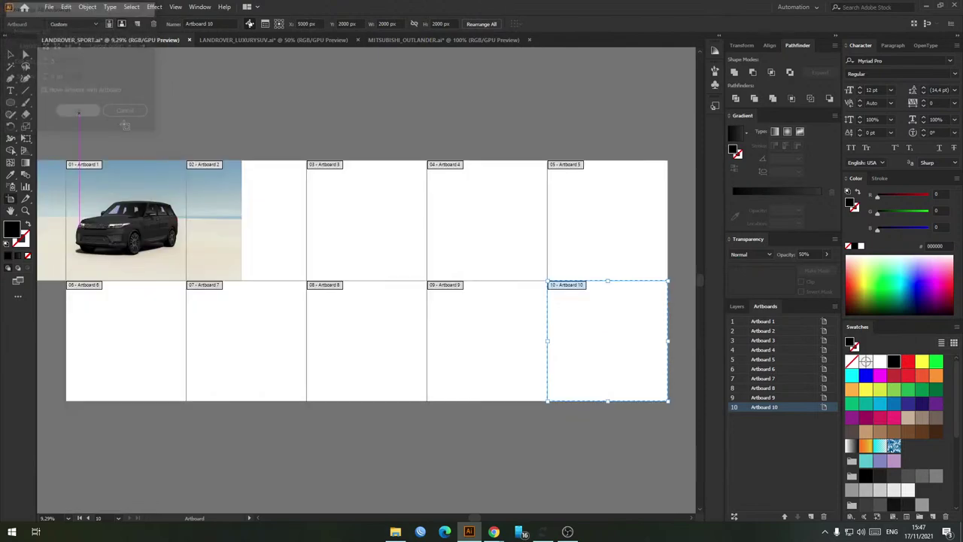
{"action": "left_click_drag", "start_coordinate": [237, 117], "coordinate": [303, 147]}
Step: Lock Layer 1, Layer 2 and Layer 4, leaving only Layer 3 editable
{"action": "left_click", "coordinate": [738, 306]}
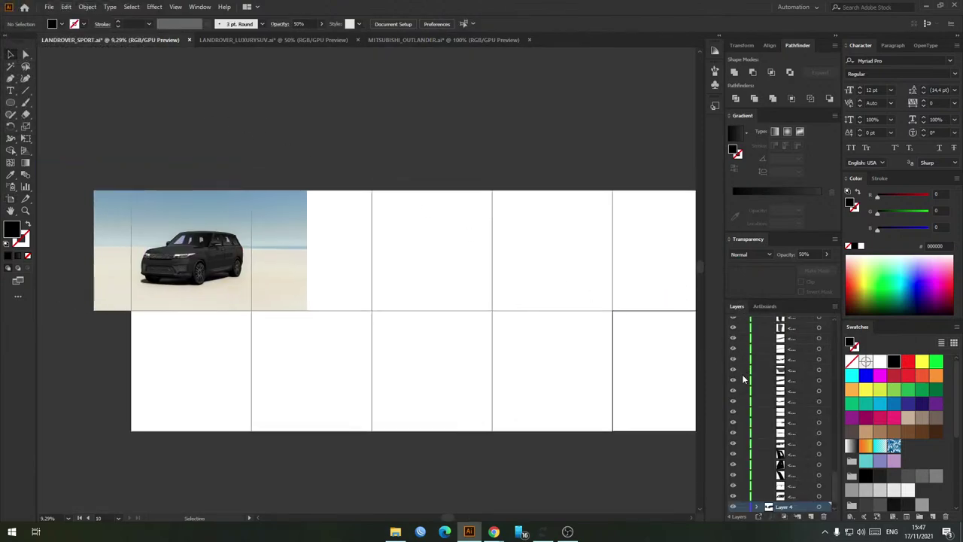
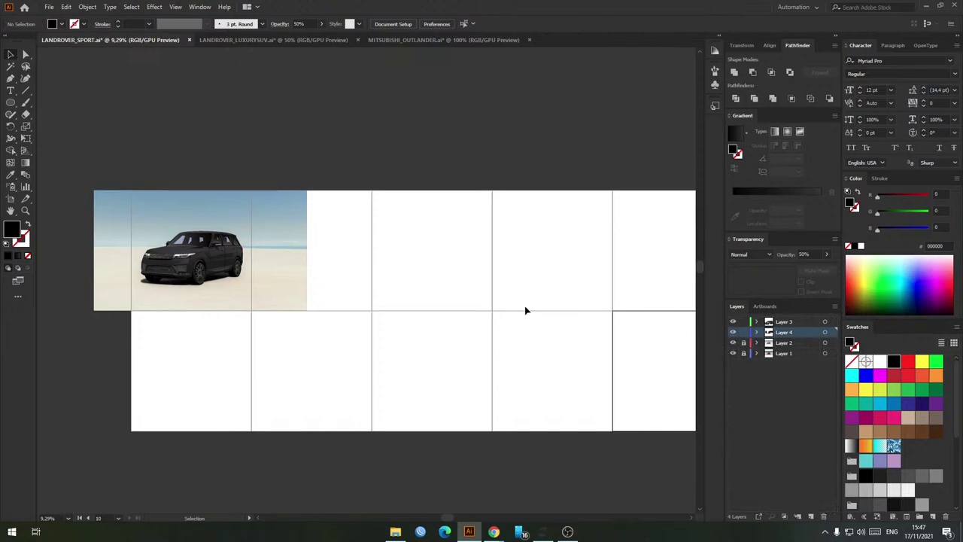
{"action": "left_click", "coordinate": [825, 332]}
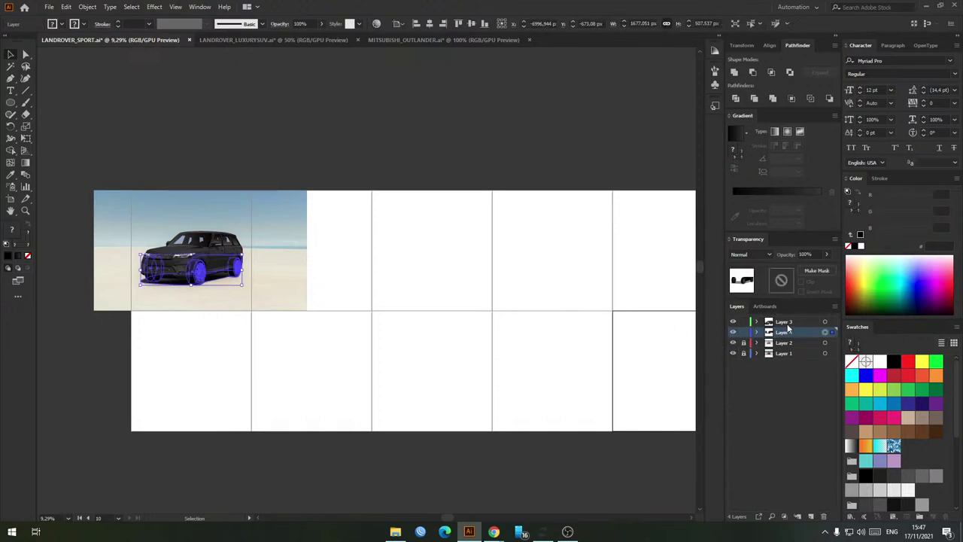
{"action": "left_click", "coordinate": [743, 332]}
Step: Select Layer 3's artwork to locate the stray invisible paths above the car roof, delete them and check the remaining selection
{"action": "left_click", "coordinate": [825, 322]}
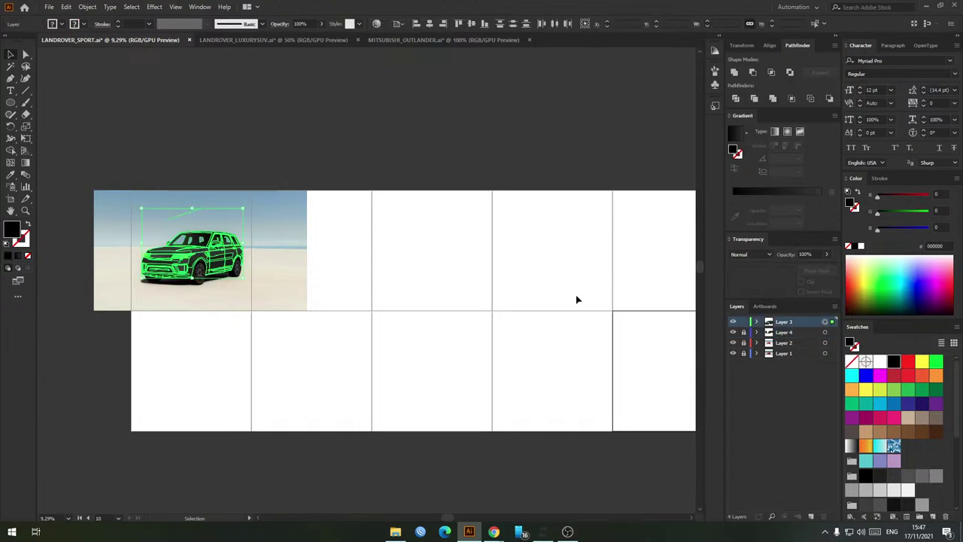
{"action": "scroll", "coordinate": [466, 233], "scroll_direction": "up", "scroll_amount": 3}
{"action": "left_click_drag", "start_coordinate": [430, 217], "coordinate": [391, 178]}
{"action": "left_click", "coordinate": [410, 179]}
{"action": "left_click", "coordinate": [354, 178]}
{"action": "key", "text": "Delete"}
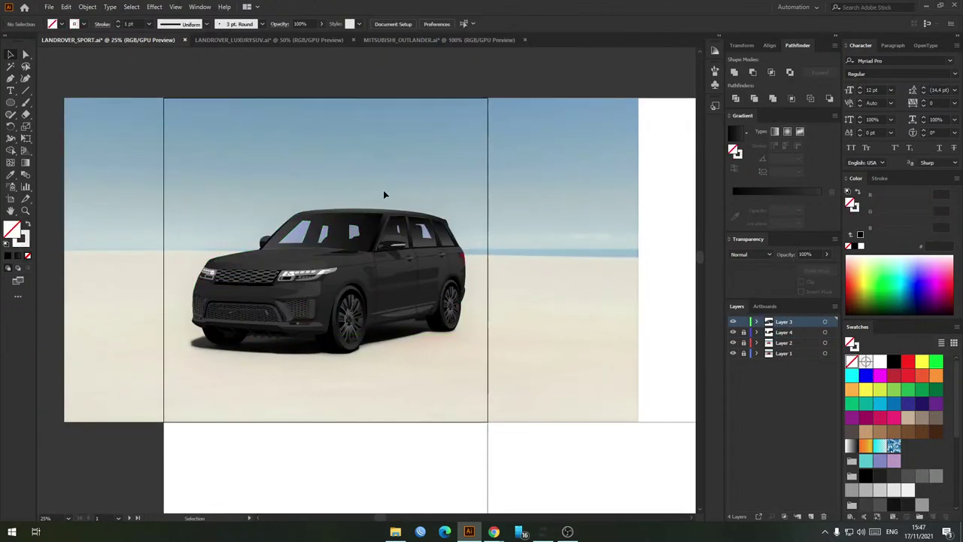
{"action": "key", "text": "ctrl+a"}
{"action": "left_click", "coordinate": [428, 163]}
Step: Select the main body shape together with the hood highlight panels
{"action": "scroll", "coordinate": [363, 261], "scroll_direction": "up", "scroll_amount": 2}
{"action": "scroll", "coordinate": [362, 262], "scroll_direction": "left", "scroll_amount": 3}
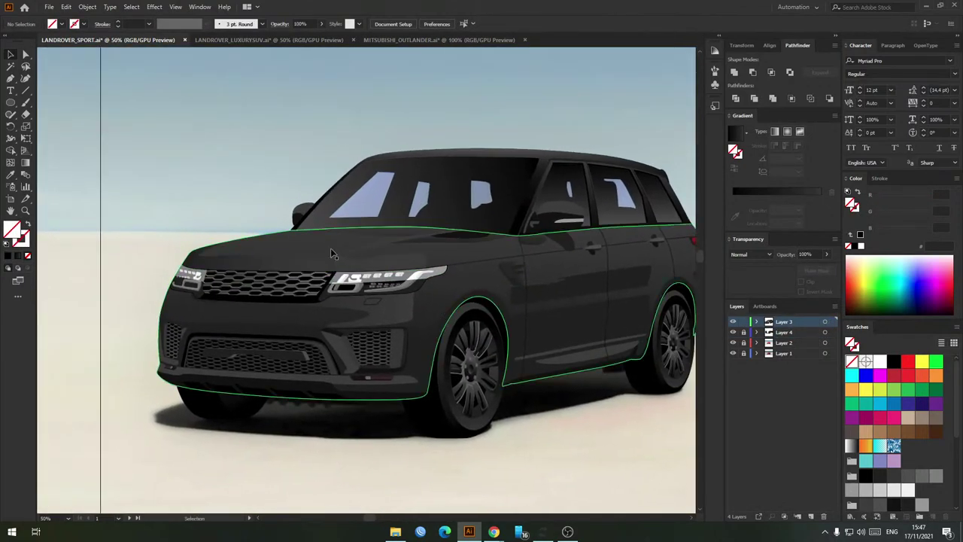
{"action": "left_click", "coordinate": [433, 246]}
{"action": "left_click", "coordinate": [318, 267], "text": "shift"}
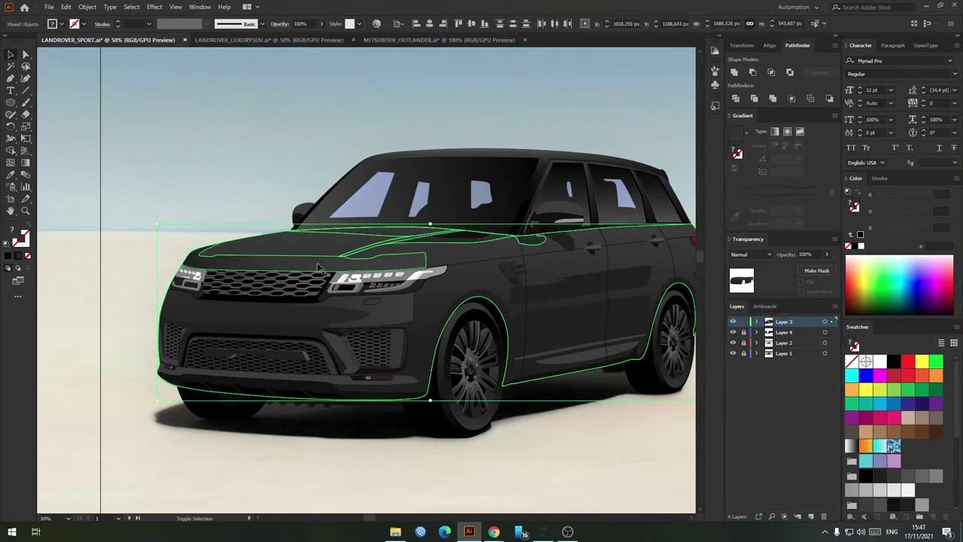
{"action": "scroll", "coordinate": [489, 278], "scroll_direction": "right", "scroll_amount": 1}
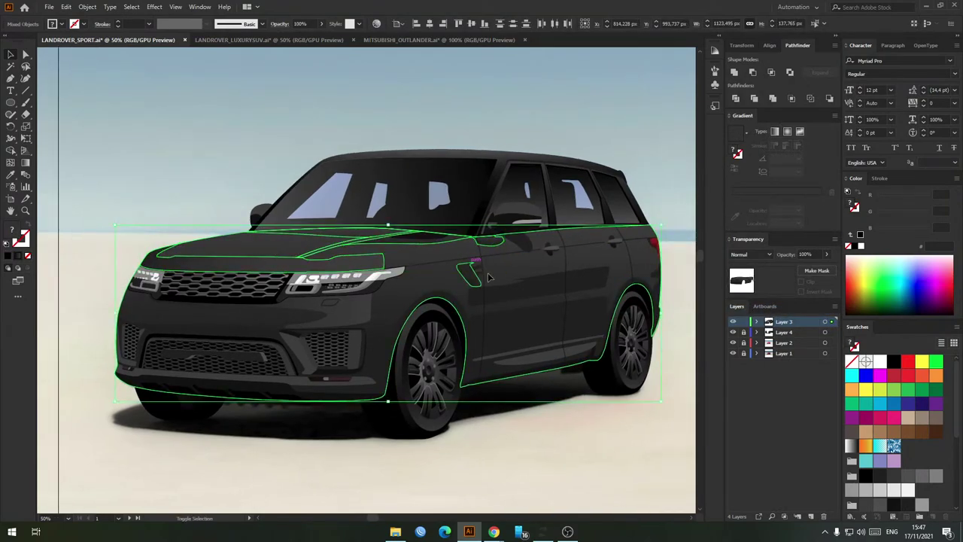
Step: Add the door reflection panels, sill strips, front bumper lip and bumper panels below the grille to the body selection
{"action": "left_click", "coordinate": [519, 298], "text": "shift"}
{"action": "left_click", "coordinate": [505, 325], "text": "shift"}
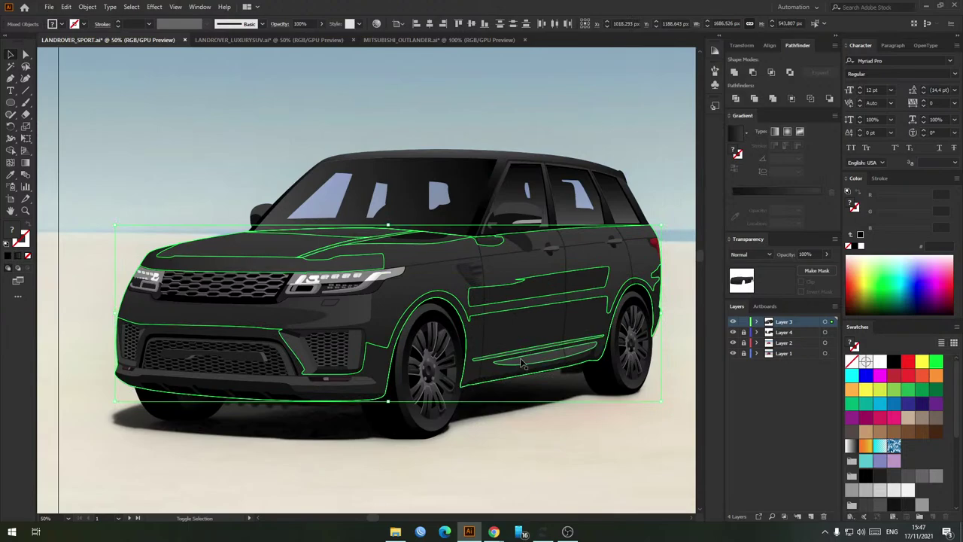
{"action": "left_click", "coordinate": [376, 382], "text": "shift"}
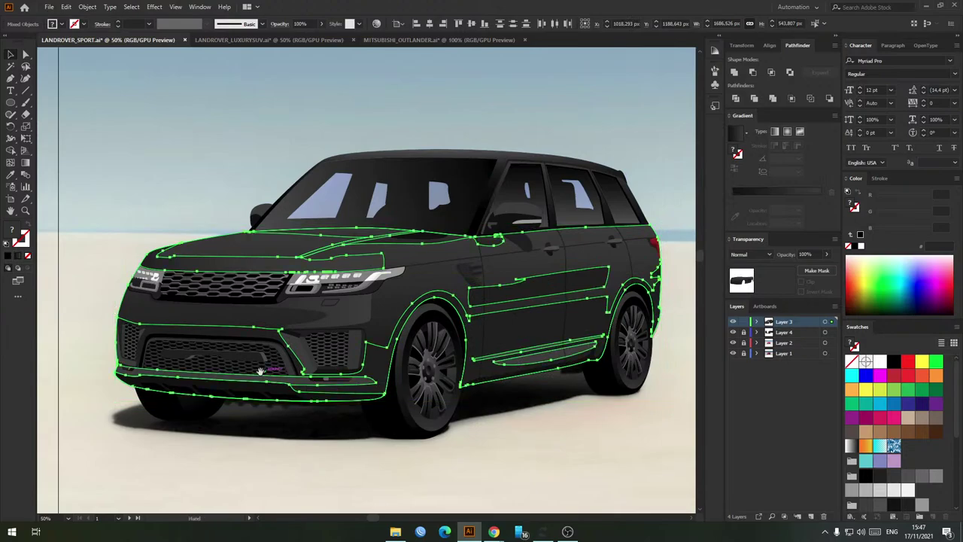
{"action": "left_click_drag", "start_coordinate": [273, 368], "coordinate": [313, 352]}
{"action": "left_click", "coordinate": [378, 301], "text": "shift"}
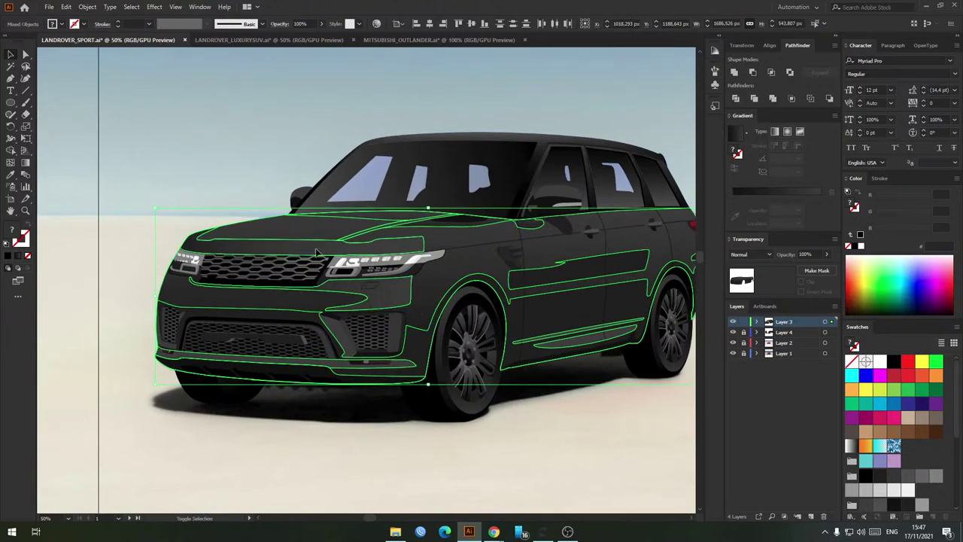
Step: Add the surround shapes of both front bumper side vents to the body selection
{"action": "scroll", "coordinate": [316, 255], "scroll_direction": "right", "scroll_amount": 1}
{"action": "scroll", "coordinate": [277, 300], "scroll_direction": "up", "scroll_amount": 3}
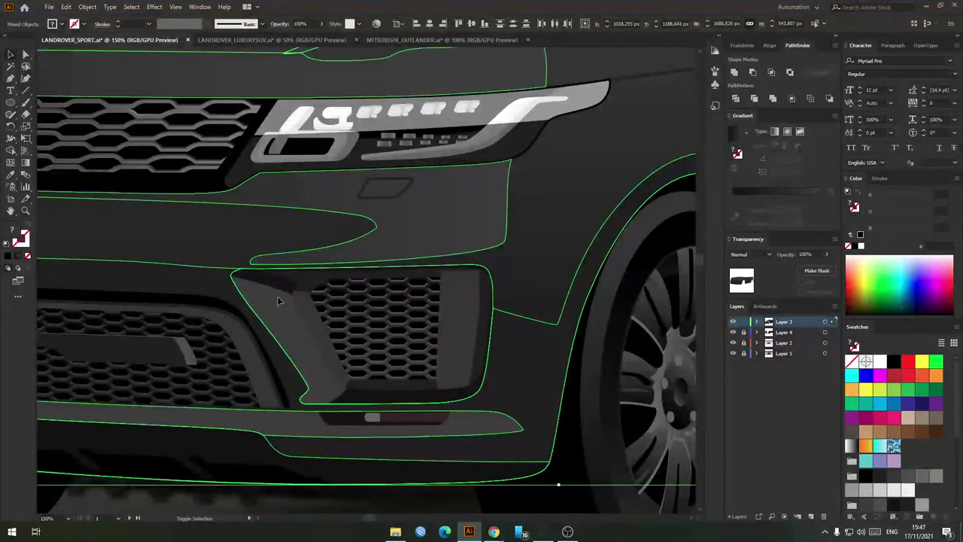
{"action": "left_click", "coordinate": [301, 284], "text": "shift"}
{"action": "scroll", "coordinate": [293, 280], "scroll_direction": "down", "scroll_amount": 4}
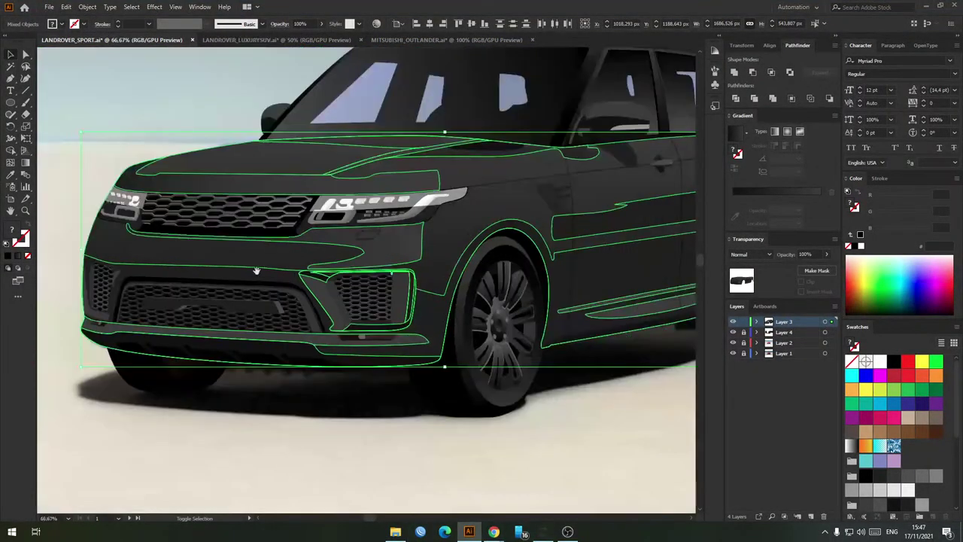
{"action": "scroll", "coordinate": [199, 269], "scroll_direction": "up", "scroll_amount": 6}
{"action": "left_click_drag", "start_coordinate": [397, 278], "coordinate": [206, 318]}
{"action": "scroll", "coordinate": [272, 275], "scroll_direction": "down", "scroll_amount": 3}
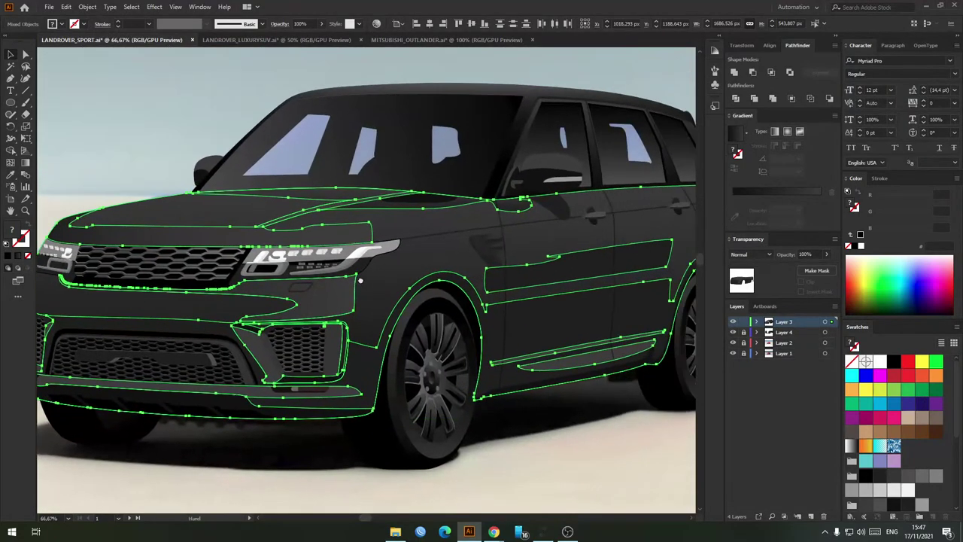
Step: Add the roof and windshield frame and the front door handle pieces to the body selection
{"action": "left_click_drag", "start_coordinate": [570, 208], "coordinate": [441, 264]}
{"action": "left_click", "coordinate": [404, 143], "text": "shift"}
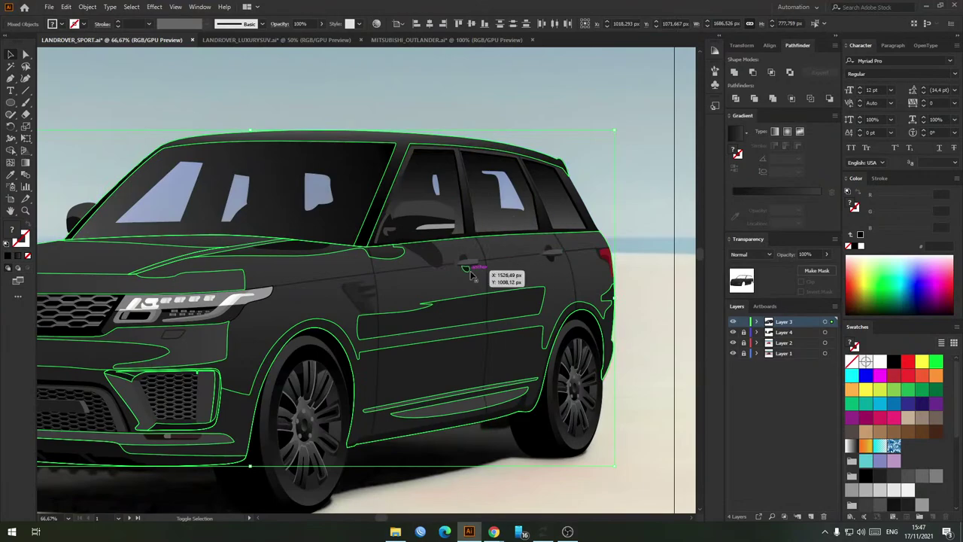
{"action": "scroll", "coordinate": [471, 275], "scroll_direction": "up", "scroll_amount": 4}
{"action": "scroll", "coordinate": [456, 266], "scroll_direction": "down", "scroll_amount": 3}
{"action": "left_click_drag", "start_coordinate": [474, 262], "coordinate": [432, 266]}
{"action": "scroll", "coordinate": [418, 265], "scroll_direction": "up", "scroll_amount": 3}
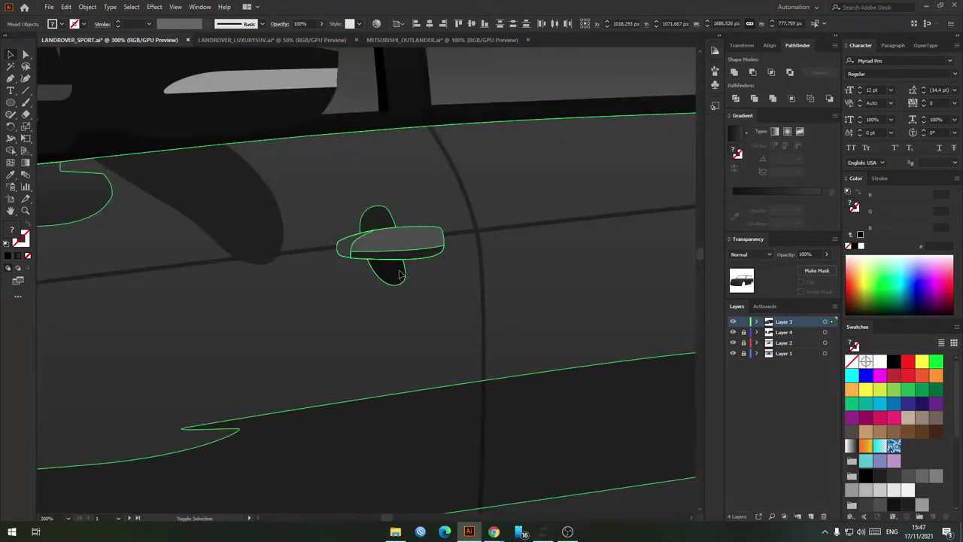
Step: Add the rear door handle pieces and the mirror's shadow on the front door to the body selection
{"action": "scroll", "coordinate": [398, 236], "scroll_direction": "down", "scroll_amount": 3}
{"action": "scroll", "coordinate": [489, 244], "scroll_direction": "up", "scroll_amount": 2}
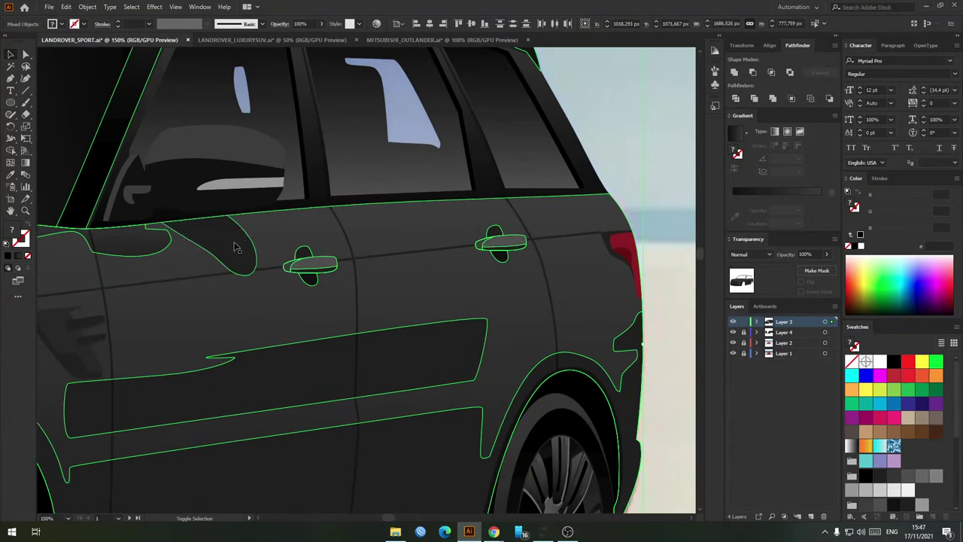
{"action": "scroll", "coordinate": [236, 244], "scroll_direction": "down", "scroll_amount": 3}
{"action": "scroll", "coordinate": [338, 256], "scroll_direction": "up", "scroll_amount": 1}
{"action": "scroll", "coordinate": [421, 271], "scroll_direction": "down", "scroll_amount": 1}
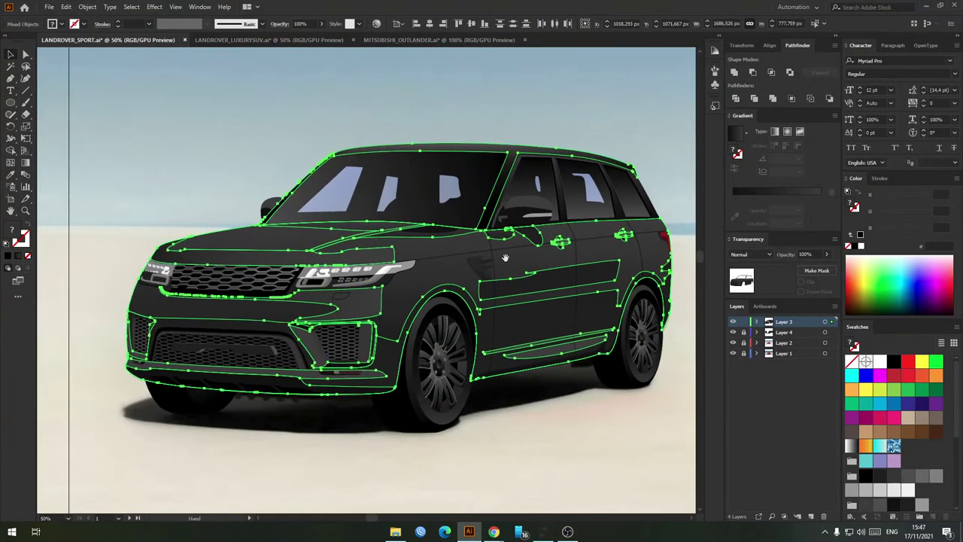
Step: Hide Layer 4 and move the selected body panels above the car to check for missed parts, undoing each move
{"action": "scroll", "coordinate": [452, 277], "scroll_direction": "down", "scroll_amount": 1}
{"action": "scroll", "coordinate": [345, 277], "scroll_direction": "up", "scroll_amount": 4}
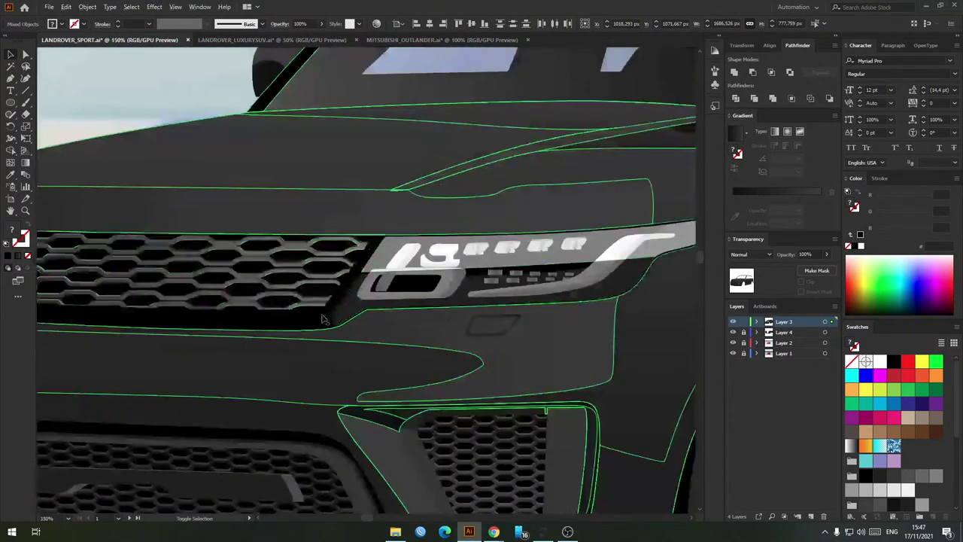
{"action": "scroll", "coordinate": [406, 256], "scroll_direction": "down", "scroll_amount": 2}
{"action": "scroll", "coordinate": [423, 251], "scroll_direction": "down", "scroll_amount": 1}
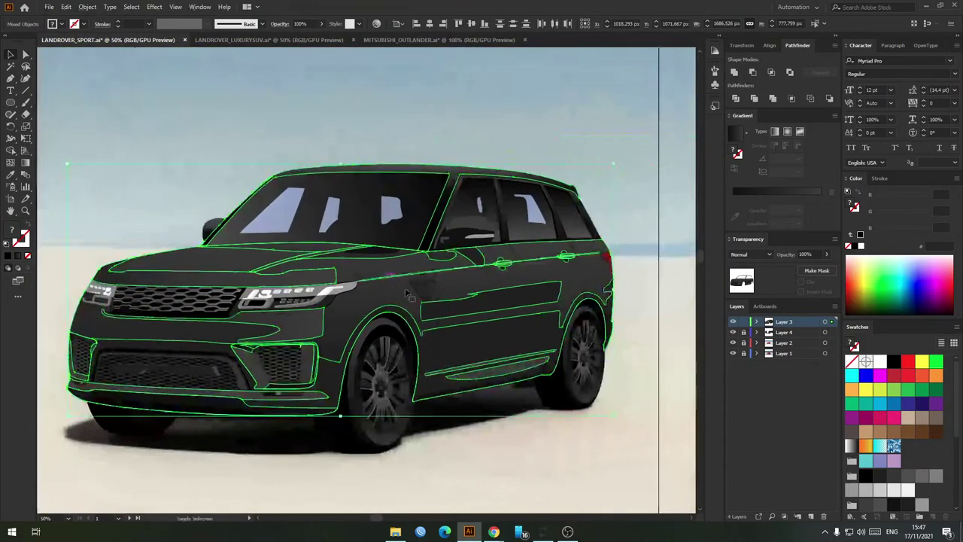
{"action": "left_click_drag", "start_coordinate": [473, 392], "coordinate": [474, 121]}
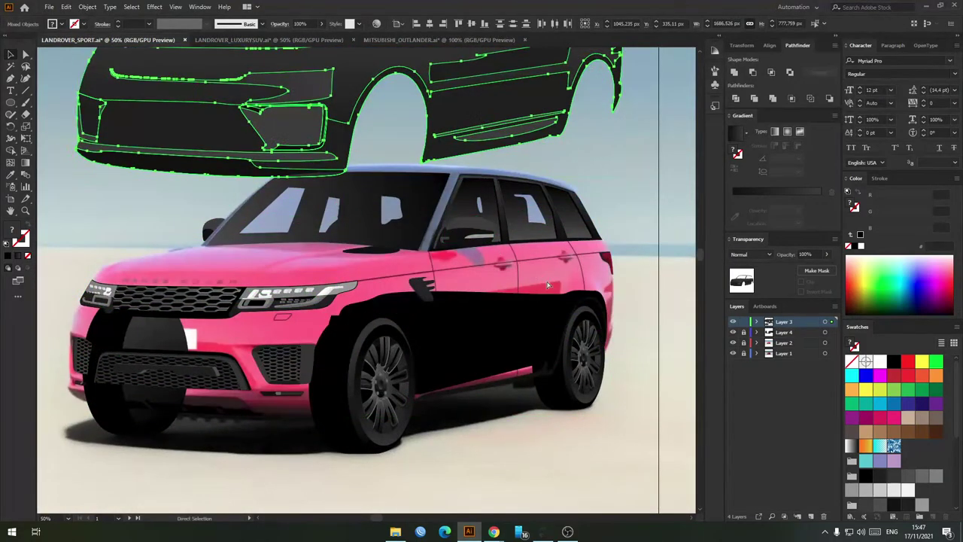
{"action": "key", "text": "ctrl+z"}
{"action": "scroll", "coordinate": [450, 322], "scroll_direction": "down", "scroll_amount": 1}
{"action": "left_click_drag", "start_coordinate": [450, 322], "coordinate": [492, 112]}
{"action": "scroll", "coordinate": [343, 334], "scroll_direction": "up", "scroll_amount": 3}
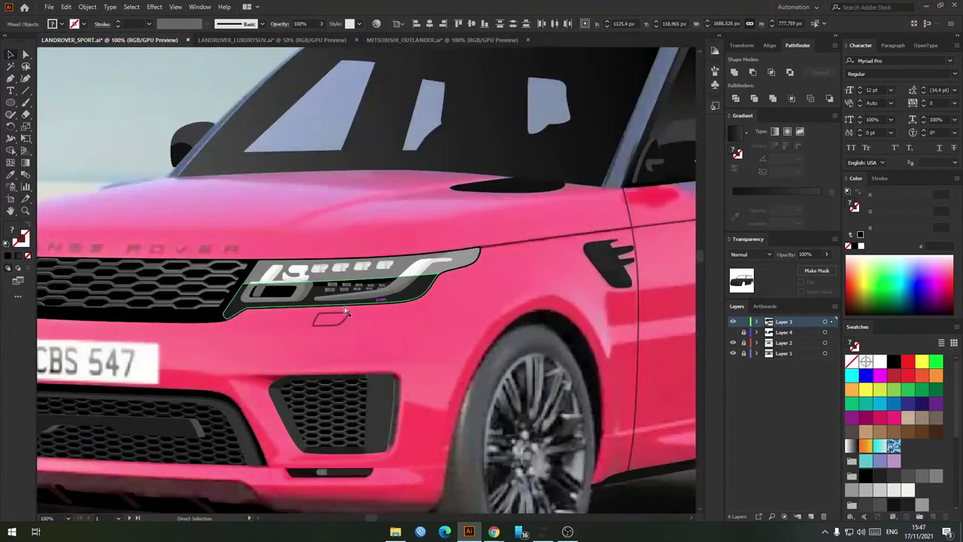
{"action": "scroll", "coordinate": [404, 290], "scroll_direction": "down", "scroll_amount": 2}
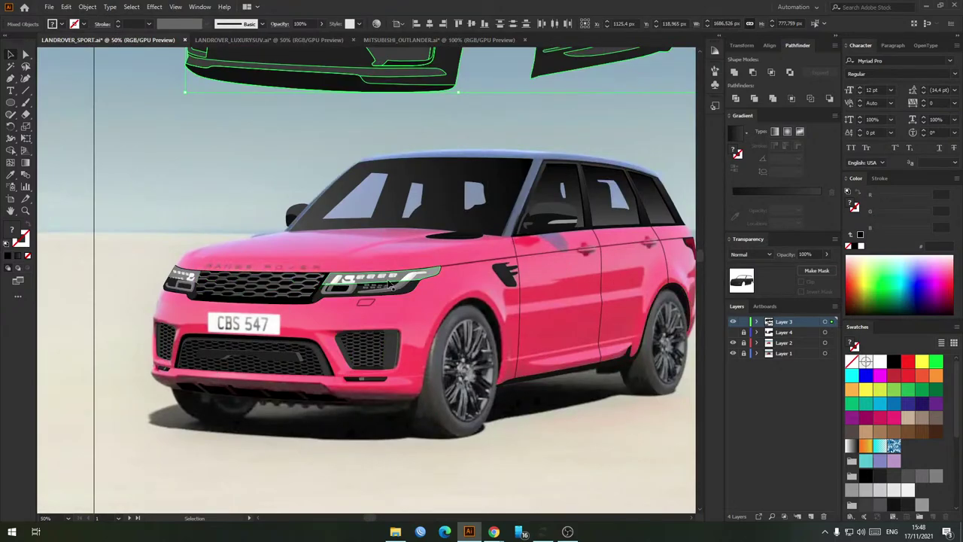
{"action": "key", "text": "ctrl+z"}
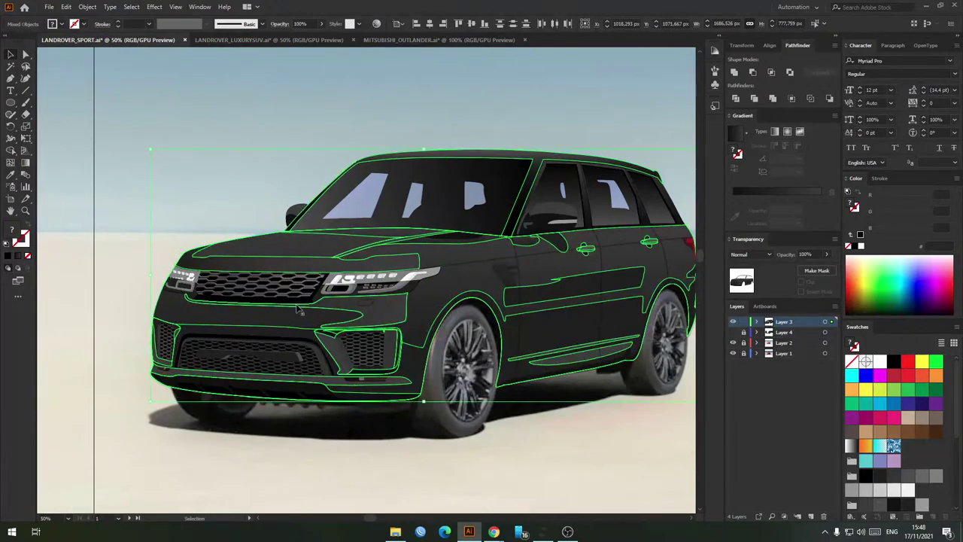
Step: Group the selected body panels and send the group to the back of Layer 3
{"action": "scroll", "coordinate": [309, 301], "scroll_direction": "up", "scroll_amount": 3}
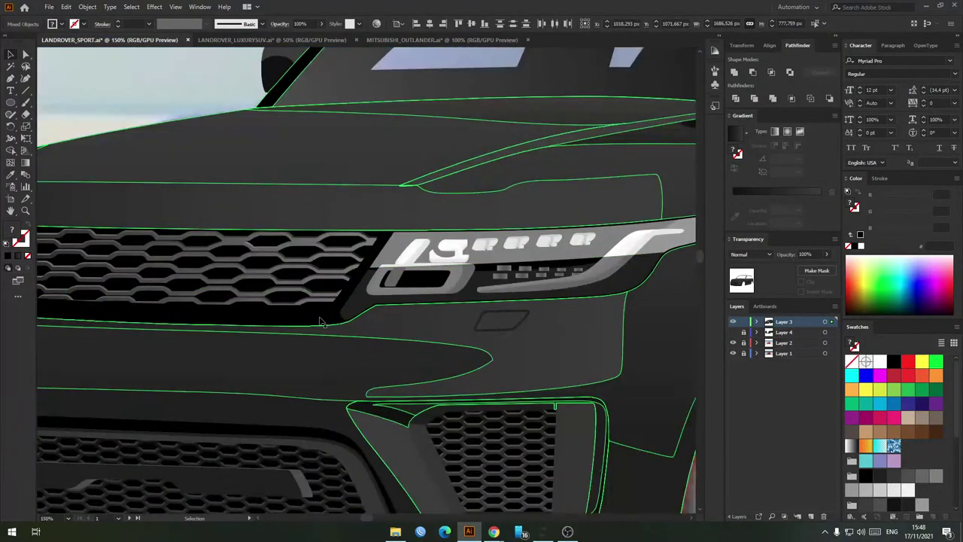
{"action": "scroll", "coordinate": [325, 319], "scroll_direction": "down", "scroll_amount": 2}
{"action": "key", "text": "ctrl+g"}
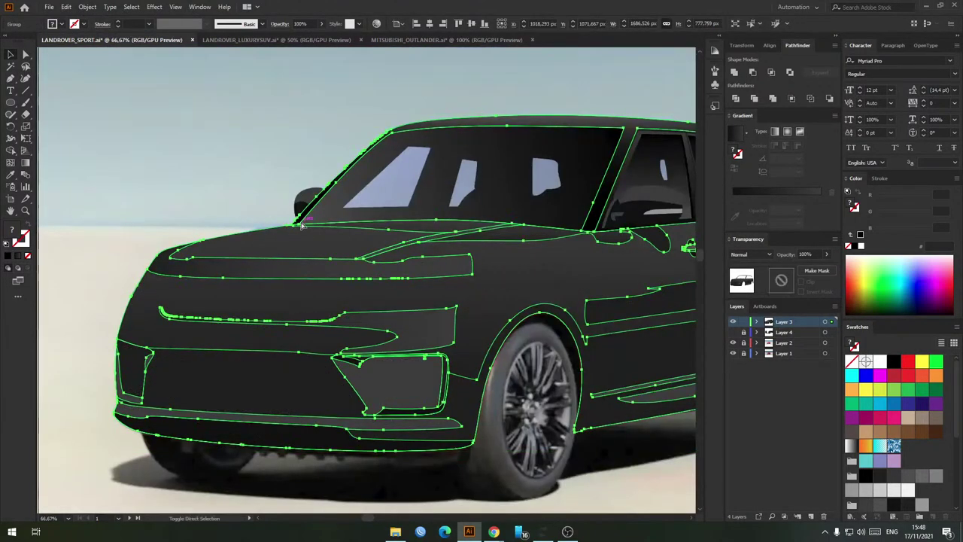
{"action": "key", "text": "ctrl+shift+["}
{"action": "left_click", "coordinate": [225, 219]}
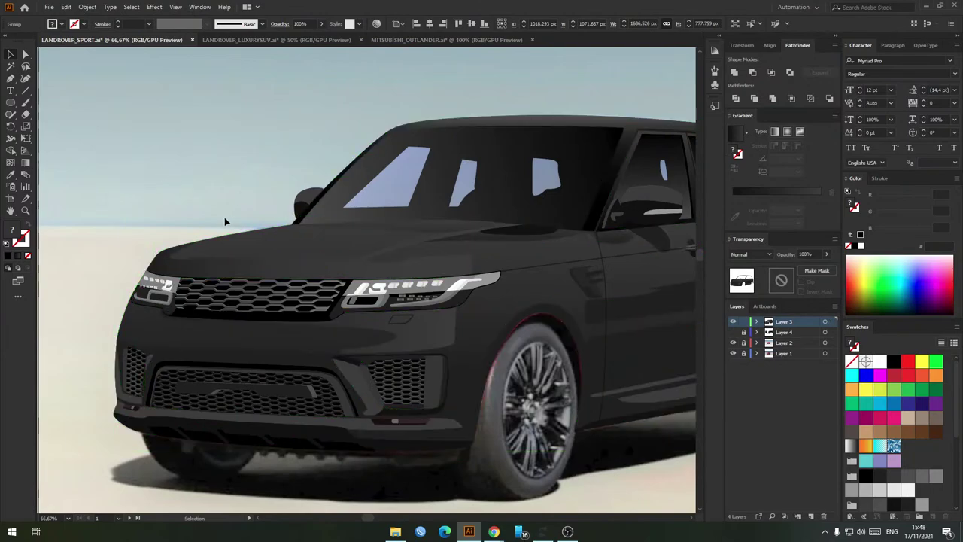
Step: Hide and reshow Layer 3 to compare with the reference photo, and check the body panel group's selection
{"action": "left_click", "coordinate": [733, 322]}
{"action": "scroll", "coordinate": [301, 269], "scroll_direction": "down", "scroll_amount": 1}
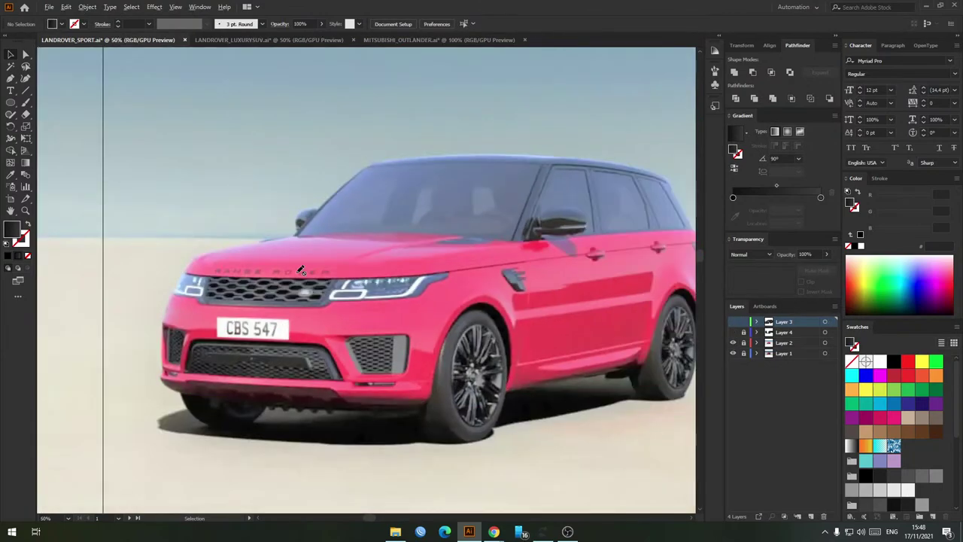
{"action": "left_click_drag", "start_coordinate": [301, 269], "coordinate": [217, 266]}
{"action": "left_click", "coordinate": [732, 322]}
{"action": "left_click", "coordinate": [504, 344]}
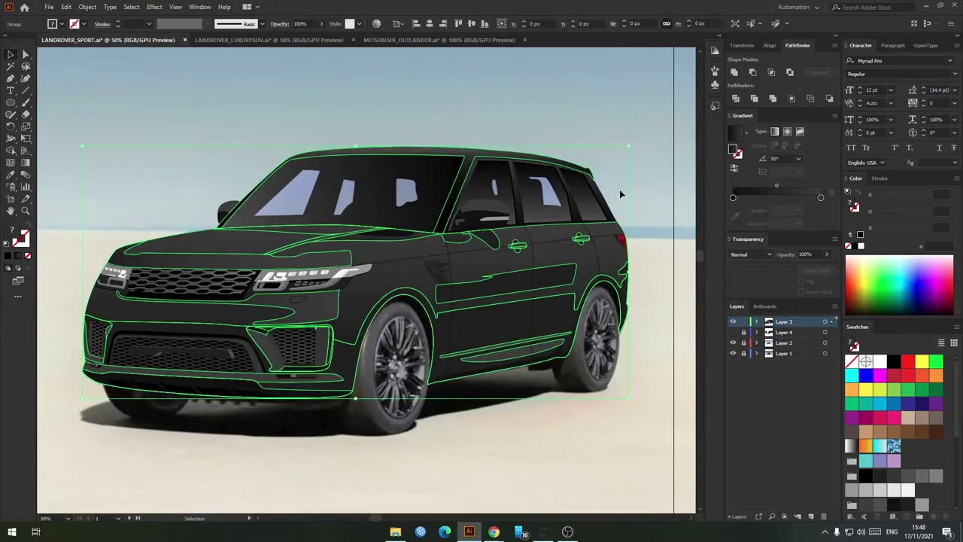
{"action": "left_click", "coordinate": [619, 188]}
Step: Hide Layer 2 and Layer 1, and show and unlock Layer 4
{"action": "scroll", "coordinate": [465, 243], "scroll_direction": "down", "scroll_amount": 2}
{"action": "left_click_drag", "start_coordinate": [465, 244], "coordinate": [365, 261]}
{"action": "left_click", "coordinate": [732, 342]}
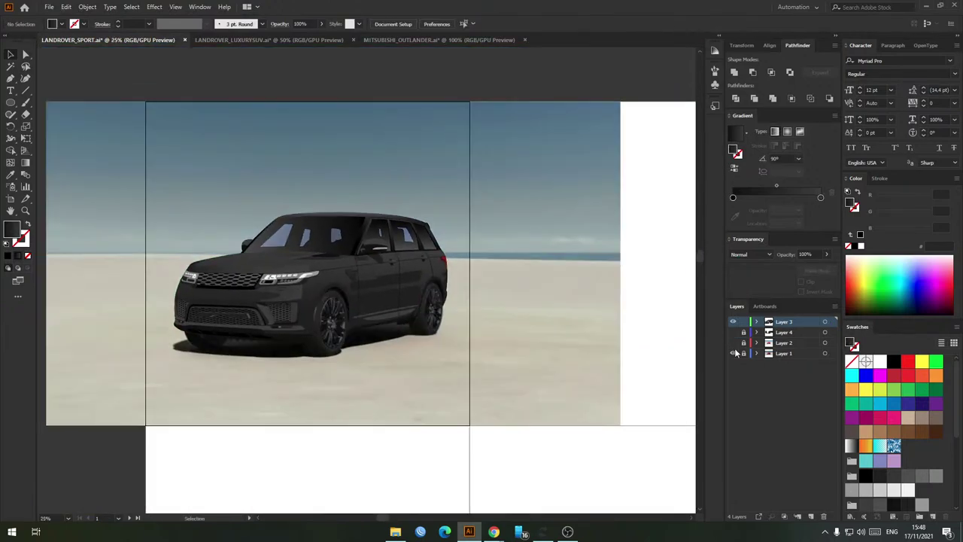
{"action": "left_click", "coordinate": [732, 353]}
{"action": "key", "text": "ctrl+minus"}
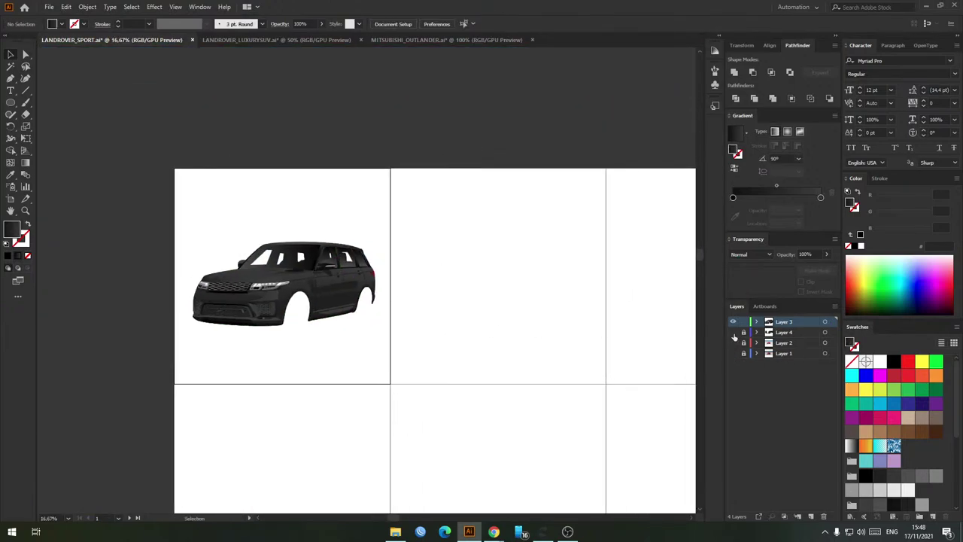
{"action": "left_click", "coordinate": [732, 332]}
{"action": "scroll", "coordinate": [555, 329], "scroll_direction": "right", "scroll_amount": 1}
Step: Duplicate the complete car from Artboard 1 onto Artboard 2 at the same relative position
{"action": "left_click", "coordinate": [8, 199]}
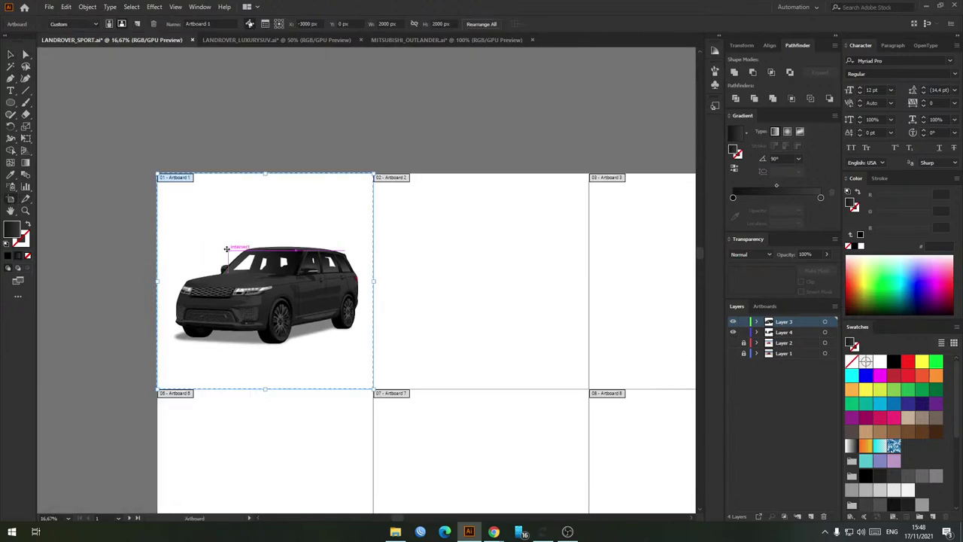
{"action": "key", "text": "v"}
{"action": "left_click_drag", "start_coordinate": [433, 392], "coordinate": [432, 393]}
{"action": "left_click_drag", "start_coordinate": [344, 318], "coordinate": [316, 311]}
{"action": "left_click_drag", "start_coordinate": [240, 298], "coordinate": [456, 298]}
{"action": "left_click", "coordinate": [491, 189]}
Step: Open Recolor Artwork for the duplicate's body group and try to regroup its black color row
{"action": "scroll", "coordinate": [486, 292], "scroll_direction": "up", "scroll_amount": 3}
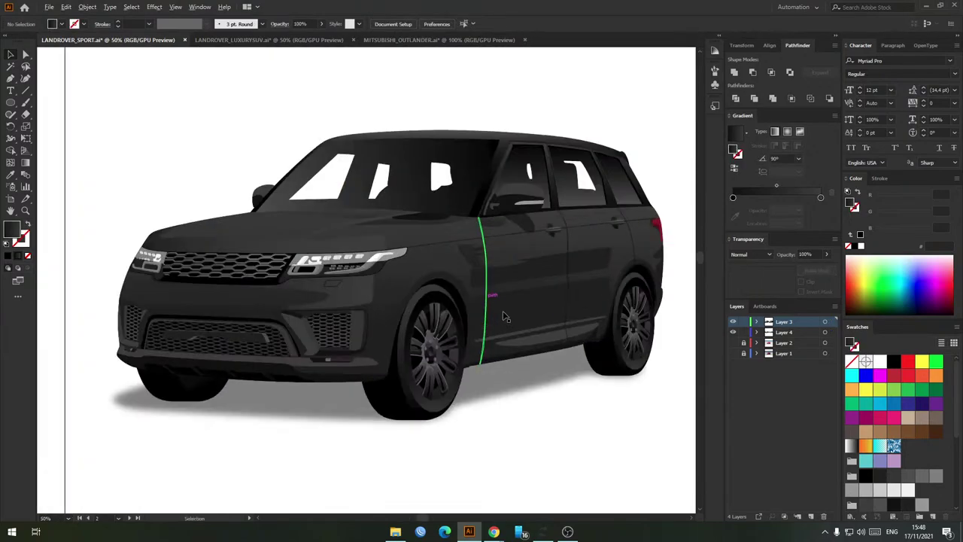
{"action": "left_click_drag", "start_coordinate": [505, 318], "coordinate": [458, 316]}
{"action": "left_click", "coordinate": [482, 235]}
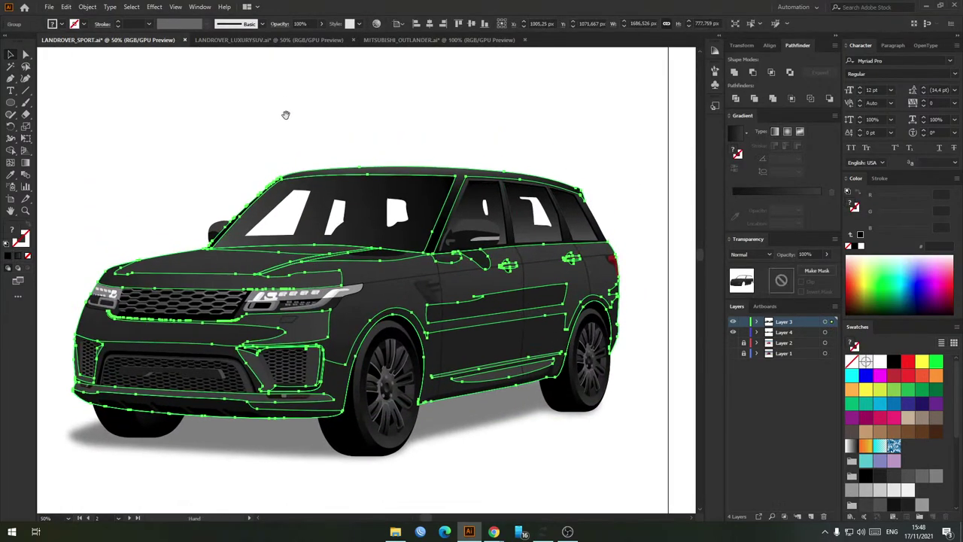
{"action": "scroll", "coordinate": [284, 112], "scroll_direction": "up", "scroll_amount": 1}
{"action": "left_click", "coordinate": [376, 24]}
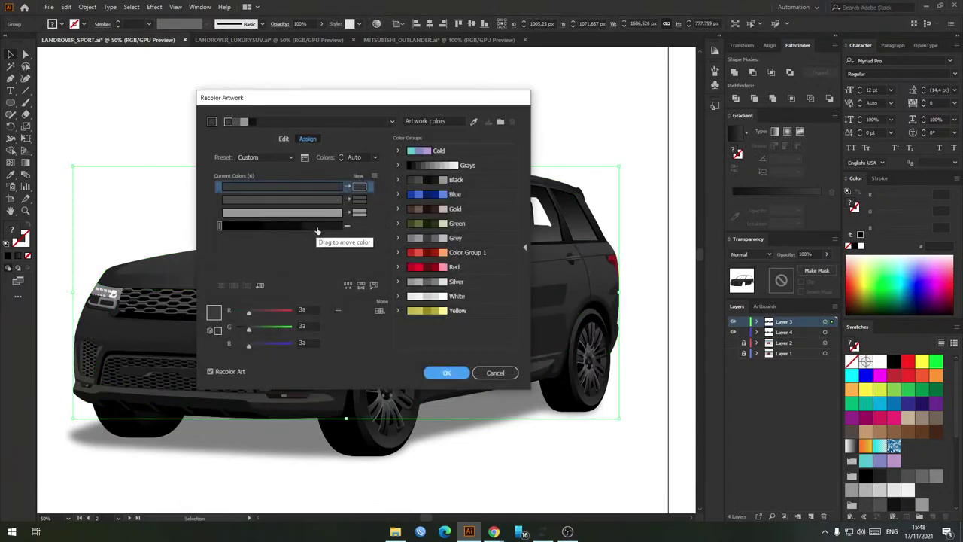
{"action": "left_click_drag", "start_coordinate": [317, 230], "coordinate": [273, 232]}
{"action": "right_click", "coordinate": [249, 227]}
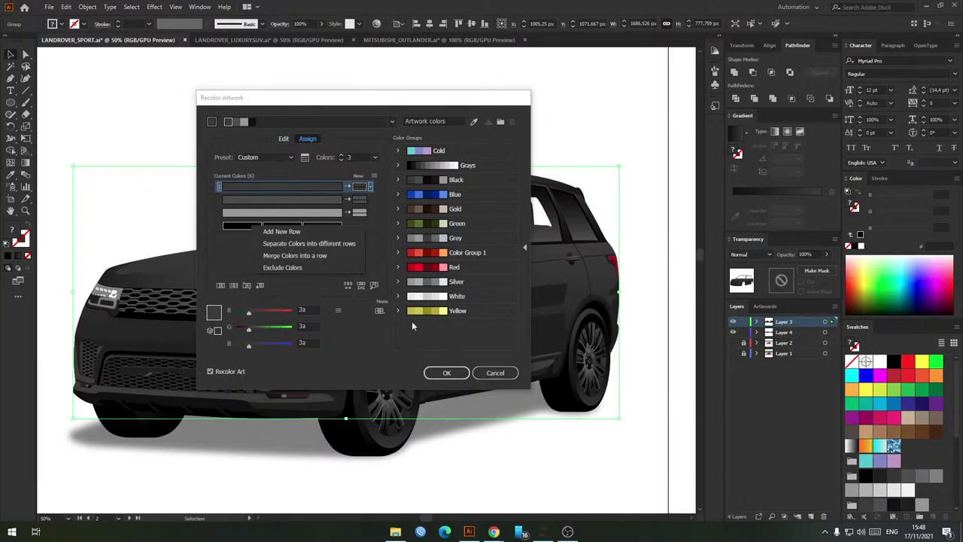
{"action": "left_click", "coordinate": [493, 374]}
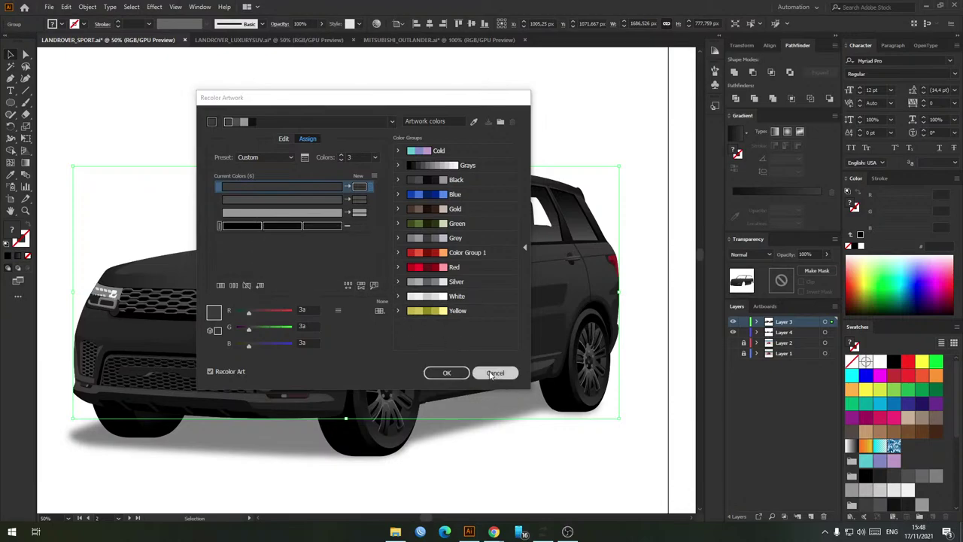
{"action": "left_click", "coordinate": [446, 372]}
Step: Delete the duplicate car from Artboard 2
{"action": "scroll", "coordinate": [514, 349], "scroll_direction": "down", "scroll_amount": 3}
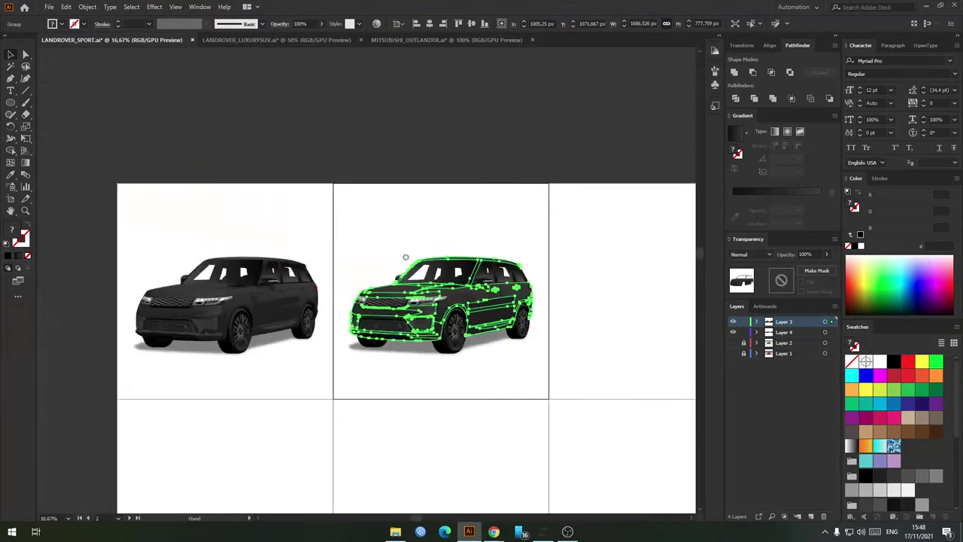
{"action": "key", "text": "Delete"}
{"action": "left_click_drag", "start_coordinate": [363, 209], "coordinate": [532, 334]}
Step: Select the car on Artboard 1, lock Layer 4 and inspect Layer 3's artwork in Recolor Artwork without applying changes
{"action": "left_click_drag", "start_coordinate": [180, 220], "coordinate": [410, 402]}
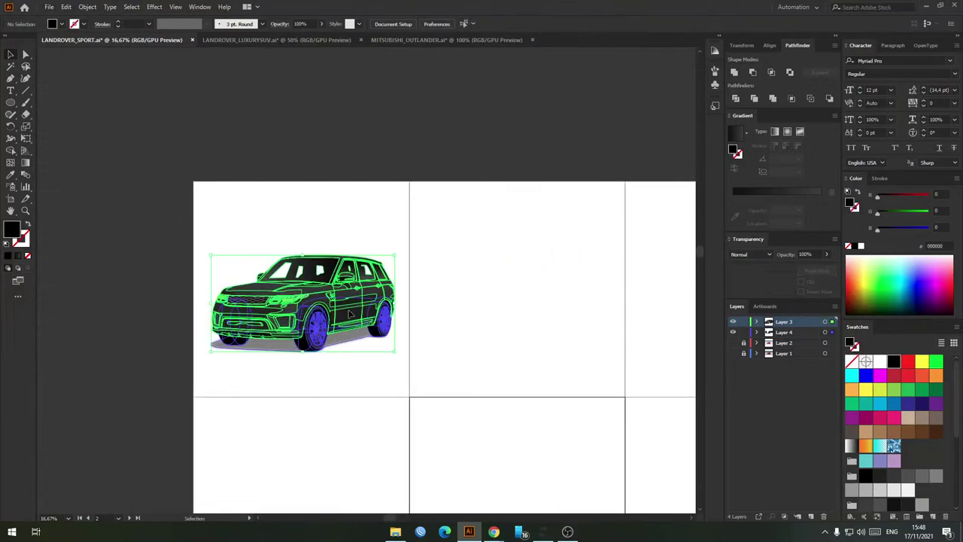
{"action": "scroll", "coordinate": [319, 307], "scroll_direction": "up", "scroll_amount": 3}
{"action": "left_click", "coordinate": [743, 332]}
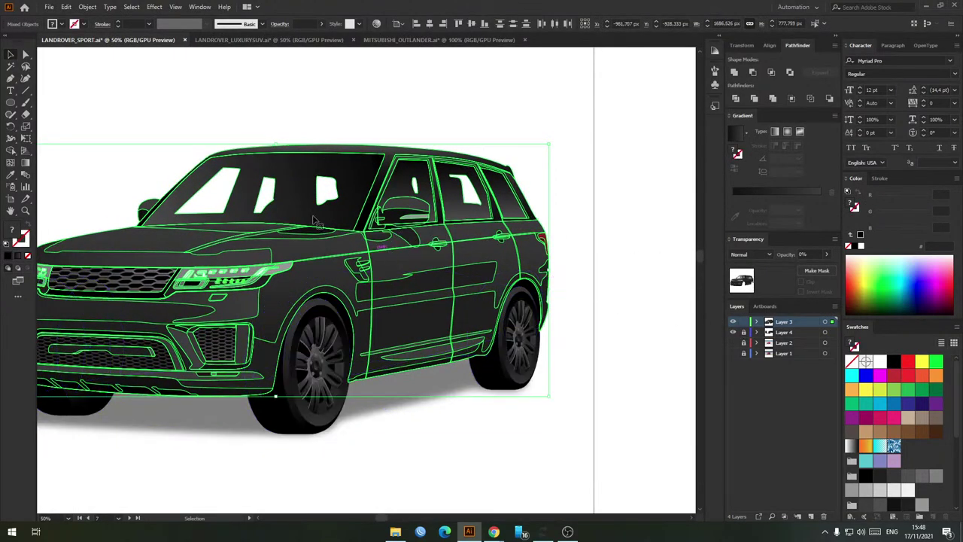
{"action": "left_click", "coordinate": [376, 24]}
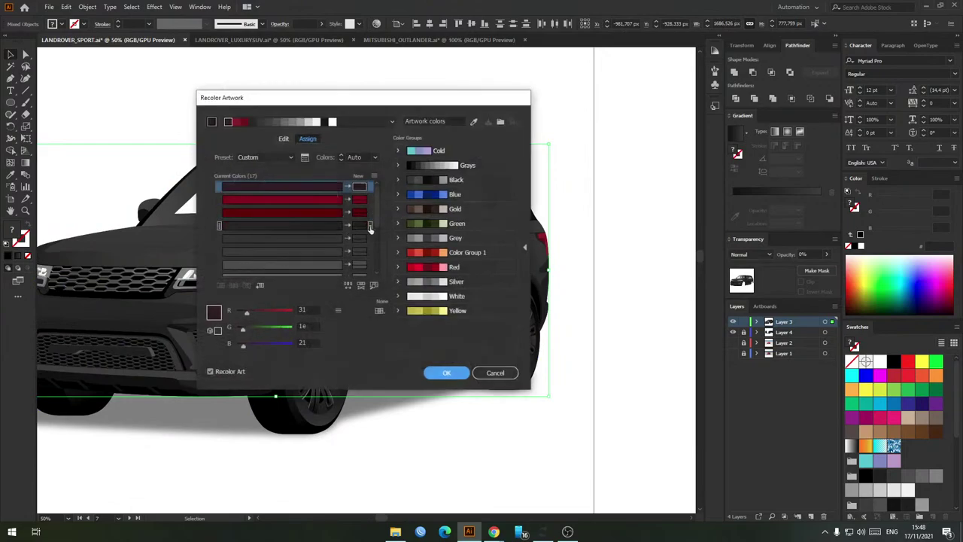
{"action": "left_click", "coordinate": [492, 372]}
Step: Reopen Recolor Artwork for the body group, separate its black colors into different rows and add a new color to each
{"action": "left_click", "coordinate": [568, 188]}
{"action": "left_click", "coordinate": [481, 254]}
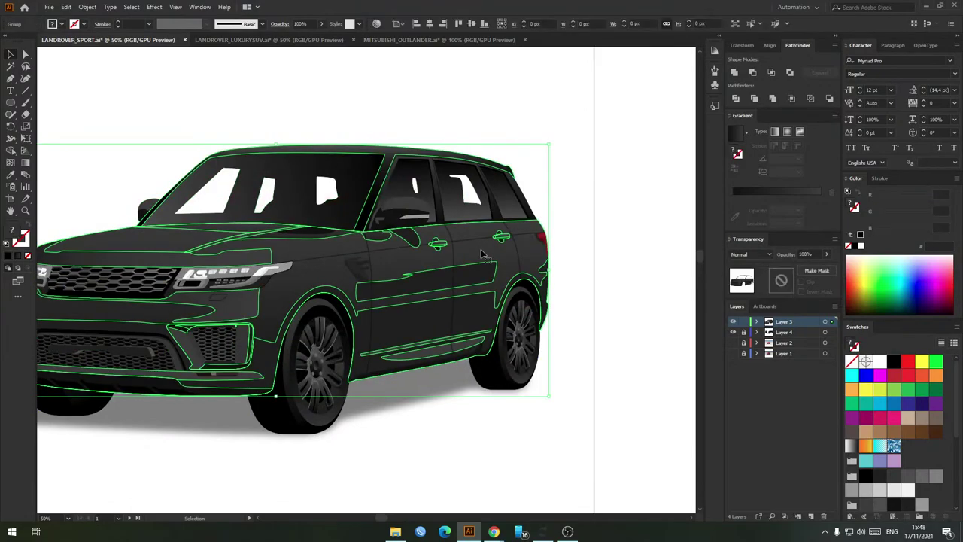
{"action": "left_click", "coordinate": [376, 24]}
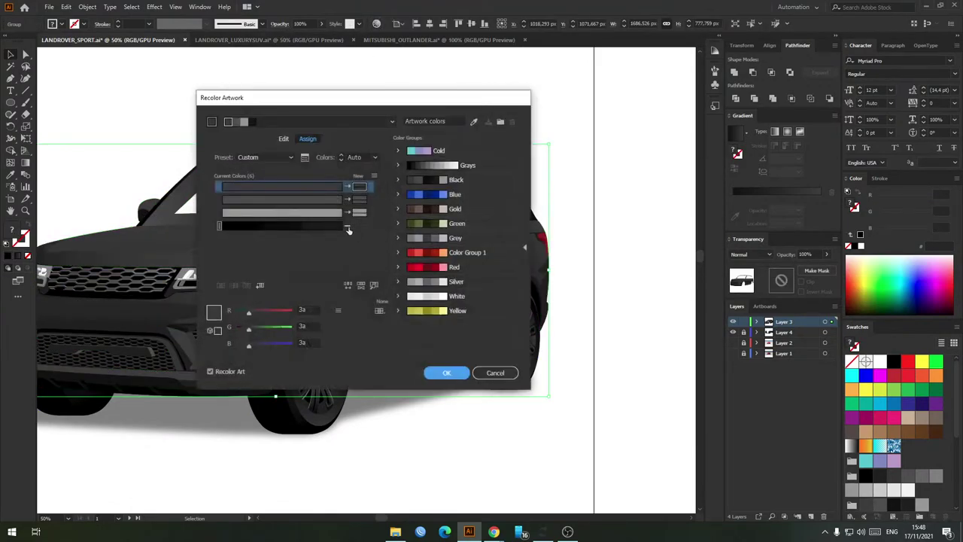
{"action": "right_click", "coordinate": [244, 228]}
{"action": "left_click", "coordinate": [310, 245]}
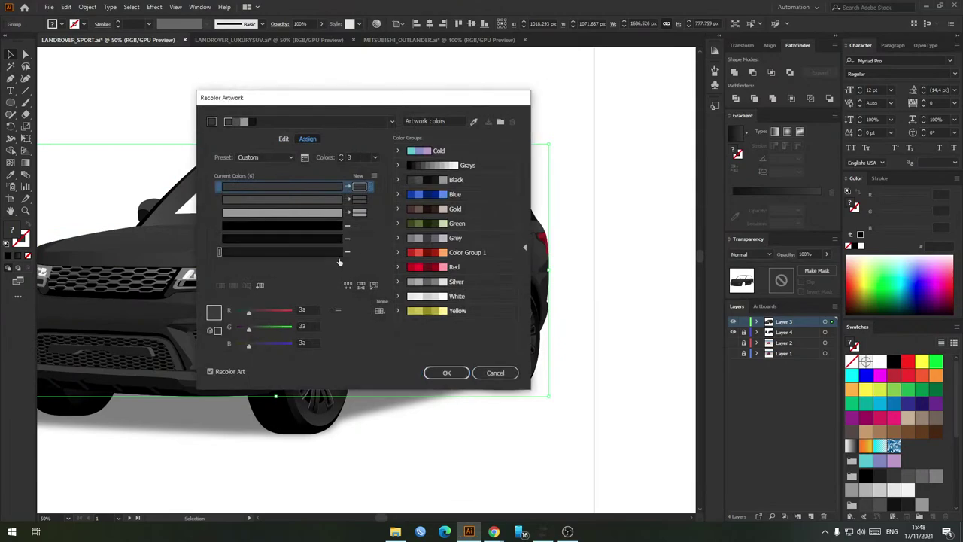
{"action": "left_click", "coordinate": [359, 227]}
{"action": "left_click", "coordinate": [389, 260]}
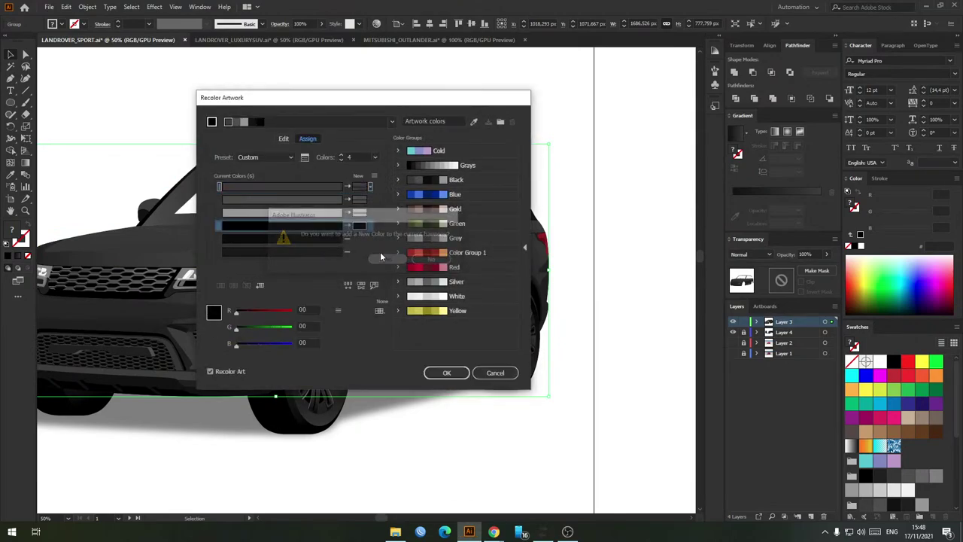
{"action": "left_click", "coordinate": [360, 240]}
{"action": "left_click", "coordinate": [361, 256]}
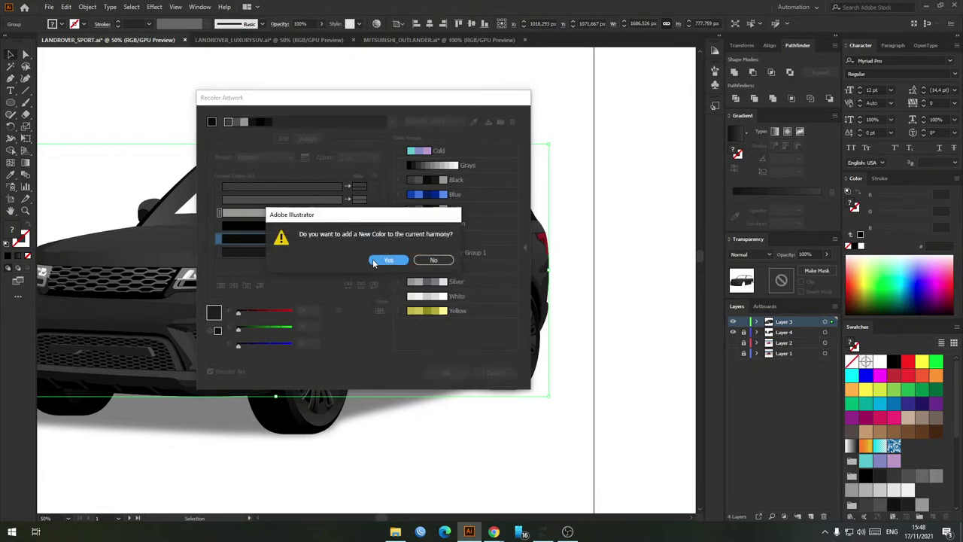
{"action": "left_click", "coordinate": [372, 259]}
Step: Examine the new colors assigned to the three separated black rows in Recolor Artwork
{"action": "left_click", "coordinate": [361, 227]}
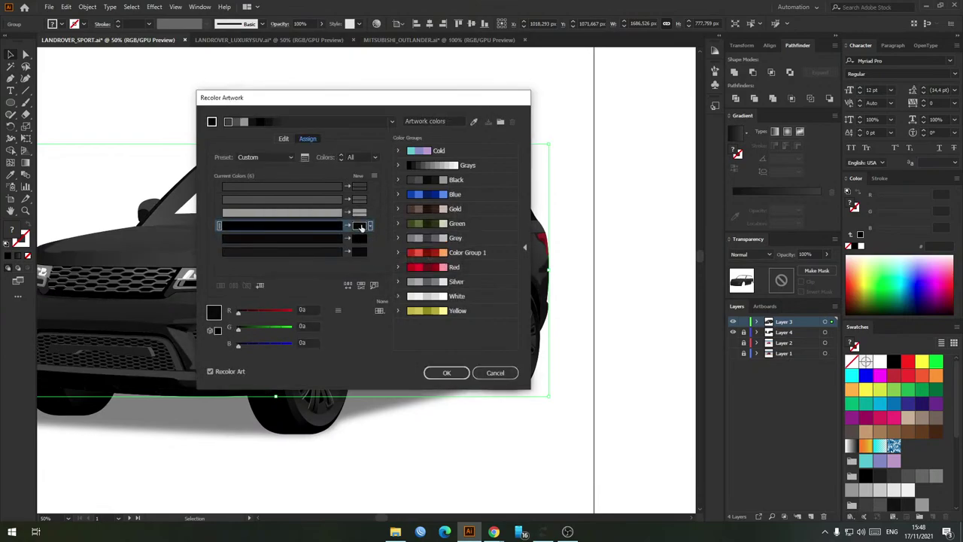
{"action": "double_click", "coordinate": [361, 228]}
{"action": "key", "text": "Return"}
{"action": "left_click", "coordinate": [361, 239]}
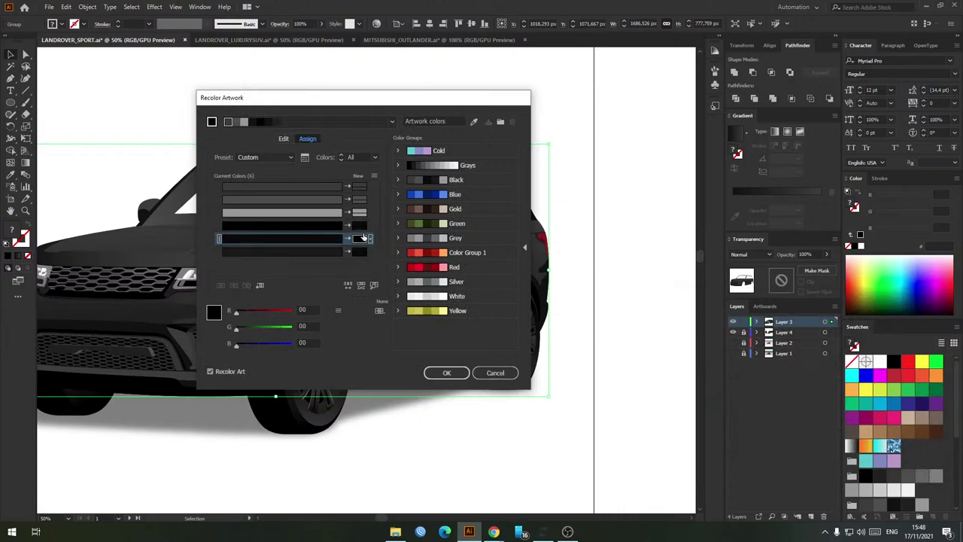
{"action": "left_click", "coordinate": [363, 227]}
{"action": "left_click", "coordinate": [361, 238]}
{"action": "left_click", "coordinate": [360, 253]}
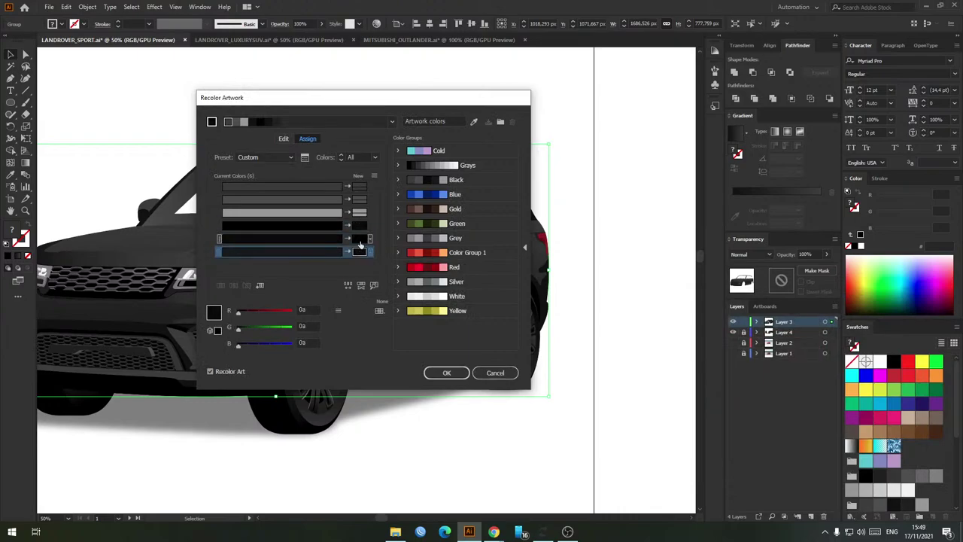
Step: Set the new color of the fifth row to red ff001f and apply the recoloring to the body
{"action": "left_click", "coordinate": [361, 242]}
{"action": "double_click", "coordinate": [360, 239]}
{"action": "type", "text": "ff001f"}
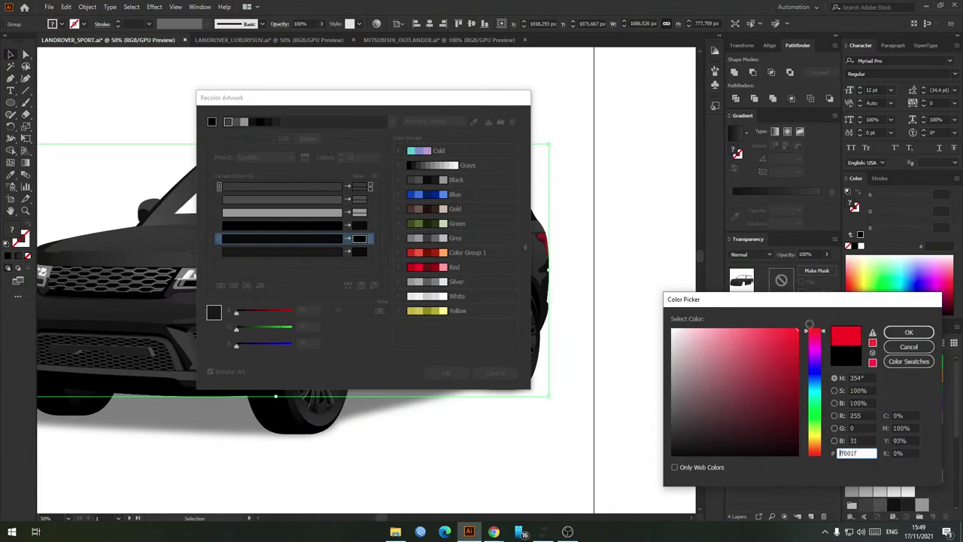
{"action": "left_click", "coordinate": [911, 331]}
{"action": "left_click", "coordinate": [446, 373]}
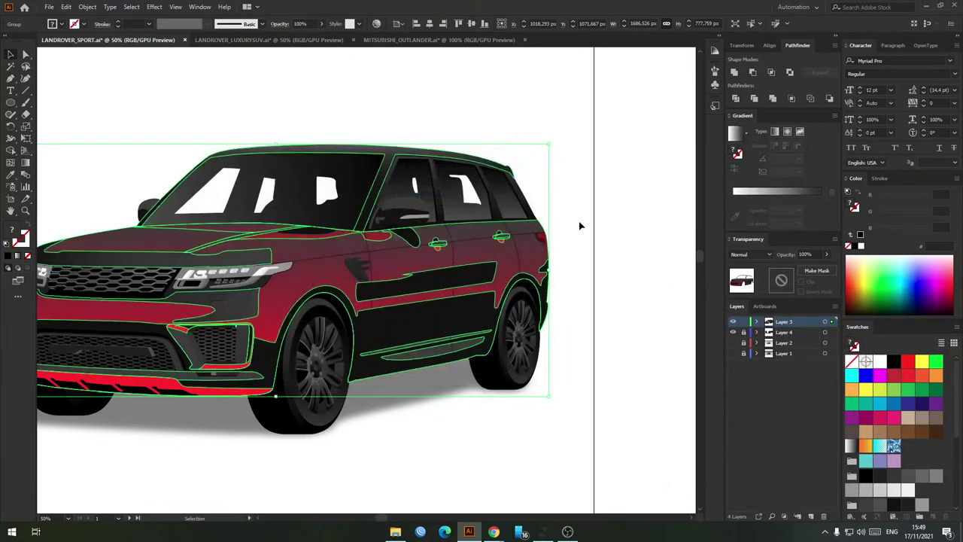
Step: Select the main body panel's path directly and set its red gradient stop to black 0a0a0a
{"action": "left_click", "coordinate": [580, 223]}
{"action": "key", "text": "a"}
{"action": "left_click", "coordinate": [503, 259]}
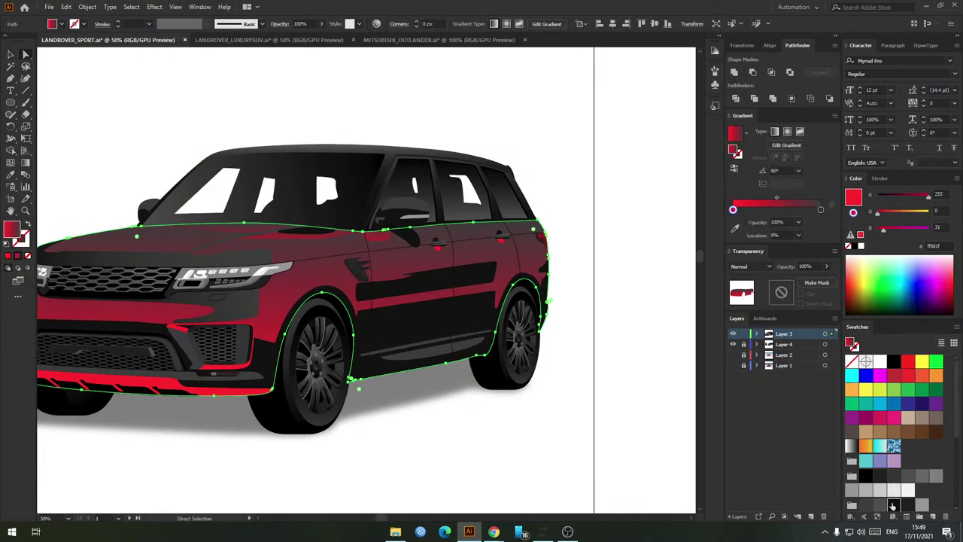
{"action": "key", "text": "ctrl+z"}
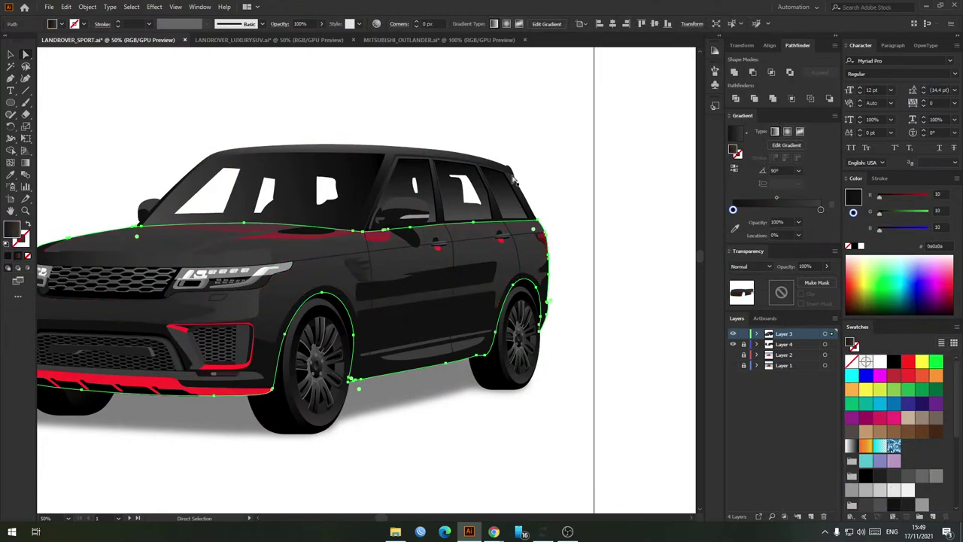
Step: Undo the main panel's gradient change and the red recoloring of the body
{"action": "key", "text": "v"}
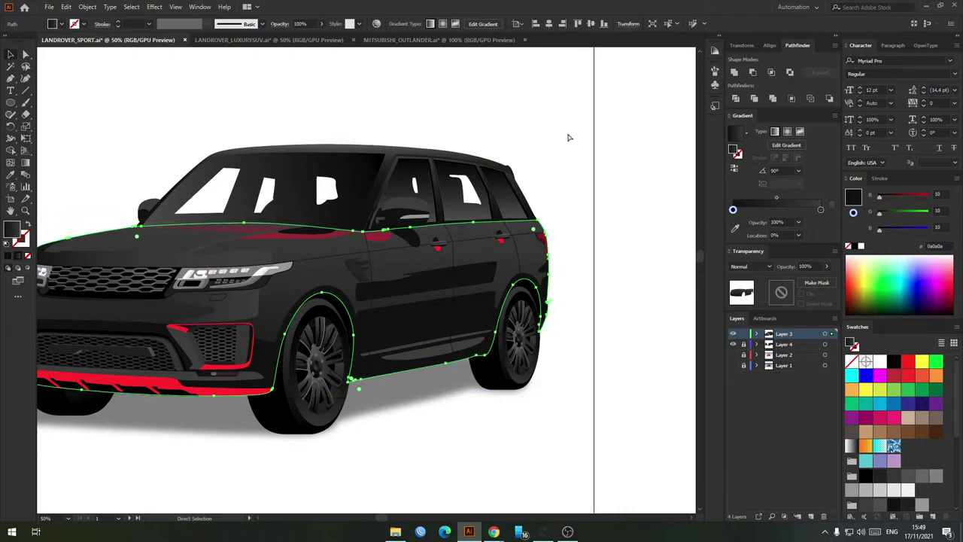
{"action": "key", "text": "ctrl+z"}
{"action": "key", "text": "ctrl+z"}
{"action": "key", "text": "ctrl+z"}
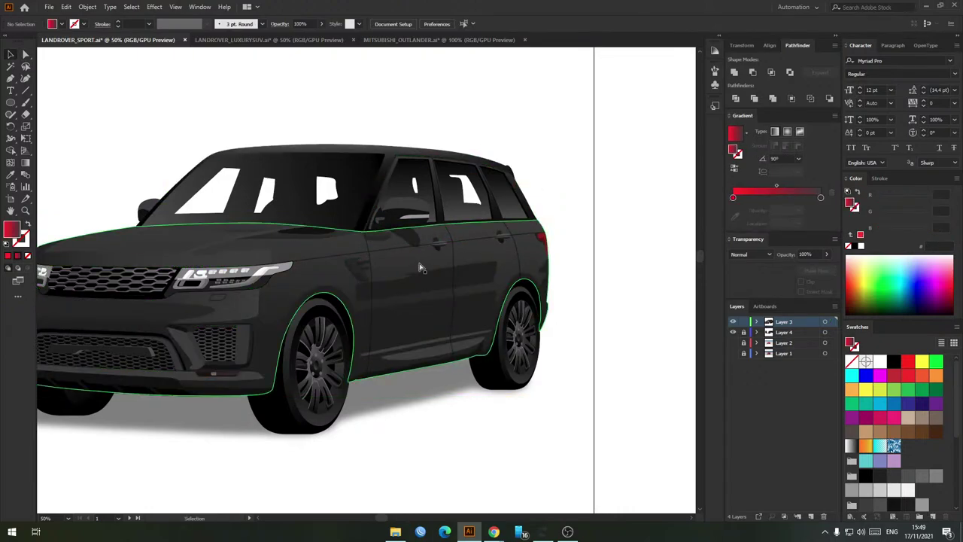
Step: Open Recolor Artwork for the body again, split the merged black row into separate rows and assign each a new color
{"action": "left_click", "coordinate": [407, 263]}
{"action": "left_click", "coordinate": [377, 24]}
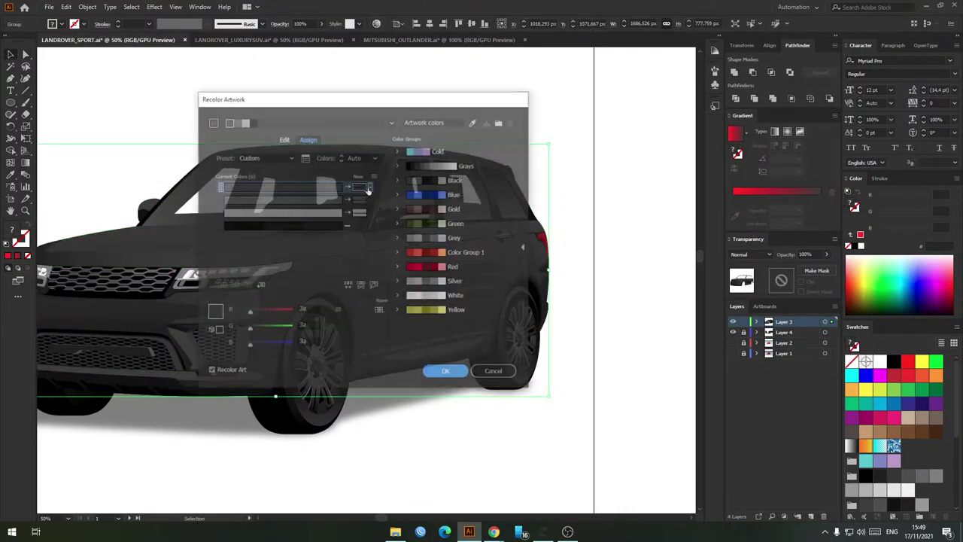
{"action": "left_click", "coordinate": [277, 230]}
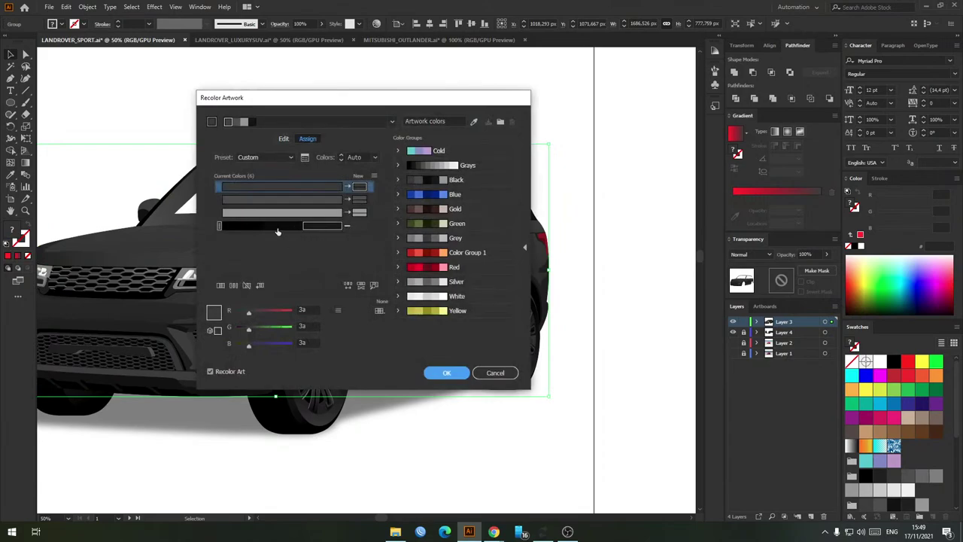
{"action": "right_click", "coordinate": [320, 227]}
{"action": "left_click", "coordinate": [347, 246]}
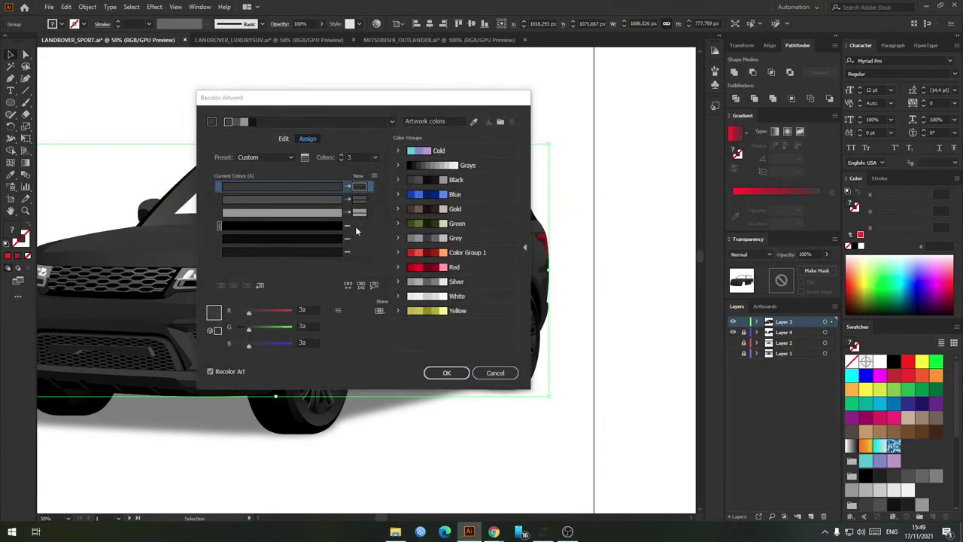
{"action": "left_click", "coordinate": [358, 228]}
{"action": "left_click", "coordinate": [388, 260]}
{"action": "left_click", "coordinate": [385, 261]}
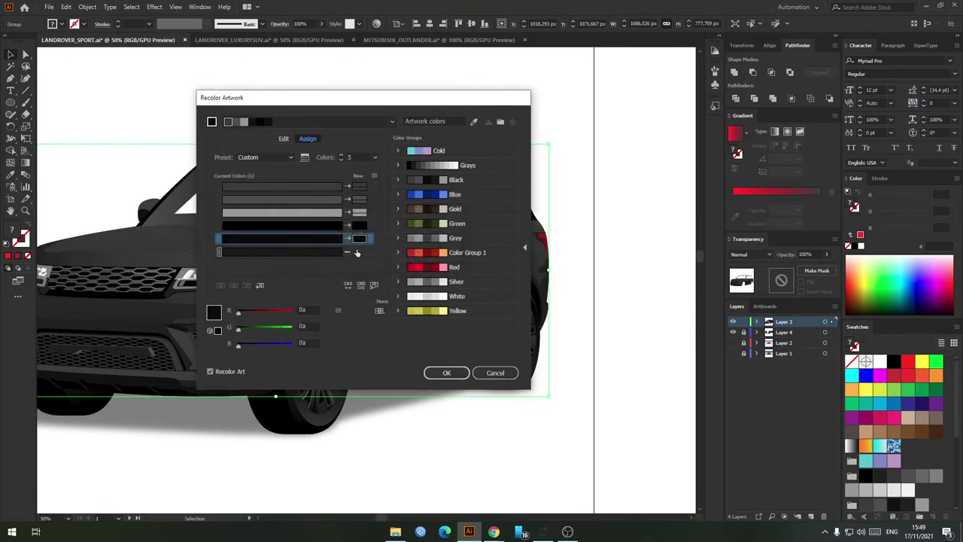
{"action": "left_click", "coordinate": [385, 261]}
Step: Set the fourth row's new color to 0a0a0a, apply the recoloring and deselect the body
{"action": "left_click", "coordinate": [360, 239]}
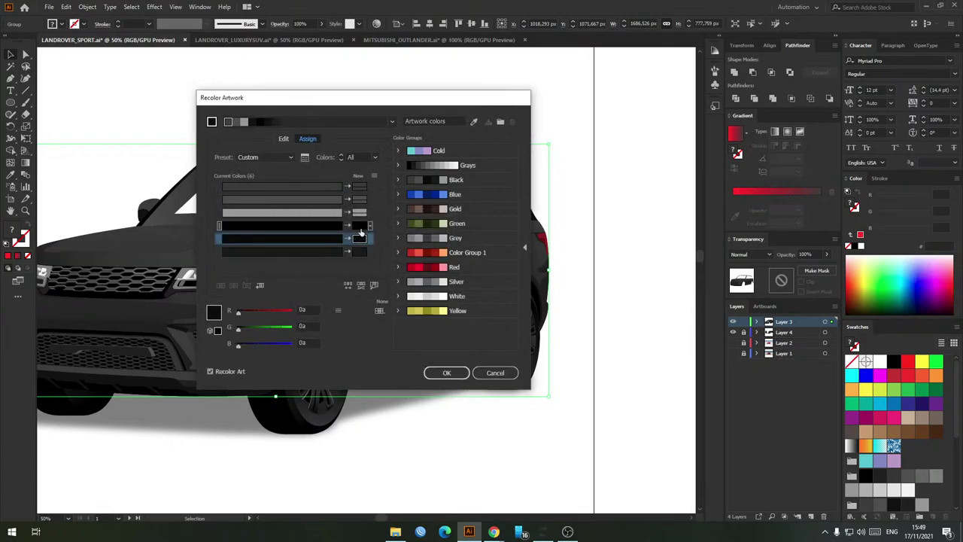
{"action": "left_click", "coordinate": [361, 229]}
{"action": "double_click", "coordinate": [360, 228]}
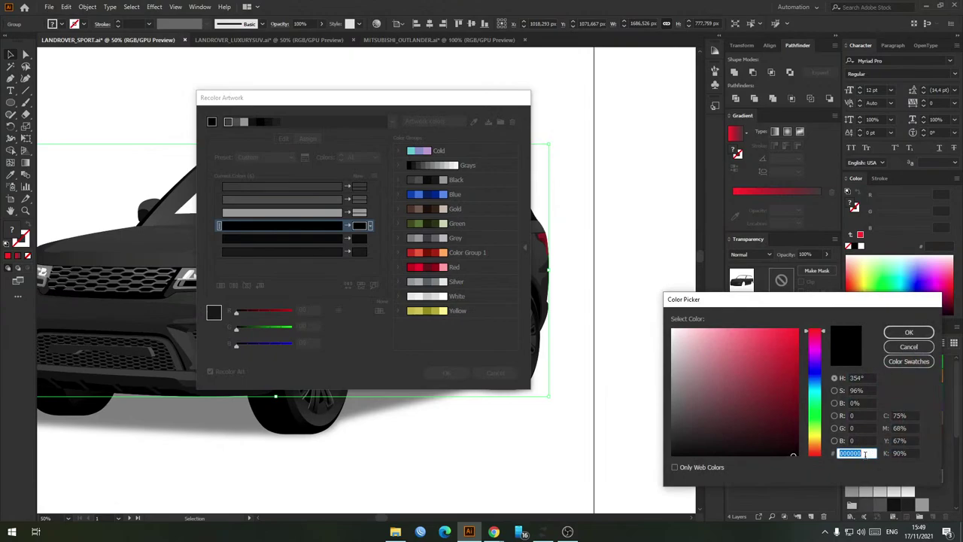
{"action": "left_click", "coordinate": [864, 454]}
{"action": "type", "text": "0a0a0a"}
{"action": "key", "text": "Return"}
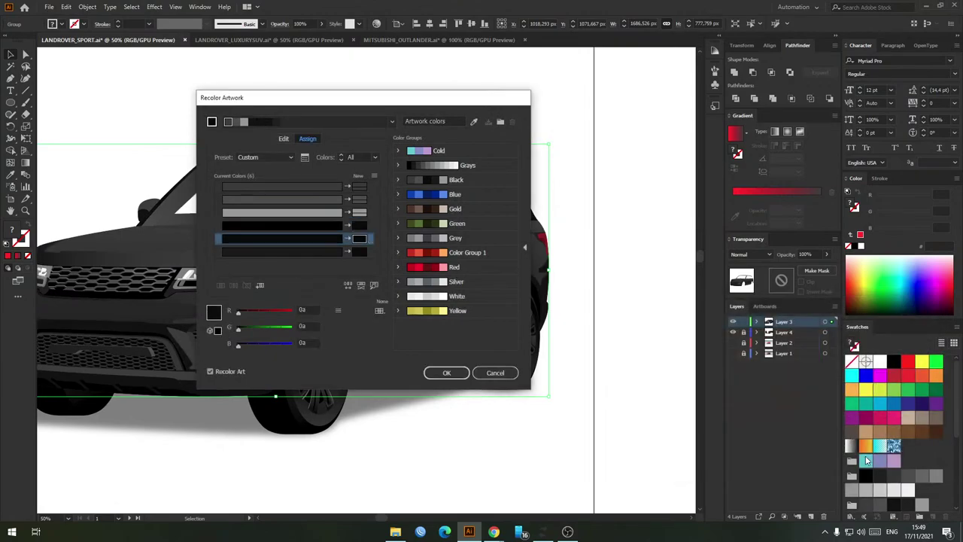
{"action": "left_click", "coordinate": [444, 371]}
{"action": "key", "text": "ctrl+shift+a"}
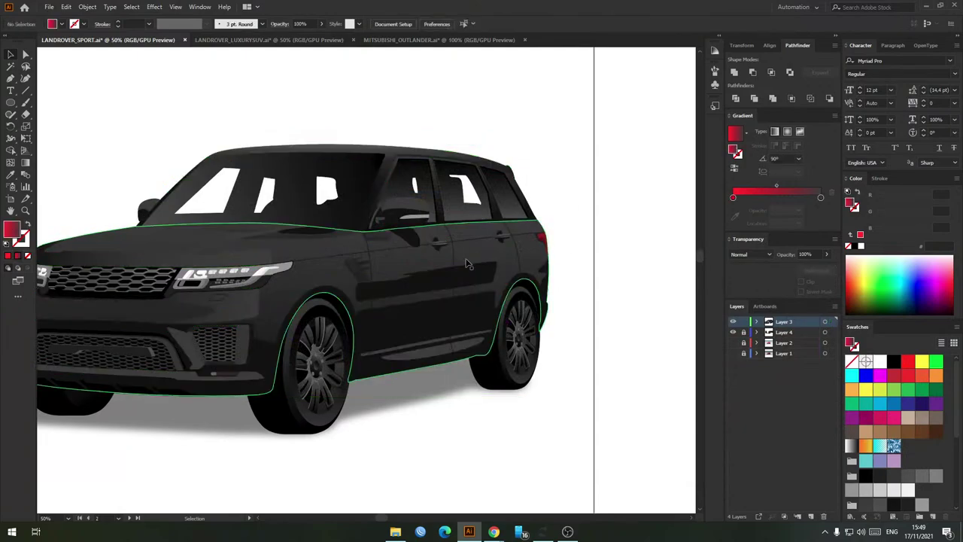
Step: Inspect the body group's dark and grey color rows in Recolor Artwork without applying changes
{"action": "scroll", "coordinate": [516, 228], "scroll_direction": "down", "scroll_amount": 2}
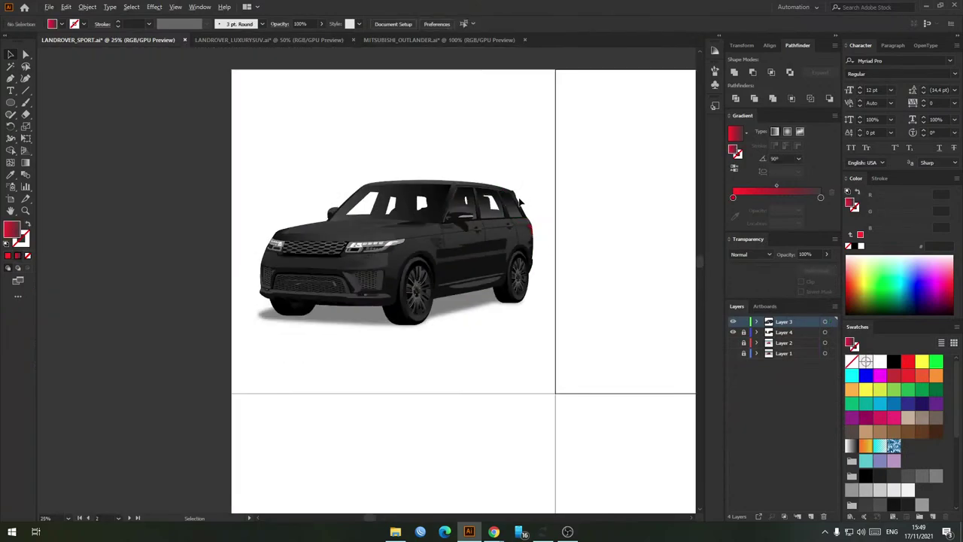
{"action": "scroll", "coordinate": [499, 237], "scroll_direction": "up", "scroll_amount": 2}
{"action": "left_click", "coordinate": [492, 256]}
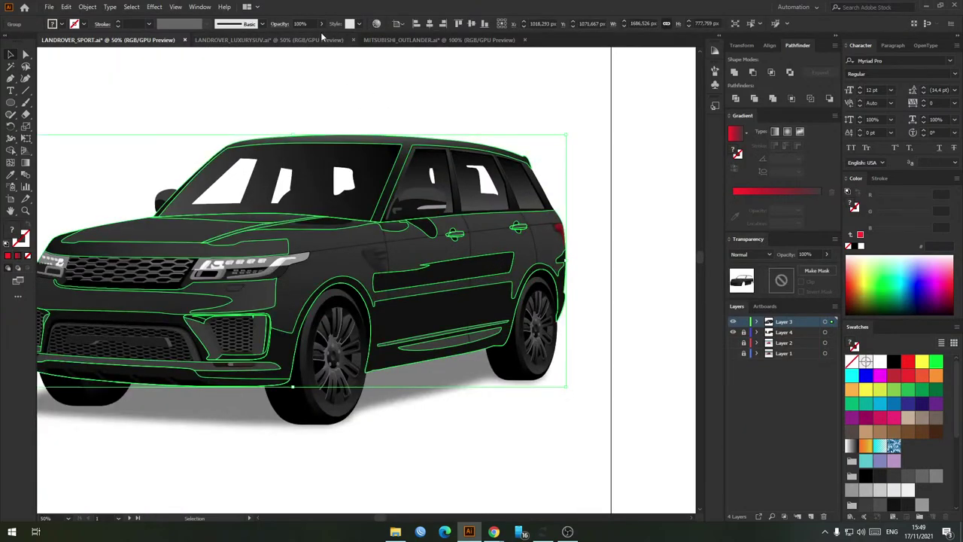
{"action": "left_click", "coordinate": [378, 24]}
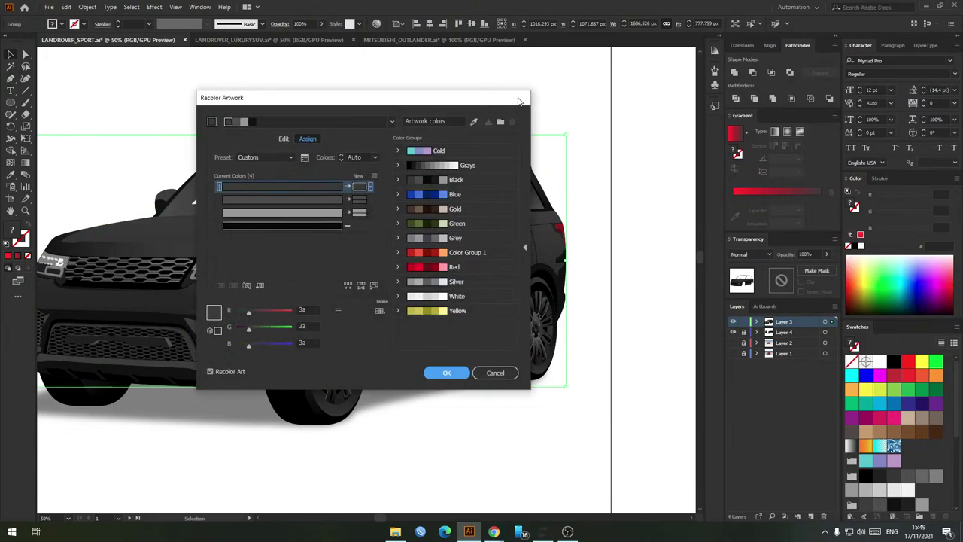
{"action": "left_click", "coordinate": [360, 200]}
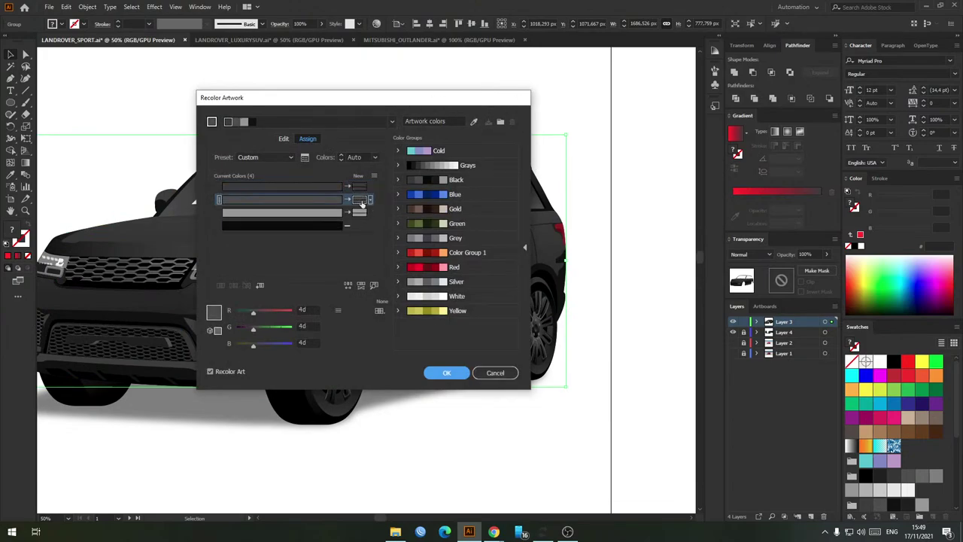
{"action": "left_click", "coordinate": [360, 213]}
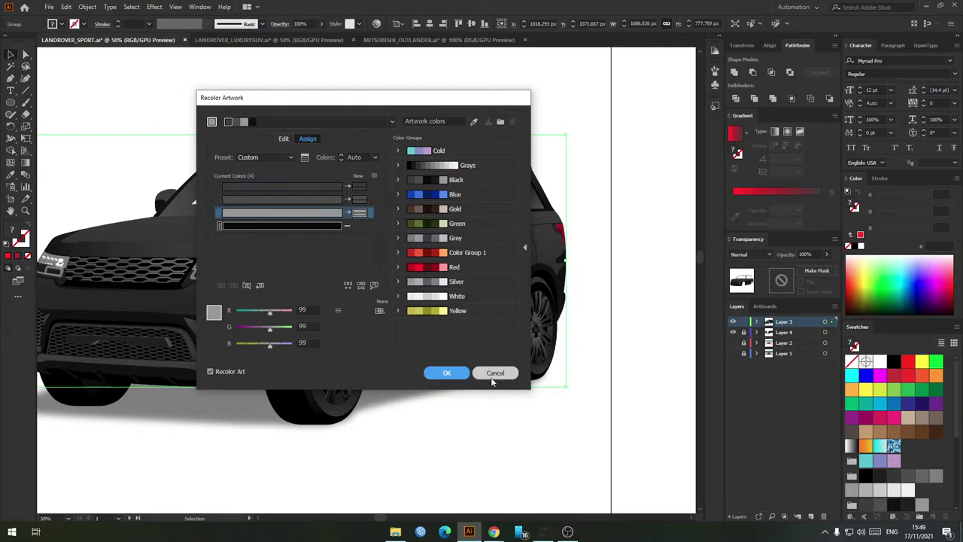
{"action": "left_click", "coordinate": [495, 373]}
Step: Undo the 0a0a0a recoloring of the body and select the body group again
{"action": "left_click", "coordinate": [533, 427]}
{"action": "left_click", "coordinate": [443, 267]}
{"action": "left_click", "coordinate": [593, 181]}
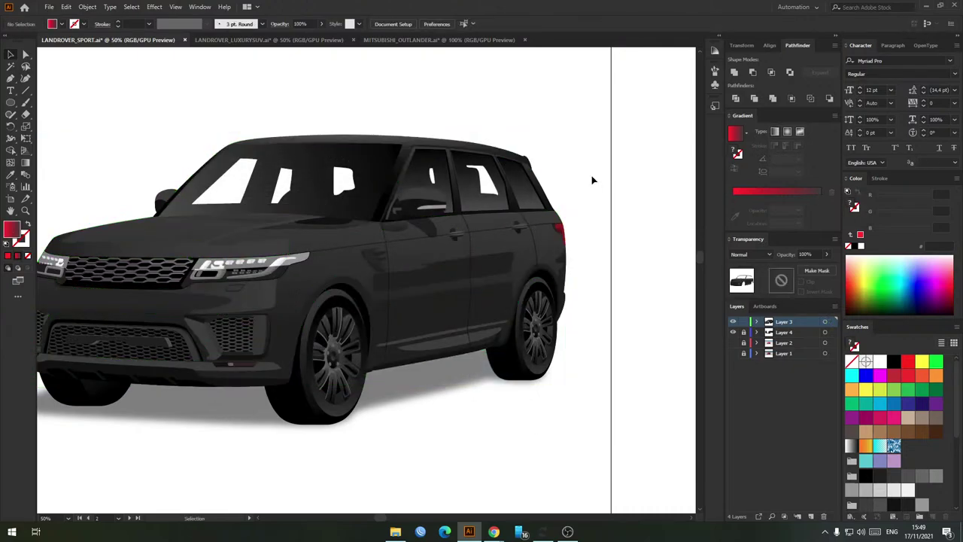
{"action": "left_click", "coordinate": [441, 276]}
{"action": "left_click", "coordinate": [517, 197]}
{"action": "left_click", "coordinate": [516, 197]}
Step: In Recolor Artwork, separate the body's three grouped black colors into different rows and add a new color for each
{"action": "left_click", "coordinate": [376, 23]}
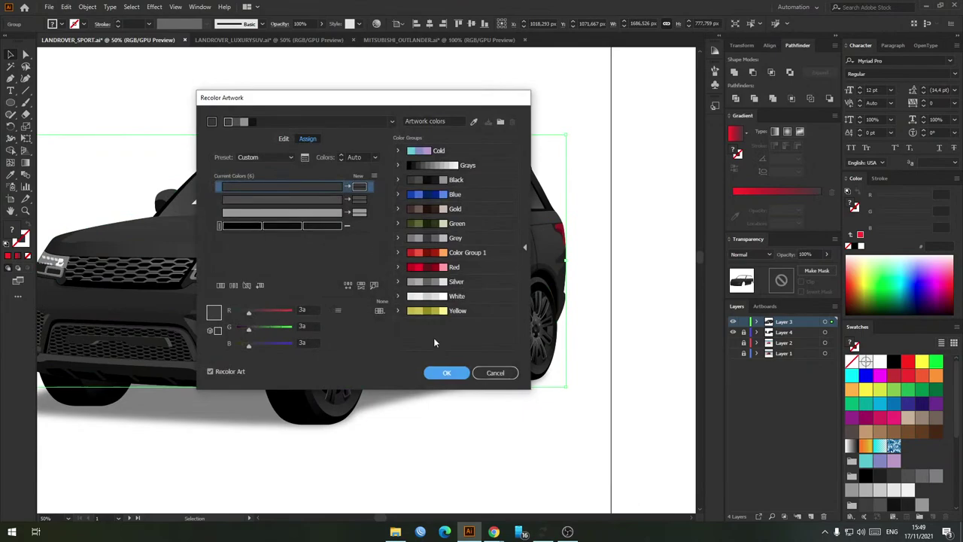
{"action": "right_click", "coordinate": [326, 225]}
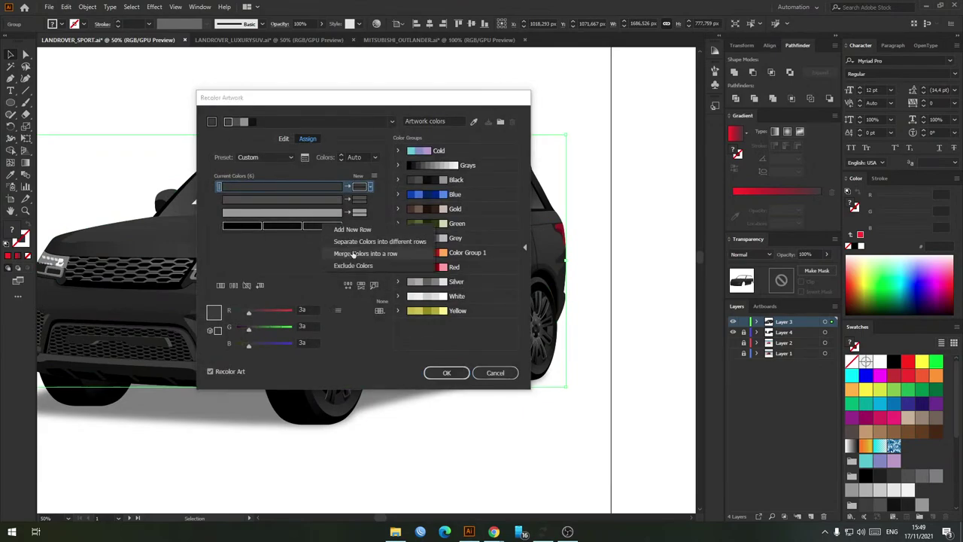
{"action": "left_click", "coordinate": [358, 241]}
{"action": "left_click", "coordinate": [359, 227]}
{"action": "left_click", "coordinate": [374, 257]}
{"action": "left_click", "coordinate": [360, 239]}
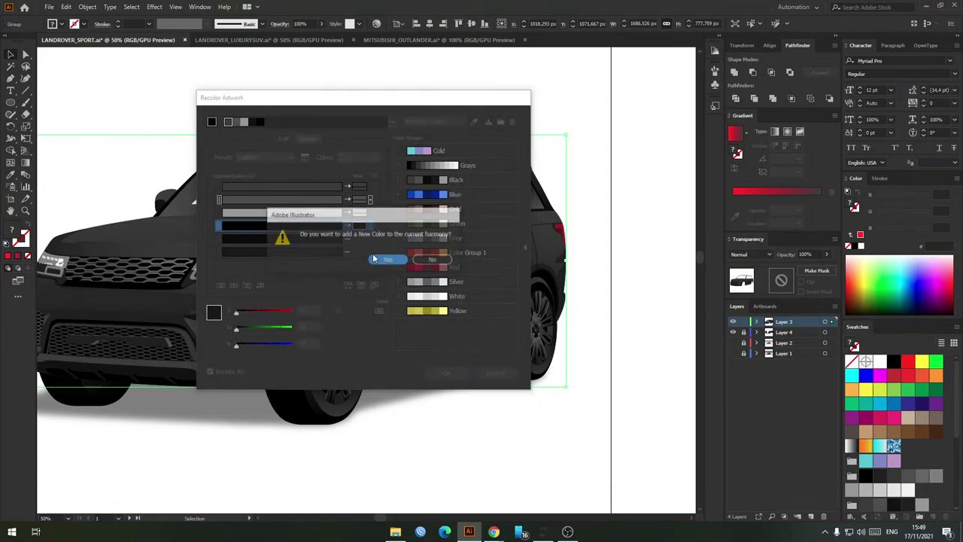
{"action": "left_click", "coordinate": [380, 259]}
{"action": "left_click", "coordinate": [360, 253]}
{"action": "left_click", "coordinate": [378, 261]}
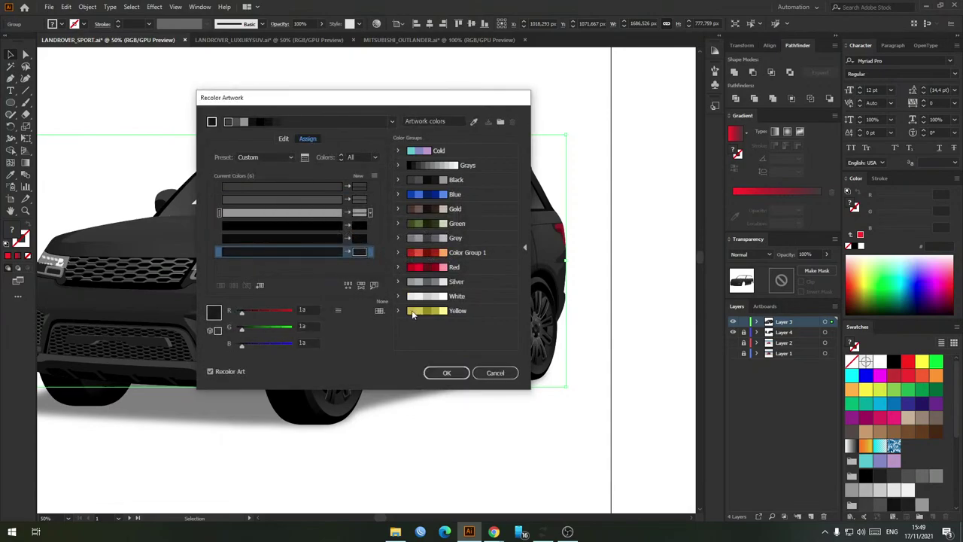
Step: Set the fifth color row's new color to ff001f, apply the recoloring to the body group and deselect it
{"action": "left_click", "coordinate": [361, 228]}
{"action": "double_click", "coordinate": [361, 228]}
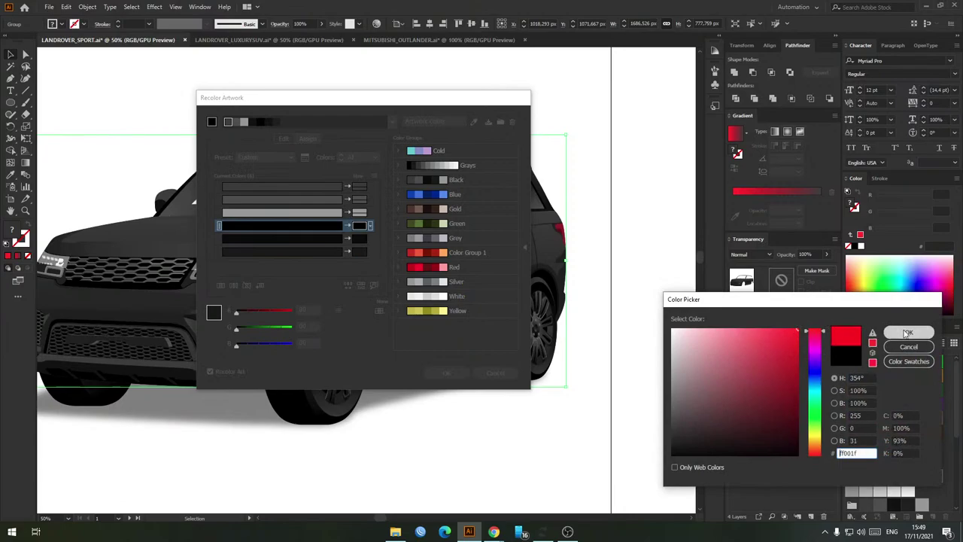
{"action": "left_click", "coordinate": [909, 332]}
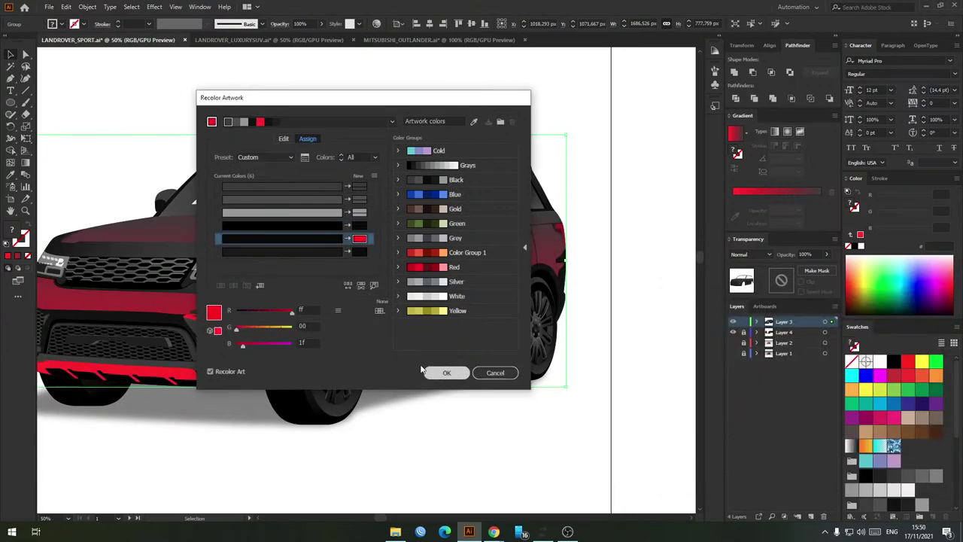
{"action": "left_click", "coordinate": [360, 226]}
{"action": "left_click", "coordinate": [361, 239]}
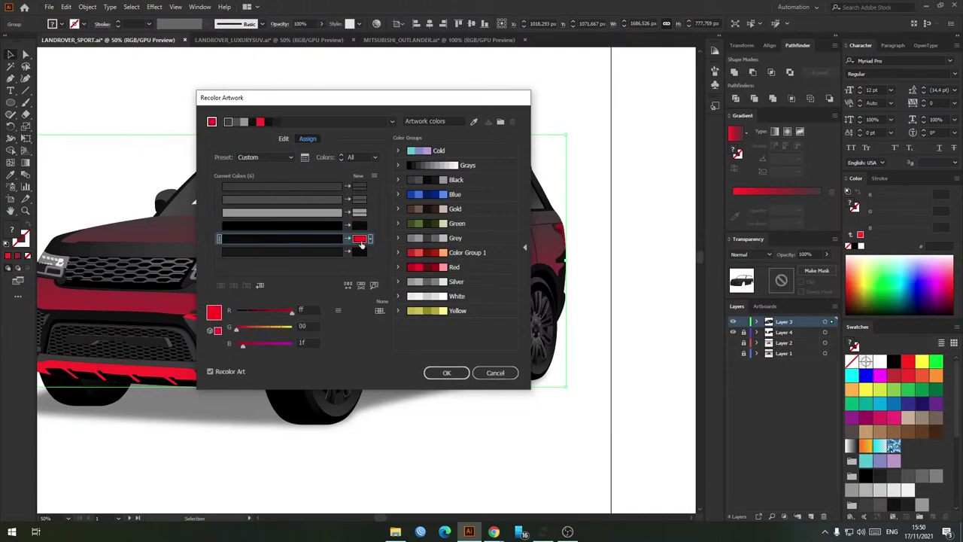
{"action": "left_click", "coordinate": [361, 252]}
{"action": "left_click", "coordinate": [445, 373]}
{"action": "left_click", "coordinate": [460, 422]}
Step: Check the color of the first gradient stop on the large lower body panel and deselect it
{"action": "key", "text": "a"}
{"action": "left_click", "coordinate": [335, 263]}
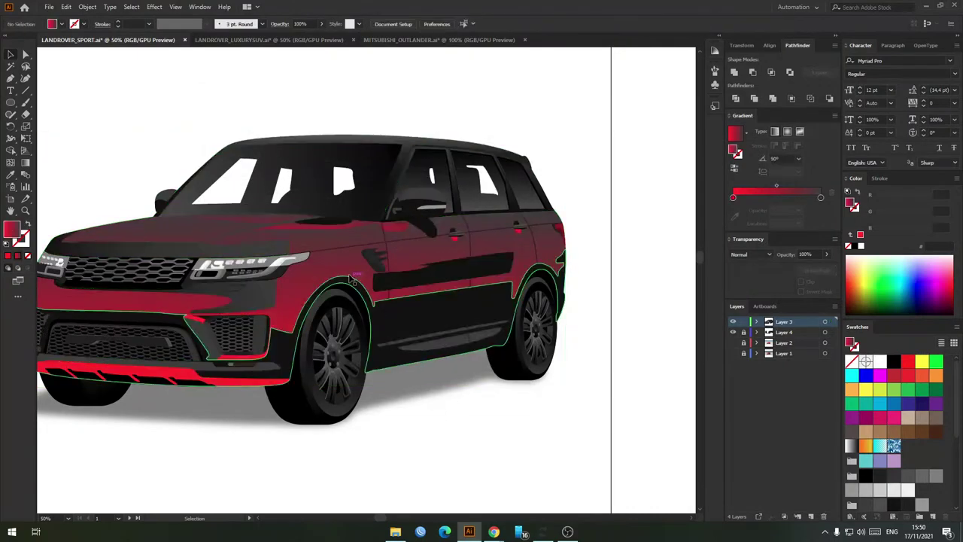
{"action": "left_click", "coordinate": [732, 211]}
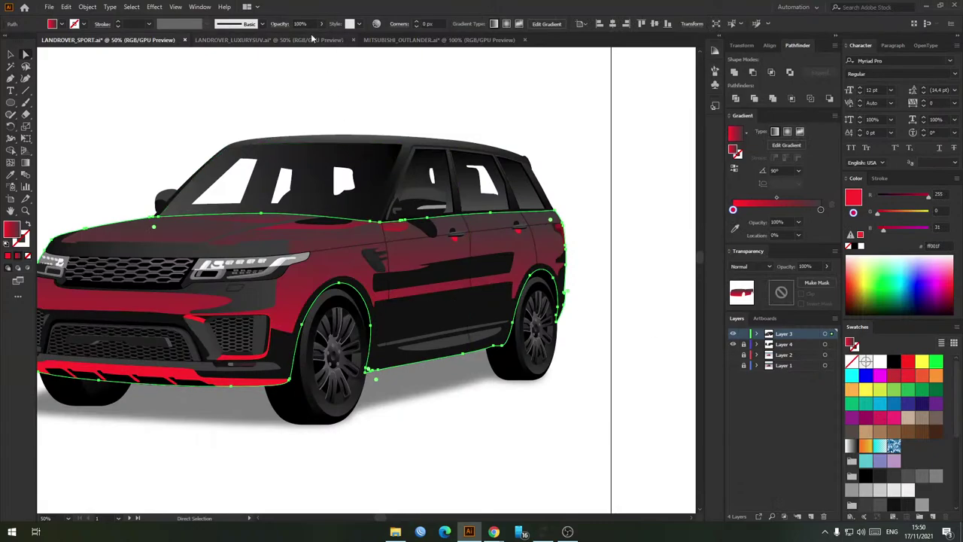
{"action": "left_click", "coordinate": [355, 63]}
Step: Inspect the body group's red and black color rows in Recolor Artwork without applying changes
{"action": "key", "text": "v"}
{"action": "left_click", "coordinate": [414, 247]}
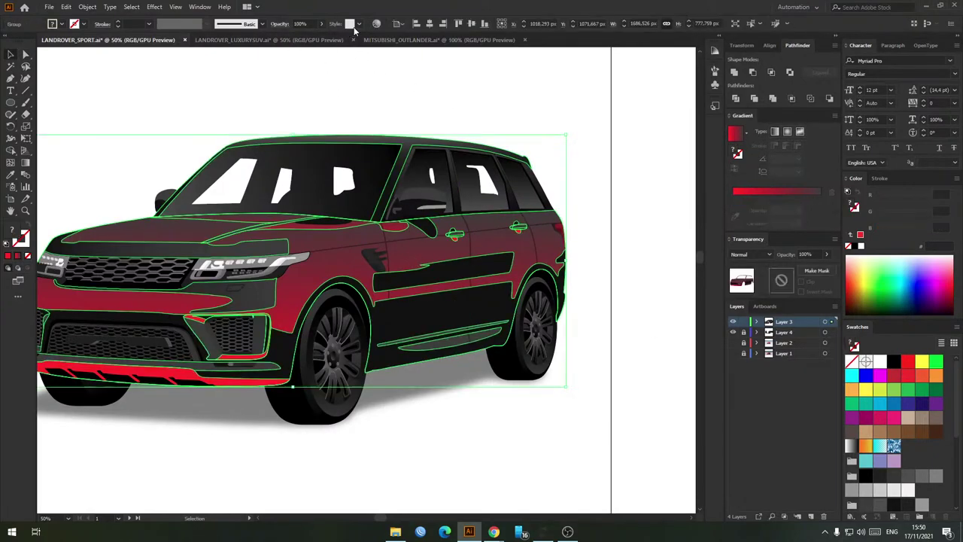
{"action": "left_click", "coordinate": [374, 24]}
{"action": "left_click", "coordinate": [348, 240]}
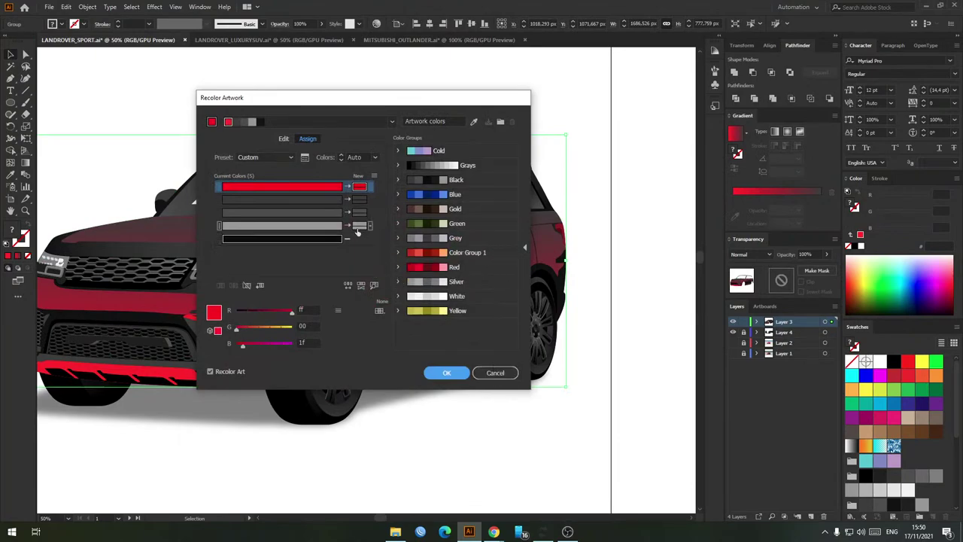
{"action": "right_click", "coordinate": [335, 241]}
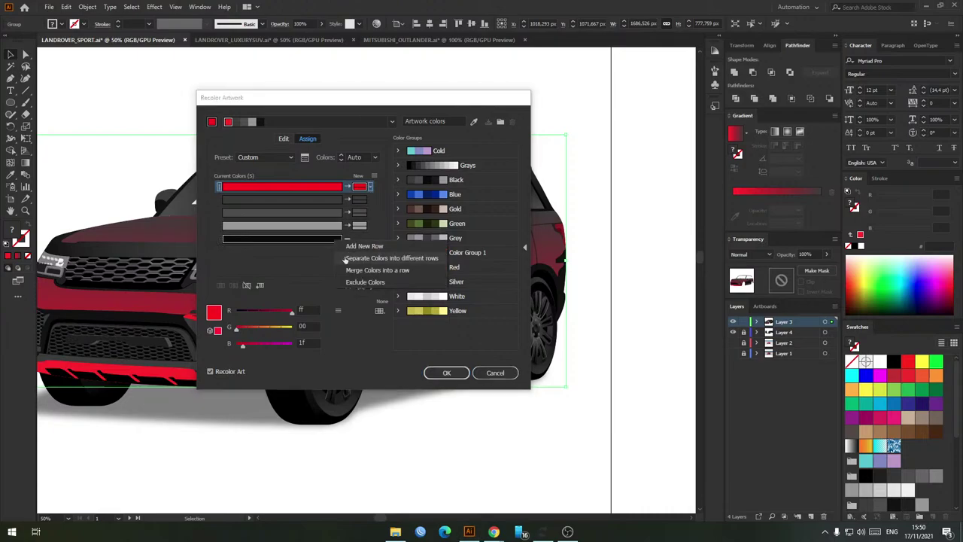
{"action": "left_click", "coordinate": [354, 245]}
{"action": "left_click", "coordinate": [355, 241]}
{"action": "left_click", "coordinate": [386, 261]}
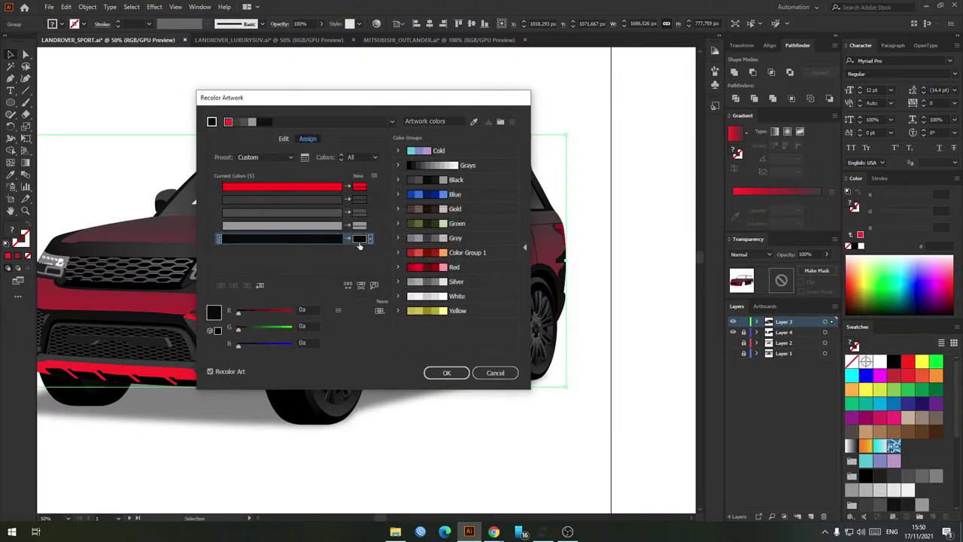
{"action": "left_click", "coordinate": [361, 187]}
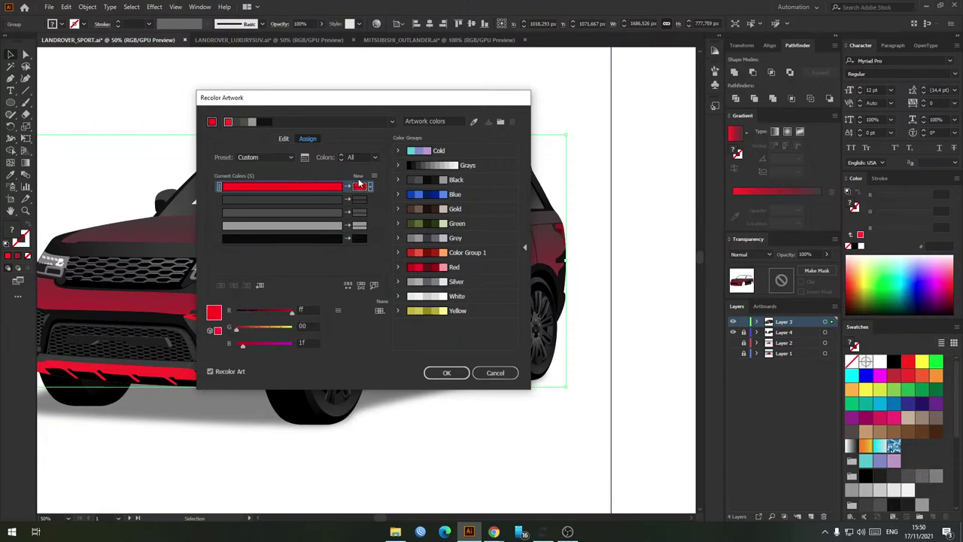
{"action": "left_click", "coordinate": [364, 238]}
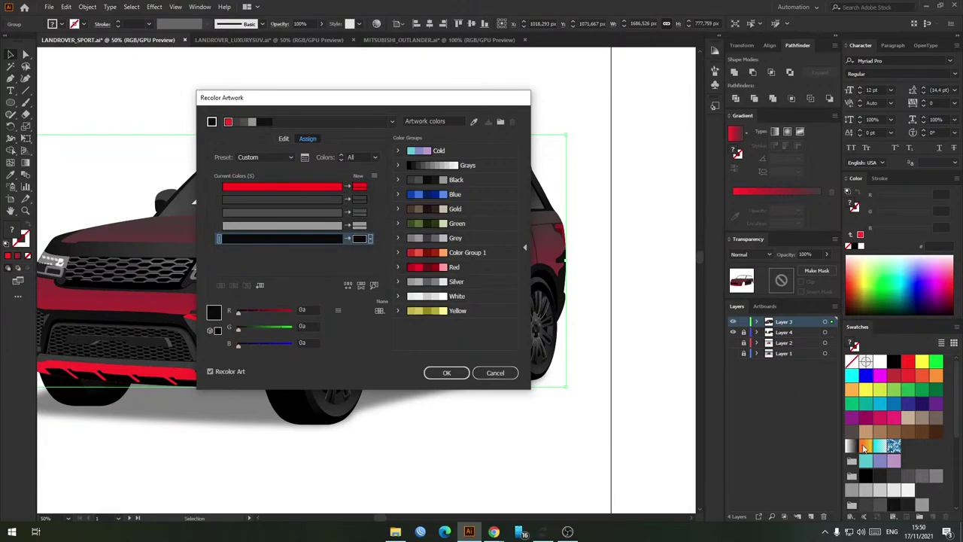
{"action": "left_click", "coordinate": [495, 372]}
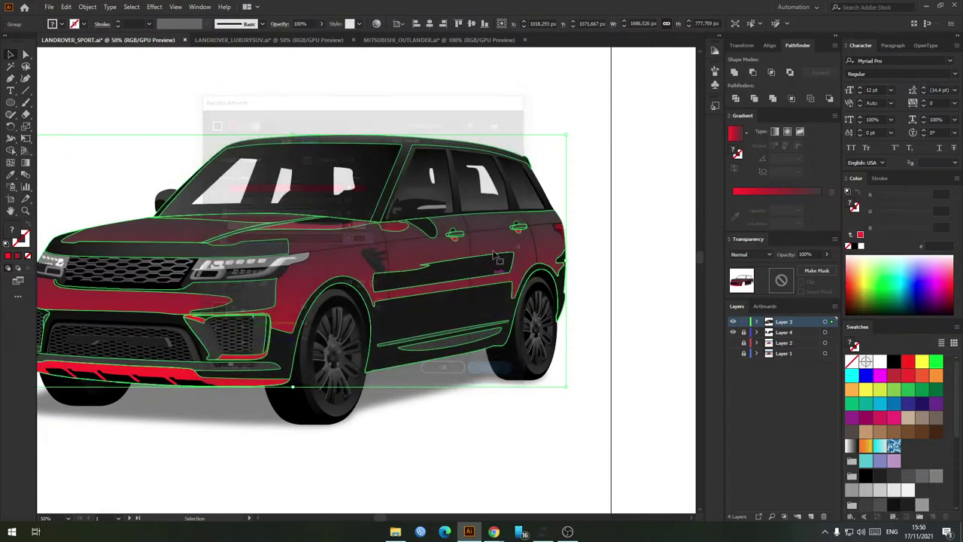
Step: Undo the red recoloring of the car body and ungroup its panels
{"action": "left_click", "coordinate": [548, 168]}
{"action": "left_click", "coordinate": [429, 255]}
{"action": "left_click_drag", "start_coordinate": [604, 163], "coordinate": [571, 174]}
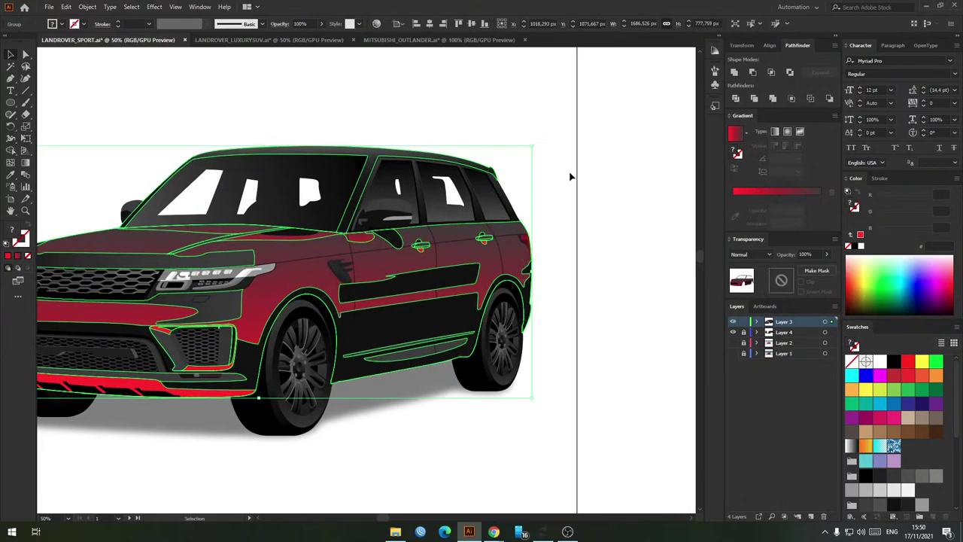
{"action": "key", "text": "ctrl+z"}
{"action": "left_click", "coordinate": [534, 210]}
{"action": "left_click", "coordinate": [441, 256]}
{"action": "right_click", "coordinate": [387, 262]}
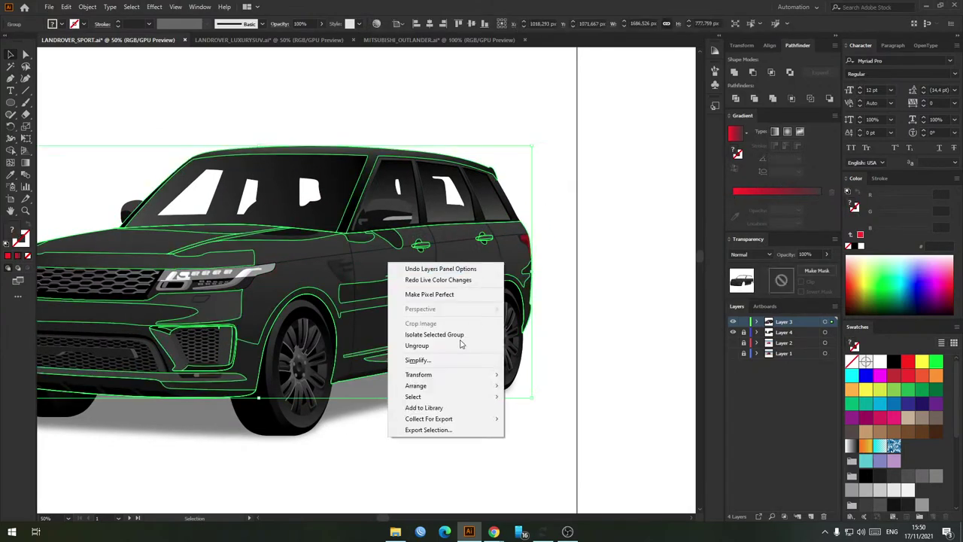
{"action": "left_click", "coordinate": [452, 346]}
Step: Check both gradient stop colors of the large lower body panel and deselect it
{"action": "left_click", "coordinate": [589, 170]}
{"action": "left_click", "coordinate": [374, 262]}
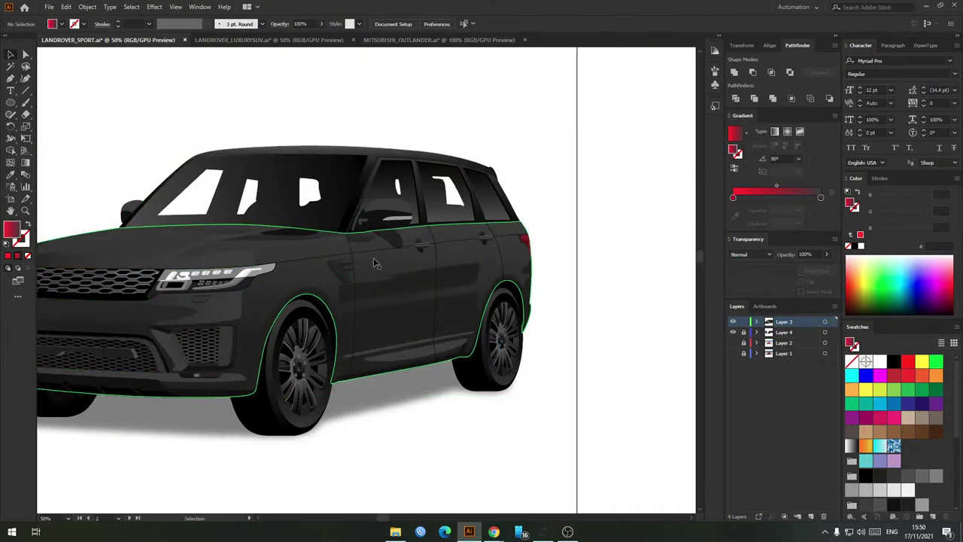
{"action": "left_click", "coordinate": [733, 210]}
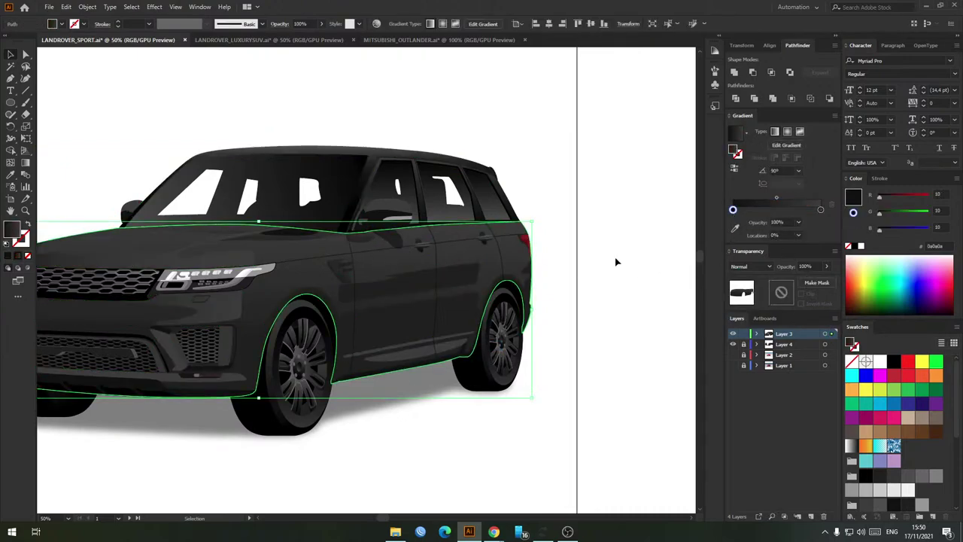
{"action": "left_click", "coordinate": [821, 210]}
{"action": "left_click", "coordinate": [617, 155]}
Step: Draw a closed four-cornered rounded shape above the car with the Pen tool and fill it with solid black
{"action": "left_click_drag", "start_coordinate": [538, 146], "coordinate": [577, 177]}
{"action": "left_click_drag", "start_coordinate": [299, 121], "coordinate": [361, 185]}
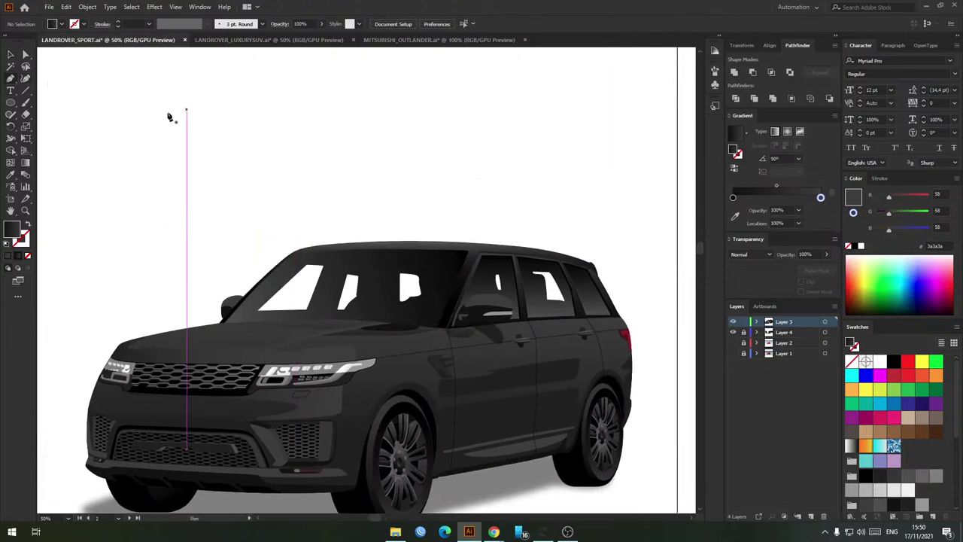
{"action": "left_click", "coordinate": [221, 93]}
{"action": "left_click_drag", "start_coordinate": [185, 162], "coordinate": [199, 179]}
{"action": "left_click_drag", "start_coordinate": [290, 176], "coordinate": [294, 167]}
{"action": "left_click_drag", "start_coordinate": [286, 104], "coordinate": [272, 97]}
{"action": "left_click", "coordinate": [221, 93]}
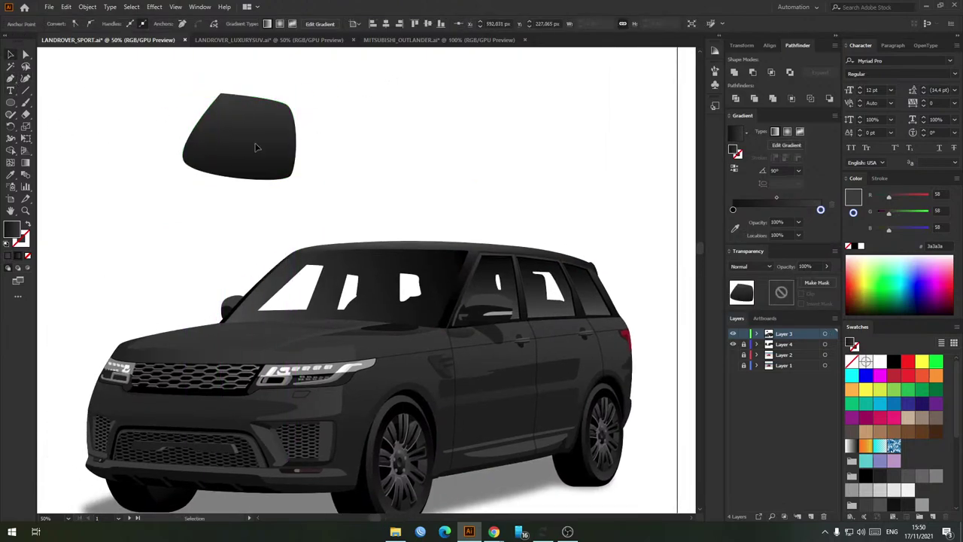
{"action": "key", "text": "v"}
{"action": "left_click", "coordinate": [894, 364]}
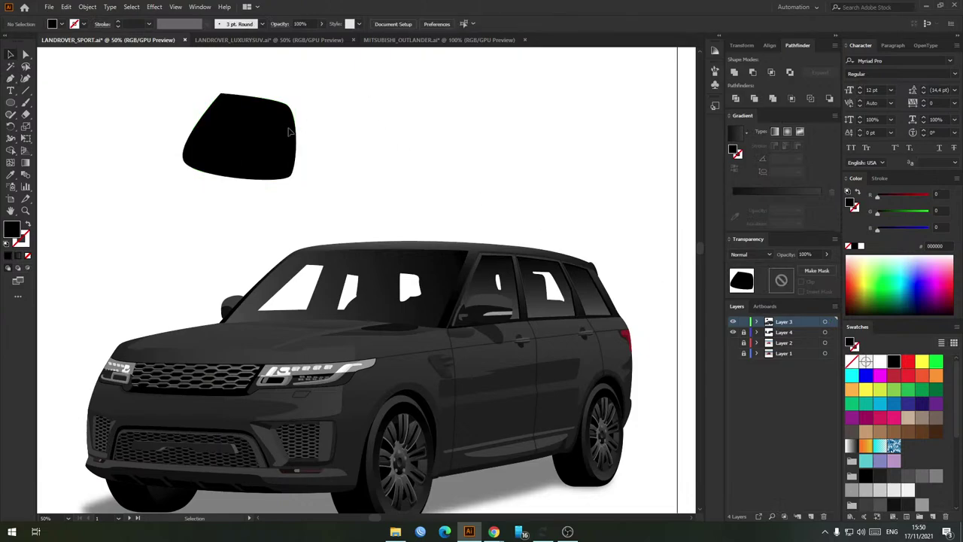
Step: Set the Magic Wand's fill color tolerance to 0, select every object matching the test shape's black fill, and deselect
{"action": "left_click", "coordinate": [10, 70]}
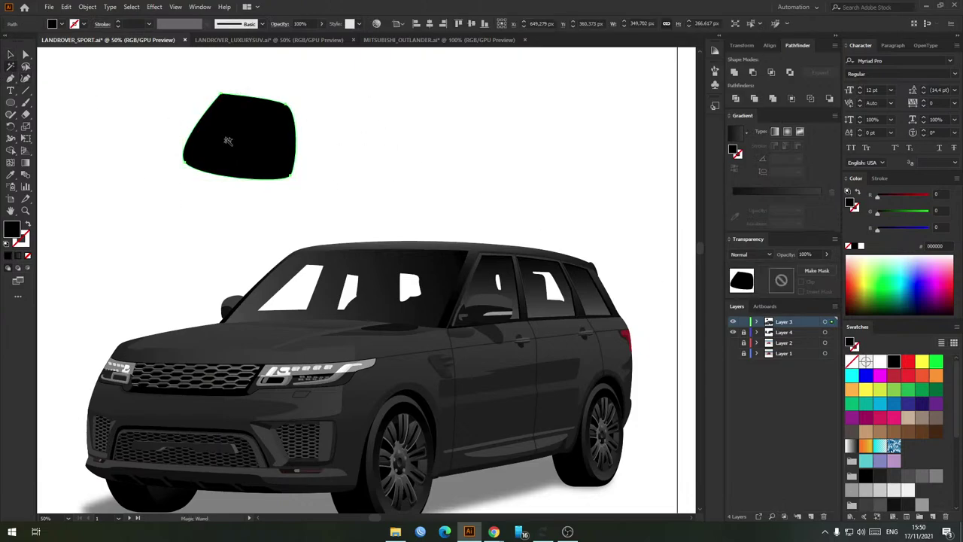
{"action": "left_click", "coordinate": [227, 140]}
{"action": "key", "text": "v"}
{"action": "left_click", "coordinate": [303, 143]}
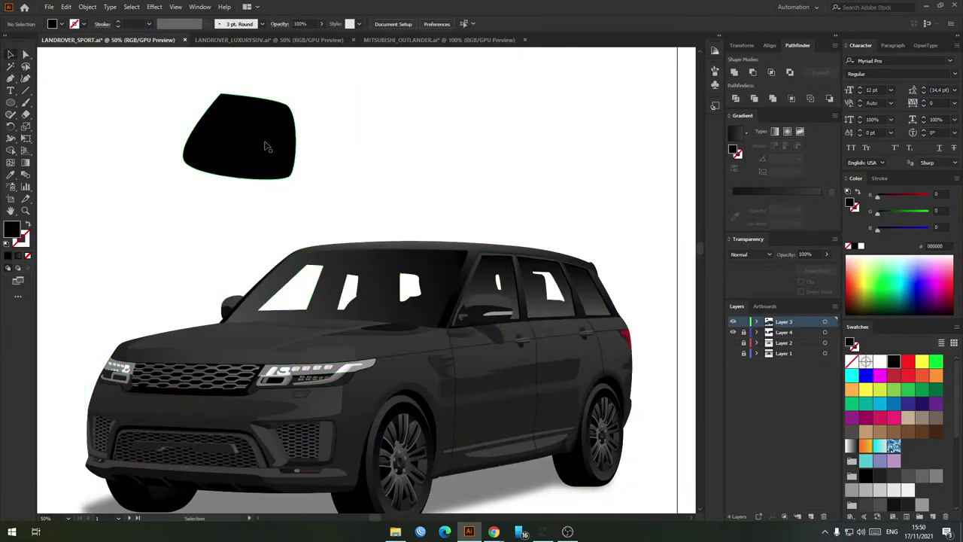
{"action": "double_click", "coordinate": [12, 67]}
{"action": "left_click", "coordinate": [722, 183]}
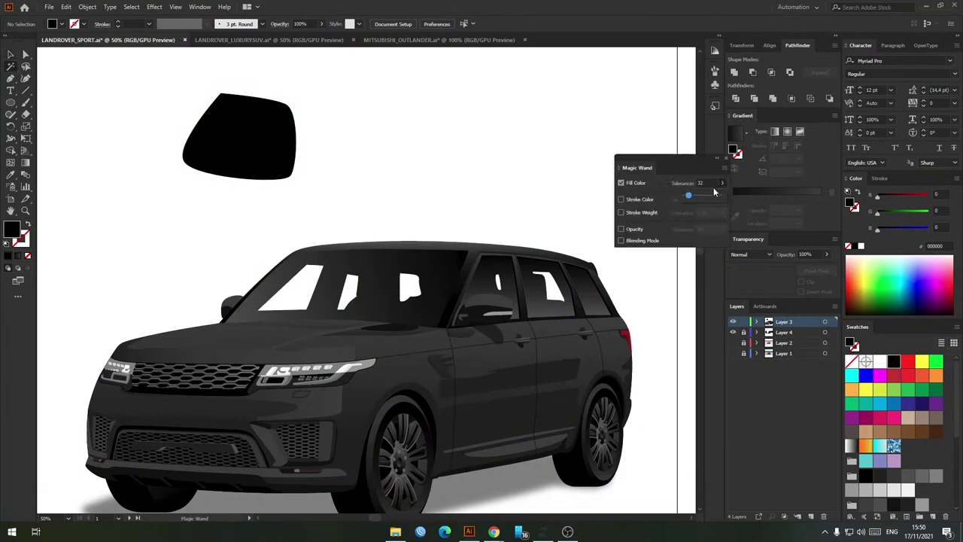
{"action": "left_click", "coordinate": [256, 144]}
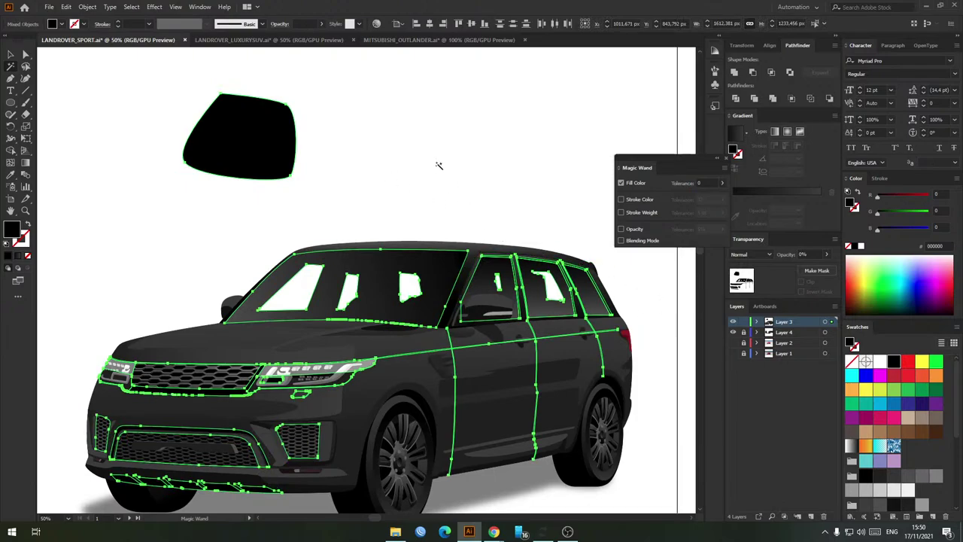
{"action": "key", "text": "v"}
{"action": "left_click_drag", "start_coordinate": [165, 294], "coordinate": [232, 217]}
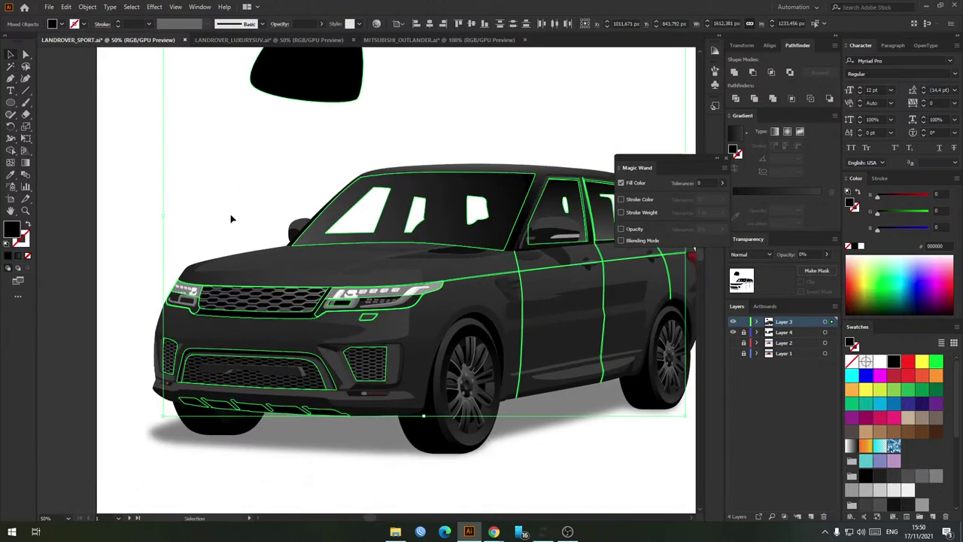
{"action": "left_click", "coordinate": [231, 218]}
Step: Examine the fills of the body panel and the car's other dark panels one by one
{"action": "left_click", "coordinate": [462, 278]}
{"action": "left_click", "coordinate": [466, 269]}
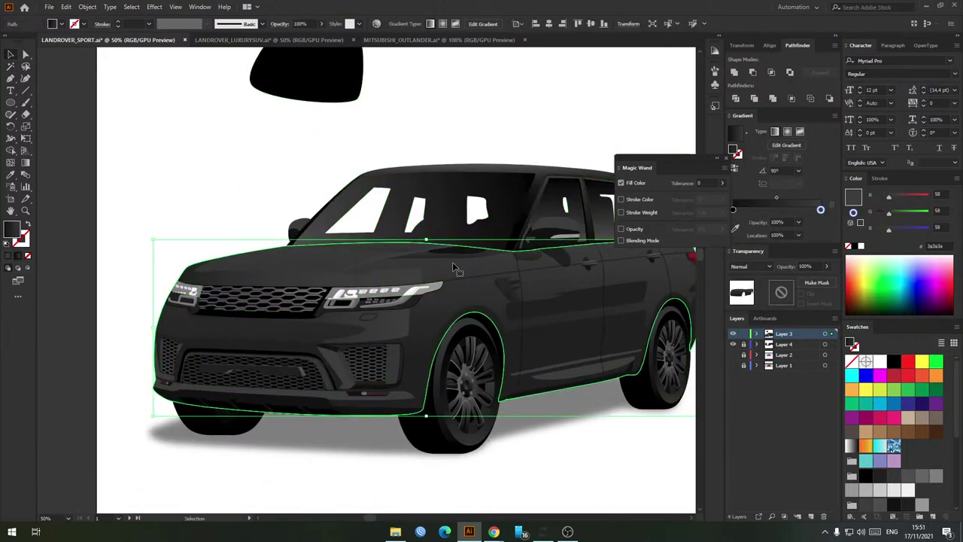
{"action": "left_click_drag", "start_coordinate": [453, 267], "coordinate": [379, 269]}
{"action": "left_click", "coordinate": [529, 138]}
{"action": "left_click", "coordinate": [496, 307]}
{"action": "left_click", "coordinate": [520, 133]}
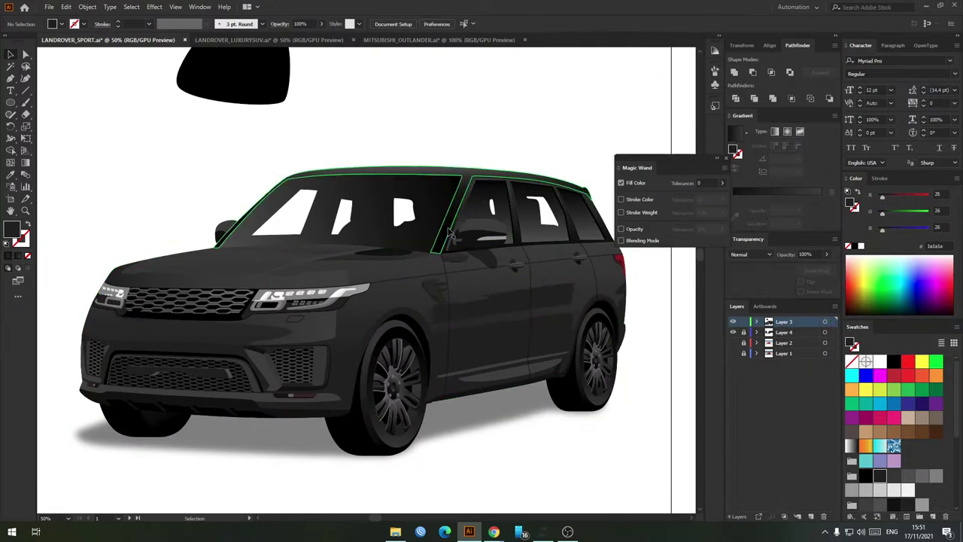
Step: Undo the black fill and the drawing of the test shape above the car, and clear the selection
{"action": "key", "text": "ctrl+z"}
{"action": "key", "text": "ctrl+z"}
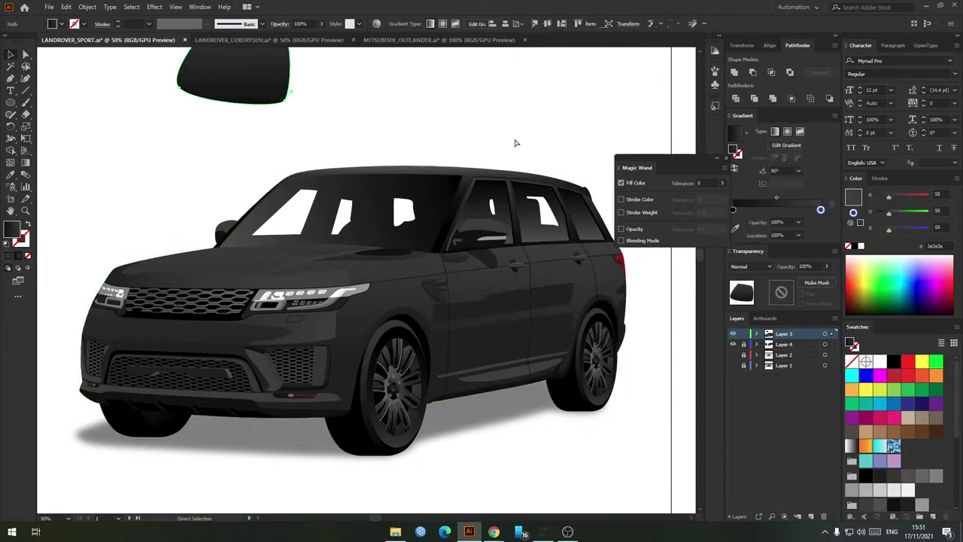
{"action": "key", "text": "ctrl+z"}
{"action": "key", "text": "ctrl+z"}
{"action": "key", "text": "ctrl+z"}
{"action": "key", "text": "ctrl+z"}
{"action": "key", "text": "ctrl+z"}
{"action": "left_click", "coordinate": [505, 115]}
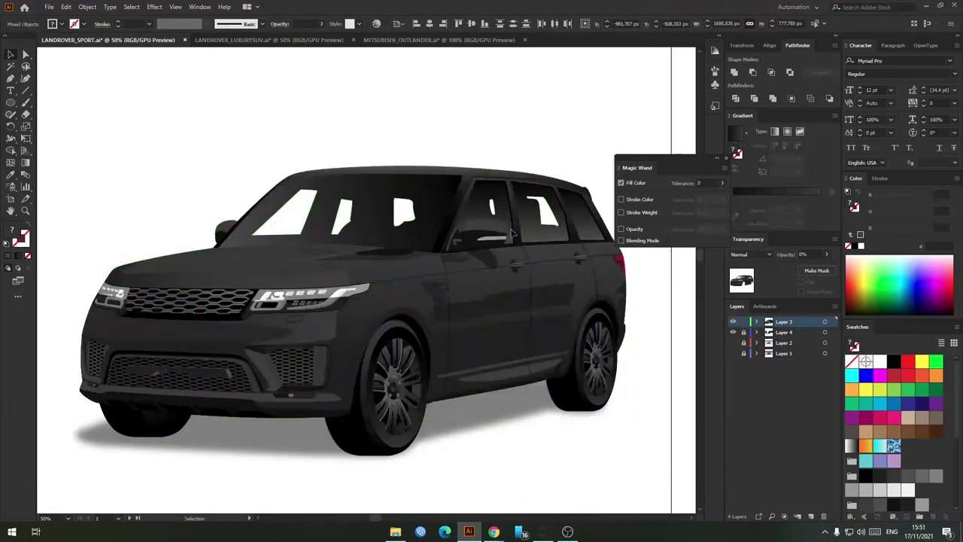
{"action": "key", "text": "ctrl+z"}
{"action": "key", "text": "ctrl+z"}
{"action": "left_click", "coordinate": [499, 301]}
{"action": "left_click_drag", "start_coordinate": [486, 88], "coordinate": [474, 149]}
{"action": "left_click", "coordinate": [465, 146]}
Step: Draw a black-filled curved shape with the Pen tool in the empty area above the car
{"action": "left_click_drag", "start_coordinate": [360, 146], "coordinate": [354, 126]}
{"action": "left_click", "coordinate": [11, 77]}
{"action": "left_click", "coordinate": [200, 97]}
{"action": "left_click_drag", "start_coordinate": [249, 112], "coordinate": [206, 175]}
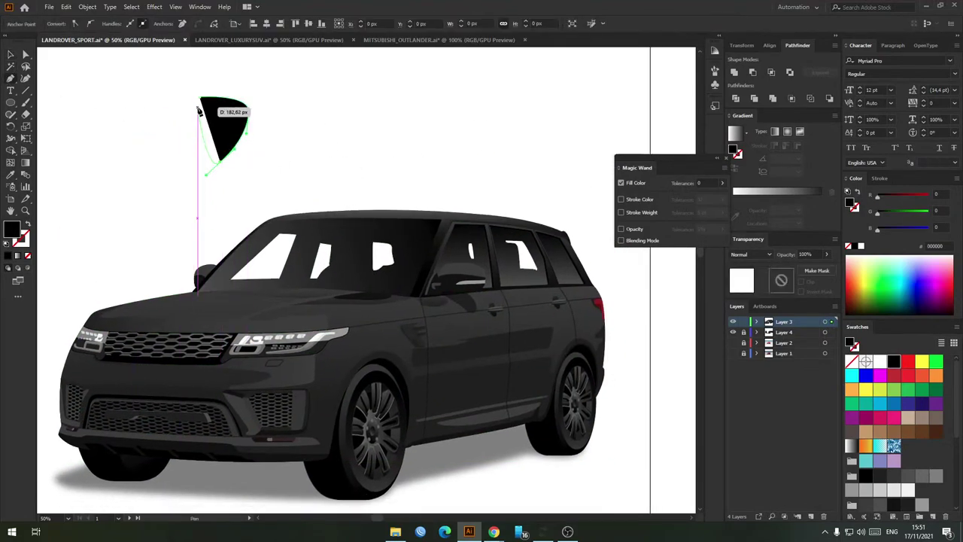
Step: Check which shapes belong to the car body group and the fill colour of the lower front bumper shape
{"action": "left_click_drag", "start_coordinate": [198, 111], "coordinate": [320, 120]}
{"action": "key", "text": "v"}
{"action": "left_click", "coordinate": [450, 333]}
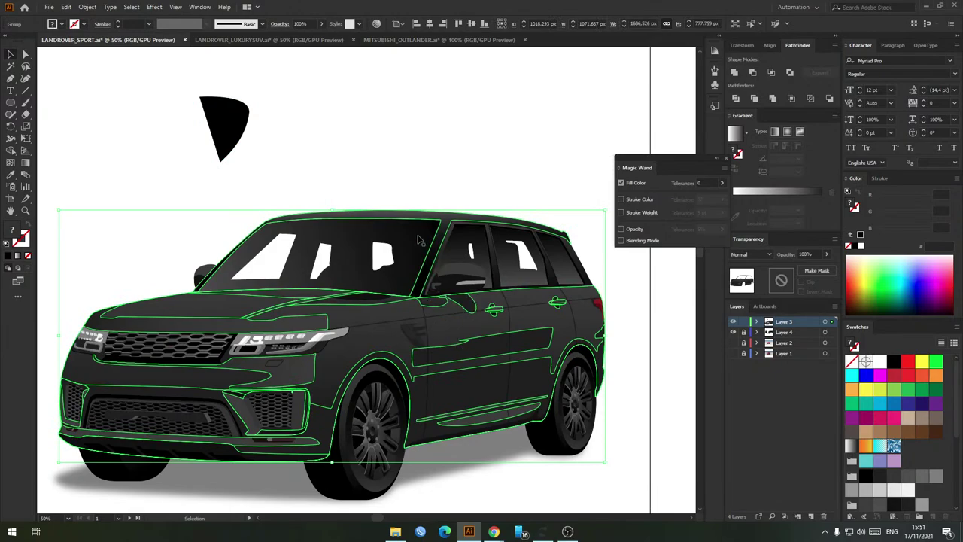
{"action": "left_click", "coordinate": [442, 165]}
{"action": "key", "text": "a"}
{"action": "left_click", "coordinate": [233, 455]}
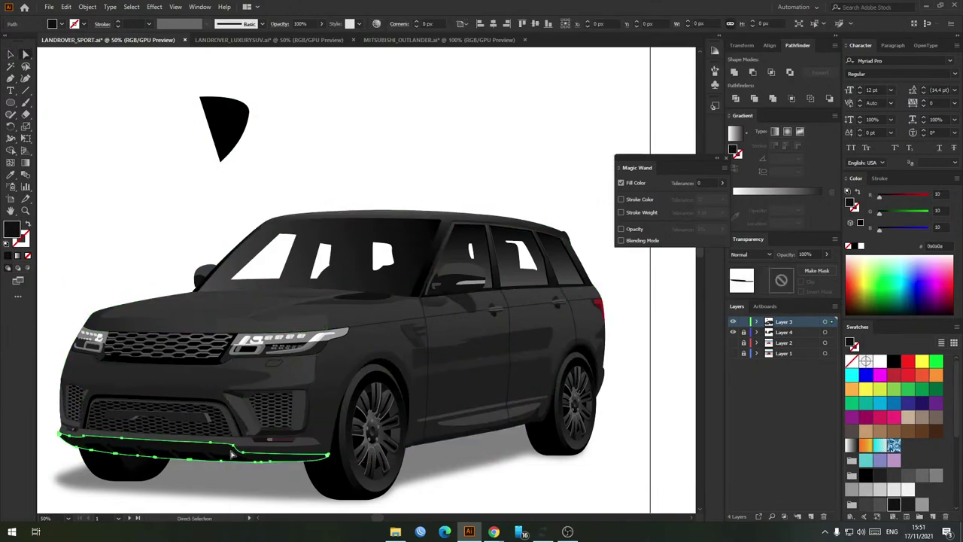
{"action": "left_click", "coordinate": [275, 140]}
Step: Extend the black shape above the car into a rounded blob about 234 × 203 px with the Pen tool, and paste it in front
{"action": "left_click", "coordinate": [220, 146]}
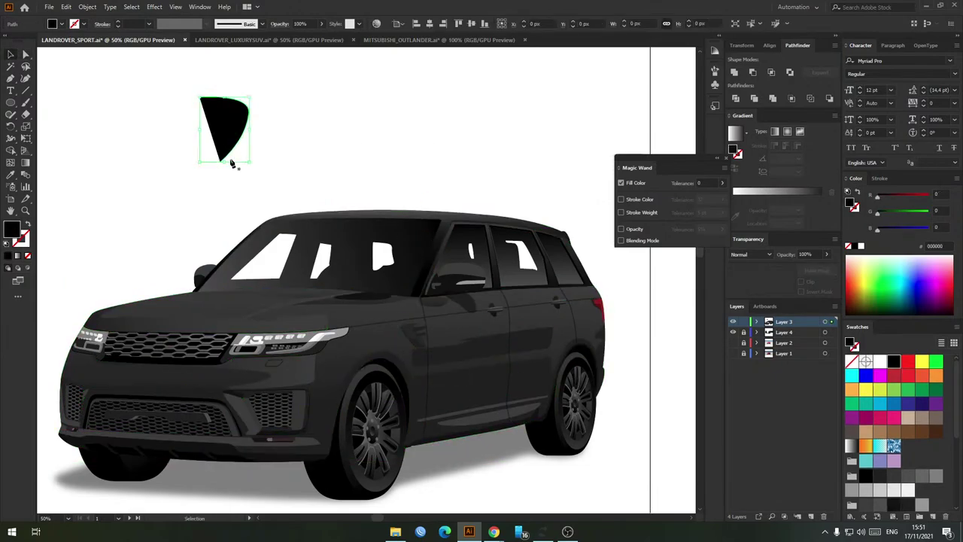
{"action": "key", "text": "p"}
{"action": "left_click", "coordinate": [219, 161]}
{"action": "left_click_drag", "start_coordinate": [187, 157], "coordinate": [181, 148]}
{"action": "left_click_drag", "start_coordinate": [174, 130], "coordinate": [189, 121]}
{"action": "left_click_drag", "start_coordinate": [199, 96], "coordinate": [208, 89]}
{"action": "key", "text": "v"}
{"action": "key", "text": "ctrl+x"}
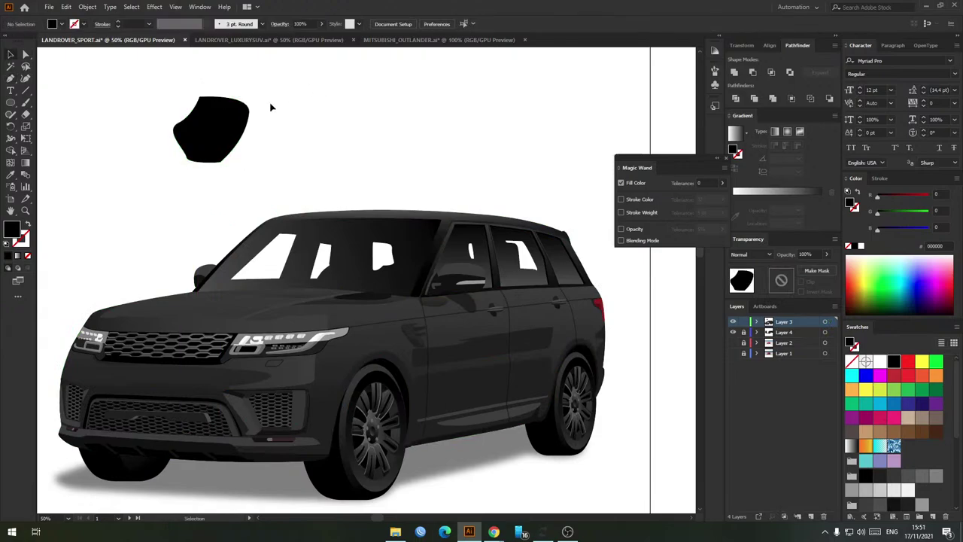
{"action": "key", "text": "ctrl+f"}
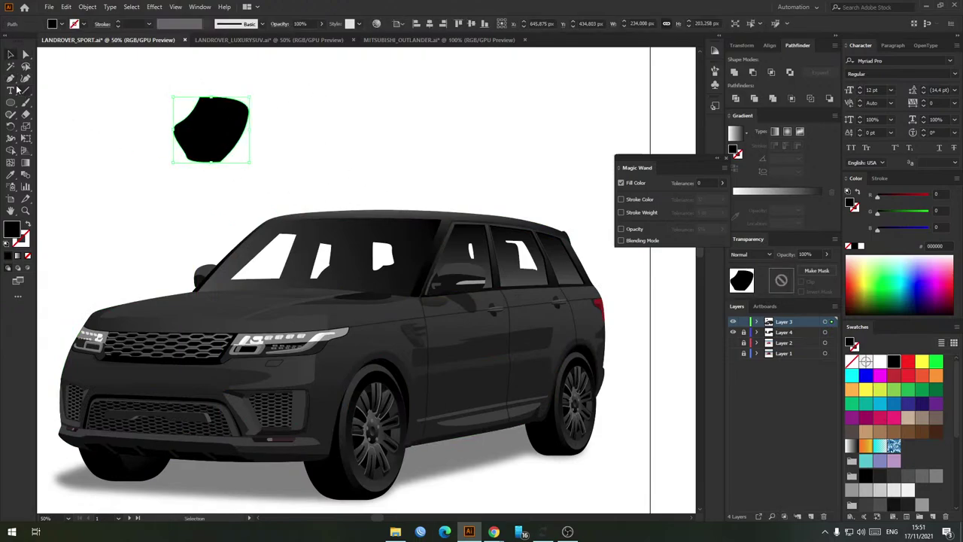
Step: Select every shape with the same black fill using the Magic Wand and move them off the car past the artboard edge
{"action": "left_click", "coordinate": [11, 66]}
{"action": "left_click", "coordinate": [214, 138]}
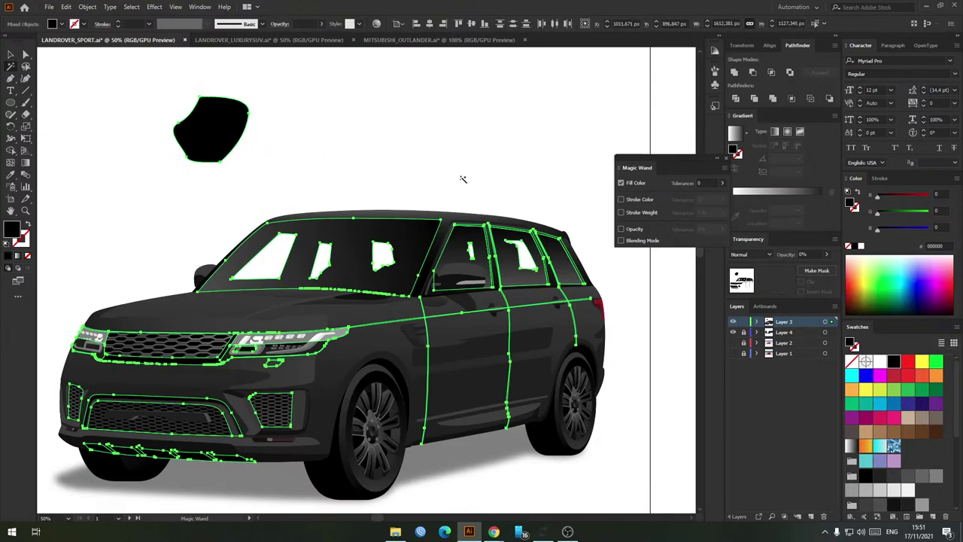
{"action": "key", "text": "v"}
{"action": "key", "text": "ctrl+minus"}
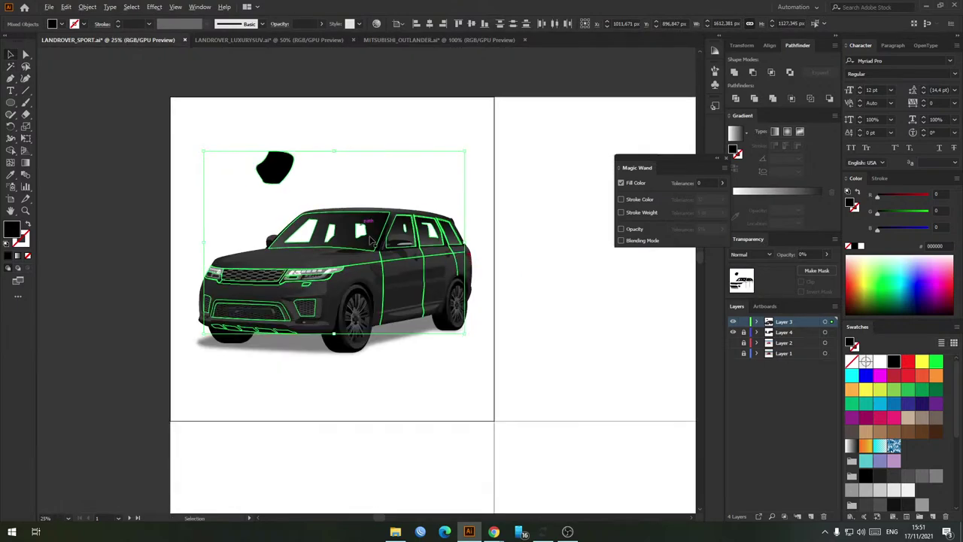
{"action": "left_click_drag", "start_coordinate": [384, 269], "coordinate": [289, 263]}
{"action": "left_click", "coordinate": [393, 155]}
{"action": "left_click_drag", "start_coordinate": [394, 155], "coordinate": [318, 174]}
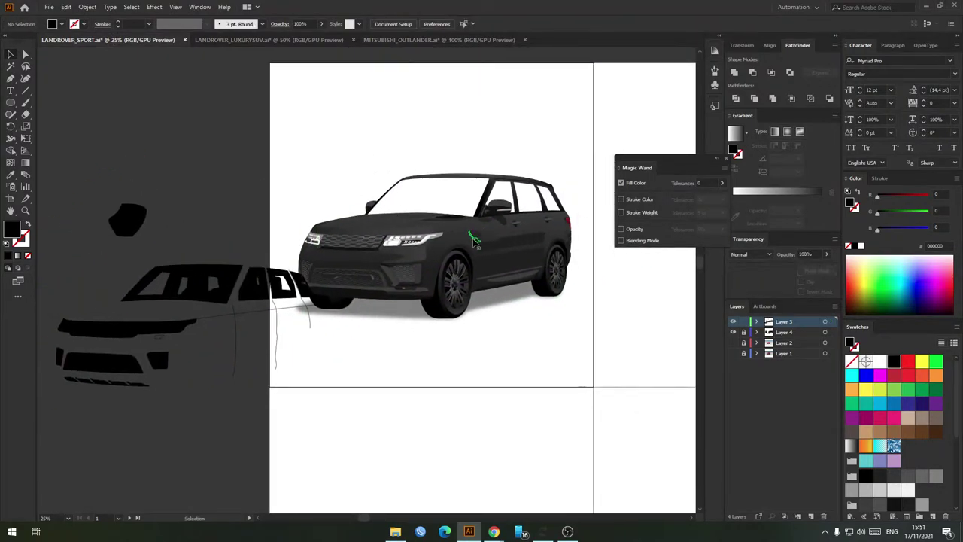
Step: Try moving the car body group up off the wheels, and undo this move and the move of the black shapes
{"action": "left_click", "coordinate": [501, 250]}
{"action": "left_click", "coordinate": [502, 250]}
{"action": "left_click_drag", "start_coordinate": [504, 255], "coordinate": [516, 115]}
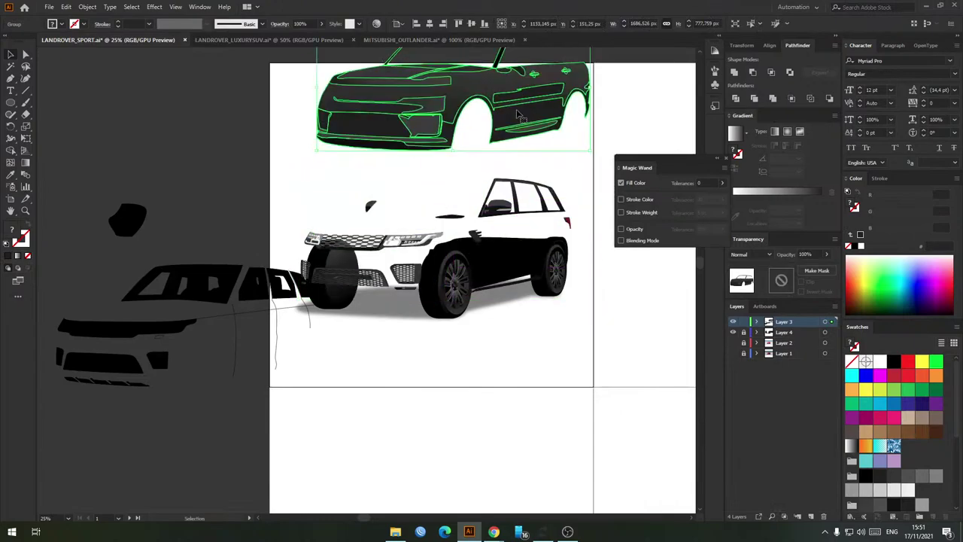
{"action": "key", "text": "a"}
{"action": "key", "text": "ctrl+z"}
{"action": "key", "text": "ctrl+z"}
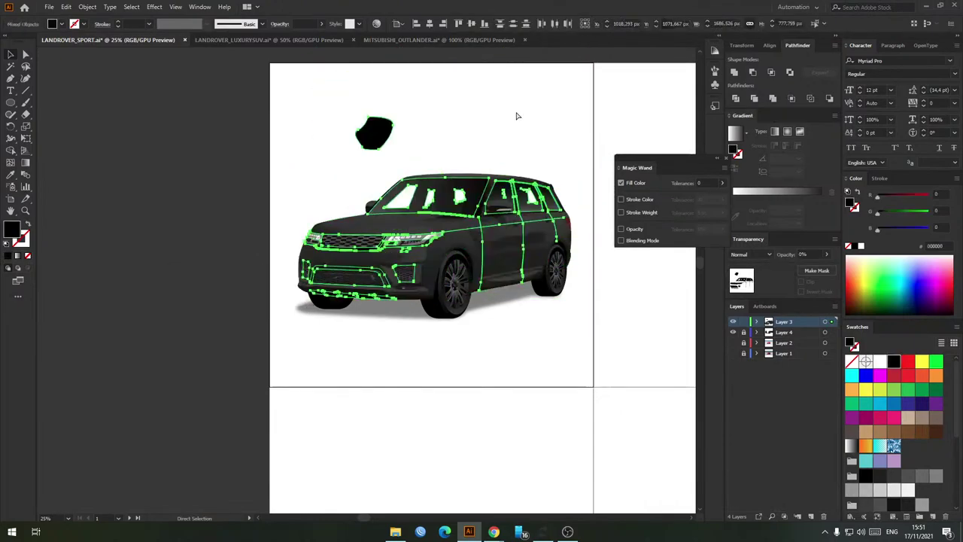
{"action": "scroll", "coordinate": [484, 136], "scroll_direction": "up", "scroll_amount": 2}
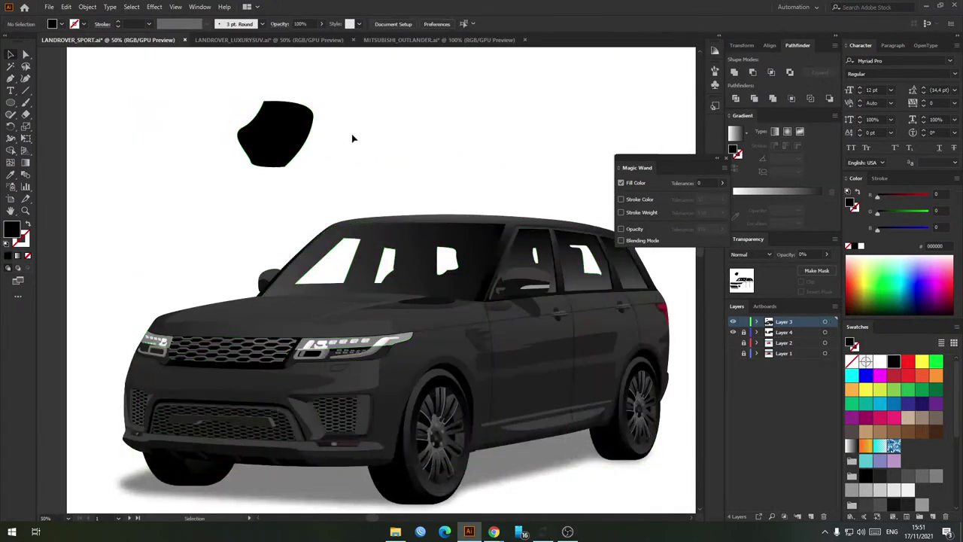
Step: Inspect the fill colours of the shadow below the near side mirror and the shadow under the front door handle
{"action": "left_click_drag", "start_coordinate": [484, 347], "coordinate": [419, 308]}
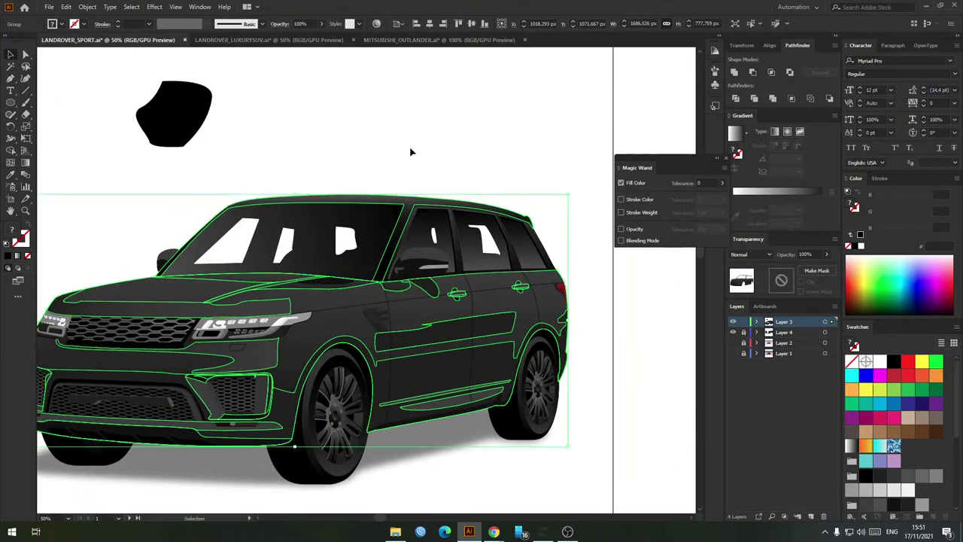
{"action": "left_click", "coordinate": [442, 146]}
{"action": "key", "text": "a"}
{"action": "left_click", "coordinate": [431, 287]}
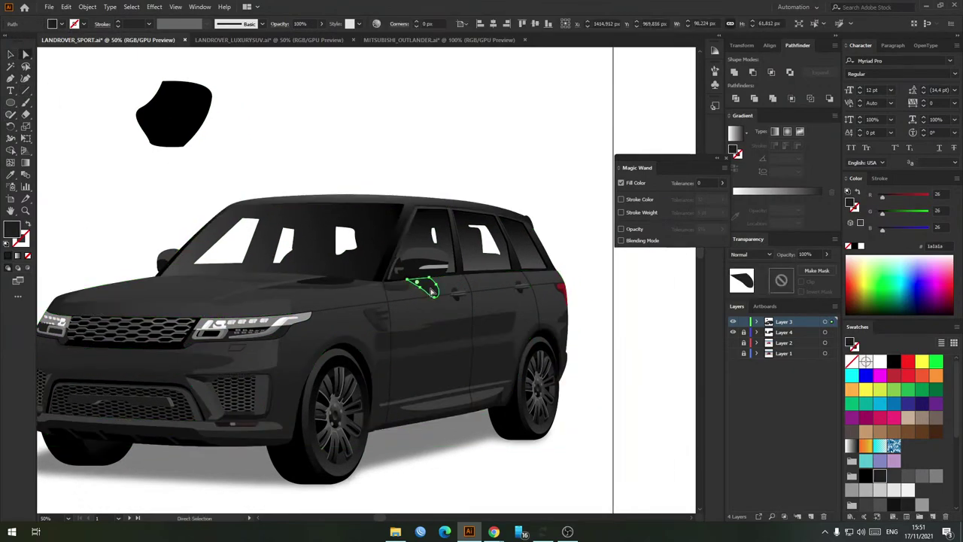
{"action": "left_click", "coordinate": [457, 295]}
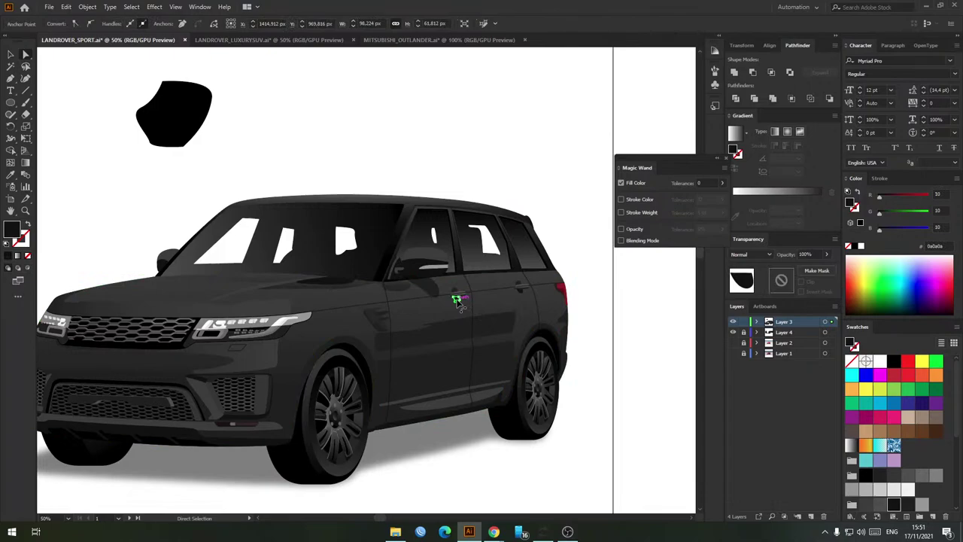
{"action": "left_click", "coordinate": [472, 184]}
Step: Start Recolor Artwork on the car body group and separate the merged dark colours into individual rows
{"action": "key", "text": "v"}
{"action": "key", "text": "v"}
{"action": "left_click", "coordinate": [434, 315]}
{"action": "left_click", "coordinate": [376, 24]}
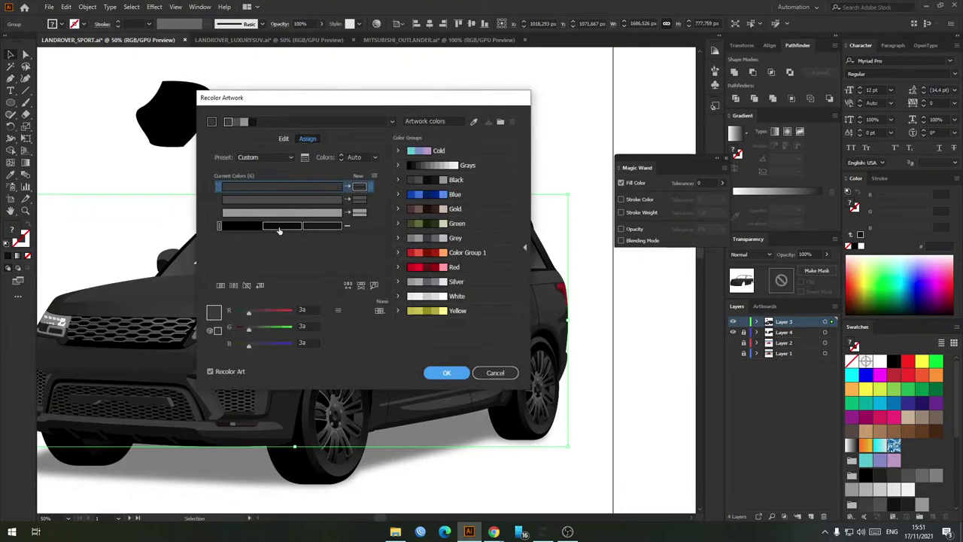
{"action": "right_click", "coordinate": [249, 228]}
{"action": "left_click", "coordinate": [334, 248]}
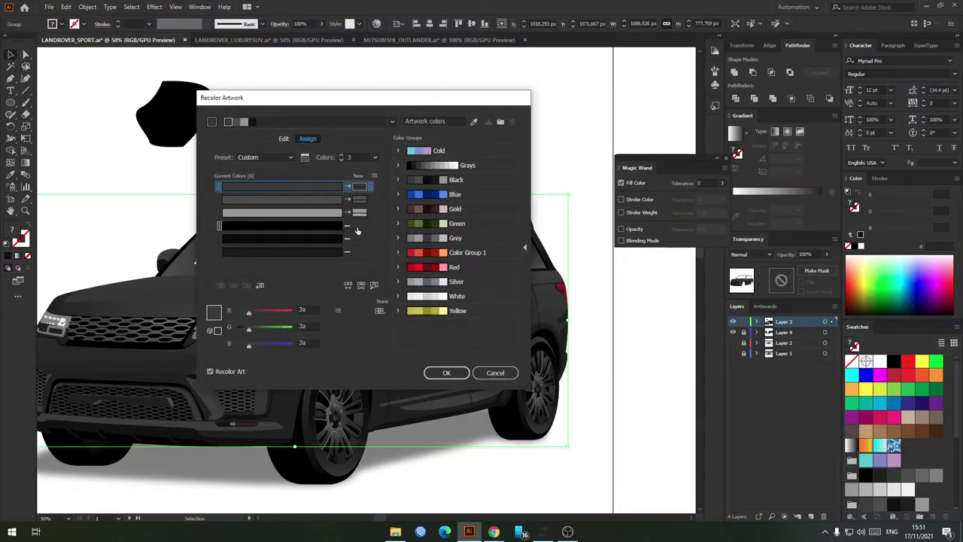
Step: Assign a new colour to each of the three separated dark rows in Recolor Artwork
{"action": "left_click", "coordinate": [358, 226]}
{"action": "left_click", "coordinate": [379, 261]}
{"action": "left_click", "coordinate": [360, 239]}
{"action": "left_click", "coordinate": [378, 263]}
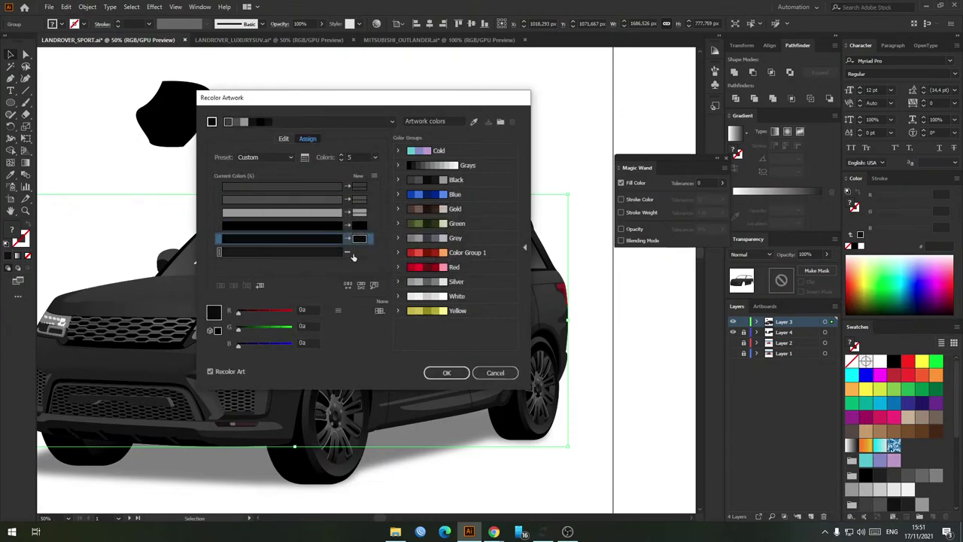
{"action": "left_click", "coordinate": [353, 253]}
{"action": "left_click", "coordinate": [380, 259]}
Step: Compare the two darkest new colours in Recolor Artwork and cancel the recolouring
{"action": "left_click", "coordinate": [361, 228]}
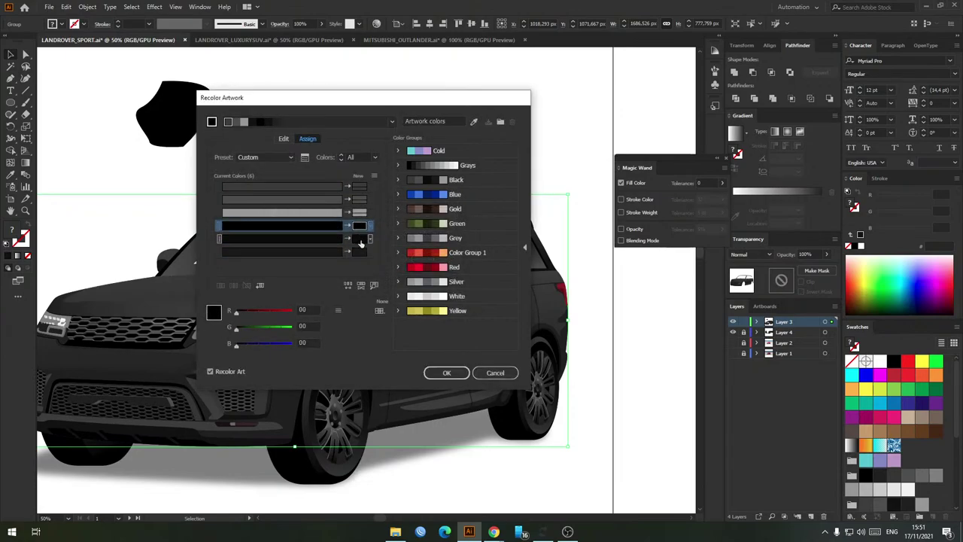
{"action": "left_click", "coordinate": [360, 240]}
{"action": "left_click", "coordinate": [360, 226]}
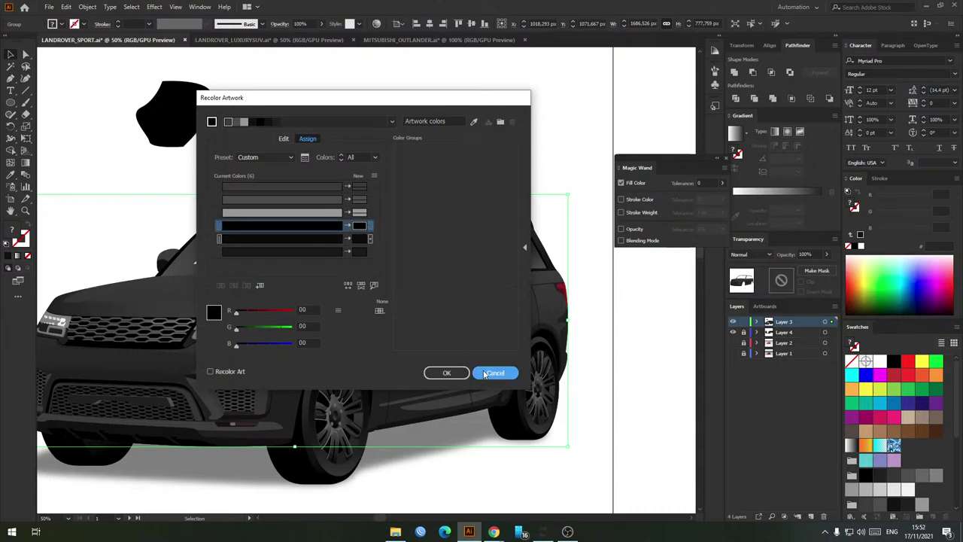
{"action": "left_click", "coordinate": [494, 373]}
Step: Inside the car body group, set the black gradient stop of the roof and windshield pillar shape to 0a0a0a
{"action": "double_click", "coordinate": [420, 313]}
{"action": "left_click", "coordinate": [408, 331]}
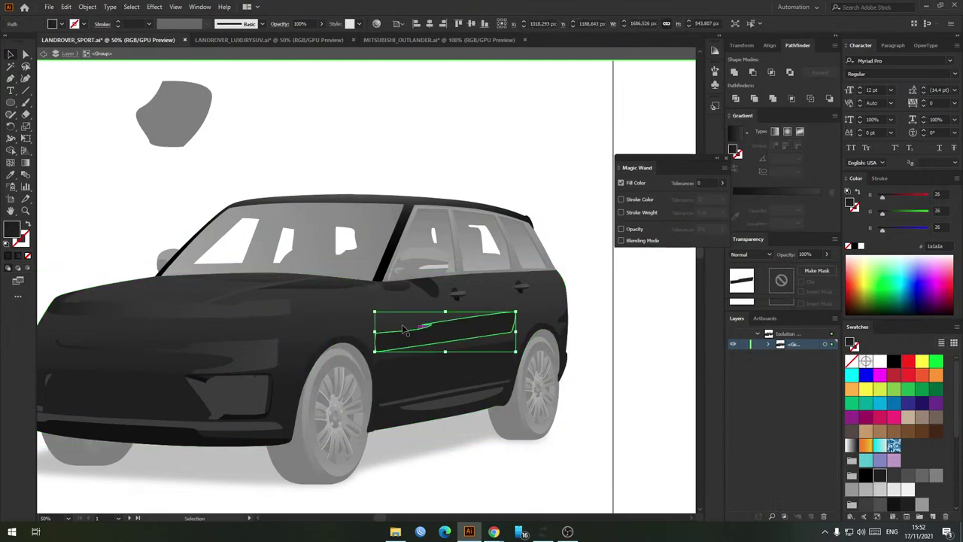
{"action": "left_click_drag", "start_coordinate": [406, 330], "coordinate": [381, 290]}
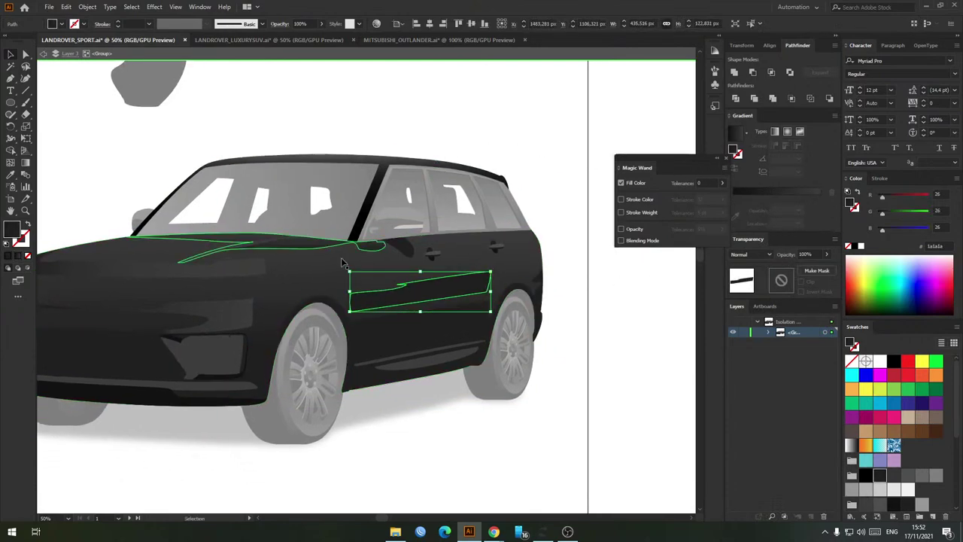
{"action": "left_click", "coordinate": [384, 170]}
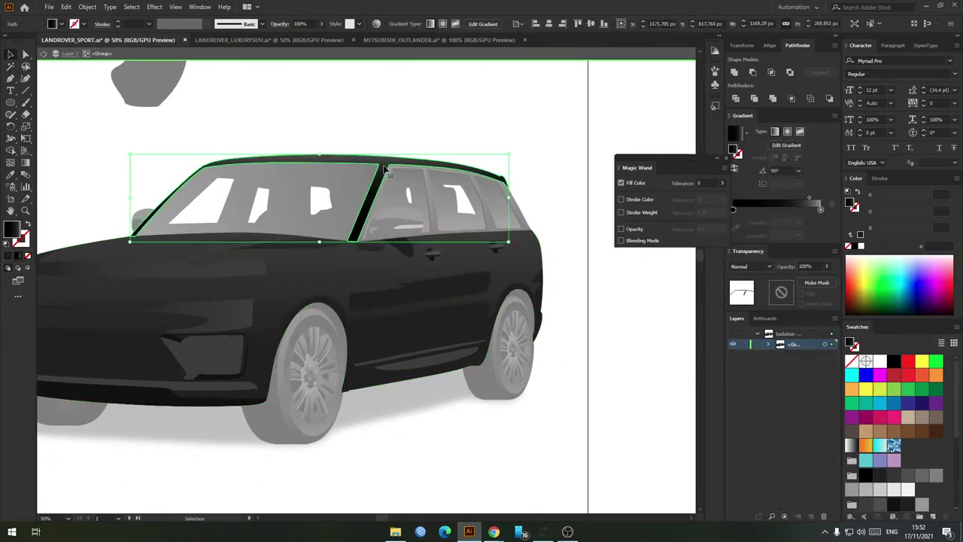
{"action": "left_click", "coordinate": [733, 210]}
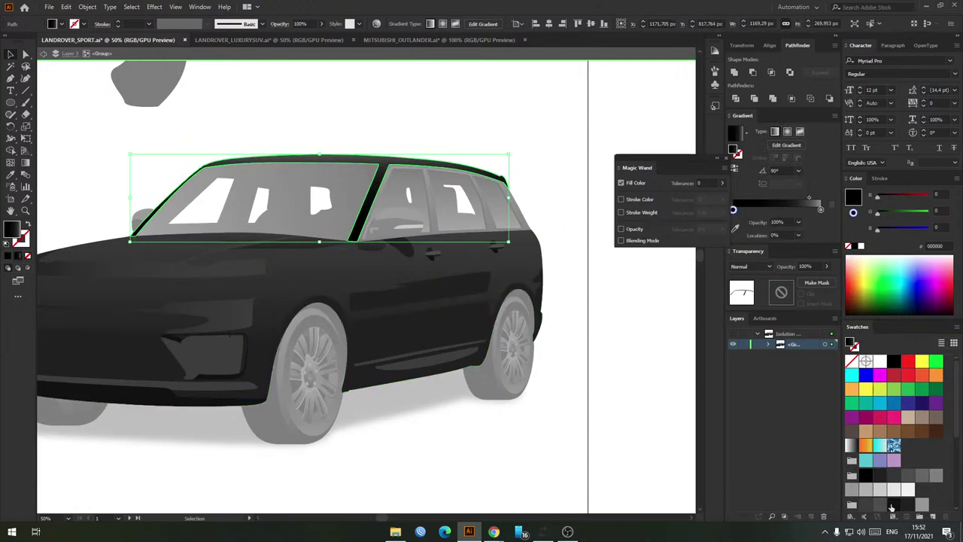
{"action": "left_click_drag", "start_coordinate": [735, 215], "coordinate": [734, 212]}
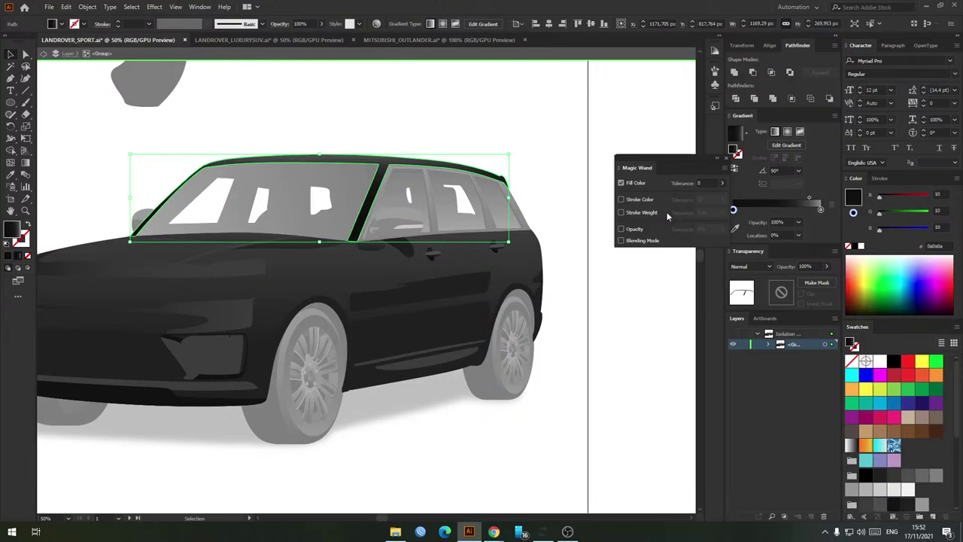
{"action": "double_click", "coordinate": [496, 130]}
Step: Review the car body group's current colours in Recolor Artwork and cancel without applying
{"action": "left_click", "coordinate": [387, 296]}
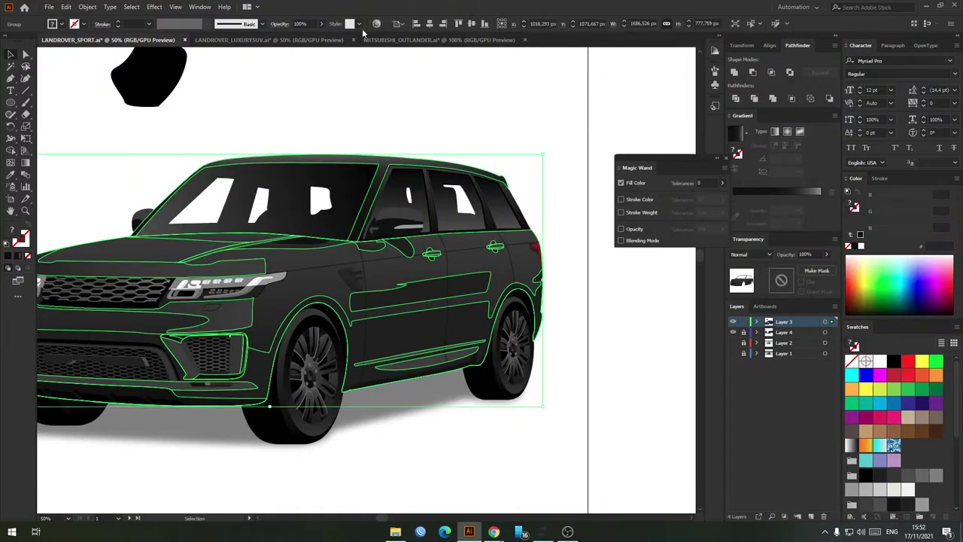
{"action": "left_click", "coordinate": [377, 24]}
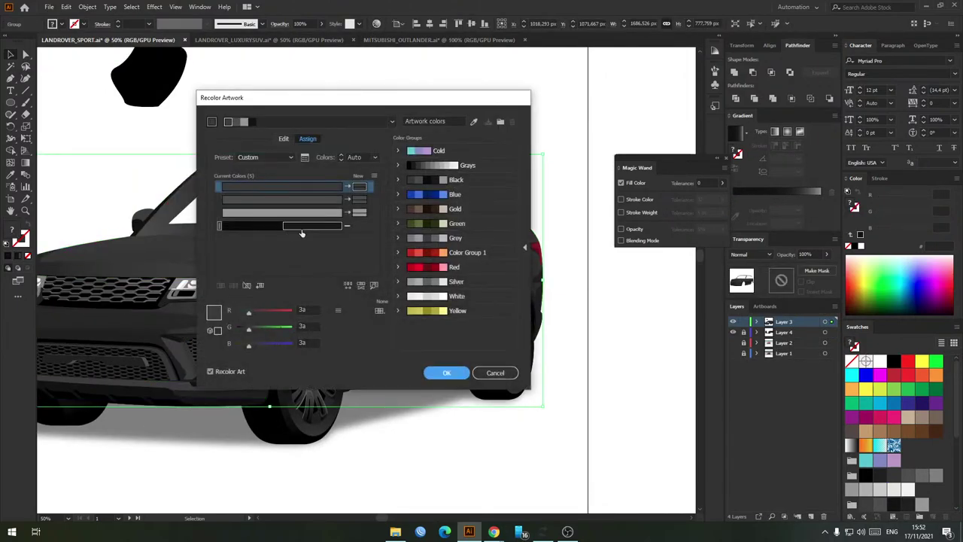
{"action": "key", "text": "Escape"}
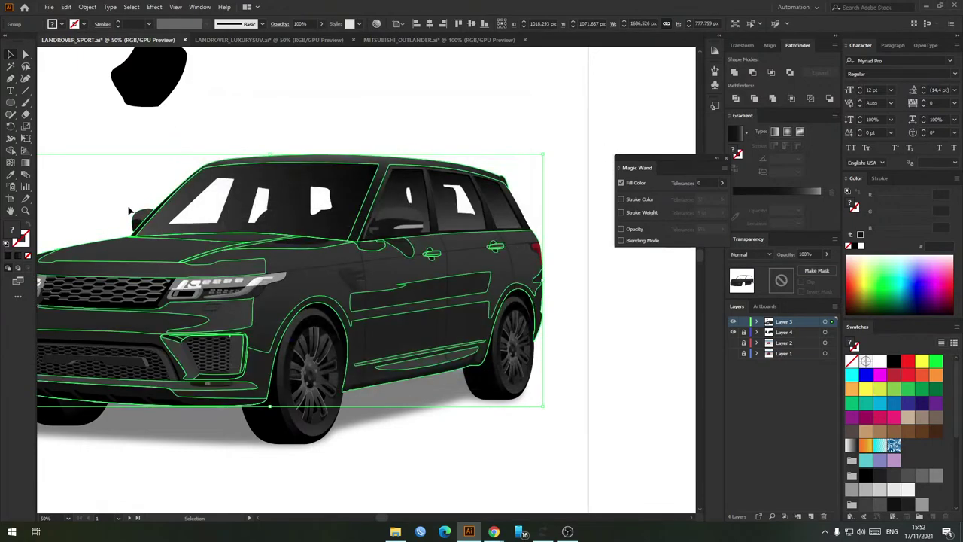
Step: Delete the far side mirror and select the main body shape inside the car body group
{"action": "scroll", "coordinate": [130, 208], "scroll_direction": "up", "scroll_amount": 3}
{"action": "left_click_drag", "start_coordinate": [129, 203], "coordinate": [157, 255]}
{"action": "key", "text": "Delete"}
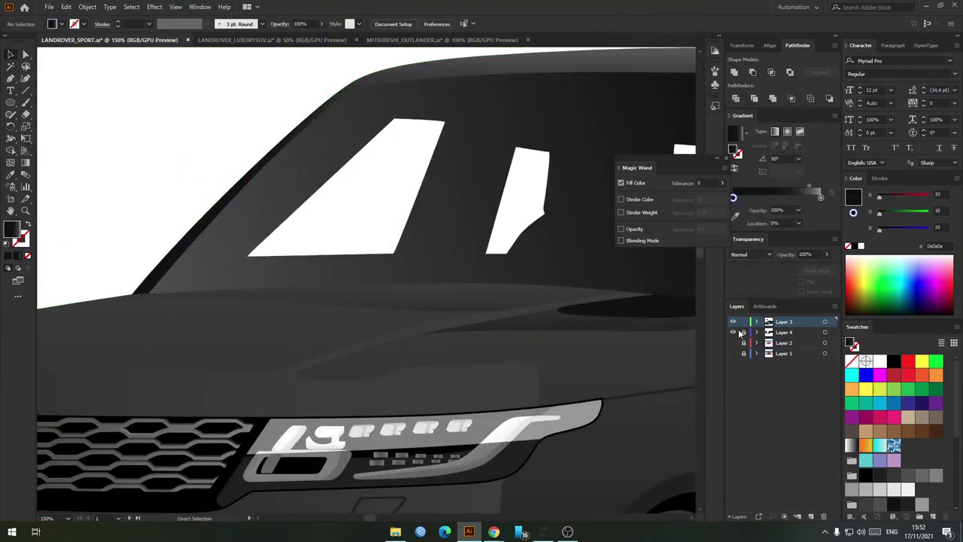
{"action": "double_click", "coordinate": [337, 323]}
{"action": "left_click", "coordinate": [336, 324]}
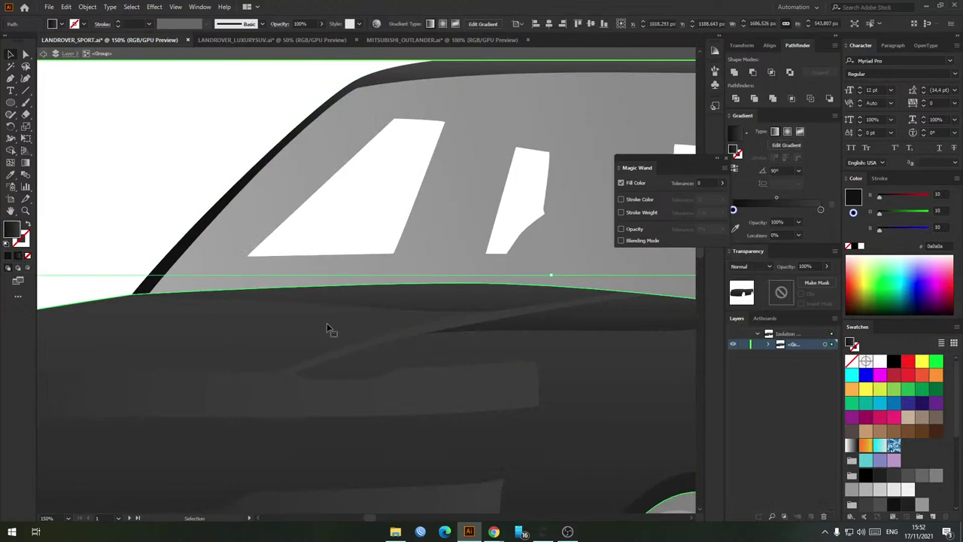
Step: Undo the deletion of the far side mirror and leave the group's isolation mode
{"action": "key", "text": "a"}
{"action": "key", "text": "ctrl+z"}
{"action": "key", "text": "ctrl+z"}
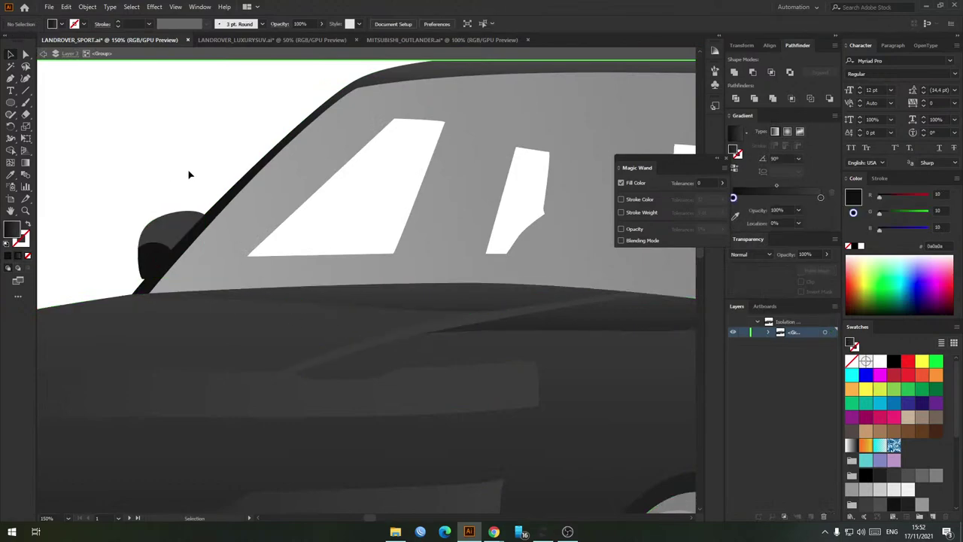
{"action": "key", "text": "ctrl+shift+z"}
{"action": "key", "text": "ctrl+shift+z"}
{"action": "key", "text": "ctrl+z"}
{"action": "key", "text": "ctrl+z"}
{"action": "double_click", "coordinate": [161, 166]}
{"action": "scroll", "coordinate": [208, 174], "scroll_direction": "down", "scroll_amount": 3}
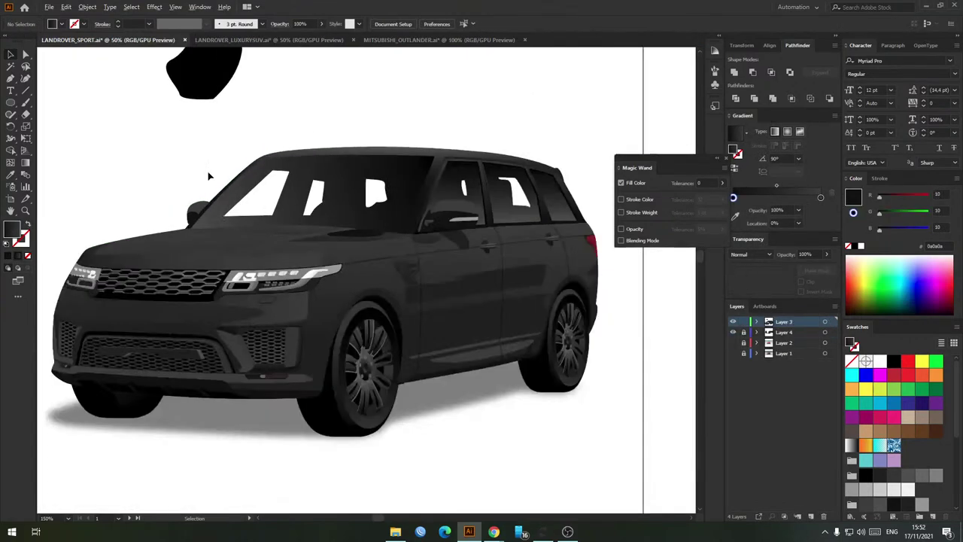
Step: Delete the black blob above the car
{"action": "left_click_drag", "start_coordinate": [208, 174], "coordinate": [214, 207]}
{"action": "left_click_drag", "start_coordinate": [257, 175], "coordinate": [260, 187]}
{"action": "left_click", "coordinate": [411, 325]}
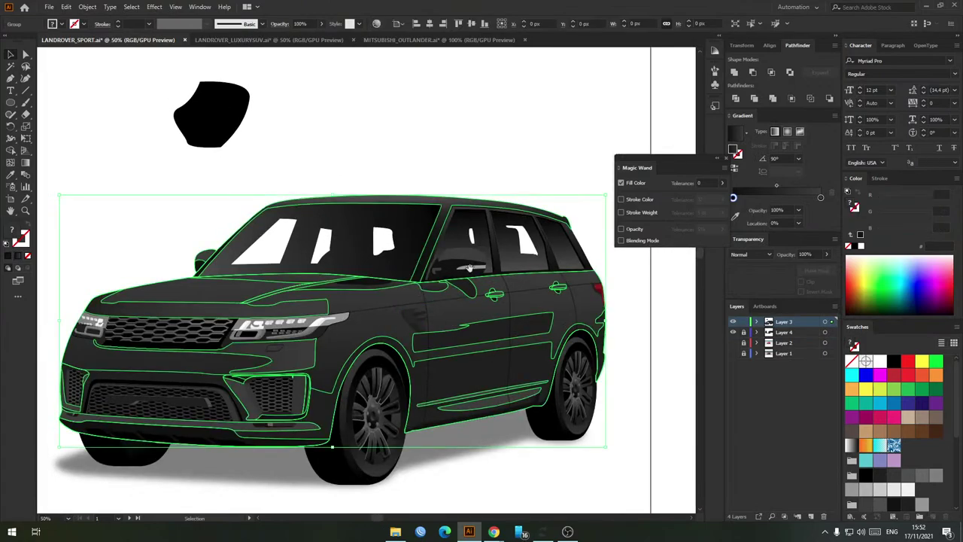
{"action": "left_click_drag", "start_coordinate": [549, 152], "coordinate": [505, 154]}
{"action": "left_click", "coordinate": [504, 155]}
{"action": "left_click", "coordinate": [421, 311]}
{"action": "left_click_drag", "start_coordinate": [112, 93], "coordinate": [200, 163]}
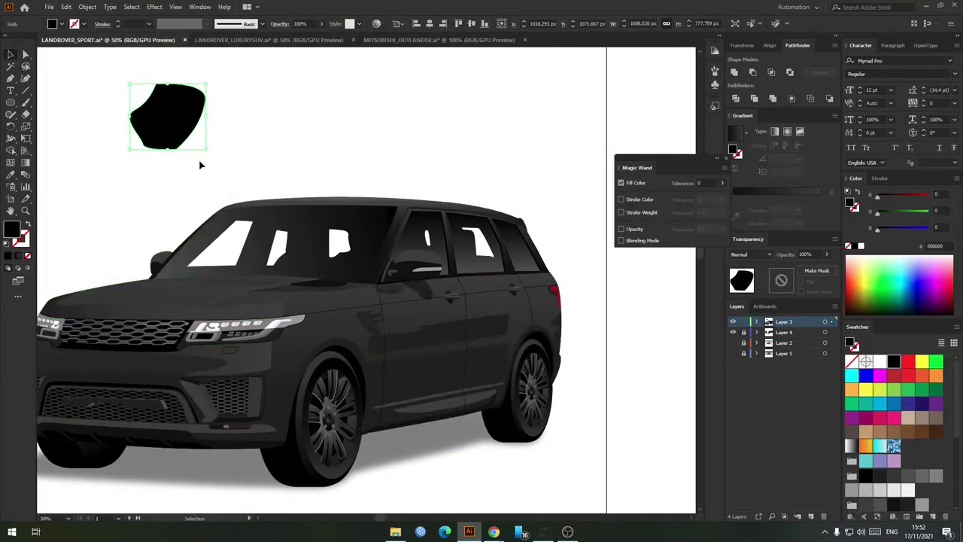
{"action": "key", "text": "Delete"}
Step: Unlock Layer 4 and duplicate the entire car, including its wheels and shadow, horizontally onto the second artboard
{"action": "scroll", "coordinate": [287, 225], "scroll_direction": "down", "scroll_amount": 2}
{"action": "left_click", "coordinate": [332, 272]}
{"action": "left_click", "coordinate": [362, 272]}
{"action": "mouse_move", "coordinate": [388, 275]}
{"action": "left_mouse_down"}
{"action": "mouse_move", "coordinate": [363, 271]}
{"action": "mouse_move", "coordinate": [378, 279]}
{"action": "left_mouse_up"}
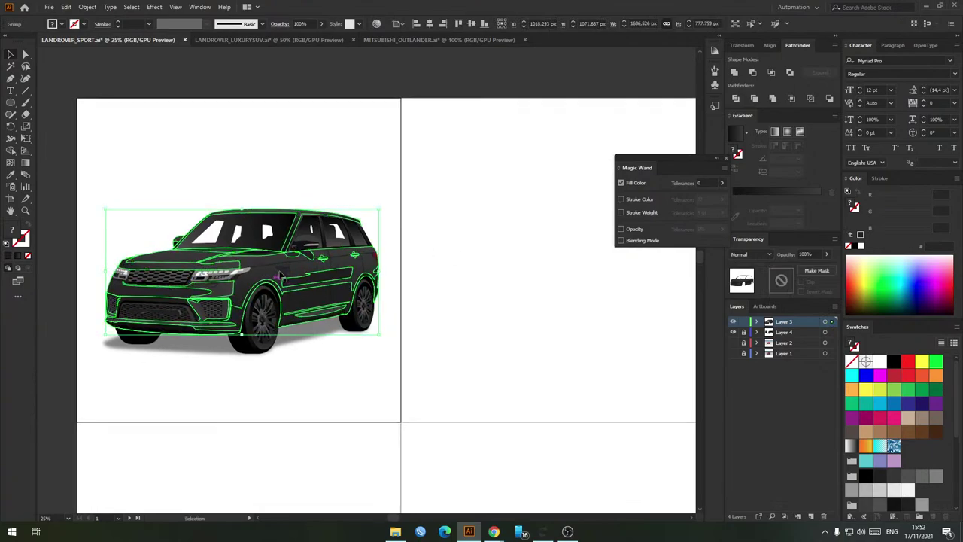
{"action": "left_click_drag", "start_coordinate": [102, 123], "coordinate": [451, 416]}
{"action": "left_click_drag", "start_coordinate": [473, 344], "coordinate": [409, 334]}
{"action": "left_click", "coordinate": [409, 334]}
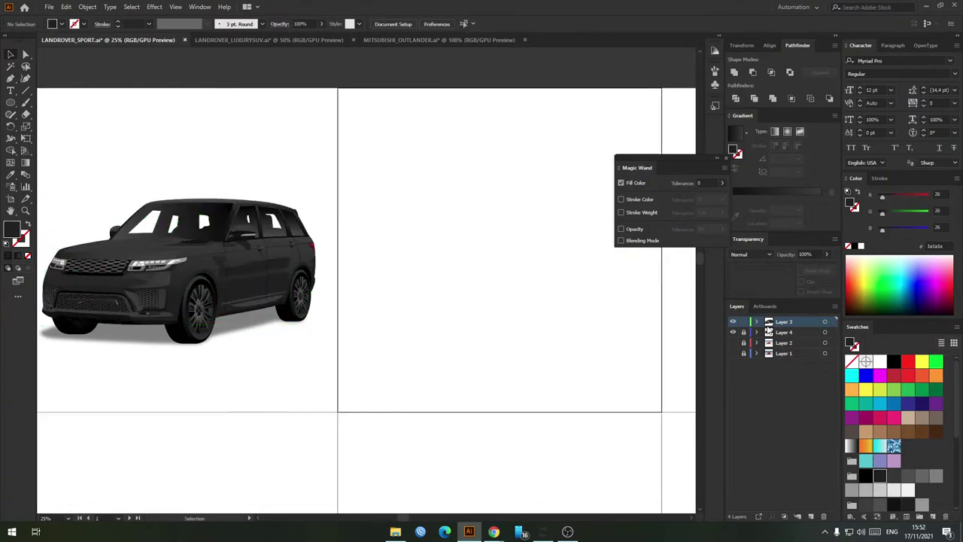
{"action": "key", "text": "ctrl+minus"}
{"action": "left_click_drag", "start_coordinate": [181, 187], "coordinate": [456, 399]}
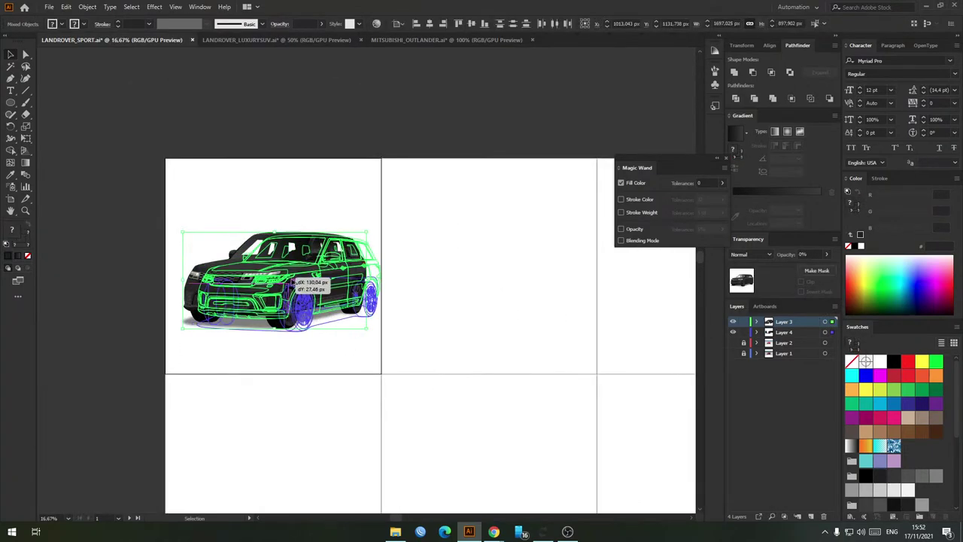
{"action": "left_click_drag", "start_coordinate": [263, 280], "coordinate": [475, 282]}
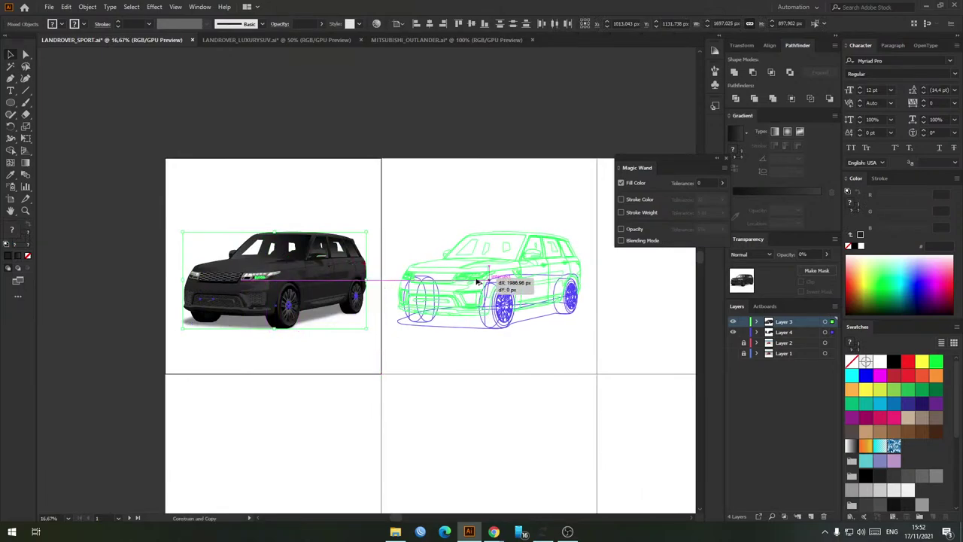
{"action": "left_click", "coordinate": [513, 221]}
Step: In Recolor Artwork for the copied car's body group, separate the two dark colours into individual rows and assign each a new colour
{"action": "scroll", "coordinate": [497, 250], "scroll_direction": "up", "scroll_amount": 2}
{"action": "left_click", "coordinate": [425, 313]}
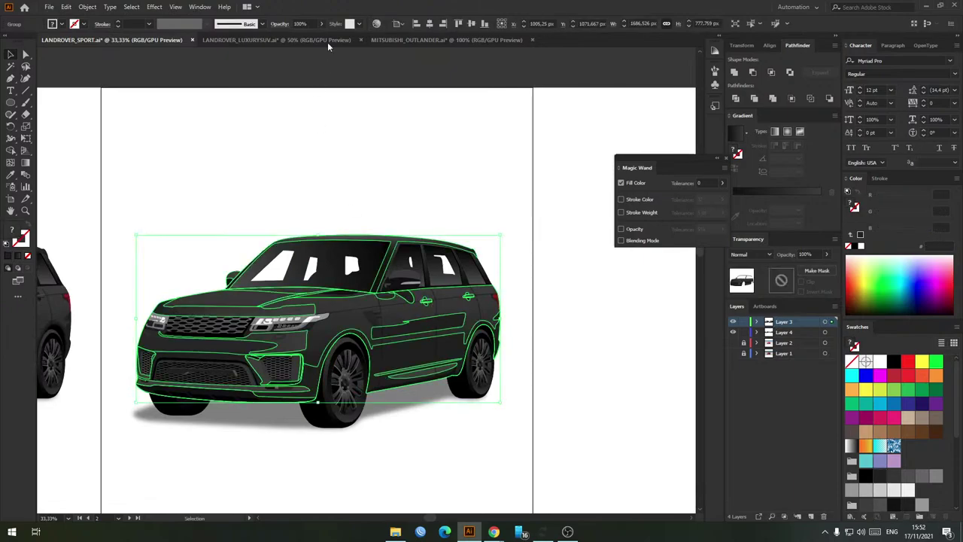
{"action": "left_click", "coordinate": [376, 26]}
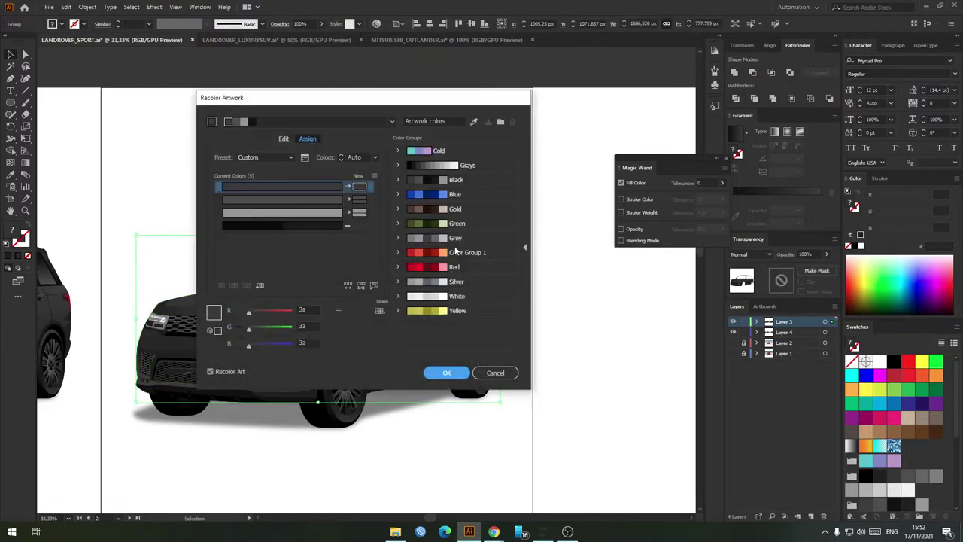
{"action": "left_click_drag", "start_coordinate": [304, 239], "coordinate": [260, 228]}
{"action": "right_click", "coordinate": [305, 232]}
{"action": "left_click", "coordinate": [351, 249]}
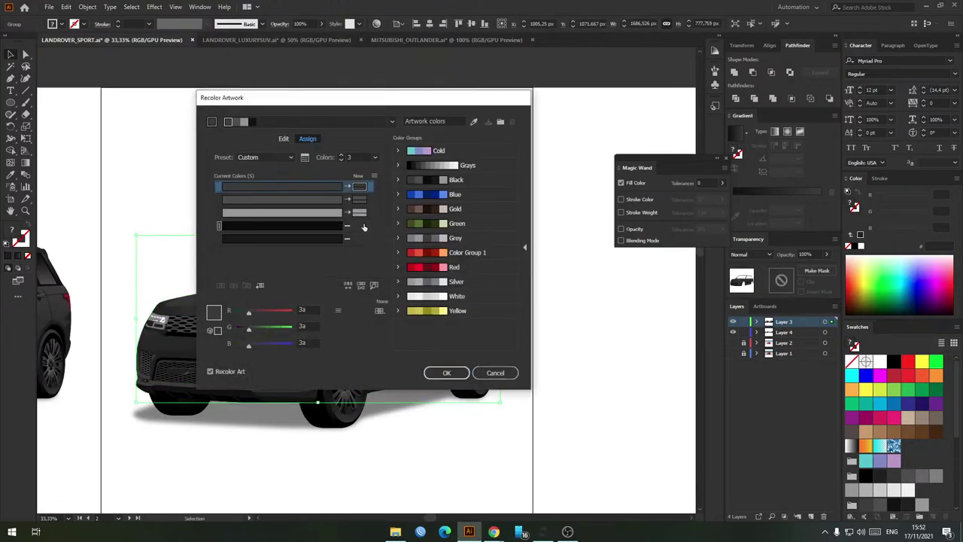
{"action": "left_click", "coordinate": [361, 226]}
{"action": "left_click", "coordinate": [394, 260]}
{"action": "left_click", "coordinate": [358, 243]}
{"action": "key", "text": "Return"}
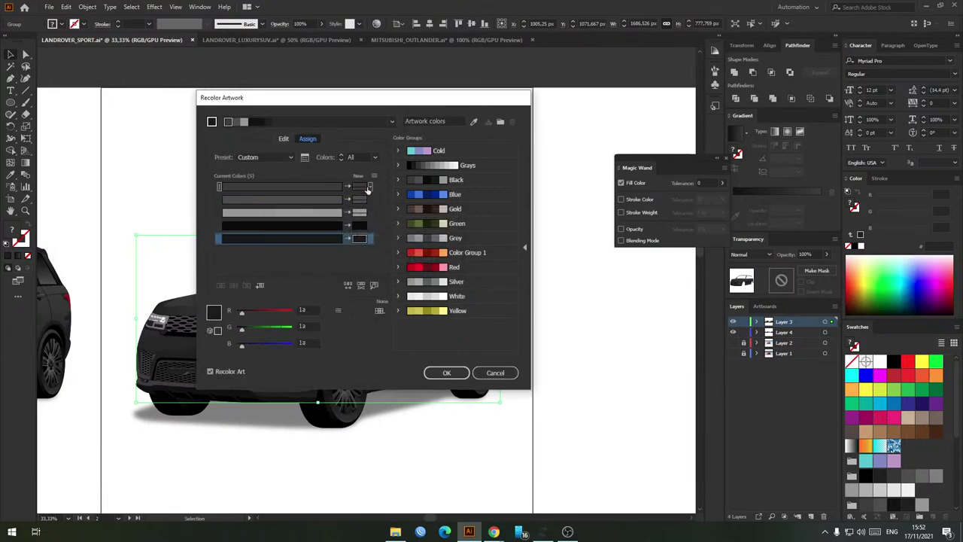
Step: Recolor the body with the Blue colour group, assigning its lightest blue to the light grey row, and save the swatch group changes
{"action": "left_click", "coordinate": [423, 195]}
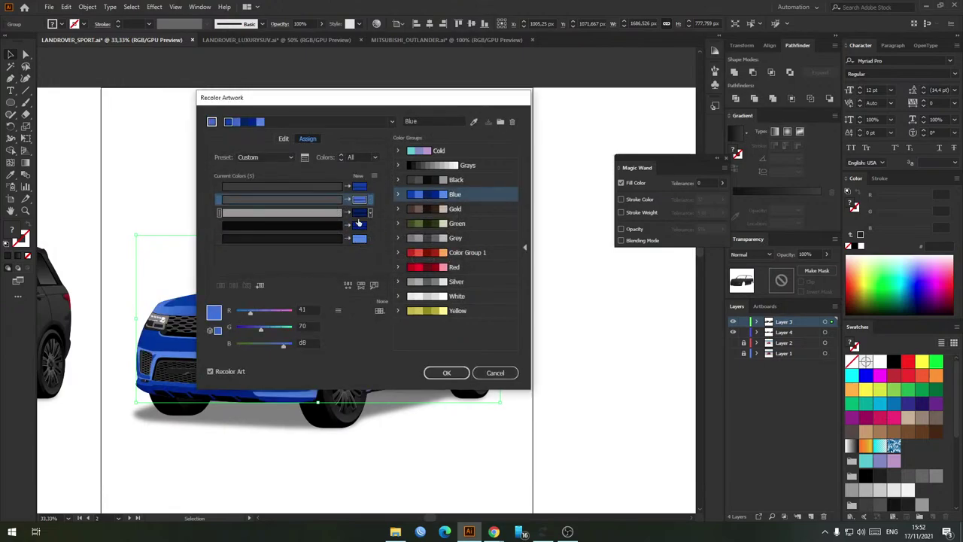
{"action": "left_click_drag", "start_coordinate": [361, 240], "coordinate": [359, 214]}
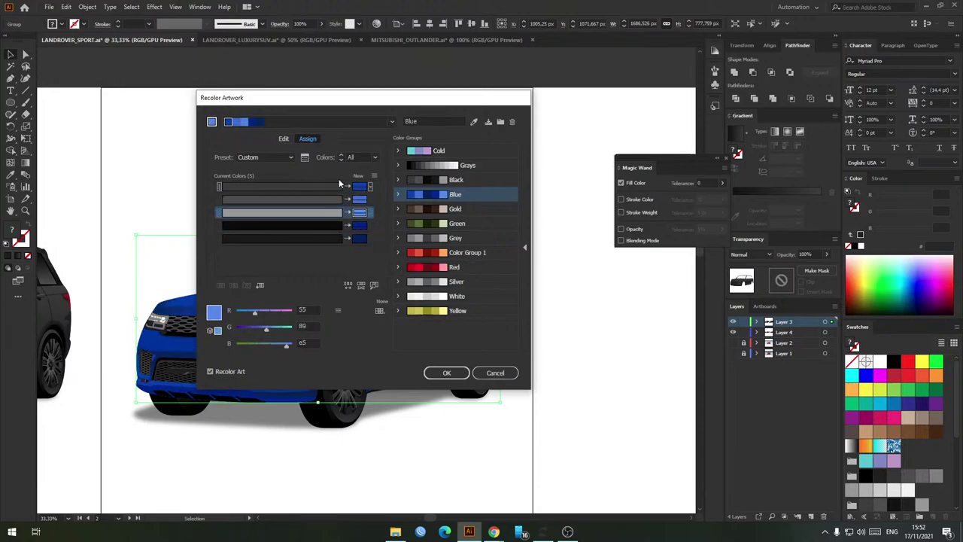
{"action": "left_click", "coordinate": [443, 374]}
{"action": "left_click", "coordinate": [338, 260]}
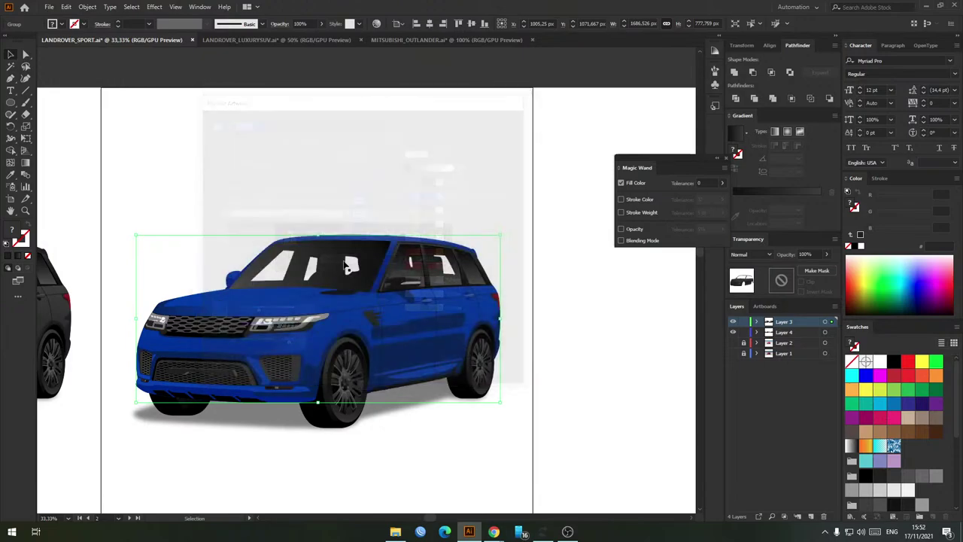
Step: Move the lightest swatch to third place in each colour group from Gold through Yellow and save the document
{"action": "left_click", "coordinate": [541, 227]}
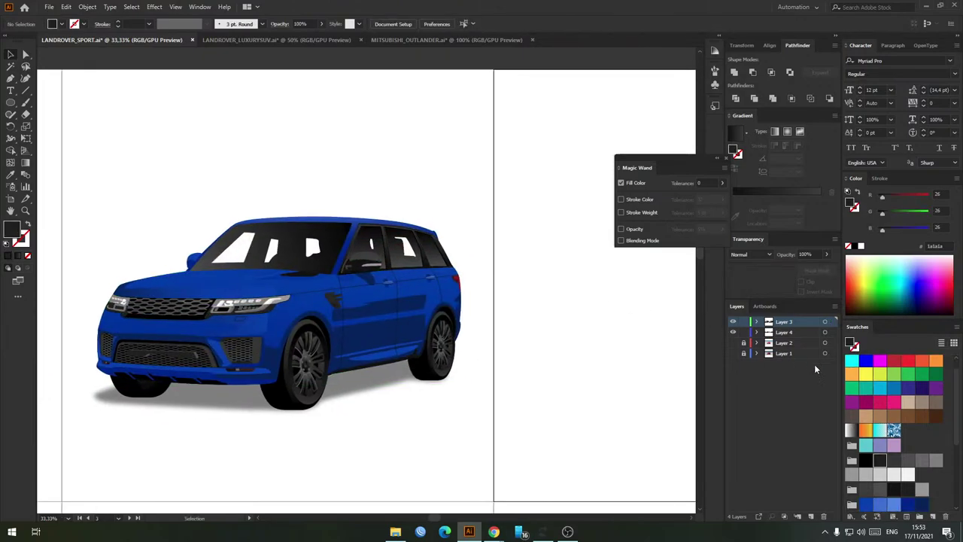
{"action": "scroll", "coordinate": [865, 391], "scroll_direction": "down", "scroll_amount": 5}
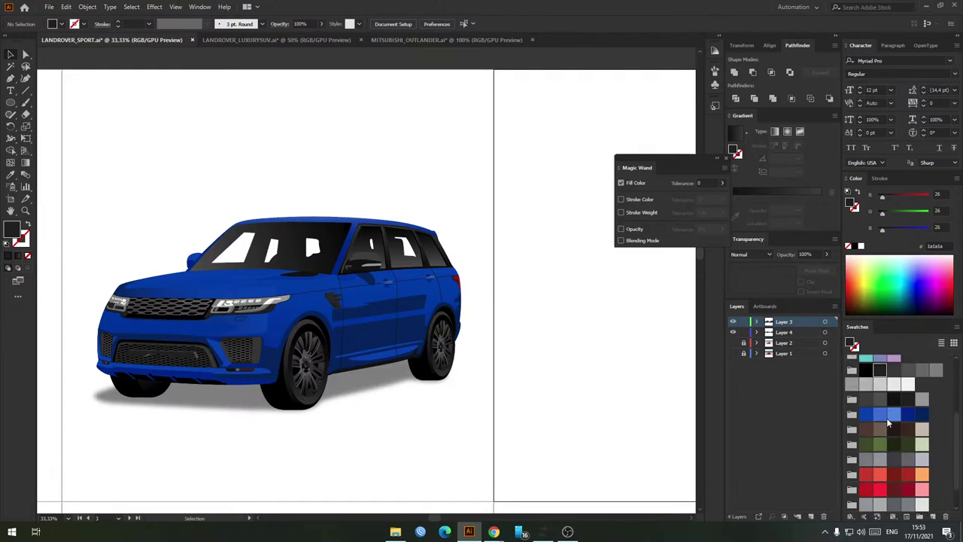
{"action": "left_click_drag", "start_coordinate": [921, 432], "coordinate": [890, 458]}
{"action": "key", "text": "ctrl+z"}
{"action": "left_click_drag", "start_coordinate": [921, 474], "coordinate": [894, 488]}
{"action": "scroll", "coordinate": [907, 471], "scroll_direction": "down", "scroll_amount": 2}
{"action": "scroll", "coordinate": [921, 485], "scroll_direction": "down", "scroll_amount": 2}
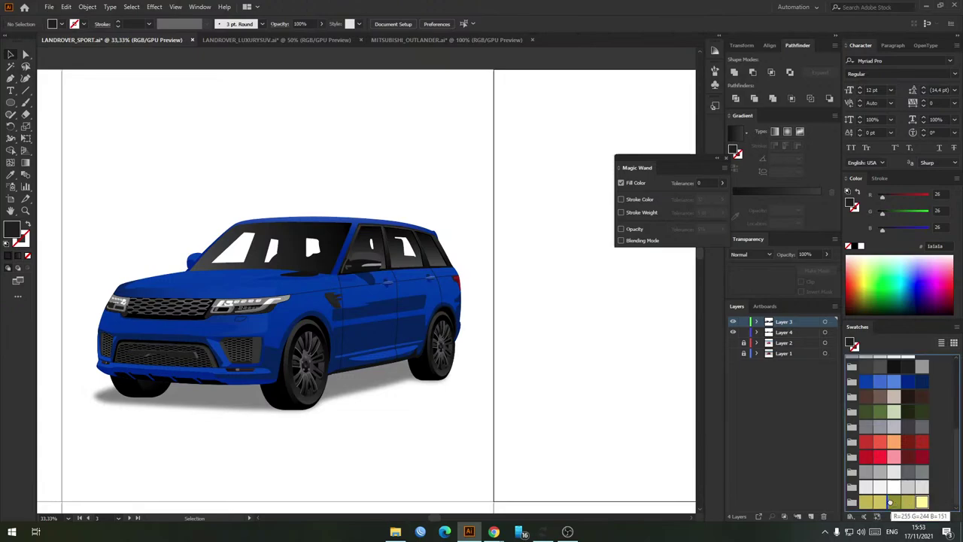
{"action": "scroll", "coordinate": [898, 502], "scroll_direction": "up", "scroll_amount": 2}
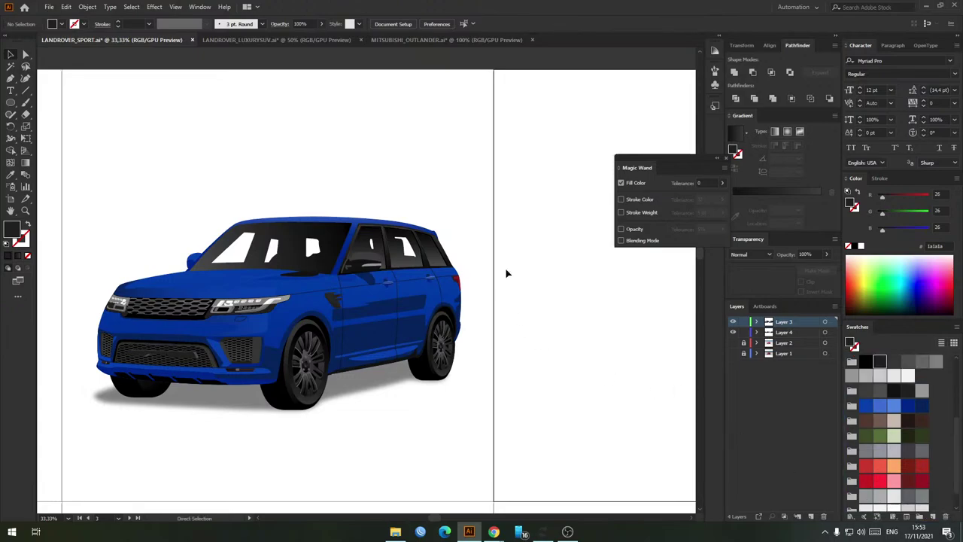
{"action": "key", "text": "ctrl+s"}
Step: Duplicate the blue car across the remaining three artboards of the first row
{"action": "left_click", "coordinate": [336, 196]}
{"action": "scroll", "coordinate": [335, 194], "scroll_direction": "down", "scroll_amount": 2}
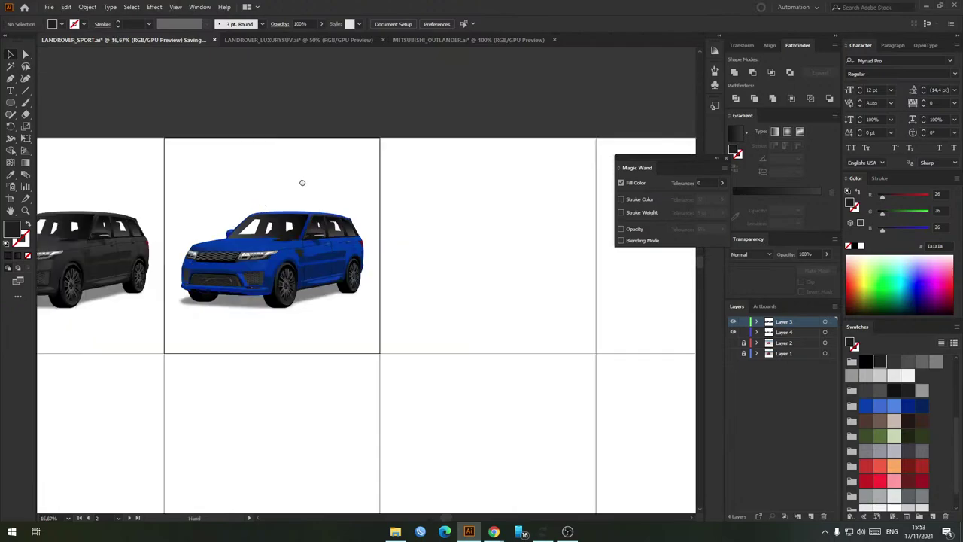
{"action": "left_click_drag", "start_coordinate": [303, 183], "coordinate": [316, 154]}
{"action": "left_click_drag", "start_coordinate": [168, 127], "coordinate": [437, 322]}
{"action": "left_click_drag", "start_coordinate": [234, 257], "coordinate": [448, 257]}
{"action": "key", "text": "ctrl+d"}
{"action": "scroll", "coordinate": [404, 193], "scroll_direction": "down", "scroll_amount": 3}
{"action": "key", "text": "ctrl+d"}
Step: Copy the four blue cars straight down onto the matching artboards of the second row
{"action": "left_click_drag", "start_coordinate": [341, 167], "coordinate": [313, 183]}
{"action": "left_click_drag", "start_coordinate": [228, 148], "coordinate": [520, 309]}
{"action": "scroll", "coordinate": [459, 242], "scroll_direction": "up", "scroll_amount": 1}
{"action": "left_click_drag", "start_coordinate": [523, 237], "coordinate": [524, 339]}
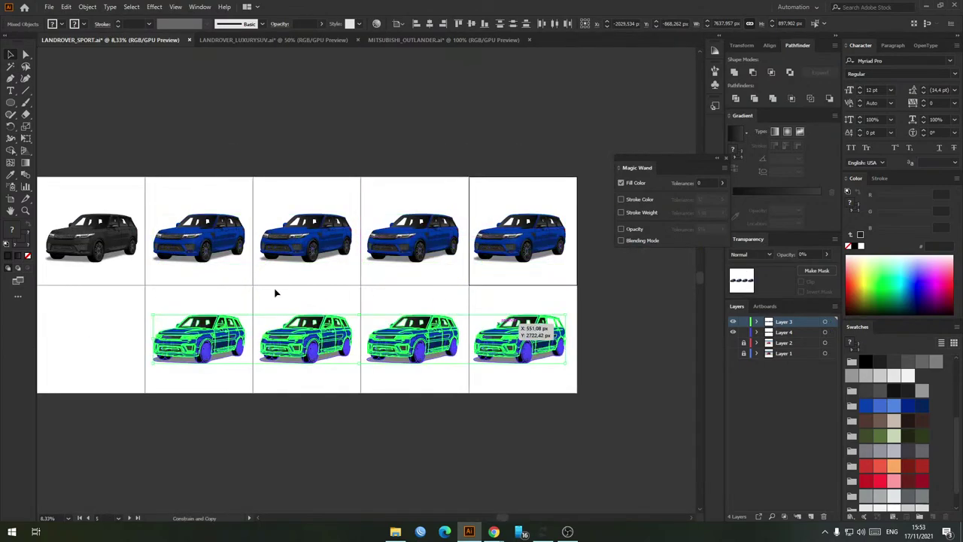
{"action": "left_click_drag", "start_coordinate": [236, 274], "coordinate": [110, 328]}
{"action": "key", "text": "ctrl+z"}
{"action": "left_click", "coordinate": [167, 300]}
{"action": "scroll", "coordinate": [297, 229], "scroll_direction": "up", "scroll_amount": 2}
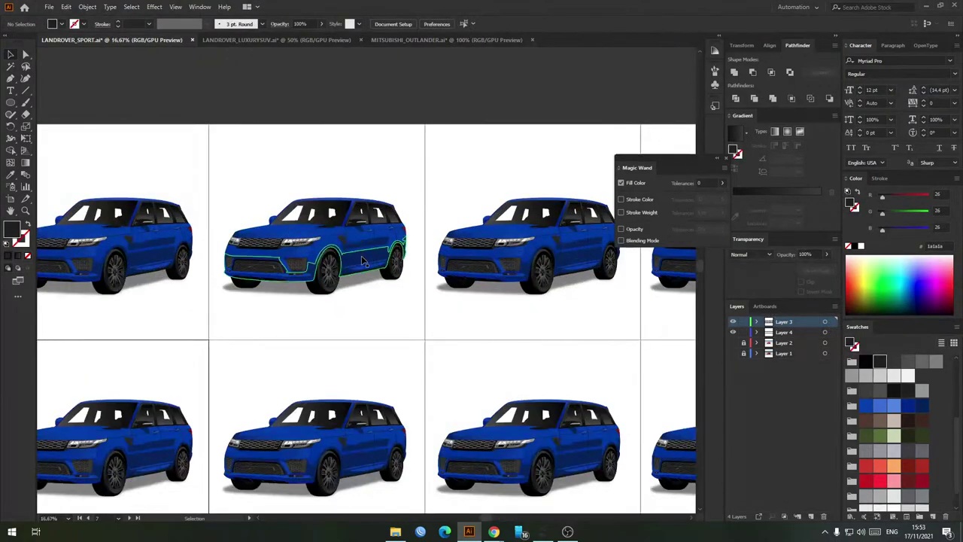
Step: Try recoloring the third artboard's car body with the Gold colour group in its existing order, and undo it
{"action": "left_click", "coordinate": [342, 246]}
{"action": "left_click", "coordinate": [376, 23]}
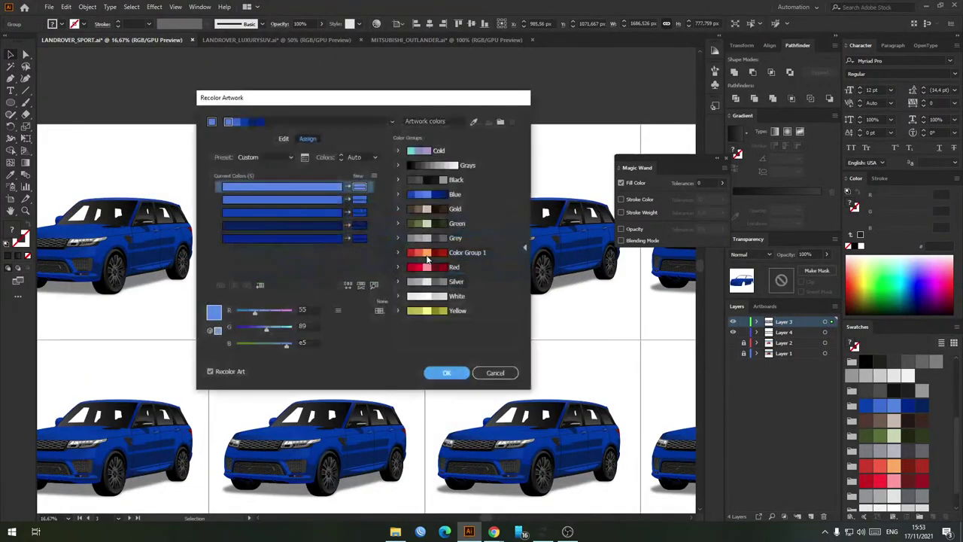
{"action": "left_click", "coordinate": [439, 210]}
{"action": "left_click", "coordinate": [430, 370]}
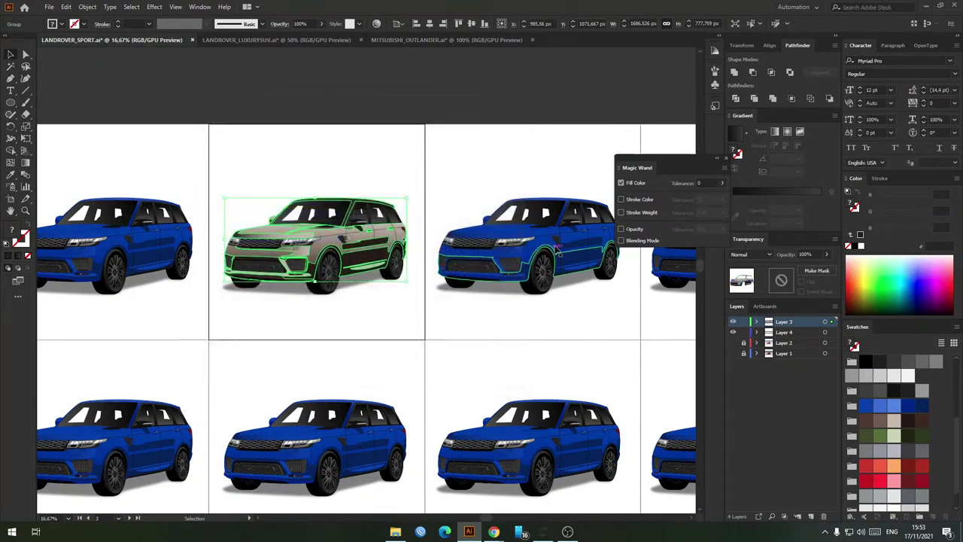
{"action": "key", "text": "a"}
{"action": "key", "text": "ctrl+z"}
{"action": "key", "text": "v"}
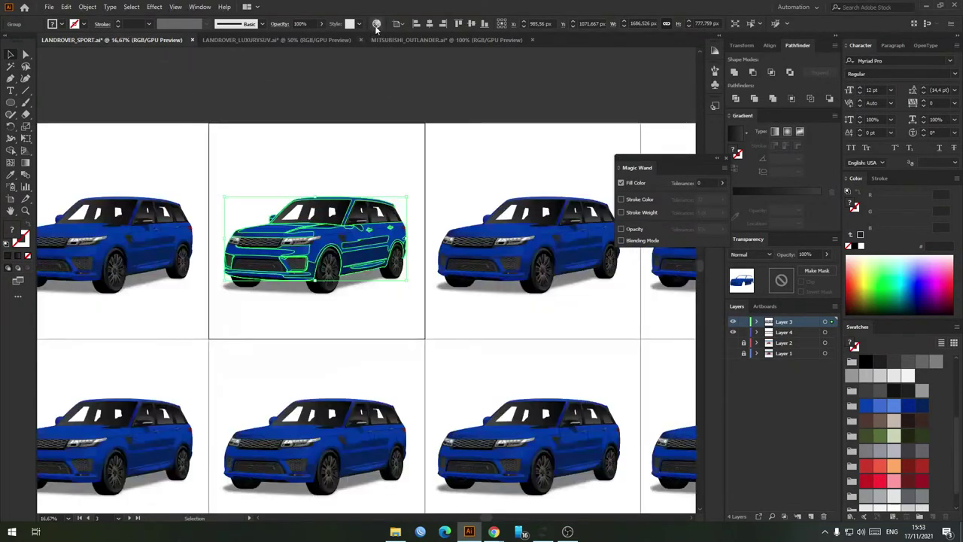
Step: Recolor the third artboard's car body with the Gold group, assigning its beige to the lightest blue, and save the swatch group changes
{"action": "left_click", "coordinate": [376, 23]}
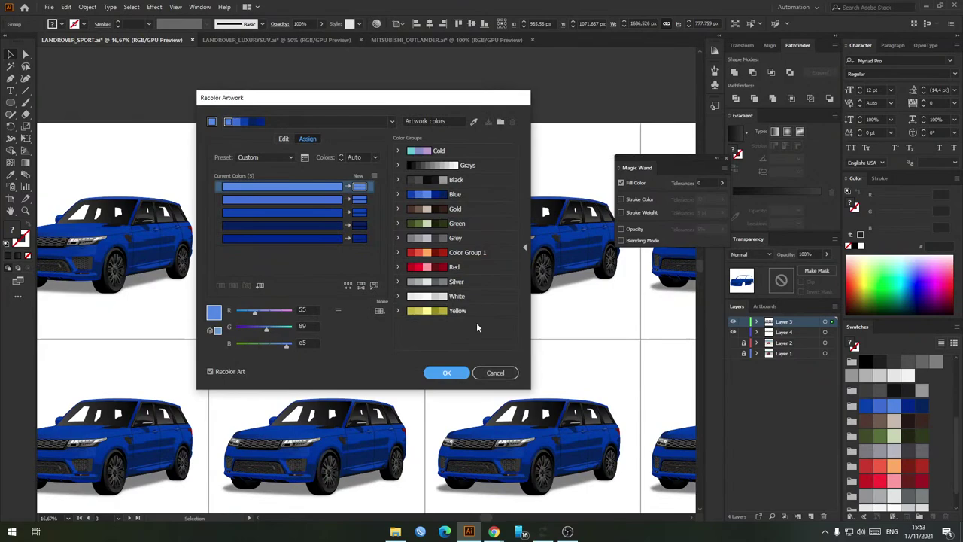
{"action": "left_click", "coordinate": [418, 210]}
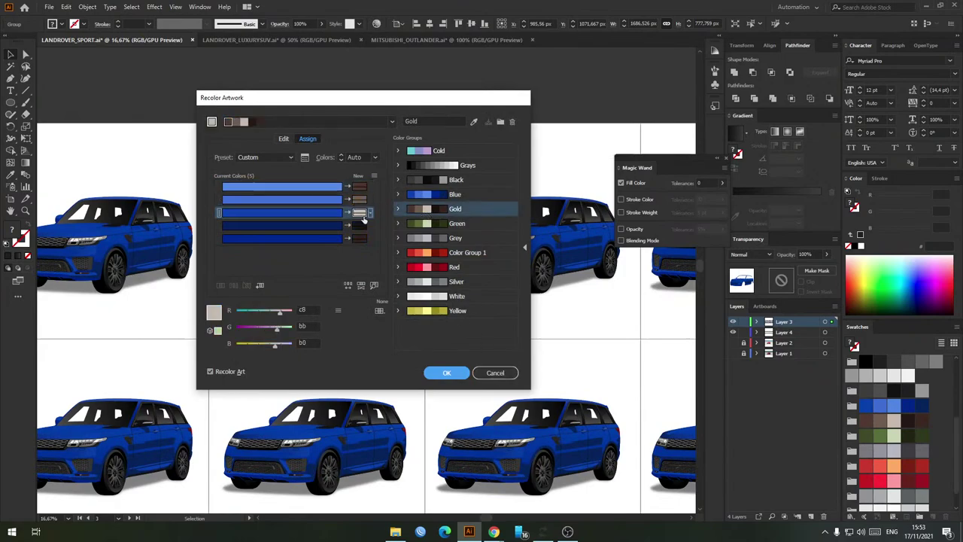
{"action": "left_click_drag", "start_coordinate": [362, 216], "coordinate": [362, 186]}
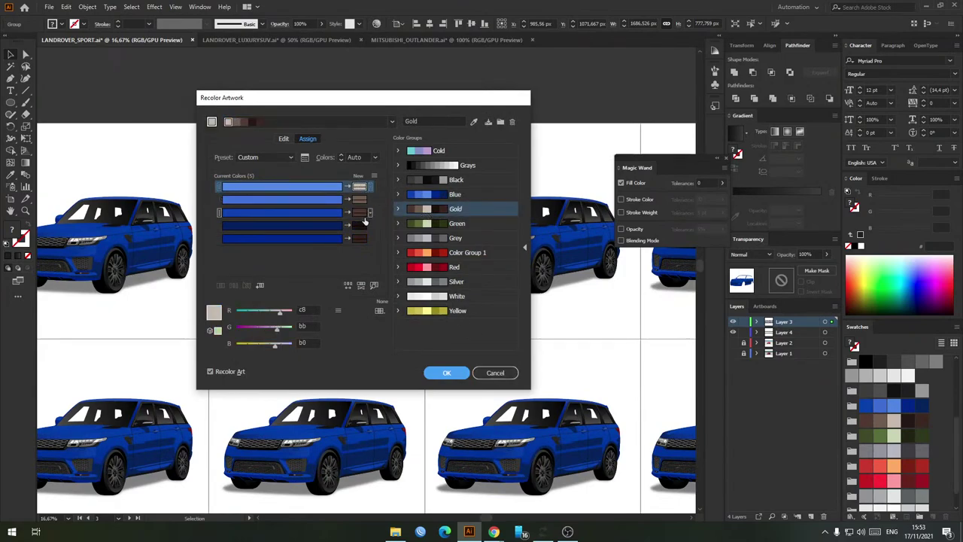
{"action": "left_click", "coordinate": [443, 374]}
{"action": "left_click", "coordinate": [336, 260]}
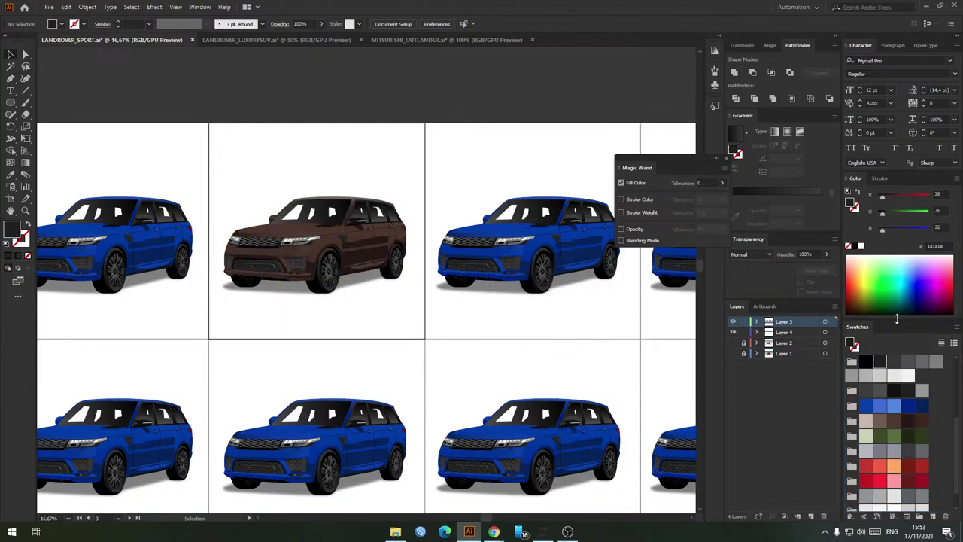
Step: Enlarge the Swatches panel and put the lightest swatch first in the remaining colour groups from Green through Yellow
{"action": "left_click_drag", "start_coordinate": [896, 319], "coordinate": [882, 212]}
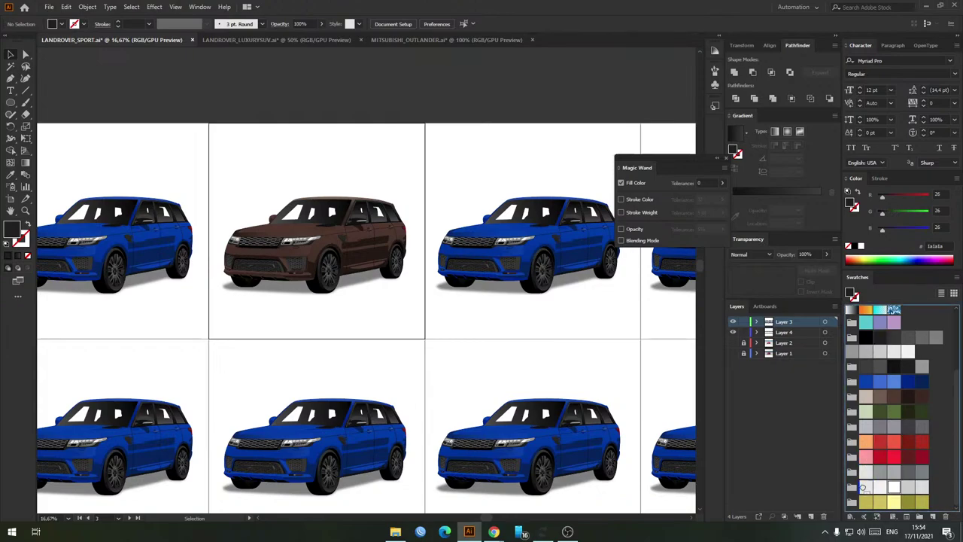
Step: Try recoloring the fourth artboard's car body with the Green colour group in its existing order, and undo it
{"action": "left_click", "coordinate": [580, 247]}
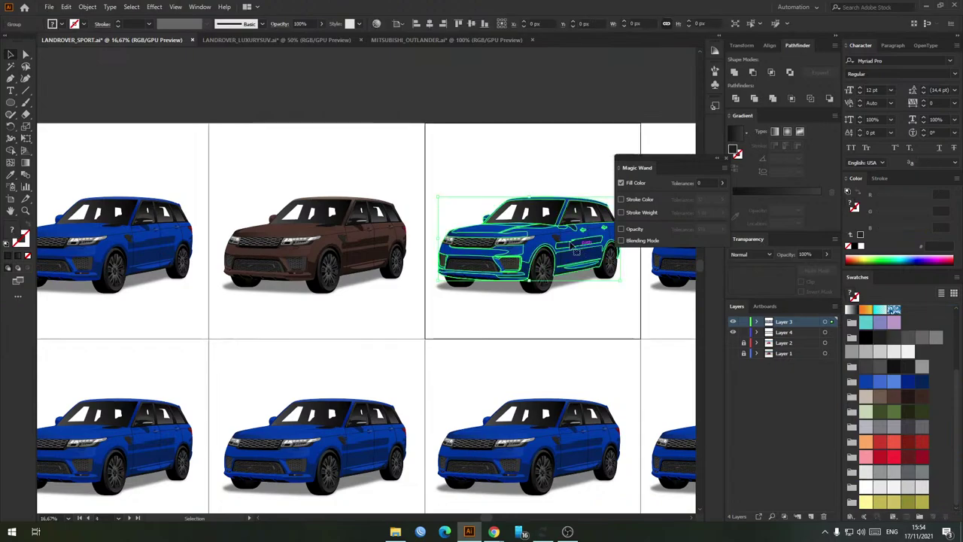
{"action": "left_click", "coordinate": [376, 23]}
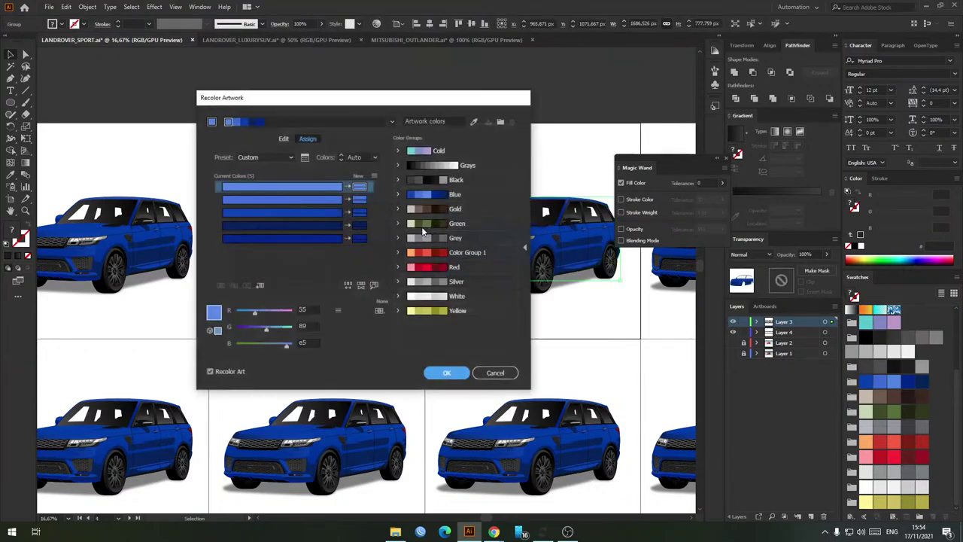
{"action": "left_click", "coordinate": [451, 223]}
{"action": "left_click", "coordinate": [448, 373]}
{"action": "left_click", "coordinate": [540, 326]}
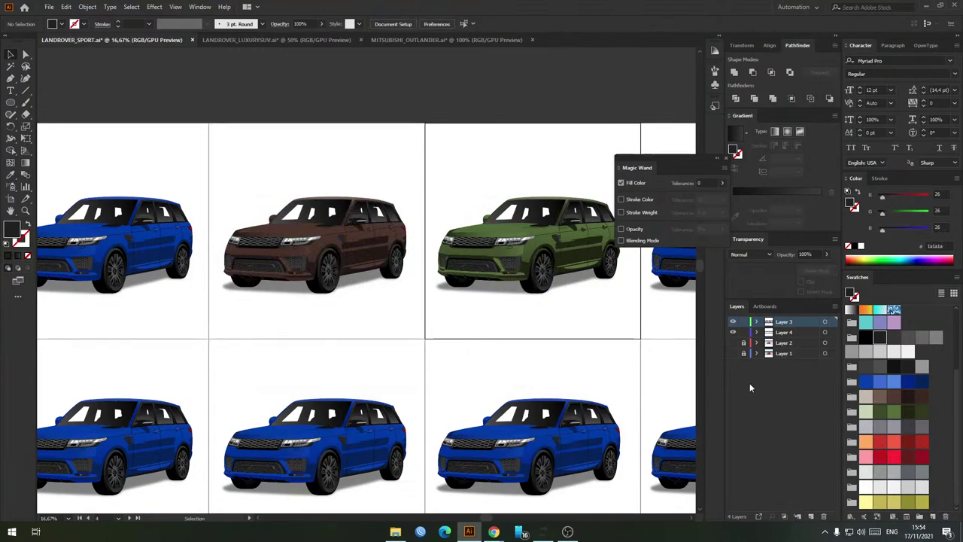
{"action": "key", "text": "ctrl+z"}
{"action": "key", "text": "ctrl+z"}
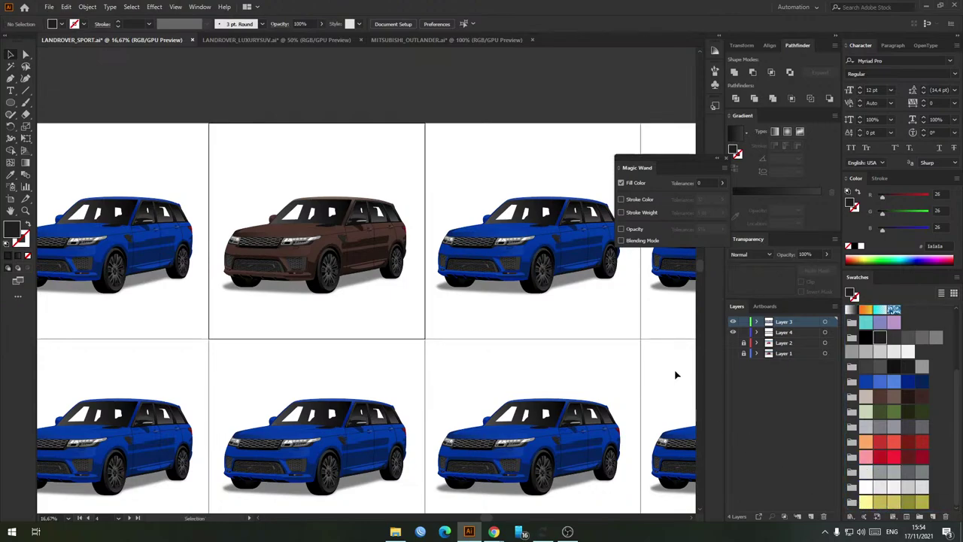
Step: Recolor the fourth artboard's car body with the Green group, assigning green 586e37 to the second-lightest blue, and save the swatch group changes
{"action": "left_click", "coordinate": [576, 250]}
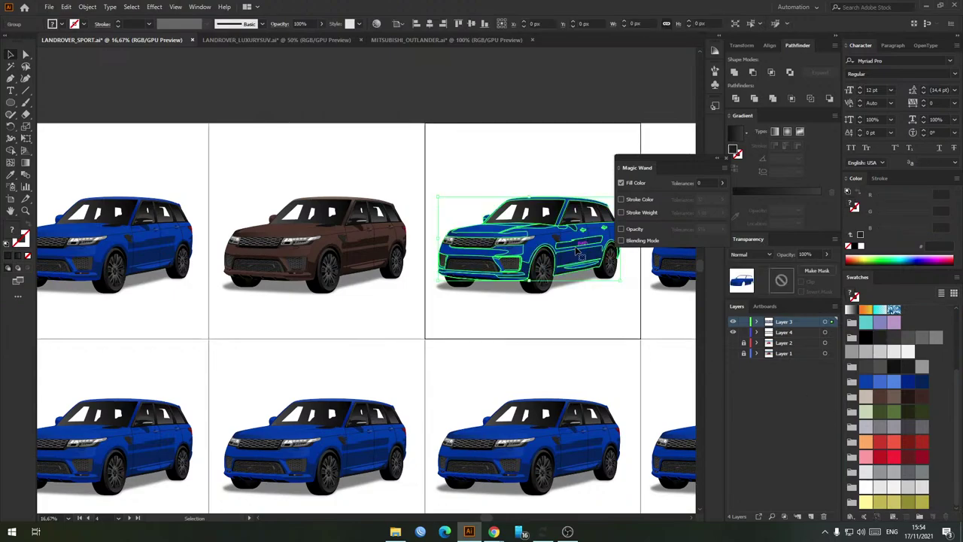
{"action": "left_click", "coordinate": [376, 24]}
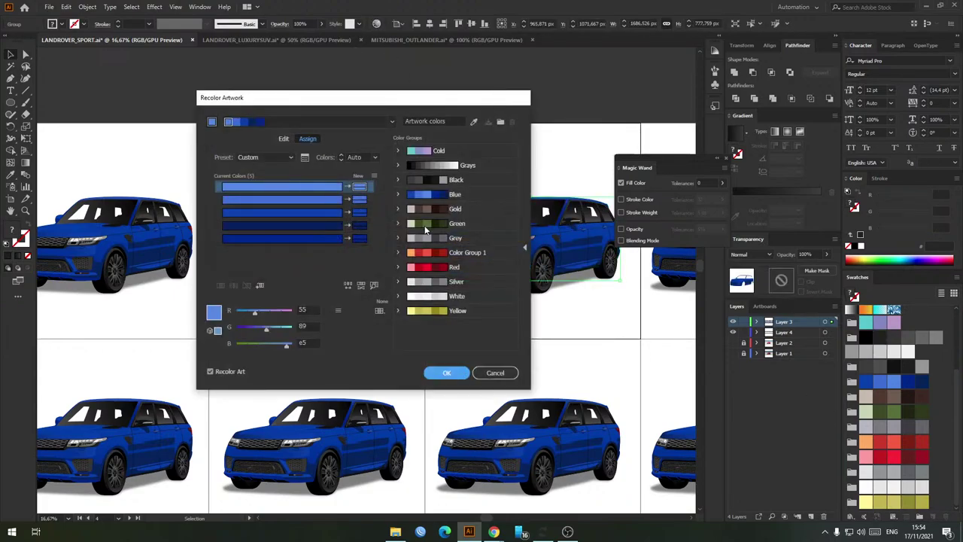
{"action": "left_click", "coordinate": [426, 225]}
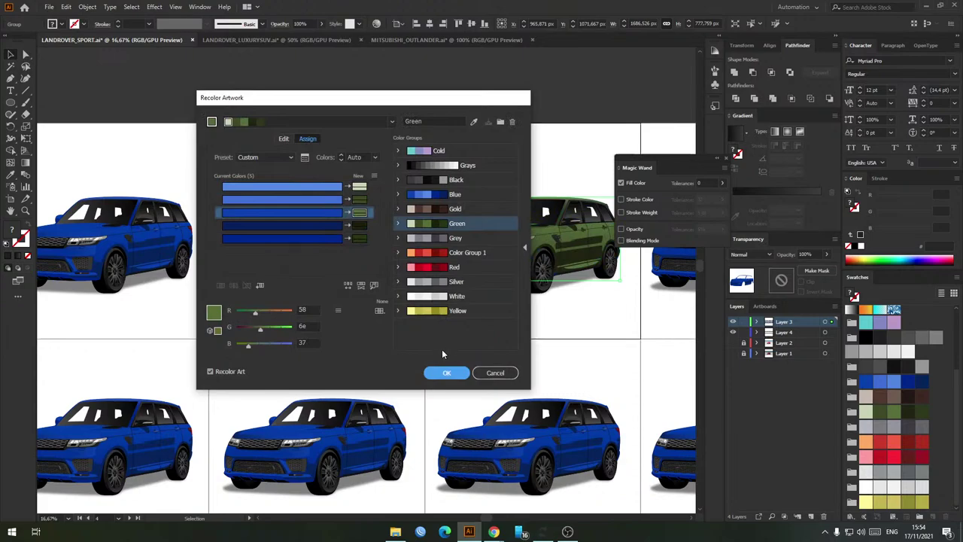
{"action": "left_click", "coordinate": [363, 200]}
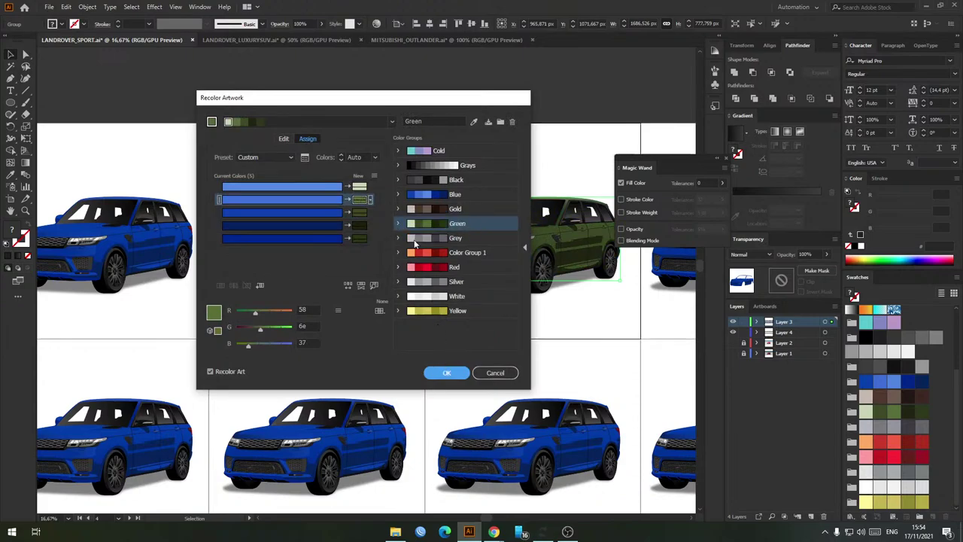
{"action": "left_click", "coordinate": [445, 373]}
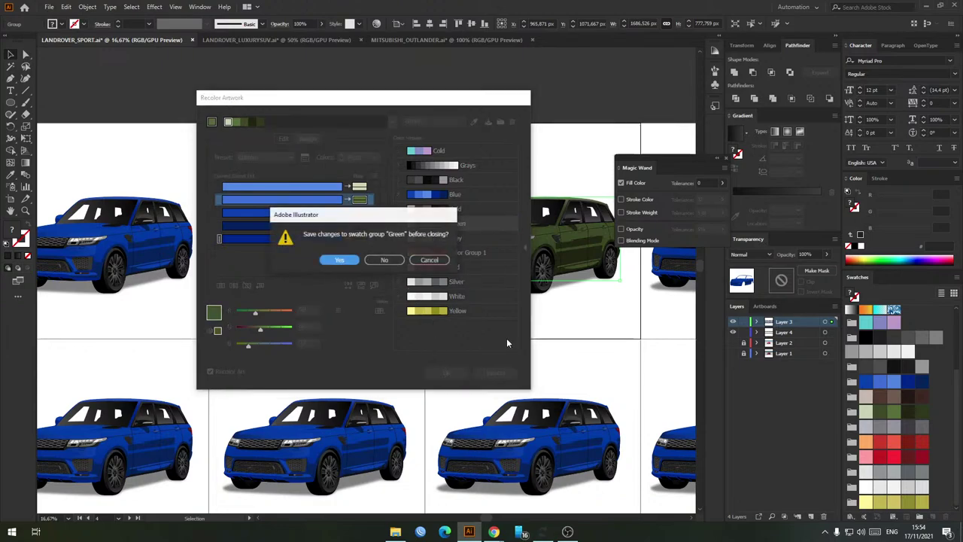
{"action": "key", "text": "Return"}
{"action": "left_click", "coordinate": [595, 367]}
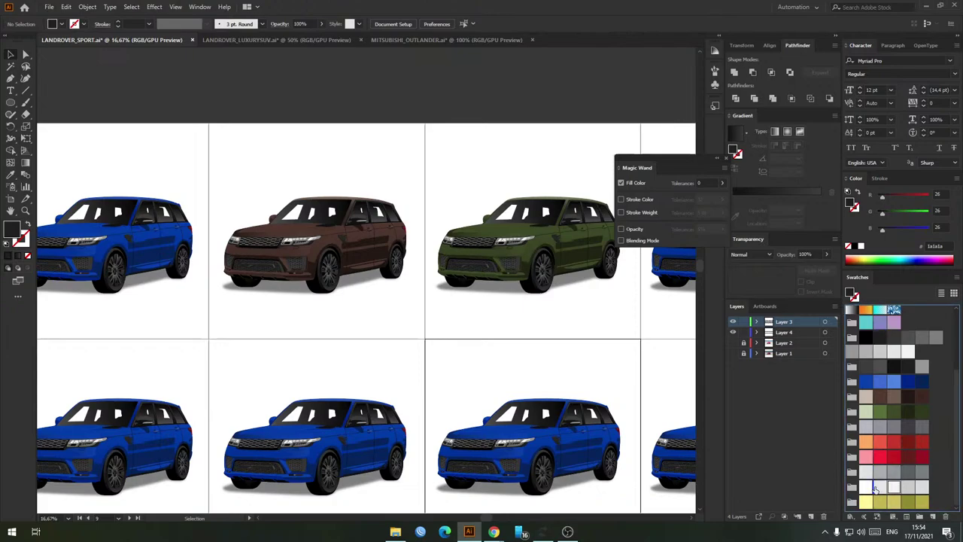
Step: Recolor the fifth artboard's car body with the Grey colour group
{"action": "left_click_drag", "start_coordinate": [611, 249], "coordinate": [396, 261]}
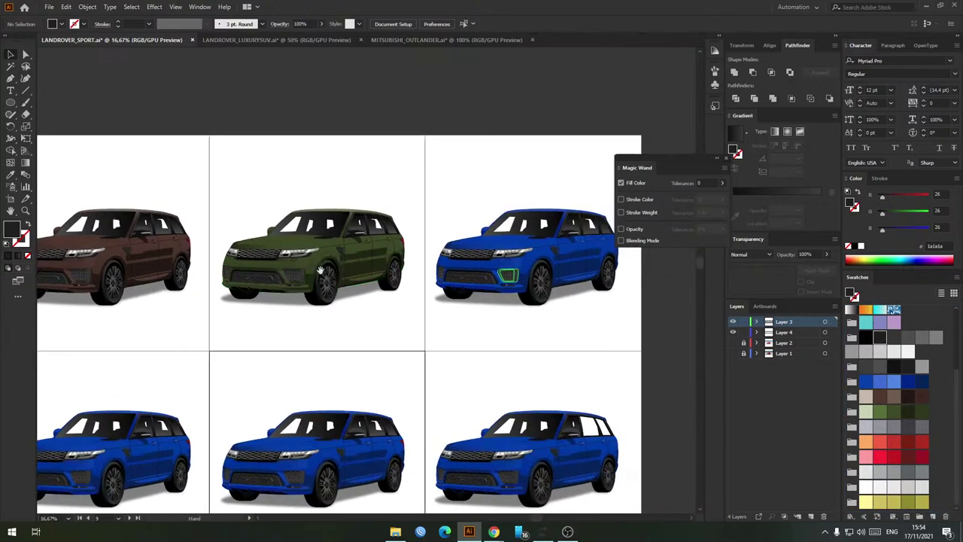
{"action": "left_click", "coordinate": [533, 255]}
{"action": "left_click", "coordinate": [376, 23]}
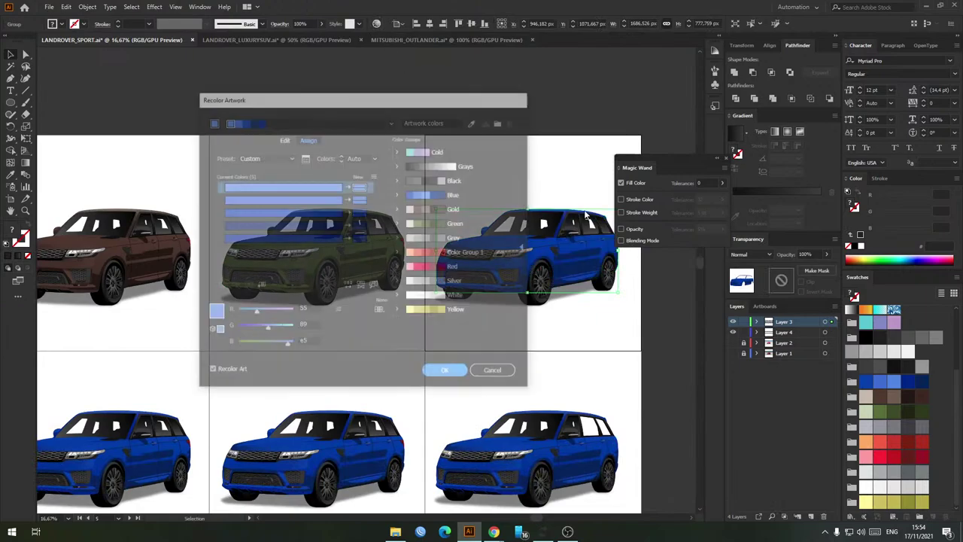
{"action": "left_click", "coordinate": [424, 239]}
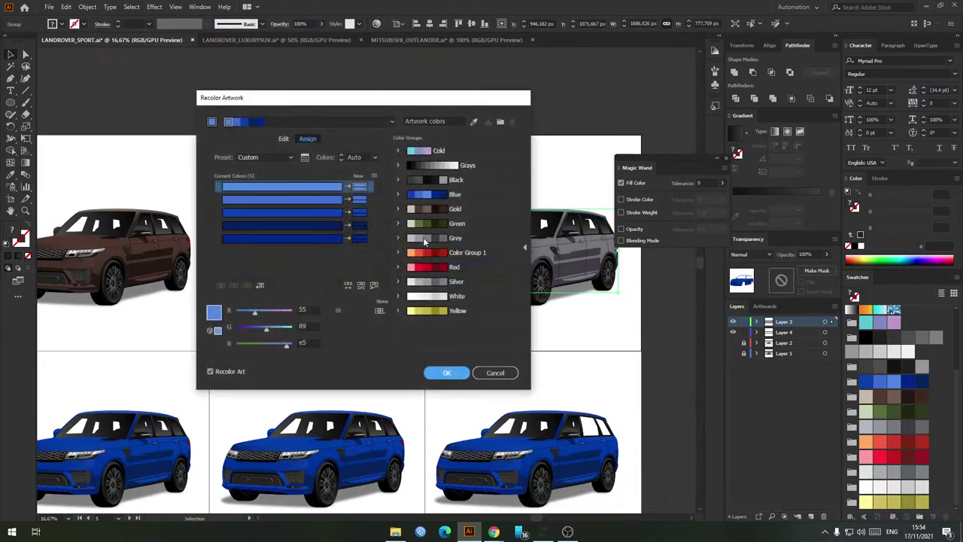
{"action": "left_click", "coordinate": [447, 373]}
Step: Recolor the car body on the sixth artboard, first in the second row, with Color Group 1
{"action": "scroll", "coordinate": [458, 337], "scroll_direction": "down", "scroll_amount": 2}
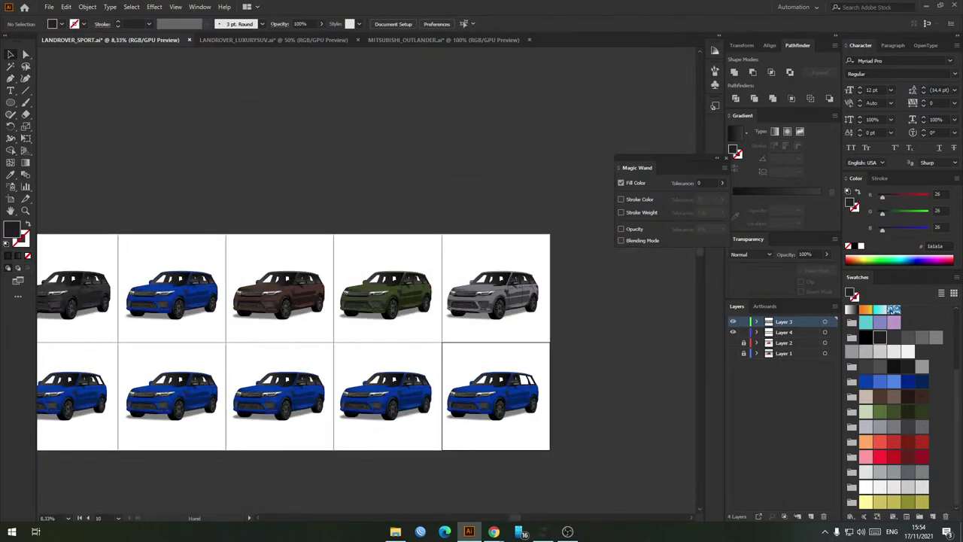
{"action": "left_click_drag", "start_coordinate": [211, 344], "coordinate": [445, 297]}
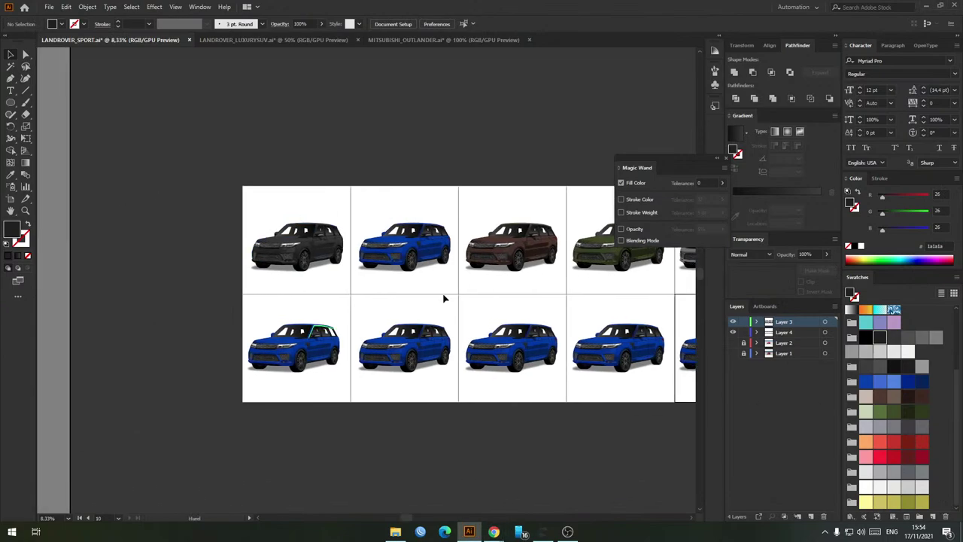
{"action": "scroll", "coordinate": [278, 348], "scroll_direction": "up", "scroll_amount": 3}
{"action": "left_click", "coordinate": [379, 346]}
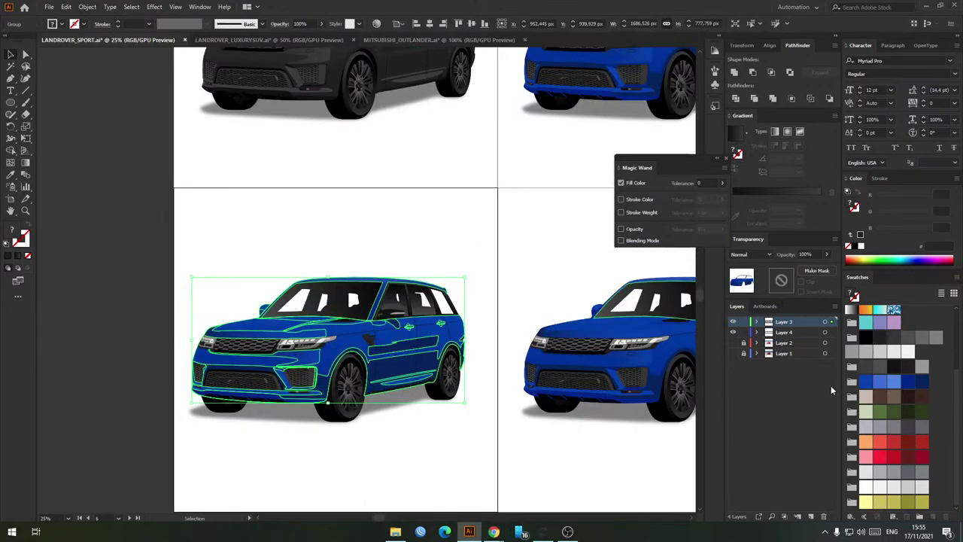
{"action": "left_click", "coordinate": [377, 23]}
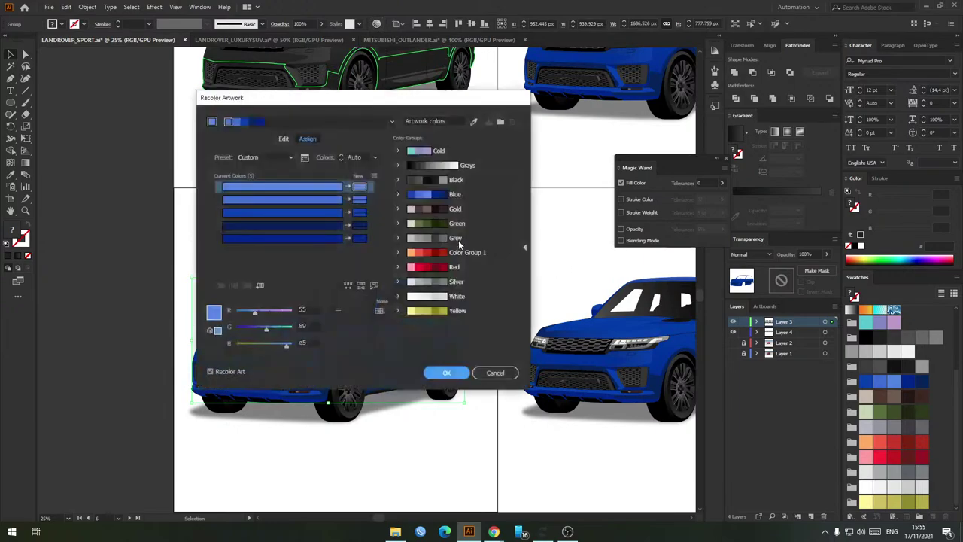
{"action": "left_click", "coordinate": [433, 253]}
{"action": "left_click", "coordinate": [440, 373]}
{"action": "left_click", "coordinate": [511, 244]}
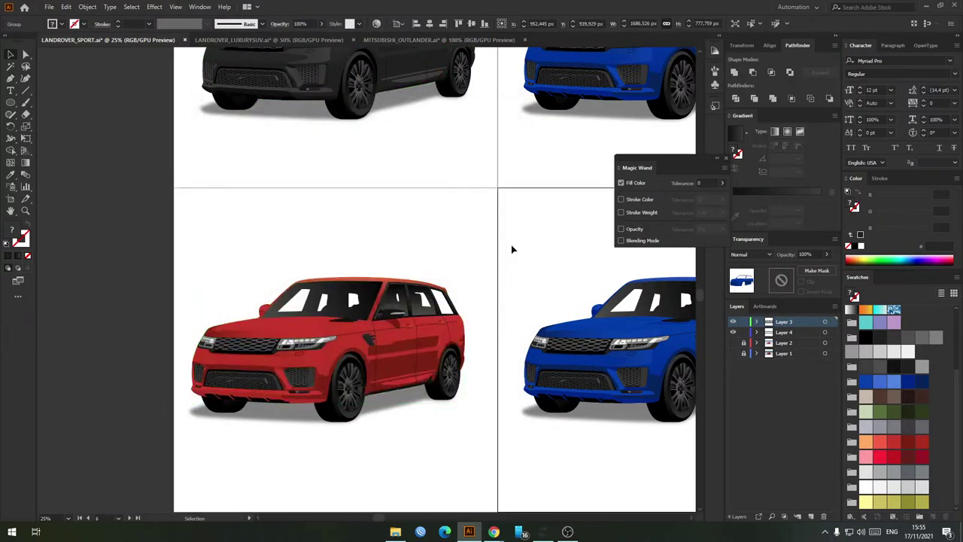
Step: Recolor the seventh artboard's car body with the Red colour group
{"action": "left_click_drag", "start_coordinate": [511, 245], "coordinate": [265, 216]}
{"action": "left_click", "coordinate": [458, 312]}
{"action": "left_click", "coordinate": [375, 24]}
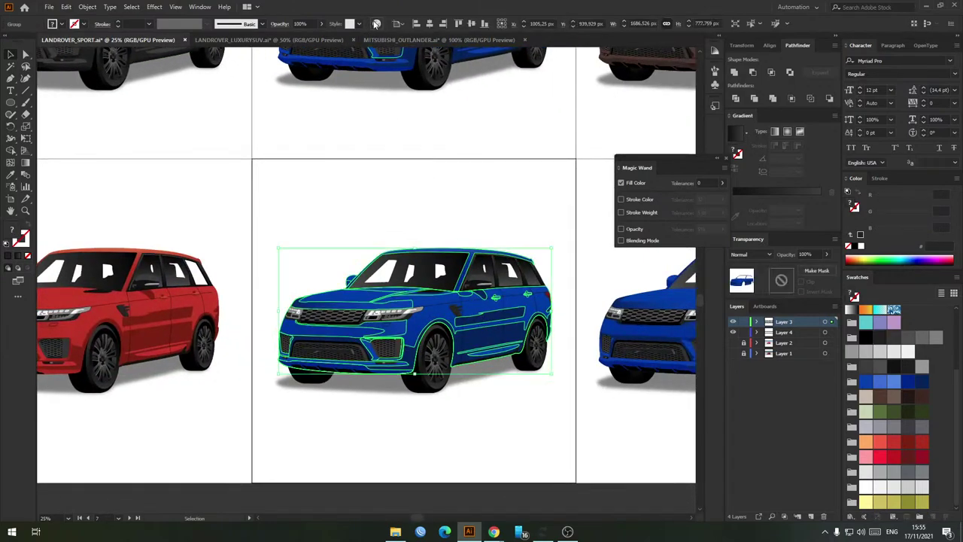
{"action": "left_click", "coordinate": [433, 267]}
{"action": "left_click", "coordinate": [441, 373]}
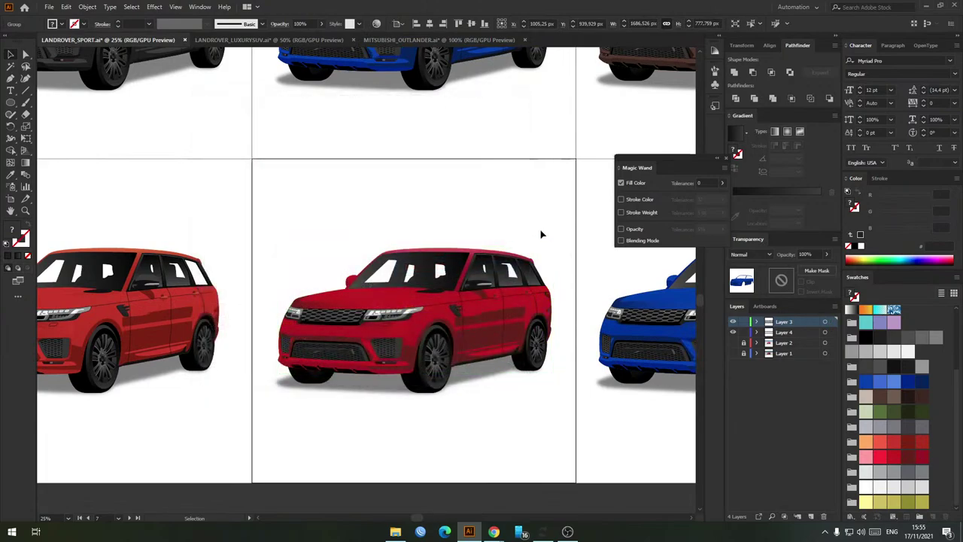
Step: Recolor the eighth artboard's car body with the Silver colour group
{"action": "scroll", "coordinate": [542, 236], "scroll_direction": "right", "scroll_amount": 5}
{"action": "left_click", "coordinate": [414, 271]}
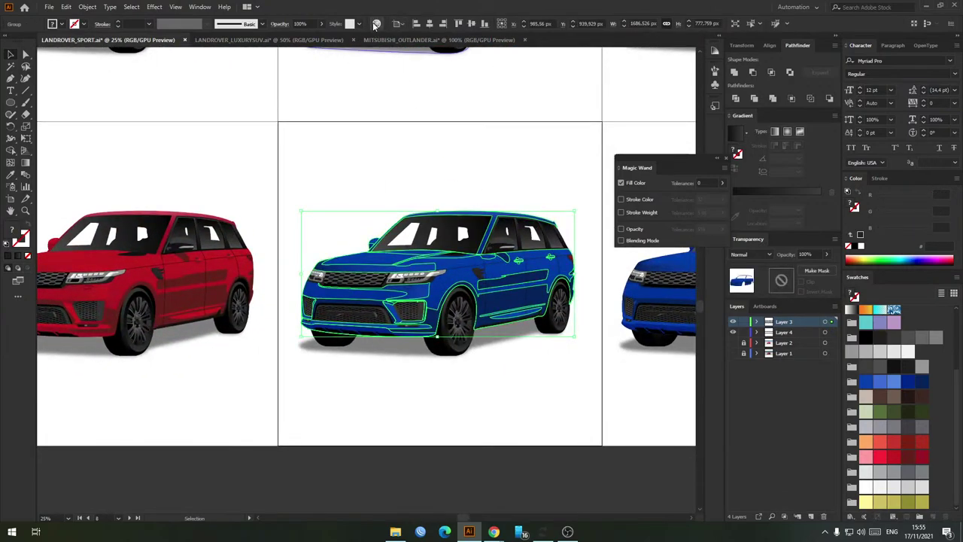
{"action": "left_click", "coordinate": [376, 23]}
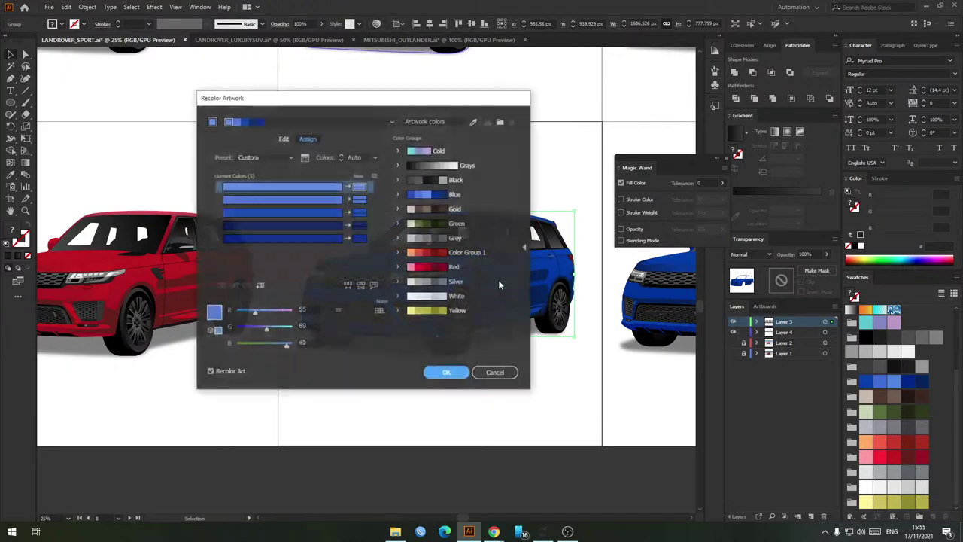
{"action": "left_click", "coordinate": [456, 281]}
{"action": "left_click", "coordinate": [445, 372]}
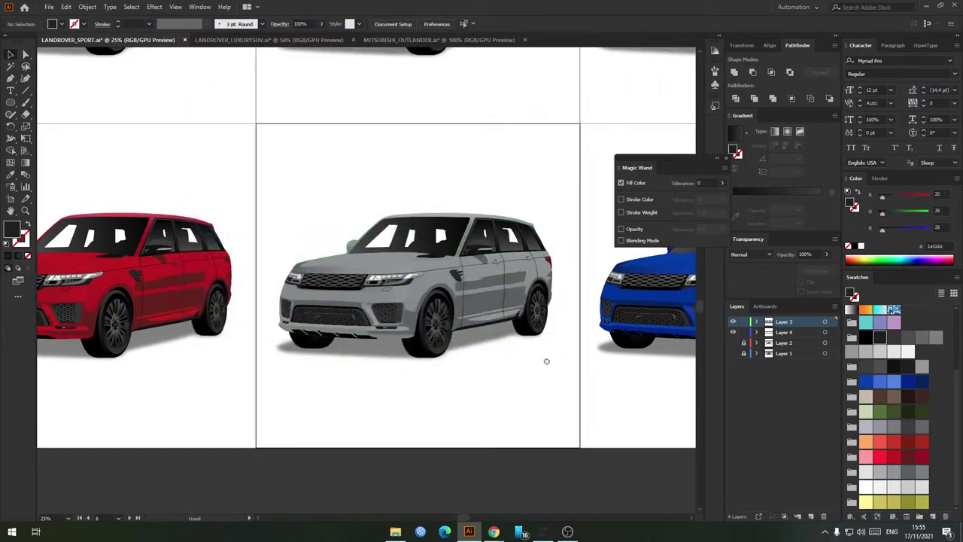
Step: Recolor the ninth artboard's car body with the White colour group
{"action": "scroll", "coordinate": [544, 361], "scroll_direction": "right", "scroll_amount": 5}
{"action": "left_click", "coordinate": [470, 258]}
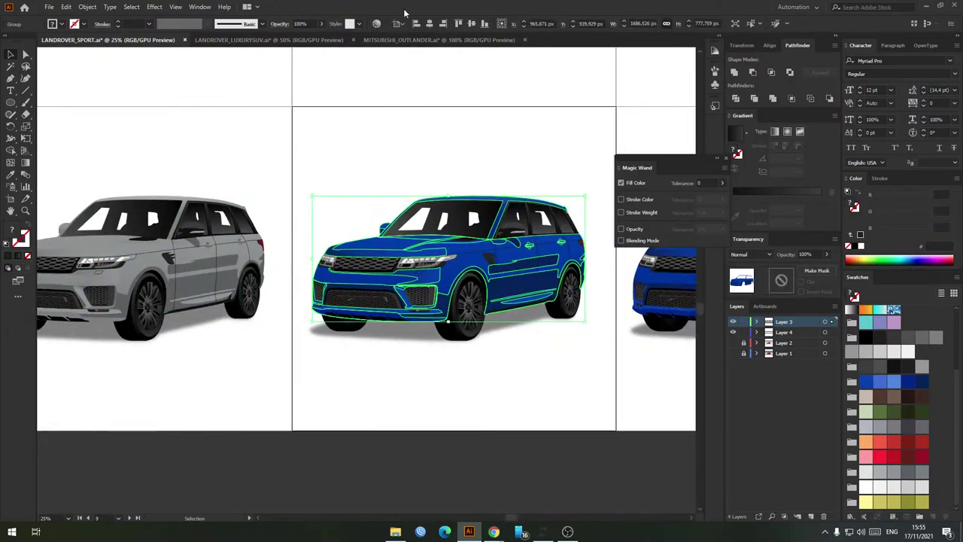
{"action": "left_click", "coordinate": [377, 24]}
{"action": "left_click", "coordinate": [431, 297]}
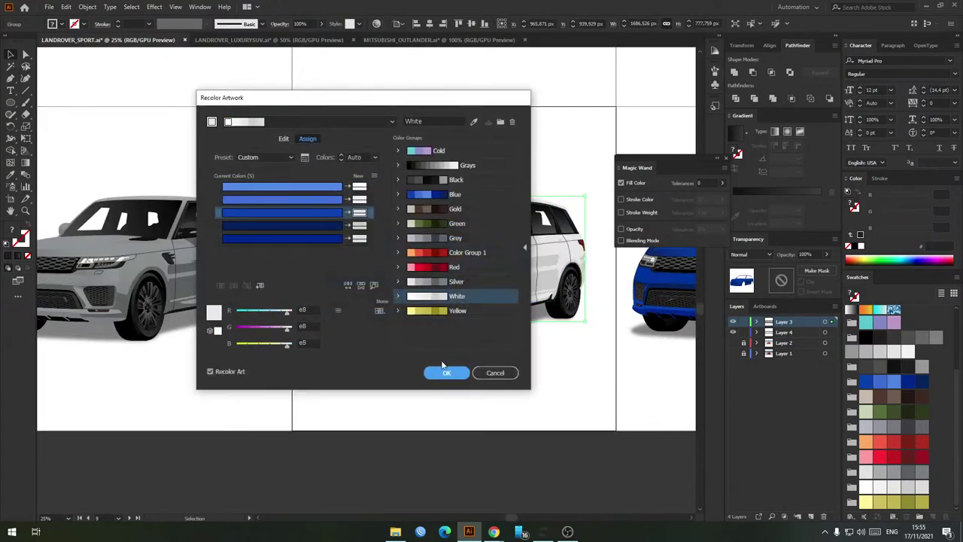
{"action": "left_click", "coordinate": [446, 372]}
Step: Recolor the tenth artboard's car body with the Yellow colour group and deselect it
{"action": "scroll", "coordinate": [559, 364], "scroll_direction": "right", "scroll_amount": 5}
{"action": "left_click", "coordinate": [608, 273]}
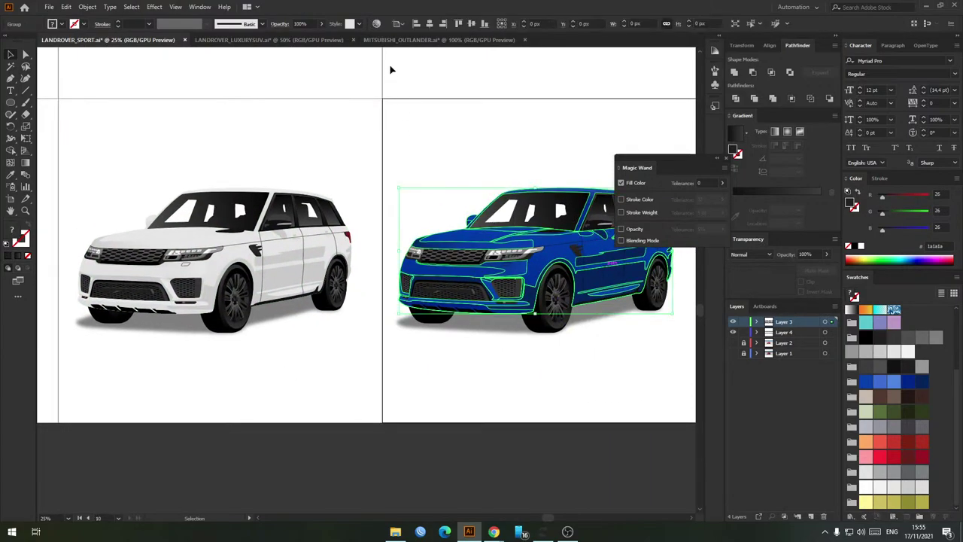
{"action": "left_click", "coordinate": [377, 24]}
{"action": "left_click", "coordinate": [433, 310]}
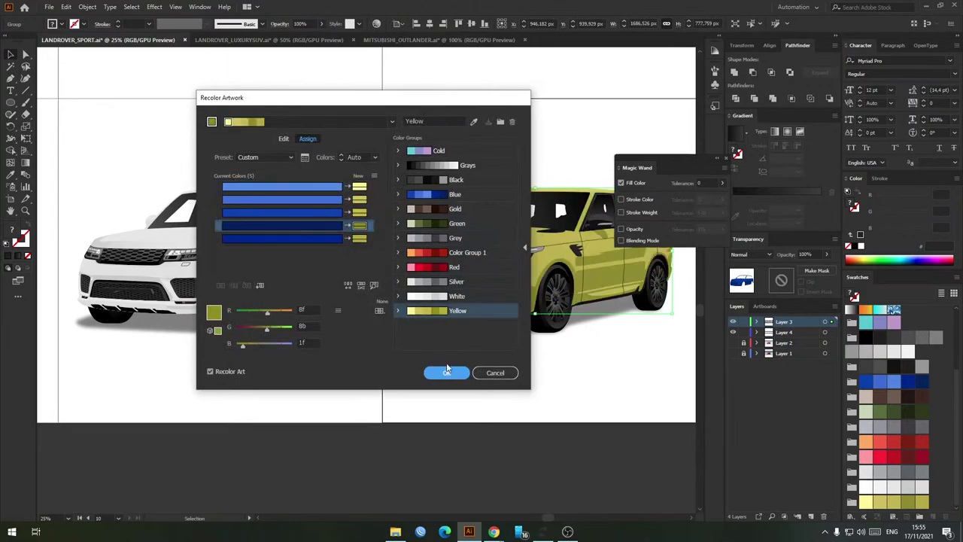
{"action": "left_click", "coordinate": [446, 371]}
{"action": "left_click", "coordinate": [535, 395]}
Step: Isolate the yellow car's panel-line group, fill all its lines with the Yellow group's dark olive swatch 8f8b1f, and exit isolation
{"action": "scroll", "coordinate": [397, 226], "scroll_direction": "up", "scroll_amount": 3}
{"action": "scroll", "coordinate": [396, 226], "scroll_direction": "up", "scroll_amount": 2}
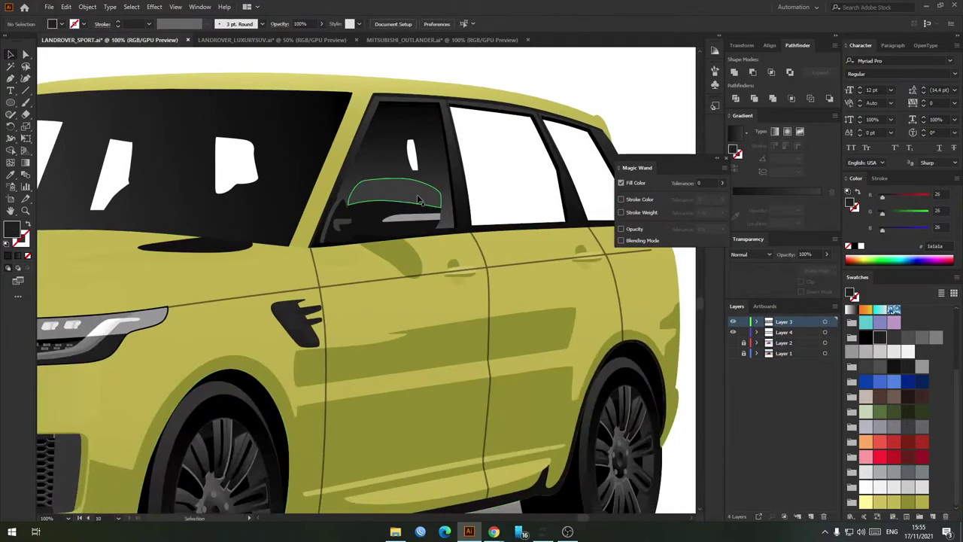
{"action": "double_click", "coordinate": [492, 269]}
{"action": "left_click", "coordinate": [492, 269]}
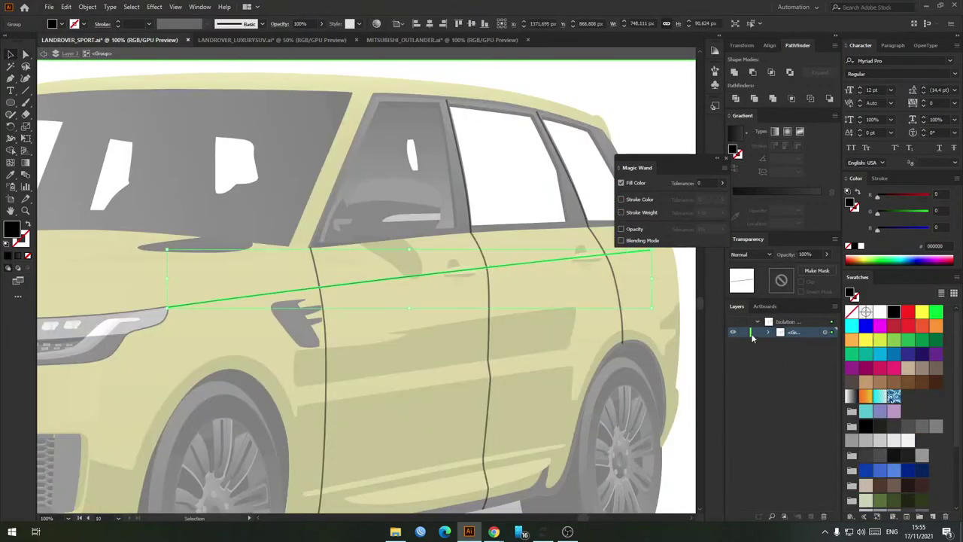
{"action": "left_click", "coordinate": [485, 271], "text": "shift"}
{"action": "left_click", "coordinate": [316, 275], "text": "shift"}
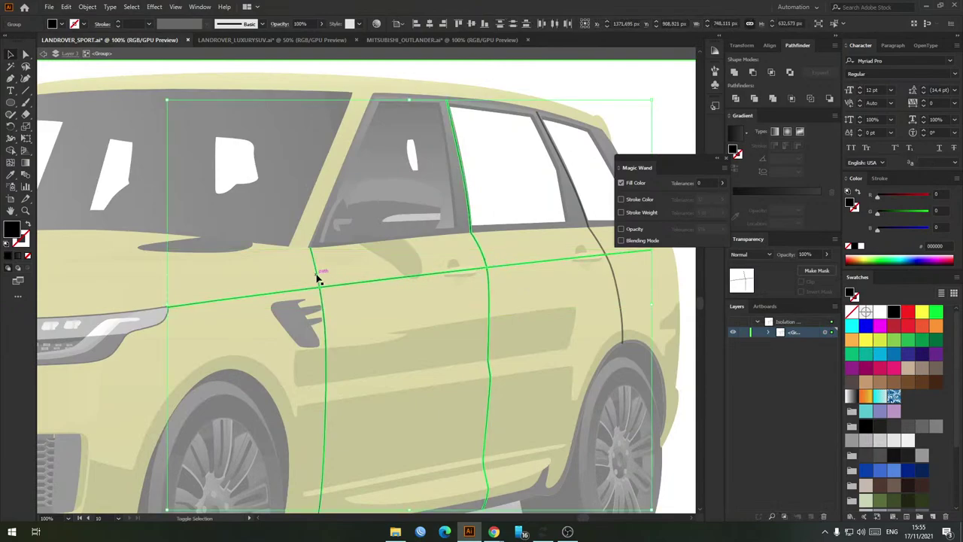
{"action": "scroll", "coordinate": [366, 271], "scroll_direction": "down", "scroll_amount": 2}
{"action": "key", "text": "ctrl+a"}
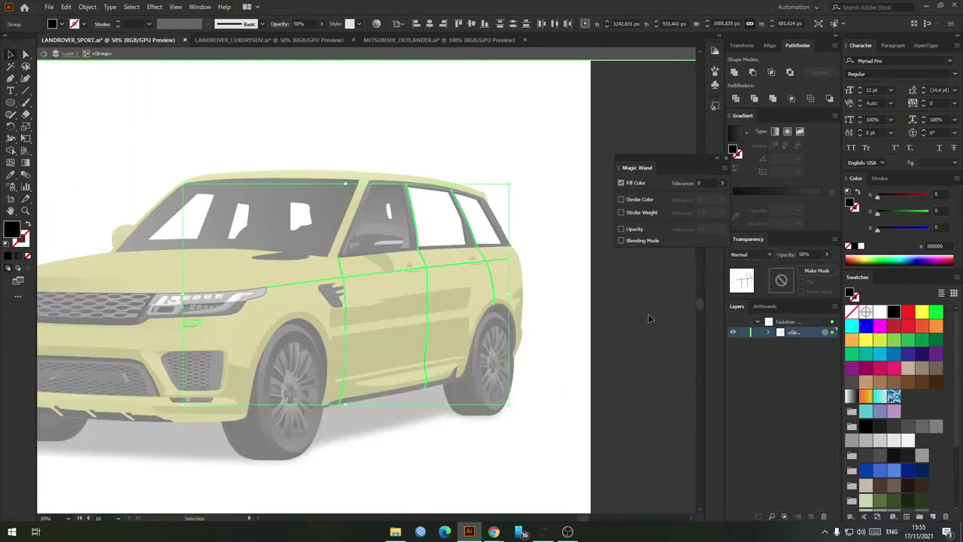
{"action": "scroll", "coordinate": [878, 482], "scroll_direction": "down", "scroll_amount": 3}
{"action": "left_click", "coordinate": [908, 502]}
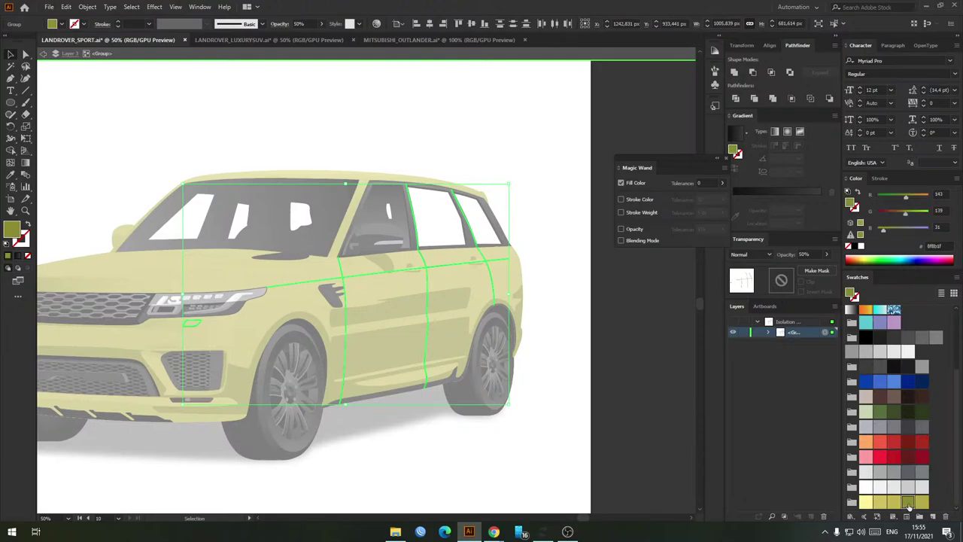
{"action": "double_click", "coordinate": [454, 174]}
Step: Fill the yellow car's side mirror cap with the Yellow group's body swatch c4b549 and deselect it
{"action": "scroll", "coordinate": [391, 224], "scroll_direction": "up", "scroll_amount": 2}
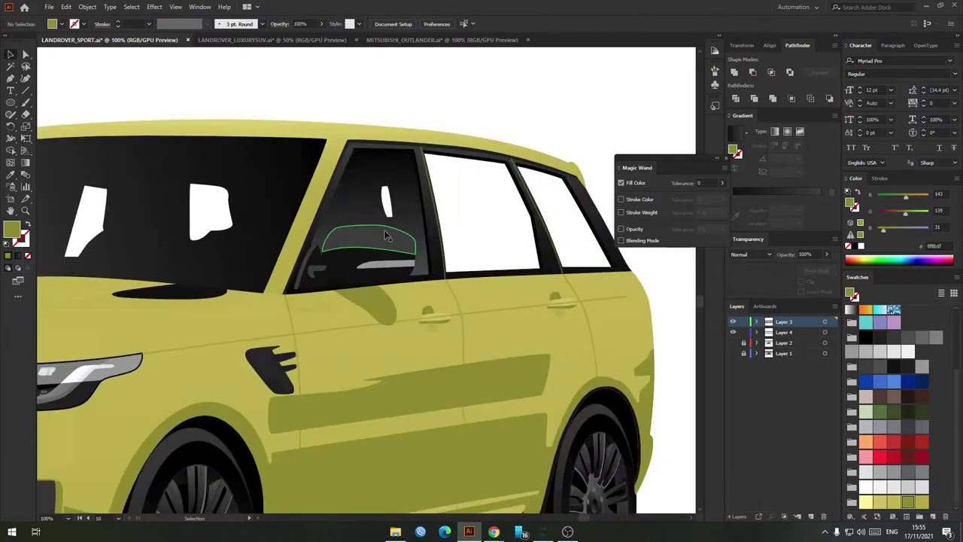
{"action": "key", "text": "a"}
{"action": "left_click", "coordinate": [386, 234]}
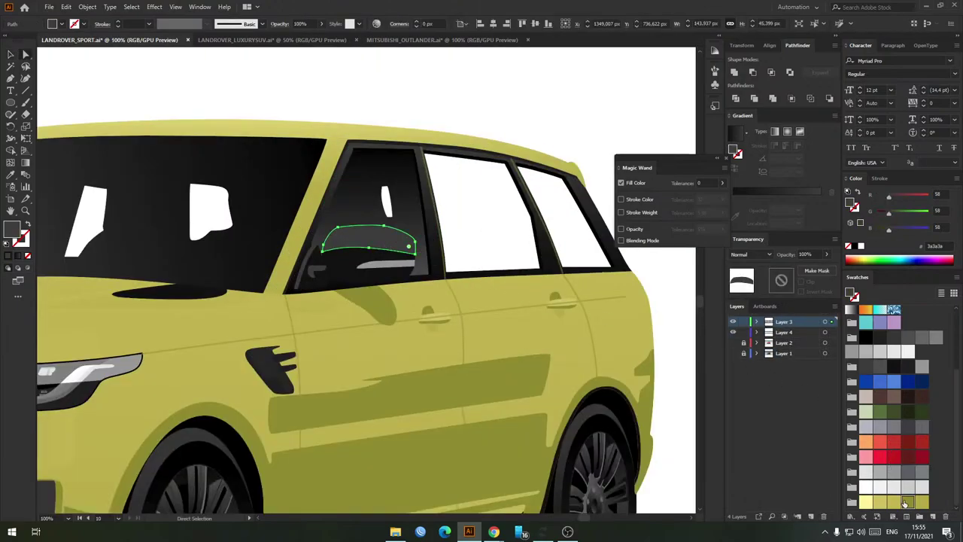
{"action": "left_click", "coordinate": [905, 502]}
{"action": "left_click", "coordinate": [877, 501]}
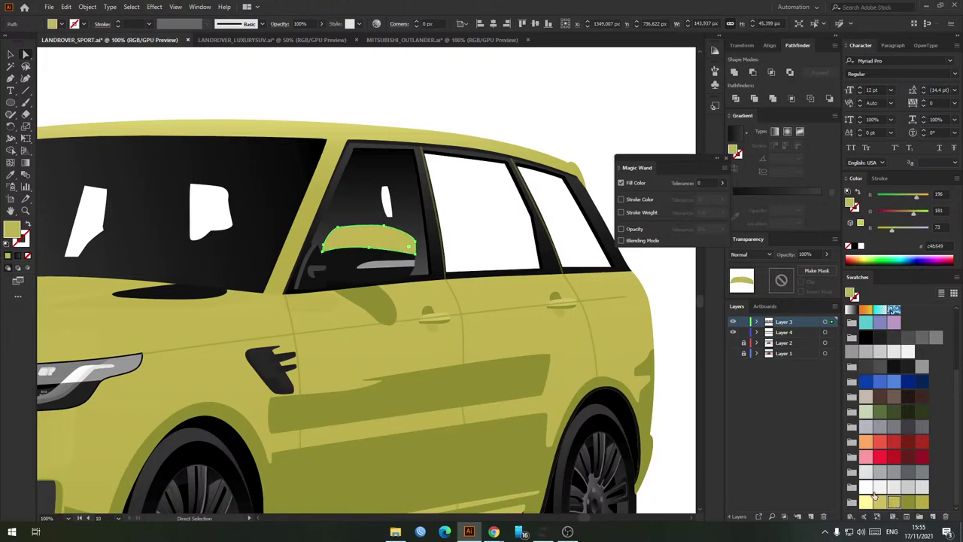
{"action": "left_click", "coordinate": [495, 113]}
Step: Select the ninth artboard's white car's panel-line group and fill it with the White group's light grey swatch cccccc
{"action": "scroll", "coordinate": [494, 113], "scroll_direction": "down", "scroll_amount": 2}
{"action": "left_click_drag", "start_coordinate": [316, 114], "coordinate": [374, 171]}
{"action": "left_click_drag", "start_coordinate": [296, 165], "coordinate": [357, 186]}
{"action": "scroll", "coordinate": [373, 200], "scroll_direction": "down", "scroll_amount": 2}
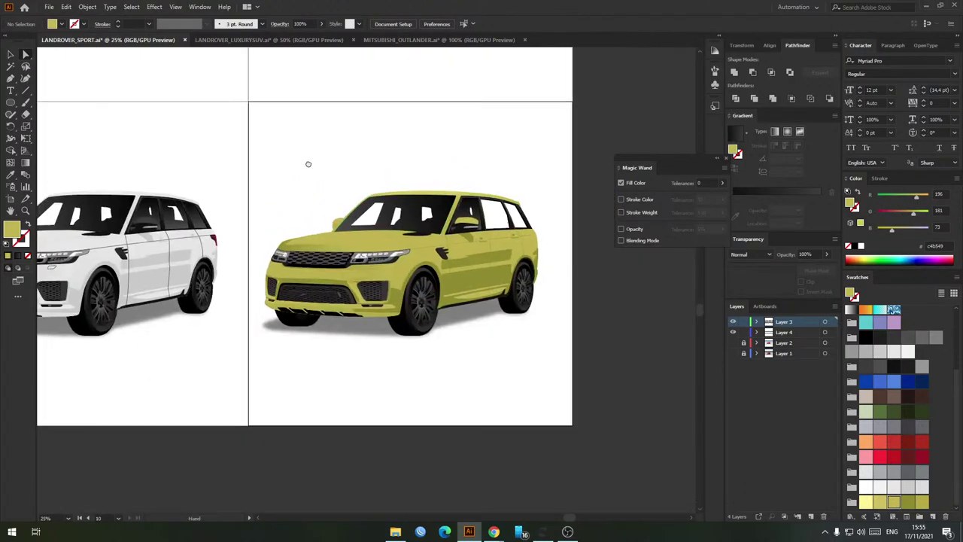
{"action": "left_click_drag", "start_coordinate": [308, 164], "coordinate": [374, 158]}
{"action": "left_click_drag", "start_coordinate": [267, 156], "coordinate": [298, 158]}
{"action": "scroll", "coordinate": [186, 221], "scroll_direction": "up", "scroll_amount": 3}
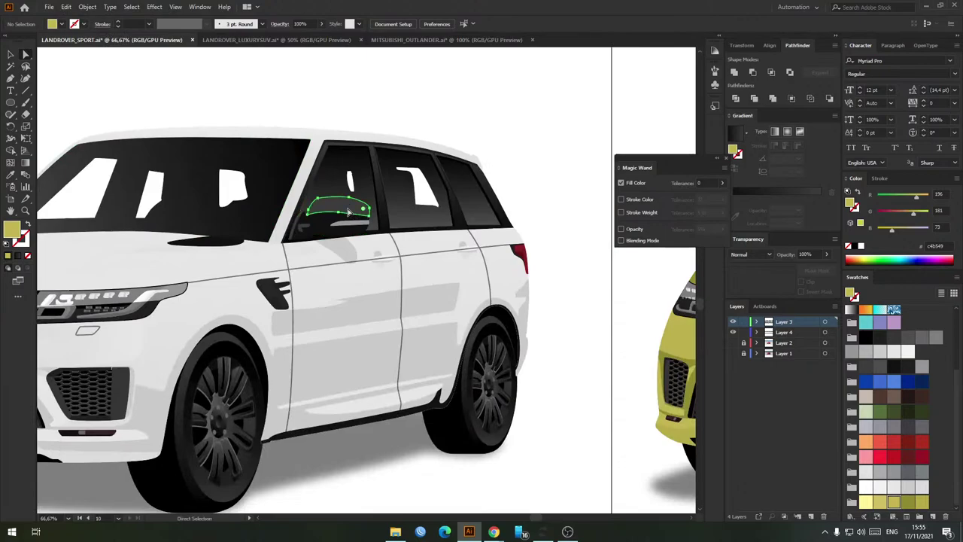
{"action": "key", "text": "v"}
{"action": "double_click", "coordinate": [400, 258]}
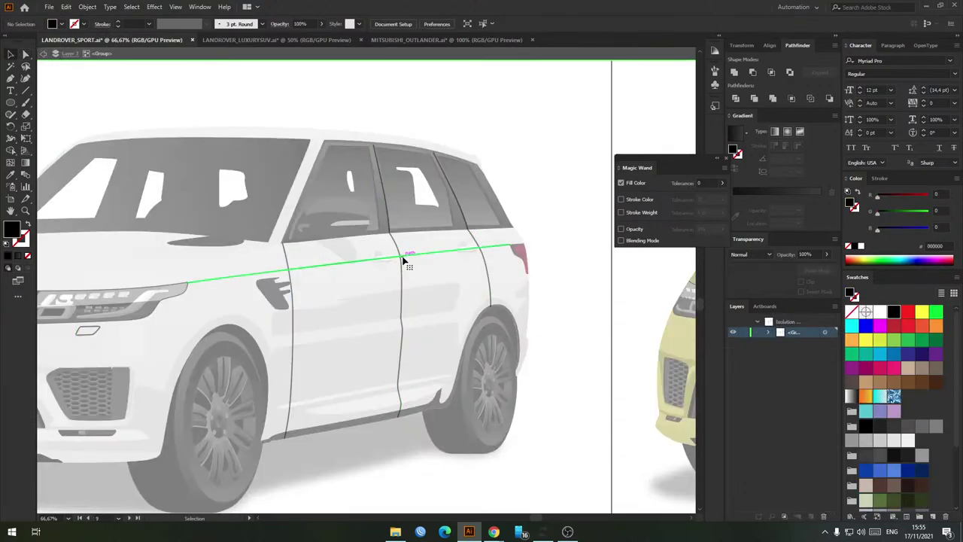
{"action": "double_click", "coordinate": [524, 176]}
{"action": "left_click", "coordinate": [421, 258]}
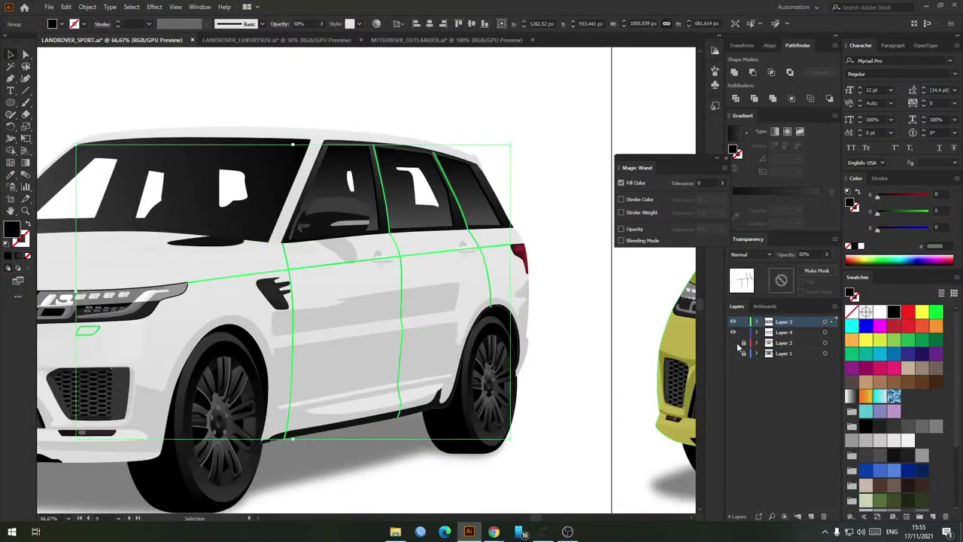
{"action": "scroll", "coordinate": [895, 500], "scroll_direction": "down", "scroll_amount": 3}
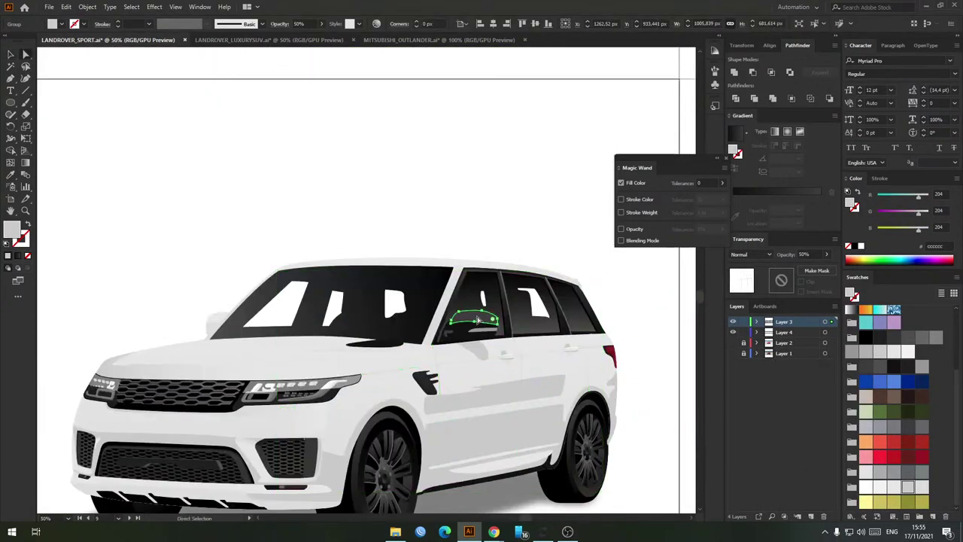
Step: Fill the white car's side mirror cap with the White group's swatch cccccc and deselect it
{"action": "left_click", "coordinate": [907, 490]}
{"action": "scroll", "coordinate": [540, 337], "scroll_direction": "down", "scroll_amount": 2}
{"action": "left_click", "coordinate": [428, 241]}
Step: Fill the side mirror cap of the eighth artboard's grey car with its colour group's dark grey swatch 5a5f62 and deselect it
{"action": "left_click_drag", "start_coordinate": [428, 241], "coordinate": [551, 215]}
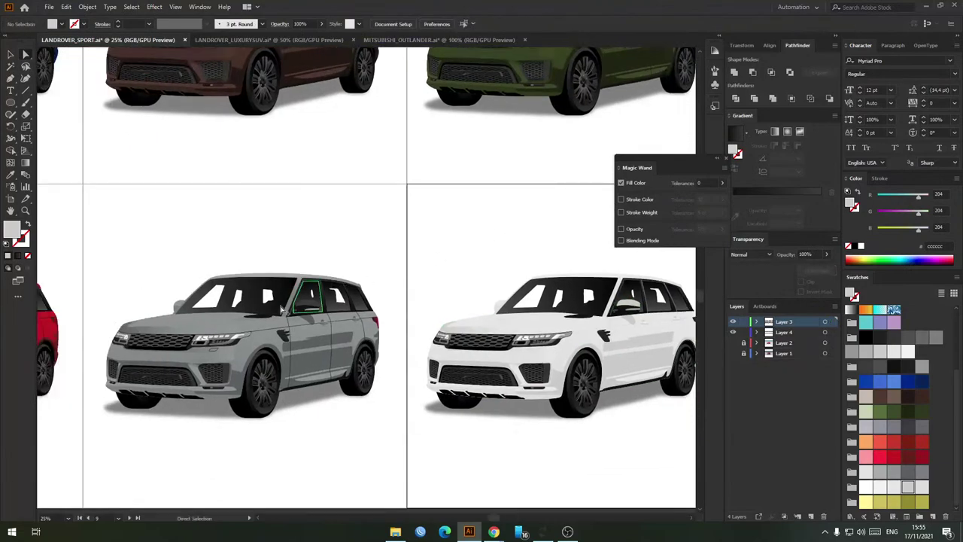
{"action": "scroll", "coordinate": [276, 293], "scroll_direction": "up", "scroll_amount": 3}
{"action": "left_click", "coordinate": [373, 292]}
{"action": "left_click", "coordinate": [907, 473]}
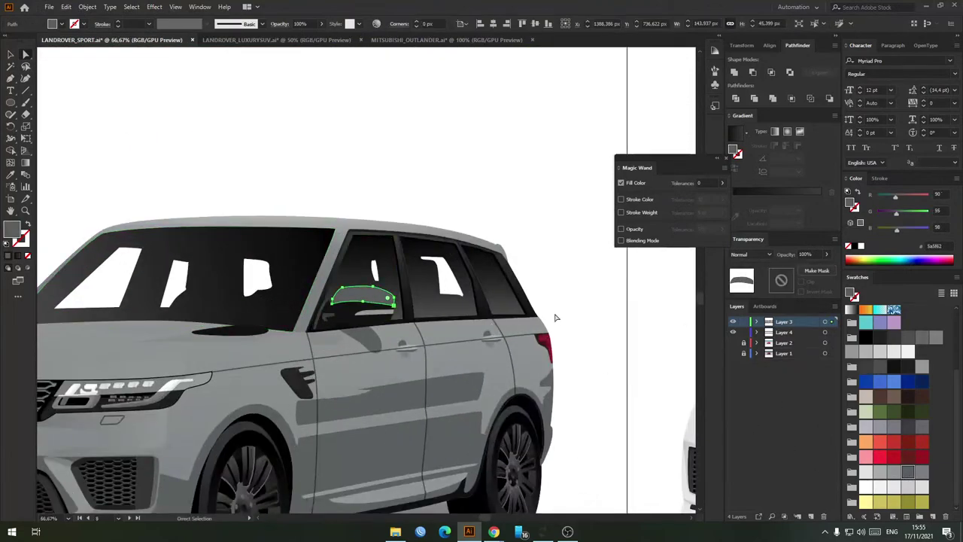
{"action": "left_click", "coordinate": [598, 302]}
Step: Fill the grey car's panel-line group with the same dark grey swatch 5a5f62 and deselect it
{"action": "key", "text": "v"}
{"action": "left_click", "coordinate": [511, 339]}
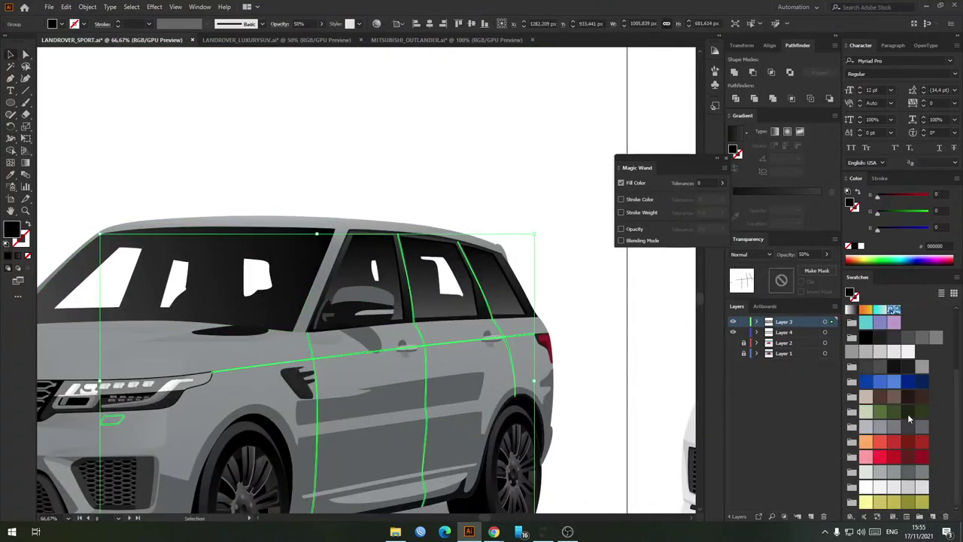
{"action": "left_click", "coordinate": [909, 474]}
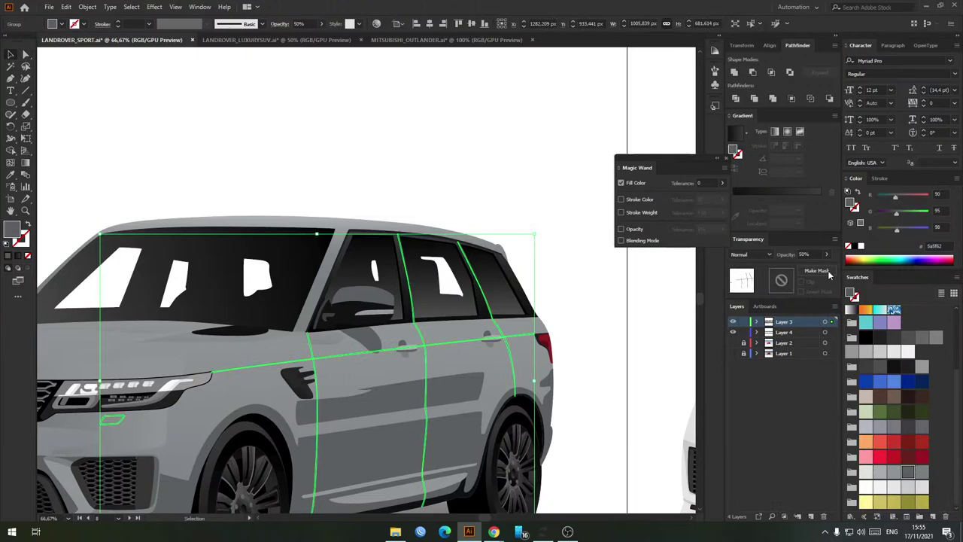
{"action": "left_click", "coordinate": [510, 165]}
Step: Fill the panel-line group of the seventh artboard's crimson car with its colour group's dark red swatch 621714
{"action": "left_click_drag", "start_coordinate": [325, 226], "coordinate": [392, 181]}
{"action": "key", "text": "ctrl+minus"}
{"action": "left_click_drag", "start_coordinate": [205, 218], "coordinate": [260, 202]}
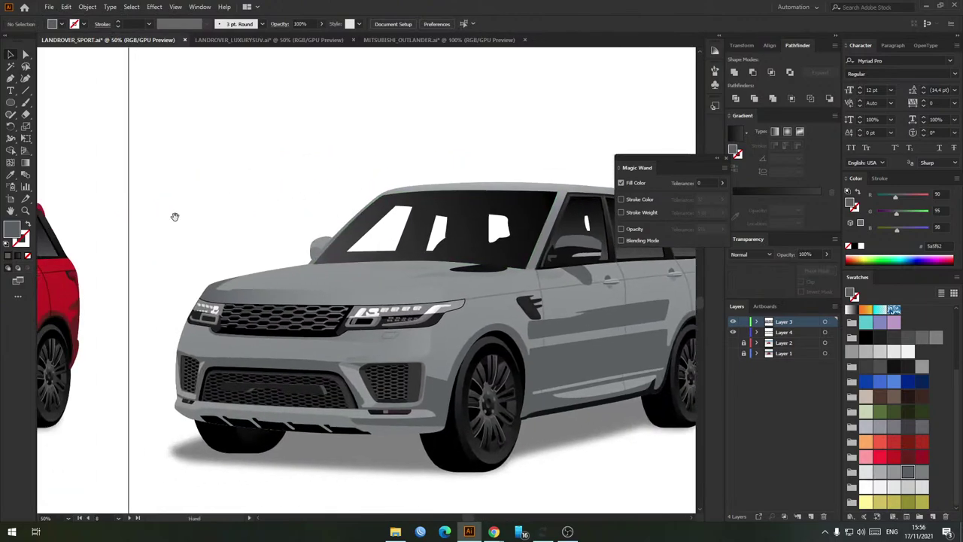
{"action": "left_click_drag", "start_coordinate": [172, 216], "coordinate": [427, 185]}
{"action": "left_click_drag", "start_coordinate": [177, 195], "coordinate": [414, 192]}
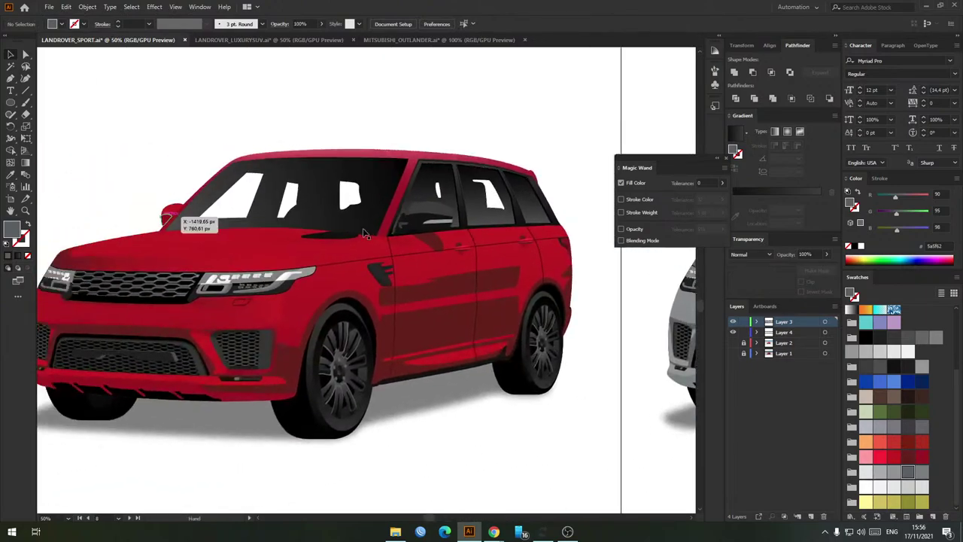
{"action": "left_click", "coordinate": [393, 261]}
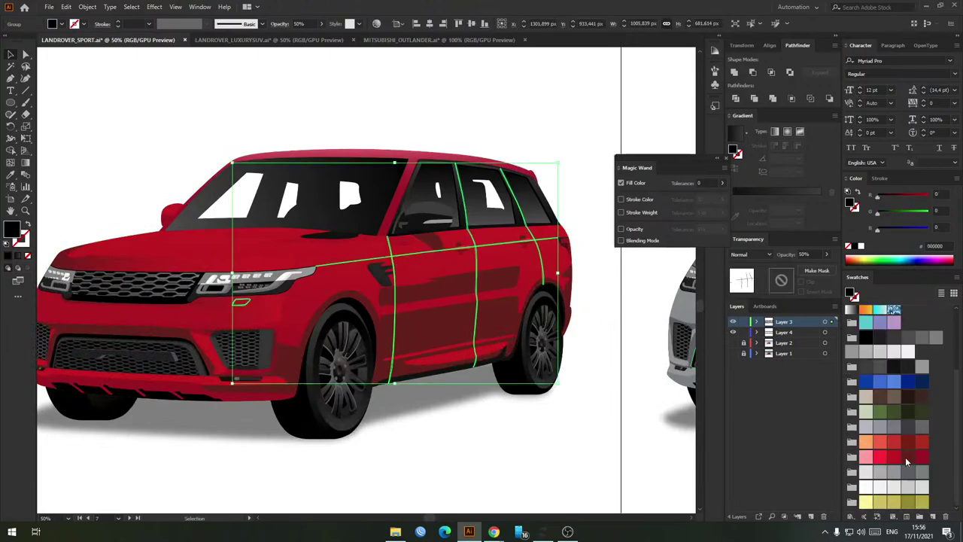
{"action": "left_click", "coordinate": [907, 457]}
Step: Fill the crimson car's side mirror cap with its body red swatch c10017 and deselect it
{"action": "key", "text": "a"}
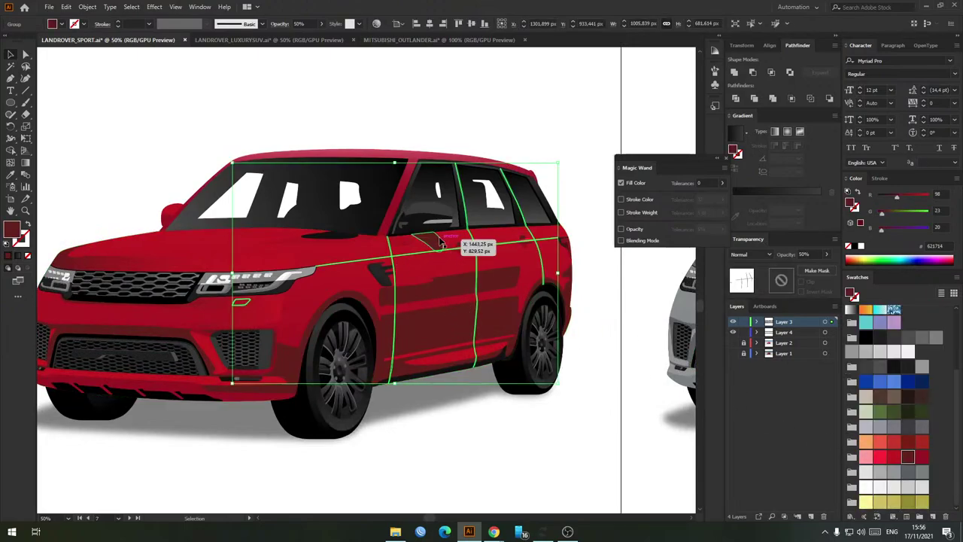
{"action": "left_click", "coordinate": [441, 218]}
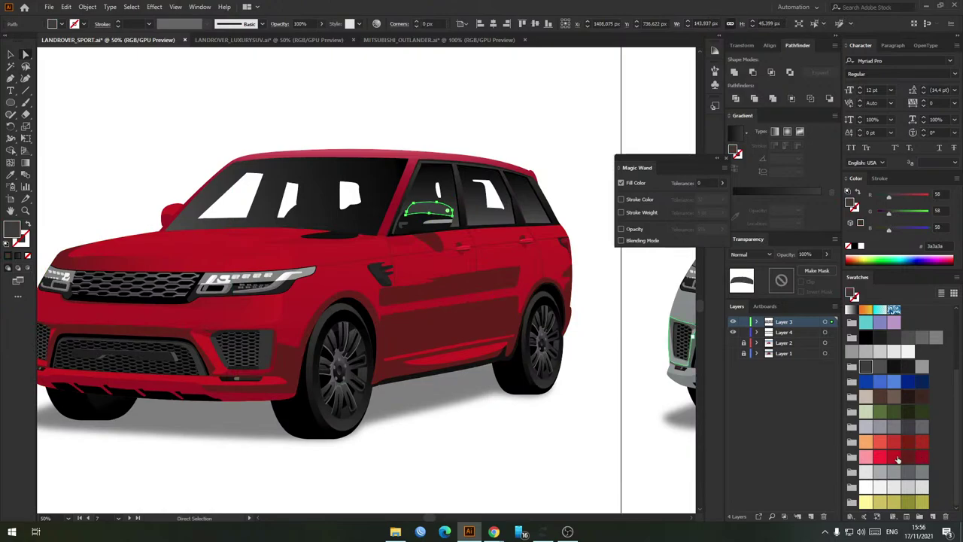
{"action": "left_click", "coordinate": [595, 429]}
Step: Fill the side mirror cap of the sixth artboard's orange-red car with the body red swatch from its colour group
{"action": "scroll", "coordinate": [391, 311], "scroll_direction": "down", "scroll_amount": 2}
{"action": "scroll", "coordinate": [366, 331], "scroll_direction": "left", "scroll_amount": 4}
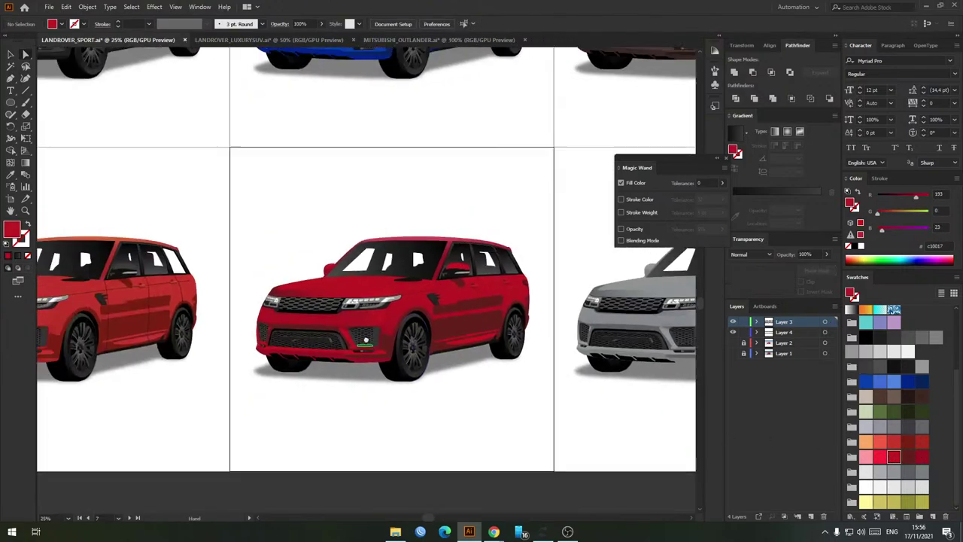
{"action": "scroll", "coordinate": [189, 282], "scroll_direction": "up", "scroll_amount": 2}
{"action": "left_click", "coordinate": [364, 275]}
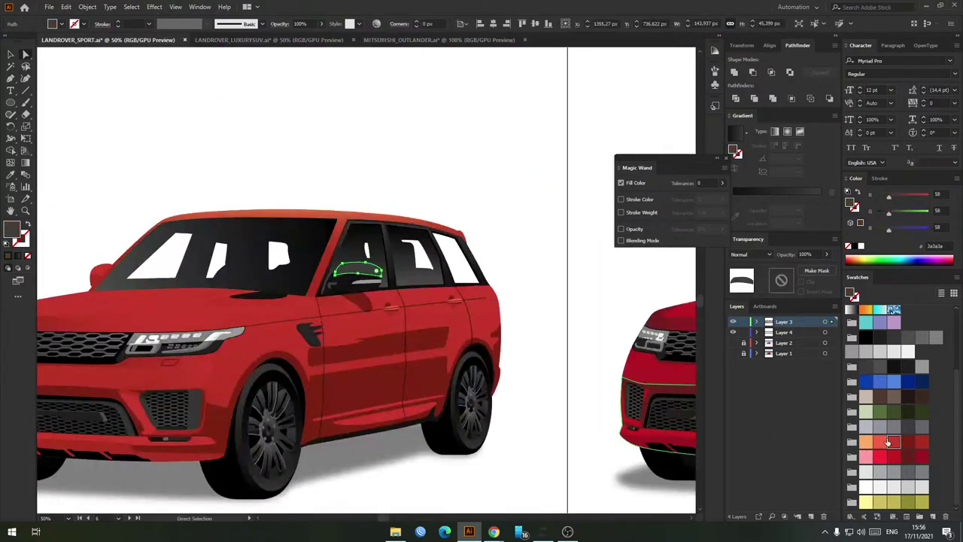
{"action": "left_click", "coordinate": [888, 442]}
Step: Fill the orange-red car's panel-line group with its body red swatch c62f24 and deselect it
{"action": "left_click", "coordinate": [419, 343]}
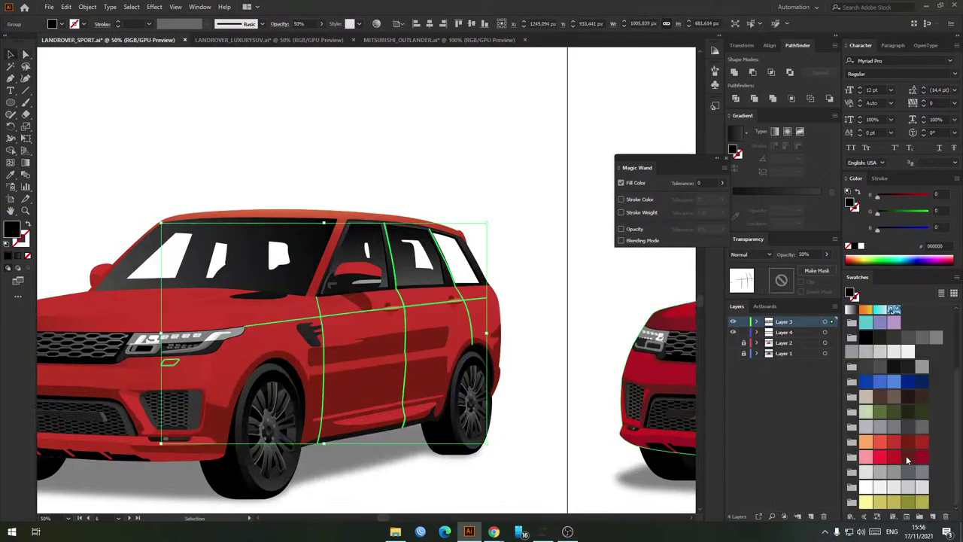
{"action": "left_click", "coordinate": [893, 444]}
{"action": "left_click", "coordinate": [487, 196]}
Step: Fill the orange-red car's panel lines with its colour group's dark red swatch 781707 and deselect them
{"action": "scroll", "coordinate": [436, 255], "scroll_direction": "down", "scroll_amount": 1}
{"action": "scroll", "coordinate": [410, 282], "scroll_direction": "up", "scroll_amount": 3}
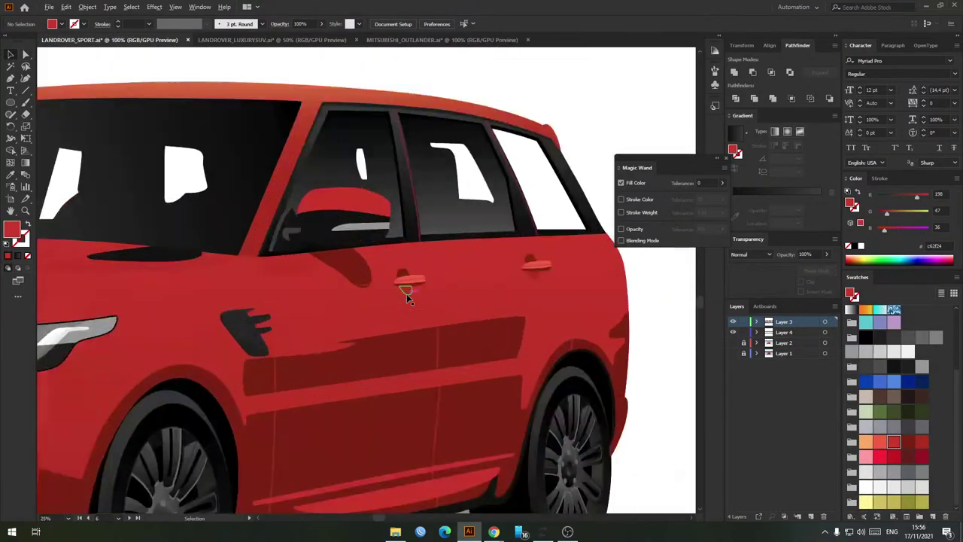
{"action": "scroll", "coordinate": [410, 297], "scroll_direction": "up", "scroll_amount": 1}
{"action": "left_click", "coordinate": [557, 338]}
{"action": "left_click", "coordinate": [908, 442]}
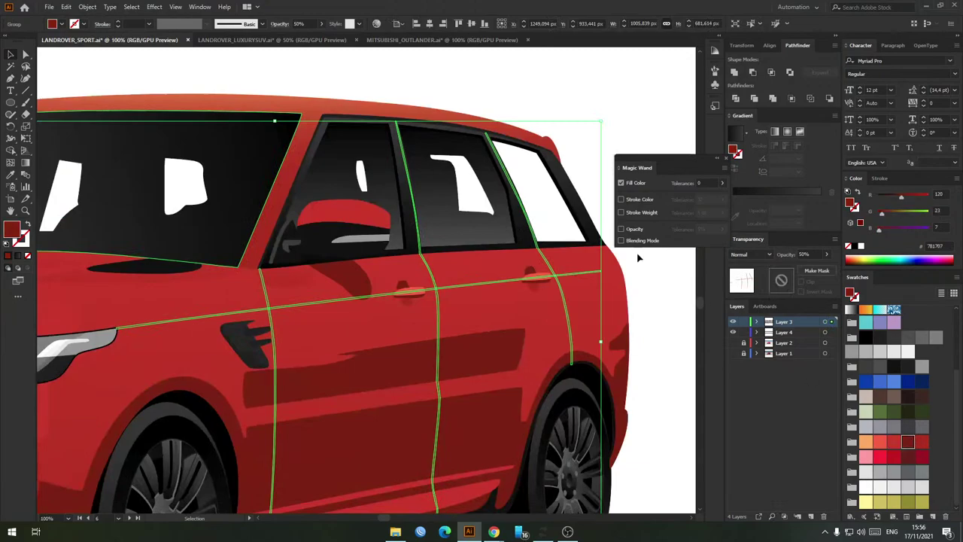
{"action": "left_click", "coordinate": [536, 131]}
Step: Inspect the recolored panel lines and mirror on the sixth artboard's orange-red car up close and from a distance
{"action": "scroll", "coordinate": [531, 141], "scroll_direction": "down", "scroll_amount": 3}
{"action": "scroll", "coordinate": [484, 168], "scroll_direction": "down", "scroll_amount": 1}
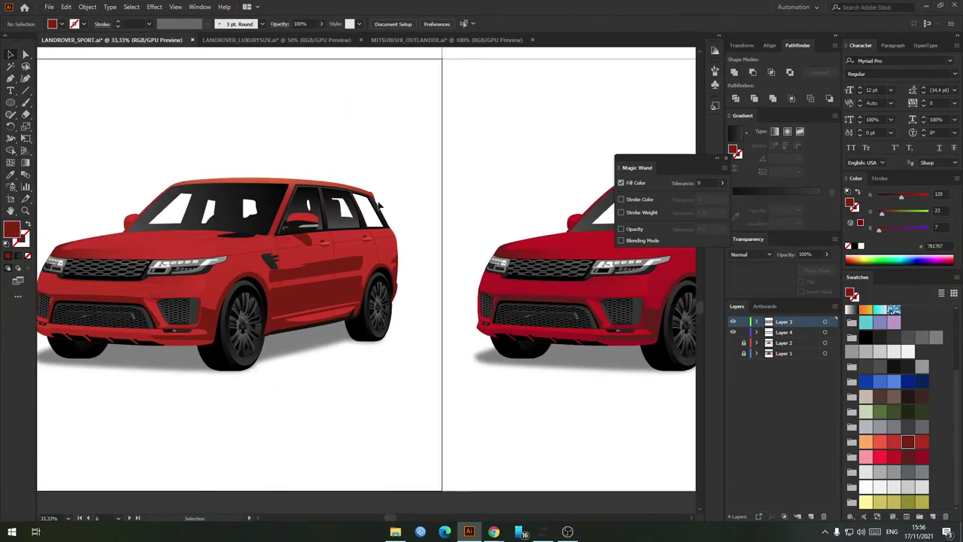
{"action": "scroll", "coordinate": [437, 236], "scroll_direction": "up", "scroll_amount": 6}
{"action": "scroll", "coordinate": [408, 265], "scroll_direction": "down", "scroll_amount": 5}
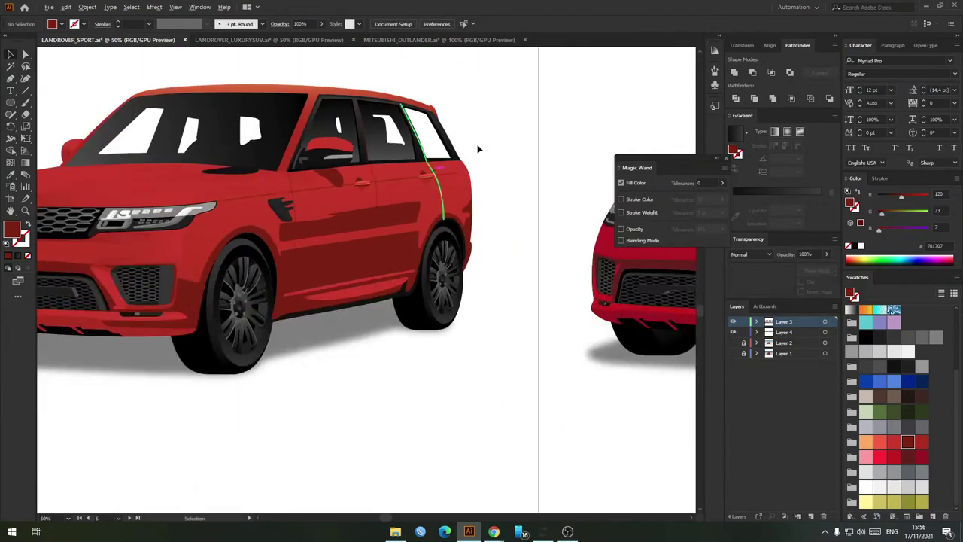
{"action": "scroll", "coordinate": [347, 204], "scroll_direction": "up", "scroll_amount": 1}
{"action": "scroll", "coordinate": [362, 203], "scroll_direction": "down", "scroll_amount": 1}
{"action": "left_click_drag", "start_coordinate": [396, 209], "coordinate": [200, 239]}
{"action": "scroll", "coordinate": [254, 206], "scroll_direction": "down", "scroll_amount": 1}
{"action": "left_click_drag", "start_coordinate": [342, 194], "coordinate": [324, 218]}
{"action": "scroll", "coordinate": [347, 203], "scroll_direction": "down", "scroll_amount": 2}
Step: Fill the panel-line group of the fifth artboard's purplish-grey car with its colour group's dark swatch 3d3a3f
{"action": "left_click_drag", "start_coordinate": [580, 167], "coordinate": [443, 216]}
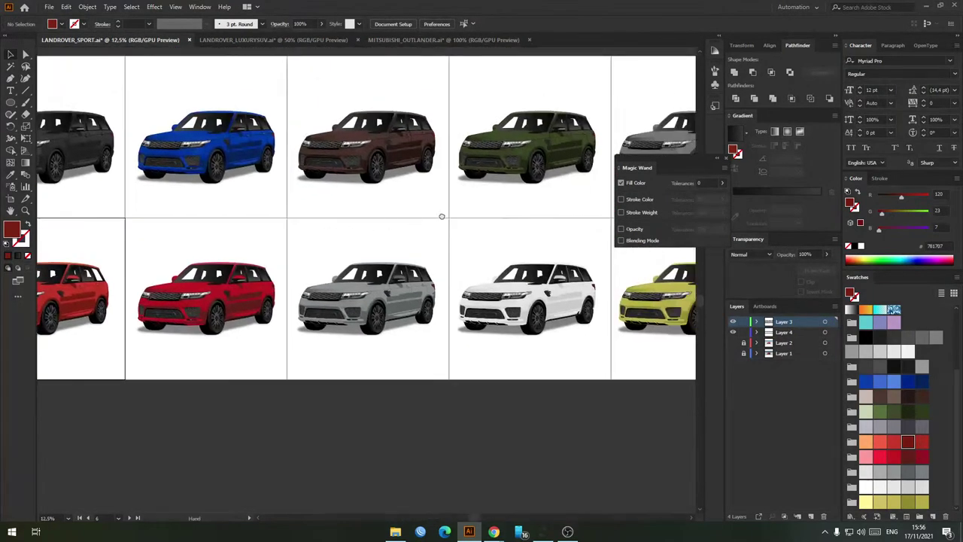
{"action": "left_click_drag", "start_coordinate": [611, 214], "coordinate": [418, 261]}
{"action": "scroll", "coordinate": [438, 192], "scroll_direction": "up", "scroll_amount": 5}
{"action": "left_click", "coordinate": [578, 189]}
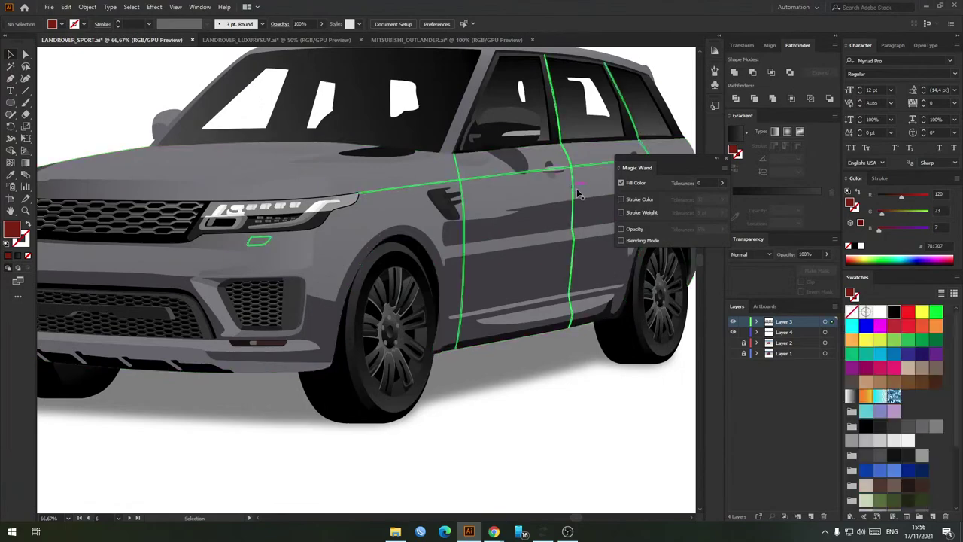
{"action": "left_click_drag", "start_coordinate": [491, 115], "coordinate": [445, 183]}
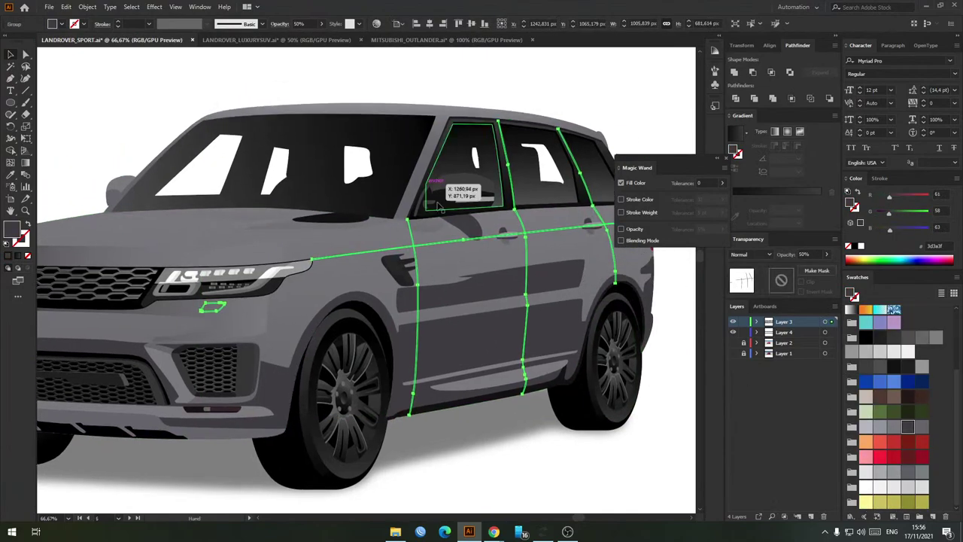
{"action": "left_click", "coordinate": [482, 187]}
{"action": "left_click", "coordinate": [531, 400]}
Step: Fill the fifth car's side mirror cap with its colour group's mid-grey swatch 7b7a7f and deselect it
{"action": "key", "text": "a"}
{"action": "left_click", "coordinate": [463, 186]}
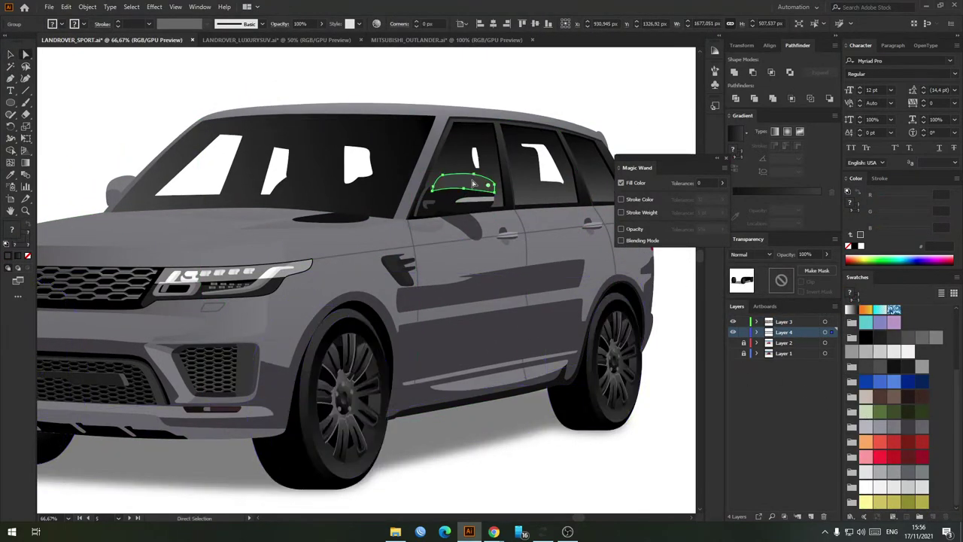
{"action": "left_click", "coordinate": [894, 429]}
{"action": "scroll", "coordinate": [419, 344], "scroll_direction": "down", "scroll_amount": 2}
{"action": "left_click_drag", "start_coordinate": [331, 293], "coordinate": [494, 282]}
{"action": "left_click", "coordinate": [309, 268]}
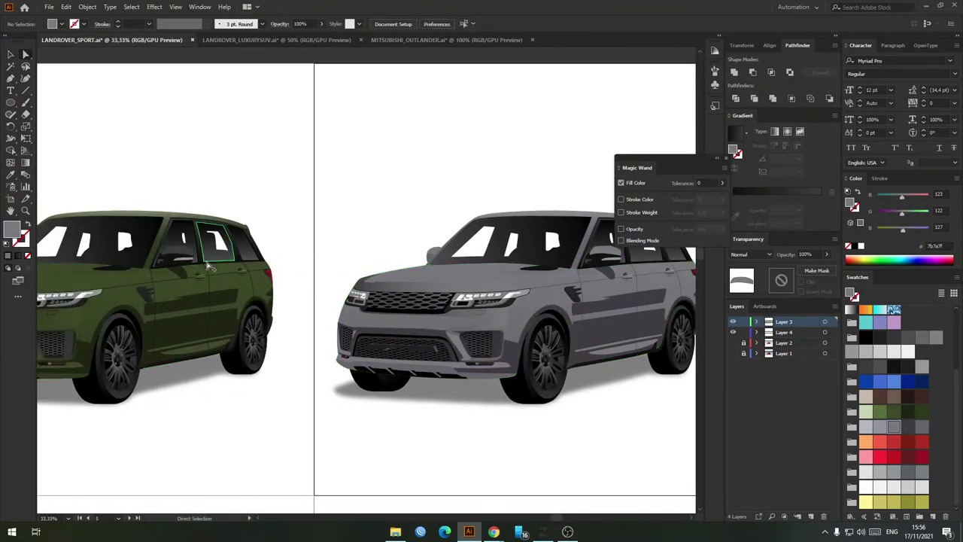
Step: Fill the panel-line group of the fourth artboard's green car with its colour group's darkest green swatch 1b1f0a and deselect it
{"action": "scroll", "coordinate": [211, 267], "scroll_direction": "up", "scroll_amount": 3}
{"action": "key", "text": "v"}
{"action": "left_click", "coordinate": [228, 312]}
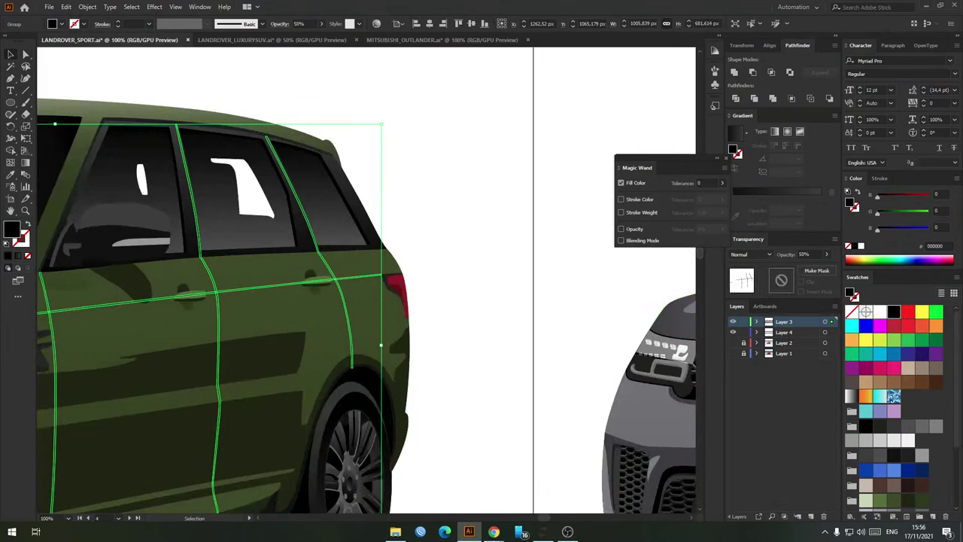
{"action": "scroll", "coordinate": [899, 464], "scroll_direction": "down", "scroll_amount": 3}
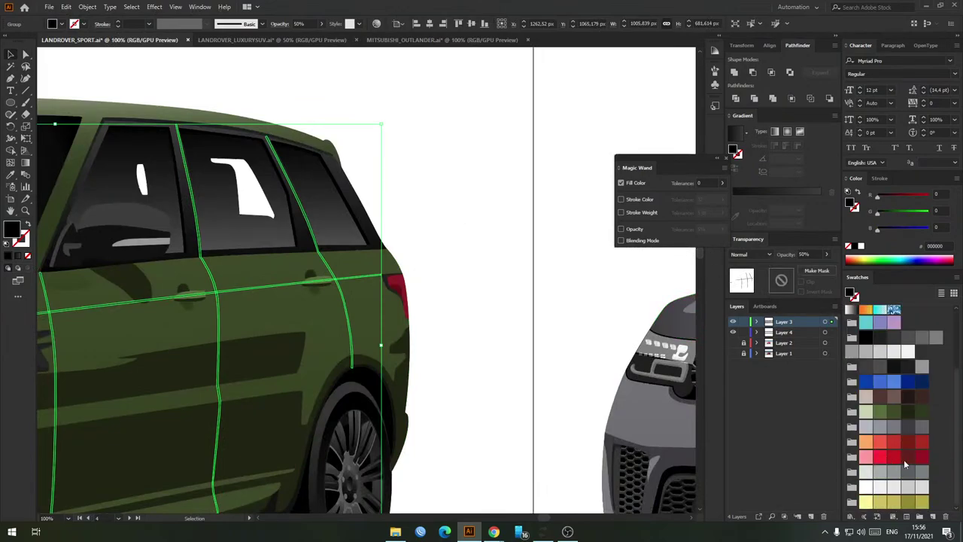
{"action": "left_click", "coordinate": [908, 415]}
{"action": "scroll", "coordinate": [500, 322], "scroll_direction": "down", "scroll_amount": 2}
{"action": "left_click", "coordinate": [465, 280]}
Step: Fill the green car's side mirror cap with its colour group's body green swatch 3e4922 and deselect it
{"action": "scroll", "coordinate": [346, 281], "scroll_direction": "up", "scroll_amount": 3}
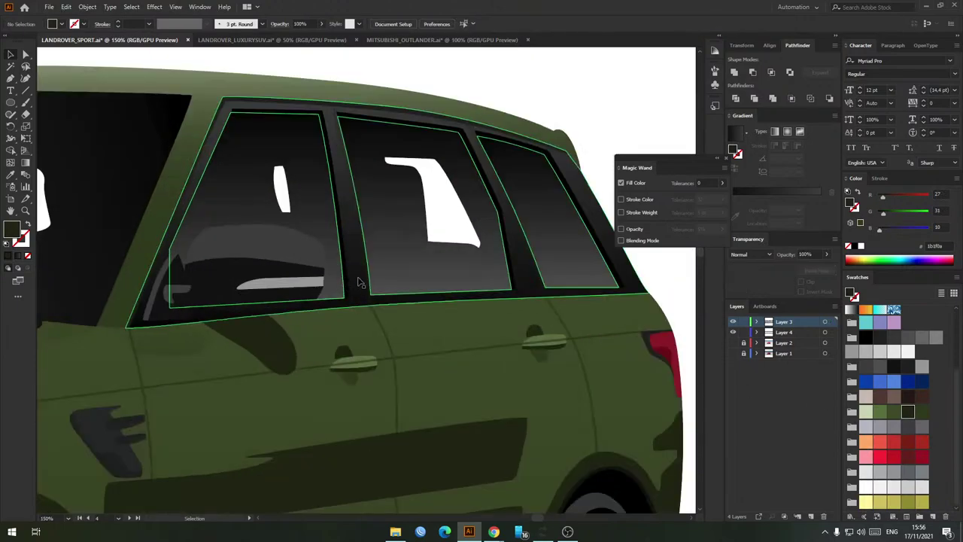
{"action": "key", "text": "a"}
{"action": "left_click", "coordinate": [278, 252]}
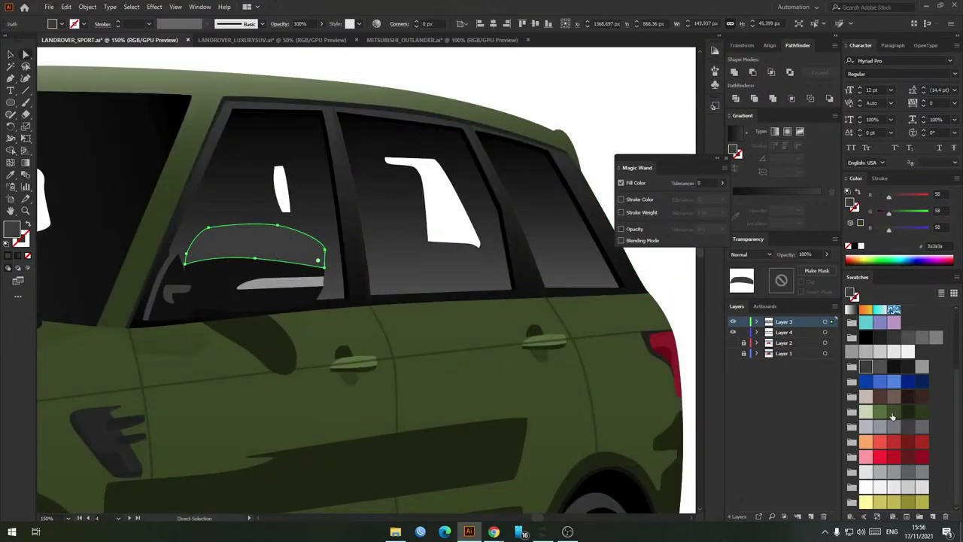
{"action": "left_click", "coordinate": [893, 415]}
{"action": "scroll", "coordinate": [454, 311], "scroll_direction": "down", "scroll_amount": 4}
{"action": "left_click", "coordinate": [421, 248]}
Step: Fill the panel-line group of the third artboard's brown car with its colour group's darkest brown swatch 1e120e and deselect it
{"action": "left_click_drag", "start_coordinate": [228, 225], "coordinate": [494, 194]}
{"action": "scroll", "coordinate": [365, 306], "scroll_direction": "up", "scroll_amount": 3}
{"action": "key", "text": "v"}
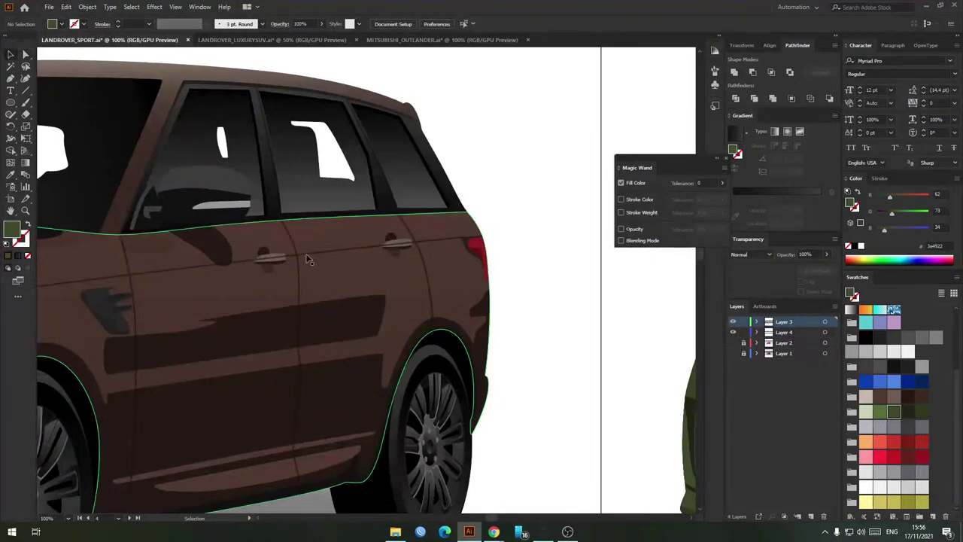
{"action": "left_click", "coordinate": [306, 260]}
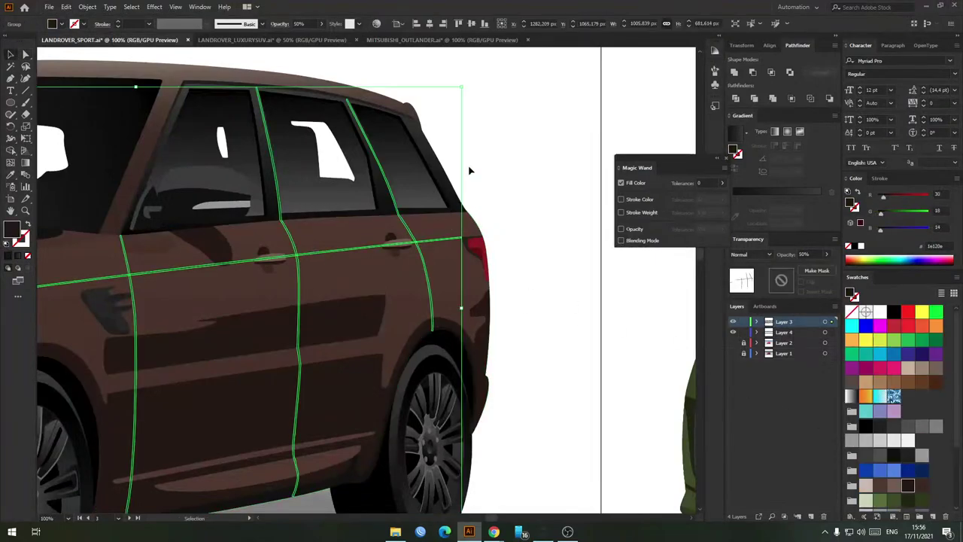
{"action": "key", "text": "Delete"}
Step: Fill the brown car's side mirror cap with its colour group's brown swatch 4f362d and deselect it
{"action": "key", "text": "a"}
{"action": "left_click", "coordinate": [222, 178]}
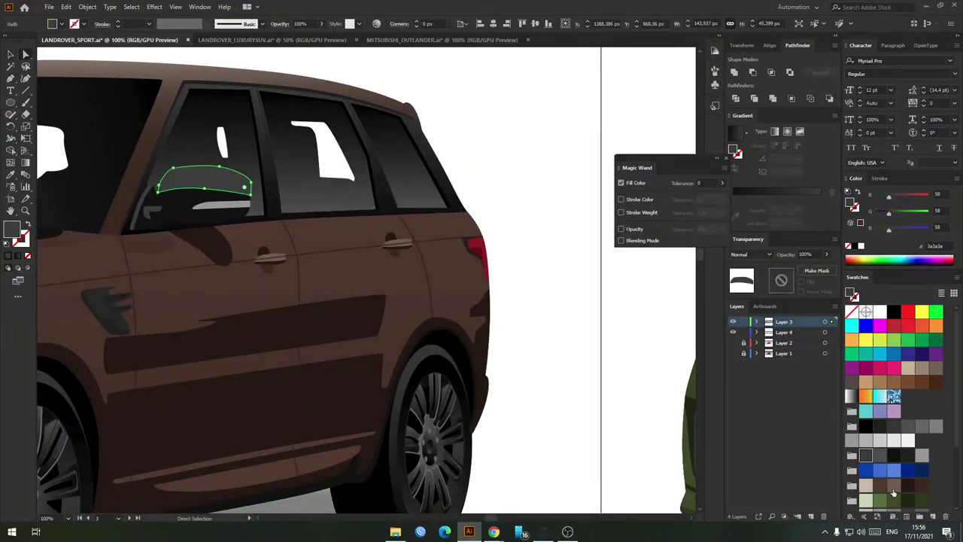
{"action": "scroll", "coordinate": [522, 241], "scroll_direction": "down", "scroll_amount": 4}
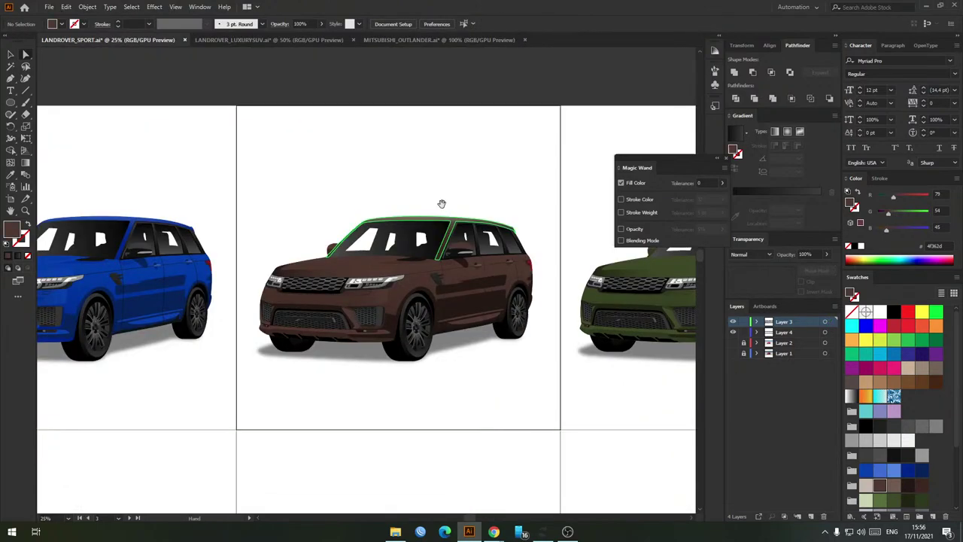
{"action": "scroll", "coordinate": [460, 228], "scroll_direction": "up", "scroll_amount": 2}
{"action": "scroll", "coordinate": [510, 323], "scroll_direction": "up", "scroll_amount": 4}
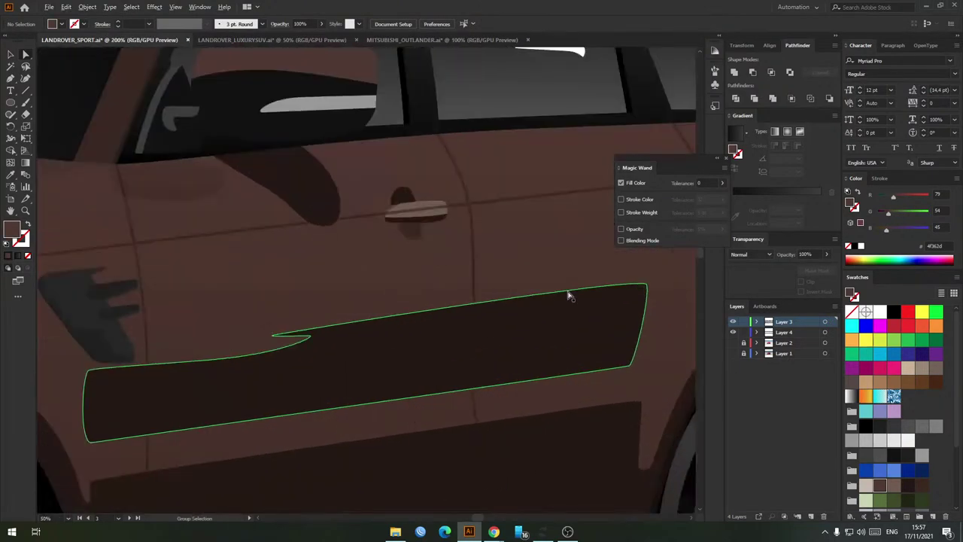
Step: Try the brown swatch 37231b on the brown car's door-panel shading and undo the fill change
{"action": "left_click_drag", "start_coordinate": [576, 305], "coordinate": [489, 214]}
{"action": "left_click", "coordinate": [473, 238]}
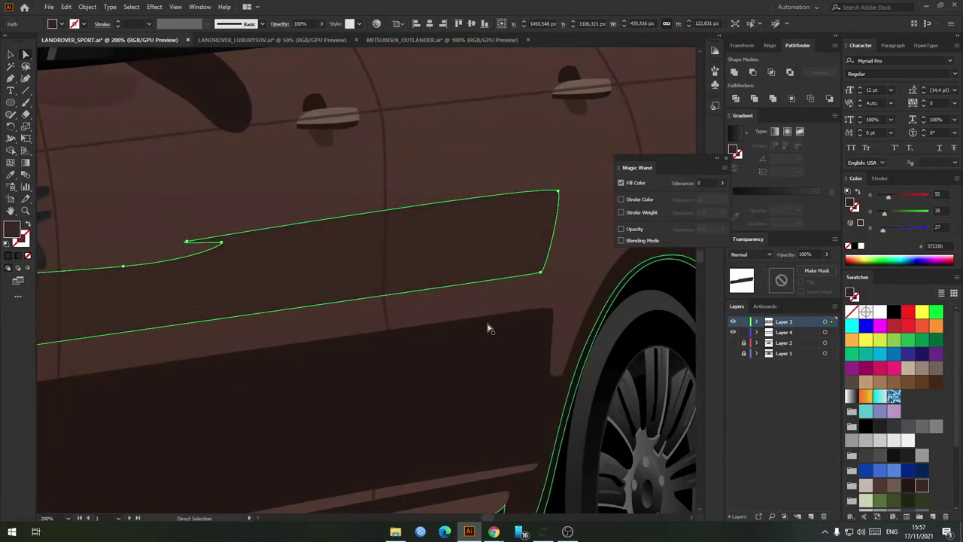
{"action": "scroll", "coordinate": [488, 327], "scroll_direction": "down", "scroll_amount": 2}
{"action": "left_click", "coordinate": [598, 157]}
{"action": "scroll", "coordinate": [473, 191], "scroll_direction": "down", "scroll_amount": 2}
{"action": "key", "text": "ctrl+z"}
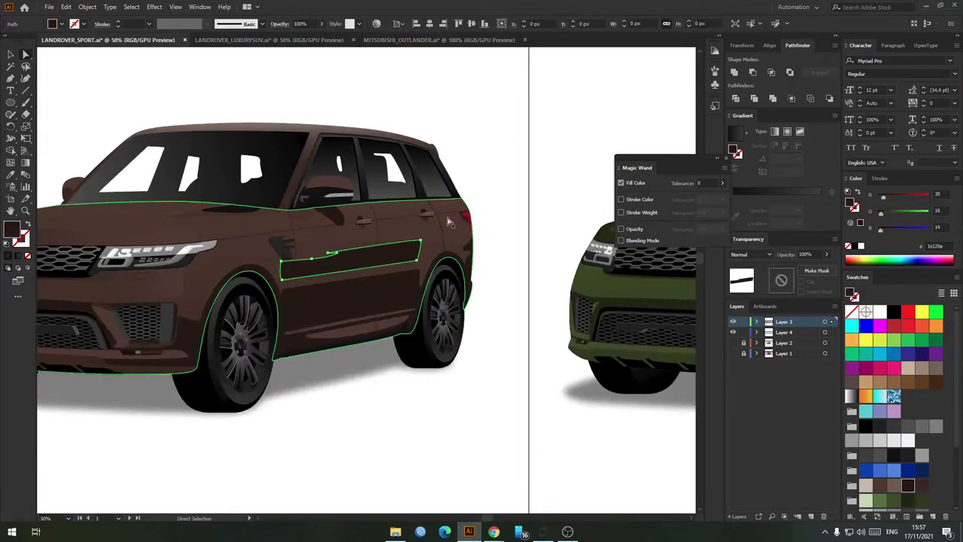
Step: Check the brown car's lower body shading fill and review the blue car's colour assignments in Recolor Artwork
{"action": "left_click", "coordinate": [387, 293]}
{"action": "left_click_drag", "start_coordinate": [539, 170], "coordinate": [495, 170]}
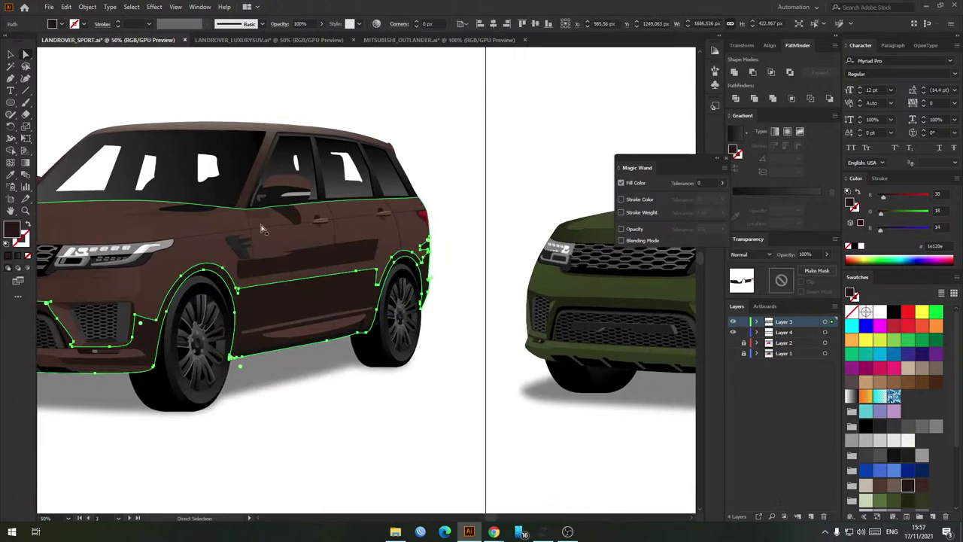
{"action": "scroll", "coordinate": [430, 214], "scroll_direction": "down", "scroll_amount": 3}
{"action": "left_click_drag", "start_coordinate": [324, 160], "coordinate": [420, 187]}
{"action": "key", "text": "v"}
{"action": "left_click", "coordinate": [363, 178]}
{"action": "left_click_drag", "start_coordinate": [193, 172], "coordinate": [352, 190]}
{"action": "scroll", "coordinate": [232, 268], "scroll_direction": "up", "scroll_amount": 2}
{"action": "left_click_drag", "start_coordinate": [416, 274], "coordinate": [331, 259]}
{"action": "left_click", "coordinate": [343, 280]}
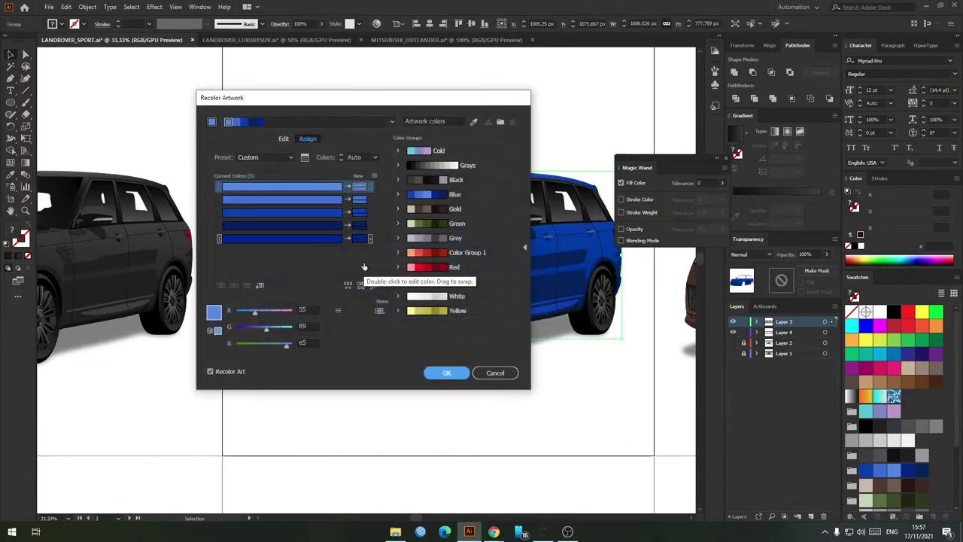
{"action": "left_click", "coordinate": [496, 373]}
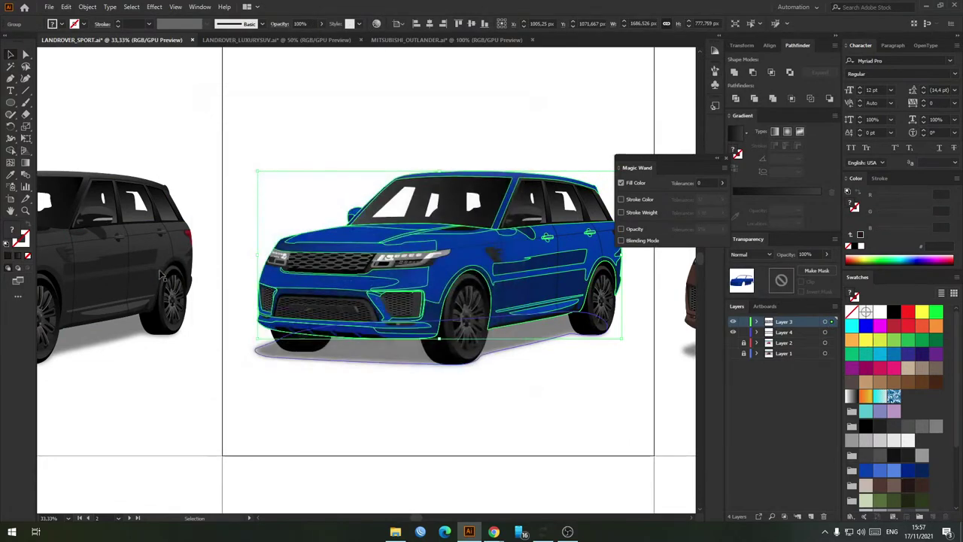
Step: Try to assign new colours to the two darkest colours of the first artboard's black car in Recolor Artwork
{"action": "left_click", "coordinate": [160, 273]}
{"action": "left_click", "coordinate": [376, 24]}
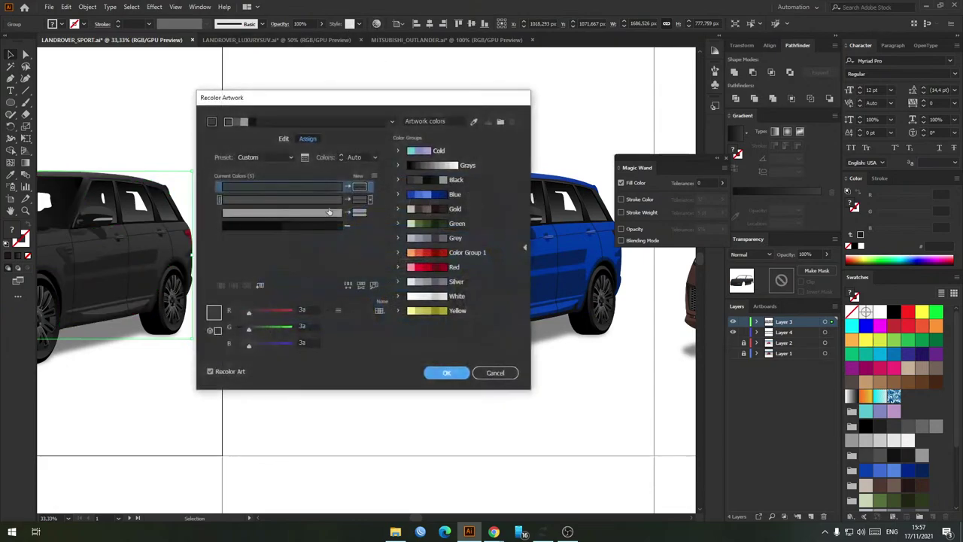
{"action": "right_click", "coordinate": [261, 229]}
{"action": "left_click", "coordinate": [313, 252]}
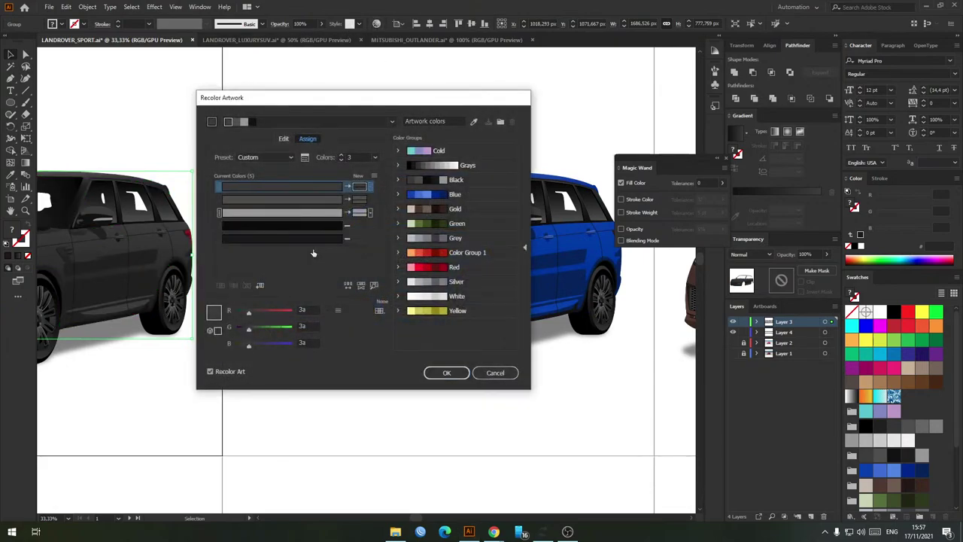
{"action": "left_click", "coordinate": [360, 228]}
{"action": "left_click", "coordinate": [388, 259]}
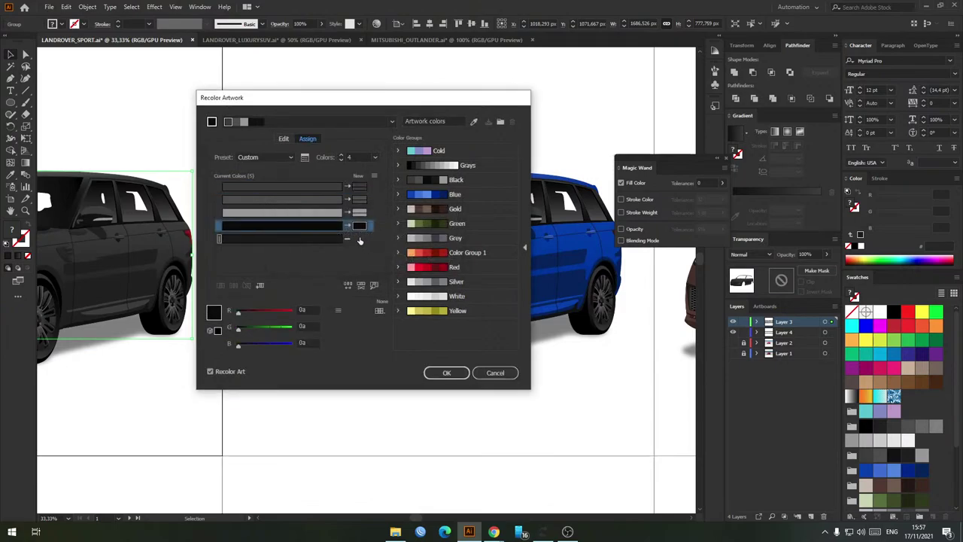
{"action": "left_click", "coordinate": [360, 240]}
{"action": "left_click", "coordinate": [388, 259]}
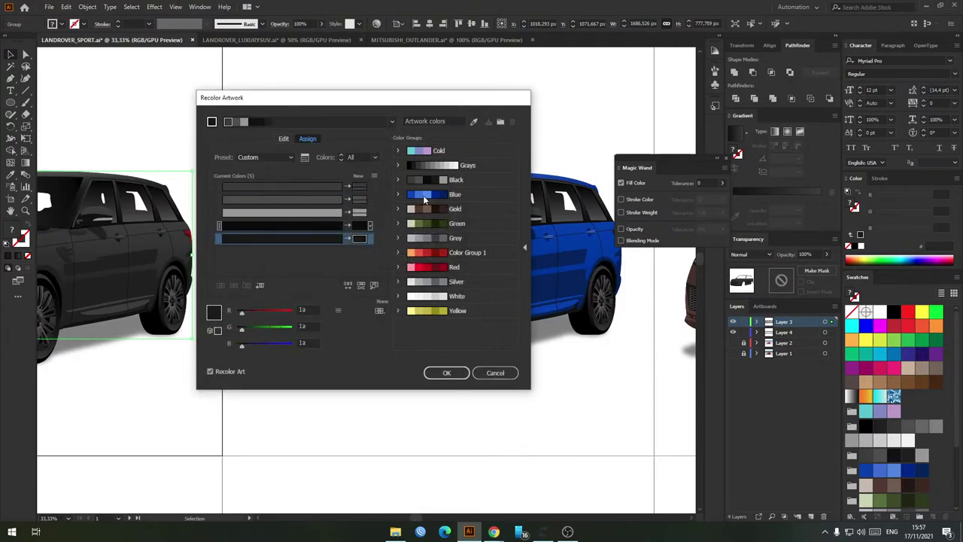
{"action": "left_click", "coordinate": [359, 228]}
{"action": "left_click", "coordinate": [360, 242]}
{"action": "left_click", "coordinate": [482, 373]}
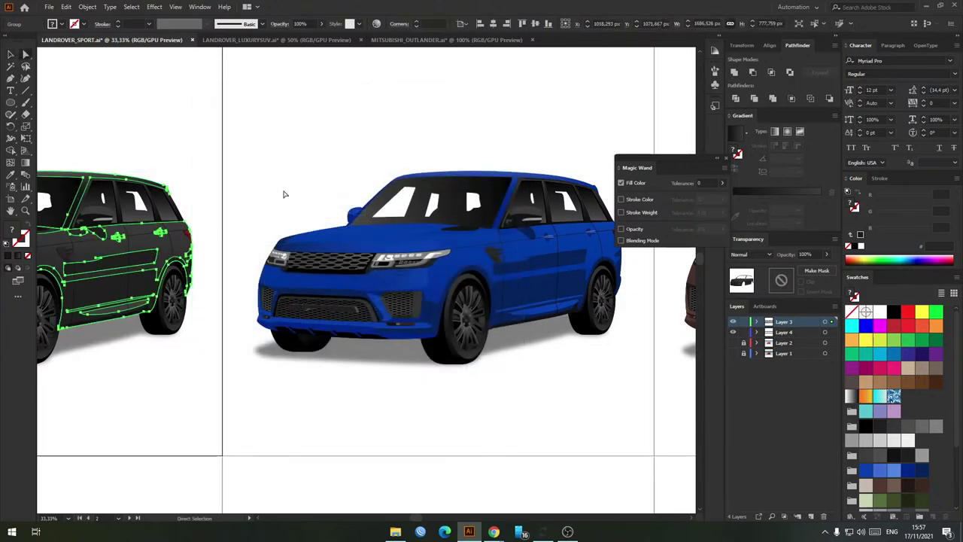
{"action": "left_click", "coordinate": [339, 160]}
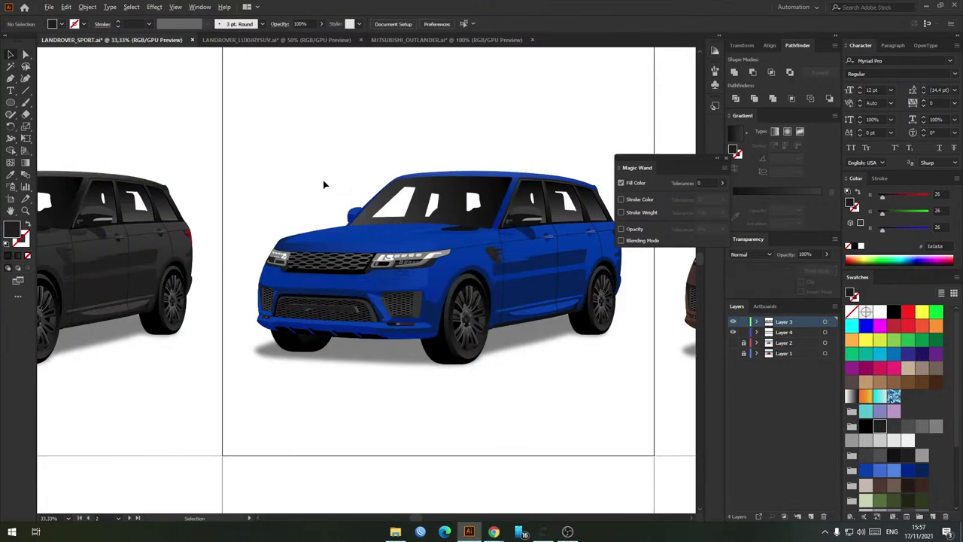
Step: Fill the blue car's door-panel shading with its colour group's dark blue swatch 00268f and deselect it
{"action": "scroll", "coordinate": [323, 180], "scroll_direction": "down", "scroll_amount": 1}
{"action": "left_click_drag", "start_coordinate": [436, 218], "coordinate": [339, 223]}
{"action": "key", "text": "a"}
{"action": "scroll", "coordinate": [419, 250], "scroll_direction": "up", "scroll_amount": 2}
{"action": "left_click", "coordinate": [418, 250]}
{"action": "scroll", "coordinate": [418, 250], "scroll_direction": "down", "scroll_amount": 2}
{"action": "left_click_drag", "start_coordinate": [489, 228], "coordinate": [247, 212]}
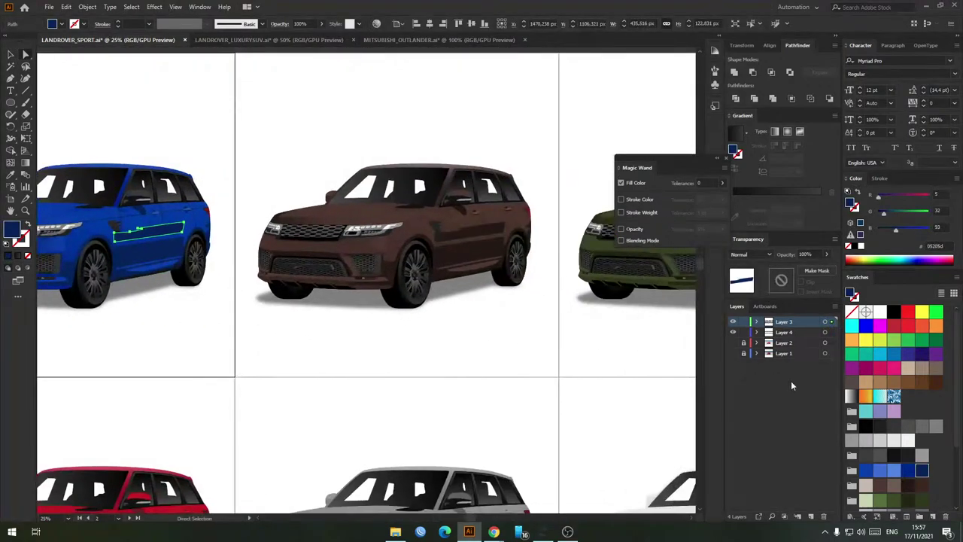
{"action": "left_click", "coordinate": [307, 398]}
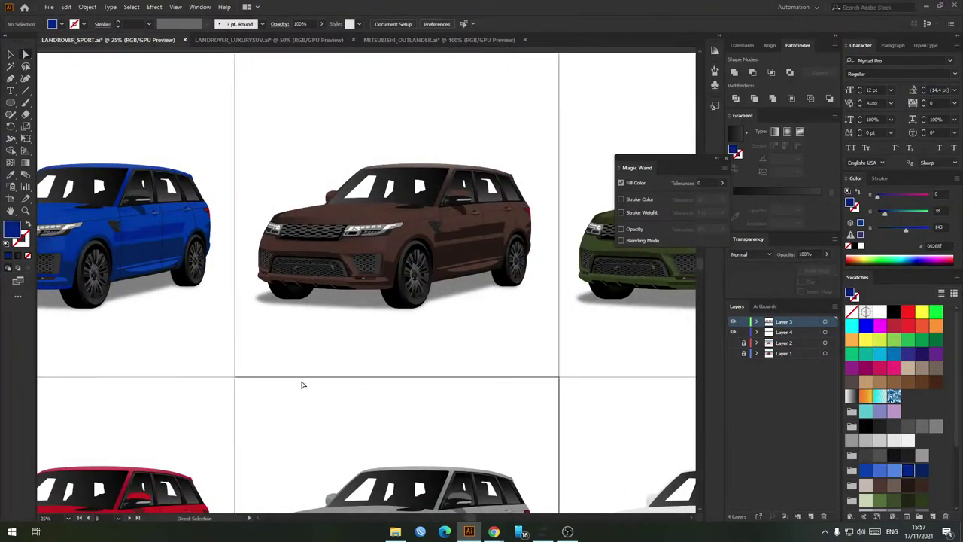
Step: Inspect the blue car's lower body shading and compare the car with the variants on the other artboards
{"action": "scroll", "coordinate": [301, 385], "scroll_direction": "down", "scroll_amount": 1}
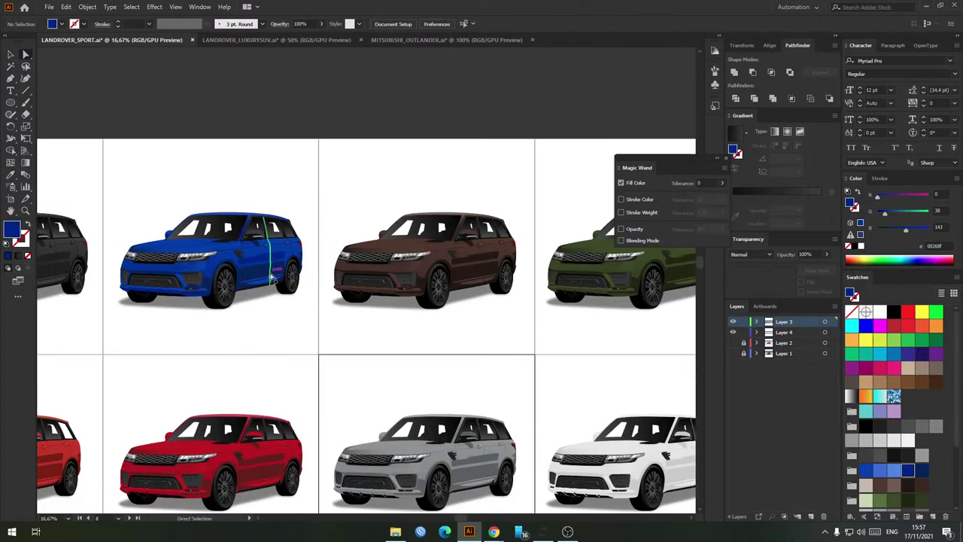
{"action": "left_click", "coordinate": [271, 277]}
{"action": "left_click", "coordinate": [414, 378]}
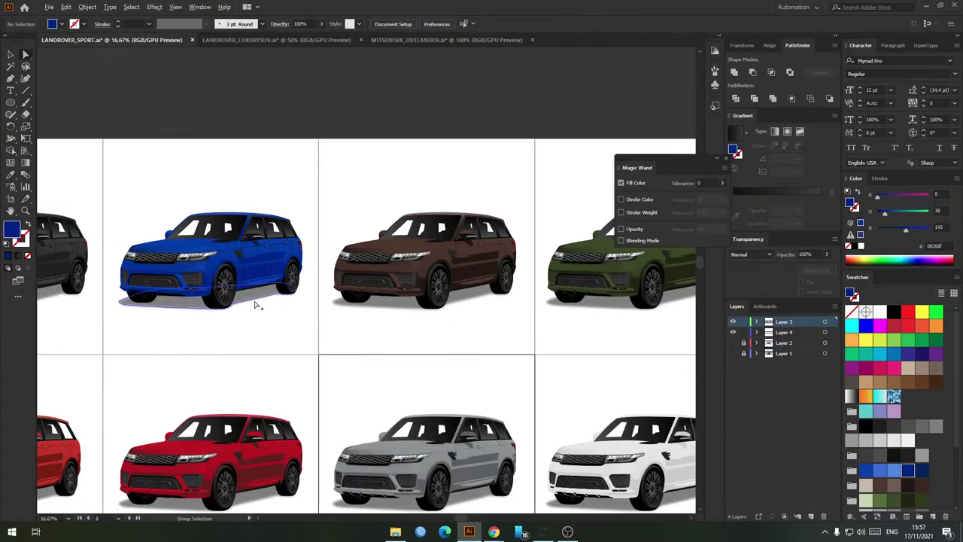
{"action": "scroll", "coordinate": [256, 306], "scroll_direction": "up", "scroll_amount": 3}
{"action": "left_click_drag", "start_coordinate": [256, 306], "coordinate": [324, 314]}
{"action": "scroll", "coordinate": [413, 335], "scroll_direction": "down", "scroll_amount": 1}
{"action": "left_click_drag", "start_coordinate": [397, 325], "coordinate": [418, 325]}
{"action": "scroll", "coordinate": [416, 325], "scroll_direction": "down", "scroll_amount": 2}
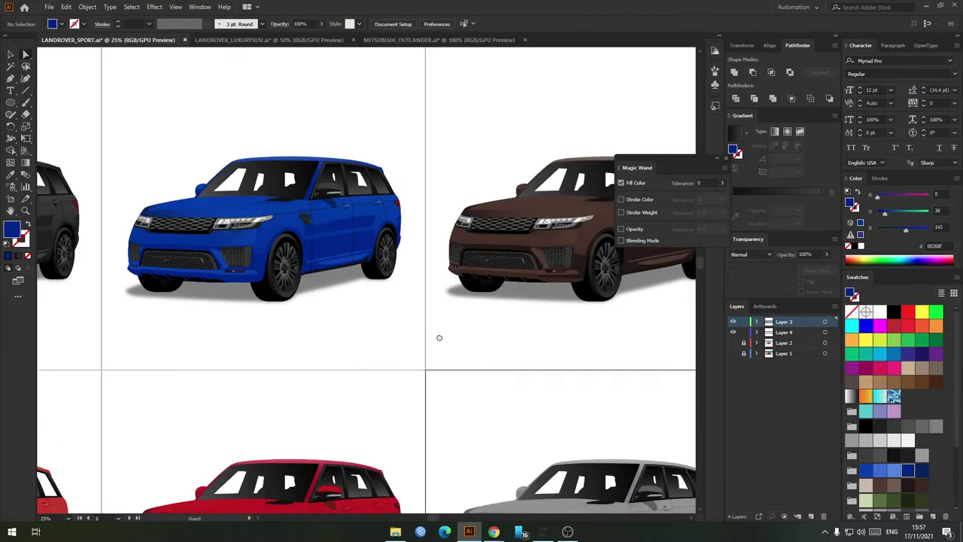
{"action": "scroll", "coordinate": [466, 326], "scroll_direction": "down", "scroll_amount": 2}
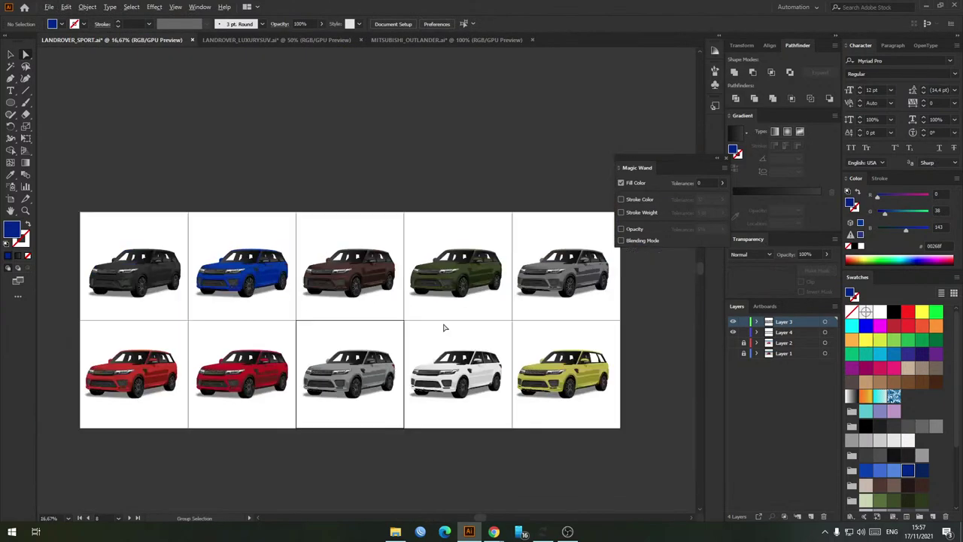
{"action": "scroll", "coordinate": [362, 297], "scroll_direction": "up", "scroll_amount": 1}
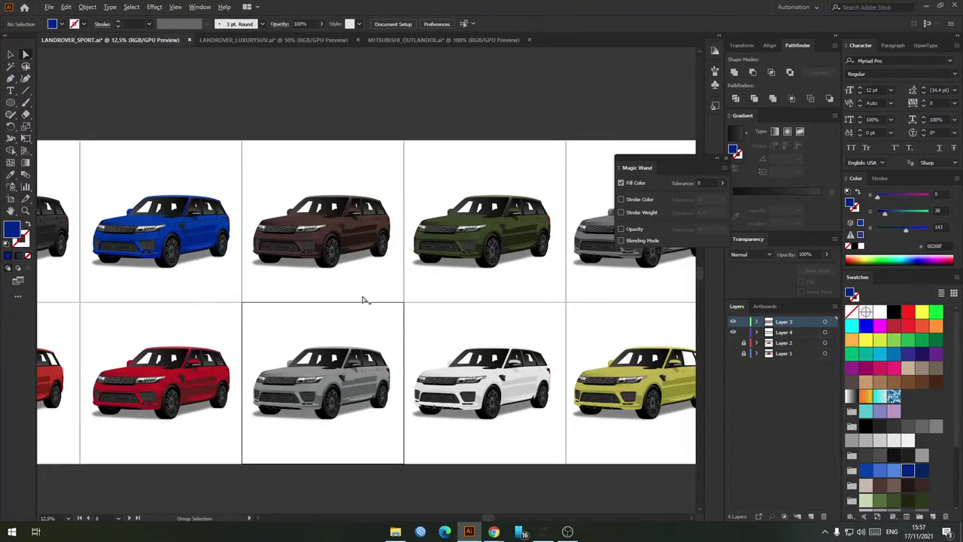
{"action": "left_click_drag", "start_coordinate": [324, 300], "coordinate": [391, 323]}
{"action": "scroll", "coordinate": [236, 281], "scroll_direction": "up", "scroll_amount": 5}
{"action": "left_click_drag", "start_coordinate": [238, 281], "coordinate": [375, 321]}
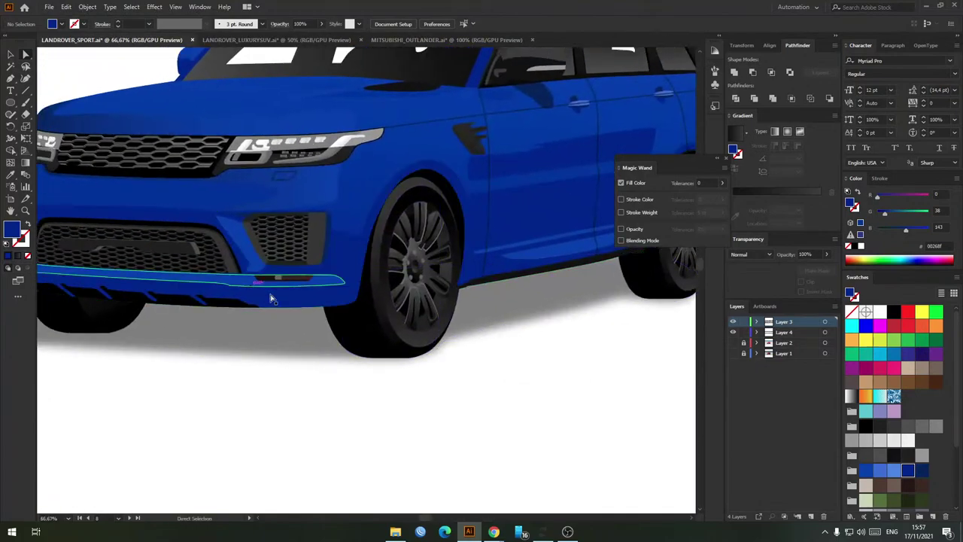
{"action": "left_click_drag", "start_coordinate": [344, 251], "coordinate": [346, 158]}
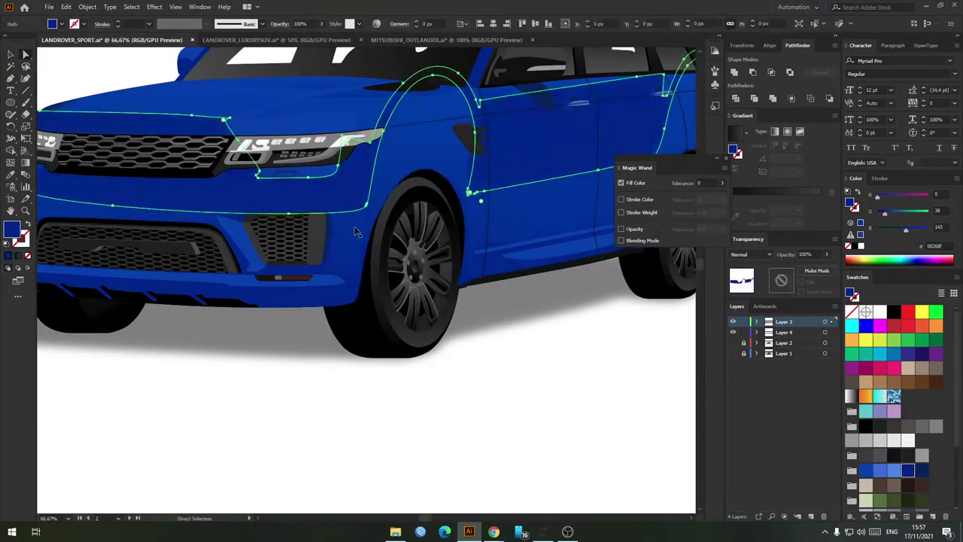
{"action": "key", "text": "ctrl+z"}
Step: Fill the blue car's lowest front bumper shape with its colour group's darkest blue swatch 05205d and deselect it
{"action": "key", "text": "v"}
{"action": "key", "text": "a"}
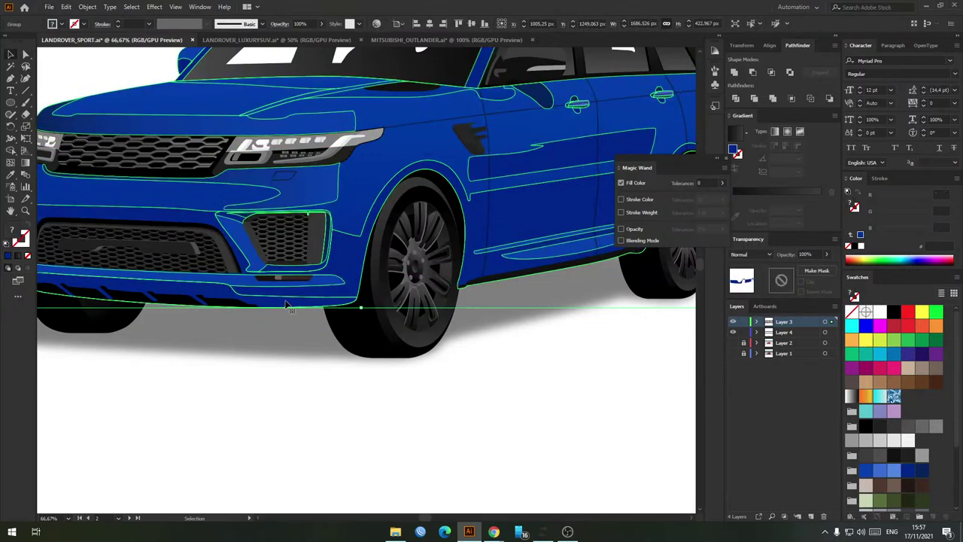
{"action": "left_click", "coordinate": [289, 305]}
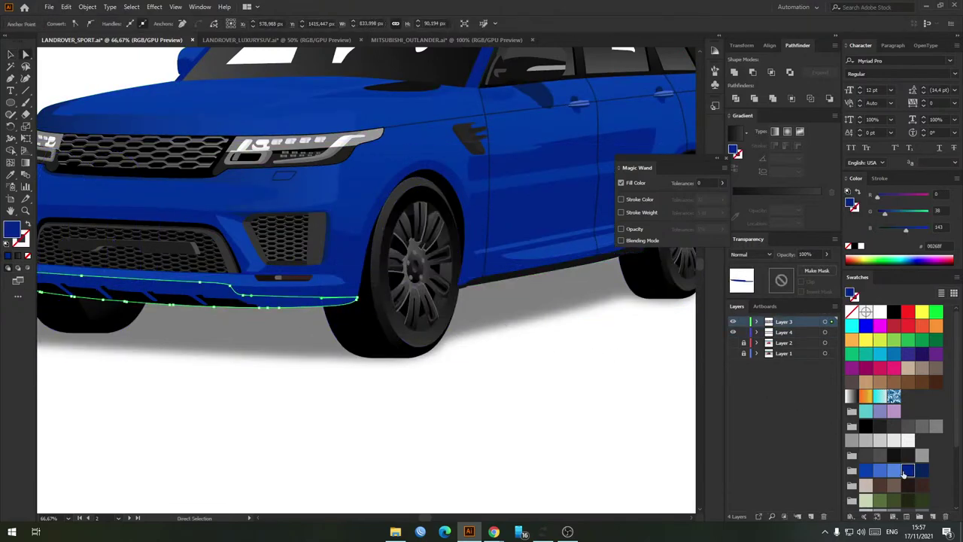
{"action": "left_click", "coordinate": [920, 474]}
{"action": "left_click", "coordinate": [417, 376]}
{"action": "scroll", "coordinate": [417, 376], "scroll_direction": "down", "scroll_amount": 3}
{"action": "left_click_drag", "start_coordinate": [503, 378], "coordinate": [450, 364]}
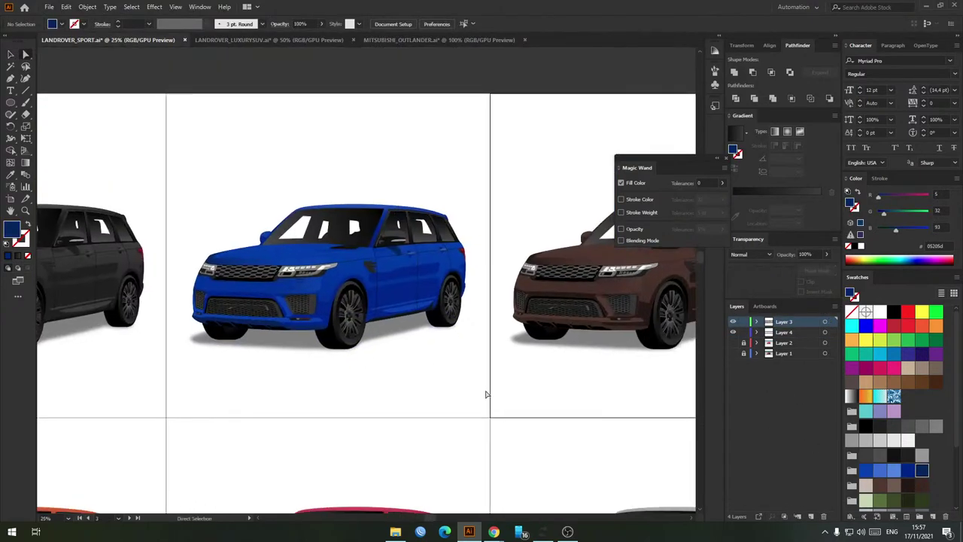
Step: Check the fills of the brown car's lower bumper, lower body and door-panel shading, and clear the selection
{"action": "left_click_drag", "start_coordinate": [599, 362], "coordinate": [378, 336]}
{"action": "scroll", "coordinate": [411, 340], "scroll_direction": "up", "scroll_amount": 2}
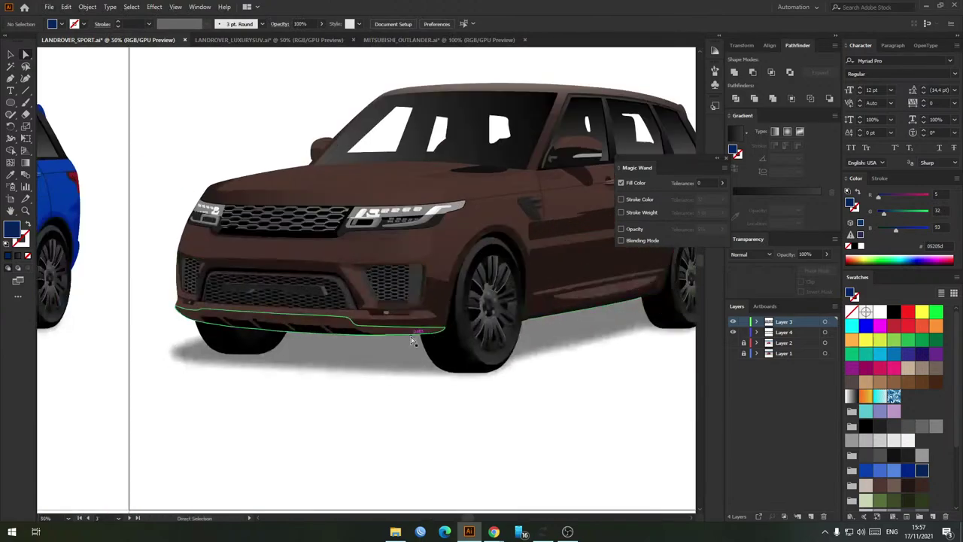
{"action": "left_click", "coordinate": [410, 333]}
{"action": "left_click", "coordinate": [437, 289]}
{"action": "scroll", "coordinate": [435, 289], "scroll_direction": "down", "scroll_amount": 1}
{"action": "left_click_drag", "start_coordinate": [557, 249], "coordinate": [447, 258]}
{"action": "scroll", "coordinate": [446, 258], "scroll_direction": "up", "scroll_amount": 2}
{"action": "left_click", "coordinate": [446, 259], "text": "shift"}
{"action": "scroll", "coordinate": [556, 342], "scroll_direction": "down", "scroll_amount": 1}
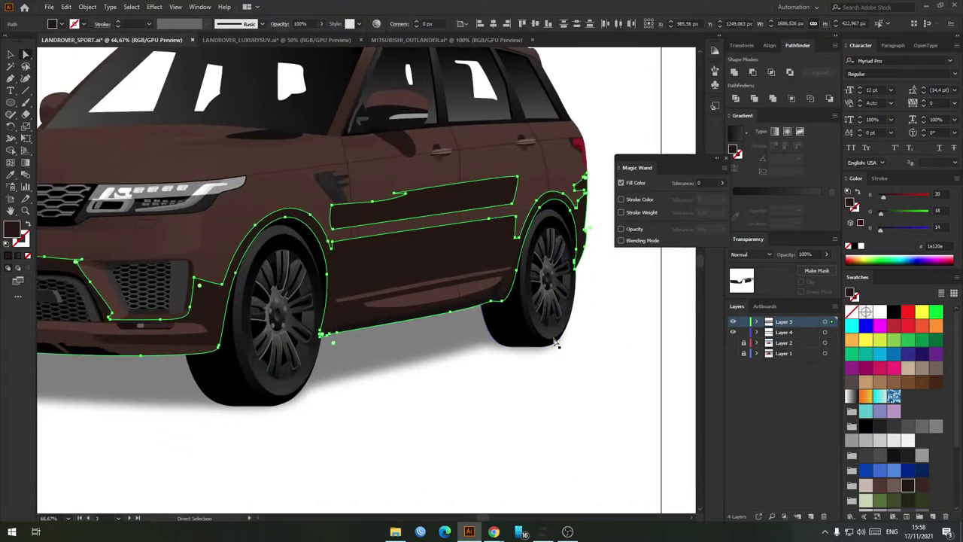
{"action": "left_click", "coordinate": [473, 363]}
Step: Review the brown car's colour assignments in Recolor Artwork without applying anything, and deselect the car
{"action": "key", "text": "v"}
{"action": "left_click", "coordinate": [425, 256]}
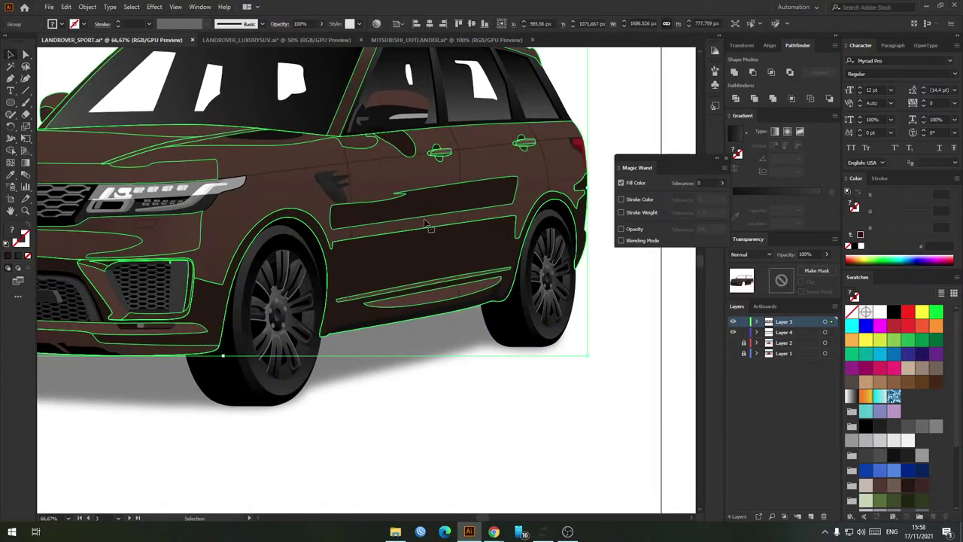
{"action": "left_click", "coordinate": [376, 23]}
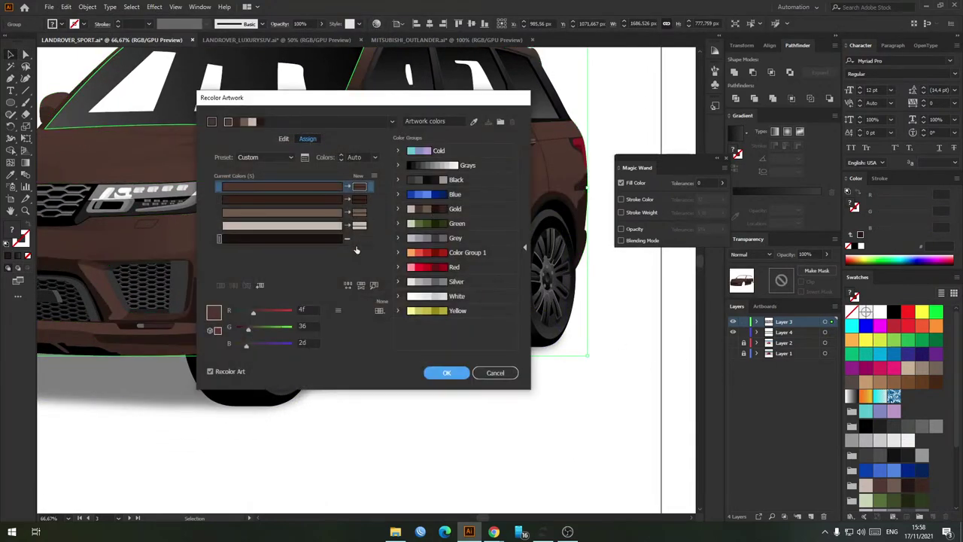
{"action": "left_click", "coordinate": [492, 372]}
{"action": "left_click", "coordinate": [523, 412]}
Step: Assign a new colour to the brown car's unassigned darkest brown in Recolor Artwork, apply the recolouring and deselect the car
{"action": "key", "text": "ctrl+minus"}
{"action": "left_click", "coordinate": [407, 275]}
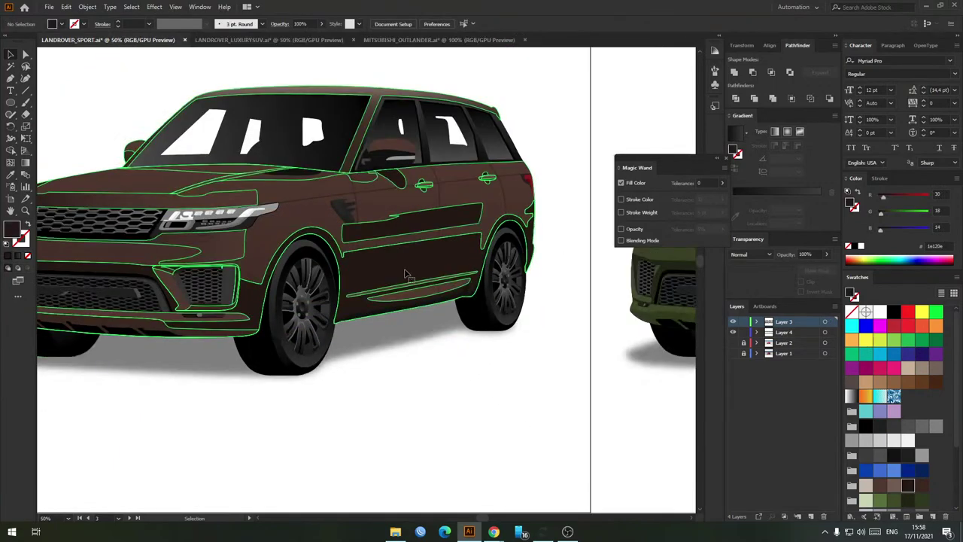
{"action": "left_click", "coordinate": [377, 24]}
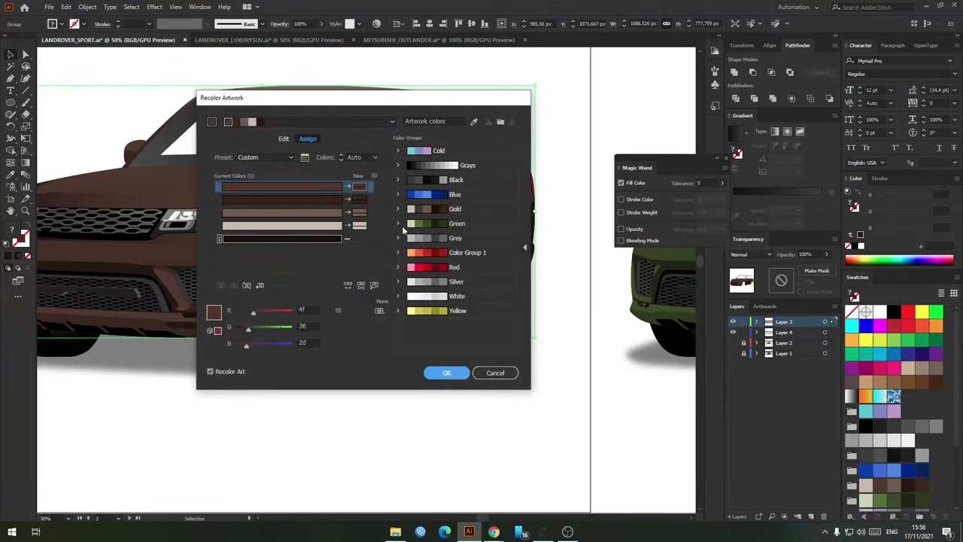
{"action": "left_click", "coordinate": [360, 241]}
{"action": "key", "text": "Return"}
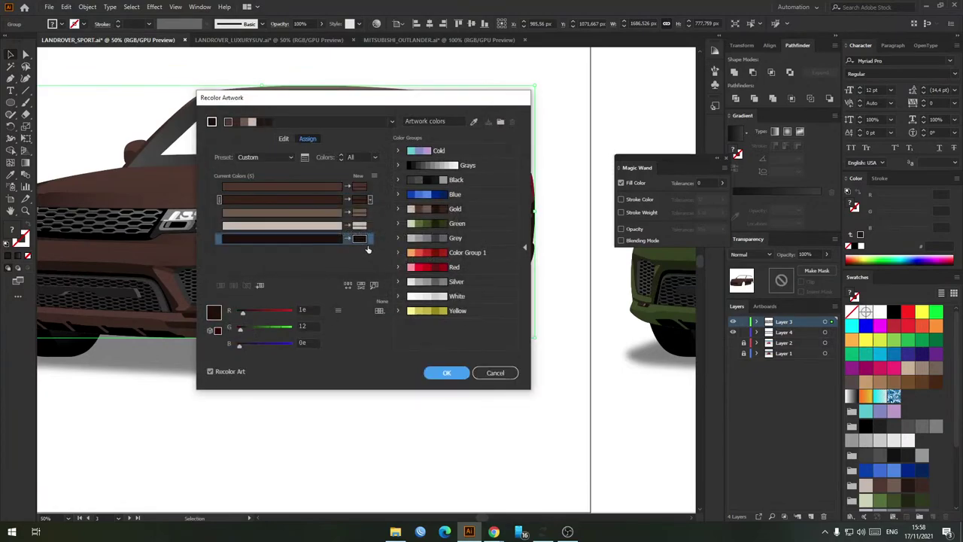
{"action": "left_click", "coordinate": [360, 200]}
{"action": "left_click", "coordinate": [362, 187]}
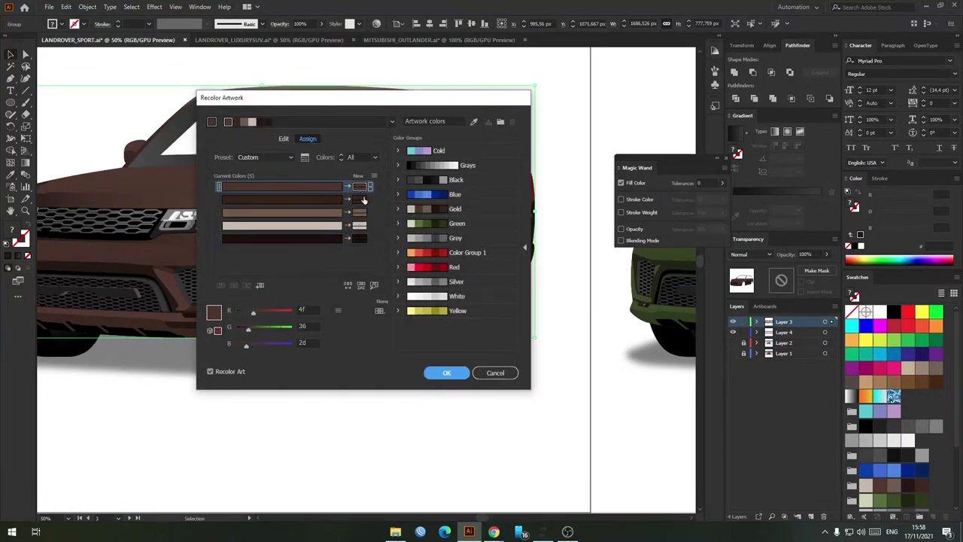
{"action": "left_click", "coordinate": [440, 372]}
{"action": "key", "text": "a"}
{"action": "left_click", "coordinate": [408, 359]}
Step: Select the brown car's lower body and door-panel shading, and open the user-defined swatch library Baru Warna Mobil beside the artwork
{"action": "left_click", "coordinate": [391, 264]}
{"action": "left_click", "coordinate": [402, 229], "text": "shift"}
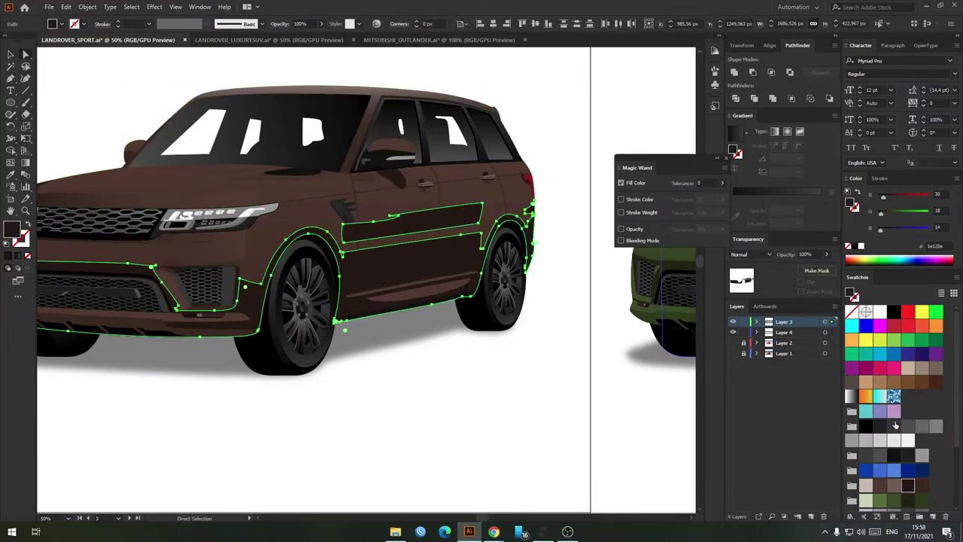
{"action": "scroll", "coordinate": [895, 426], "scroll_direction": "down", "scroll_amount": 2}
{"action": "left_click", "coordinate": [850, 517]}
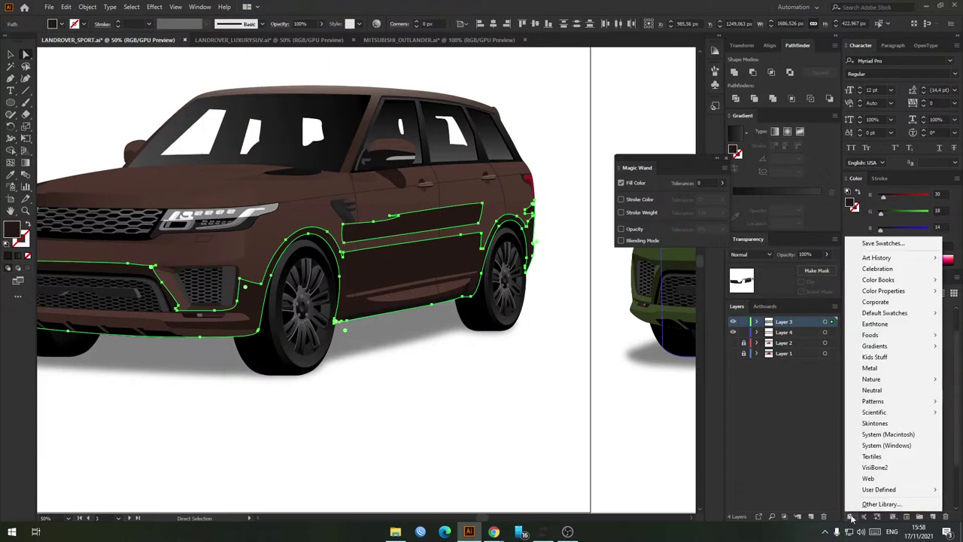
{"action": "mouse_move", "coordinate": [865, 494]}
{"action": "left_click", "coordinate": [797, 489]}
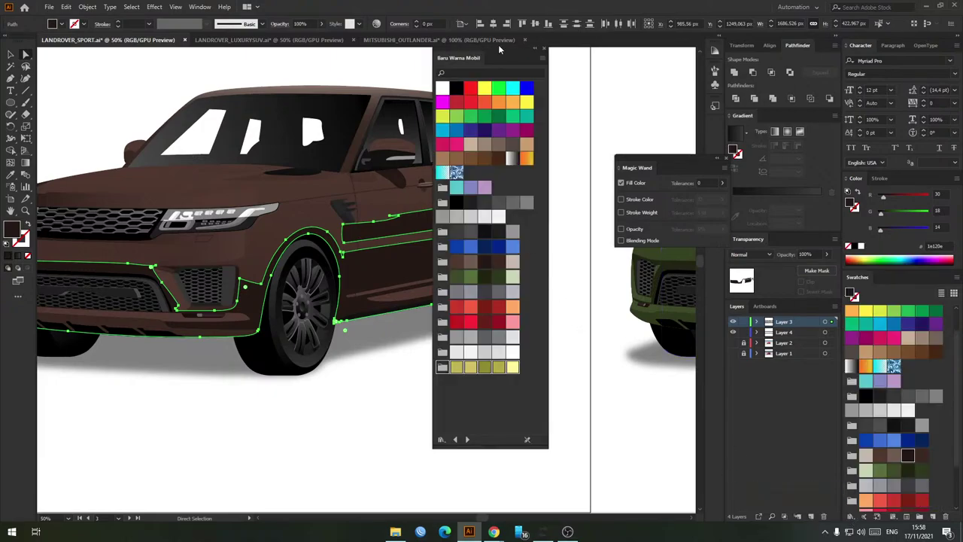
{"action": "left_click_drag", "start_coordinate": [502, 54], "coordinate": [659, 80]}
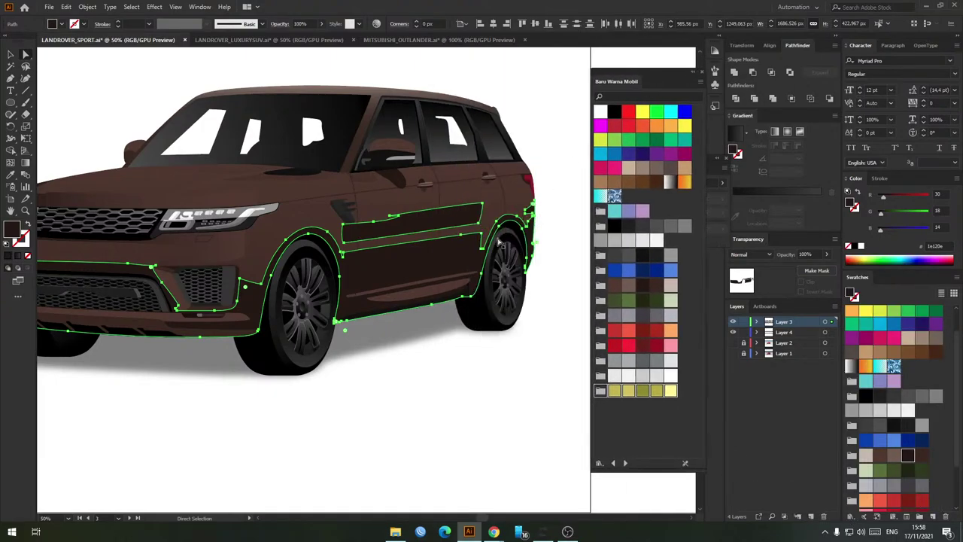
Step: Fill the brown car's lower body and door-panel shading with the second-darkest brown swatch and its lower bumper with the darkest brown 1e120e
{"action": "left_click", "coordinate": [652, 288]}
{"action": "left_click", "coordinate": [374, 346]}
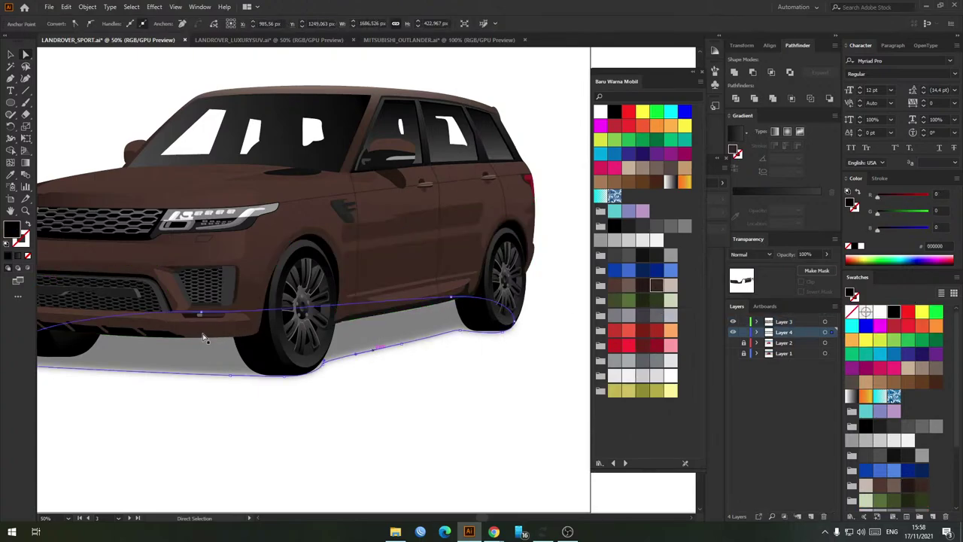
{"action": "left_click", "coordinate": [202, 333]}
{"action": "left_click", "coordinate": [641, 287]}
{"action": "left_click", "coordinate": [458, 361]}
Step: Fill the green car's lower body and door-panel shading with green 2b3615 and its lower bumper with the darkest green swatch of the group
{"action": "scroll", "coordinate": [389, 365], "scroll_direction": "down", "scroll_amount": 2}
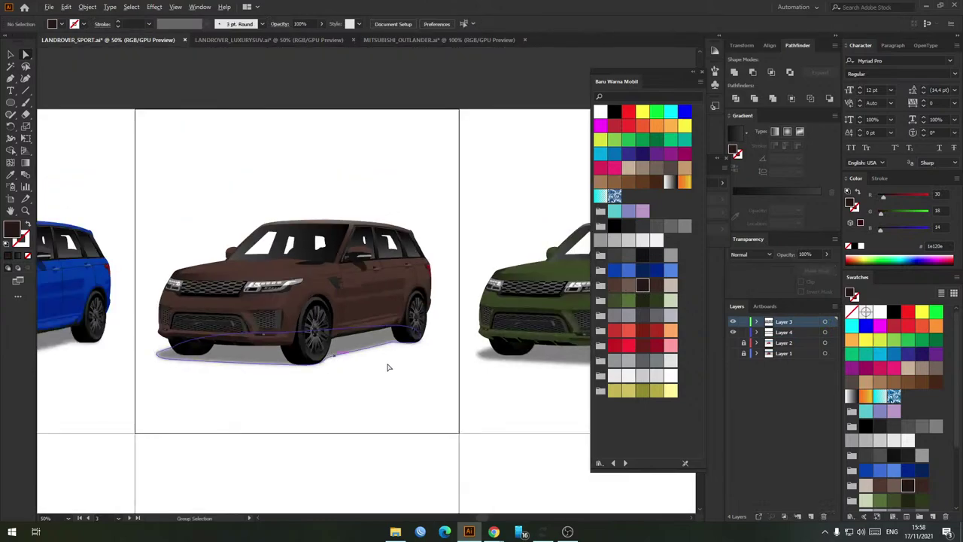
{"action": "left_click_drag", "start_coordinate": [520, 361], "coordinate": [324, 343]}
{"action": "scroll", "coordinate": [479, 290], "scroll_direction": "up", "scroll_amount": 2}
{"action": "left_click", "coordinate": [479, 290]}
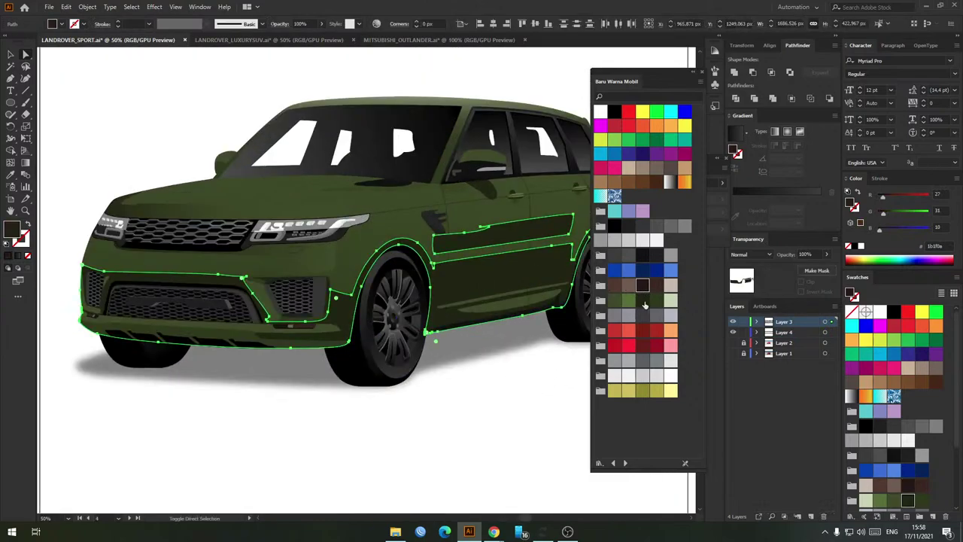
{"action": "left_click", "coordinate": [308, 346]}
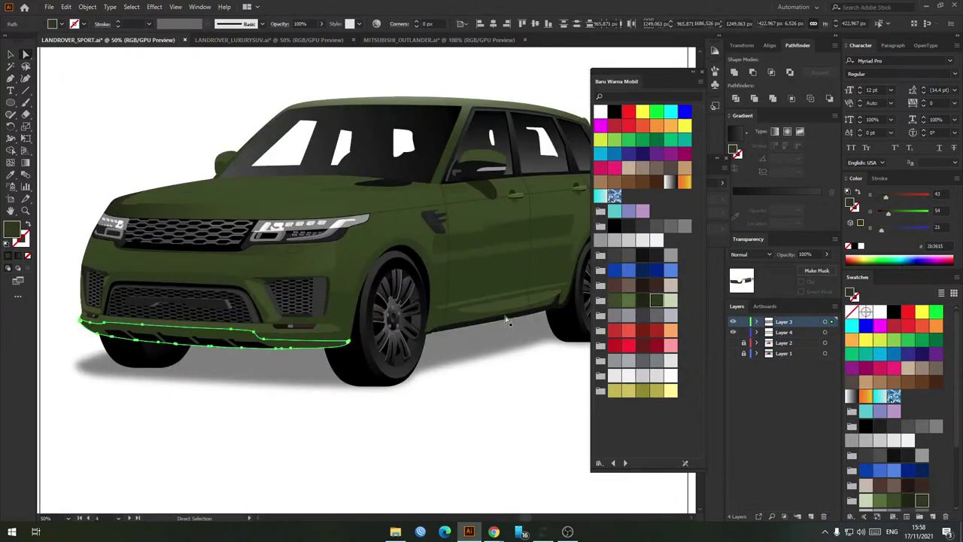
{"action": "left_click", "coordinate": [361, 359]}
Step: Fill the dark grey car's lower body and door-panel shading with grey 65646b and its lower bumper with 3d3a3f
{"action": "scroll", "coordinate": [361, 358], "scroll_direction": "down", "scroll_amount": 3}
{"action": "scroll", "coordinate": [301, 300], "scroll_direction": "up", "scroll_amount": 5}
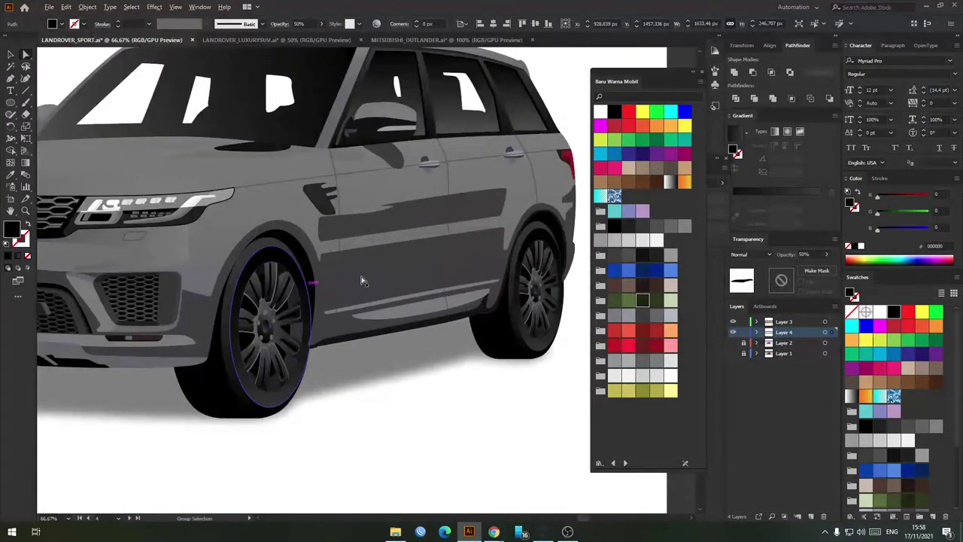
{"action": "left_click", "coordinate": [400, 273]}
{"action": "left_click", "coordinate": [656, 302]}
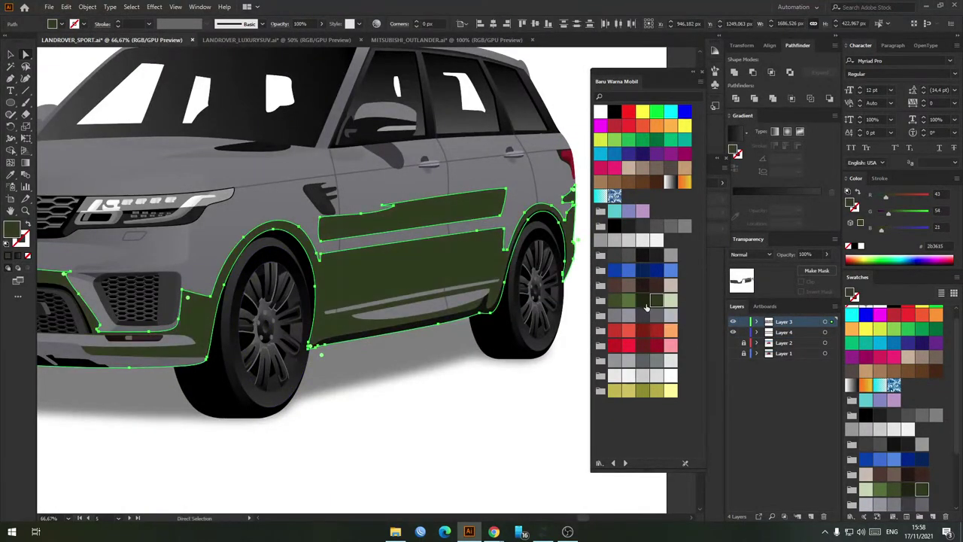
{"action": "left_click", "coordinate": [656, 316]}
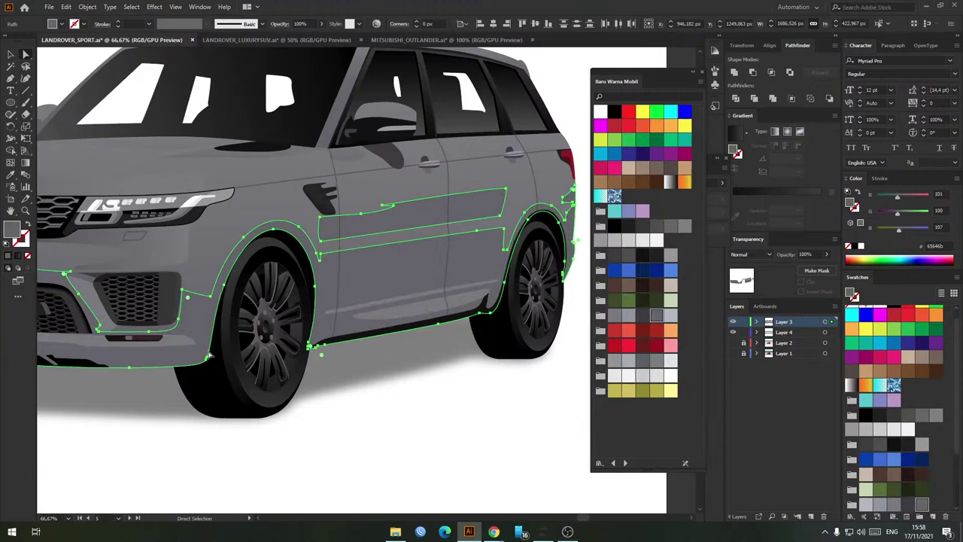
{"action": "left_click", "coordinate": [203, 356]}
{"action": "left_click", "coordinate": [642, 317]}
{"action": "left_click", "coordinate": [449, 400]}
Step: Fill the orange-red car's lower body and door-panel shading with red aa2414 and its lower bumper with the darkest red of the same group
{"action": "scroll", "coordinate": [446, 401], "scroll_direction": "down", "scroll_amount": 2}
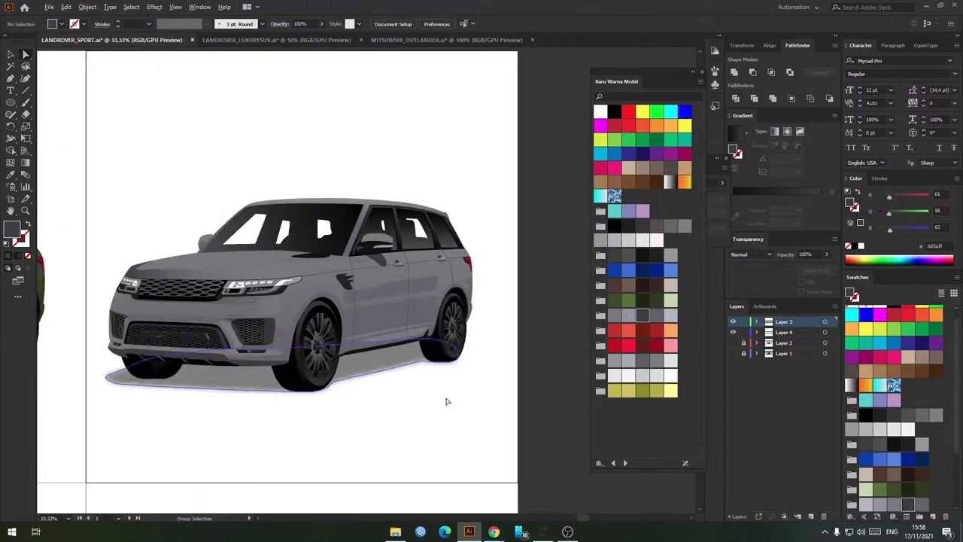
{"action": "scroll", "coordinate": [446, 401], "scroll_direction": "down", "scroll_amount": 2}
{"action": "left_click_drag", "start_coordinate": [88, 415], "coordinate": [557, 226]}
{"action": "scroll", "coordinate": [234, 264], "scroll_direction": "up", "scroll_amount": 4}
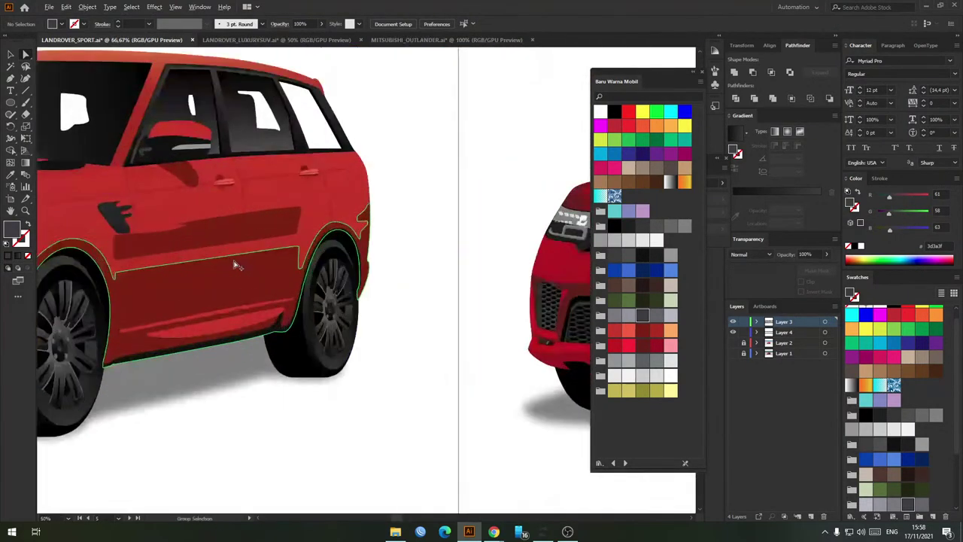
{"action": "scroll", "coordinate": [235, 265], "scroll_direction": "left", "scroll_amount": 3}
{"action": "left_click", "coordinate": [462, 235]}
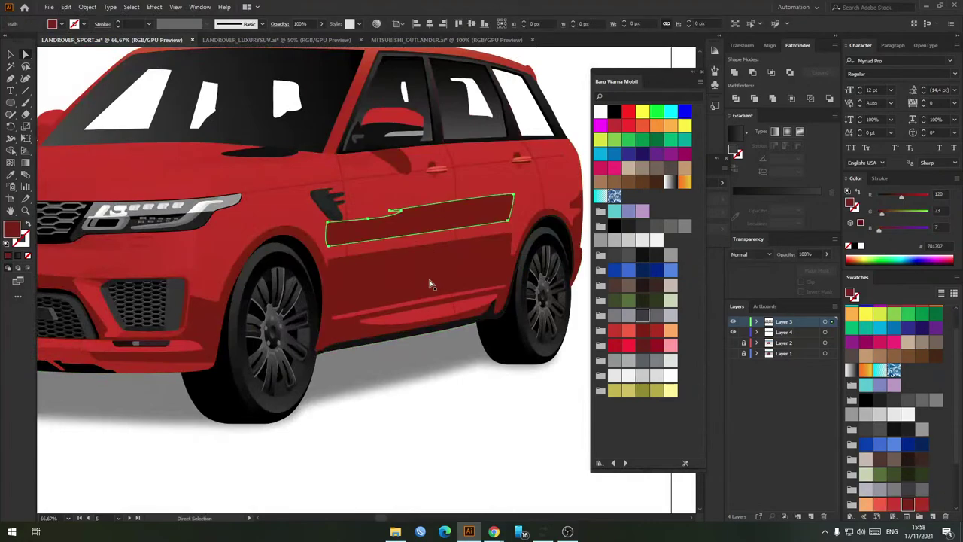
{"action": "left_click", "coordinate": [658, 332]}
{"action": "left_click", "coordinate": [150, 372]}
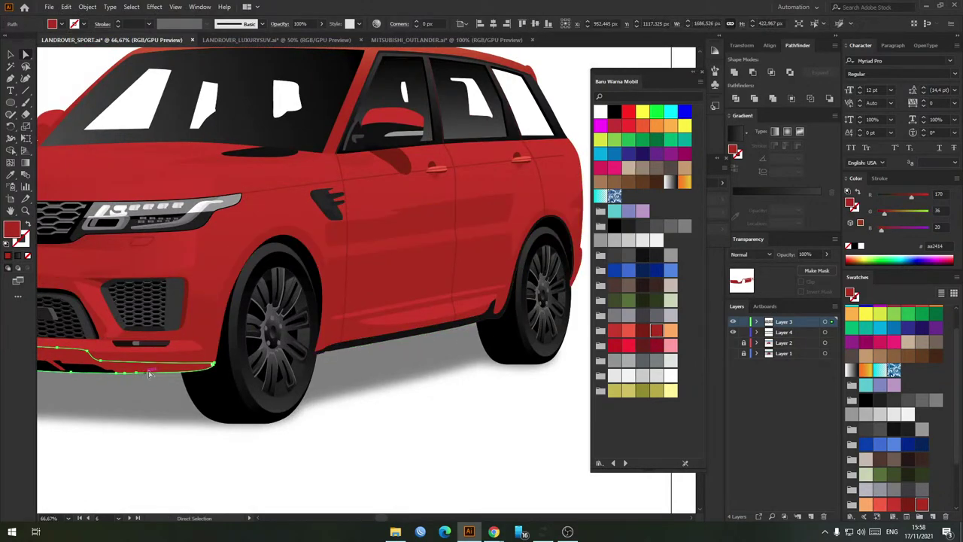
{"action": "left_click", "coordinate": [643, 330]}
{"action": "left_click", "coordinate": [397, 385]}
Step: Fill the crimson car's lower body and door-panel shading with red 99001a and its lower bumper with dark red 621714
{"action": "left_click_drag", "start_coordinate": [286, 358], "coordinate": [111, 349]}
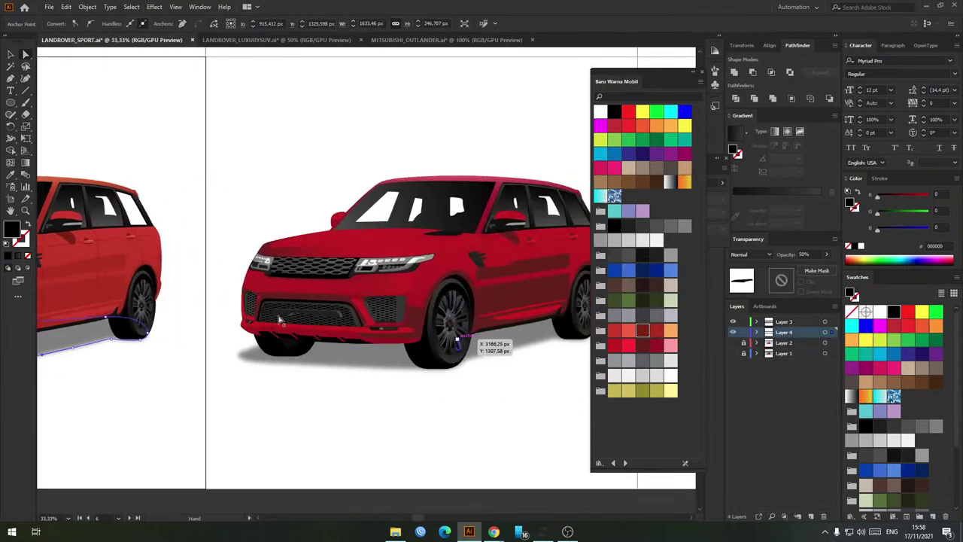
{"action": "scroll", "coordinate": [468, 306], "scroll_direction": "up", "scroll_amount": 1}
{"action": "left_click", "coordinate": [533, 253]}
{"action": "left_click", "coordinate": [538, 302], "text": "shift"}
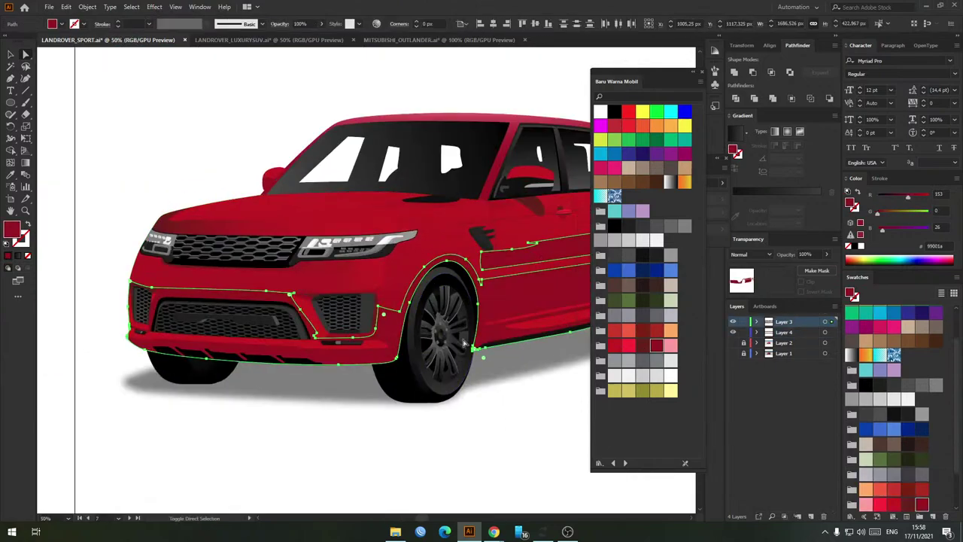
{"action": "left_click", "coordinate": [376, 349]}
Step: Fill the silver car's lower body and door-panel shading with grey 7a8083 and its lower bumper with the darkest grey of the same group
{"action": "scroll", "coordinate": [377, 348], "scroll_direction": "down", "scroll_amount": 2}
{"action": "left_click_drag", "start_coordinate": [476, 324], "coordinate": [172, 296]}
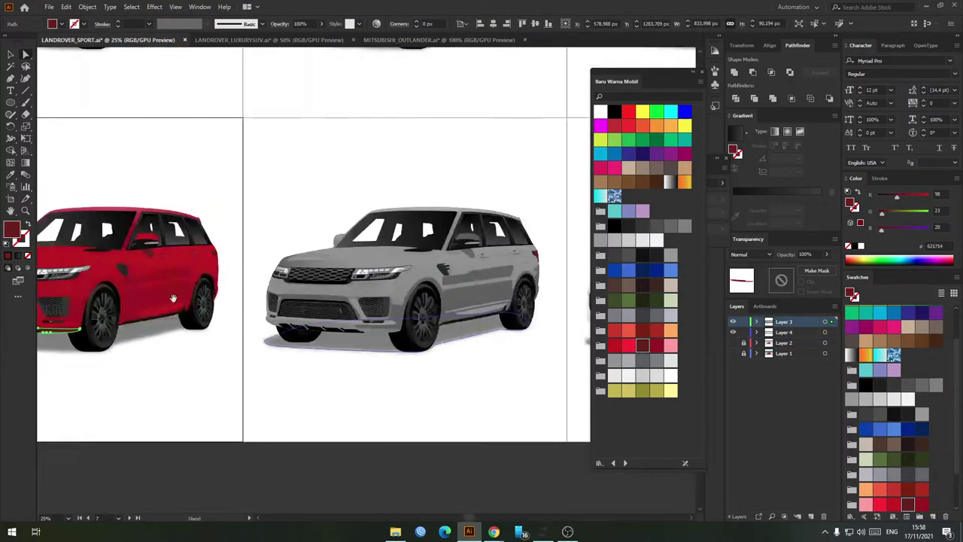
{"action": "scroll", "coordinate": [481, 283], "scroll_direction": "up", "scroll_amount": 2}
{"action": "left_click", "coordinate": [496, 263]}
{"action": "left_click", "coordinate": [473, 285], "text": "shift"}
{"action": "left_click", "coordinate": [472, 265]}
{"action": "left_click", "coordinate": [465, 304], "text": "shift"}
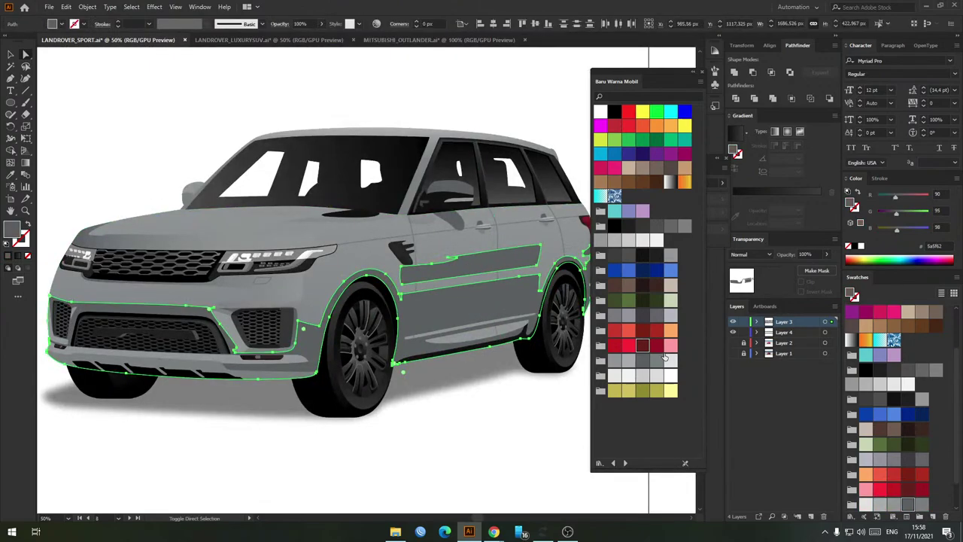
{"action": "left_click", "coordinate": [253, 379]}
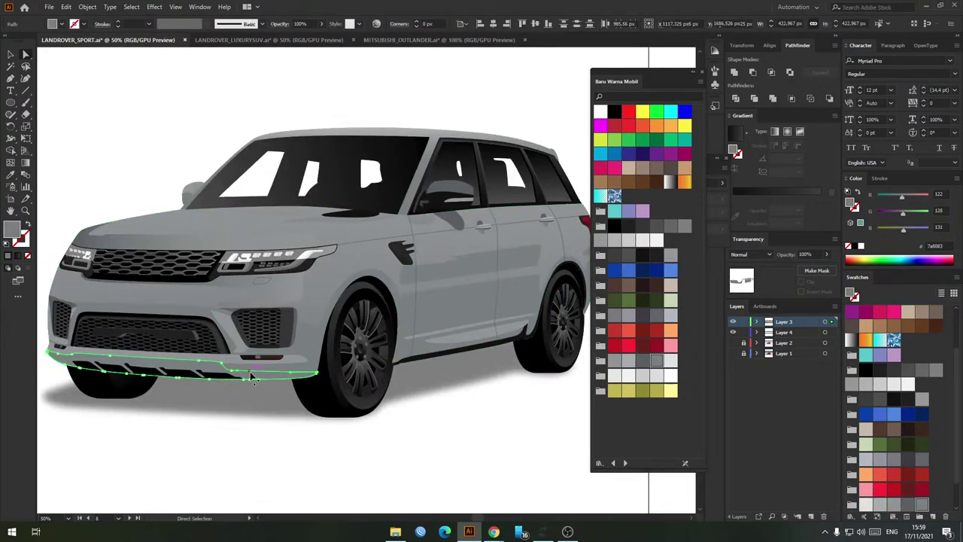
{"action": "left_click", "coordinate": [639, 361]}
{"action": "left_click", "coordinate": [421, 416]}
Step: Fill the white car's lower body and door-panel shading with light grey dddddd and its lower bumper with the darkest swatch of the white group
{"action": "scroll", "coordinate": [444, 369], "scroll_direction": "down", "scroll_amount": 3}
{"action": "left_click_drag", "start_coordinate": [454, 349], "coordinate": [218, 336]}
{"action": "scroll", "coordinate": [419, 333], "scroll_direction": "up", "scroll_amount": 4}
{"action": "left_click", "coordinate": [419, 333]}
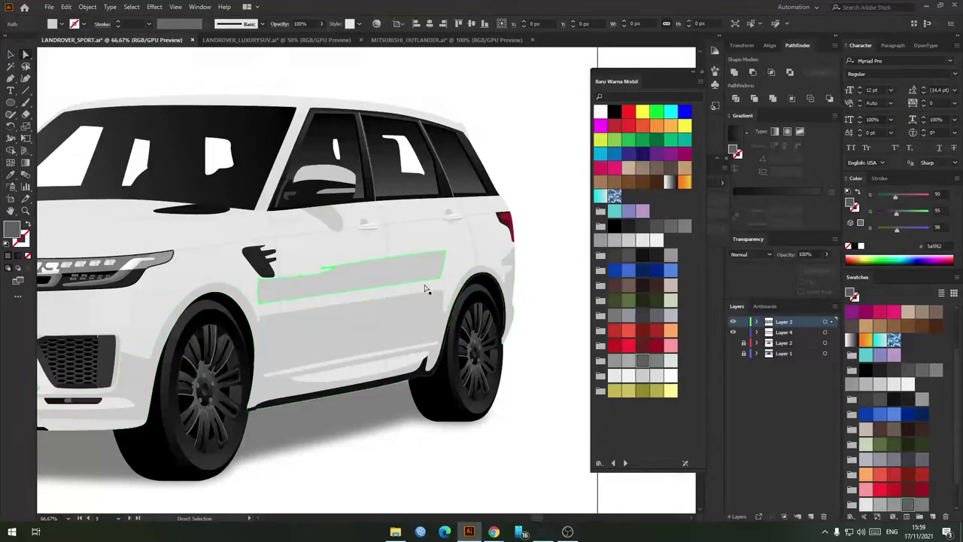
{"action": "left_click", "coordinate": [656, 376]}
{"action": "left_click_drag", "start_coordinate": [153, 401], "coordinate": [250, 363]}
{"action": "left_click", "coordinate": [245, 371]}
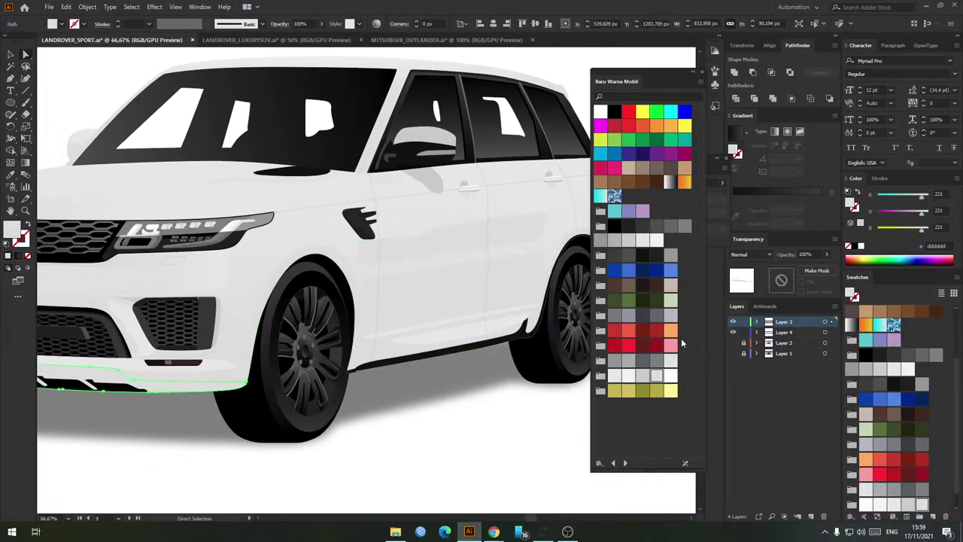
{"action": "left_click", "coordinate": [642, 376]}
{"action": "left_click", "coordinate": [387, 381]}
Step: Fill the yellow car's lower body and door-panel shading with b6aa3c and its lower bumper with the darkest yellow of the same group
{"action": "scroll", "coordinate": [366, 369], "scroll_direction": "down", "scroll_amount": 3}
{"action": "left_click_drag", "start_coordinate": [458, 366], "coordinate": [235, 334]}
{"action": "scroll", "coordinate": [461, 292], "scroll_direction": "up", "scroll_amount": 3}
{"action": "left_click", "coordinate": [460, 291]}
{"action": "left_click", "coordinate": [464, 347], "text": "shift"}
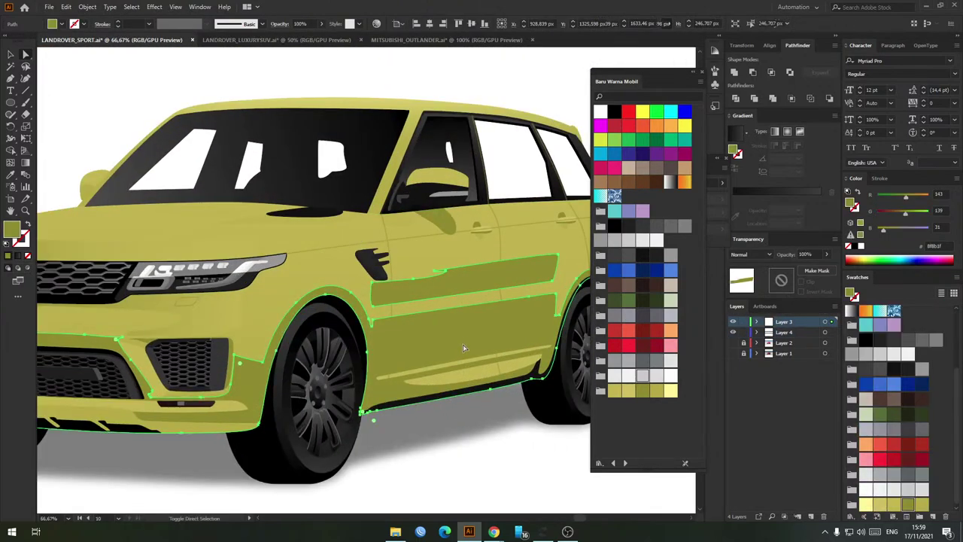
{"action": "left_click", "coordinate": [657, 391]}
{"action": "left_click", "coordinate": [215, 425]}
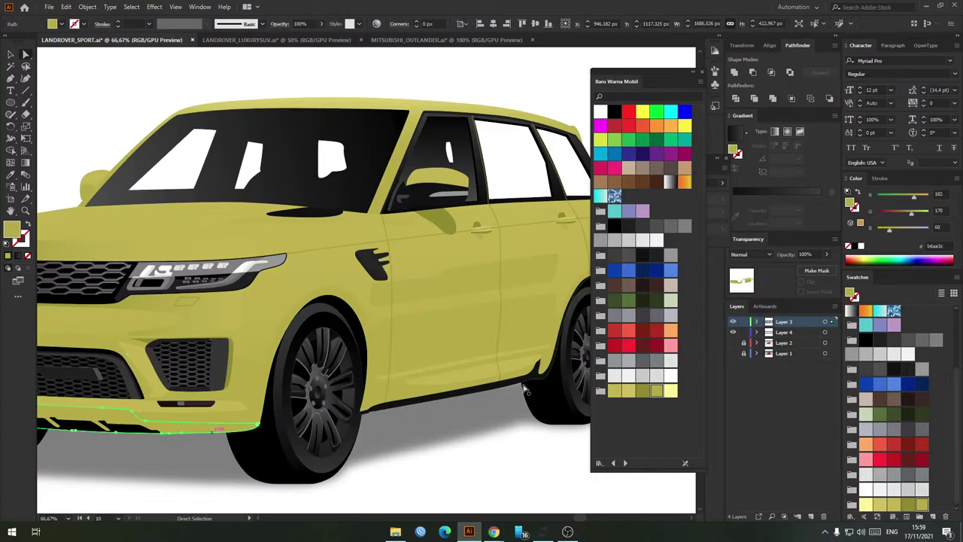
{"action": "left_click", "coordinate": [645, 393]}
{"action": "left_click", "coordinate": [502, 442]}
Step: Check all ten car colour variants together across the artboards and save the document
{"action": "scroll", "coordinate": [503, 440], "scroll_direction": "down", "scroll_amount": 3}
{"action": "left_click_drag", "start_coordinate": [541, 309], "coordinate": [442, 296]}
{"action": "left_click", "coordinate": [458, 269]}
{"action": "scroll", "coordinate": [458, 268], "scroll_direction": "down", "scroll_amount": 1}
{"action": "scroll", "coordinate": [456, 268], "scroll_direction": "down", "scroll_amount": 1}
{"action": "key", "text": "v"}
{"action": "scroll", "coordinate": [503, 261], "scroll_direction": "down", "scroll_amount": 2}
{"action": "scroll", "coordinate": [451, 283], "scroll_direction": "up", "scroll_amount": 2}
{"action": "scroll", "coordinate": [410, 294], "scroll_direction": "down", "scroll_amount": 1}
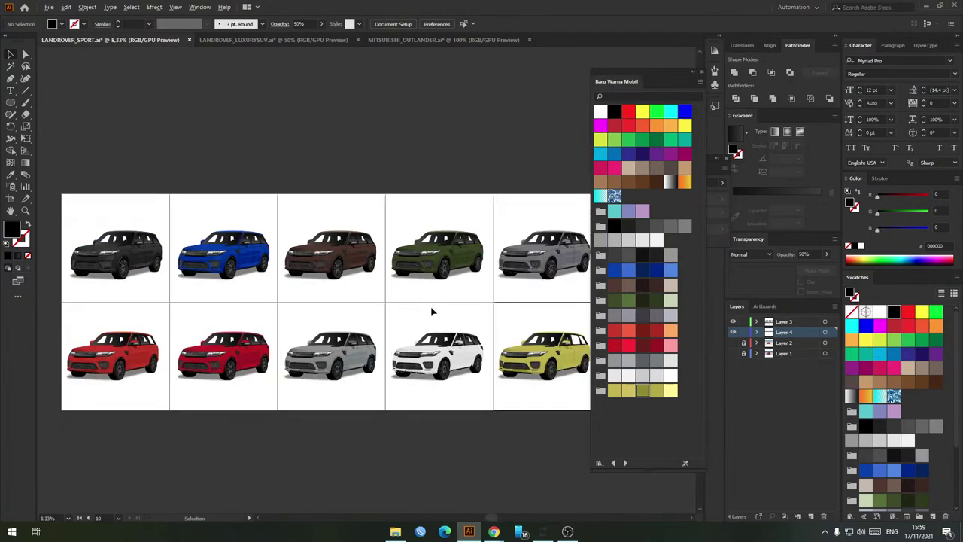
{"action": "scroll", "coordinate": [432, 310], "scroll_direction": "up", "scroll_amount": 2}
{"action": "scroll", "coordinate": [416, 286], "scroll_direction": "down", "scroll_amount": 1}
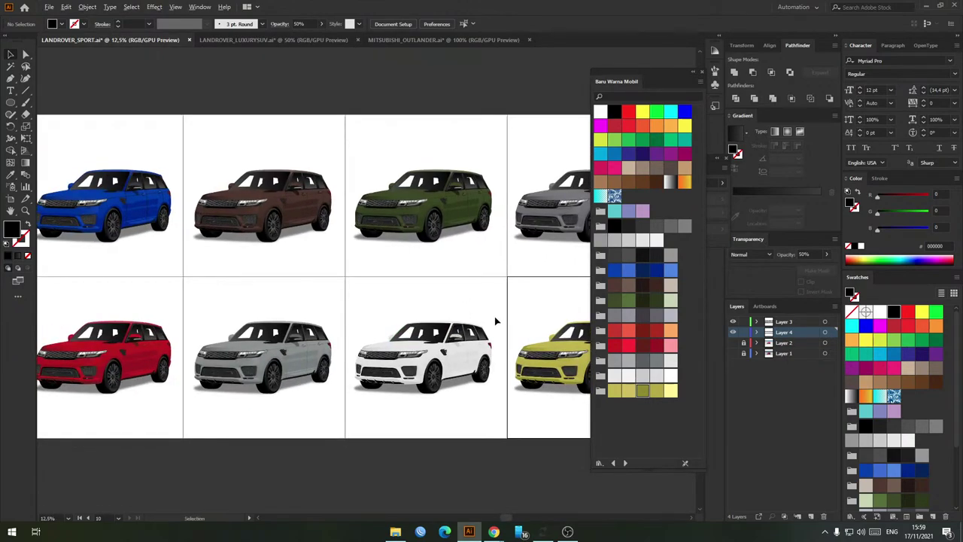
{"action": "scroll", "coordinate": [458, 287], "scroll_direction": "down", "scroll_amount": 1}
{"action": "mouse_move", "coordinate": [507, 282]}
{"action": "left_mouse_down"}
{"action": "mouse_move", "coordinate": [427, 277]}
{"action": "mouse_move", "coordinate": [494, 269]}
{"action": "left_mouse_up"}
{"action": "mouse_move", "coordinate": [555, 268]}
{"action": "left_mouse_down"}
{"action": "mouse_move", "coordinate": [341, 285]}
{"action": "mouse_move", "coordinate": [526, 266]}
{"action": "mouse_move", "coordinate": [540, 276]}
{"action": "left_mouse_up"}
{"action": "left_click", "coordinate": [417, 299]}
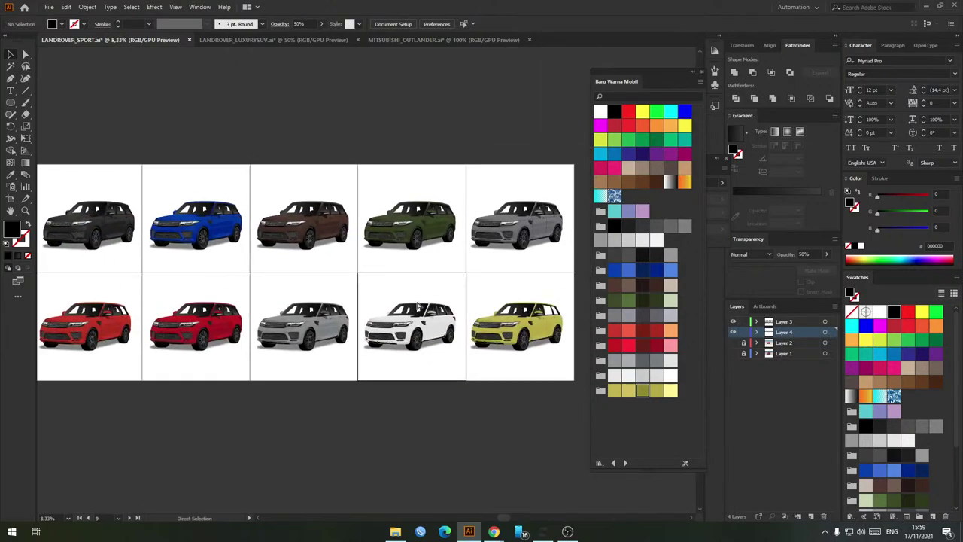
{"action": "key", "text": "ctrl+s"}
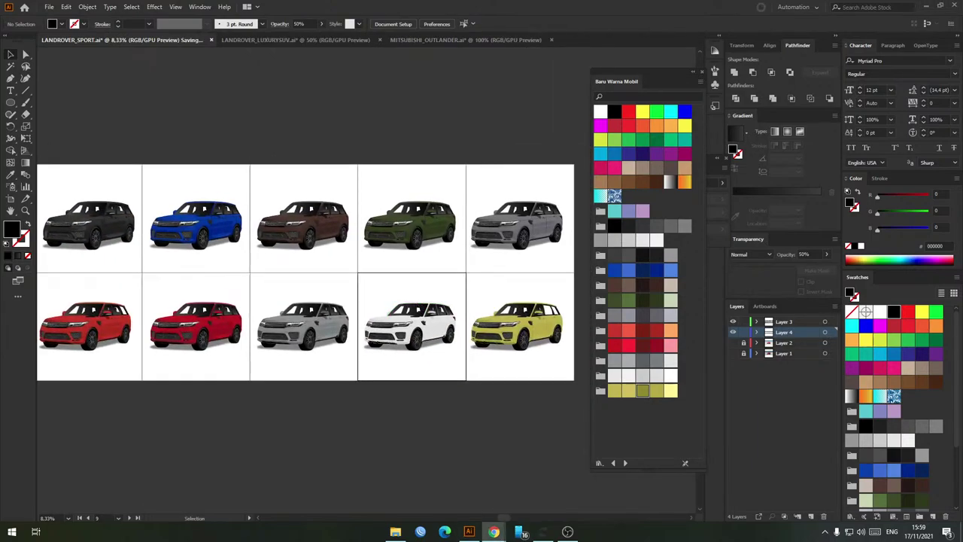
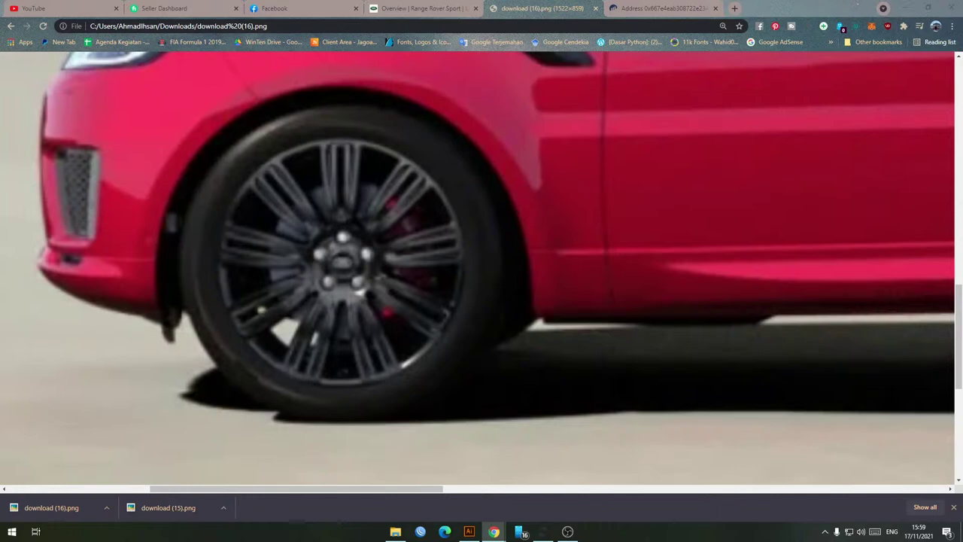
{"action": "left_click", "coordinate": [61, 6]}
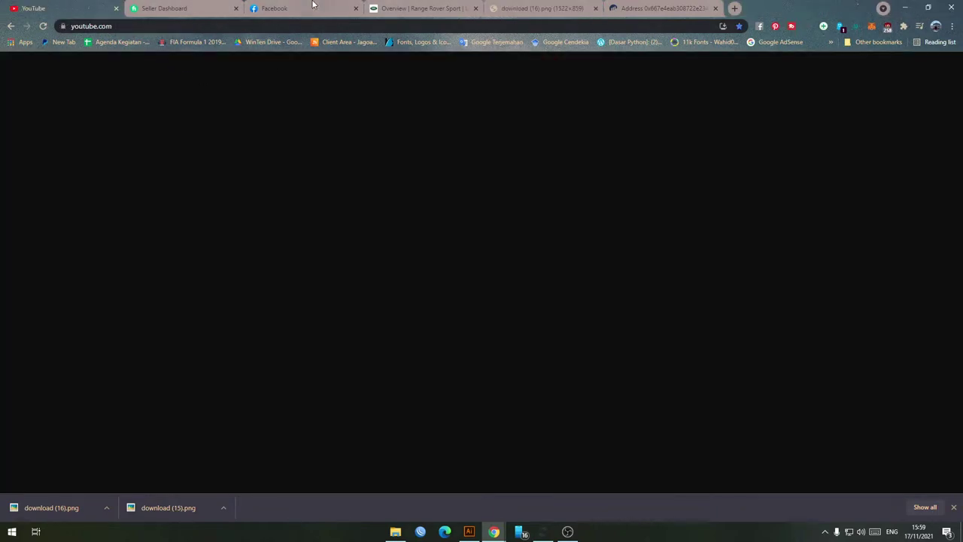
{"action": "left_click", "coordinate": [662, 8]}
{"action": "left_click", "coordinate": [905, 7]}
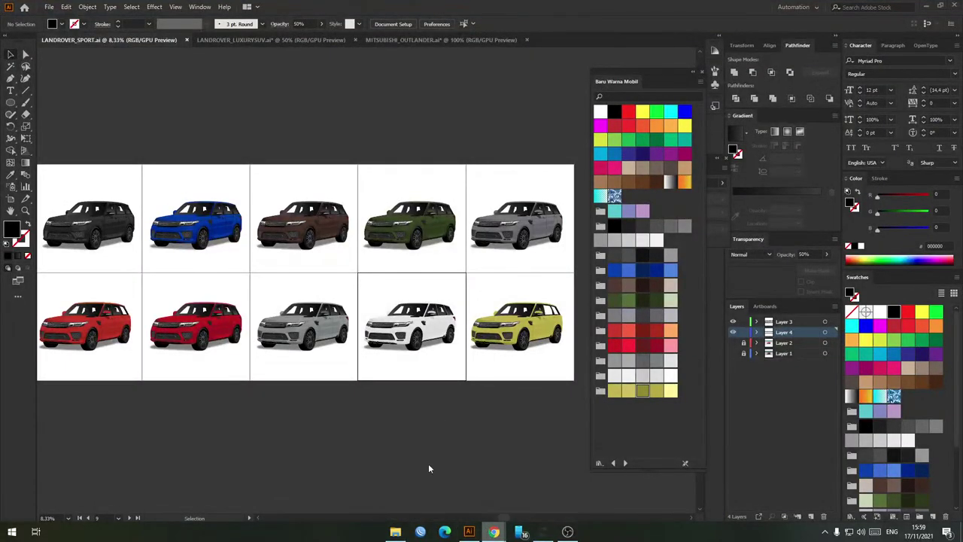
{"action": "left_click", "coordinate": [494, 531]}
{"action": "key", "text": "ctrl+shift+Tab"}
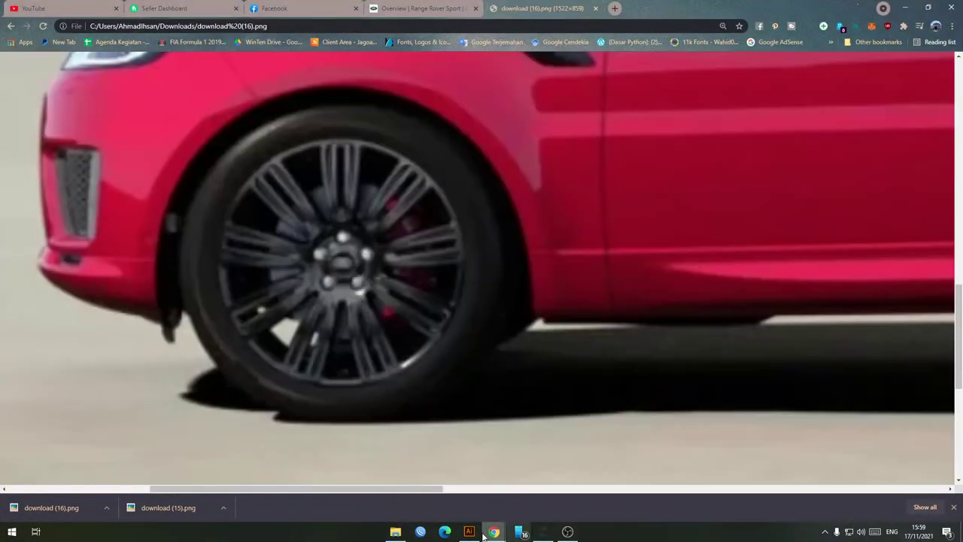
{"action": "left_click", "coordinate": [472, 533]}
Step: Export the artboards as LANDROVER_SPORT PNG files into the LANDROVER_SPORT folder, at High (300 ppi) resolution with a transparent background and Type Optimized (Hinted) anti-aliasing
{"action": "scroll", "coordinate": [353, 150], "scroll_direction": "left", "scroll_amount": 3}
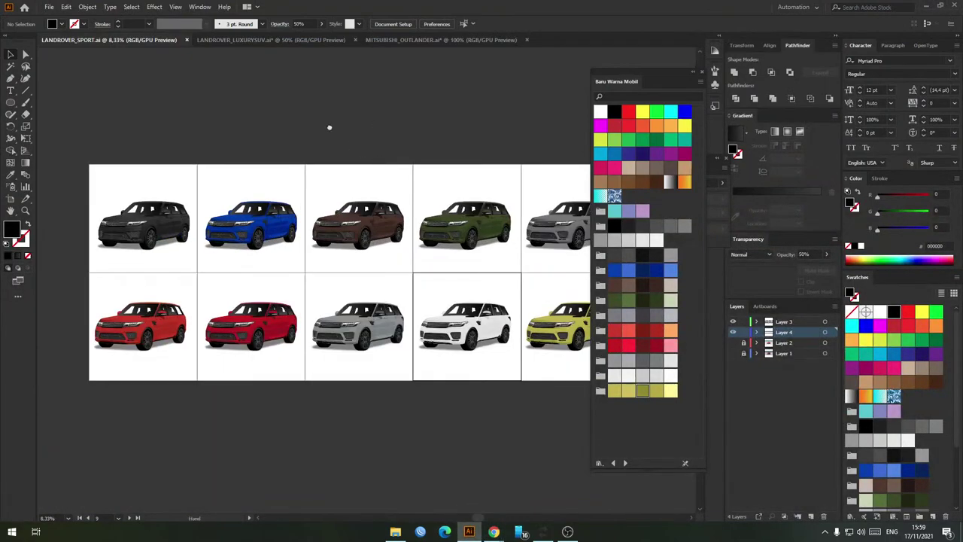
{"action": "left_click", "coordinate": [49, 6]}
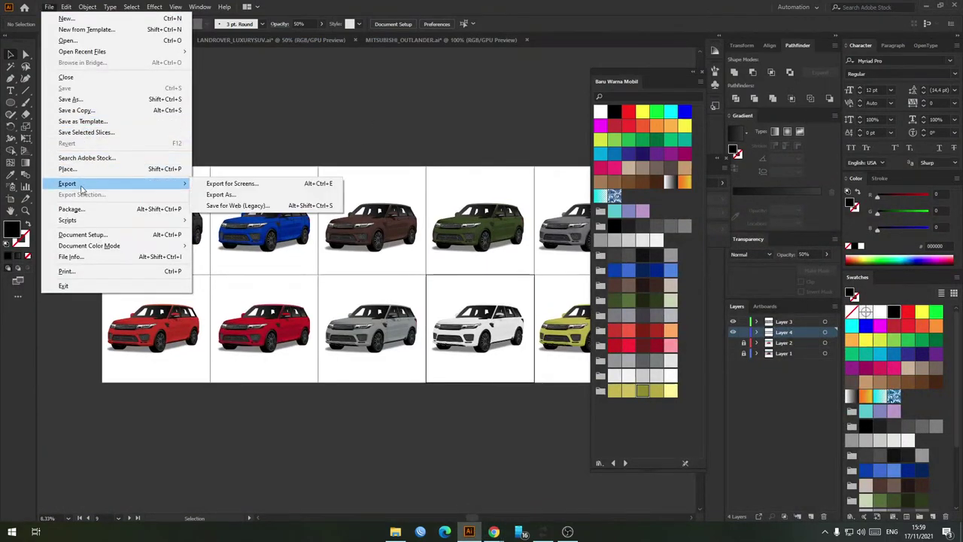
{"action": "left_click", "coordinate": [225, 196]}
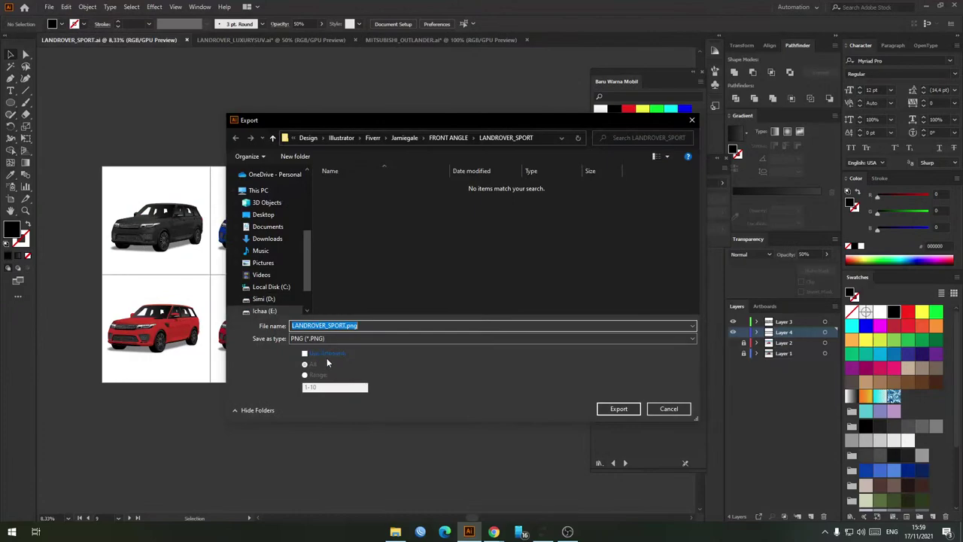
{"action": "left_click", "coordinate": [618, 409]}
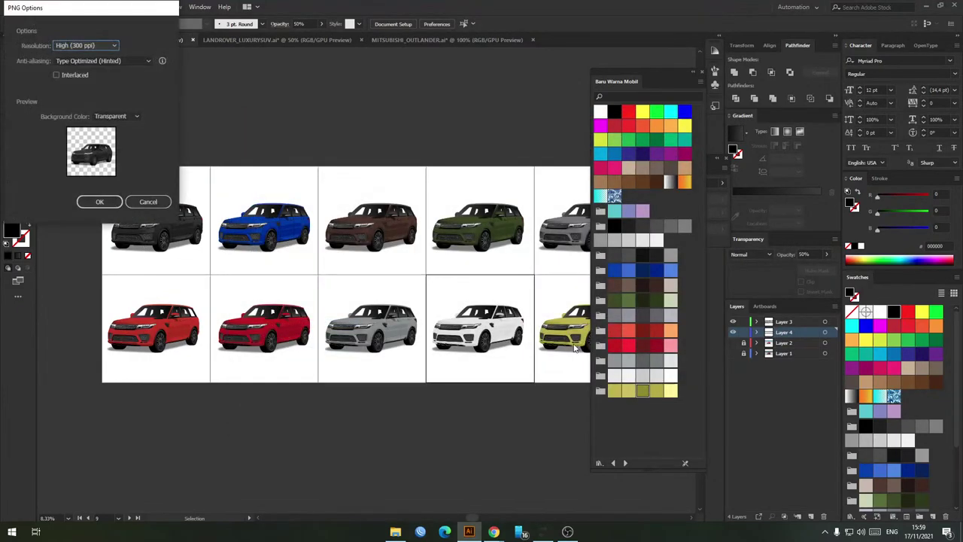
{"action": "key", "text": "alt+Tab"}
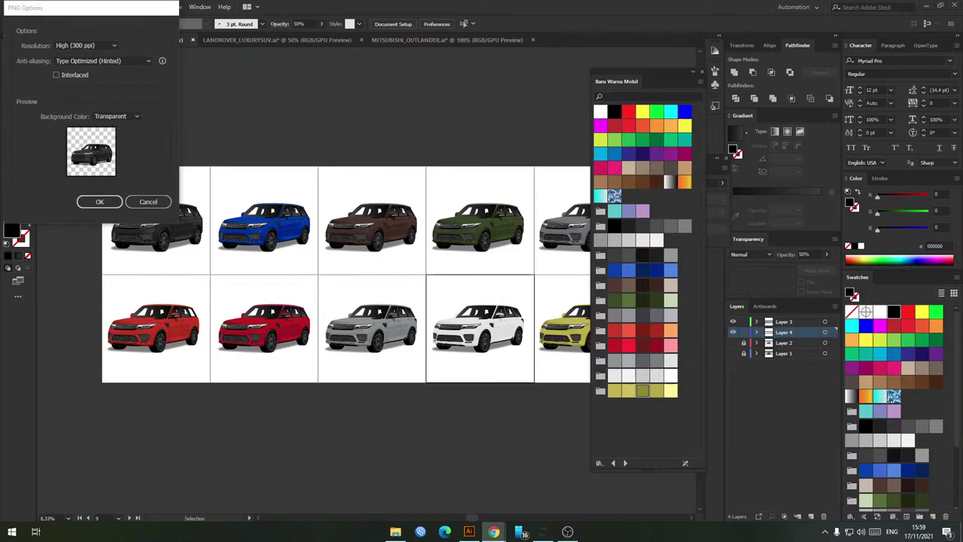
{"action": "left_click", "coordinate": [101, 201]}
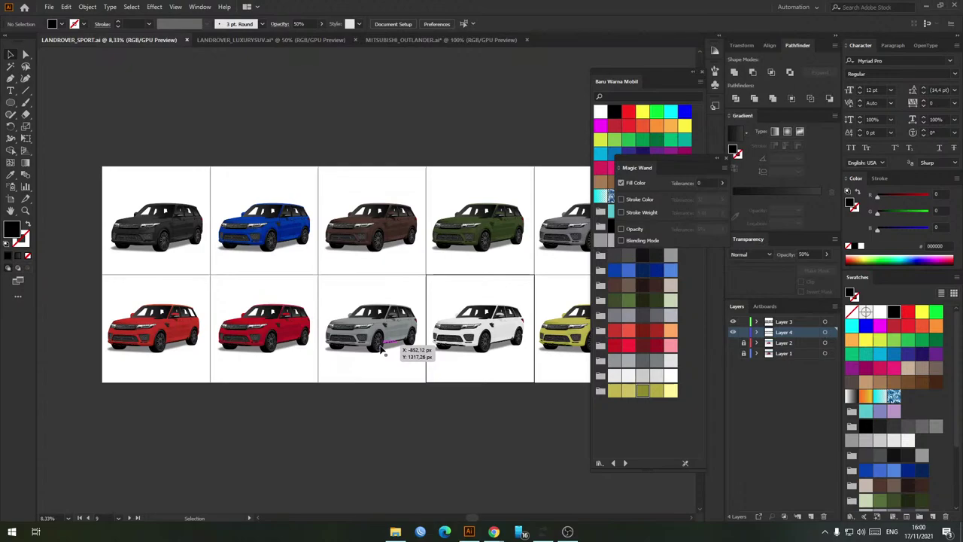
{"action": "scroll", "coordinate": [343, 159], "scroll_direction": "down", "scroll_amount": 1}
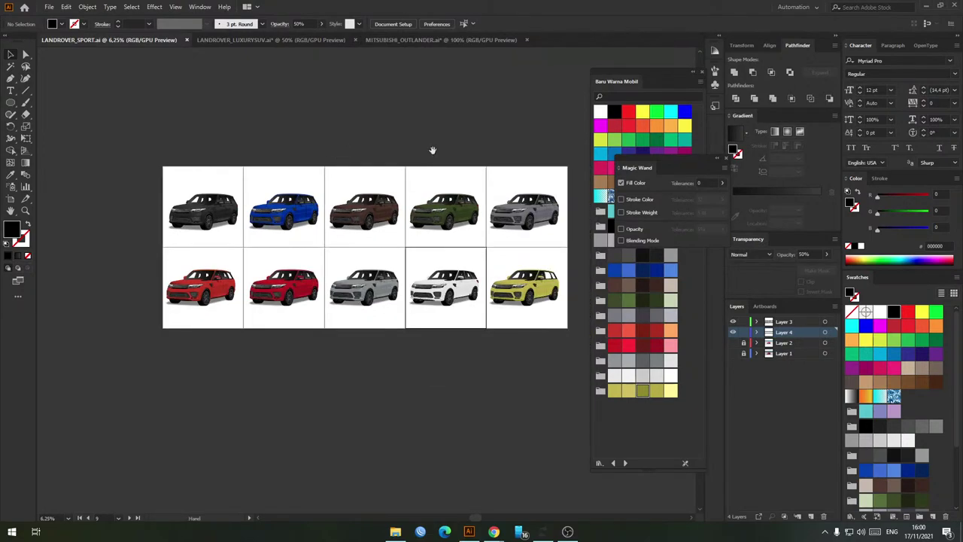
Step: Switch to File Explorer and open the LANDROVER_SPORT folder inside FRONT ANGLE, where the exported PNG files are stored
{"action": "left_click_drag", "start_coordinate": [318, 129], "coordinate": [317, 142]}
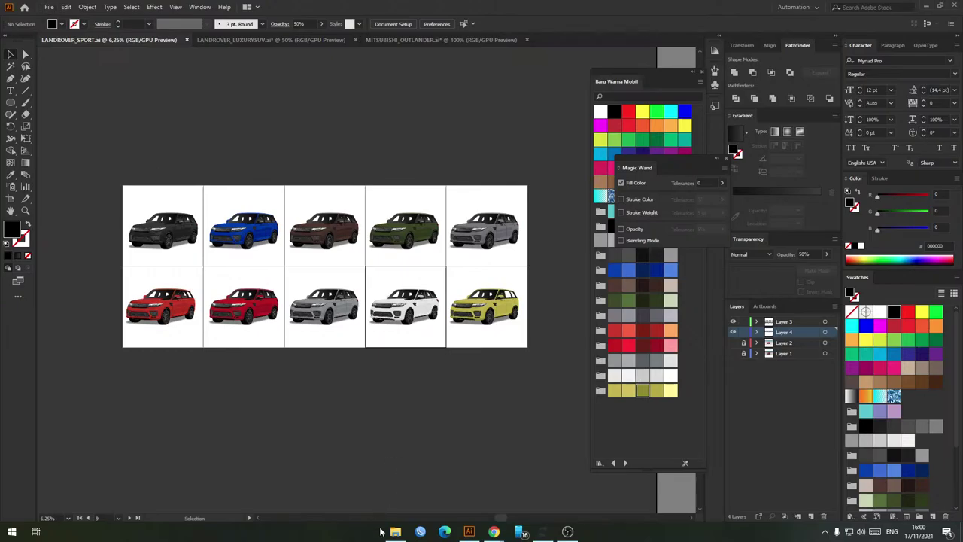
{"action": "left_click", "coordinate": [395, 531]}
{"action": "left_click", "coordinate": [285, 80]}
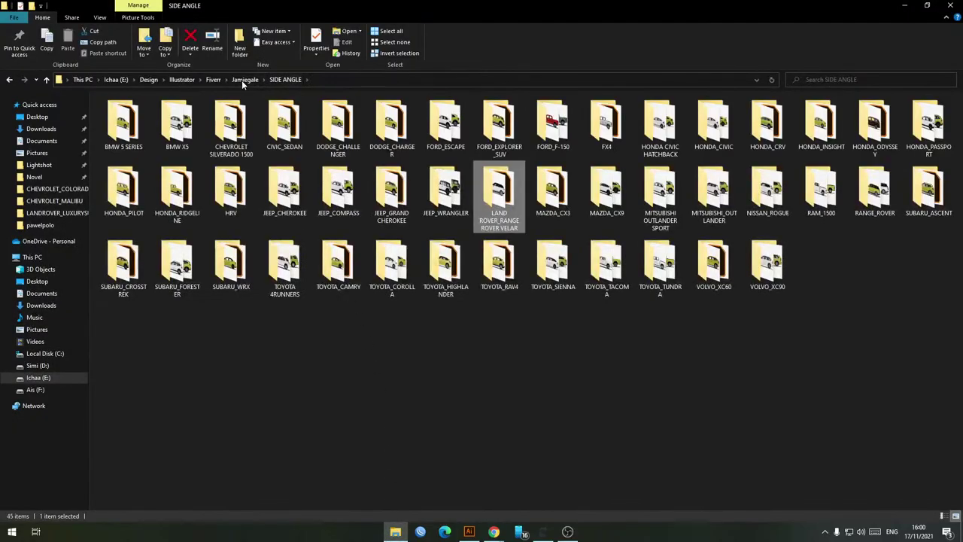
{"action": "left_click", "coordinate": [241, 80]}
{"action": "double_click", "coordinate": [123, 120]}
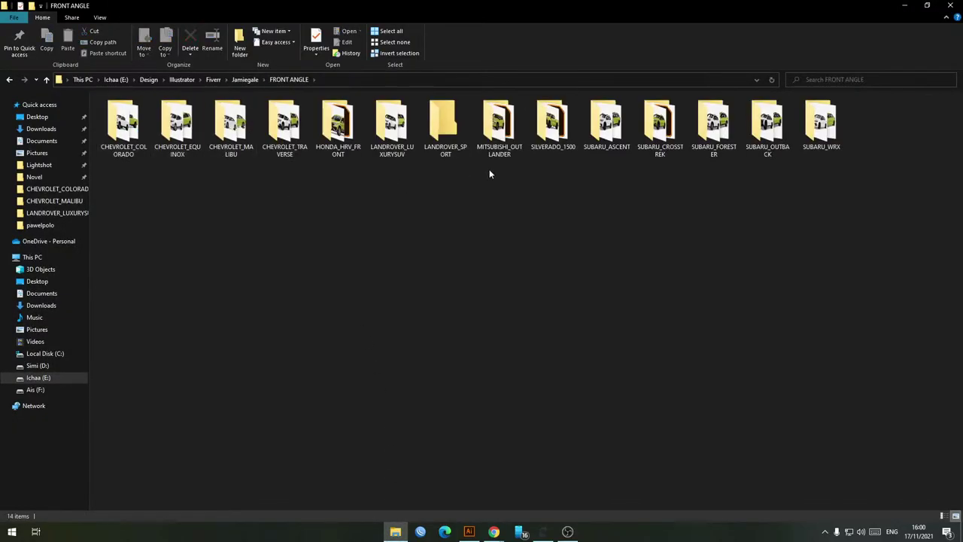
{"action": "double_click", "coordinate": [445, 122]}
{"action": "left_click", "coordinate": [628, 147]}
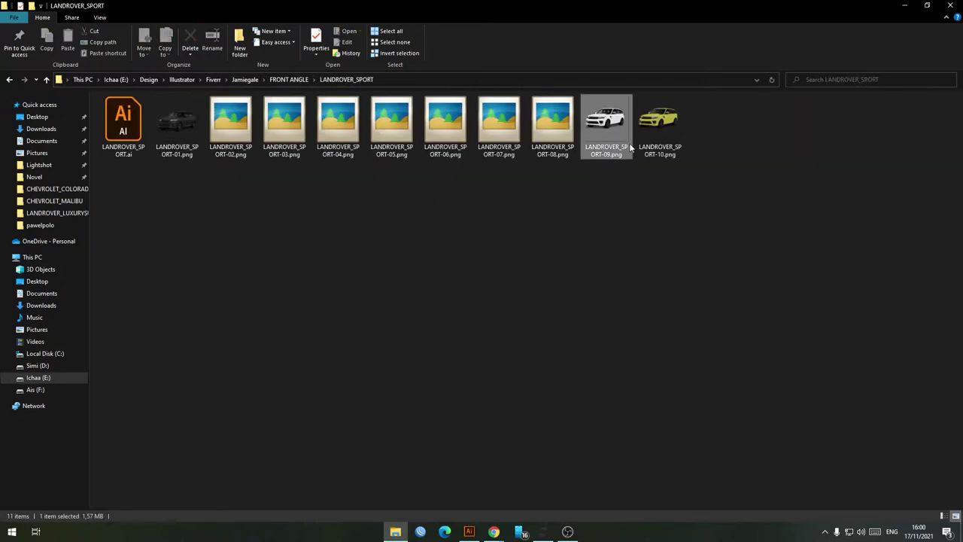
Step: Rename the yellow car's file LANDROVER_SPORT-10.png as LANDROVER_SPORT-YELLOW.png
{"action": "left_click", "coordinate": [673, 146]}
{"action": "key", "text": "F2"}
{"action": "key", "text": "Right"}
{"action": "key", "text": "BackSpace"}
{"action": "key", "text": "BackSpace"}
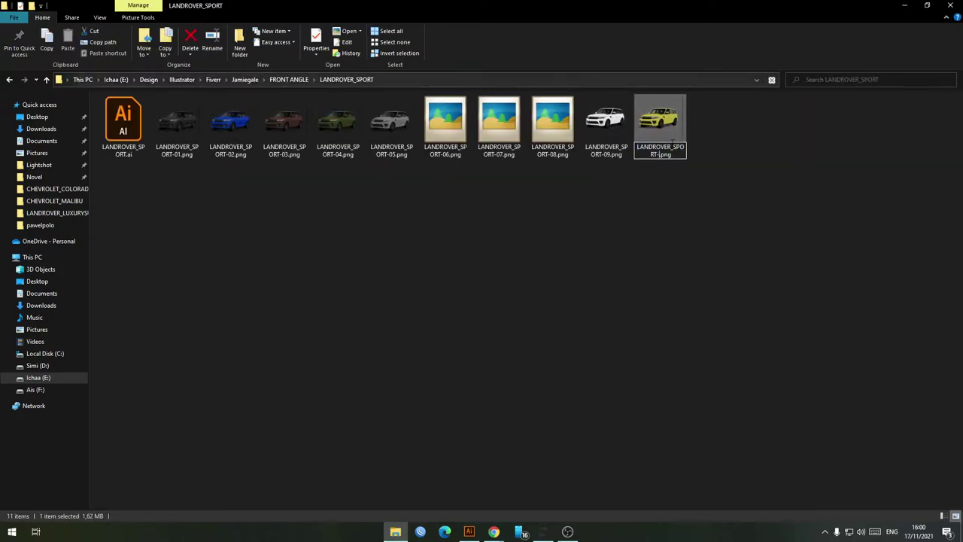
{"action": "type", "text": "YELLOW"}
{"action": "key", "text": "Return"}
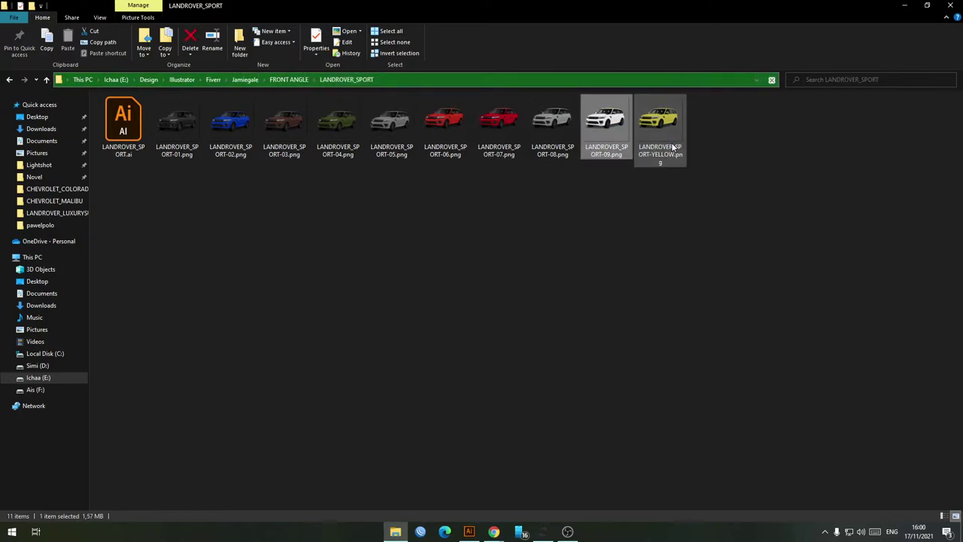
Step: Rename the white car's file LANDROVER_SPORT-09.png as LANDROVER_SPORT-WHITE.png
{"action": "key", "text": "F2"}
{"action": "key", "text": "Right"}
{"action": "key", "text": "BackSpace"}
{"action": "key", "text": "BackSpace"}
{"action": "type", "text": "WHITE"}
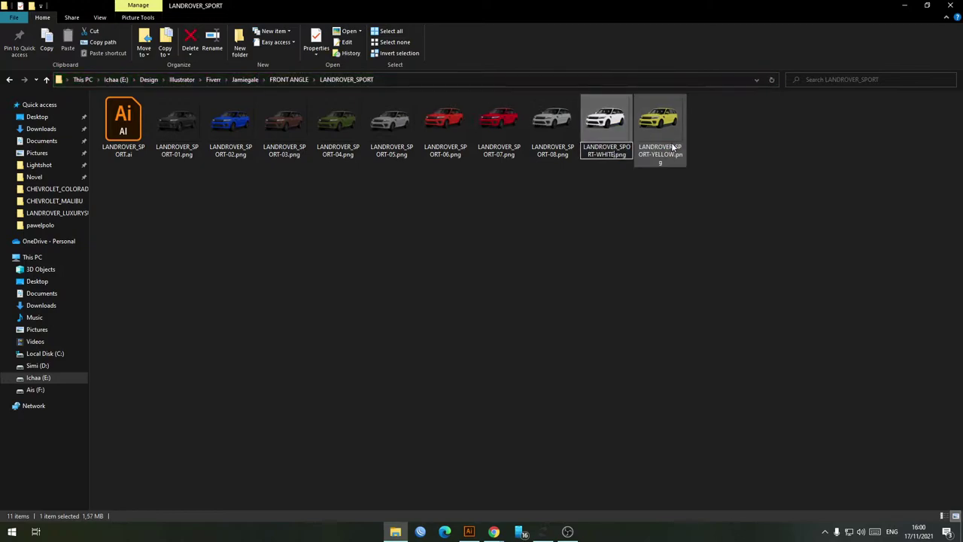
{"action": "key", "text": "Return"}
Step: Rename the silver car's file LANDROVER_SPORT-08.png as LANDROVER_SPORT-SILVER.png
{"action": "key", "text": "Left"}
{"action": "key", "text": "F2"}
{"action": "key", "text": "Right"}
{"action": "key", "text": "BackSpace"}
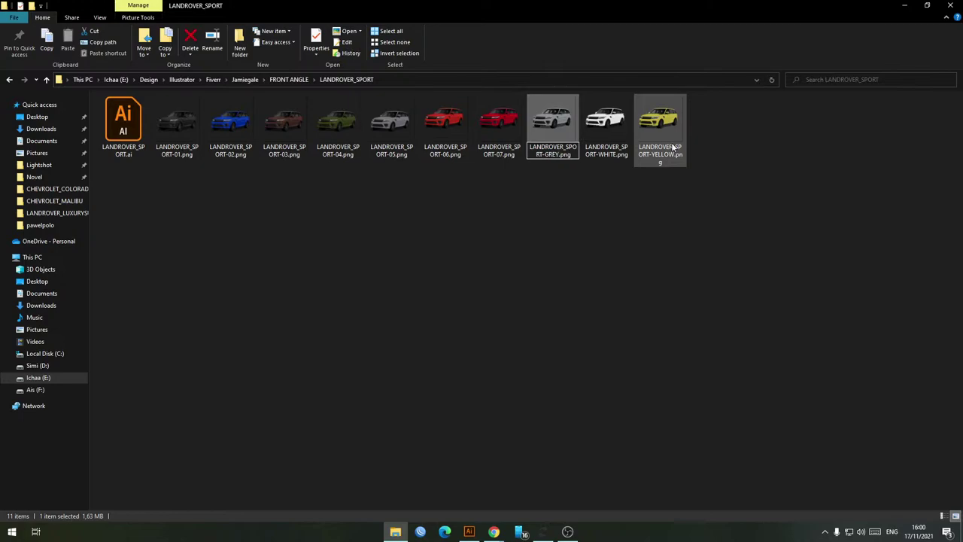
{"action": "type", "text": "SILVER"}
{"action": "key", "text": "Return"}
Step: Rename the red car's file LANDROVER_SPORT-07.png as LANDROVER_SPORT-RED.png
{"action": "key", "text": "Left"}
{"action": "key", "text": "F2"}
{"action": "key", "text": "Right"}
{"action": "key", "text": "BackSpace"}
{"action": "key", "text": "BackSpace"}
{"action": "type", "text": "RED"}
{"action": "key", "text": "Return"}
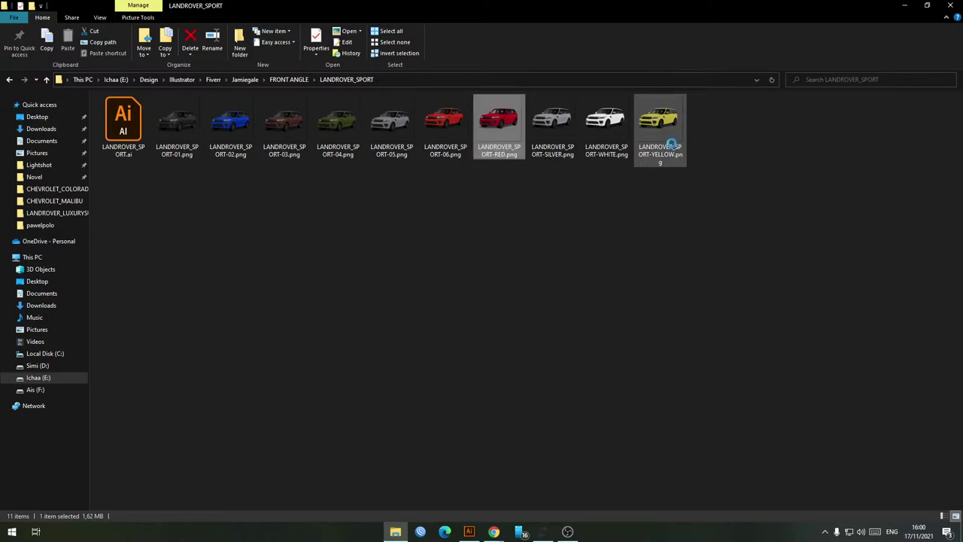
Step: Rename the orange car's file LANDROVER_SPORT-06.png as LANDROVER_SPORT-oraNGE.png
{"action": "key", "text": "Left"}
{"action": "key", "text": "F2"}
{"action": "key", "text": "Right"}
{"action": "key", "text": "BackSpace"}
{"action": "key", "text": "BackSpace"}
{"action": "type", "text": "oraNGE"}
{"action": "key", "text": "Return"}
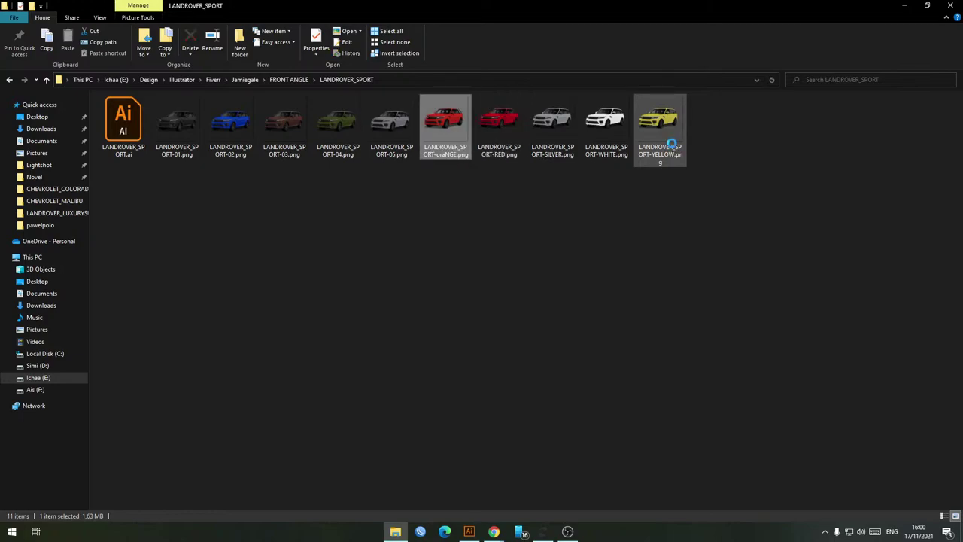
{"action": "key", "text": "F2"}
{"action": "key", "text": "Right"}
{"action": "key", "text": "BackSpace"}
{"action": "key", "text": "BackSpace"}
{"action": "key", "text": "BackSpace"}
{"action": "key", "text": "BackSpace"}
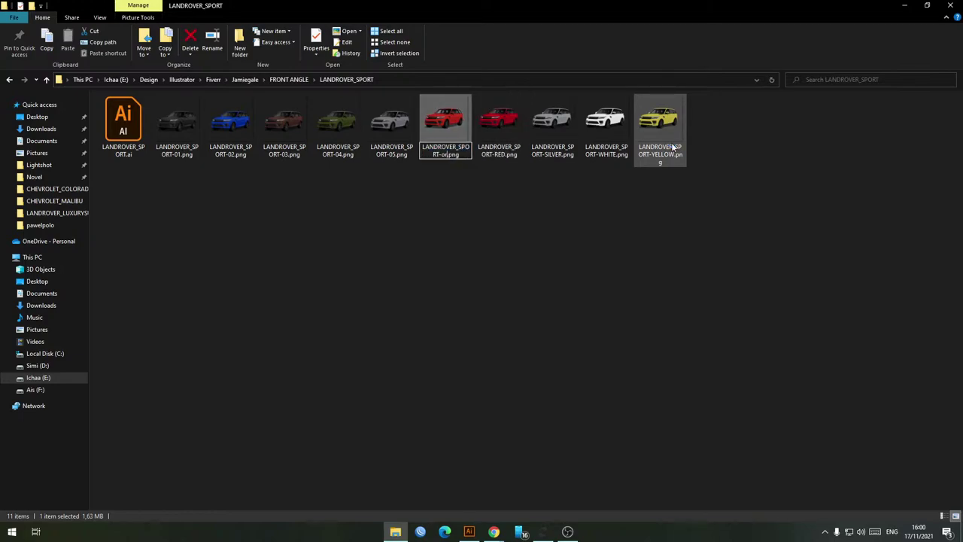
{"action": "key", "text": "Escape"}
Step: Rename the grey car's file LANDROVER_SPORT-05.png as LANDROVER_SPORT-GREY.png
{"action": "key", "text": "Left"}
{"action": "key", "text": "F2"}
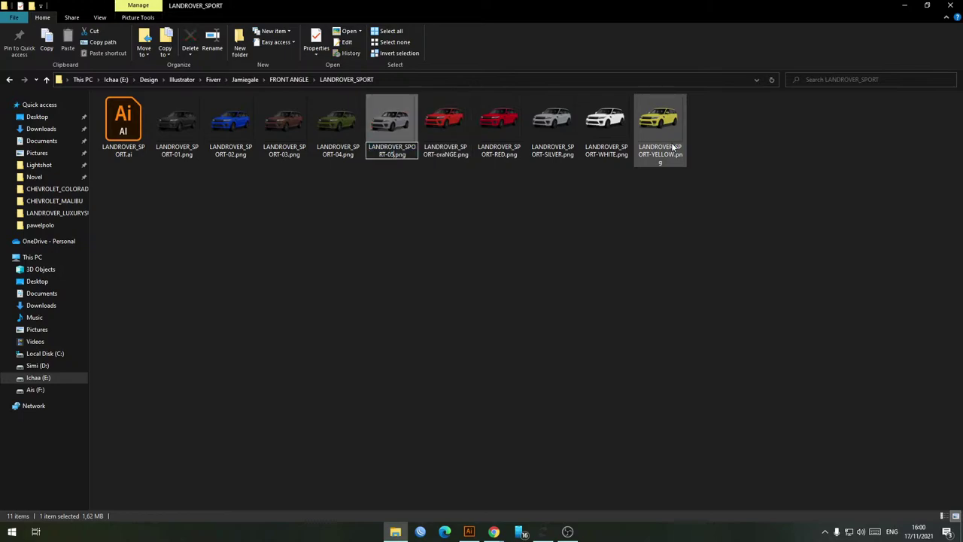
{"action": "key", "text": "BackSpace"}
{"action": "key", "text": "Return"}
Step: Rename the green car's file LANDROVER_SPORT-04.png as LANDROVER_SPORT-GREEN.png
{"action": "key", "text": "Left"}
{"action": "key", "text": "F2"}
{"action": "key", "text": "Right"}
{"action": "key", "text": "BackSpace"}
{"action": "key", "text": "BackSpace"}
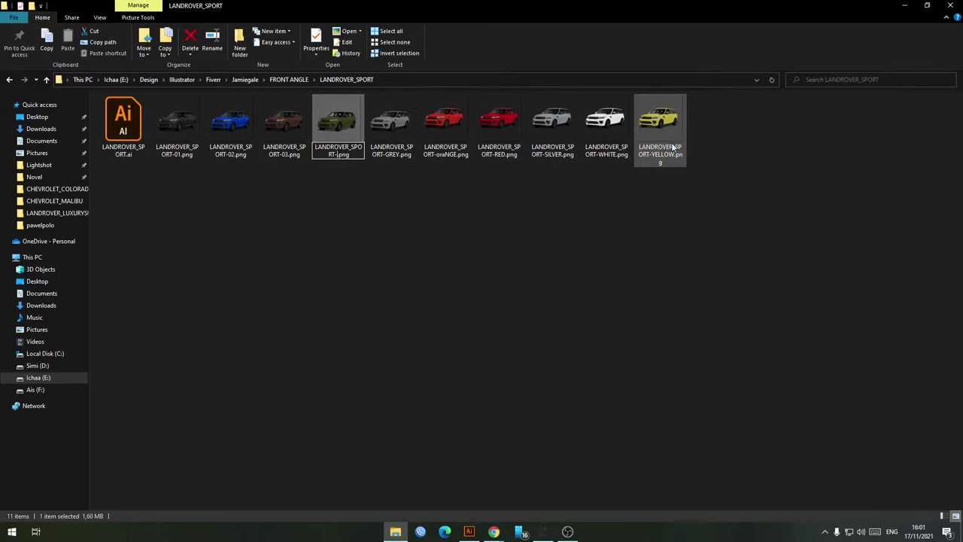
{"action": "type", "text": "GREEN"}
{"action": "key", "text": "Return"}
Step: Rename the brown car's file LANDROVER_SPORT-03.png as LANDROVER_SPORT-GOLD.png
{"action": "key", "text": "Left"}
{"action": "key", "text": "F2"}
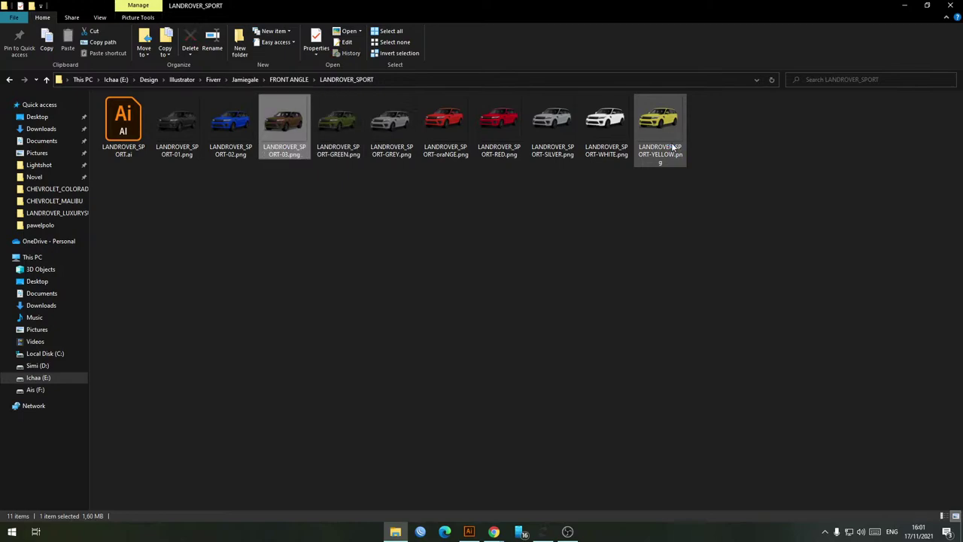
{"action": "key", "text": "Right"}
{"action": "key", "text": "BackSpace"}
{"action": "key", "text": "BackSpace"}
{"action": "type", "text": "GOLD"}
{"action": "key", "text": "Return"}
Step: Rename the blue car's file LANDROVER_SPORT-02.png as LANDROVER_SPORT-BLUE.png
{"action": "key", "text": "Left"}
{"action": "key", "text": "F2"}
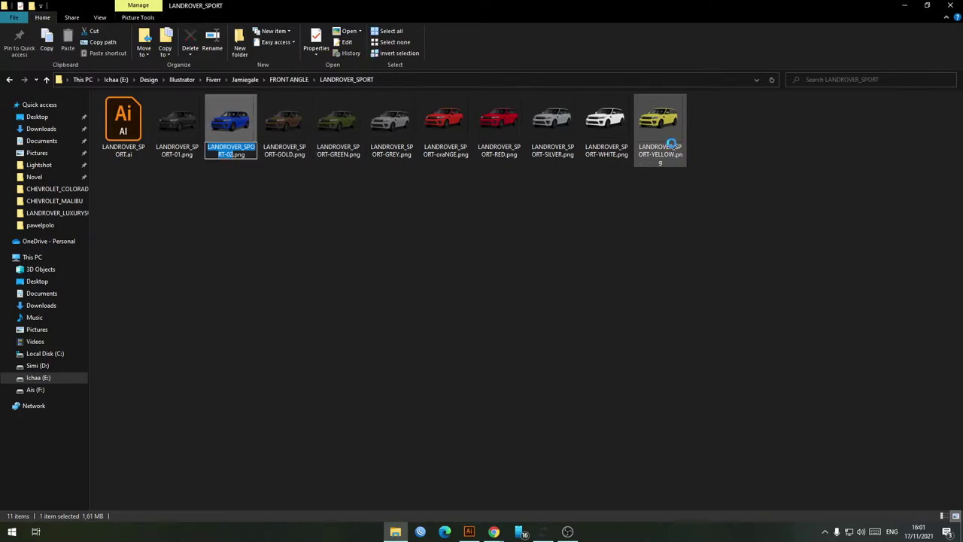
{"action": "key", "text": "Right"}
{"action": "key", "text": "BackSpace"}
{"action": "key", "text": "BackSpace"}
{"action": "type", "text": "BLUE"}
{"action": "key", "text": "Return"}
Step: Rename the black car's file LANDROVER_SPORT-01.png as LANDROVER_SPORT-BLACK.png
{"action": "key", "text": "Left"}
{"action": "key", "text": "F2"}
{"action": "key", "text": "Right"}
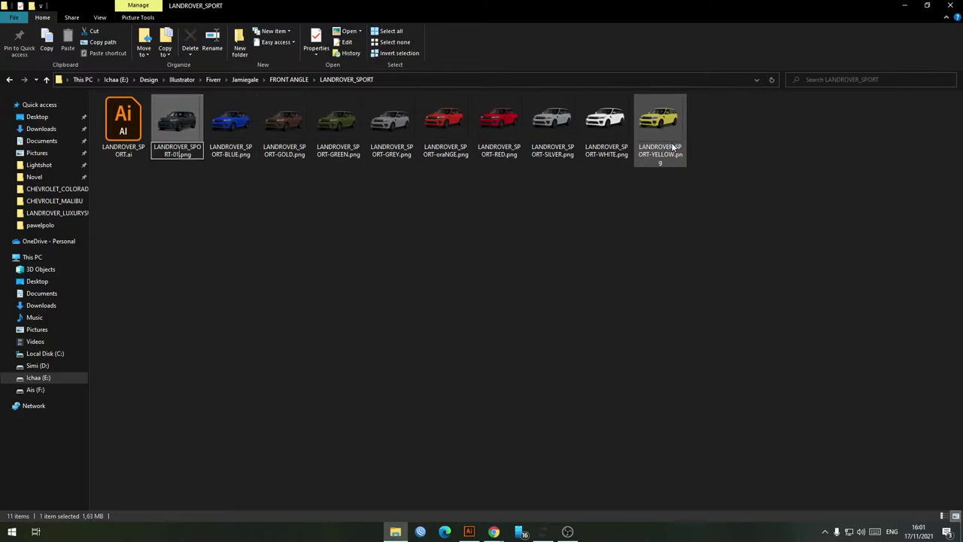
{"action": "type", "text": "BLACK"}
{"action": "key", "text": "Return"}
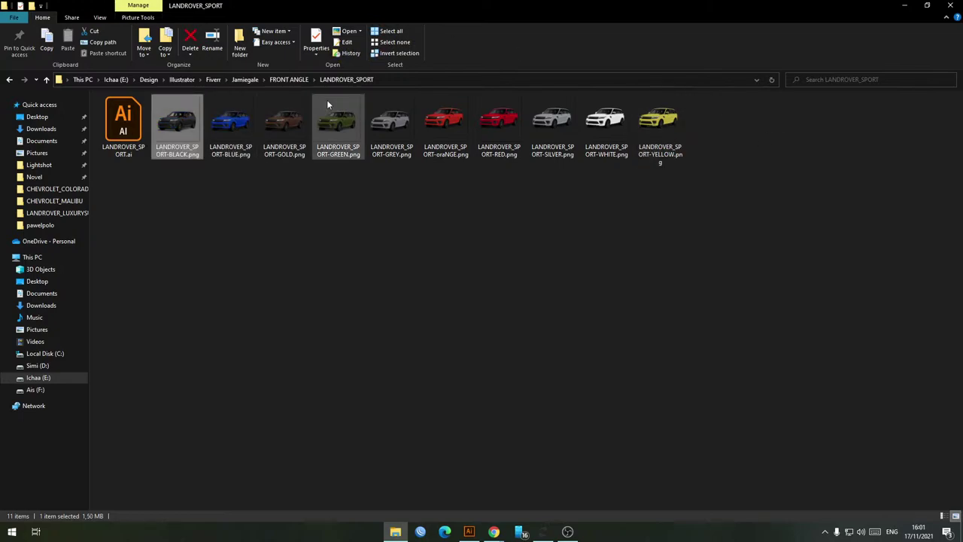
Step: Check the file names in the LANDROVER_LUXURYSUV folder and return to the FRONT ANGLE folder
{"action": "left_click", "coordinate": [288, 79]}
{"action": "double_click", "coordinate": [393, 121]}
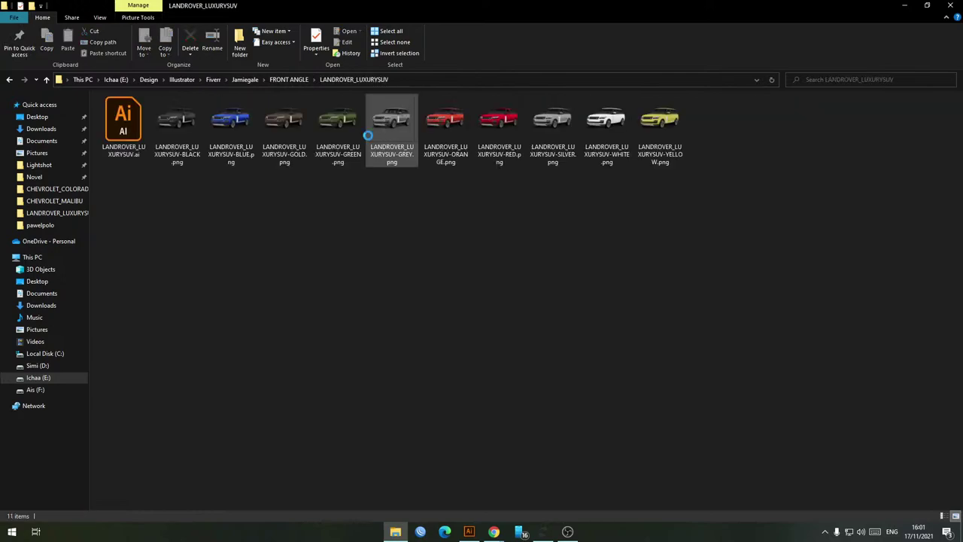
{"action": "left_click", "coordinate": [553, 132]}
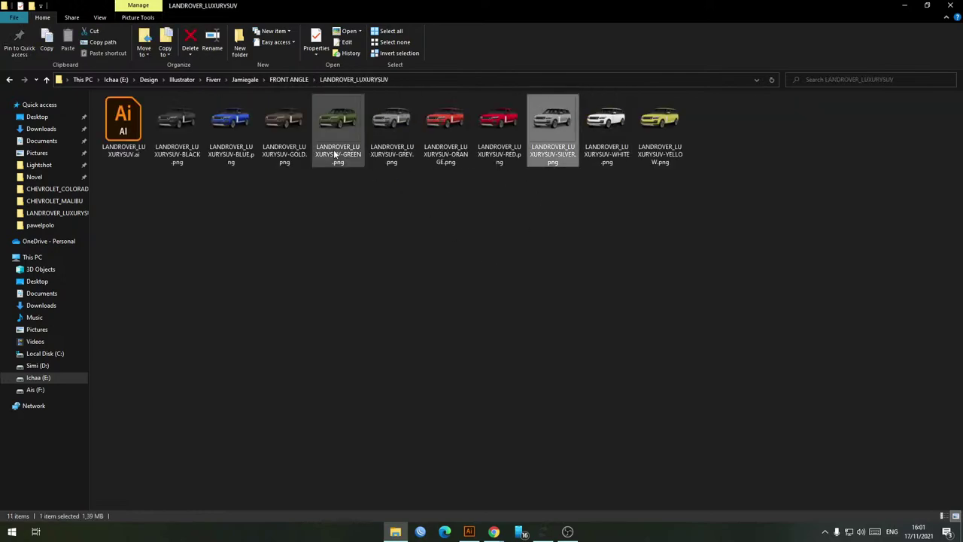
{"action": "left_click", "coordinate": [288, 80]}
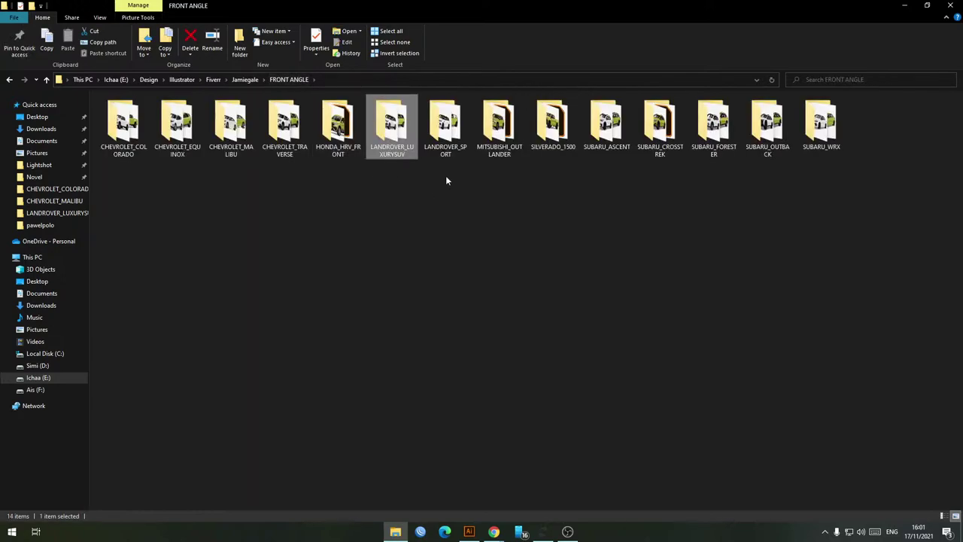
Step: Open the MITSUBISHI_OUTLANDER folder and rename the yellow car's file, numbered 10, as MITSUBISHI_OUTLANDER-YELLOW.png
{"action": "double_click", "coordinate": [516, 119]}
{"action": "left_click", "coordinate": [645, 130]}
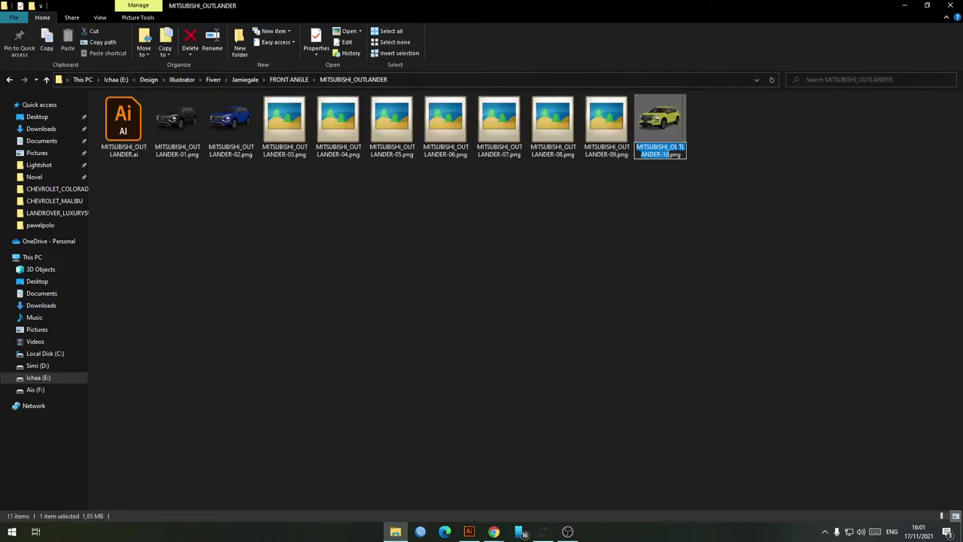
{"action": "key", "text": "BackSpace"}
{"action": "key", "text": "BackSpace"}
{"action": "type", "text": "YELLOW"}
{"action": "key", "text": "Return"}
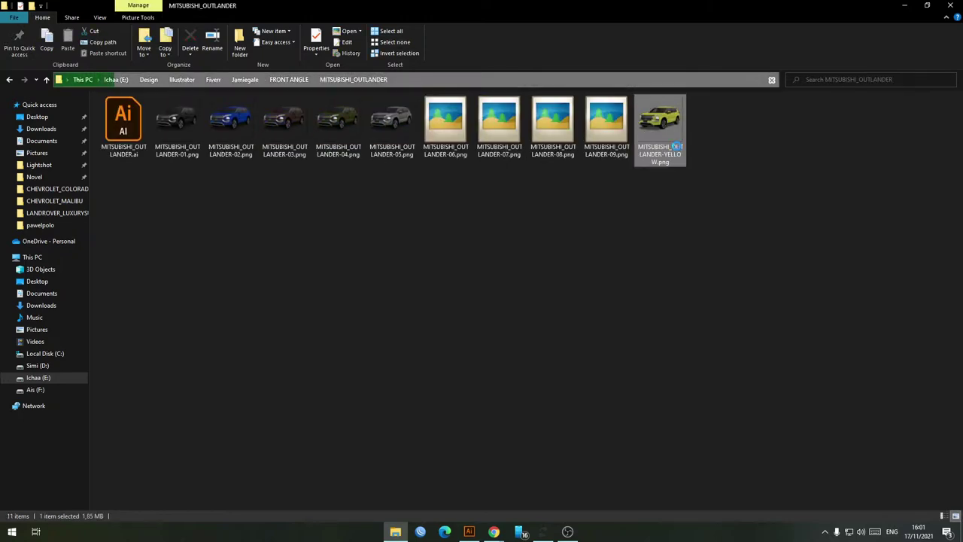
Step: Rename the white and silver cars' files, numbered 09 and 08, as MITSUBISHI_OUTLANDER-WHITE.png and MITSUBISHI_OUTLANDER-SILVER.png
{"action": "key", "text": "Left"}
{"action": "key", "text": "F2"}
{"action": "key", "text": "Right"}
{"action": "type", "text": "WHITE"}
{"action": "key", "text": "shift+Tab"}
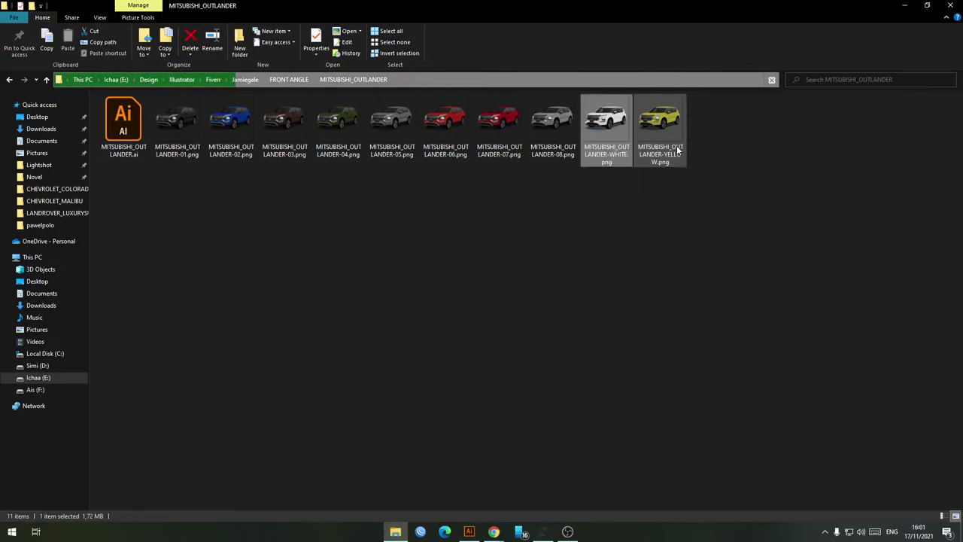
{"action": "type", "text": "SILVER"}
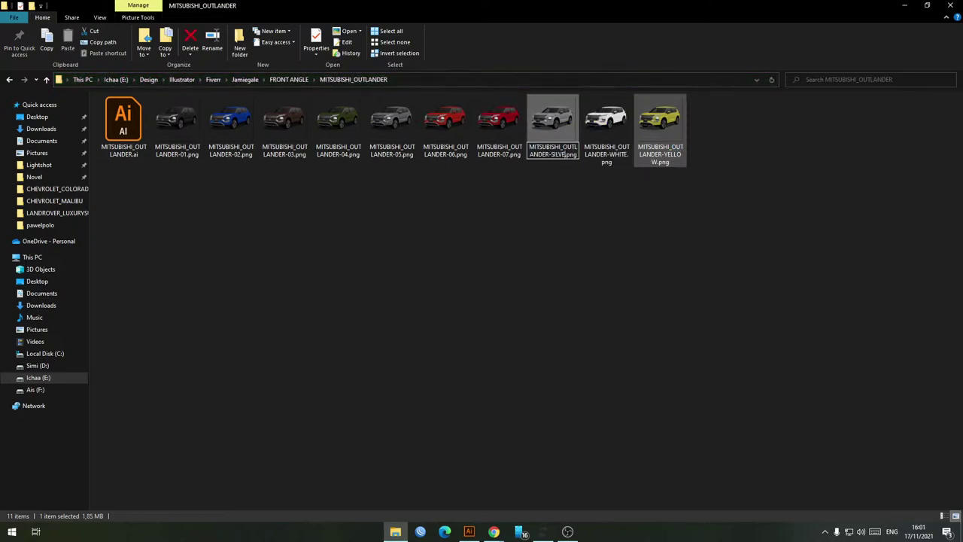
{"action": "key", "text": "shift+Tab"}
Step: Rename the red and orange cars' files, numbered 07 and 06, as MITSUBISHI_OUTLANDER-RED.png and MITSUBISHI_OUTLANDER-ORANGE.png
{"action": "key", "text": "BackSpace"}
{"action": "key", "text": "BackSpace"}
{"action": "type", "text": "RED"}
{"action": "key", "text": "shift+Tab"}
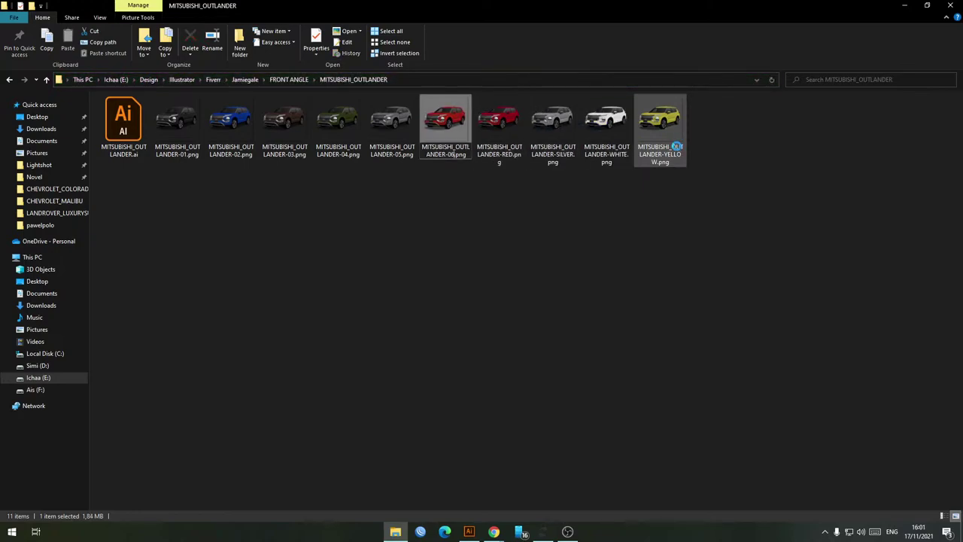
{"action": "key", "text": "BackSpace"}
{"action": "key", "text": "BackSpace"}
{"action": "type", "text": "ORANGE"}
{"action": "key", "text": "shift+Tab"}
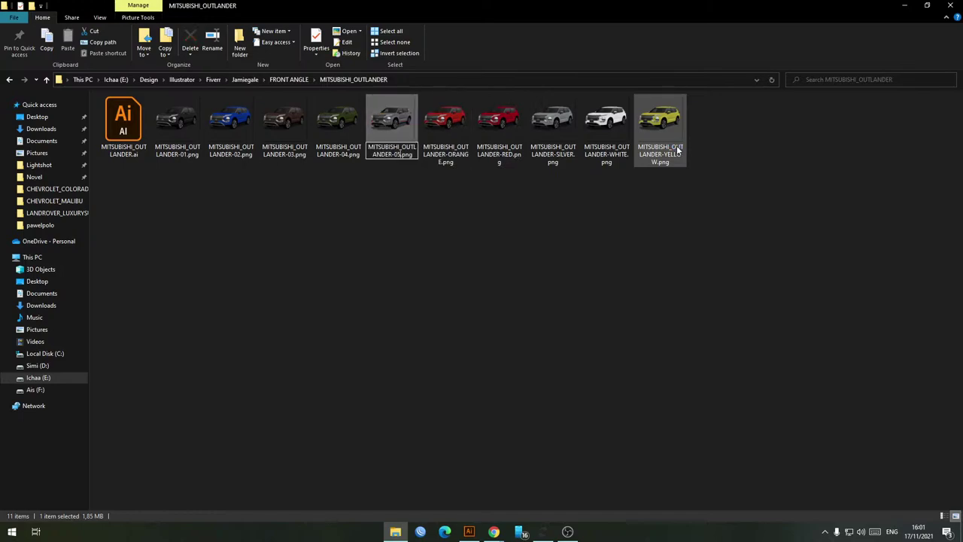
Step: Rename the grey and green cars' files, numbered 05 and 04, as MITSUBISHI_OUTLANDER-GREY.png and MITSUBISHI_OUTLANDER-GREEB.png
{"action": "key", "text": "BackSpace"}
{"action": "key", "text": "BackSpace"}
{"action": "type", "text": "GREY"}
{"action": "key", "text": "shift+Tab"}
{"action": "key", "text": "BackSpace"}
{"action": "key", "text": "BackSpace"}
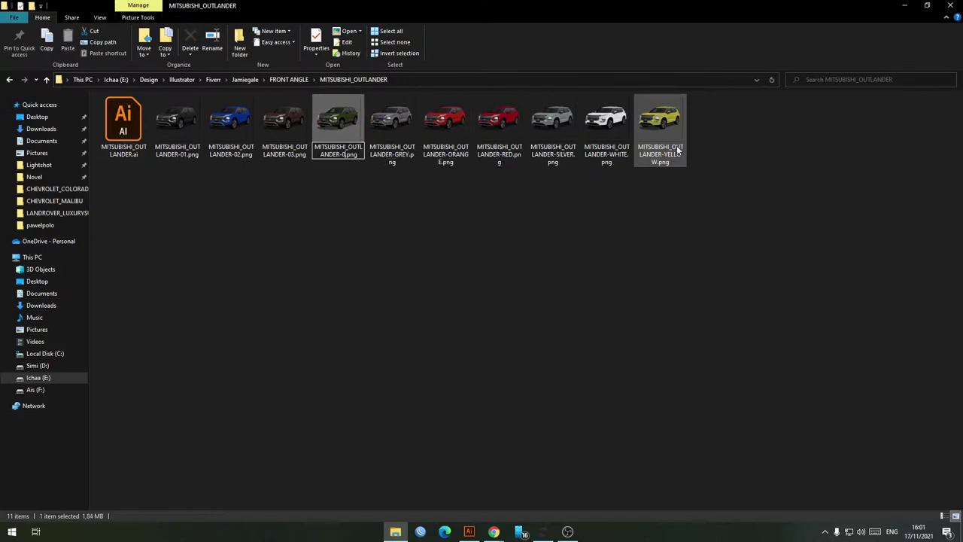
{"action": "type", "text": "GREEB"}
{"action": "key", "text": "shift+Tab"}
Step: Rename the brown and blue cars' files, numbered 03 and 02, as MITSUBISHI_OUTLANDER-GOLD.png and MITSUBISHI_OUTLANDER-BLUE.png
{"action": "key", "text": "BackSpace"}
{"action": "key", "text": "BackSpace"}
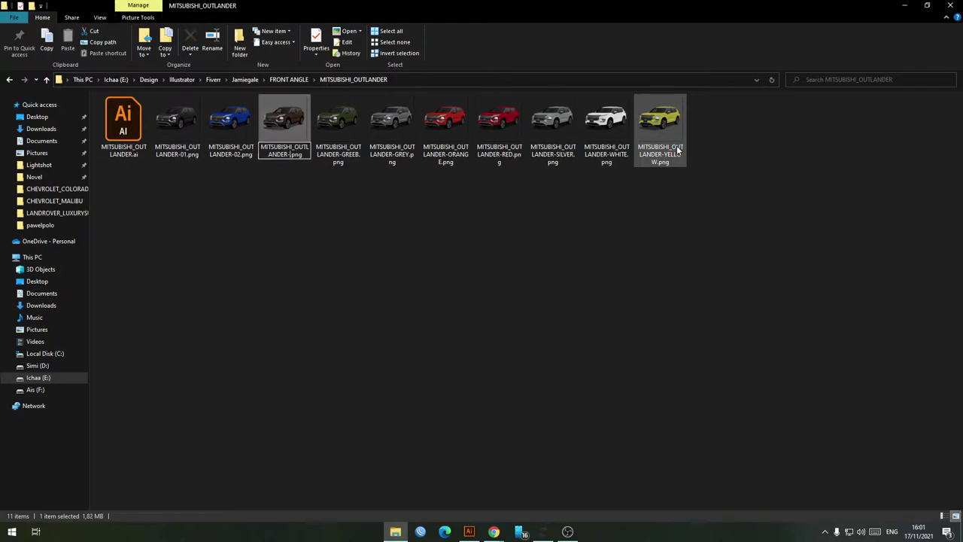
{"action": "type", "text": "GOLD"}
{"action": "key", "text": "shift+Tab"}
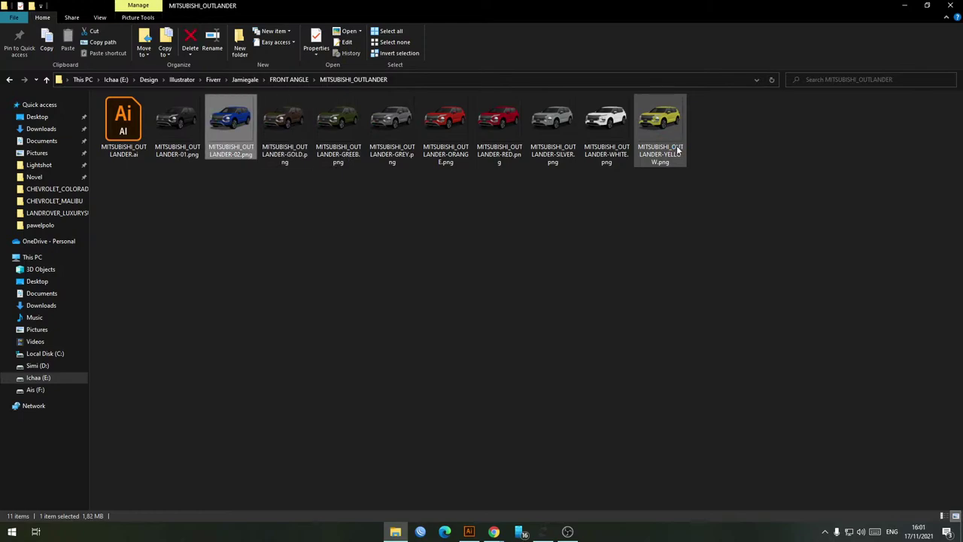
{"action": "key", "text": "BackSpace"}
{"action": "type", "text": "BLUE"}
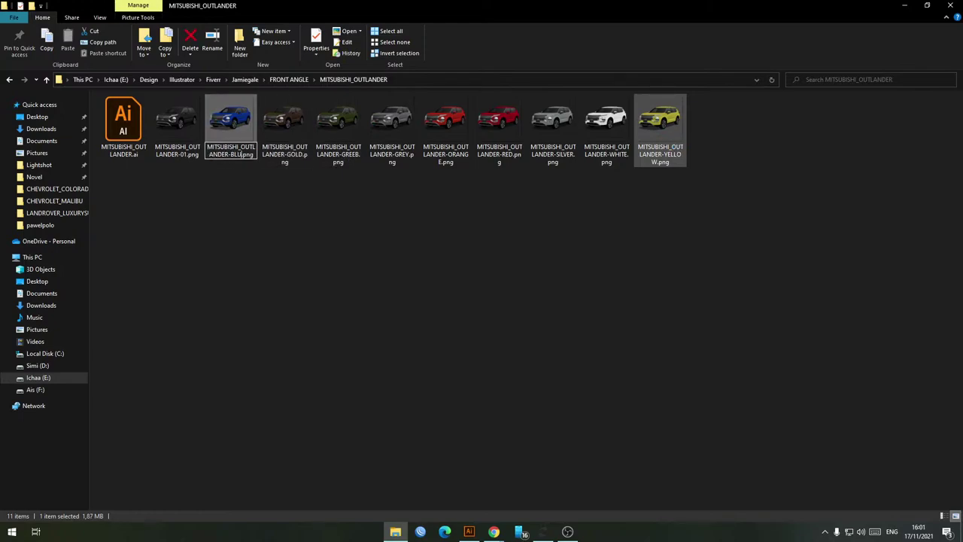
{"action": "key", "text": "shift+Tab"}
Step: Rename the black car's file MITSUBISHI_OUTLANDER-01.png as MITSUBISHI_OUTLANDER-BLACK.png and clear the file selection
{"action": "type", "text": "BL"}
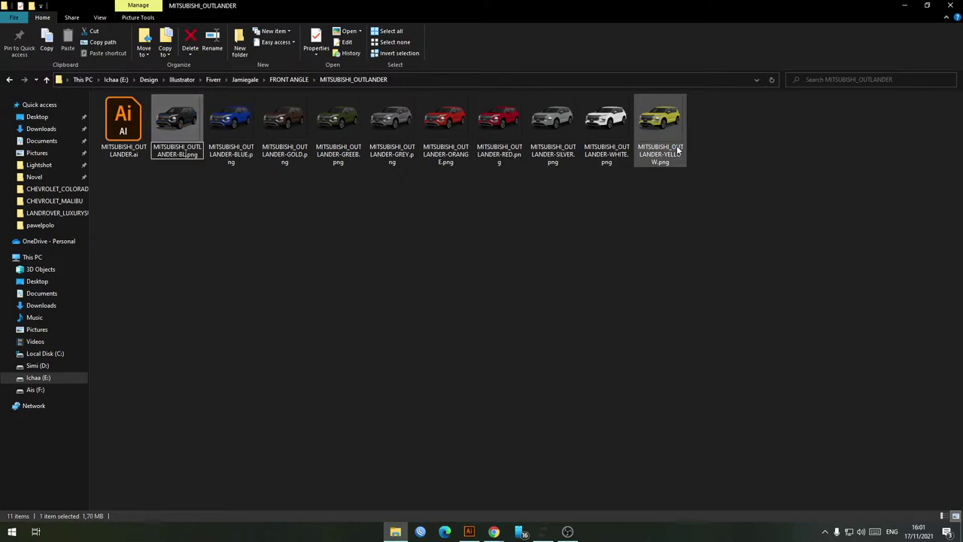
{"action": "type", "text": "ACK"}
{"action": "key", "text": "Return"}
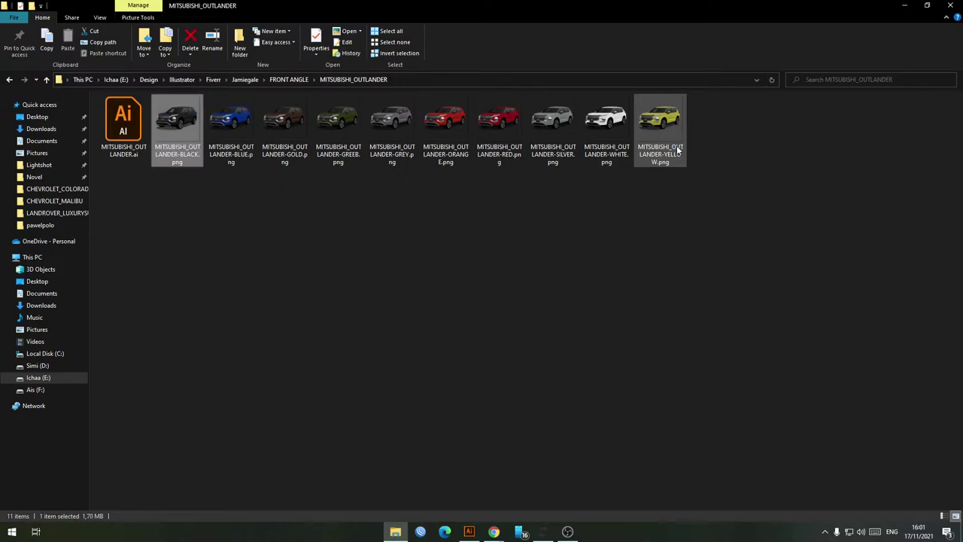
{"action": "left_click", "coordinate": [365, 286]}
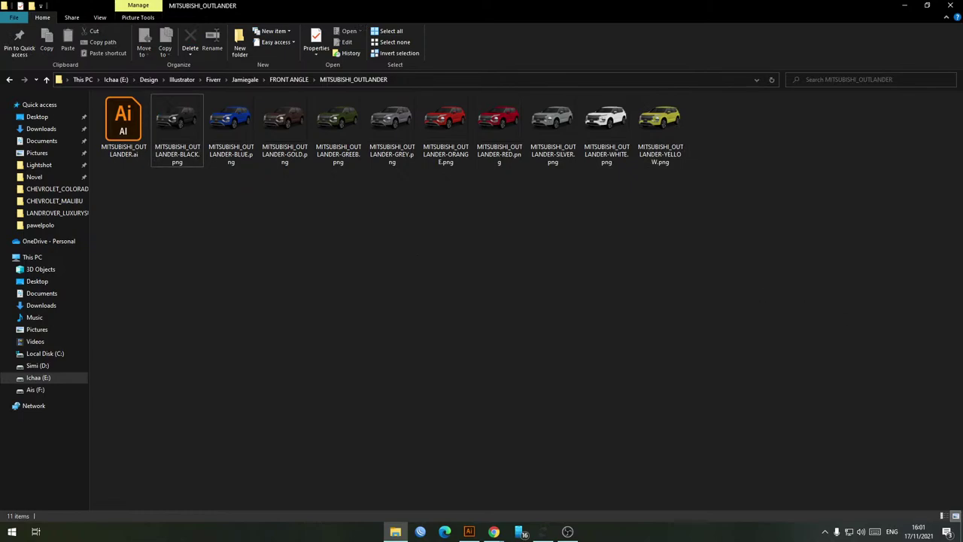
Step: Switch back to Illustrator and examine the Land Rover colour variants up close and together across the artboards
{"action": "key", "text": "alt+Tab"}
{"action": "left_click", "coordinate": [469, 531]}
{"action": "scroll", "coordinate": [349, 234], "scroll_direction": "up", "scroll_amount": 6}
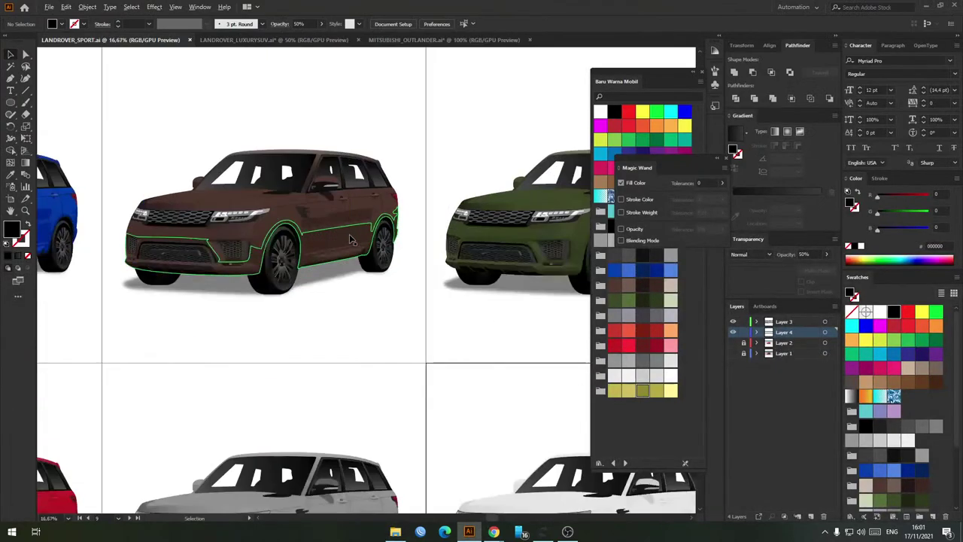
{"action": "scroll", "coordinate": [349, 234], "scroll_direction": "down", "scroll_amount": 5}
{"action": "scroll", "coordinate": [403, 213], "scroll_direction": "up", "scroll_amount": 3}
{"action": "scroll", "coordinate": [402, 212], "scroll_direction": "down", "scroll_amount": 5}
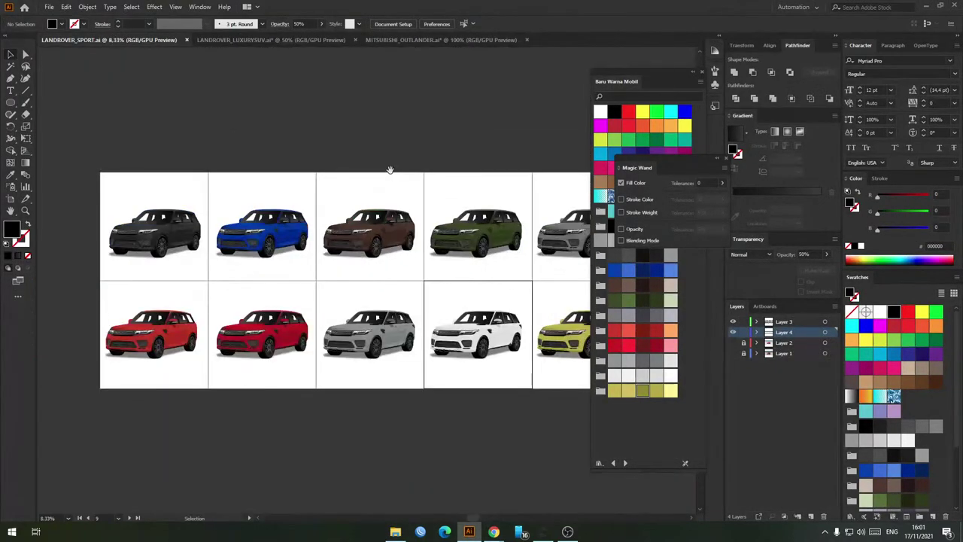
Step: Examine the colour variants across the artboards of the LANDROVER_LUXURYSUV and MITSUBISHI_OUTLANDER documents
{"action": "left_click", "coordinate": [294, 40]}
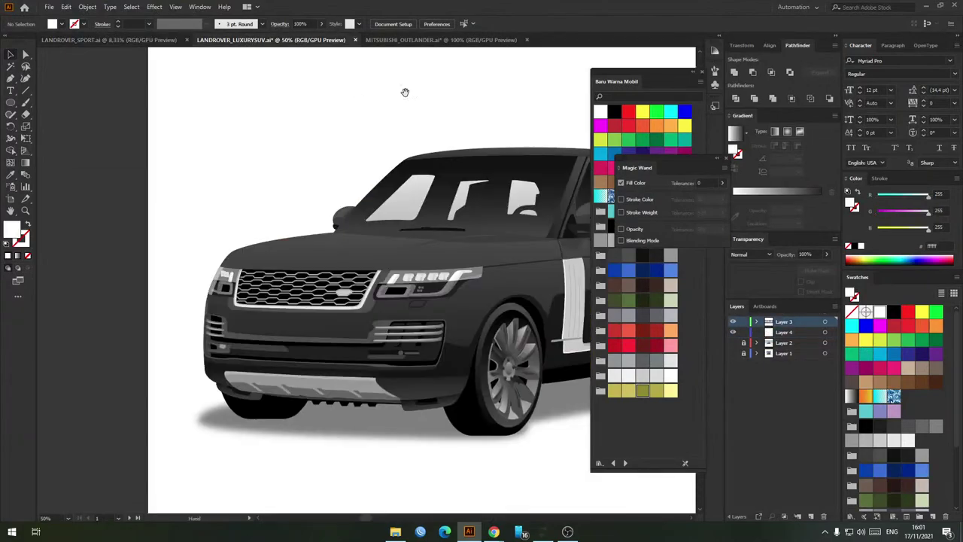
{"action": "scroll", "coordinate": [282, 160], "scroll_direction": "down", "scroll_amount": 5}
{"action": "scroll", "coordinate": [282, 160], "scroll_direction": "down", "scroll_amount": 1}
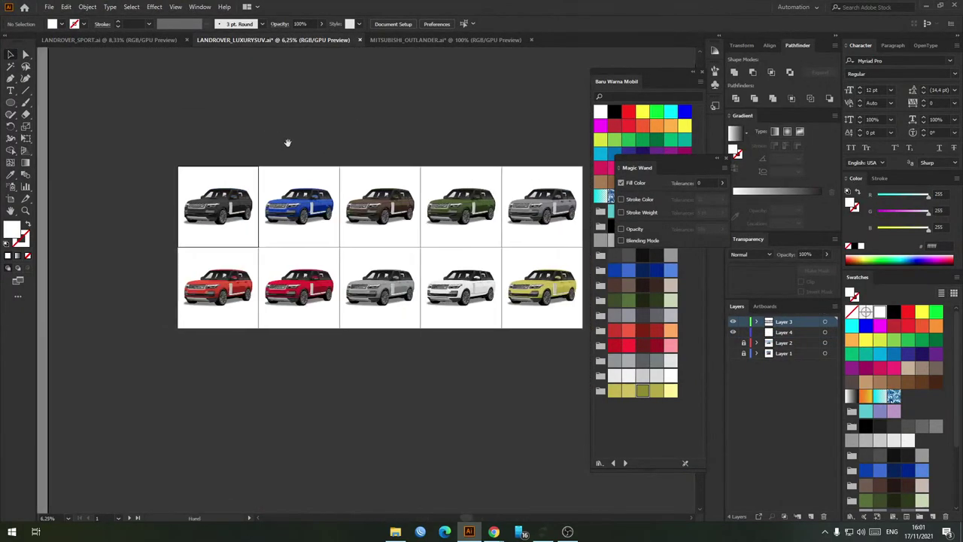
{"action": "left_click", "coordinate": [406, 39]}
{"action": "scroll", "coordinate": [306, 146], "scroll_direction": "down", "scroll_amount": 5}
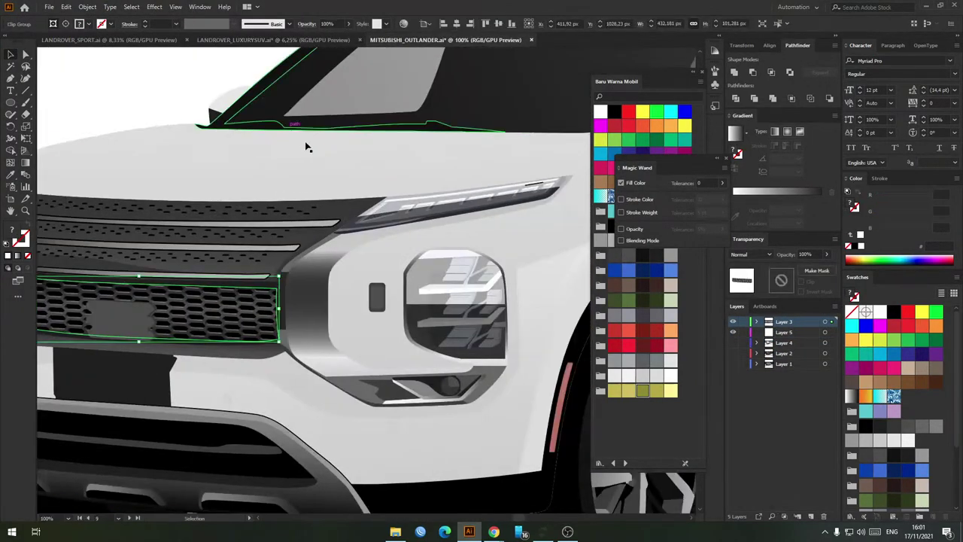
{"action": "scroll", "coordinate": [388, 151], "scroll_direction": "down", "scroll_amount": 2}
{"action": "left_click_drag", "start_coordinate": [349, 131], "coordinate": [447, 264]}
{"action": "left_click", "coordinate": [447, 264]}
{"action": "left_click_drag", "start_coordinate": [249, 246], "coordinate": [301, 240]}
{"action": "left_click_drag", "start_coordinate": [375, 145], "coordinate": [338, 147]}
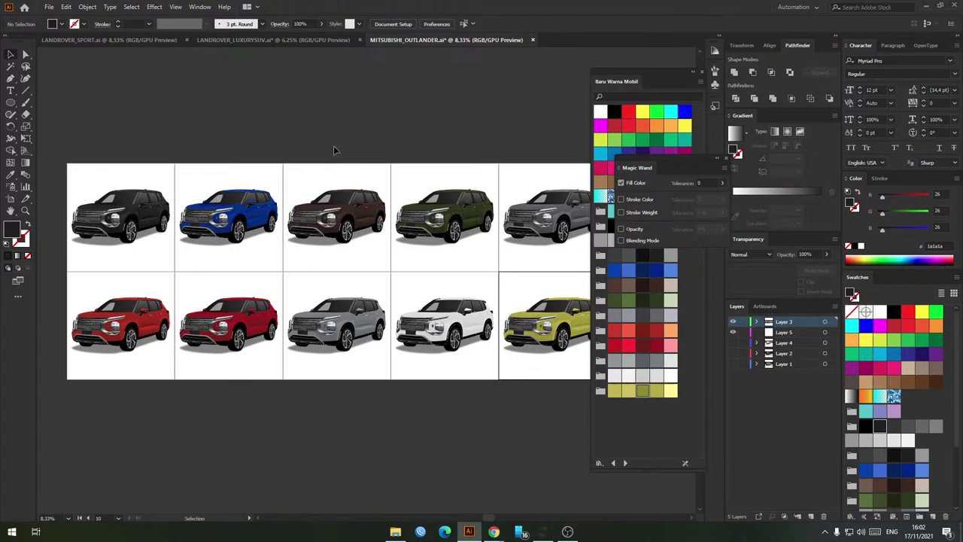
Step: Return to the LANDROVER_SPORT document, close the Magic Wand options and shift the Baru Warna Mobil swatches away from the artboards
{"action": "left_click", "coordinate": [162, 41]}
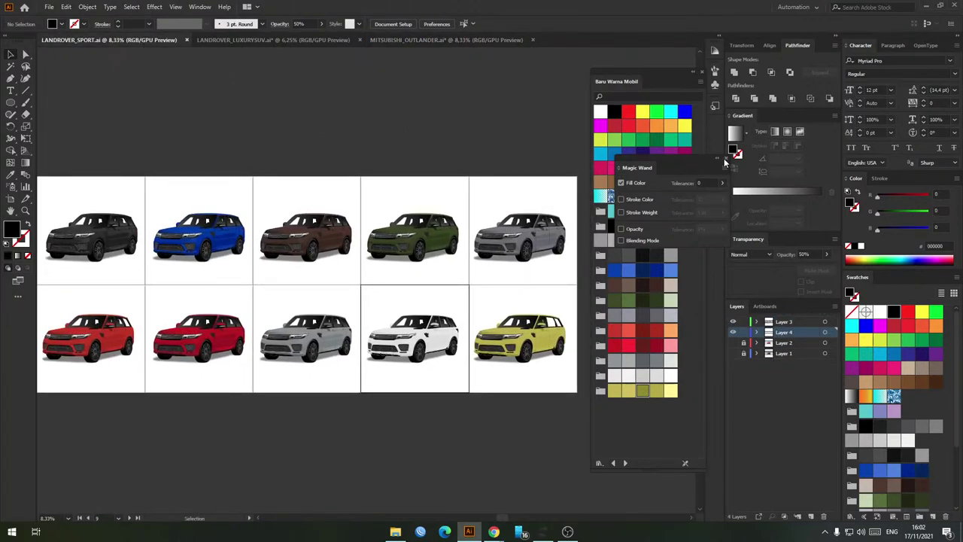
{"action": "left_click", "coordinate": [722, 161]}
{"action": "left_click_drag", "start_coordinate": [673, 72], "coordinate": [686, 75]}
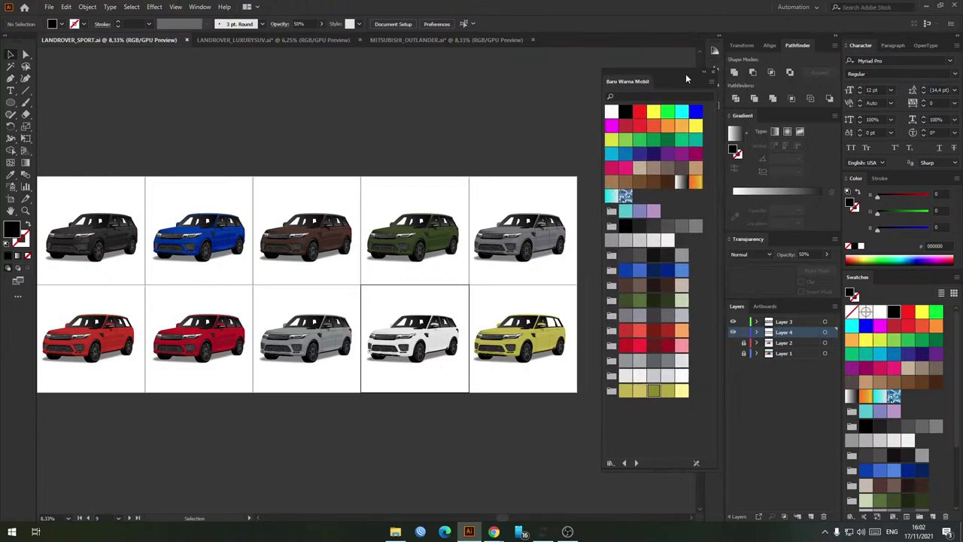
{"action": "scroll", "coordinate": [419, 171], "scroll_direction": "down", "scroll_amount": 1}
{"action": "key", "text": "ctrl+plus"}
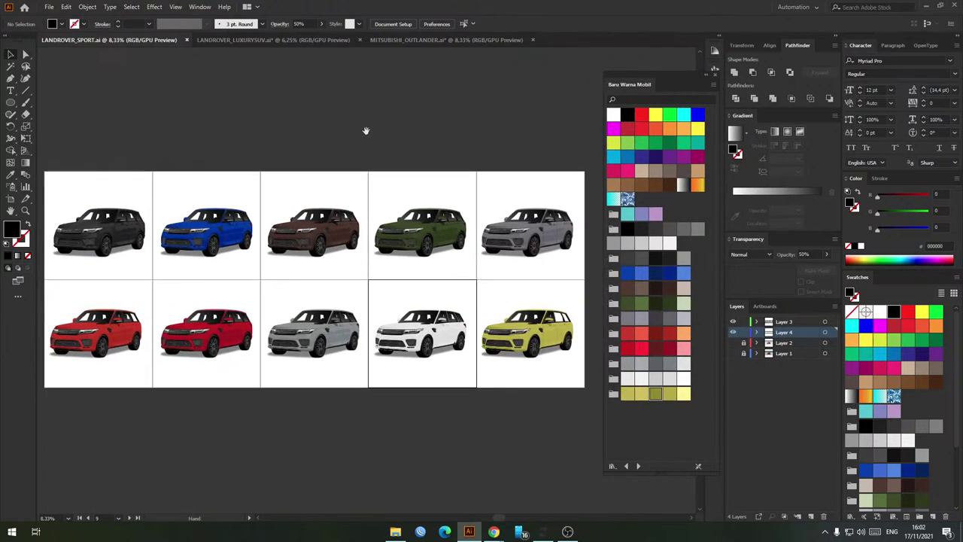
{"action": "left_click_drag", "start_coordinate": [348, 143], "coordinate": [326, 127]}
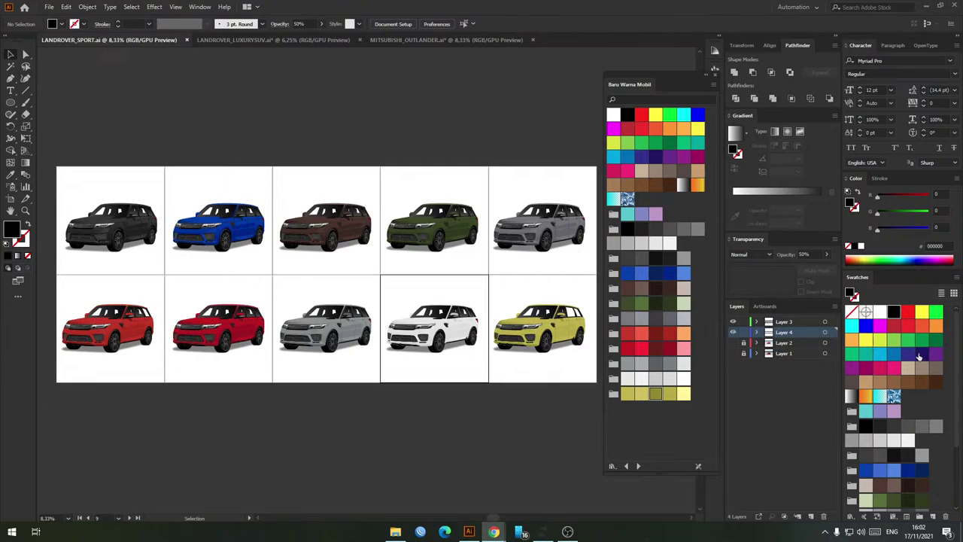
Step: Toggle the visibility of Layer 3 and Layer 4 to inspect which car parts each one holds
{"action": "left_click", "coordinate": [732, 326]}
{"action": "left_click", "coordinate": [732, 324]}
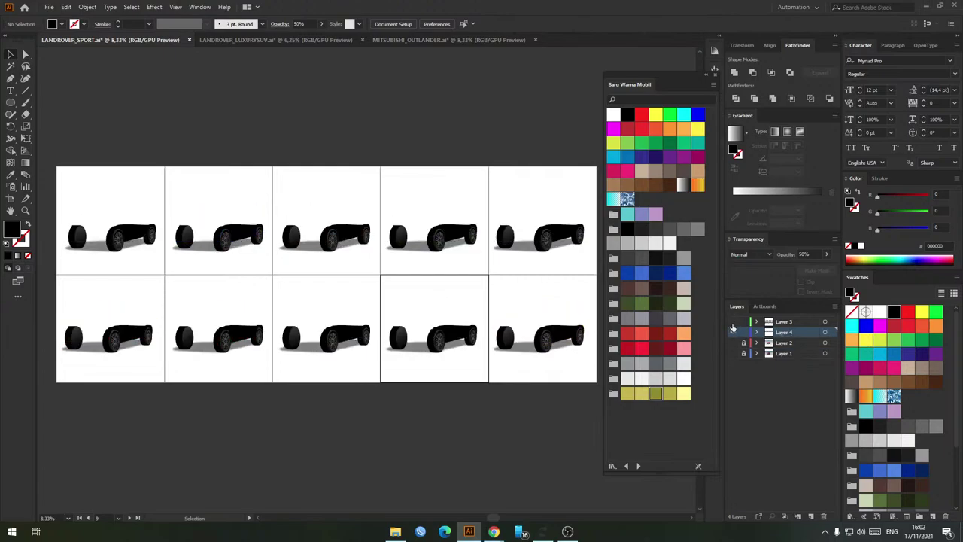
{"action": "left_click", "coordinate": [733, 324]}
Step: Group the body, wheels and shadow of each upper-row car, from black through blue, brown and green to grey
{"action": "left_click_drag", "start_coordinate": [228, 253], "coordinate": [263, 269]}
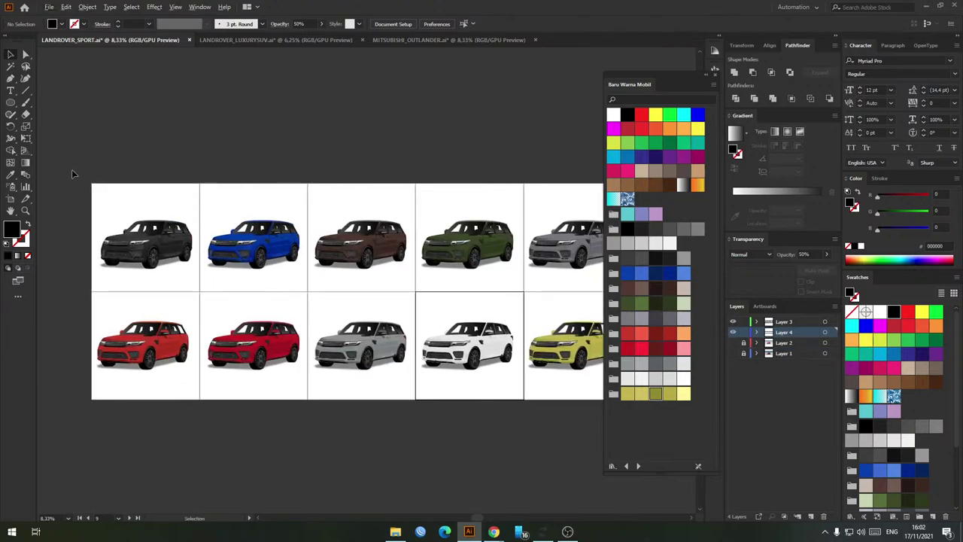
{"action": "key", "text": "ctrl+minus"}
{"action": "left_click_drag", "start_coordinate": [114, 172], "coordinate": [242, 263]}
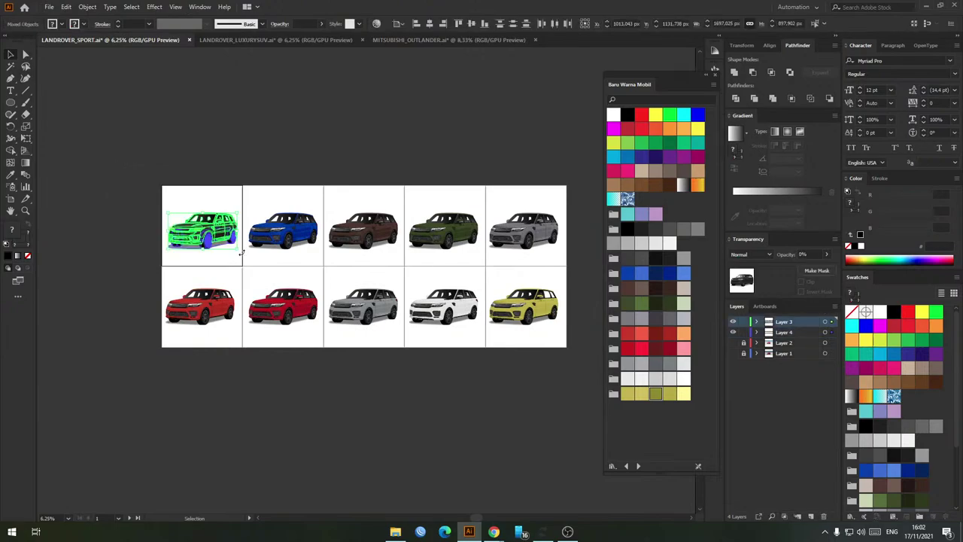
{"action": "left_click_drag", "start_coordinate": [324, 269], "coordinate": [323, 269]}
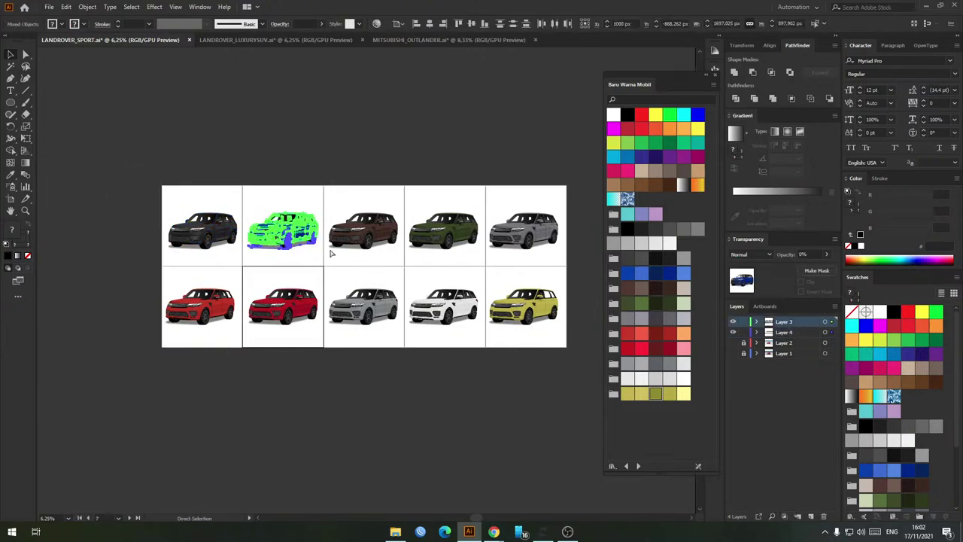
{"action": "left_click", "coordinate": [334, 175]}
{"action": "key", "text": "ctrl+plus"}
{"action": "left_click_drag", "start_coordinate": [347, 166], "coordinate": [385, 290]}
{"action": "left_click_drag", "start_coordinate": [389, 172], "coordinate": [484, 283]}
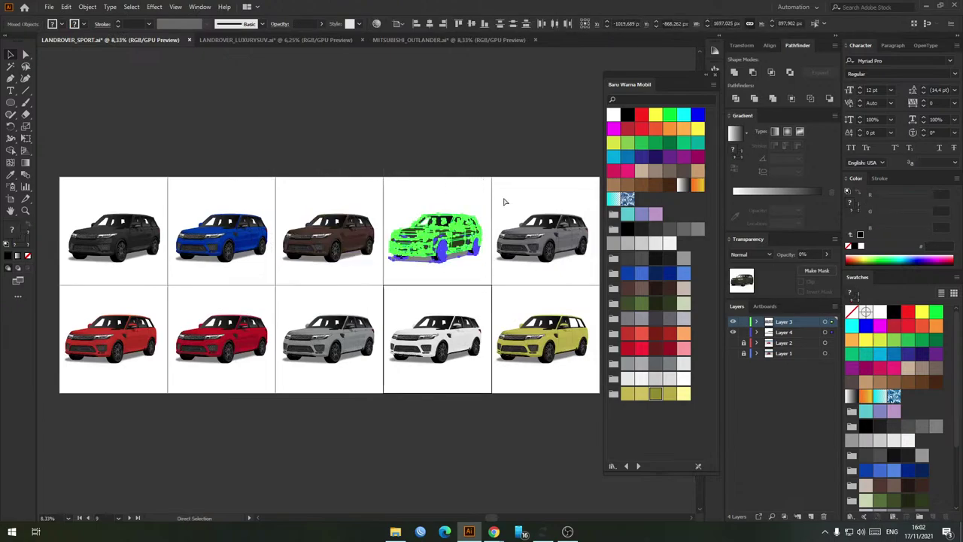
{"action": "left_click_drag", "start_coordinate": [531, 168], "coordinate": [419, 161]}
{"action": "left_click_drag", "start_coordinate": [403, 193], "coordinate": [503, 276]}
{"action": "left_click_drag", "start_coordinate": [238, 309], "coordinate": [441, 281]}
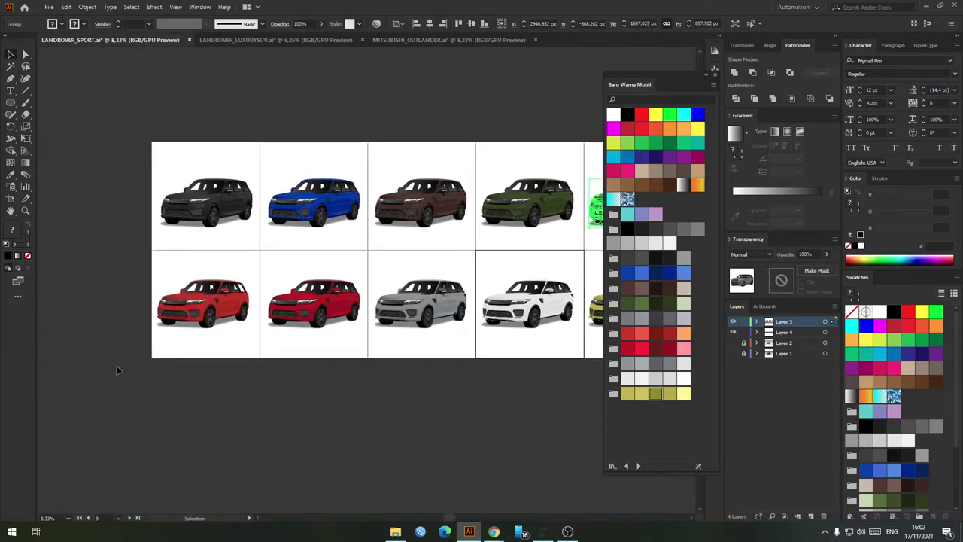
Step: Group the body, wheels and shadow of each lower-row car: orange, red, silver, white and yellow
{"action": "left_click_drag", "start_coordinate": [117, 367], "coordinate": [261, 254]}
{"action": "left_click_drag", "start_coordinate": [260, 253], "coordinate": [331, 336]}
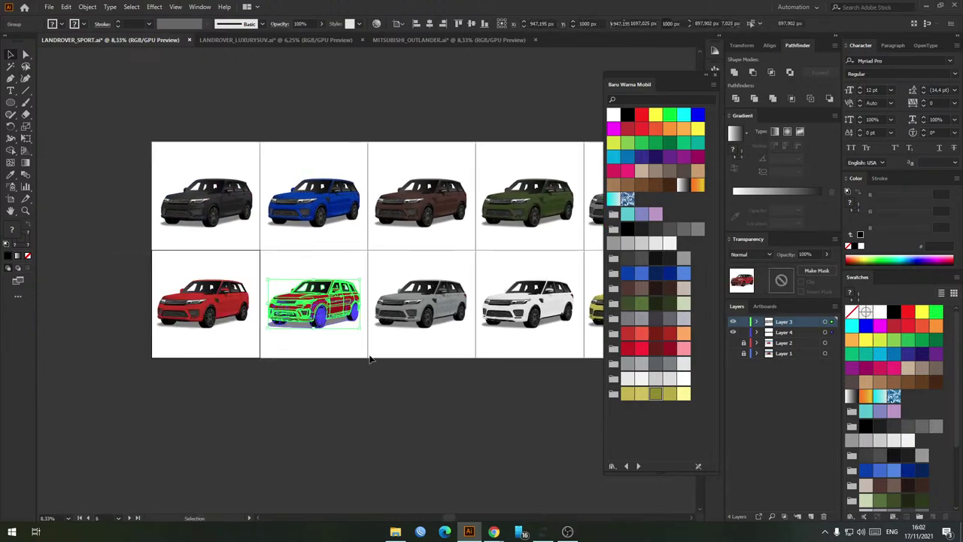
{"action": "left_click_drag", "start_coordinate": [386, 253], "coordinate": [470, 359]}
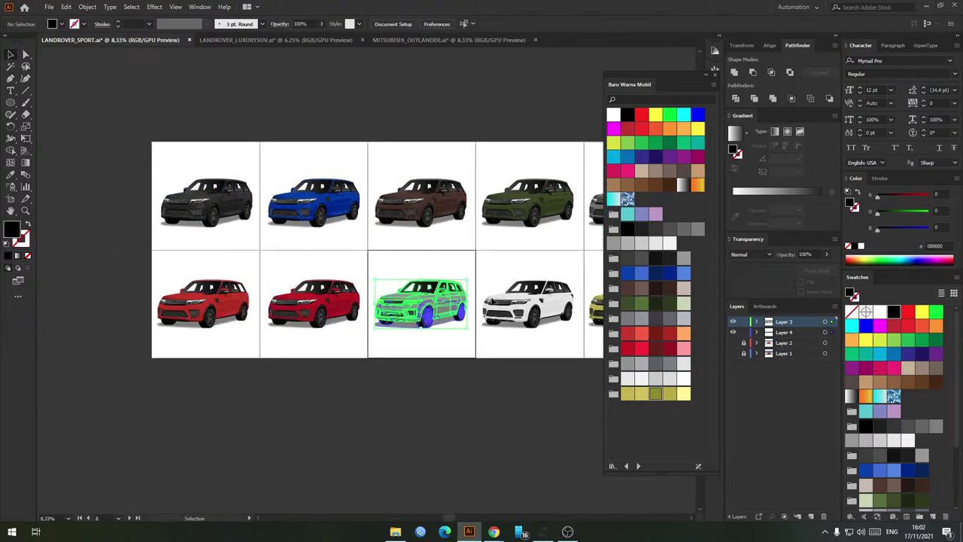
{"action": "left_click_drag", "start_coordinate": [480, 257], "coordinate": [574, 348]}
{"action": "left_click_drag", "start_coordinate": [541, 257], "coordinate": [544, 379]}
{"action": "left_click", "coordinate": [533, 292]}
Step: Top-align the cars in each row and raise the upper row slightly within its artboards
{"action": "scroll", "coordinate": [527, 291], "scroll_direction": "down", "scroll_amount": 1}
{"action": "left_click_drag", "start_coordinate": [229, 249], "coordinate": [308, 256]}
{"action": "left_click_drag", "start_coordinate": [309, 256], "coordinate": [539, 189]}
{"action": "left_click", "coordinate": [461, 27]}
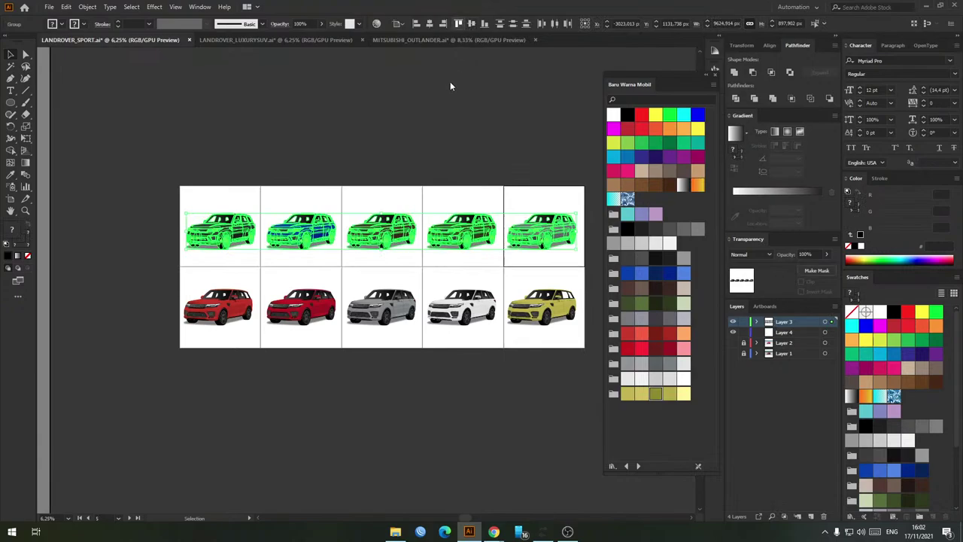
{"action": "left_click_drag", "start_coordinate": [152, 373], "coordinate": [579, 275]}
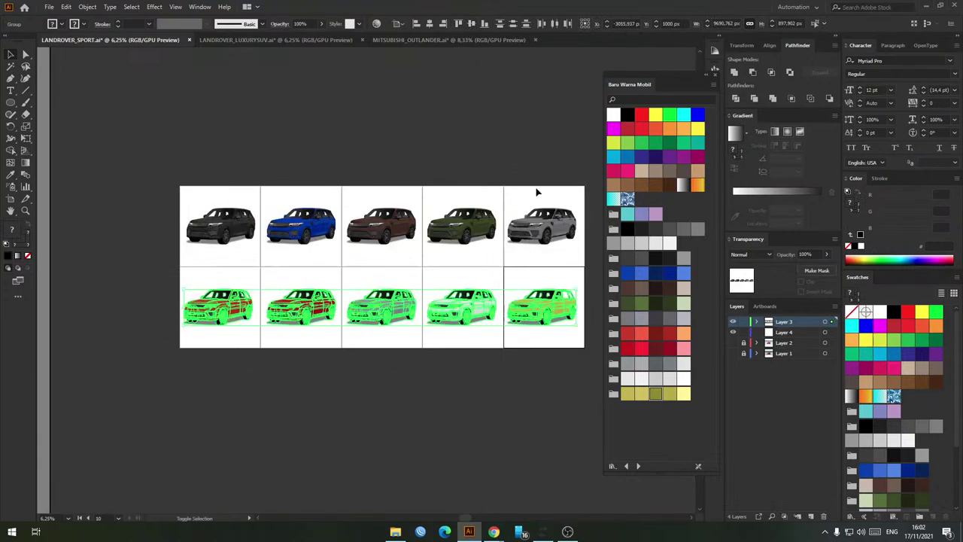
Step: Align the two cars in each of the five columns on their horizontal centres and clear the selection
{"action": "left_click_drag", "start_coordinate": [167, 176], "coordinate": [230, 346]}
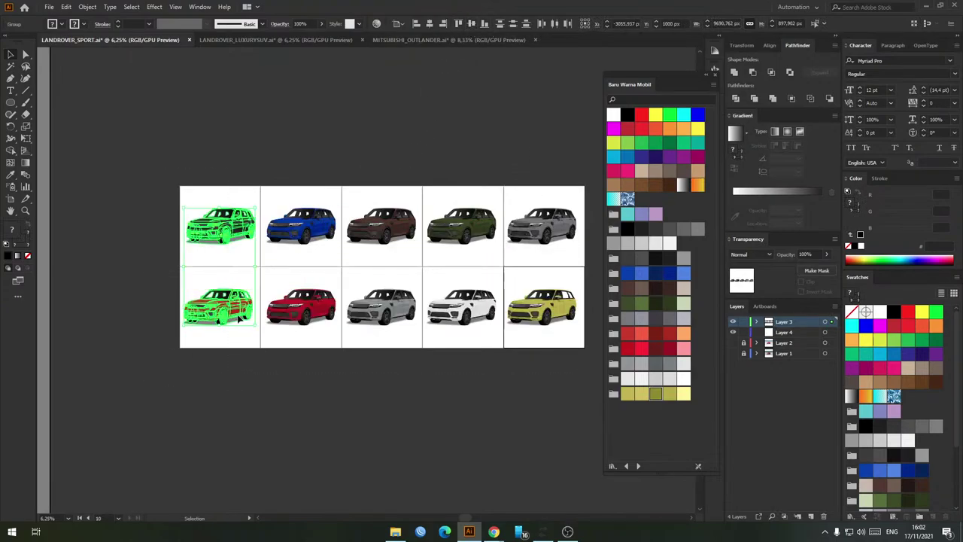
{"action": "left_click", "coordinate": [431, 25]}
{"action": "left_click_drag", "start_coordinate": [288, 173], "coordinate": [314, 342]}
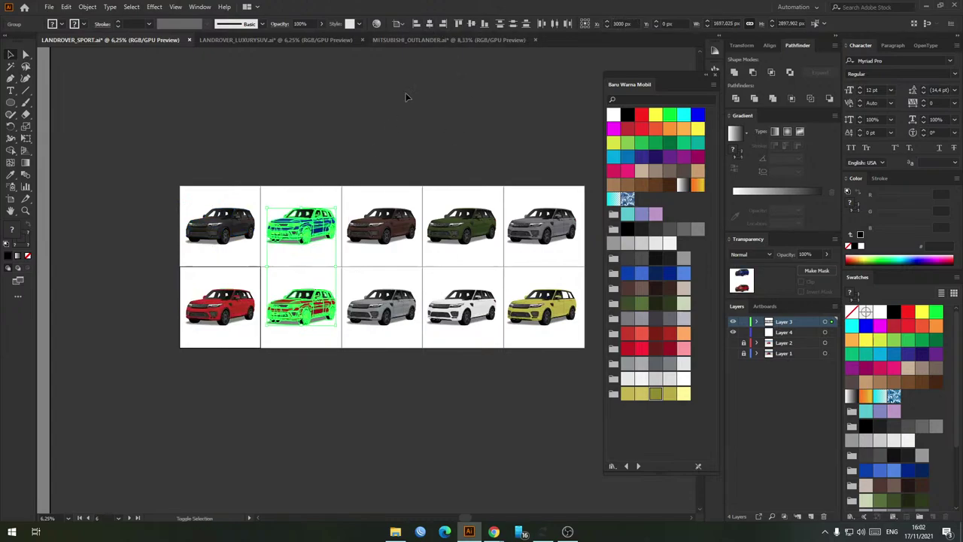
{"action": "left_click", "coordinate": [429, 25]}
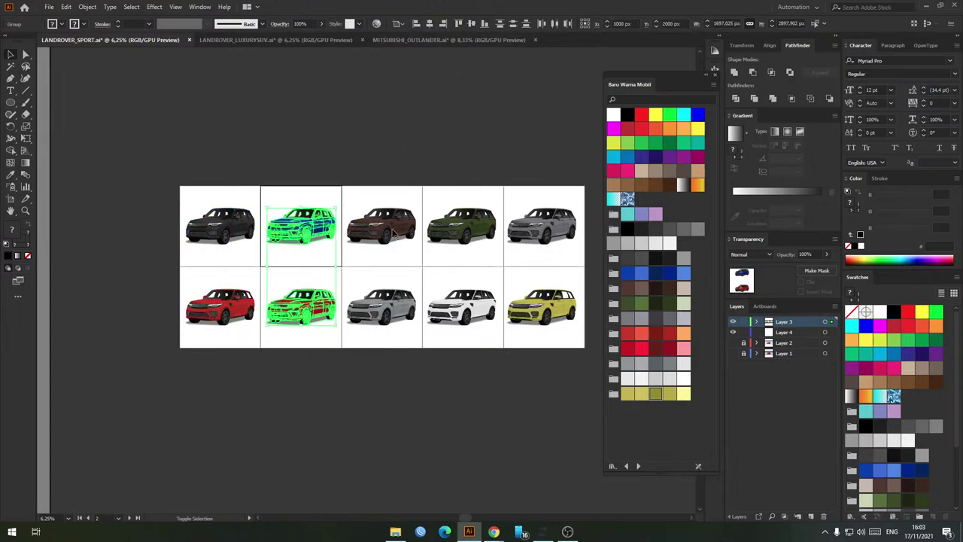
{"action": "left_click_drag", "start_coordinate": [369, 179], "coordinate": [385, 380]}
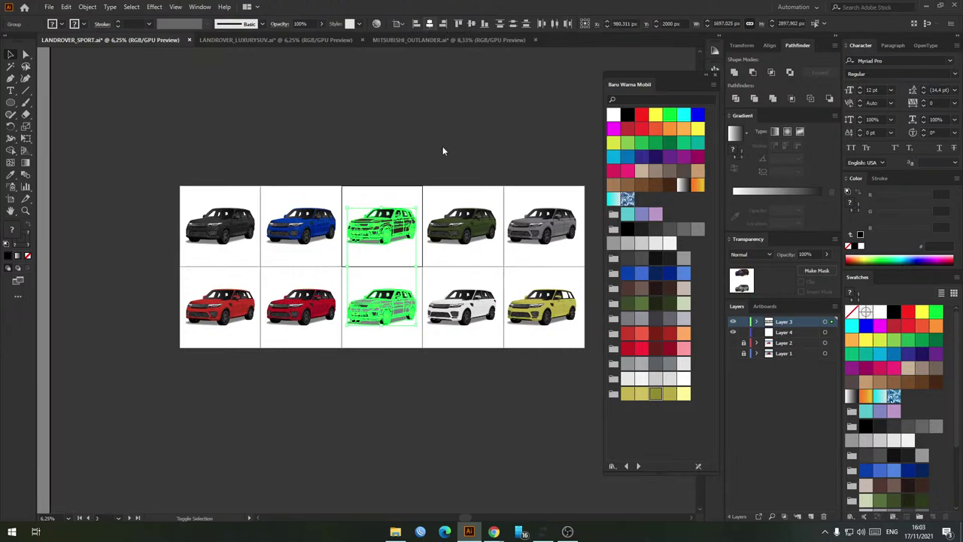
{"action": "left_click_drag", "start_coordinate": [442, 151], "coordinate": [469, 333]}
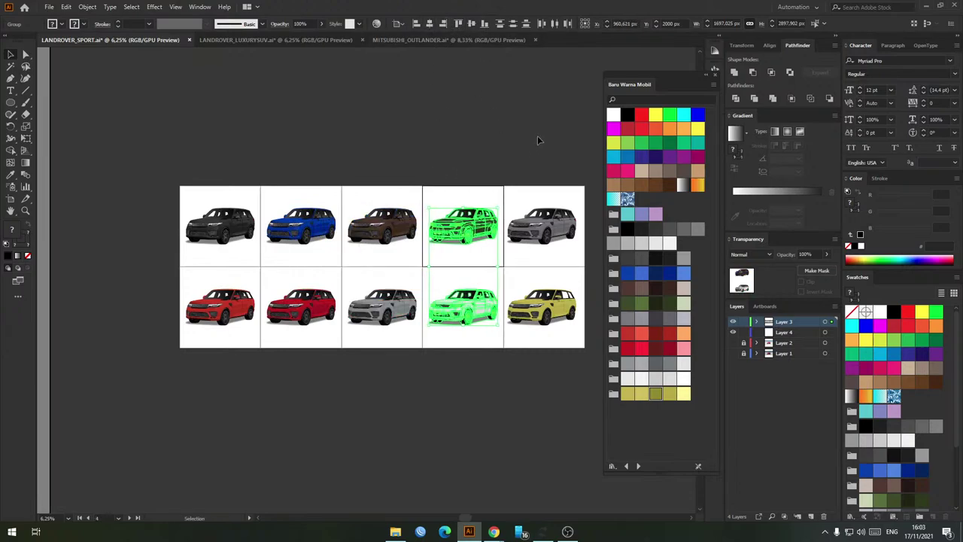
{"action": "left_click_drag", "start_coordinate": [537, 140], "coordinate": [545, 342]}
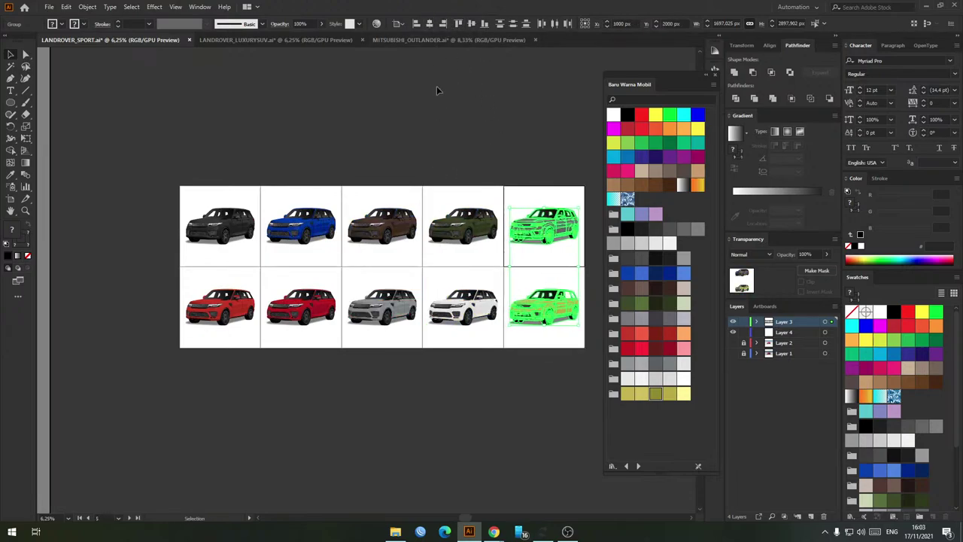
{"action": "left_click", "coordinate": [418, 120]}
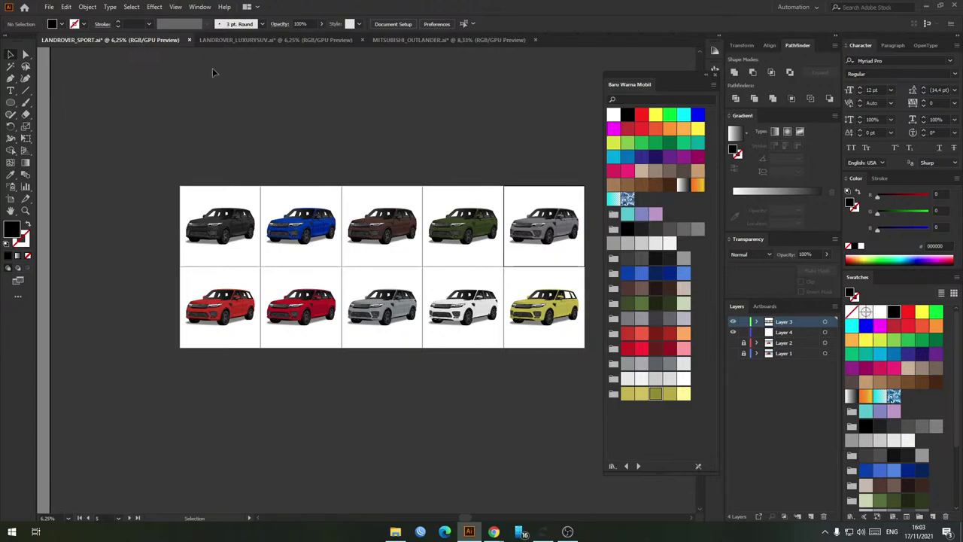
Step: Switch to File Explorer and delete the ten old colour PNGs from the LANDROVER_SPORT folder inside FRONT ANGLE, keeping the AI file
{"action": "left_click", "coordinate": [49, 8]}
{"action": "left_click", "coordinate": [435, 487]}
{"action": "left_click", "coordinate": [396, 532]}
{"action": "left_click", "coordinate": [289, 79]}
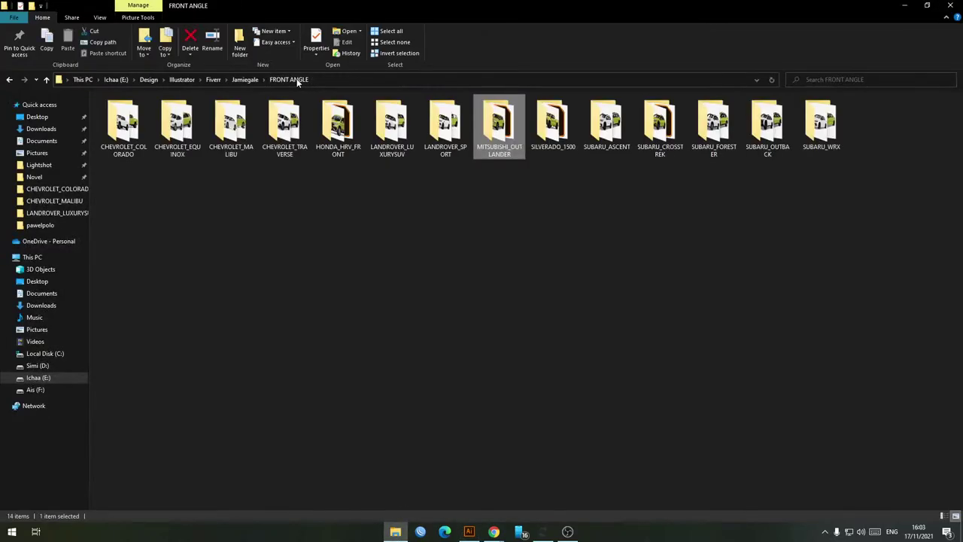
{"action": "double_click", "coordinate": [446, 124]}
{"action": "left_click_drag", "start_coordinate": [179, 171], "coordinate": [657, 126]}
{"action": "key", "text": "Delete"}
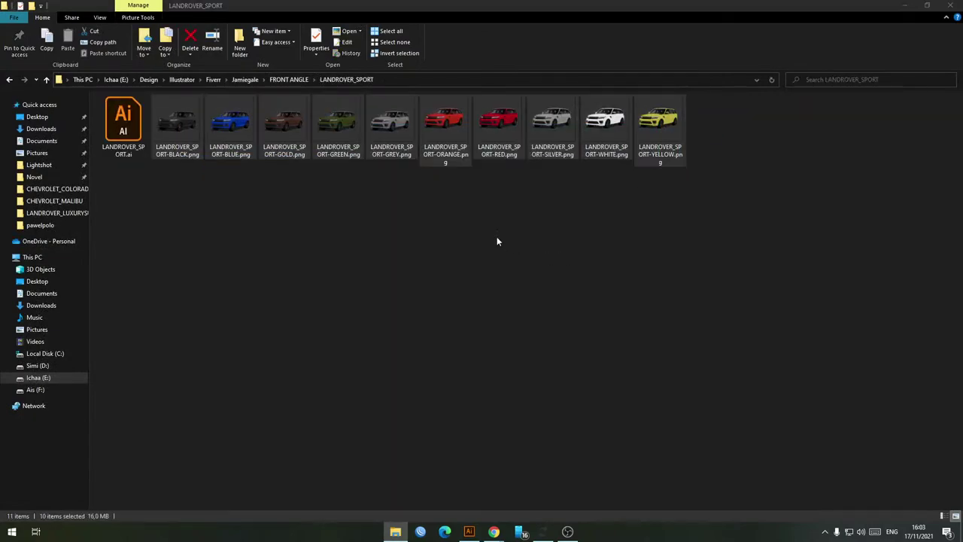
Step: Switch back to Illustrator and export all ten artboards as LANDROVER_SPORT.png at High (300 ppi) with a transparent background
{"action": "left_click", "coordinate": [475, 533]}
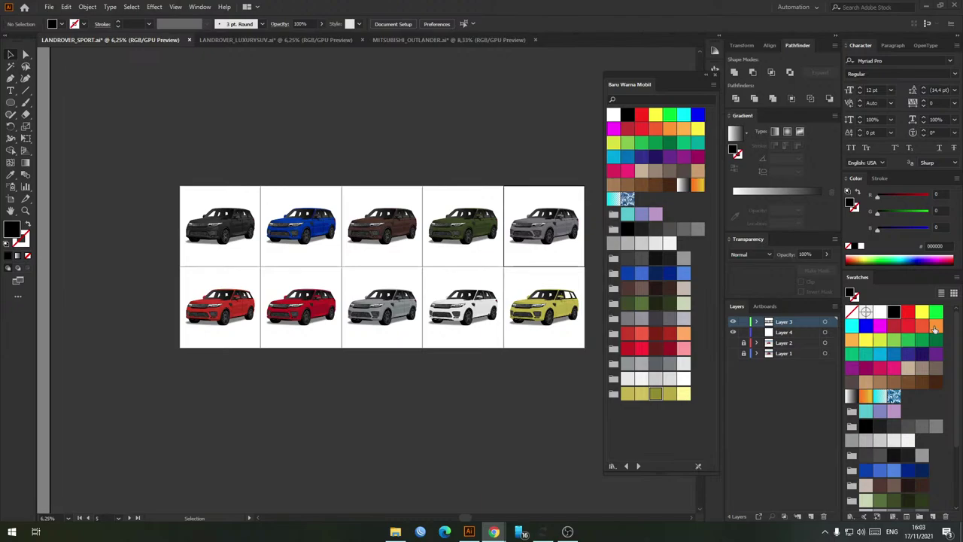
{"action": "left_click", "coordinate": [48, 7]}
{"action": "mouse_move", "coordinate": [73, 185]}
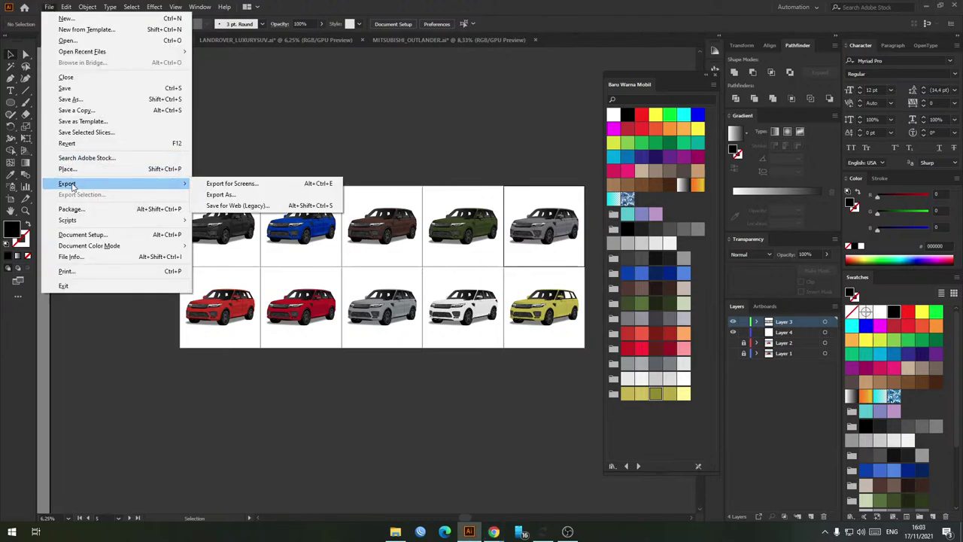
{"action": "left_click", "coordinate": [218, 194]}
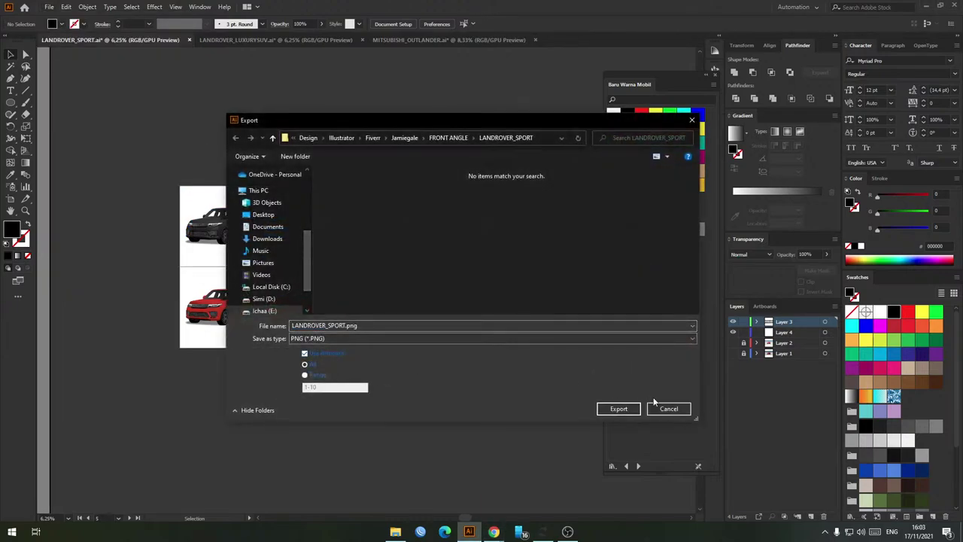
{"action": "left_click", "coordinate": [618, 409]}
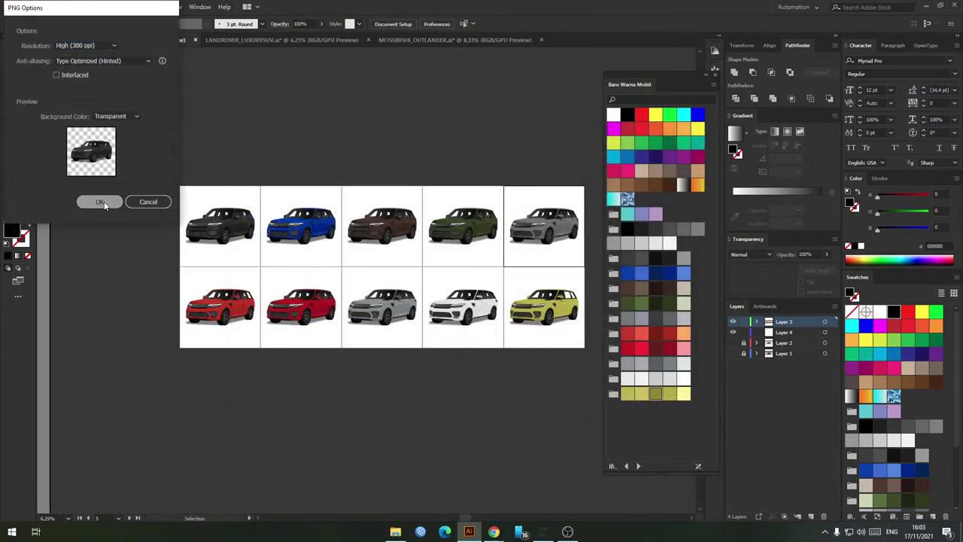
{"action": "left_click", "coordinate": [99, 204]}
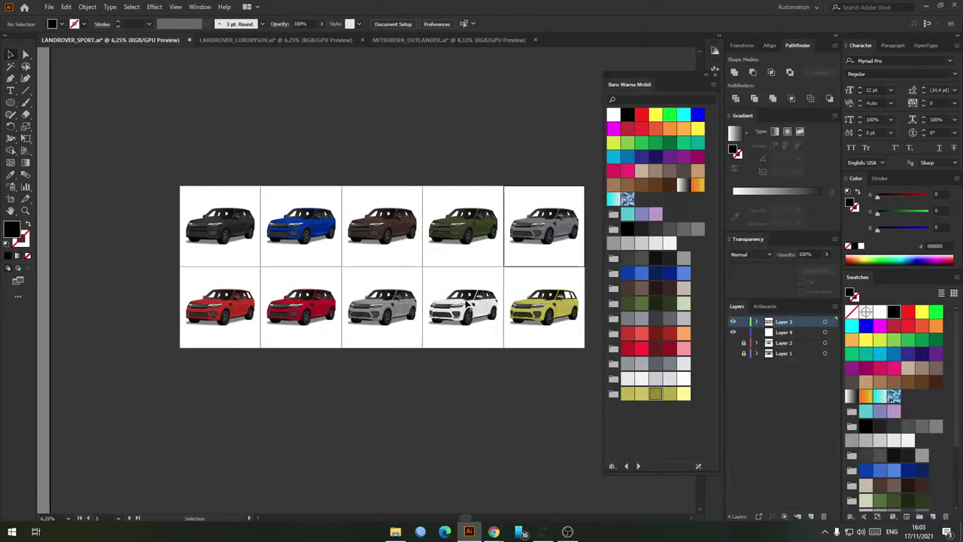
Step: Switch to File Explorer and rename the yellow car's file LANDROVER_SPORT-10.png as LANDROVER_SPORT-YELLOW.png
{"action": "left_click", "coordinate": [396, 531]}
{"action": "left_click", "coordinate": [661, 124]}
{"action": "key", "text": "F2"}
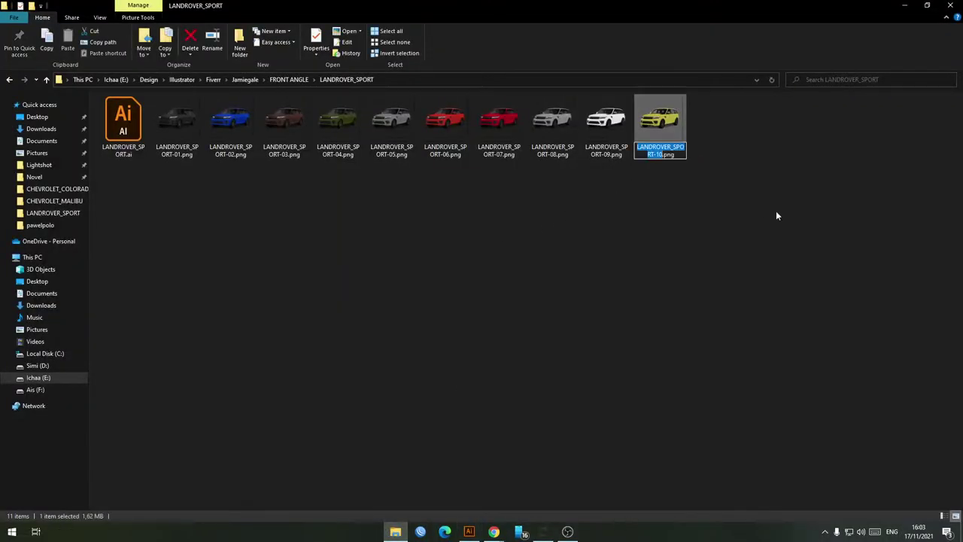
{"action": "key", "text": "Right"}
{"action": "key", "text": "BackSpace"}
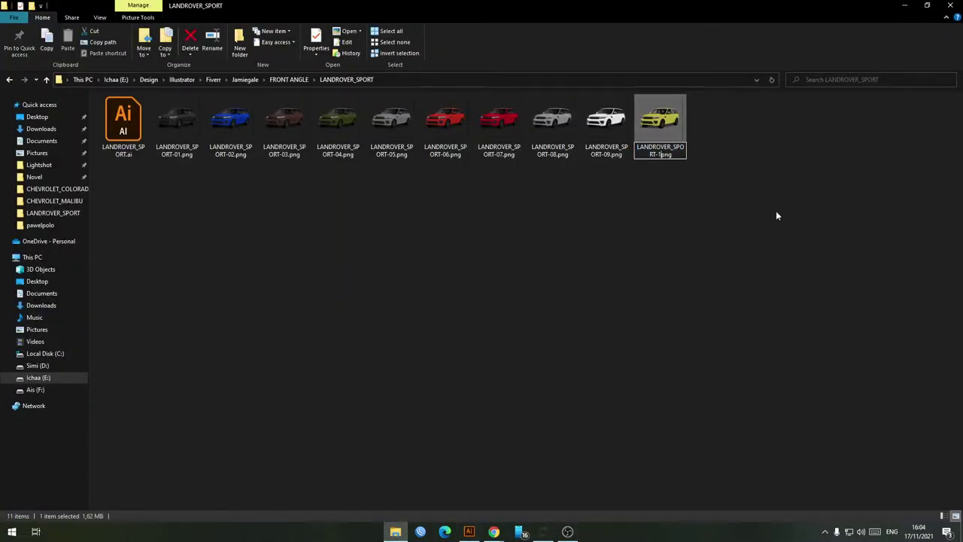
{"action": "key", "text": "BackSpace"}
{"action": "type", "text": "yELLOW"}
{"action": "key", "text": "shift+Tab"}
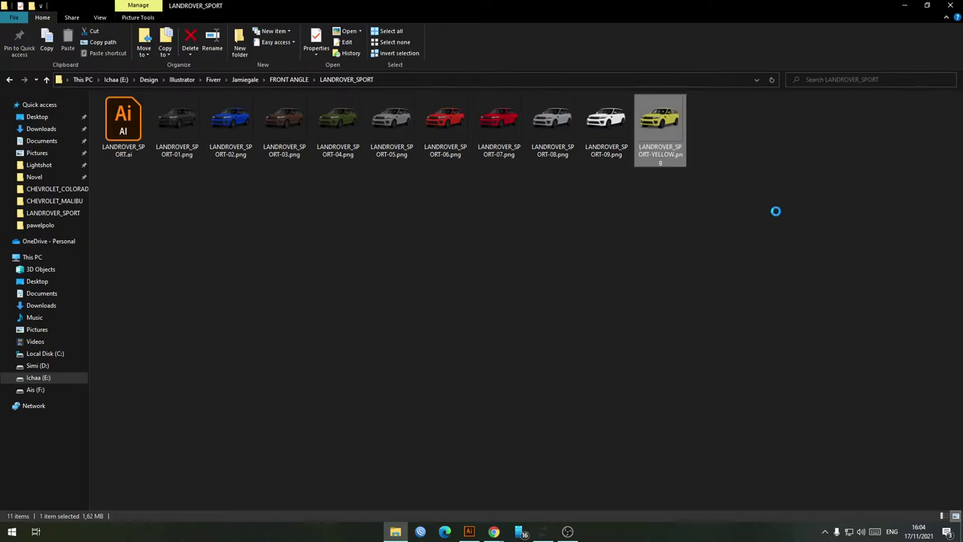
Step: Rename the white car's file as LANDROVER_SPORT-WHITE.png and LANDROVER_SPORT-08.png as LANDROVER_SPORT-SILVER.png
{"action": "key", "text": "BackSpace"}
{"action": "key", "text": "BackSpace"}
{"action": "type", "text": "WHITE"}
{"action": "key", "text": "shift+Tab"}
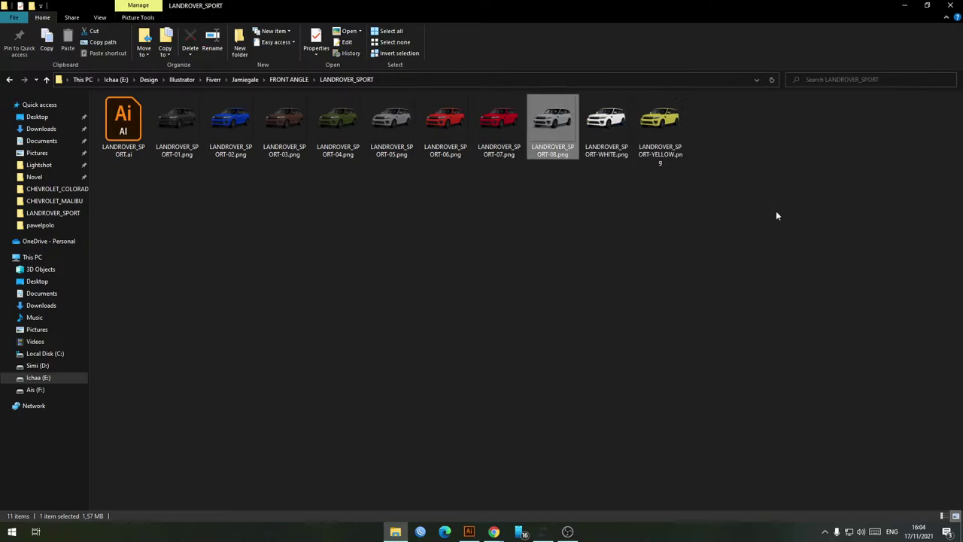
{"action": "key", "text": "Right"}
{"action": "key", "text": "BackSpace"}
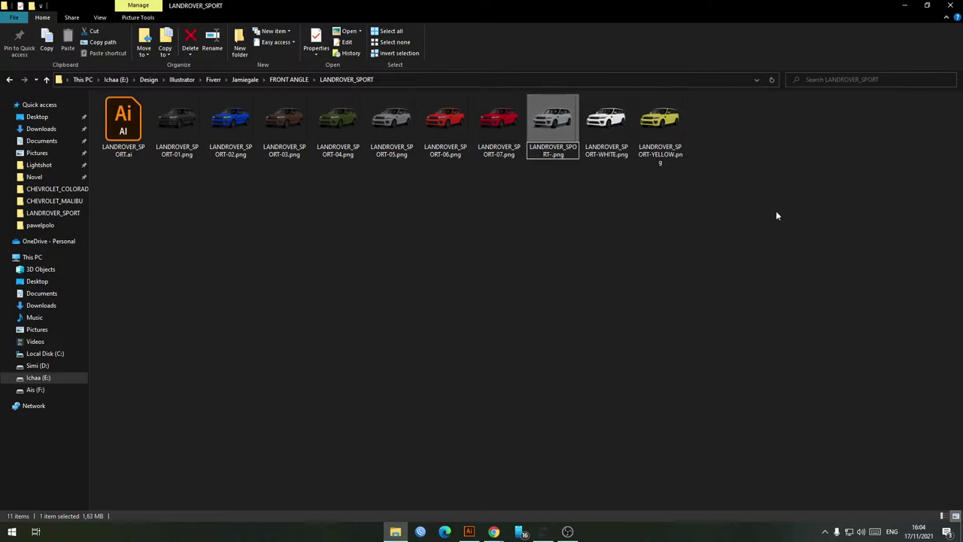
{"action": "type", "text": "SILVER"}
{"action": "key", "text": "shift+Tab"}
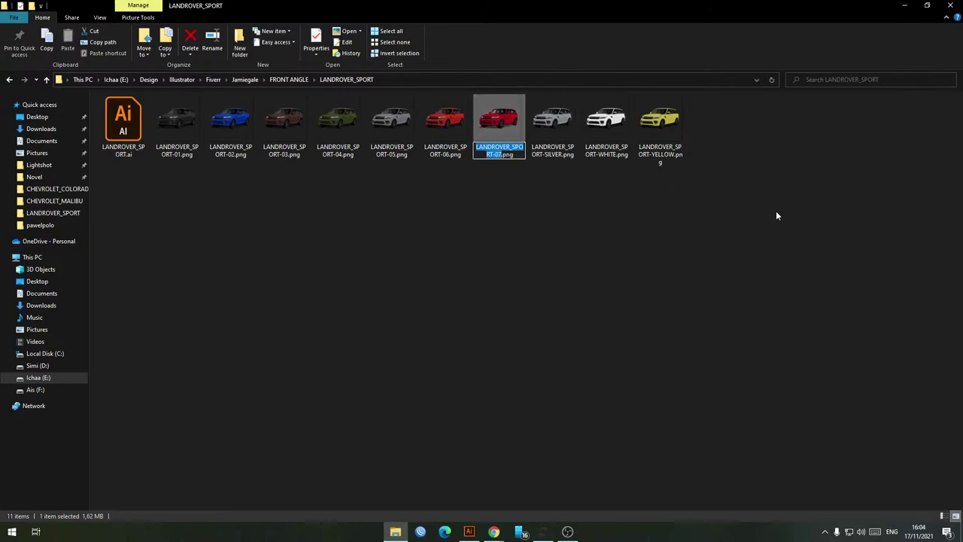
Step: Rename LANDROVER_SPORT-07.png as LANDROVER_SPORT-RED.png and LANDROVER_SPORT-06.png as LANDROVER_SPORT-ORANGE.png
{"action": "key", "text": "Right"}
{"action": "key", "text": "BackSpace"}
{"action": "key", "text": "BackSpace"}
{"action": "type", "text": "RED"}
{"action": "key", "text": "shift+Tab"}
{"action": "key", "text": "Right"}
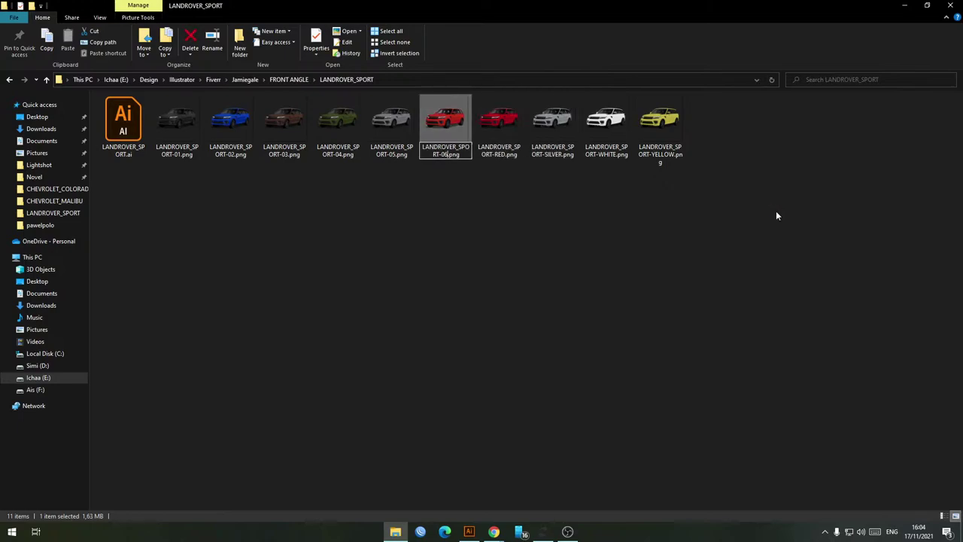
{"action": "key", "text": "BackSpace"}
{"action": "key", "text": "BackSpace"}
{"action": "type", "text": "ORANGE"}
{"action": "key", "text": "shift+Tab"}
Step: Rename LANDROVER_SPORT-05.png as LANDROVER_SPORT-GREY.png and LANDROVER_SPORT-04.png as LANDROVER_SPORT-GREEN.png
{"action": "key", "text": "Right"}
{"action": "key", "text": "BackSpace"}
{"action": "key", "text": "BackSpace"}
{"action": "type", "text": "GREY"}
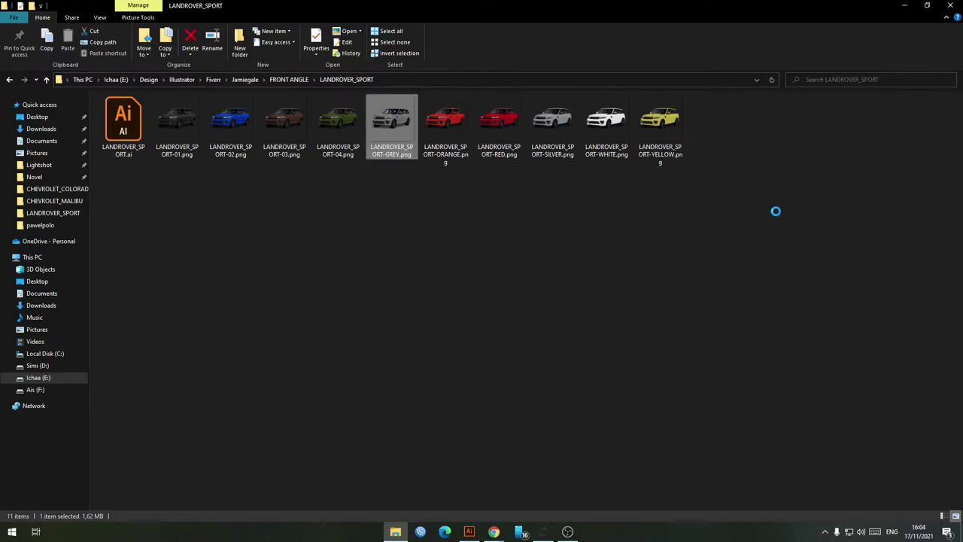
{"action": "key", "text": "shift+Tab"}
{"action": "key", "text": "Right"}
{"action": "key", "text": "BackSpace"}
{"action": "key", "text": "BackSpace"}
{"action": "type", "text": "GREEN"}
{"action": "key", "text": "shift+Tab"}
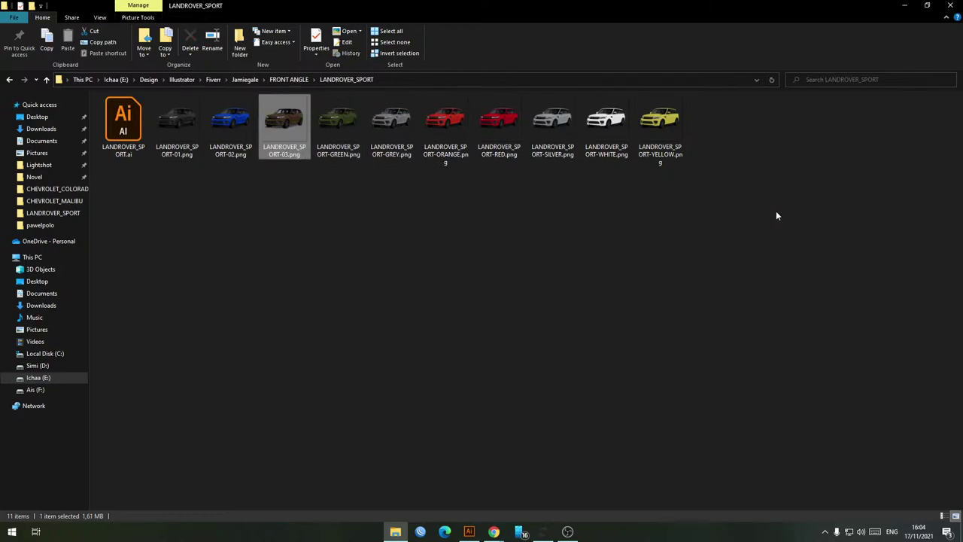
Step: Rename LANDROVER_SPORT-03.png as LANDROVER_SPORT-GOLD.png and LANDROVER_SPORT-02.png as LANDROVER_SPORT-BLUE.png
{"action": "key", "text": "Right"}
{"action": "key", "text": "BackSpace"}
{"action": "key", "text": "BackSpace"}
{"action": "type", "text": "GOLD"}
{"action": "key", "text": "shift+Tab"}
{"action": "key", "text": "Right"}
{"action": "key", "text": "BackSpace"}
{"action": "key", "text": "BackSpace"}
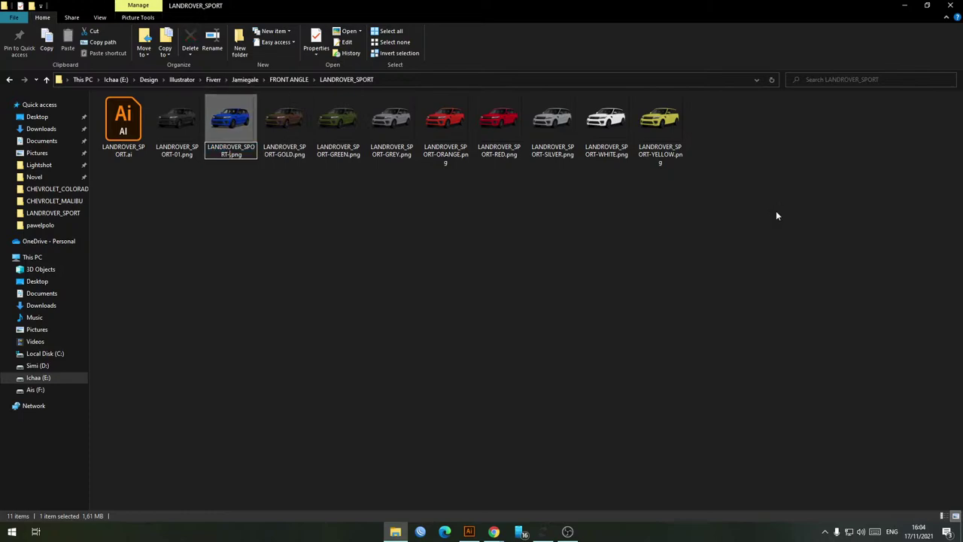
{"action": "type", "text": "BLUE"}
{"action": "key", "text": "shift+Tab"}
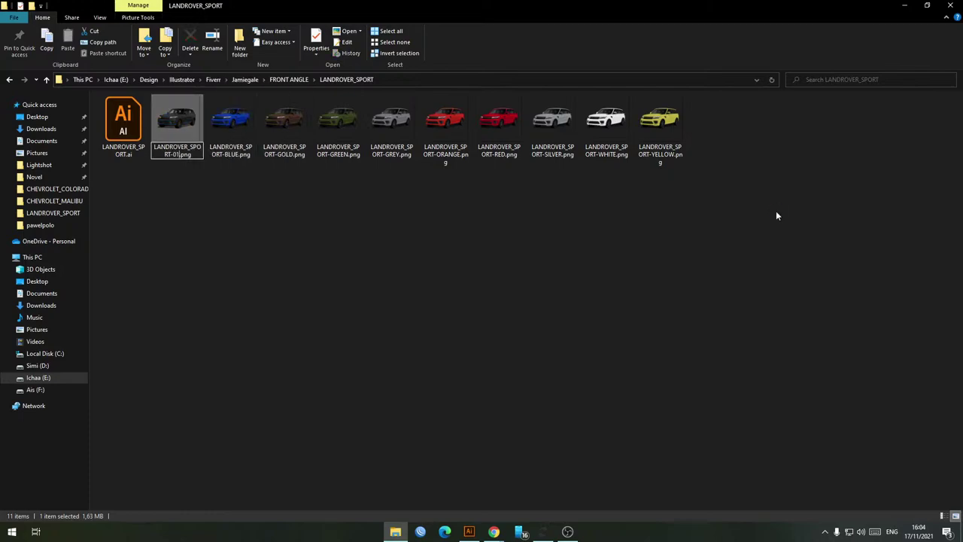
Step: Rename the black car's file LANDROVER_SPORT-01.png as LANDROVER_SPORT-BLACK.png and clear the selection
{"action": "key", "text": "Right"}
{"action": "key", "text": "BackSpace"}
{"action": "key", "text": "BackSpace"}
{"action": "type", "text": "BLACK"}
{"action": "key", "text": "Return"}
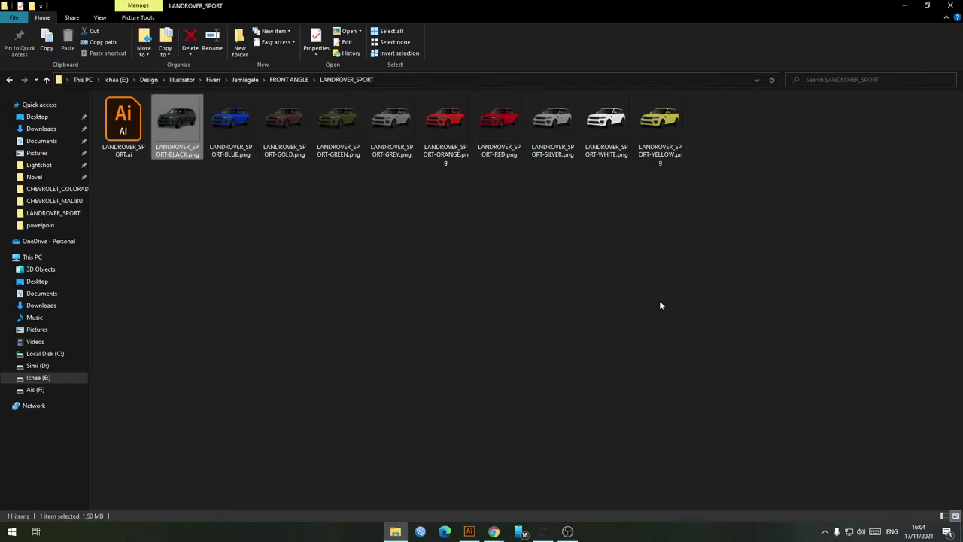
{"action": "left_click", "coordinate": [635, 290]}
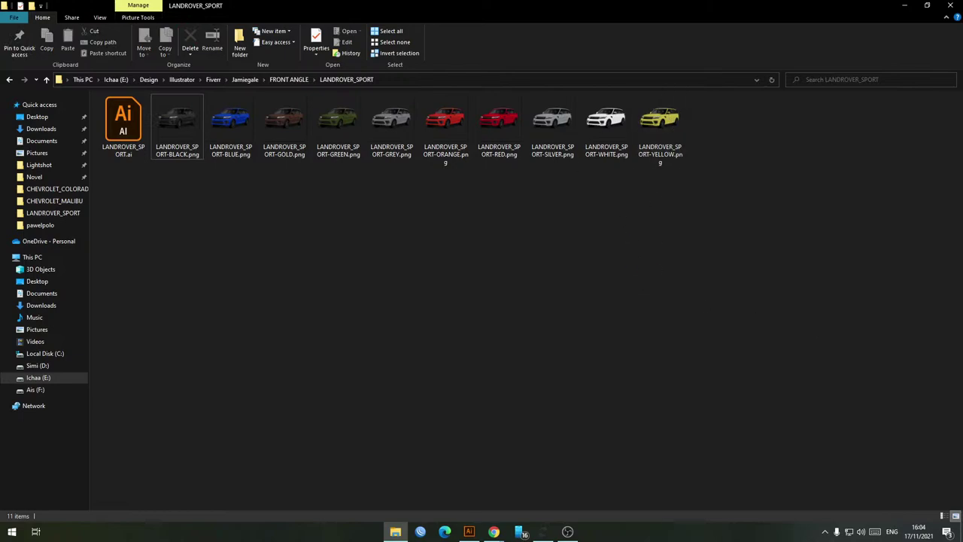
Step: Switch to Chrome and examine the downloaded side-view image and the exterior views on the Range Rover Sport overview page
{"action": "key", "text": "alt+Tab"}
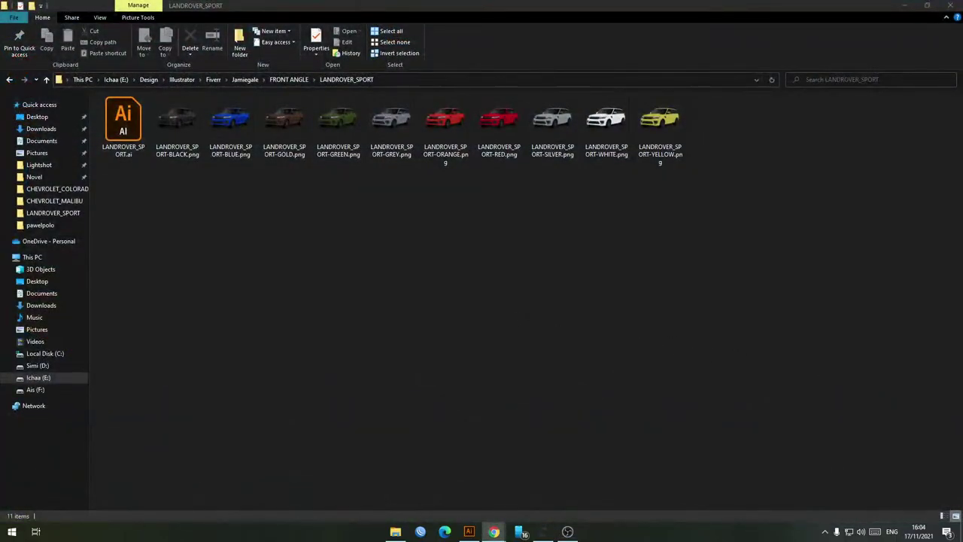
{"action": "left_click", "coordinate": [669, 351]}
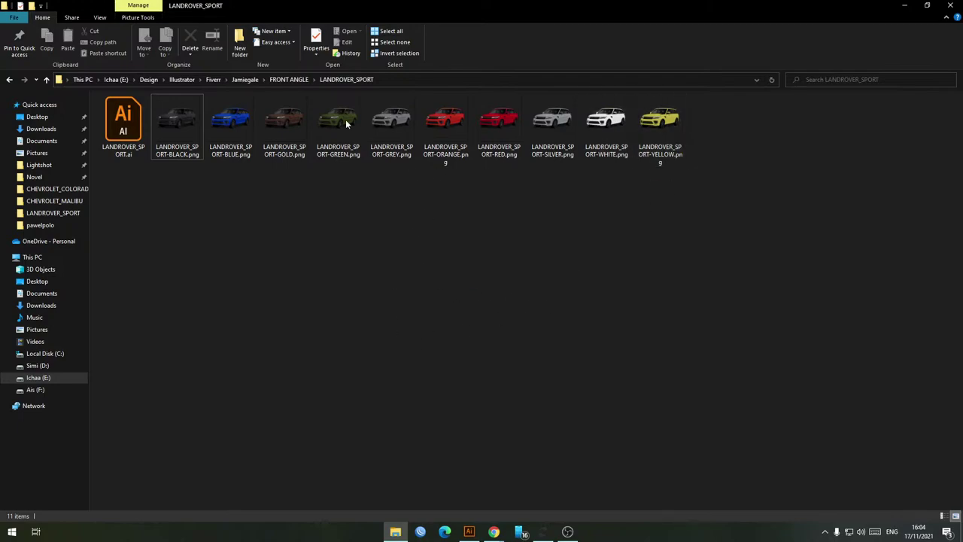
{"action": "mouse_move", "coordinate": [493, 531]}
{"action": "left_click", "coordinate": [440, 497]}
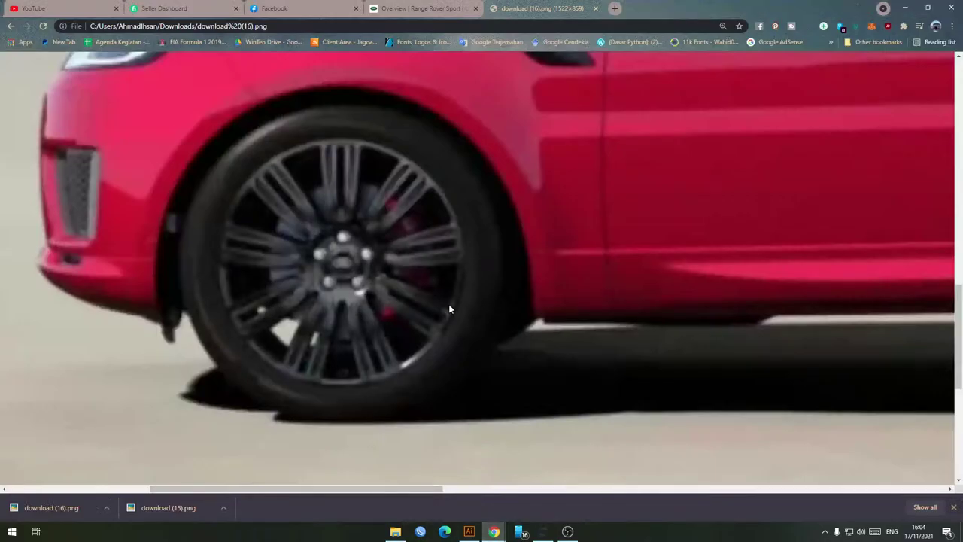
{"action": "scroll", "coordinate": [484, 298], "scroll_direction": "down", "scroll_amount": 5, "text": "ctrl"}
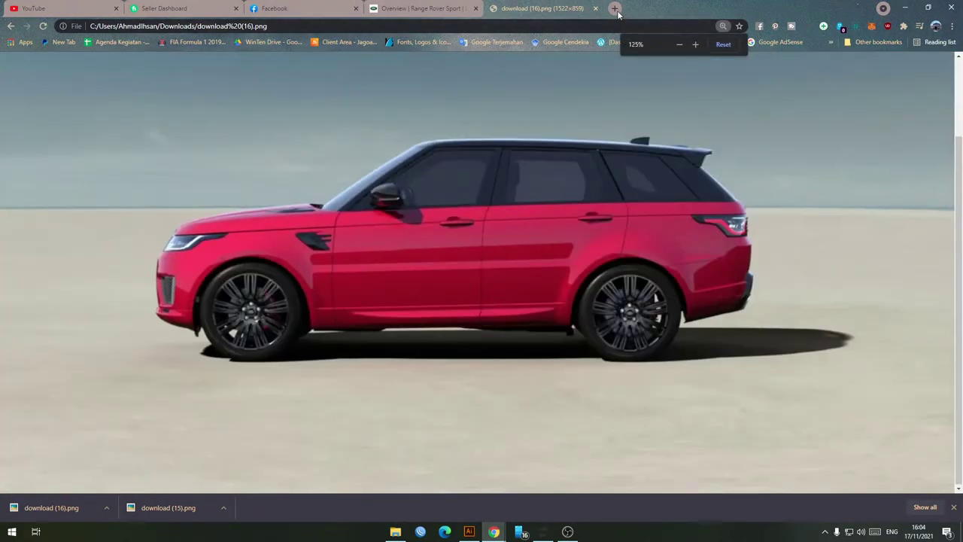
{"action": "scroll", "coordinate": [592, 247], "scroll_direction": "up", "scroll_amount": 1}
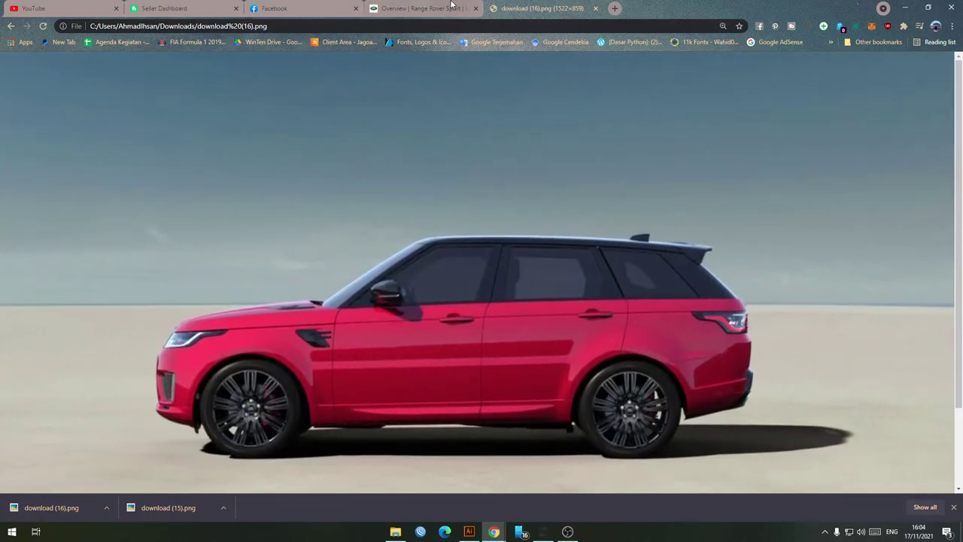
{"action": "left_click", "coordinate": [452, 7]}
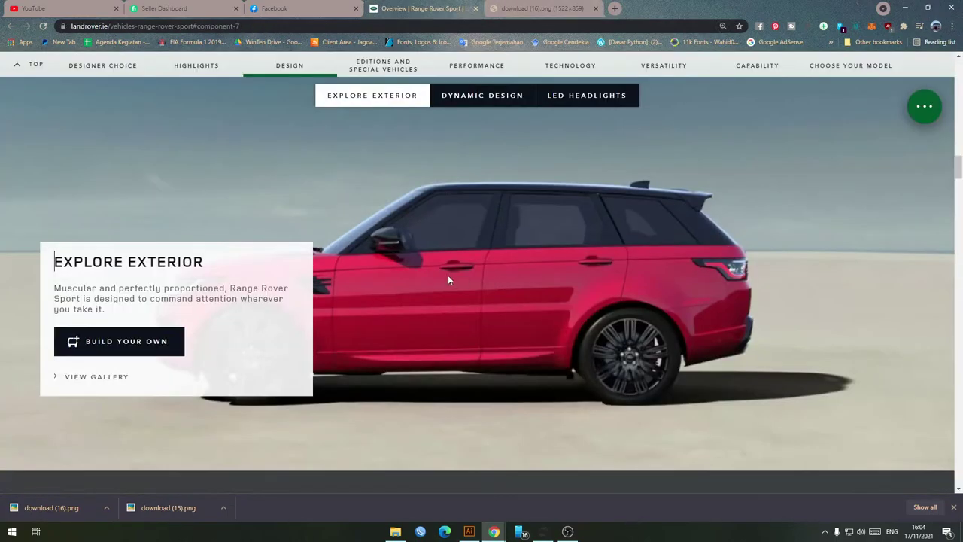
{"action": "scroll", "coordinate": [450, 255], "scroll_direction": "down", "scroll_amount": 3}
{"action": "scroll", "coordinate": [468, 271], "scroll_direction": "up", "scroll_amount": 5}
{"action": "scroll", "coordinate": [452, 324], "scroll_direction": "down", "scroll_amount": 2}
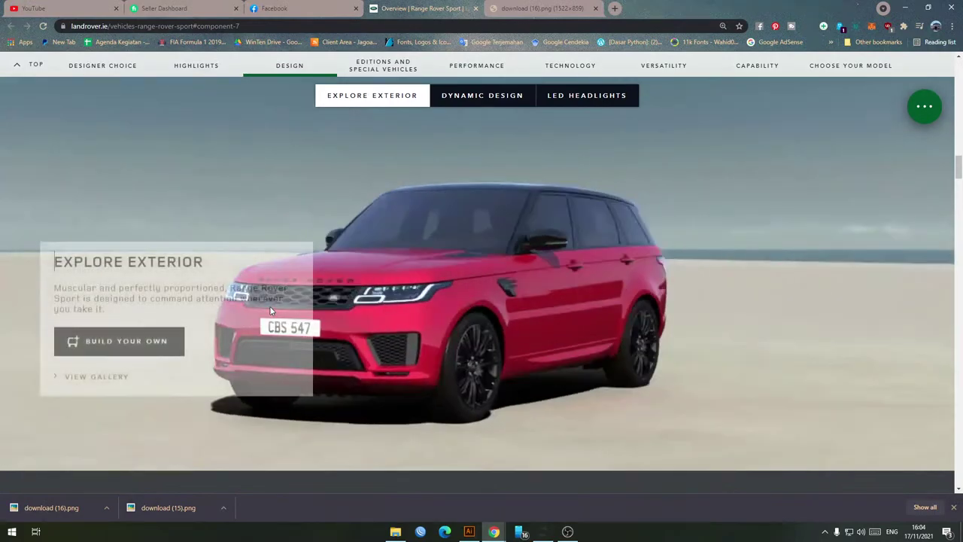
{"action": "scroll", "coordinate": [473, 277], "scroll_direction": "down", "scroll_amount": 1}
{"action": "scroll", "coordinate": [499, 271], "scroll_direction": "up", "scroll_amount": 1}
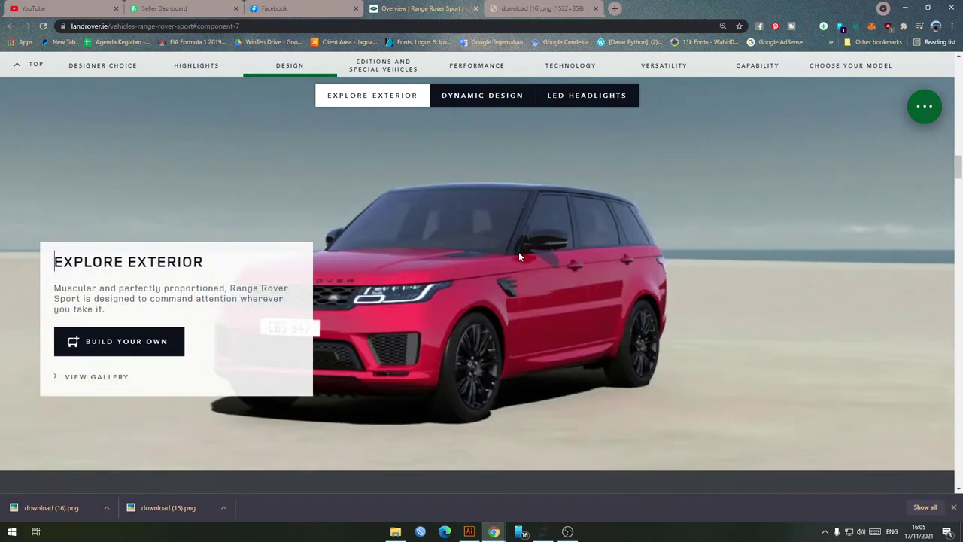
{"action": "scroll", "coordinate": [519, 256], "scroll_direction": "down", "scroll_amount": 1}
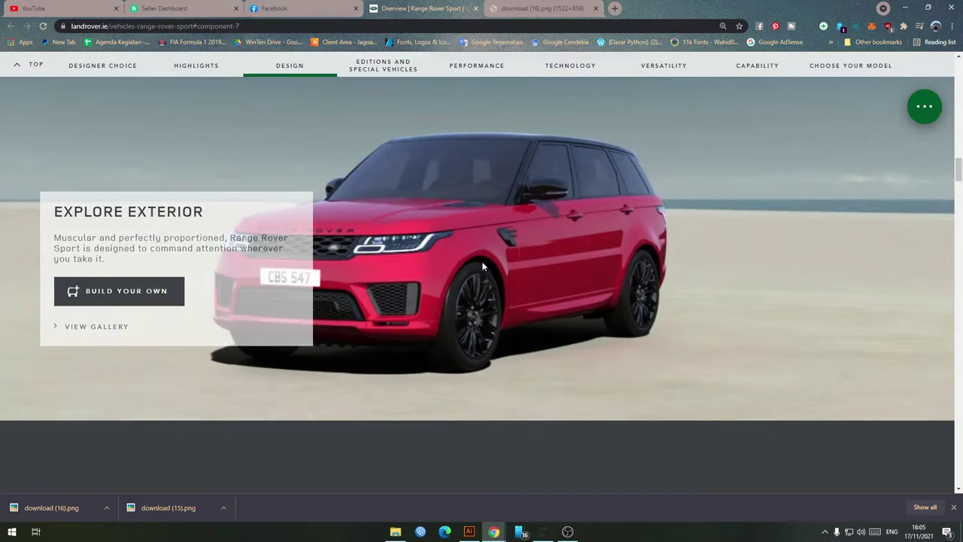
Step: Switch to Illustrator and save the LANDROVER_SPORT.ai, LANDROVER_LUXURYSUV.ai and MITSUBISHI_OUTLANDER.ai documents
{"action": "left_click", "coordinate": [468, 531]}
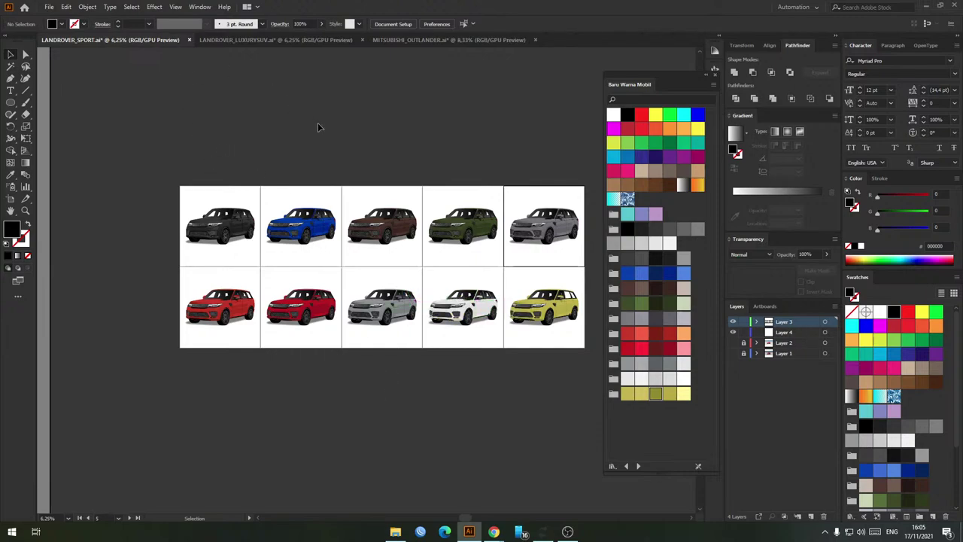
{"action": "key", "text": "a"}
{"action": "key", "text": "ctrl+s"}
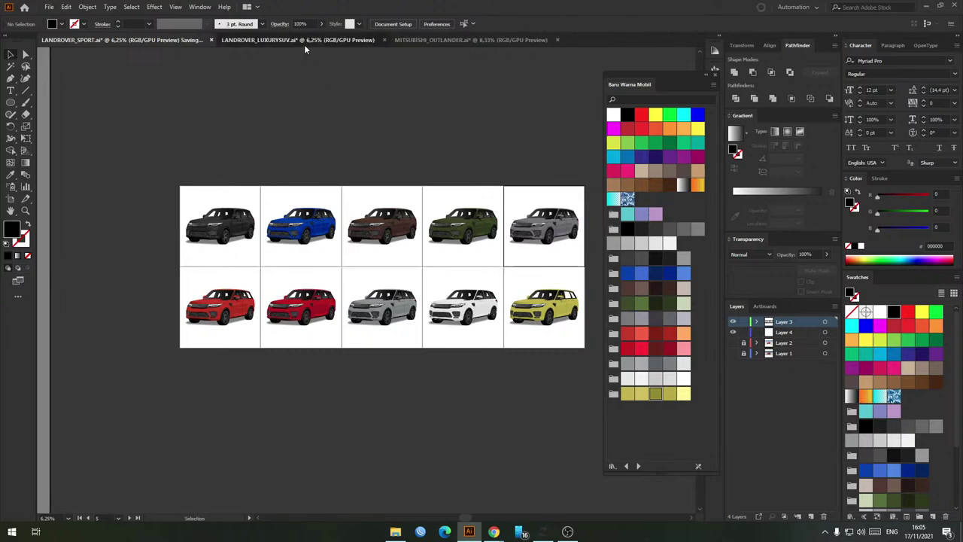
{"action": "left_click", "coordinate": [304, 43]}
{"action": "key", "text": "ctrl+s"}
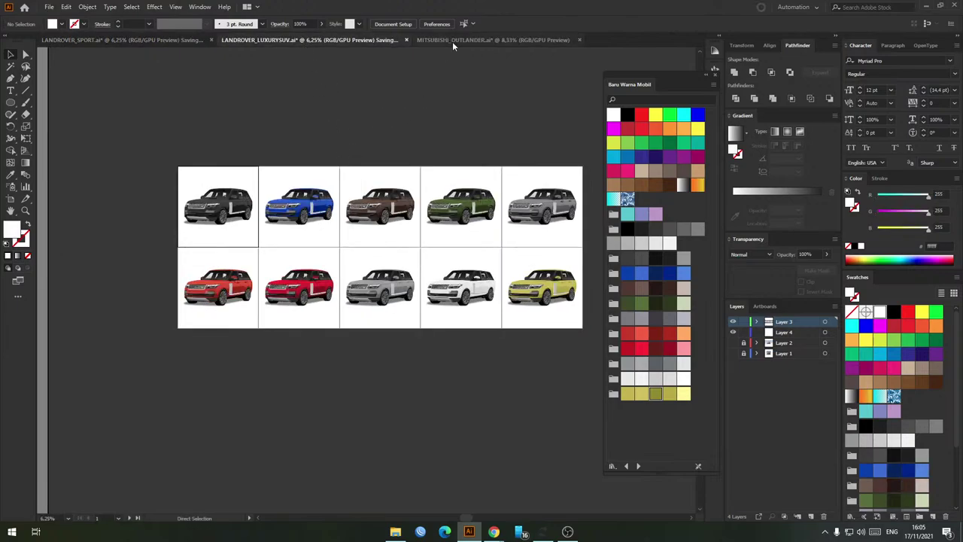
{"action": "left_click", "coordinate": [452, 41]}
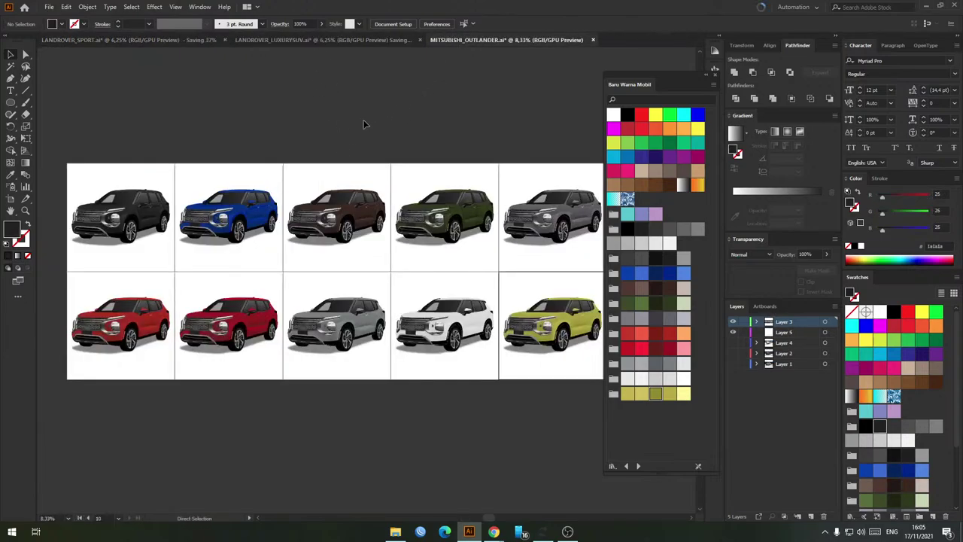
{"action": "key", "text": "v"}
{"action": "key", "text": "ctrl+s"}
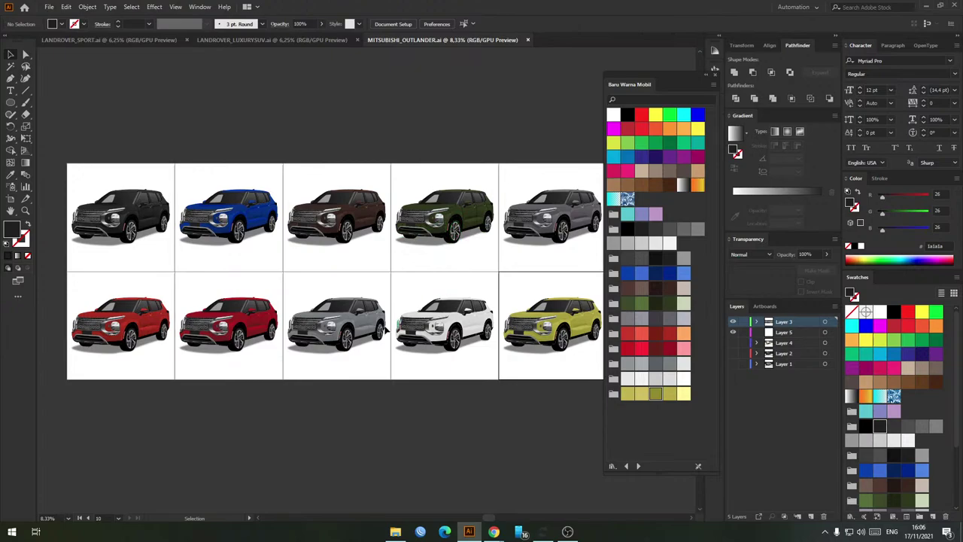
{"action": "scroll", "coordinate": [425, 223], "scroll_direction": "down", "scroll_amount": 1}
{"action": "scroll", "coordinate": [418, 218], "scroll_direction": "up", "scroll_amount": 1}
{"action": "left_click_drag", "start_coordinate": [471, 153], "coordinate": [419, 149]}
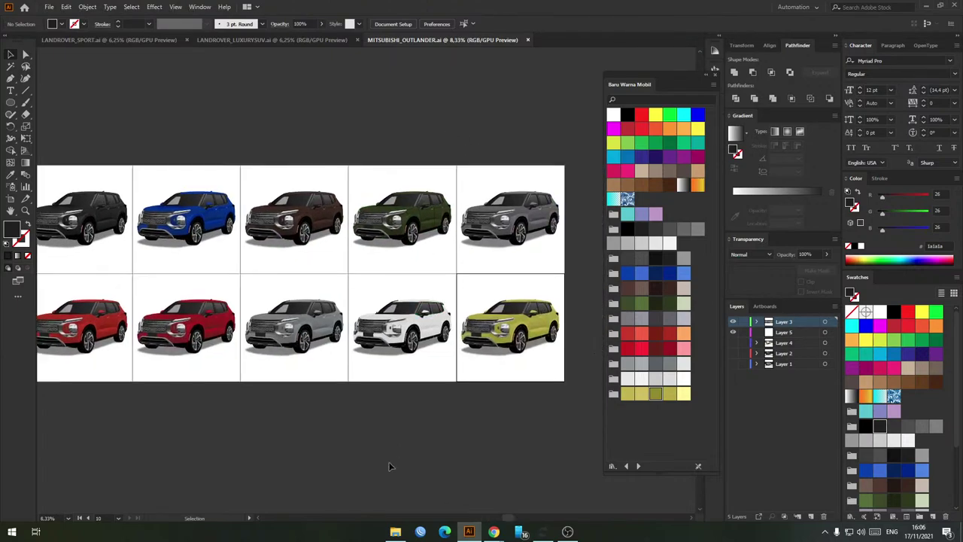
Step: Switch to File Explorer, return to the FRONT ANGLE folder and review the LANDROVER_LUXURYSUV, LANDROVER_SPORT and MITSUBISHI_OUTLANDER folders
{"action": "left_click", "coordinate": [394, 532]}
{"action": "left_click", "coordinate": [289, 78]}
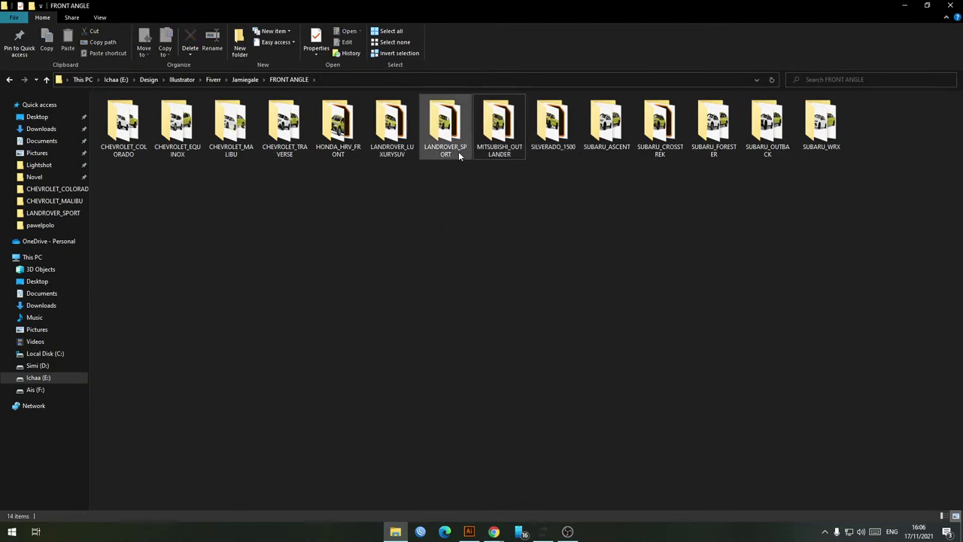
{"action": "left_click_drag", "start_coordinate": [393, 188], "coordinate": [489, 124]}
{"action": "left_click", "coordinate": [493, 215]}
{"action": "left_click", "coordinate": [512, 214]}
{"action": "left_click_drag", "start_coordinate": [386, 204], "coordinate": [490, 126]}
{"action": "left_click", "coordinate": [518, 230]}
{"action": "left_click", "coordinate": [522, 238]}
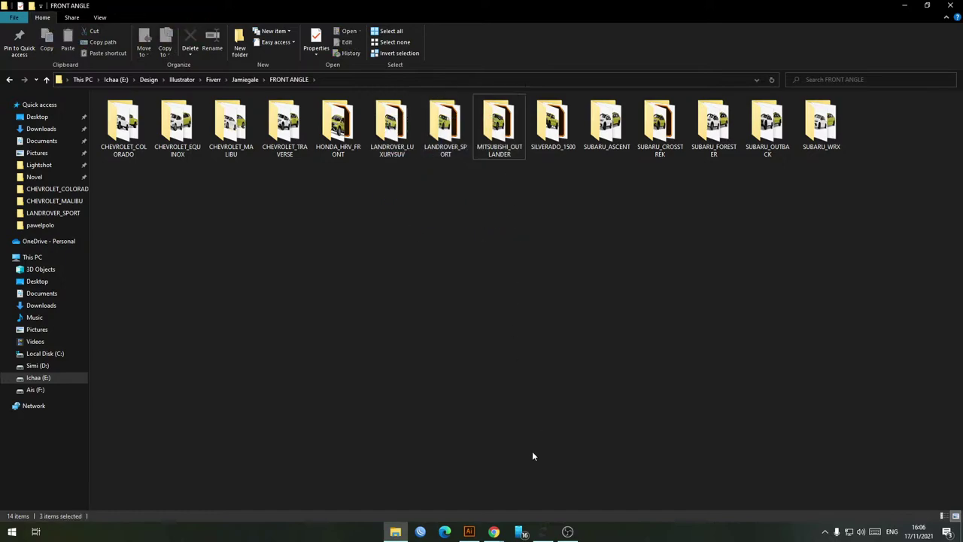
{"action": "left_click", "coordinate": [495, 533]}
{"action": "left_click", "coordinate": [525, 382]}
{"action": "left_click", "coordinate": [470, 533]}
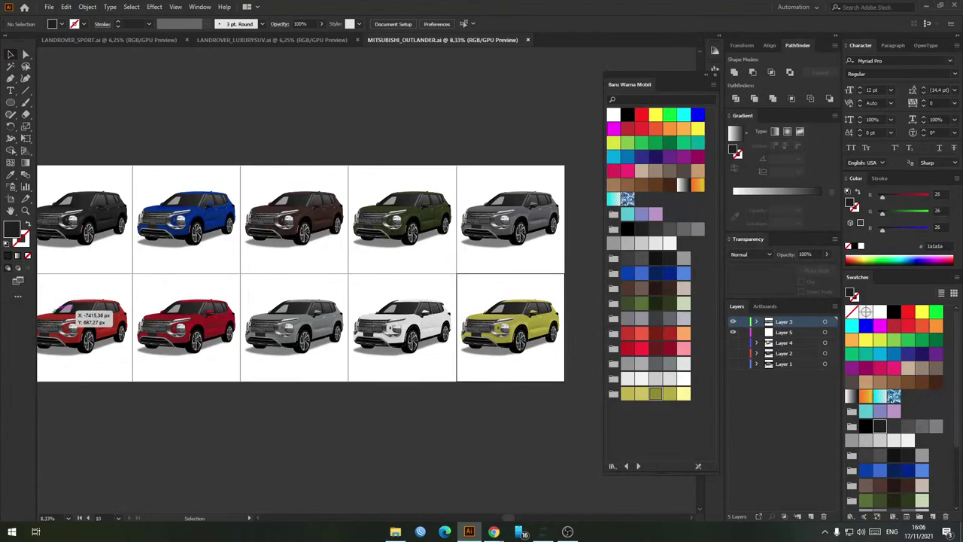
{"action": "left_click", "coordinate": [495, 533]}
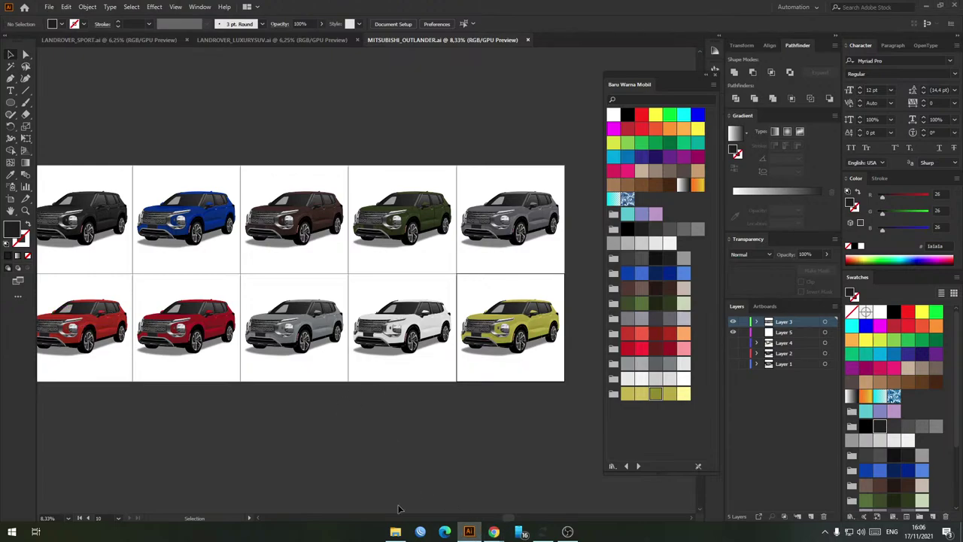
{"action": "left_click", "coordinate": [395, 532]}
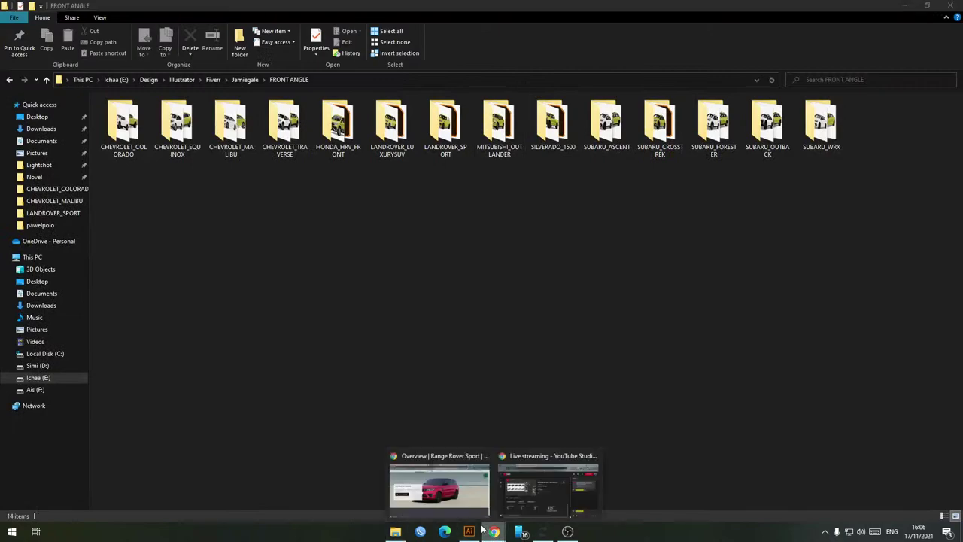
Step: Switch to Chrome and open fiverr.com in a new tab
{"action": "left_click", "coordinate": [449, 482]}
{"action": "left_click", "coordinate": [611, 8]}
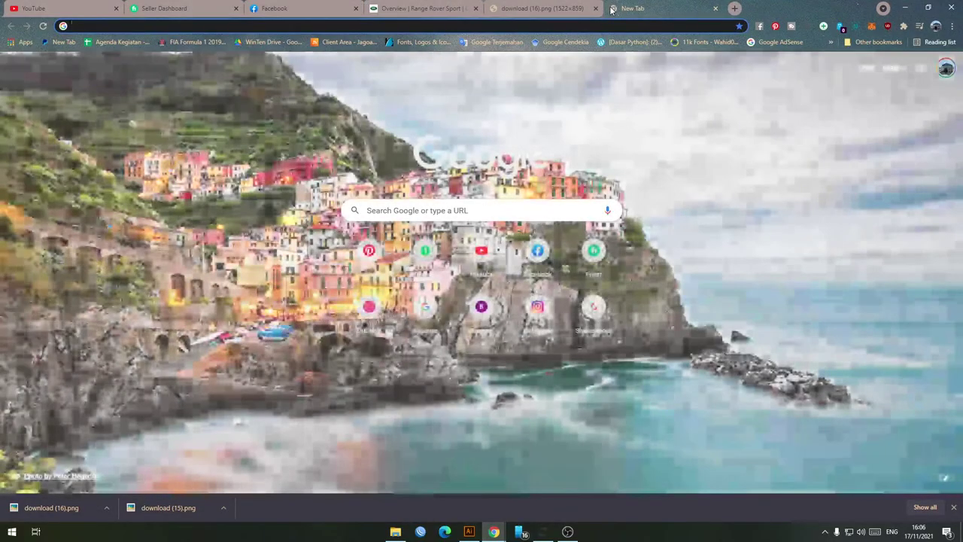
{"action": "type", "text": "fiverr.com"}
{"action": "key", "text": "Return"}
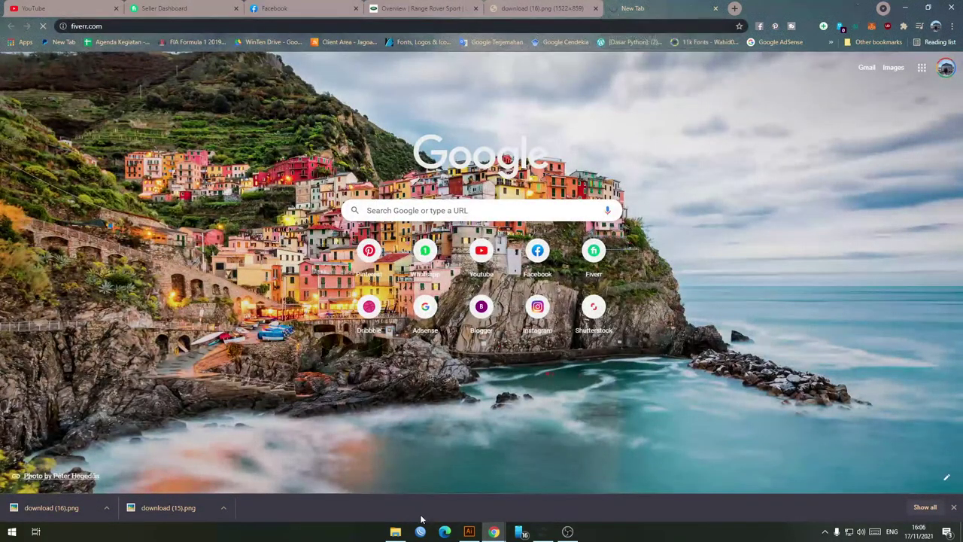
Step: Switch to File Explorer and select the car images from type35-1.jpg through 4 dbs-v12.jpg in the Downloads folder
{"action": "left_click", "coordinate": [395, 532]}
{"action": "left_click", "coordinate": [40, 129]}
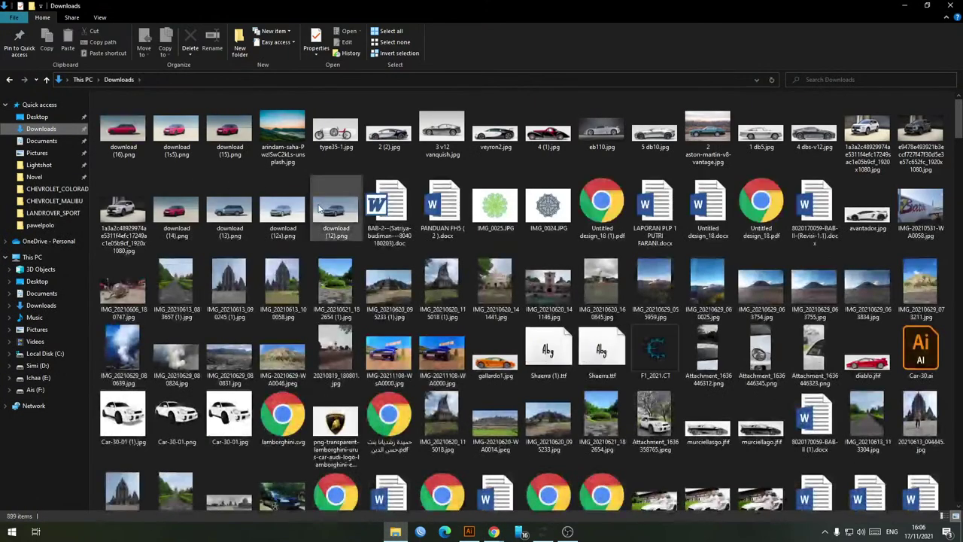
{"action": "left_click", "coordinate": [352, 132]}
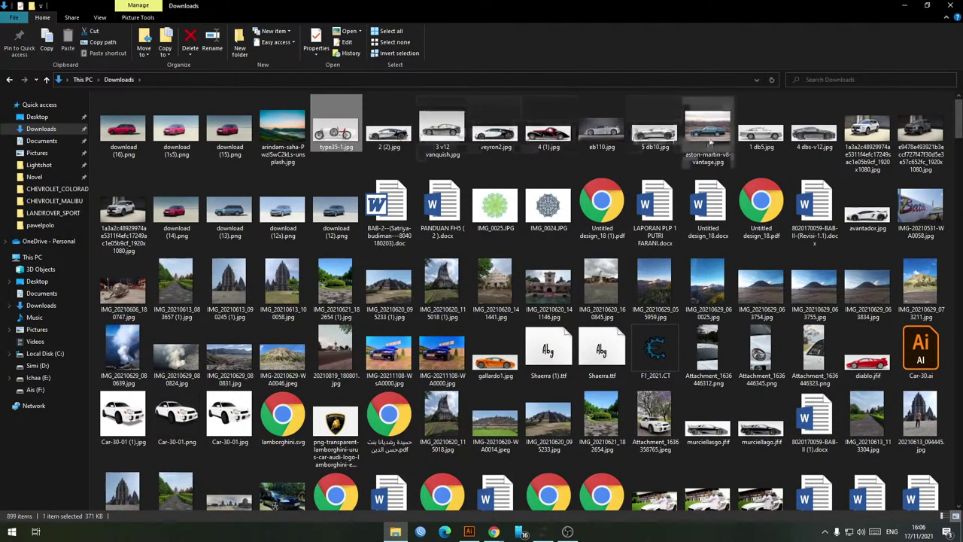
{"action": "left_click", "coordinate": [814, 133], "text": "shift"}
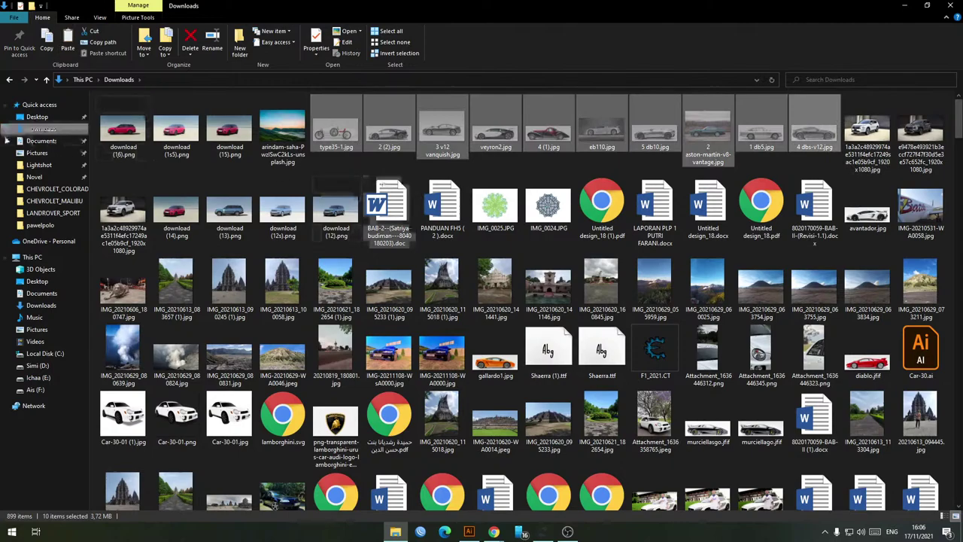
Step: Create a folder named New inside the pawelpolo folder and paste the selected car images into it
{"action": "left_click", "coordinate": [40, 224]}
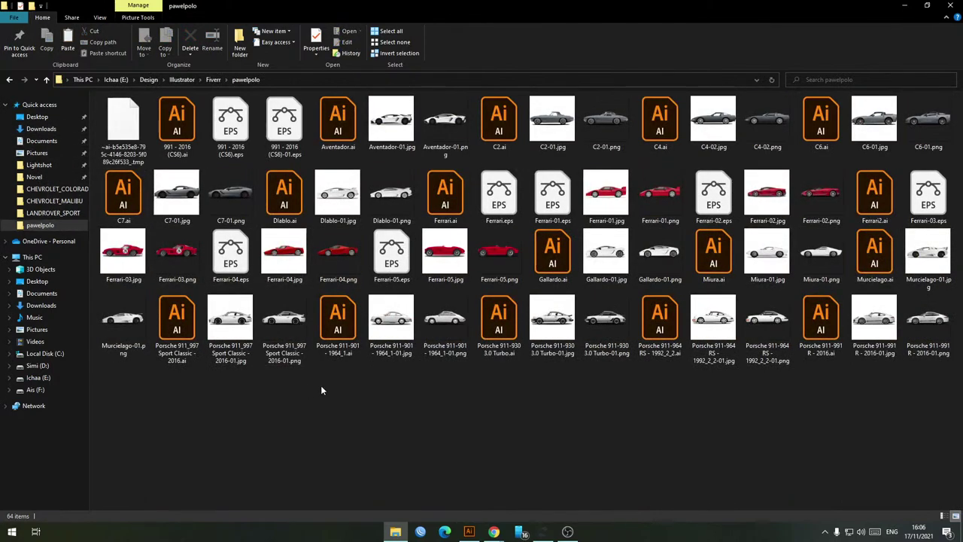
{"action": "key", "text": "ctrl+shift+n"}
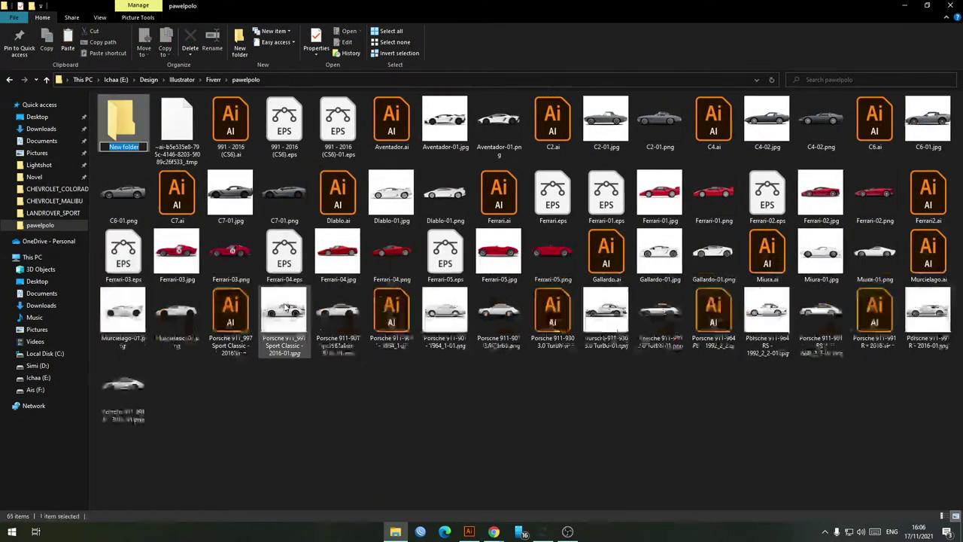
{"action": "type", "text": "New"}
{"action": "key", "text": "Return"}
{"action": "key", "text": "Return"}
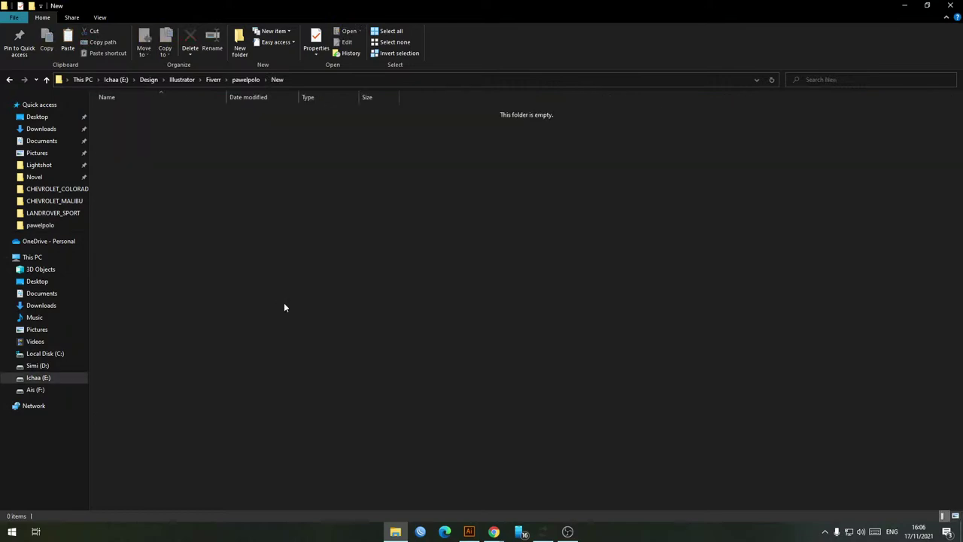
{"action": "key", "text": "ctrl+v"}
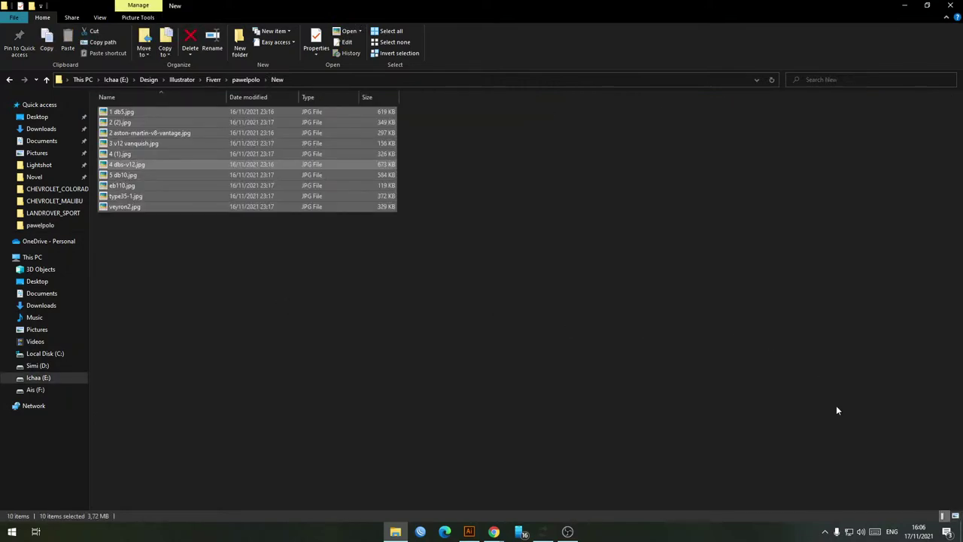
Step: Display the New folder's files as large thumbnails and view 4 (1).jpg at full size in the photo viewer
{"action": "left_click", "coordinate": [954, 516]}
{"action": "left_click", "coordinate": [383, 224]}
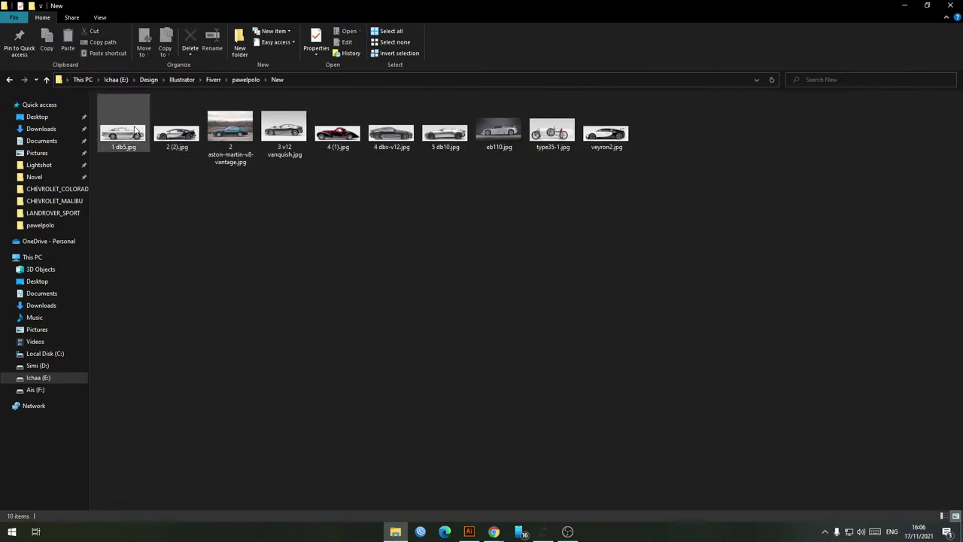
{"action": "left_click", "coordinate": [143, 133]}
{"action": "key", "text": "Right"}
{"action": "key", "text": "Right"}
{"action": "key", "text": "Right"}
{"action": "key", "text": "Right"}
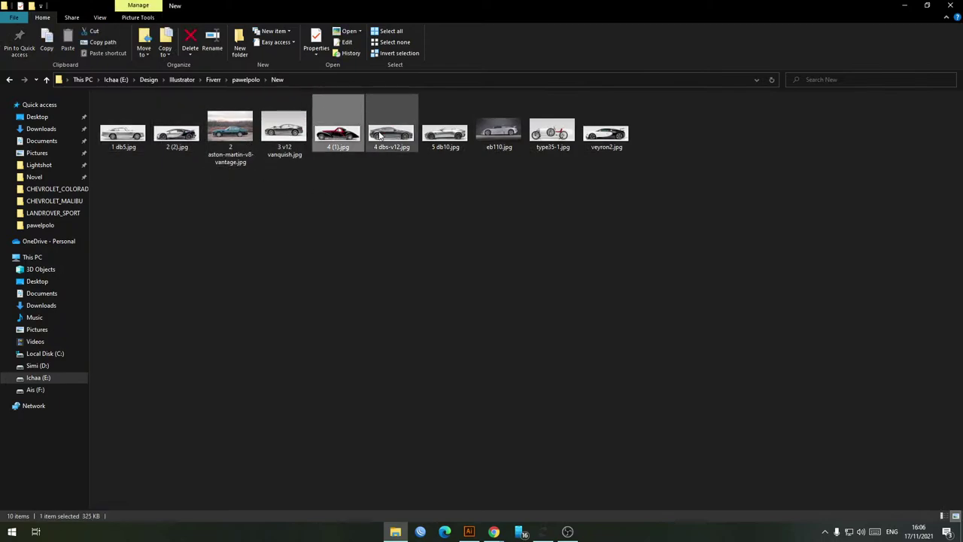
{"action": "double_click", "coordinate": [336, 136]}
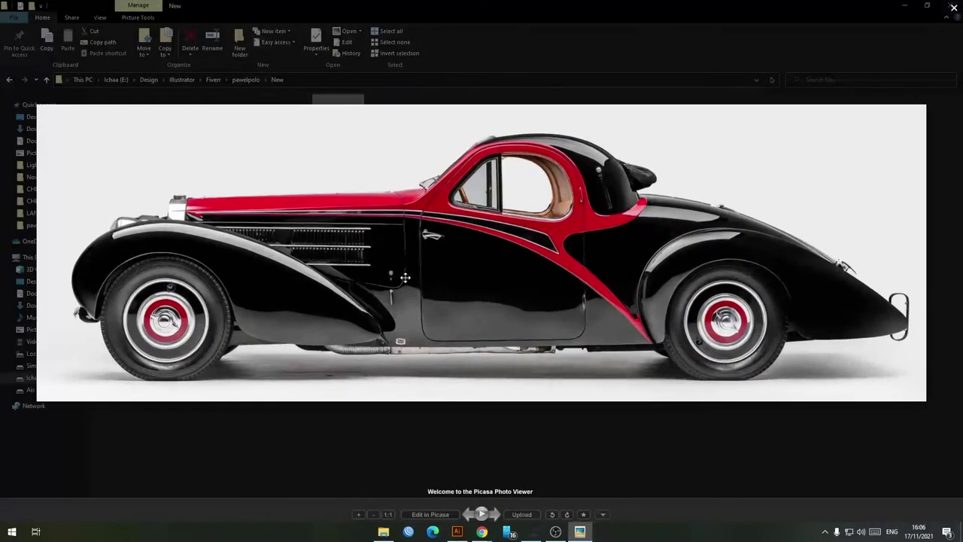
{"action": "left_click", "coordinate": [953, 7]}
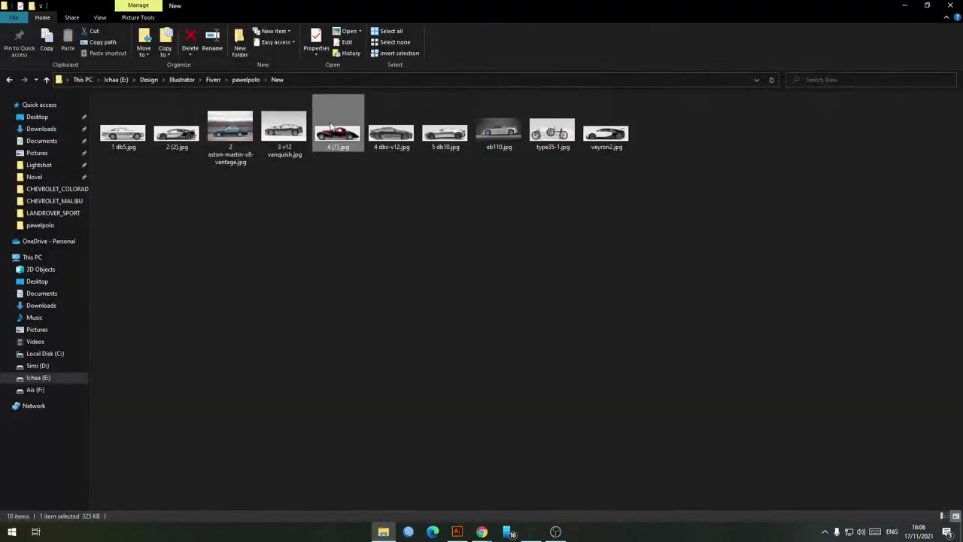
Step: Open 4 (1).jpg in a new Chrome tab, search Google for the image and examine the similar images and matching pages
{"action": "left_click_drag", "start_coordinate": [338, 135], "coordinate": [456, 525]}
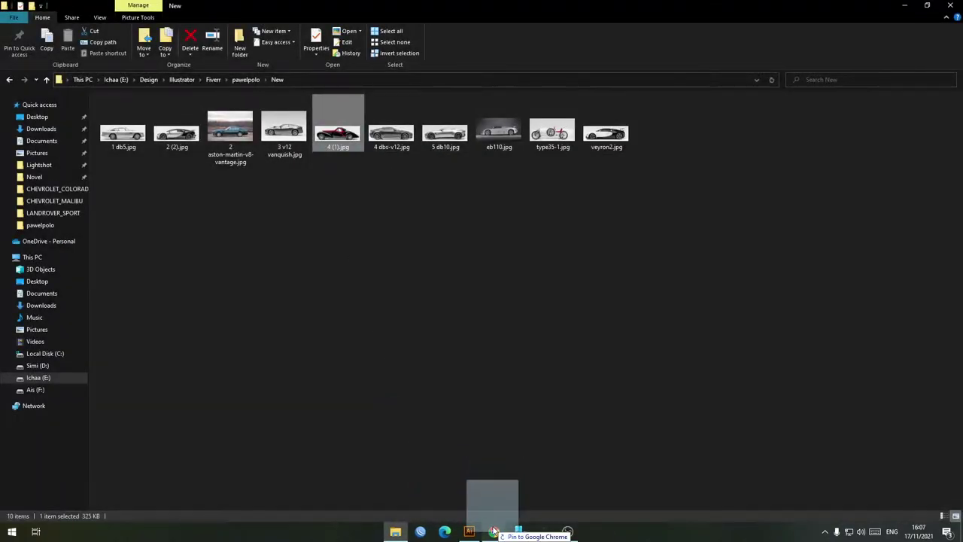
{"action": "left_click_drag", "start_coordinate": [470, 483], "coordinate": [816, 9]}
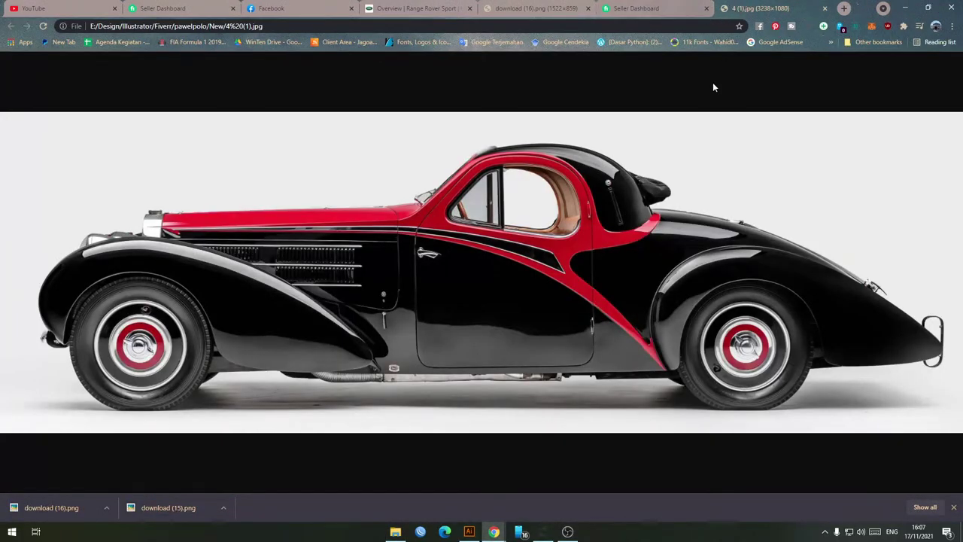
{"action": "right_click", "coordinate": [550, 258]}
{"action": "left_click", "coordinate": [608, 311]}
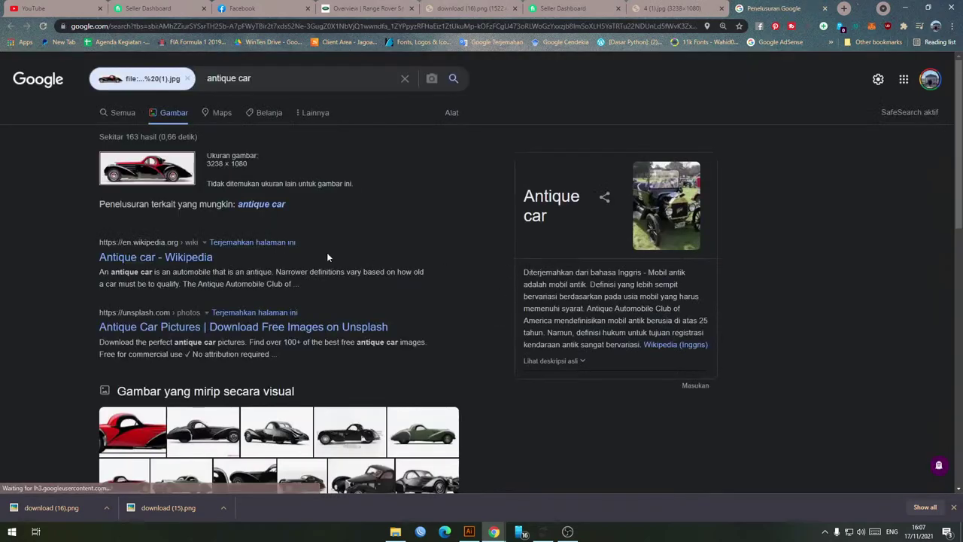
{"action": "scroll", "coordinate": [176, 265], "scroll_direction": "down", "scroll_amount": 7}
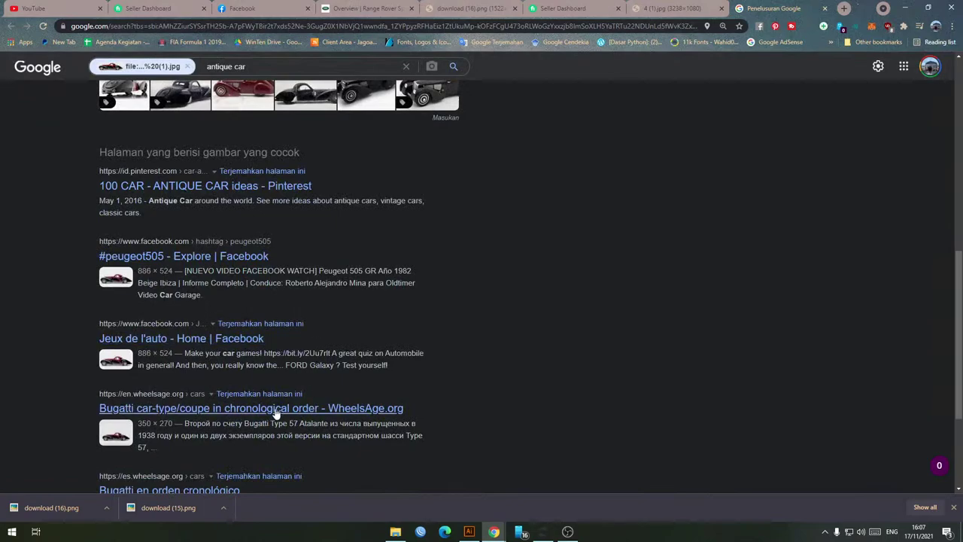
{"action": "scroll", "coordinate": [188, 399], "scroll_direction": "down", "scroll_amount": 2}
{"action": "scroll", "coordinate": [202, 397], "scroll_direction": "up", "scroll_amount": 3}
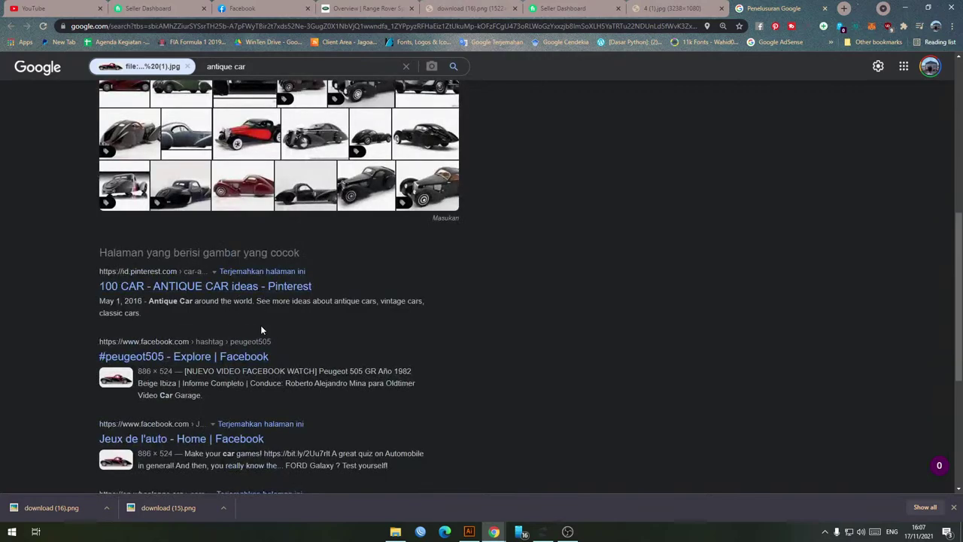
{"action": "scroll", "coordinate": [188, 367], "scroll_direction": "down", "scroll_amount": 2}
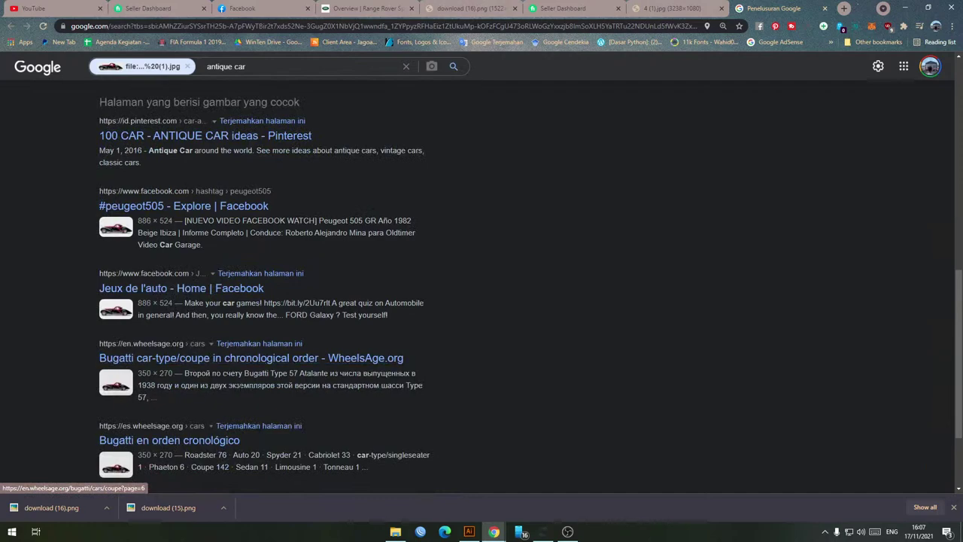
Step: Return to File Explorer, open type35-1.jpg in a new Chrome tab and search Google for the image
{"action": "left_click", "coordinate": [395, 531]}
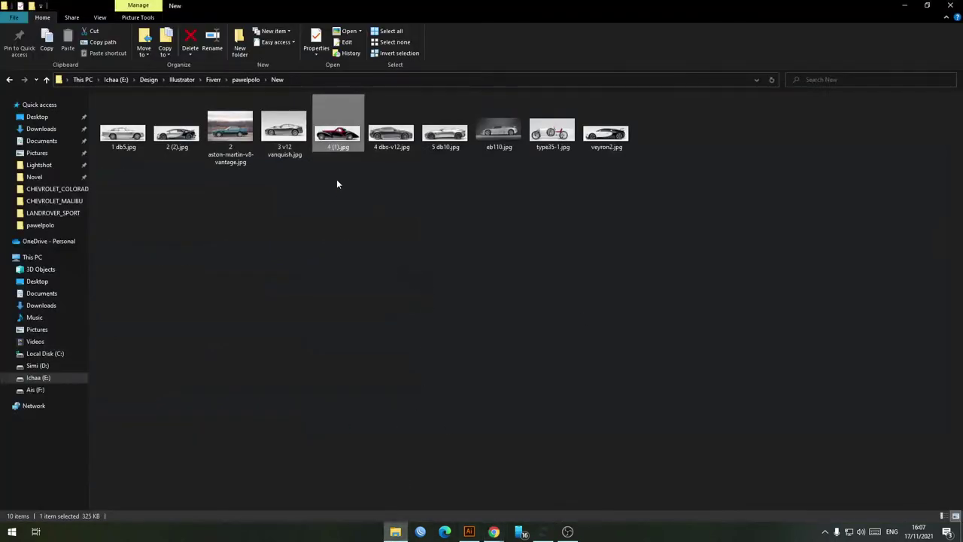
{"action": "key", "text": "F2"}
{"action": "left_click", "coordinate": [391, 247]}
{"action": "left_click", "coordinate": [396, 249]}
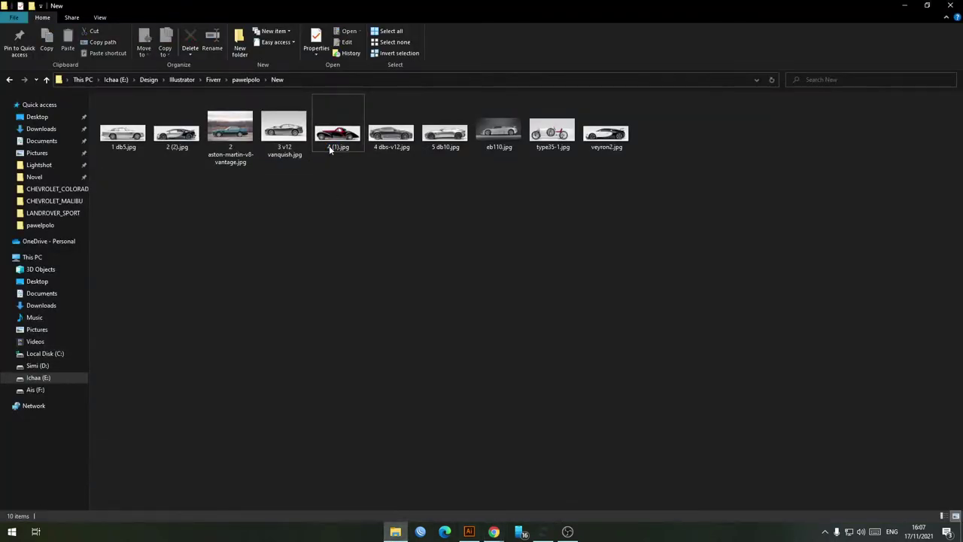
{"action": "left_click", "coordinate": [391, 137]}
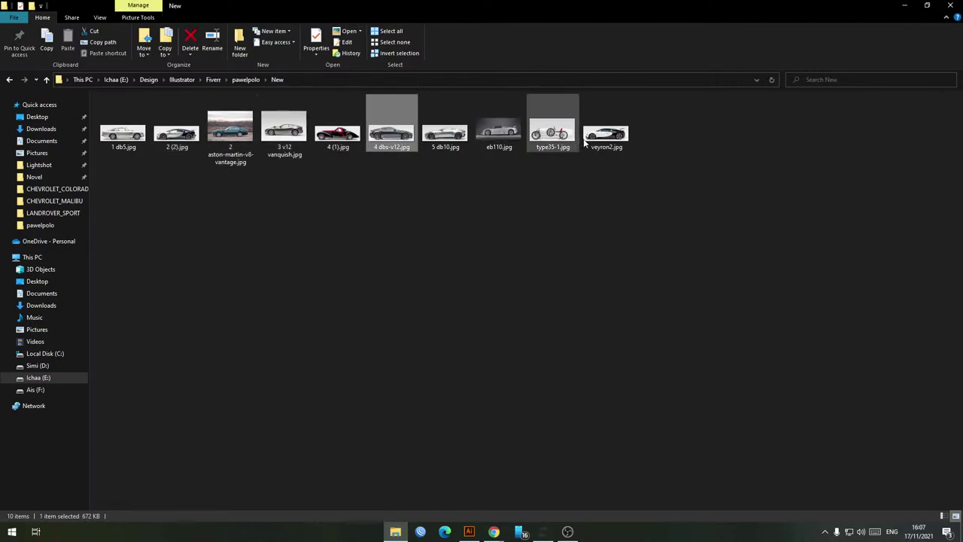
{"action": "left_click", "coordinate": [552, 136]}
{"action": "left_click", "coordinate": [547, 216]}
{"action": "left_click_drag", "start_coordinate": [553, 136], "coordinate": [797, 9]}
{"action": "right_click", "coordinate": [357, 232]}
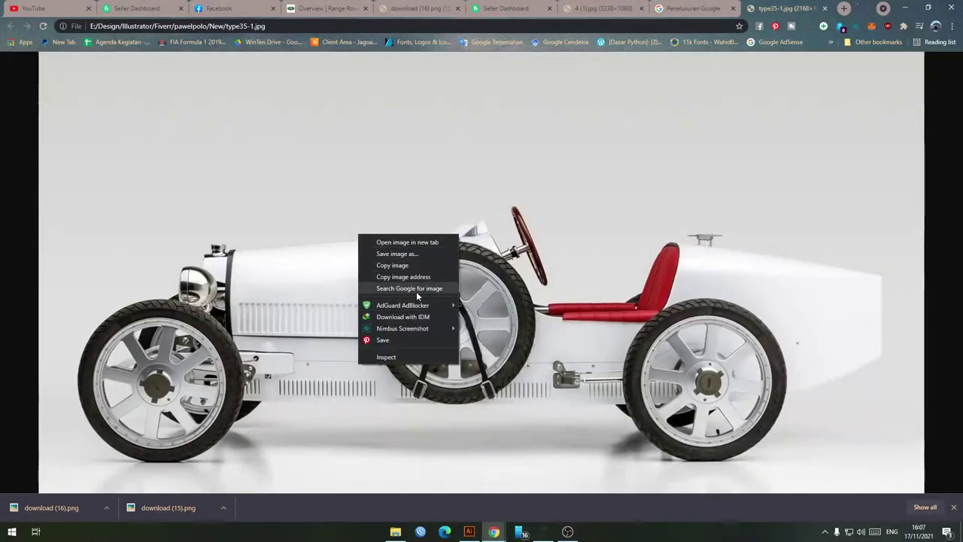
{"action": "left_click", "coordinate": [411, 290]}
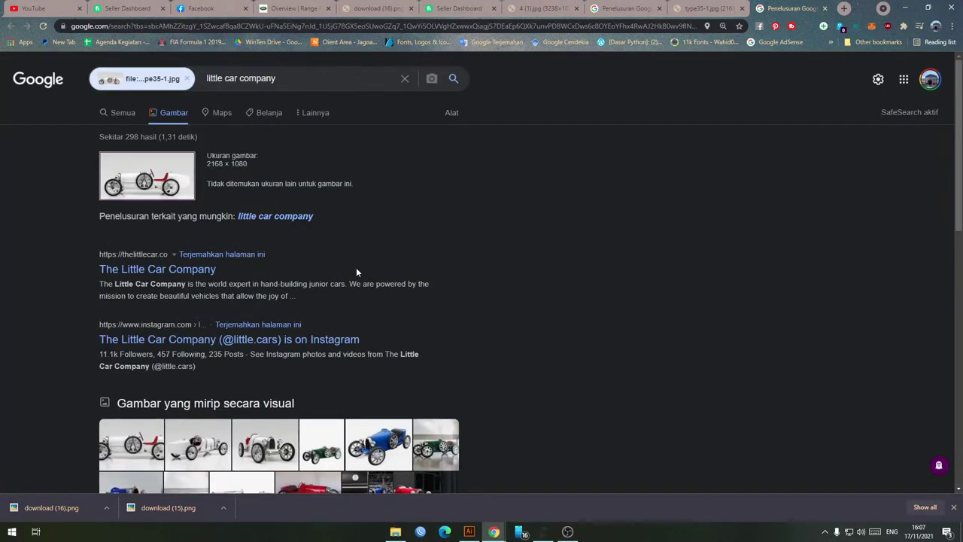
Step: Examine the image search results, open the white side-view car's source site thelittlecar.co and review its car models
{"action": "scroll", "coordinate": [355, 267], "scroll_direction": "down", "scroll_amount": 6}
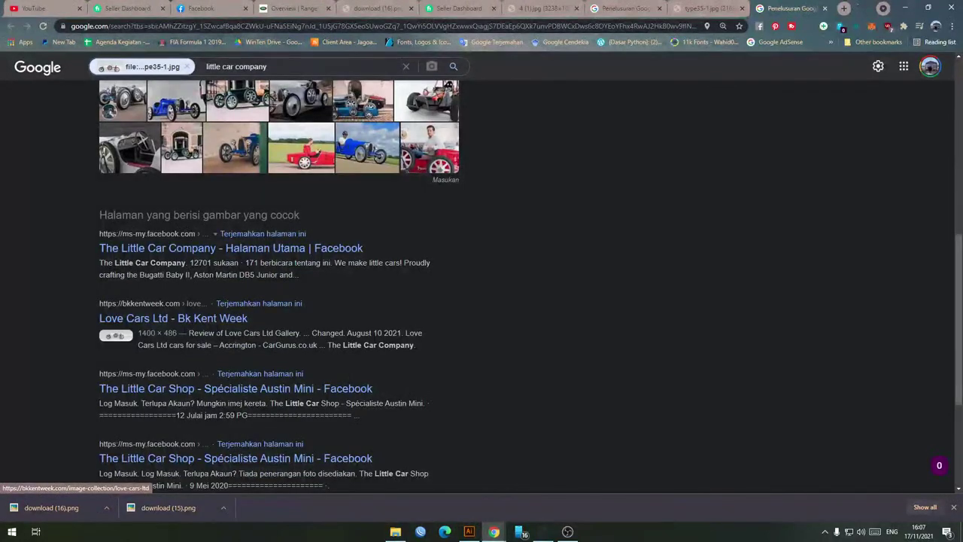
{"action": "scroll", "coordinate": [277, 344], "scroll_direction": "down", "scroll_amount": 1}
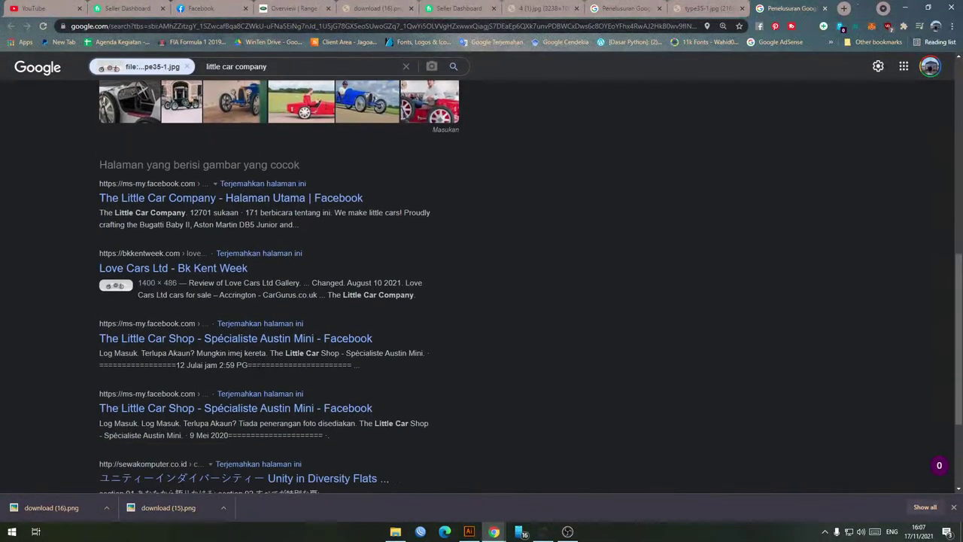
{"action": "scroll", "coordinate": [251, 406], "scroll_direction": "down", "scroll_amount": 3}
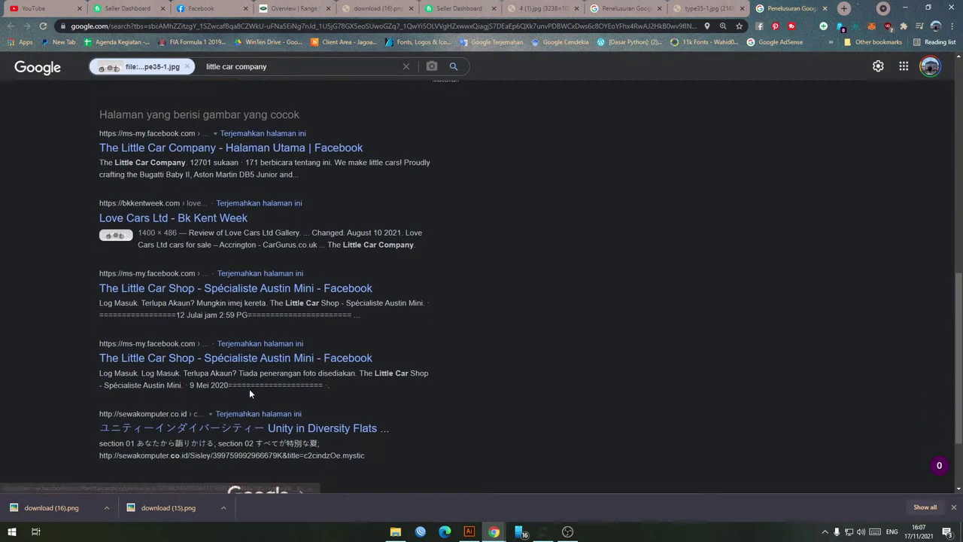
{"action": "scroll", "coordinate": [253, 407], "scroll_direction": "up", "scroll_amount": 10}
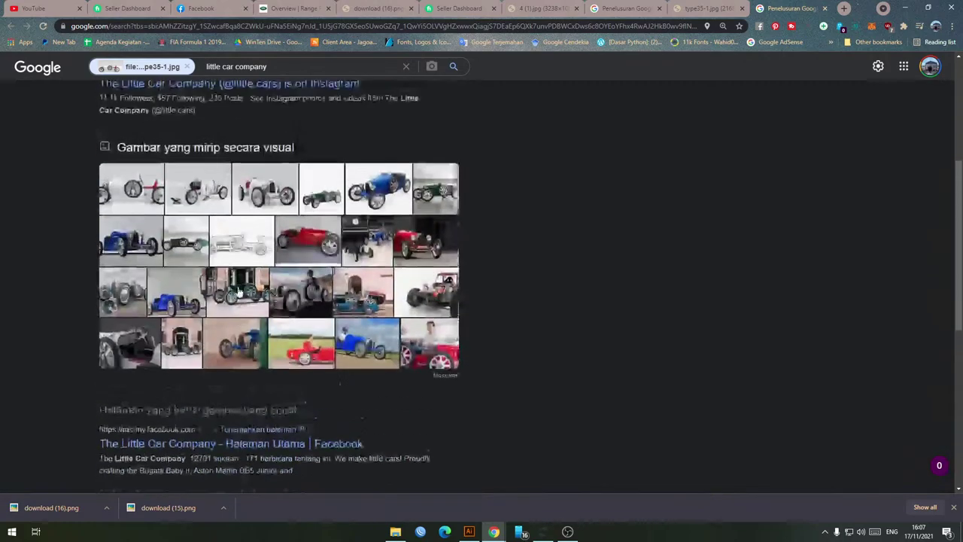
{"action": "left_click", "coordinate": [140, 191]}
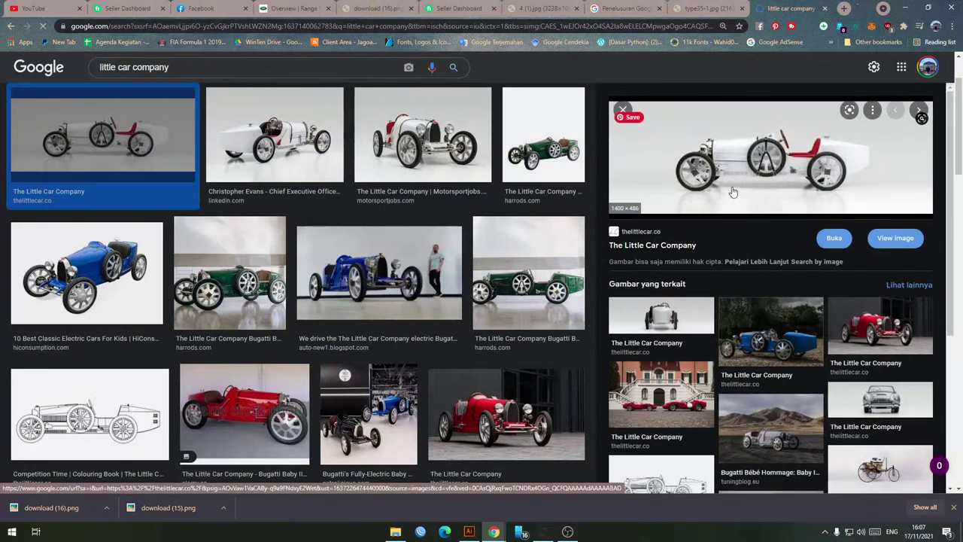
{"action": "left_click", "coordinate": [741, 154]}
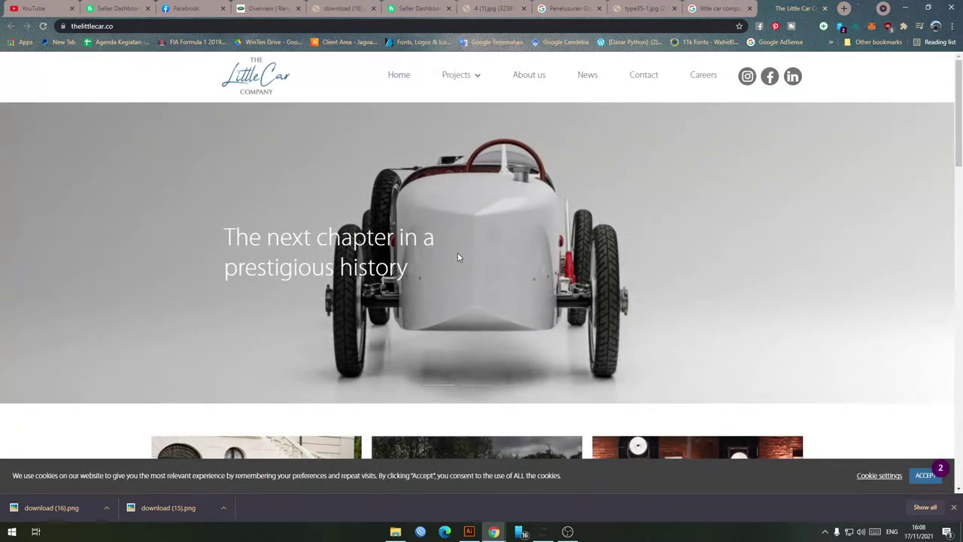
{"action": "scroll", "coordinate": [422, 293], "scroll_direction": "down", "scroll_amount": 4}
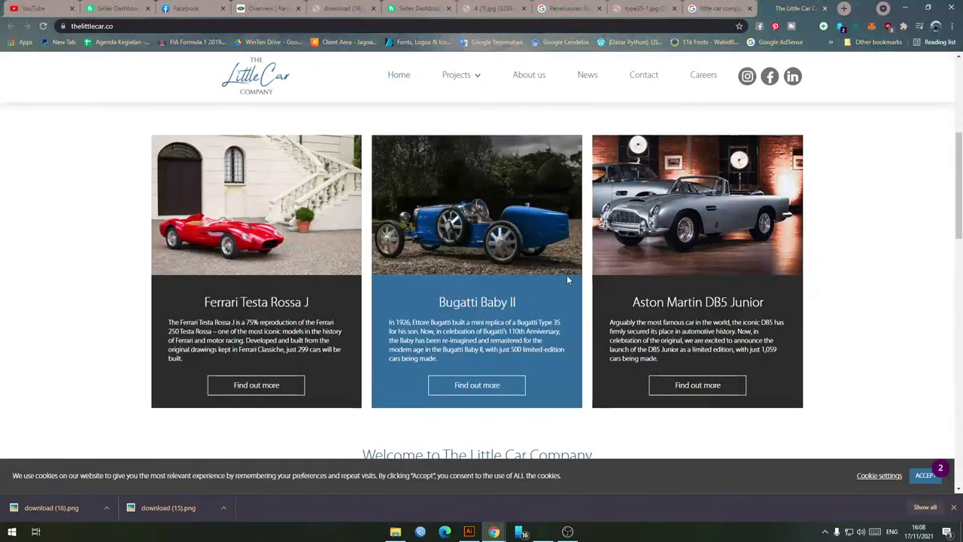
Step: Switch to File Explorer, open type35-1.jpg in the photo viewer and examine its wheels, bodywork and seat up close
{"action": "left_click", "coordinate": [395, 531]}
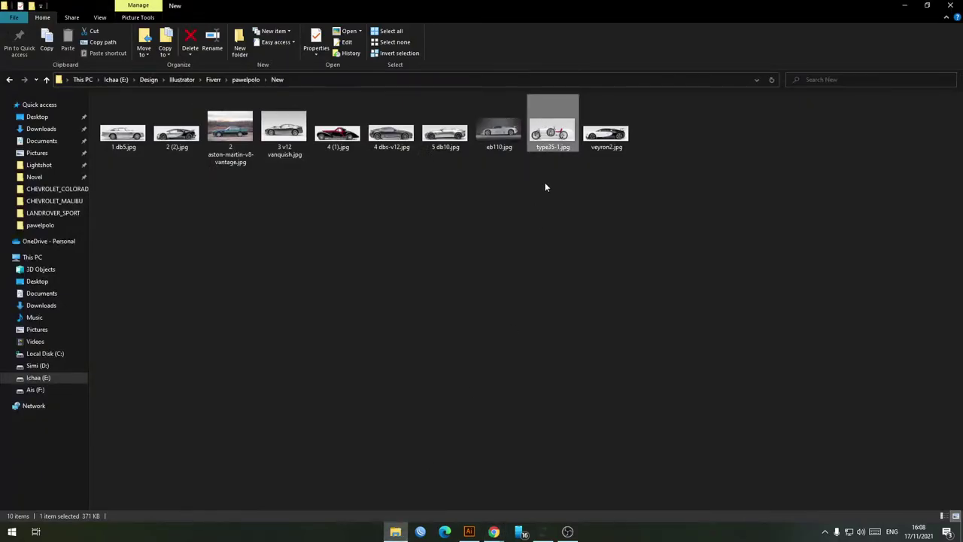
{"action": "double_click", "coordinate": [552, 134]}
{"action": "scroll", "coordinate": [344, 337], "scroll_direction": "up", "scroll_amount": 3}
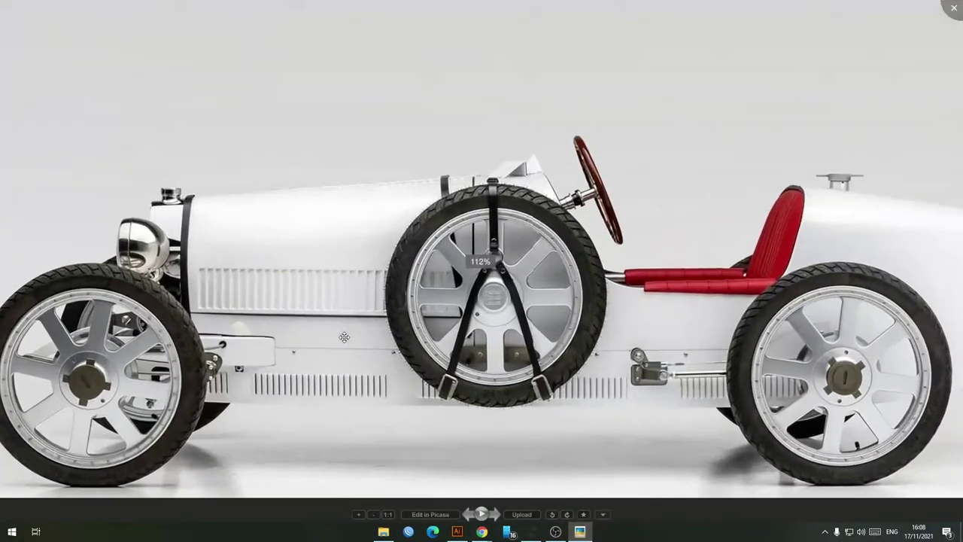
{"action": "scroll", "coordinate": [343, 337], "scroll_direction": "up", "scroll_amount": 4}
{"action": "scroll", "coordinate": [302, 277], "scroll_direction": "down", "scroll_amount": 4}
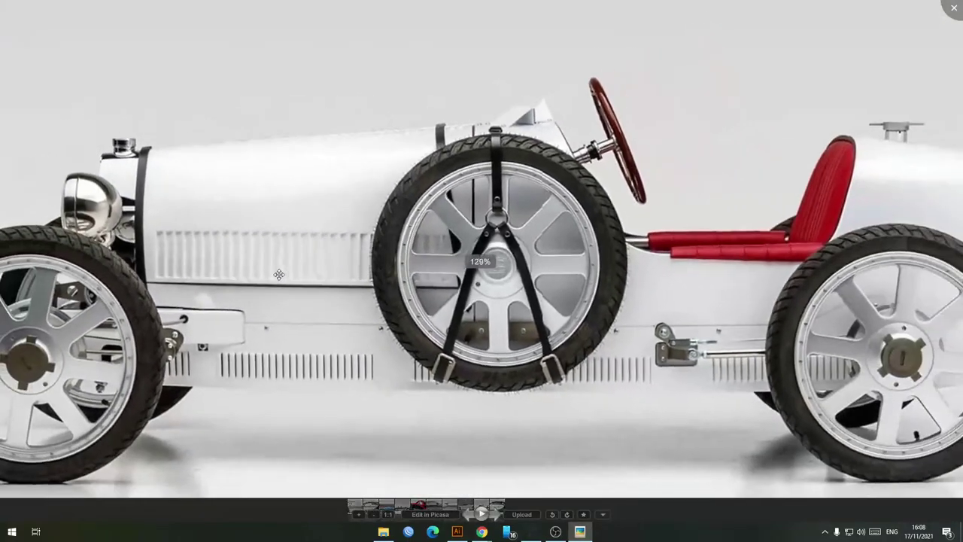
{"action": "left_click_drag", "start_coordinate": [279, 275], "coordinate": [369, 219]}
{"action": "scroll", "coordinate": [370, 219], "scroll_direction": "down", "scroll_amount": 2}
{"action": "left_click_drag", "start_coordinate": [886, 188], "coordinate": [668, 220]}
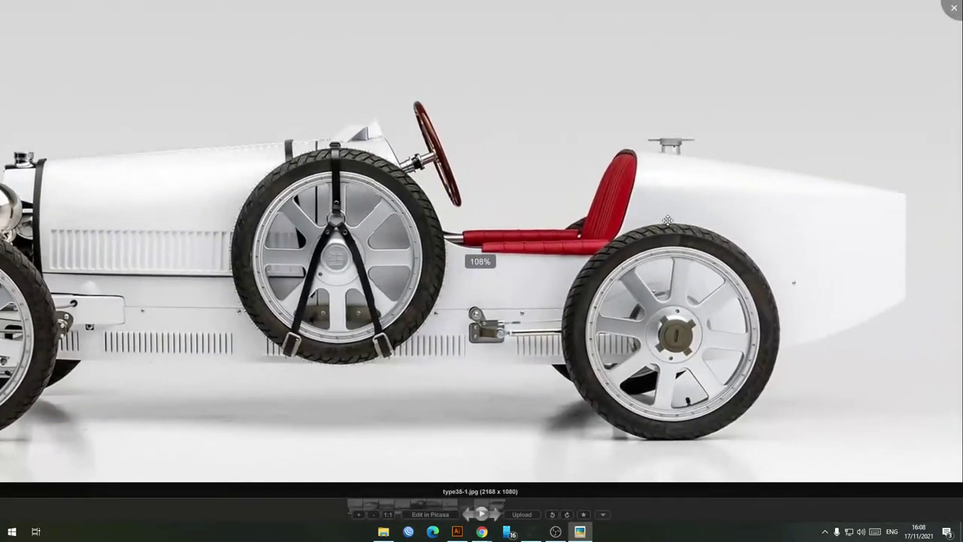
{"action": "scroll", "coordinate": [668, 219], "scroll_direction": "up", "scroll_amount": 2}
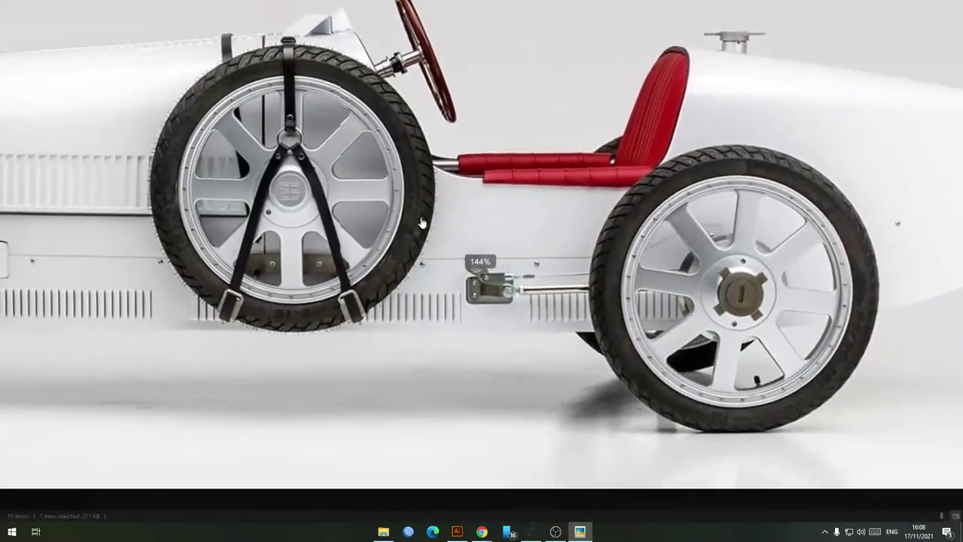
{"action": "left_click_drag", "start_coordinate": [166, 210], "coordinate": [651, 253]}
{"action": "left_click_drag", "start_coordinate": [720, 282], "coordinate": [540, 309]}
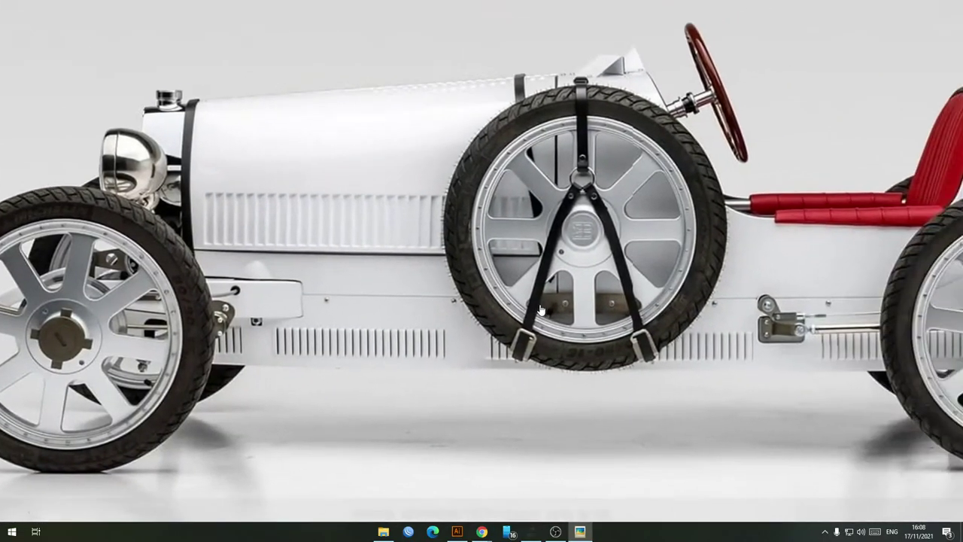
Step: Examine the full side view of the white car in type35-1.jpg and close the image
{"action": "scroll", "coordinate": [541, 310], "scroll_direction": "down", "scroll_amount": 3}
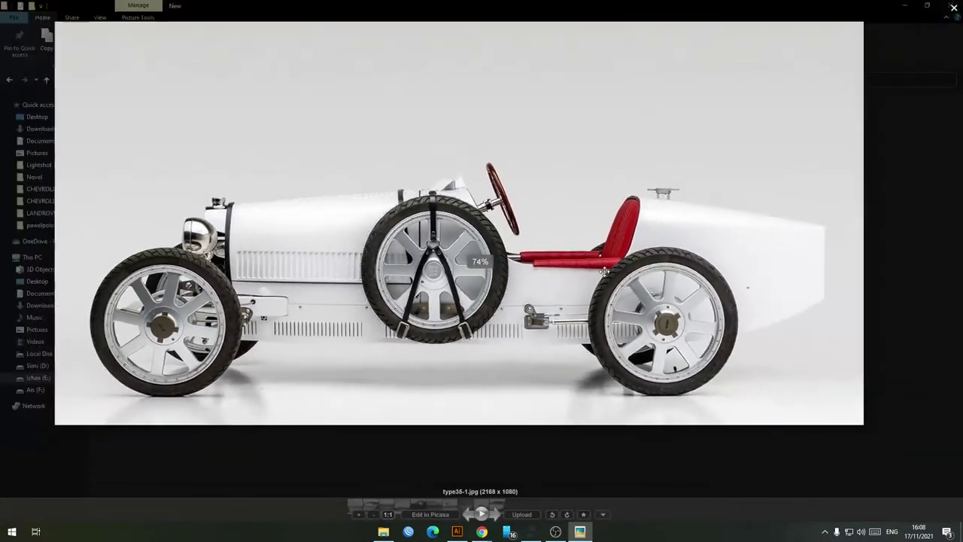
{"action": "scroll", "coordinate": [604, 271], "scroll_direction": "up", "scroll_amount": 2}
{"action": "scroll", "coordinate": [604, 271], "scroll_direction": "down", "scroll_amount": 2}
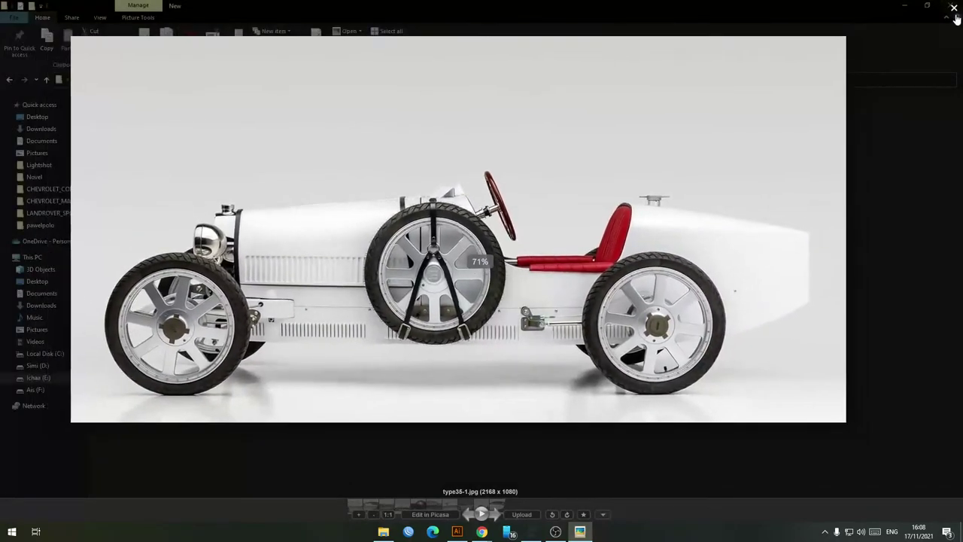
{"action": "left_click", "coordinate": [953, 9]}
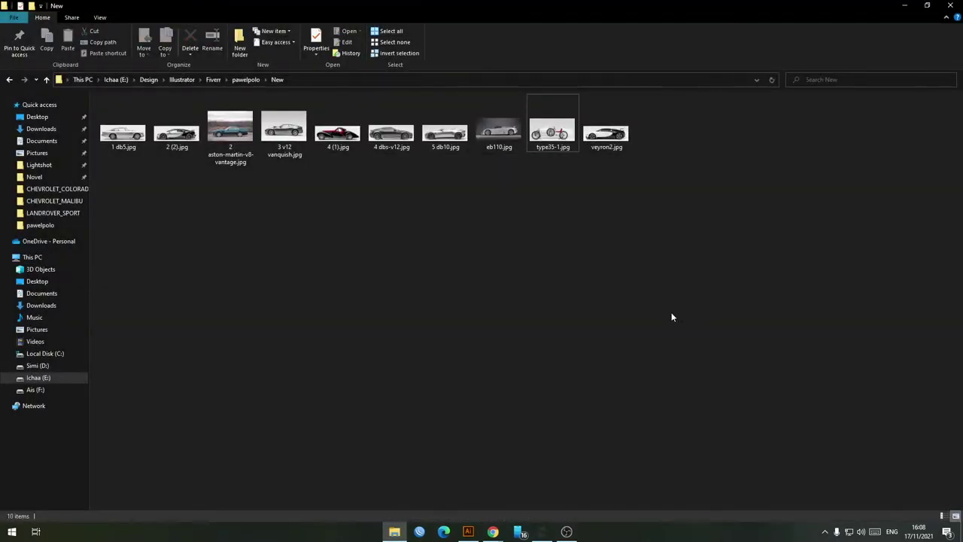
Step: Open veyron2.jpg in the photo viewer, examine its wheels, bodywork and rear spoiler up close, and close it
{"action": "double_click", "coordinate": [629, 135]}
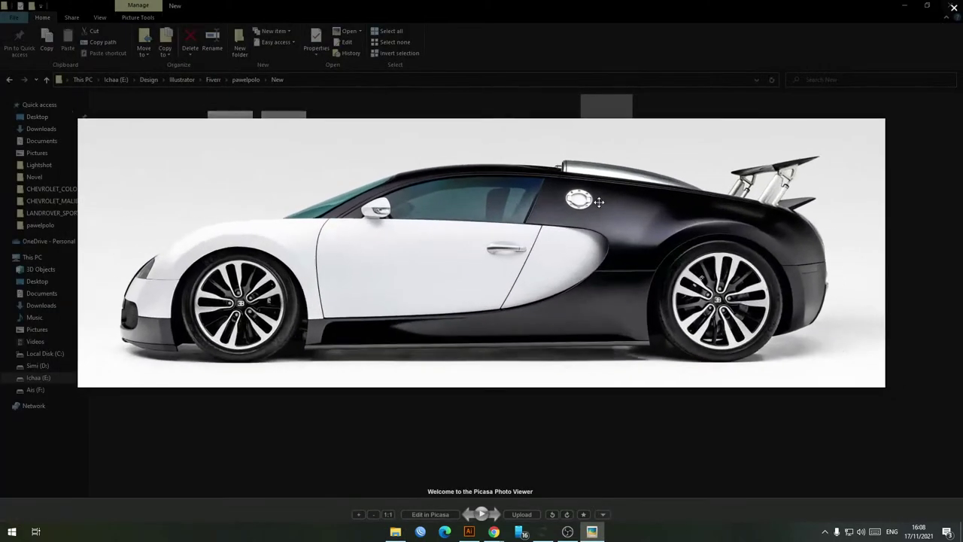
{"action": "scroll", "coordinate": [599, 201], "scroll_direction": "up", "scroll_amount": 2}
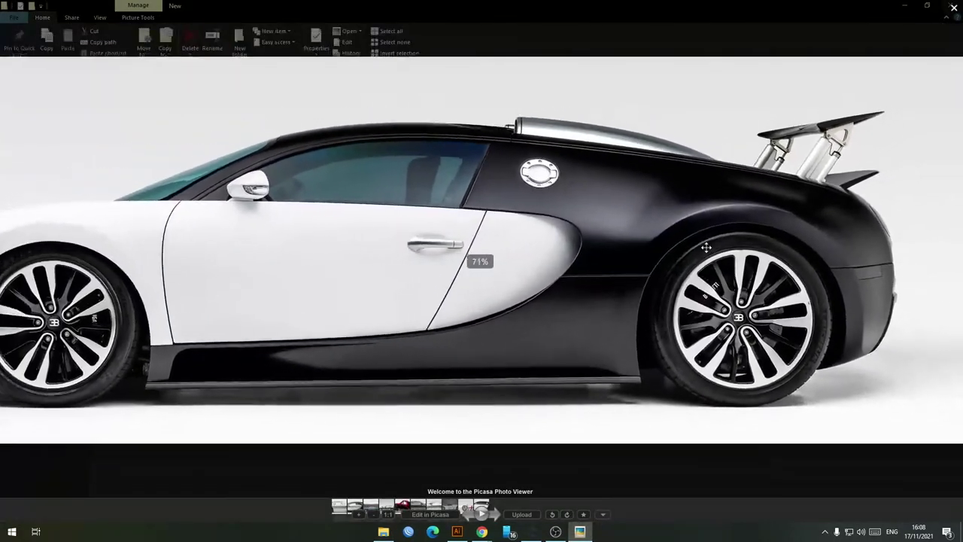
{"action": "scroll", "coordinate": [706, 247], "scroll_direction": "down", "scroll_amount": 2}
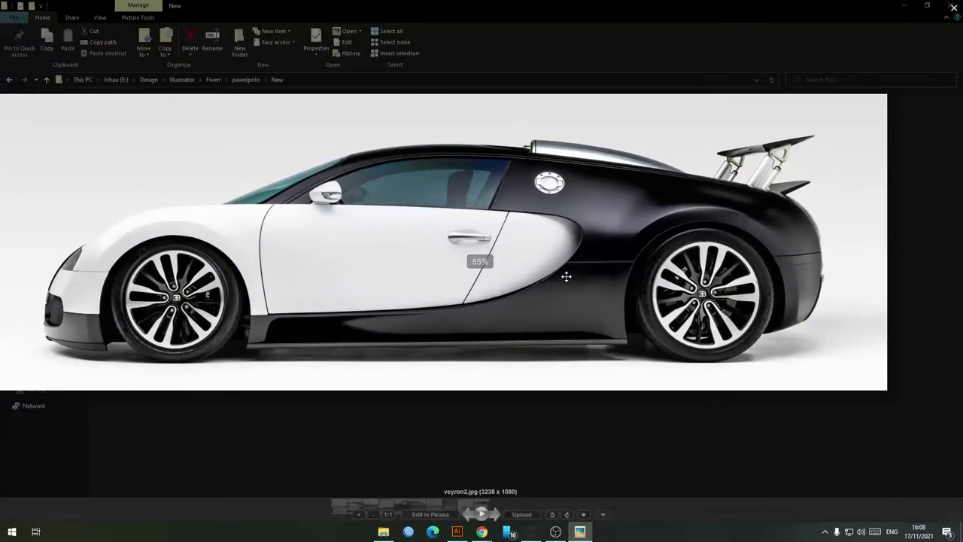
{"action": "scroll", "coordinate": [656, 247], "scroll_direction": "up", "scroll_amount": 1}
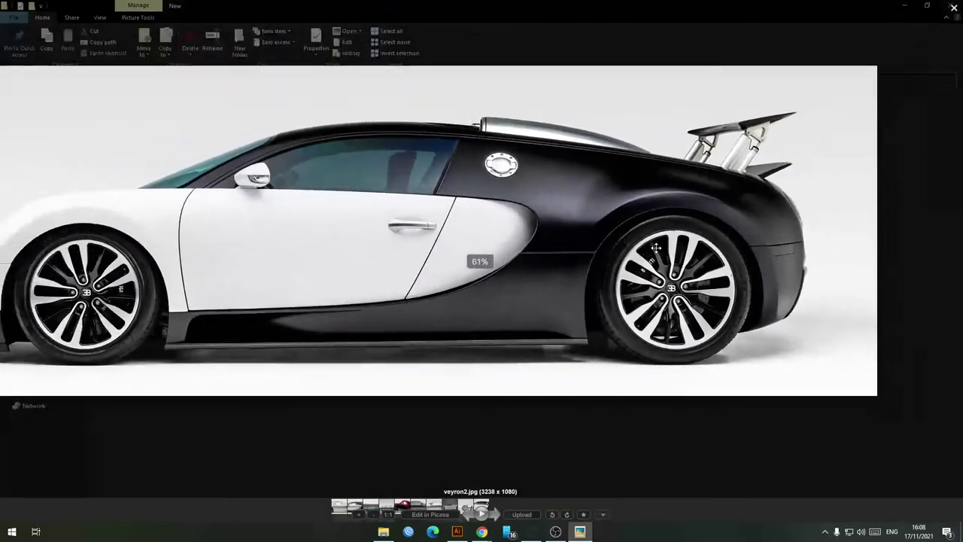
{"action": "scroll", "coordinate": [656, 247], "scroll_direction": "up", "scroll_amount": 3}
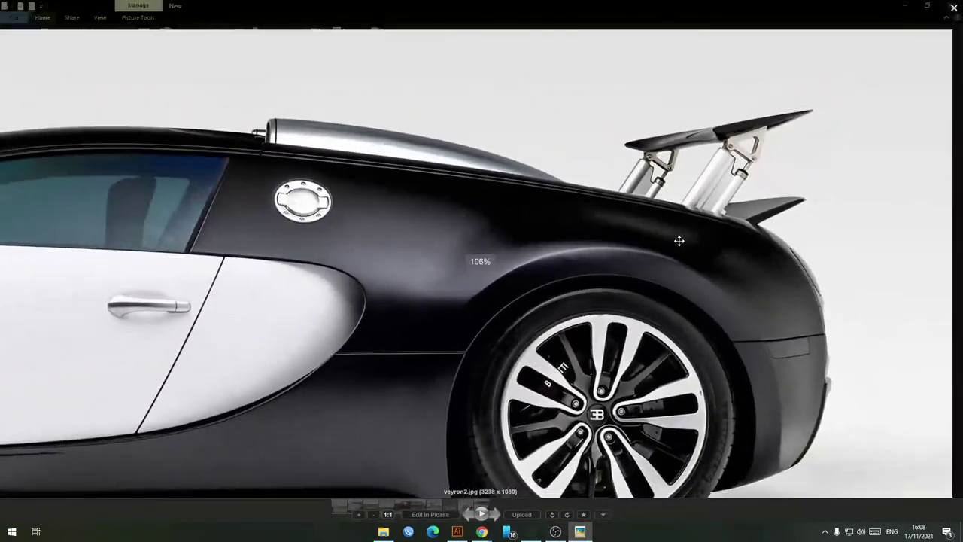
{"action": "left_click_drag", "start_coordinate": [494, 317], "coordinate": [735, 203]}
{"action": "left_click_drag", "start_coordinate": [292, 249], "coordinate": [640, 301]}
{"action": "key", "text": "Escape"}
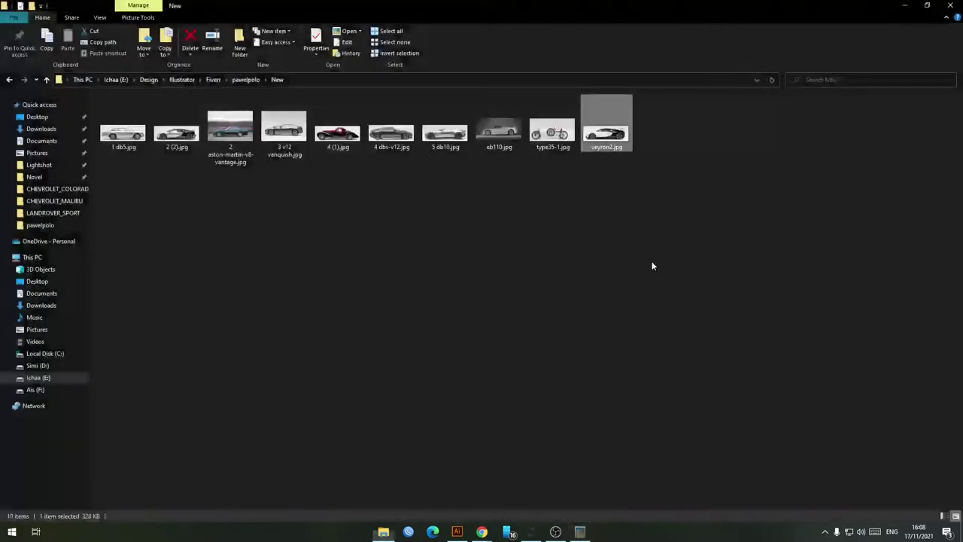
Step: Open 1 db5.jpg in the photo viewer and examine the silver car's bodywork and wire wheels up close
{"action": "left_click", "coordinate": [124, 143]}
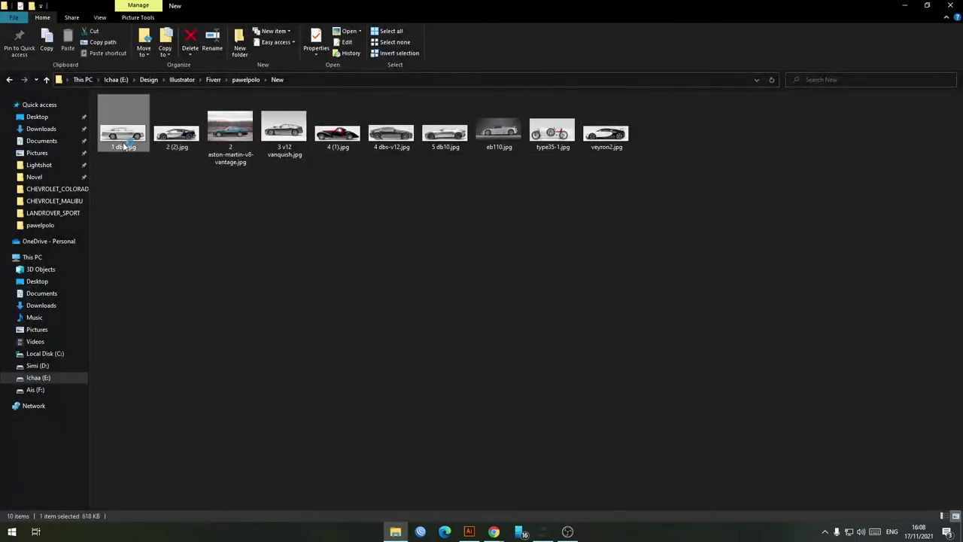
{"action": "scroll", "coordinate": [486, 259], "scroll_direction": "up", "scroll_amount": 2}
{"action": "scroll", "coordinate": [629, 290], "scroll_direction": "down", "scroll_amount": 2}
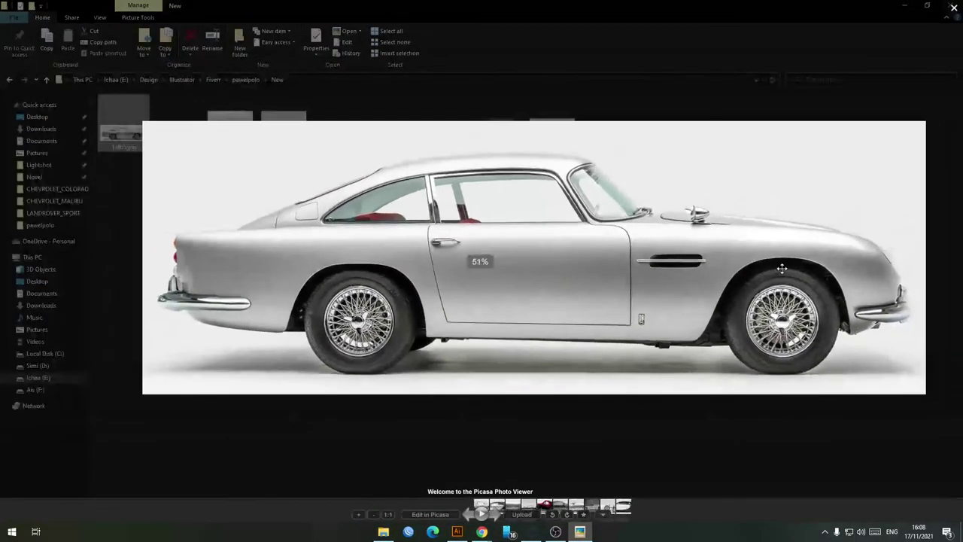
{"action": "scroll", "coordinate": [782, 268], "scroll_direction": "up", "scroll_amount": 2}
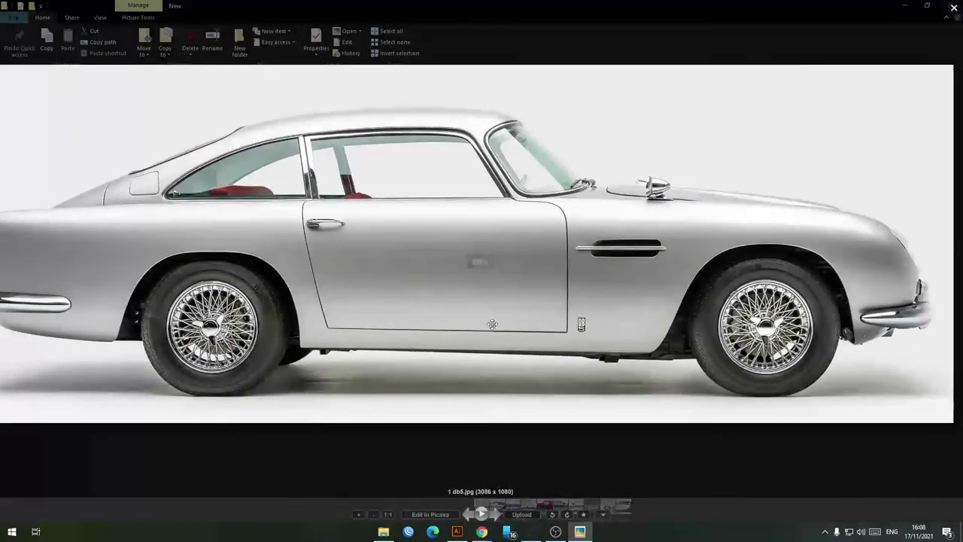
{"action": "scroll", "coordinate": [421, 270], "scroll_direction": "down", "scroll_amount": 3}
{"action": "left_click", "coordinate": [271, 453]}
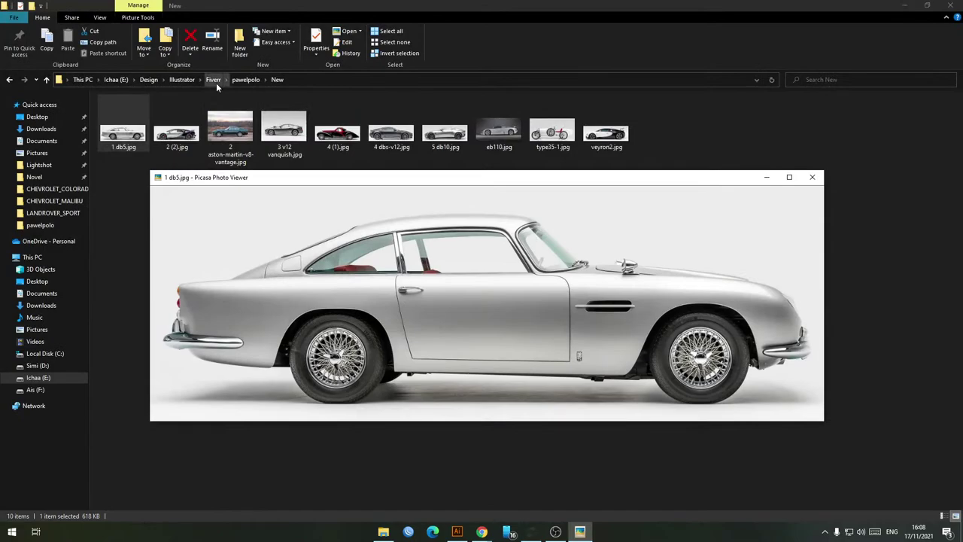
Step: Go to the Car Vector folder inside the Illustrator folder, examine the classic car illustrations in Car Vector-02.png and close the image
{"action": "left_click", "coordinate": [214, 80]}
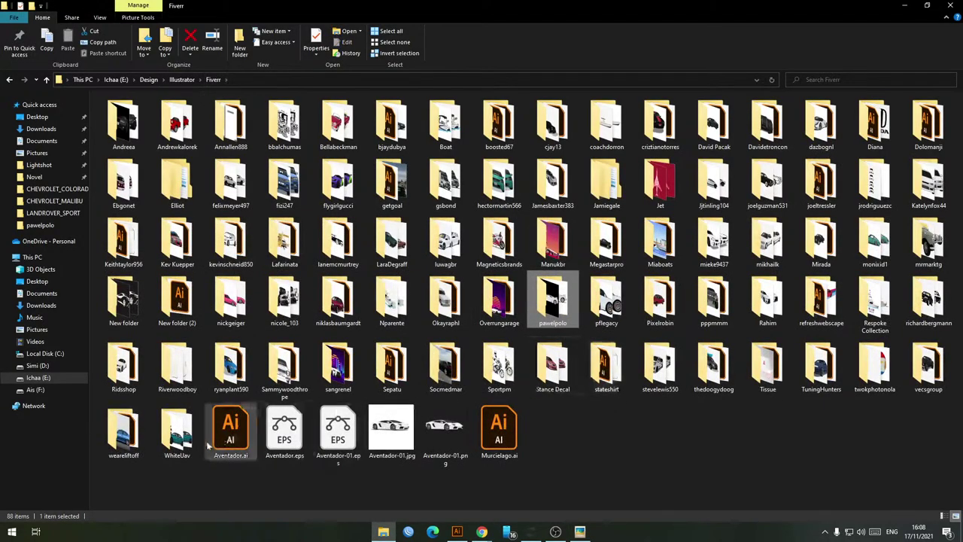
{"action": "left_click", "coordinate": [181, 78]}
{"action": "double_click", "coordinate": [133, 154]}
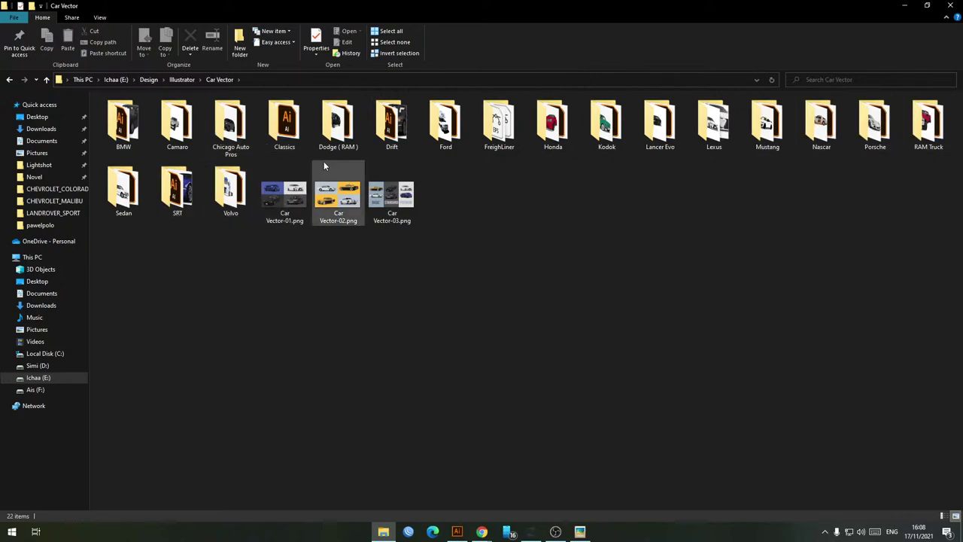
{"action": "double_click", "coordinate": [338, 197]}
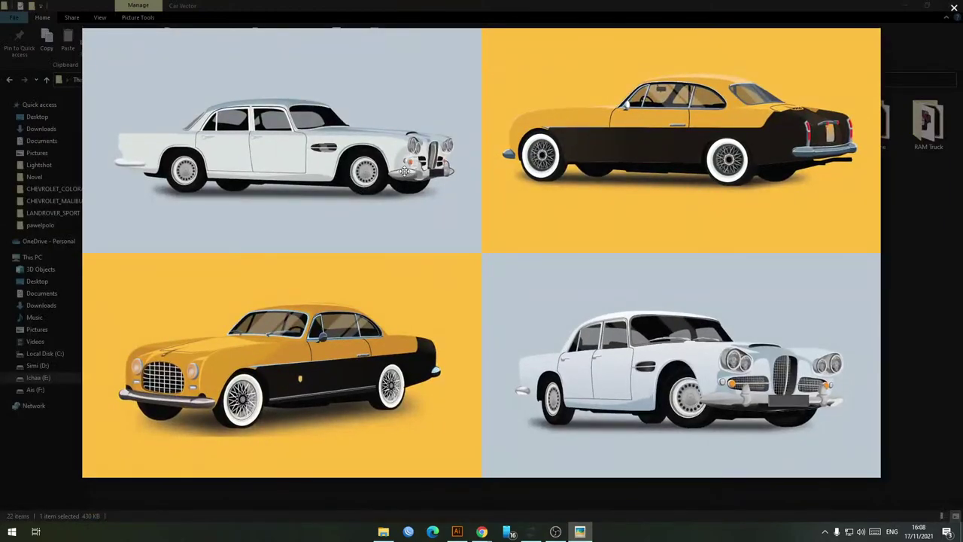
{"action": "scroll", "coordinate": [266, 126], "scroll_direction": "up", "scroll_amount": 5}
{"action": "scroll", "coordinate": [332, 183], "scroll_direction": "down", "scroll_amount": 3}
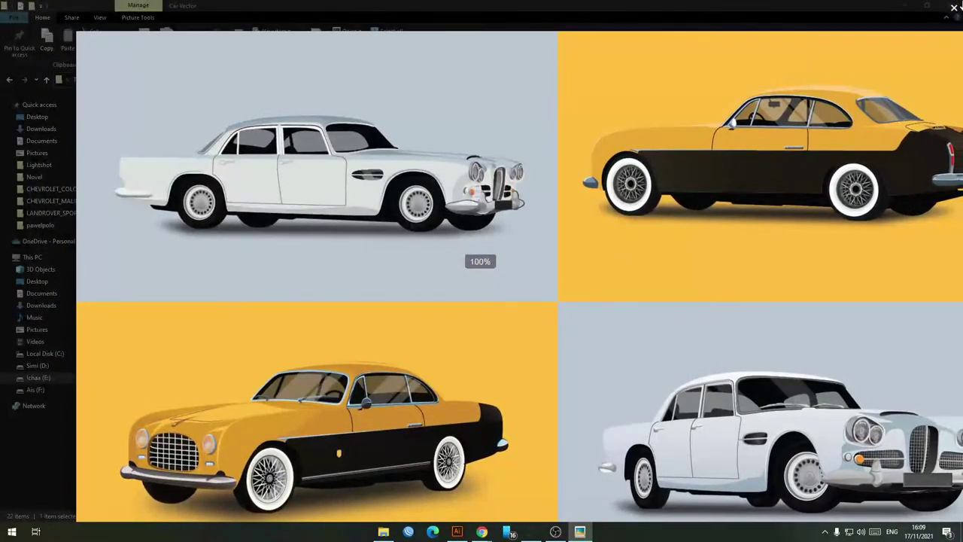
{"action": "left_click", "coordinate": [954, 7]}
{"action": "left_click", "coordinate": [537, 315]}
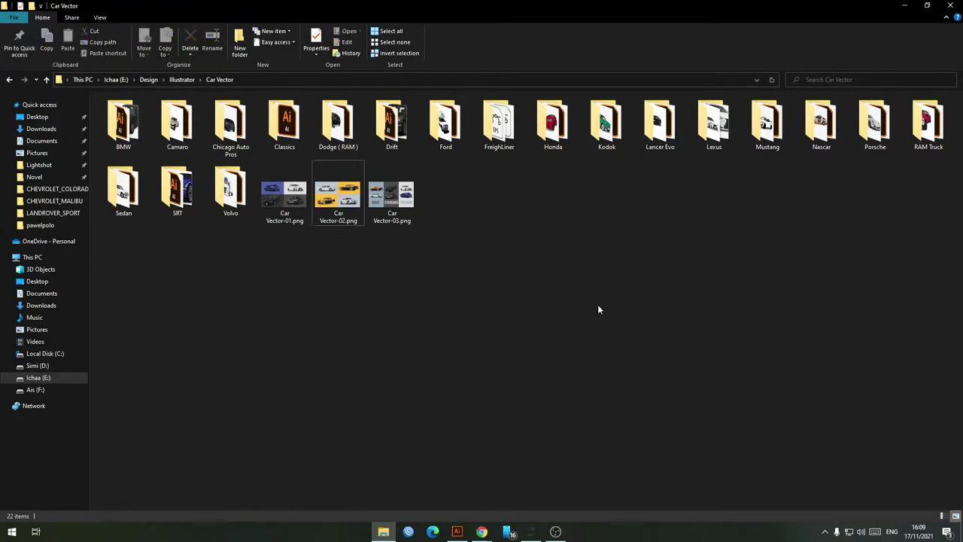
Step: Return to the Illustrator folder and switch to Adobe Illustrator to view the car color variants in MITSUBISHI_OUTLANDER.ai
{"action": "left_click", "coordinate": [11, 79]}
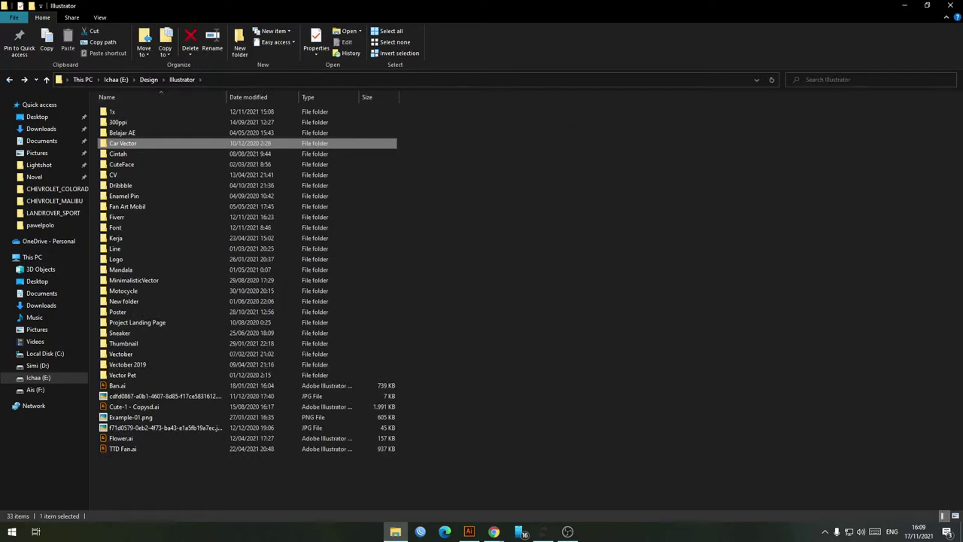
{"action": "key", "text": "alt+Tab"}
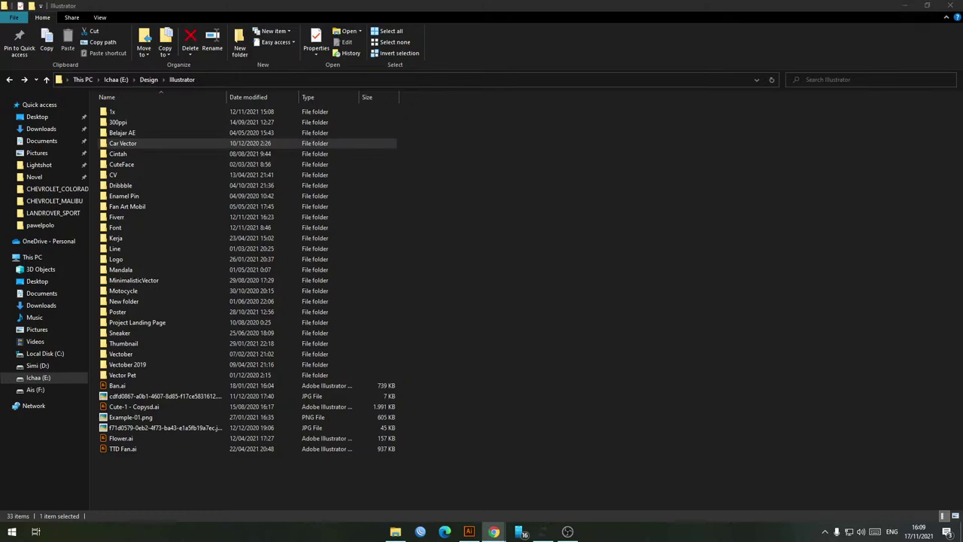
{"action": "key", "text": "alt+Tab"}
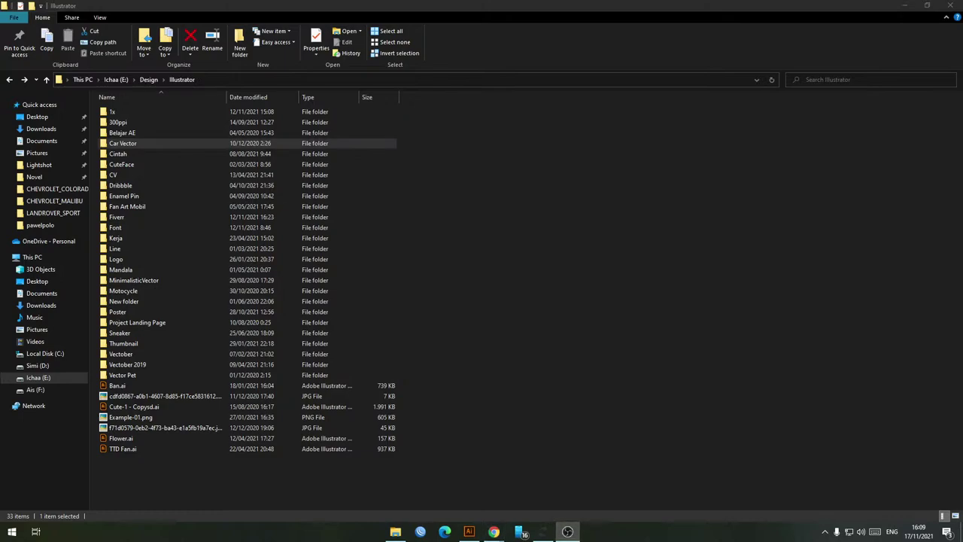
{"action": "left_click", "coordinate": [468, 531]}
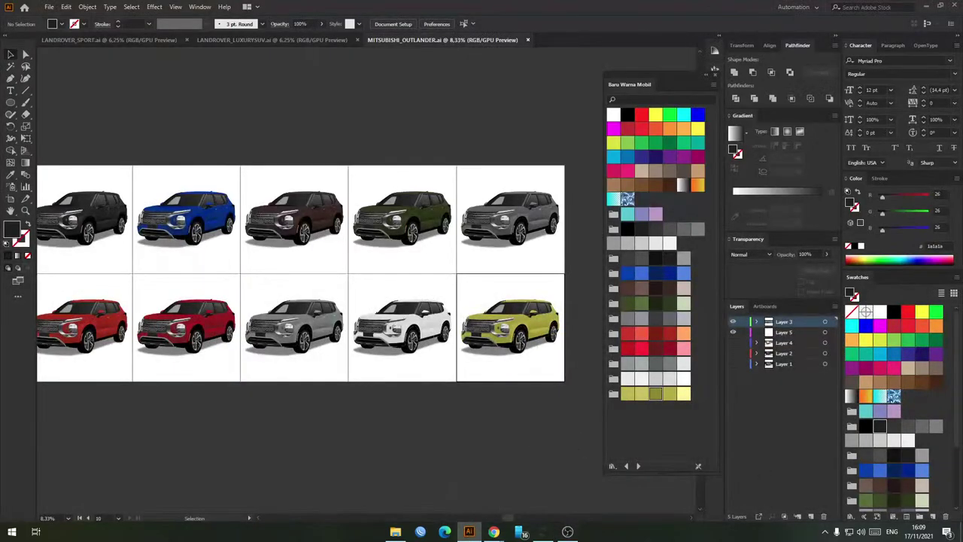
{"action": "key", "text": "alt+Tab"}
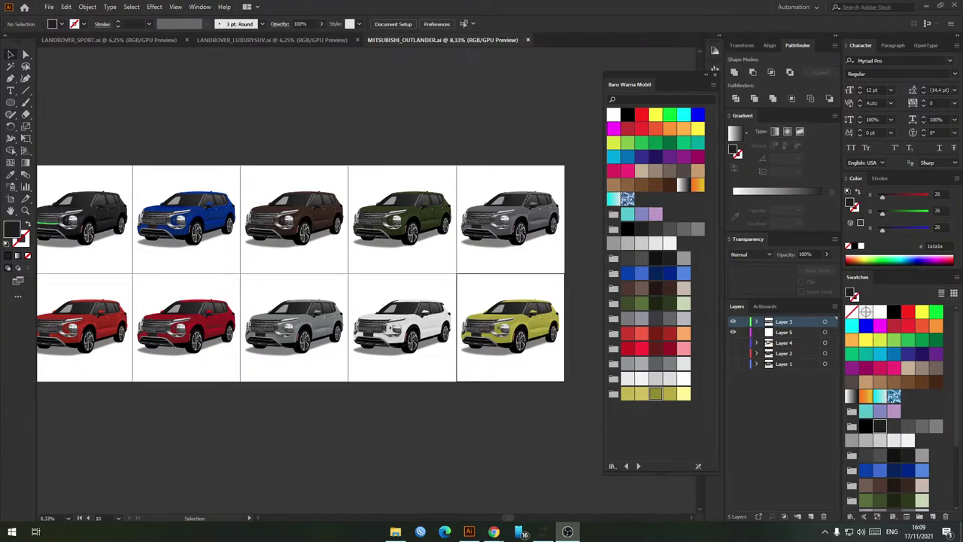
{"action": "key", "text": "alt+Tab"}
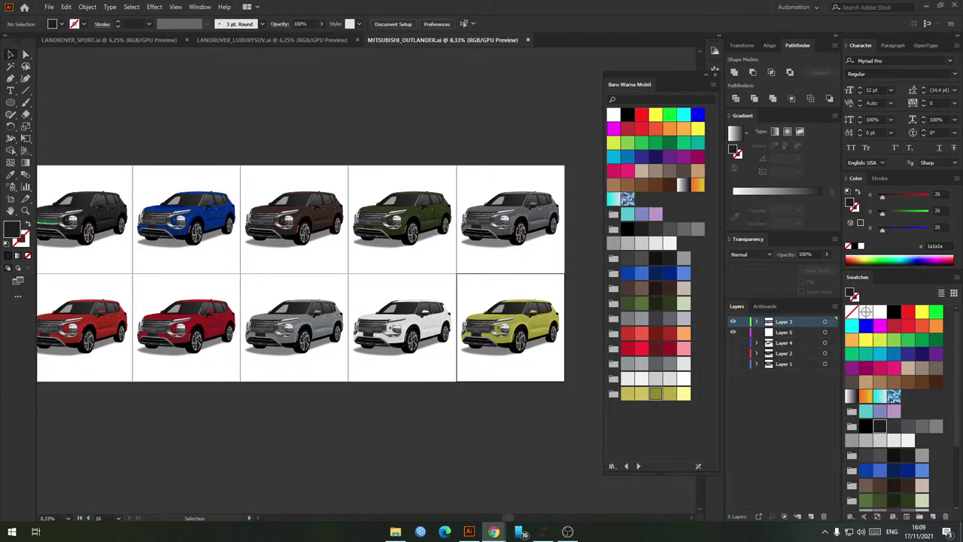